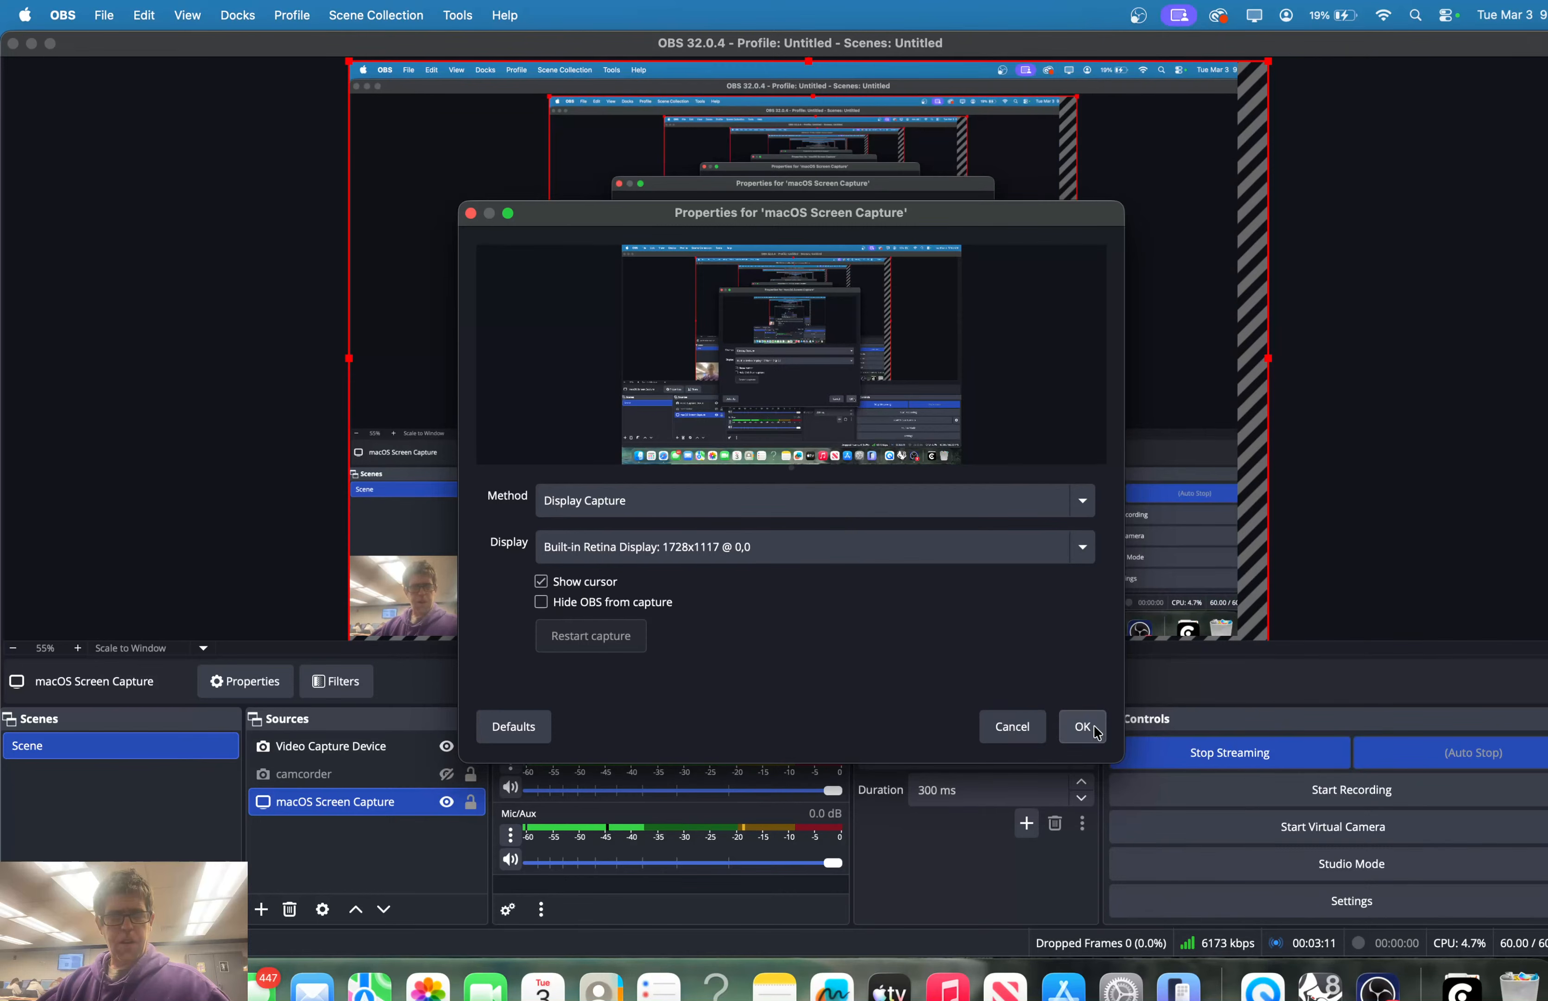
Confirm the screen capture settings and briefly hide OBS to check the Rhino model
left_click(1090, 729)
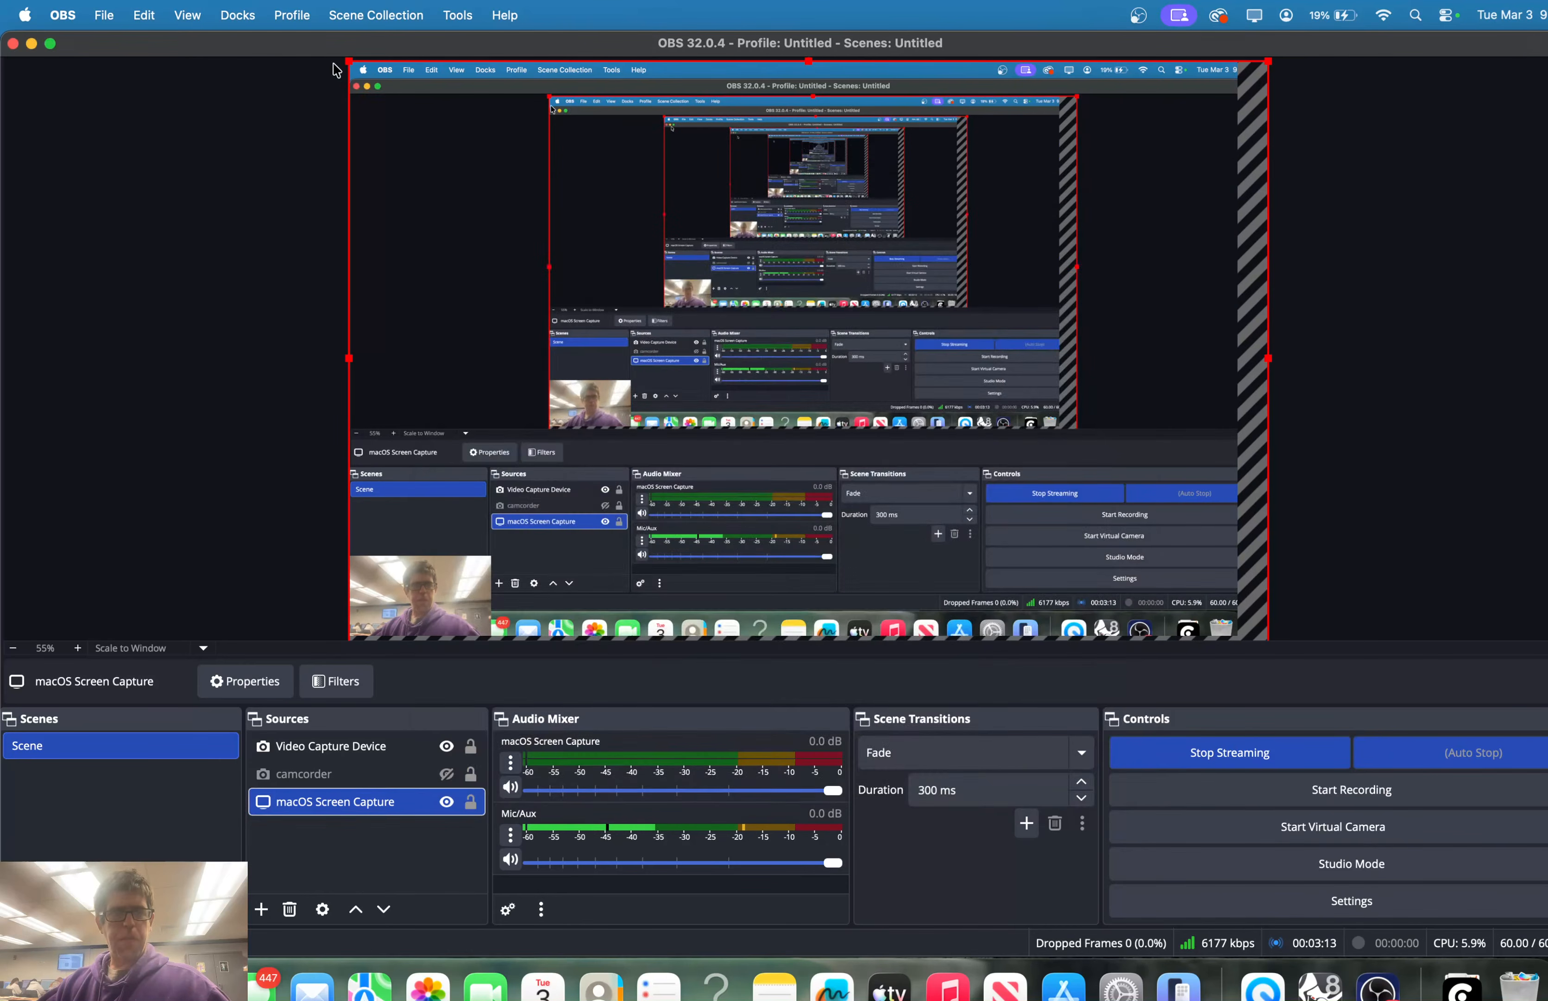
left_click(31, 43)
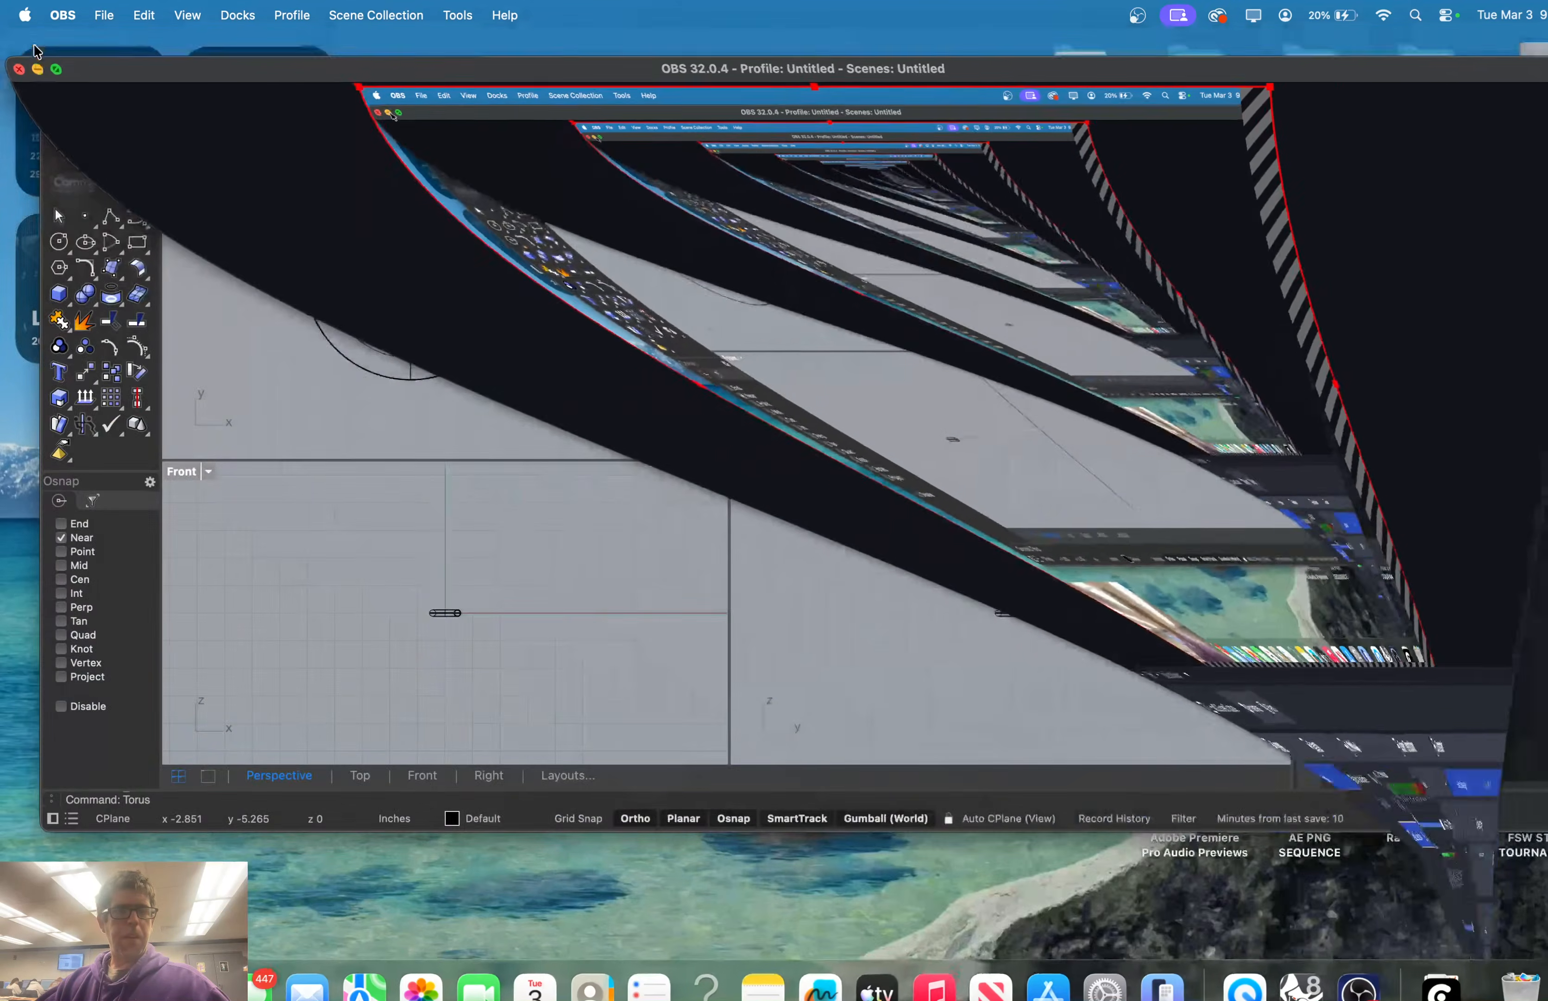
left_click(1331, 988)
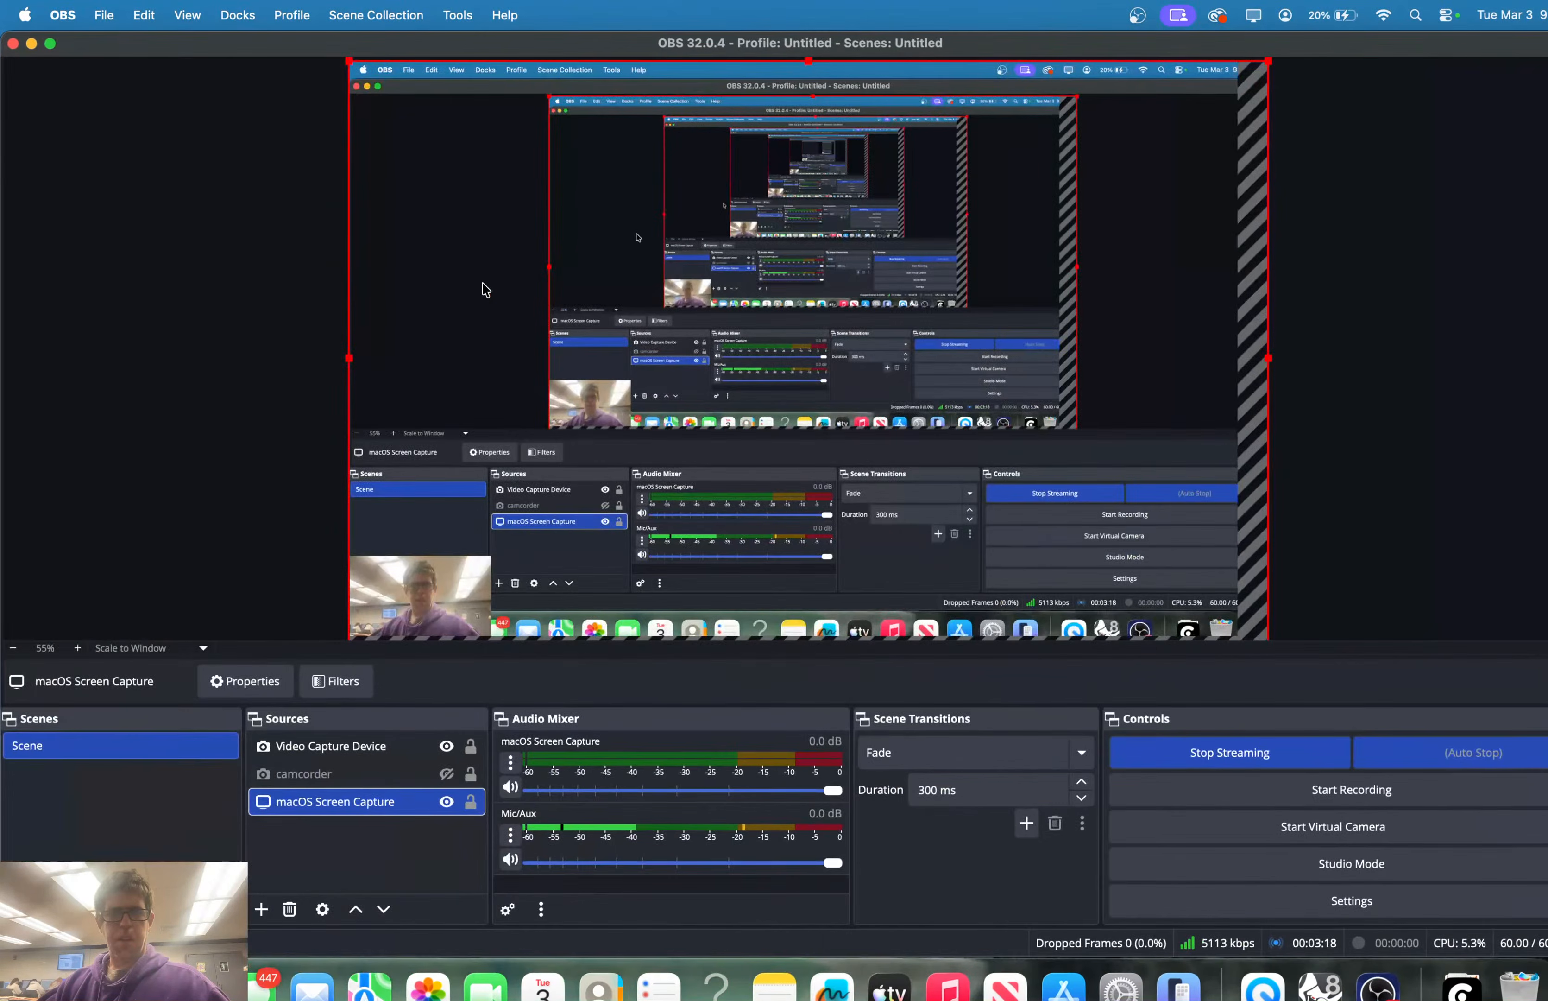
Maximize OBS and delete the old macOS Screen Capture source
left_click(51, 45)
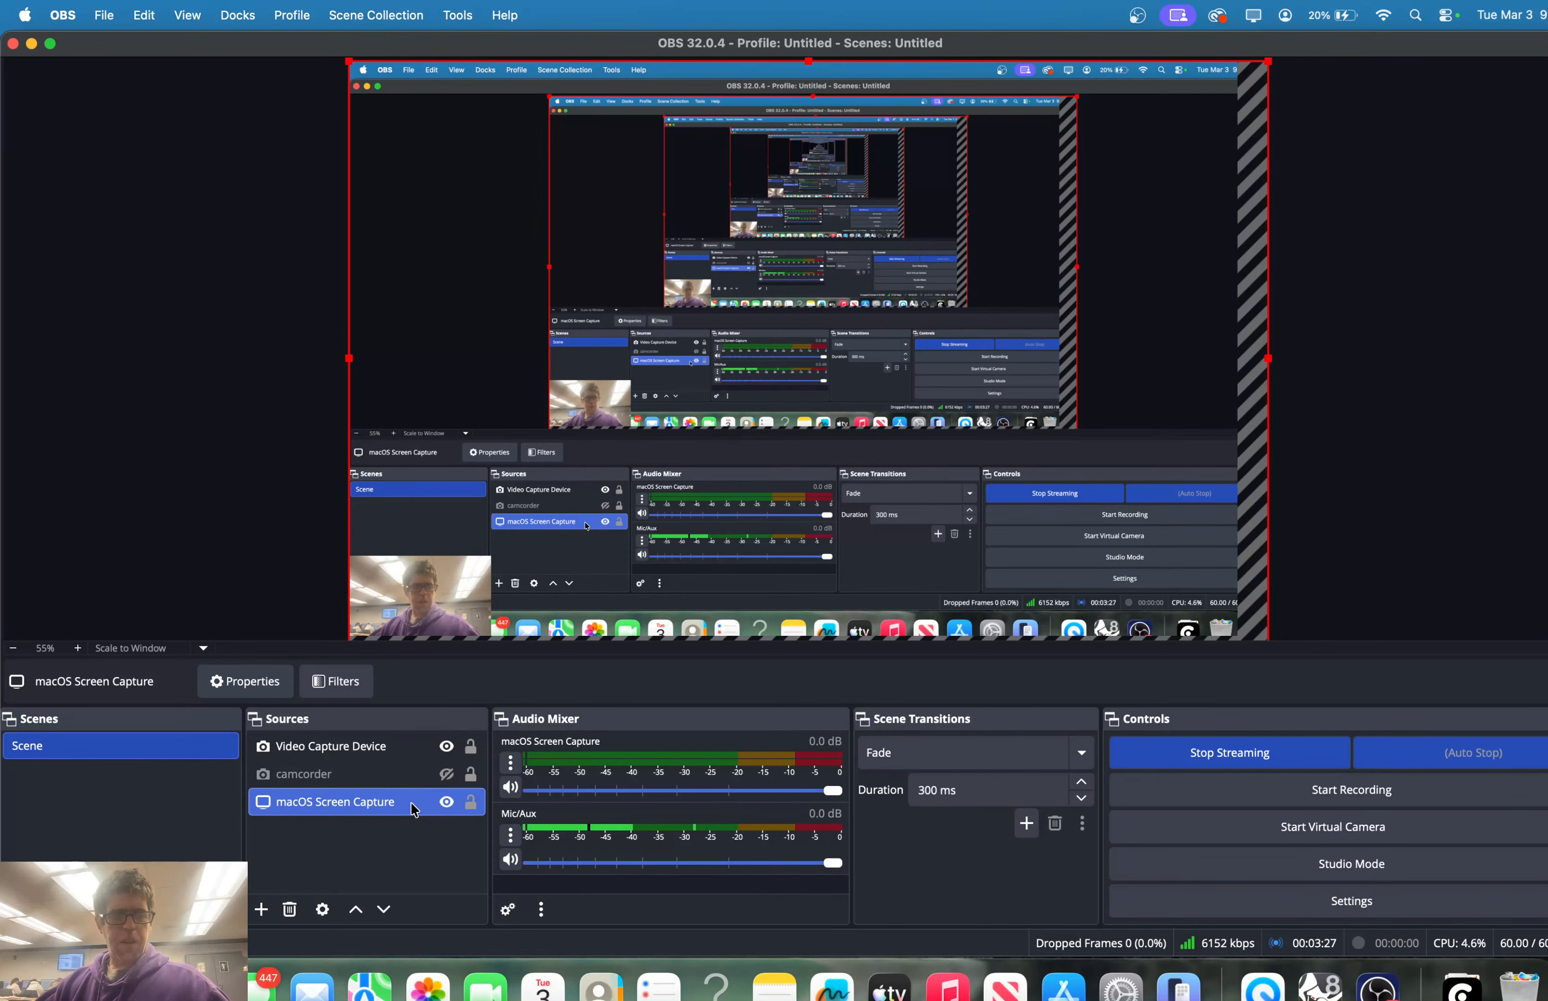
key("Delete")
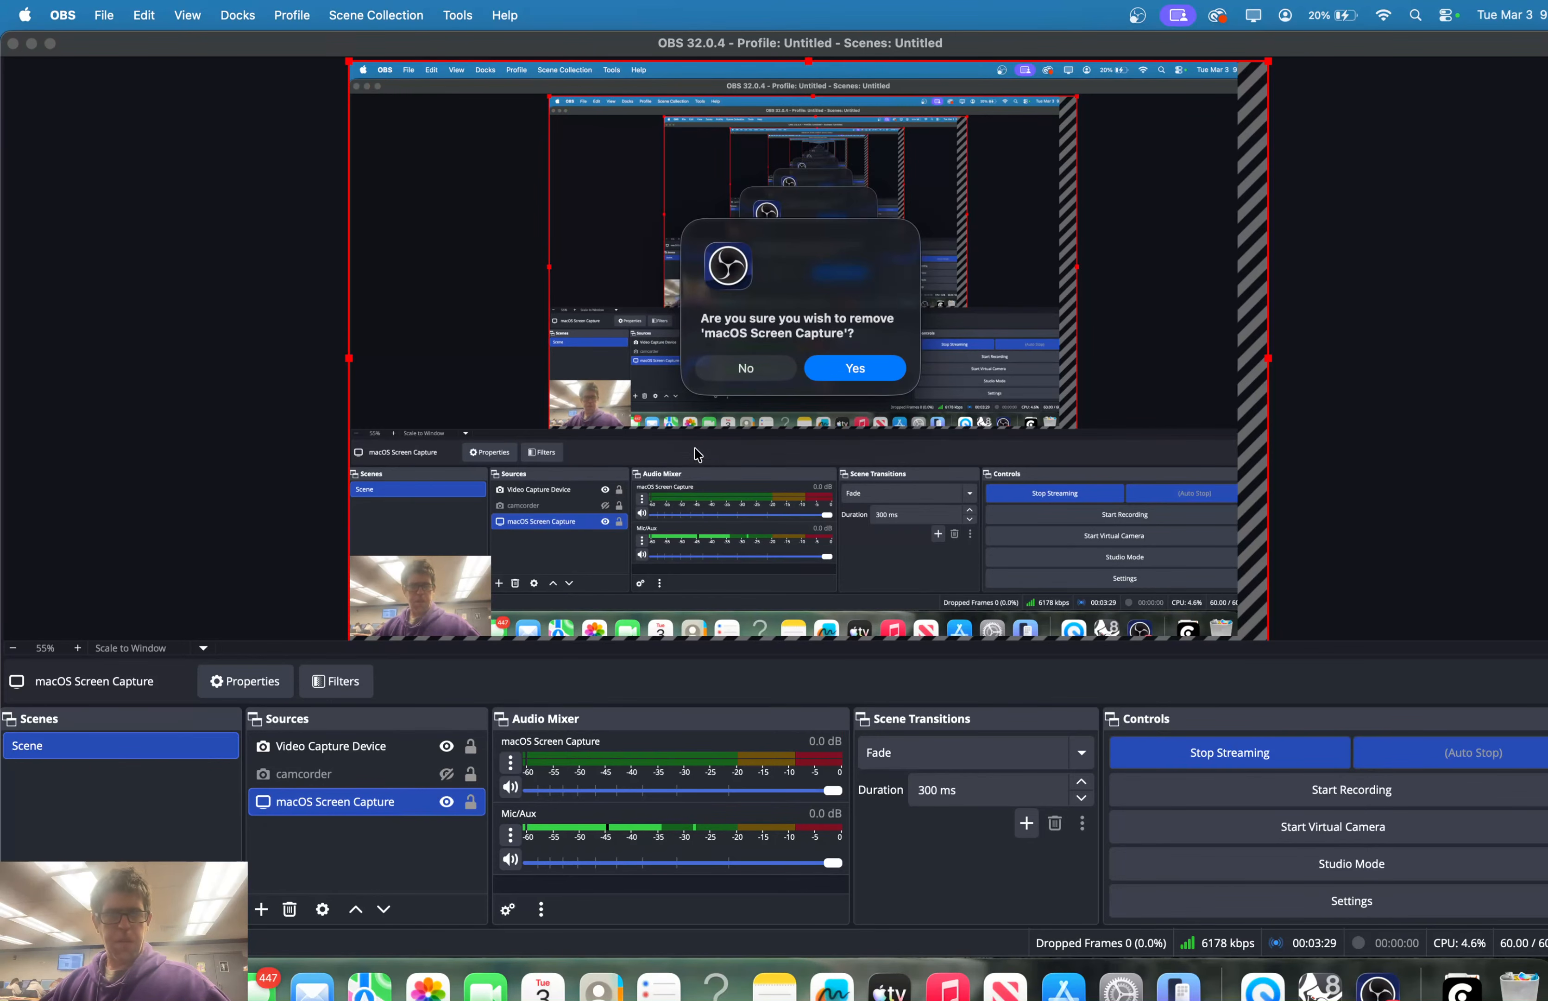
left_click(866, 372)
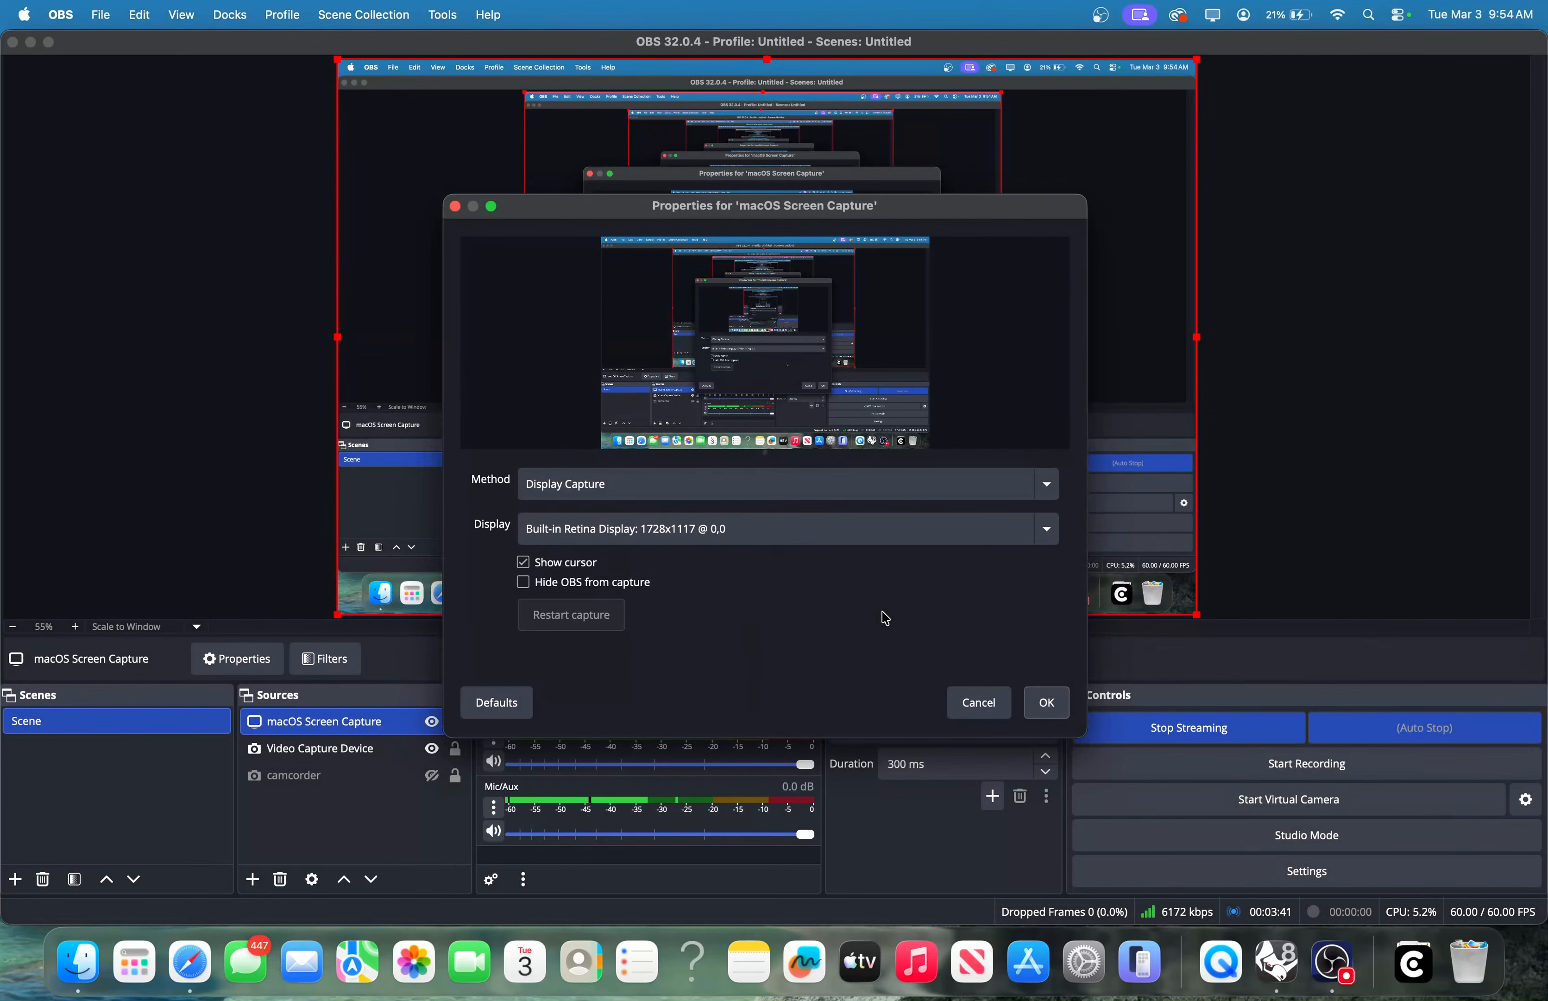
Move Video Capture Device to the top of the sources and arrange the OBS and Rhino windows
left_click(1046, 707)
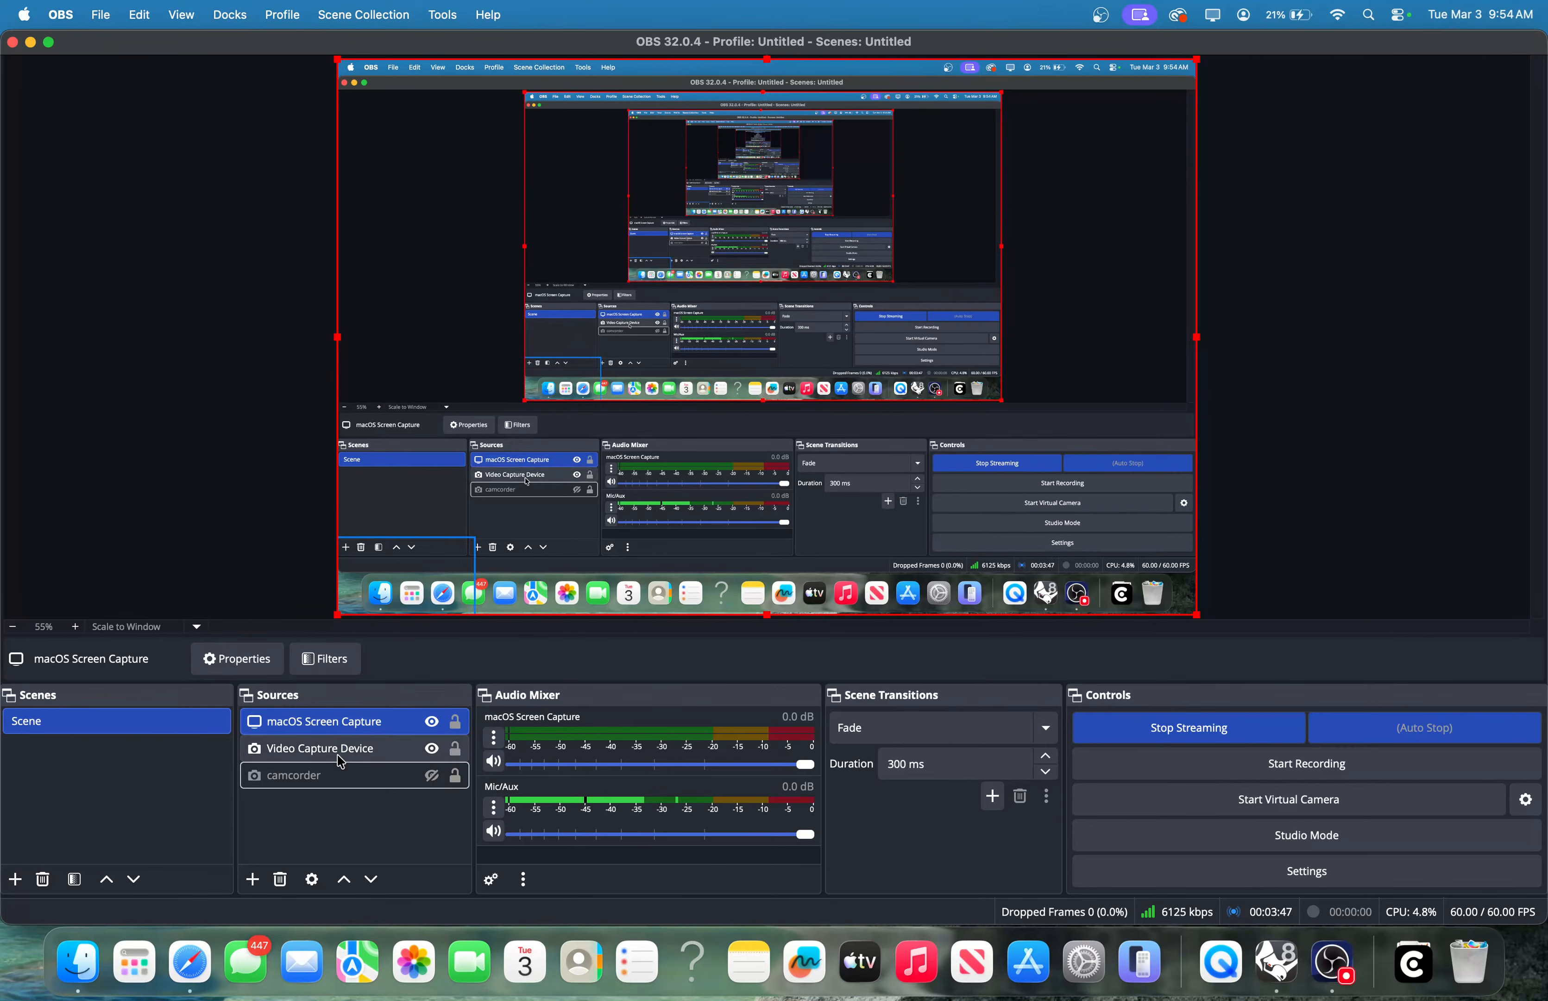
left_click_drag(319, 752, 313, 721)
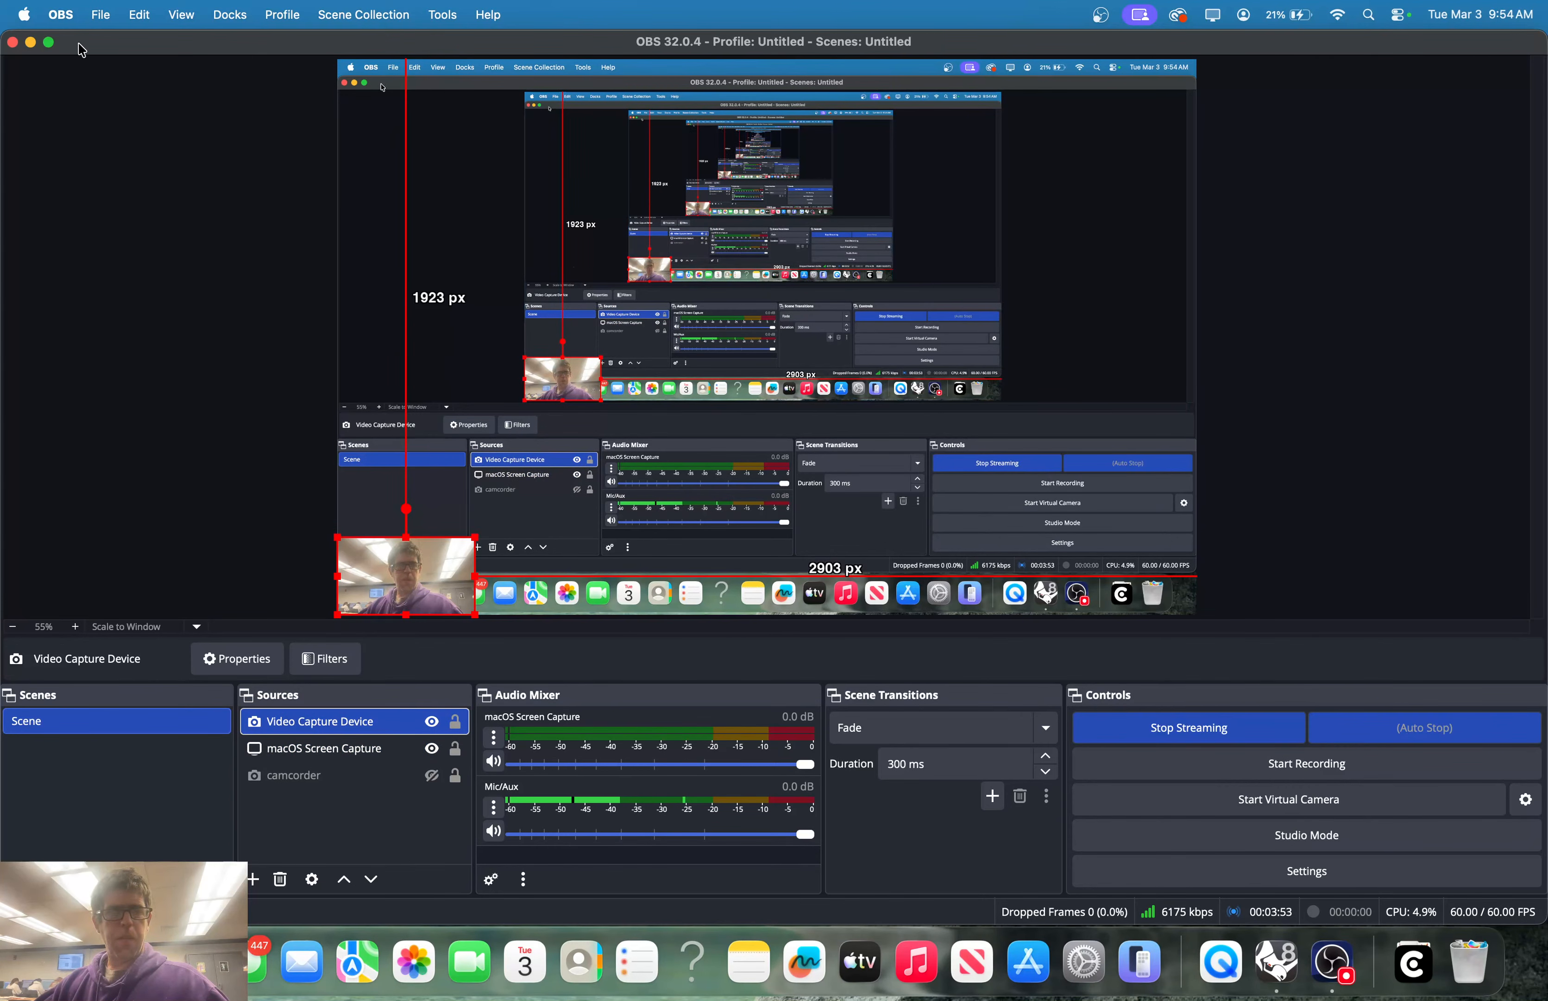
left_click_drag(99, 33, 149, 407)
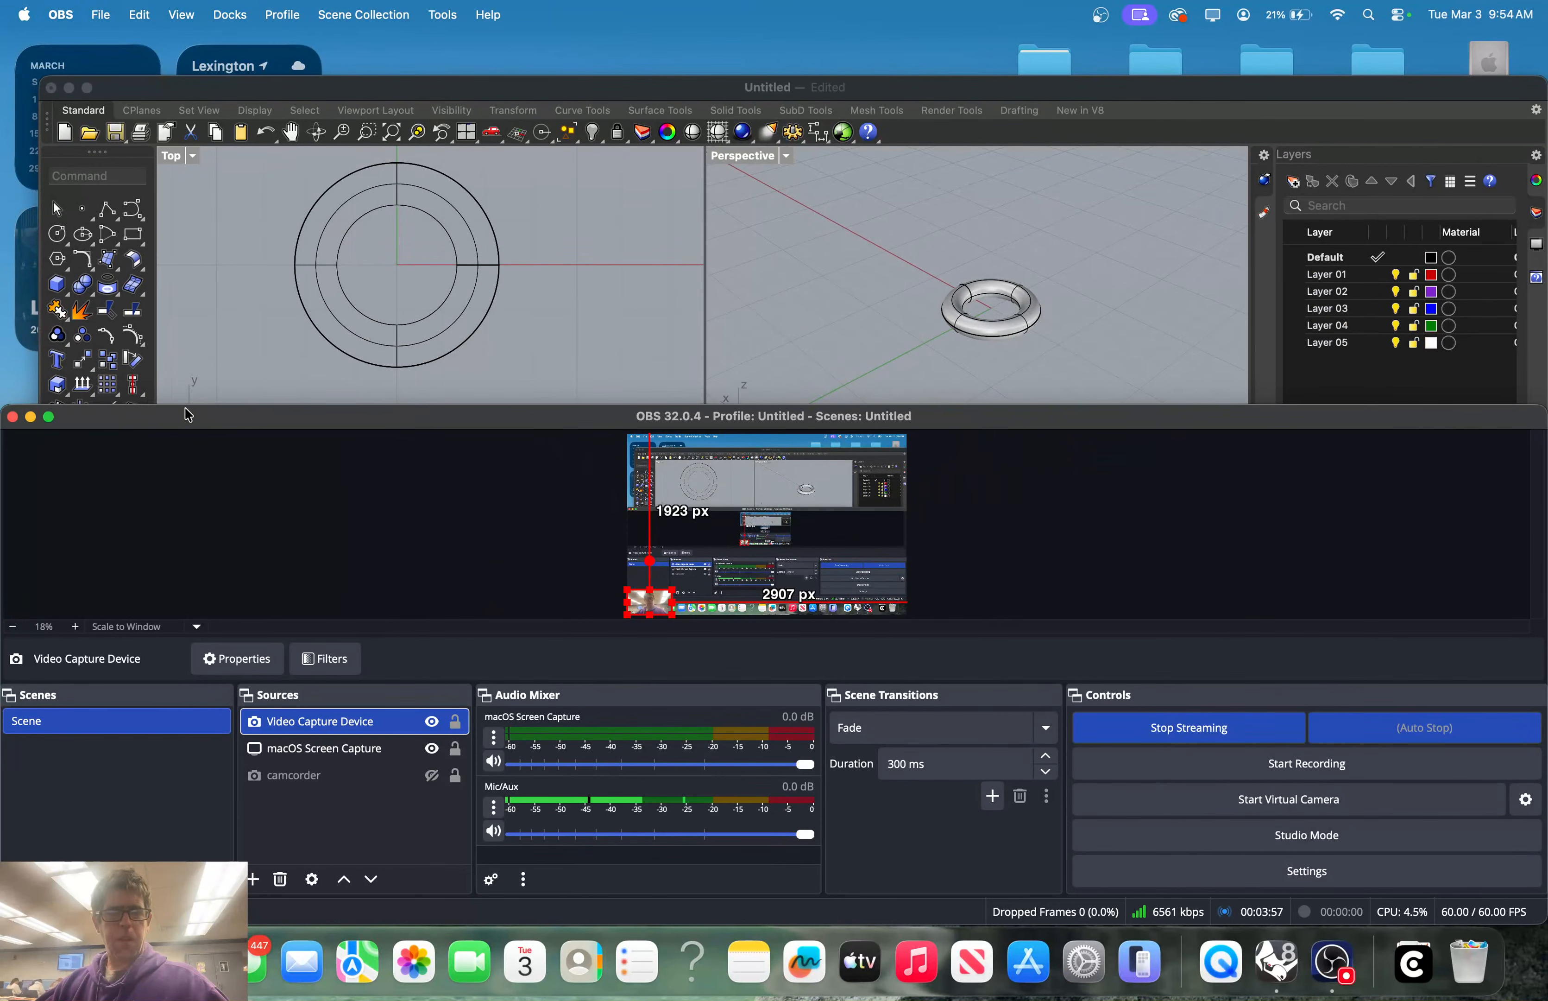
left_click_drag(570, 420, 551, 428)
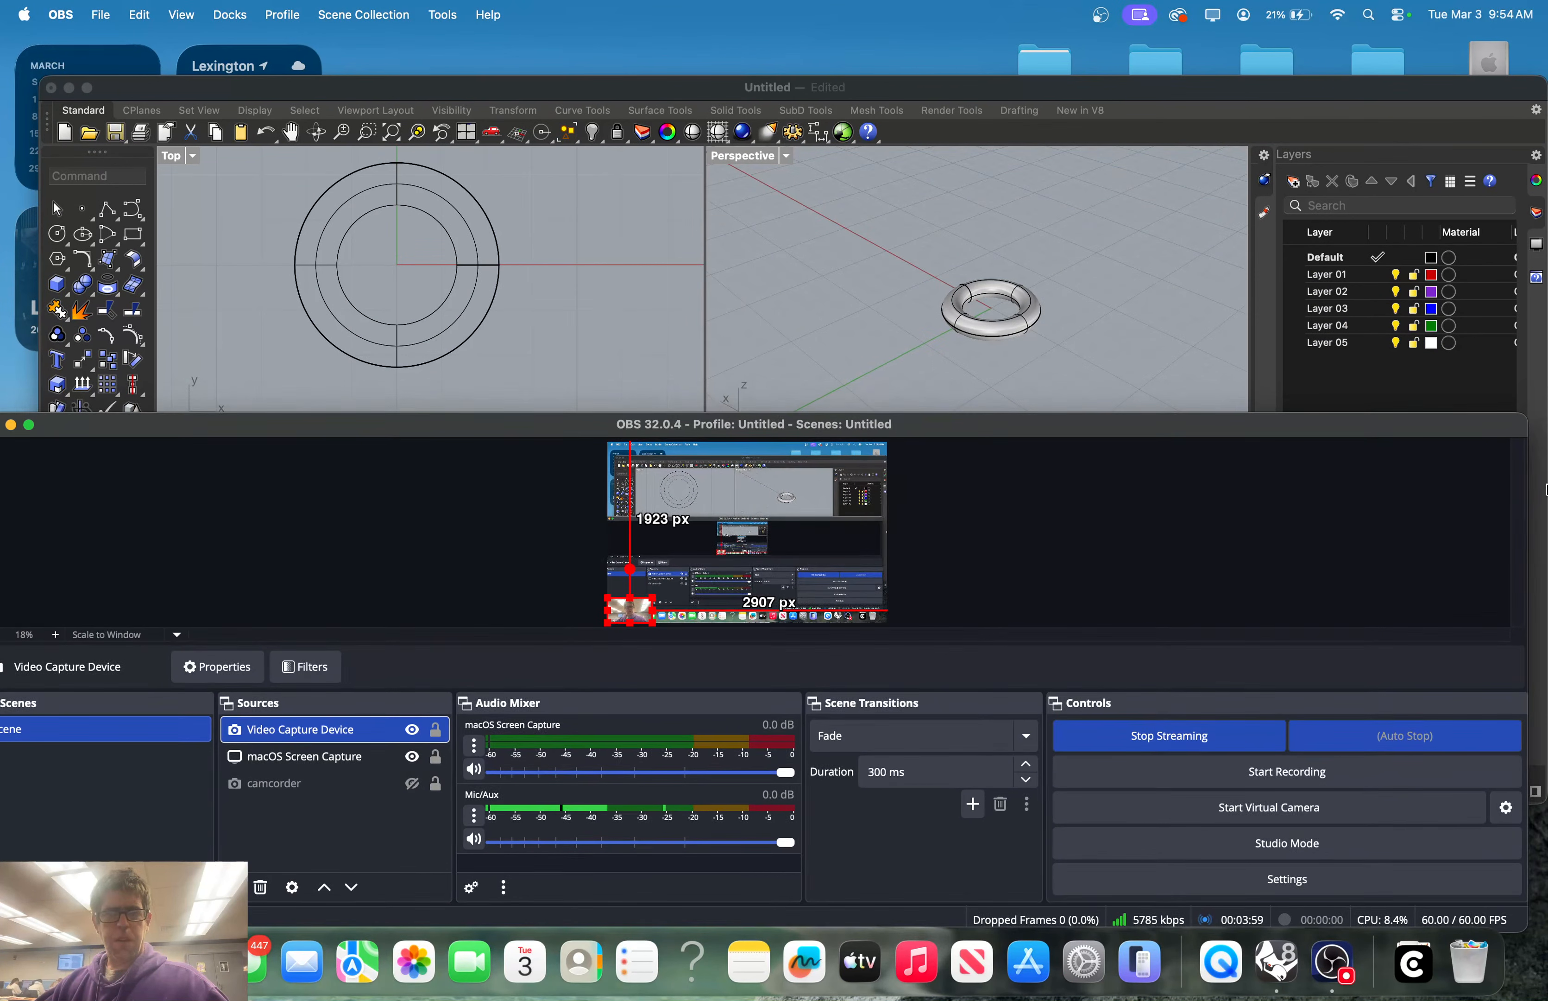
left_click_drag(1431, 424, 3, 335)
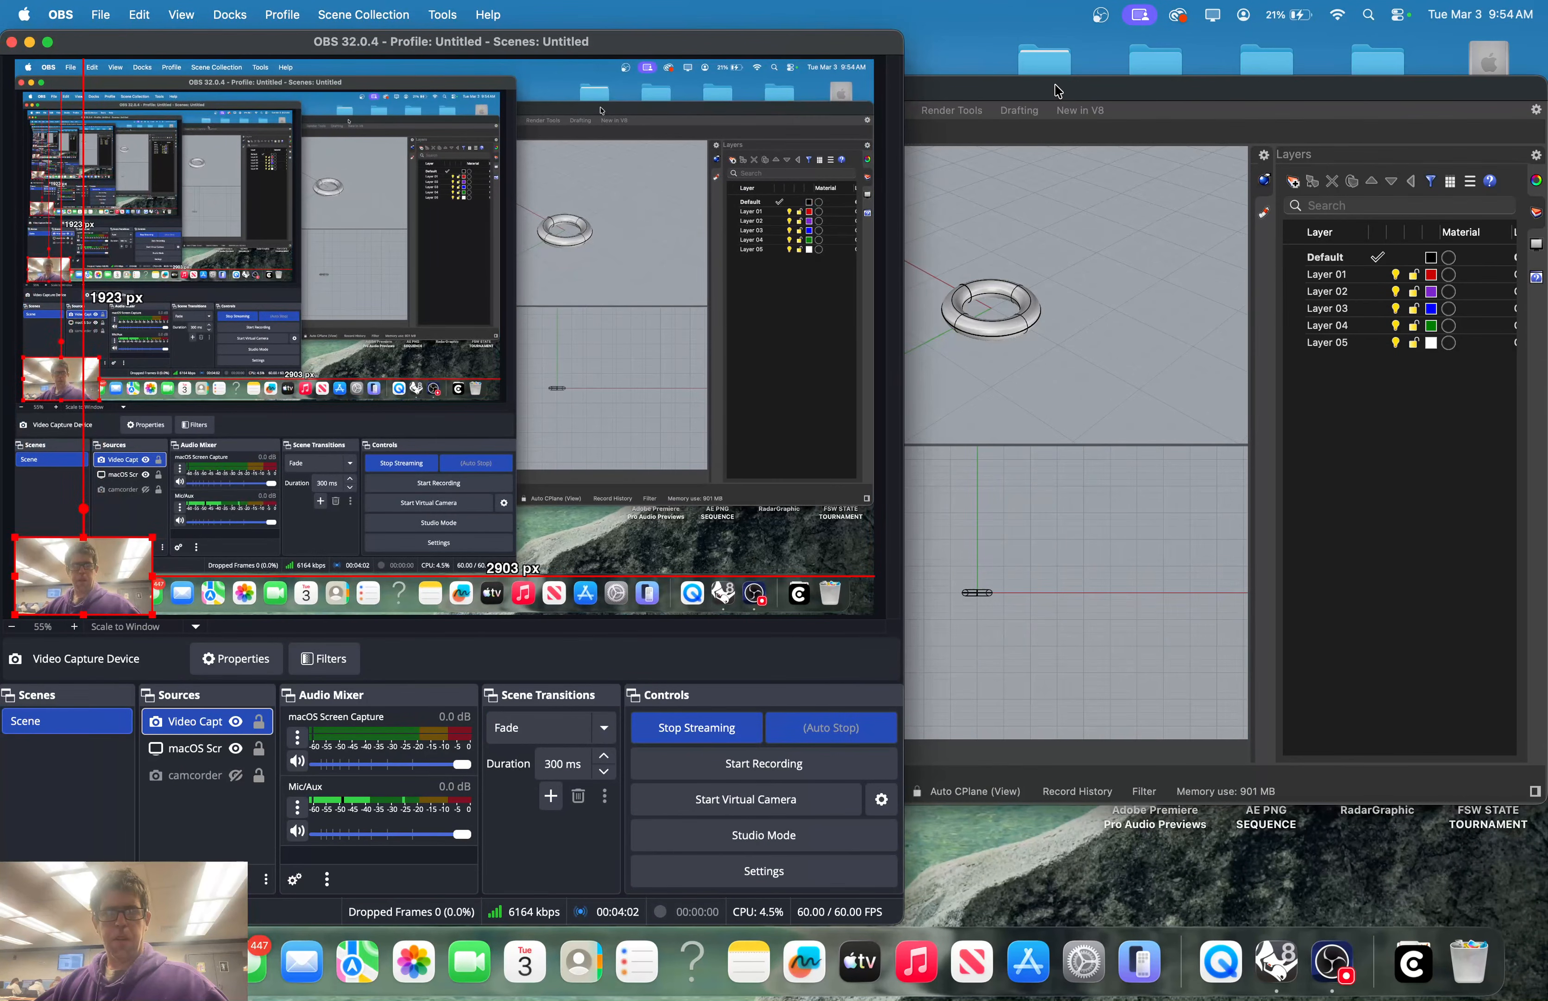
left_click(1055, 90)
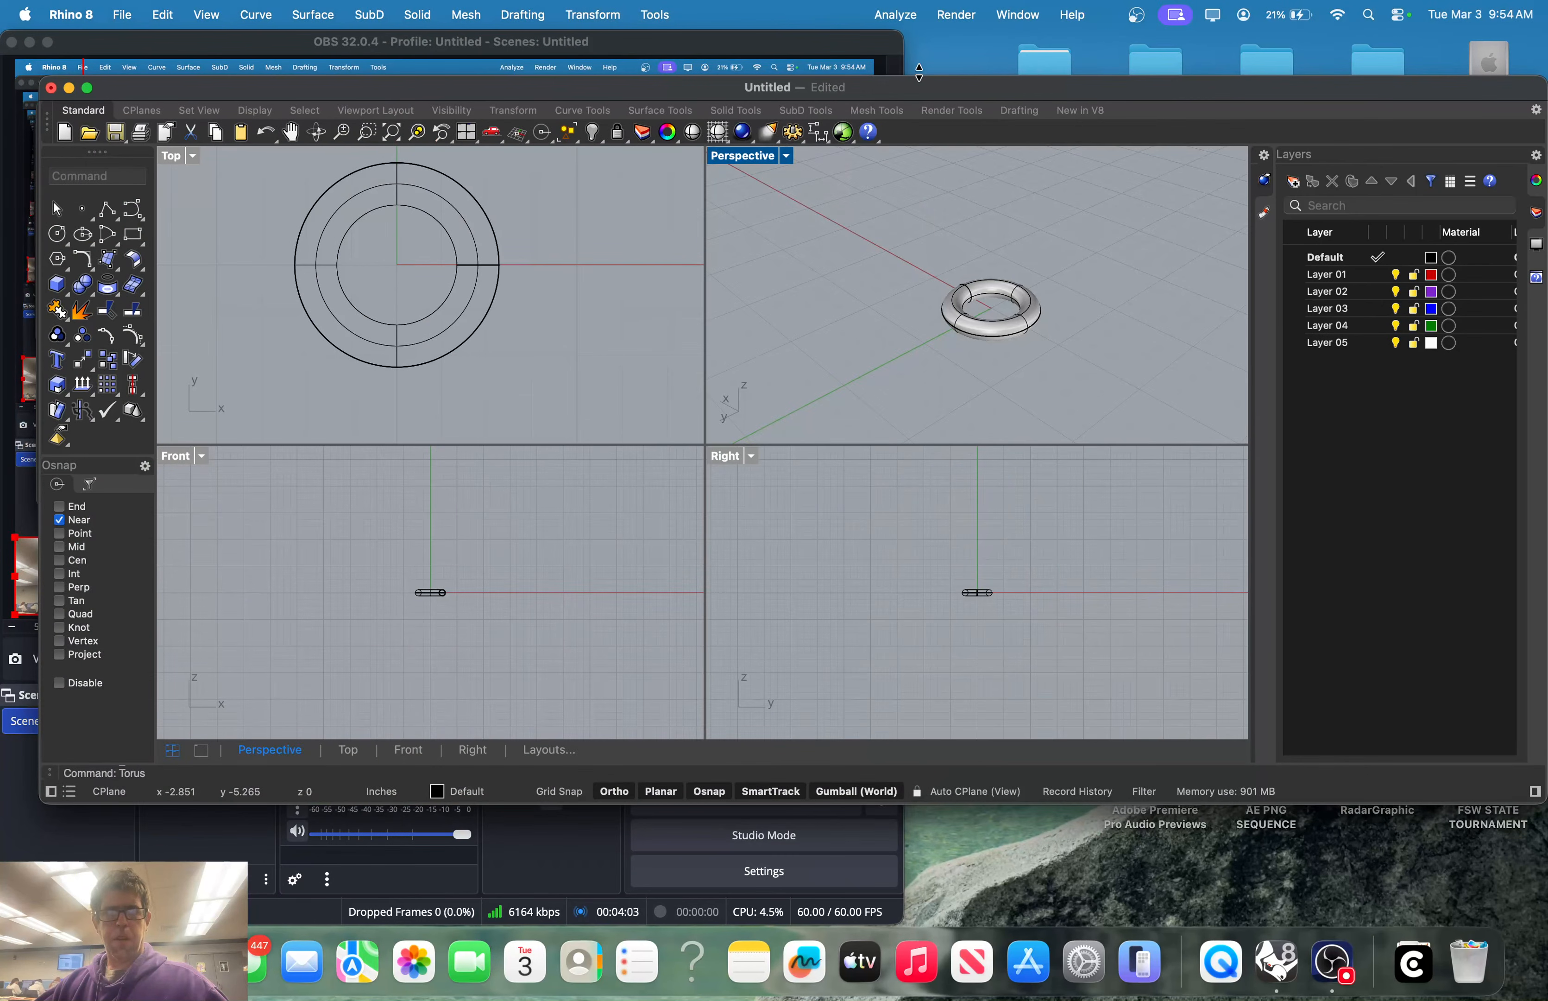
left_click_drag(853, 82, 1547, 190)
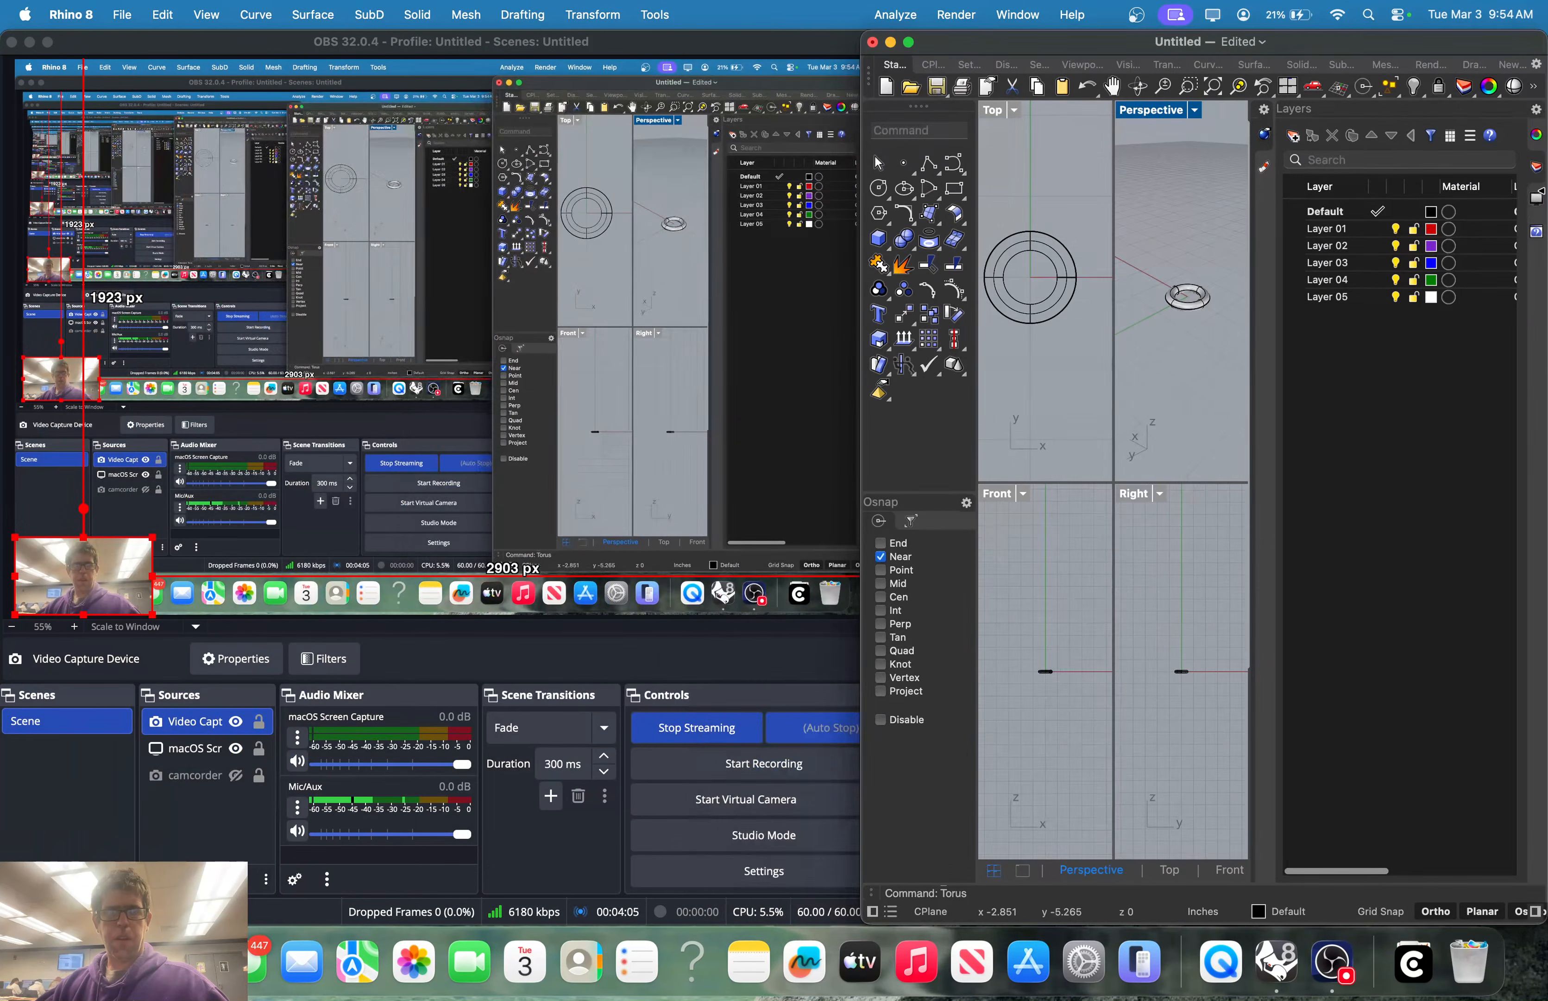
left_click_drag(1058, 45, 1547, 116)
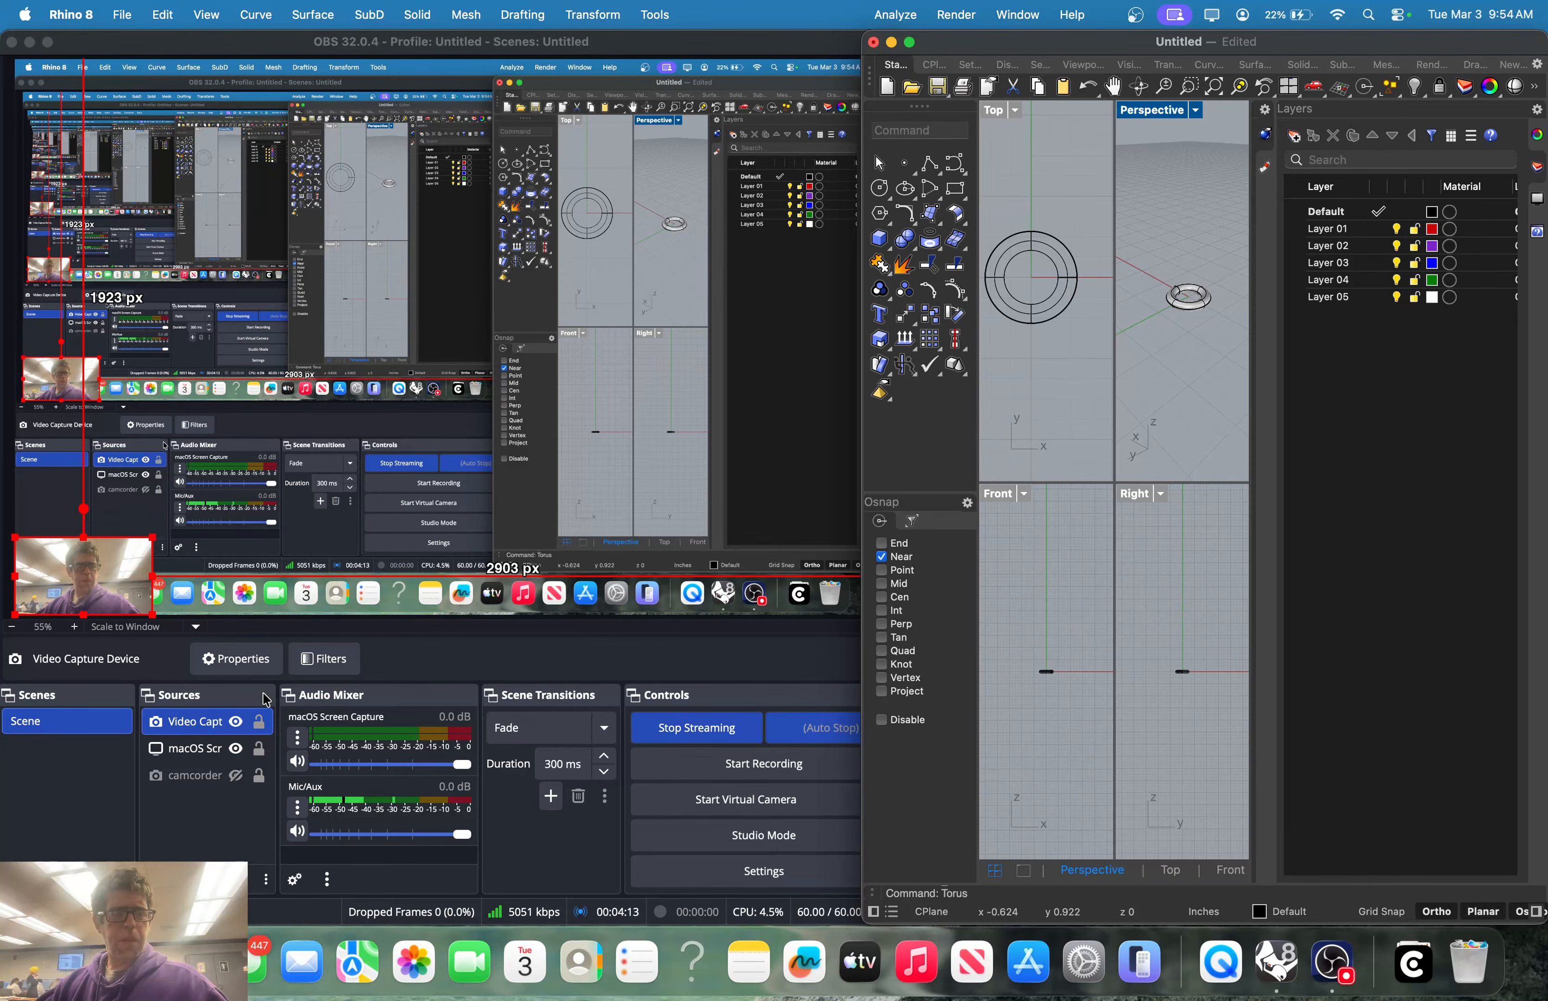
Delete all three sources from the scene
left_click_drag(213, 794, 164, 712)
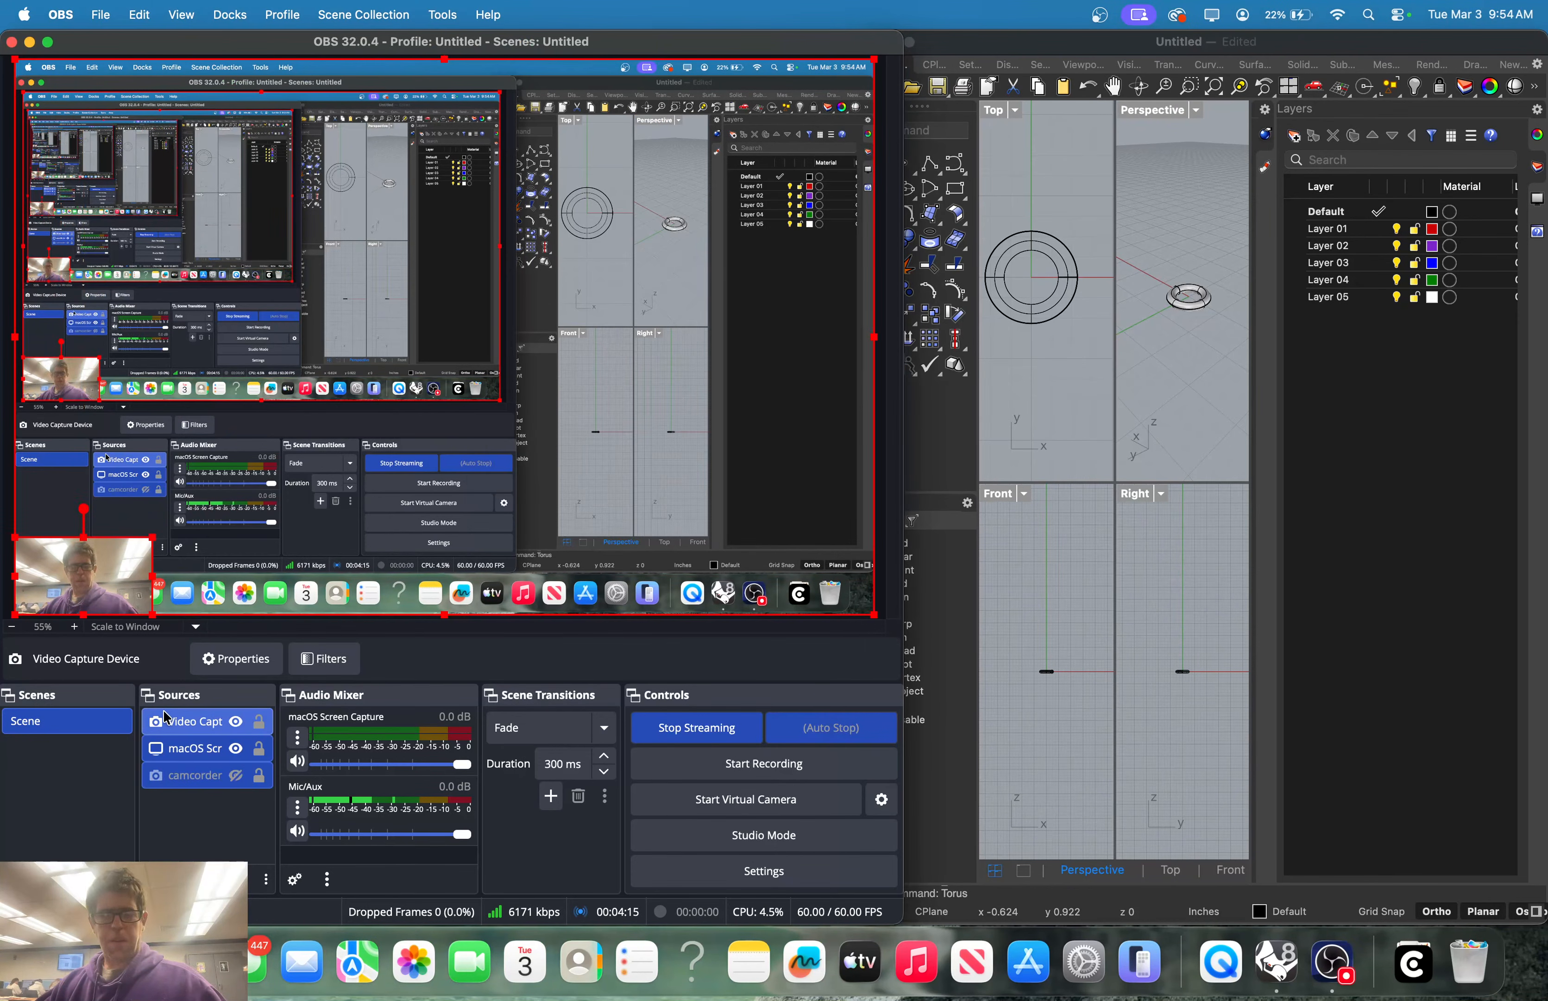
left_click(181, 879)
left_click(837, 352)
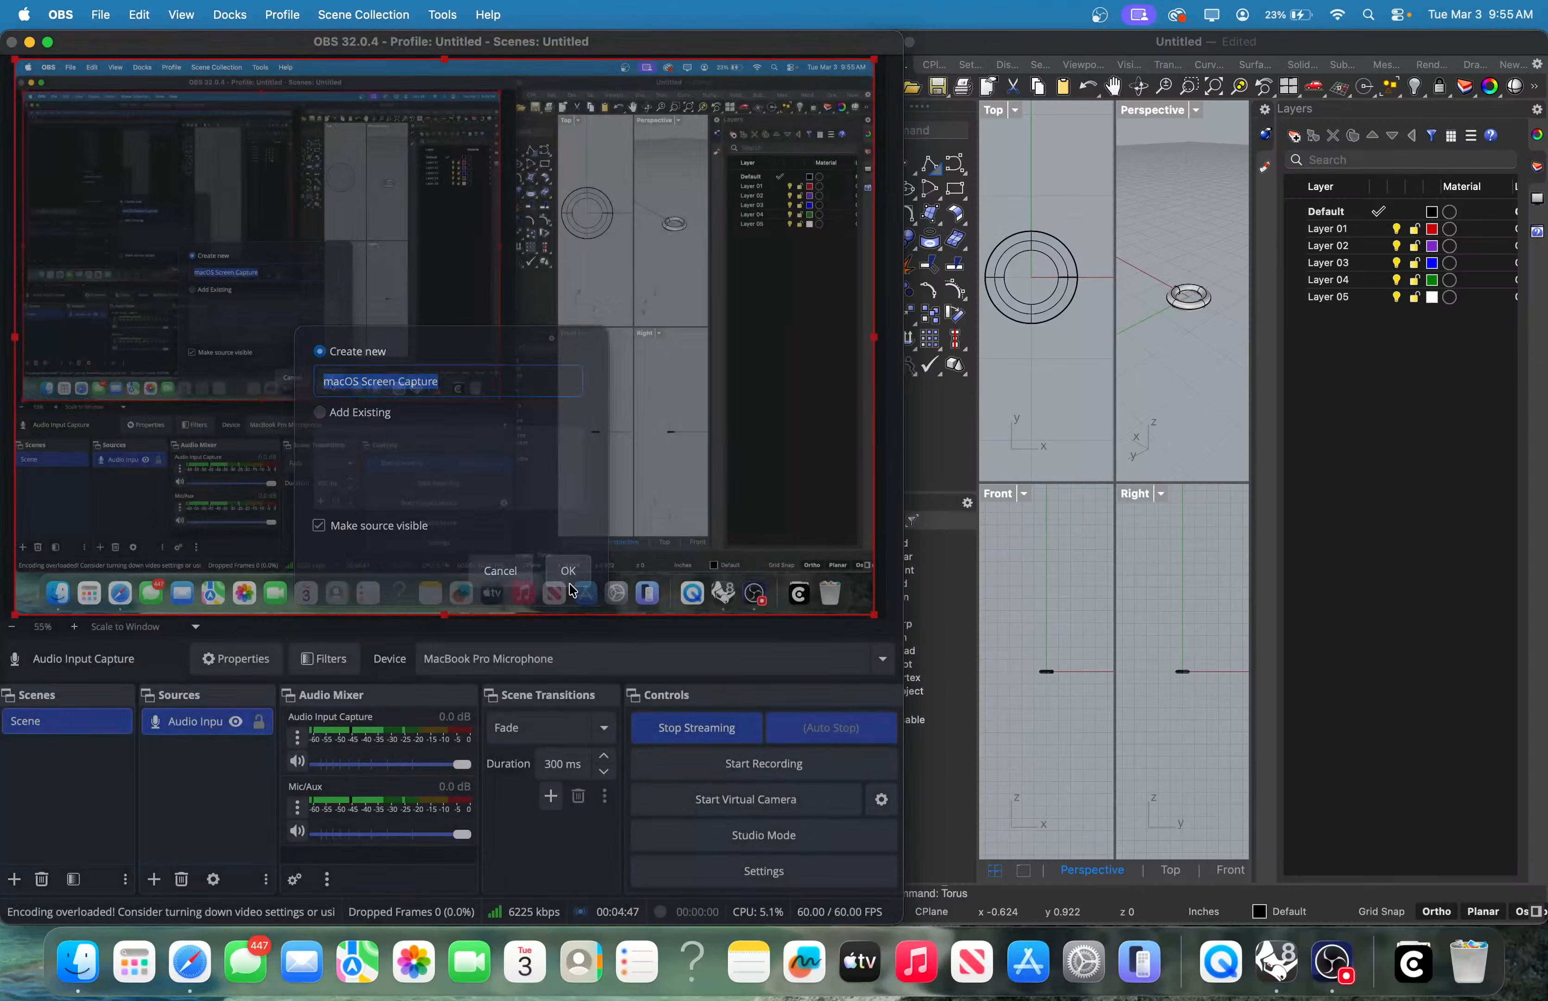
Add a macOS Screen Capture with 'Hide OBS from capture' ticked, then make Rhino full screen
left_click(560, 579)
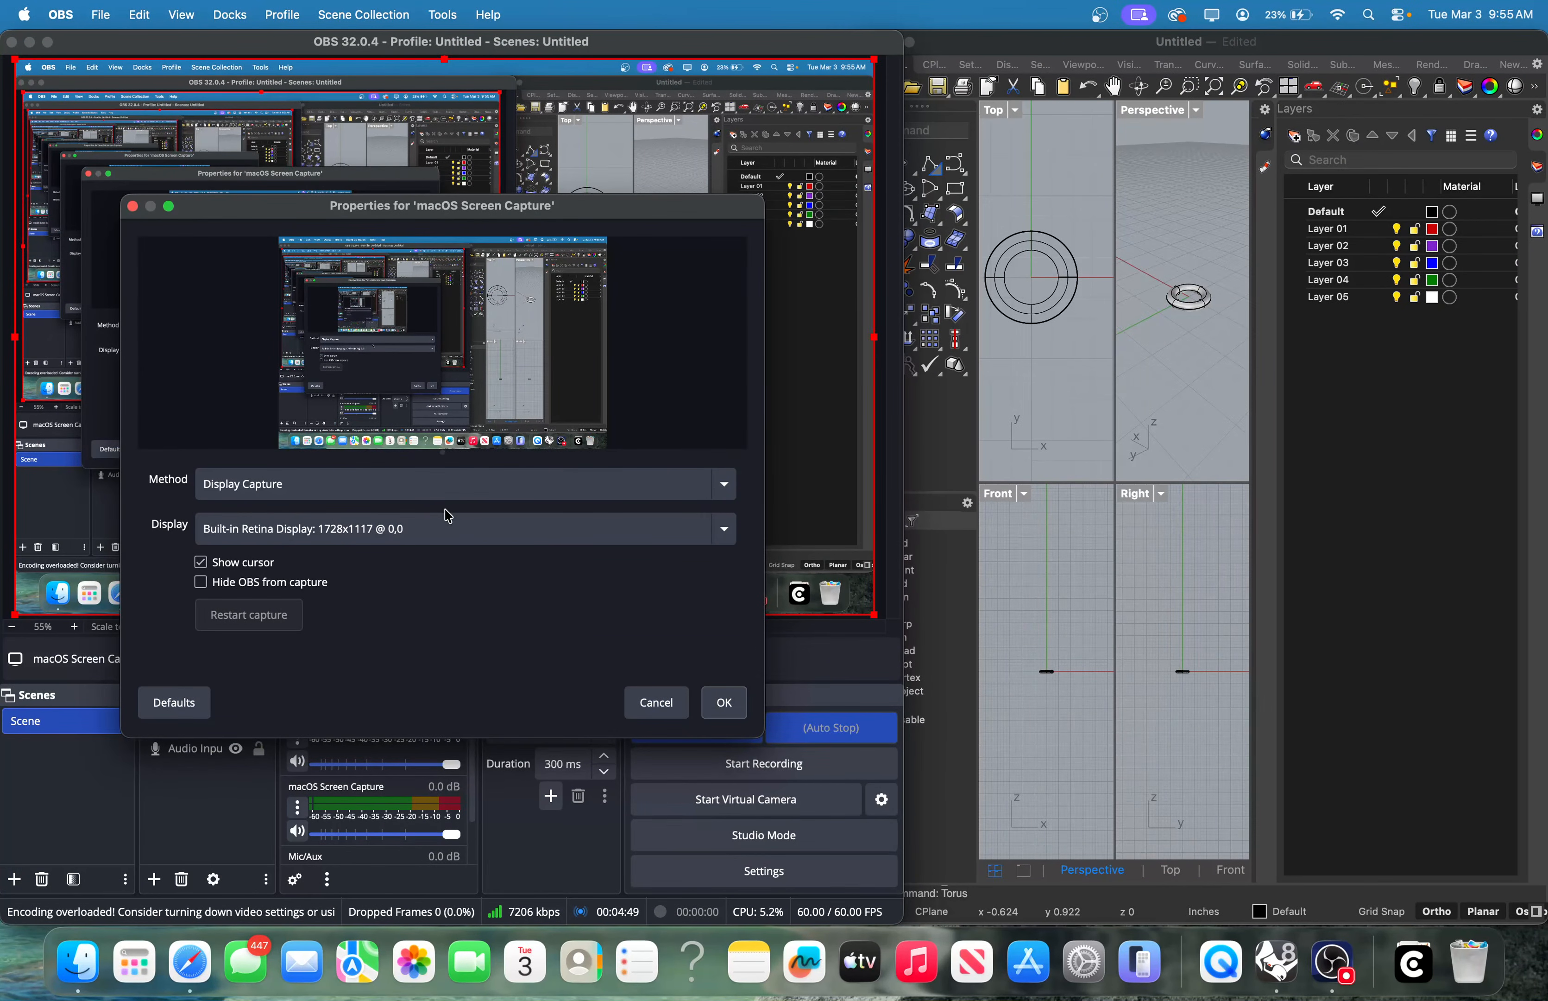
left_click(284, 589)
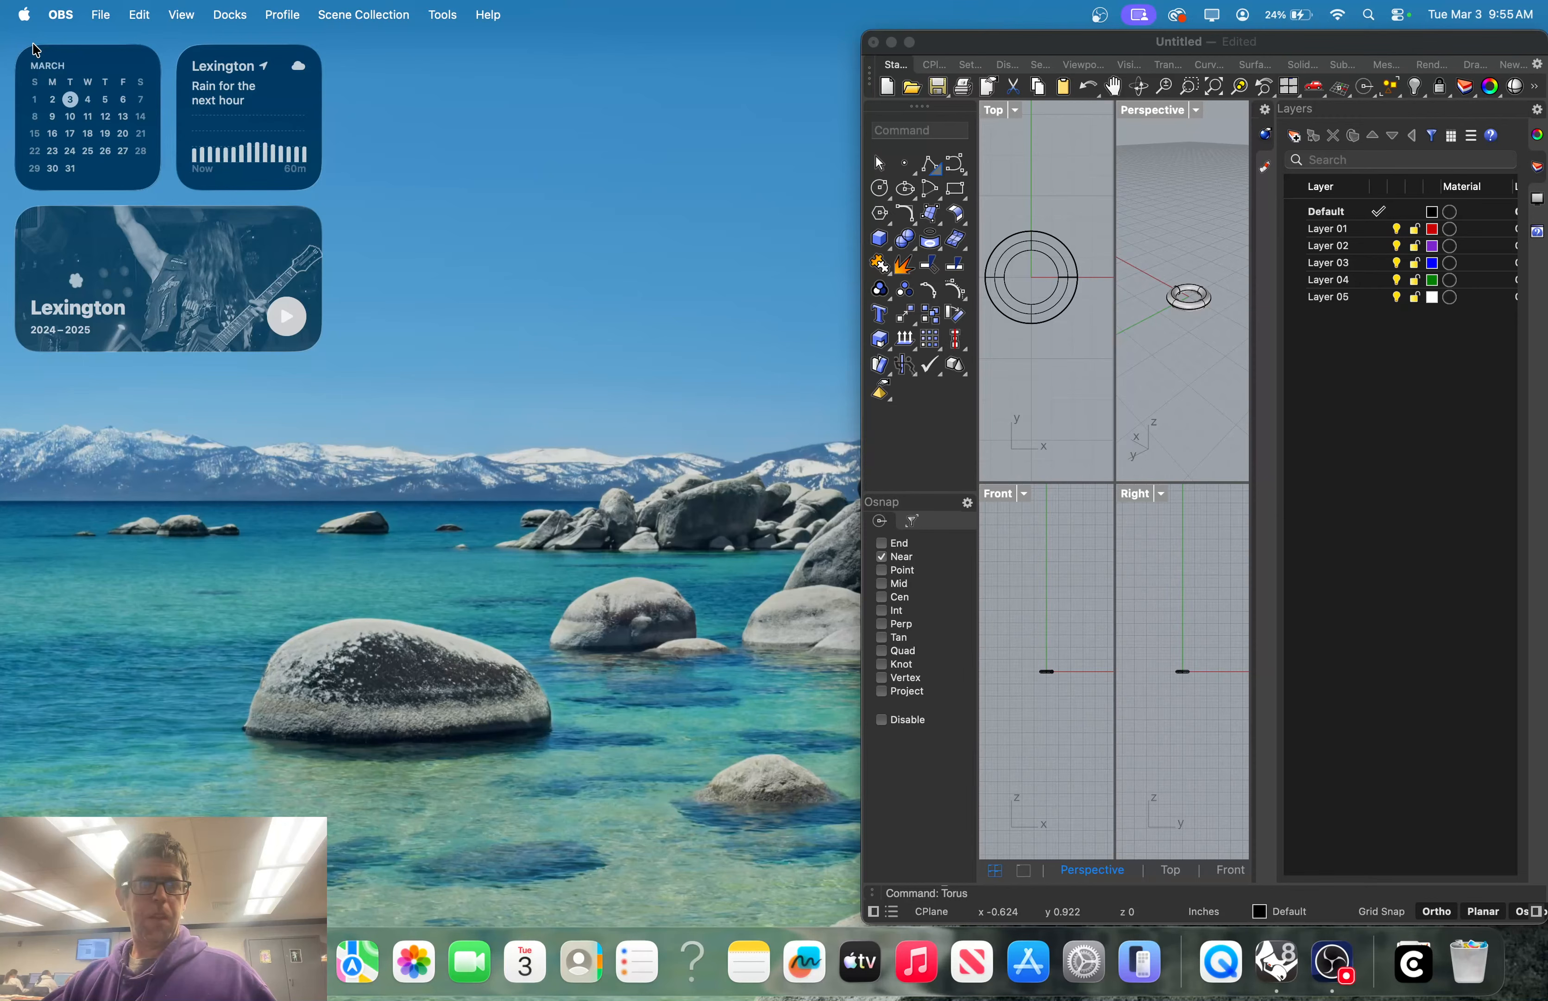
left_click(910, 43)
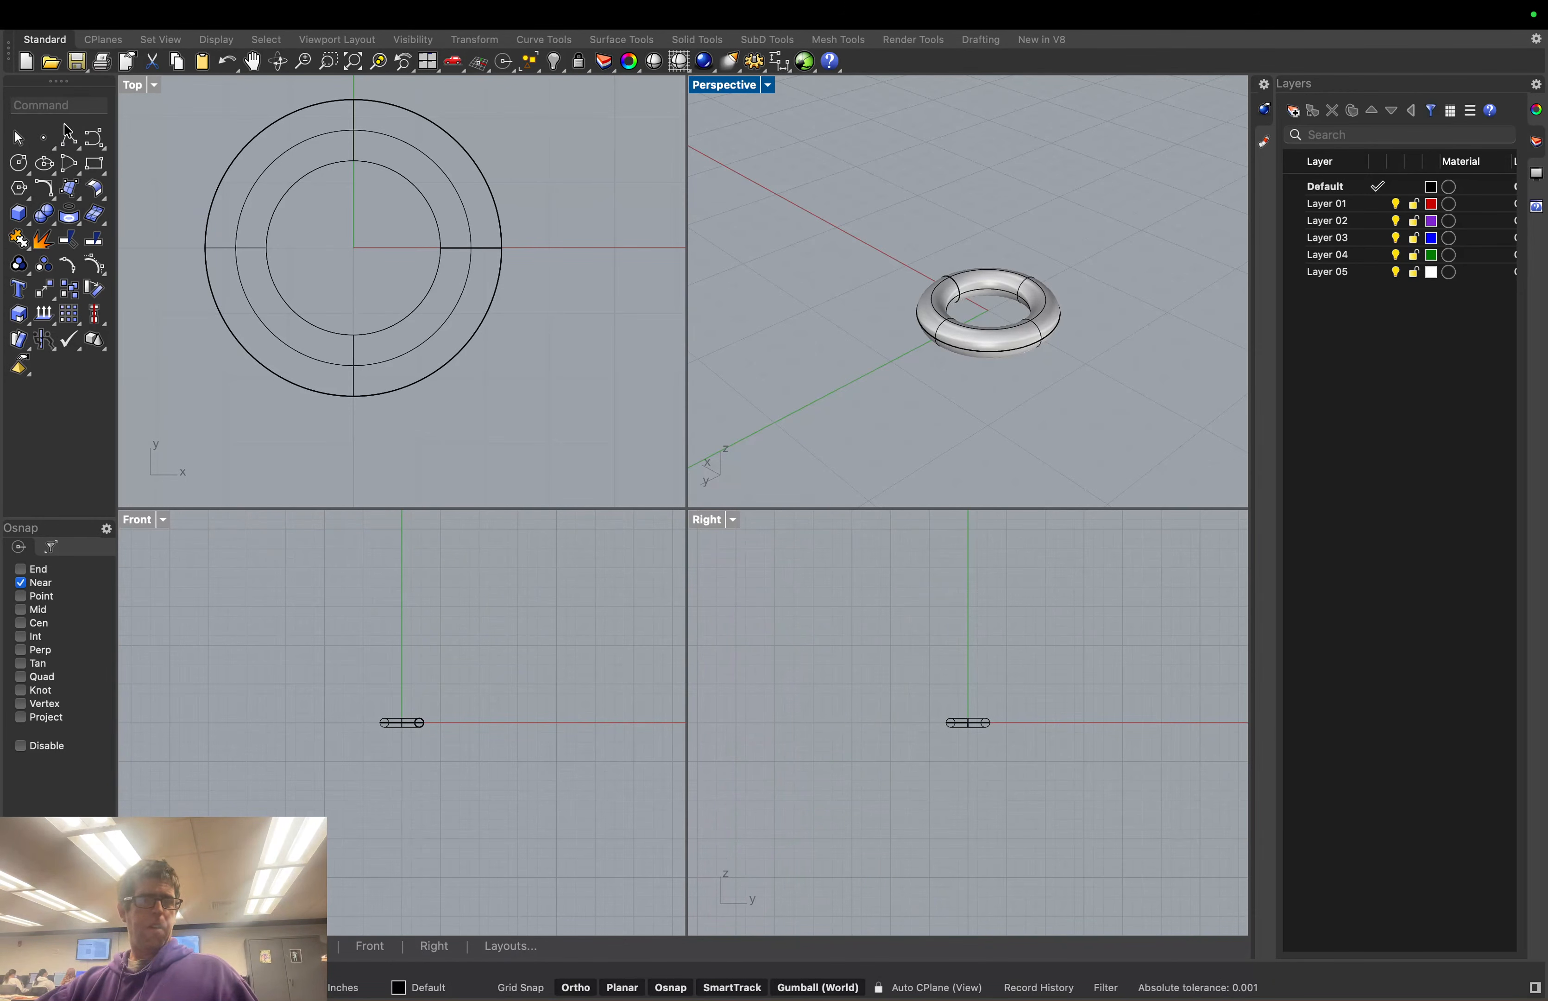
Run PointsOn and pick the torus to display its control points
left_click(95, 264)
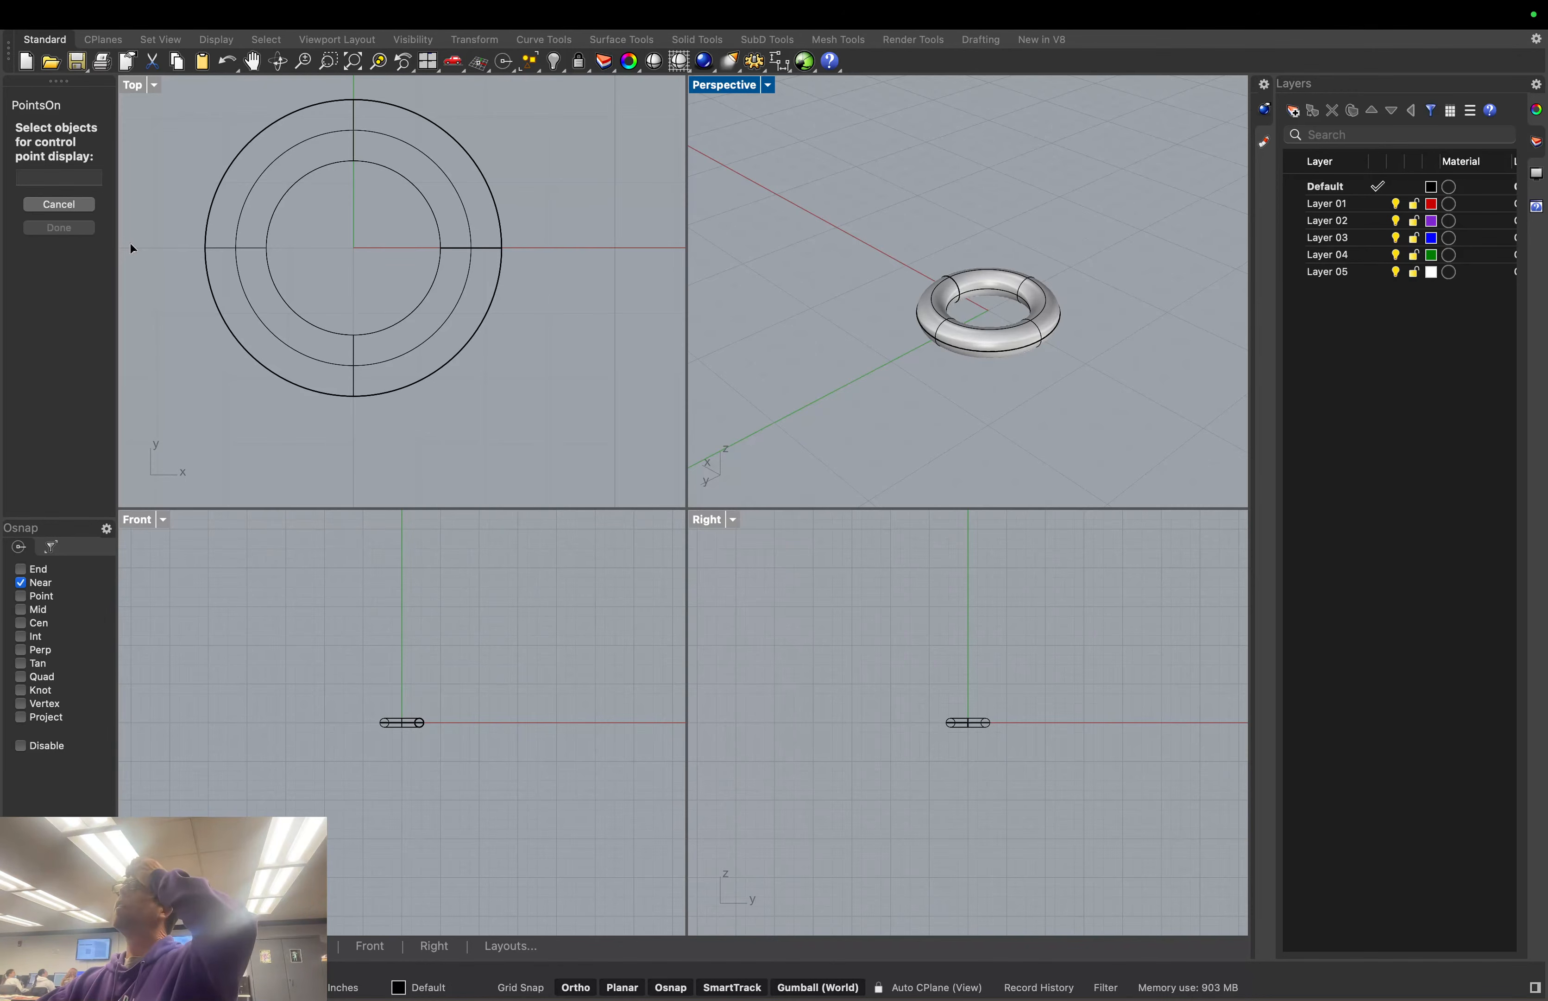
left_click(935, 327)
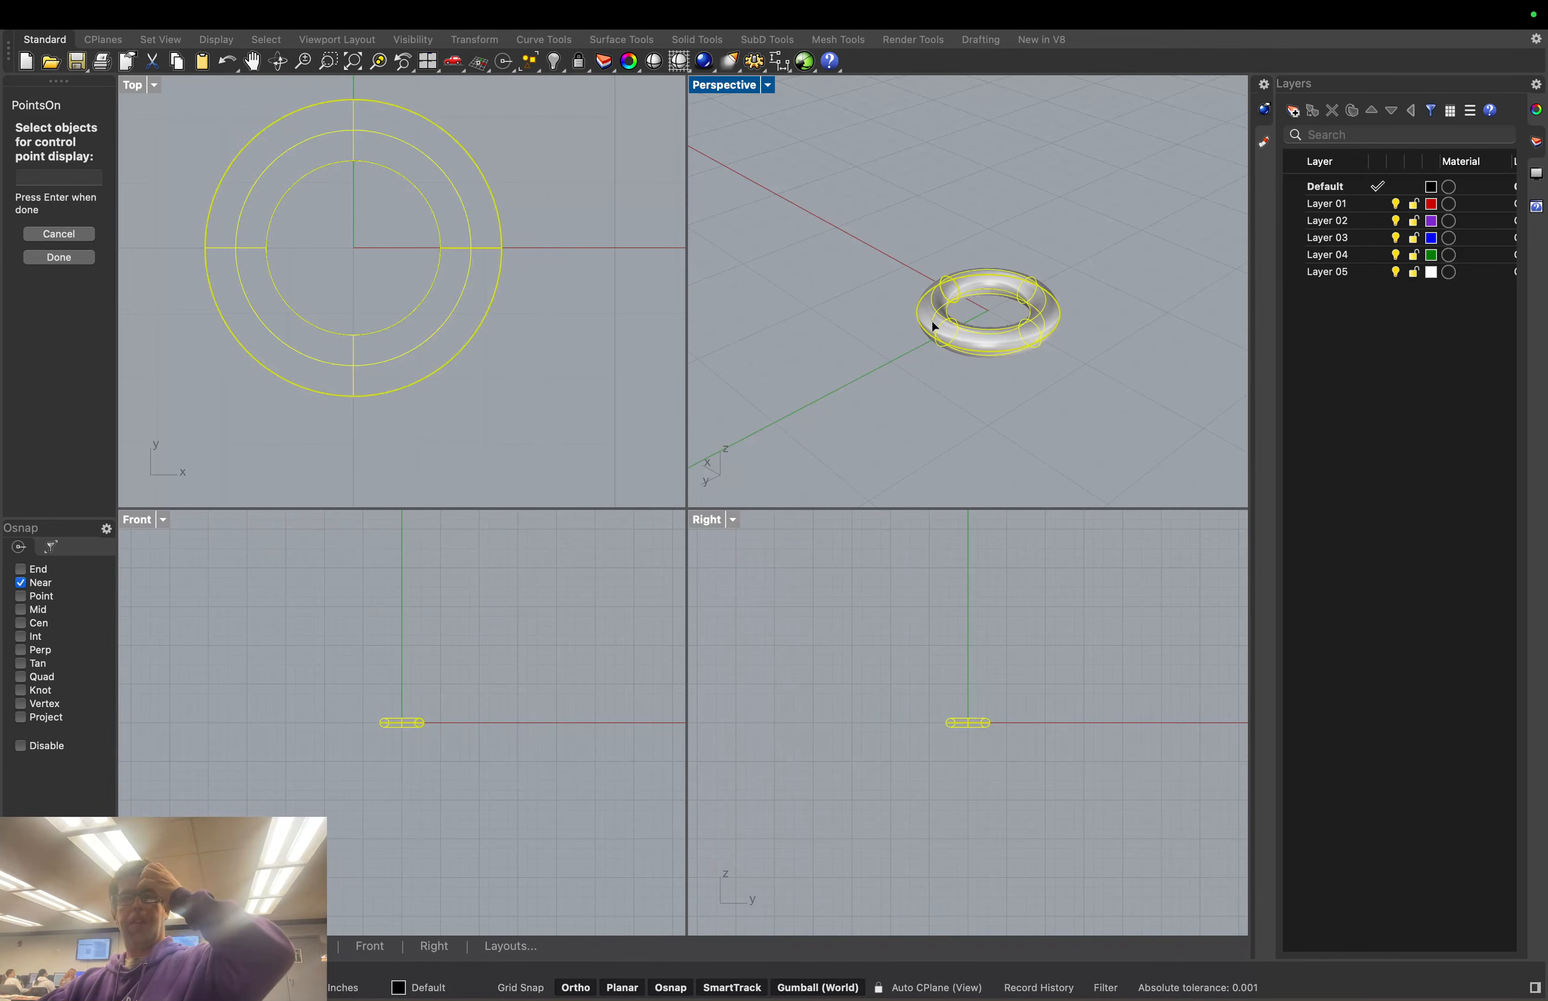
Show the torus control points and drag several up along Z and out along Y into a raised lobe
left_click(77, 259)
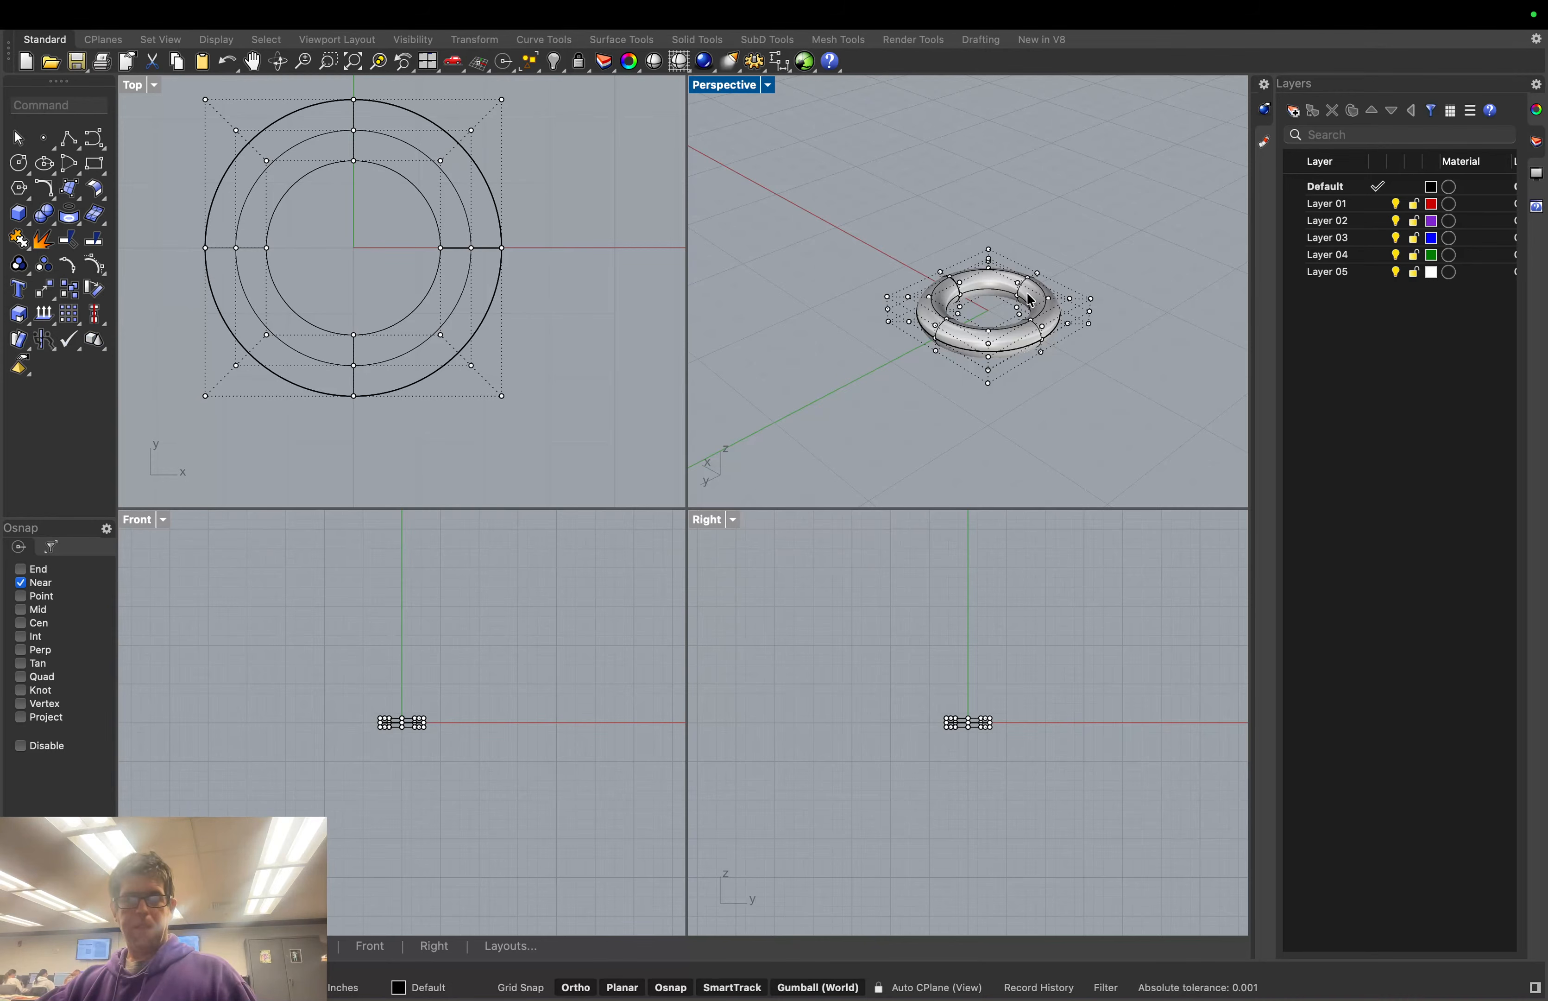
left_click(1071, 301)
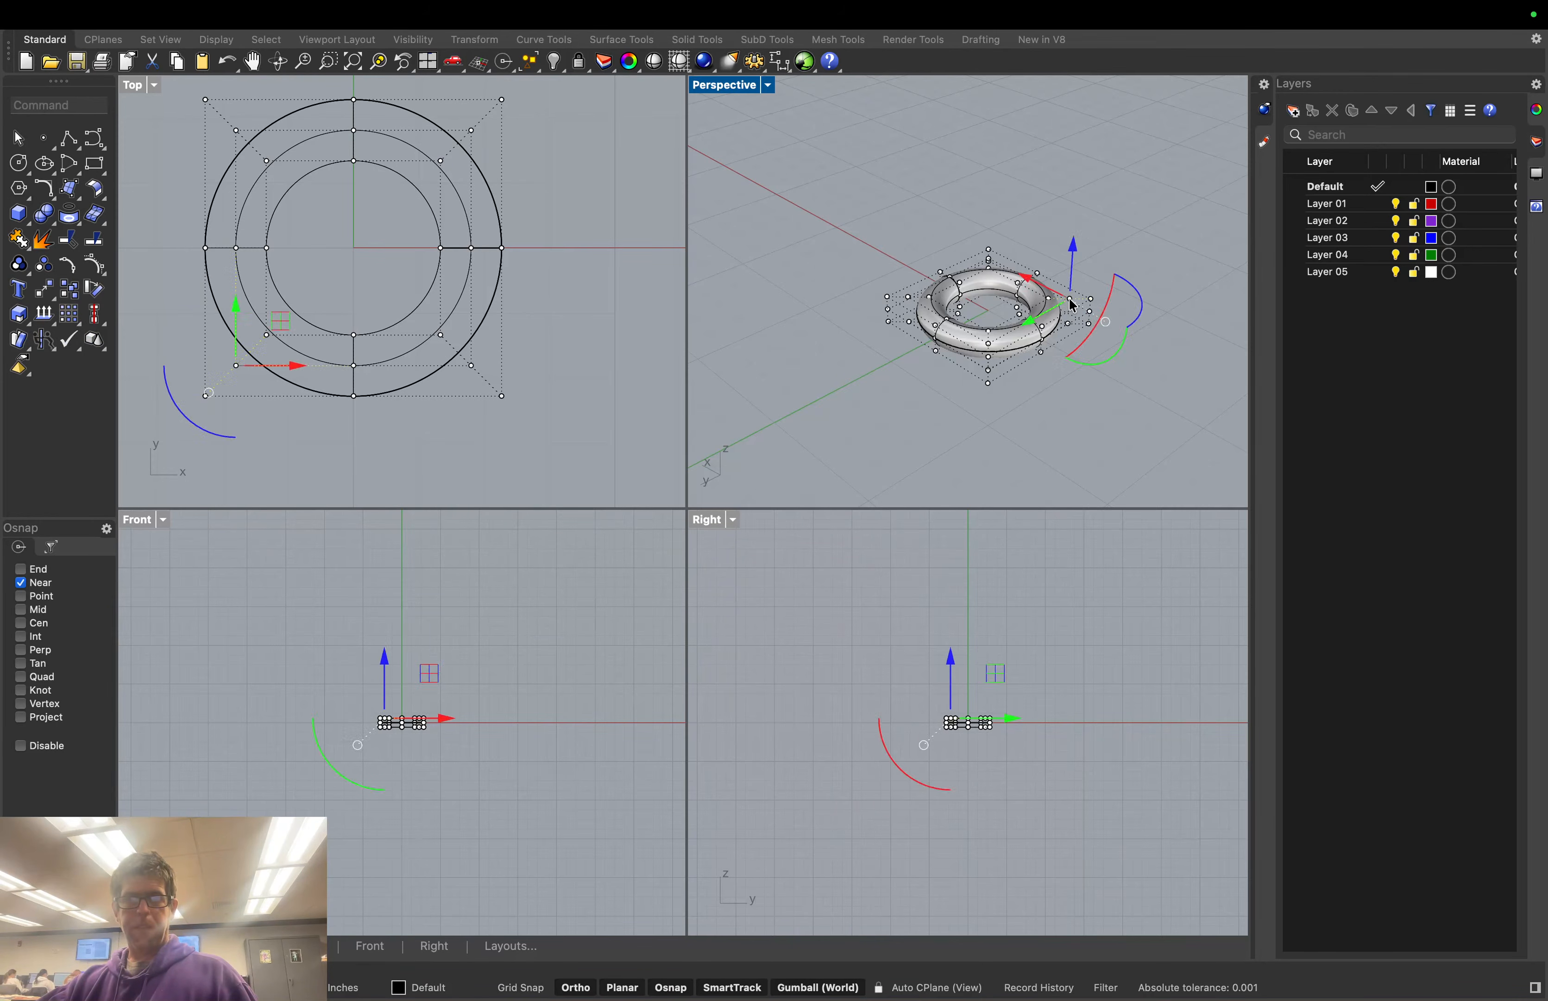
left_click_drag(1072, 256, 1102, 239)
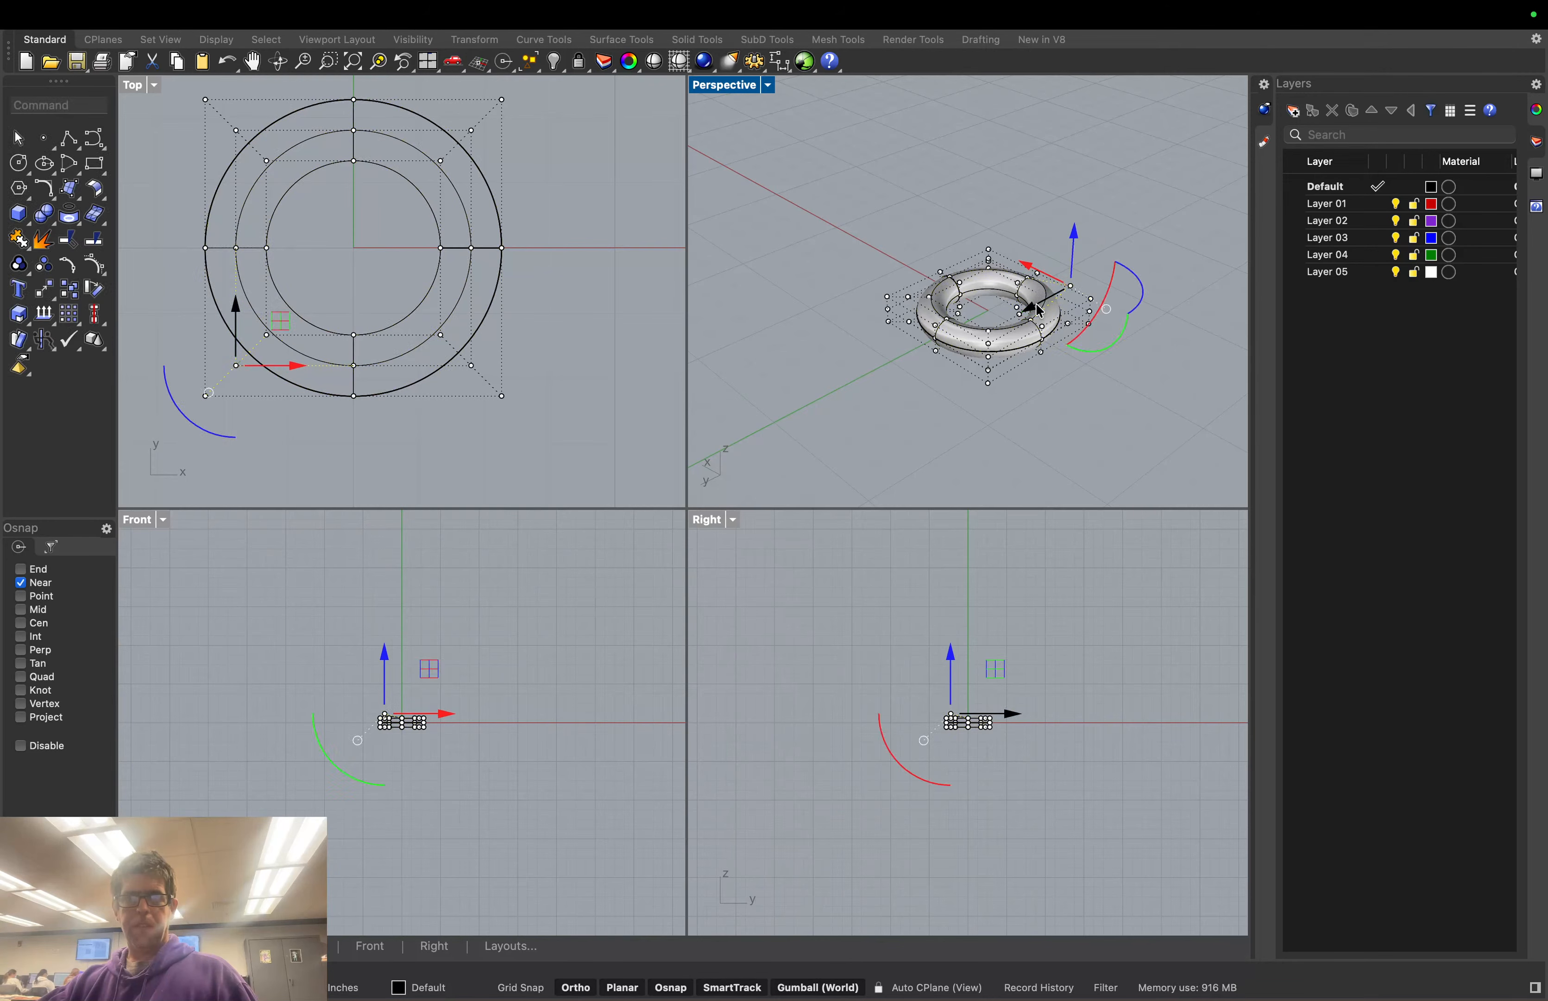
left_click_drag(1037, 306, 1075, 285)
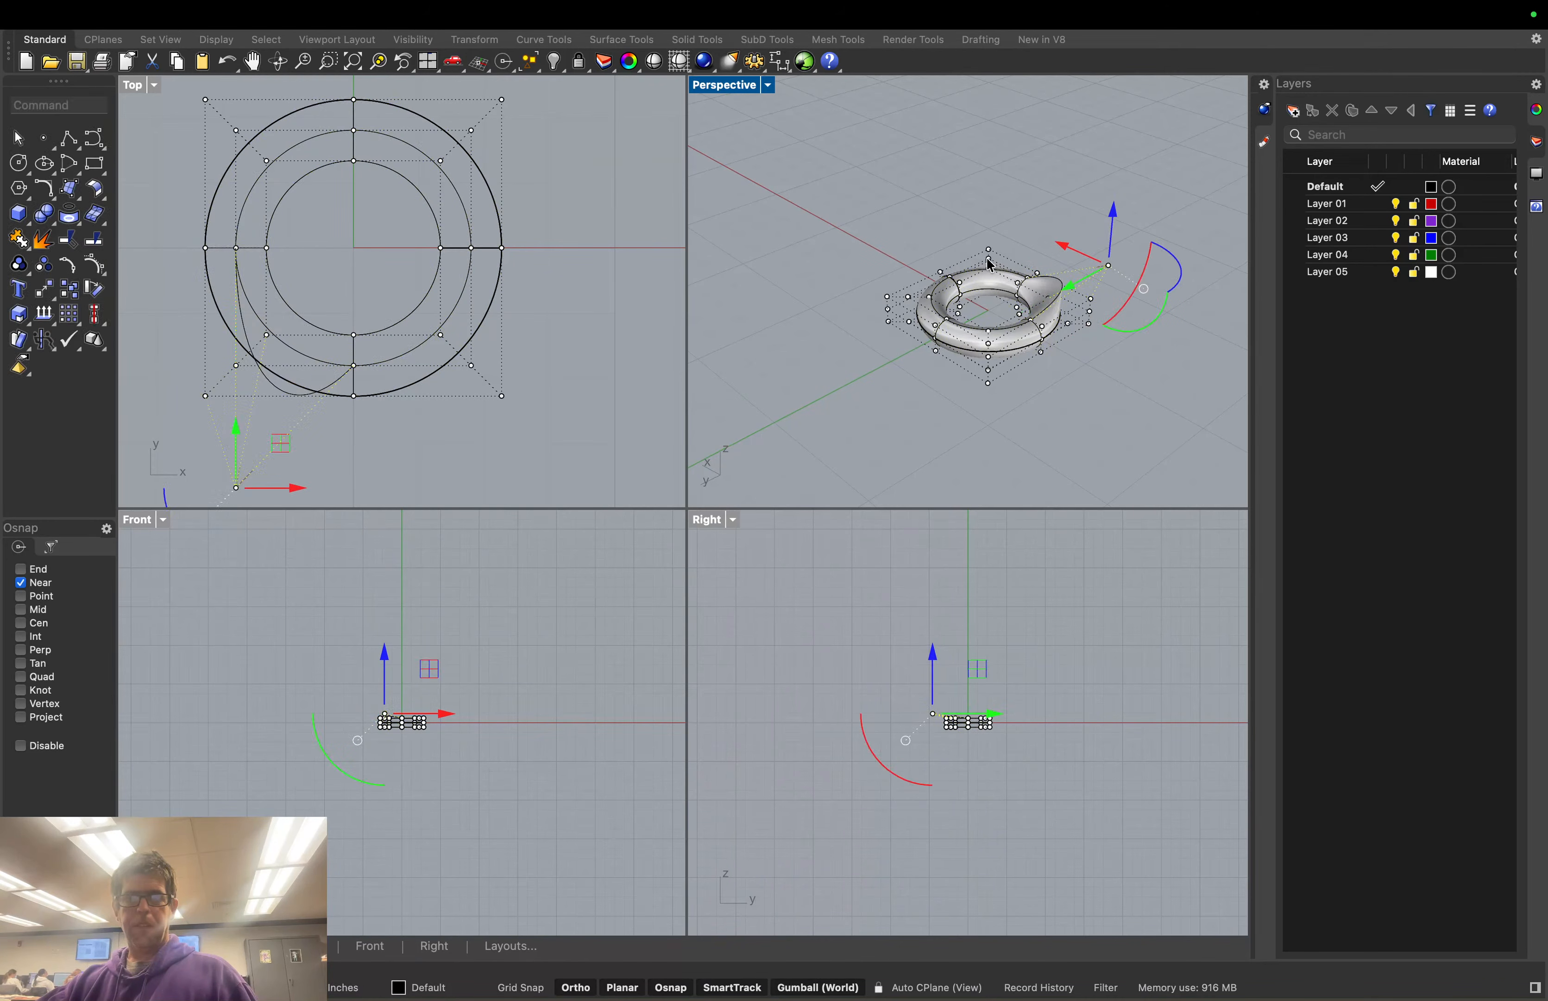
left_click_drag(992, 255, 989, 202)
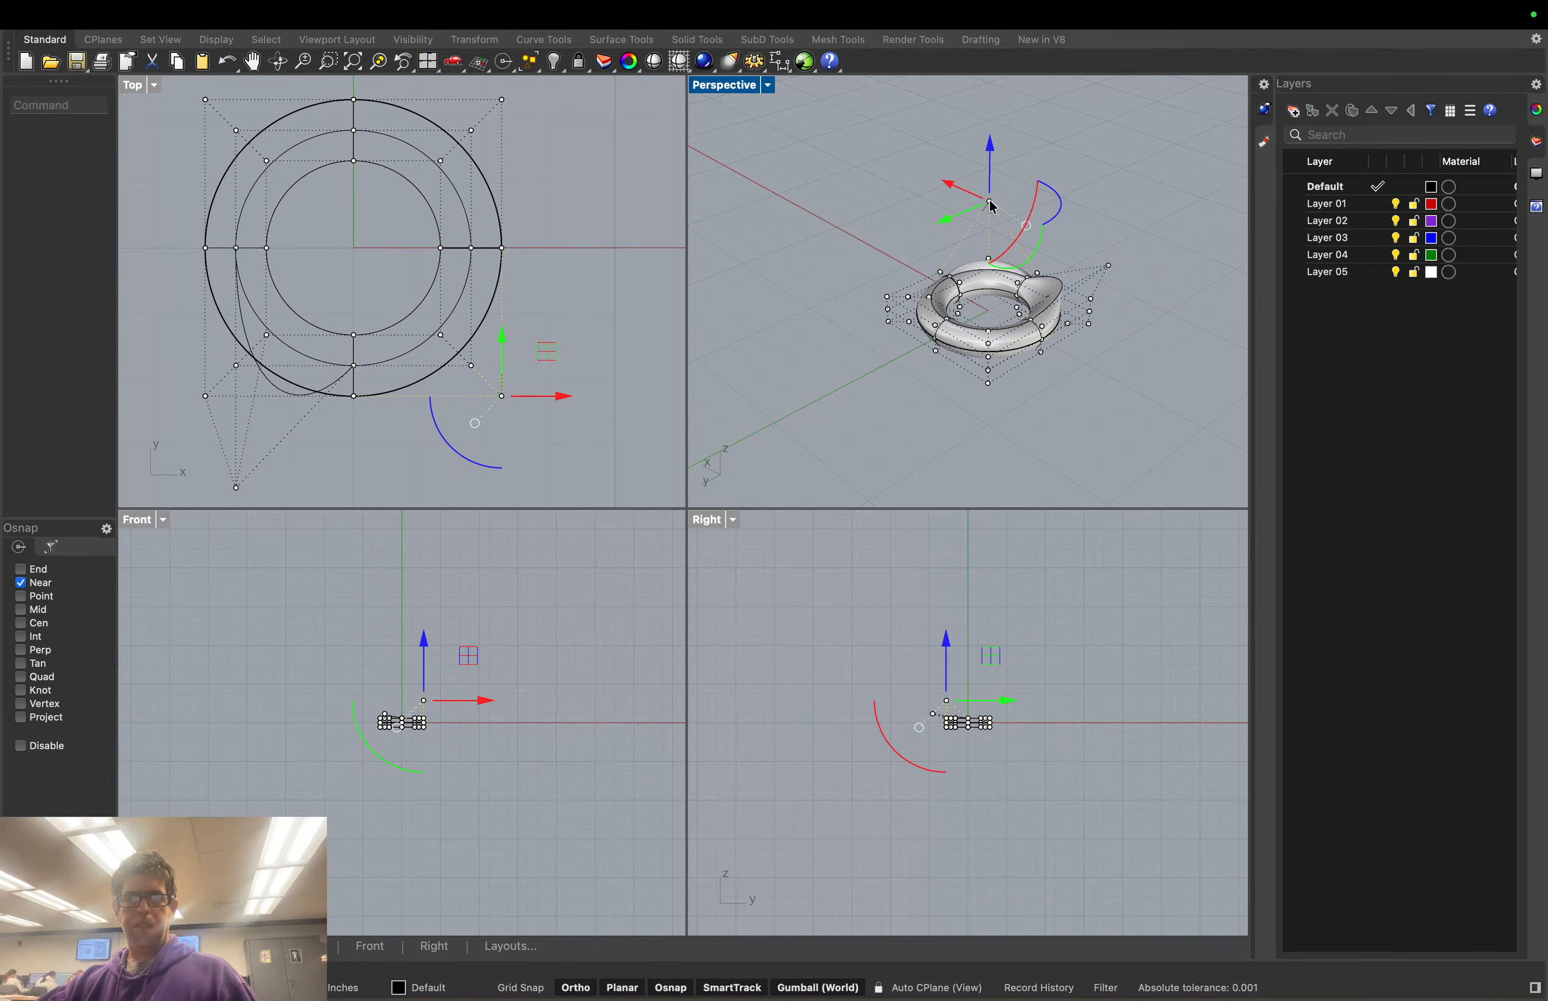
left_click(990, 264)
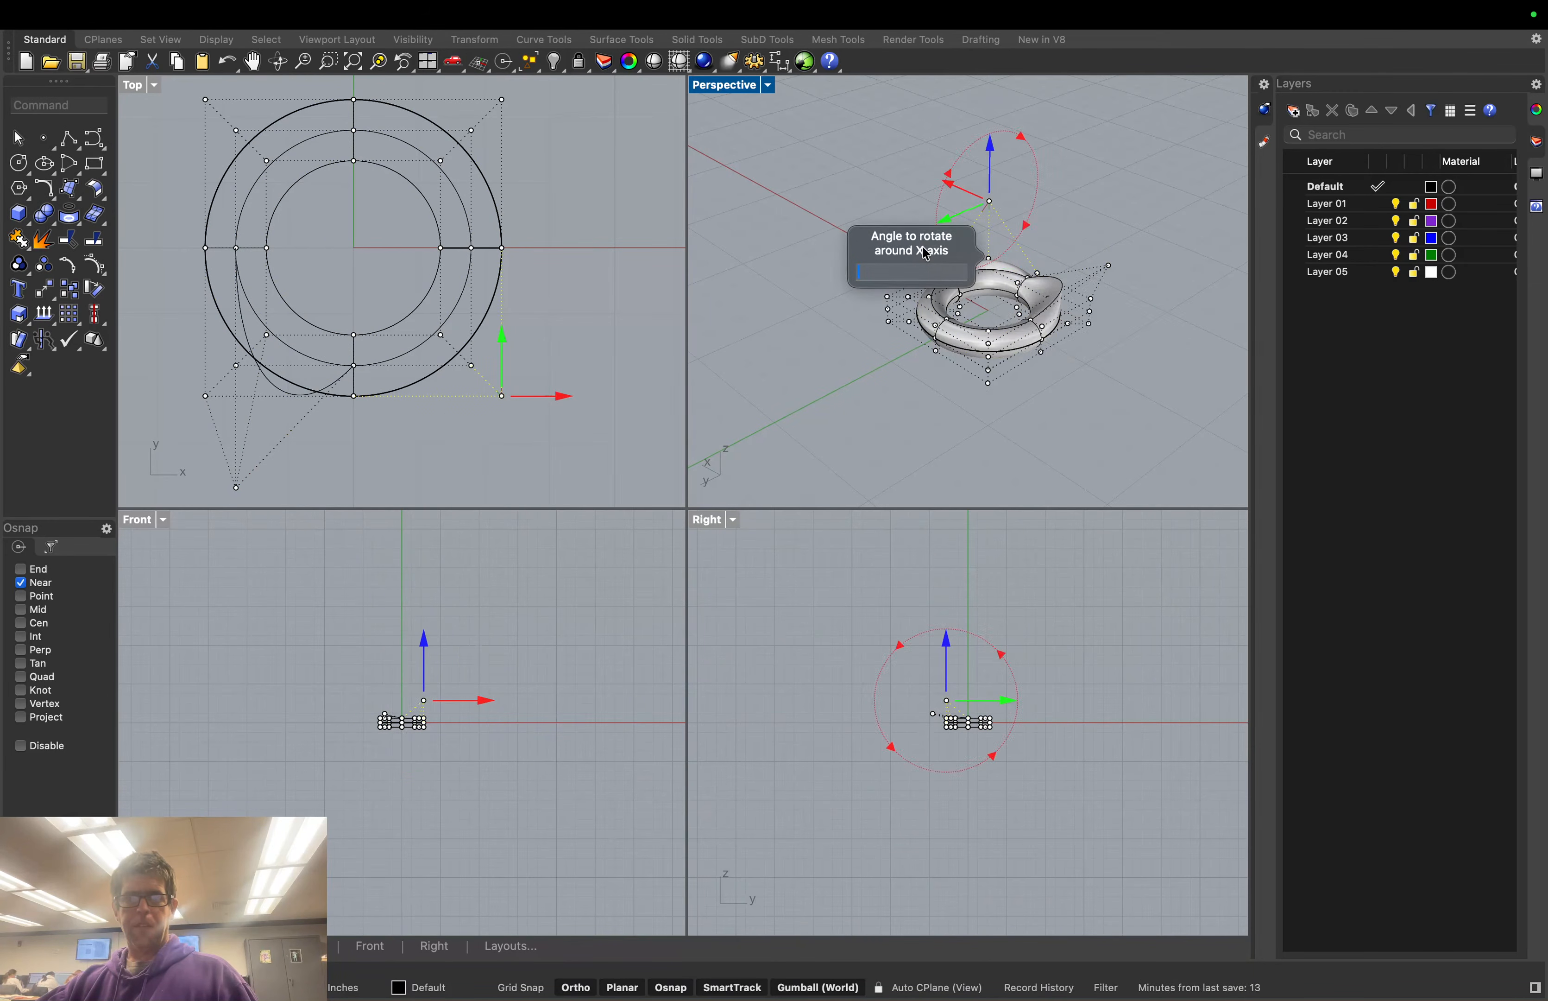
scroll(1041, 296, "up", 3)
key("Escape")
key("Escape")
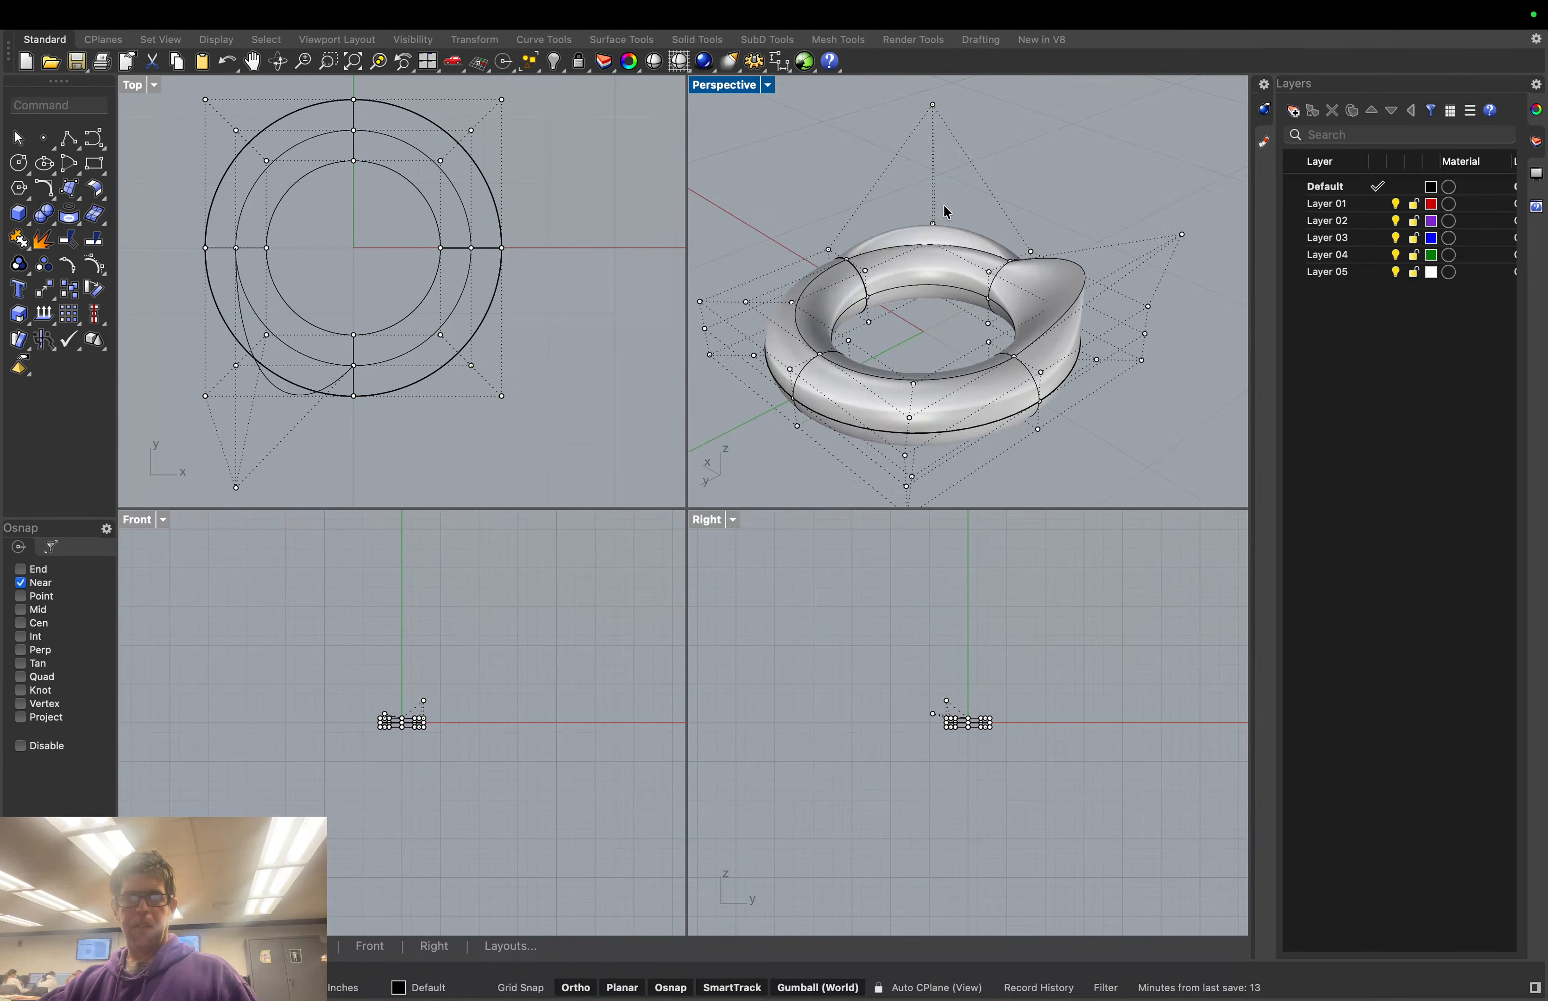
Push one torus edge control point along Y and lower another on the left edge to dent it
left_click(937, 227)
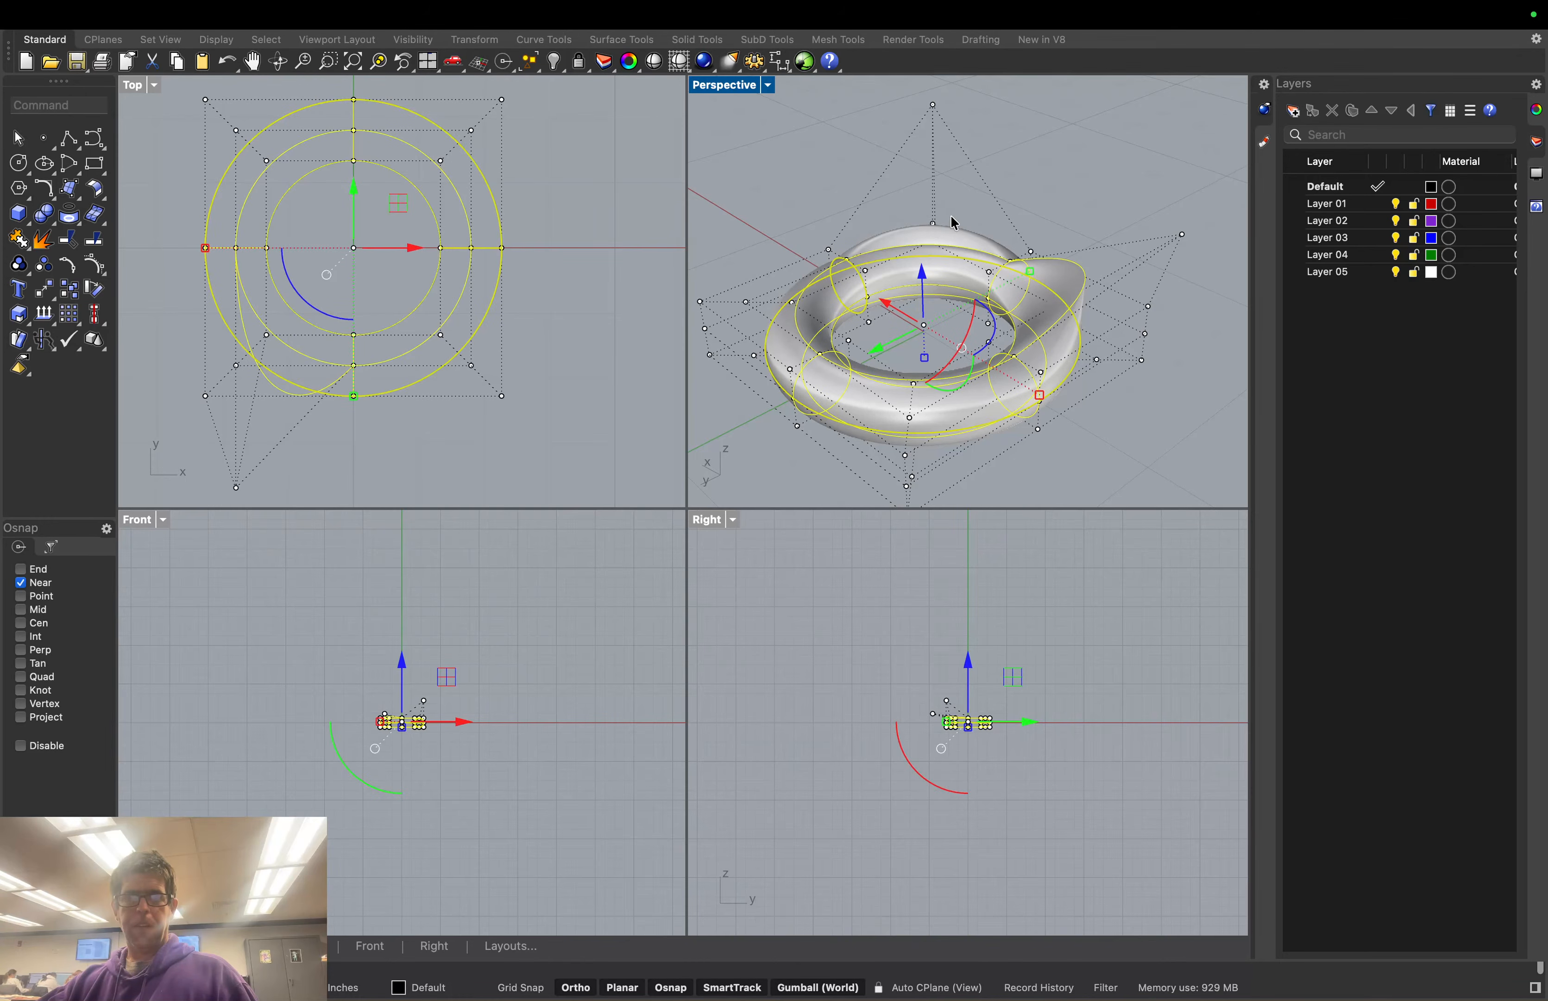
right_click_drag(1008, 200, 890, 192)
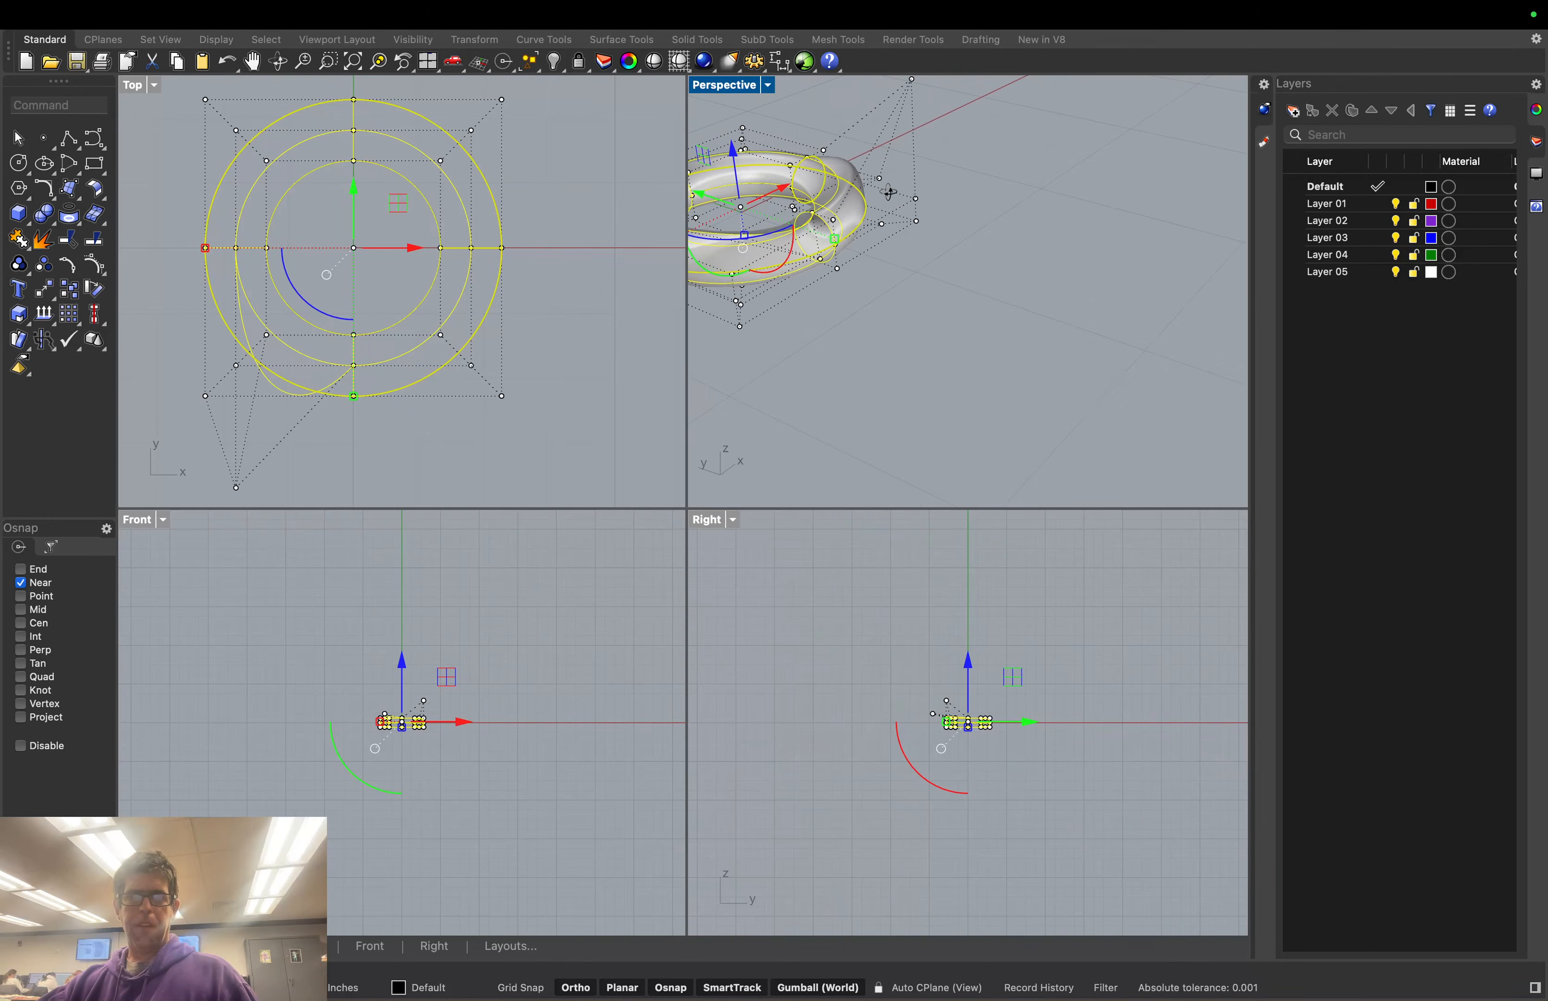
left_click(880, 179)
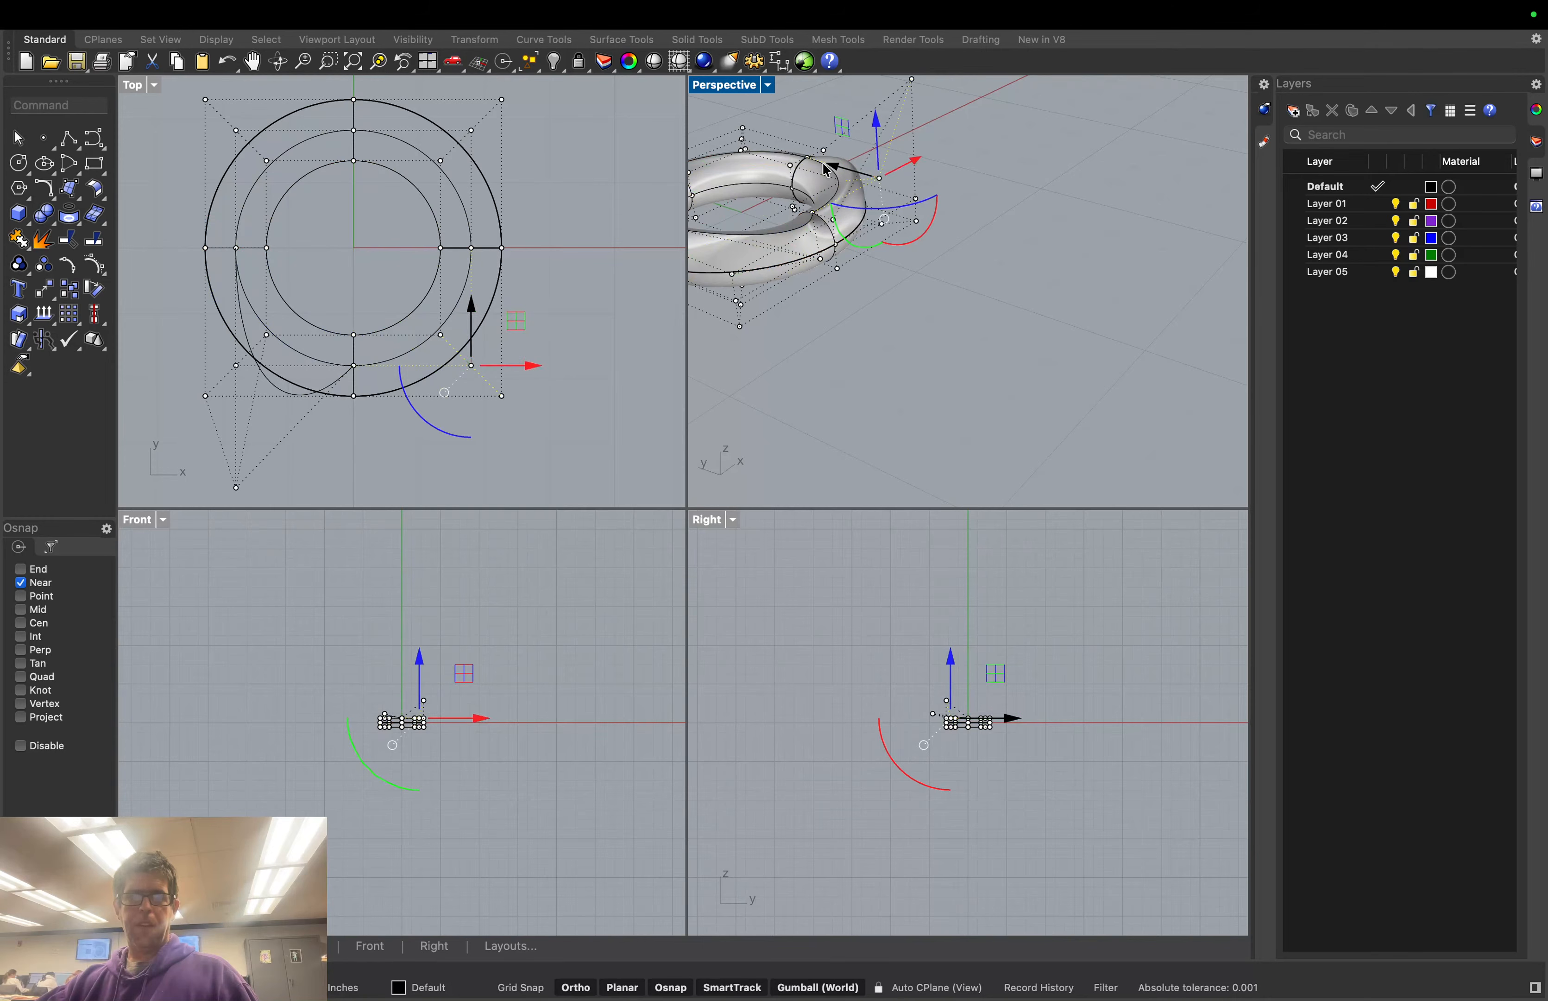
left_click_drag(838, 171, 911, 104)
right_click_drag(871, 253, 991, 240)
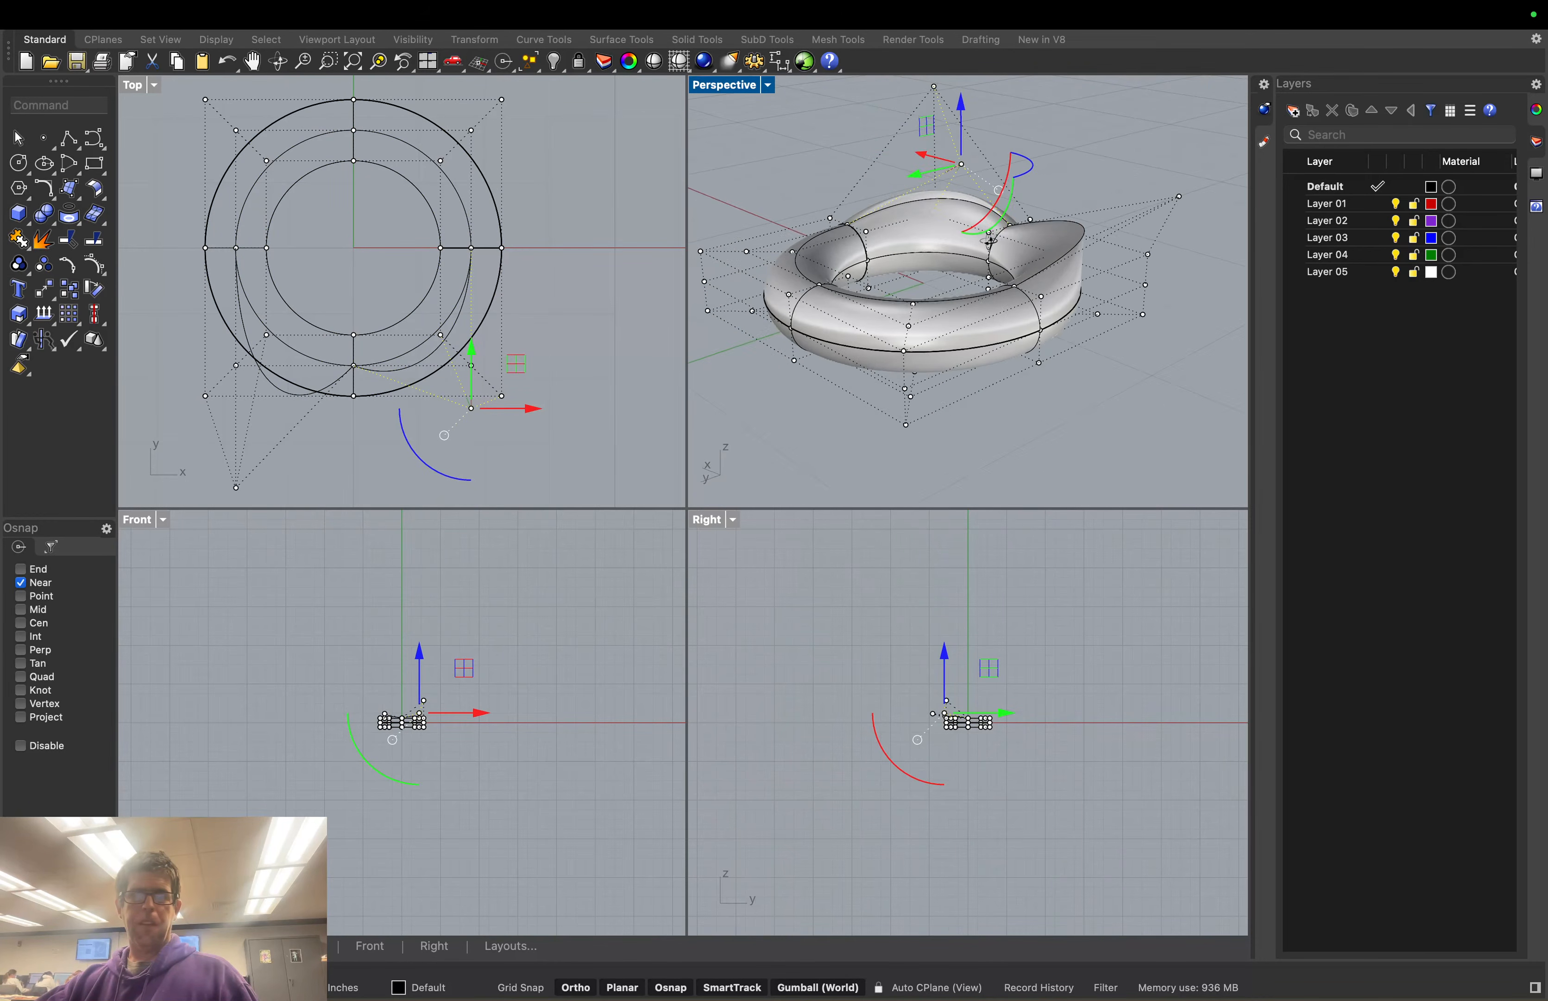
left_click(749, 253)
left_click_drag(737, 96, 740, 123)
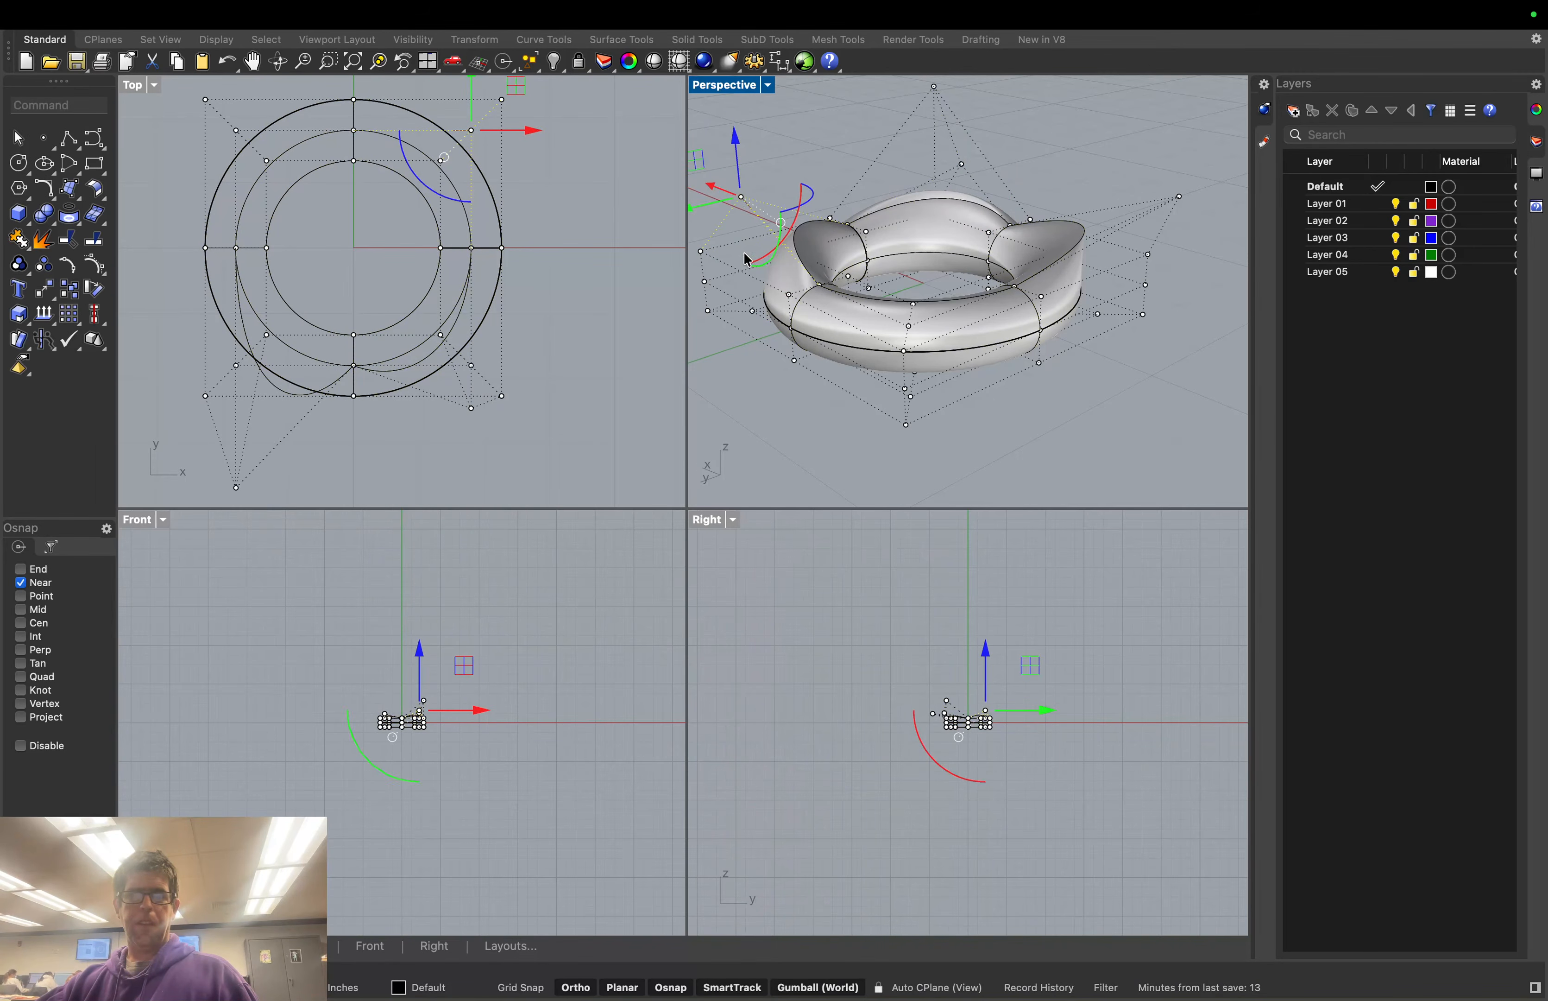
Switch the Perspective view to Arctic display and then back to Shaded
left_click(700, 252)
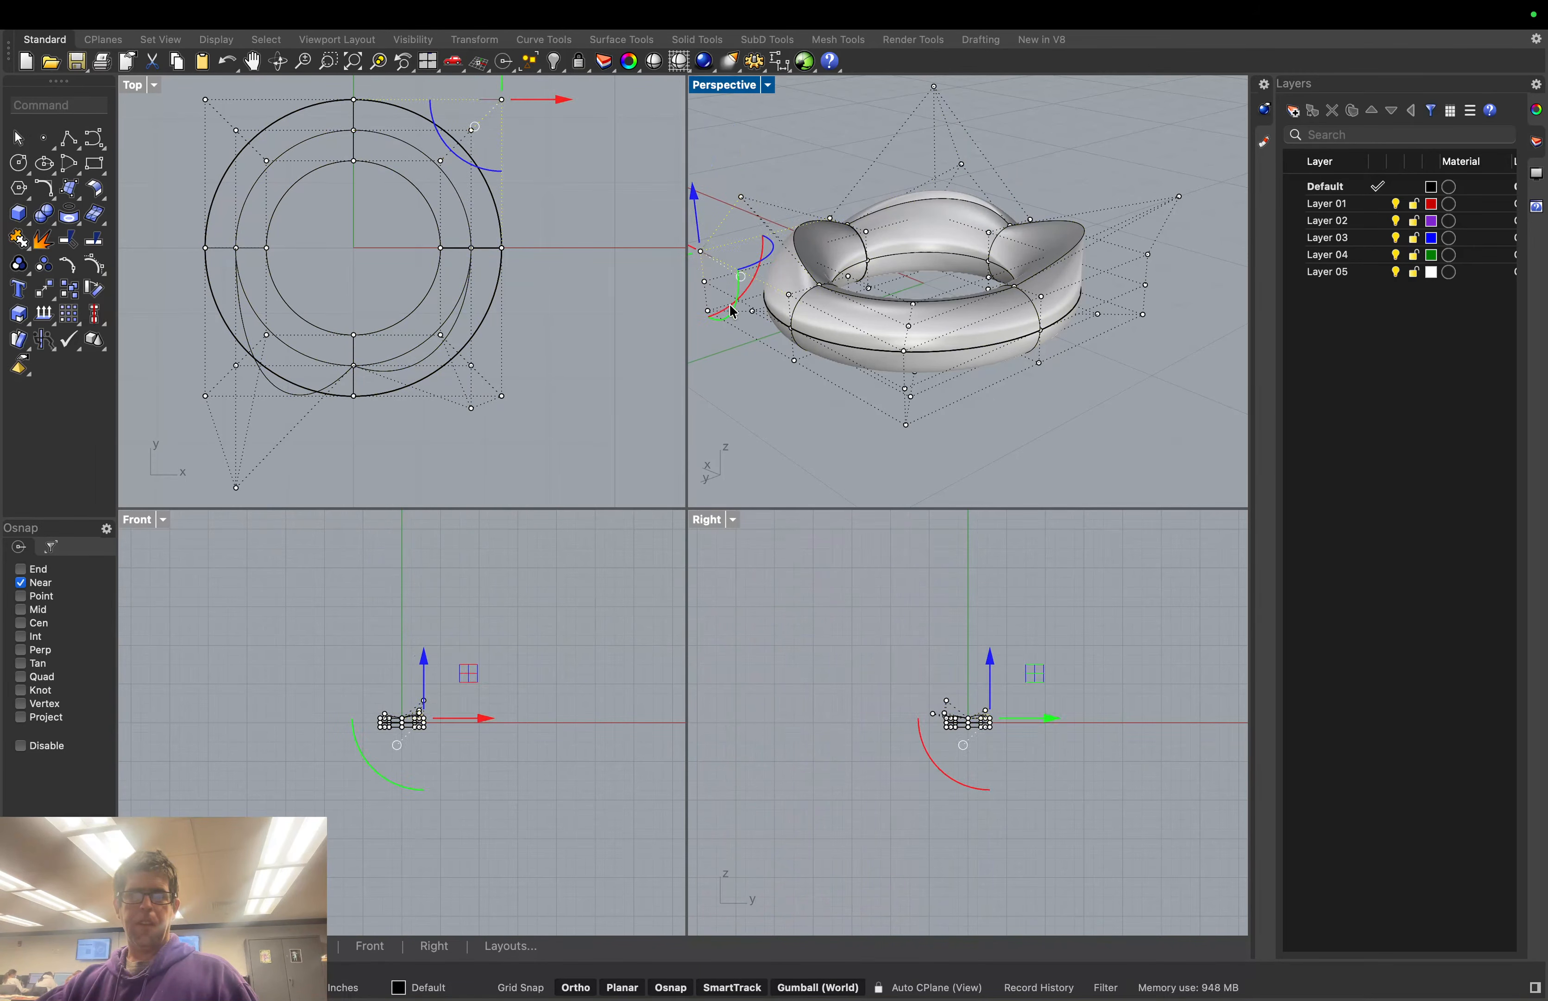
middle_click(744, 362)
left_click(773, 368)
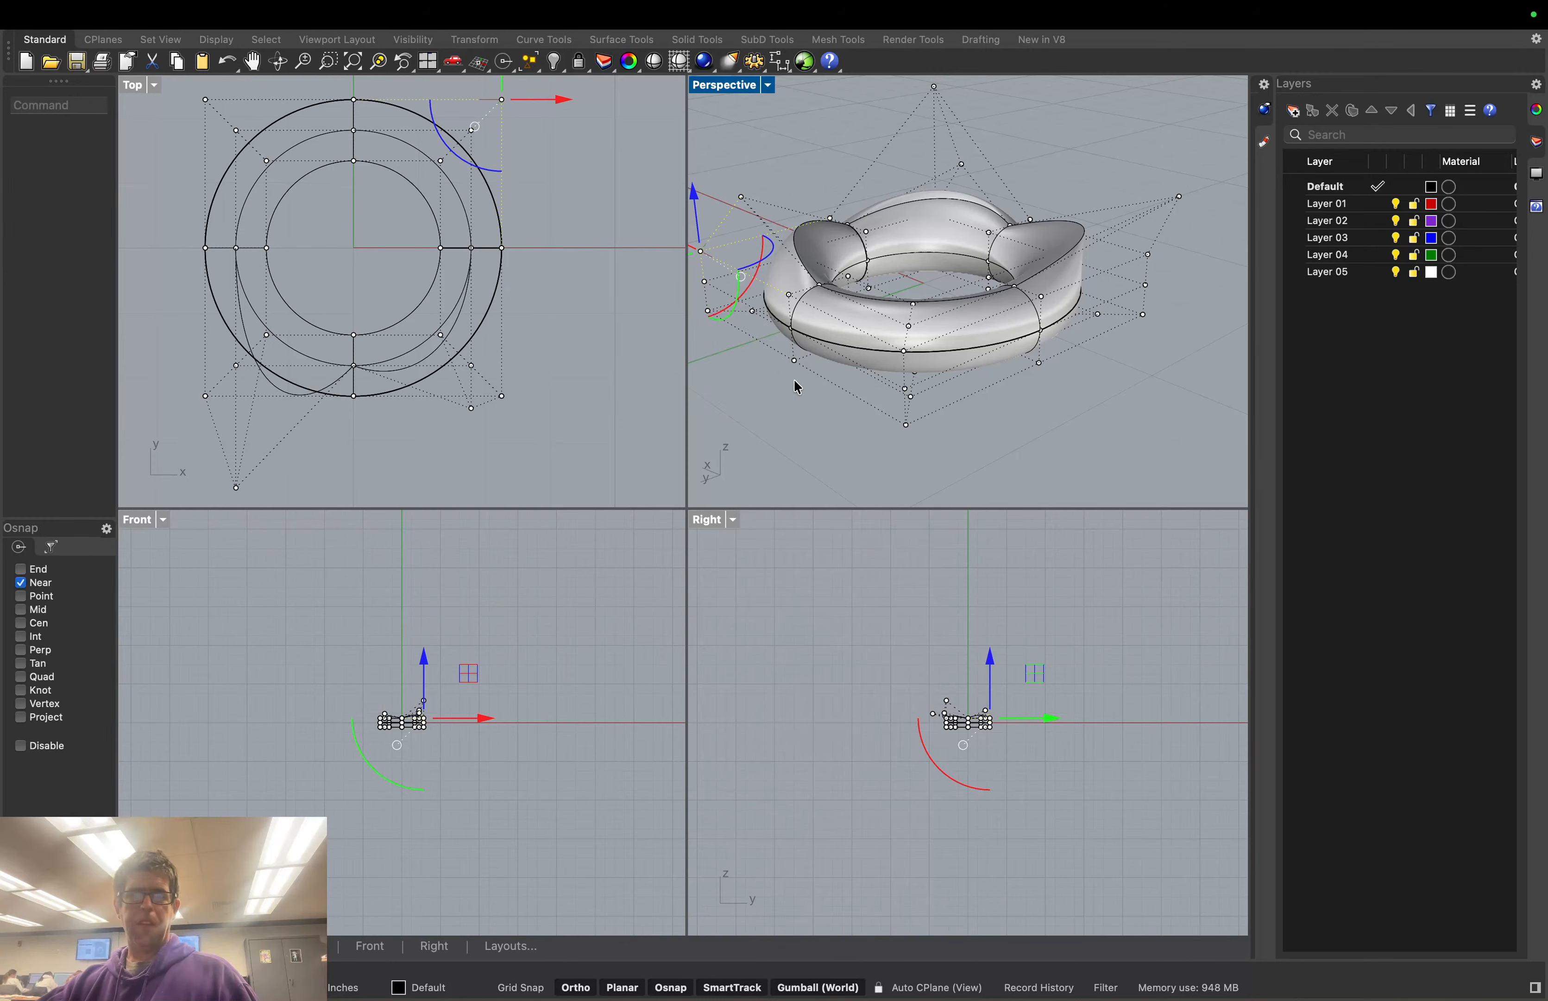
right_click_drag(800, 382, 816, 384)
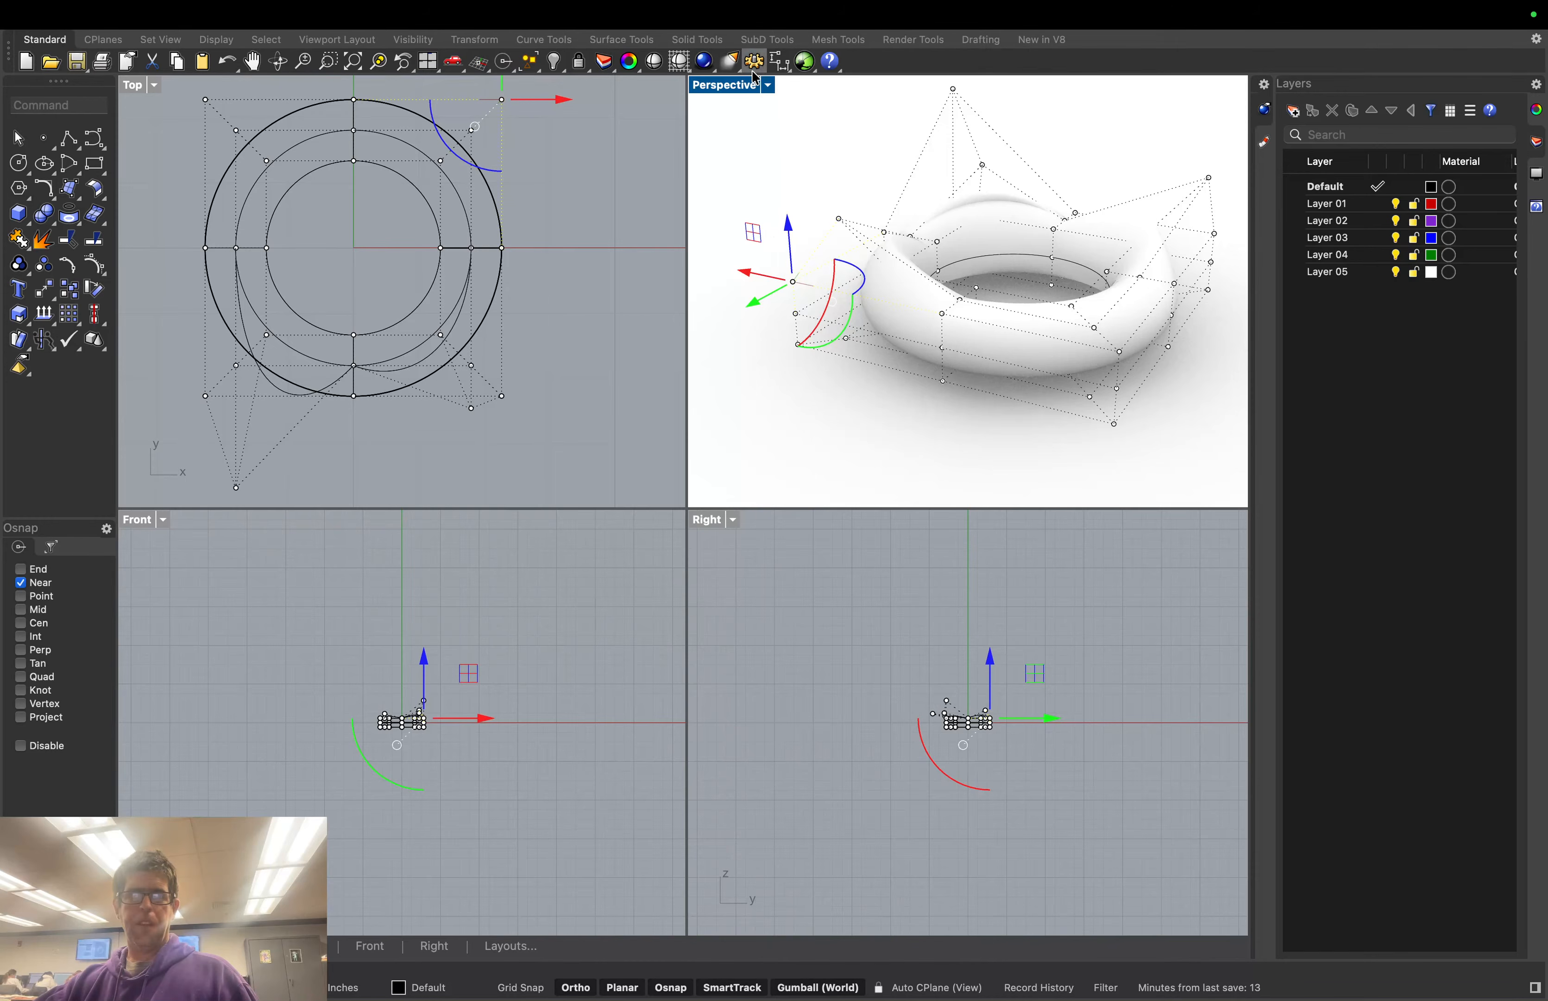
left_click(769, 87)
left_click(810, 173)
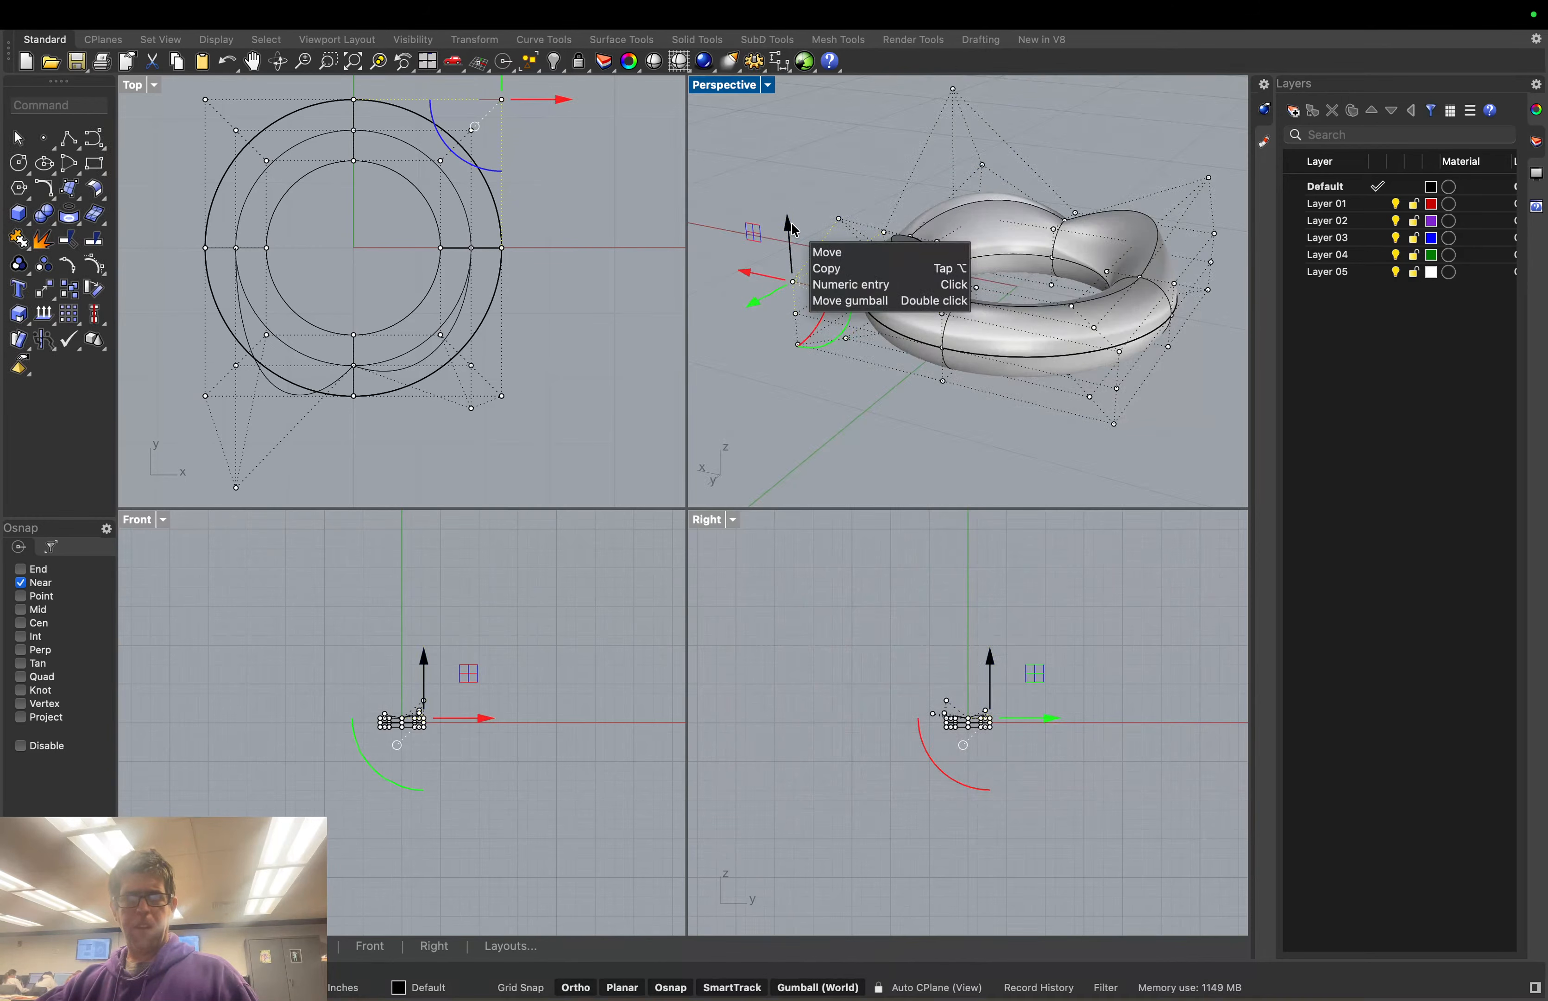
Raise and shift several more control points to add lumps around the torus's front edge
left_click_drag(789, 229, 777, 269)
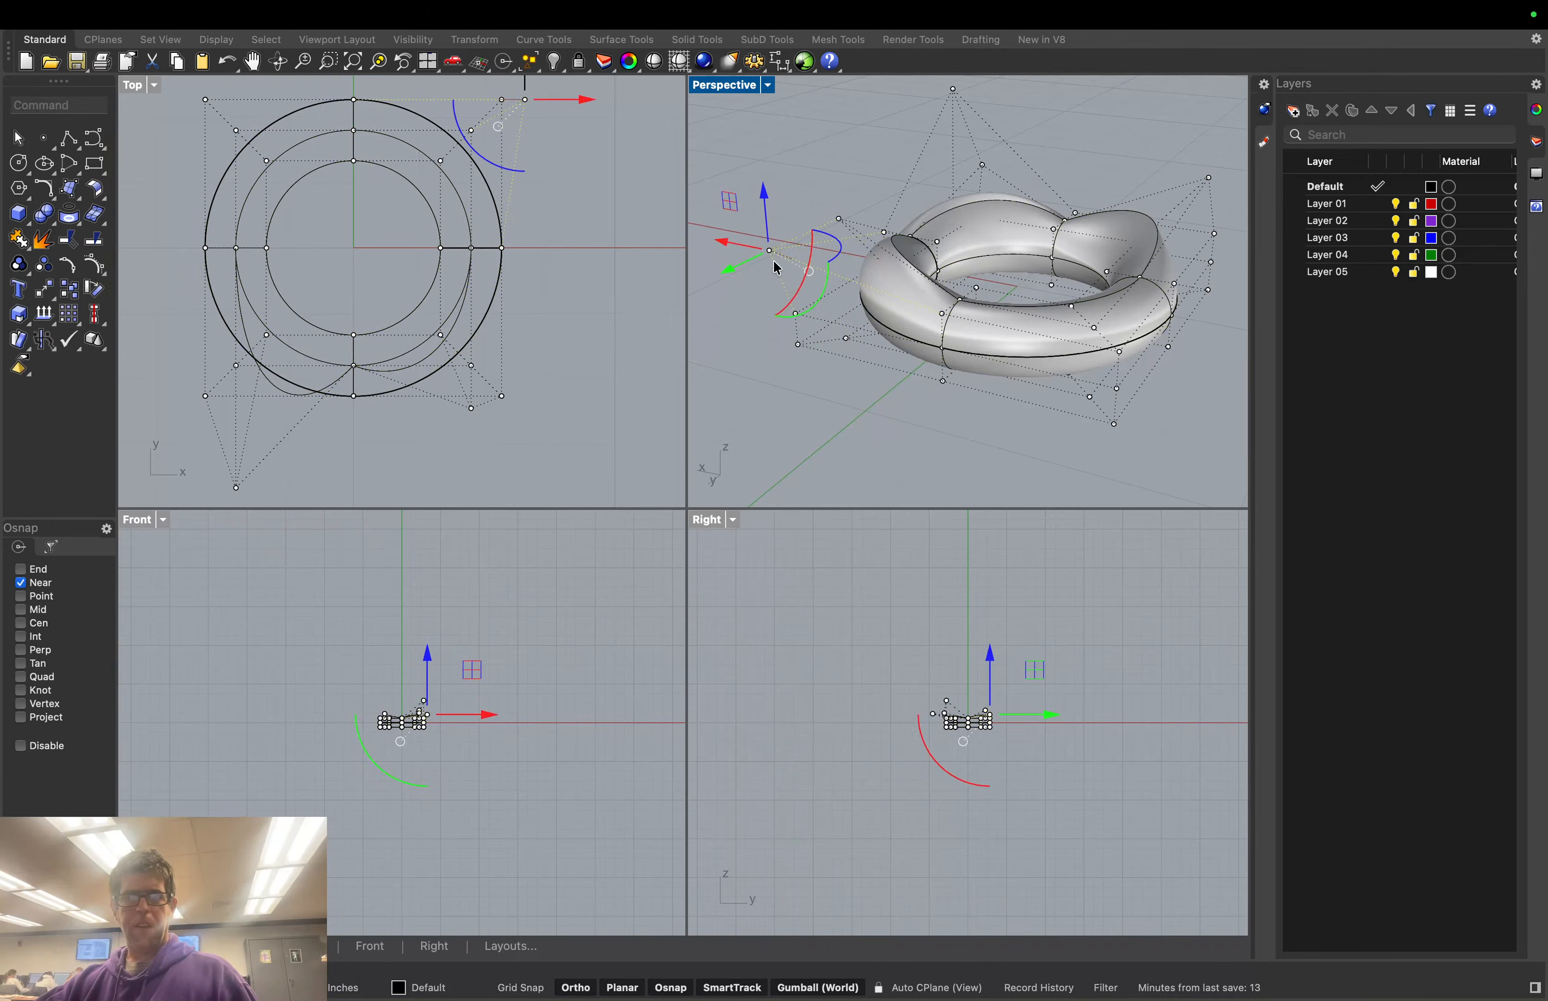
left_click(942, 312)
left_click_drag(940, 264, 941, 225)
left_click_drag(909, 303, 876, 321)
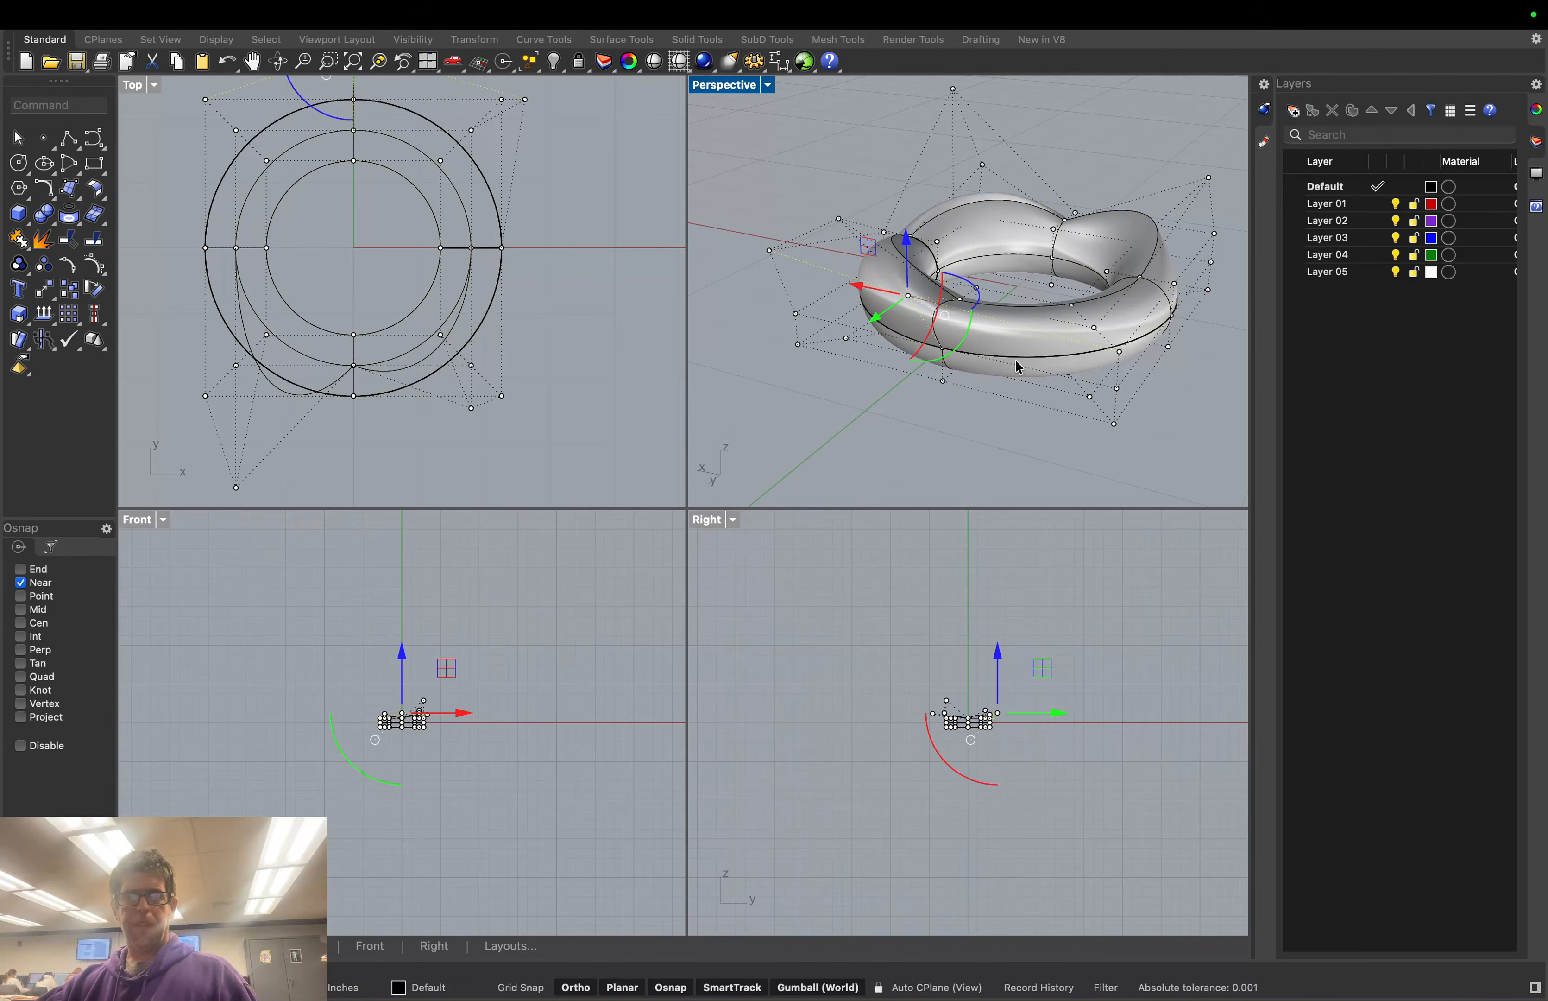
left_click(1095, 328)
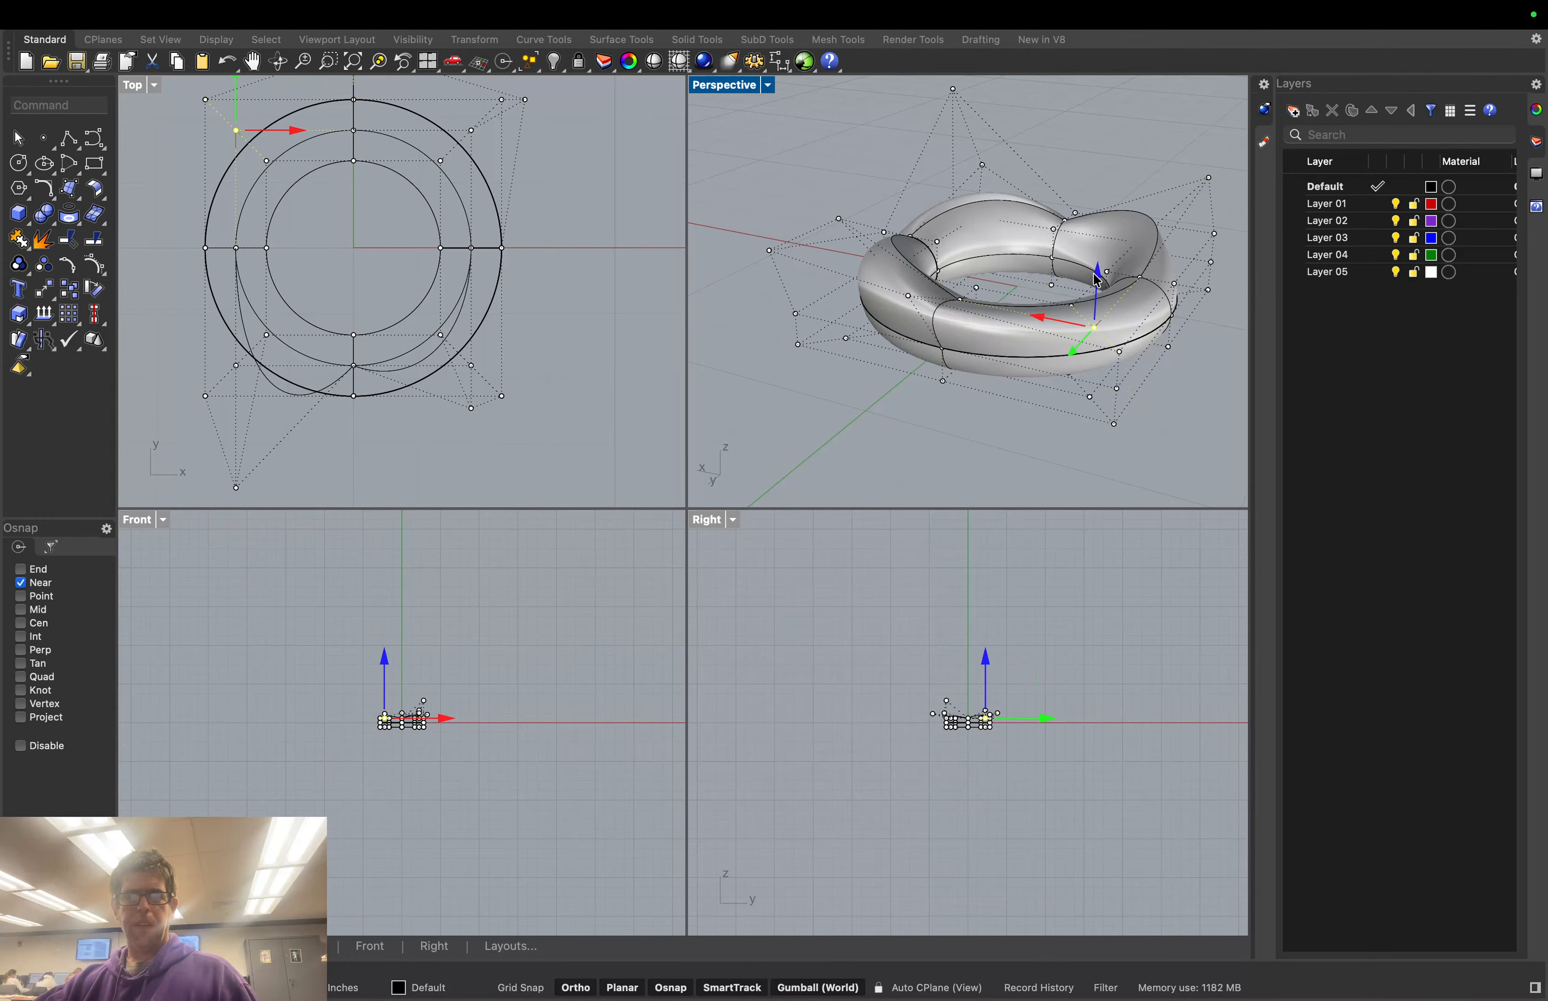
left_click_drag(1101, 256, 1104, 260)
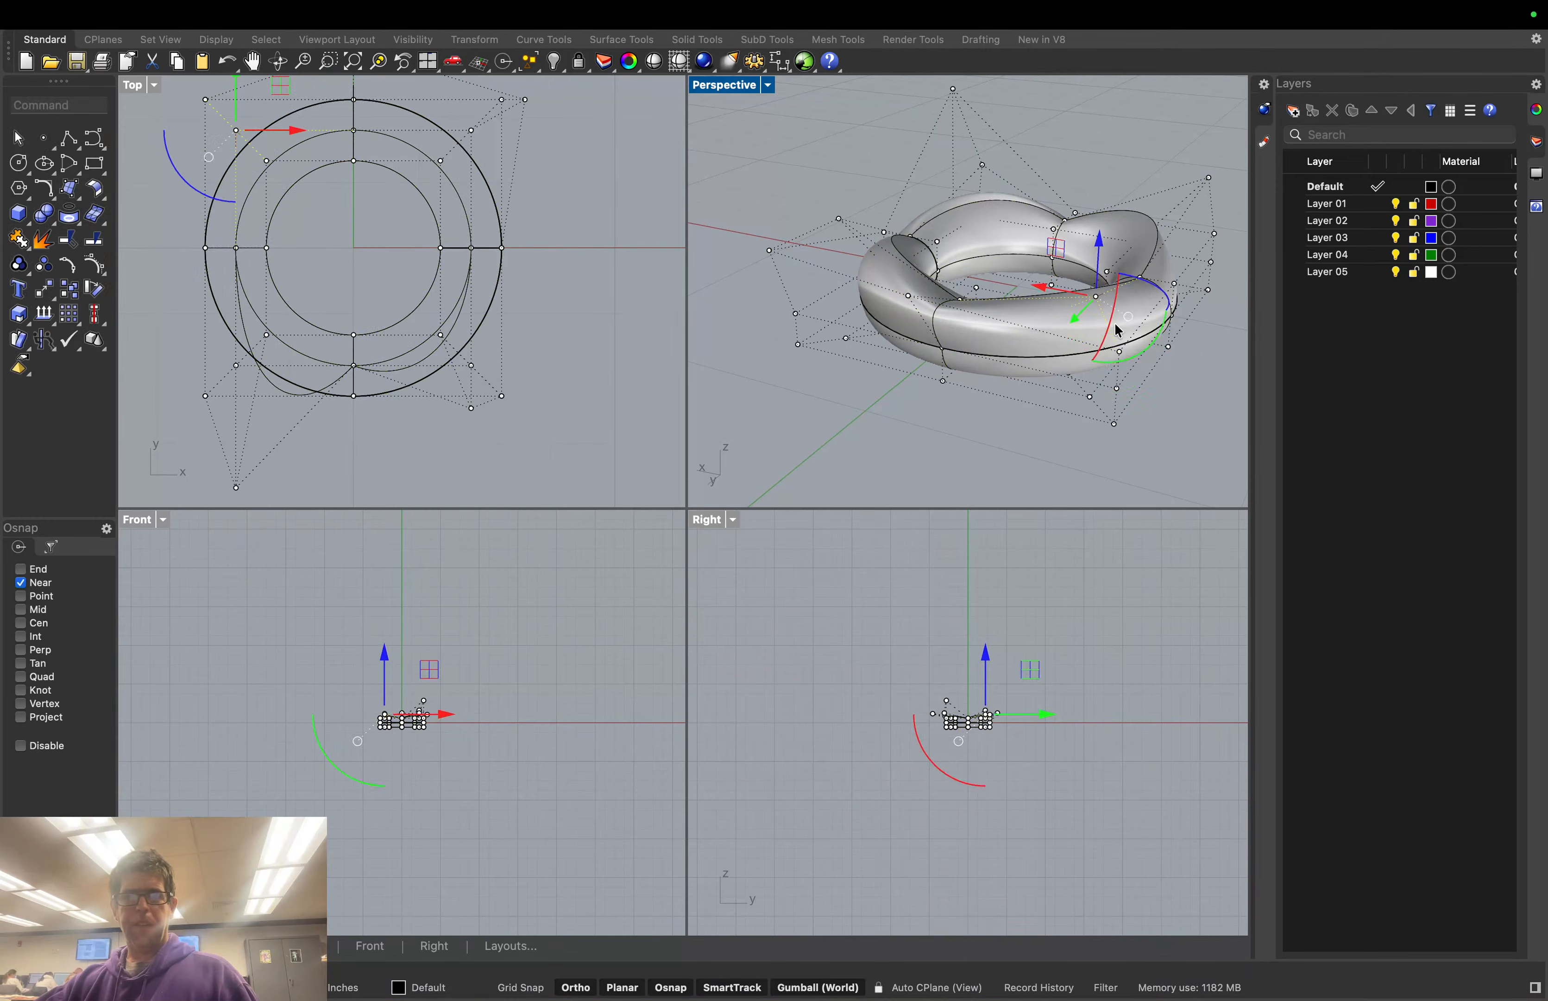
left_click(1120, 357)
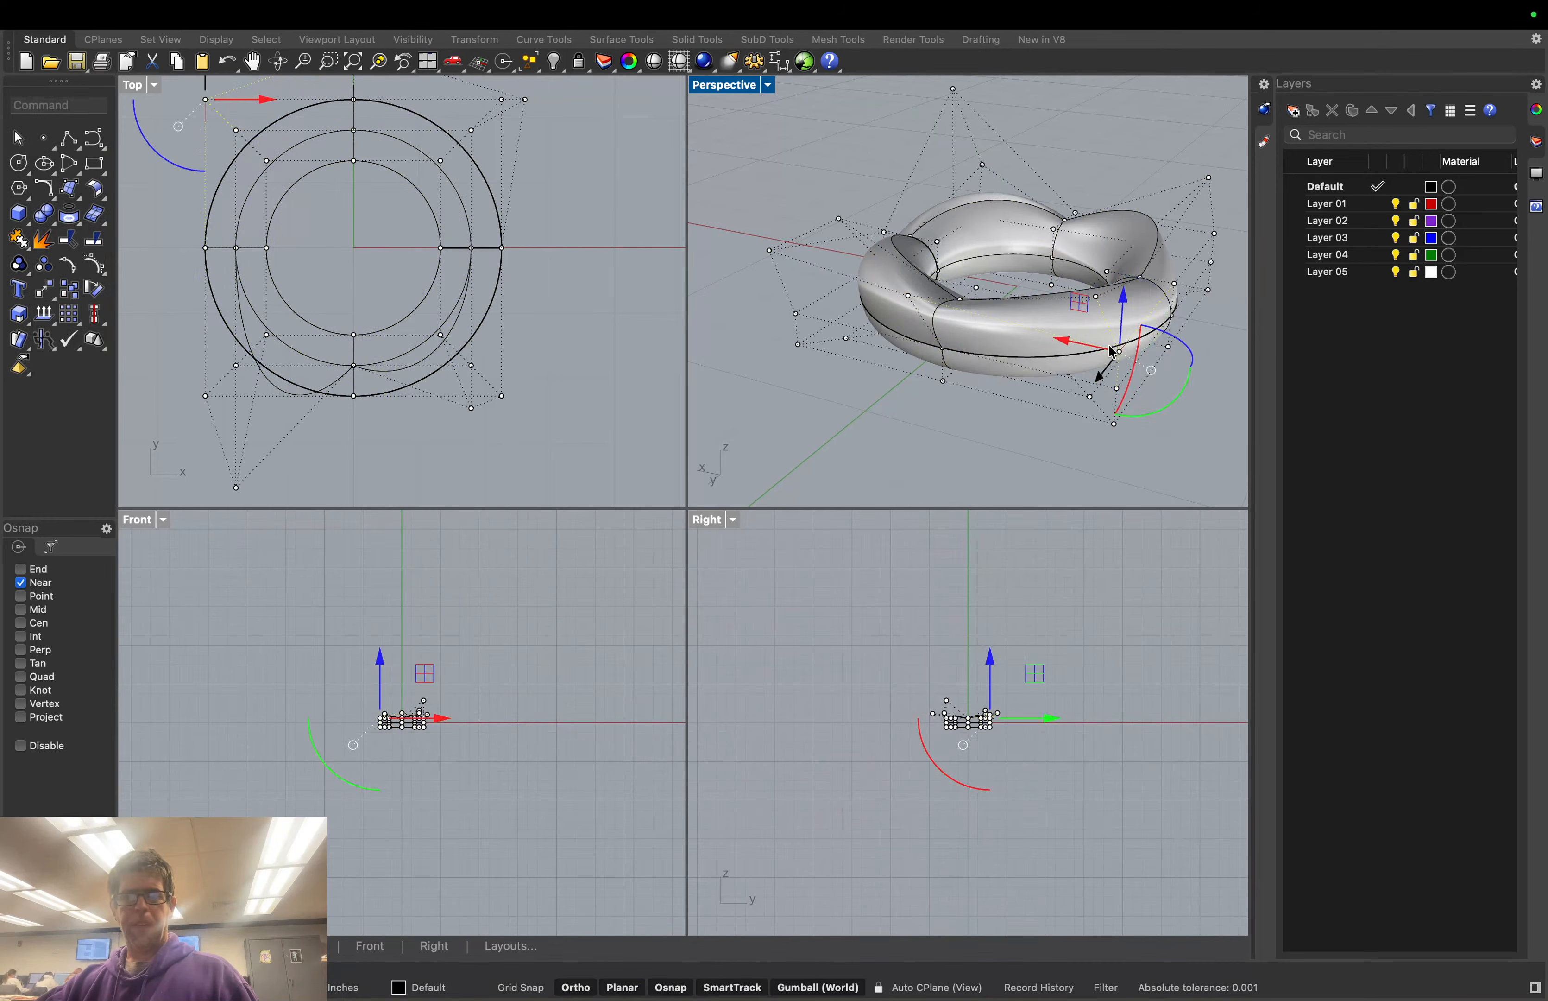
left_click_drag(1125, 290, 1127, 266)
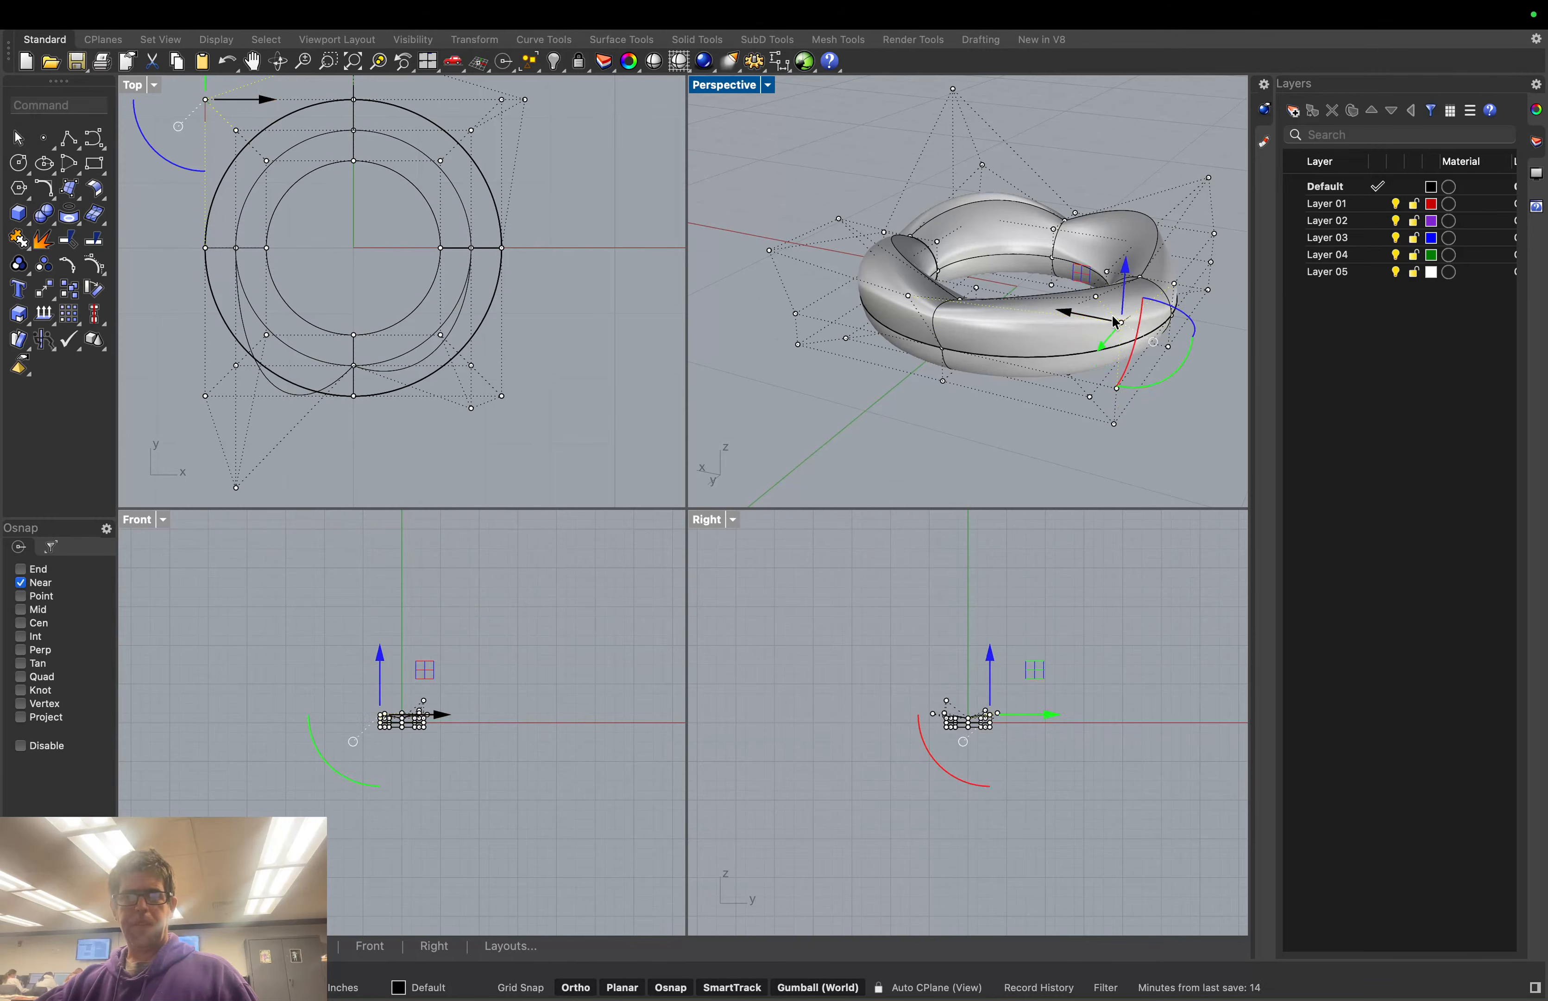
left_click_drag(1104, 344, 1081, 373)
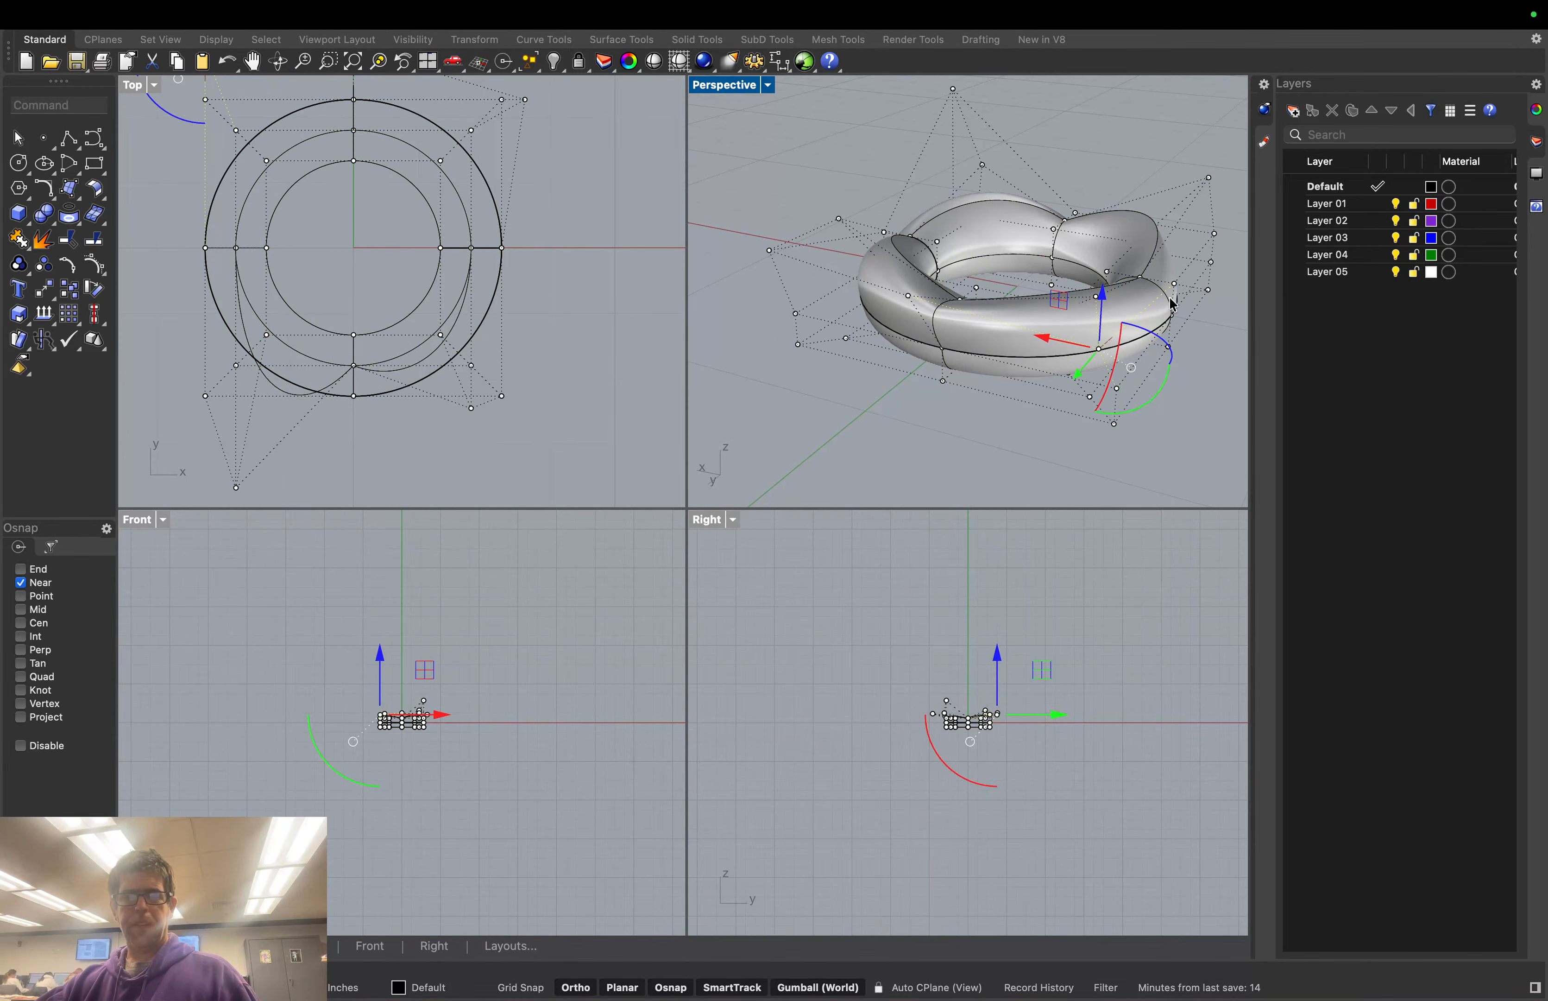
Orbit and zoom the Perspective view to inspect the reshaped, lumpy torus
right_click_drag(1209, 332, 903, 251)
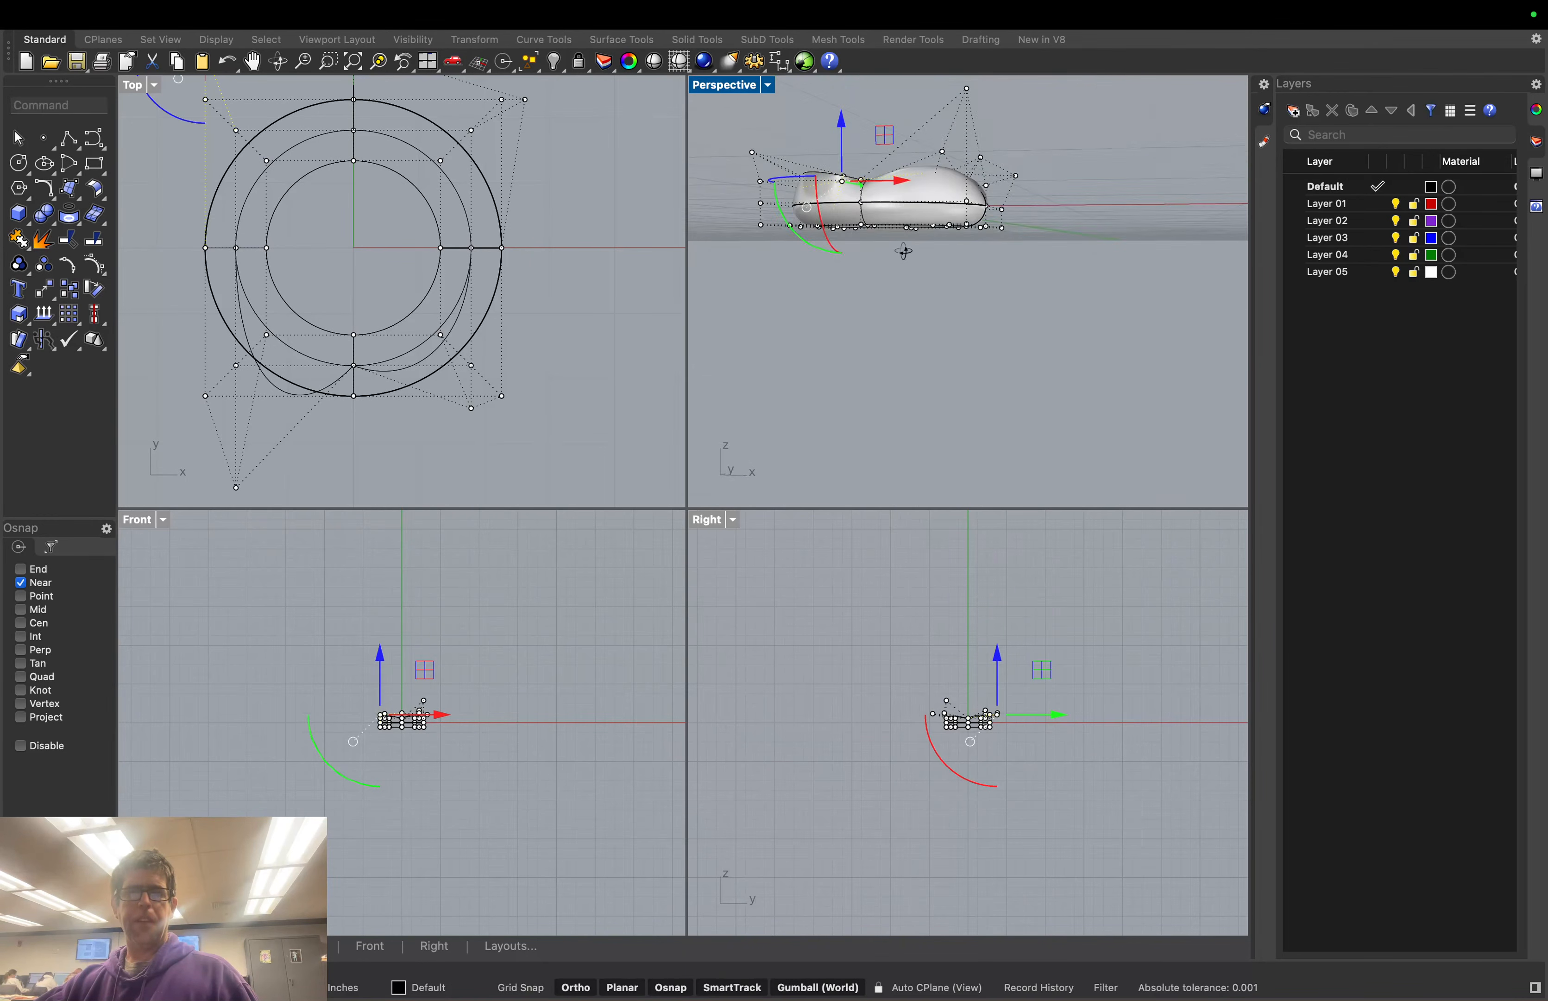
scroll(869, 148, "up", 5)
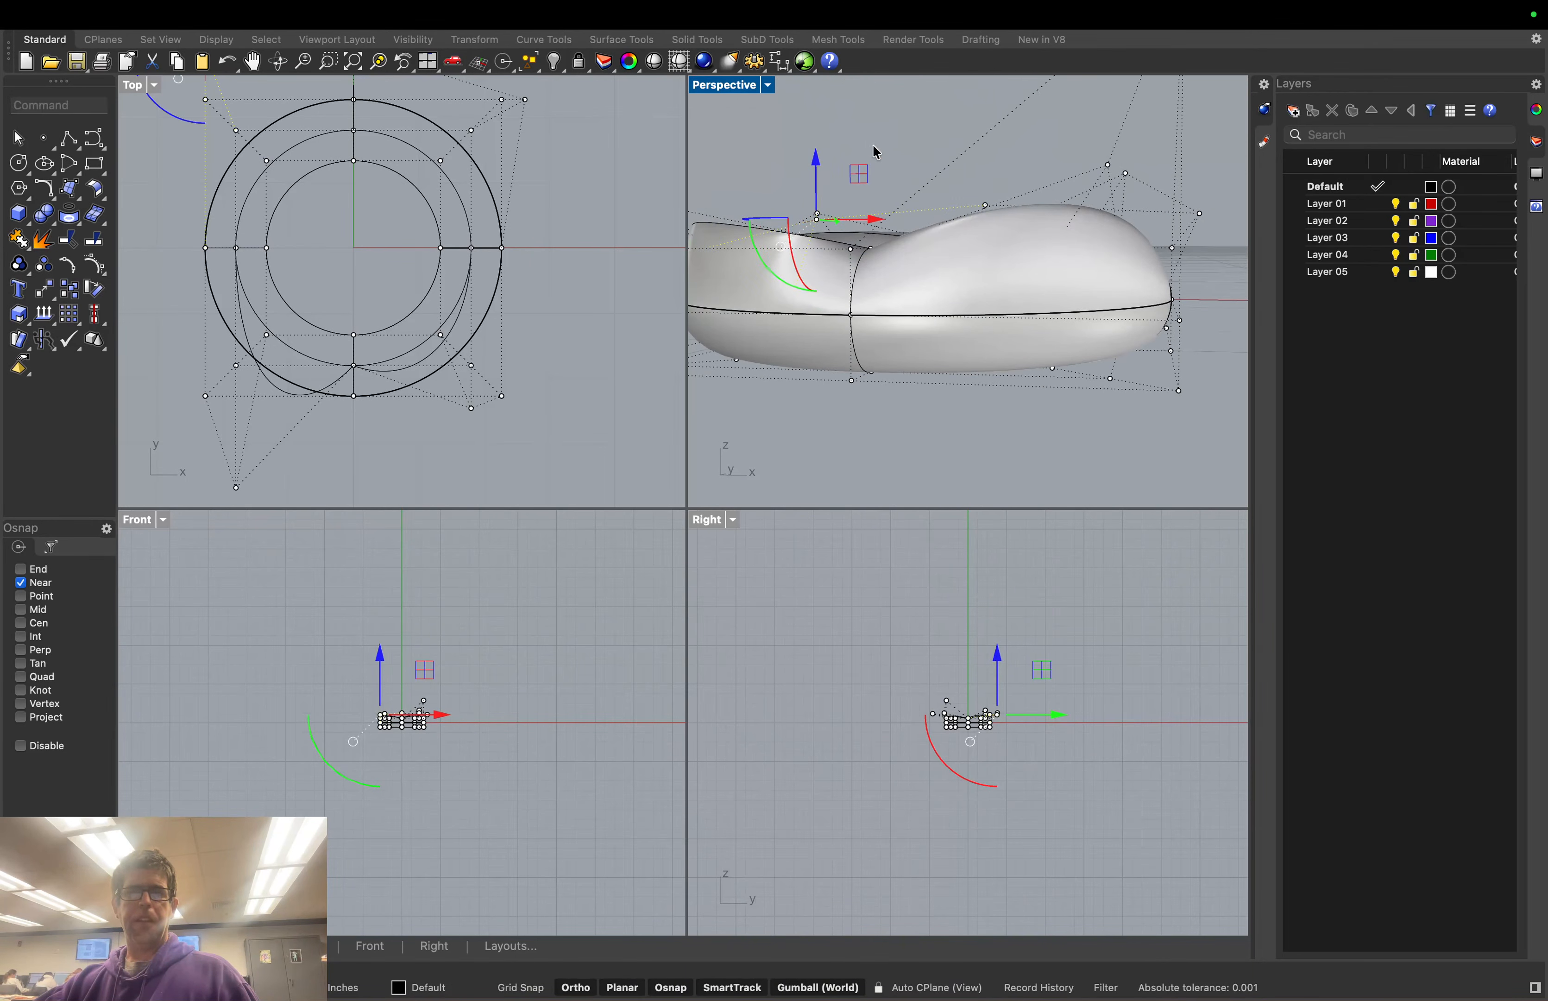
right_click_drag(871, 145, 877, 164)
scroll(881, 159, "down", 8)
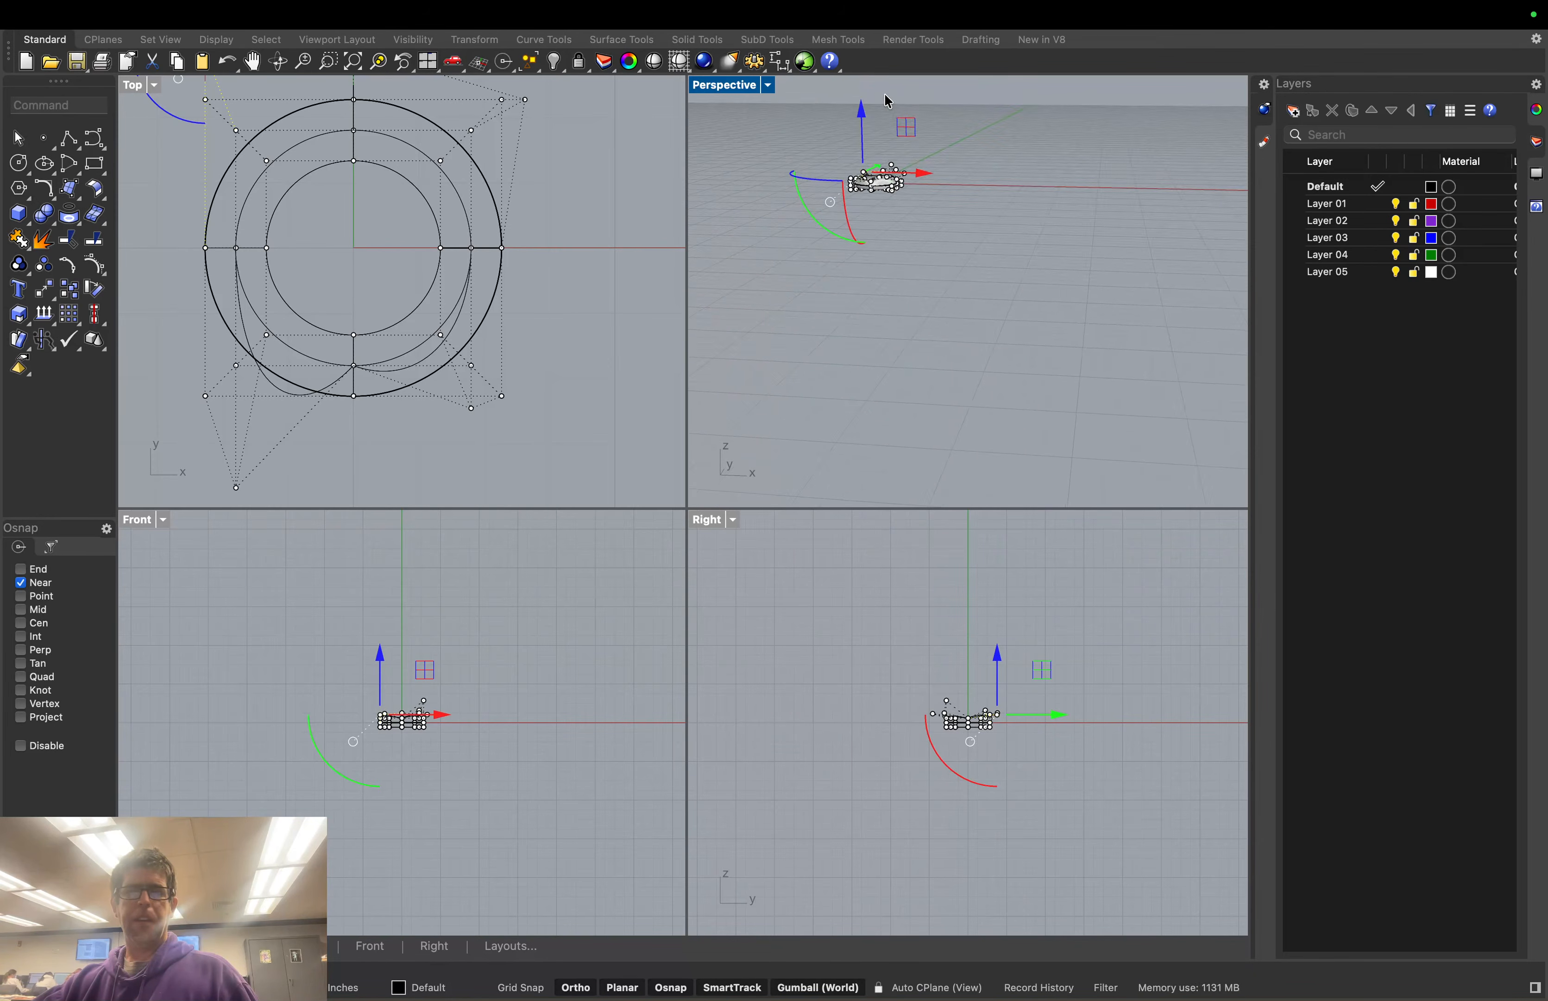
scroll(871, 131, "up", 6)
right_click_drag(857, 191, 827, 220)
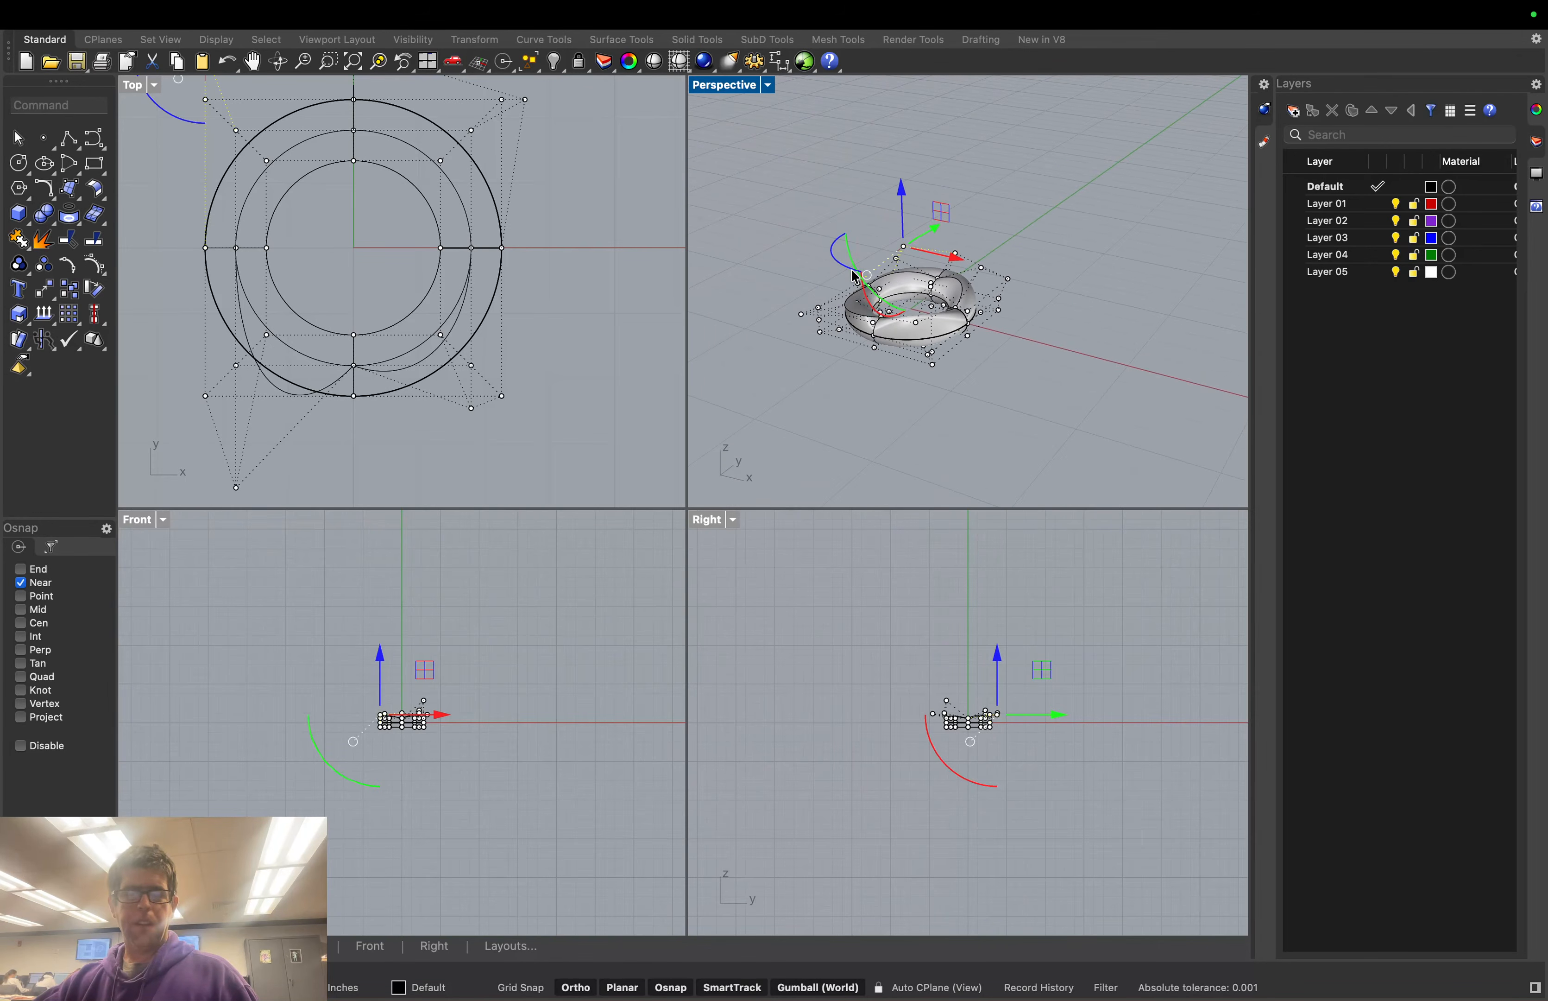
scroll(848, 263, "up", 5)
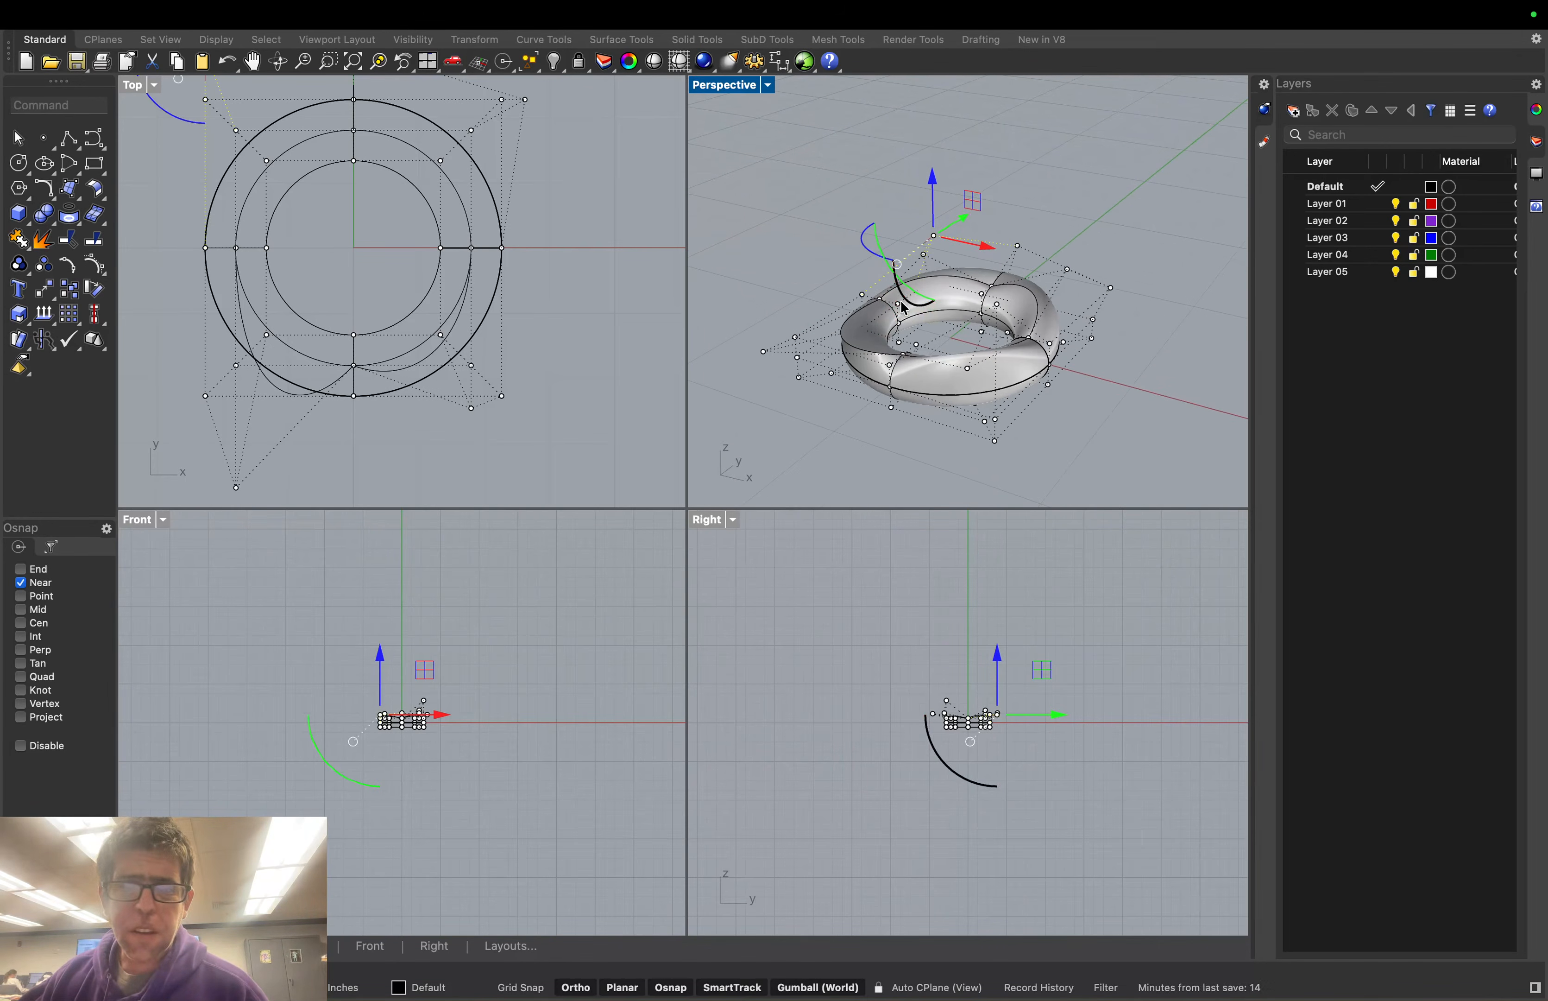
left_click(882, 306)
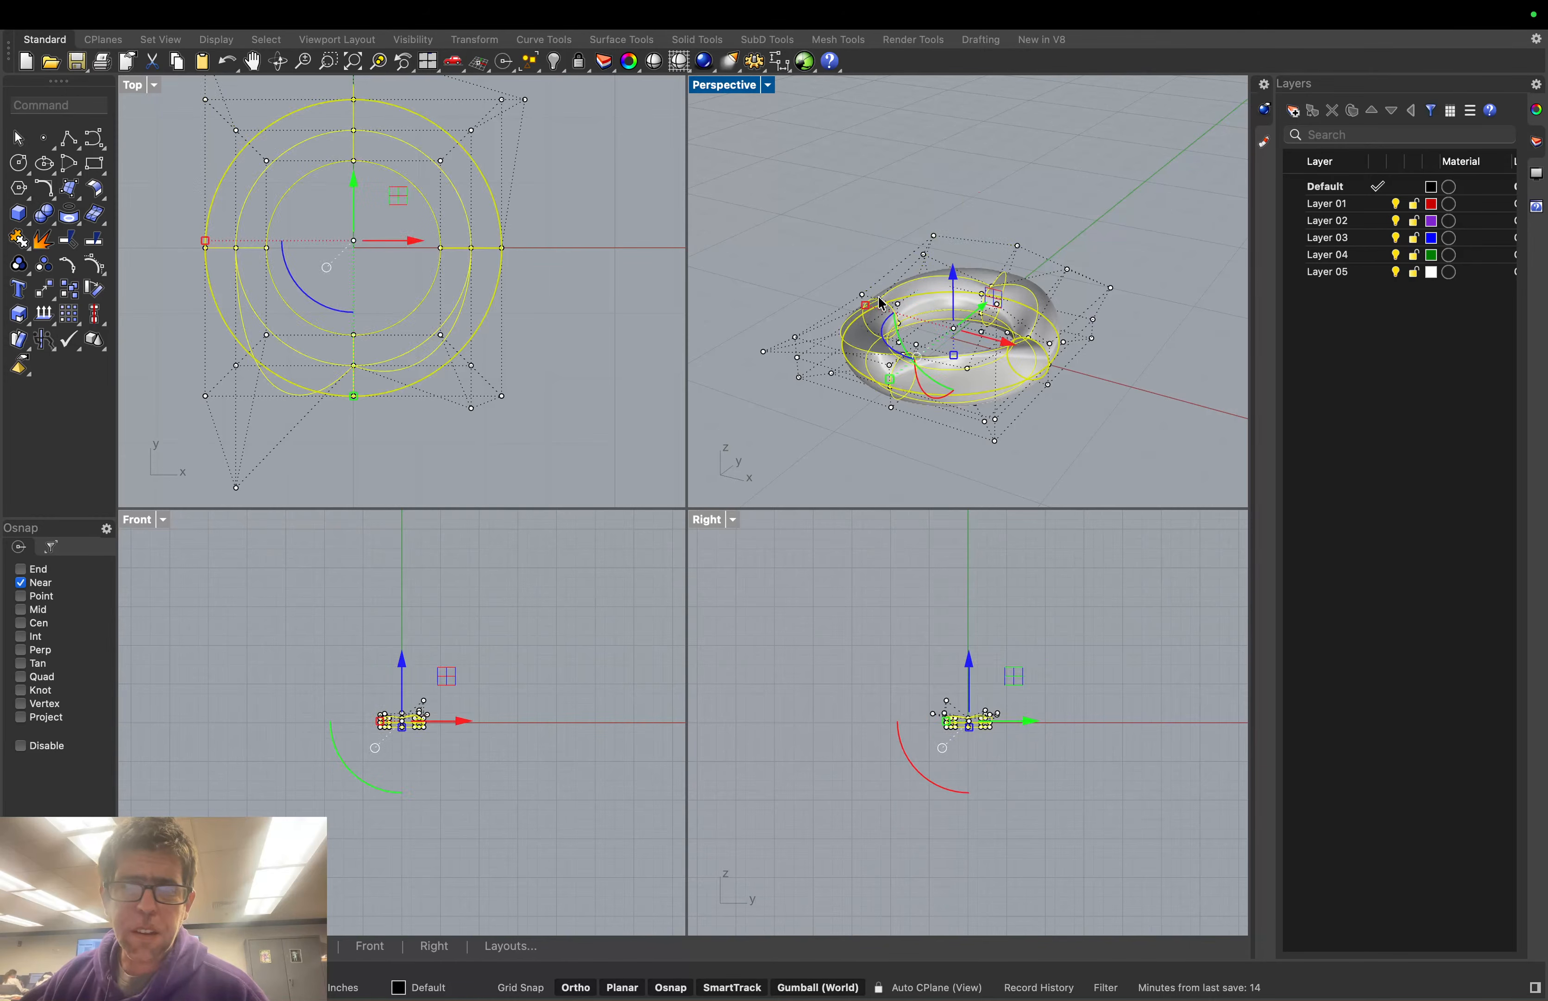
left_click(880, 299)
left_click_drag(876, 243, 873, 221)
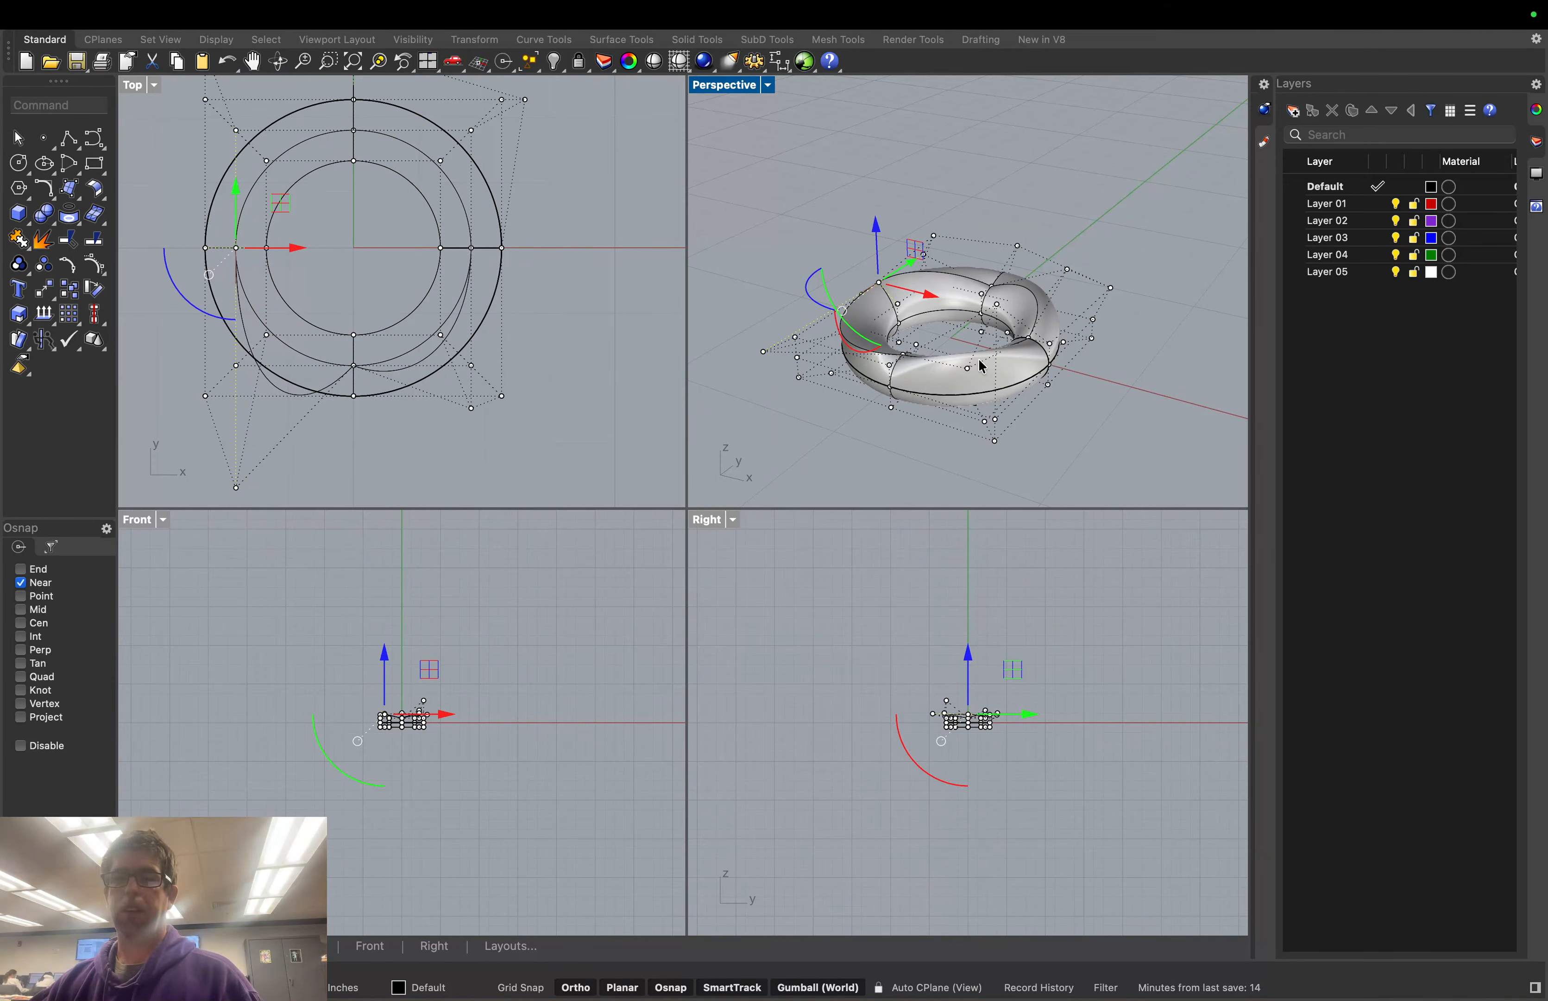
left_click_drag(1078, 450, 975, 385)
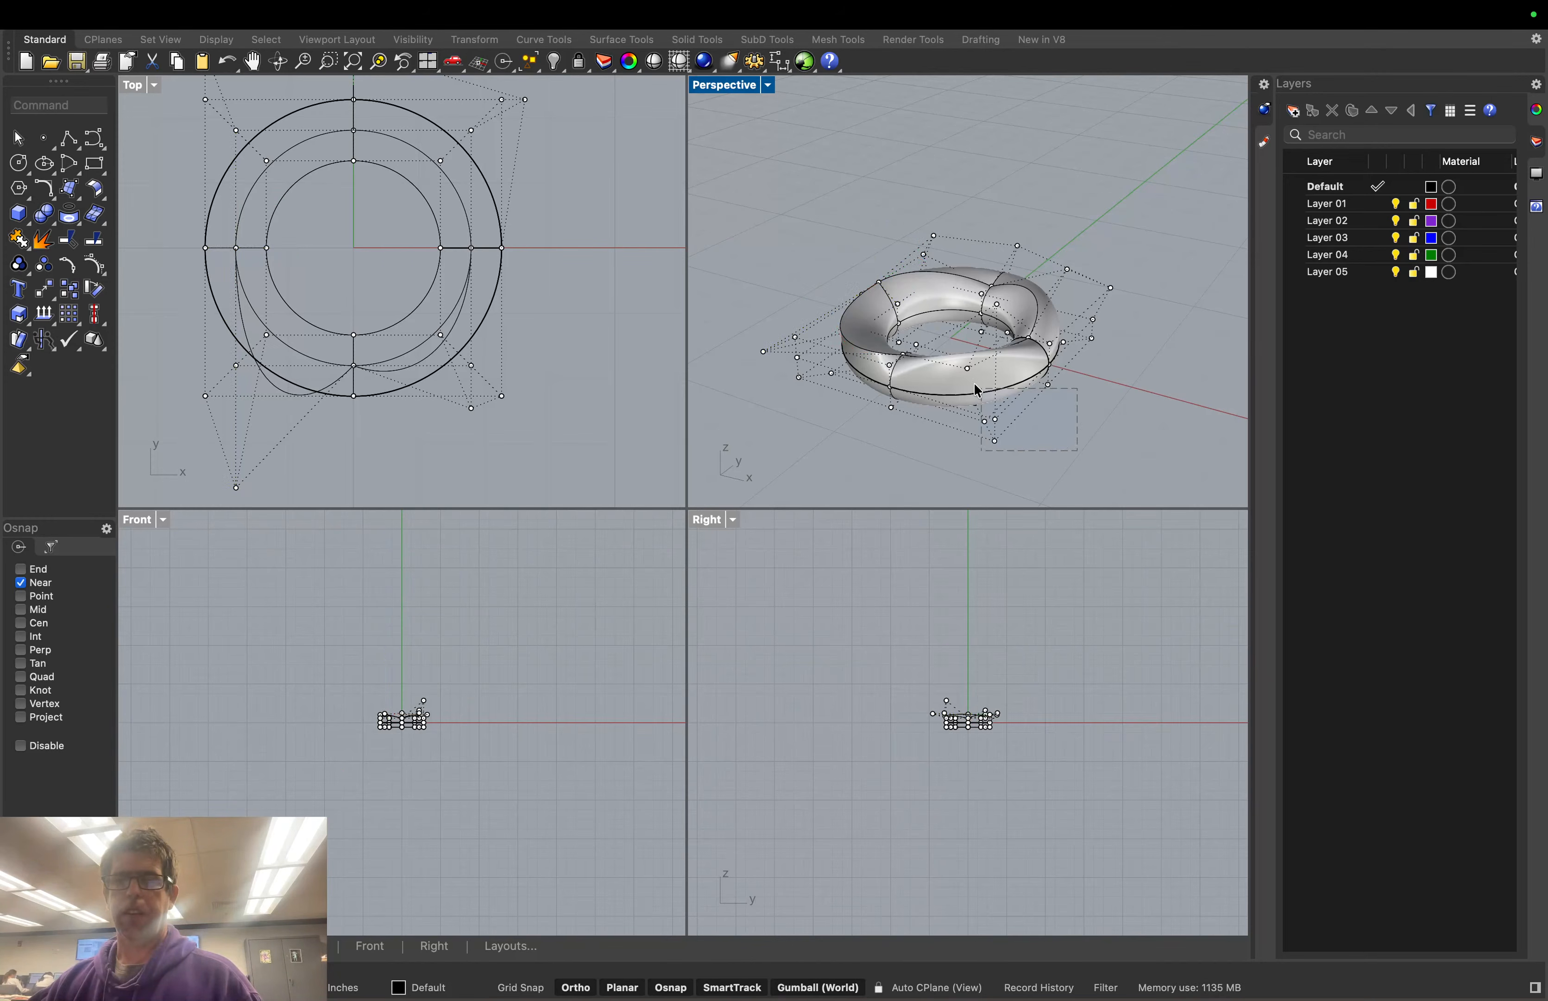
left_click_drag(835, 247, 789, 222)
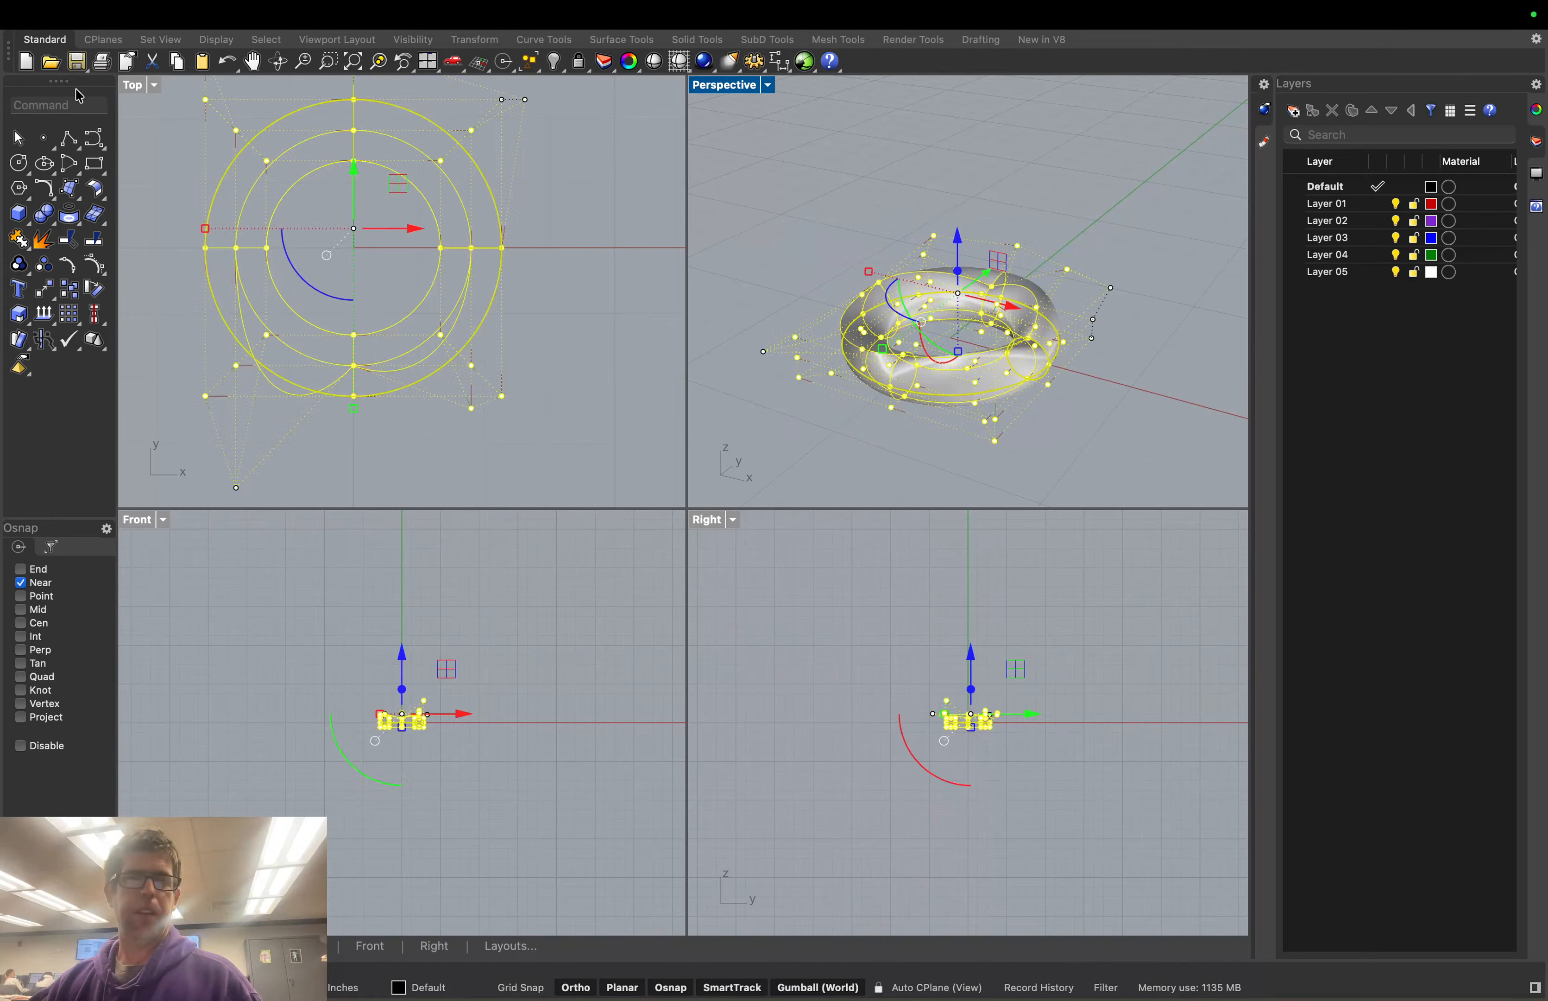
type("Rebuild")
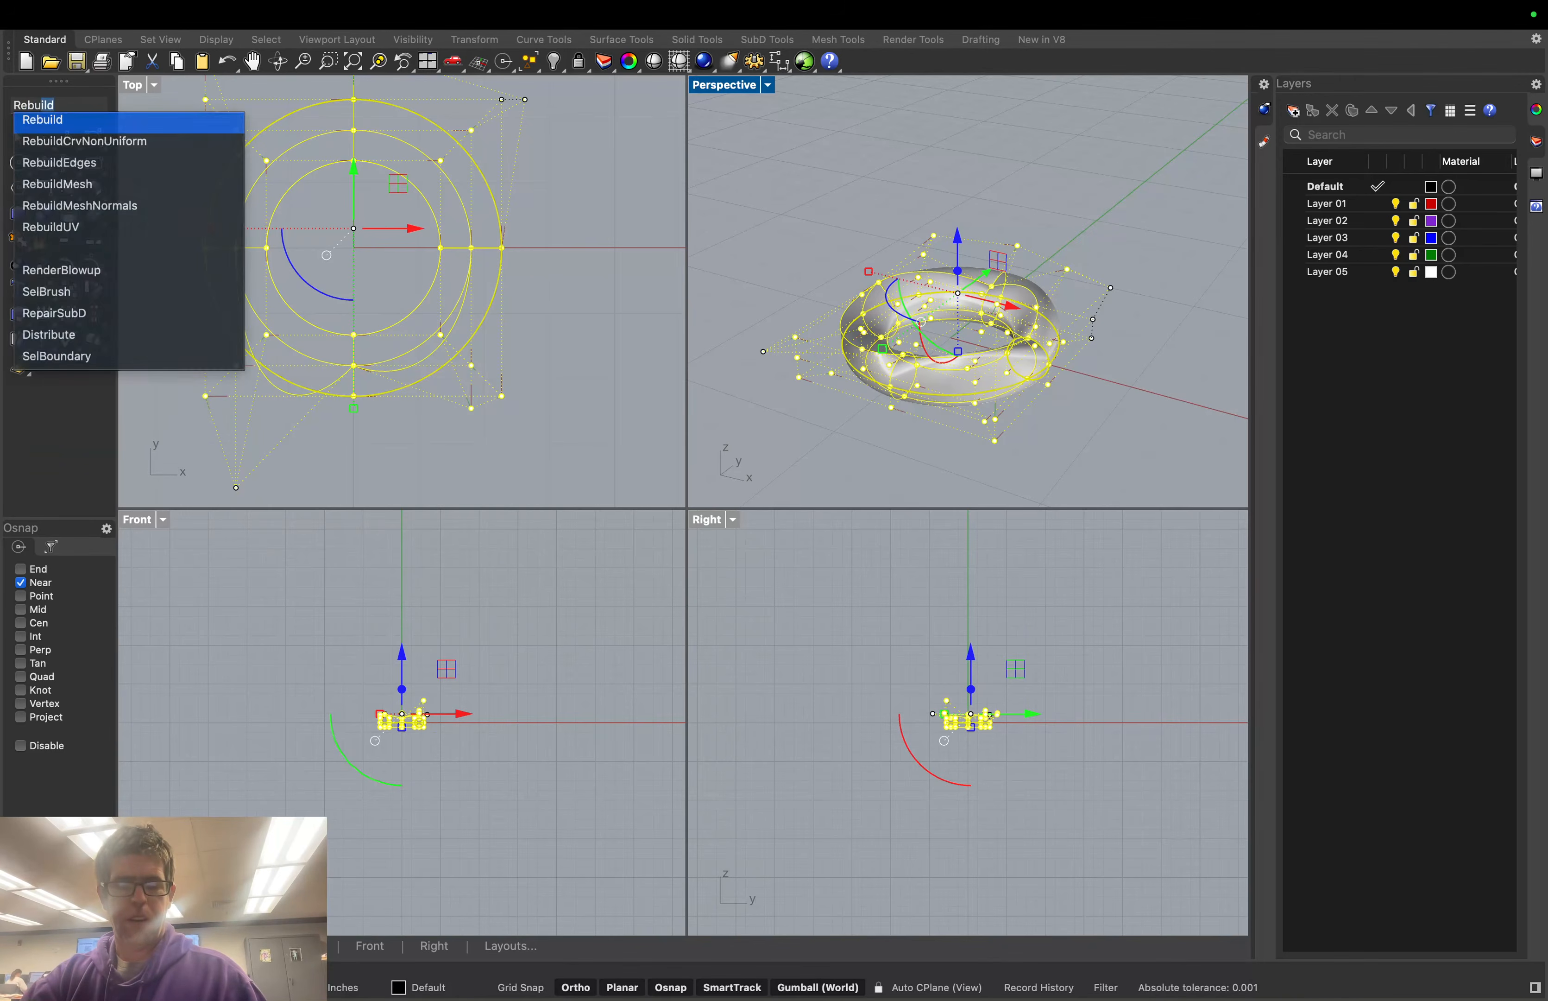
key("Return")
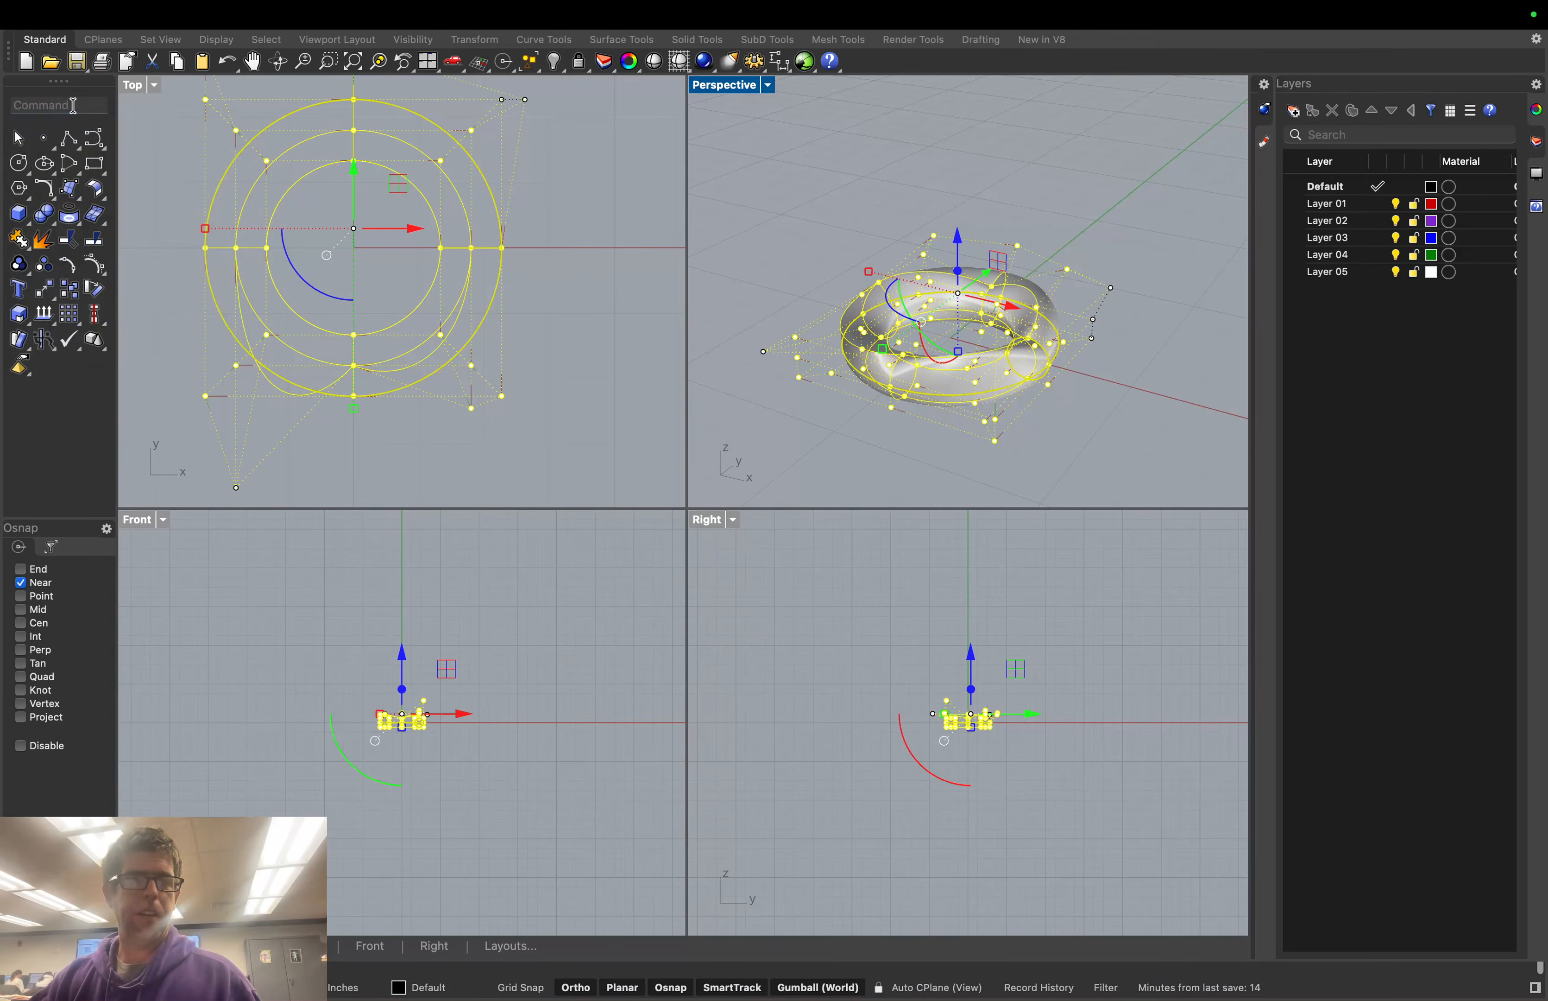
left_click(800, 443)
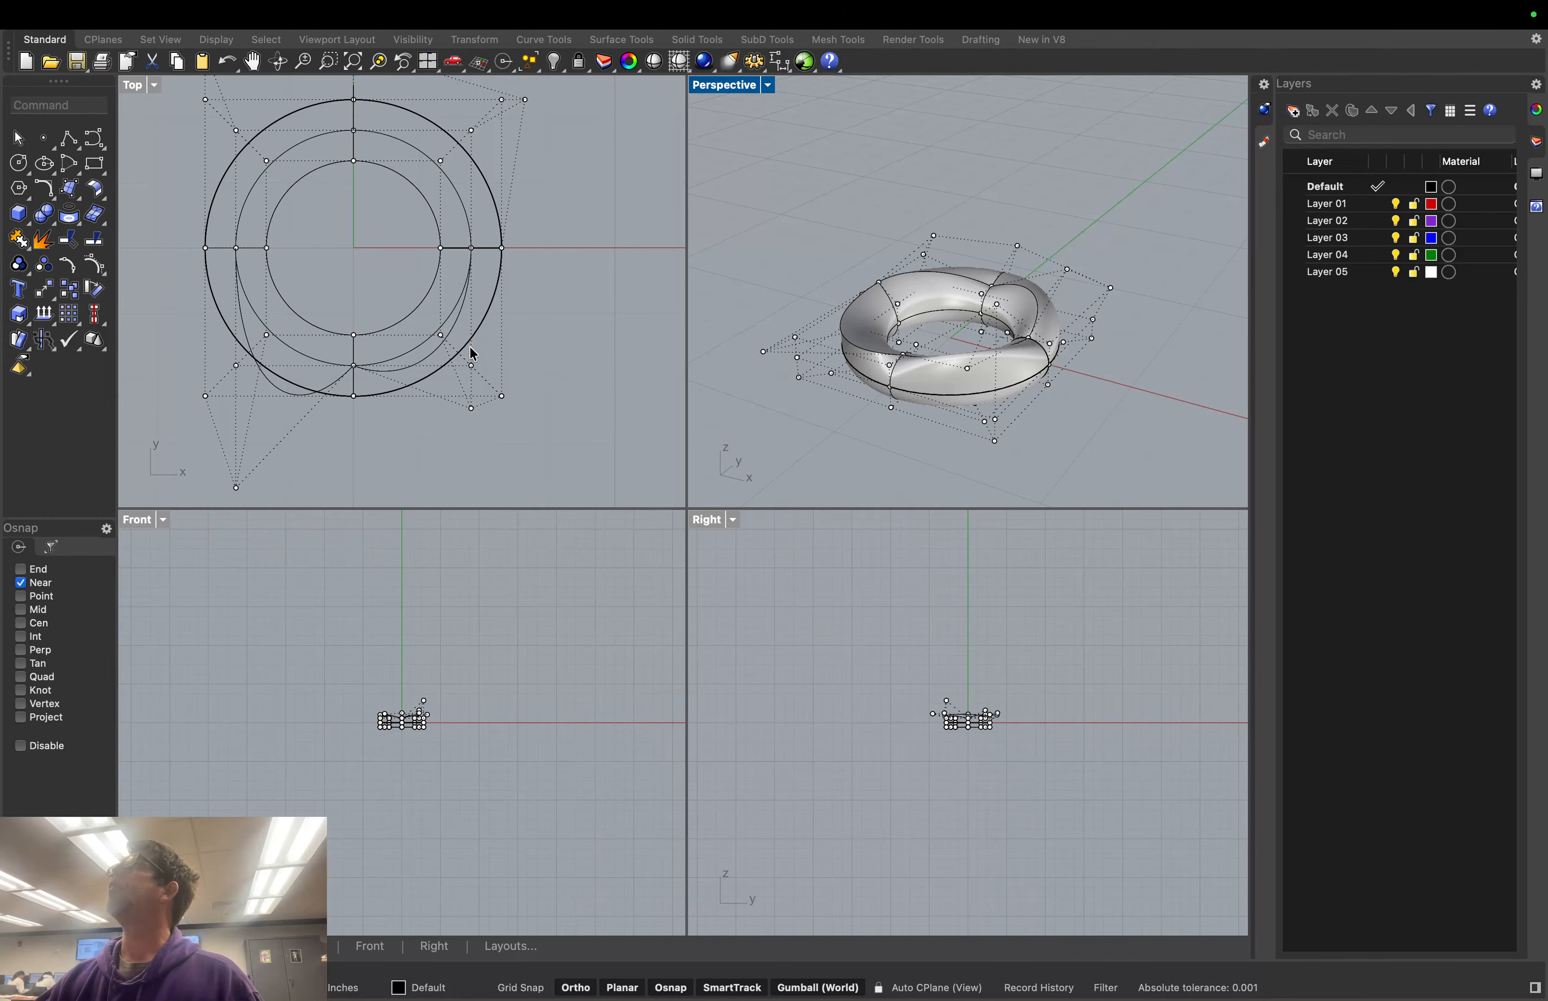
middle_click(851, 417)
middle_click(774, 407)
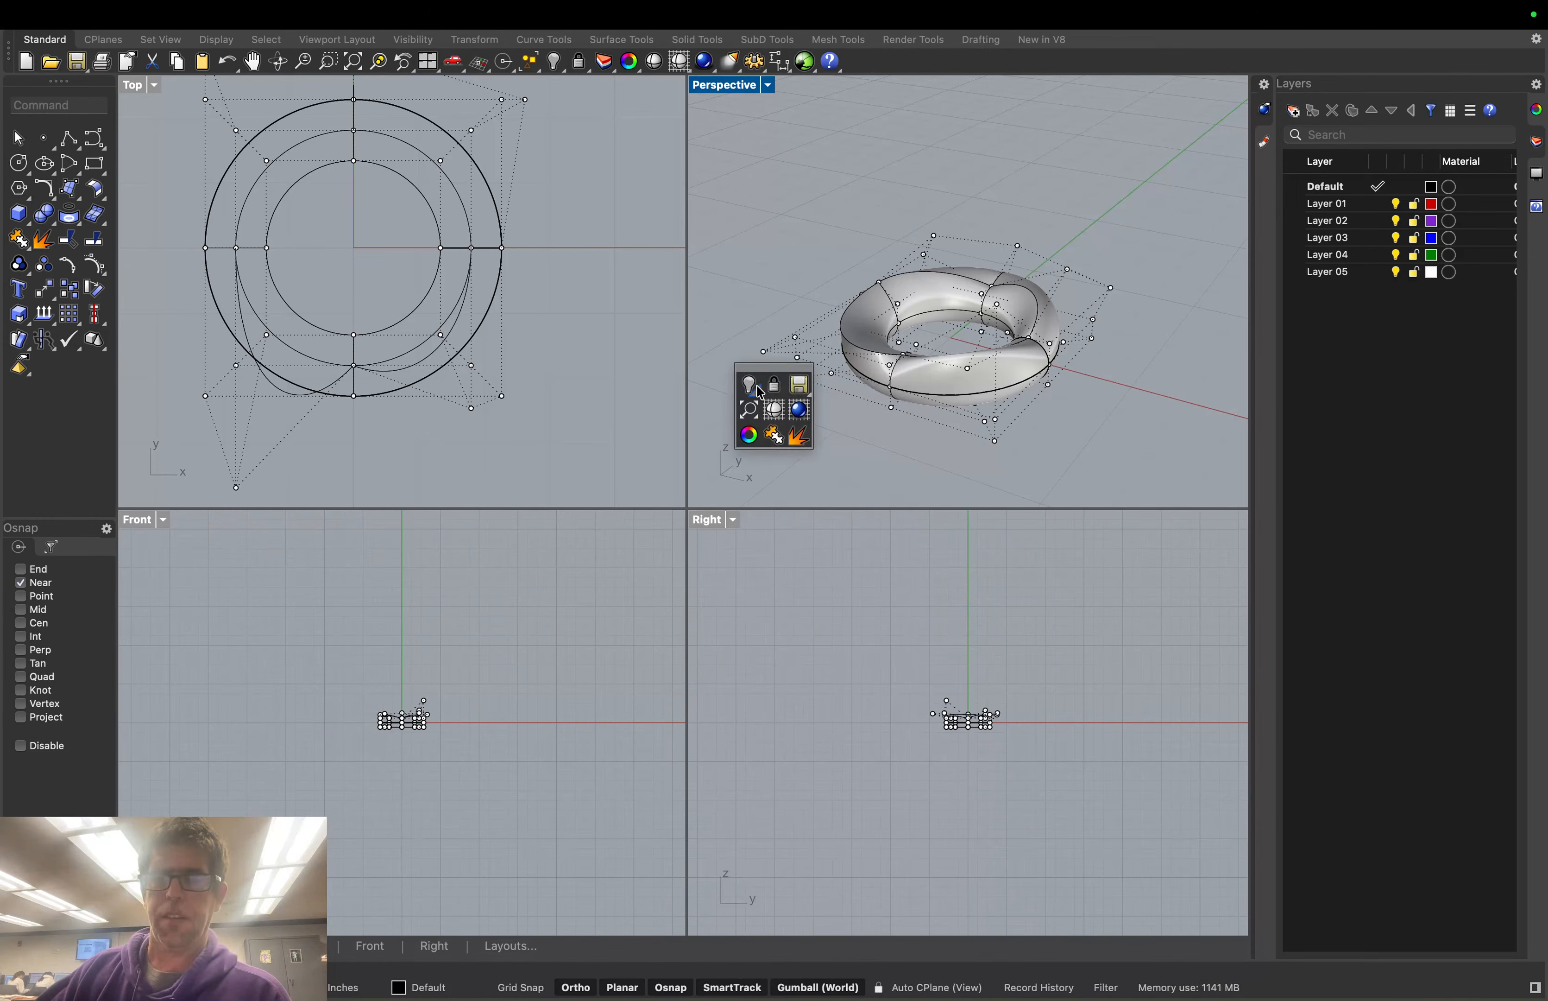
left_click(752, 386)
middle_click(755, 390)
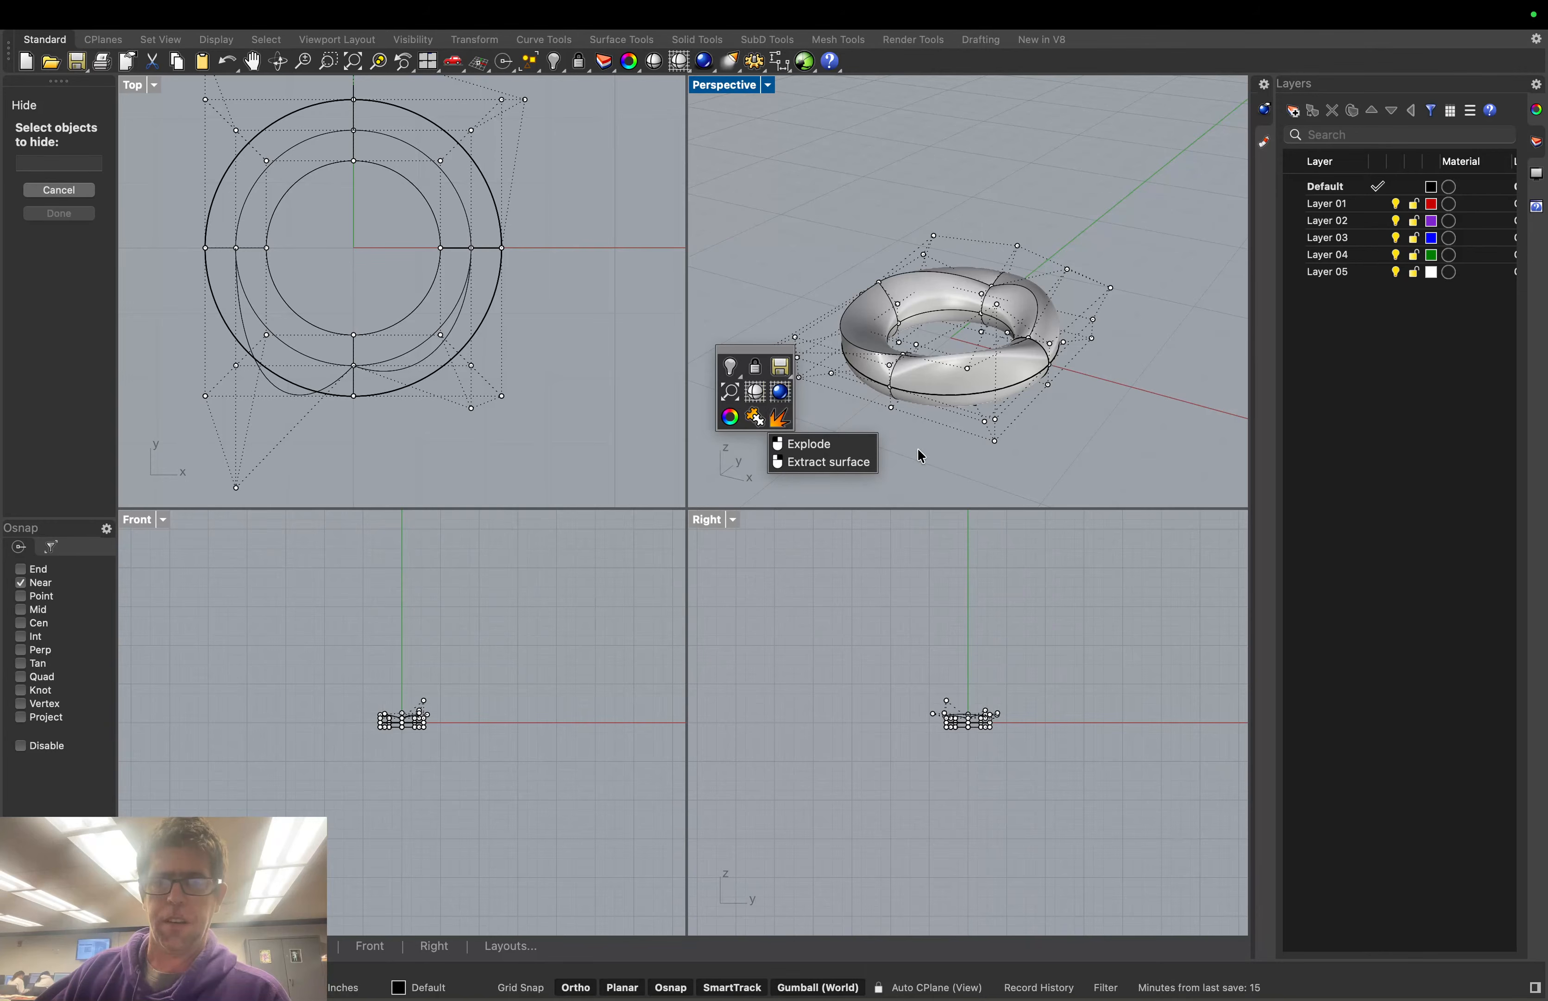
middle_click(950, 465)
left_click(875, 453)
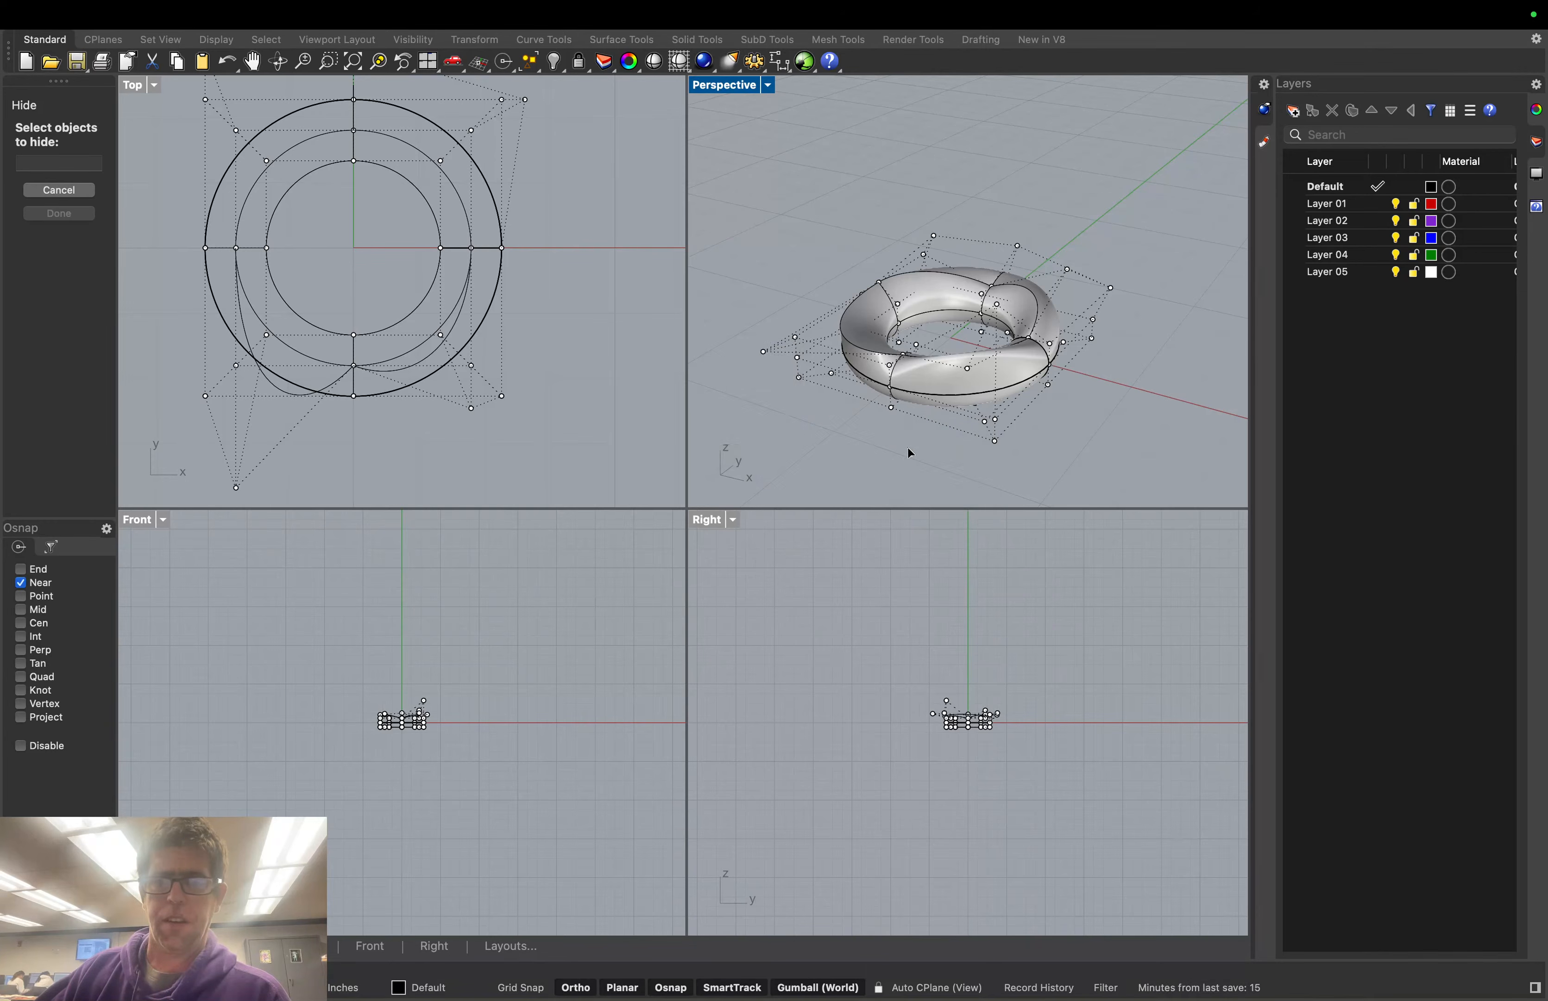
right_click_drag(910, 452, 1077, 373)
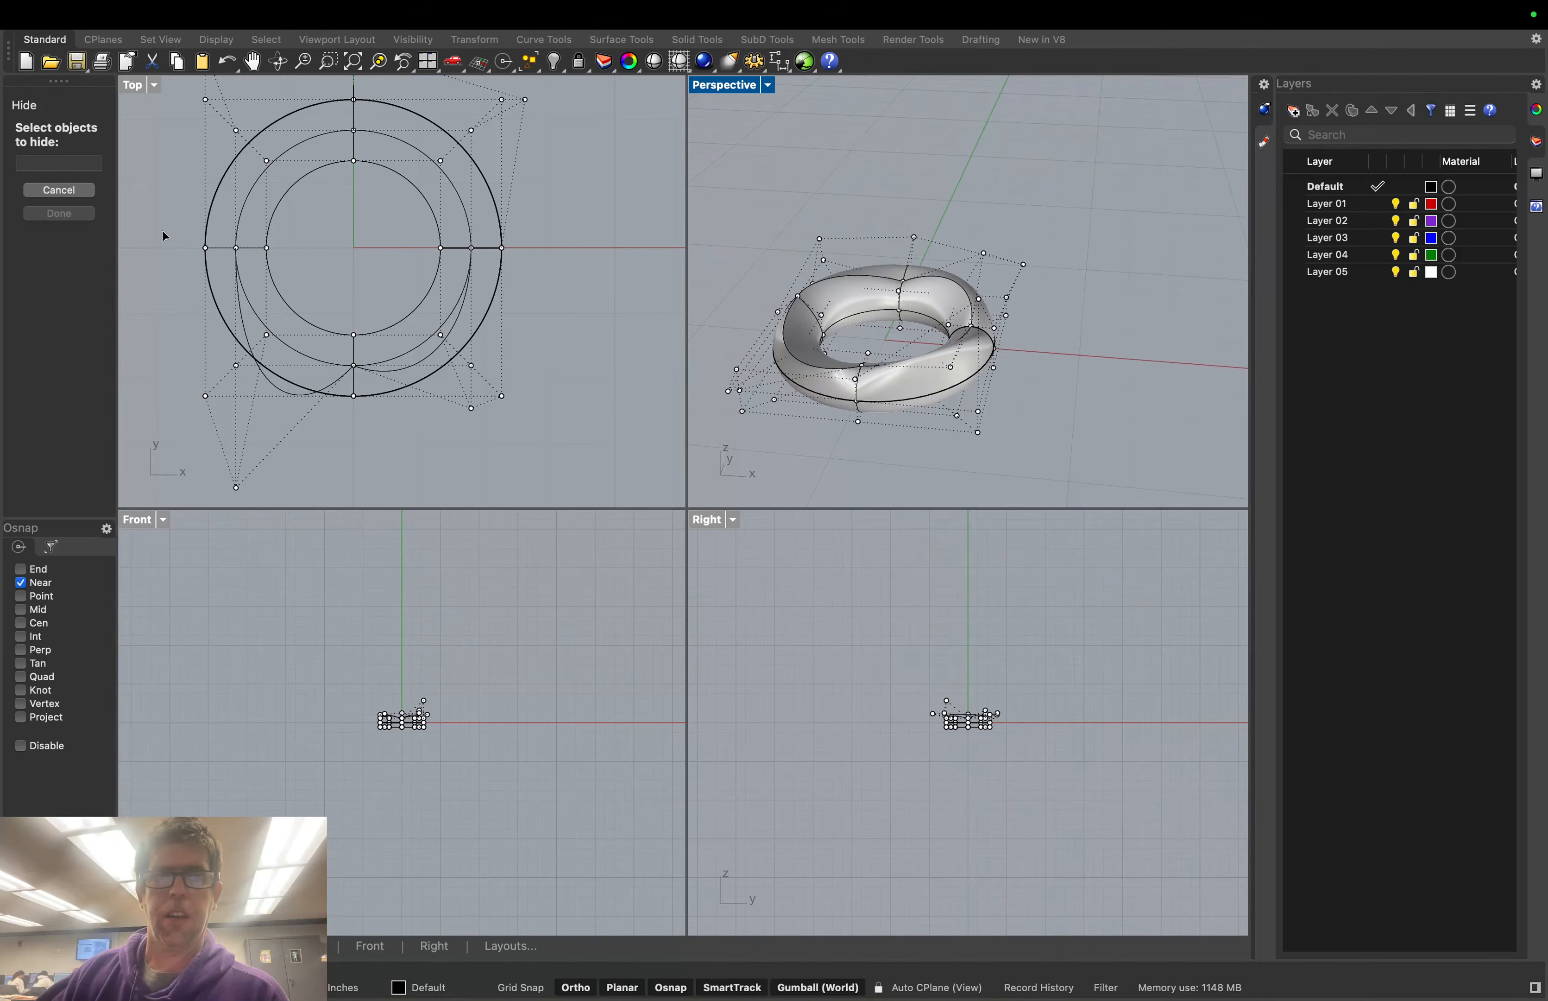
left_click(77, 194)
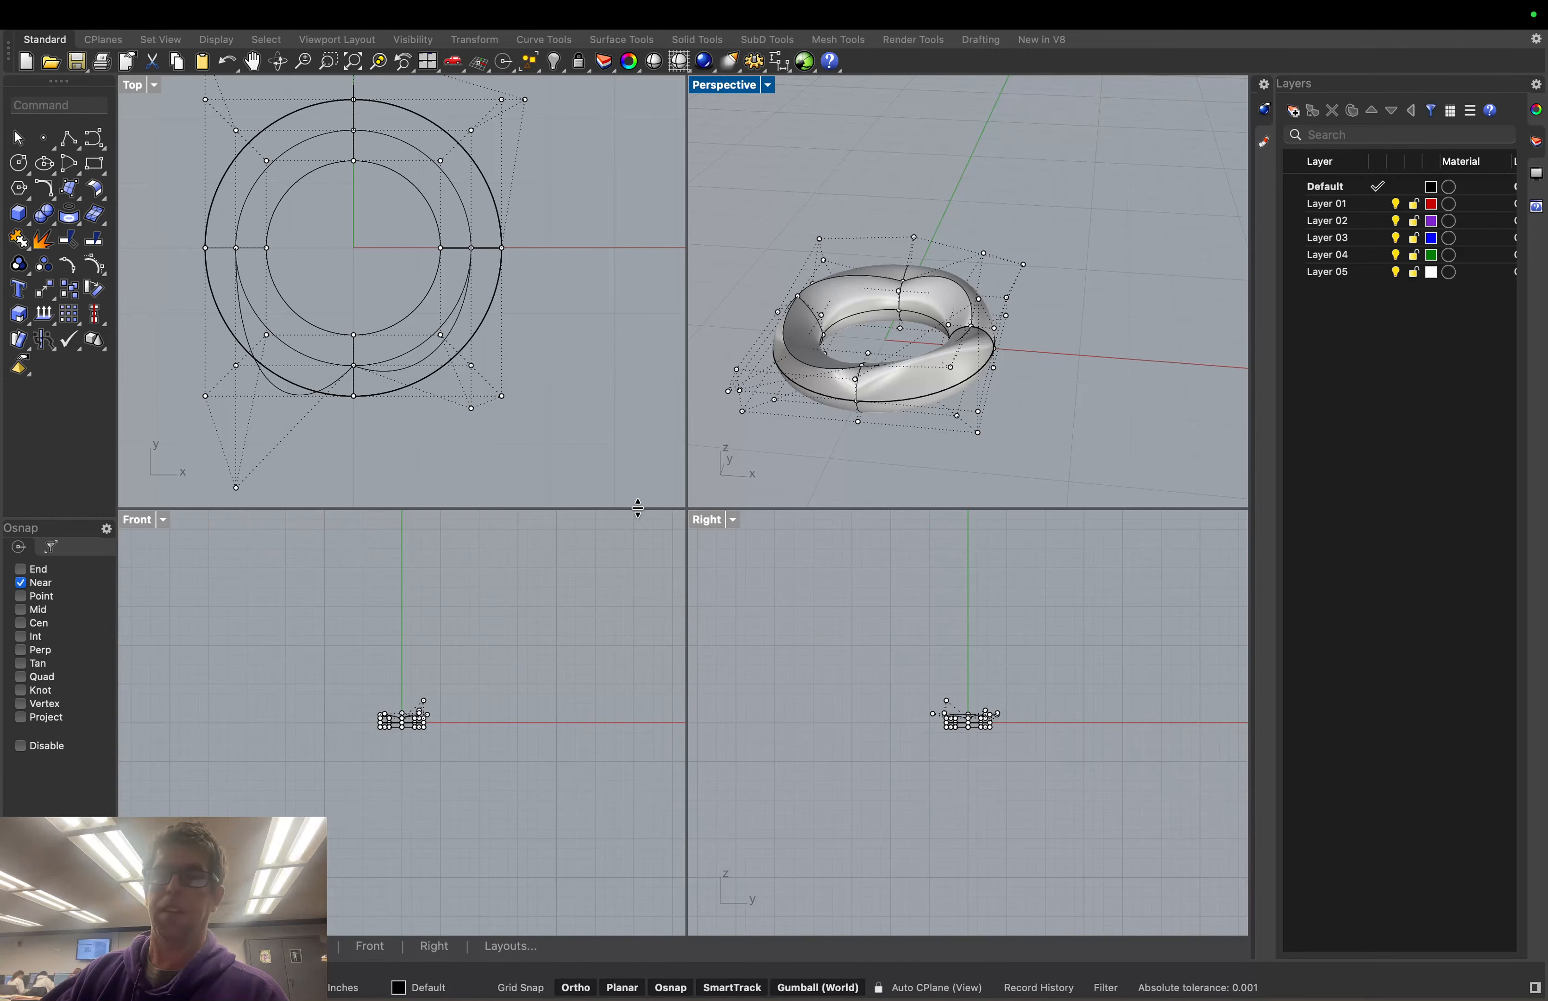
Window-select a group of the torus's control points
left_click_drag(1005, 214, 1006, 412)
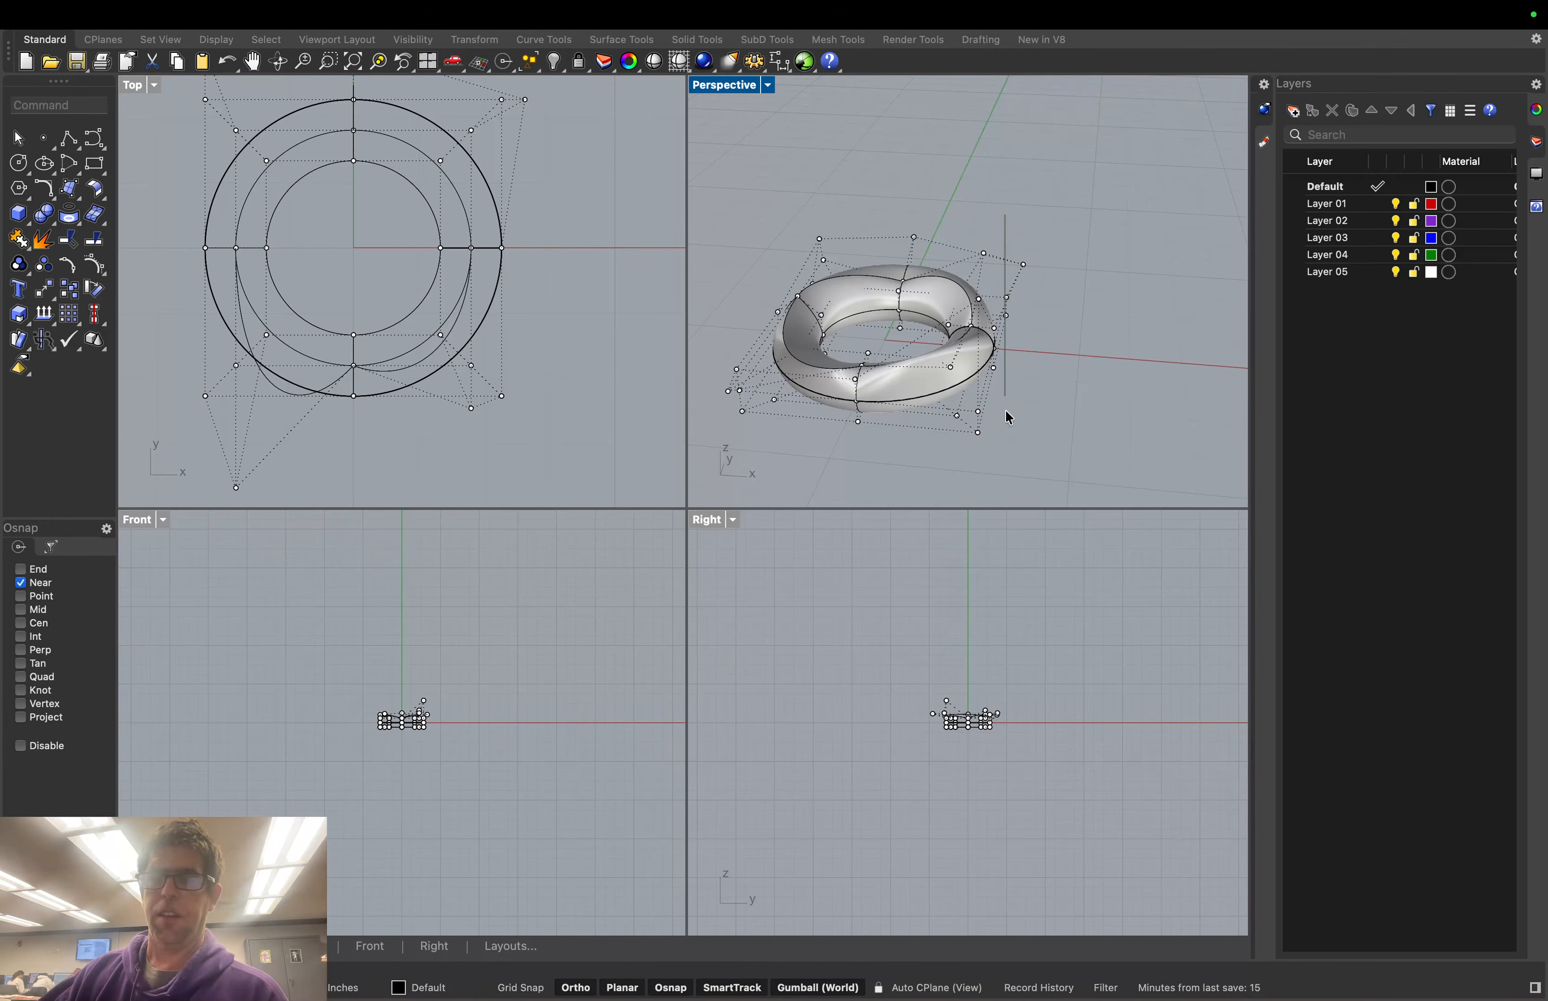
left_click_drag(987, 513, 964, 429)
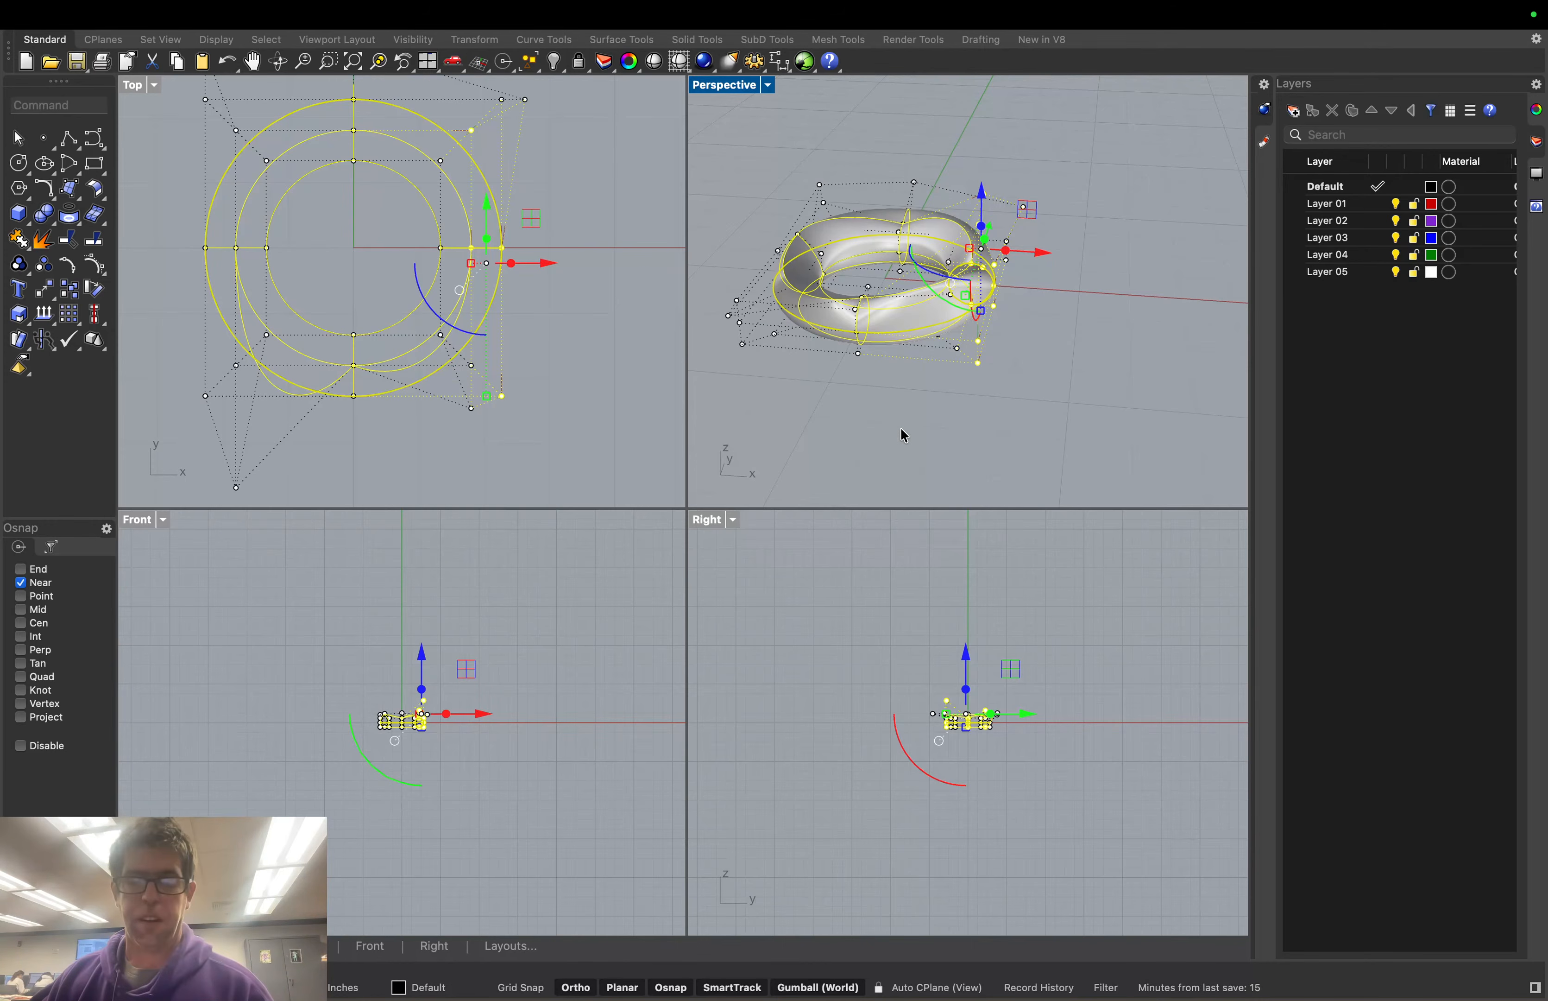
left_click(747, 397)
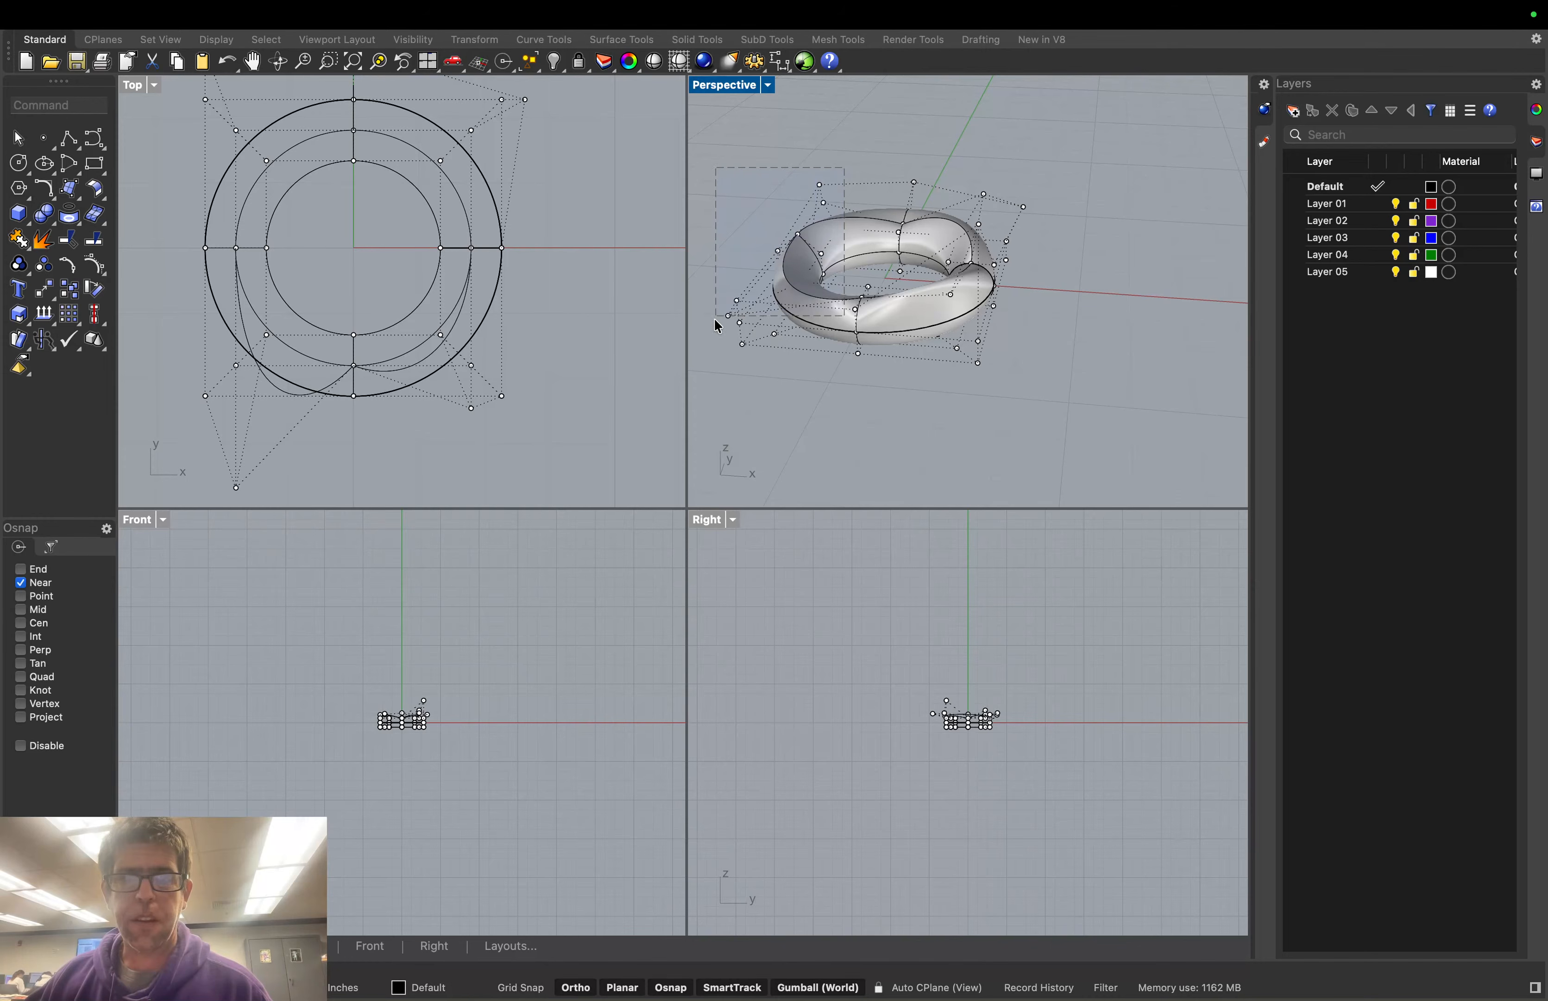
left_click_drag(696, 369, 698, 370)
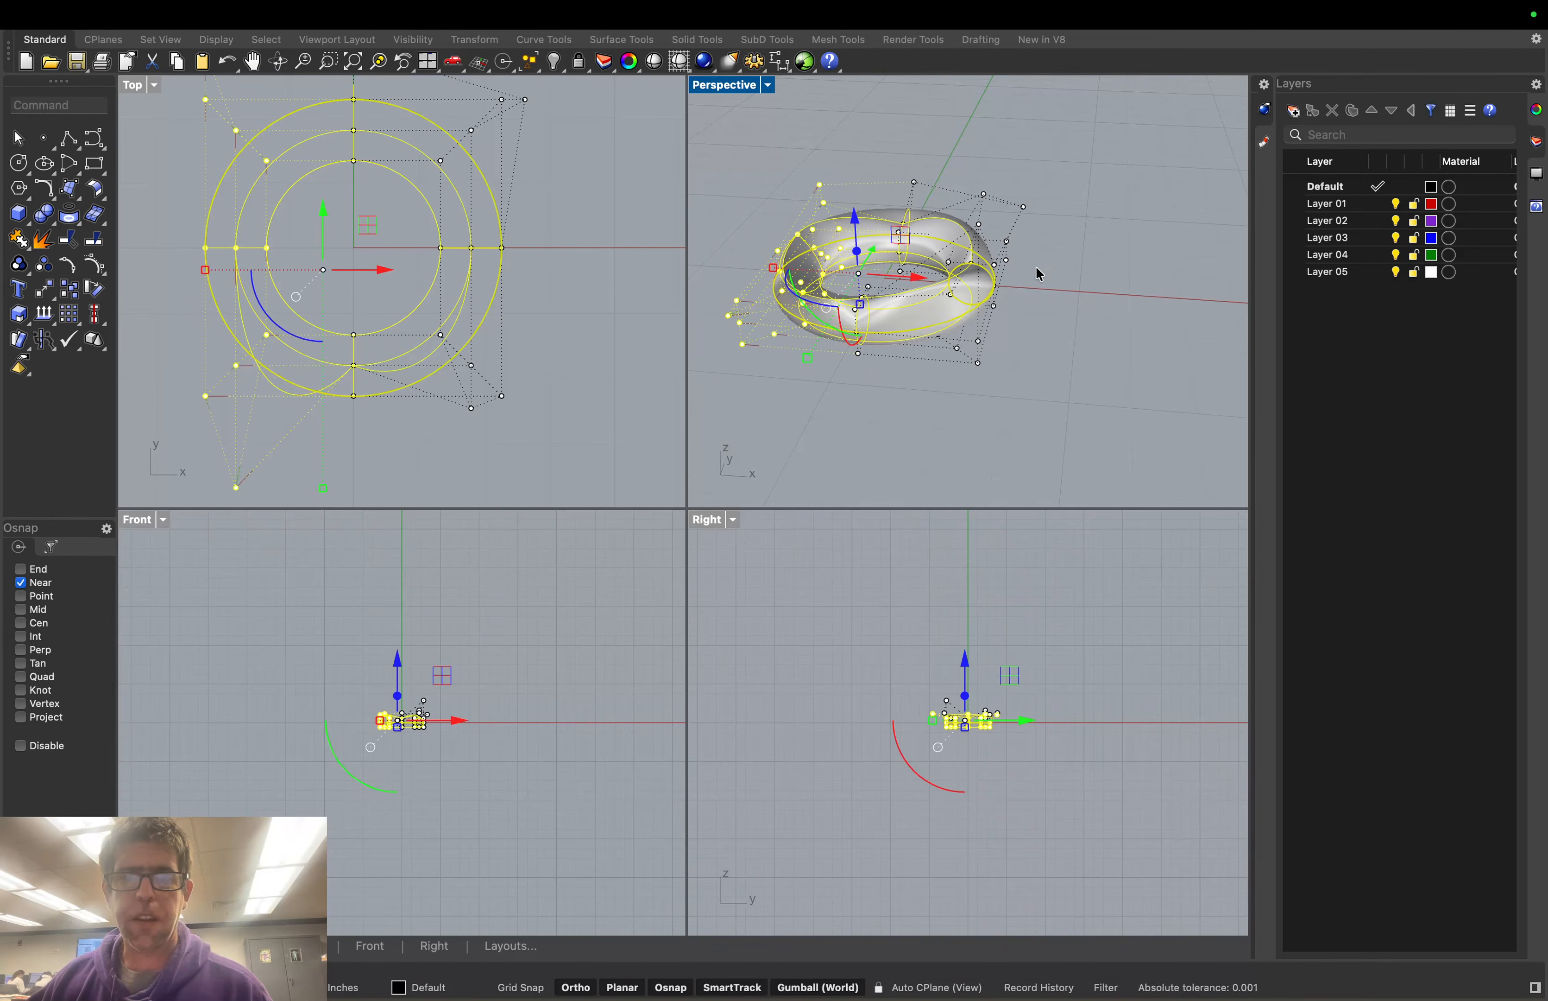
left_click_drag(974, 167, 1010, 227)
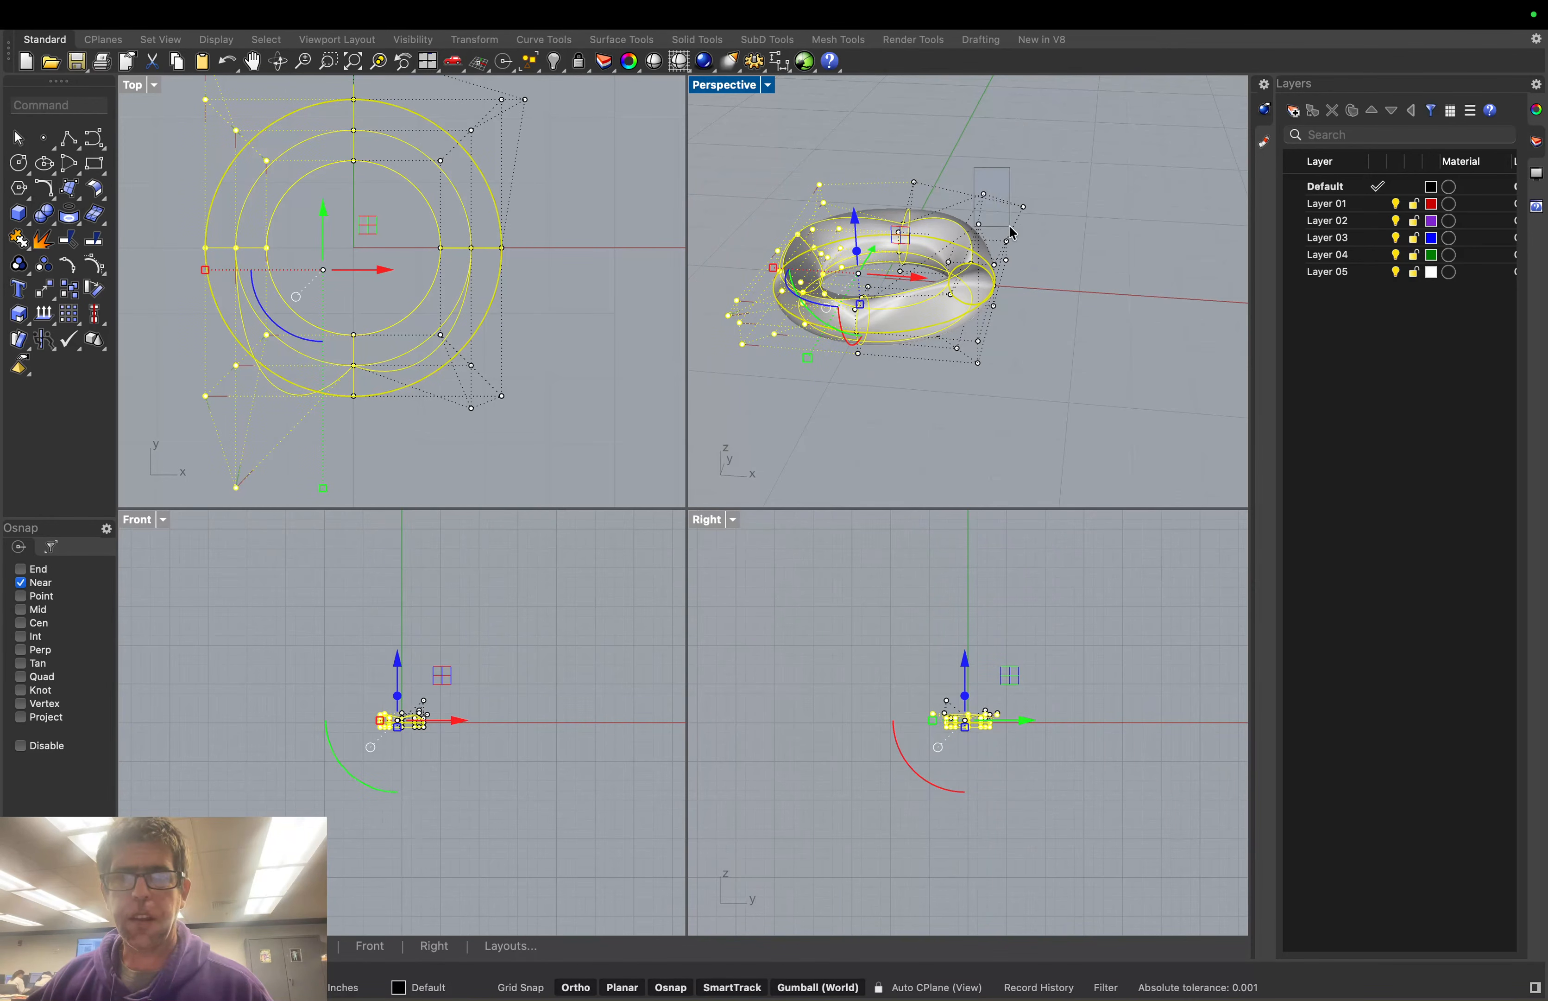
left_click_drag(1038, 397, 1041, 400)
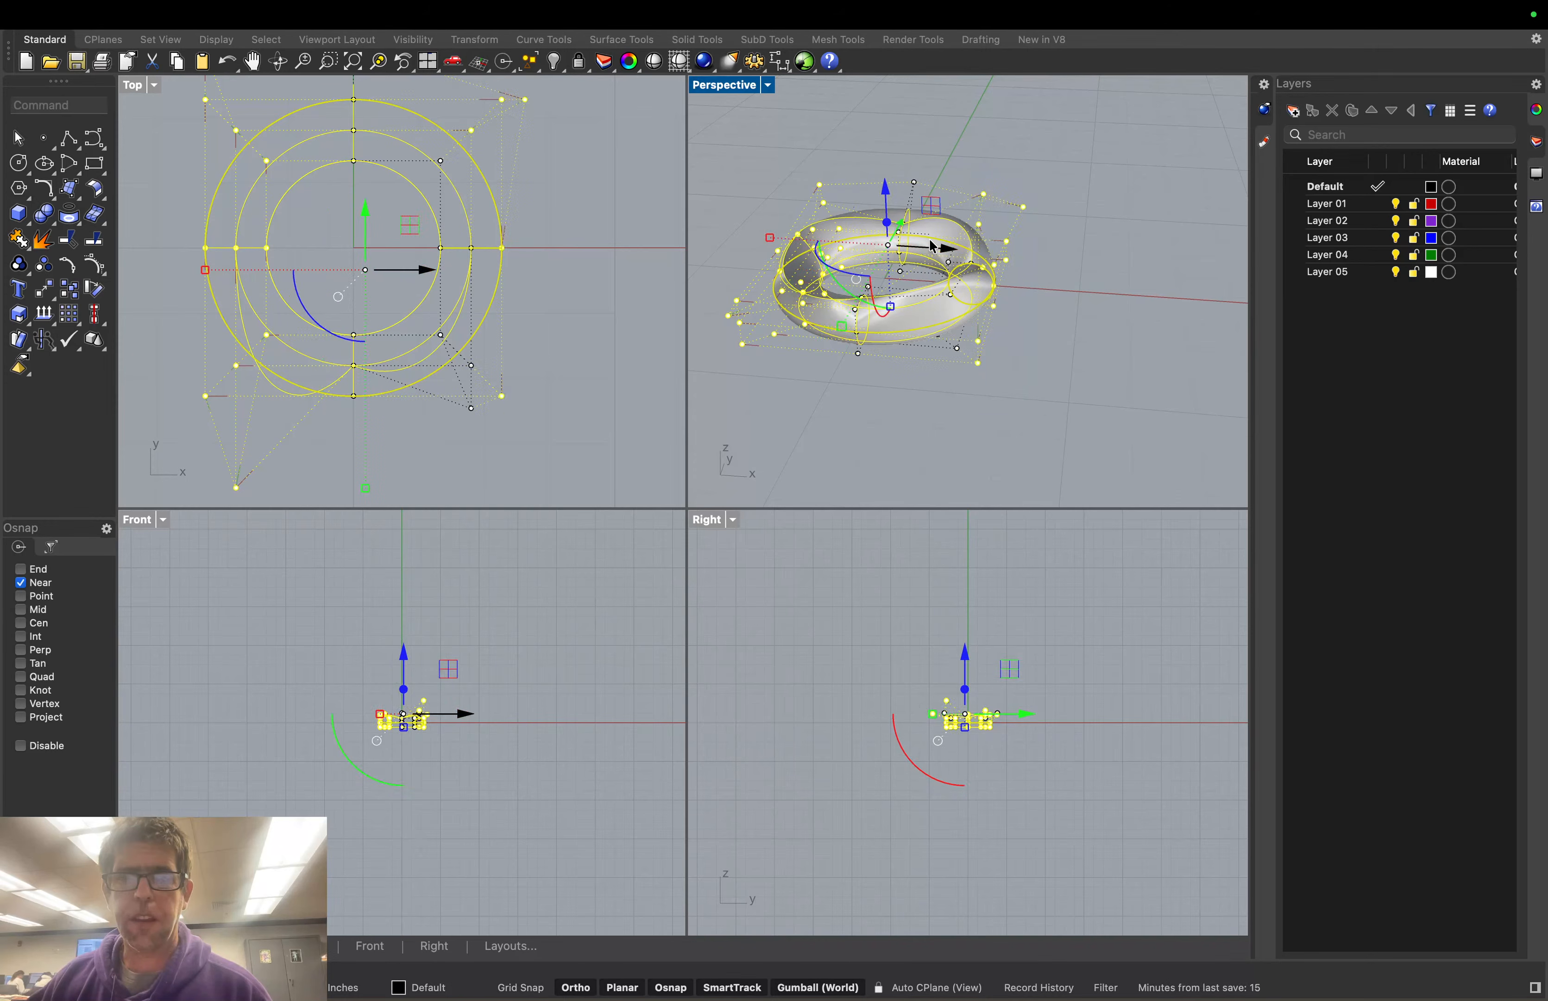
left_click(888, 225)
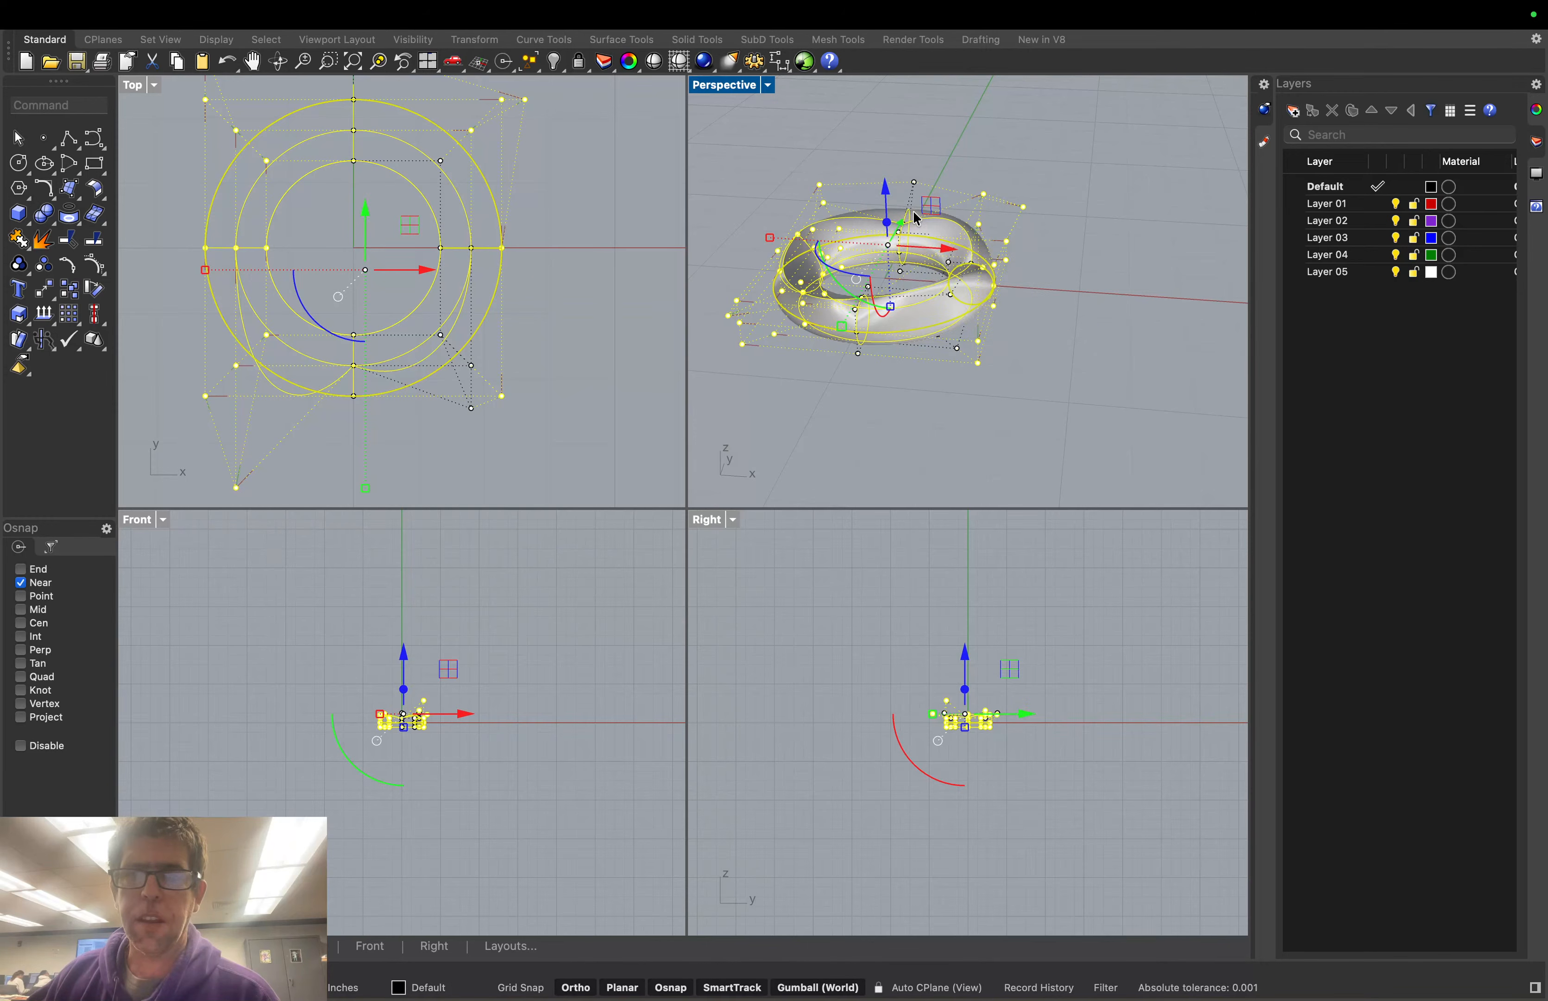
Scale the selected control points by a factor of 1.25 from the automatic base point, then deselect
left_click(65, 104)
type("Scale")
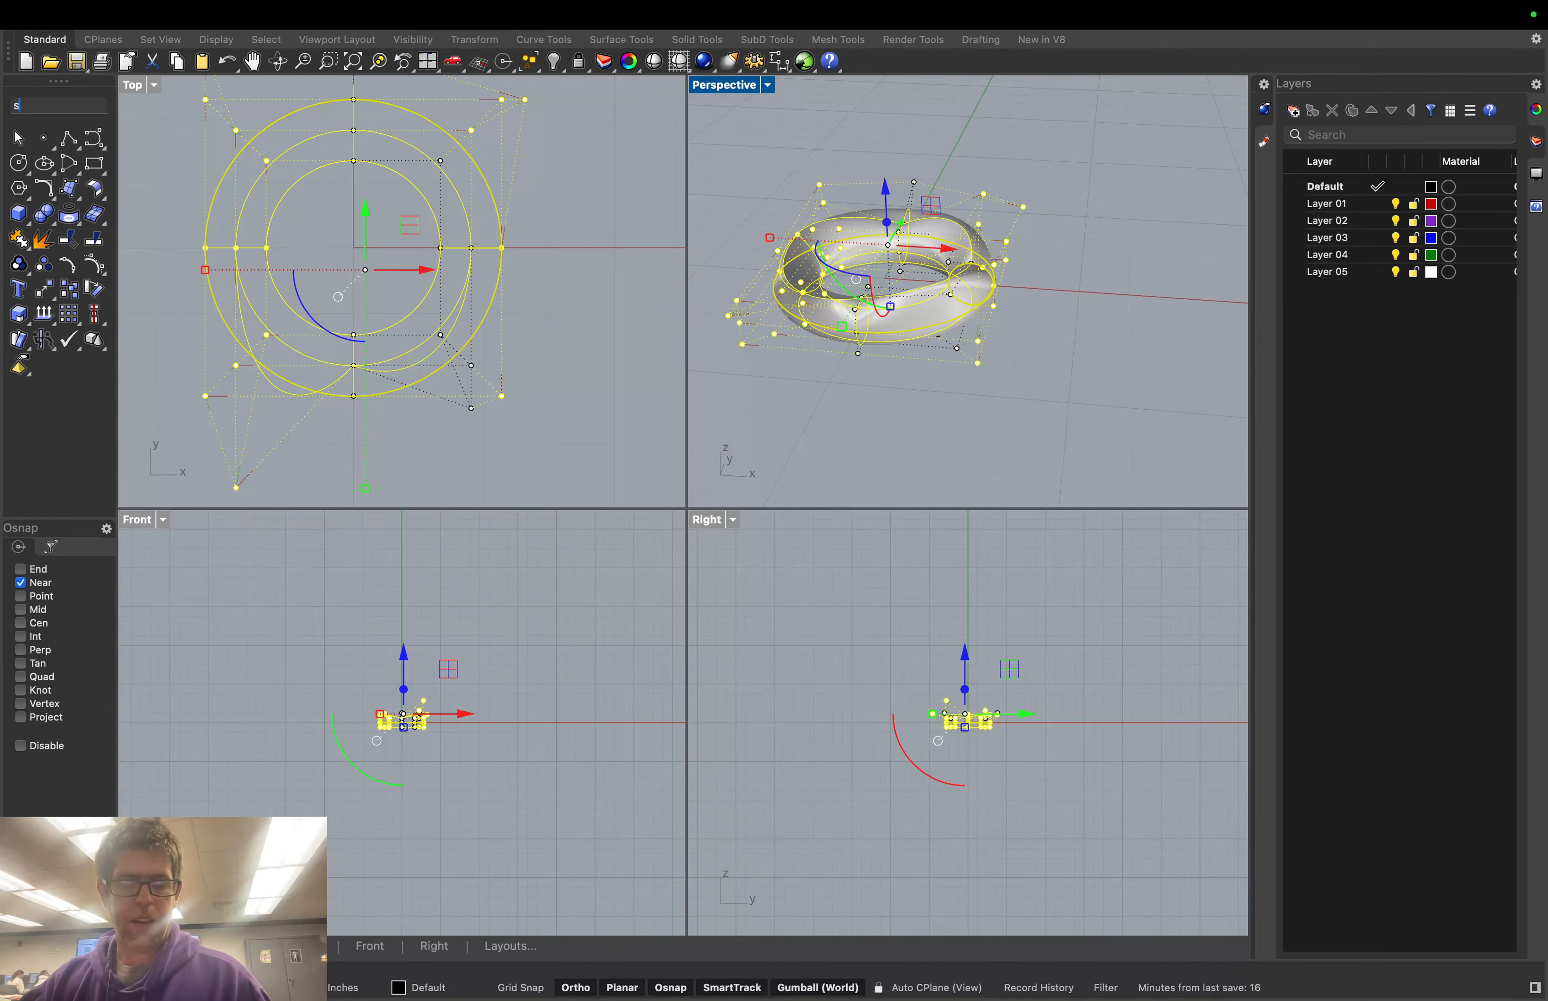
key("Return")
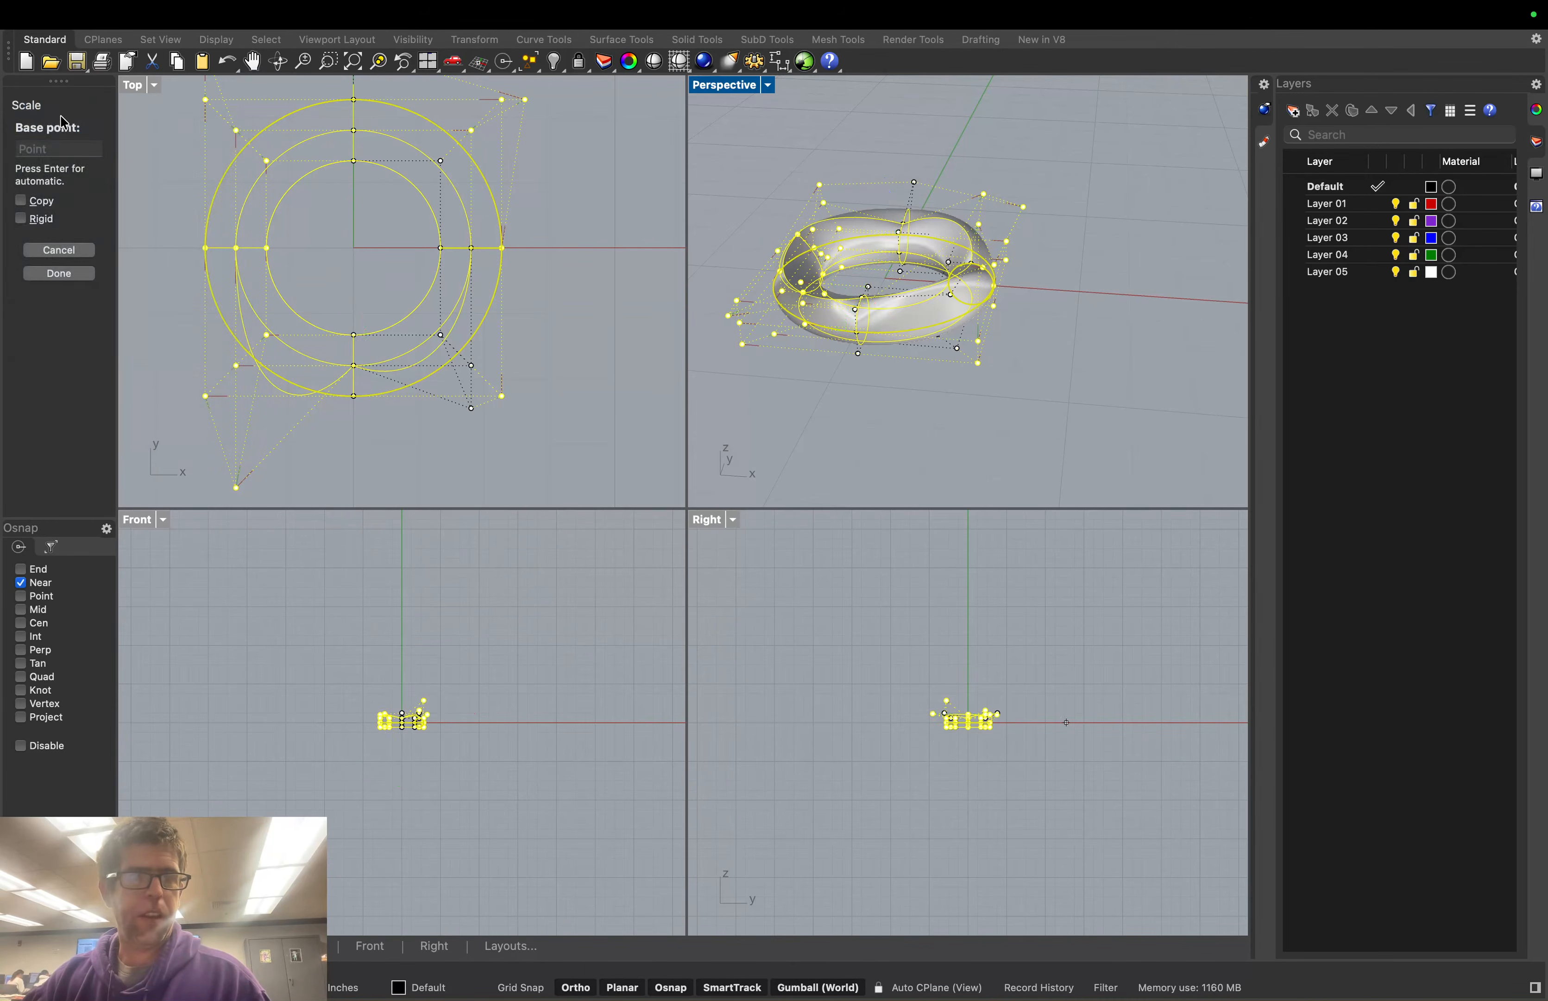
left_click(84, 276)
left_click(33, 177)
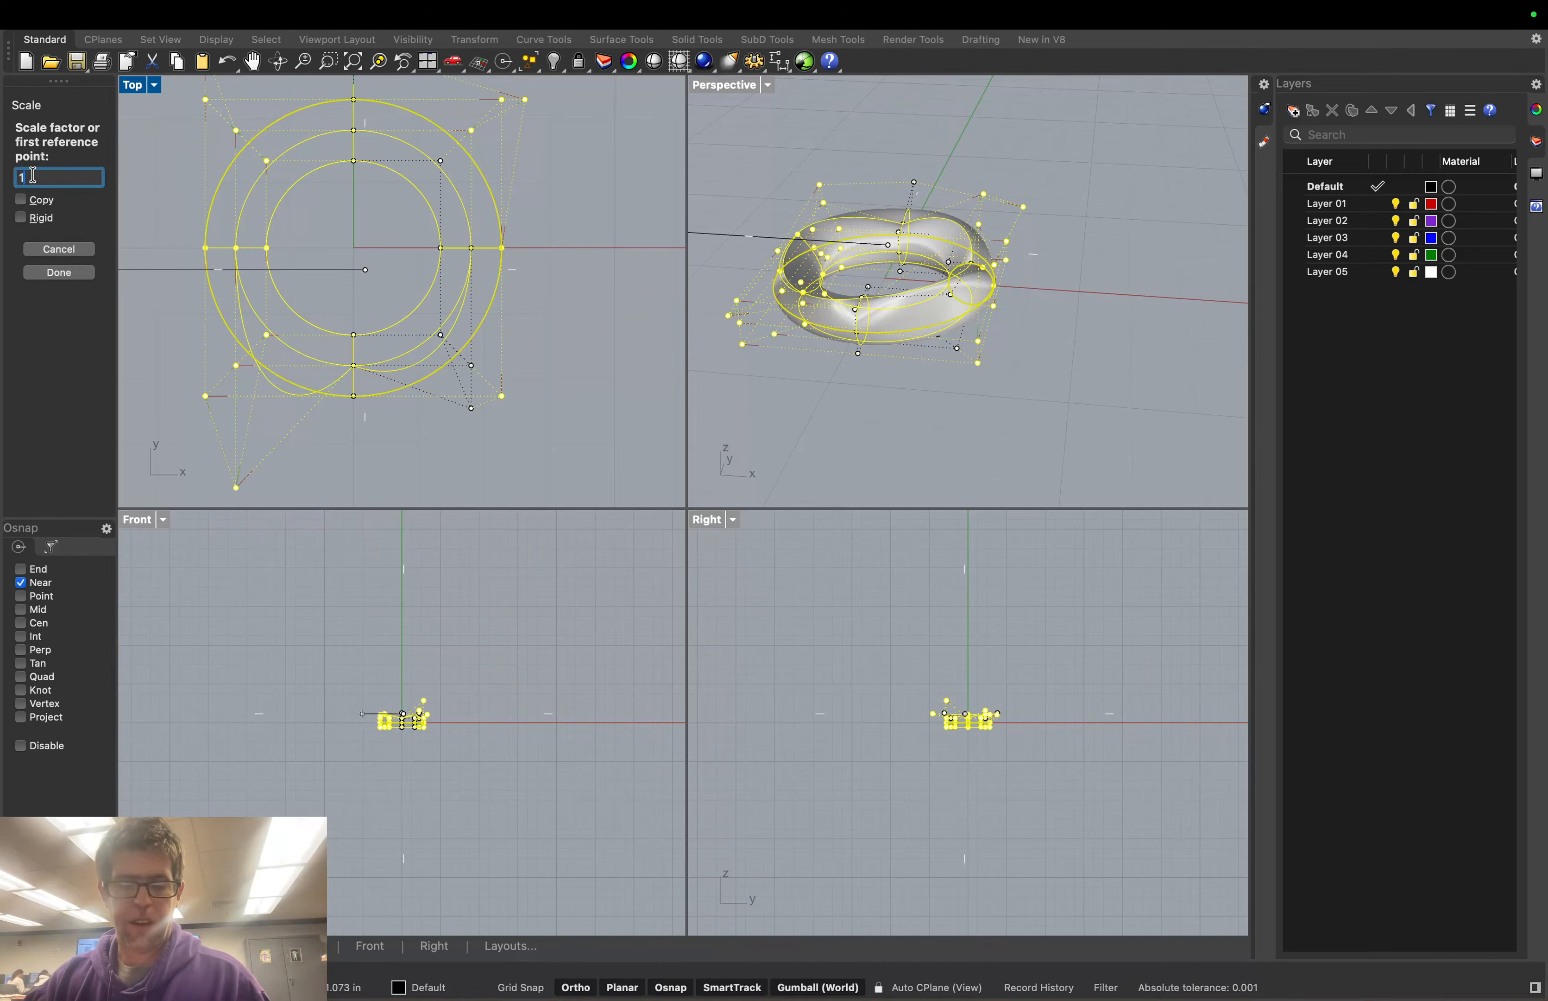
type("1.25")
key("Return")
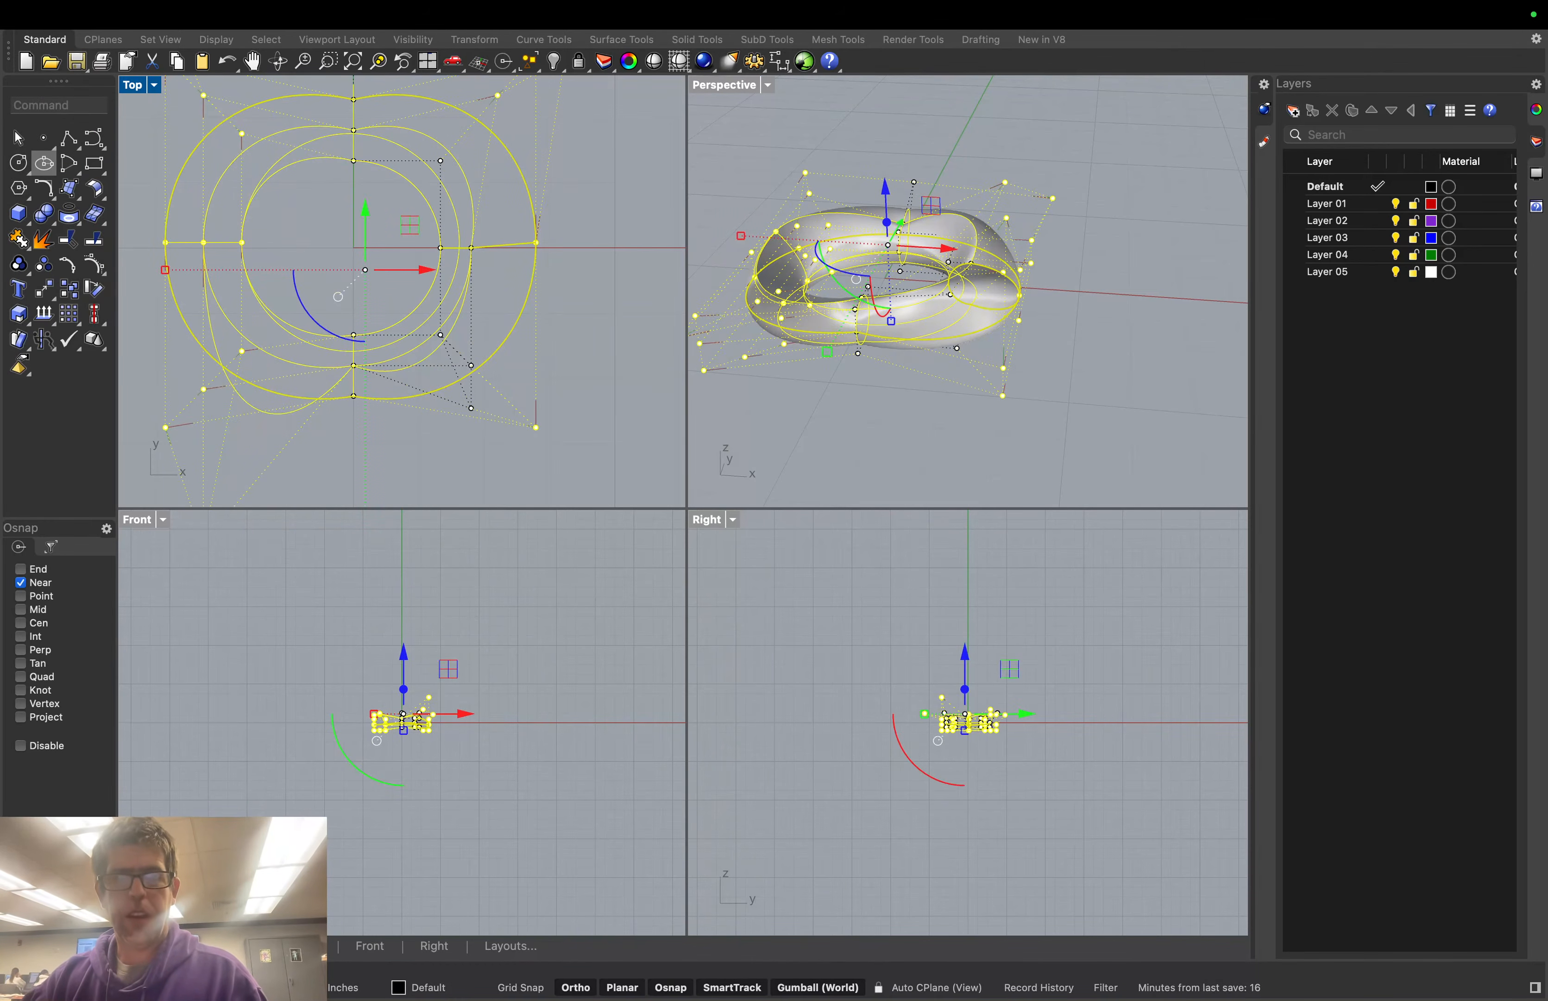
left_click(783, 407)
right_click_drag(826, 407, 831, 412)
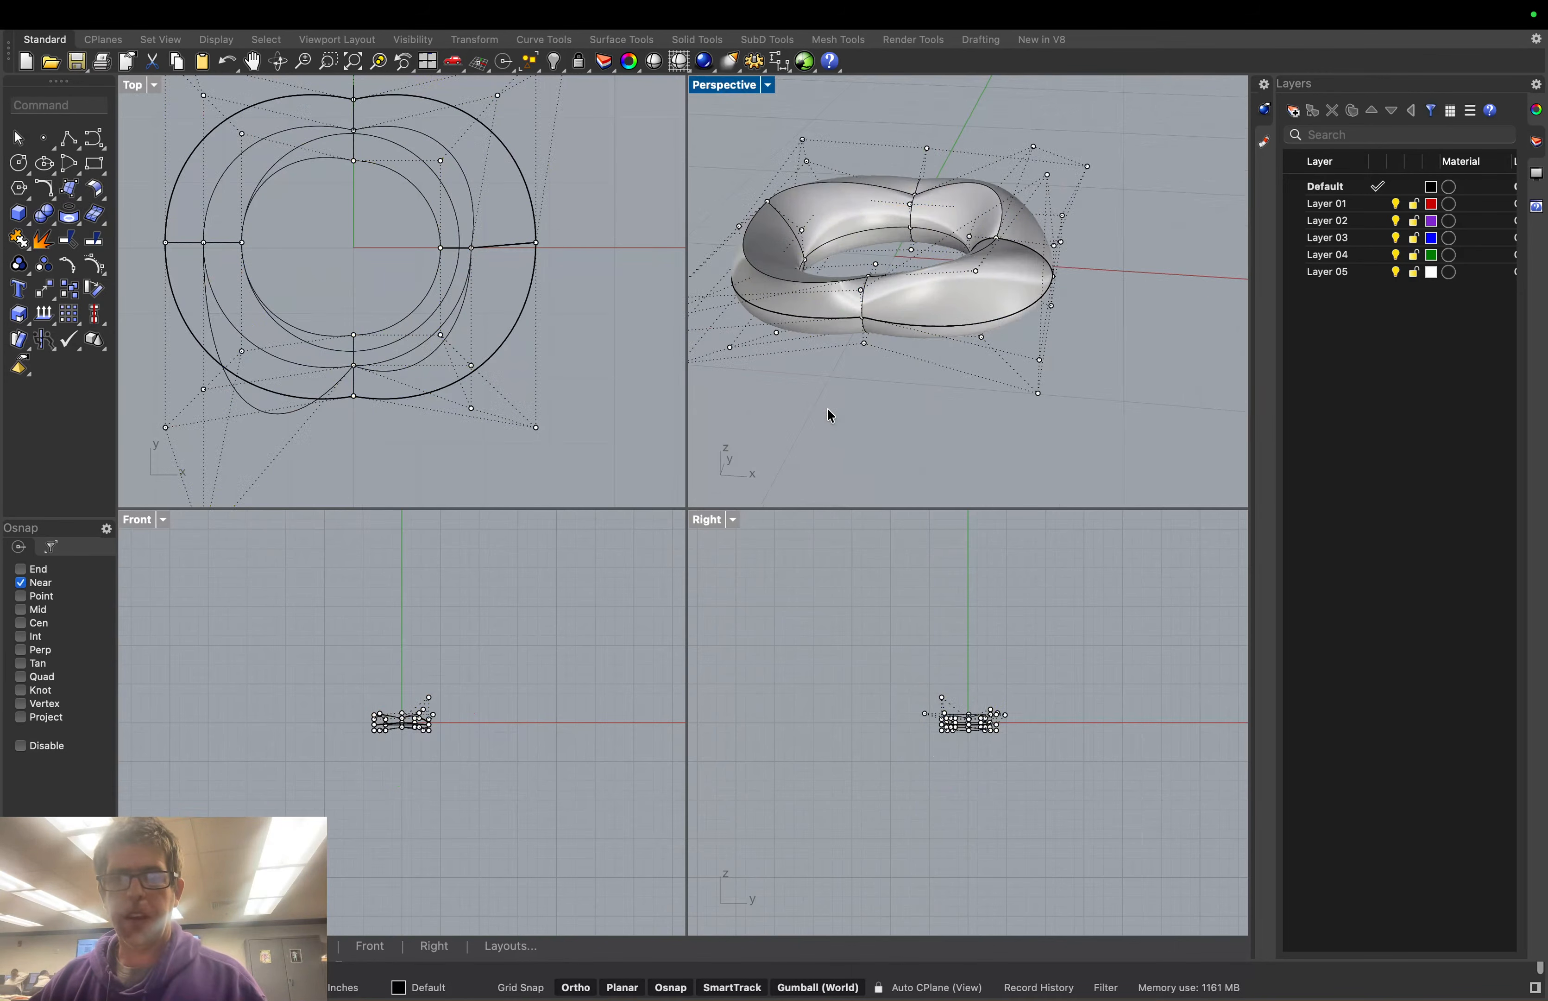
middle_click(830, 415)
Undo the 1.25 scale with Cmd+Z, clear the point selection, and orbit to a lower view
right_click(941, 421)
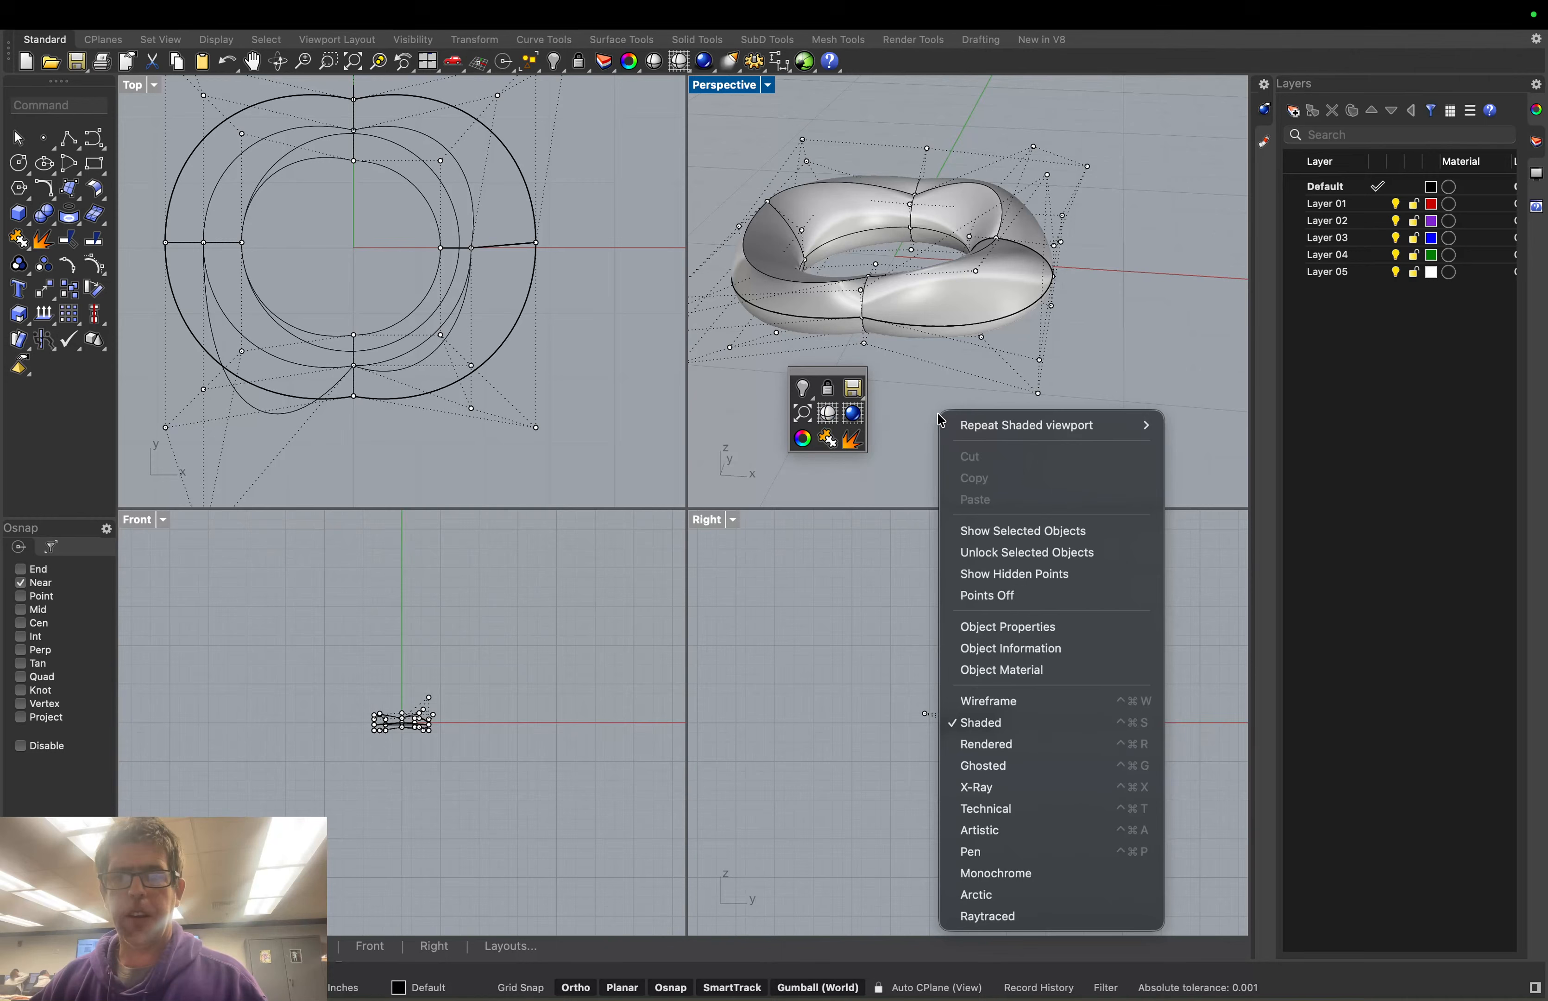
left_click(913, 428)
right_click_drag(913, 428, 889, 459)
left_click(917, 428)
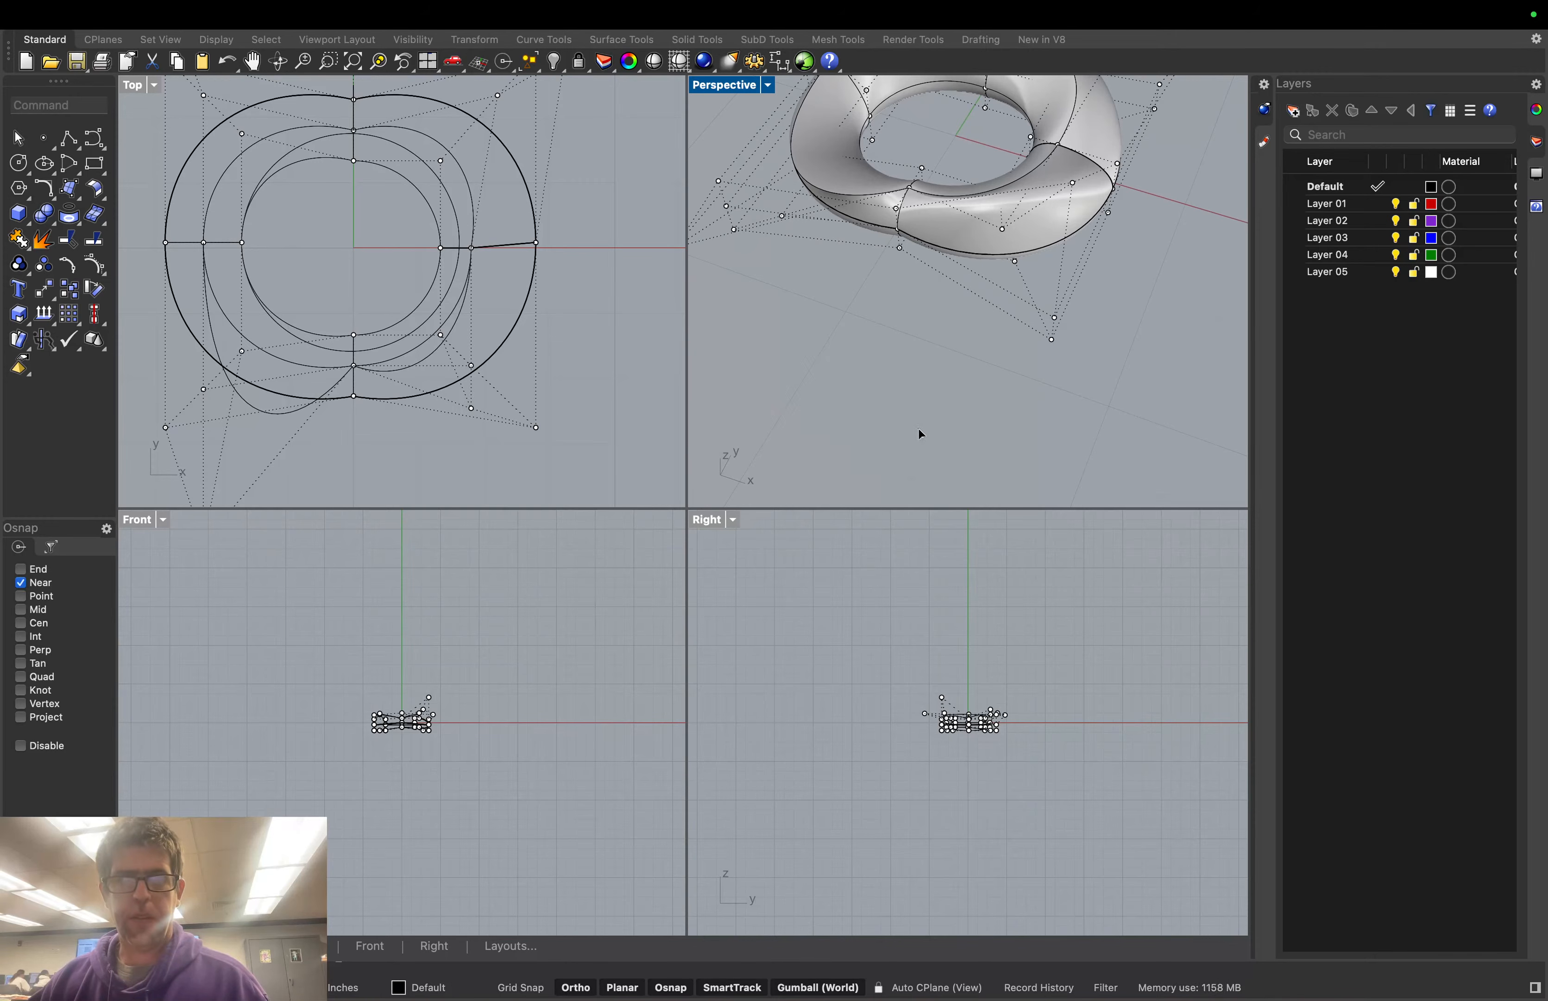
key("super+z")
key("Escape")
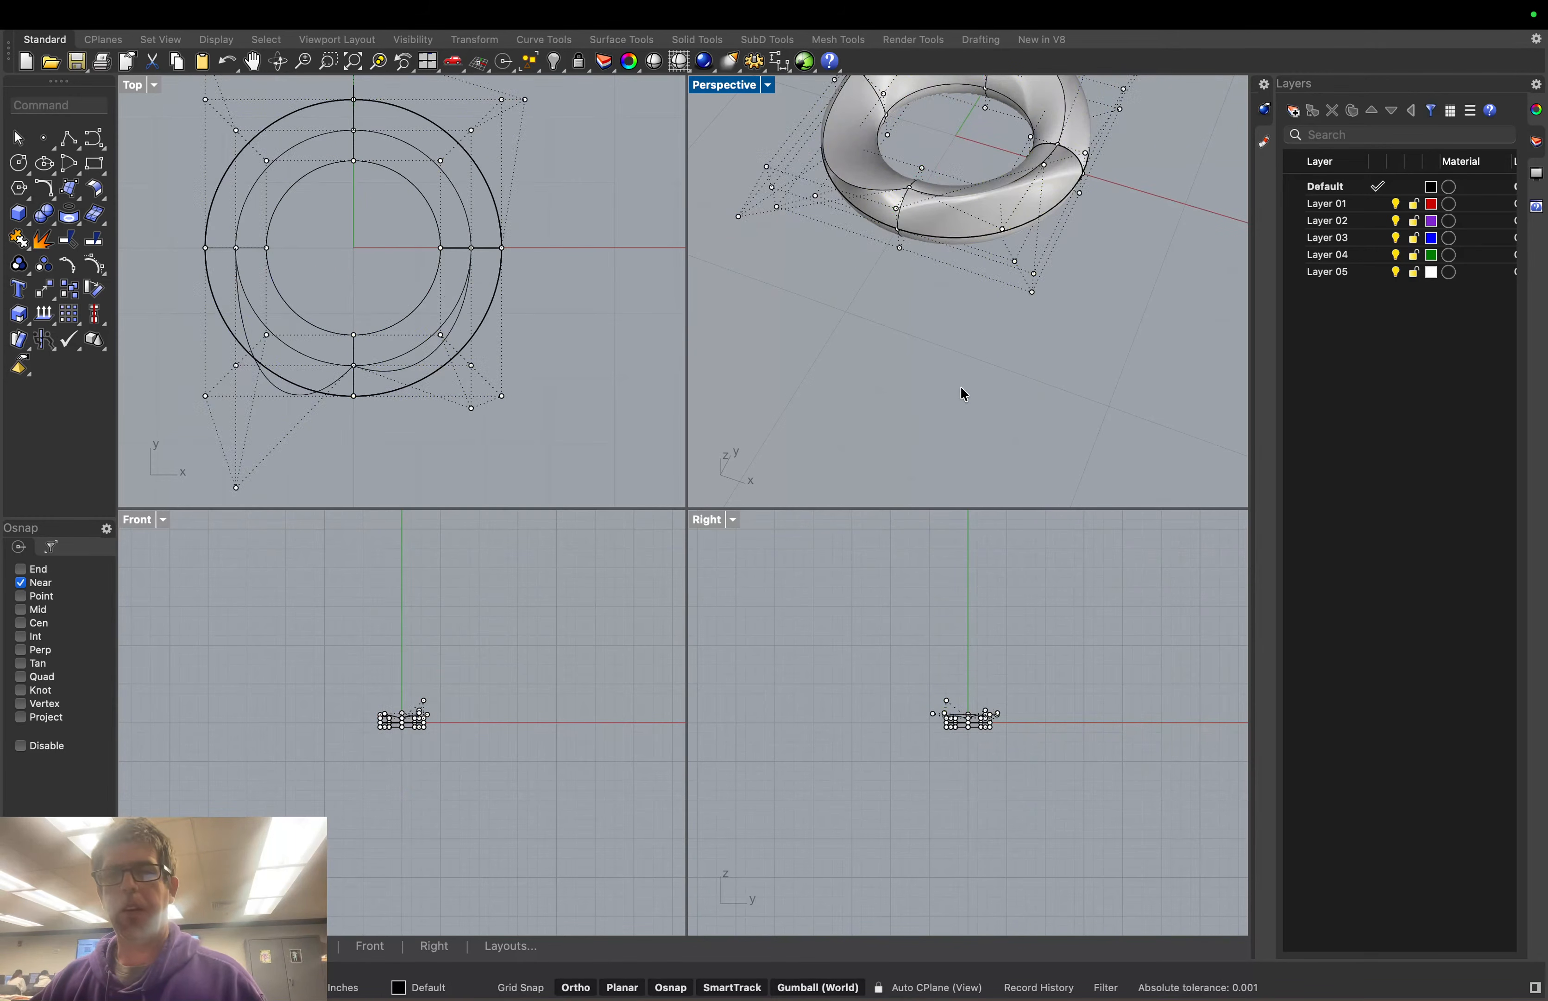
mouse_move(968, 364)
right_mouse_down()
mouse_move(987, 307)
mouse_move(1093, 331)
mouse_move(1141, 311)
mouse_move(1173, 319)
mouse_move(1147, 286)
mouse_move(1040, 286)
mouse_move(978, 235)
mouse_move(965, 278)
mouse_move(1061, 332)
mouse_move(933, 283)
mouse_move(954, 303)
mouse_move(950, 336)
right_mouse_up()
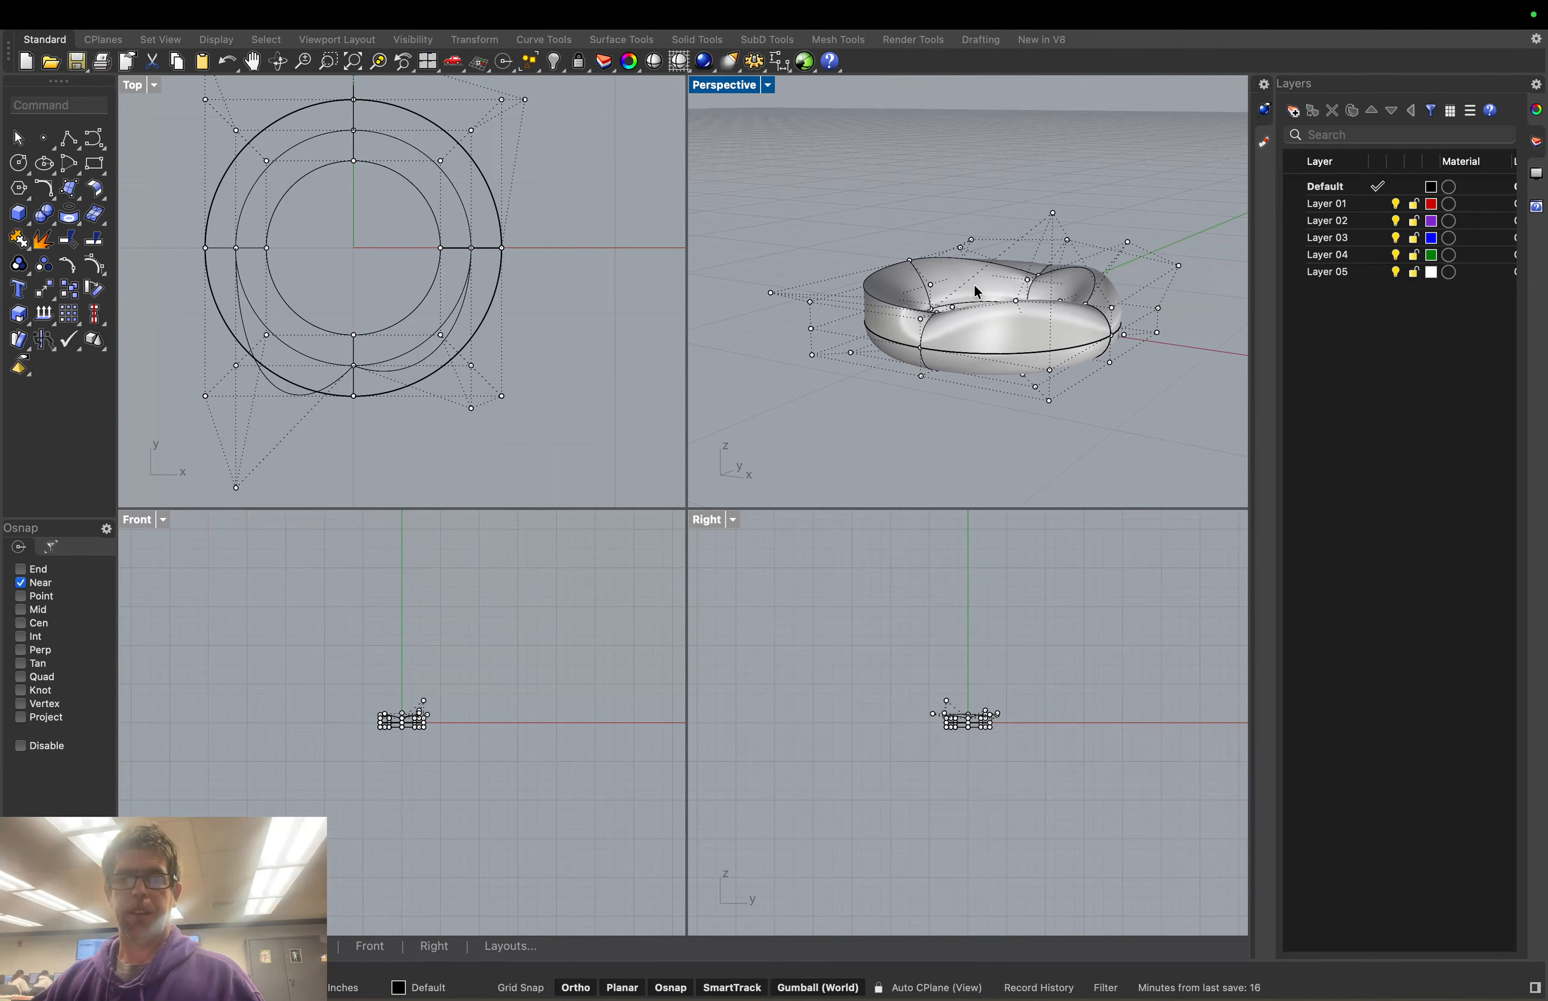
scroll(974, 285, "down", 3)
scroll(1132, 151, "down", 3)
scroll(1106, 158, "up", 6)
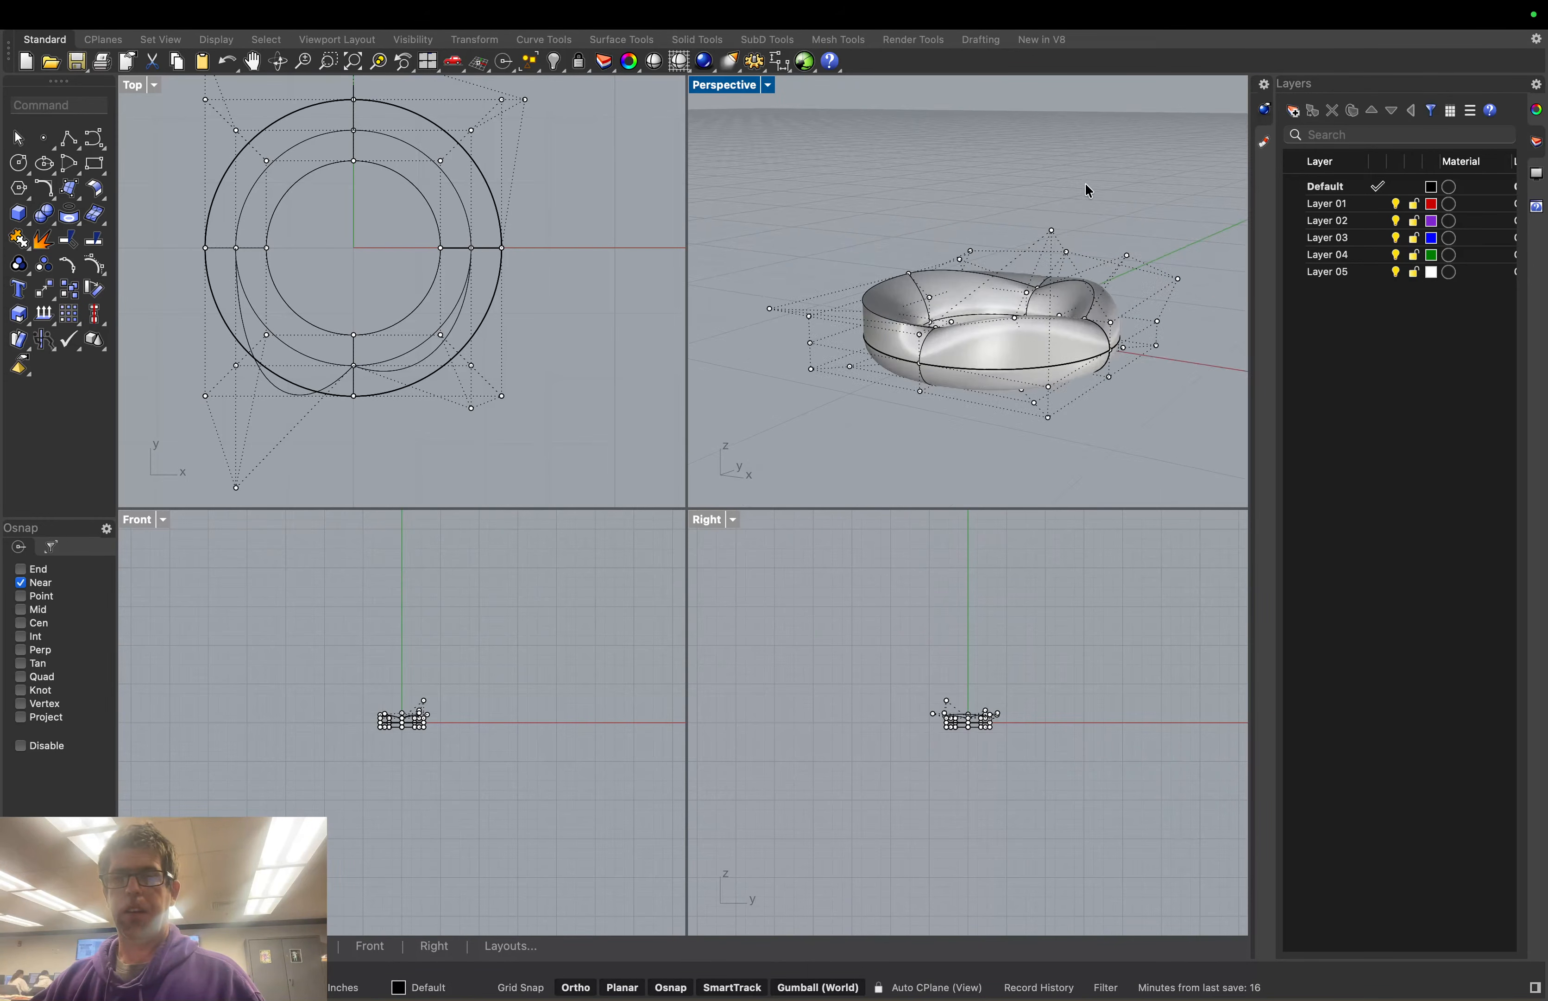
mouse_move(1091, 176)
right_mouse_down()
mouse_move(1061, 159)
mouse_move(1131, 193)
mouse_move(1106, 181)
right_mouse_up()
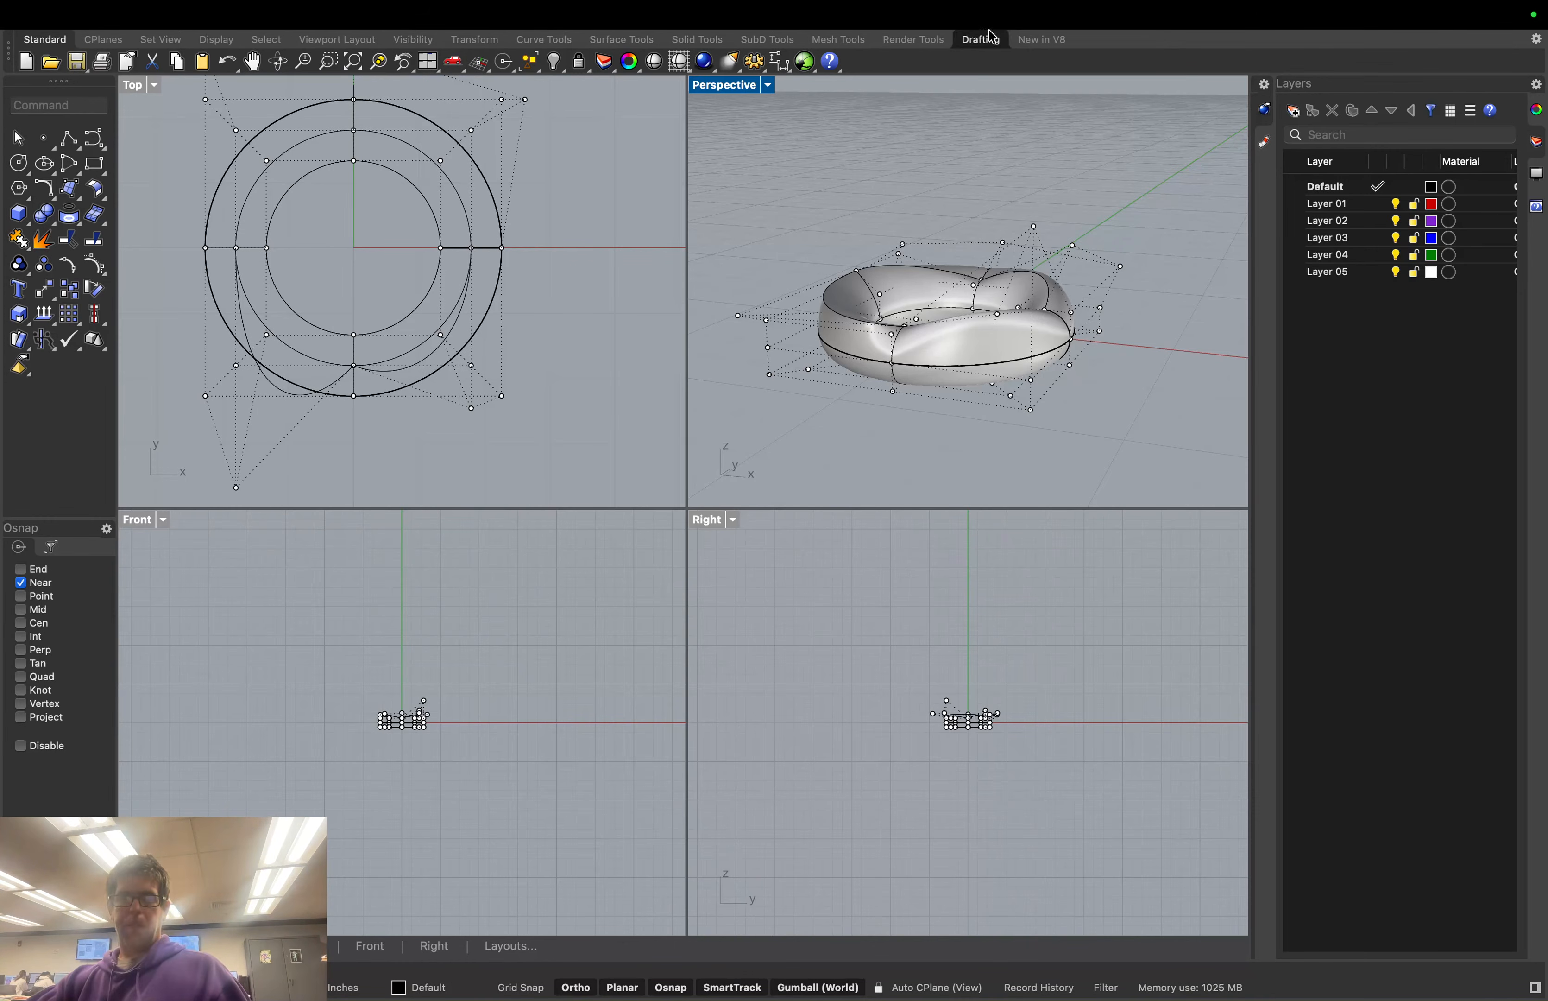
Crossing-select control points on one side of the torus and add four more points
right_click_drag(1137, 286, 1151, 311)
left_click_drag(1062, 166, 1010, 387)
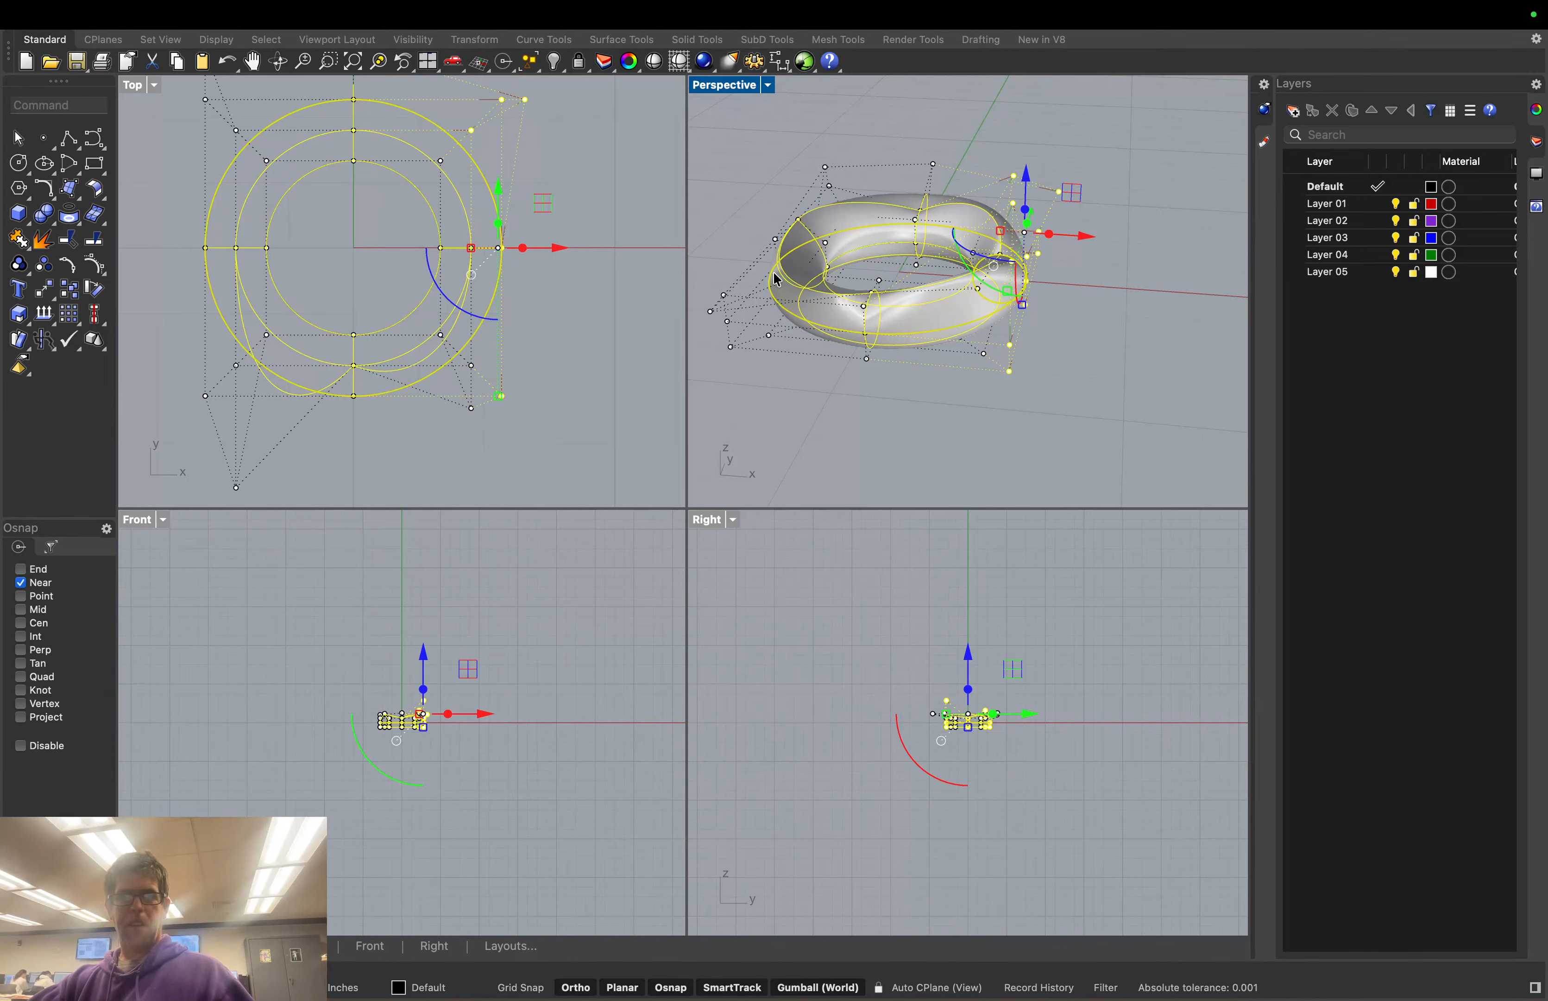
left_click(714, 310, "shift")
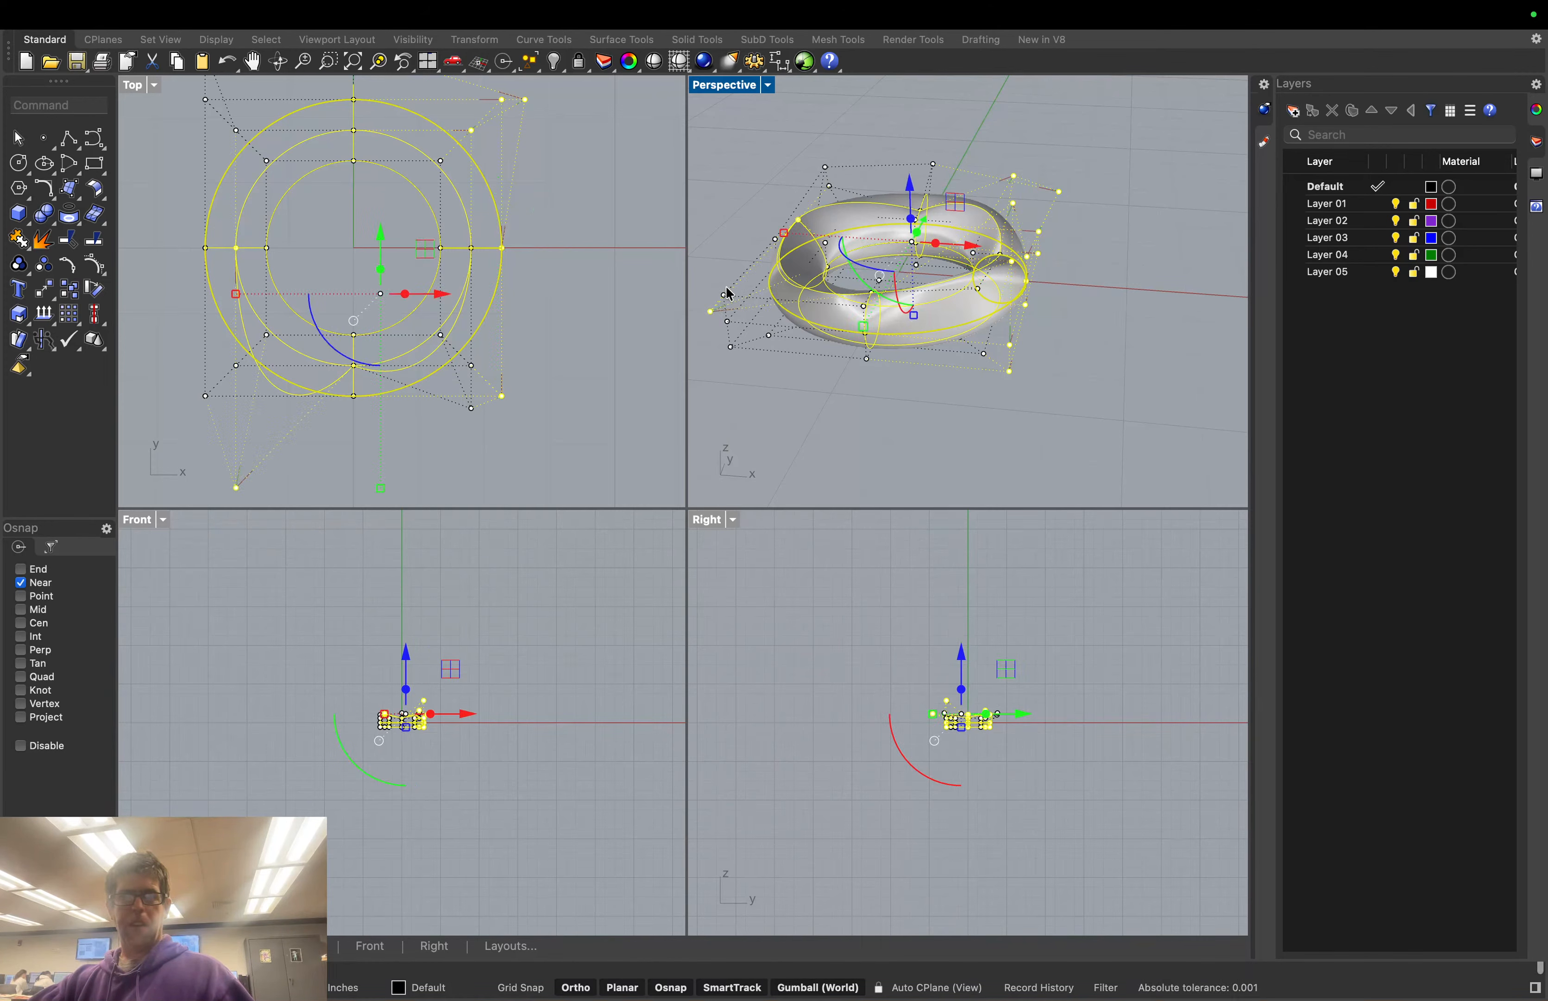
left_click(726, 296, "shift")
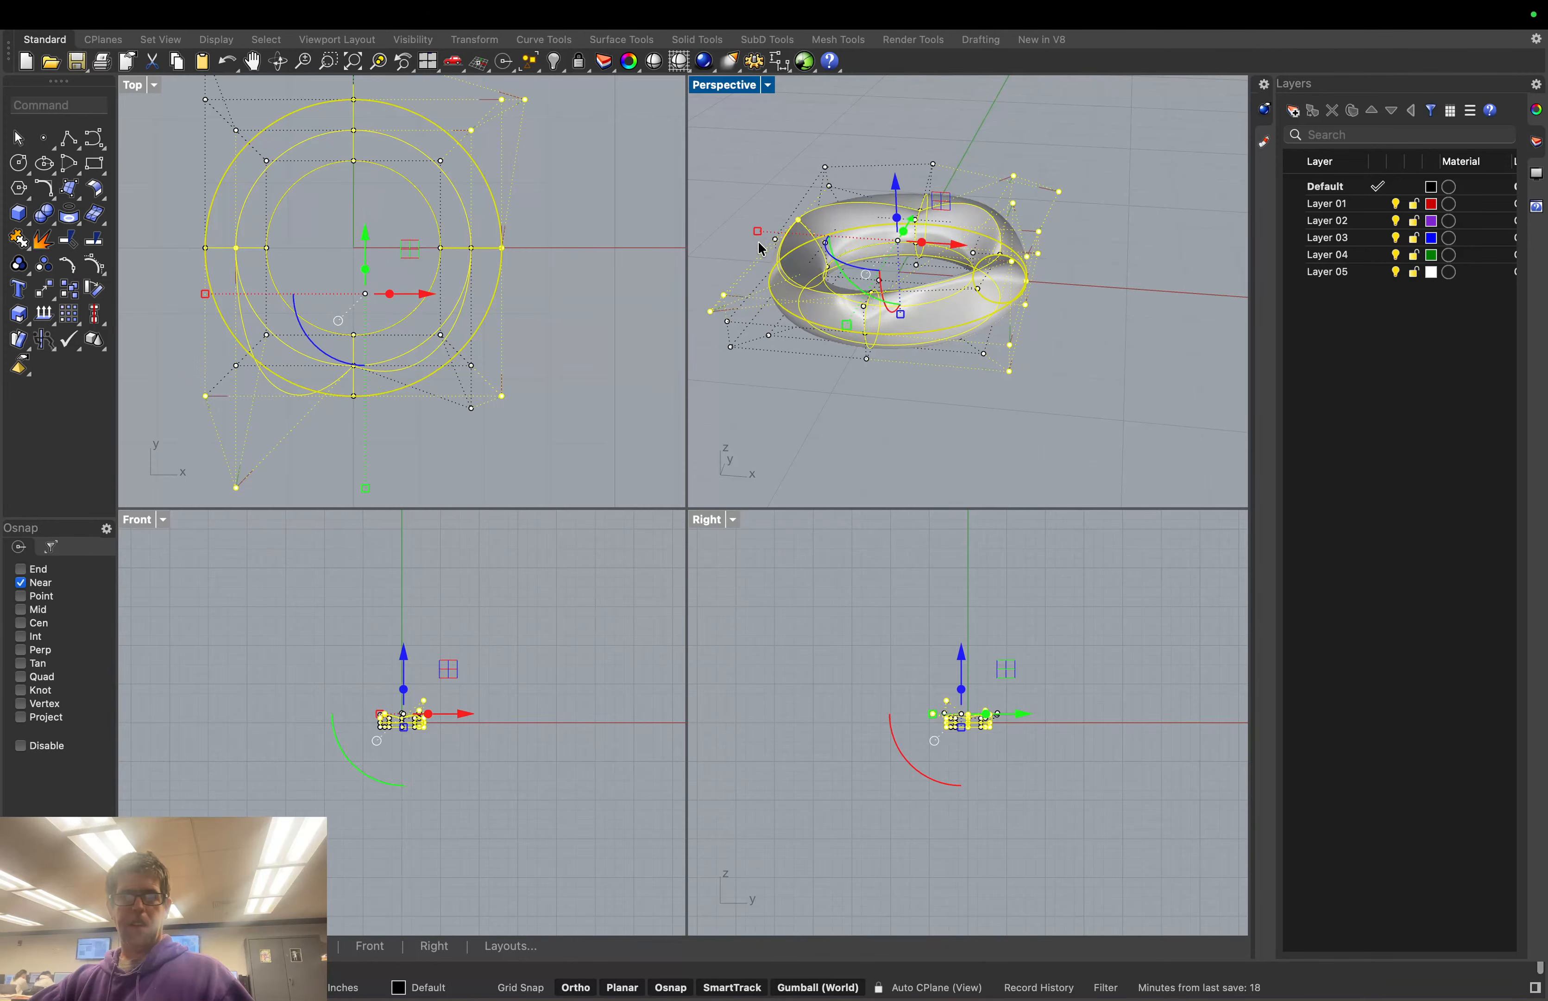
left_click(776, 238, "shift")
left_click(824, 167, "shift")
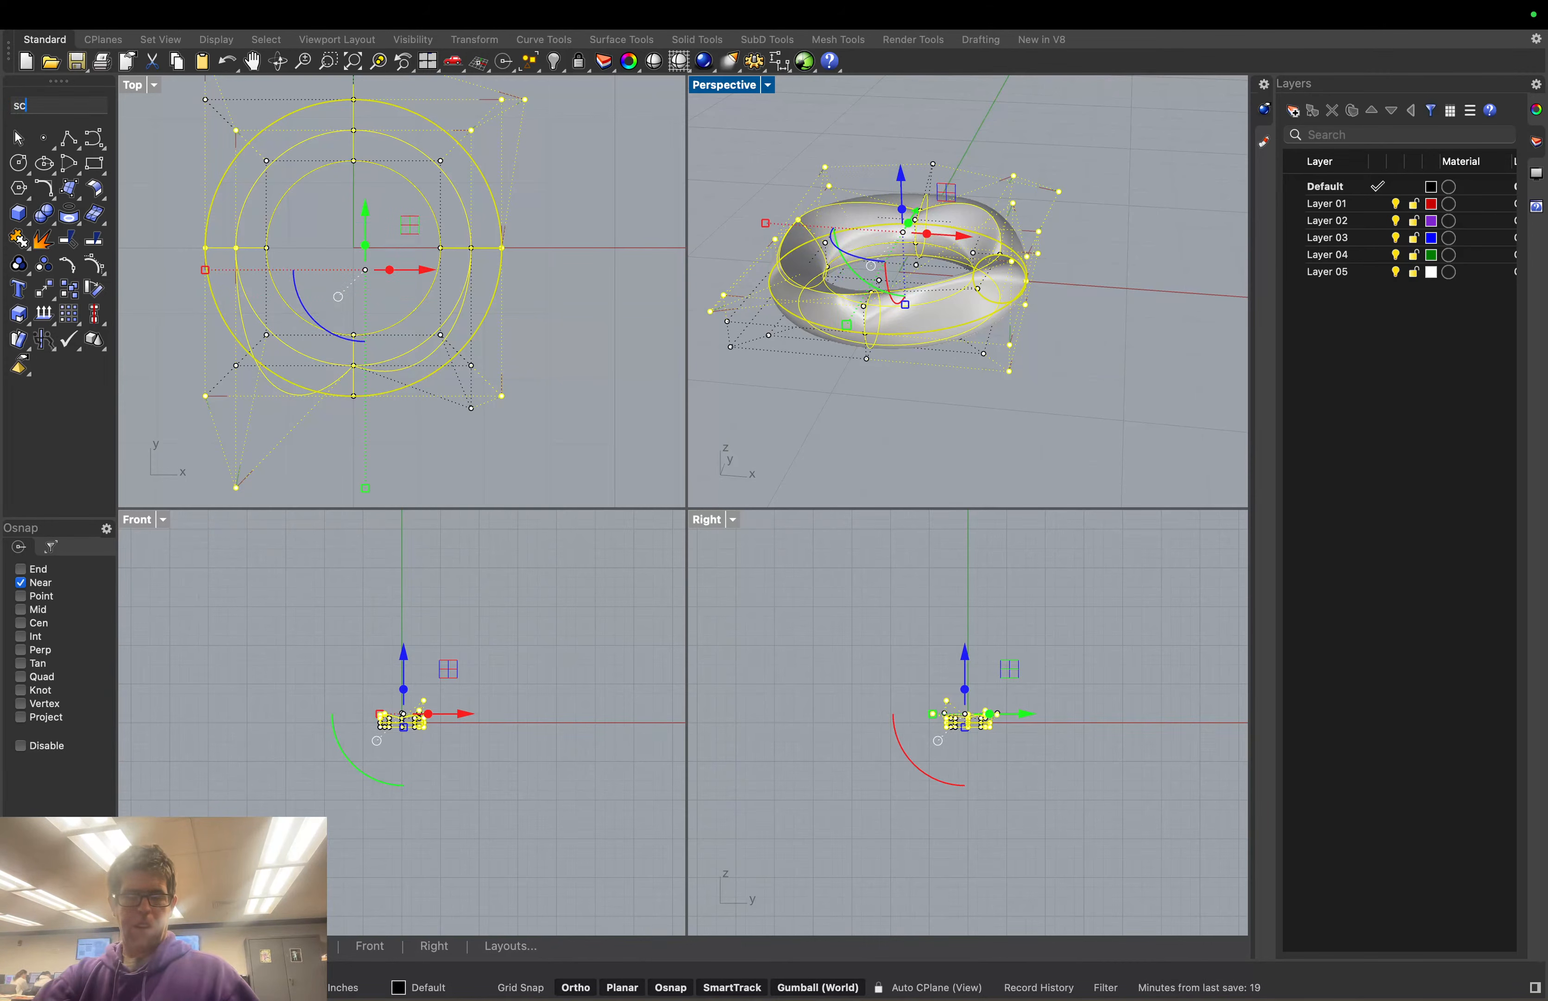
Scale the selected points by 1.25 from the automatic base point, then deselect
type("Scale")
key("Return")
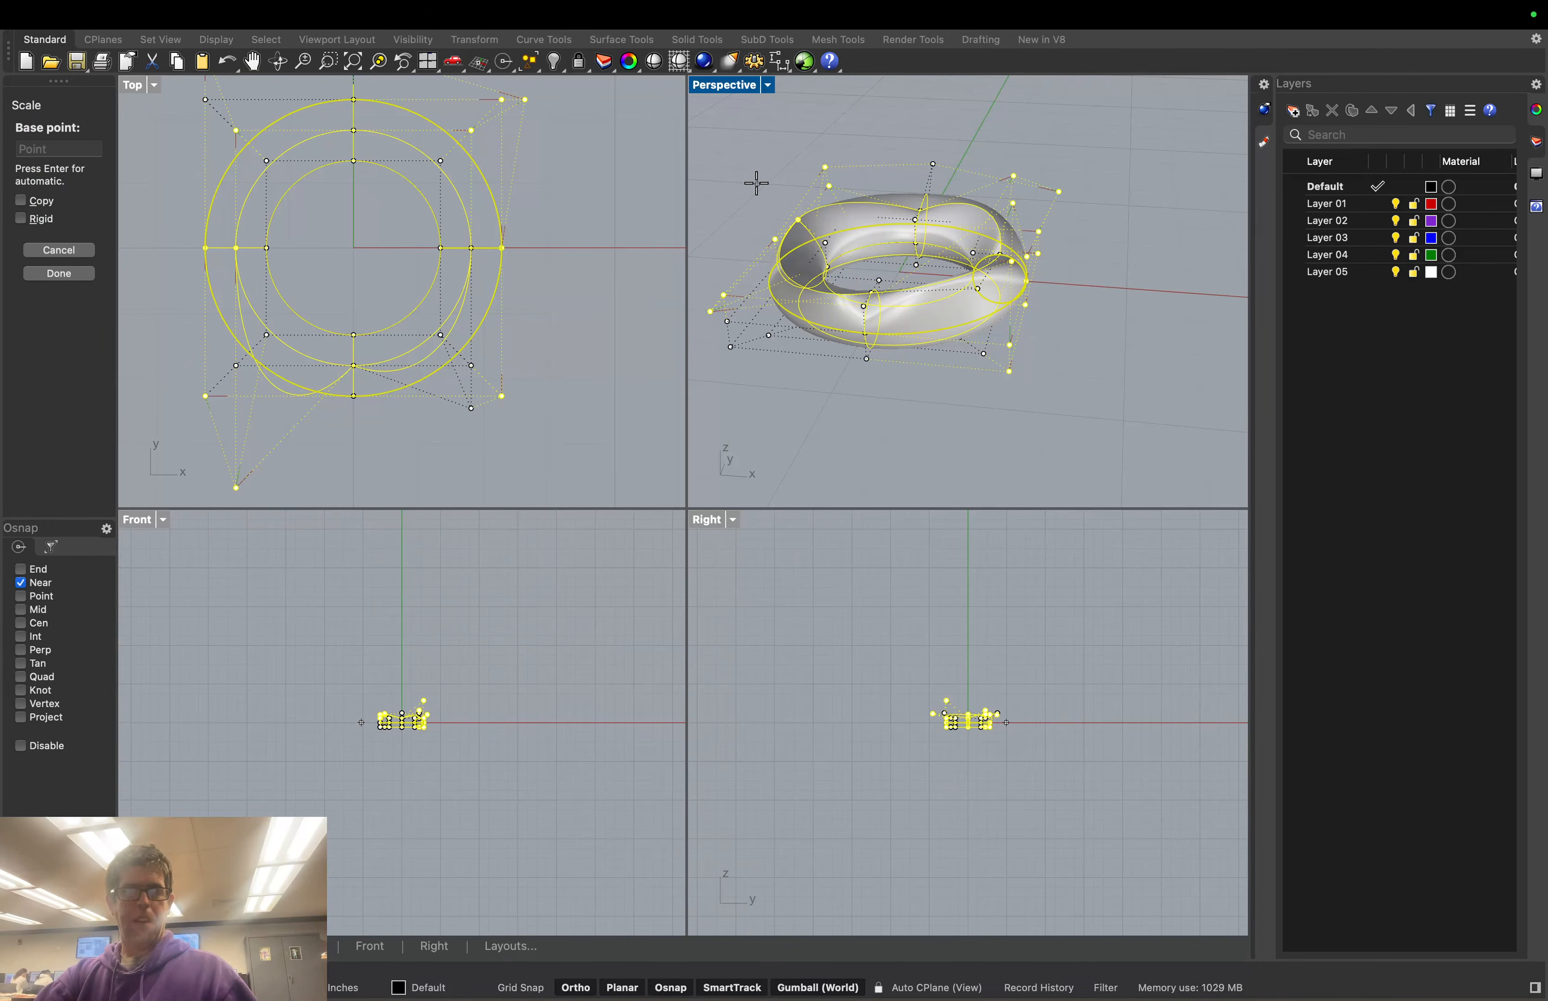
left_click(937, 142)
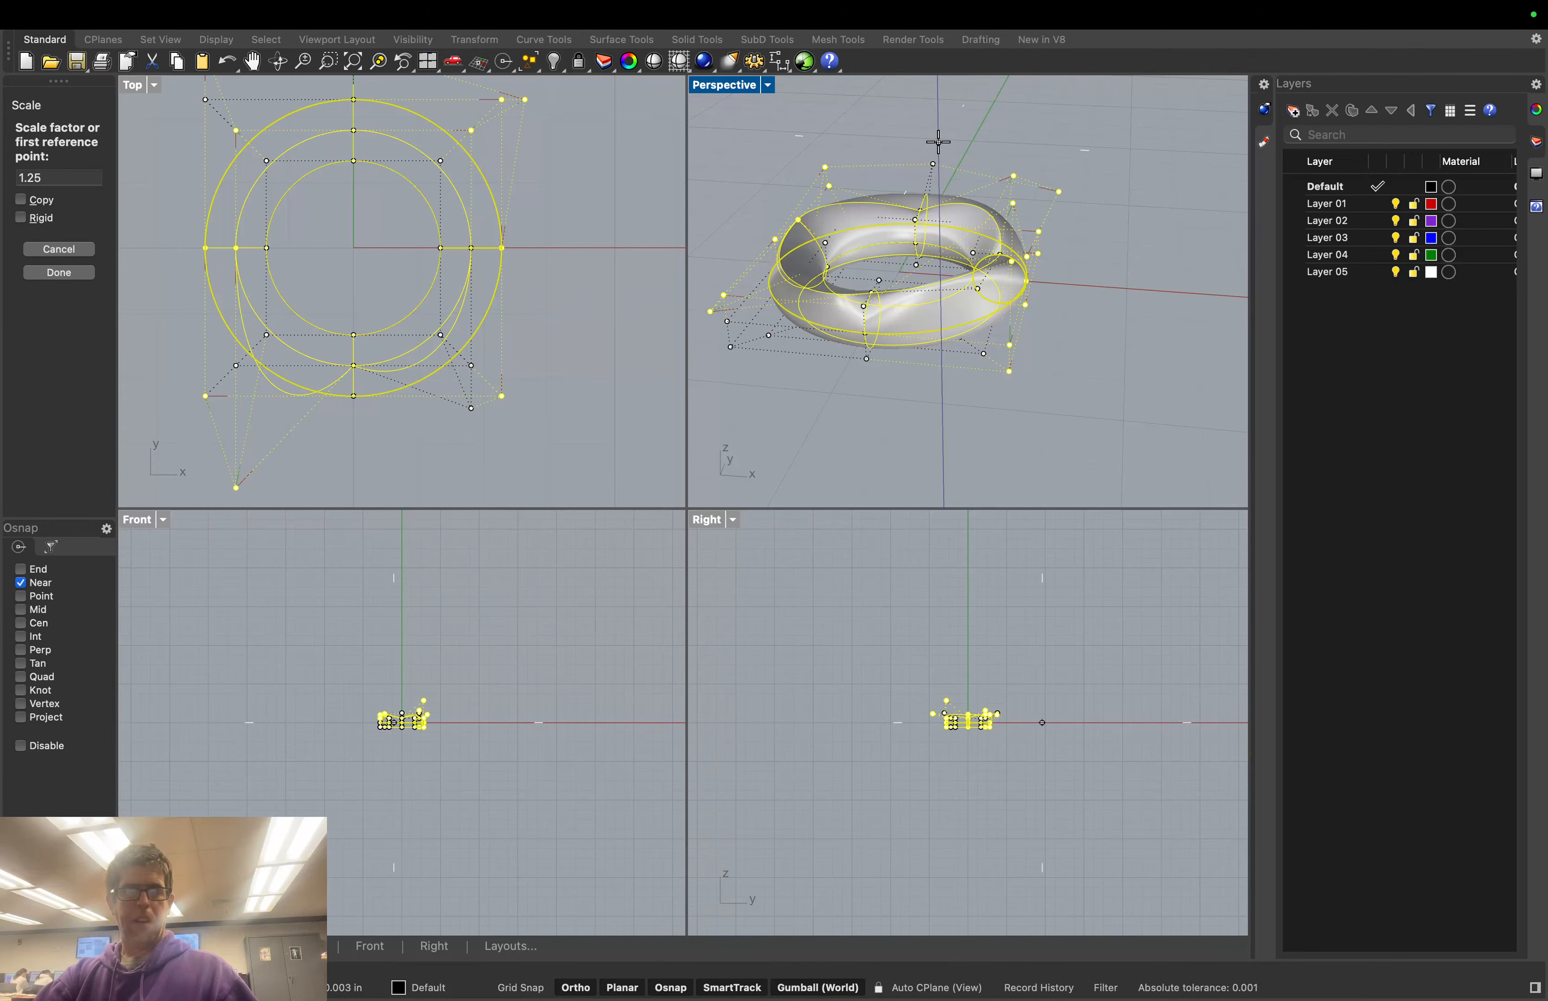
left_click(83, 274)
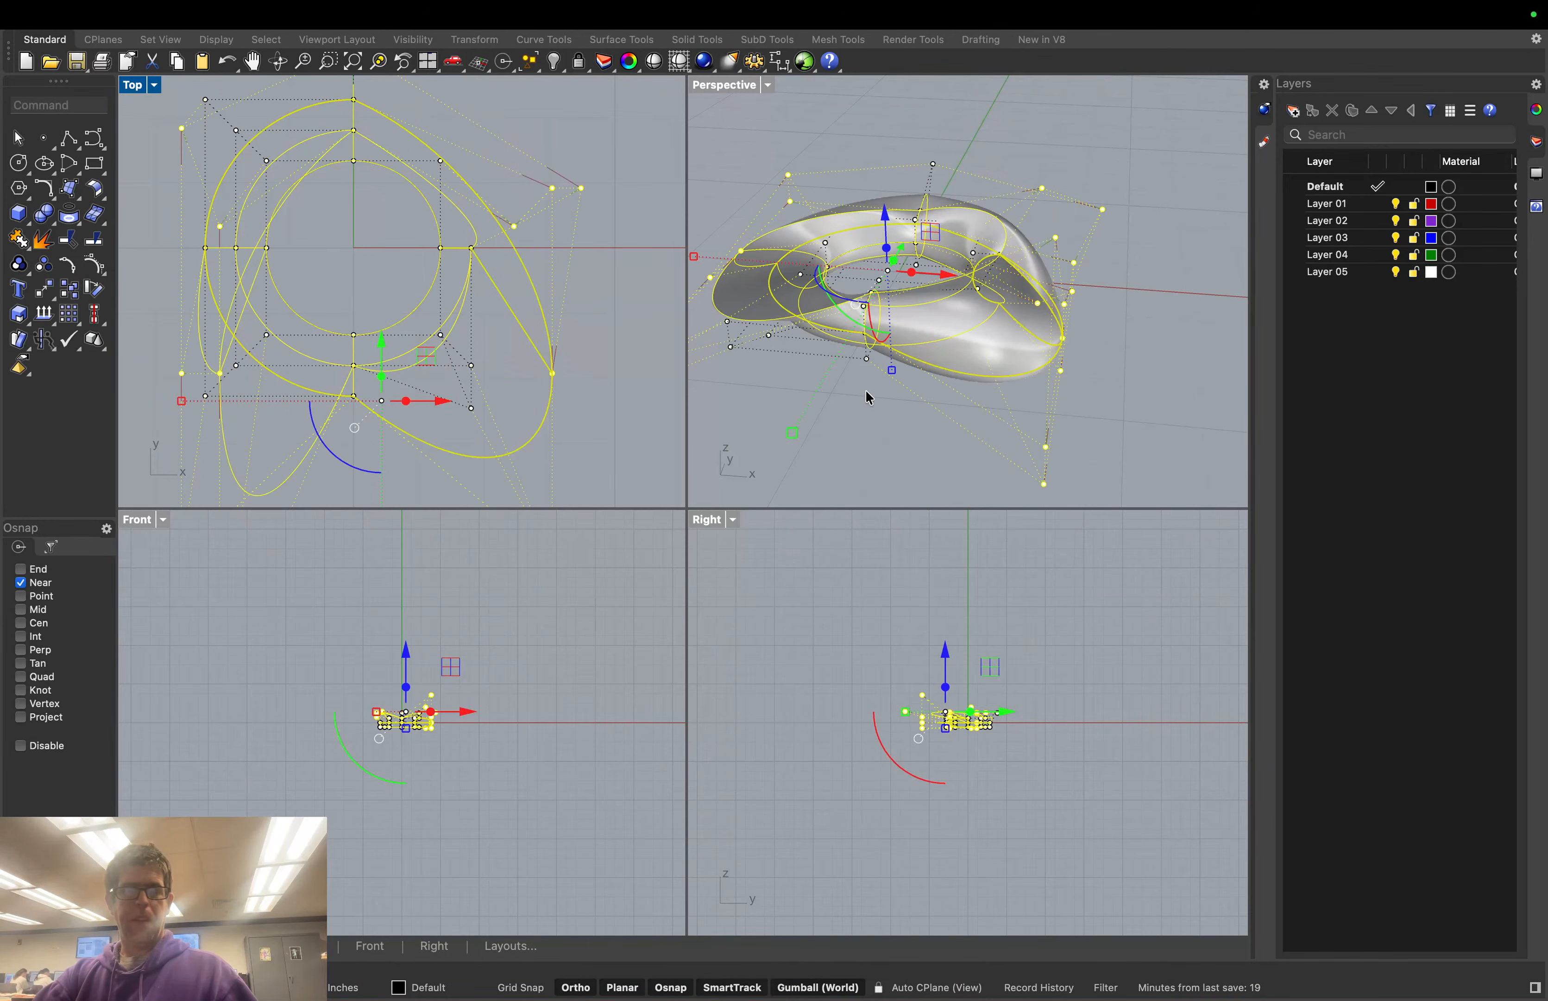
left_click(846, 397)
right_click_drag(845, 396, 798, 422)
scroll(846, 396, "down", 5)
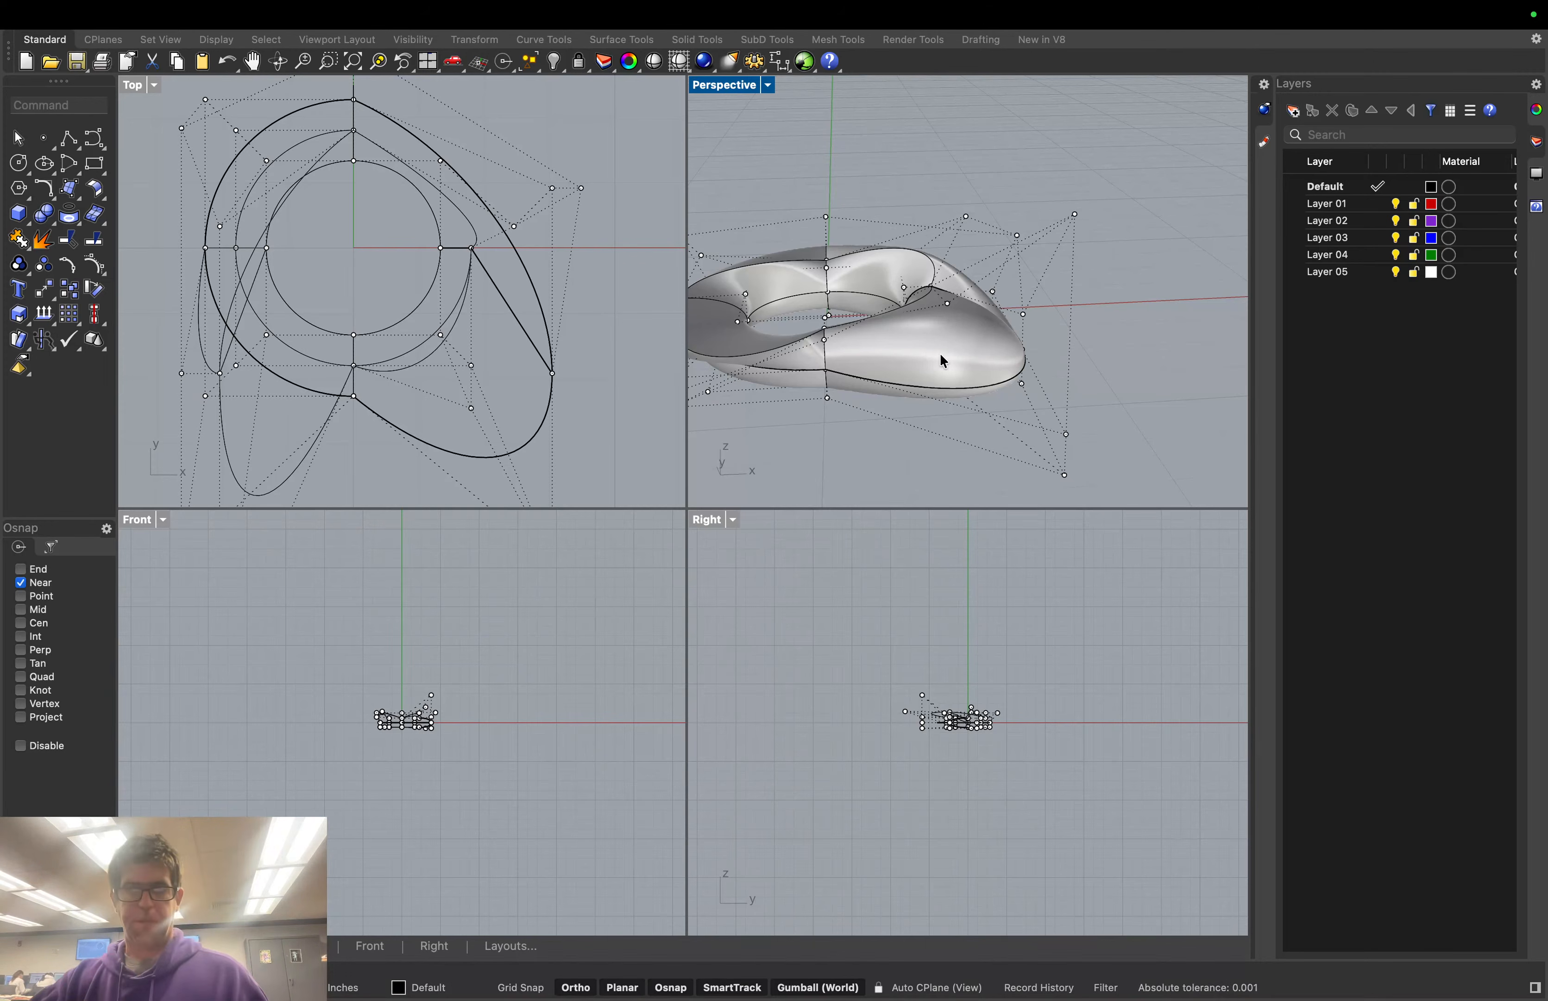
Raise the MacBook Pro Microphone input volume to near maximum in Sound settings, then return to Rhino
mouse_move(1499, 5)
left_click(1393, 15)
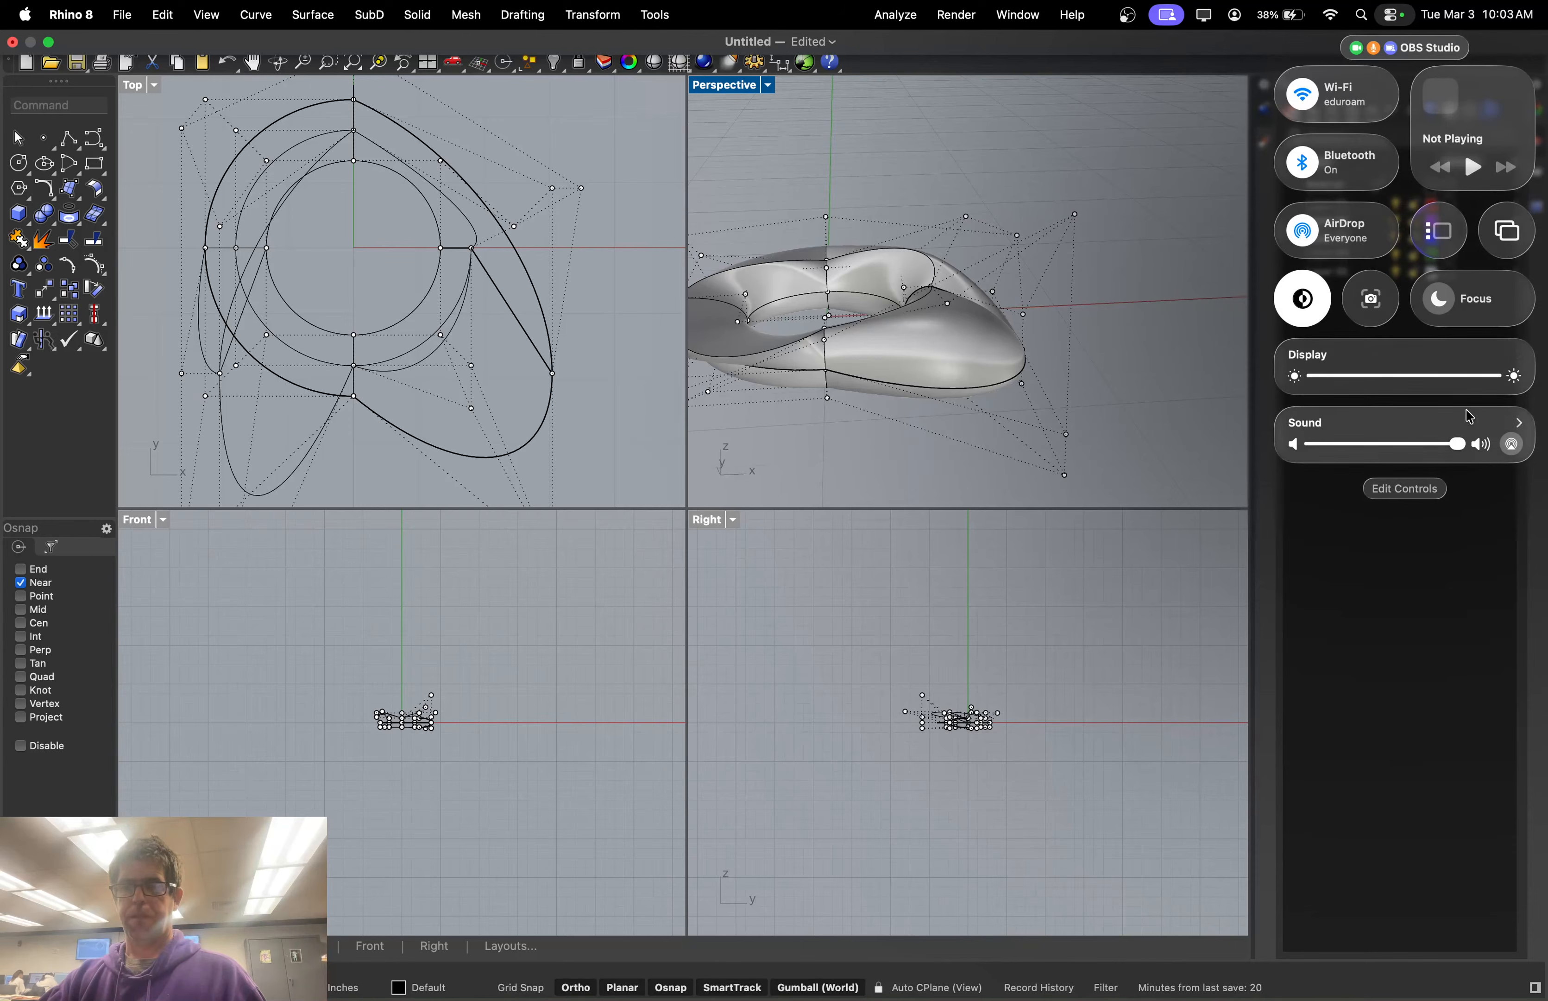
left_click(1519, 422)
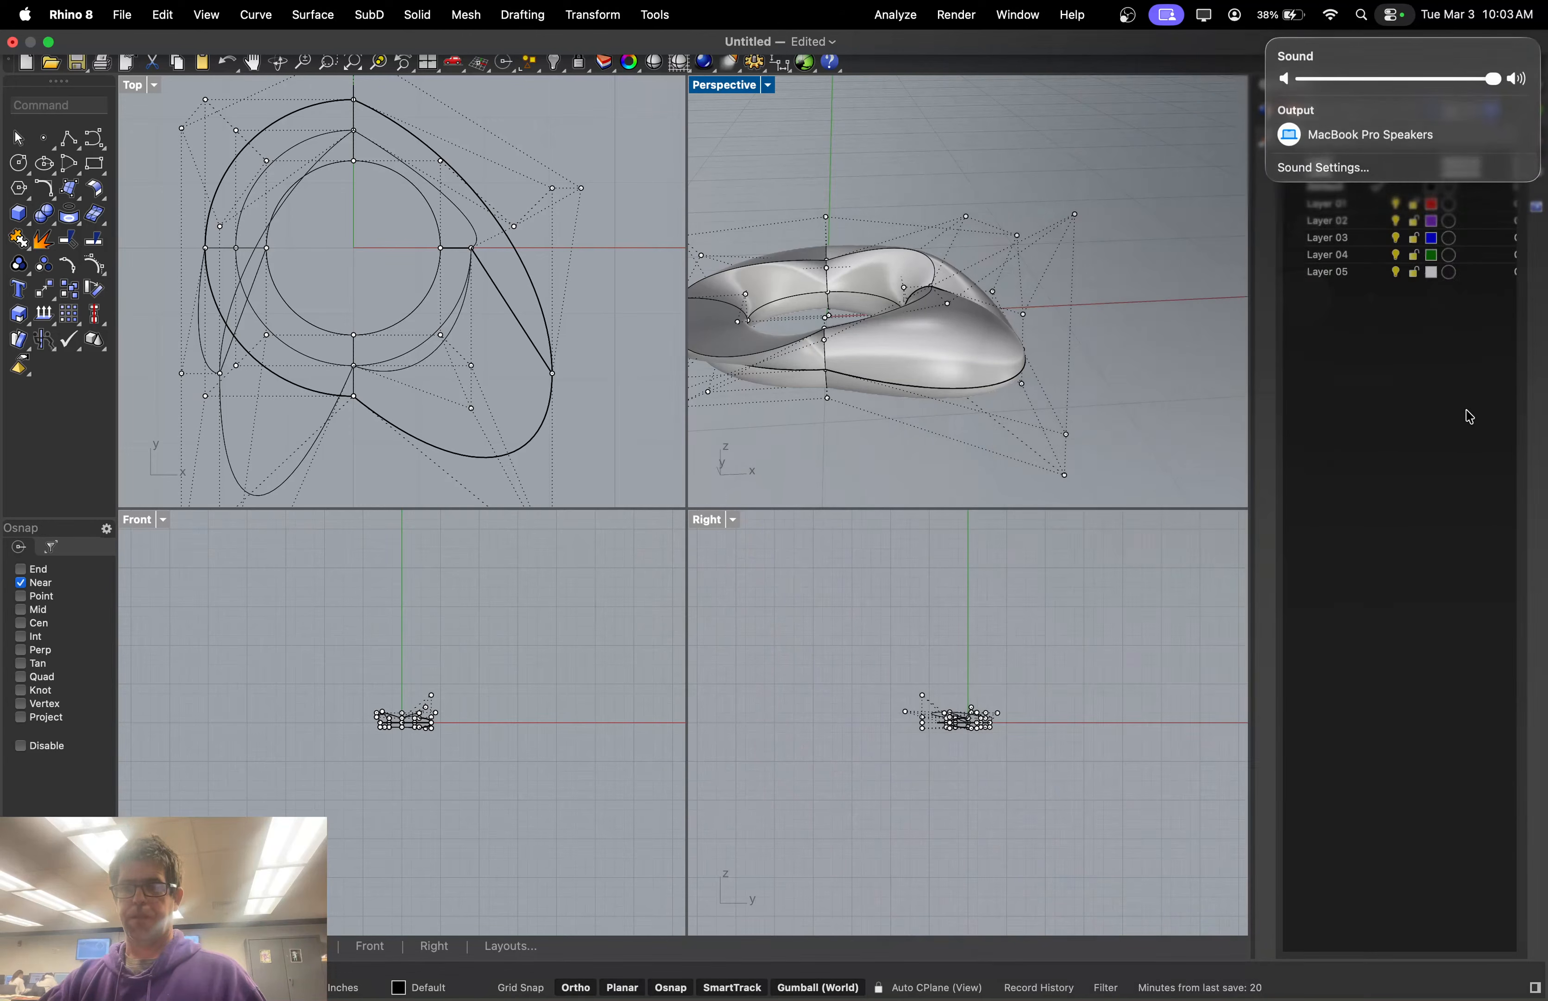
left_click(1386, 166)
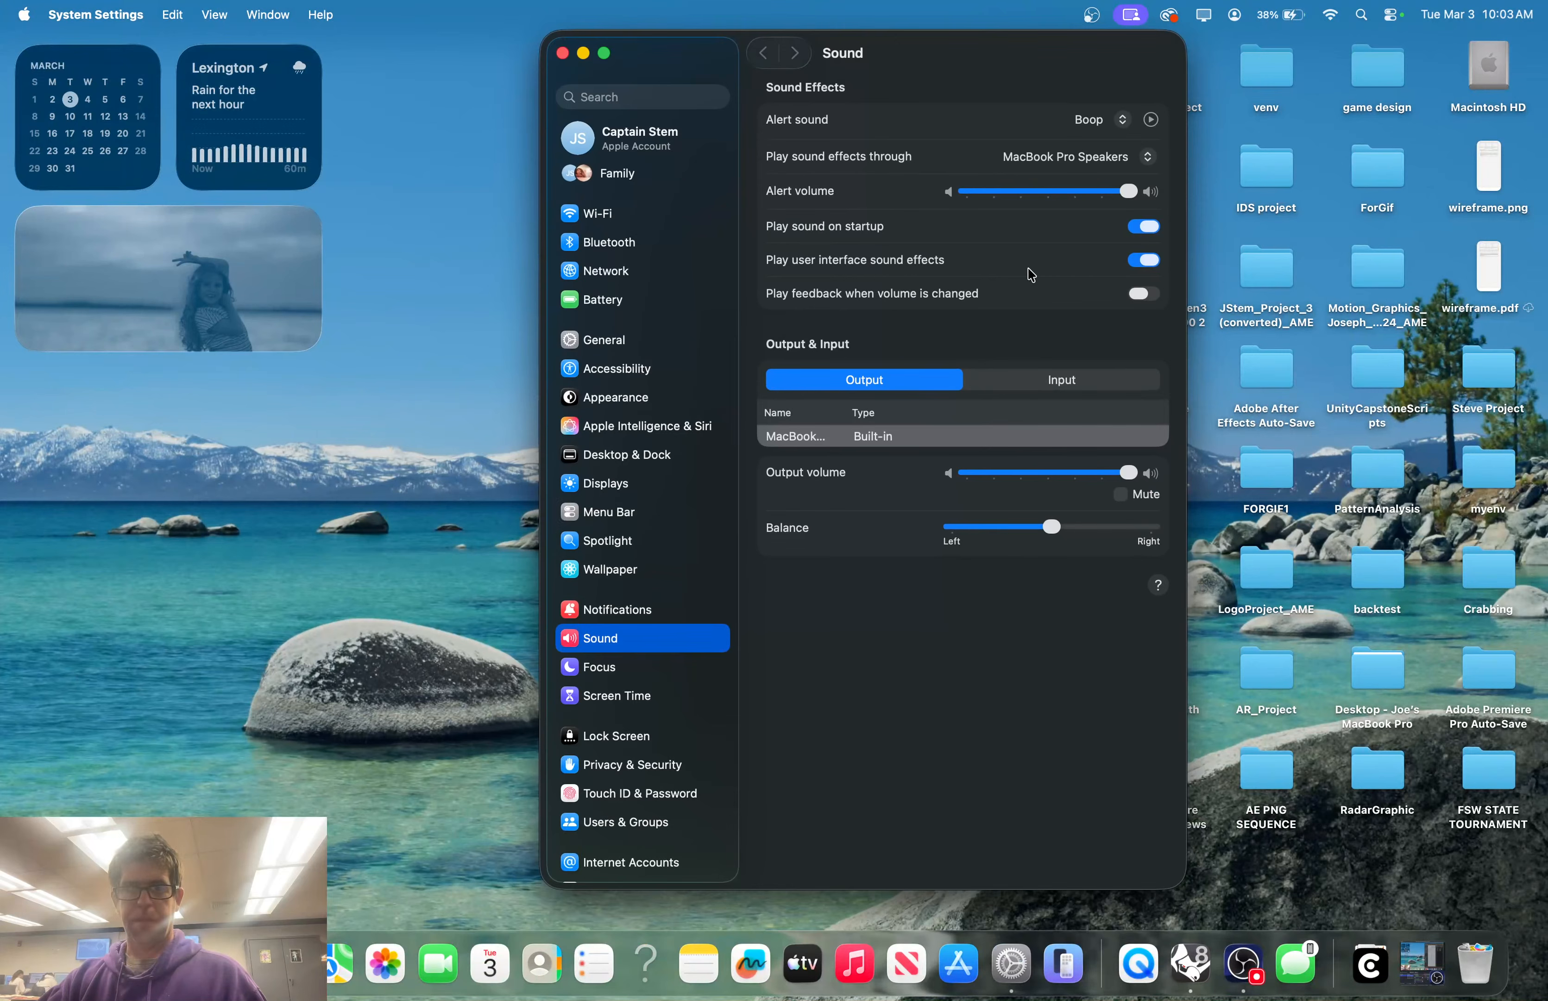
left_click(1012, 386)
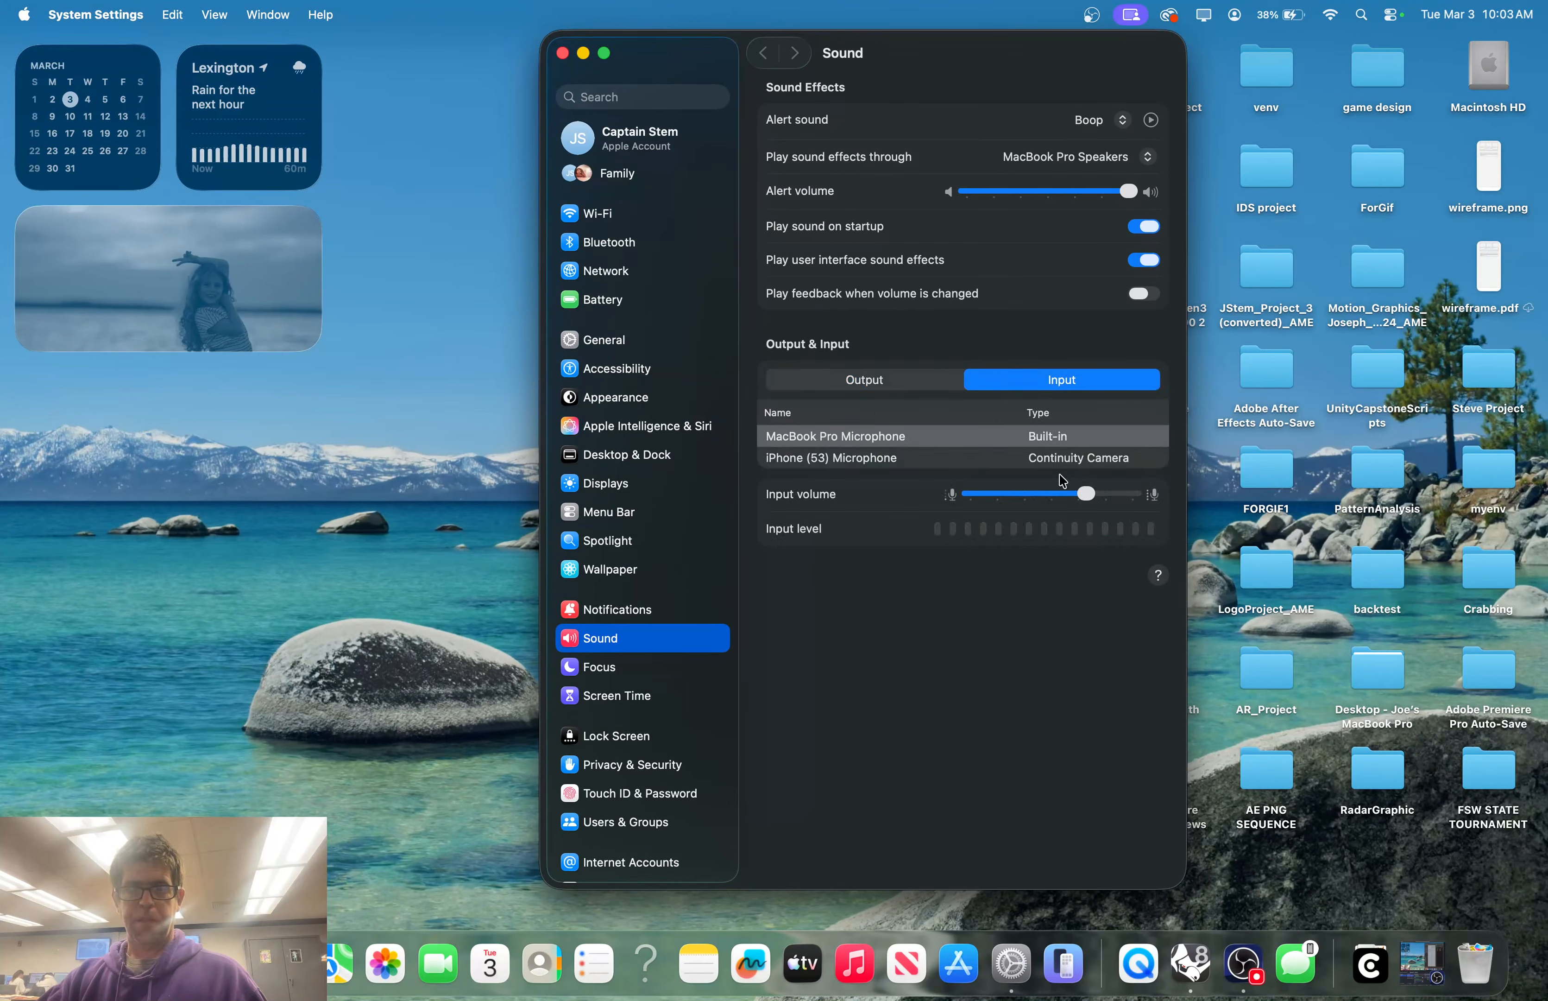
left_click_drag(1089, 499, 1131, 500)
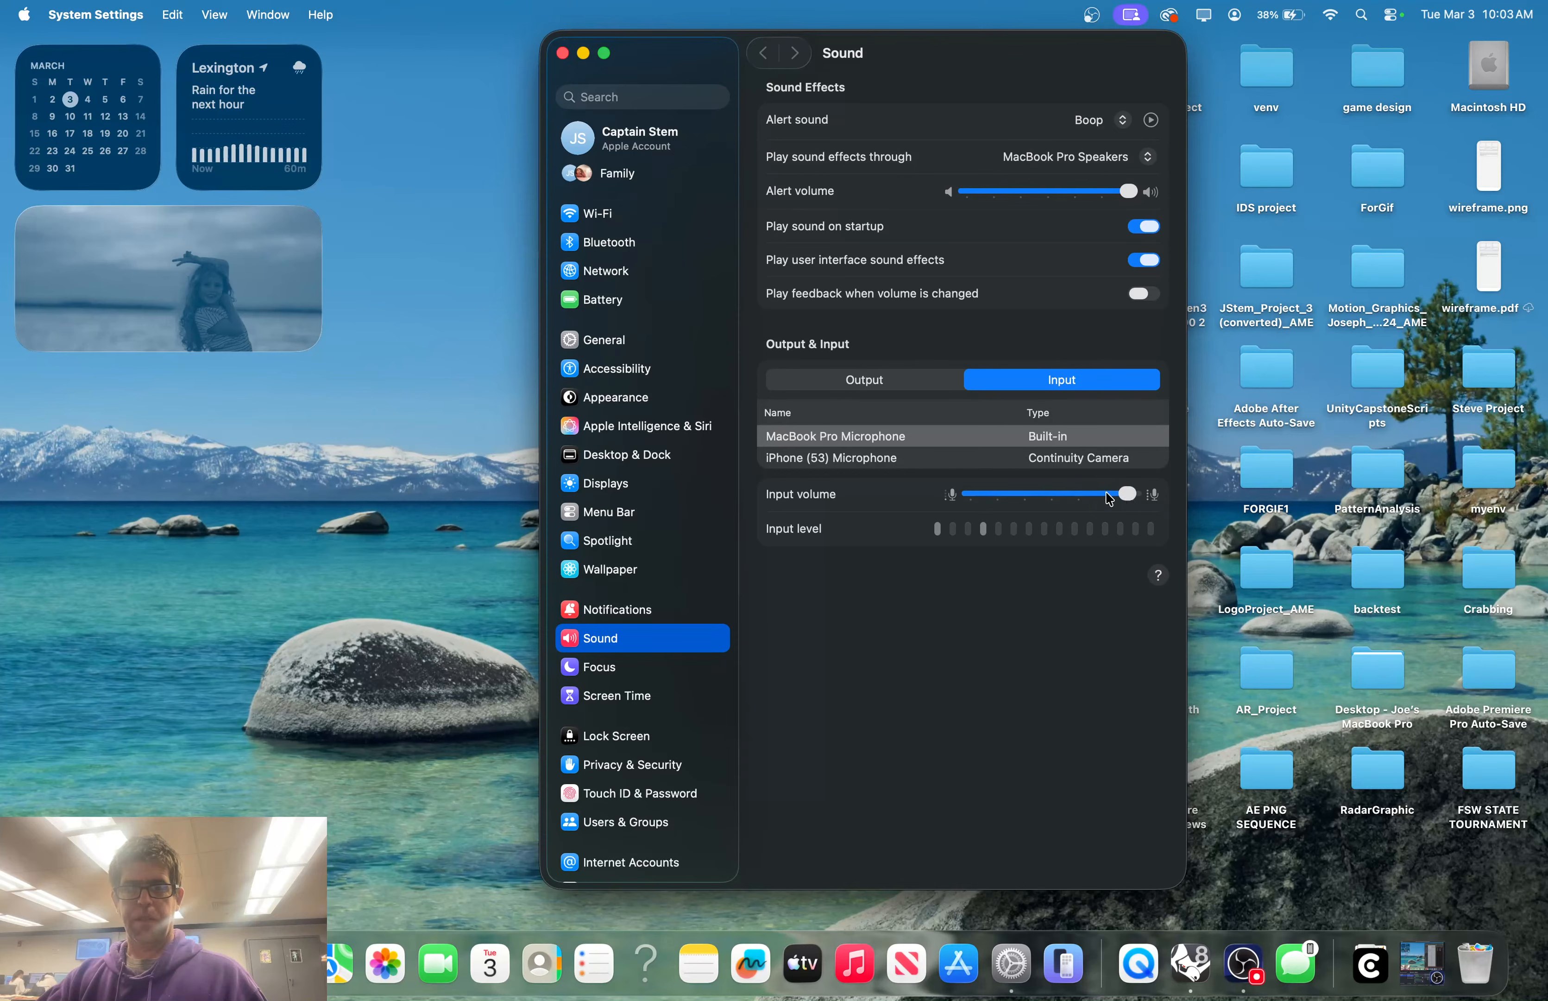
left_click(563, 53)
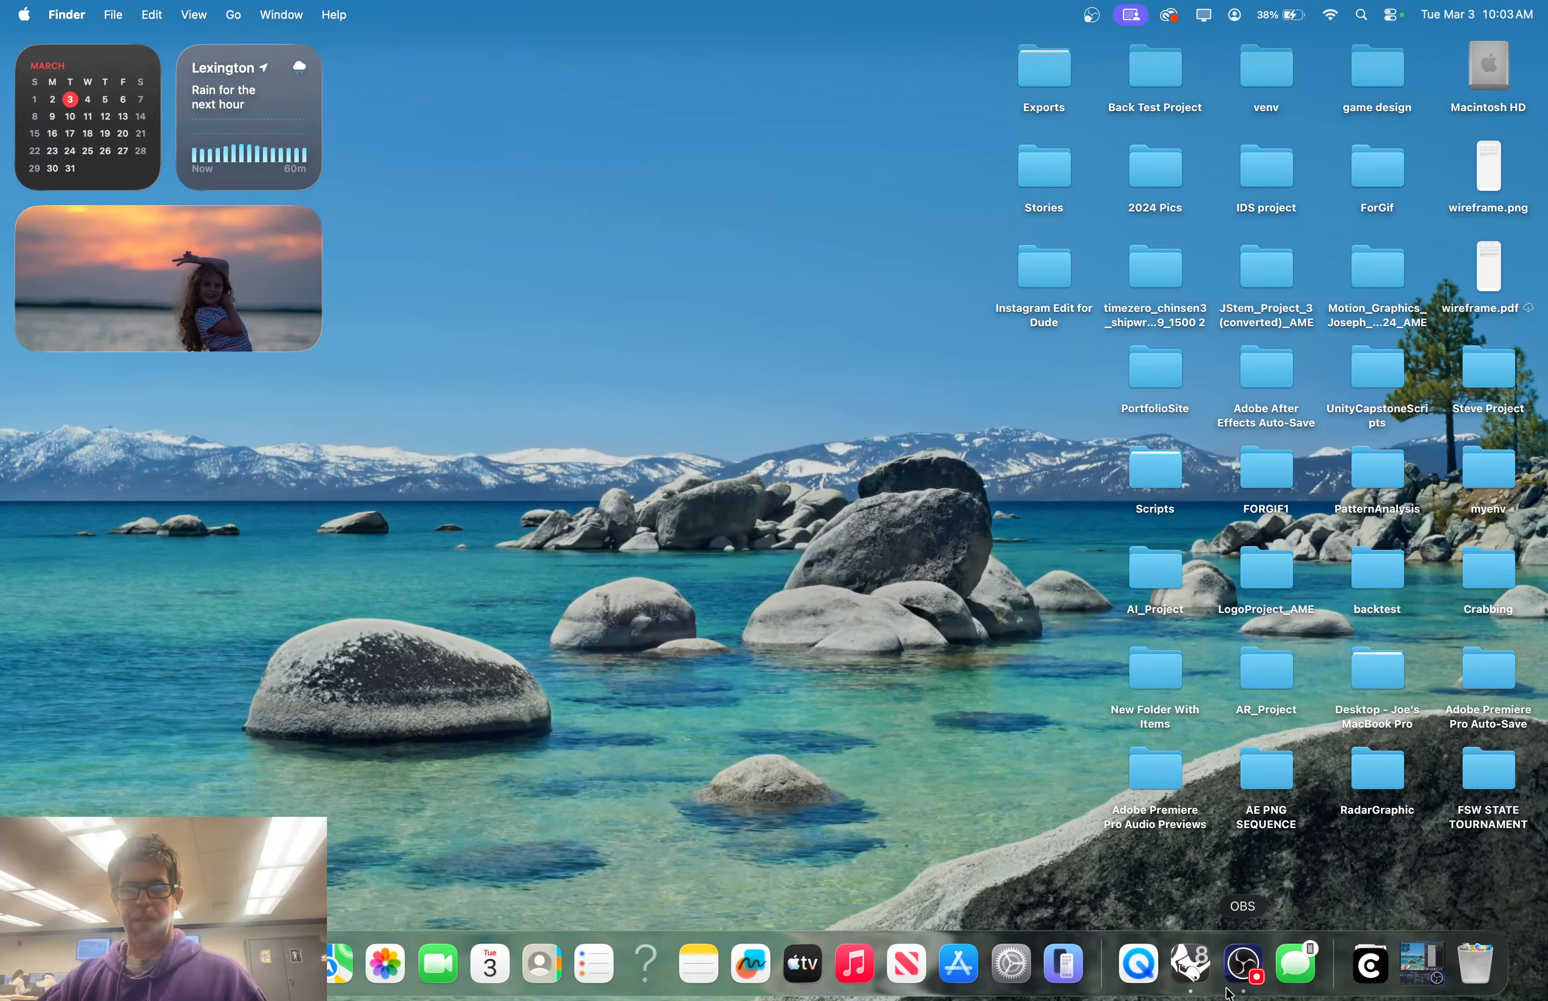
left_click(1194, 969)
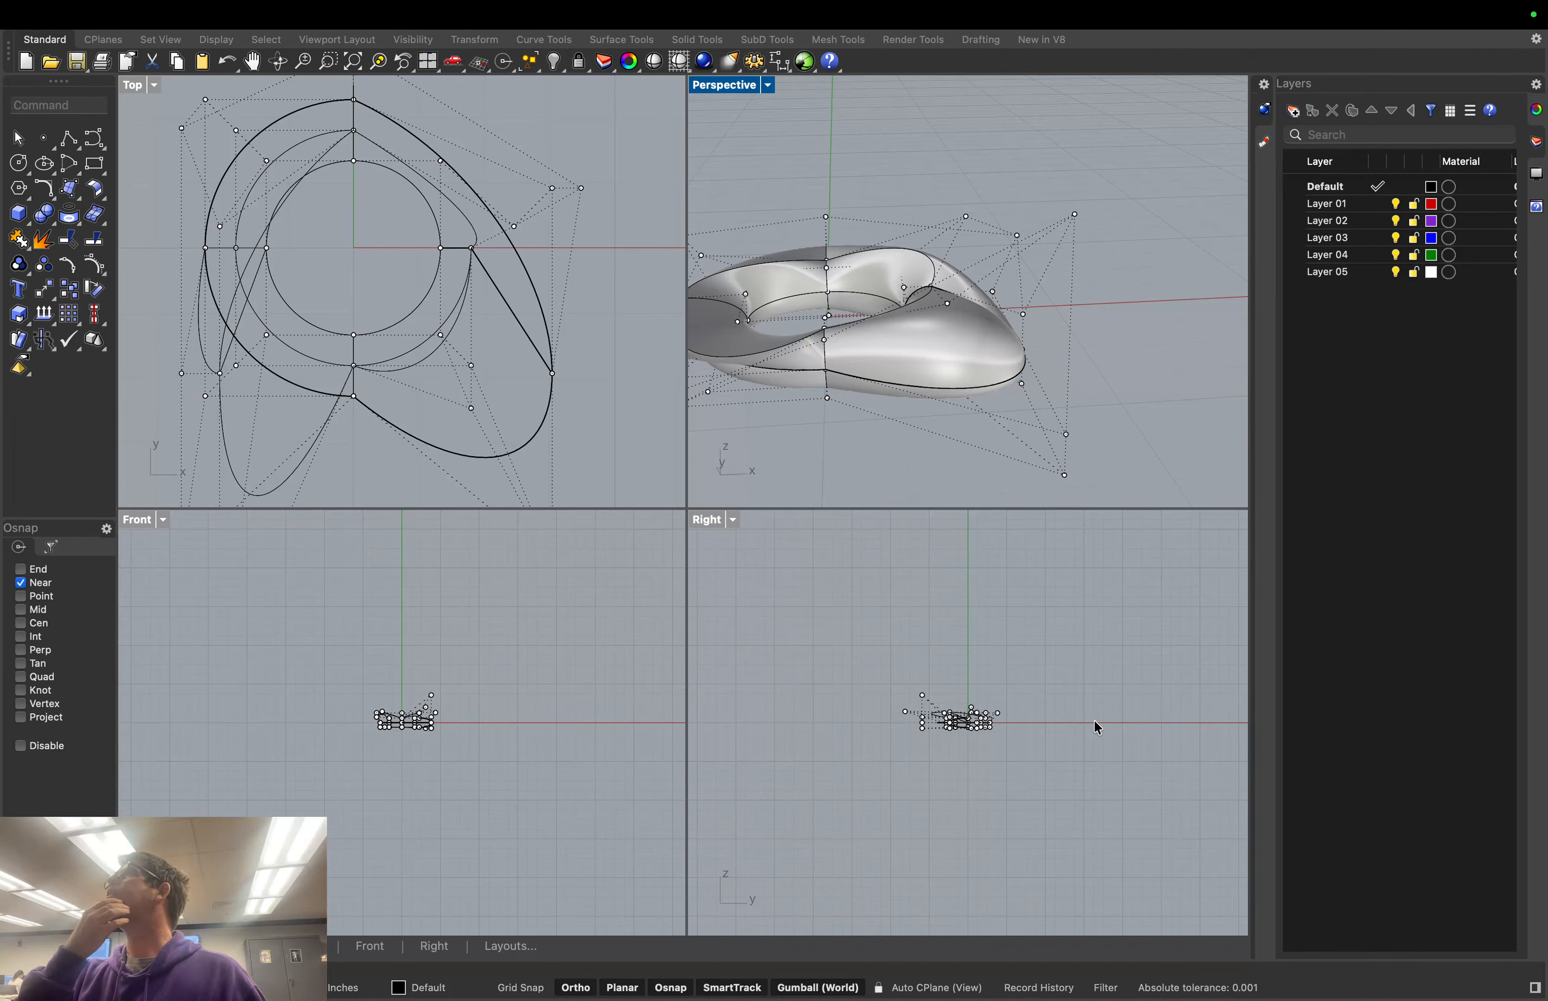
Bring up the Select tab's selection tools and make the Top viewport active
mouse_move(411, 3)
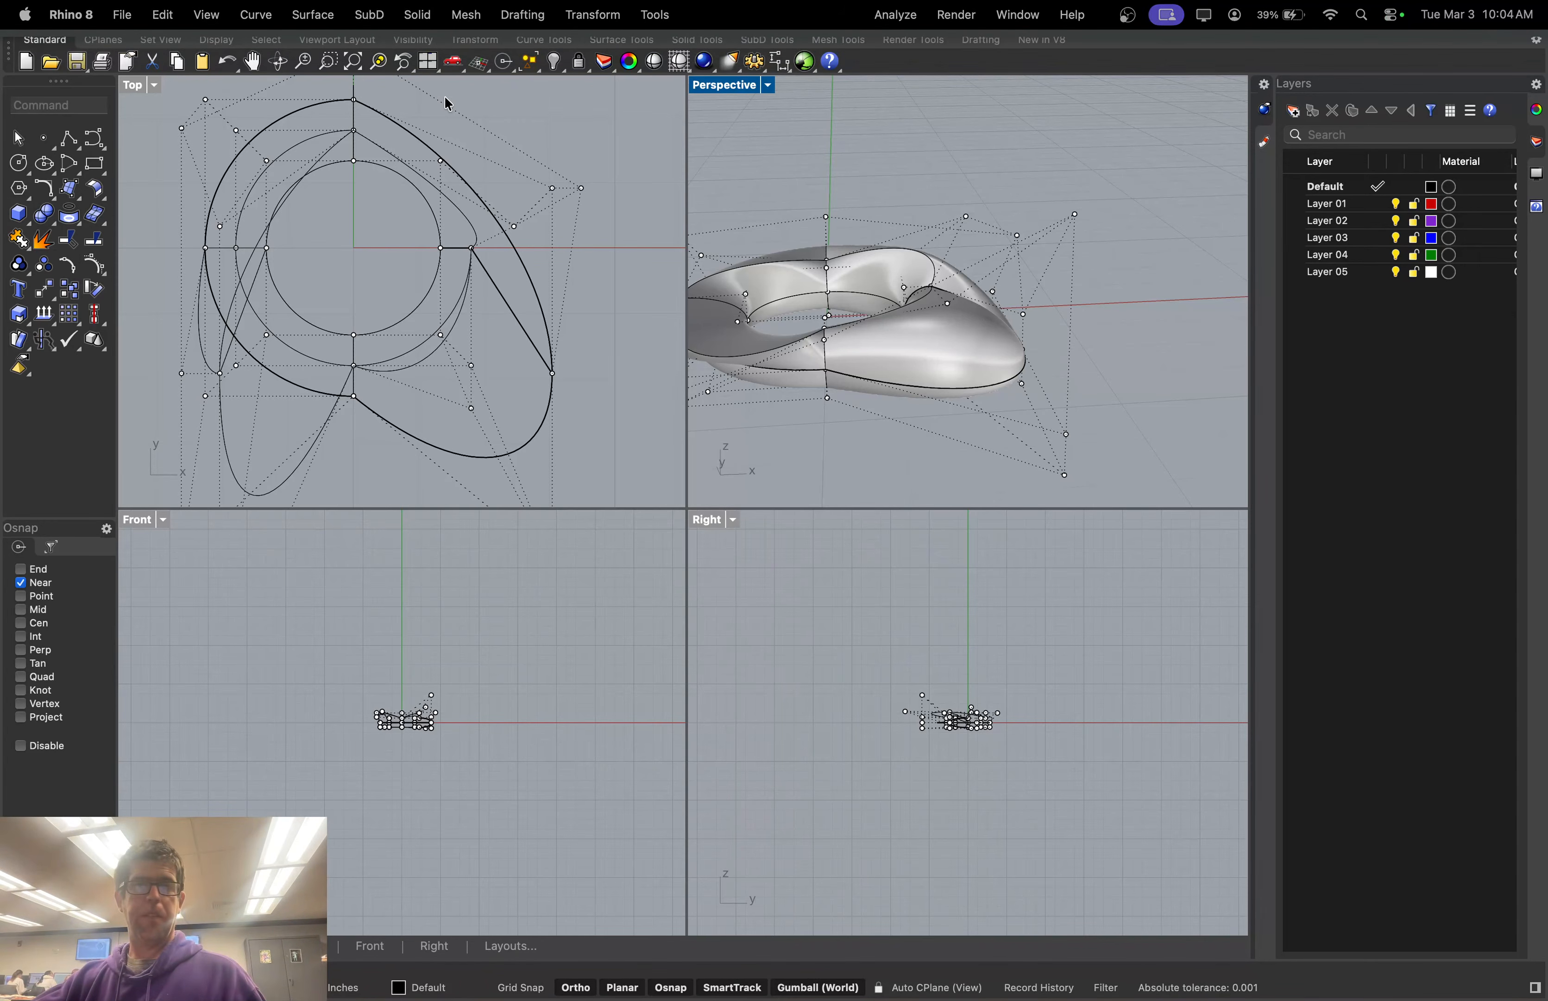
left_click(415, 40)
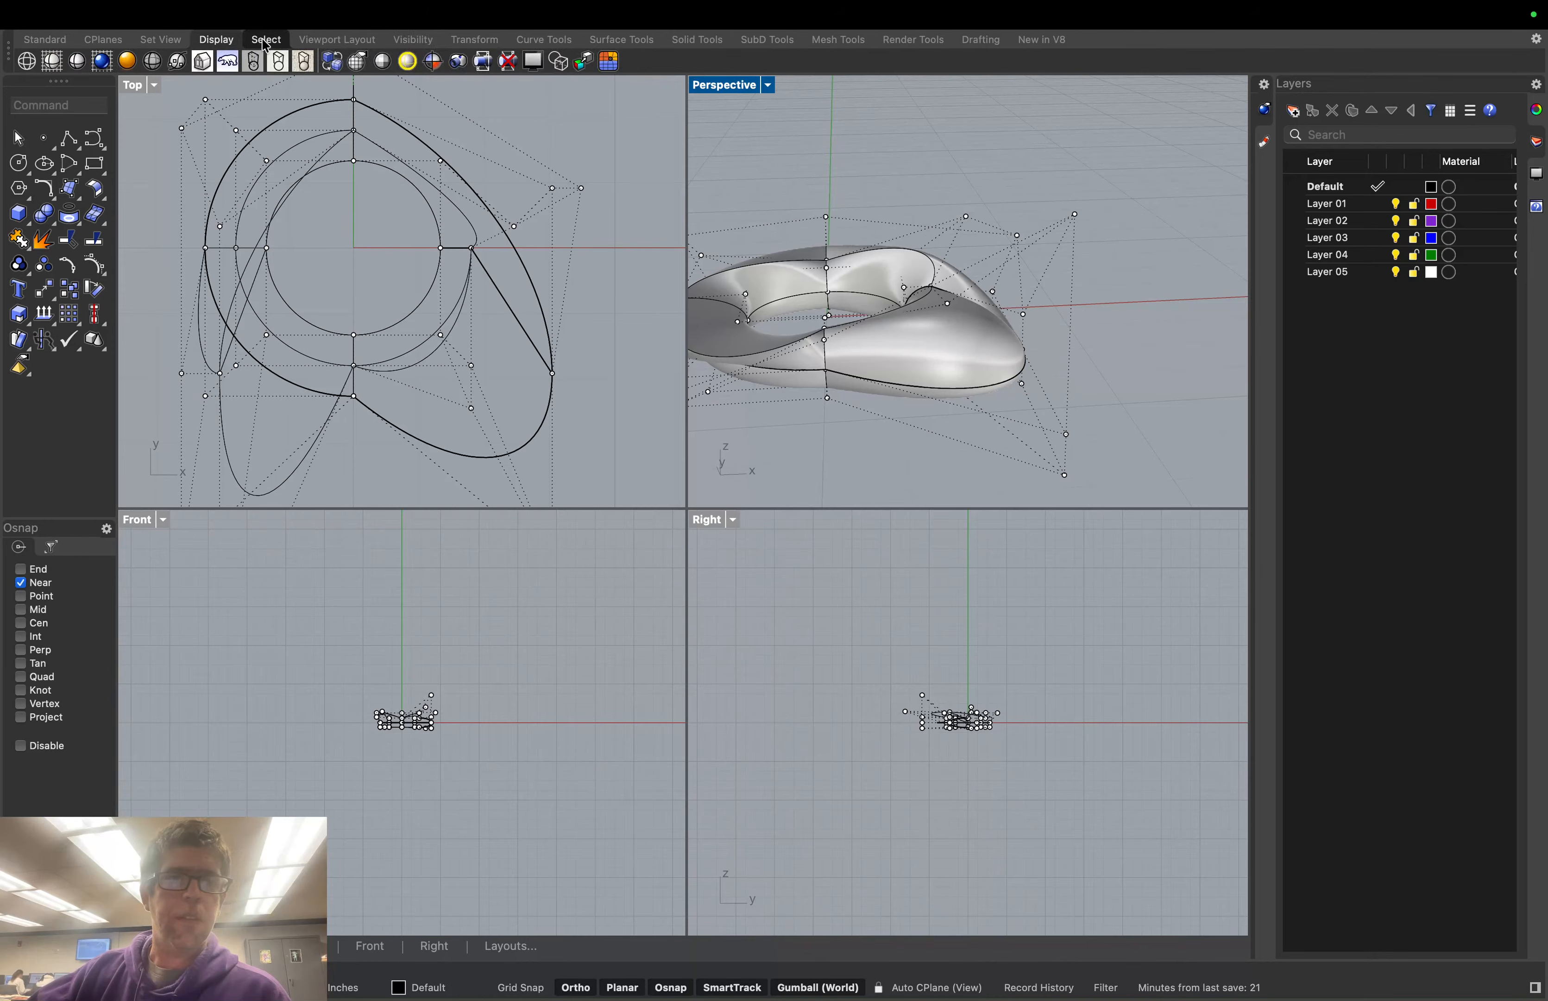
left_click(266, 40)
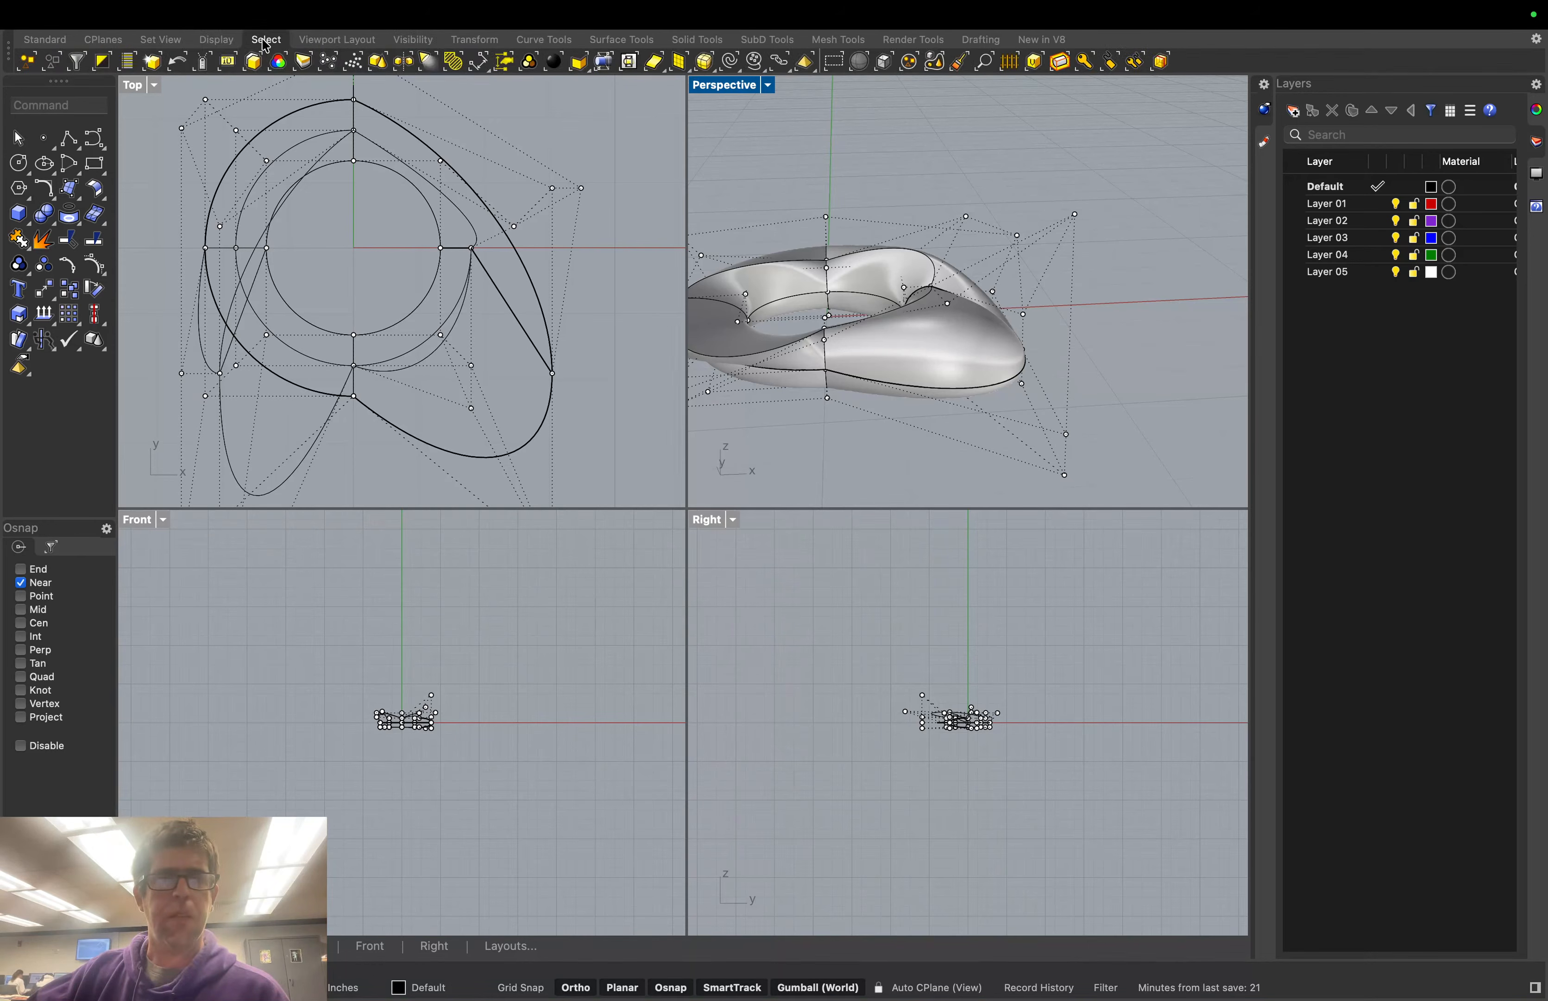
left_click(589, 177)
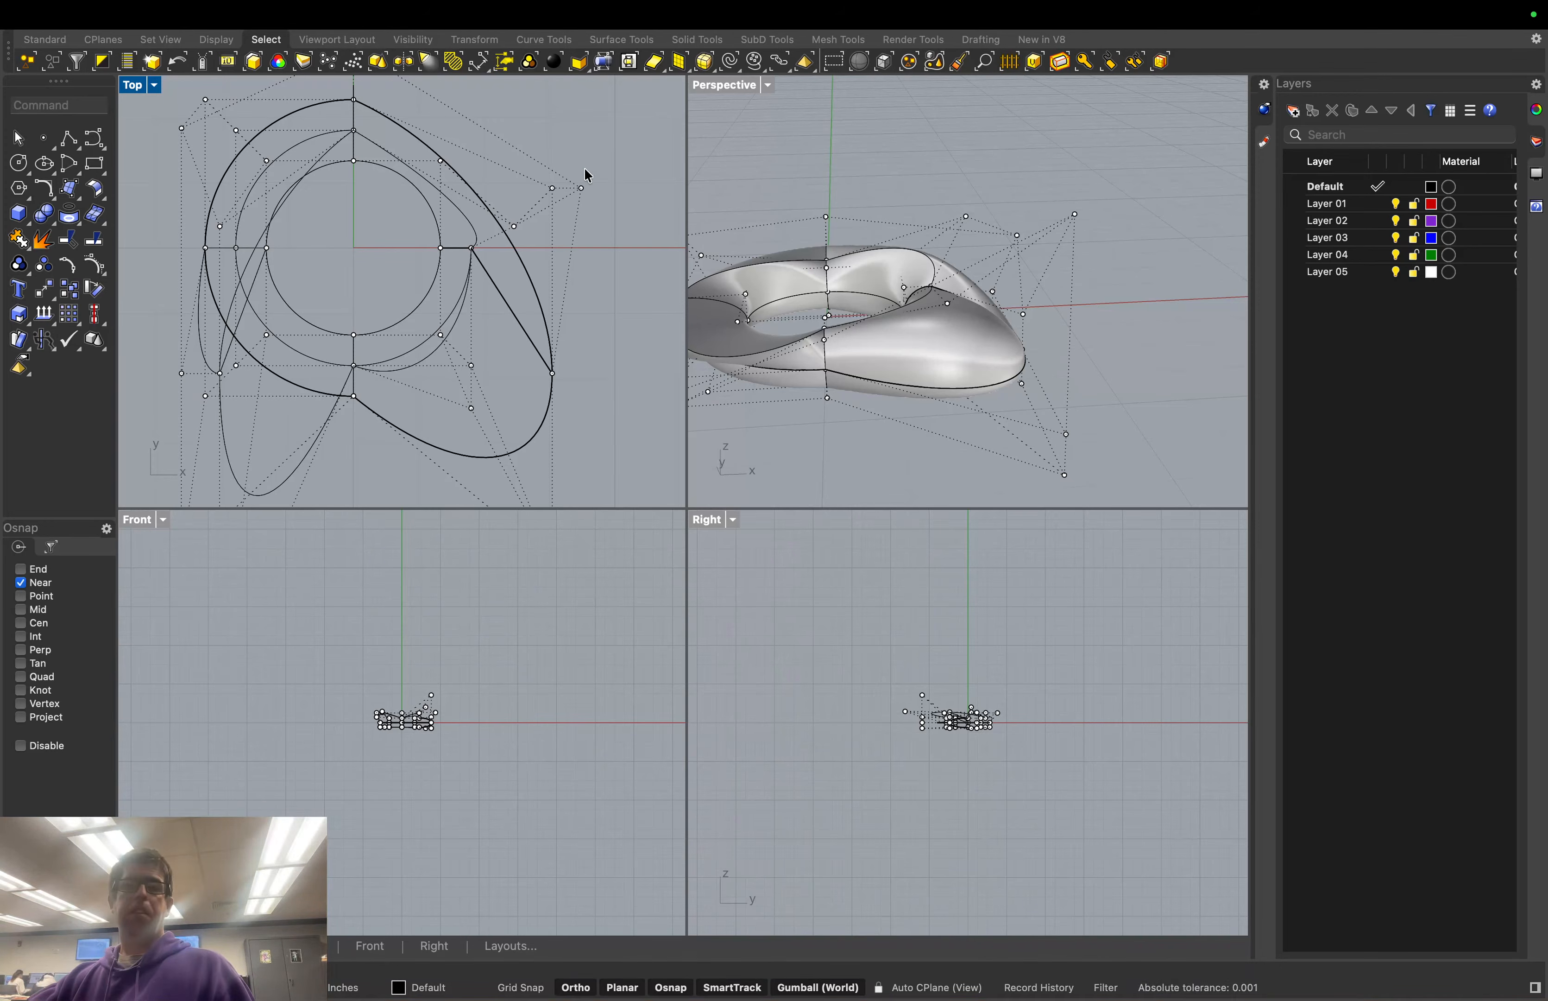
Lasso control points on the torus's right side, then clear that selection
left_click(758, 65)
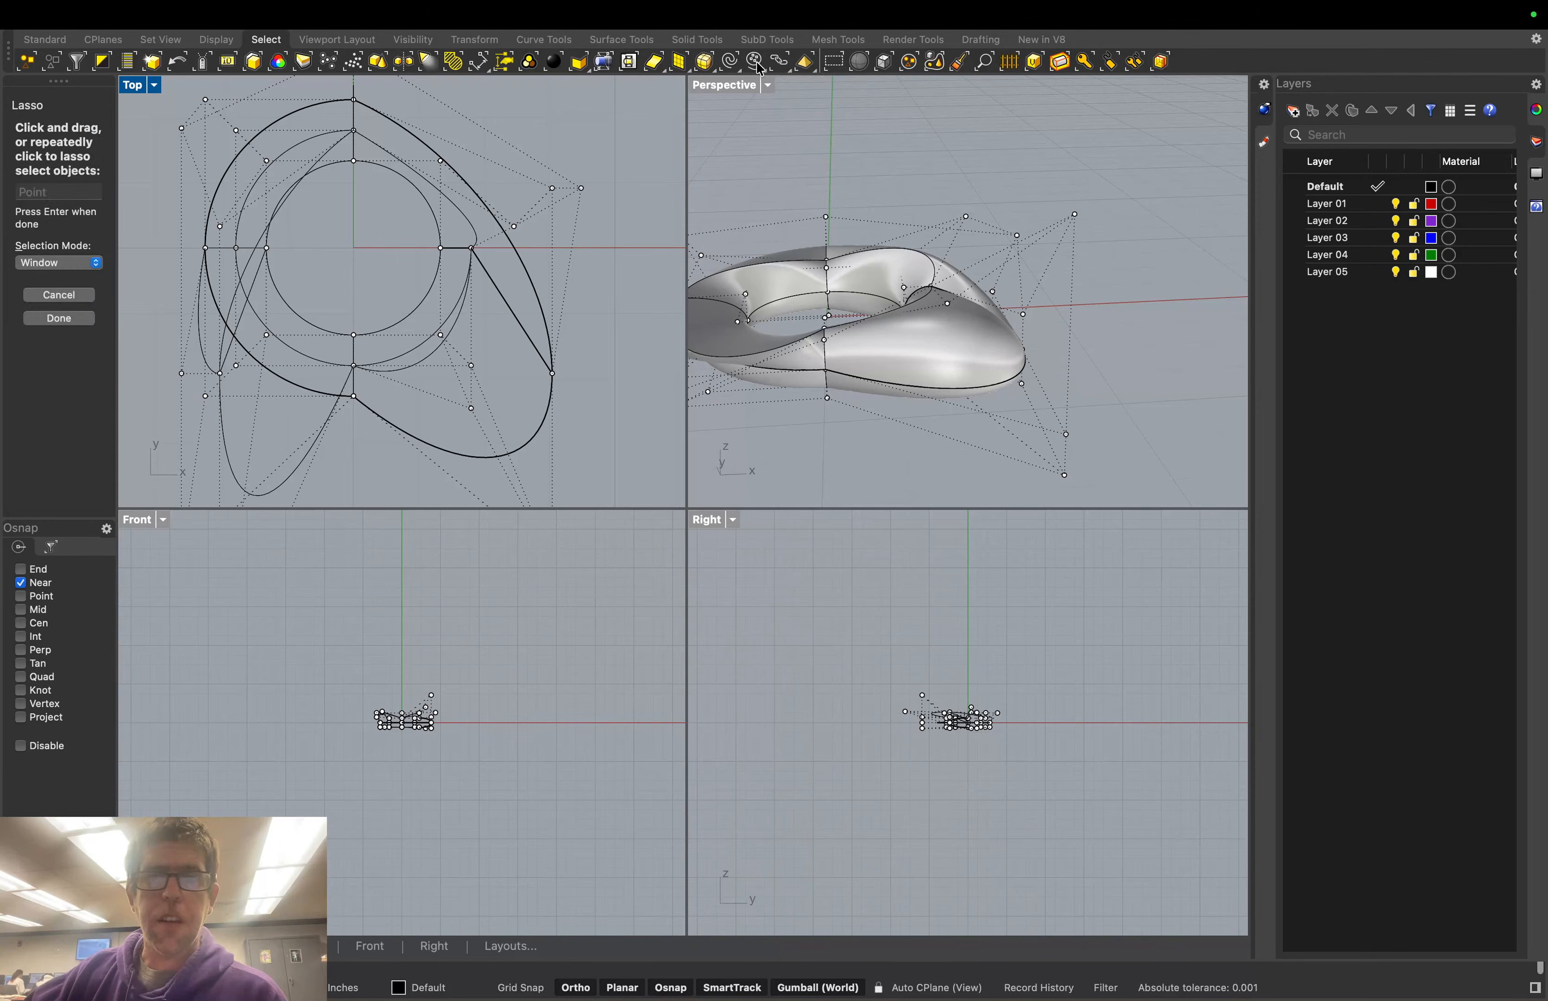
left_click_drag(998, 223, 1079, 277)
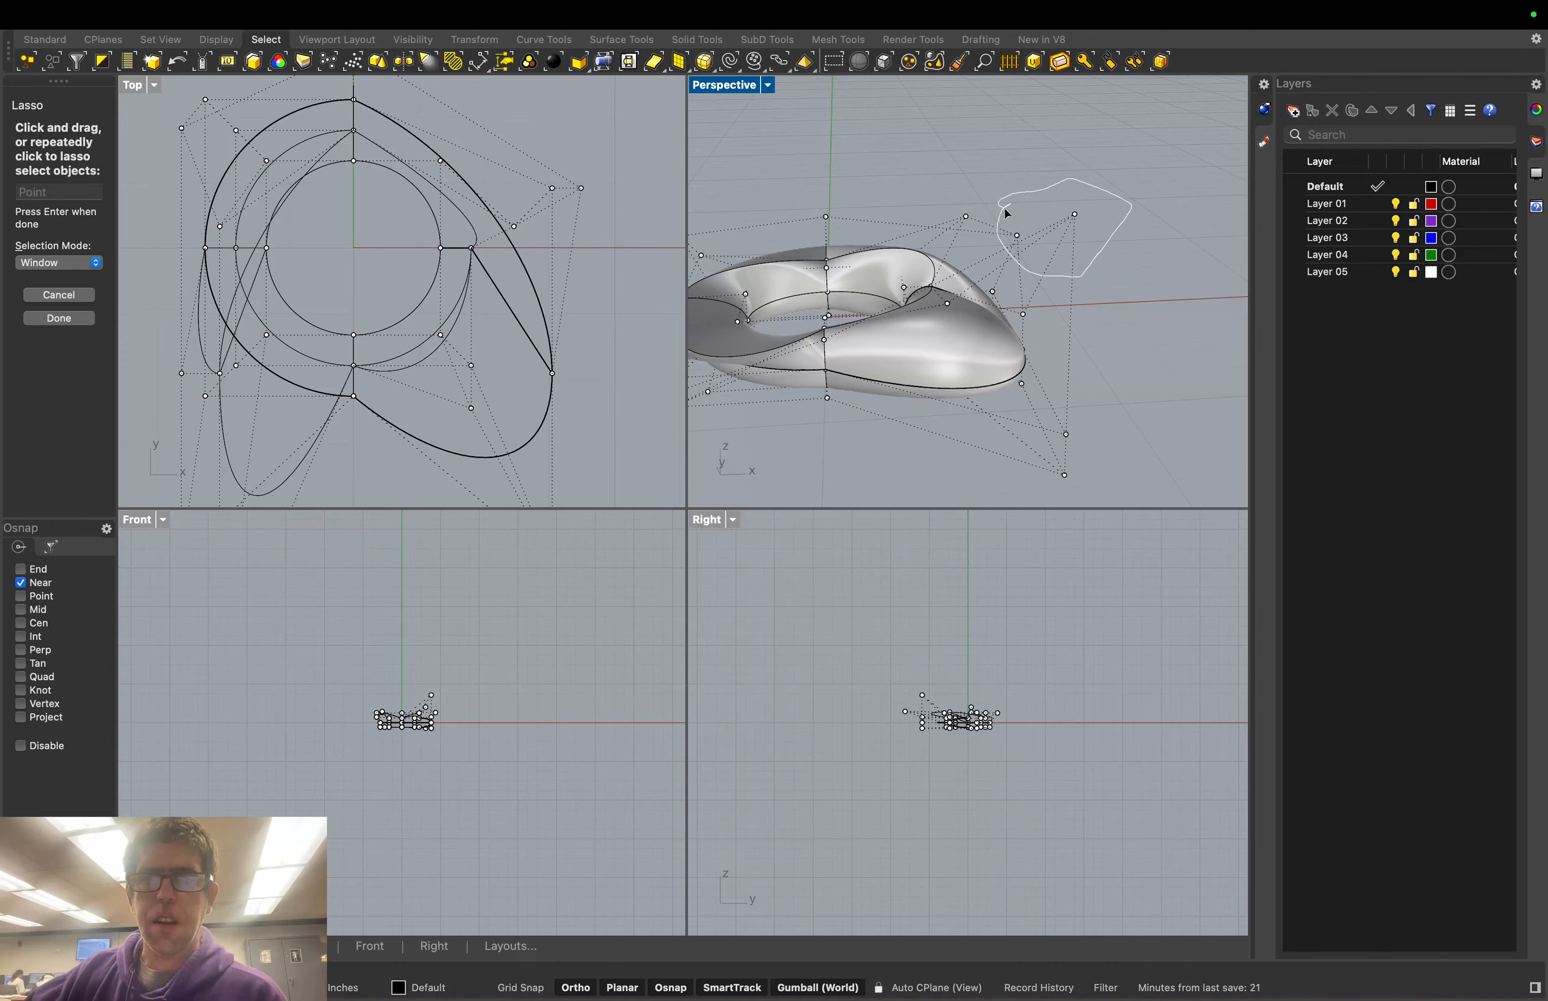
left_click_drag(1007, 212, 1008, 211)
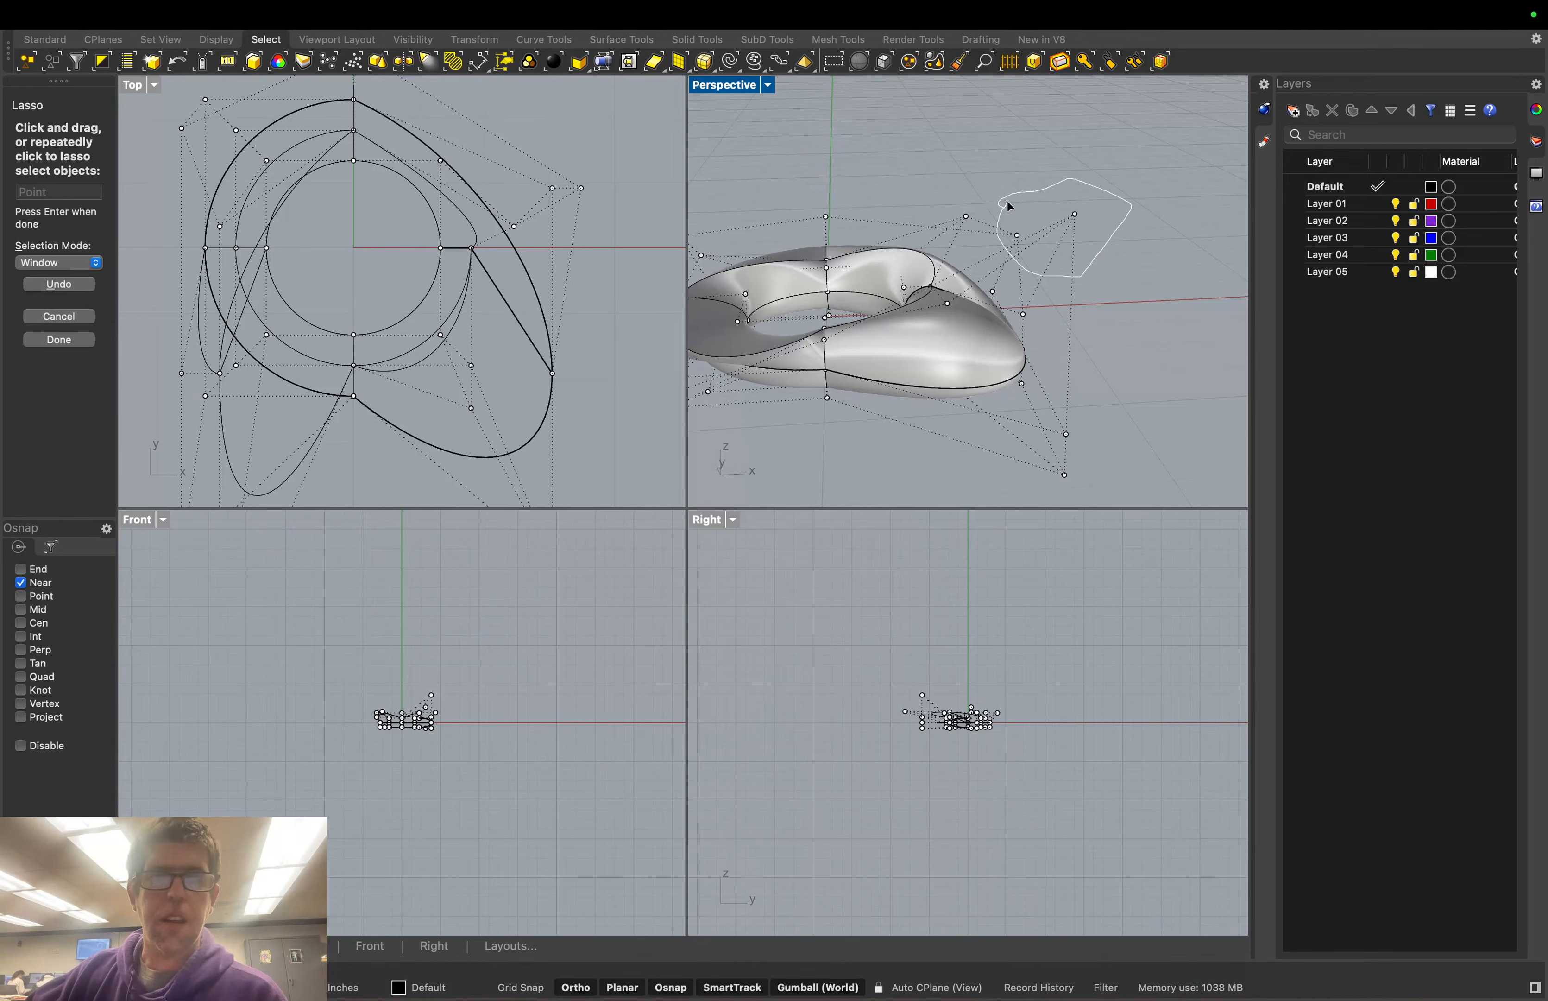
left_click(58, 340)
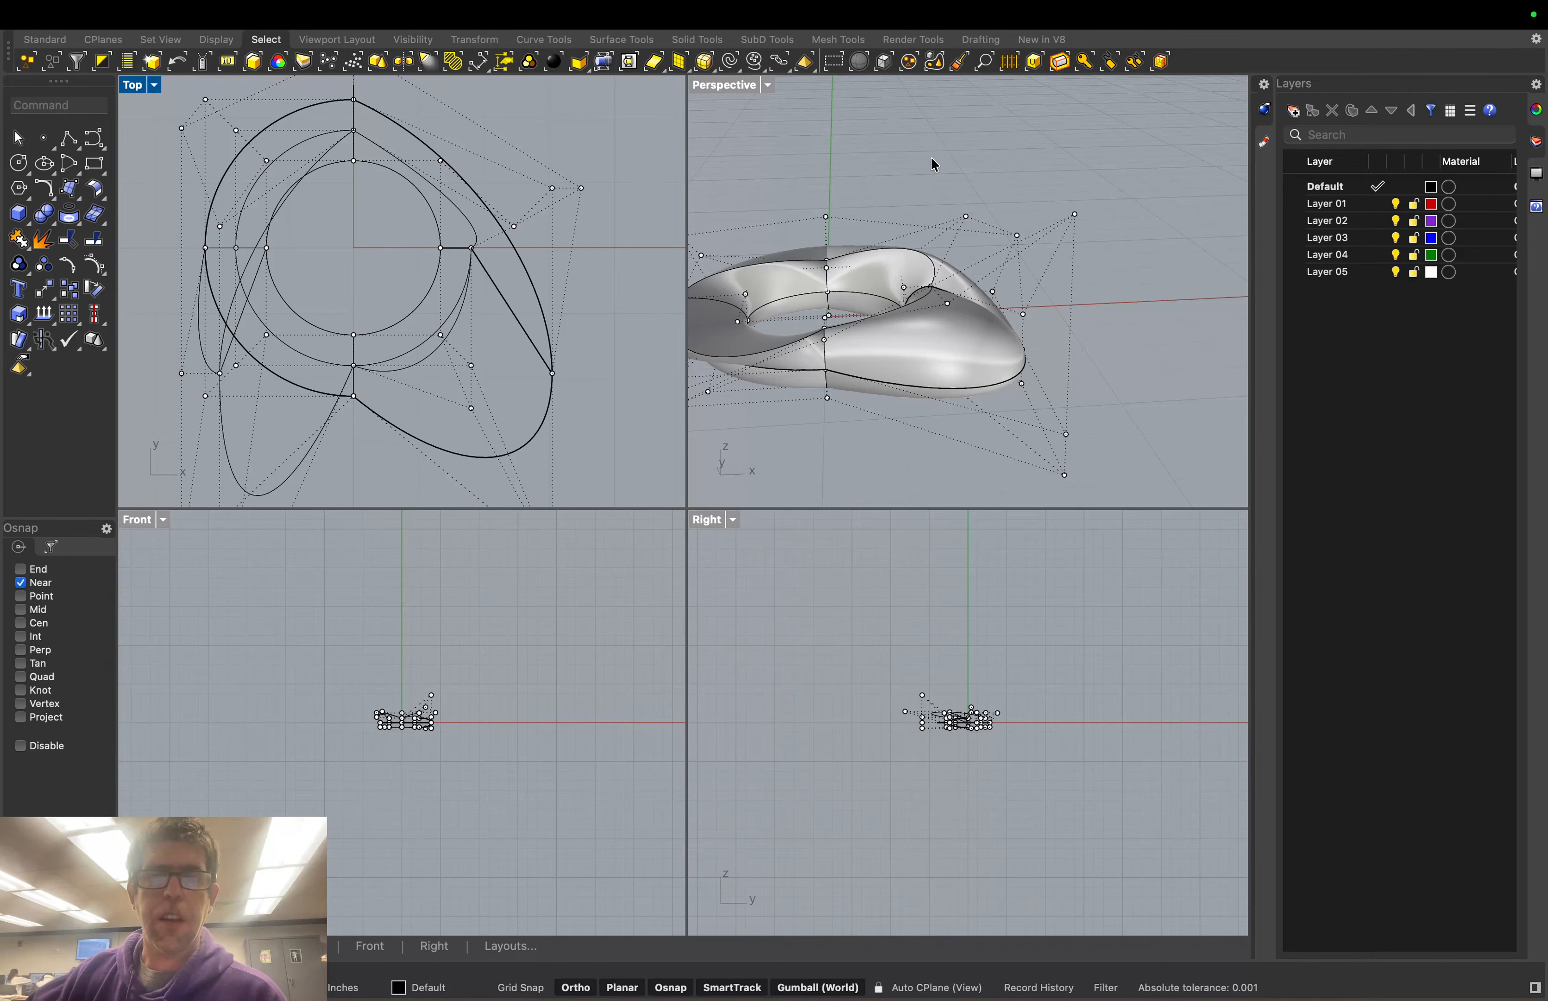
left_click_drag(932, 160, 1096, 255)
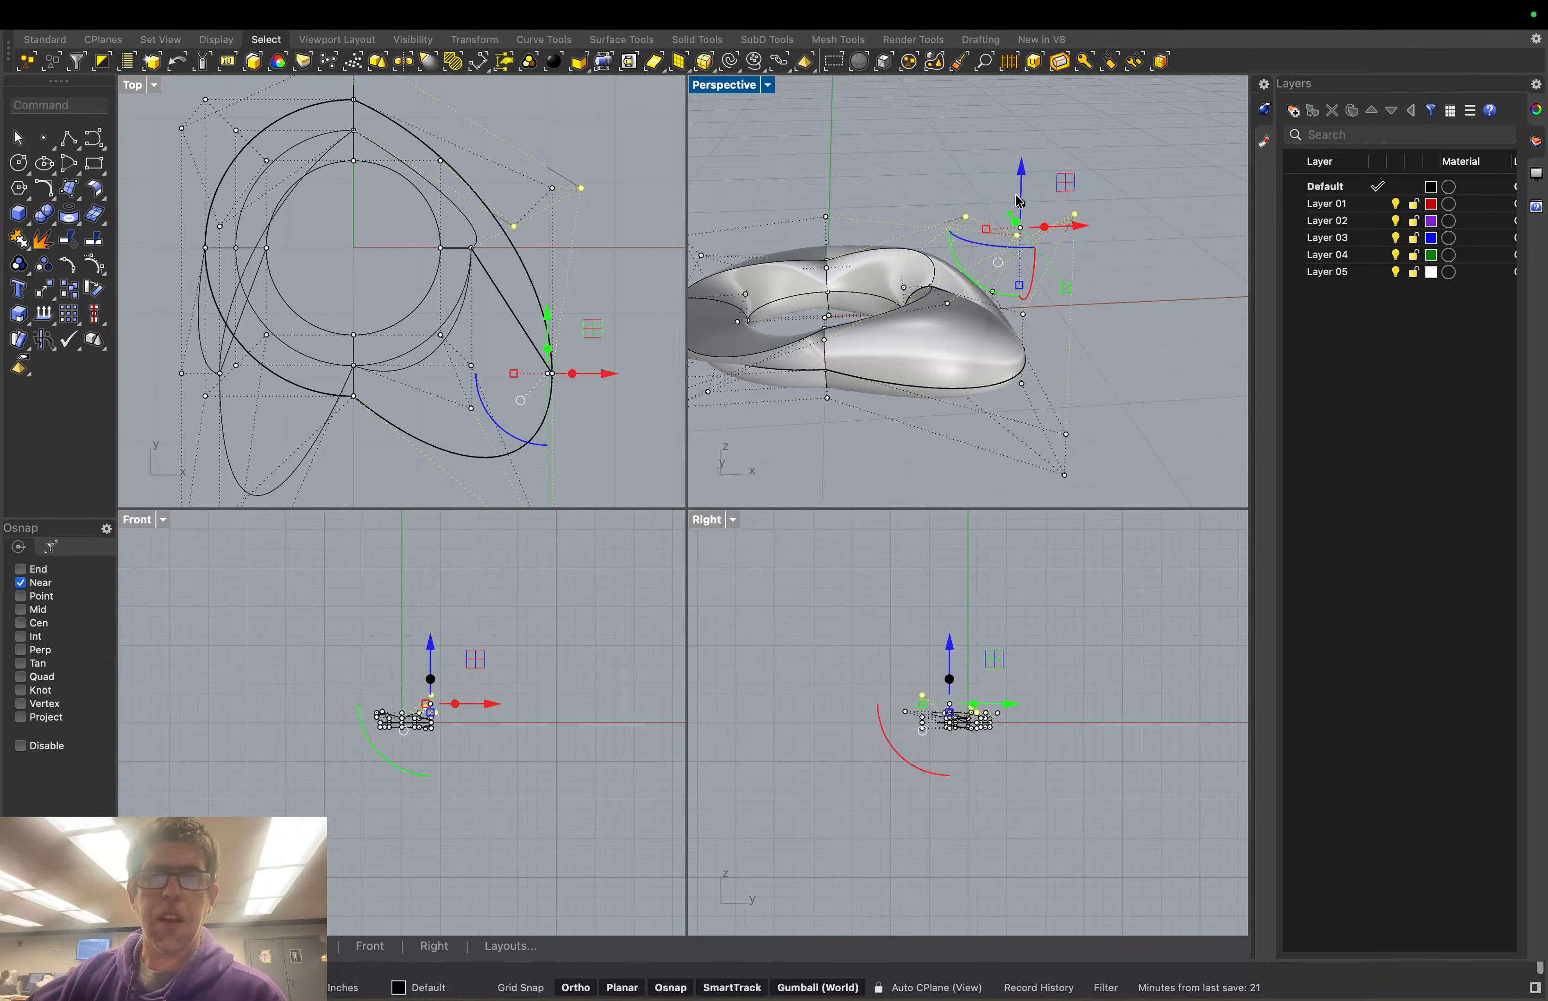
left_click(970, 138)
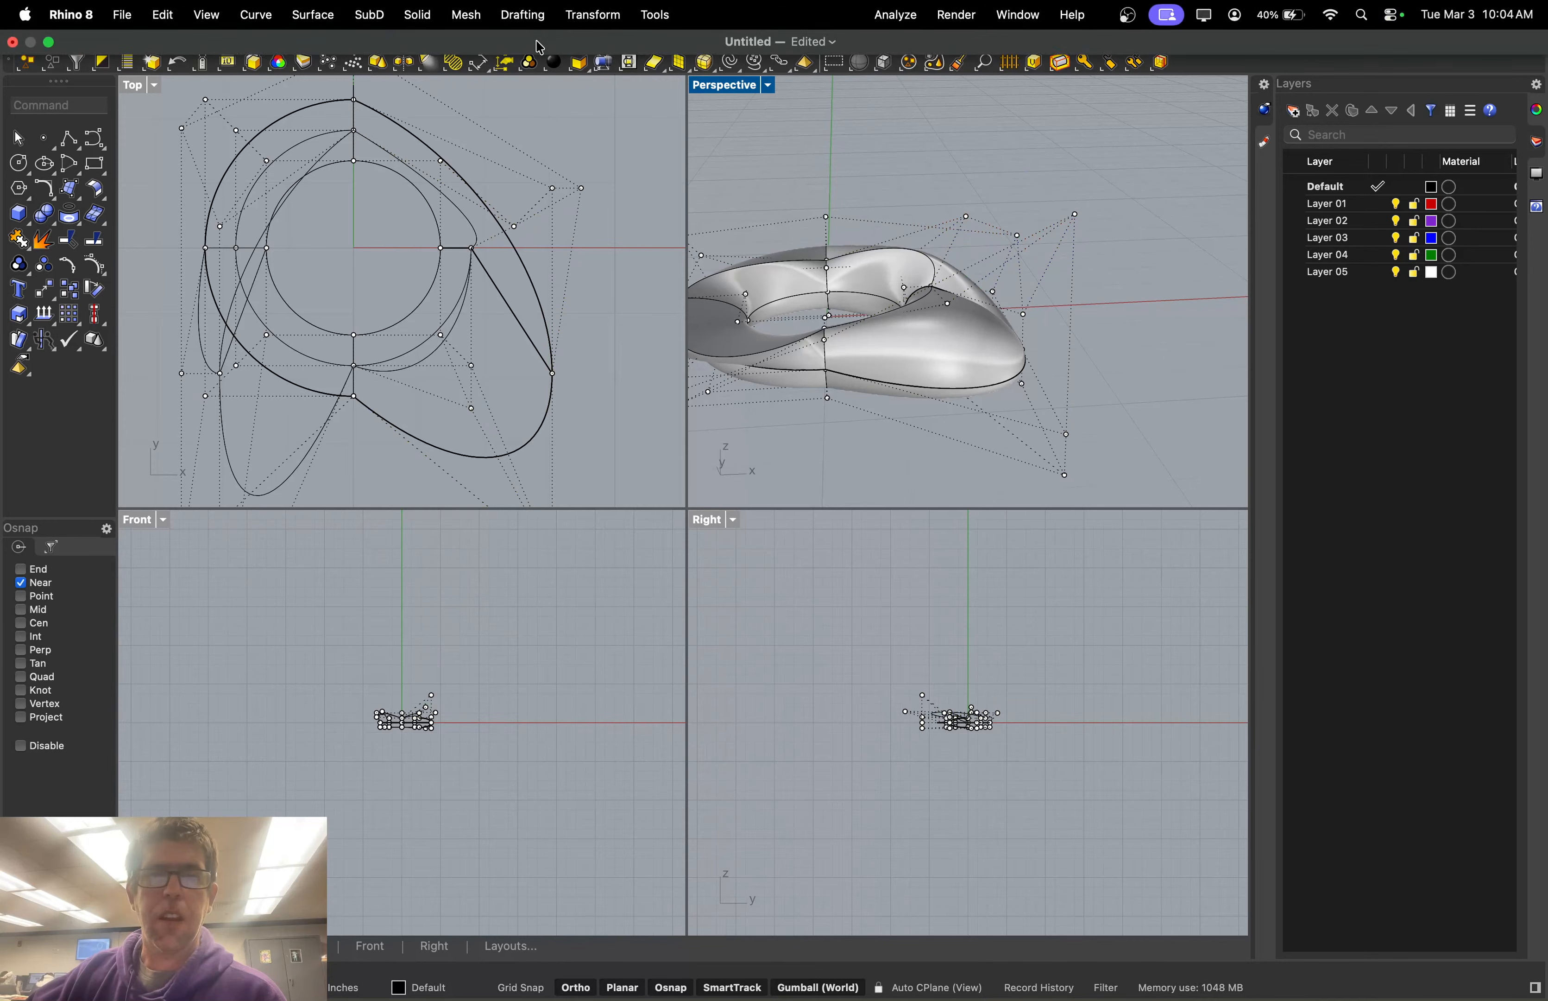
Lasso the upper-right control points and drag them upward to raise a lump
left_click(756, 62)
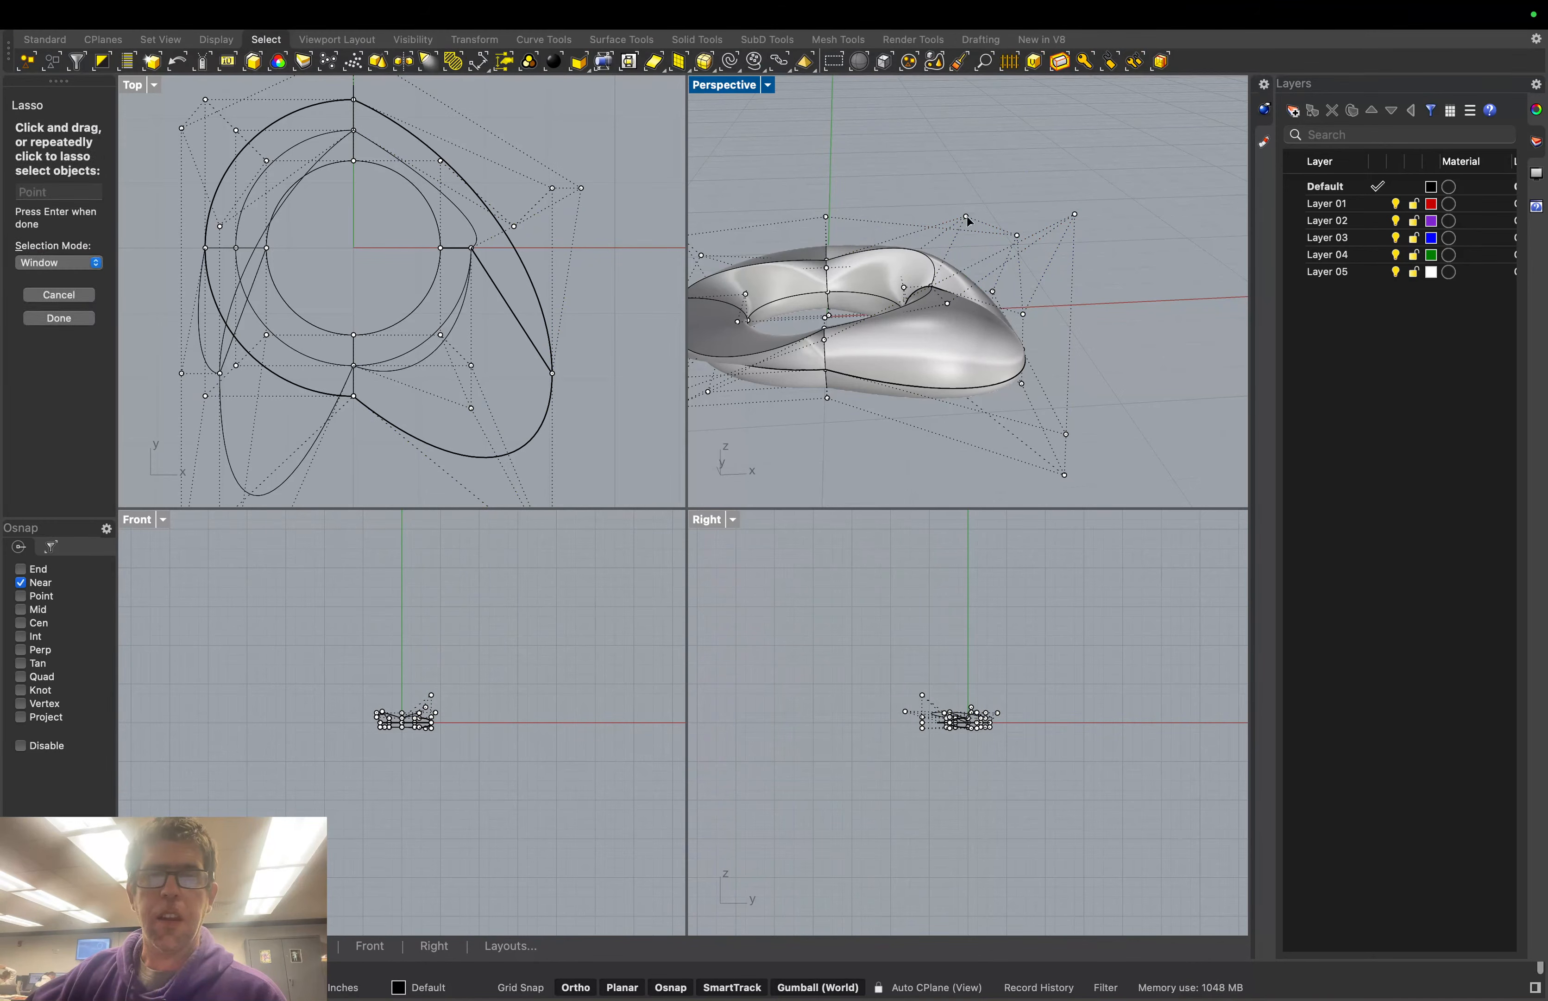
mouse_move(951, 183)
left_mouse_down()
mouse_move(946, 207)
mouse_move(1092, 253)
mouse_move(1102, 188)
left_mouse_up()
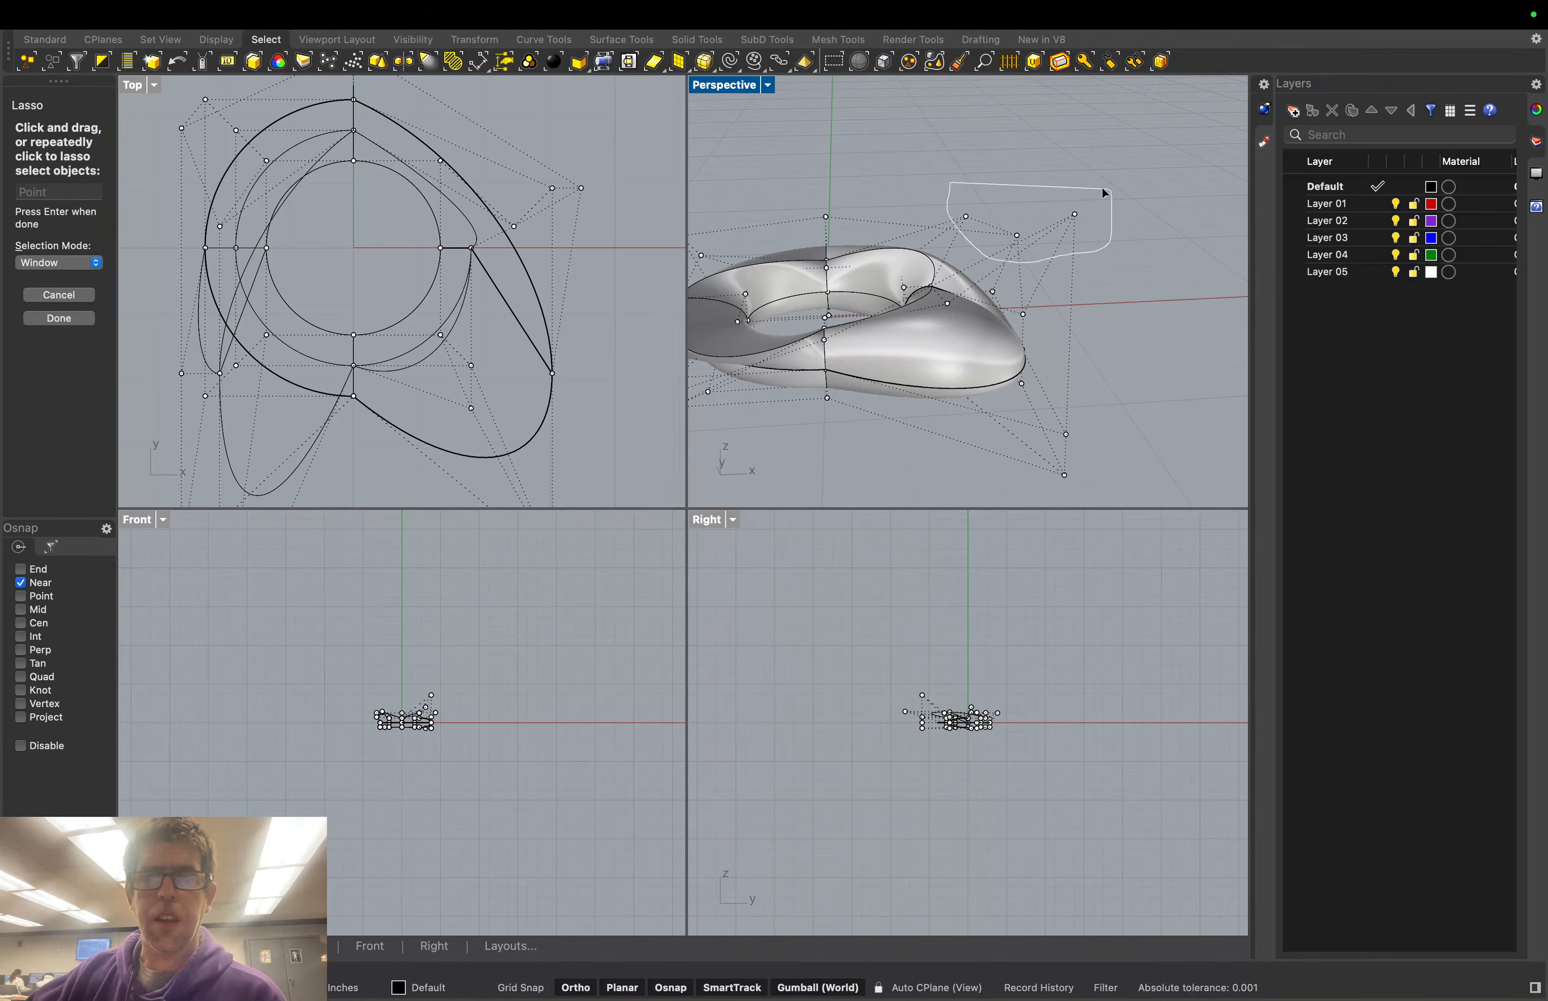
left_click_drag(951, 185, 949, 182)
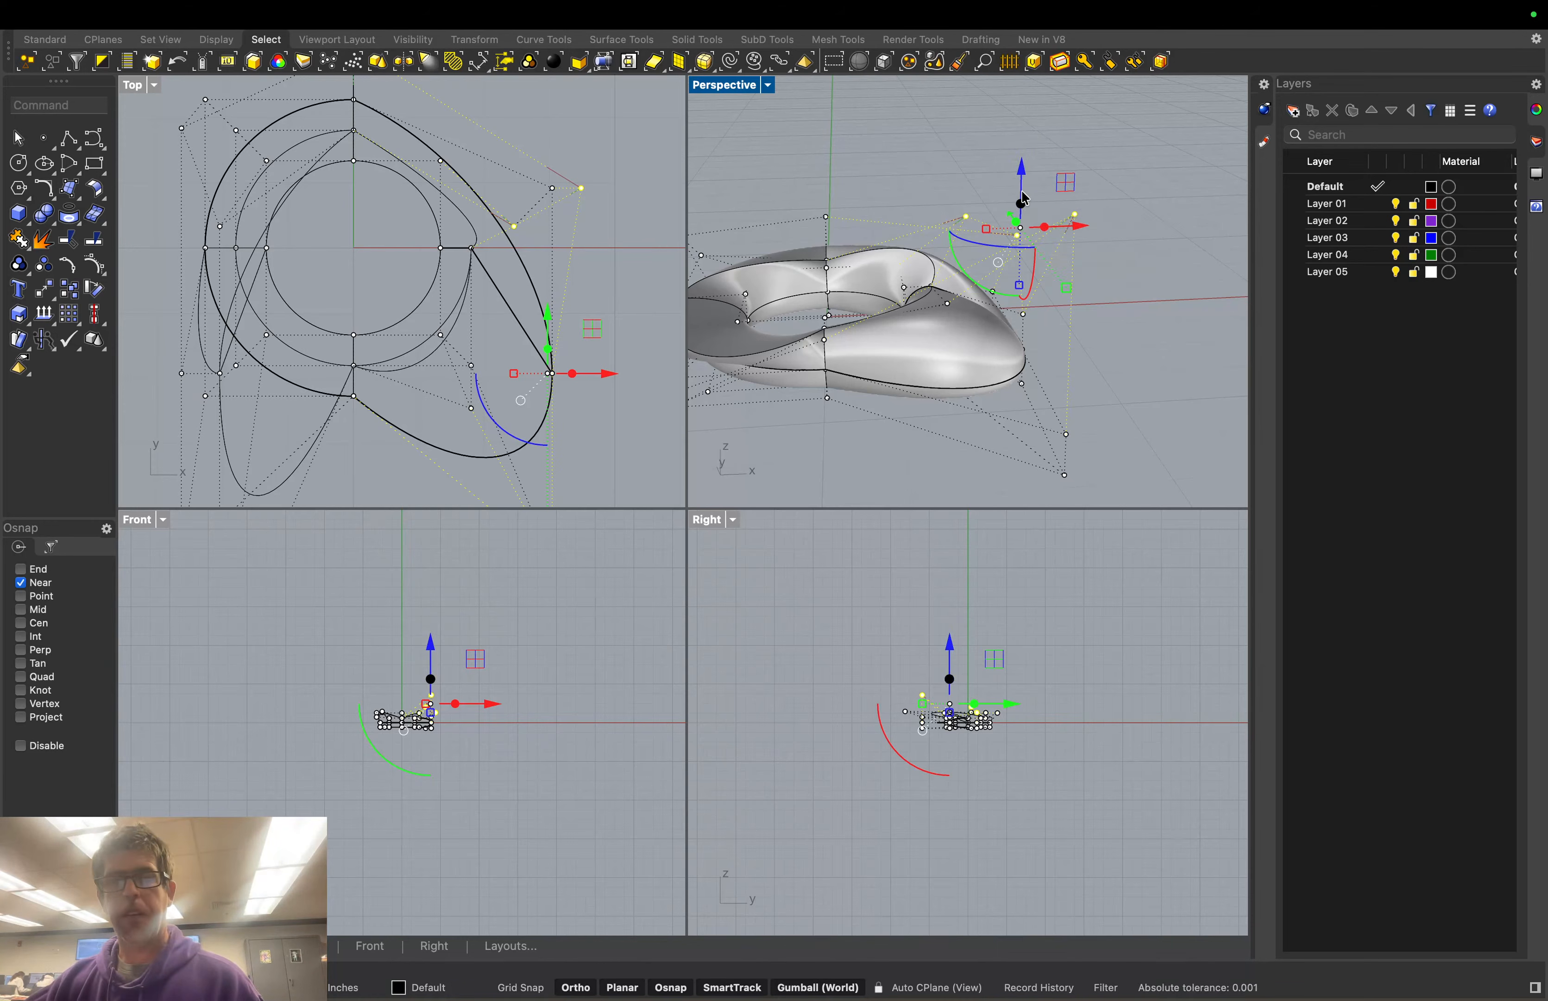
left_click_drag(1026, 208, 1122, 162)
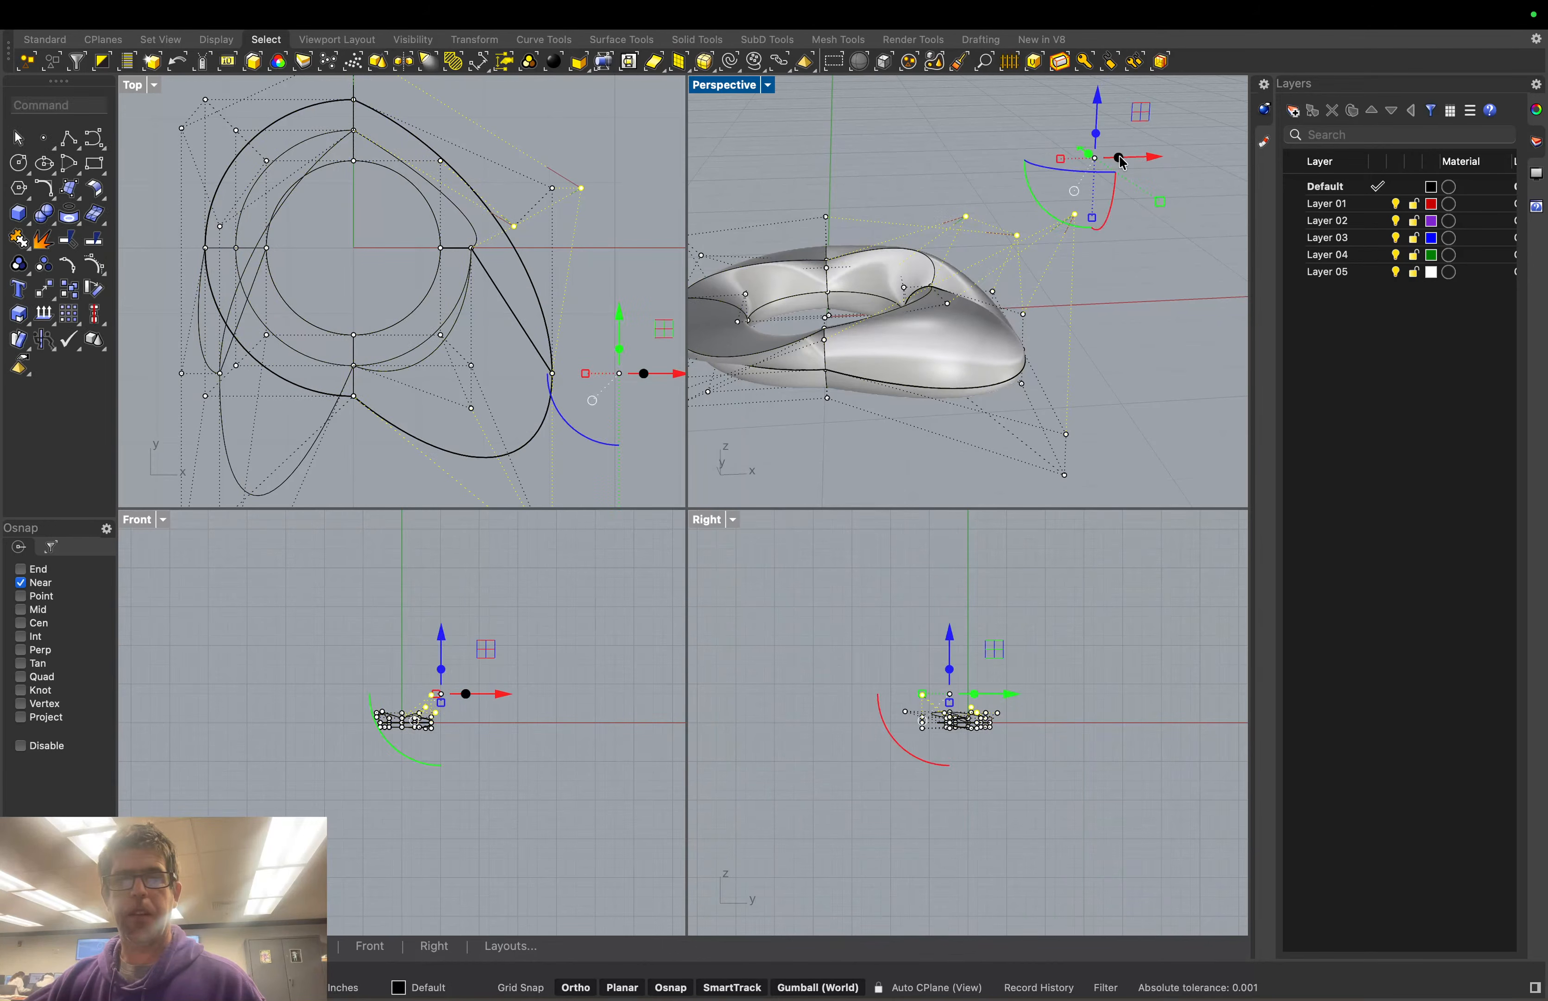
right_click_drag(1084, 306, 1136, 310)
left_click(1136, 309)
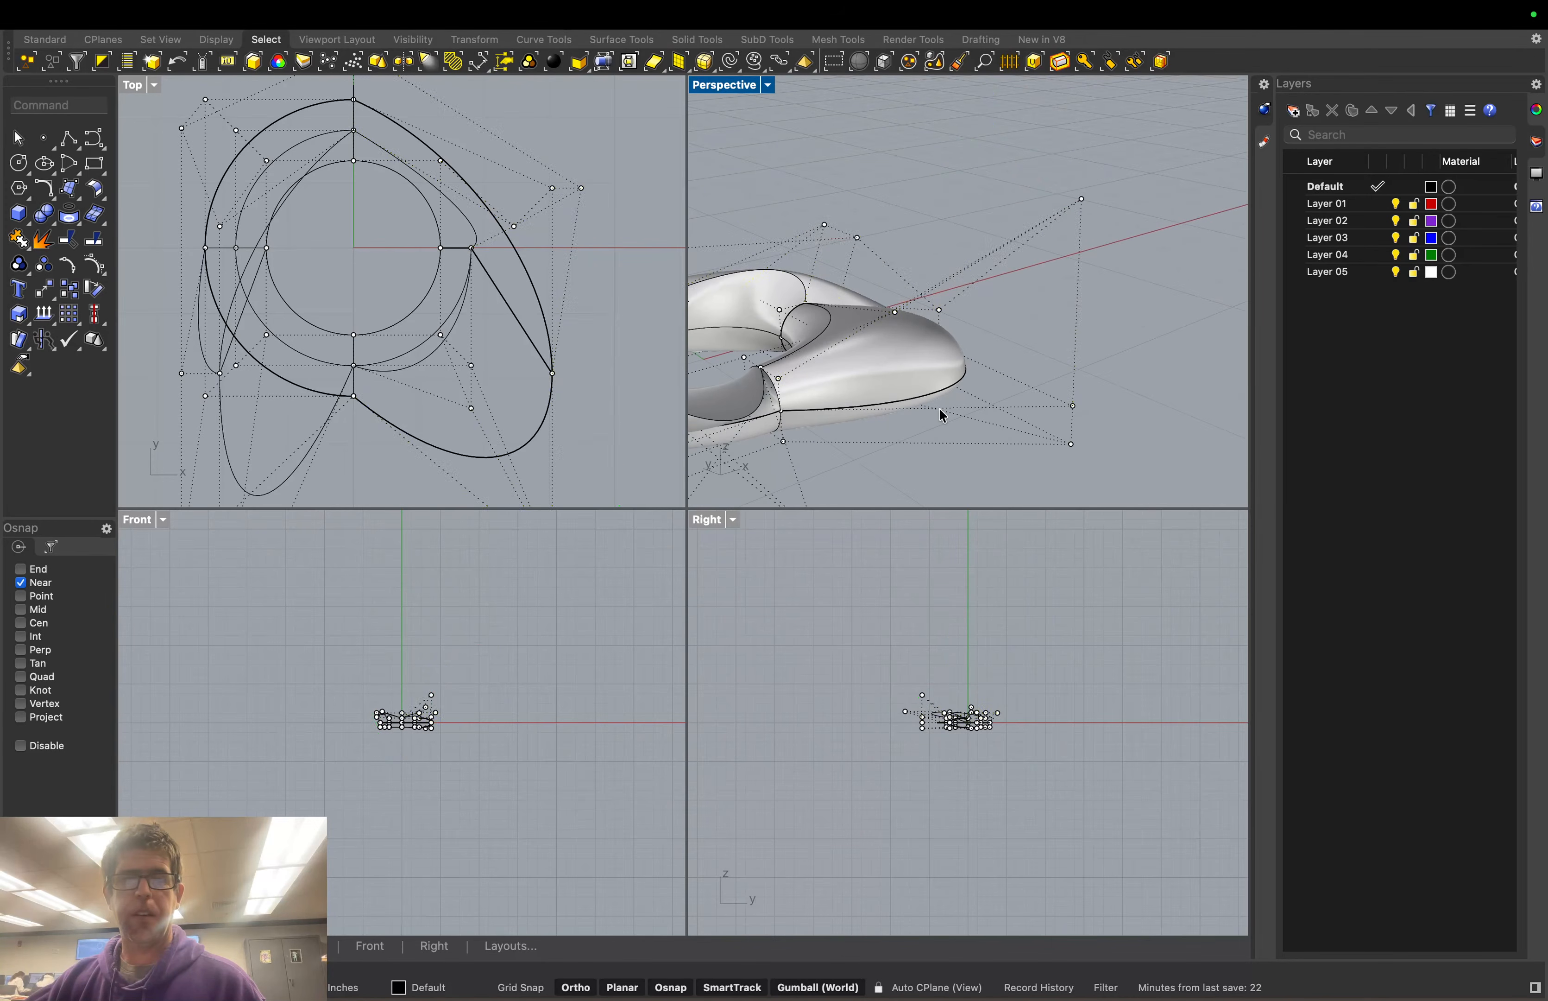
scroll(804, 421, "down", 4)
scroll(787, 417, "down", 3)
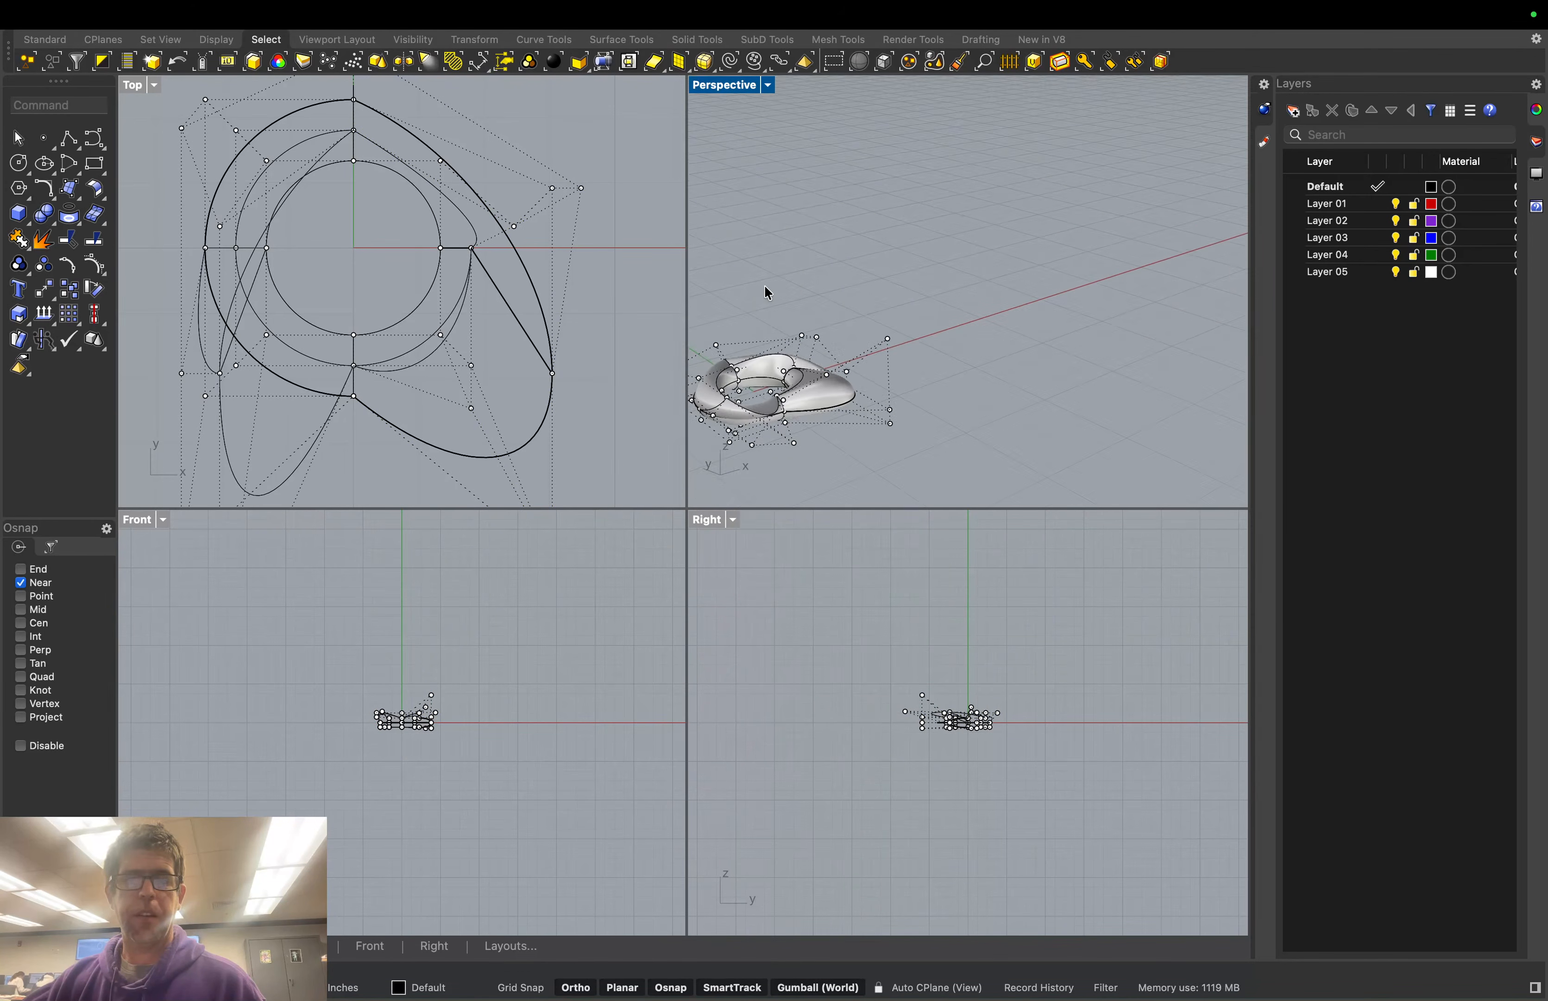
right_click_drag(766, 286, 1228, 347)
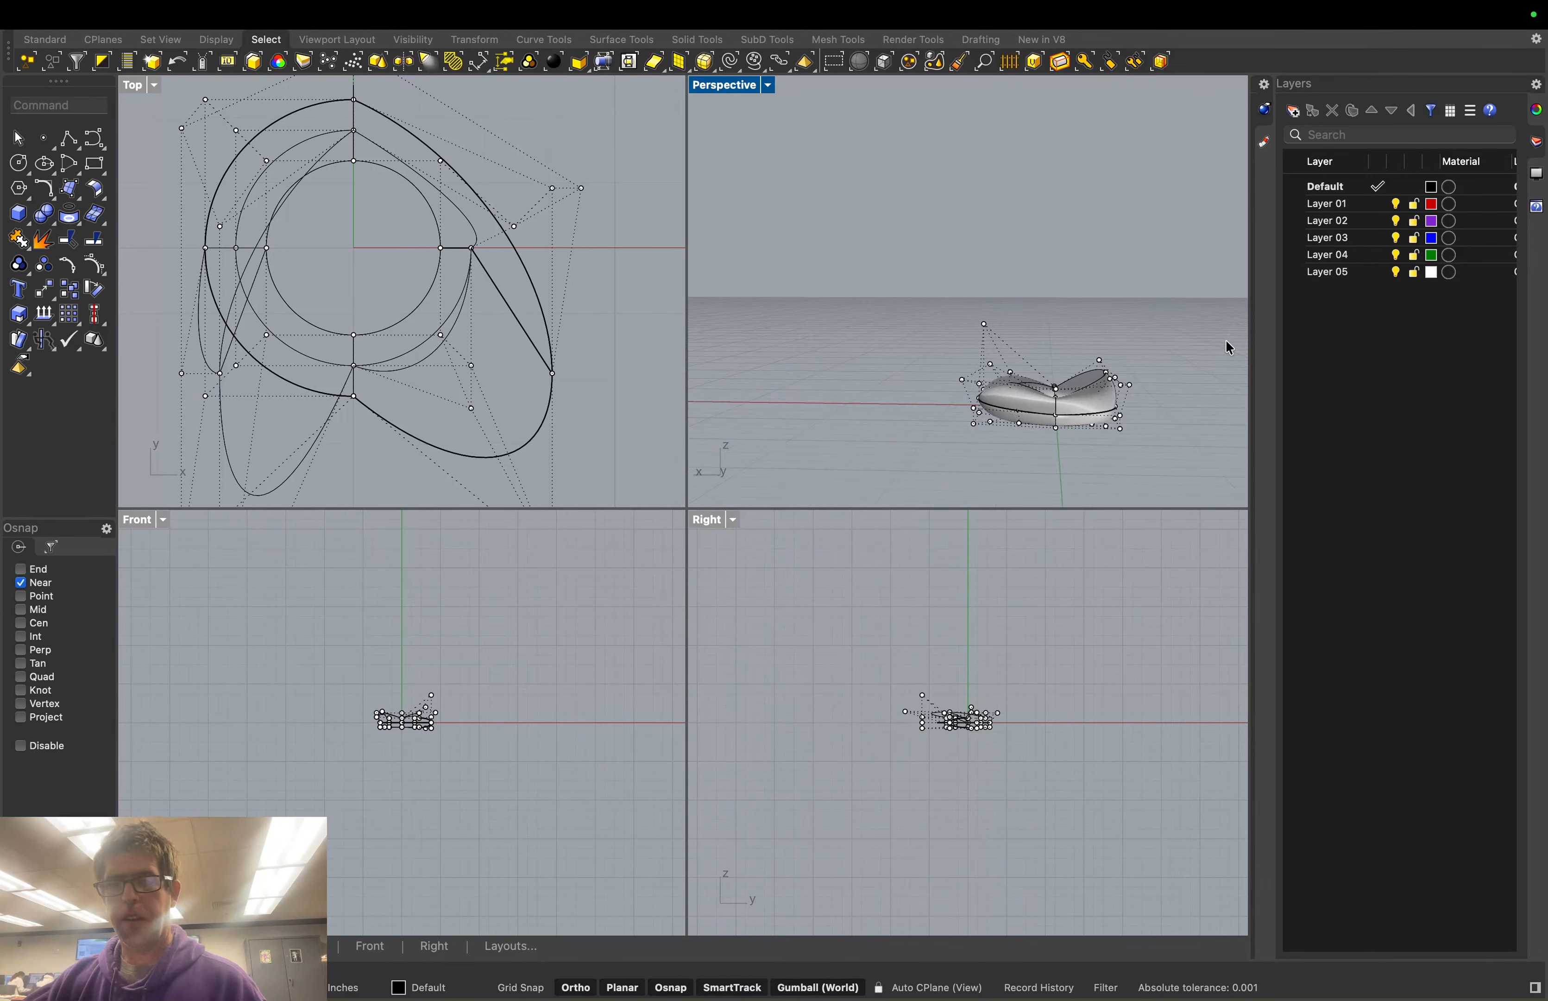
scroll(1106, 340, "up", 4)
scroll(952, 343, "up", 5)
right_click_drag(1006, 317, 1006, 390)
scroll(1005, 394, "down", 3)
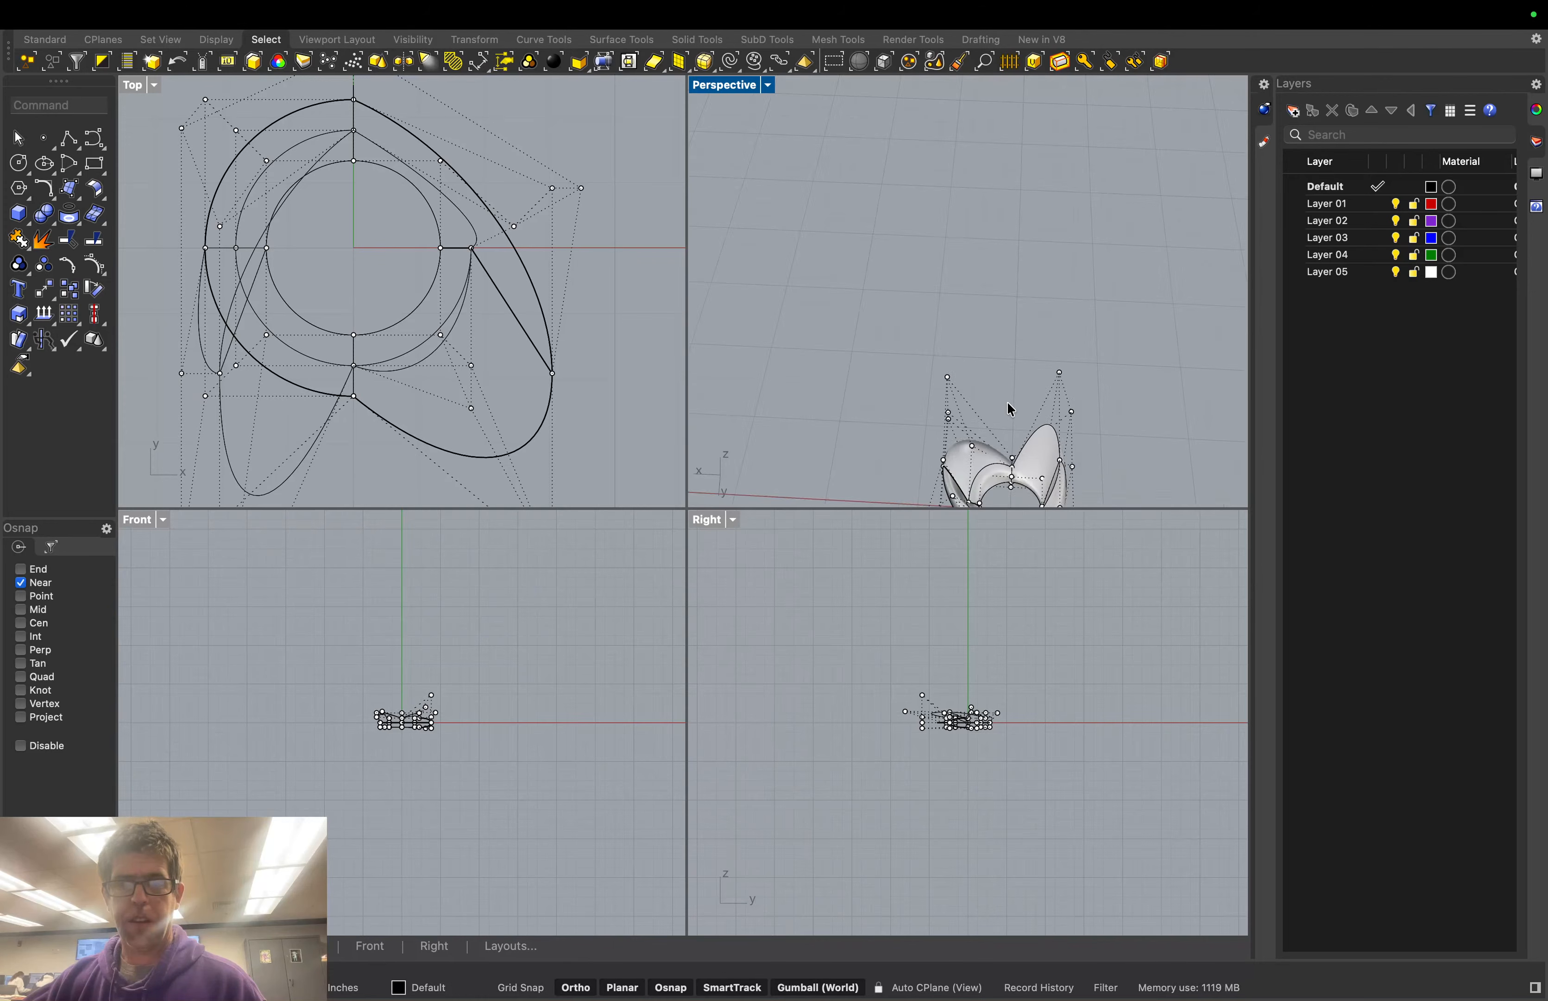
scroll(1008, 402, "down", 3)
scroll(1012, 462, "up", 6)
scroll(1011, 460, "up", 5)
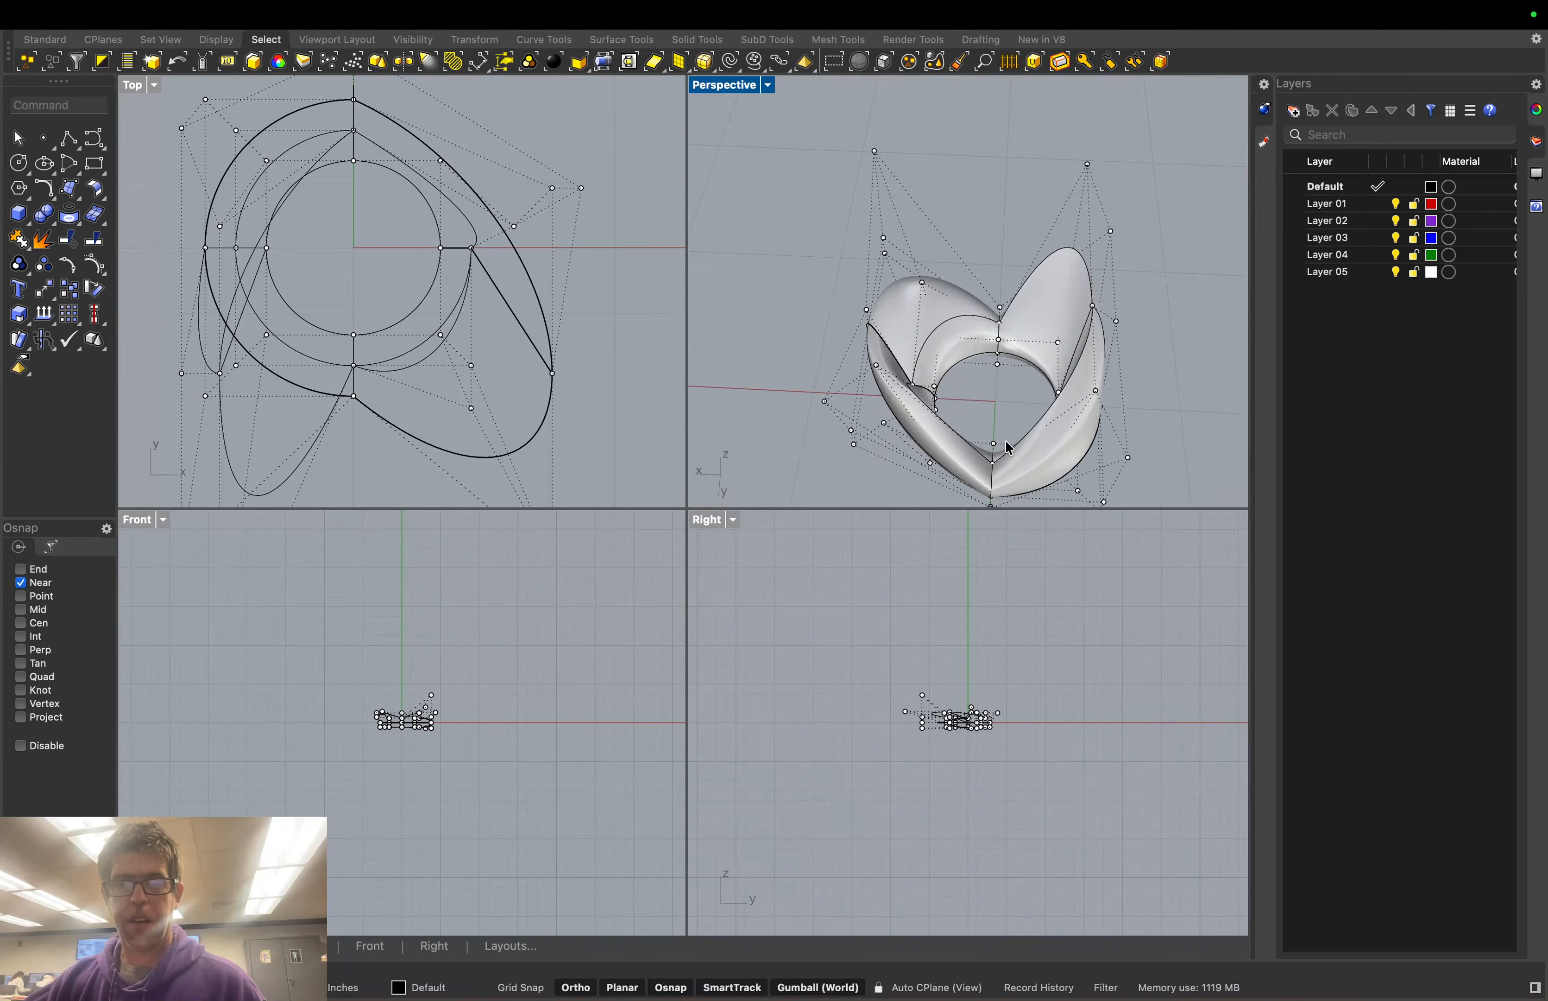
right_click_drag(826, 460, 825, 412)
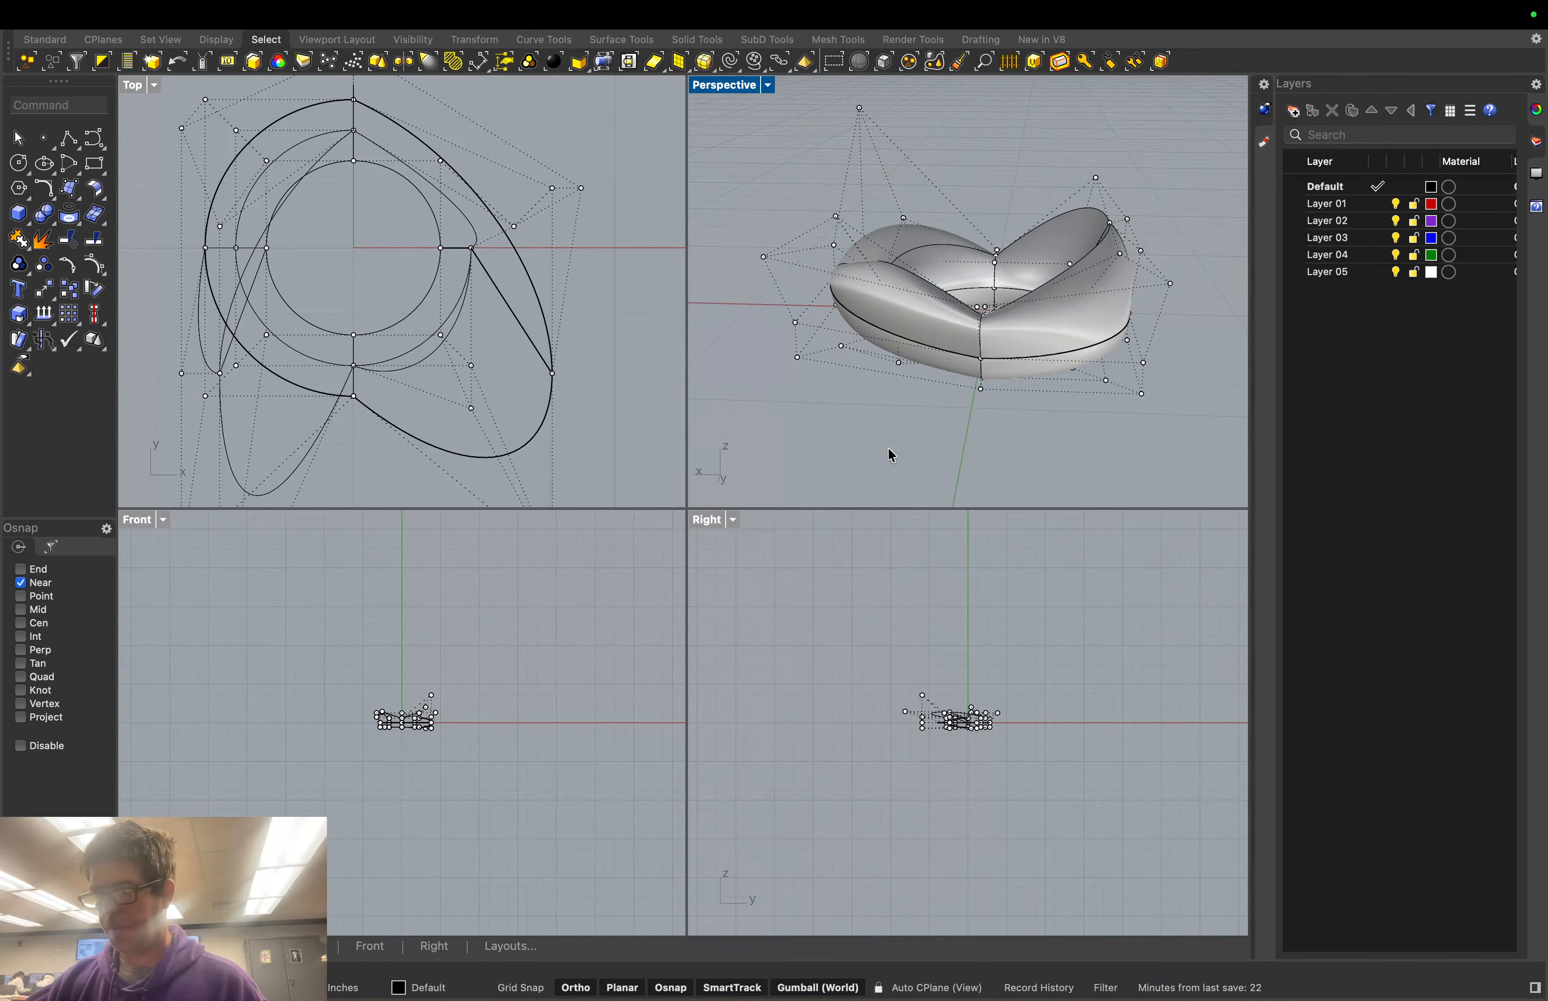
right_click_drag(954, 416, 936, 409)
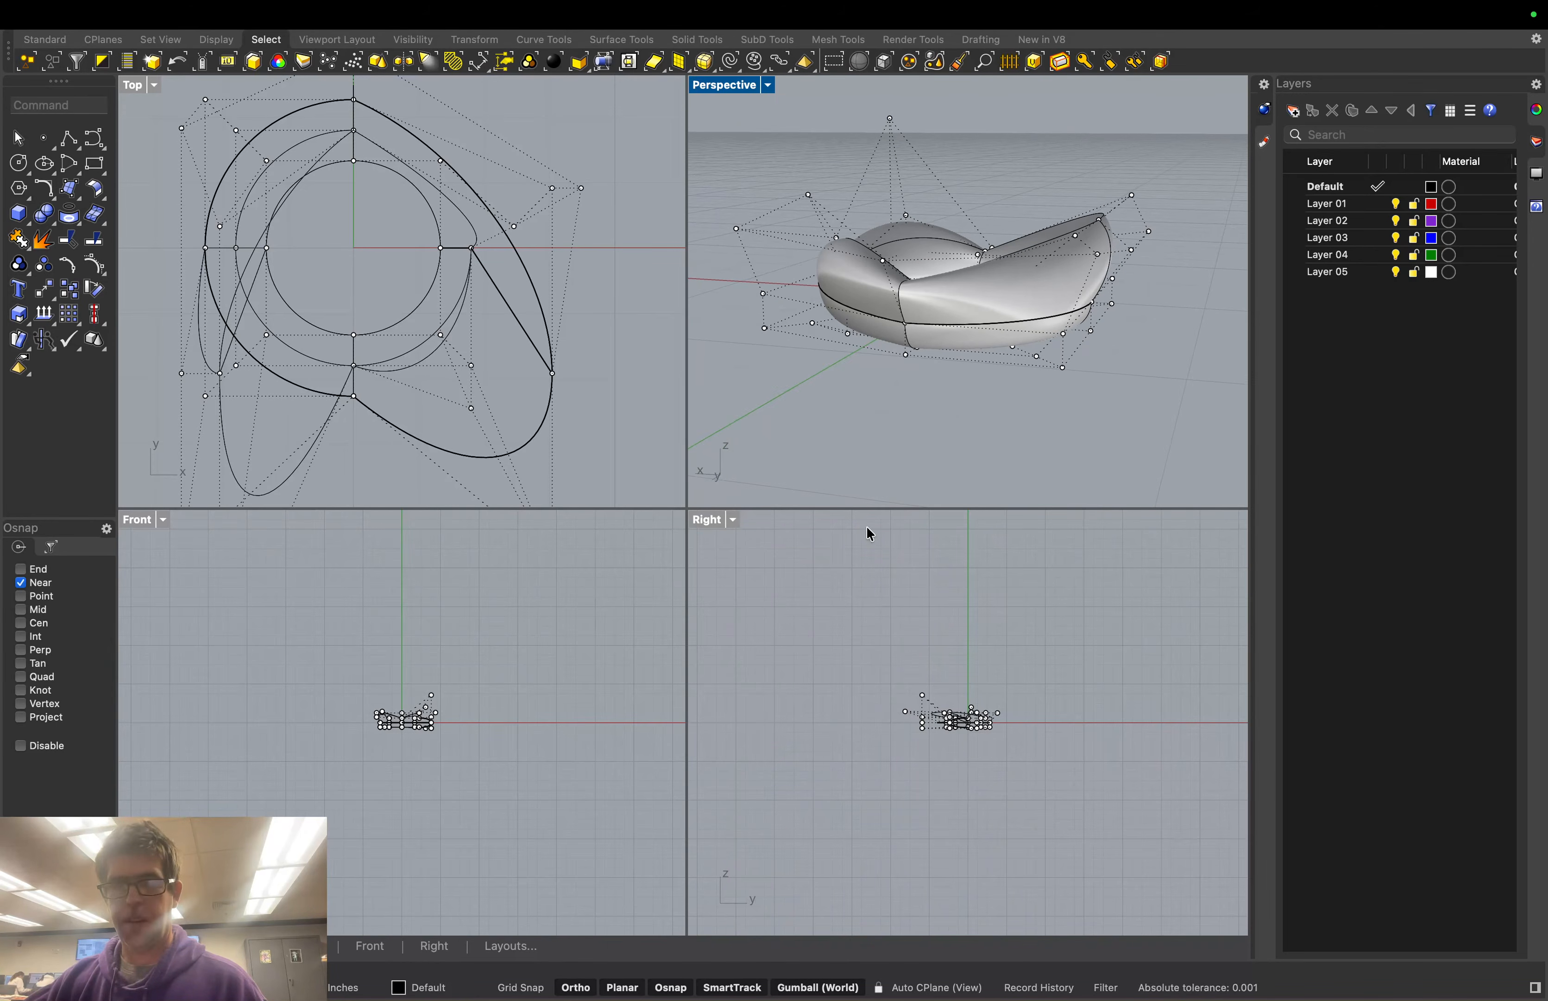
mouse_move(195, 999)
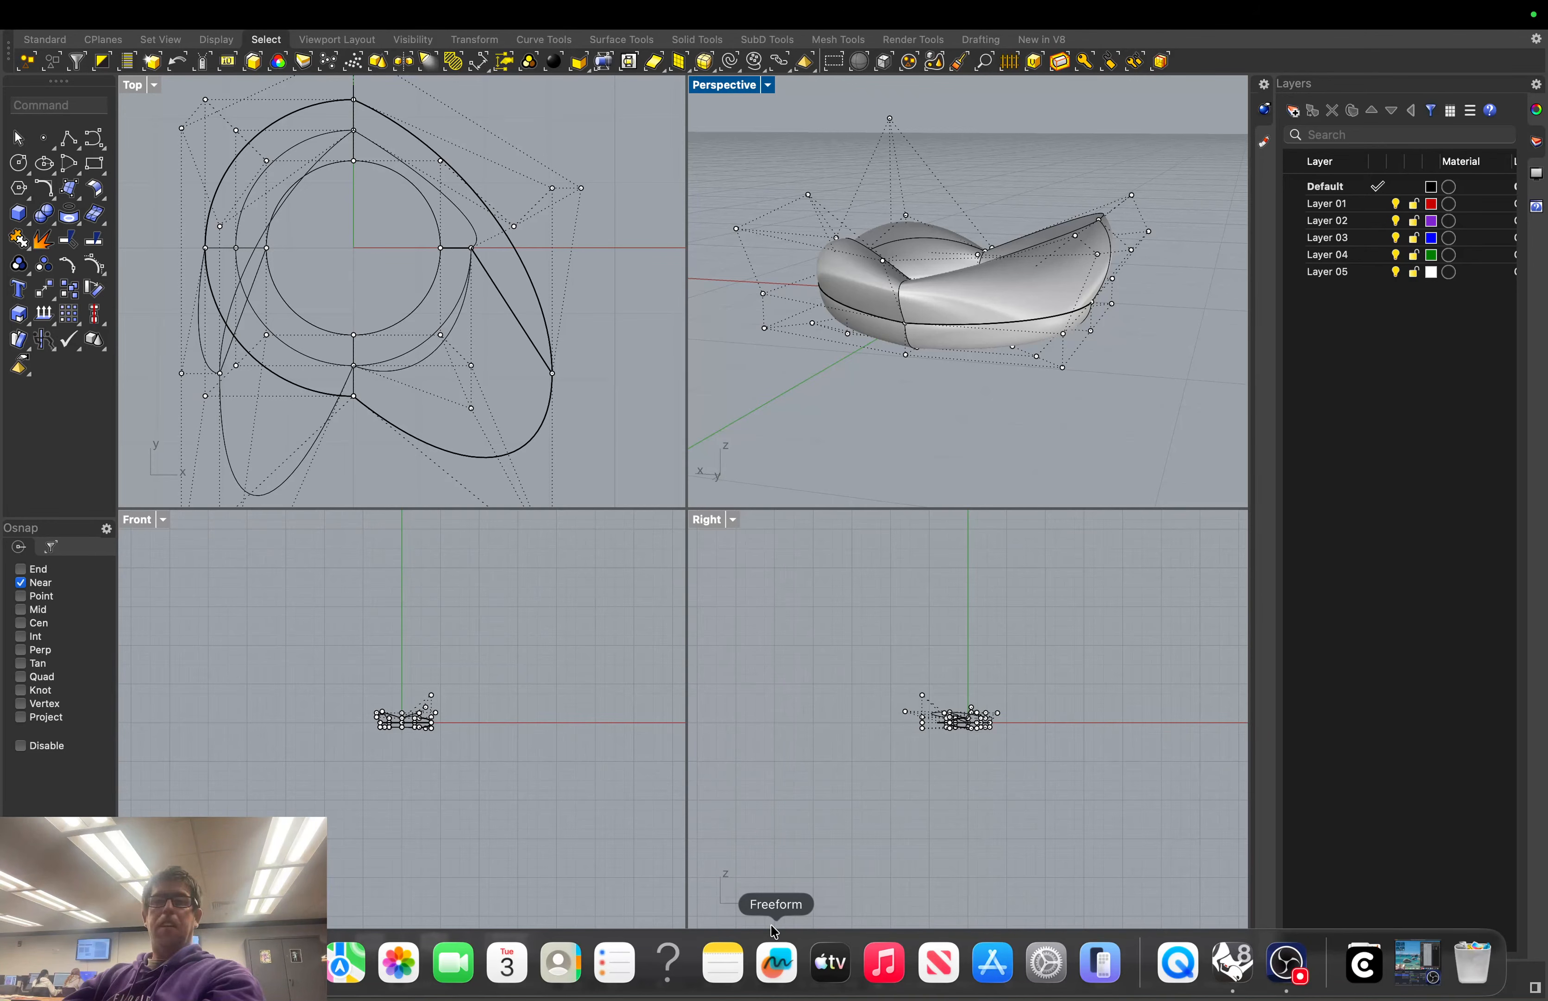
Join the lumpy torus's surfaces with Join from the middle-click popup
middle_click(963, 422)
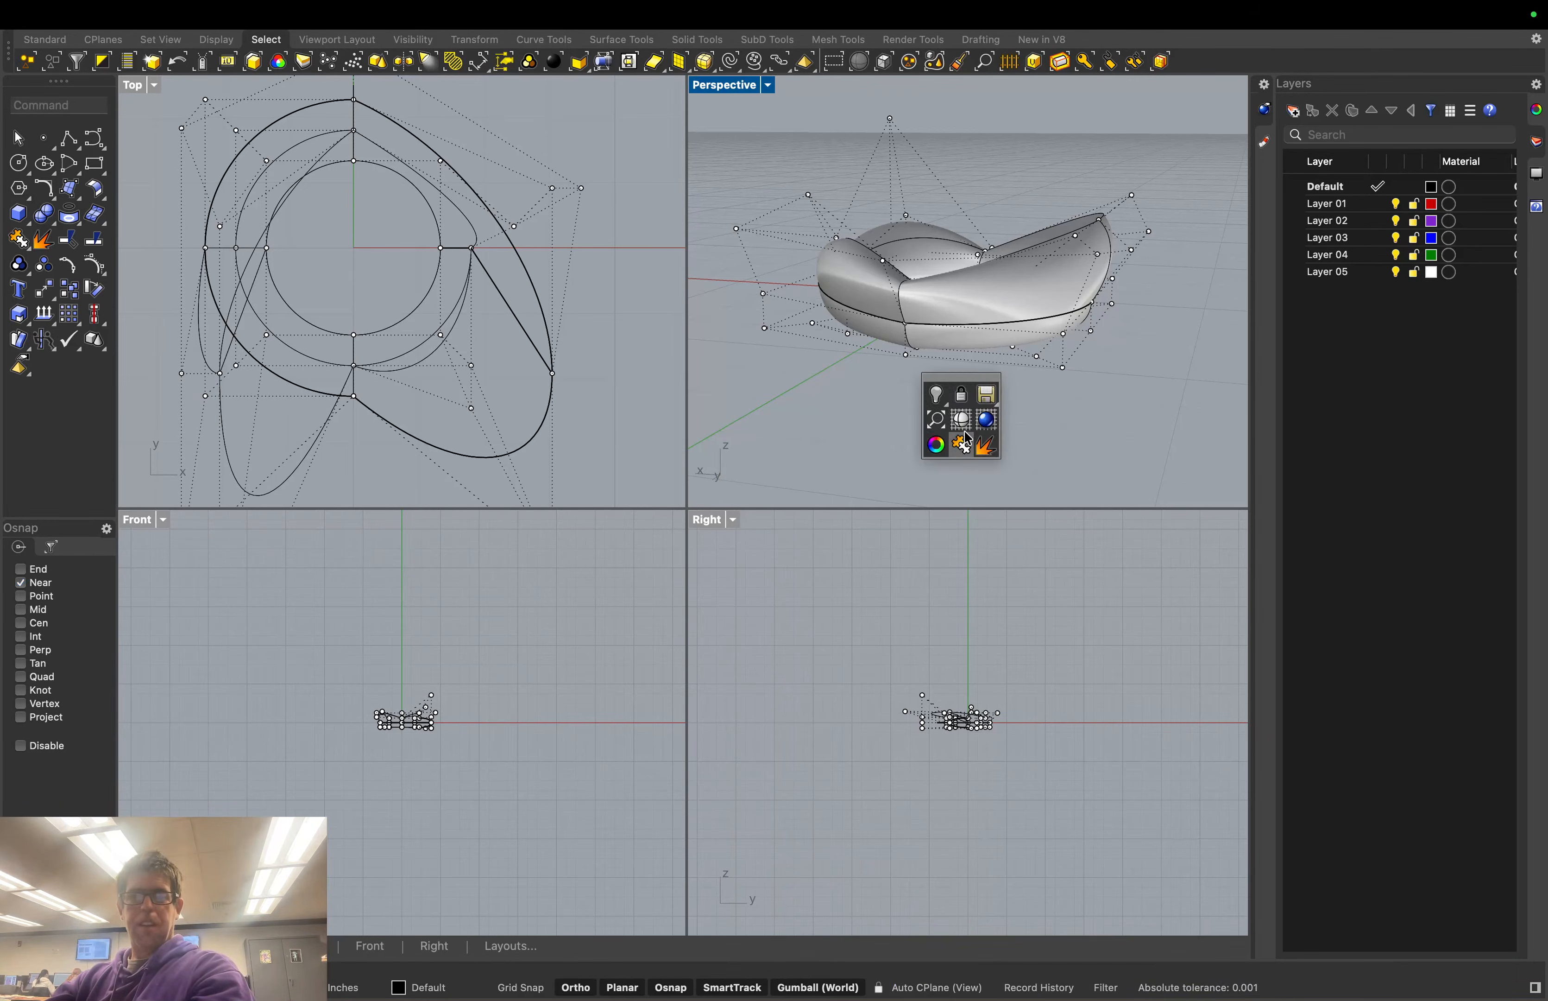
left_click(930, 409)
right_click_drag(882, 410, 909, 431)
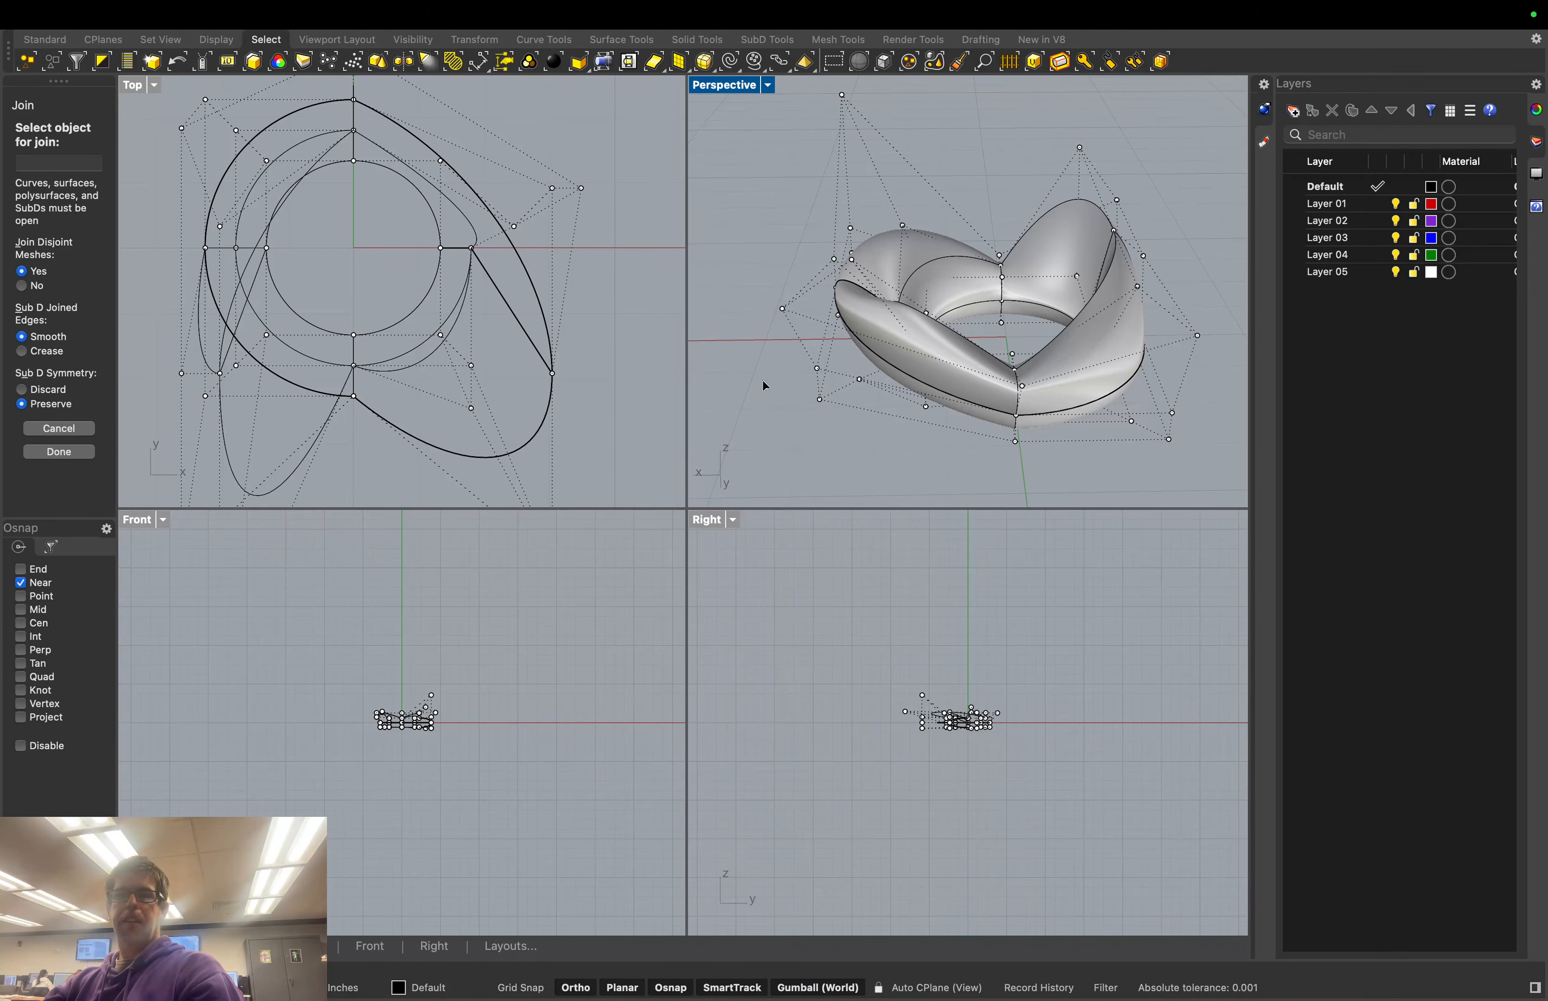
left_click(58, 452)
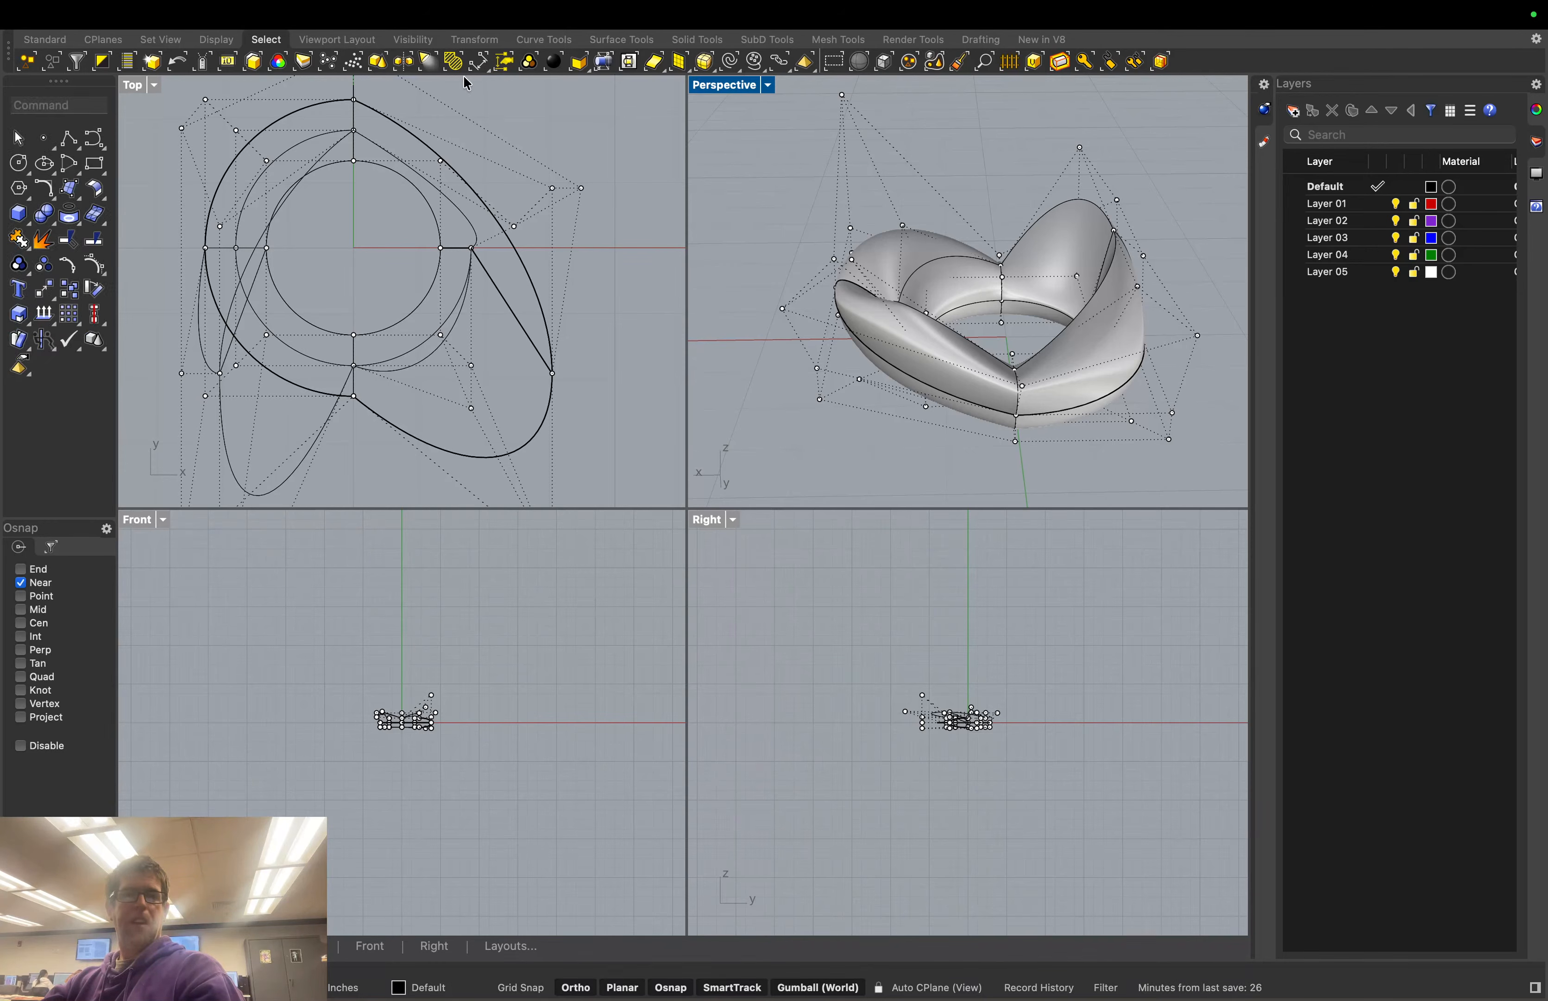
Draw a flat ellipsoid centred above the torus in Top, picking its three axes
left_click(679, 41)
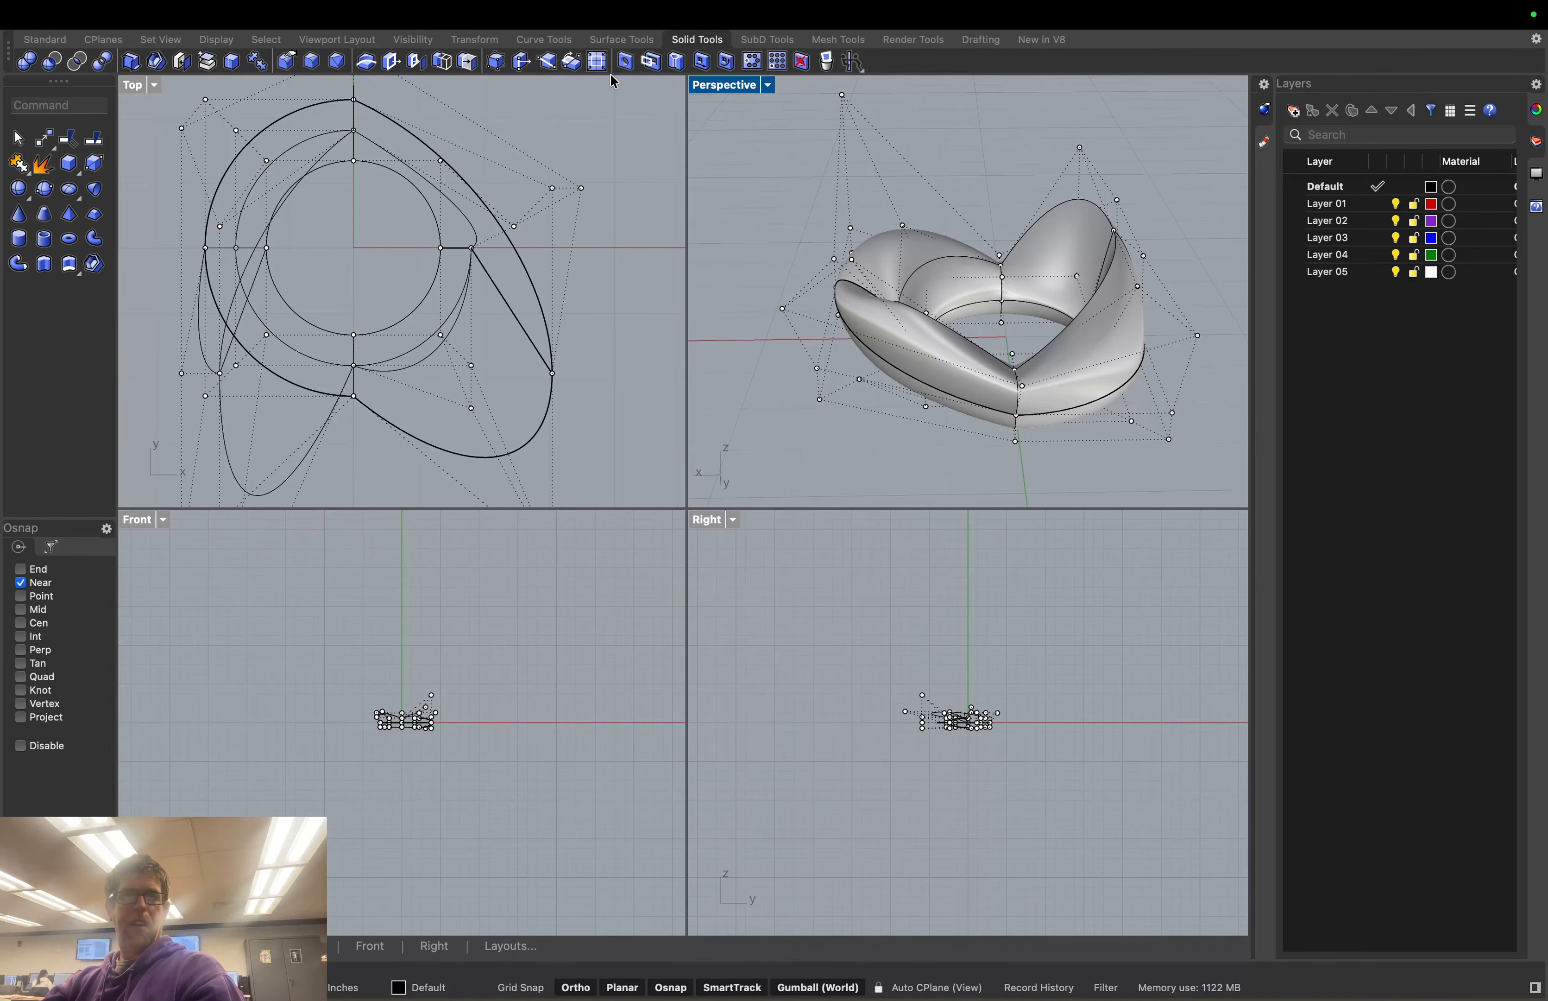
left_click(70, 195)
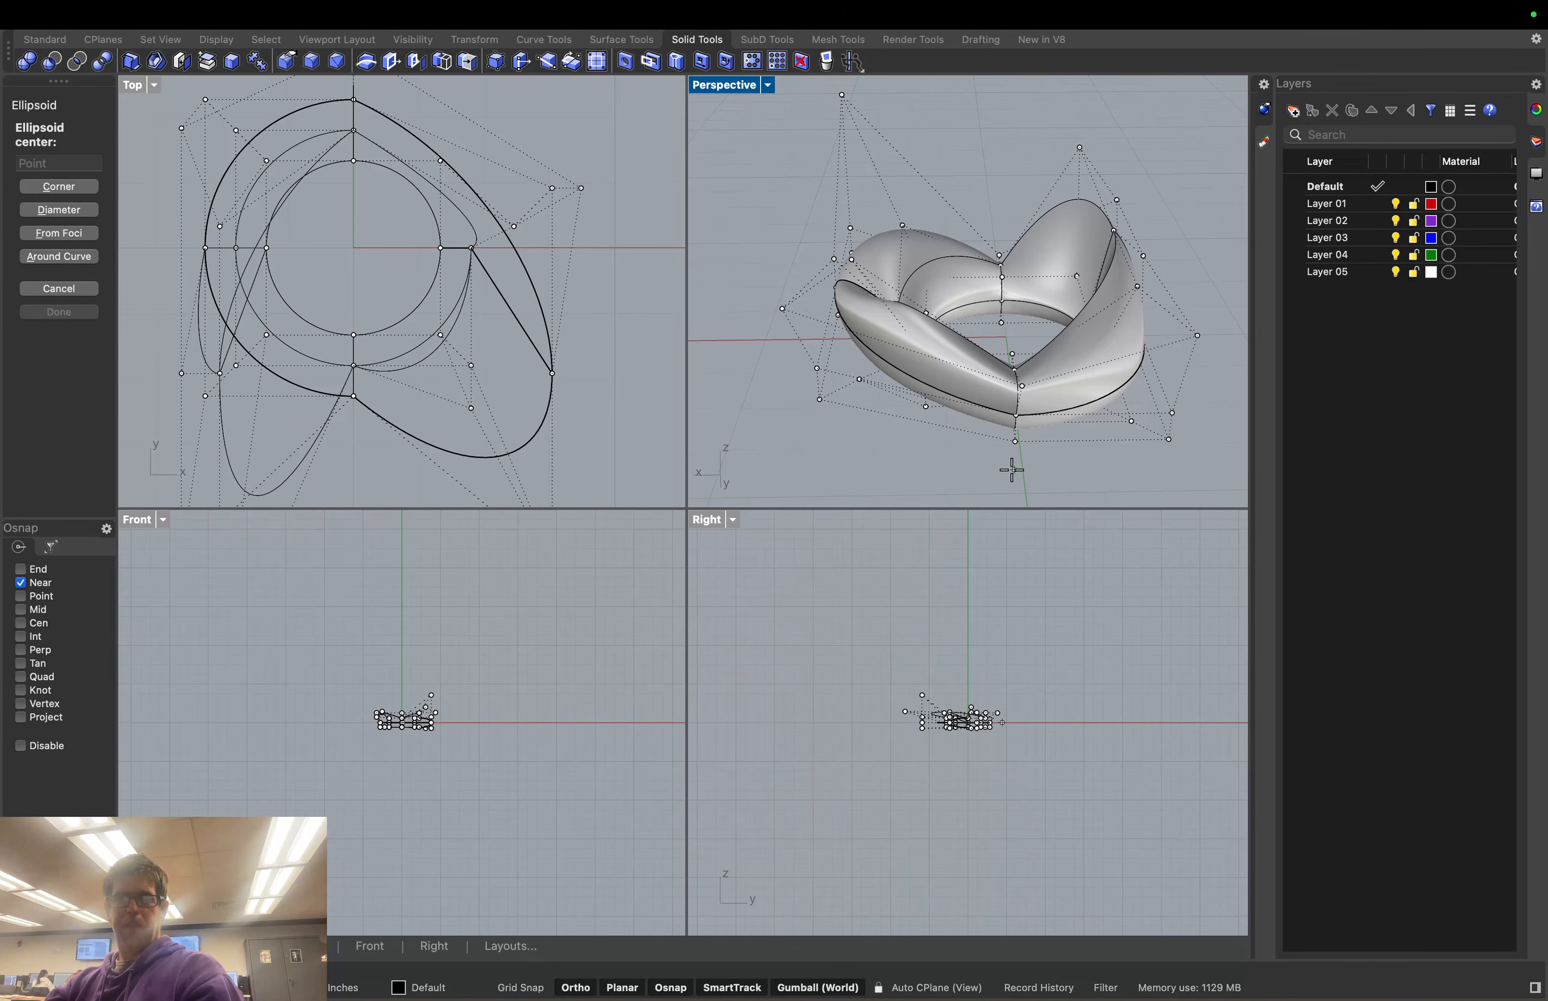
scroll(575, 227, "down", 2)
scroll(575, 227, "down", 3)
scroll(474, 124, "up", 5)
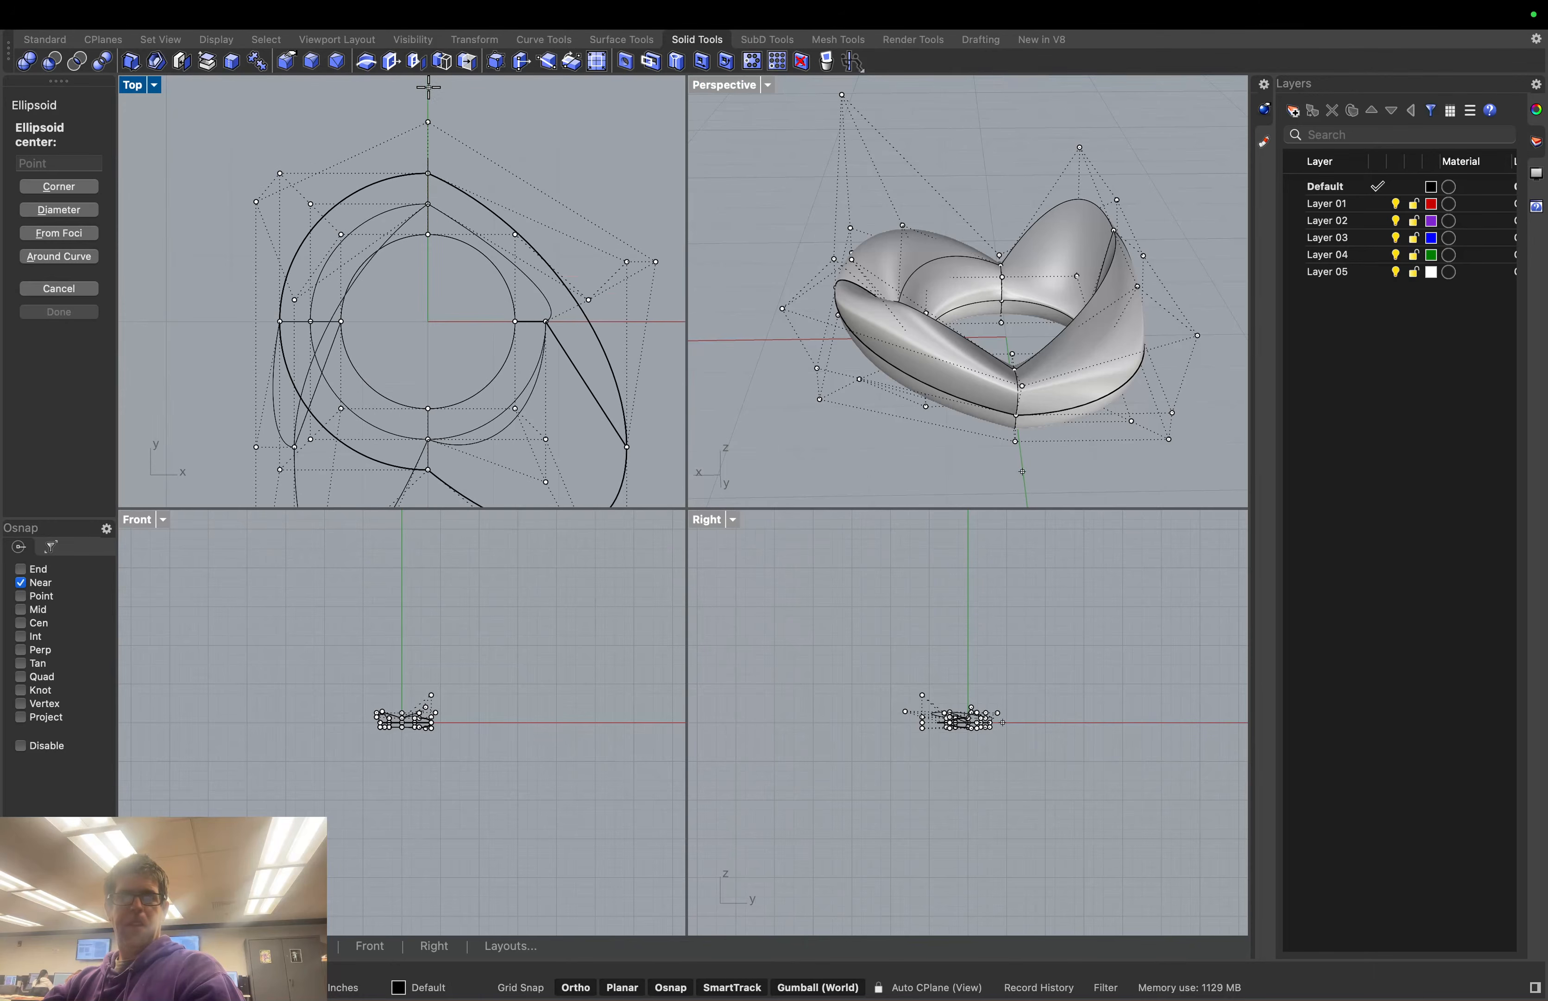
scroll(428, 97, "up", 1)
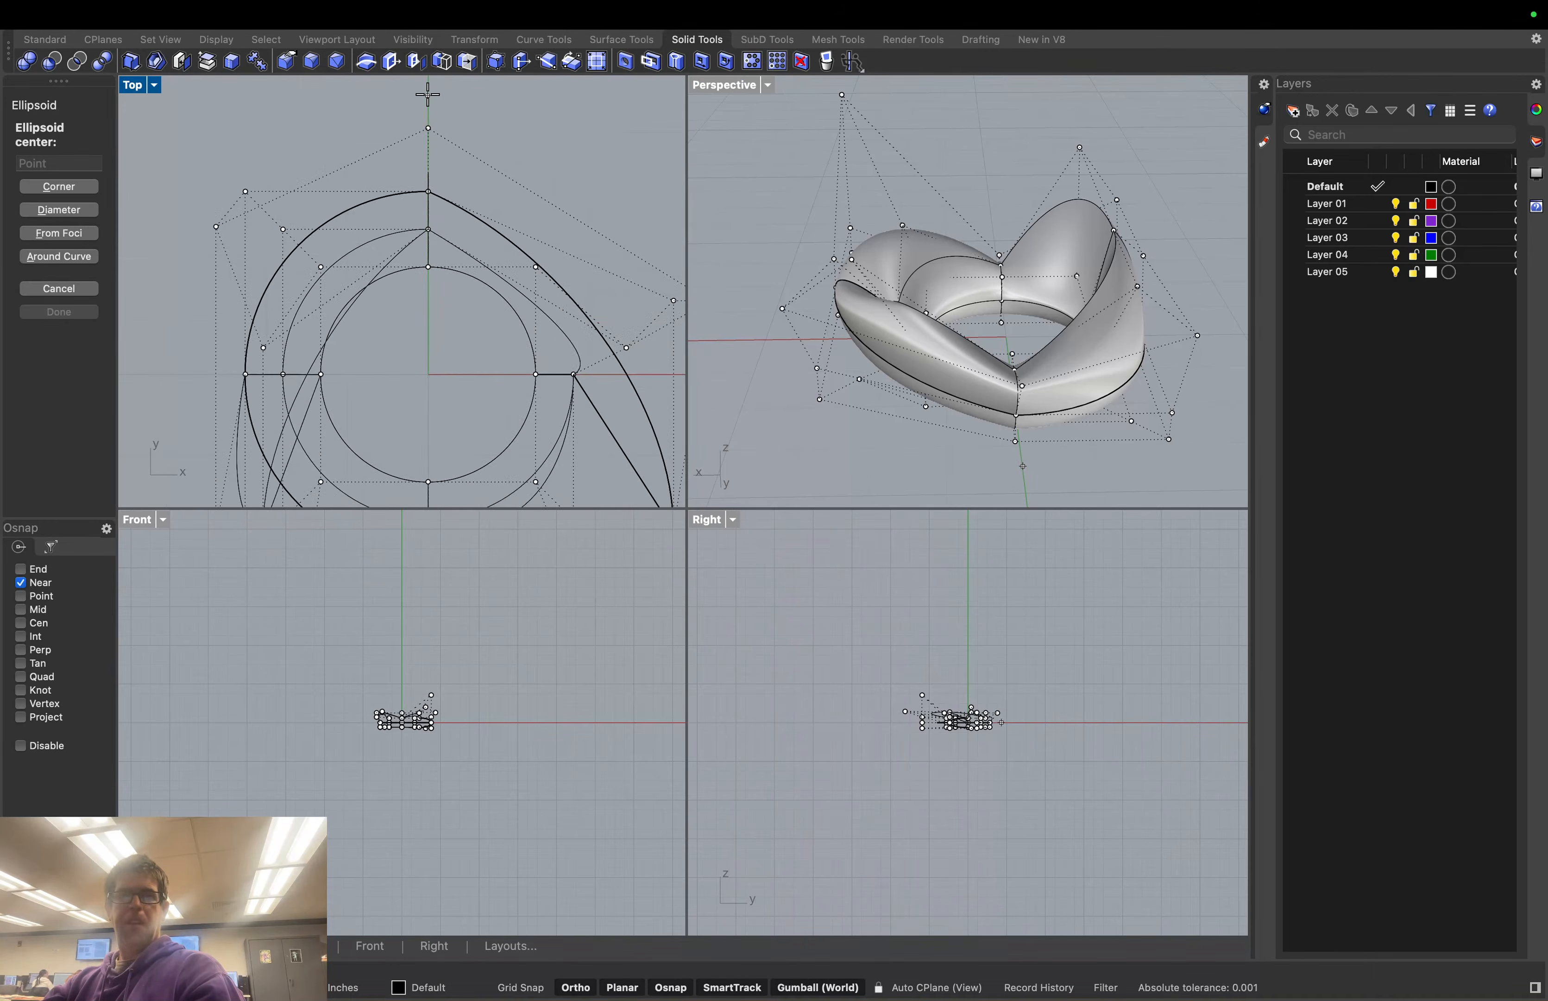
scroll(430, 95, "down", 2)
right_click_drag(446, 94, 456, 175)
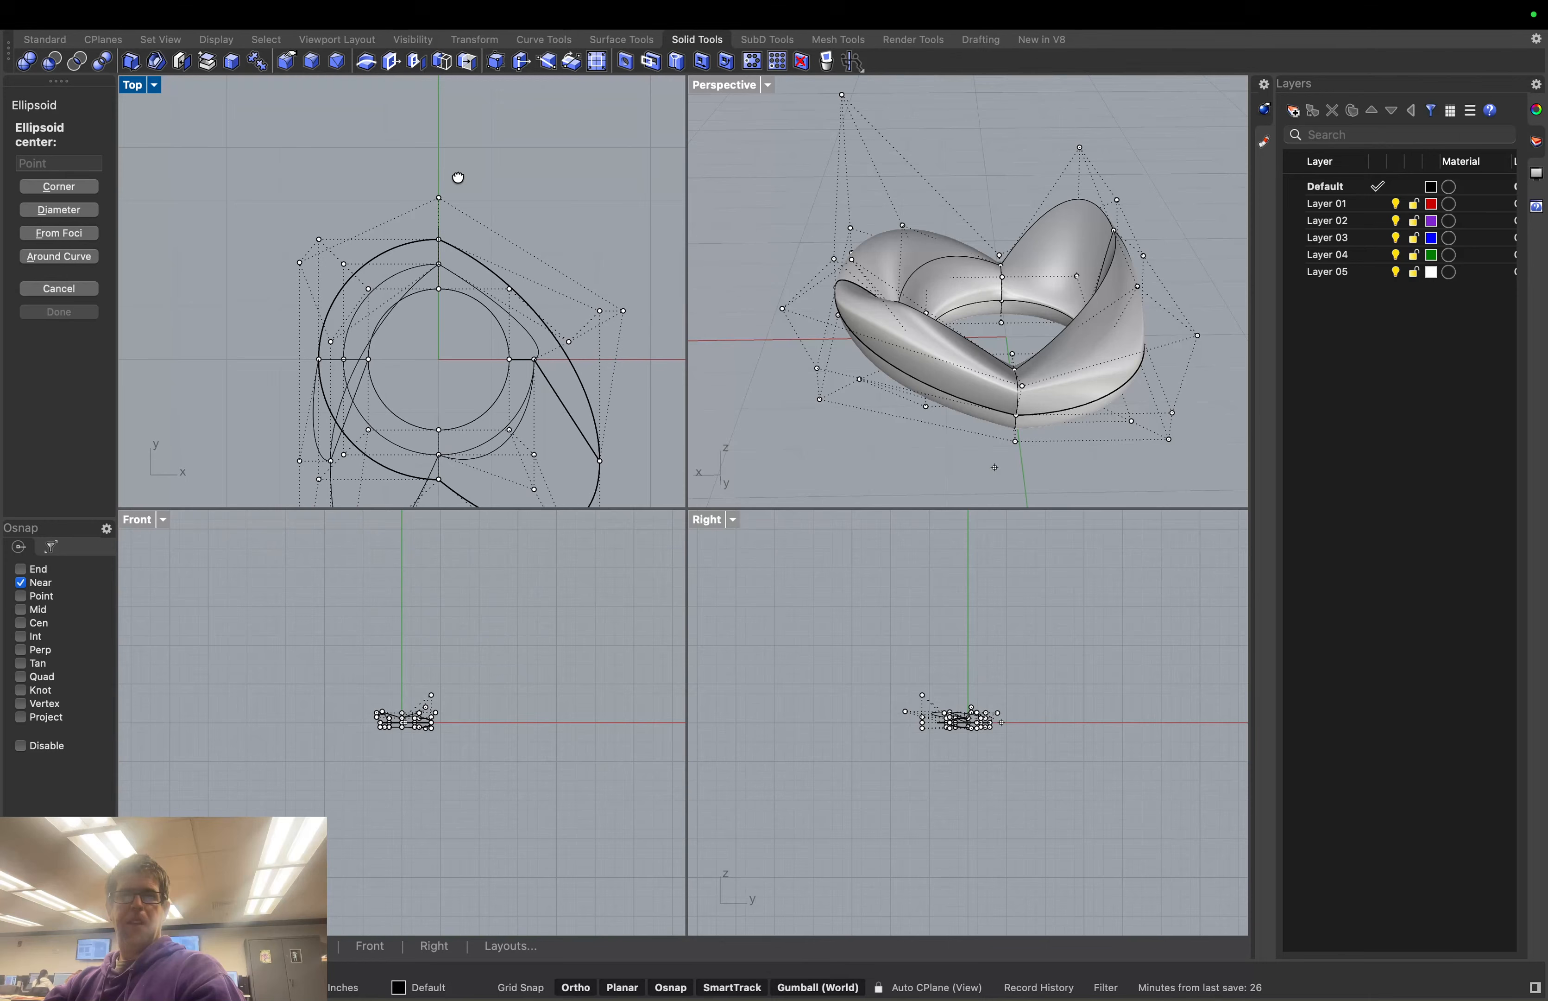
left_click(438, 120)
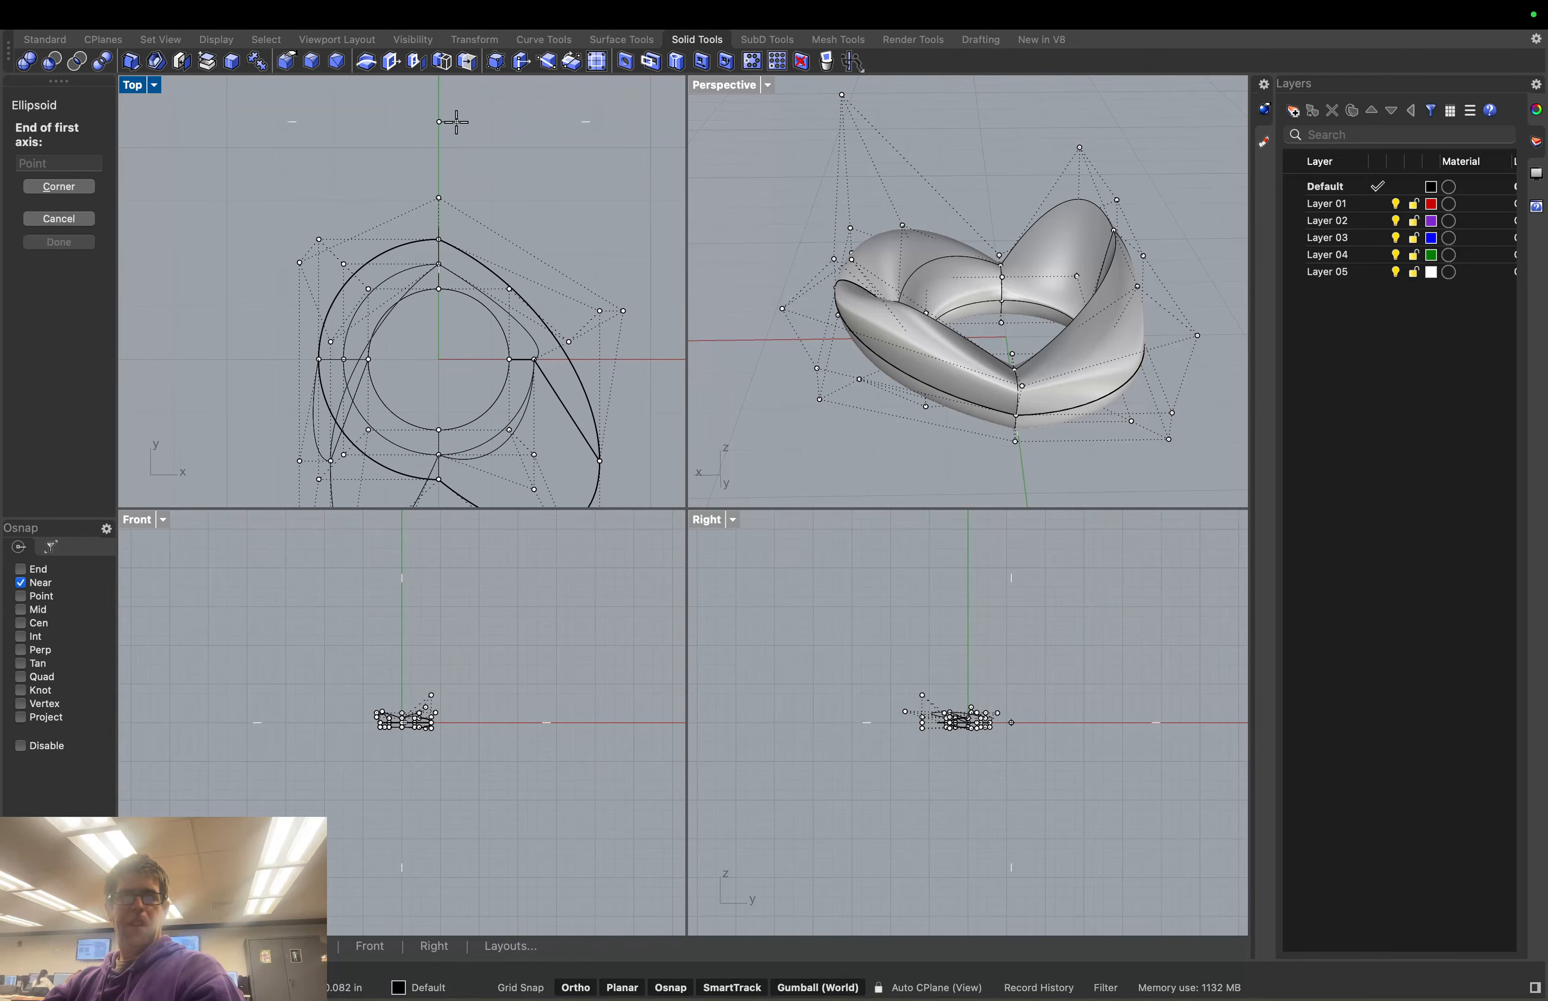
left_click(522, 130)
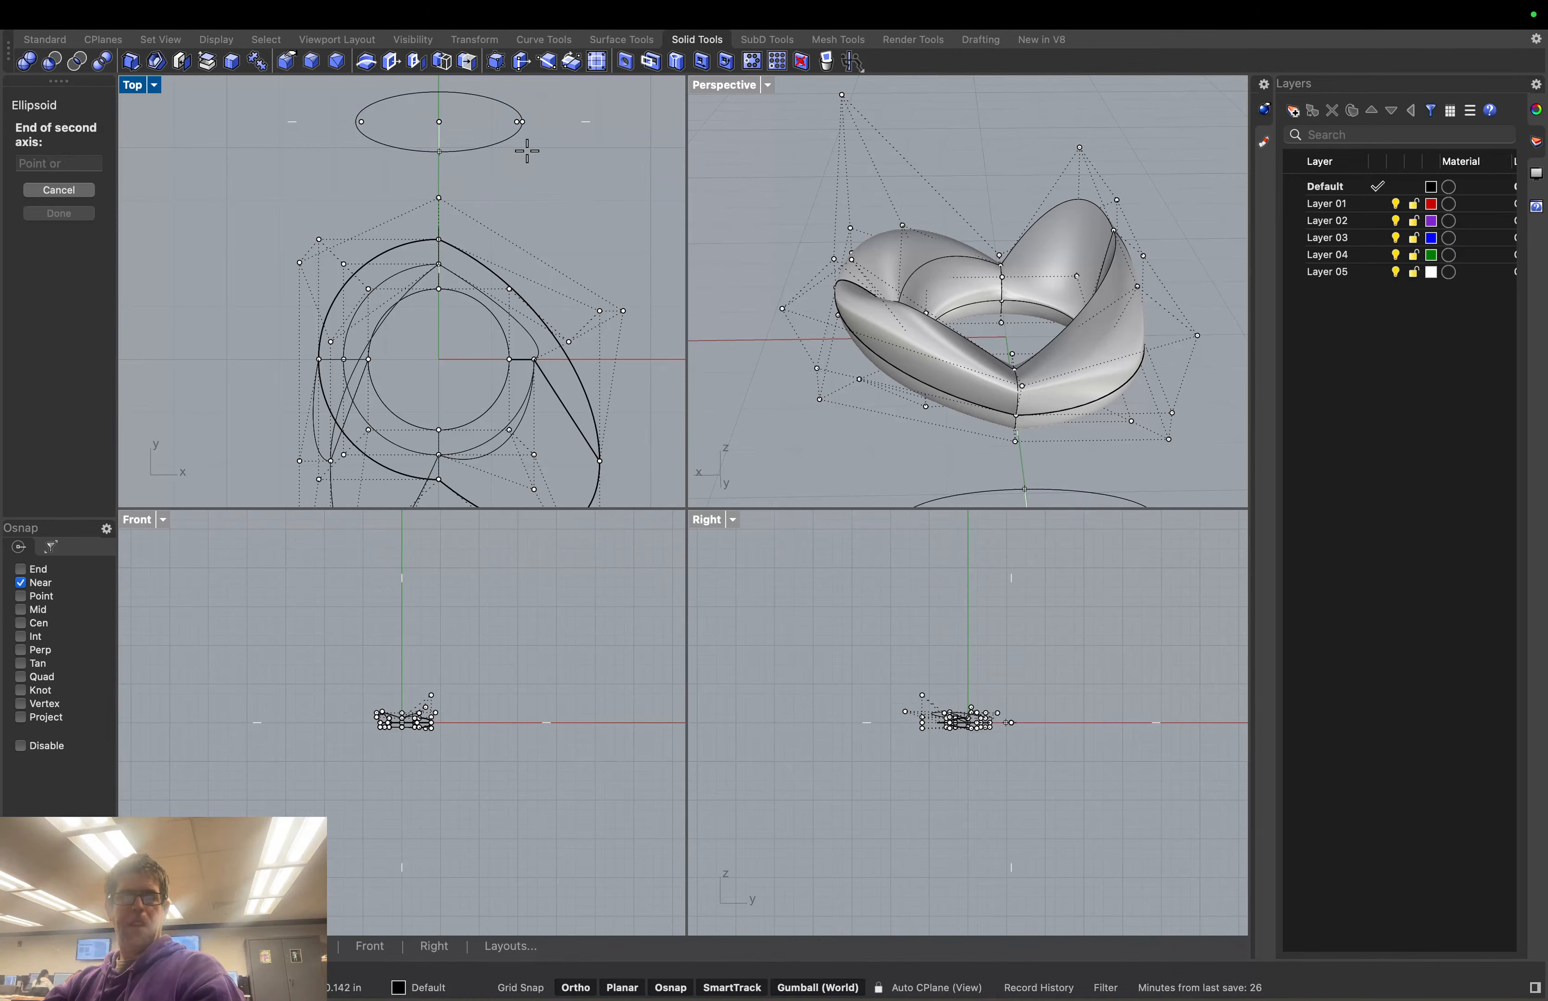
left_click(527, 151)
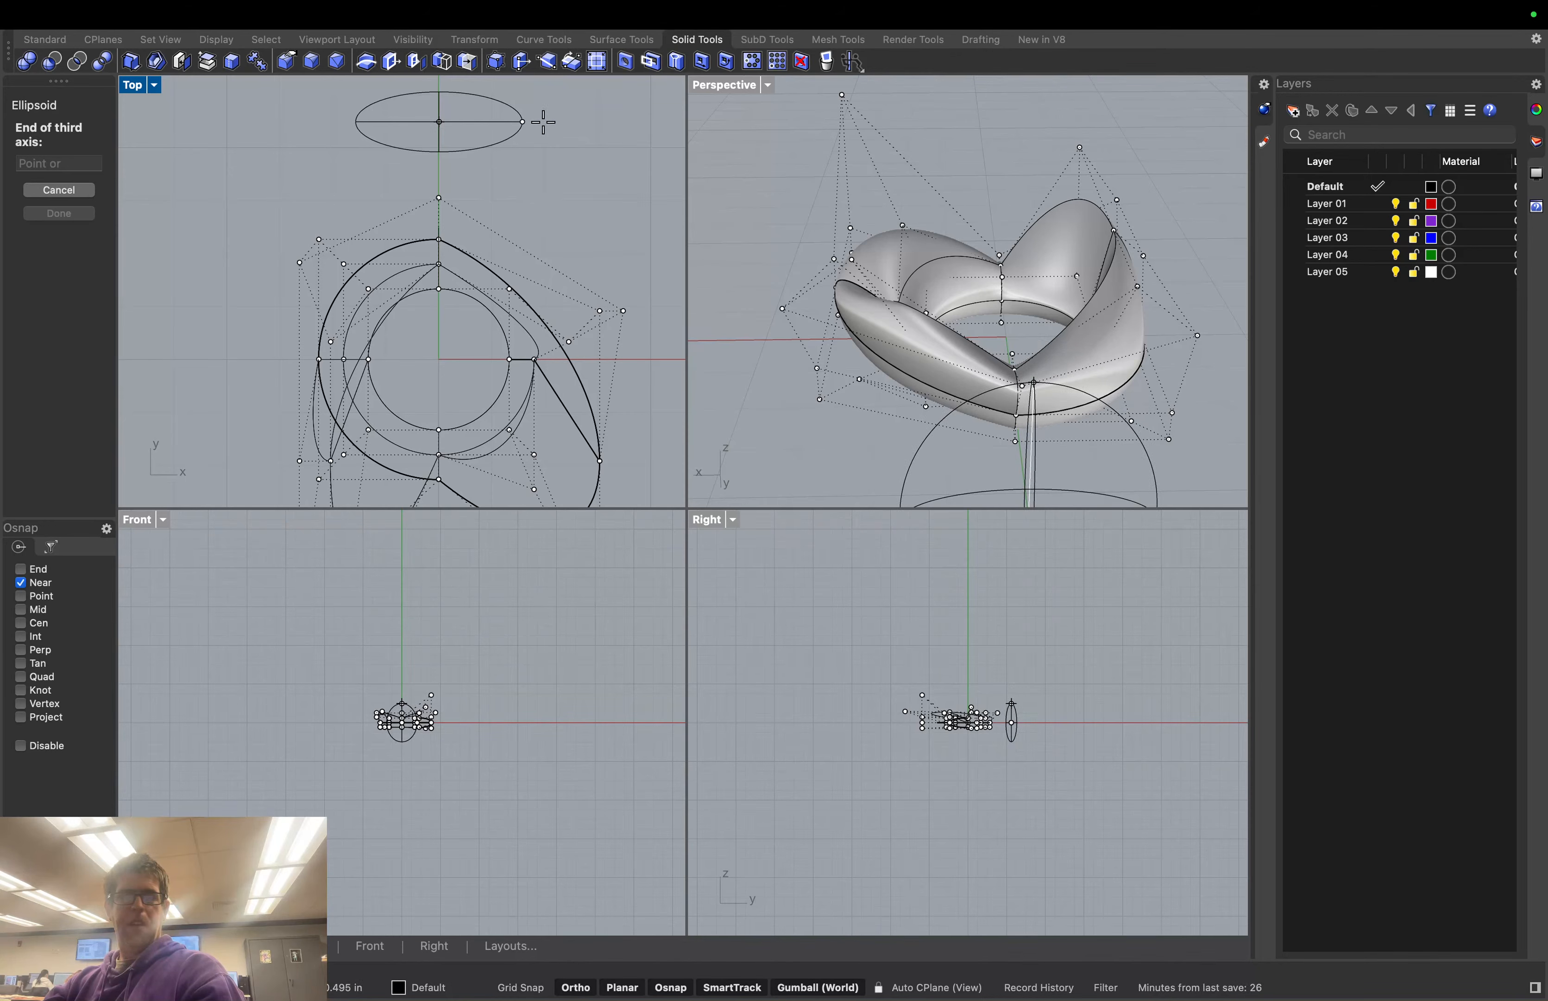
left_click(470, 118)
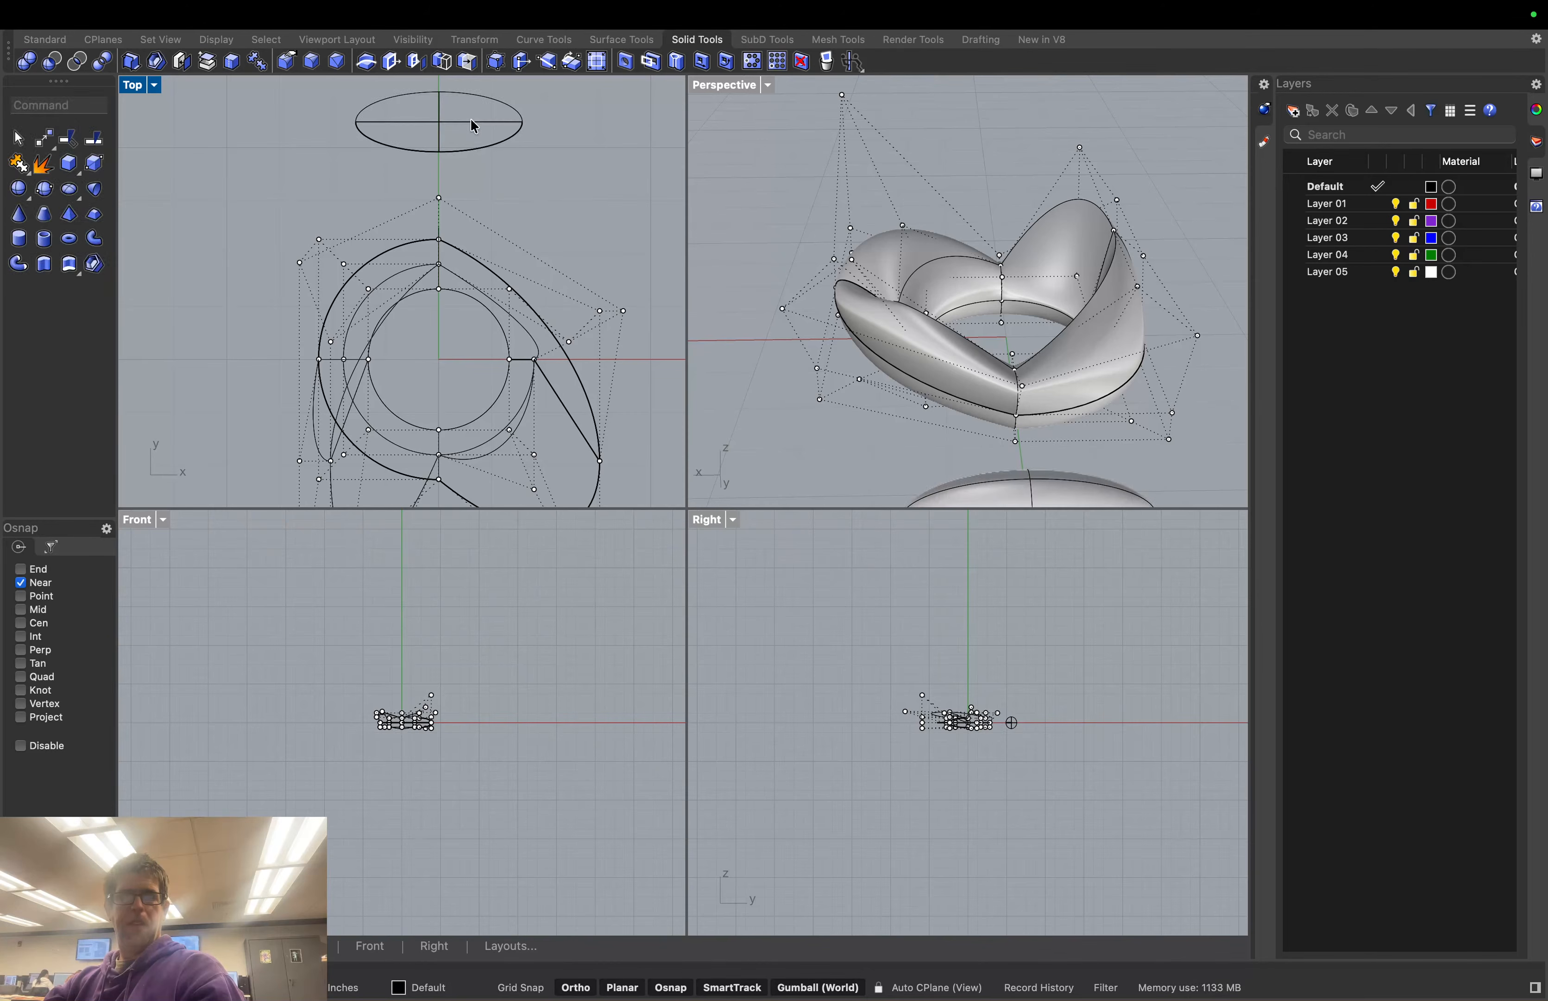
Select the ellipsoid and lift it above the torus with the gumball
scroll(823, 402, "down", 5)
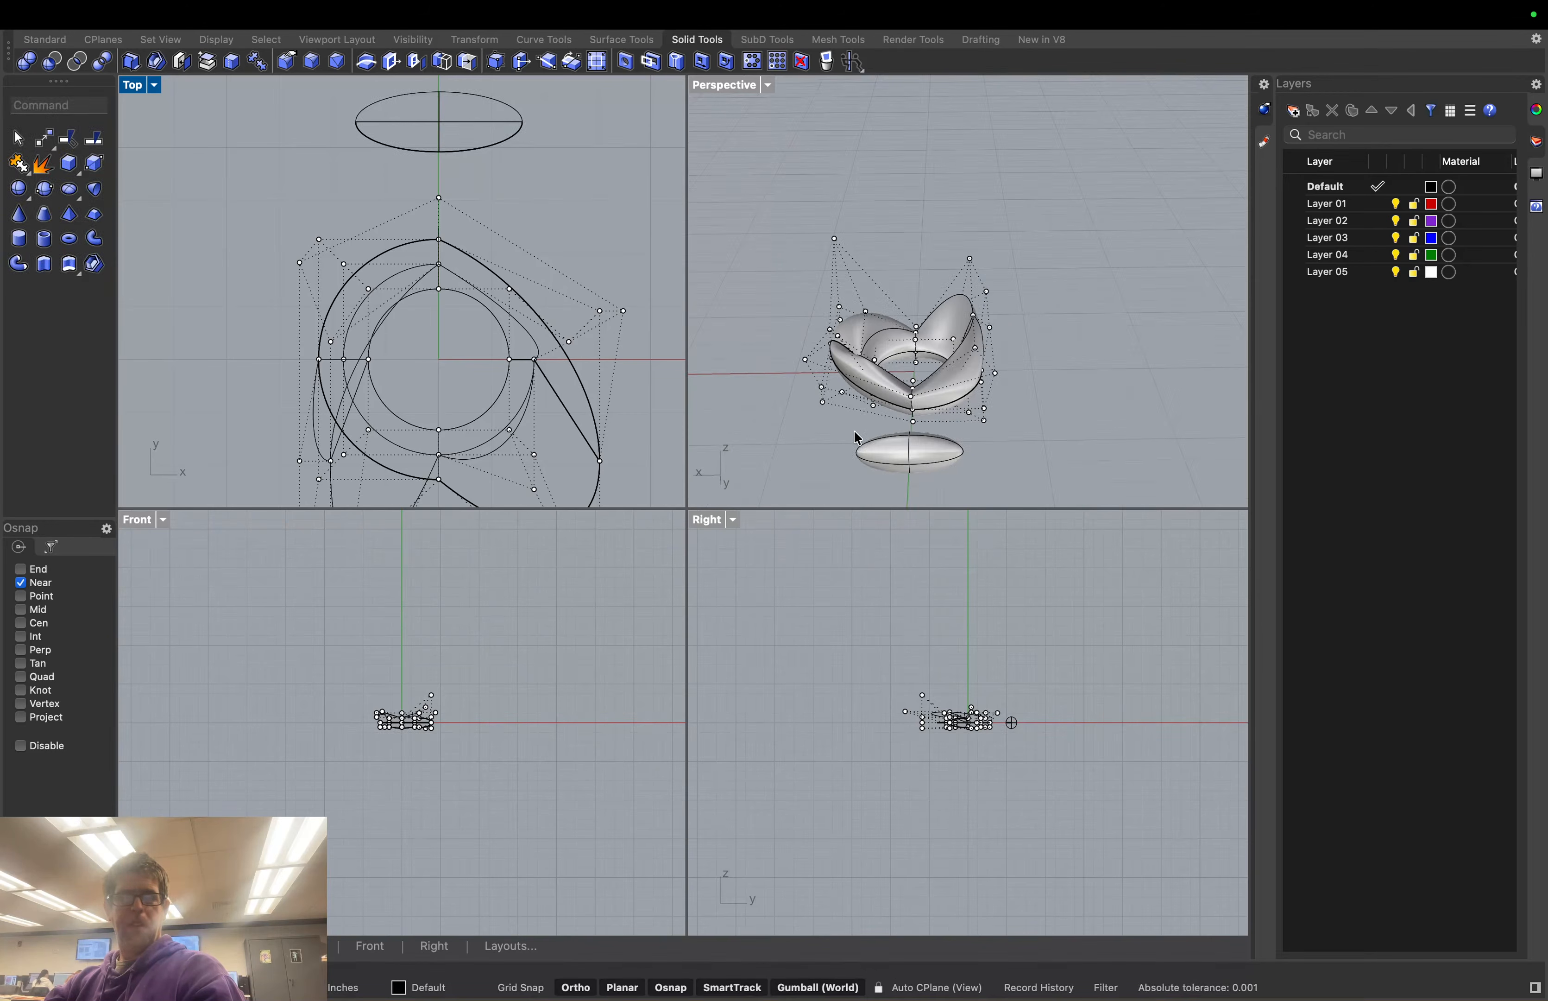
left_click(905, 455)
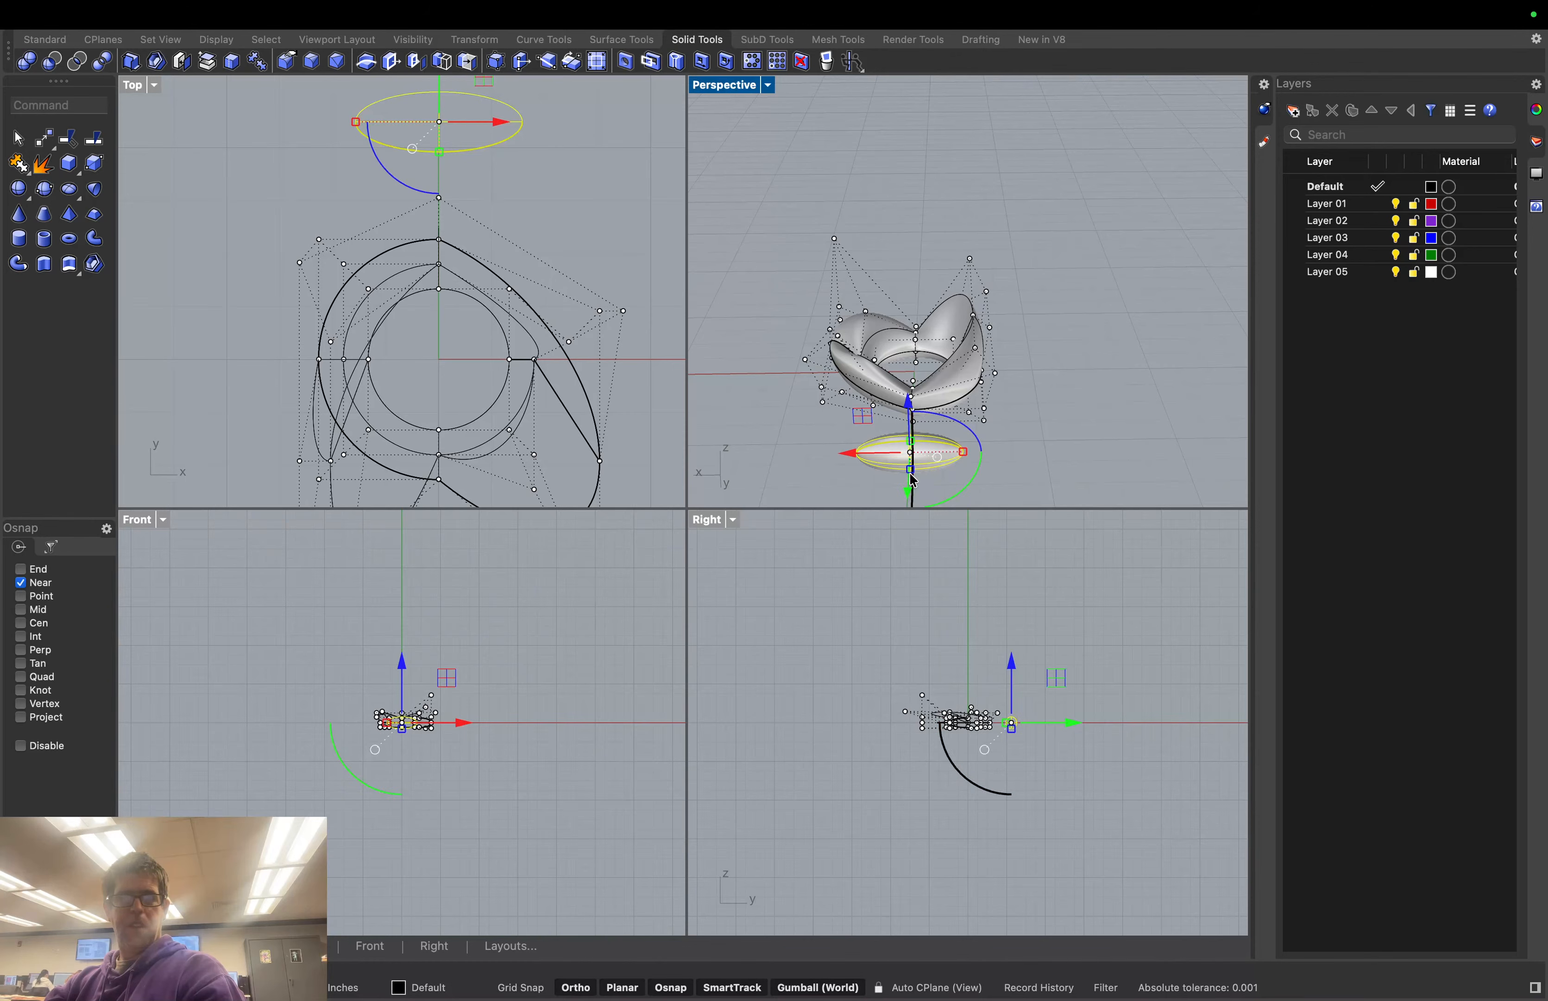
left_click_drag(909, 456, 928, 306)
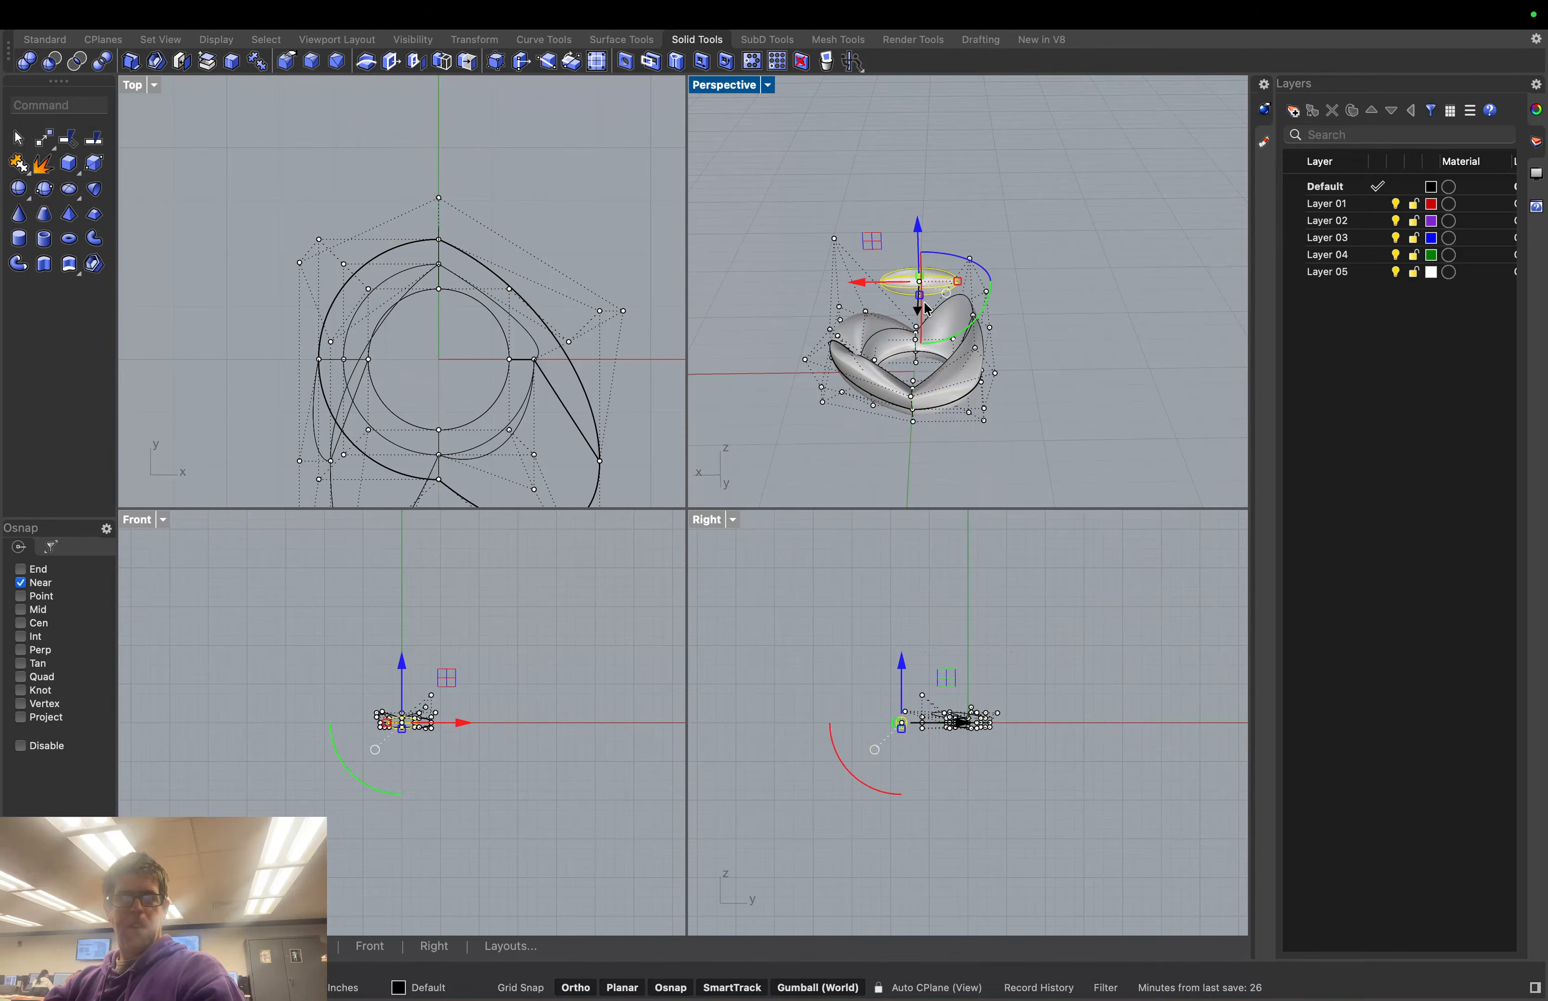
Rebuild the ellipsoid's surface with 10 points in U and 10 in V
type("re")
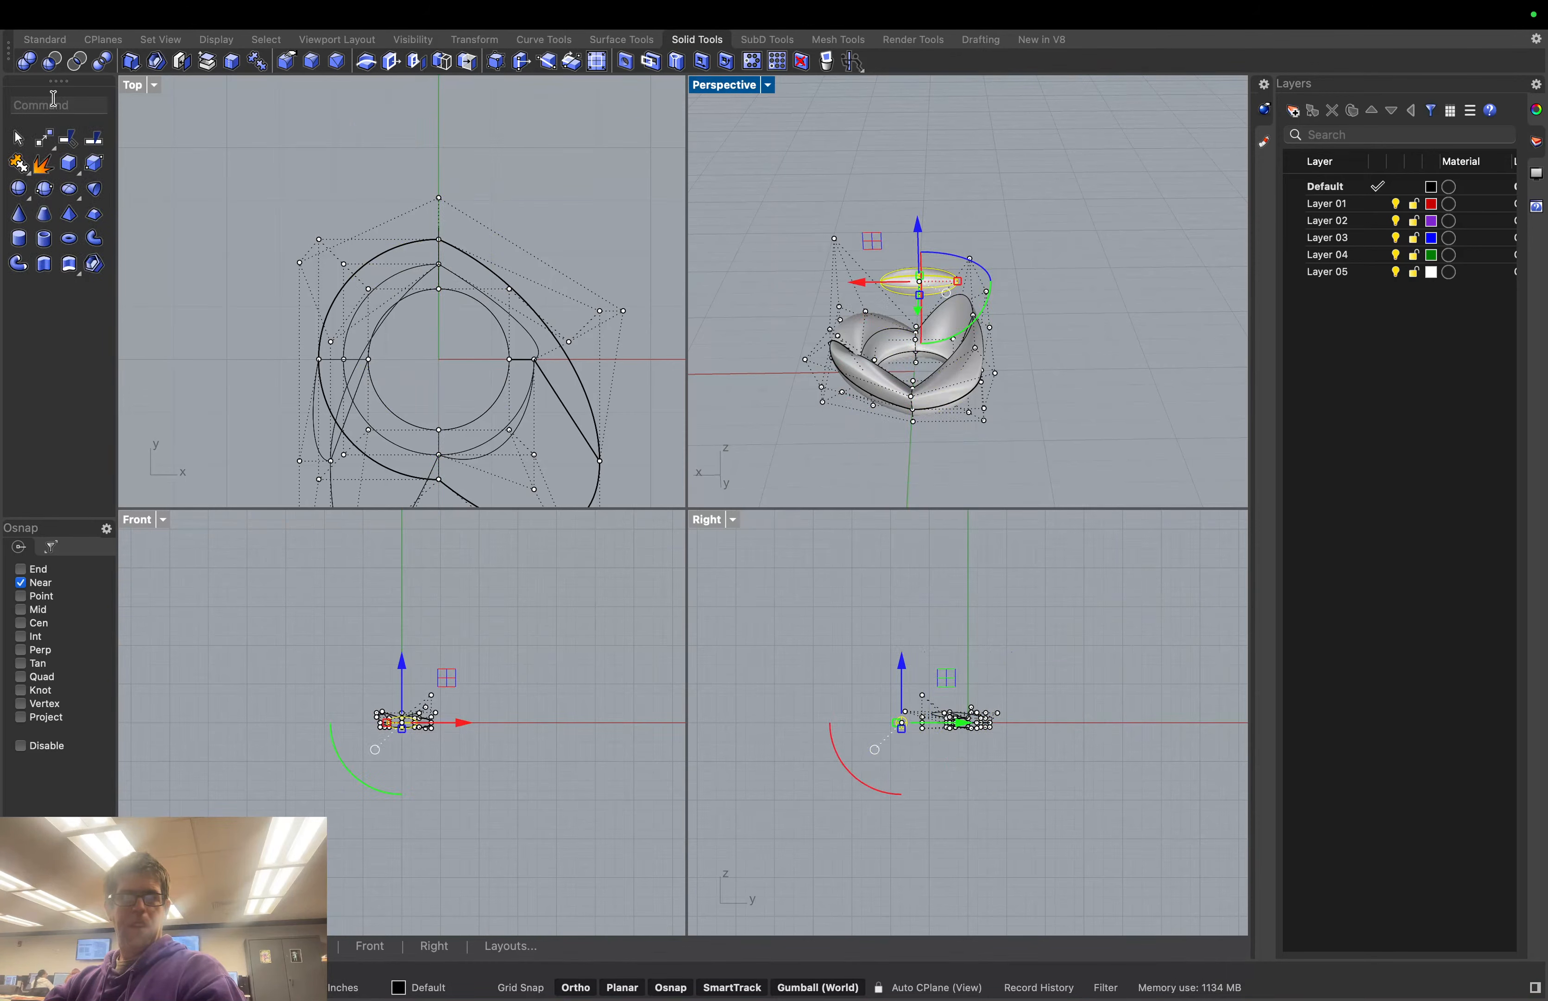
type("build")
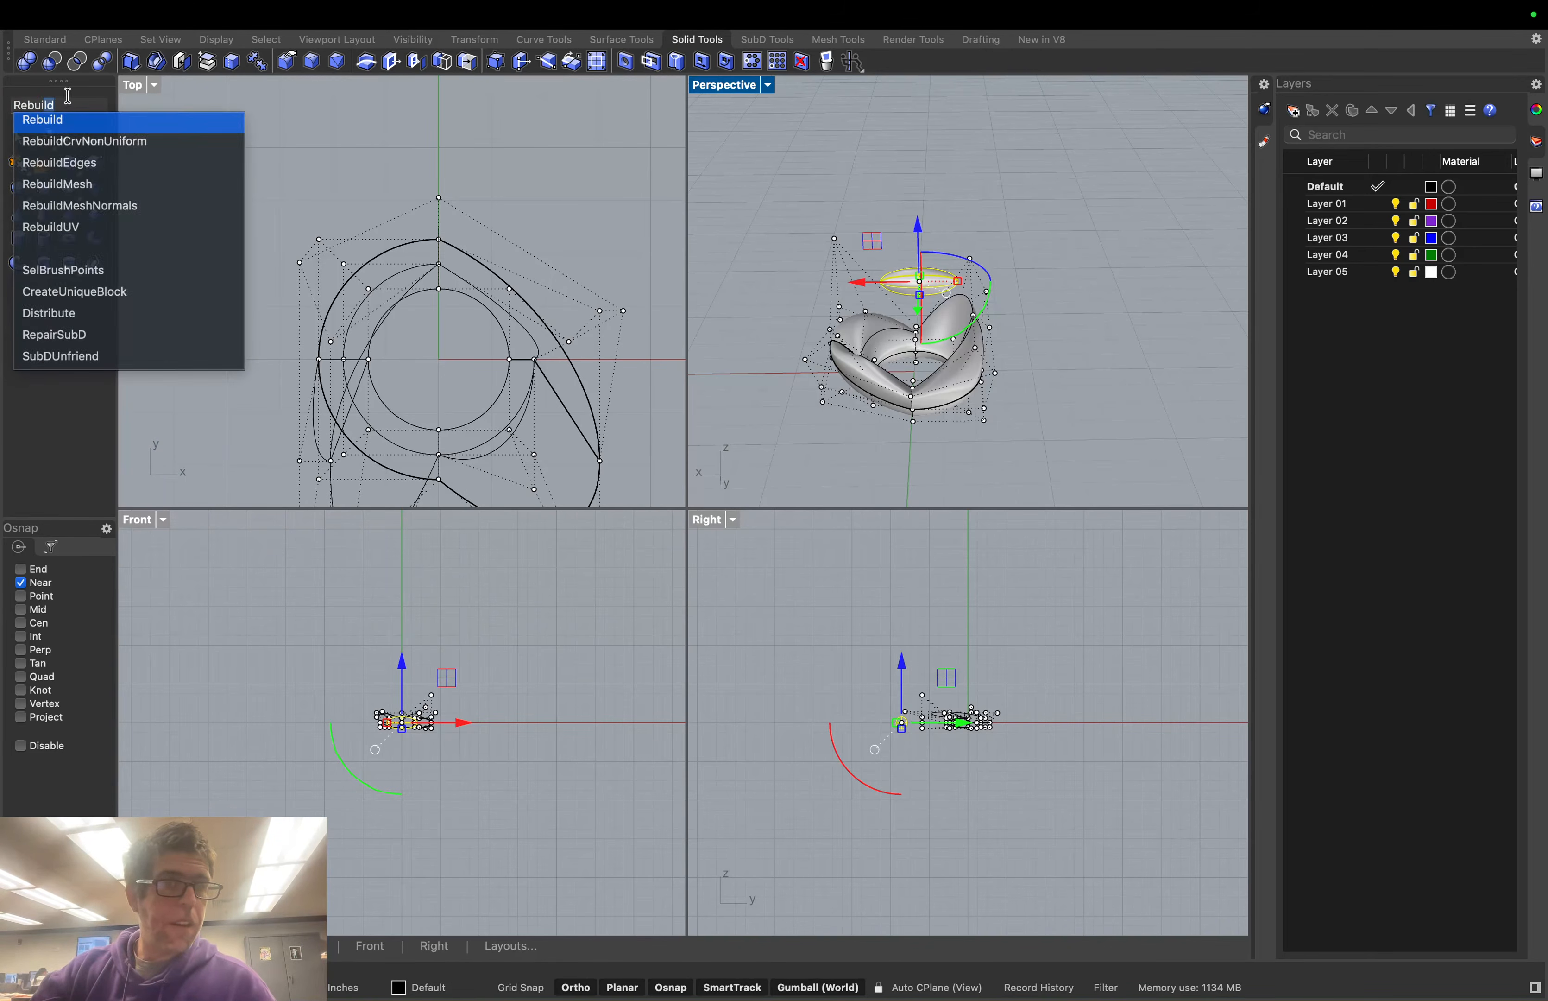
left_click(70, 121)
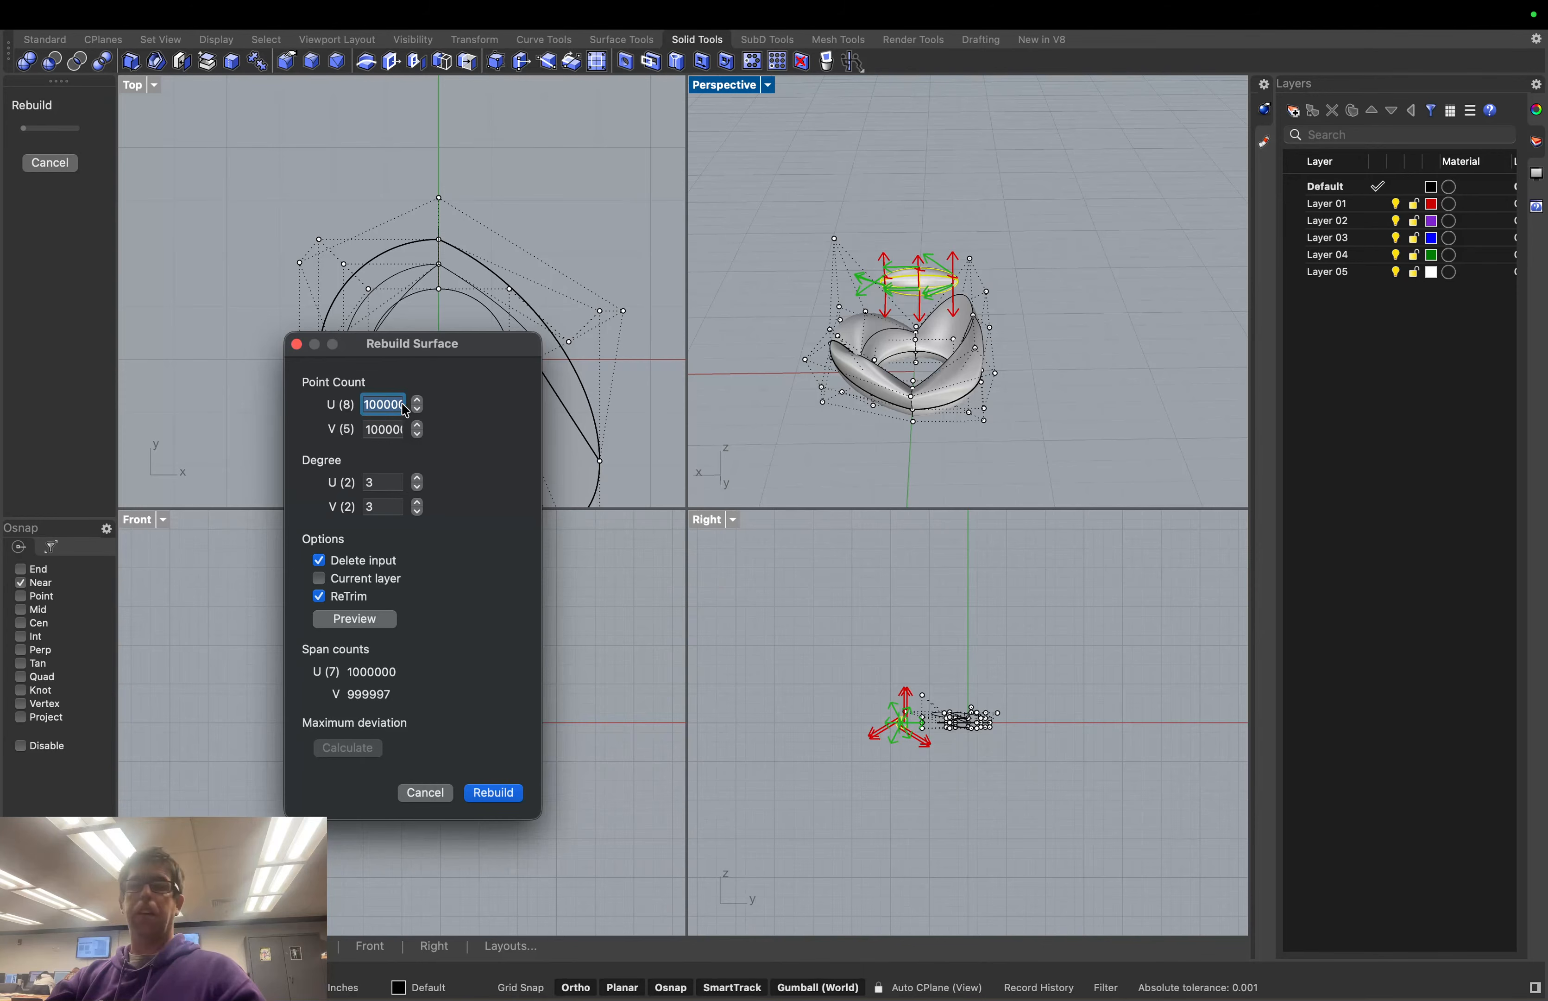
type("1")
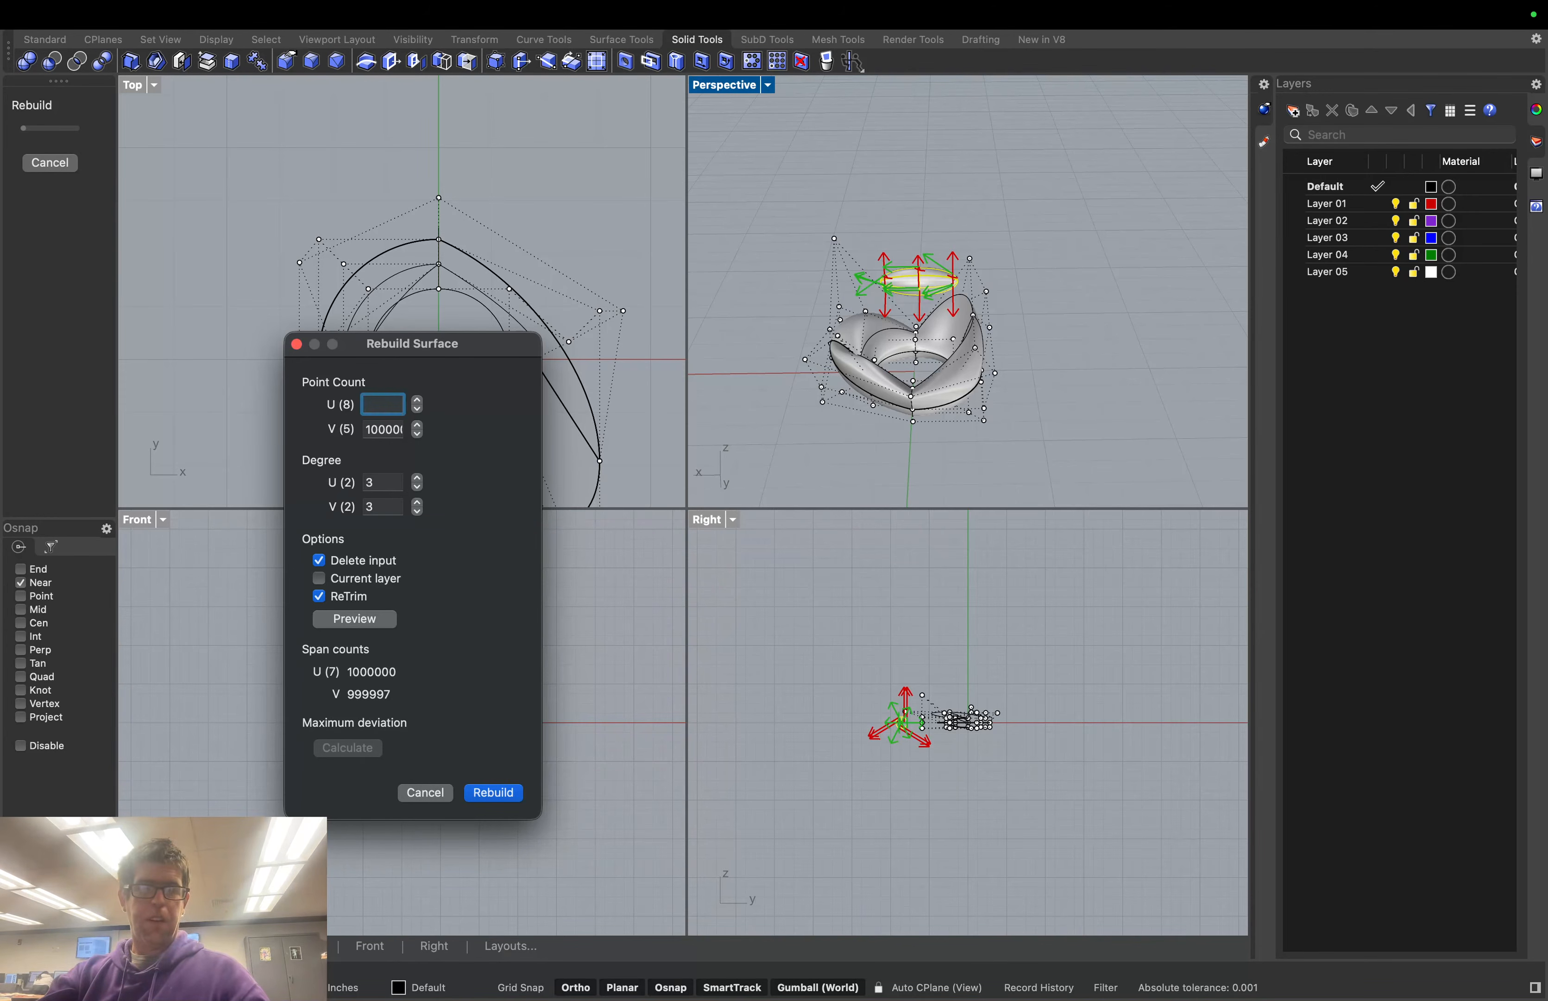
type("0")
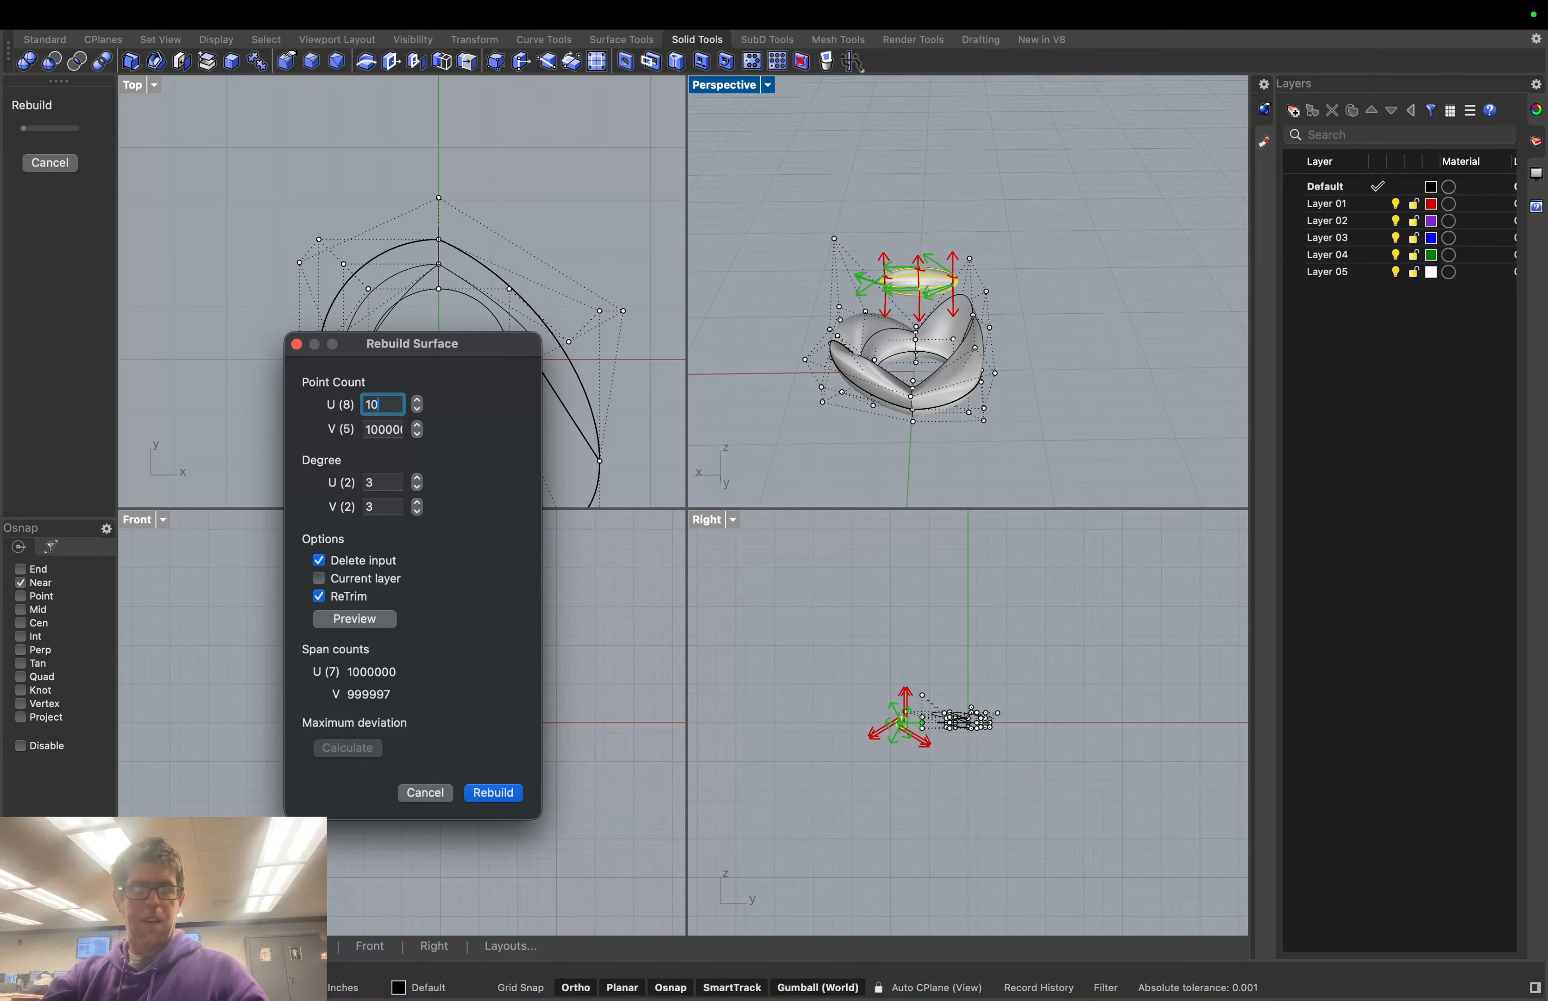
left_click(395, 431)
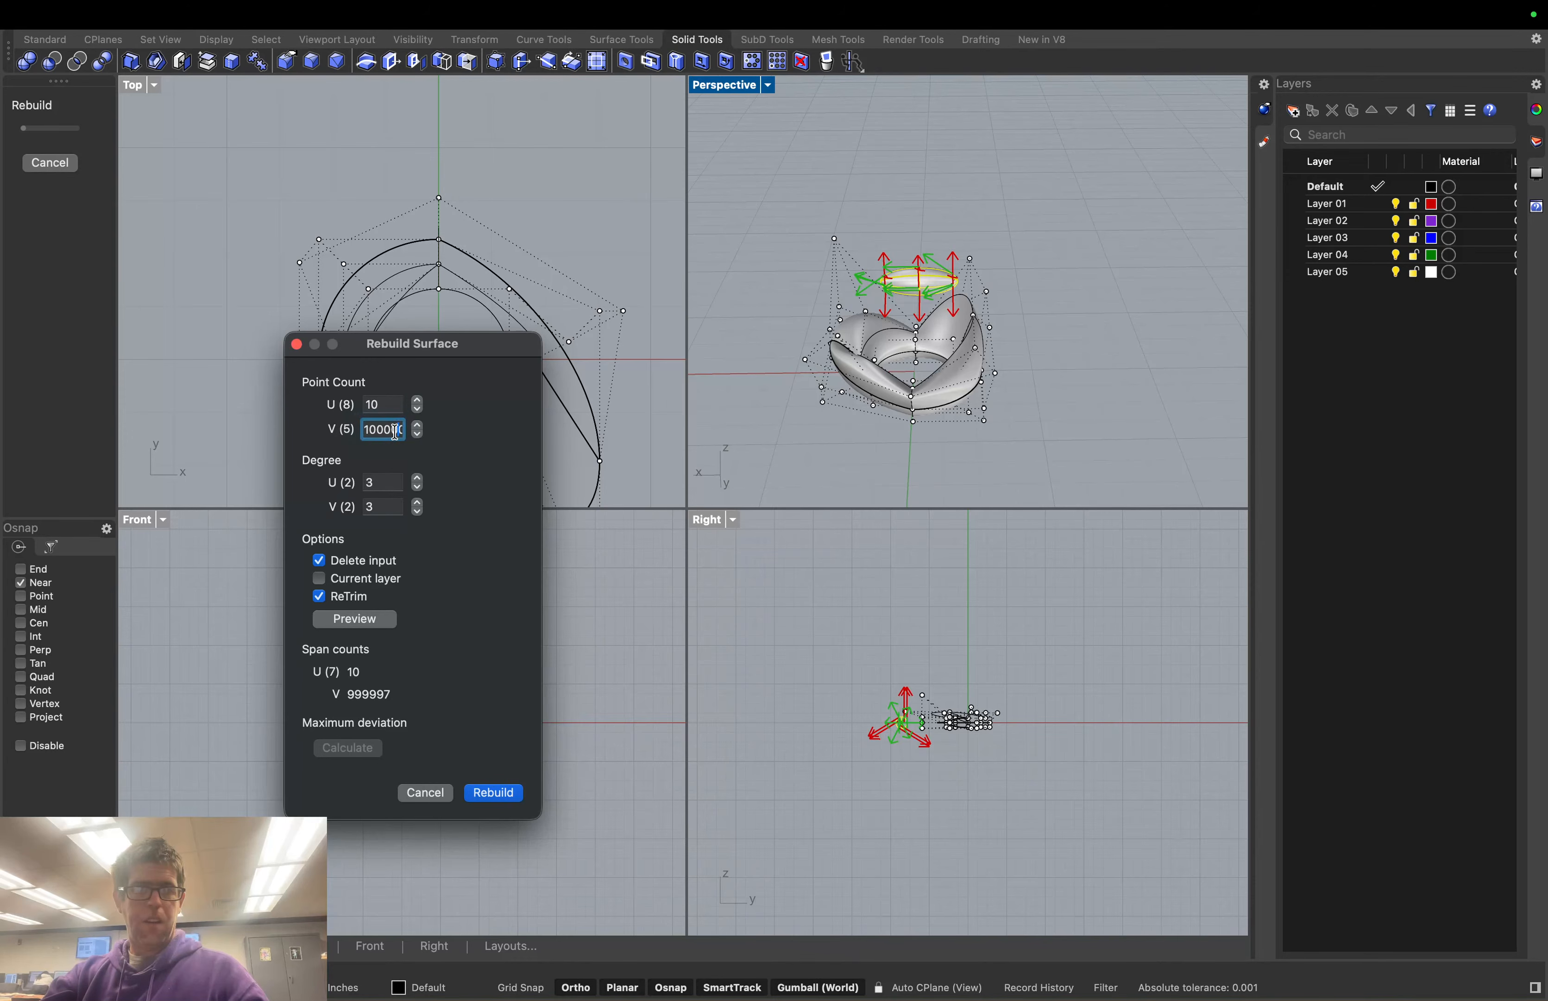
double_click(395, 431)
type("10")
left_click(494, 794)
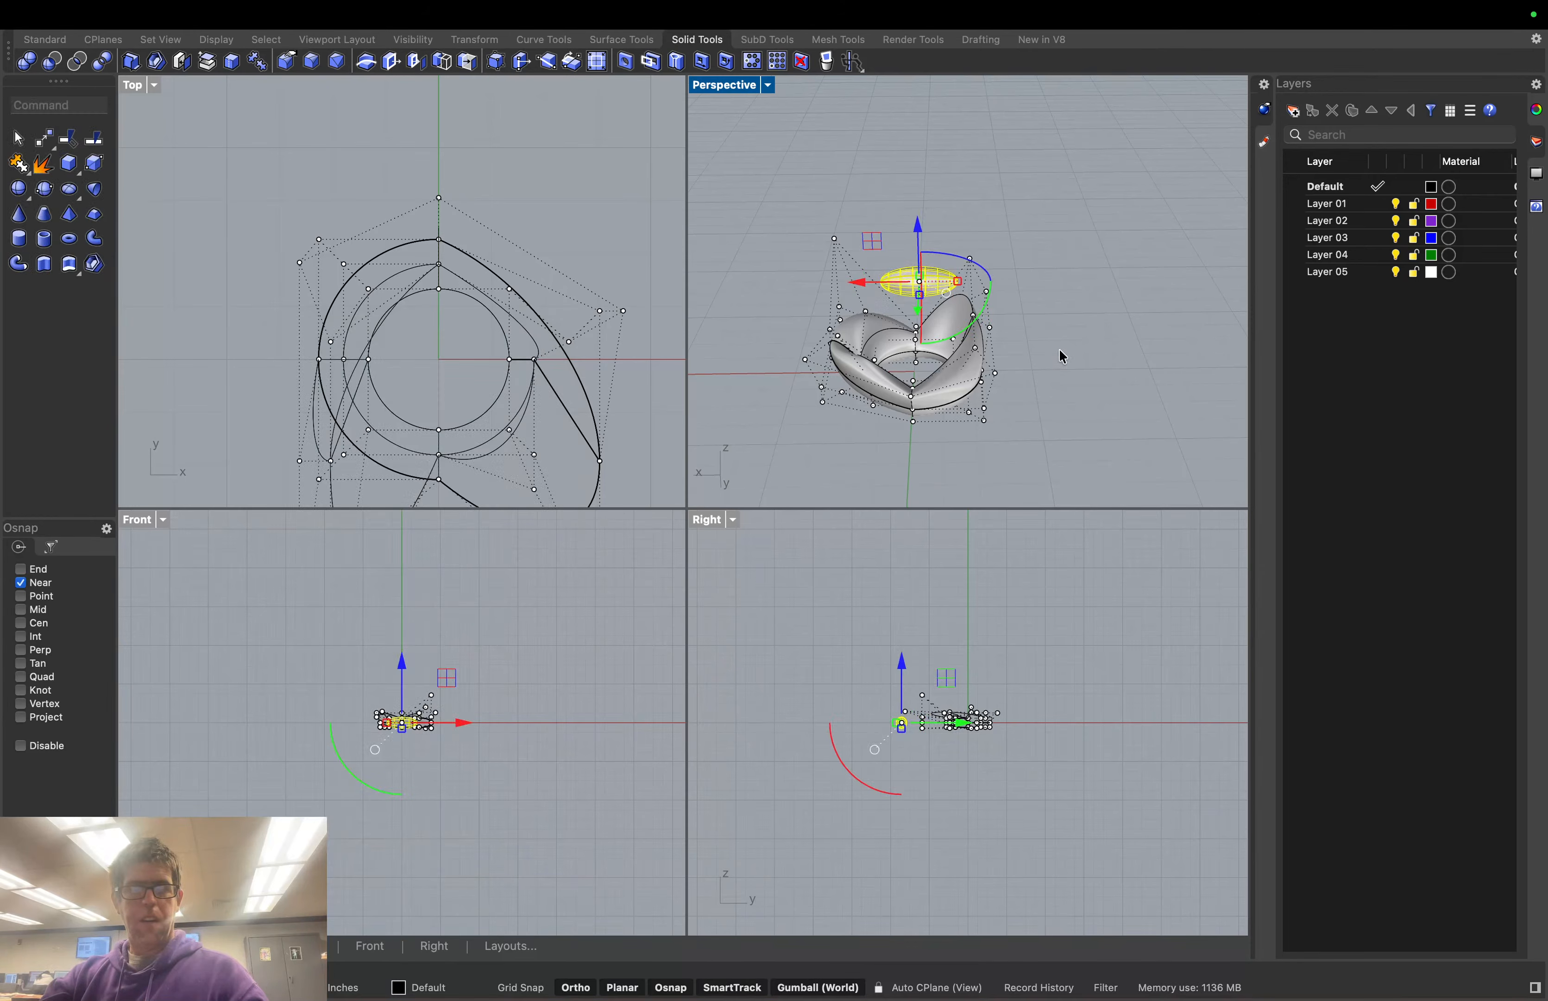
left_click(1063, 357)
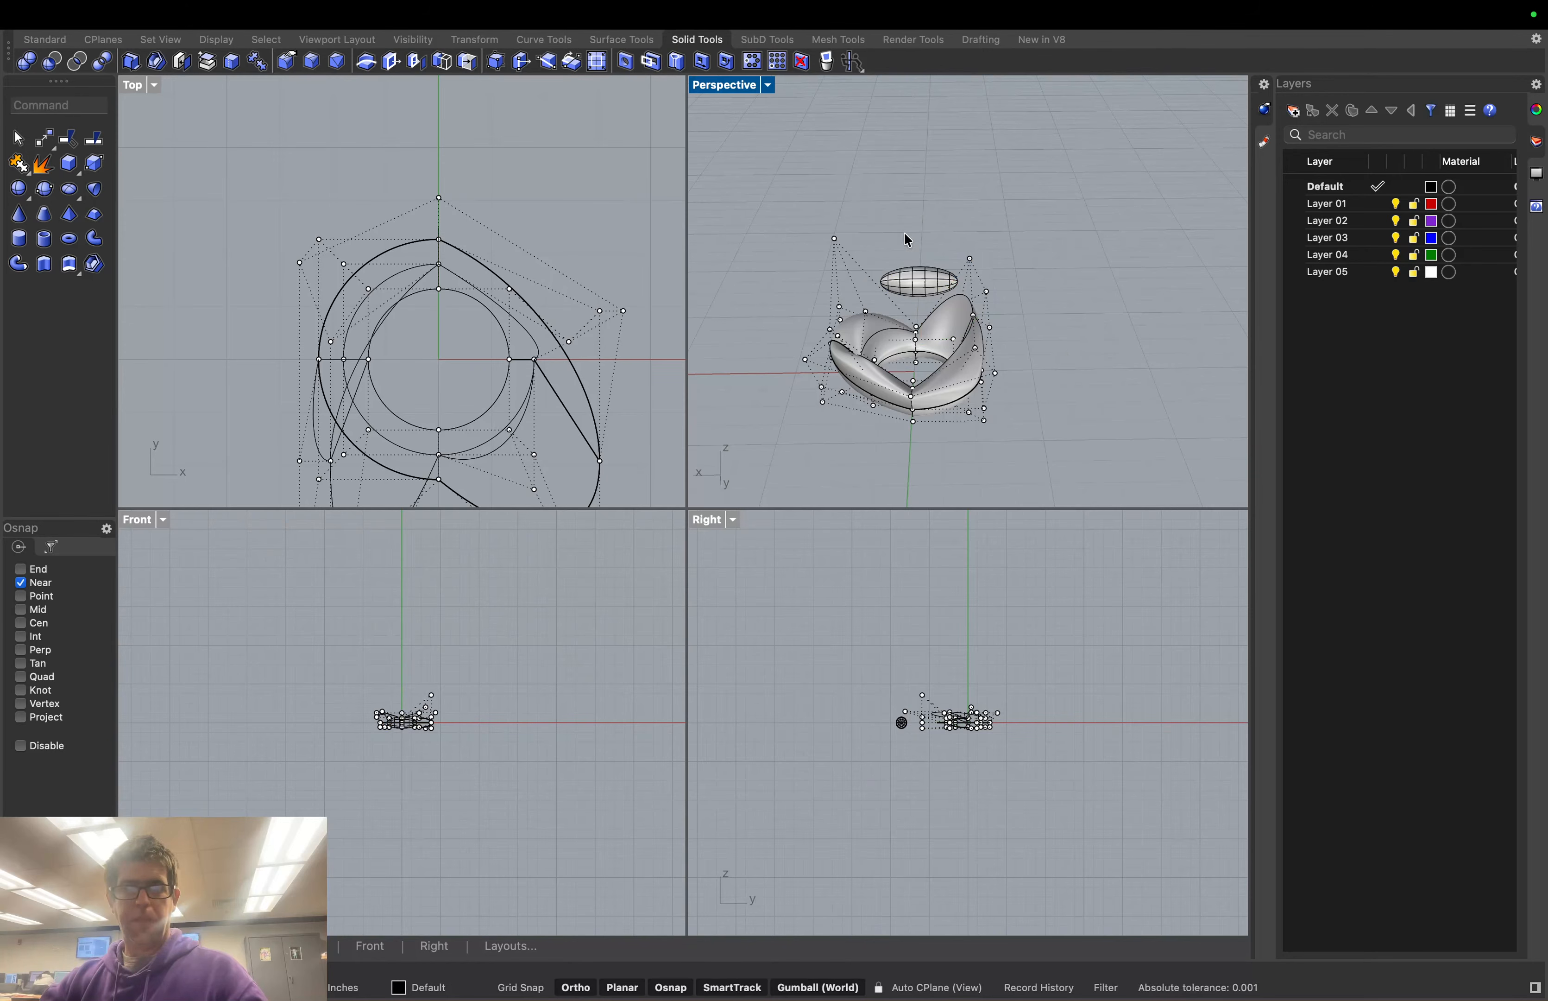
Select the ellipsoid and show its control points with PointsOn
scroll(925, 271, "up", 3)
scroll(924, 267, "up", 2)
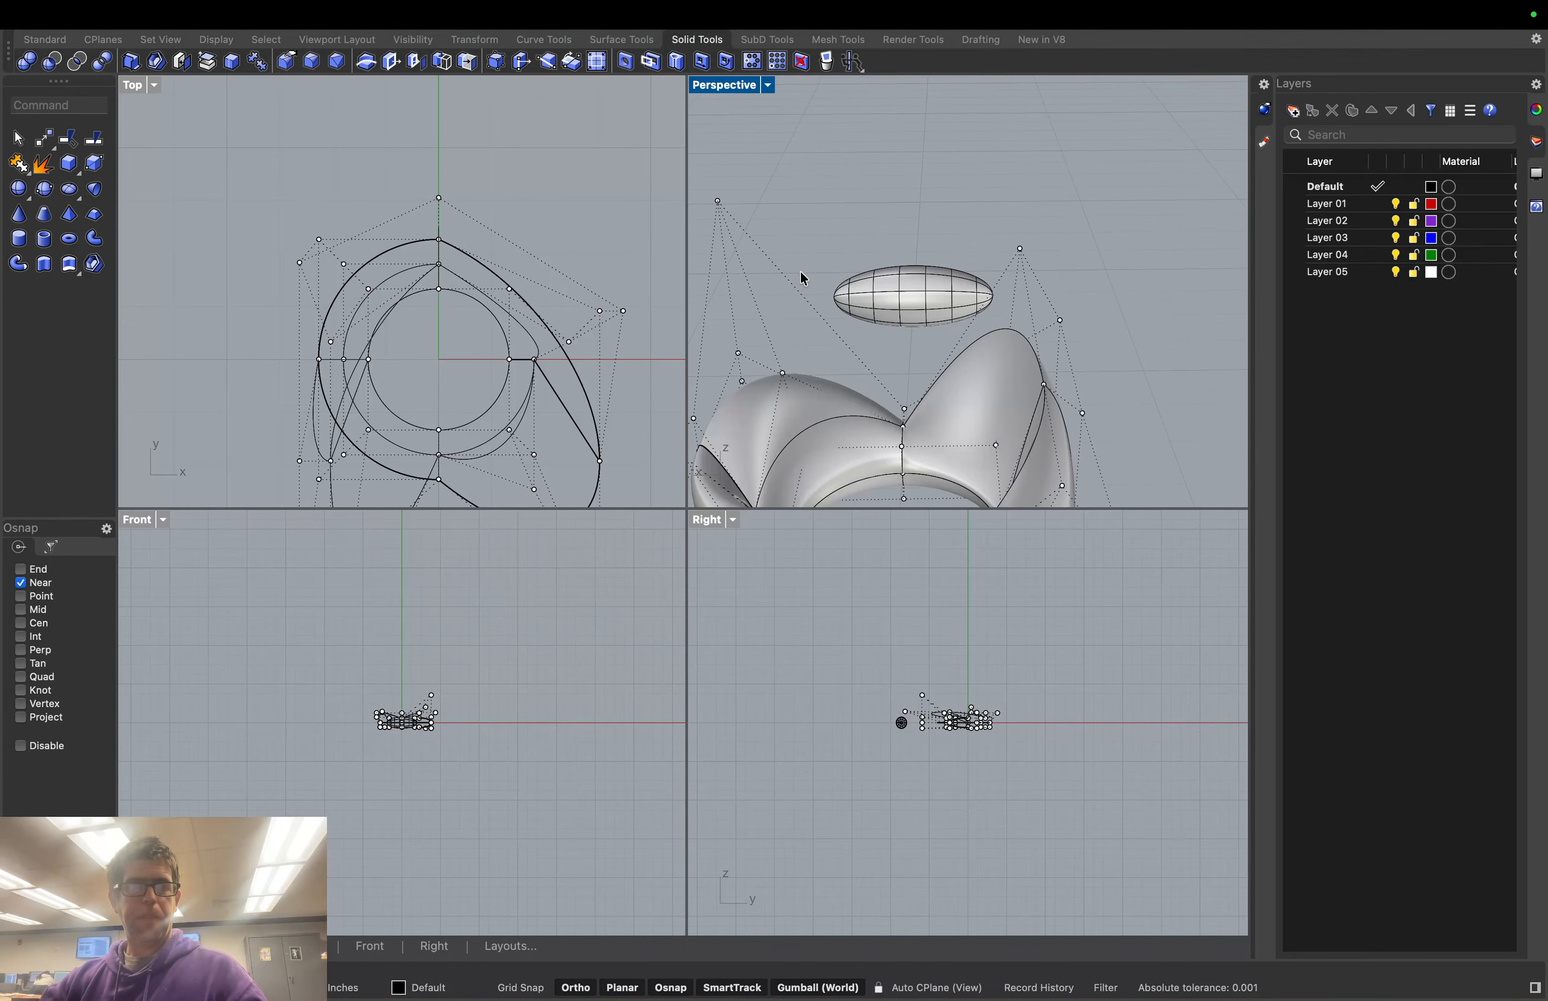
left_click(931, 297)
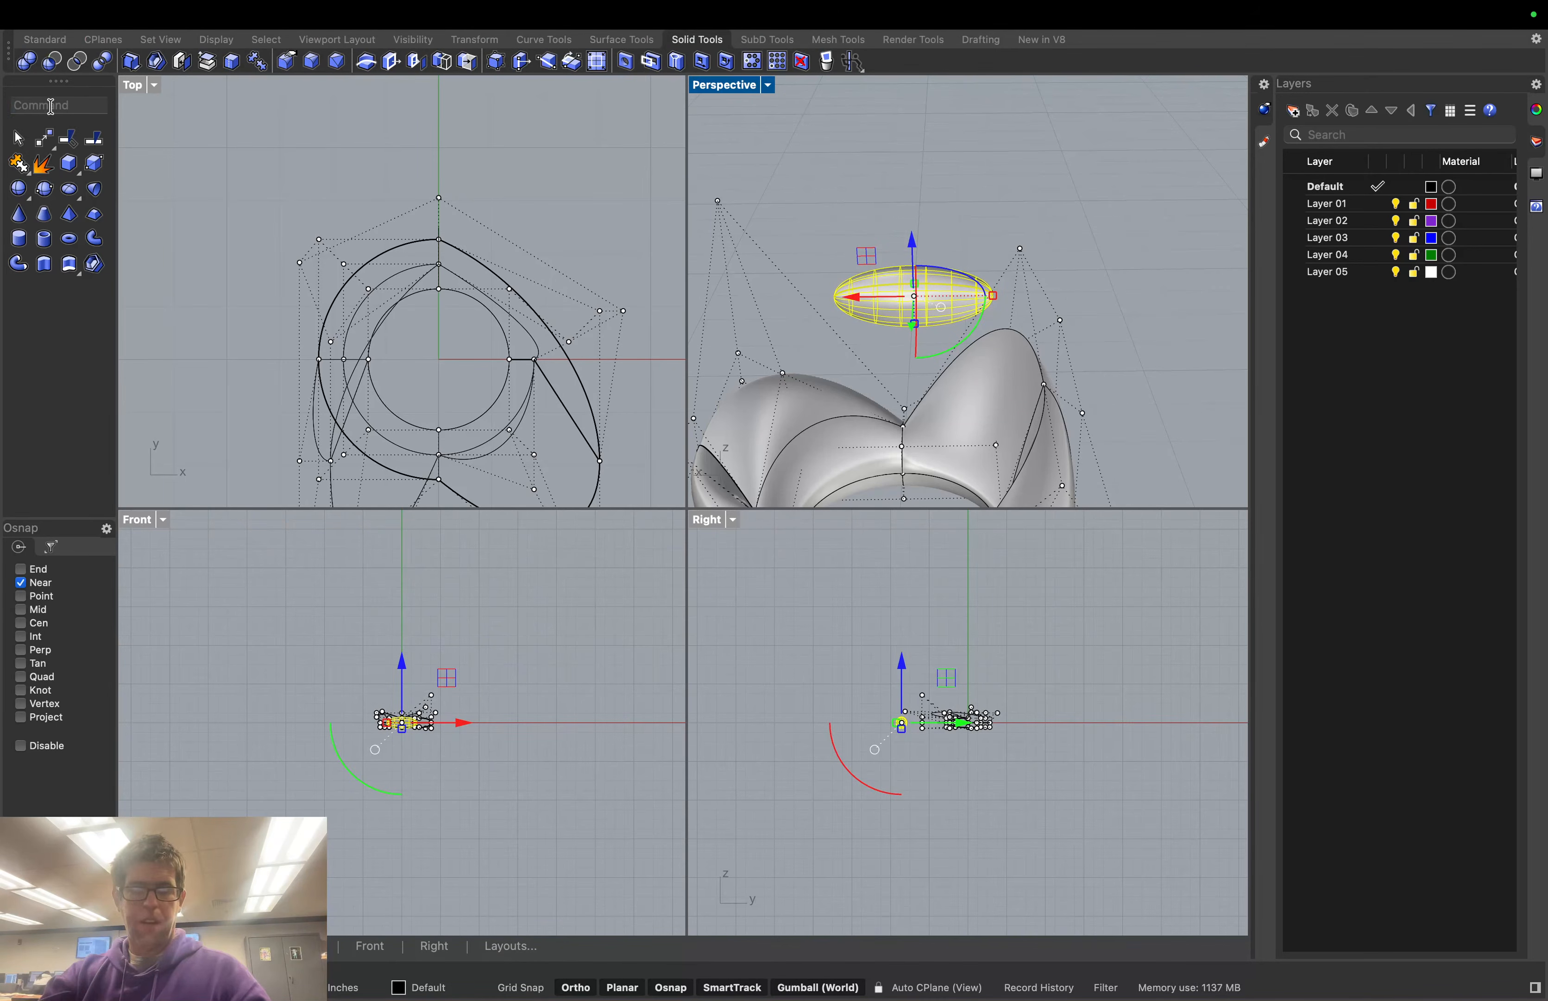
type("Points")
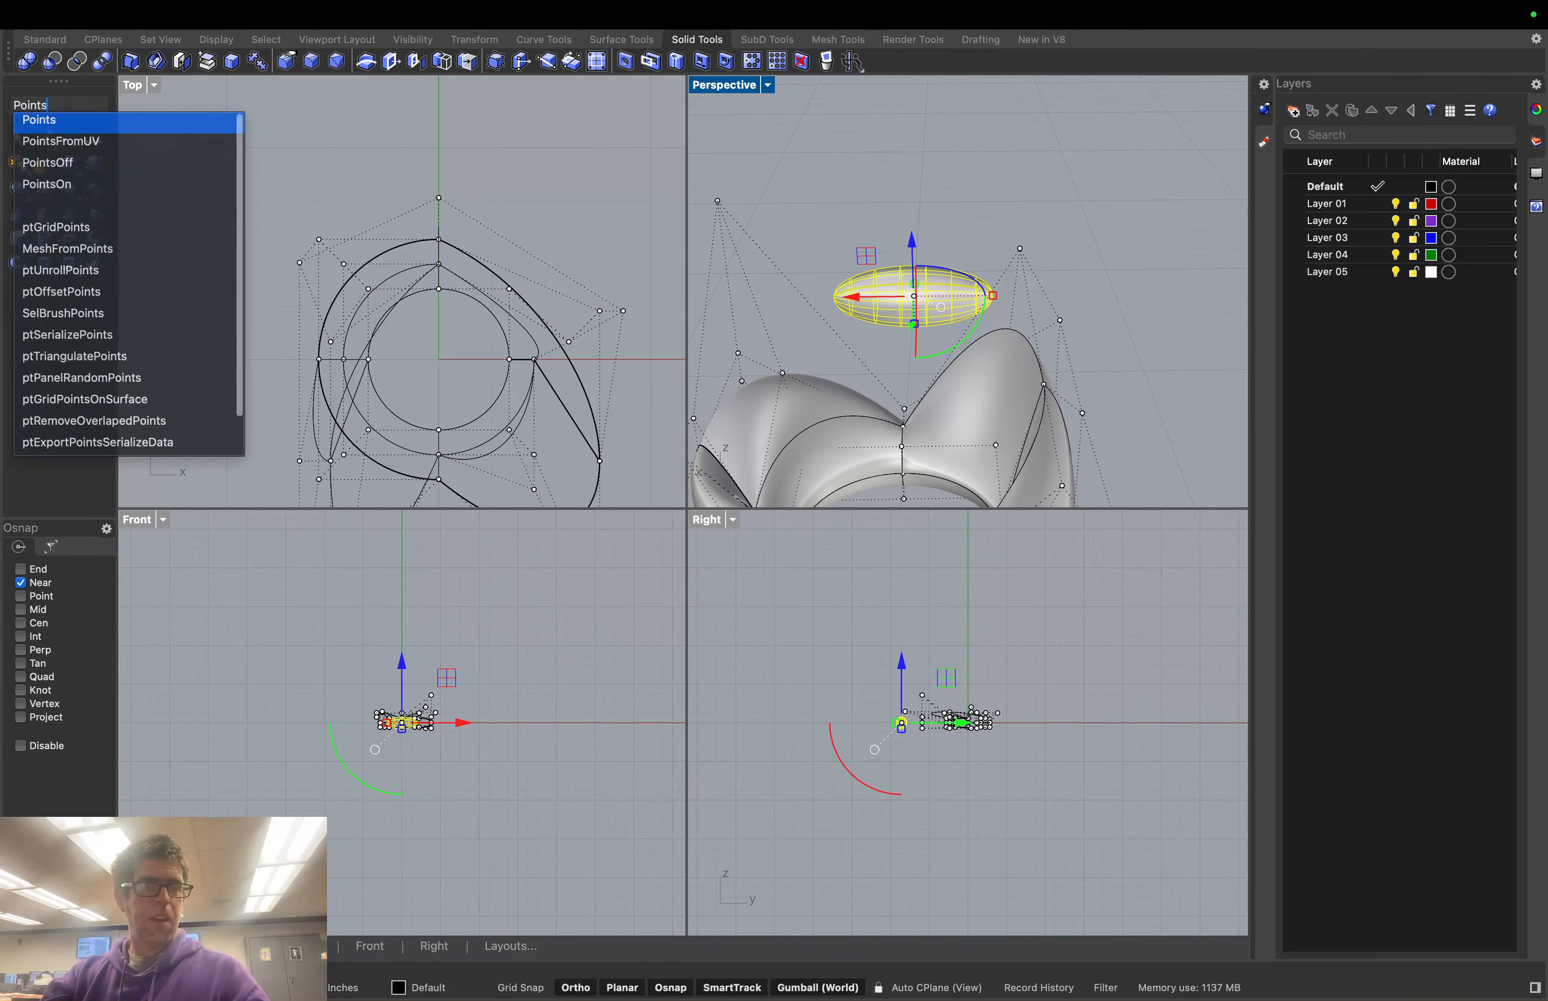
type("On")
key("Return")
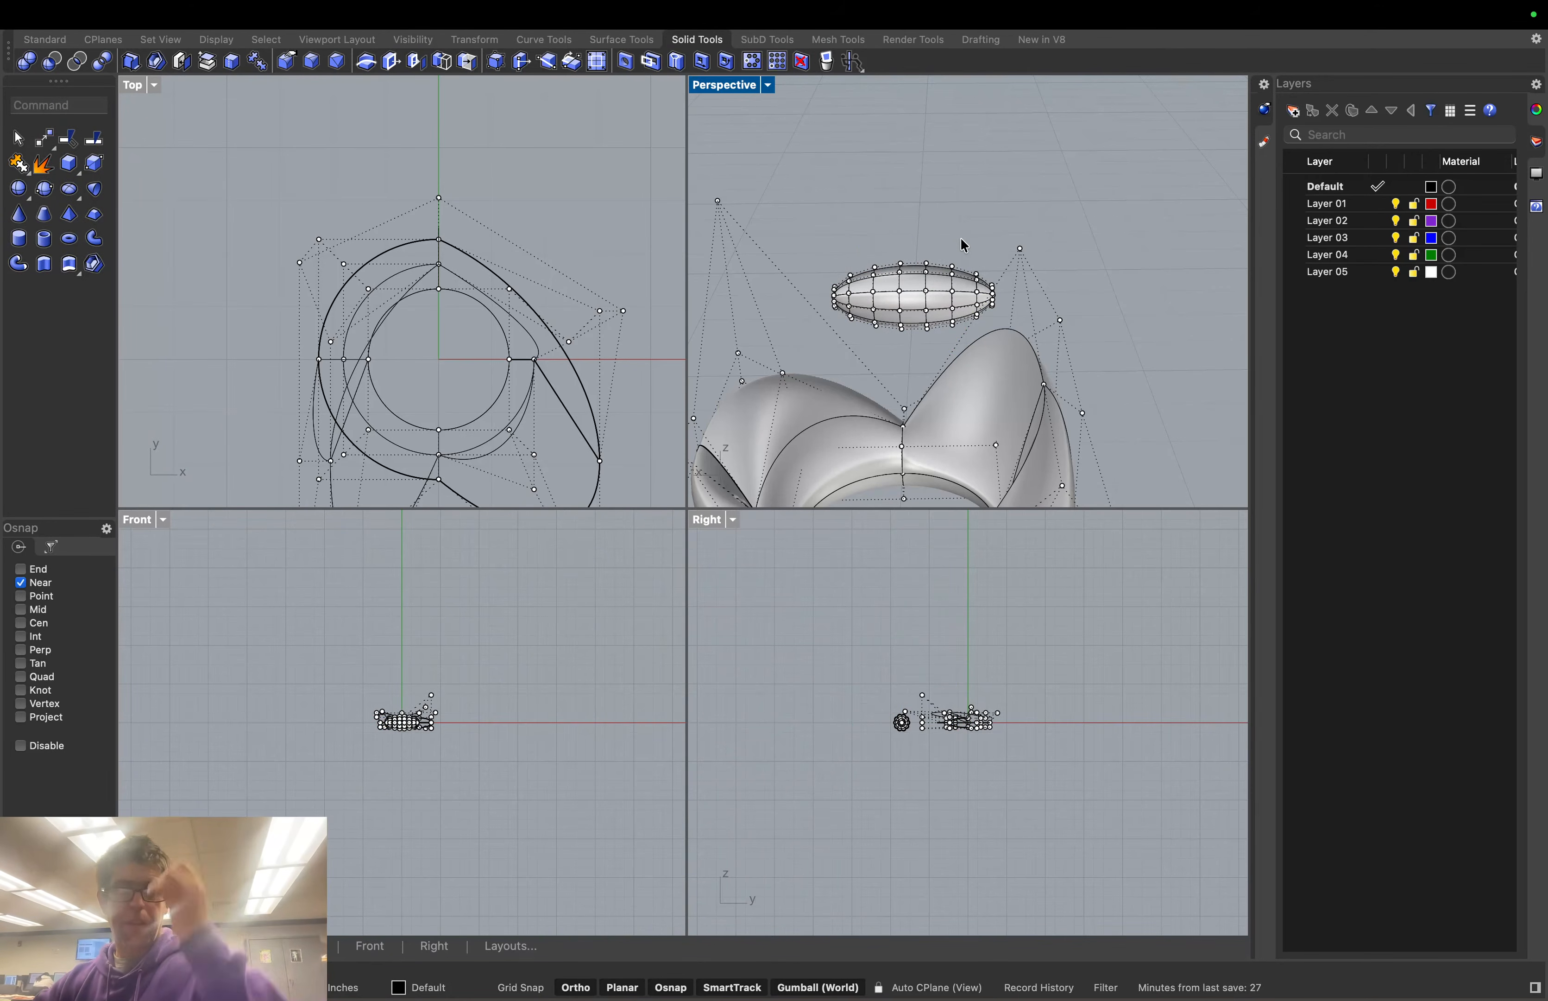
right_click_drag(988, 235, 914, 236)
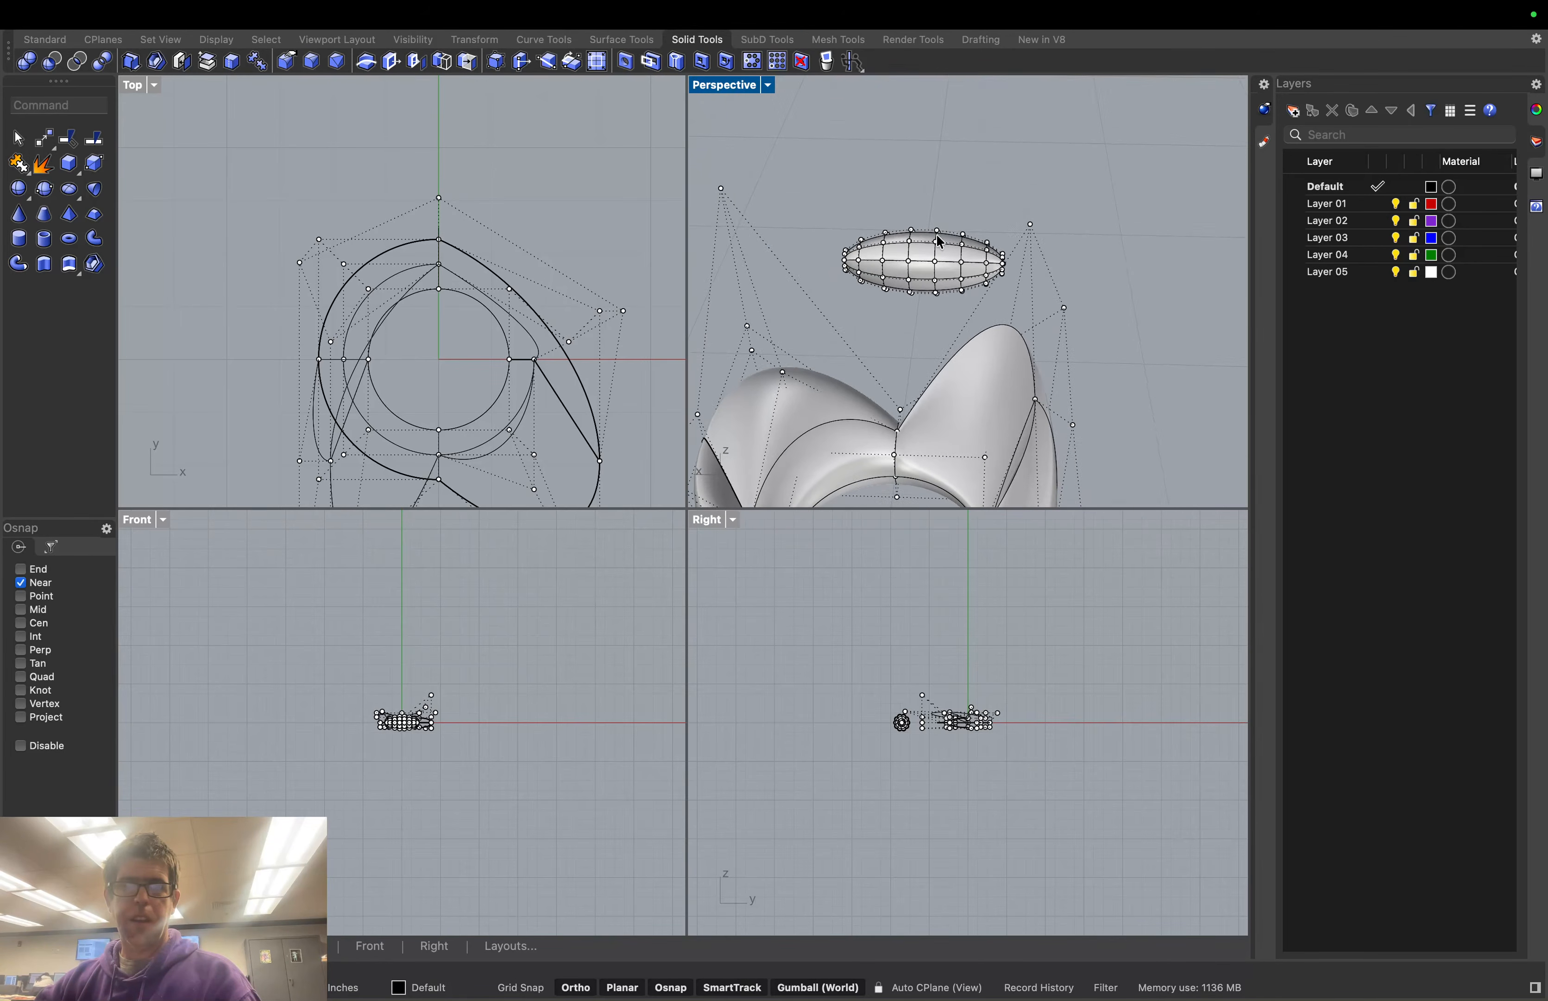
Raise the ellipsoid's top, right-end and left-end control points into peaks
left_click(912, 248)
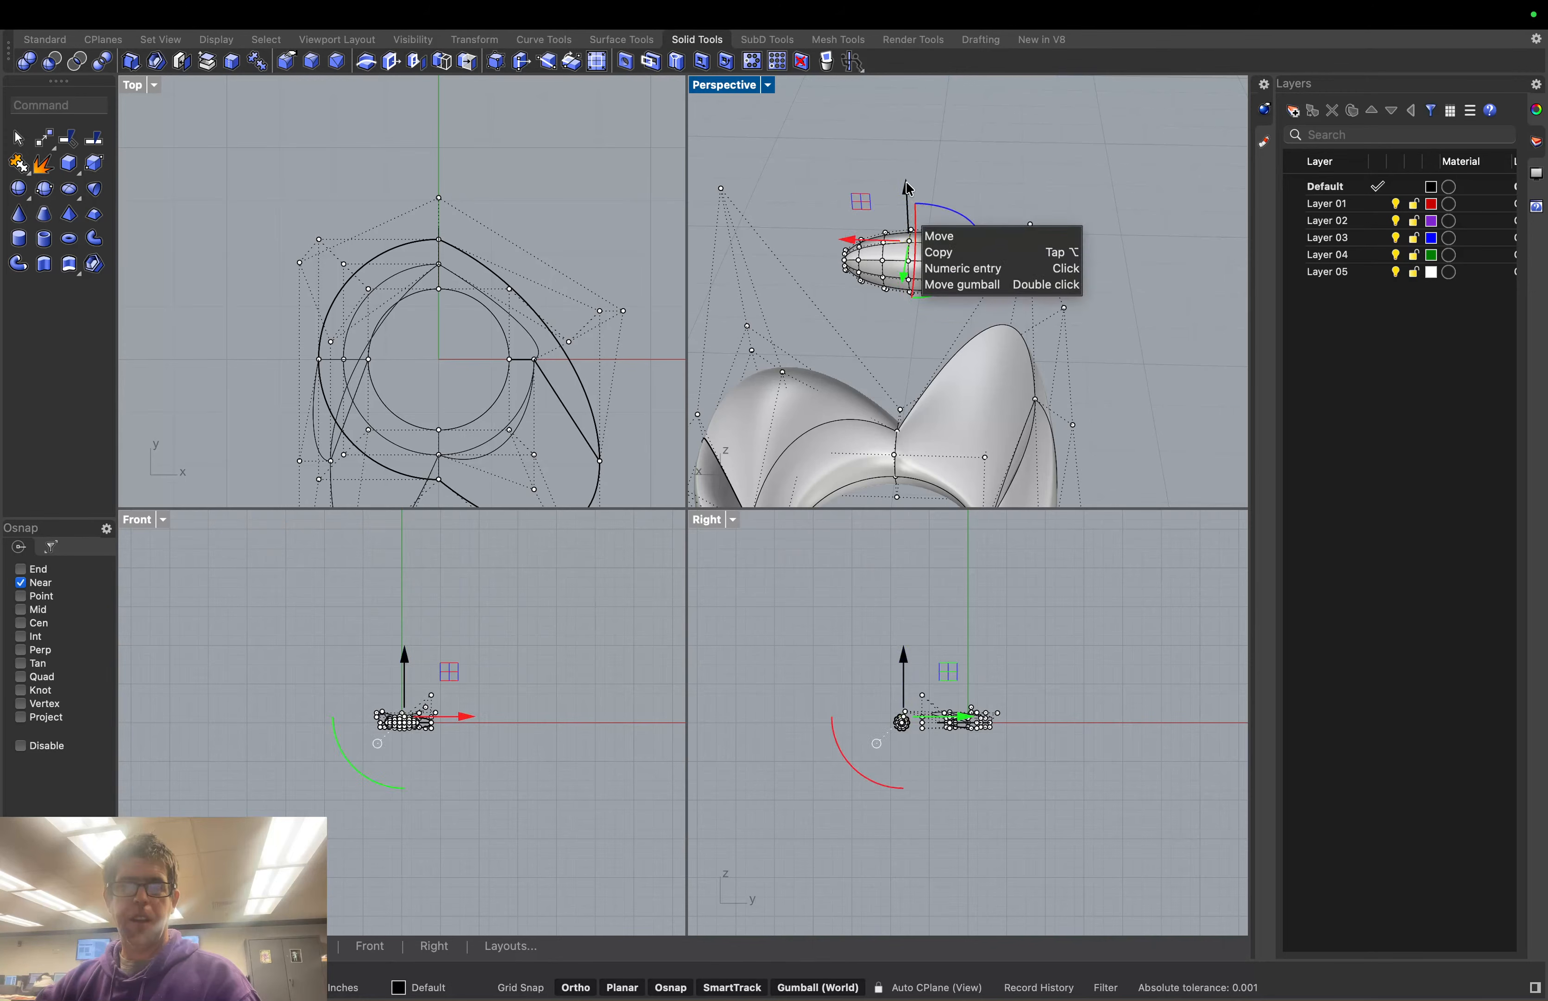
left_click_drag(906, 183, 907, 146)
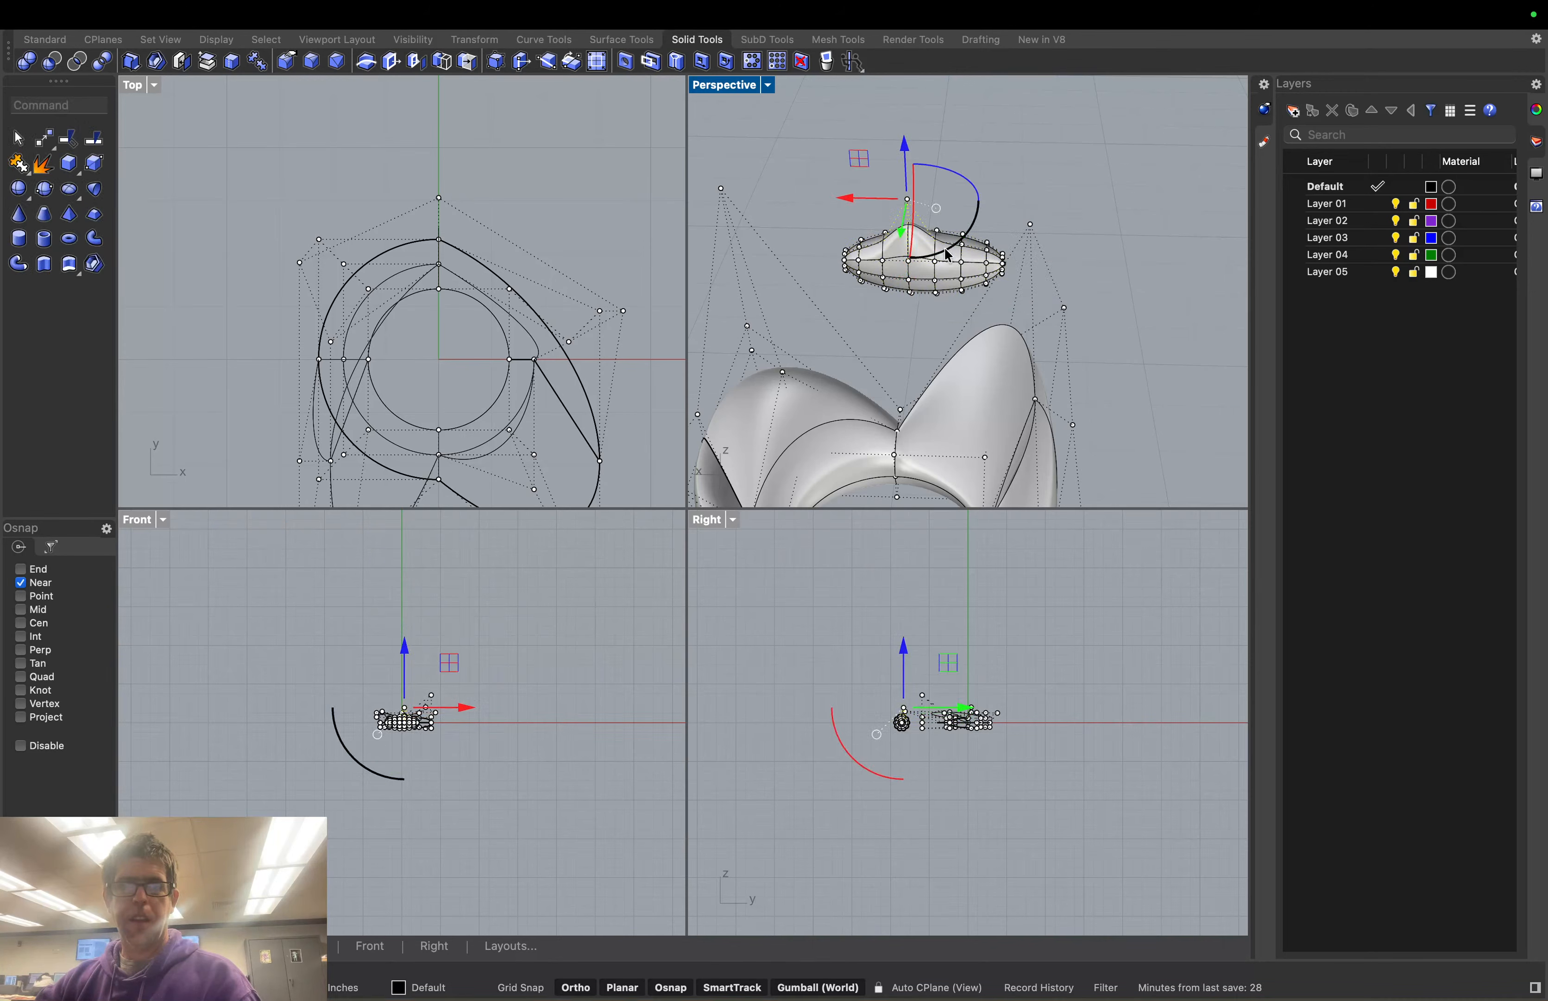
left_click(988, 251)
left_click_drag(989, 211, 1002, 140)
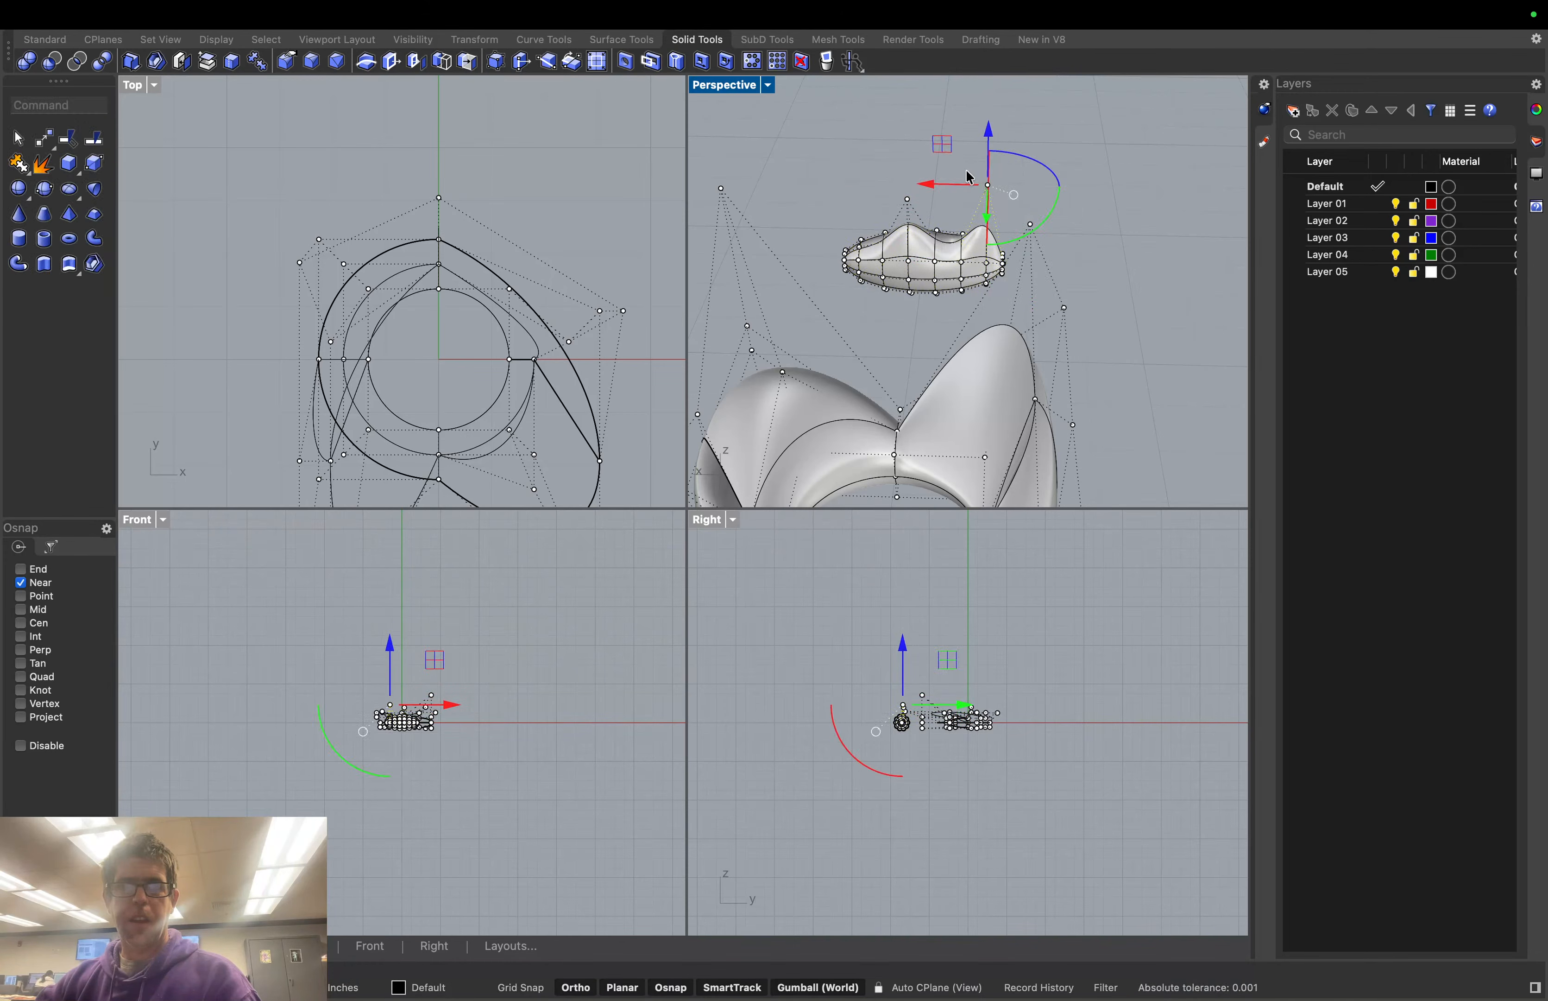
left_click(846, 251)
left_click_drag(840, 207, 832, 127)
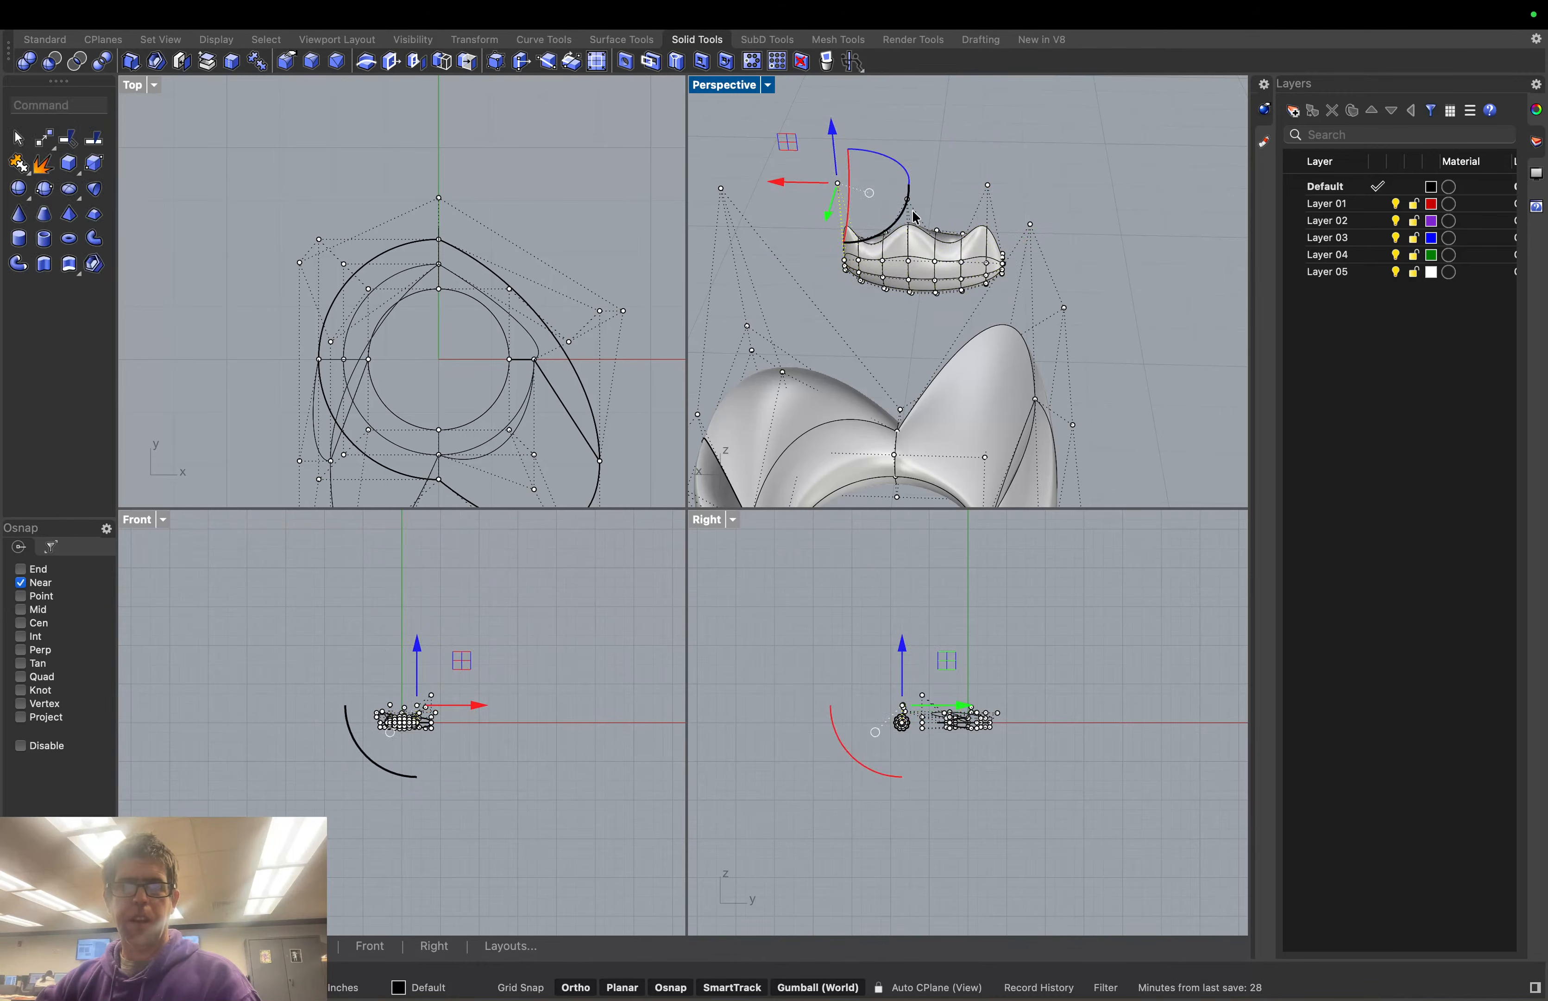
left_click(1108, 258)
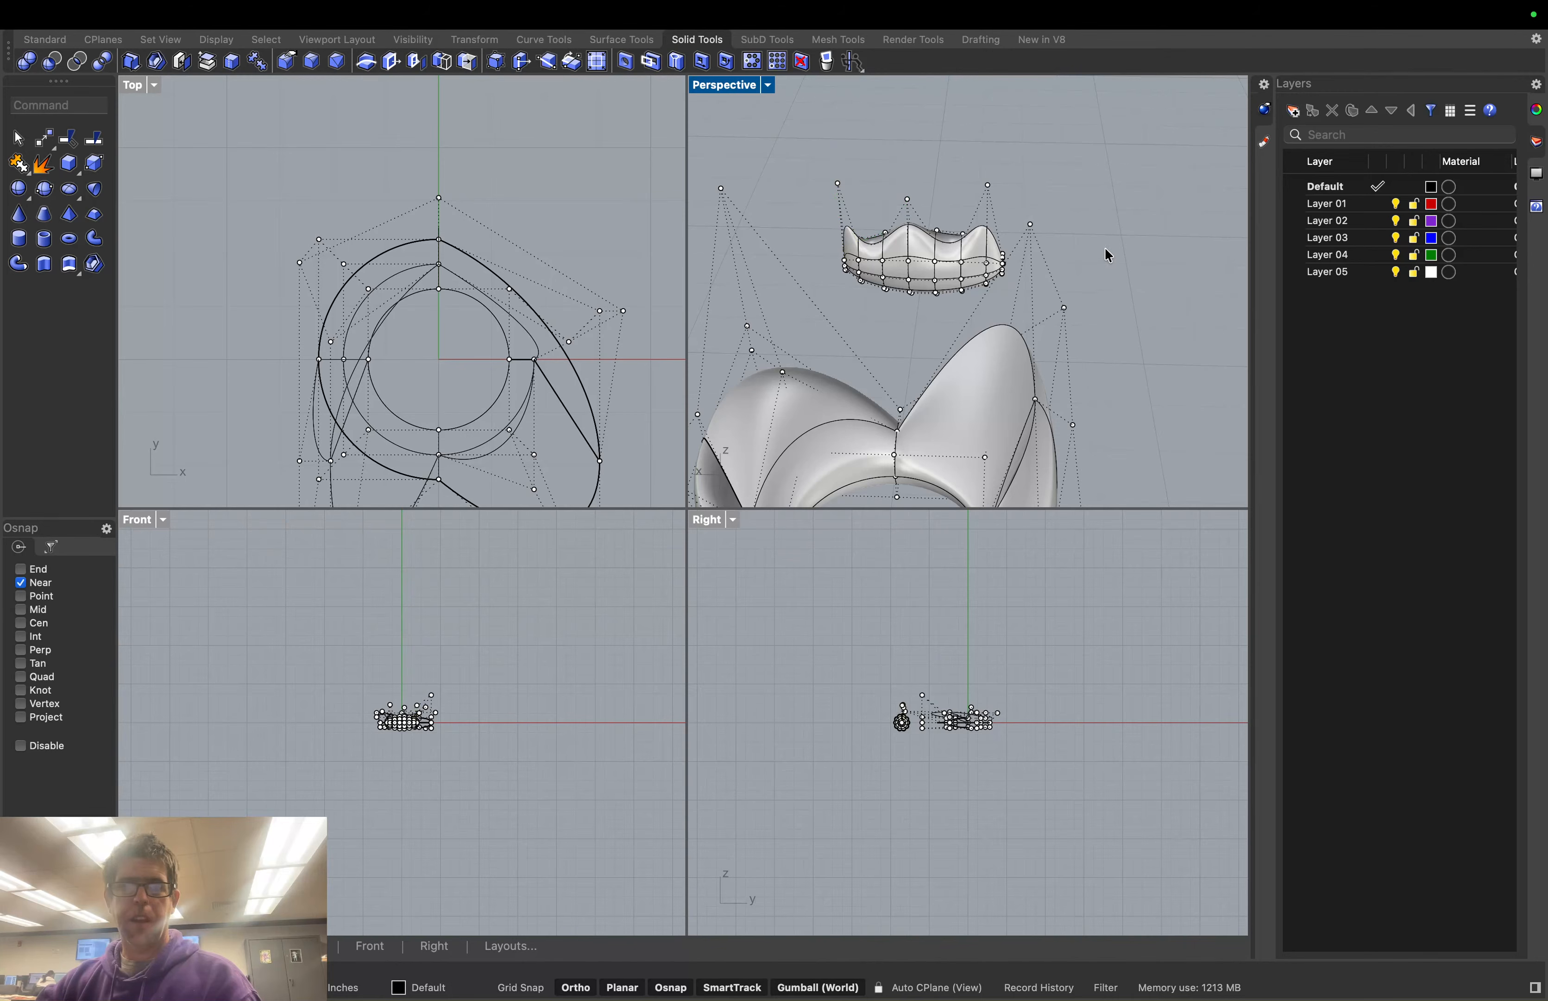
Nudge two crown rim points sideways and upward into further peaks
right_click_drag(1108, 256, 1021, 260)
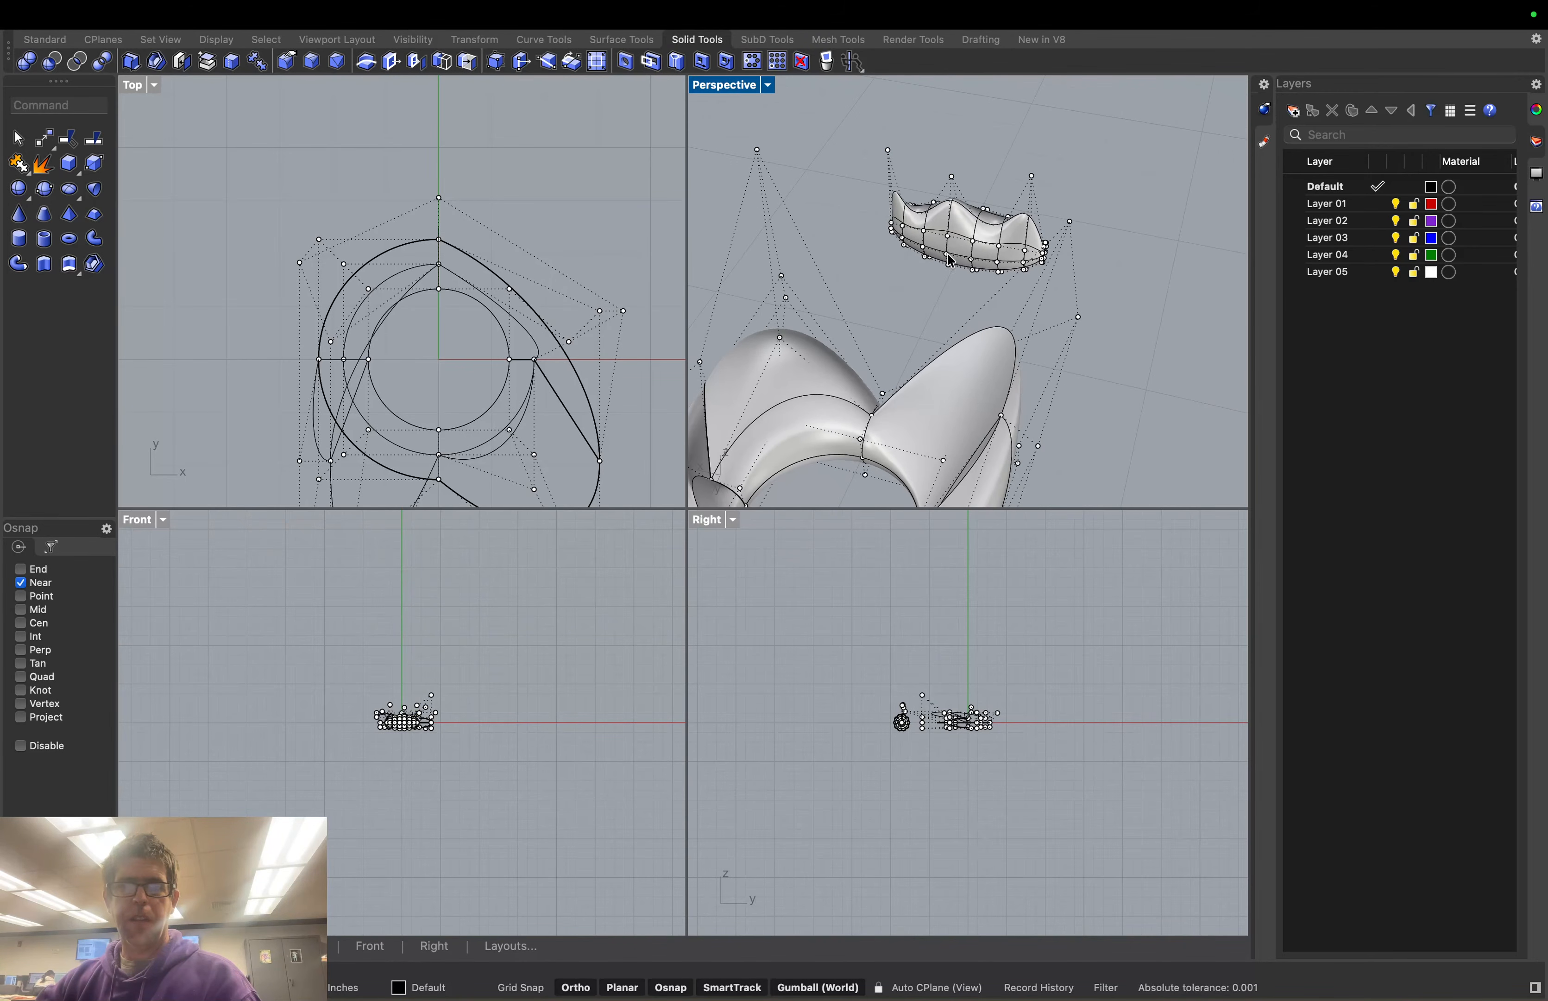
left_click(975, 248)
left_click_drag(972, 188, 972, 190)
left_click_drag(953, 273, 951, 282)
left_click_drag(970, 196, 970, 186)
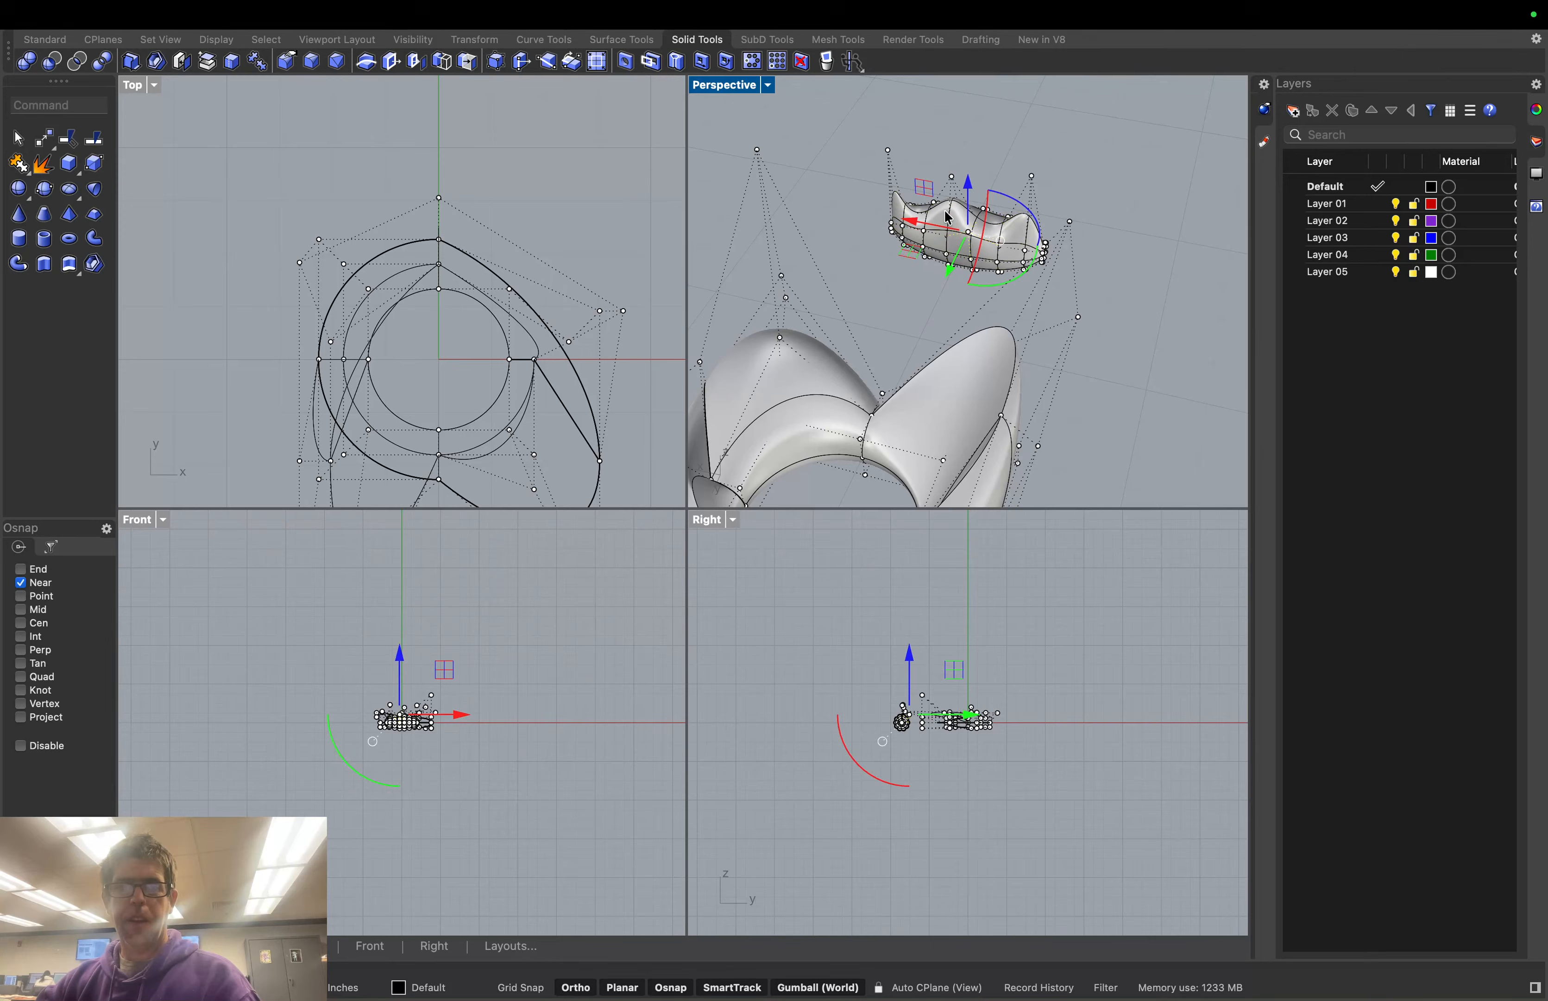
left_click(924, 231)
left_click_drag(906, 262, 895, 278)
left_click_drag(913, 199, 911, 173)
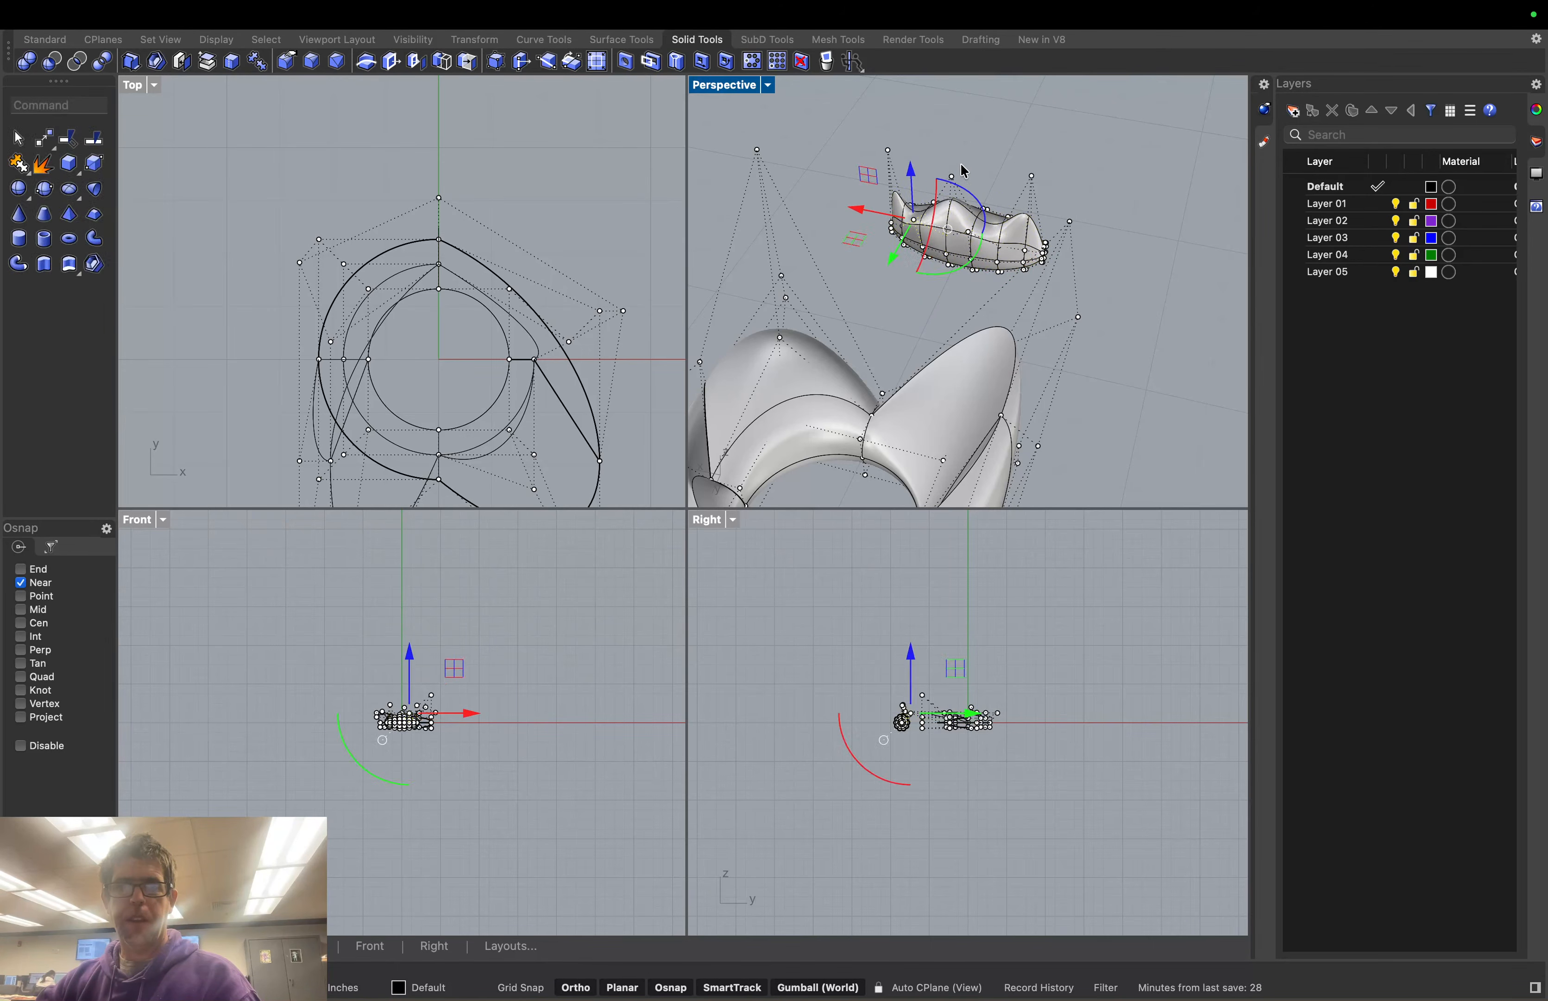
Push another crown control point outward and upward
right_click_drag(1056, 181, 1004, 193)
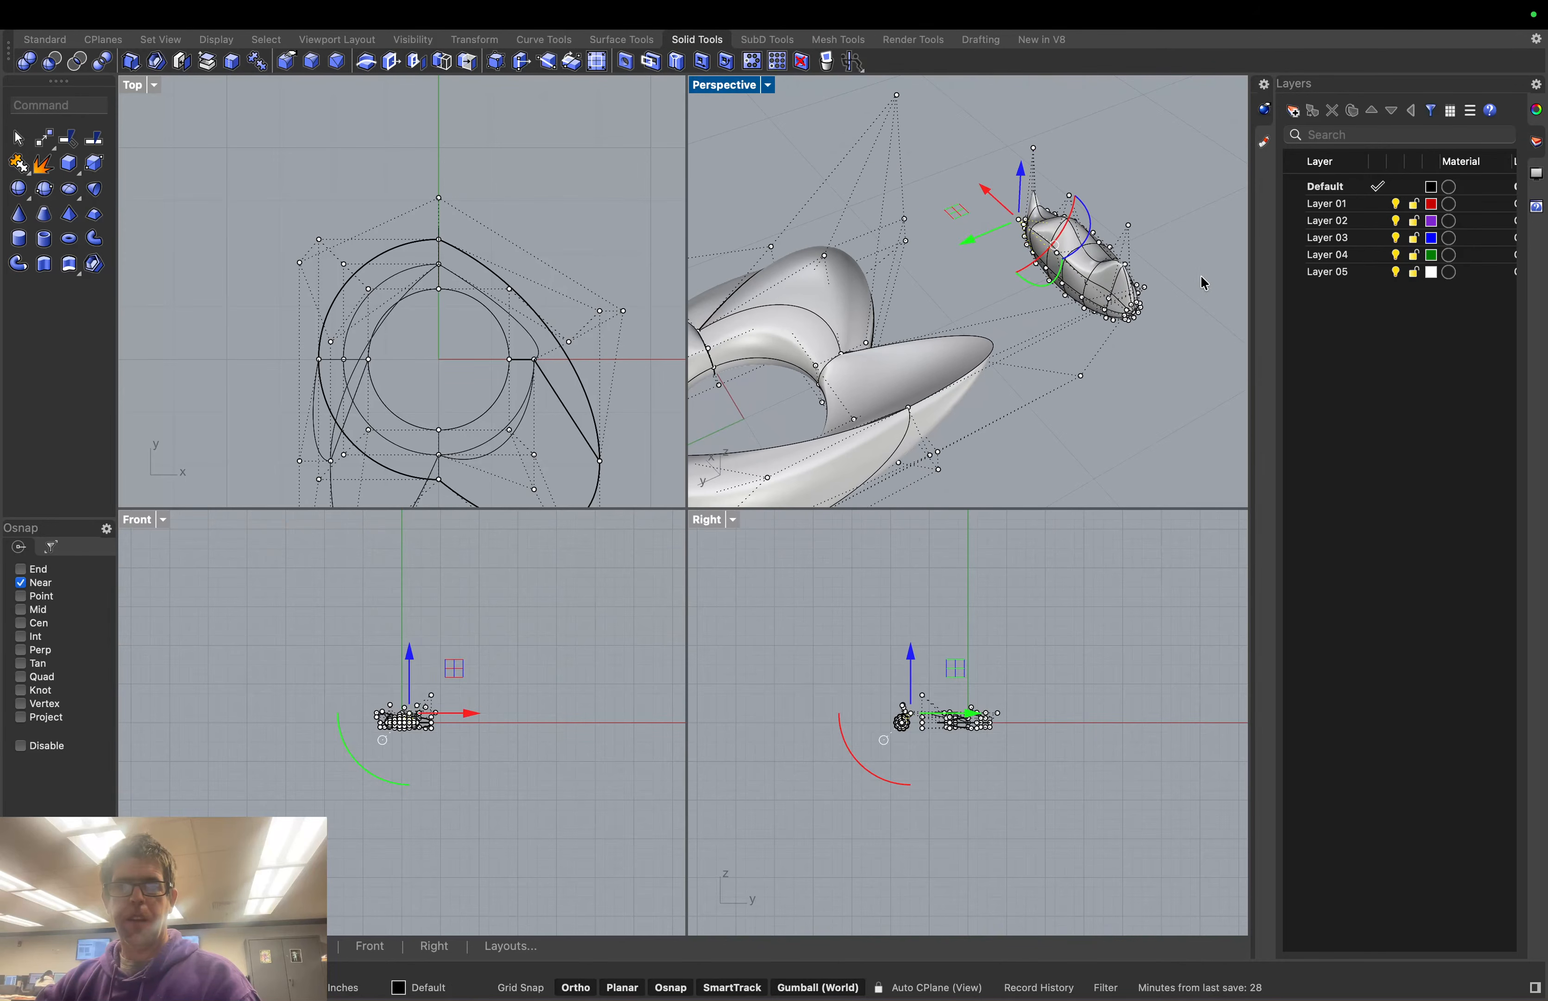
scroll(1203, 283, "down", 5)
scroll(1218, 244, "up", 10)
right_click_drag(1202, 240, 1144, 217)
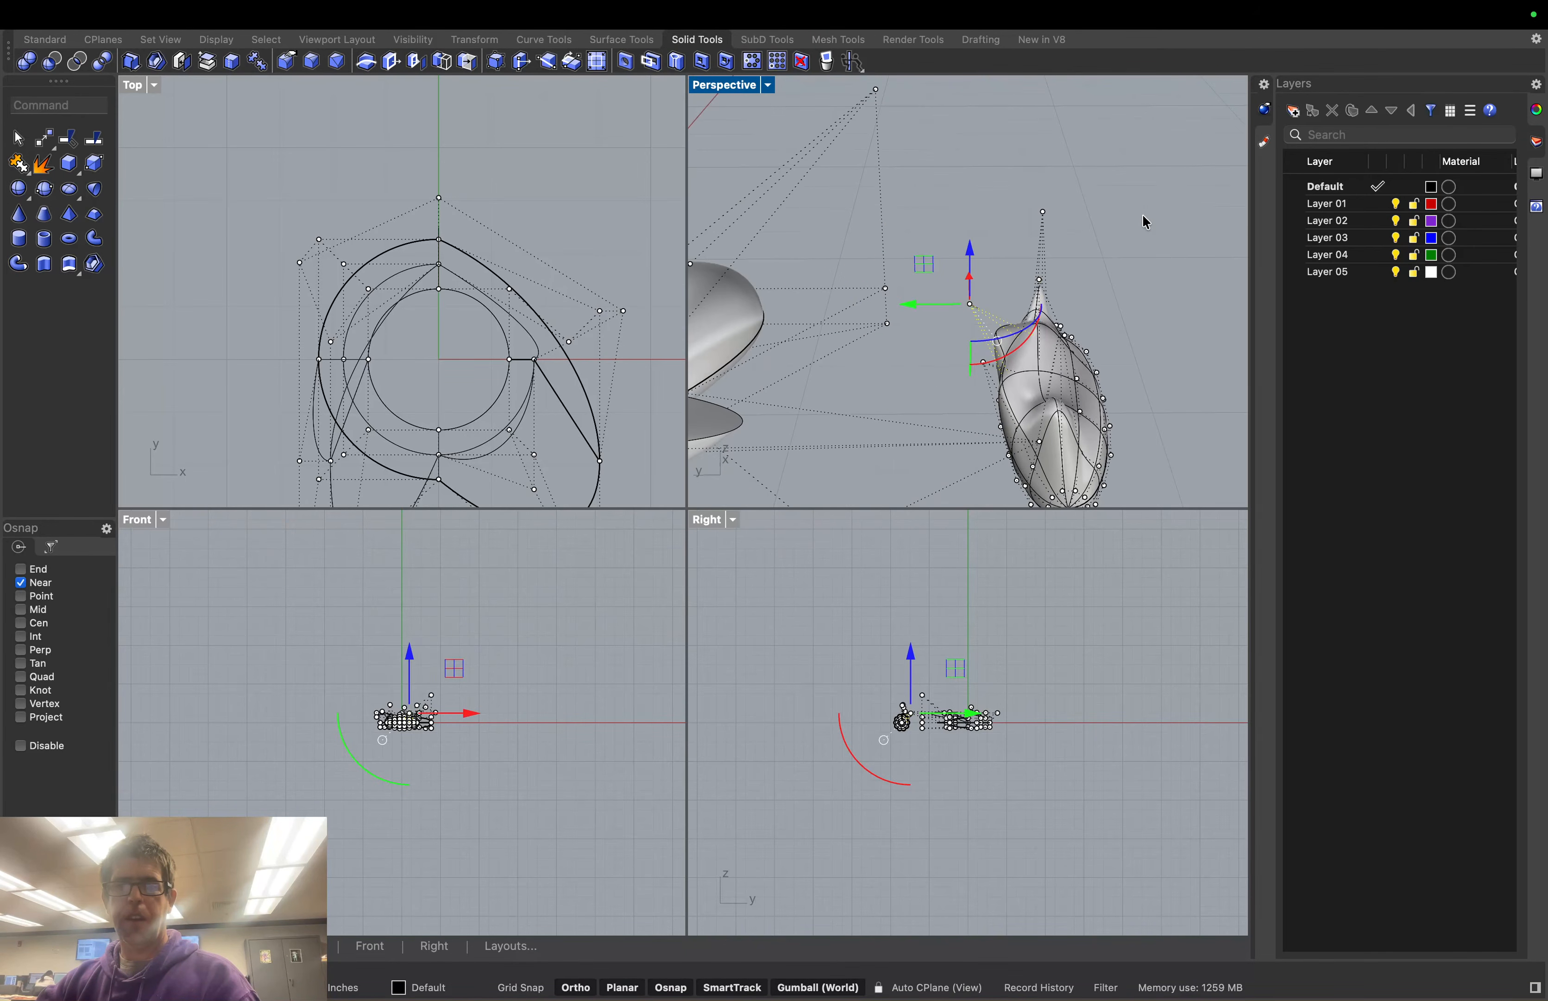
left_click(1077, 378)
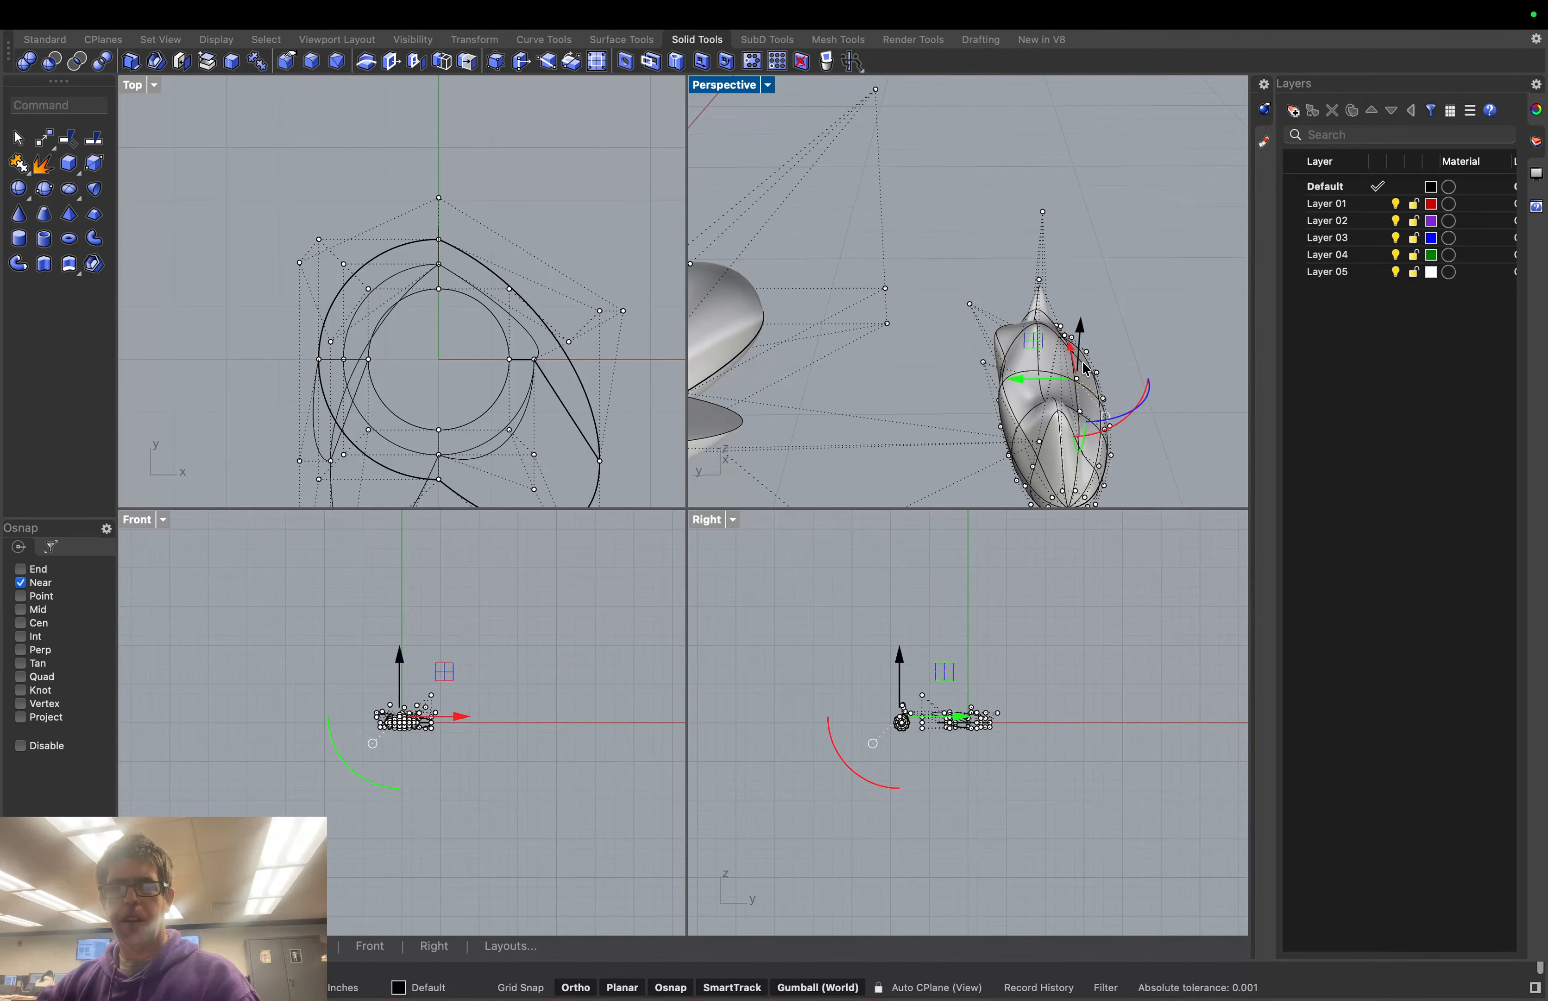
left_click_drag(1019, 383, 1082, 388)
left_click_drag(1150, 333, 1157, 280)
left_click(1138, 423)
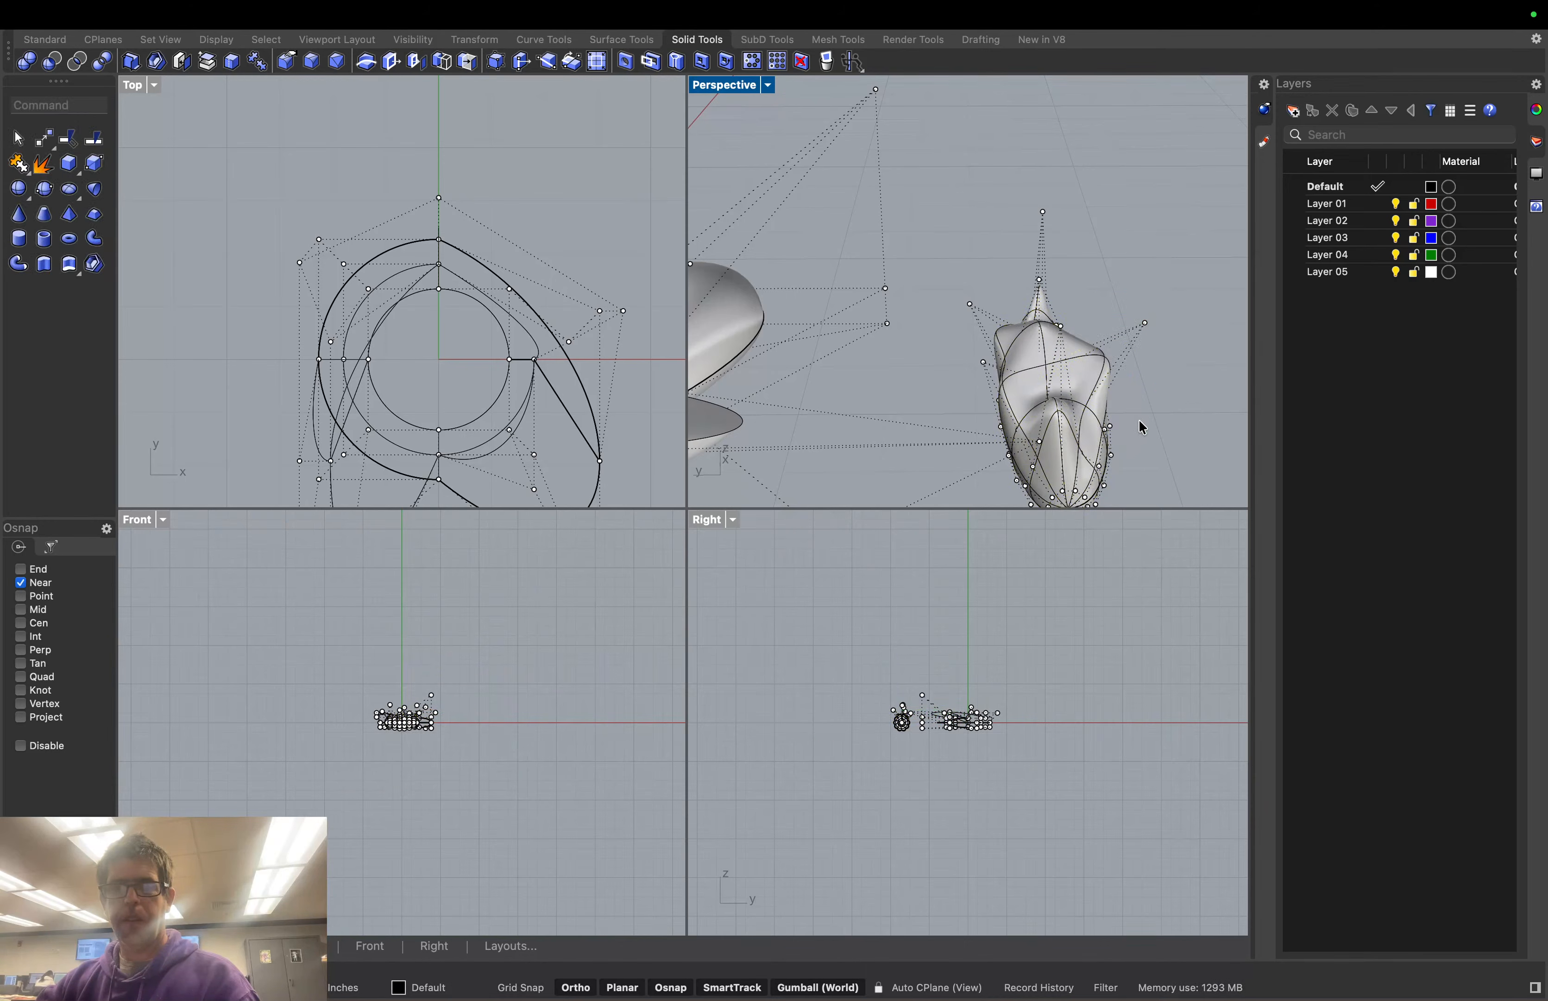
Pull one more crown control point straight up into a taller spike
right_click_drag(1146, 422, 1106, 401)
scroll(1160, 424, "down", 3)
scroll(1194, 424, "down", 10)
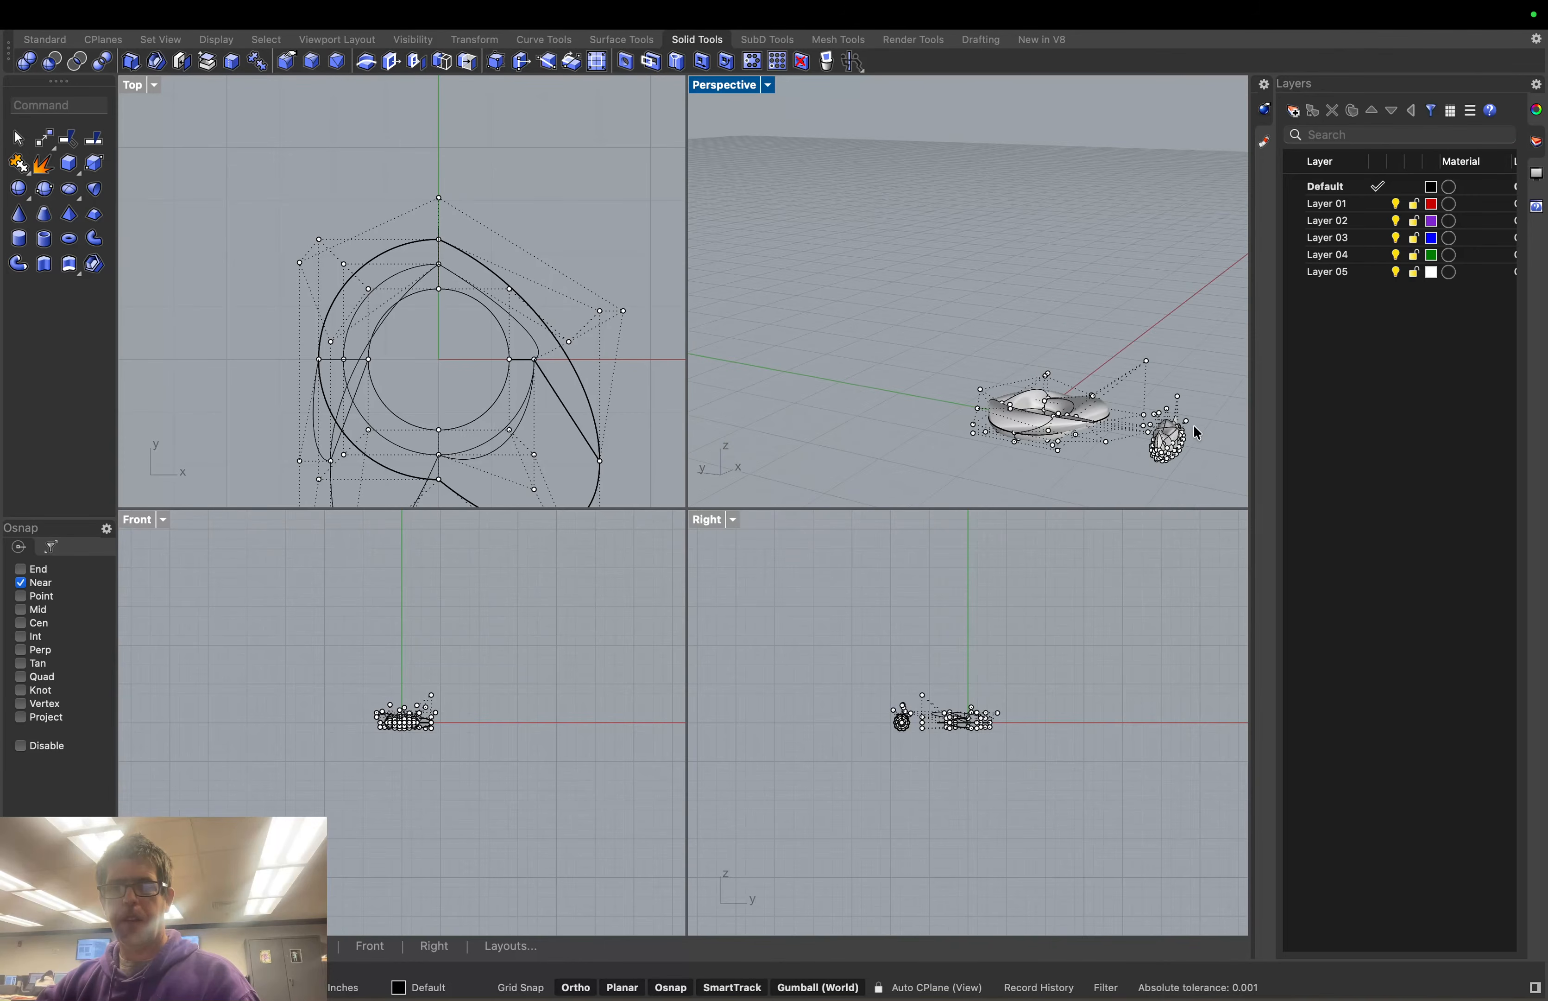
scroll(1225, 426, "up", 6)
scroll(1226, 425, "up", 8)
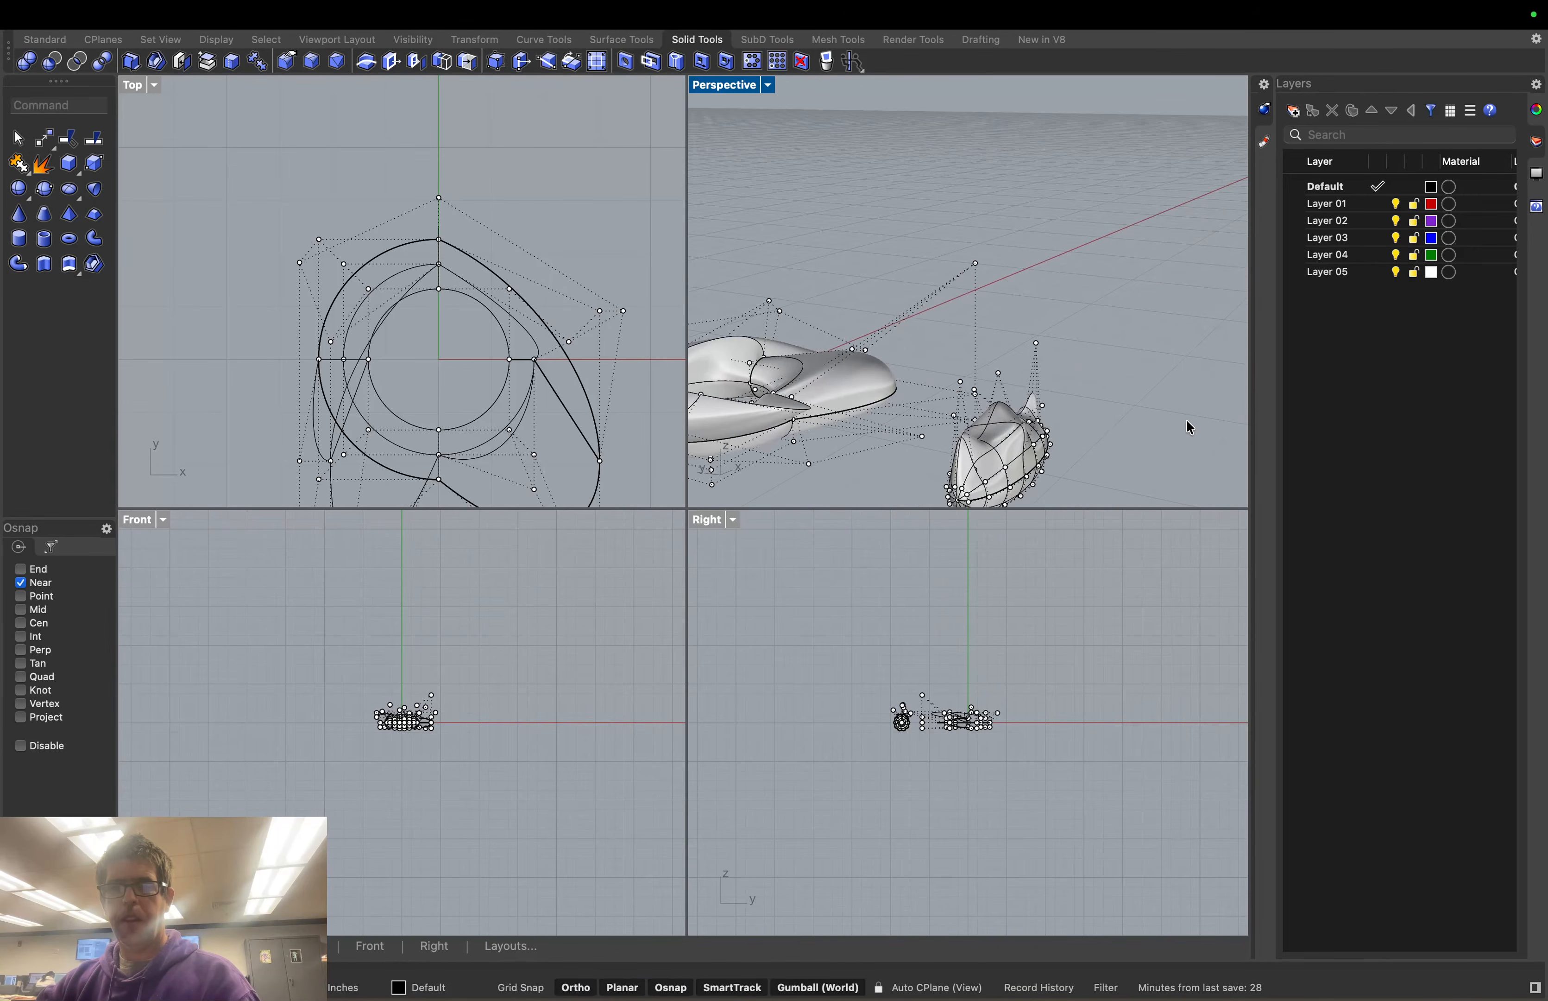
right_click_drag(1072, 421, 1040, 422)
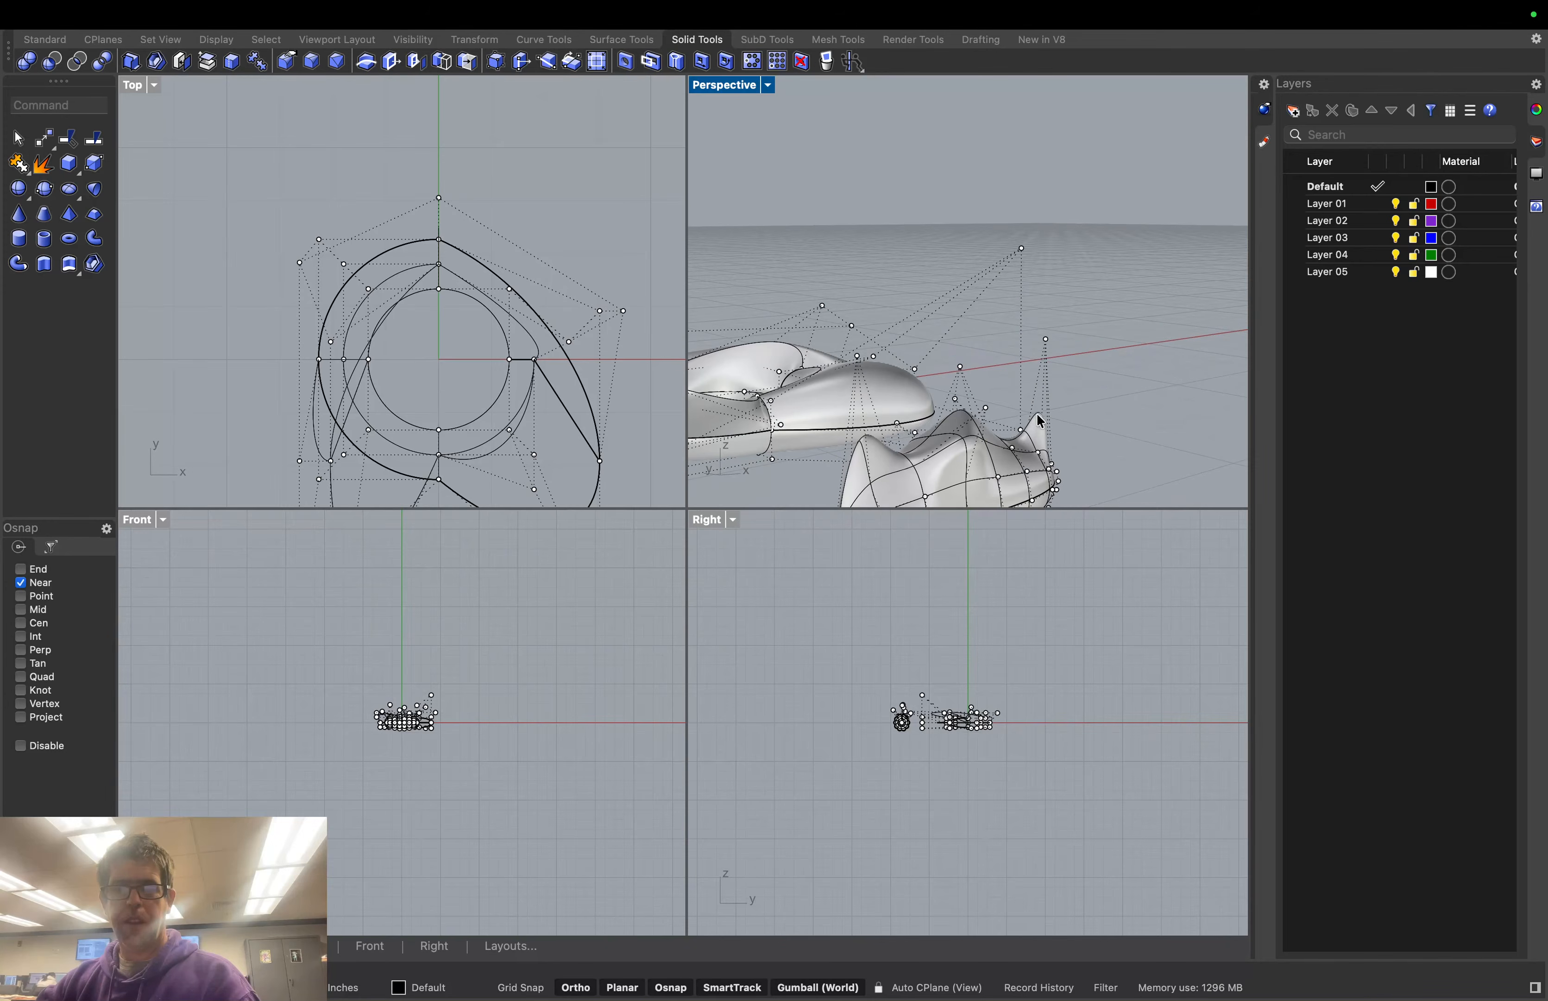
left_click(1027, 472)
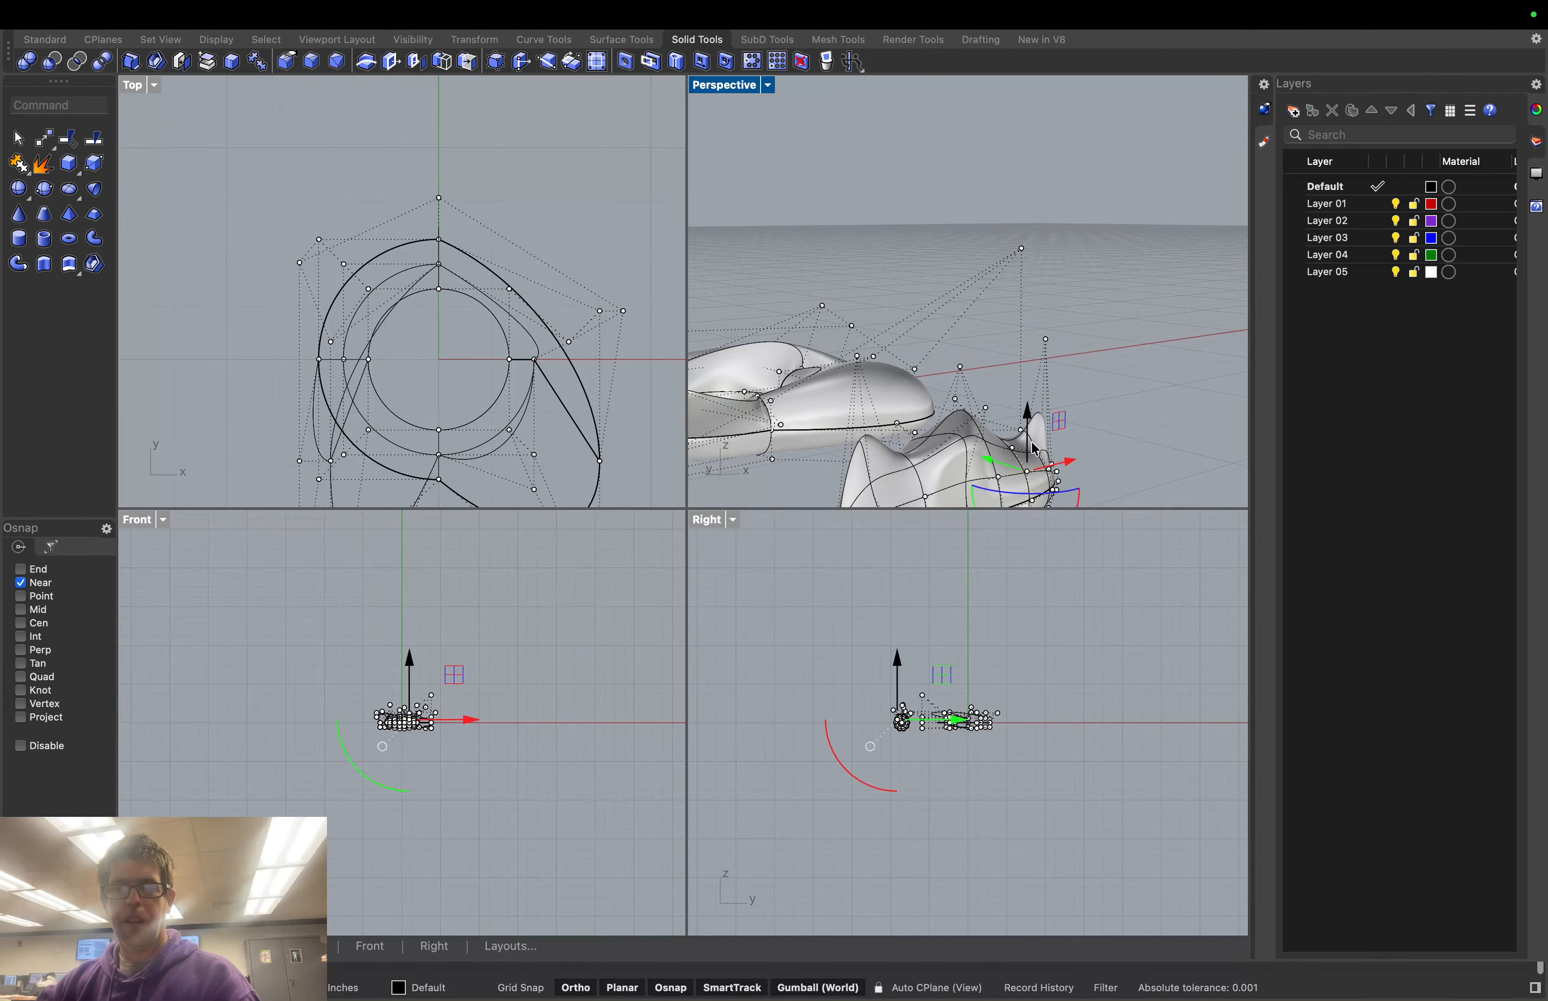
scroll(1027, 417, "up", 1)
left_click_drag(1026, 417, 1048, 321)
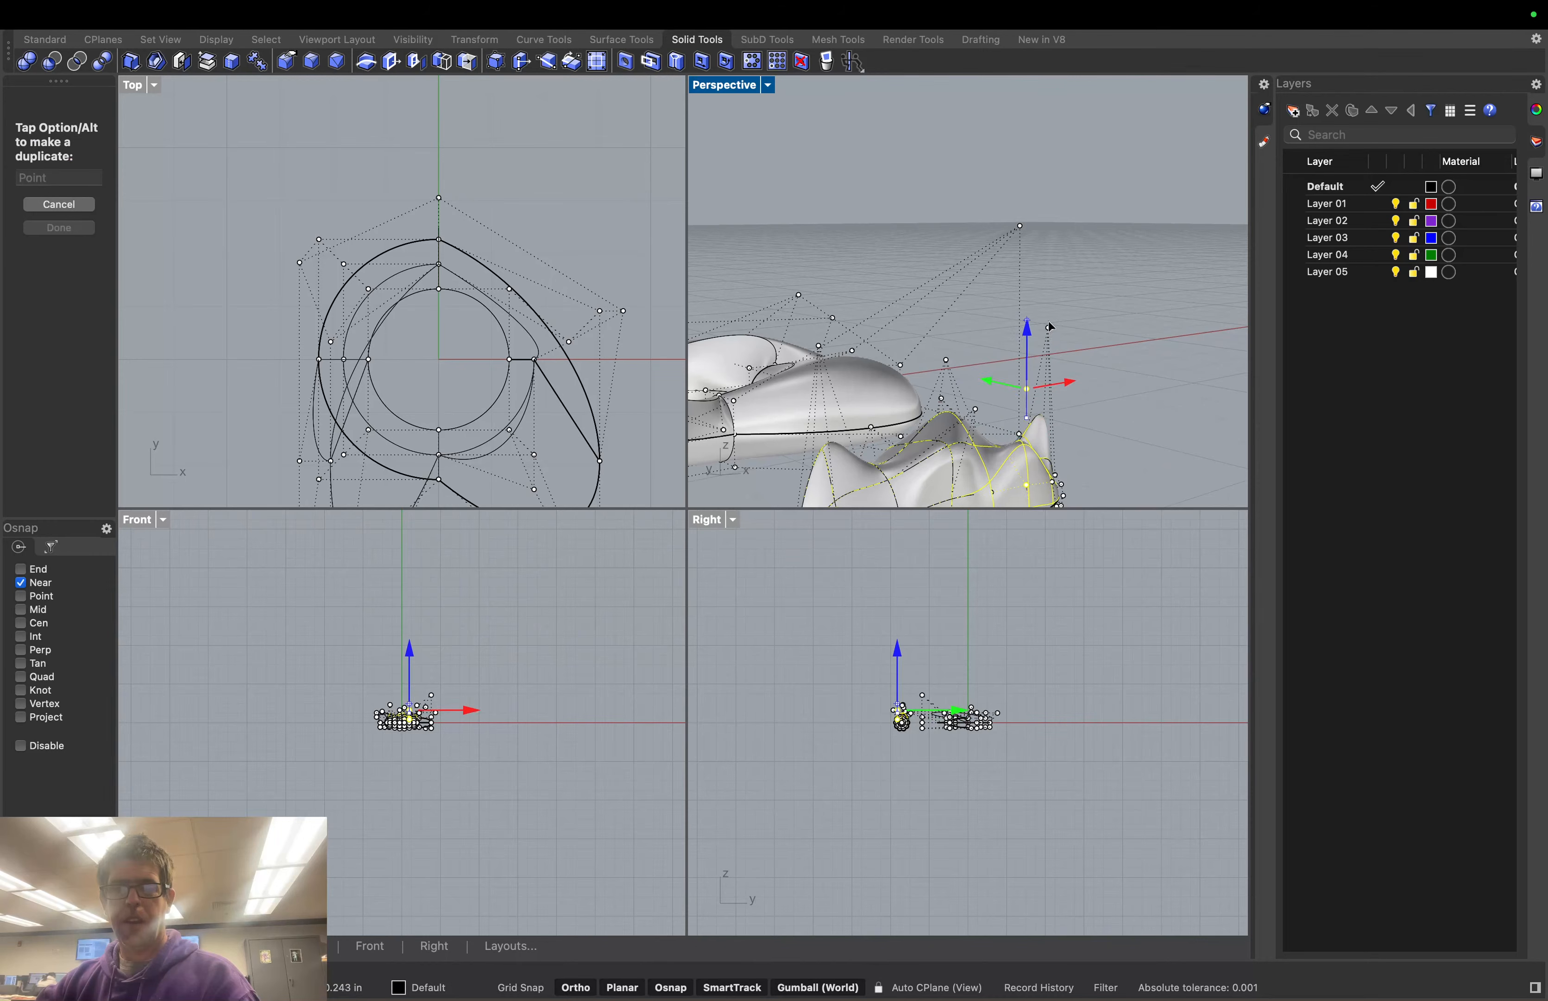
left_click(1126, 418)
scroll(1058, 436, "down", 4)
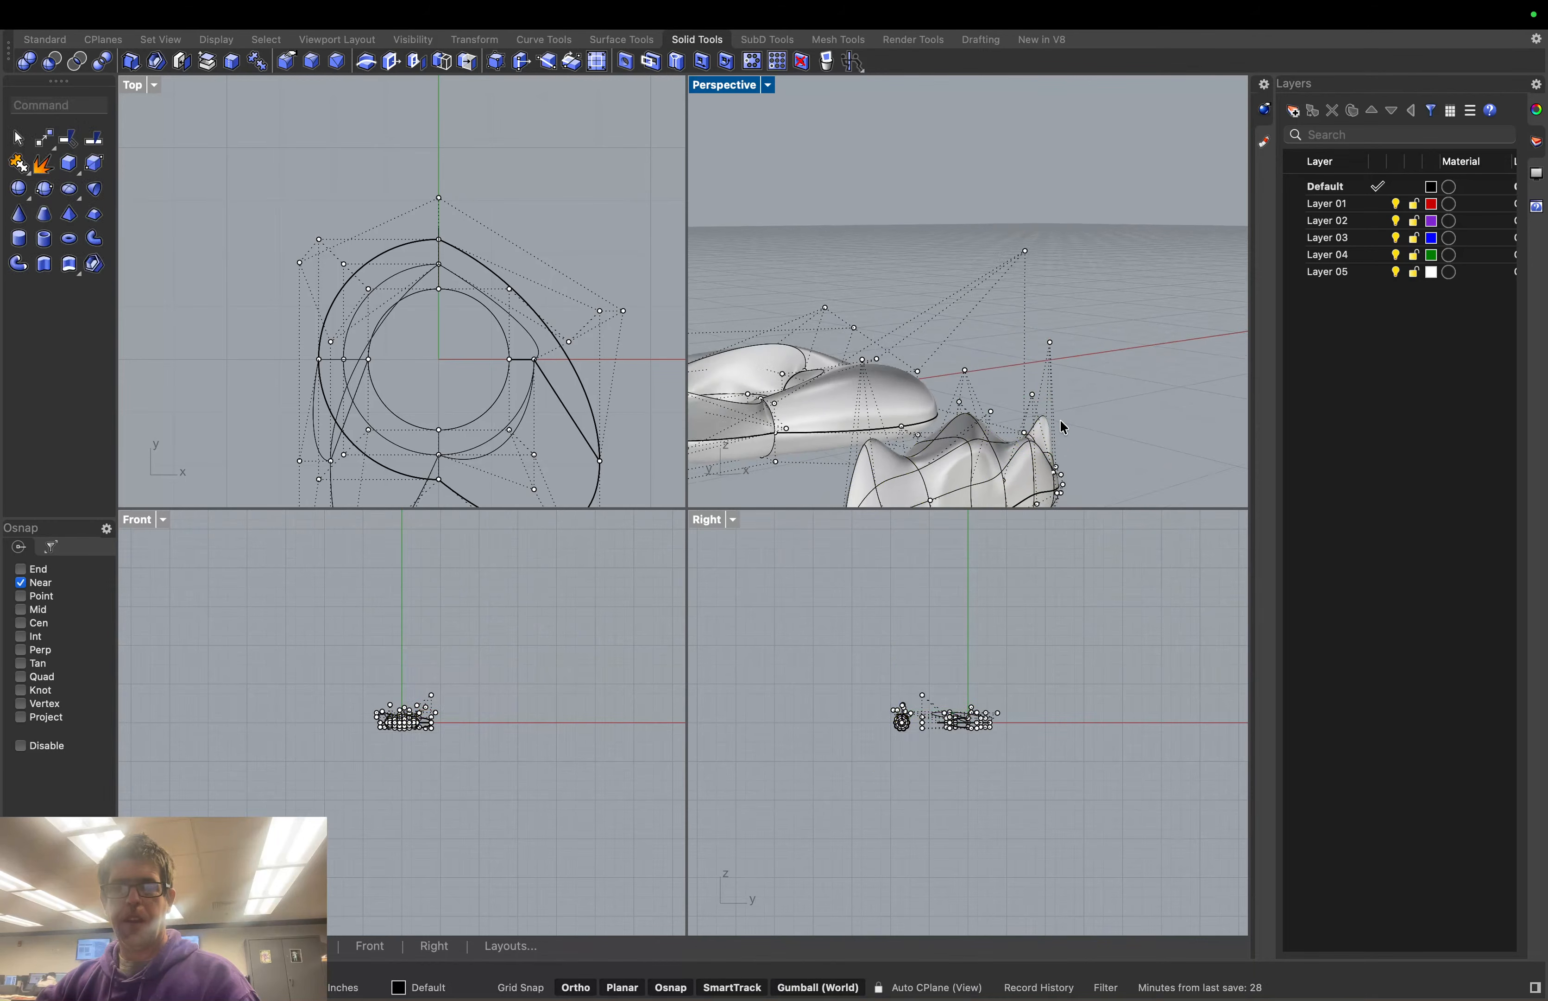
right_click_drag(1082, 449, 994, 439)
Slide the crown along Y toward the torus and lift it up onto it
left_click(945, 440)
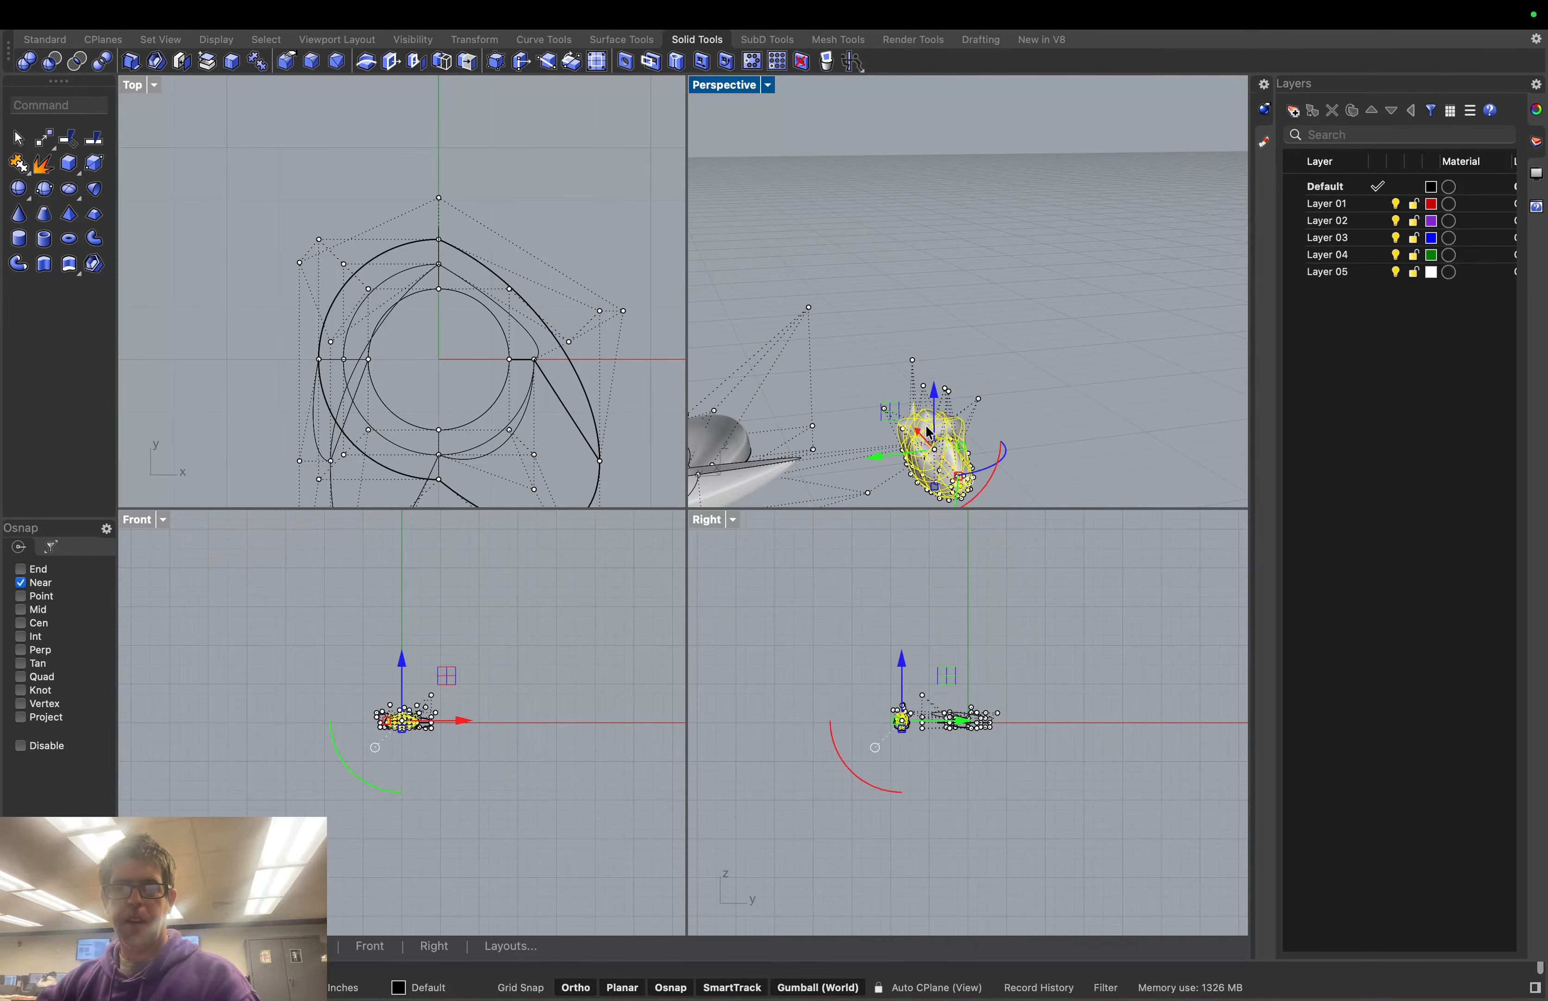
left_click_drag(882, 449, 773, 463)
scroll(984, 464, "down", 5)
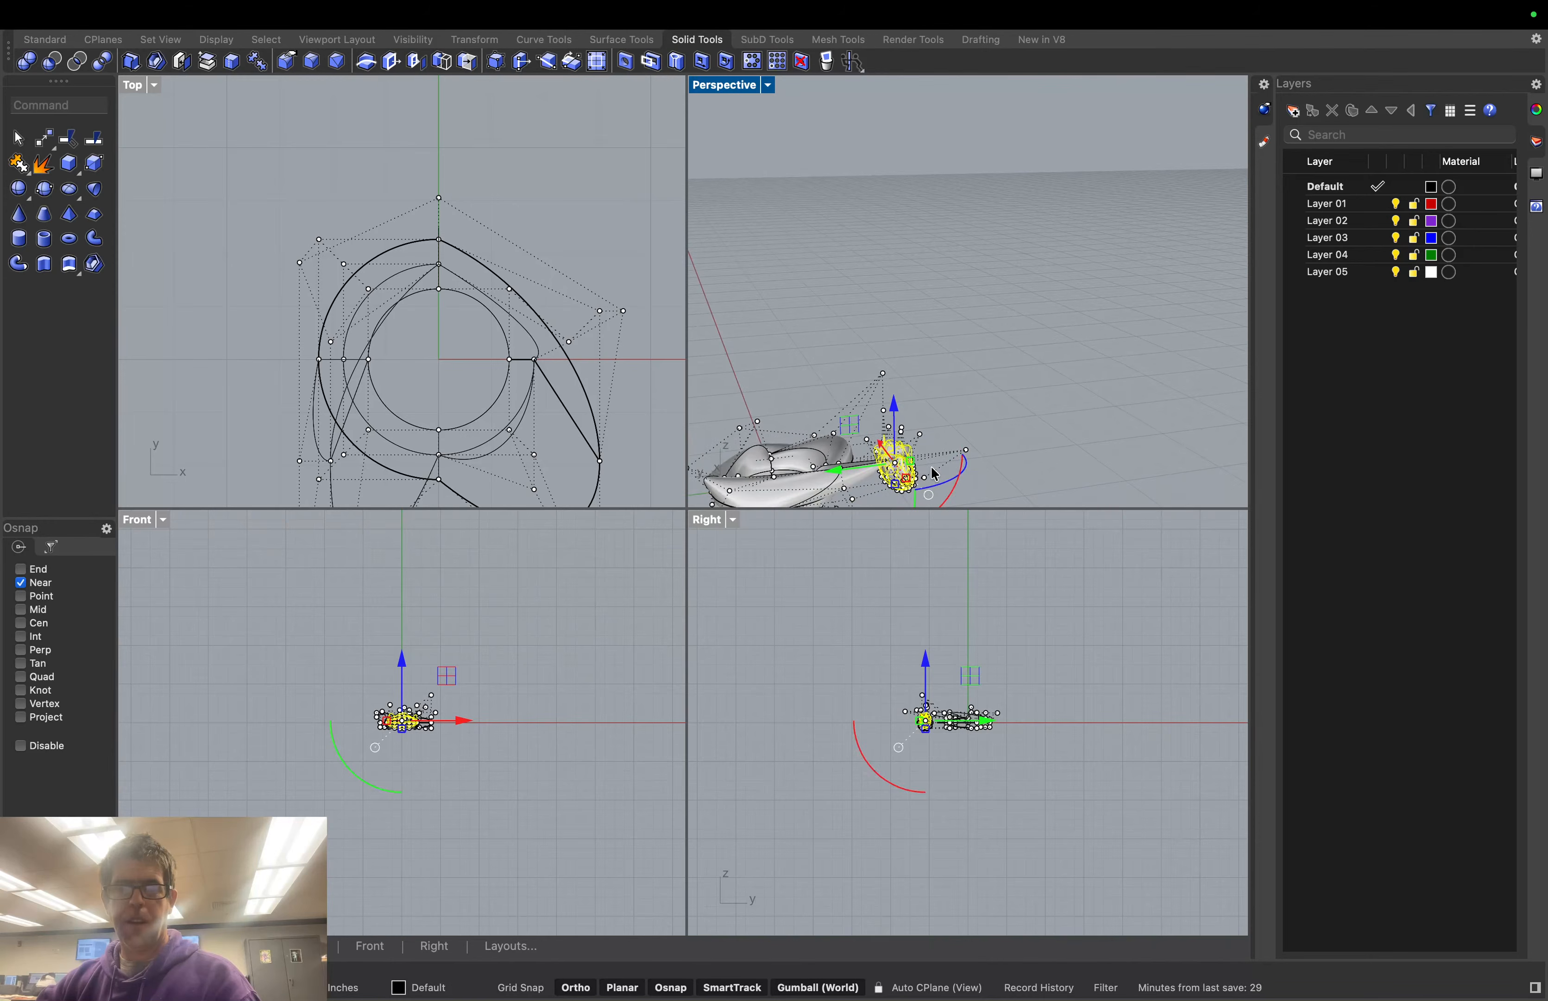
scroll(933, 474, "up", 2)
left_click_drag(896, 407, 839, 465)
left_click(976, 463)
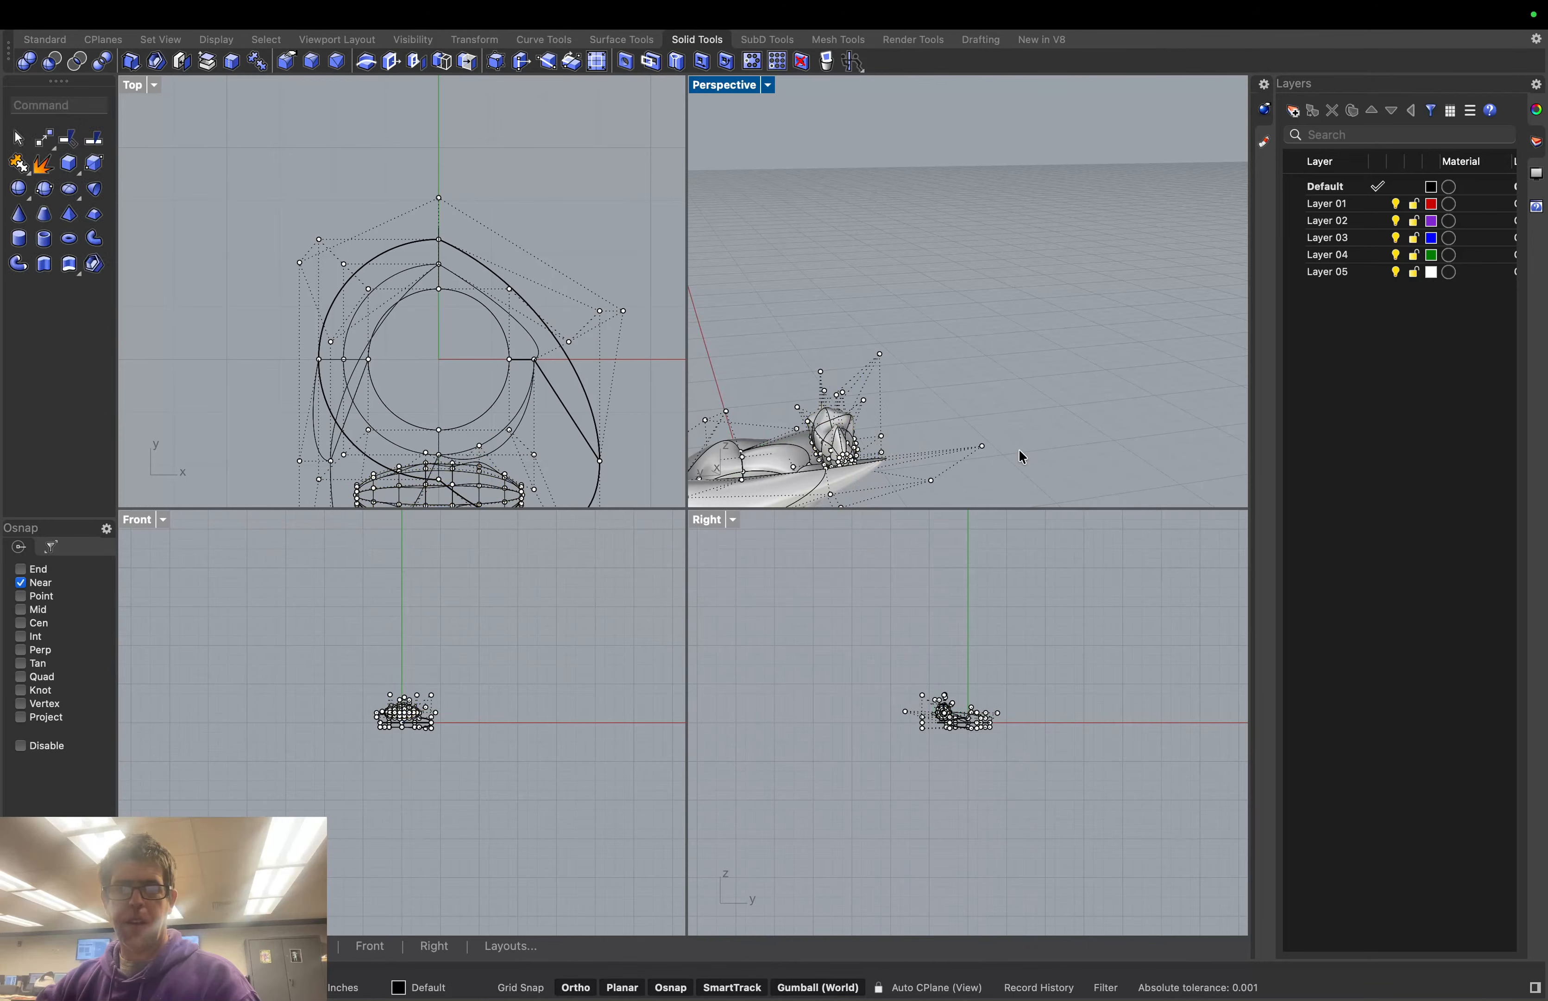
middle_click(1007, 393)
middle_click(1007, 391)
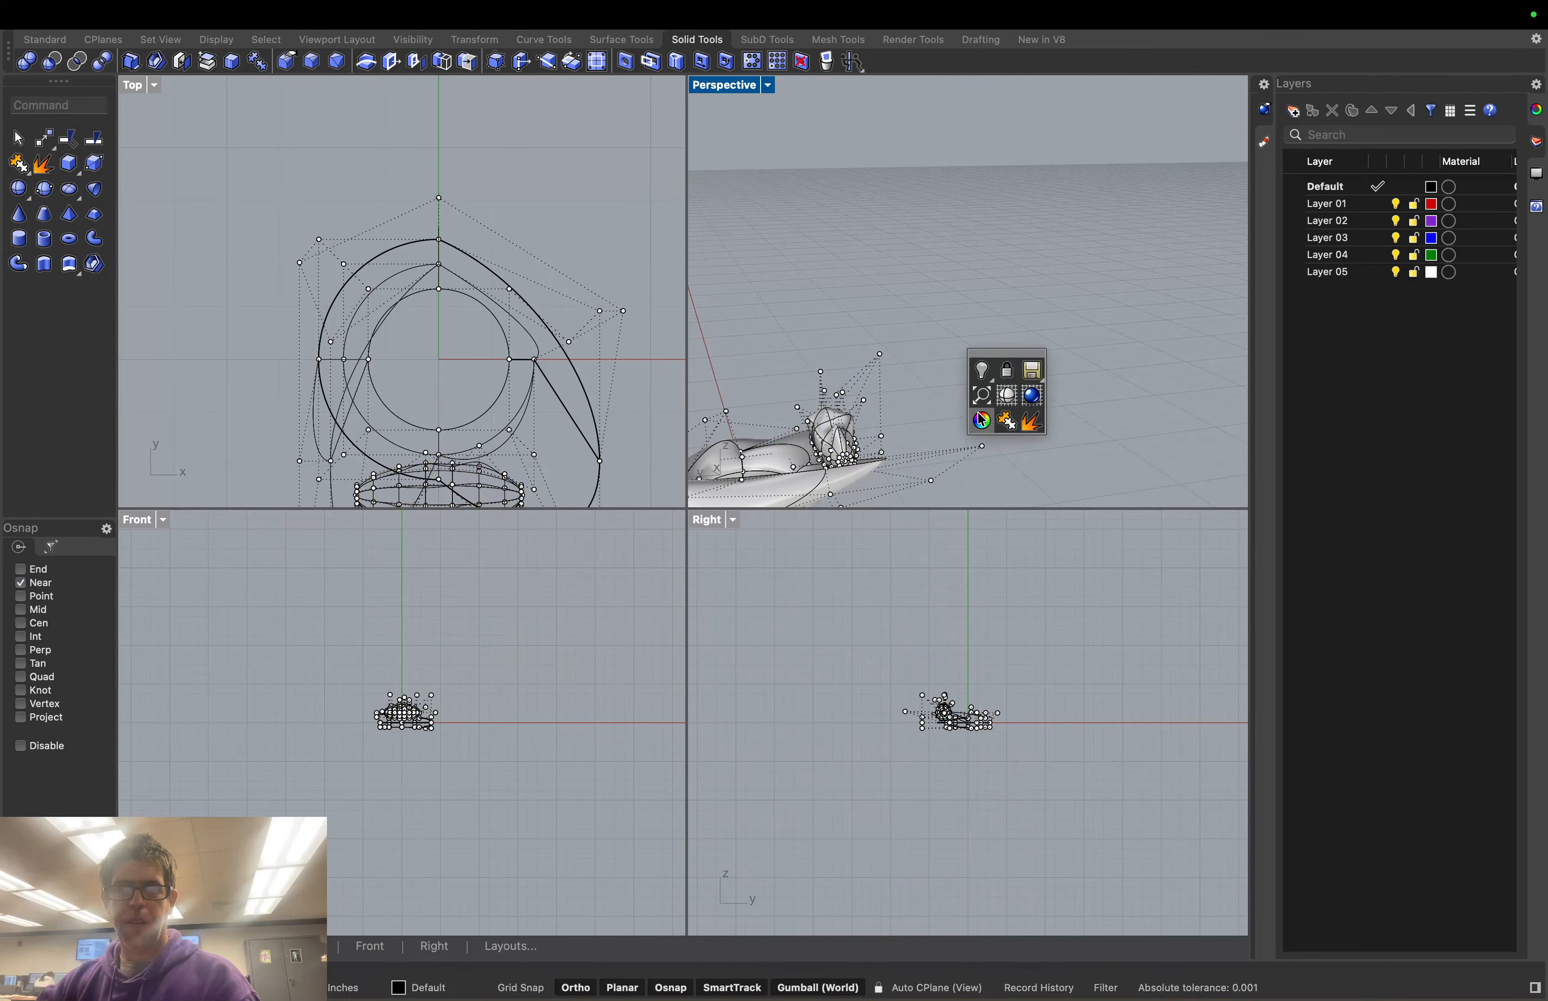
right_click_drag(922, 417, 1076, 452)
left_click(1080, 459)
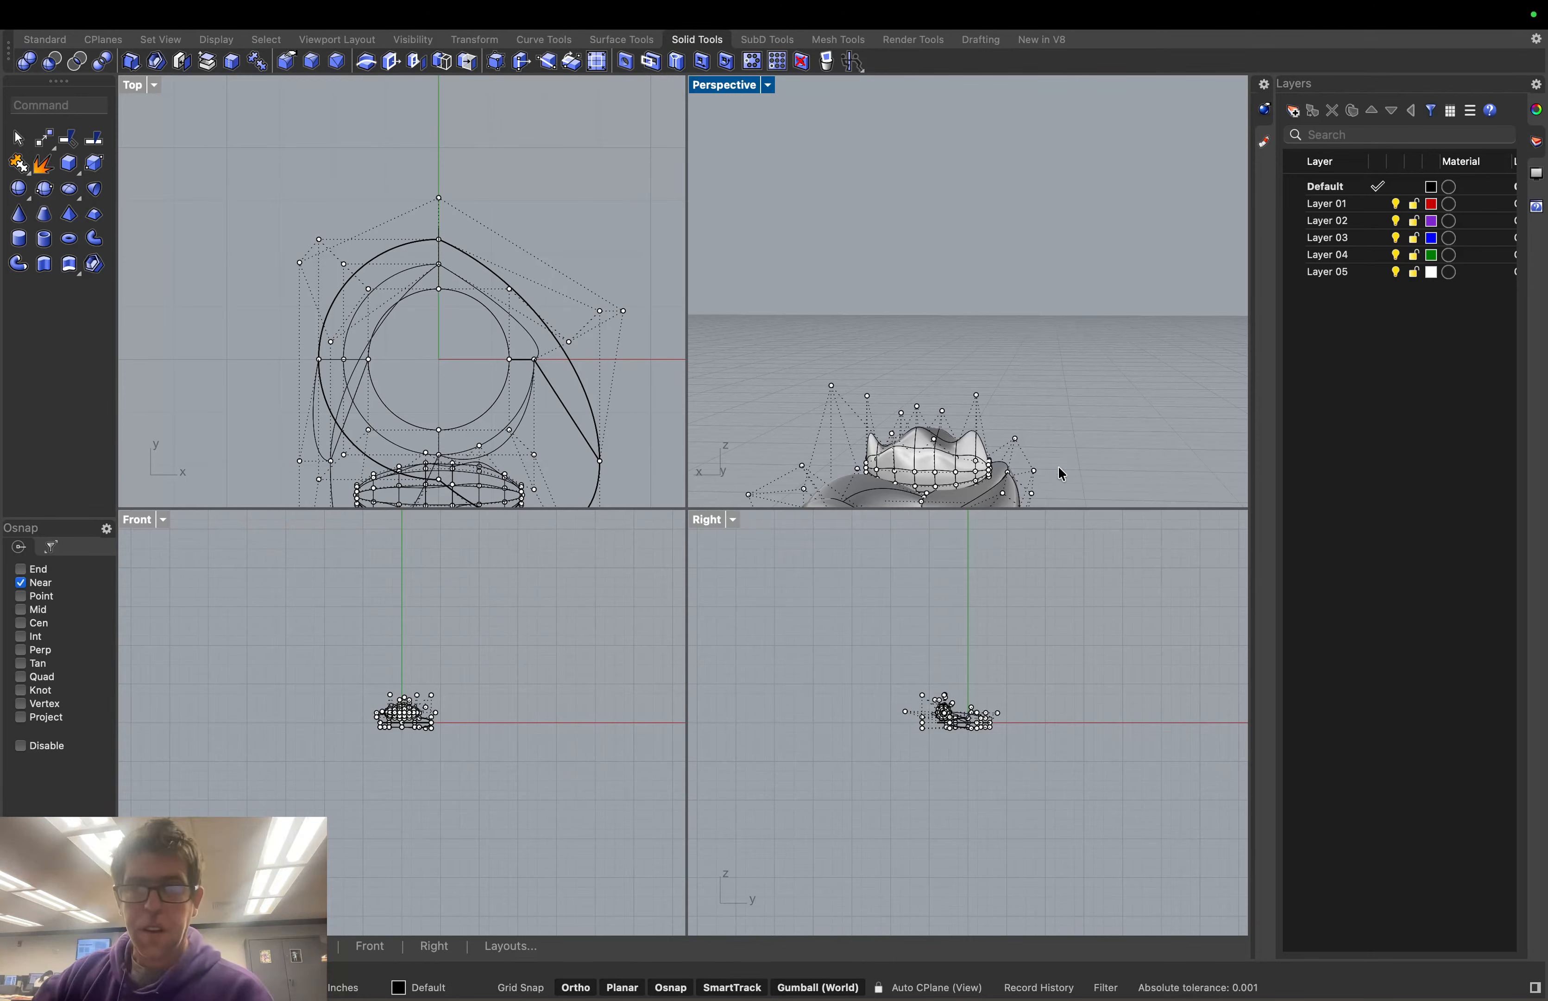
left_click(35, 63)
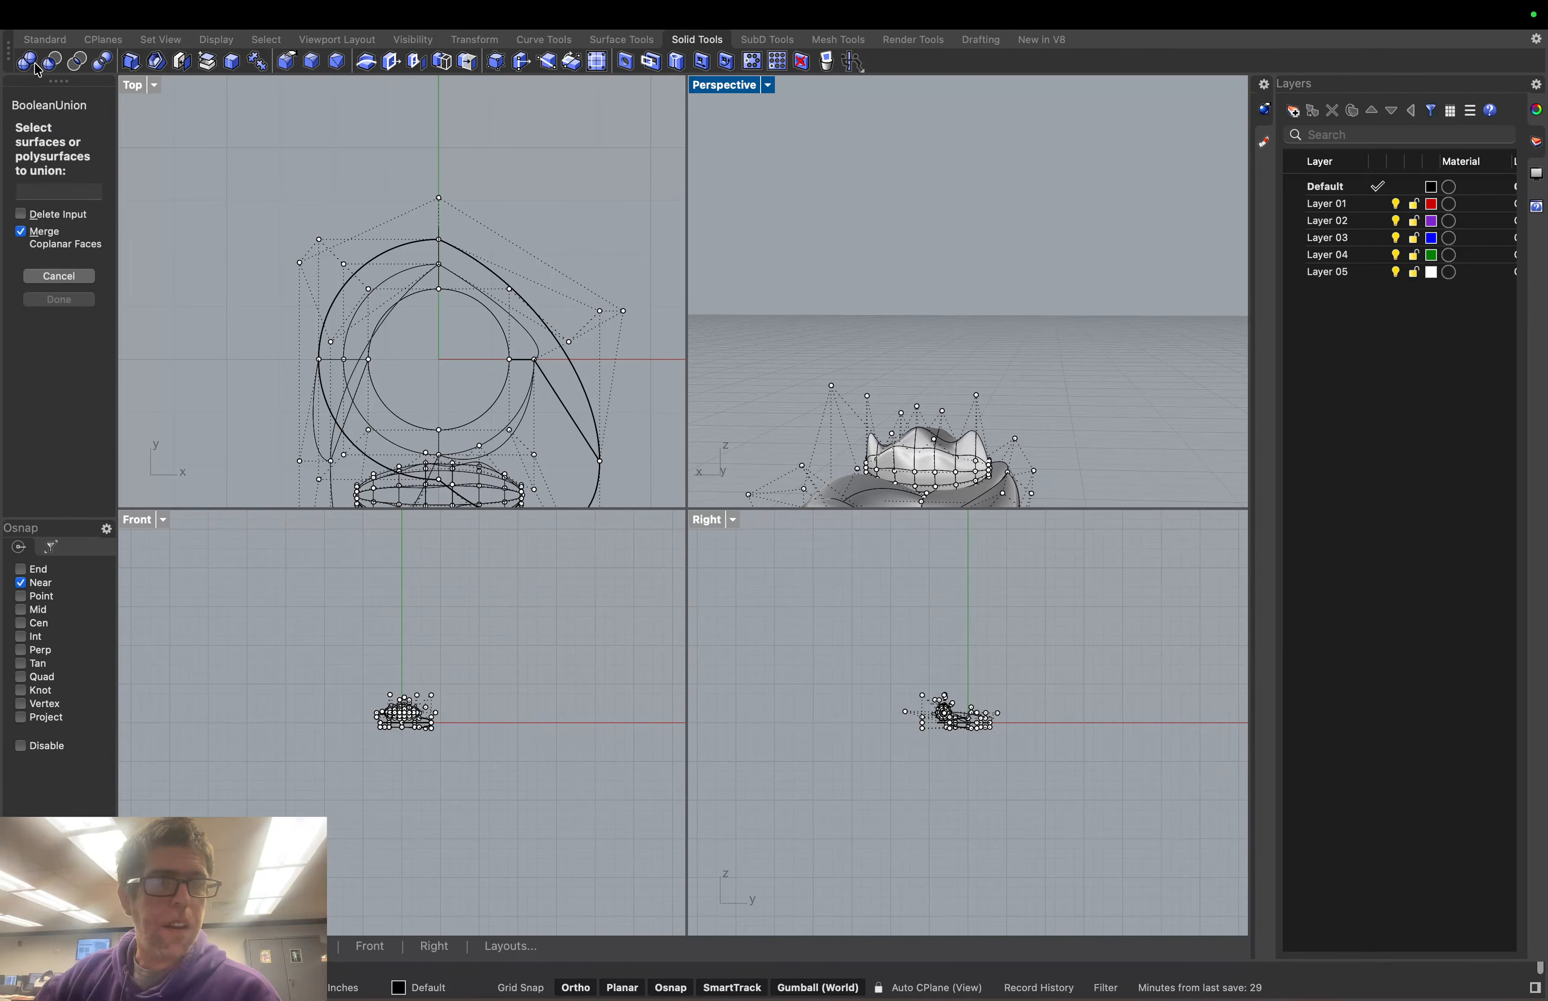
left_click(929, 467)
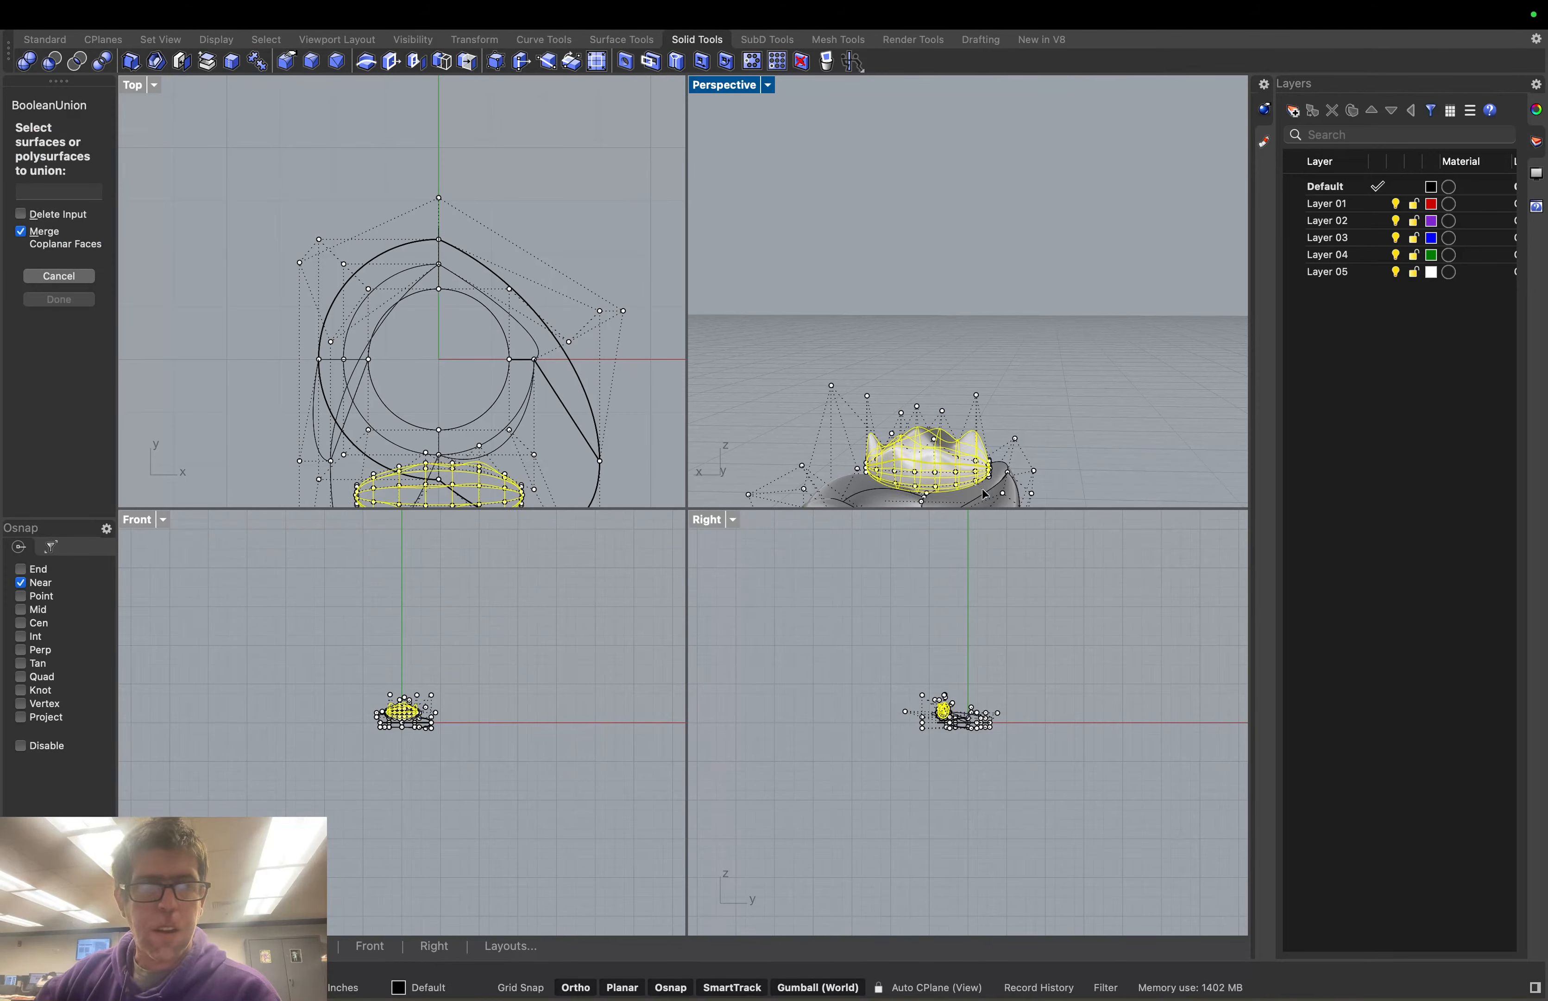
left_click(985, 494)
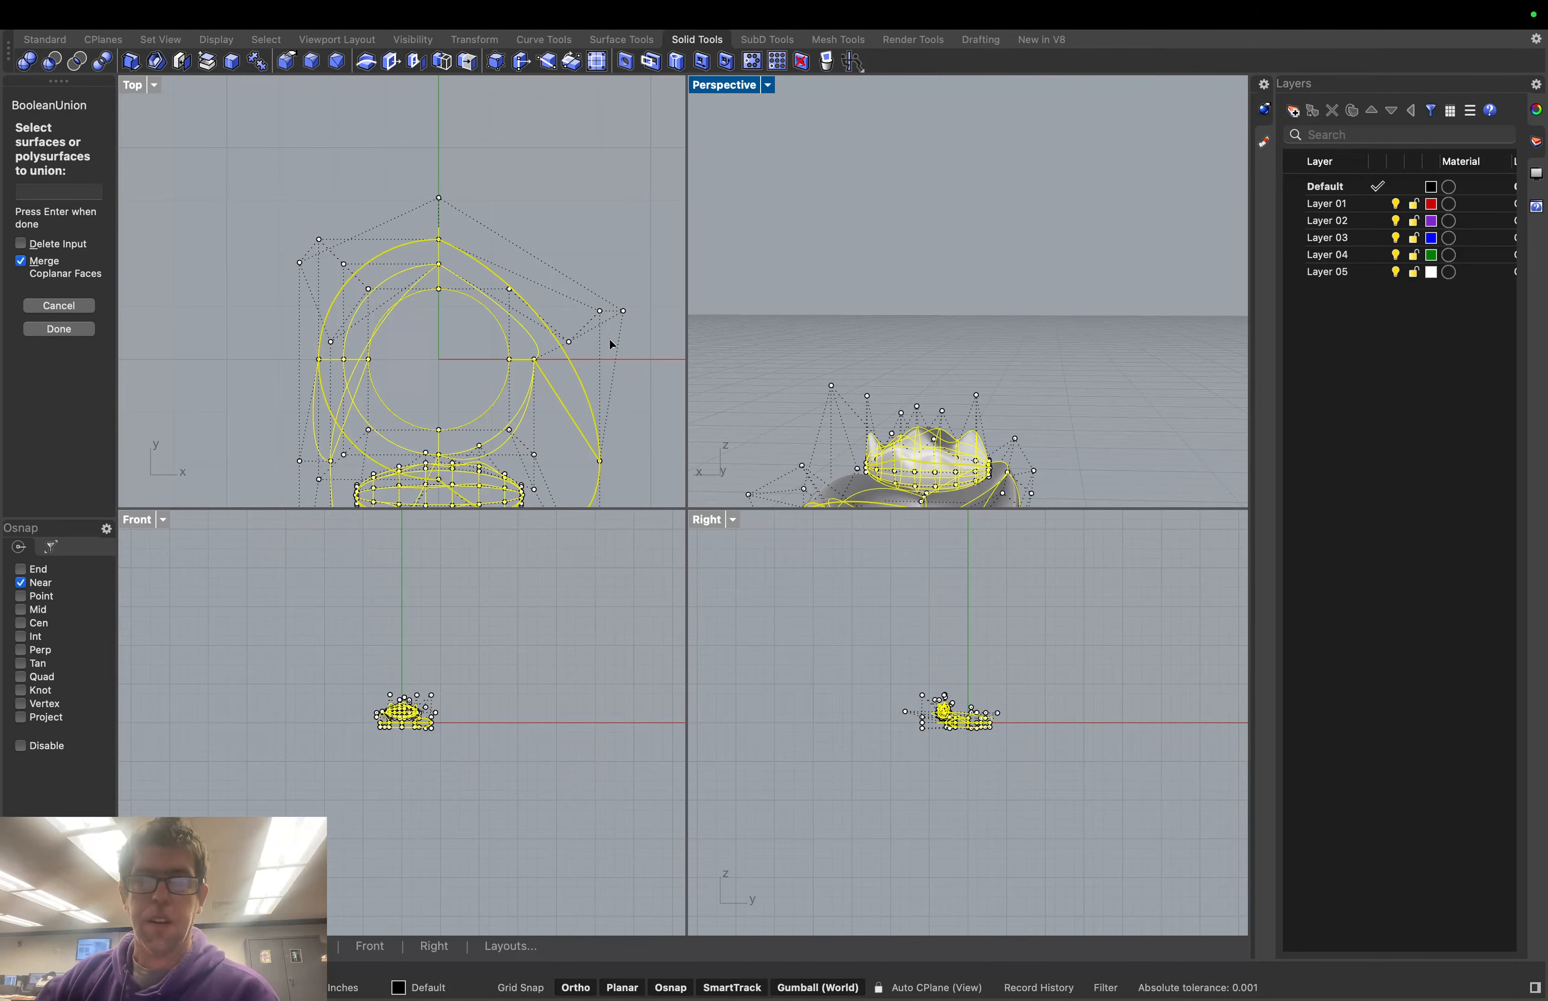
left_click(55, 307)
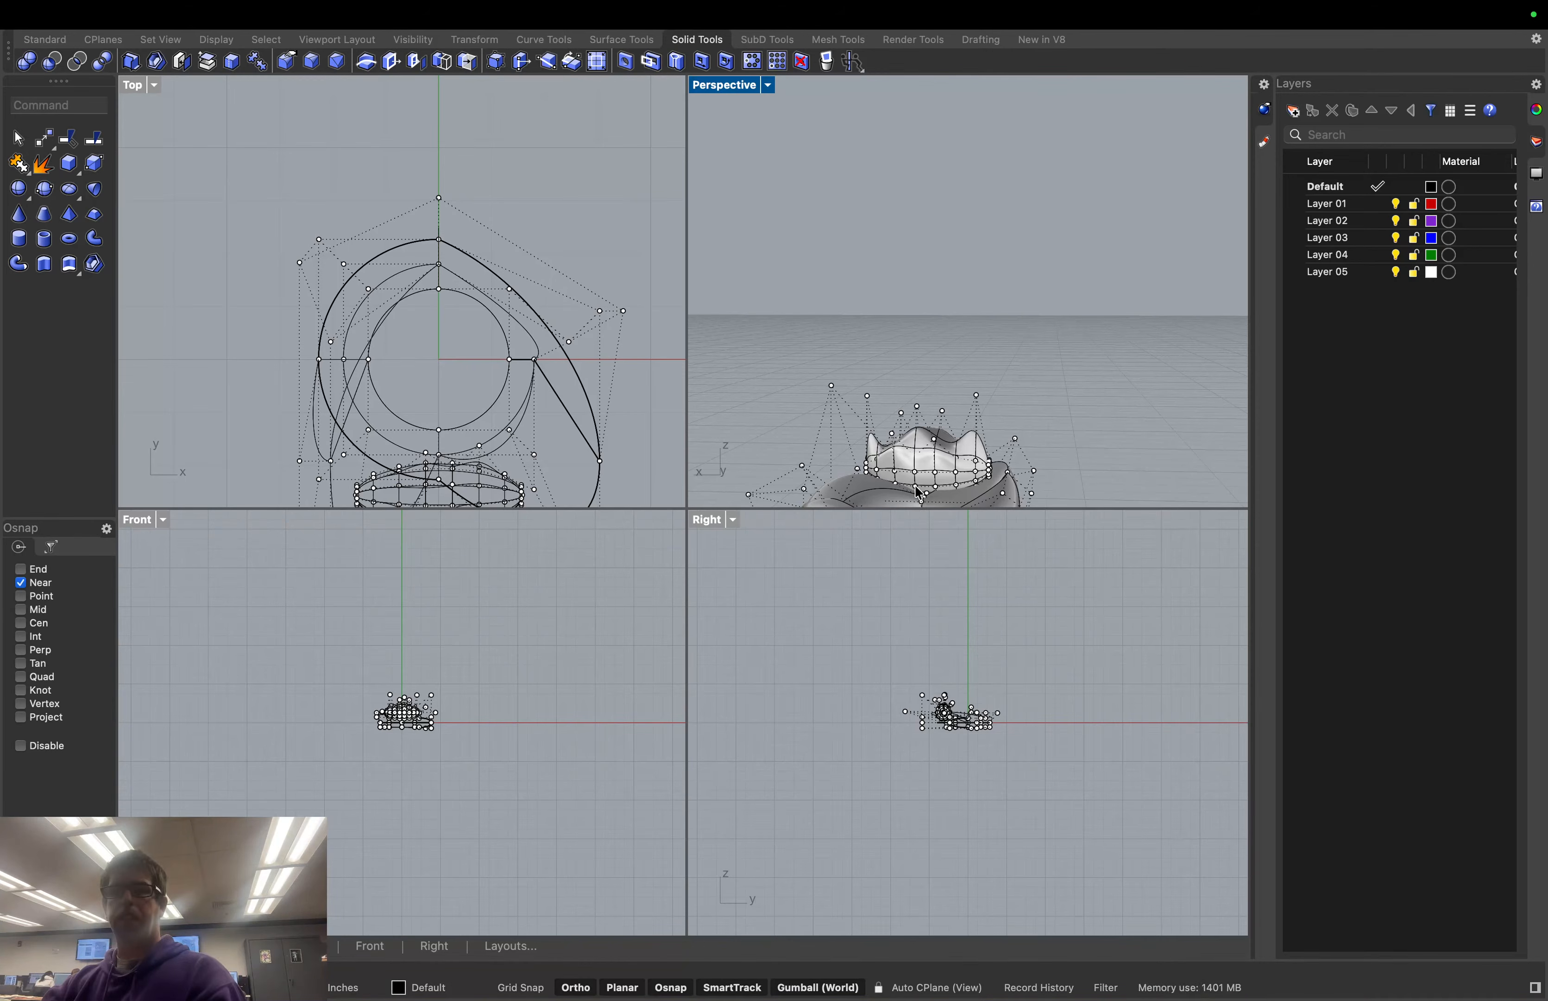
Shift the crown slightly along Y and push one of its control points sideways
right_click_drag(996, 390, 870, 409)
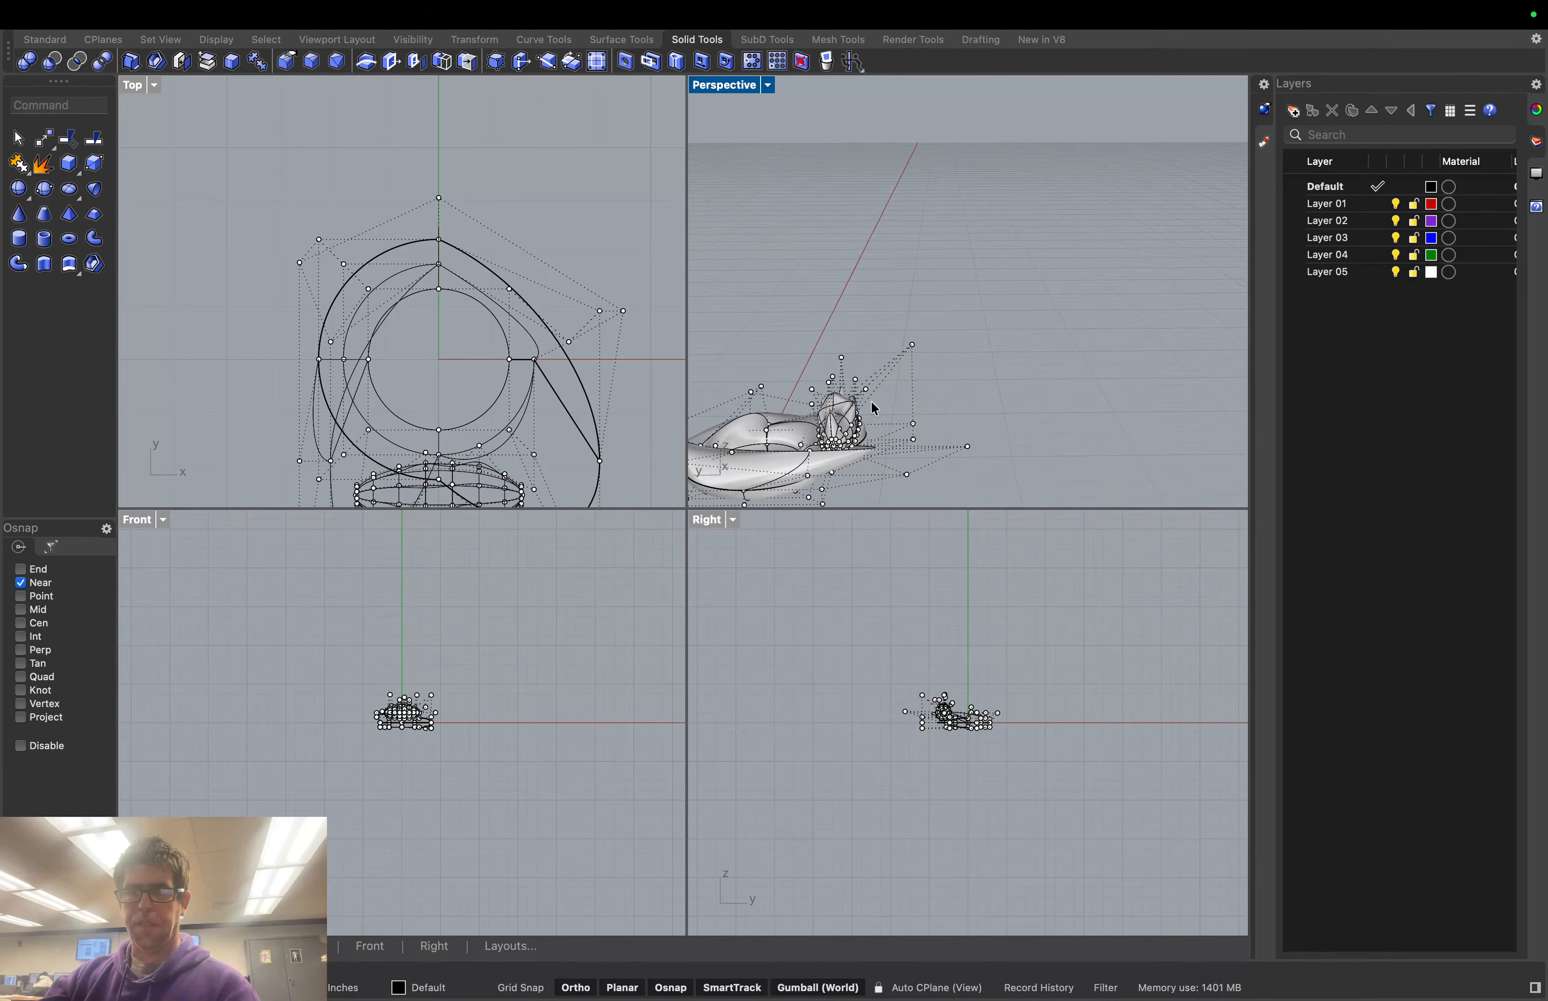
left_click(845, 416)
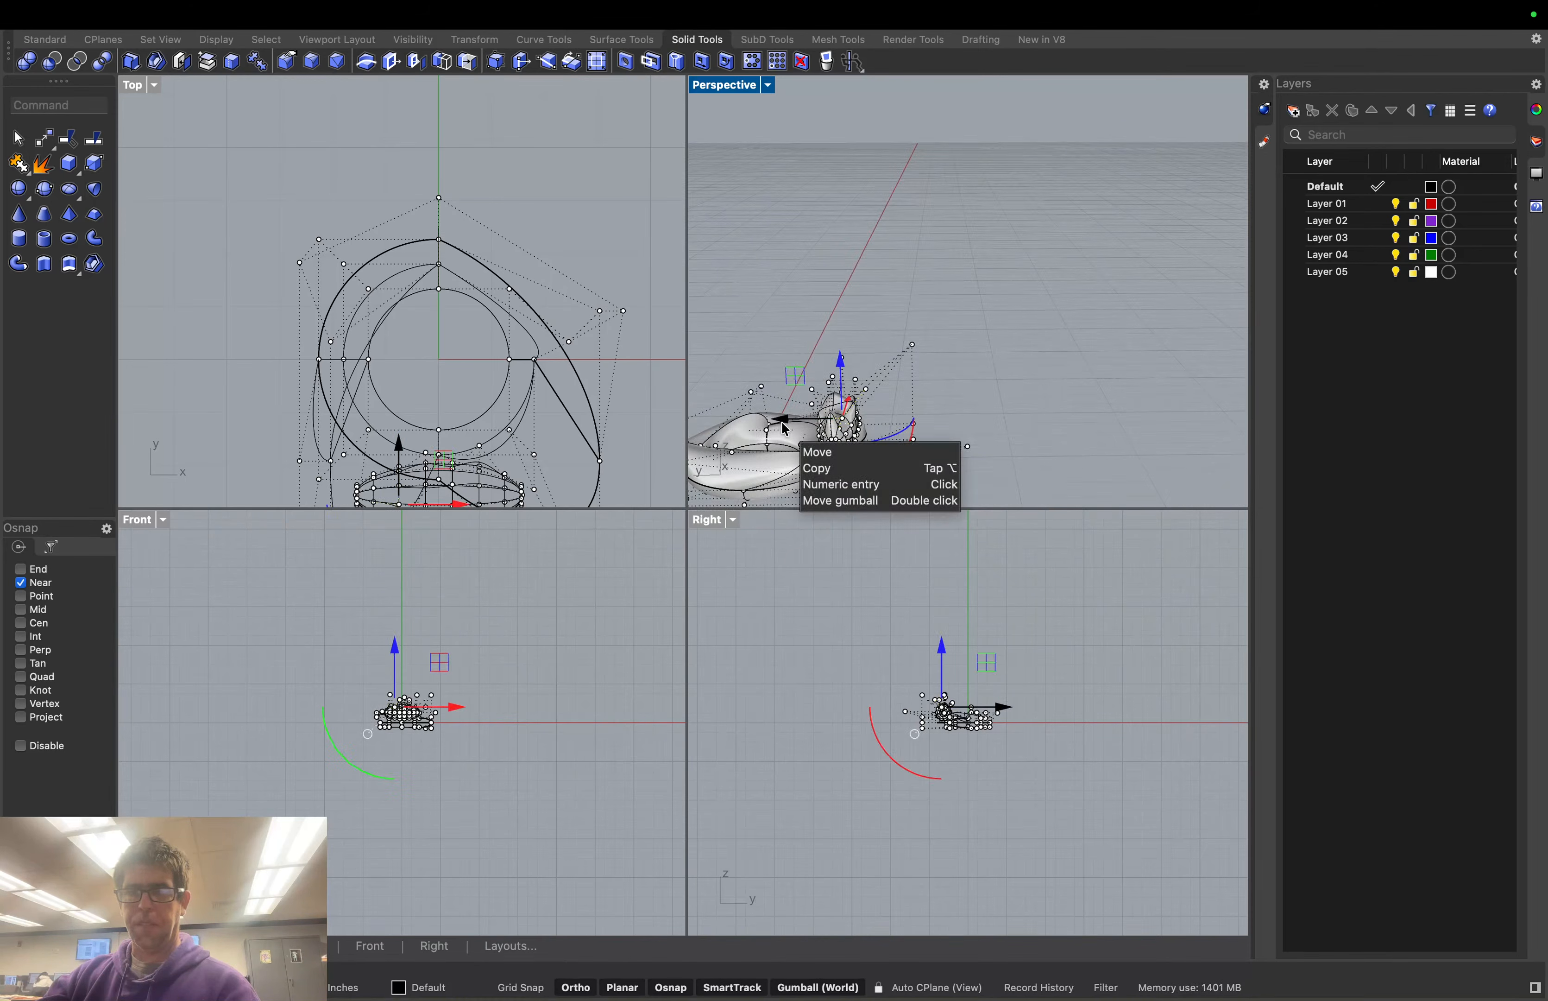
mouse_move(783, 421)
left_mouse_down()
mouse_move(854, 435)
mouse_move(805, 435)
left_mouse_up()
left_click(832, 411)
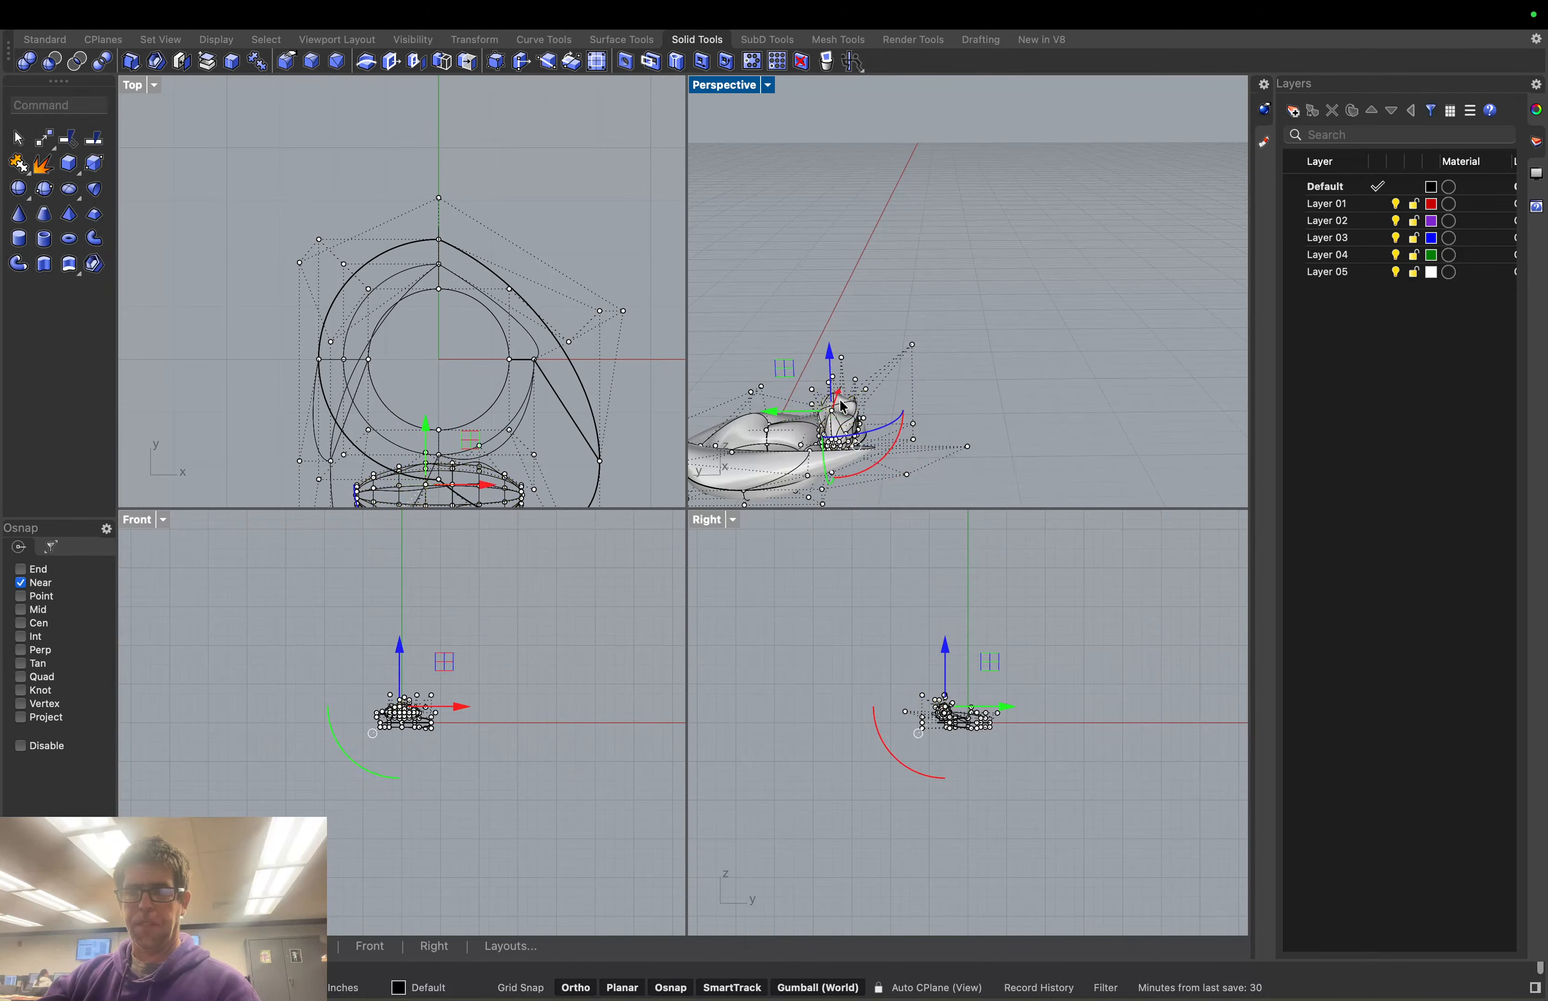
left_click_drag(771, 419, 810, 420)
left_click(972, 391)
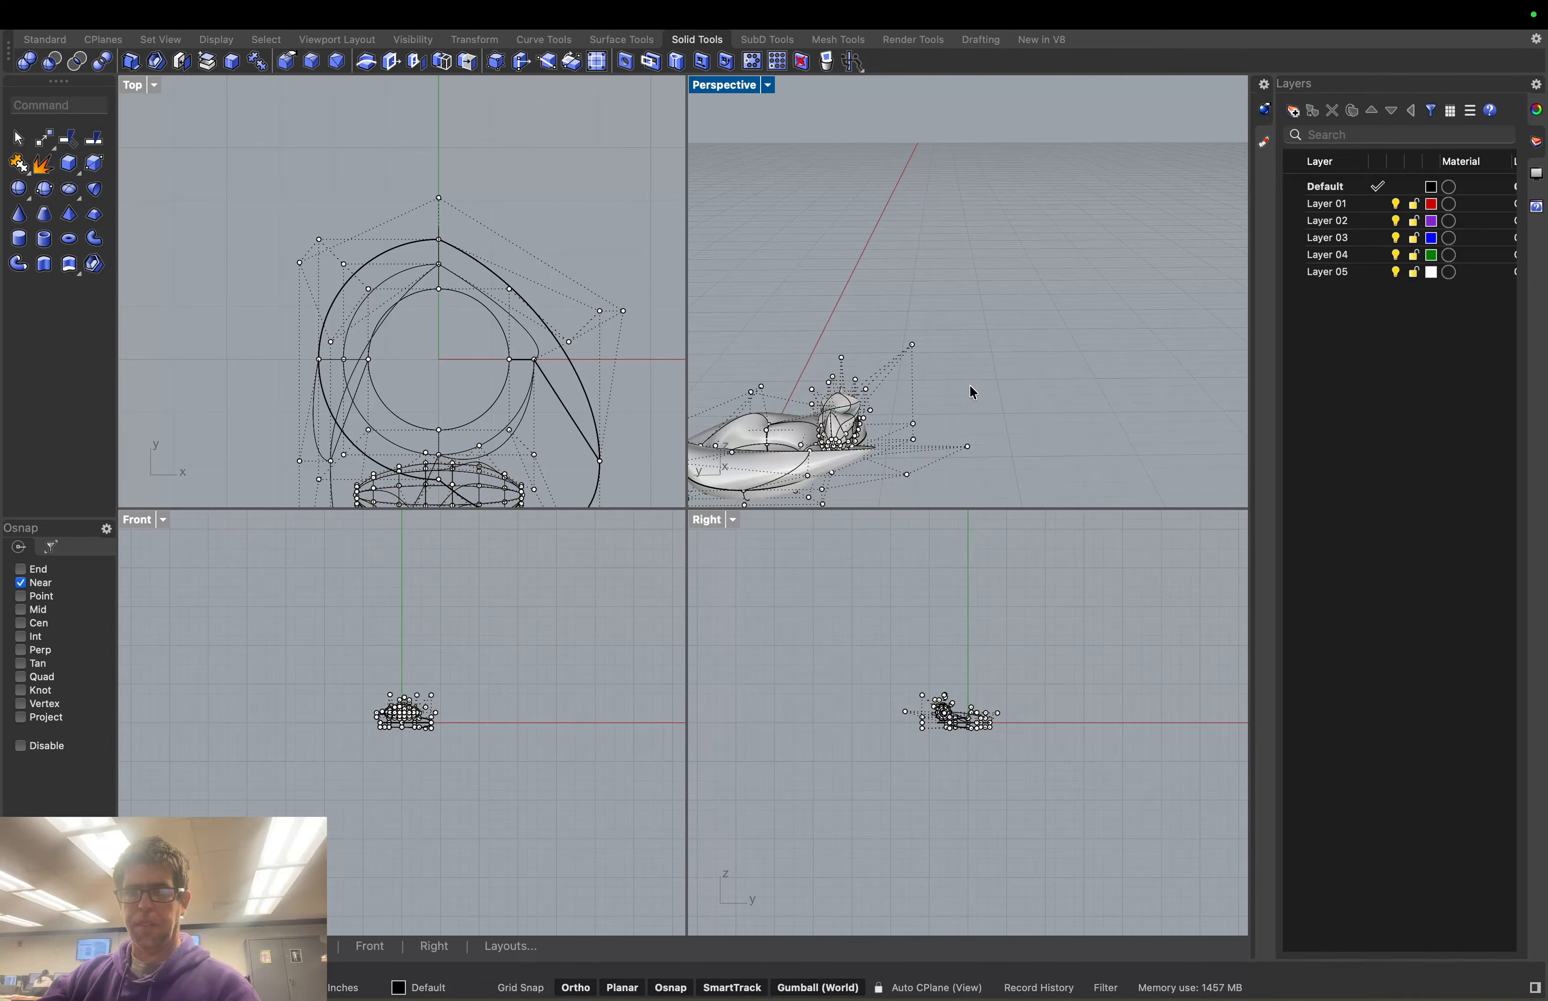
Shift and lower a cluster of crown points, then move the crown into place
left_click(848, 428)
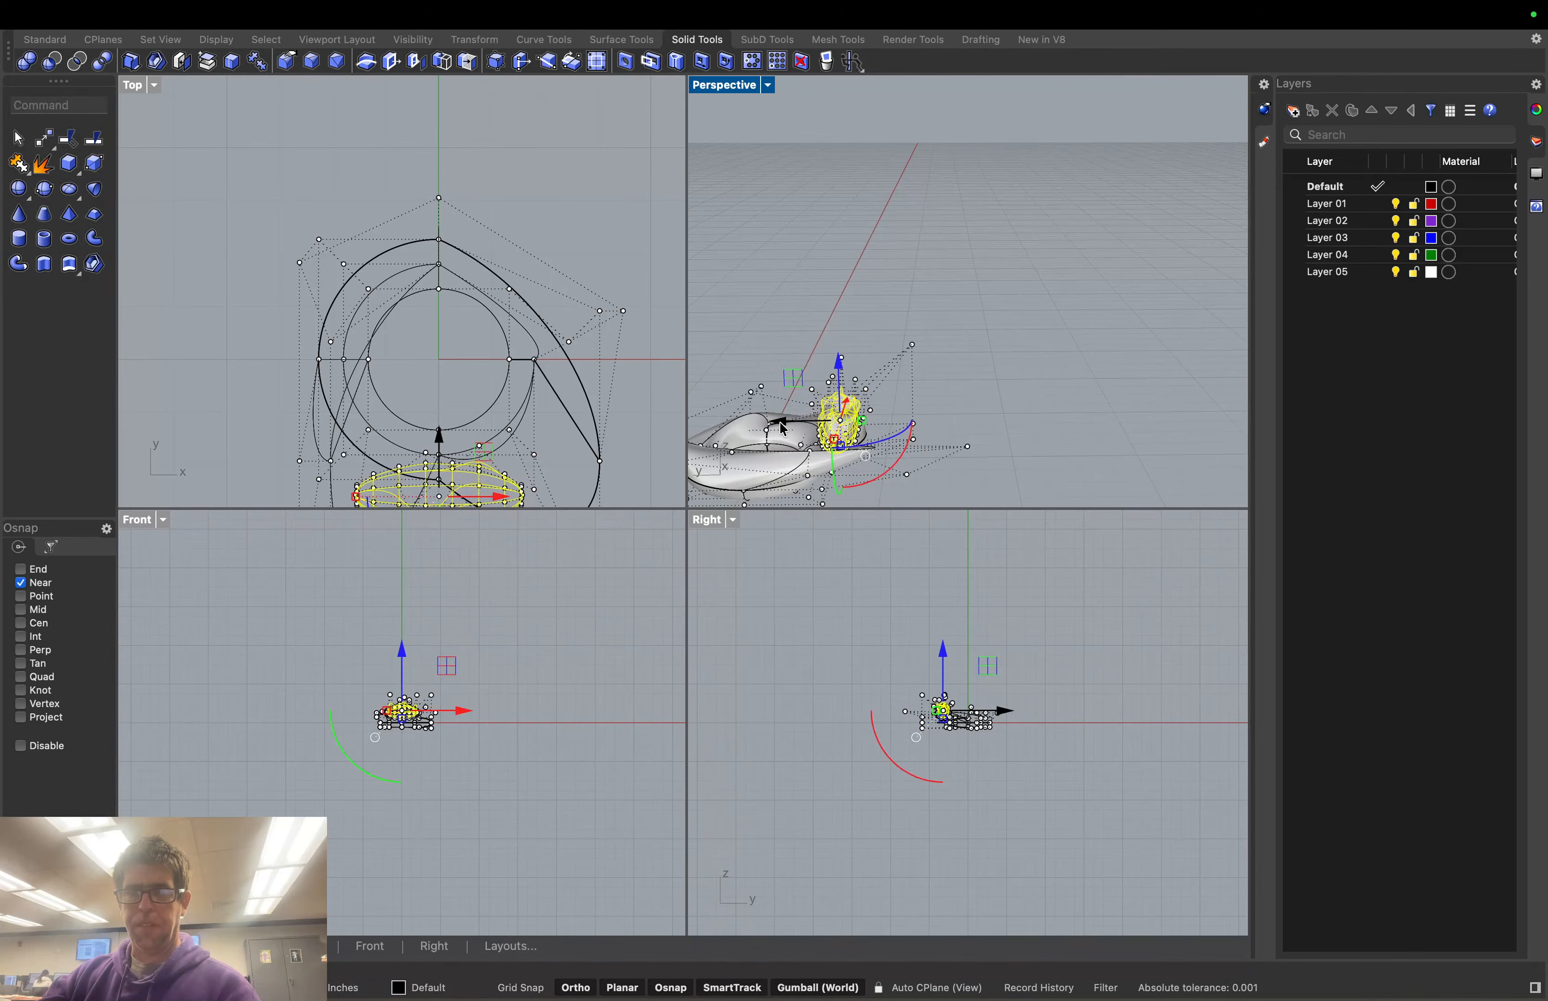
left_click_drag(783, 423, 832, 426)
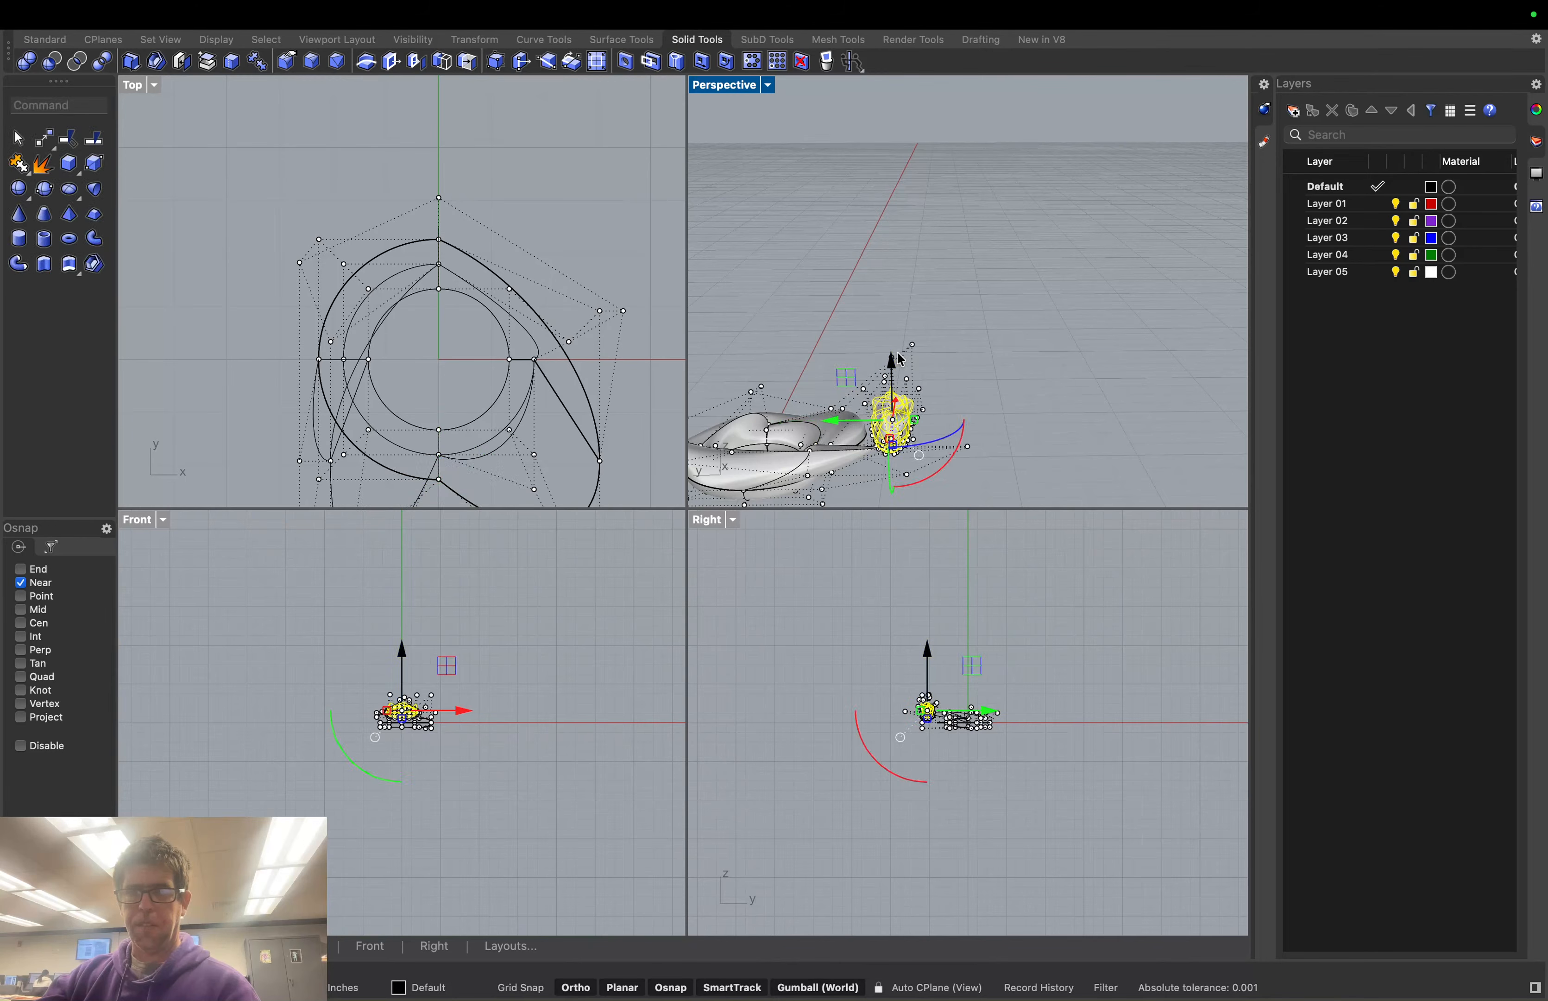
left_click_drag(892, 362, 892, 386)
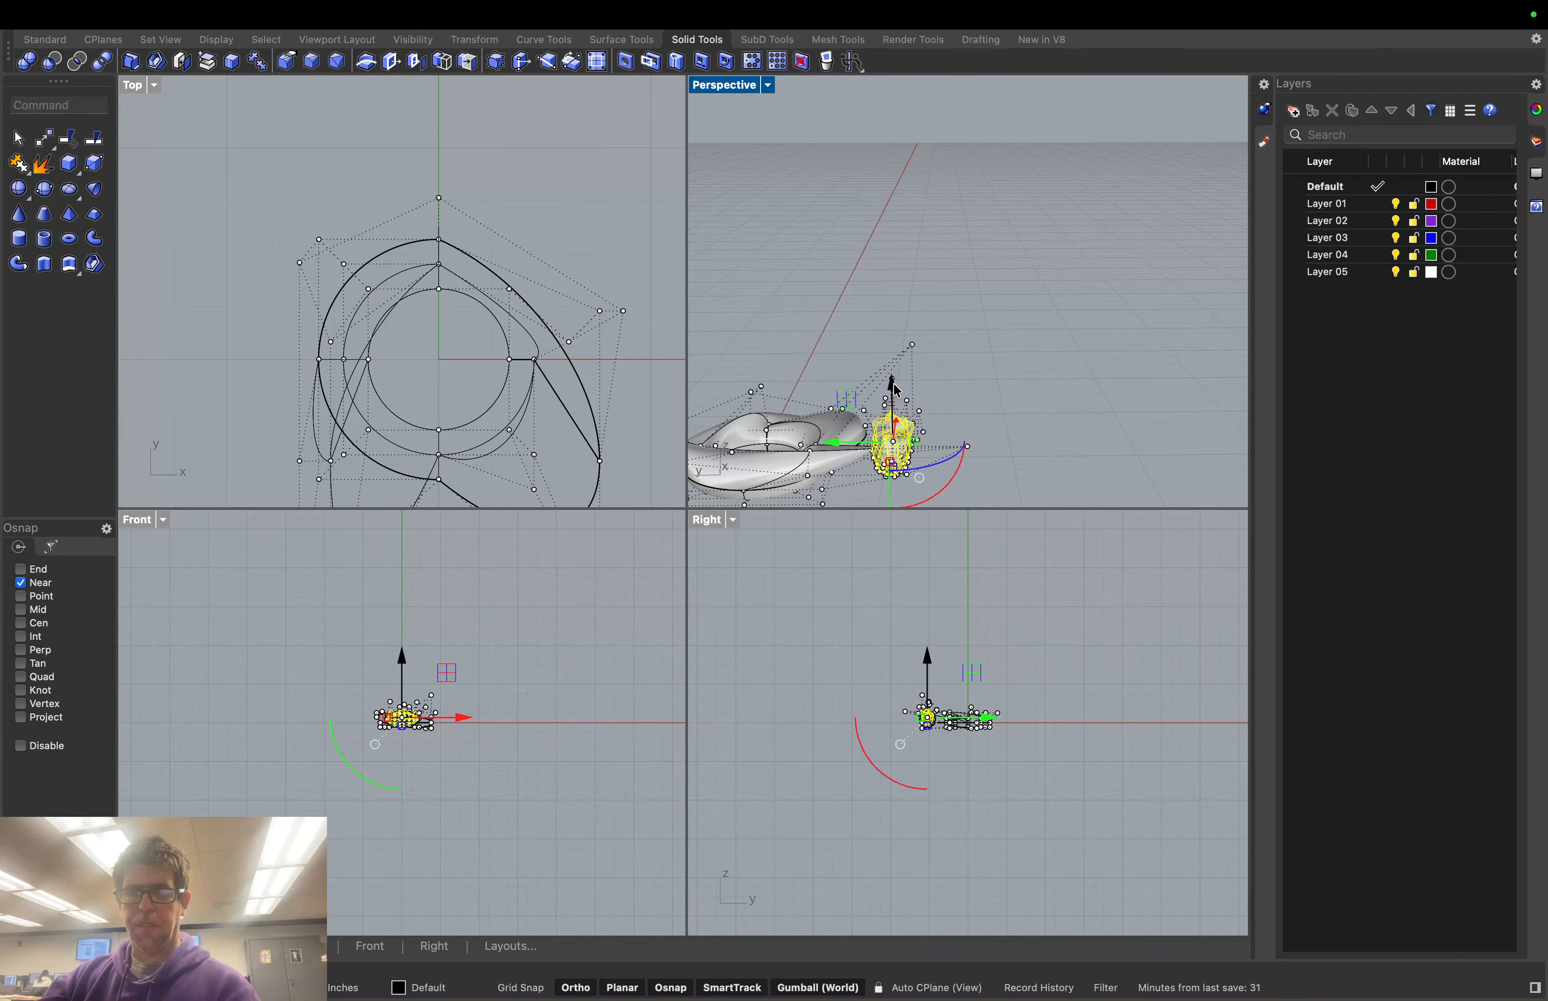
left_click_drag(867, 445, 836, 449)
right_click_drag(962, 444, 998, 435)
left_click_drag(999, 435, 986, 503)
left_click(1071, 483)
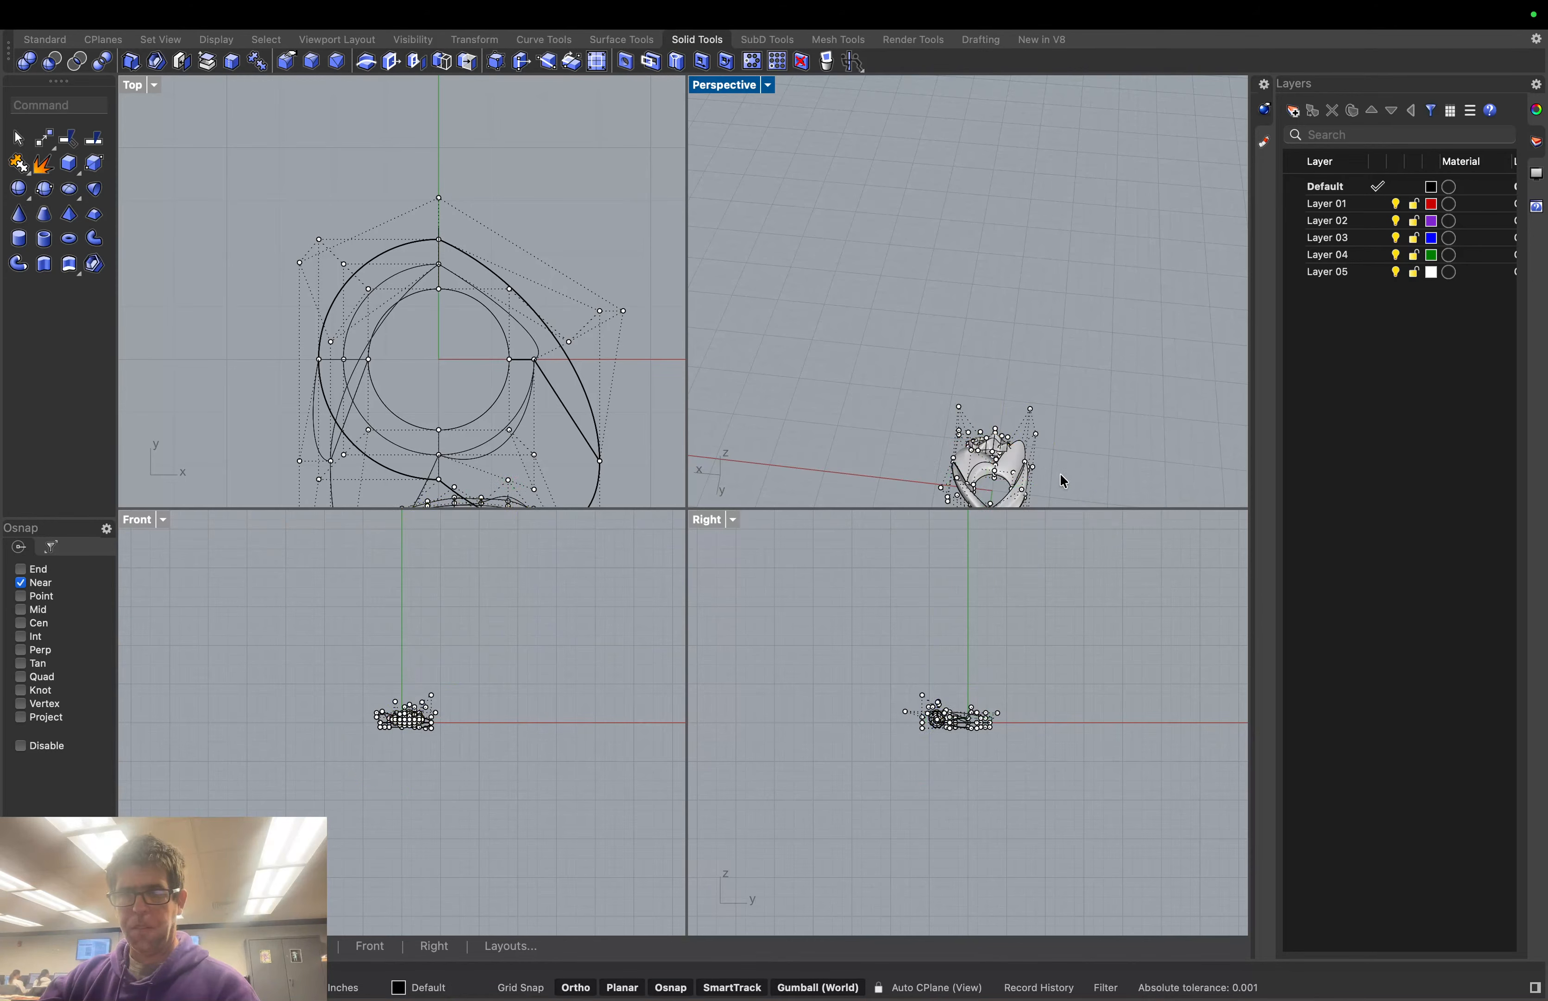
right_click_drag(1039, 454, 961, 450)
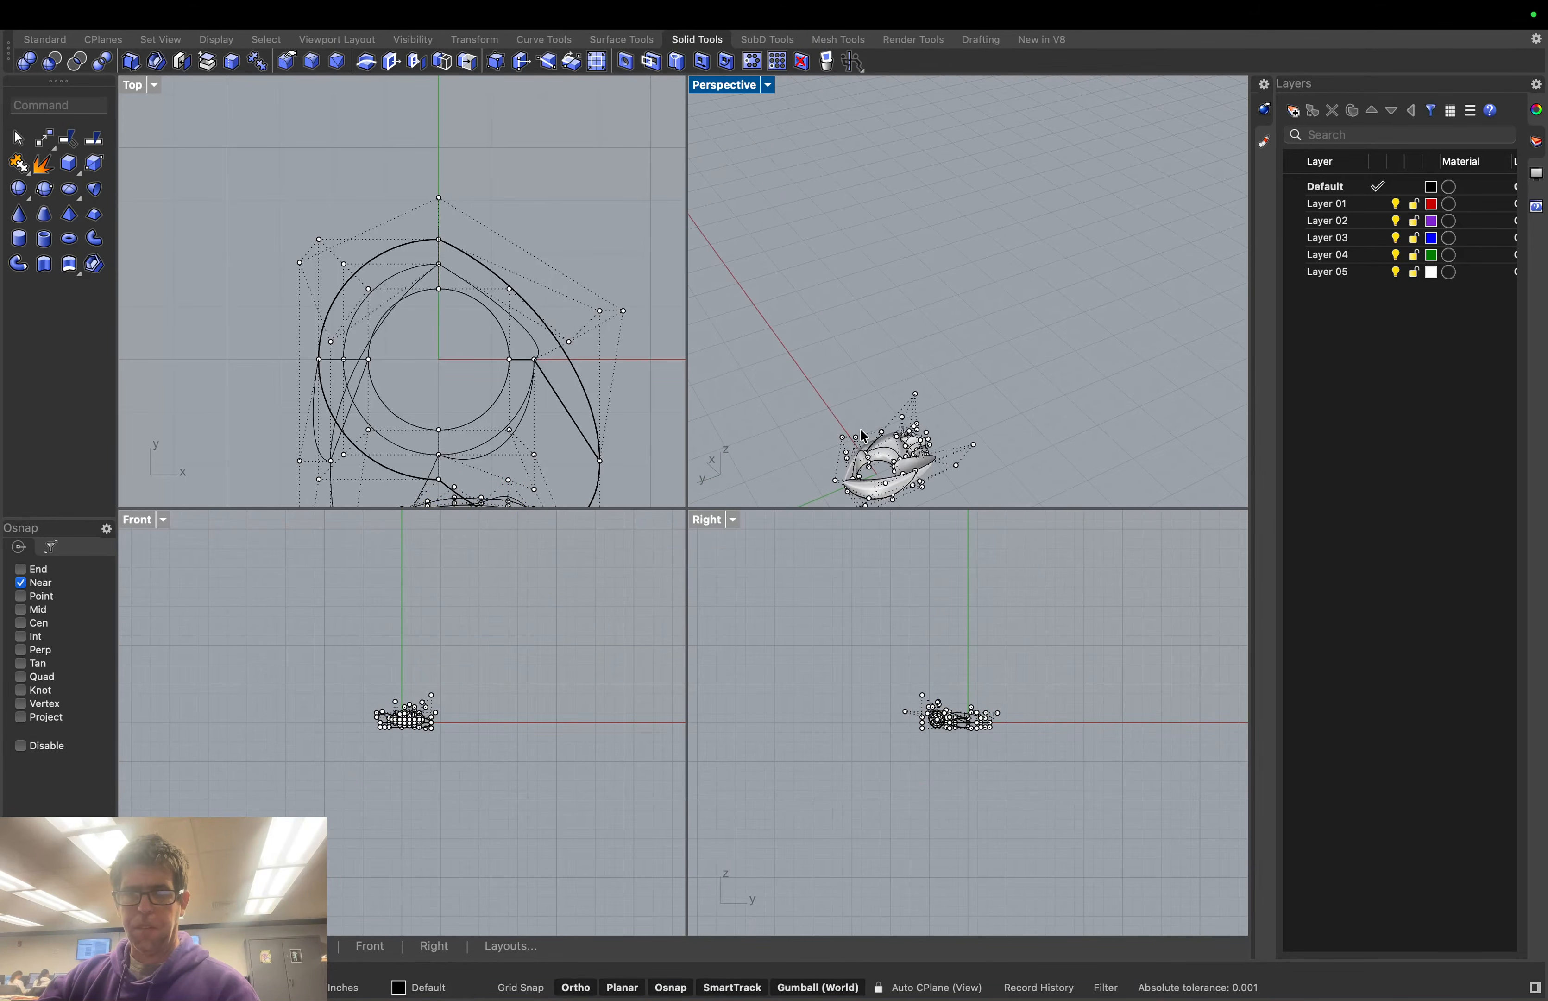
scroll(901, 447, "up", 6)
scroll(901, 448, "up", 5)
right_click_drag(1109, 467, 1114, 491)
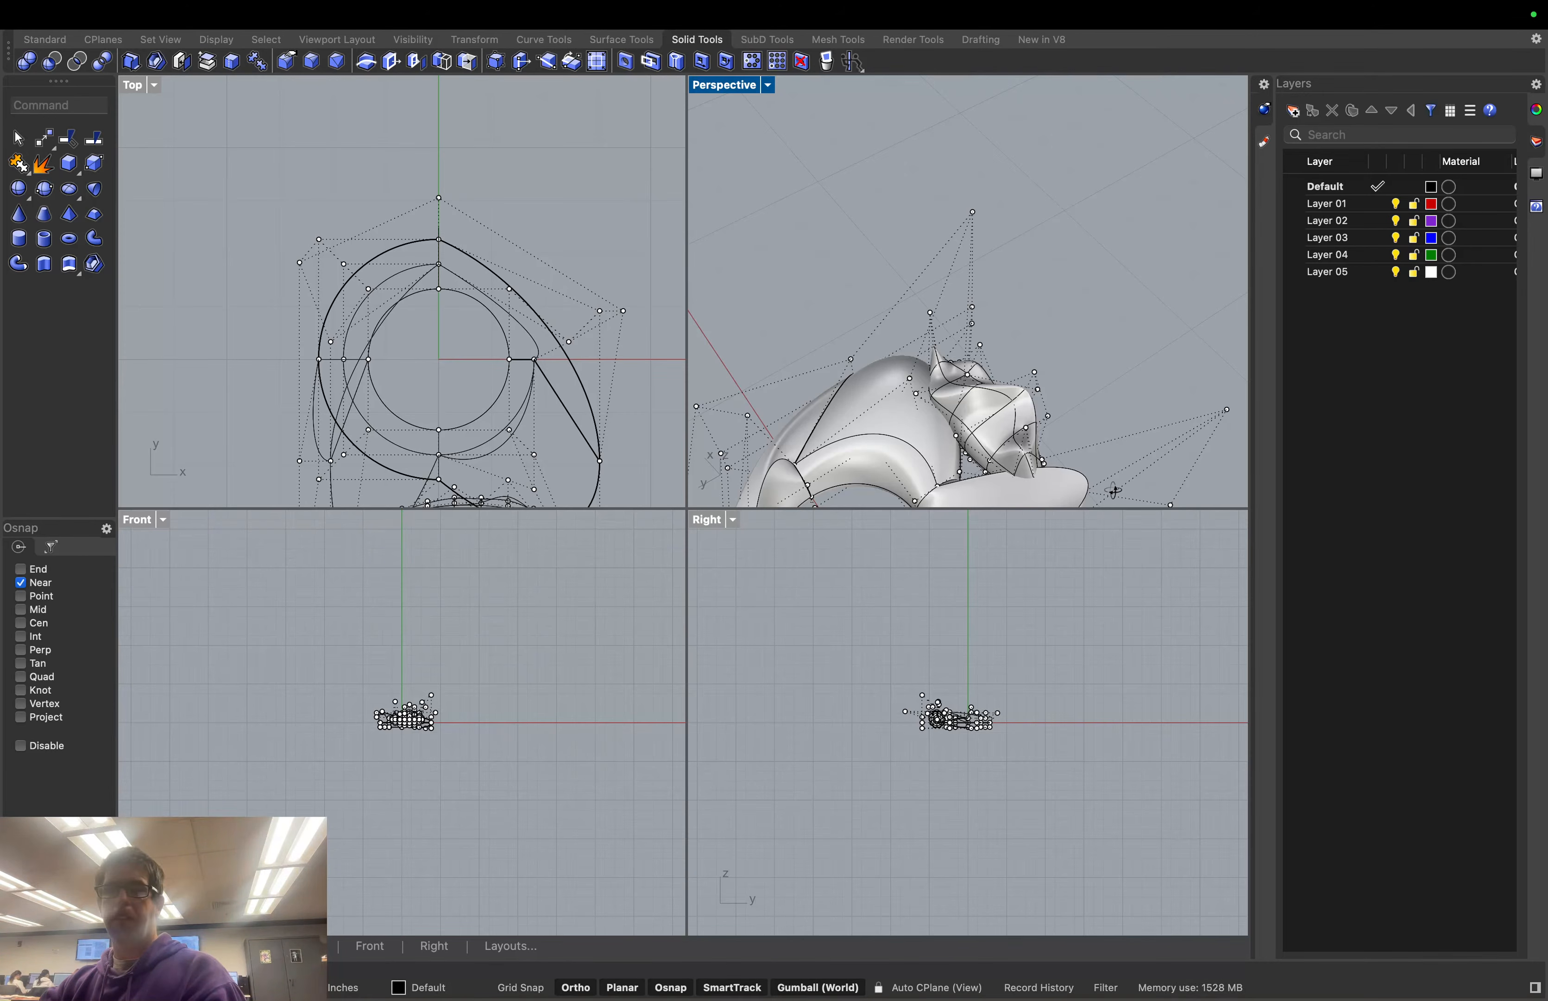
right_click_drag(1113, 491, 1113, 488)
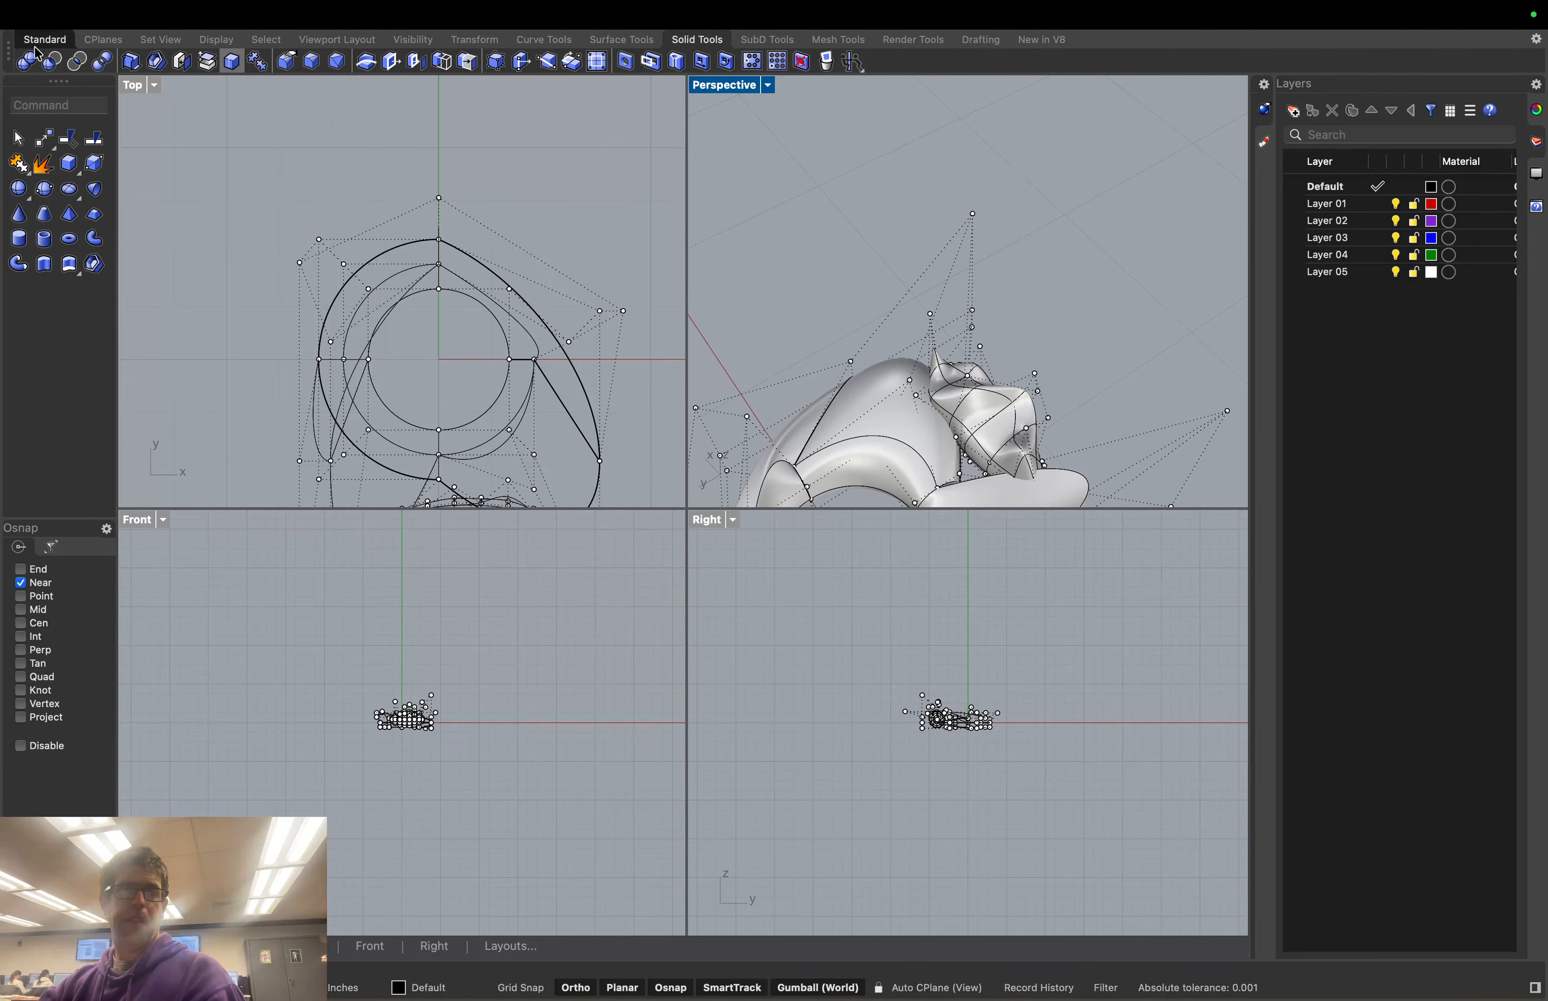
Boolean-union the crown with the eared torus body and check the combined solid
left_click(232, 61)
left_click(964, 405)
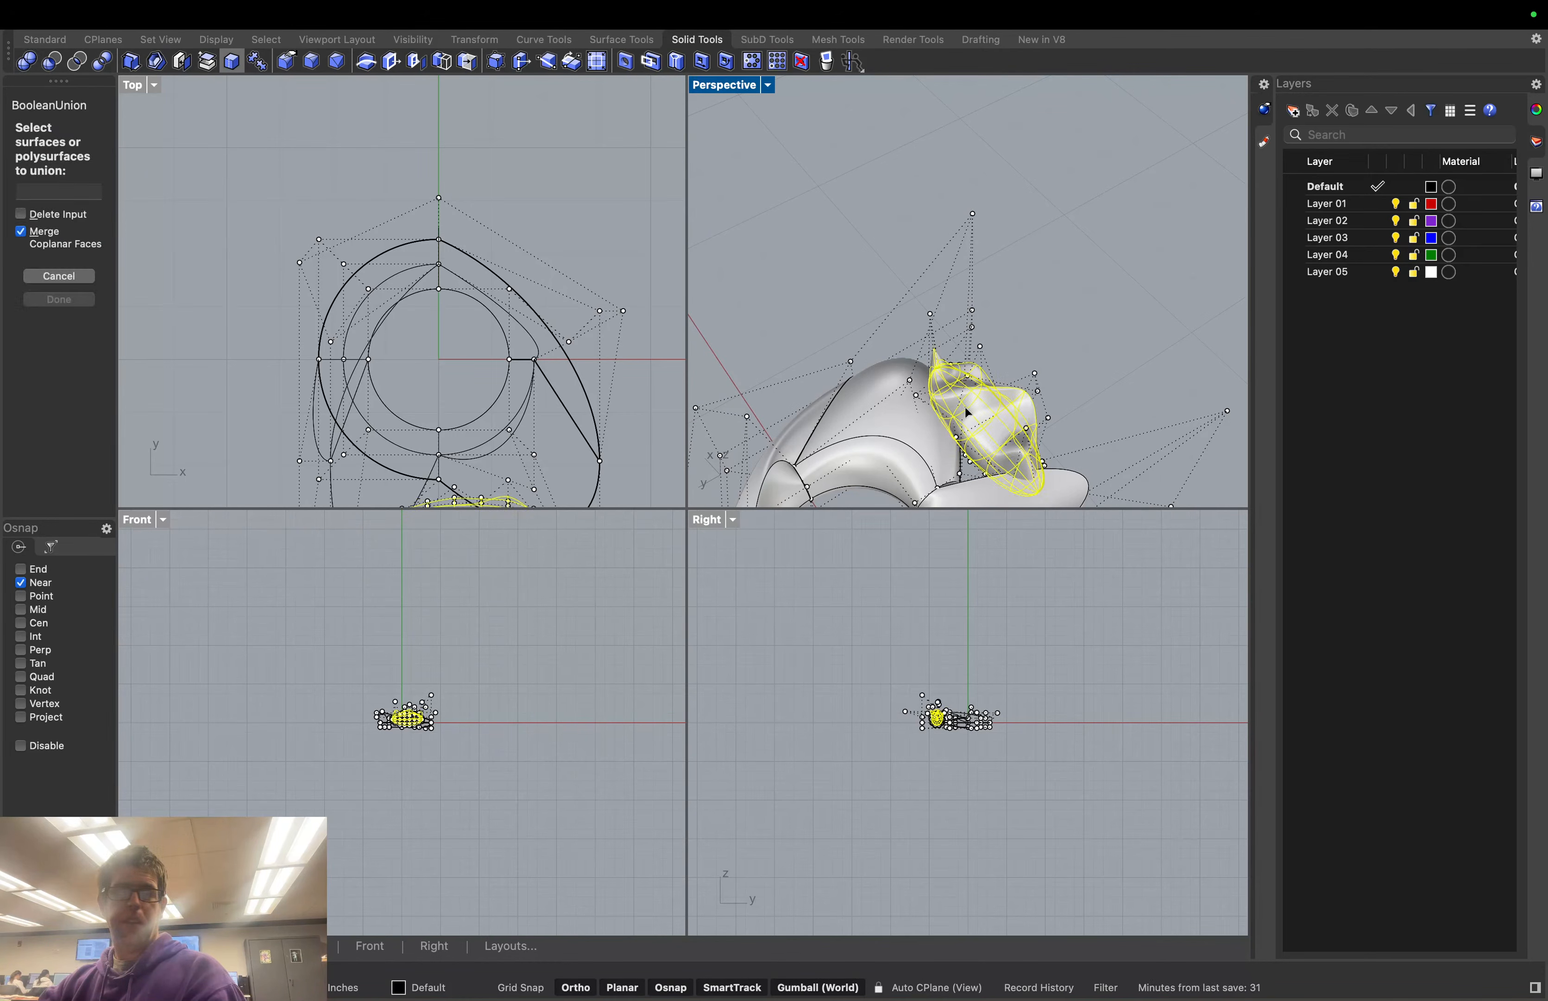
left_click(913, 410)
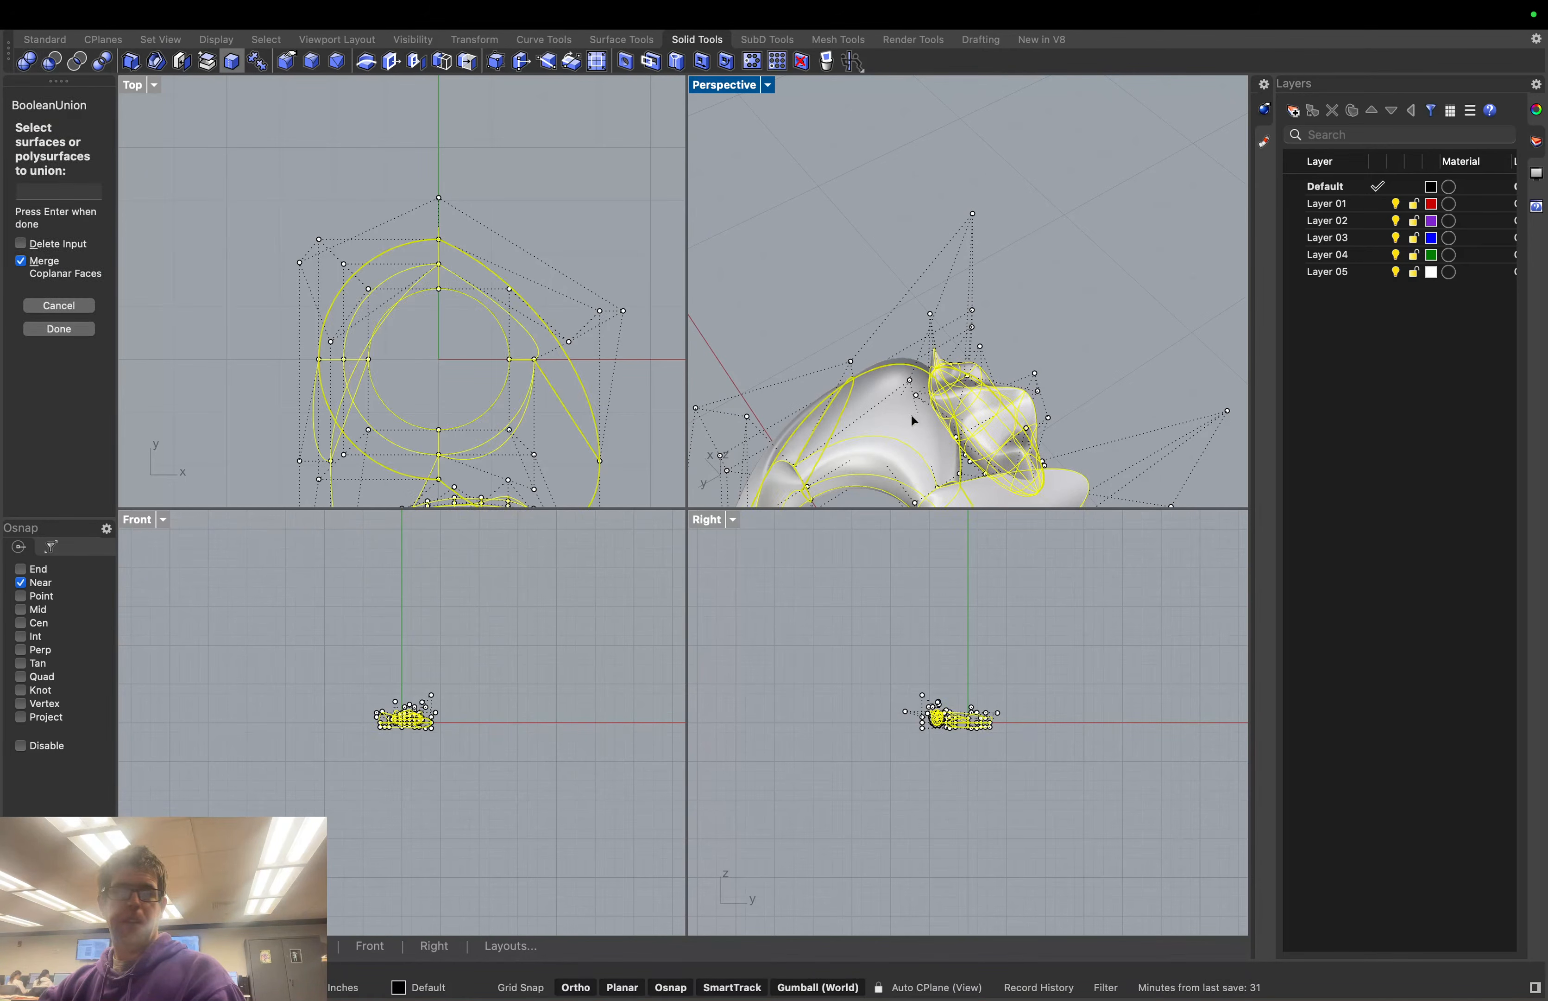
left_click(77, 329)
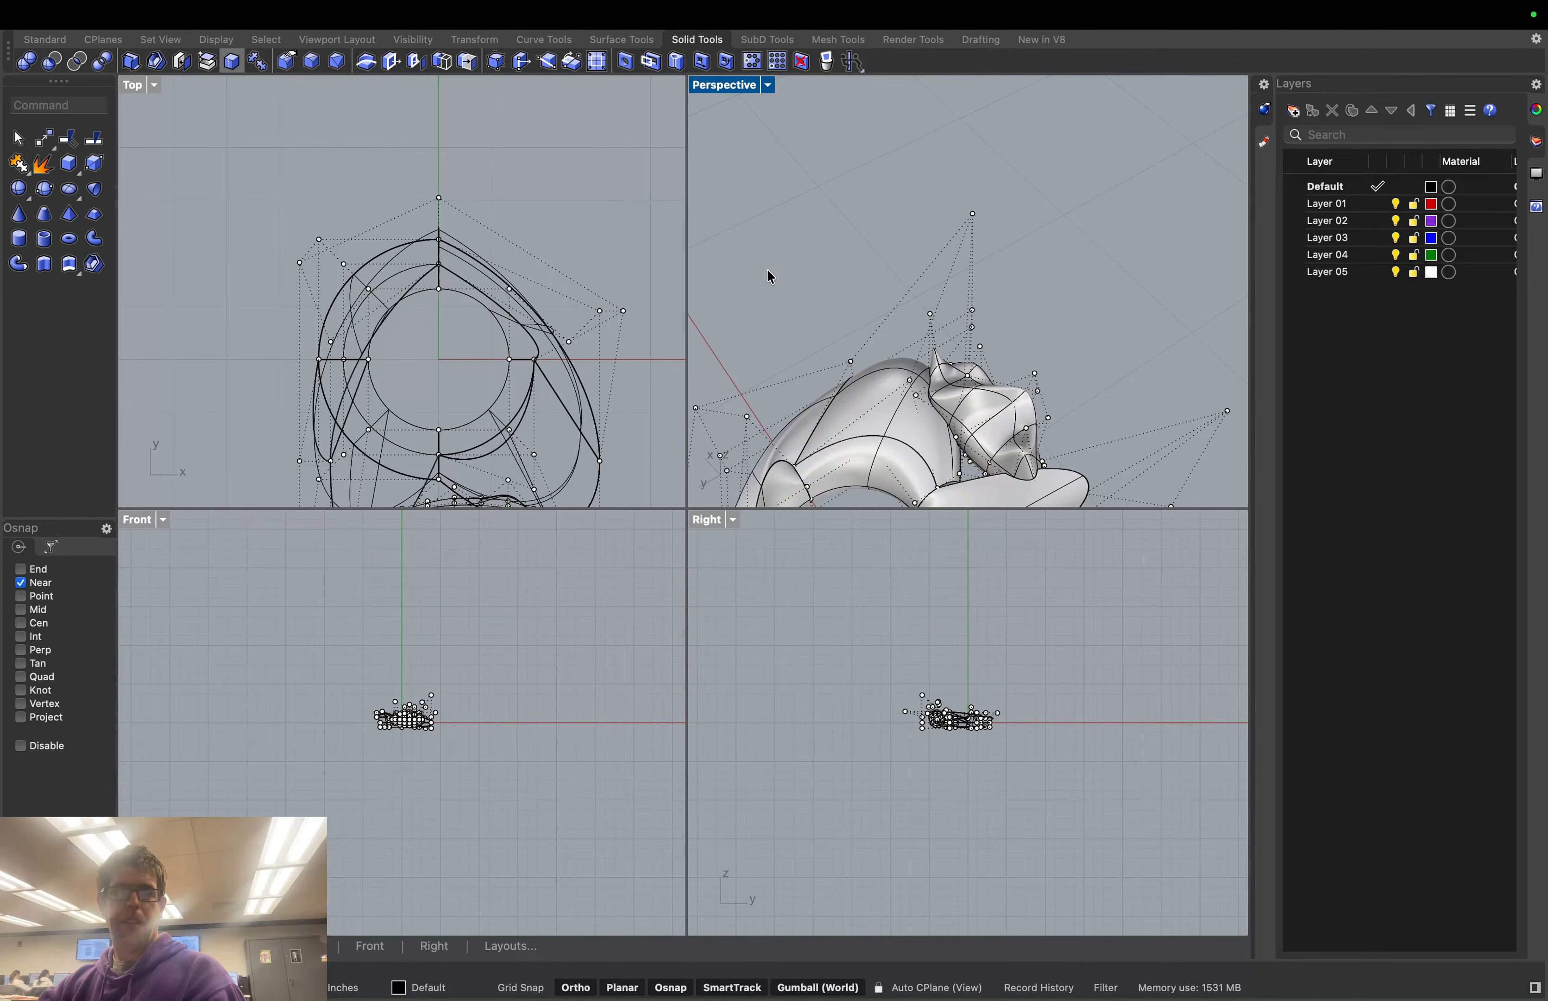
left_click(930, 429)
left_click(865, 290)
middle_click(1108, 394)
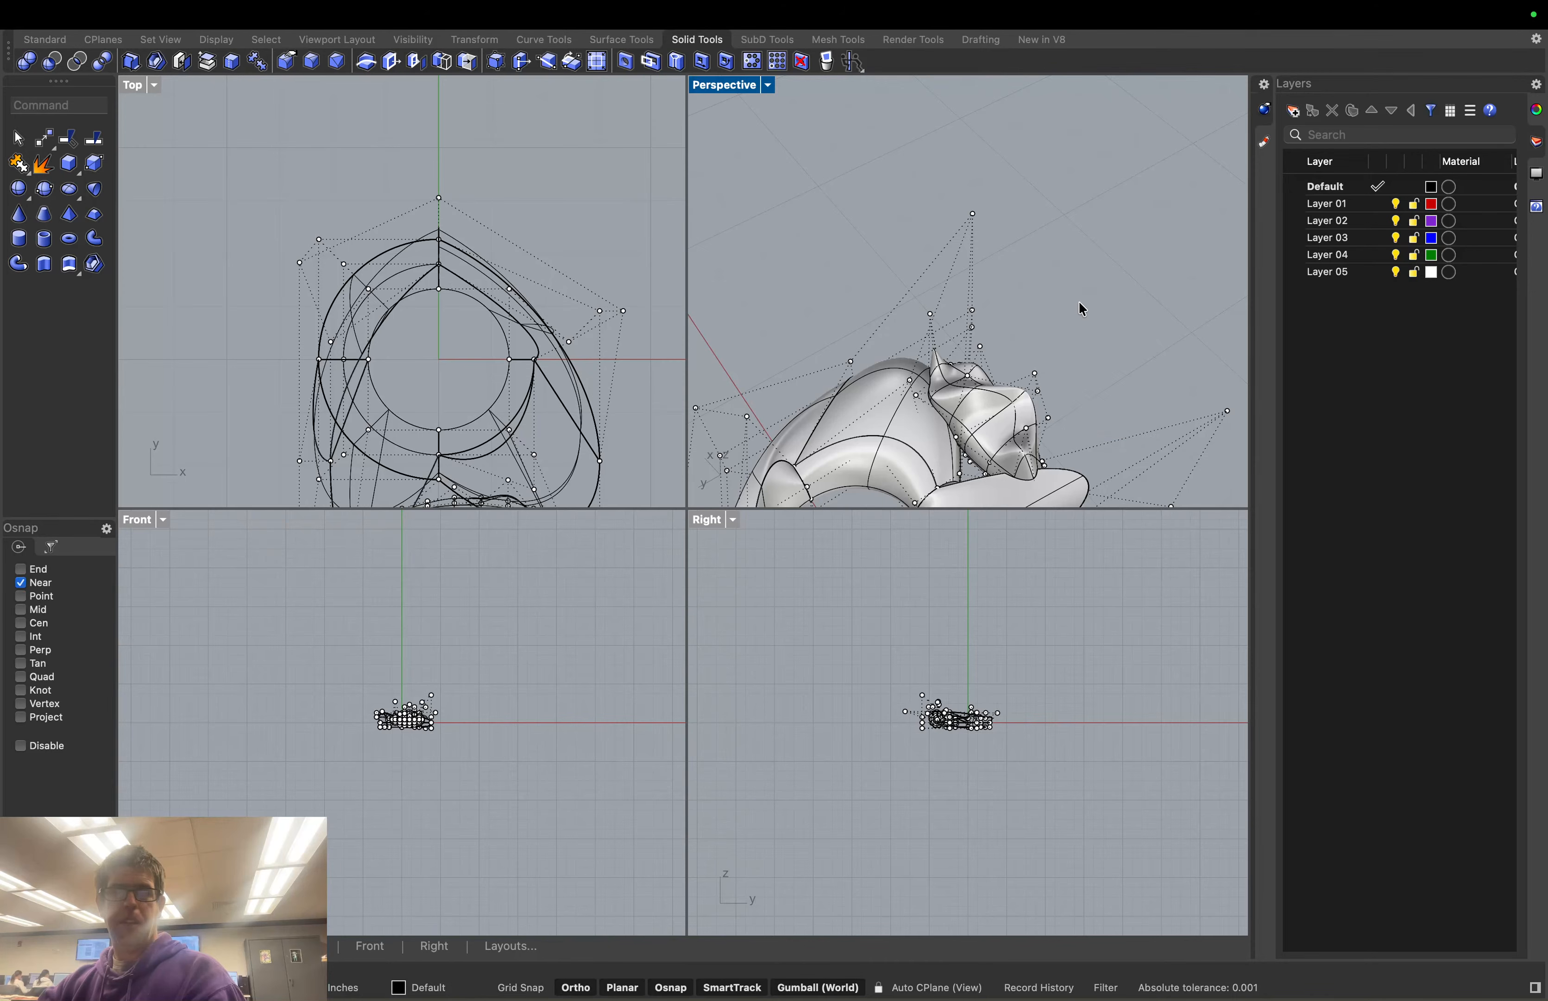
mouse_move(1079, 300)
right_mouse_down()
mouse_move(1106, 252)
mouse_move(1154, 416)
mouse_move(1106, 302)
right_mouse_up()
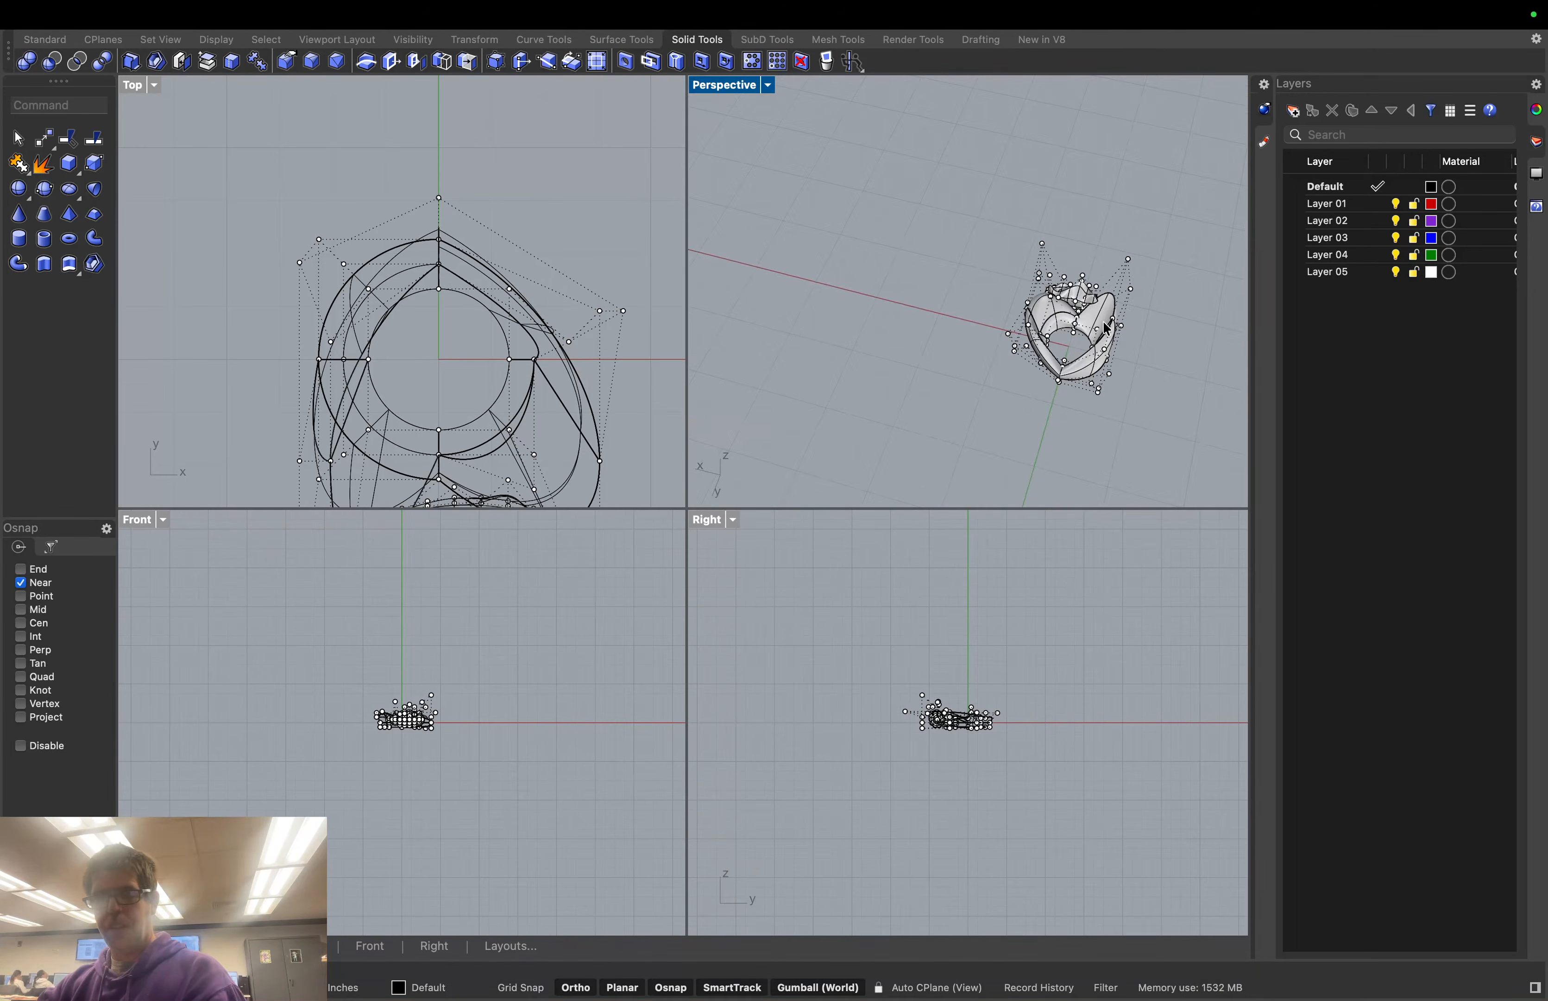
scroll(1104, 299, "up", 6)
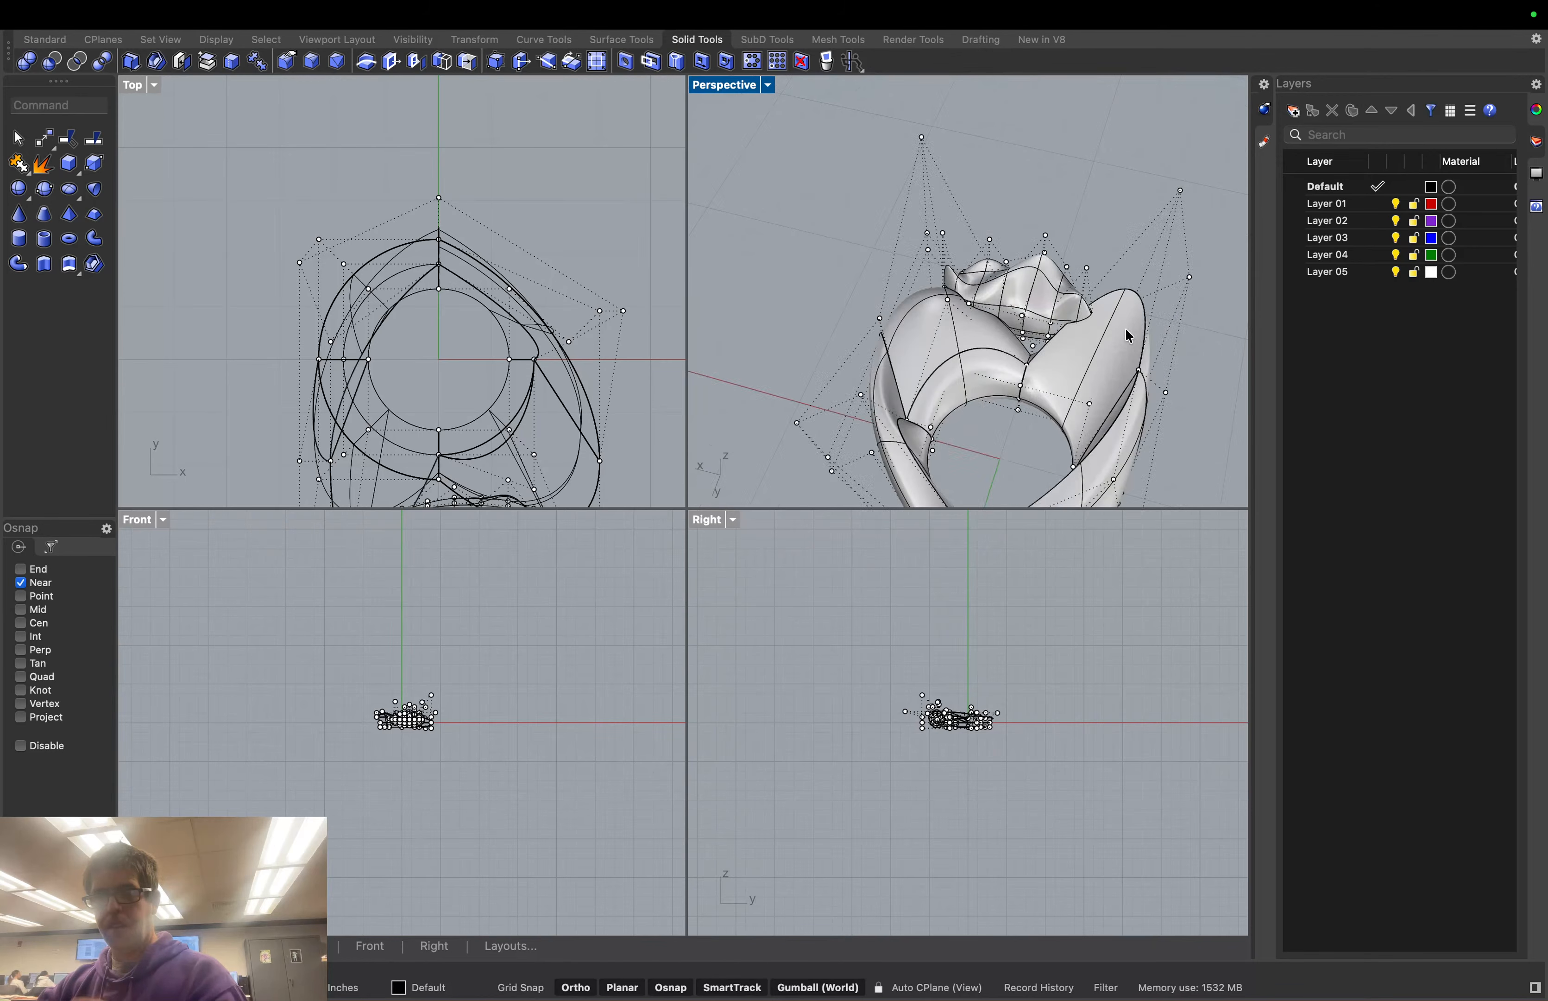
scroll(1067, 310, "up", 5)
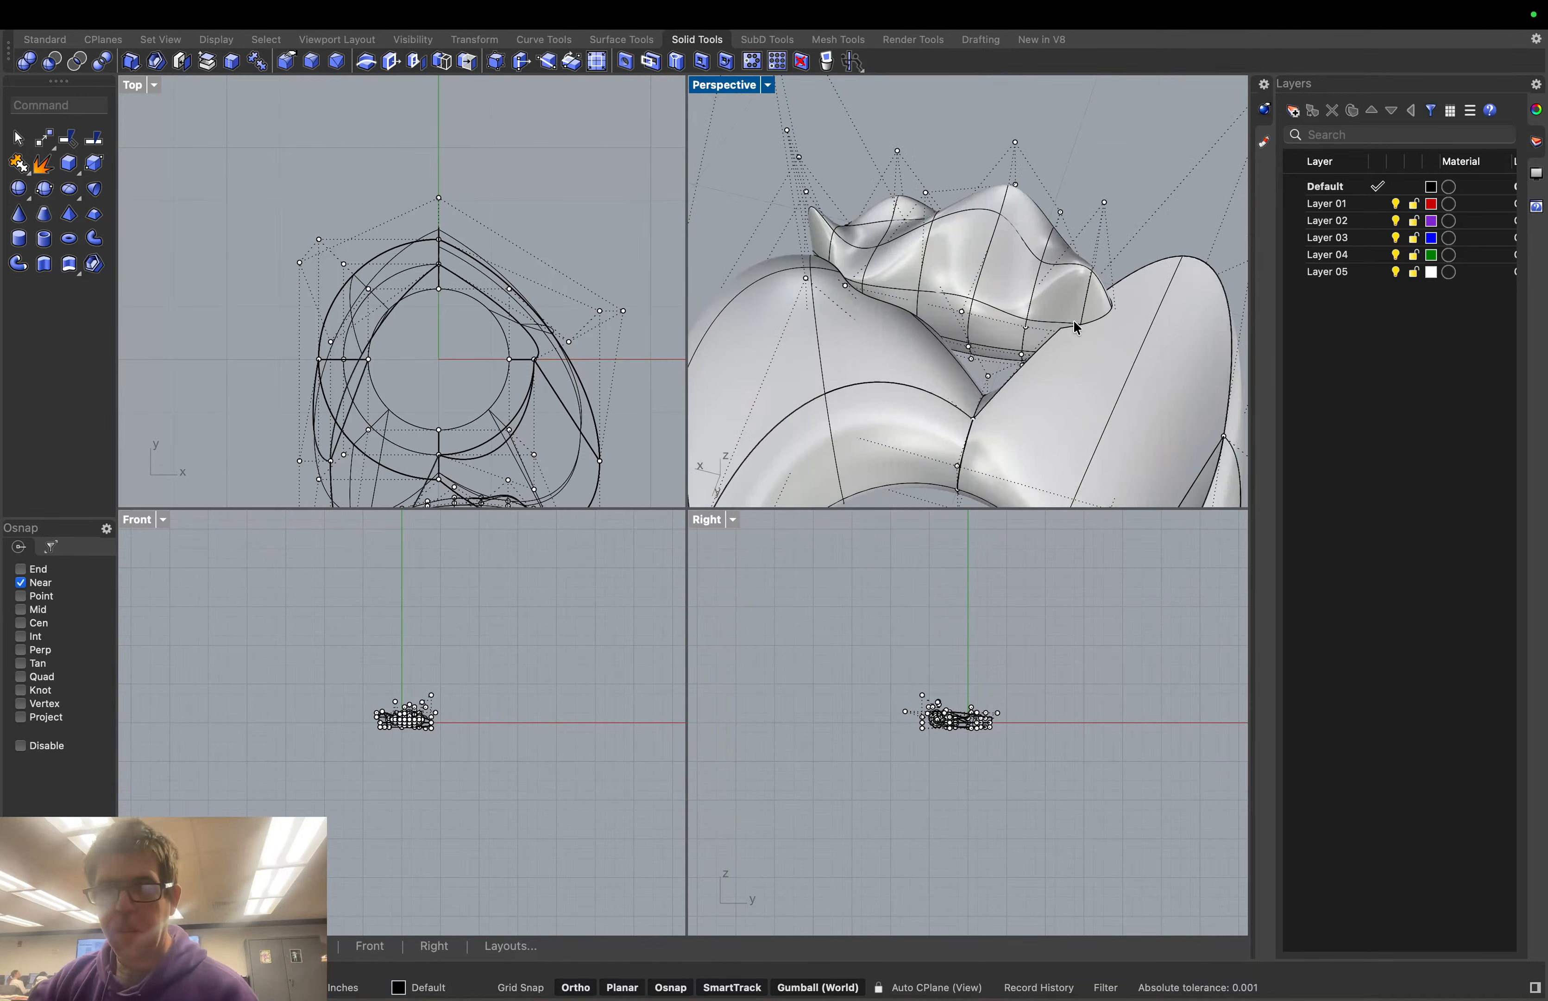
scroll(1076, 329, "up", 2)
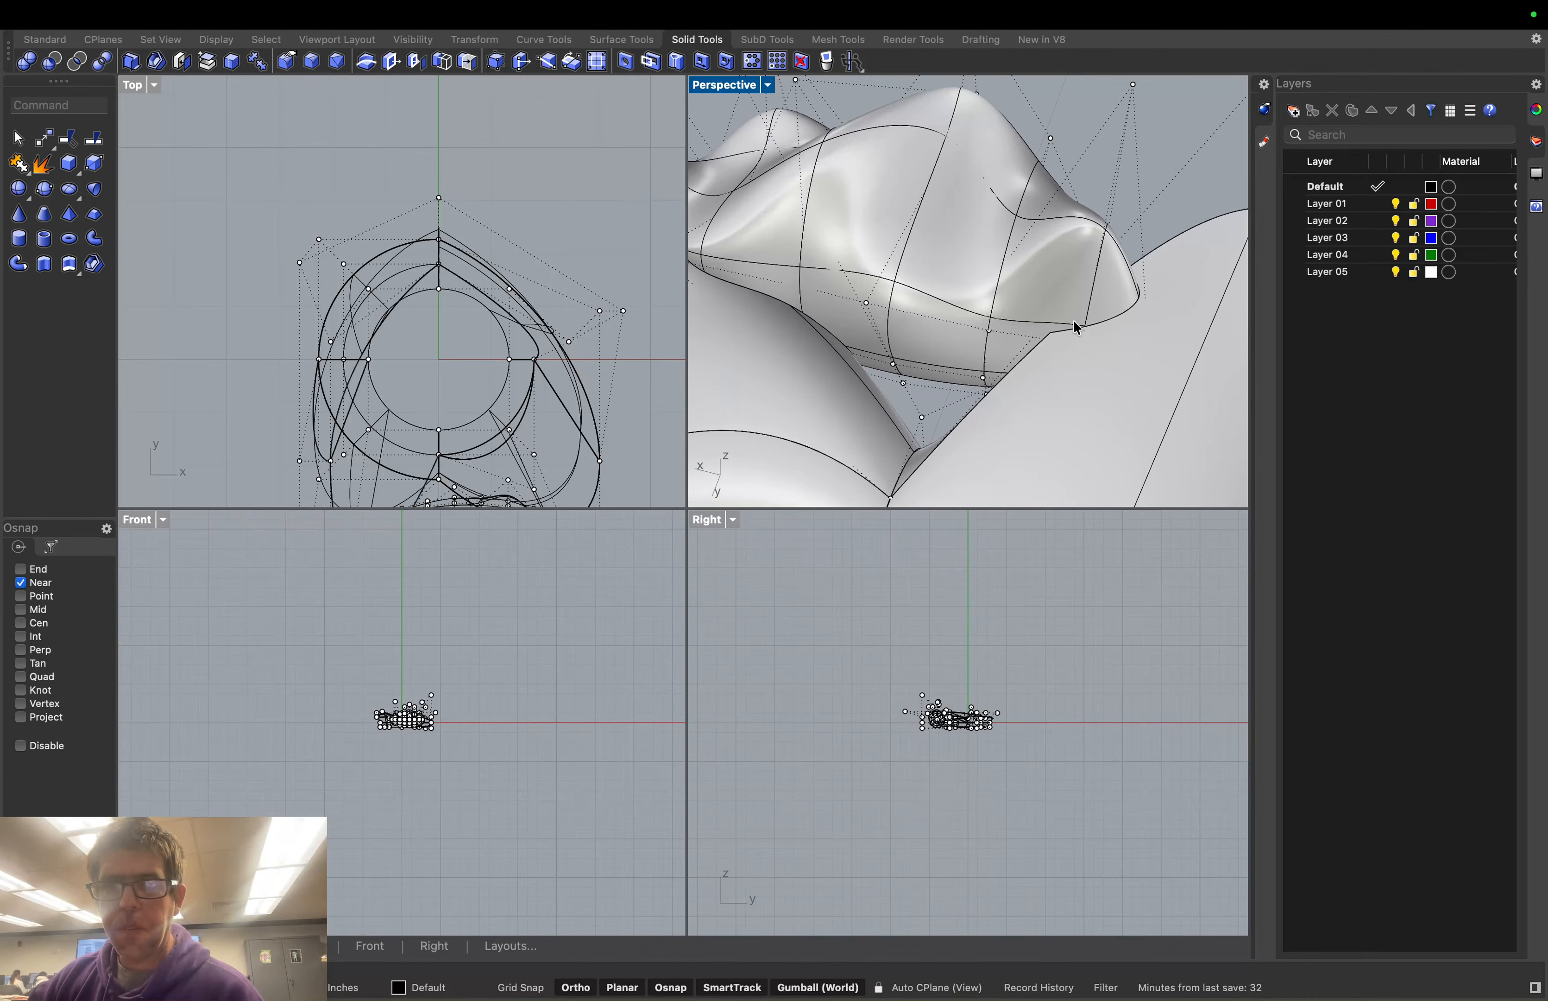
scroll(1077, 329, "down", 4)
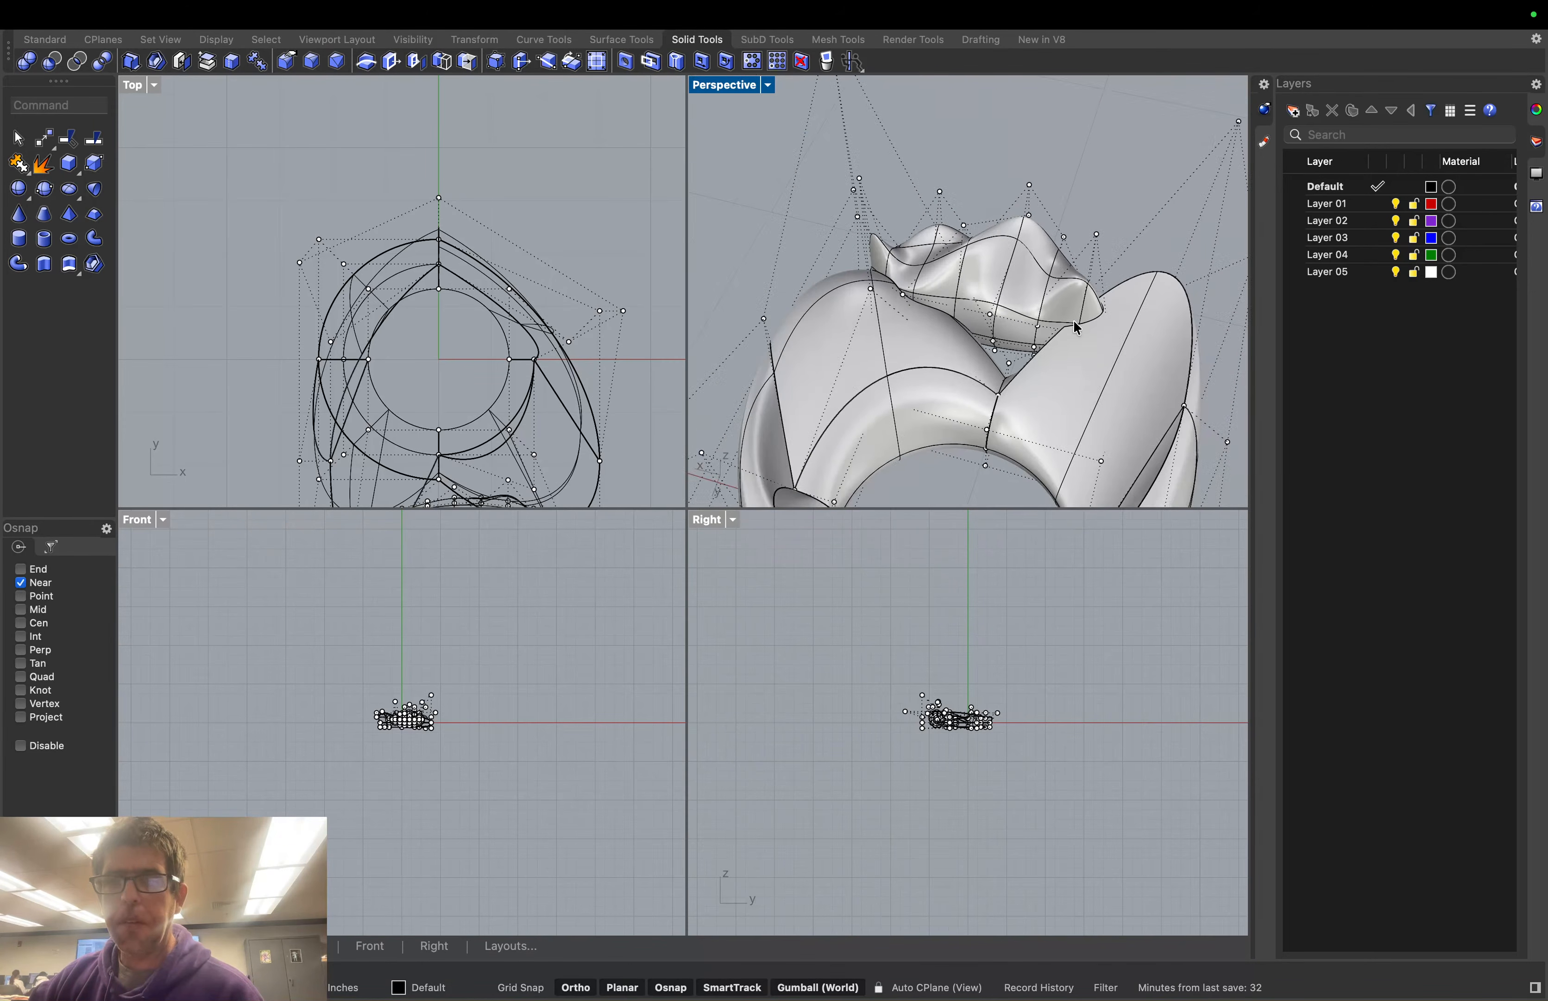
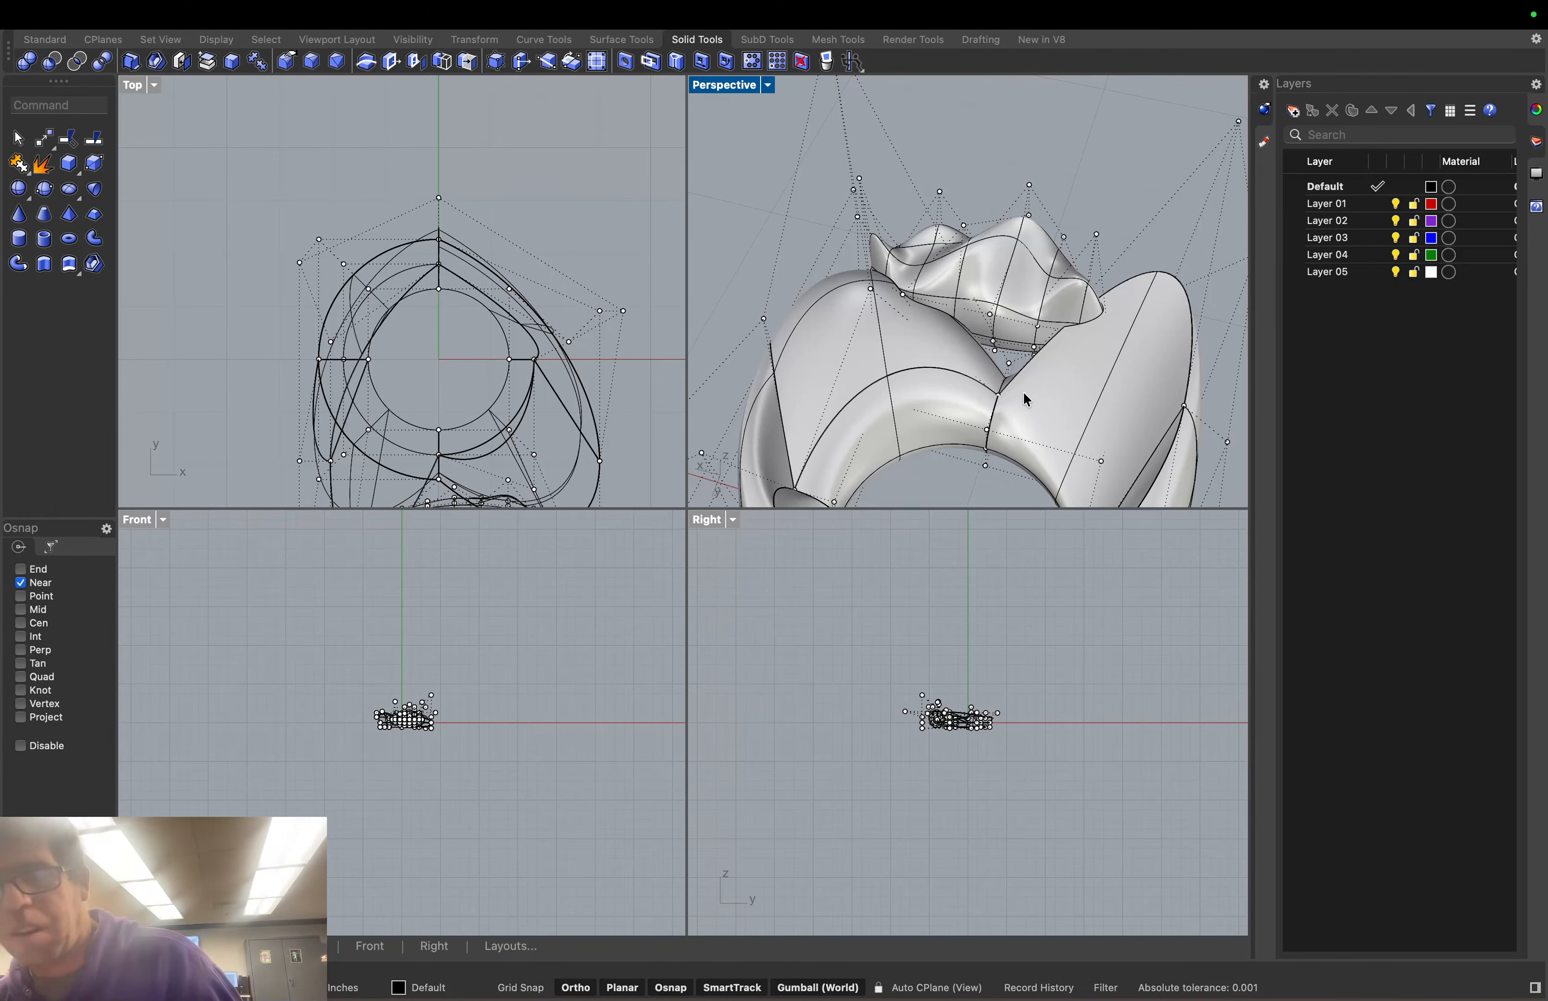
Reopen midterm.3dm from the File menu's recent-files list
mouse_move(127, 20)
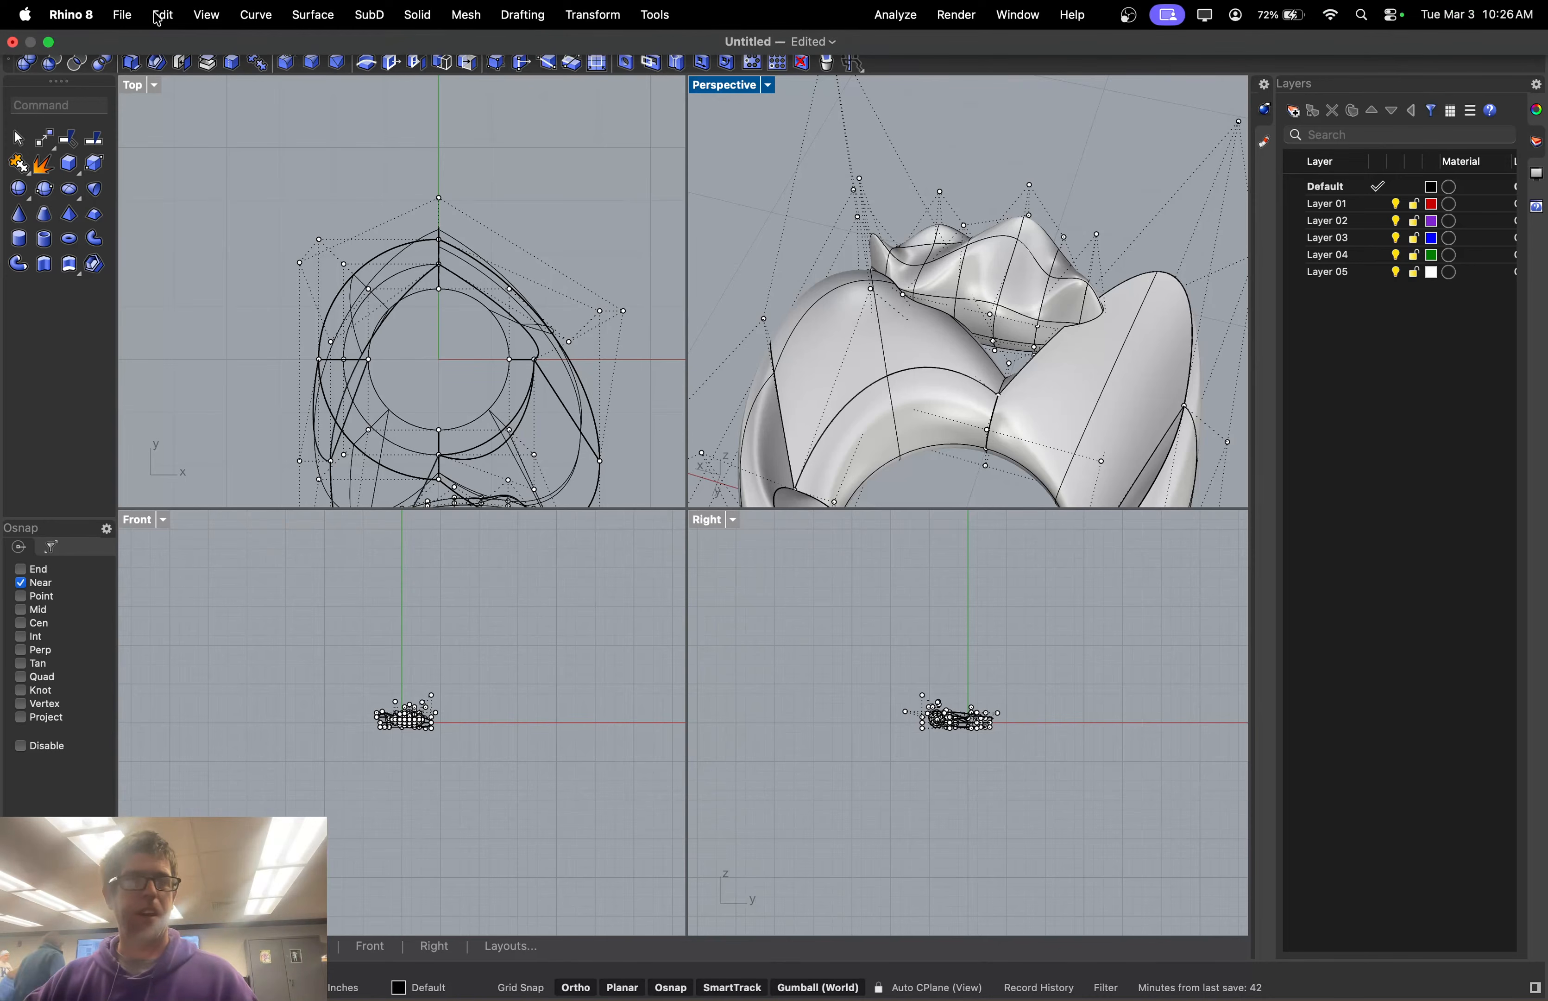
left_click(123, 15)
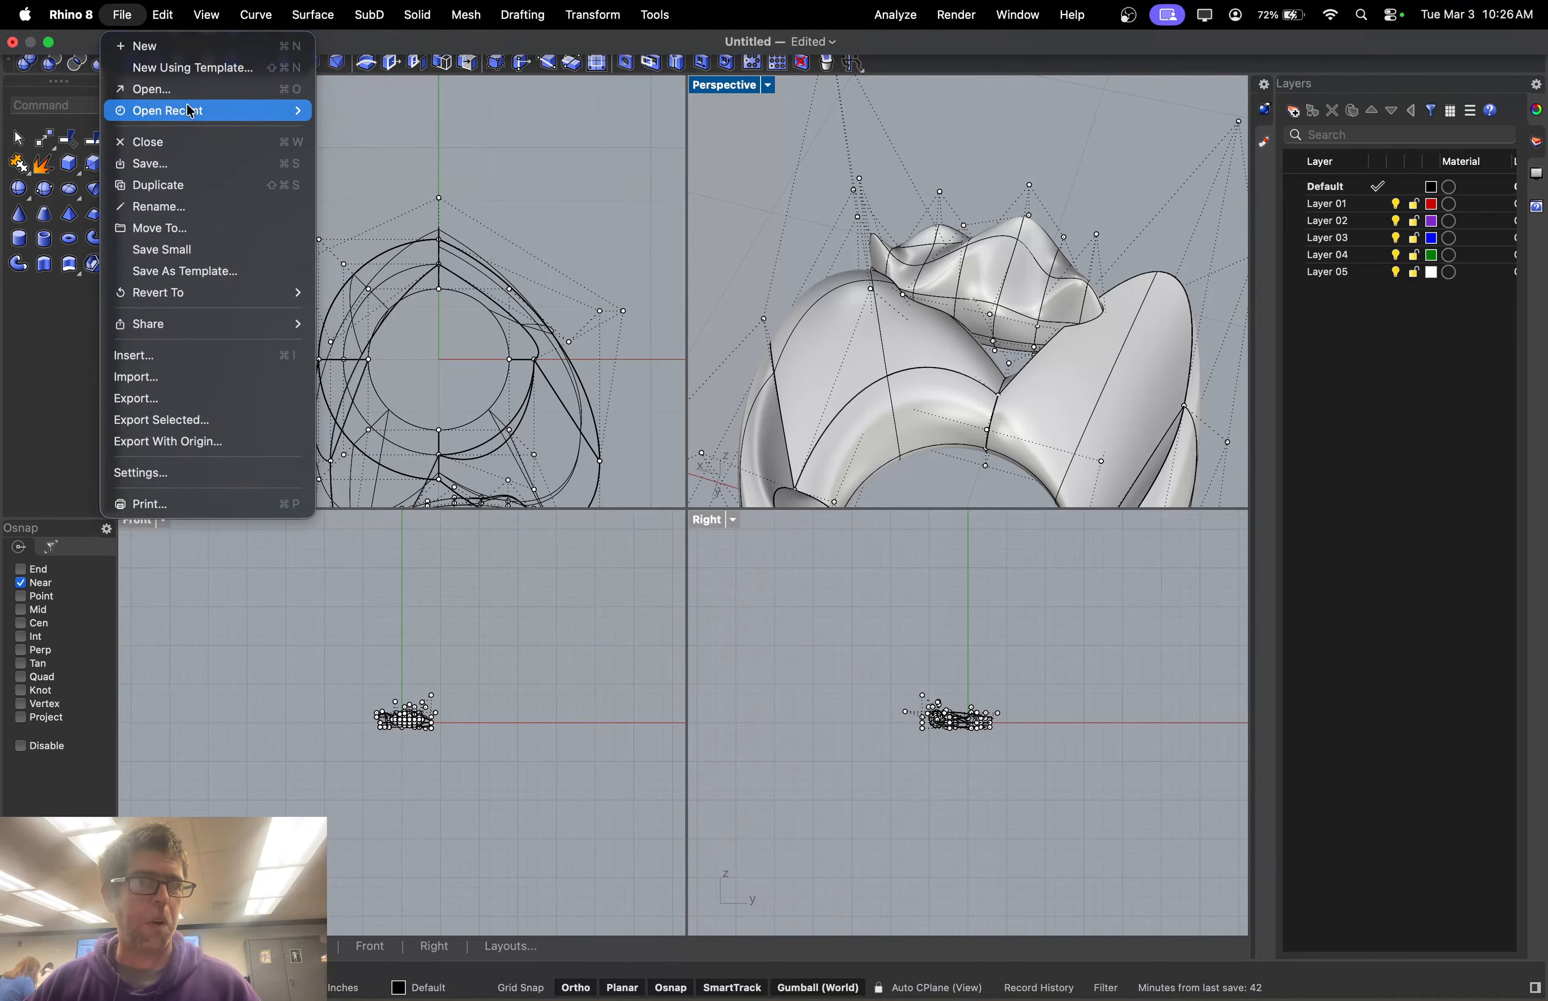
mouse_move(191, 111)
left_click(382, 115)
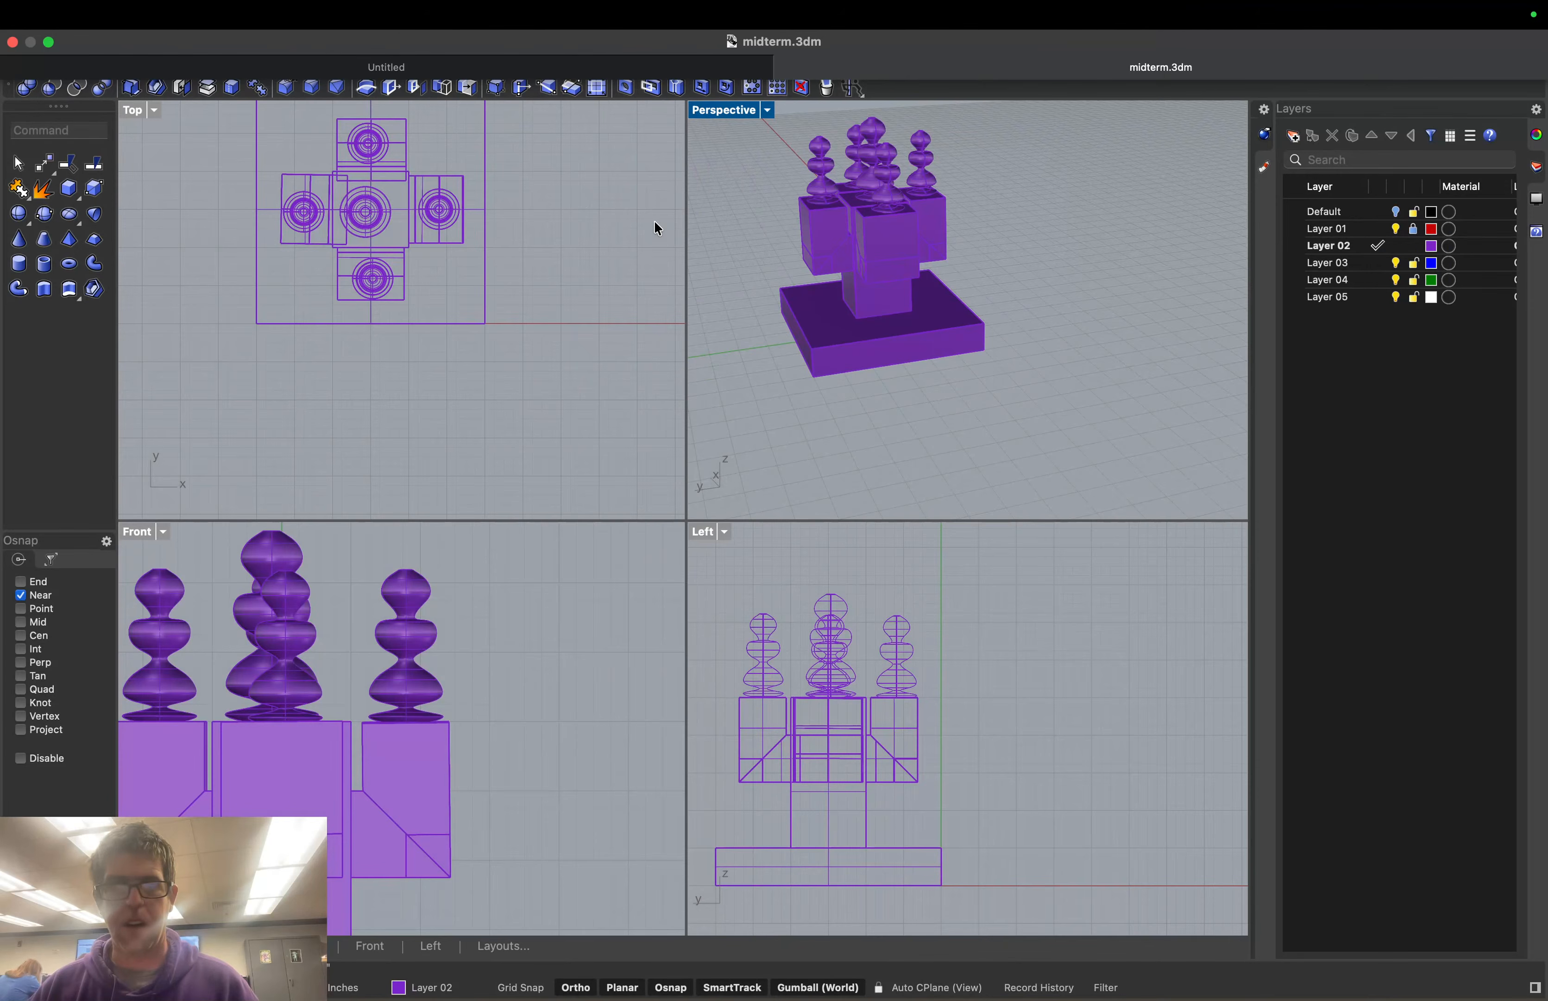
Shade the Top viewport and bring up the file-open dialog at the Library folder
middle_click(516, 314)
left_click(515, 312)
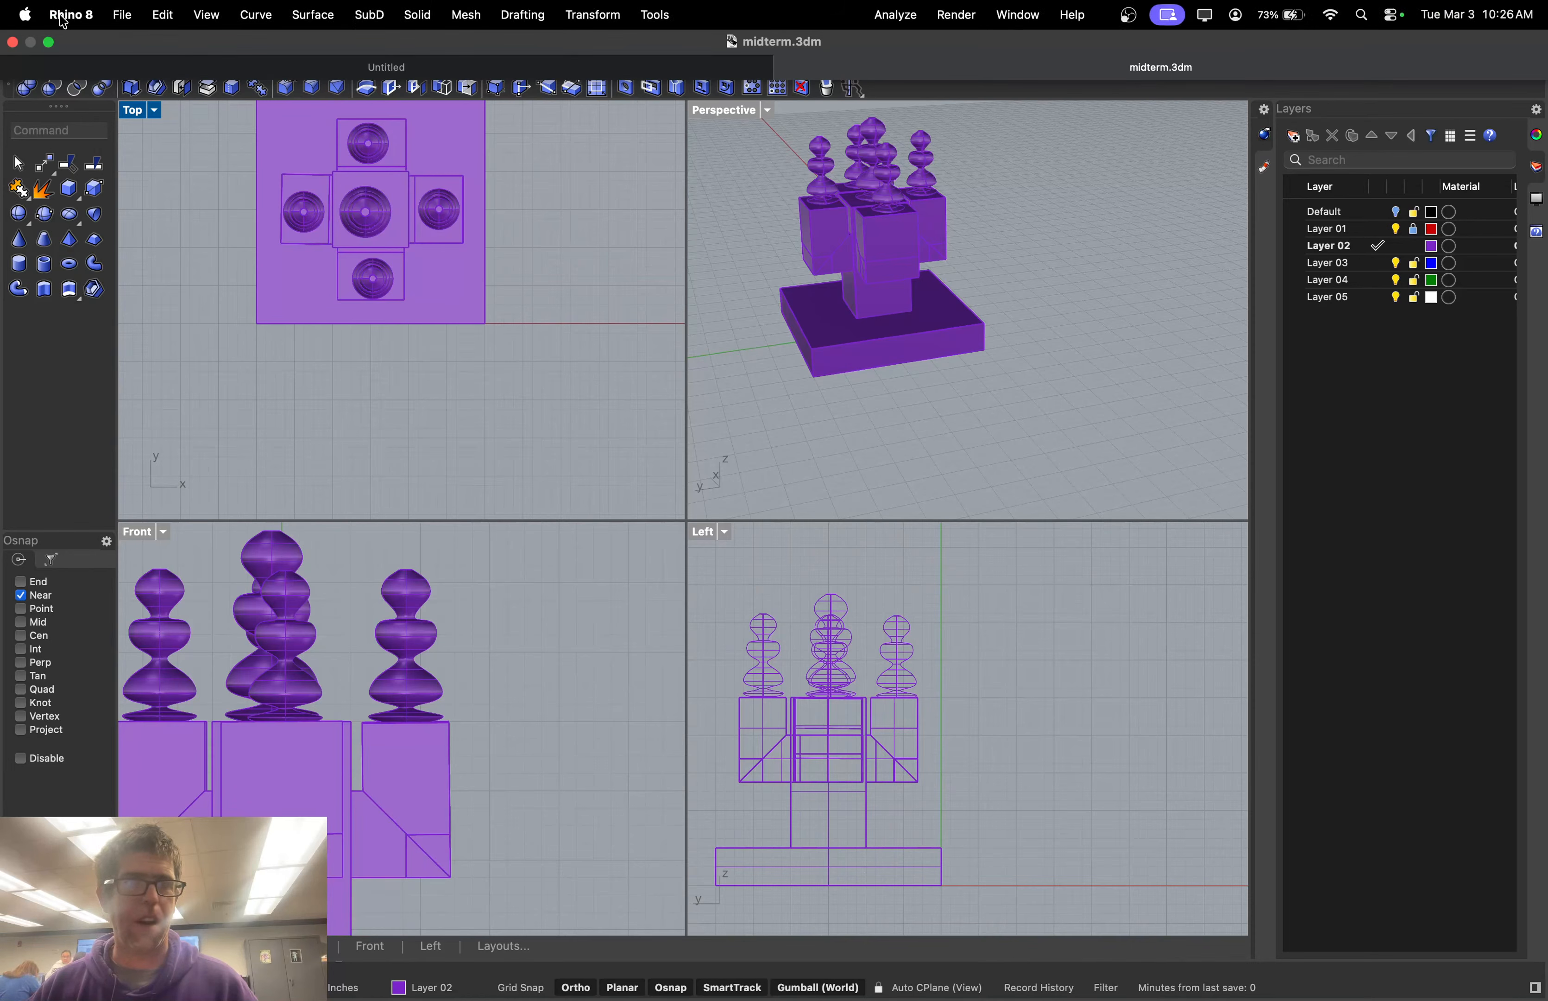
left_click(122, 14)
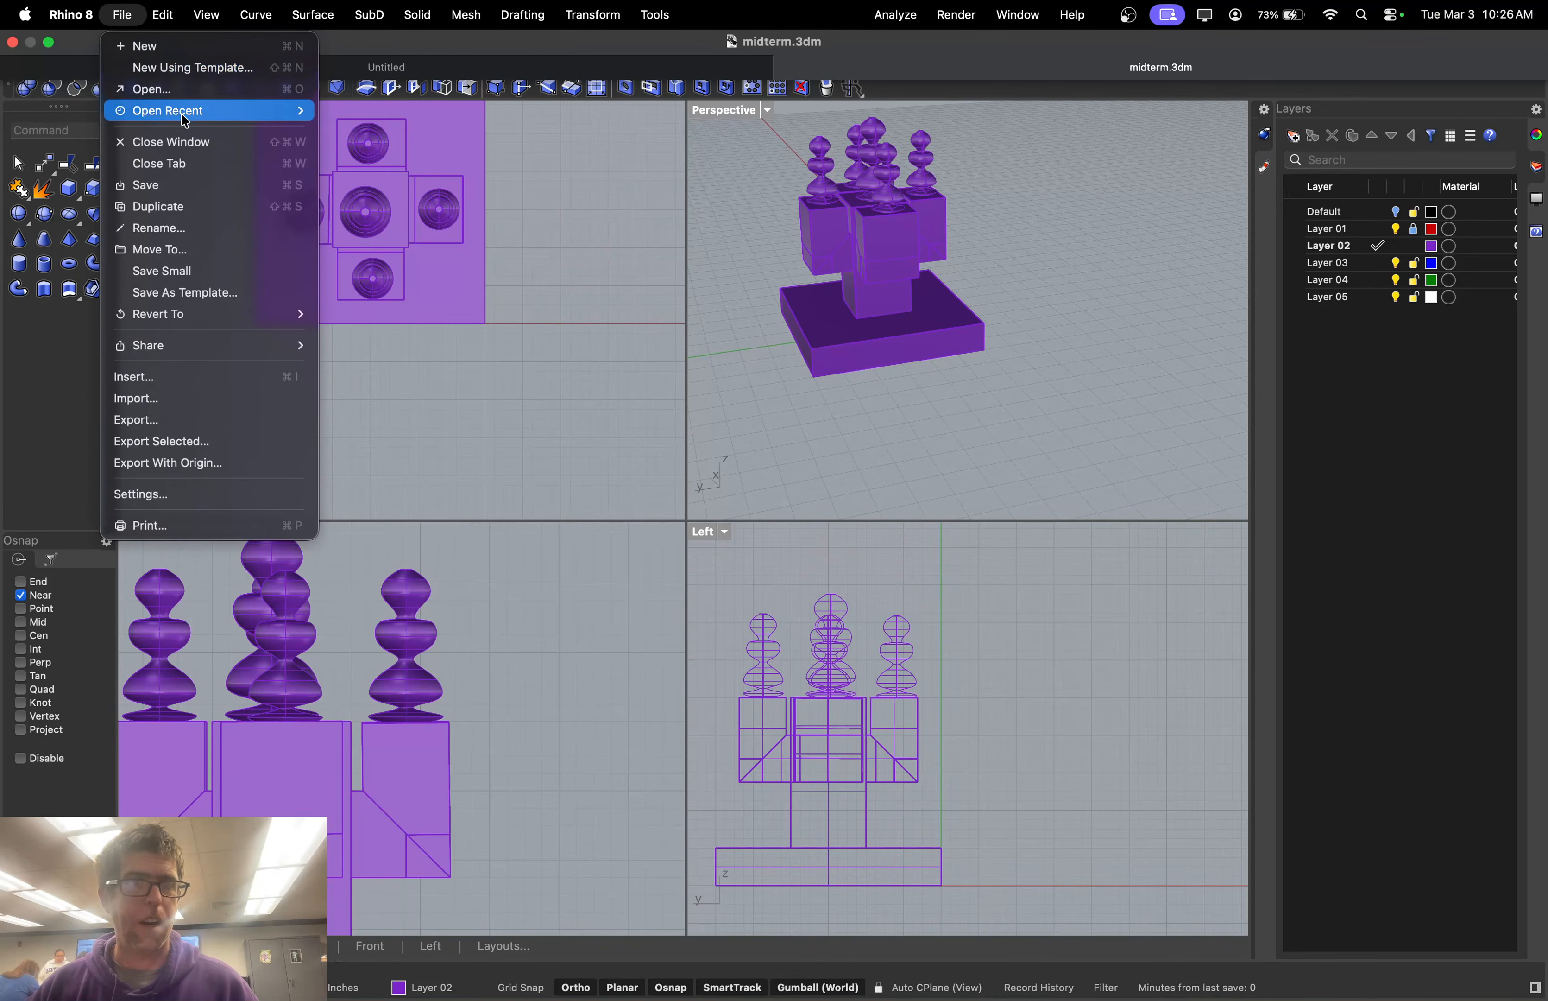
mouse_move(185, 118)
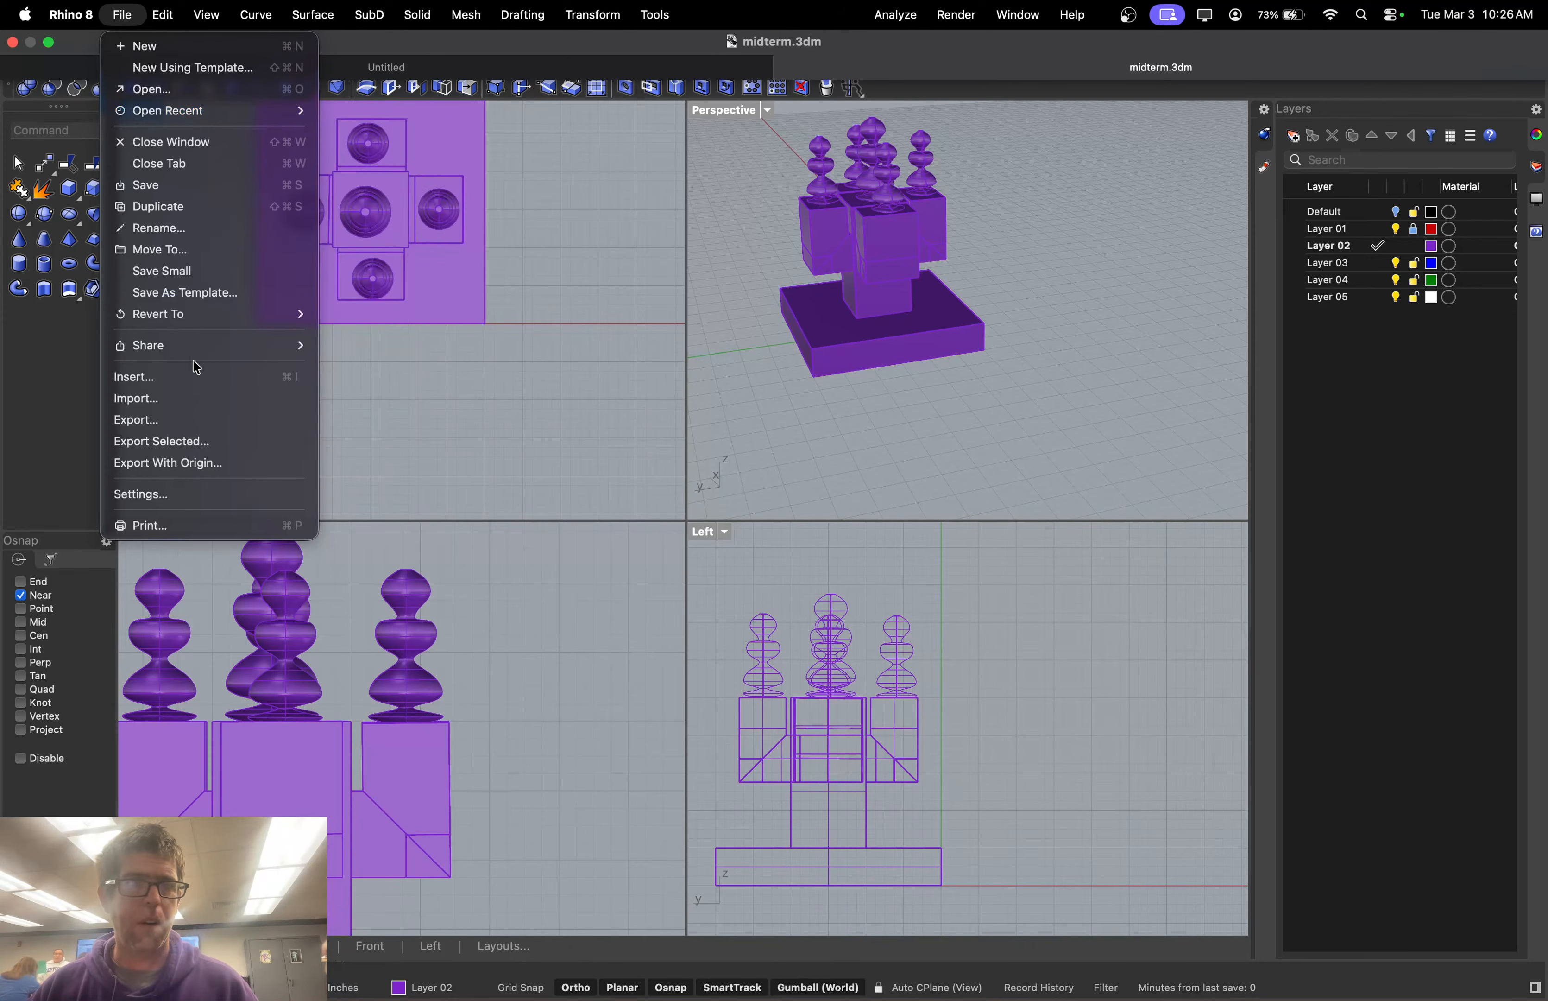
left_click(219, 99)
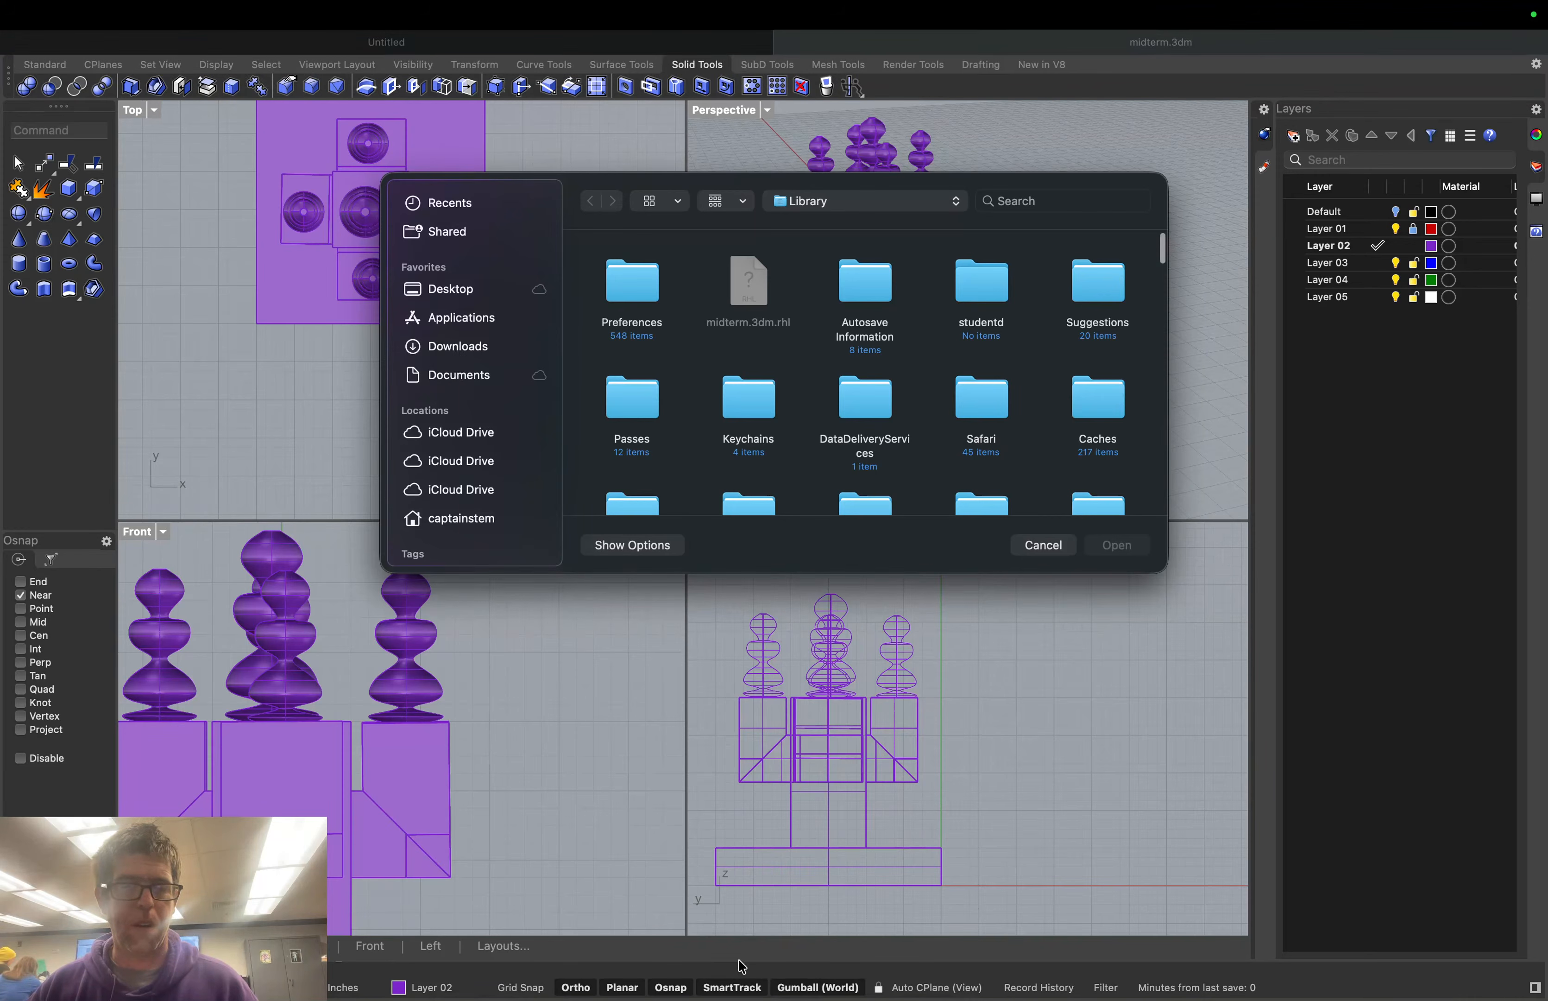
mouse_move(790, 999)
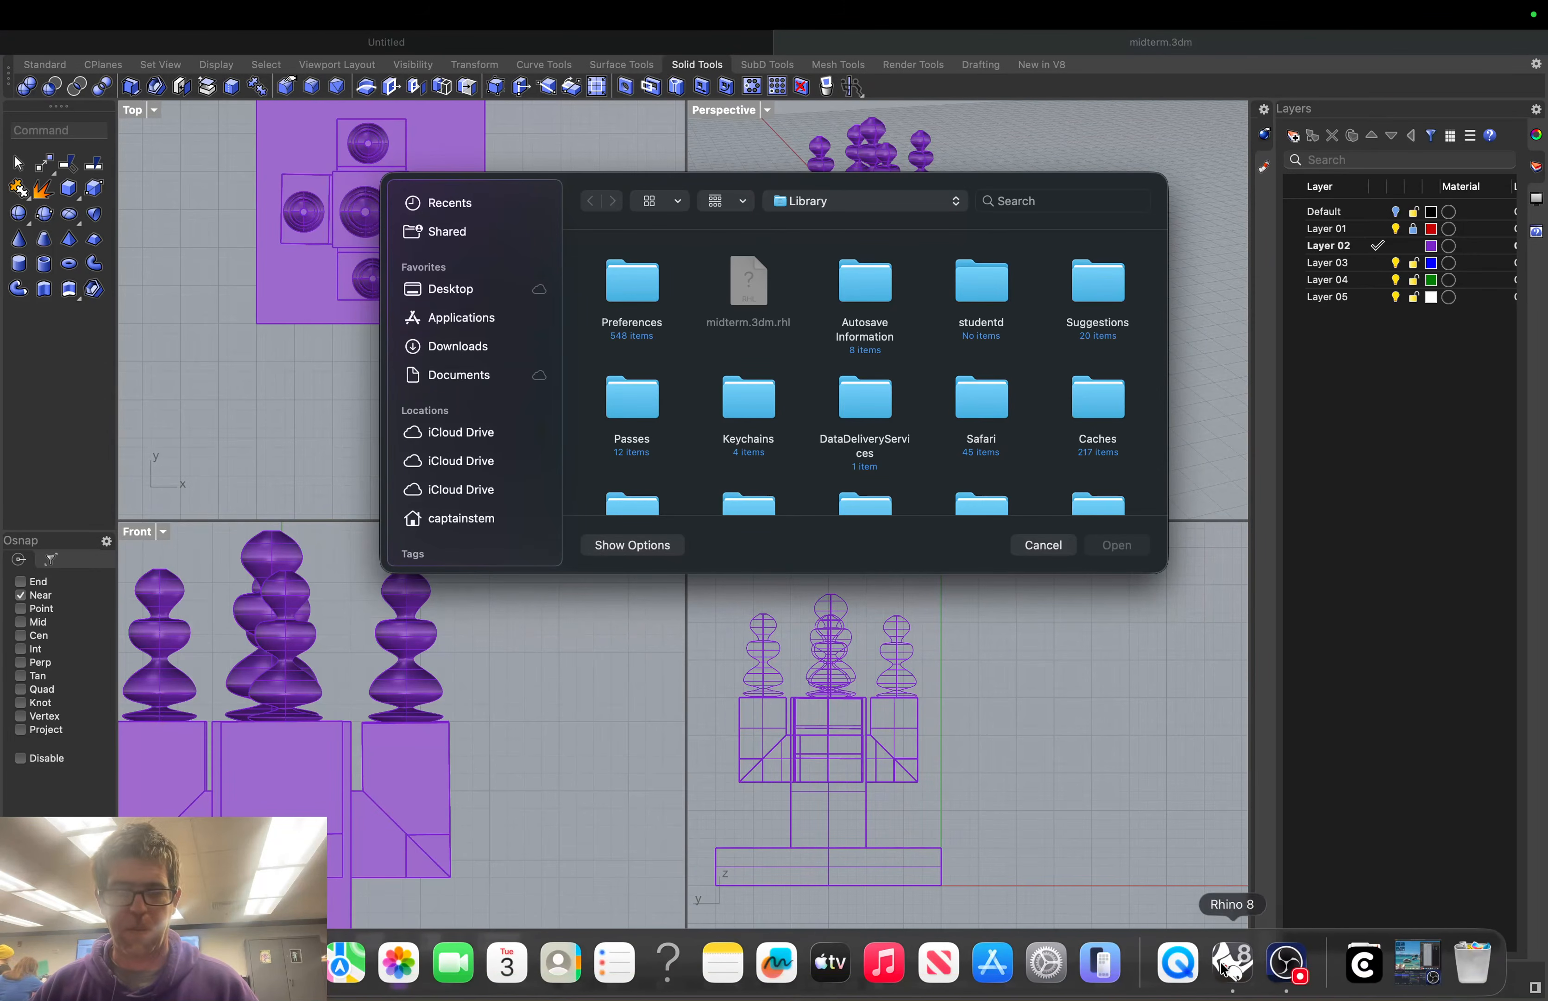
Leave fullscreen Rhino for the desktop using the OBS Dock icon
left_click(1278, 968)
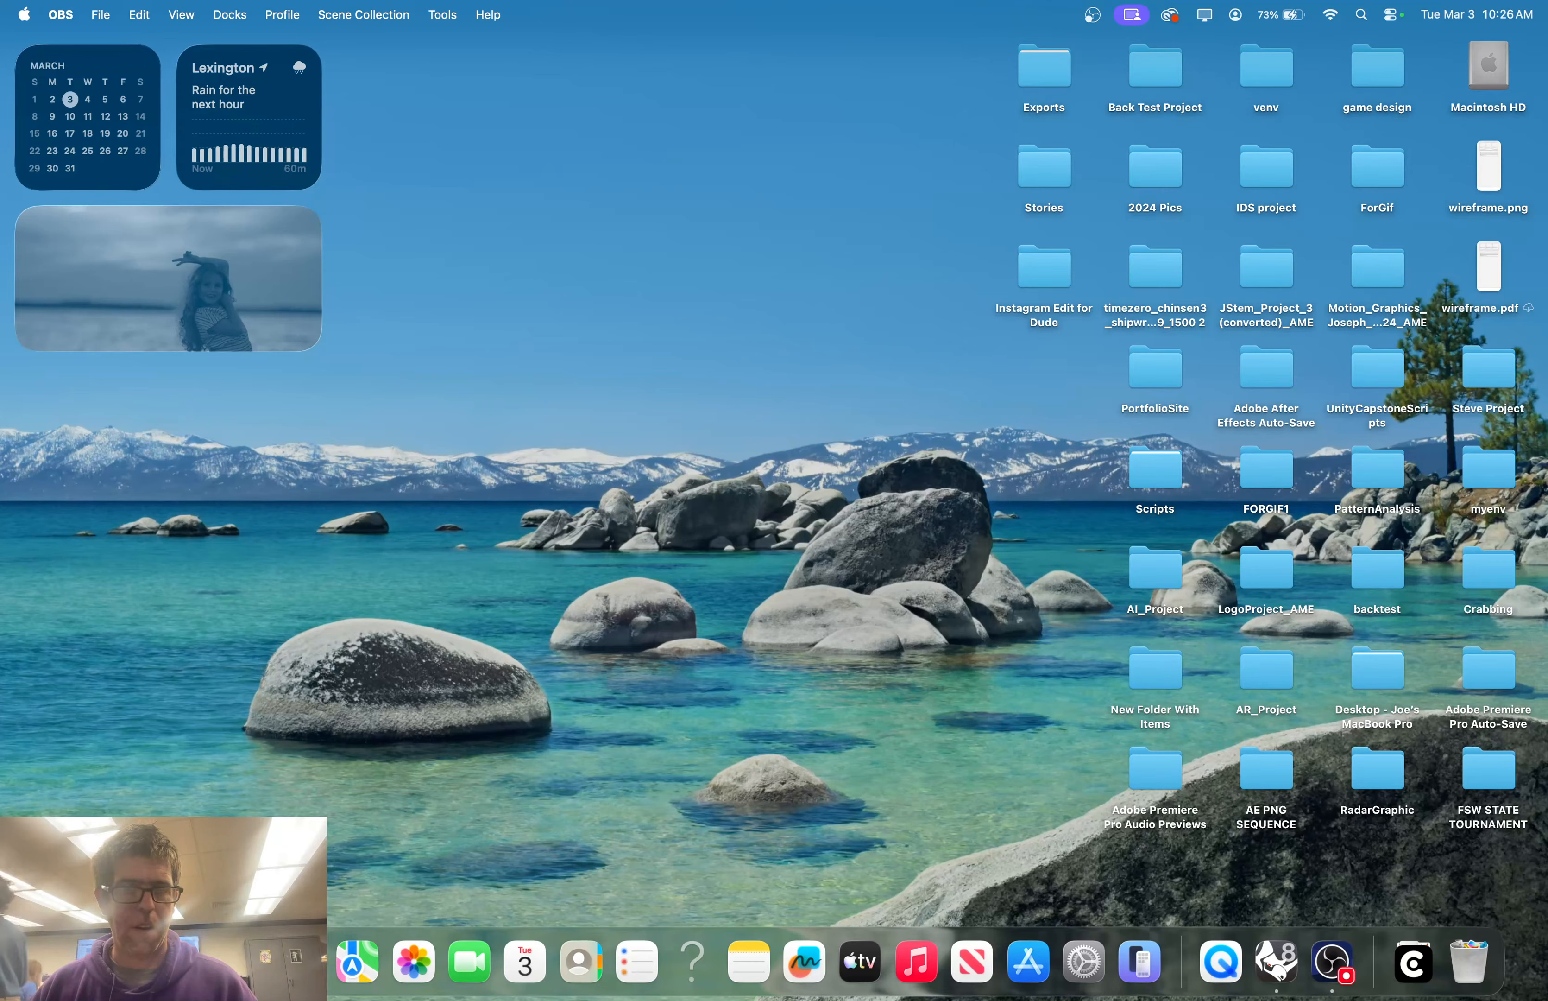
Go to chatgpt.com in Safari and ask it to generate a standby-screen image
left_click(189, 961)
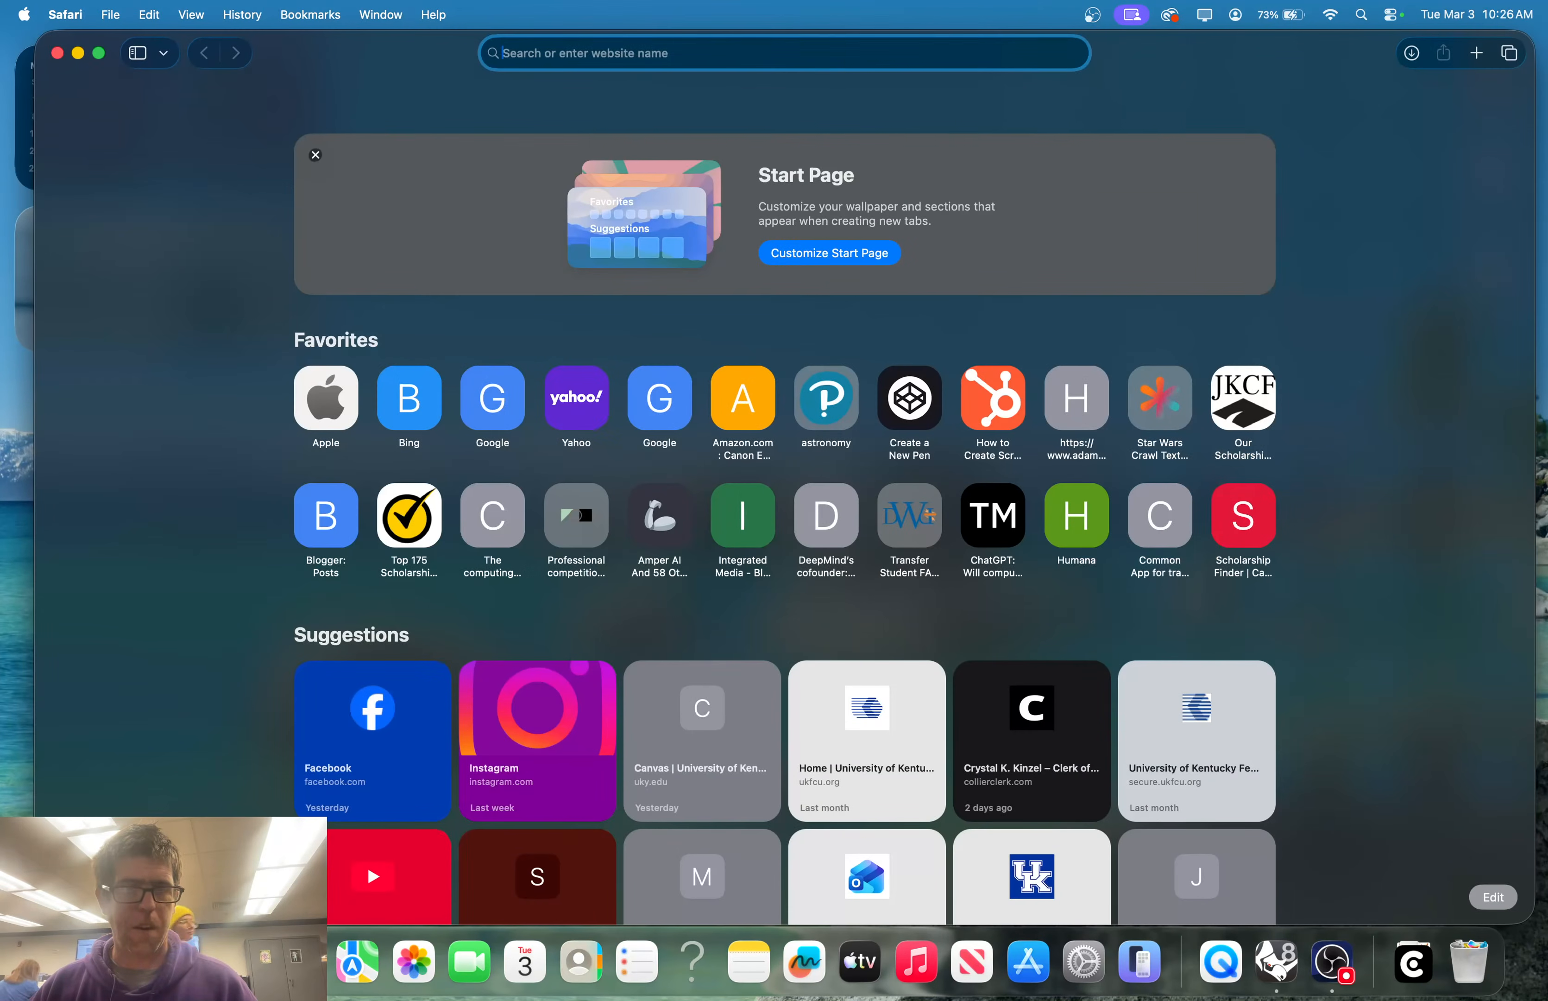
type("ch")
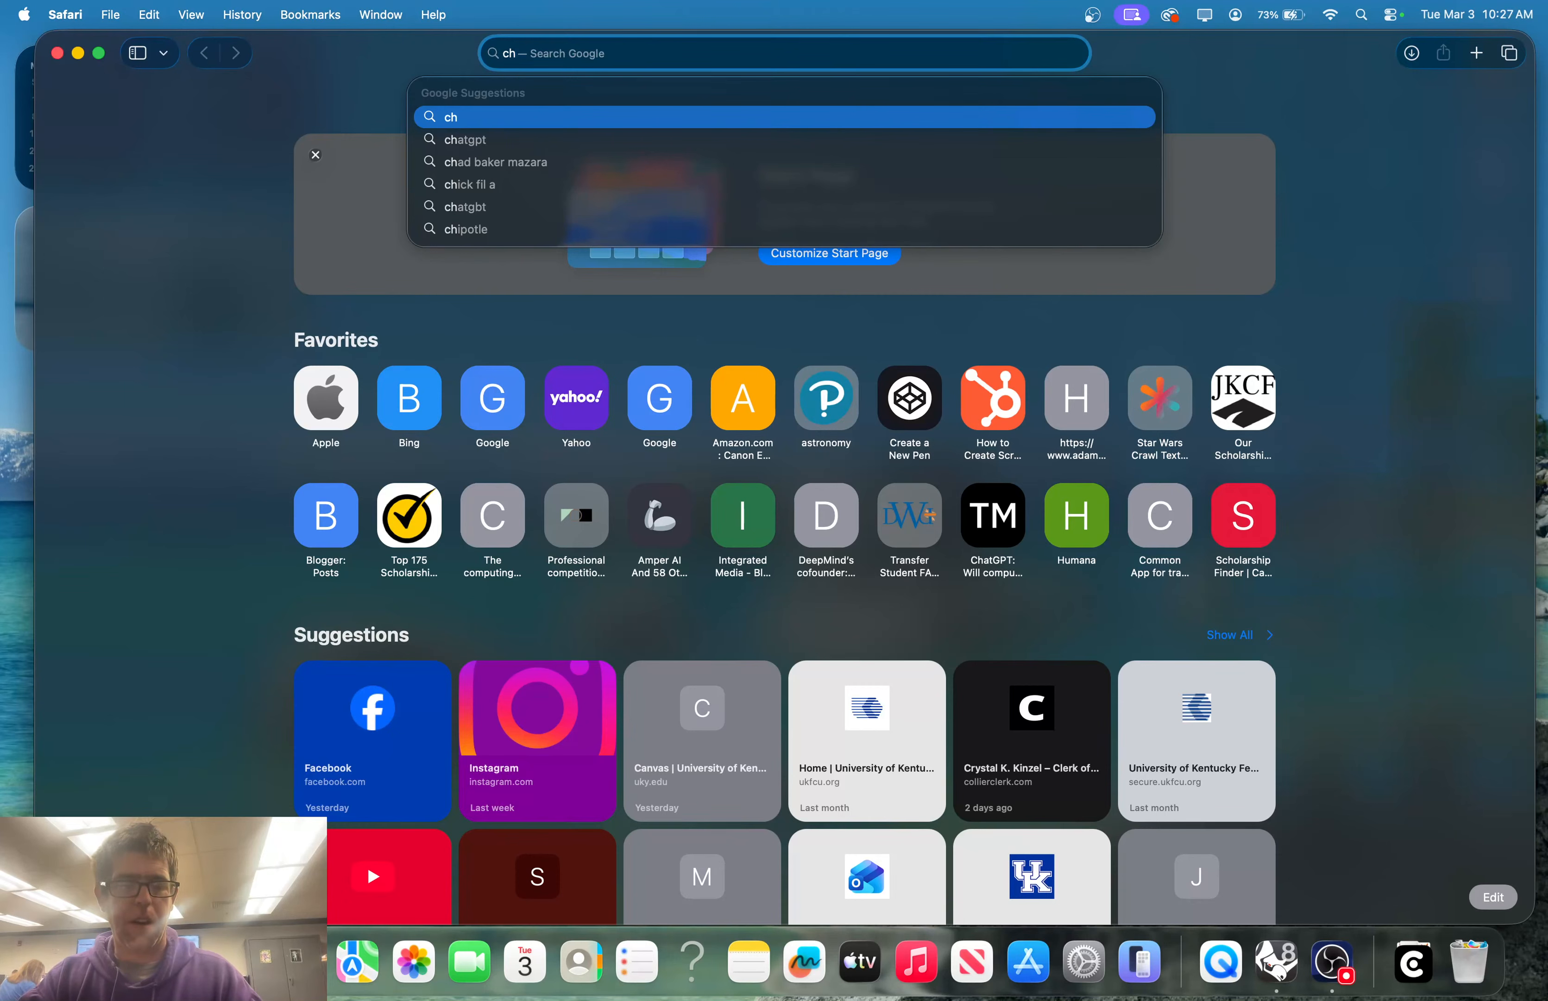
type("atgpt.com")
key("Return")
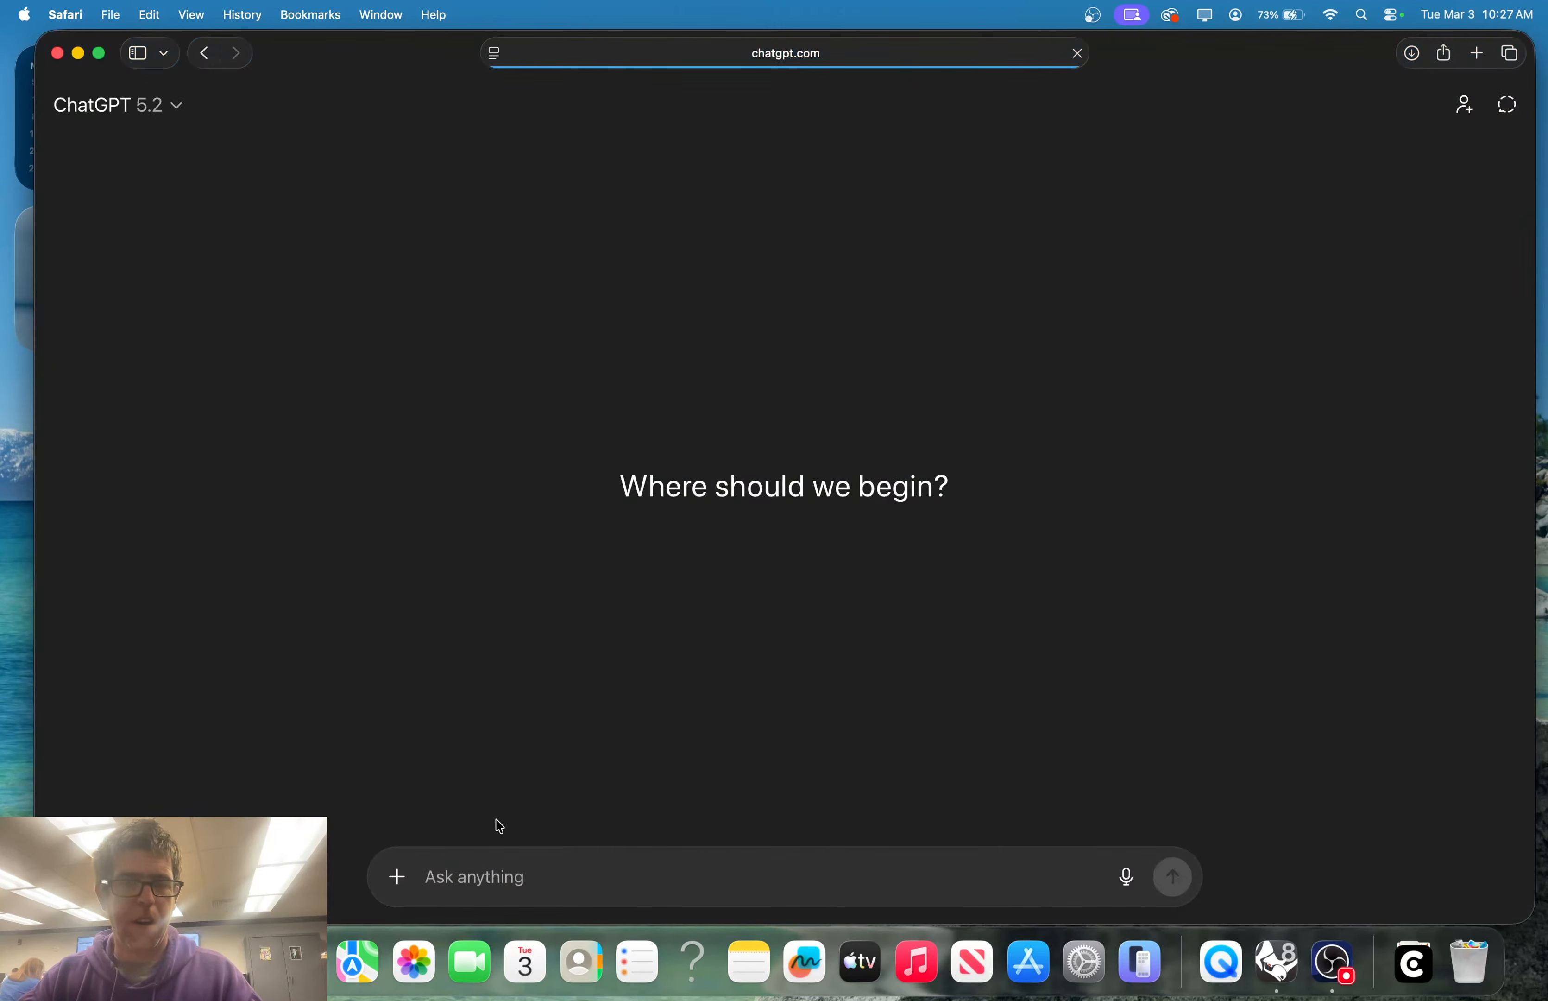
type("generate ")
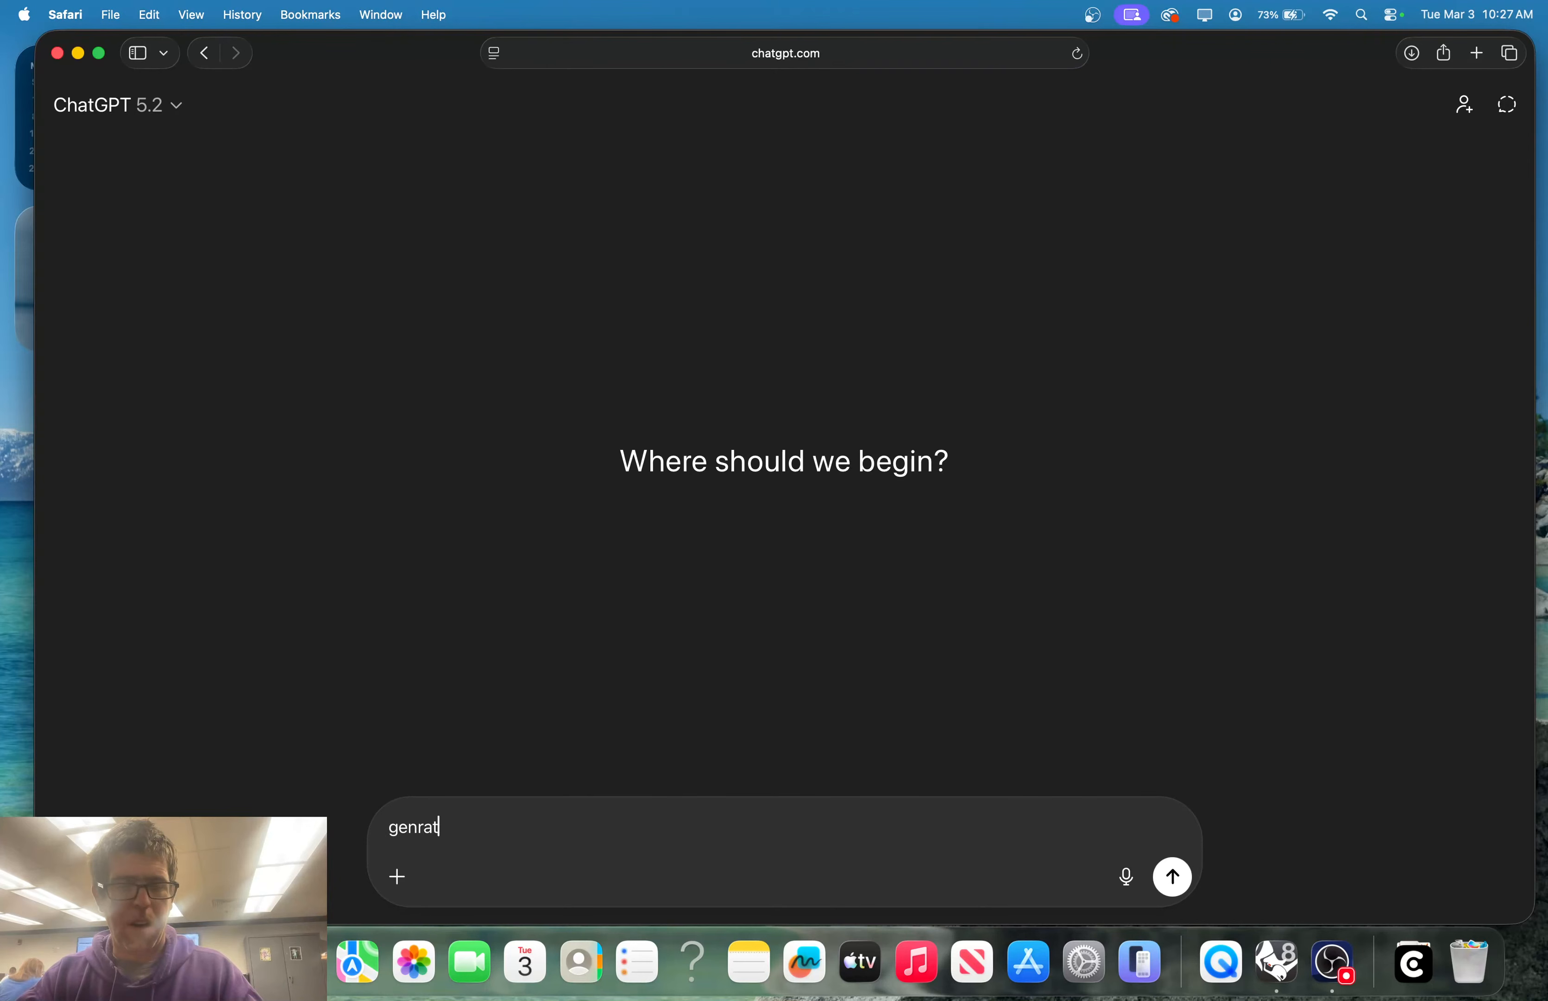
type("a")
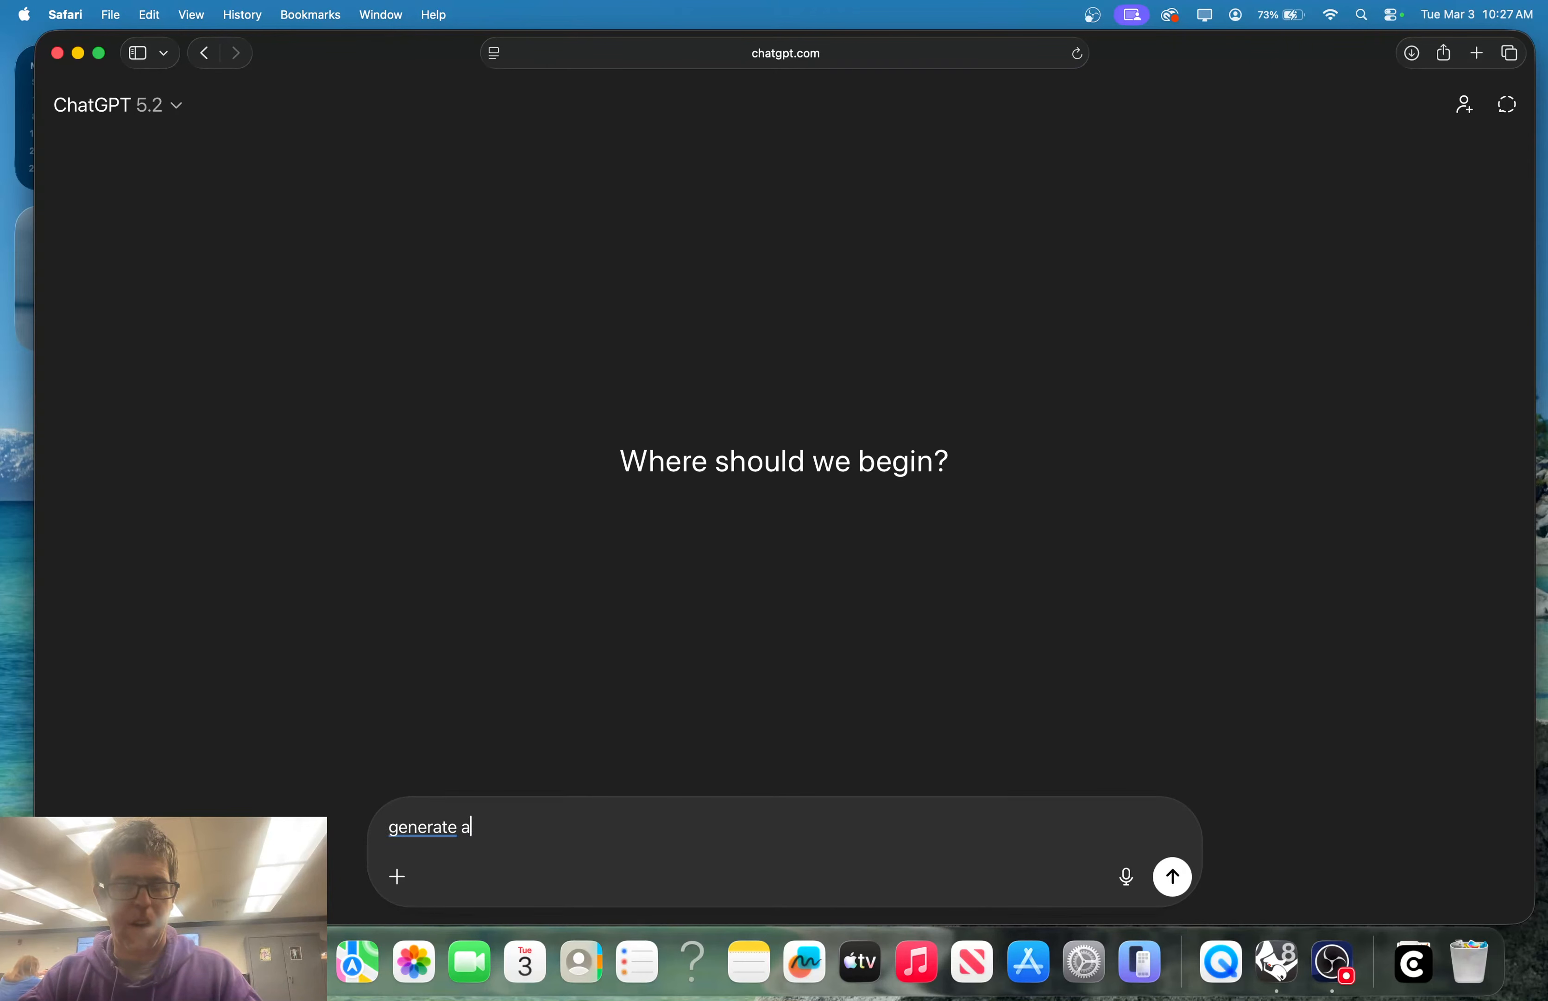
type("n image for")
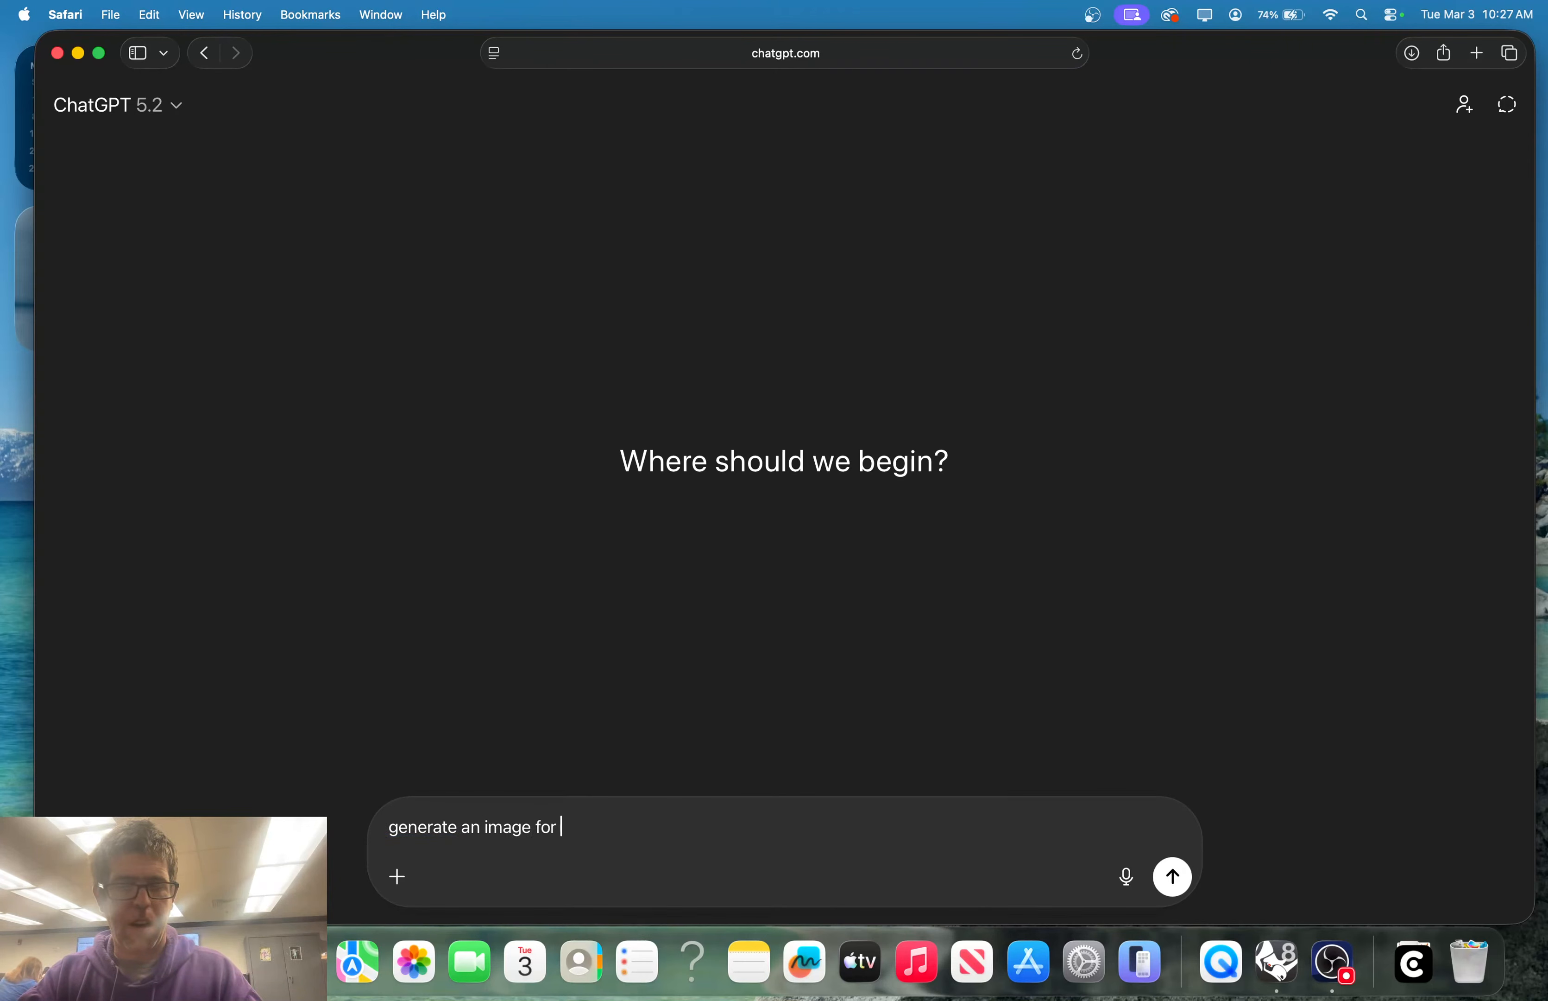
type(" a standby screen")
key("Return")
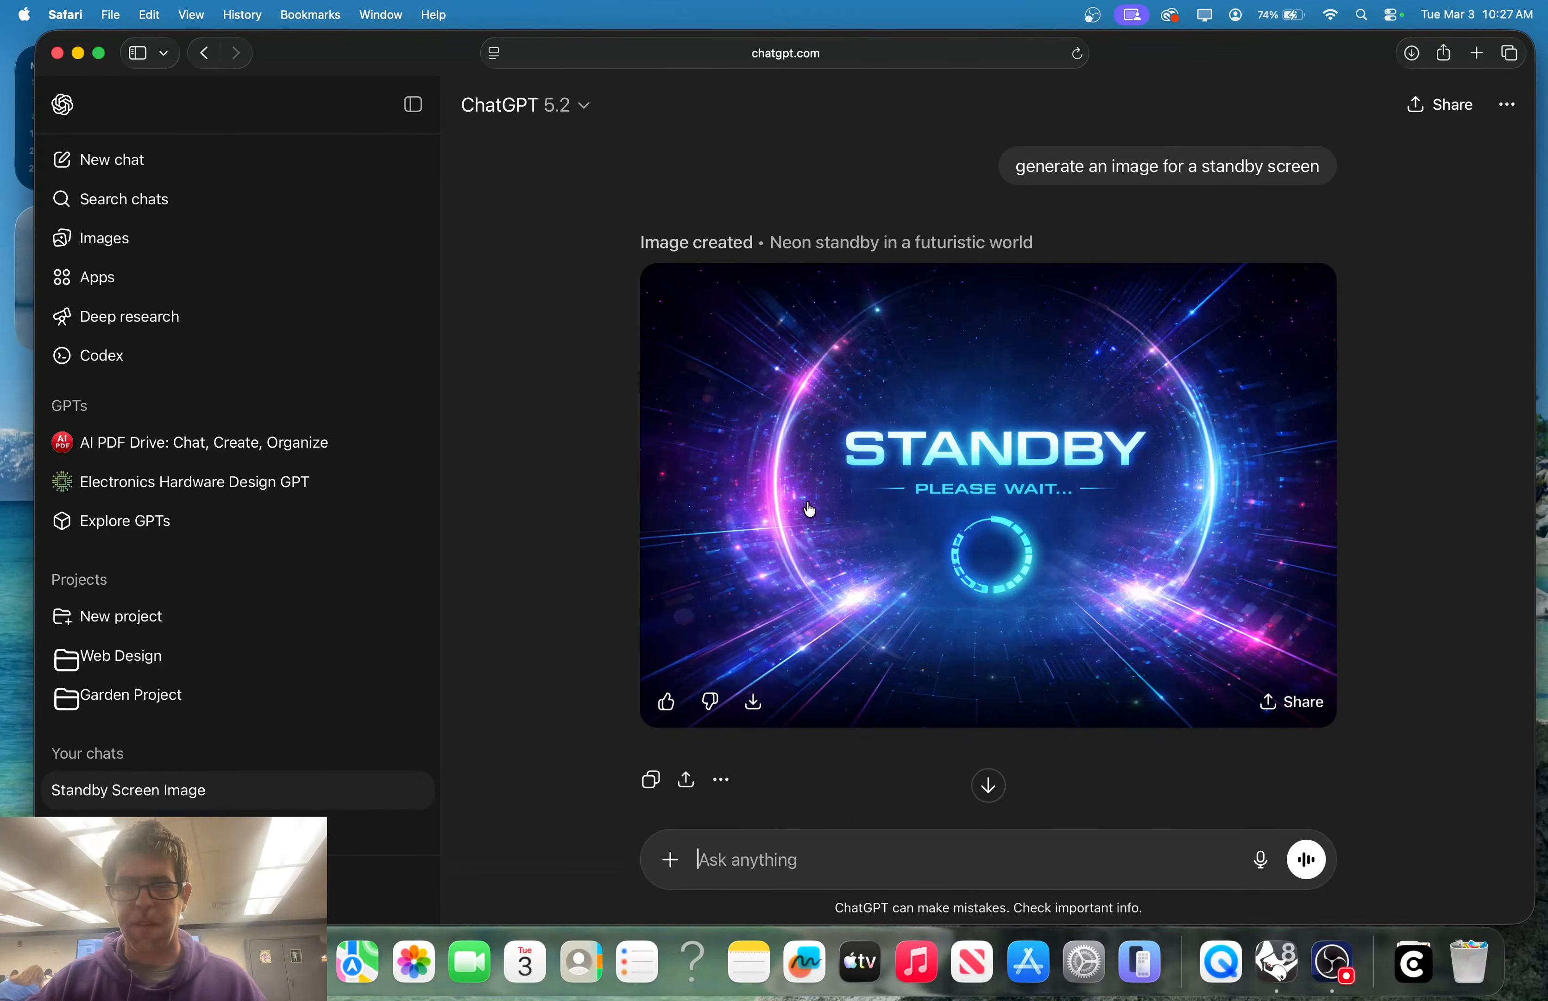
Download the neon STANDBY image and bring the OBS window to the front
left_click(755, 703)
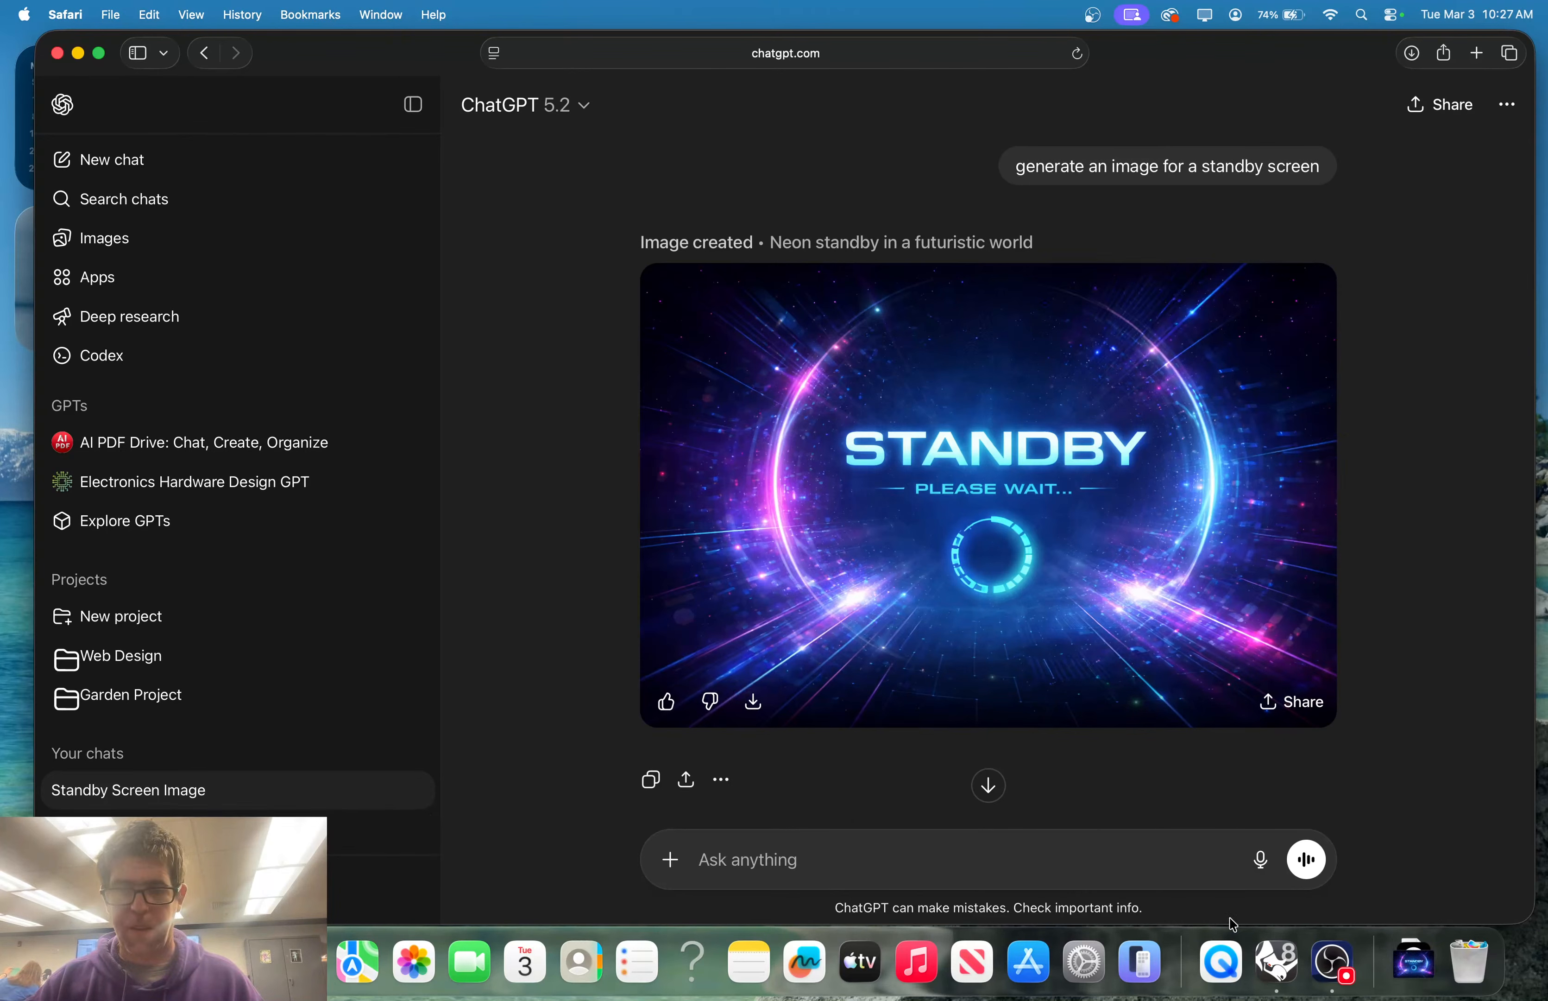
right_click(1334, 962)
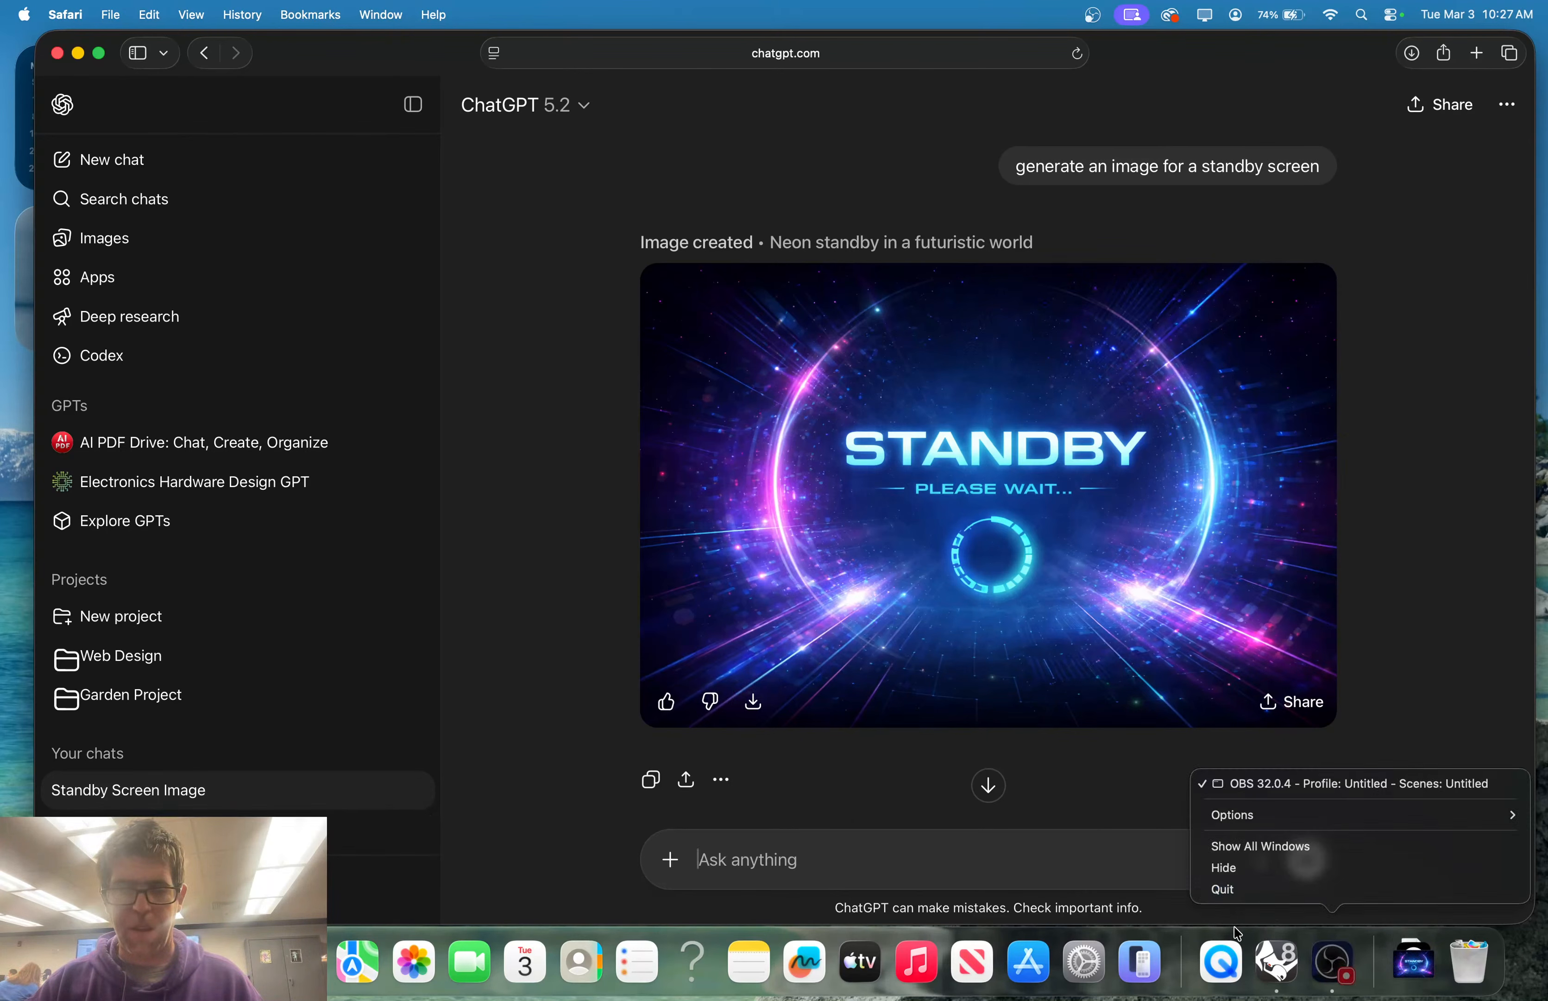
left_click(1272, 785)
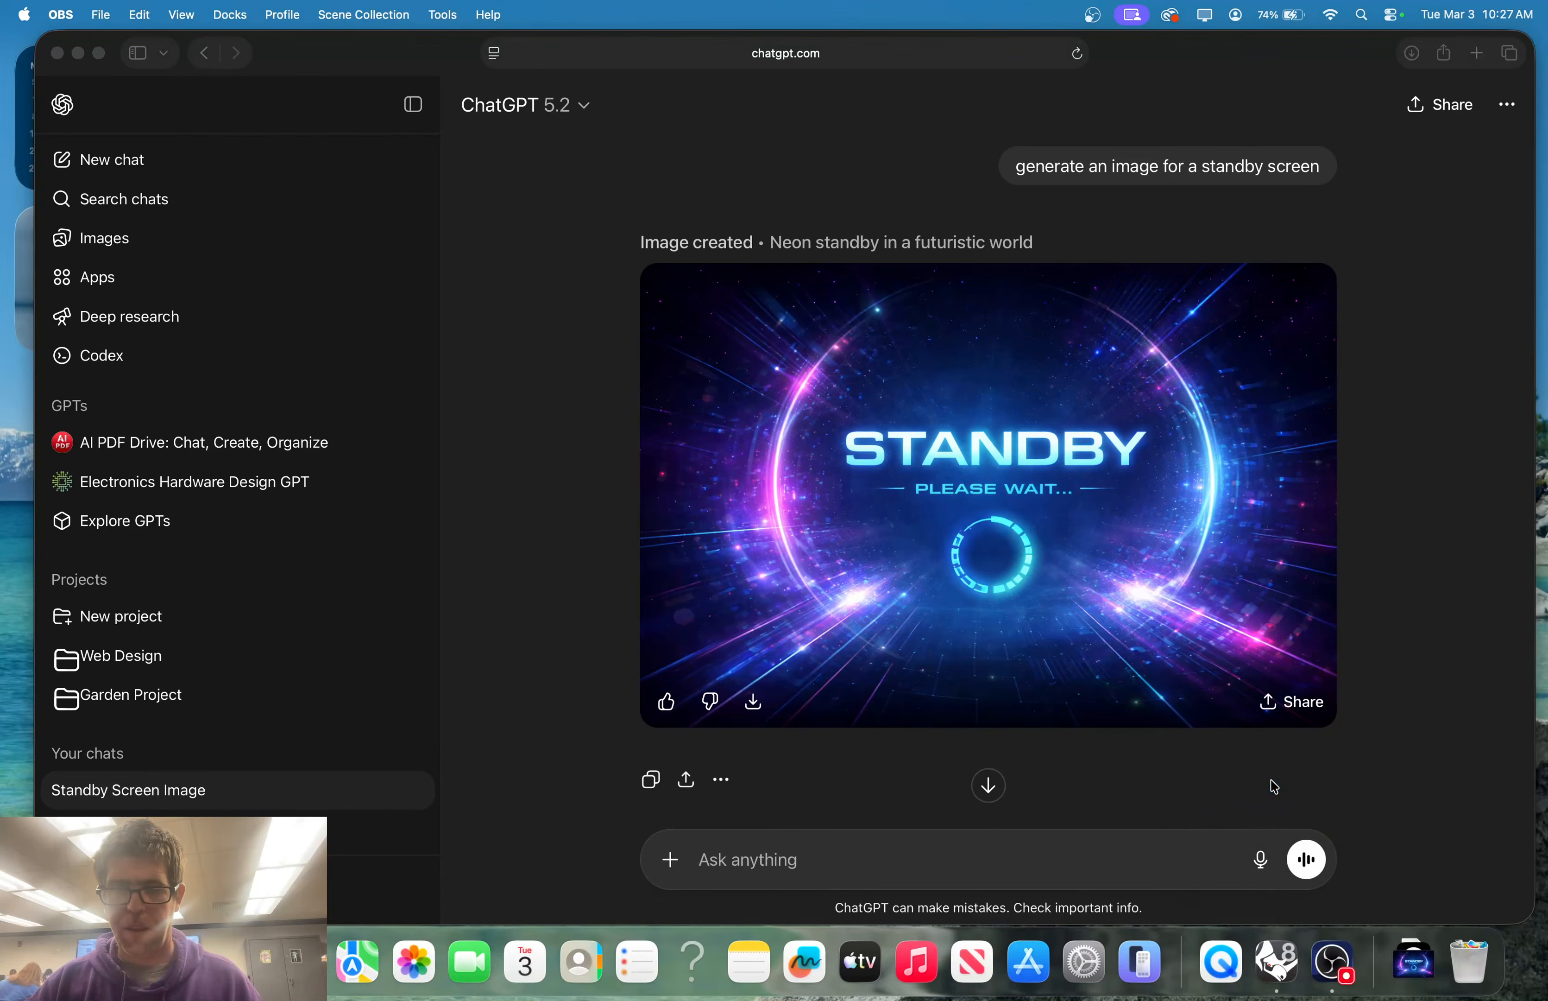
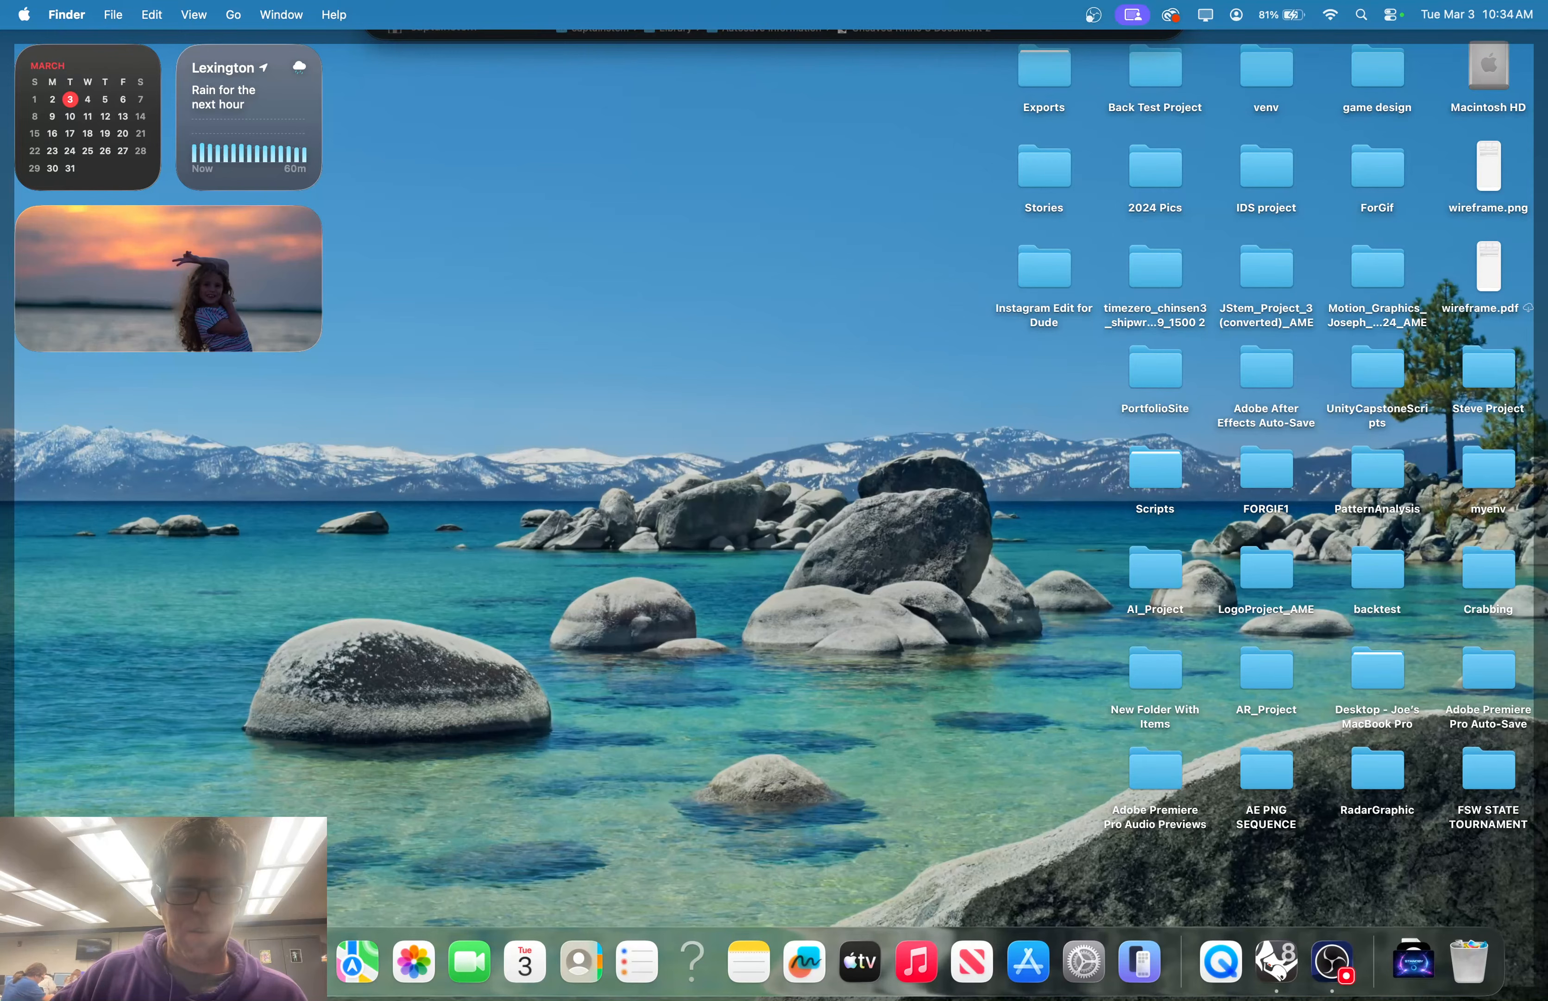
Bring Rhino 8 forward, showing the blank Untitled 2 document
left_click(1273, 967)
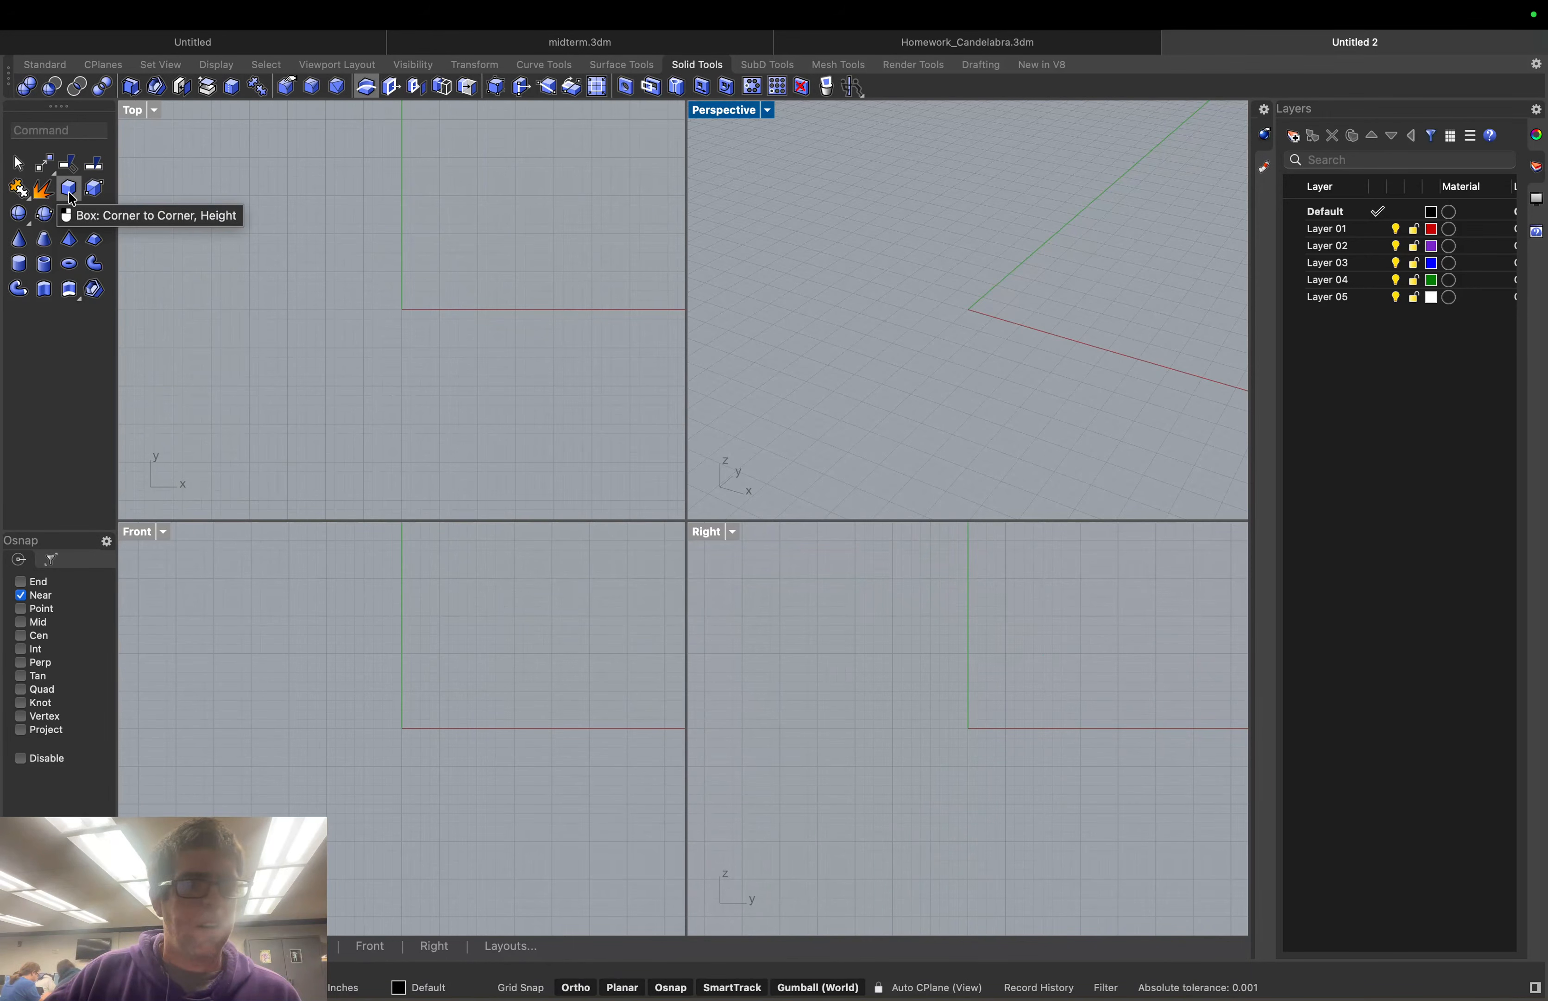
Create a five-sided truncated pyramid centred on the origin with a flat pentagonal top
left_click(95, 241)
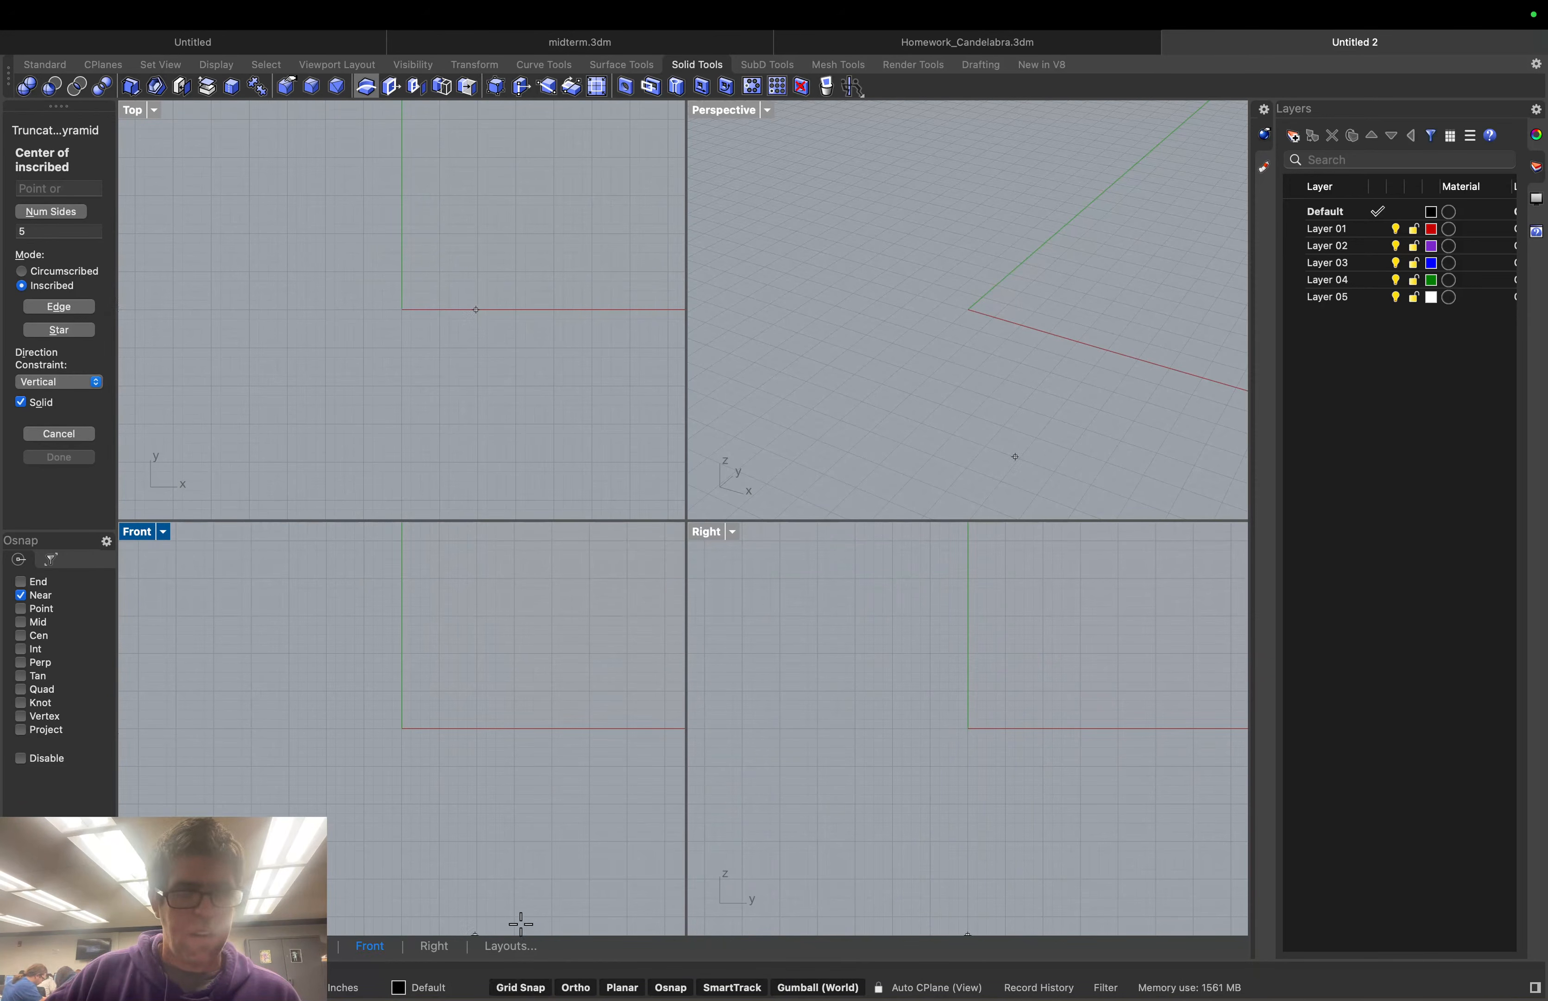
left_click(402, 310)
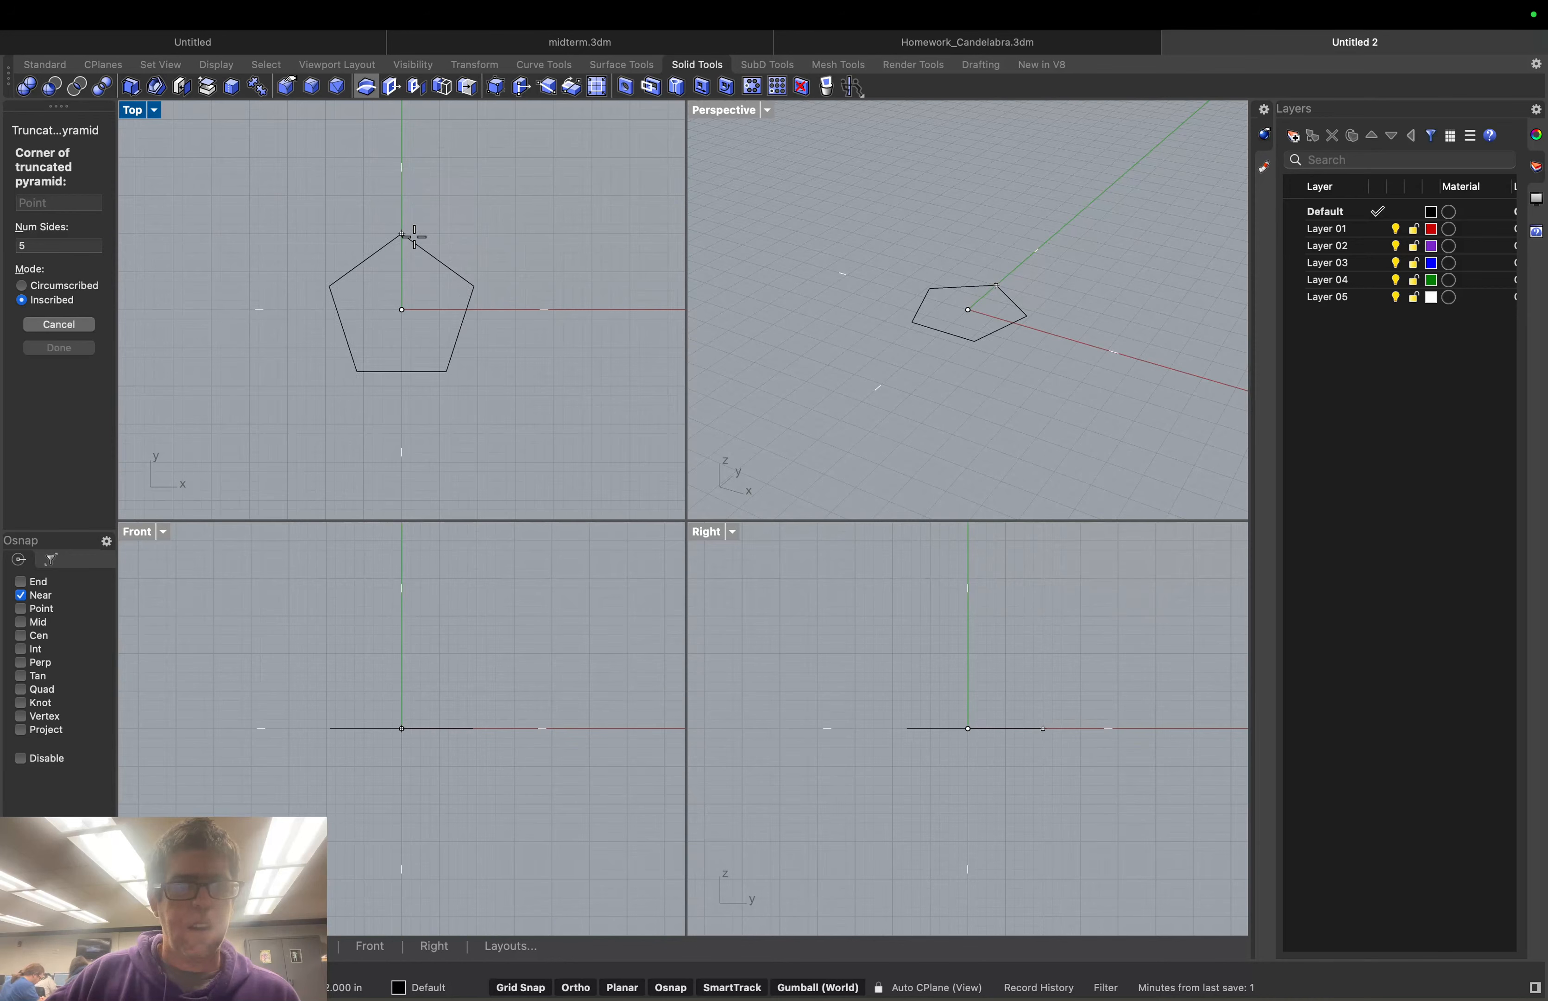
left_click(414, 237)
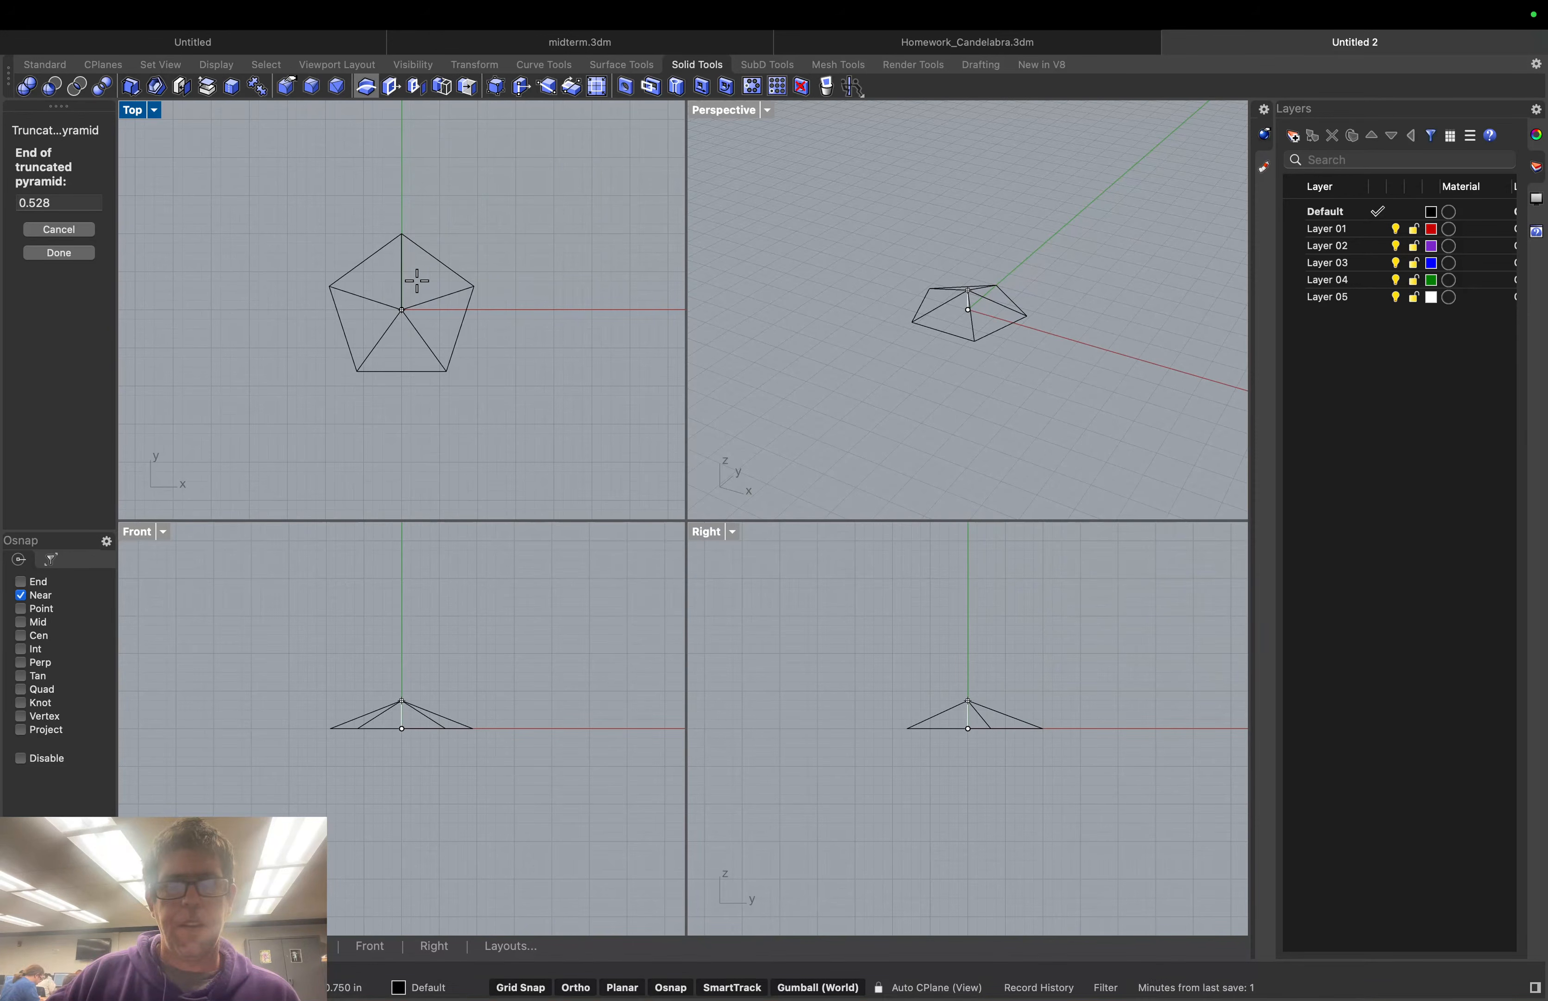
left_click(417, 280)
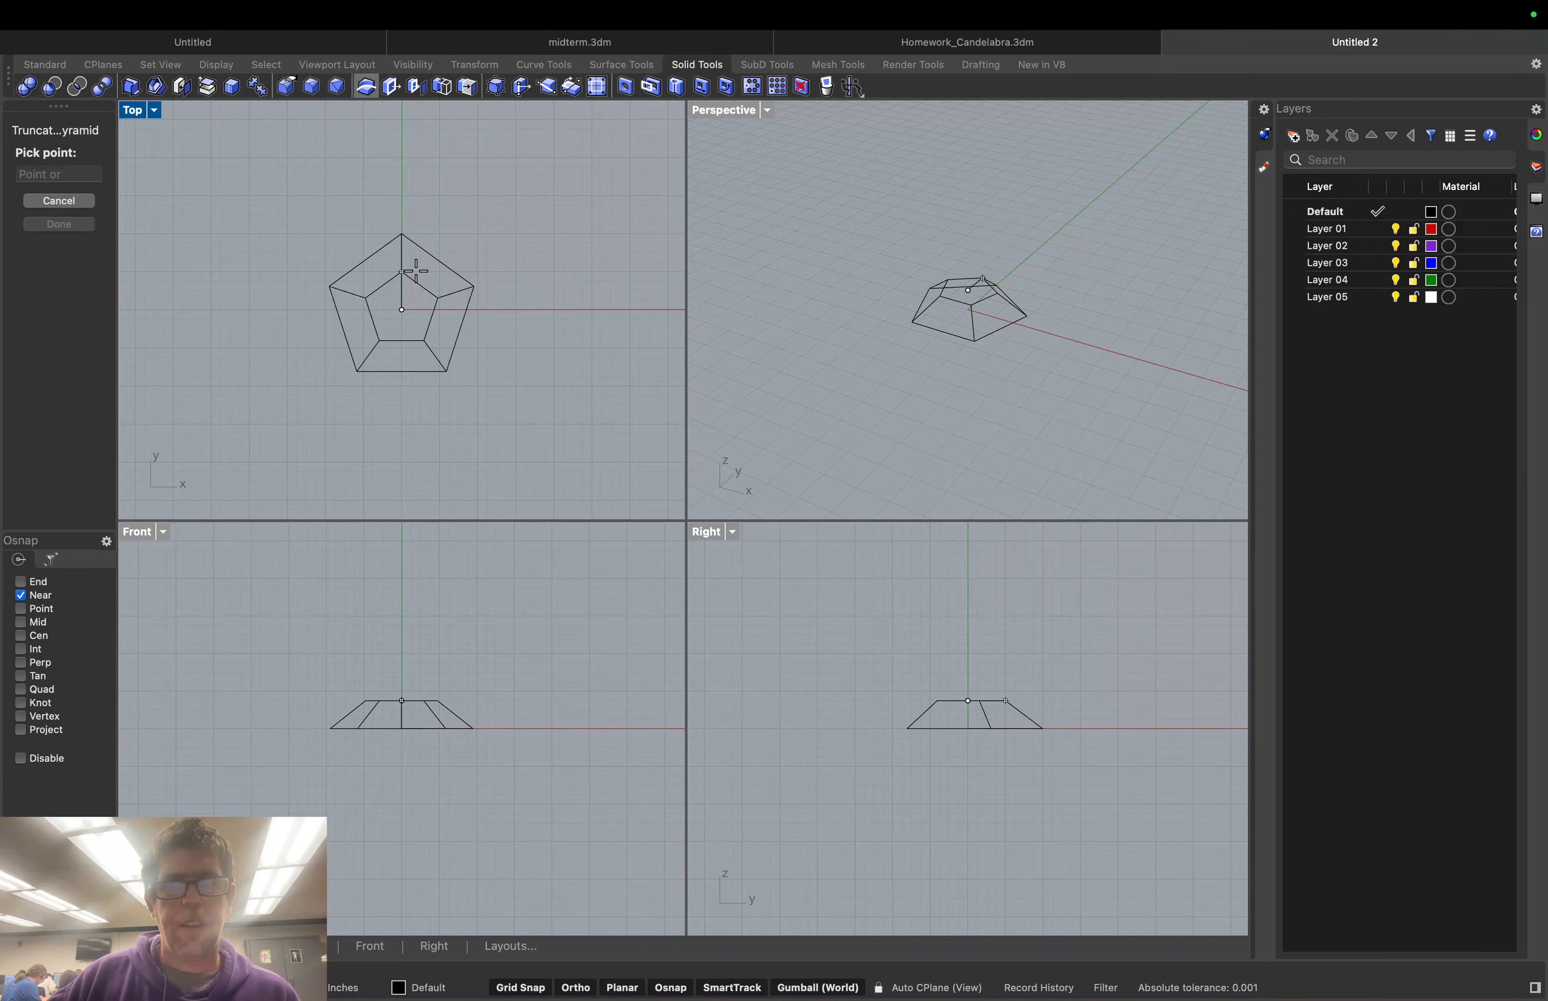
left_click(415, 280)
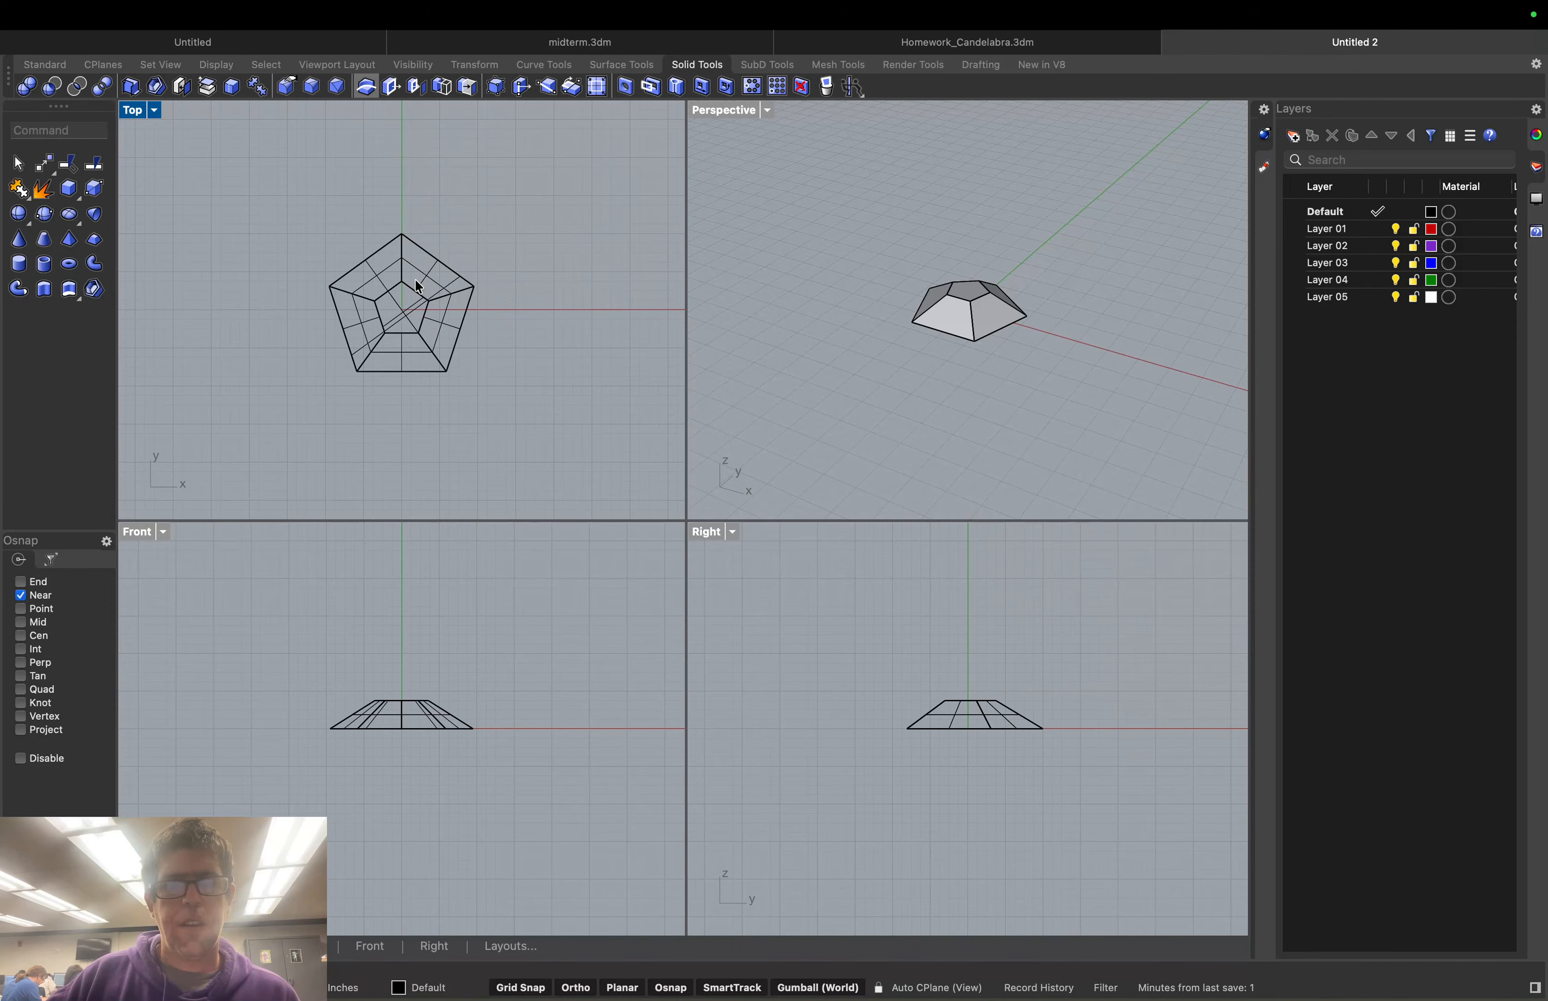
middle_click(973, 355)
Undo and redo the pyramid, then zoom and orbit the Perspective view to frame it
left_click(952, 347)
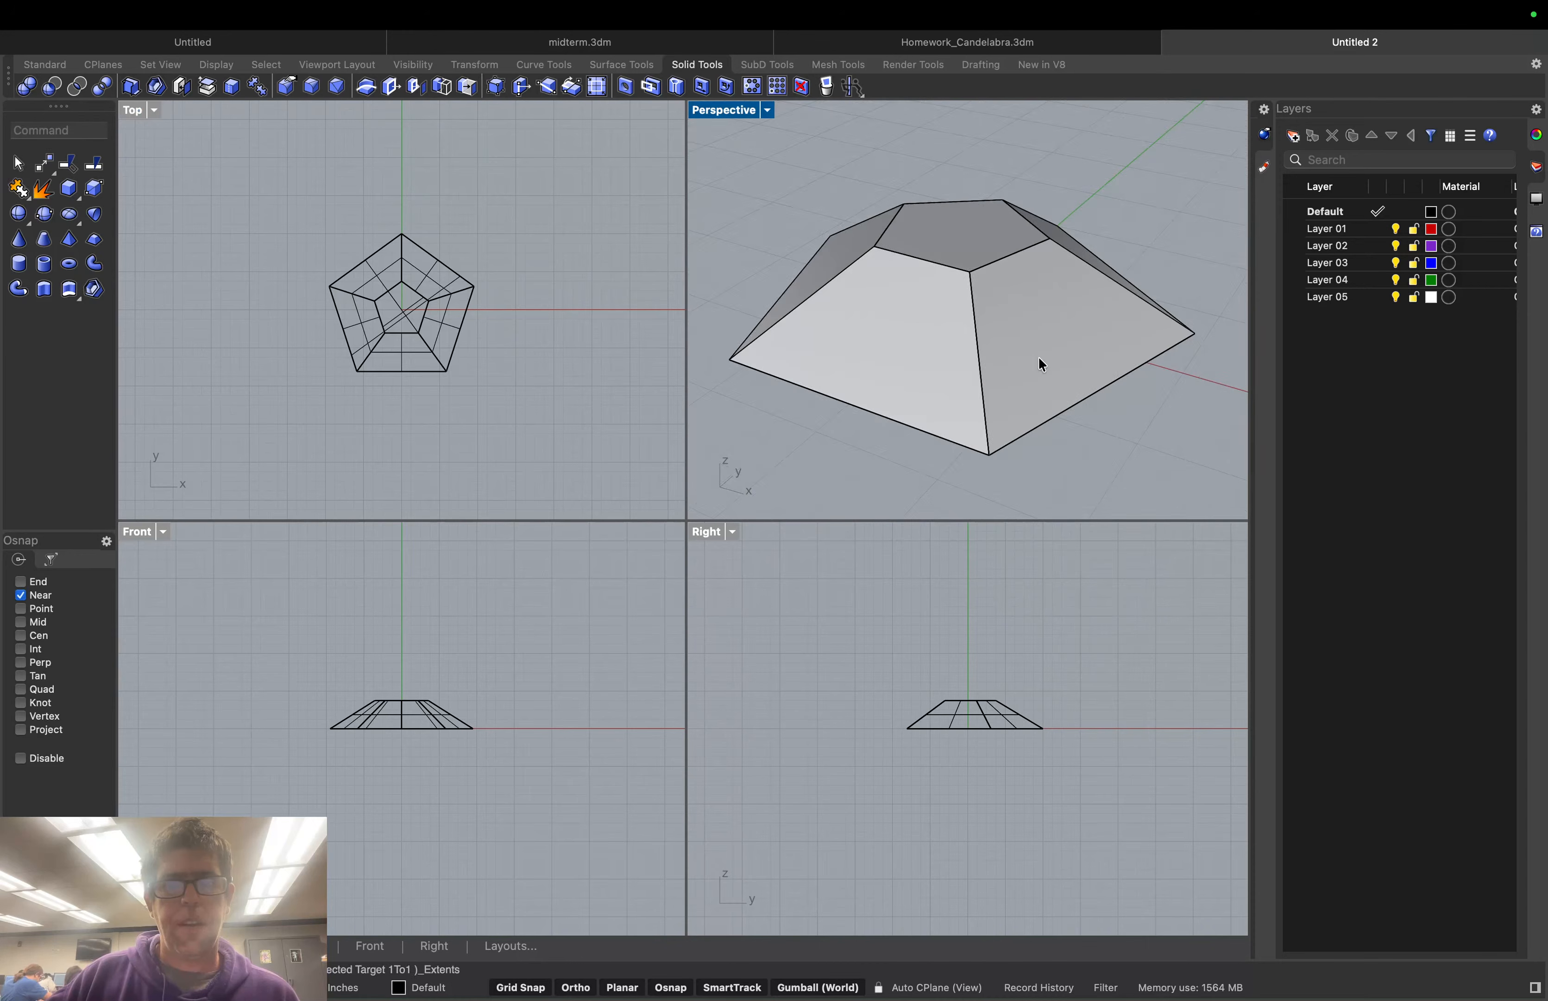
key("super+z")
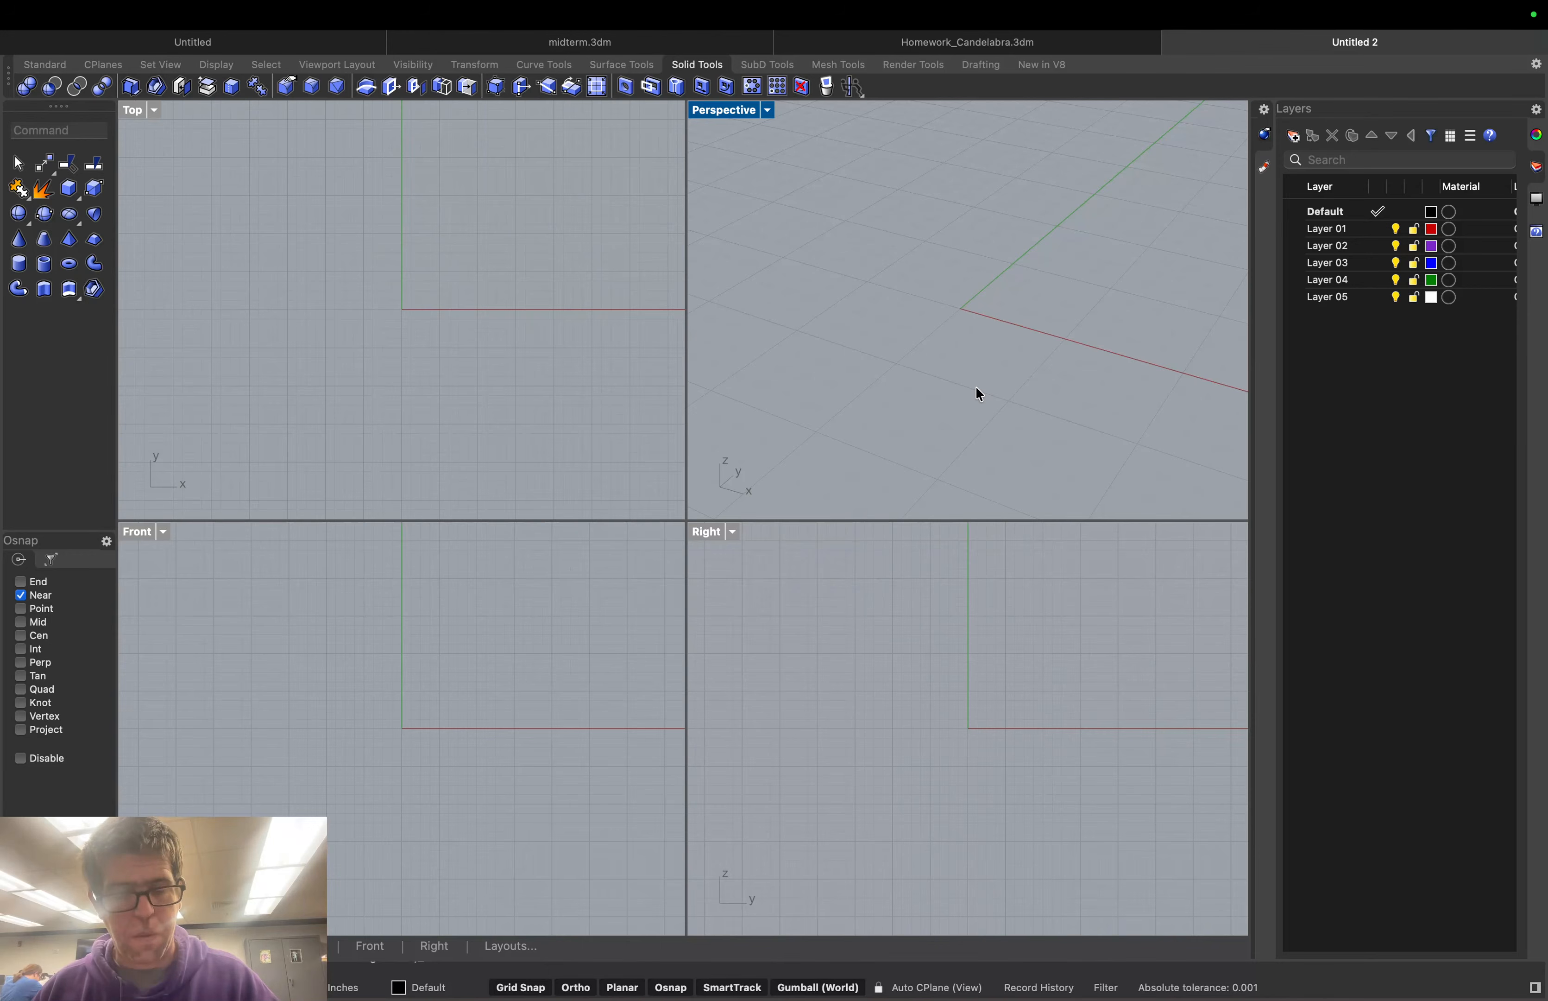
key("super+shift+z")
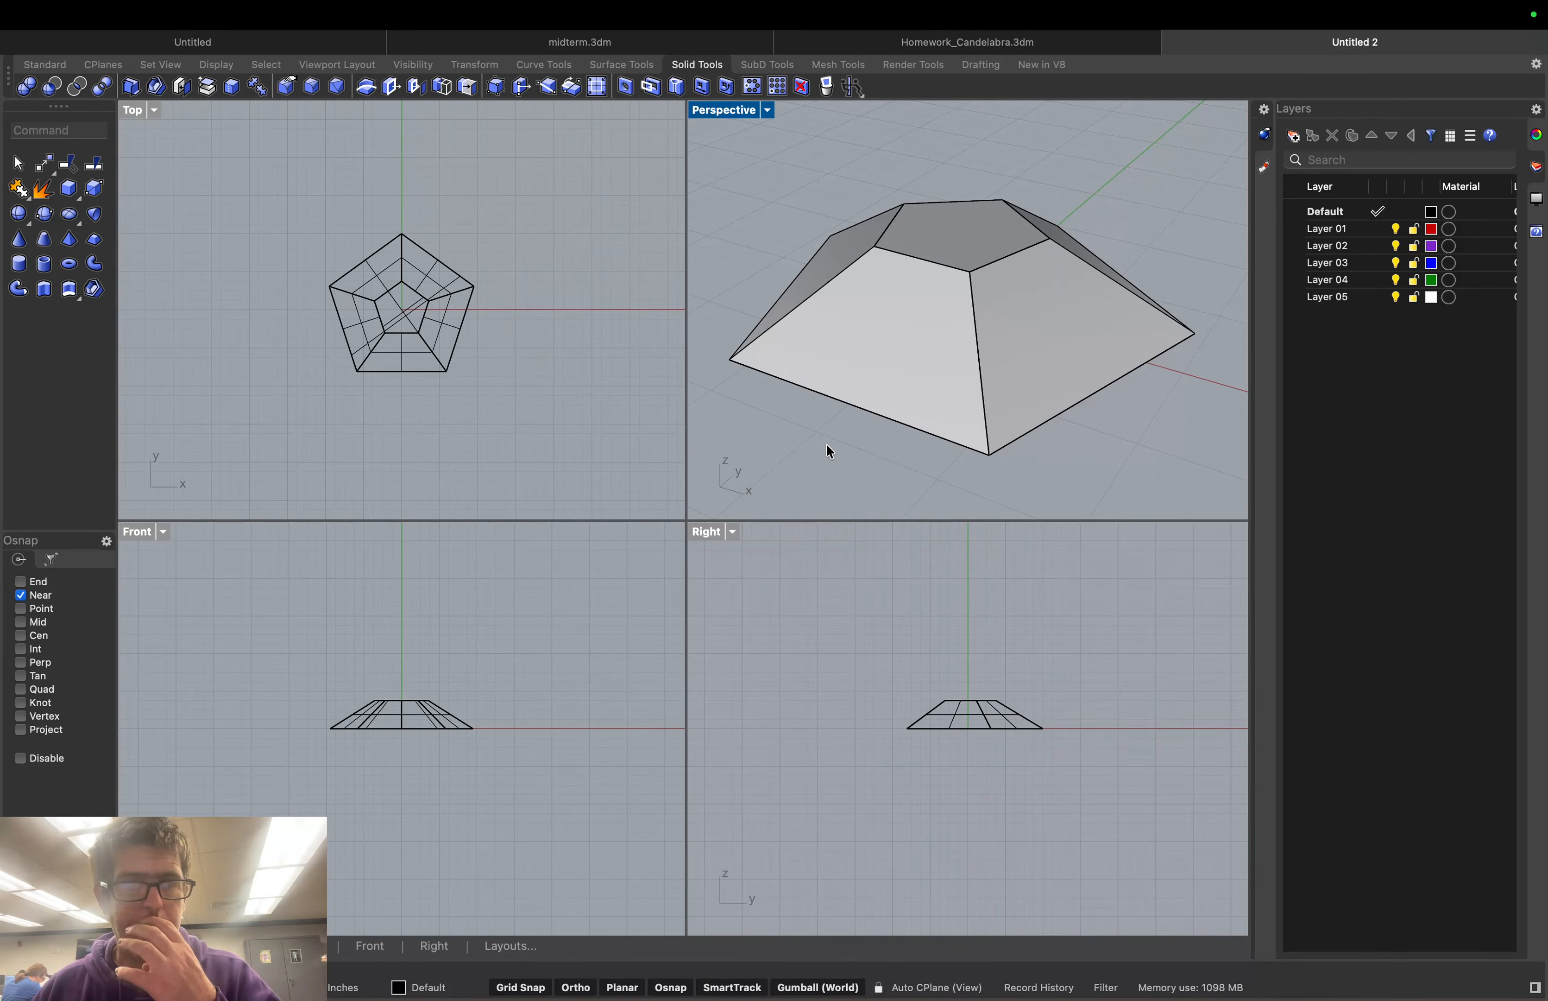
scroll(978, 358, "down", 5)
scroll(998, 334, "up", 3)
scroll(997, 335, "down", 3)
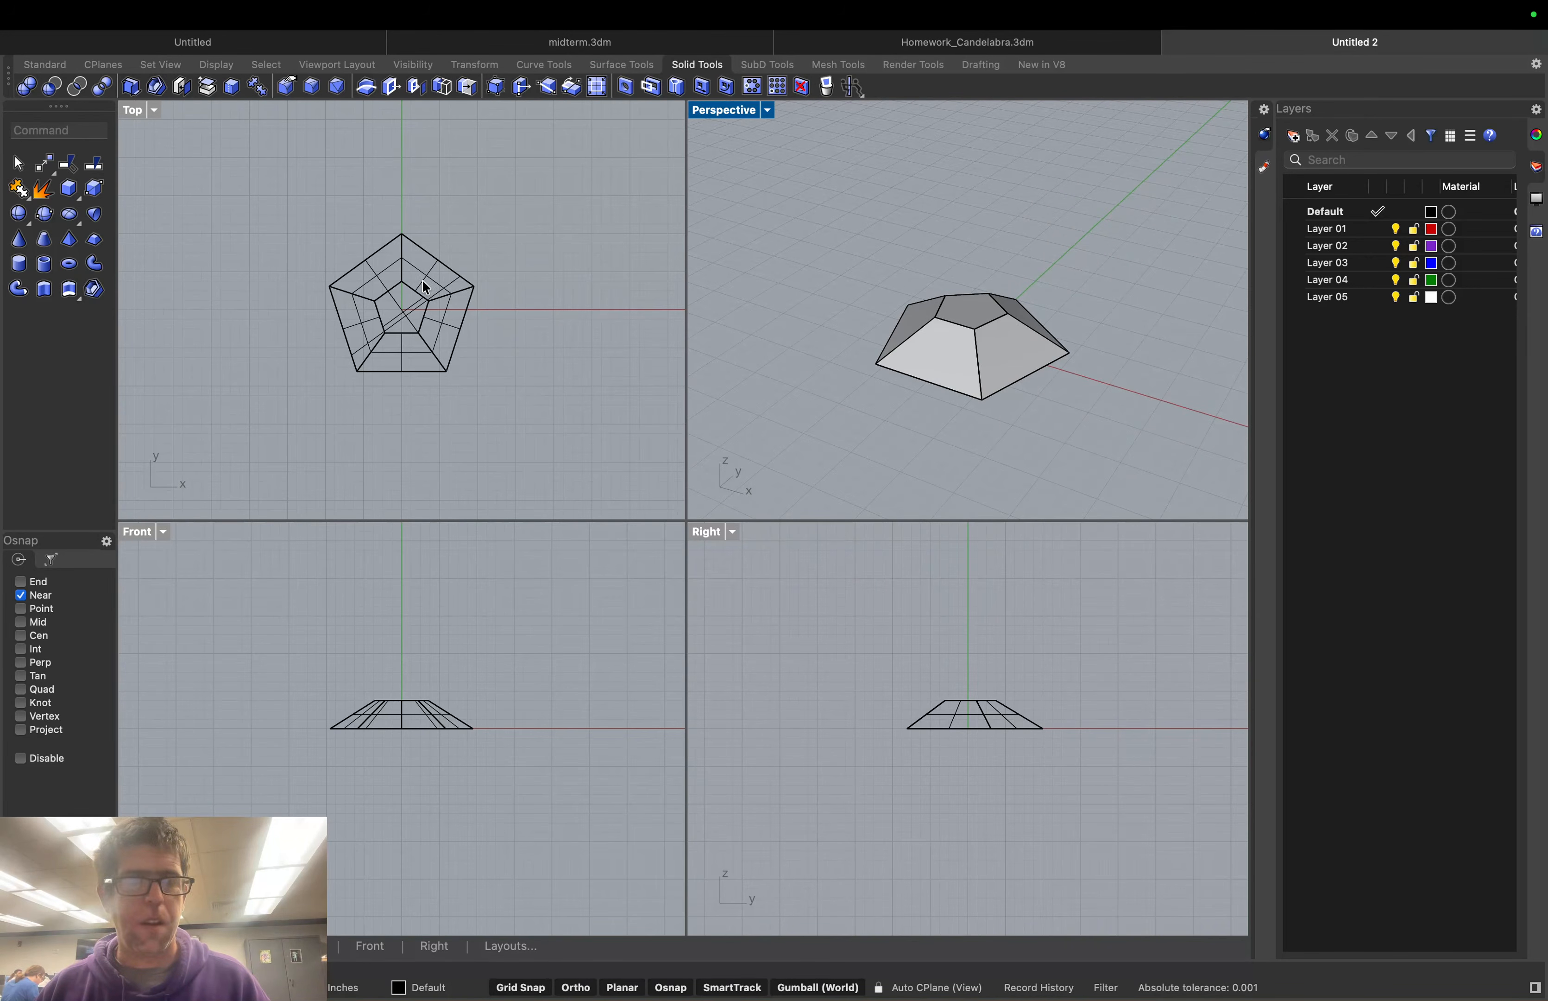
middle_click(948, 378)
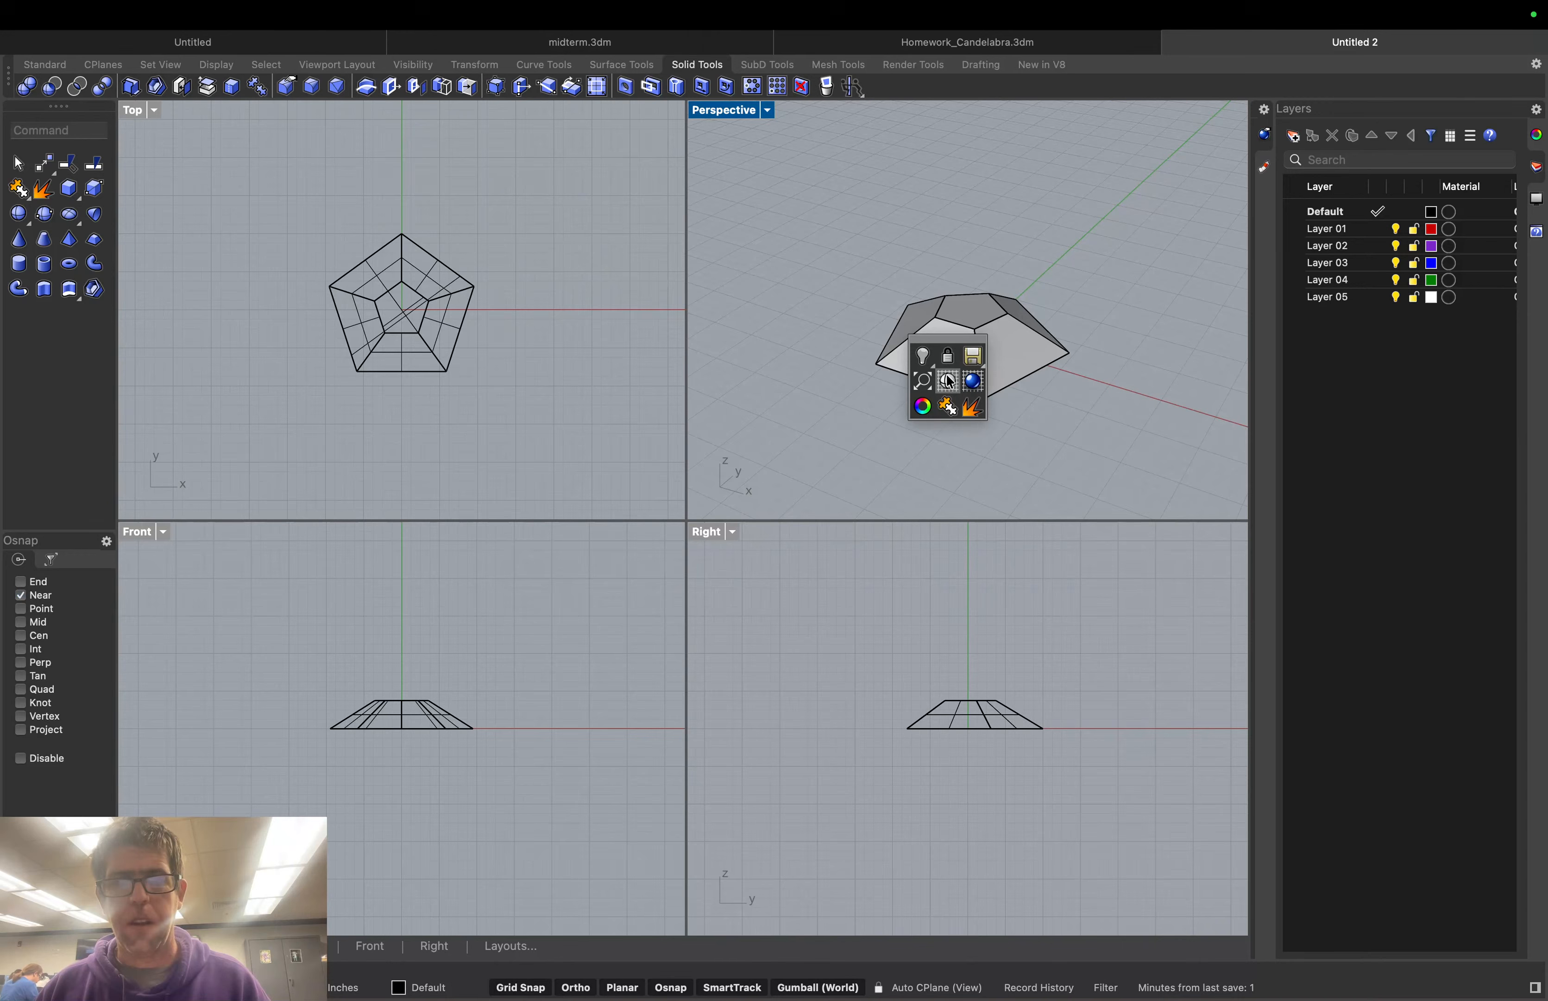
left_click(921, 384)
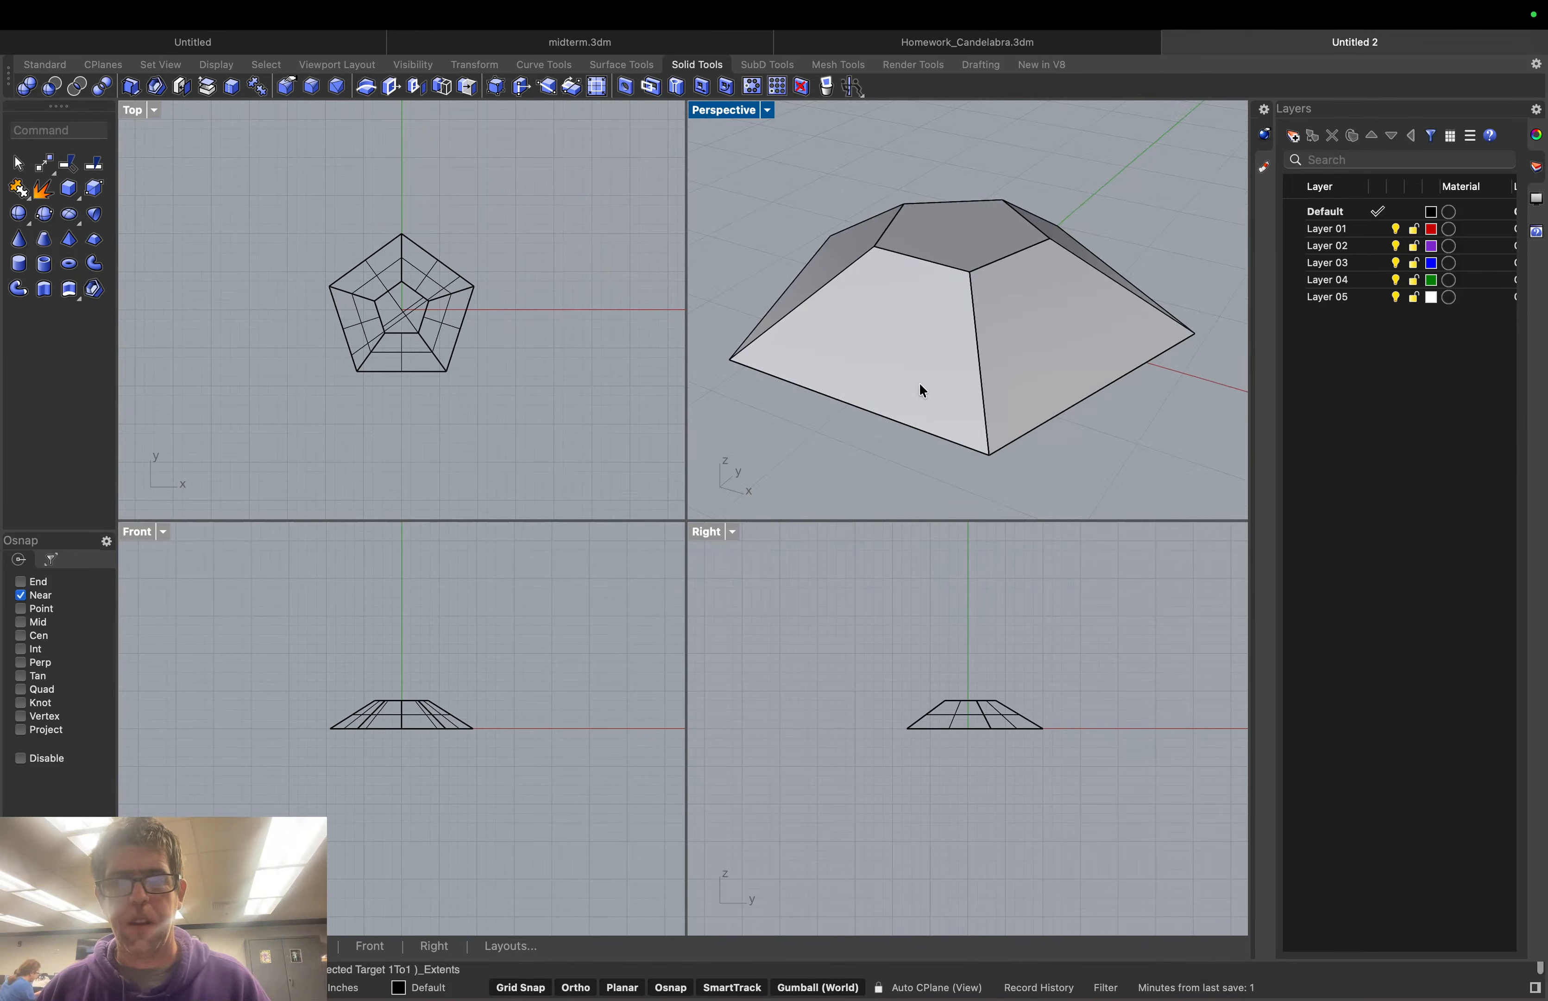
middle_click(895, 379)
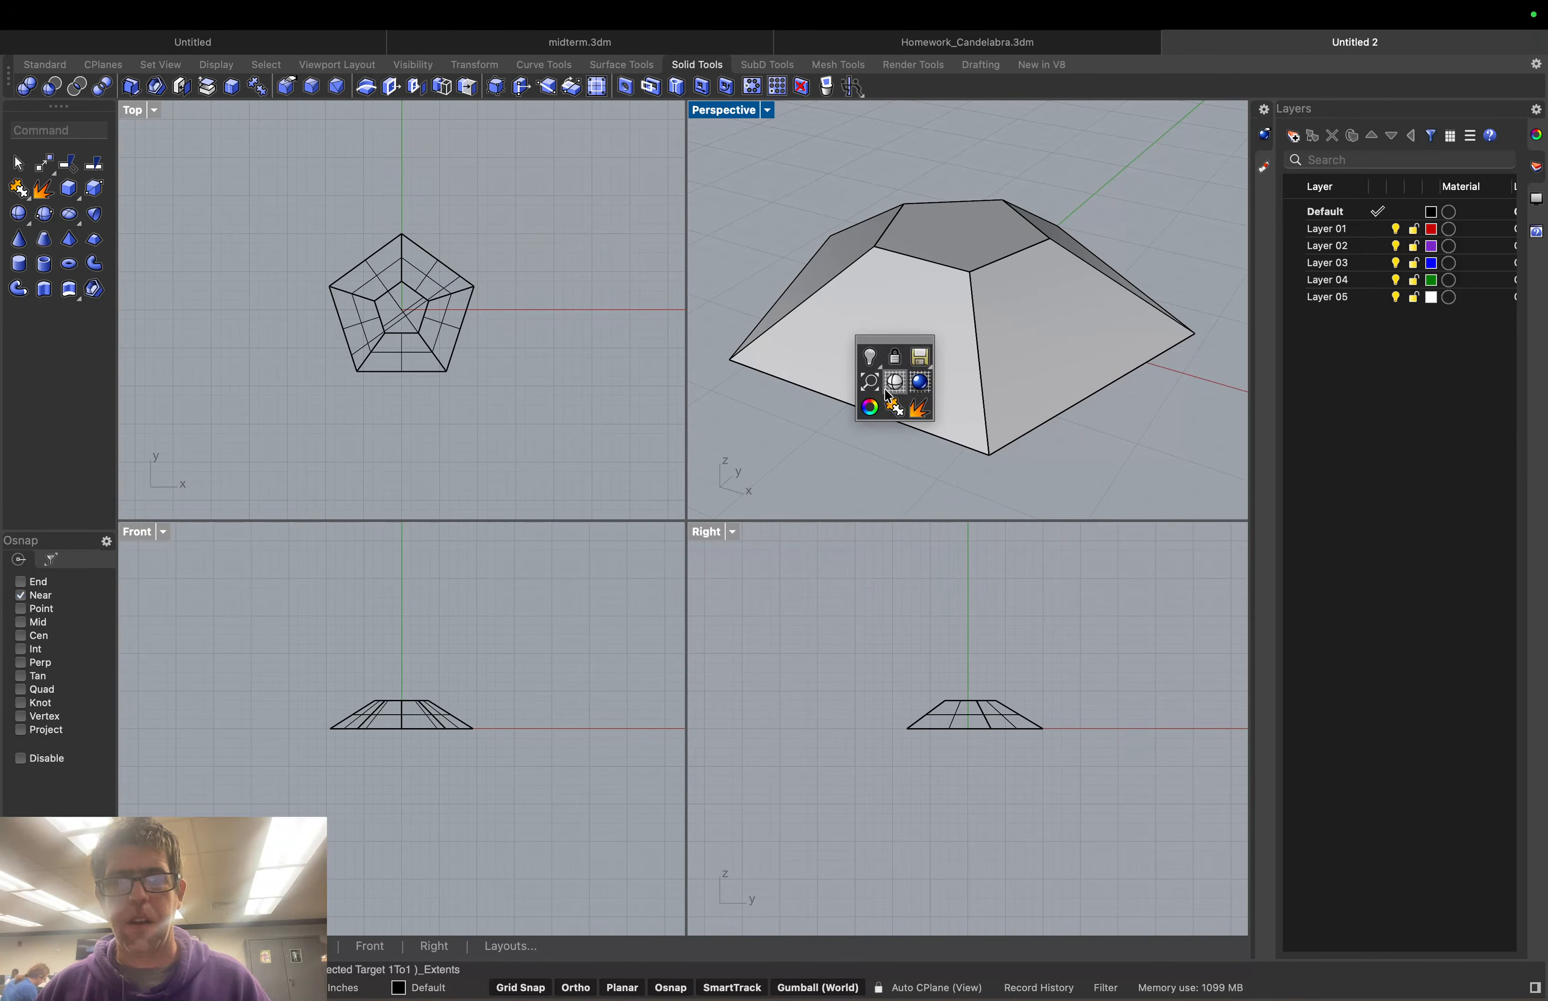
left_click(872, 389)
scroll(1070, 411, "down", 5)
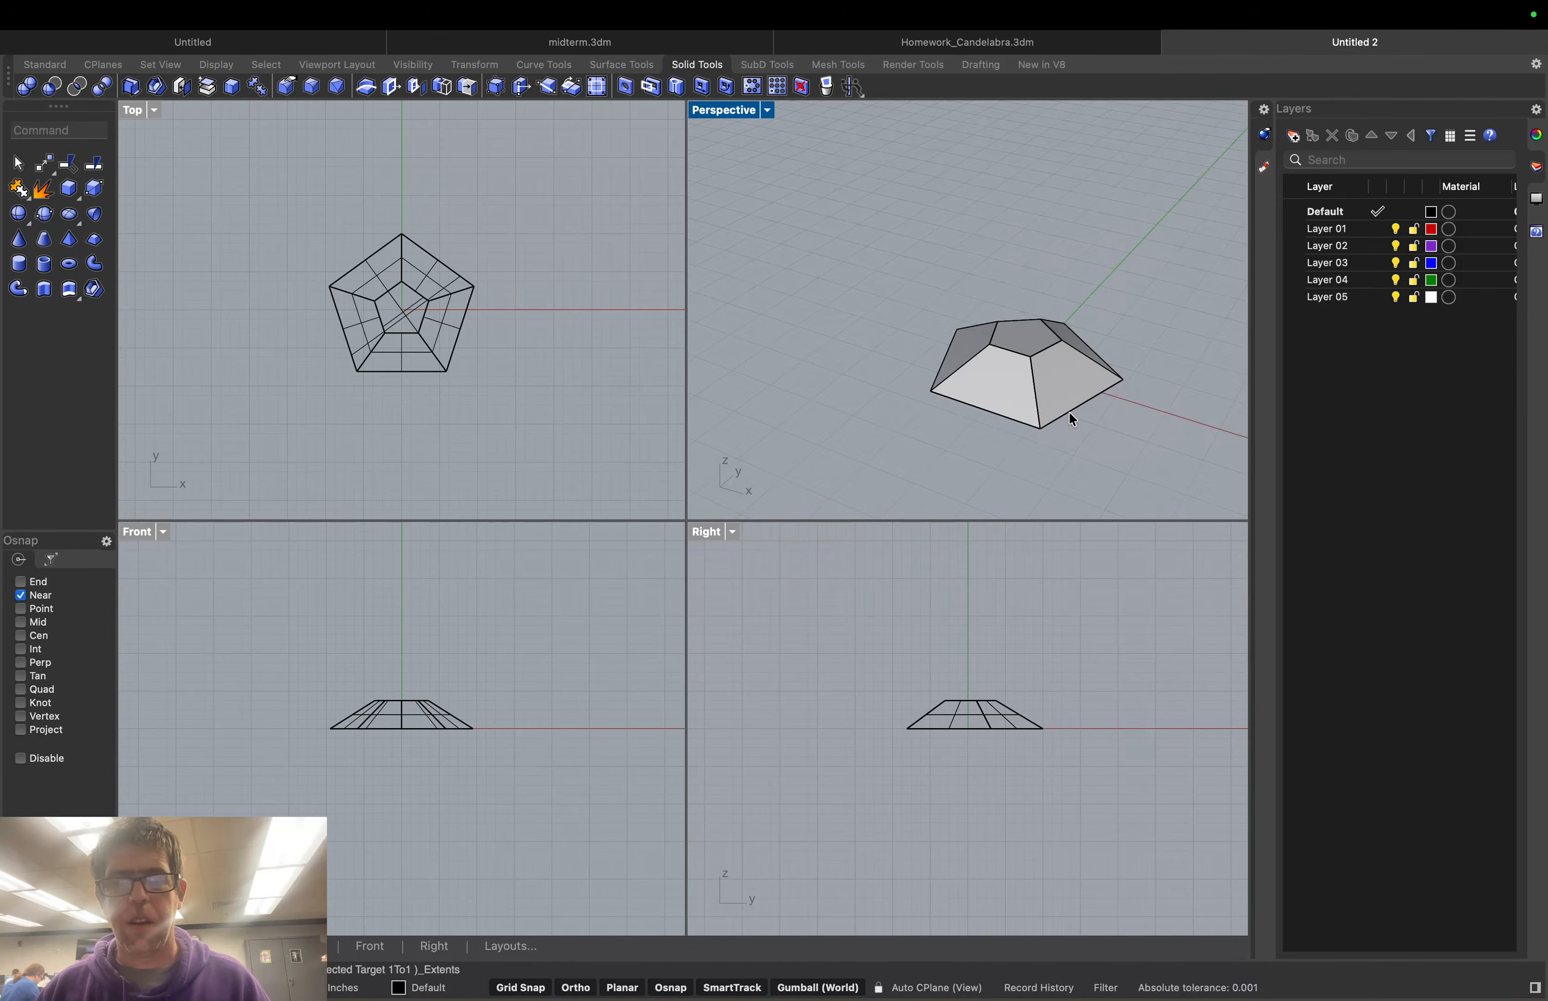
right_click_drag(1132, 385, 1165, 400)
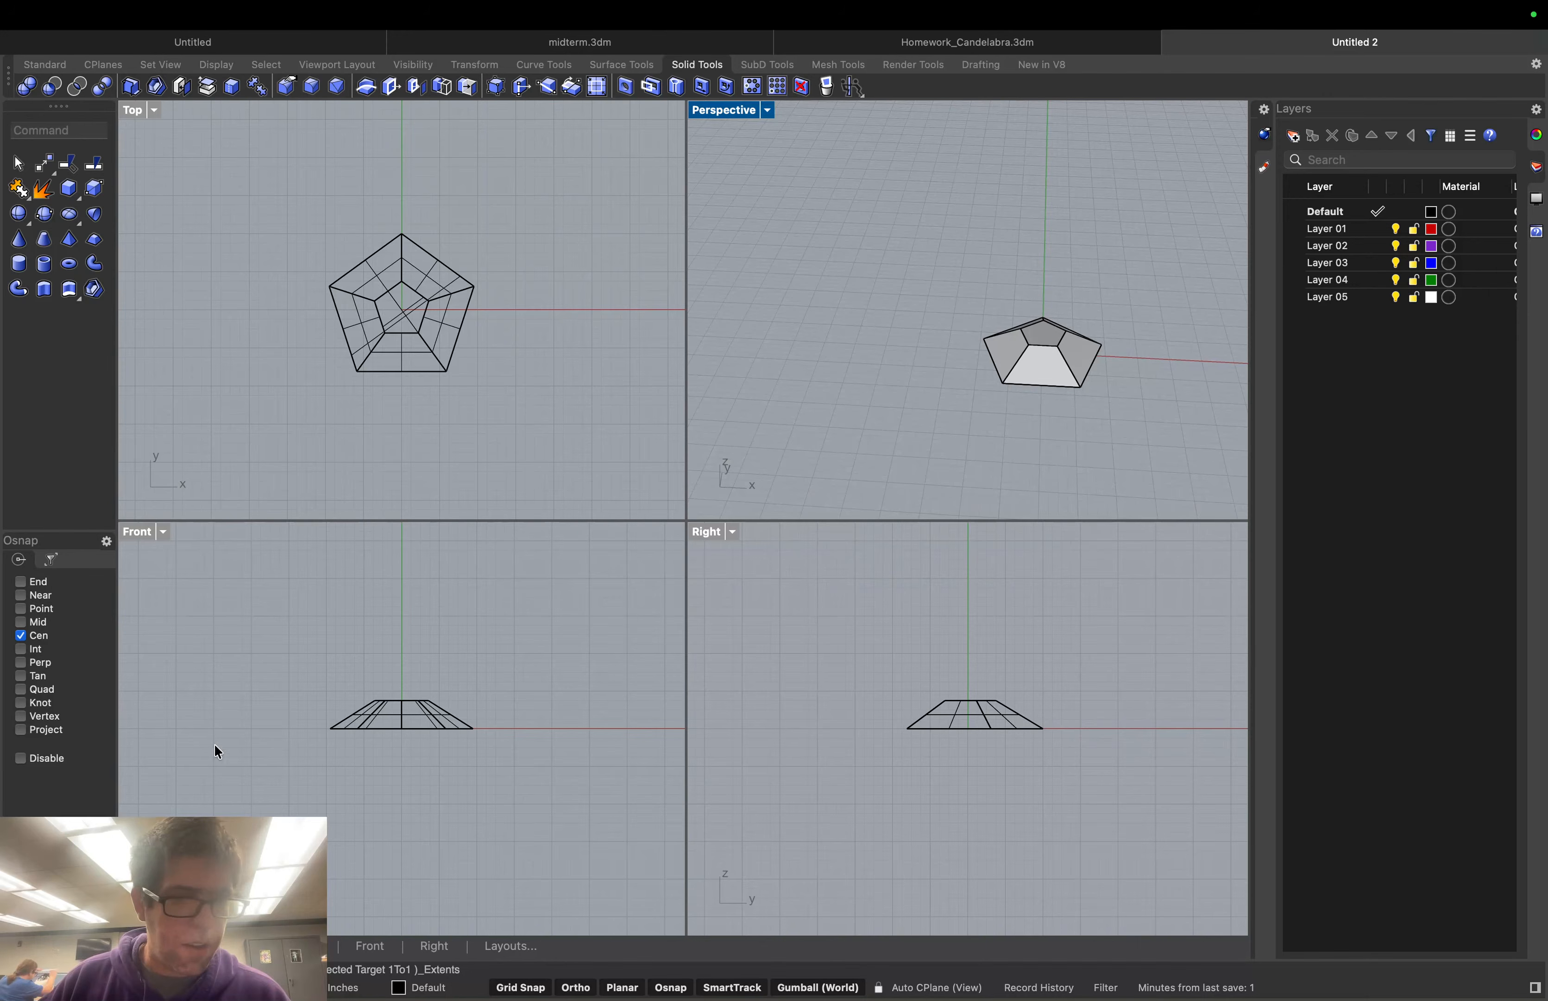
Turn off grid snapping and bring up the Standard curve tools
left_click(520, 988)
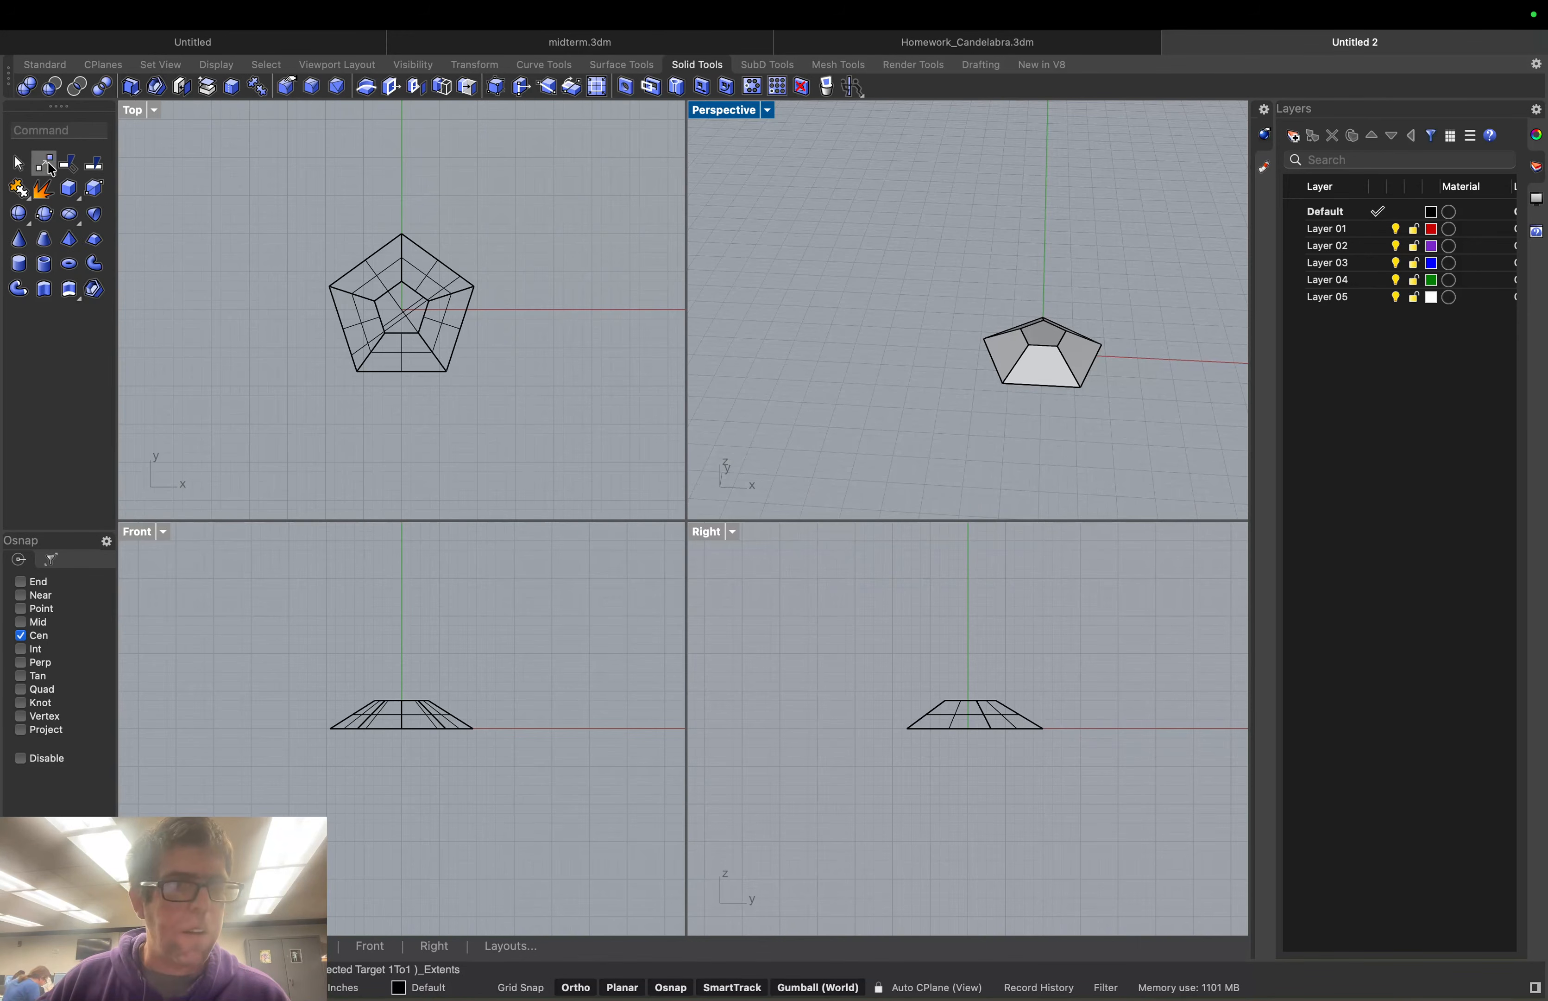
left_click(44, 65)
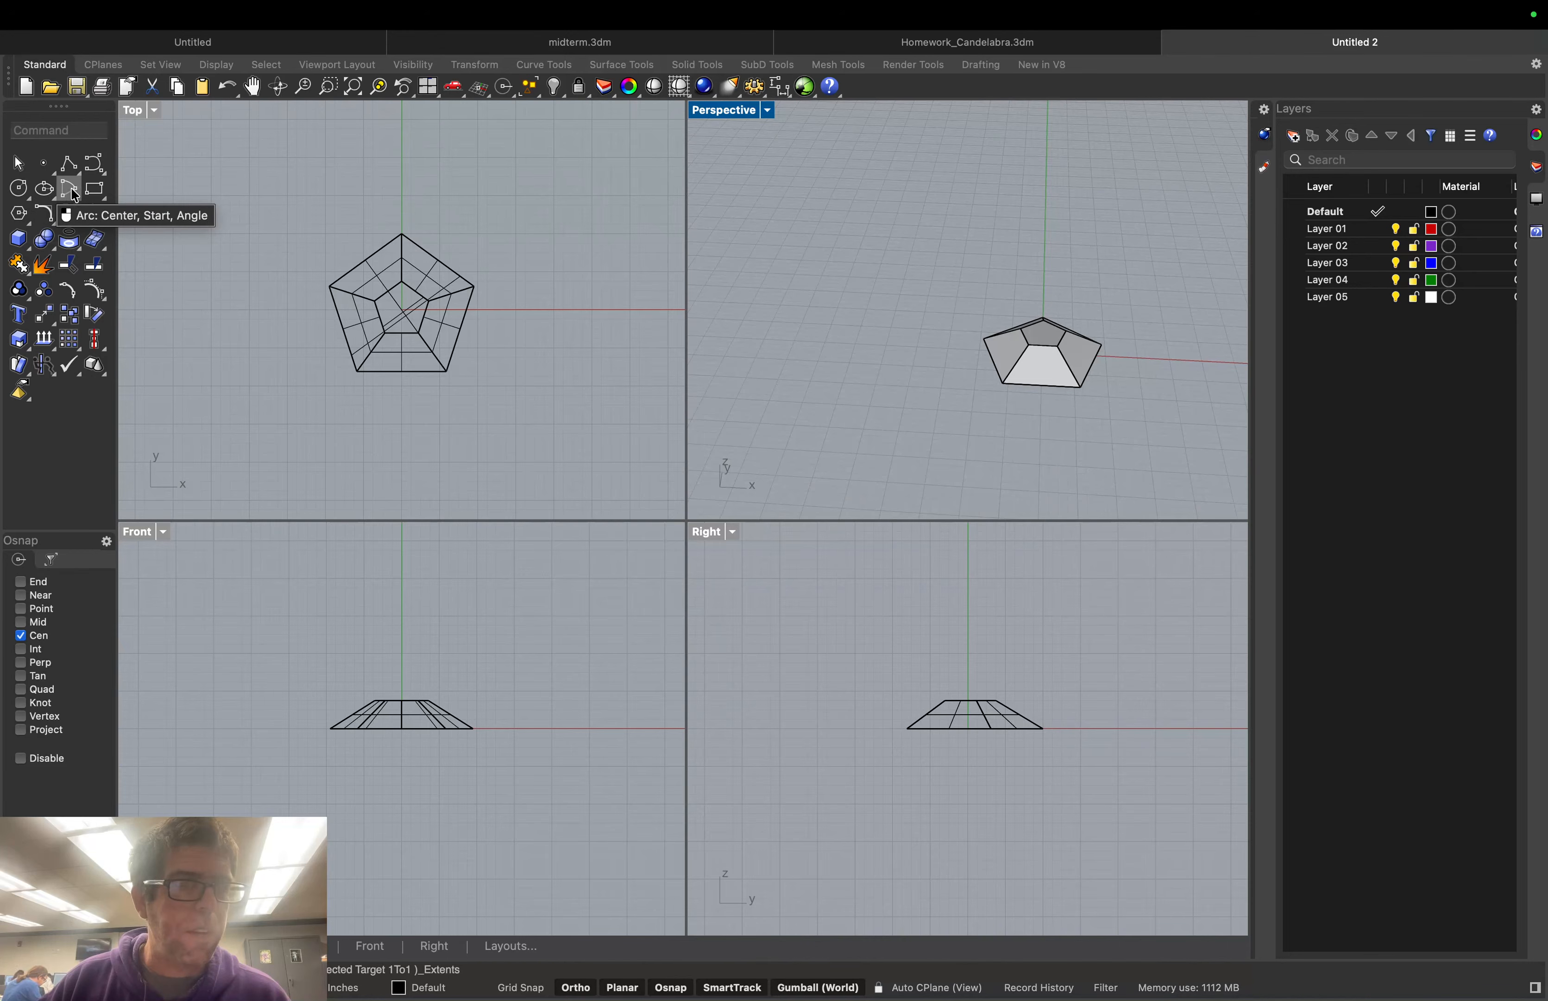
left_click(68, 163)
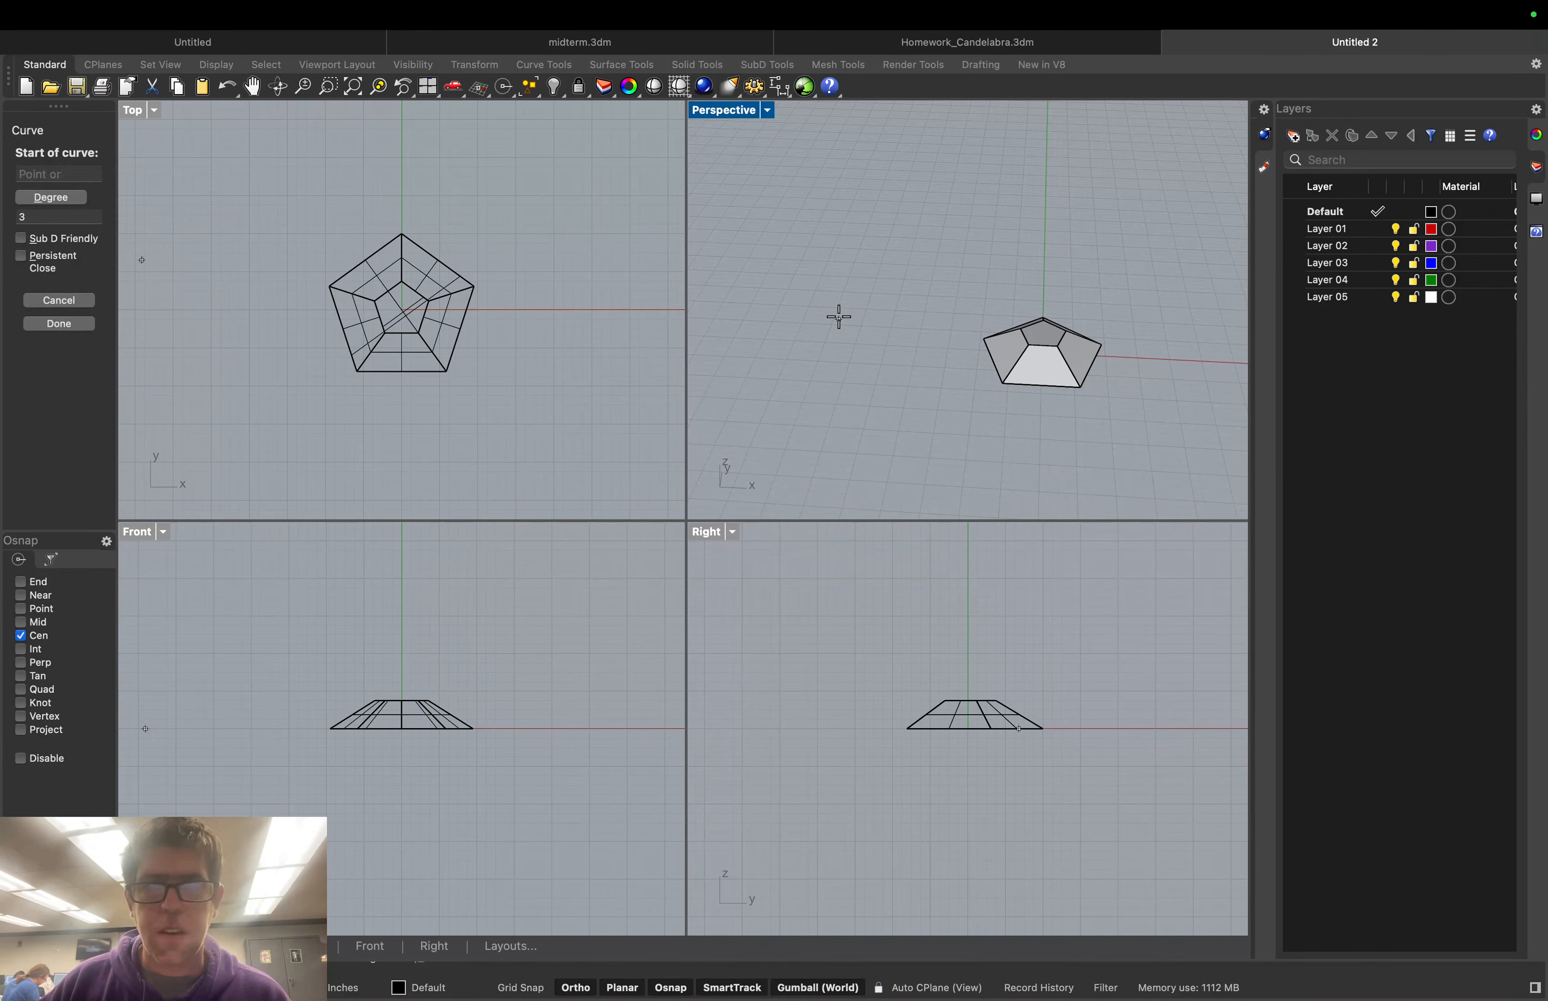
left_click(1009, 348)
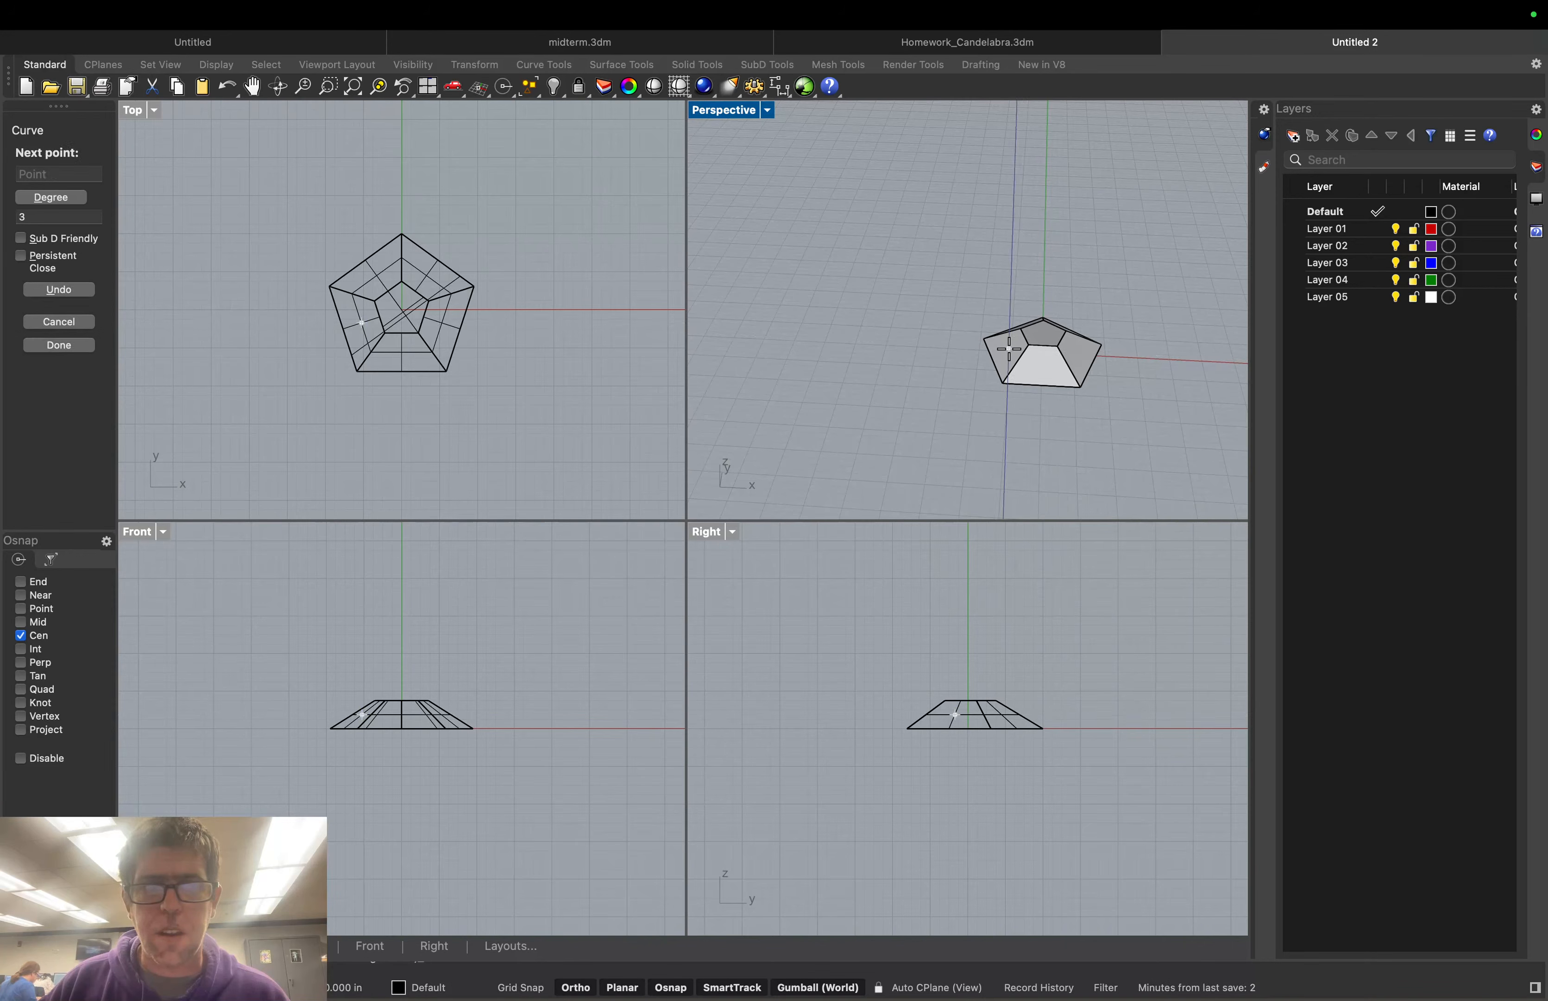
left_click(288, 335)
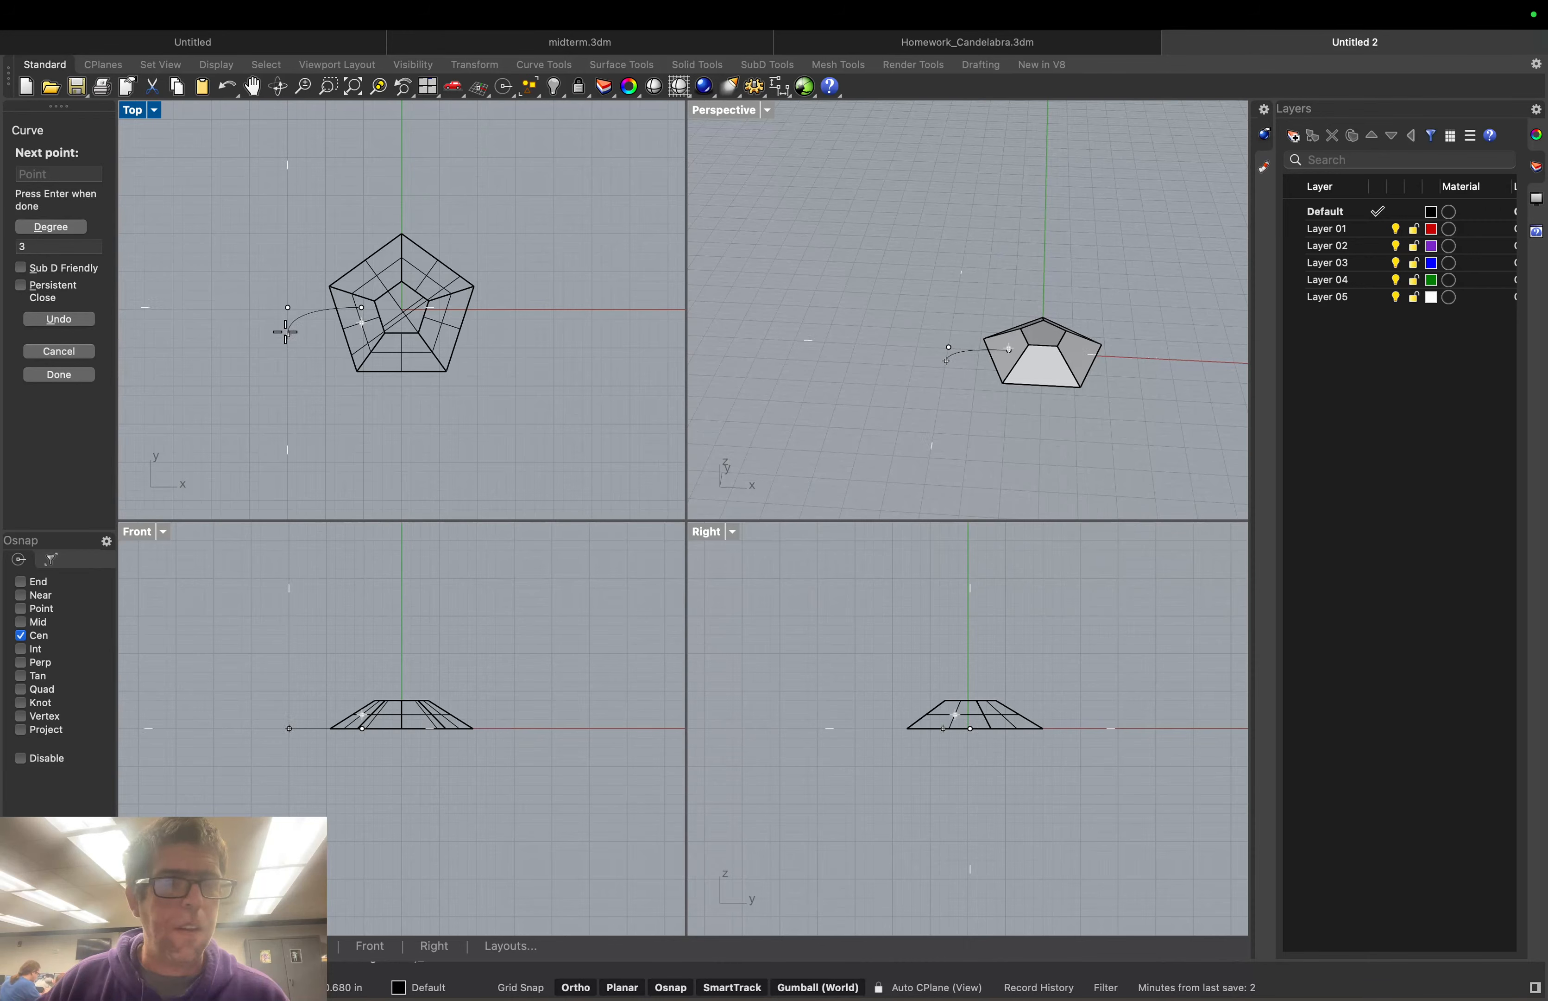
left_click(280, 276)
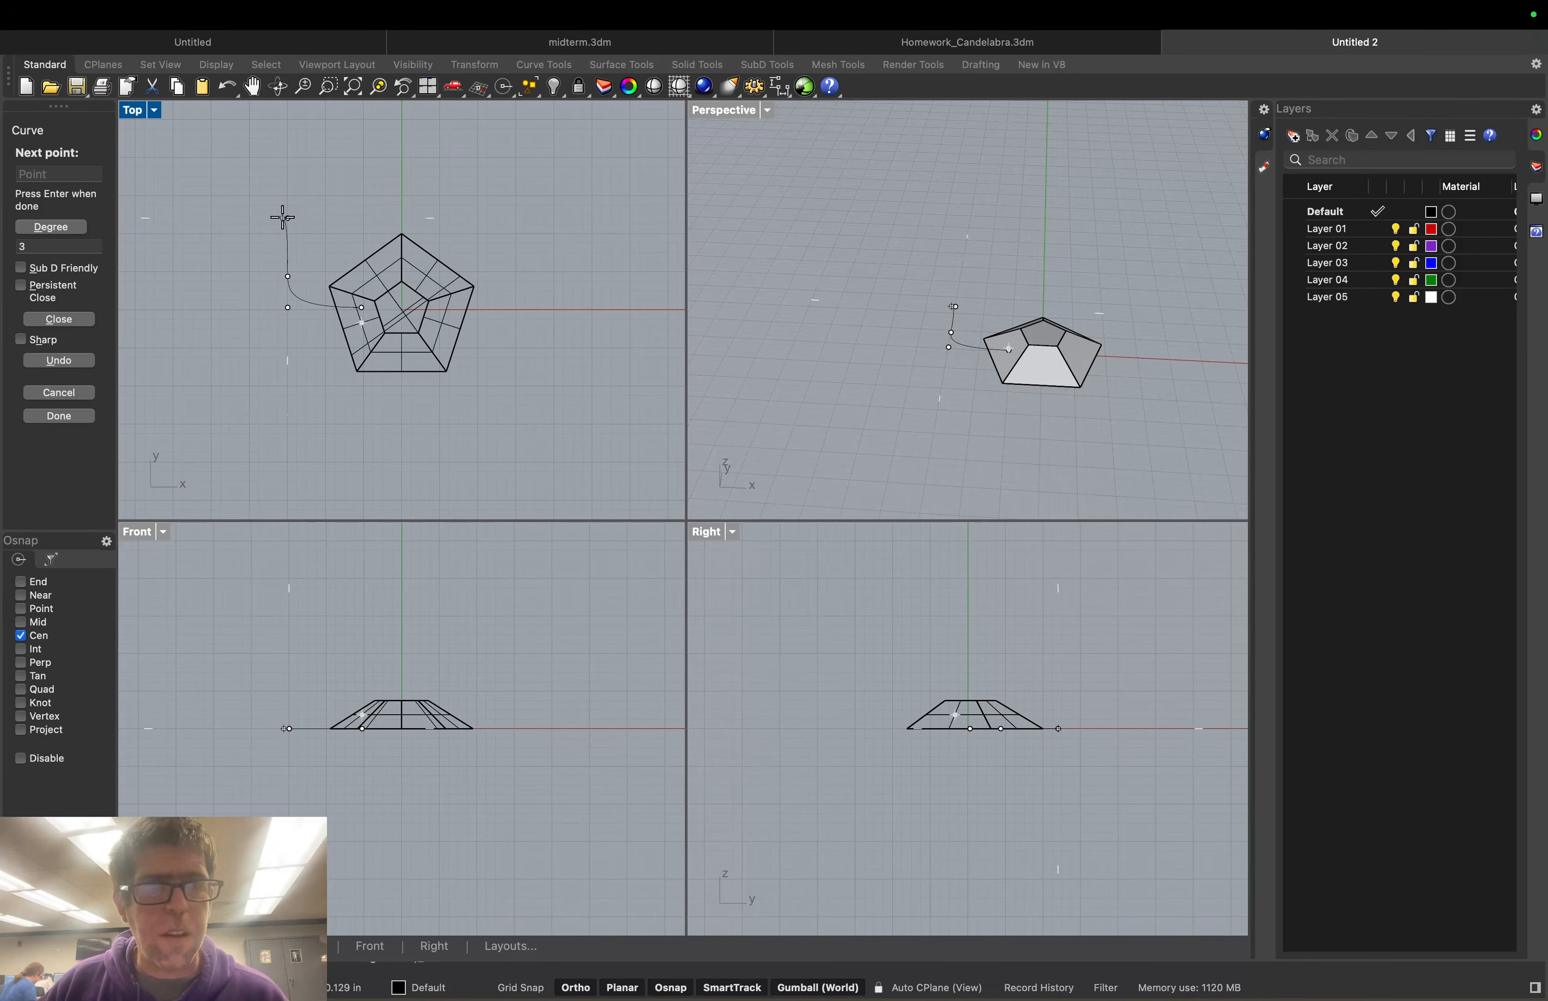
left_click(283, 218)
key("Return")
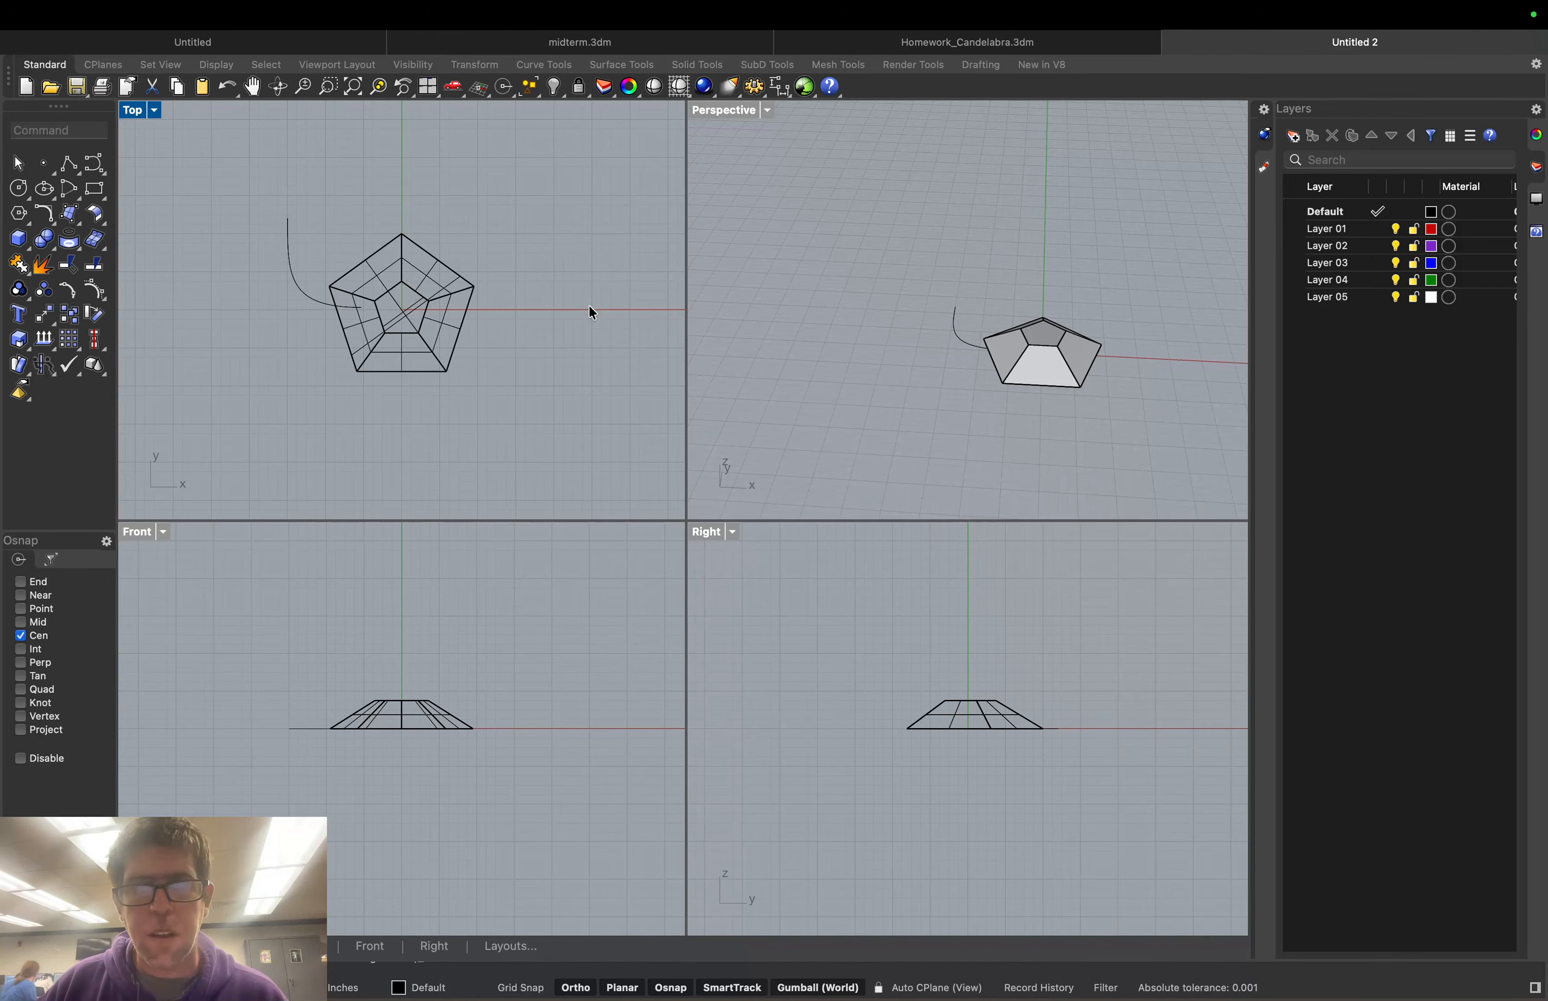
scroll(995, 359, "up", 10)
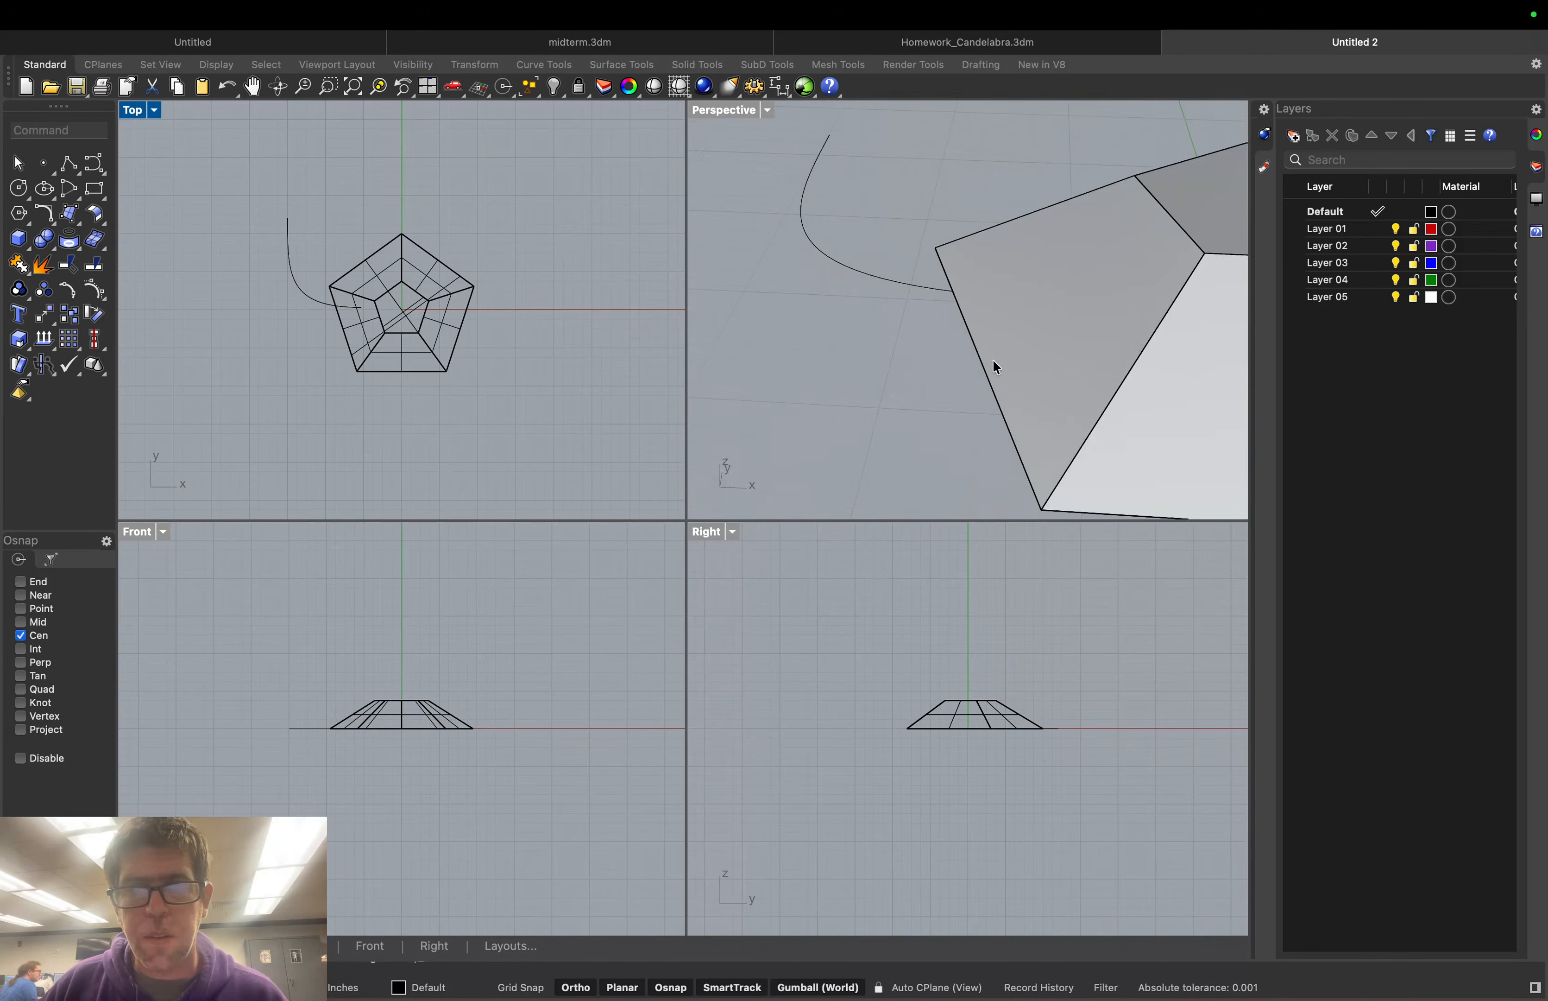
left_click(907, 340)
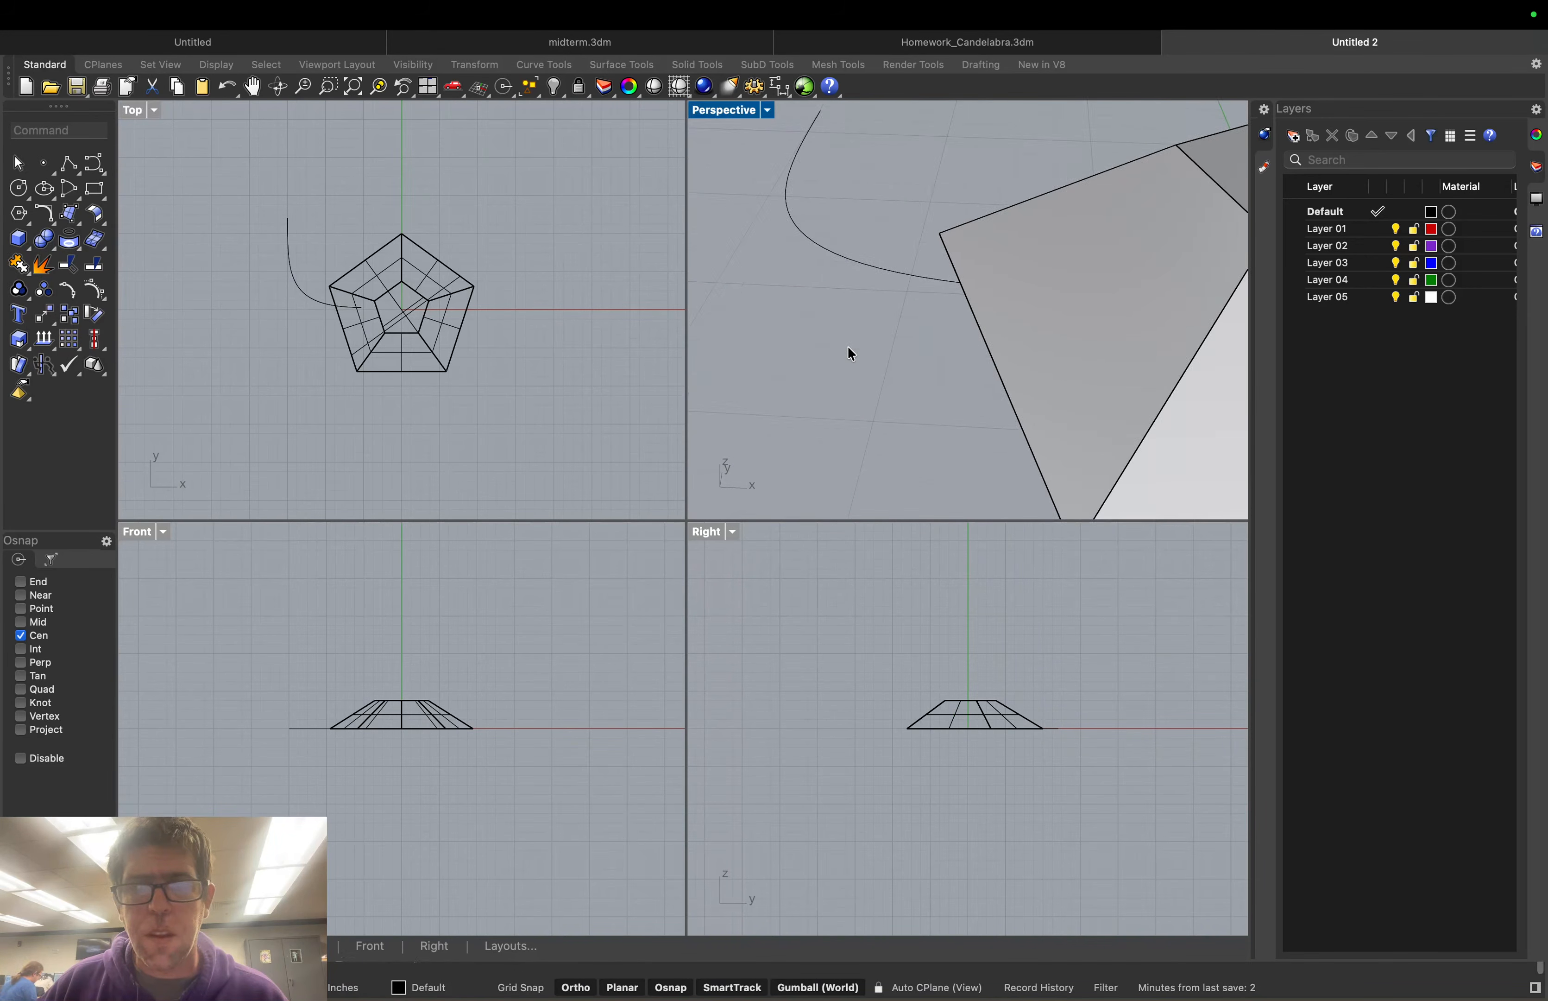
right_click_drag(850, 349, 820, 297)
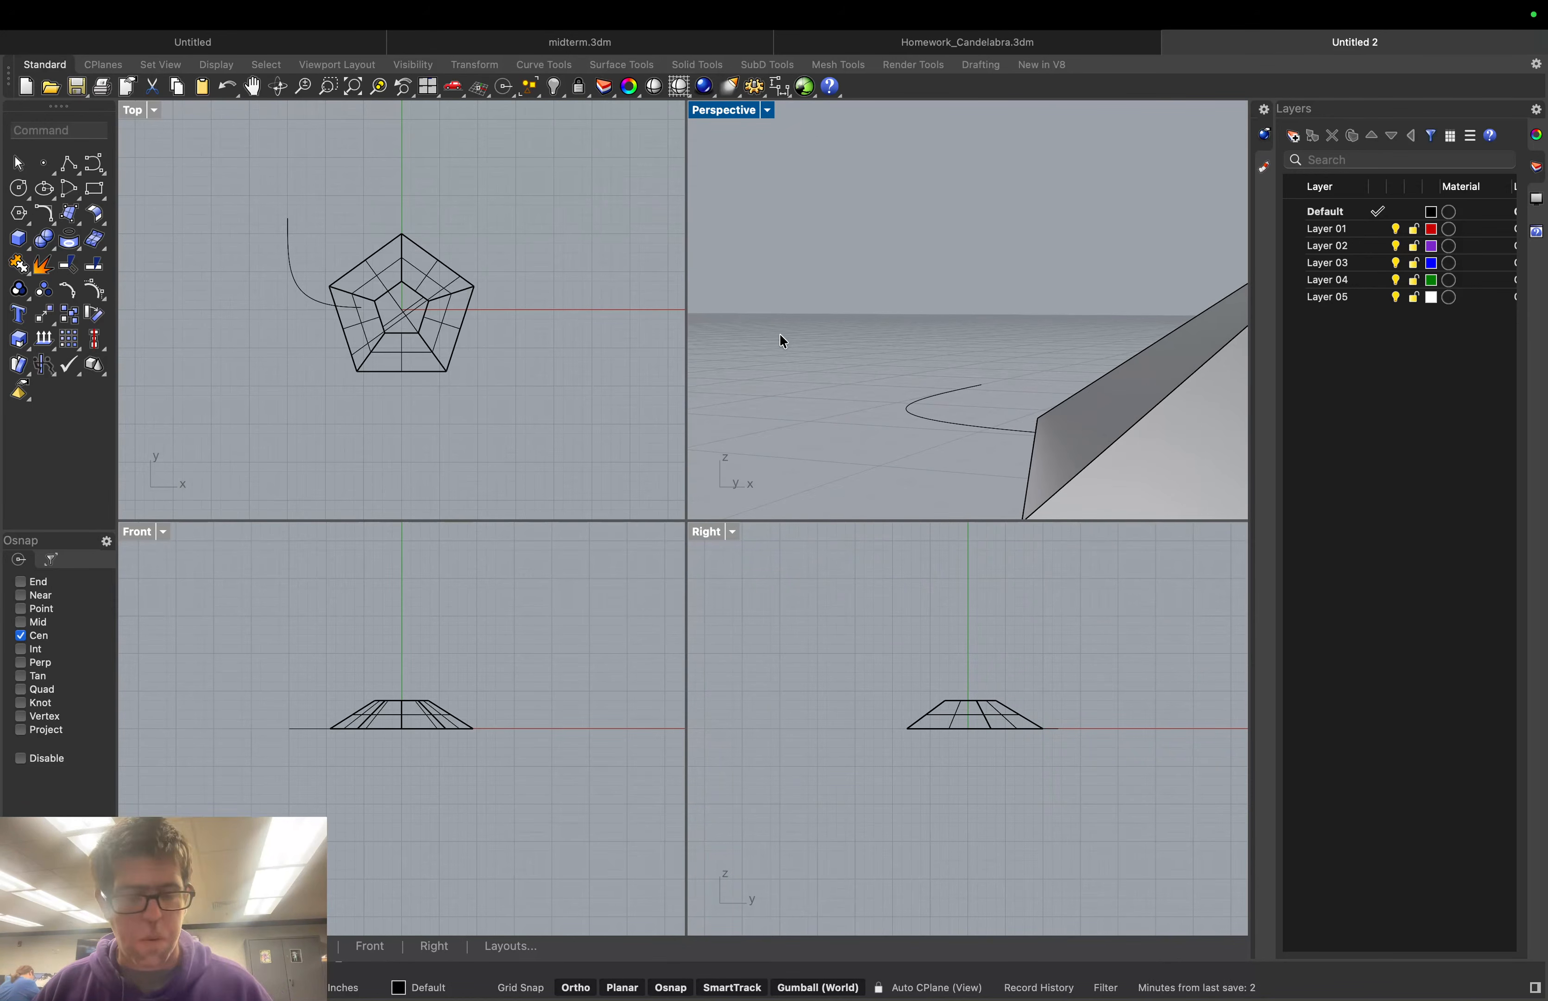
key("super+z")
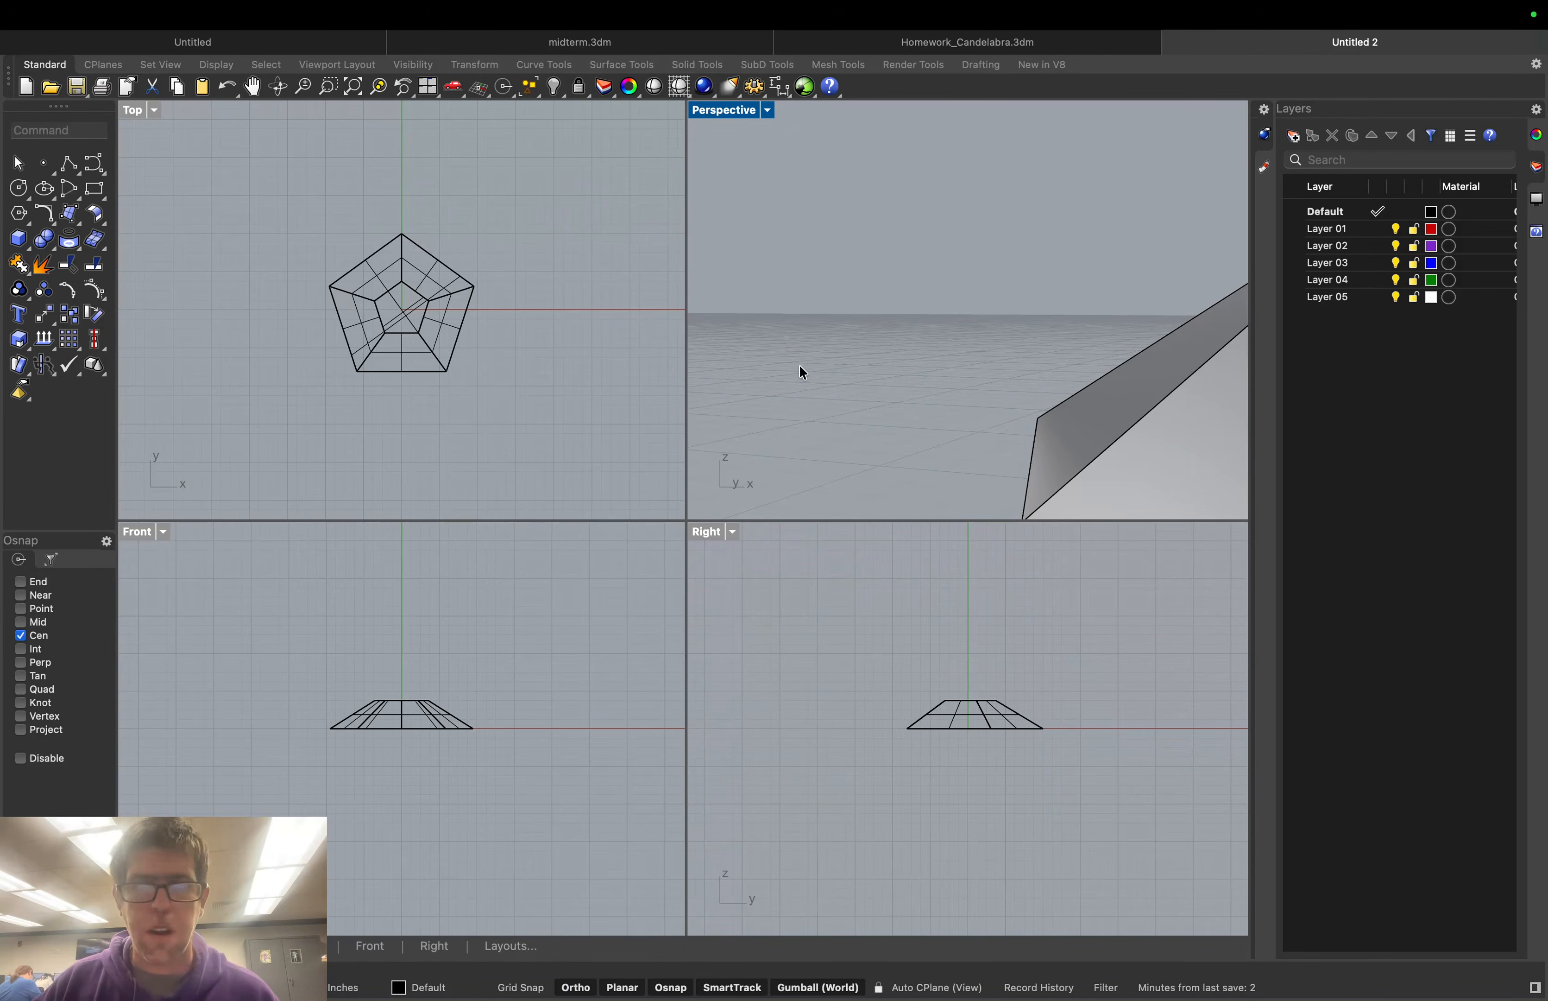
right_click_drag(801, 373, 868, 397)
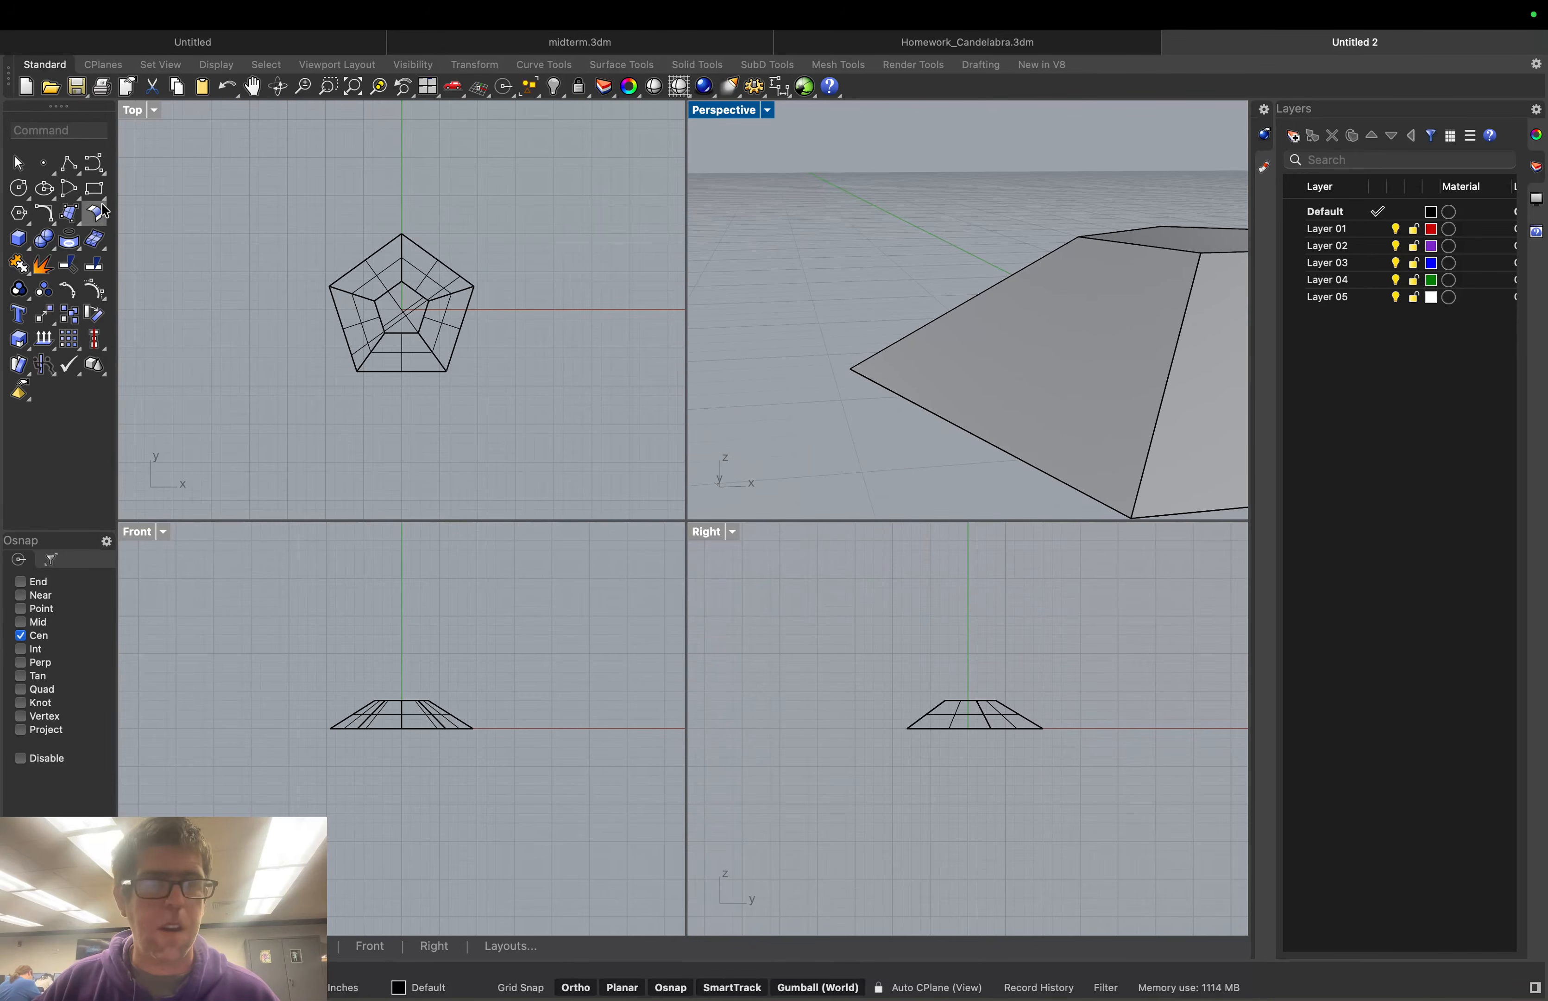
left_click(92, 168)
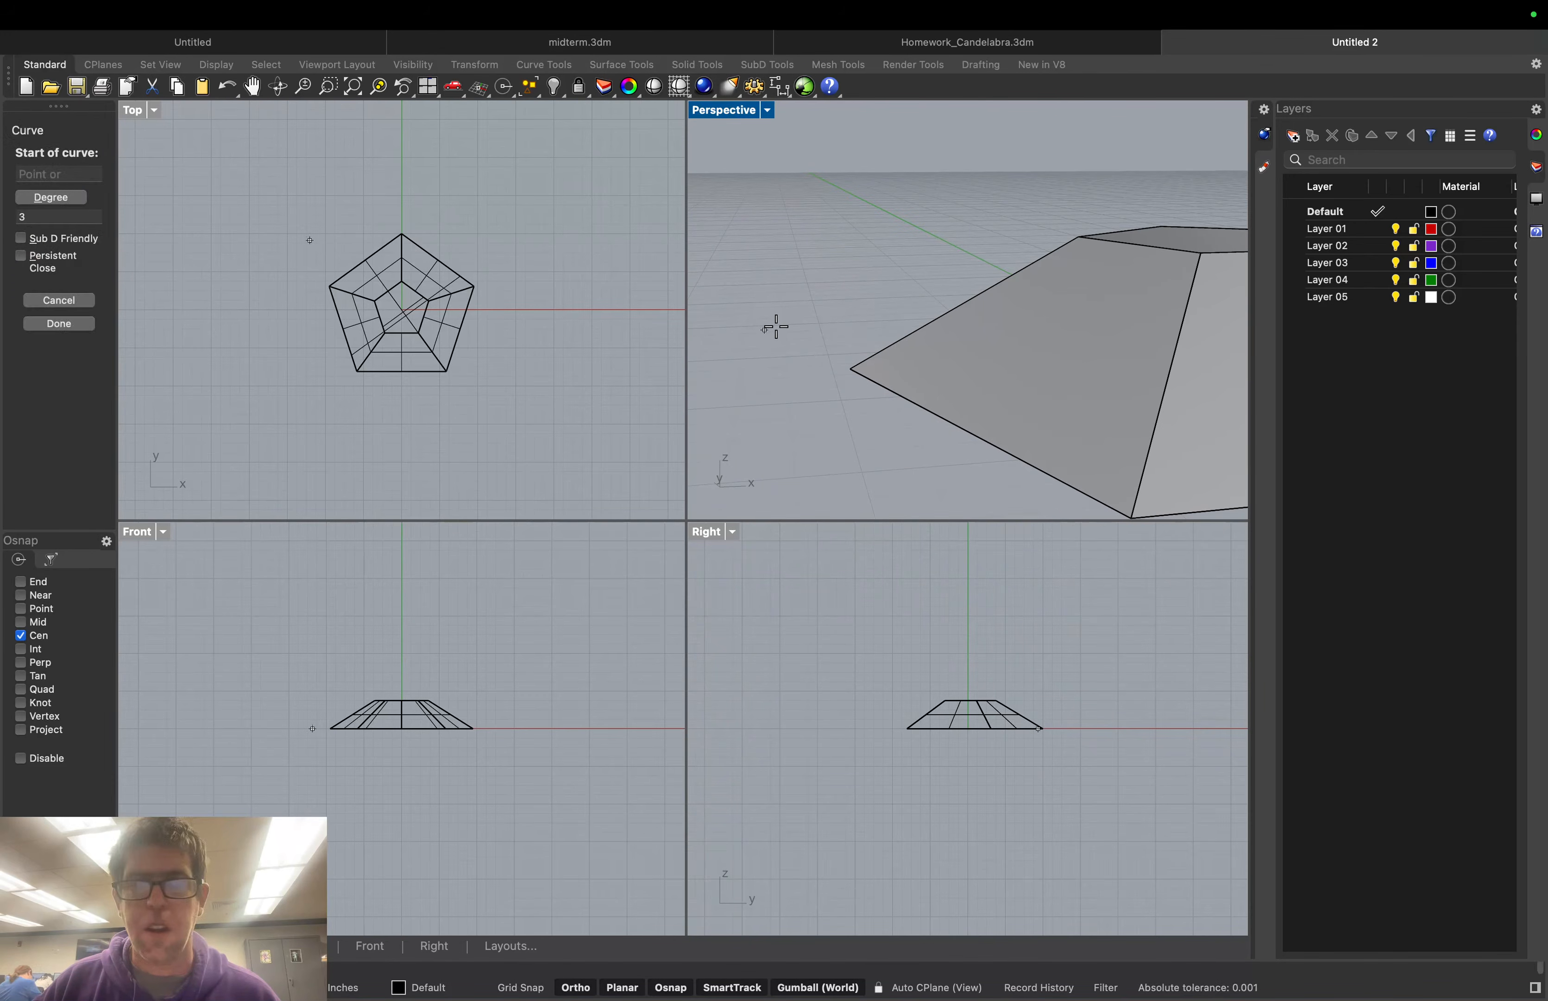
left_click(957, 304)
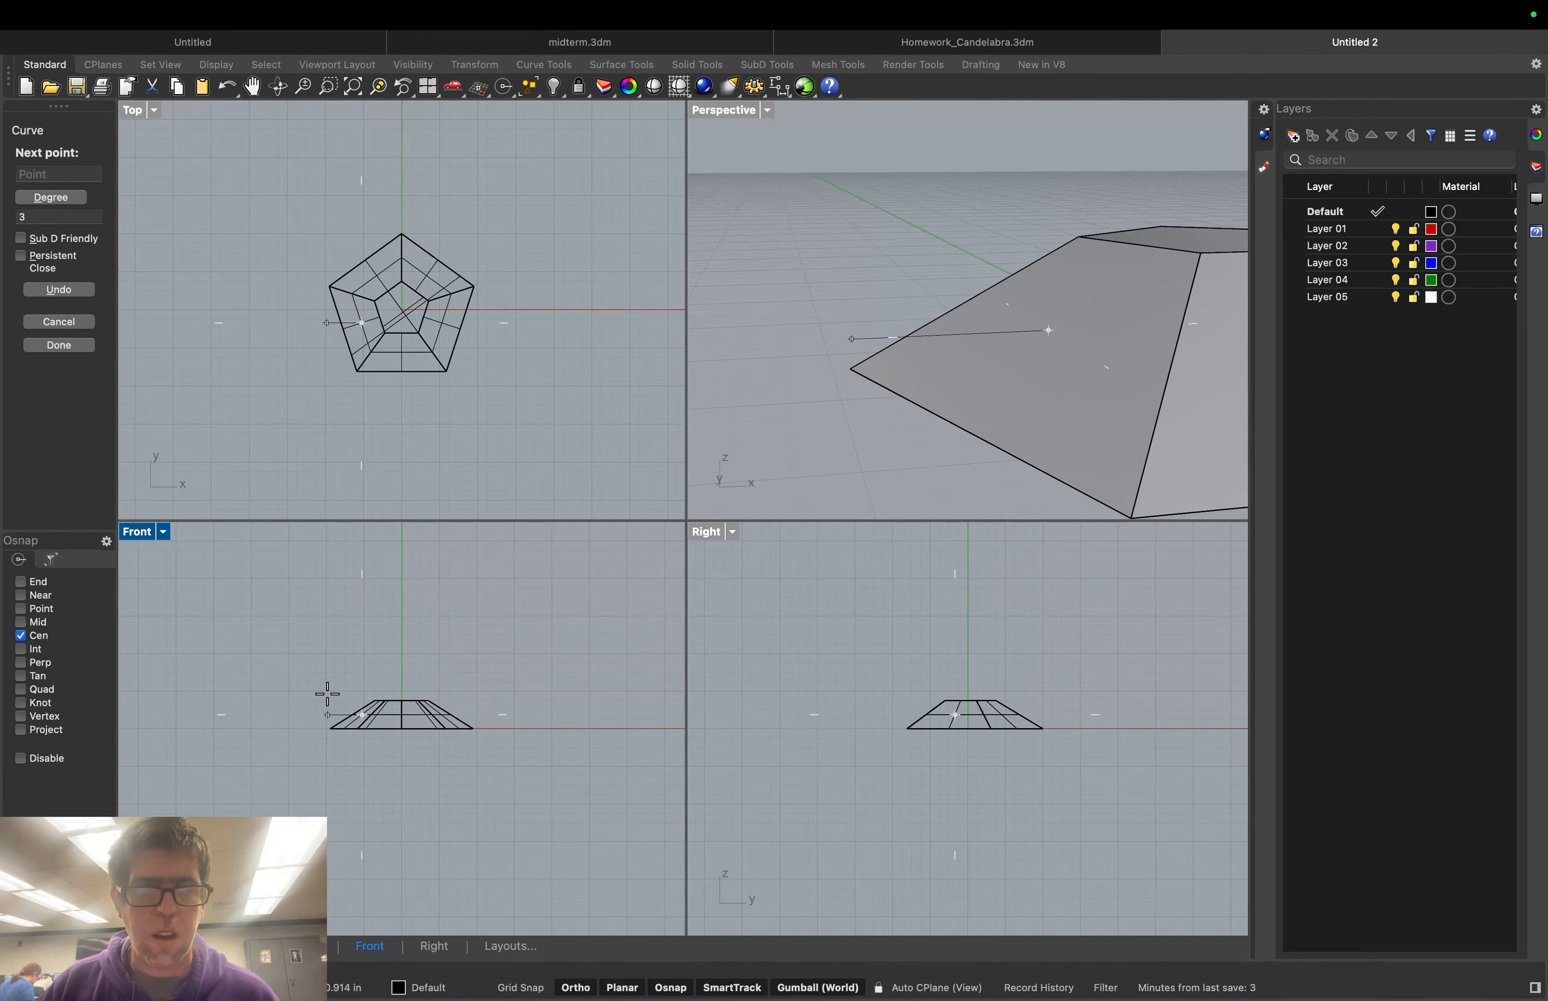
left_click(290, 705)
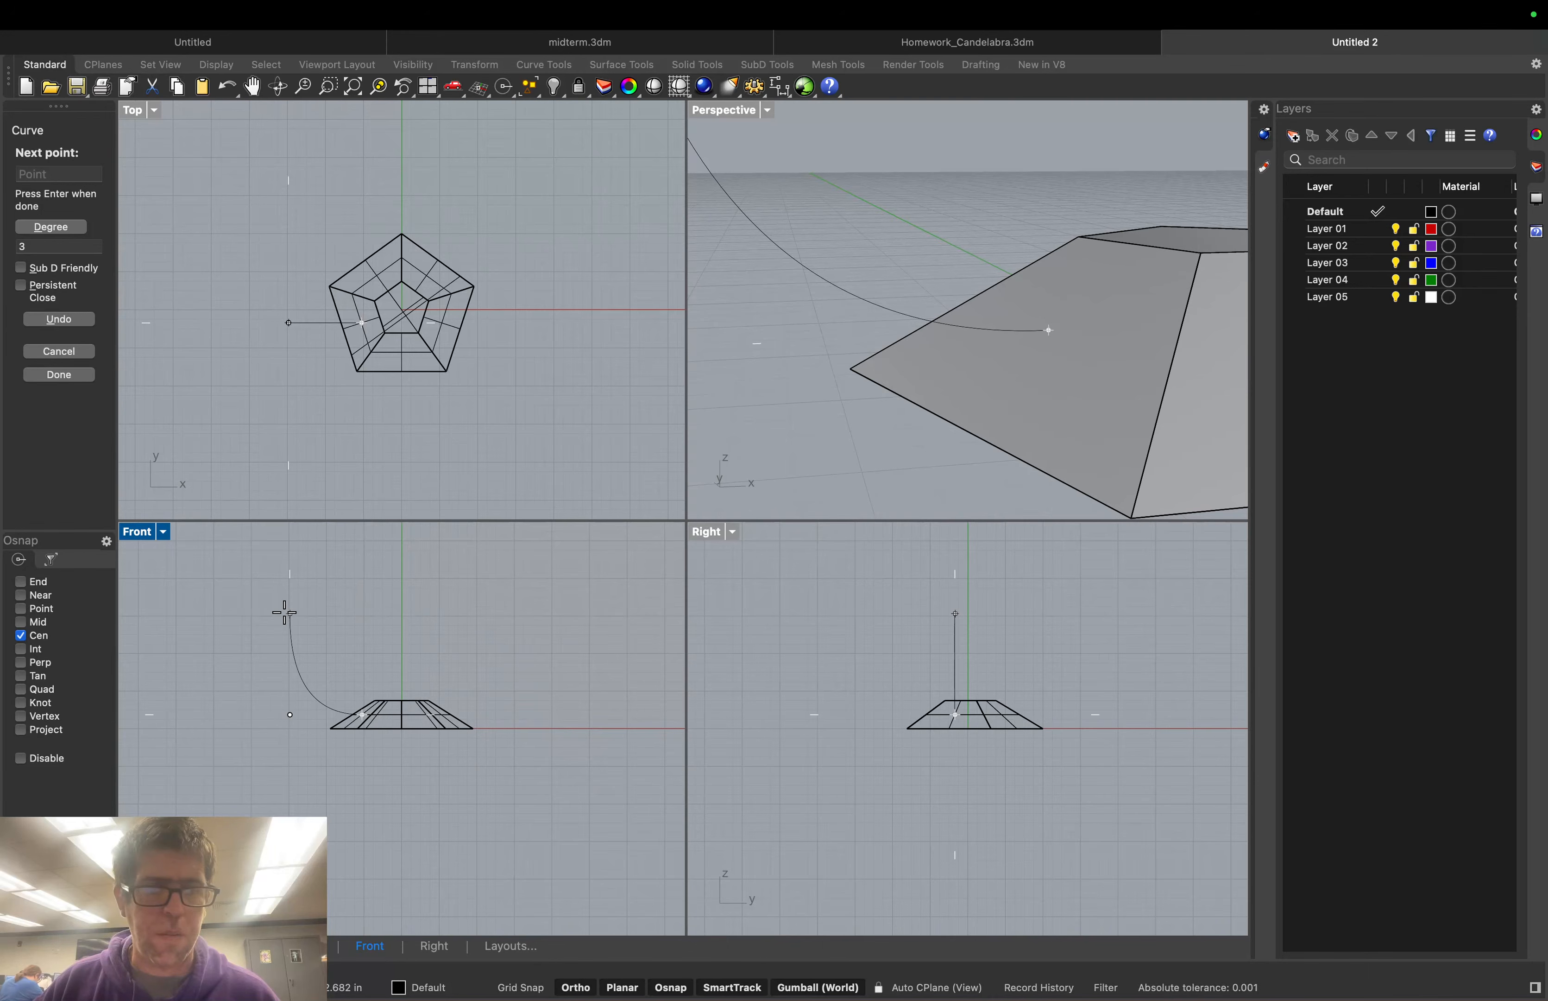
left_click(285, 612)
key("Return")
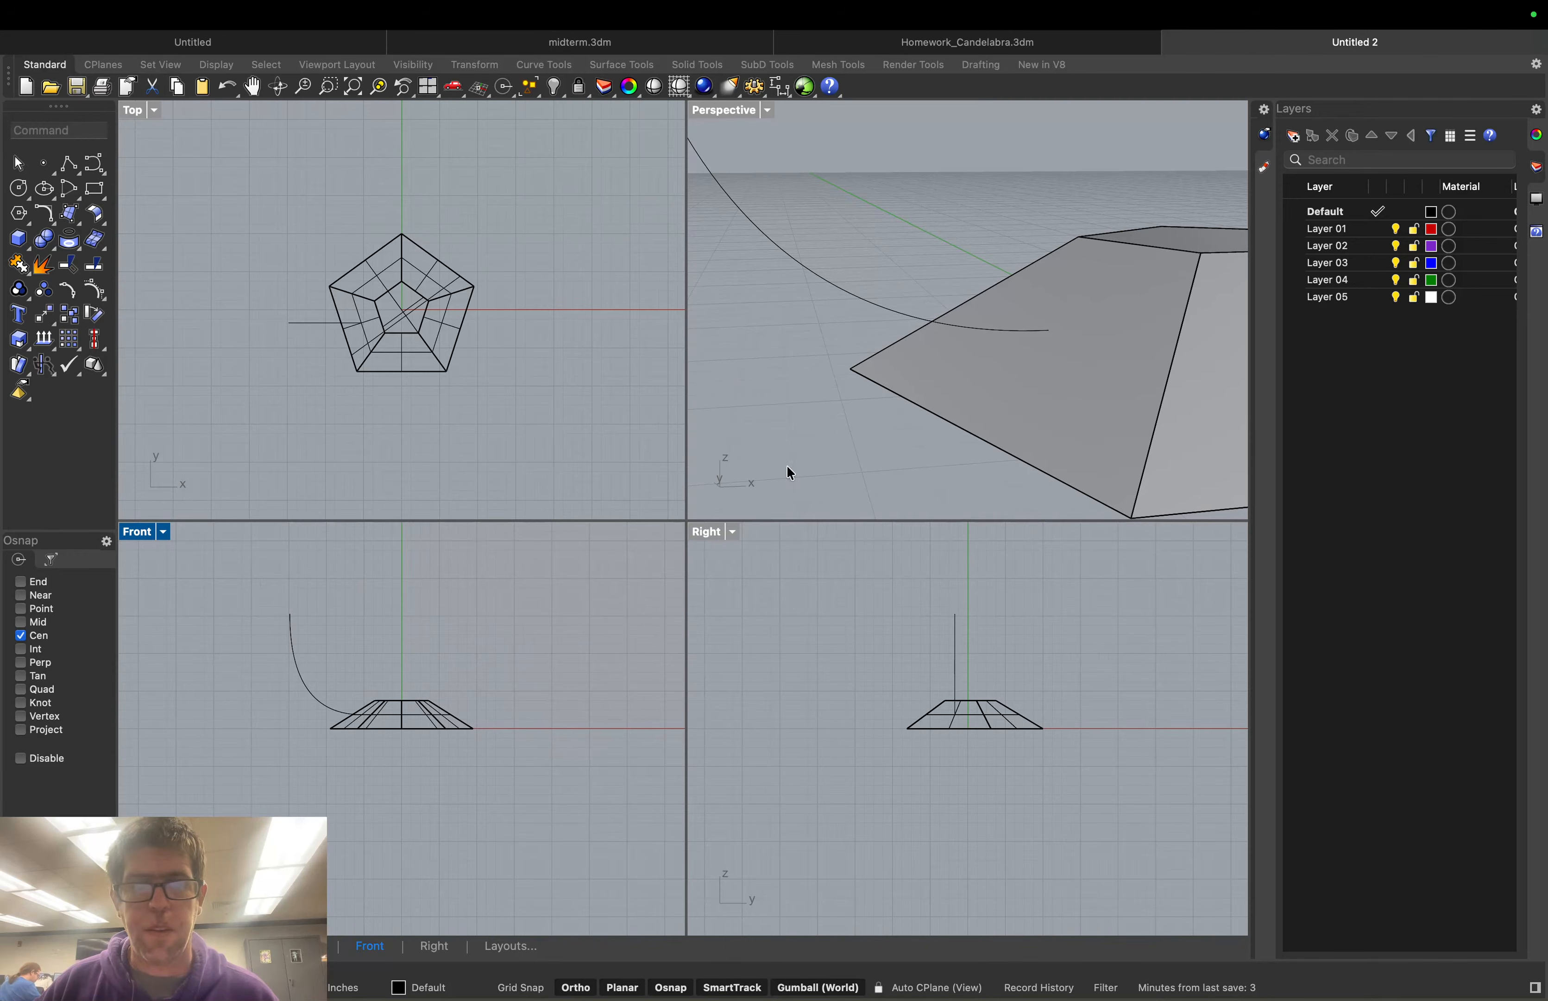
scroll(848, 437, "down", 2)
scroll(848, 435, "down", 2)
scroll(1151, 293, "down", 2)
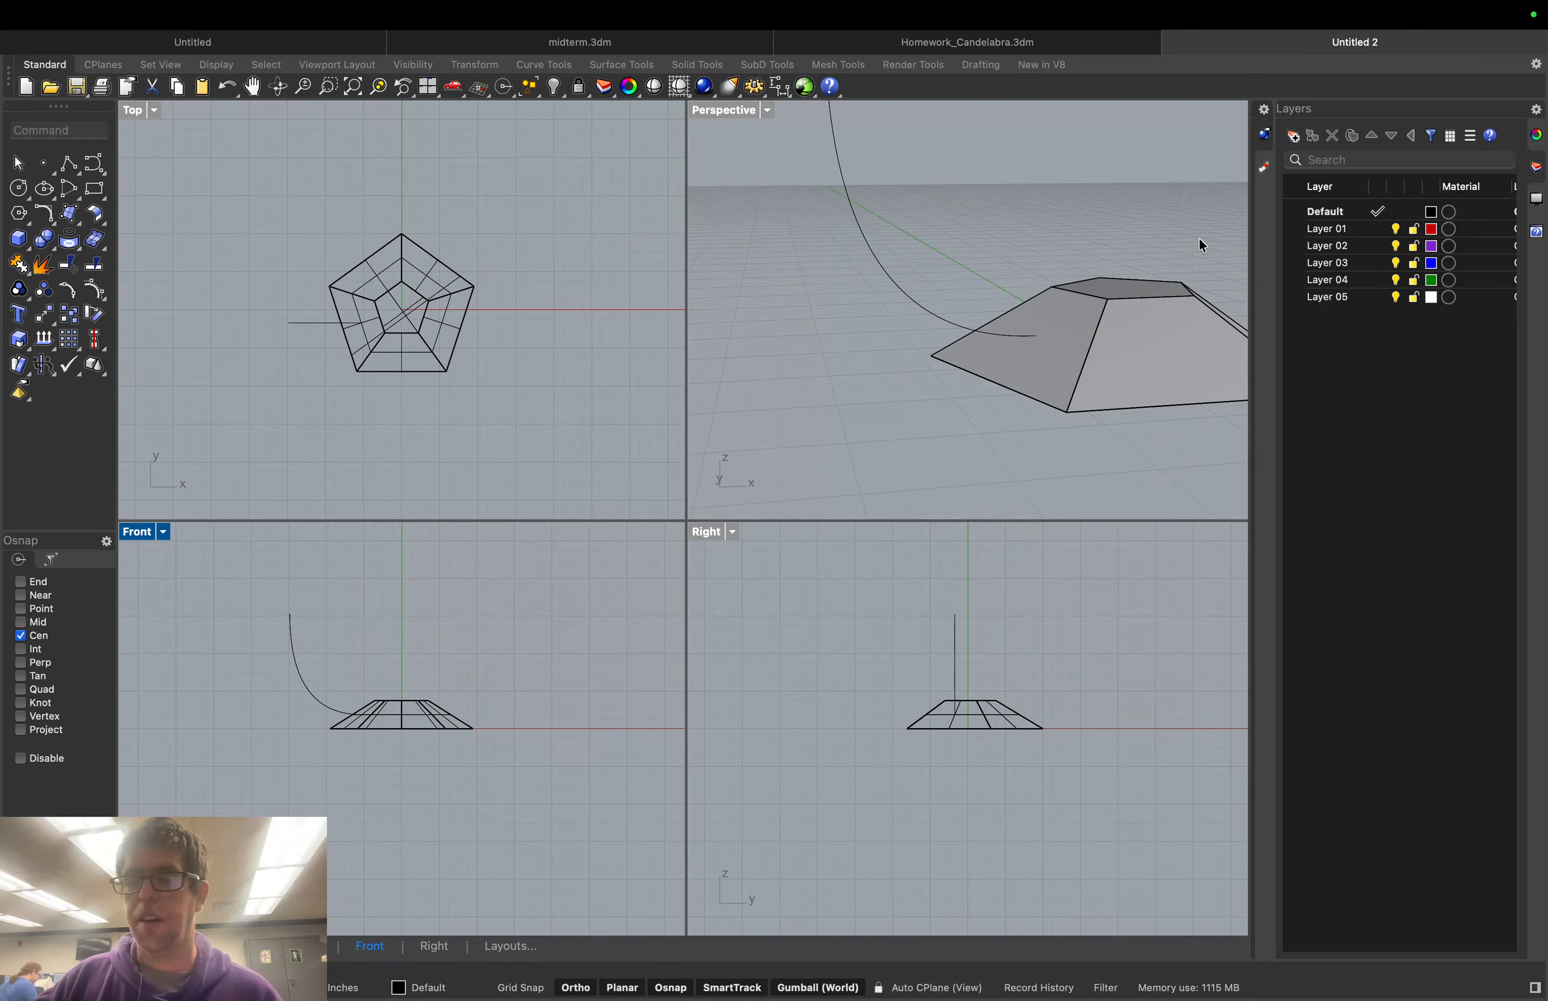
right_click_drag(1199, 242, 1171, 244)
scroll(1172, 241, "down", 4)
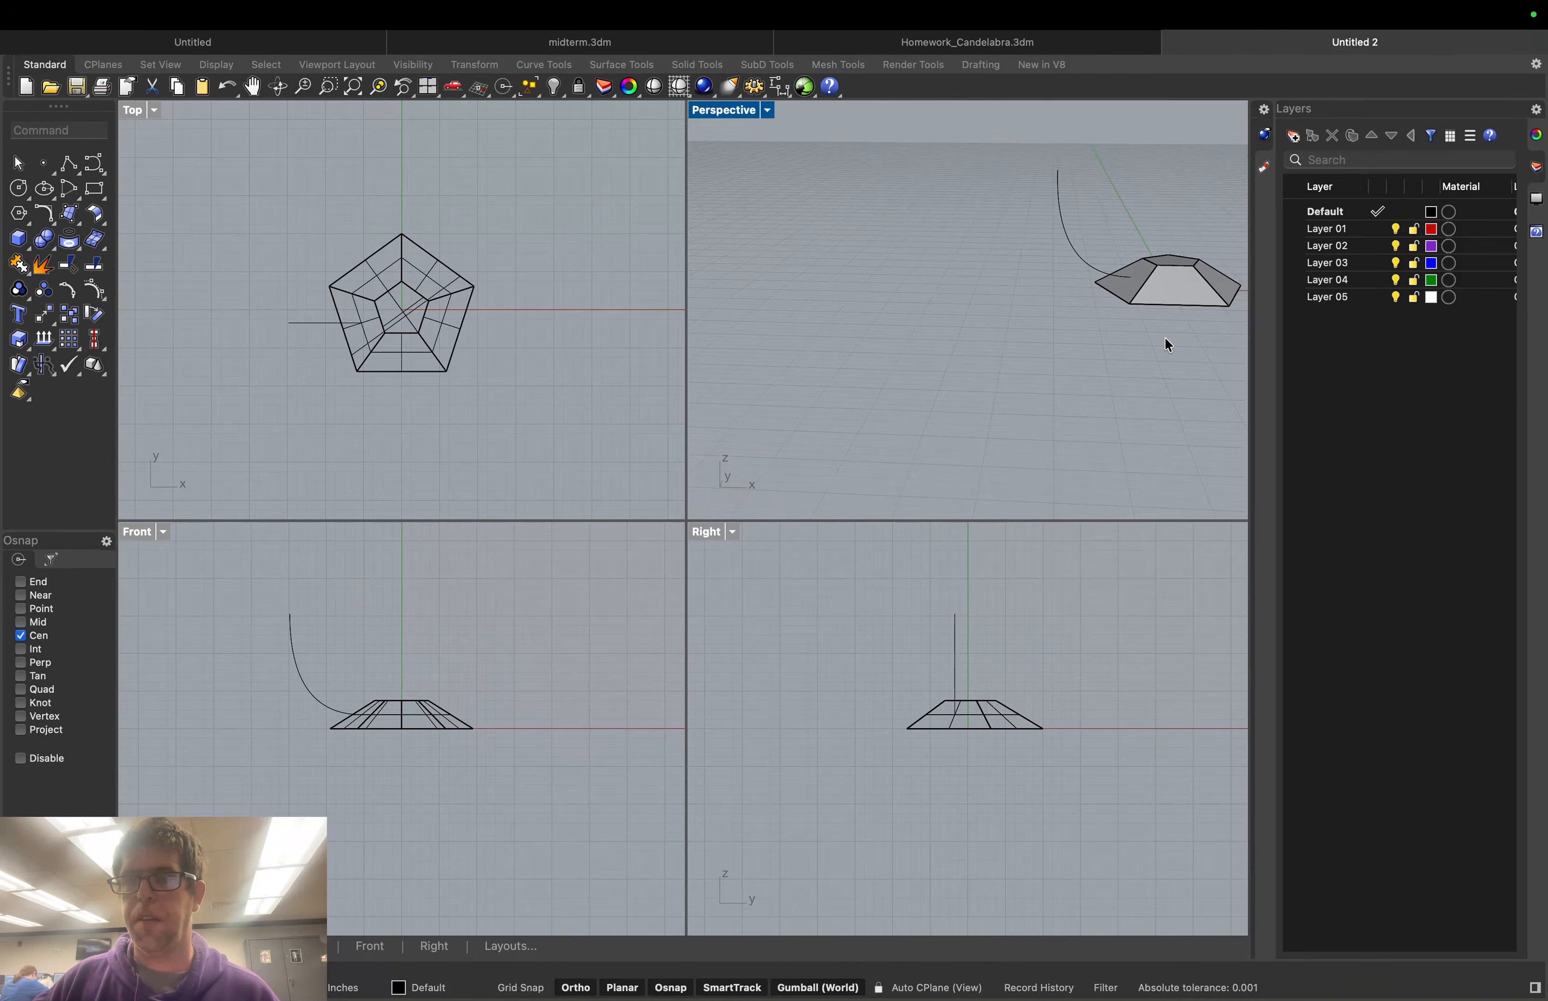
right_click_drag(1169, 346, 1181, 256)
scroll(1217, 282, "up", 3)
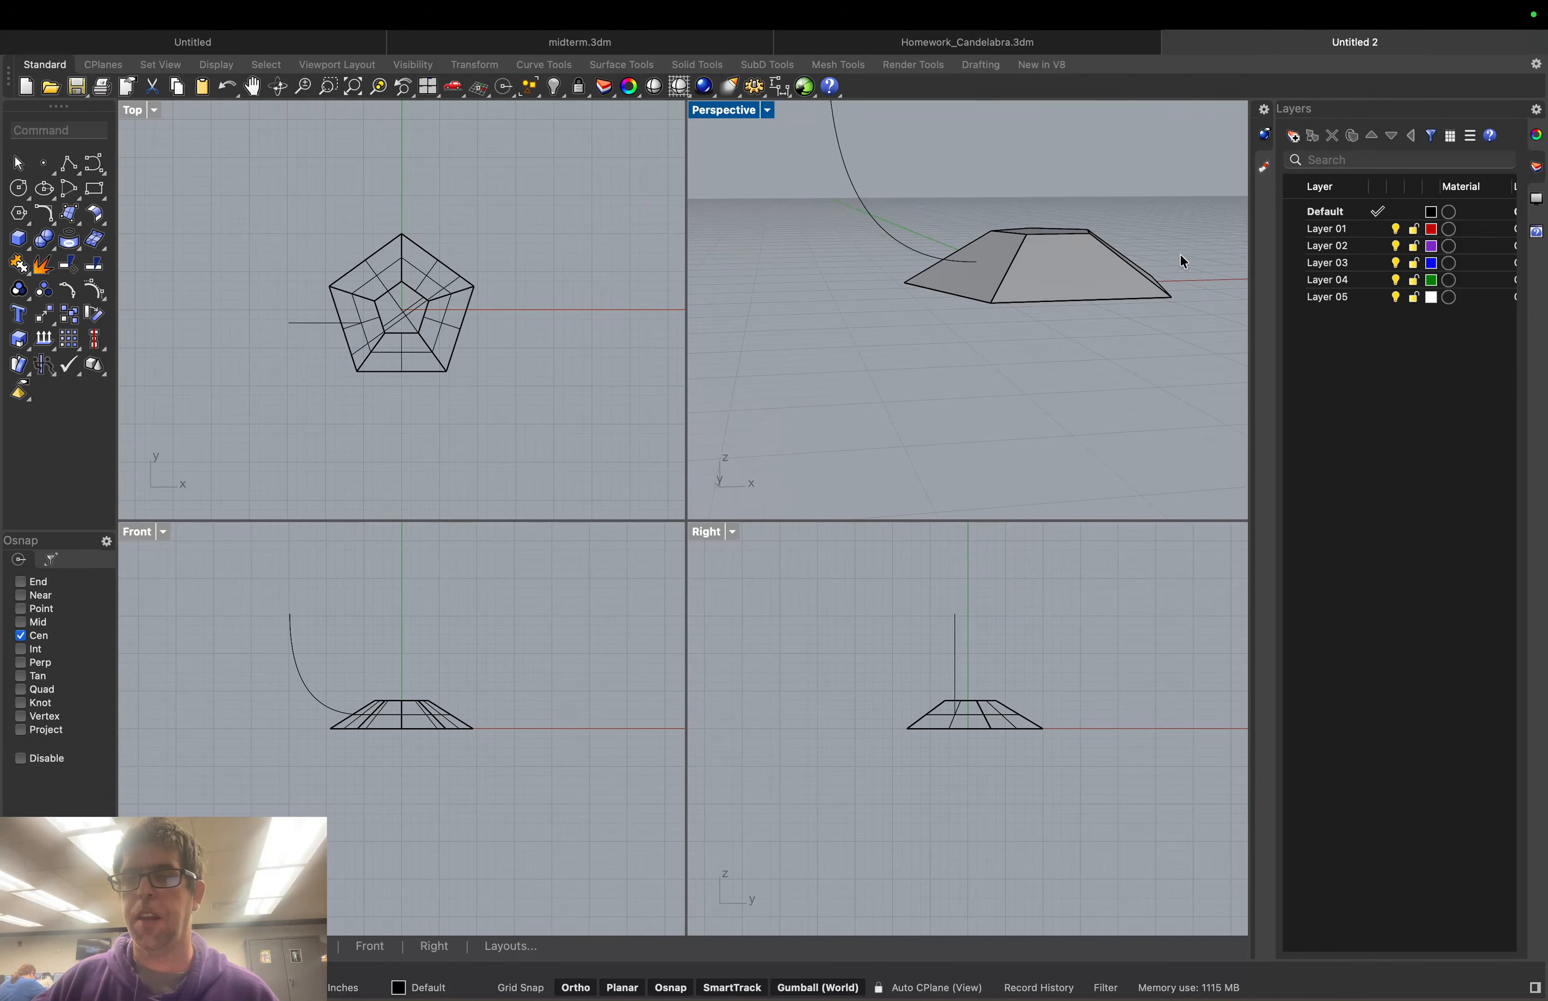
middle_click(1181, 255)
scroll(997, 272, "down", 2)
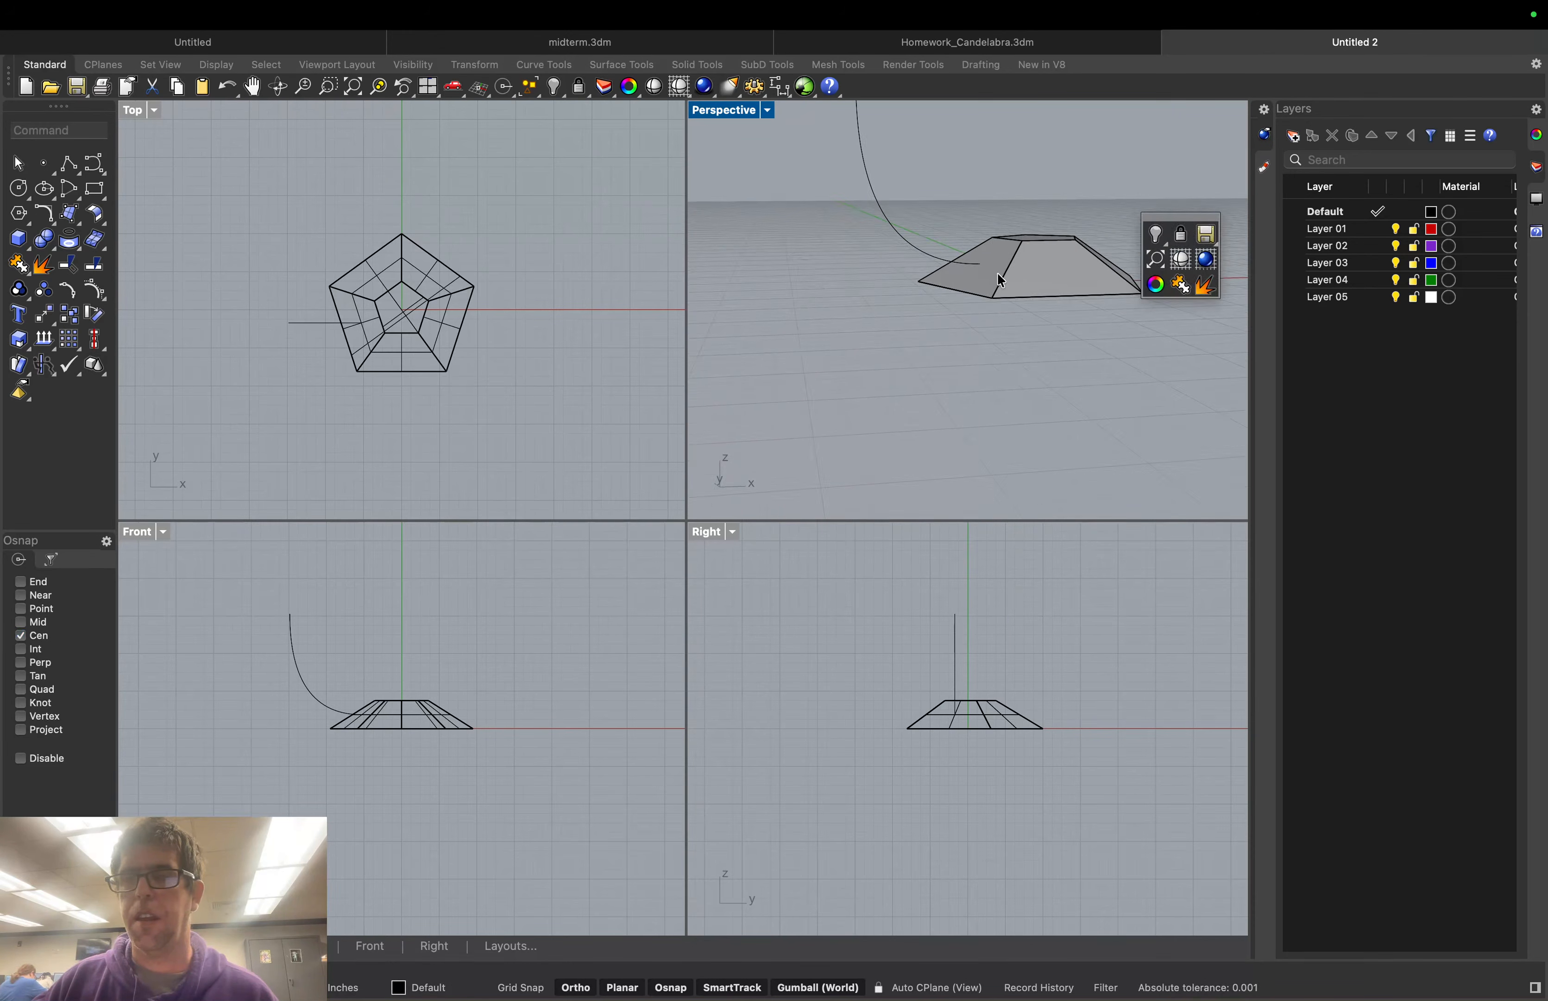
scroll(961, 302, "down", 4)
scroll(1000, 162, "up", 4)
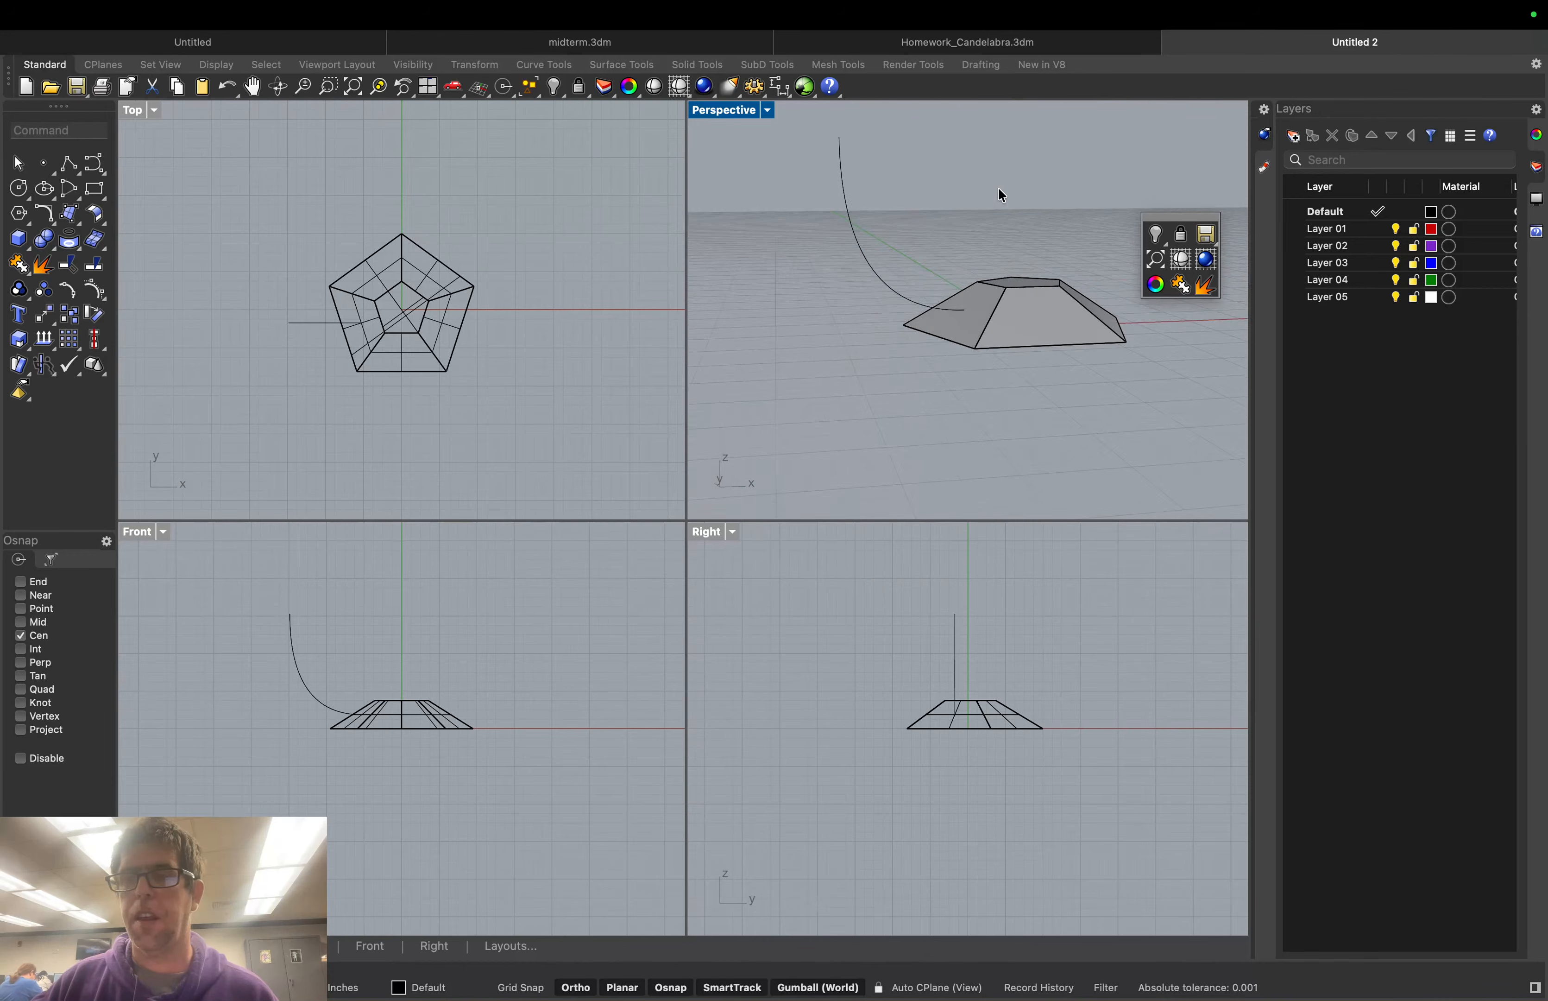
left_click(1158, 390)
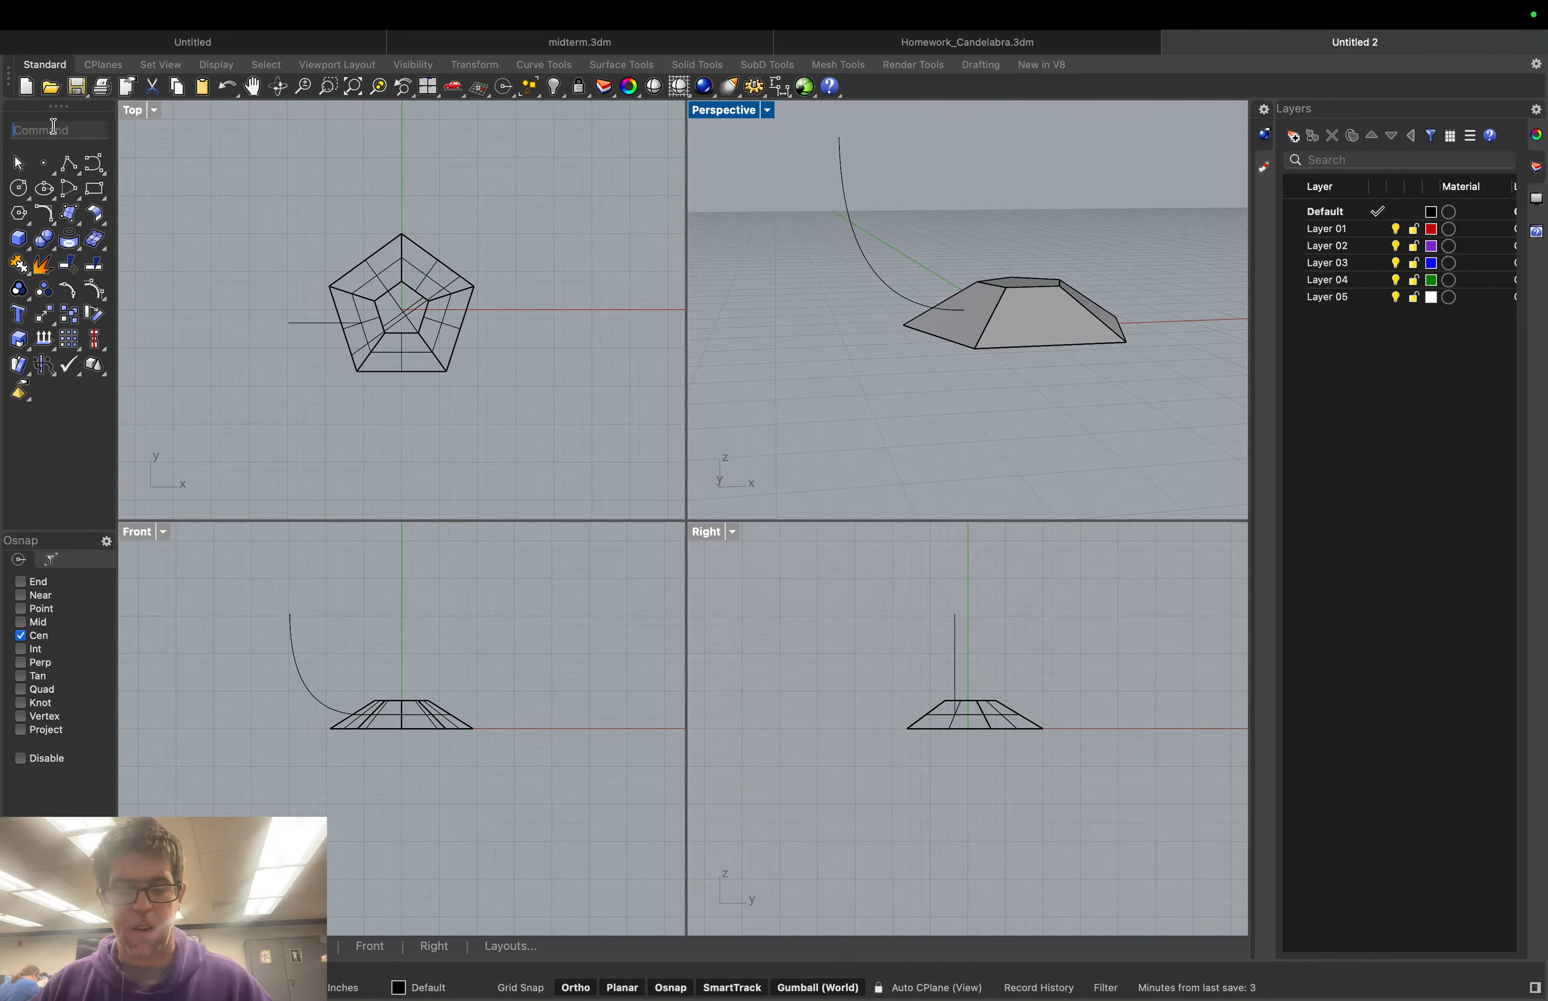
type("Rotate")
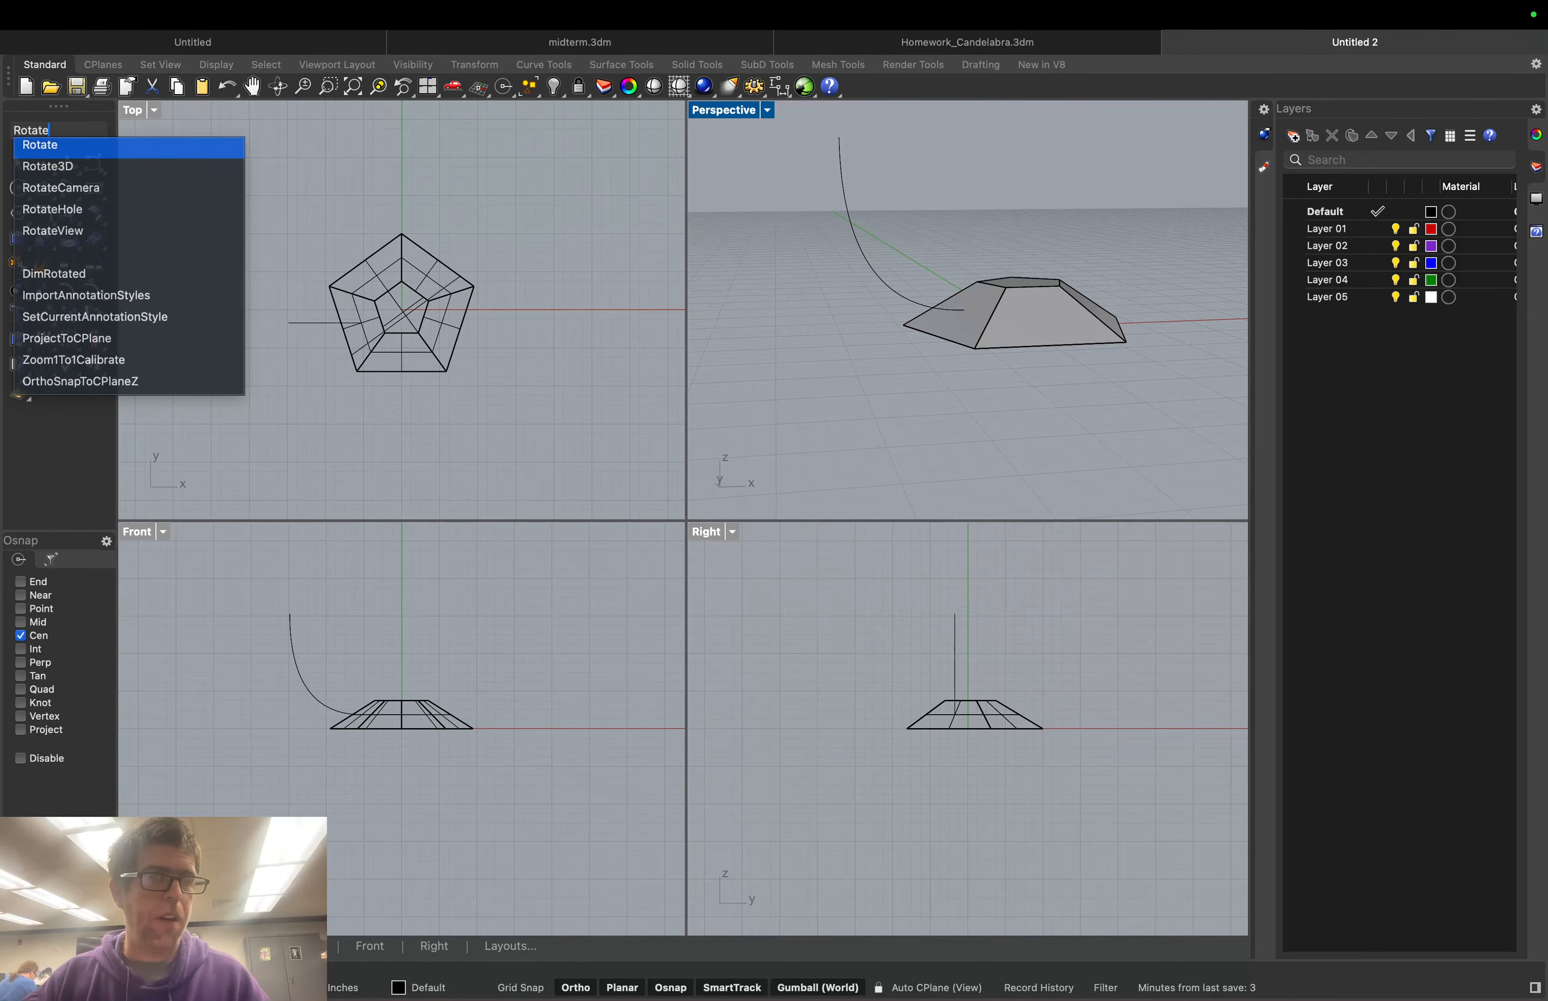
left_click(57, 146)
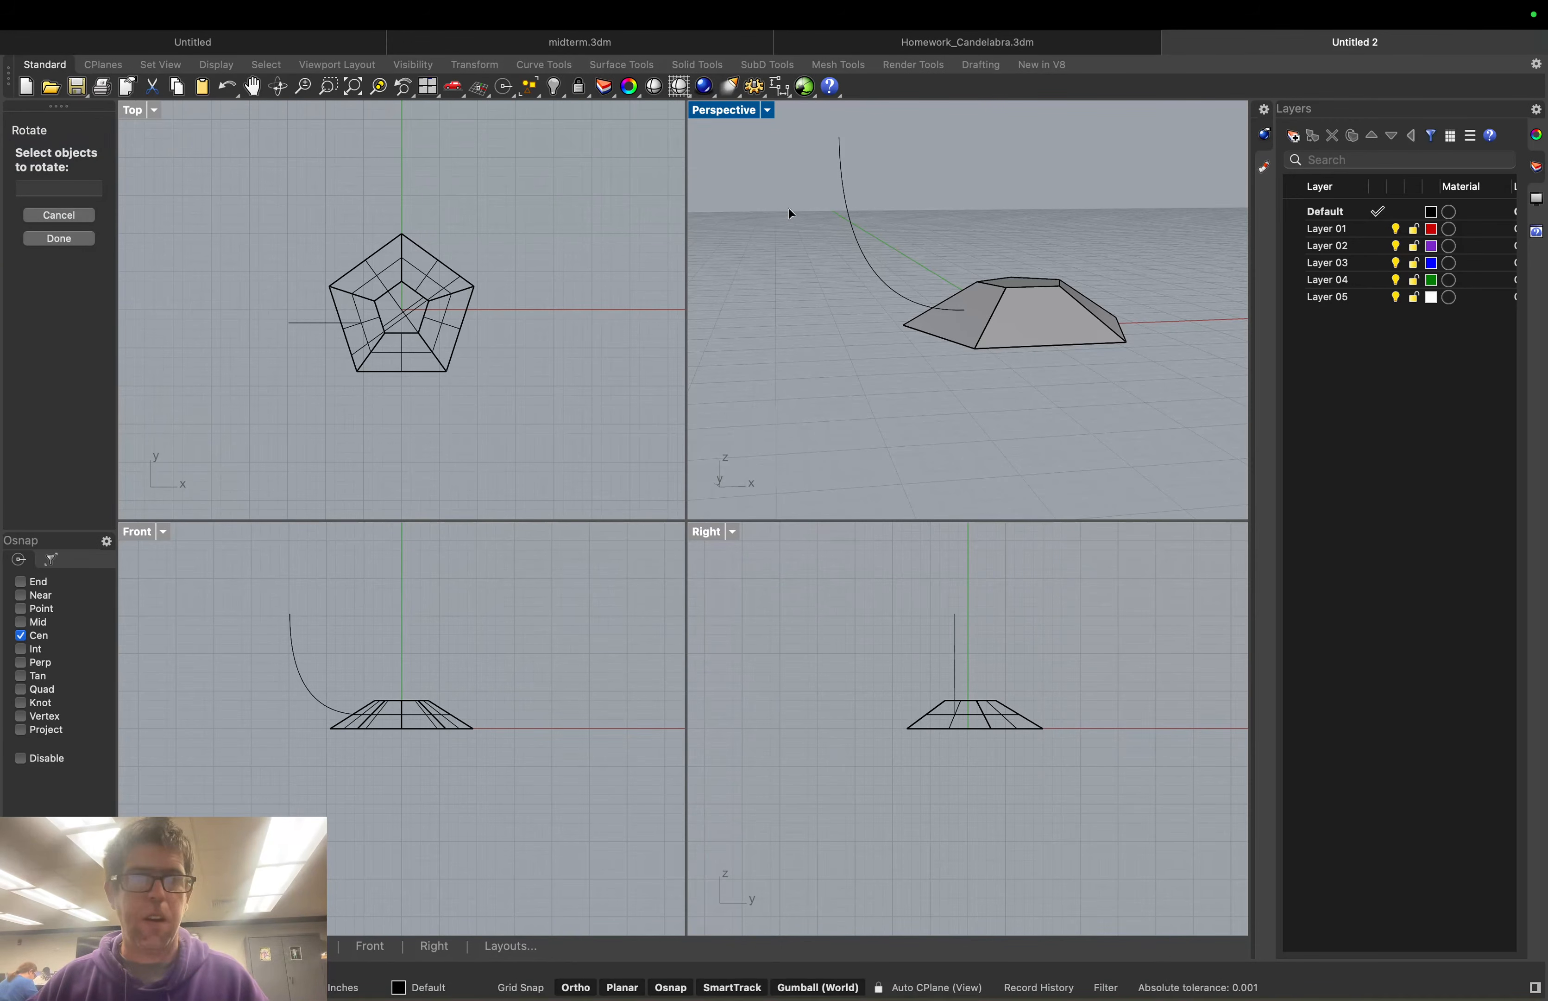
left_click(844, 229)
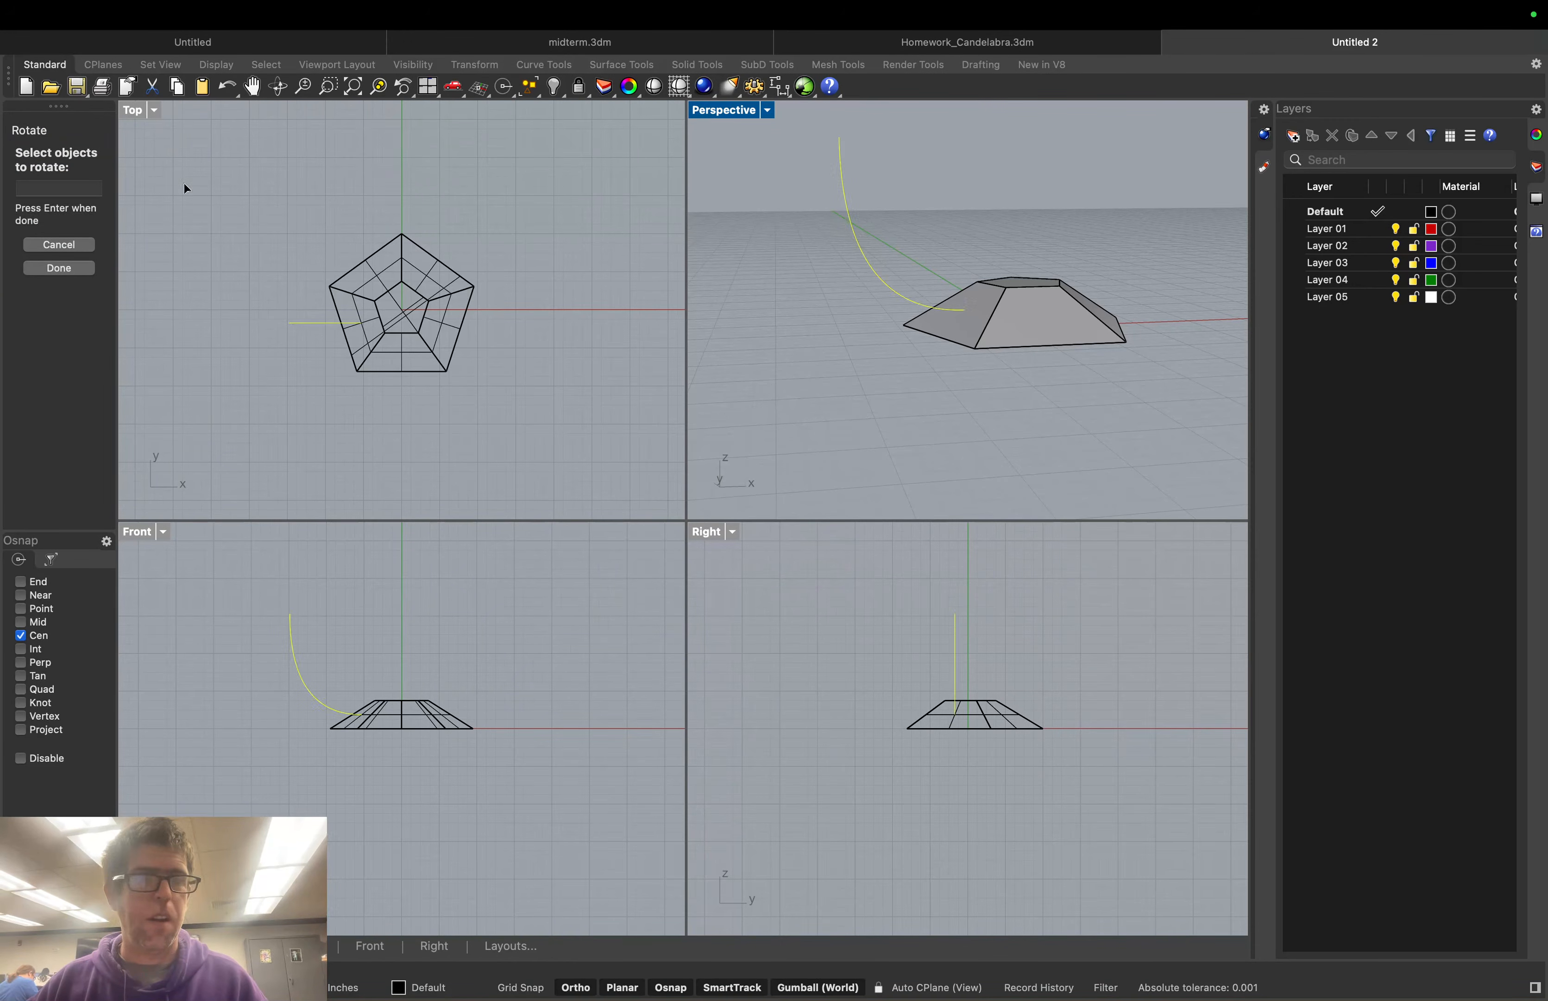
left_click(70, 267)
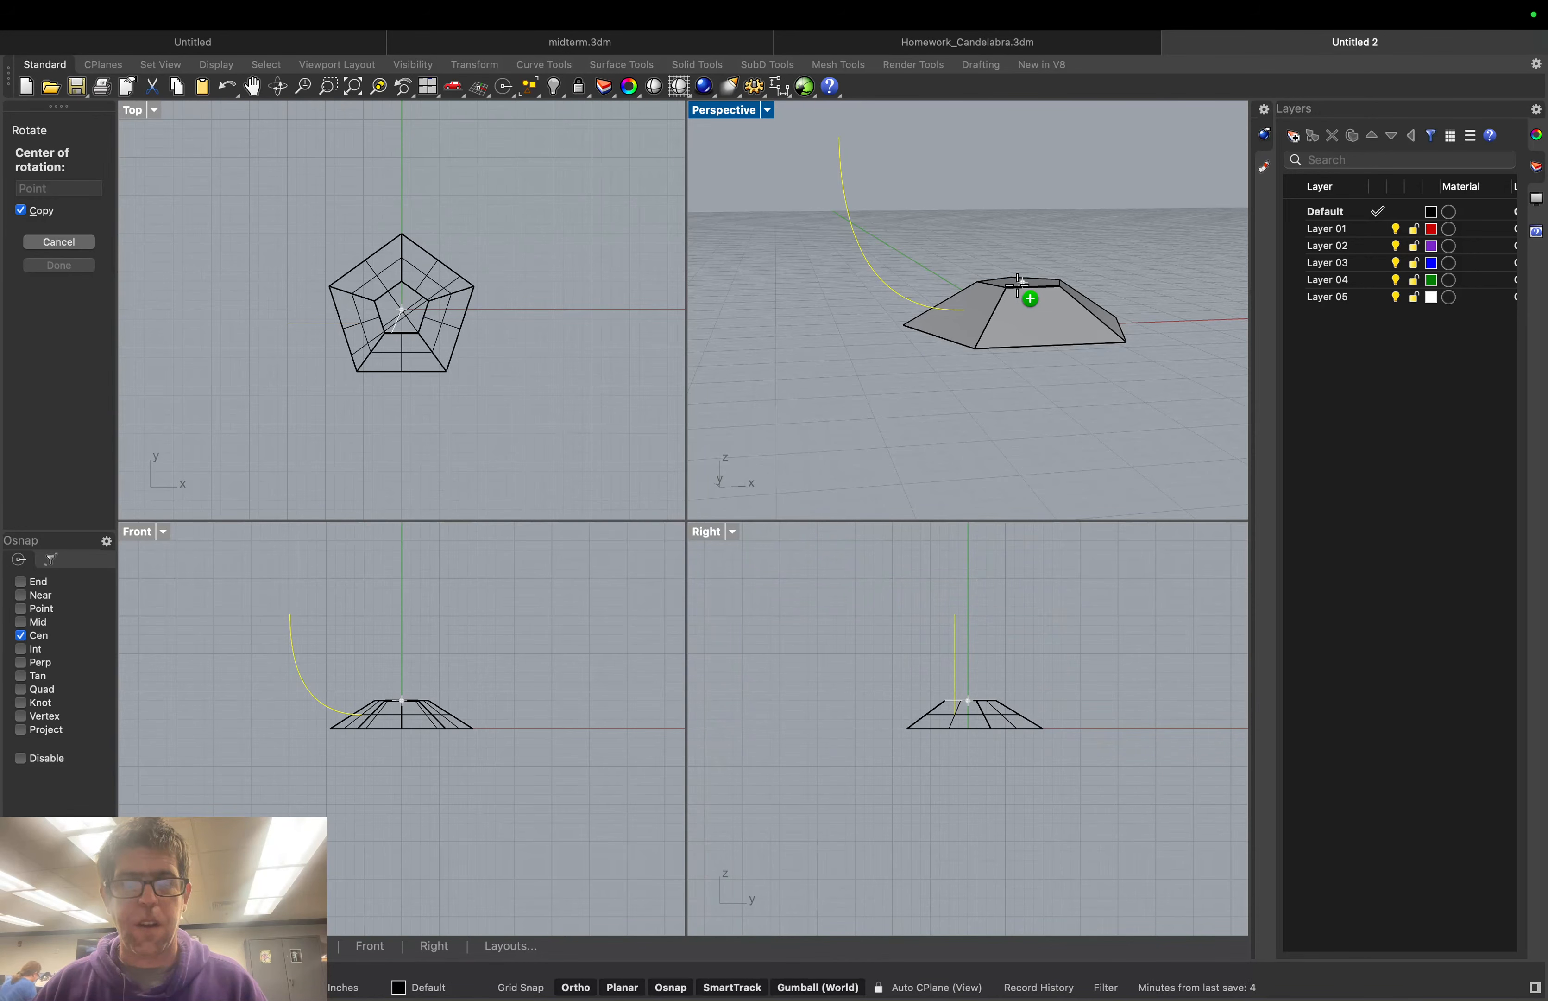
right_click_drag(1018, 285, 1015, 300)
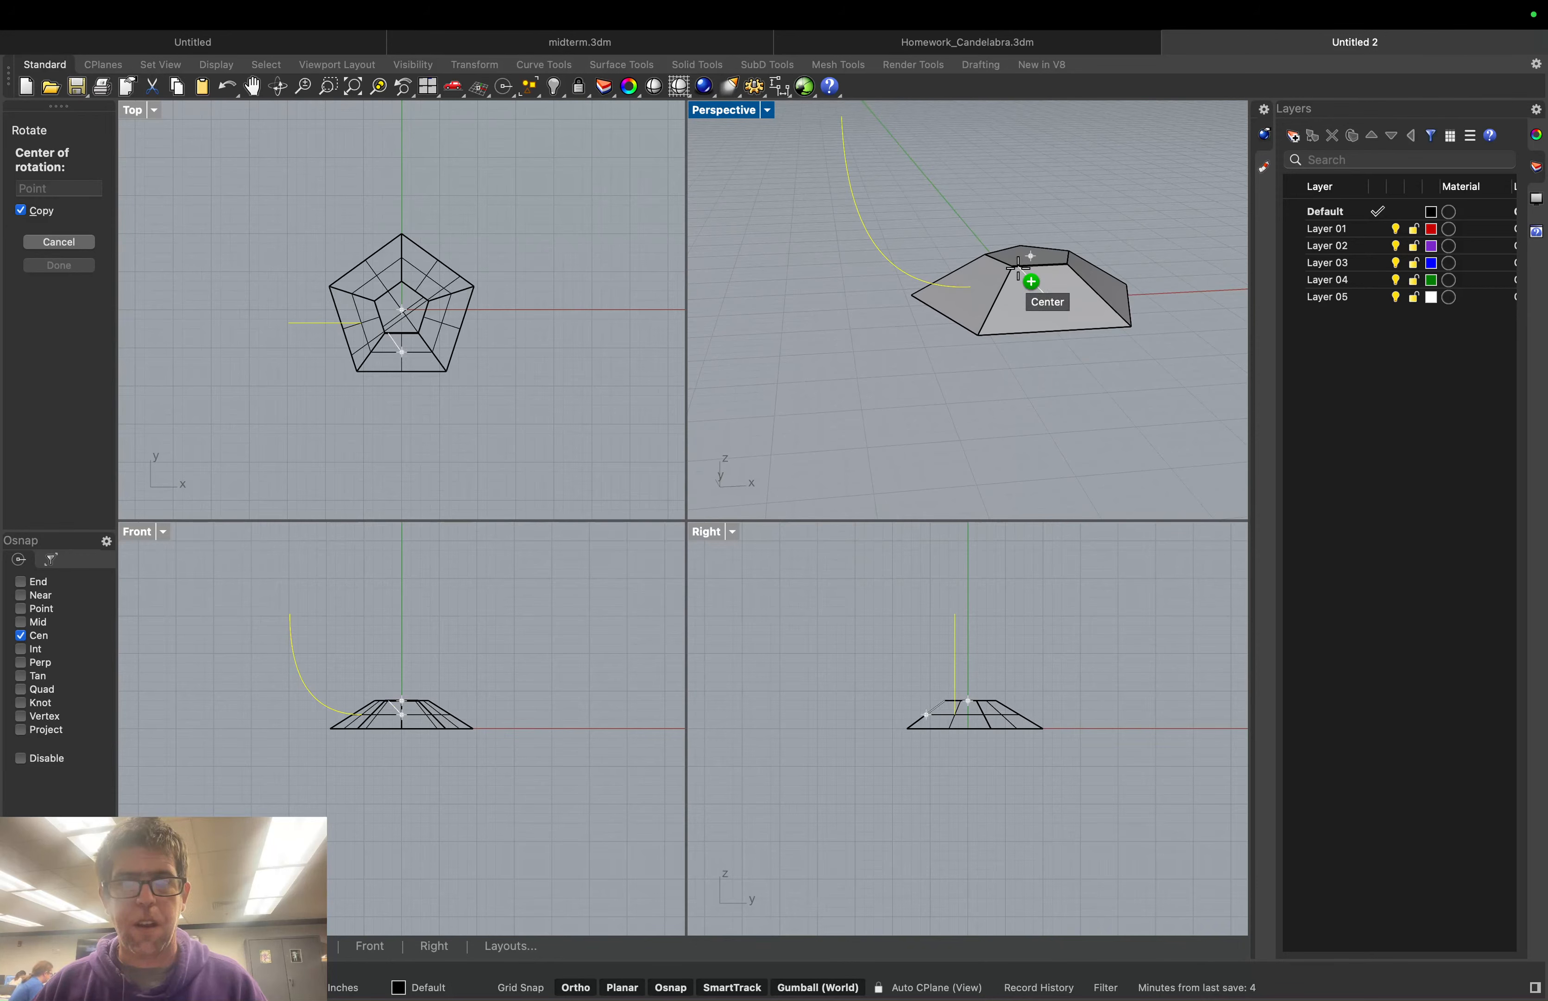
left_click(1019, 259)
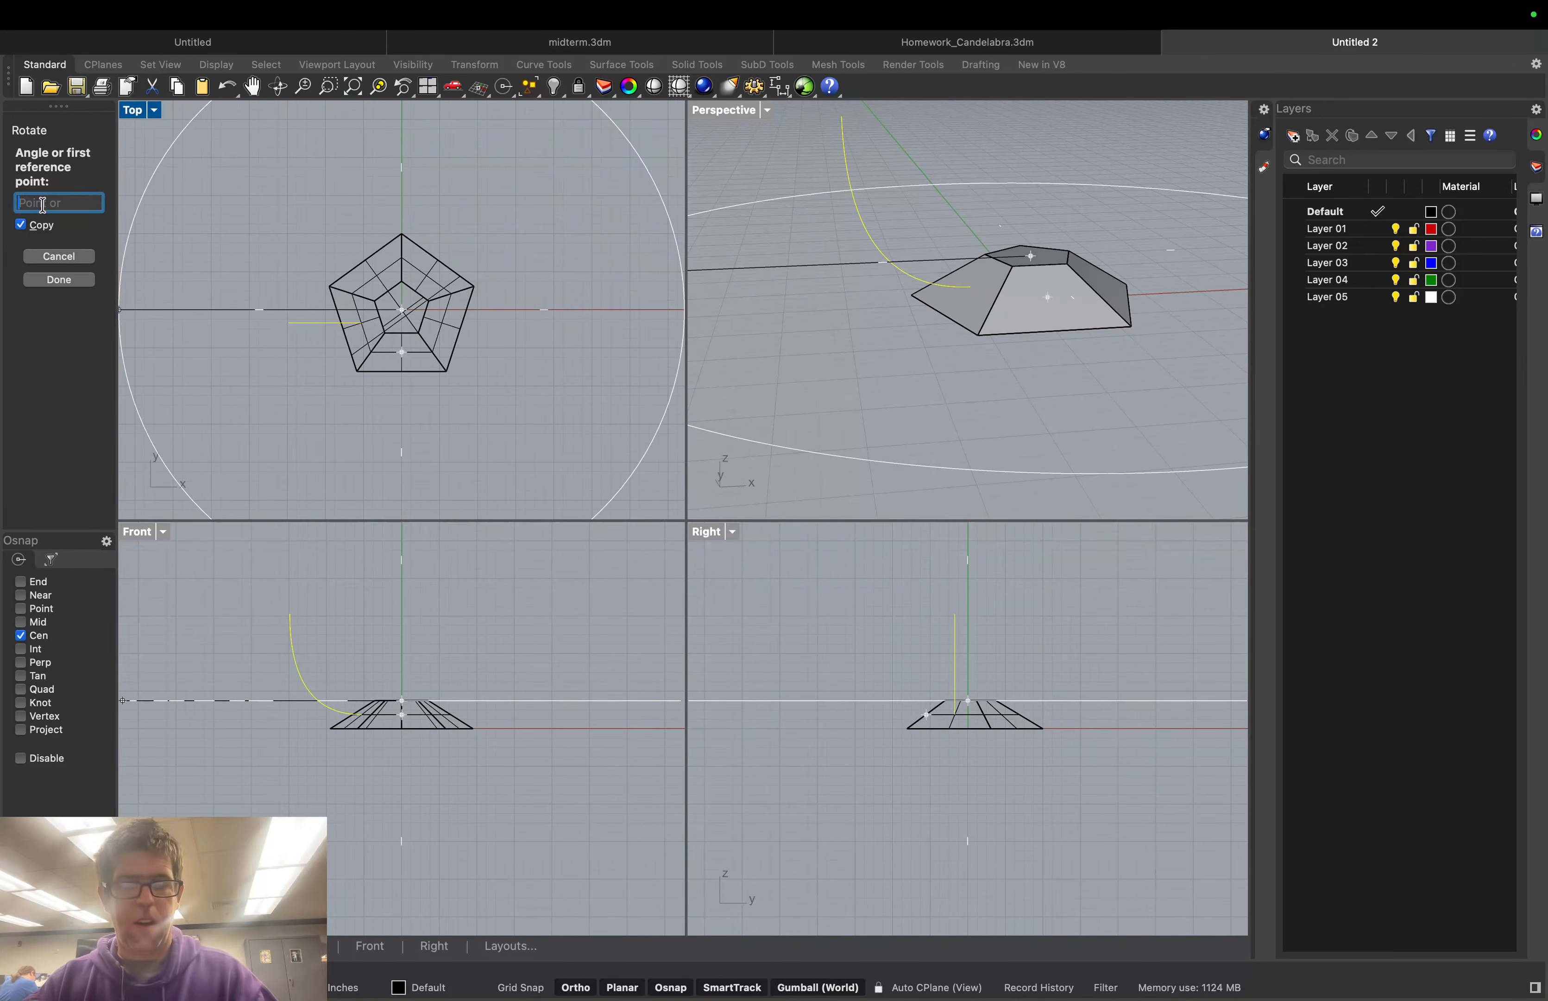
type("60")
key("Return")
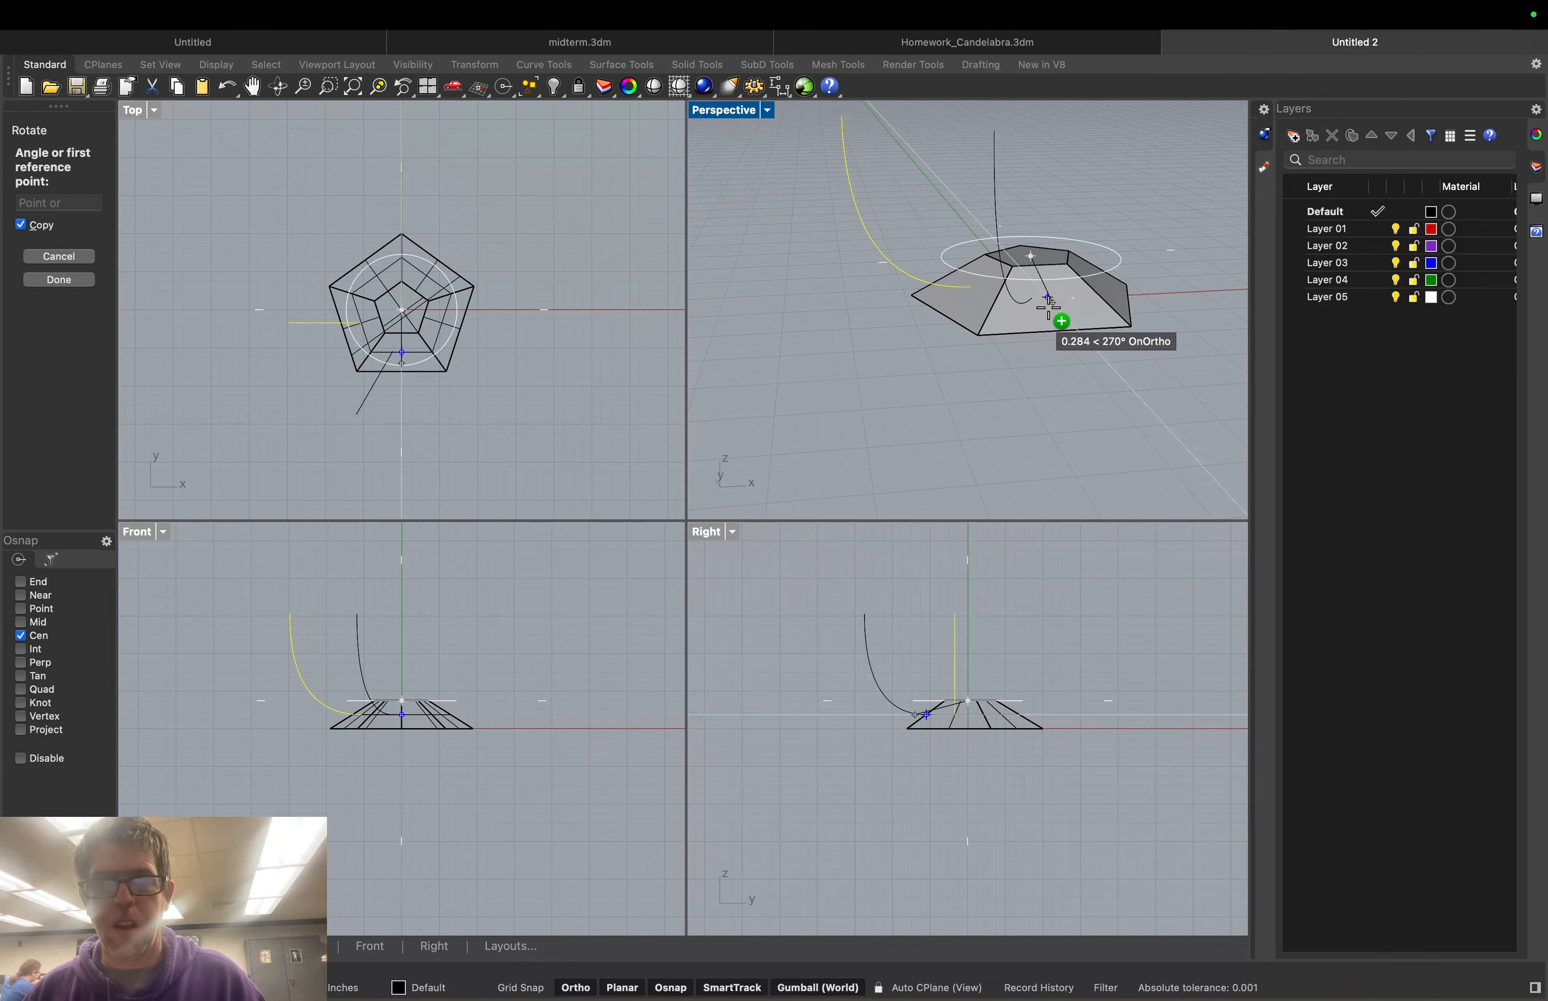
left_click(1040, 336)
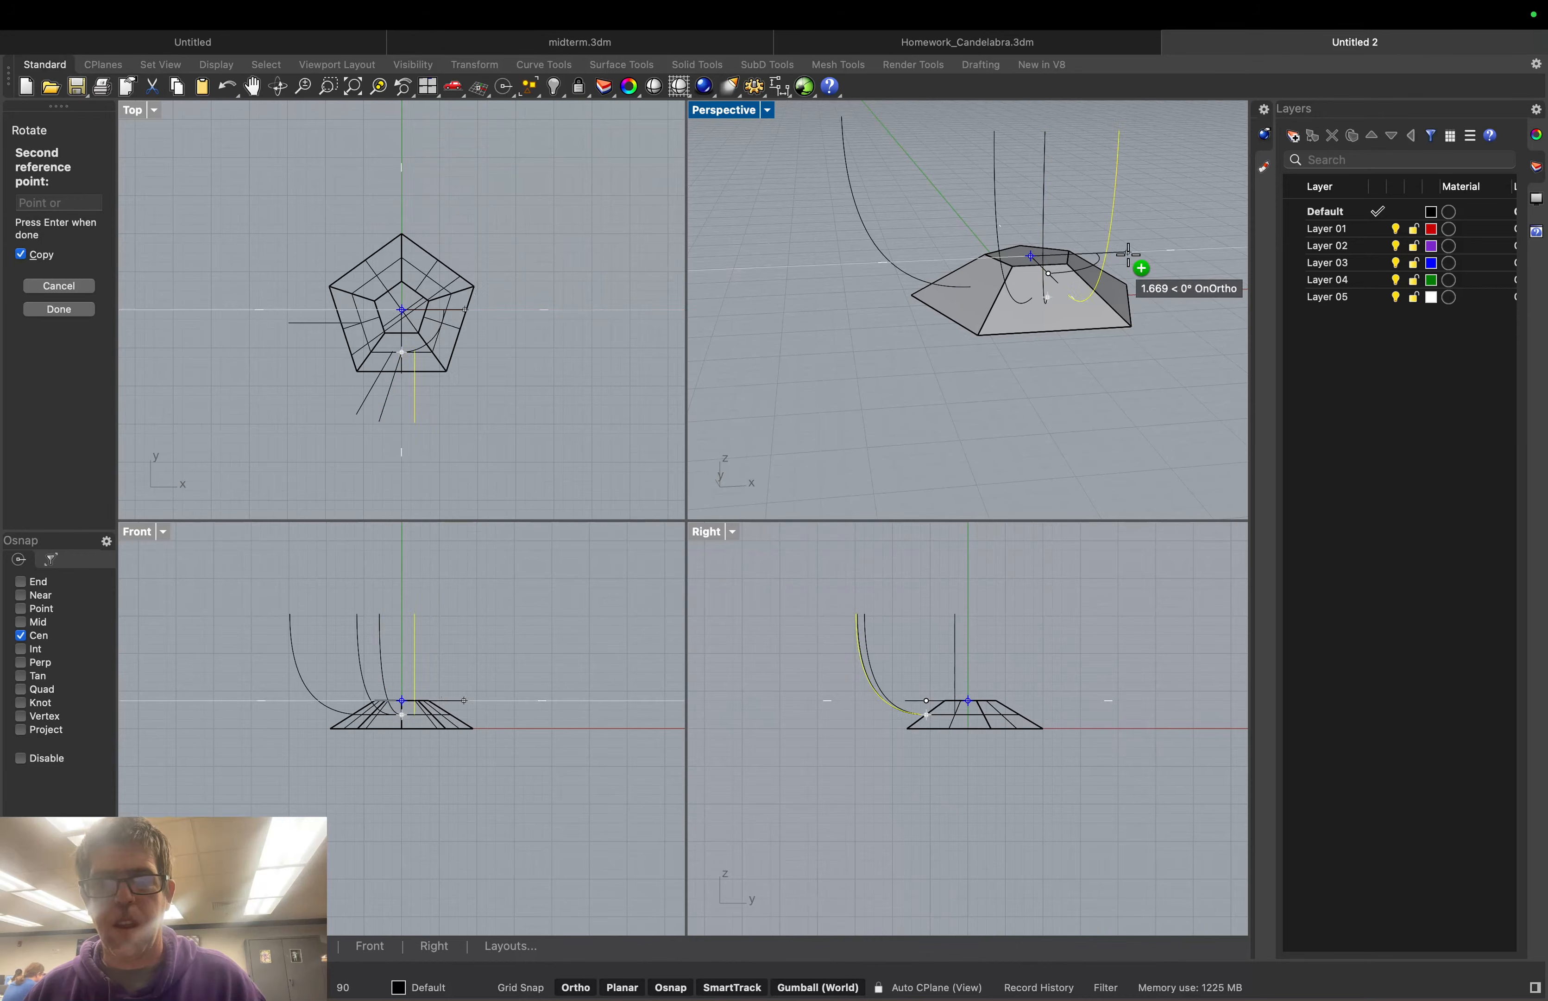
right_click_drag(1141, 263, 1100, 277)
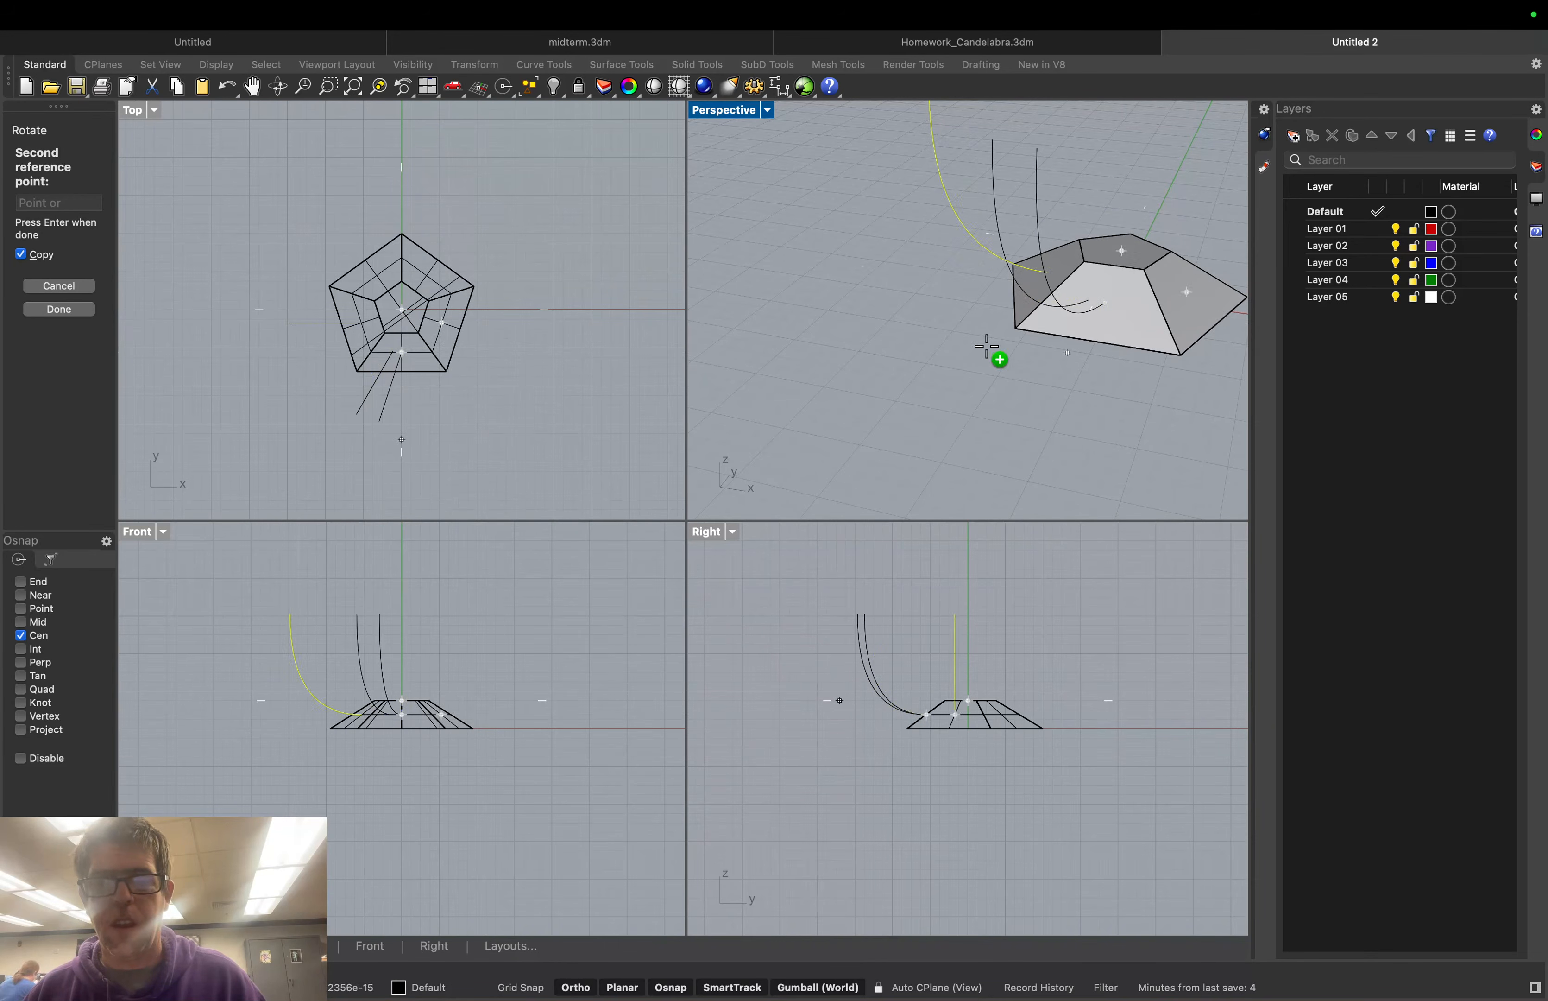
left_click(59, 287)
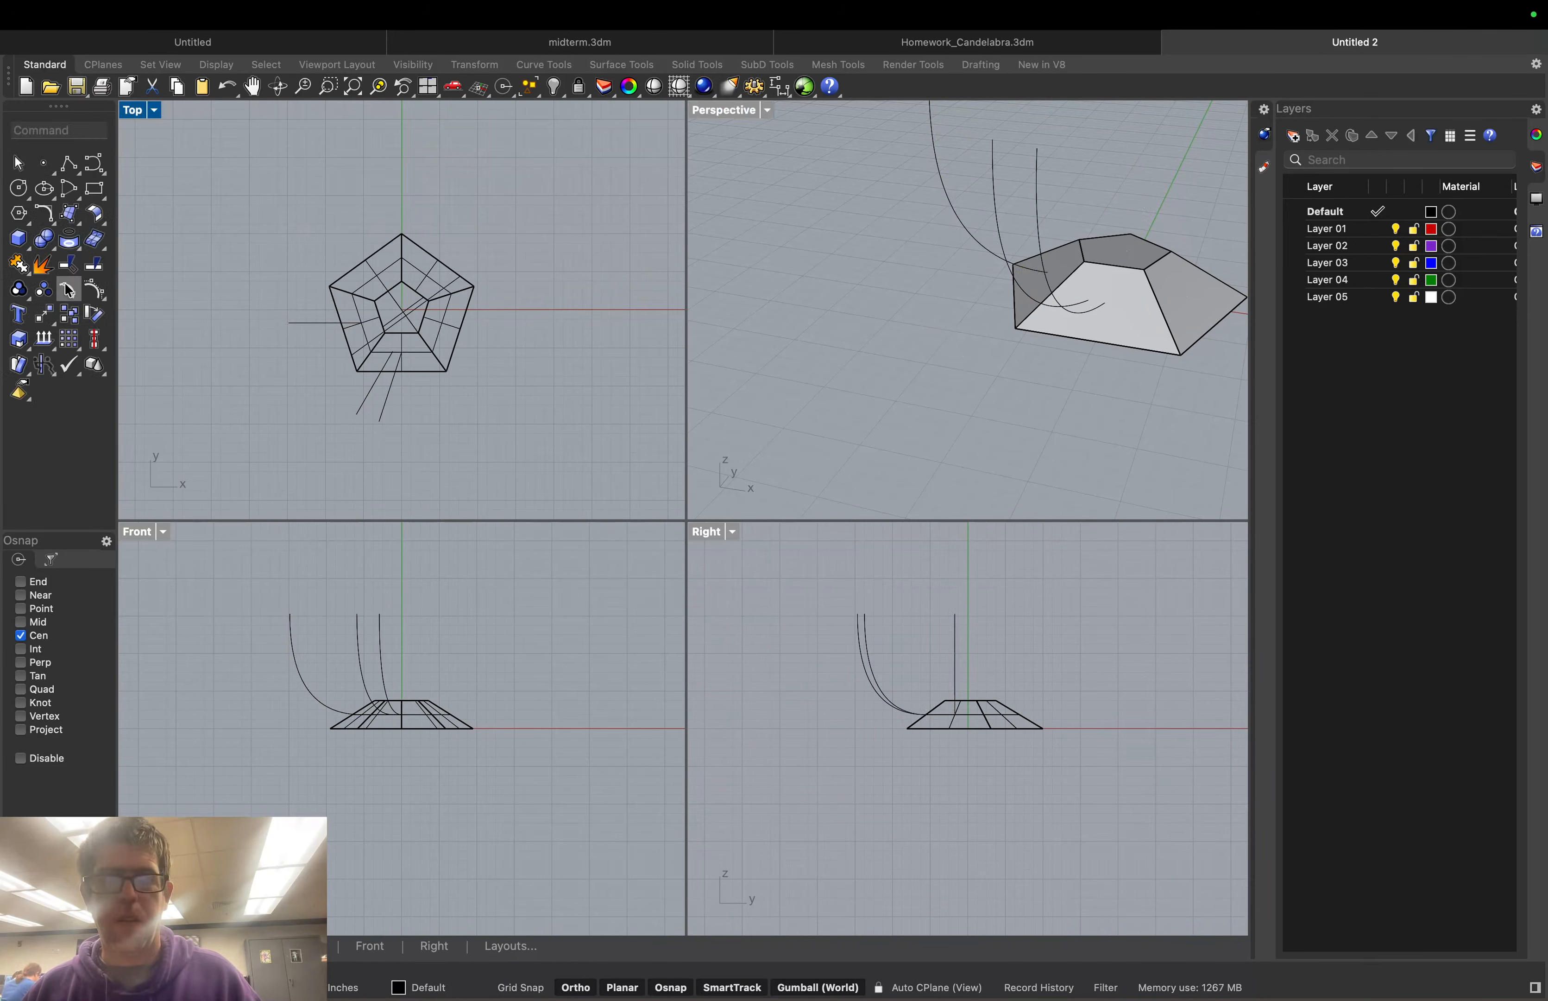
left_click(1078, 311)
key("Delete")
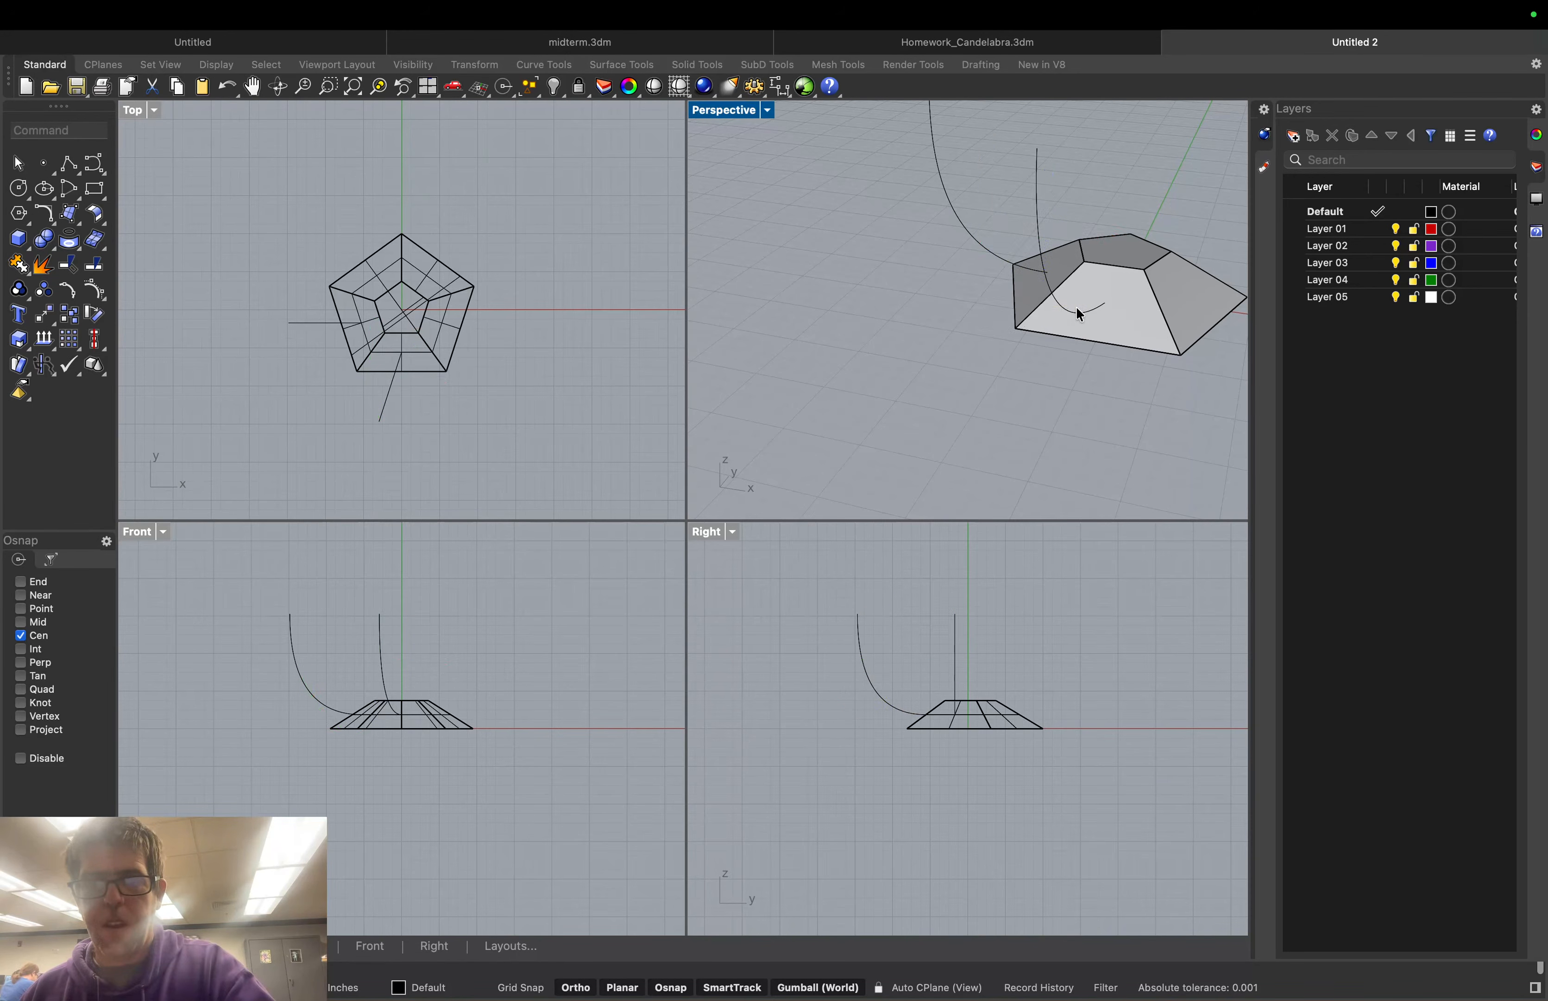
left_click(1077, 313)
key("Delete")
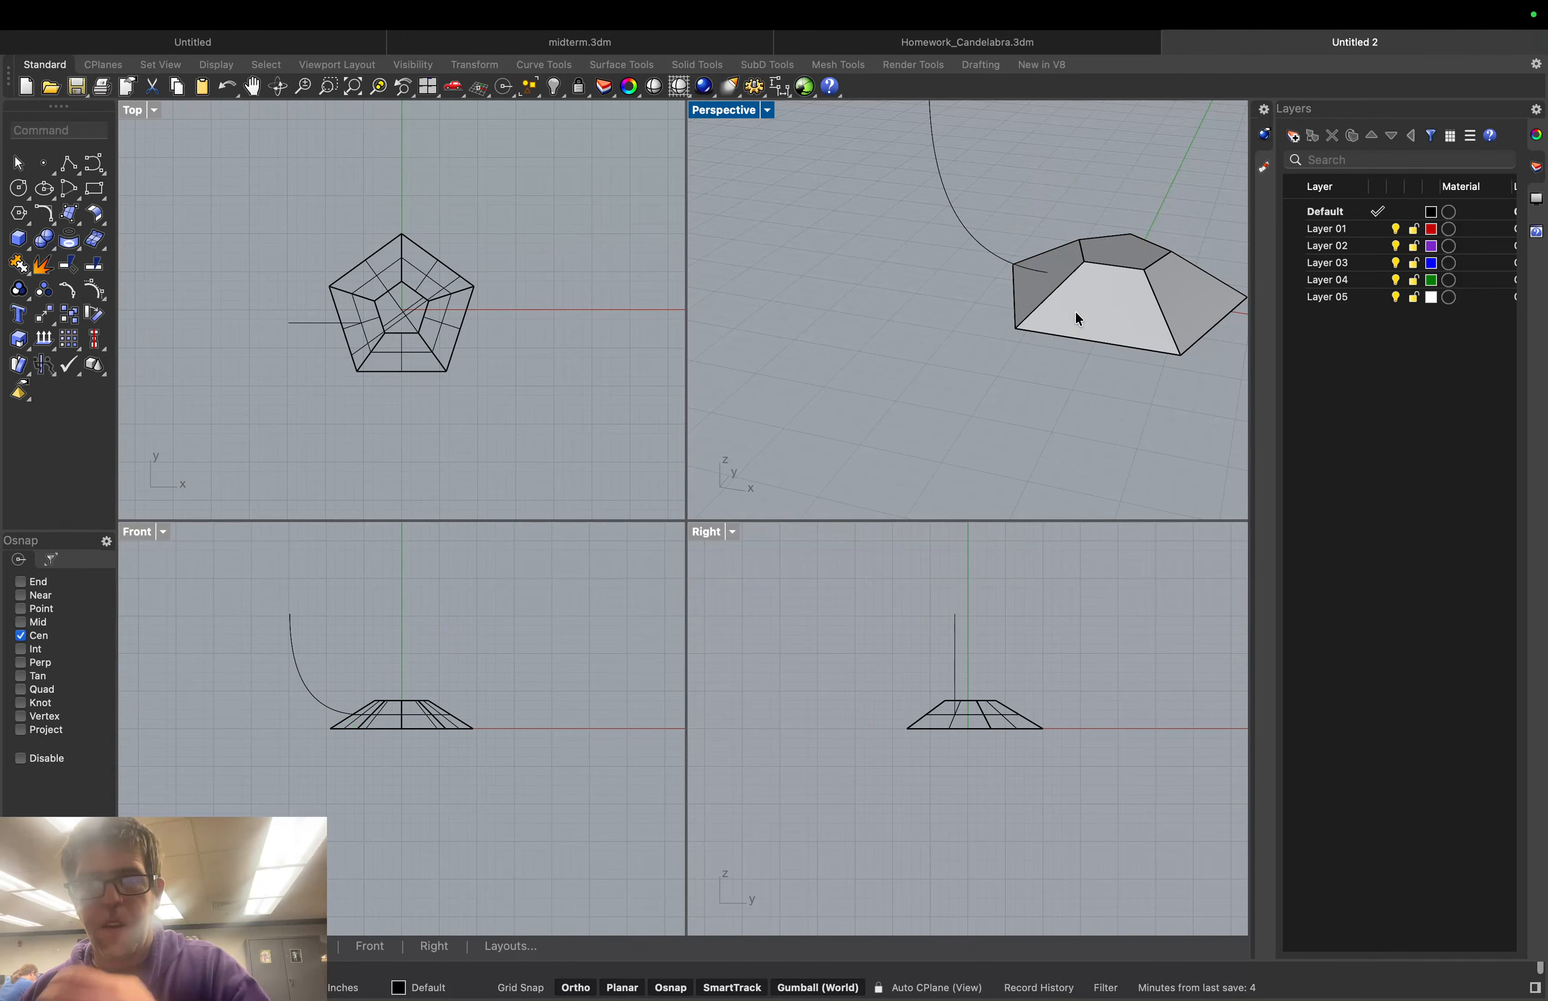
scroll(1104, 183, "down", 5)
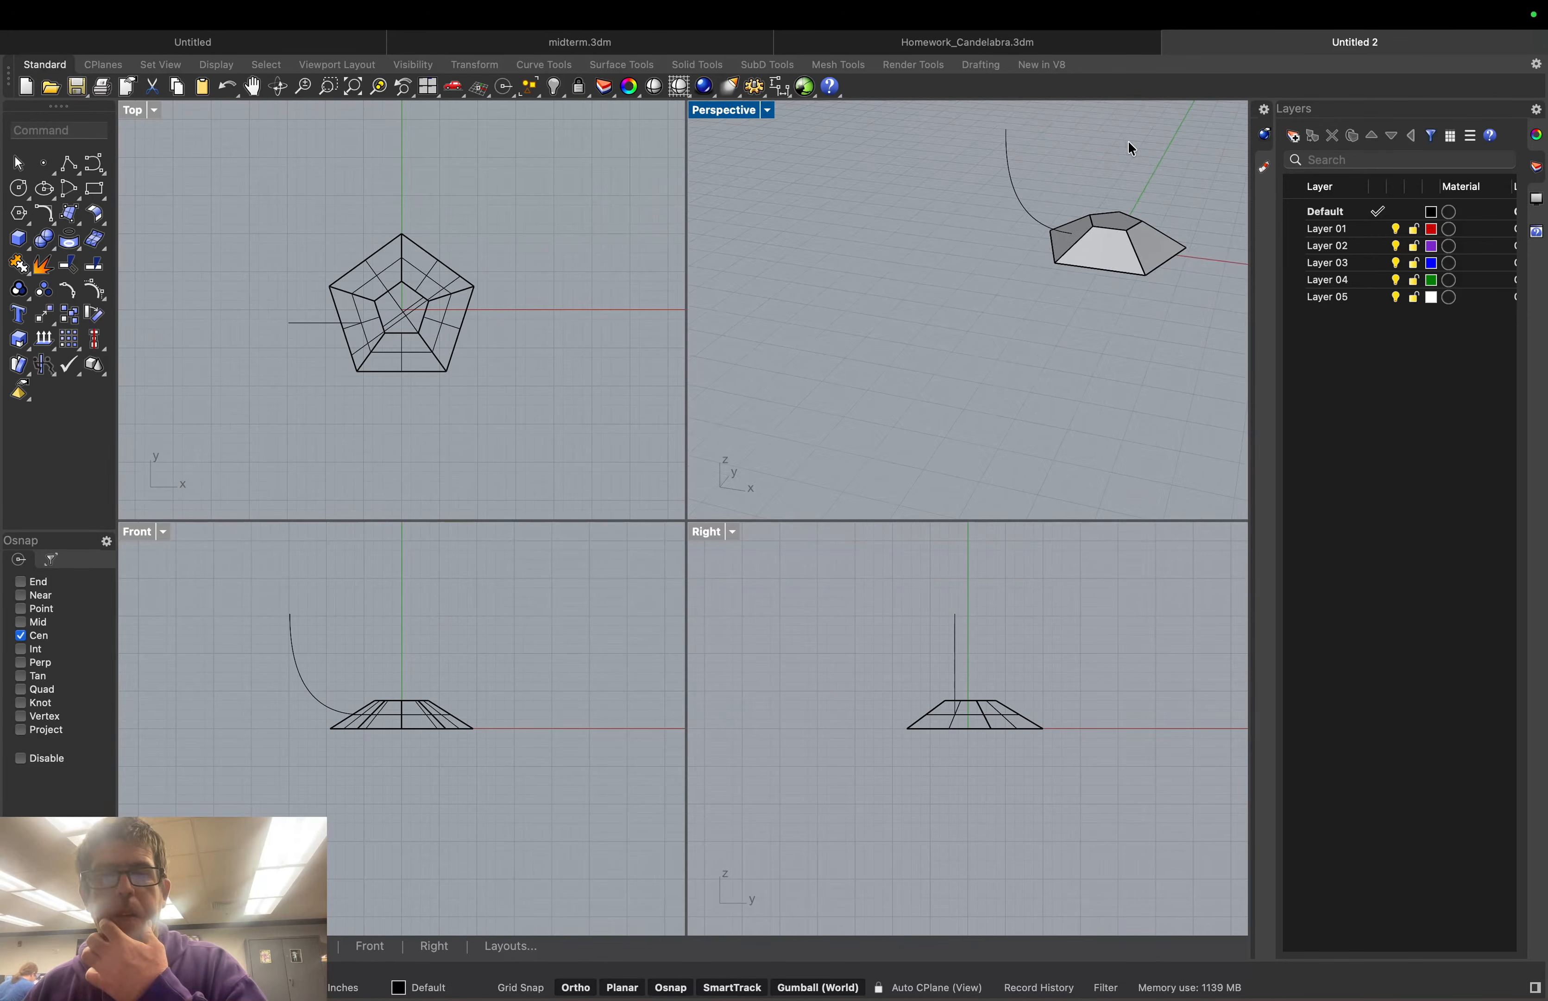
scroll(1170, 129, "up", 5)
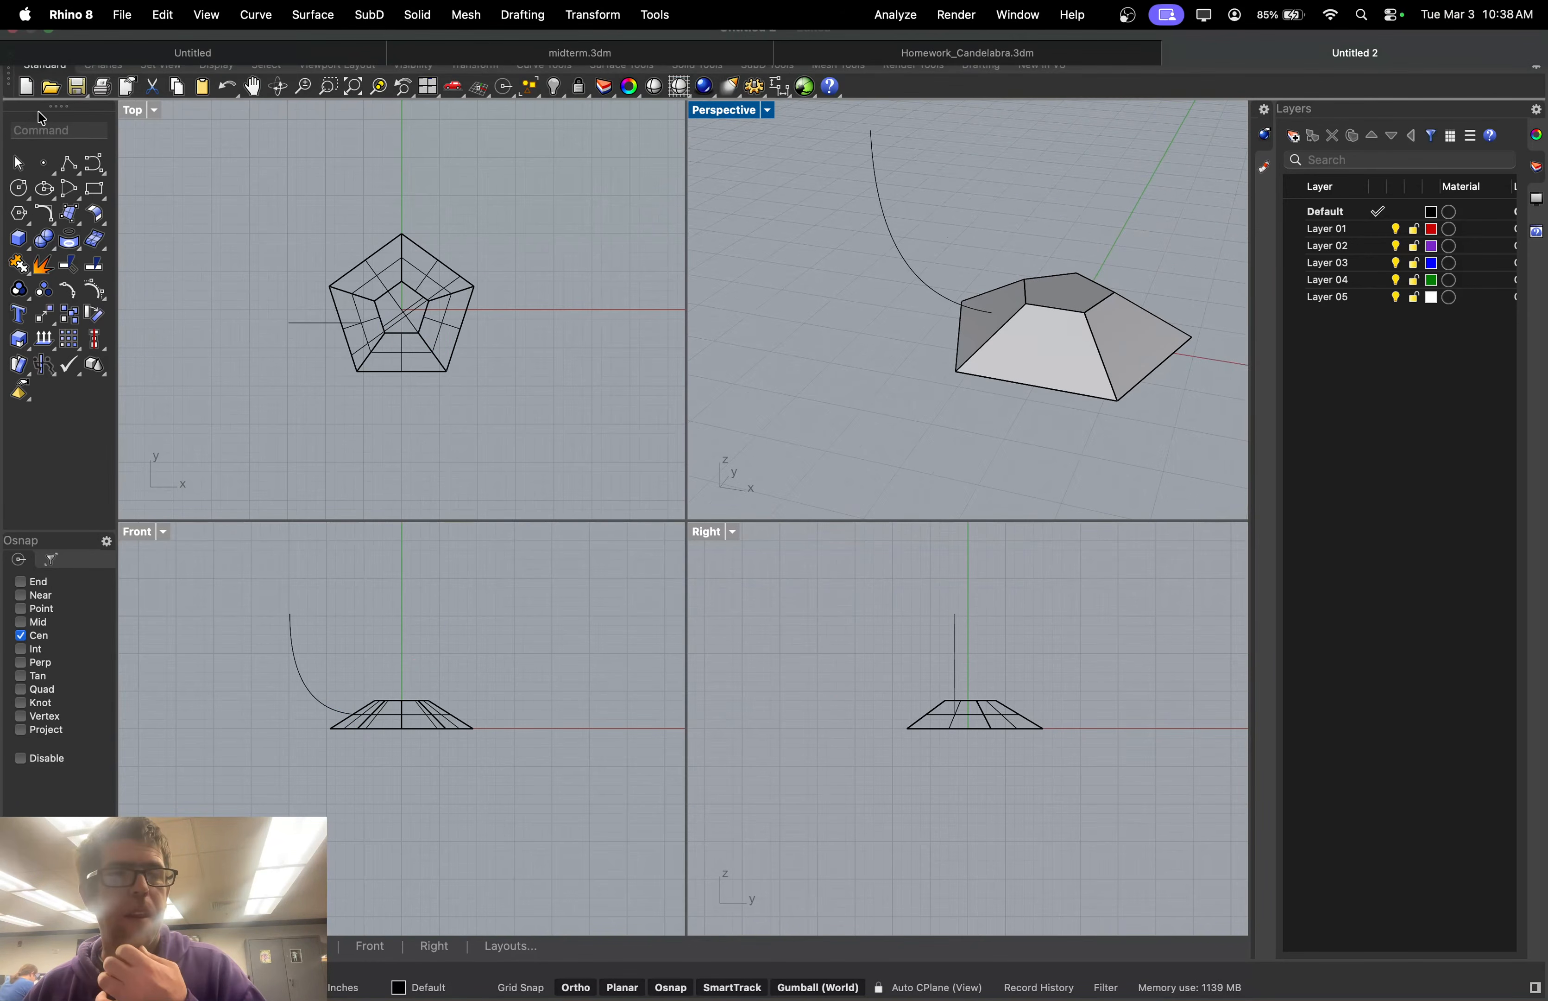
Rotate a copy of the arm curve 72° about the pyramid top's centre
type("rotate")
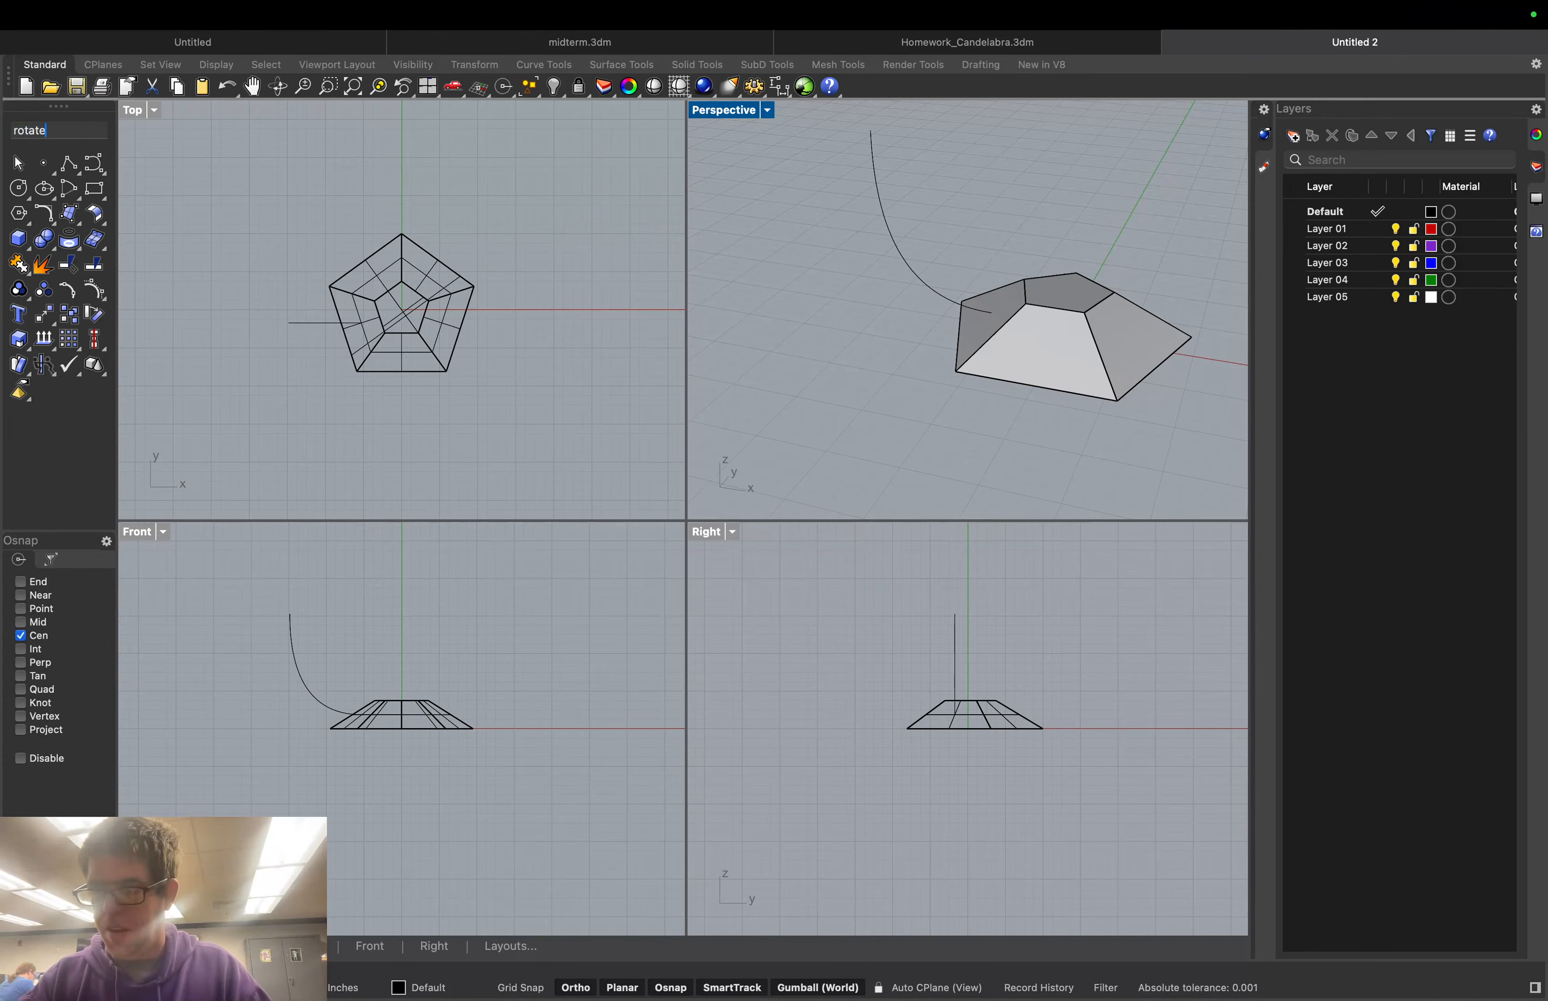
key("Return")
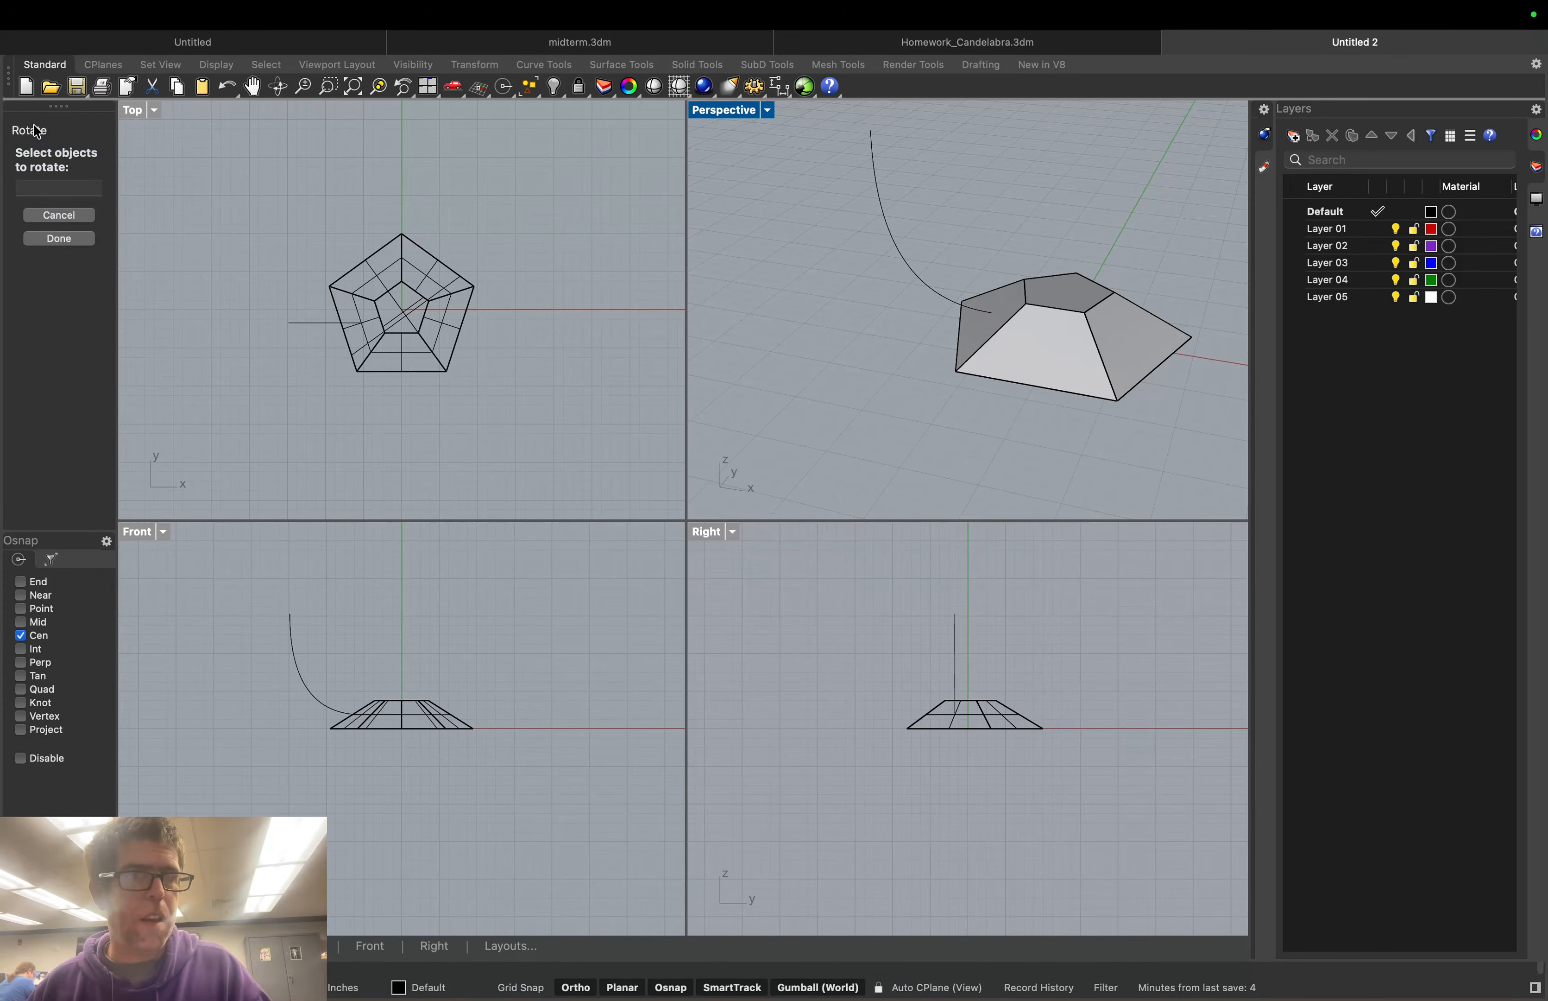
left_click(902, 256)
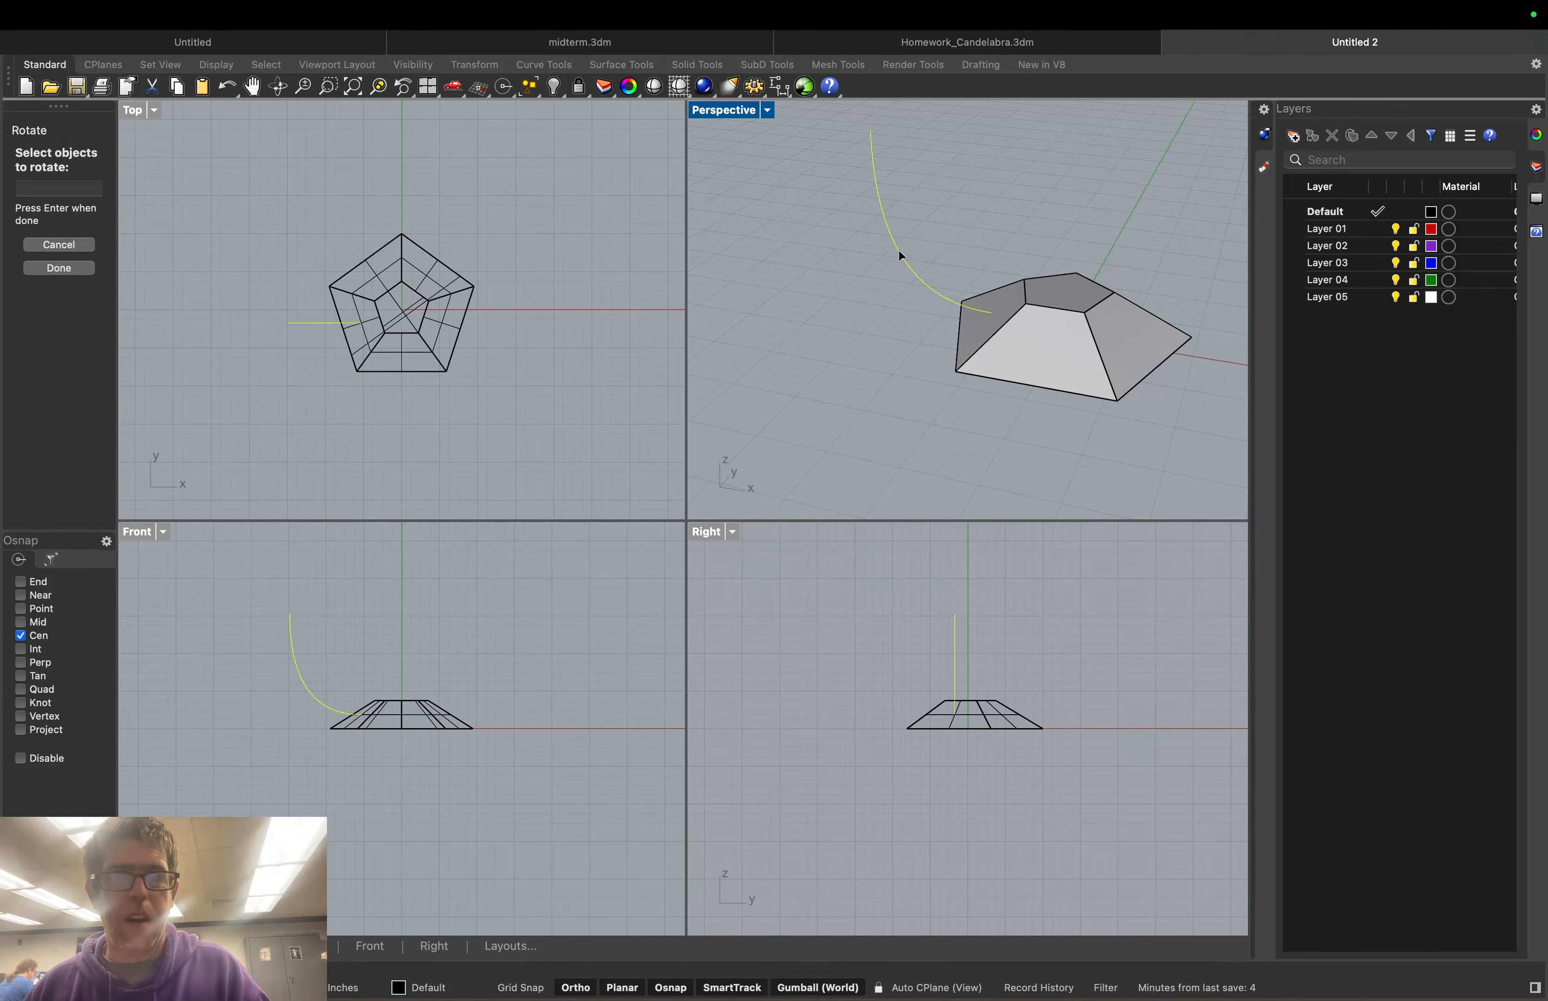
left_click(91, 272)
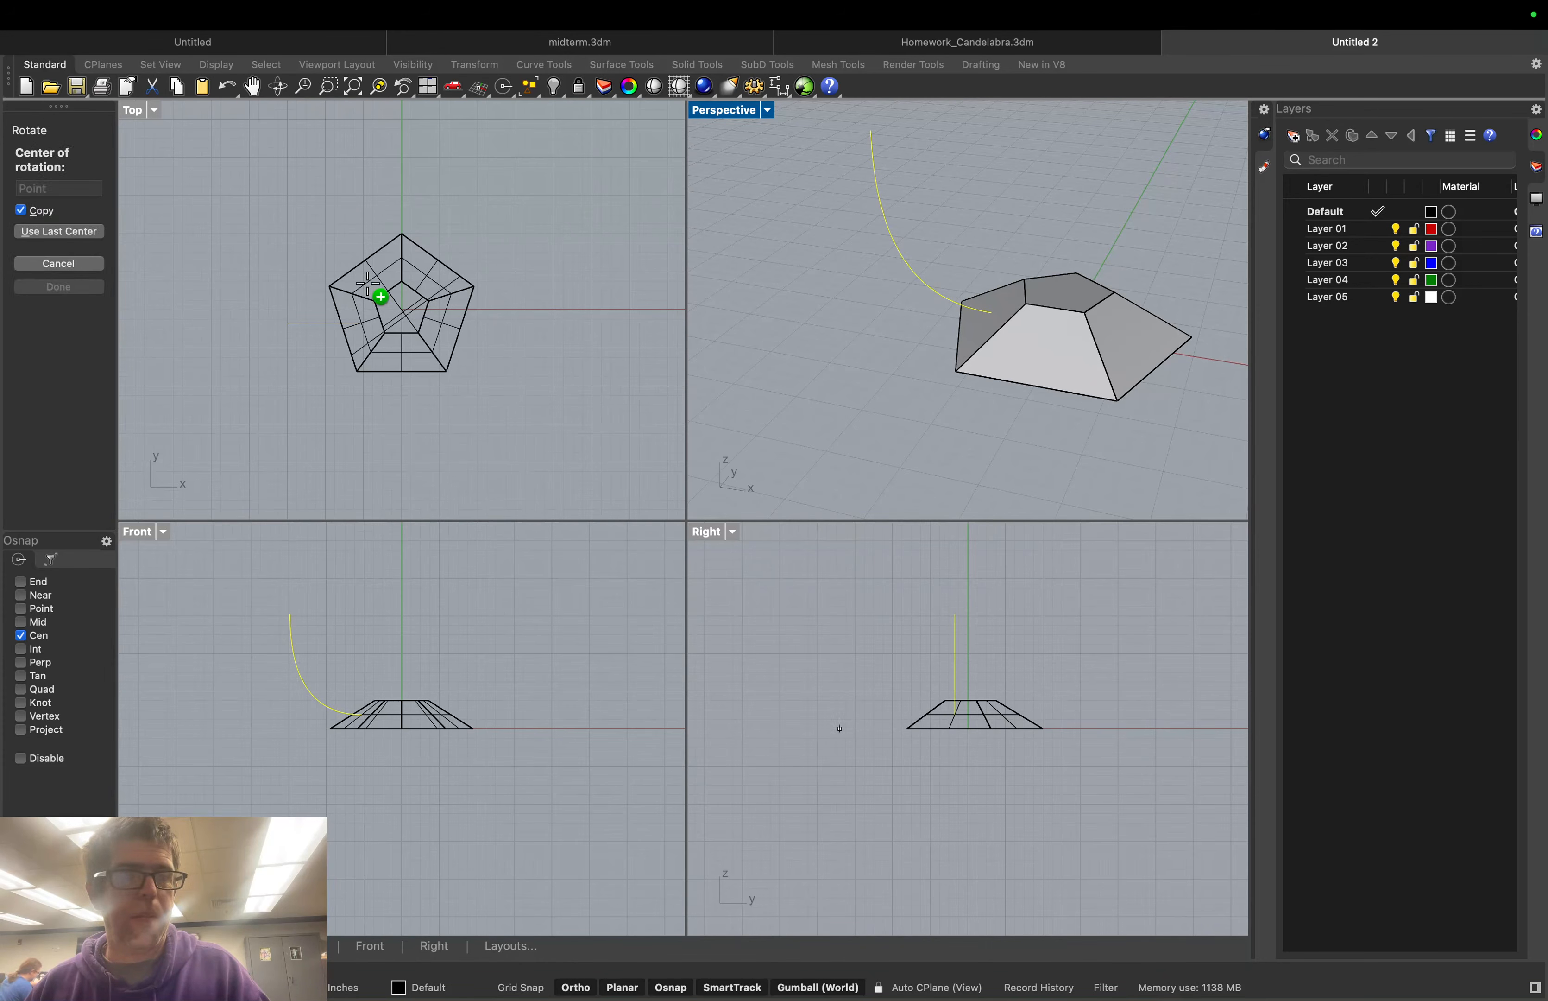
left_click(1065, 304)
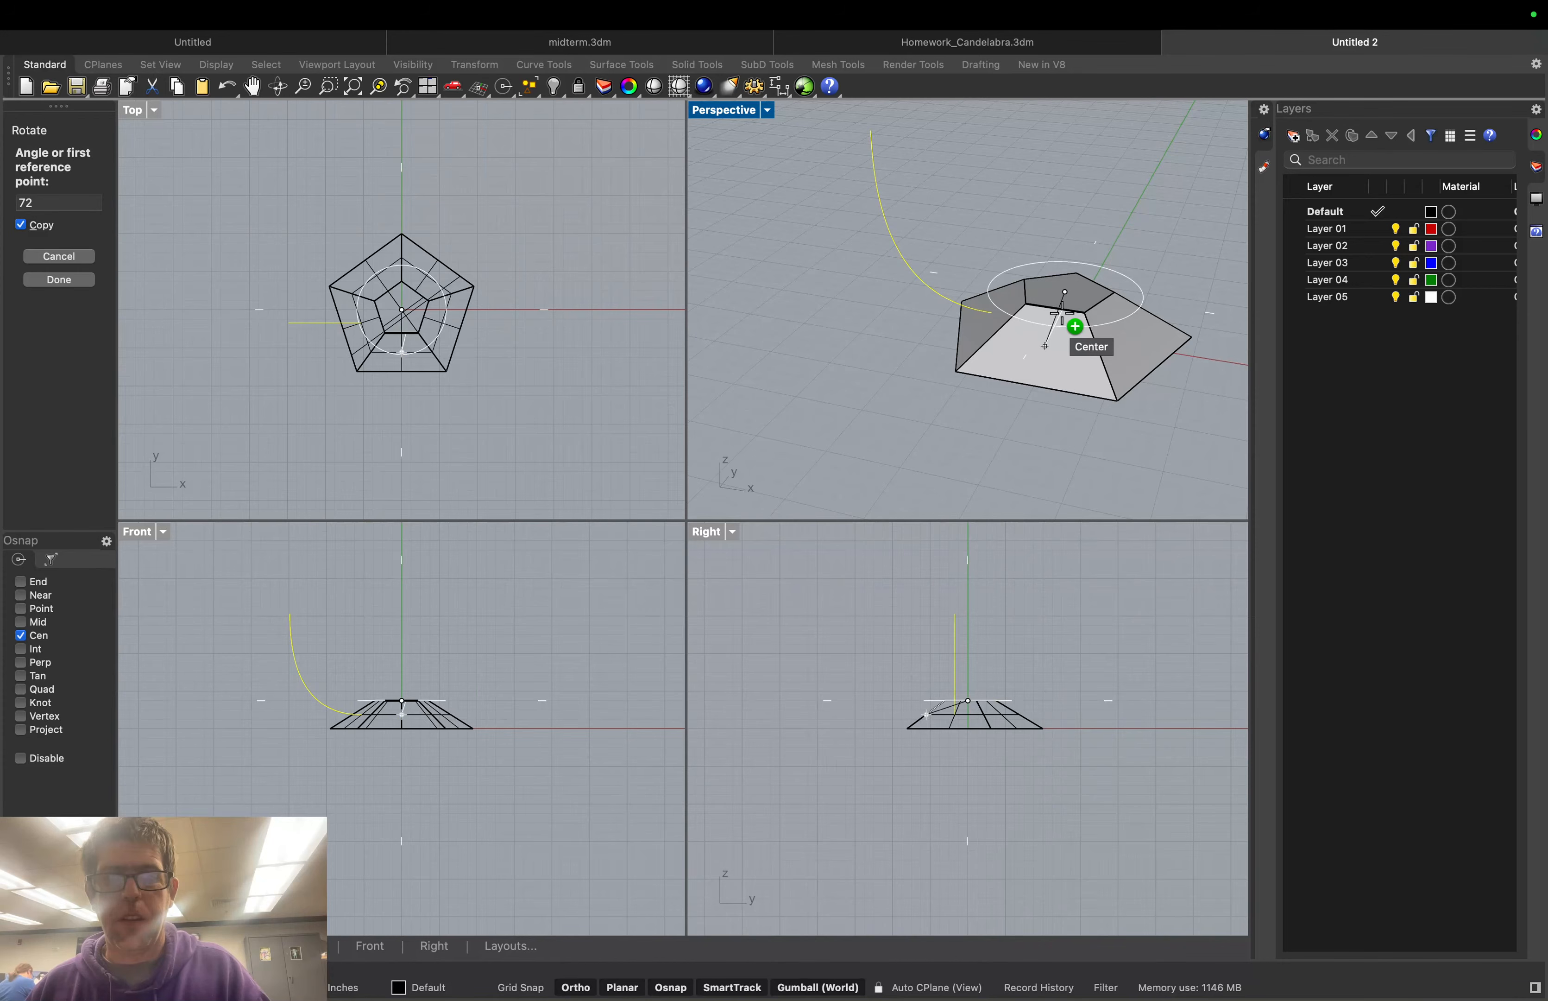
left_click(1062, 316)
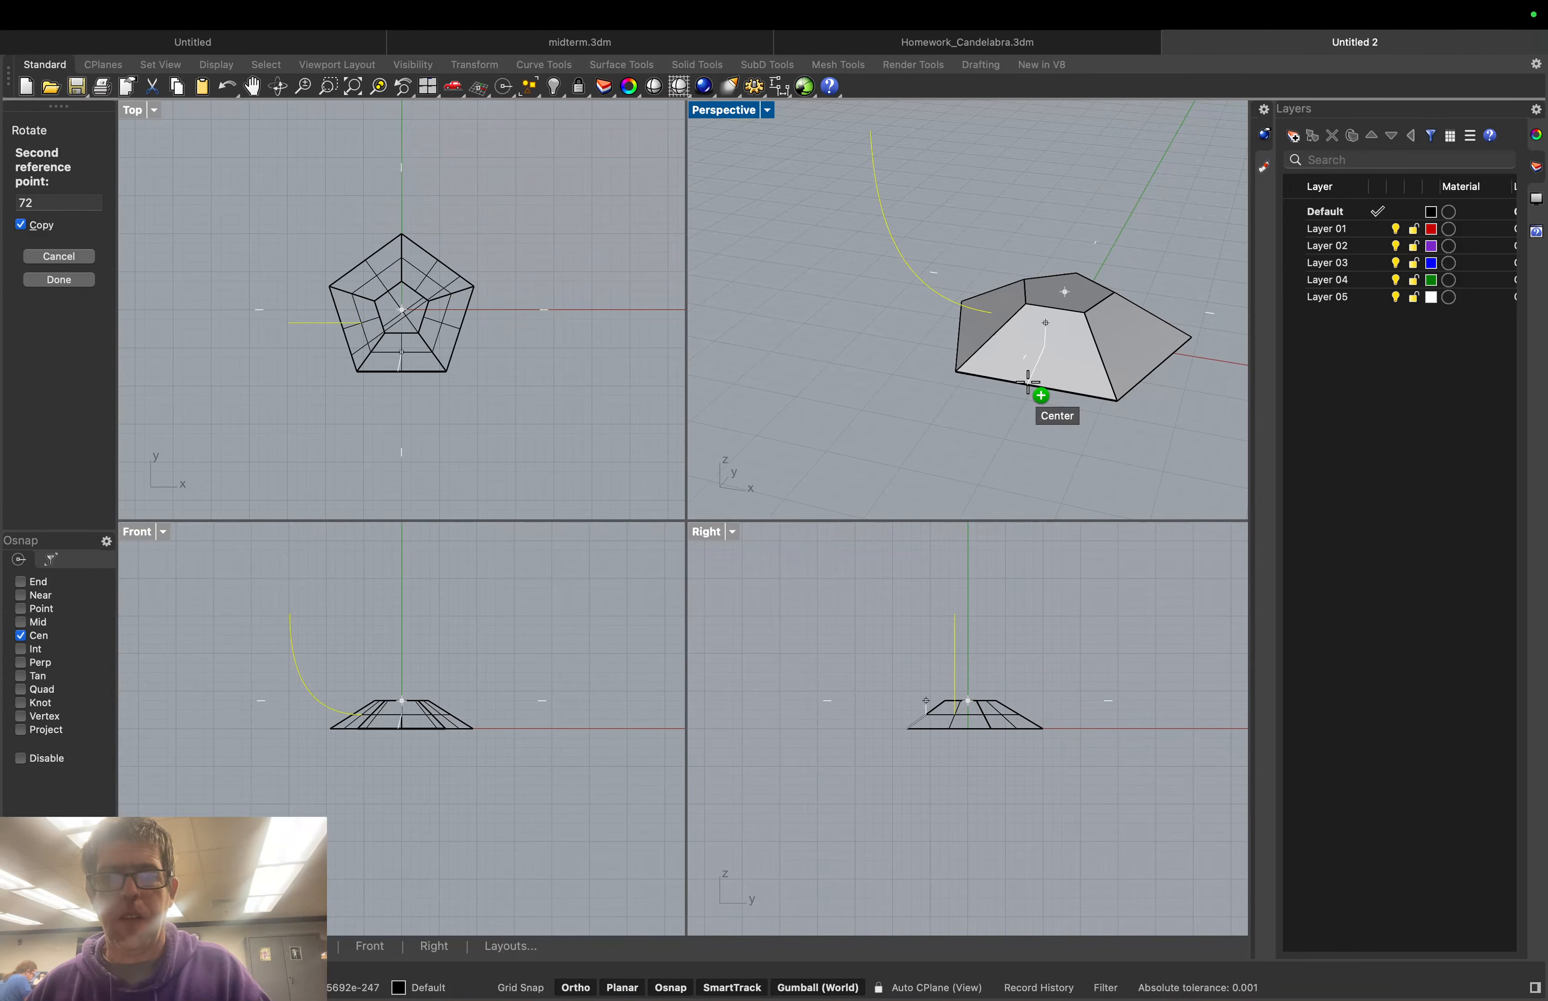
key("Return")
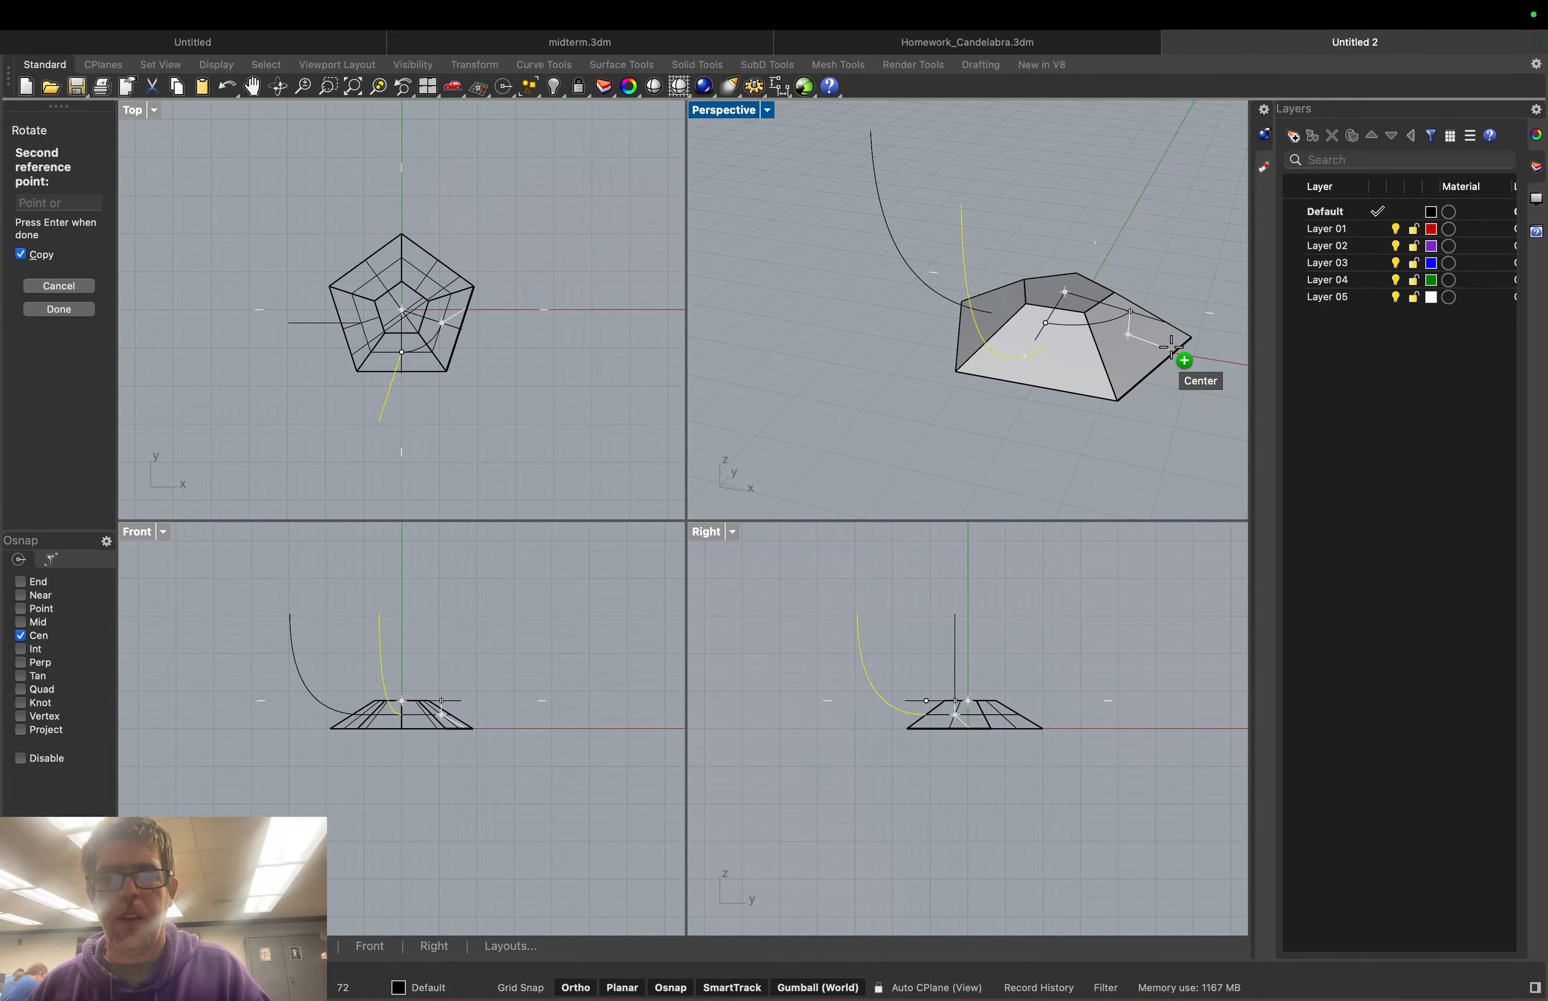
Orbit around the base to check all arm curves and finish placing the copies
right_click_drag(1171, 296, 1099, 290)
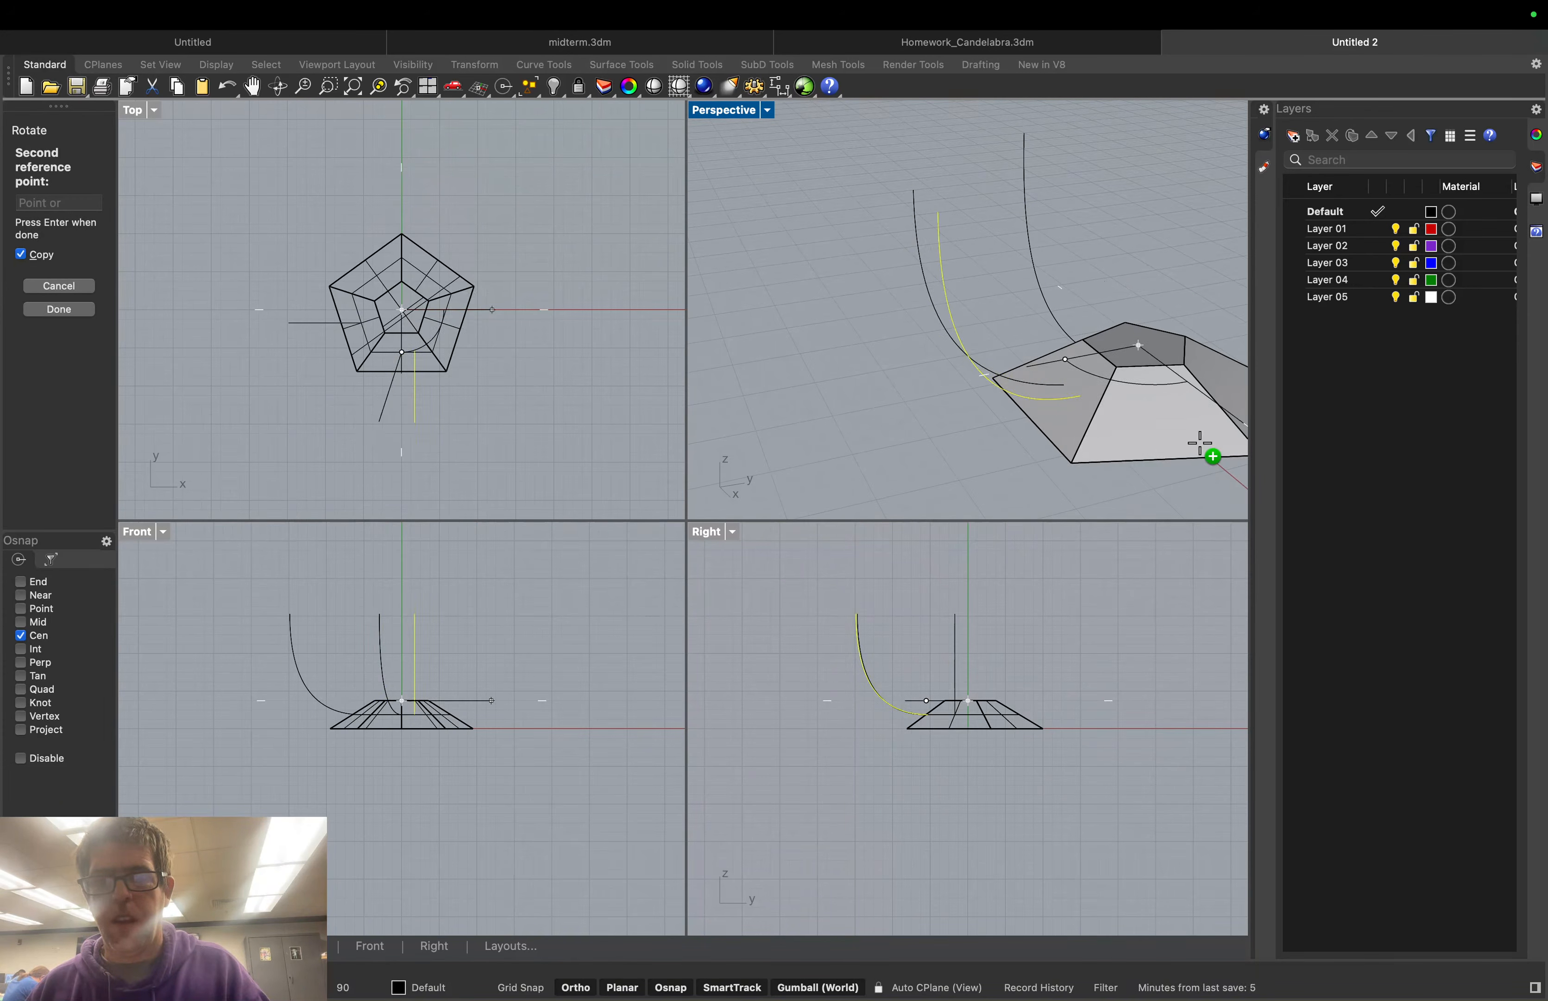
right_click_drag(1244, 421, 1181, 461)
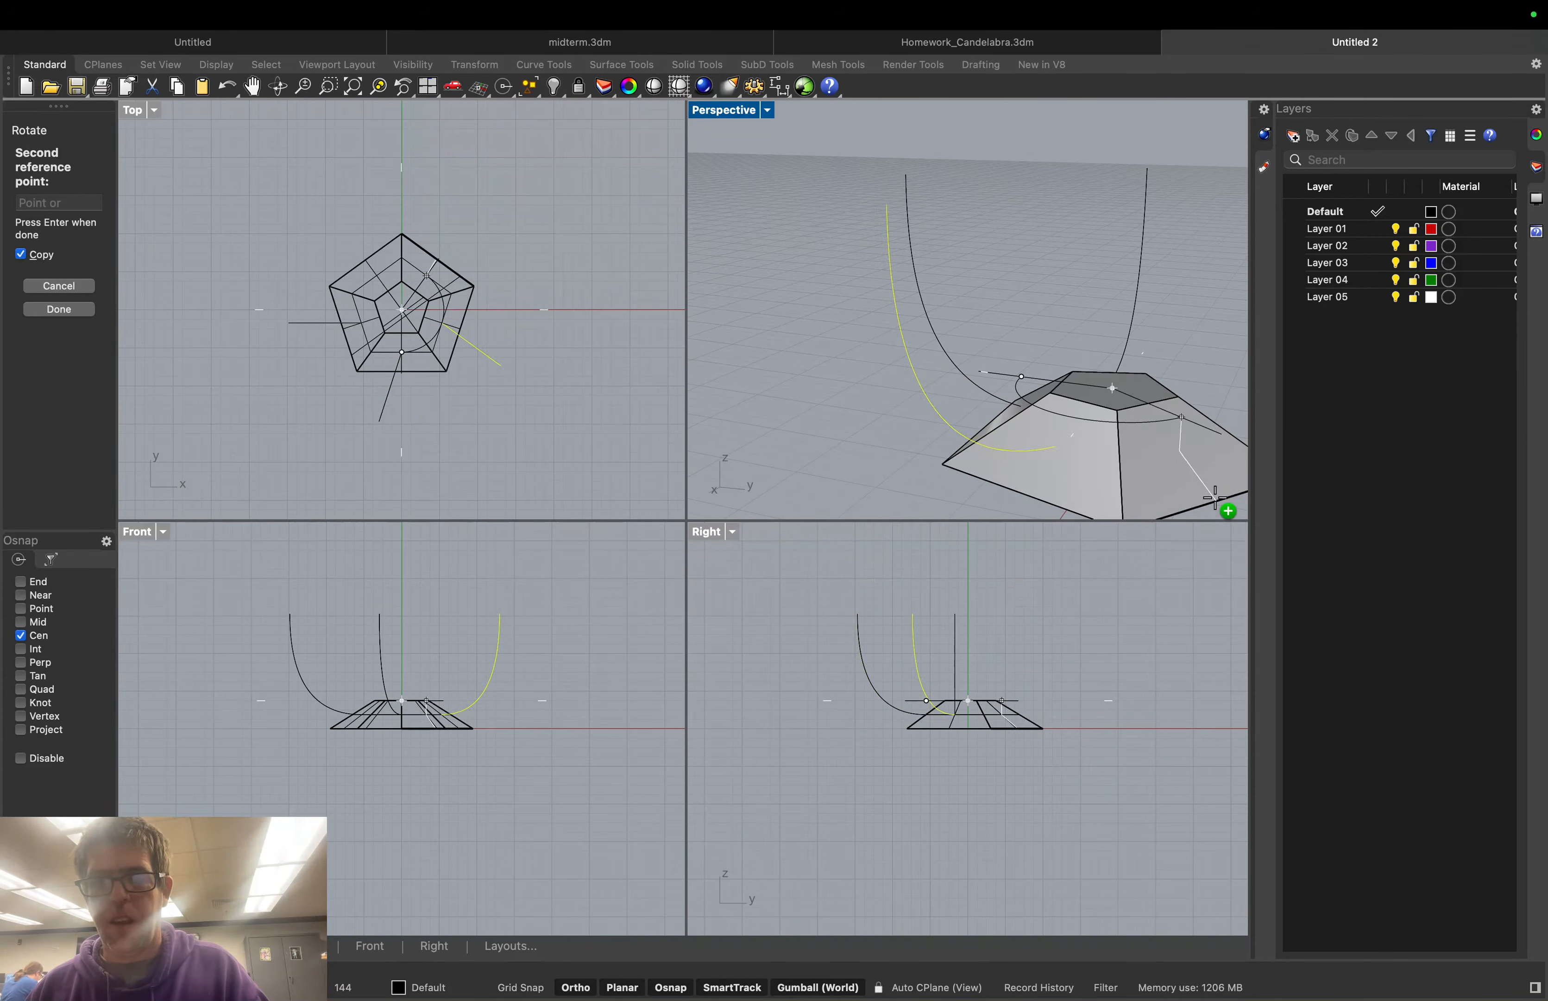
right_click_drag(1217, 481, 1054, 481)
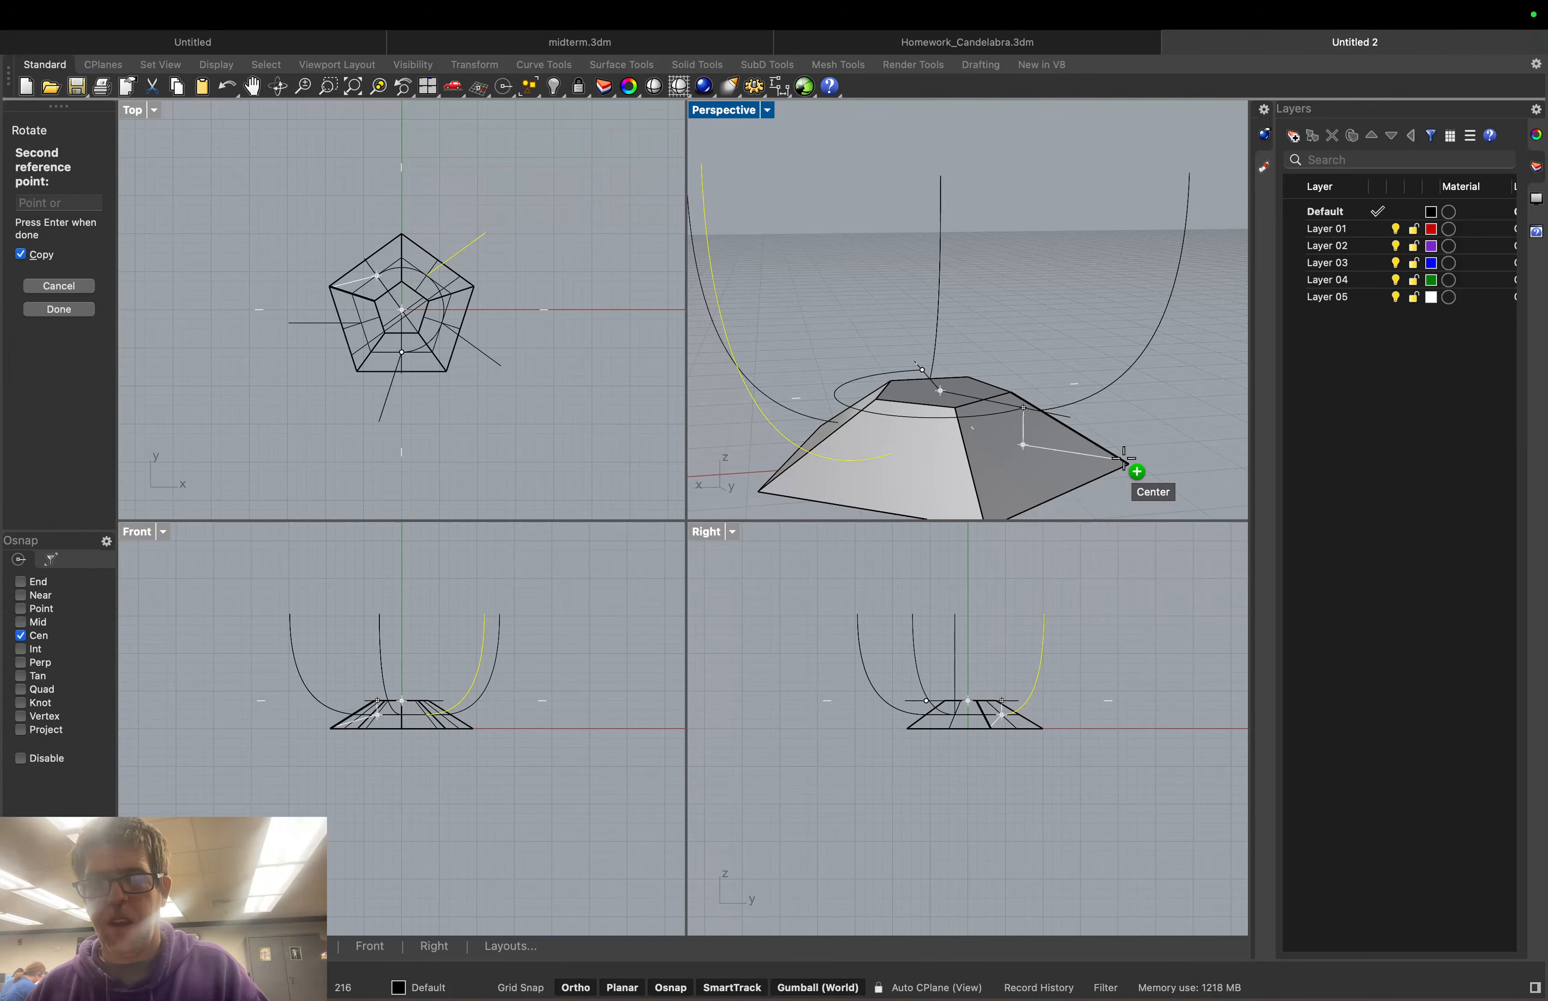
right_click_drag(1122, 462, 1033, 460)
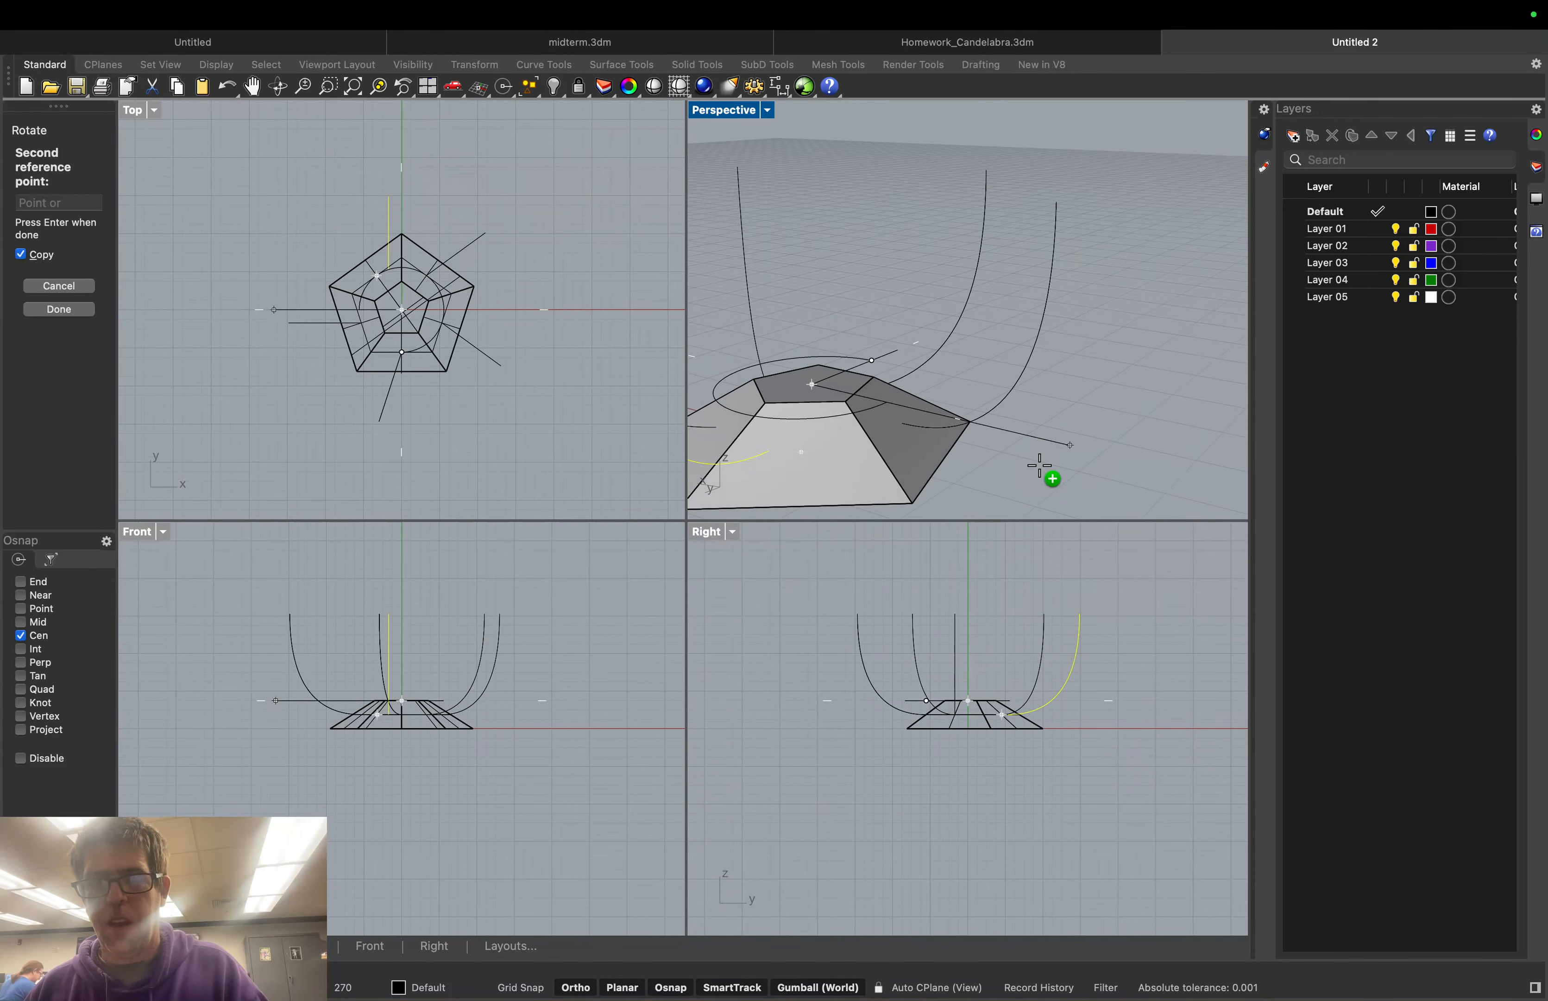
left_click(961, 444)
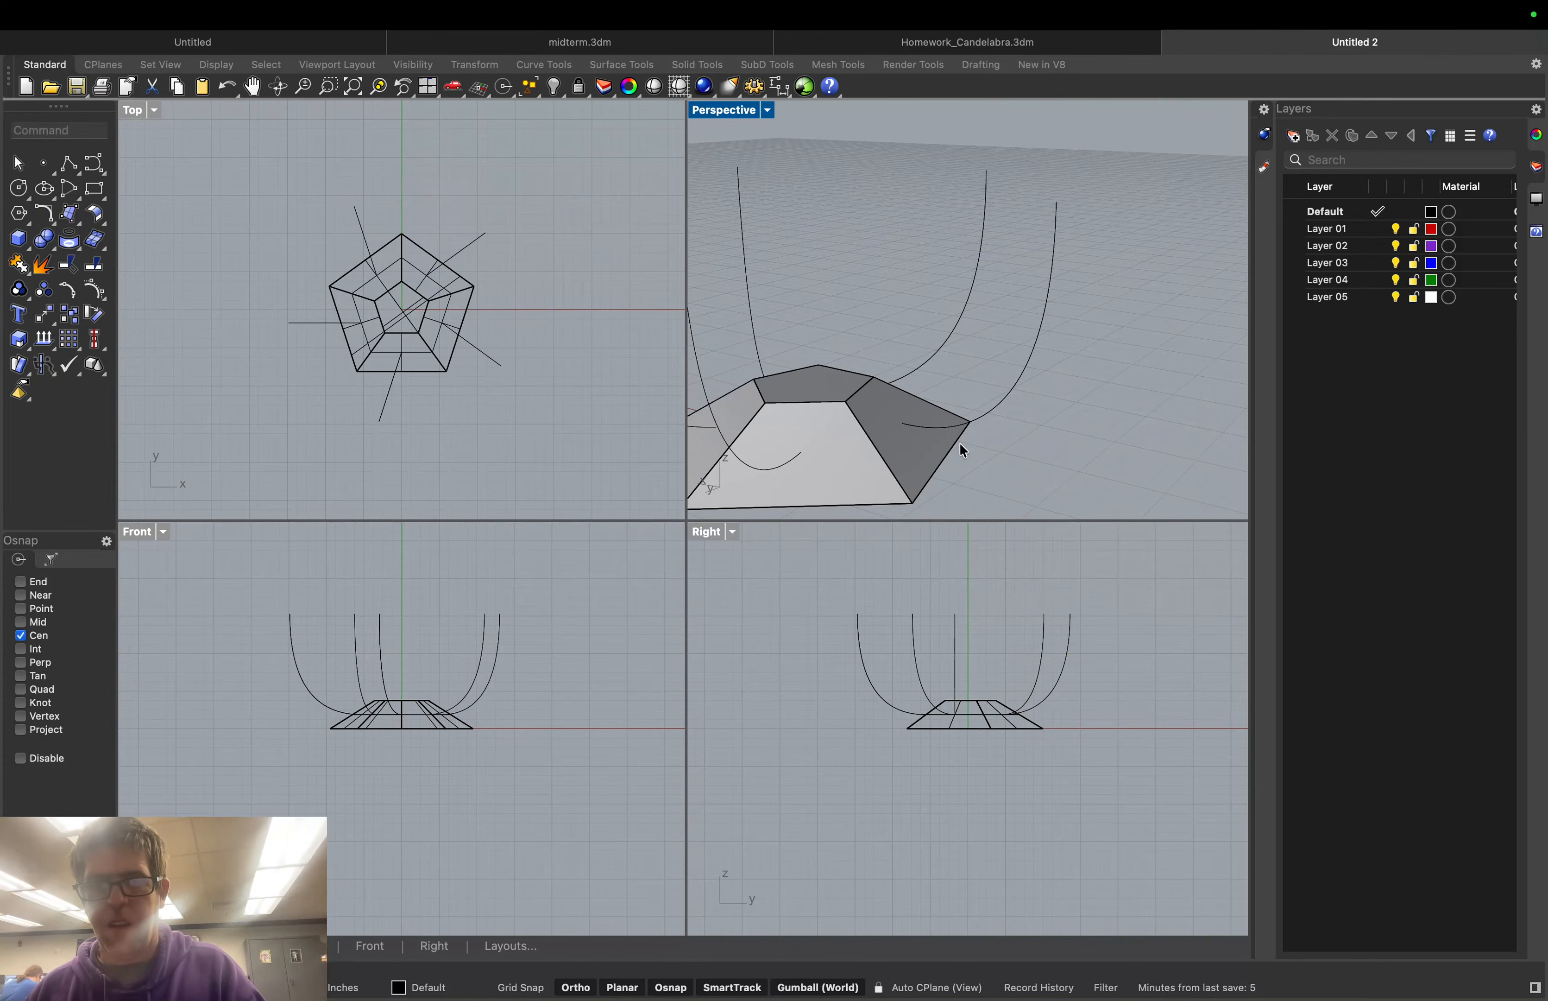
right_click_drag(876, 445, 981, 459)
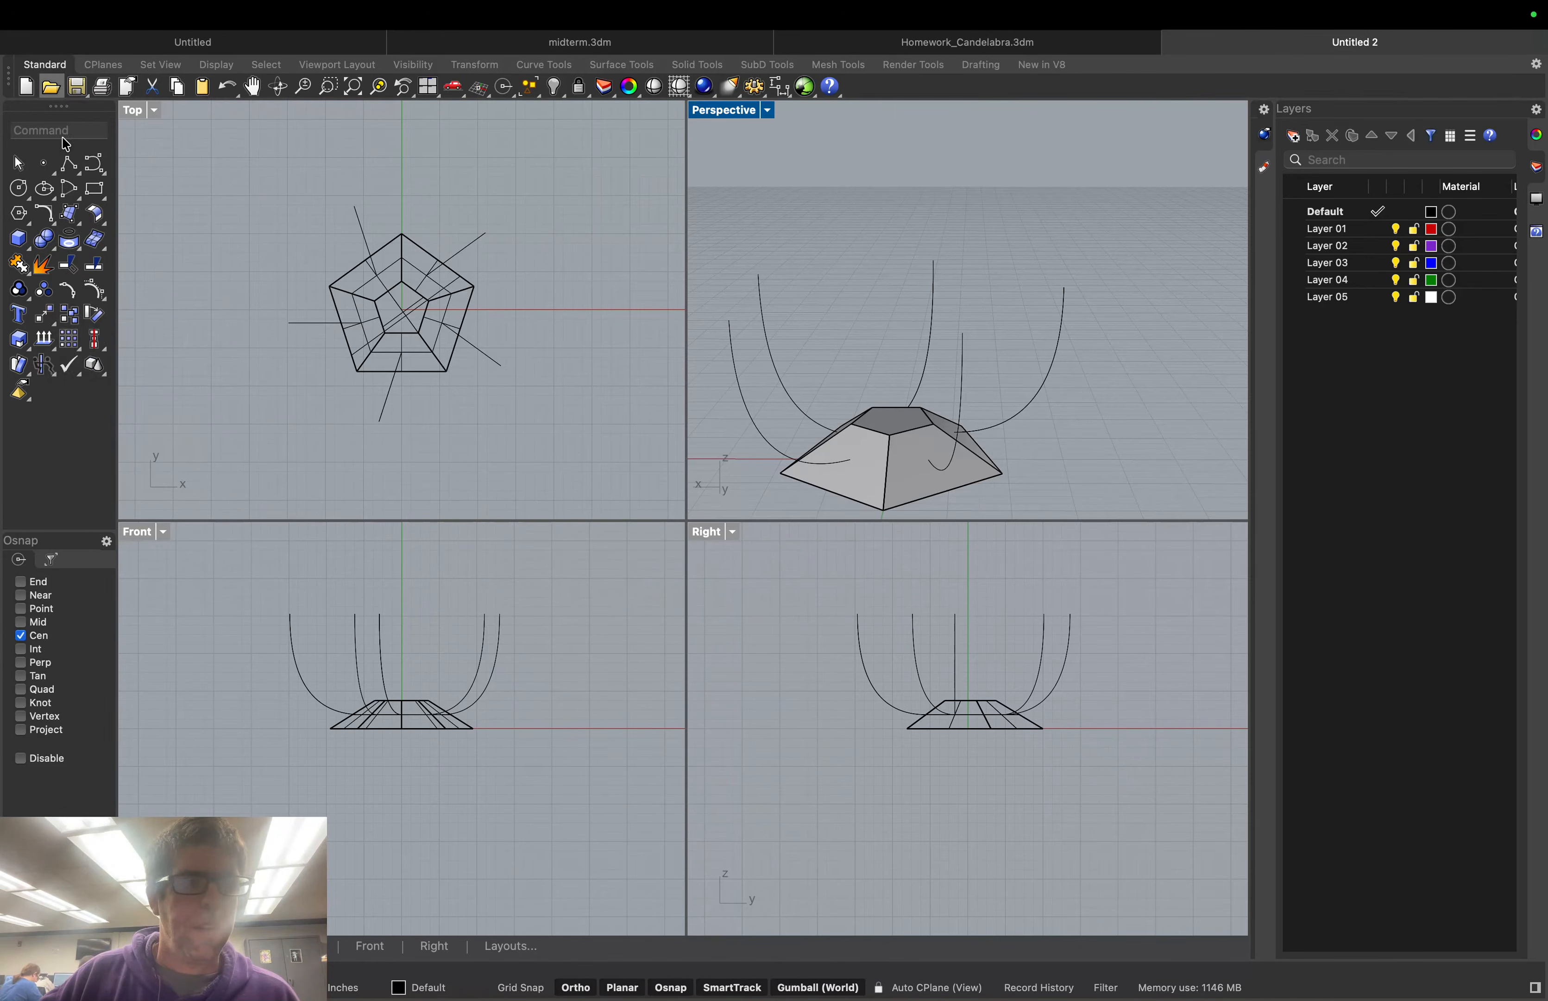
Pipe the arm curve into a tube with 0.25 start and end radius
type("ppi")
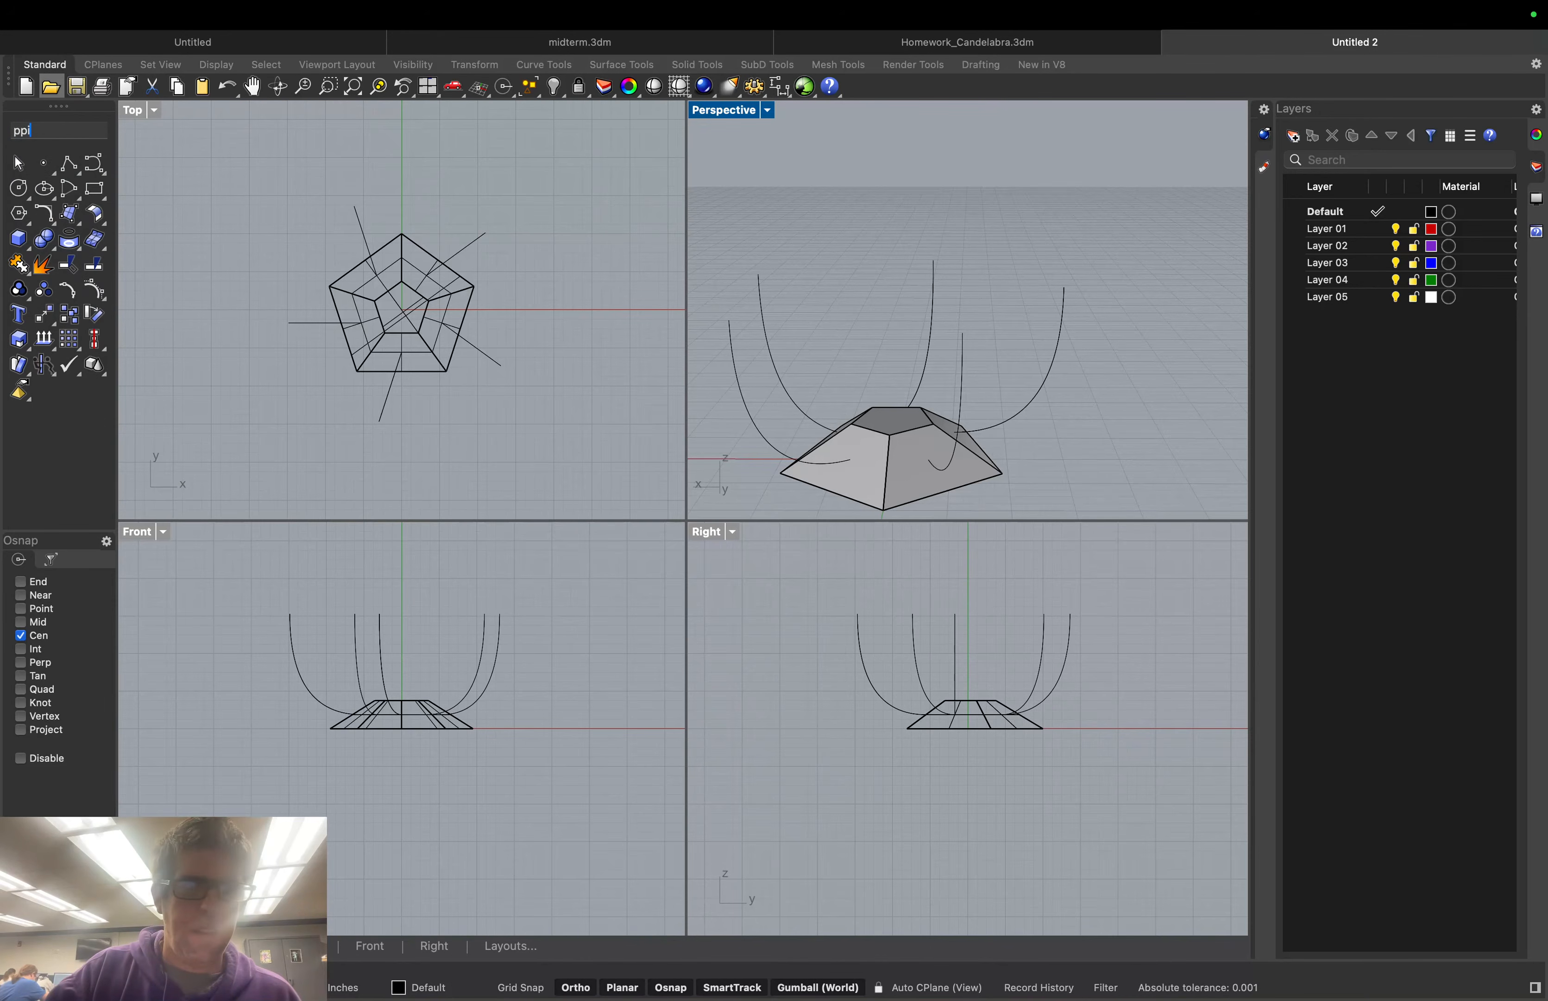
key("BackSpace")
key("BackSpace")
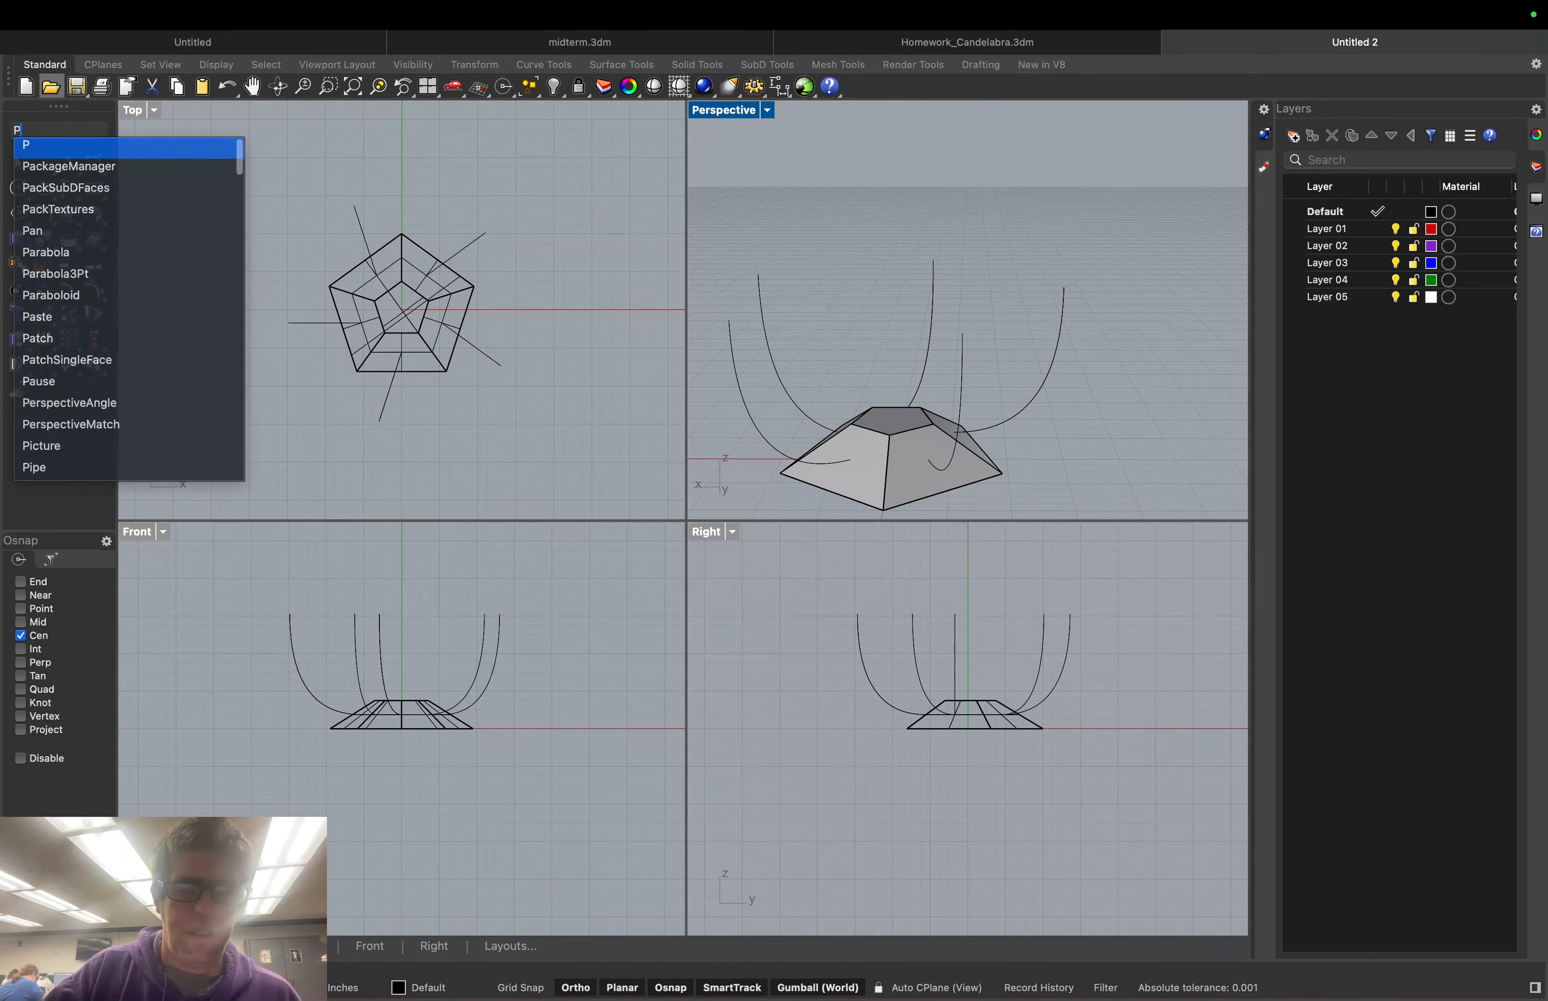
type("ipe")
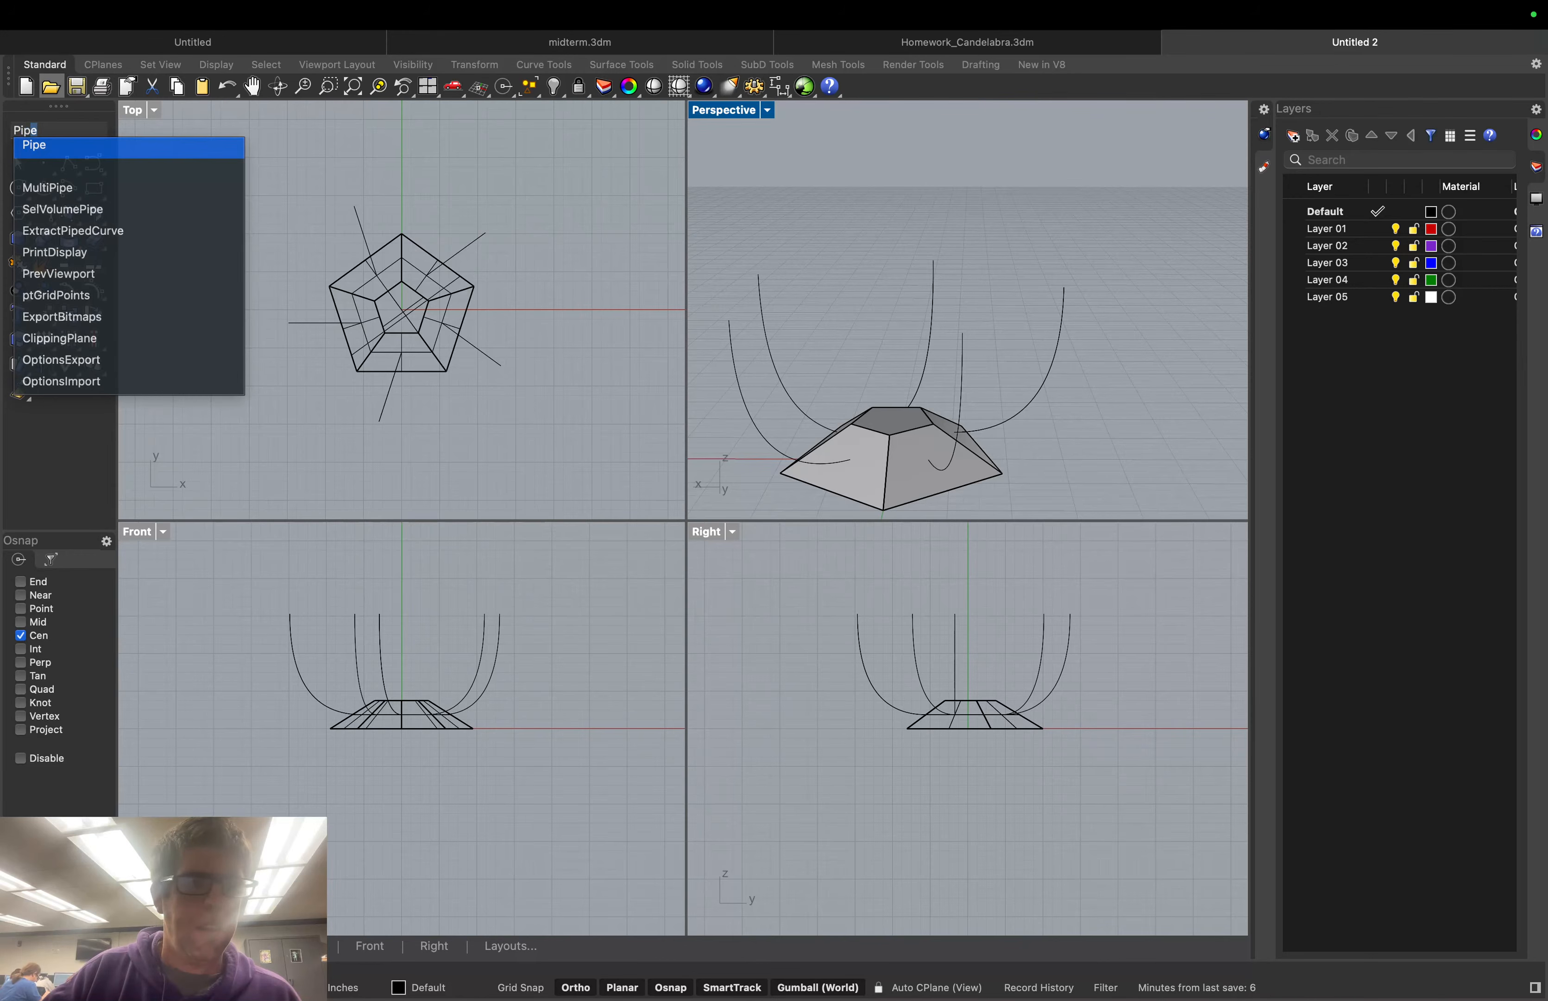
key("Return")
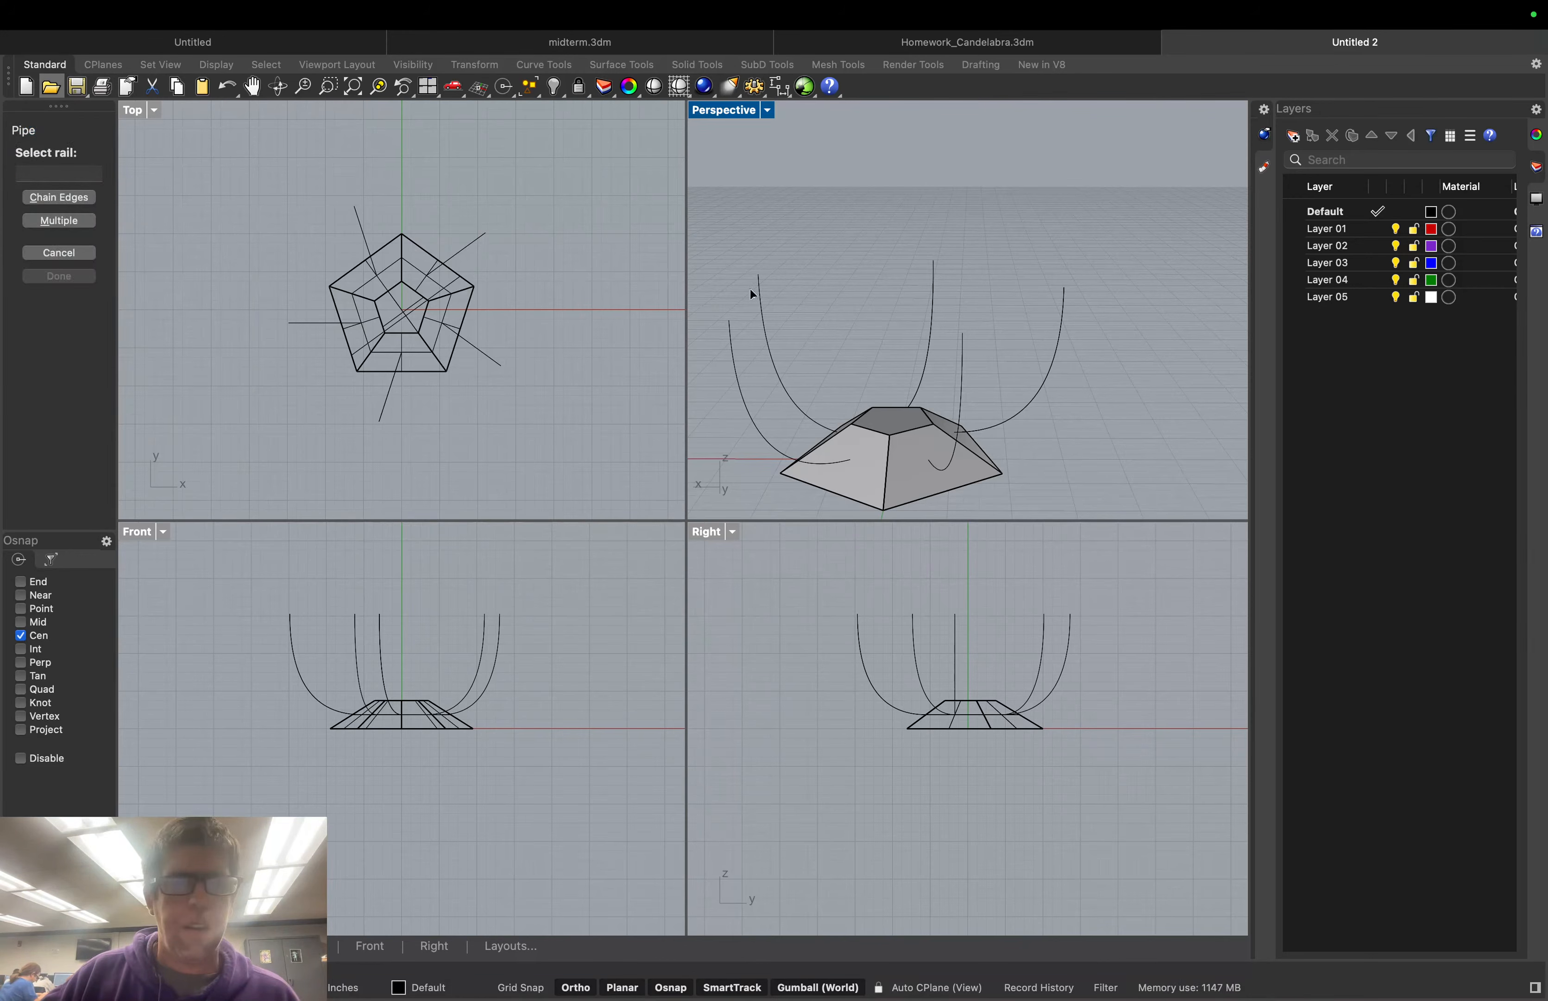
left_click(743, 399)
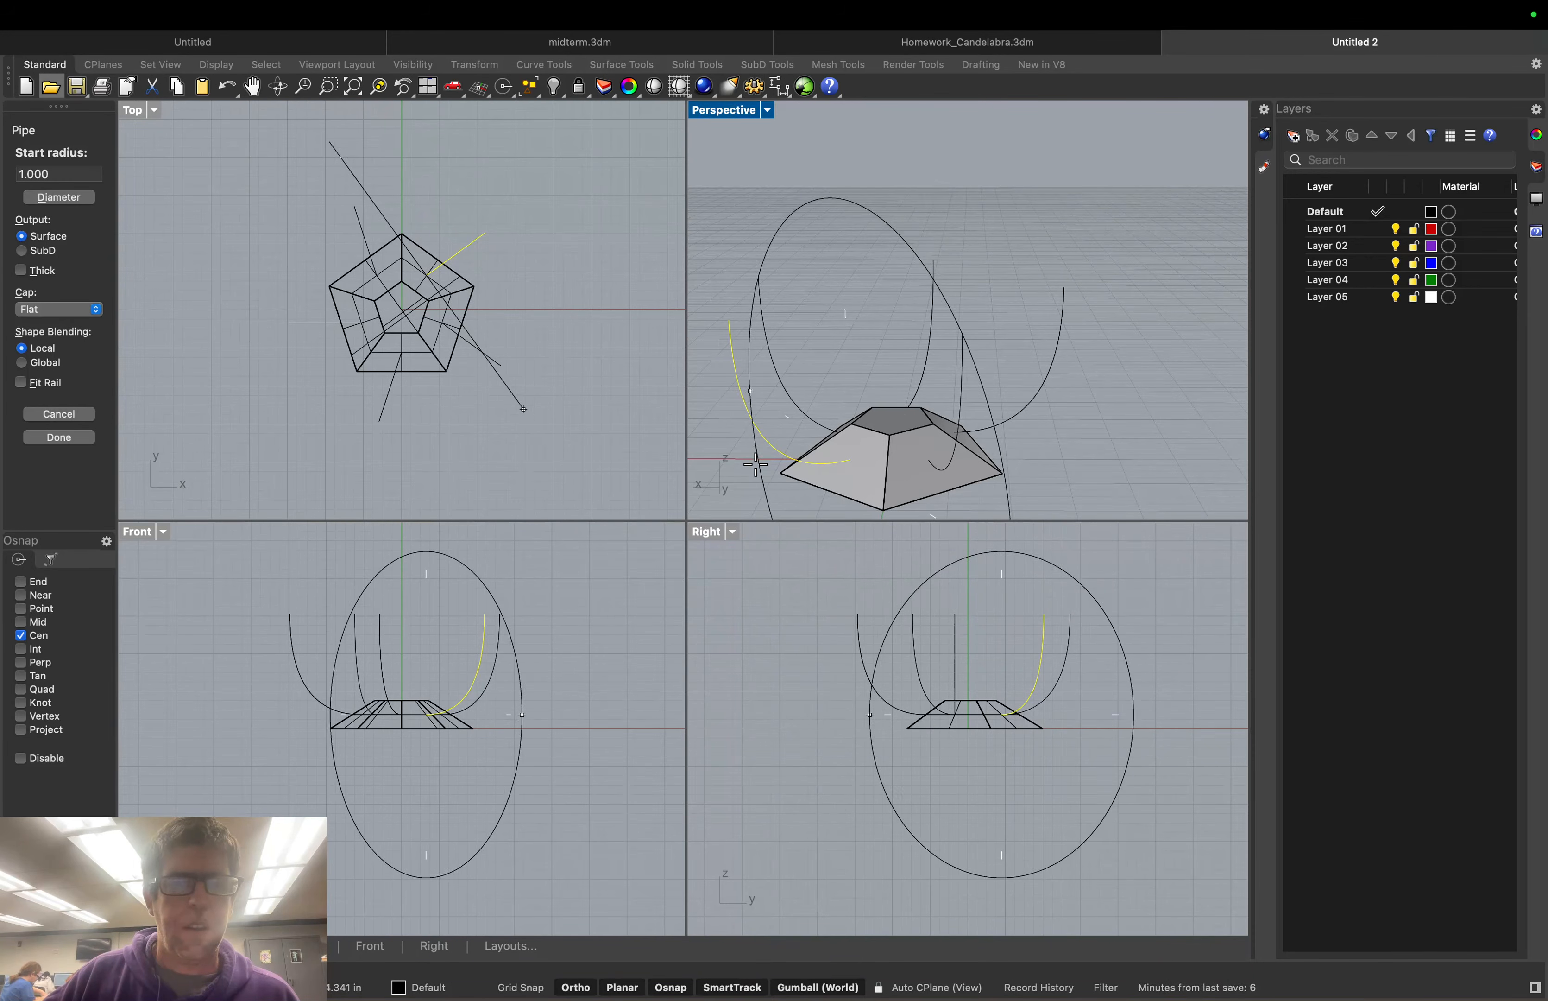
left_click(59, 172)
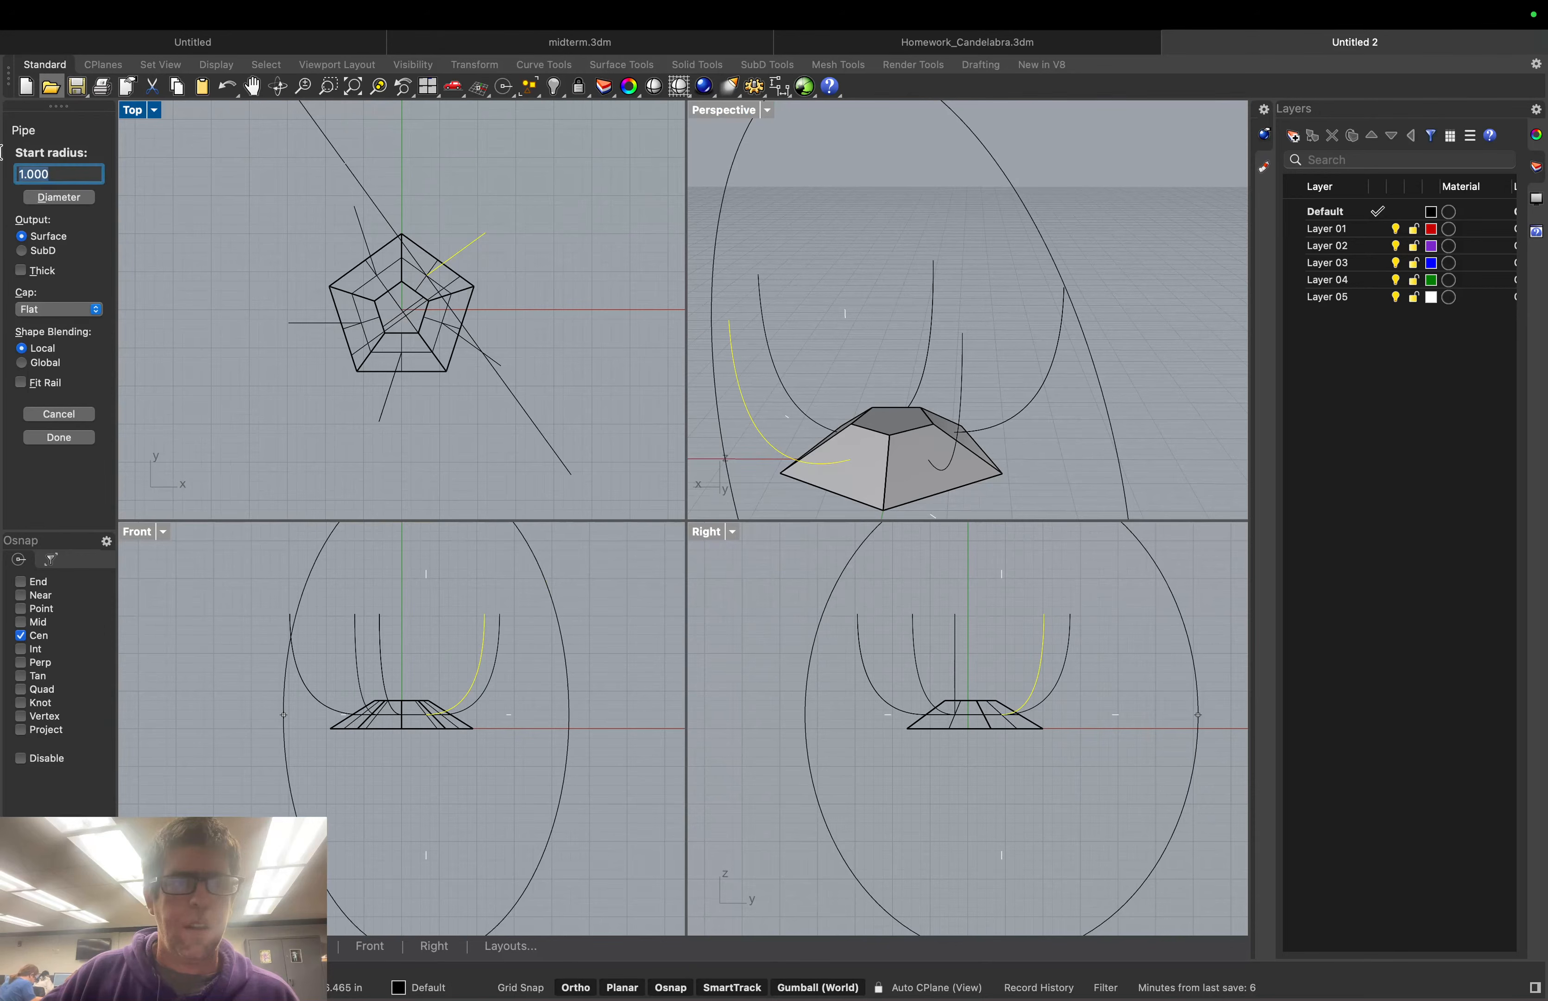
type("0.")
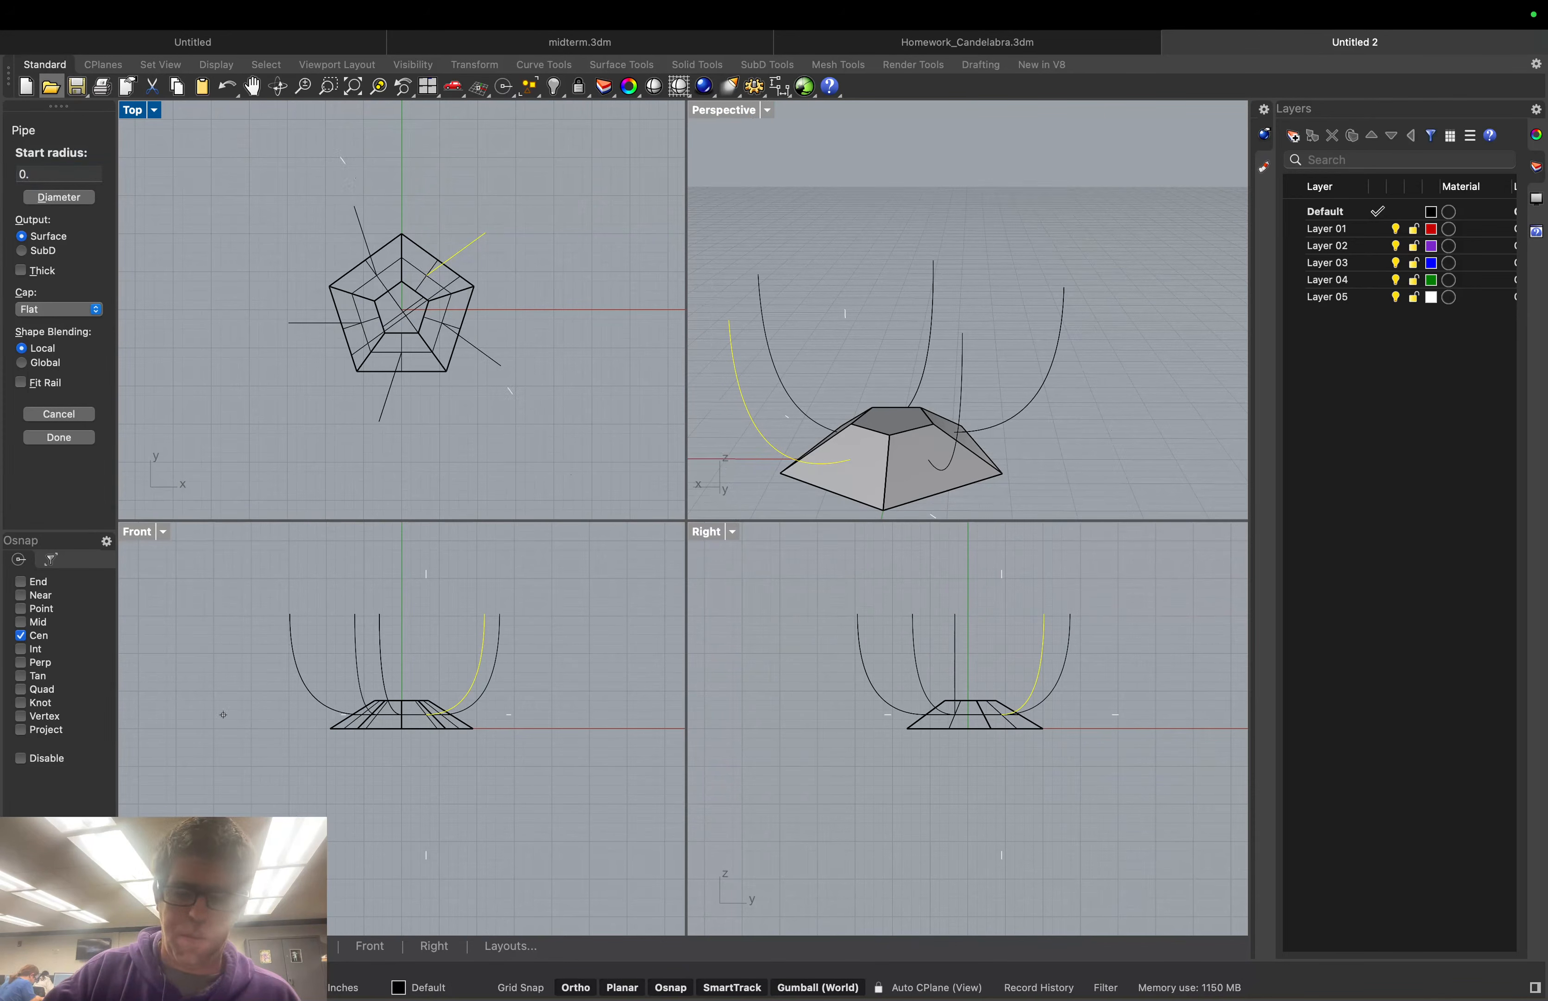
type("25")
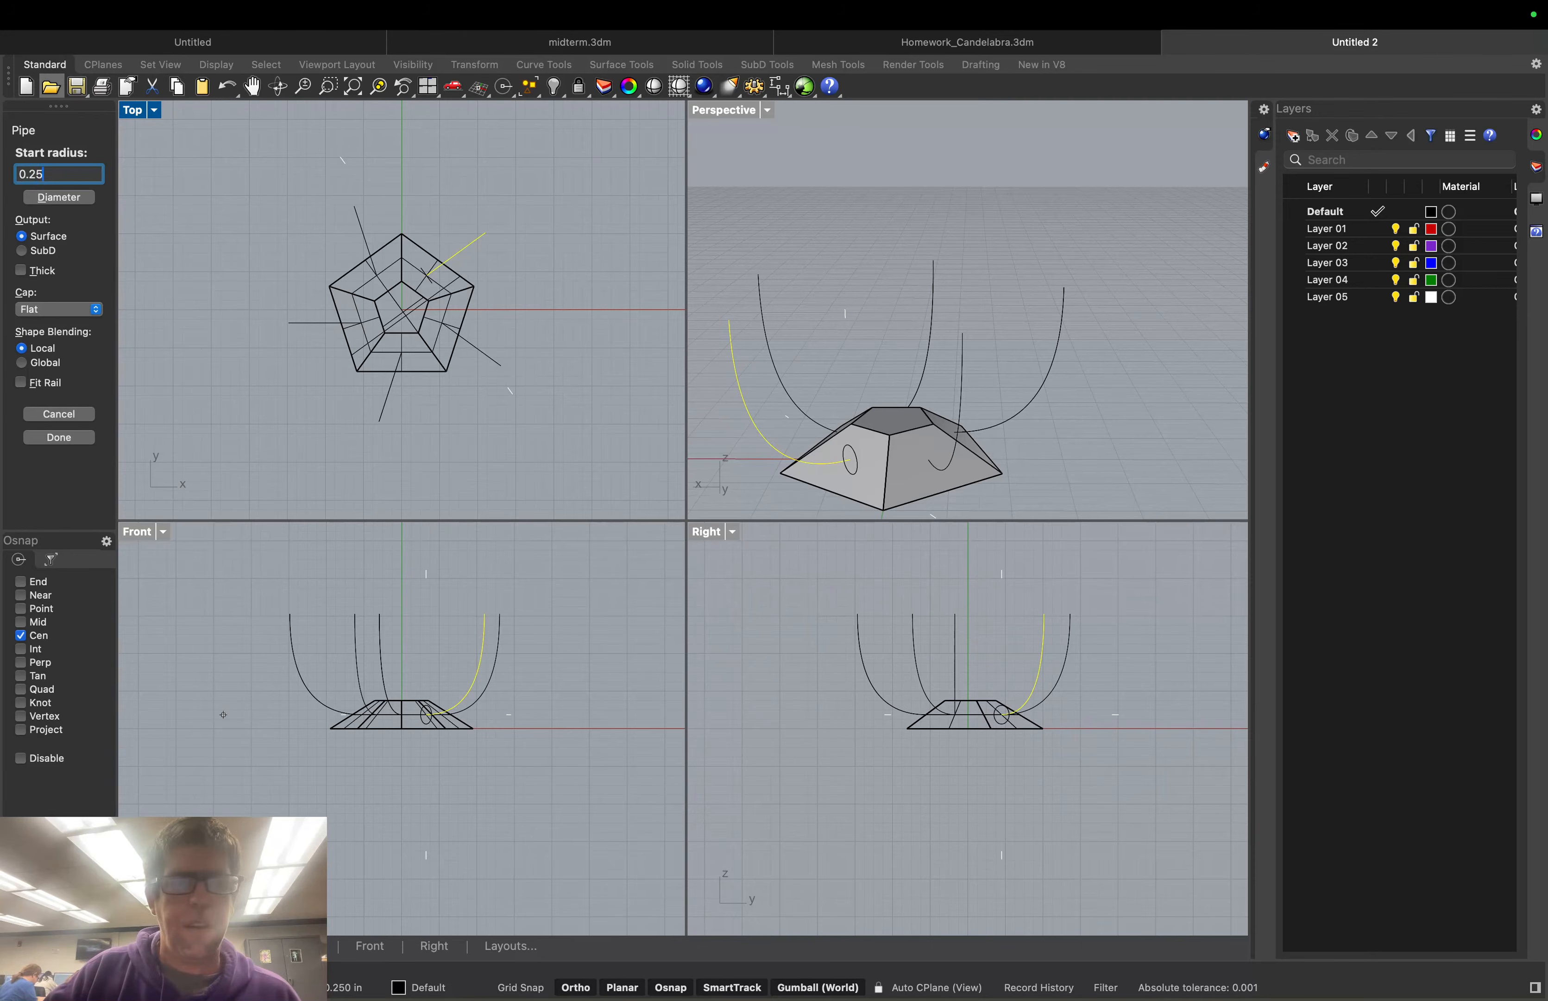
key("Return")
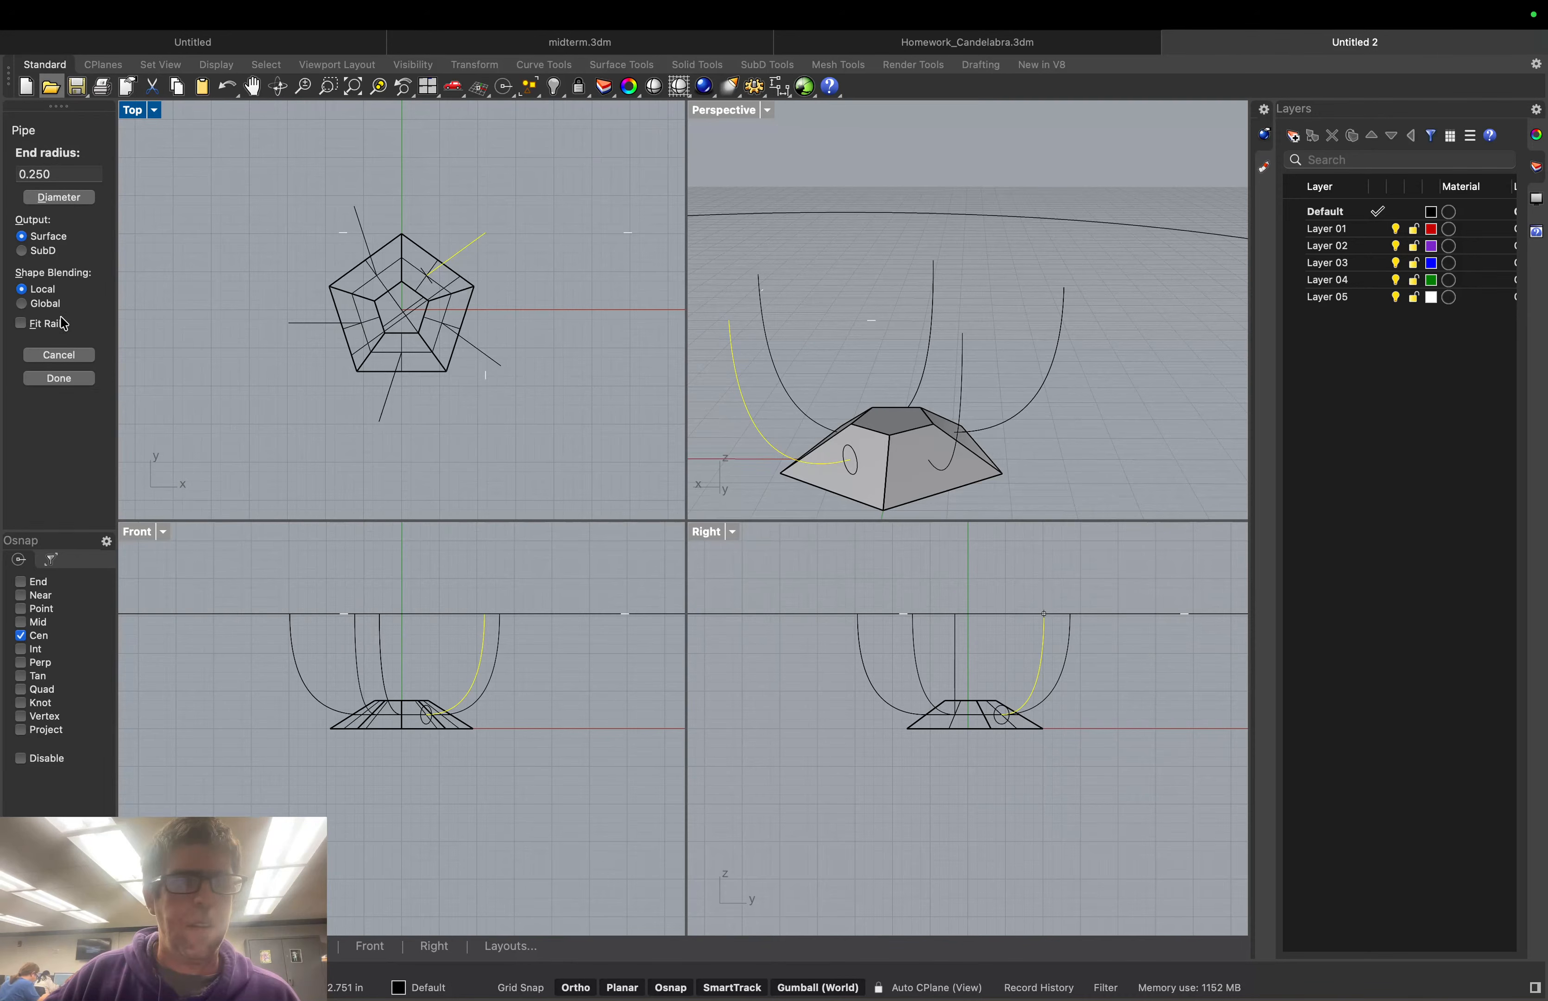
left_click(65, 380)
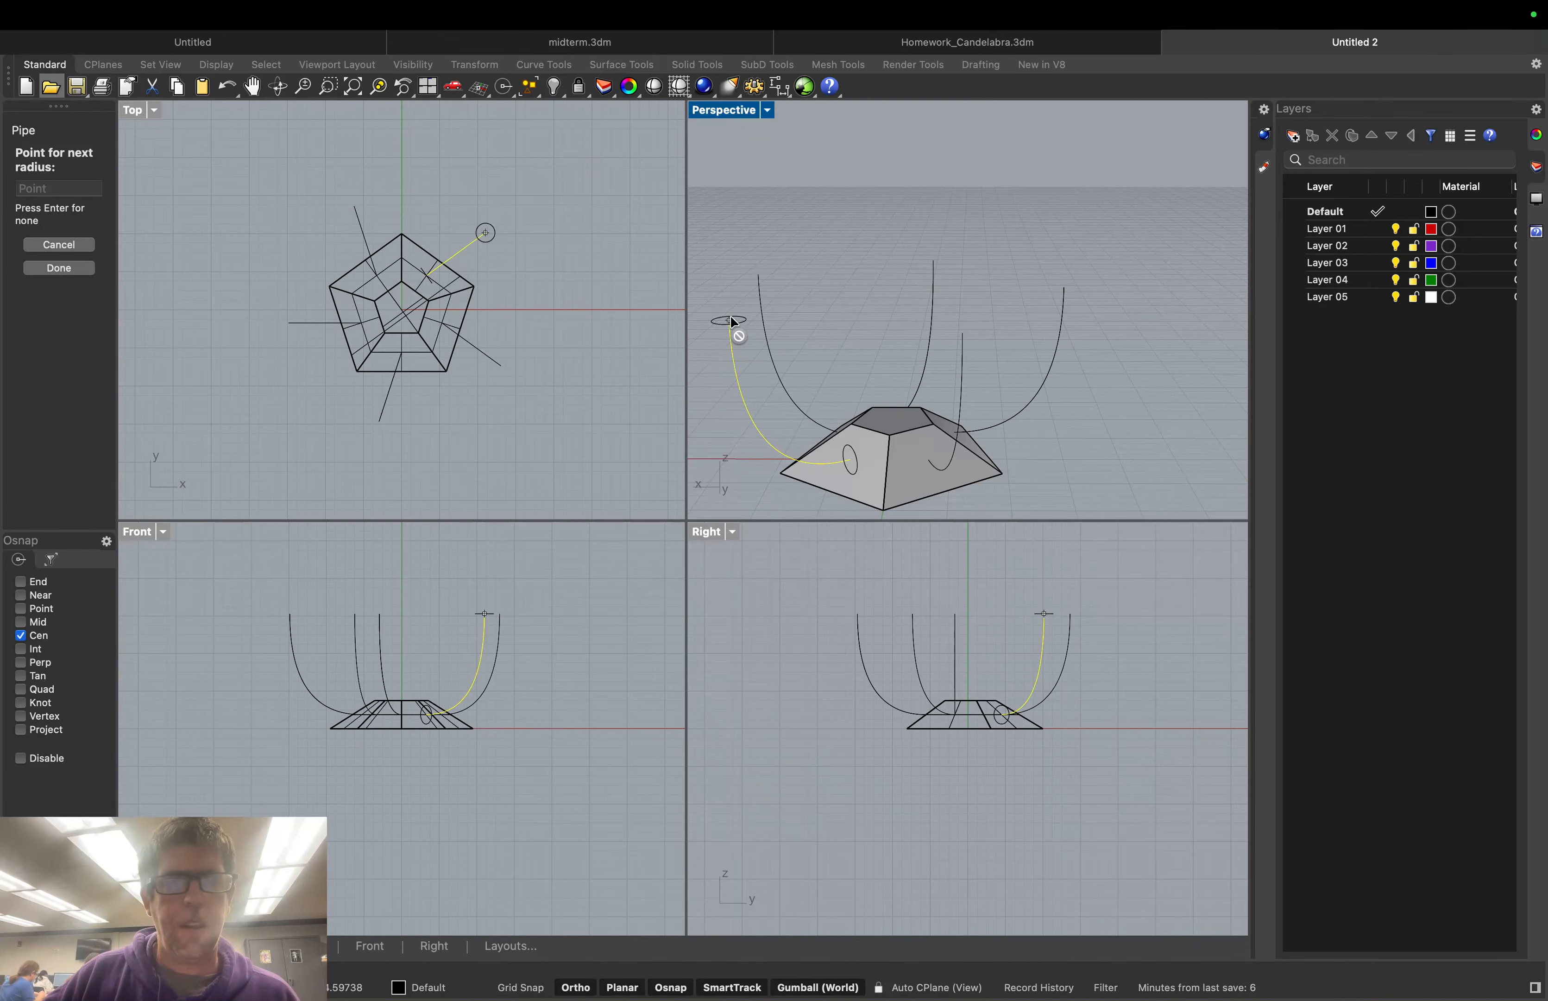
left_click(55, 269)
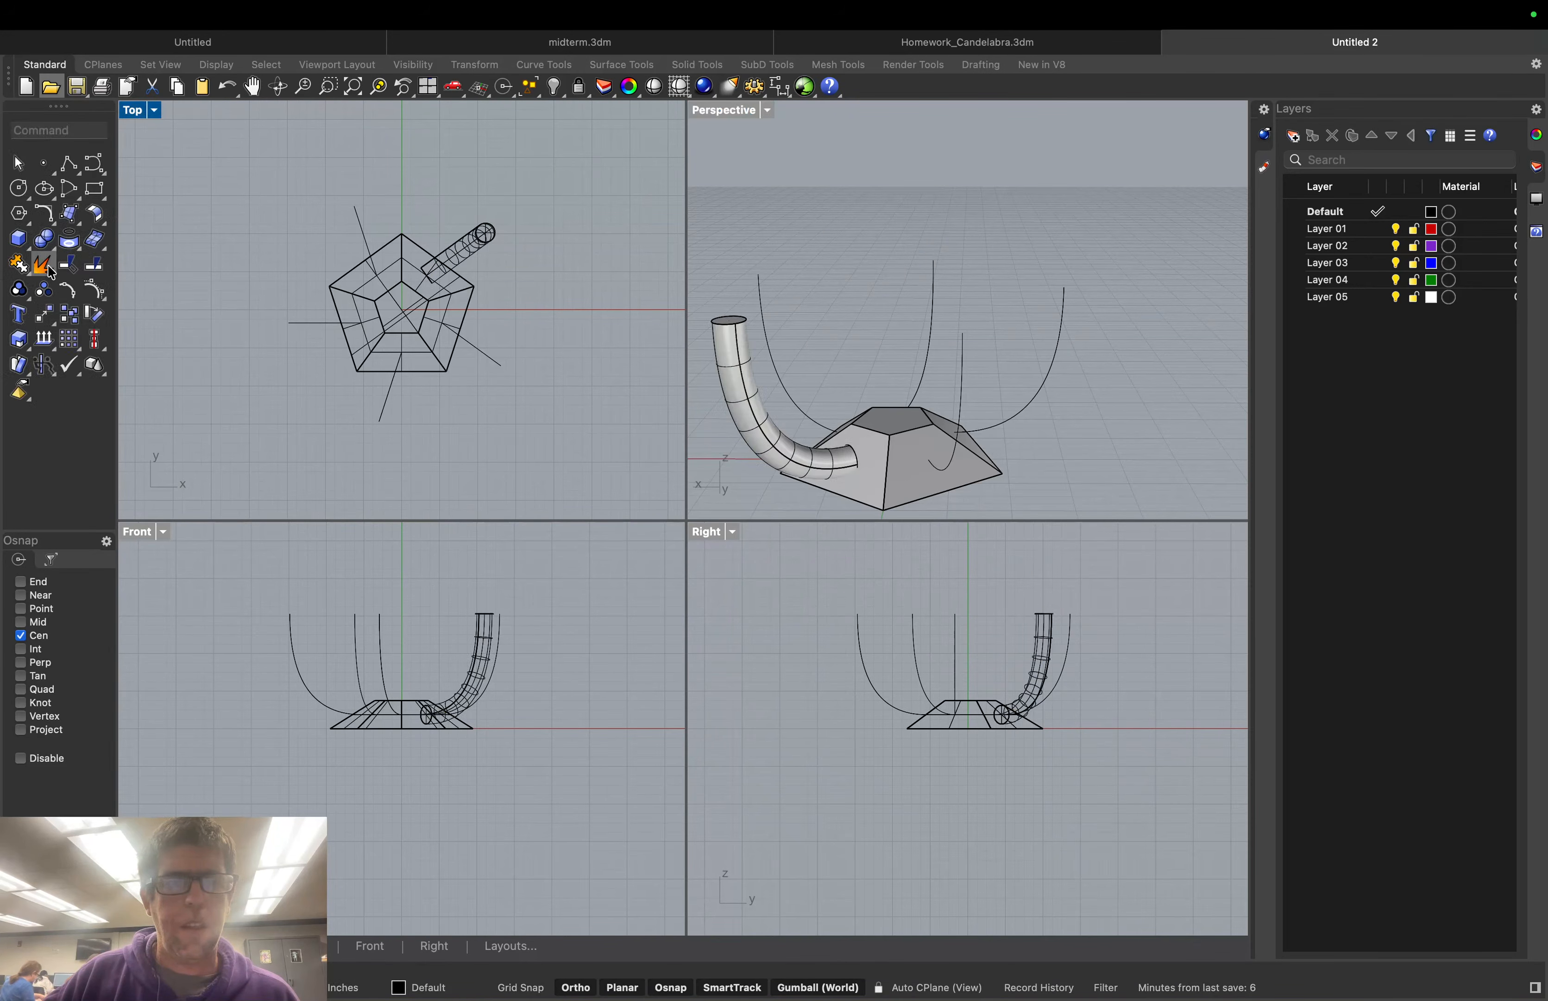
Orbit to a lower angle and repeat Pipe along the tube's seam curve
middle_click(954, 454)
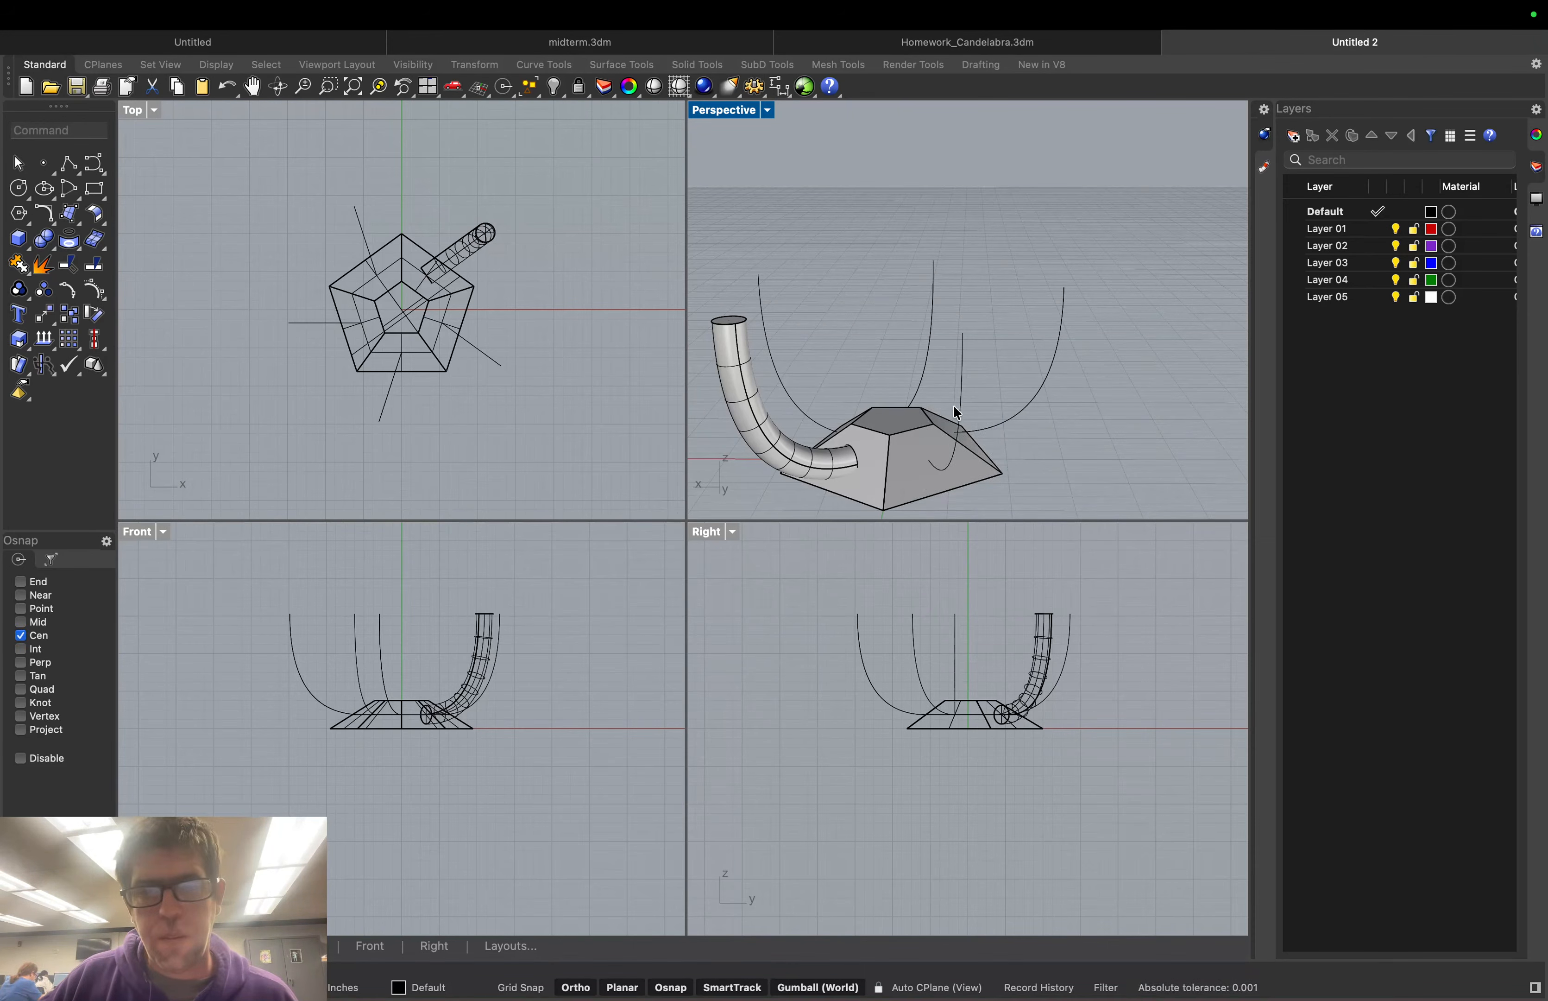
right_click_drag(873, 470, 837, 460)
mouse_move(819, 457)
right_mouse_down()
mouse_move(805, 452)
mouse_move(863, 463)
mouse_move(805, 431)
right_mouse_up()
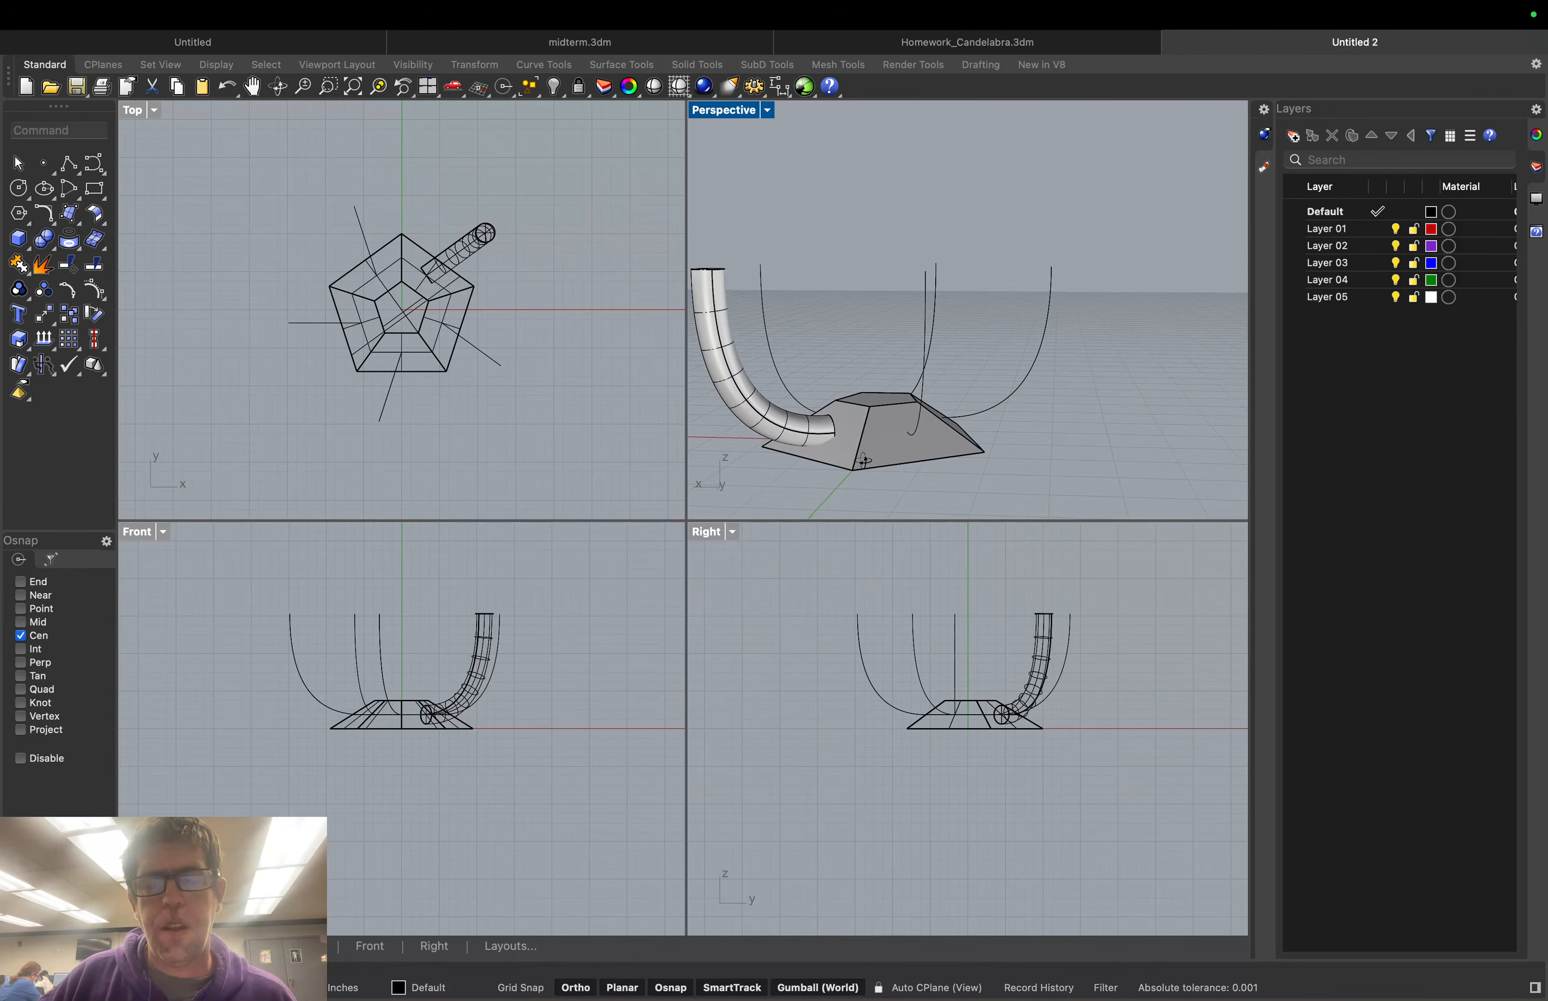
key("Return")
left_click(804, 431)
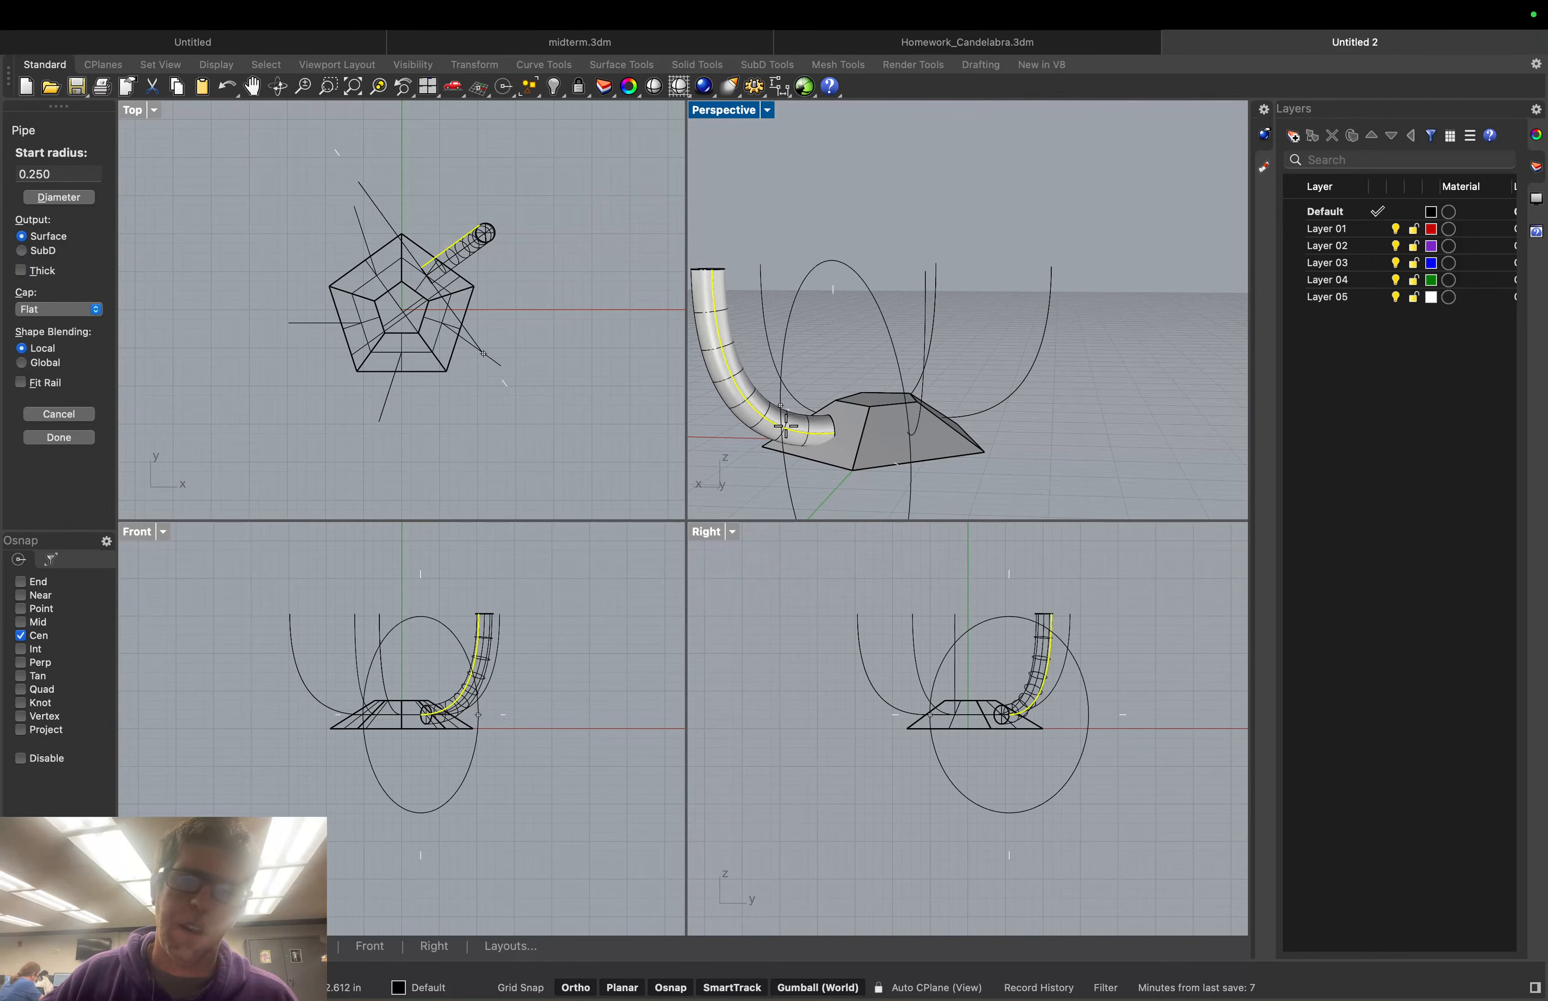
left_click(54, 435)
Select the tube on the arm and delete it
left_click(708, 325)
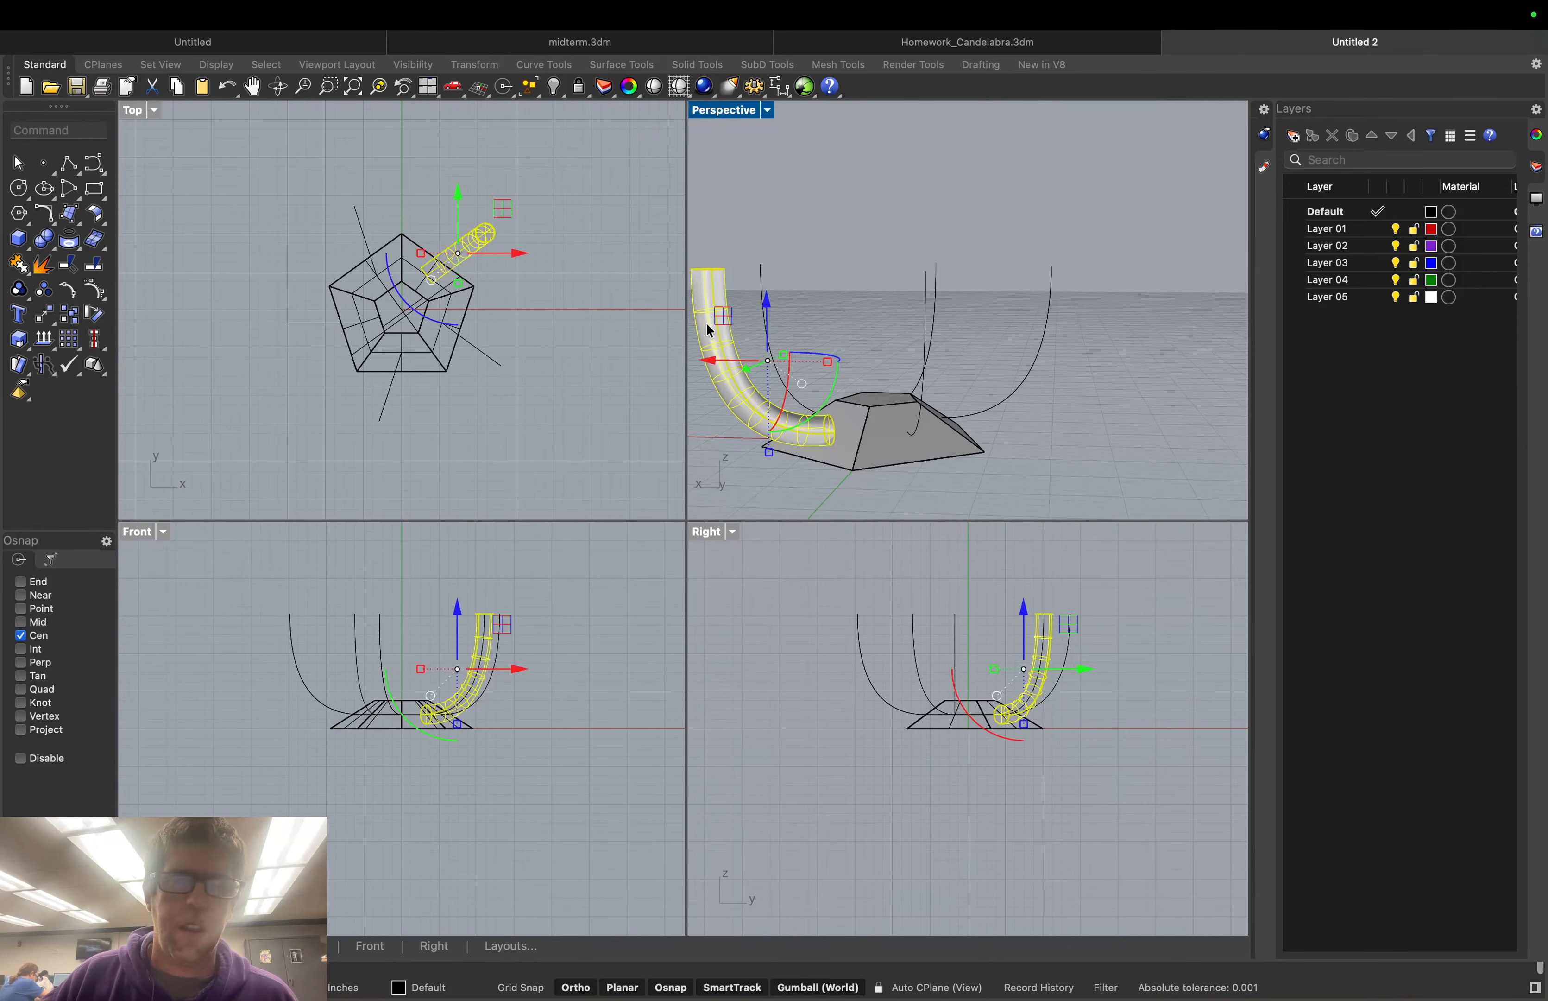
key("Delete")
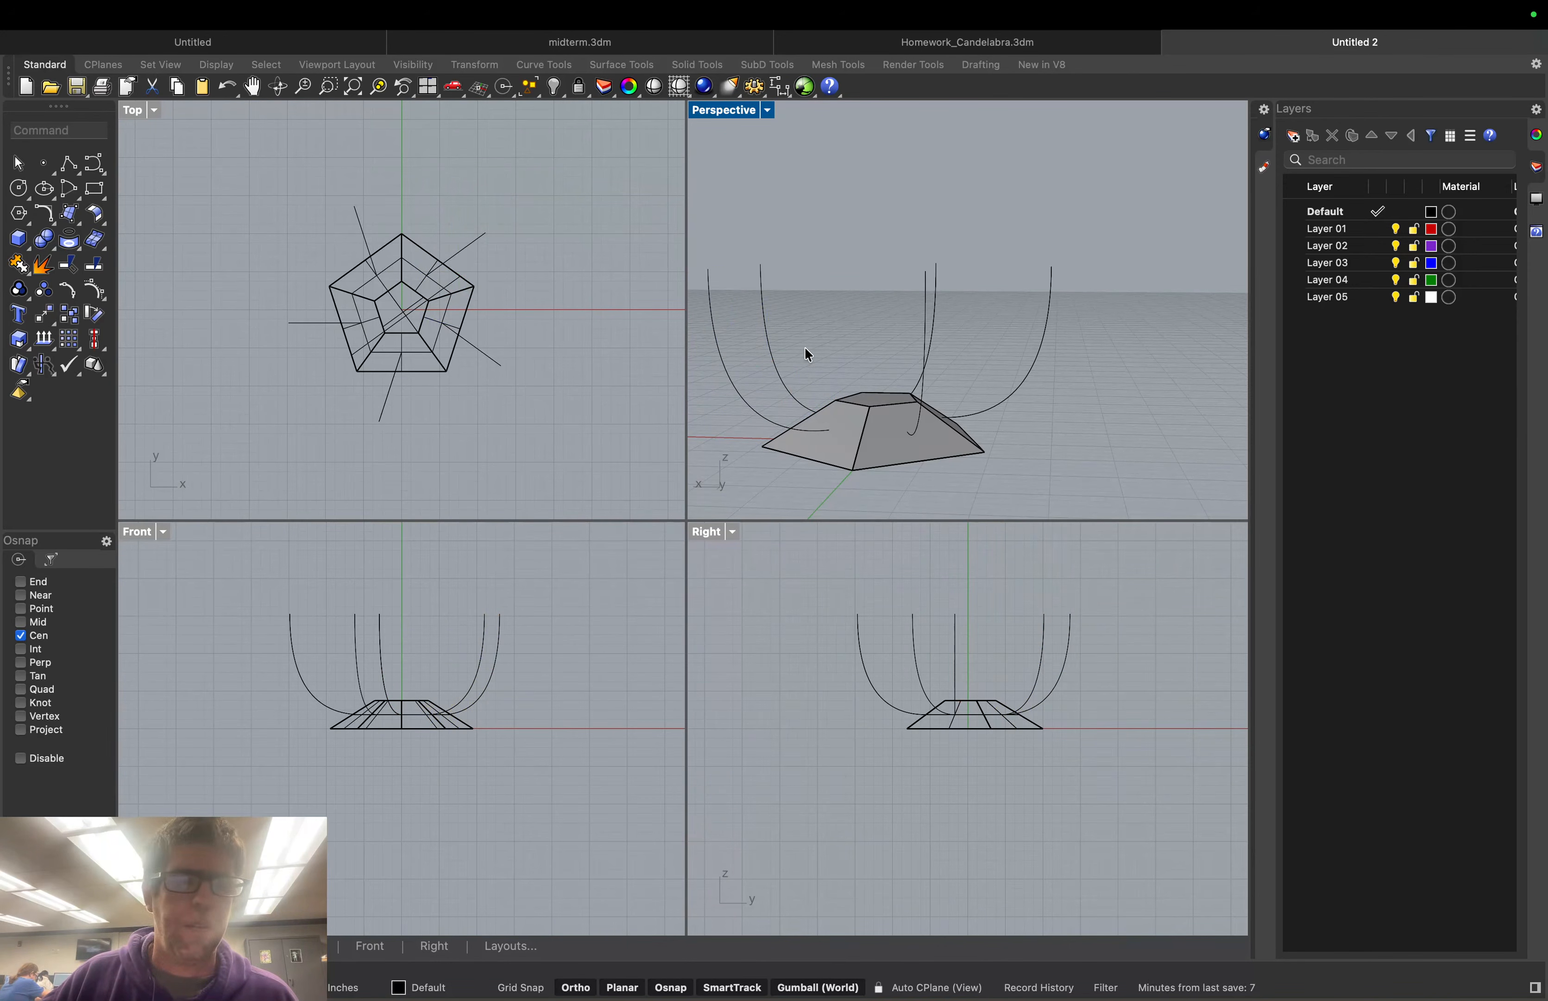
left_click(34, 129)
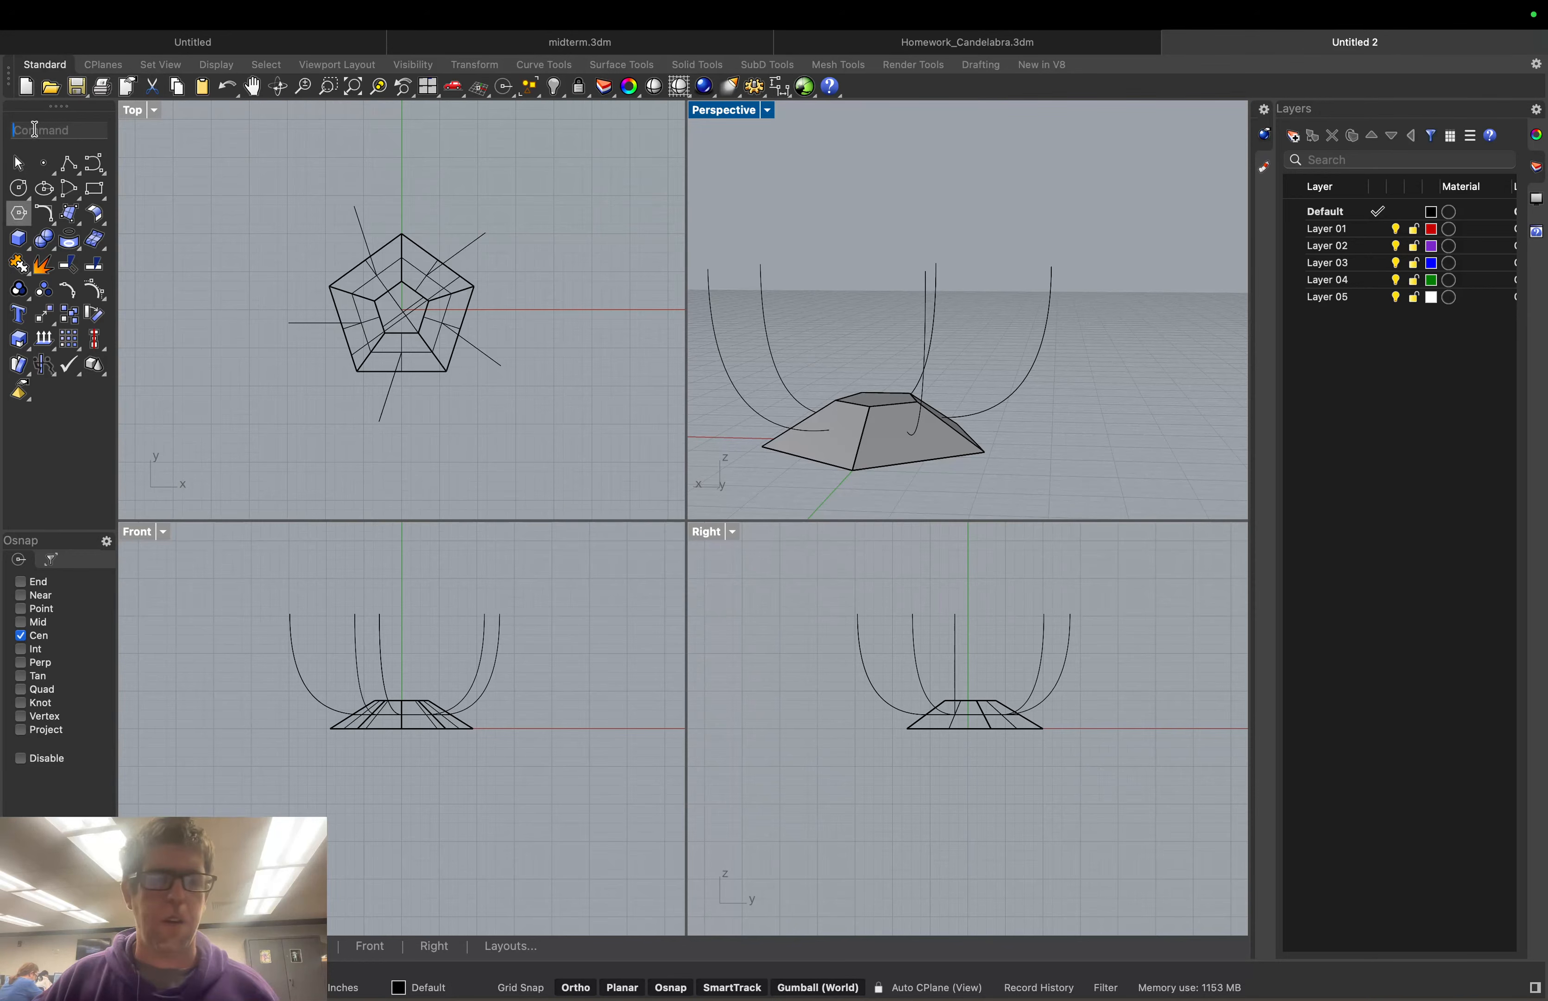
Try a Sweep1 with one arm curve as rail and other arm curves as shapes, then cancel it
type("Ra")
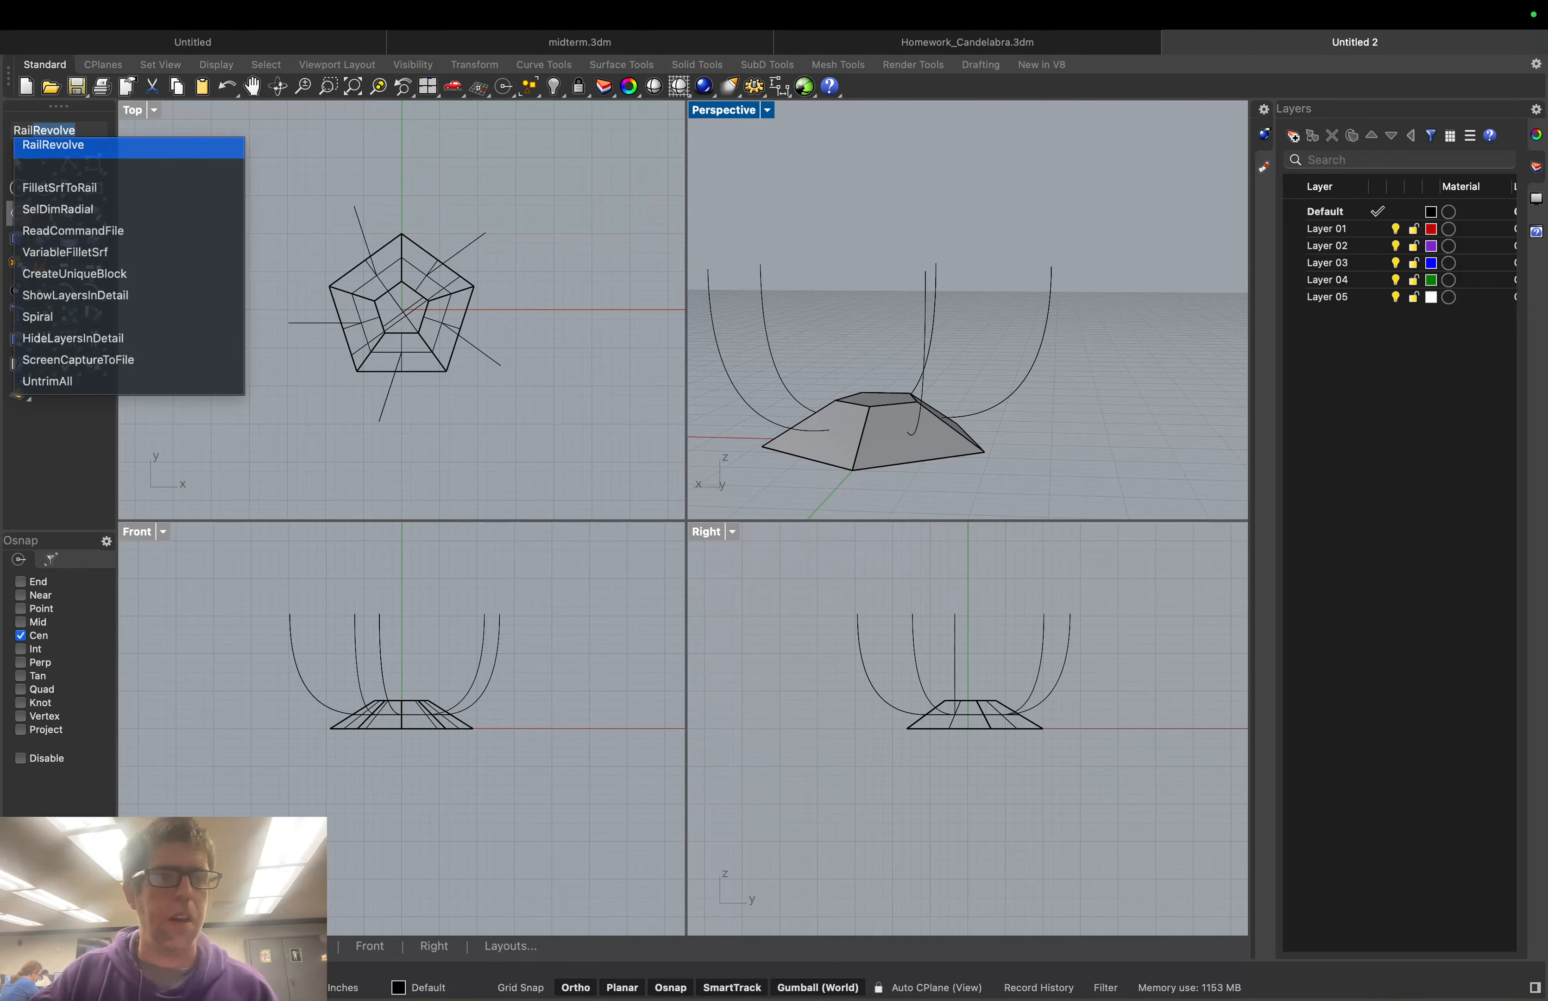
key("BackSpace")
key("BackSpace")
type("Sw")
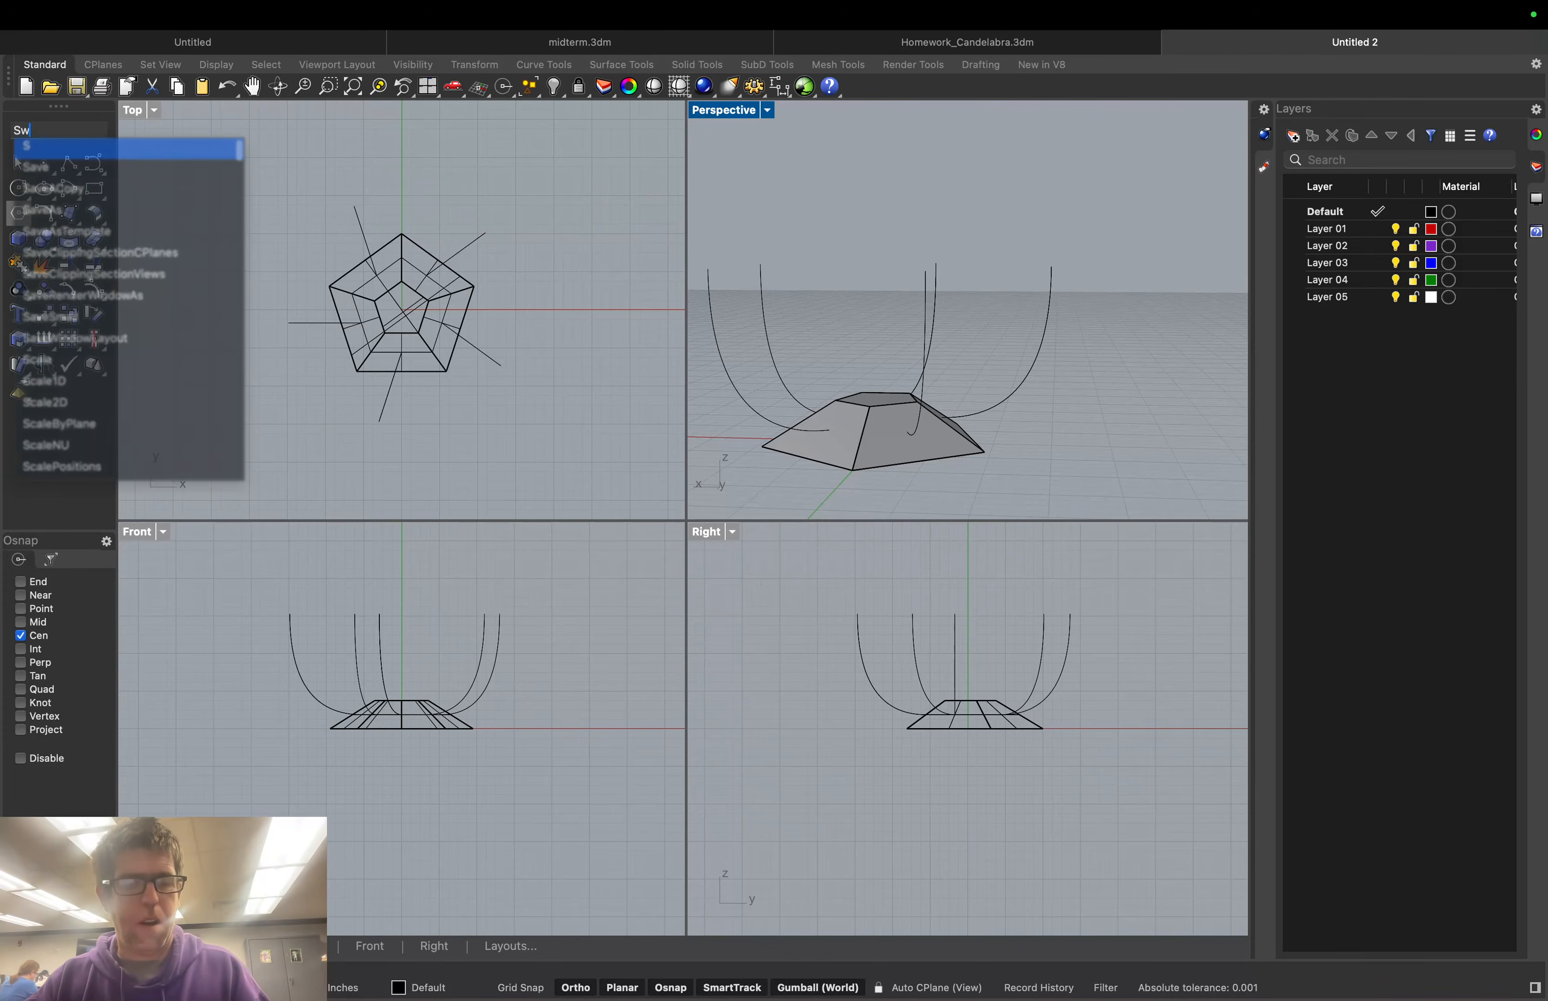
type("eep1")
key("Return")
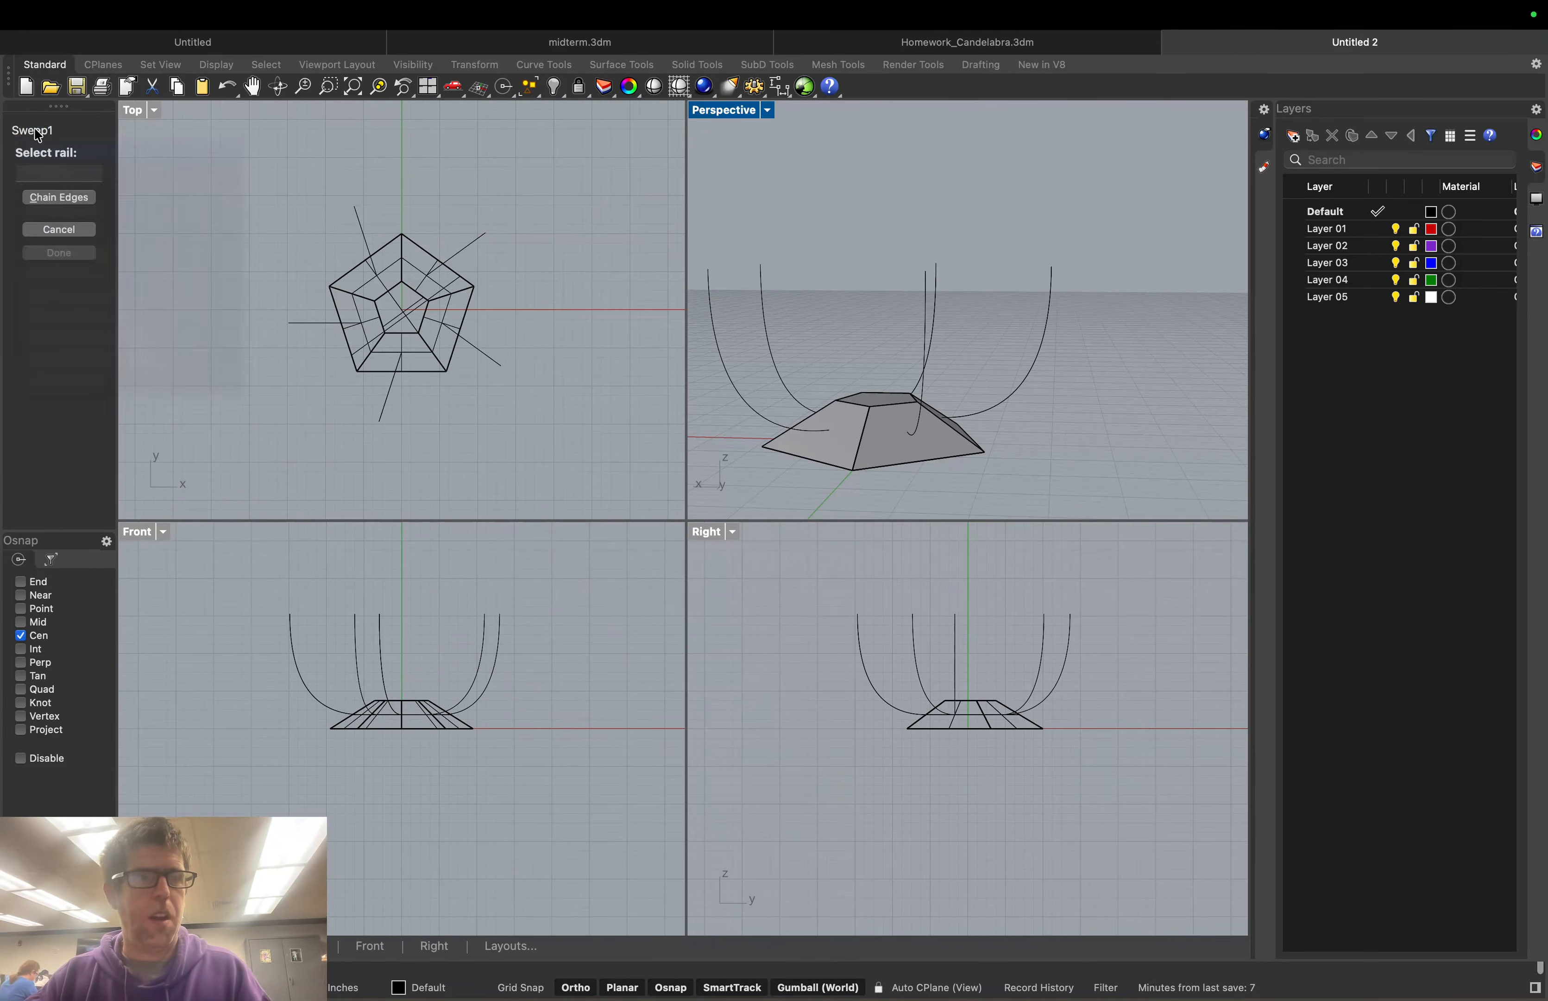
left_click(751, 407)
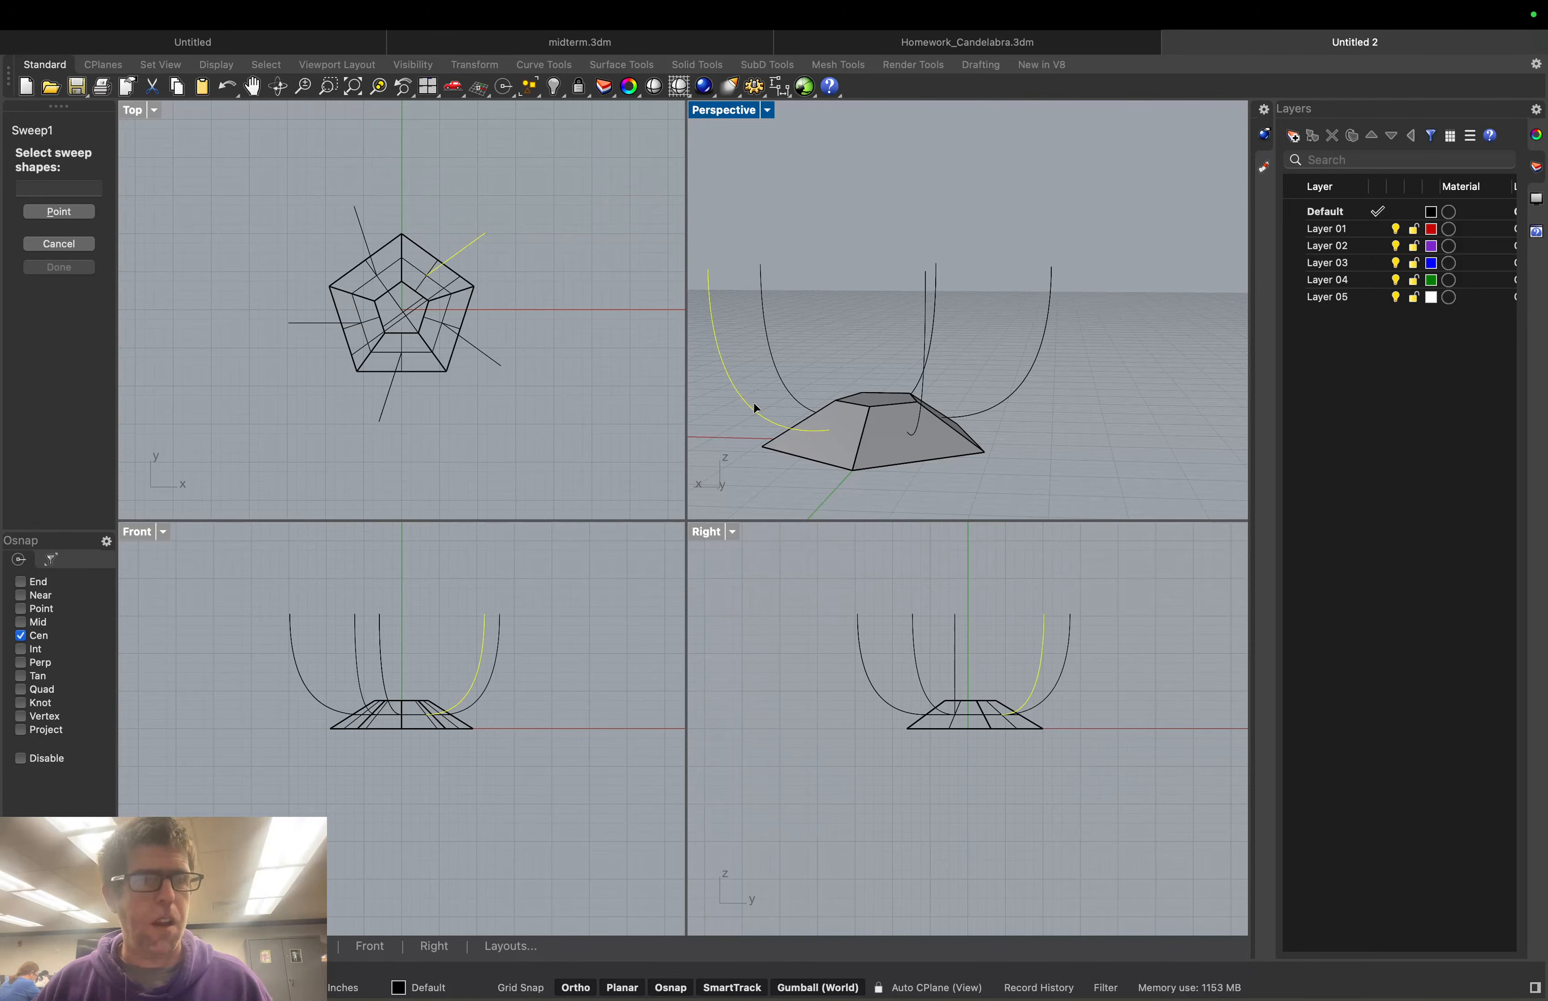
left_click(779, 368)
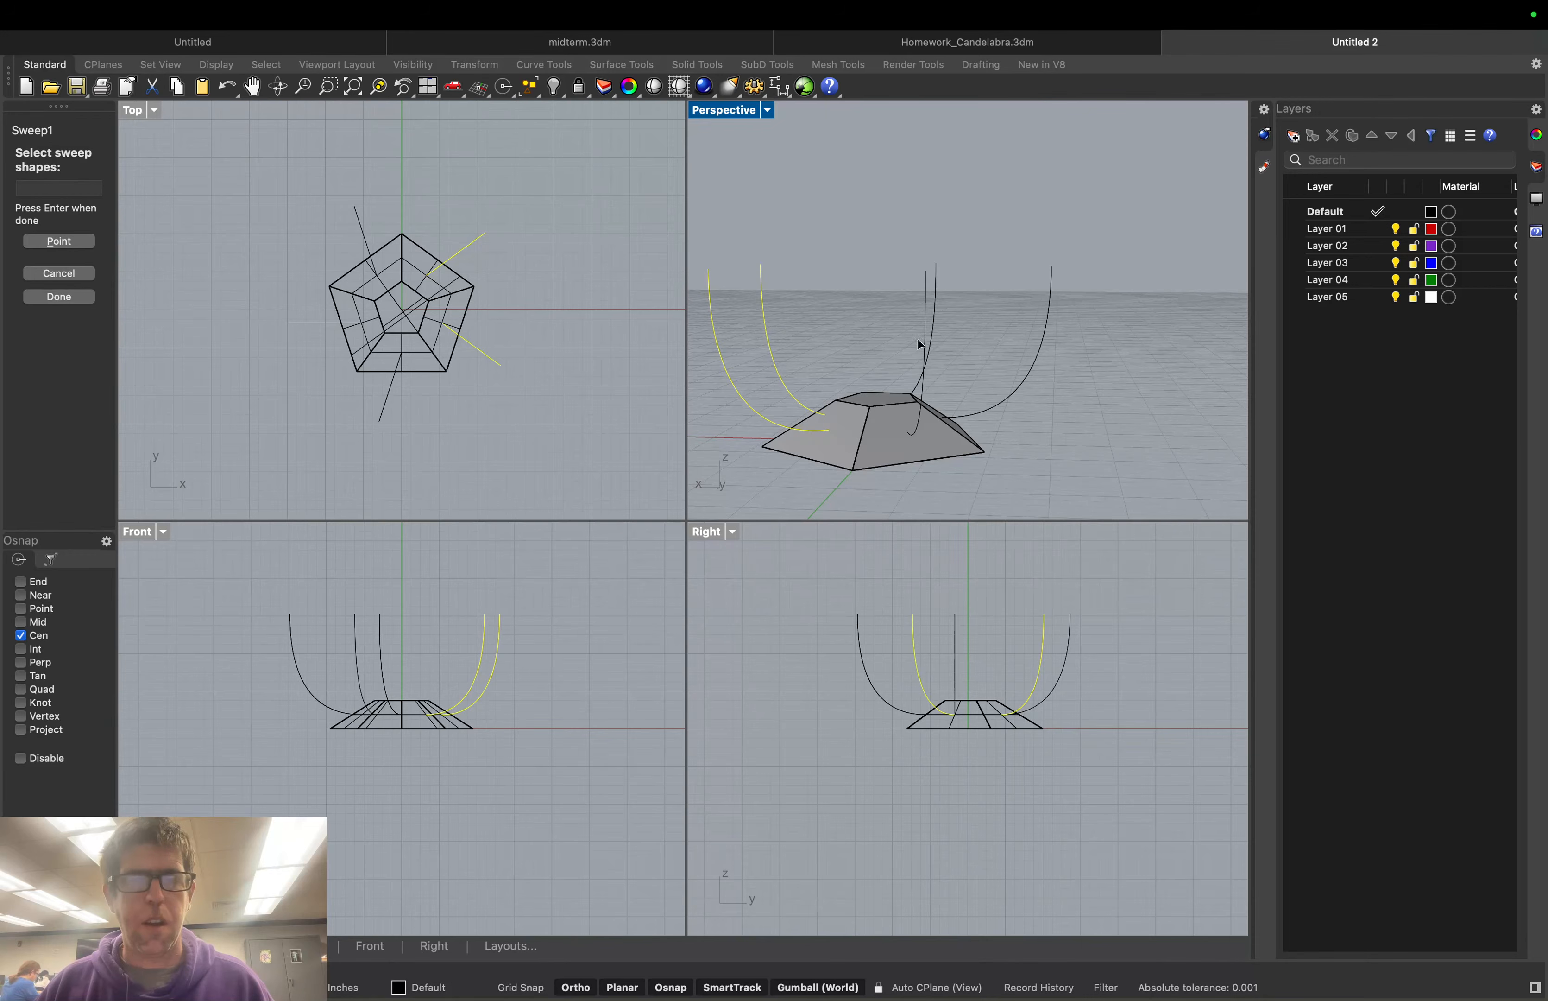
left_click(933, 328)
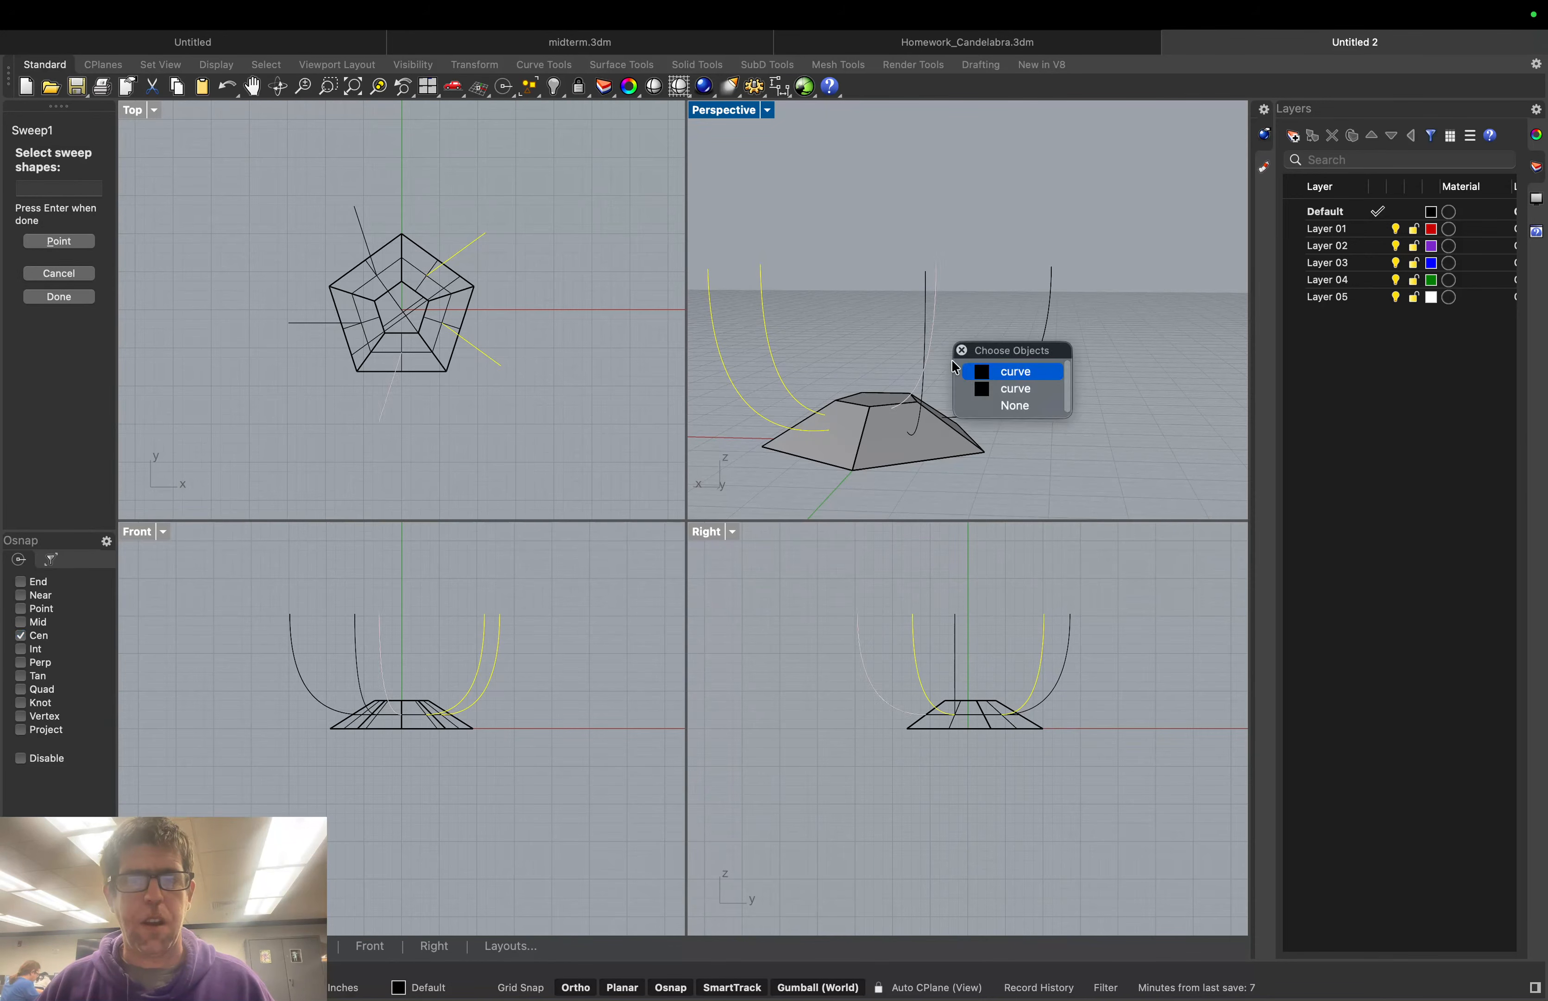
left_click(1012, 372)
left_click(1029, 368)
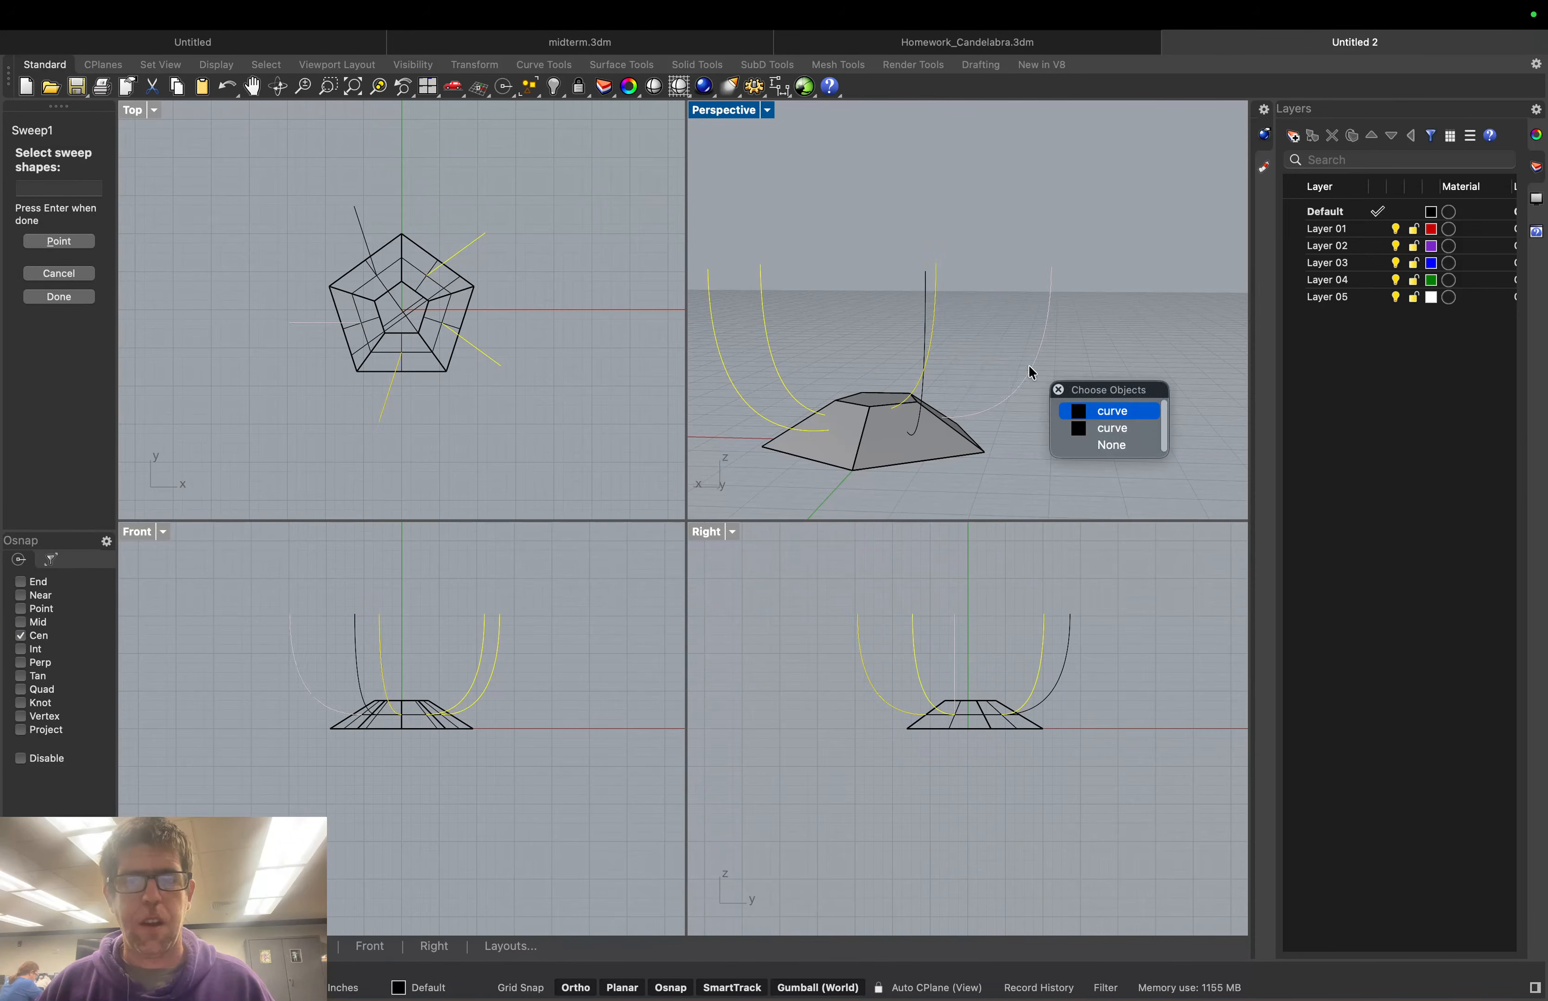
left_click(1085, 410)
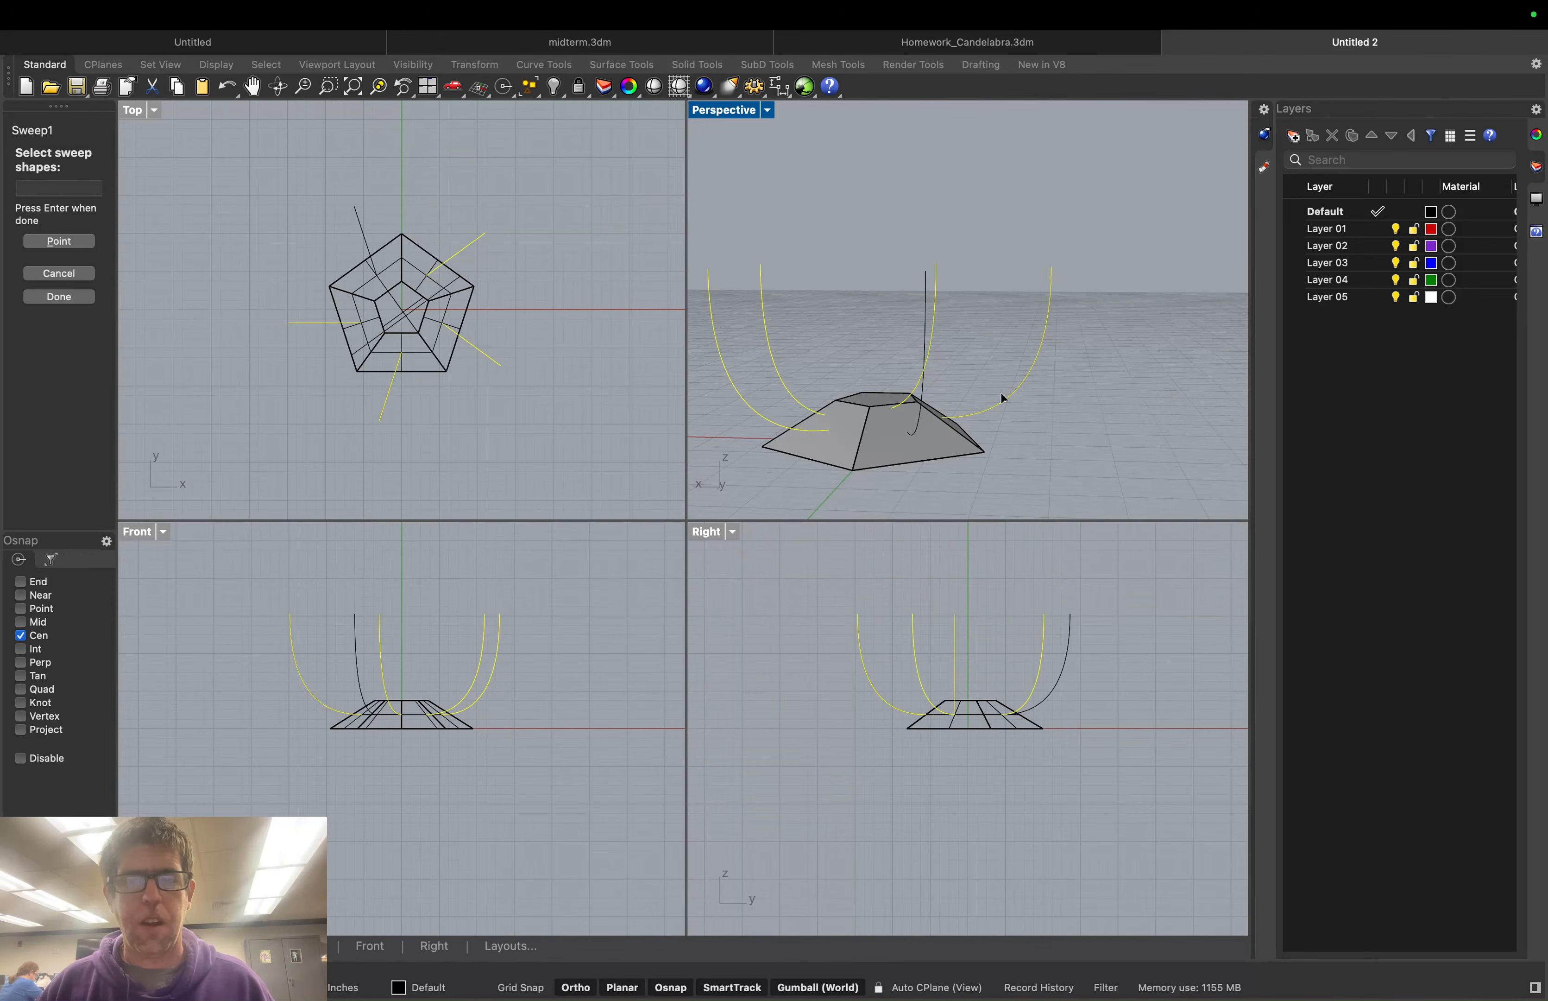
left_click(924, 400)
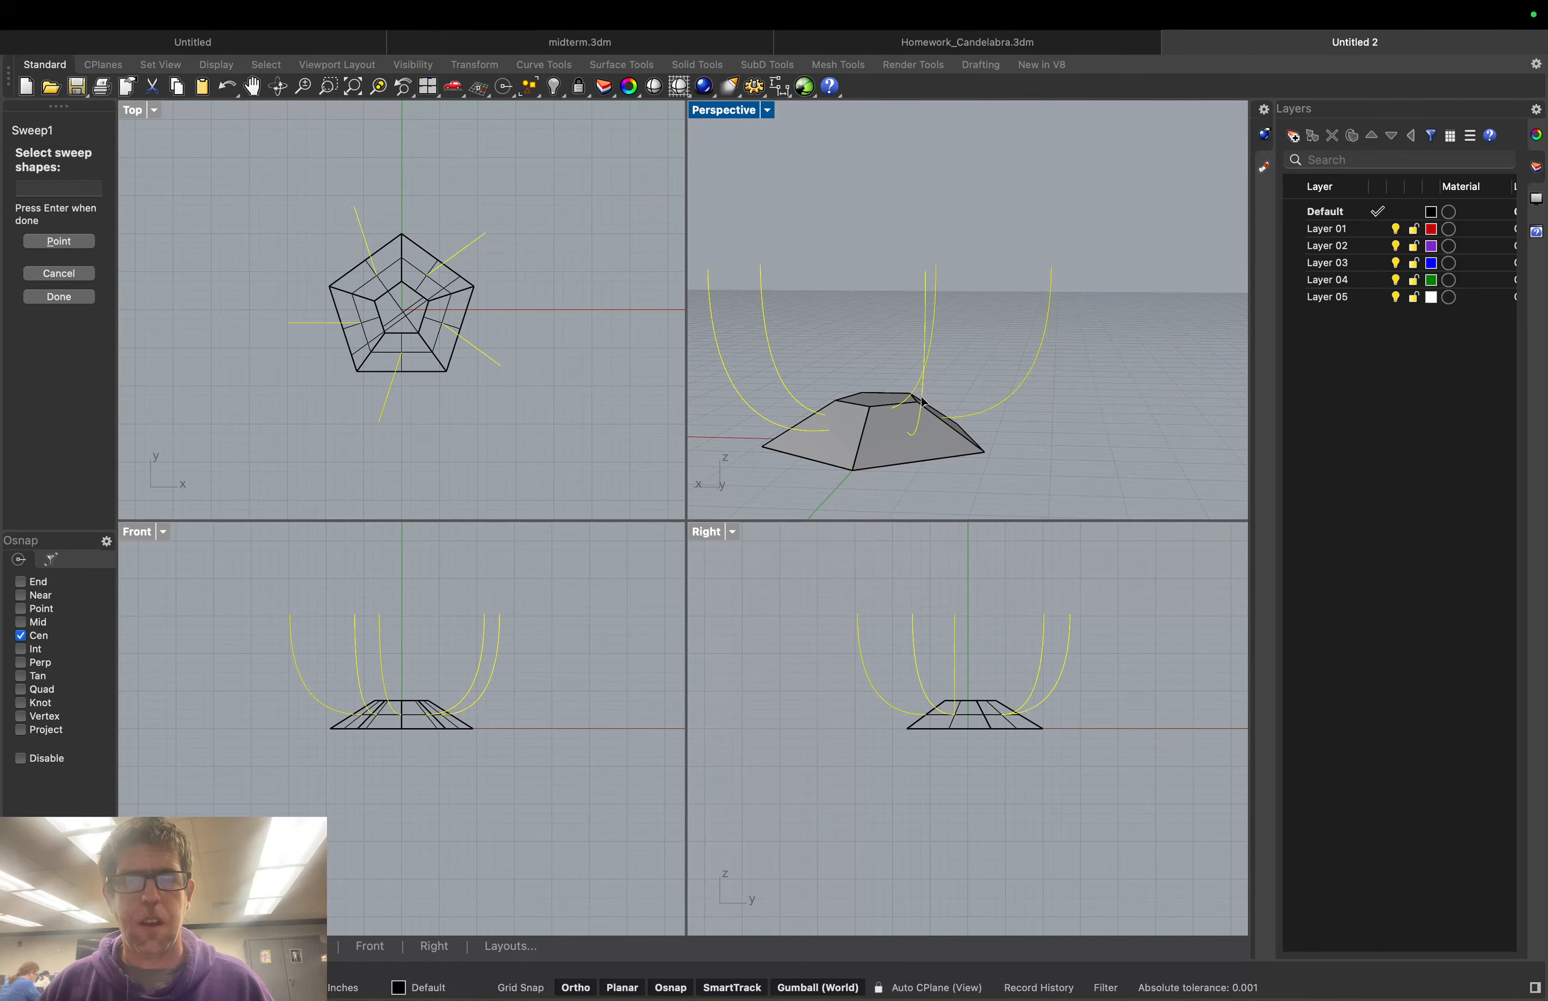
left_click(59, 273)
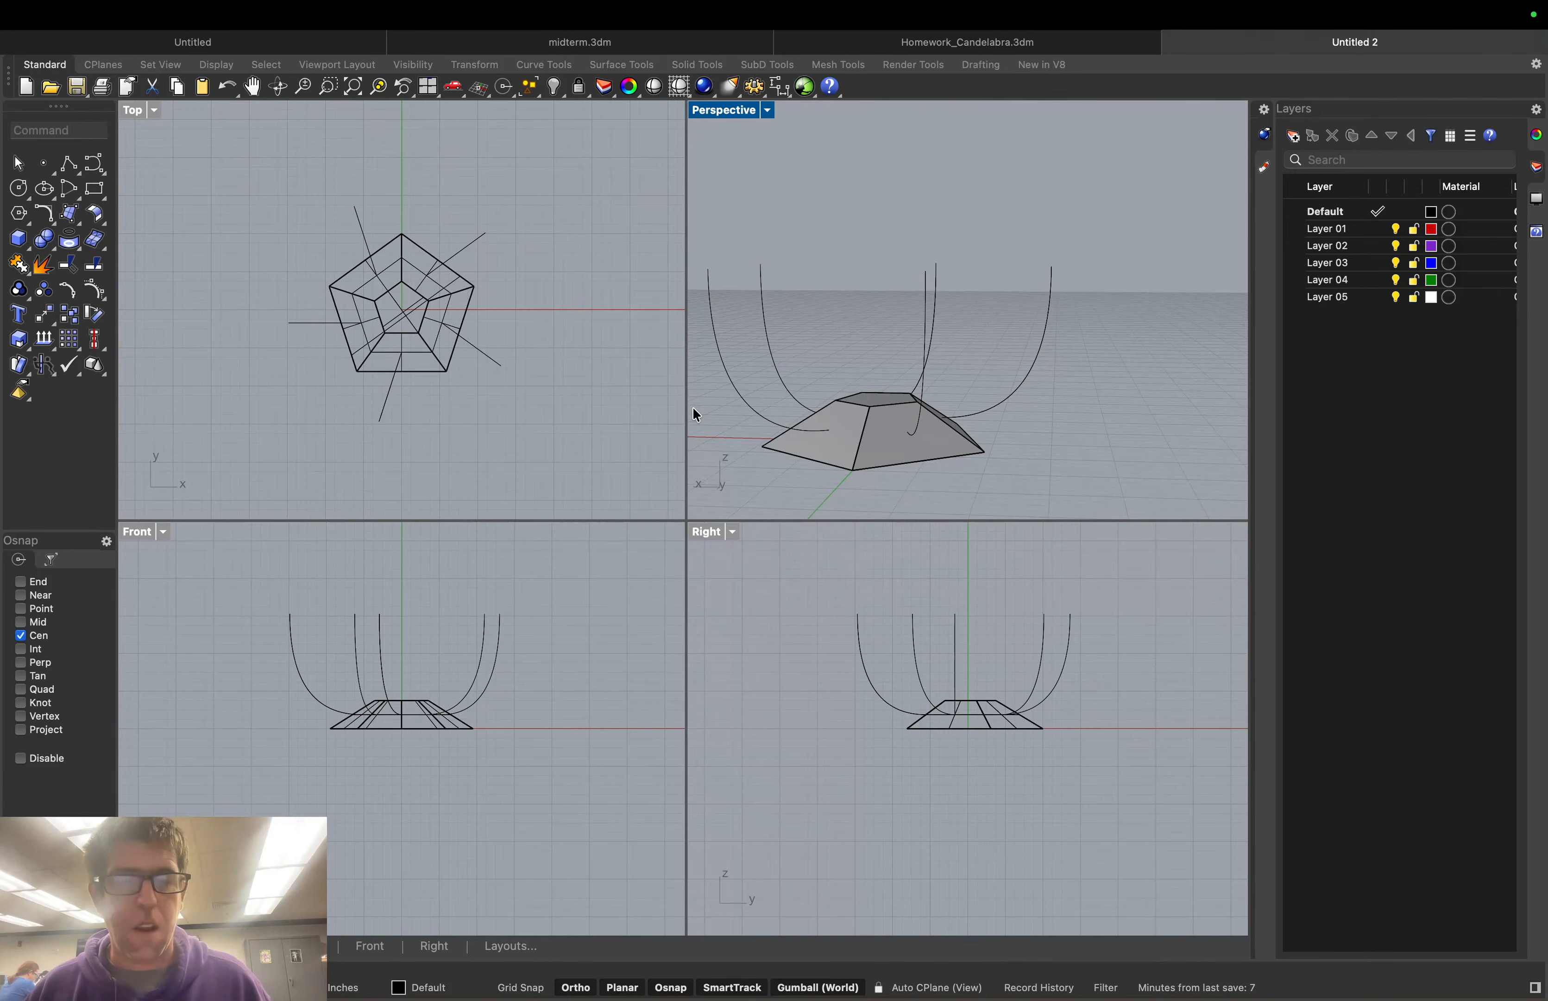
left_click(19, 188)
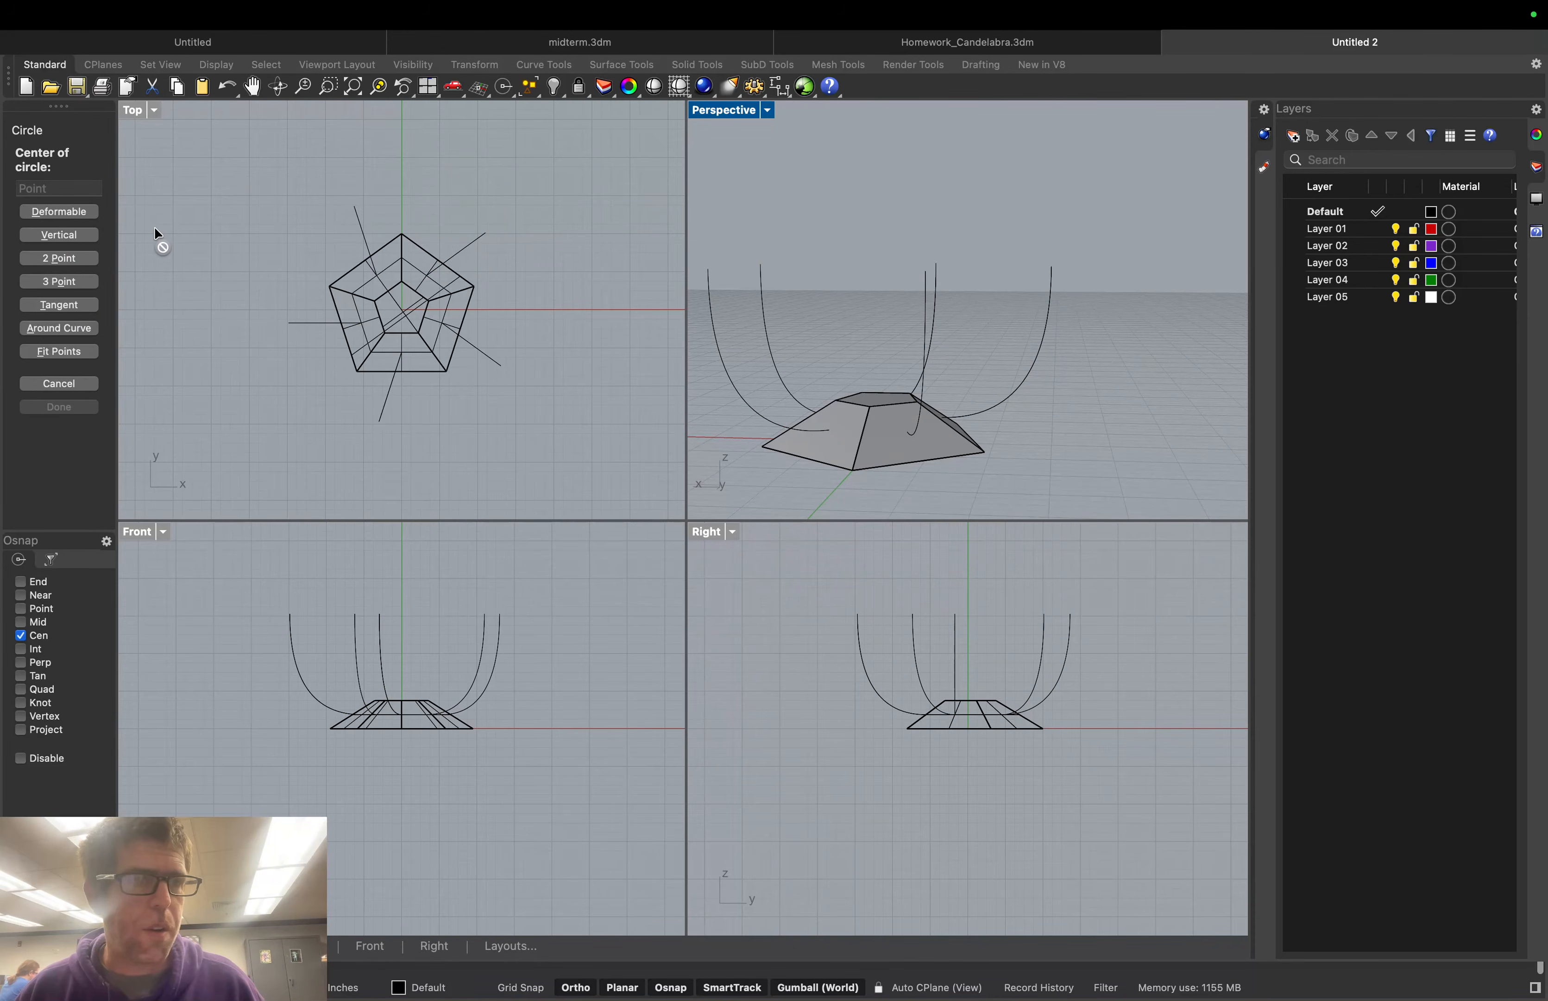
Draw a circle on the face centre, then undo it as misplaced
left_click(828, 447)
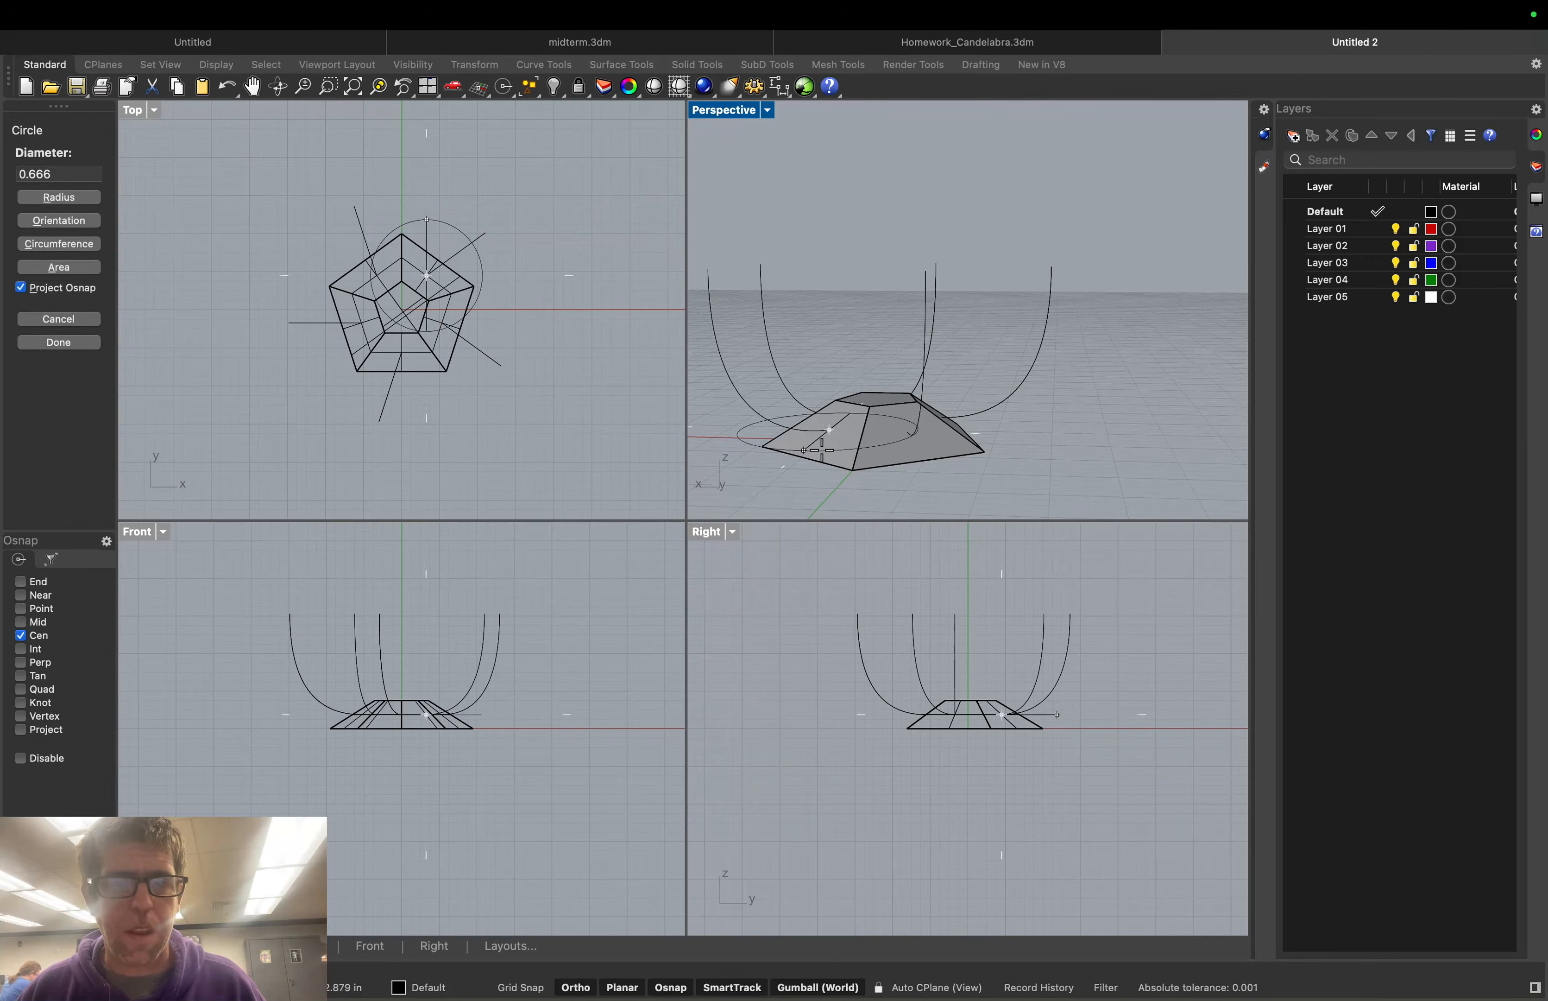
scroll(829, 442, "up", 3)
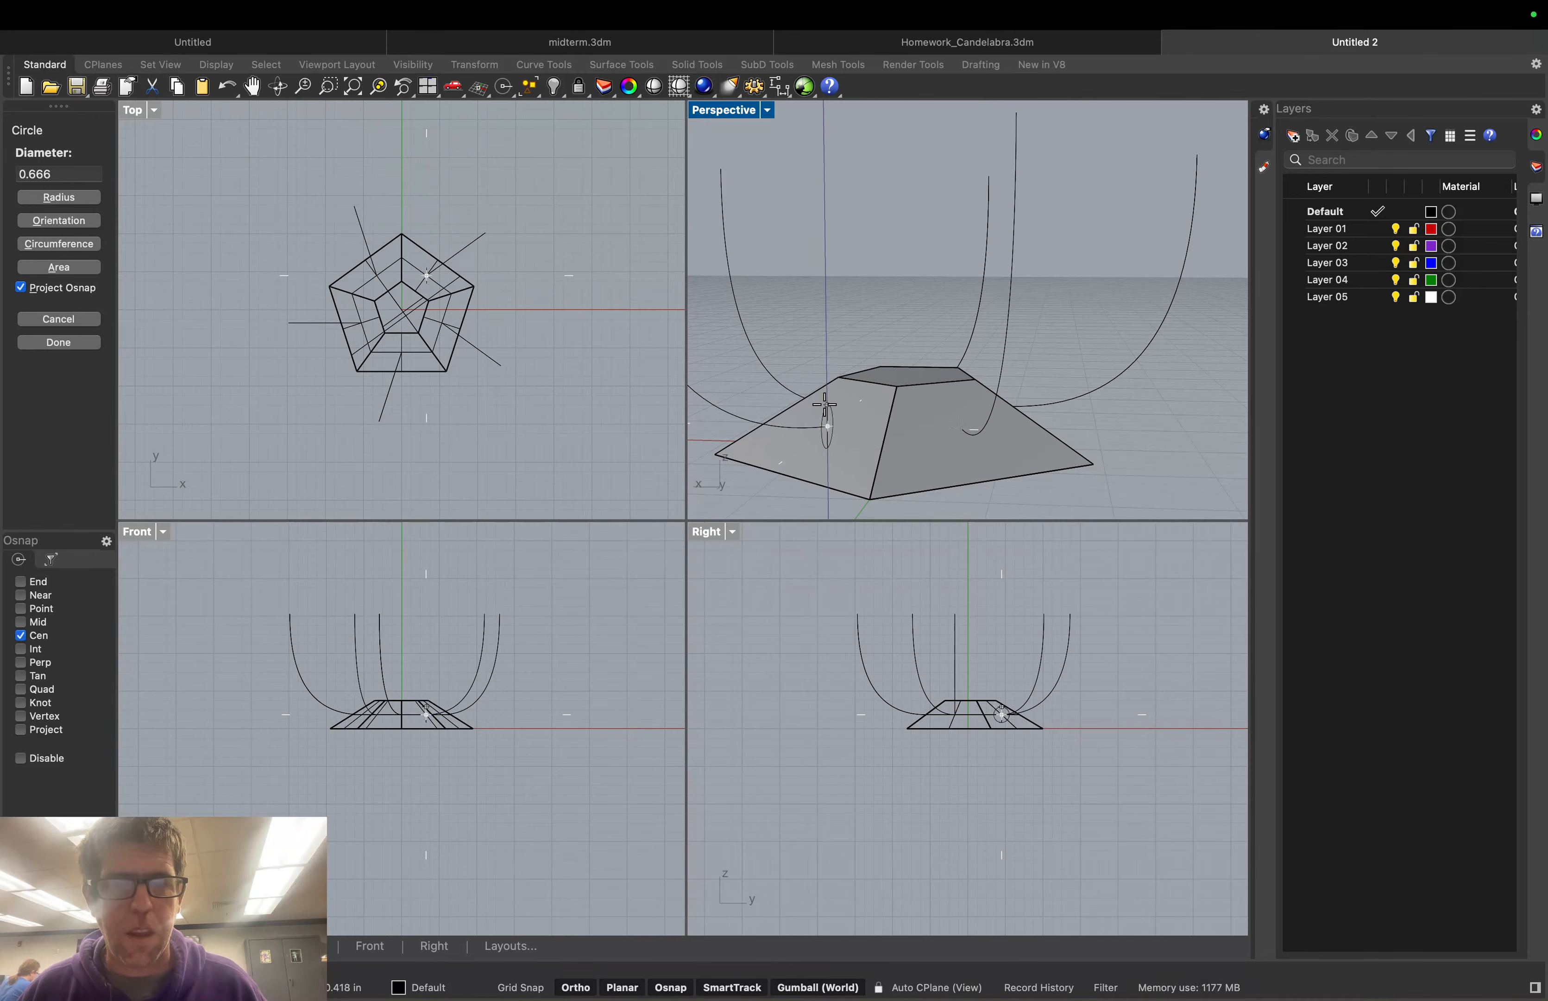
left_click(826, 406)
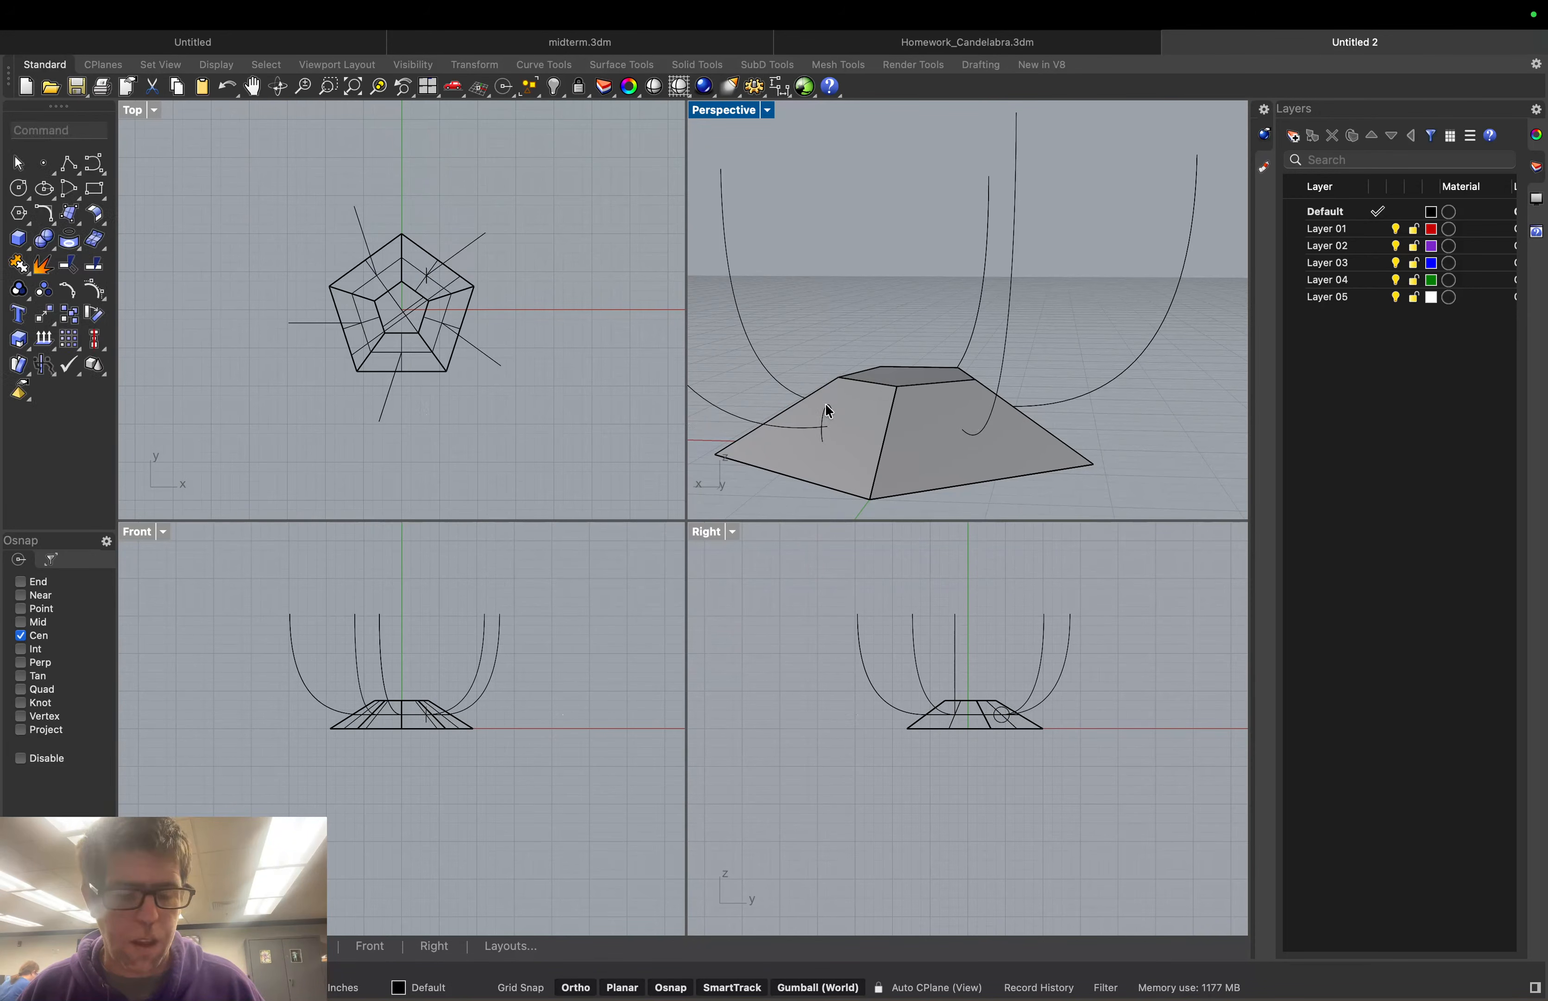
key("super+z")
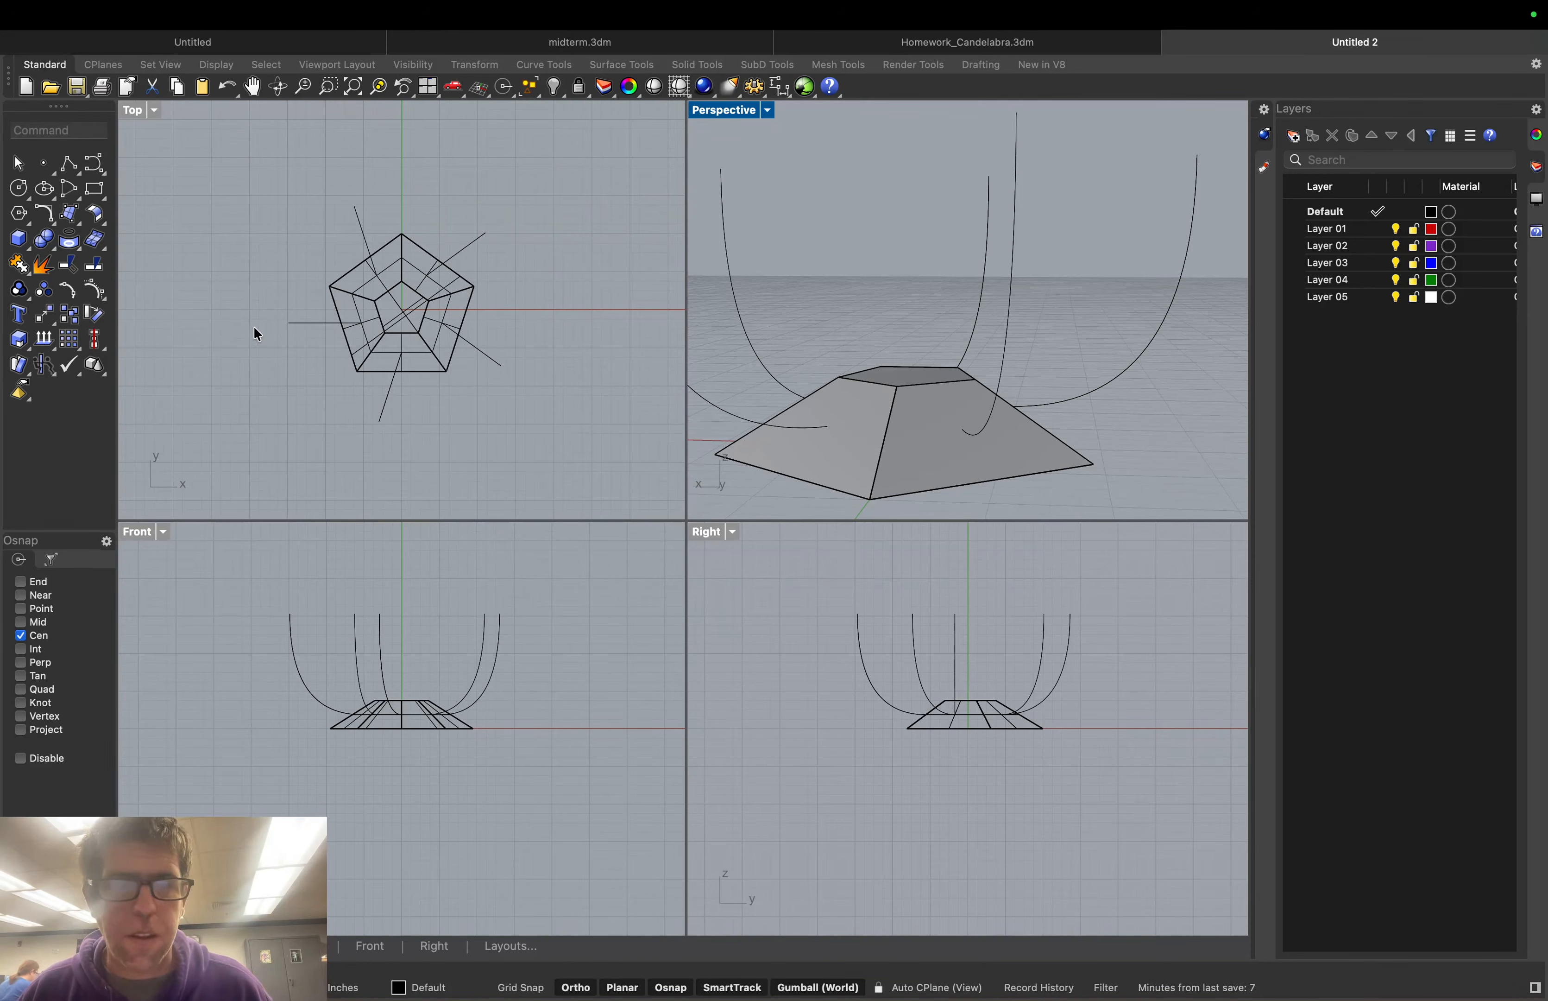
Draw a small circle centred on the pyramid face at its default diameter
left_click(18, 188)
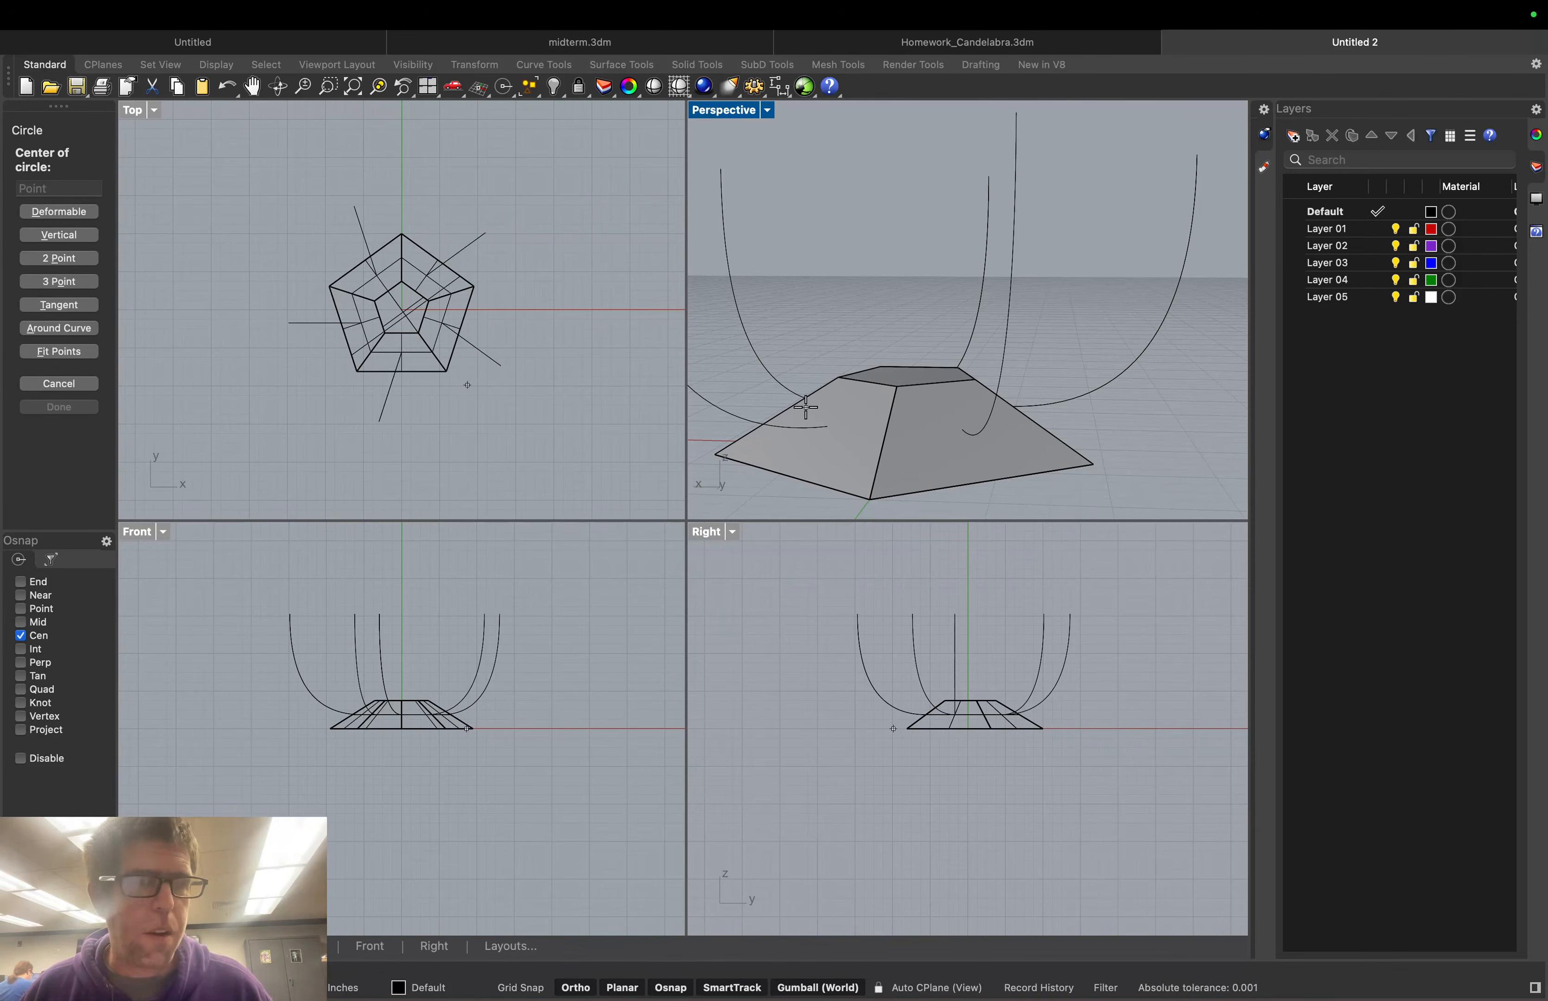
left_click(866, 384)
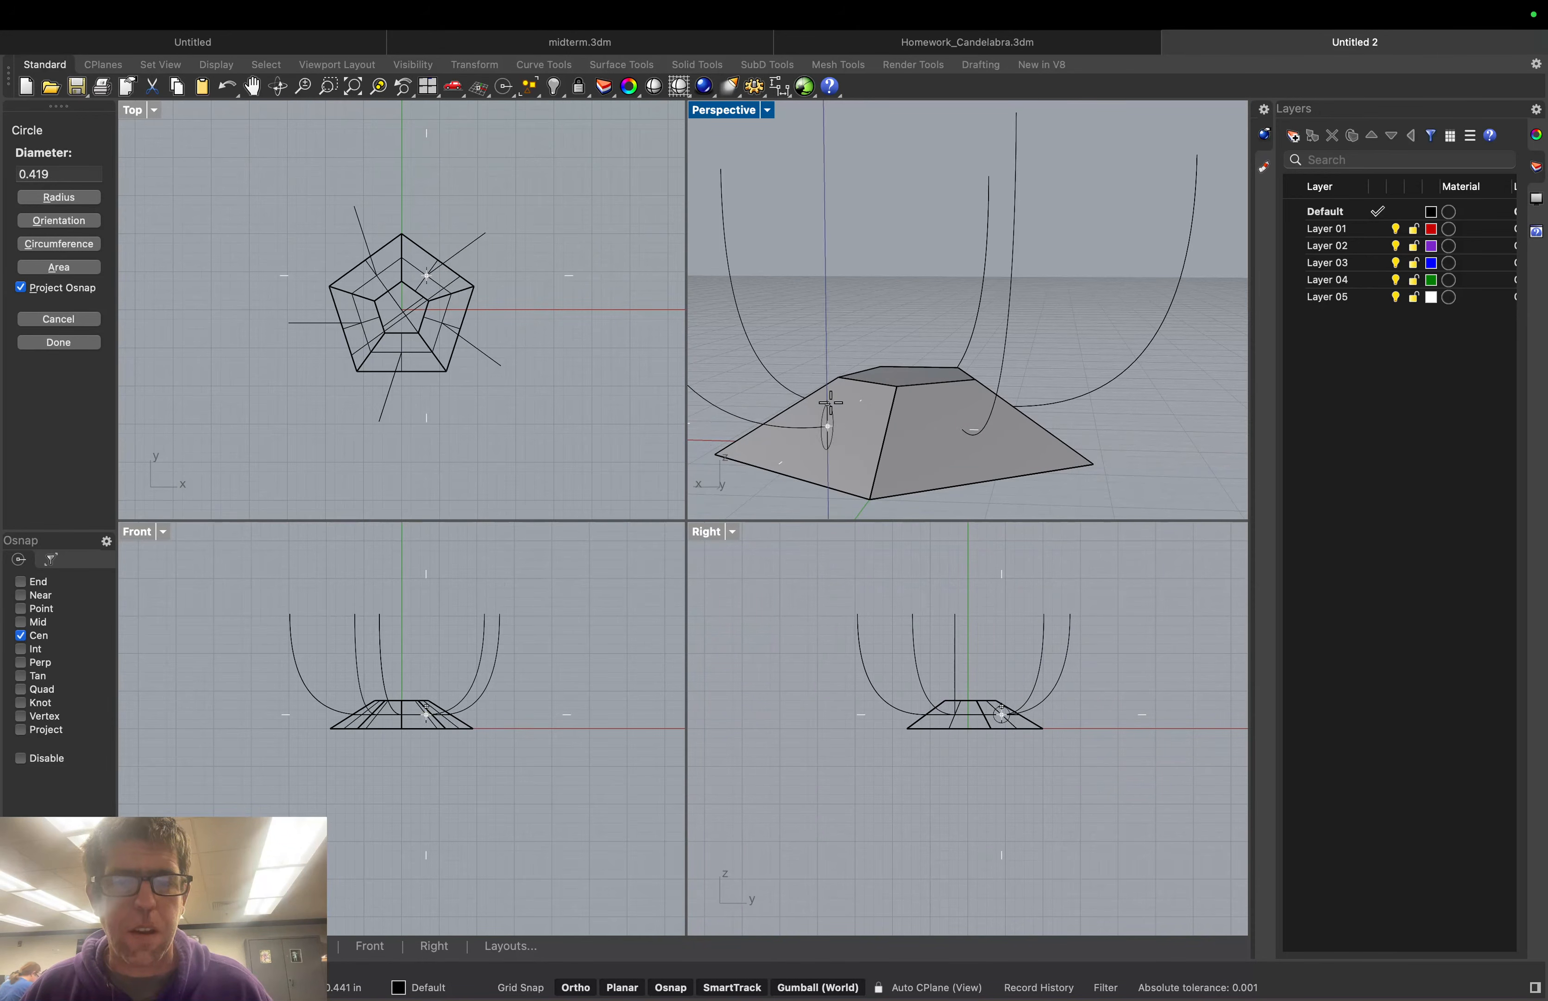
key("Return")
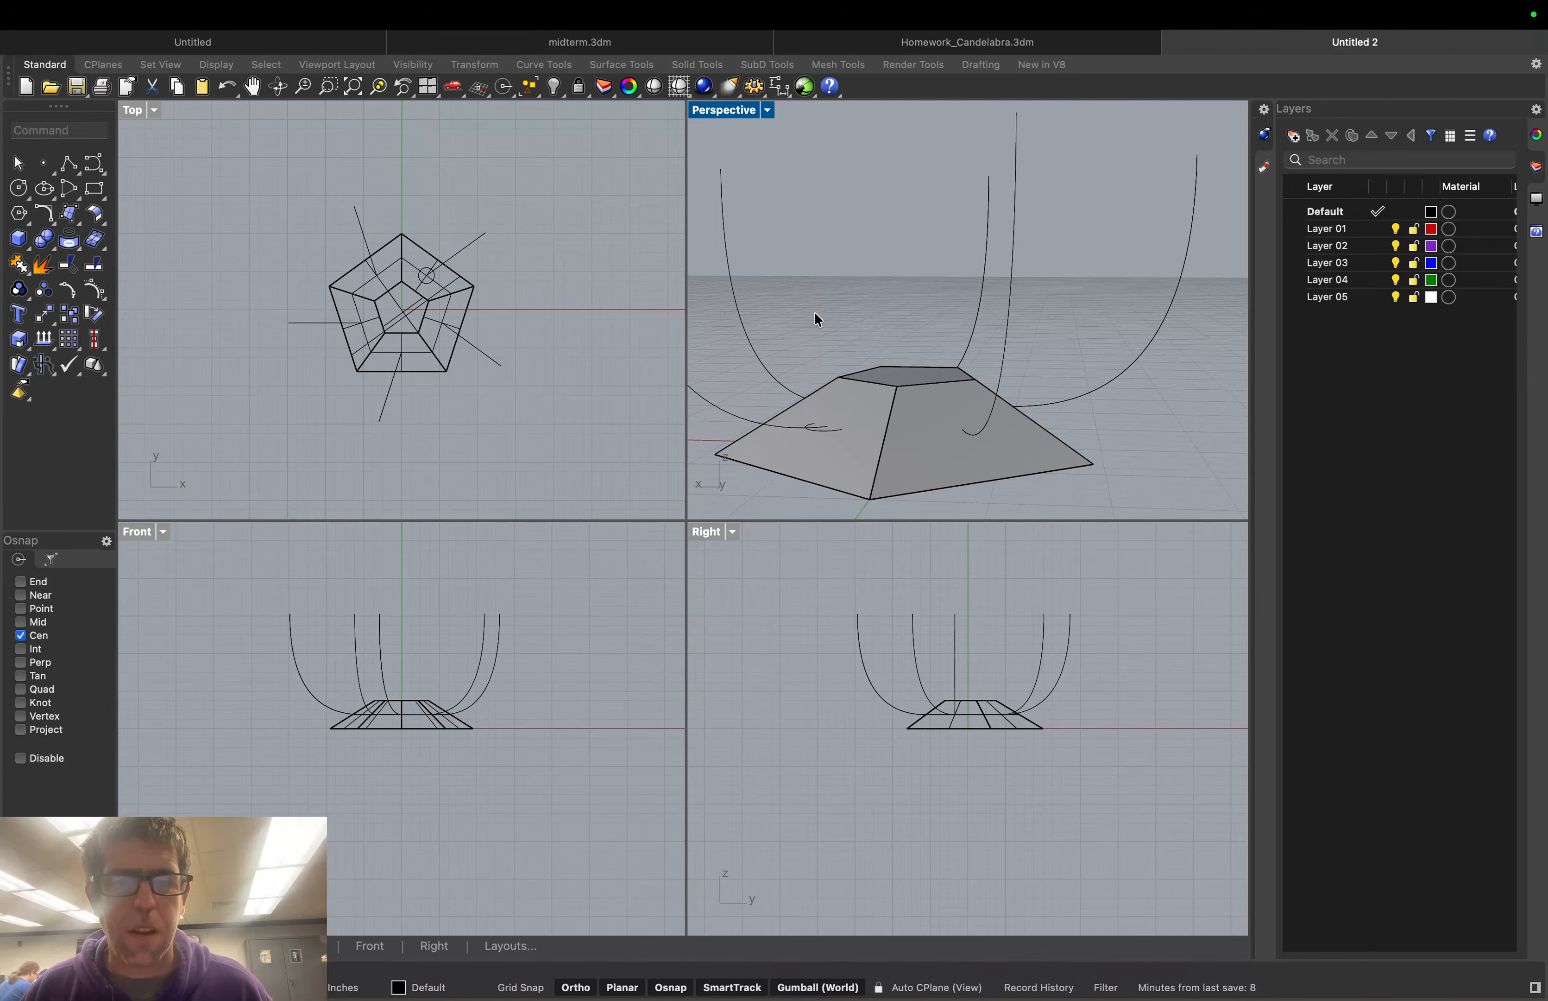
Select the small circle on the face and orbit around the base
left_click(835, 435)
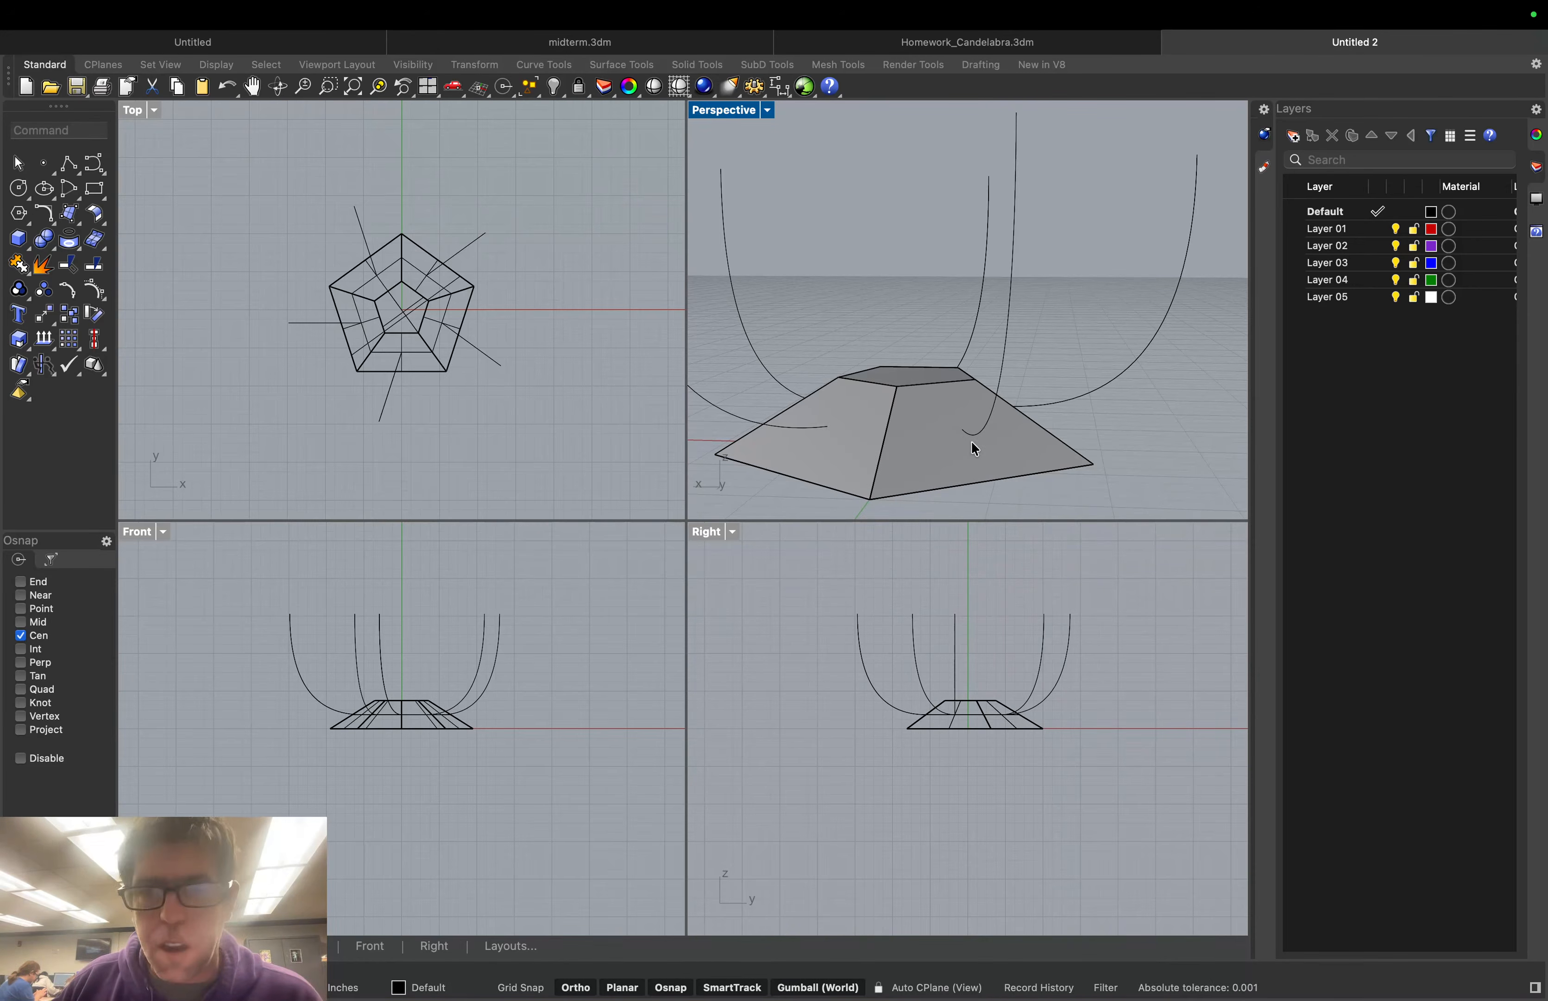
right_click_drag(975, 443, 954, 437)
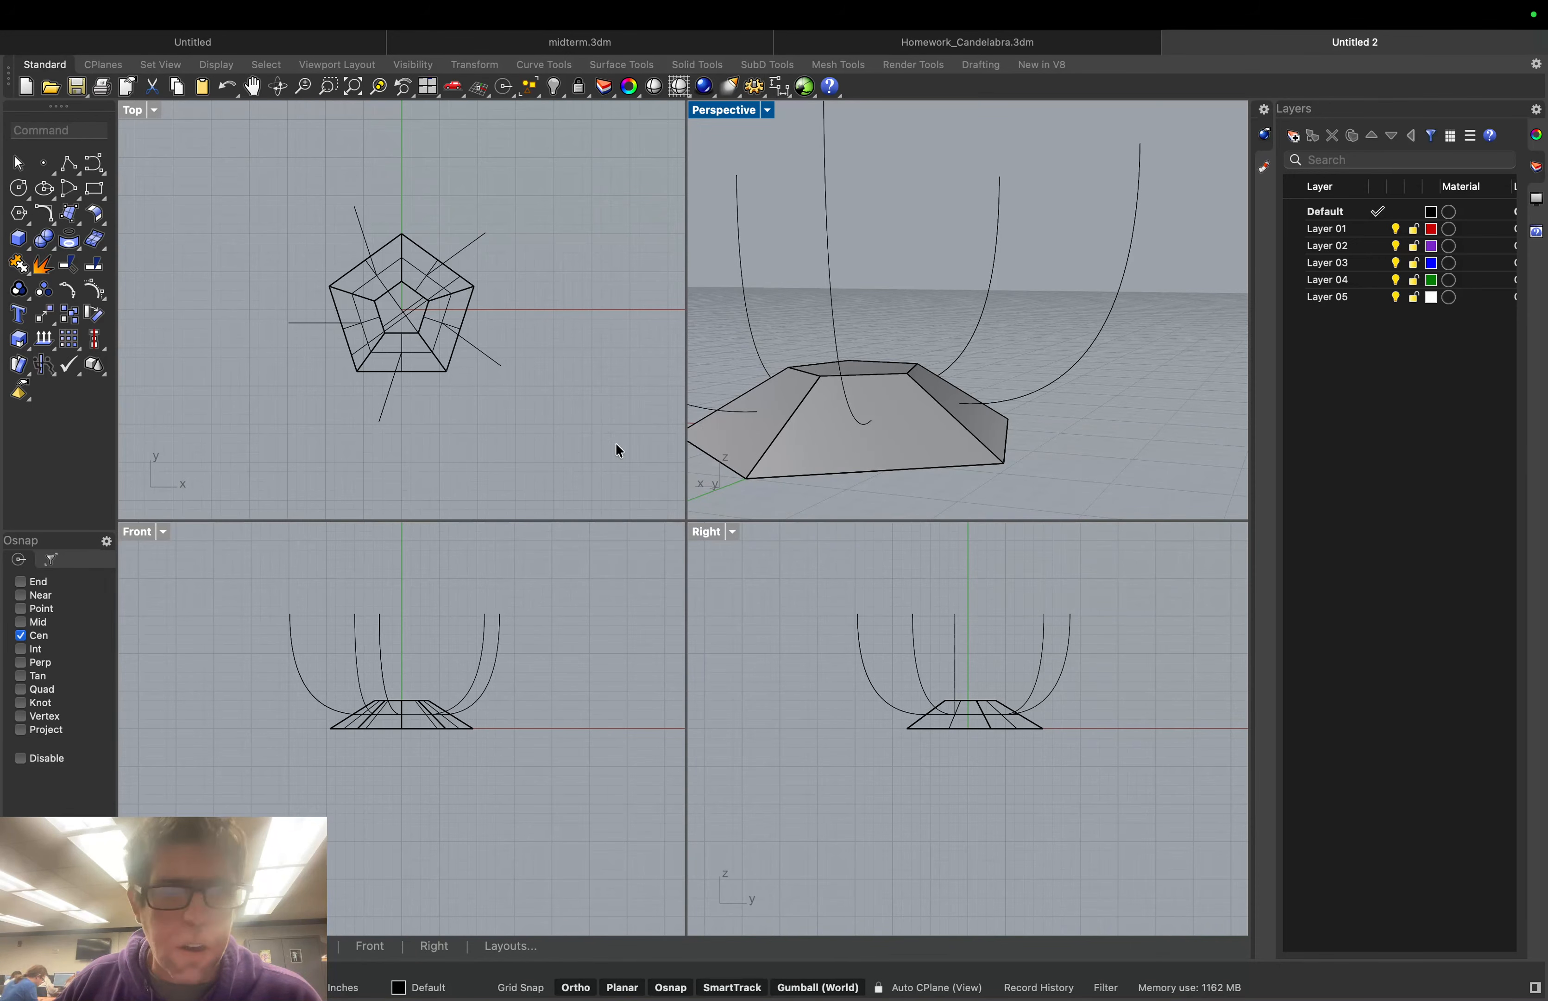
right_click_drag(771, 446, 749, 419)
Draw a trial circle on the sloped face, sized in the Right view, then discard it
left_click(18, 188)
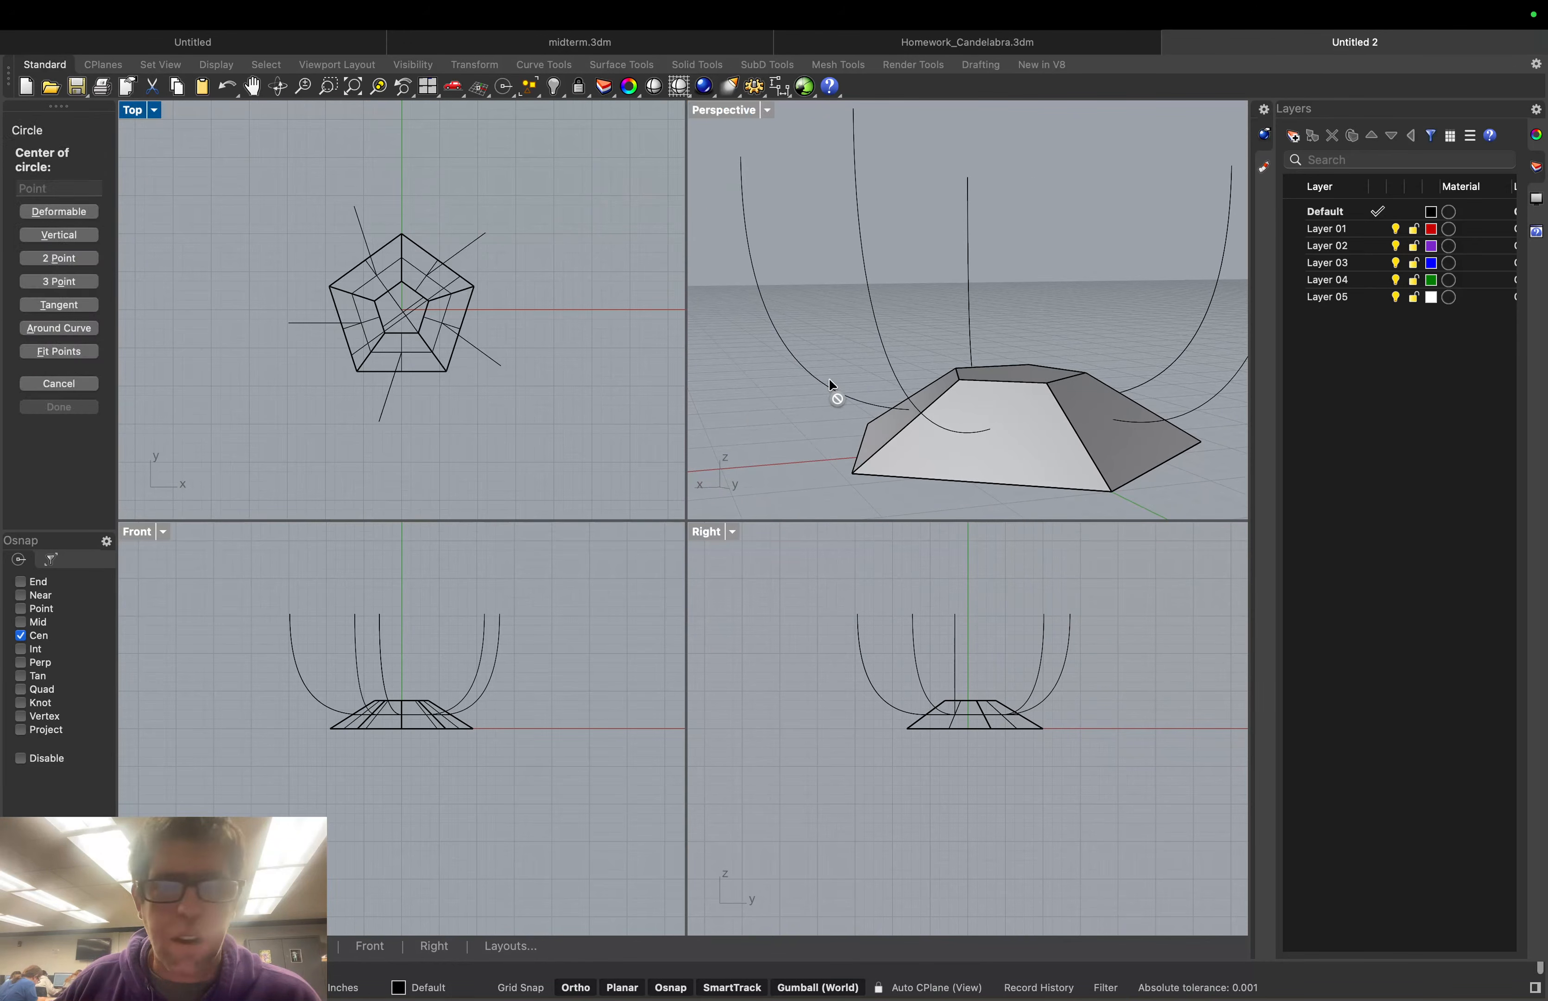
left_click(991, 419)
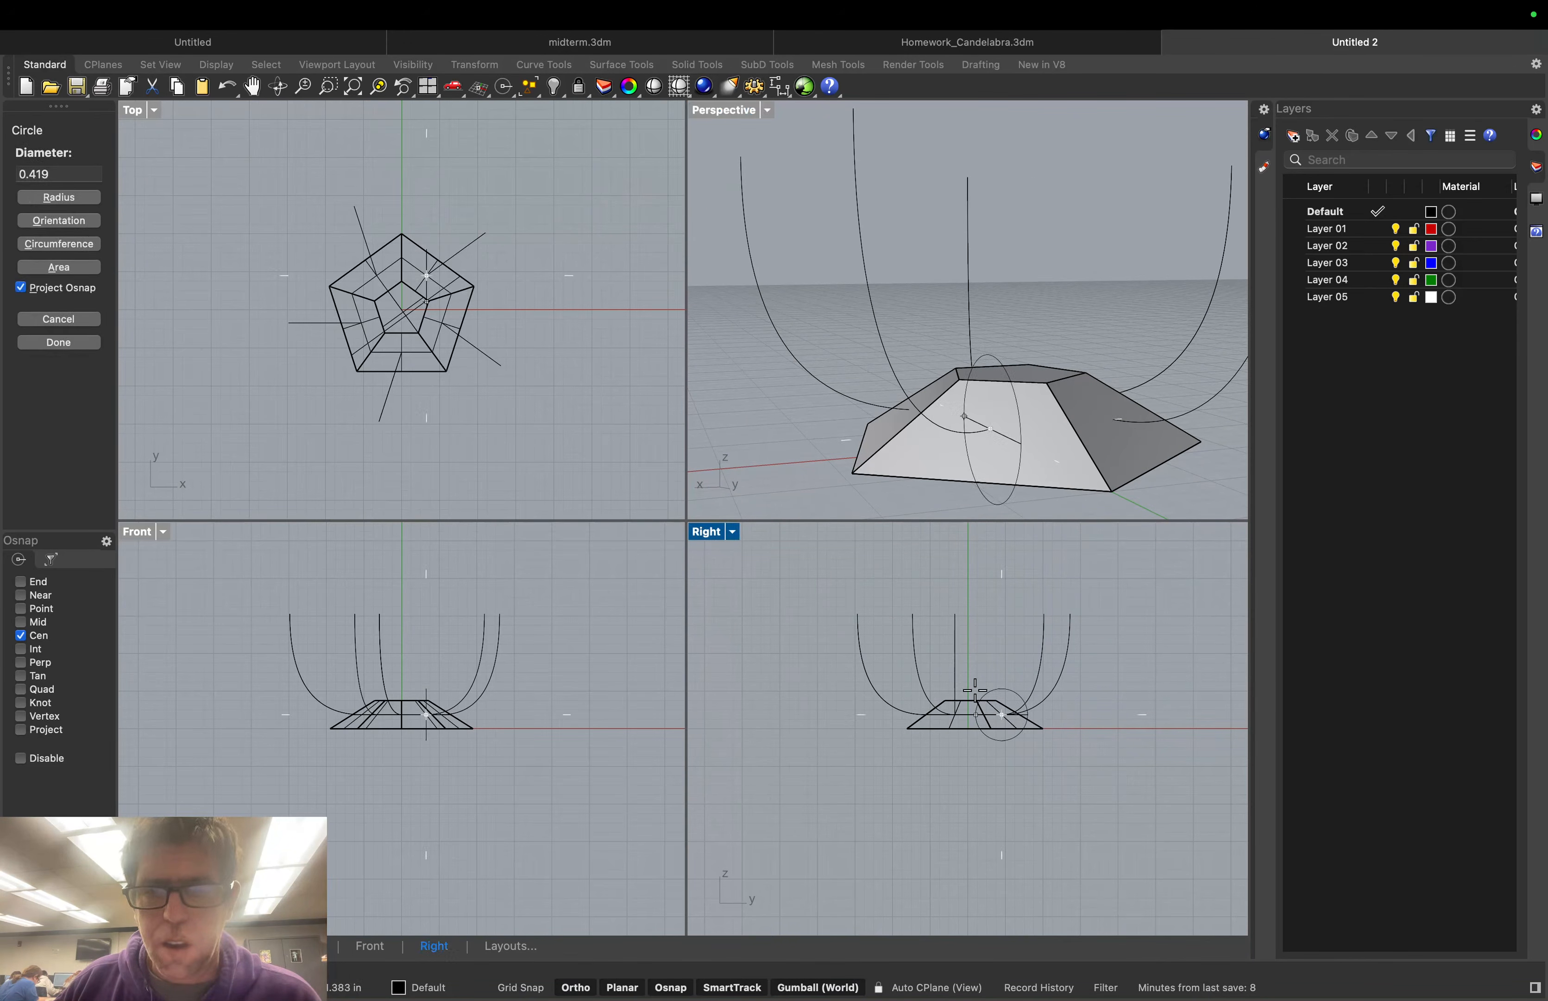
left_click(993, 712)
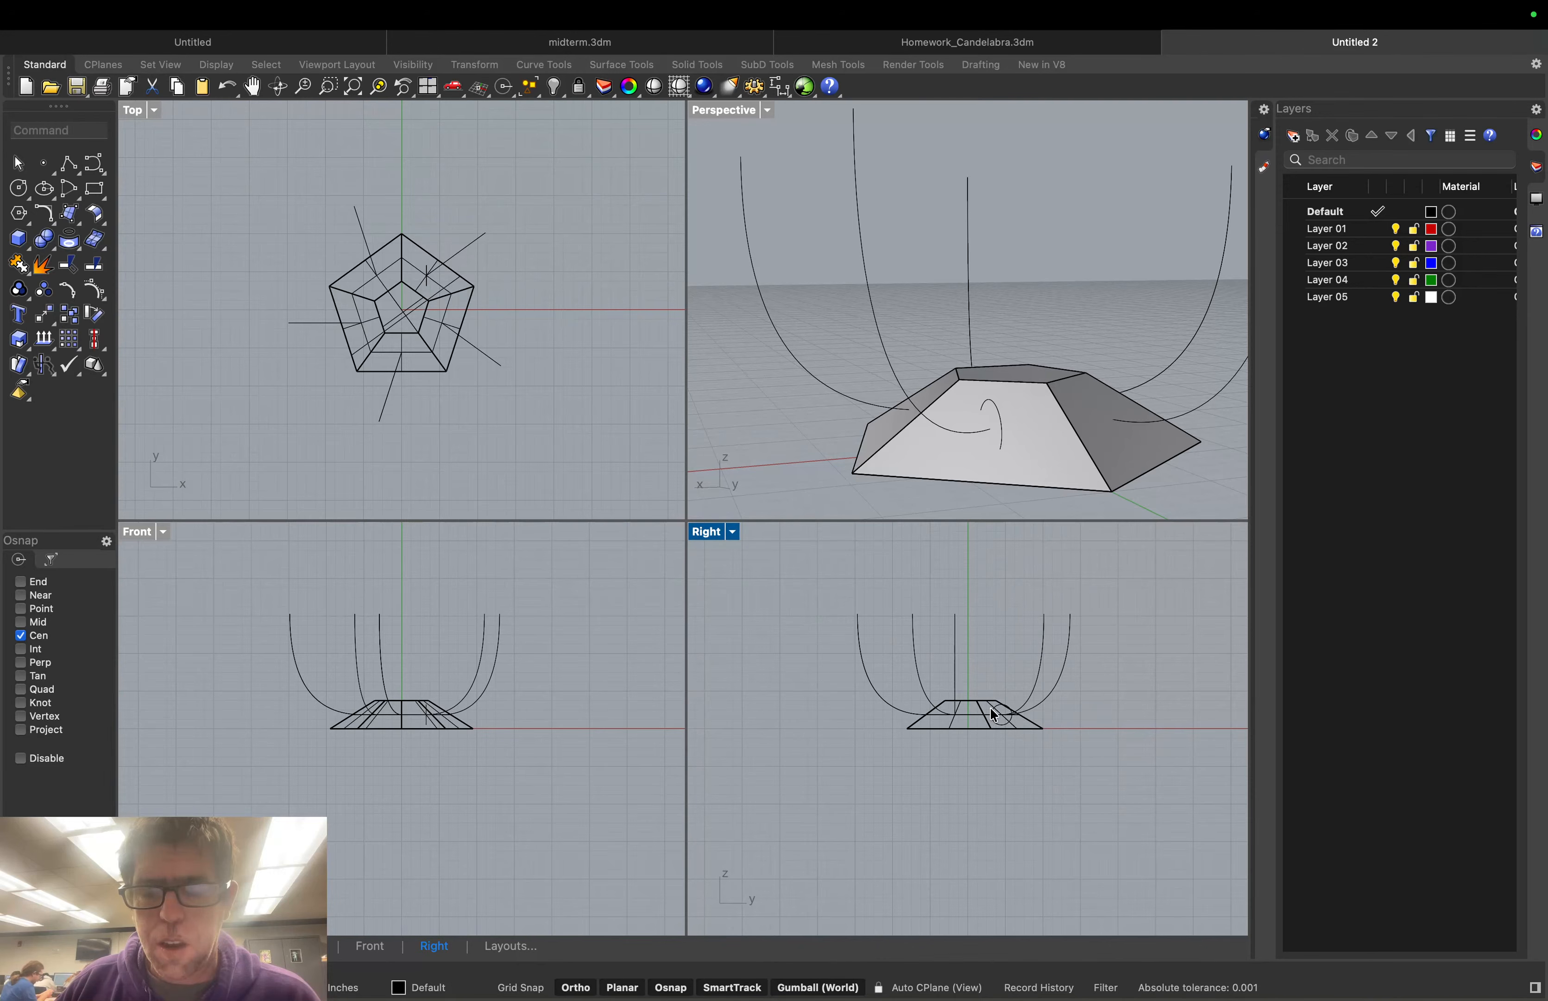
left_click(1005, 426)
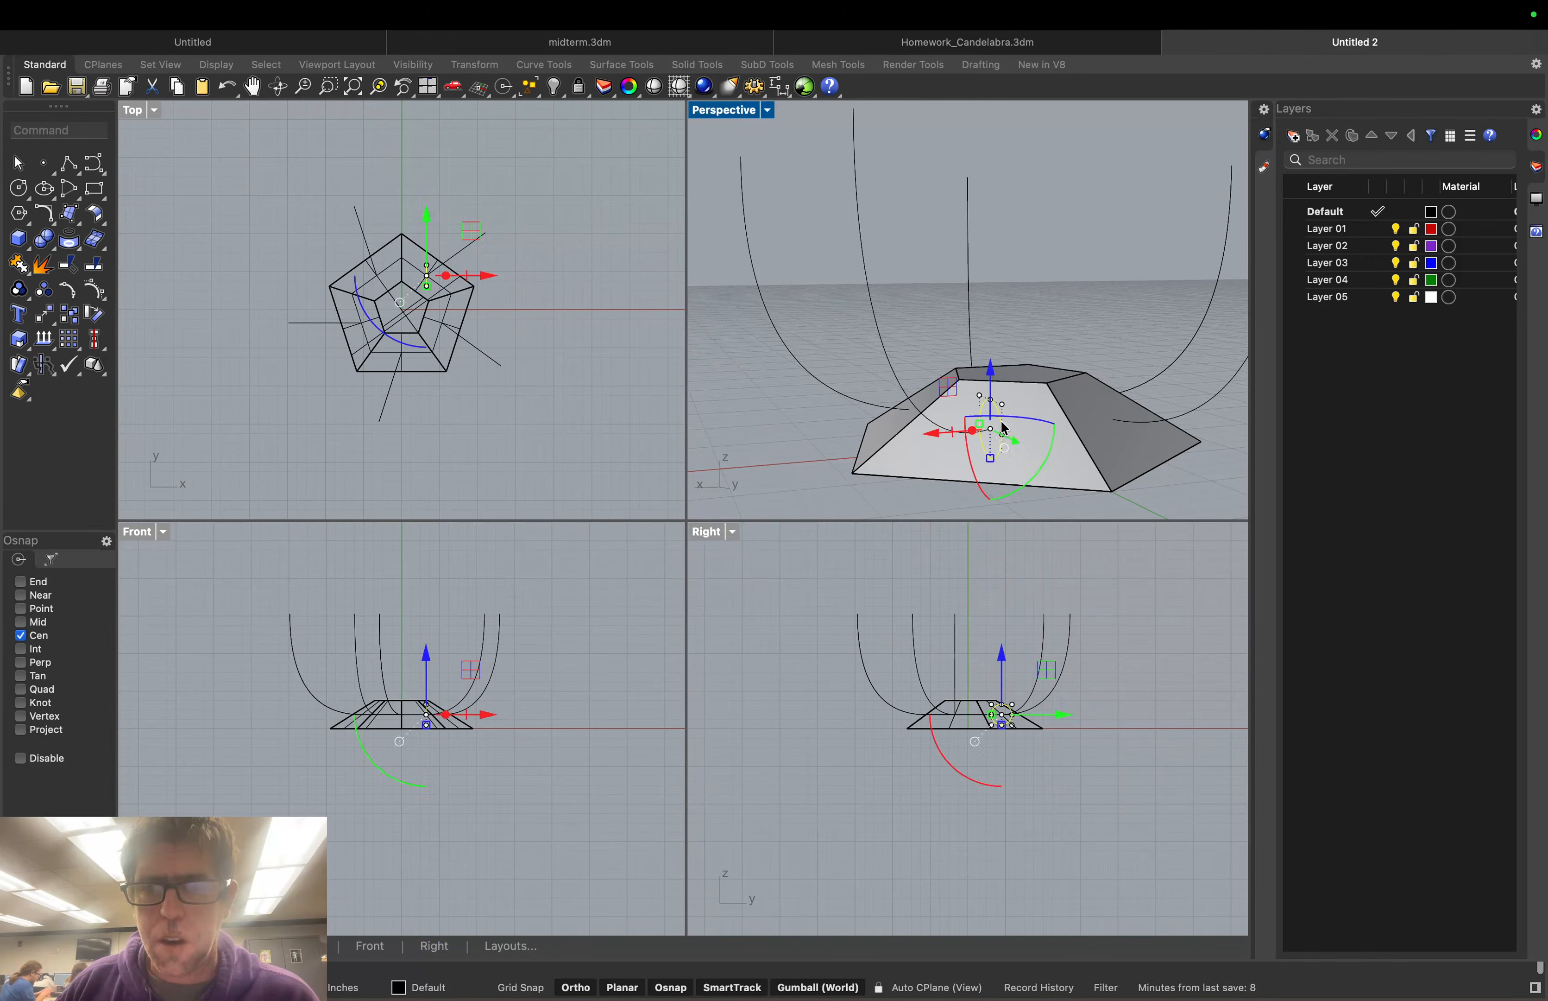
key("Escape")
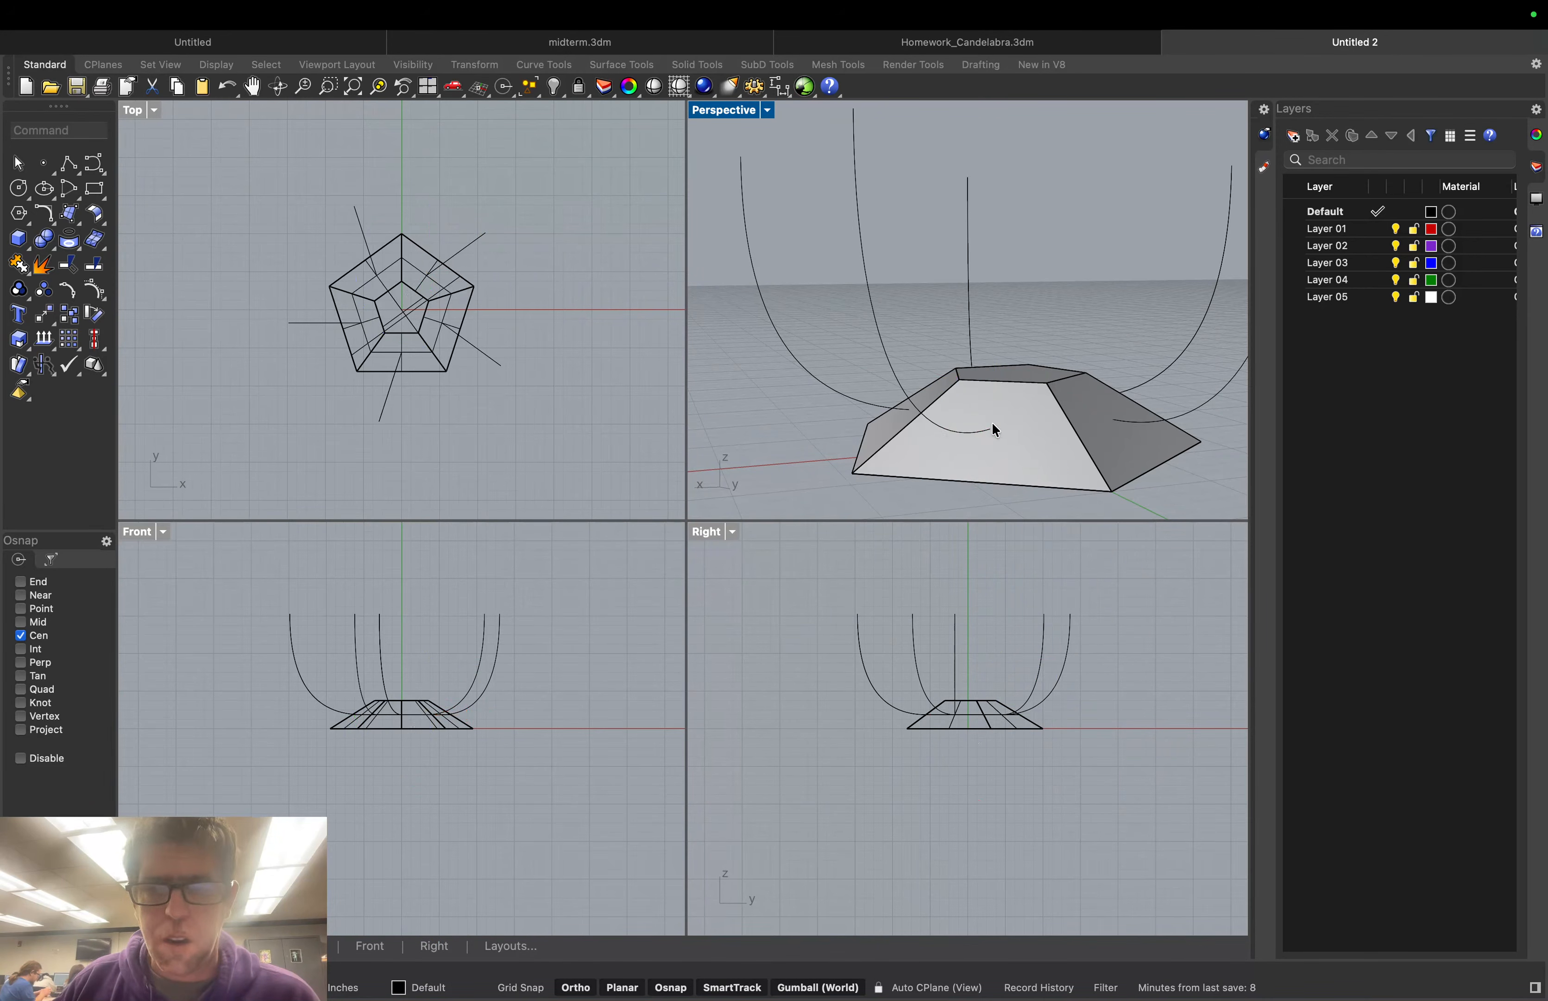
Draw a free-sized trial circle with Ortho and Osnap off, delete it, and re-enable Osnap
left_click(18, 188)
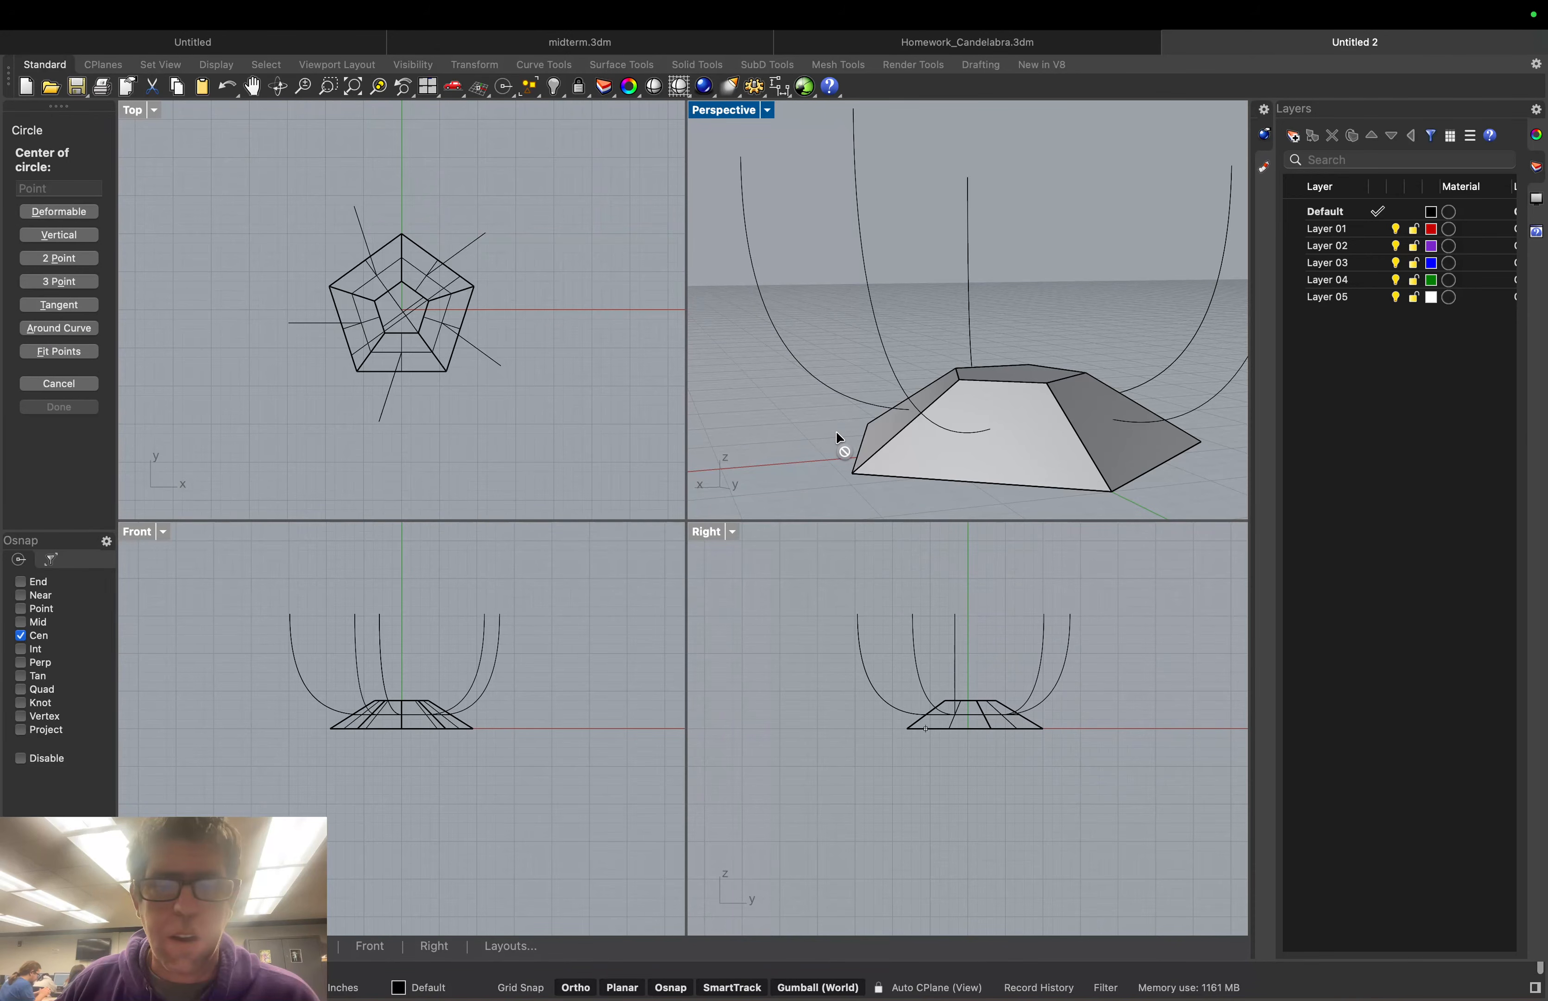
left_click(993, 384)
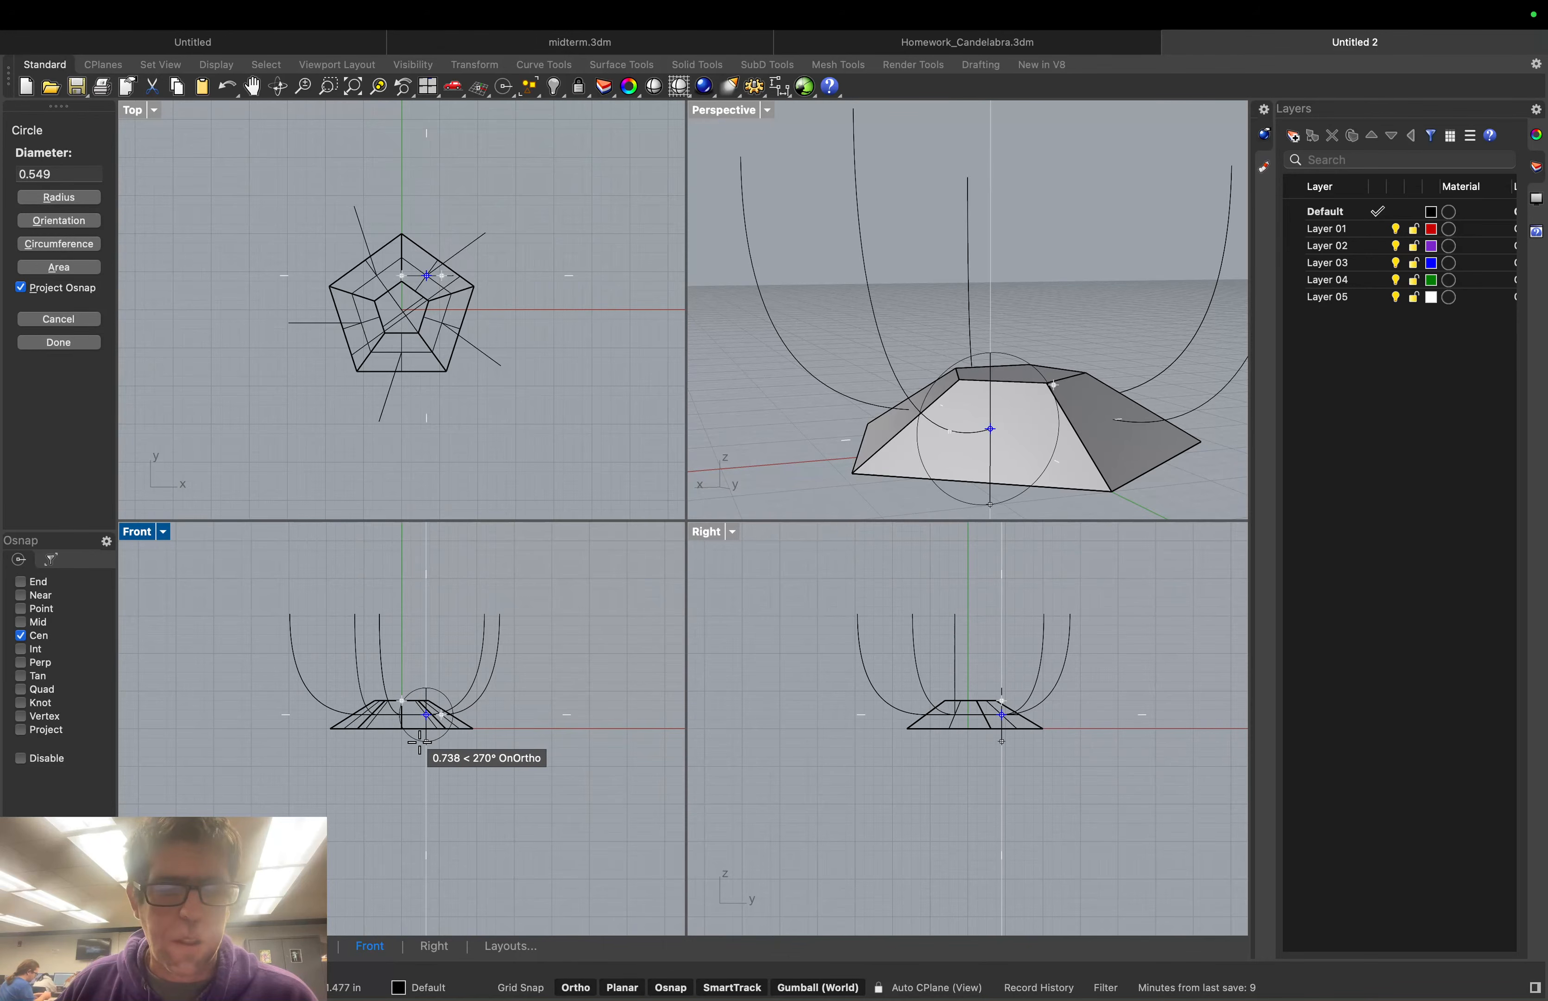
left_click(565, 991)
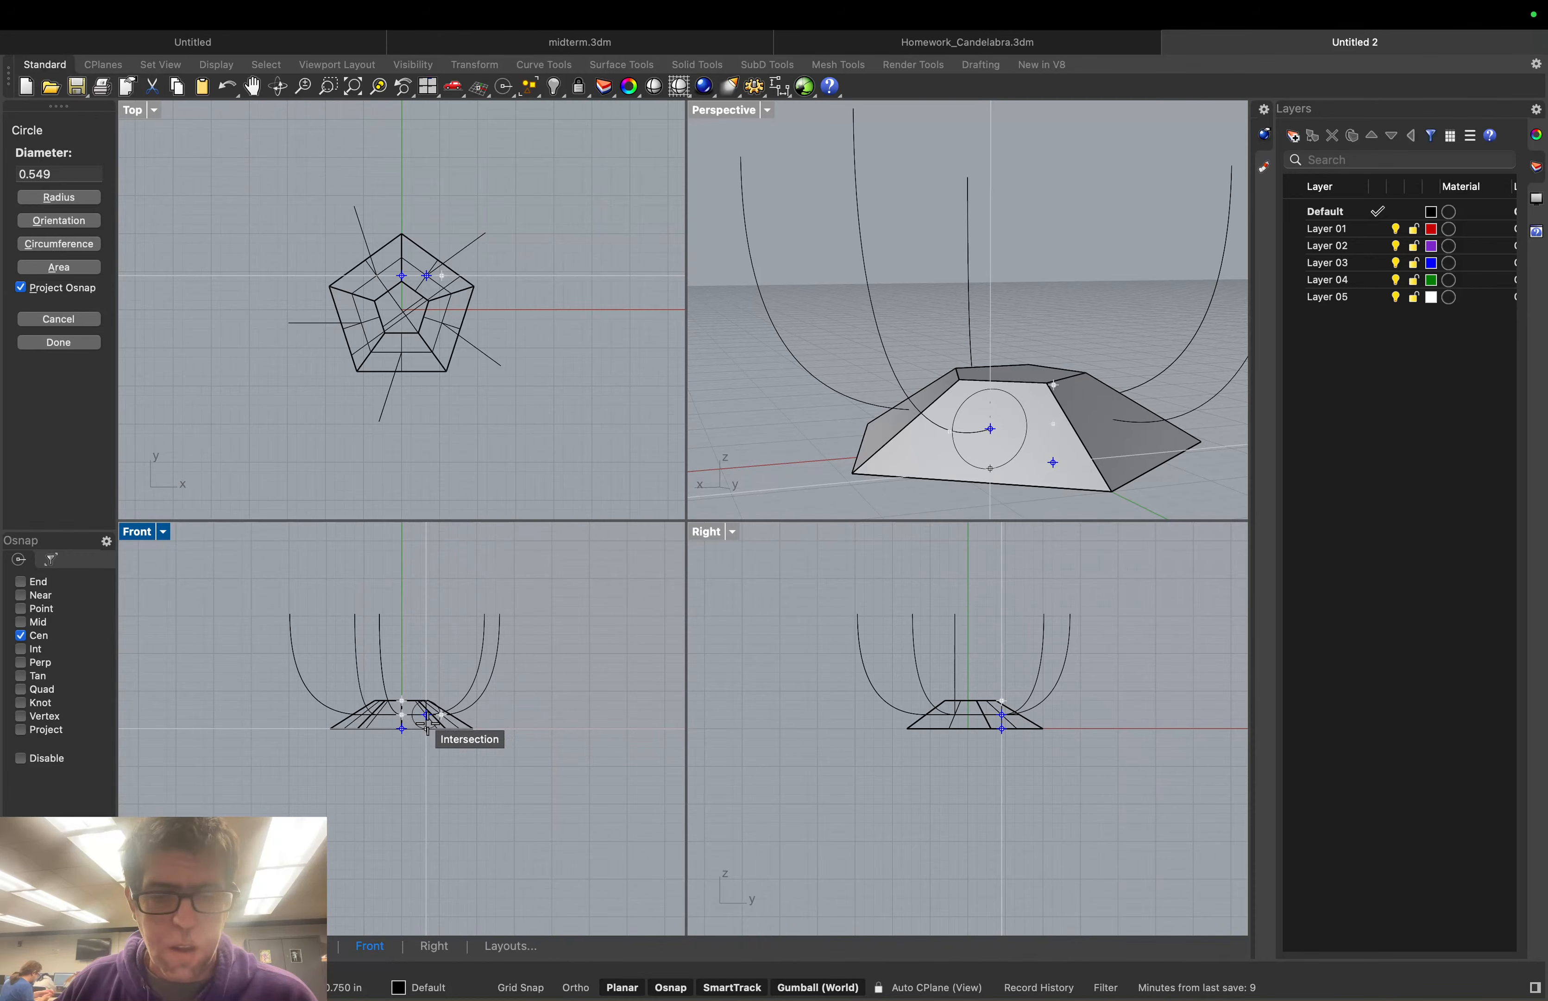
left_click(669, 990)
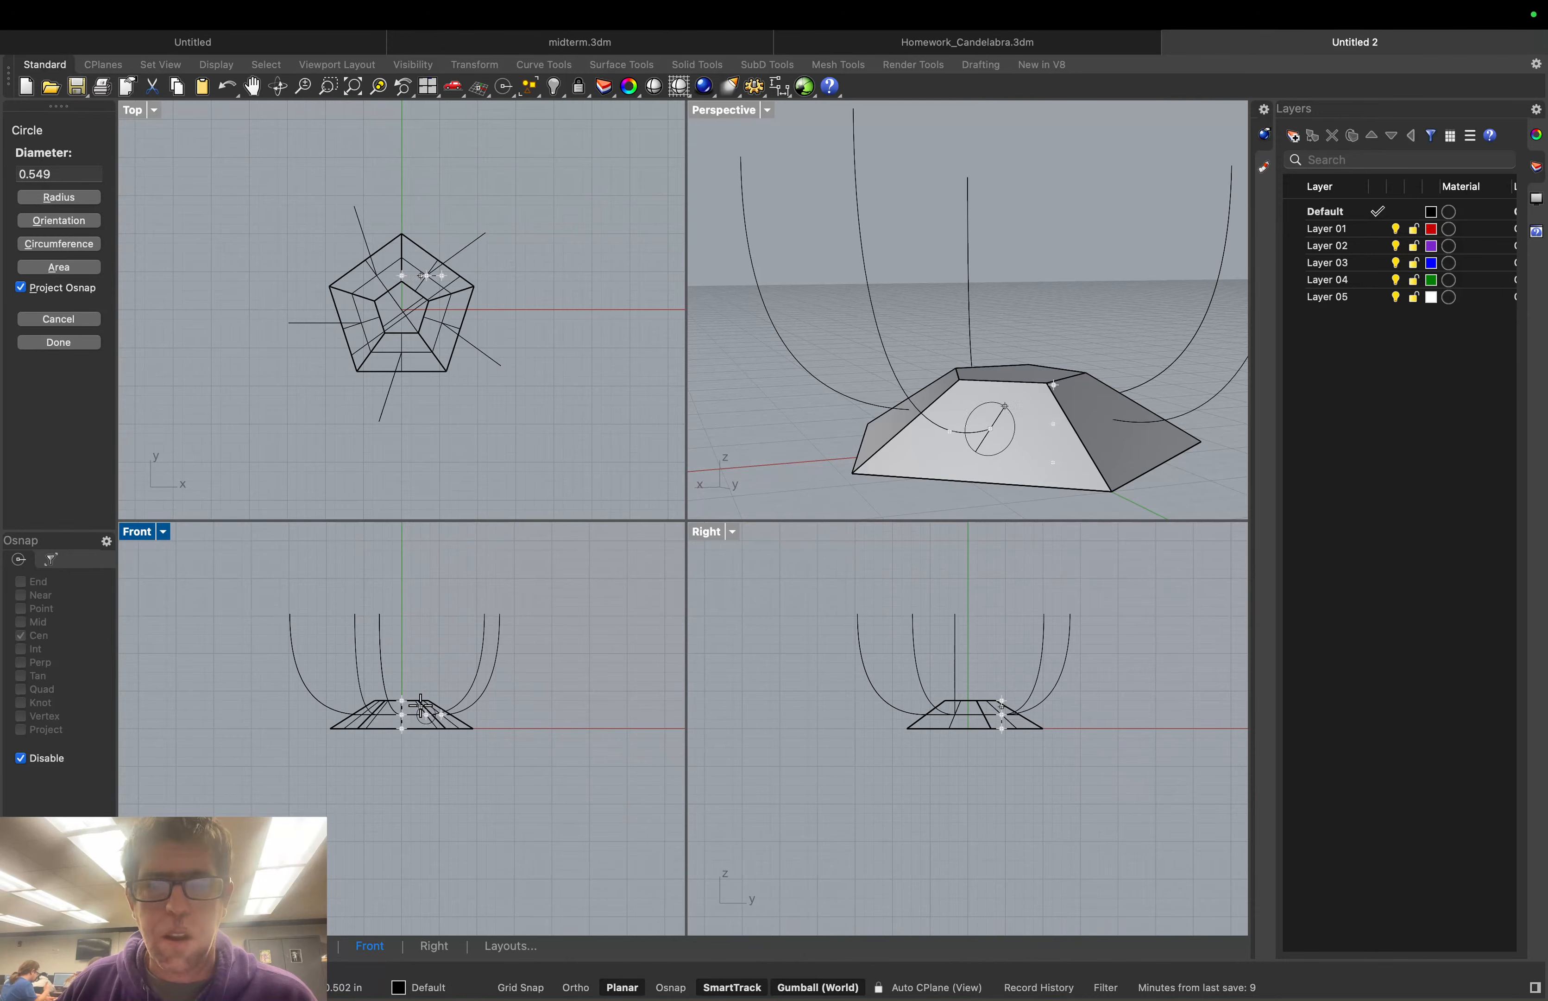
left_click(421, 708)
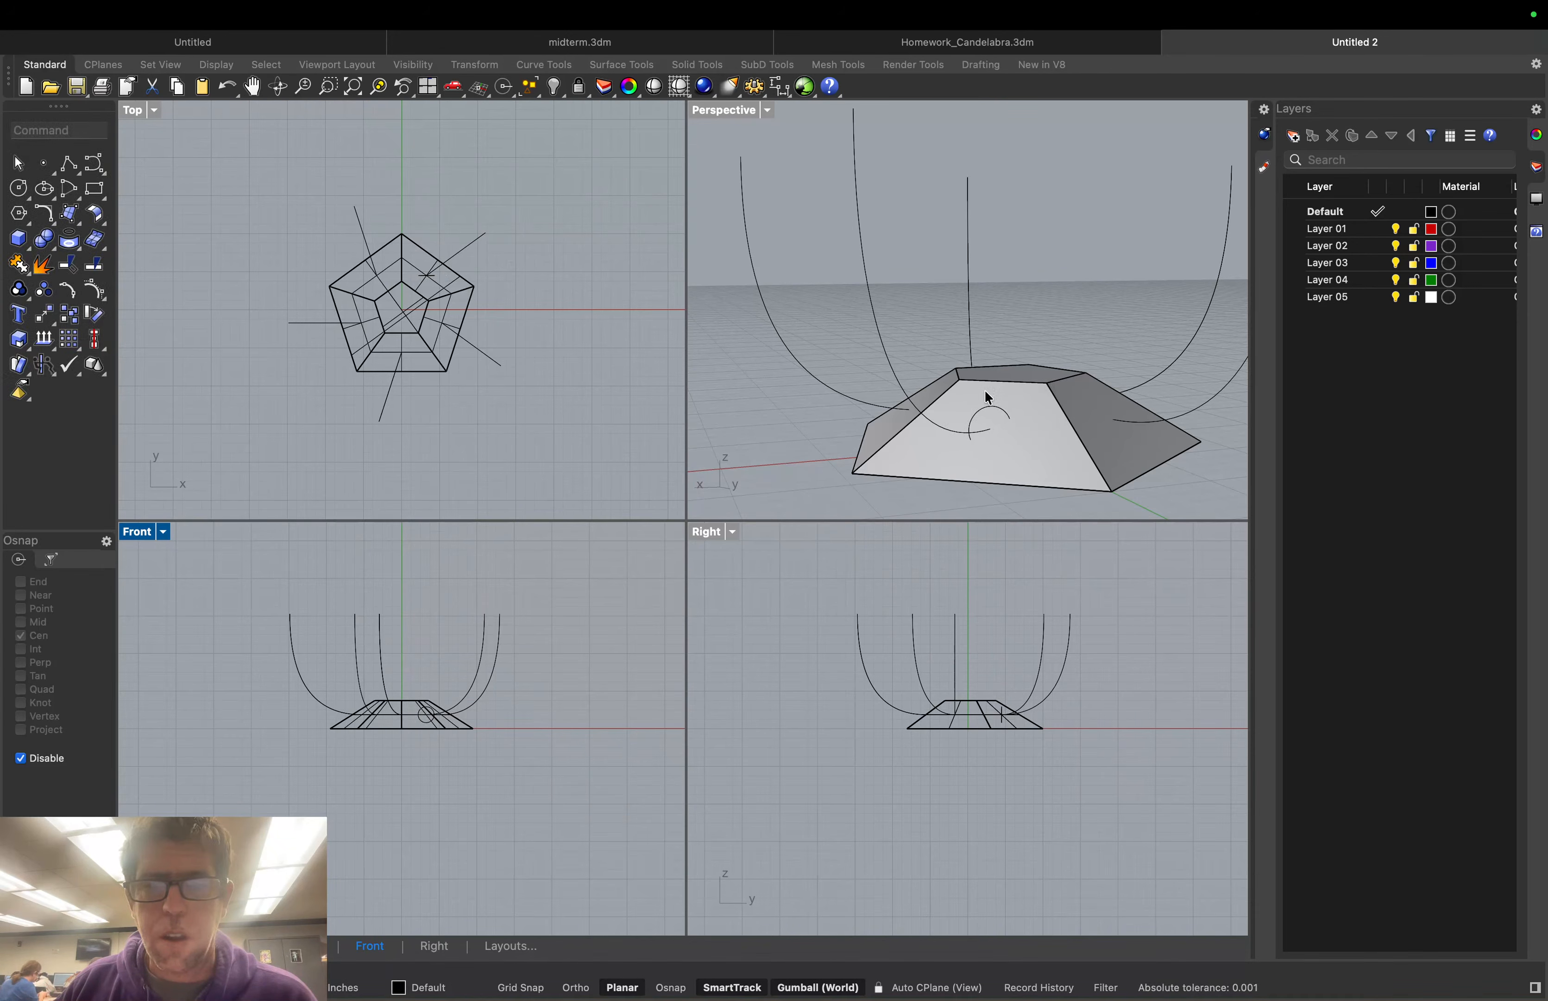
left_click(983, 414)
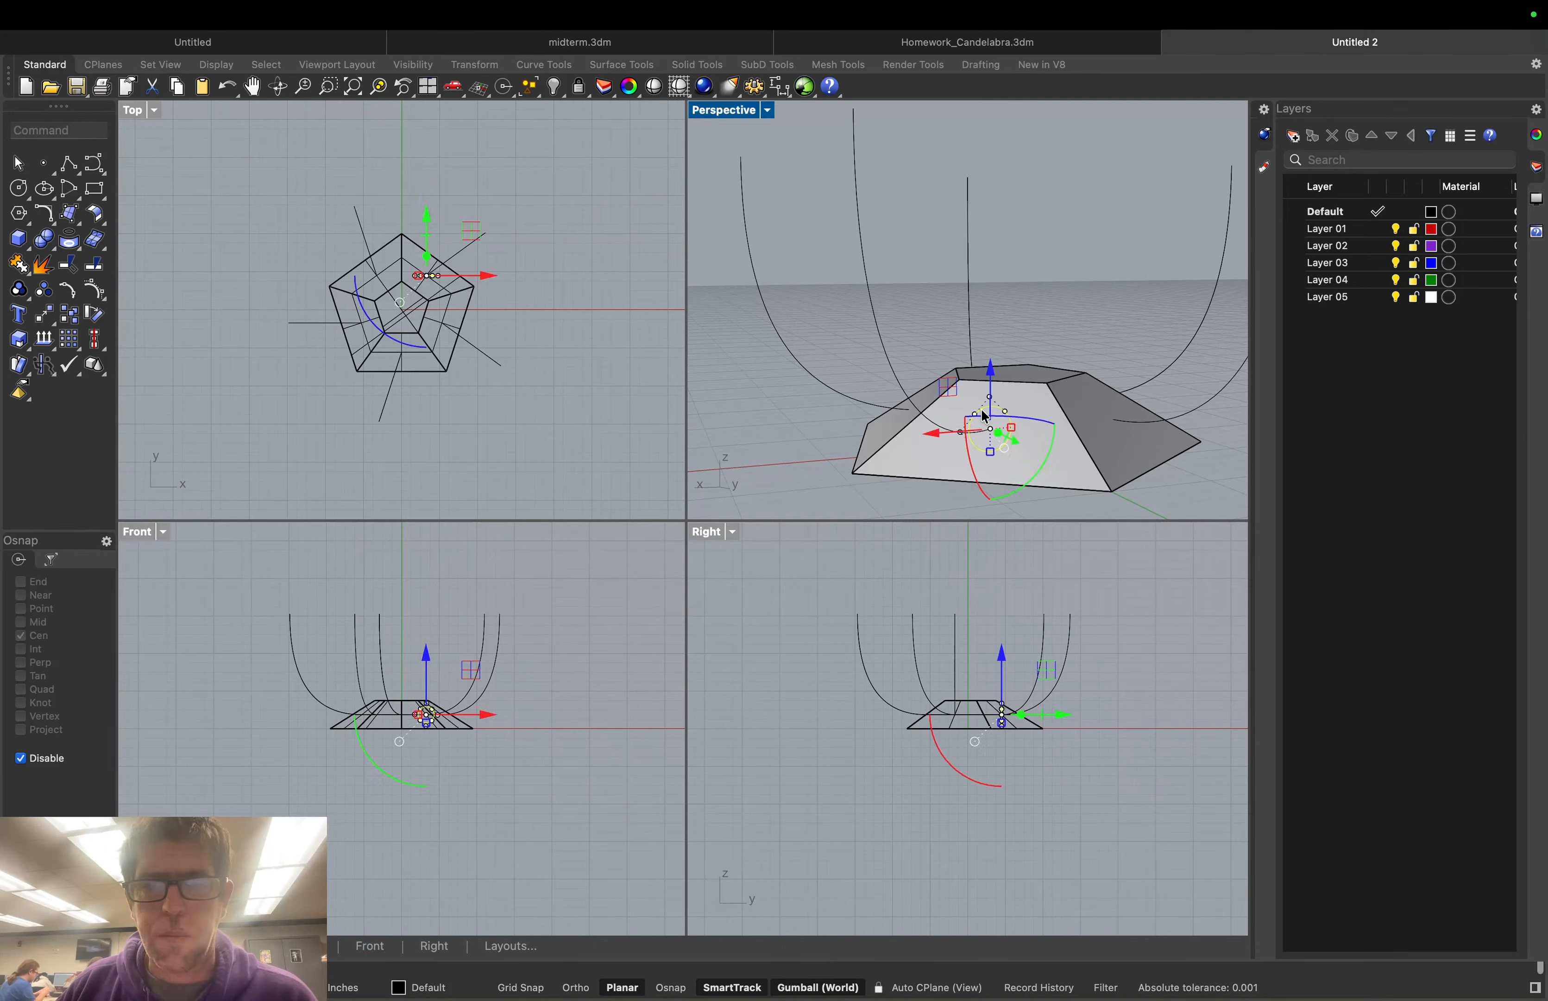
key("Delete")
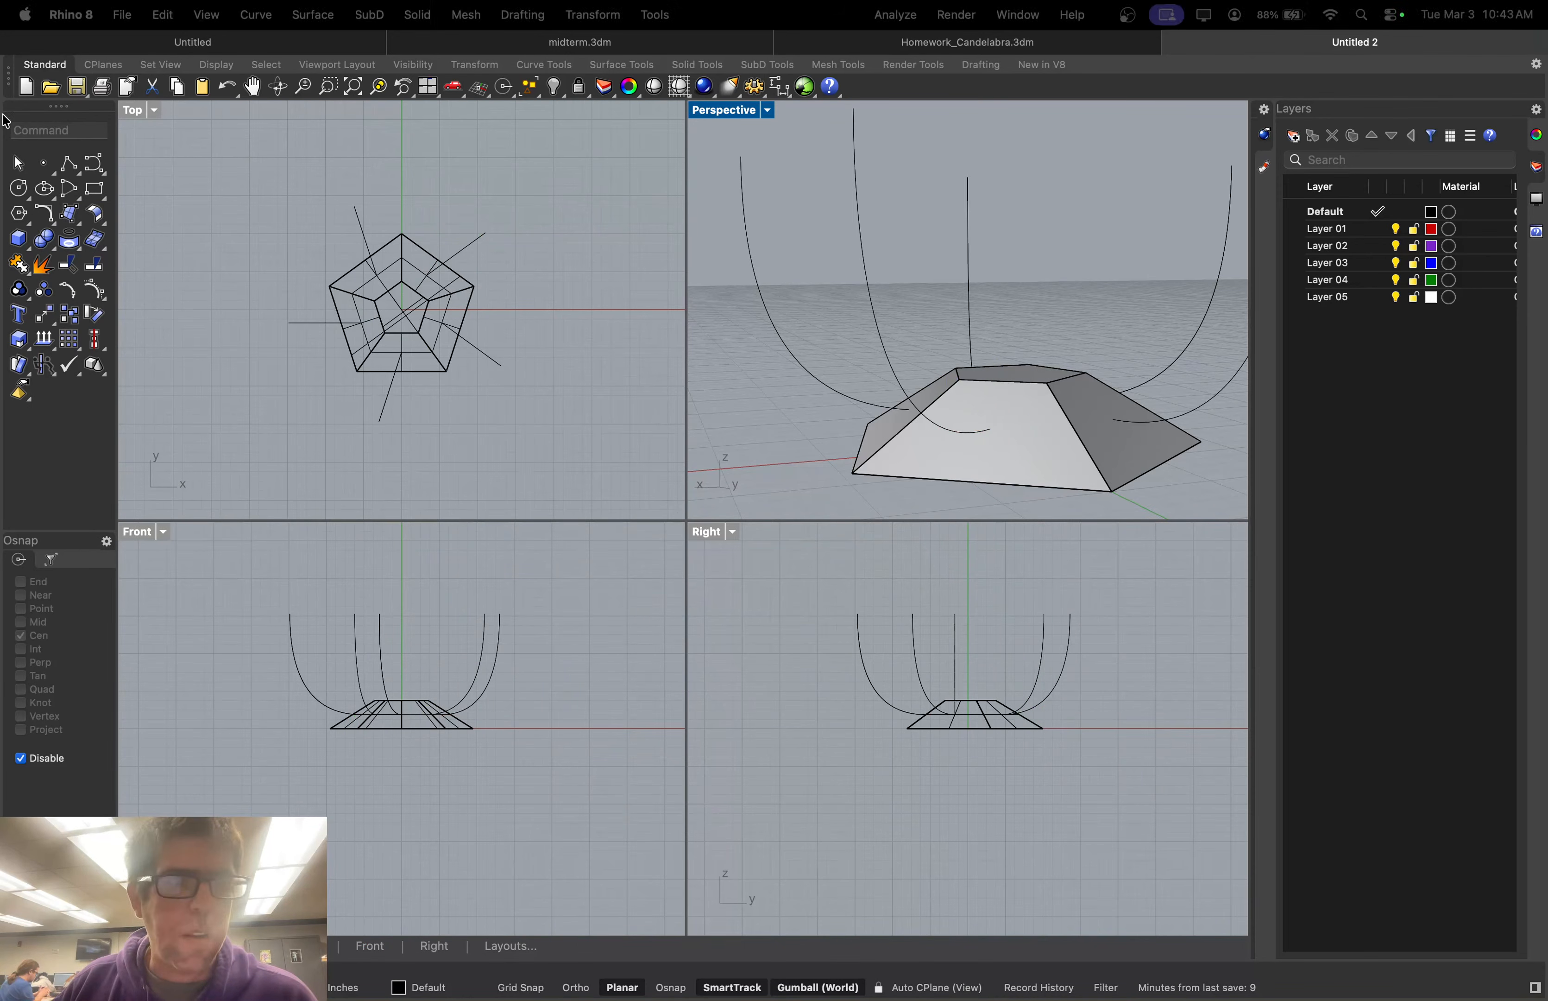
left_click(676, 988)
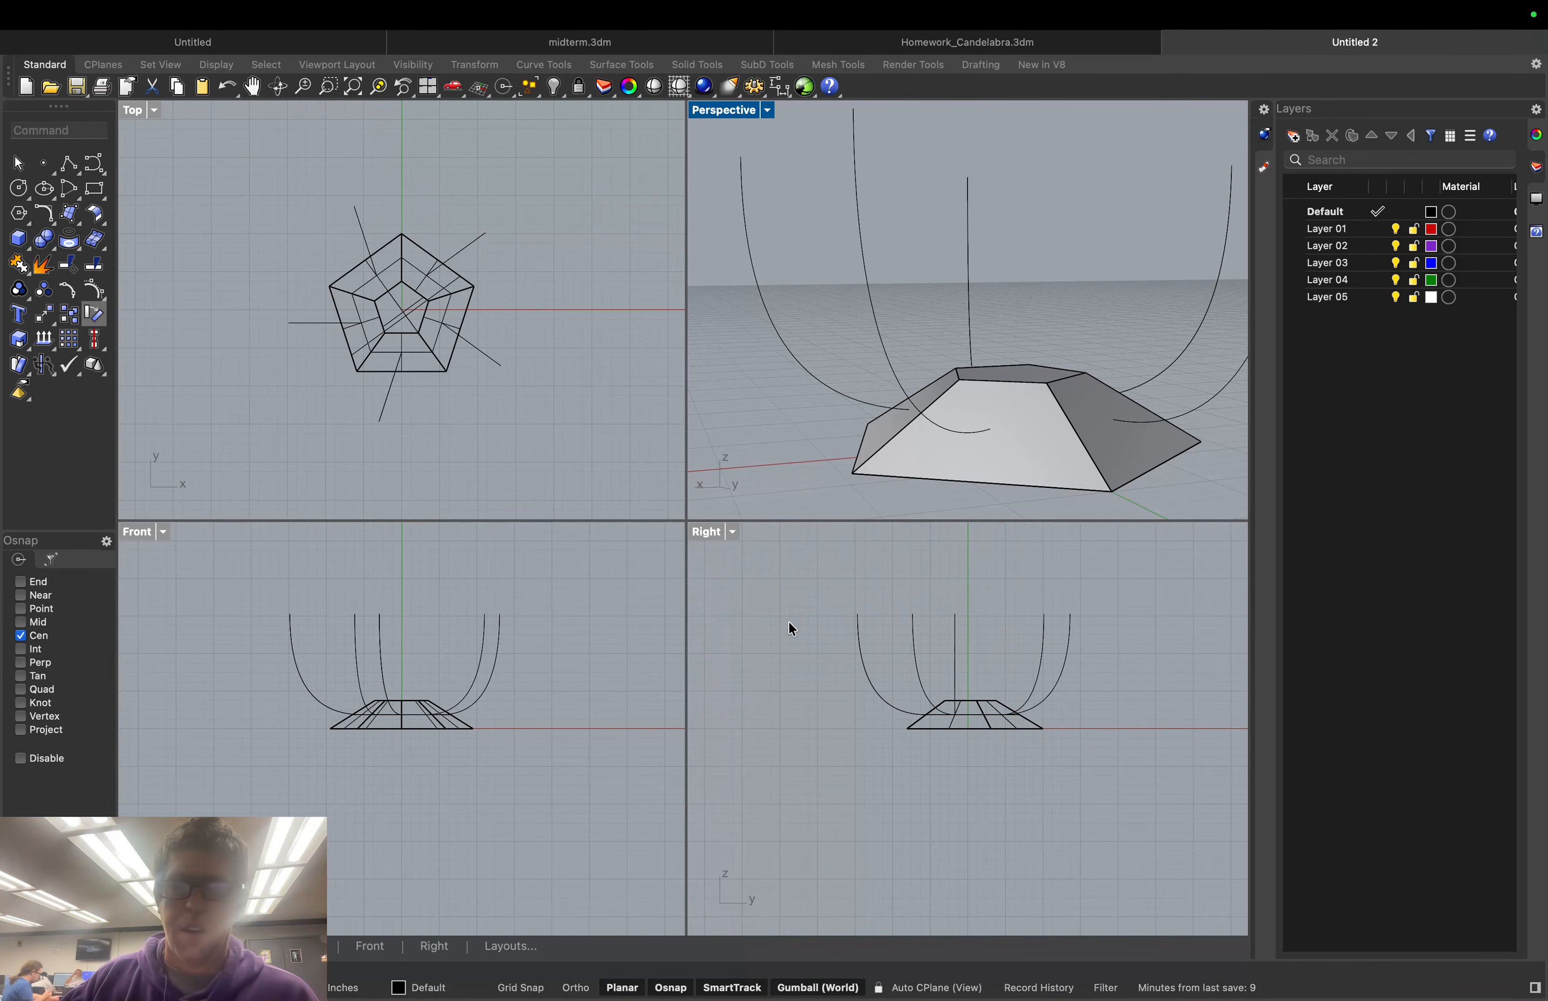
Draw a circle from the front face's centre out to its edge midpoint
left_click(18, 188)
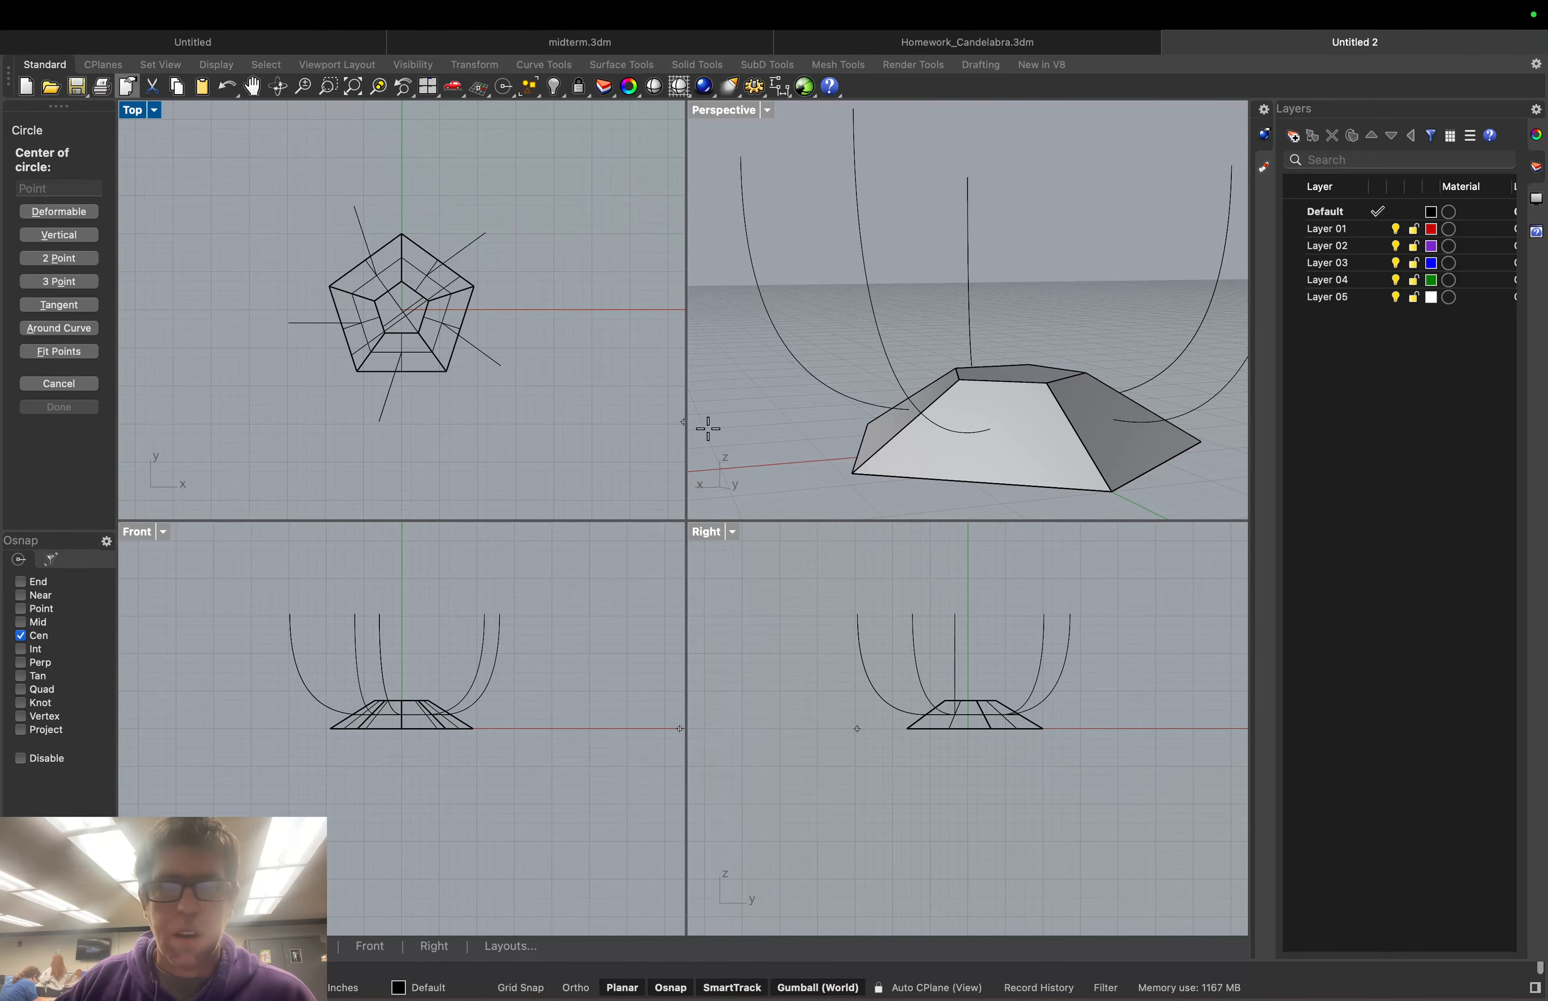
left_click(981, 479)
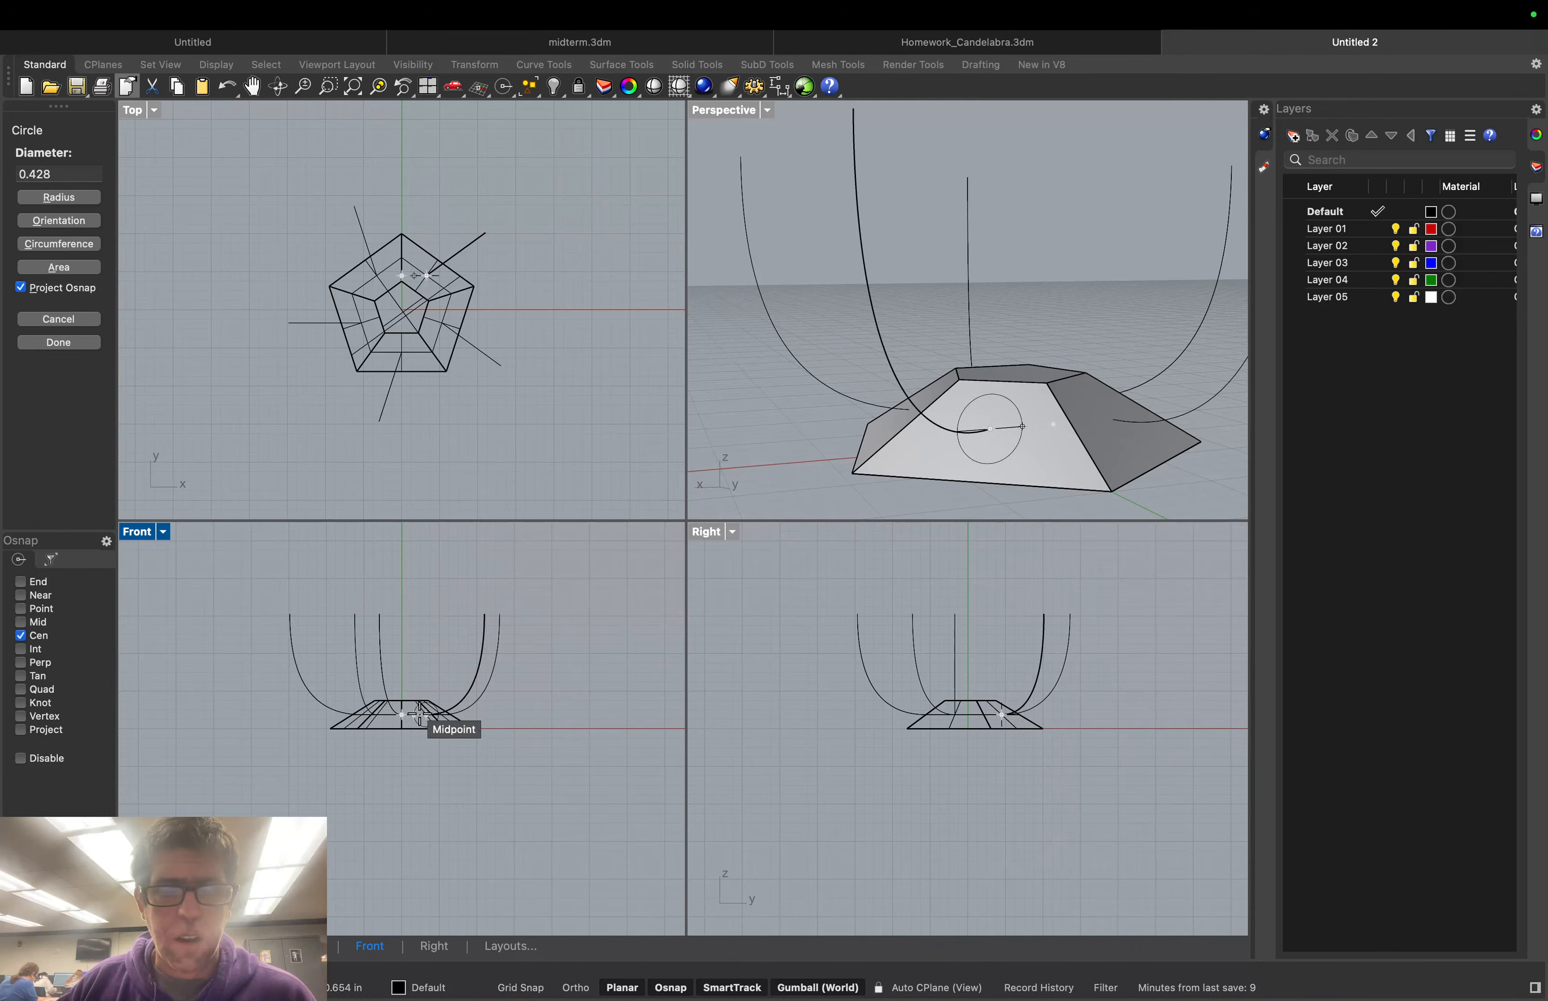
left_click(420, 714)
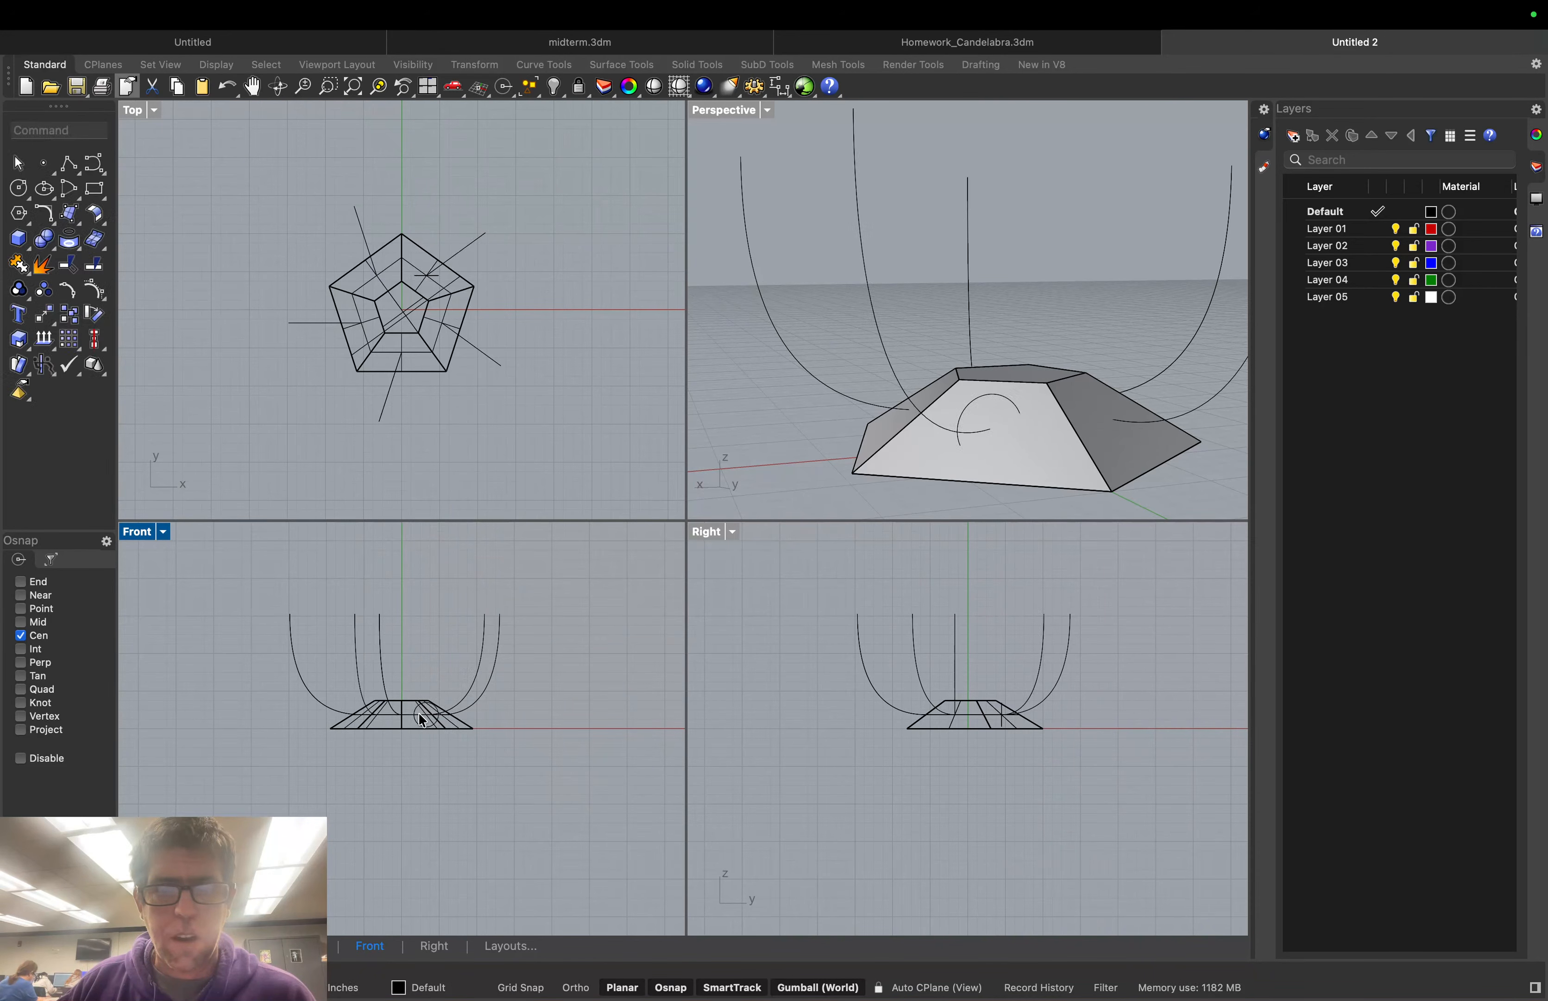
left_click(988, 402)
Delete the face circle, then draw a trial circle centred on the face and delete it too
key("Delete")
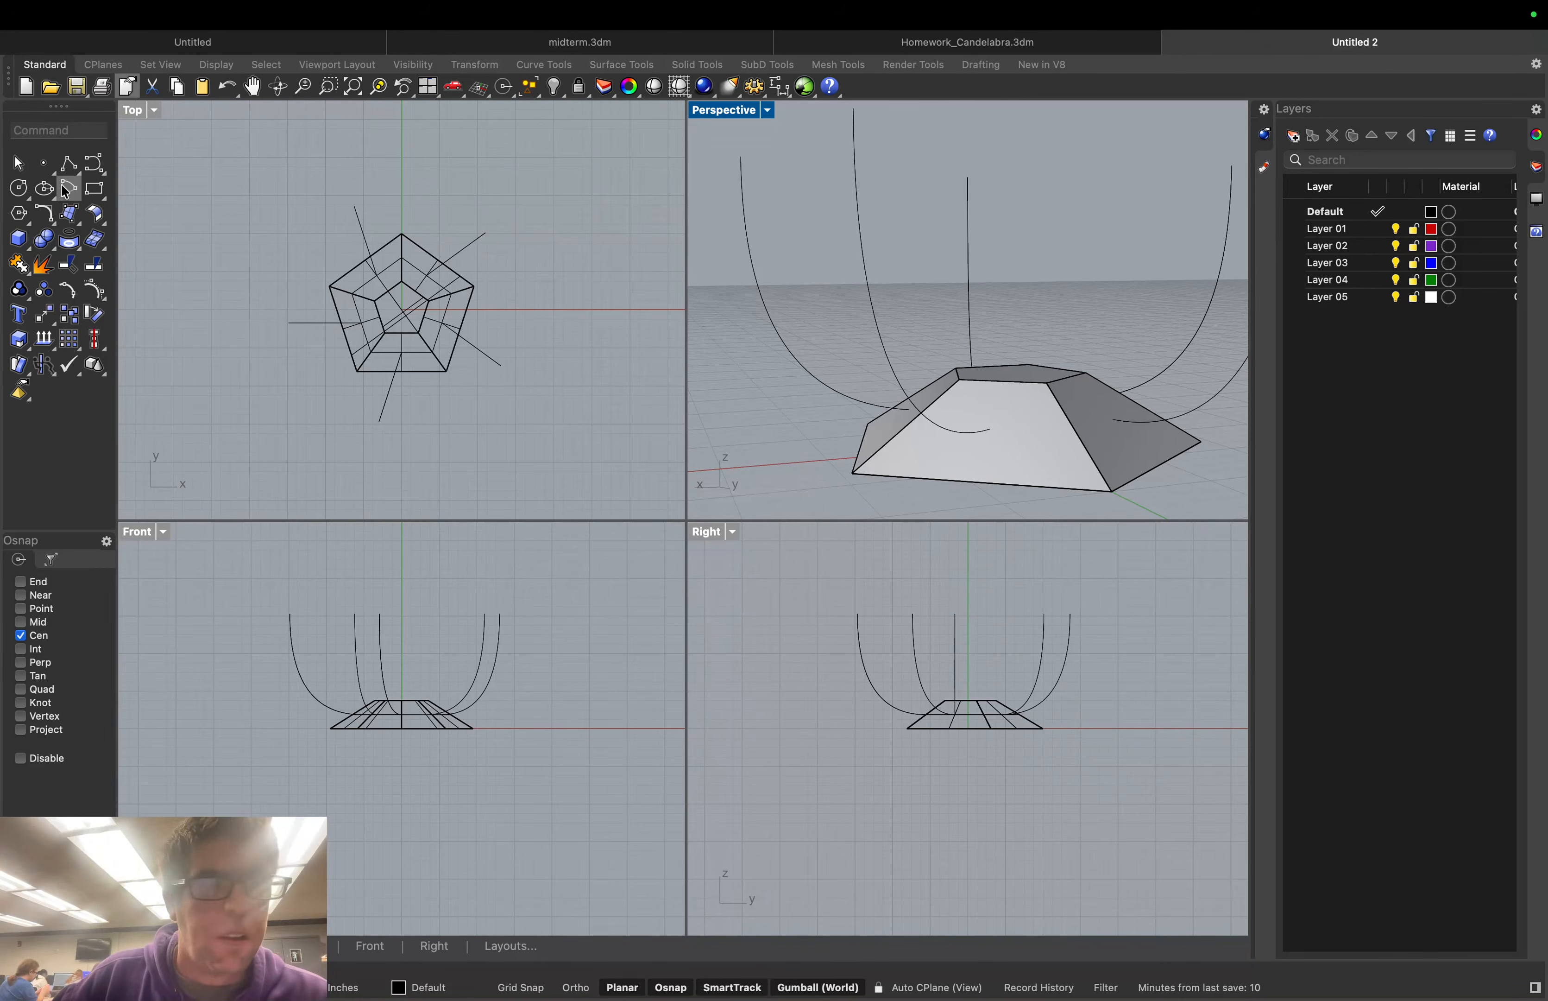
left_click(18, 188)
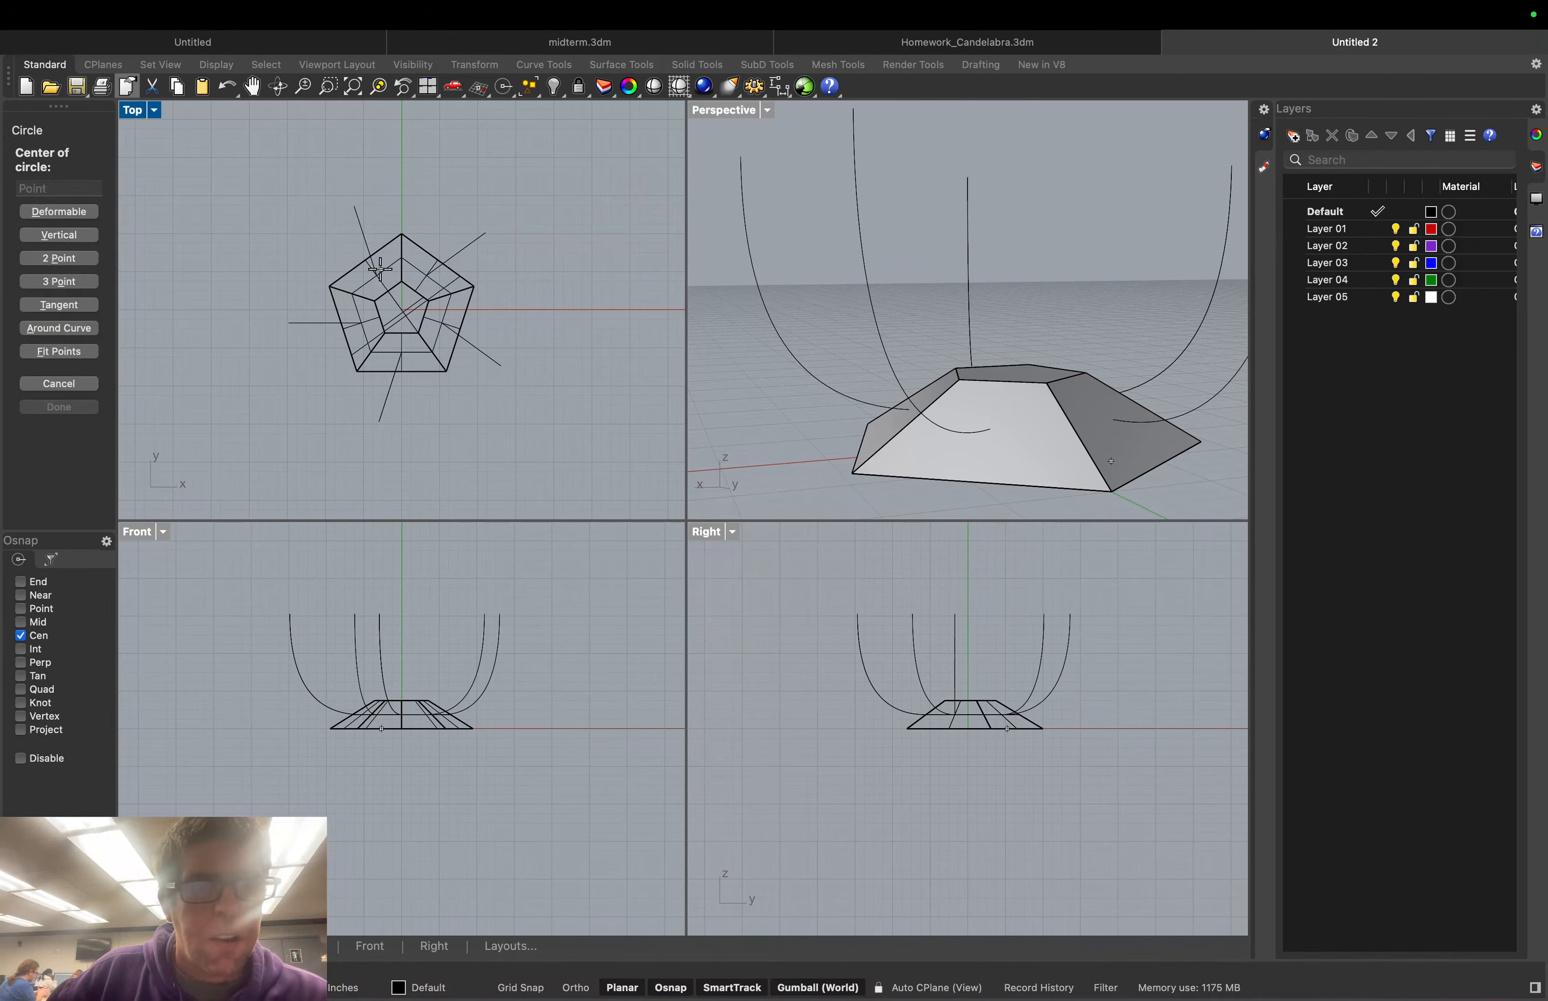
left_click(988, 480)
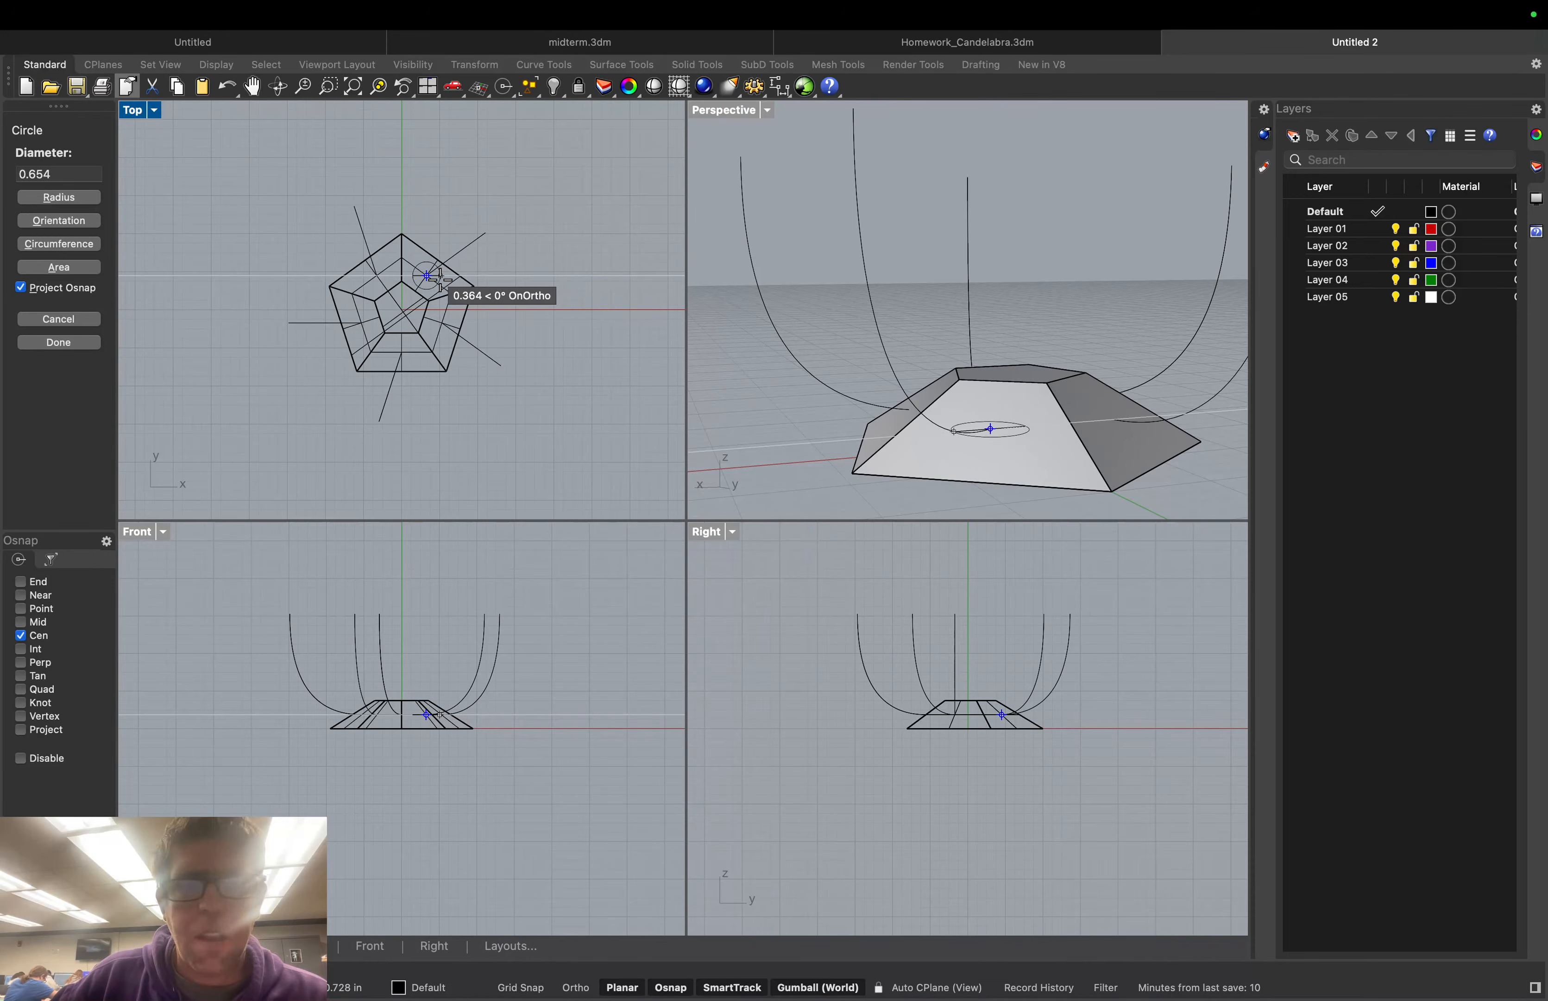
left_click(1014, 722)
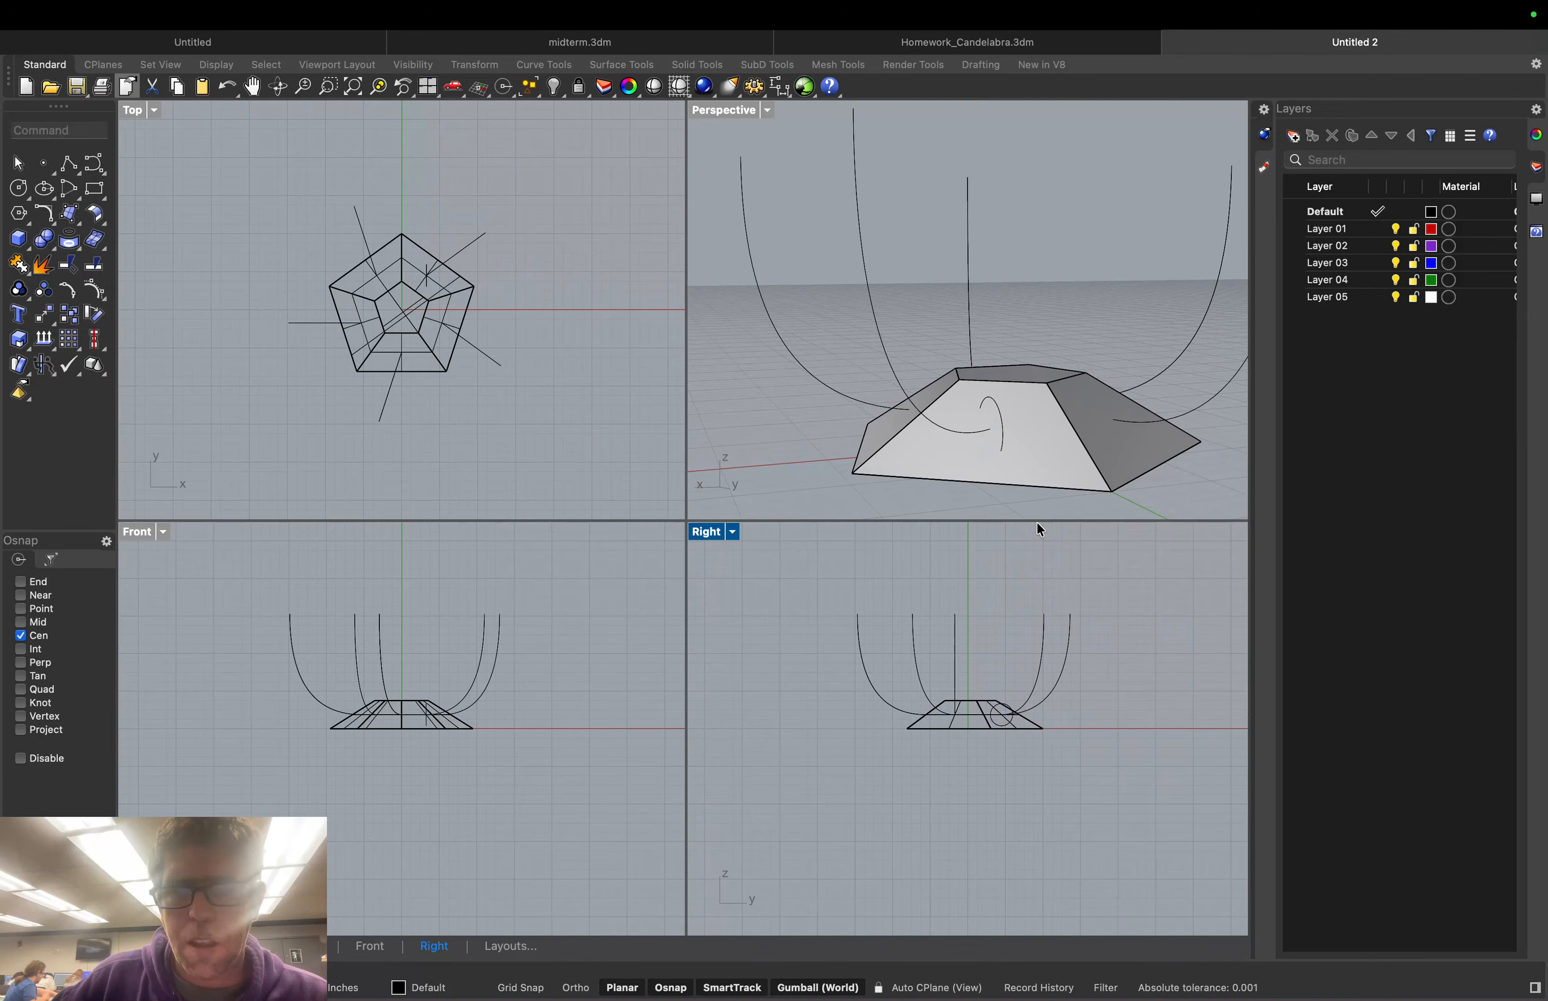
left_click(995, 401)
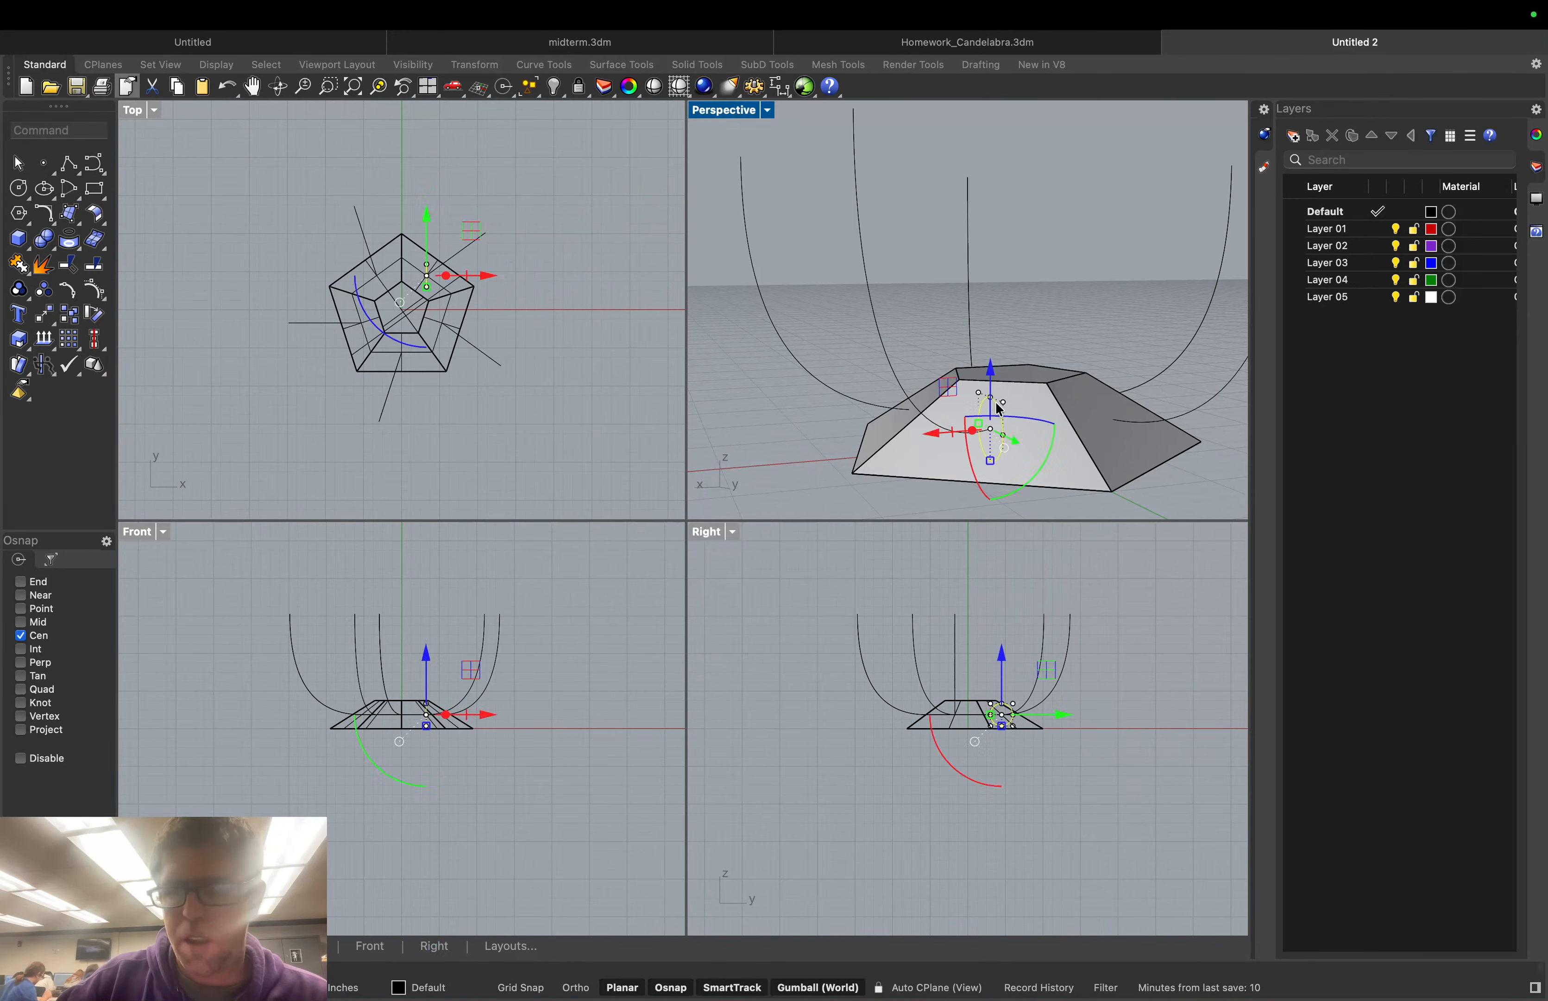
key("Delete")
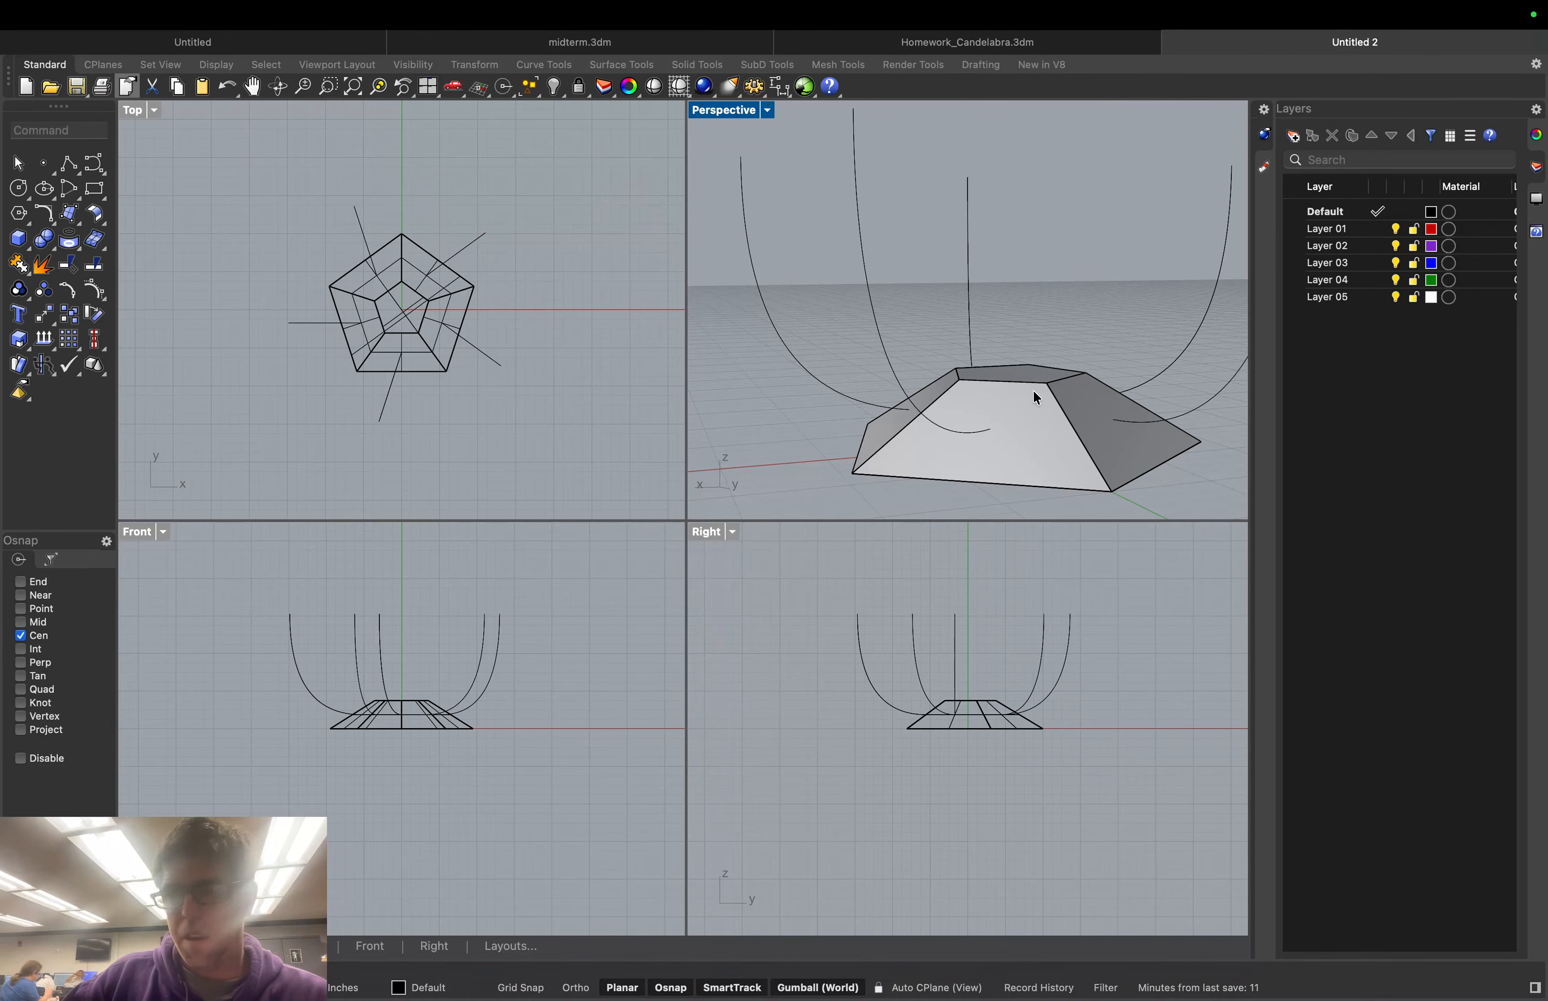
Draw a small circle centred at the arm curve's lower end, sizing it in the Front view
right_click_drag(1075, 315, 1035, 327)
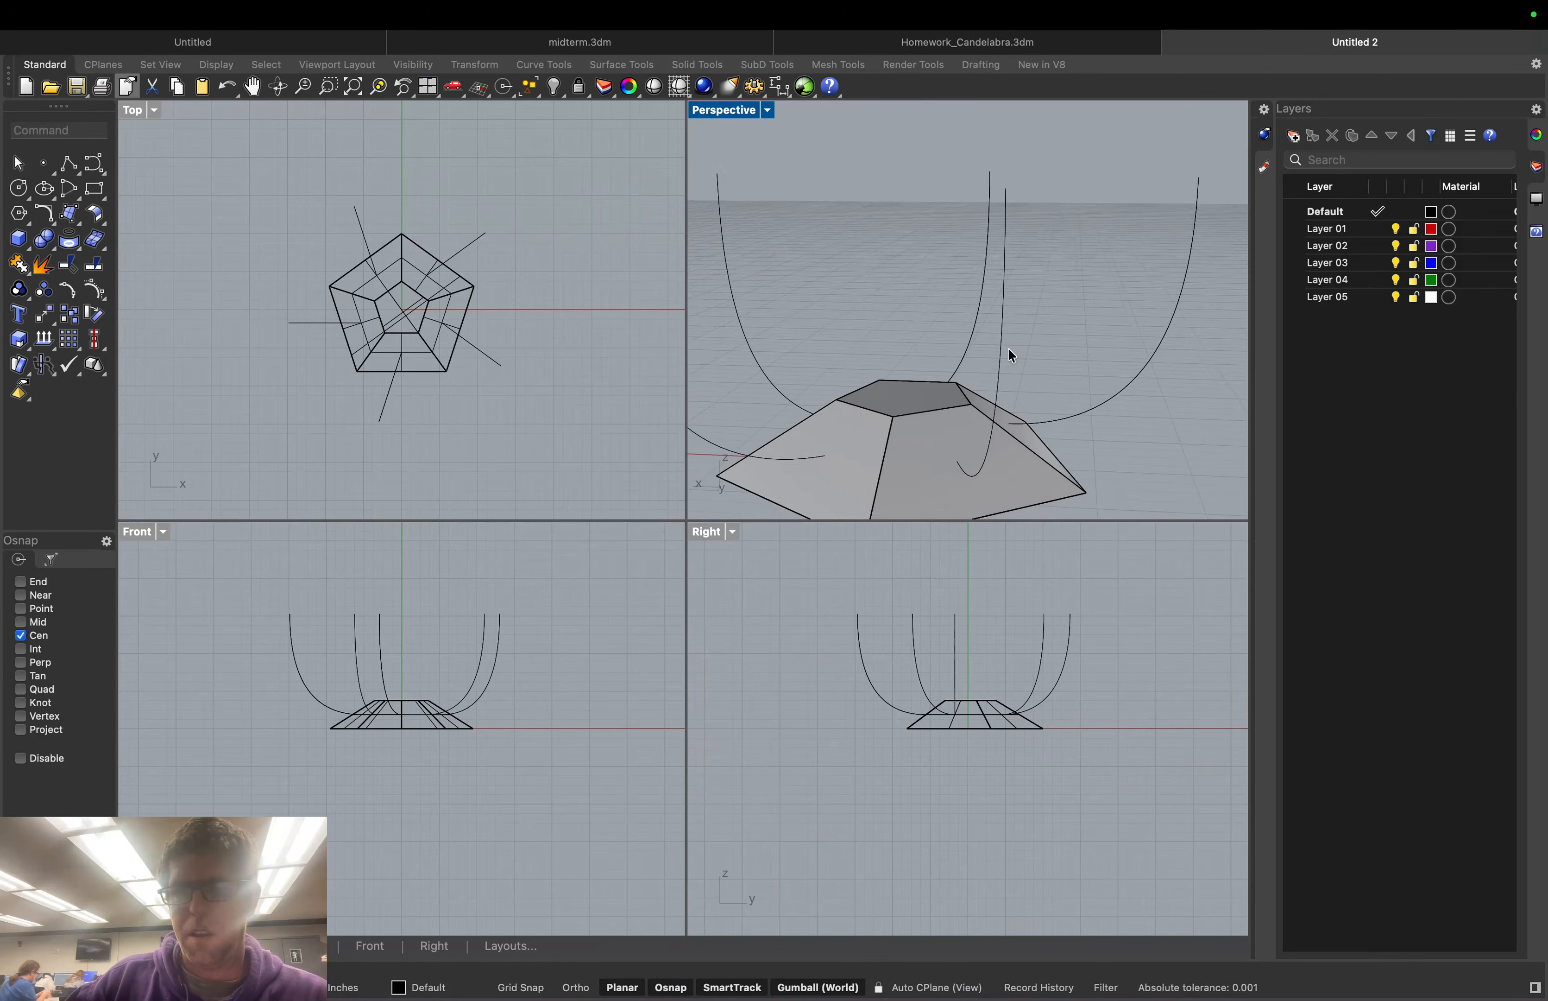
right_click_drag(866, 408, 868, 332)
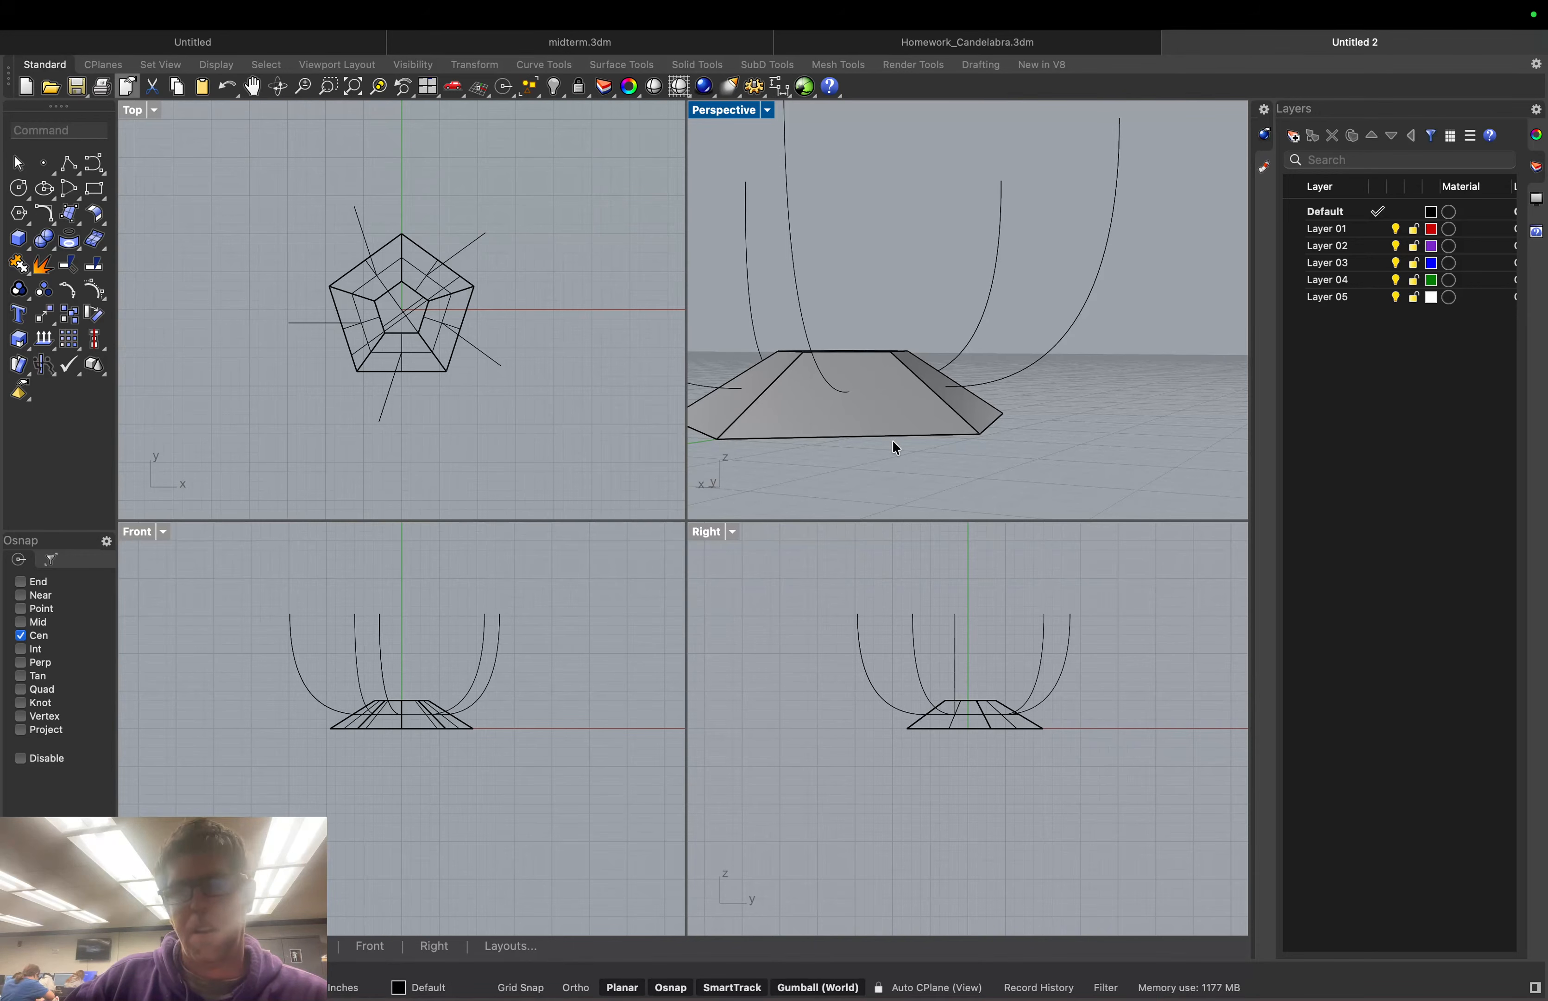
right_click_drag(897, 448, 919, 479)
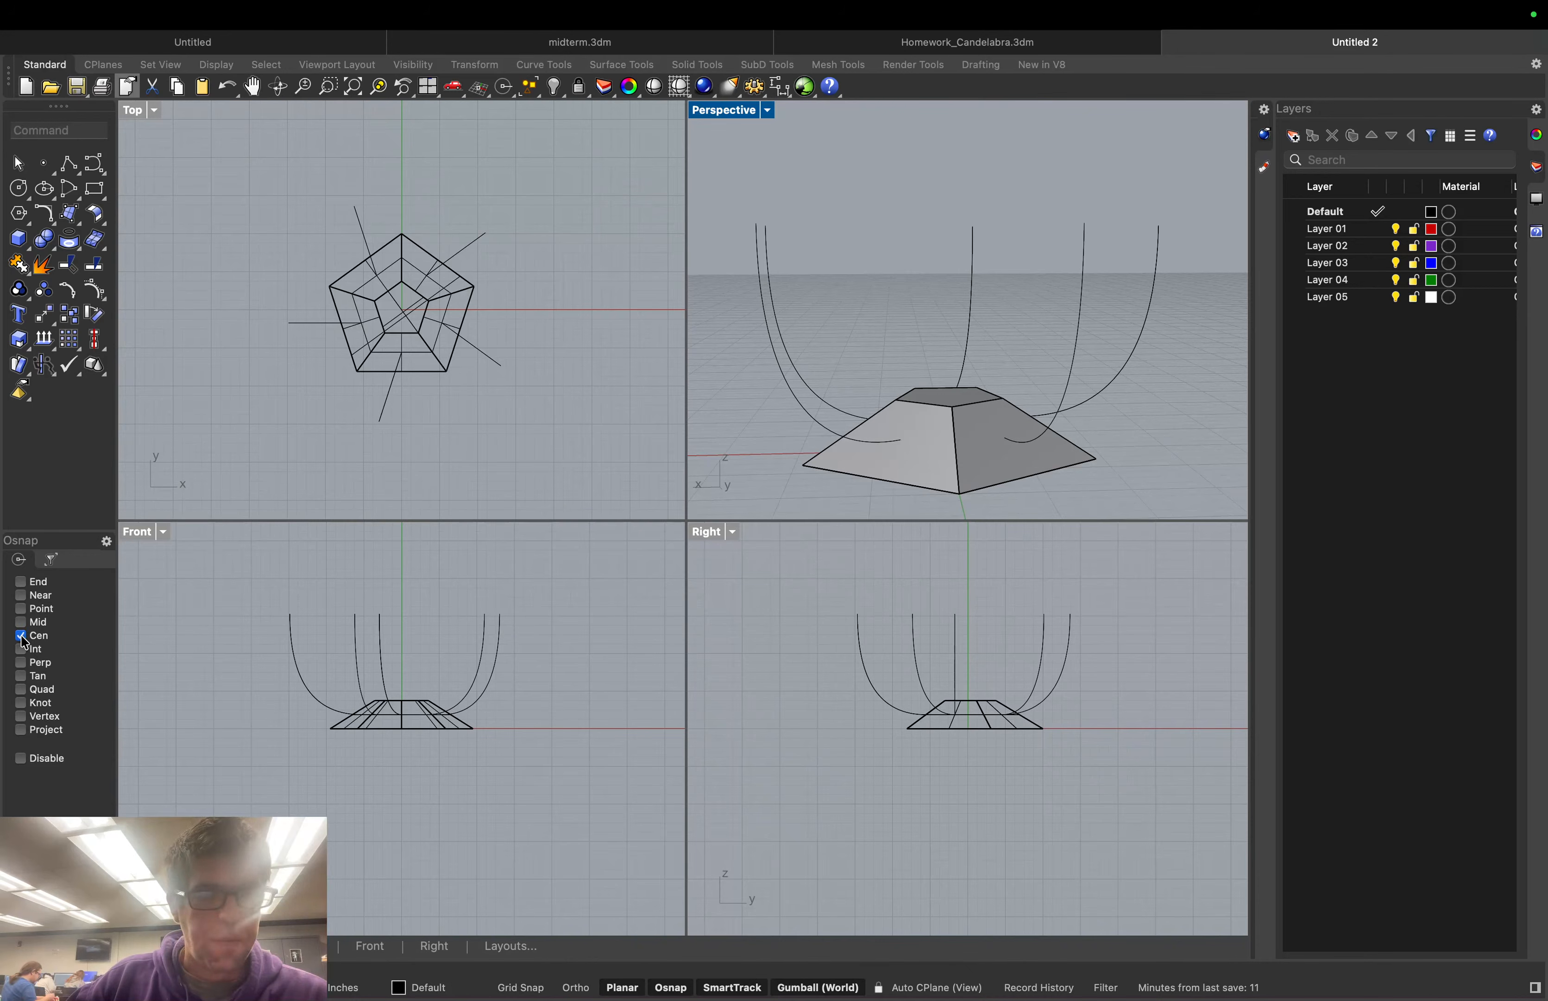
left_click(19, 189)
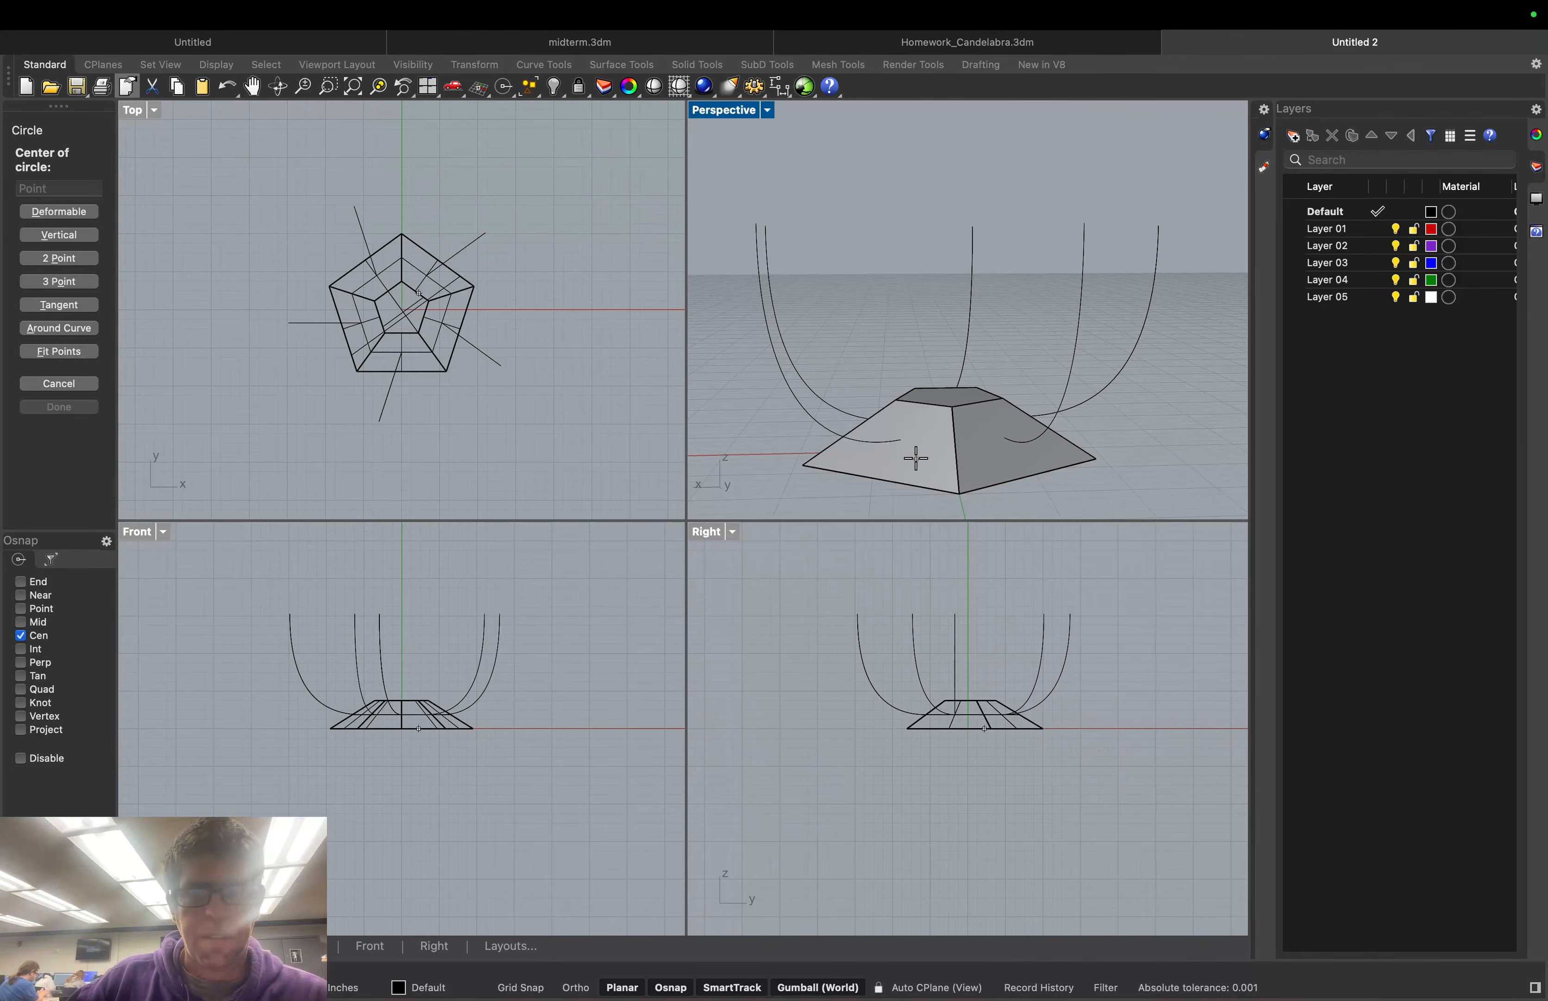
left_click(890, 470)
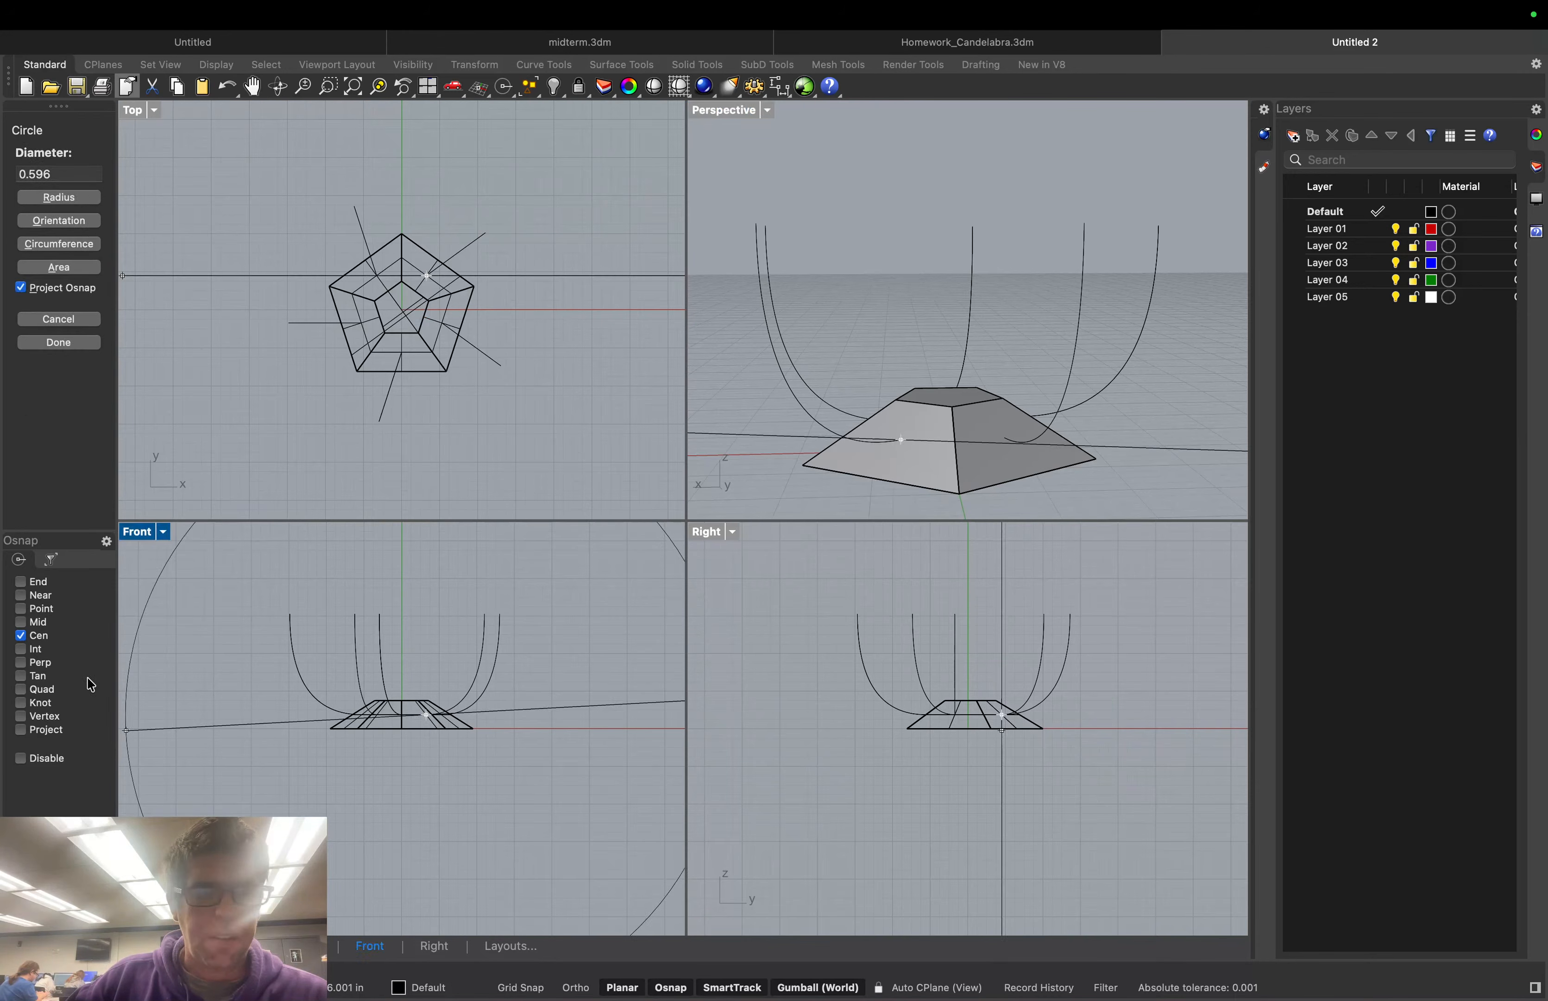
left_click(19, 636)
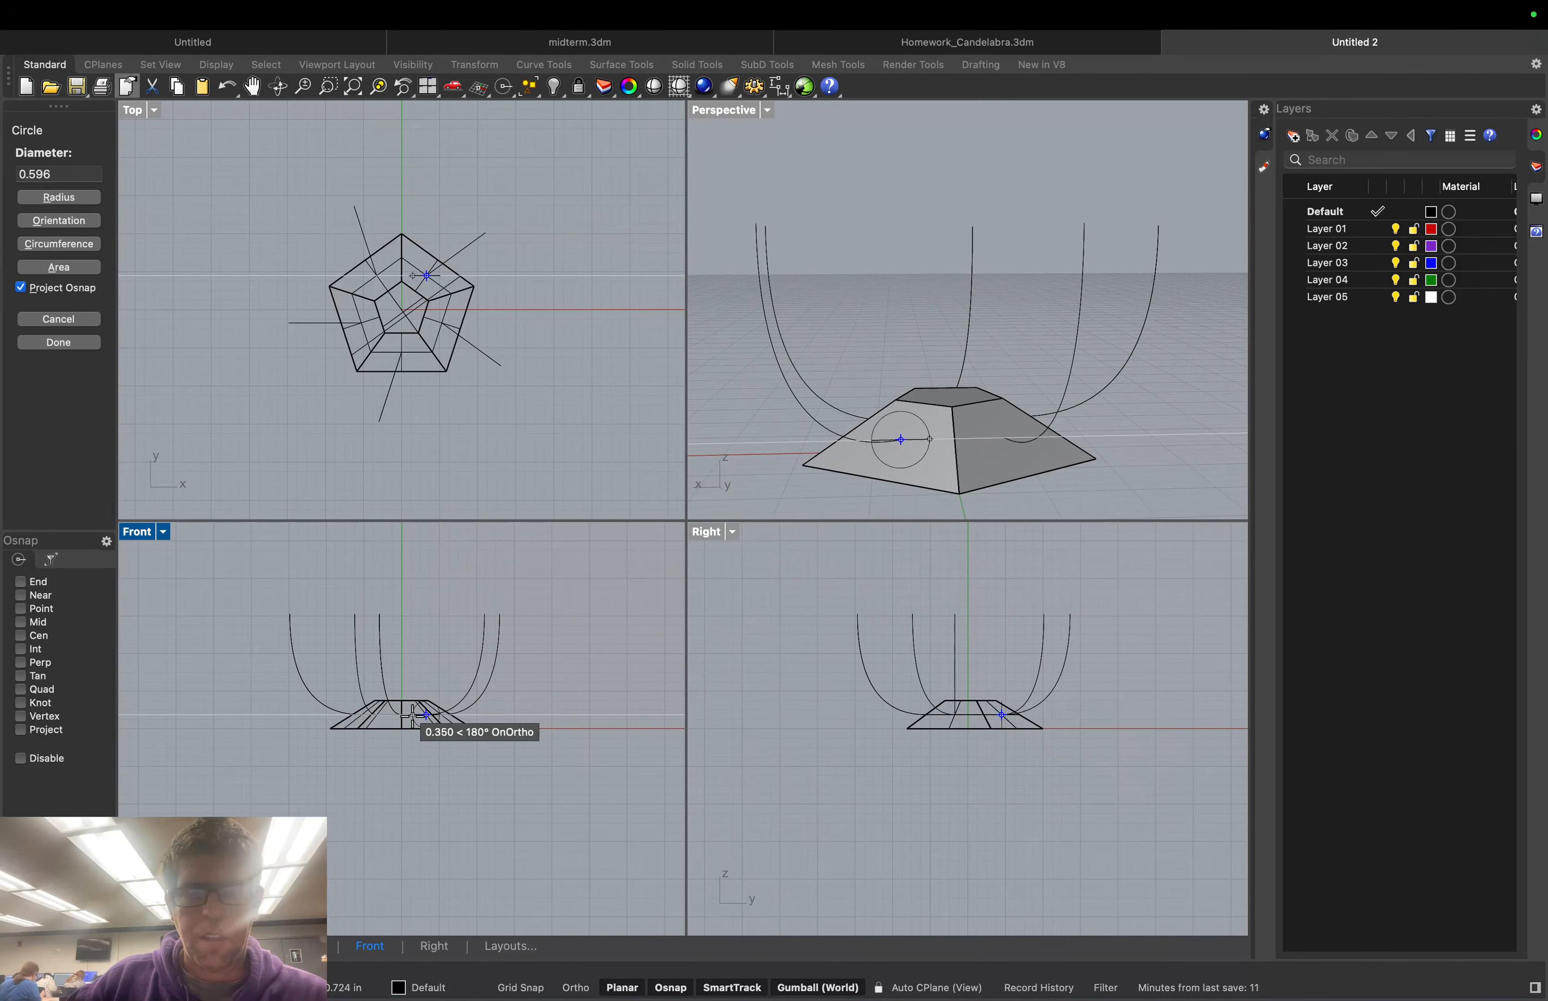
left_click(422, 714)
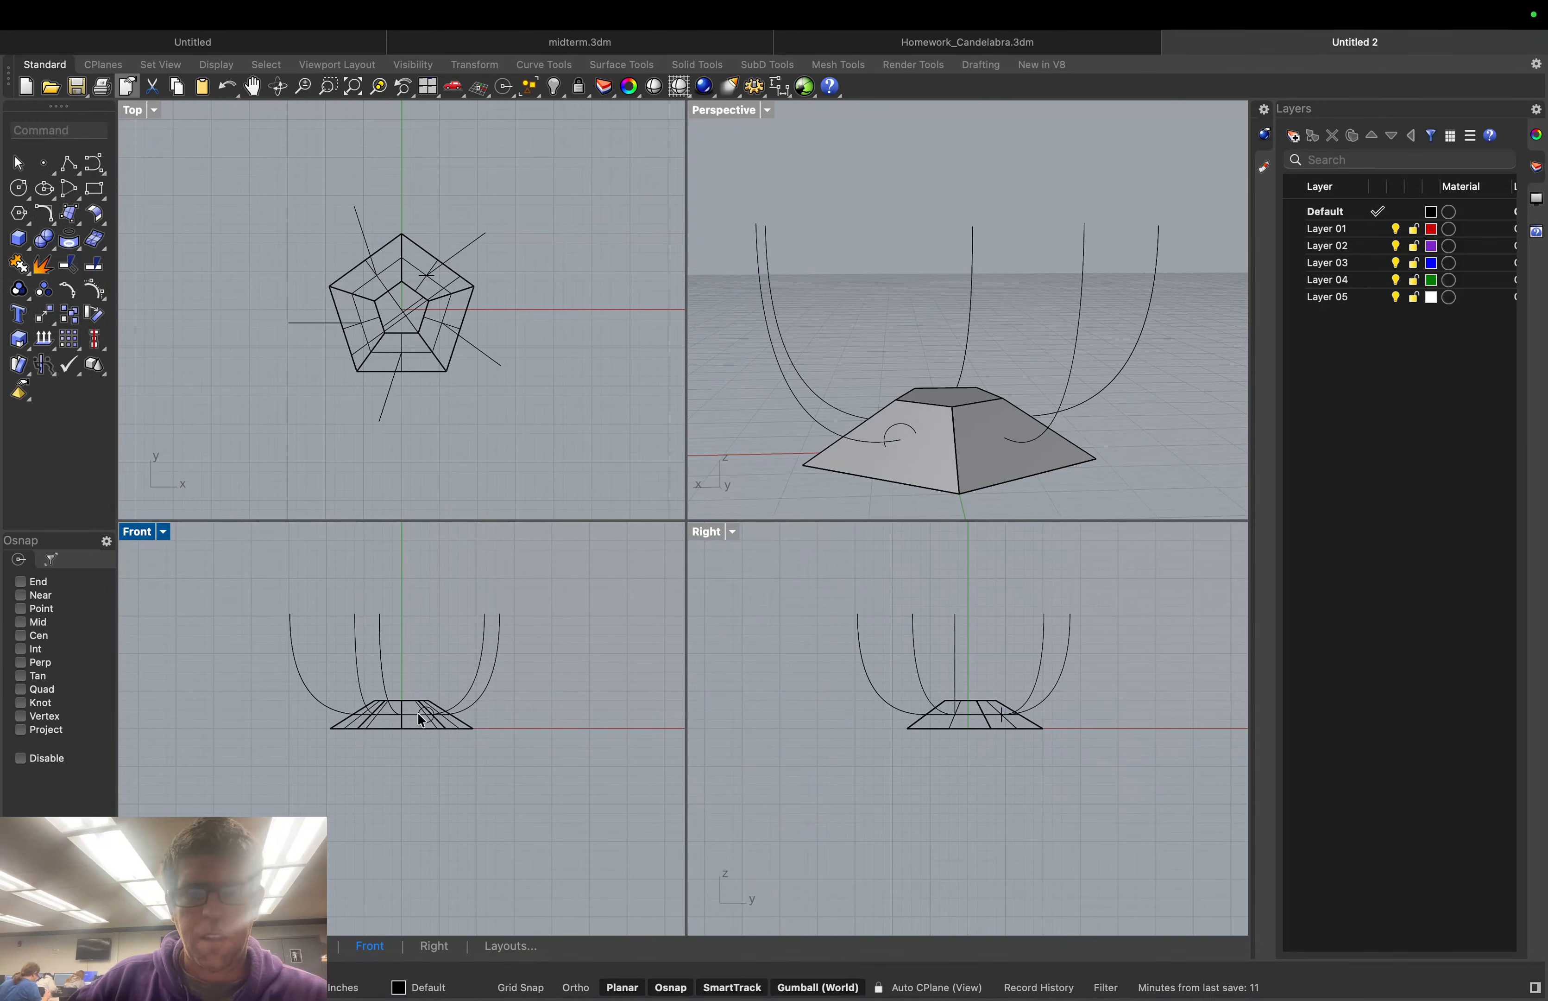
Tilt the circle upright with the gumball so it stands across the arm curve
left_click(893, 423)
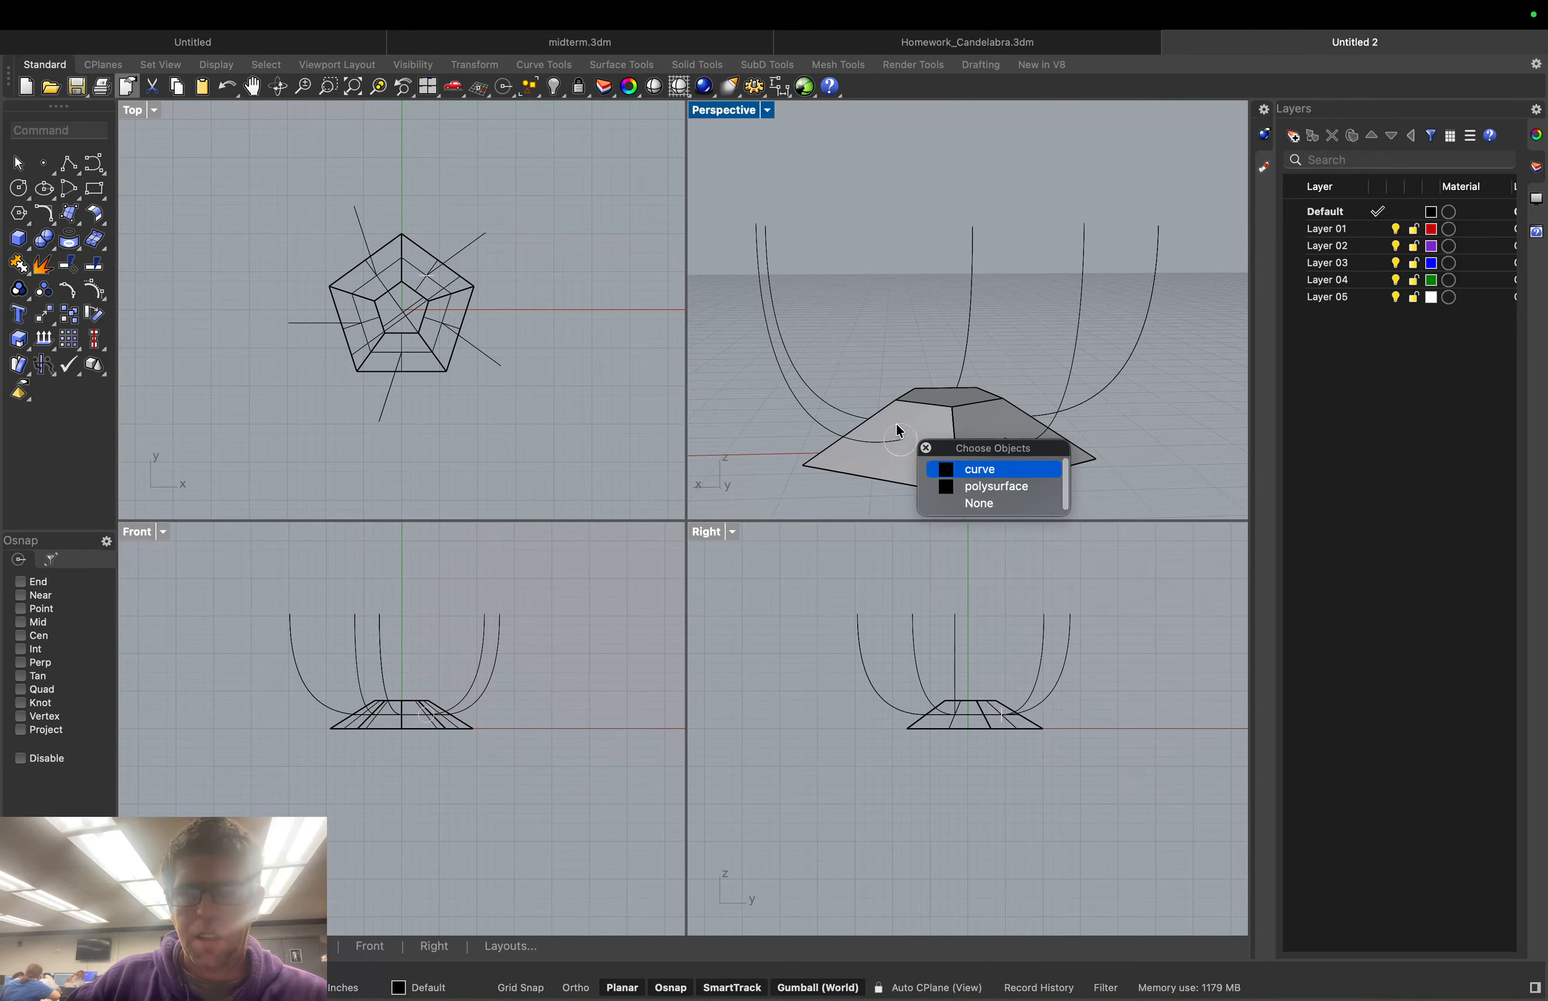
left_click(972, 470)
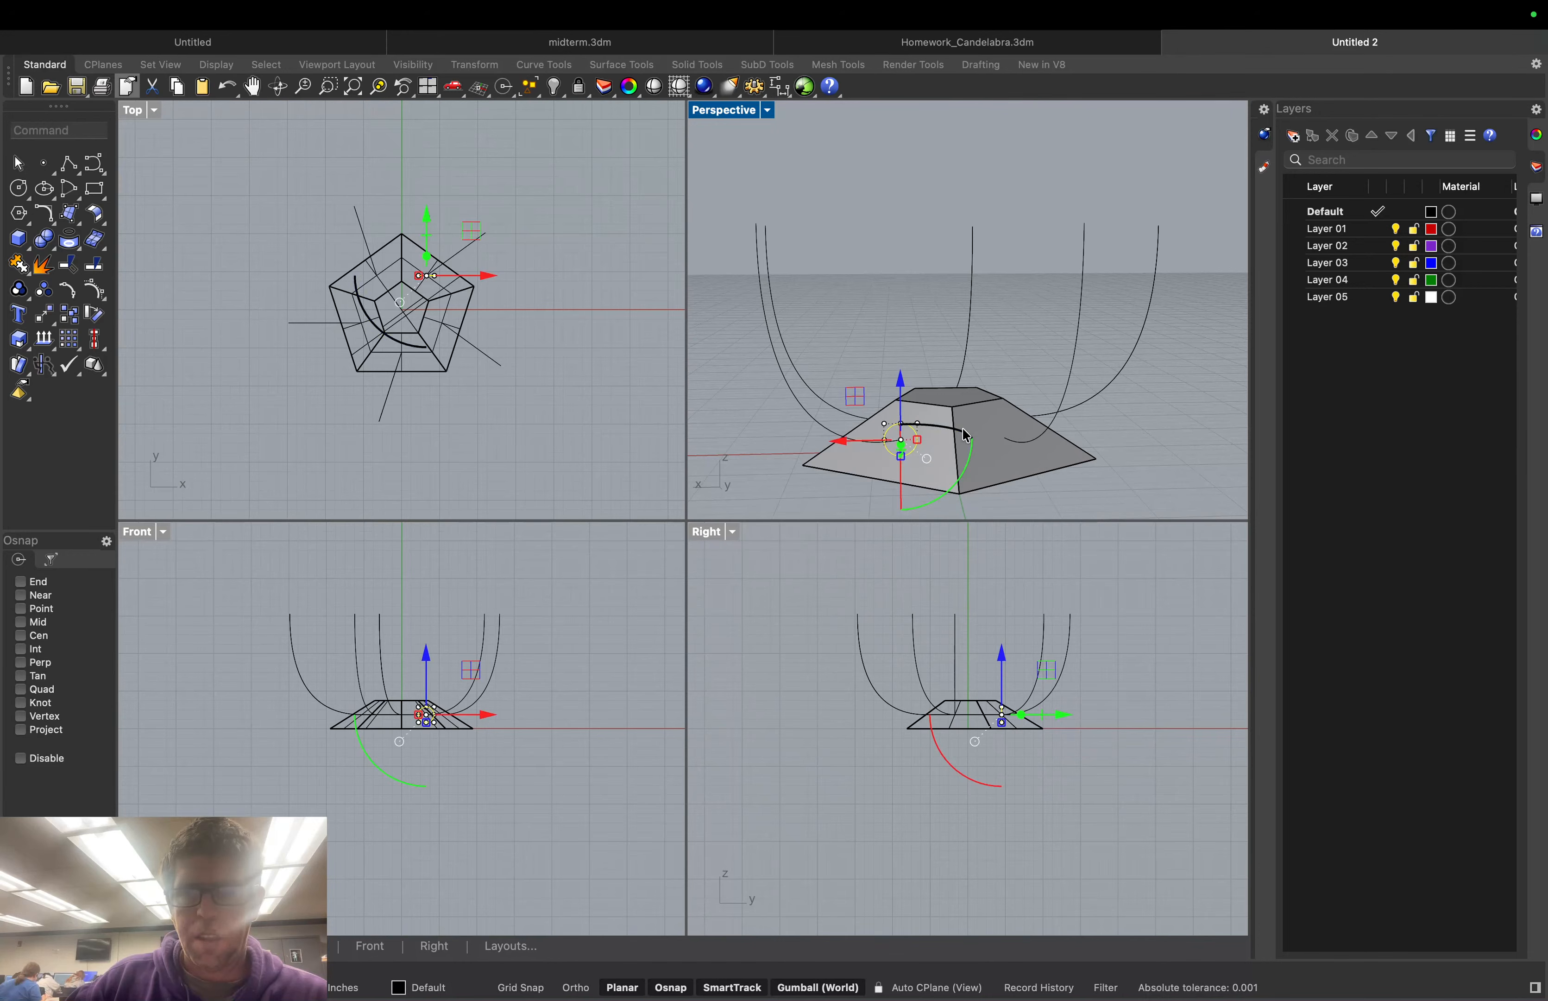
mouse_move(971, 435)
left_mouse_down()
mouse_move(950, 459)
mouse_move(850, 483)
left_mouse_up()
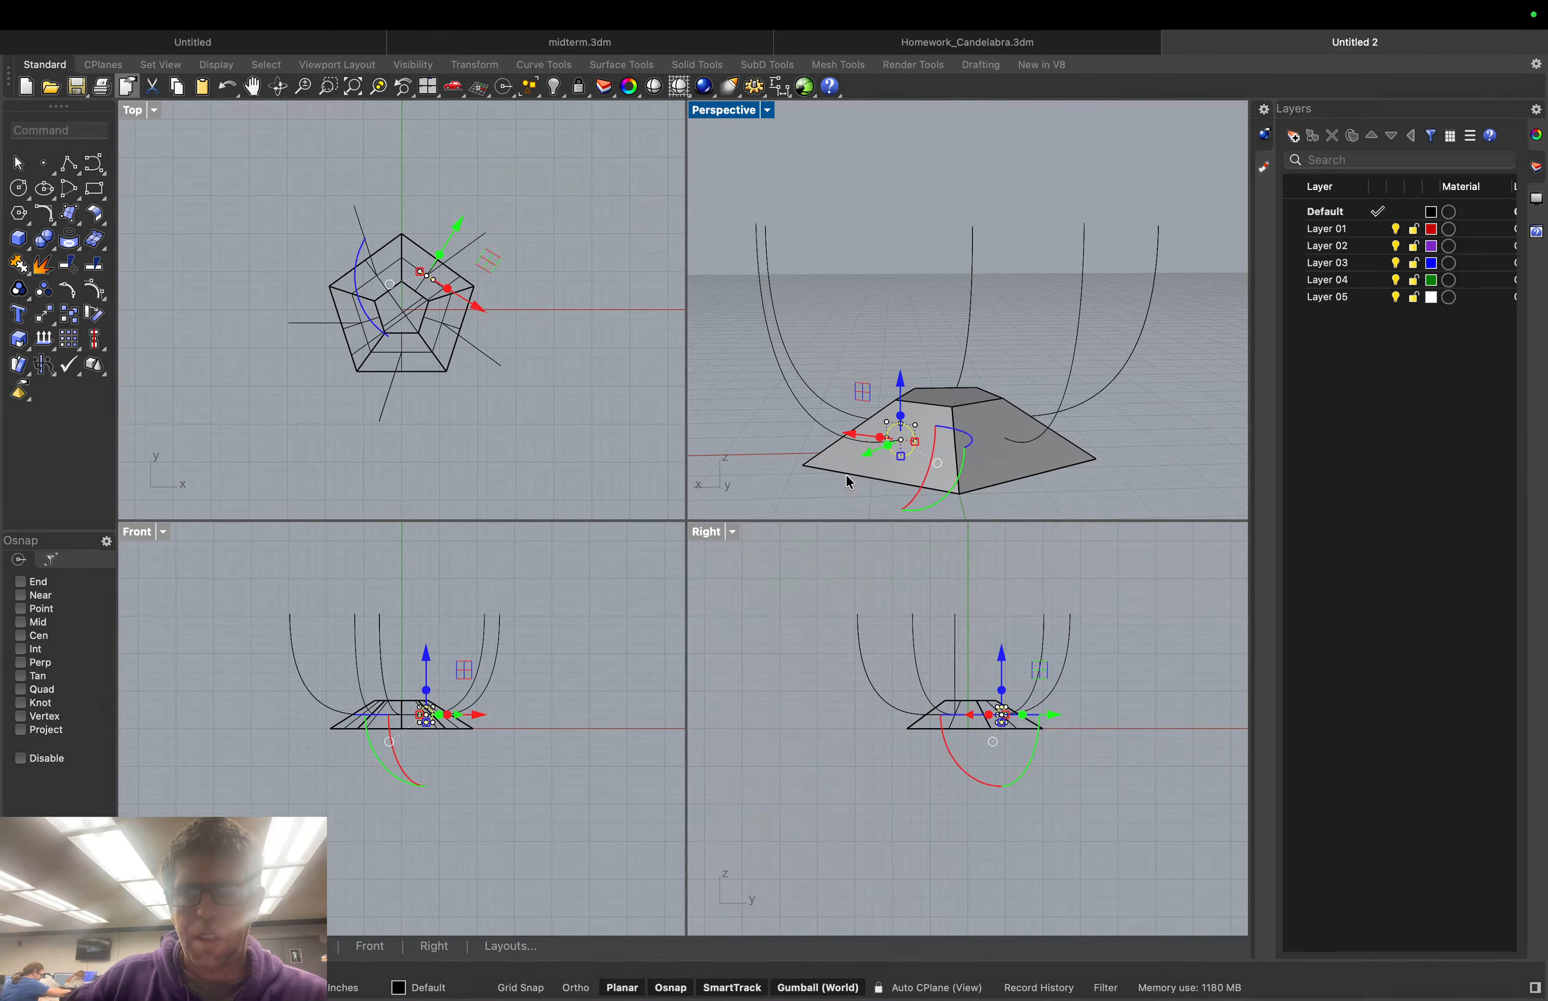
left_click(781, 483)
left_click(899, 430)
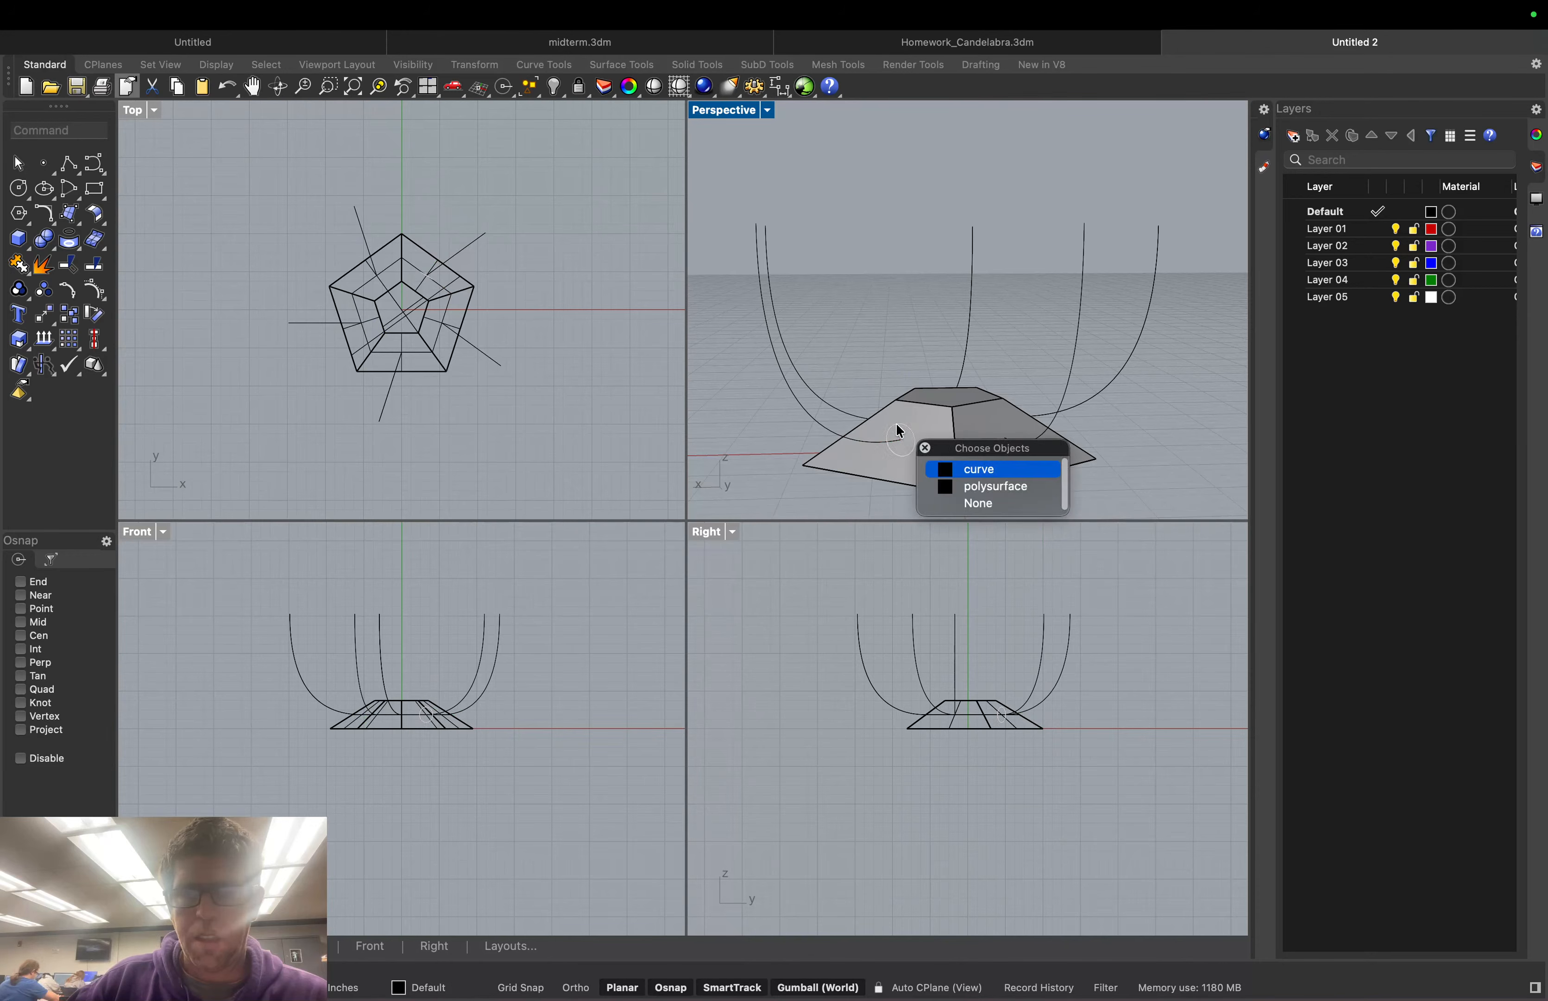
left_click(980, 465)
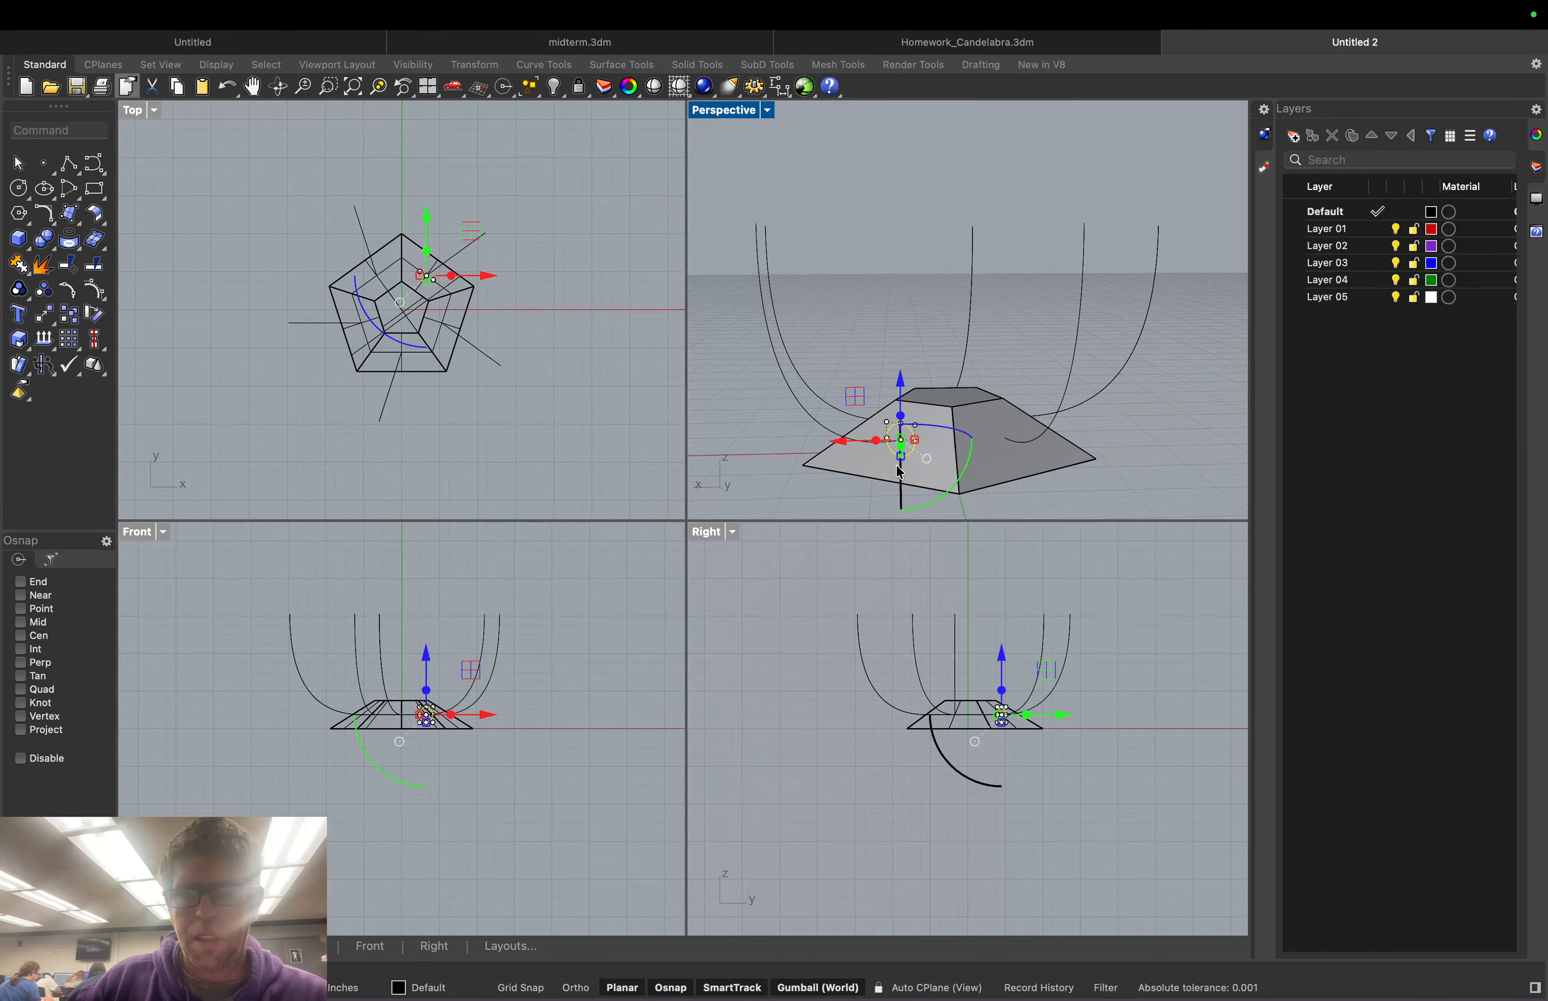
left_click_drag(914, 497, 905, 510)
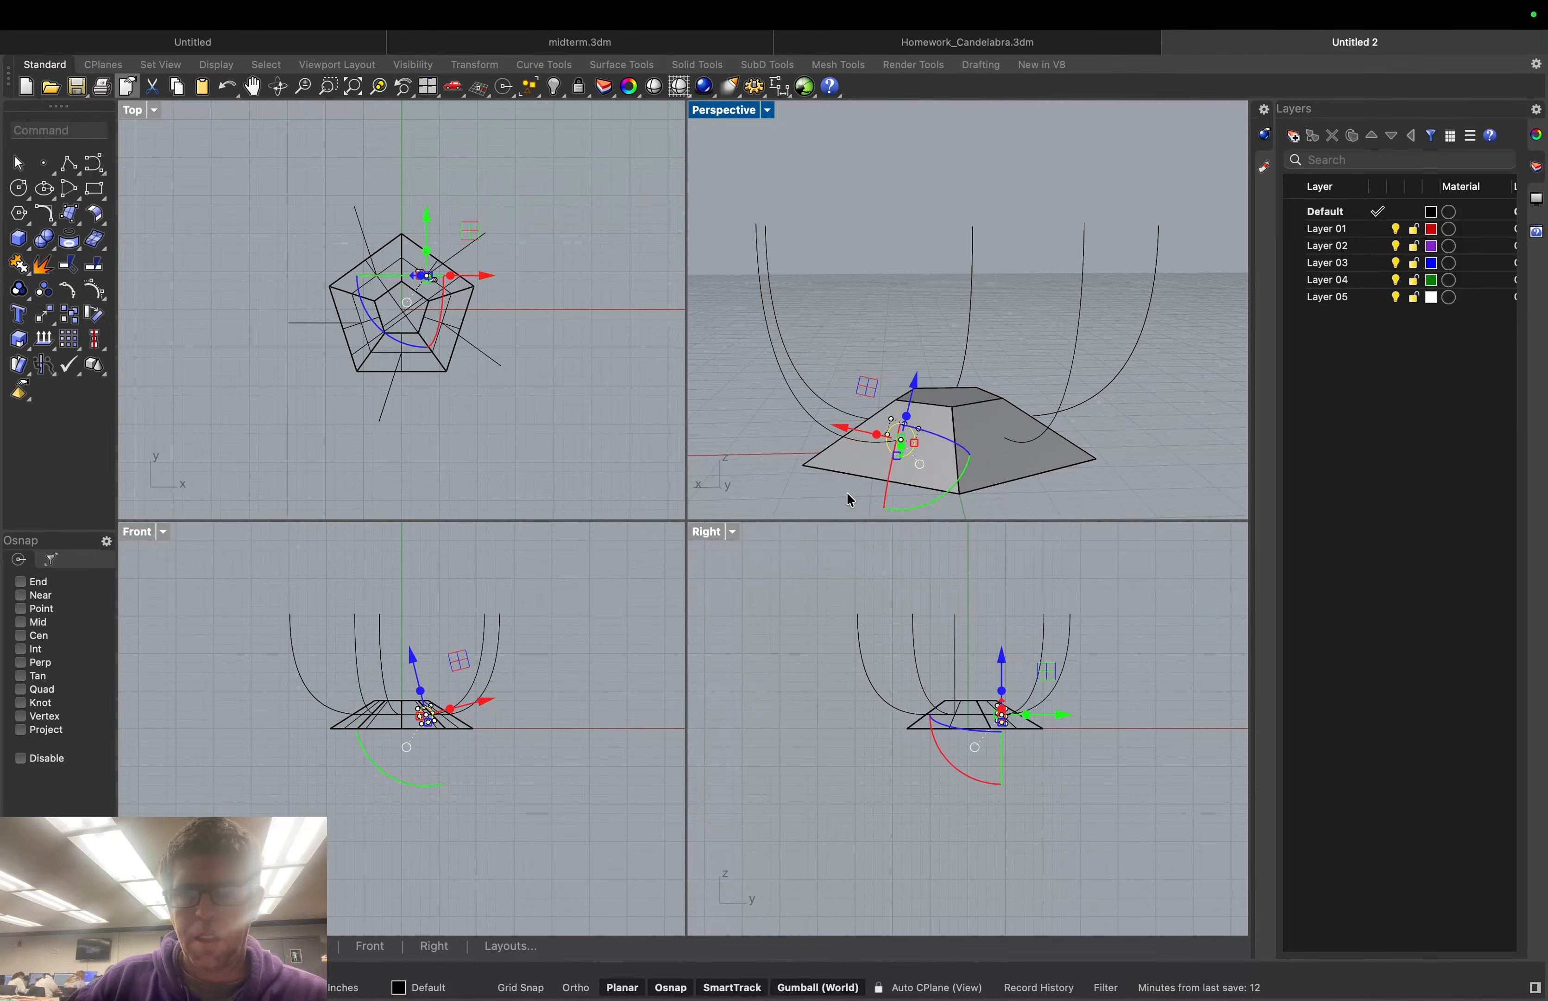
left_click(780, 468)
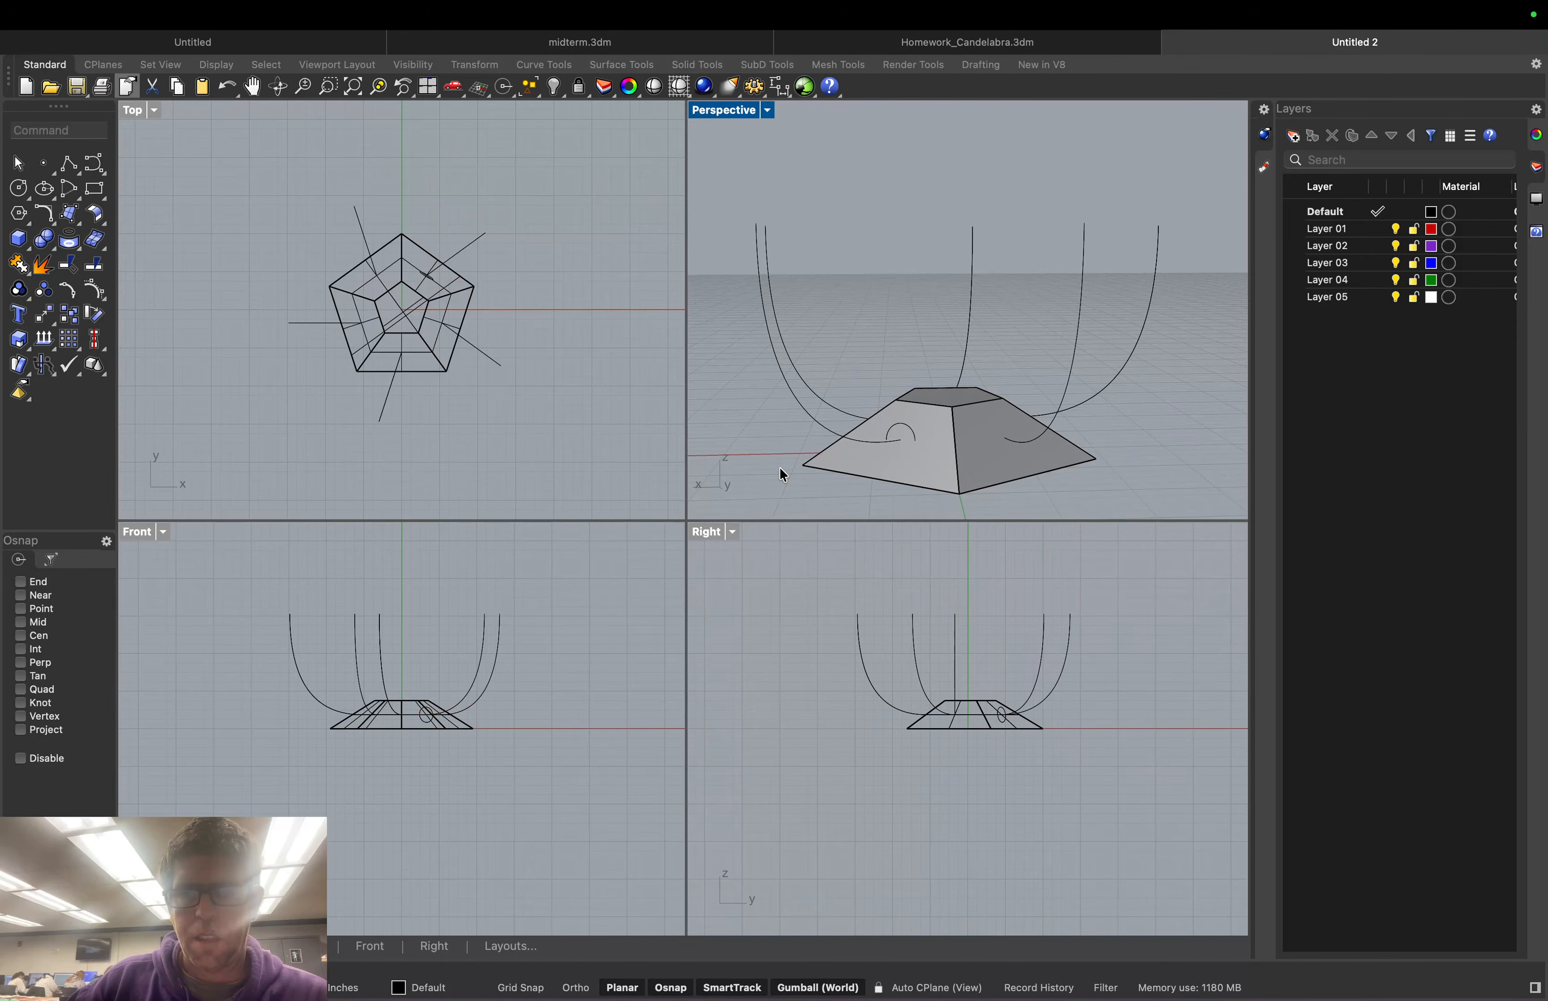
left_click(904, 426)
key("Escape")
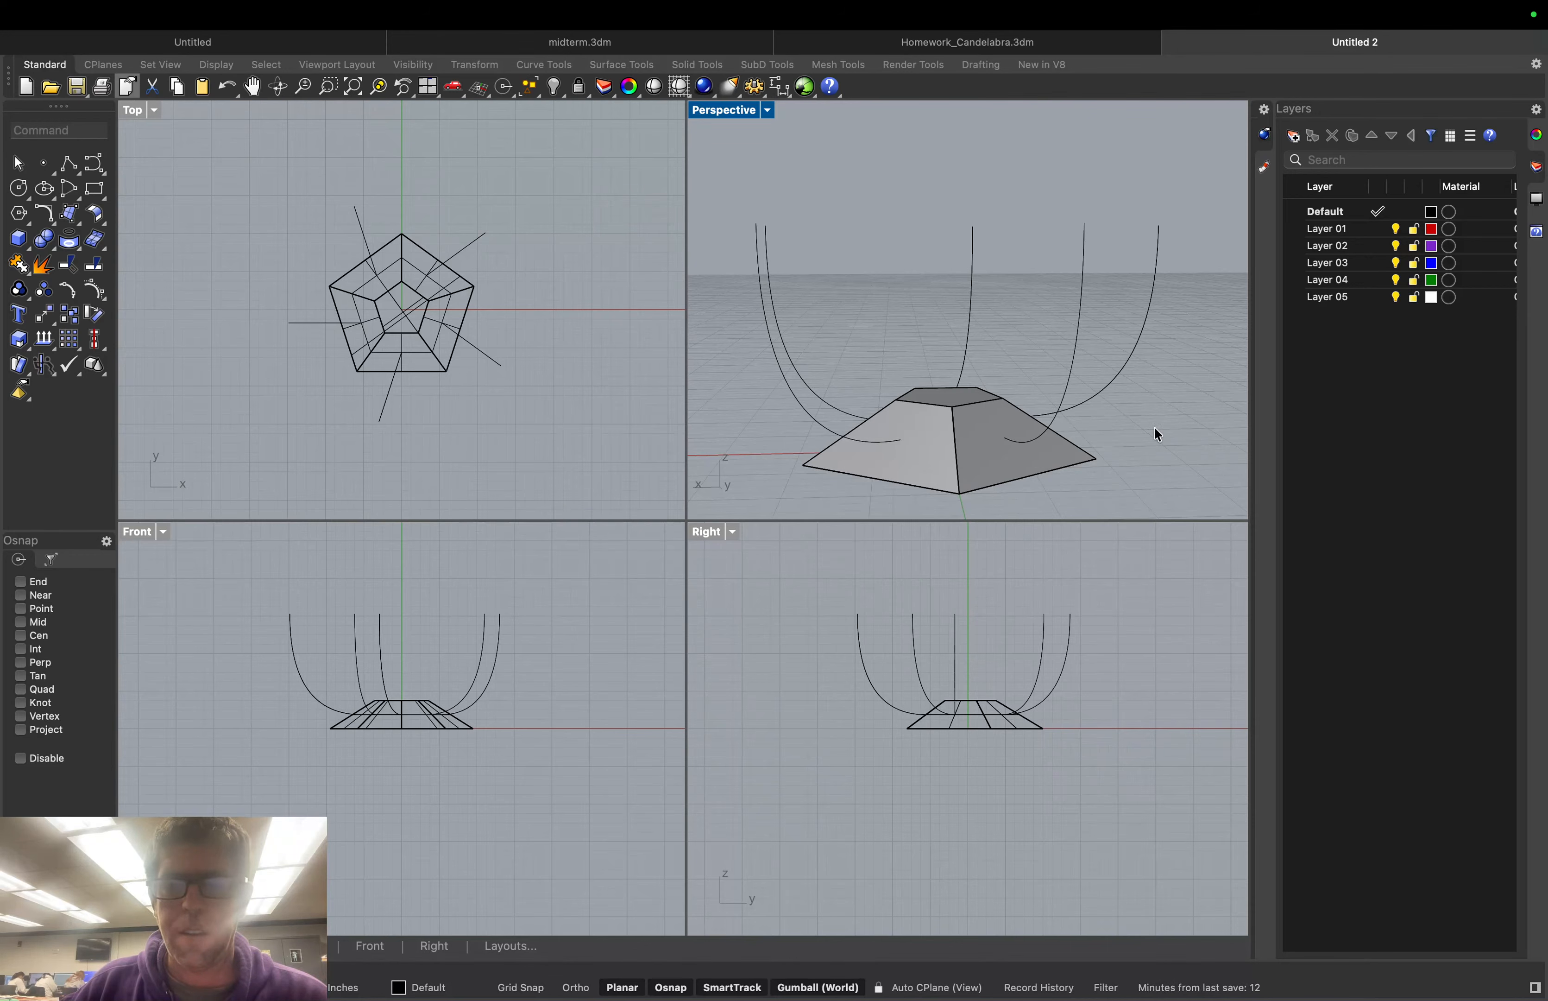
mouse_move(1141, 422)
right_mouse_down()
mouse_move(1110, 424)
mouse_move(1151, 452)
mouse_move(1135, 434)
right_mouse_up()
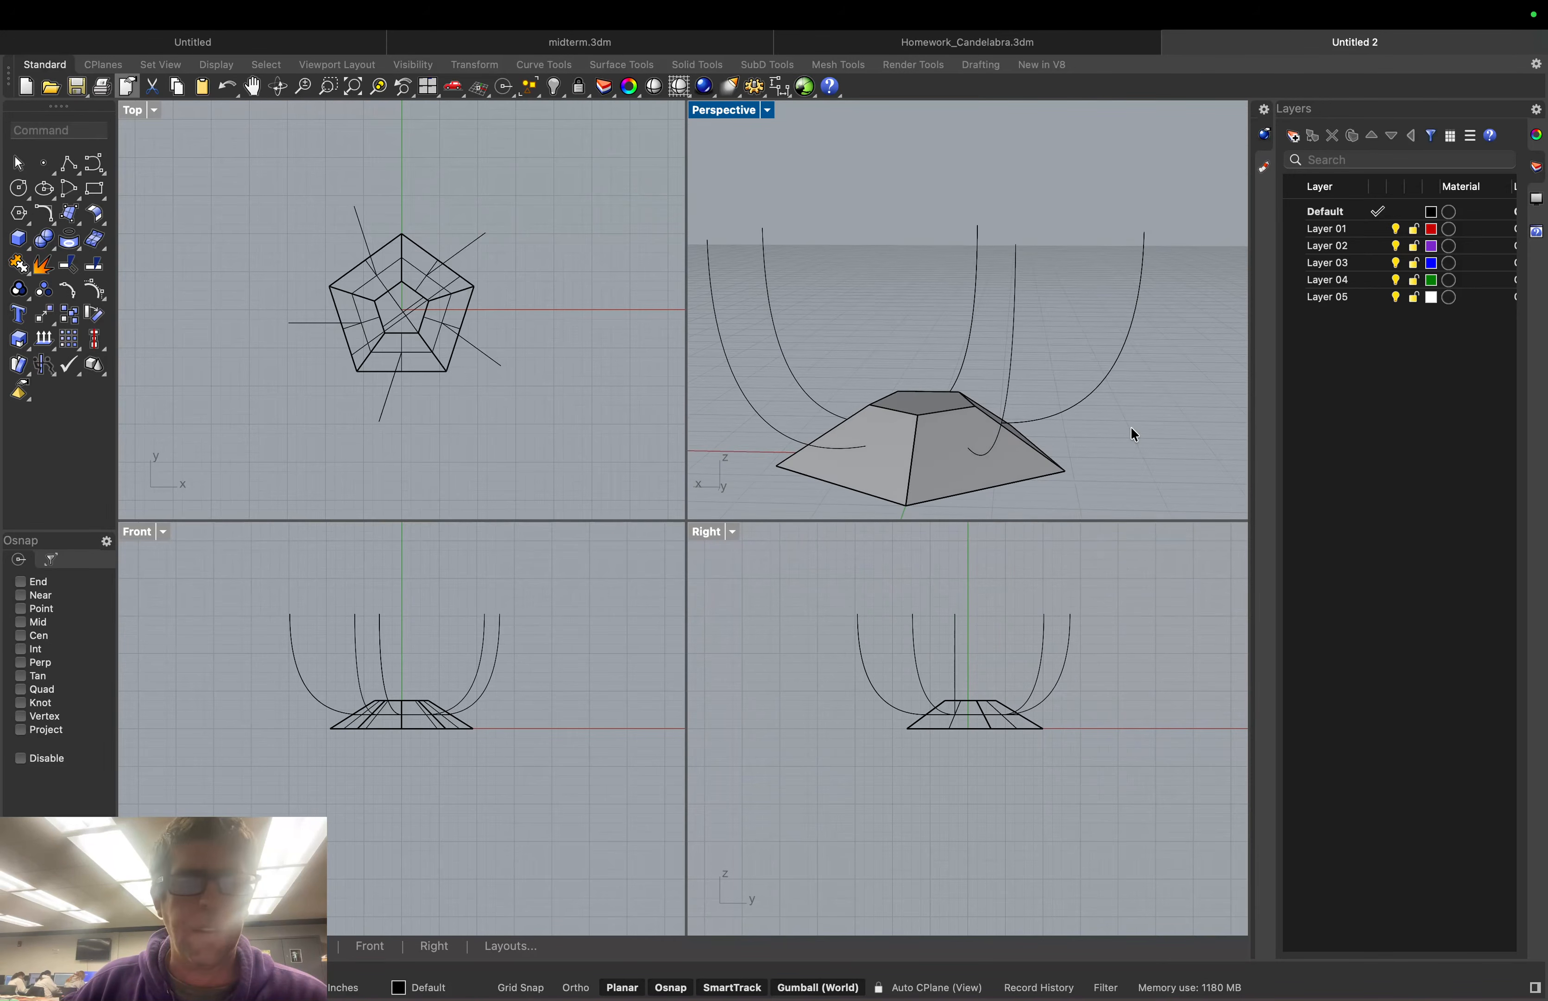
left_click(96, 173)
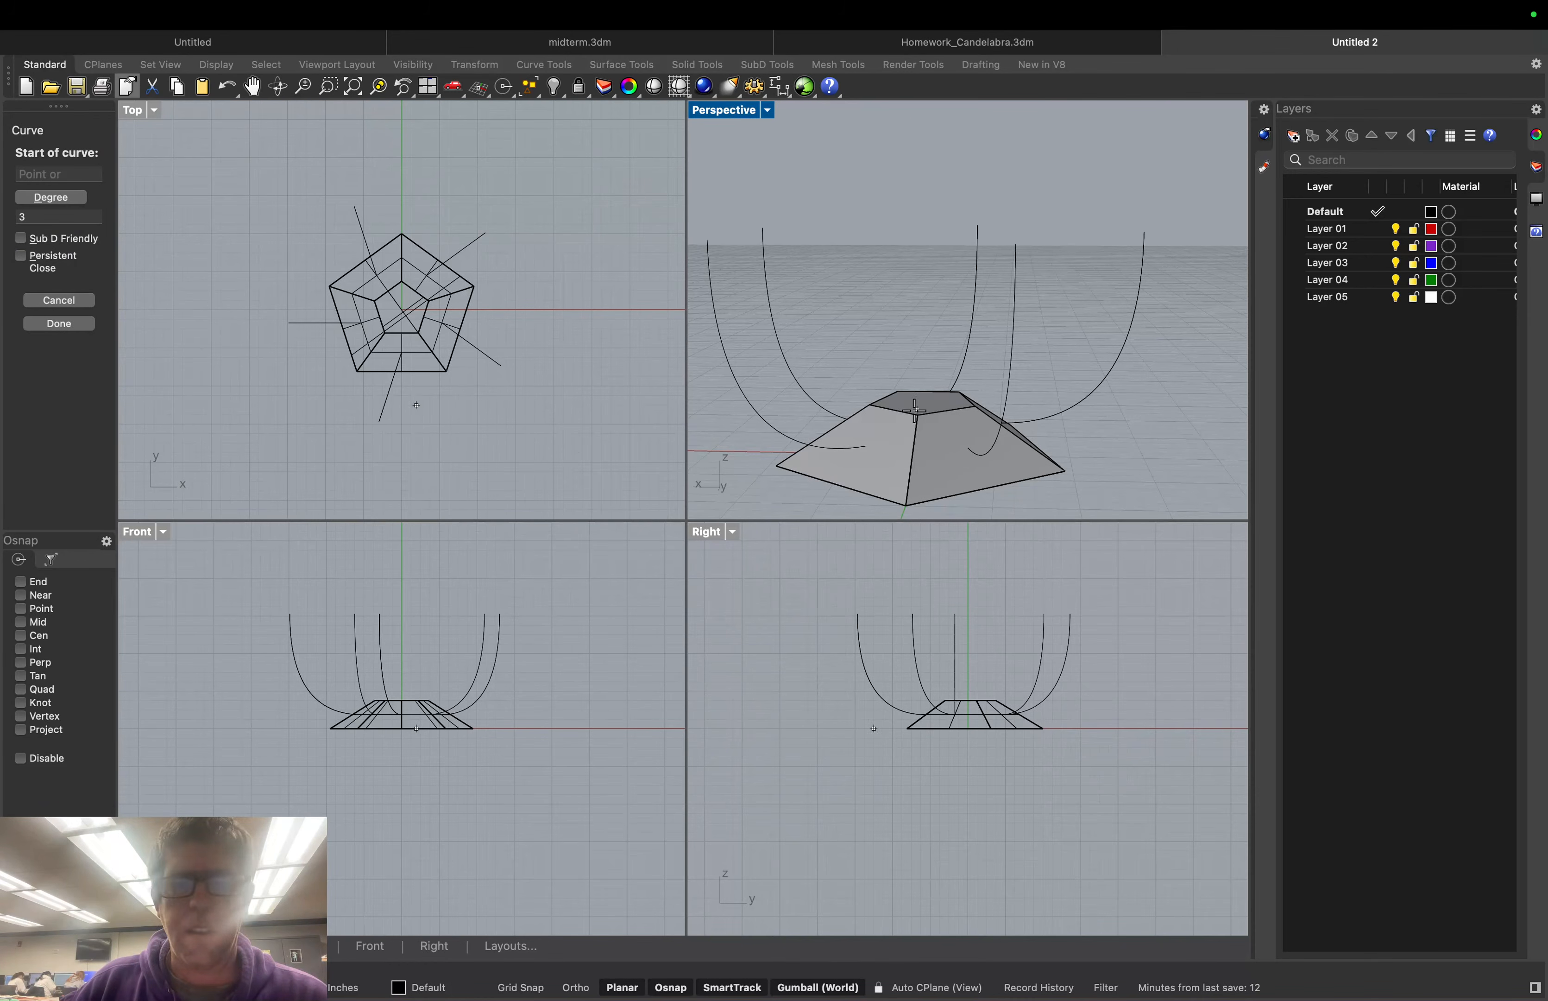
Start a control-point curve at the pyramid top's centre and zigzag its lower wave points upward
left_click(21, 635)
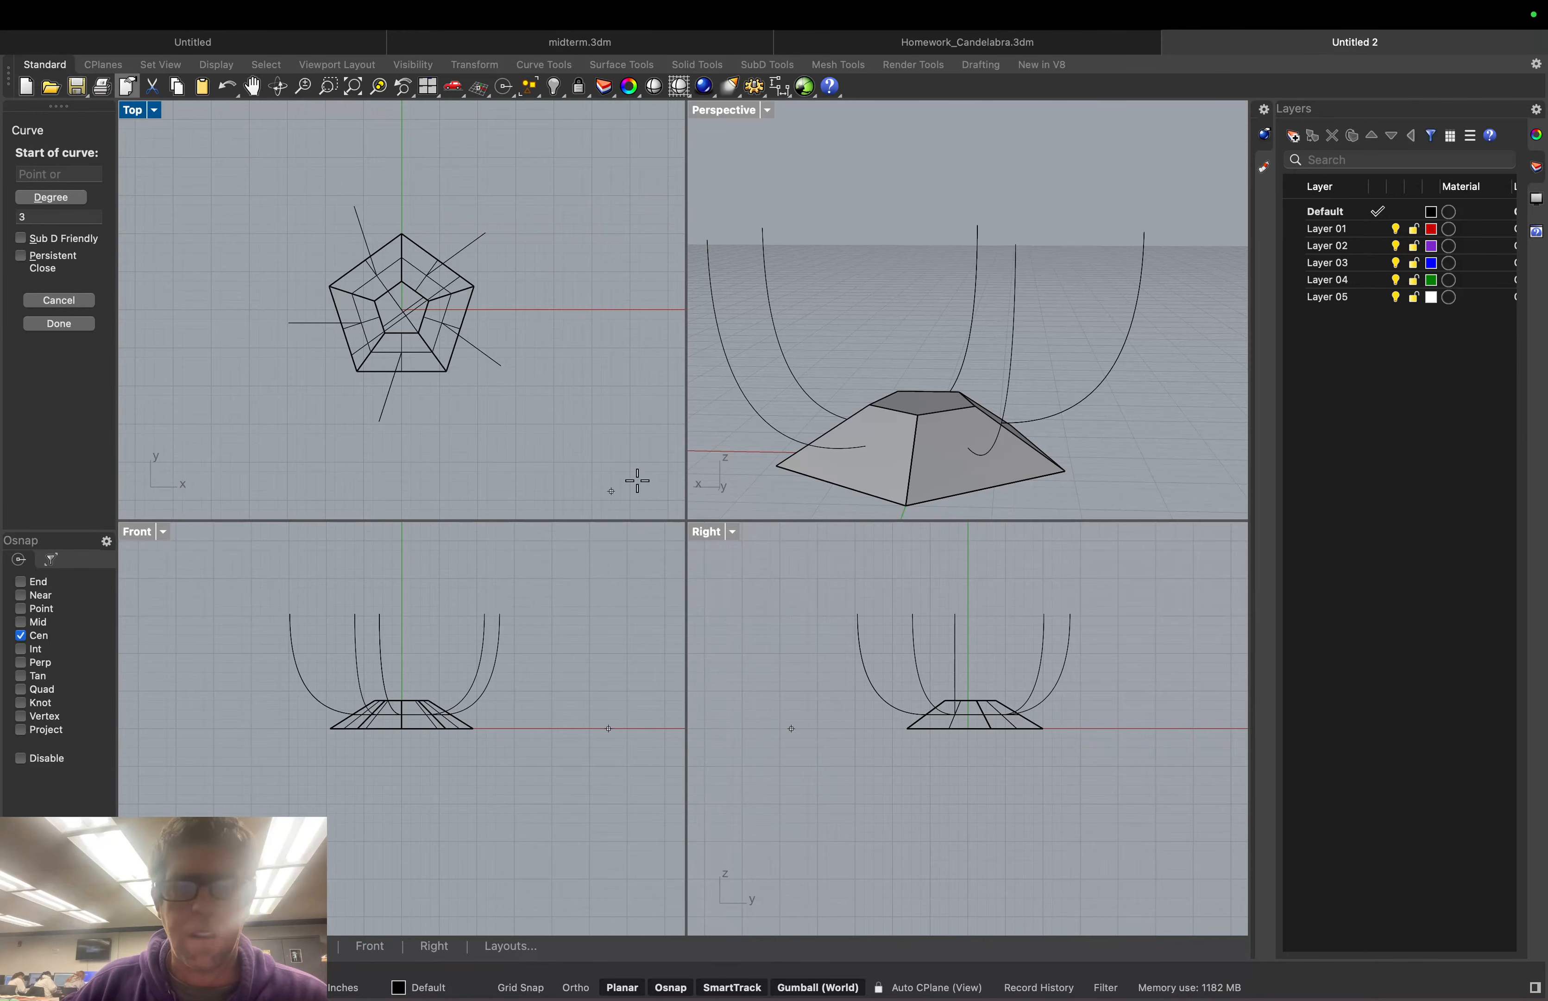
left_click(924, 394)
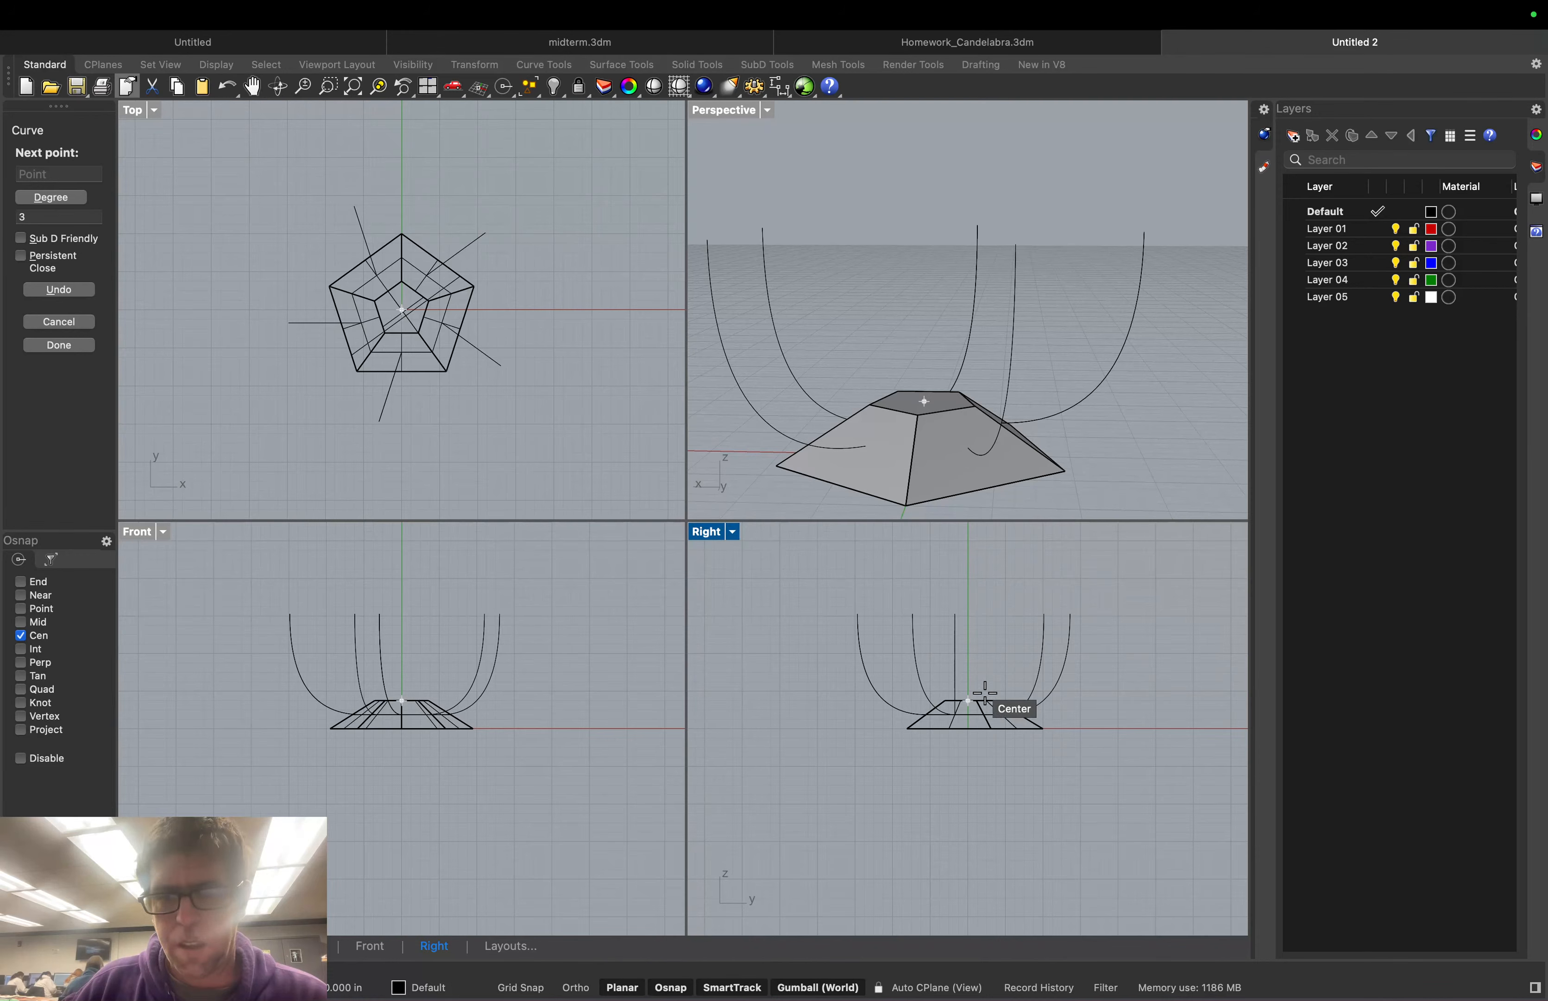
left_click(985, 694)
scroll(988, 695, "up", 5)
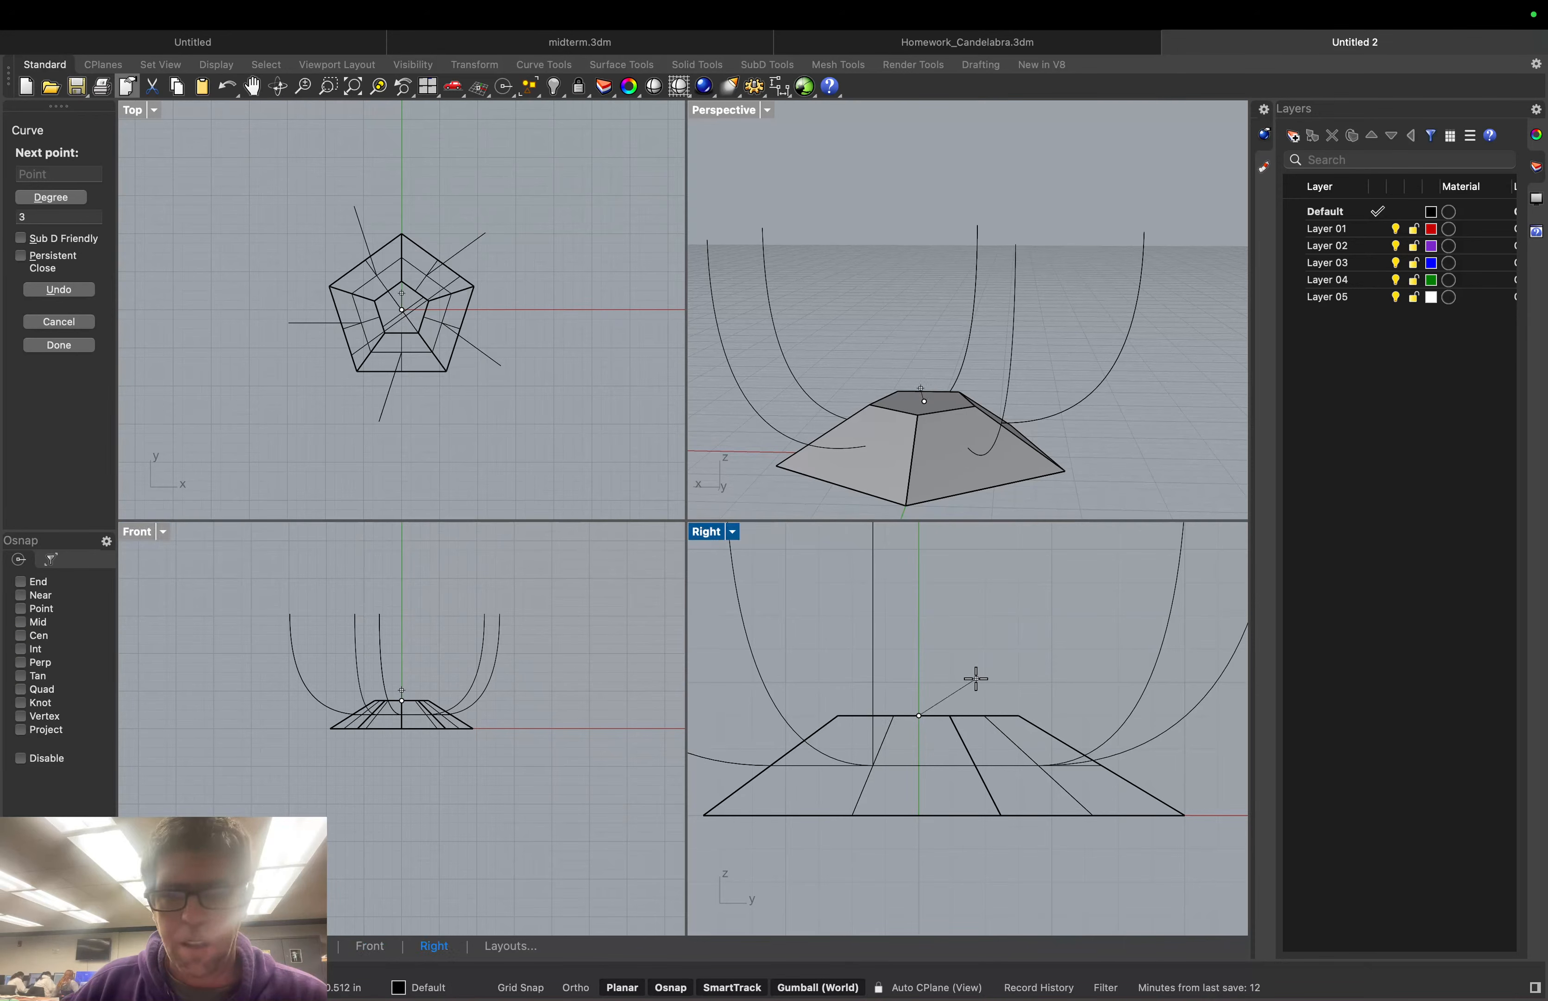
left_click(1009, 715)
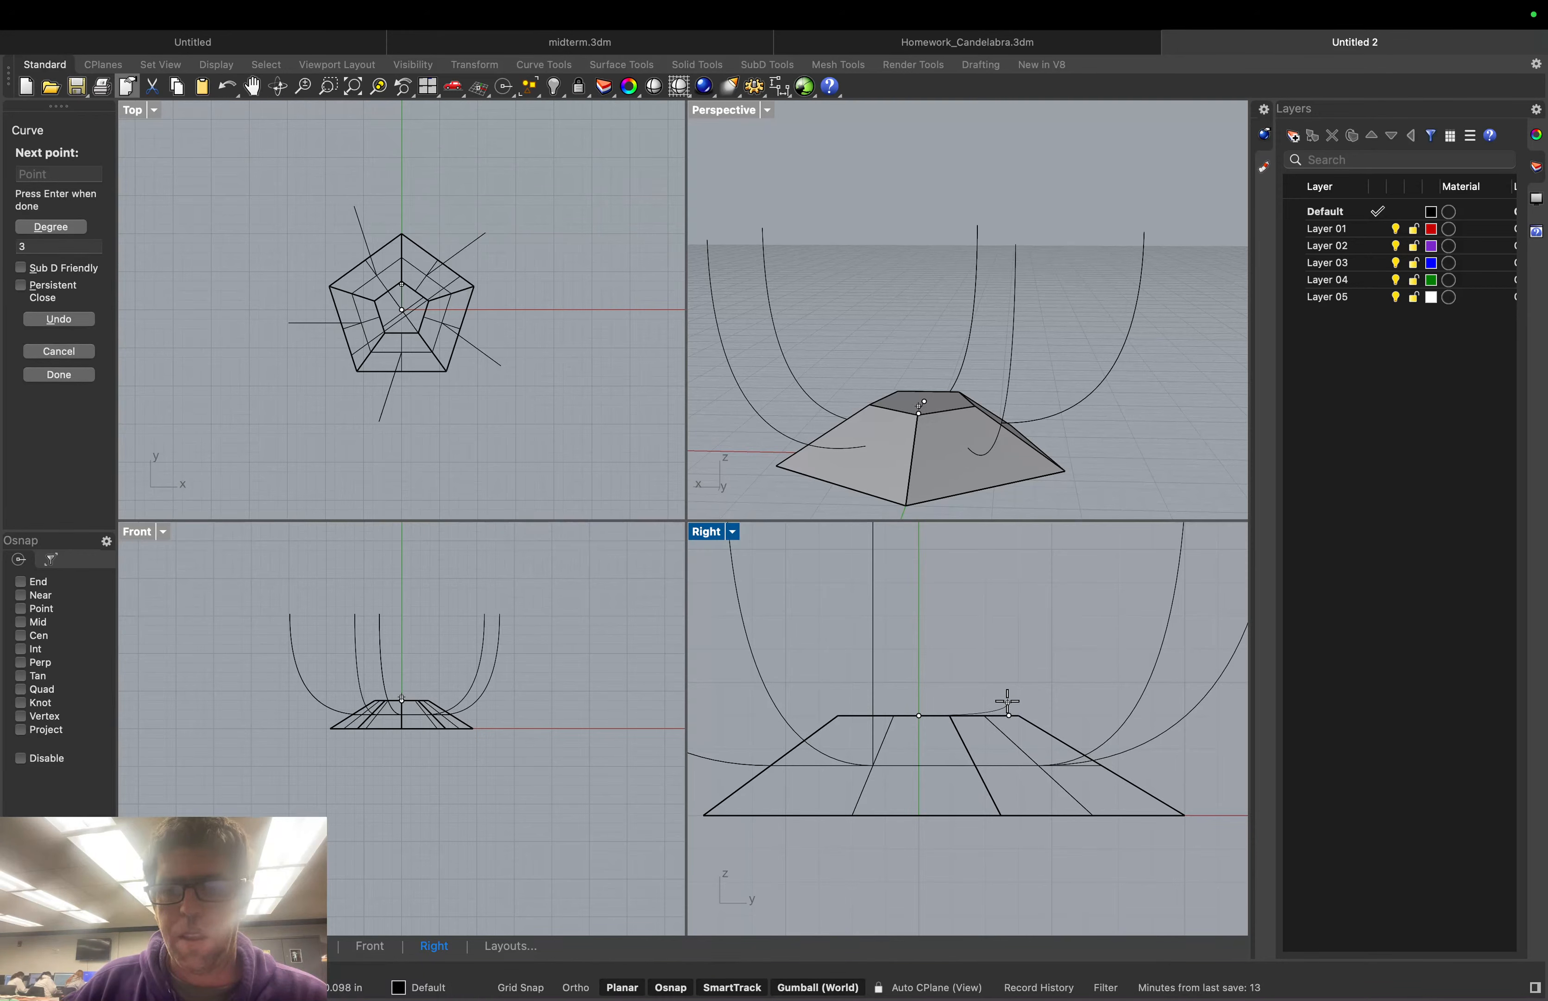
left_click(1007, 701)
left_click(982, 691)
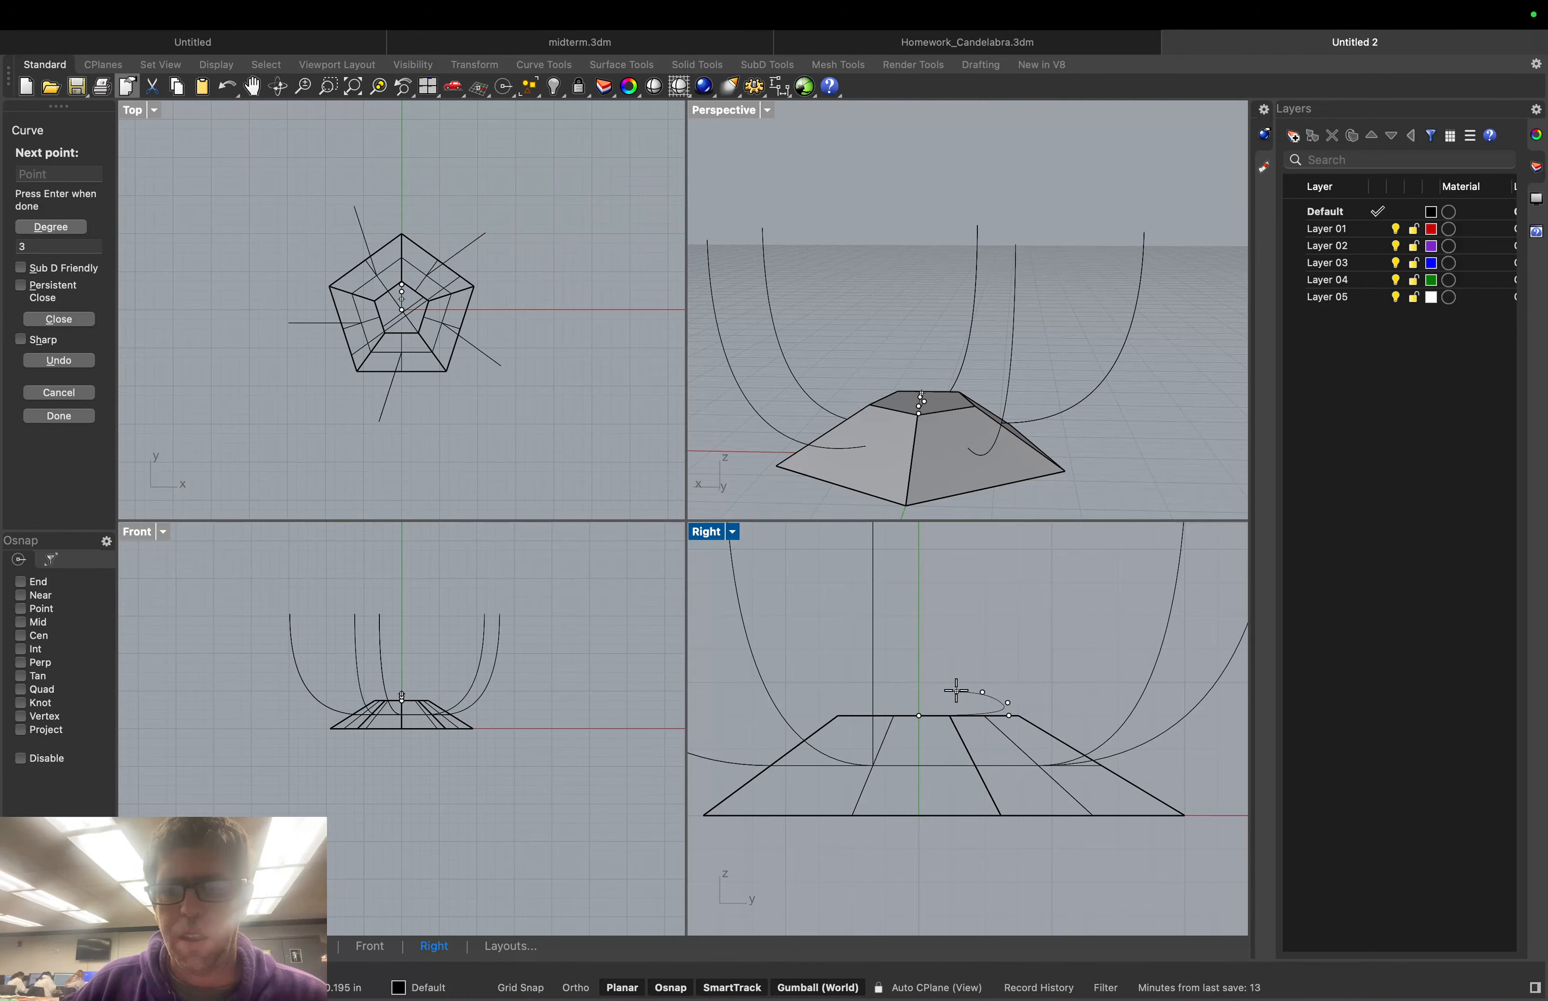
left_click(924, 682)
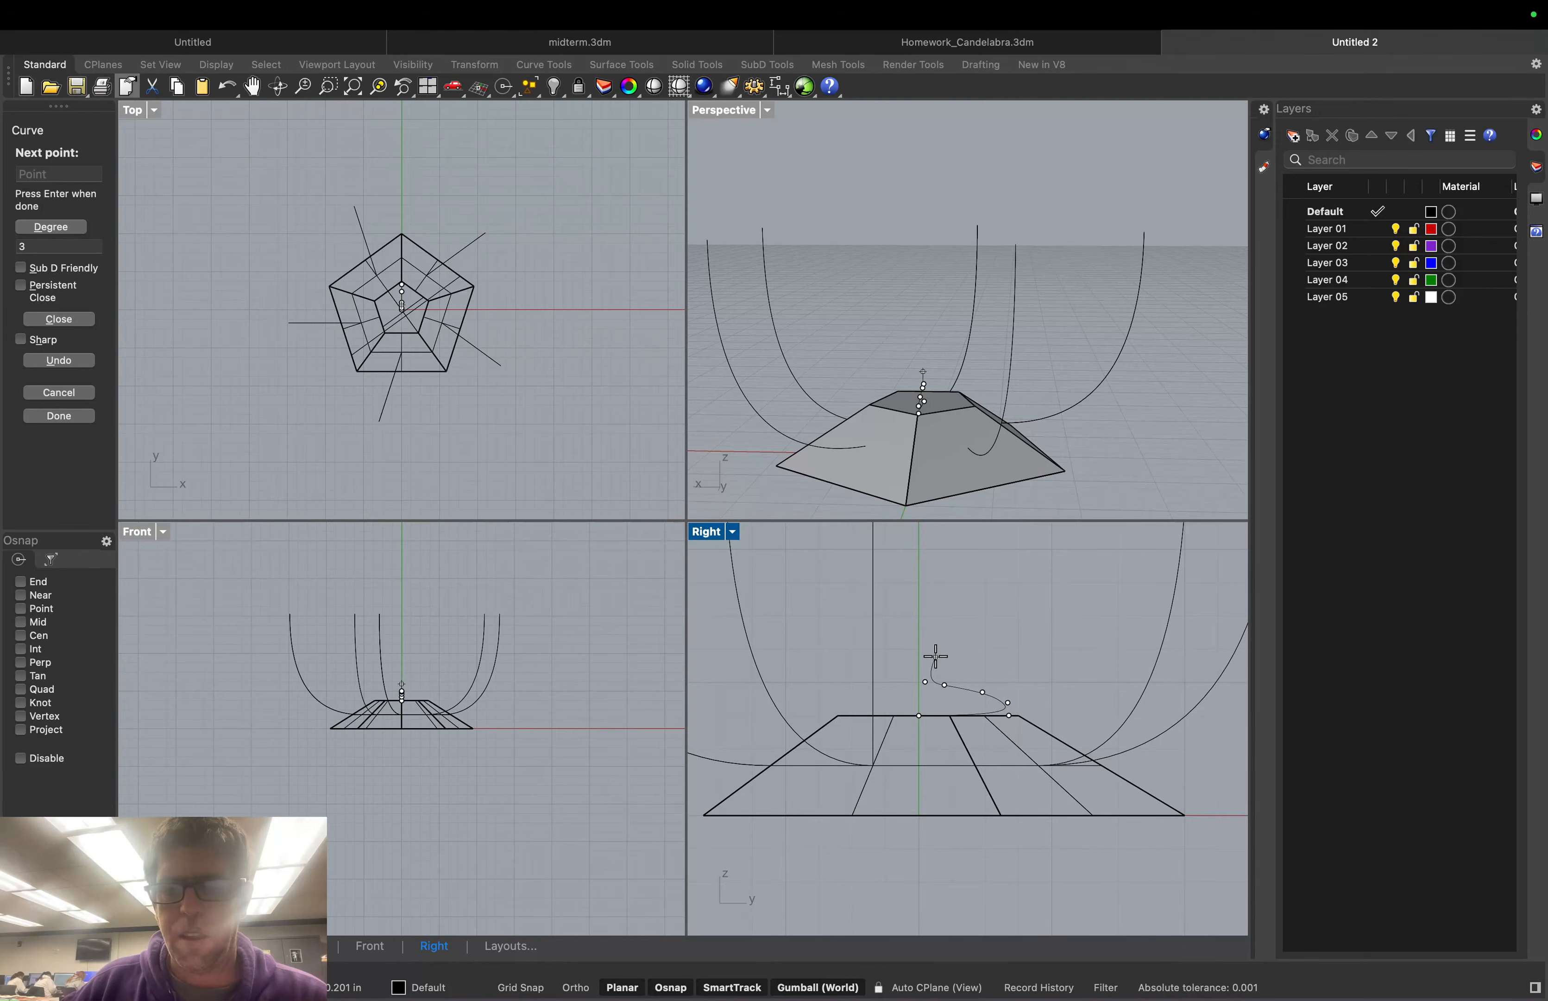
left_click(935, 657)
left_click(998, 630)
left_click(960, 619)
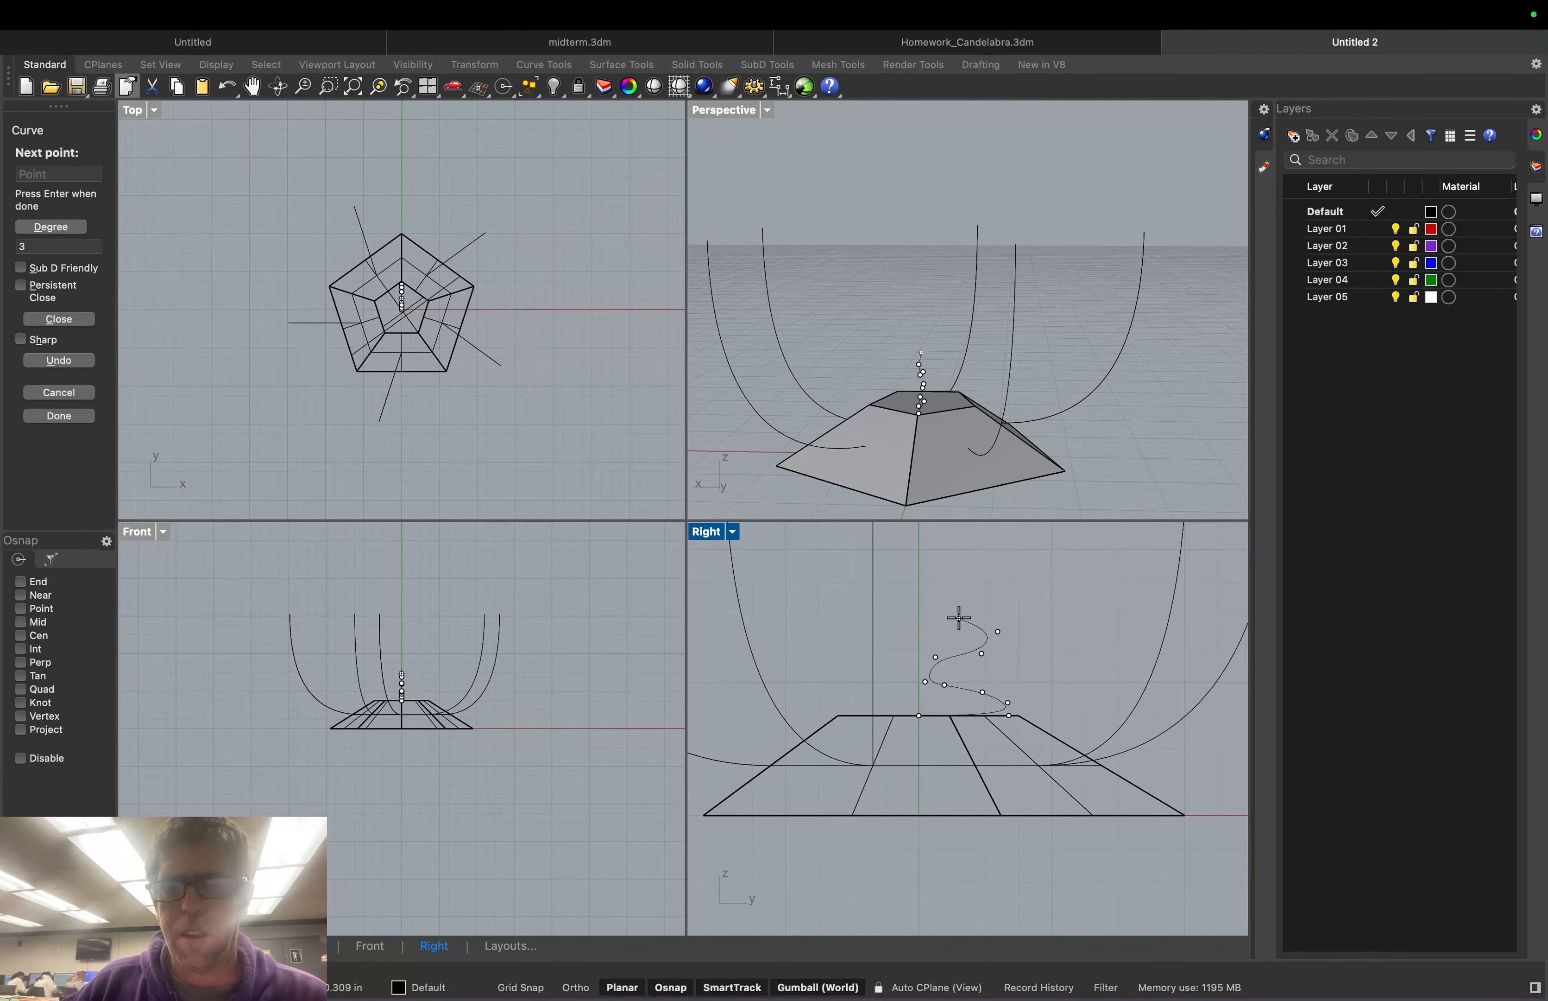
left_click(931, 616)
left_click(929, 579)
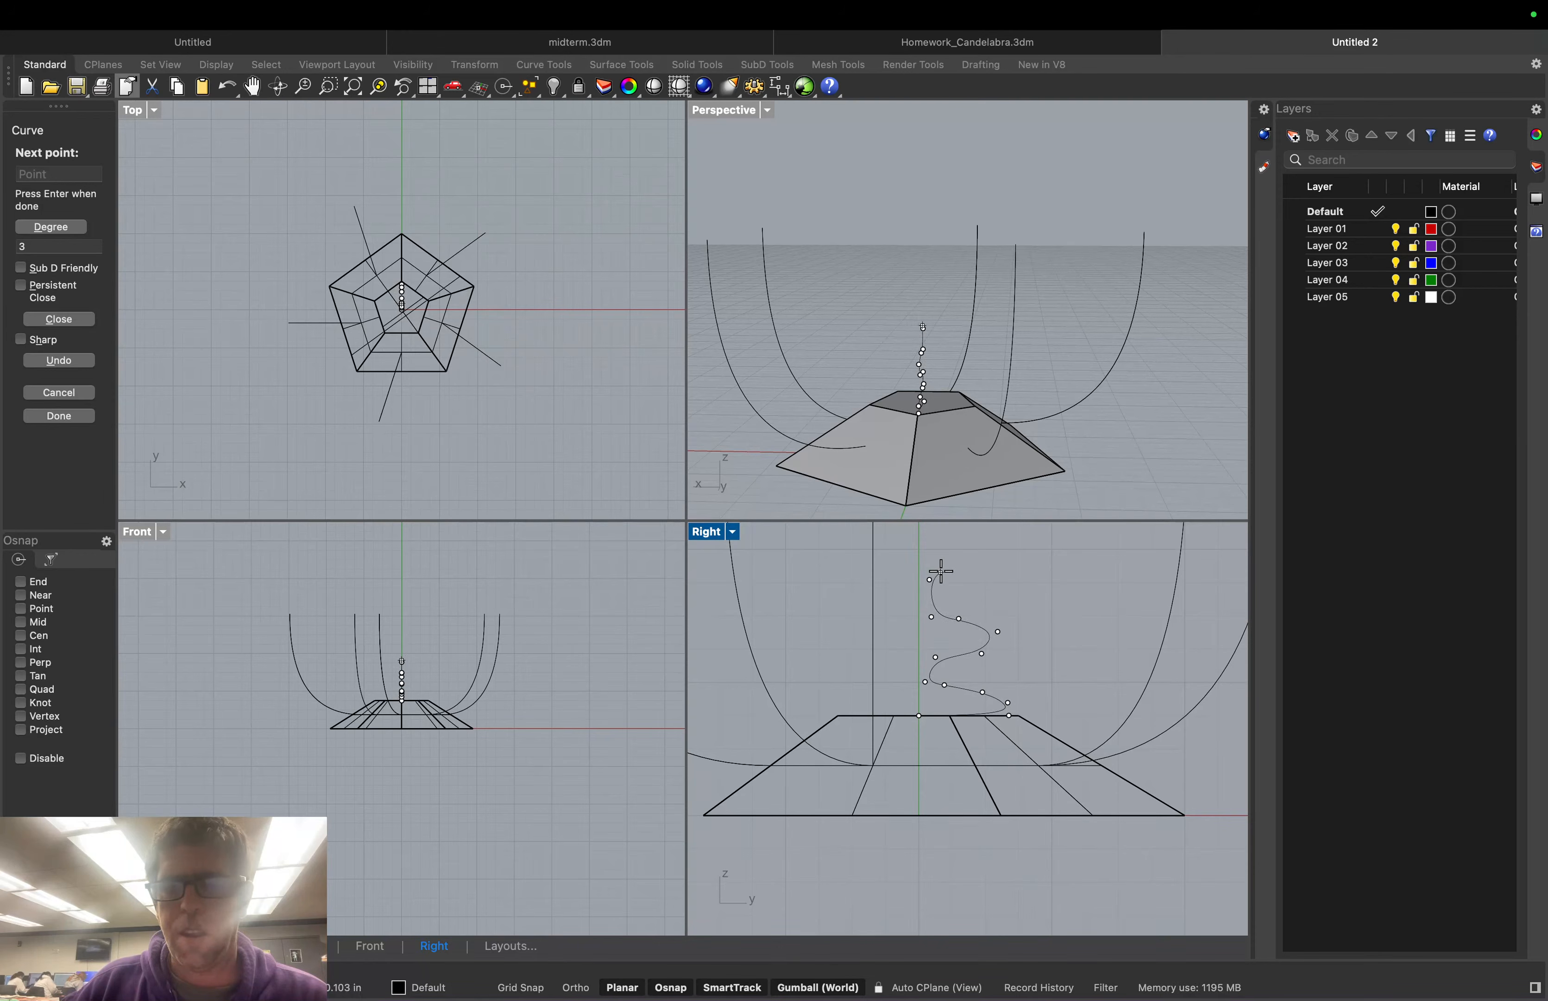
left_click(1012, 569)
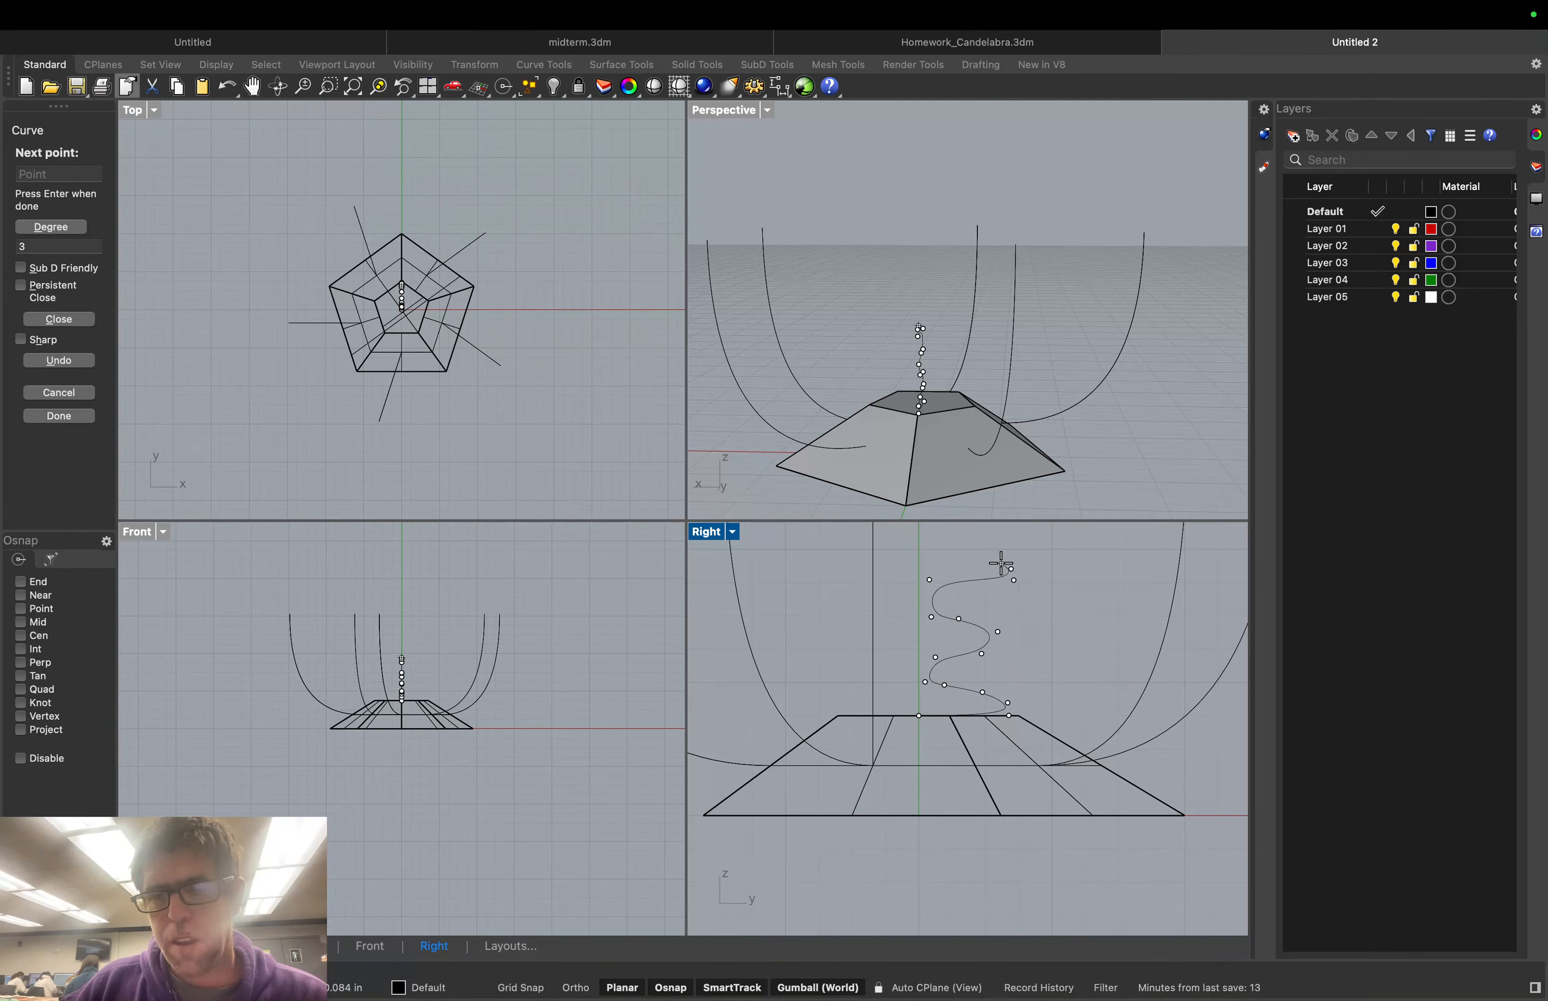
left_click(928, 570)
left_click(932, 550)
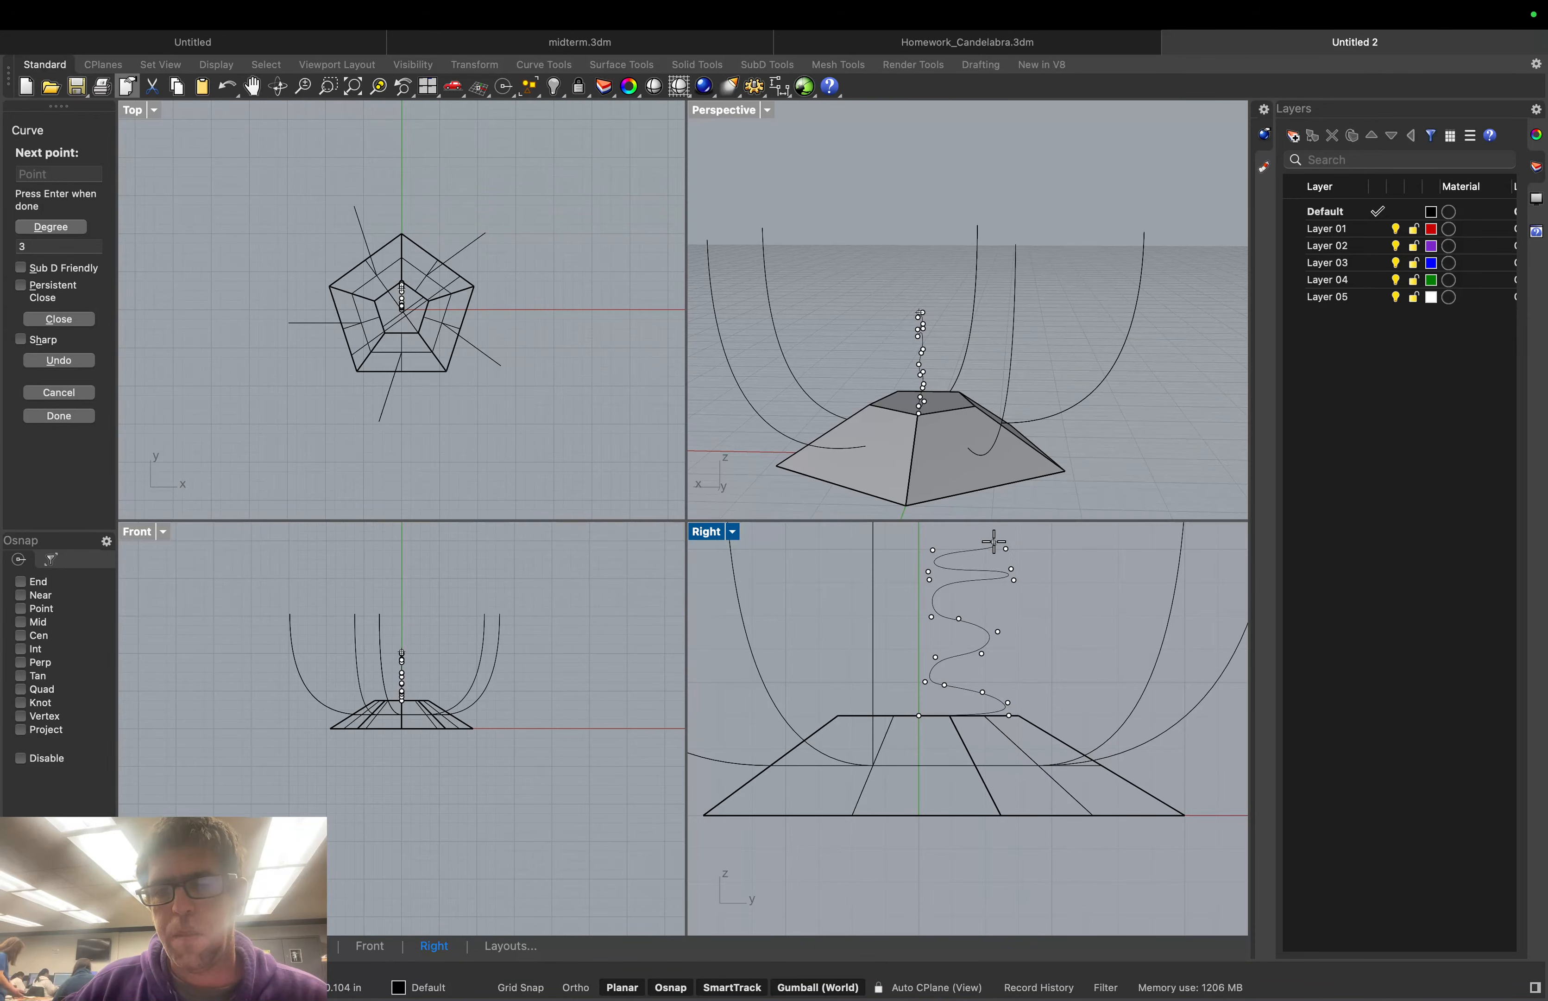
Add the upper wave points and finish the wavy profile curve at the column's top
scroll(993, 544, "down", 2)
right_click_drag(995, 542, 985, 690)
left_click(986, 670)
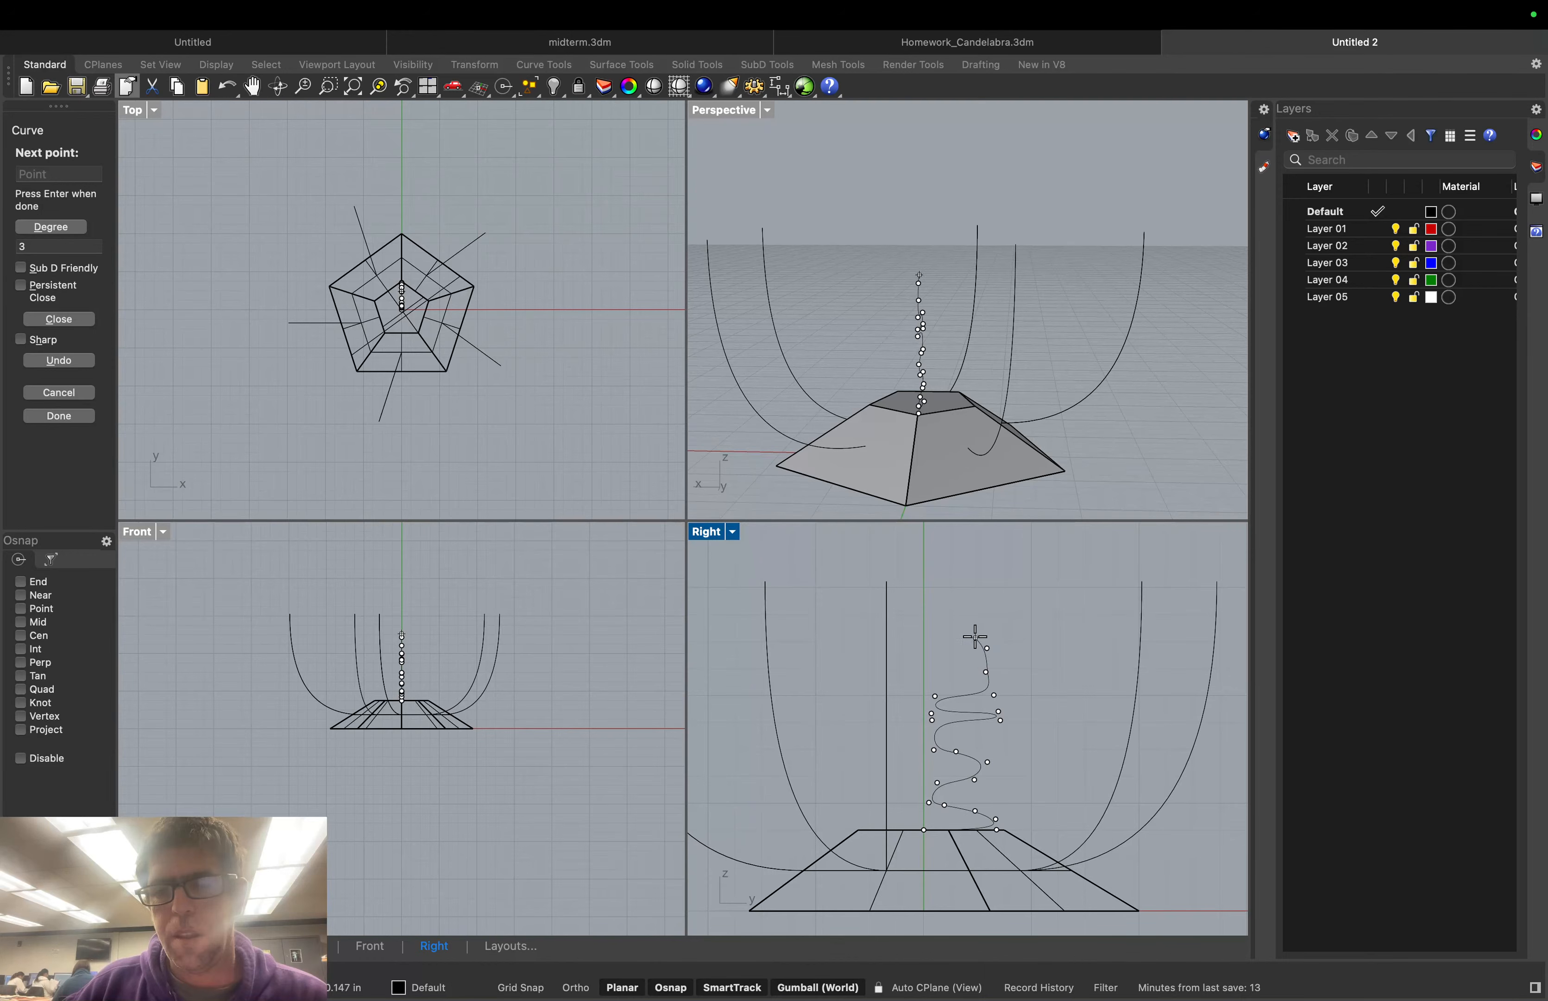
left_click(971, 637)
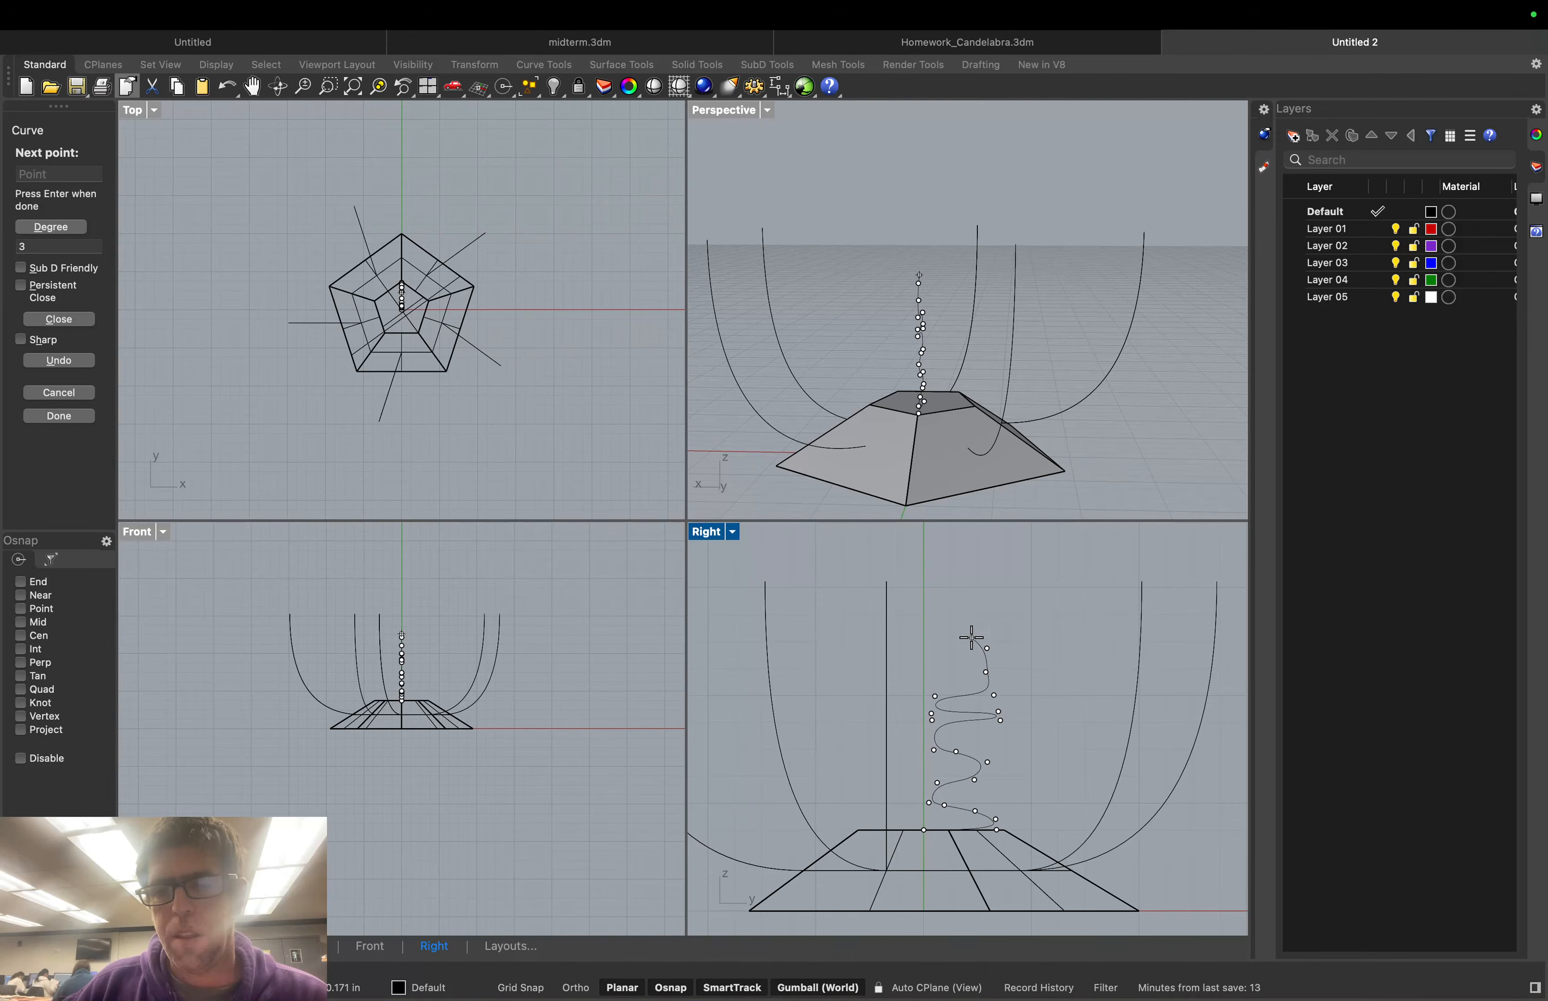
left_click(936, 643)
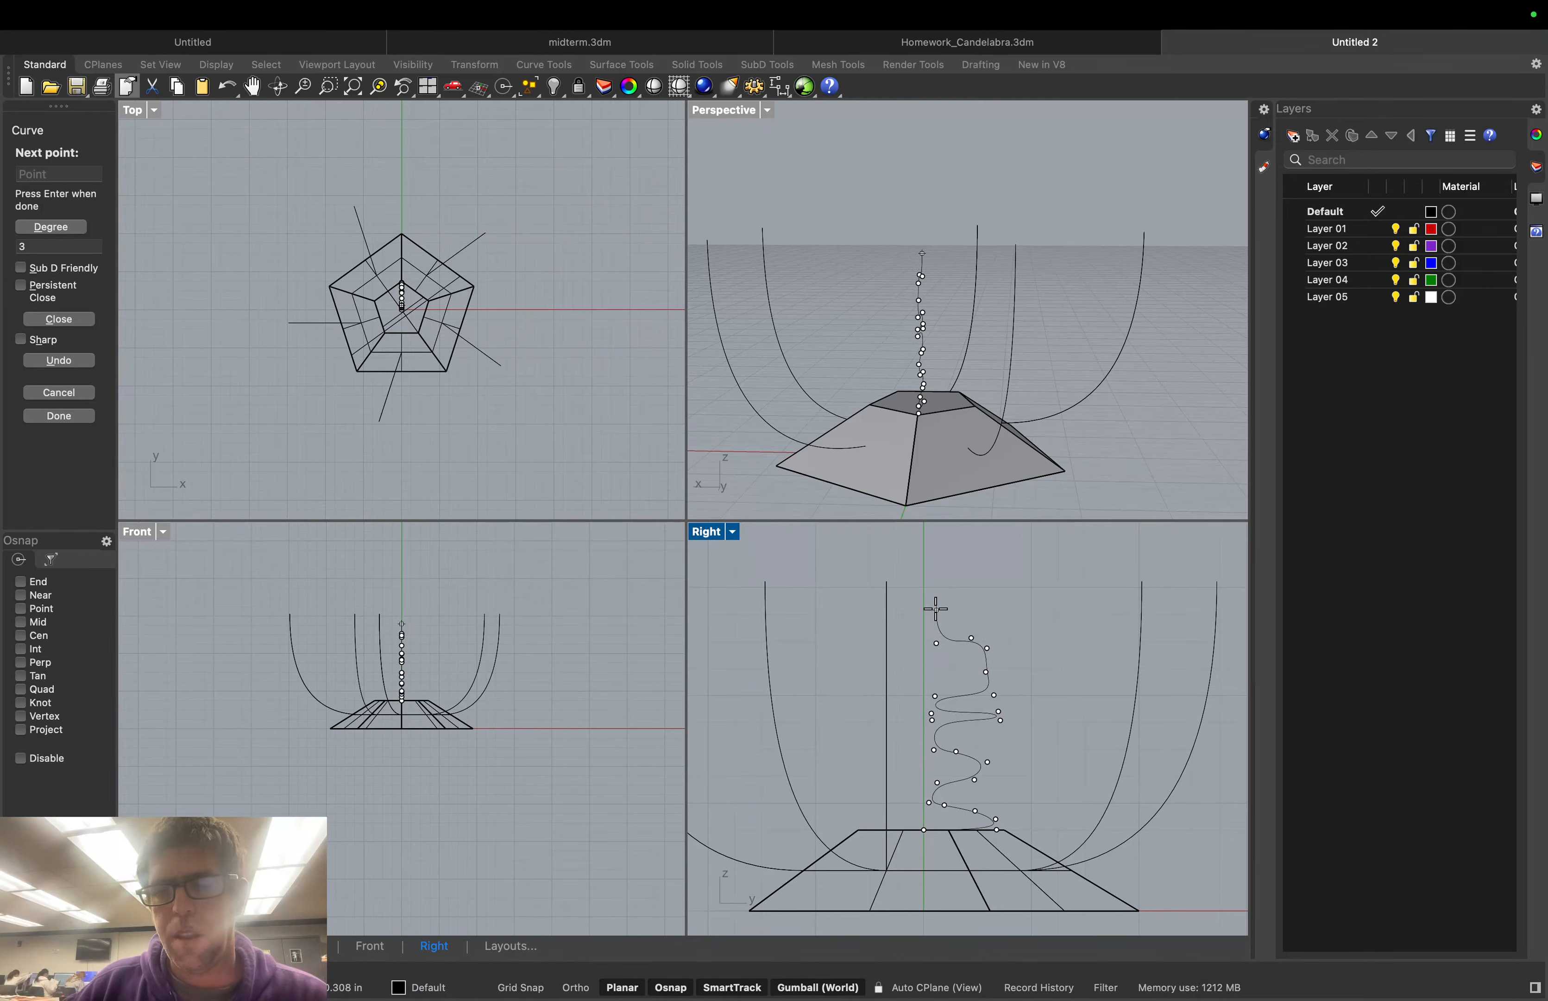
left_click(938, 608)
left_click(996, 612)
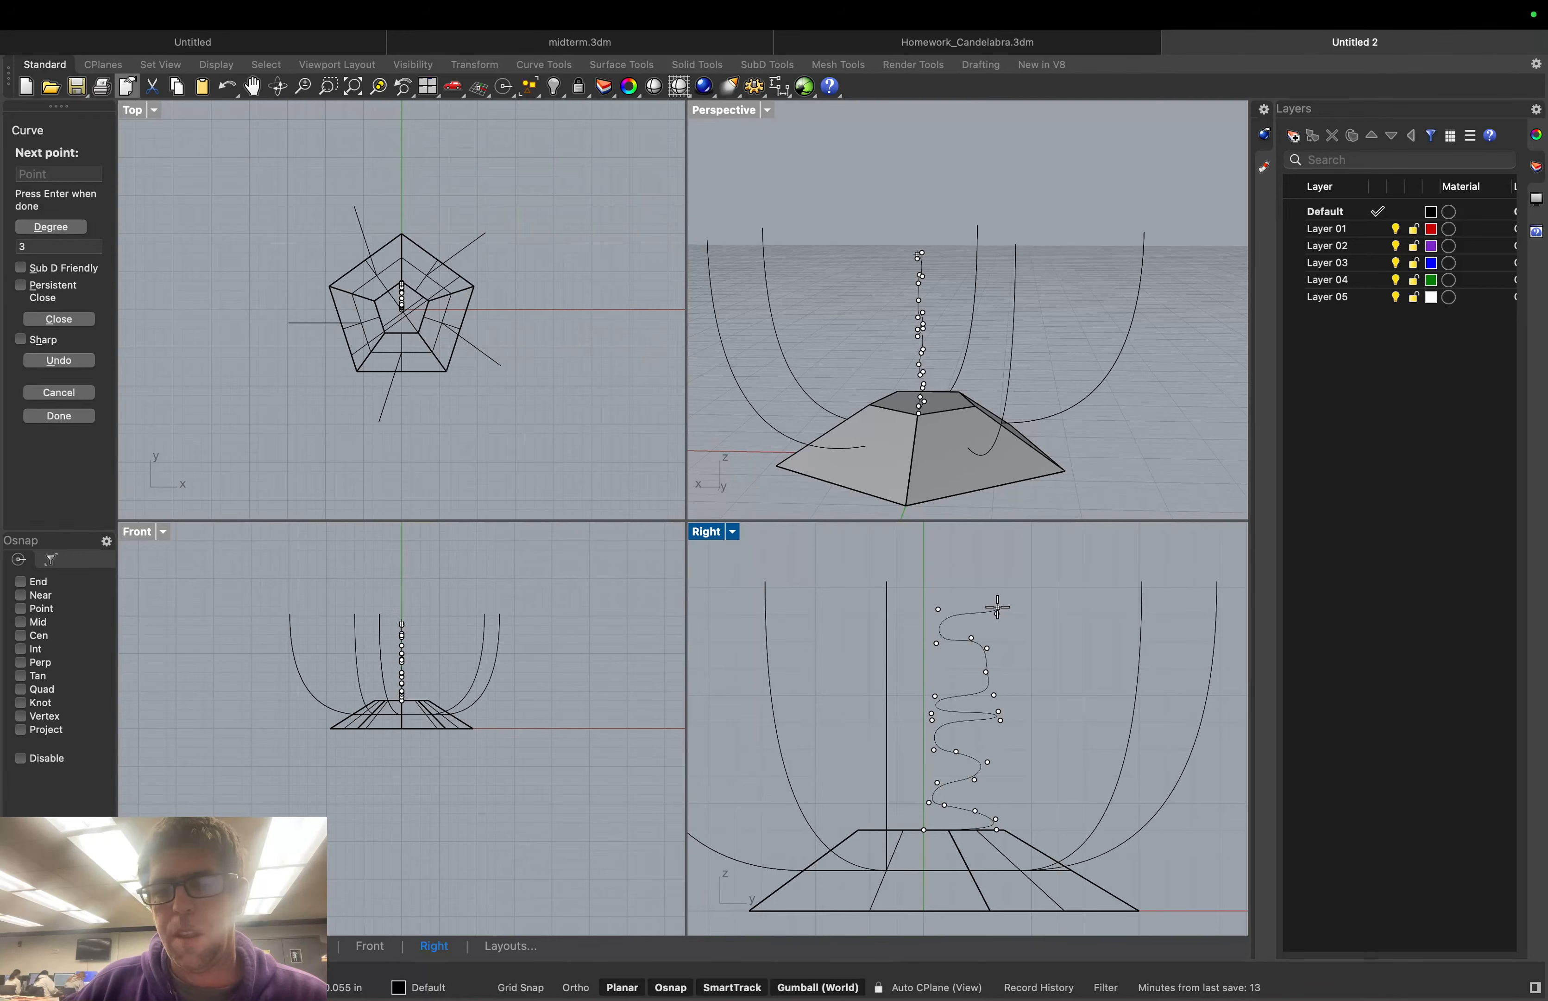
left_click(997, 603)
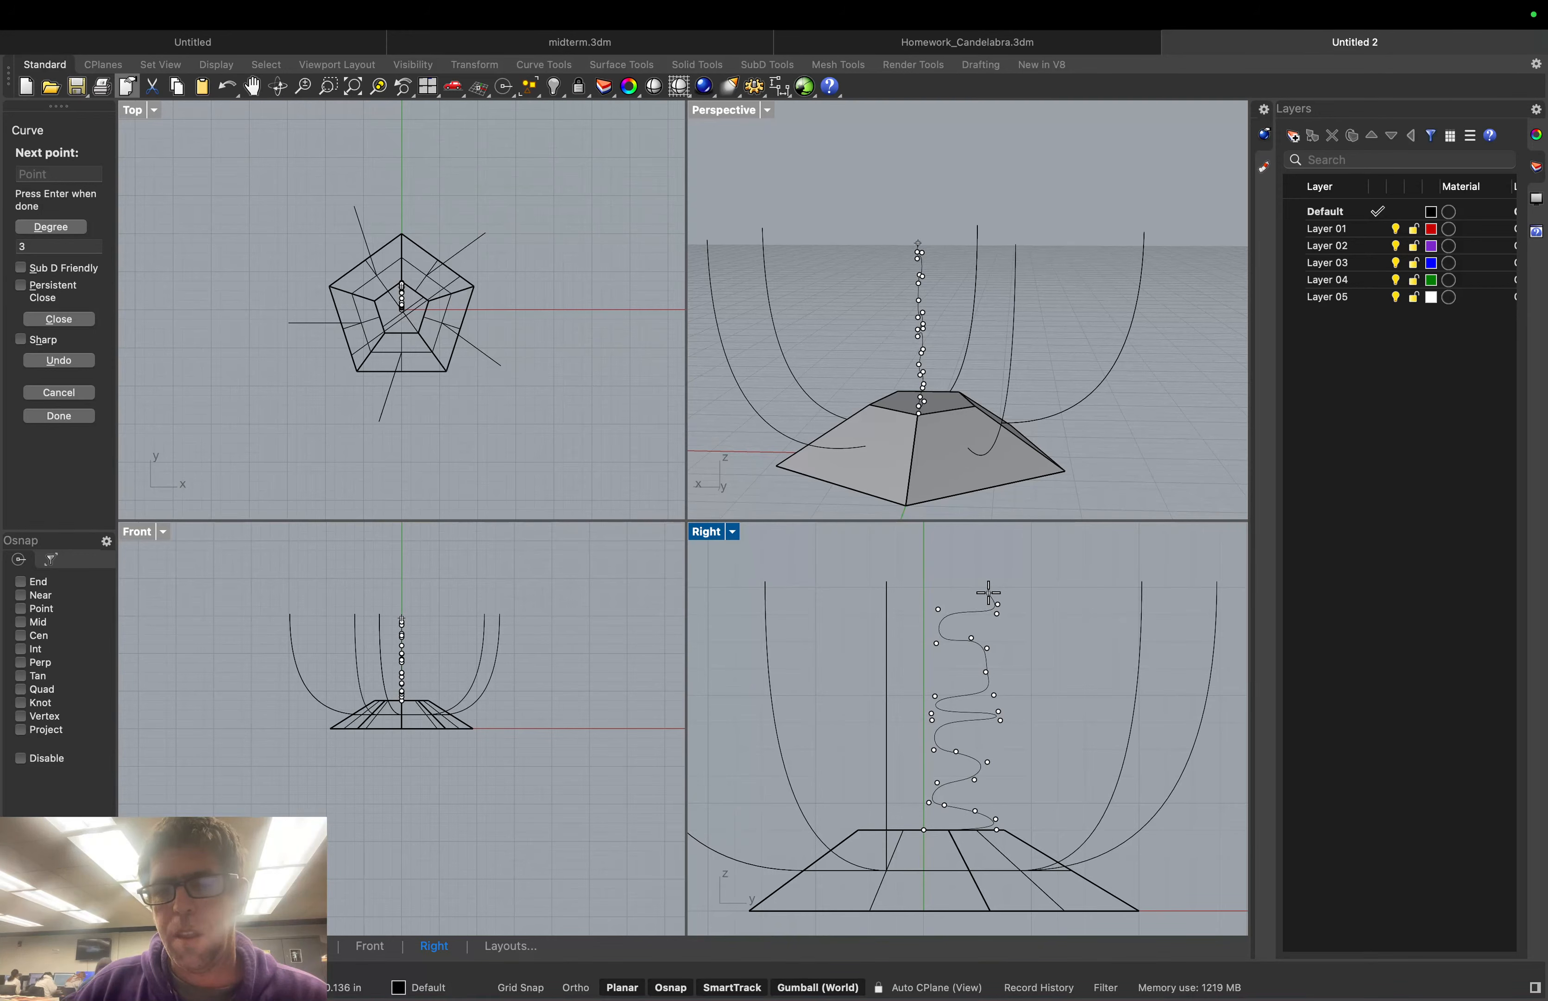
left_click(988, 594)
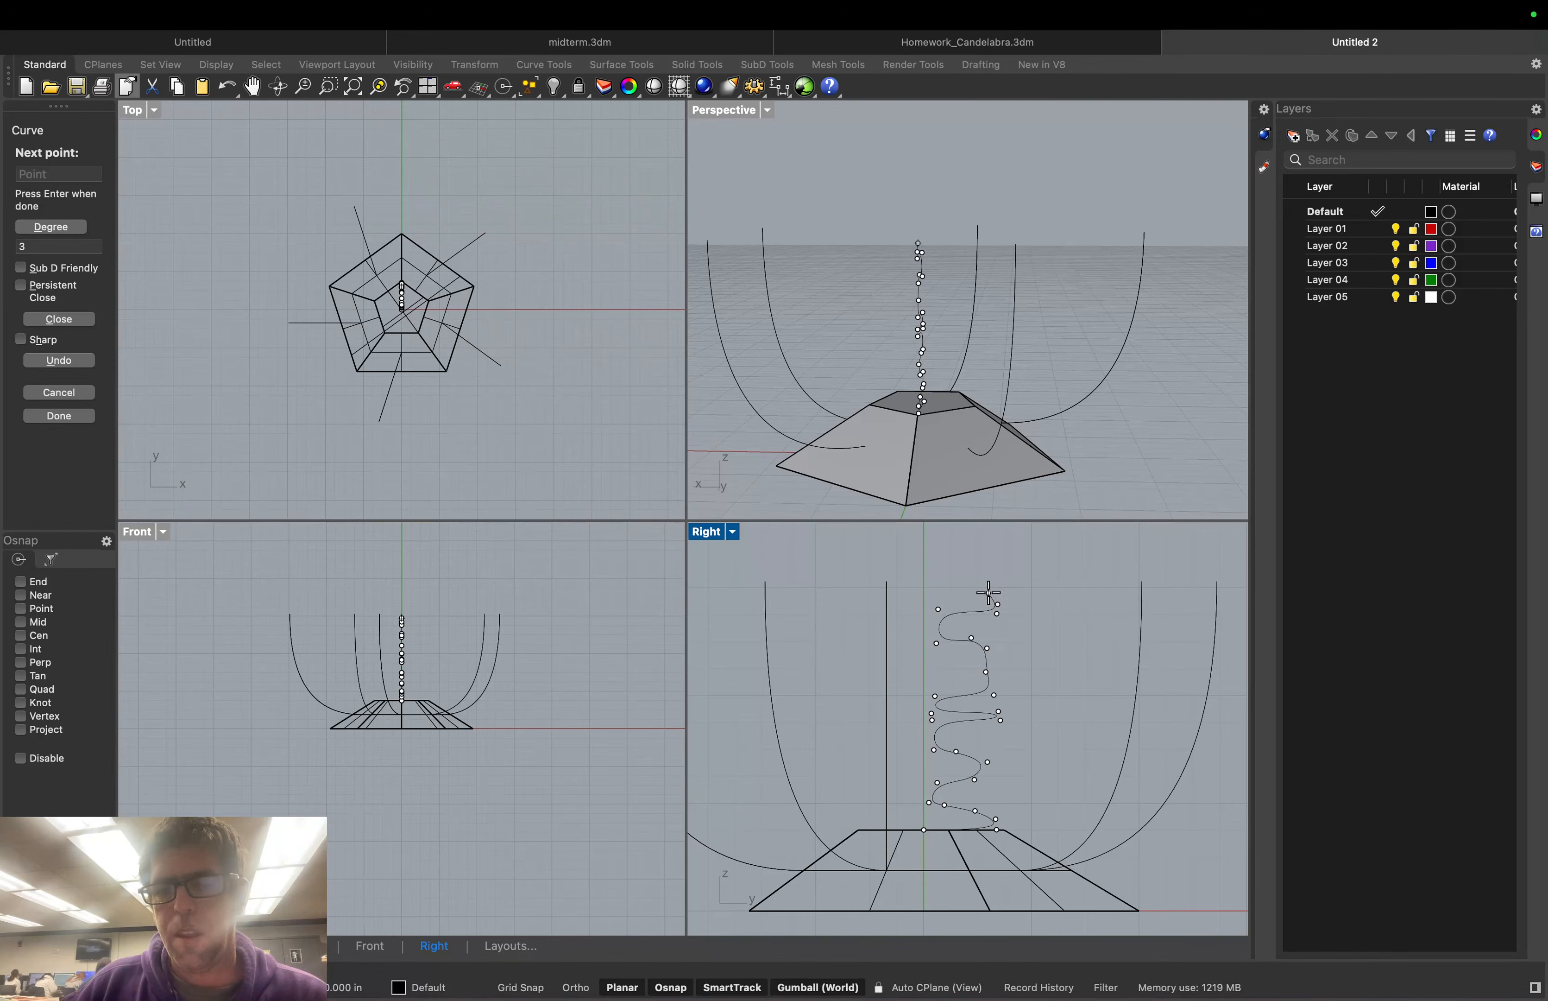
left_click(937, 595)
key("Return")
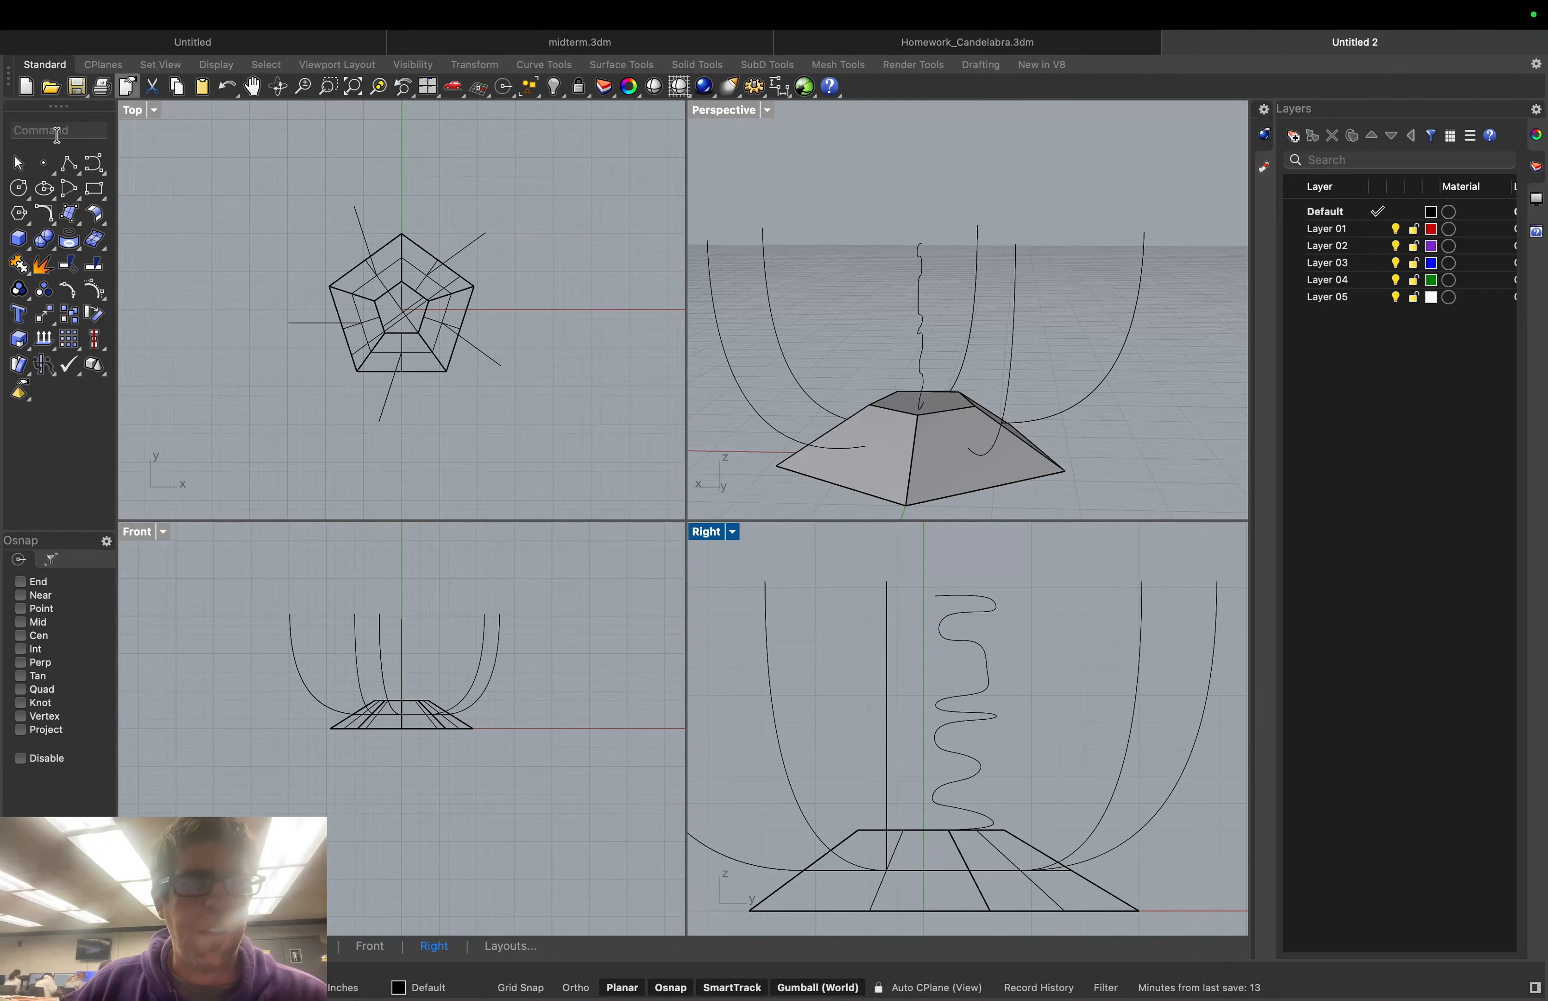
Revolve the wavy curve 360° from a 0° start about a vertical axis through the top-face centre
type("Revolve")
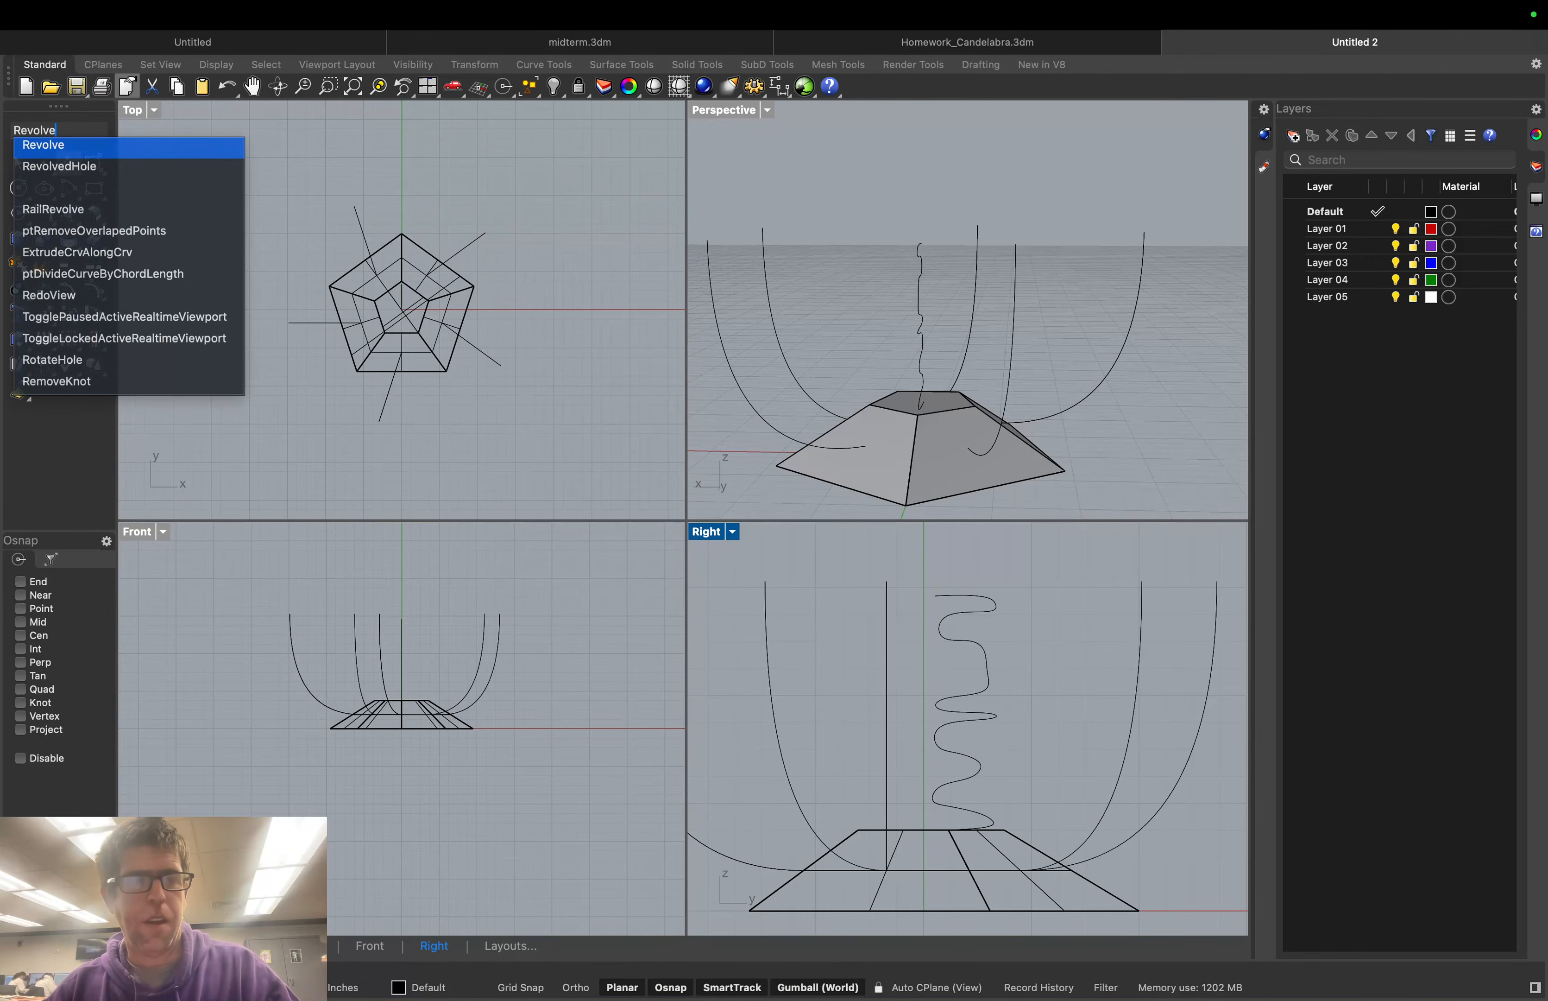
key("Return")
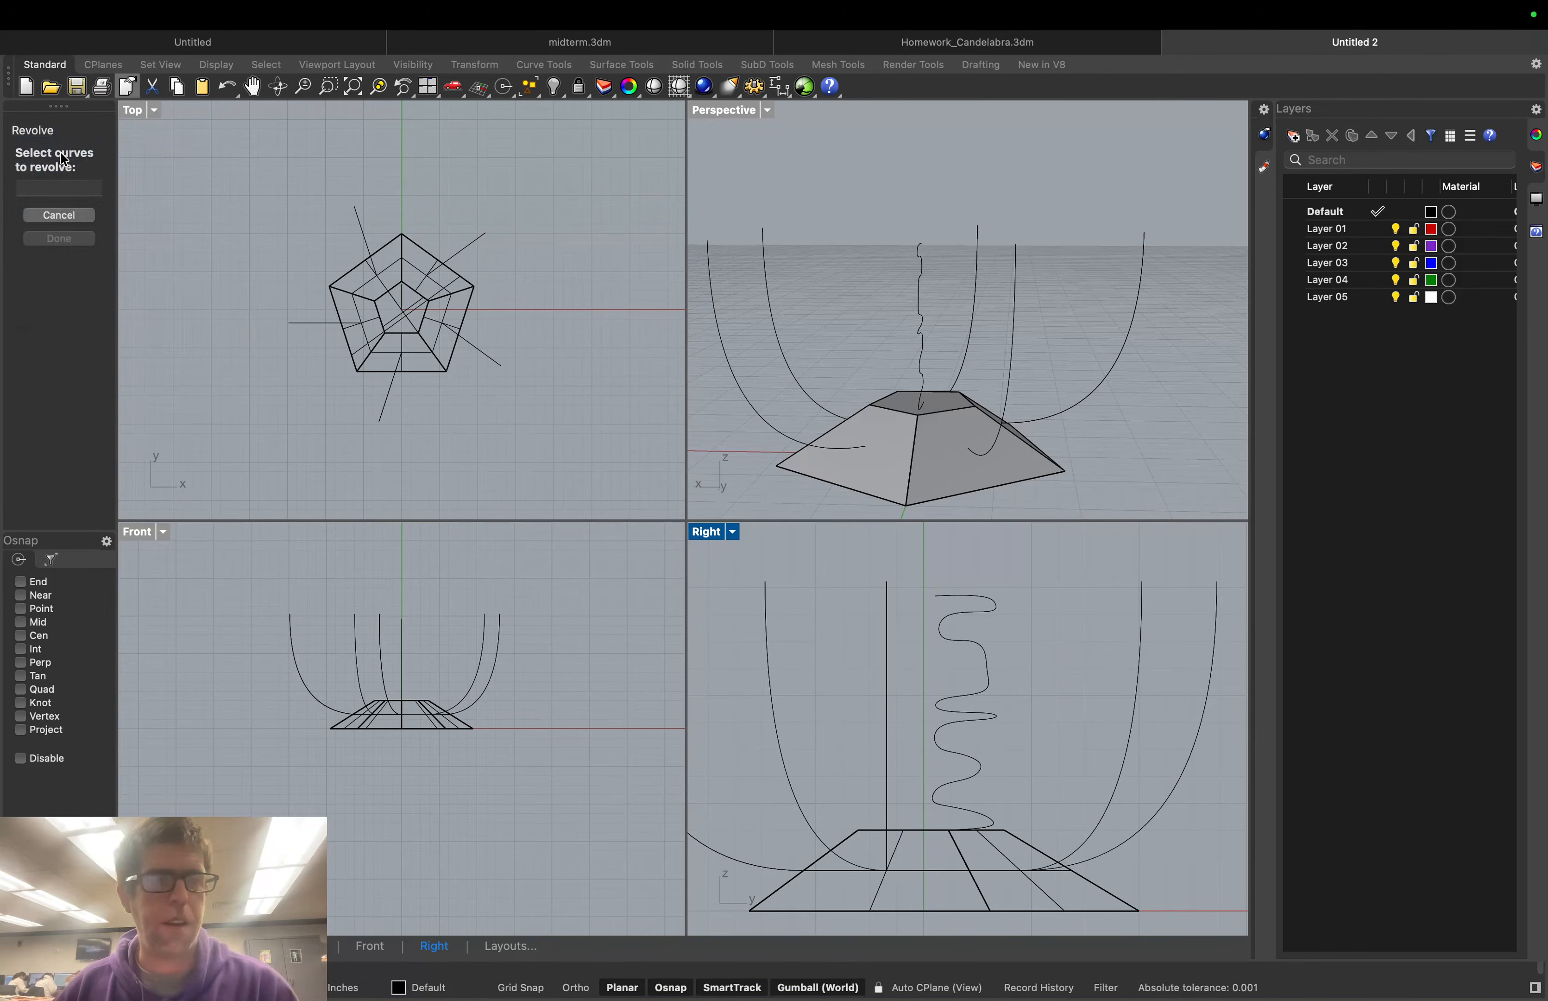
left_click(981, 616)
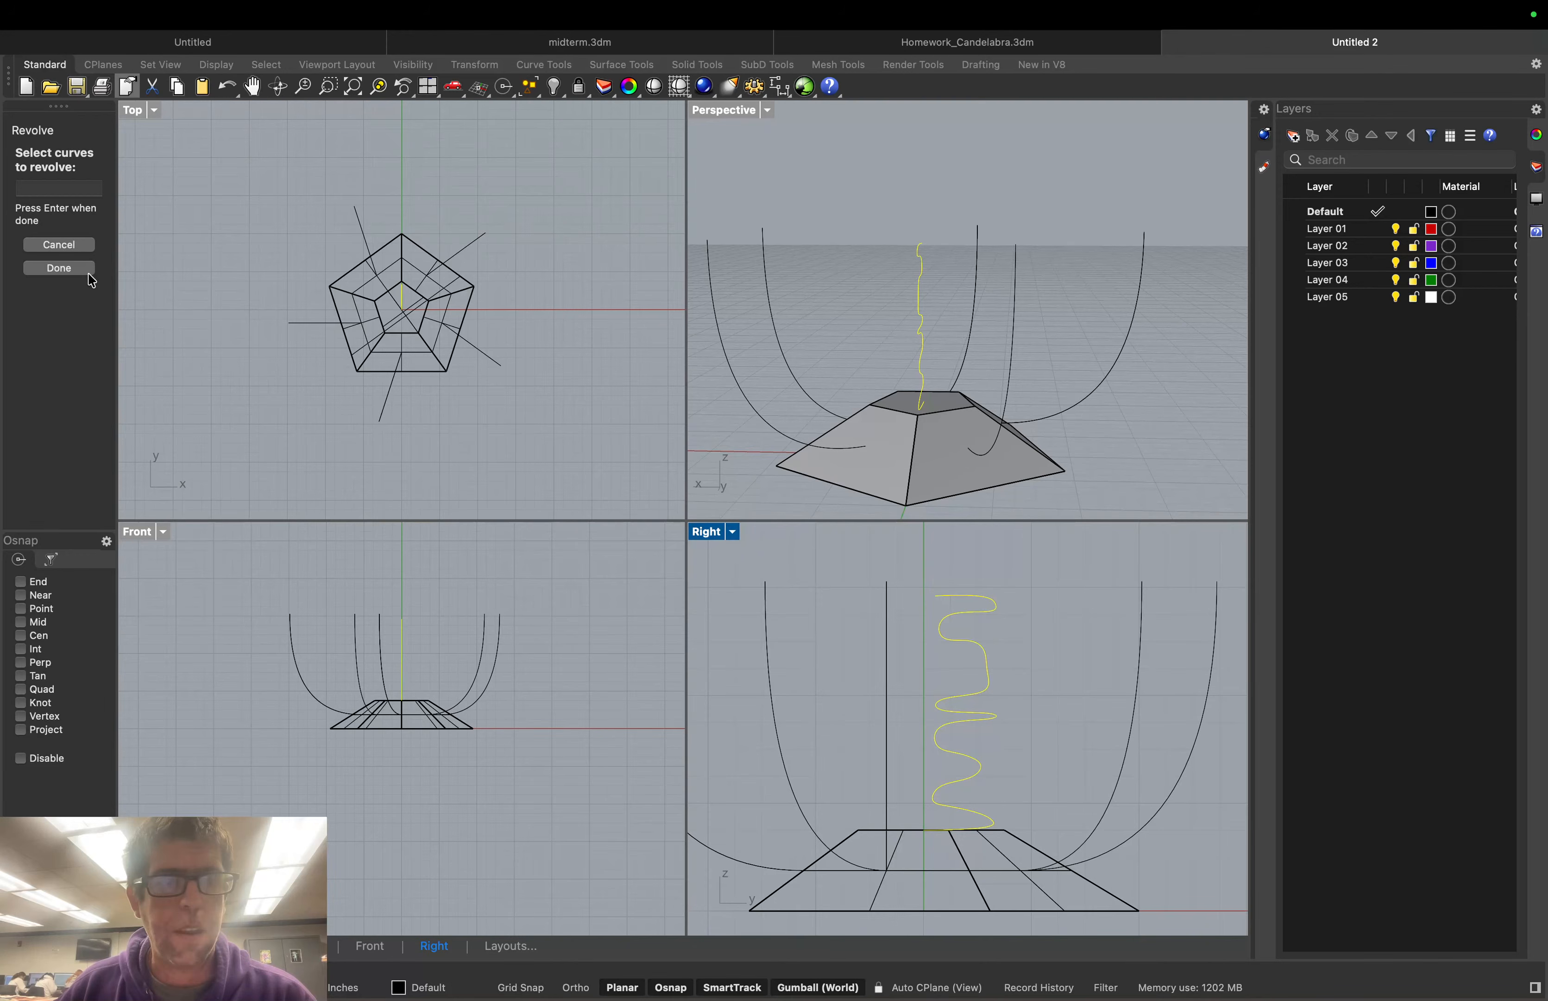
left_click(57, 266)
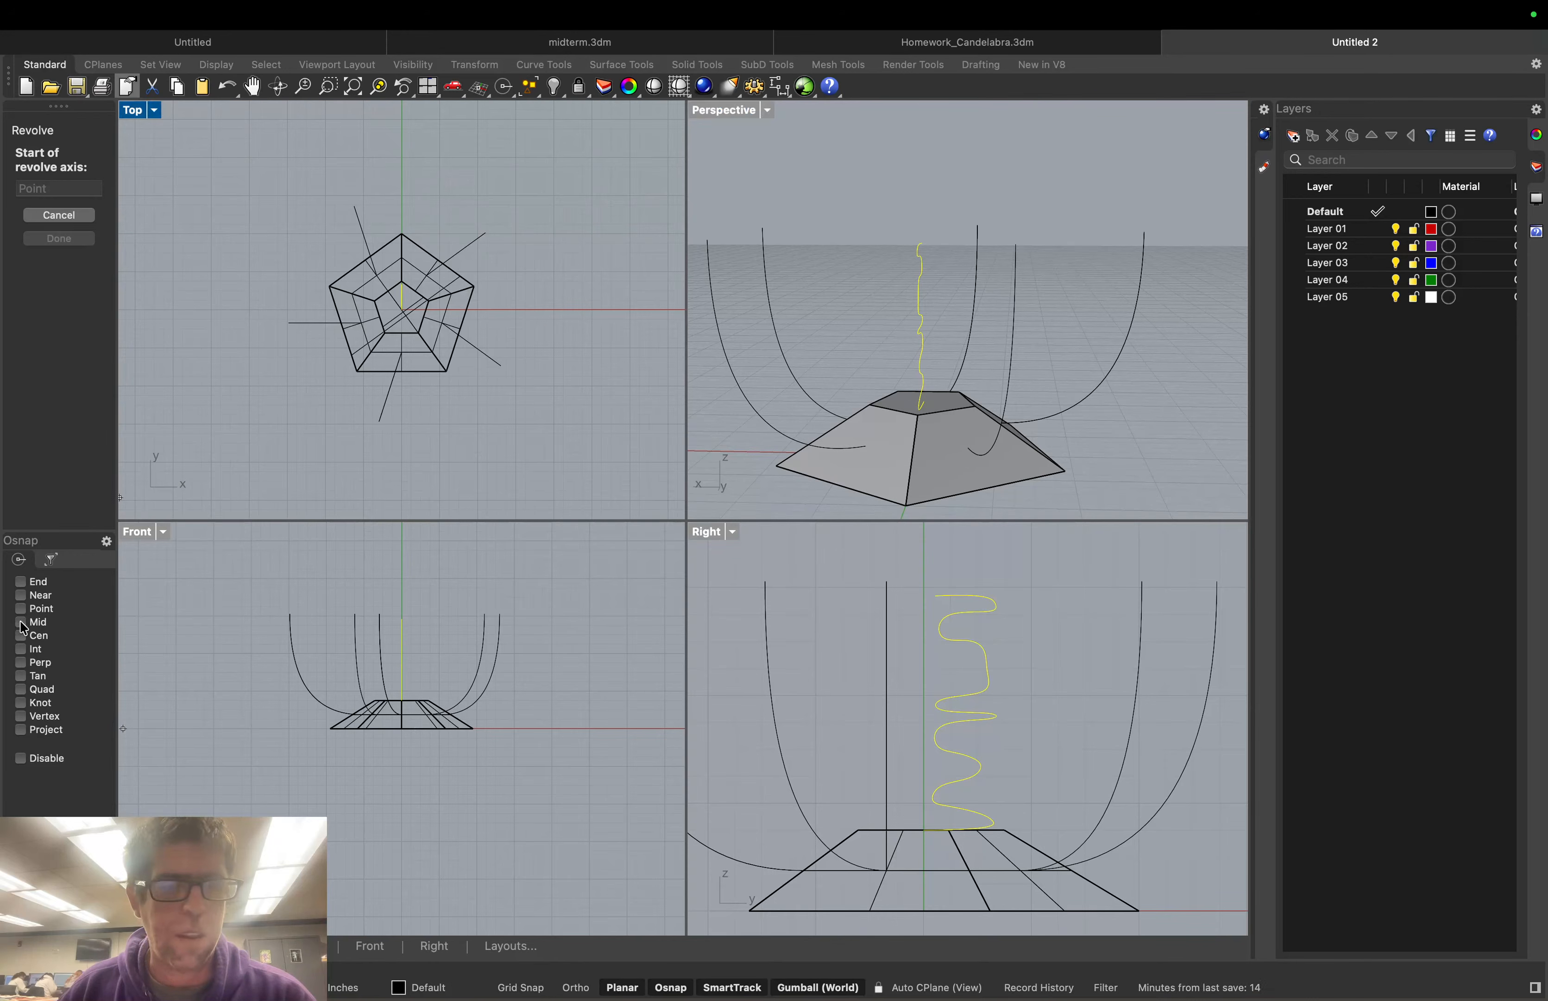
left_click(21, 636)
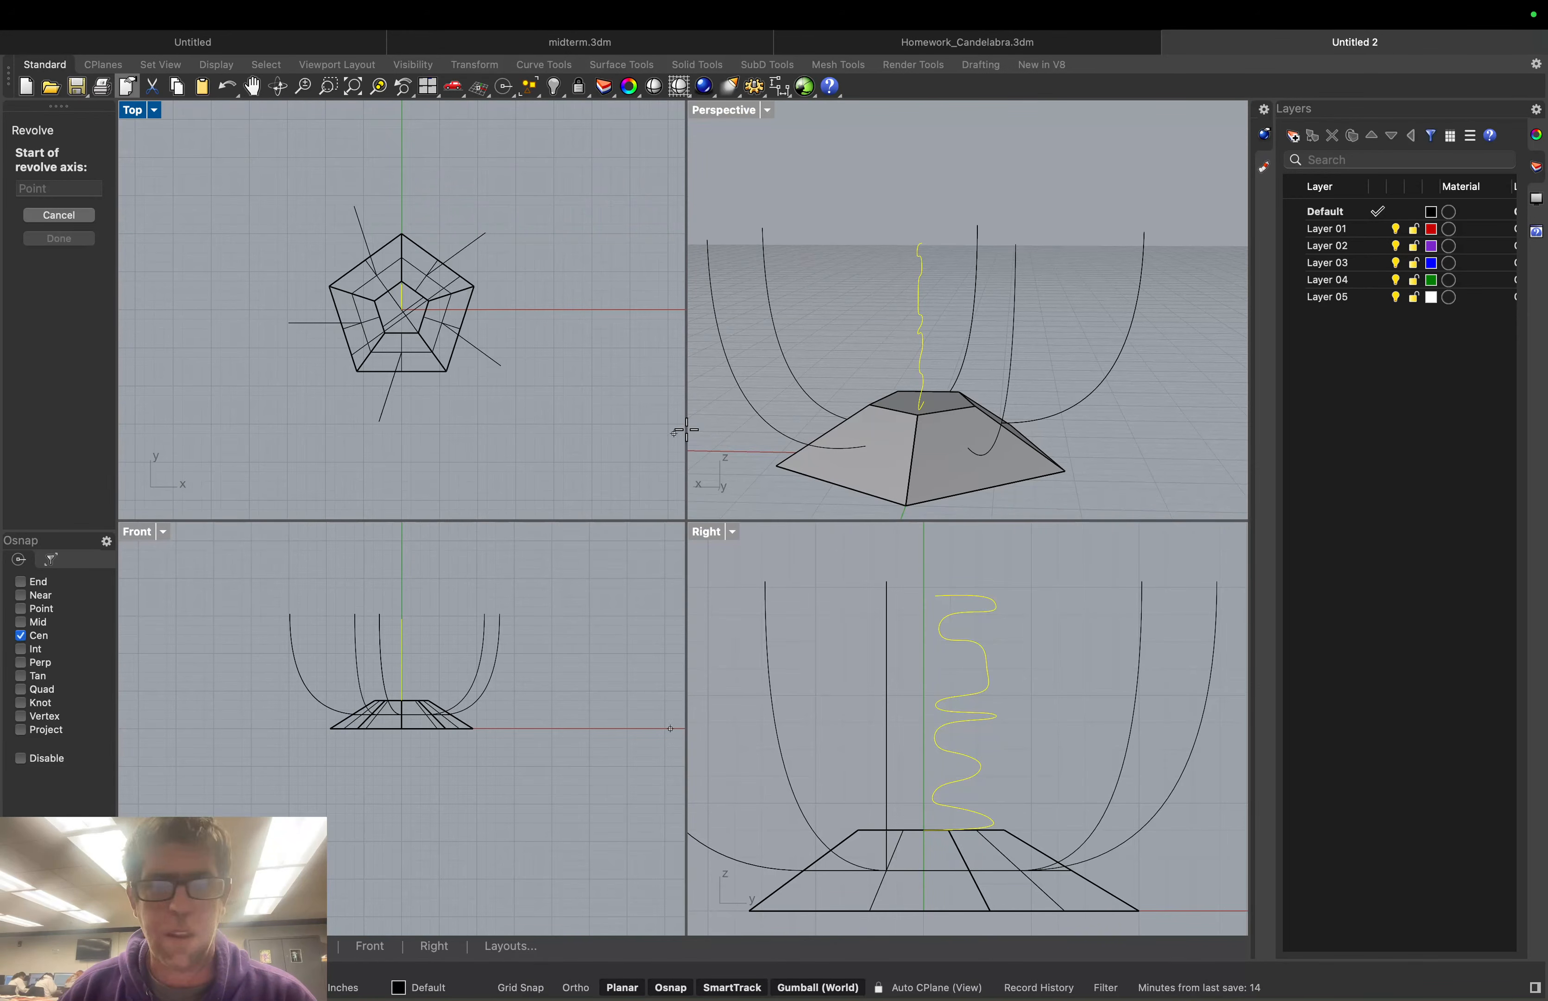
left_click(922, 418)
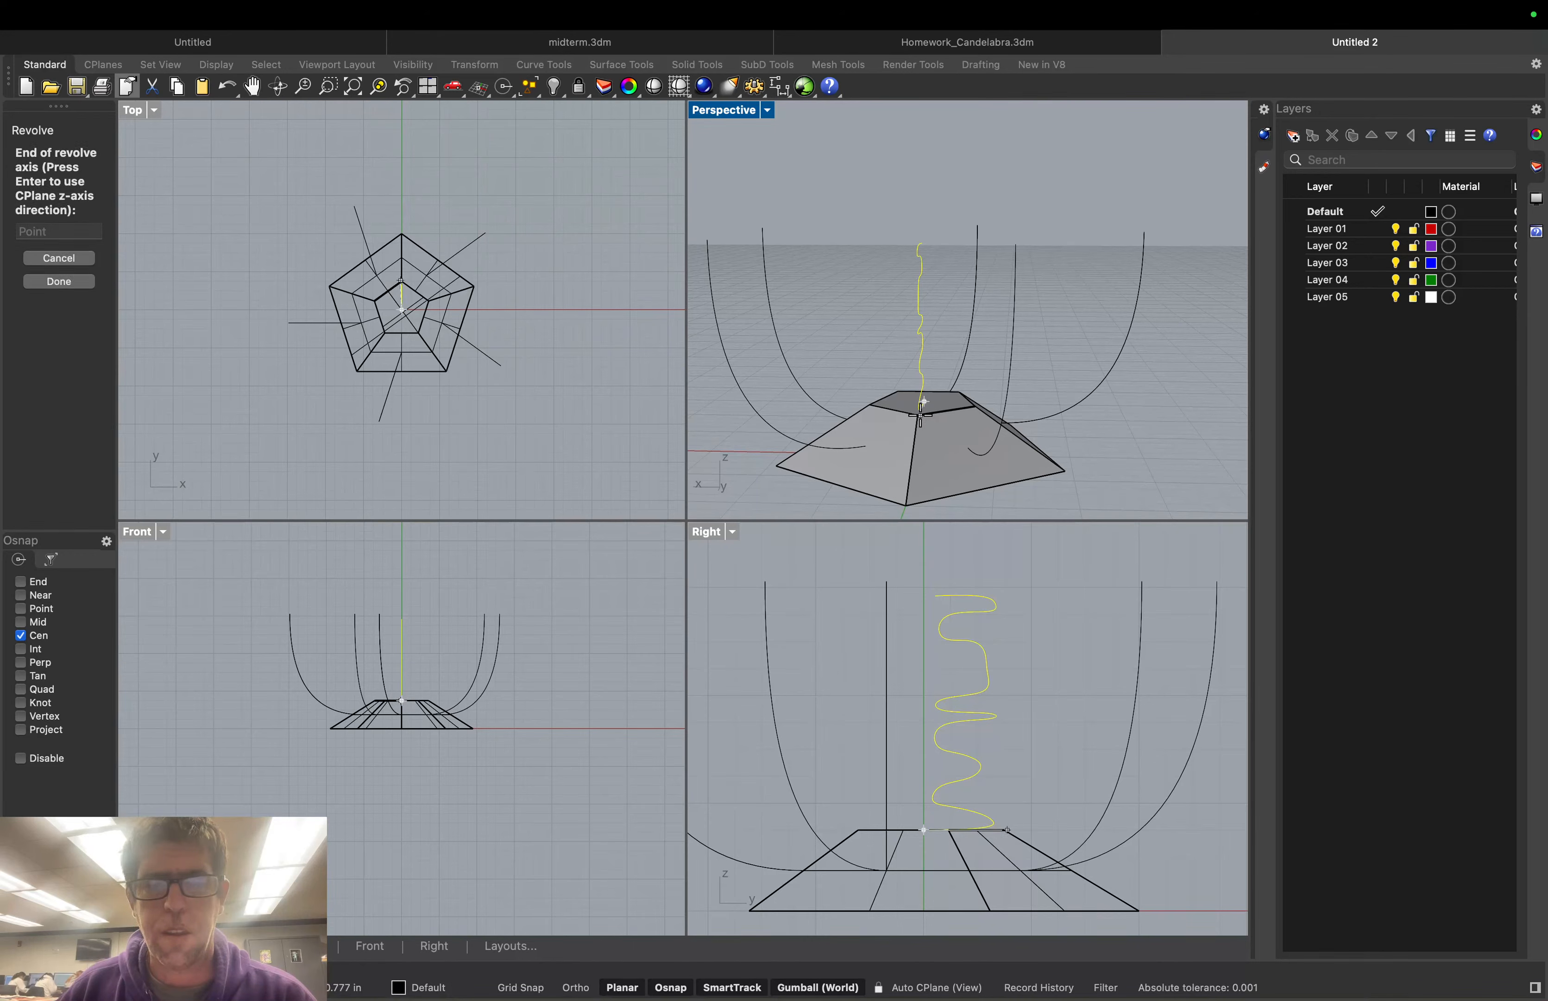
left_click(924, 579)
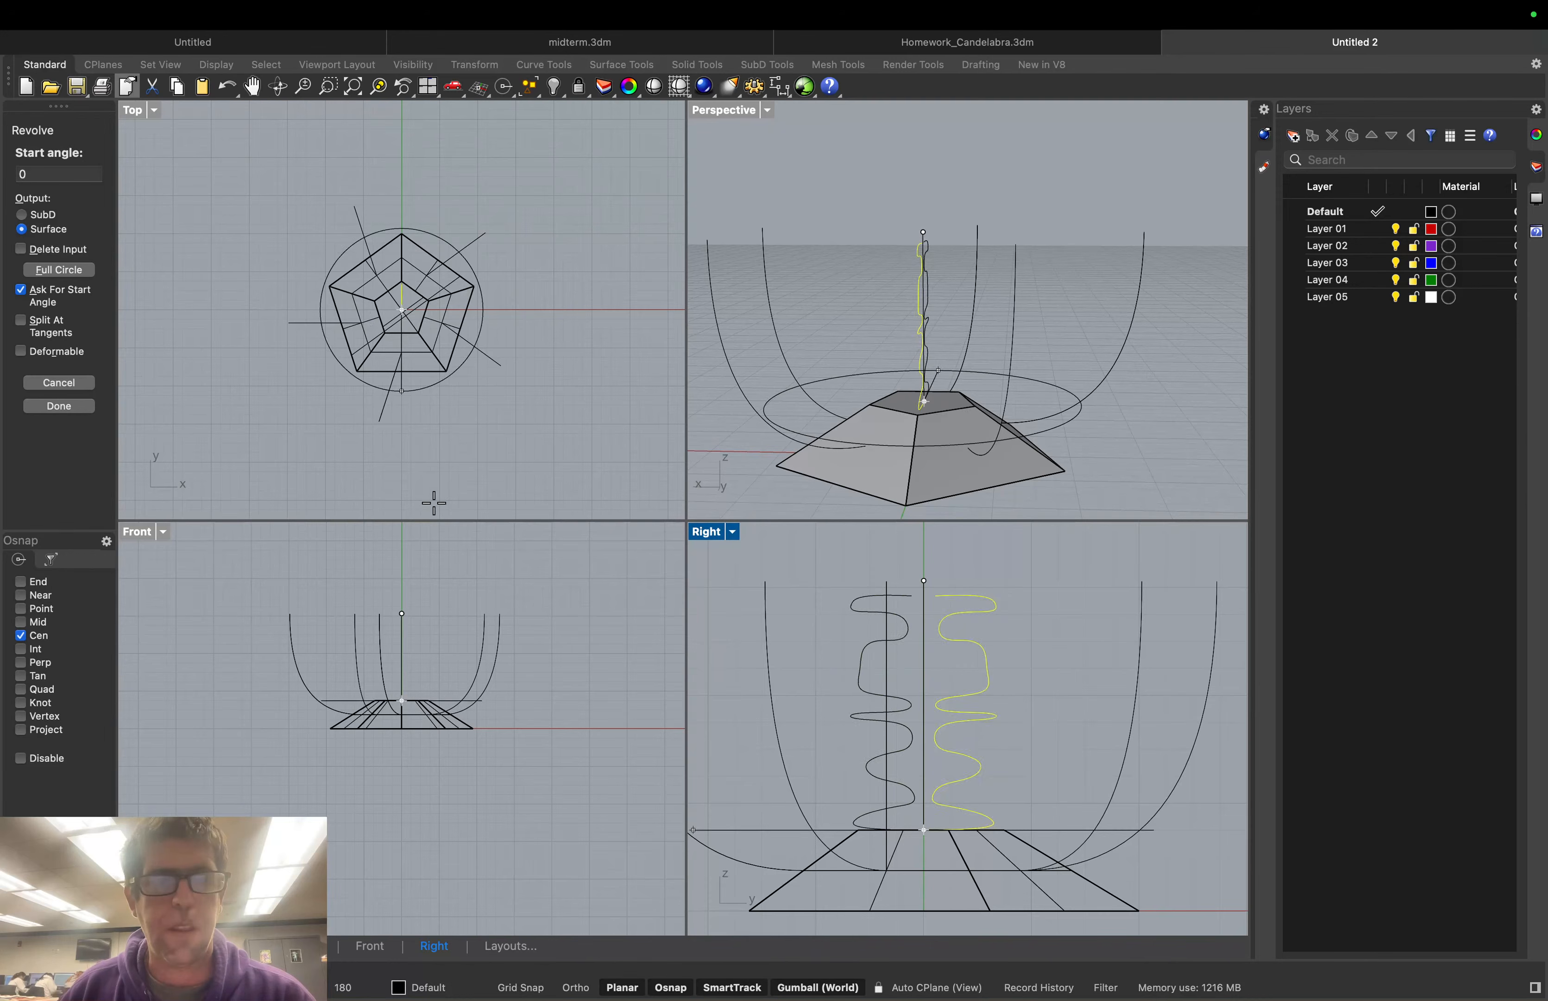
left_click(59, 406)
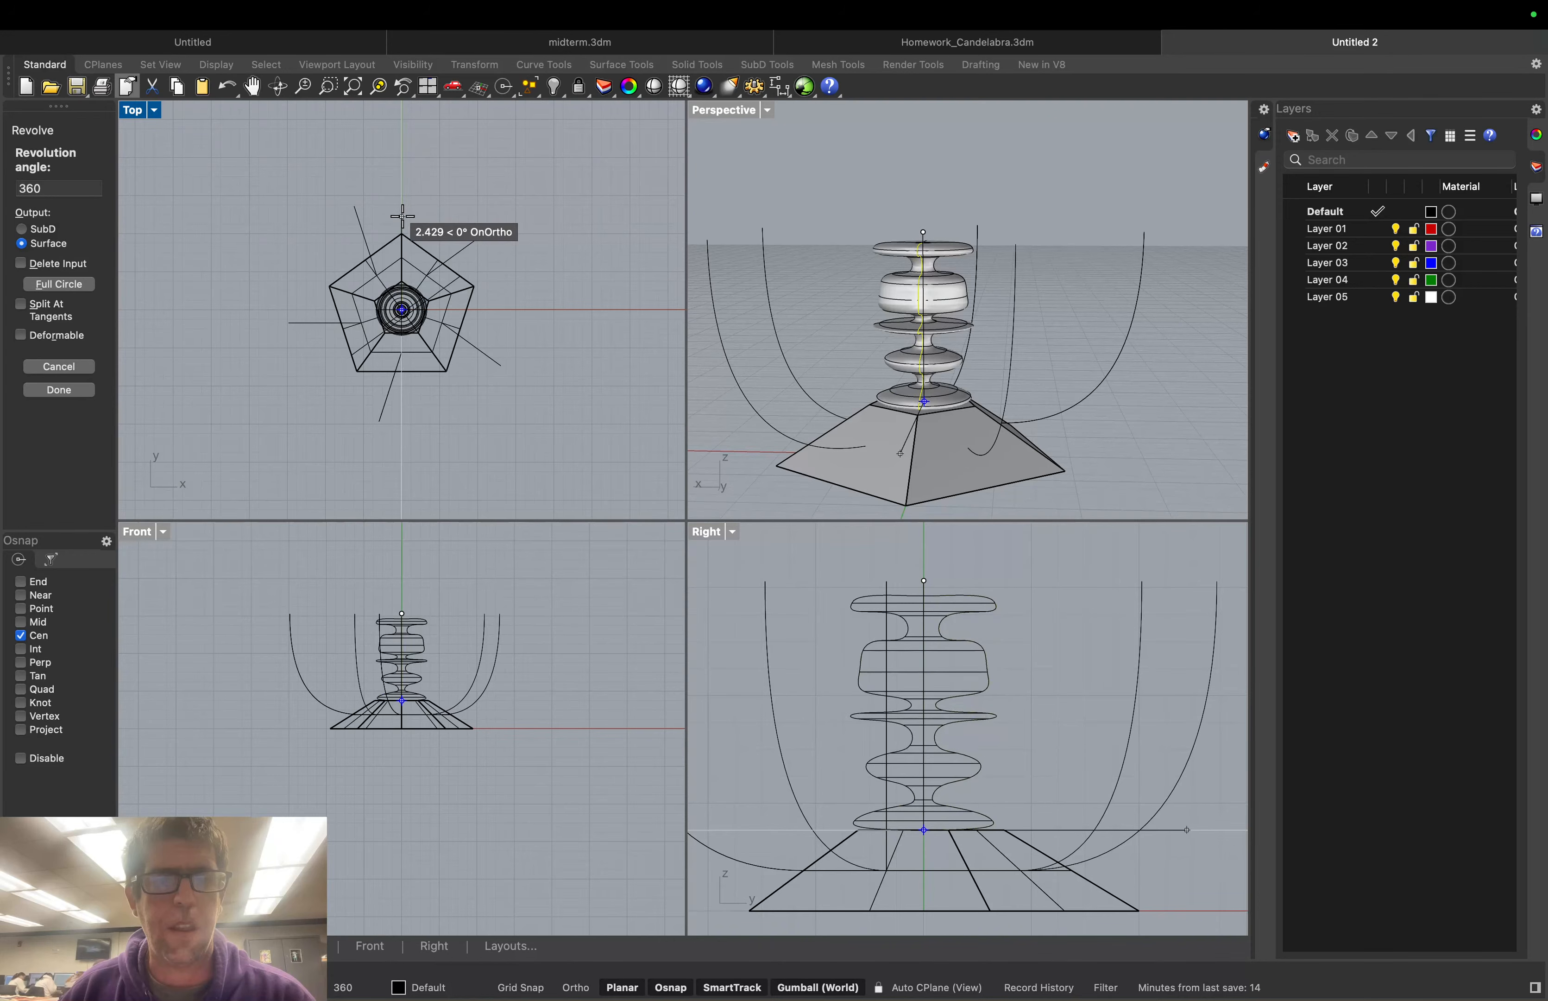
key("Return")
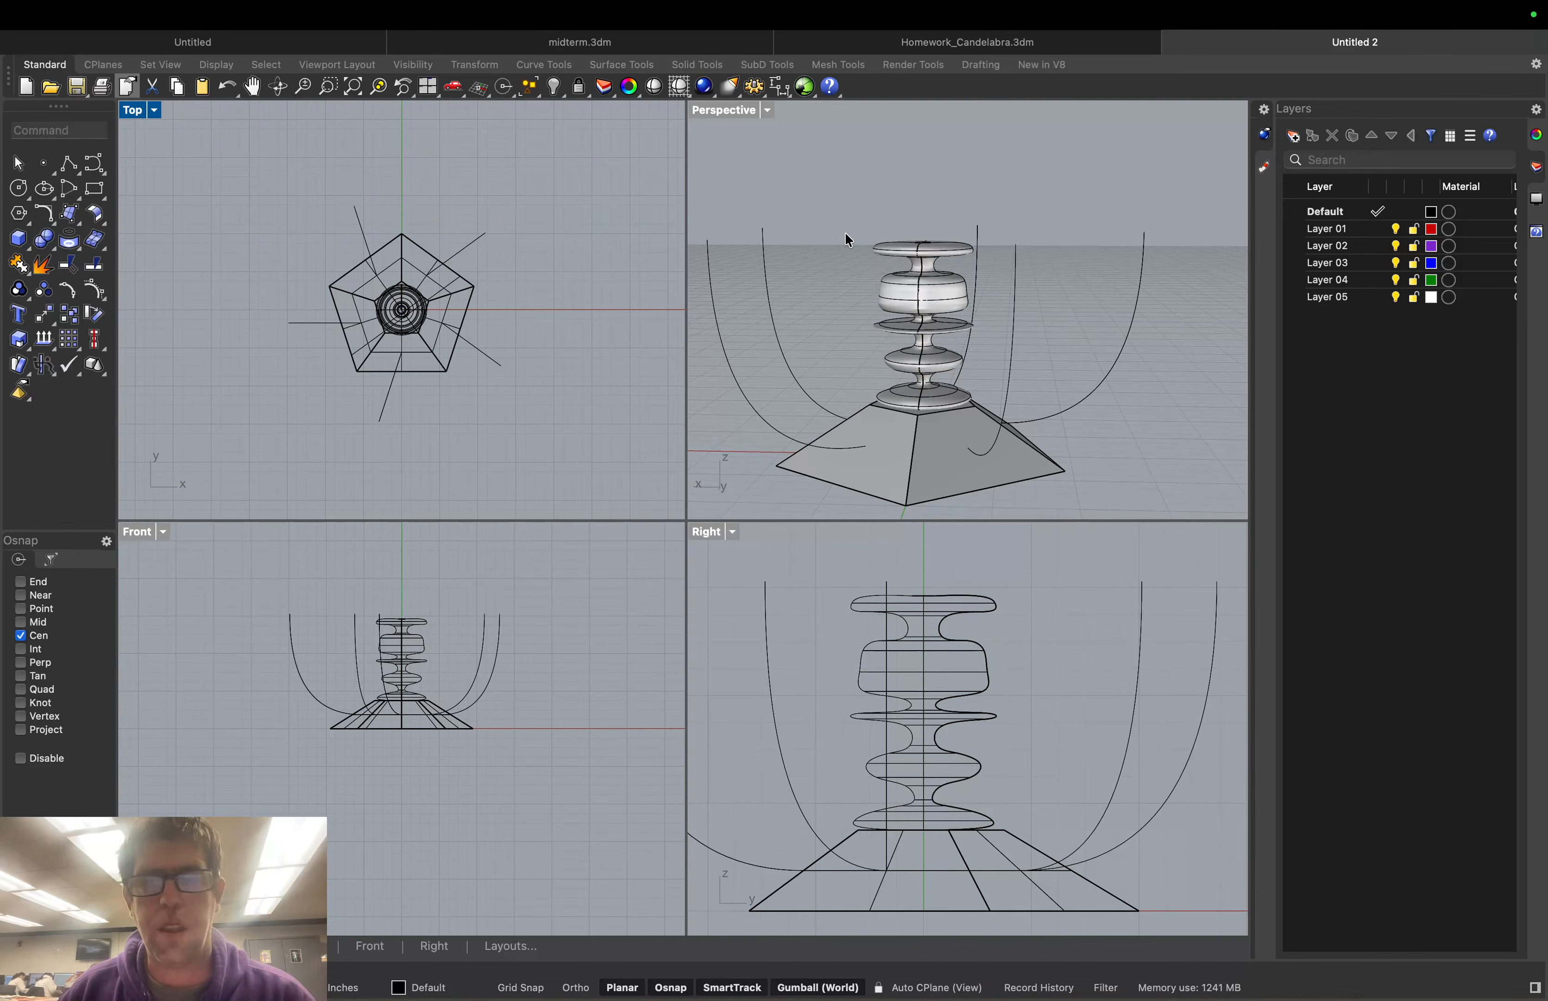
Scale the revolved column uniformly by 0.95 about its centre
right_click_drag(845, 232, 926, 304)
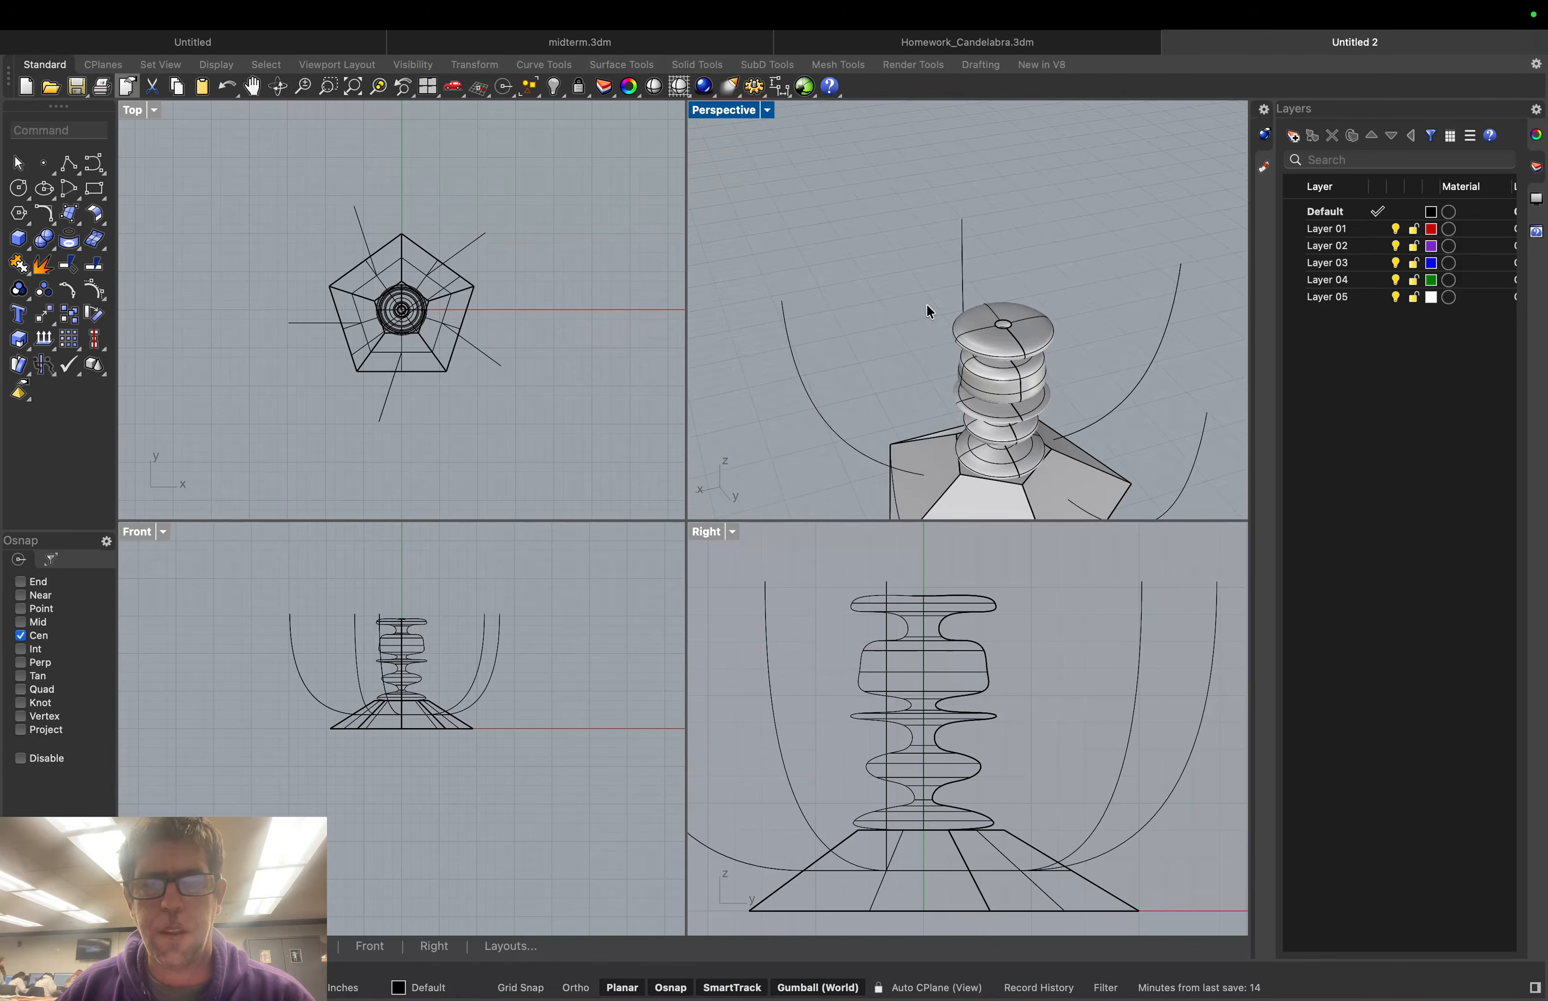
left_click(1002, 444)
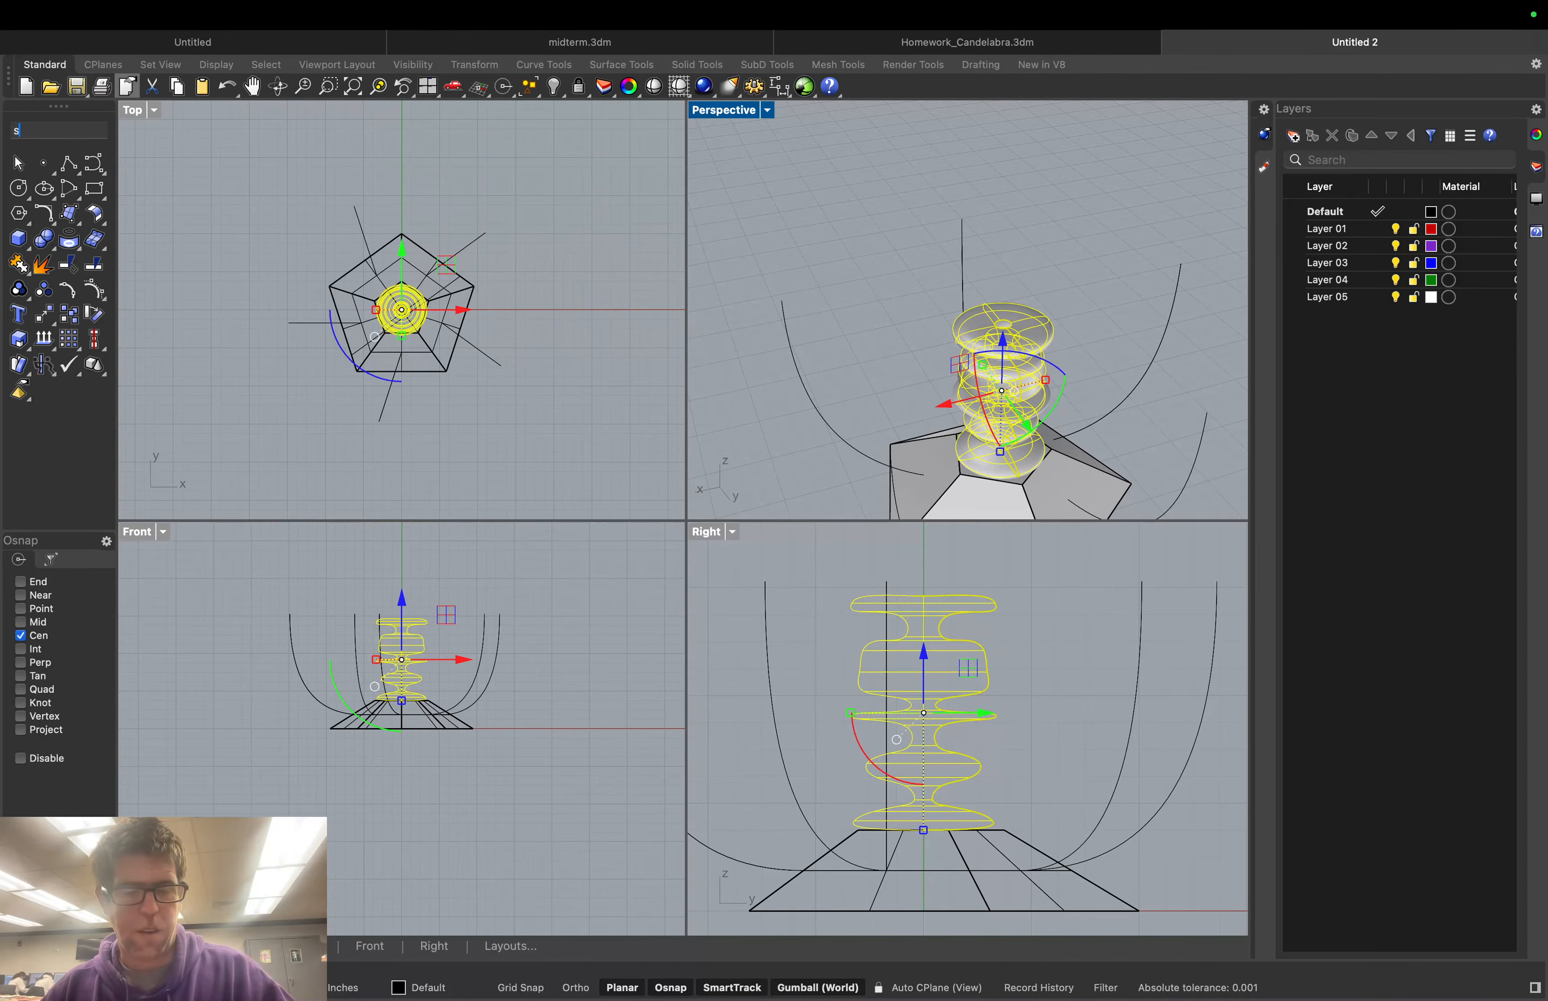
type("scale")
key("Return")
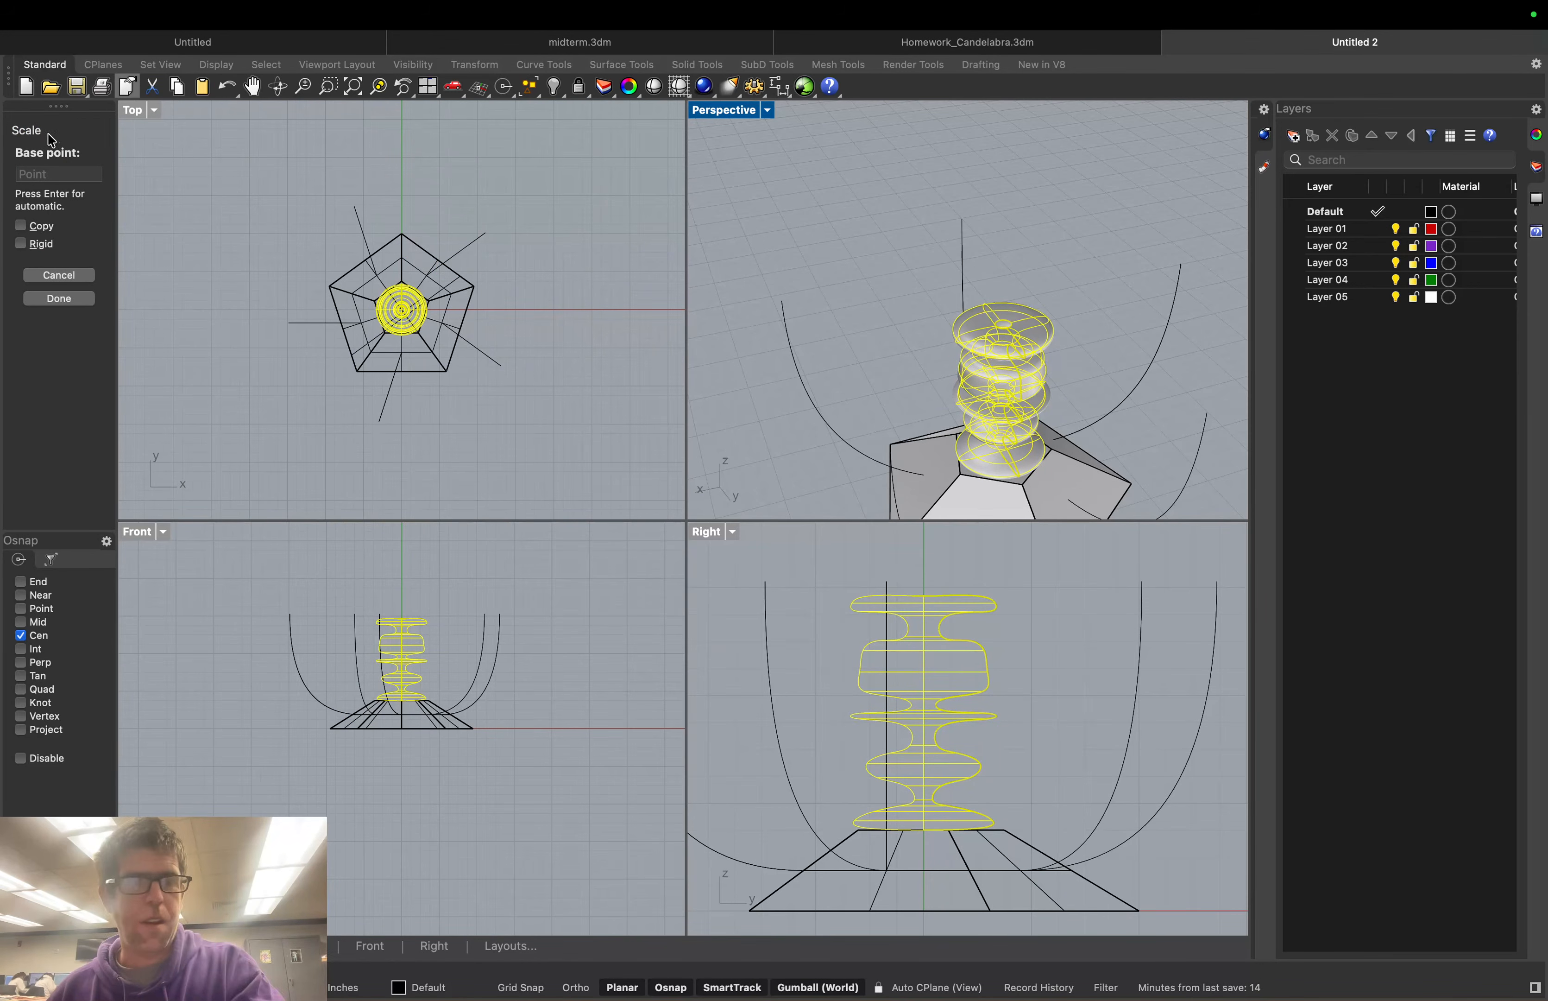
key("Return")
left_click_drag(46, 200, 17, 203)
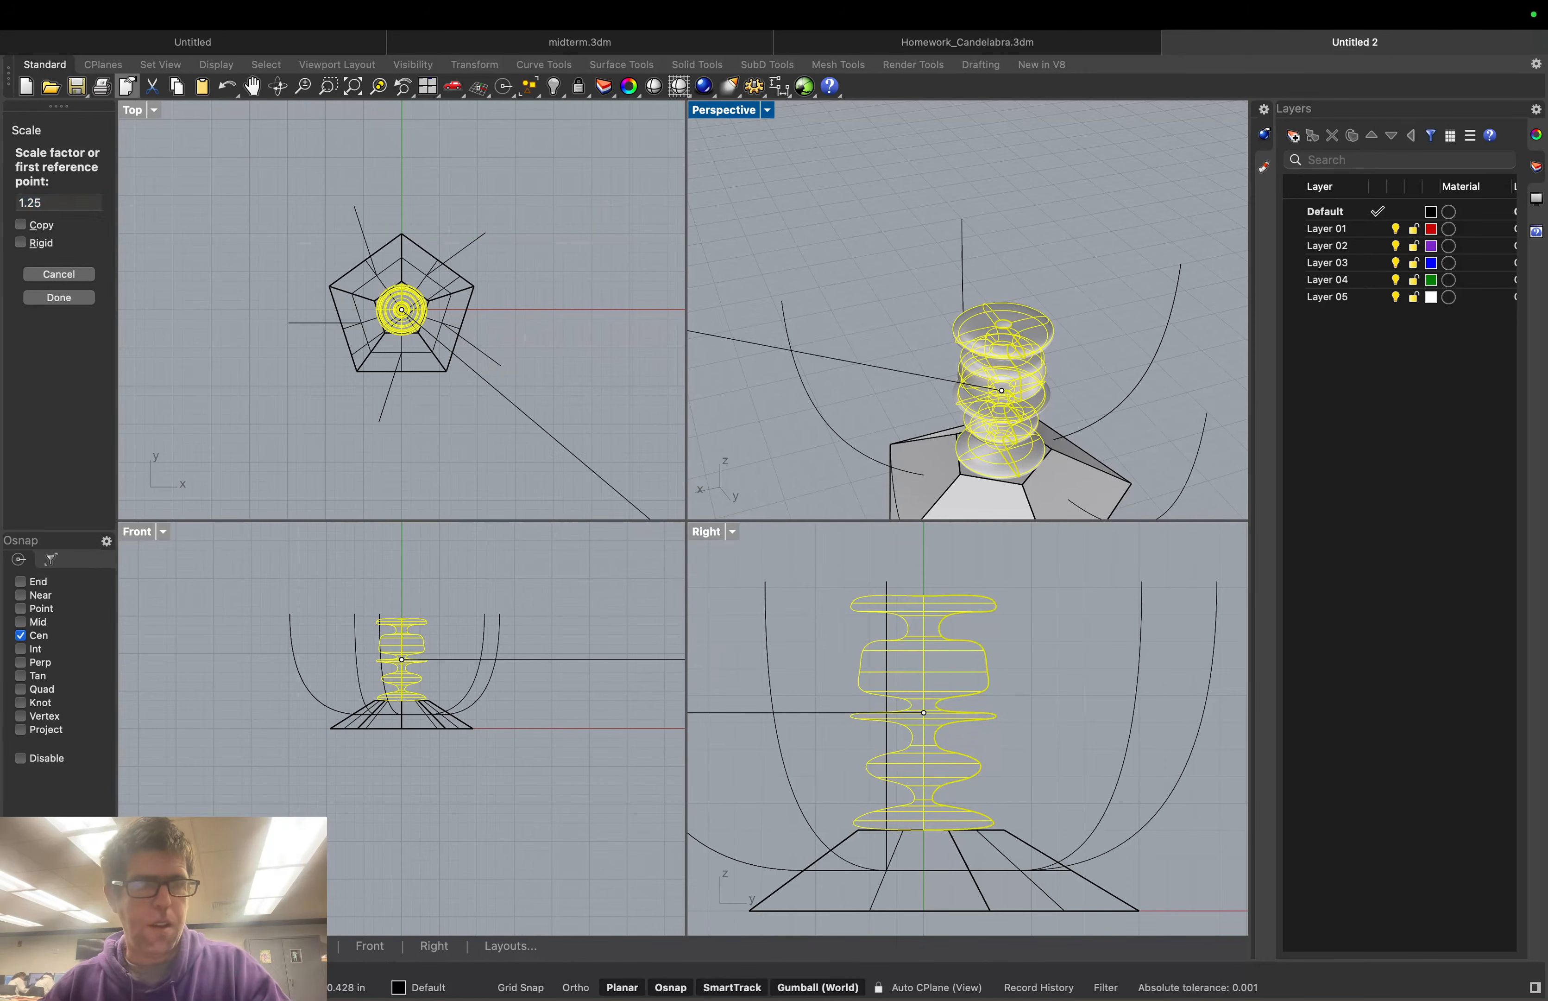
left_click_drag(44, 201, 18, 203)
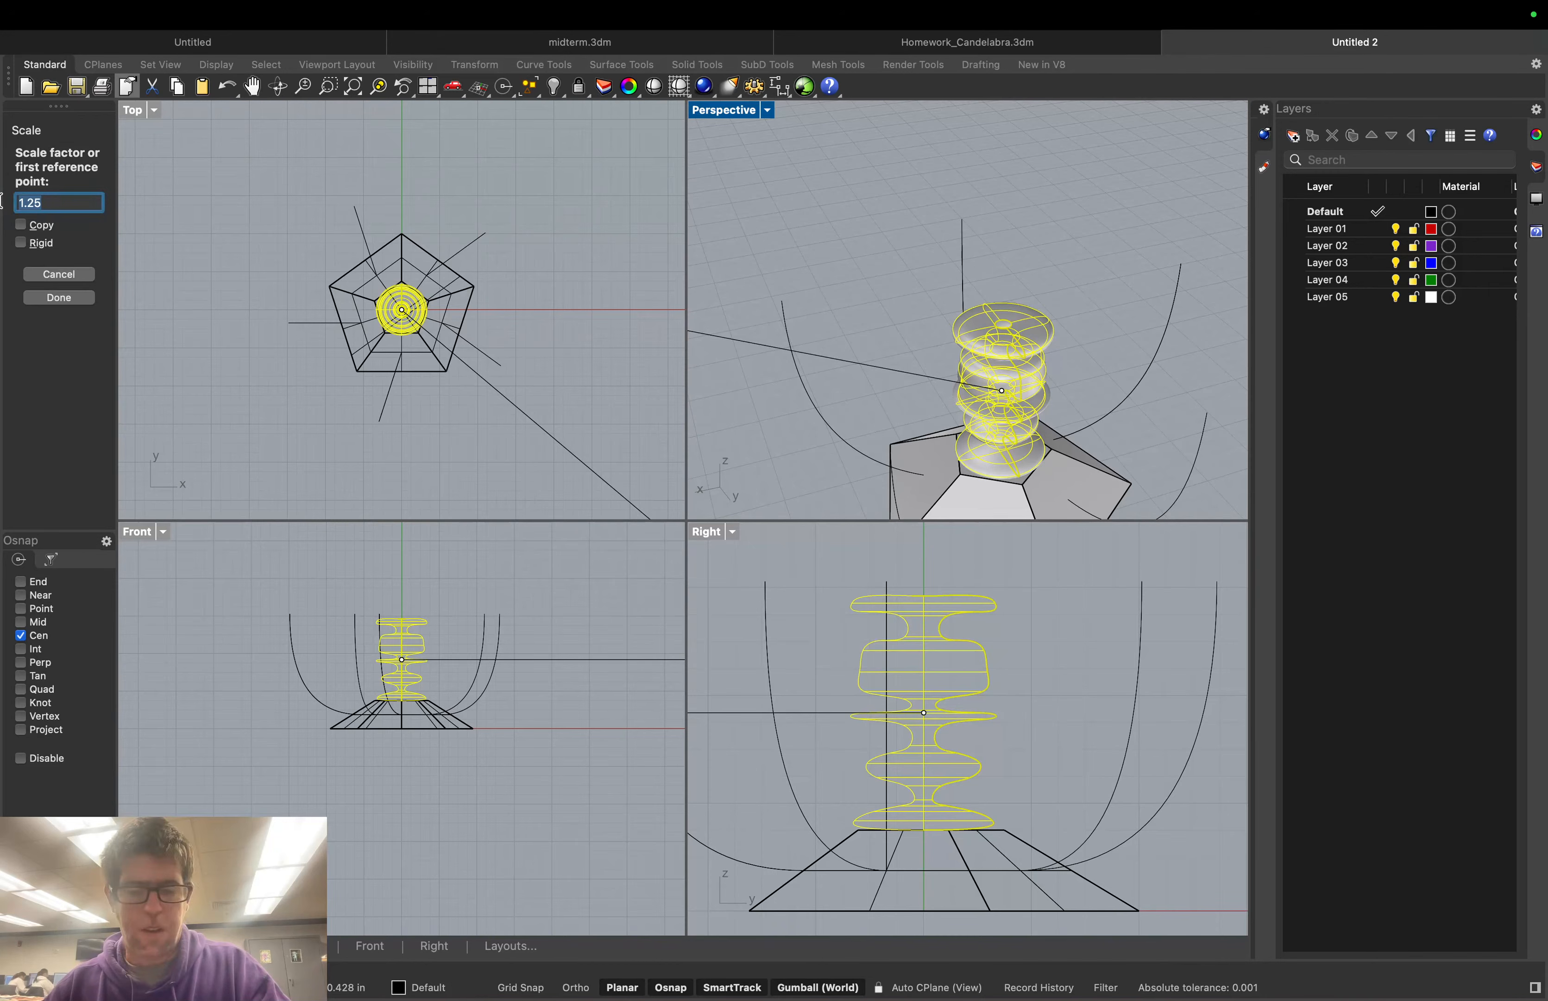
type(".95")
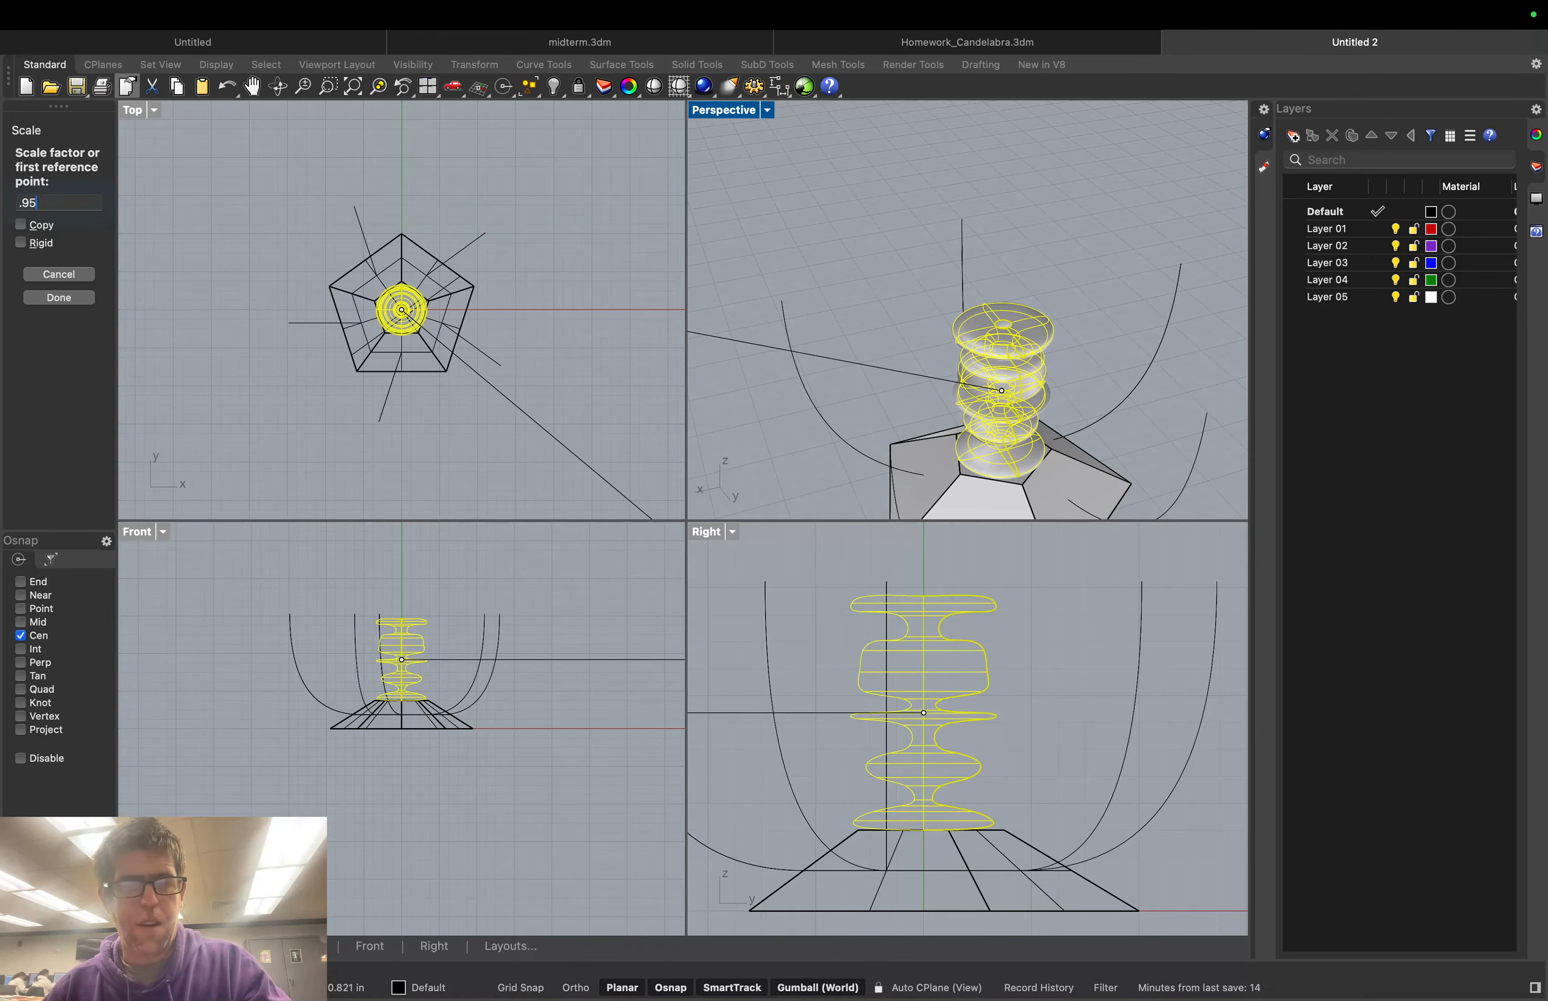
key("Return")
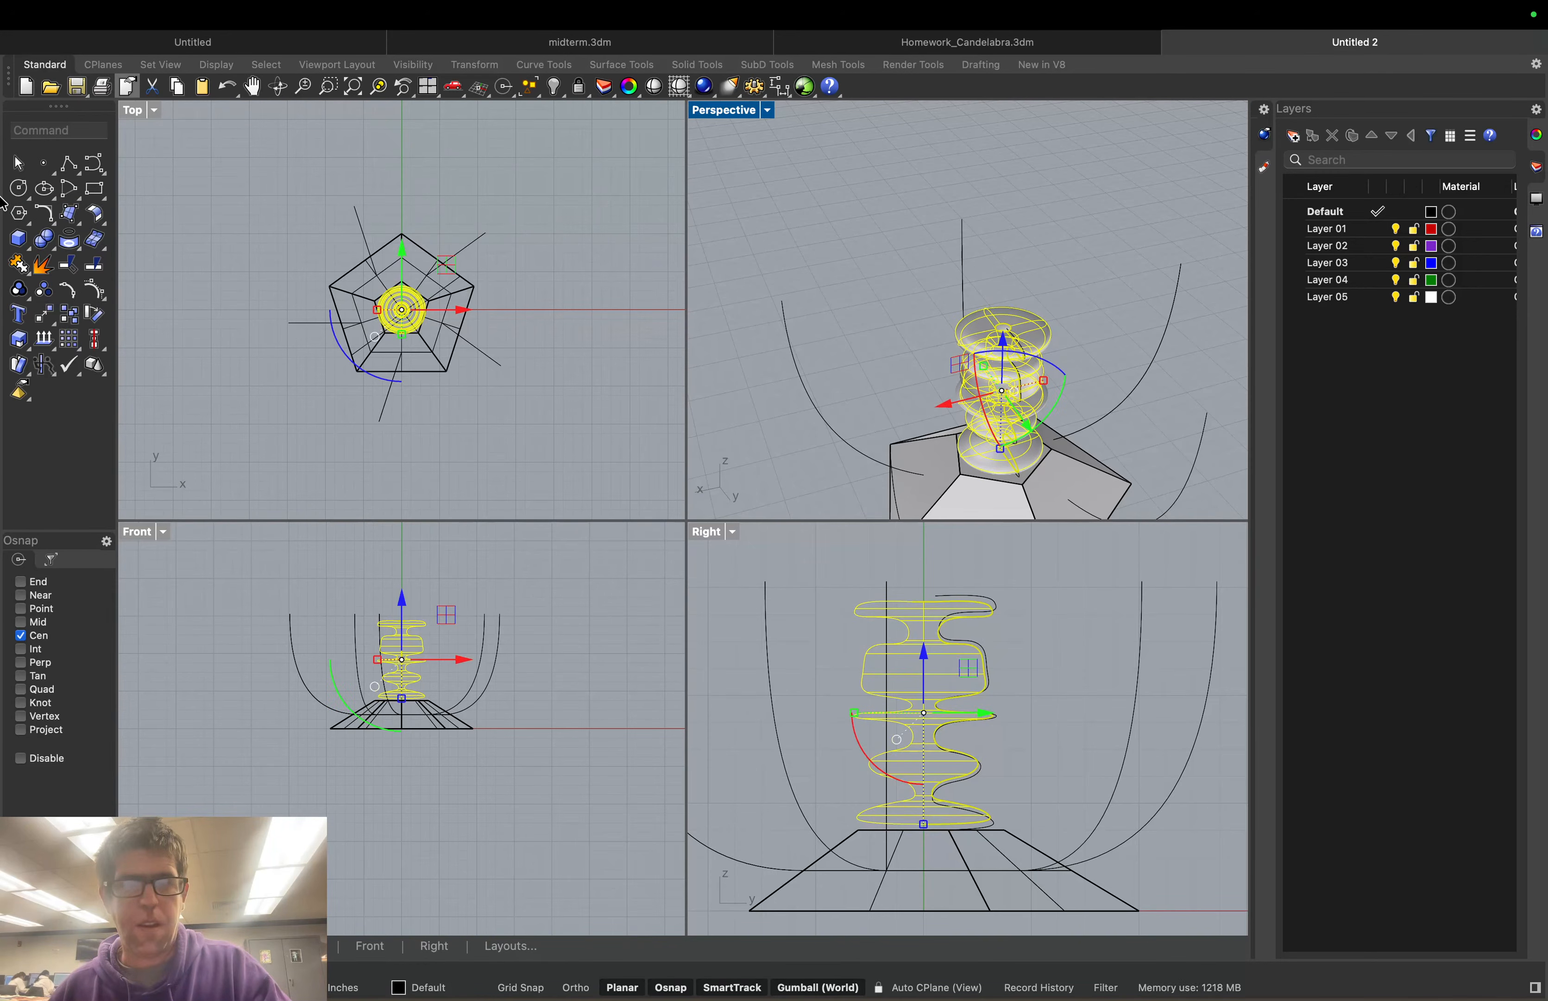
Scale the column down again by a factor of 0.8
right_click_drag(863, 400, 933, 383)
type("Scale")
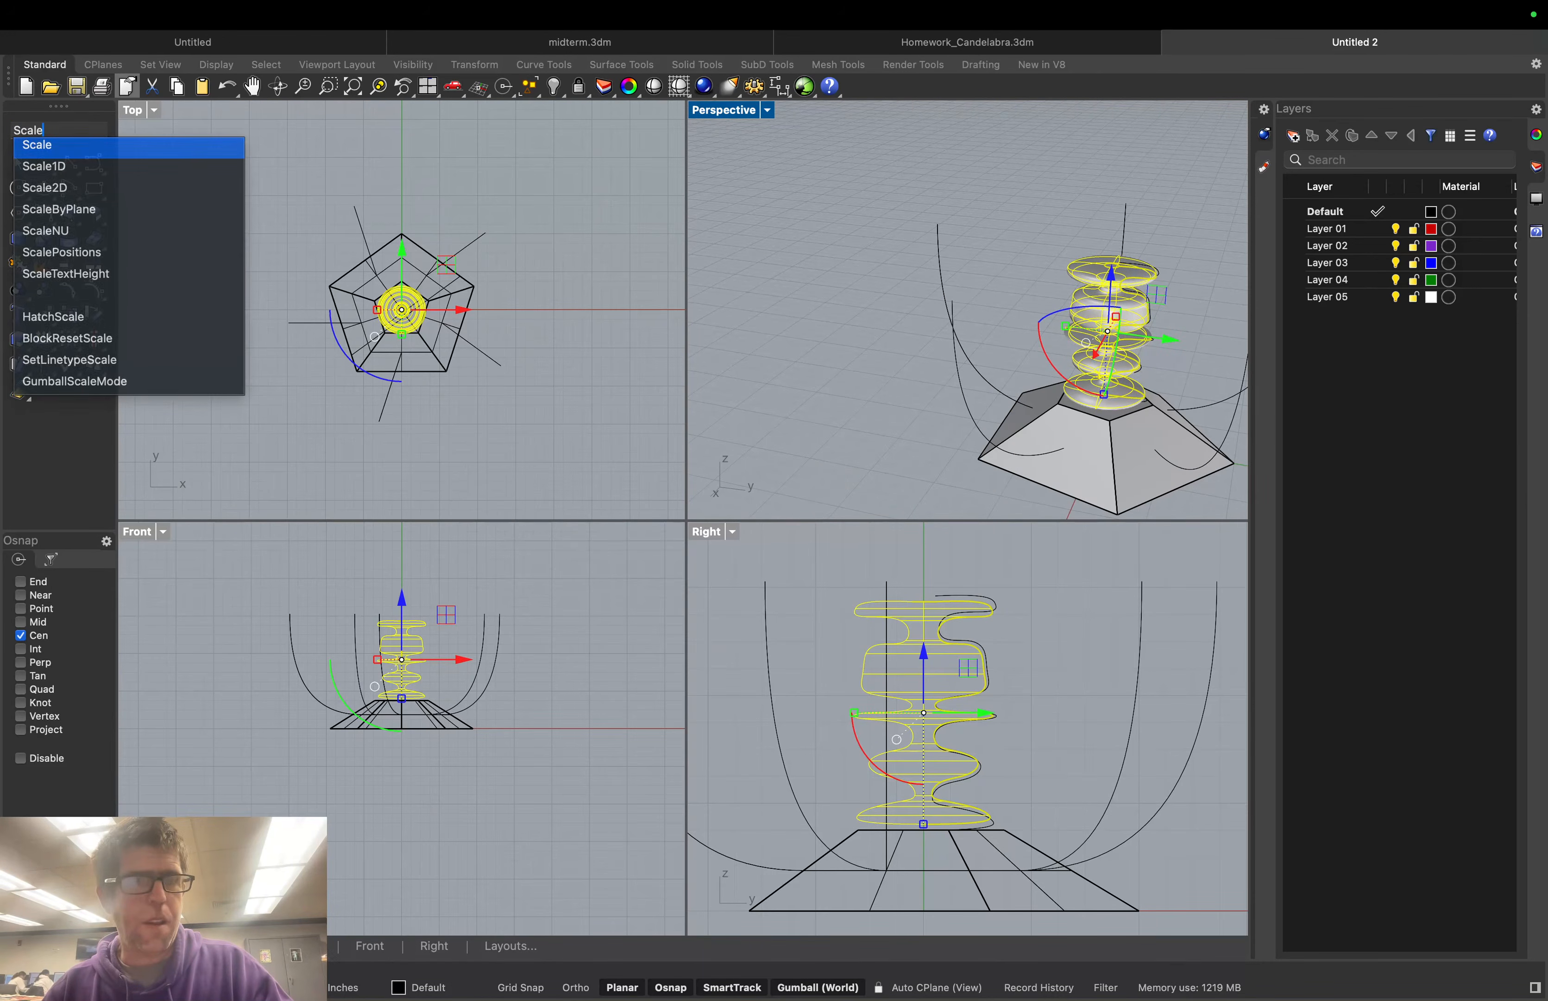
key("Return")
key("Return")
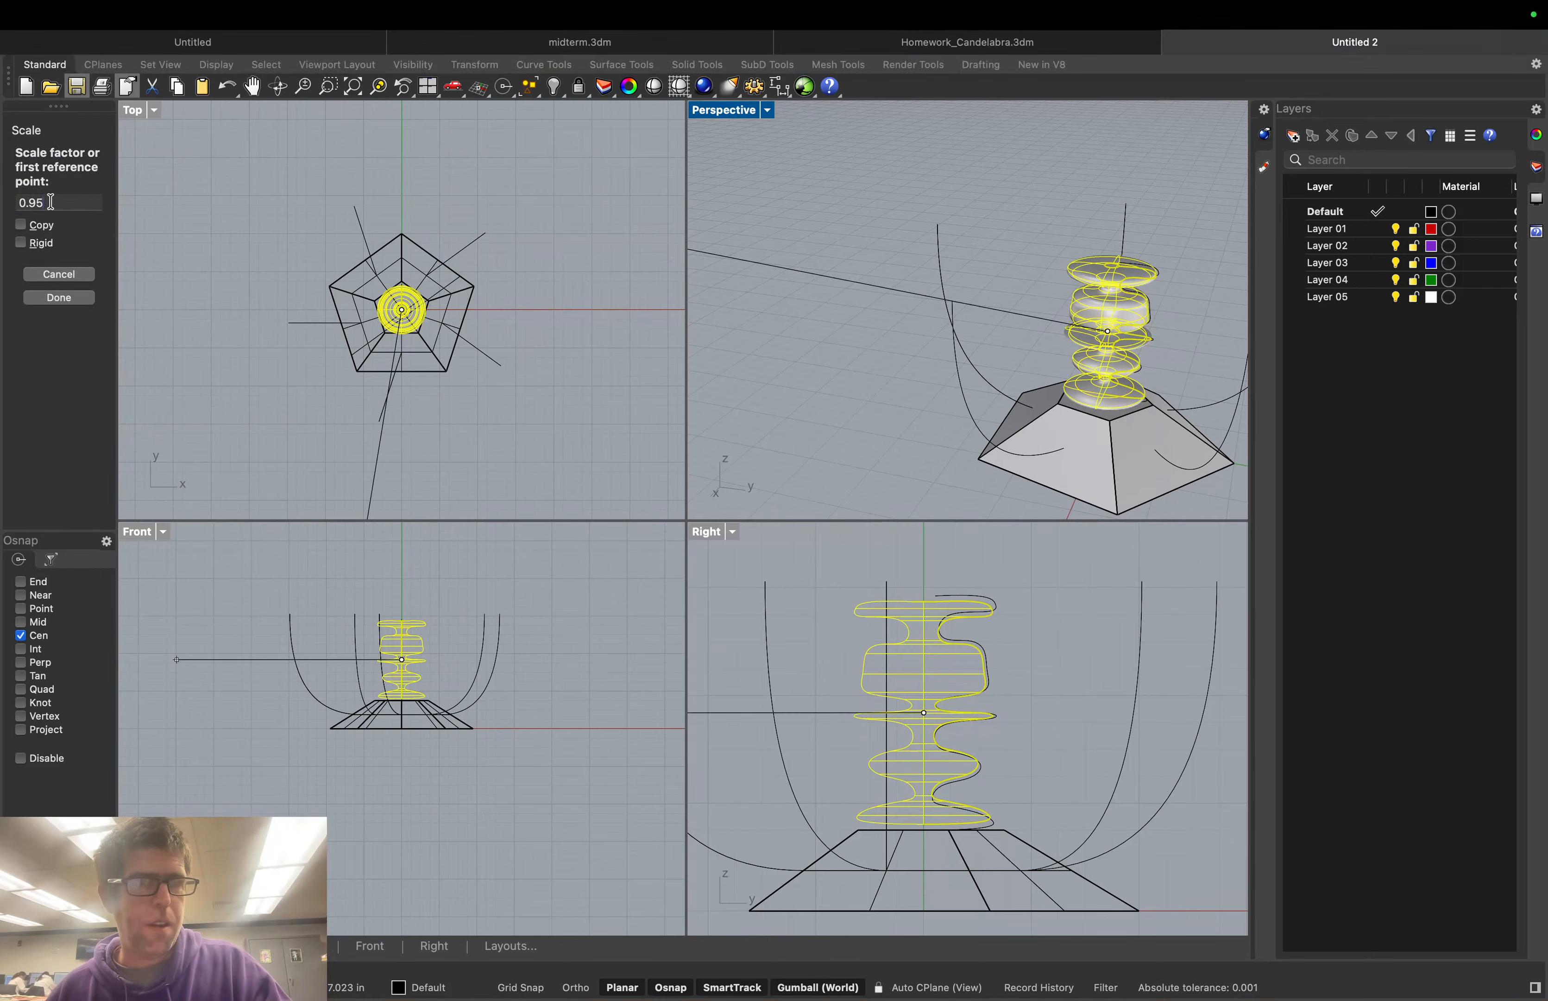
left_click(29, 202)
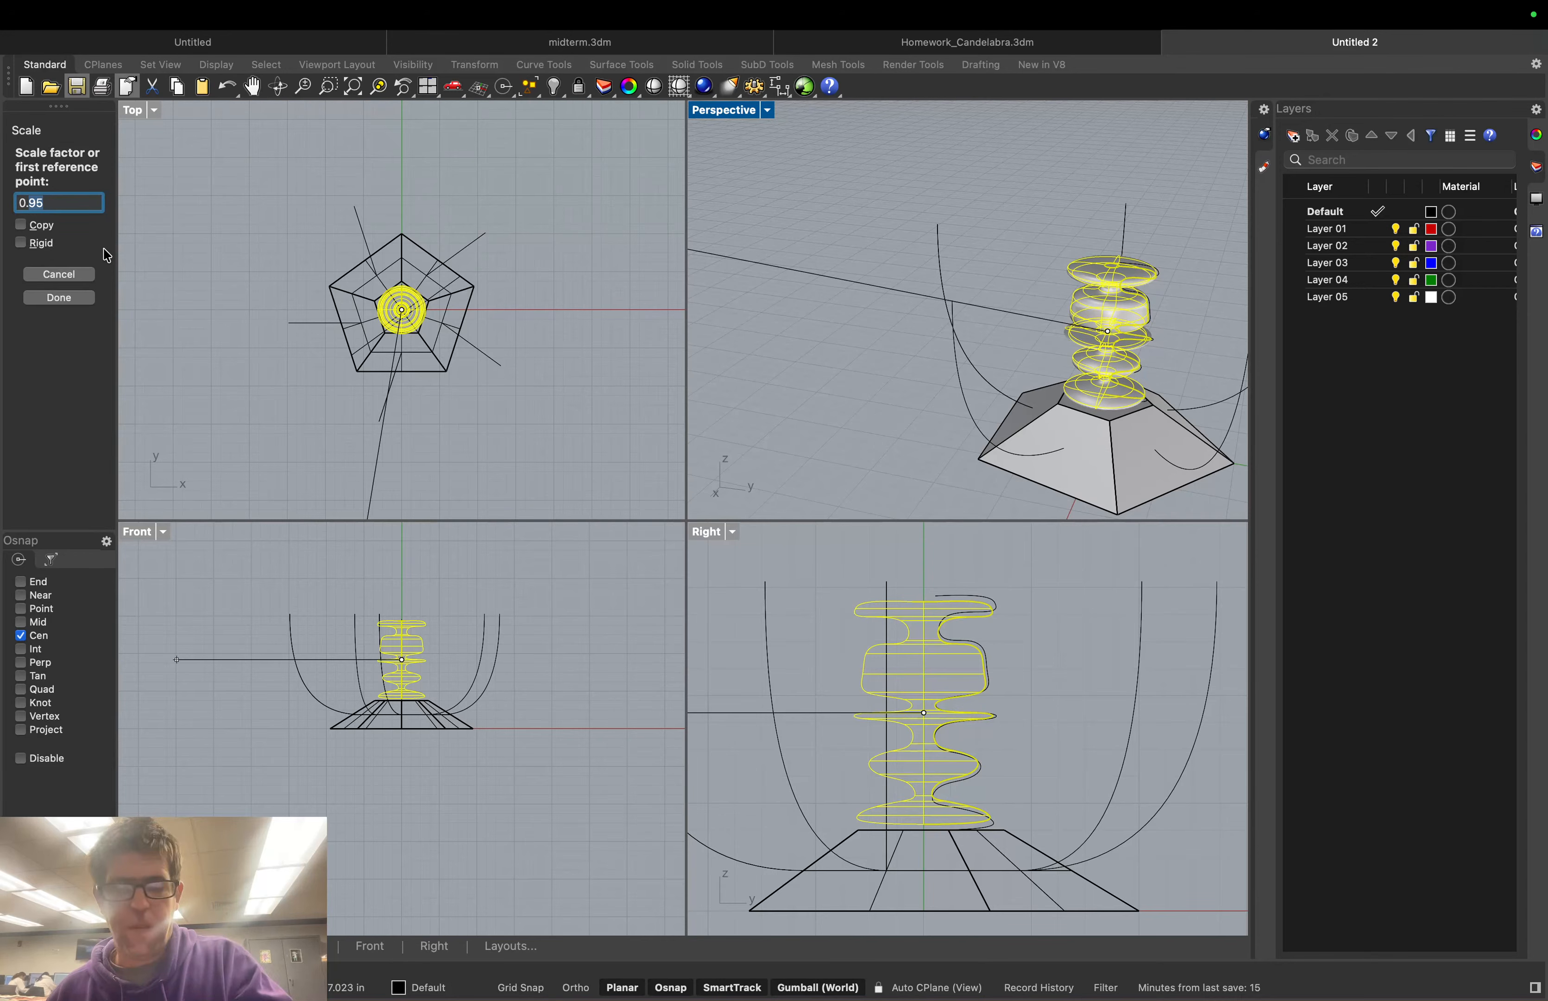
type("8")
key("Return")
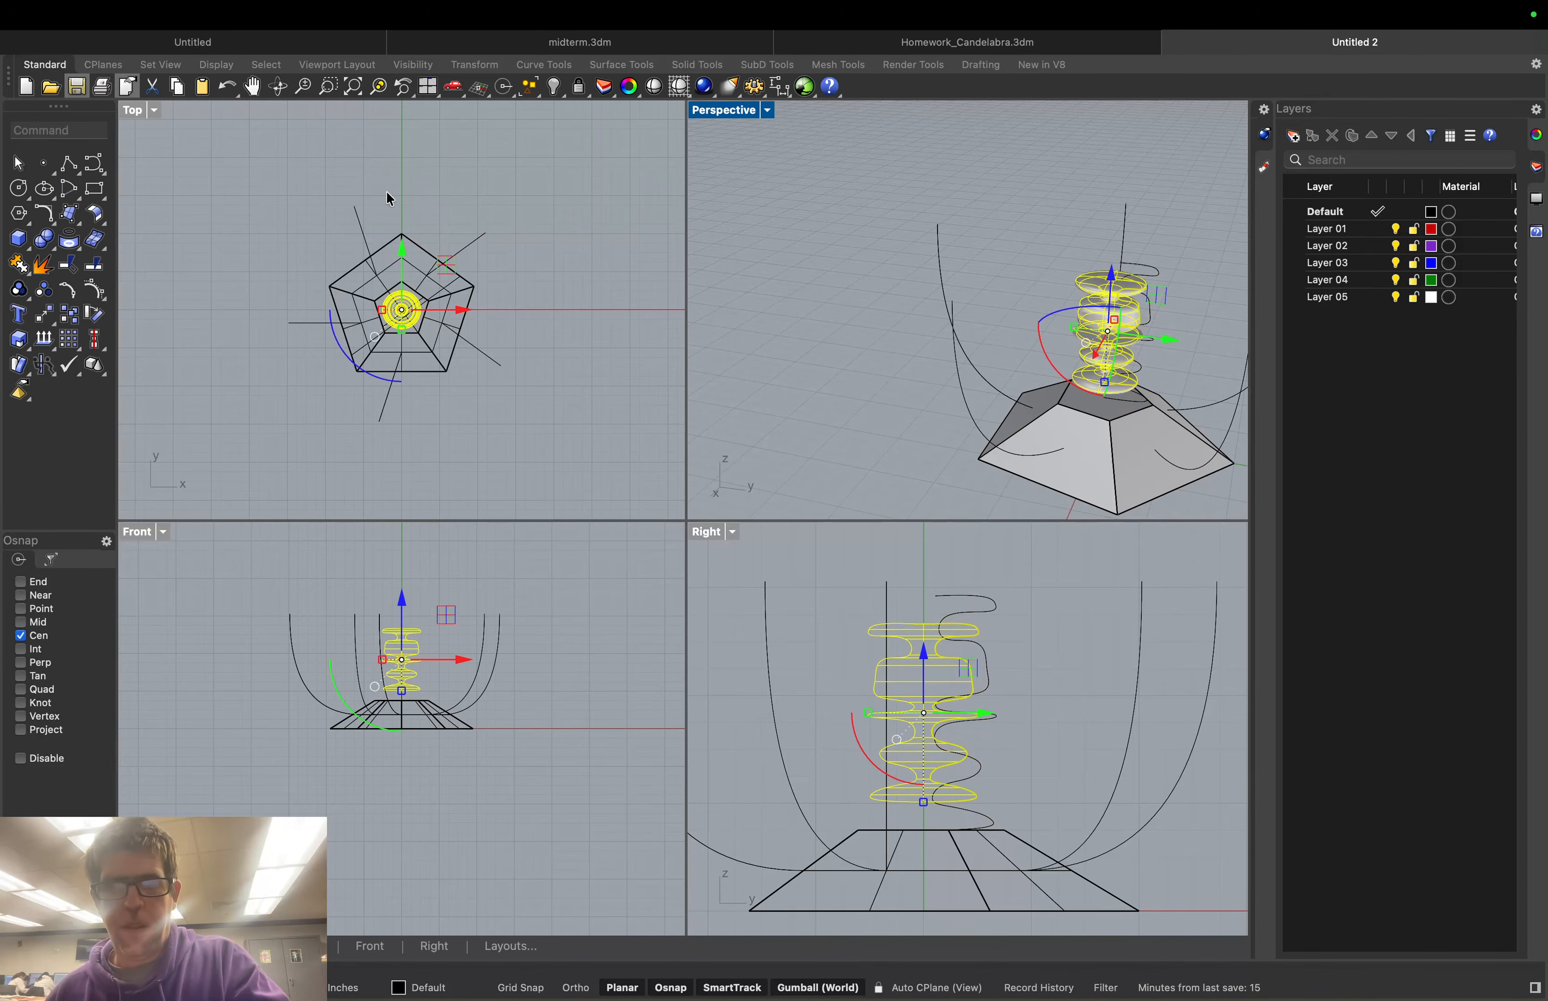
Stretch the column taller using the gumball's vertical scale handle
left_click(815, 357)
scroll(1161, 383, "up", 5)
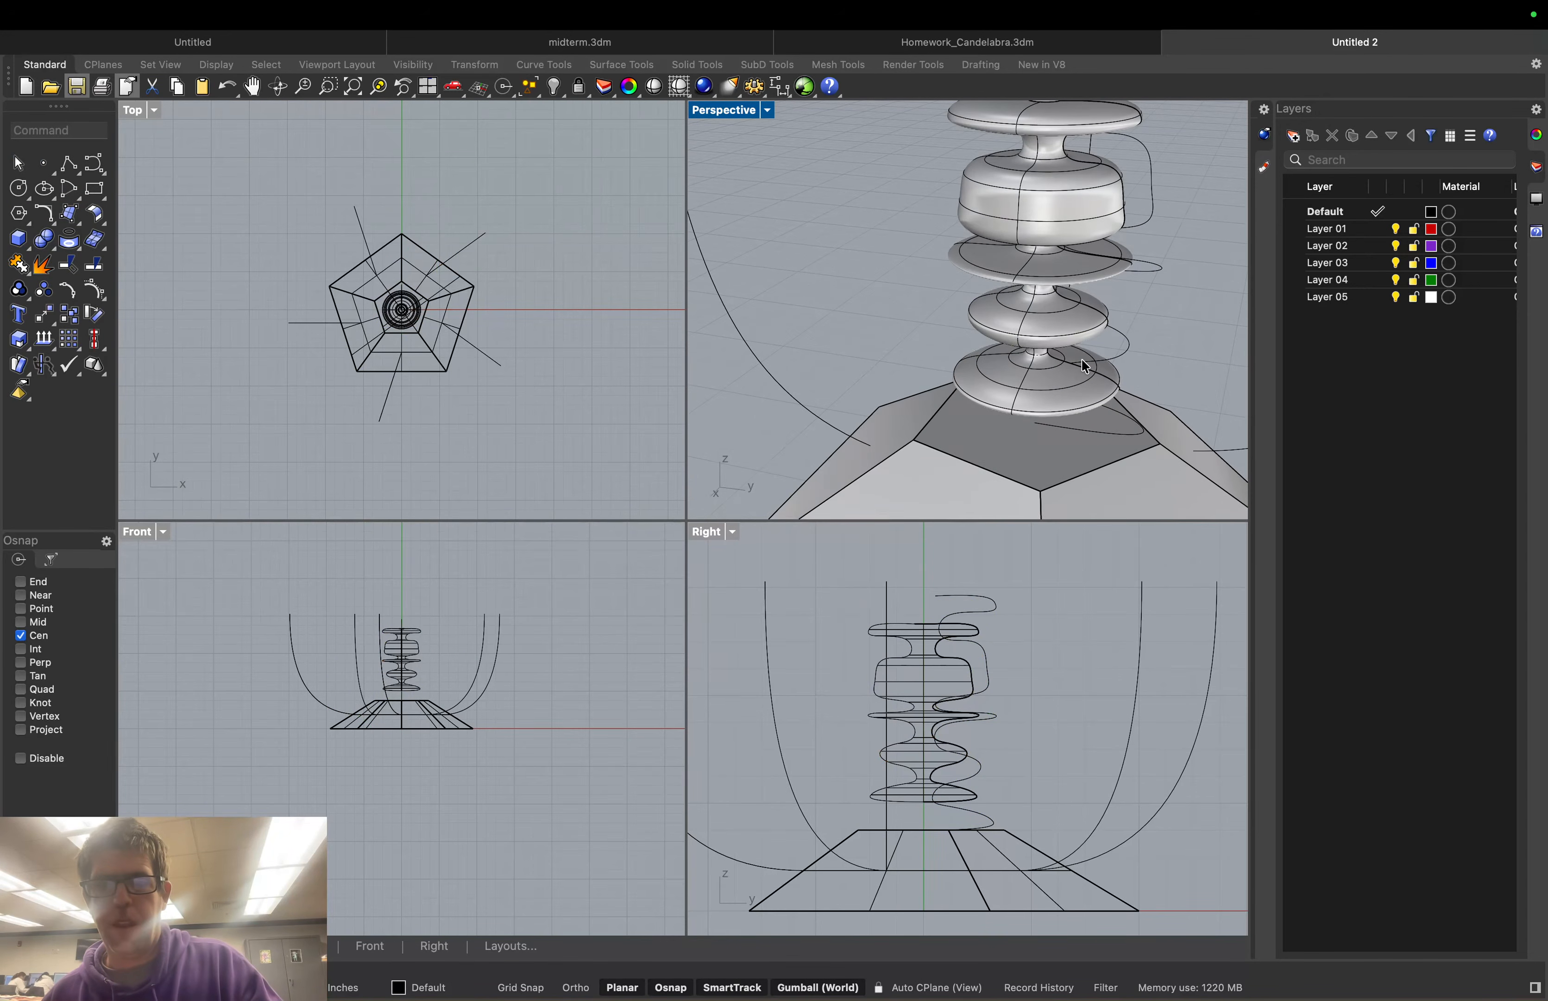
scroll(1082, 358, "down", 2)
right_click_drag(1141, 371, 887, 372)
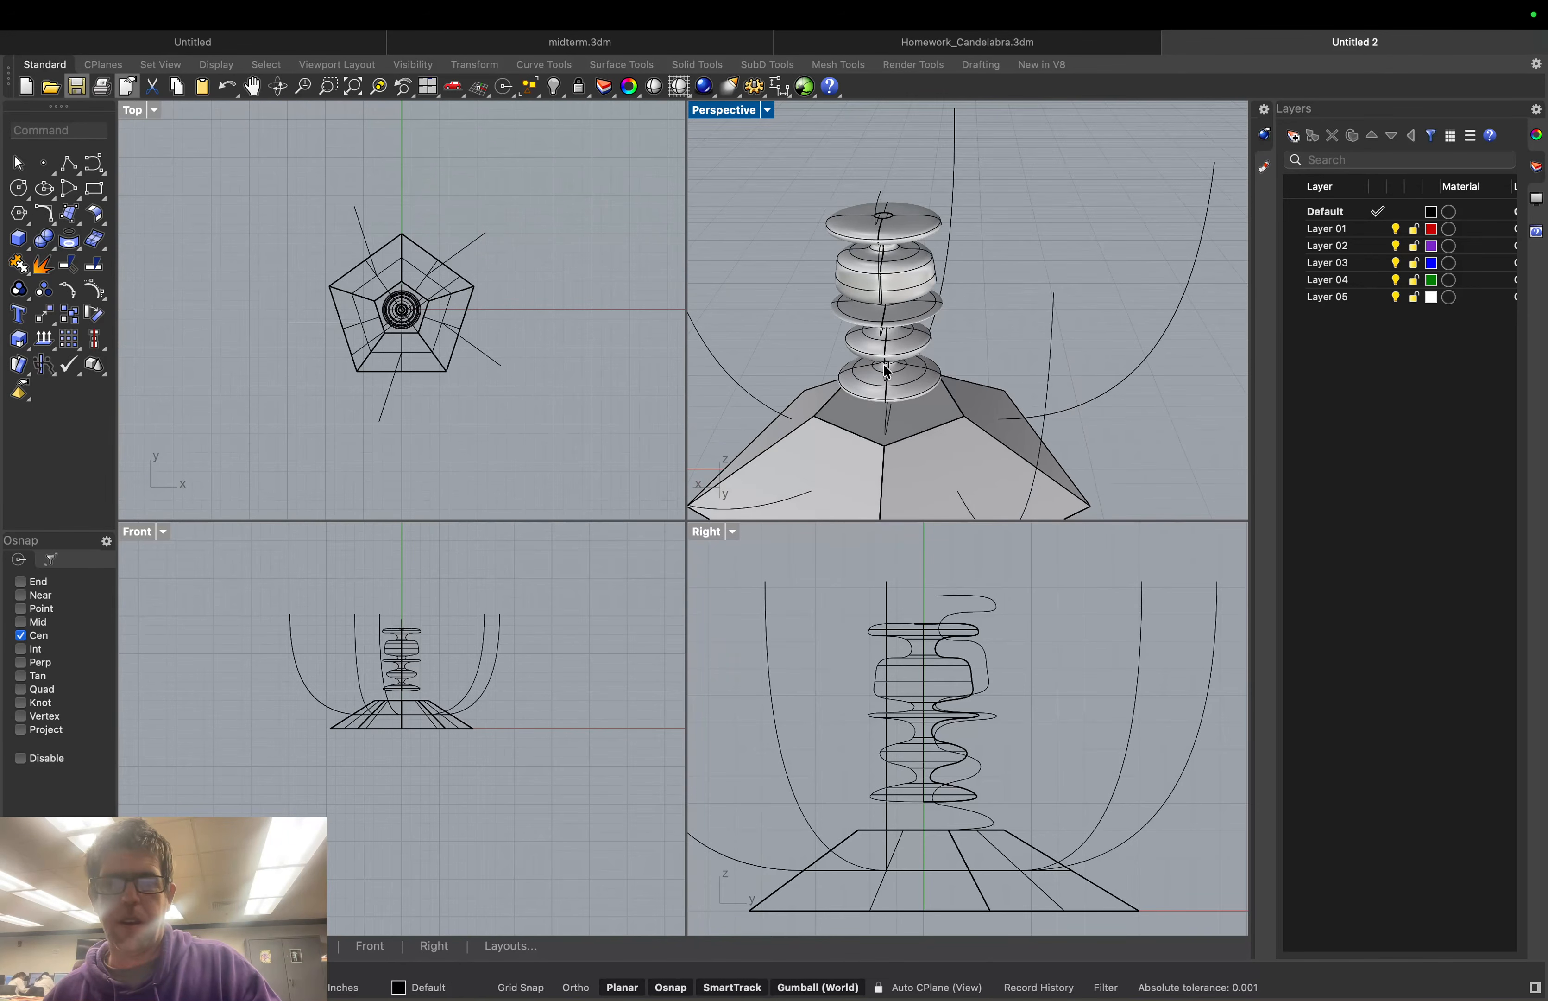
left_click(912, 384)
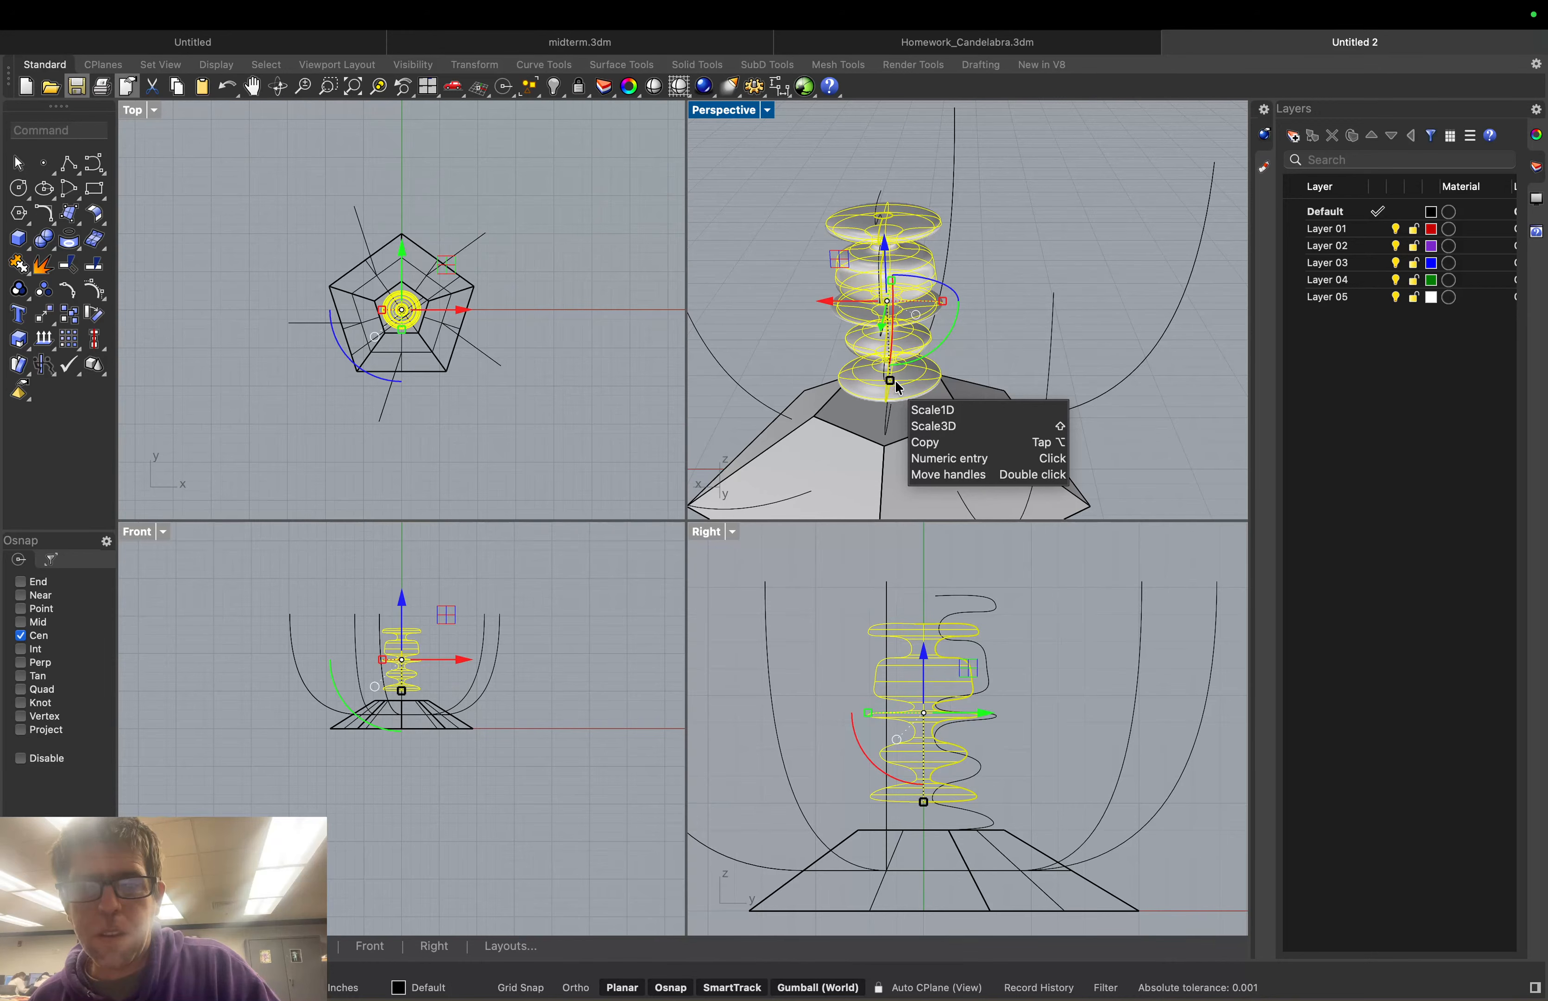
right_click_drag(1013, 356, 923, 332)
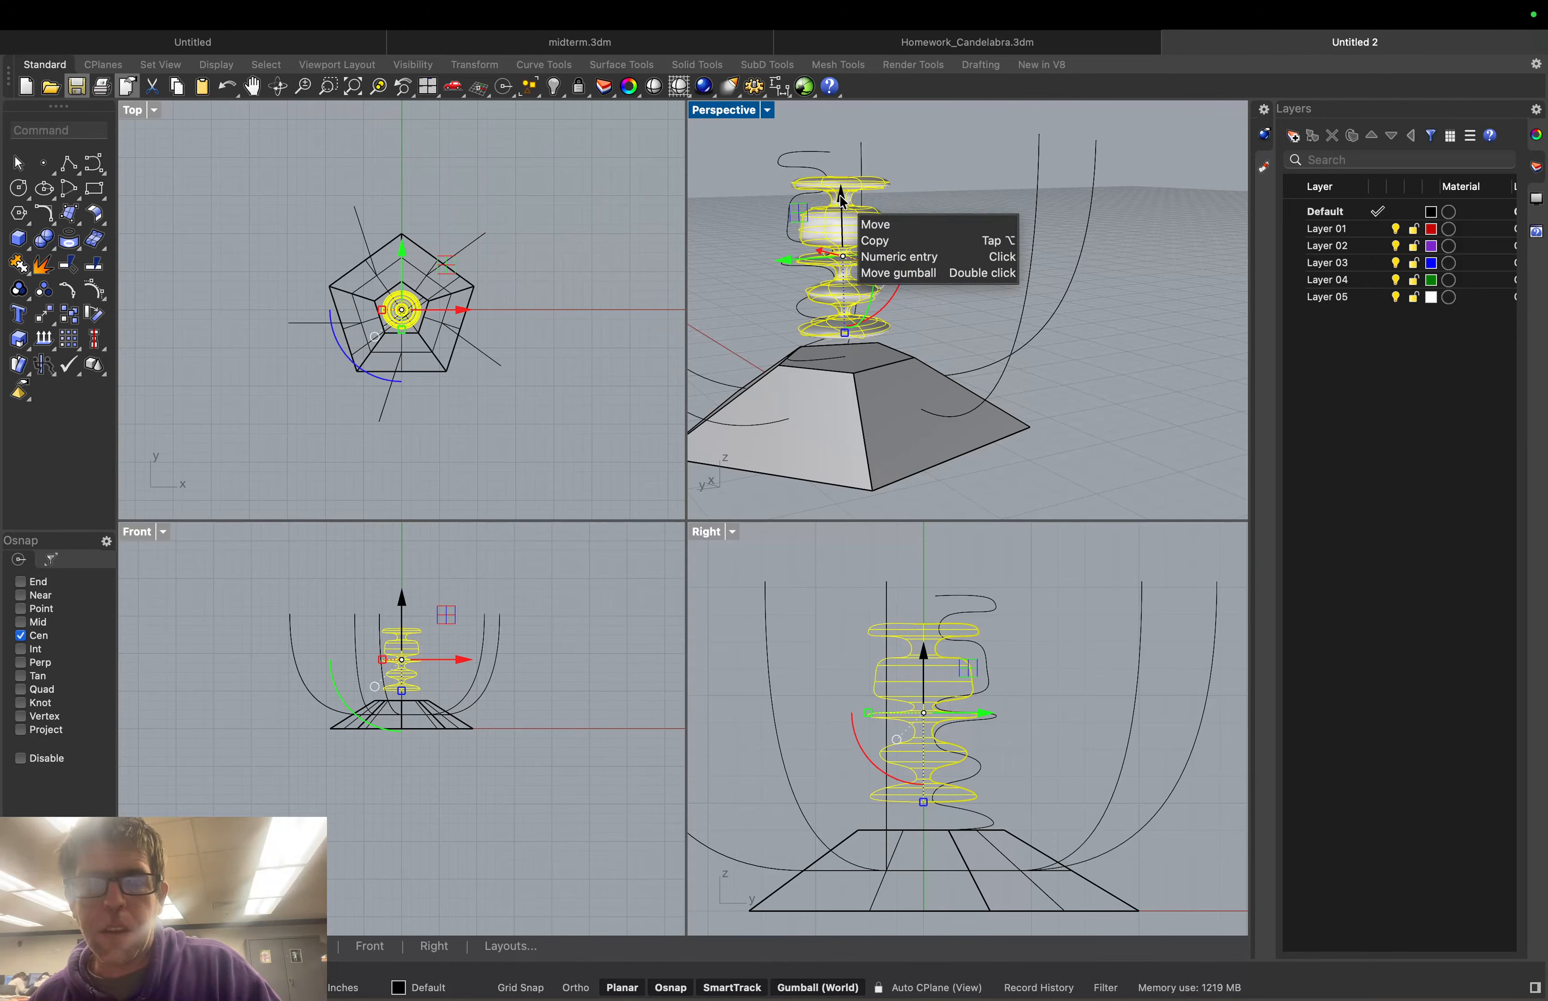
key("Return")
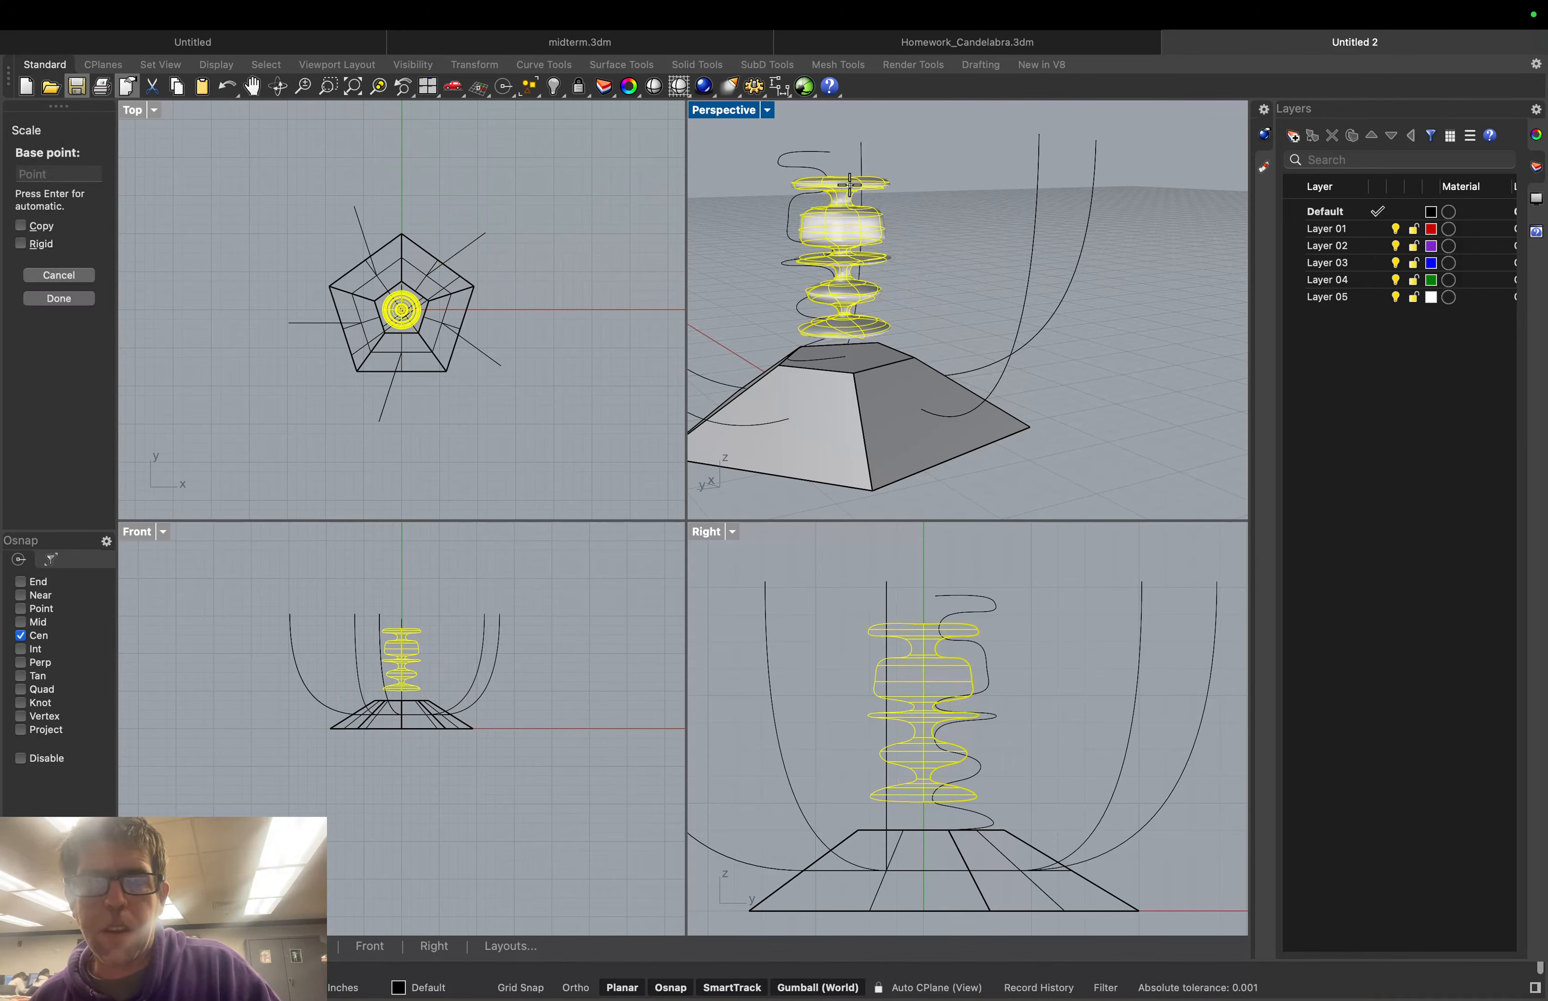
left_click(69, 277)
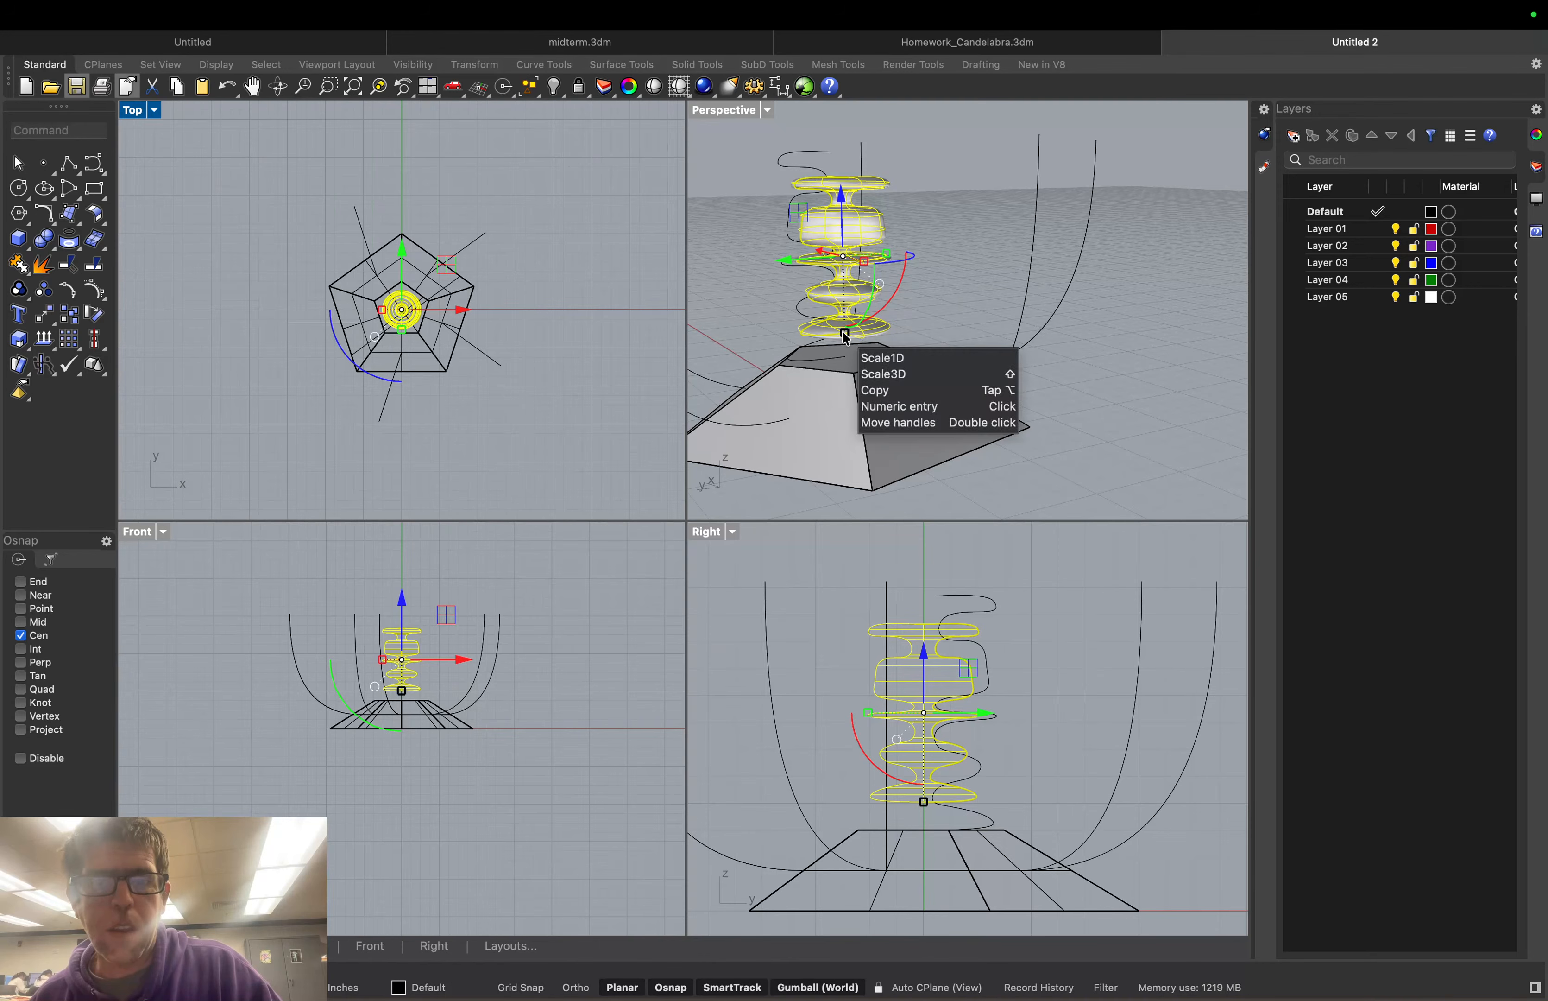
left_click_drag(846, 337, 848, 361)
left_click(1185, 393)
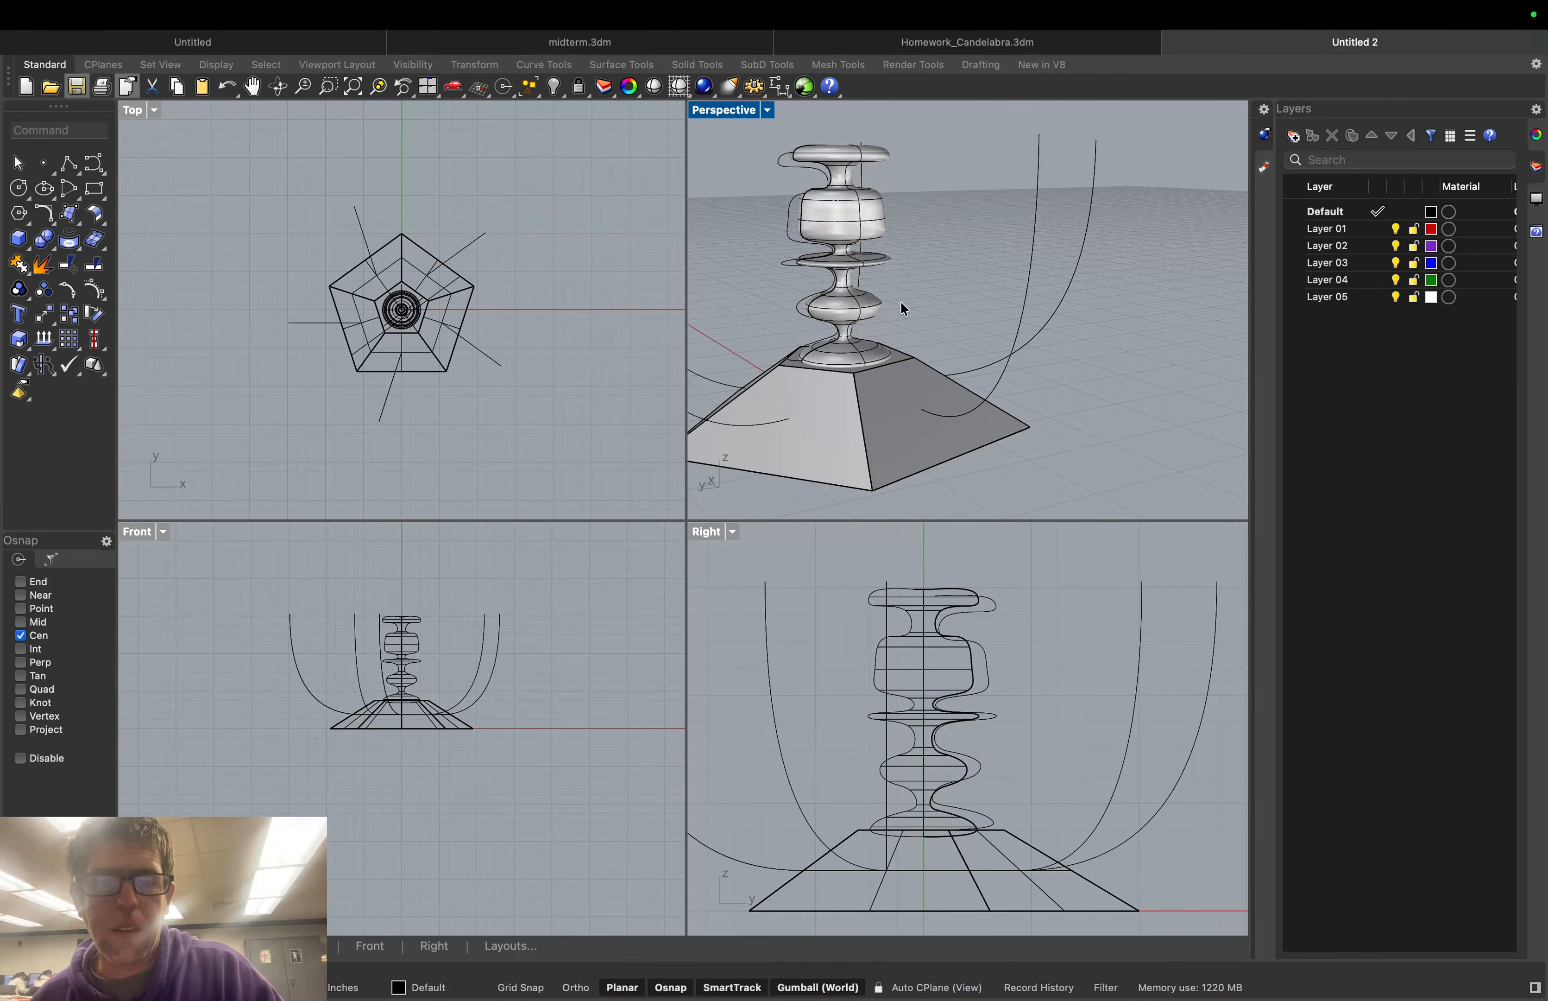
right_click_drag(891, 322, 893, 324)
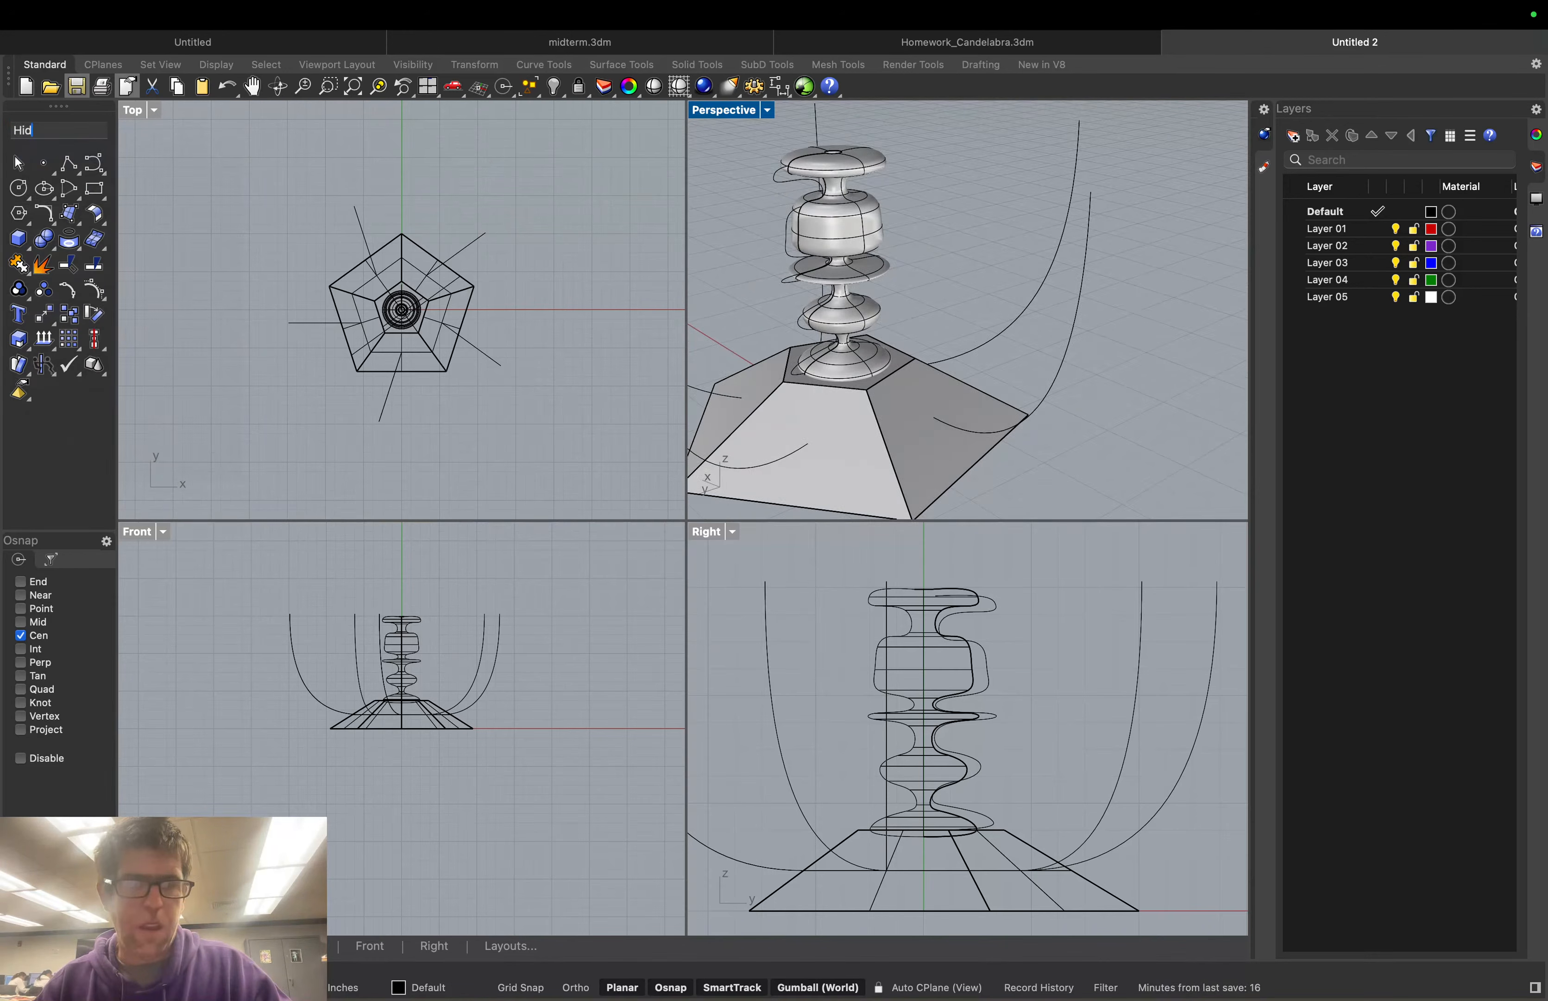
Hide the column's profile curve and zoom out to view the column, base and arms
type("Hide")
key("Return")
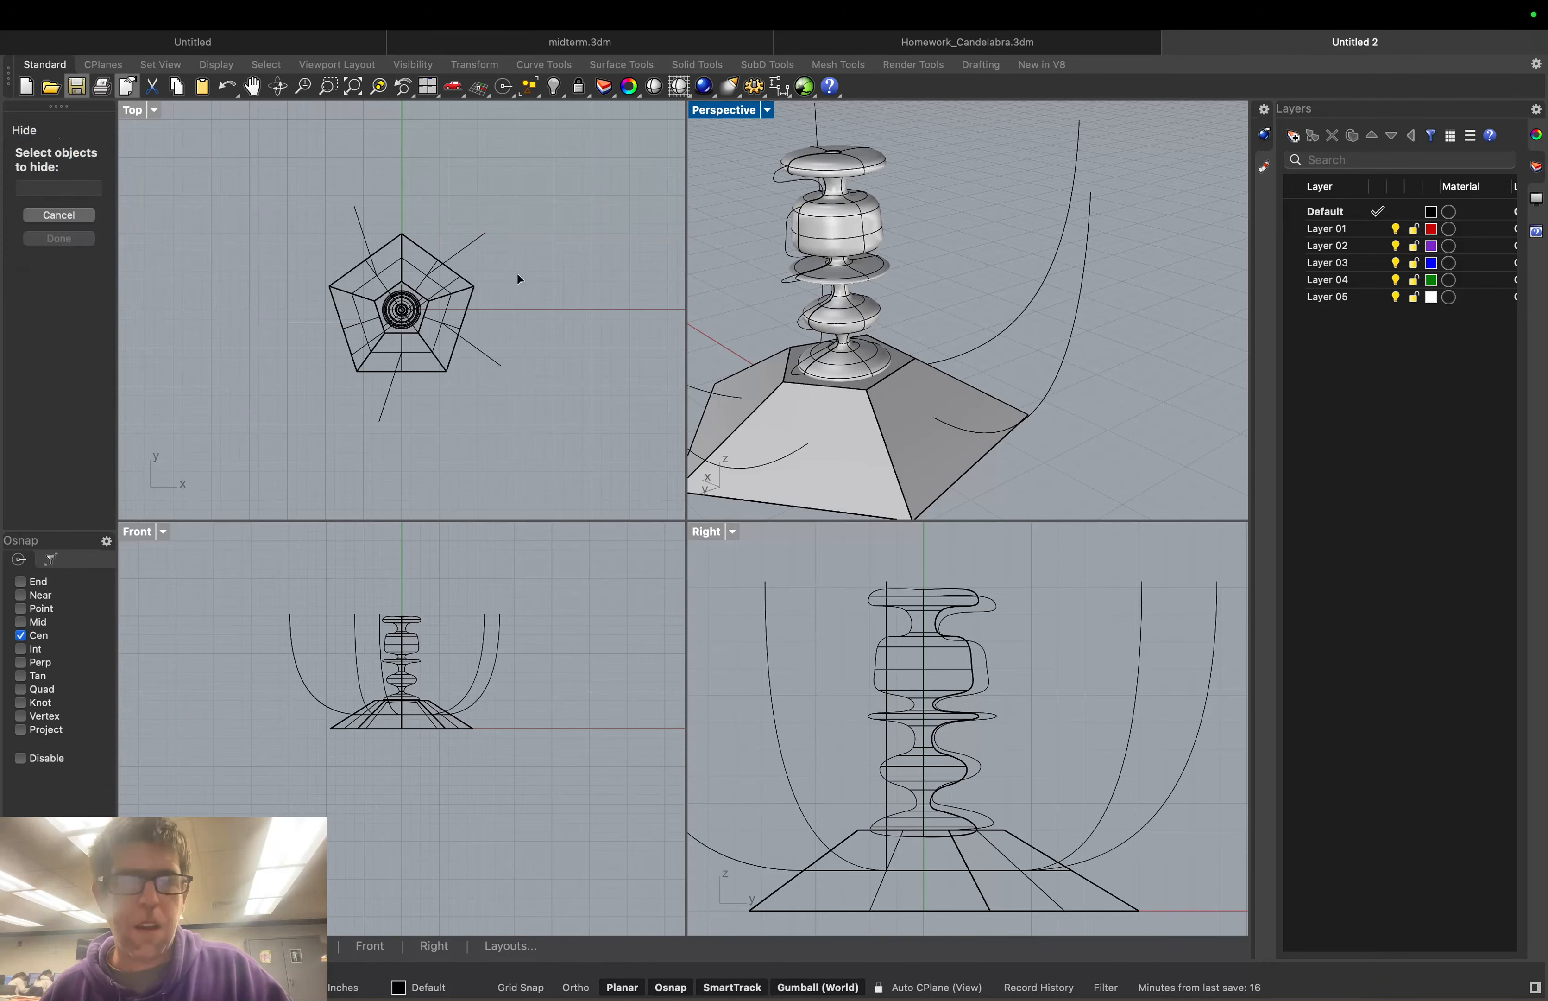
left_click(789, 247)
key("Return")
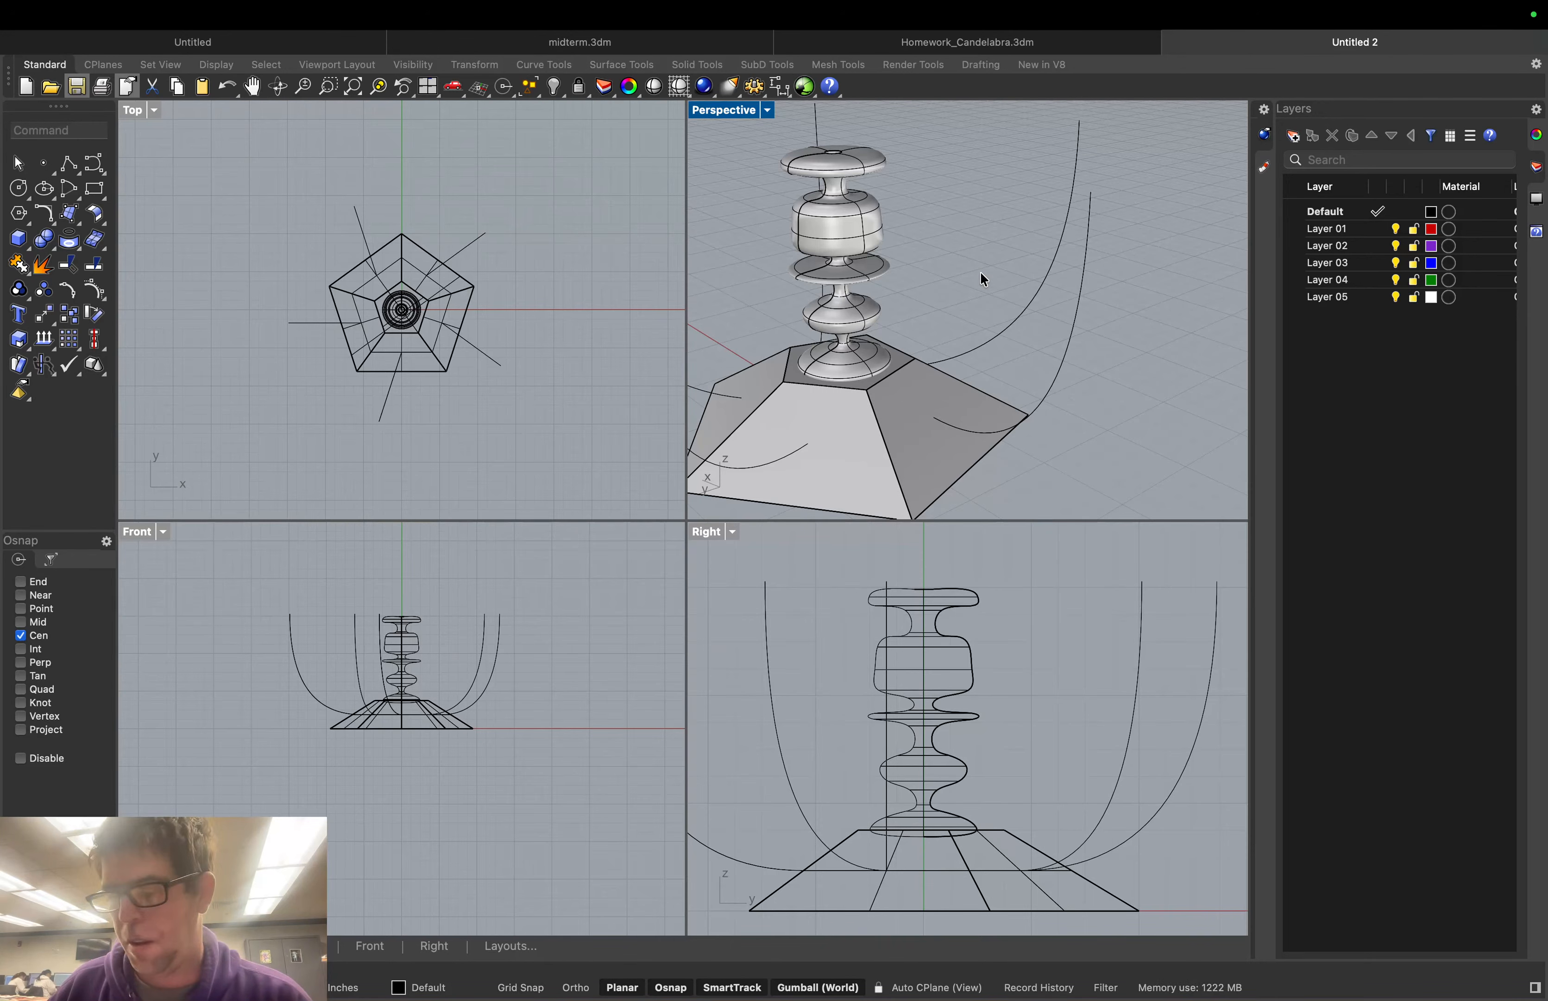
scroll(970, 278, "down", 2)
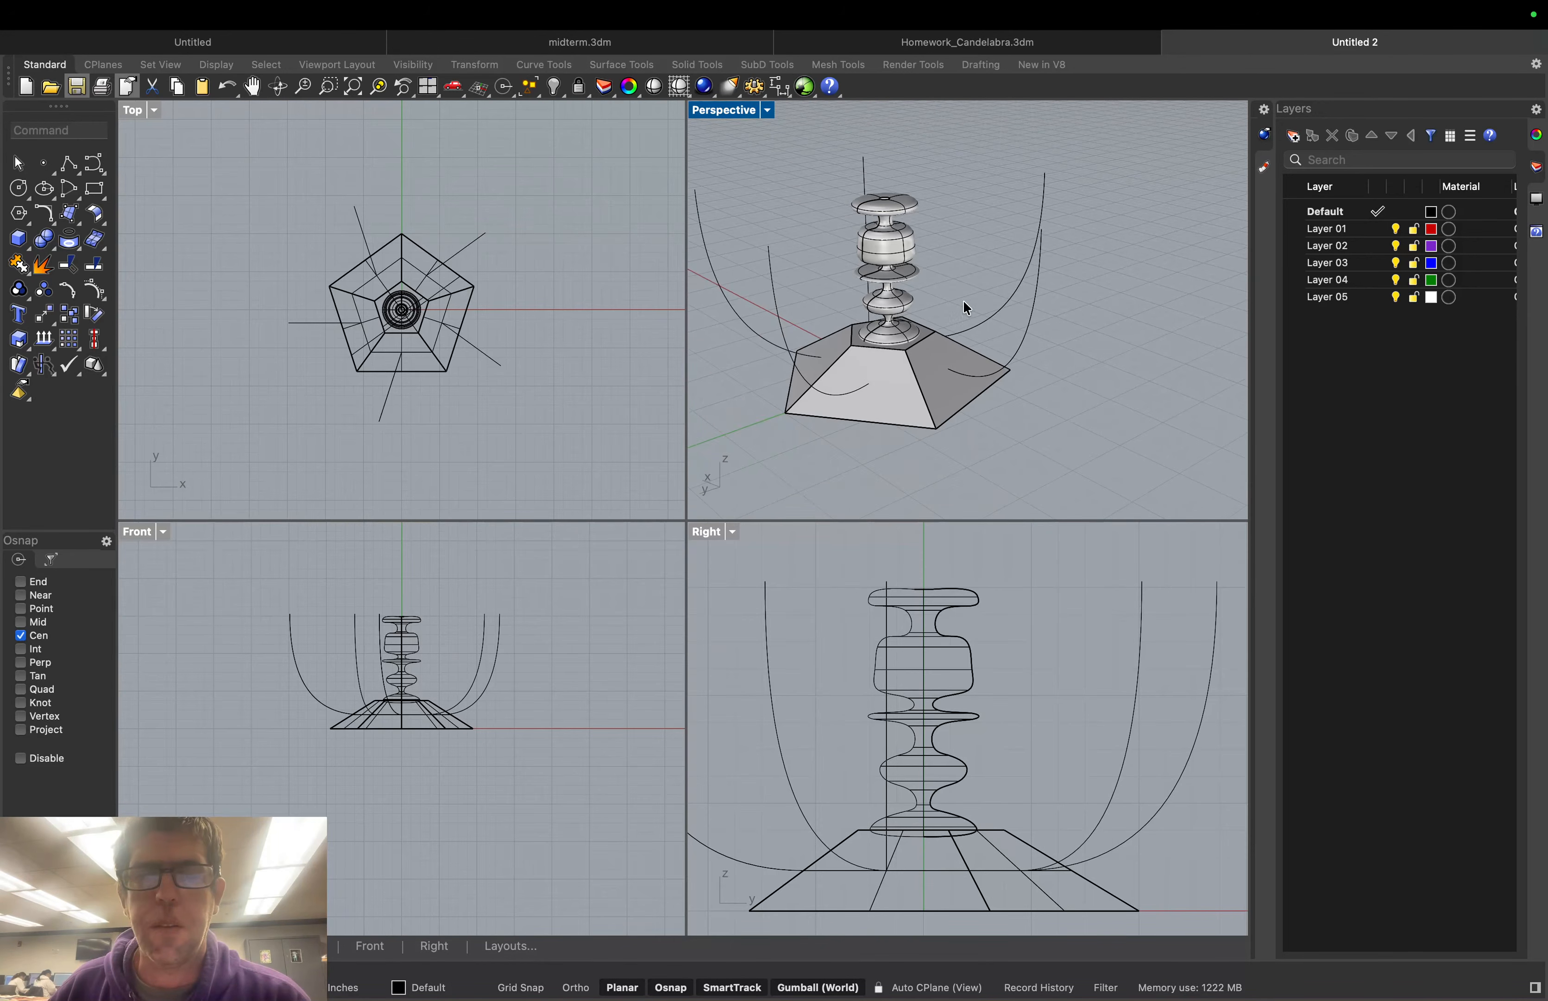
right_click_drag(1061, 415, 1105, 400)
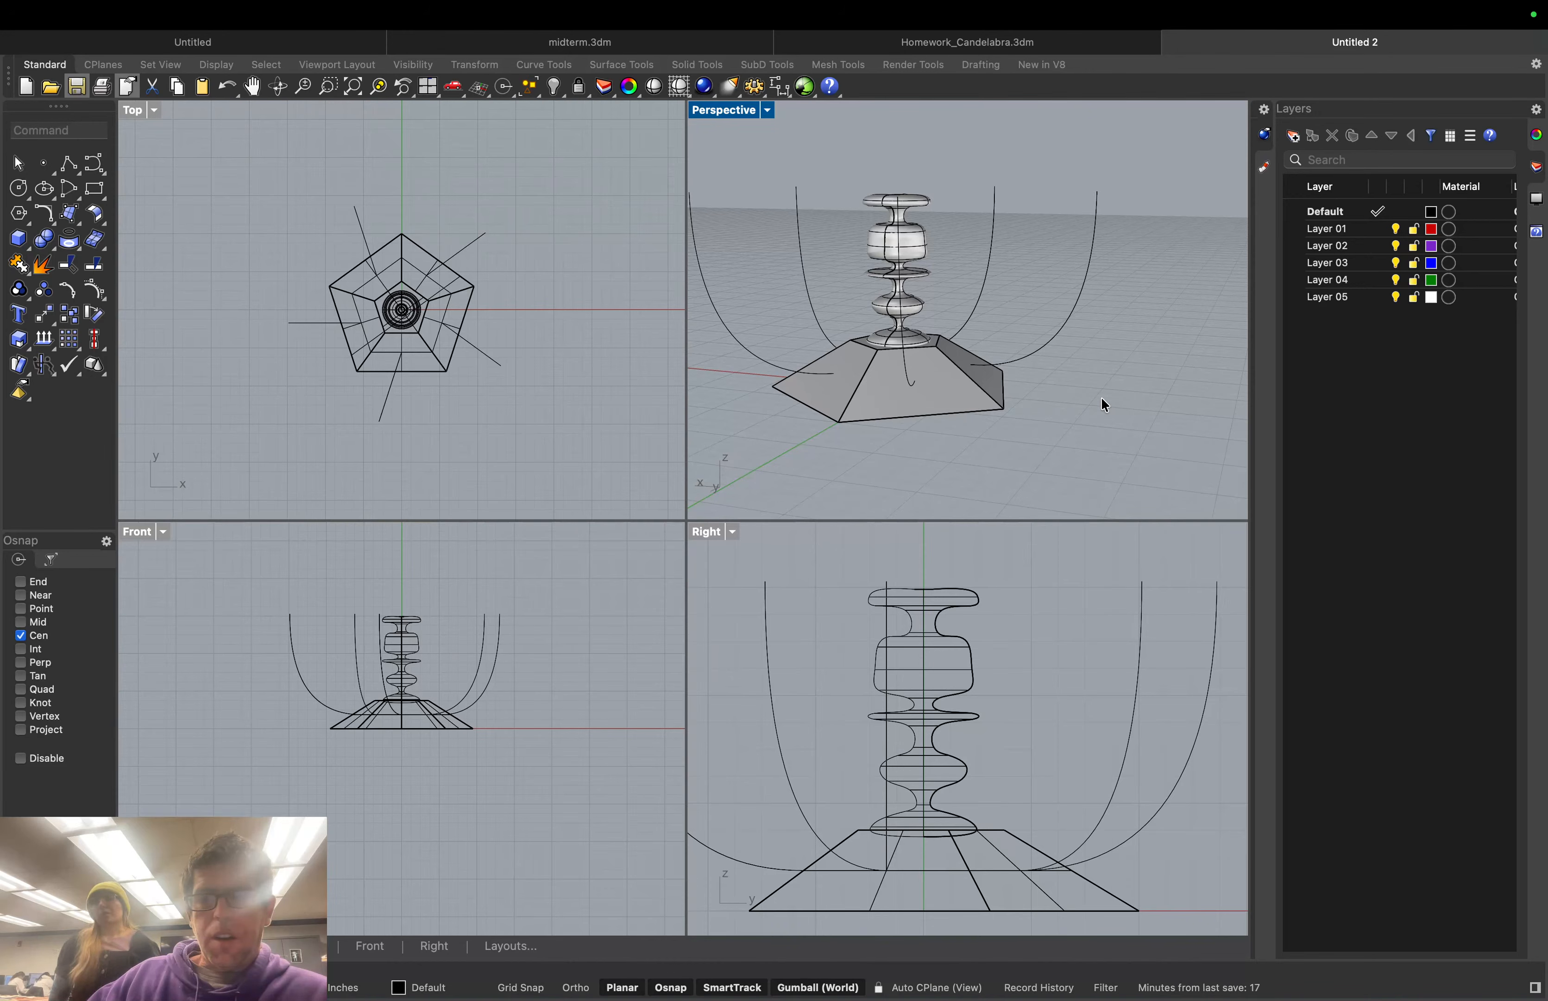
Extend one arm curve's lower end by a short length (0.25) against the chosen boundary curve
right_click_drag(1060, 383, 982, 402)
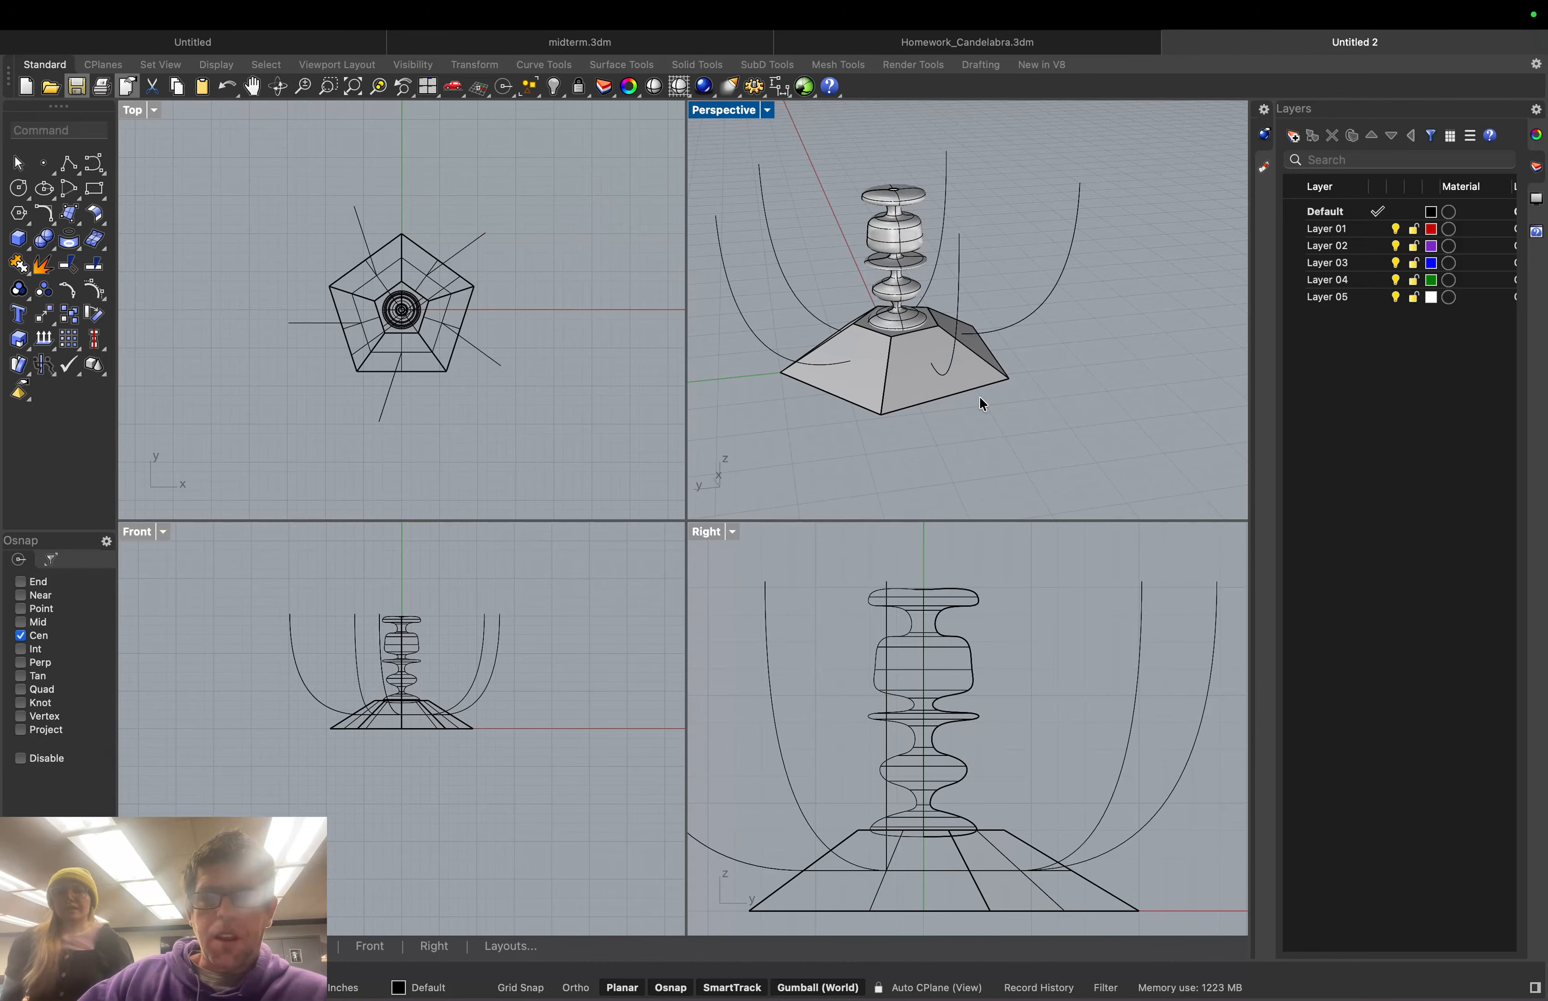
type("Exte")
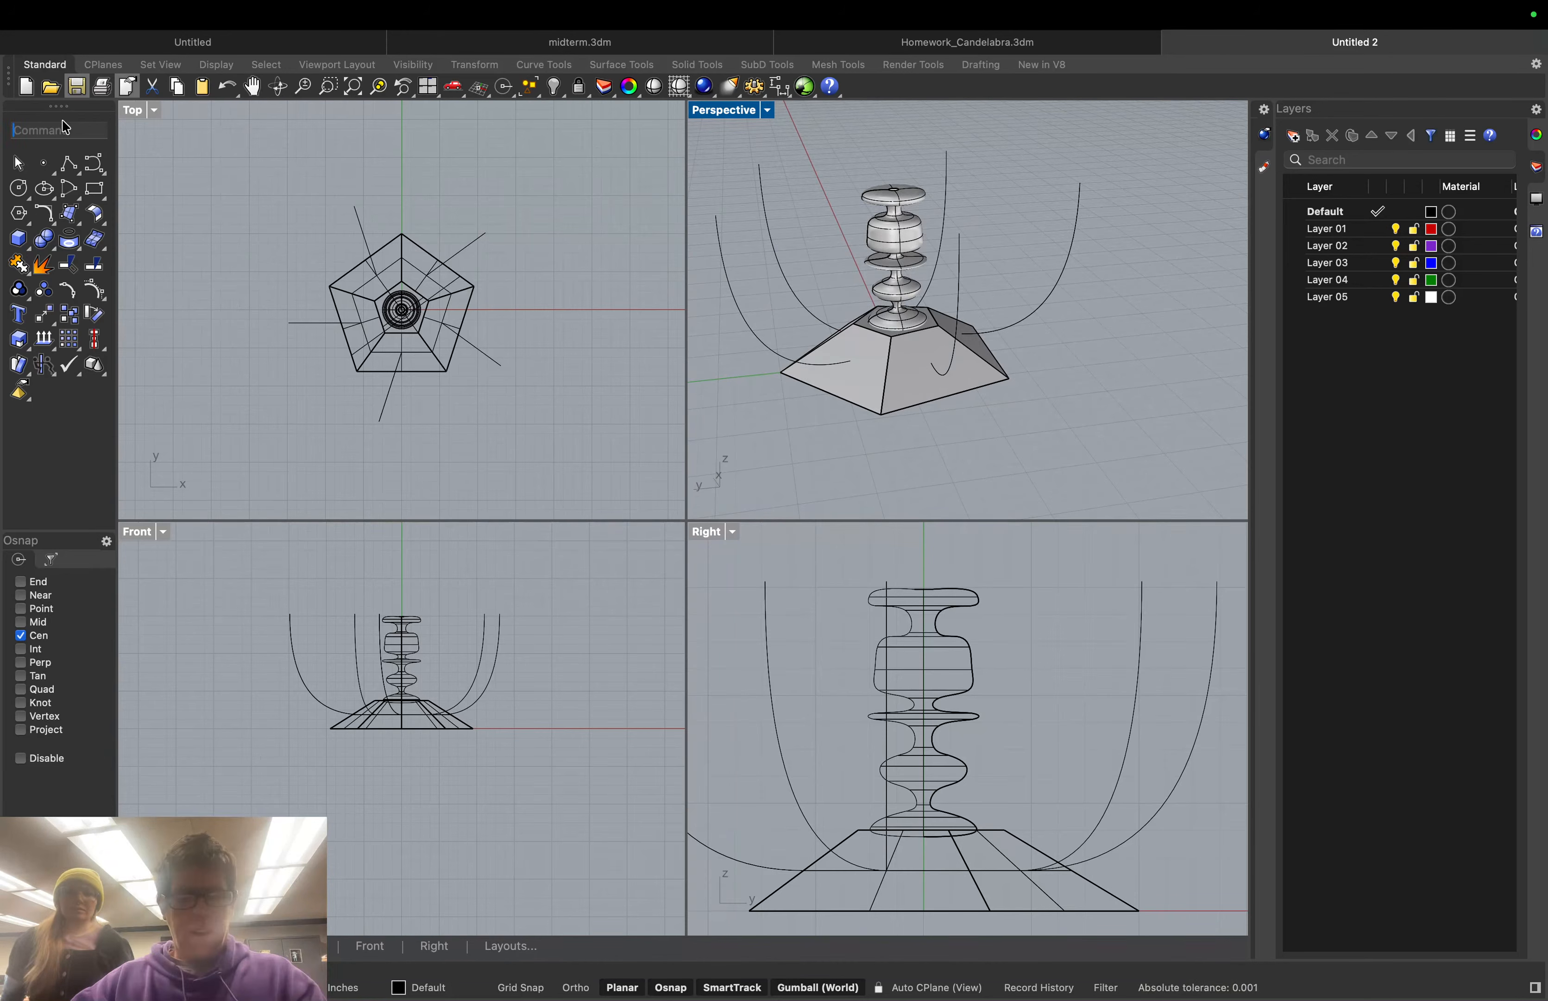
type("nd")
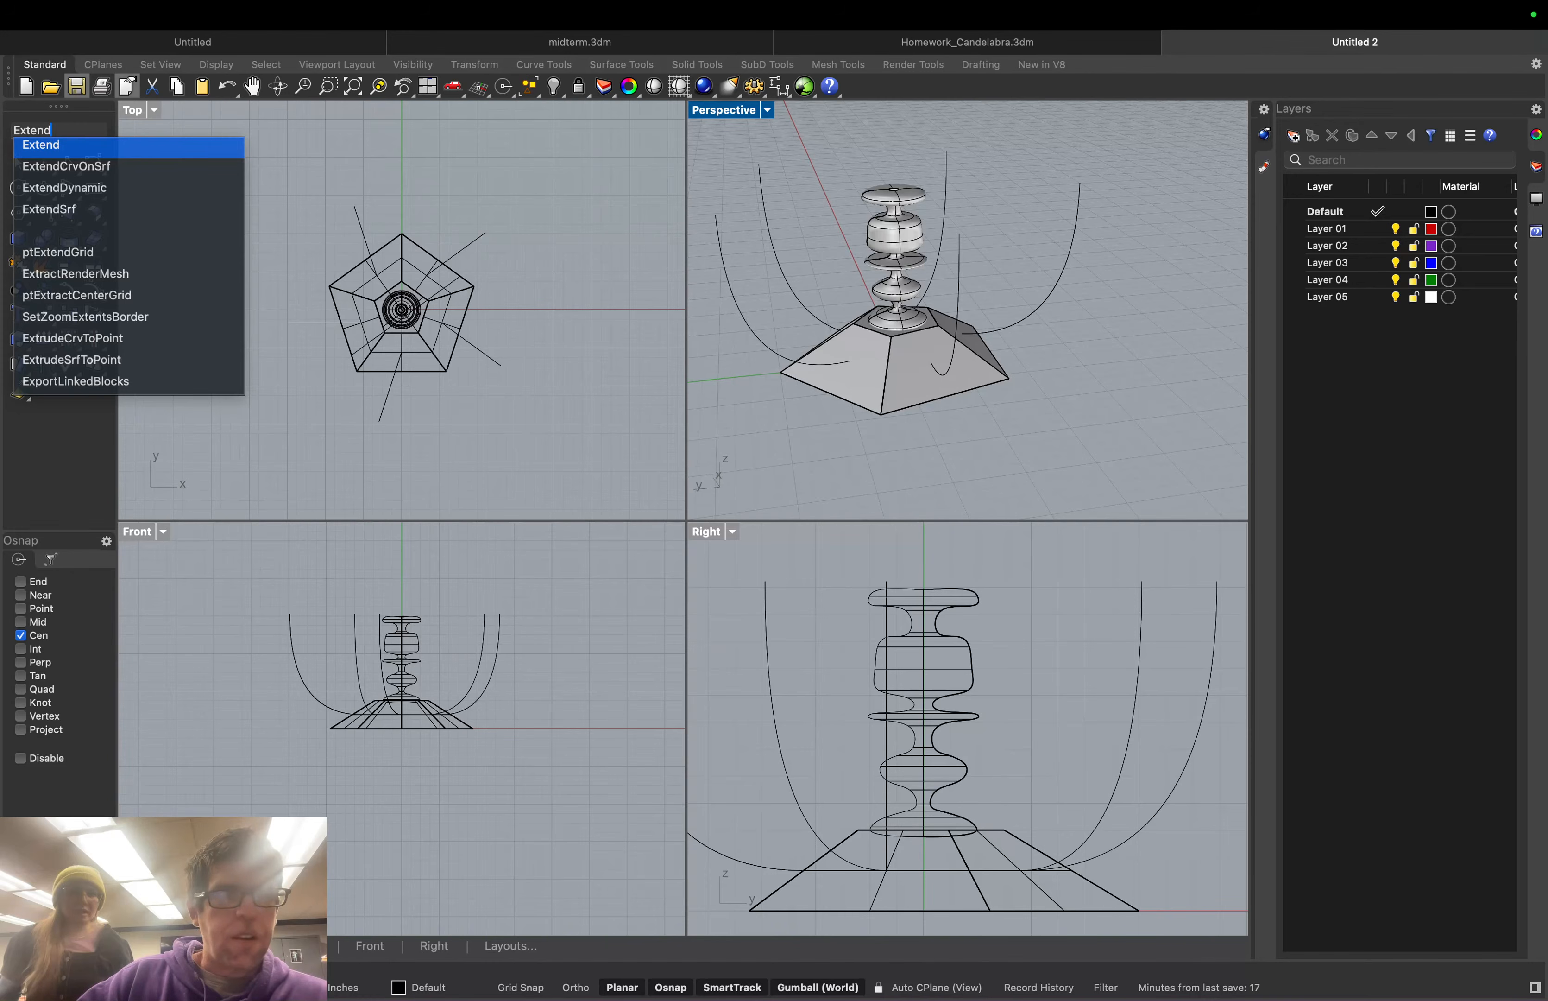
key("Return")
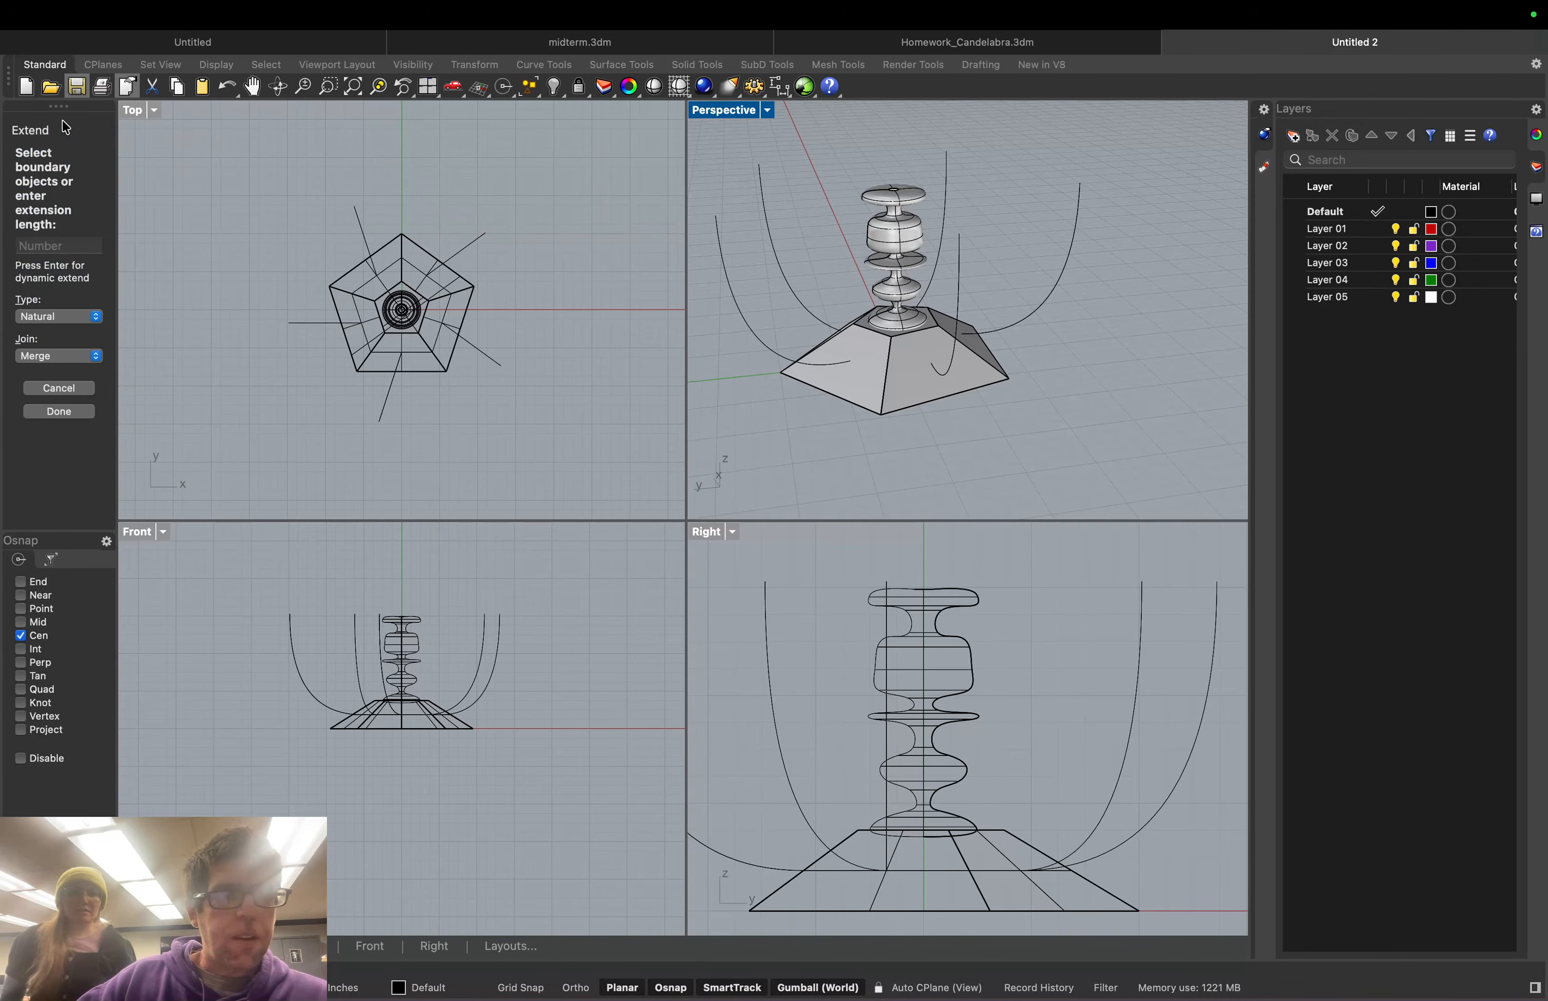
left_click(849, 360)
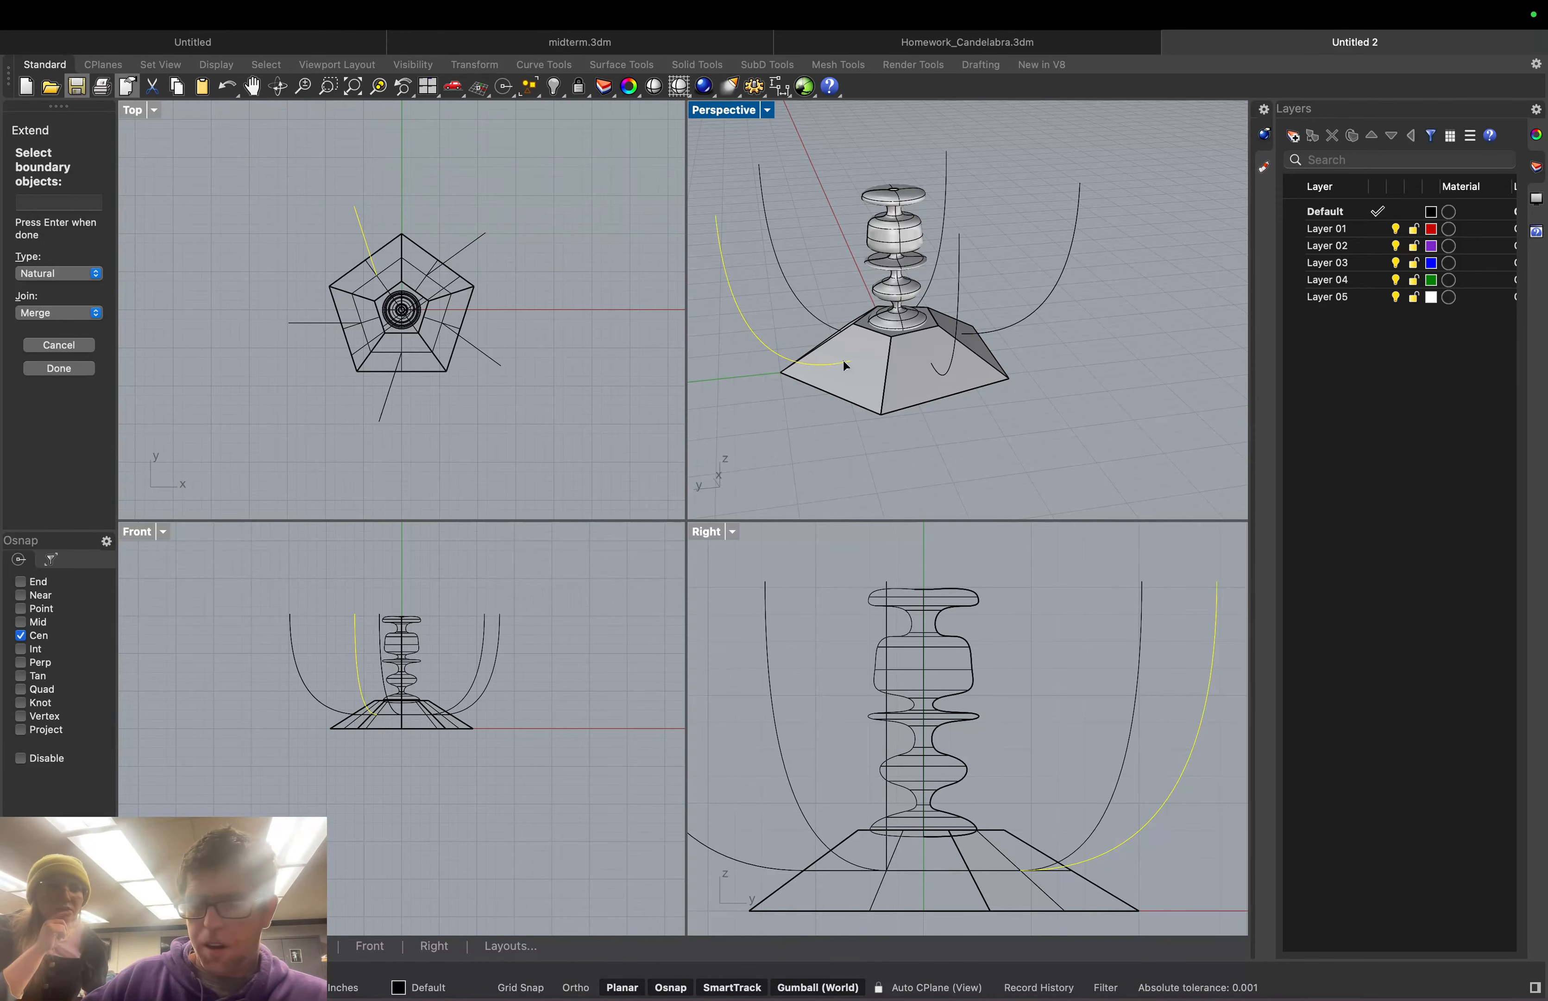
key("Return")
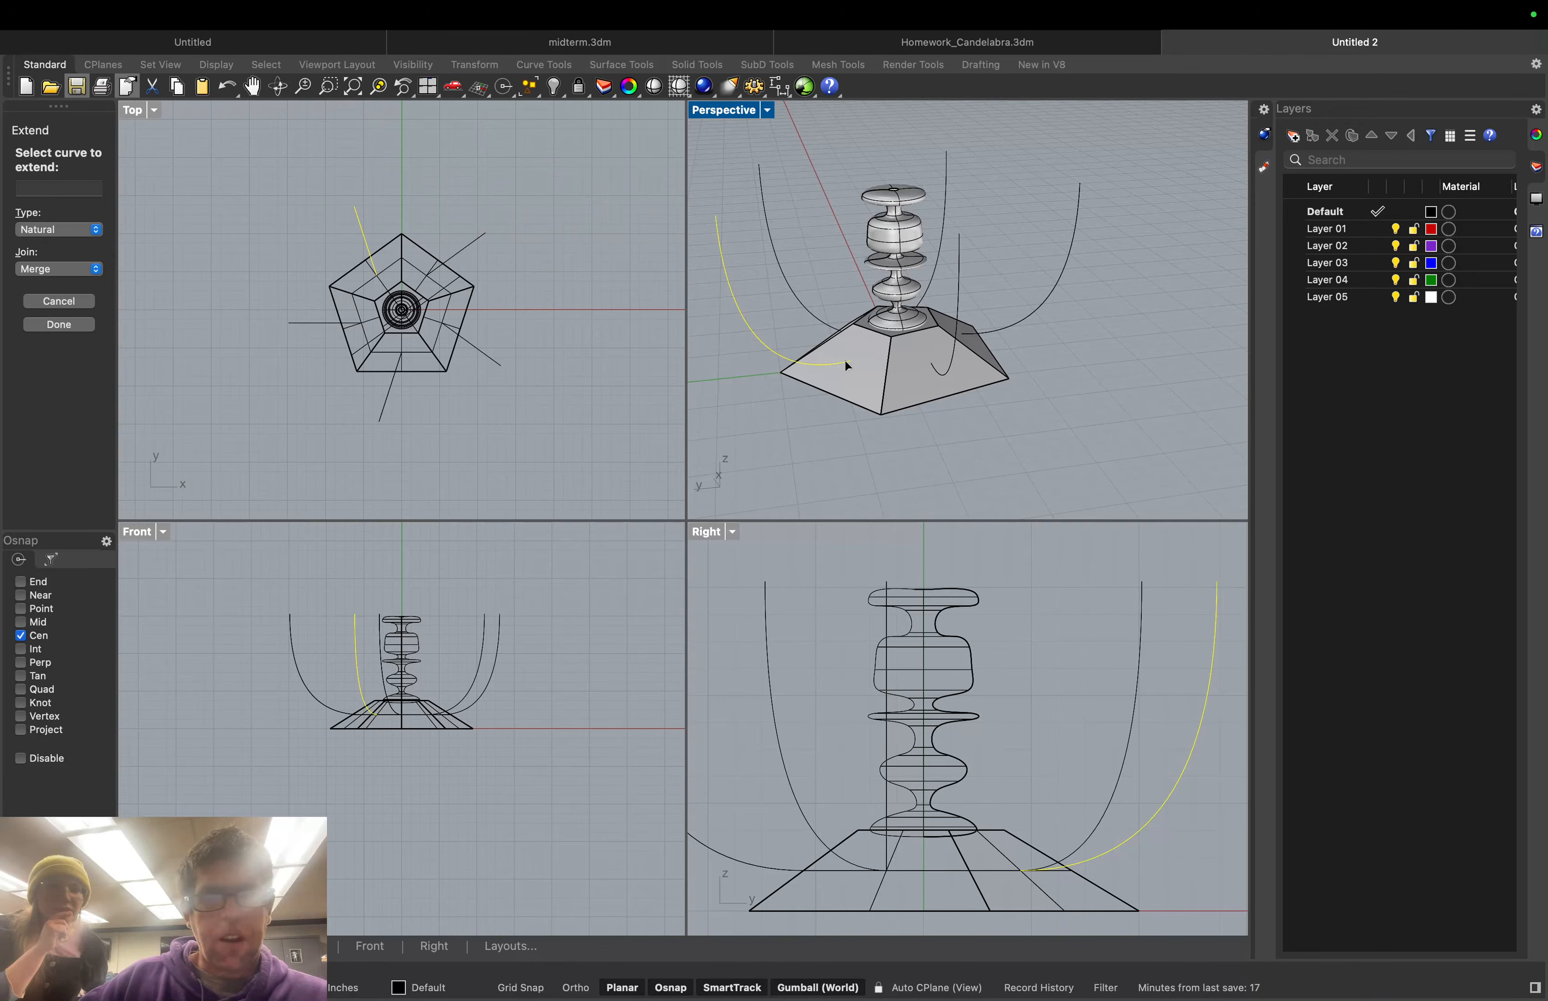
left_click(849, 362)
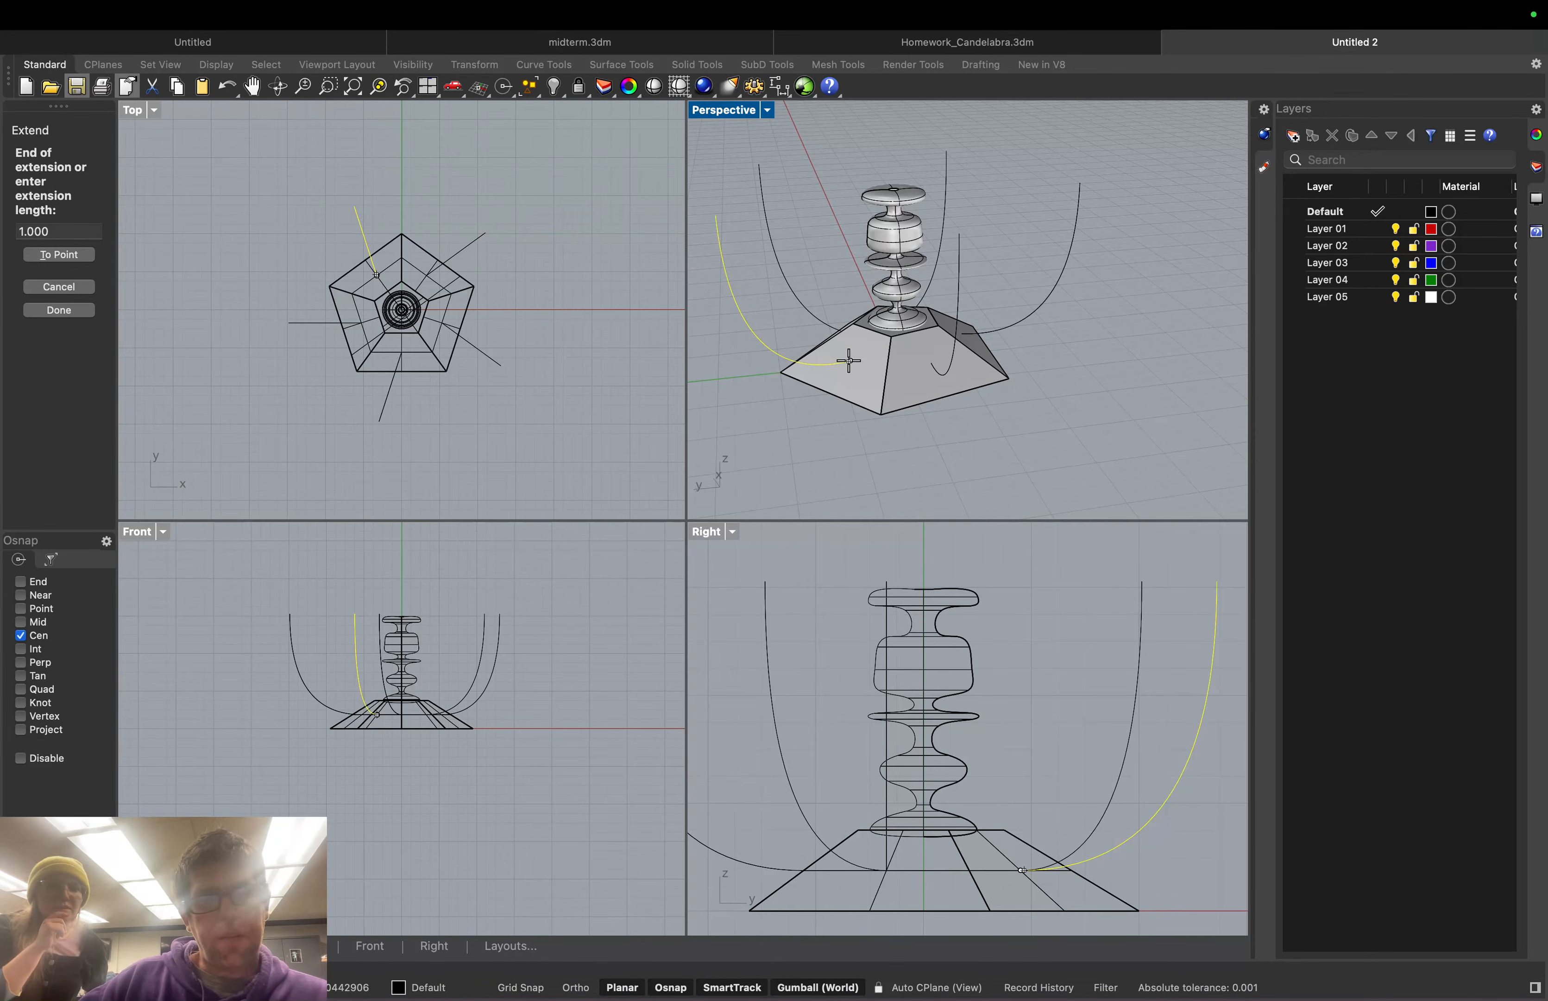
double_click(61, 231)
type(".25")
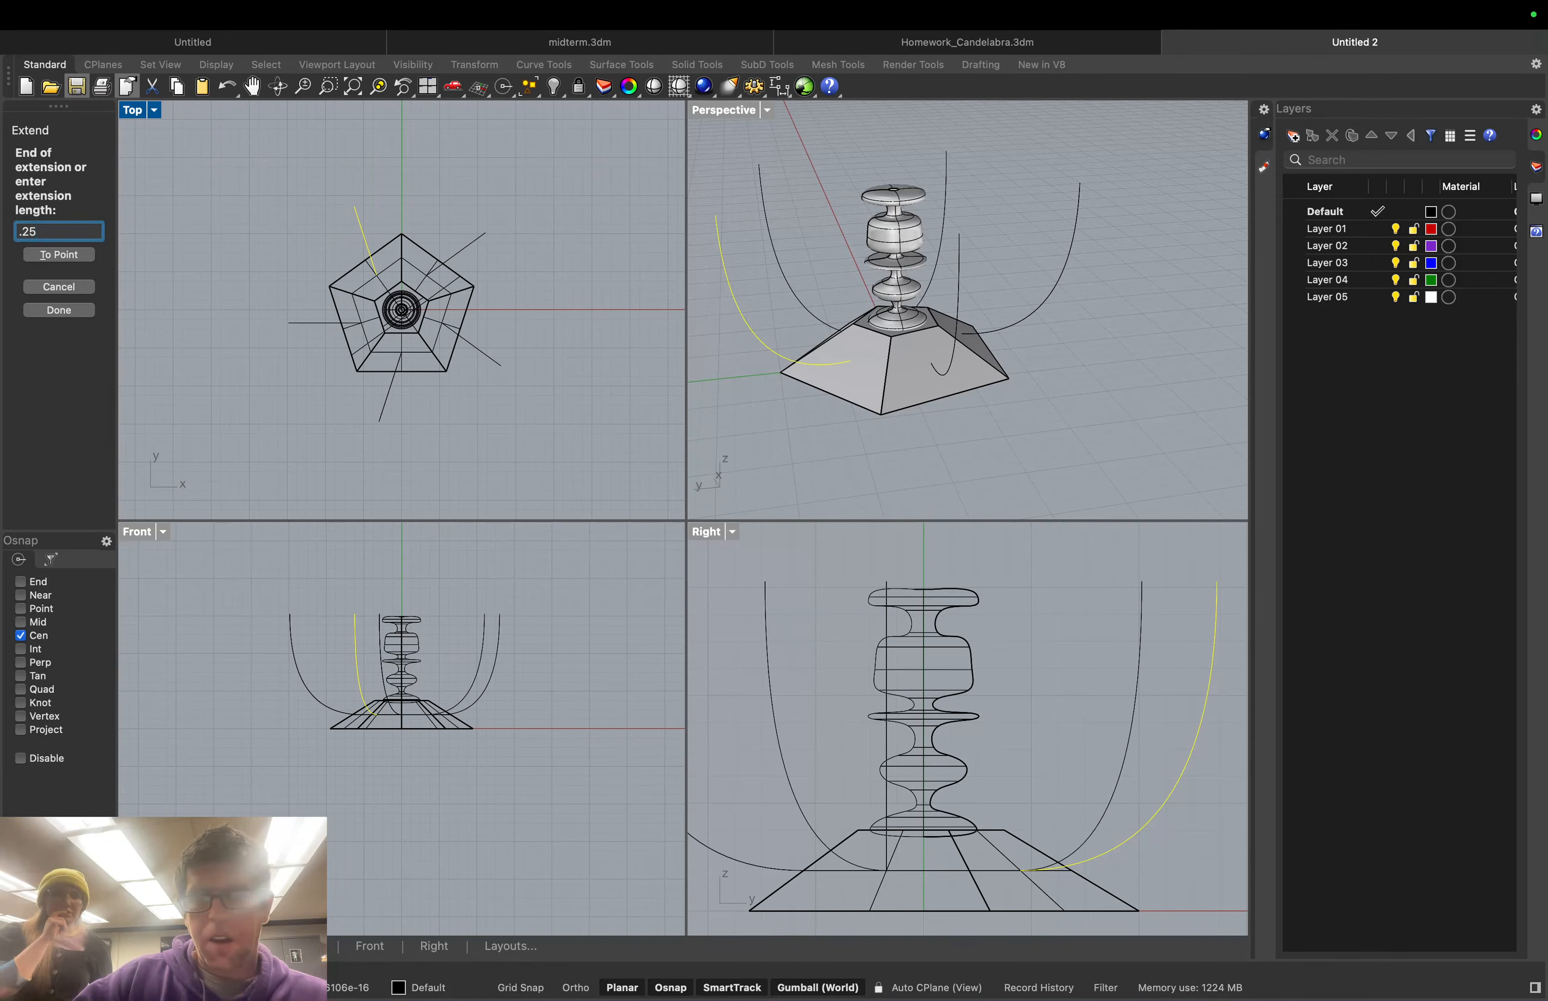
key("Return")
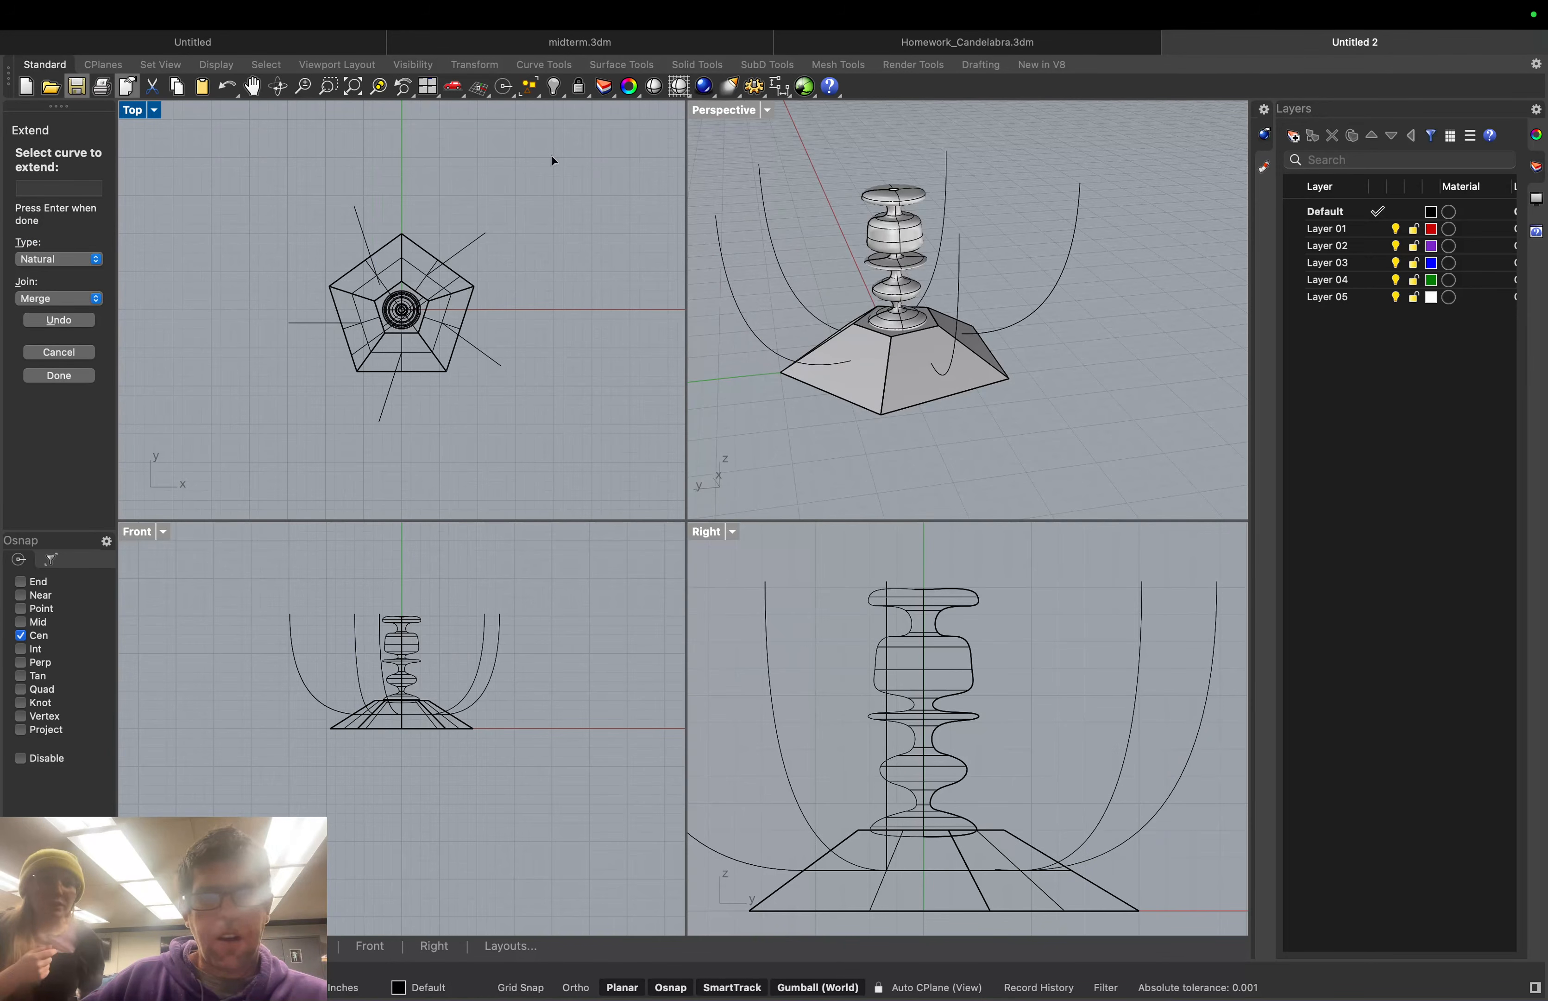
Switch the Perspective view to wireframe and end the Extend command
left_click(767, 110)
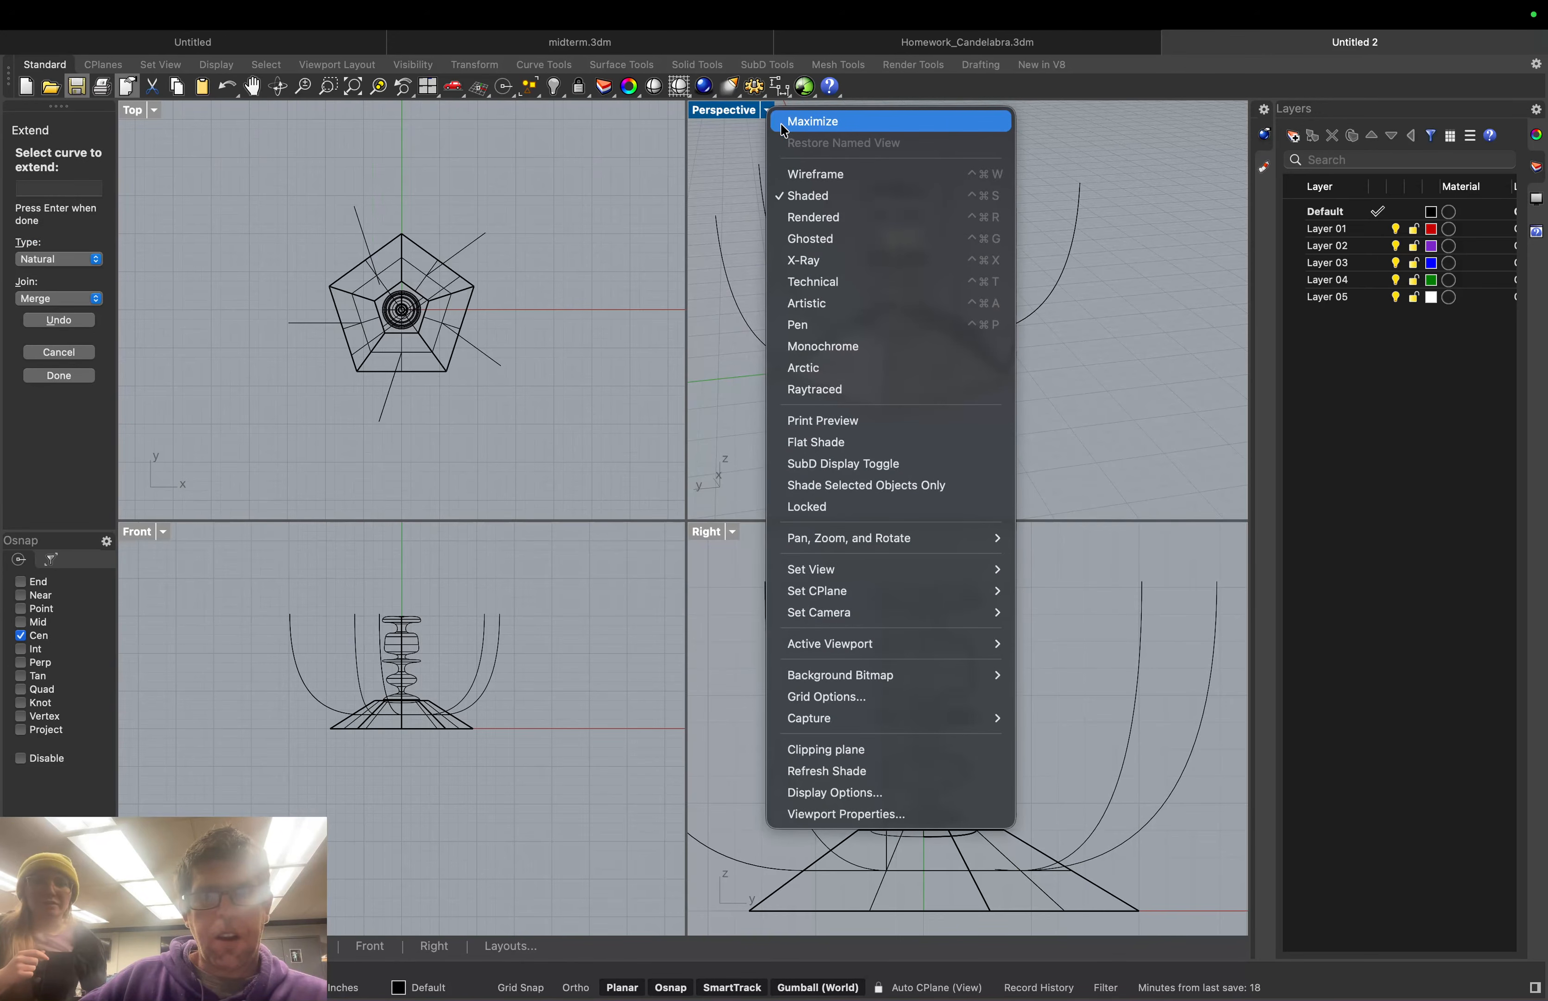
left_click(803, 173)
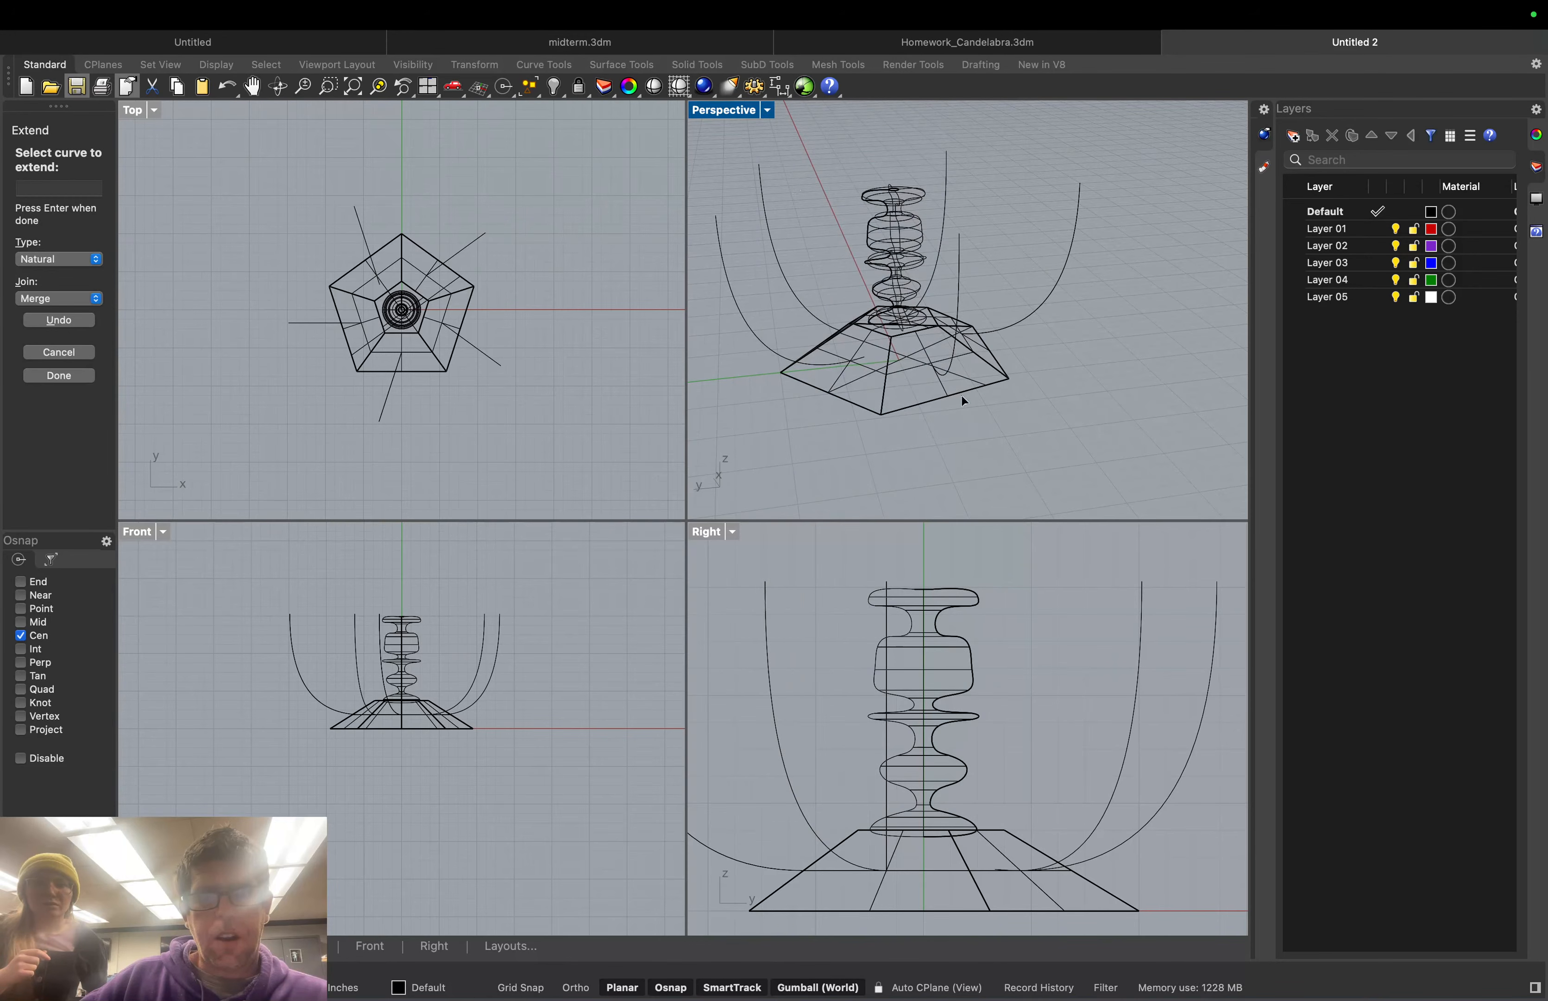
right_click_drag(953, 409, 896, 386)
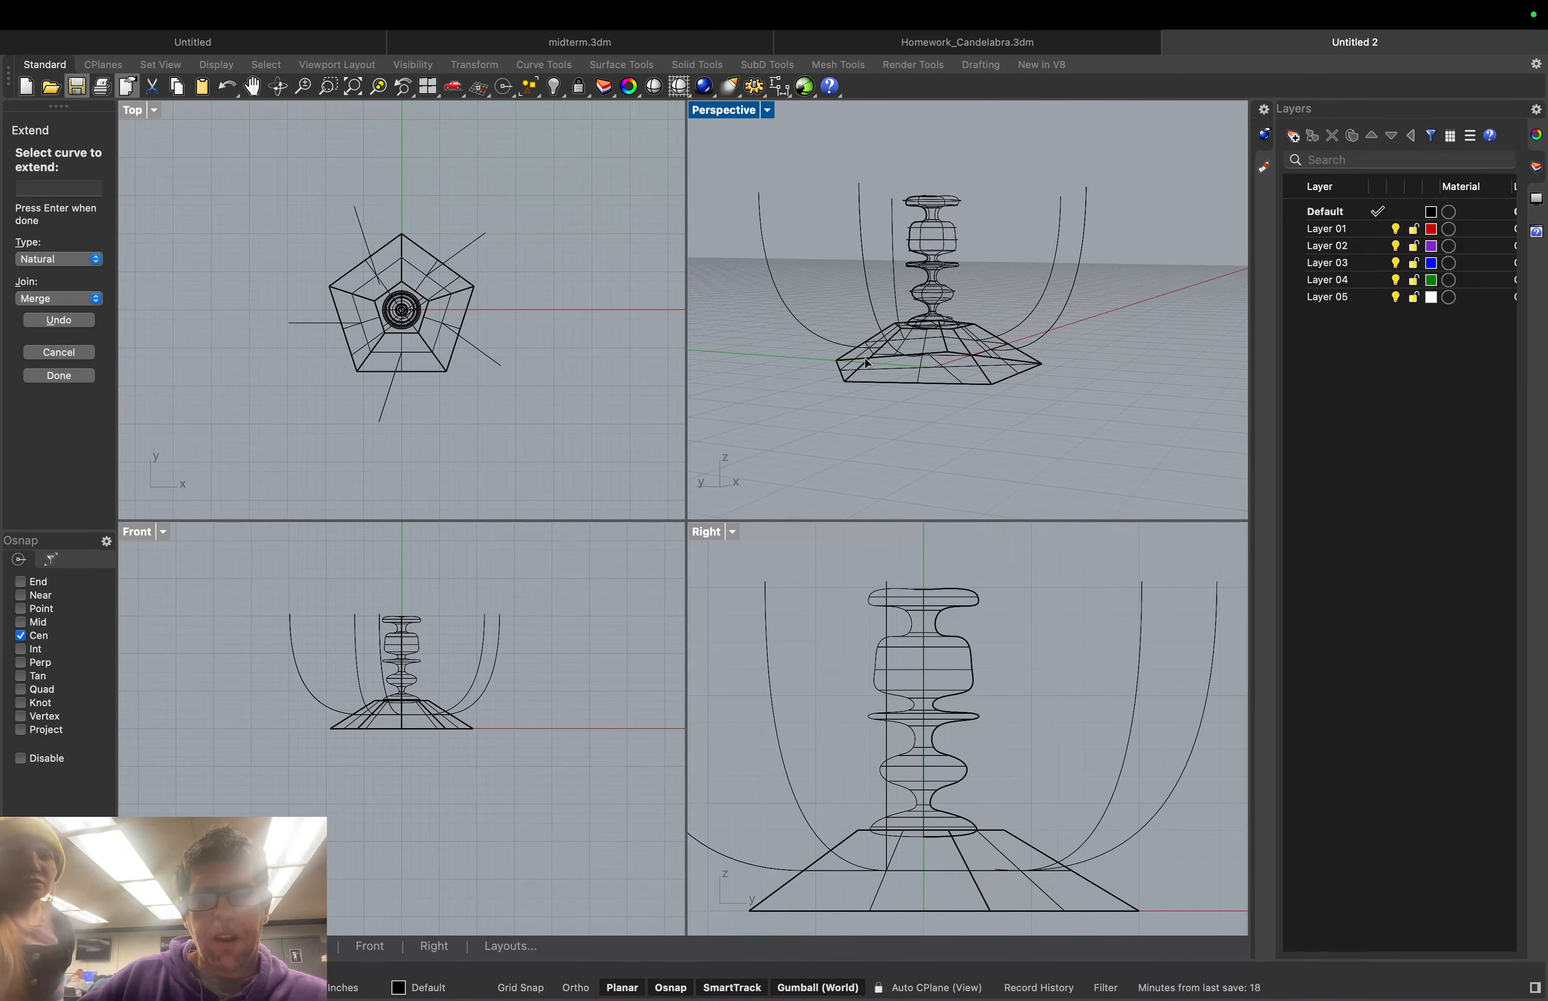
right_click_drag(792, 357, 835, 376)
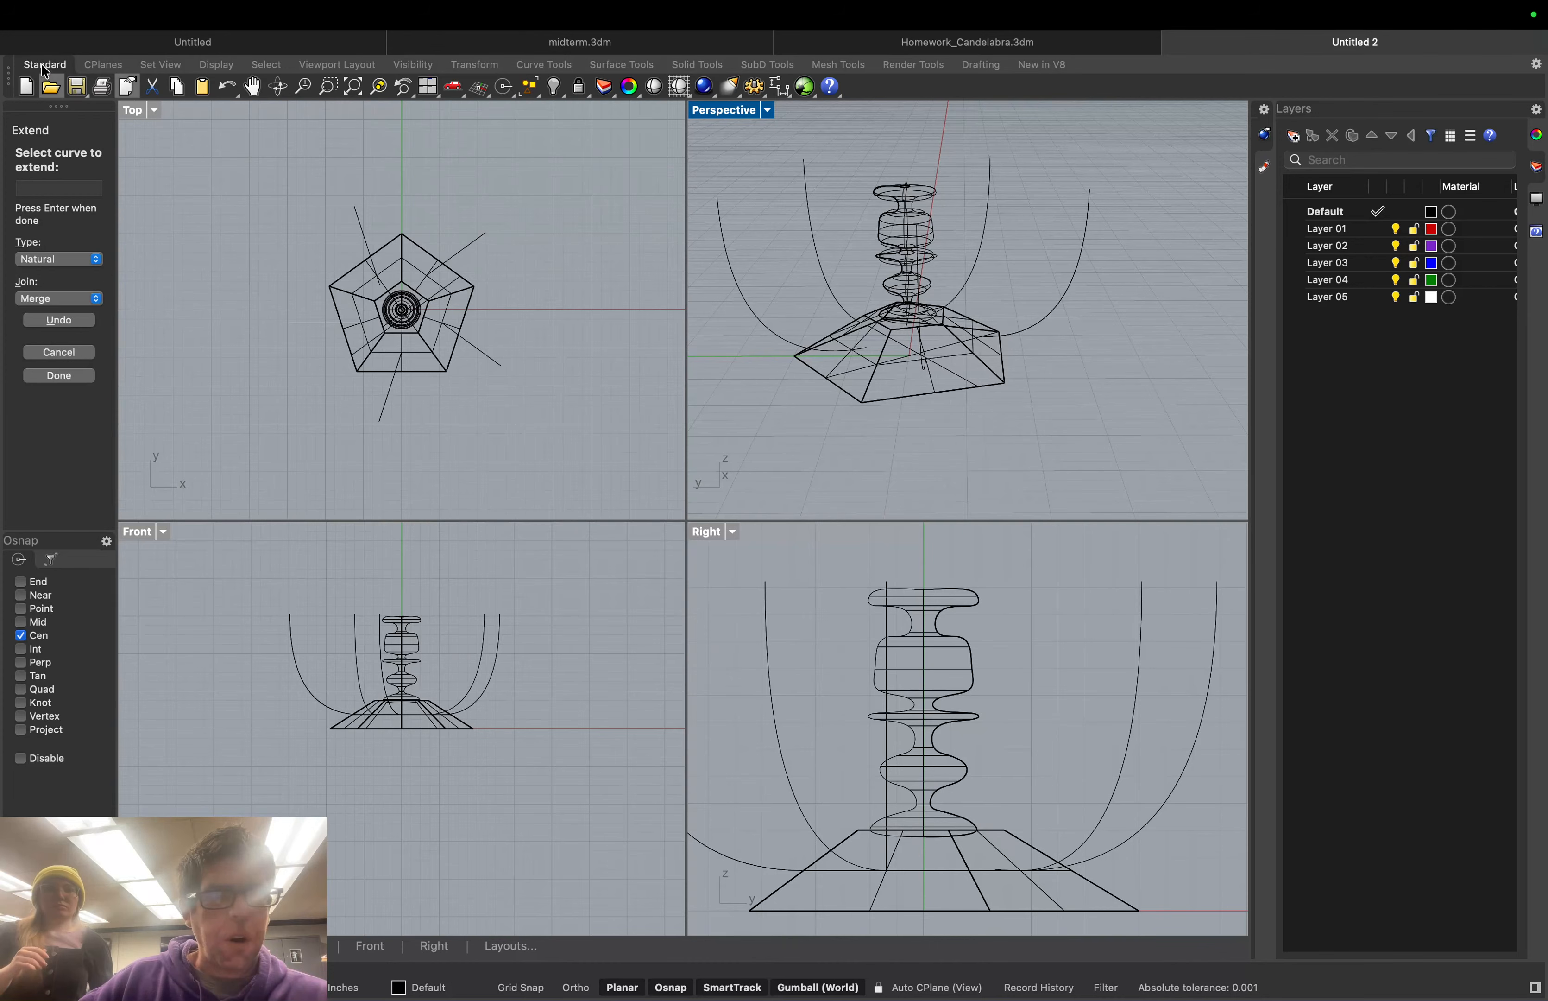
left_click(57, 376)
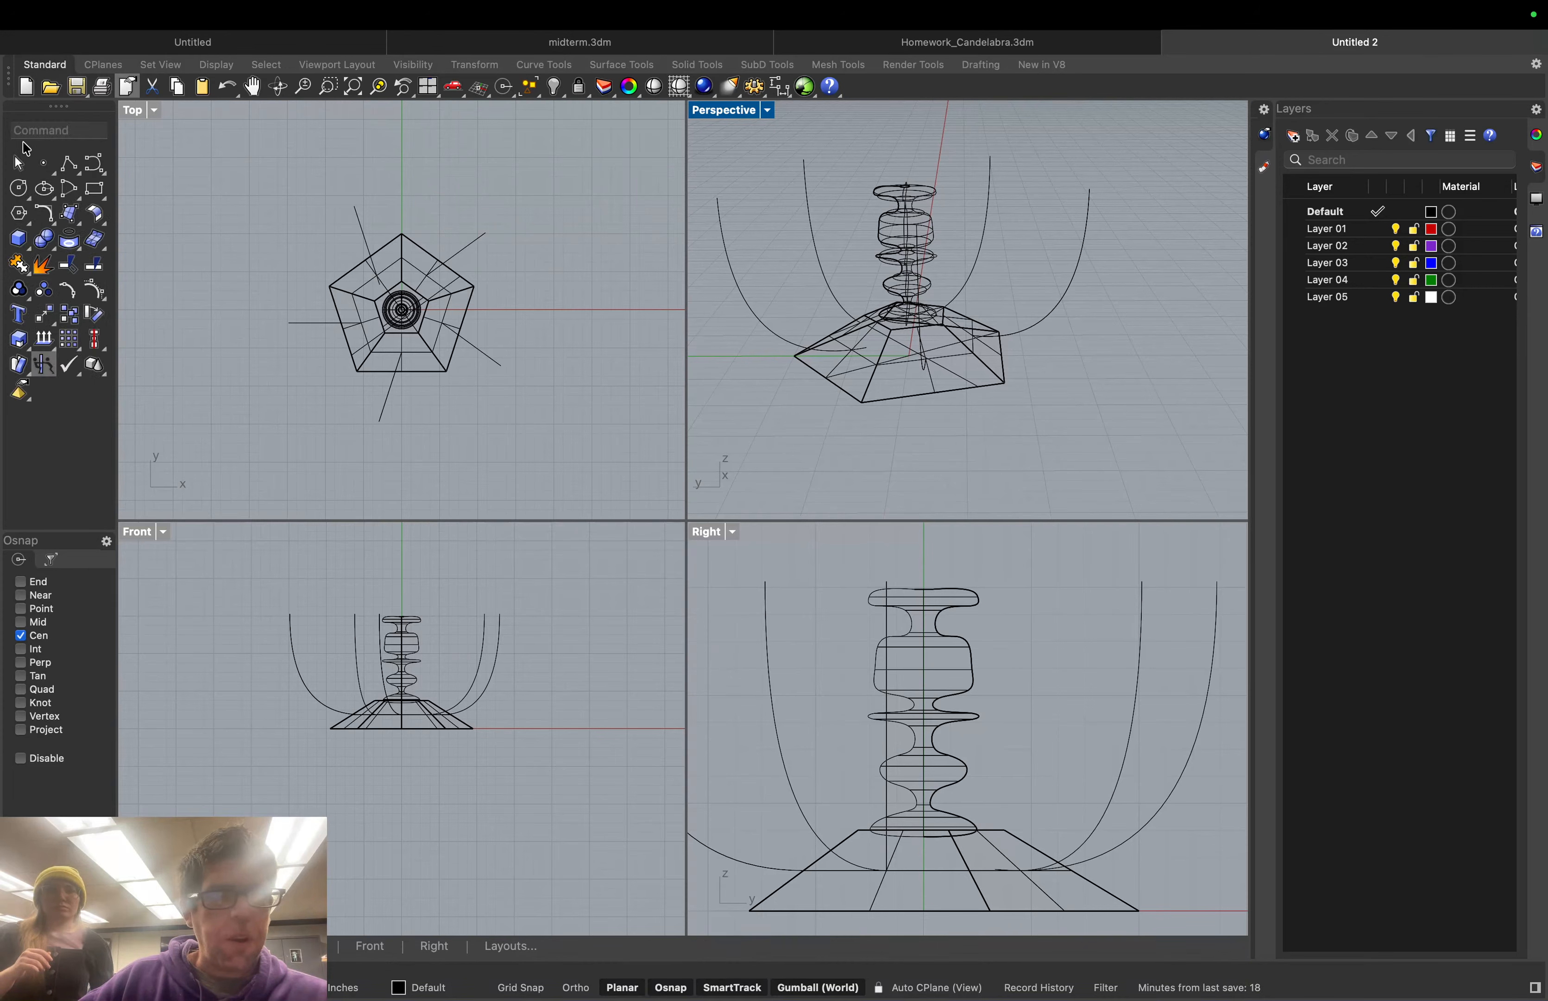
Draw a 0.414-diameter circle centred on the arm curve's lower endpoint using End snap
left_click(18, 188)
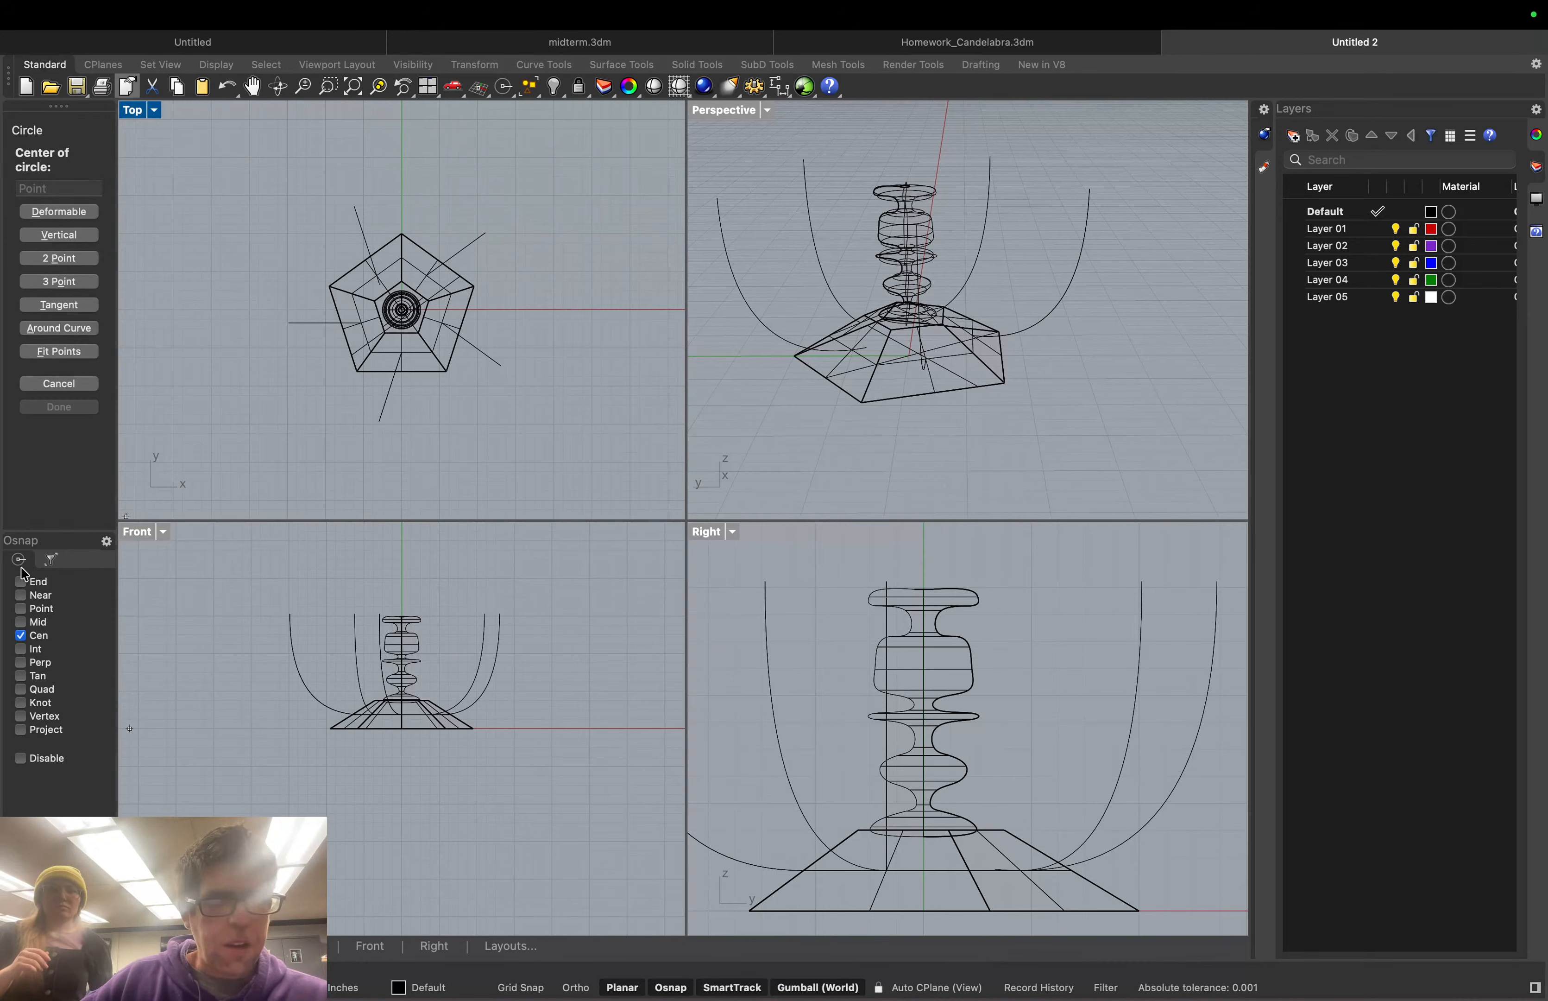
left_click(20, 635)
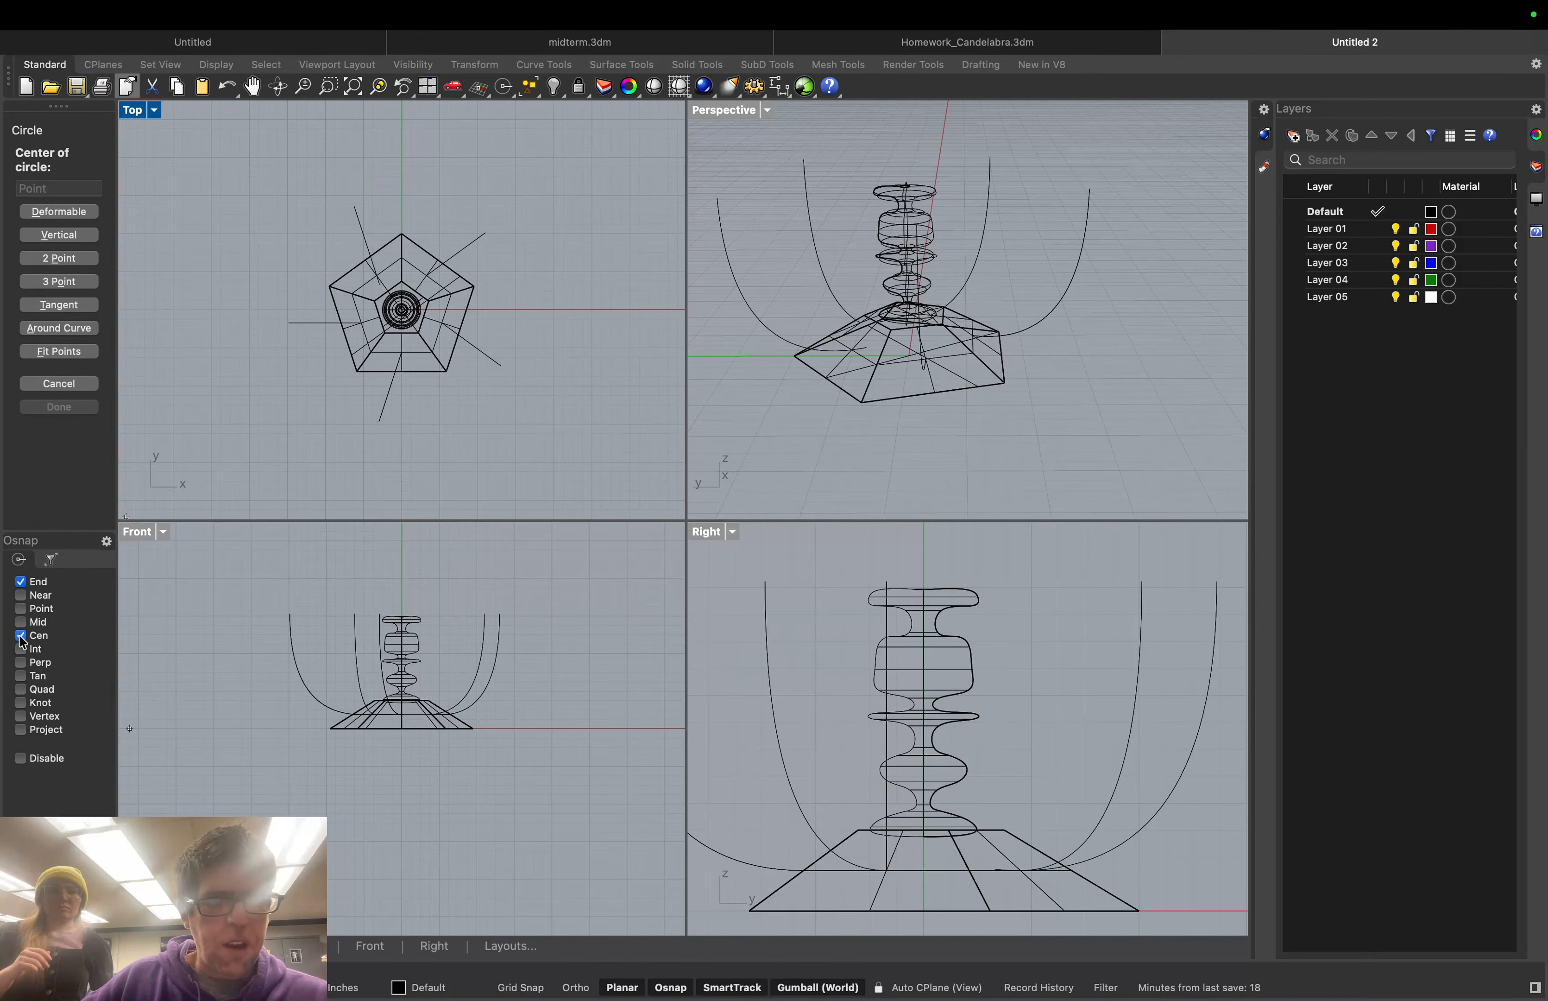
left_click(866, 350)
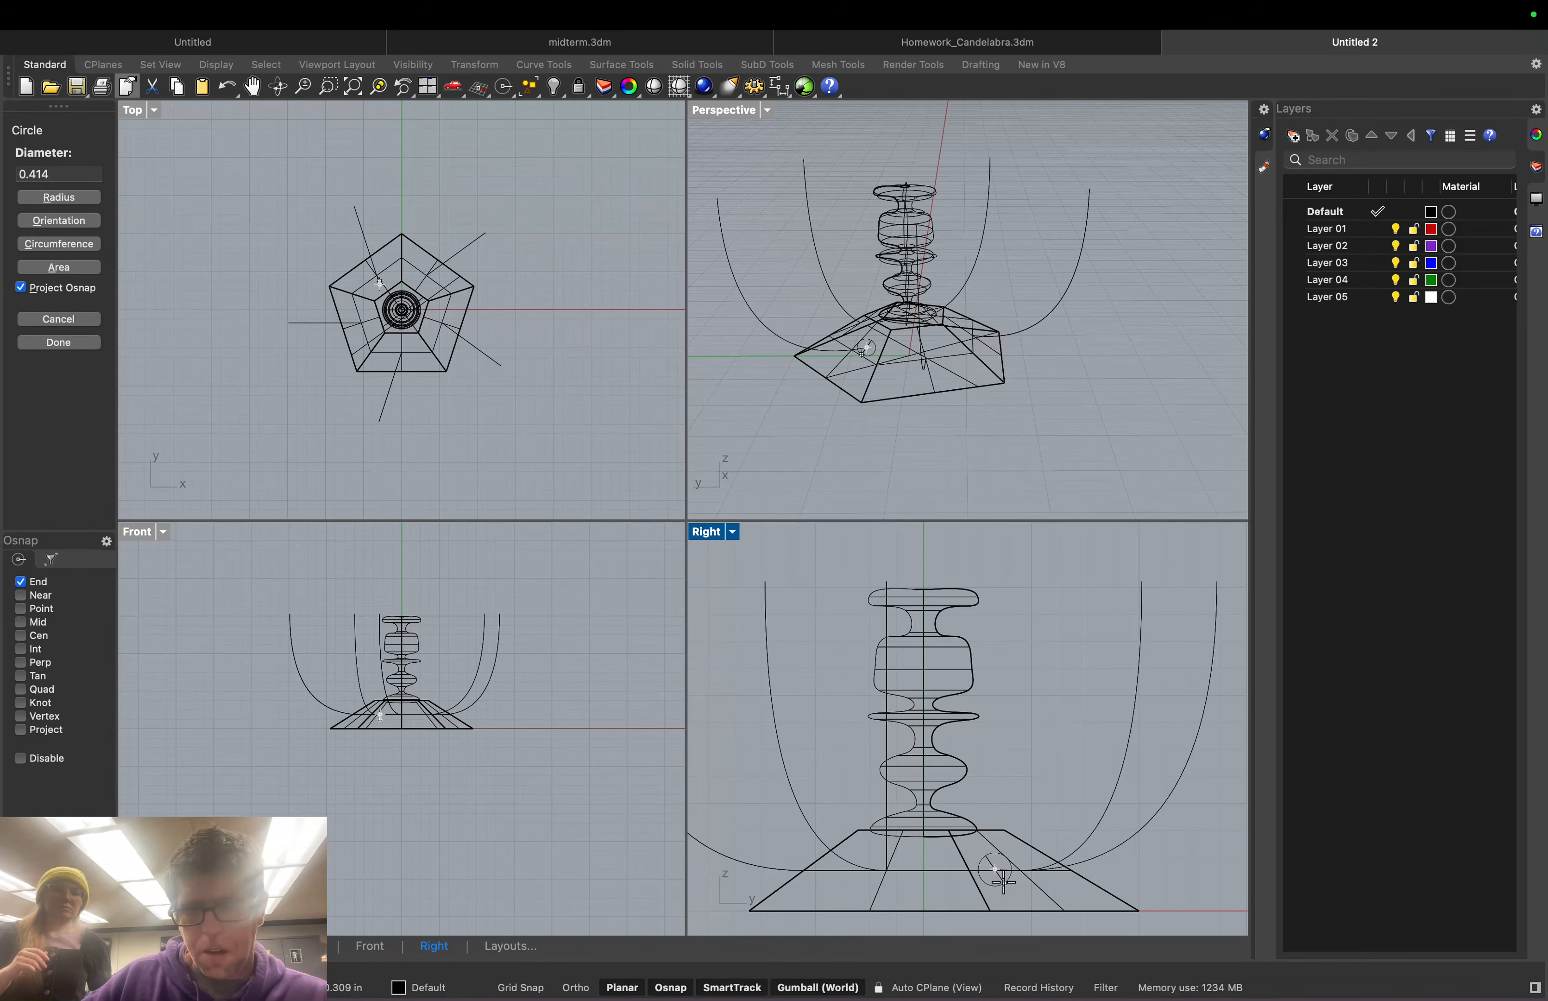
left_click(1003, 881)
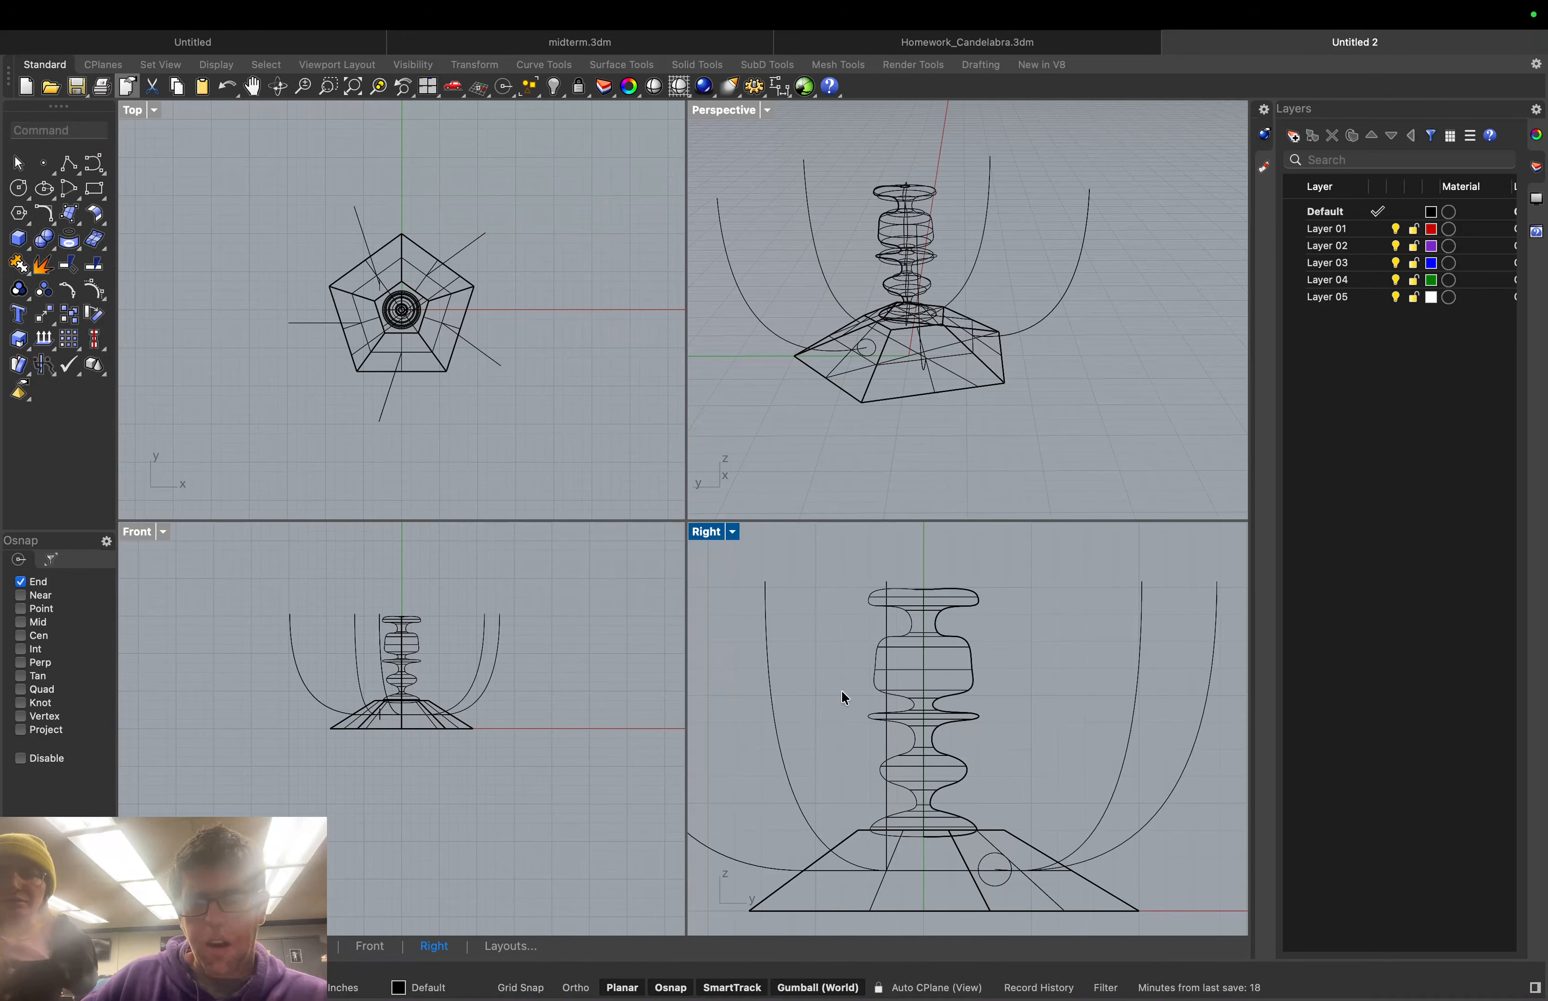
scroll(883, 378, "up", 5)
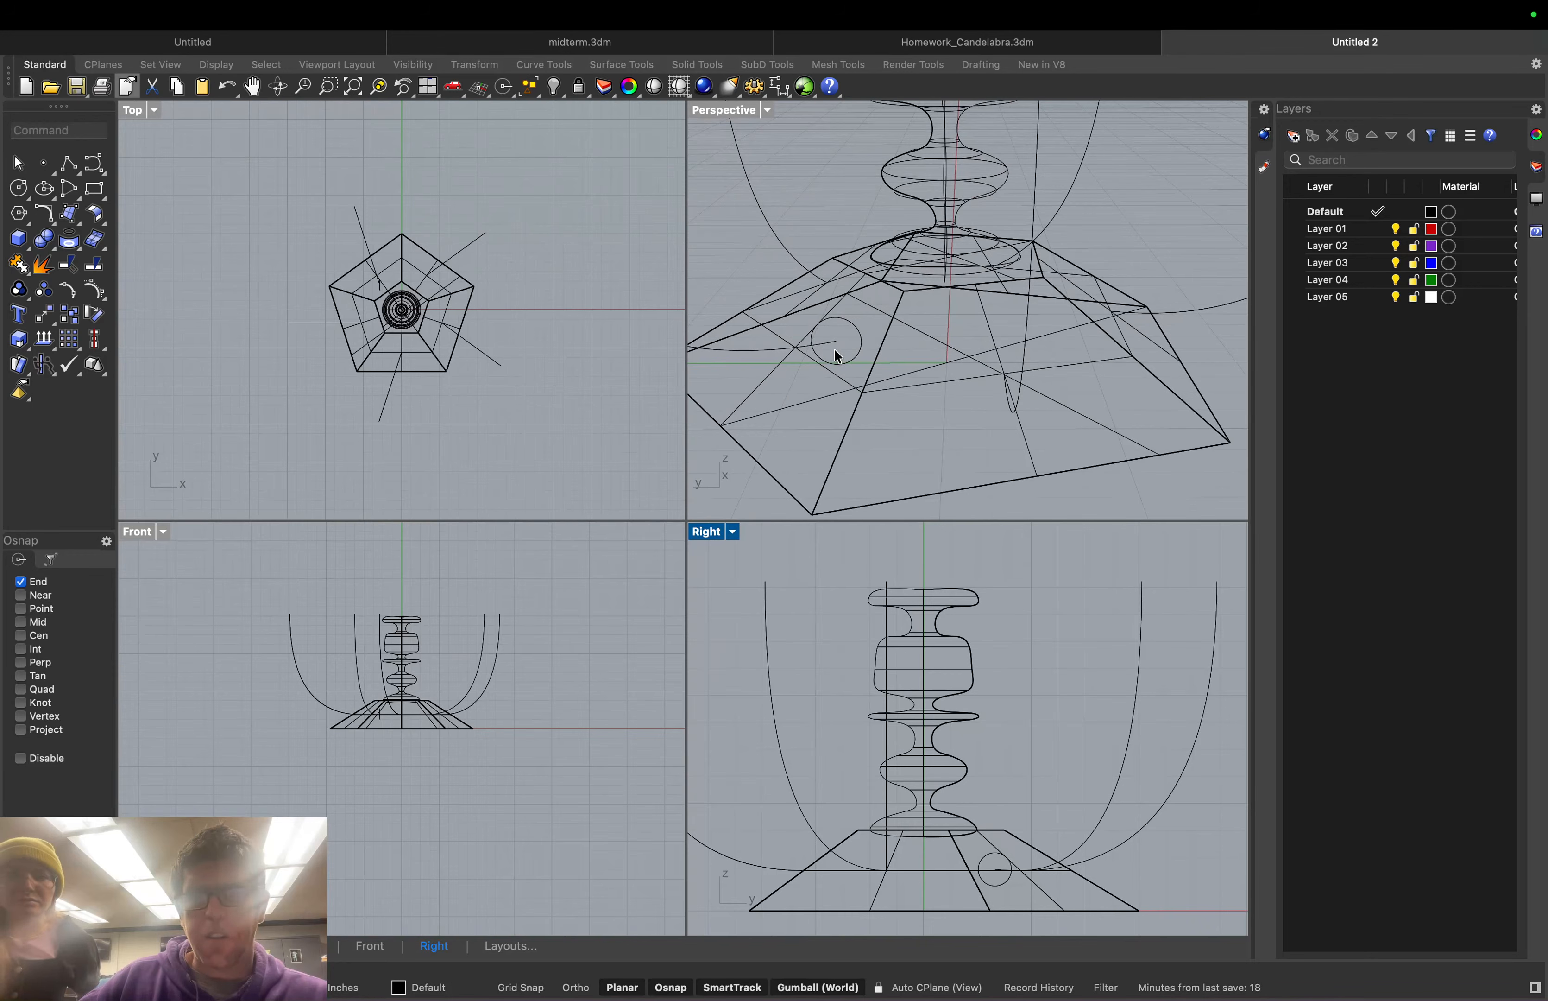
Rotate the small circle with the gumball to stand across the arm curve
middle_click(769, 350)
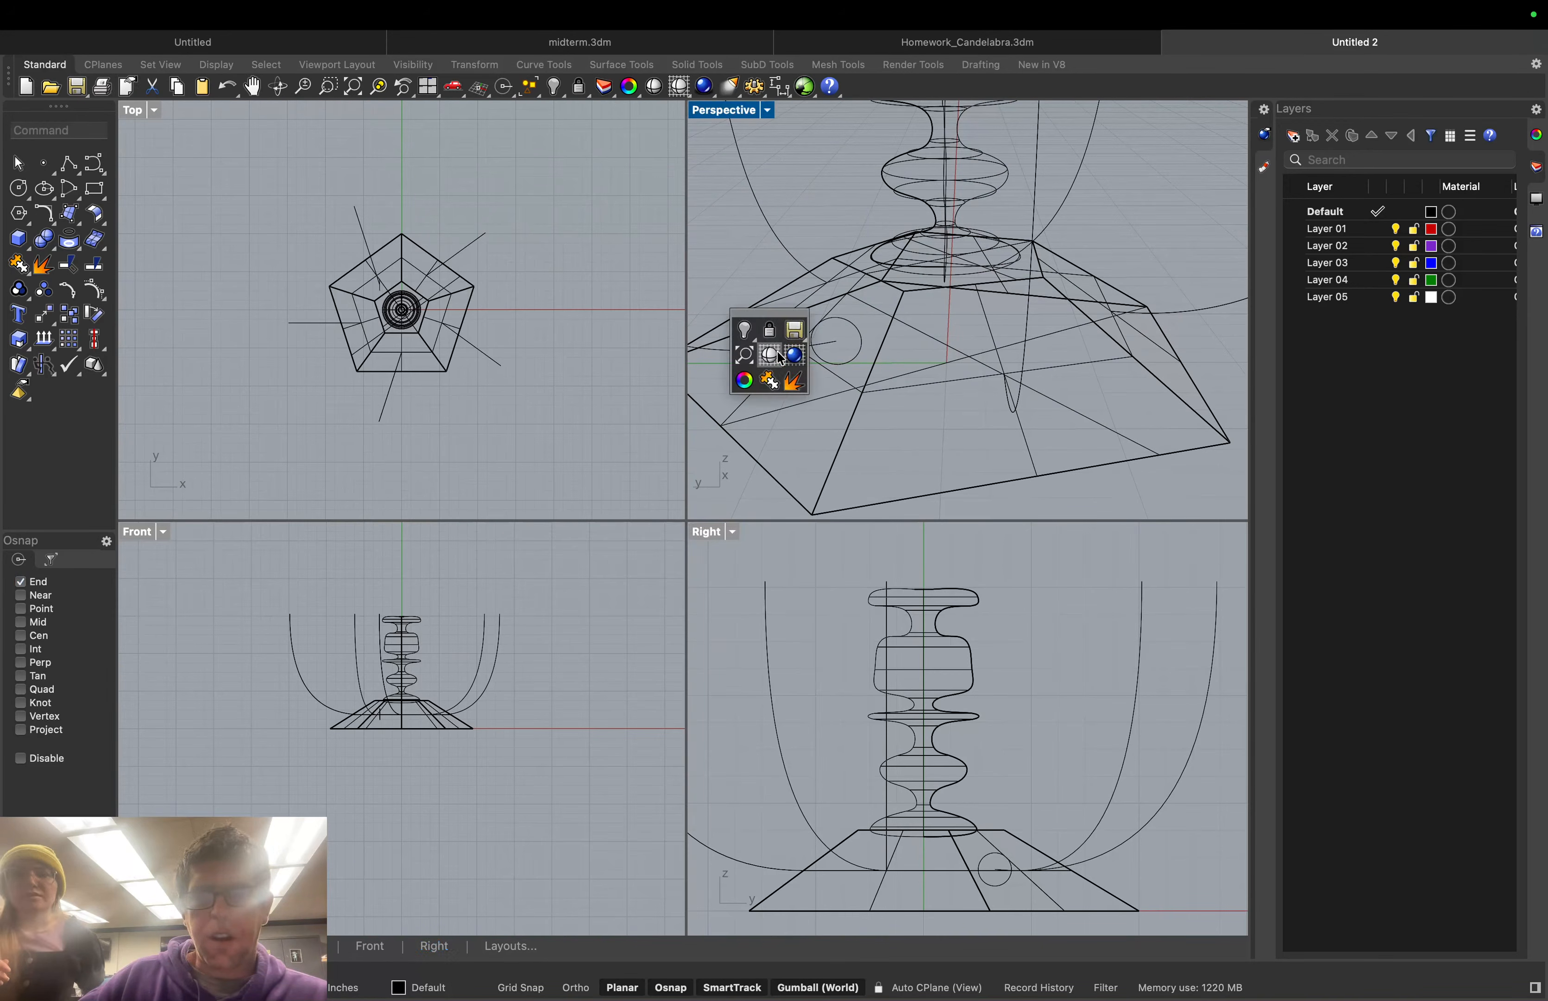
left_click(770, 354)
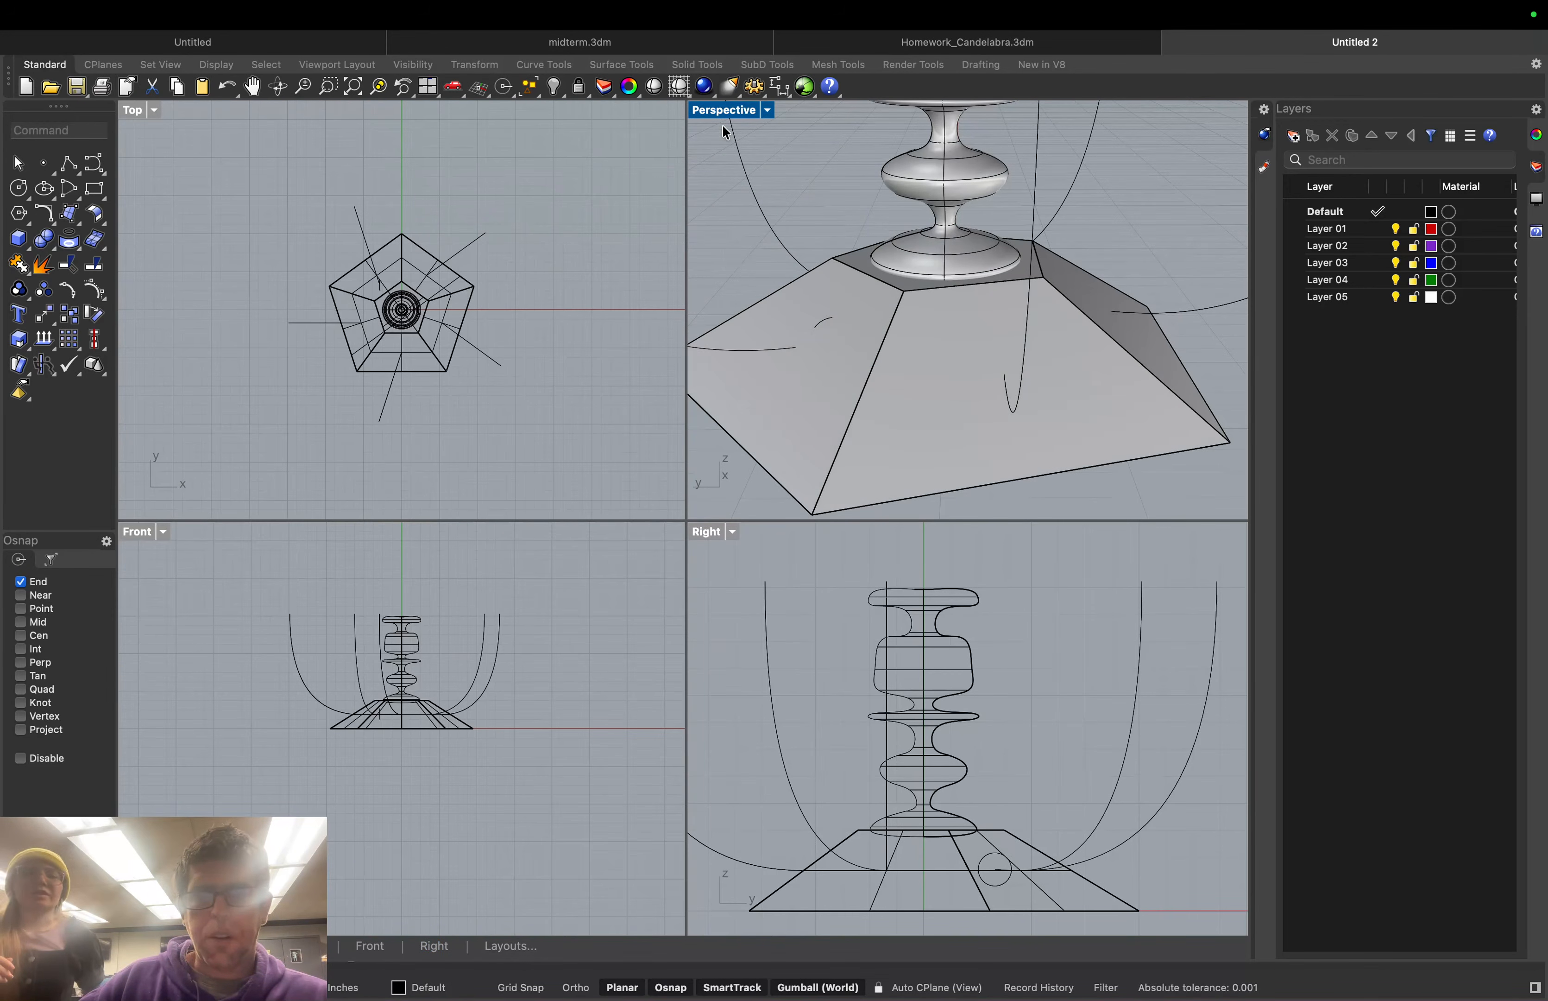
left_click(768, 111)
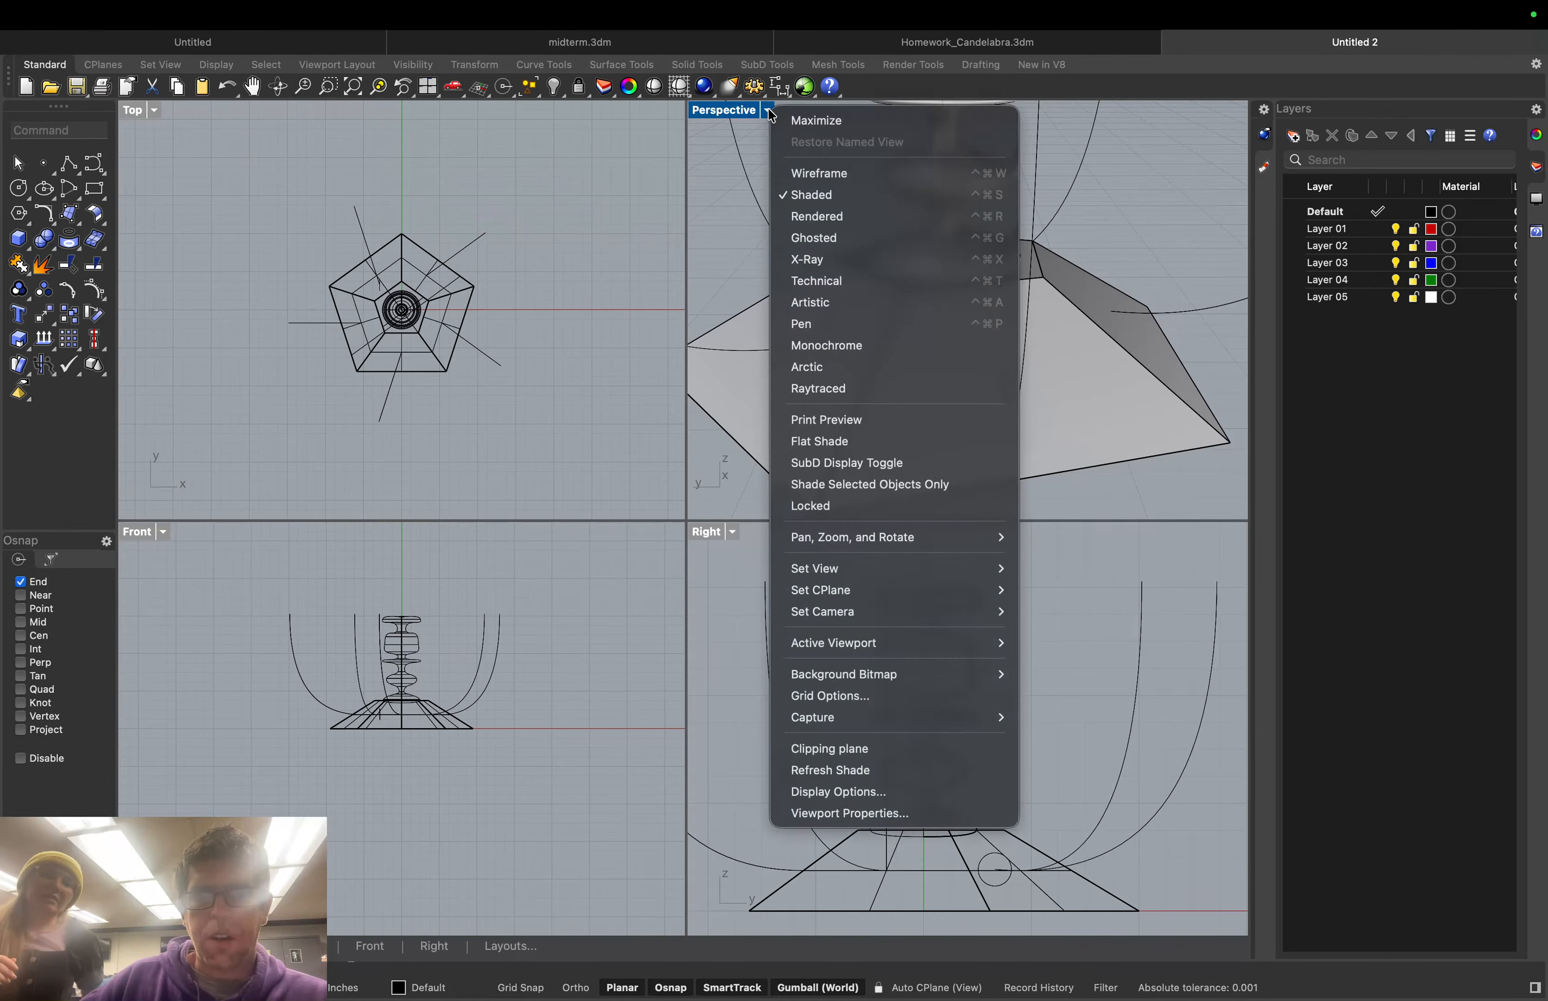
left_click(810, 174)
left_click(837, 320)
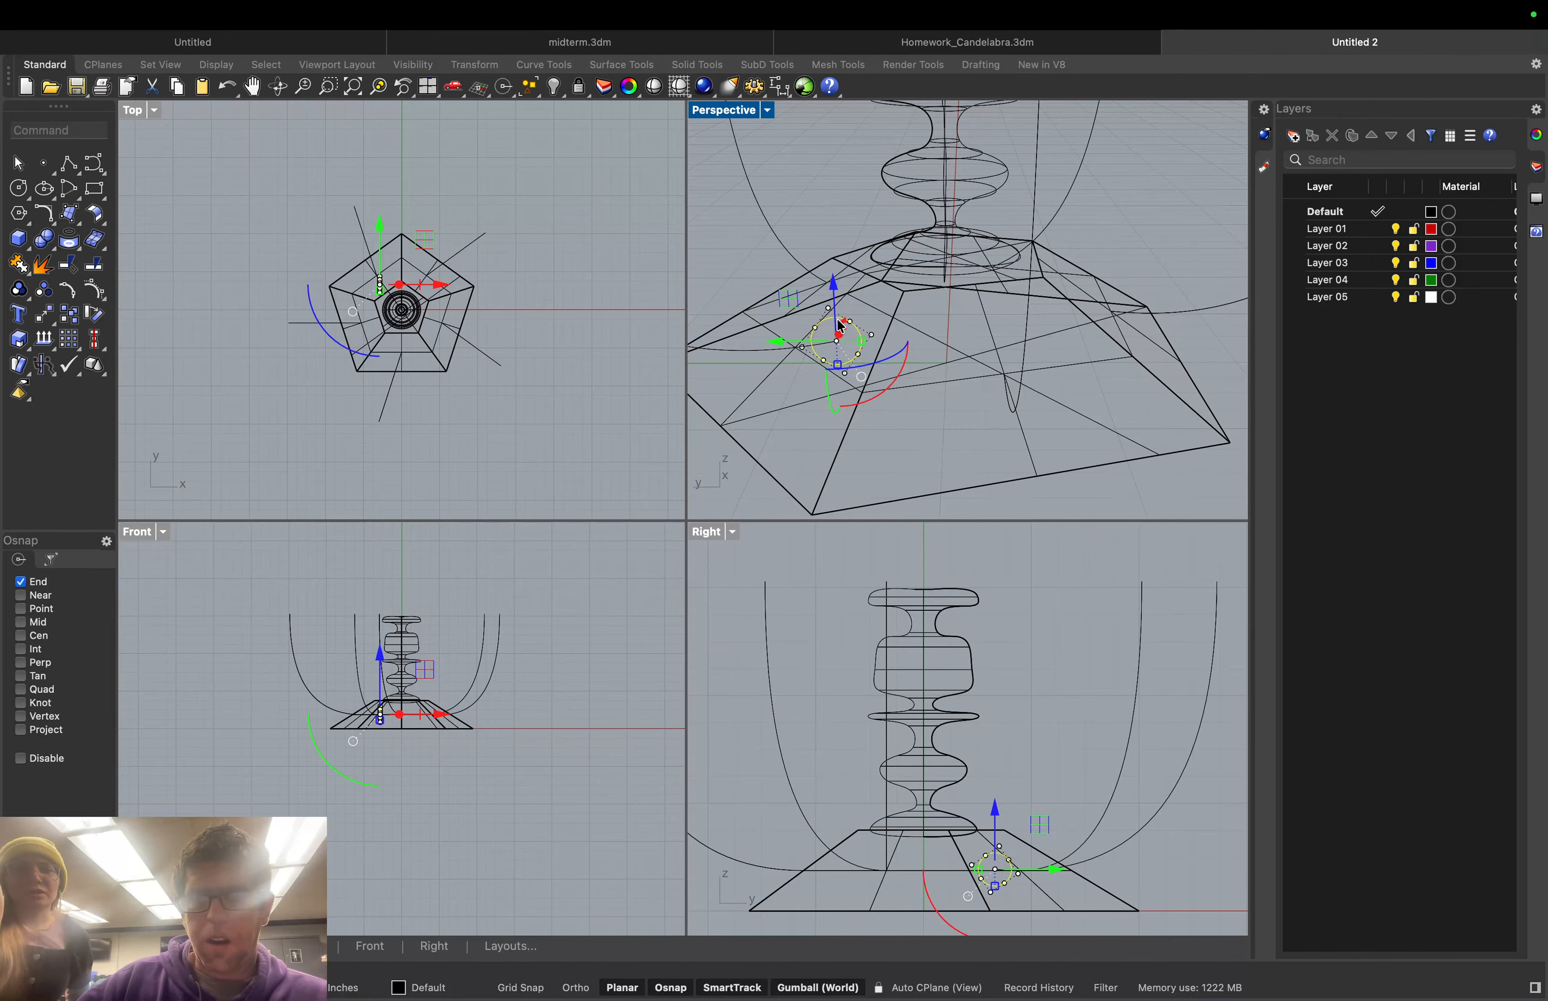
left_click(889, 355)
left_click_drag(891, 362, 860, 370)
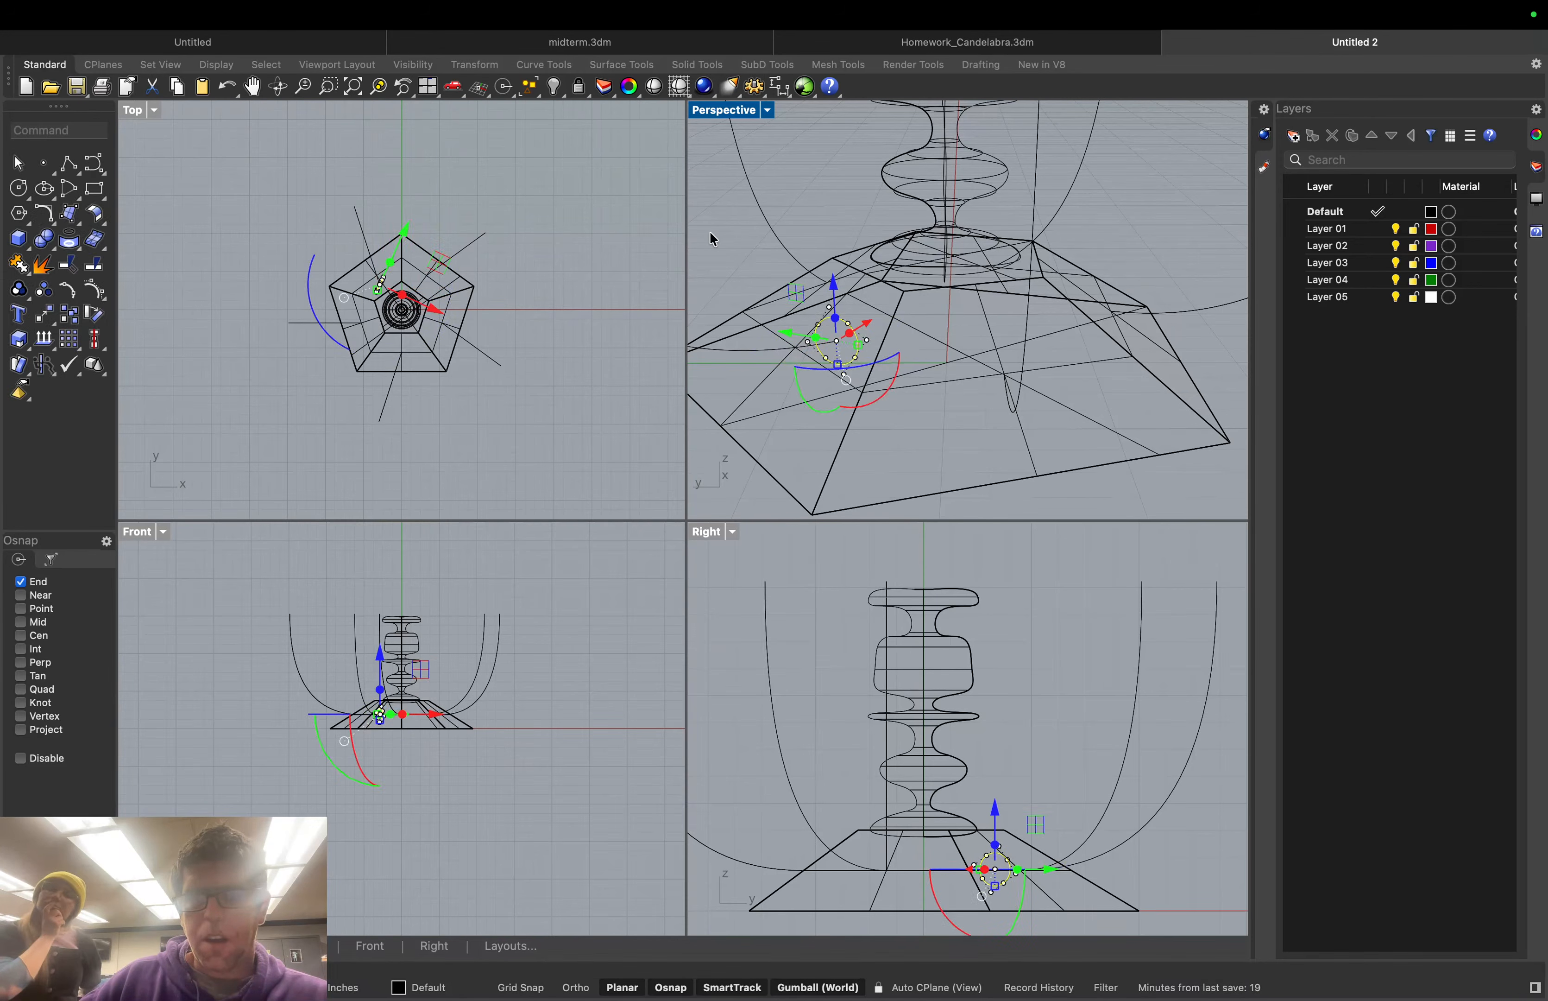
left_click(768, 111)
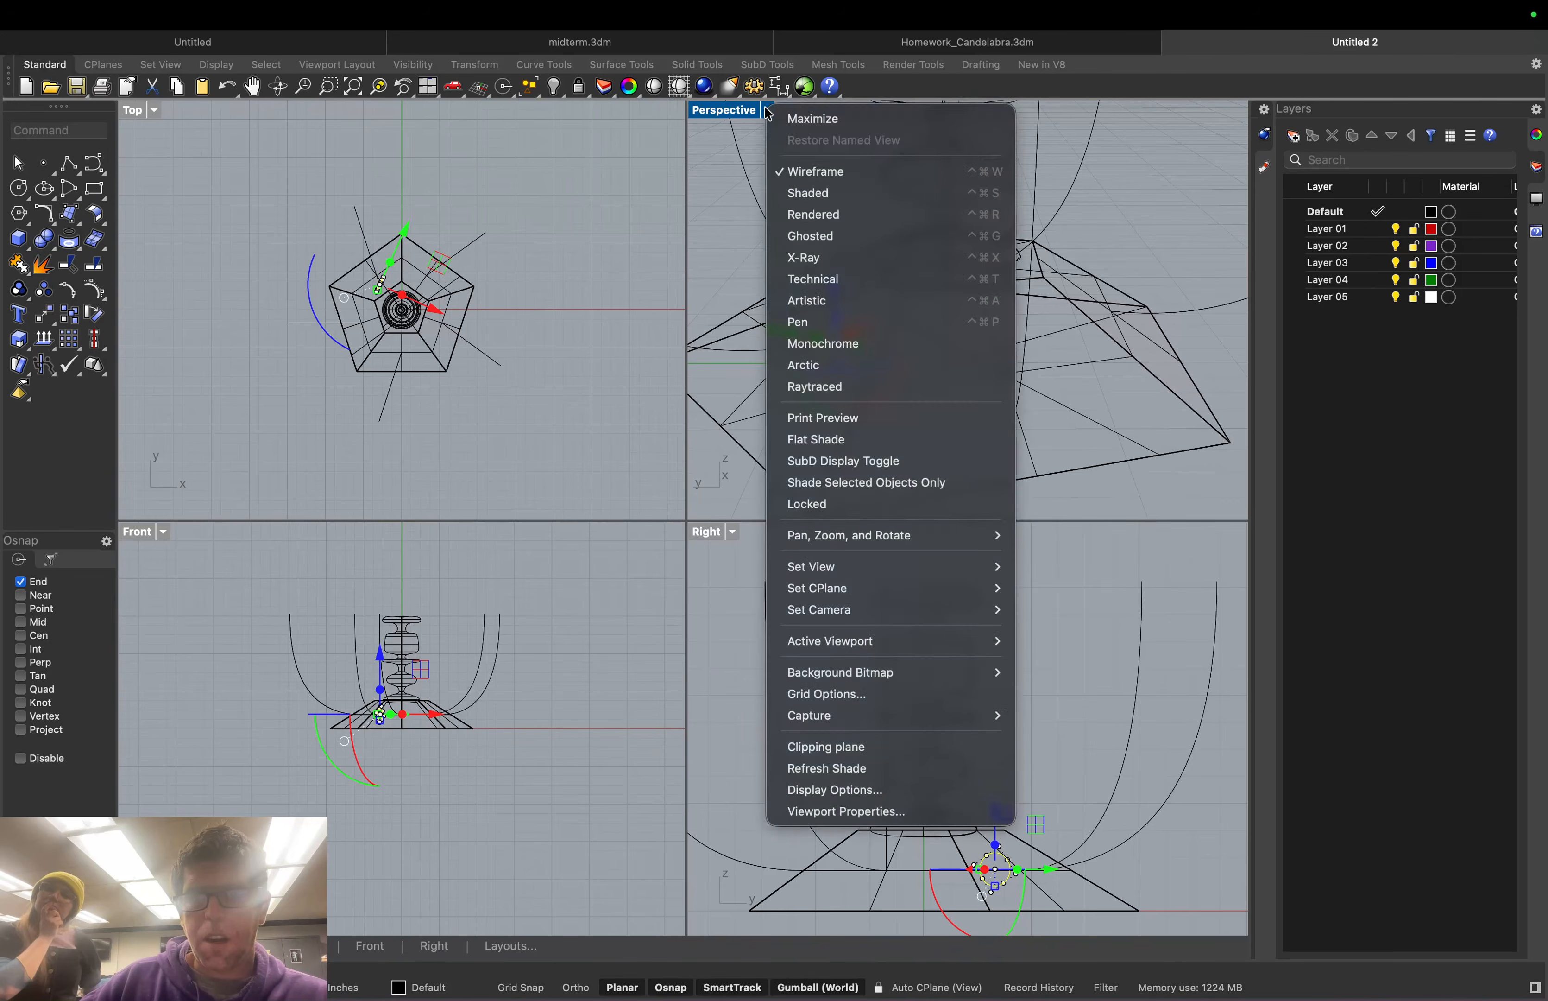
left_click(802, 192)
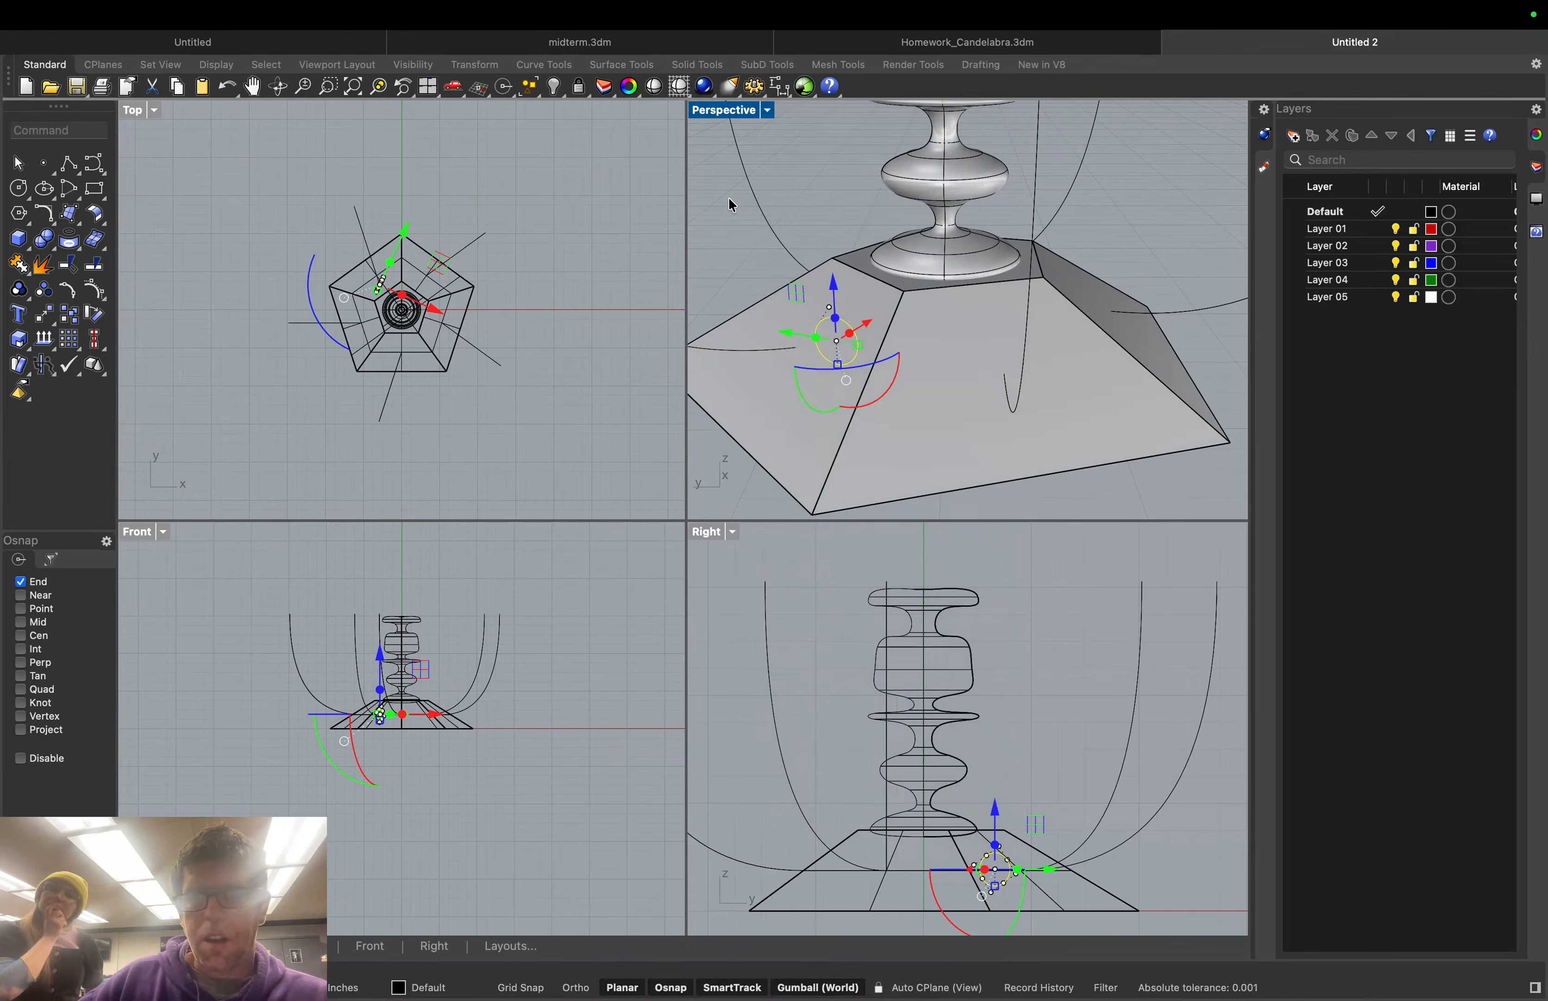
key("Escape")
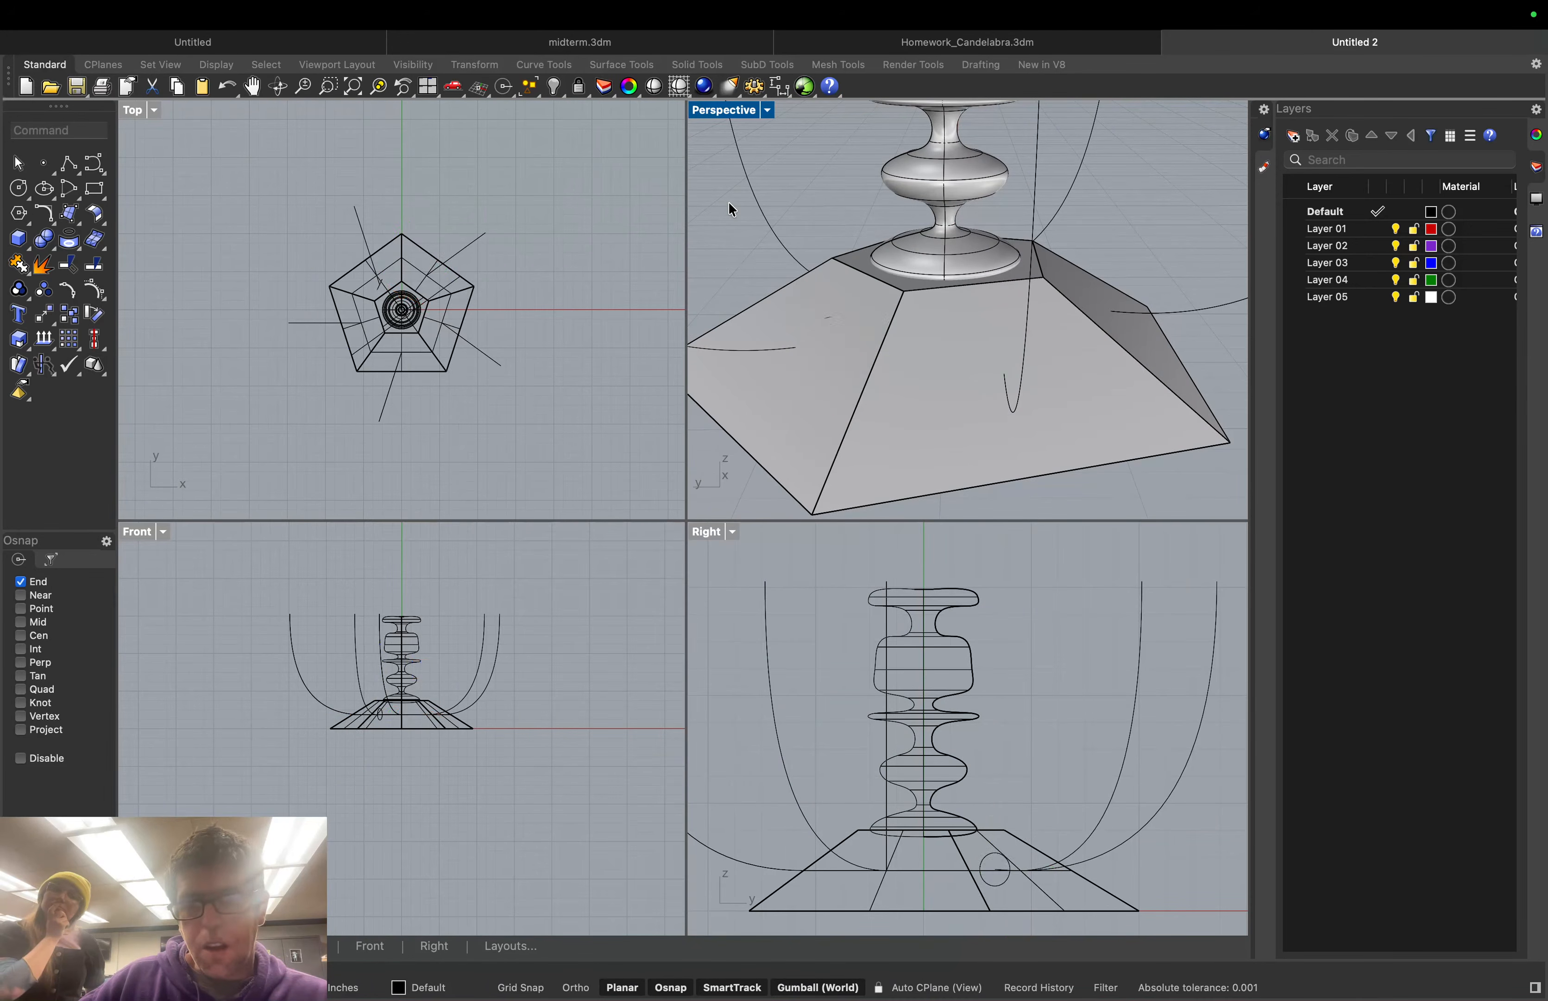
Return Perspective to wireframe and reorient the circle on the pyramid's sloped face
left_click(767, 114)
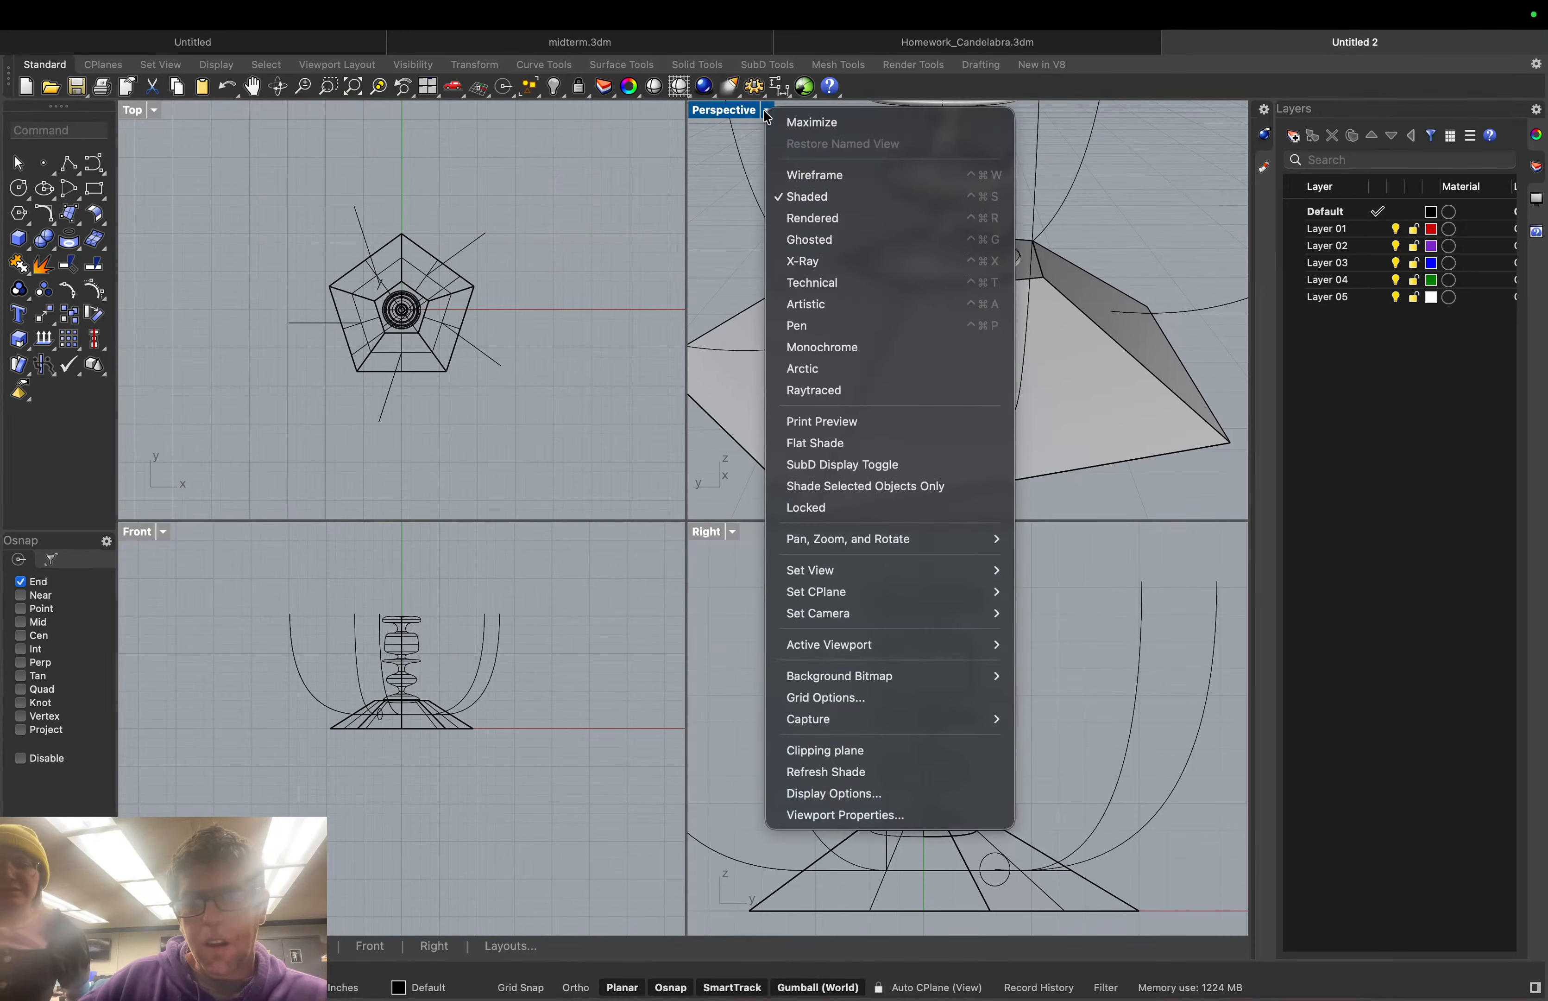
left_click(803, 175)
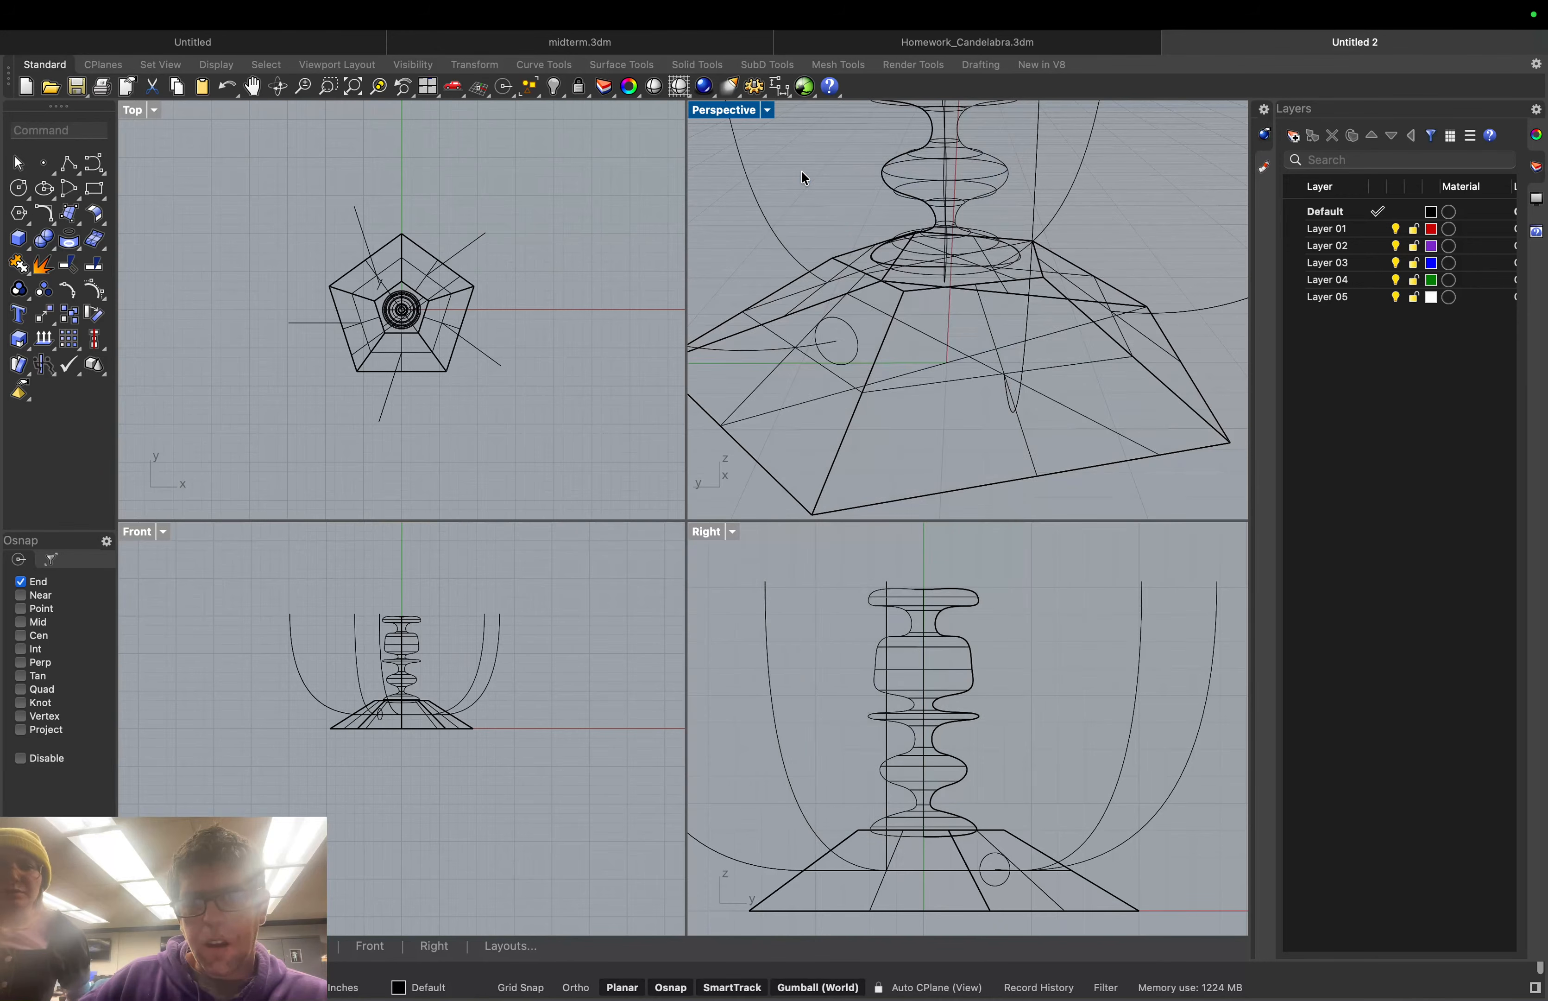
left_click(854, 332)
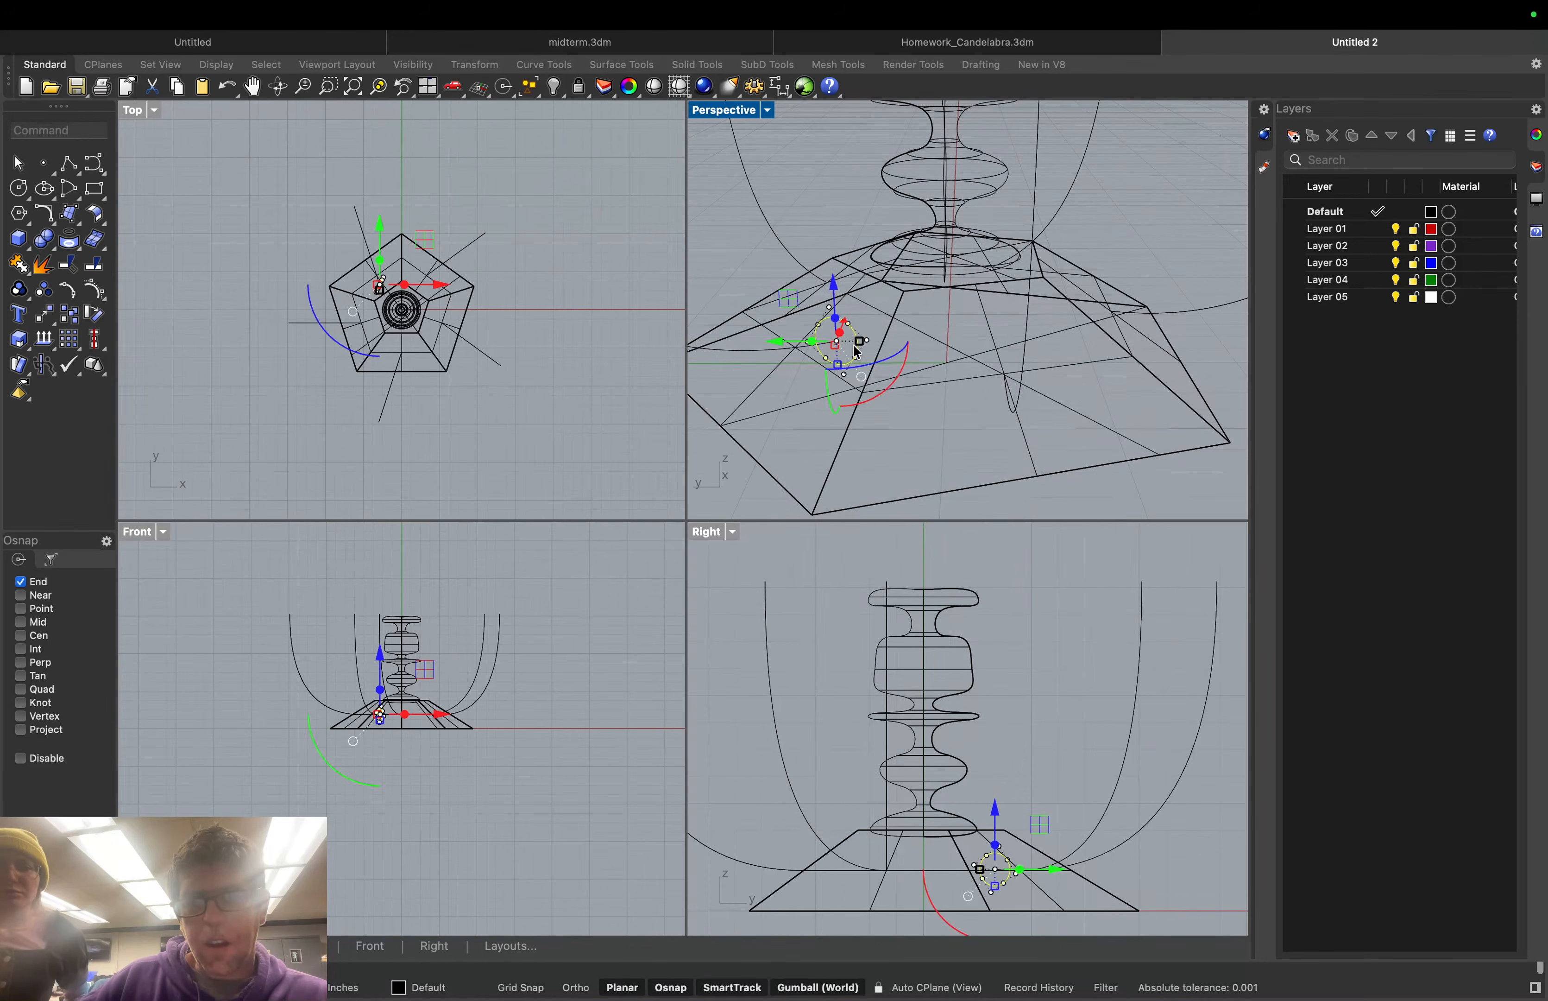
left_click_drag(833, 394, 826, 384)
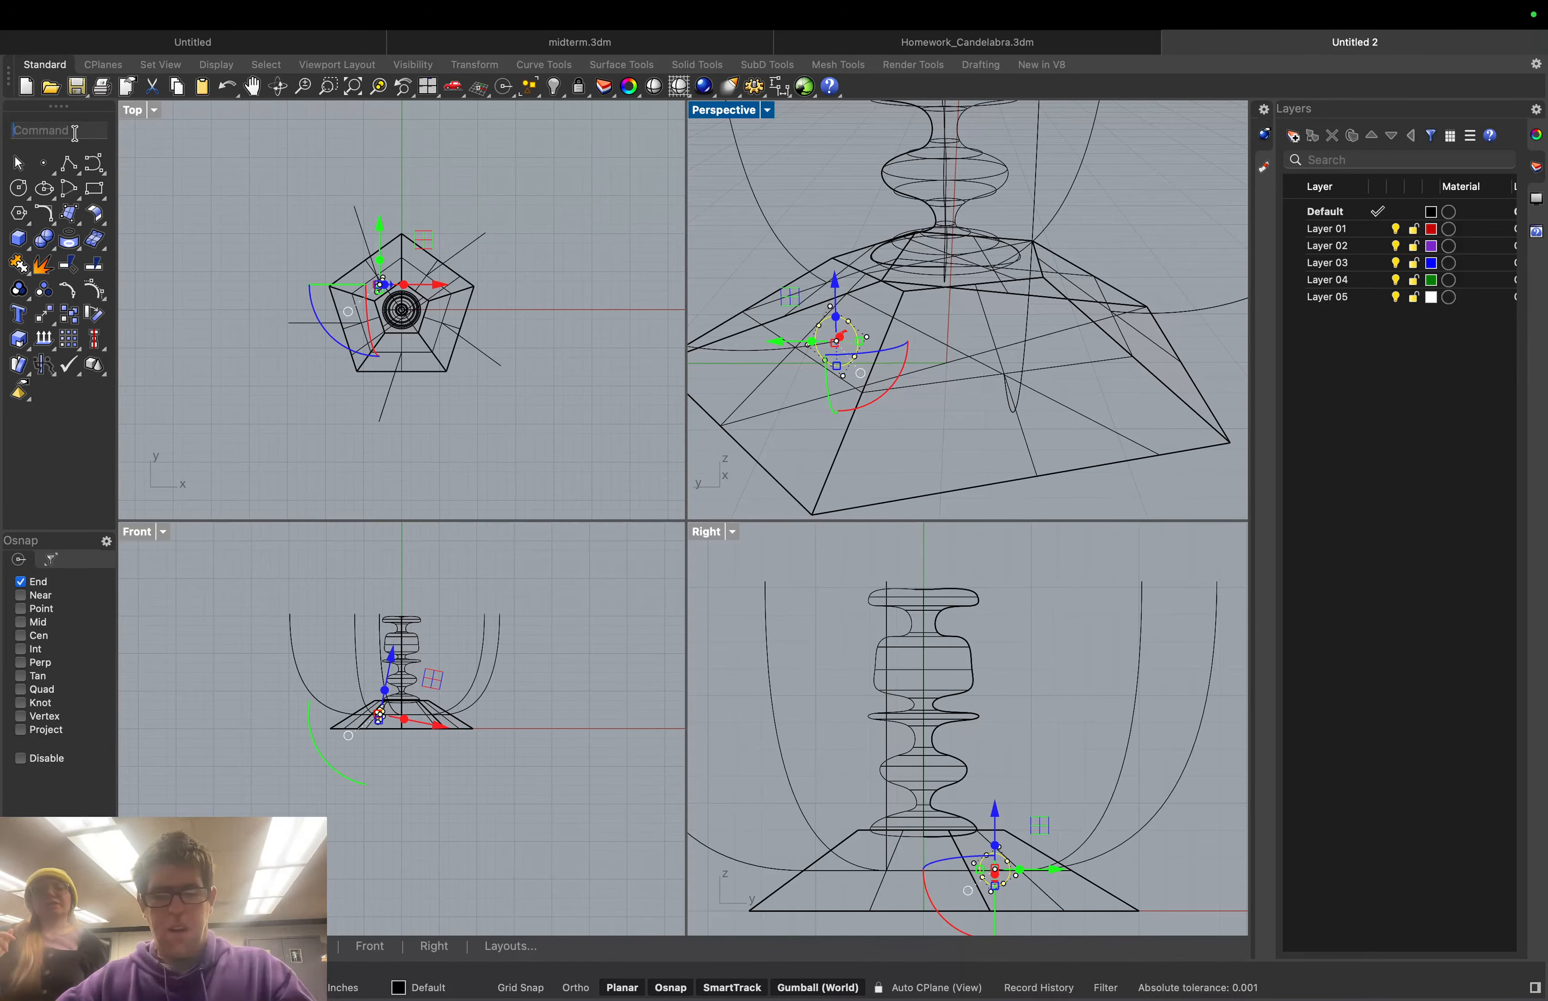
Start OrientOnSrf for the small circle and show the Perspective view shaded
type("Orient")
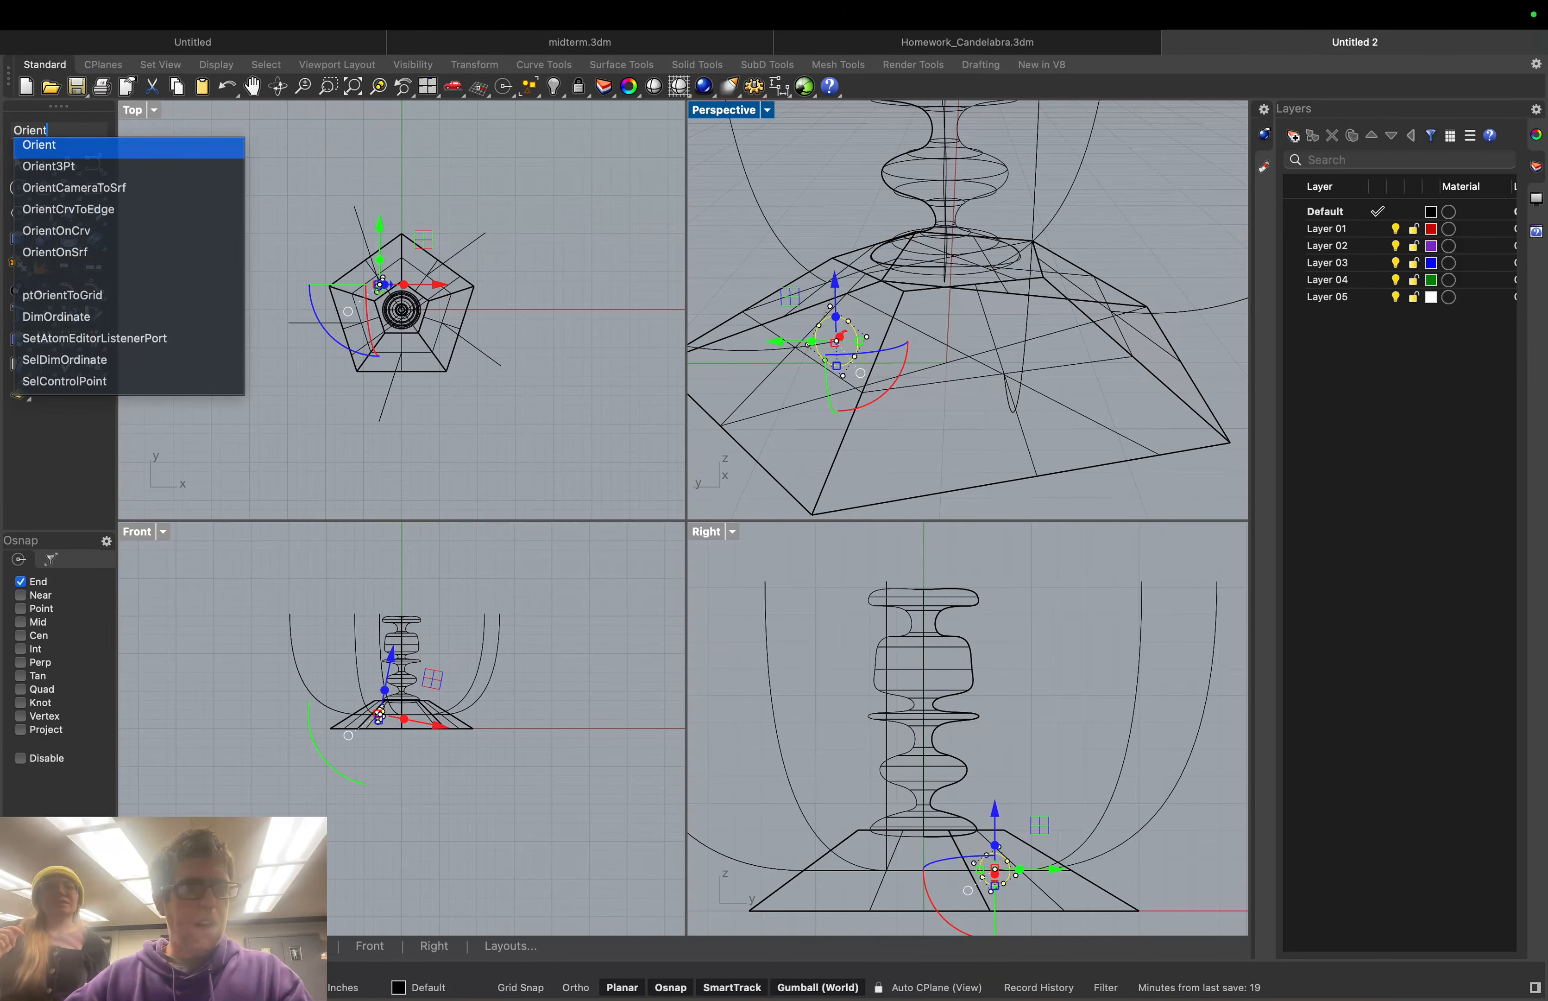
key("Down")
key("Down")
key("Down")
key("Down")
key("Down")
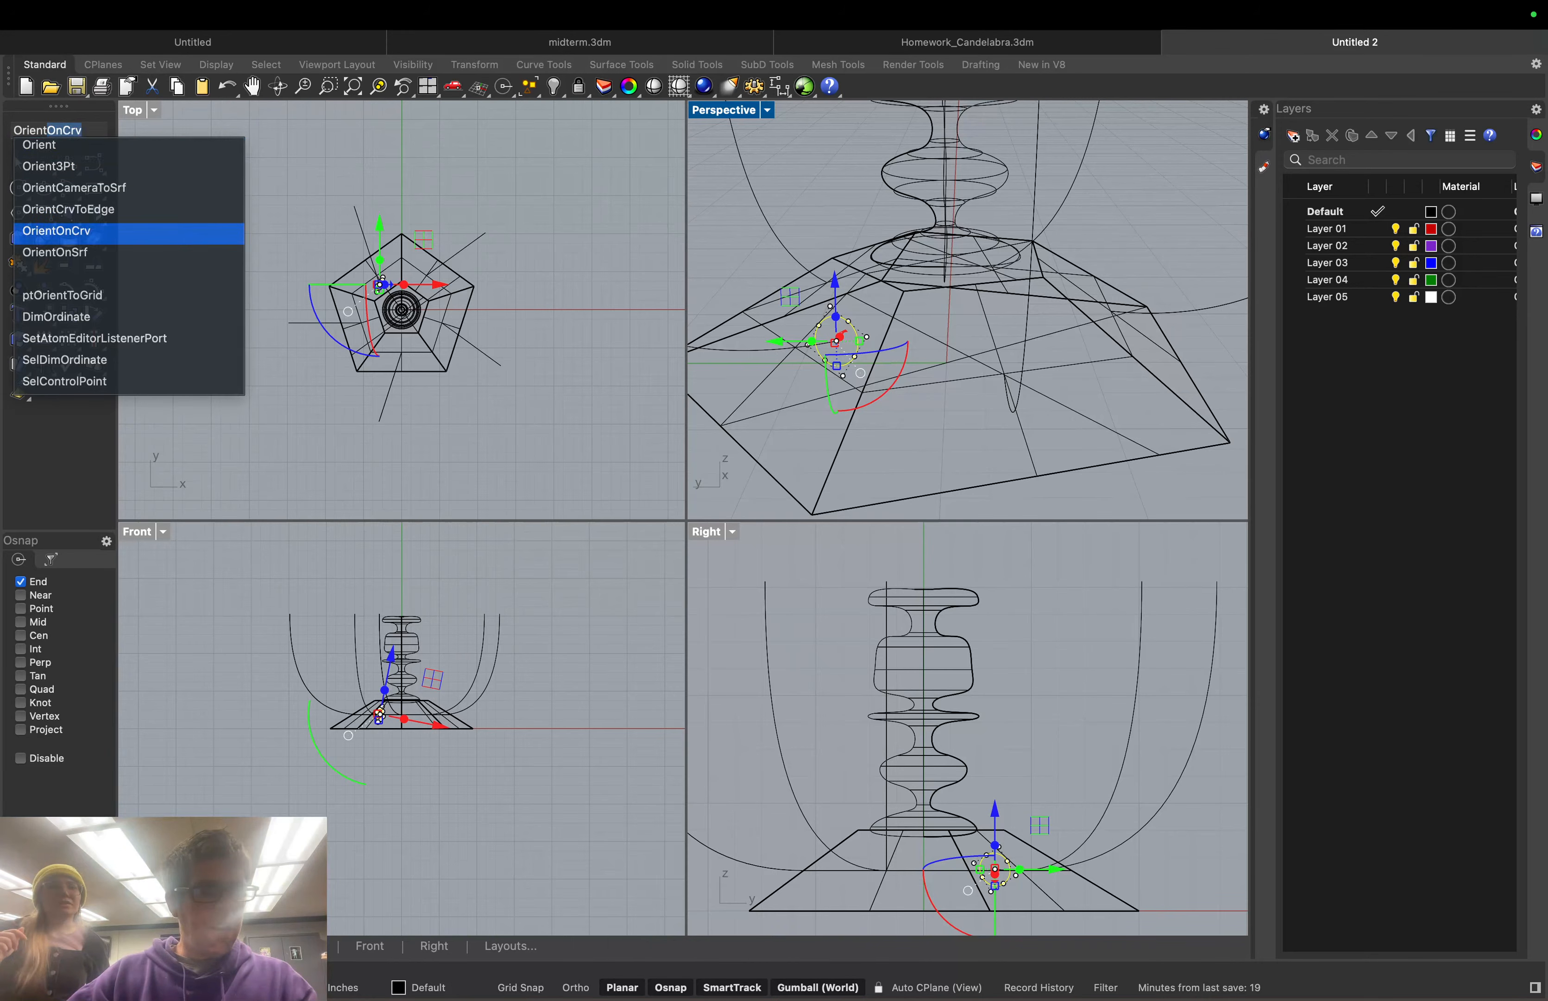
key("Return")
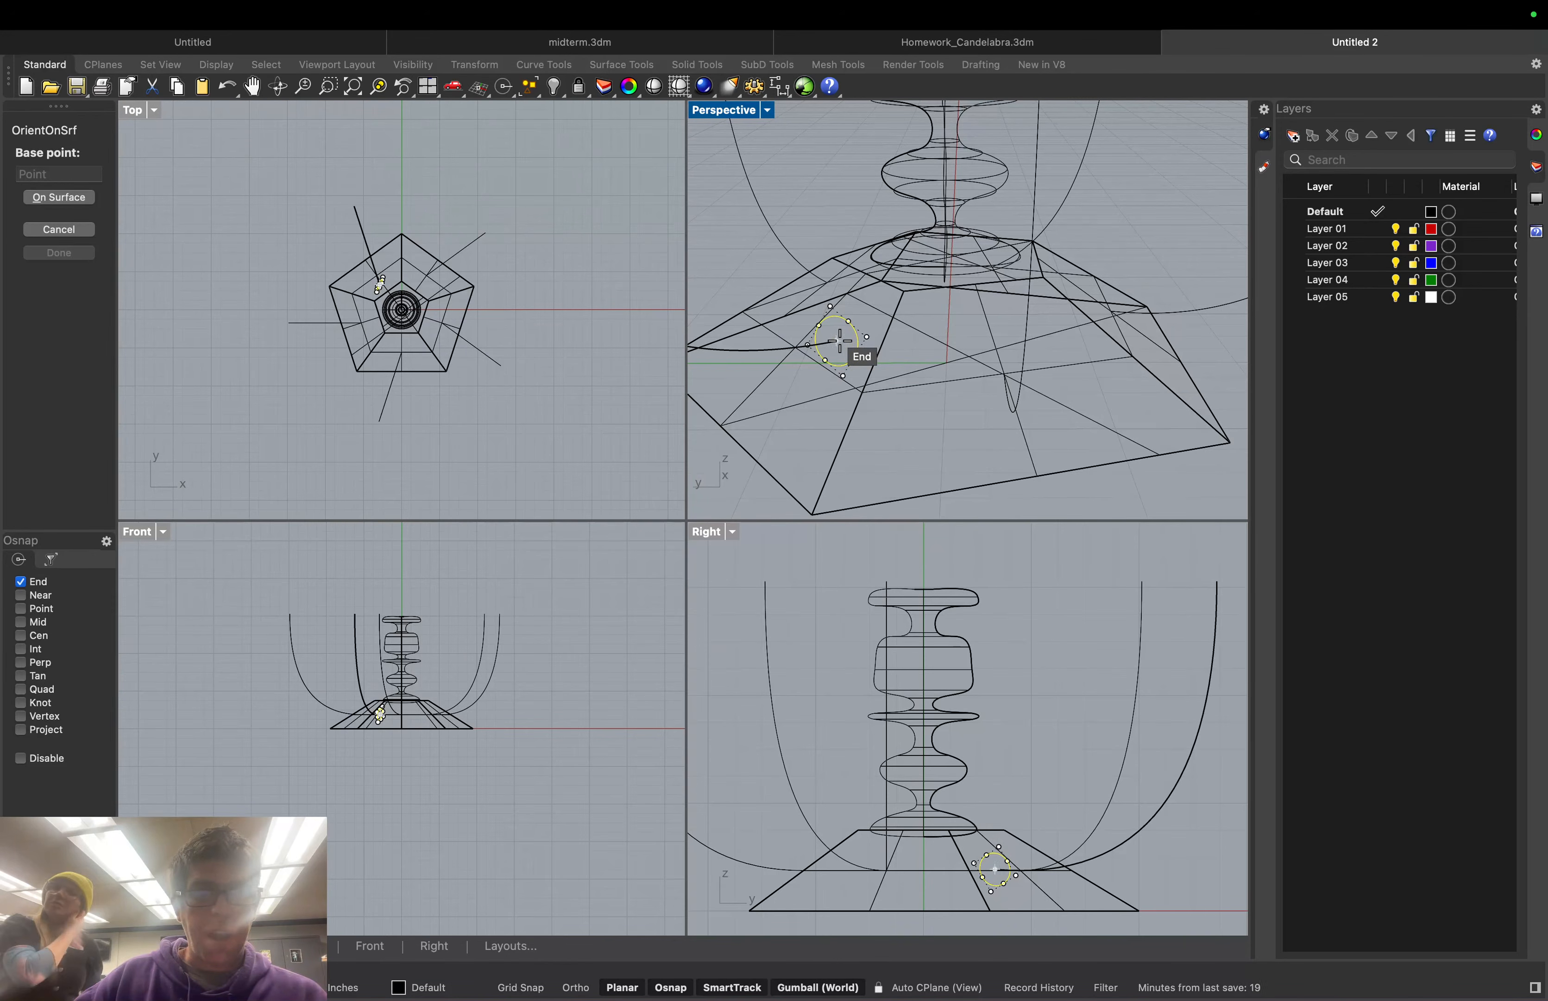
left_click(39, 198)
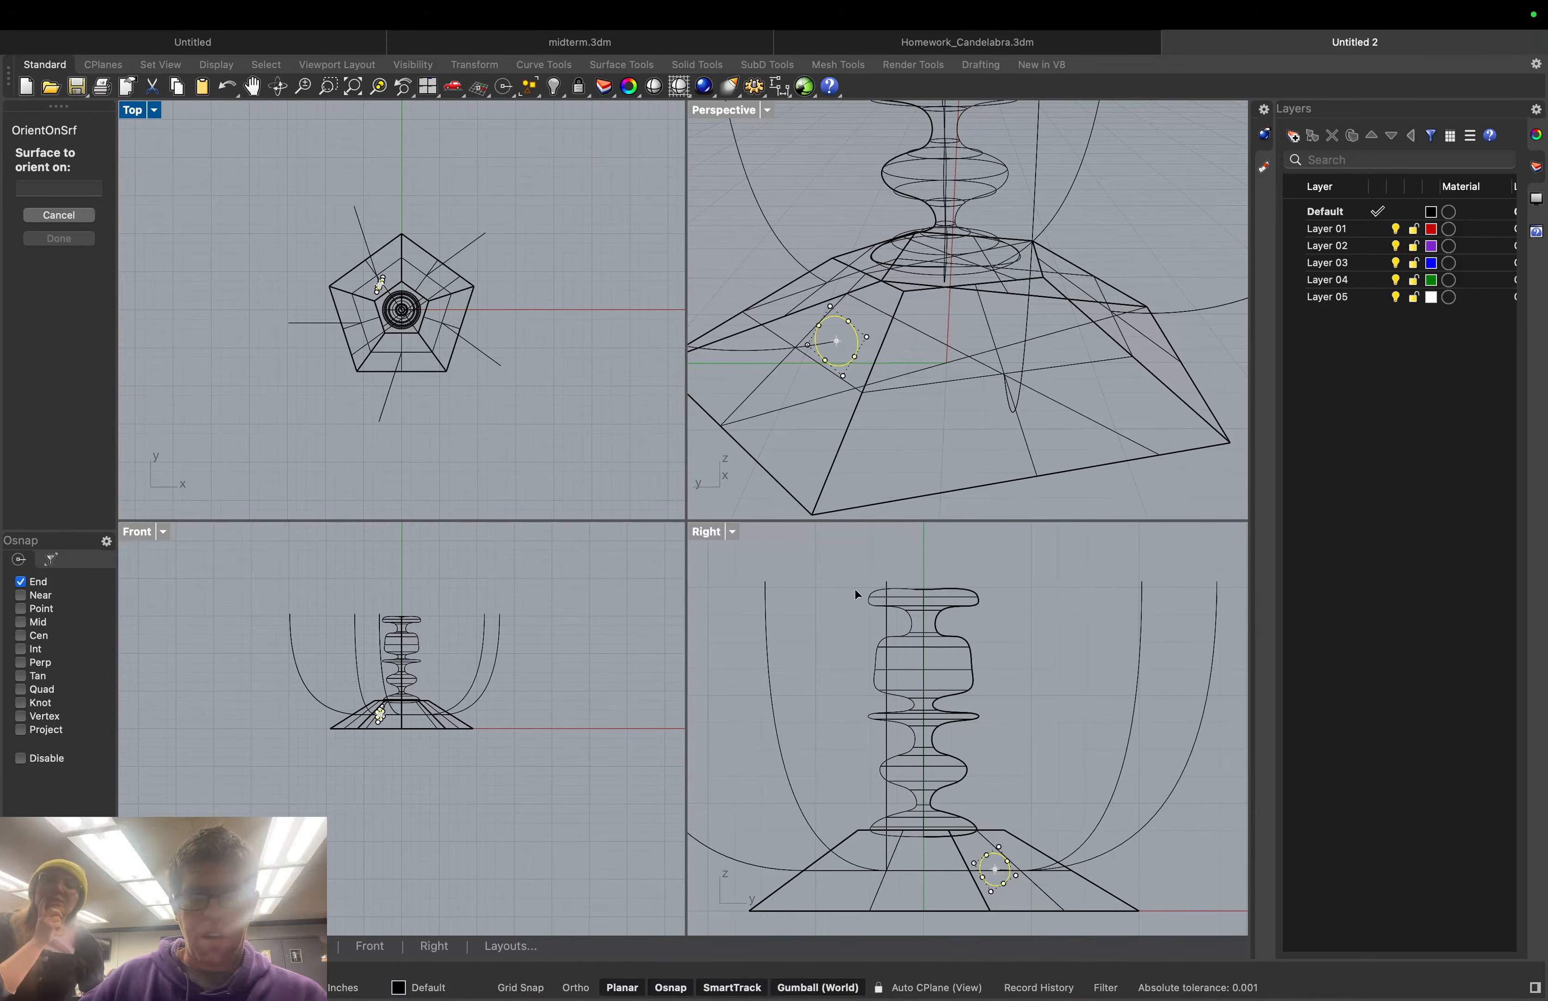
left_click(768, 112)
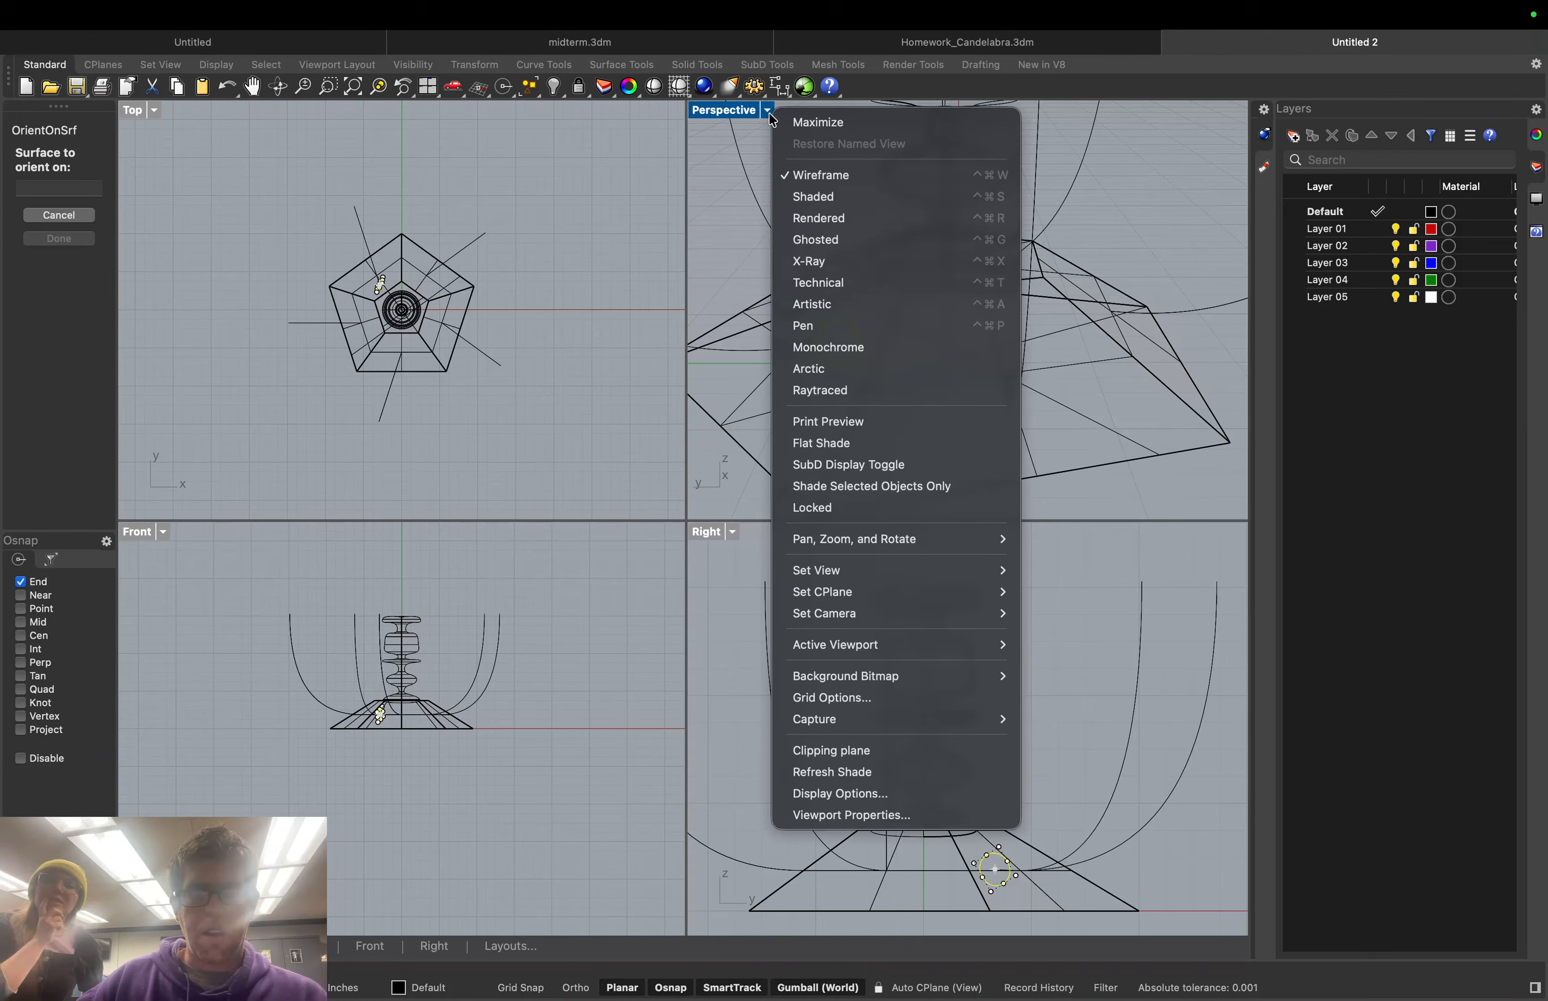
left_click(807, 196)
Target the pyramid's sloped face, use the circle's center as reference, and enable rotation prompts
left_click(808, 383)
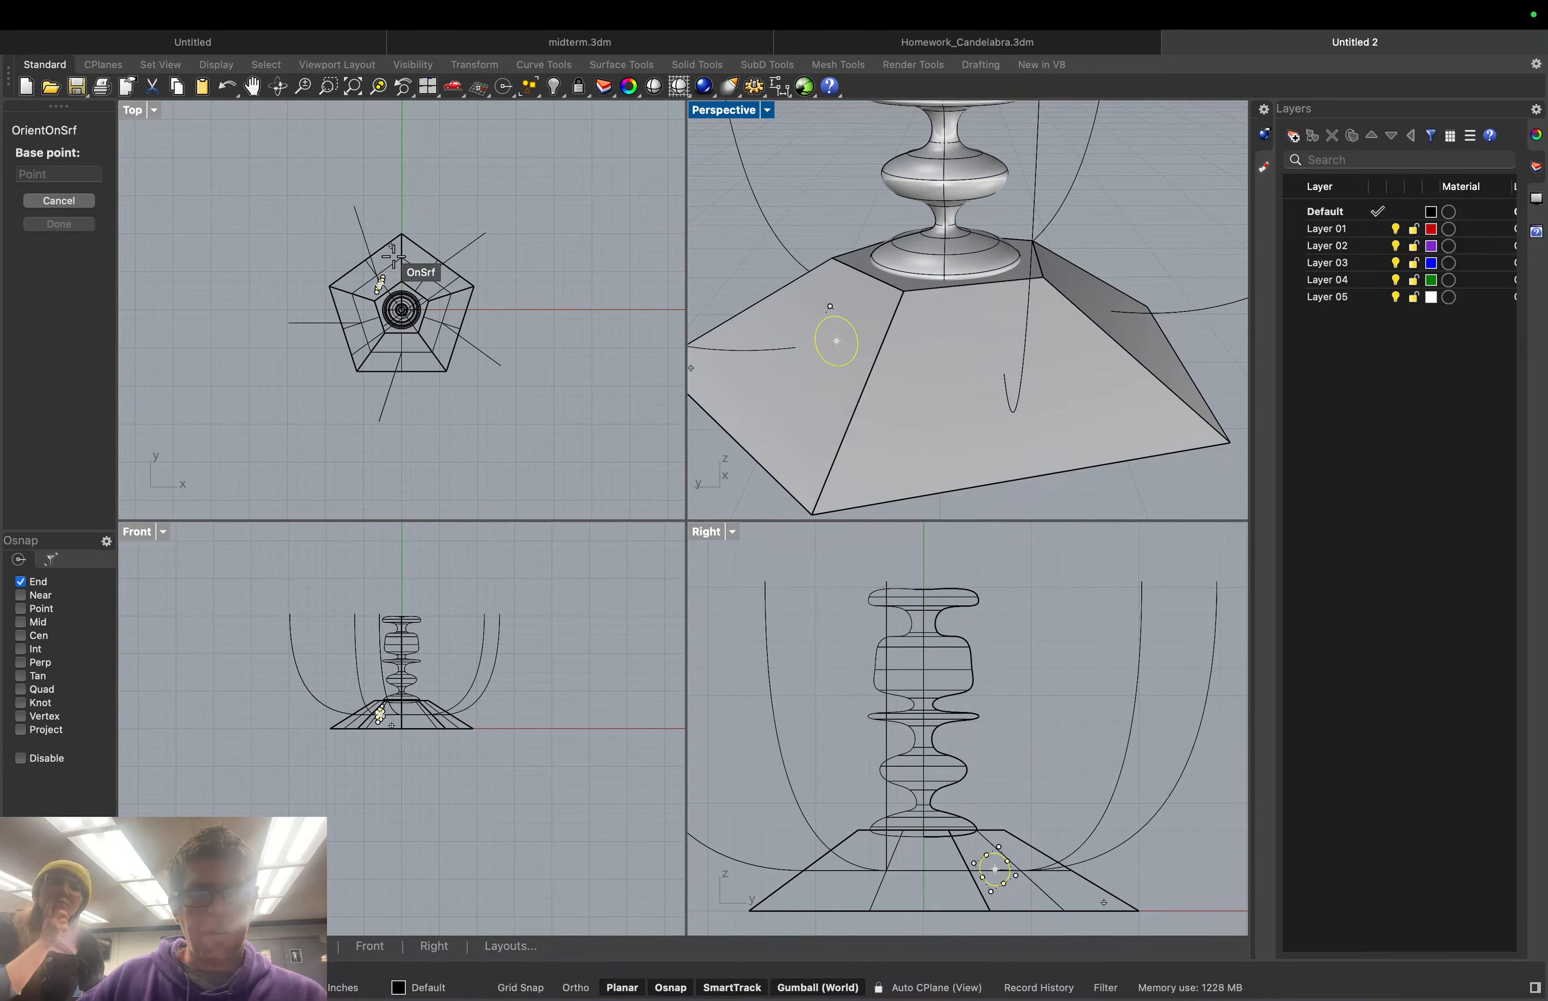
left_click(836, 341)
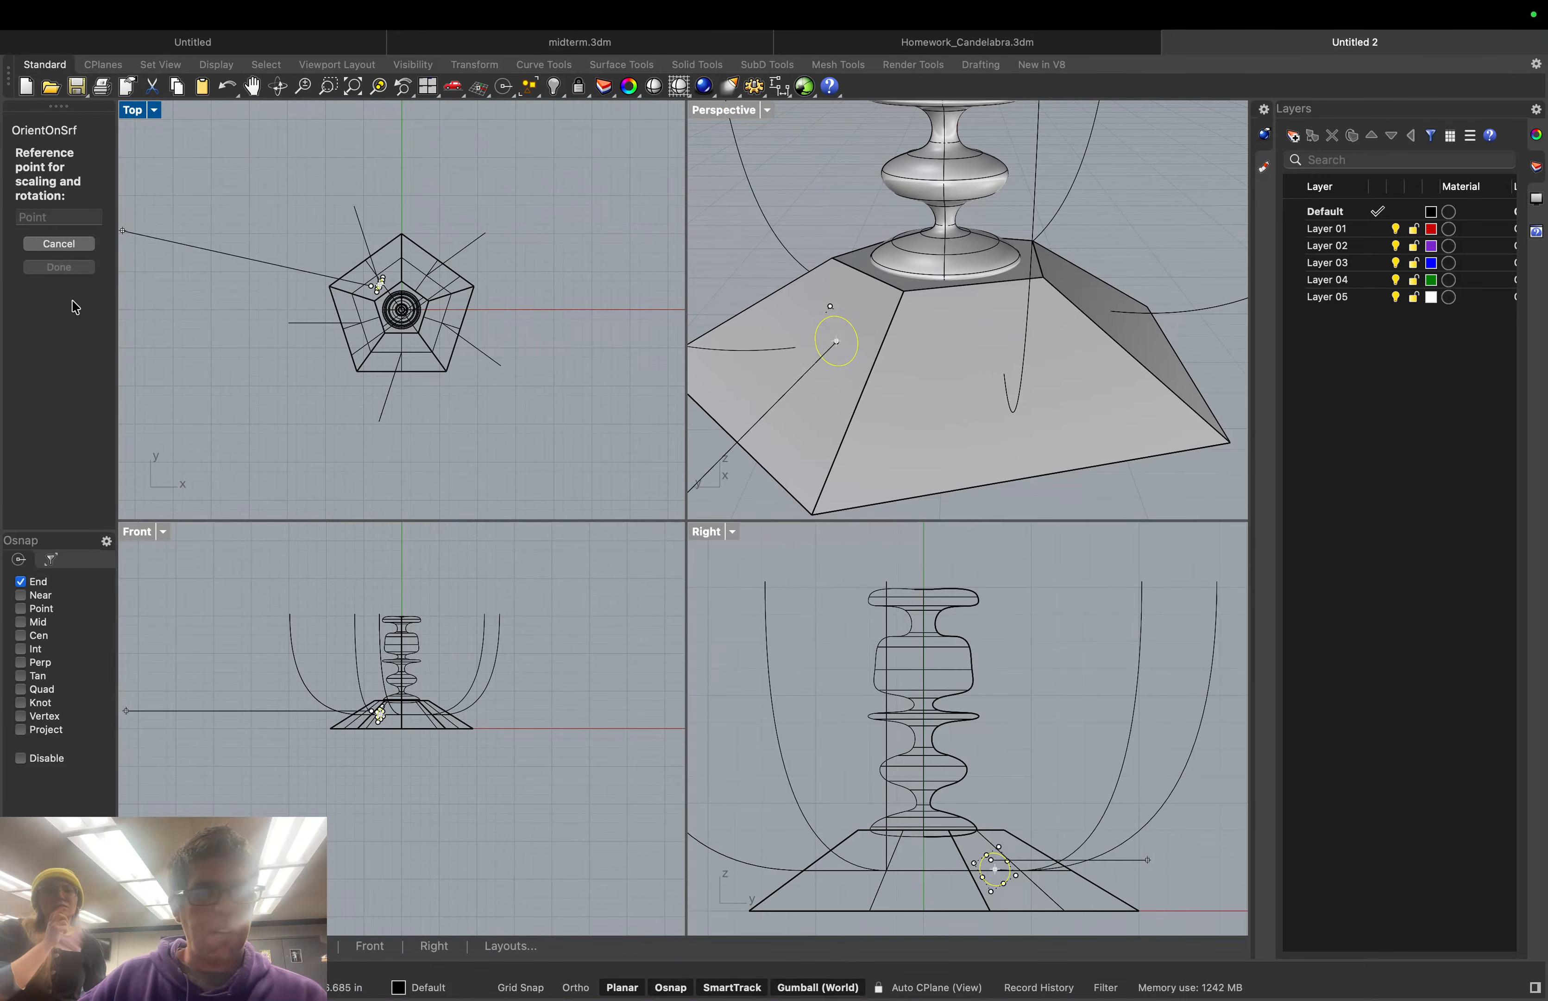
left_click(20, 636)
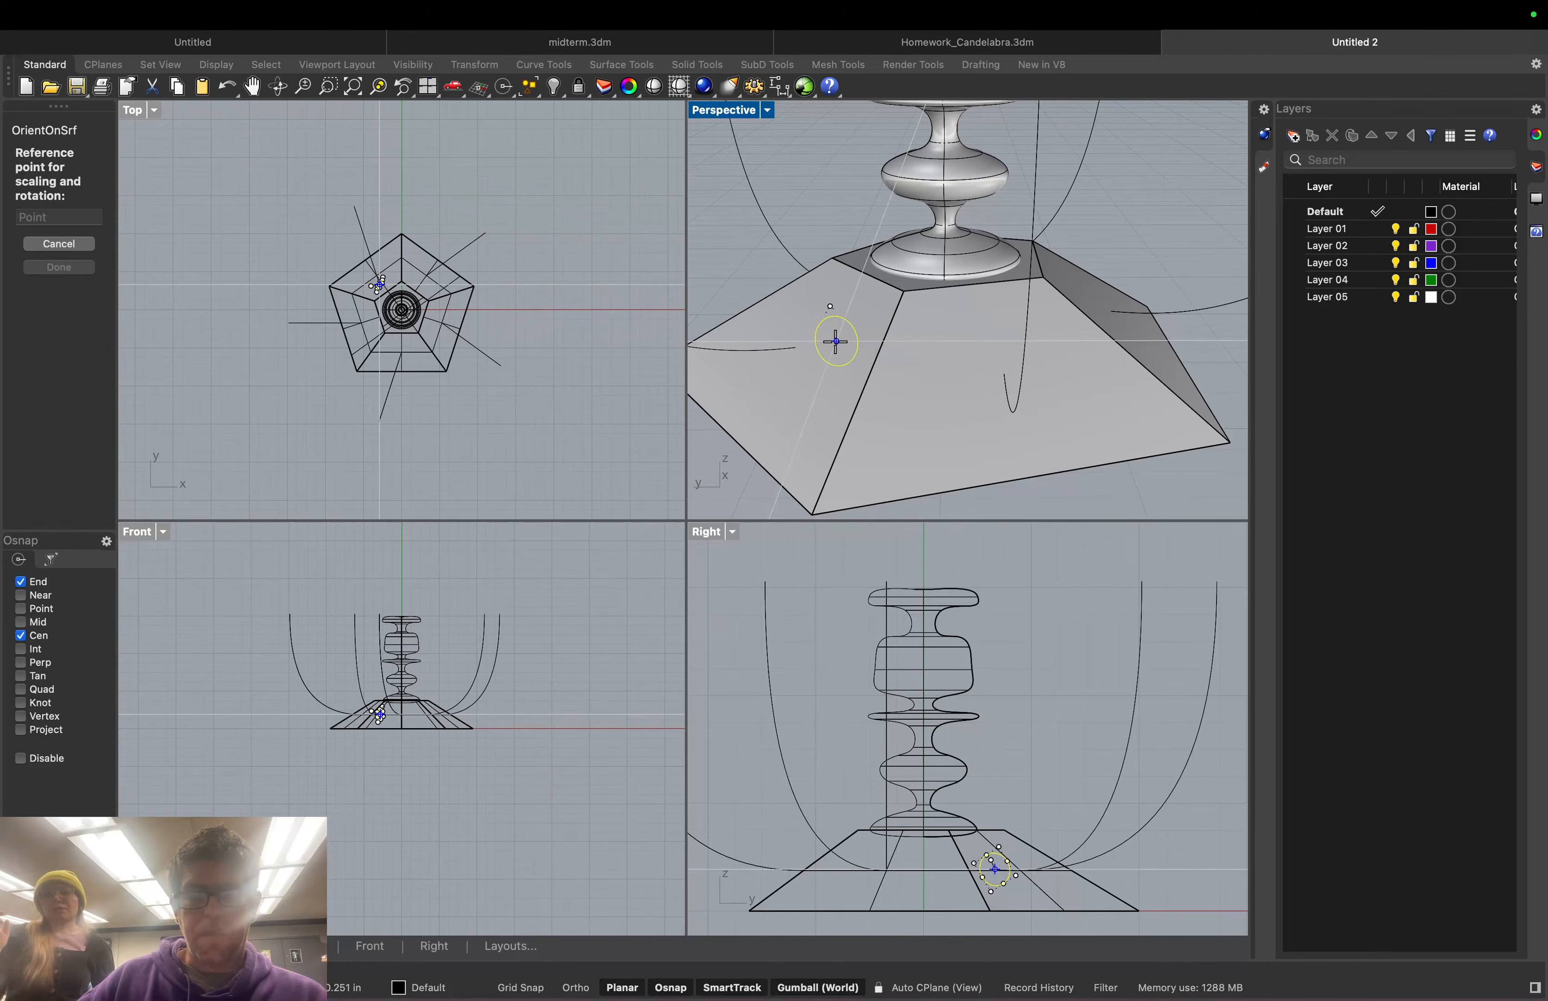
left_click(728, 428)
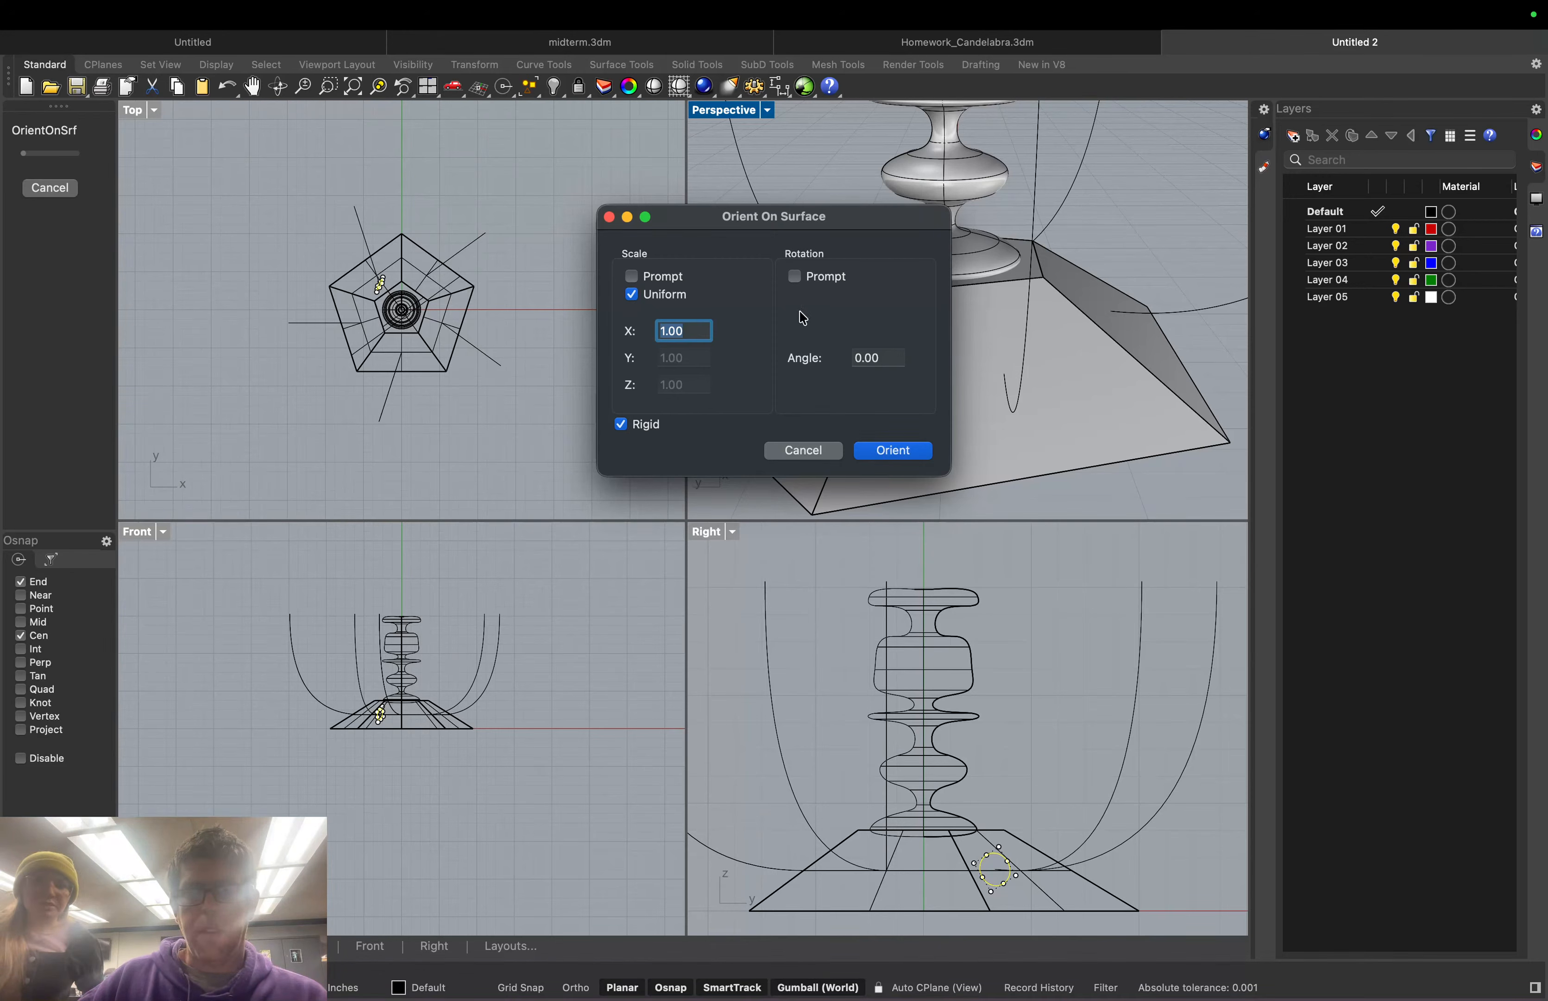
left_click(795, 277)
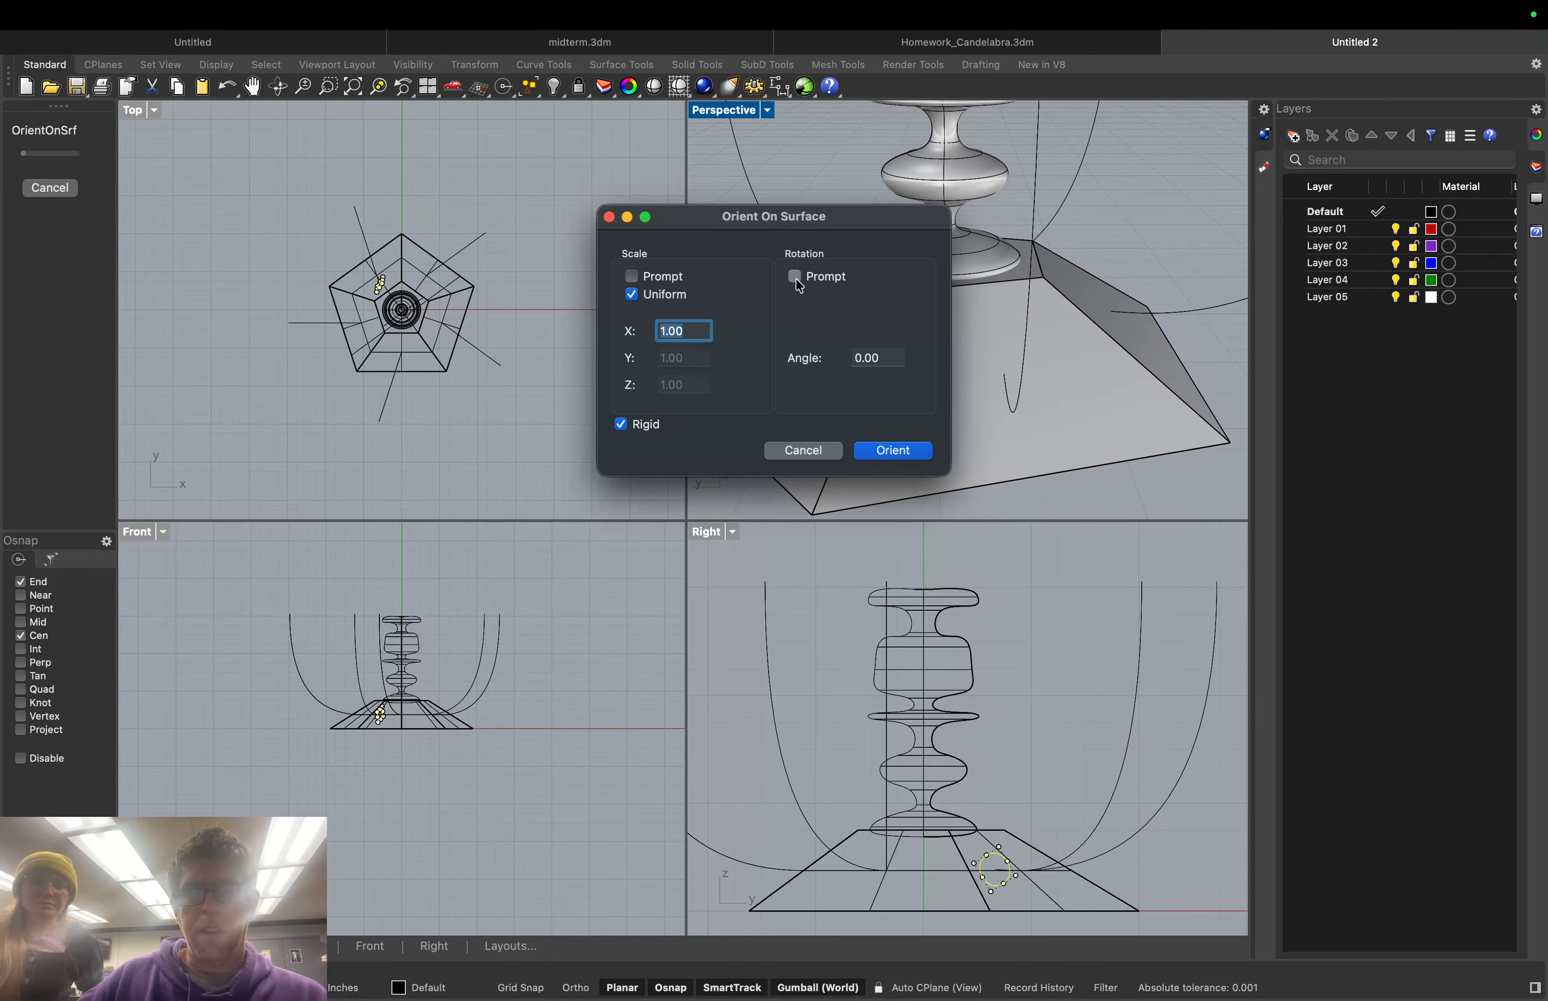
left_click(886, 451)
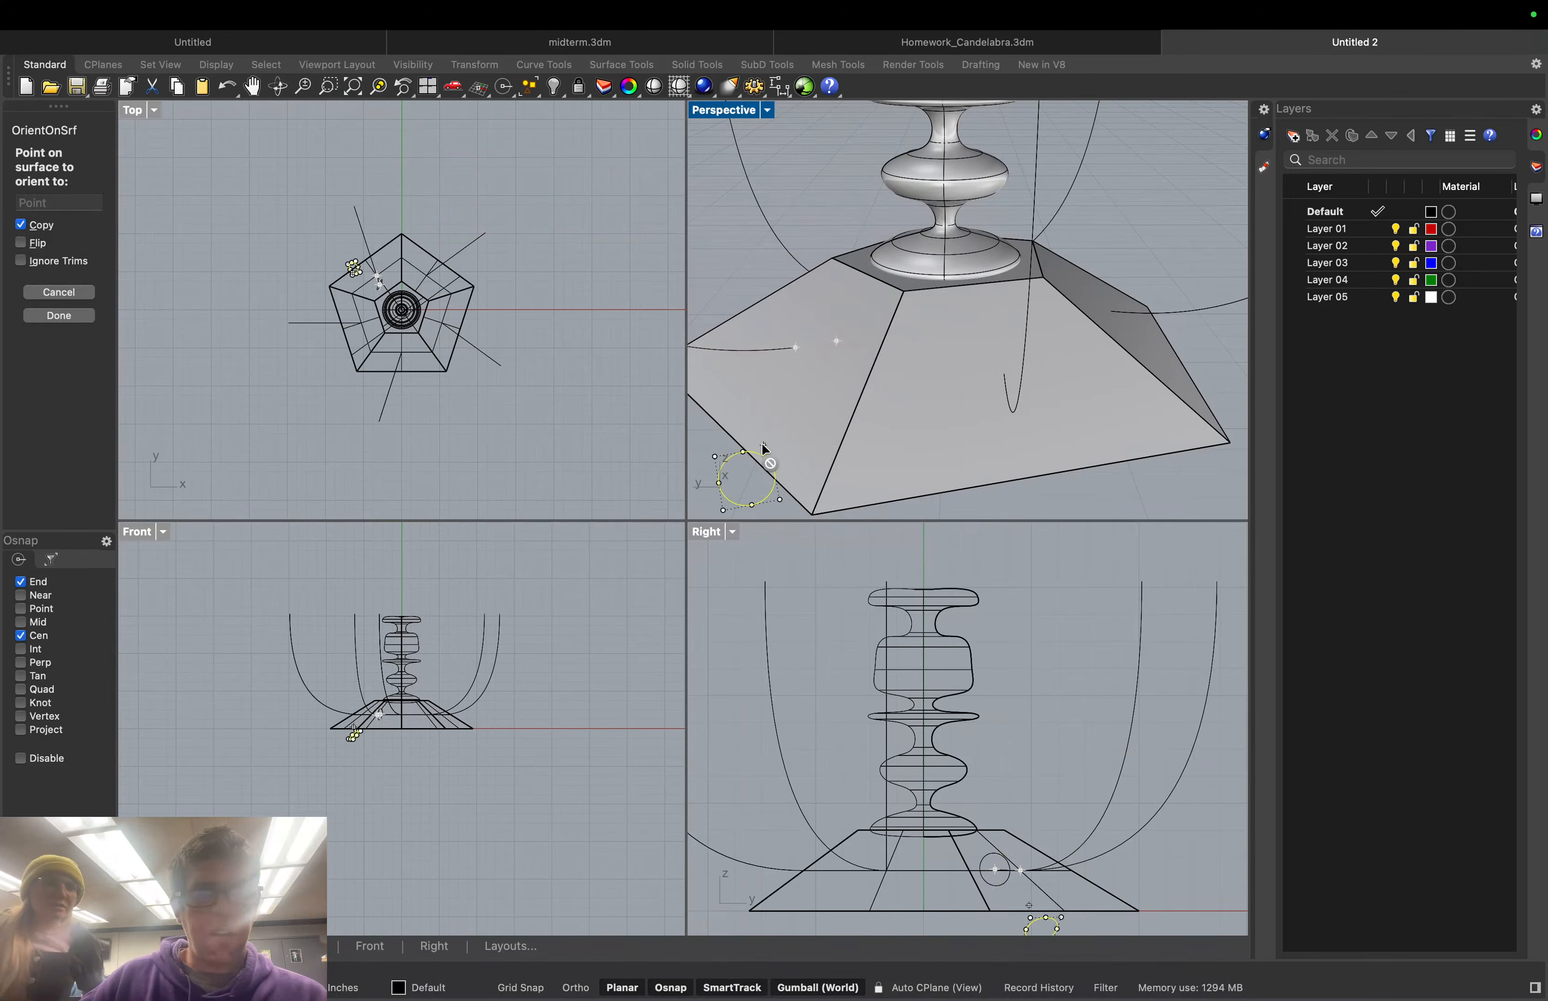
Place rotated copies of the circle on the sloped face, one turned 36°
left_click(822, 320)
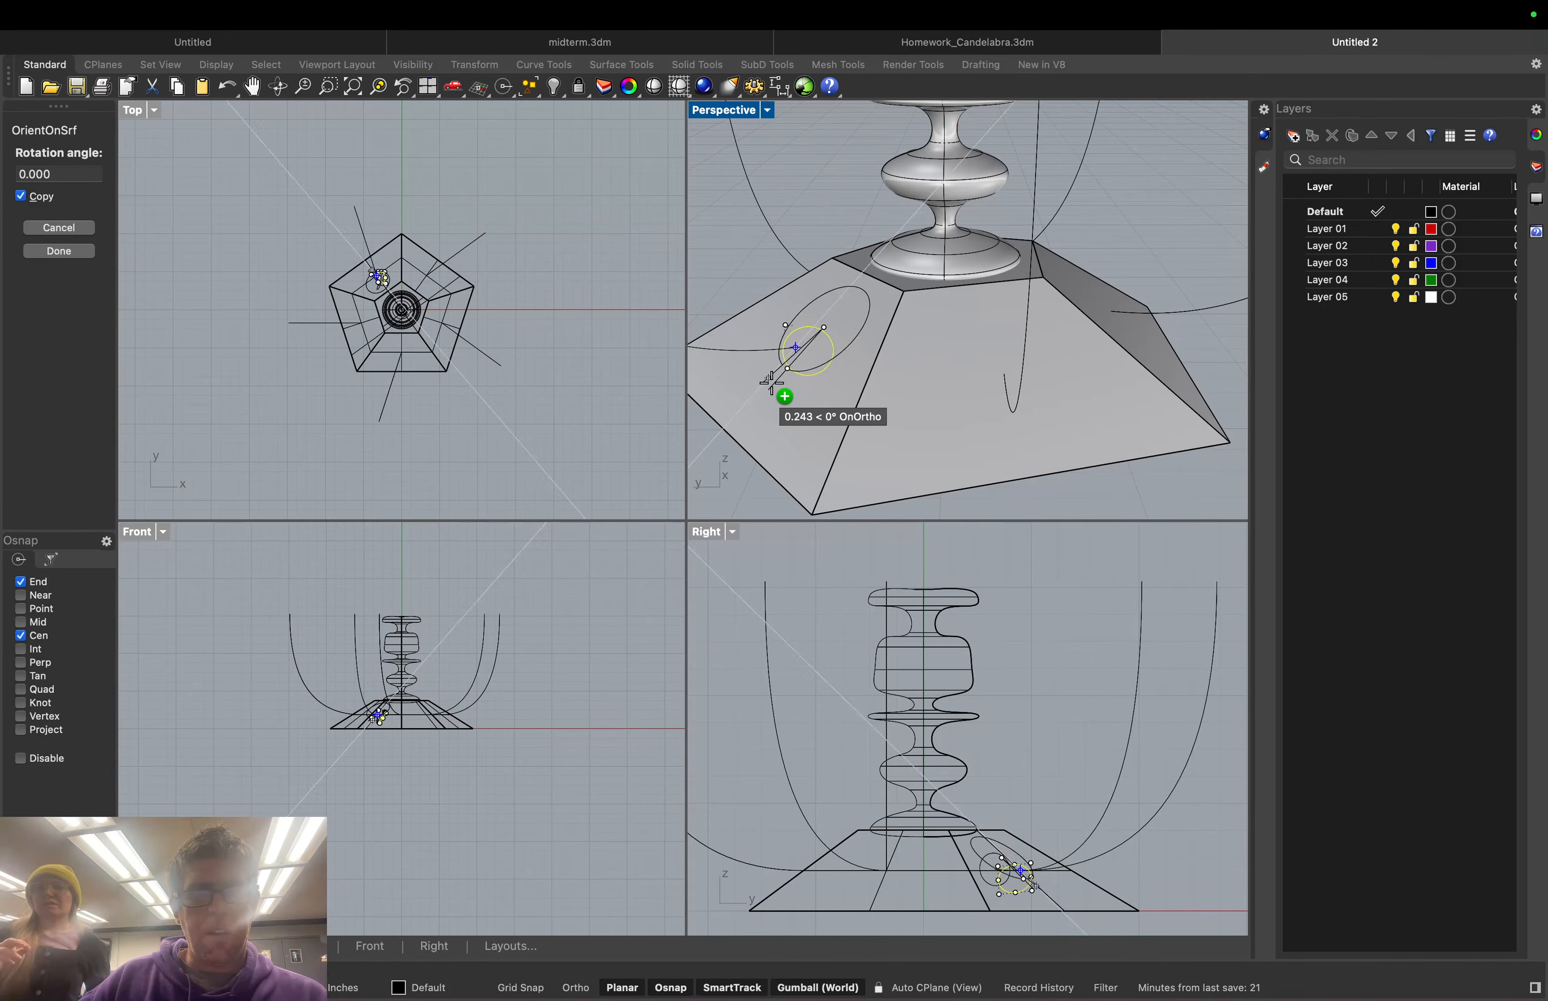
left_click(772, 382)
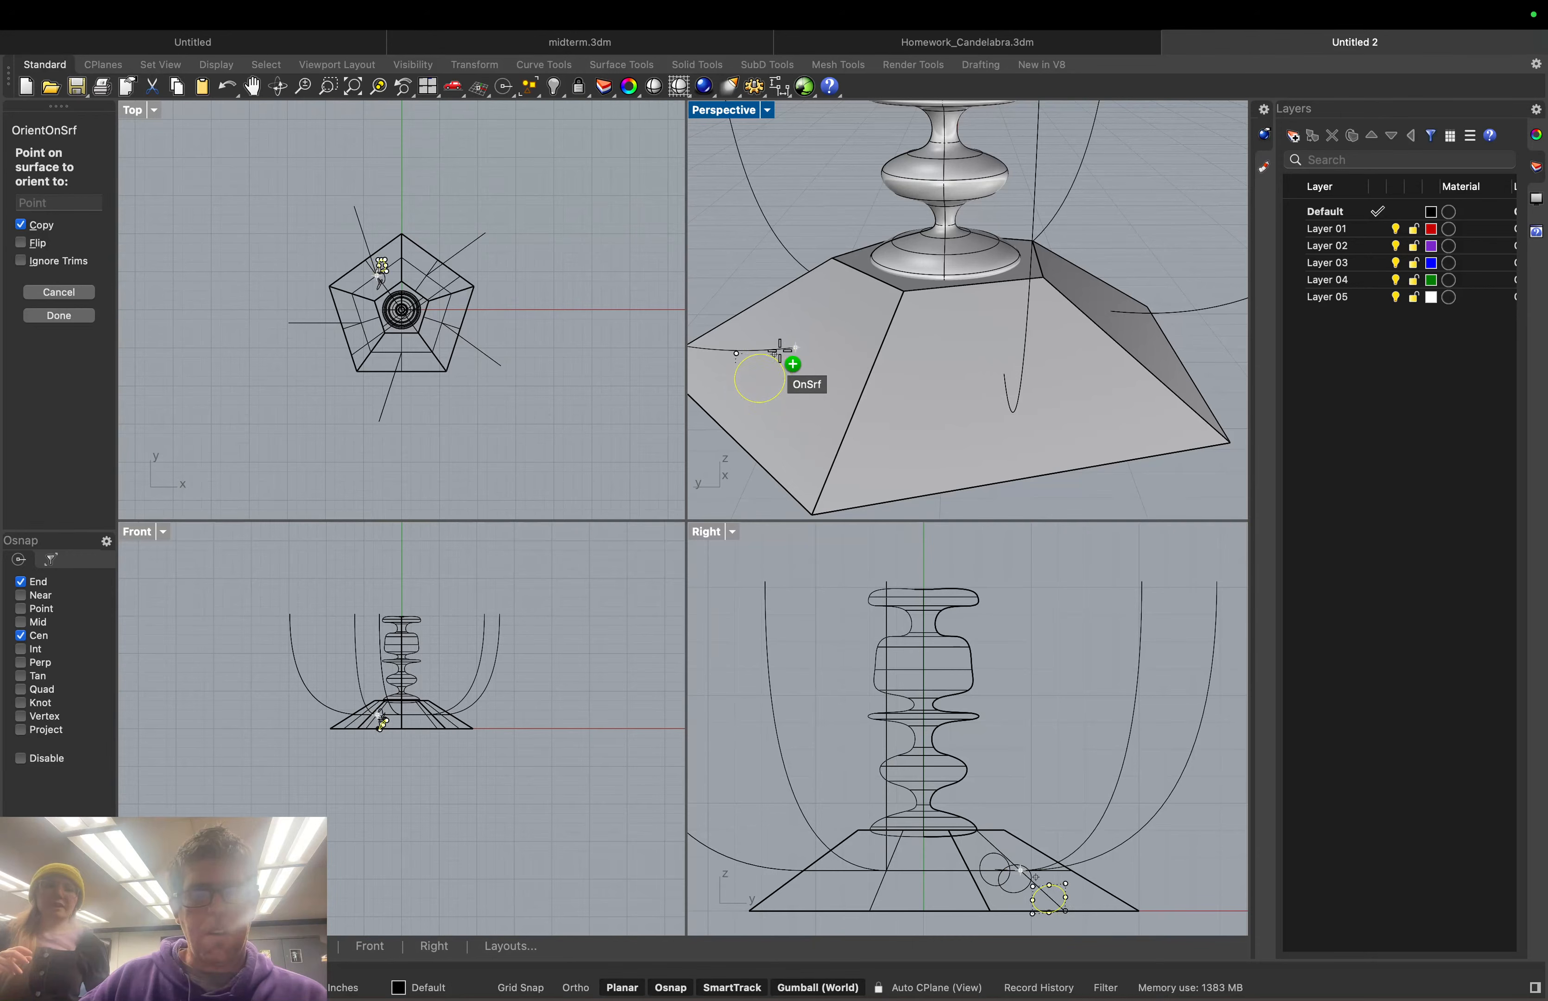
left_click(735, 433)
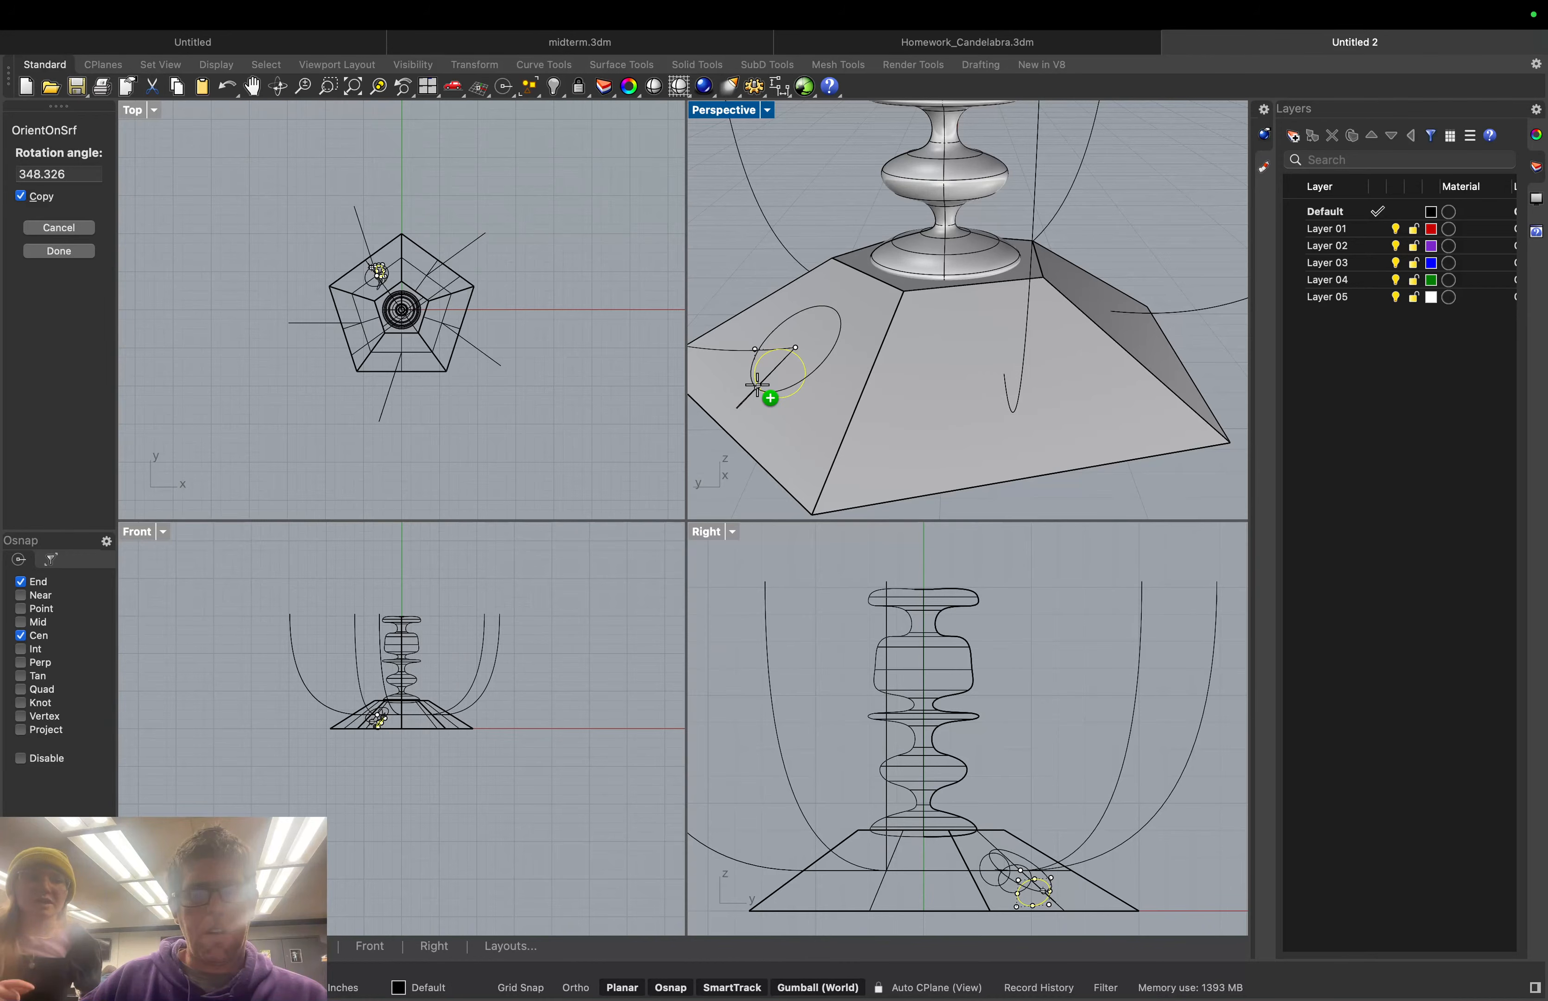
double_click(72, 176)
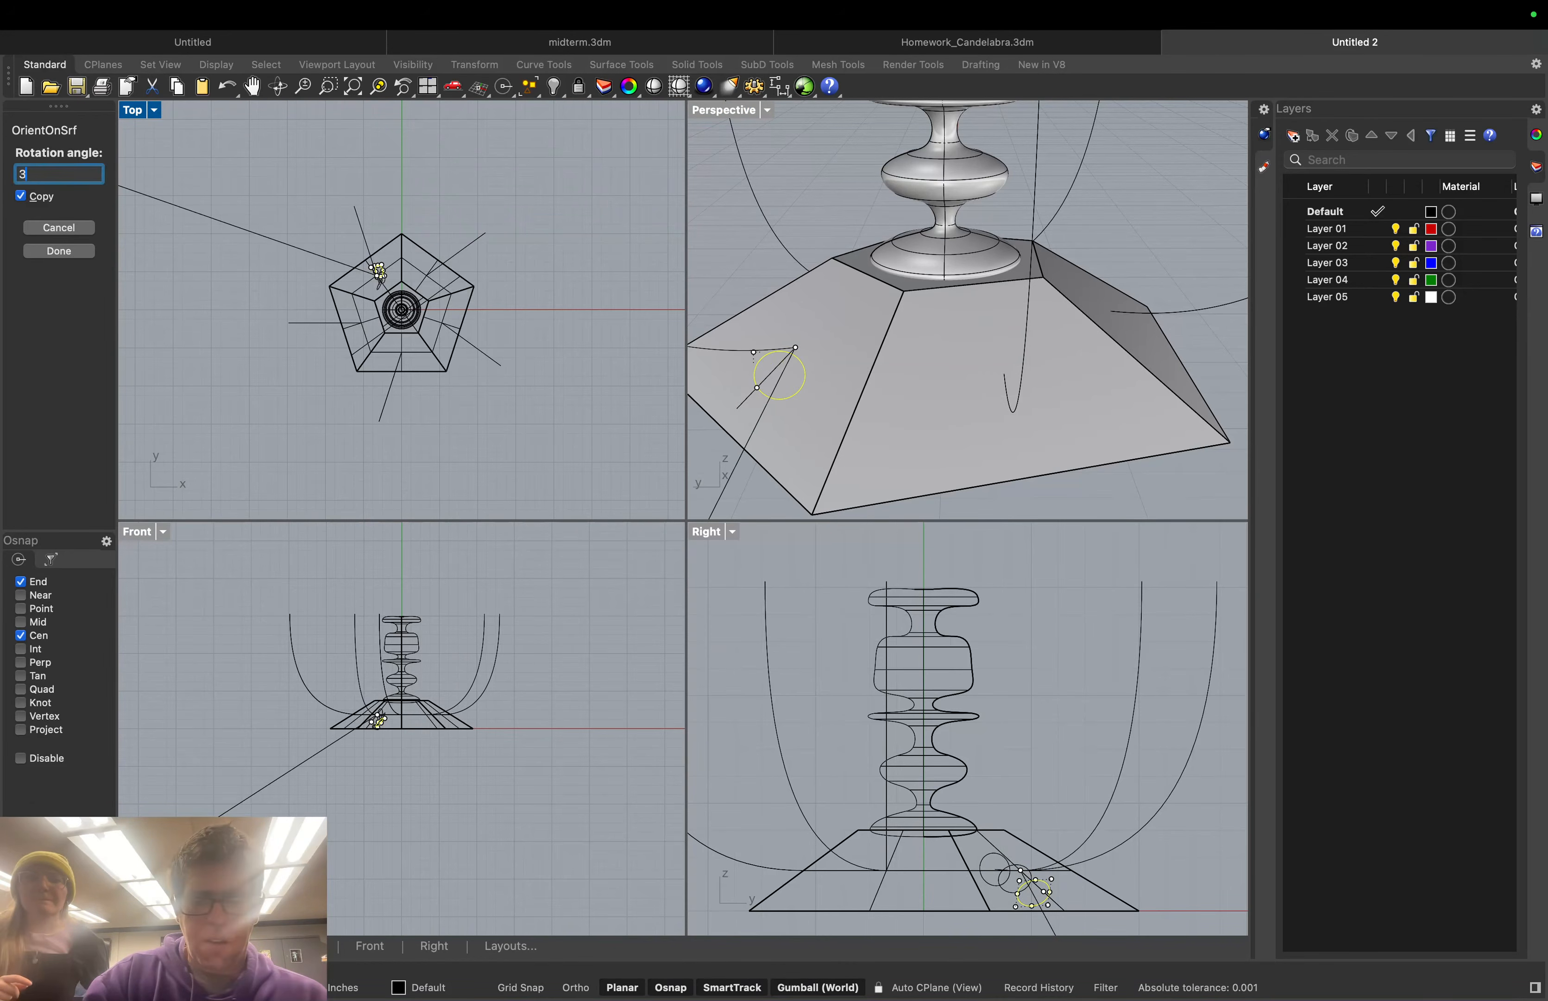
type("360")
key("Return")
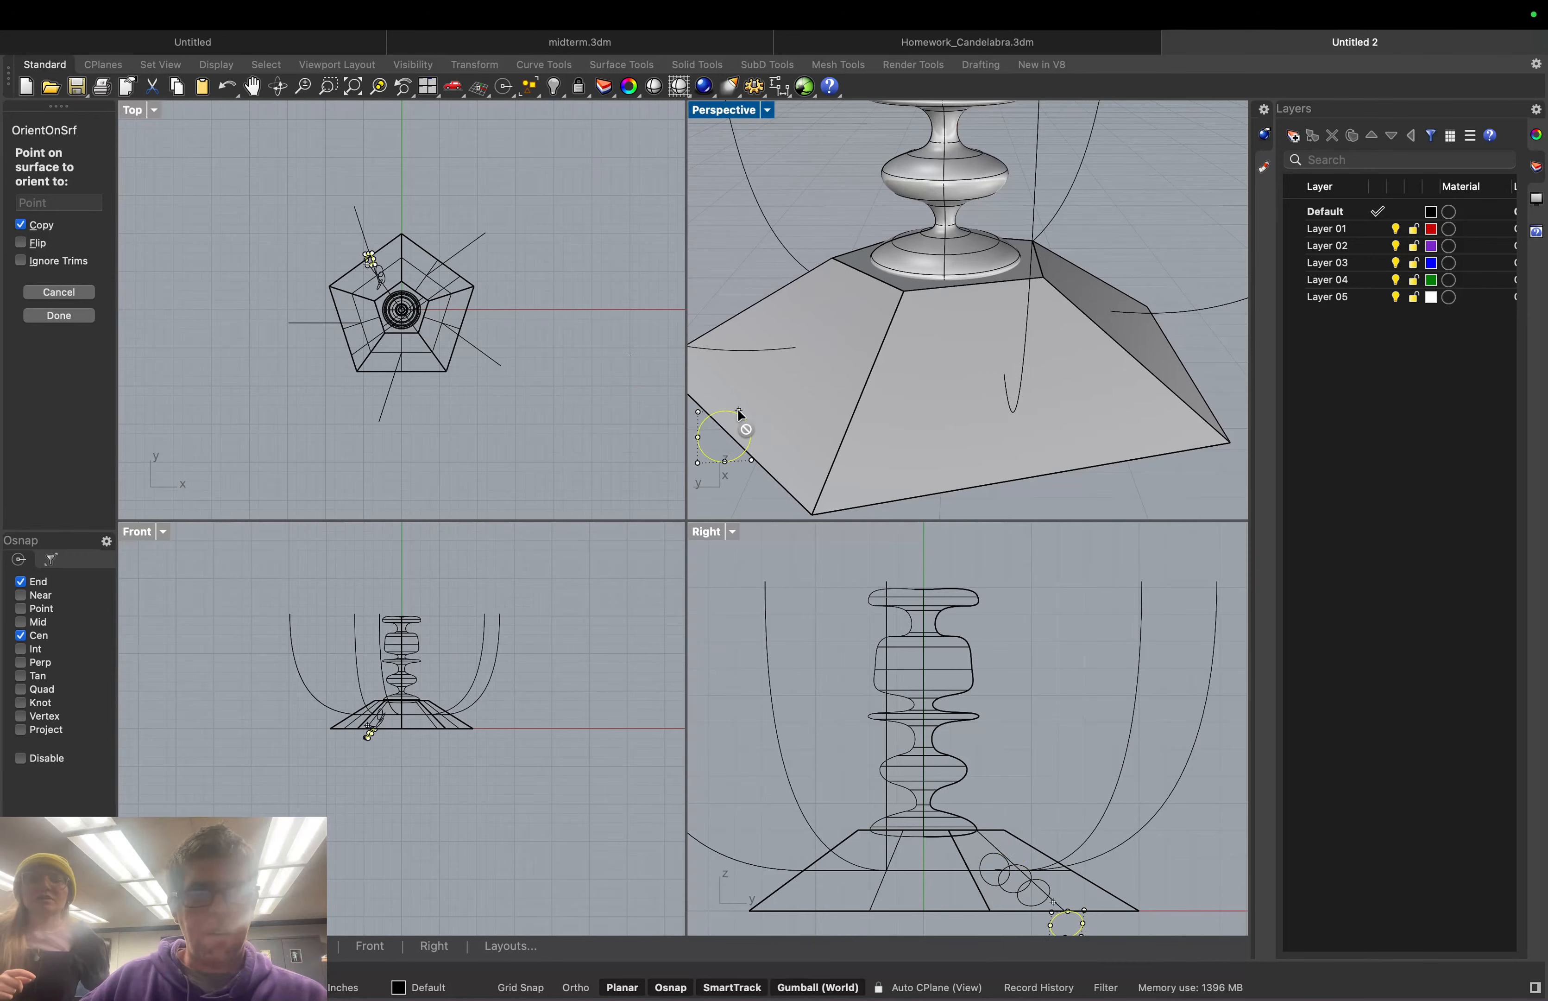
left_click(725, 428)
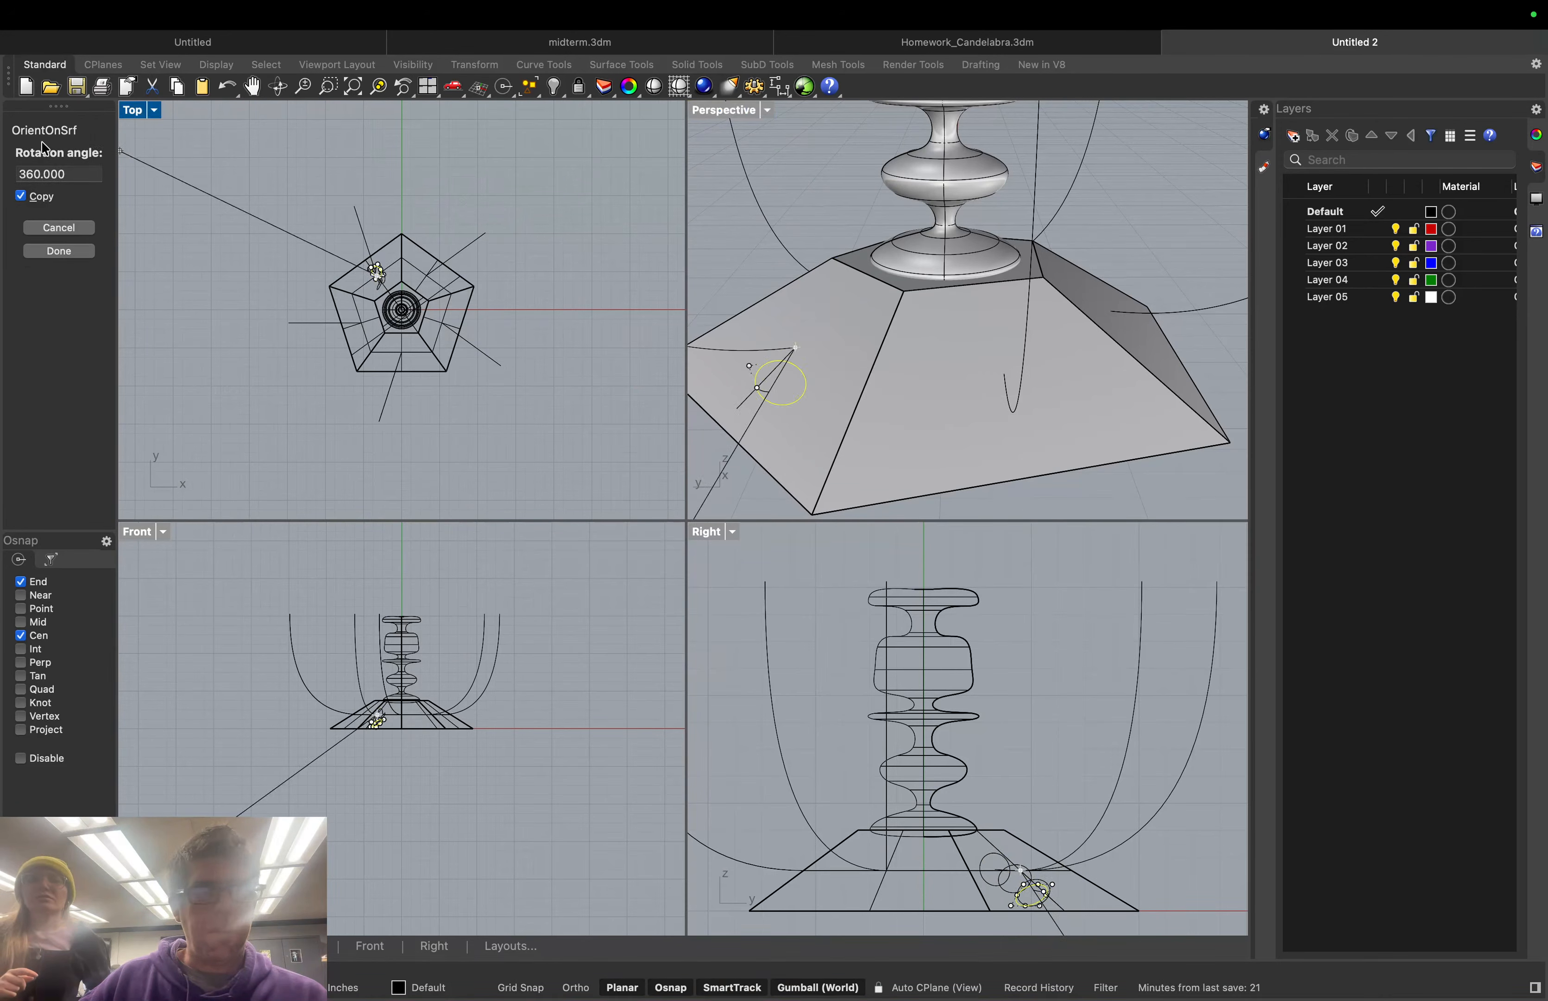
left_click(61, 250)
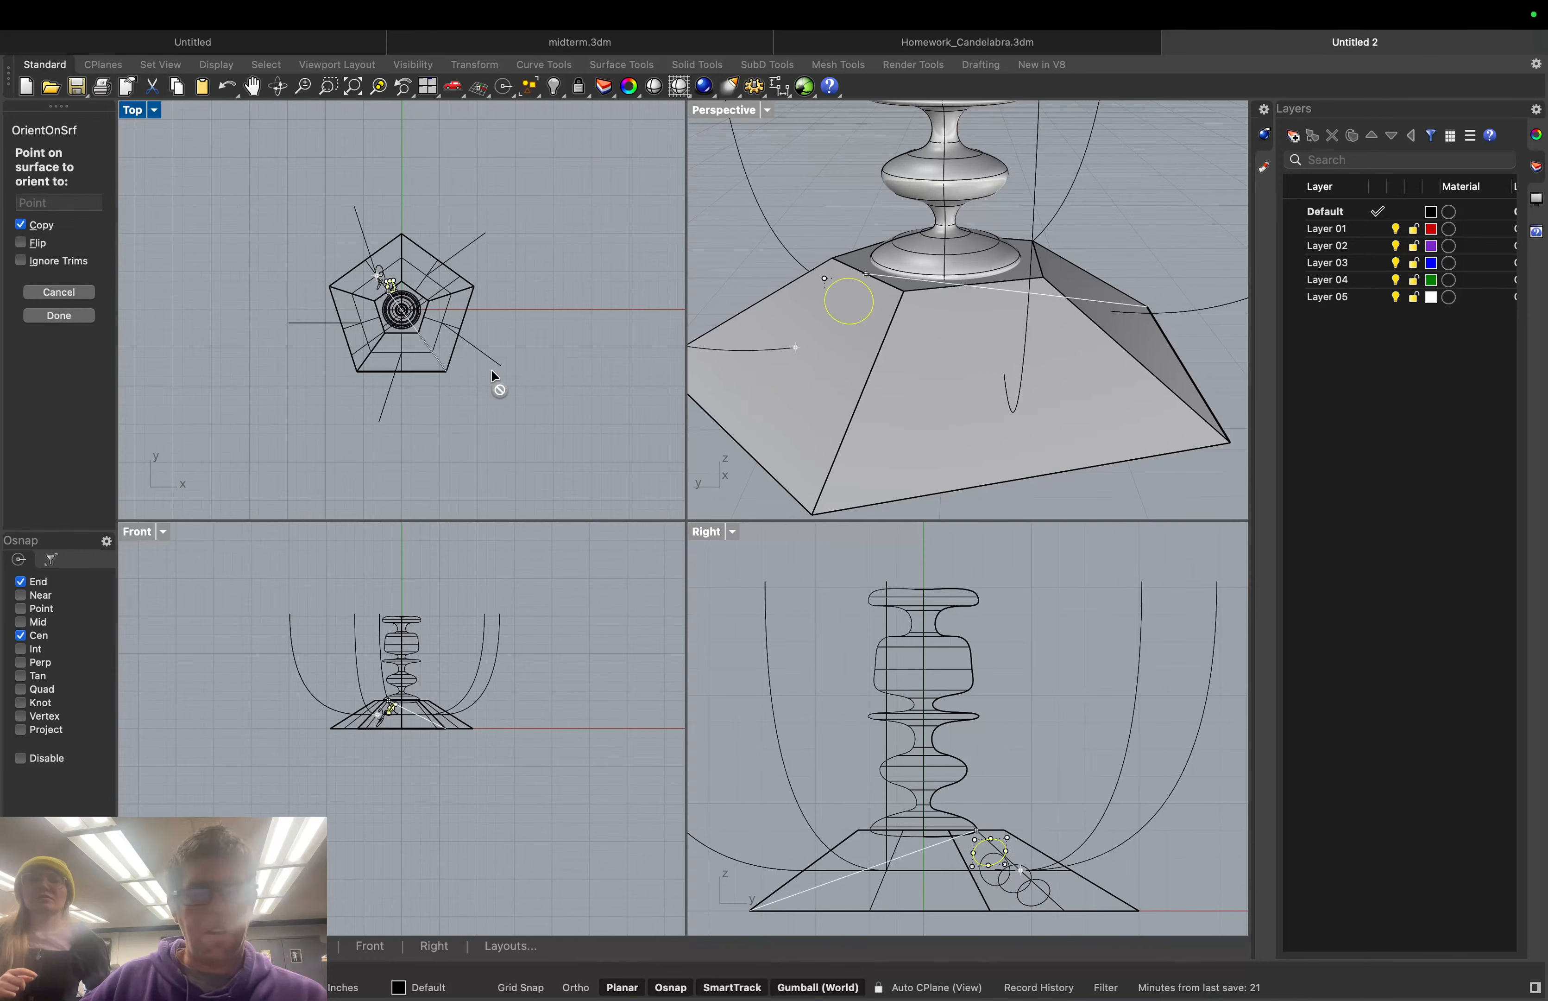
key("Return")
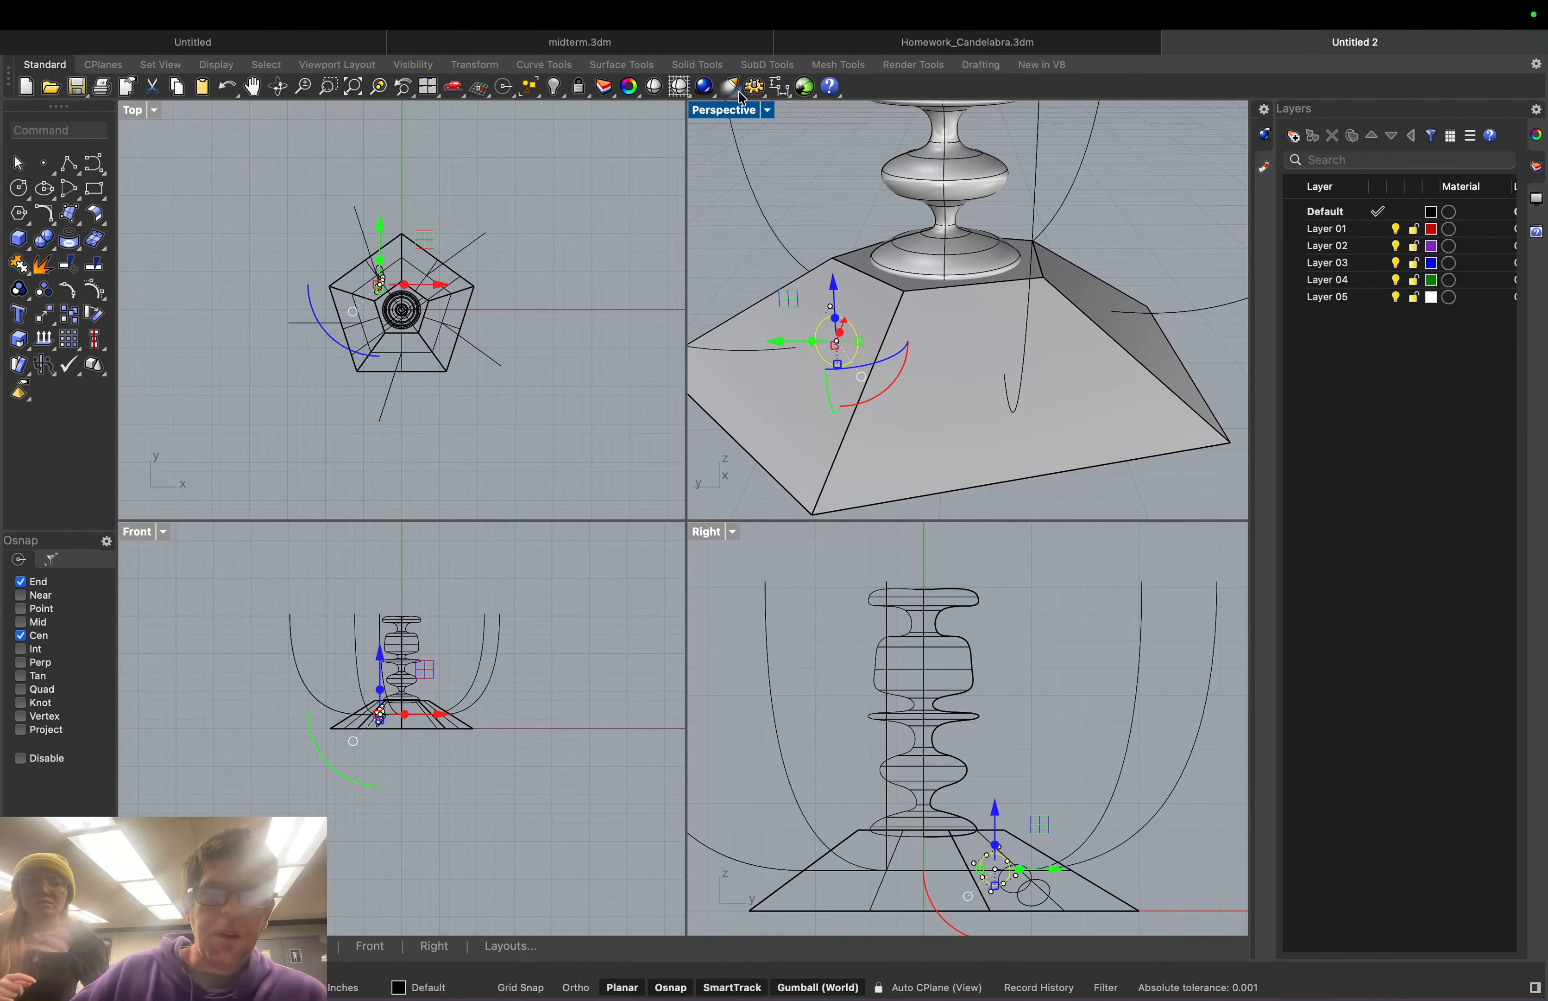
Switch the Perspective view to Wireframe and deselect the circle
left_click(765, 112)
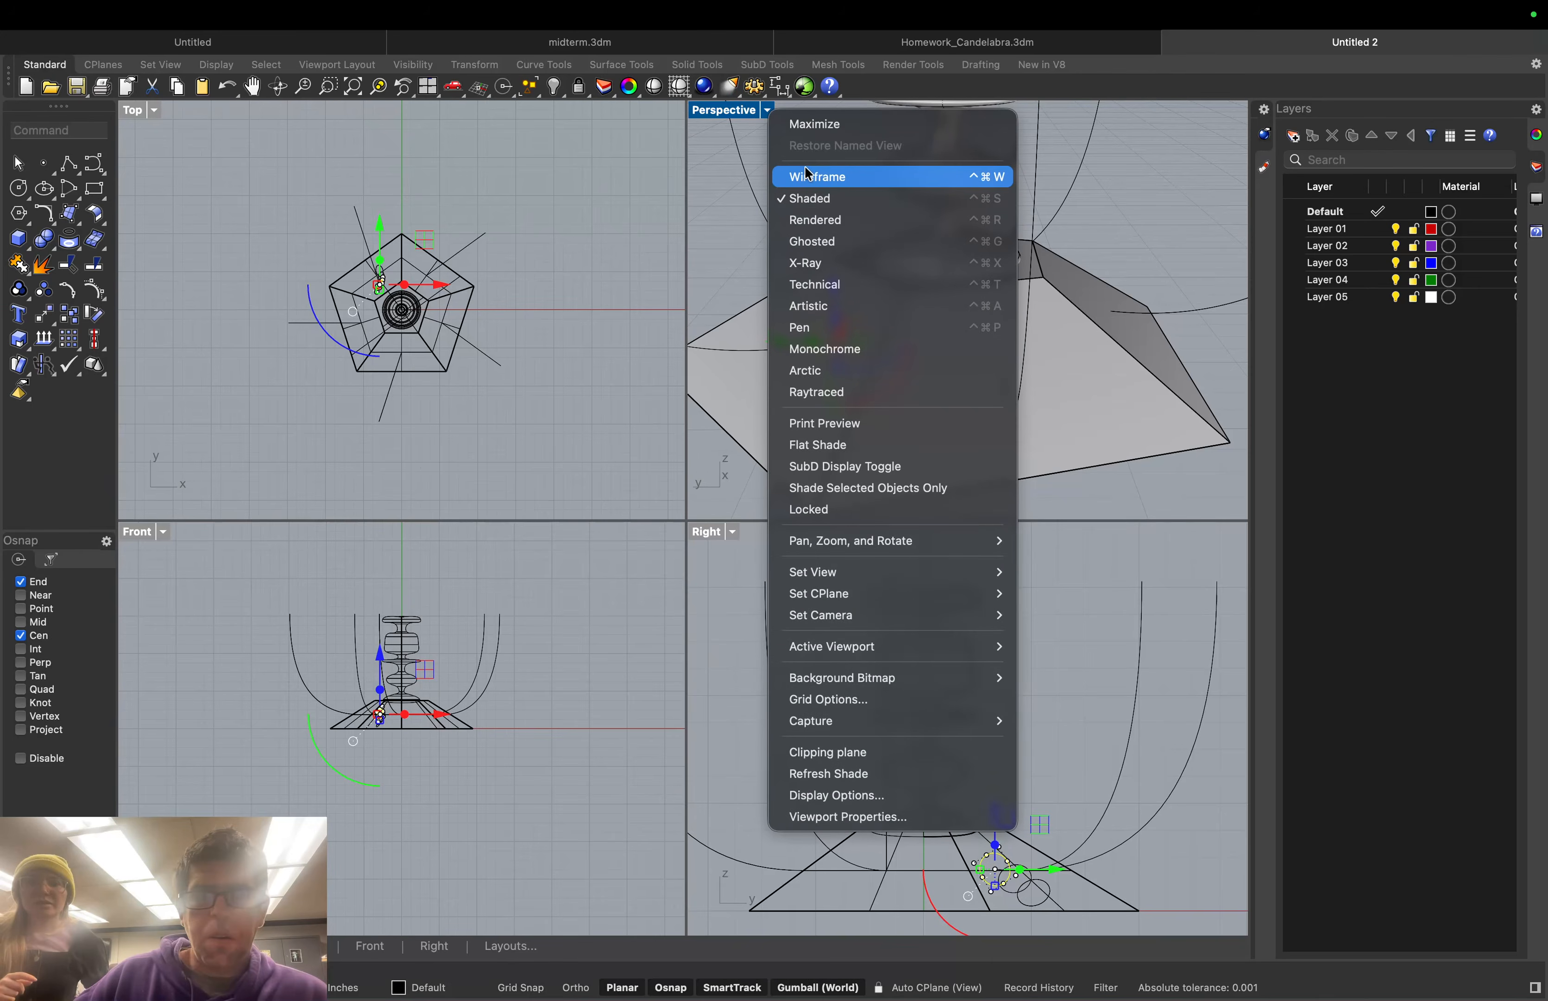
left_click(805, 167)
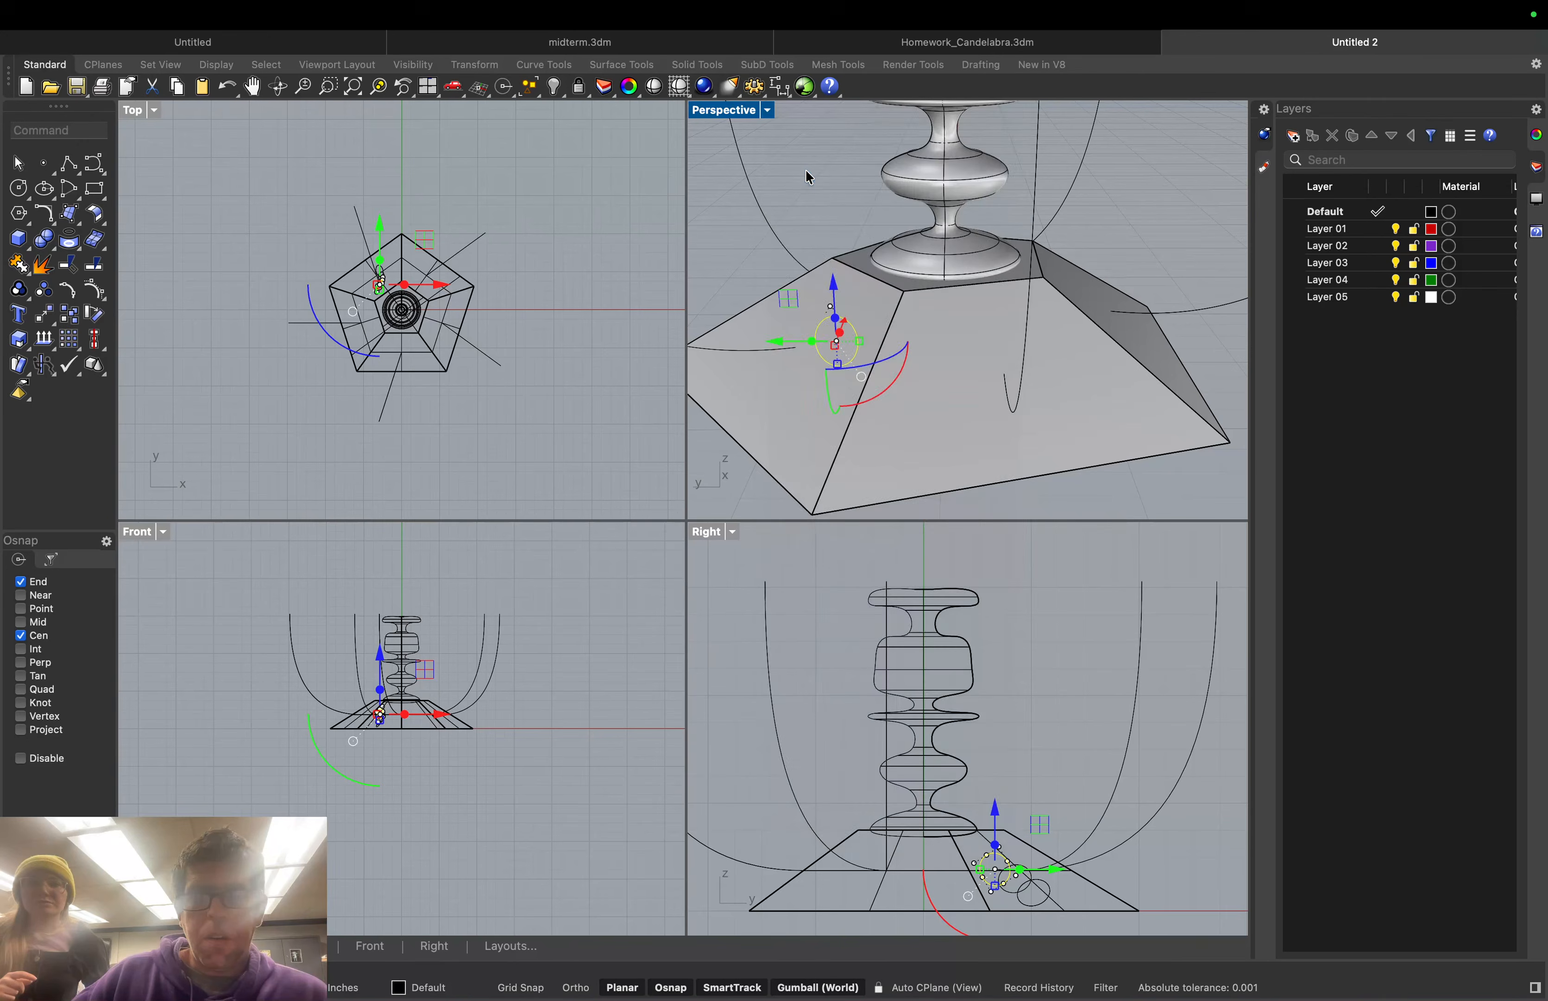
left_click(736, 223)
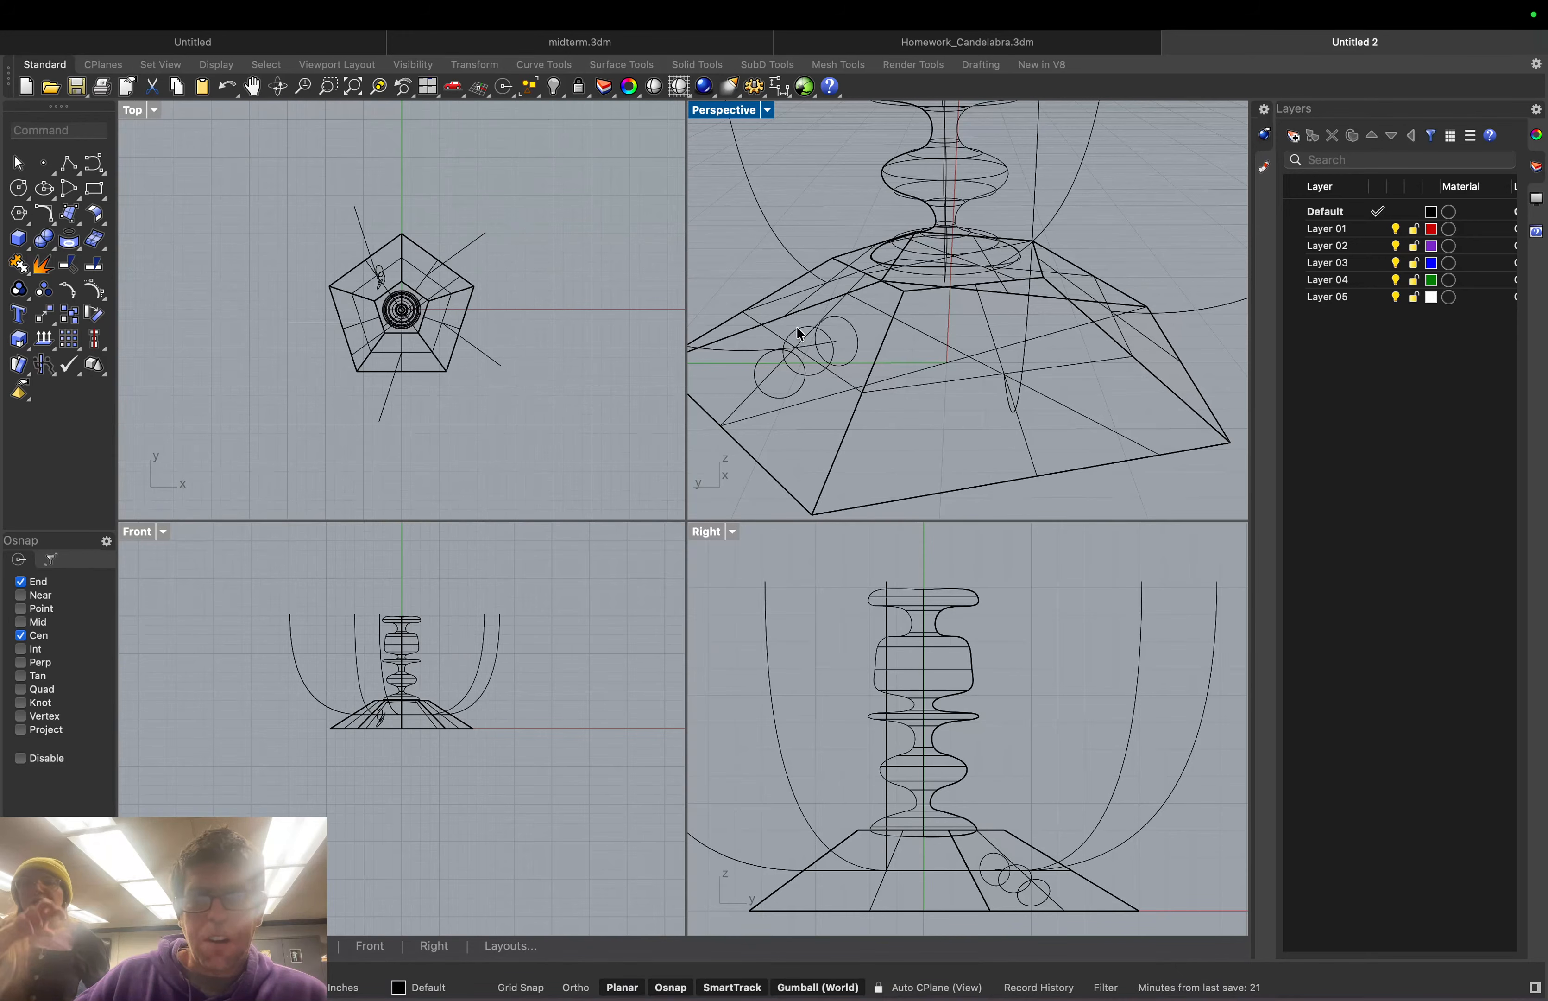
Test-delete a circle on the base face, undo it, and maximize the Perspective view
right_click_drag(766, 262, 865, 274)
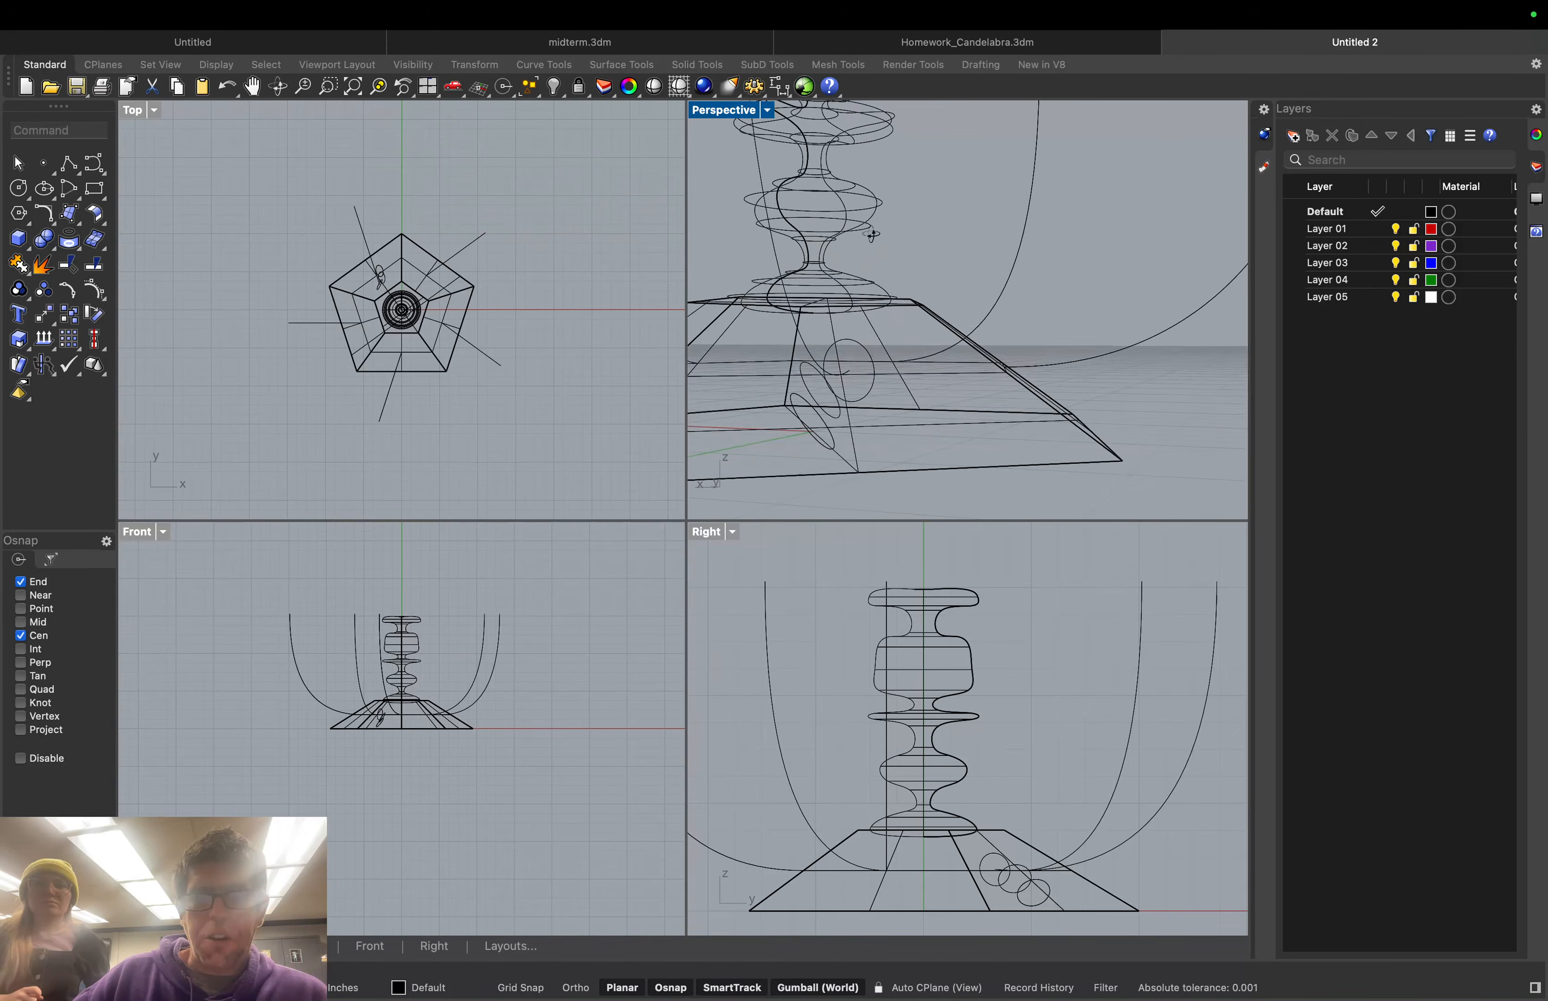
left_click(848, 337)
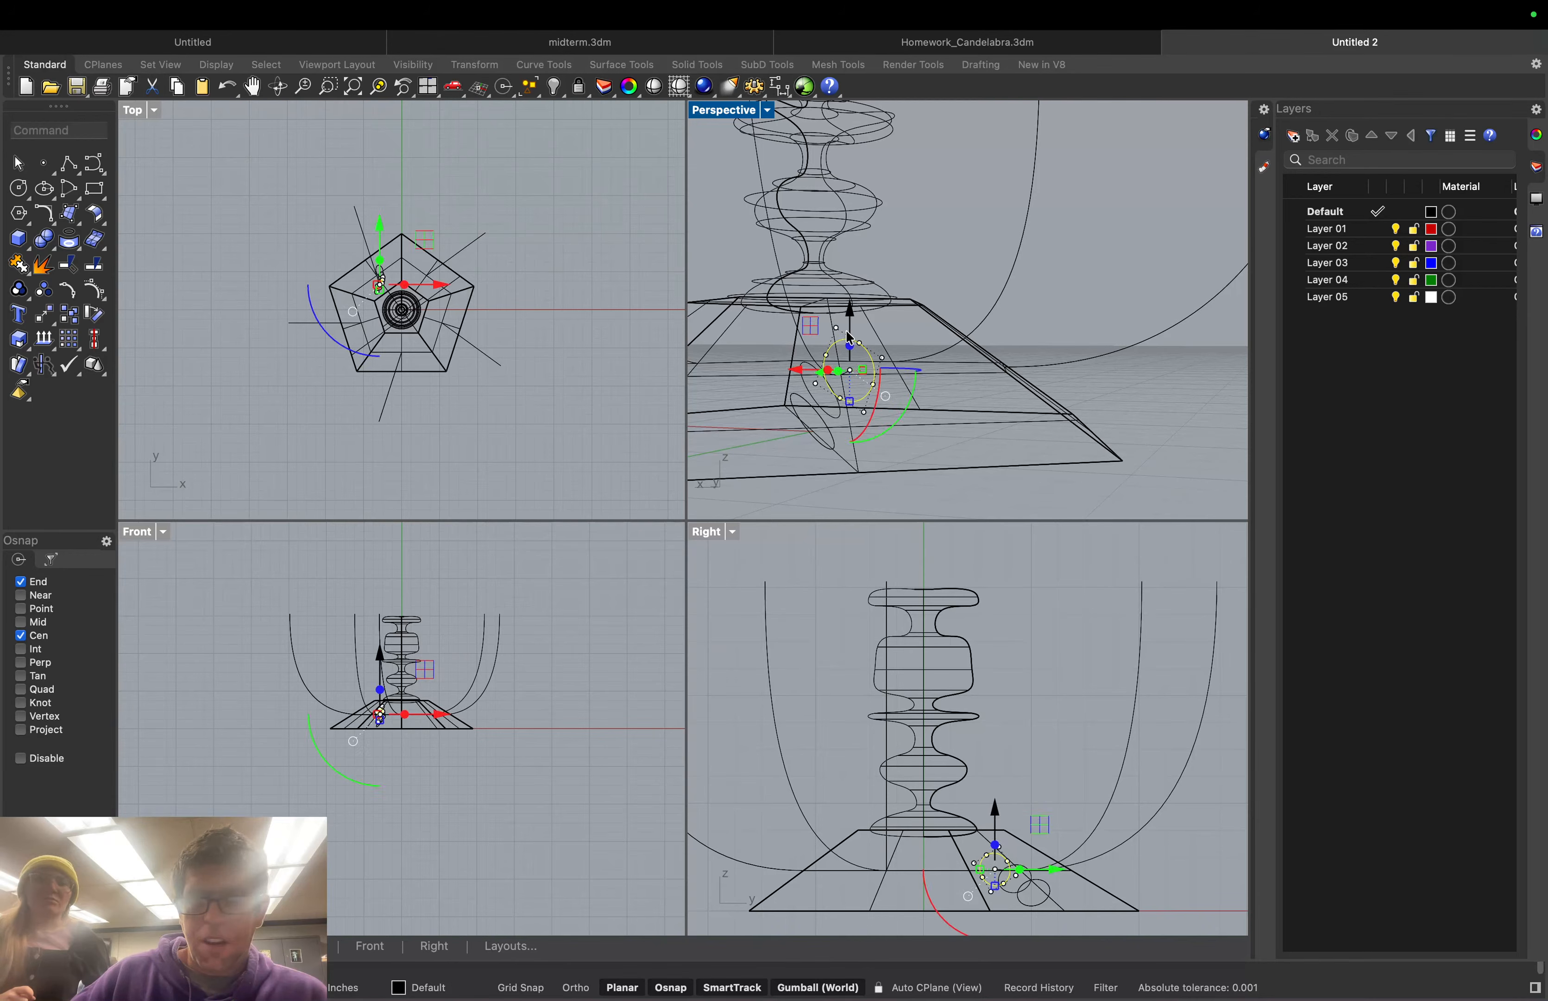
key("Delete")
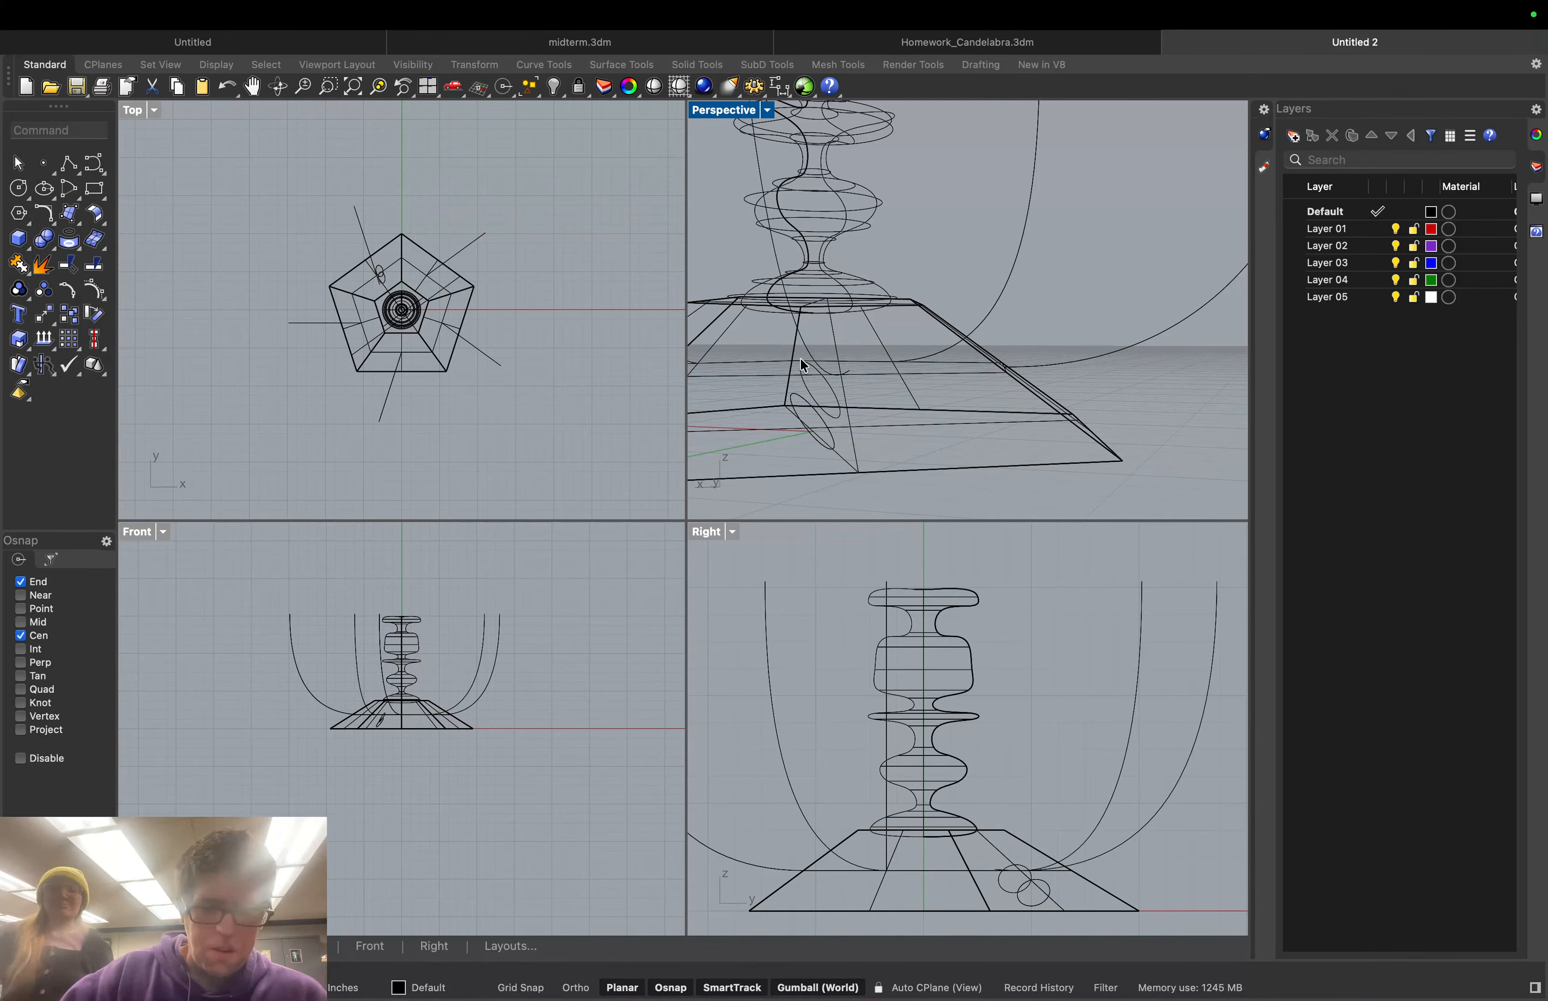
key("super+z")
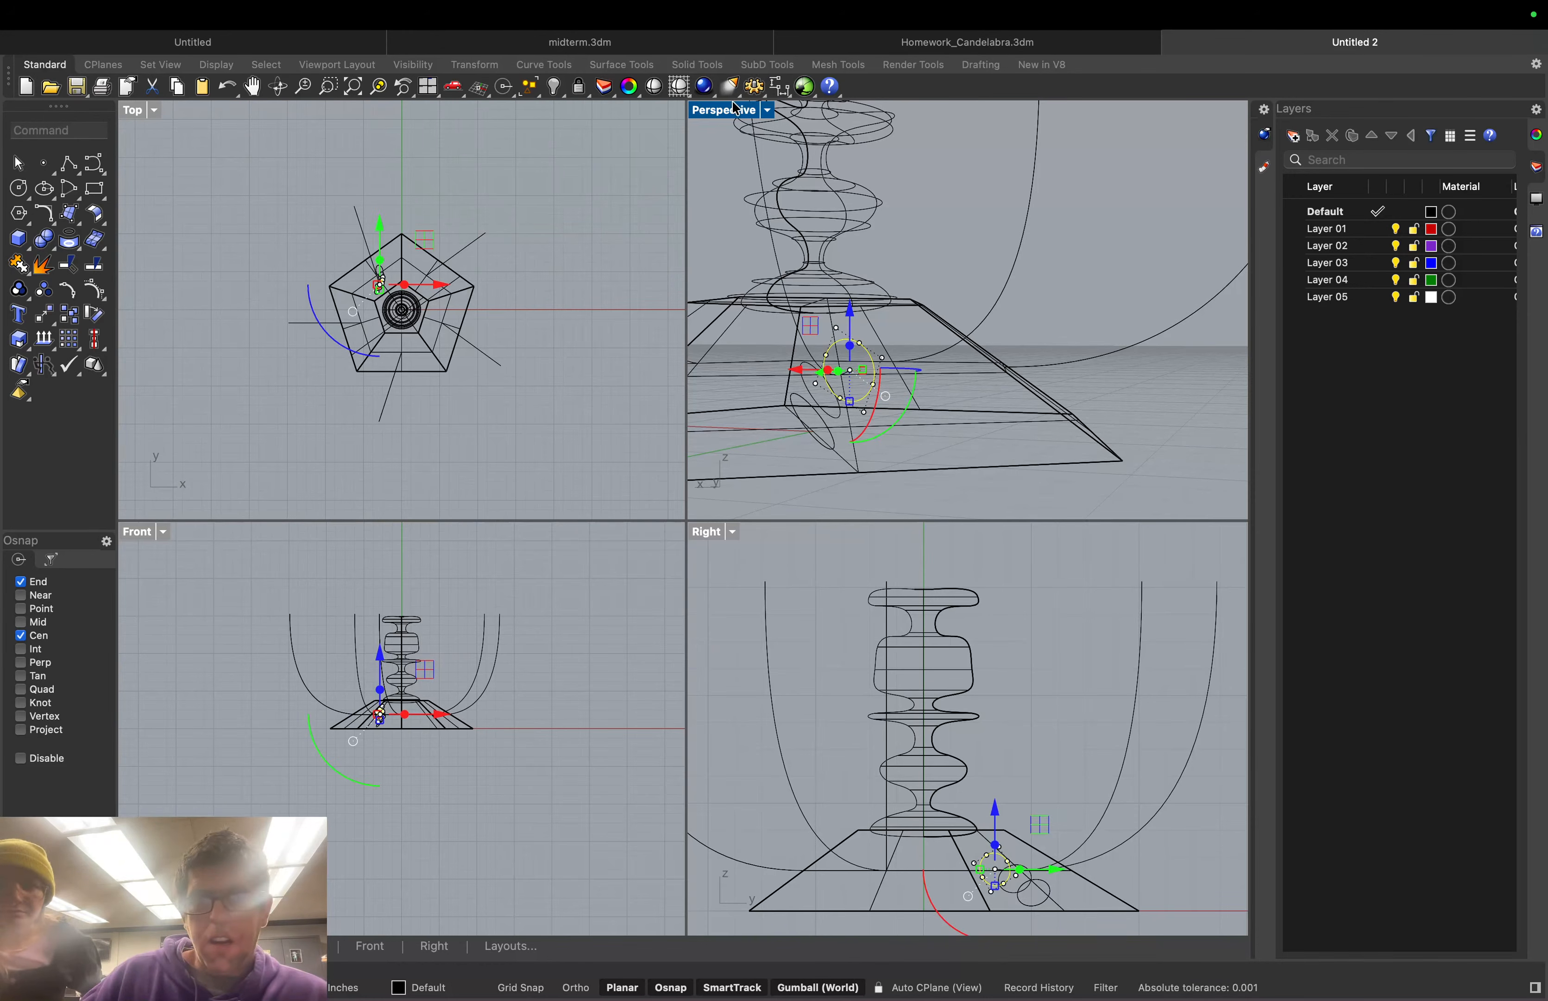
double_click(731, 116)
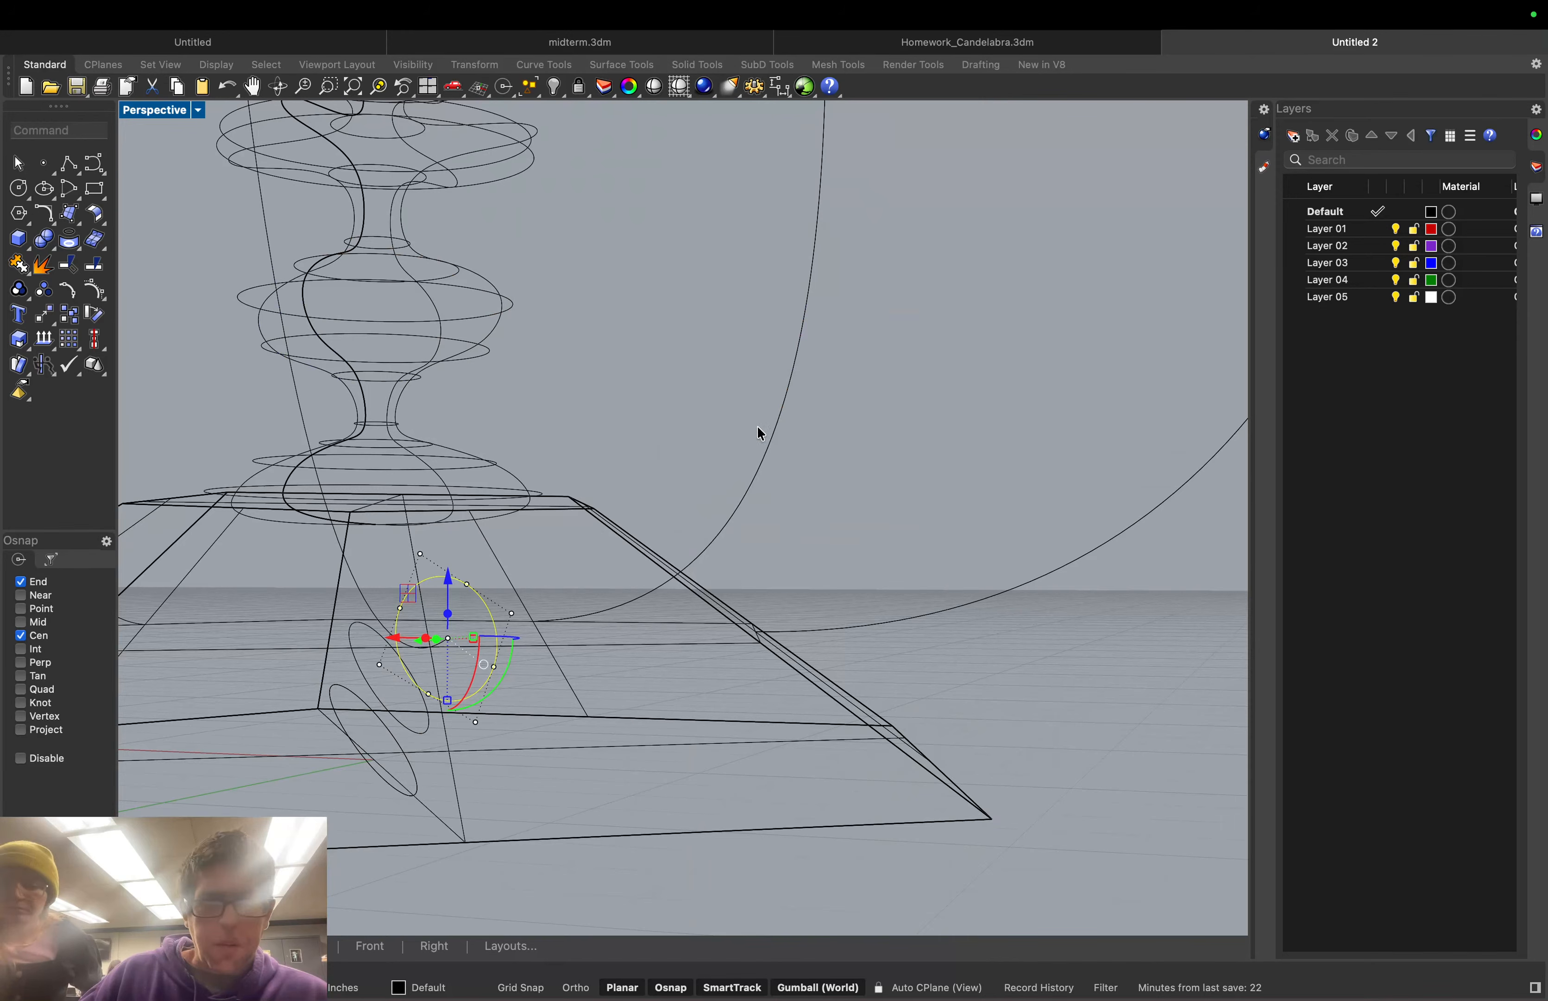
Turn the circle so it stands across the arm curve, viewed from a low side angle
middle_click(761, 520)
right_click_drag(902, 339, 715, 395)
scroll(635, 449, "up", 5)
right_click_drag(638, 480, 589, 625)
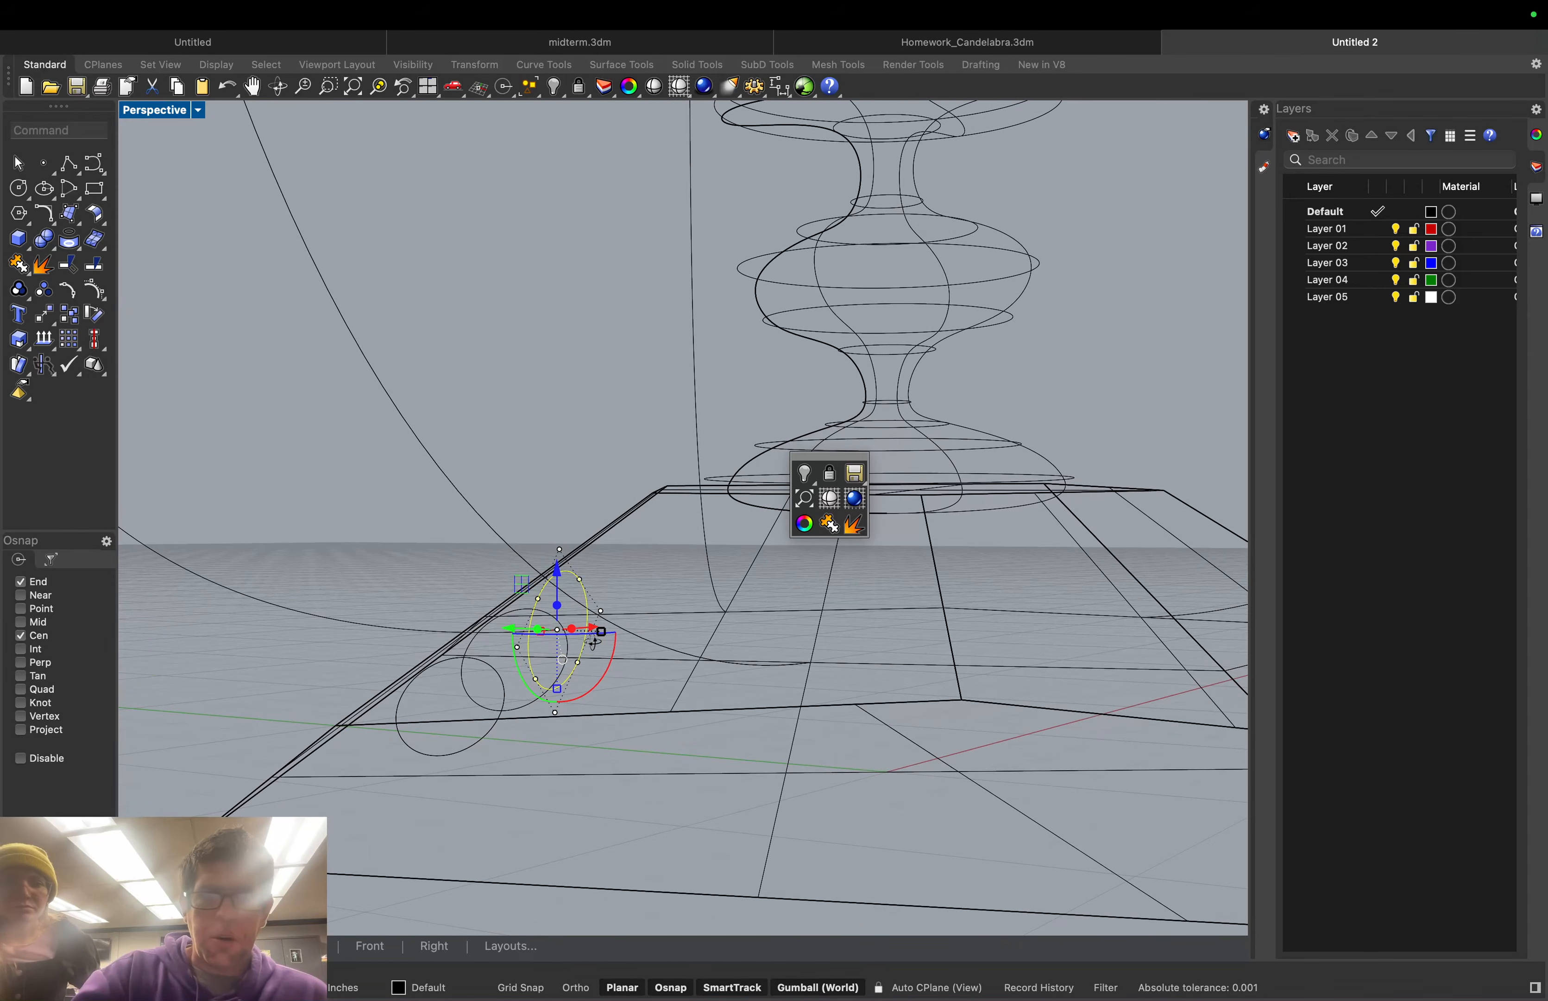
middle_click(554, 424)
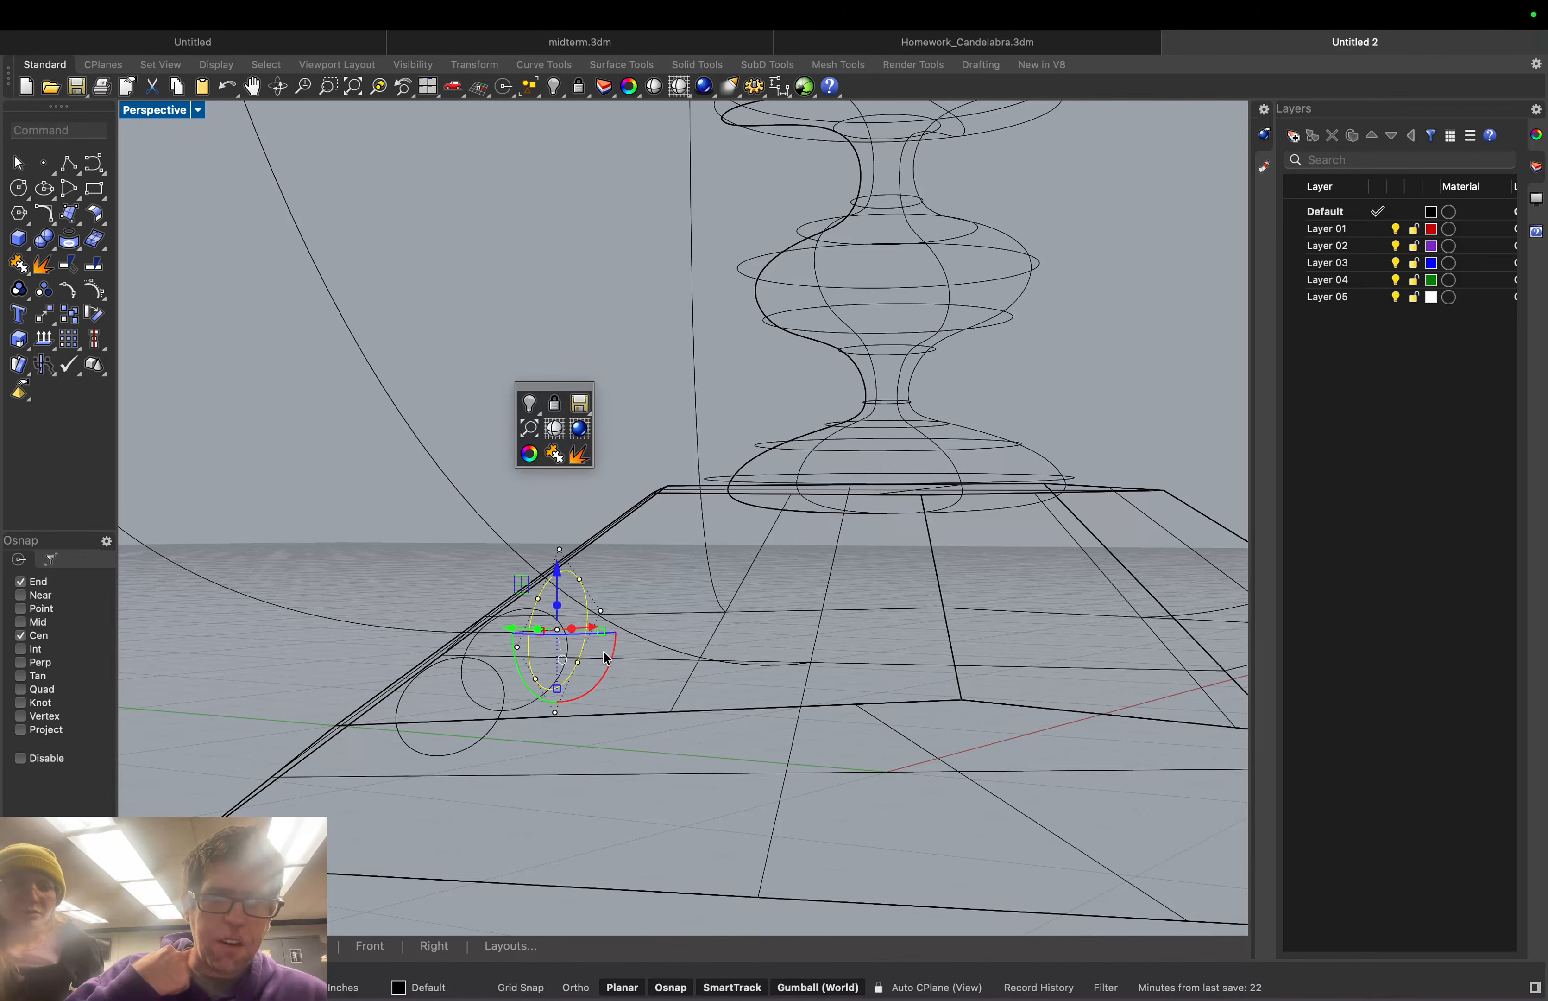
mouse_move(605, 654)
right_mouse_down()
mouse_move(614, 665)
mouse_move(630, 639)
right_mouse_up()
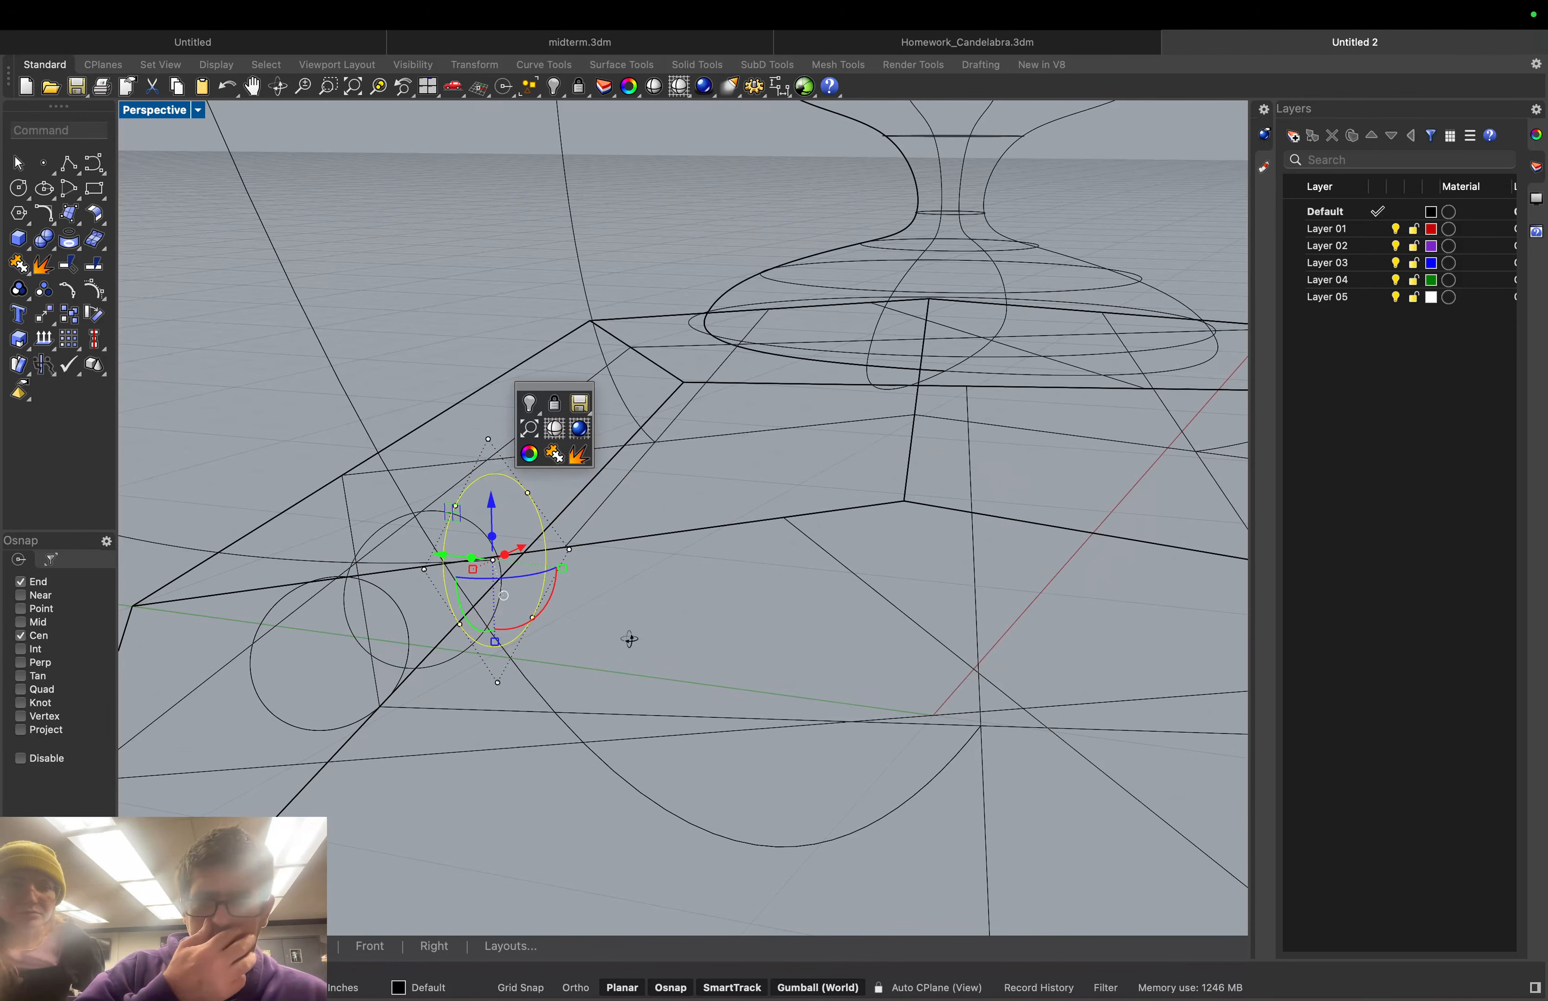
left_click_drag(535, 386, 912, 386)
right_click_drag(463, 534, 612, 574)
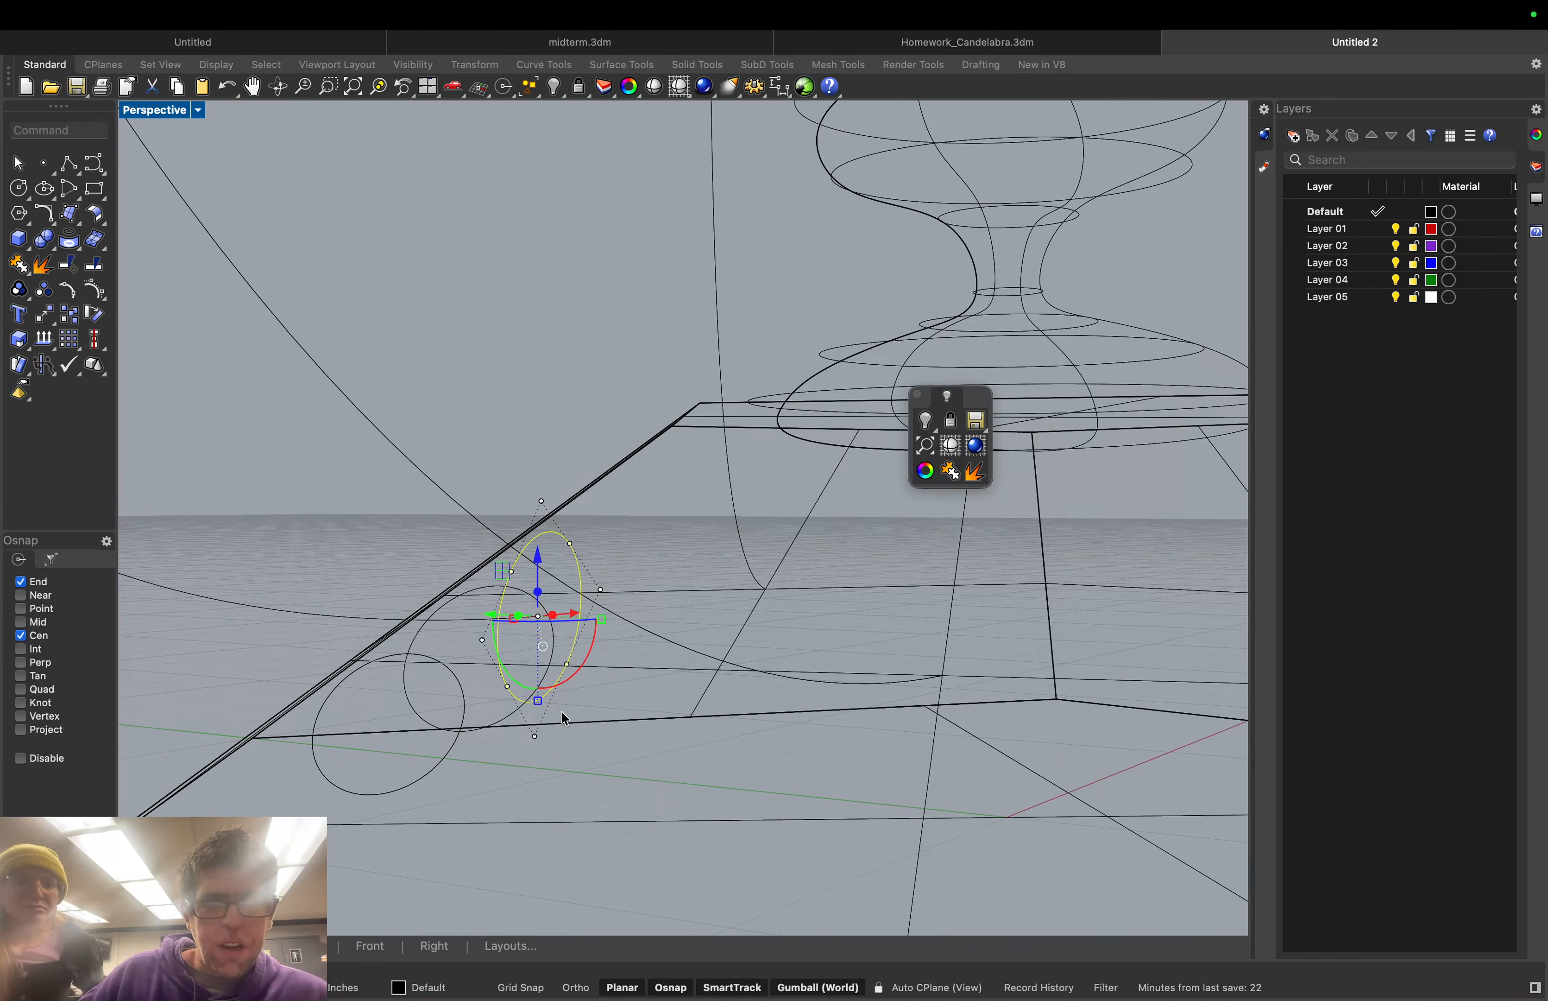
left_click_drag(590, 650, 447, 645)
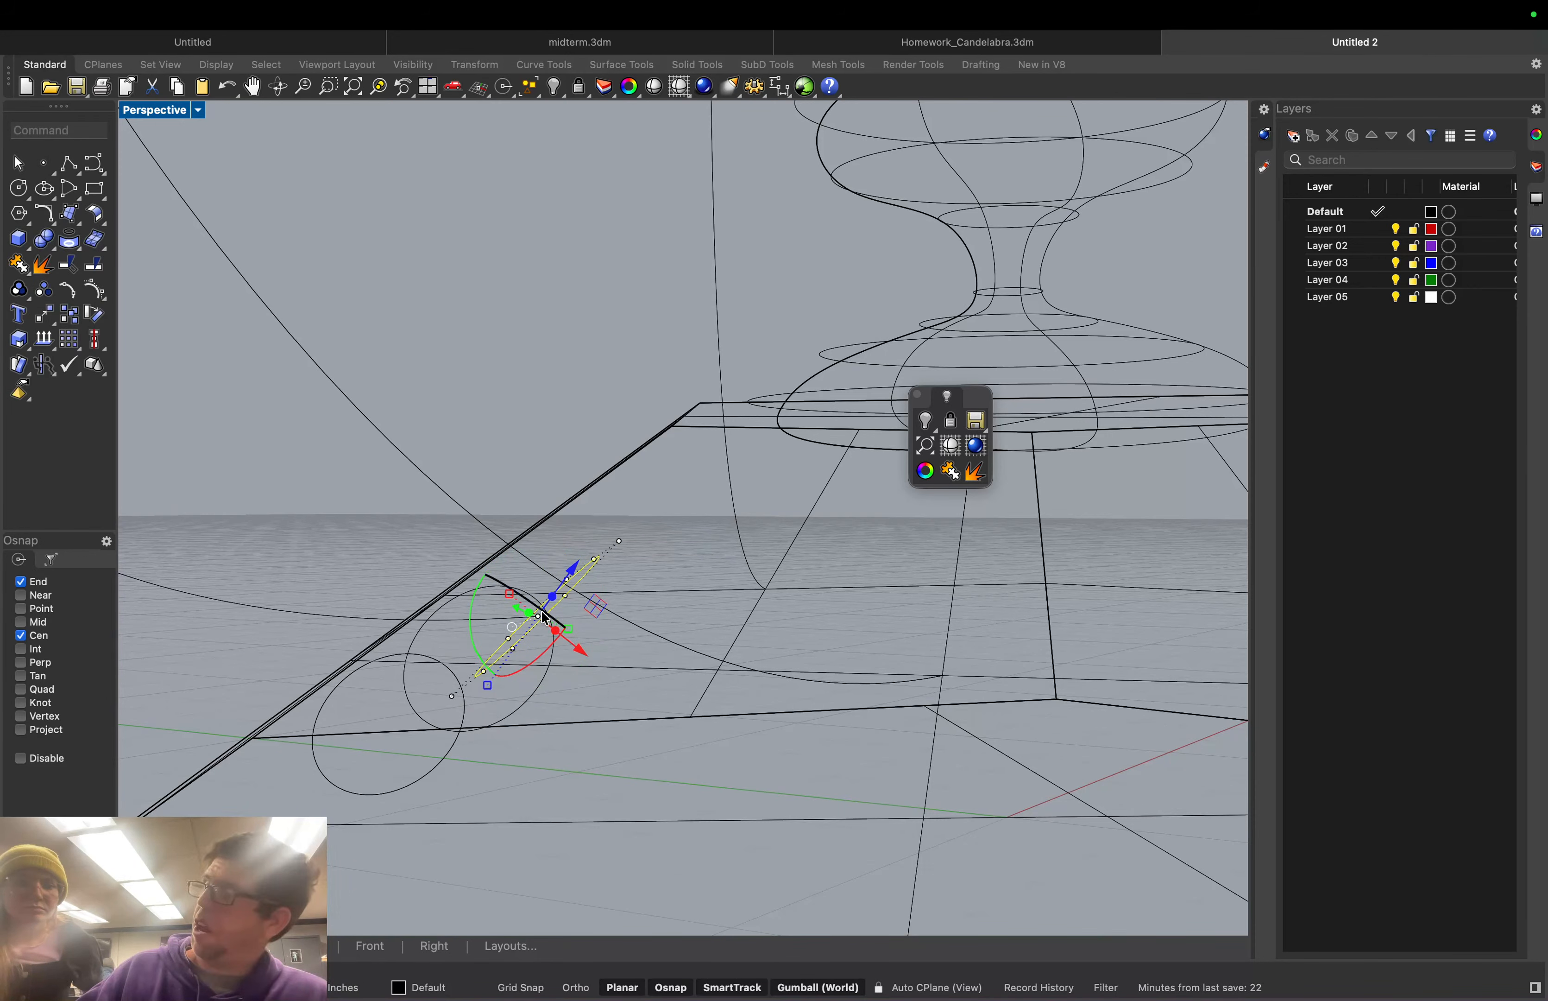
left_click_drag(554, 619, 552, 618)
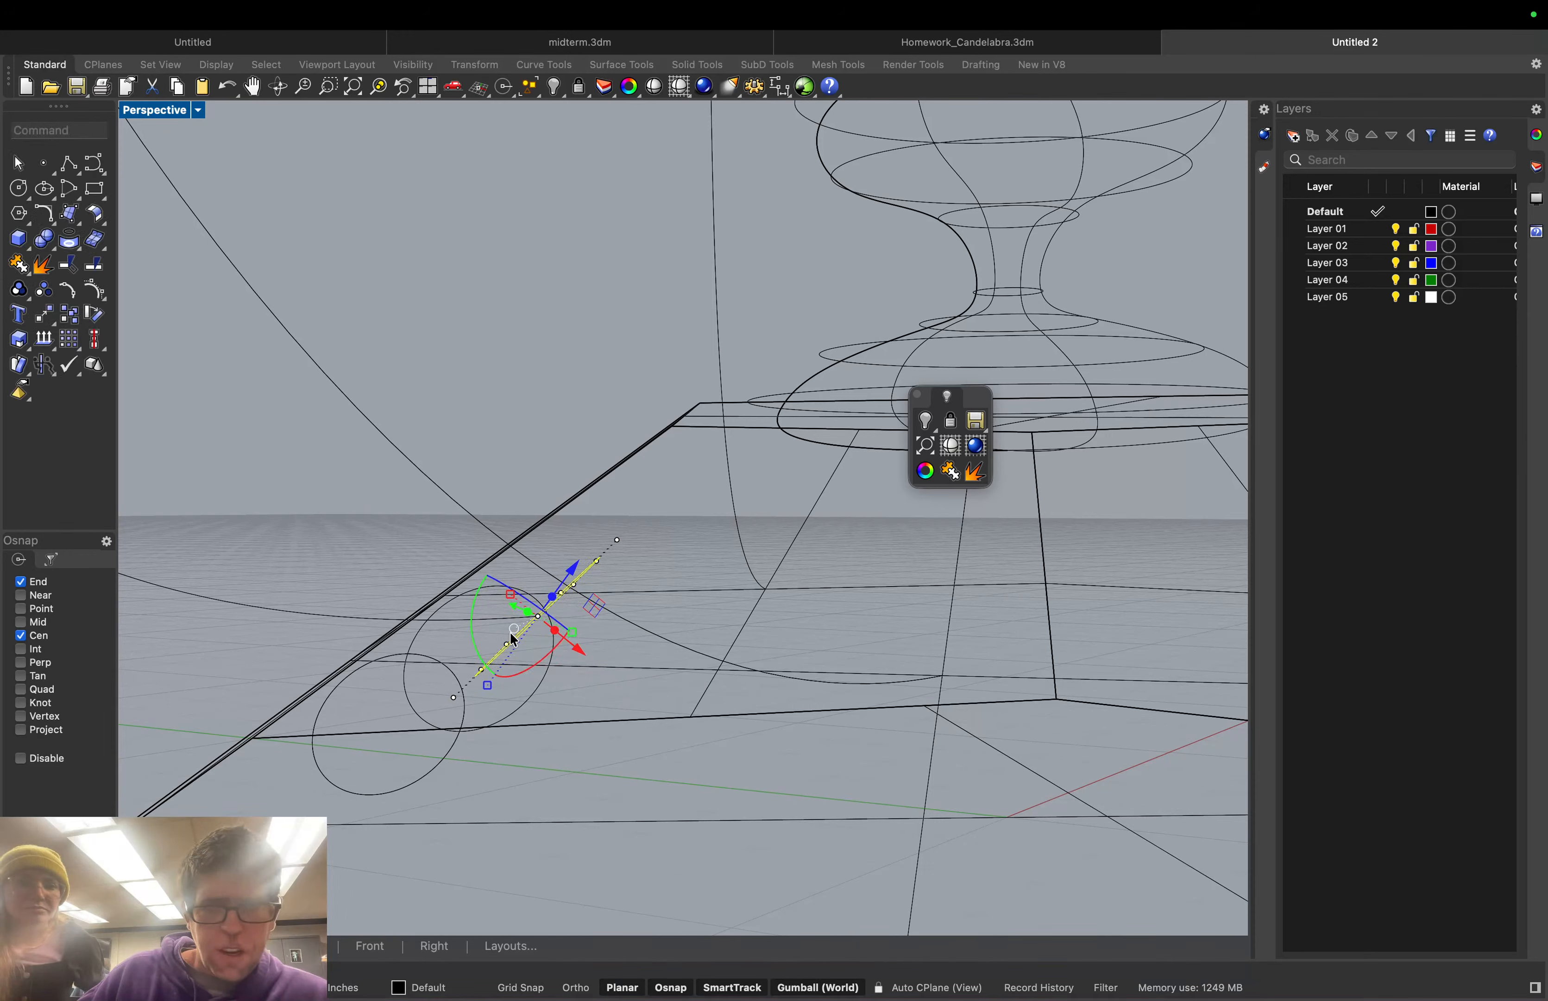
Delete the upper and lower extra circle copies, keeping one on the sloped face
scroll(413, 522, "down", 3)
right_click_drag(585, 639, 957, 618)
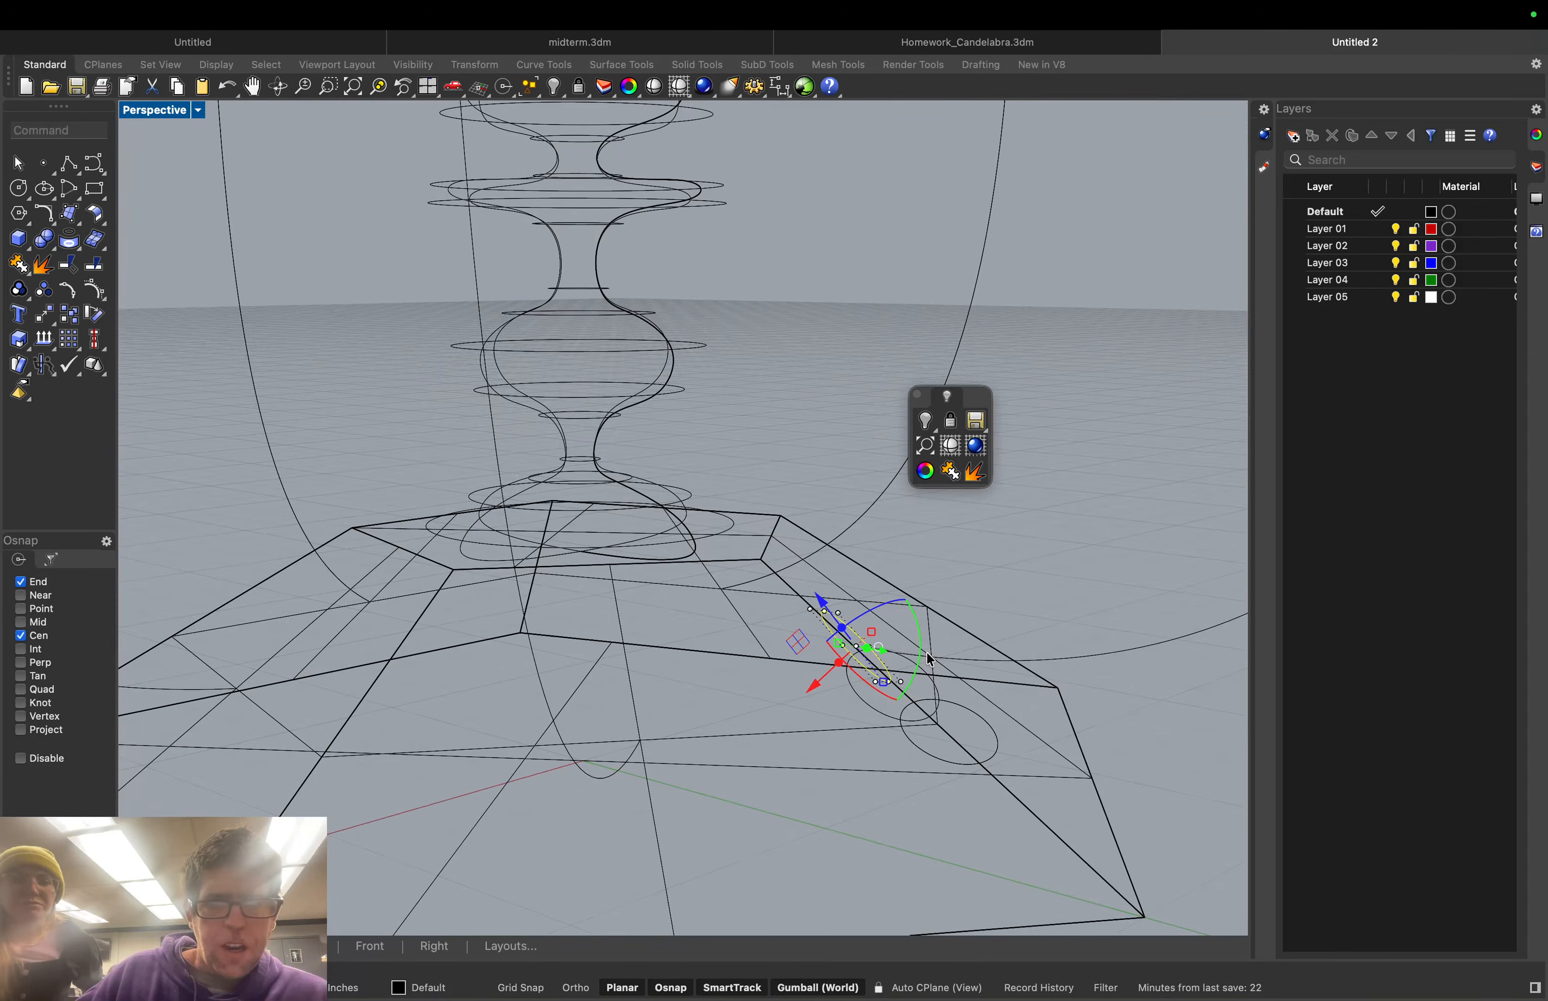
right_click_drag(1065, 560, 868, 611)
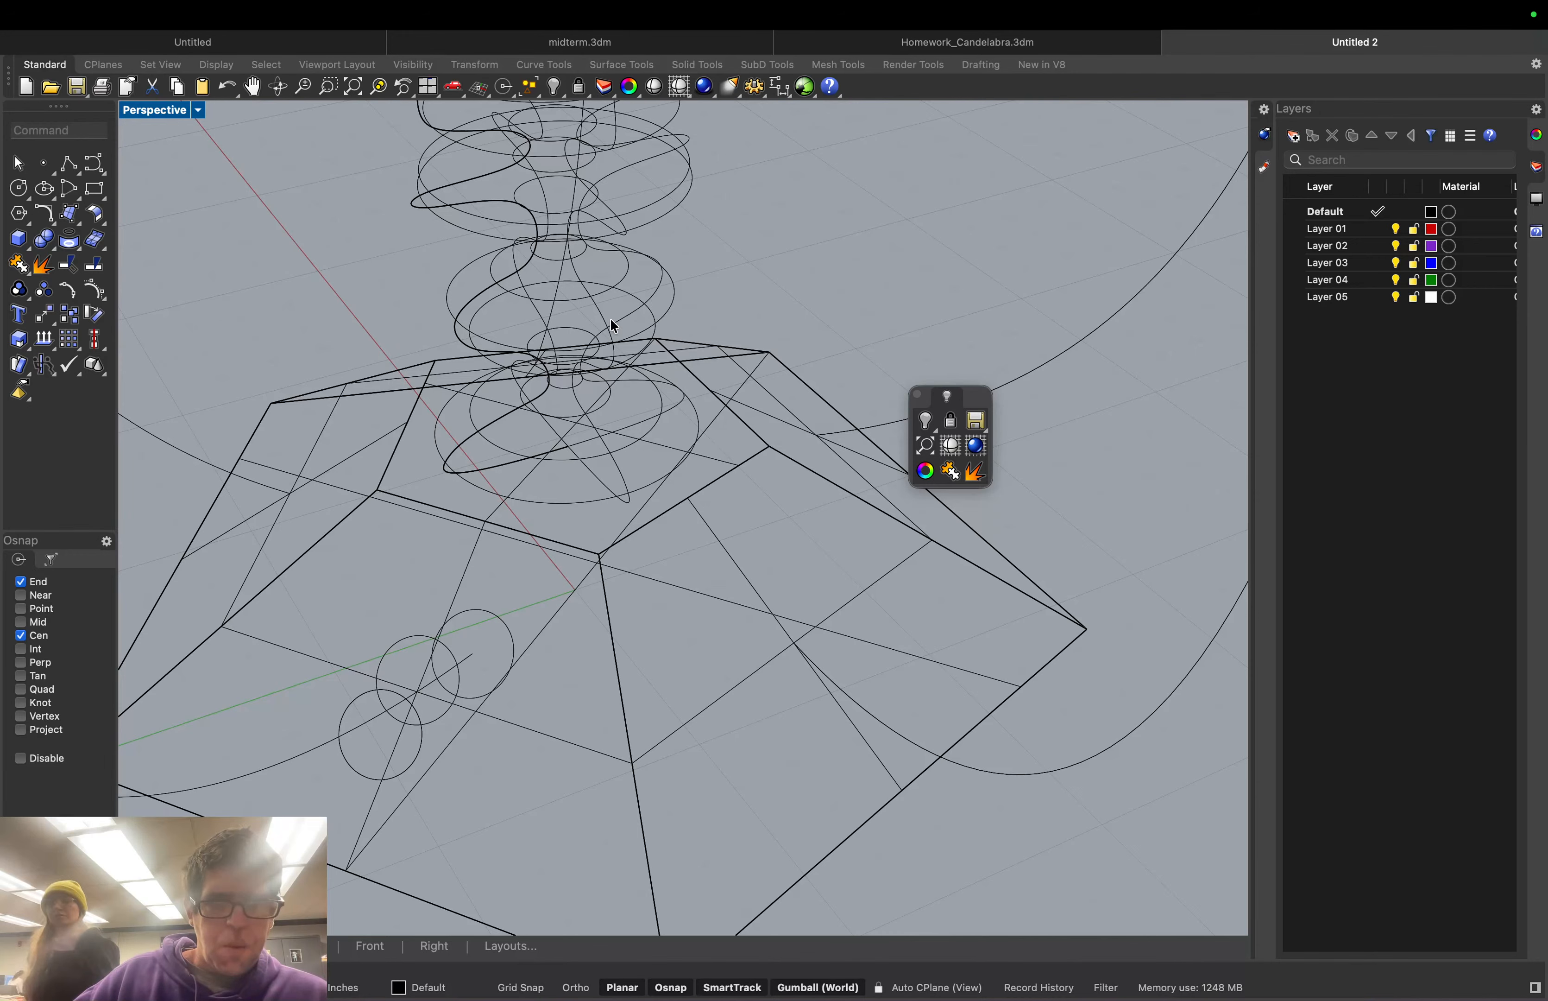
left_click(413, 639)
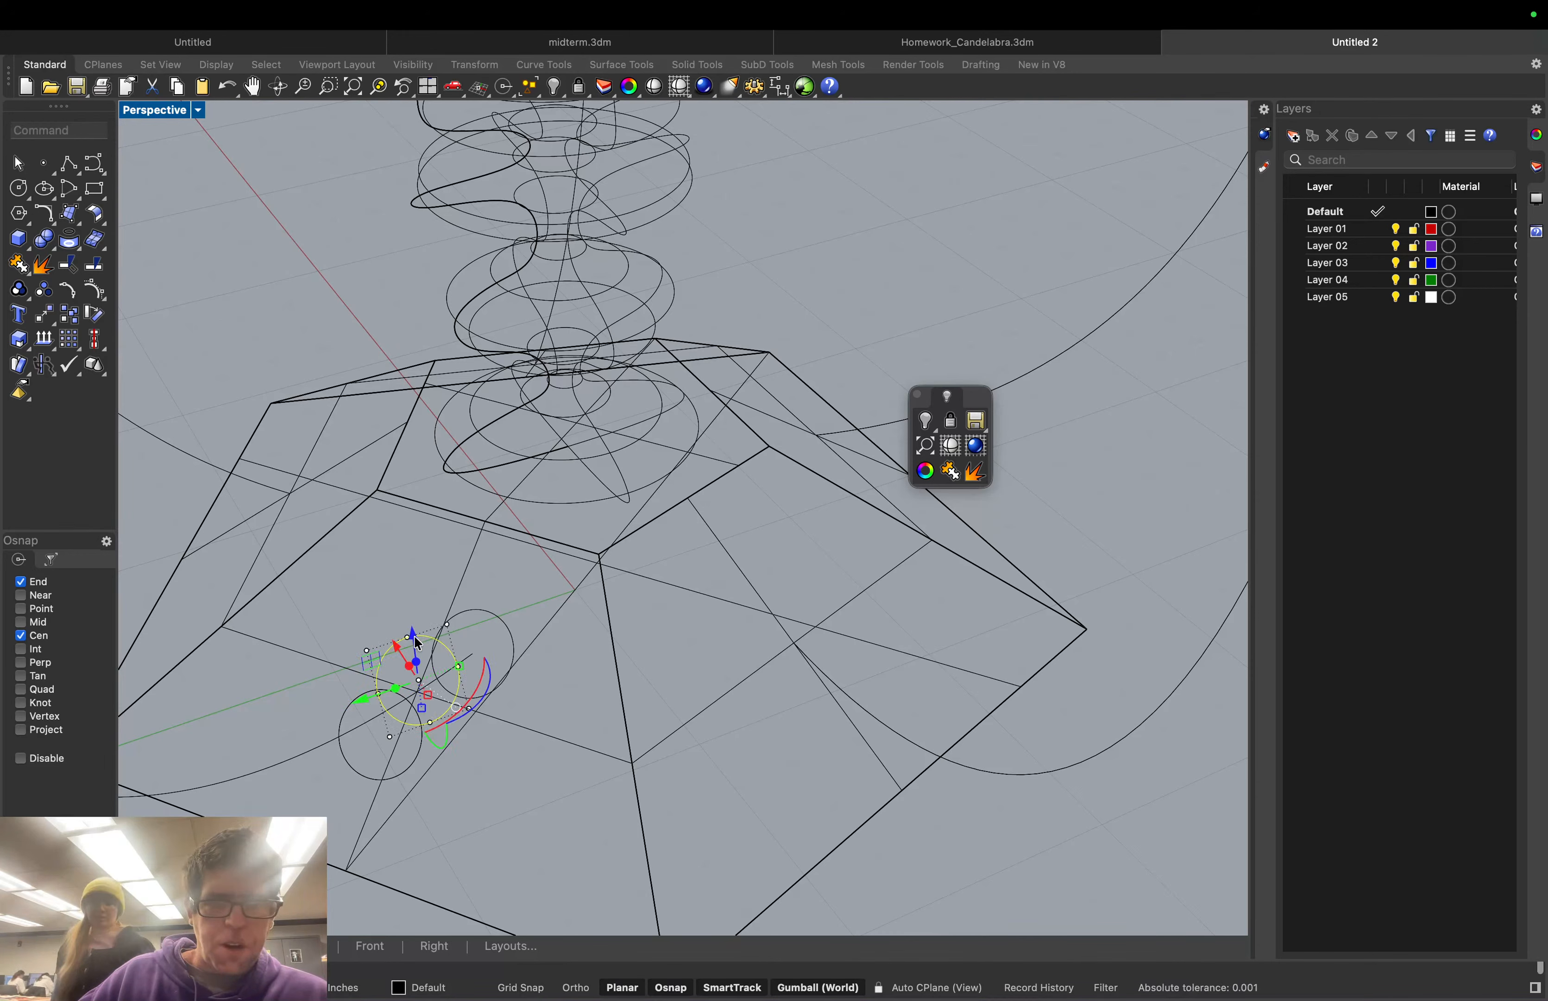
key("Delete")
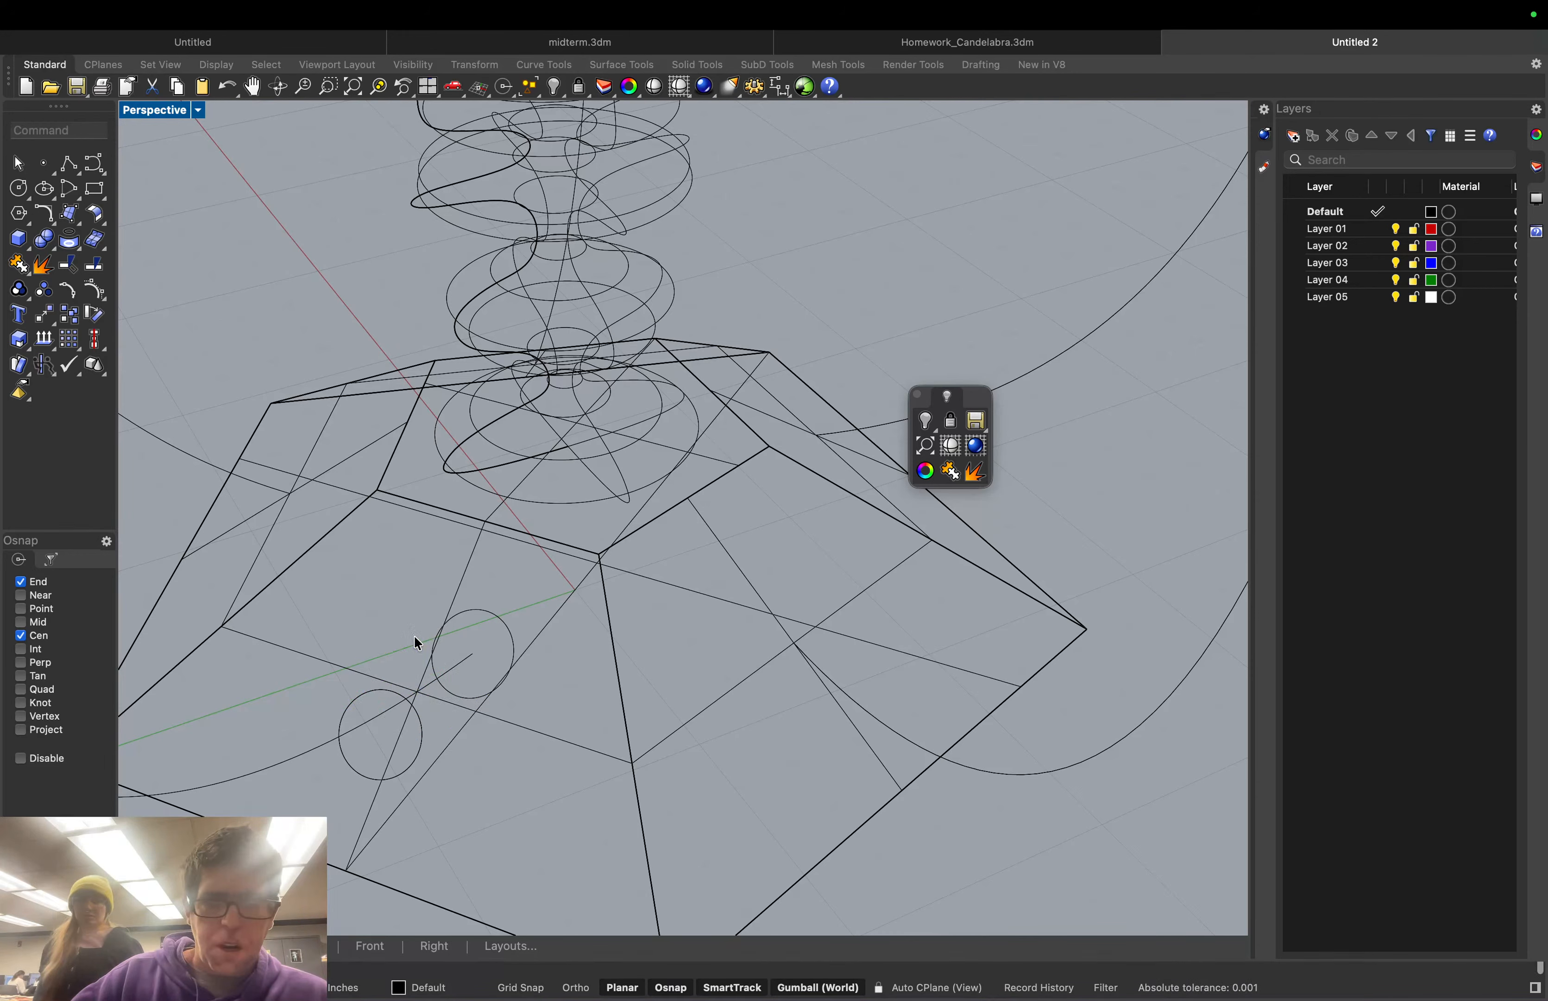
left_click(381, 691)
key("Escape")
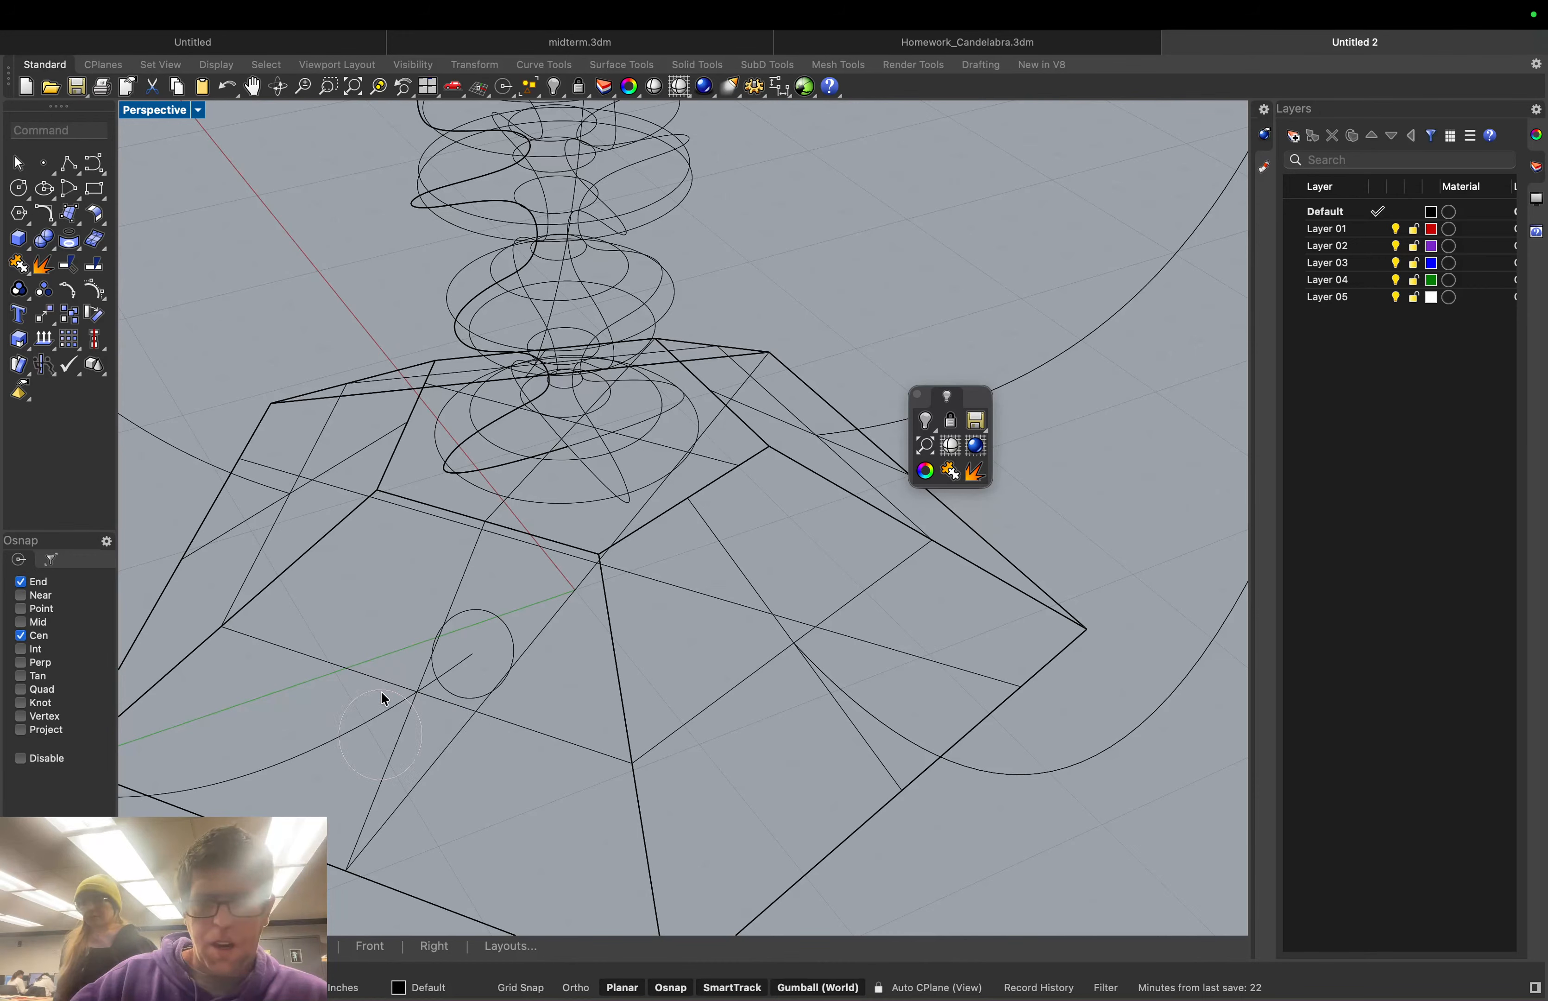
left_click(382, 693)
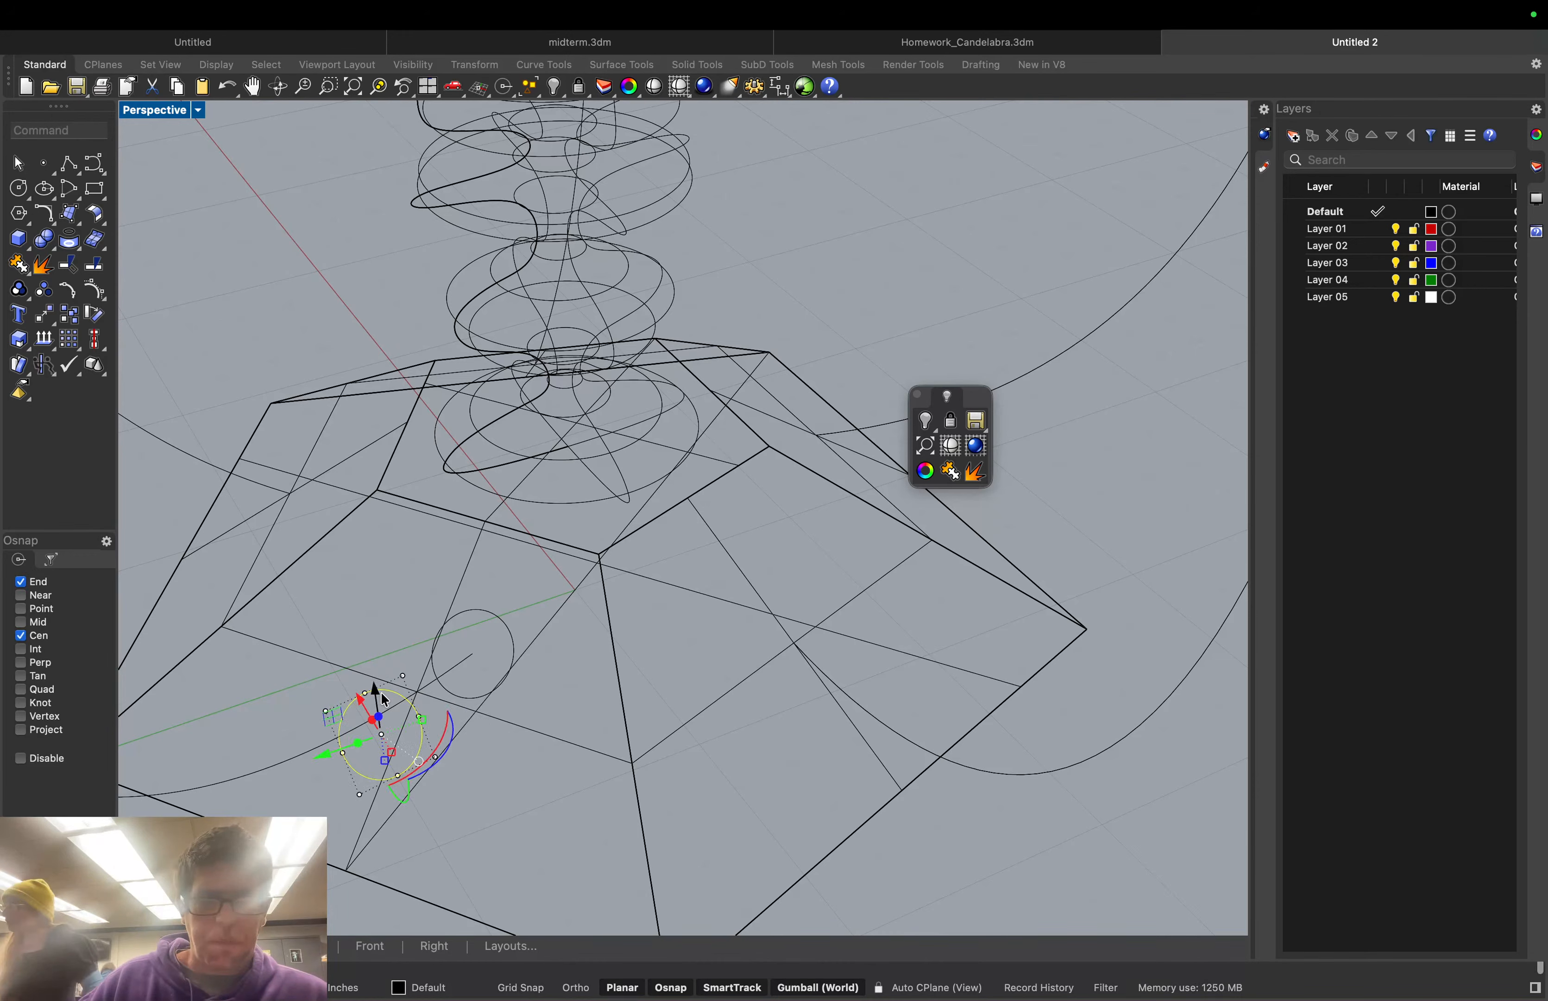
key("Delete")
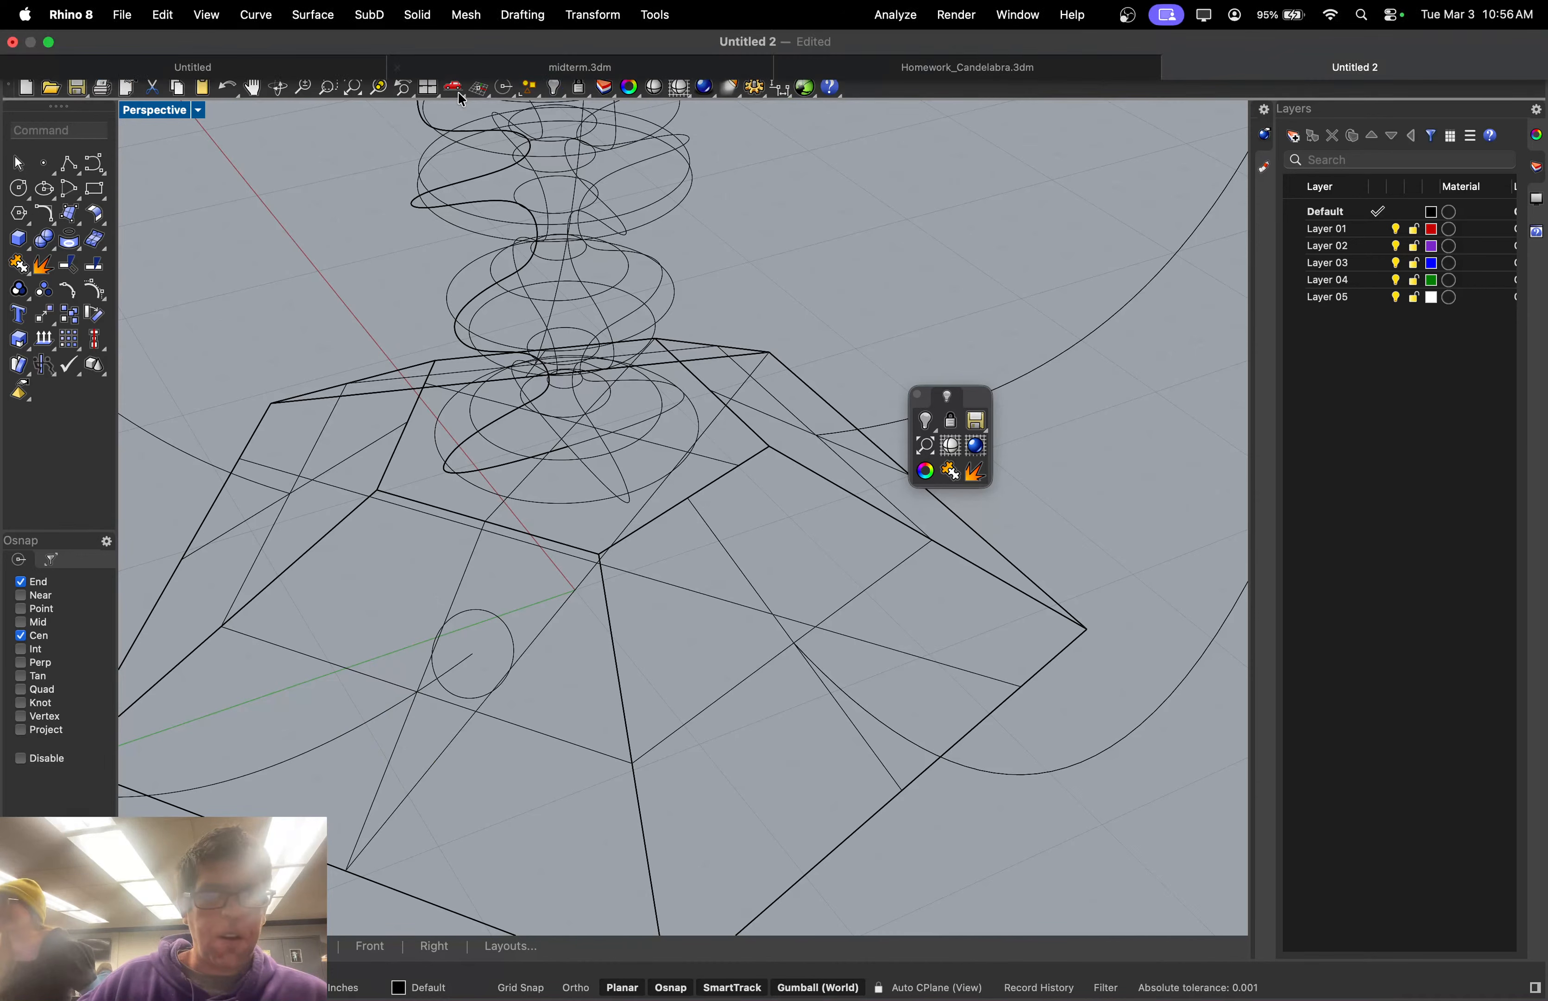
left_click(197, 111)
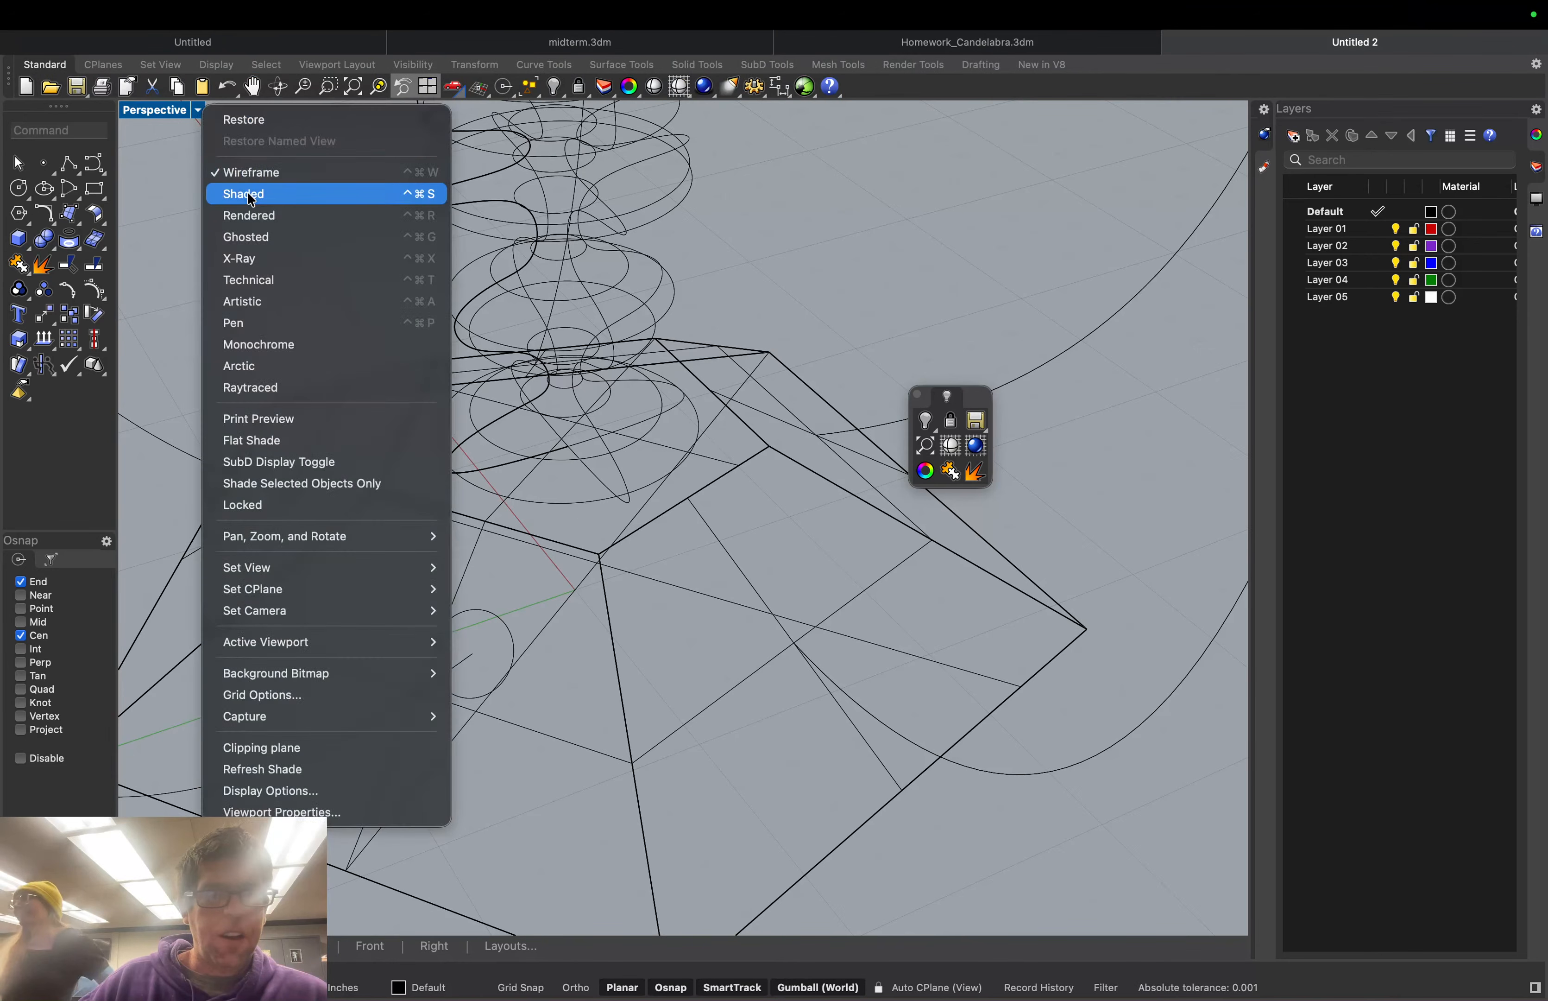
Start Sweep1 with the view shaded and pick the arm curve as the rail
left_click(251, 197)
type("Sww")
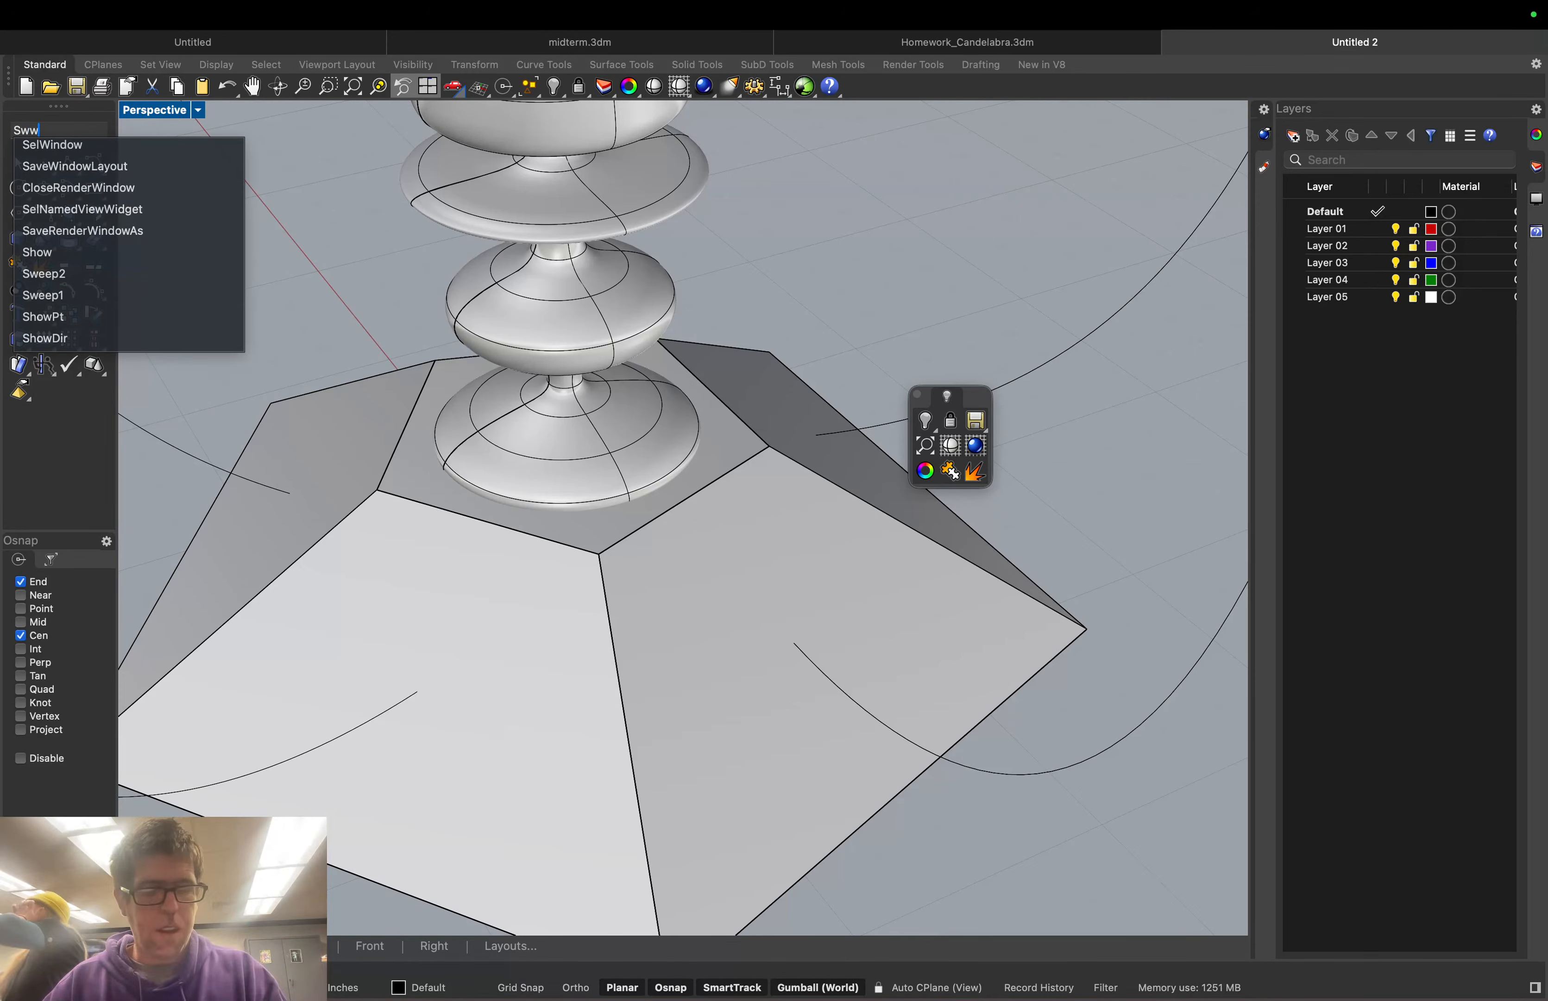
key("BackSpace")
type("eep1")
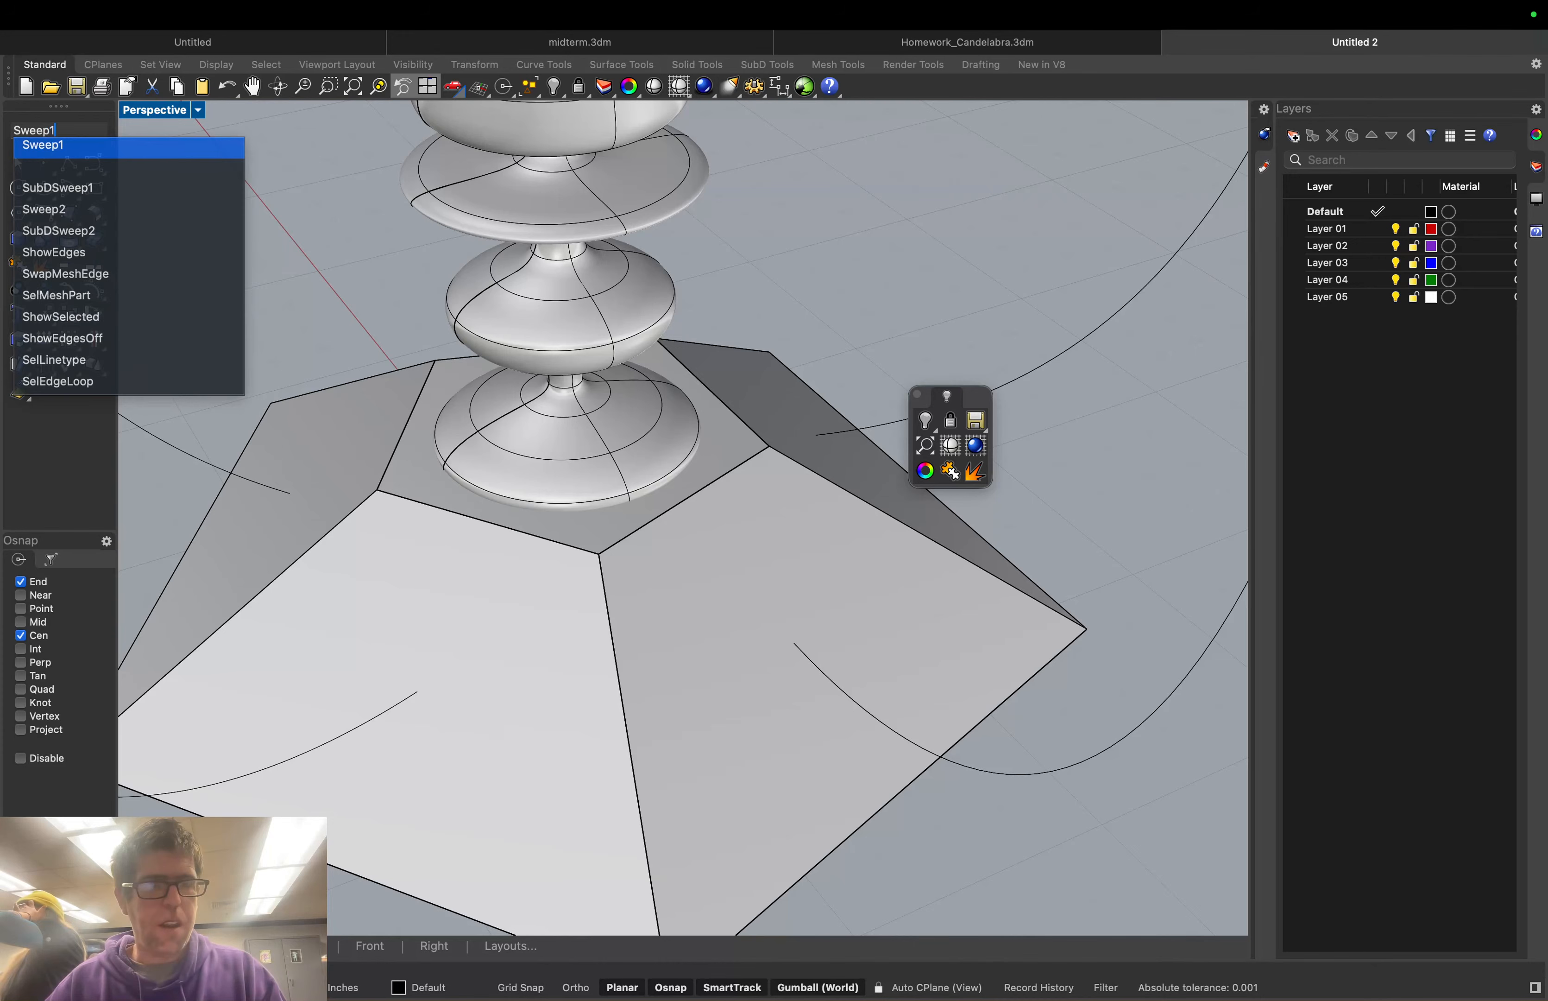
key("Return")
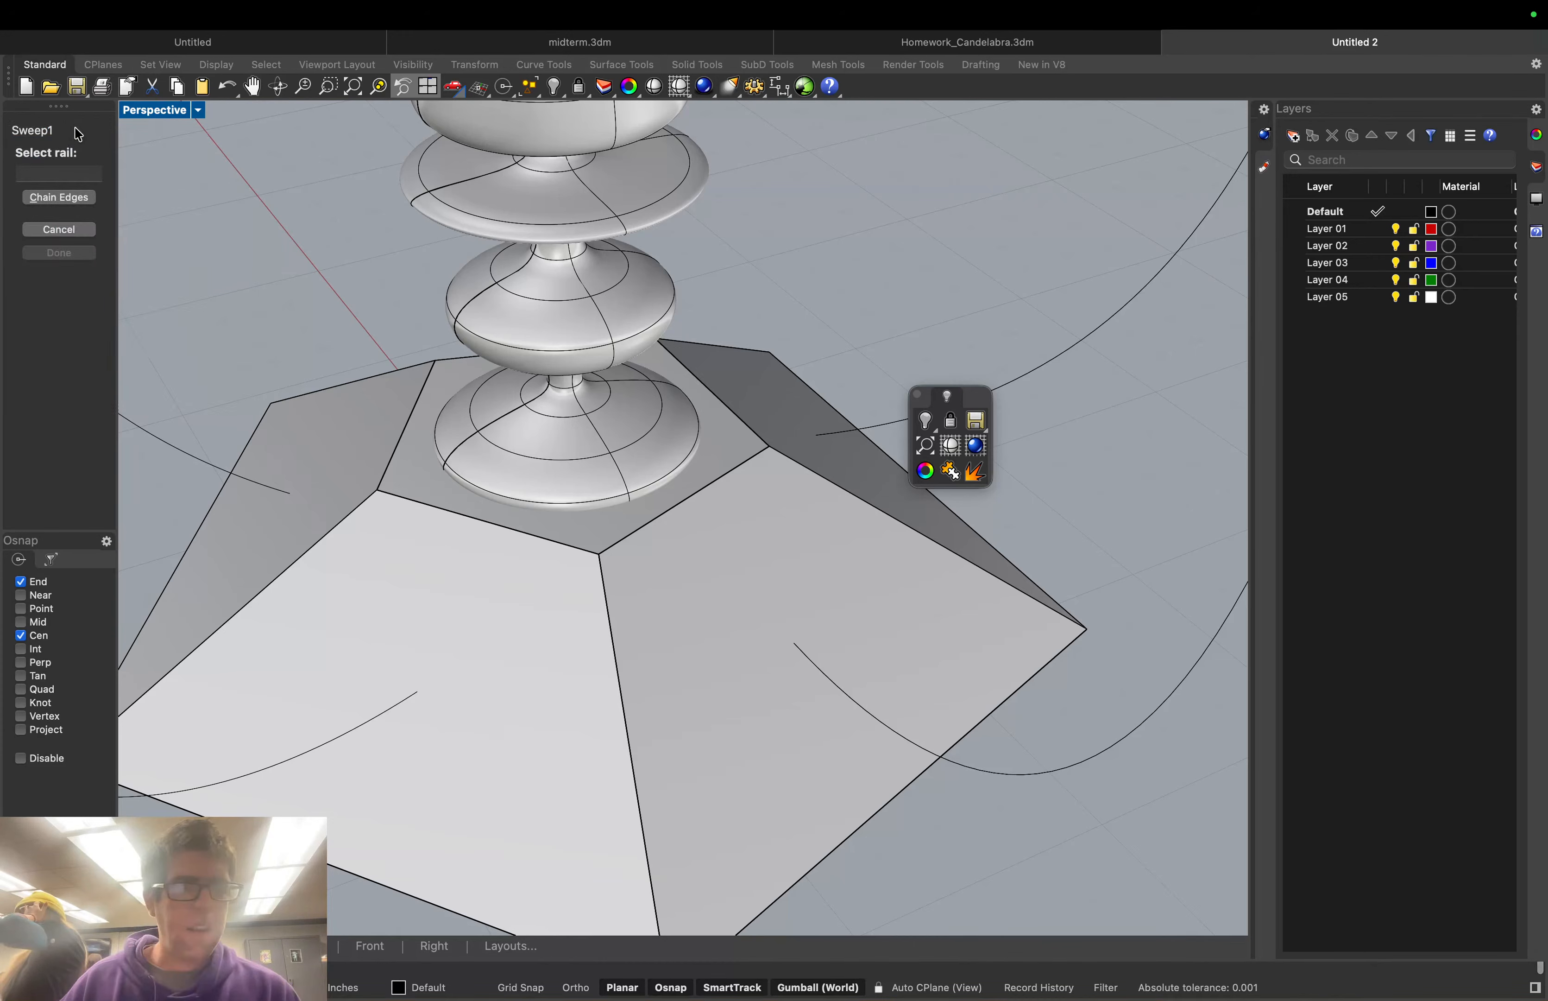
left_click(393, 705)
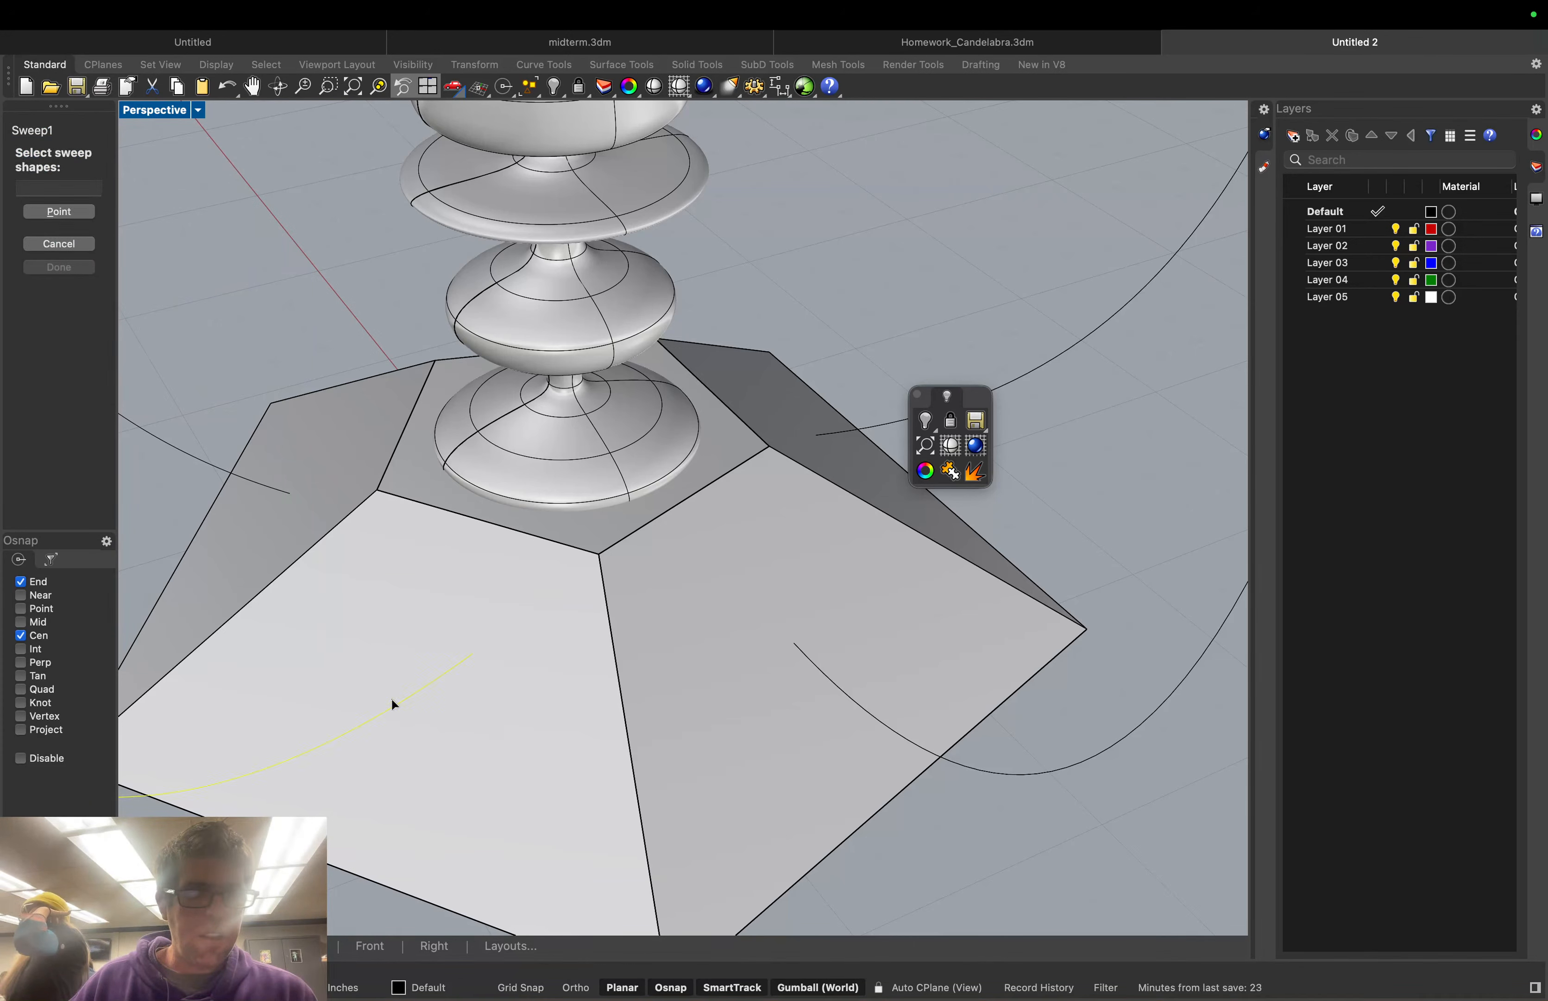
Use the small circle as the profile and create the freeform swept tube
left_click(198, 110)
left_click(248, 174)
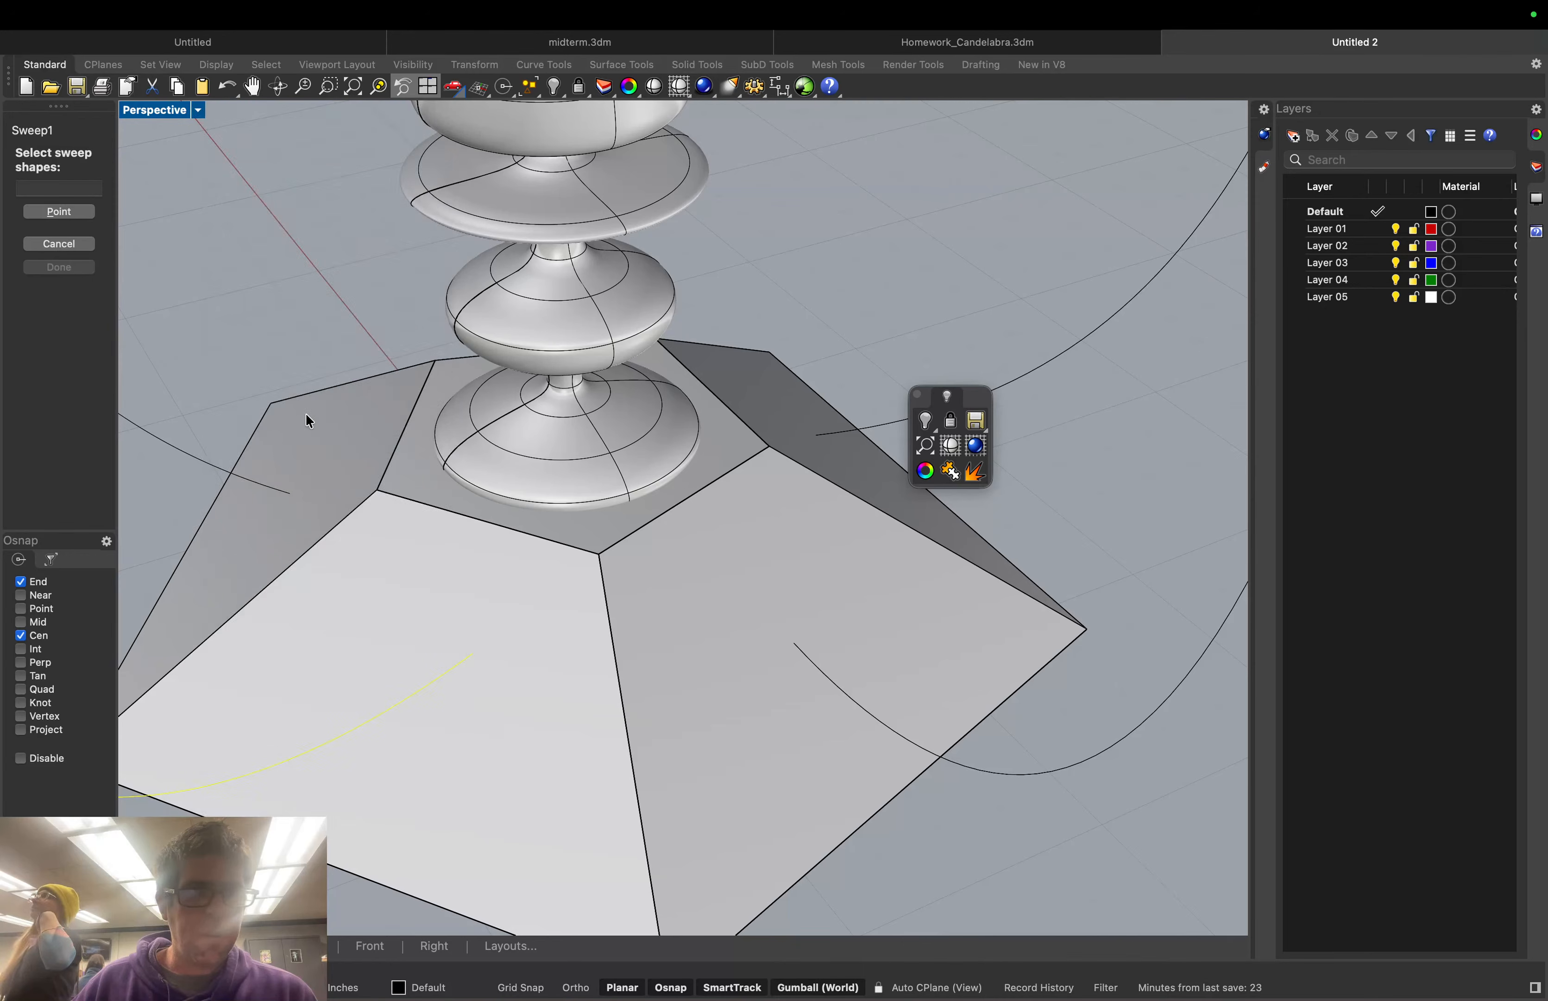
left_click(491, 616)
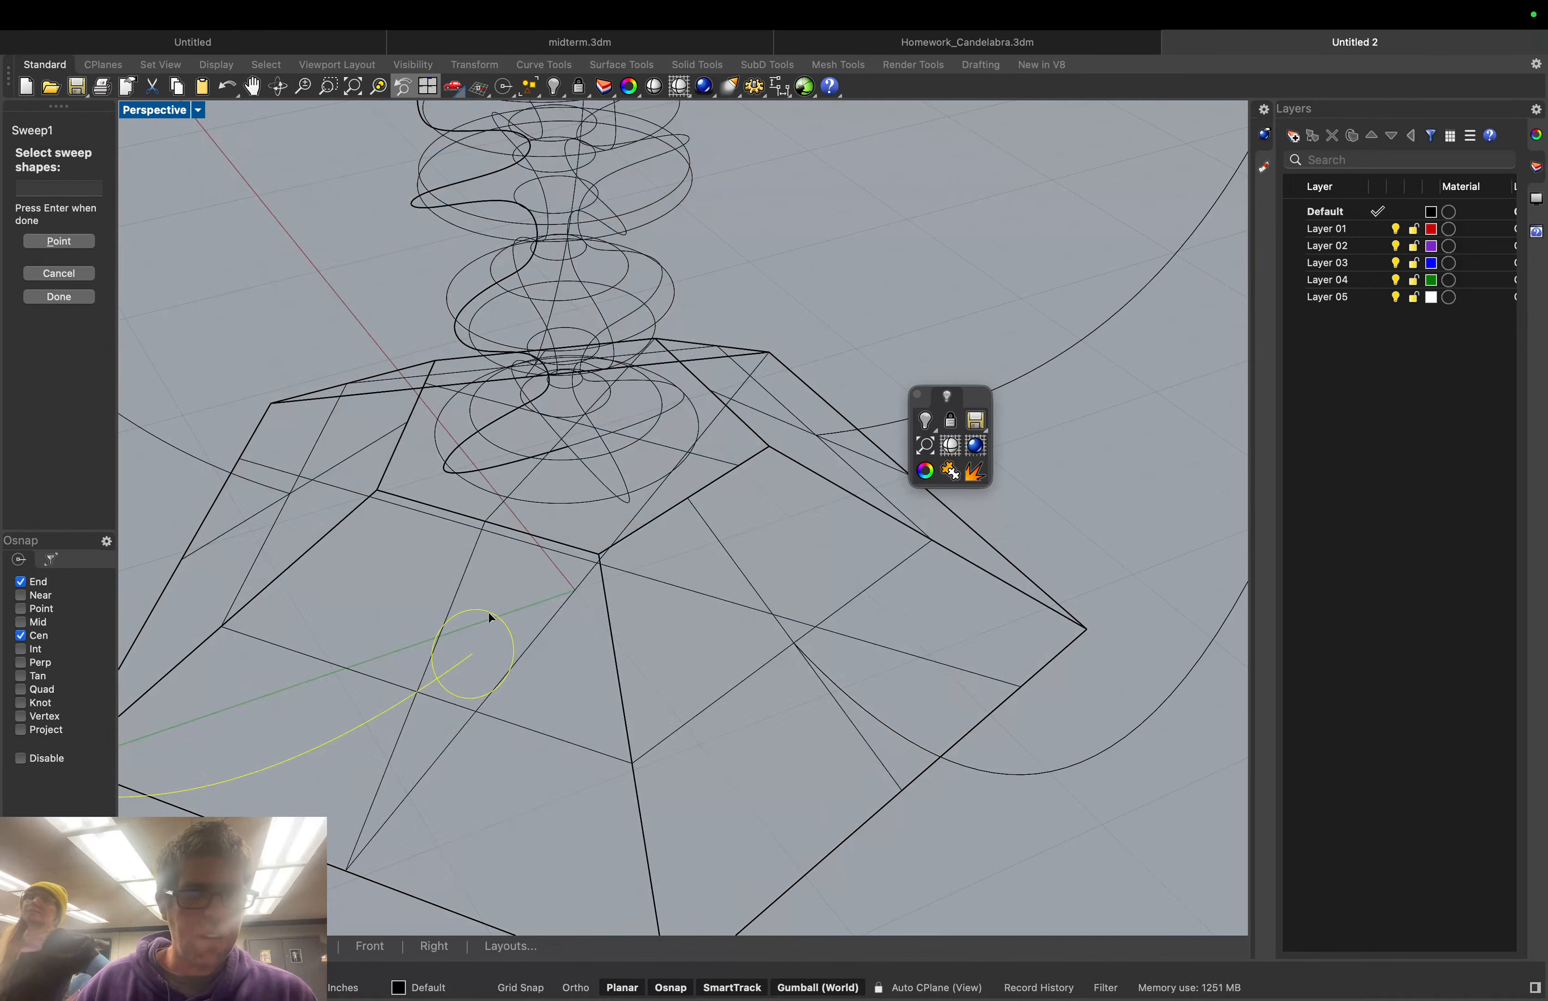
left_click(59, 296)
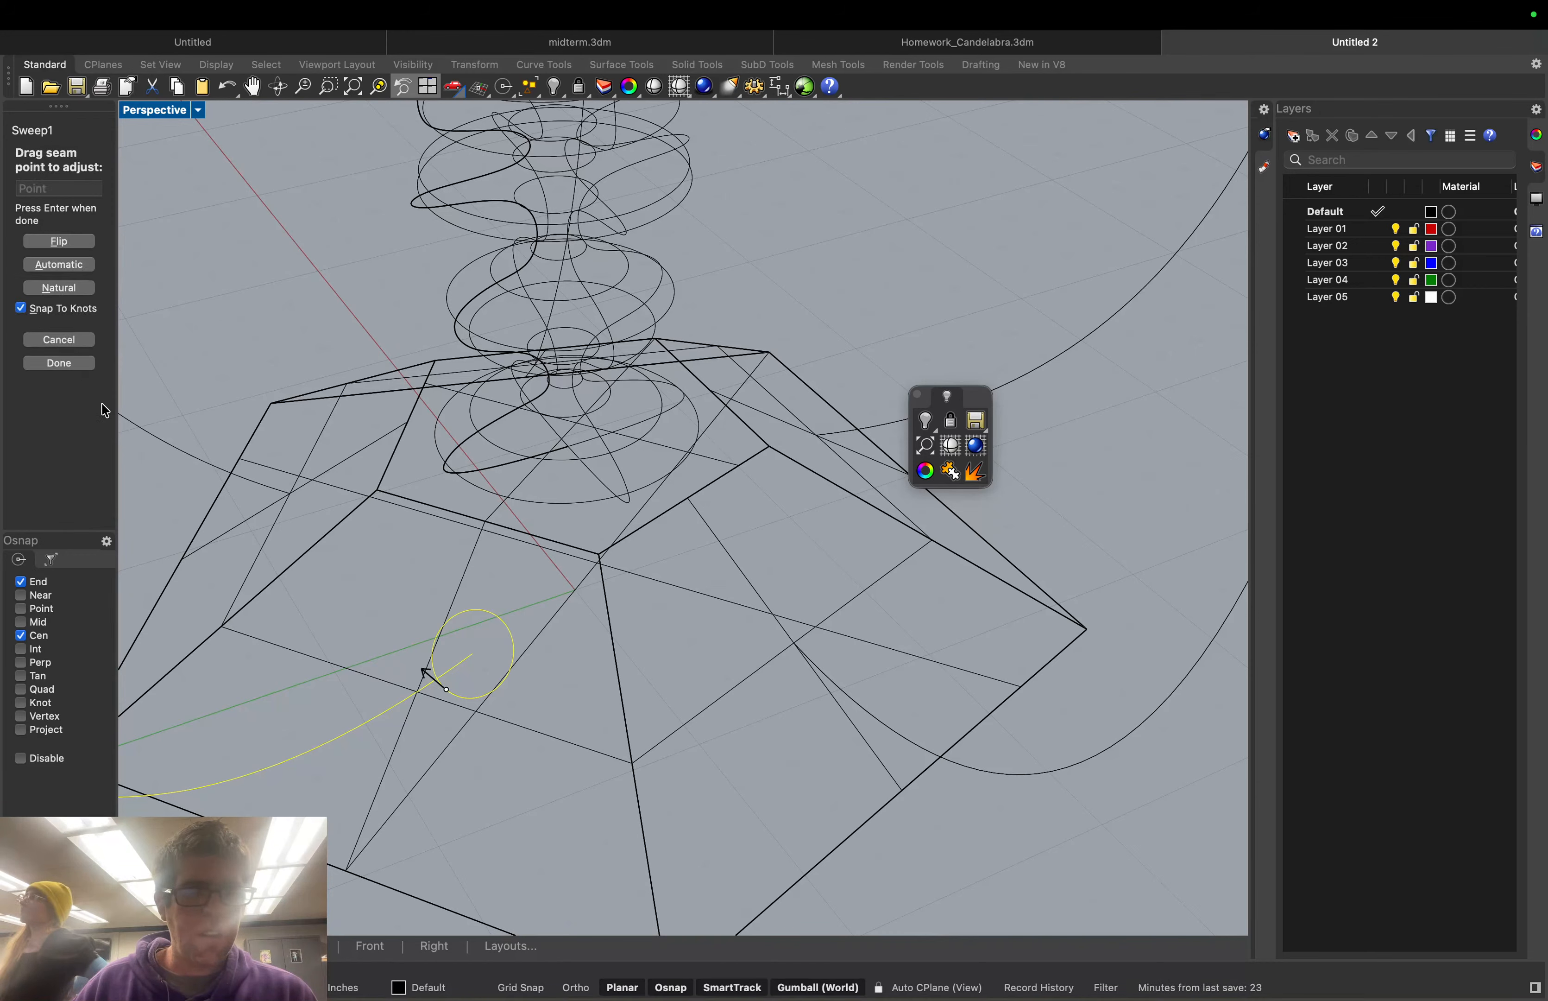
left_click(51, 364)
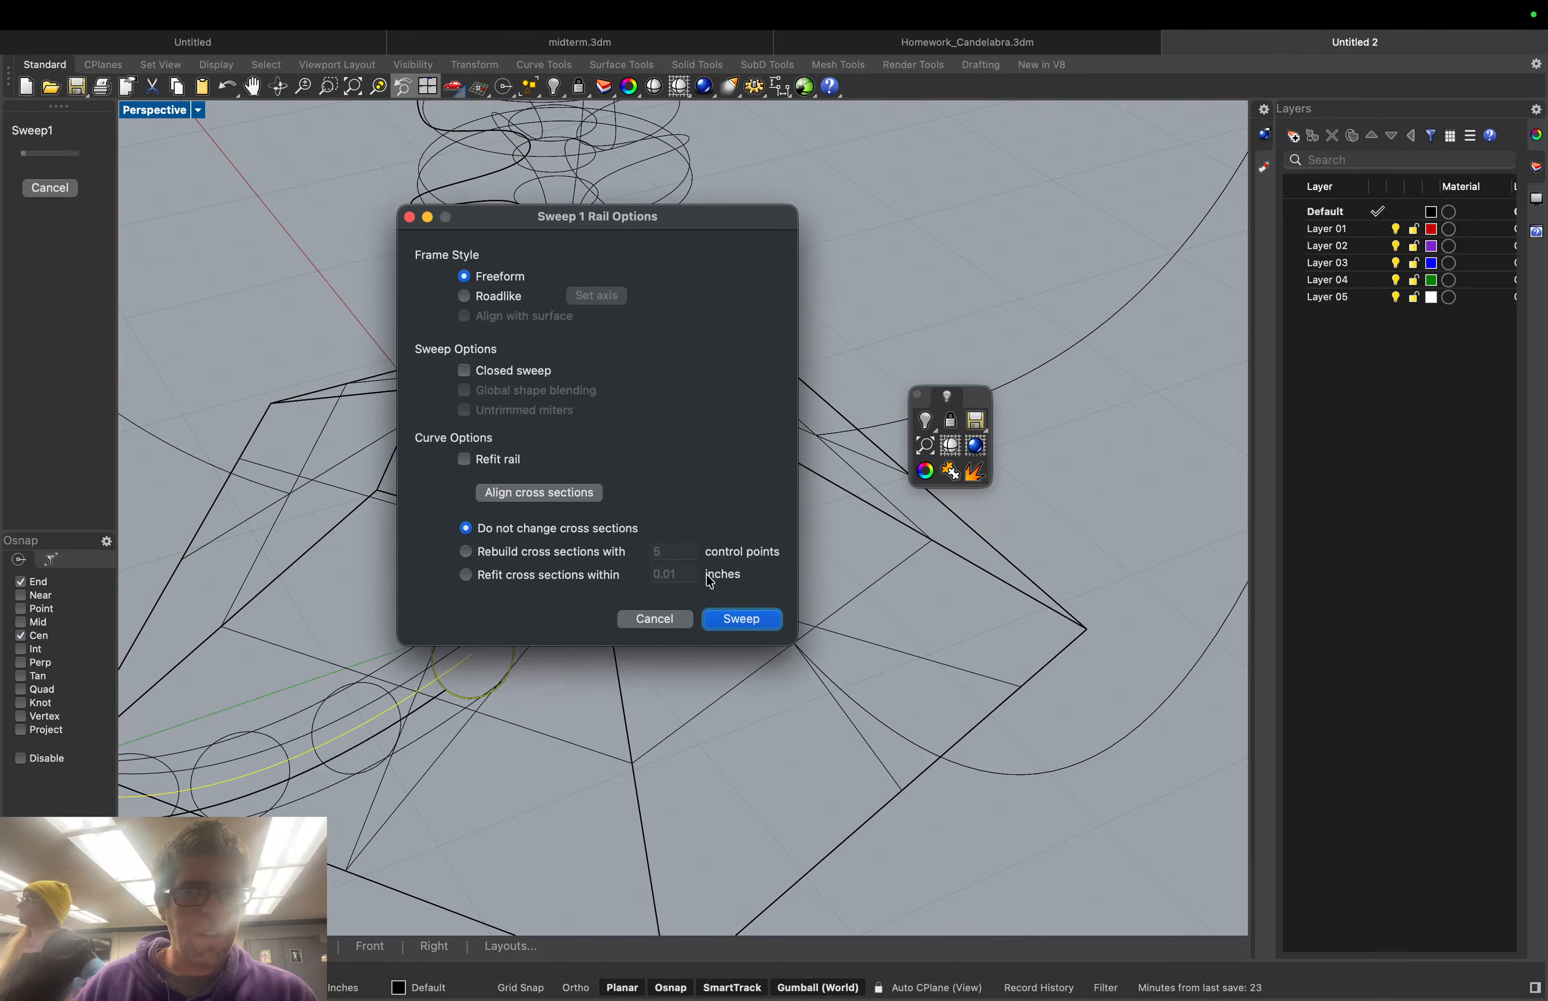
left_click(743, 619)
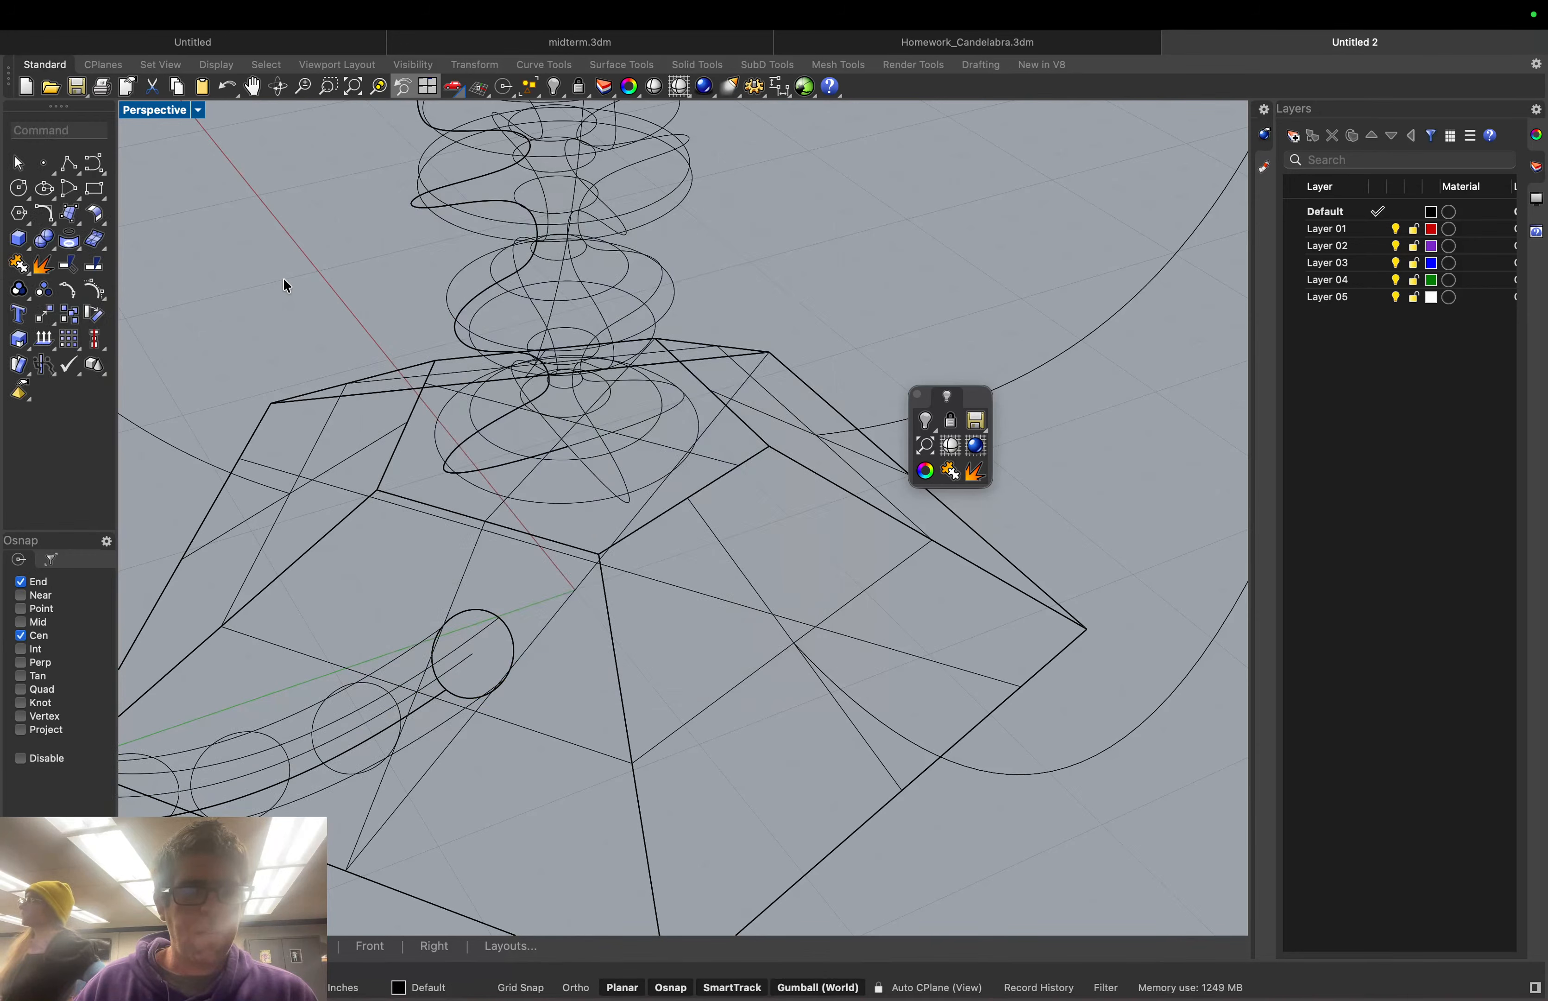
left_click(199, 111)
Shade the Perspective view and orbit and zoom out to see the tubular arm by the base
left_click(240, 198)
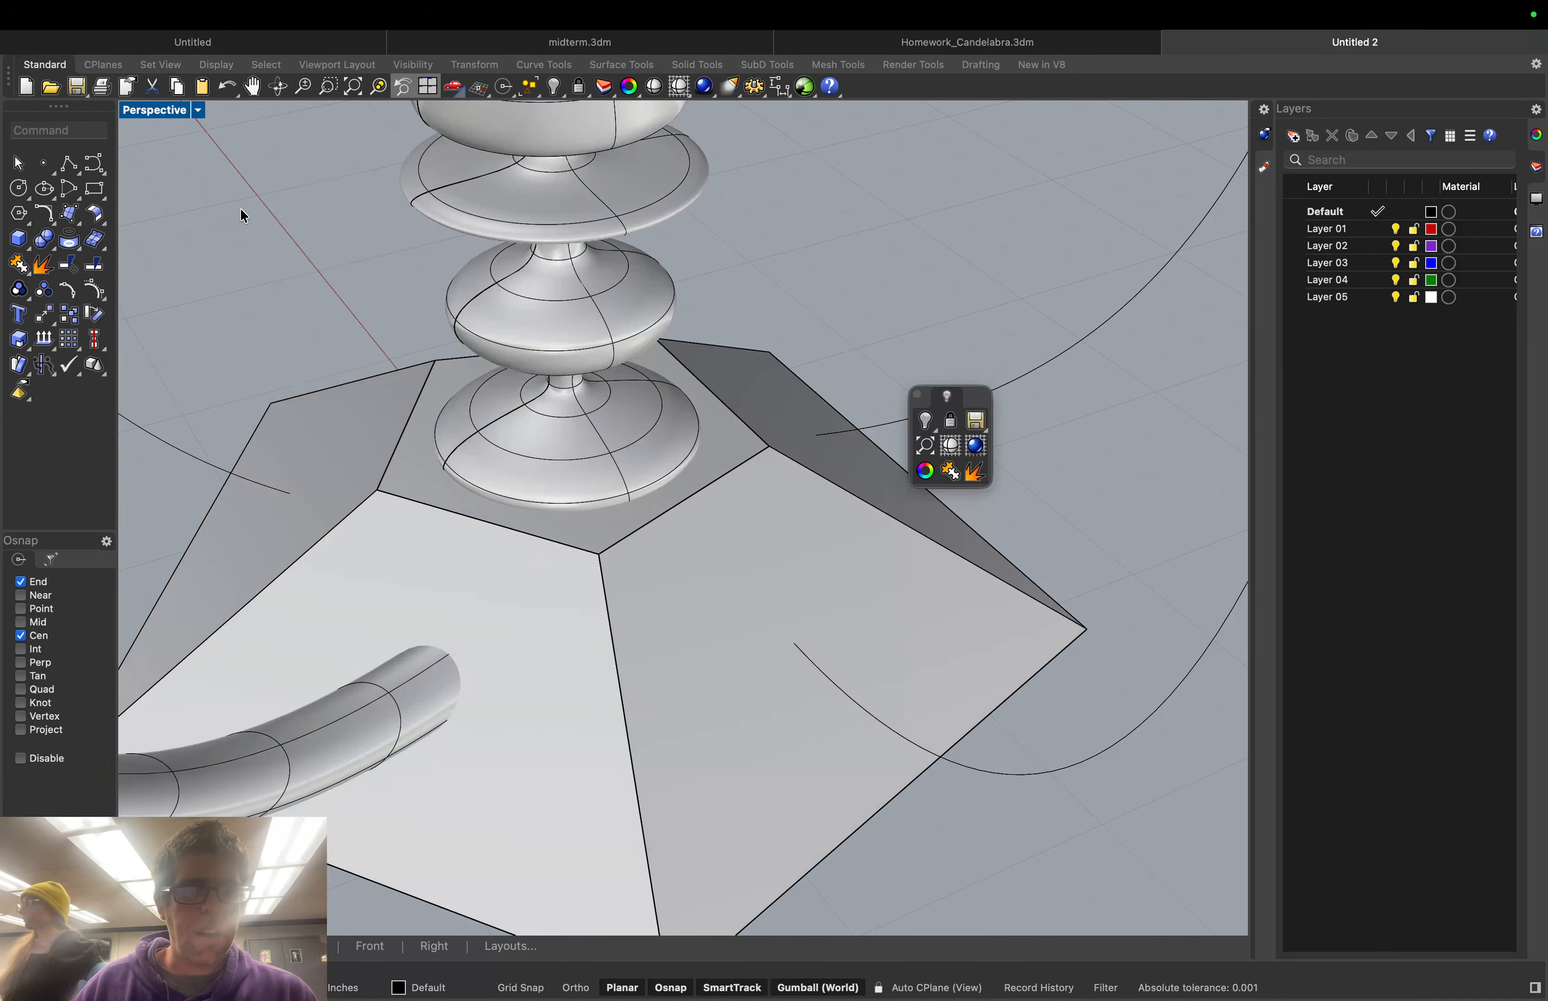
right_click_drag(340, 560, 299, 549)
scroll(311, 397, "down", 5)
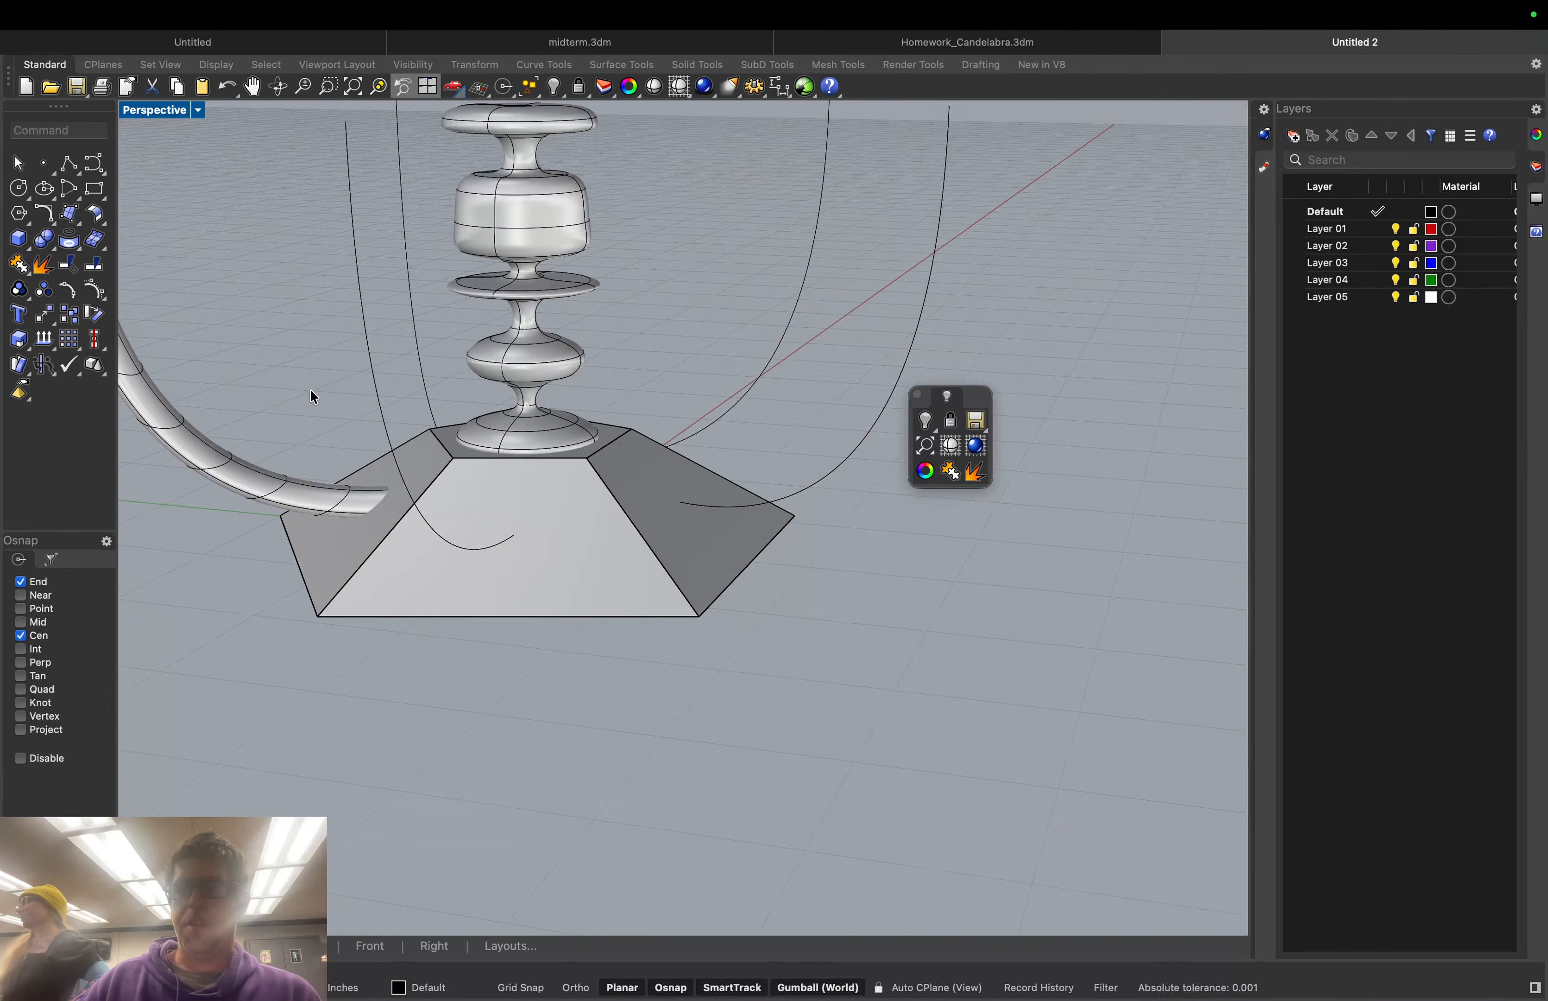
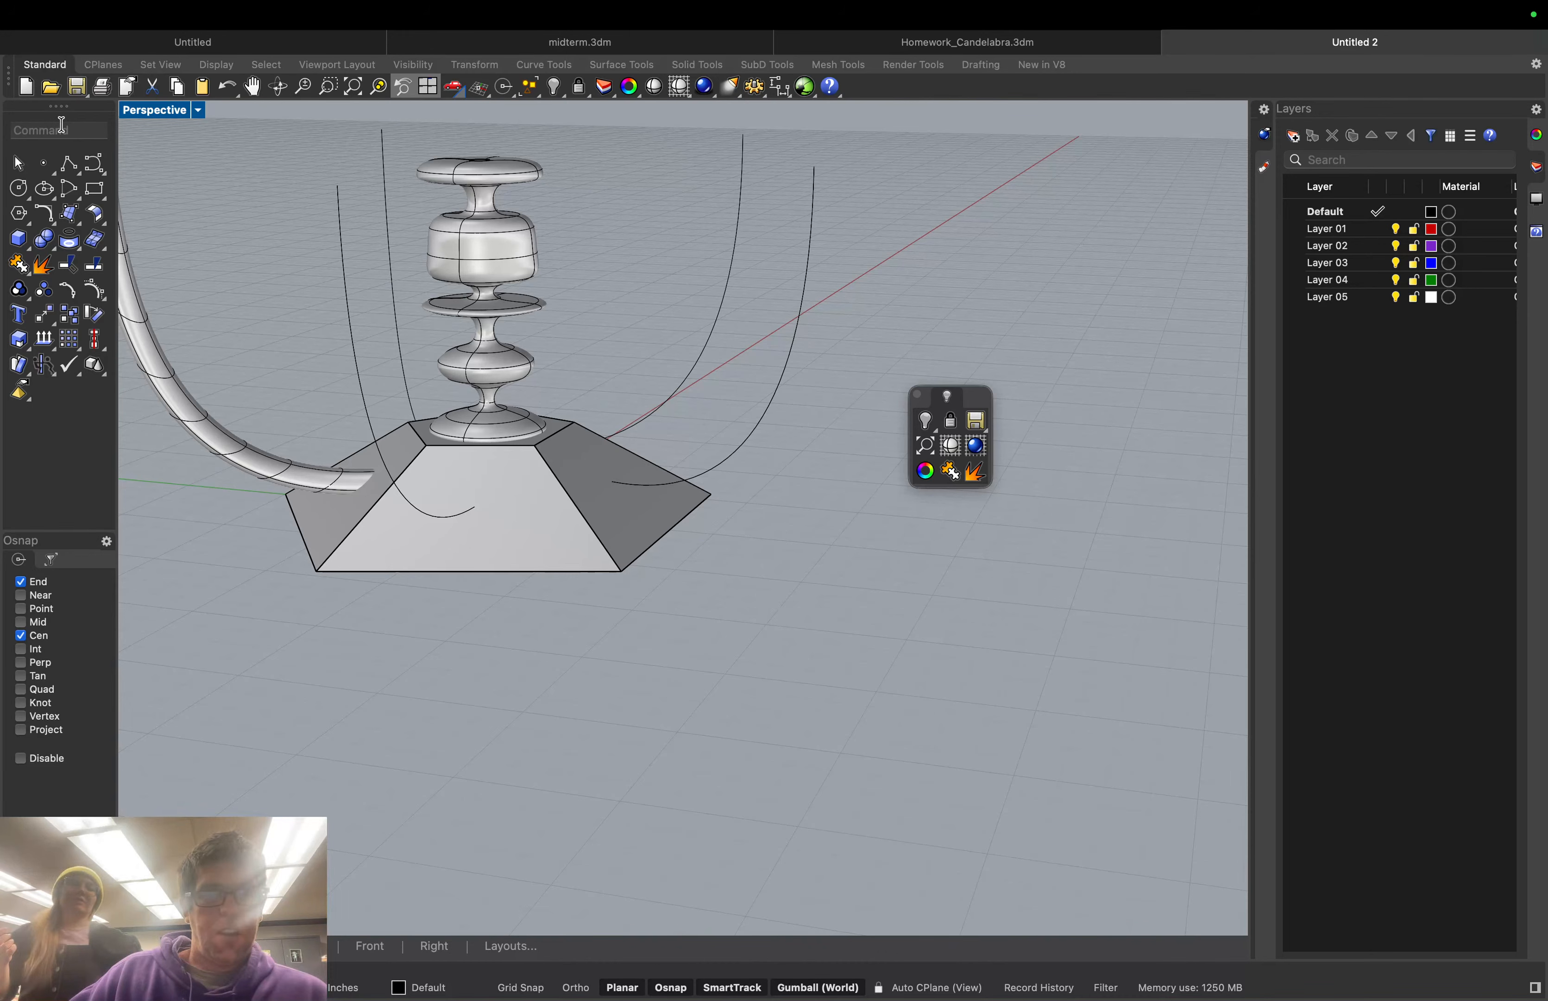
Hide the two middle guide curves above the base, picking the right ones from overlapping selections
type("hi")
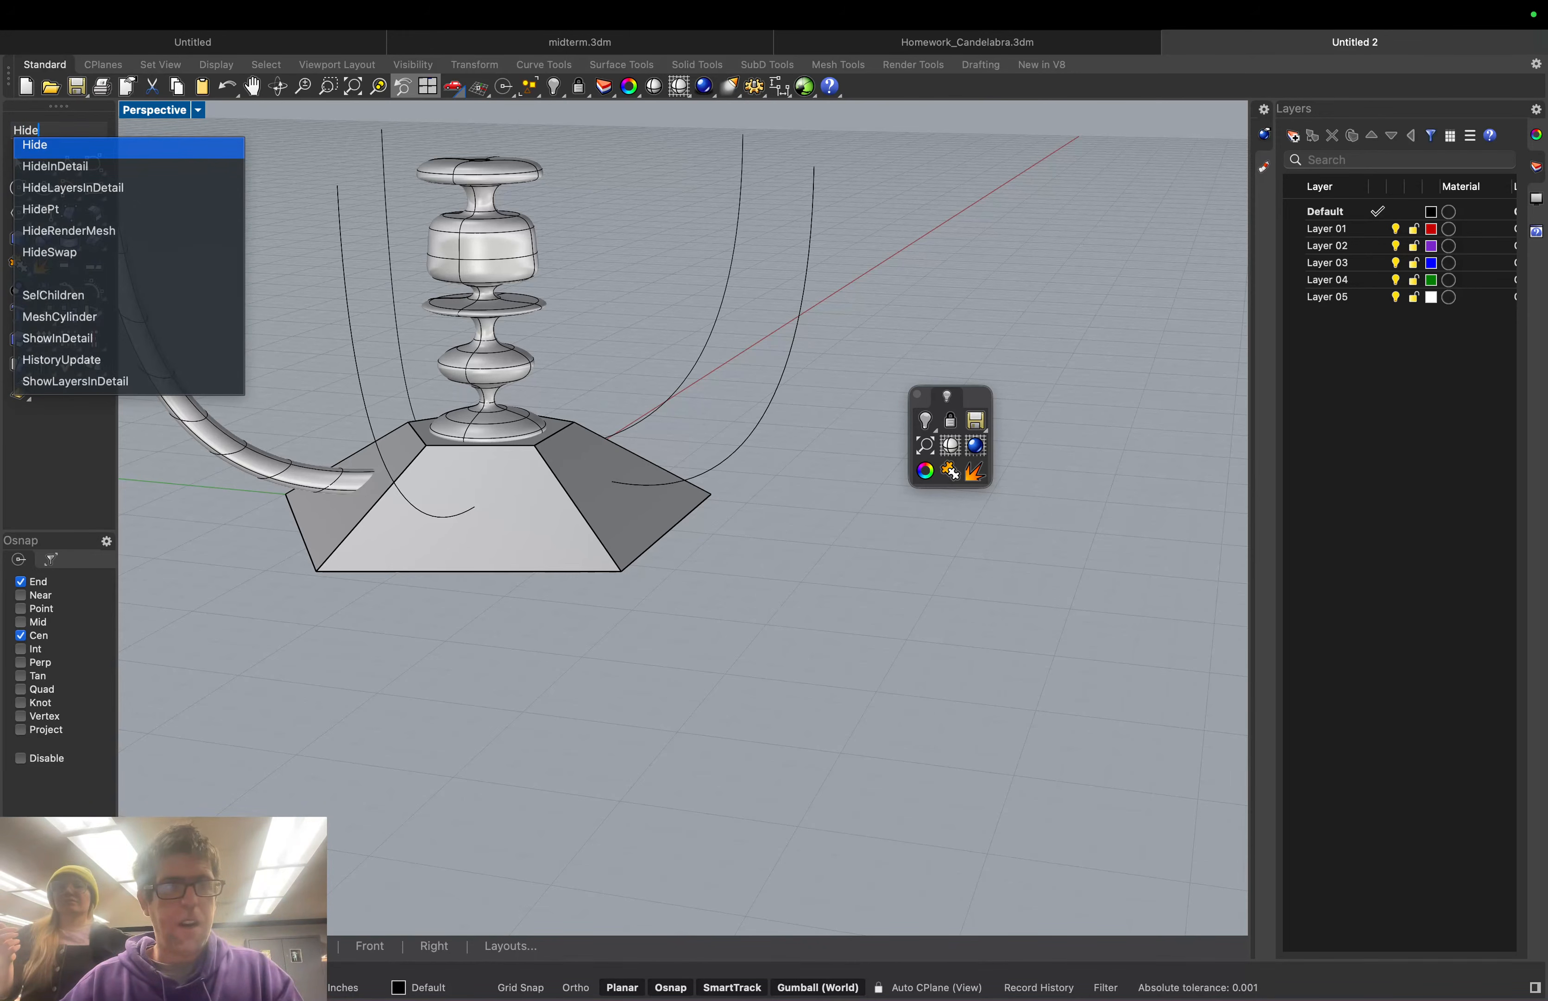
key("Return")
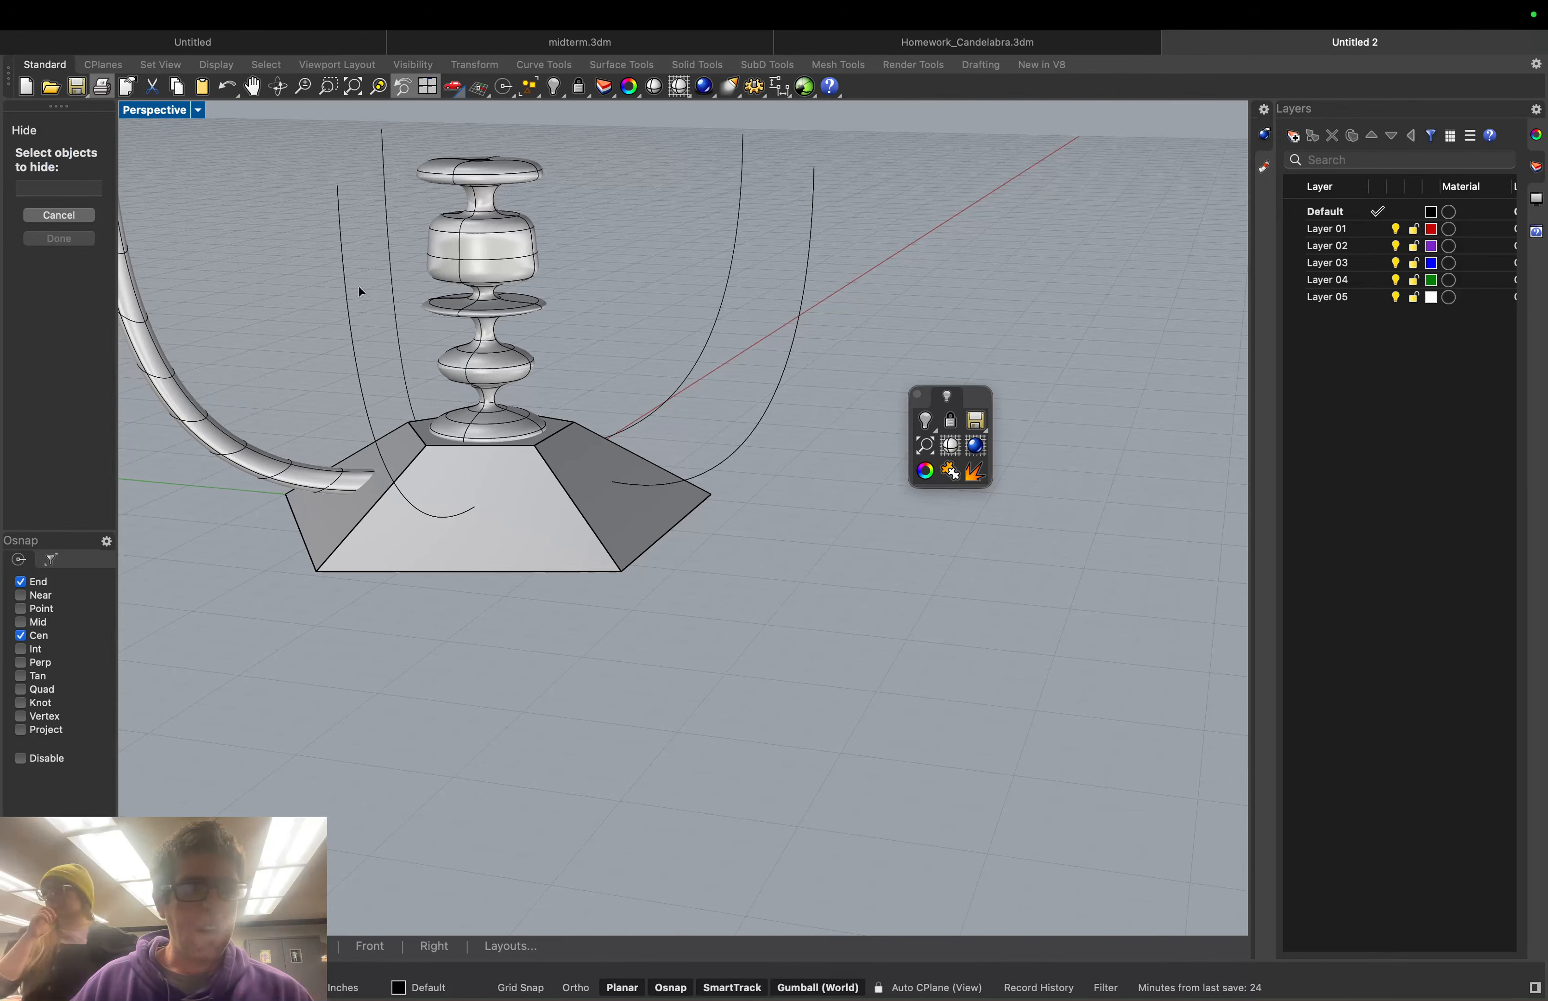
left_click(341, 263)
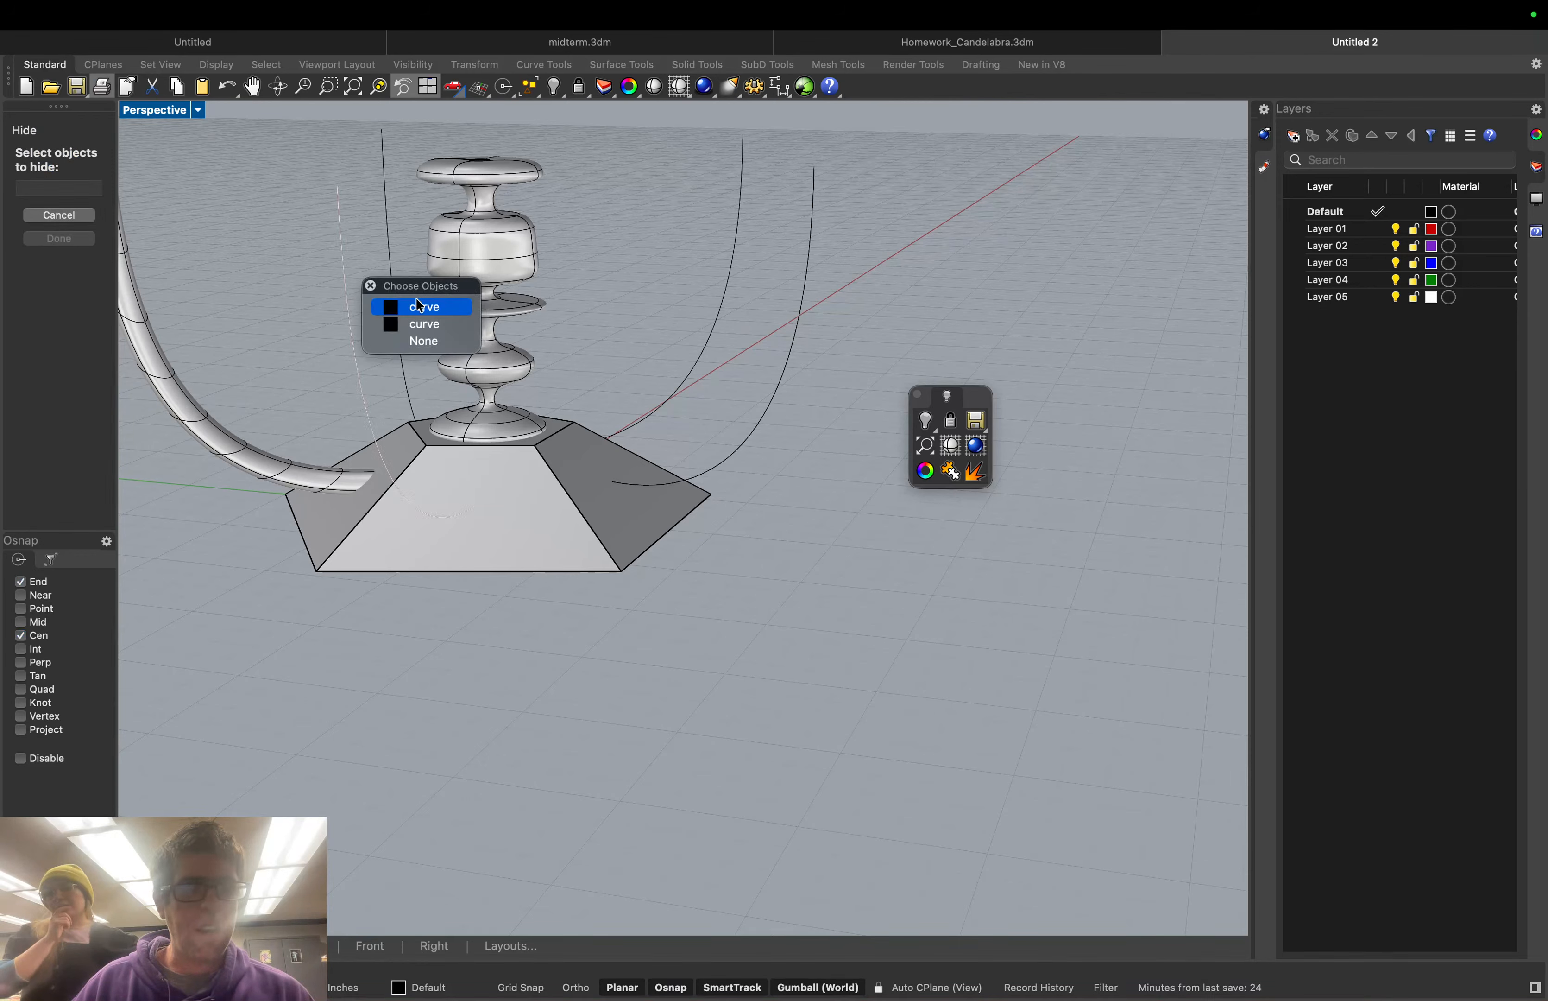
left_click(434, 308)
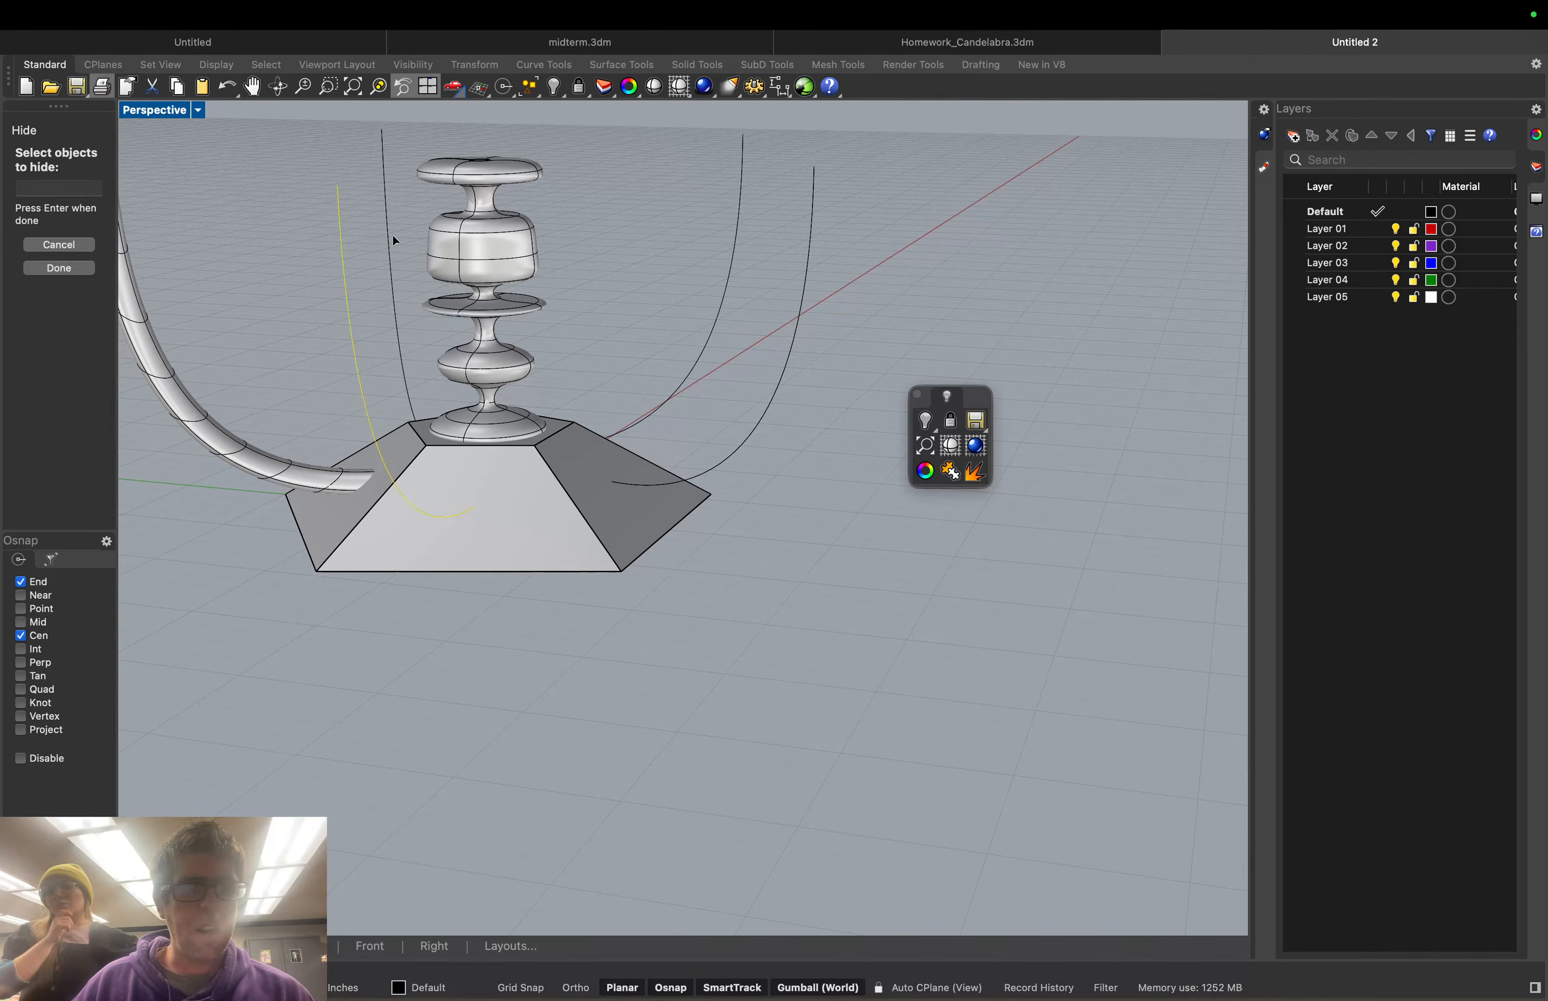
left_click(393, 240)
left_click(723, 291)
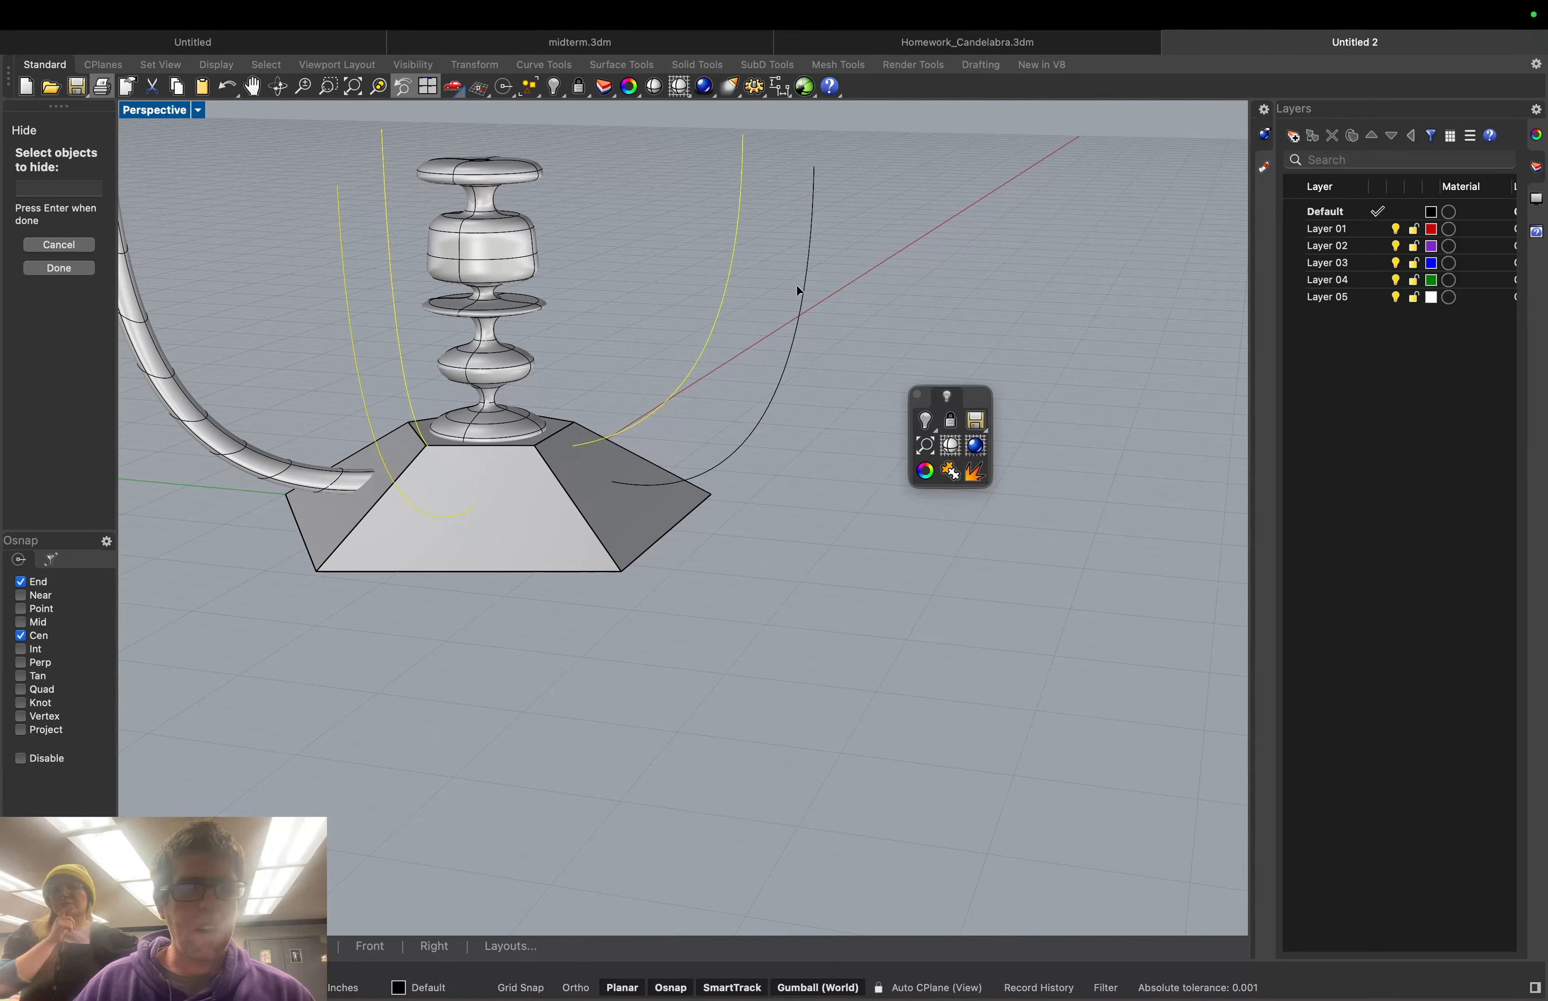
left_click(803, 298)
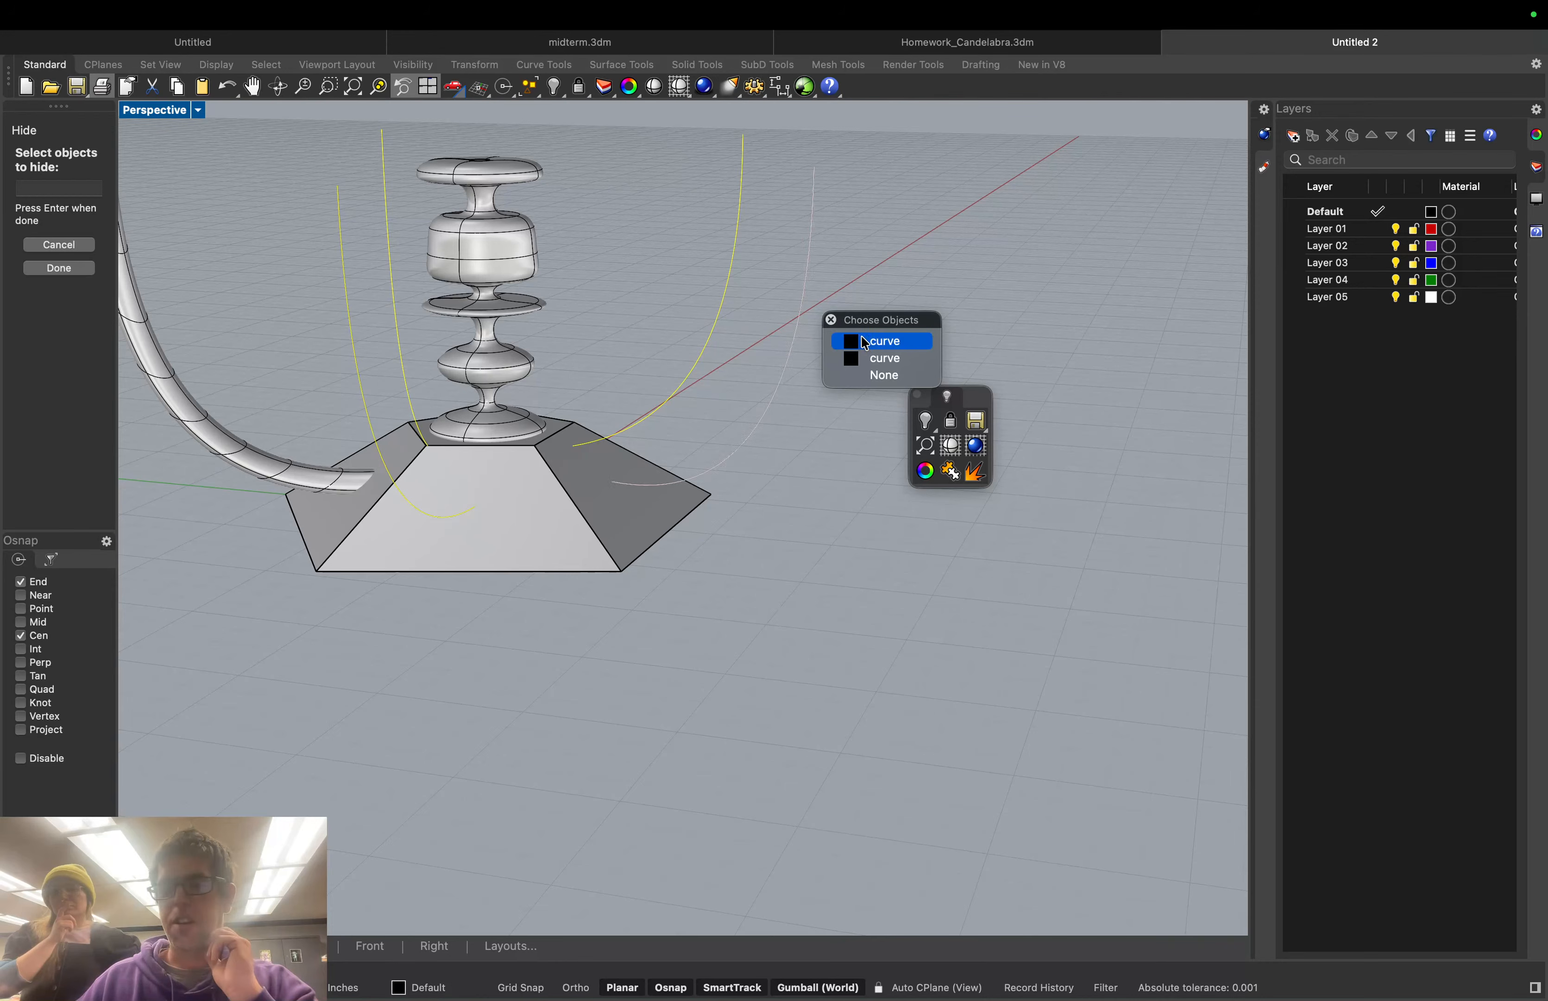
left_click(864, 340)
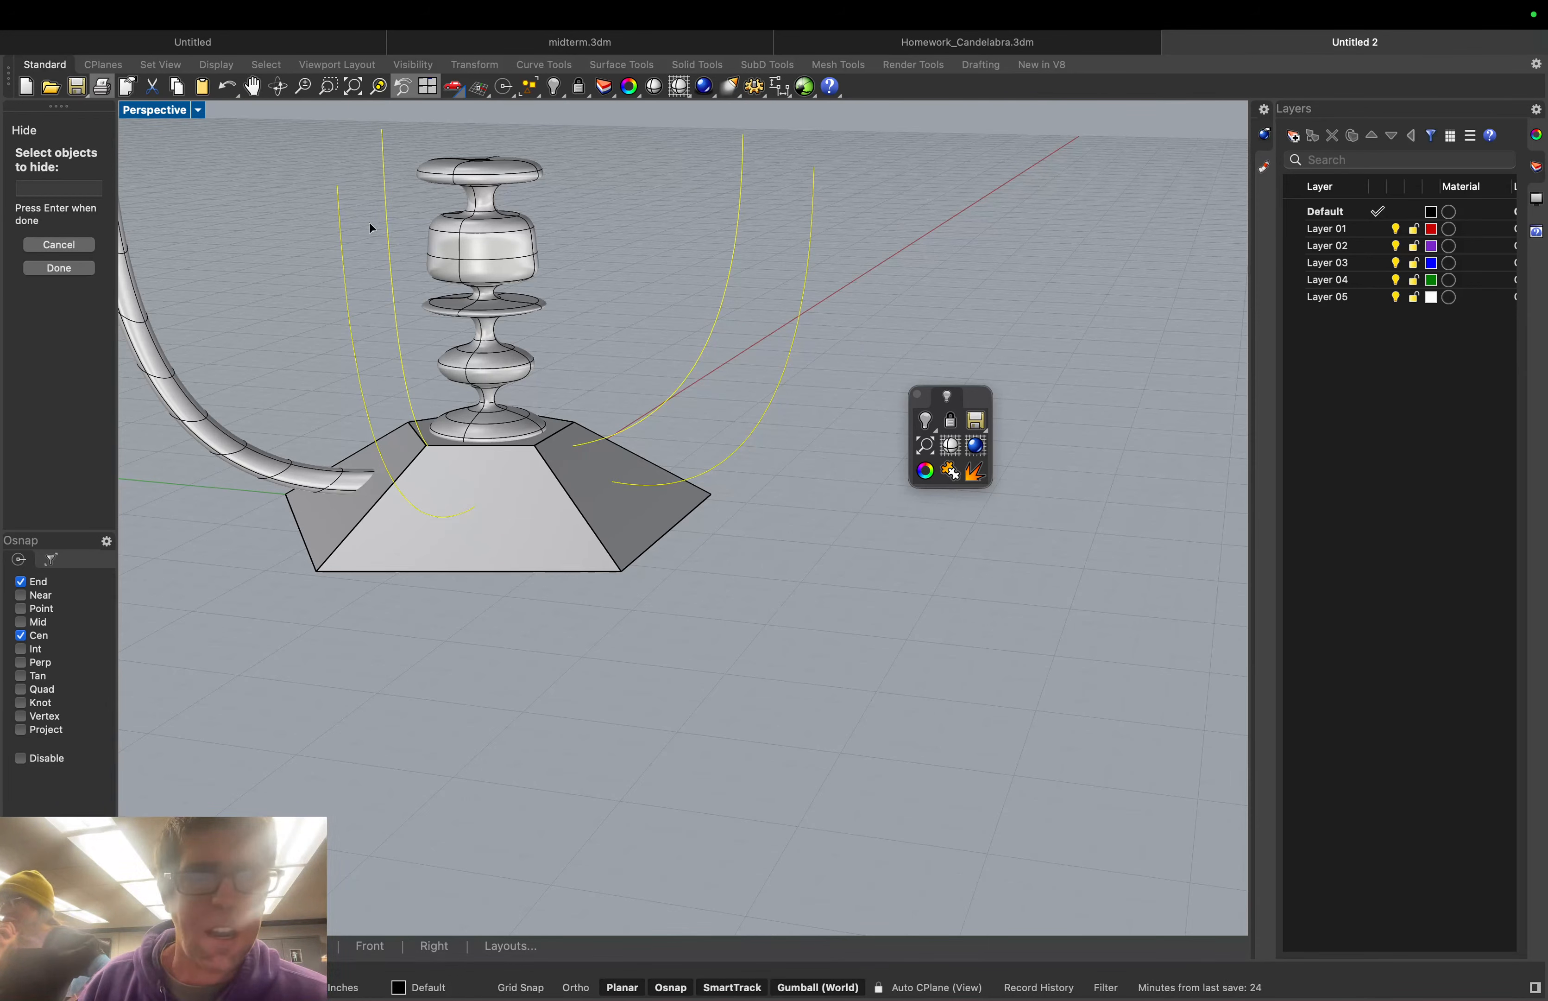
left_click(76, 266)
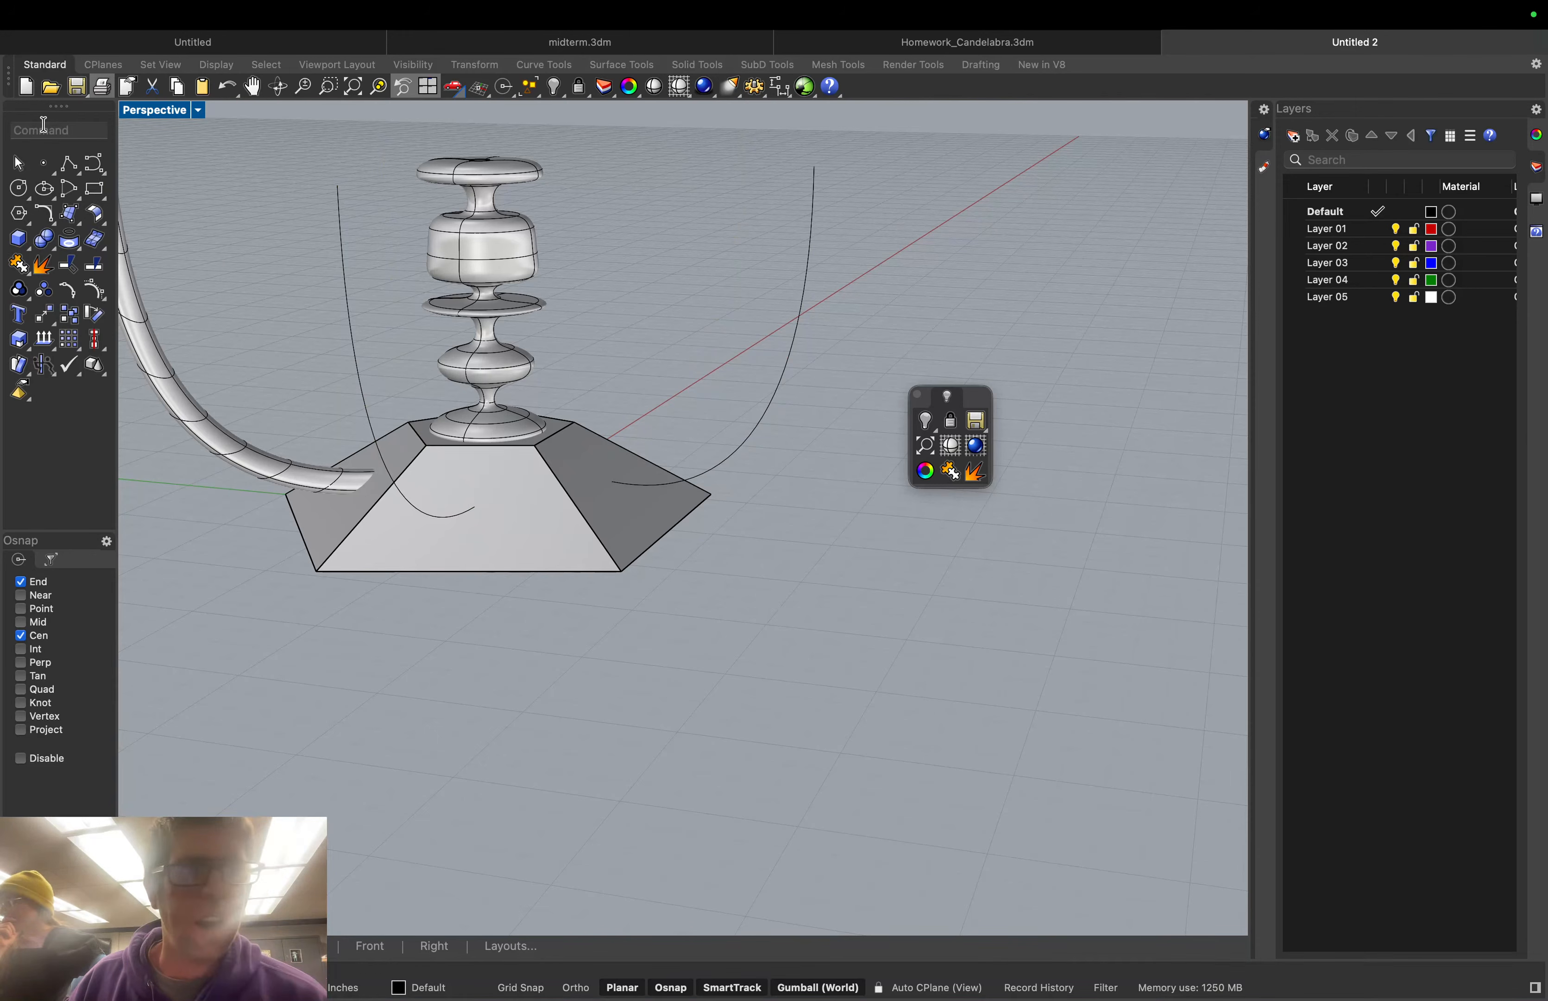
Hide the remaining left and right outer guide curves
type("Hid")
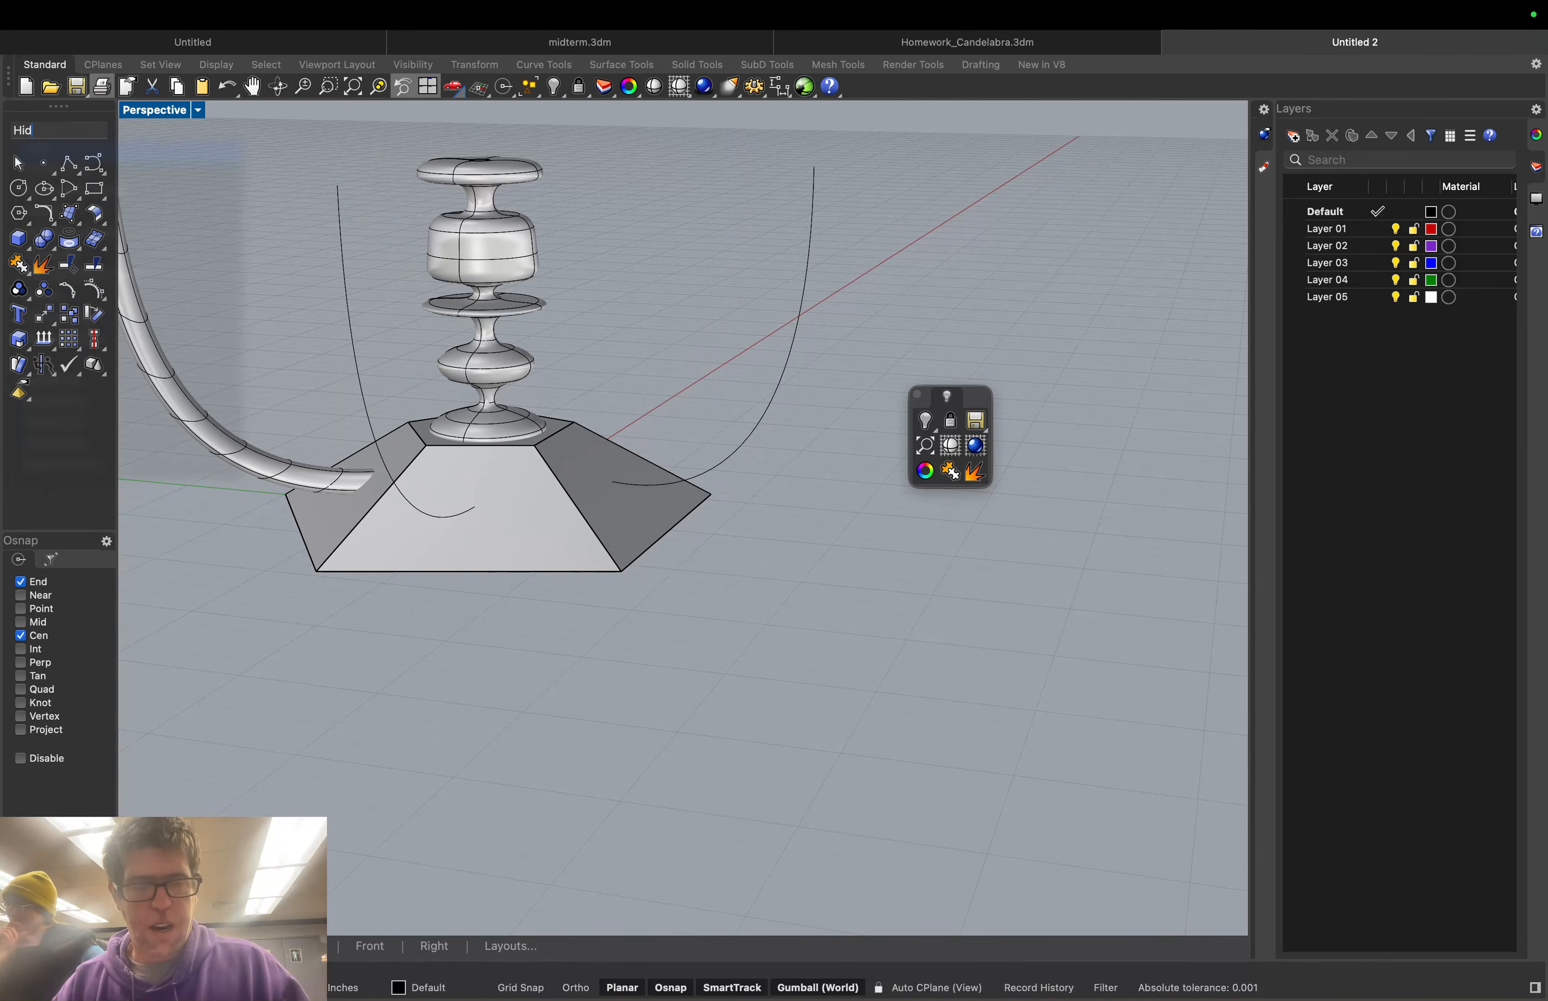
type("e")
key("Return")
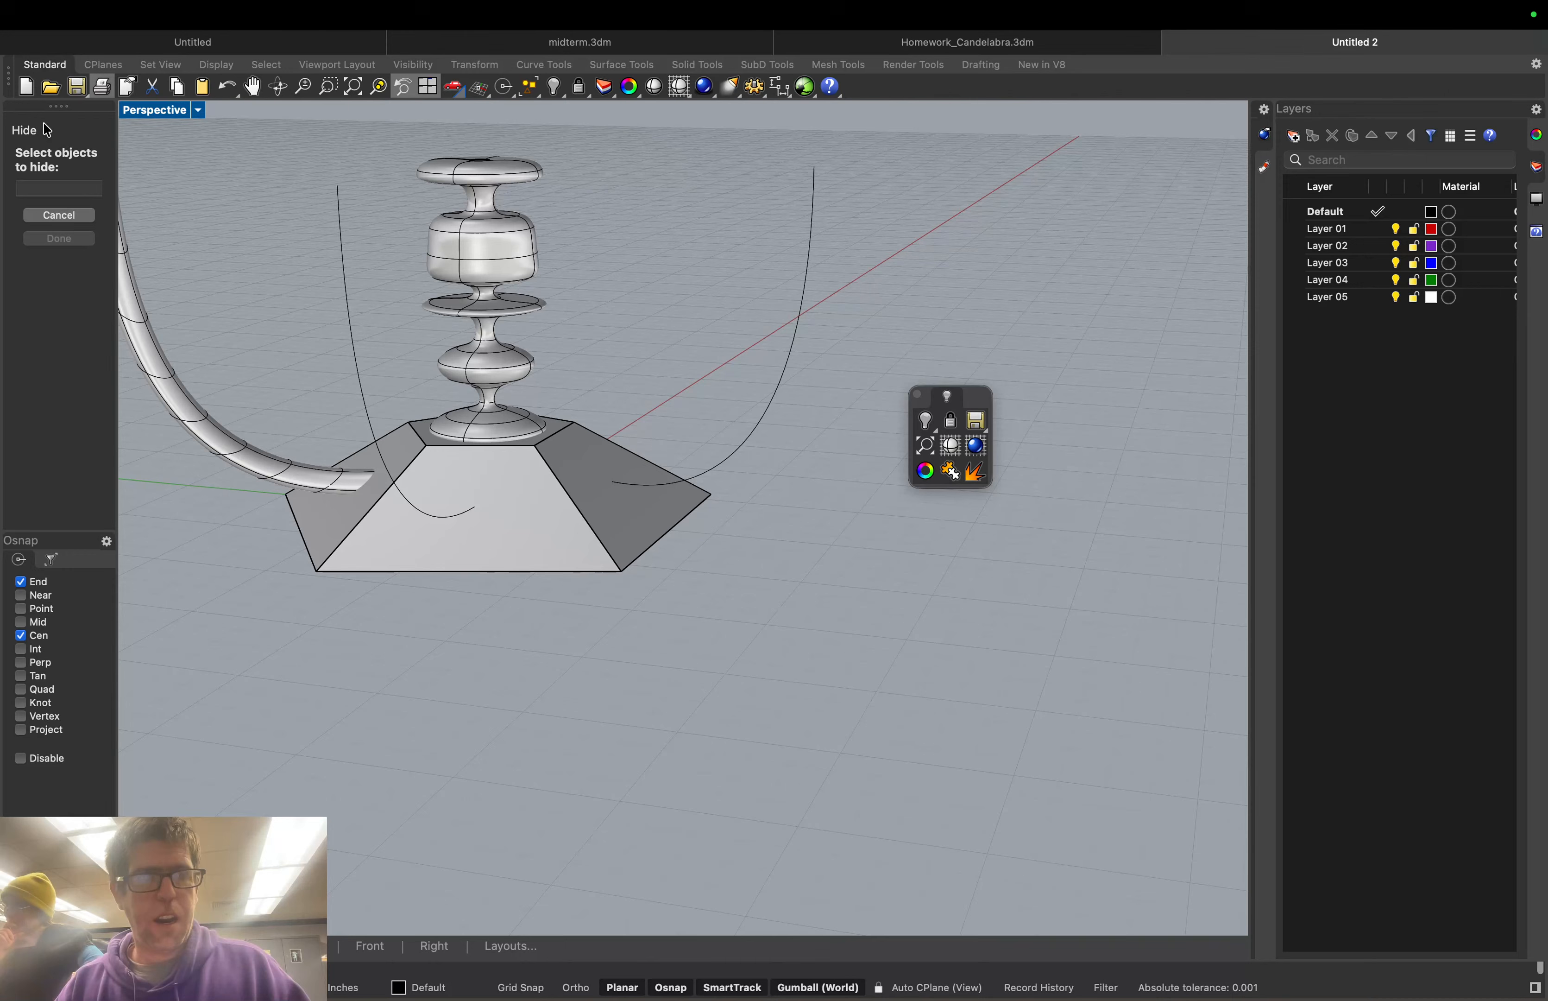
left_click(342, 244)
left_click(88, 269)
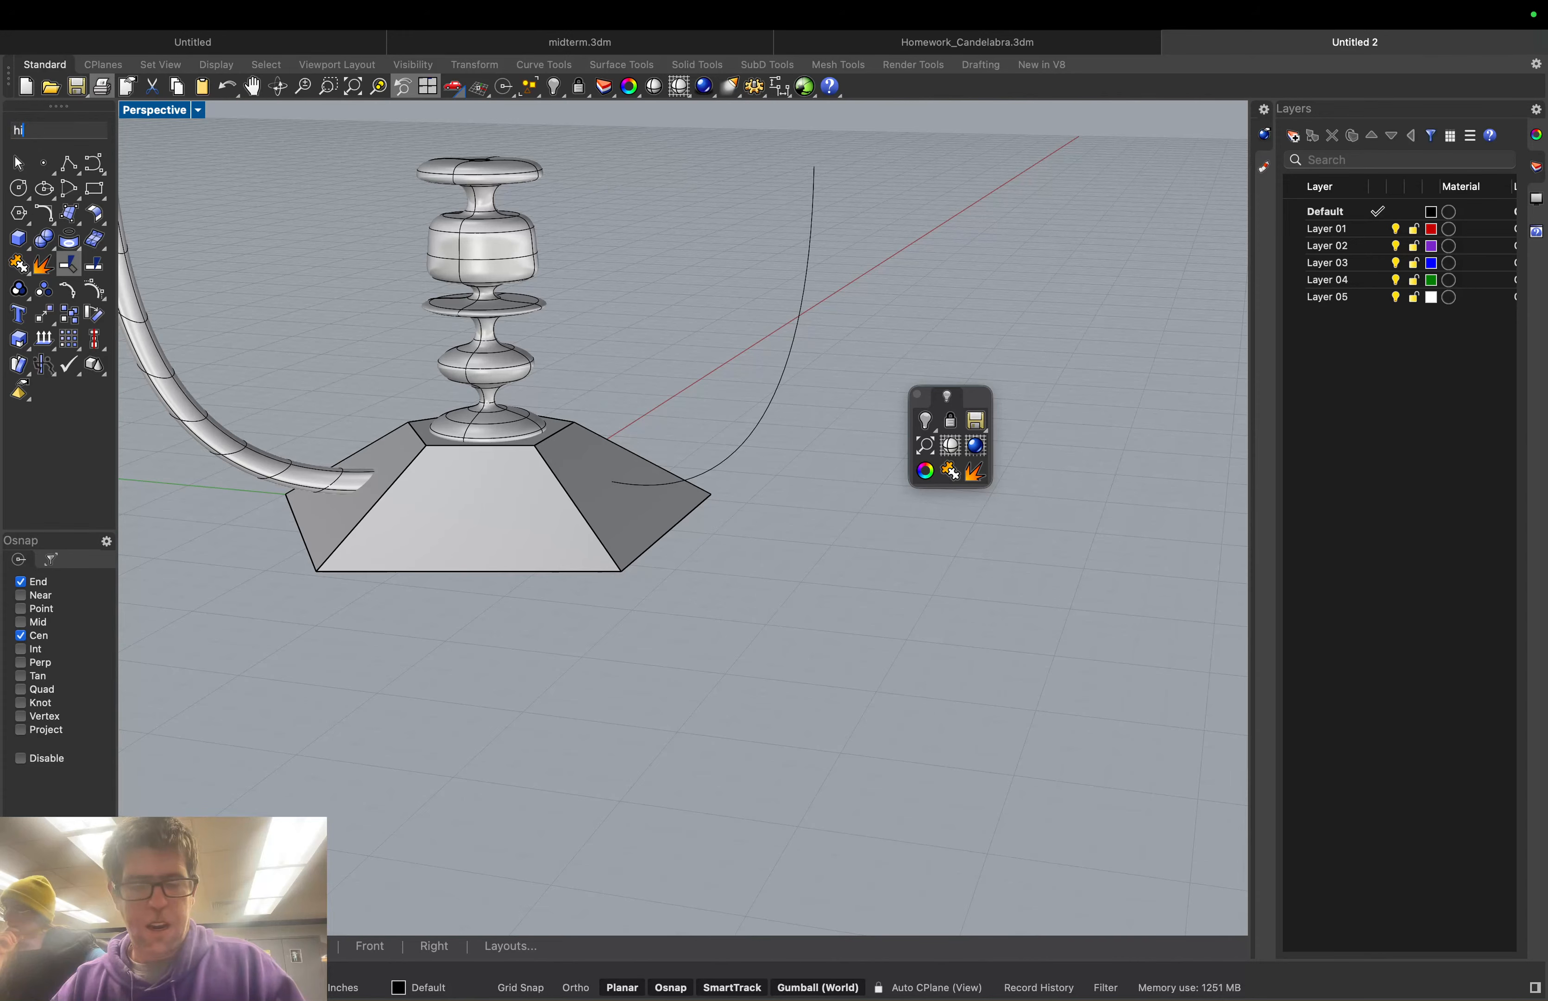
type("Hide")
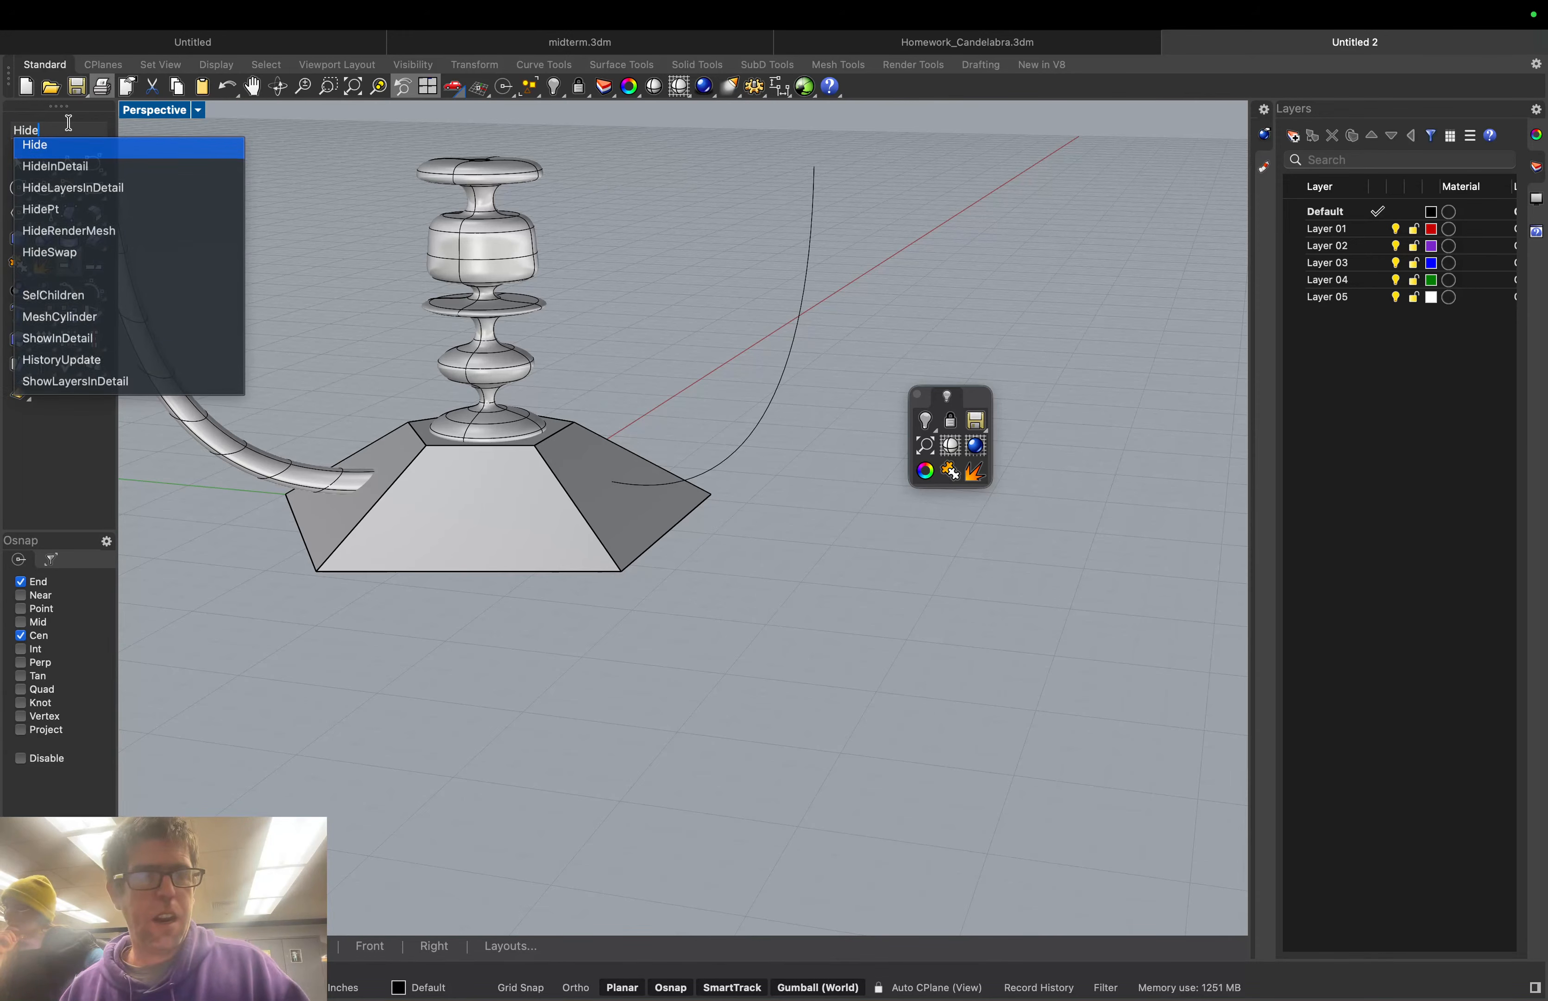
left_click(811, 253)
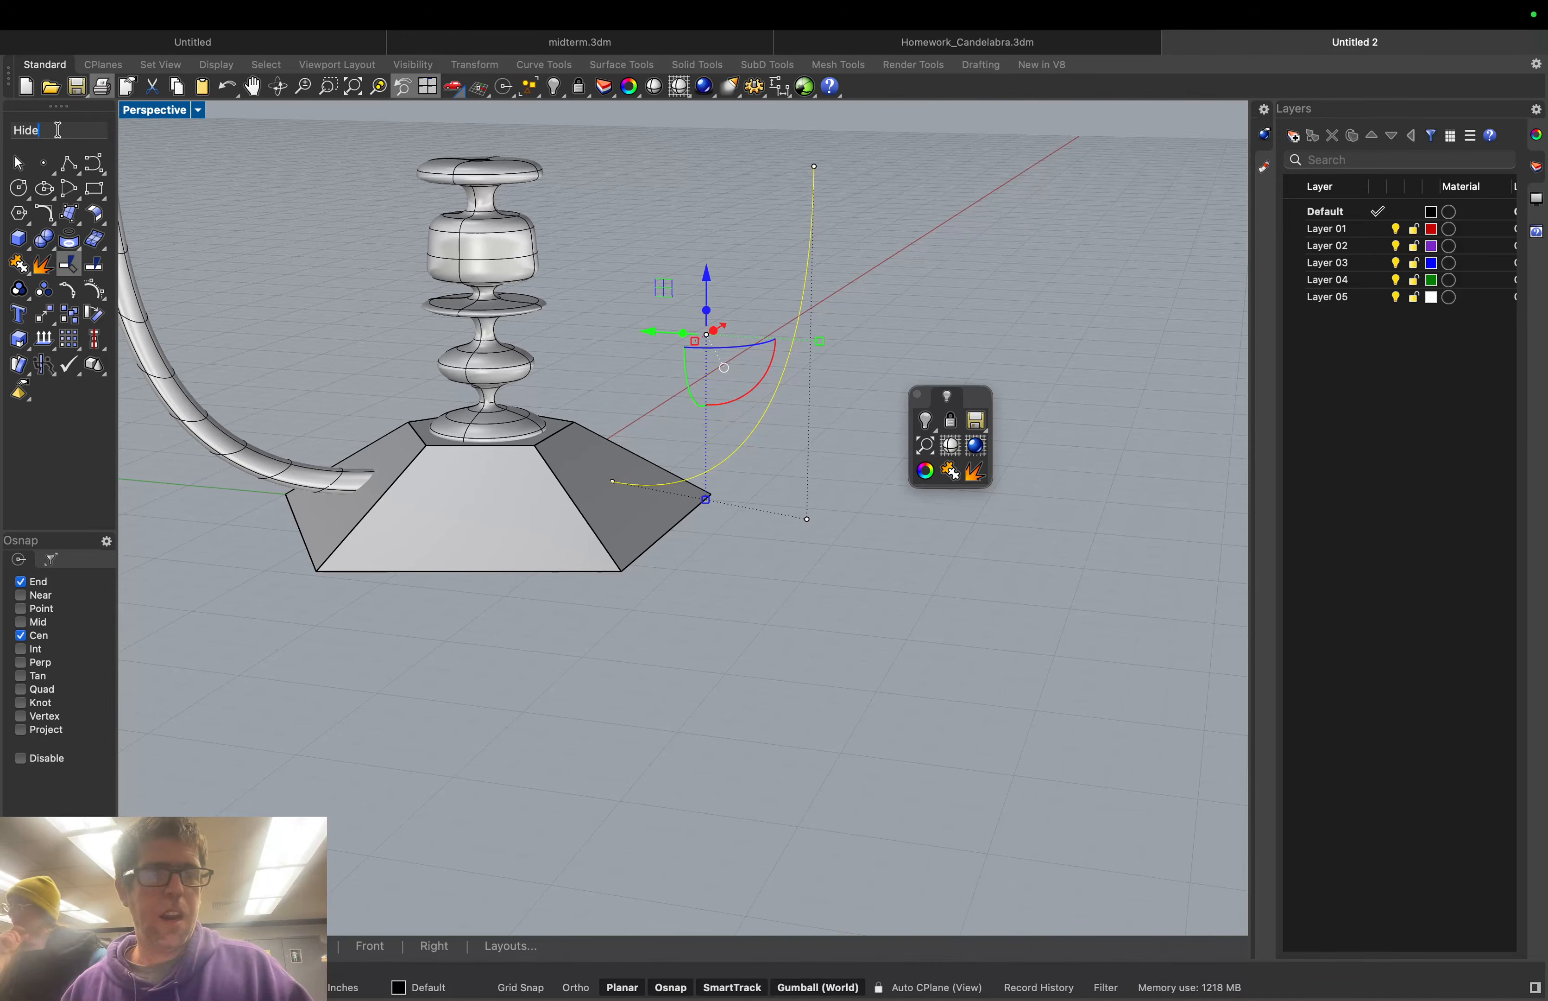
key("Return")
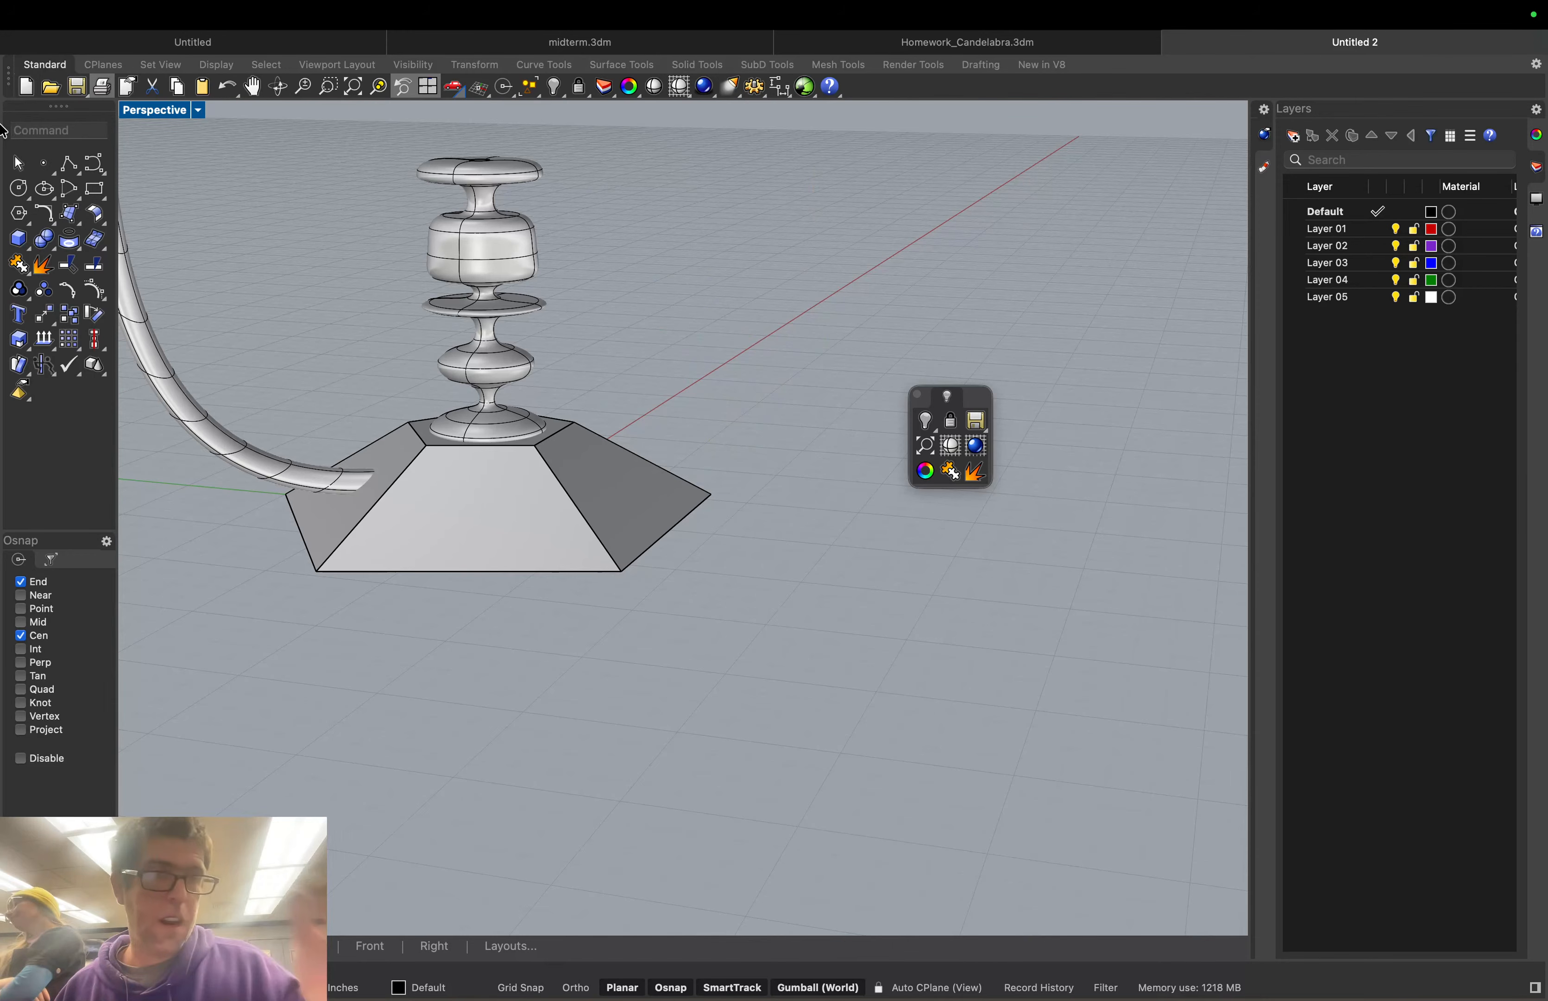
type("rotat")
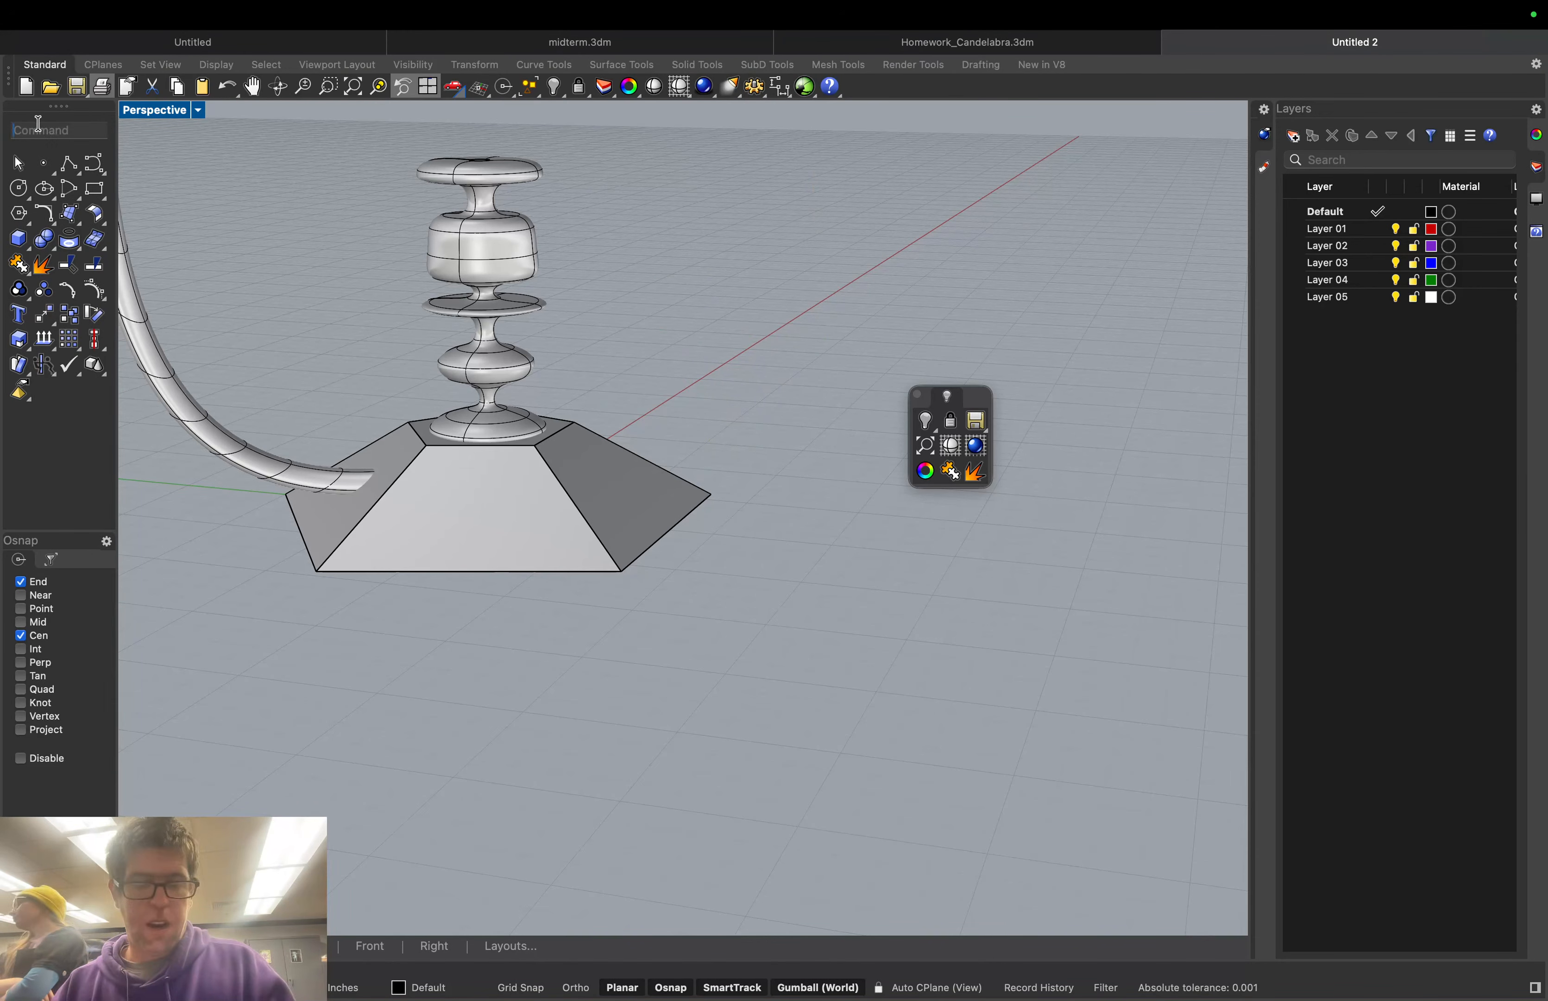
type("e")
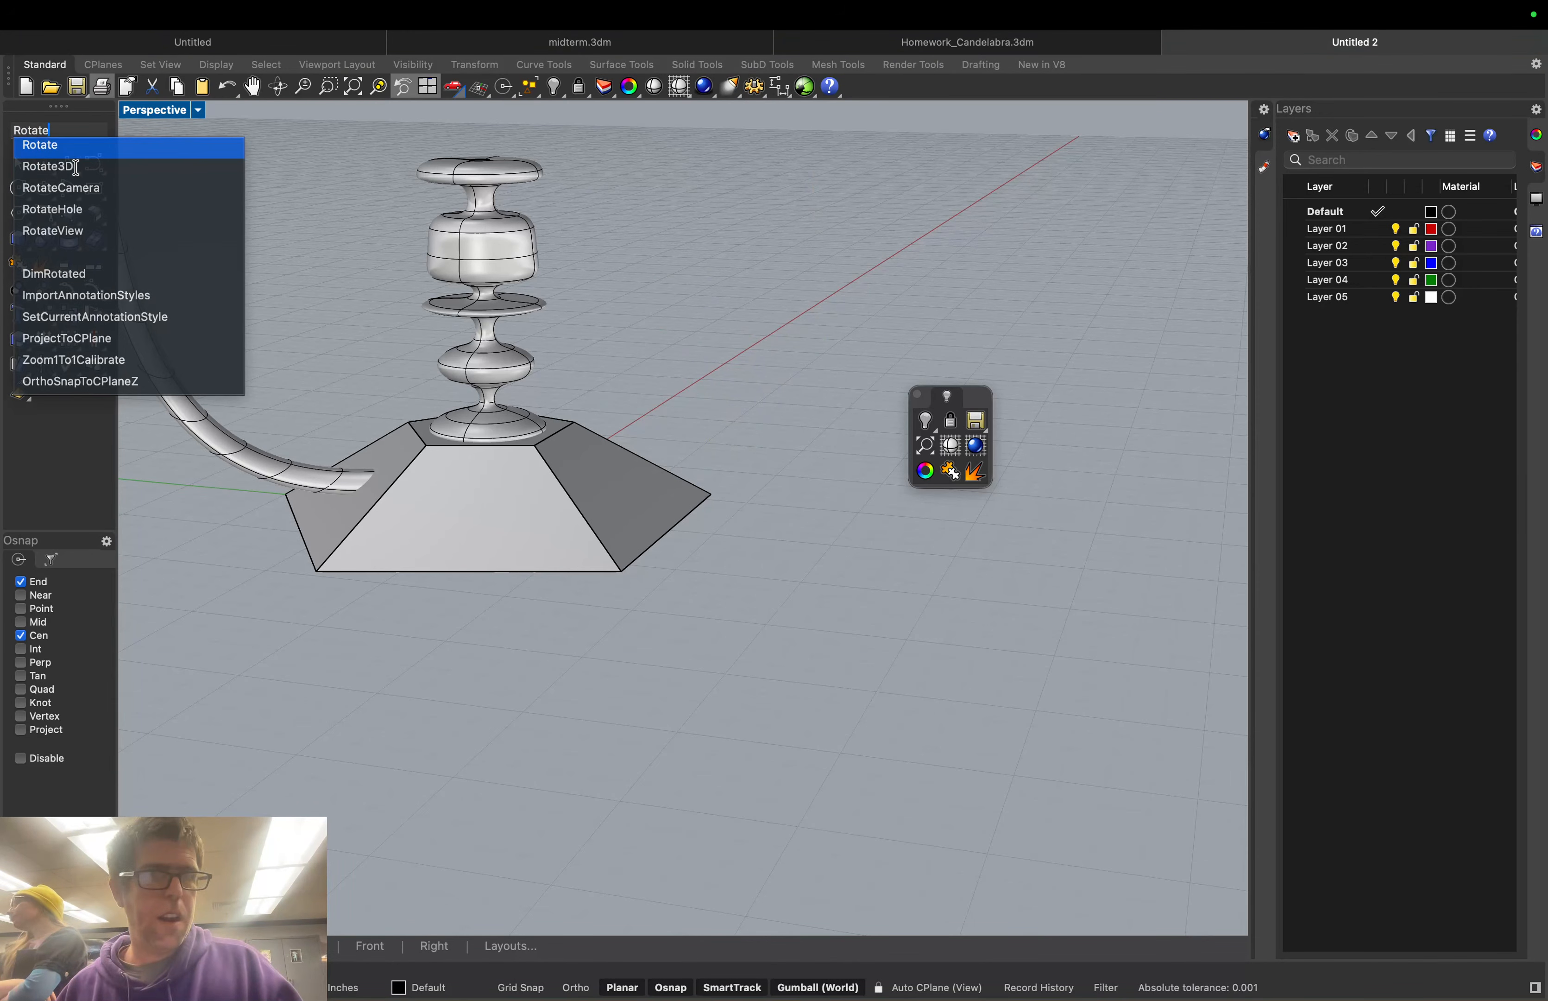
Set up a copy-rotate of the tube arm about the previous centre, with End snap off
left_click(46, 145)
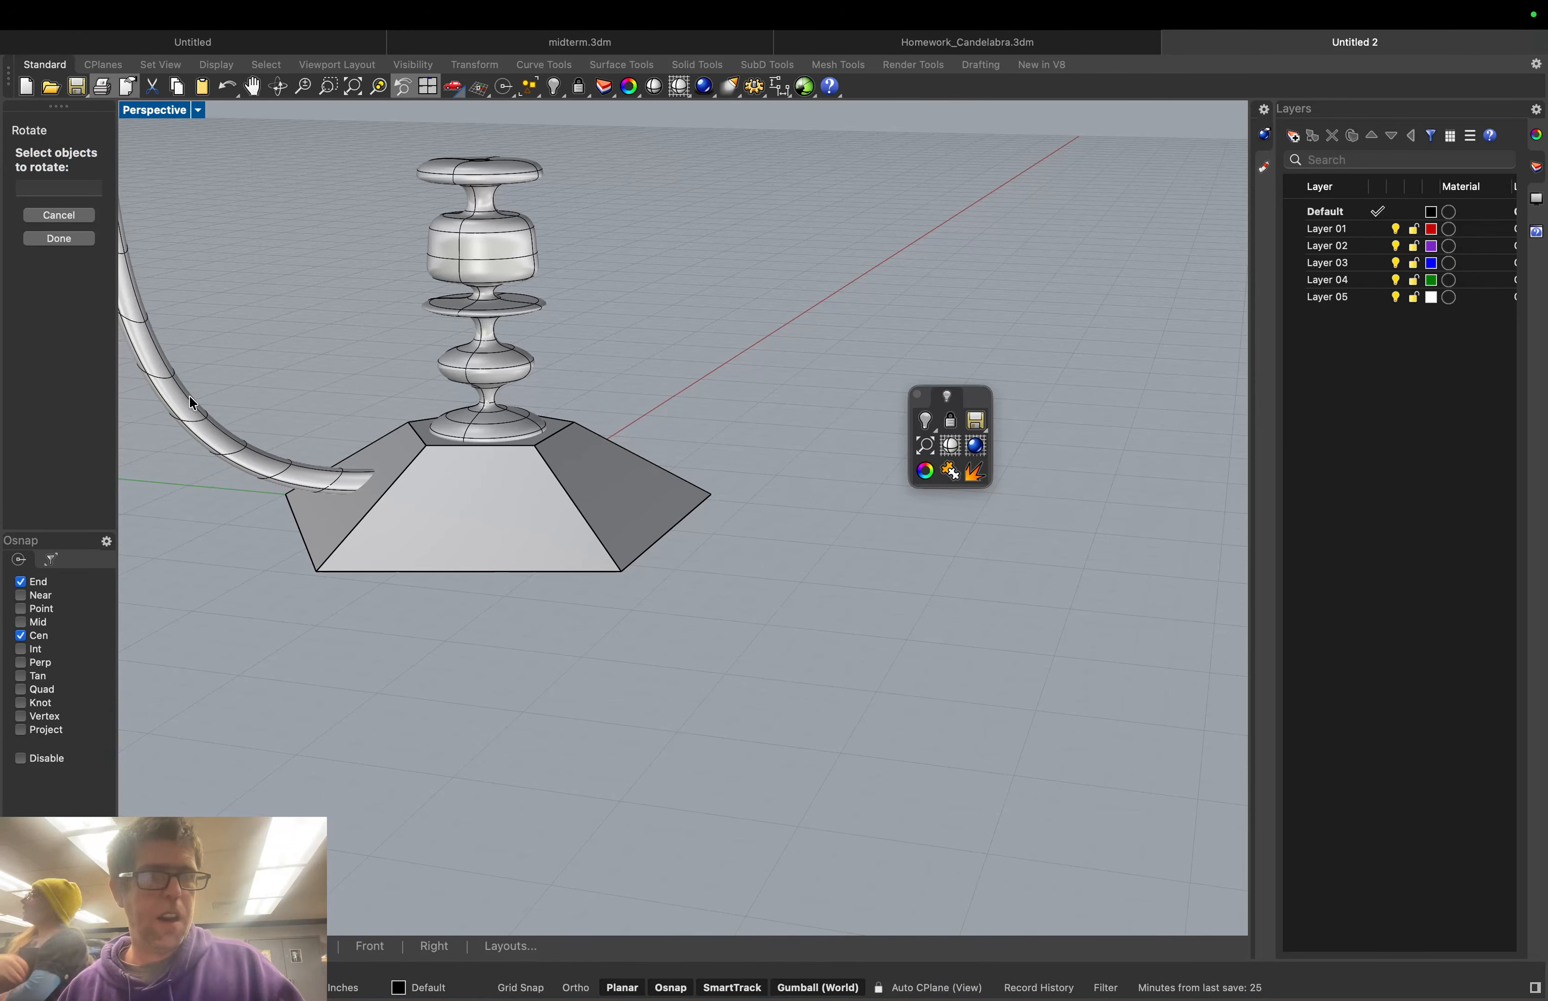
left_click(184, 411)
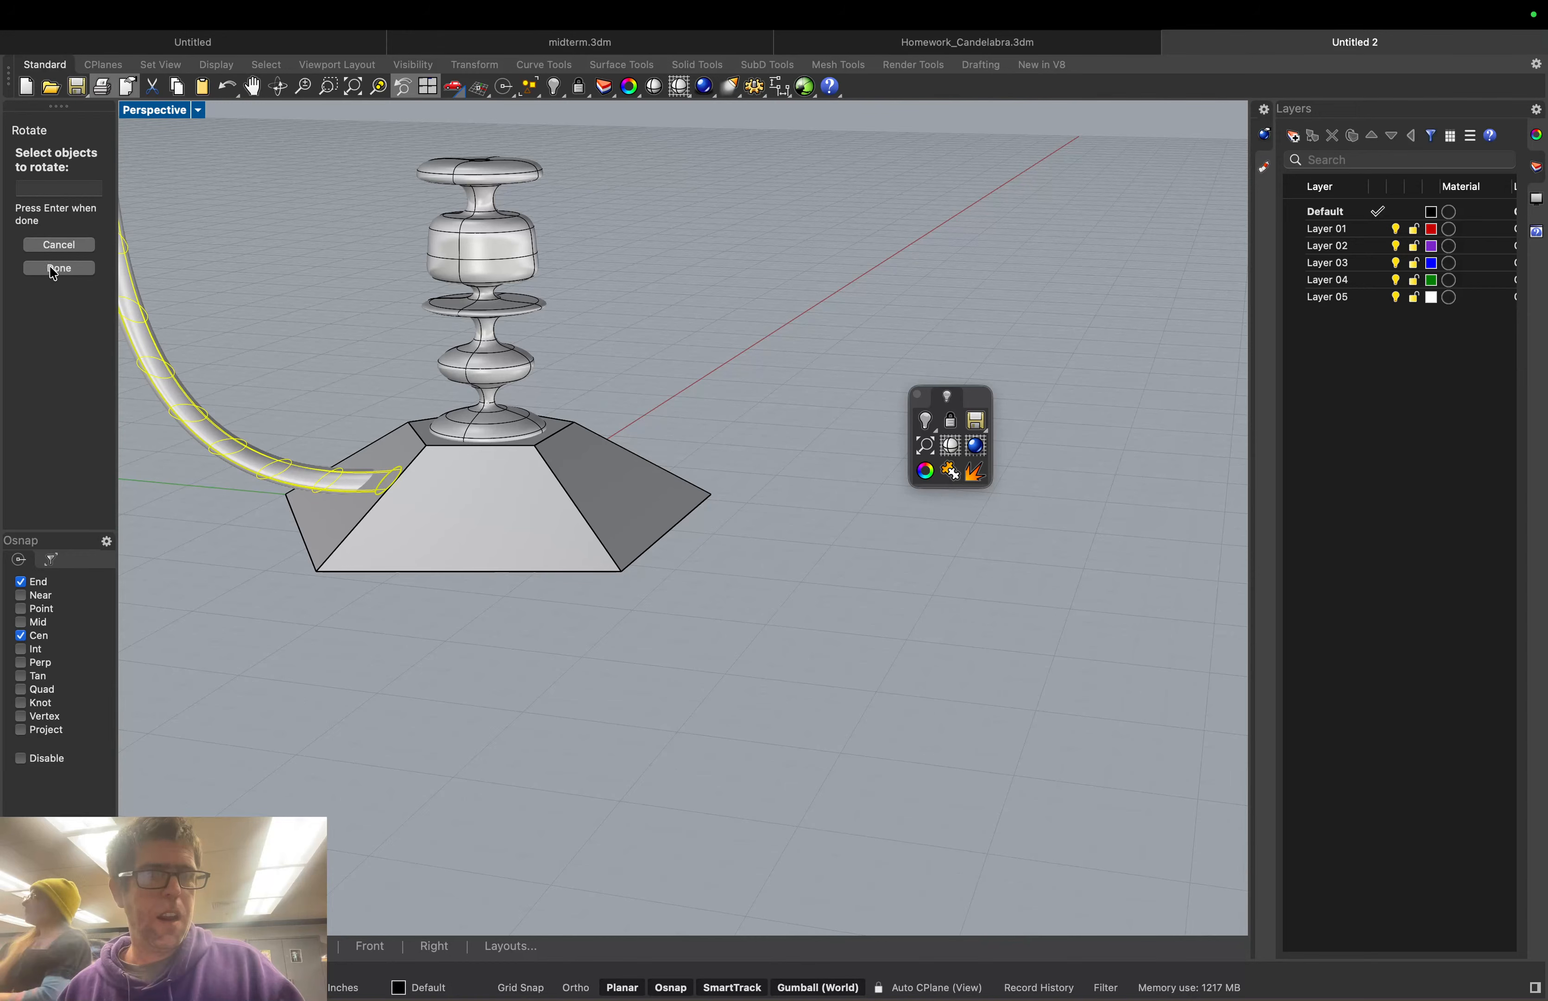
left_click(54, 269)
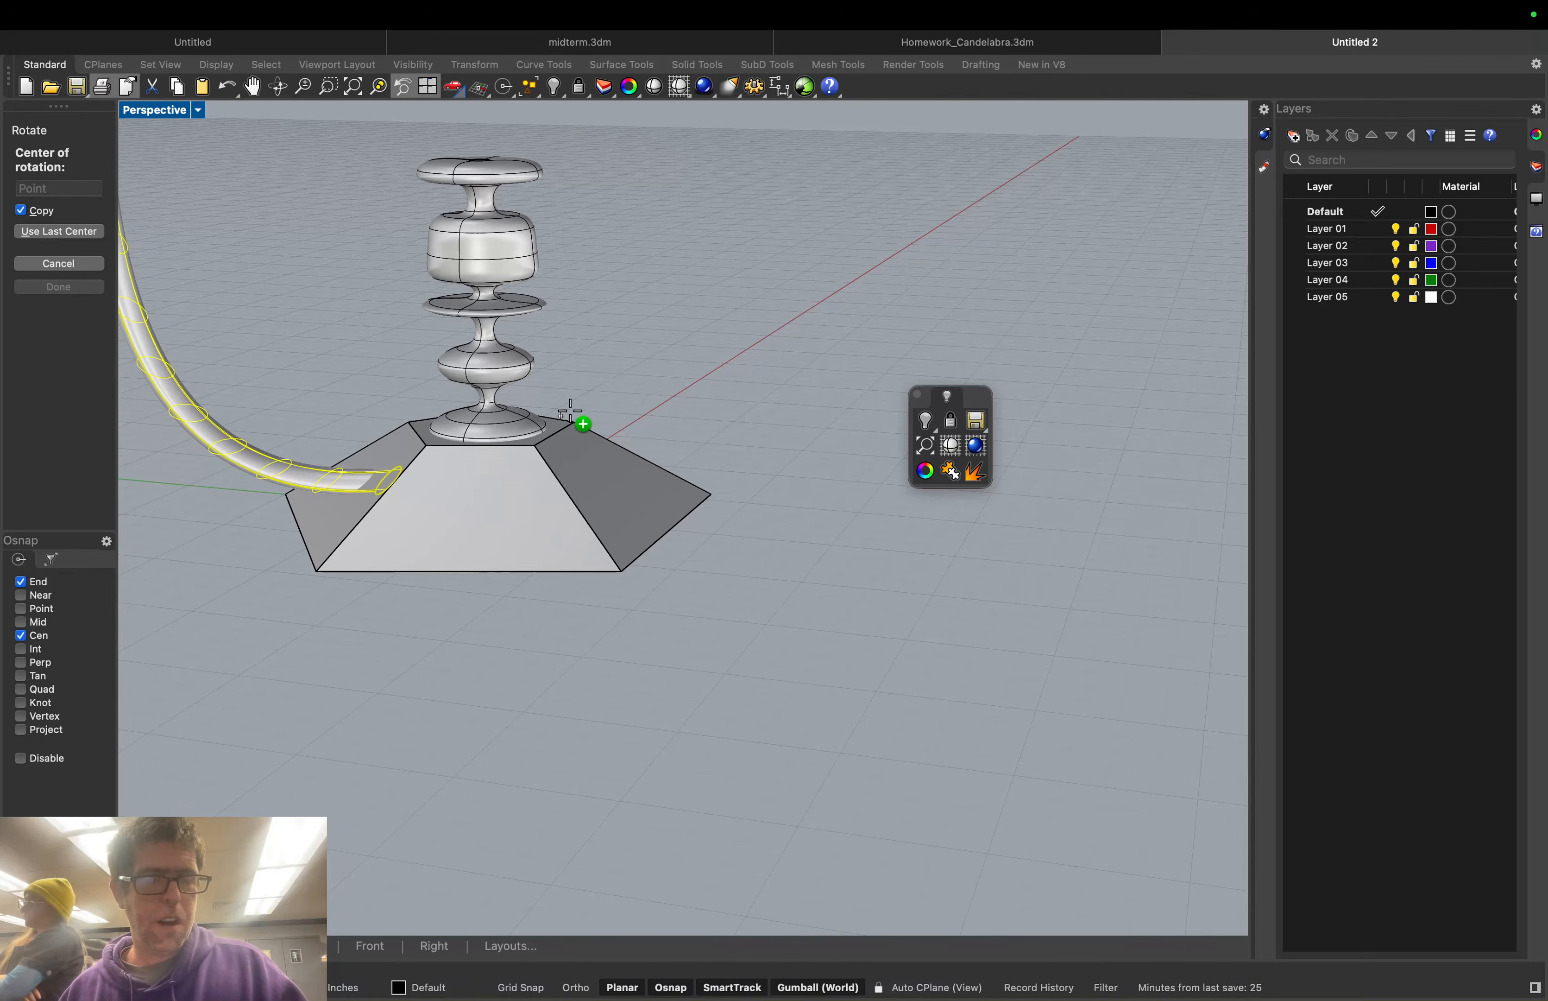
right_click_drag(581, 394, 596, 435)
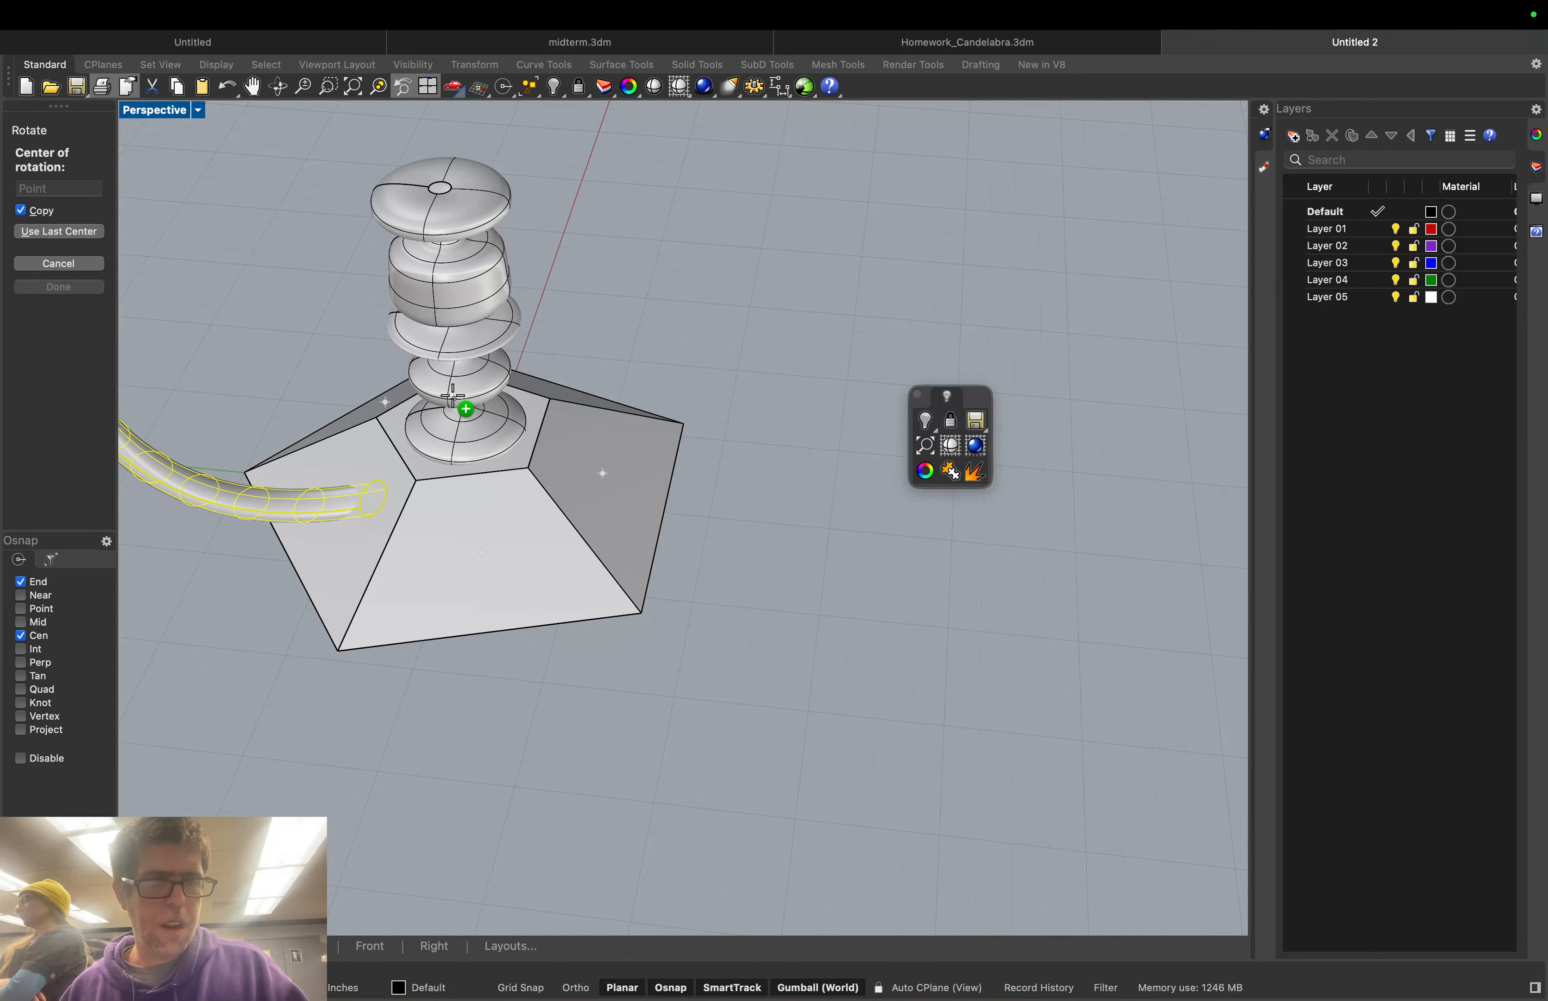
mouse_move(435, 459)
right_mouse_down()
mouse_move(435, 424)
mouse_move(427, 454)
right_mouse_up()
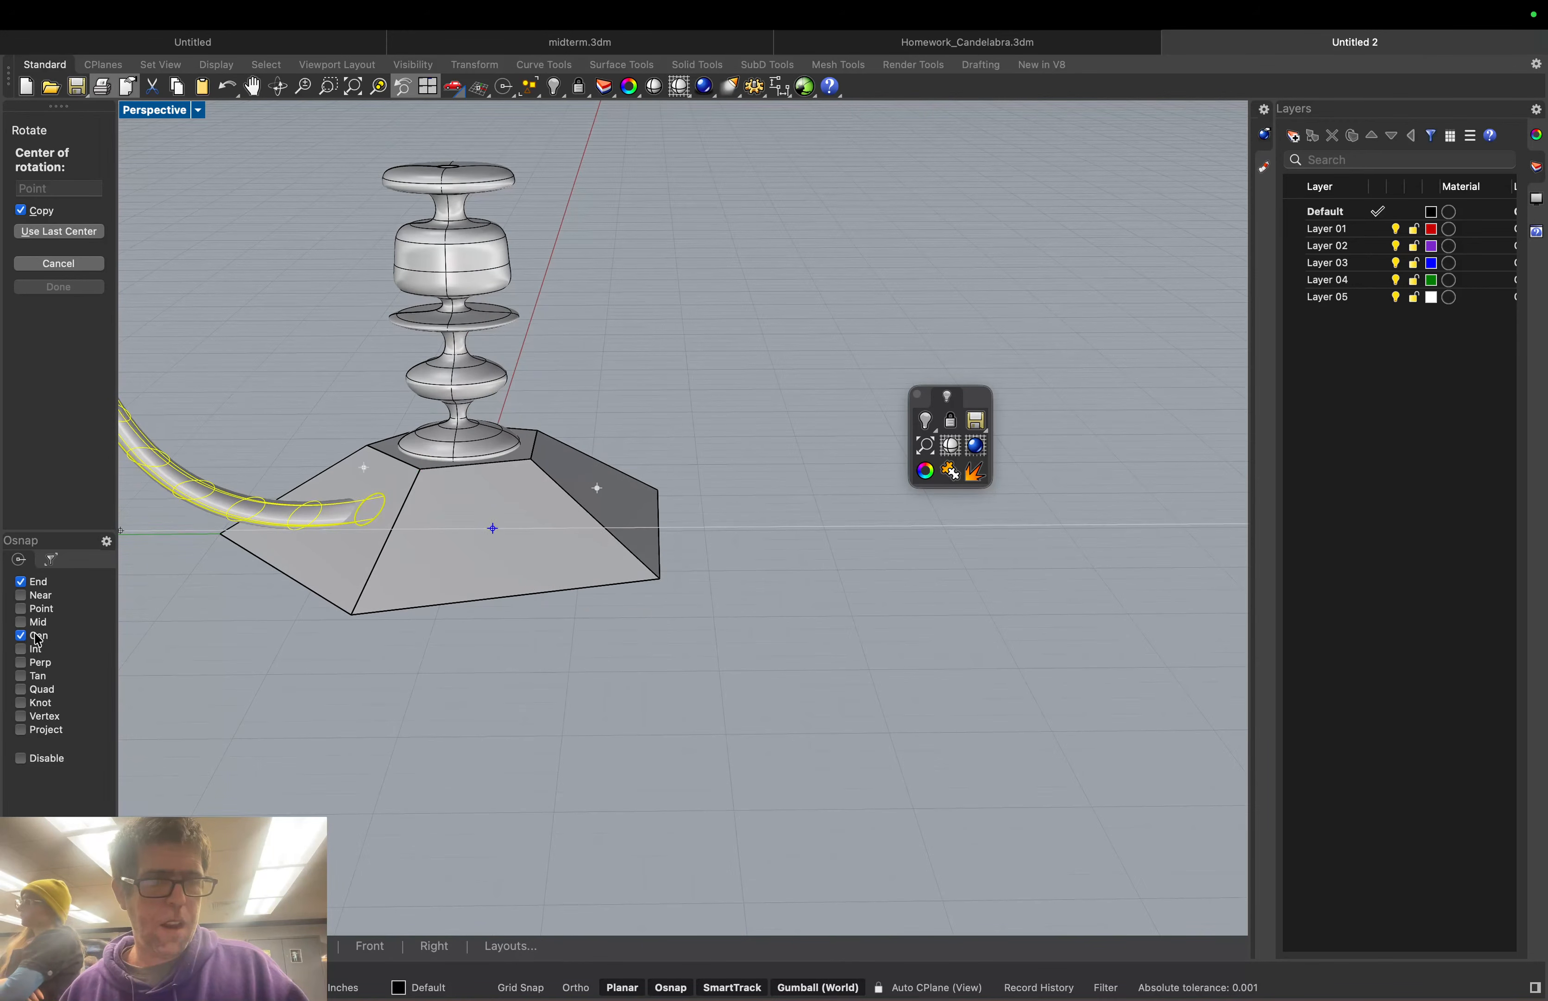
left_click(21, 581)
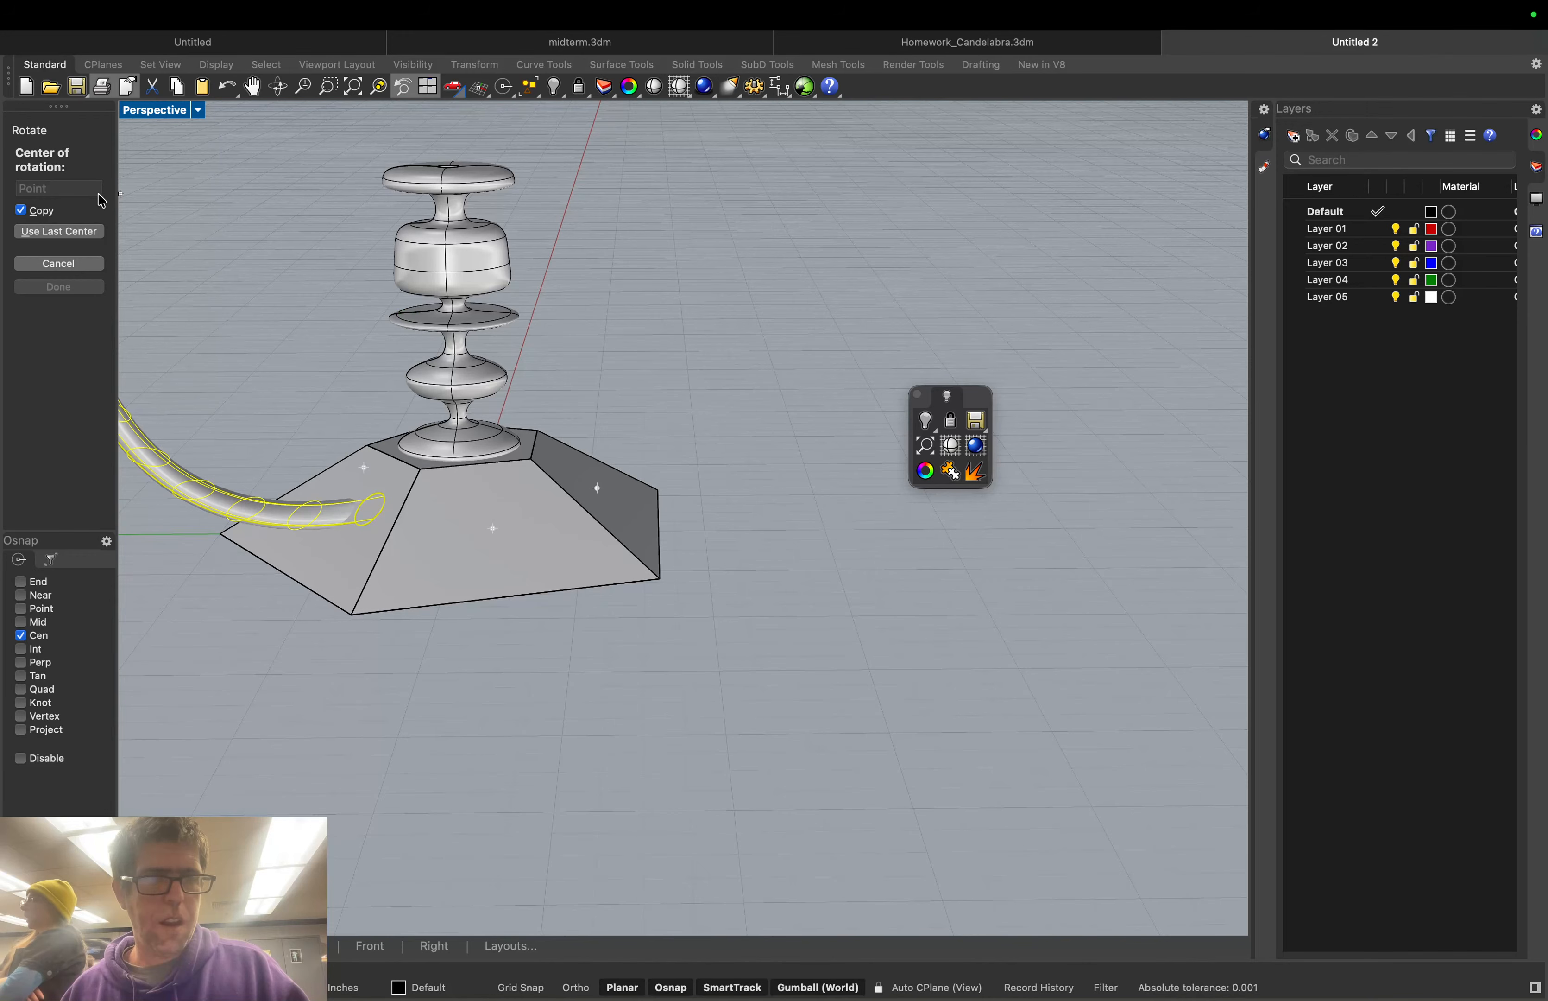
left_click(96, 231)
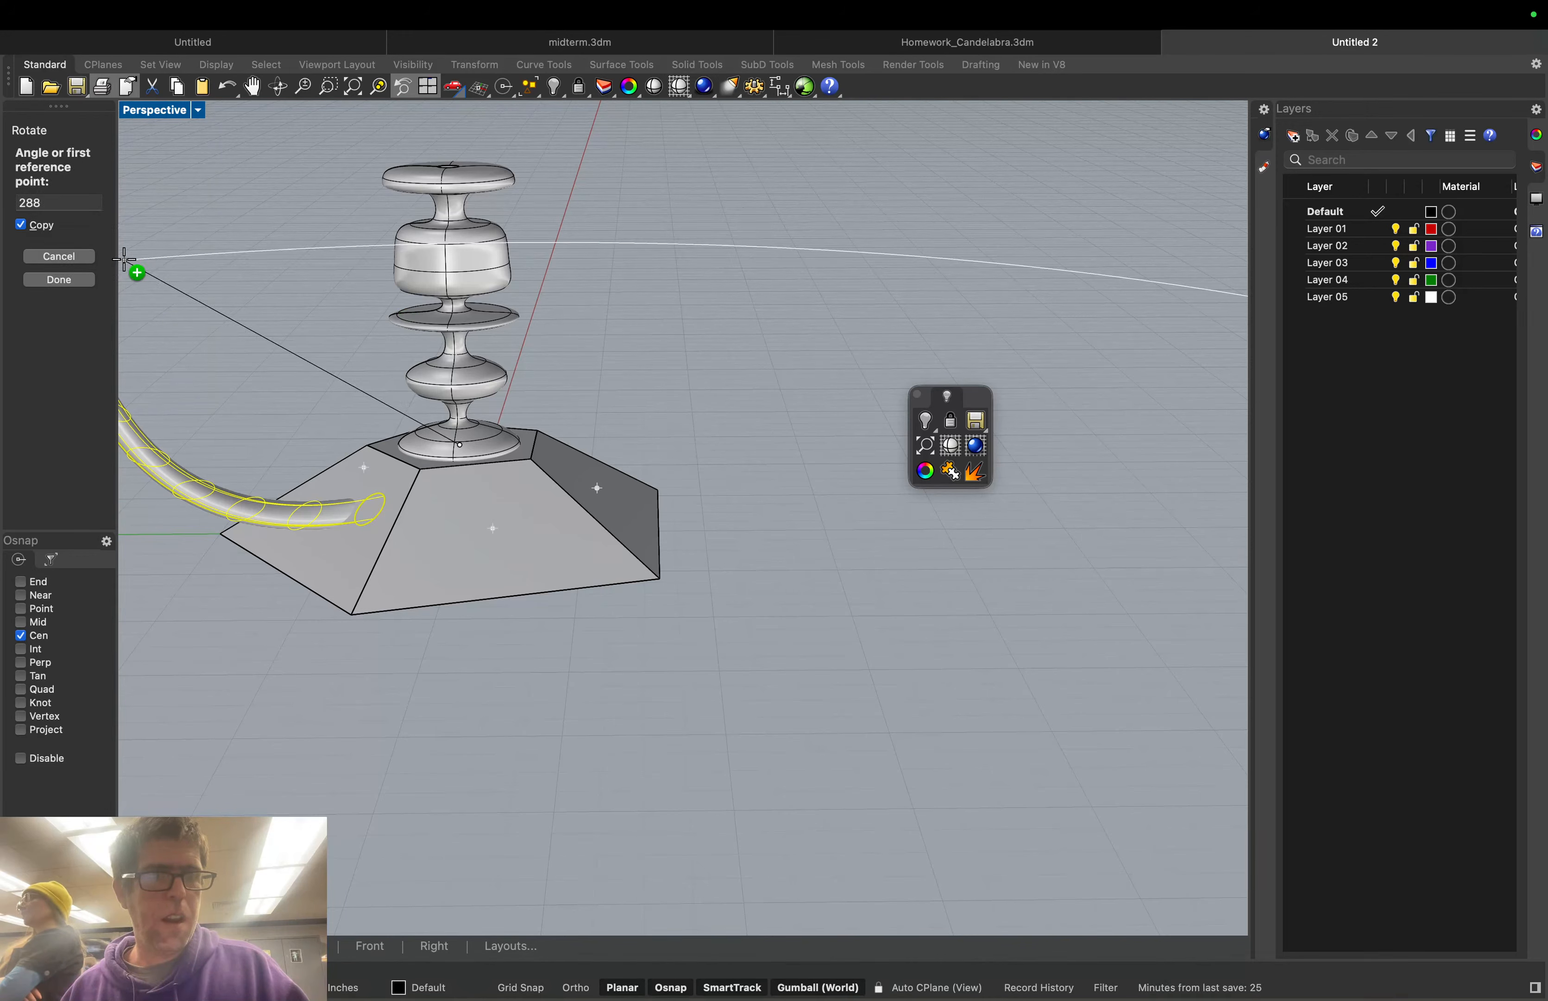
Enter a 72-degree angle to create the first rotated copy of the tube arm
double_click(58, 204)
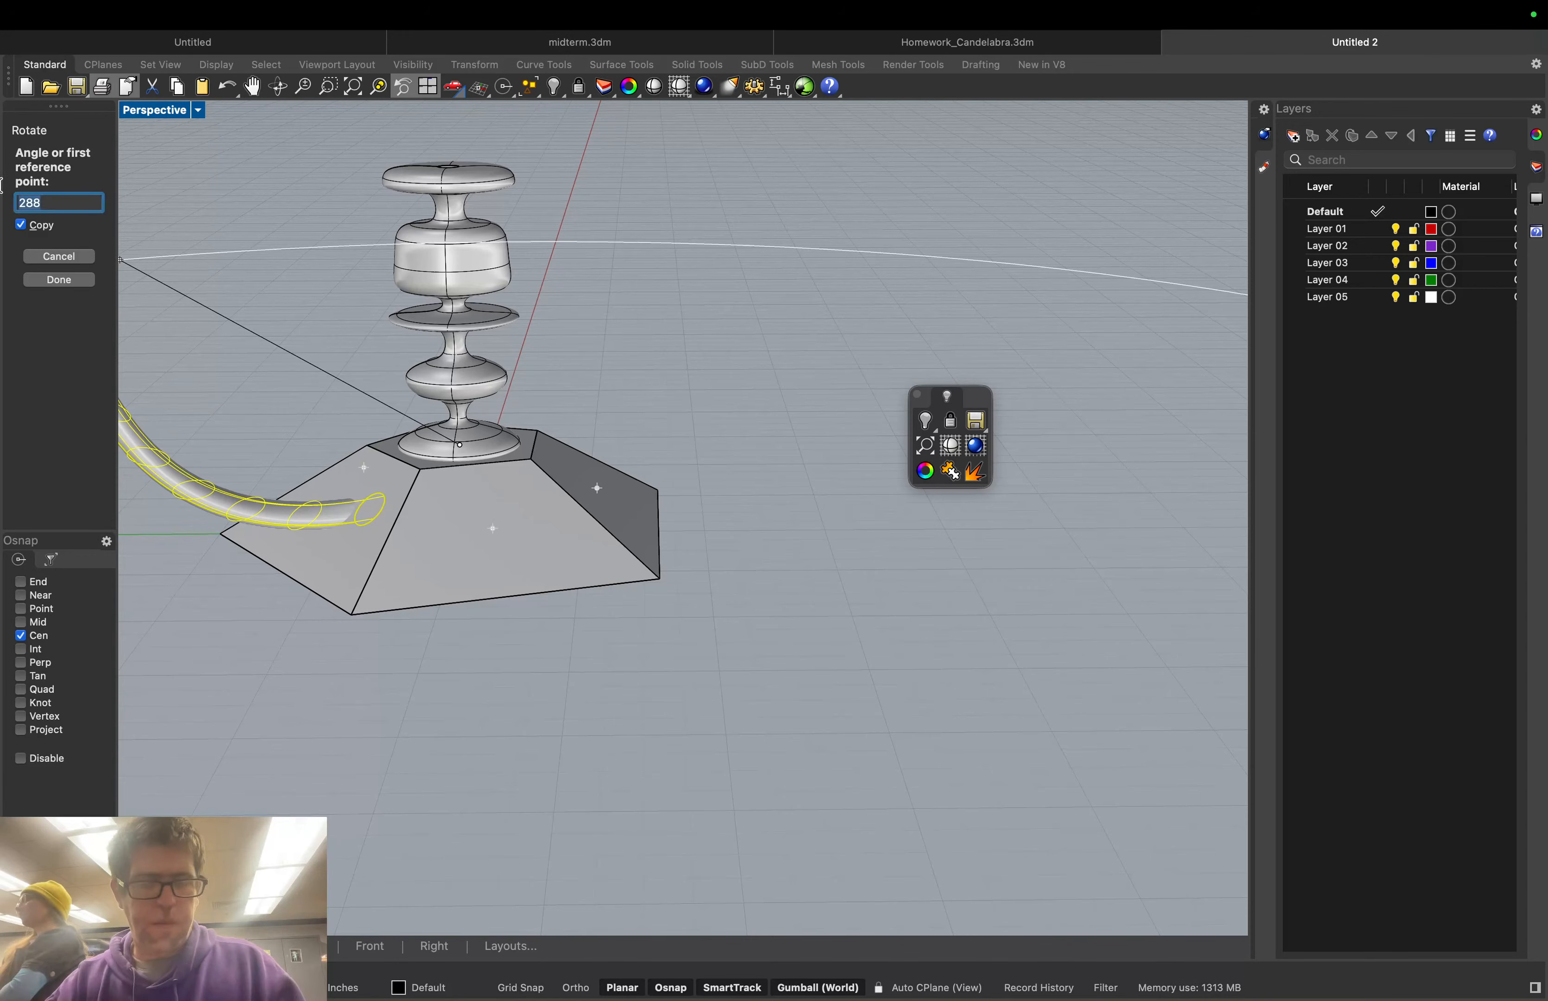
type("72")
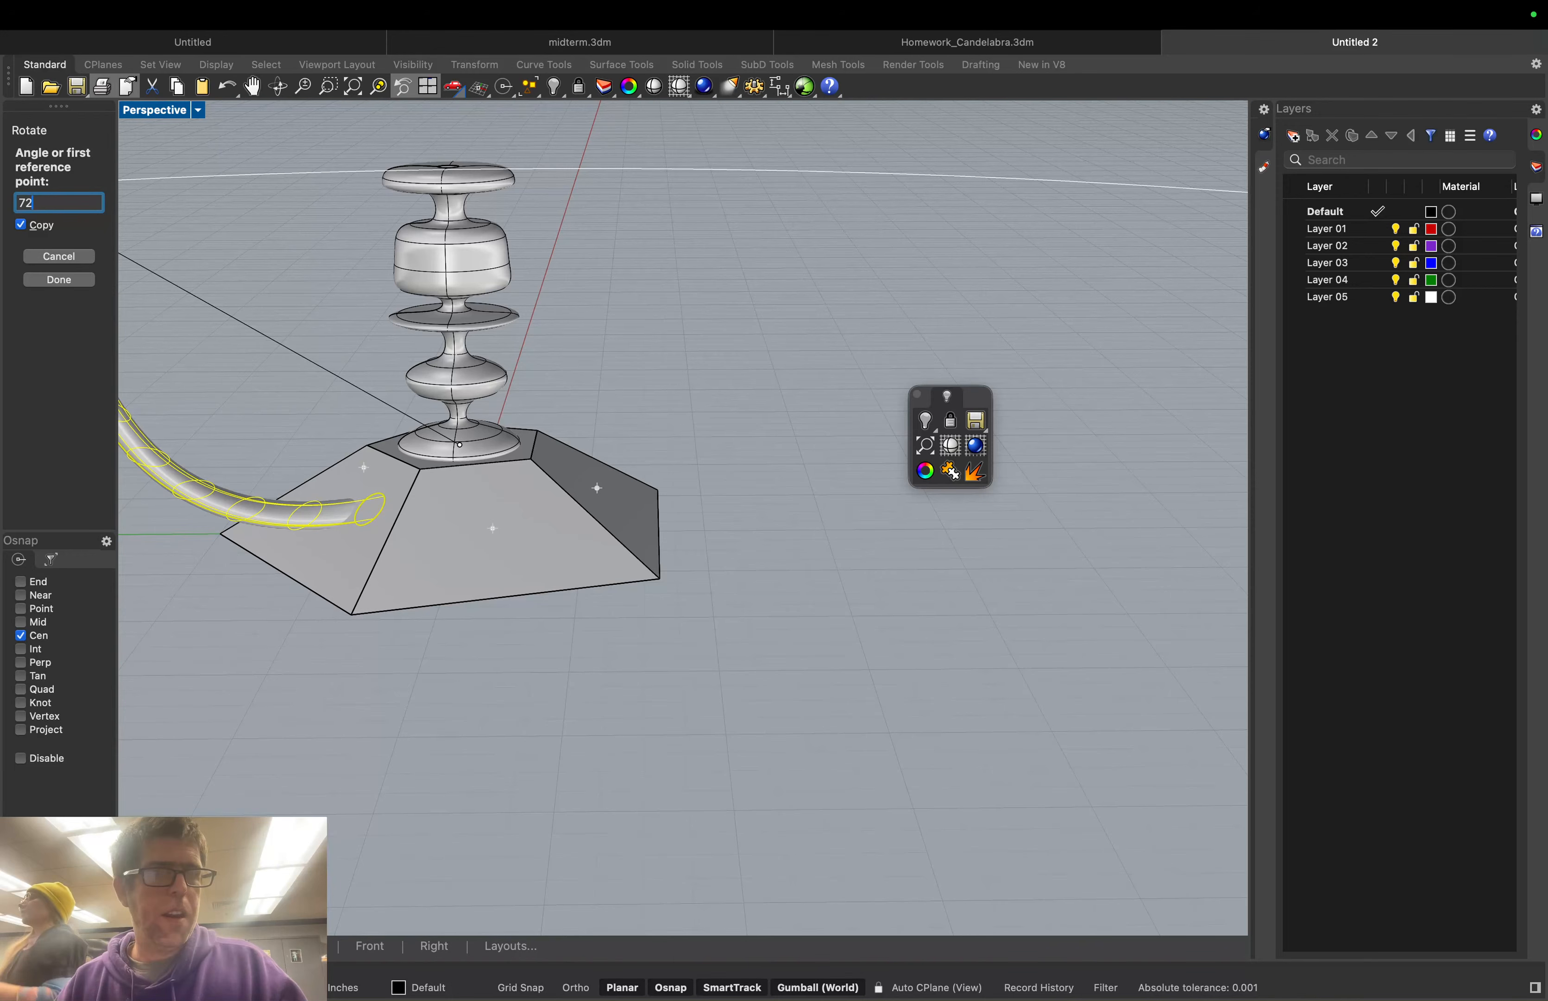
key("Return")
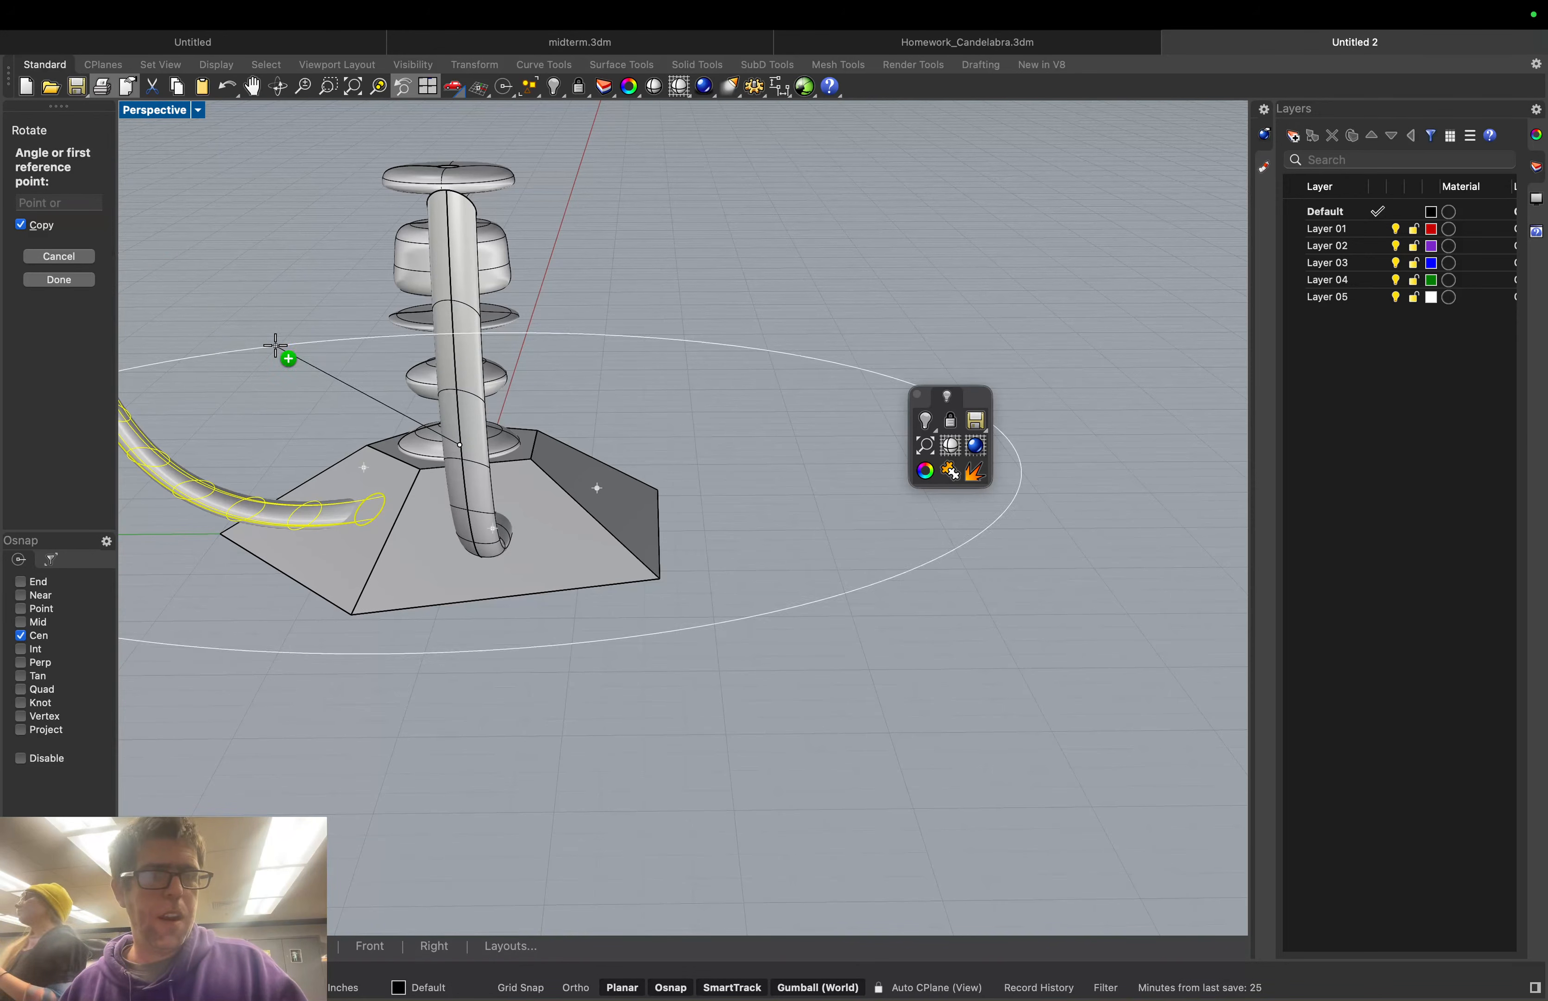
Place further rotated arm copies around the base from a reference point, then finish
right_click_drag(276, 347, 138, 345)
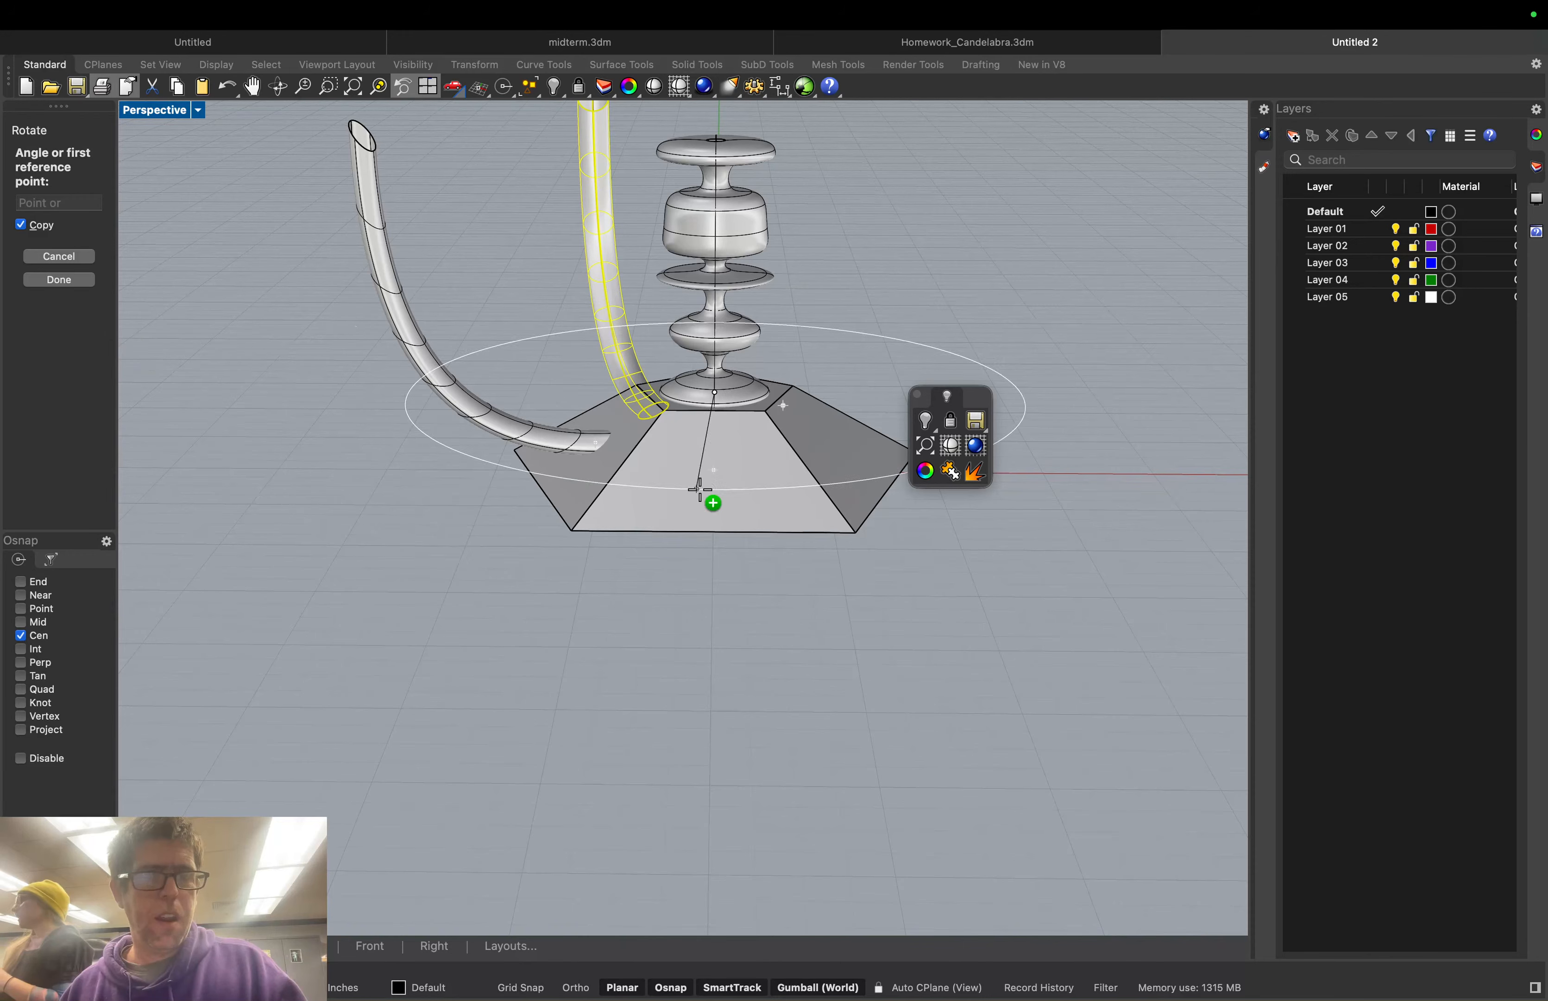
left_click(718, 511)
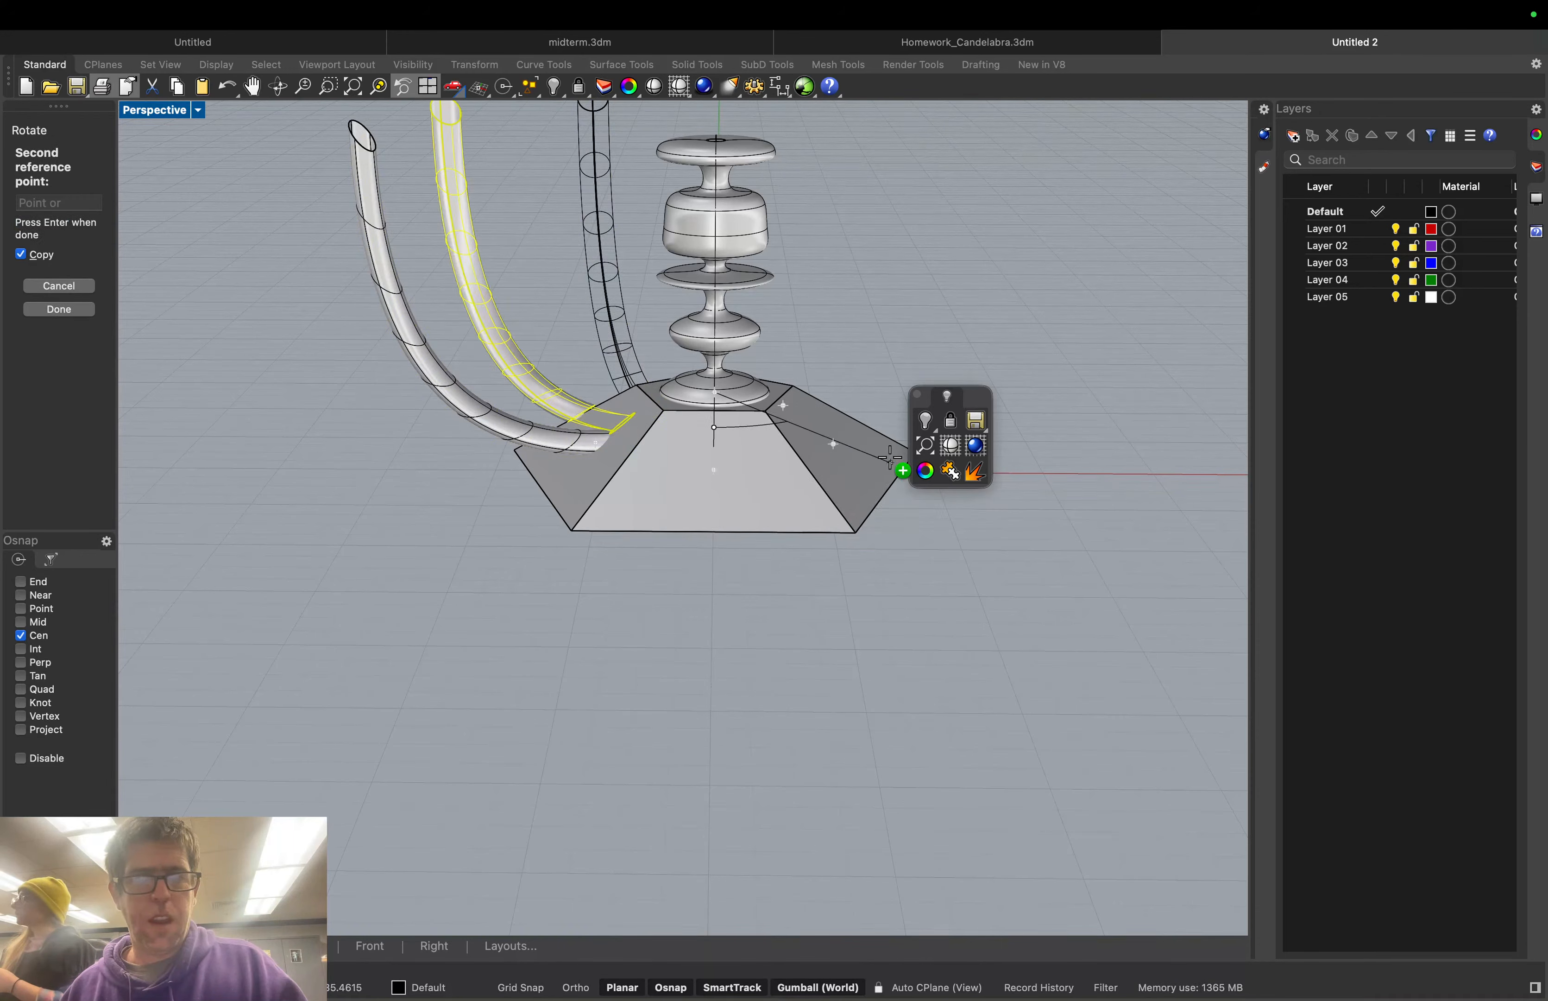
right_click_drag(868, 444, 955, 598)
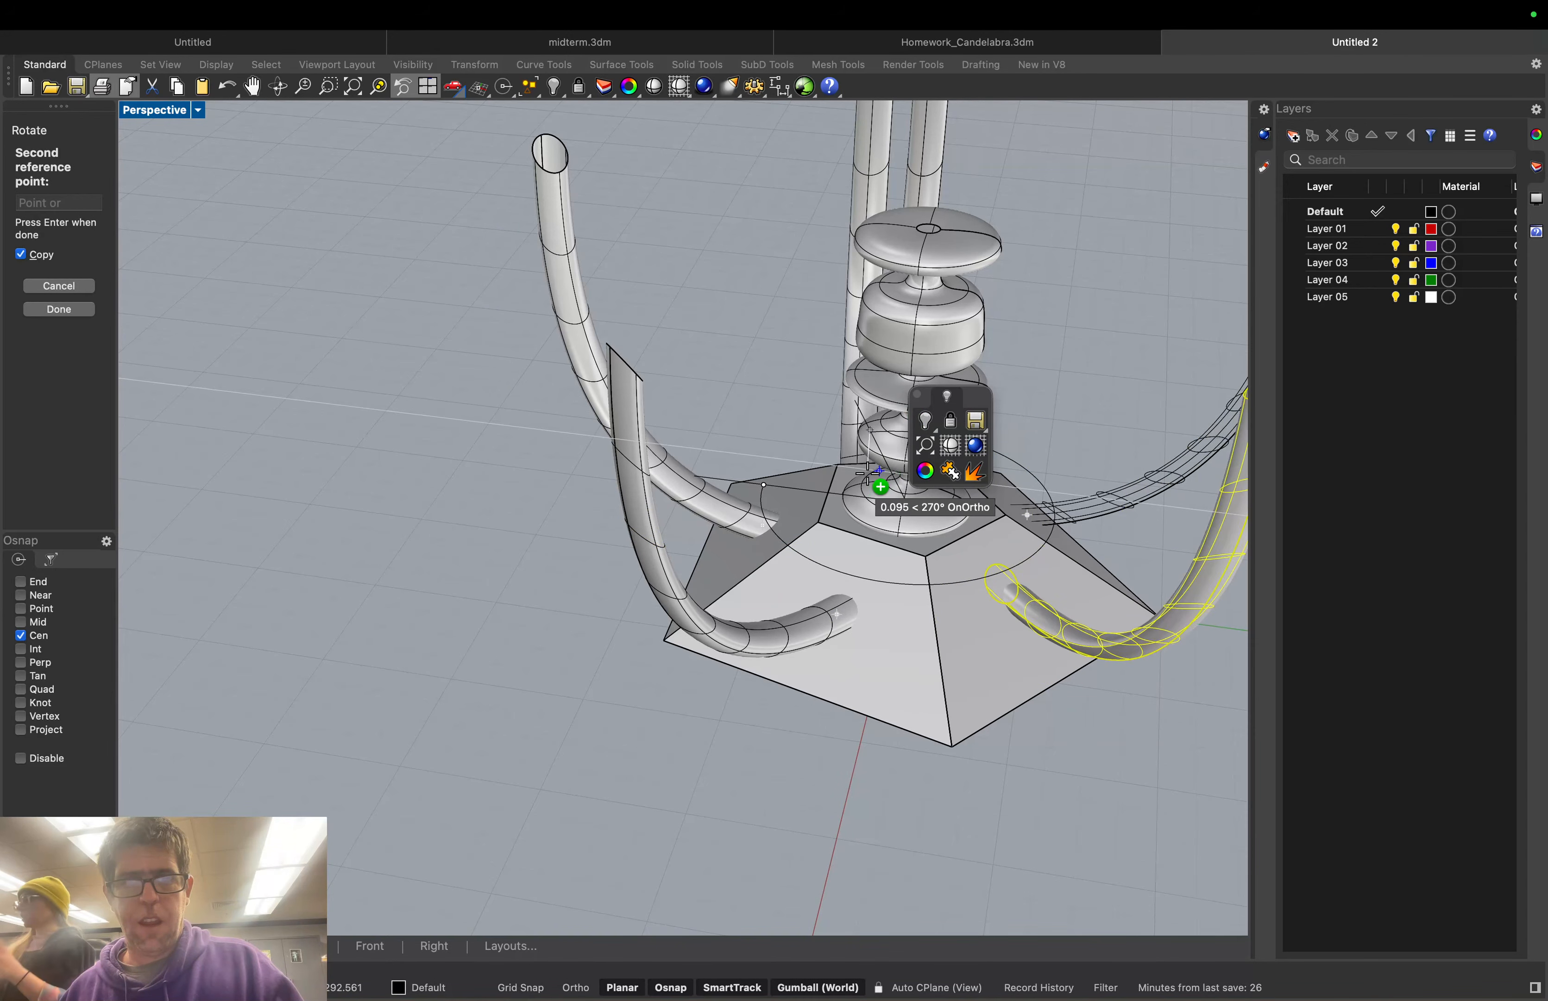
right_click_drag(871, 472, 739, 430)
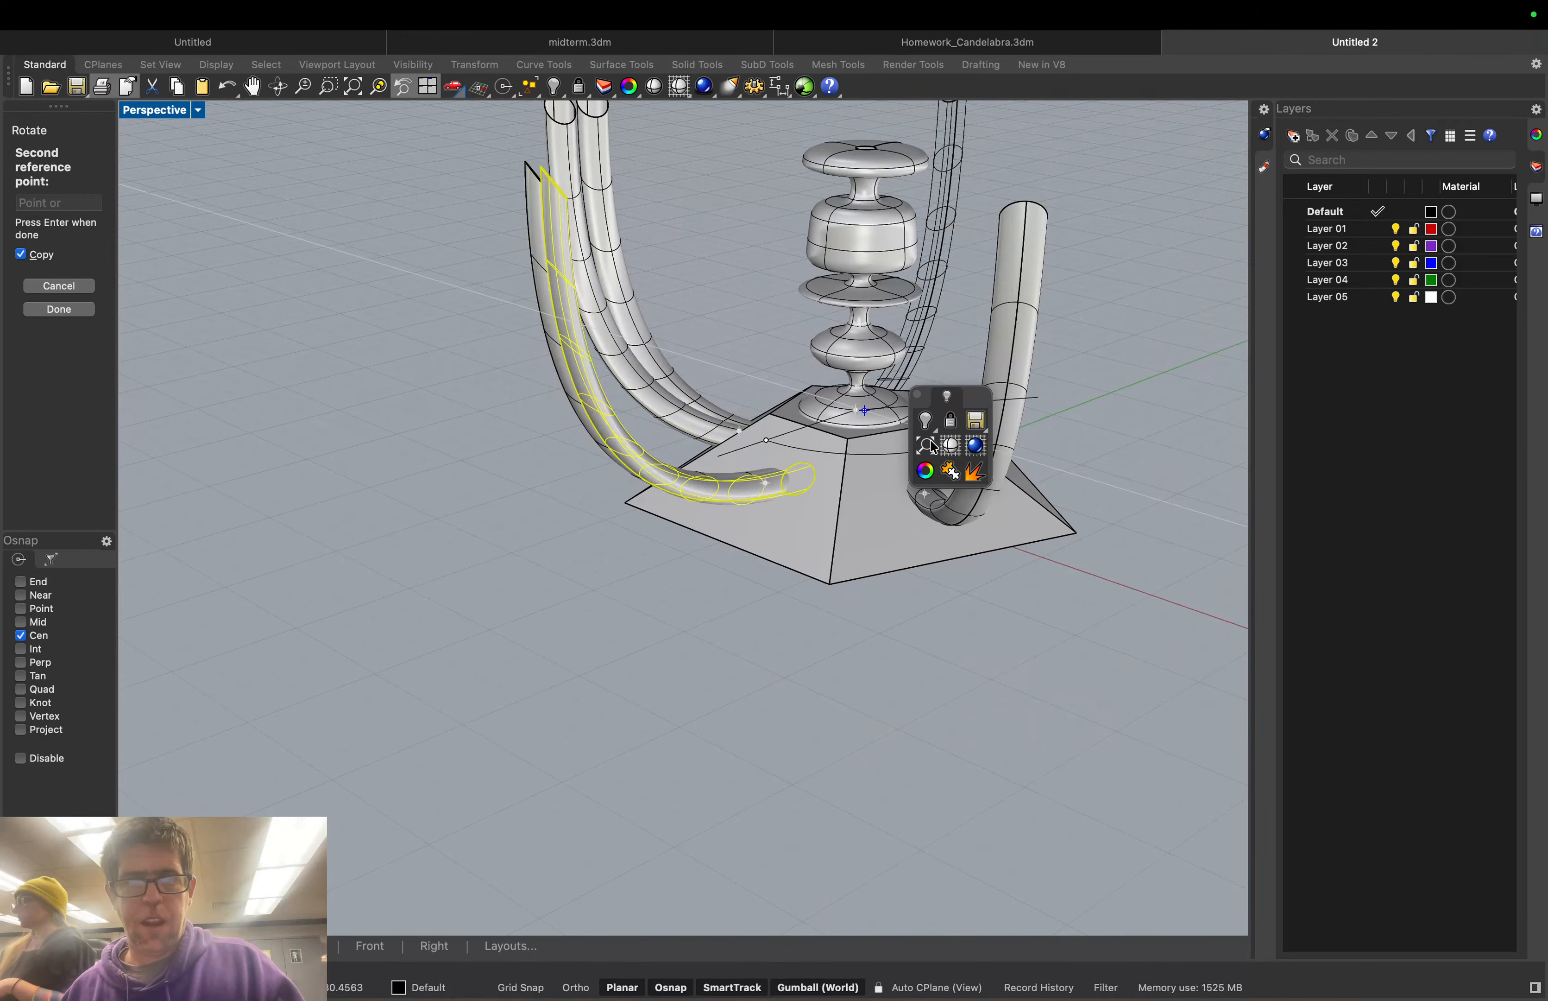
right_click_drag(904, 452, 687, 495)
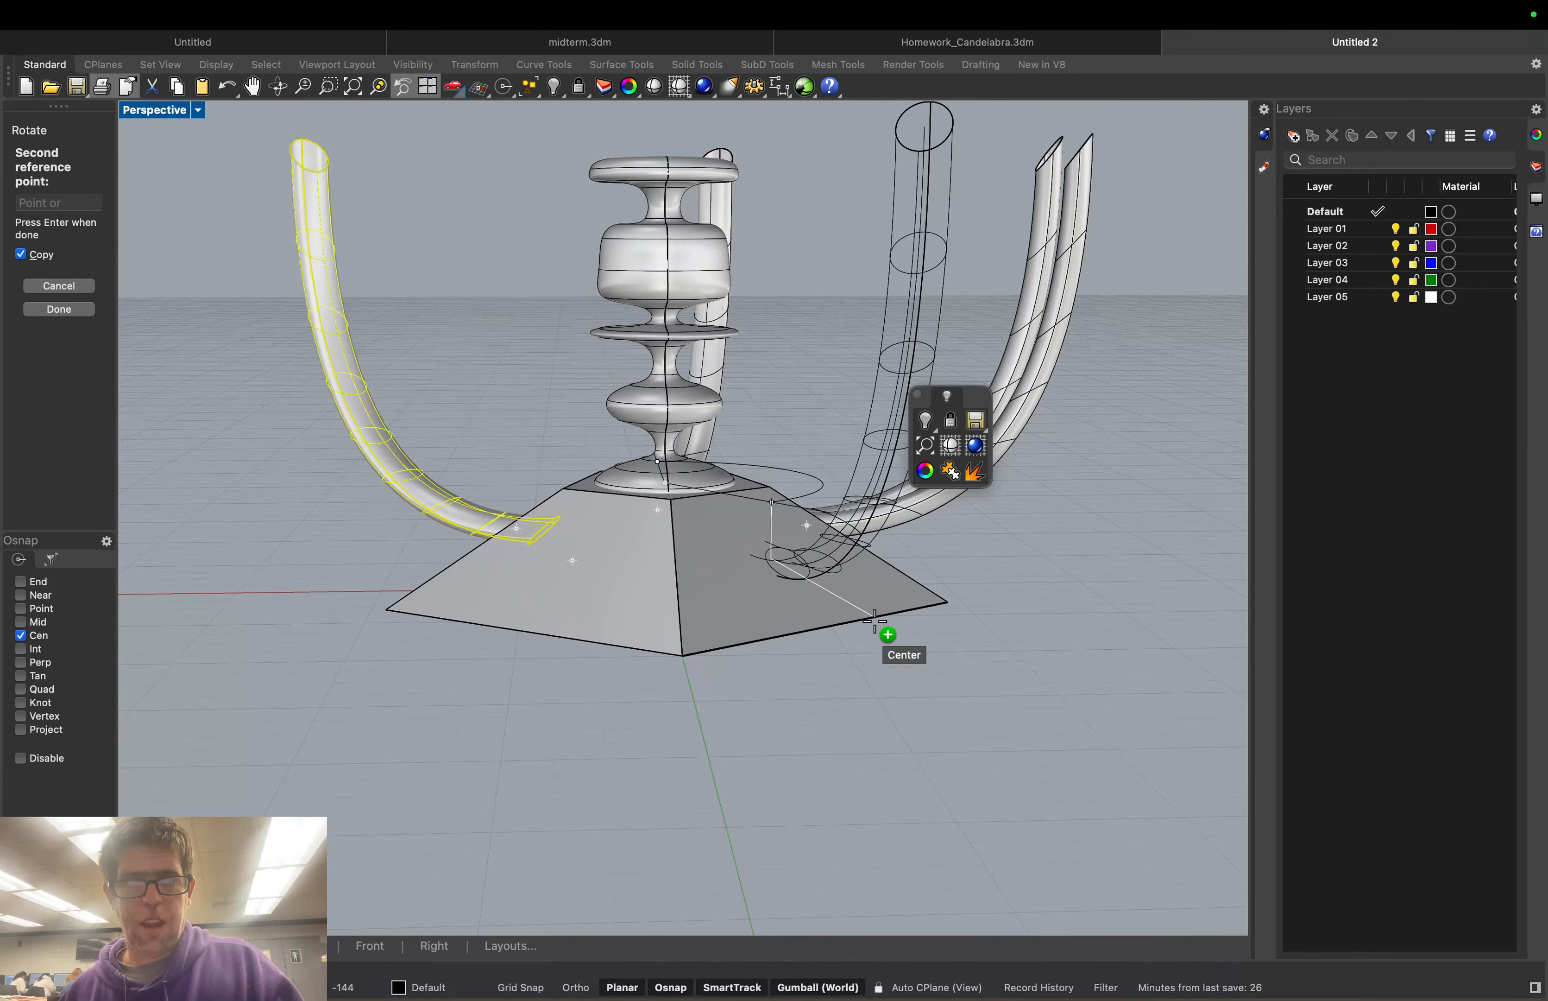
right_click_drag(898, 615, 725, 607)
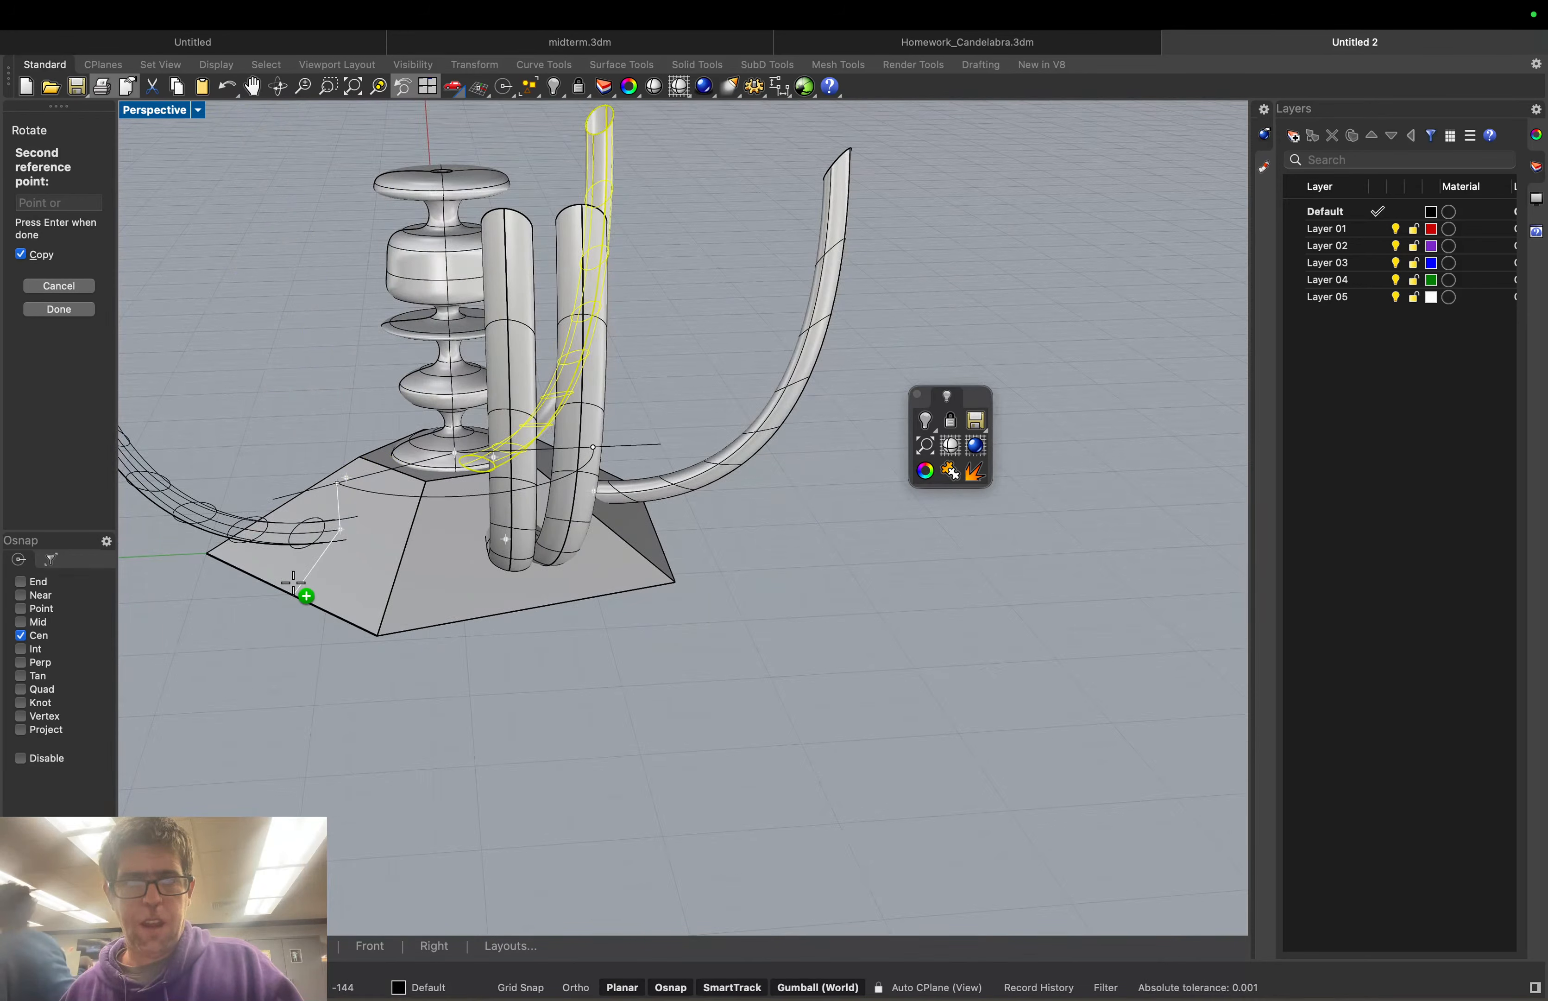
right_click_drag(294, 584, 328, 563)
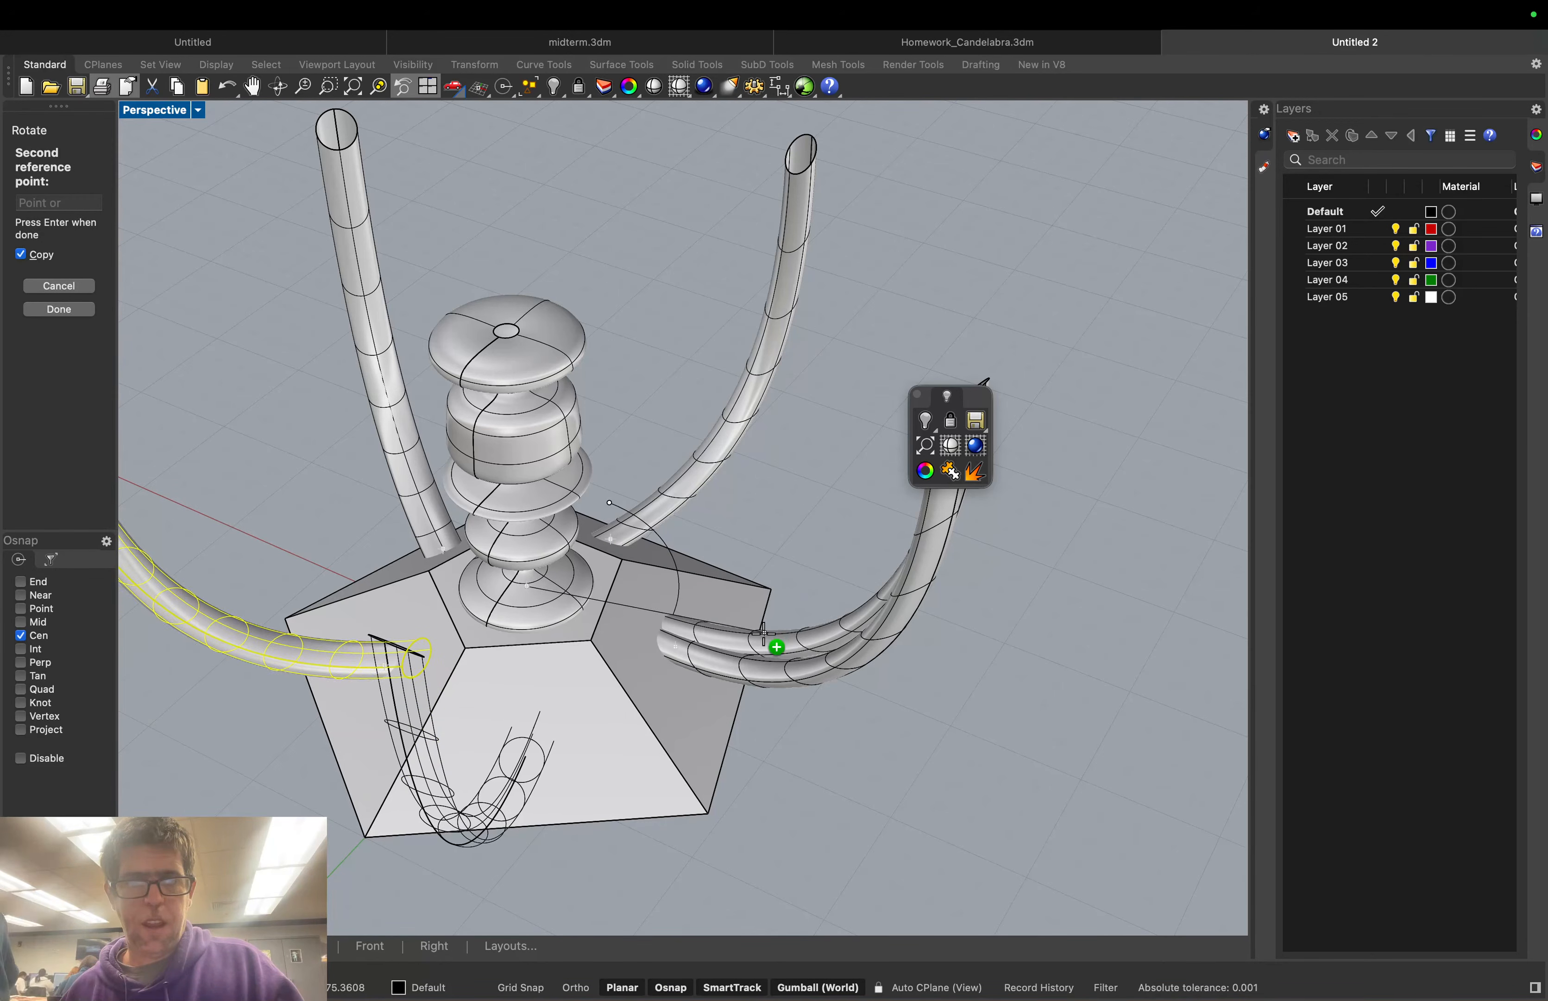
key("Return")
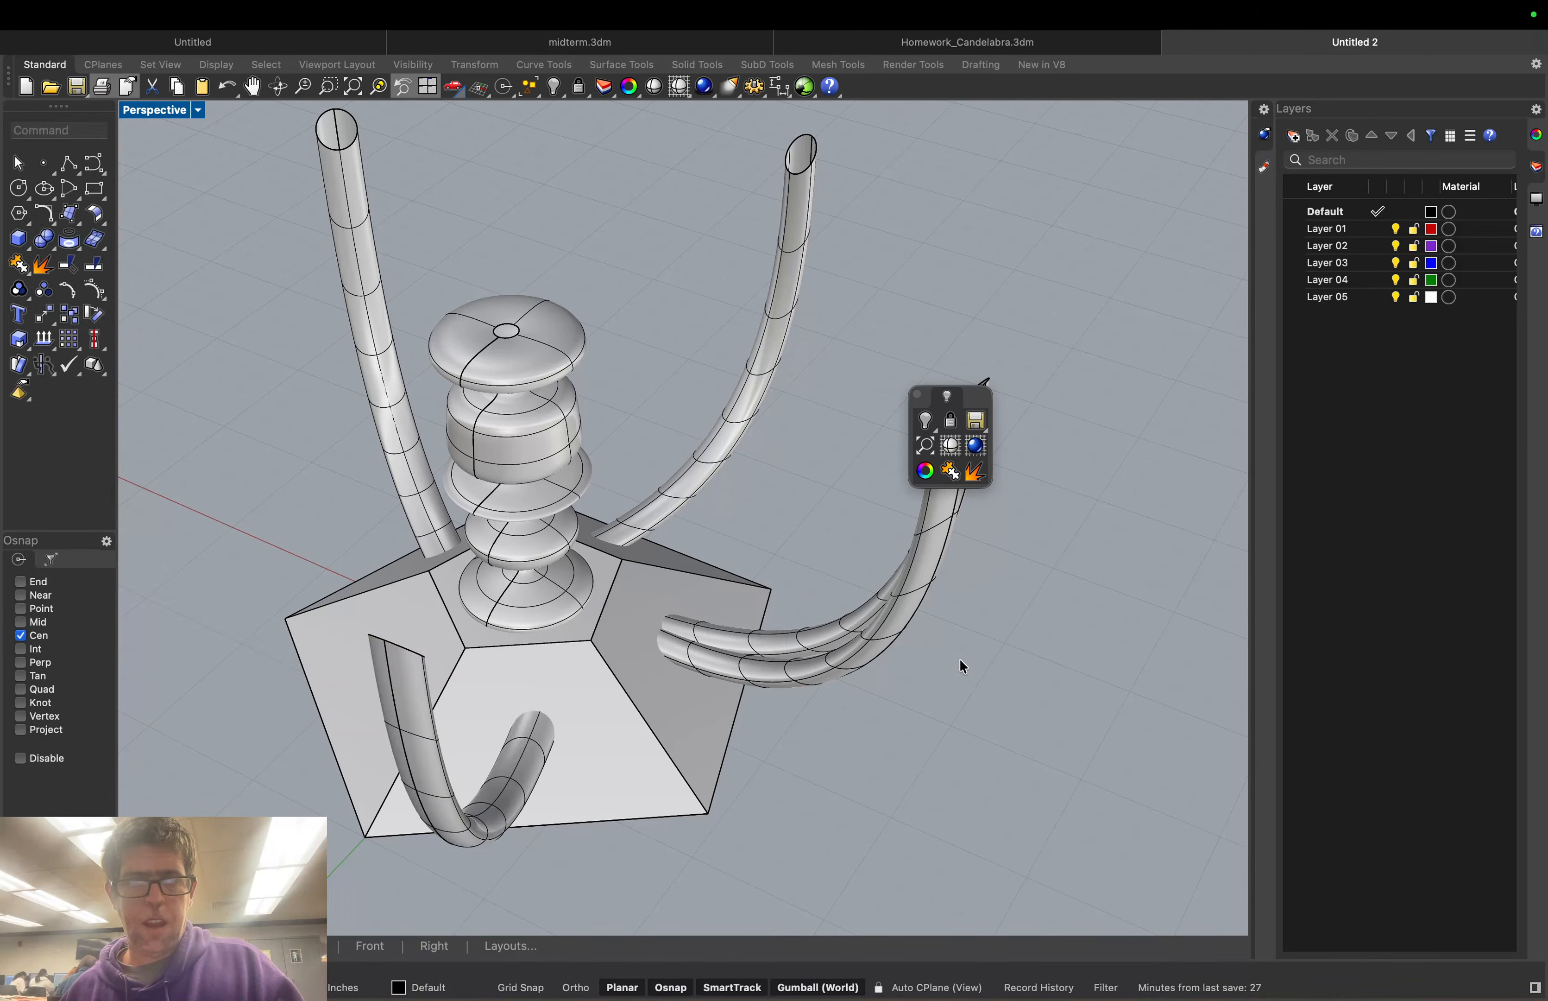
Delete one of the two overlapping tube-arm copies on that side of the base
left_click(863, 635)
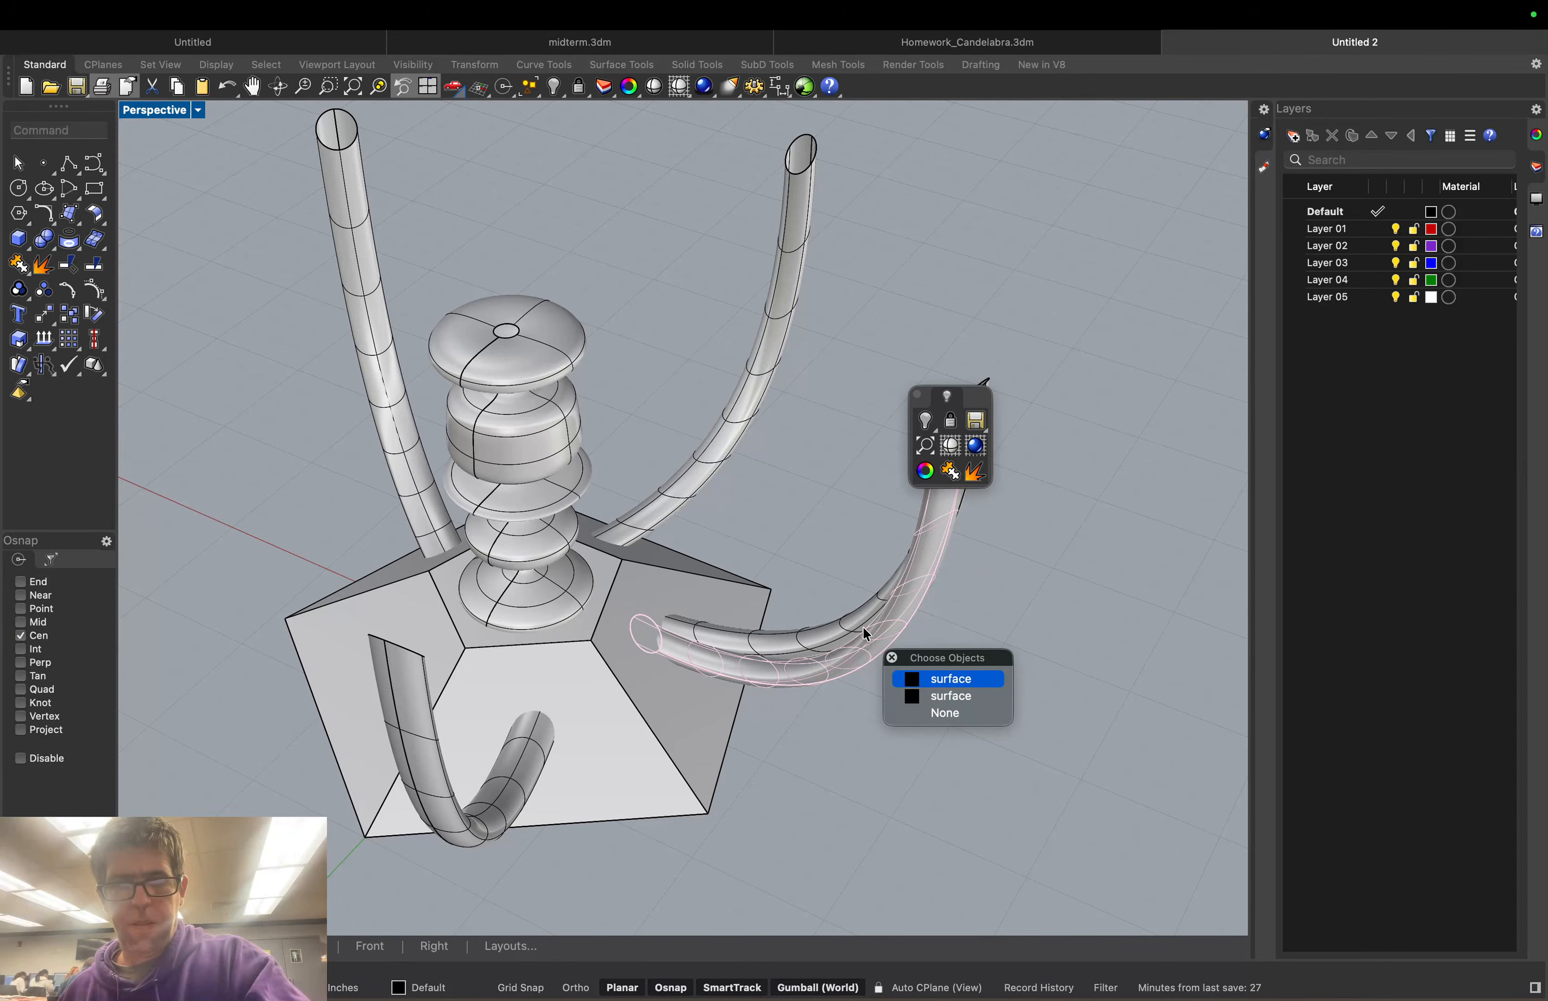
key("Escape")
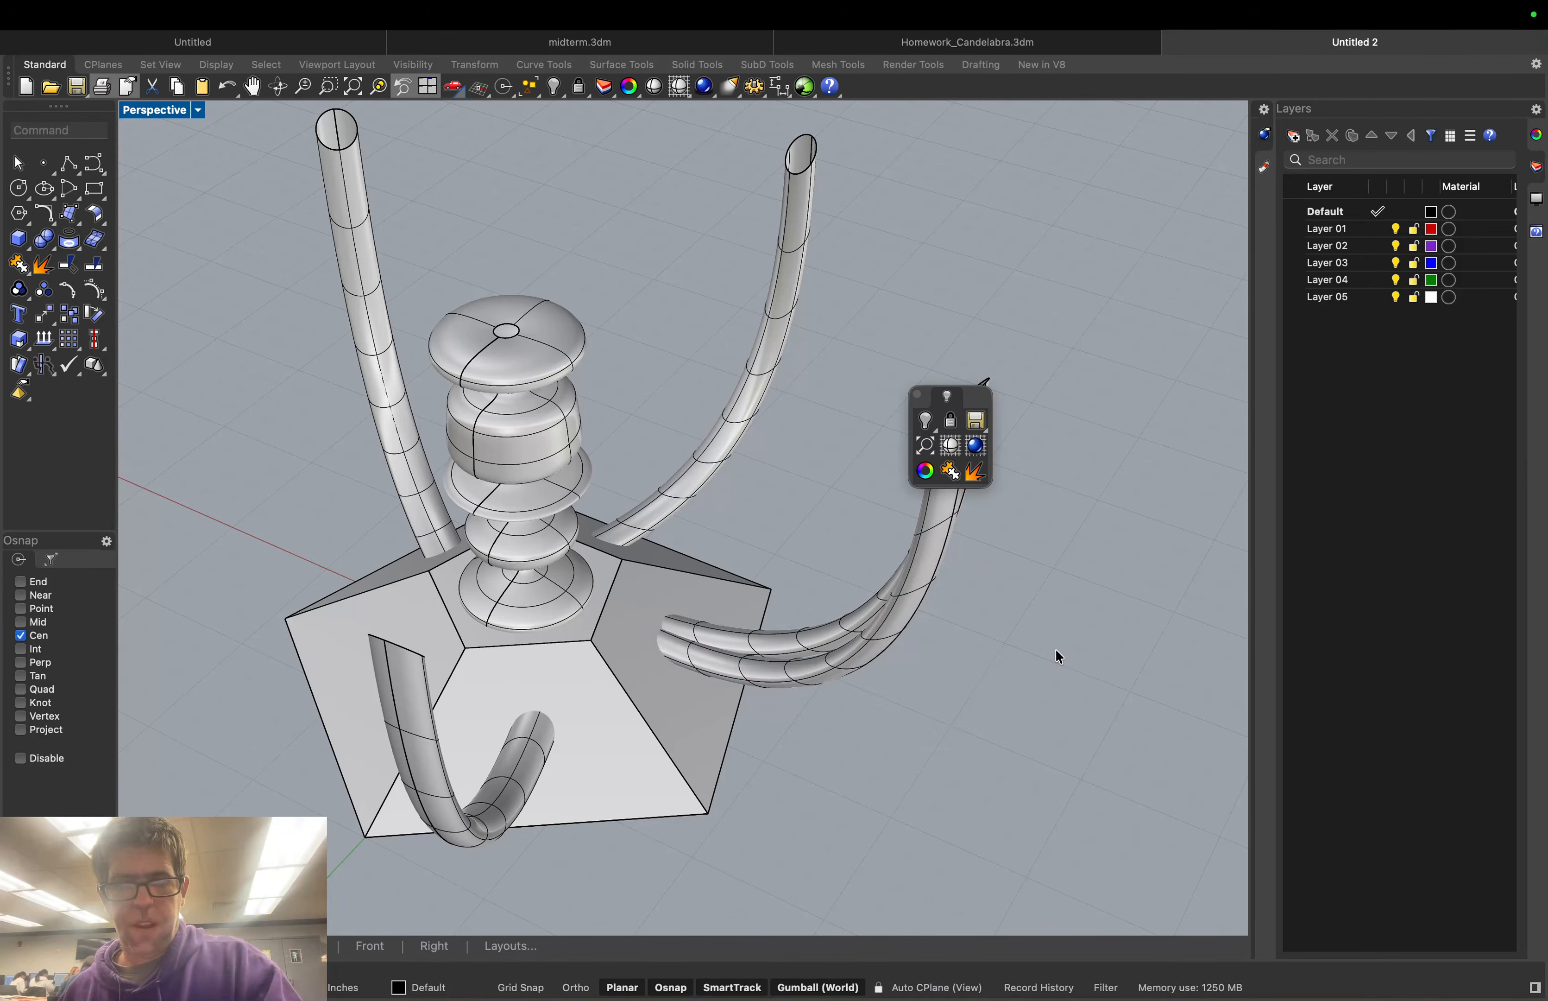
left_click(908, 589)
key("Delete")
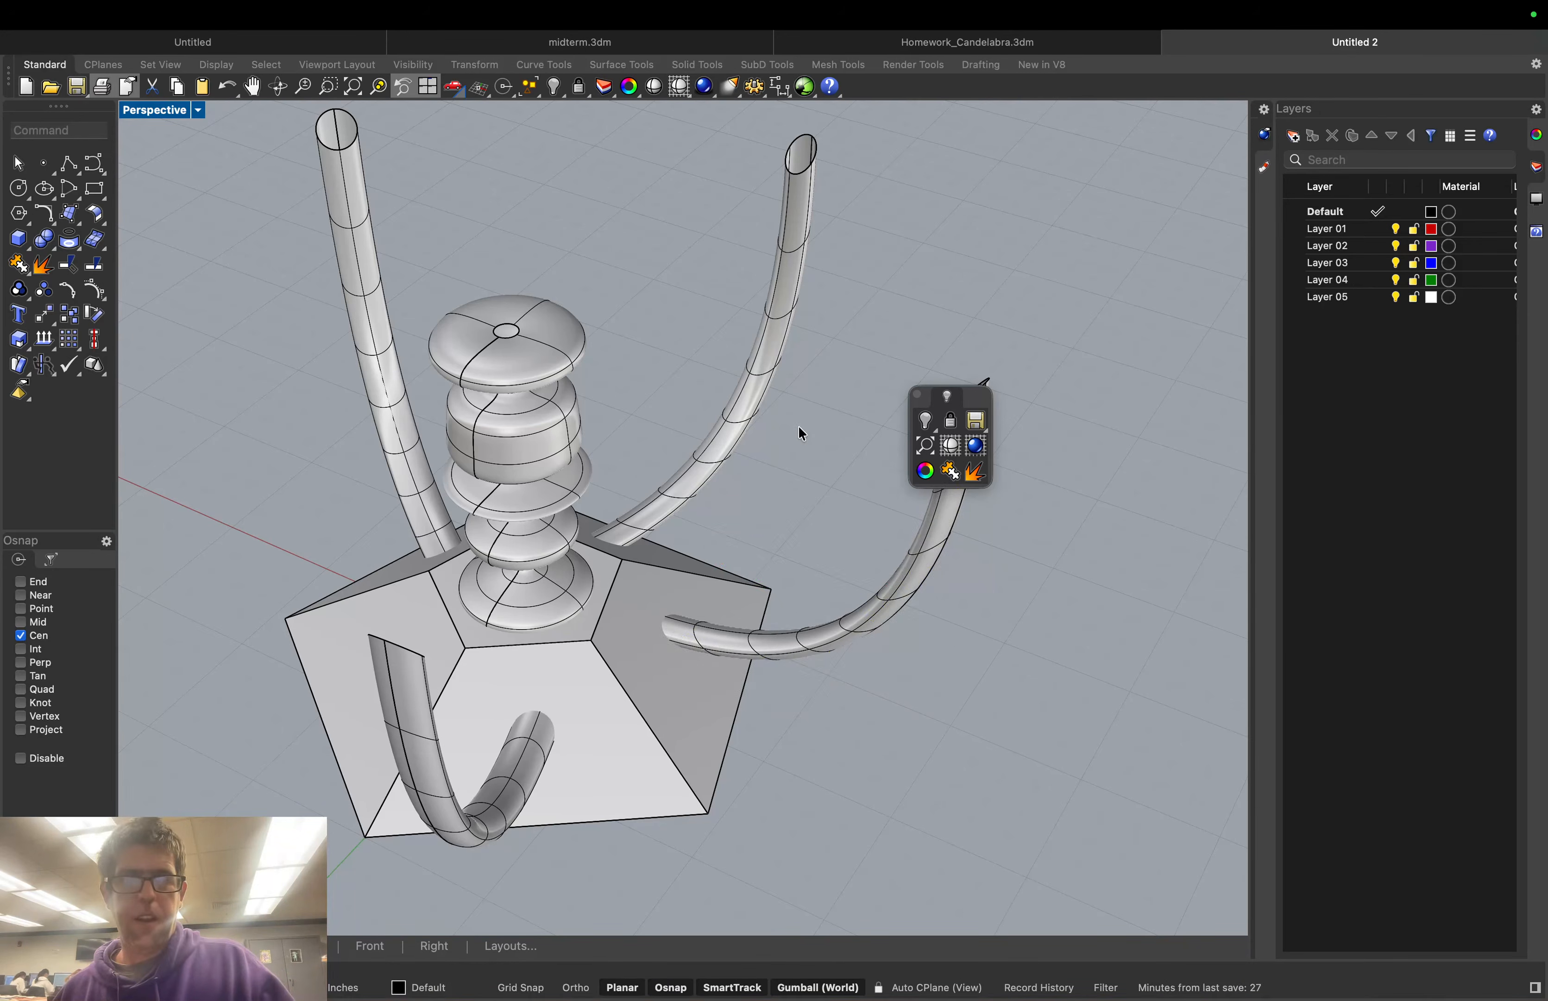
right_click_drag(801, 433, 864, 400)
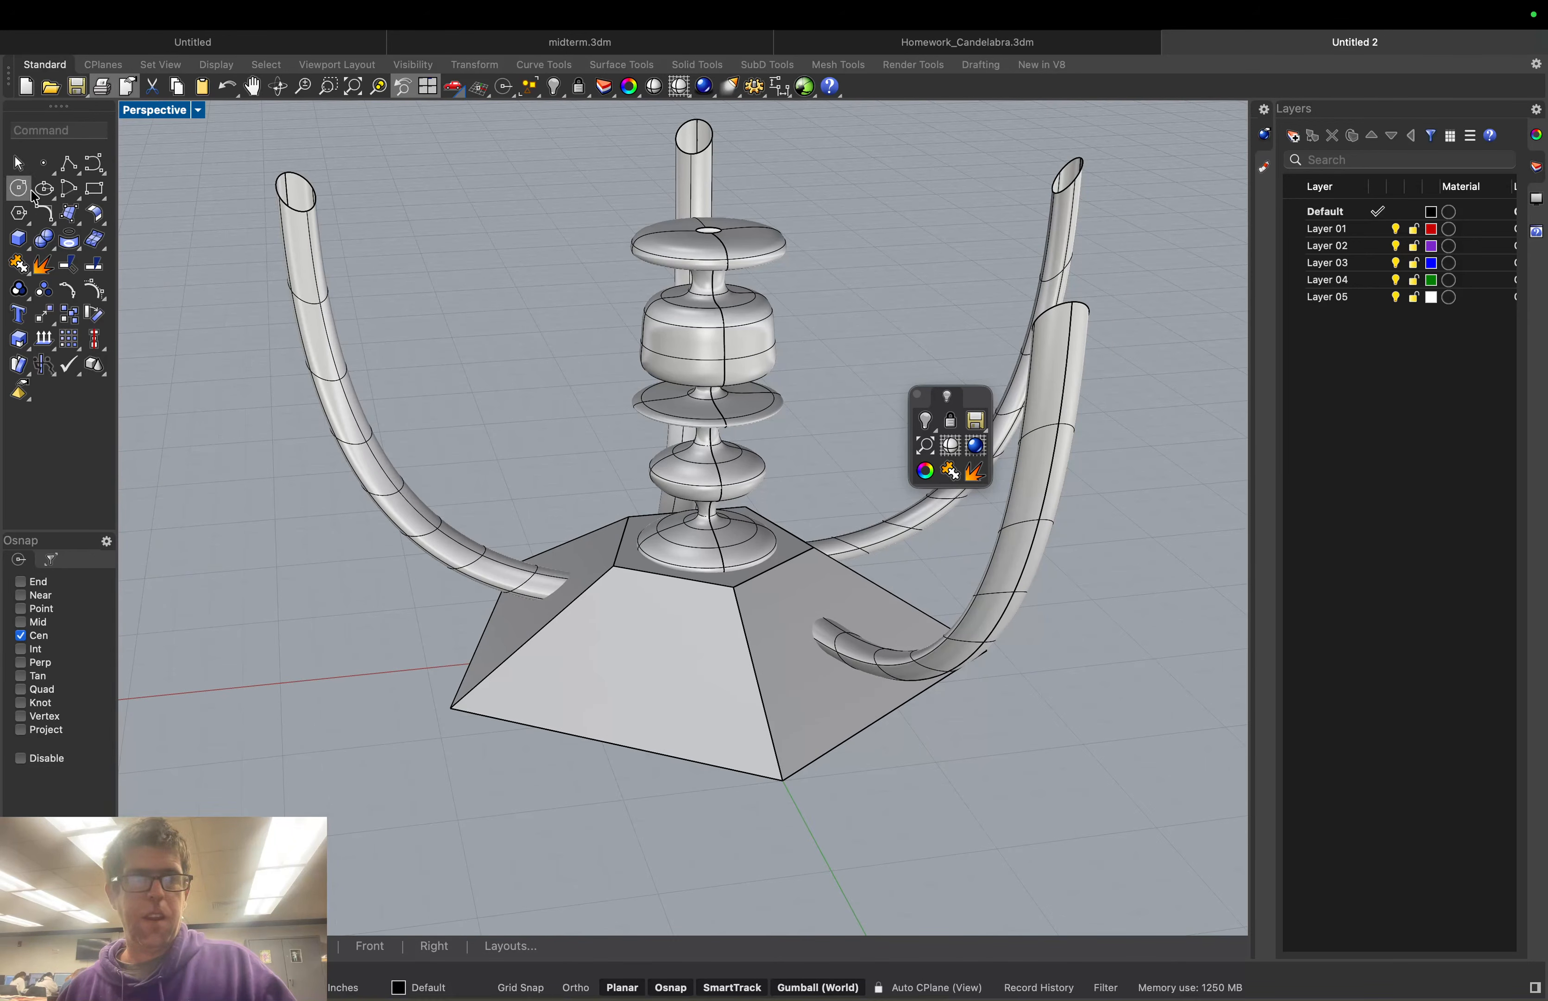
Copy-rotate the right-hand arm about the column centre to fill the base's right front gap
type("ro")
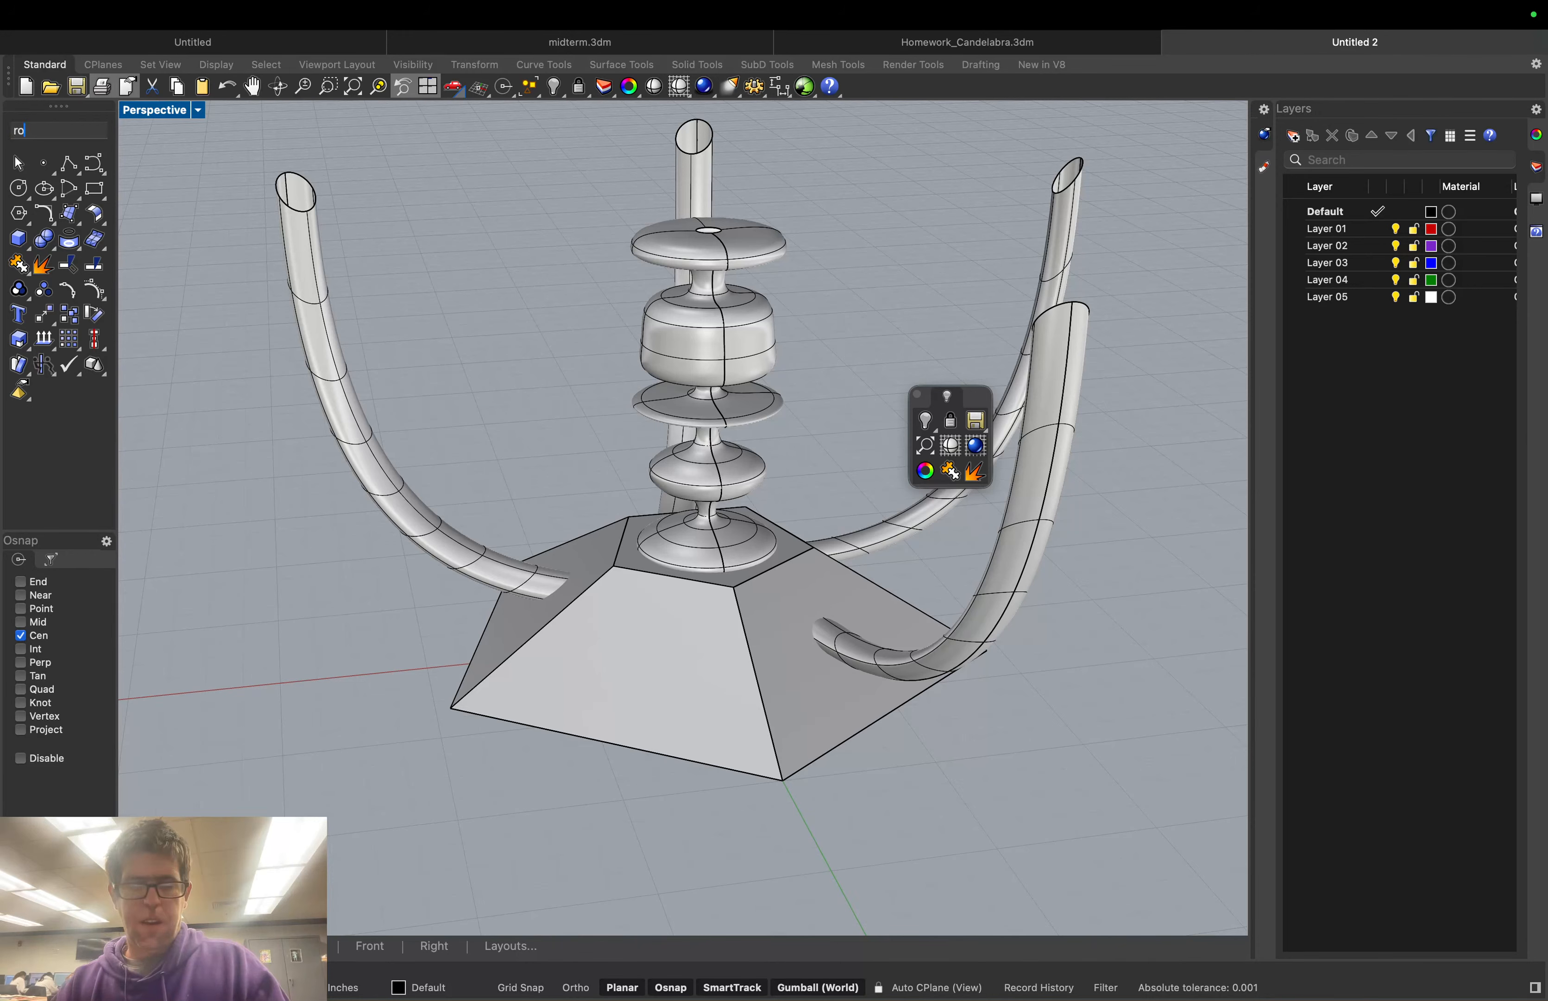
type("tate")
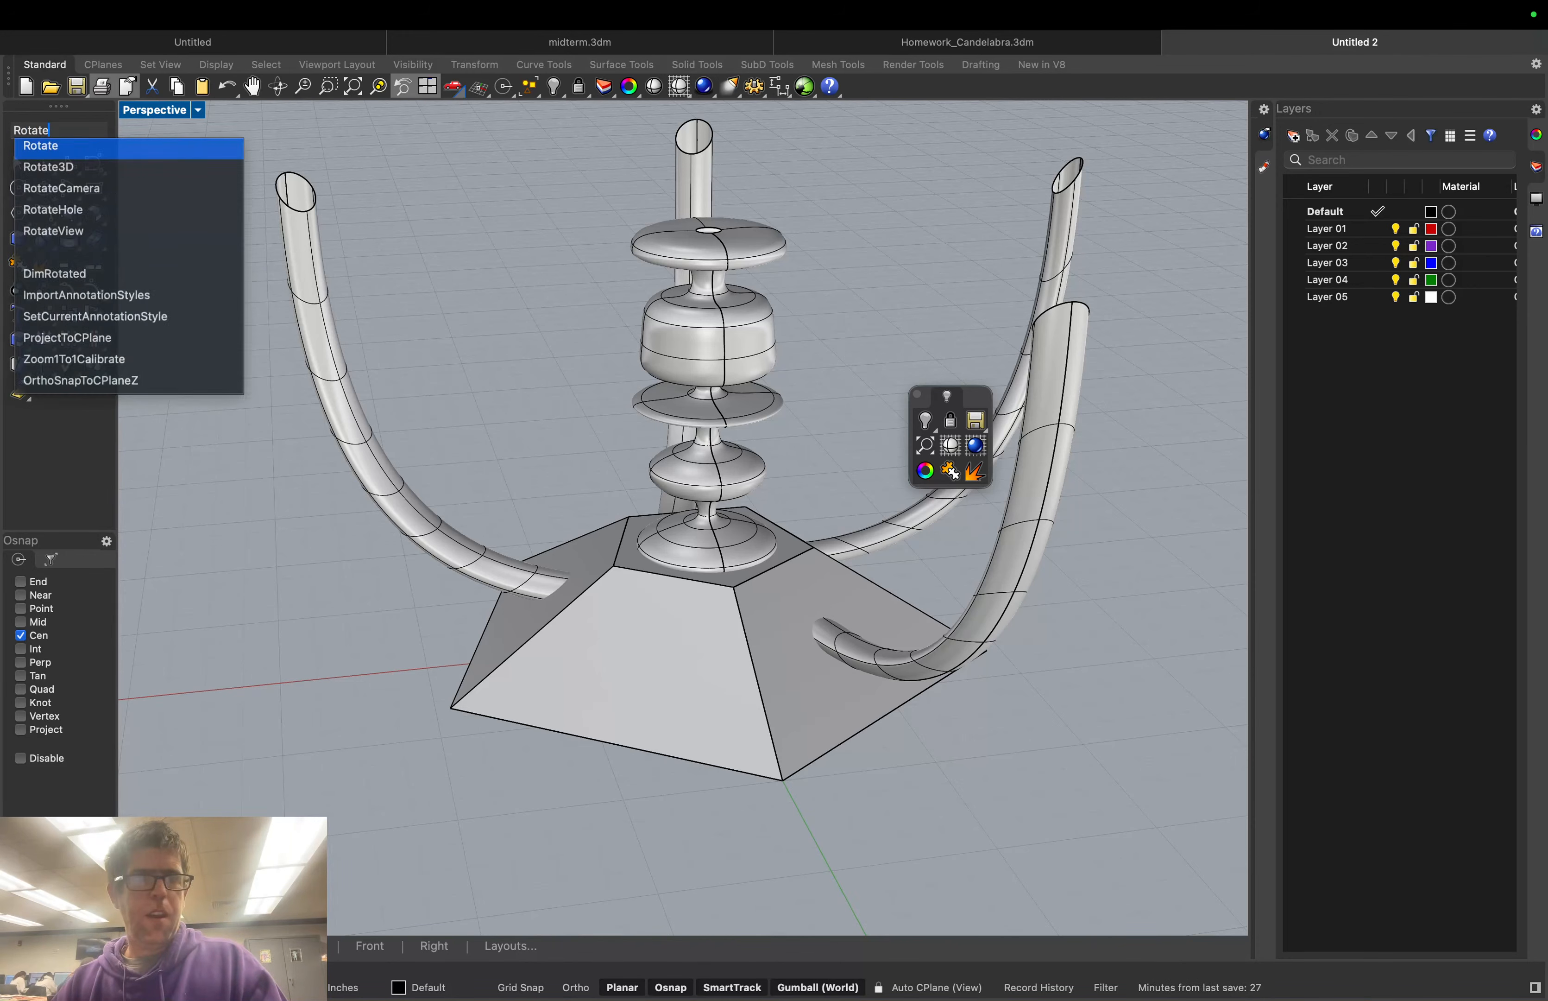
key("Return")
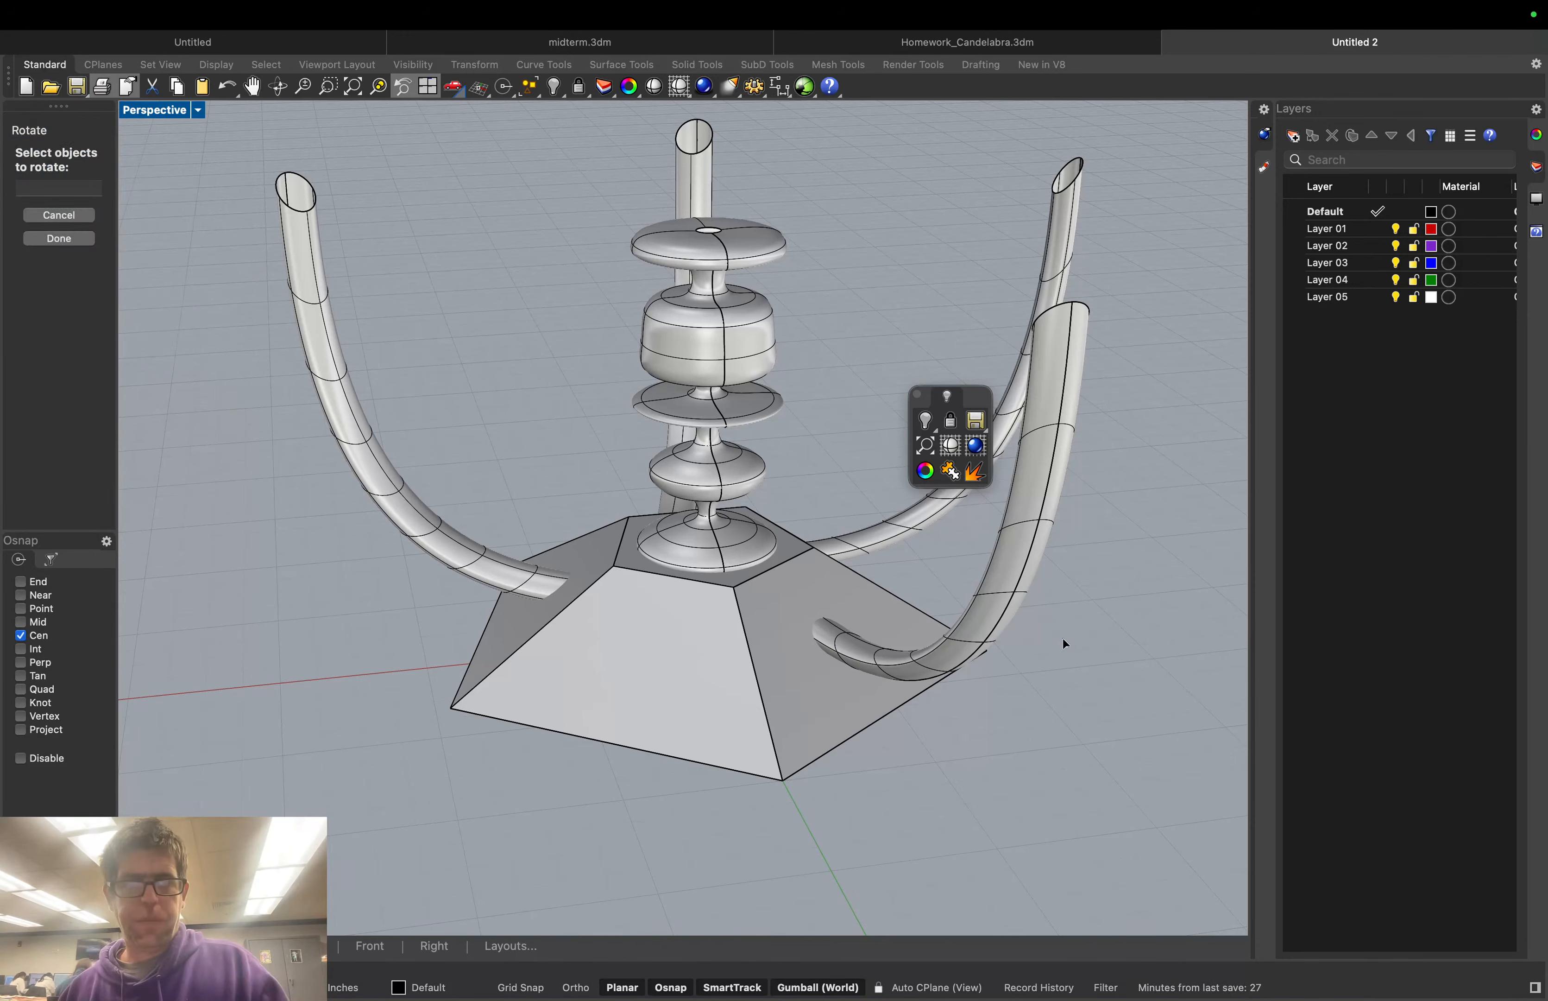
left_click(1025, 595)
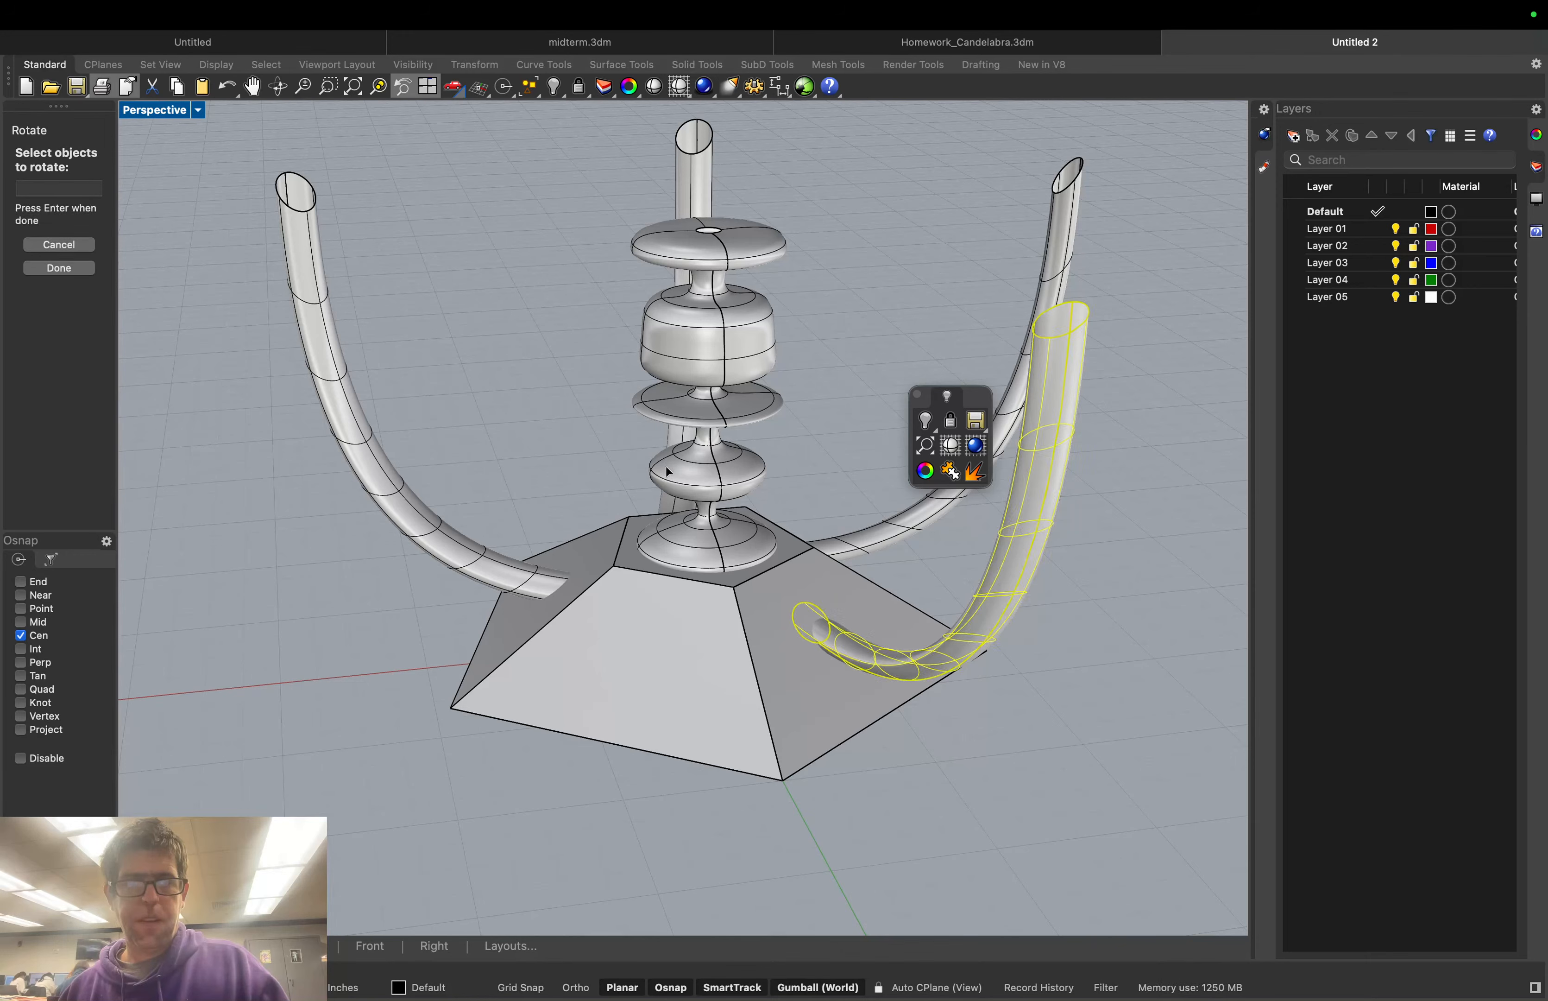
left_click(59, 269)
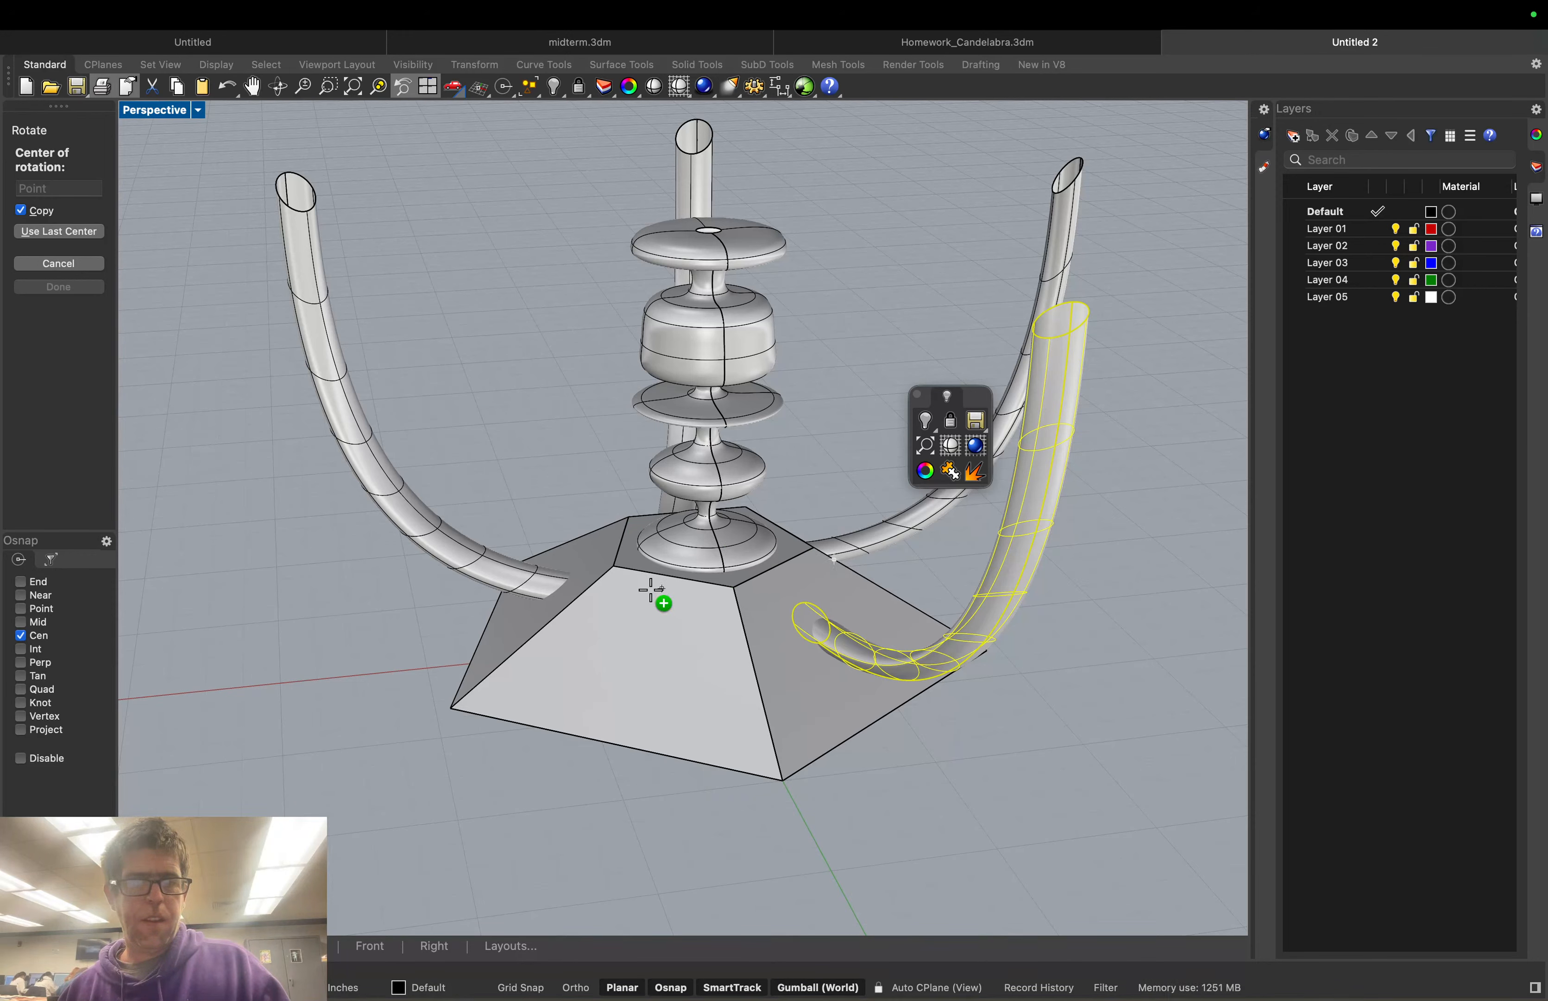
left_click(58, 235)
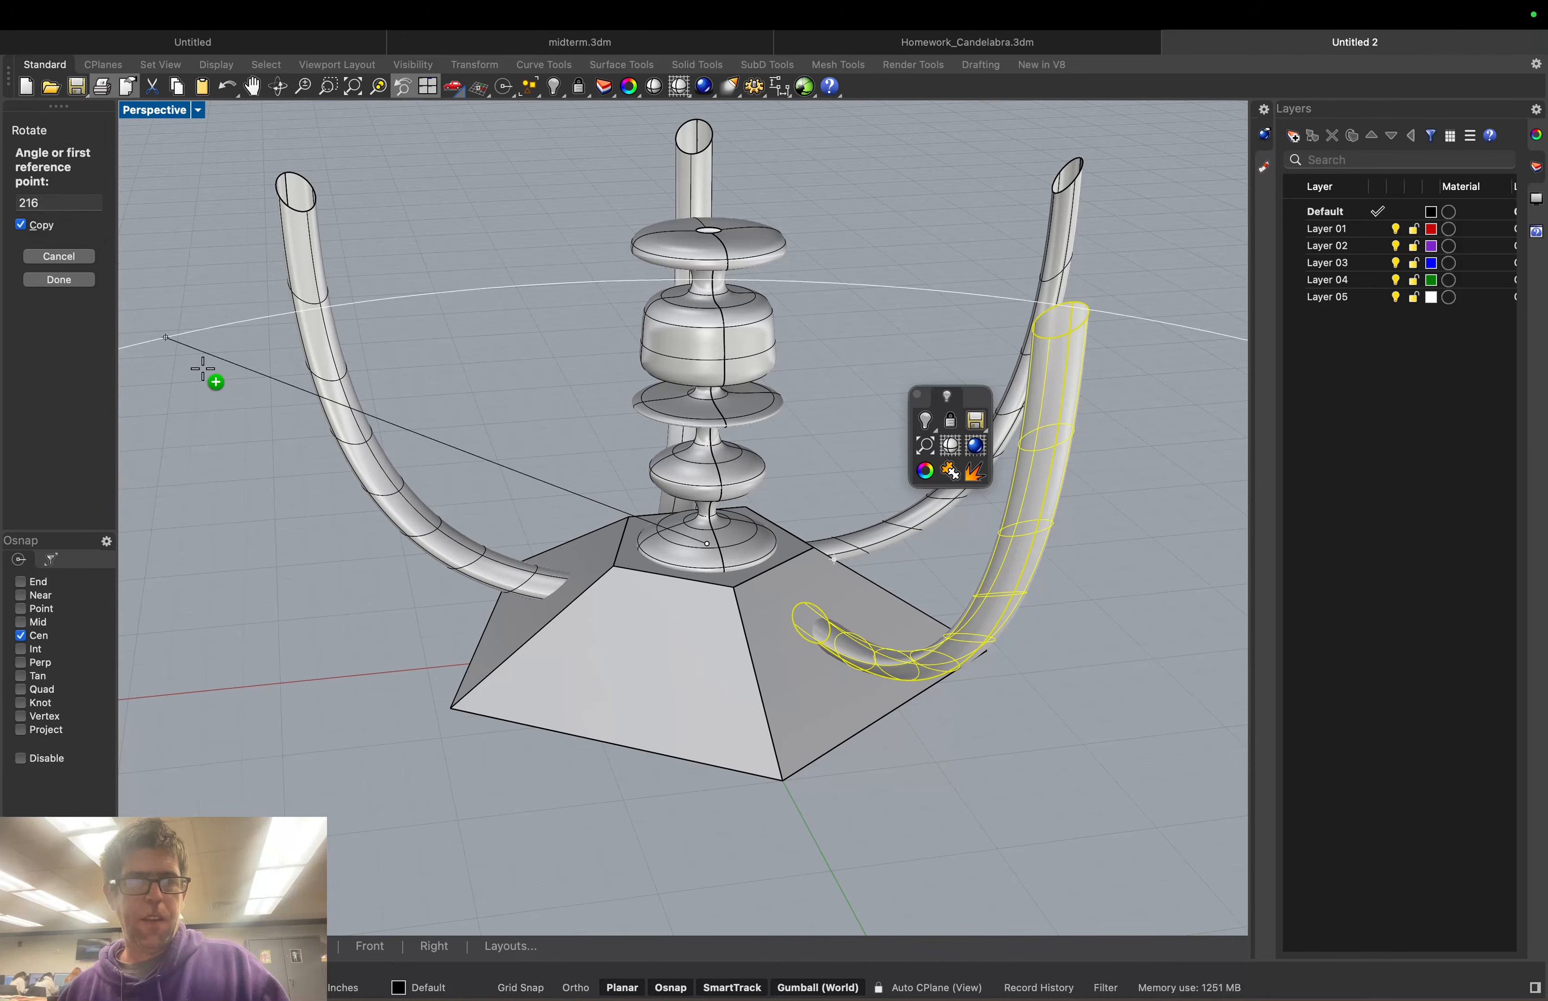
left_click(596, 740)
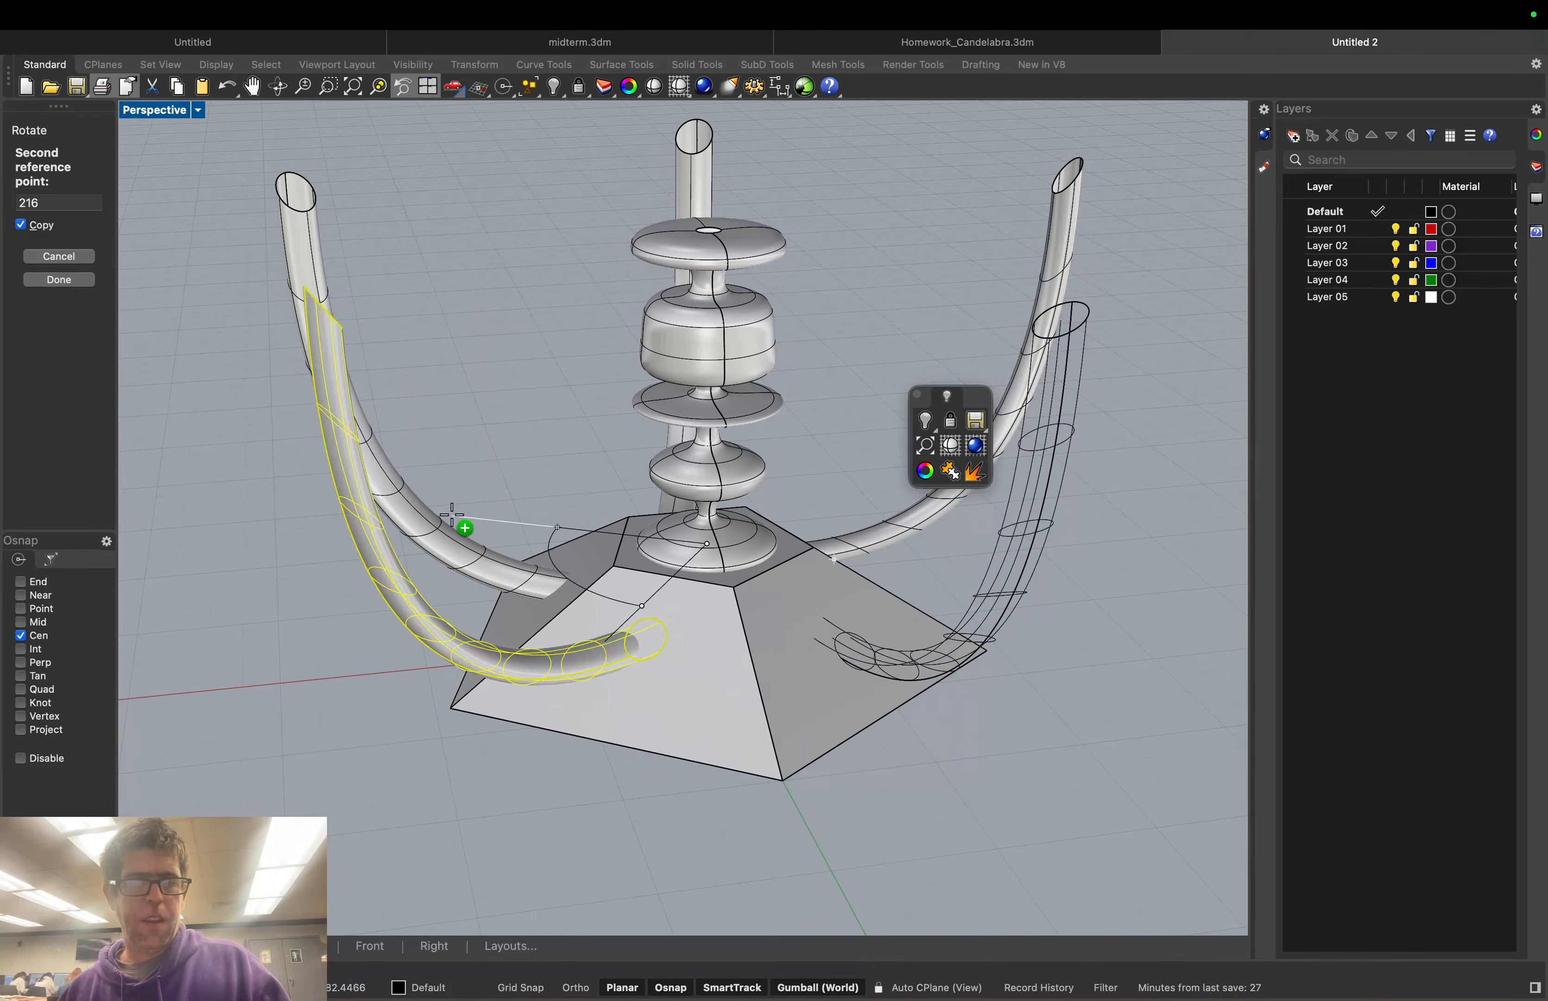
right_click_drag(454, 545, 611, 623)
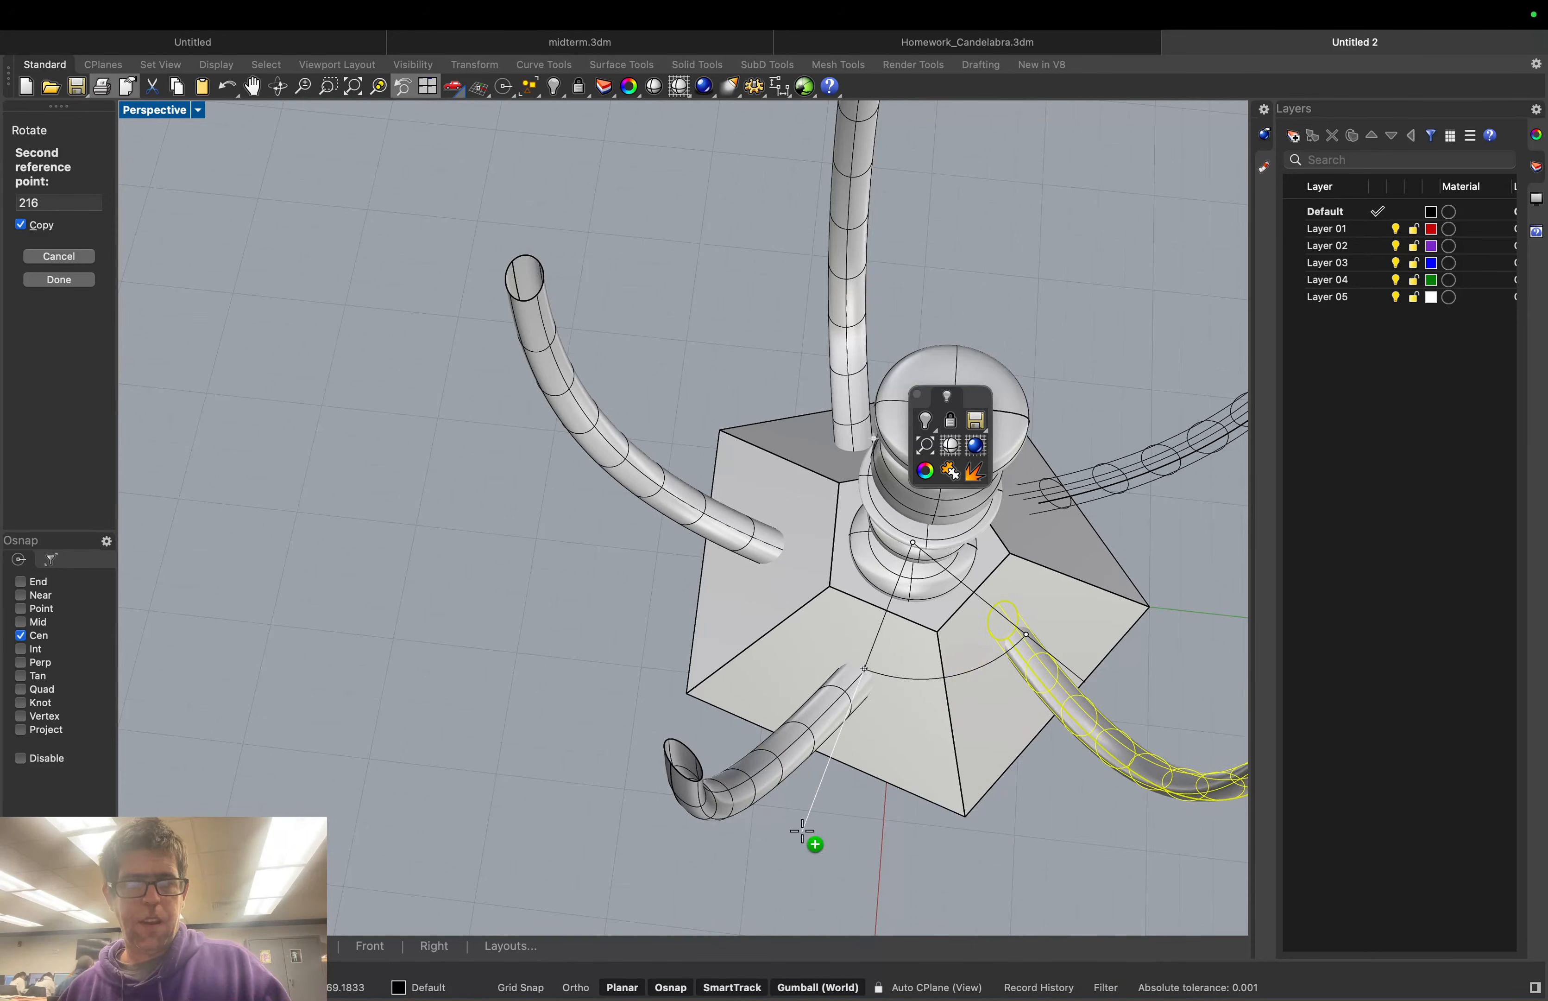
right_click_drag(815, 840, 816, 724)
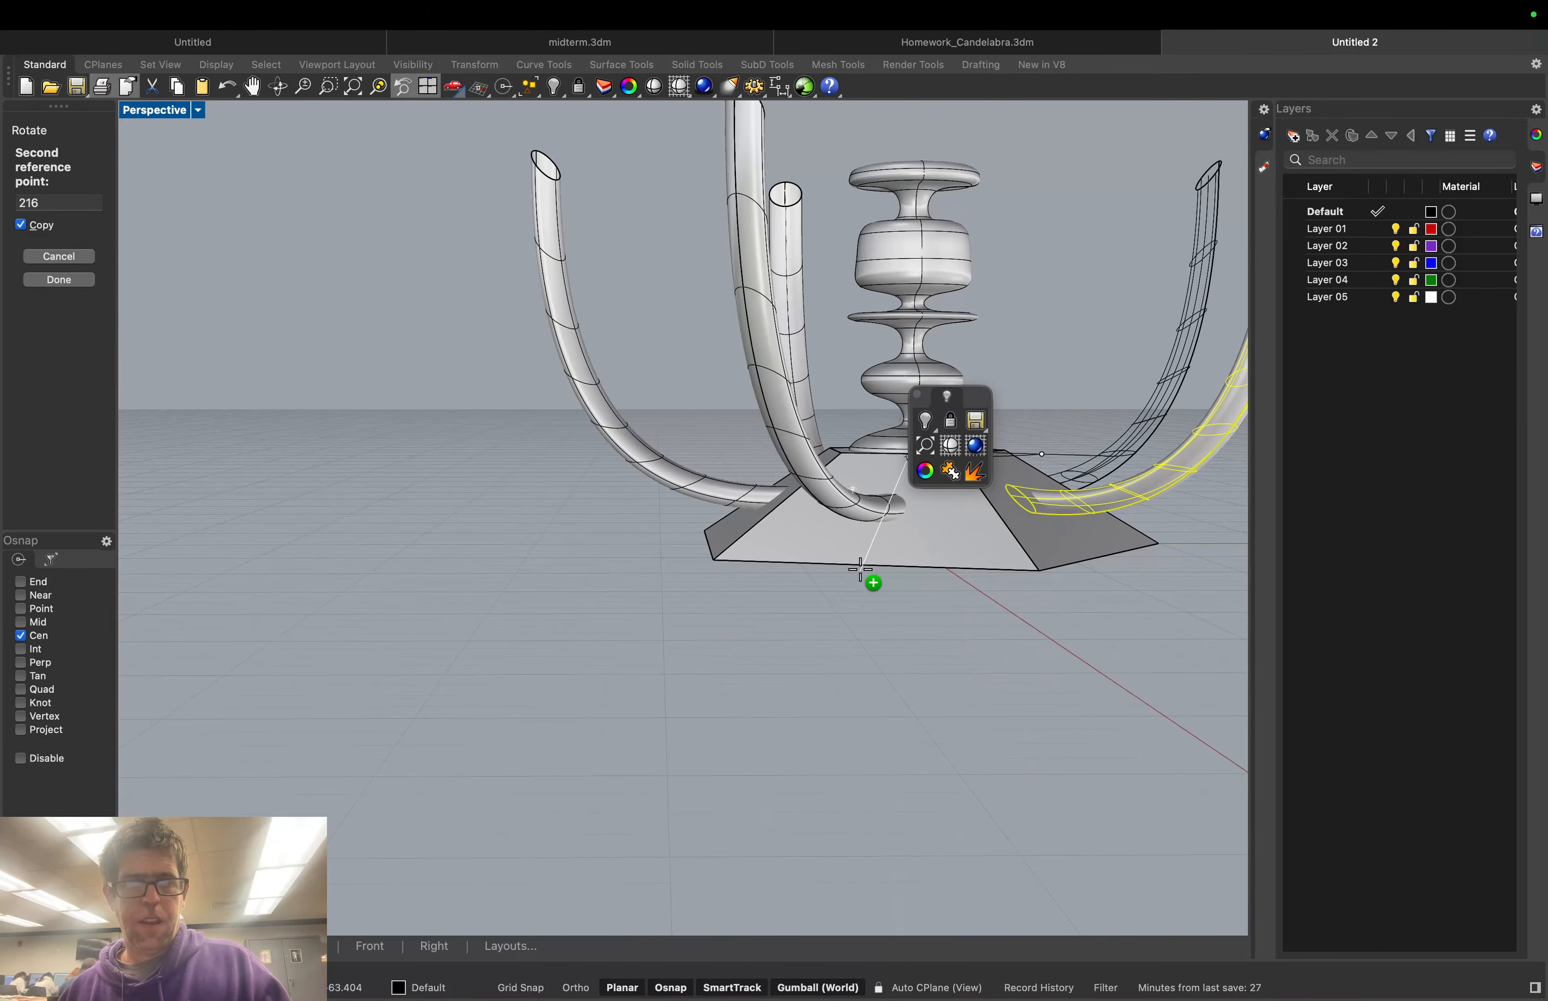
mouse_move(874, 560)
right_mouse_down()
mouse_move(861, 588)
mouse_move(875, 584)
right_mouse_up()
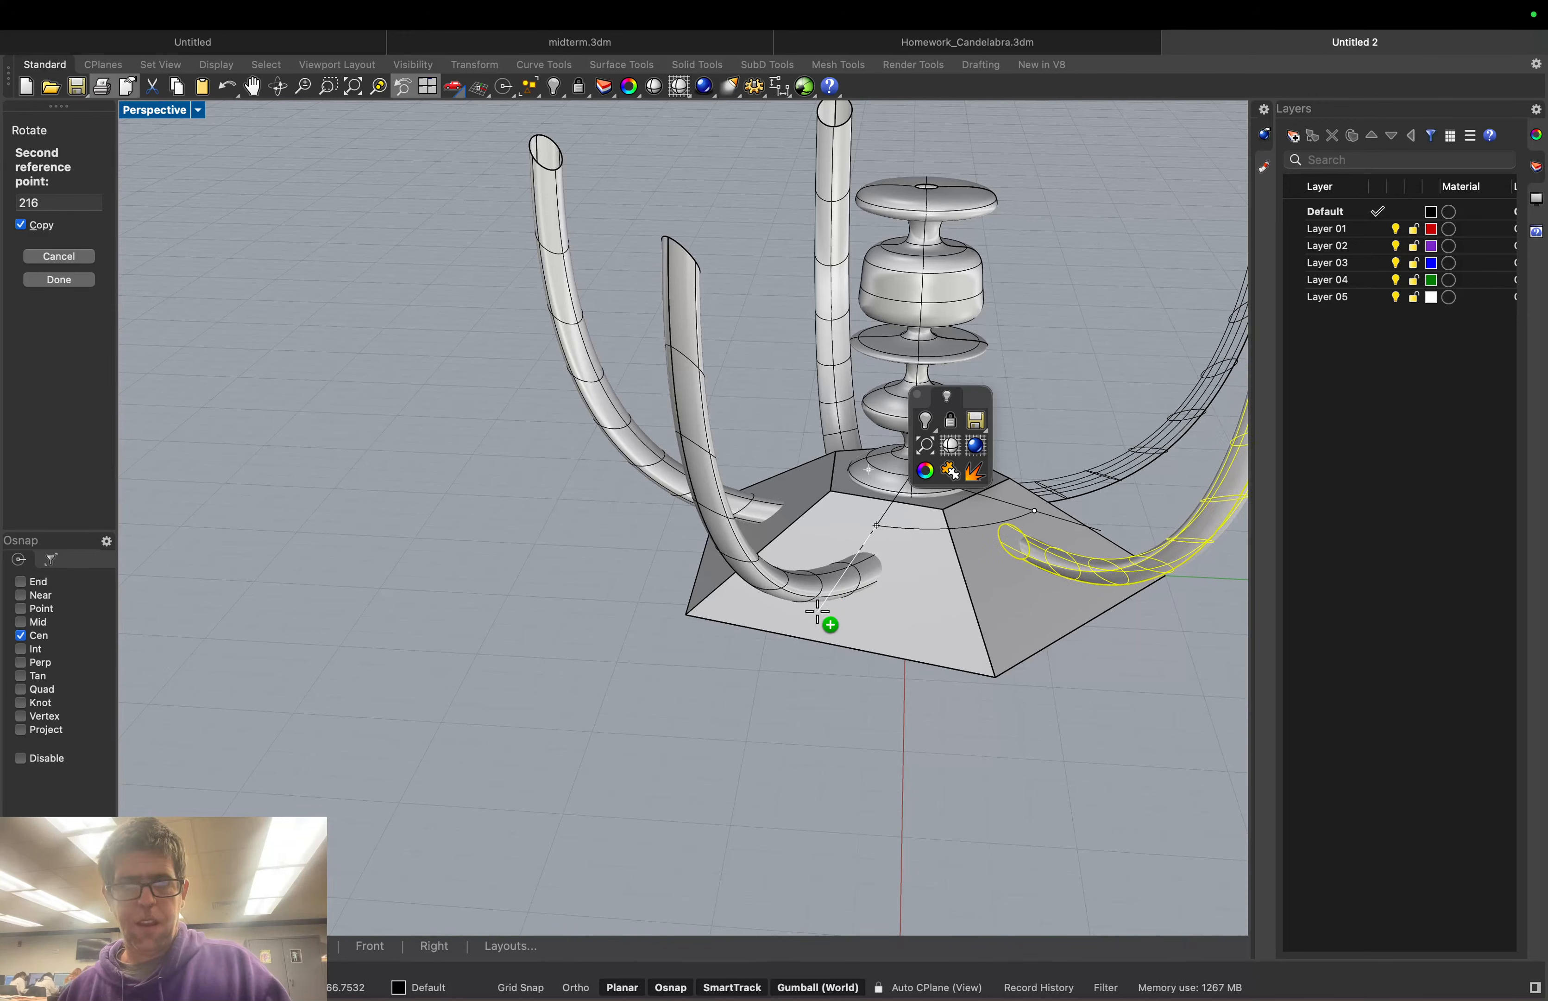
left_click(809, 640)
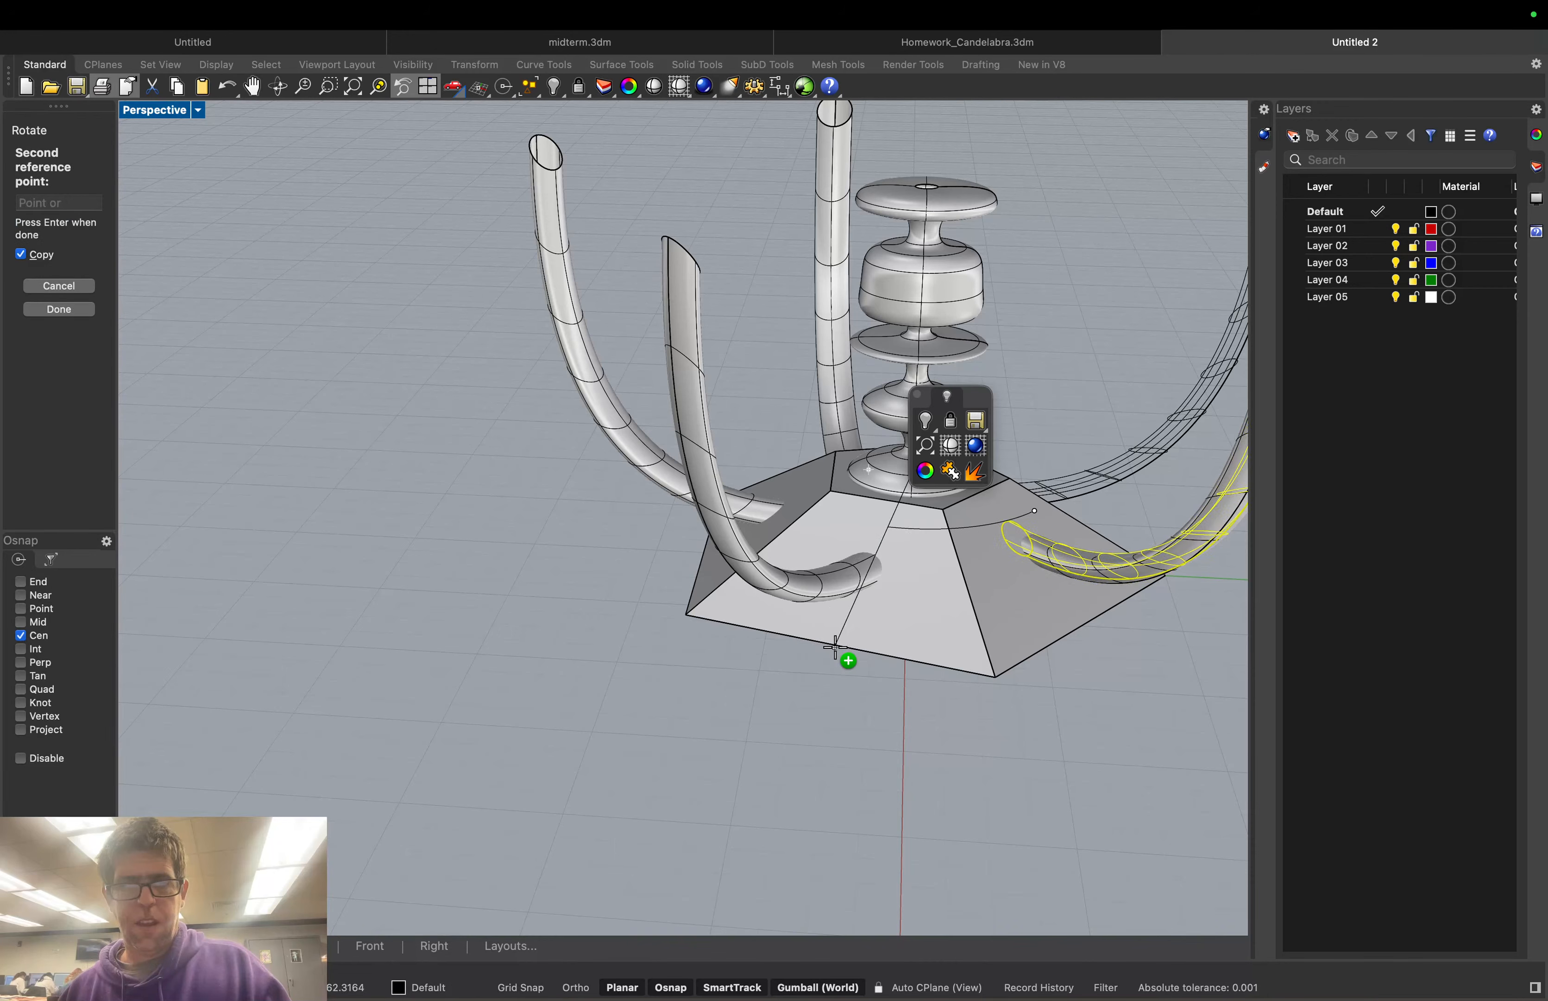
key("Return")
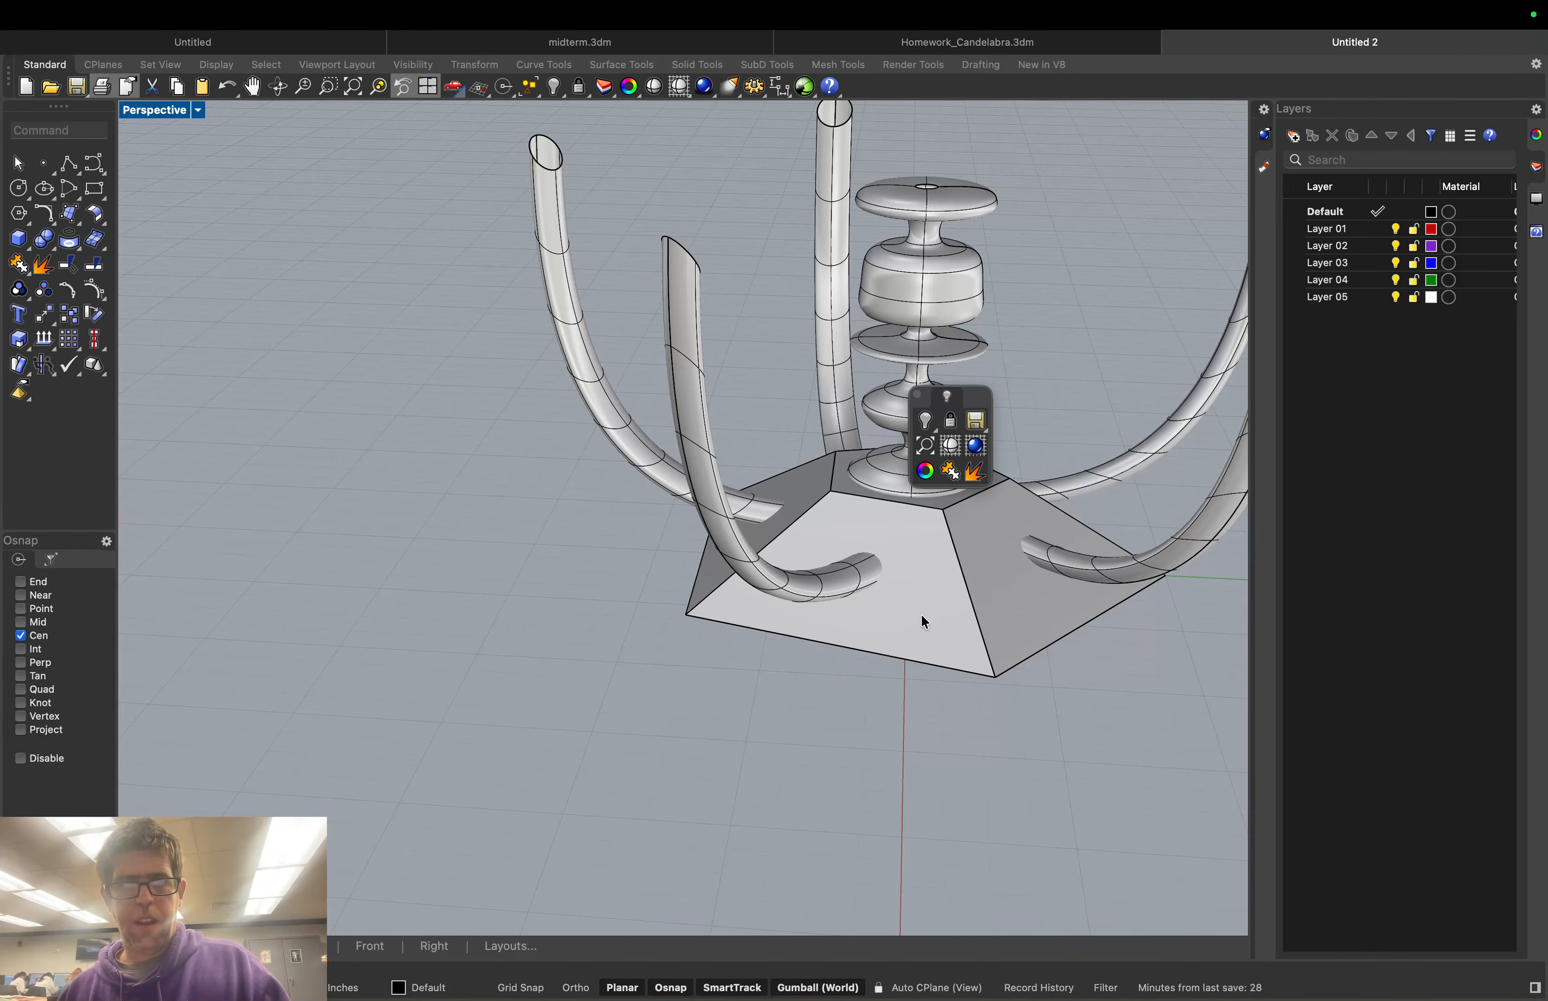
right_click_drag(922, 616, 754, 649)
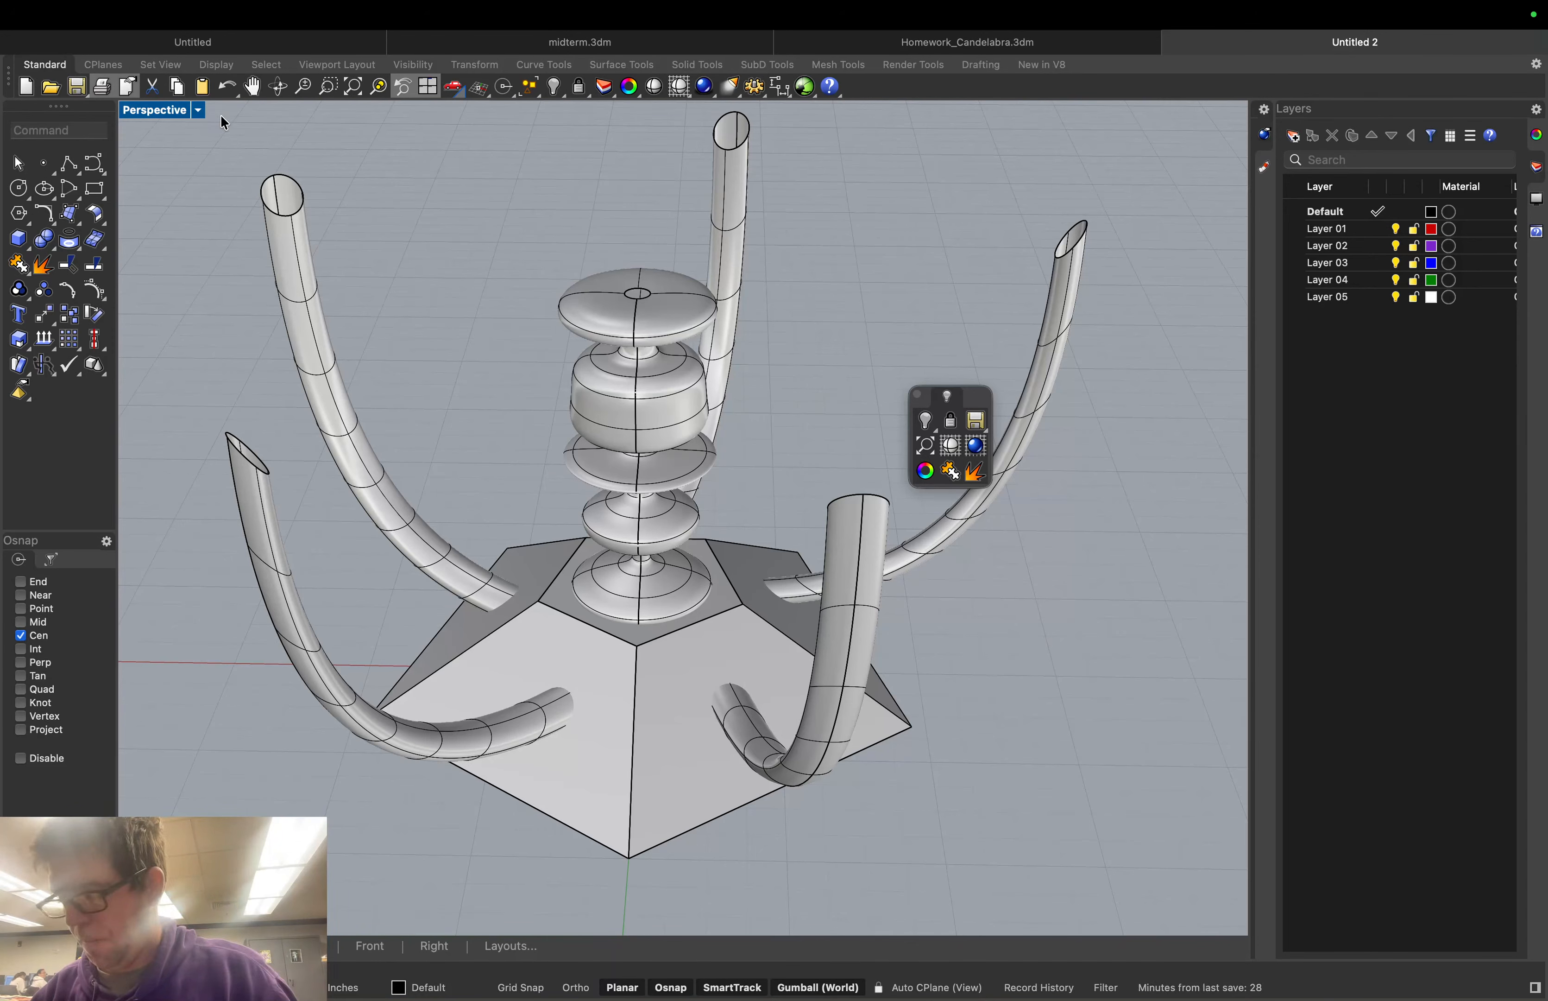
mouse_move(39, 6)
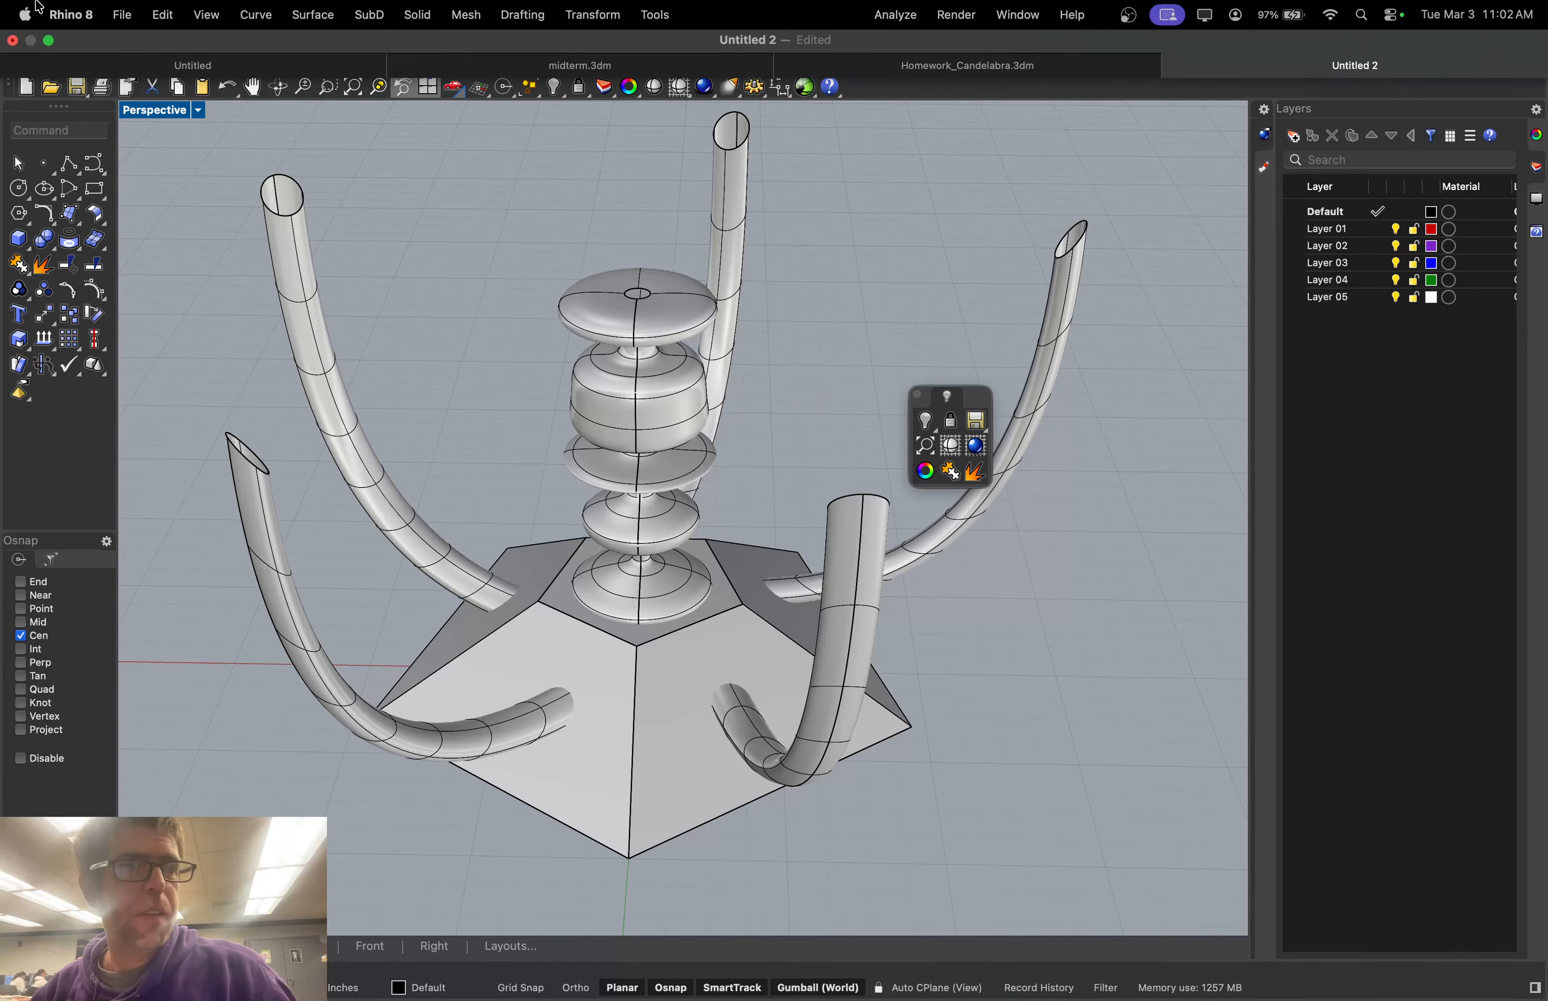
Save the model as Candelabra2.3dm and switch to the desktop
left_click(122, 14)
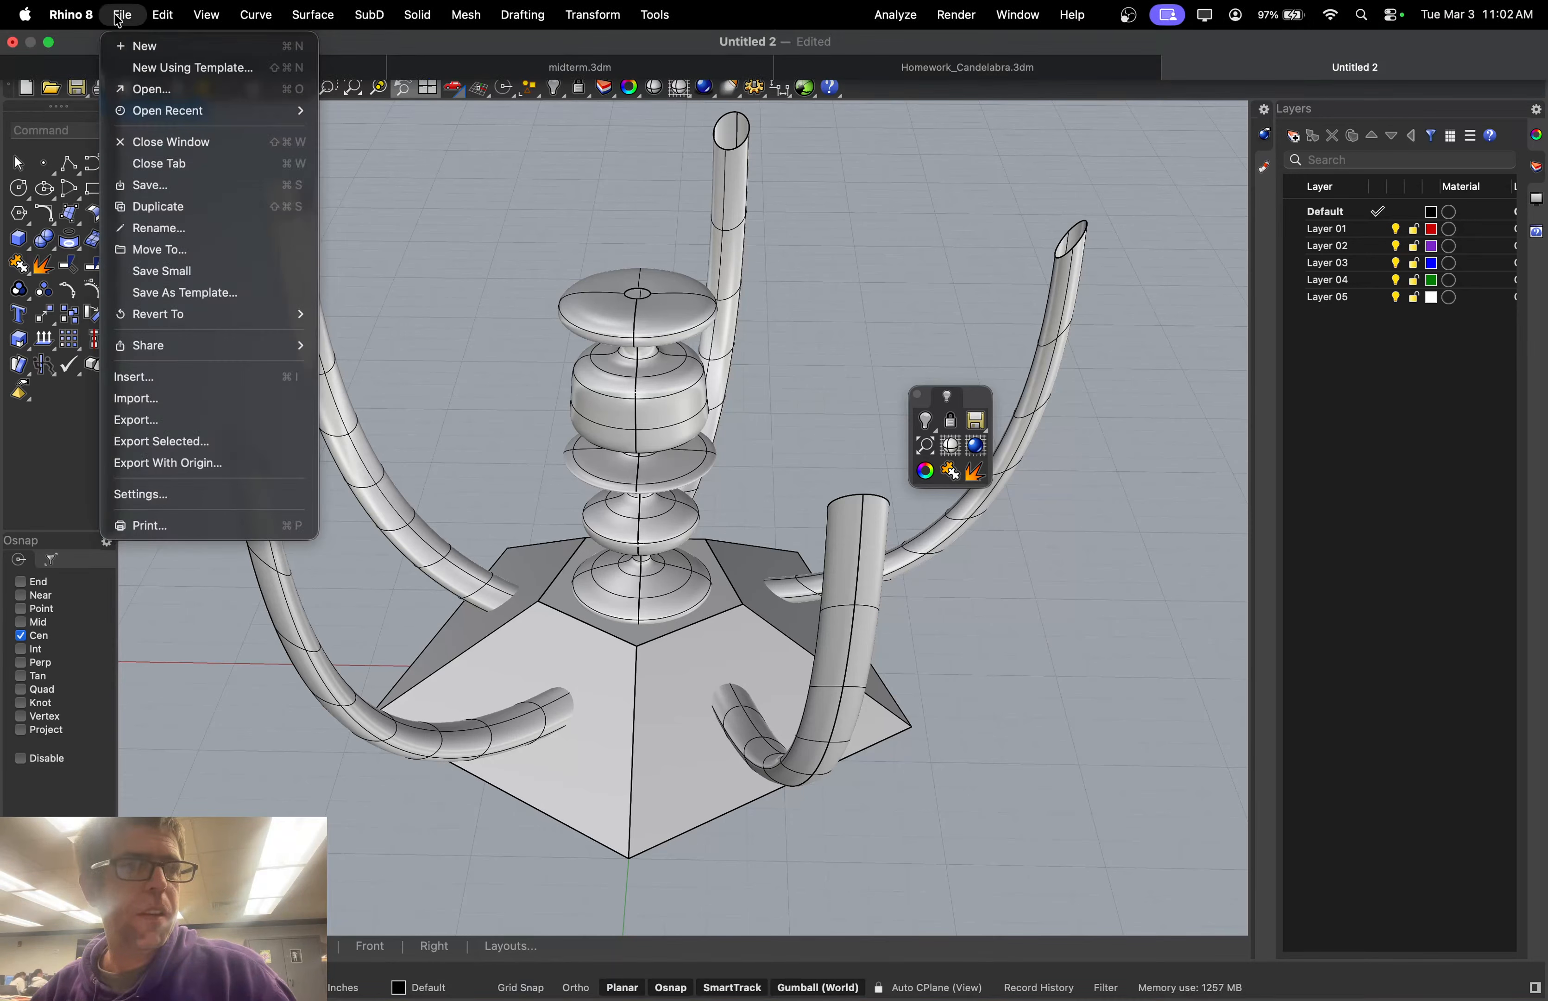
left_click(166, 192)
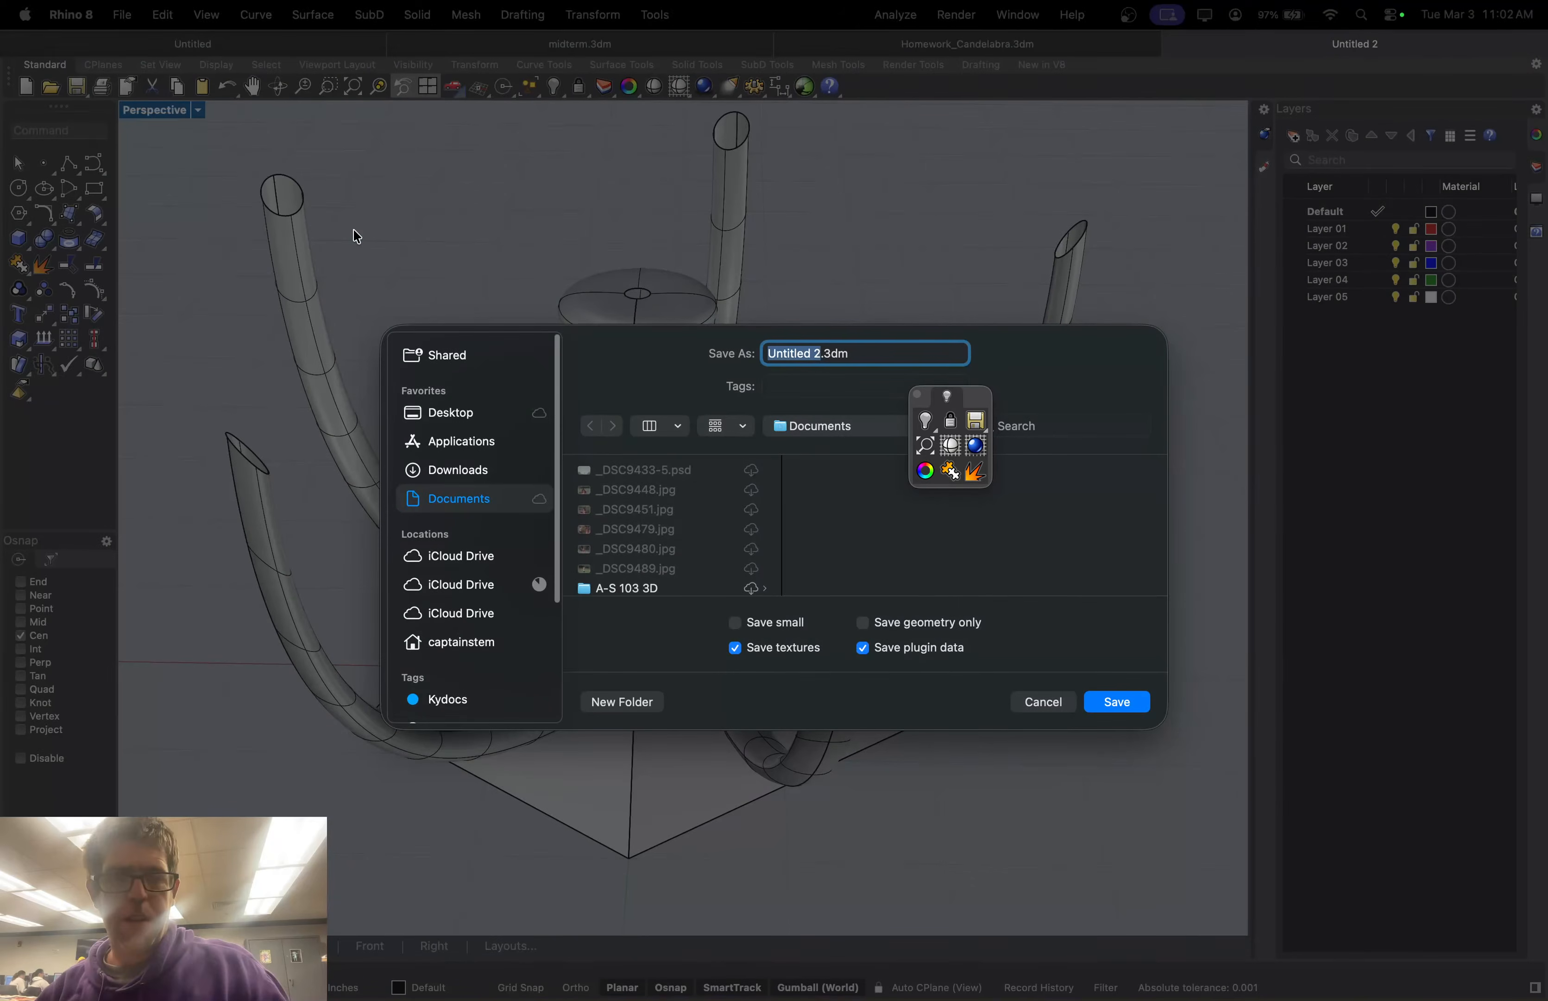
type("Cand")
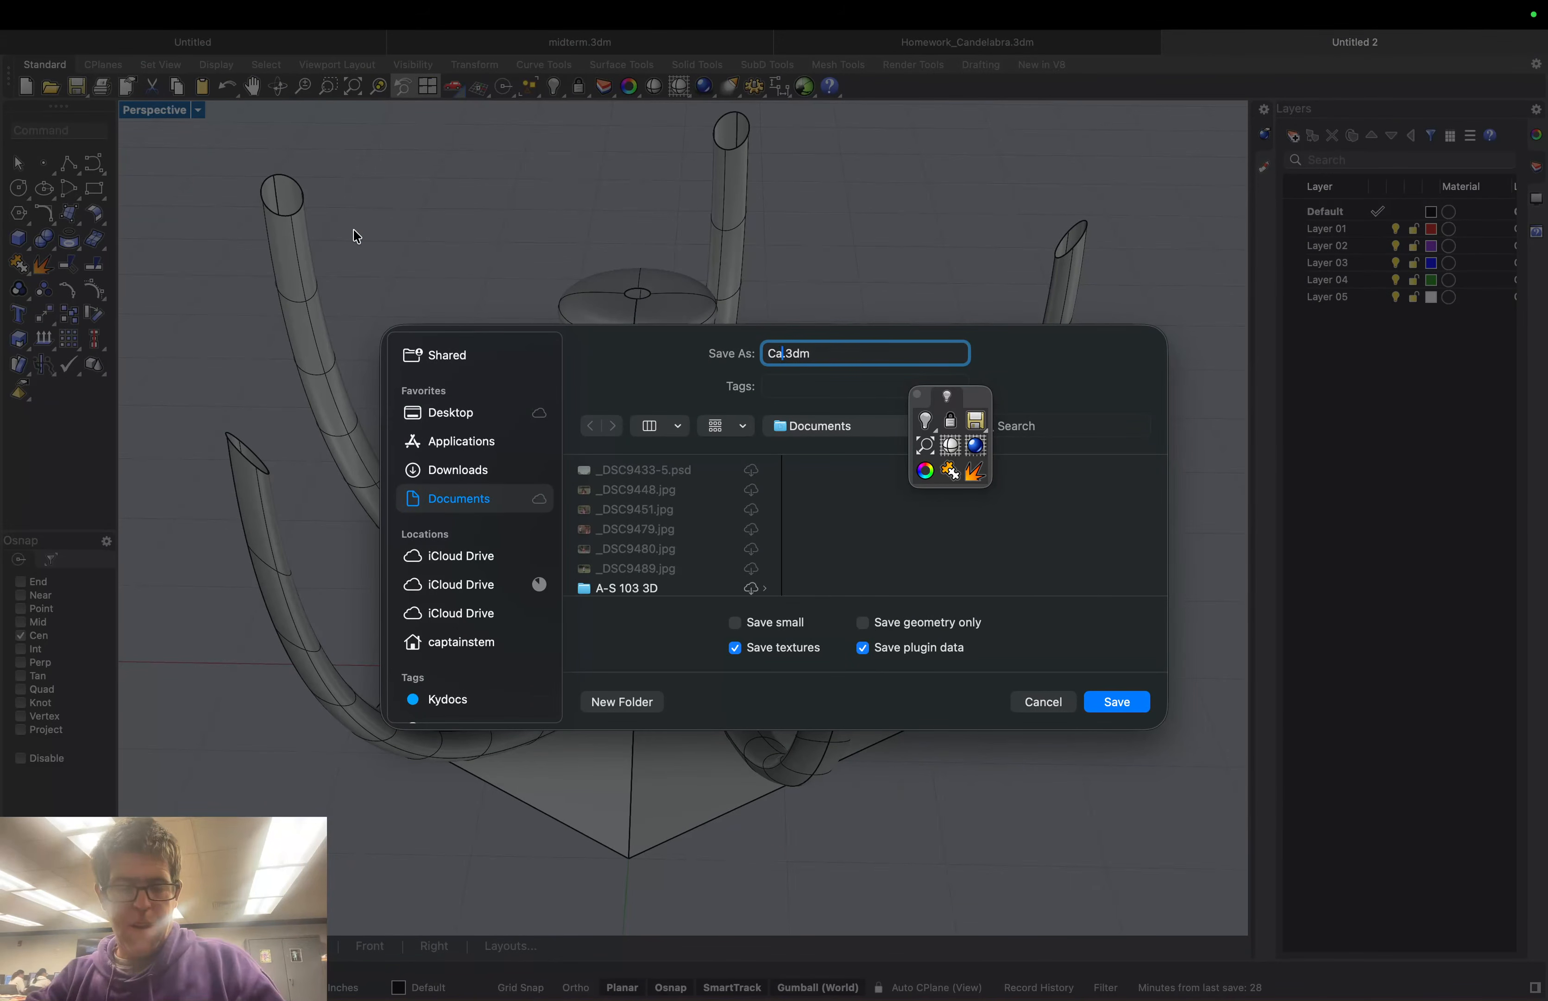
type("elabra")
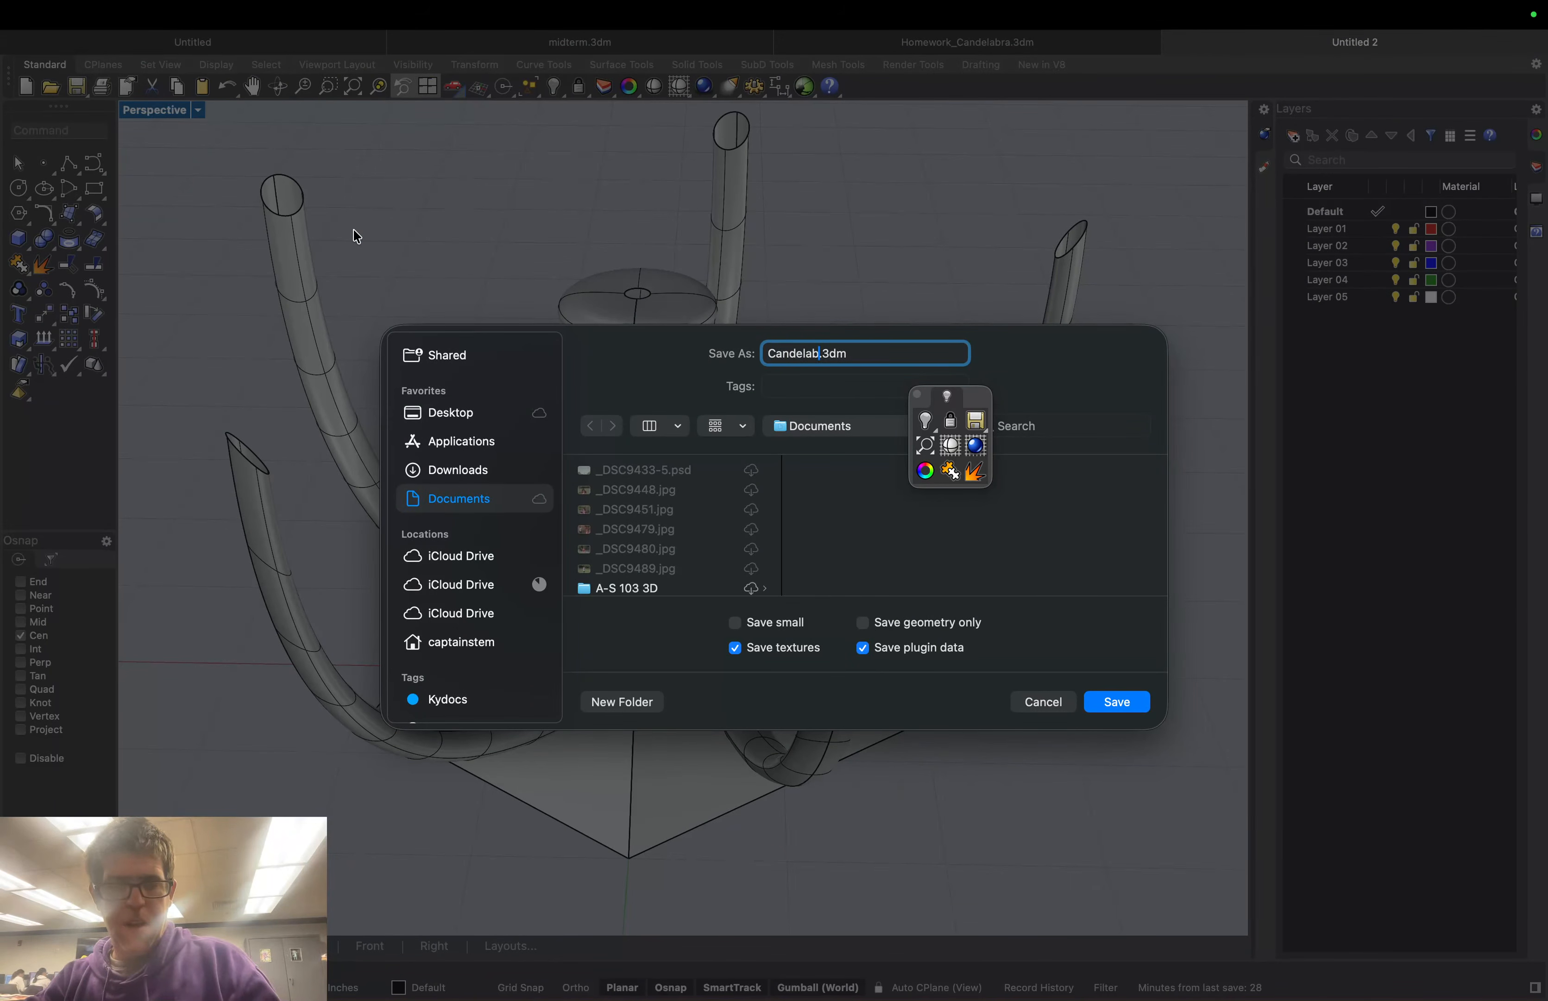
type("2")
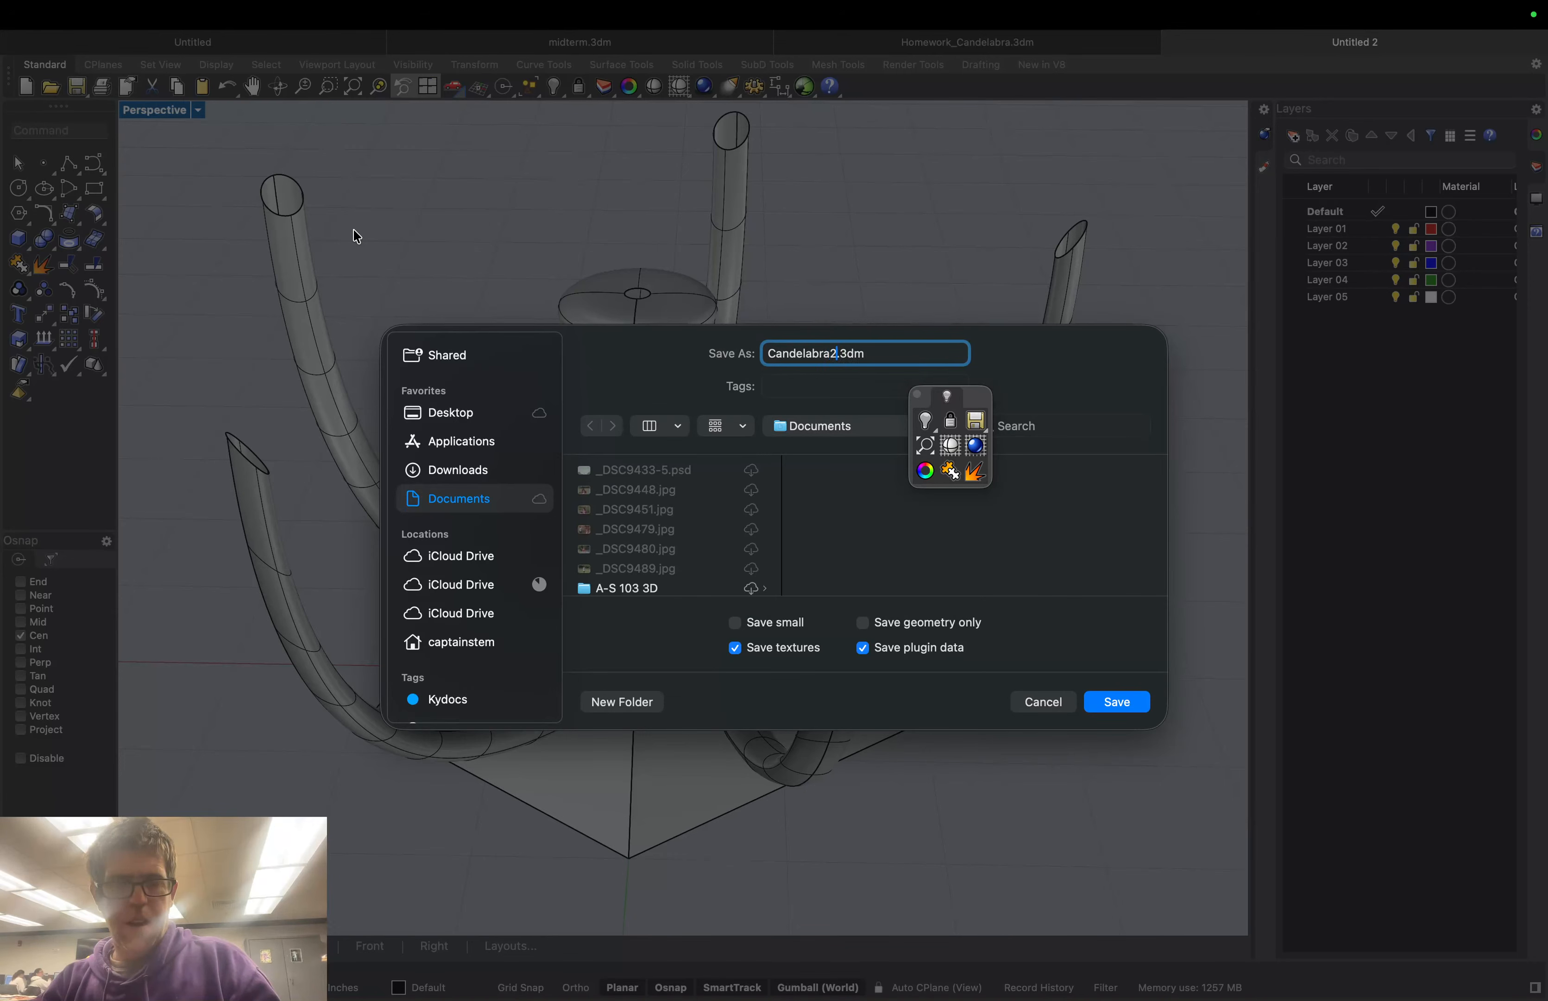
key("Return")
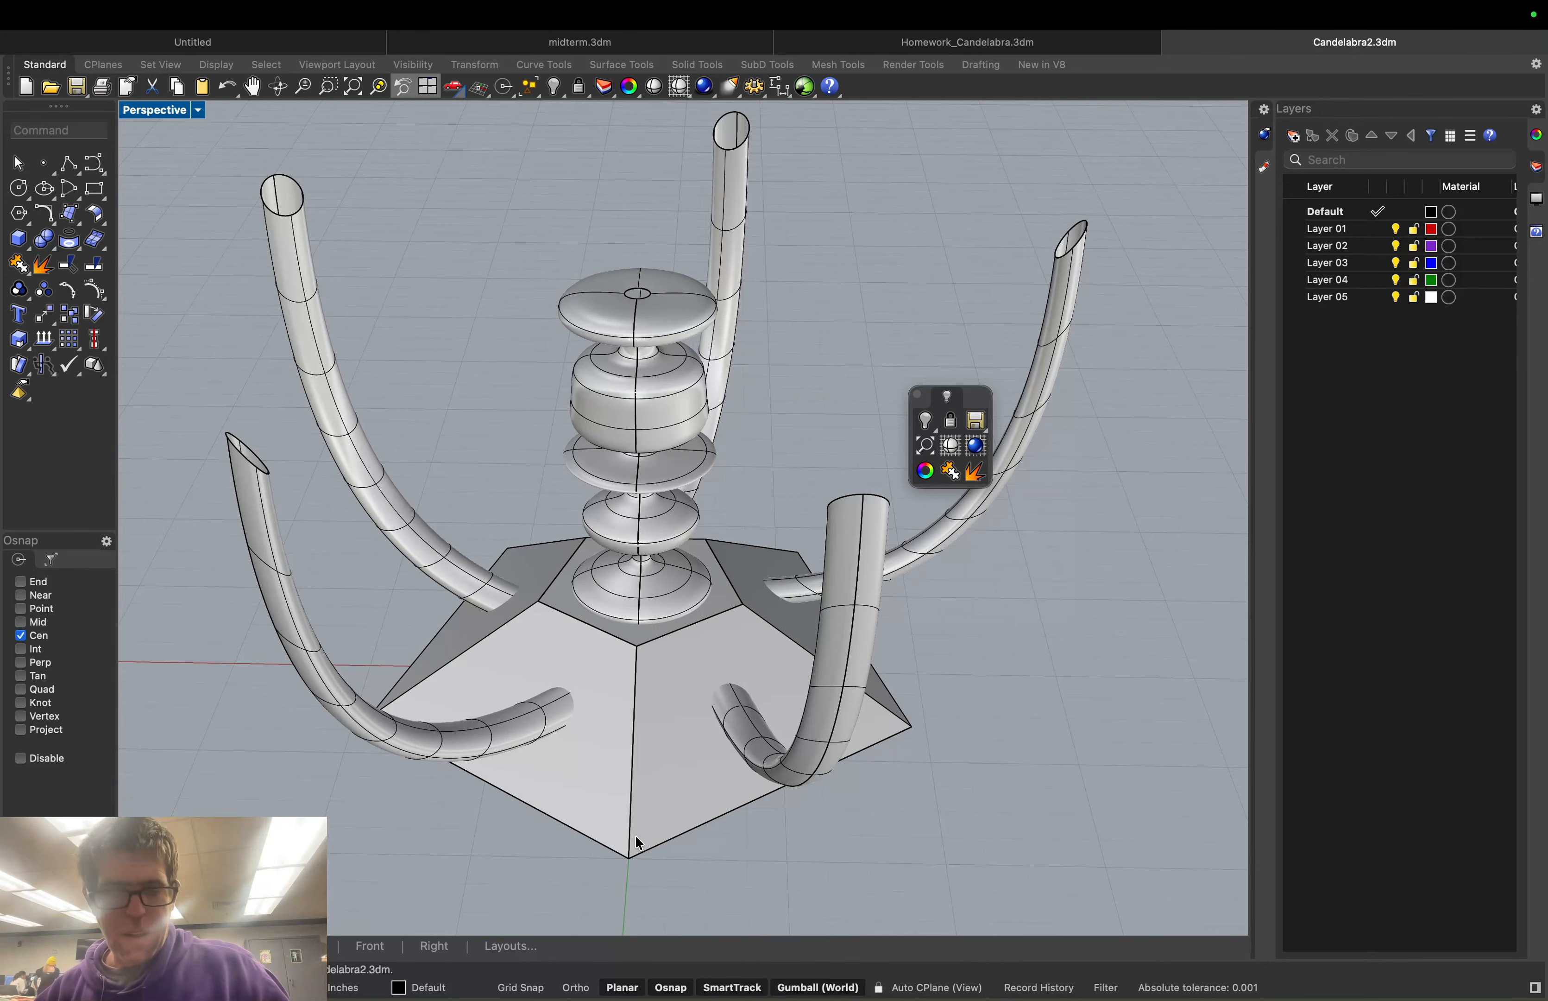
mouse_move(1176, 980)
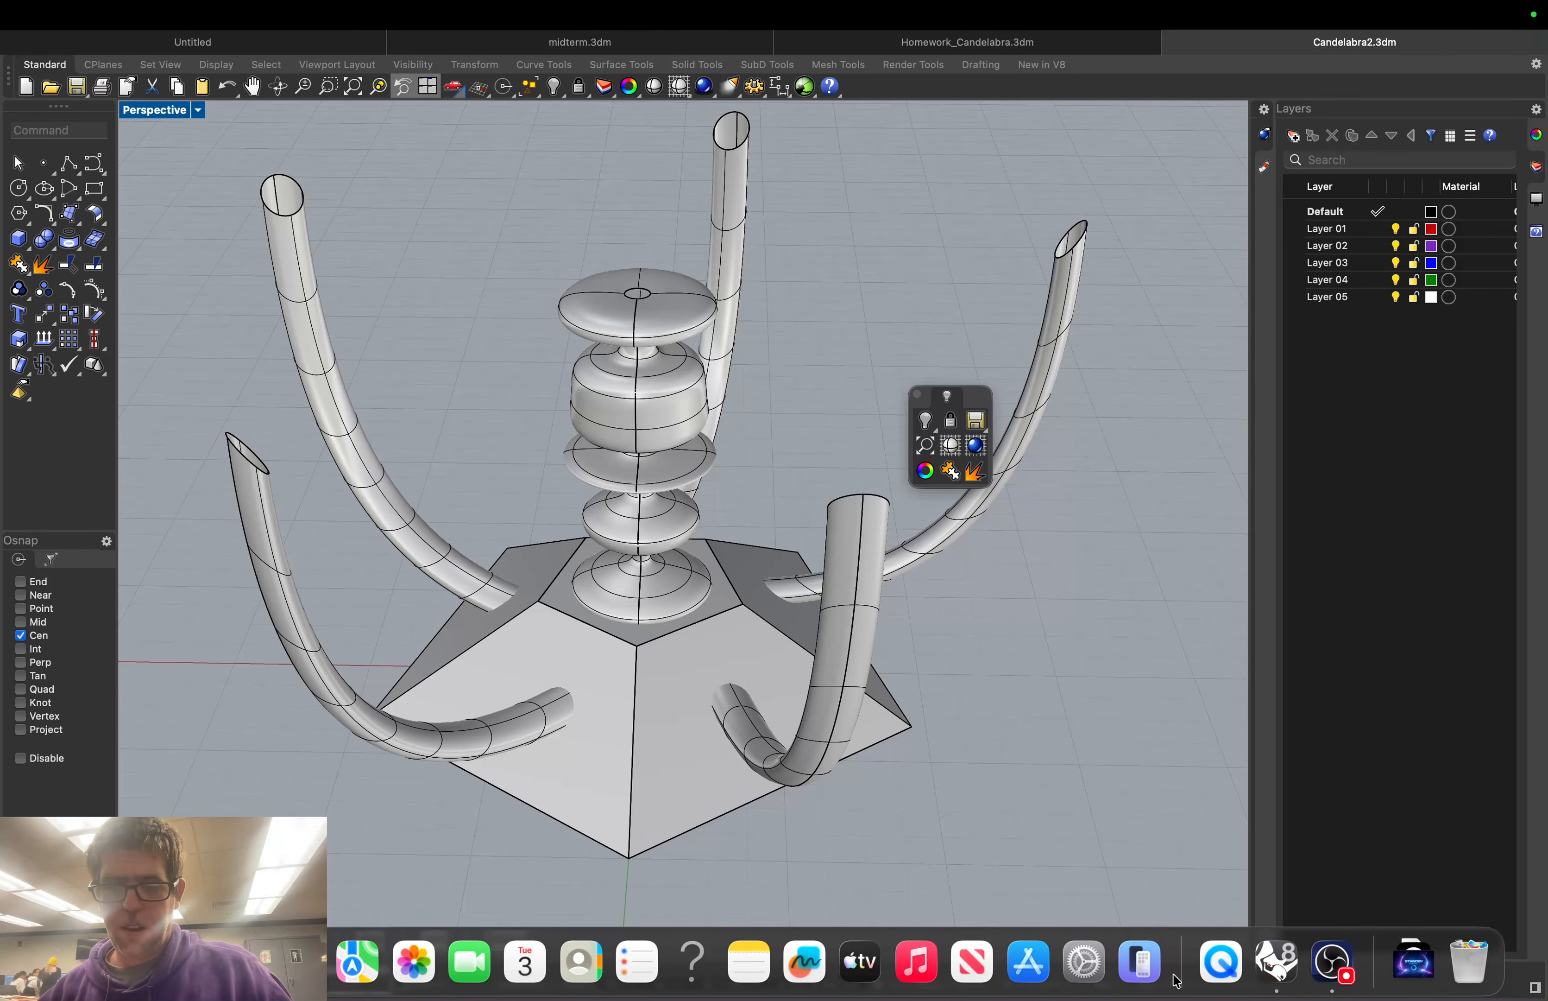
left_click(1333, 964)
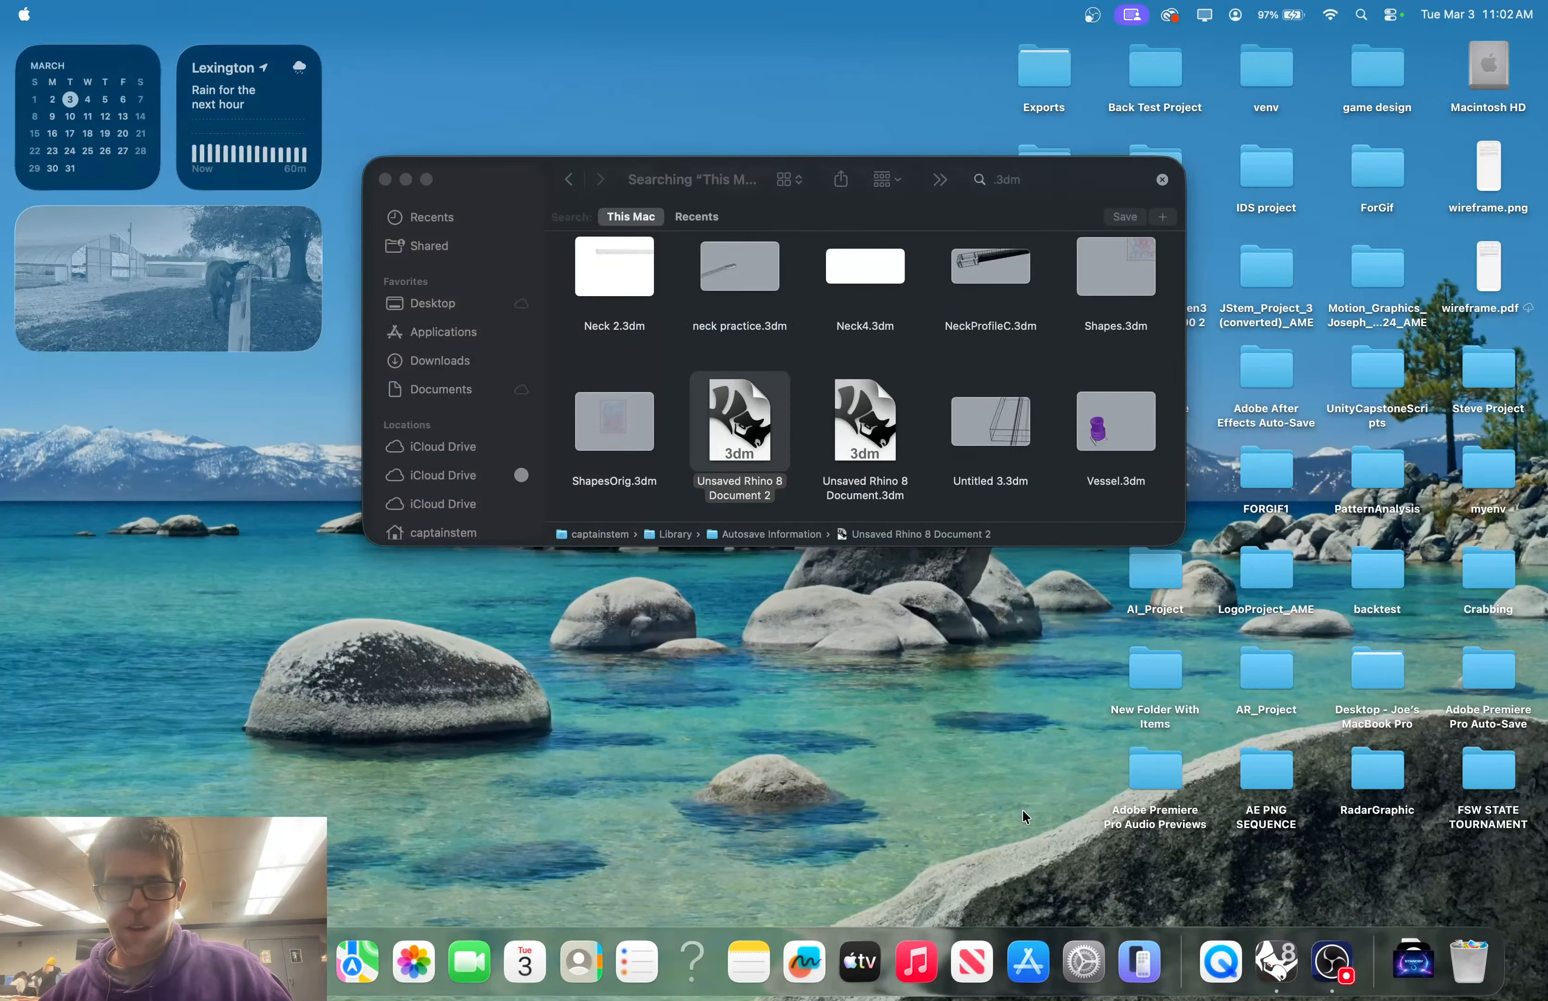
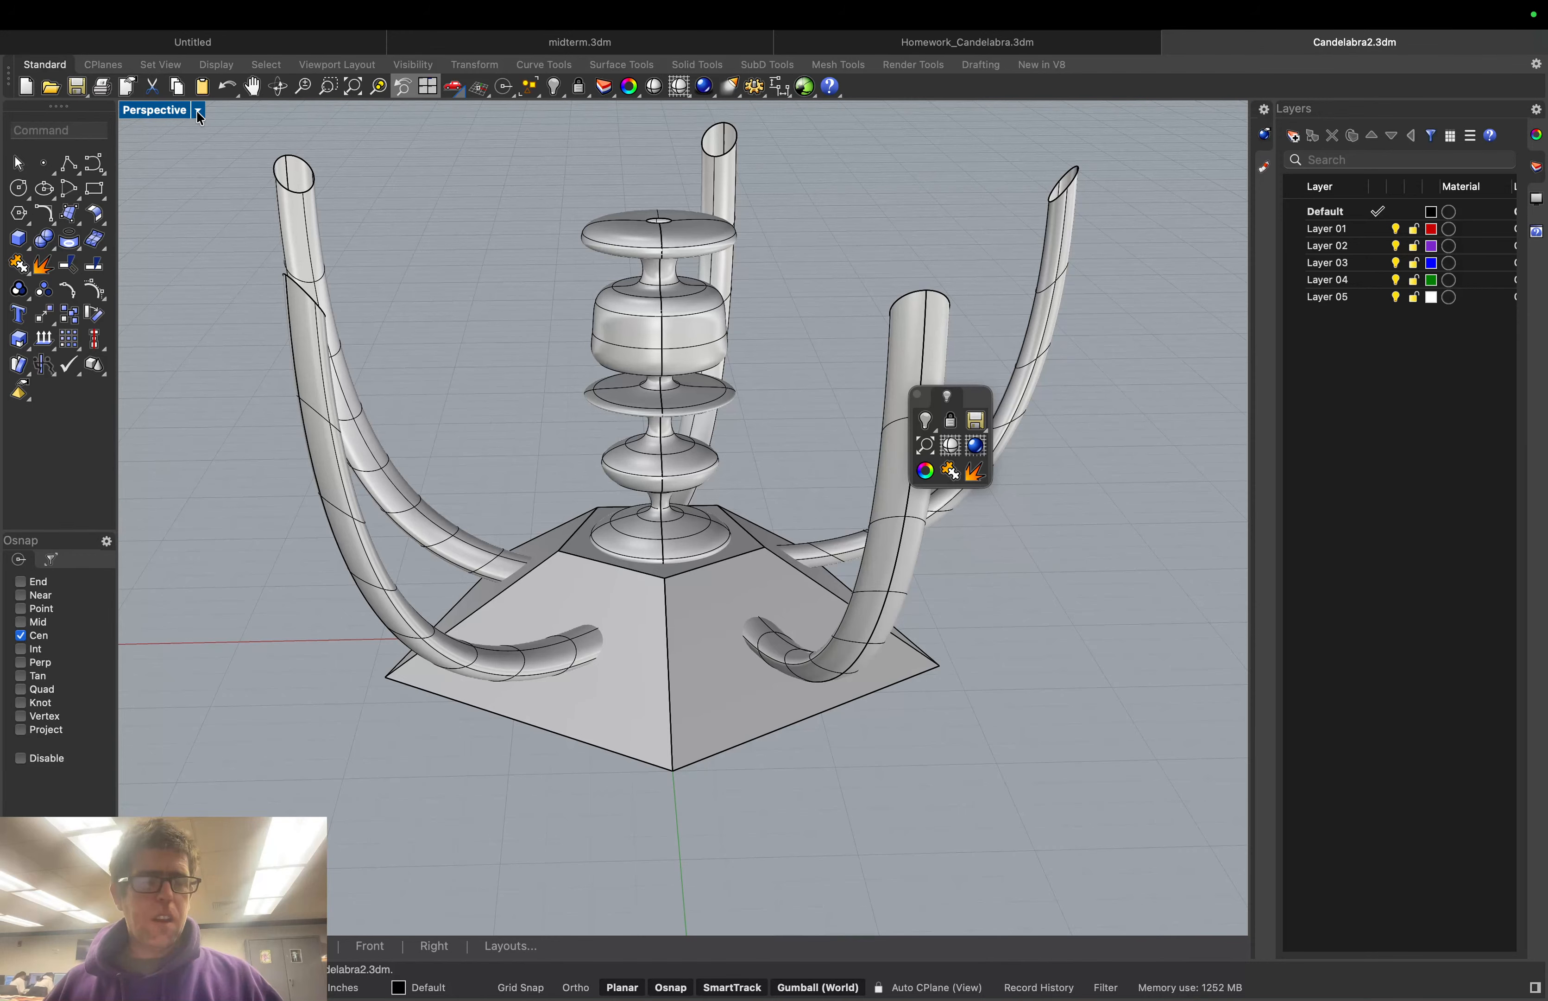
Restore the four-viewport layout and orbit the Perspective view around the candelabra
left_click(198, 111)
left_click(242, 127)
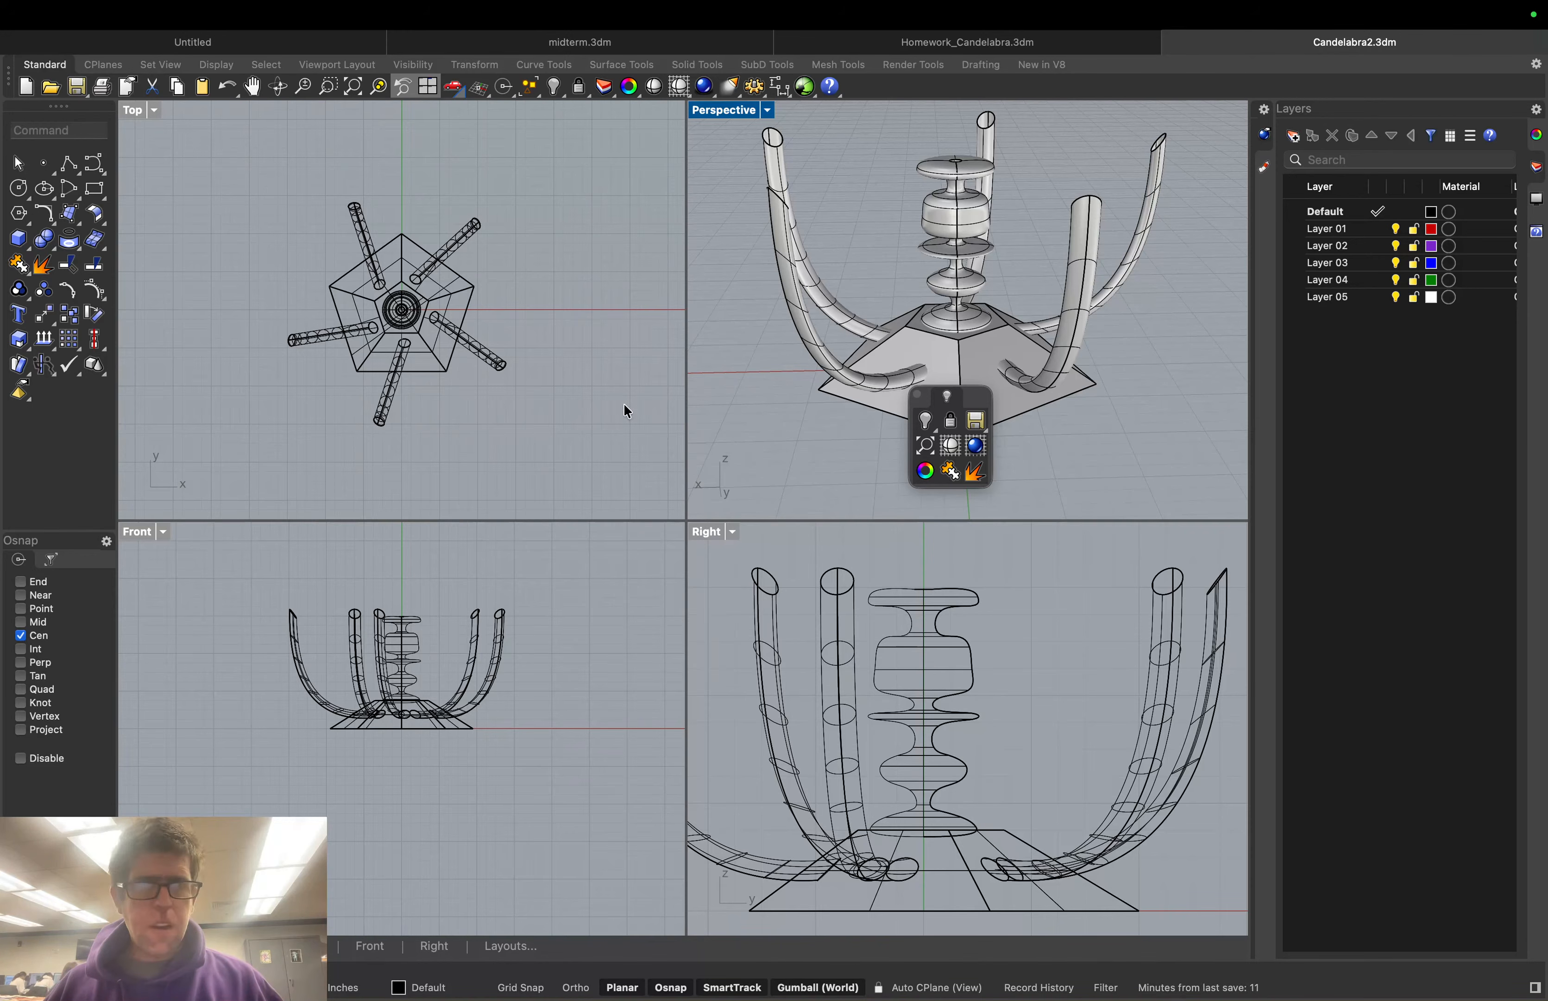
right_click_drag(808, 421, 797, 418)
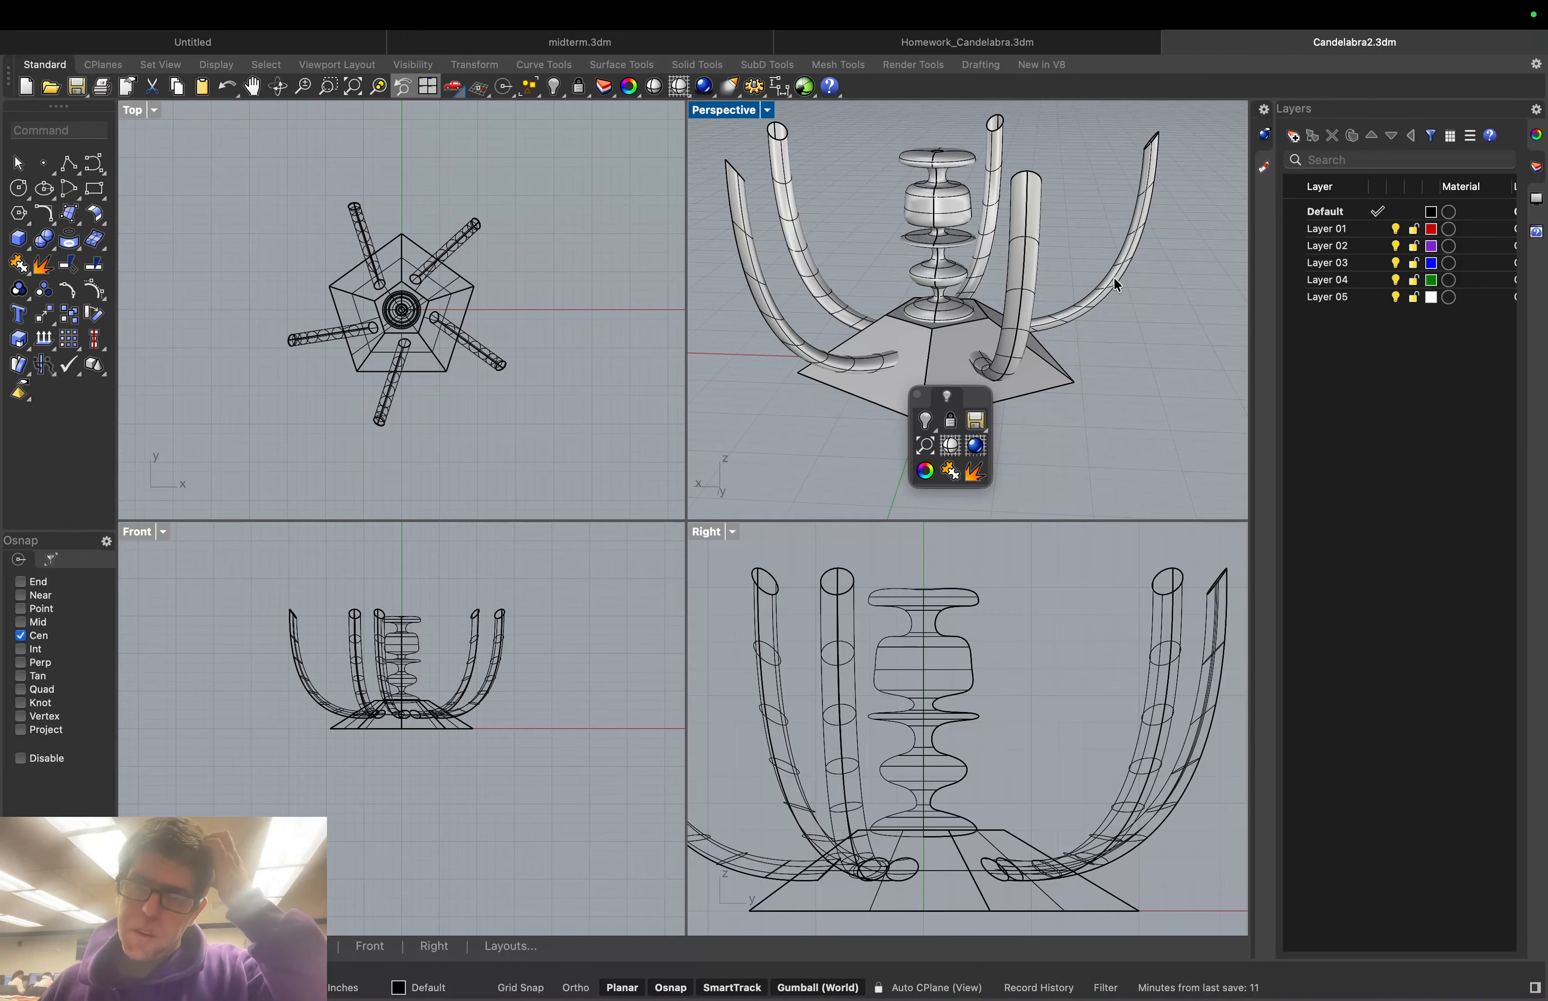
right_click_drag(1112, 282, 1083, 300)
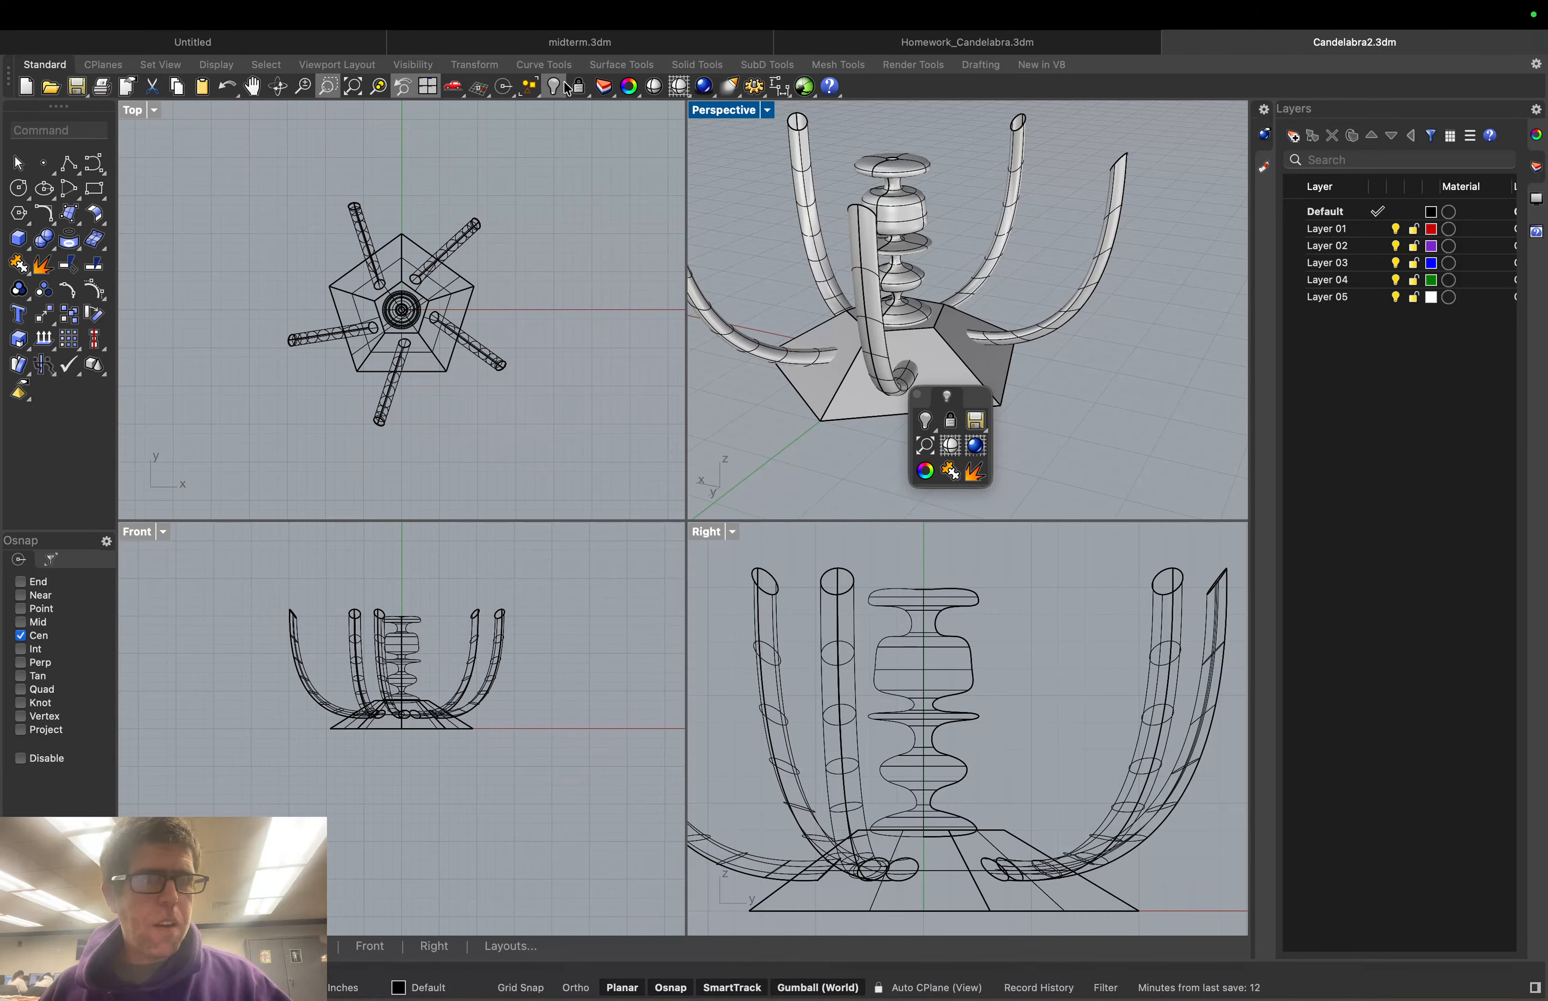
Draw a wide, flat Ellipsoid: From center, centred on the arm's top ellipse opening
left_click(697, 64)
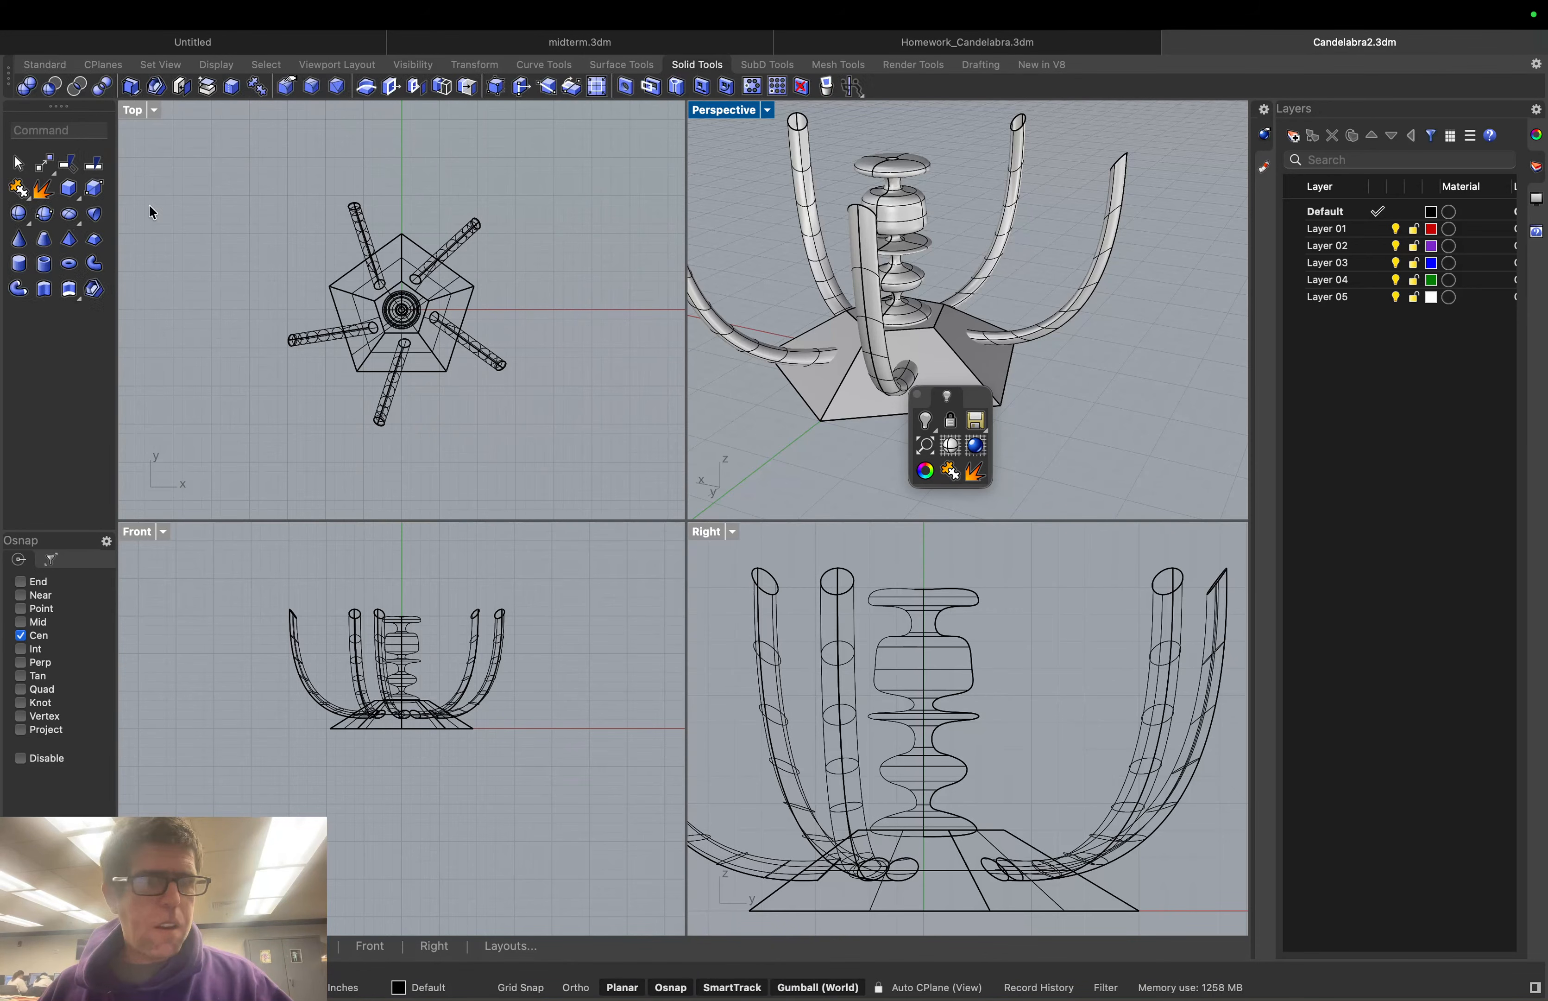
left_click(75, 222)
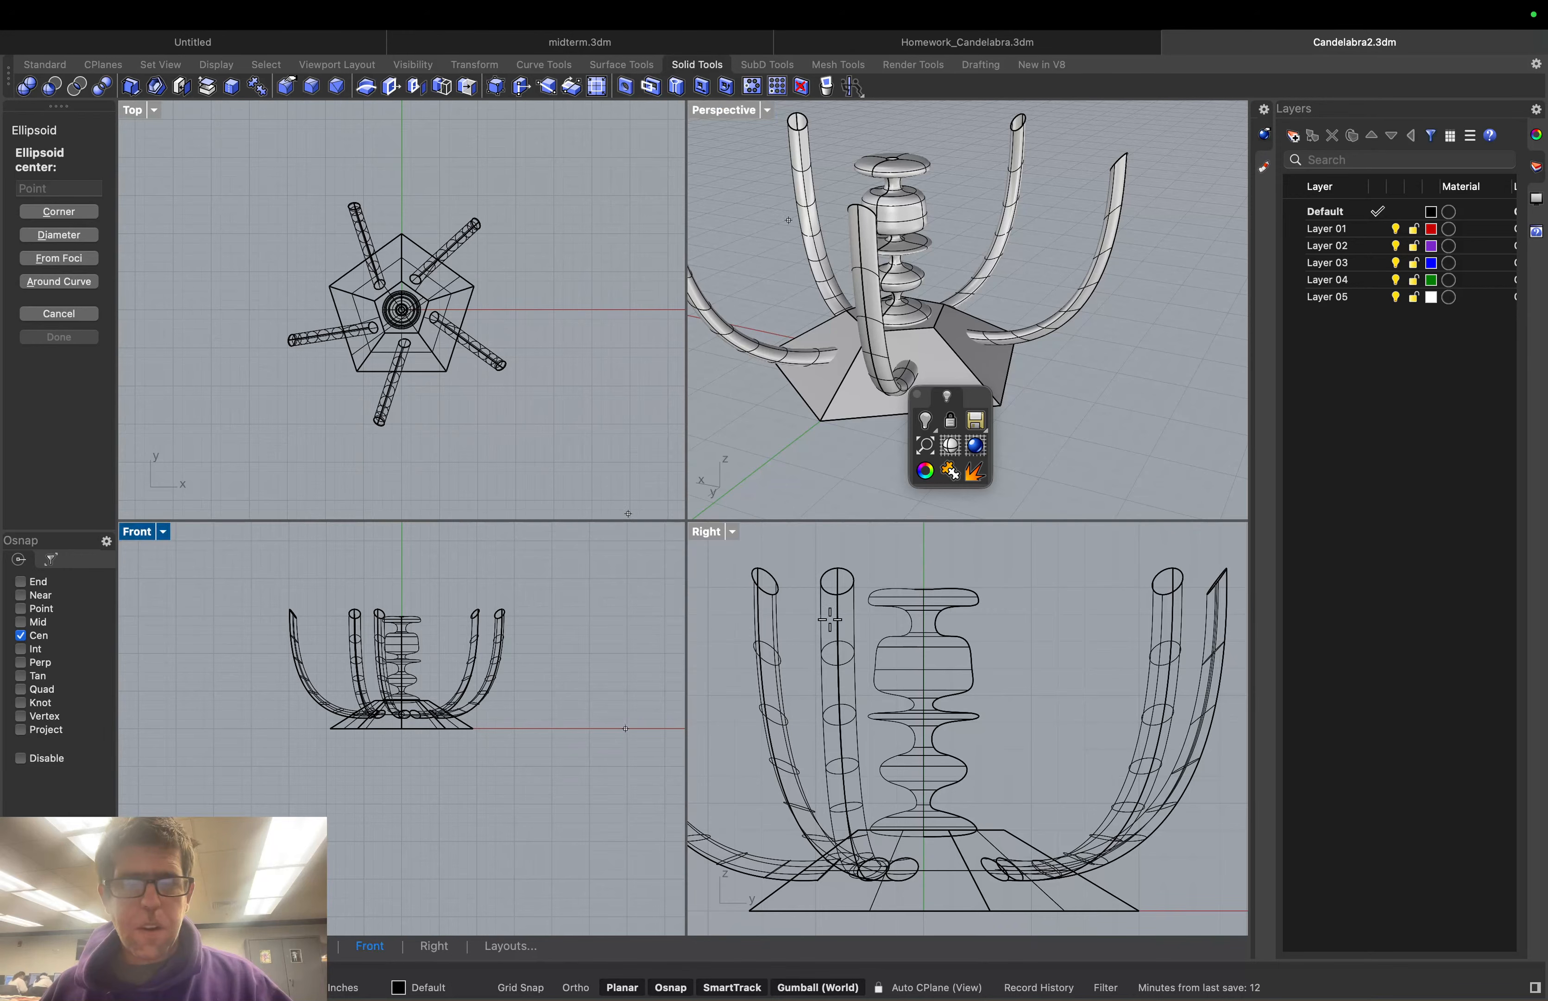
left_click(846, 562)
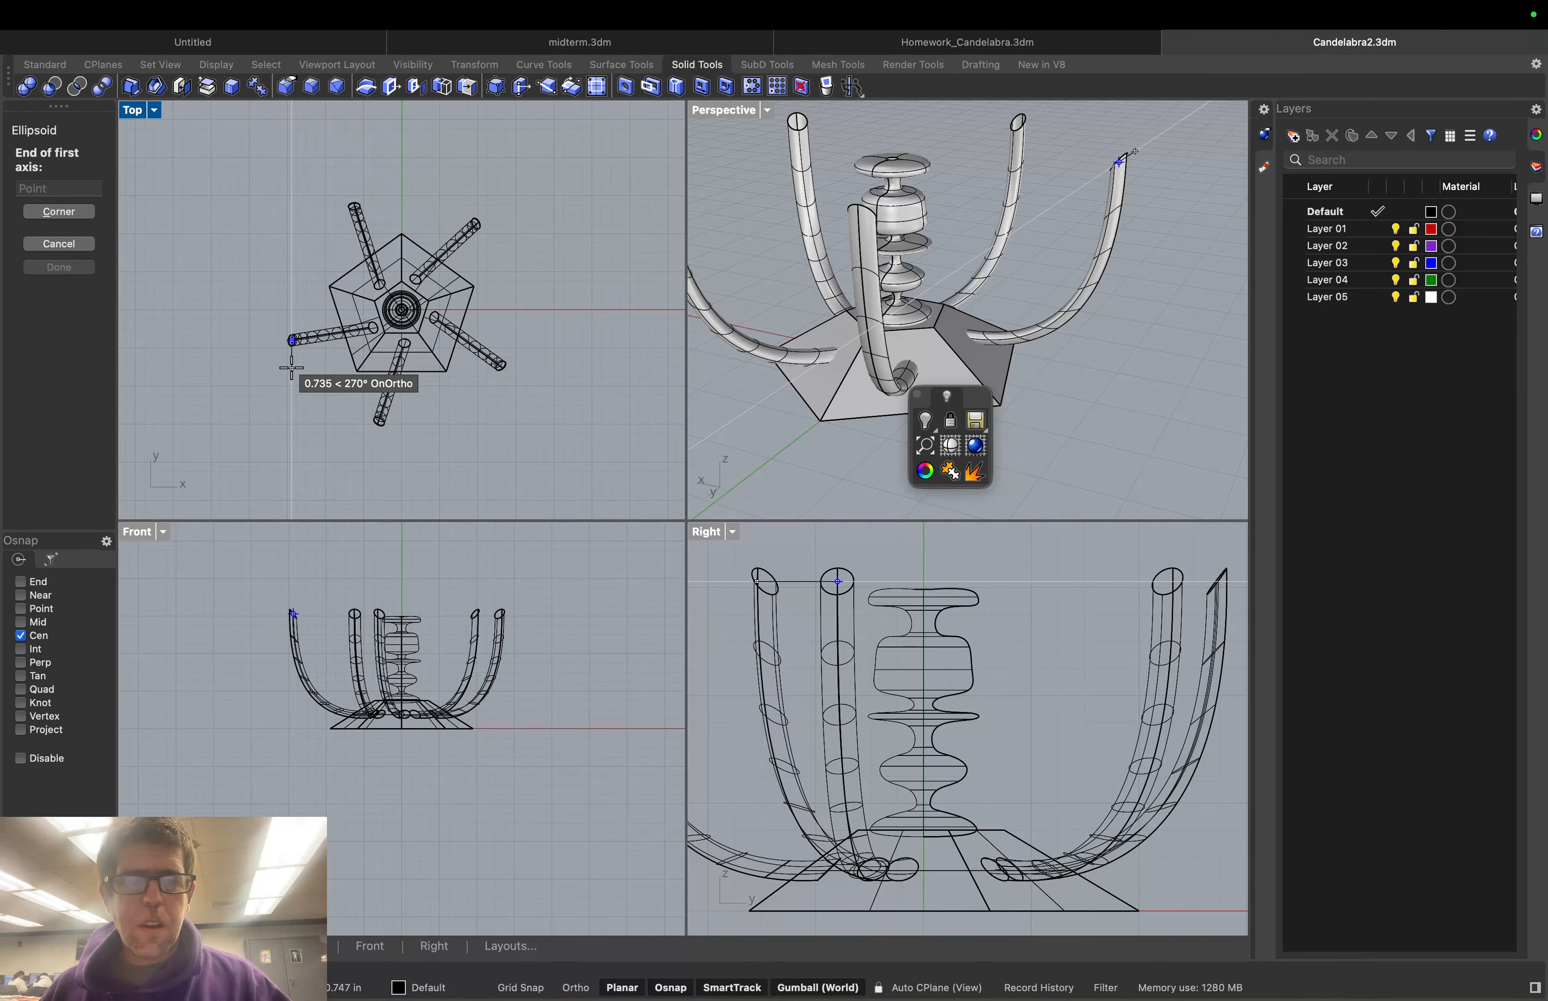
left_click(292, 369)
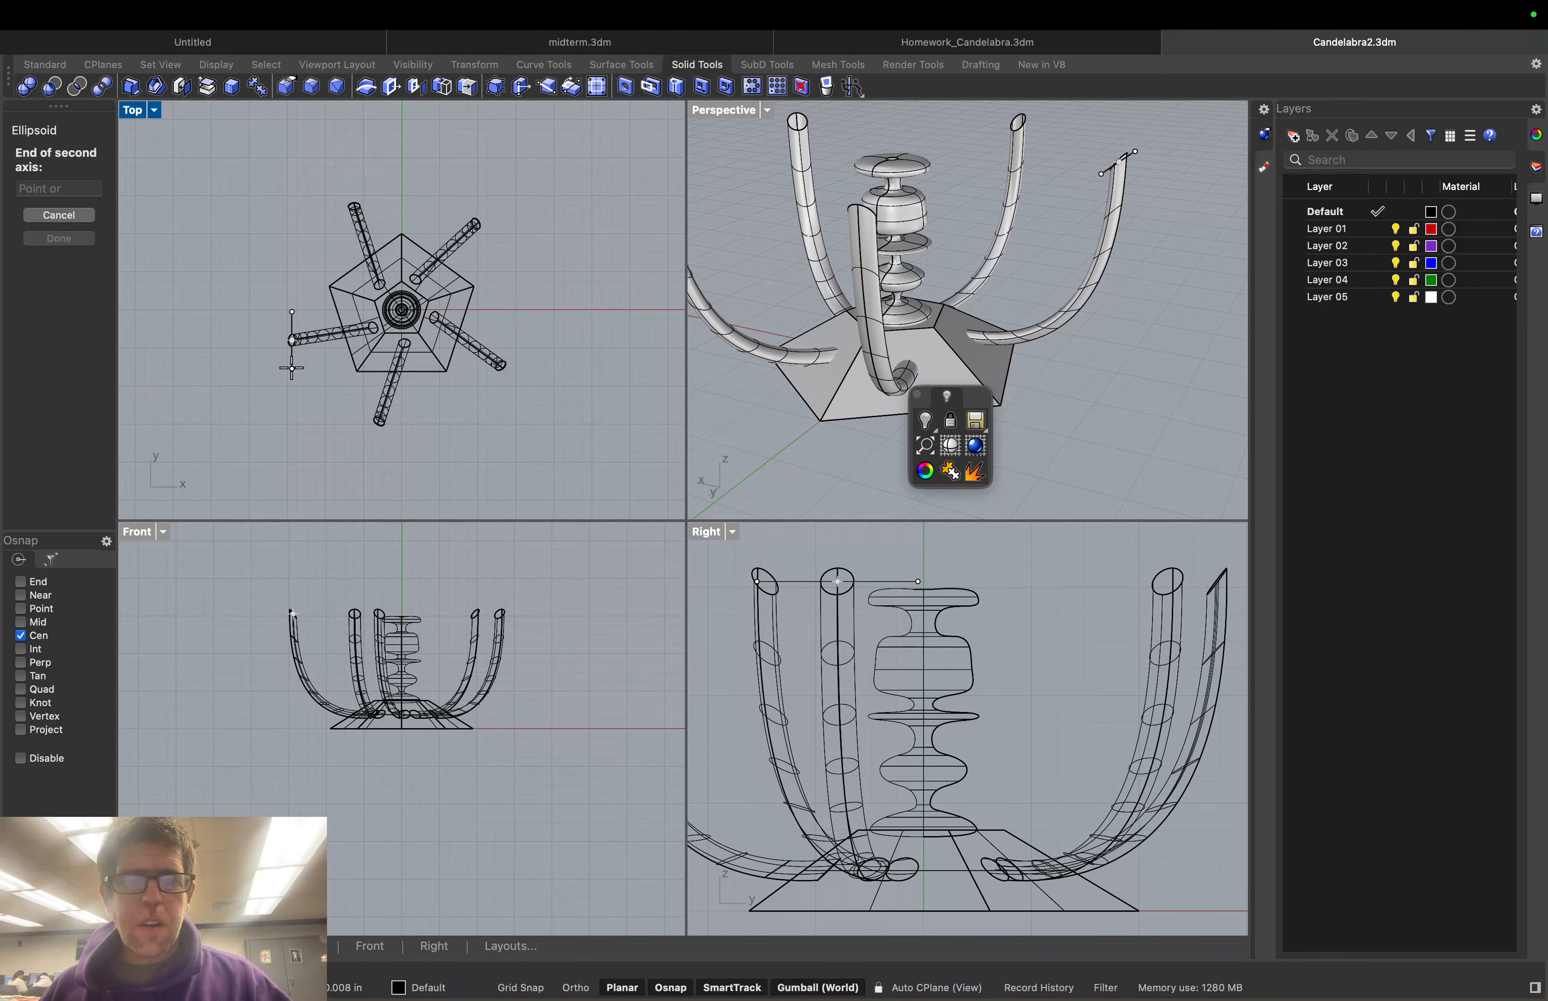
left_click(261, 318)
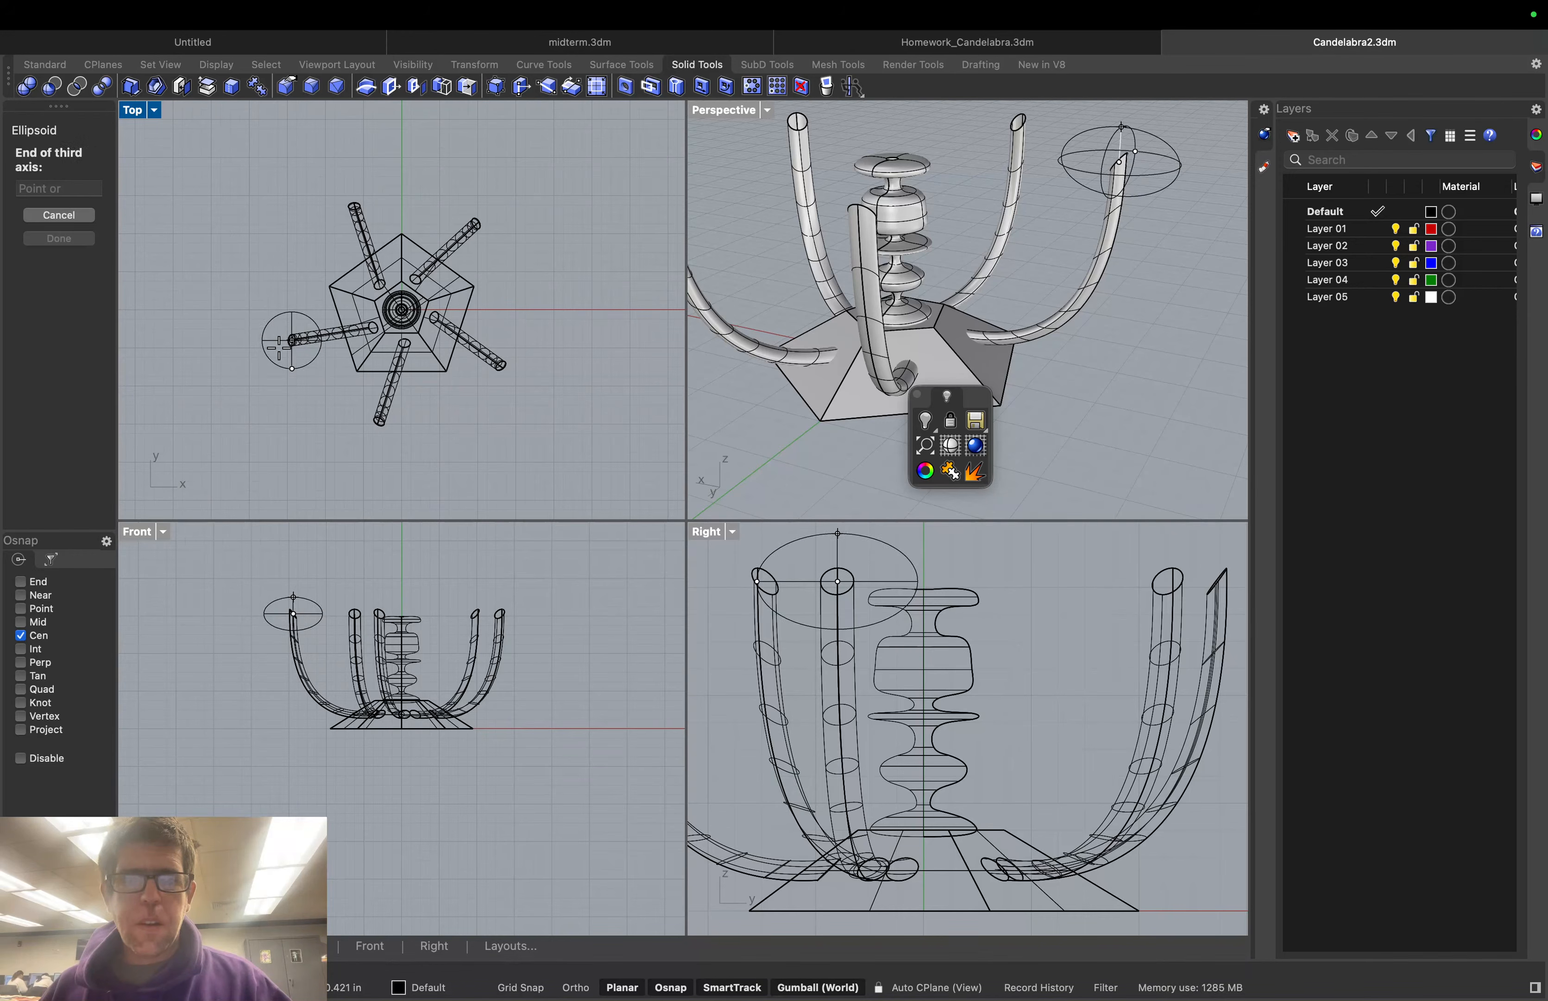
left_click(20, 635)
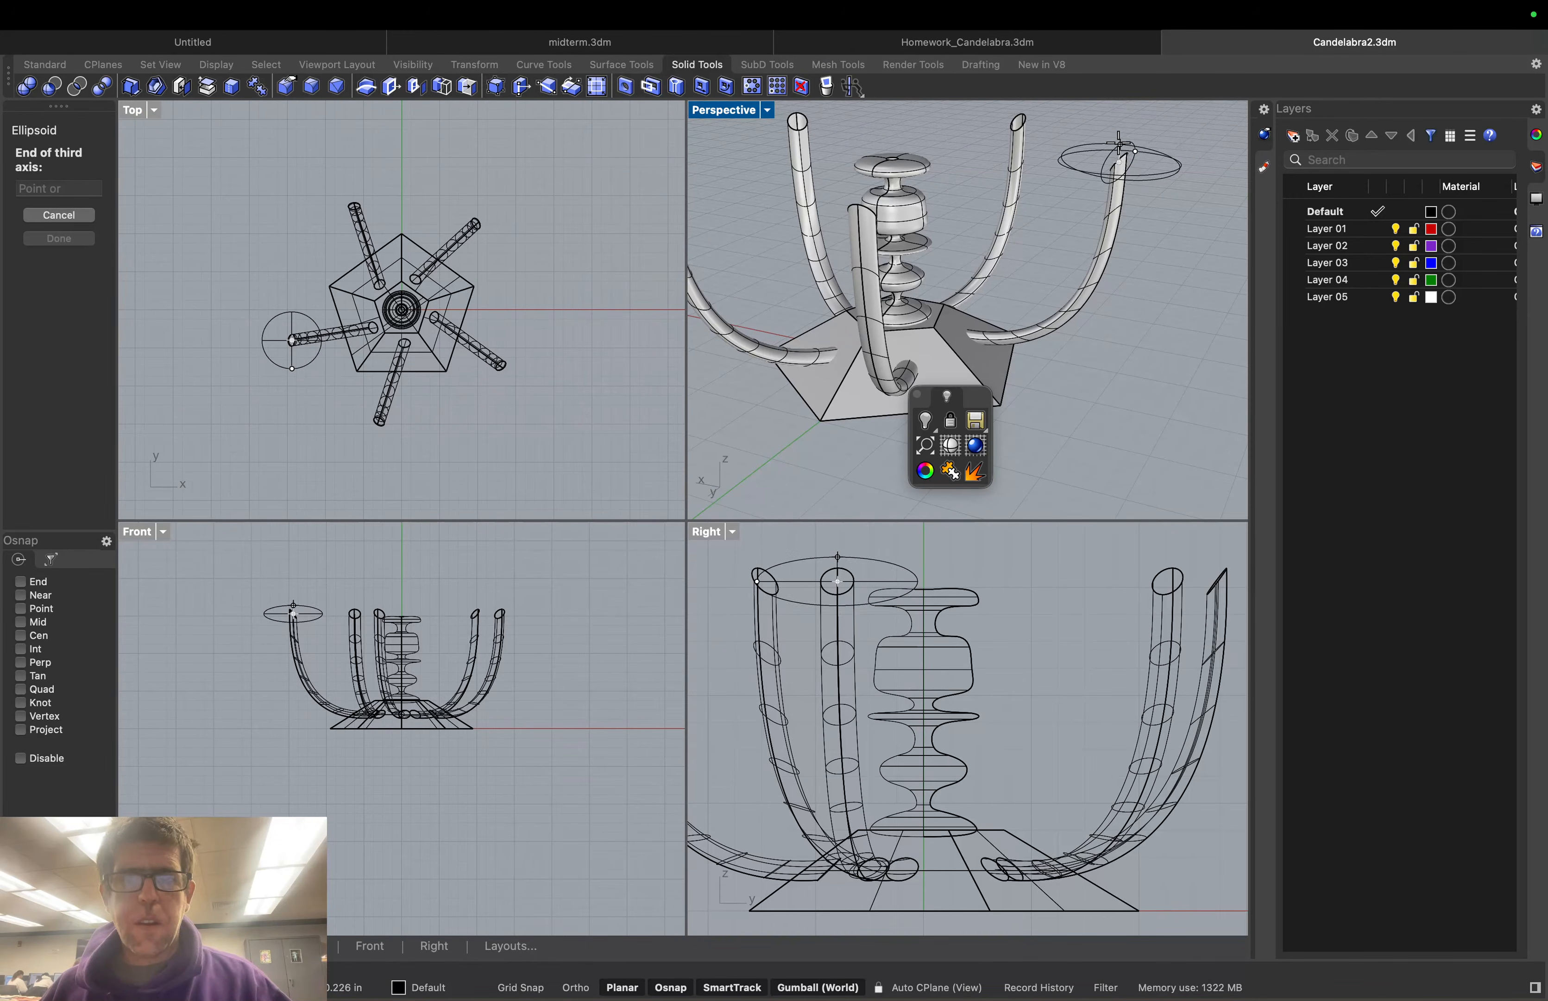
left_click(1119, 143)
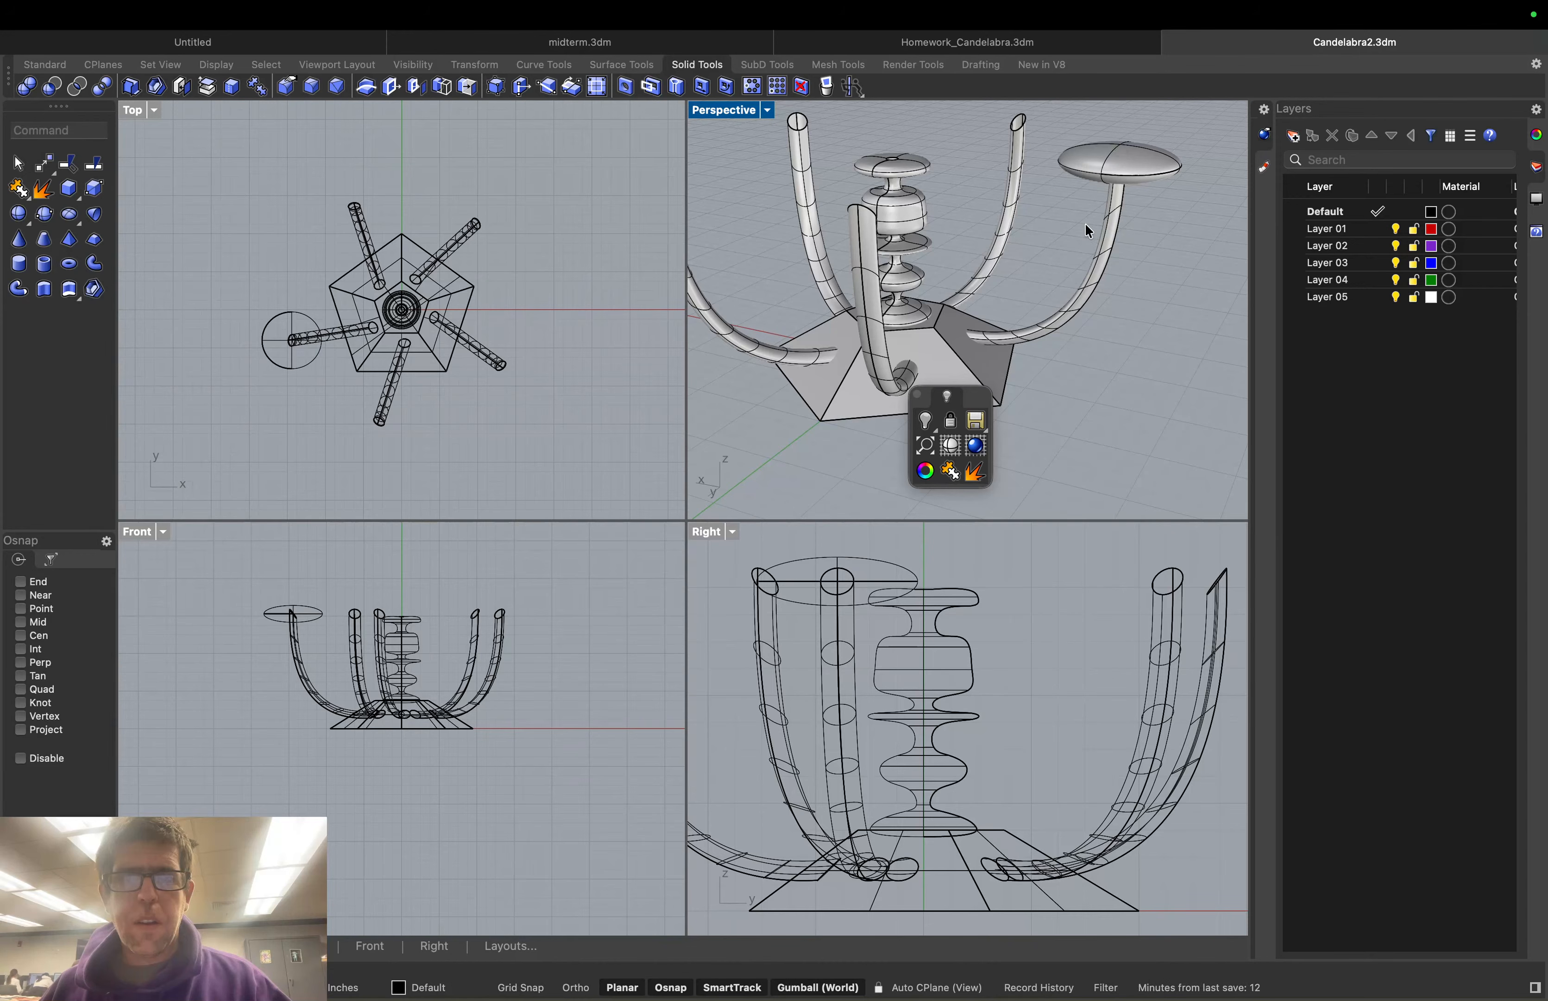
Move the dish straight up along the gumball Z arrow so it clears the arm top
right_click_drag(1148, 226, 1115, 228)
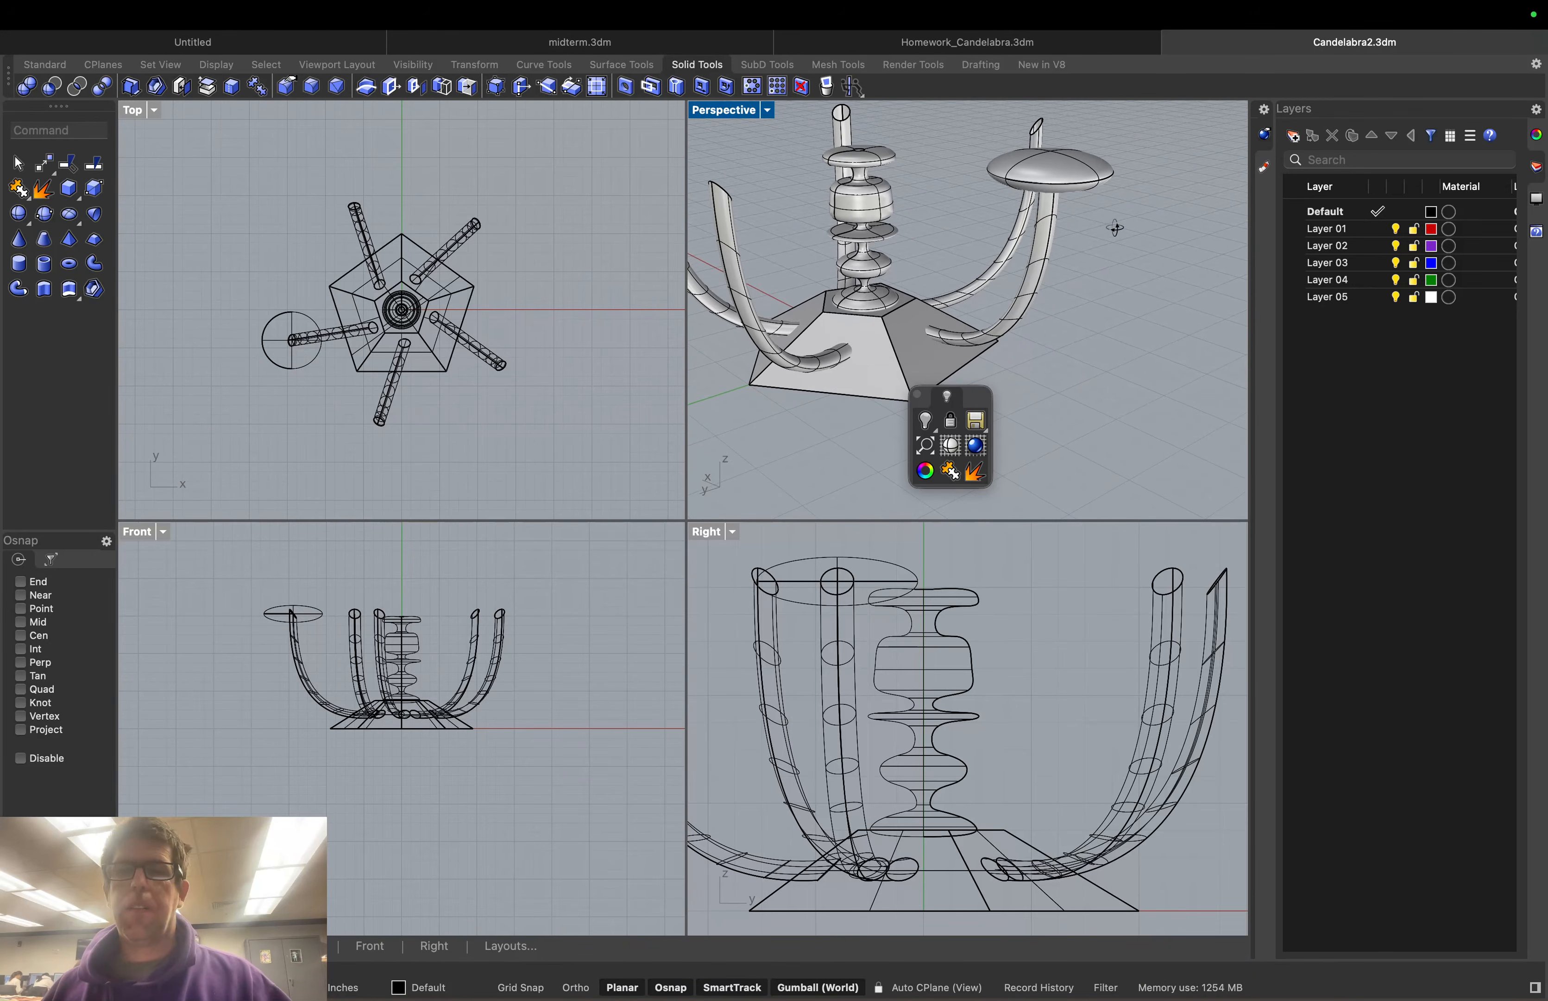
left_click(1059, 166)
left_click_drag(1049, 136, 1059, 87)
left_click(1130, 198)
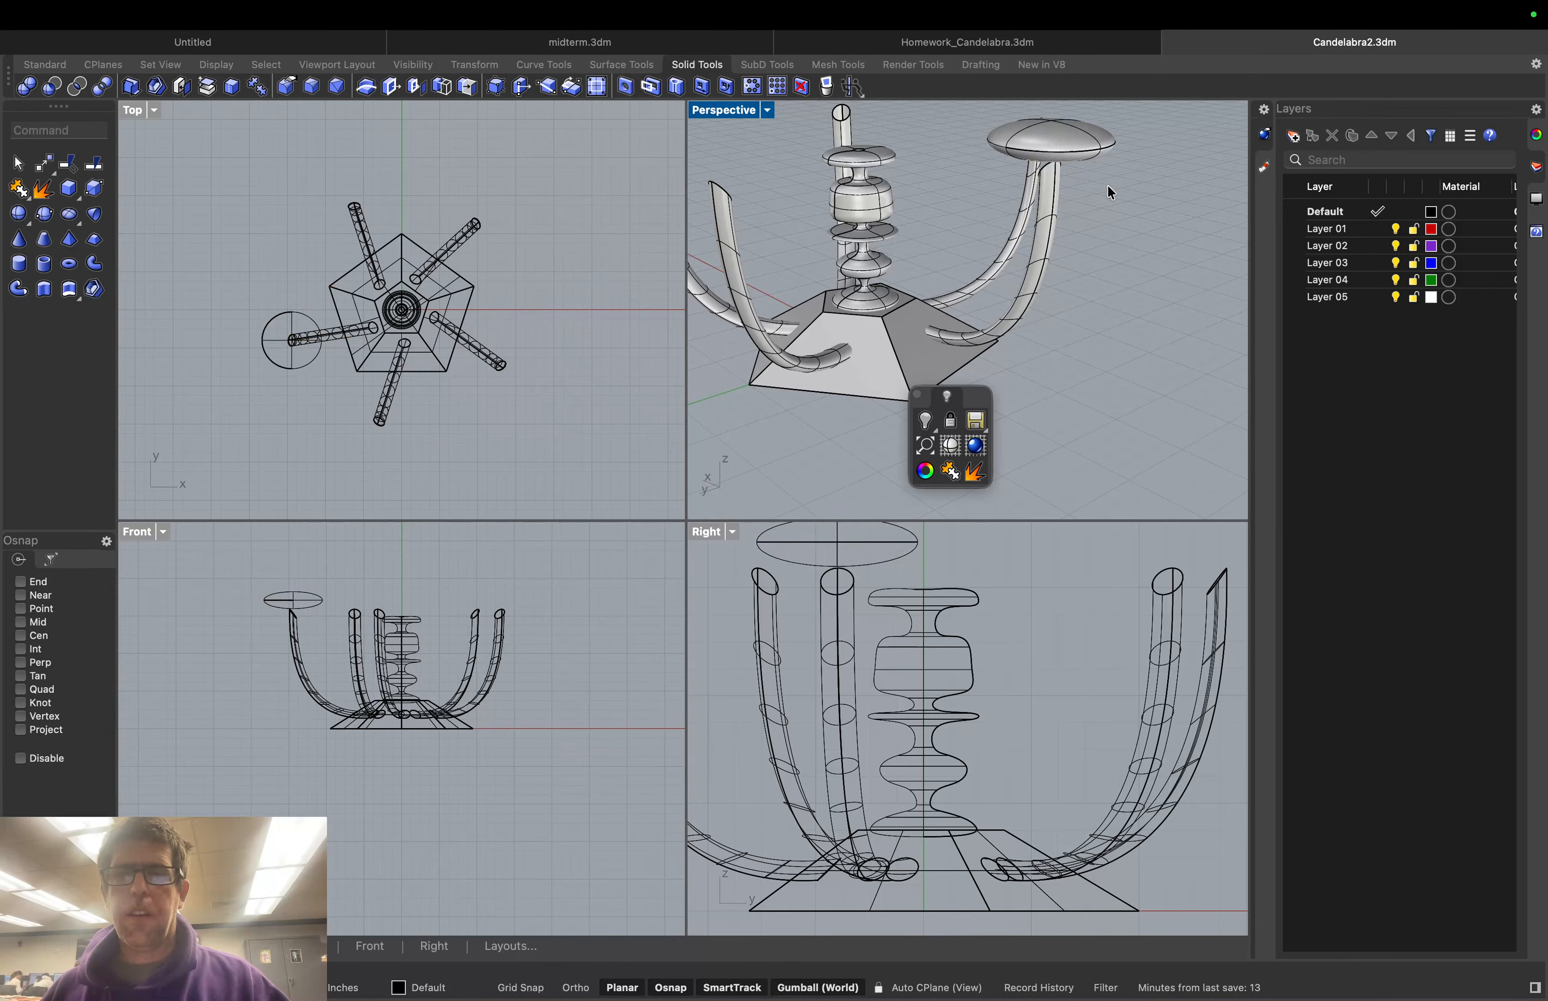
right_click_drag(1112, 192, 1230, 190)
scroll(1170, 130, "up", 10)
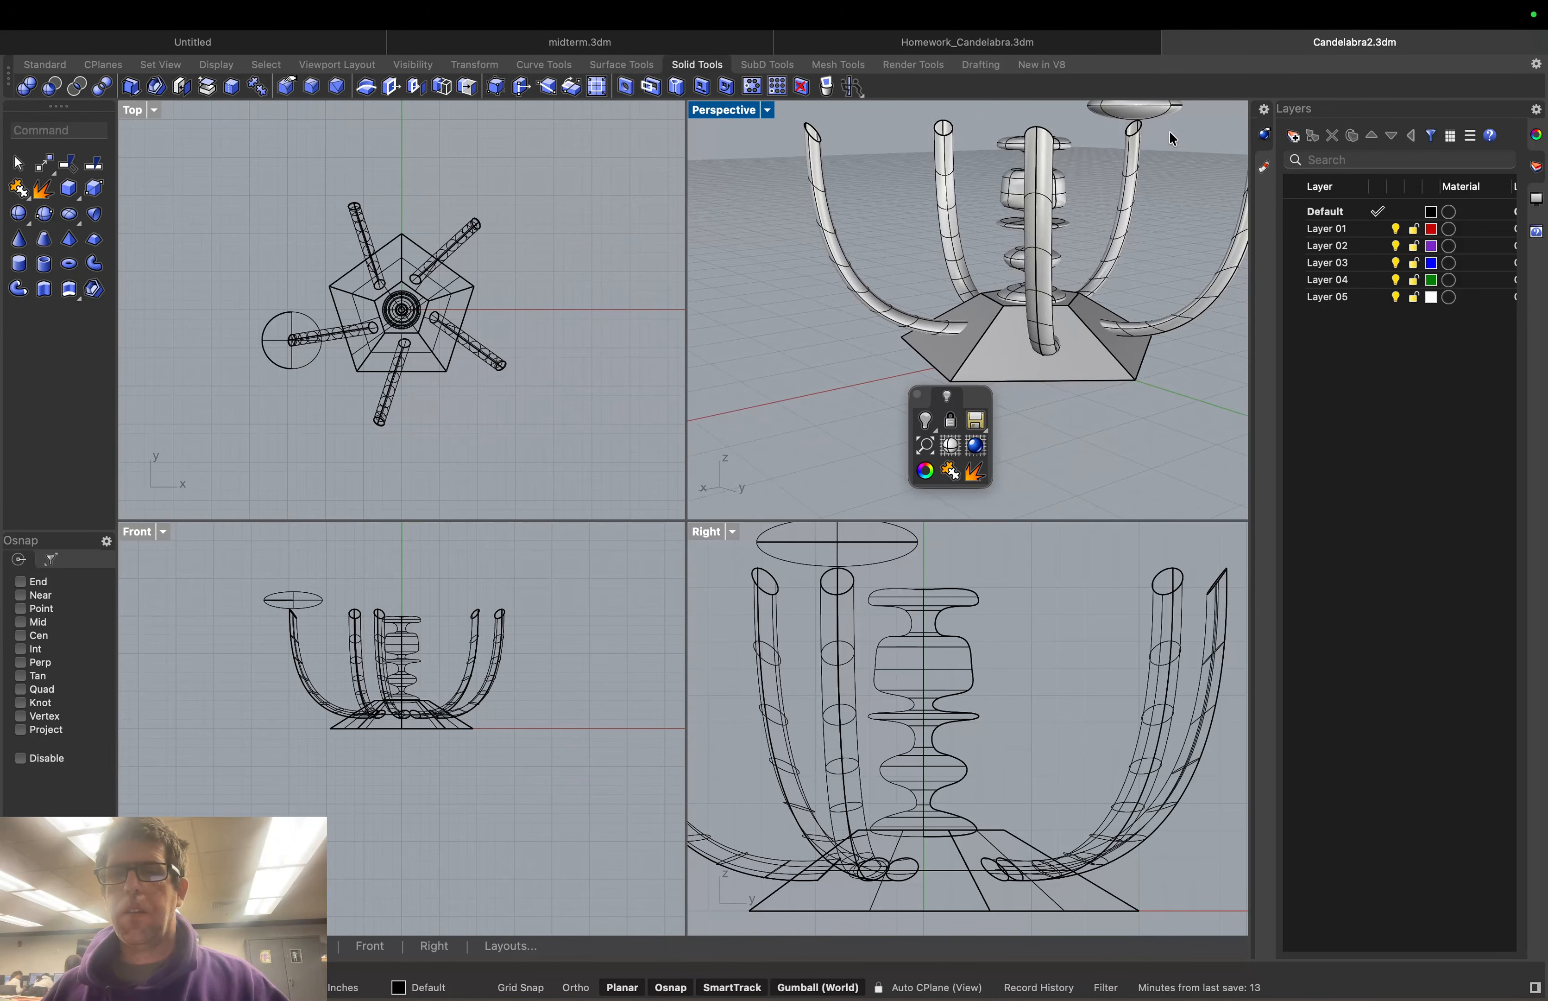
right_click_drag(1155, 124, 1163, 127)
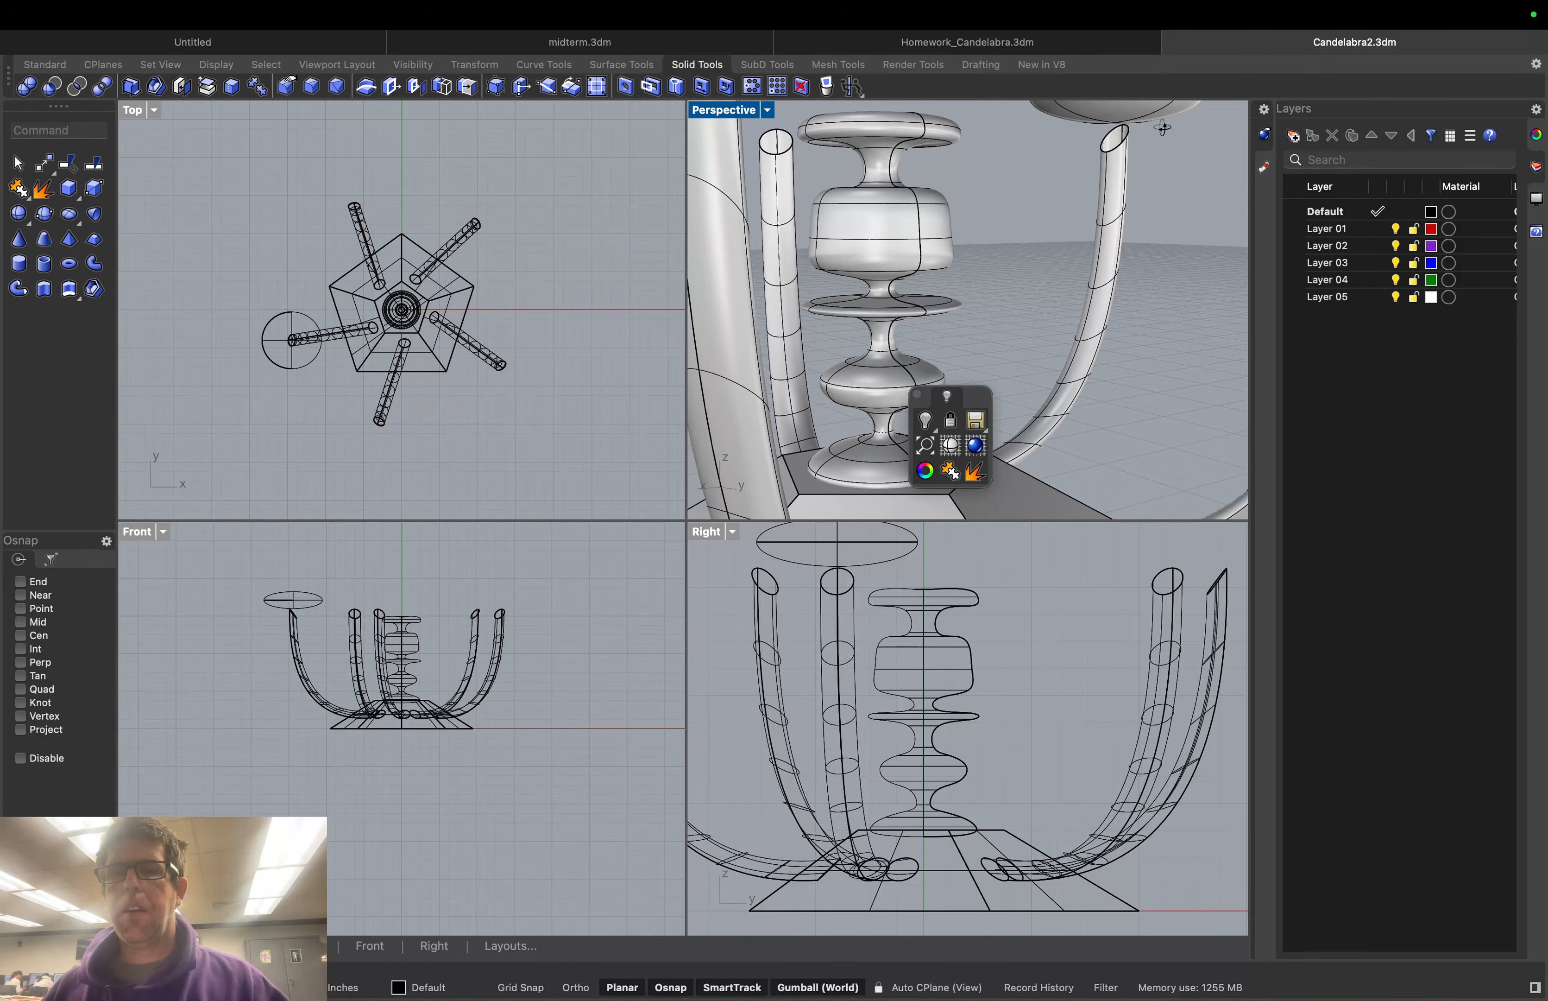
left_click(76, 135)
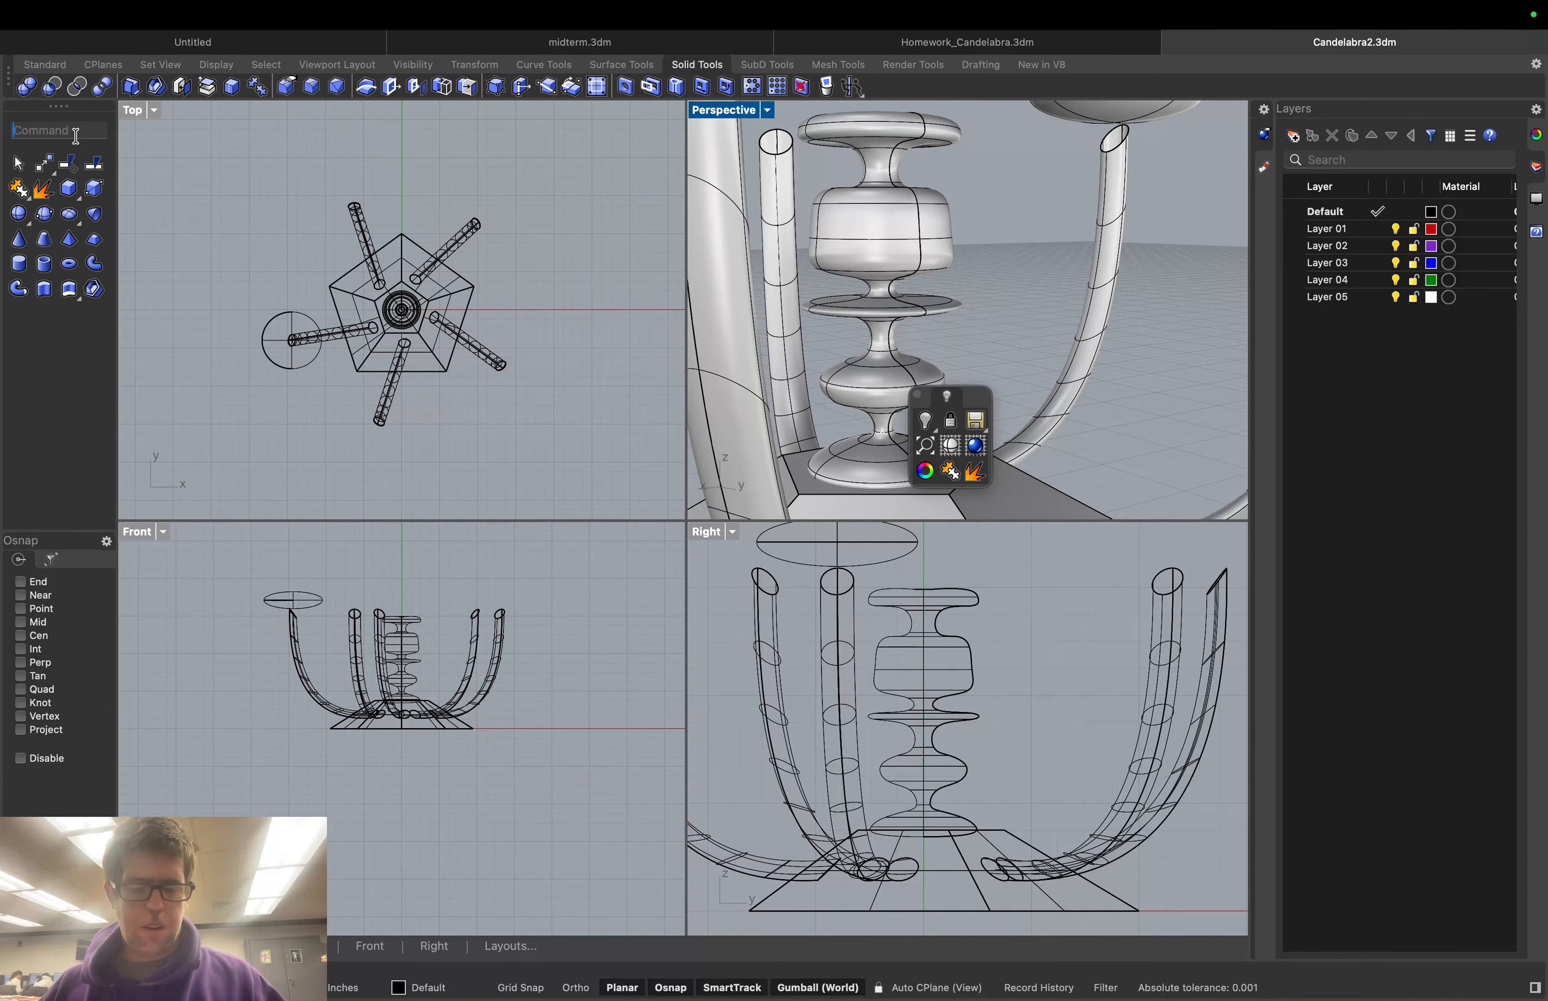
type("BlendEdge")
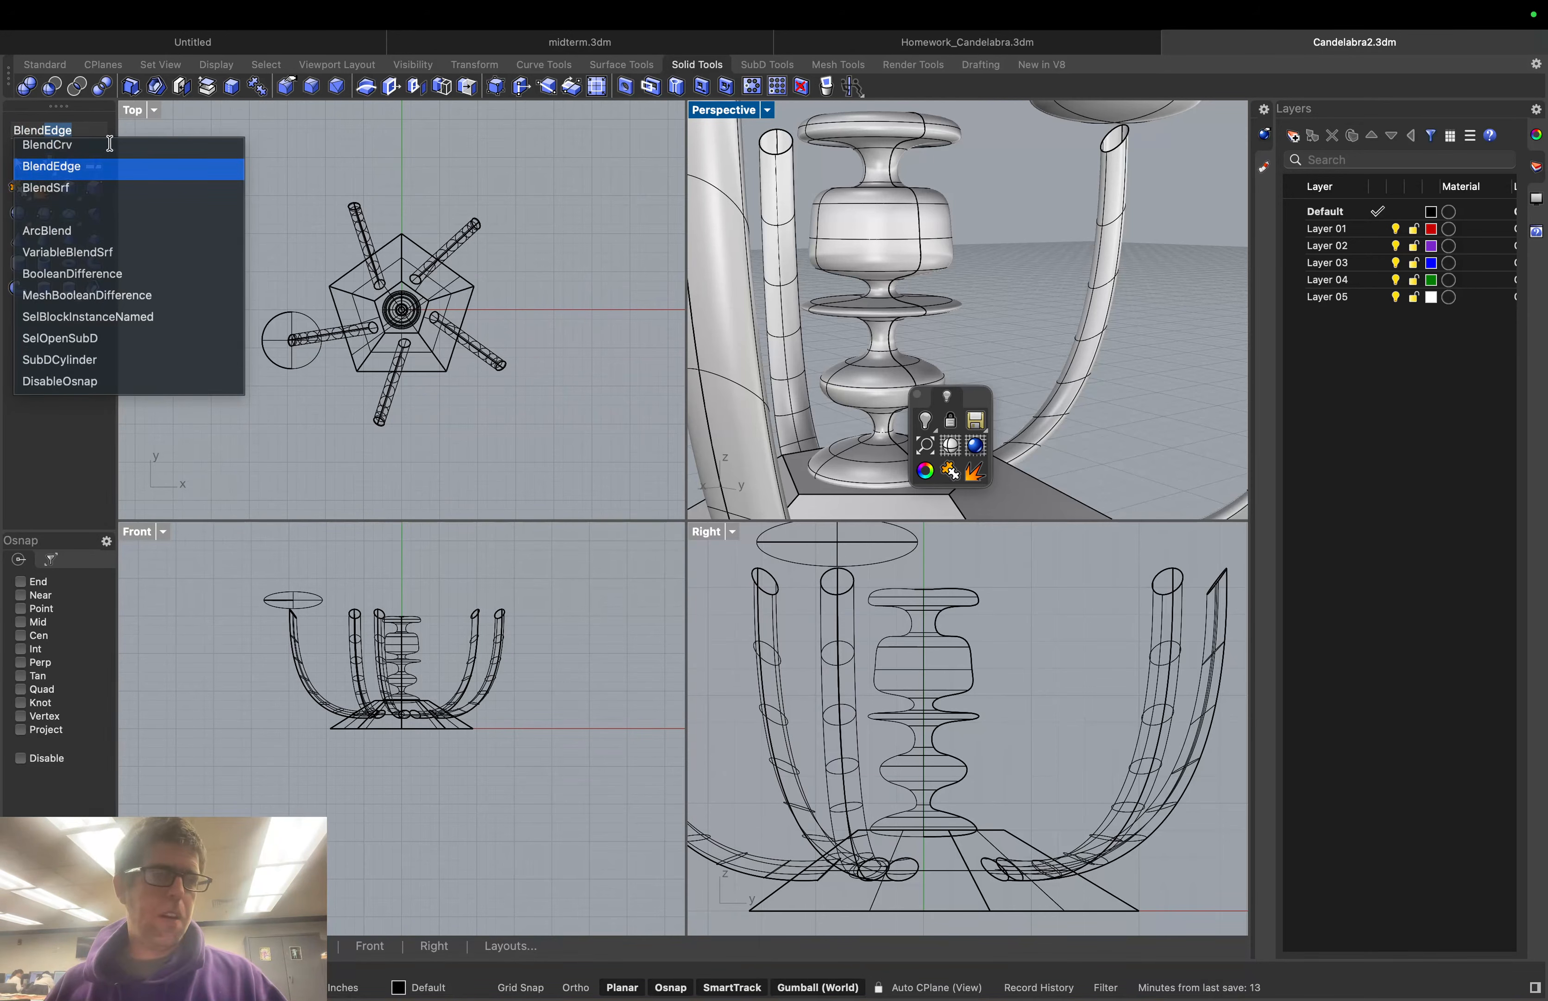
left_click(67, 167)
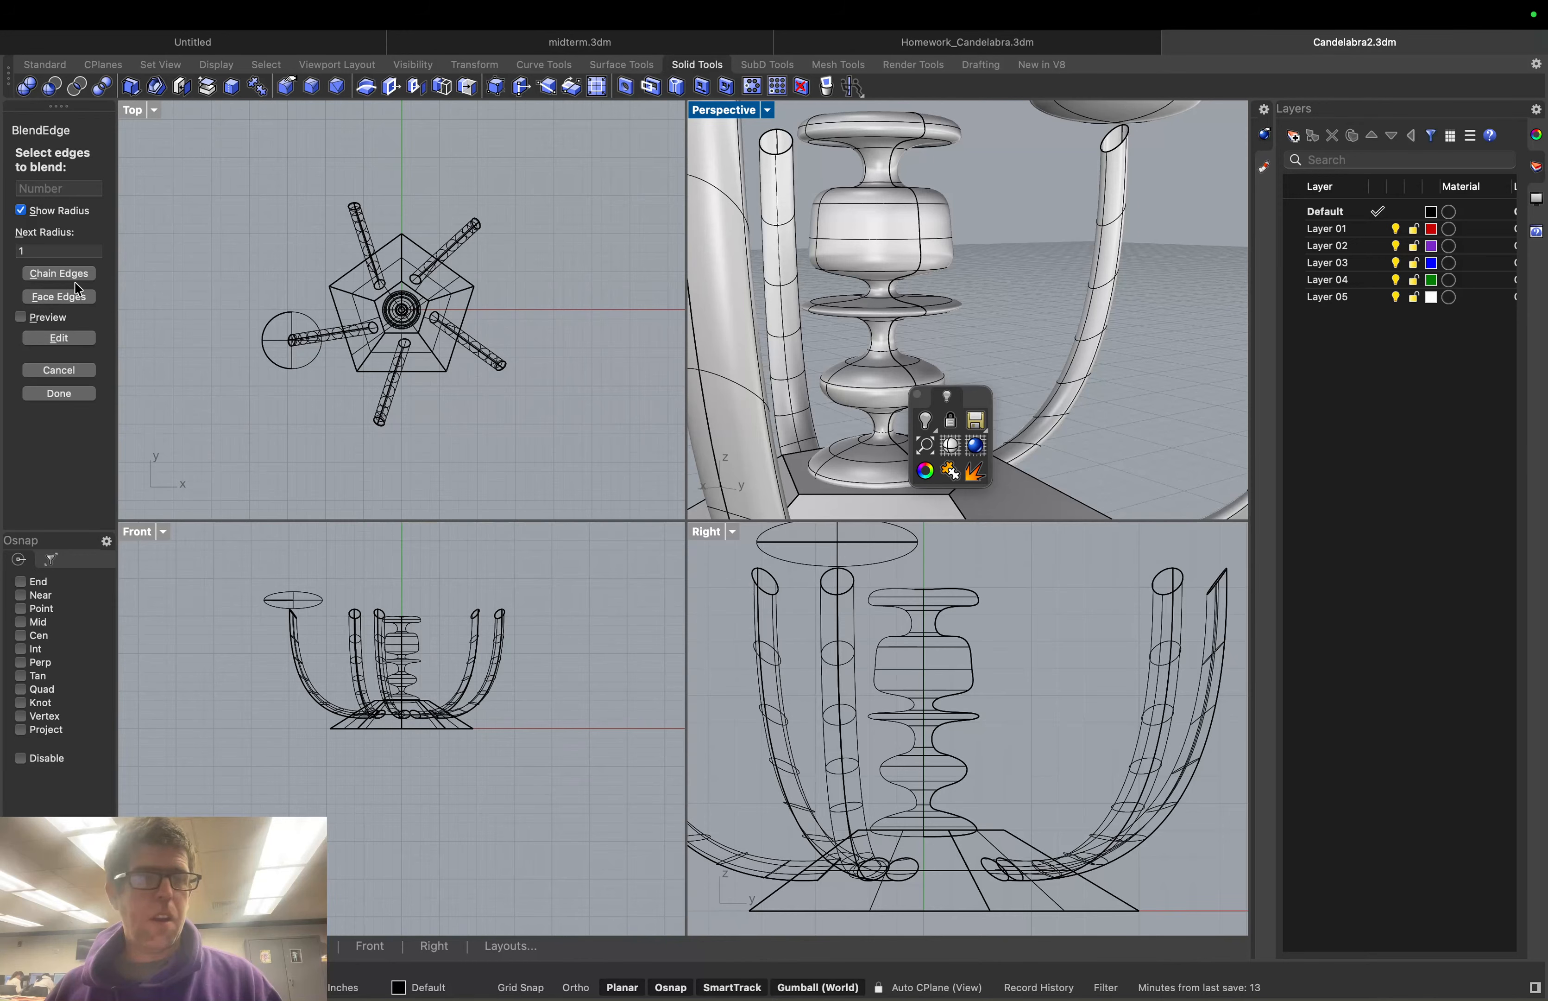
left_click(58, 370)
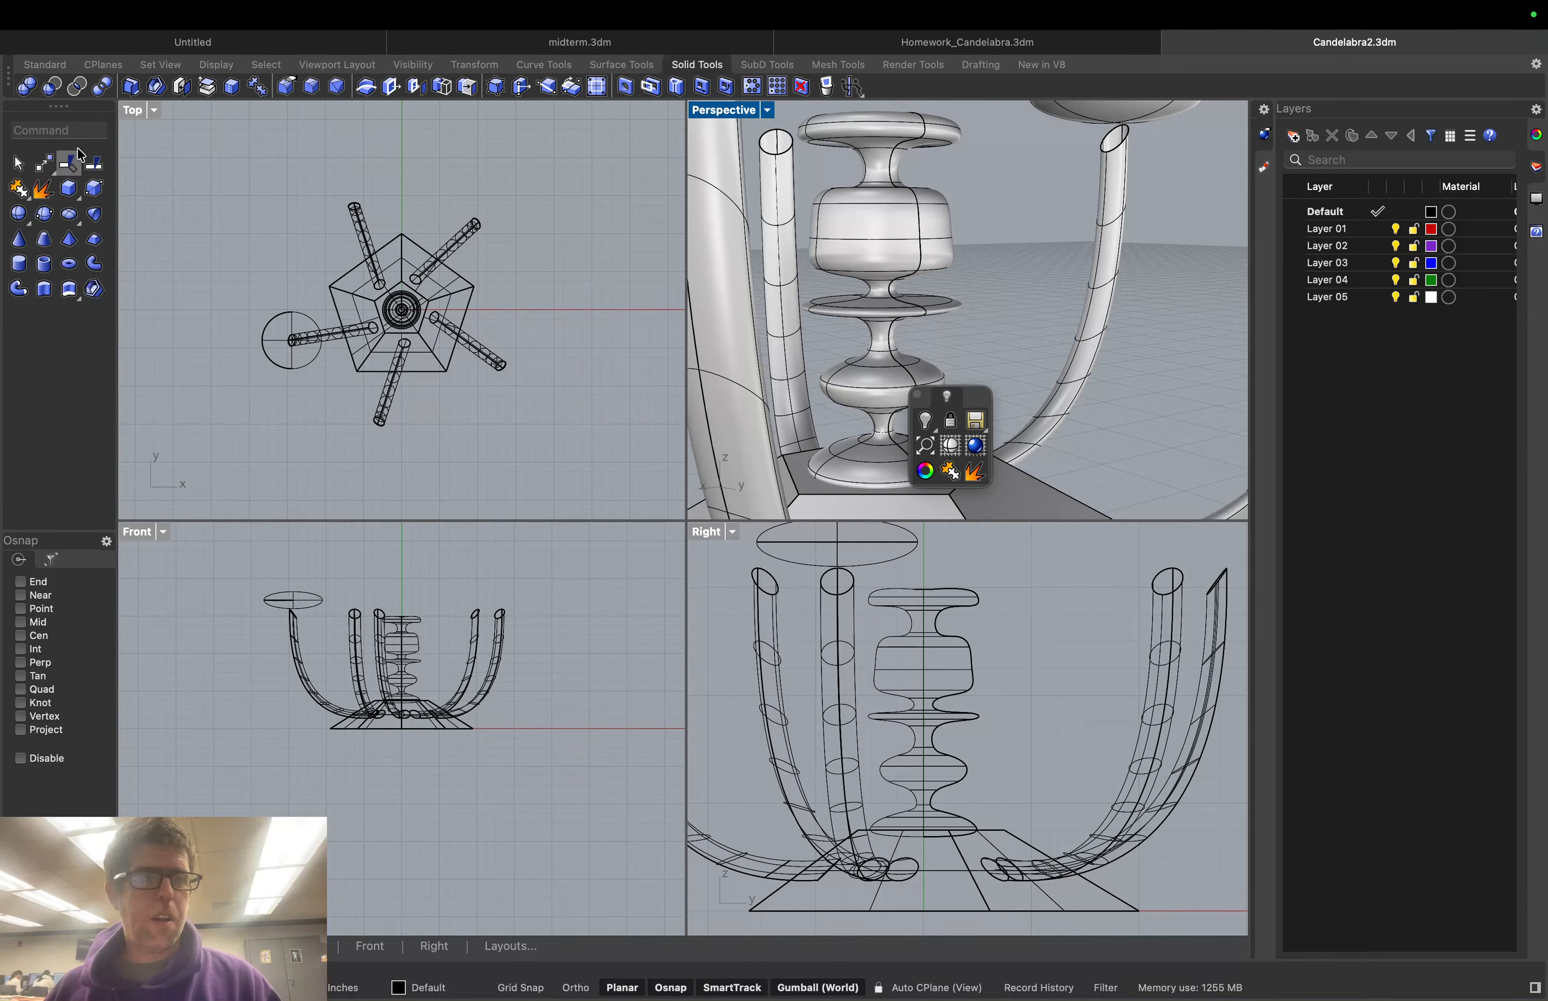
type("blen")
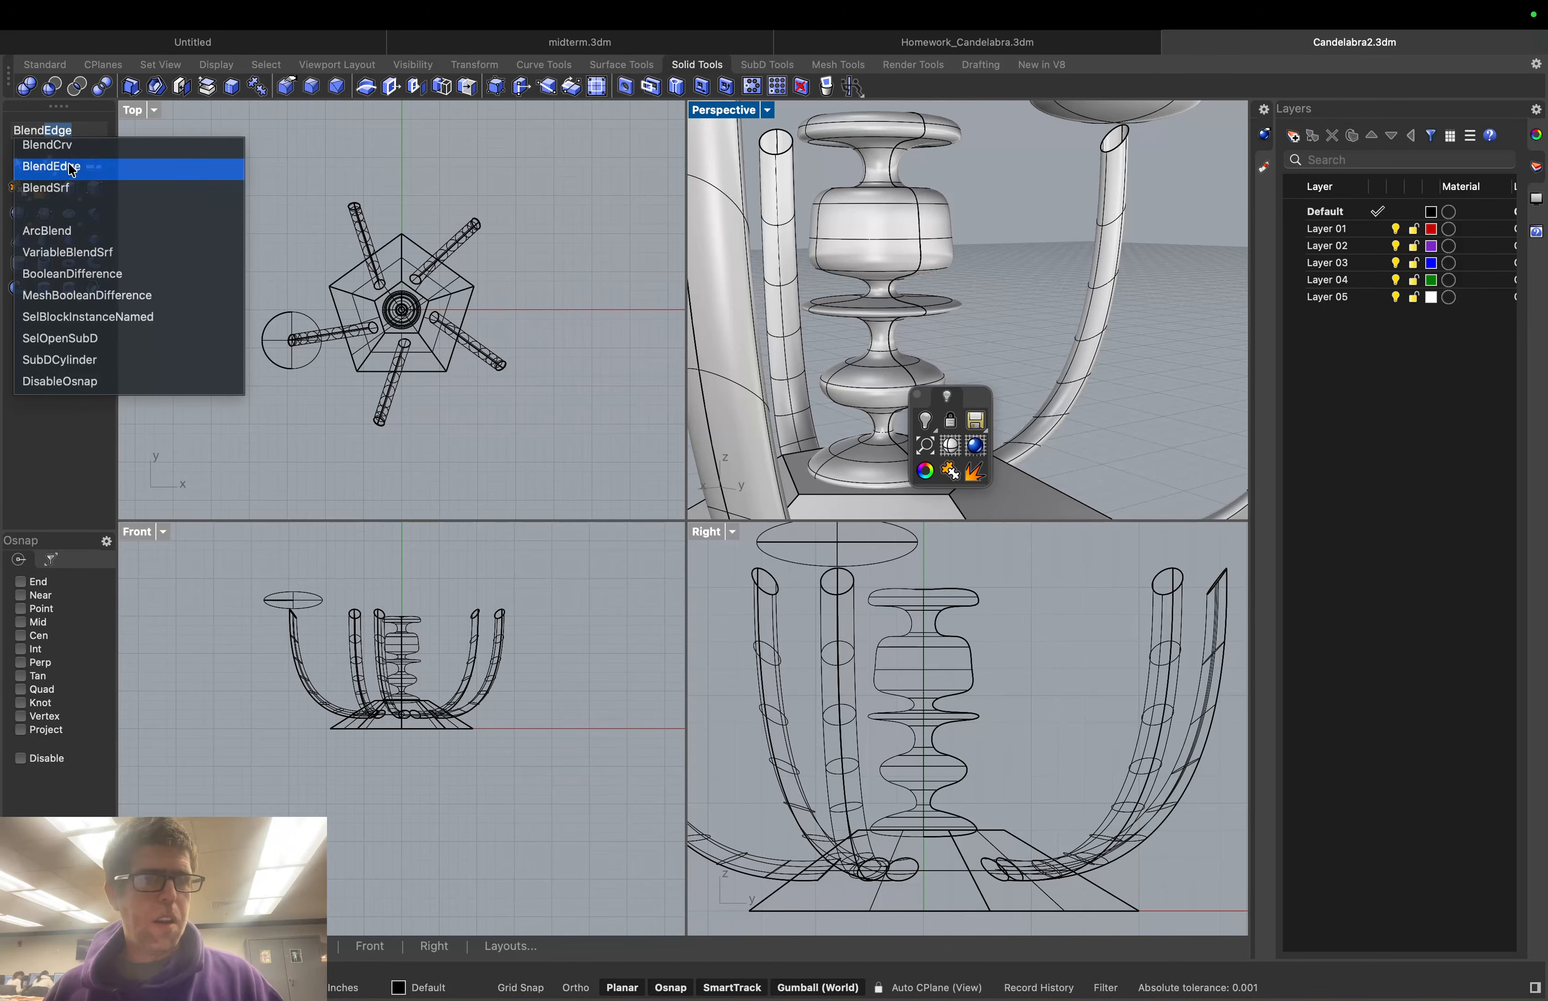
left_click(53, 189)
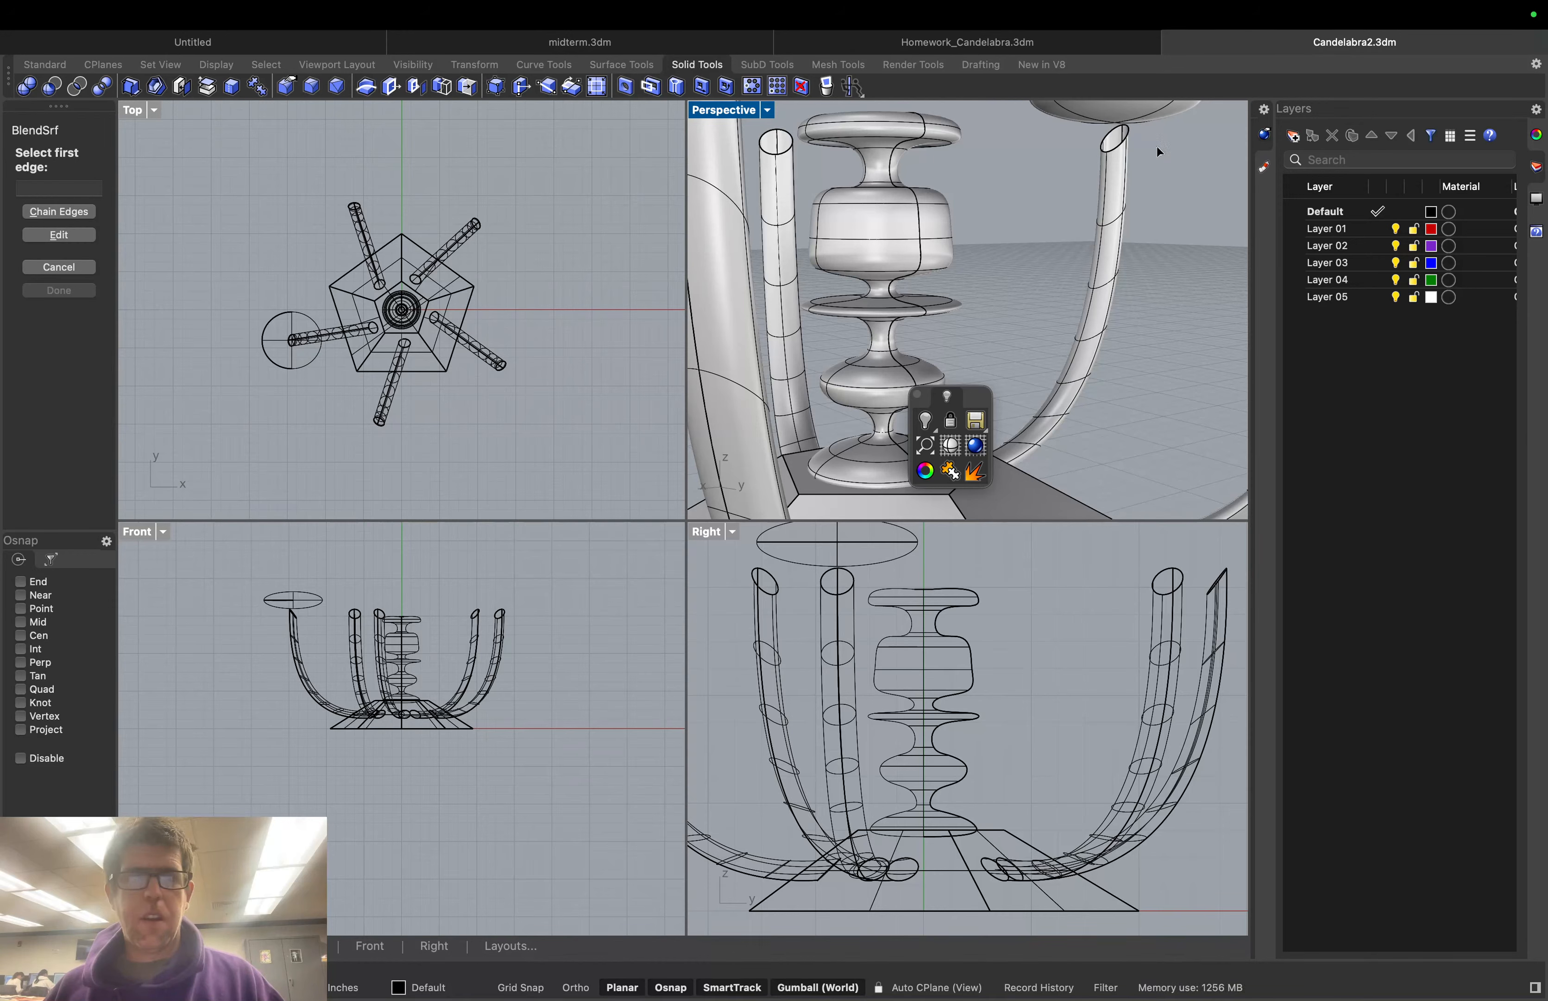
left_click(58, 211)
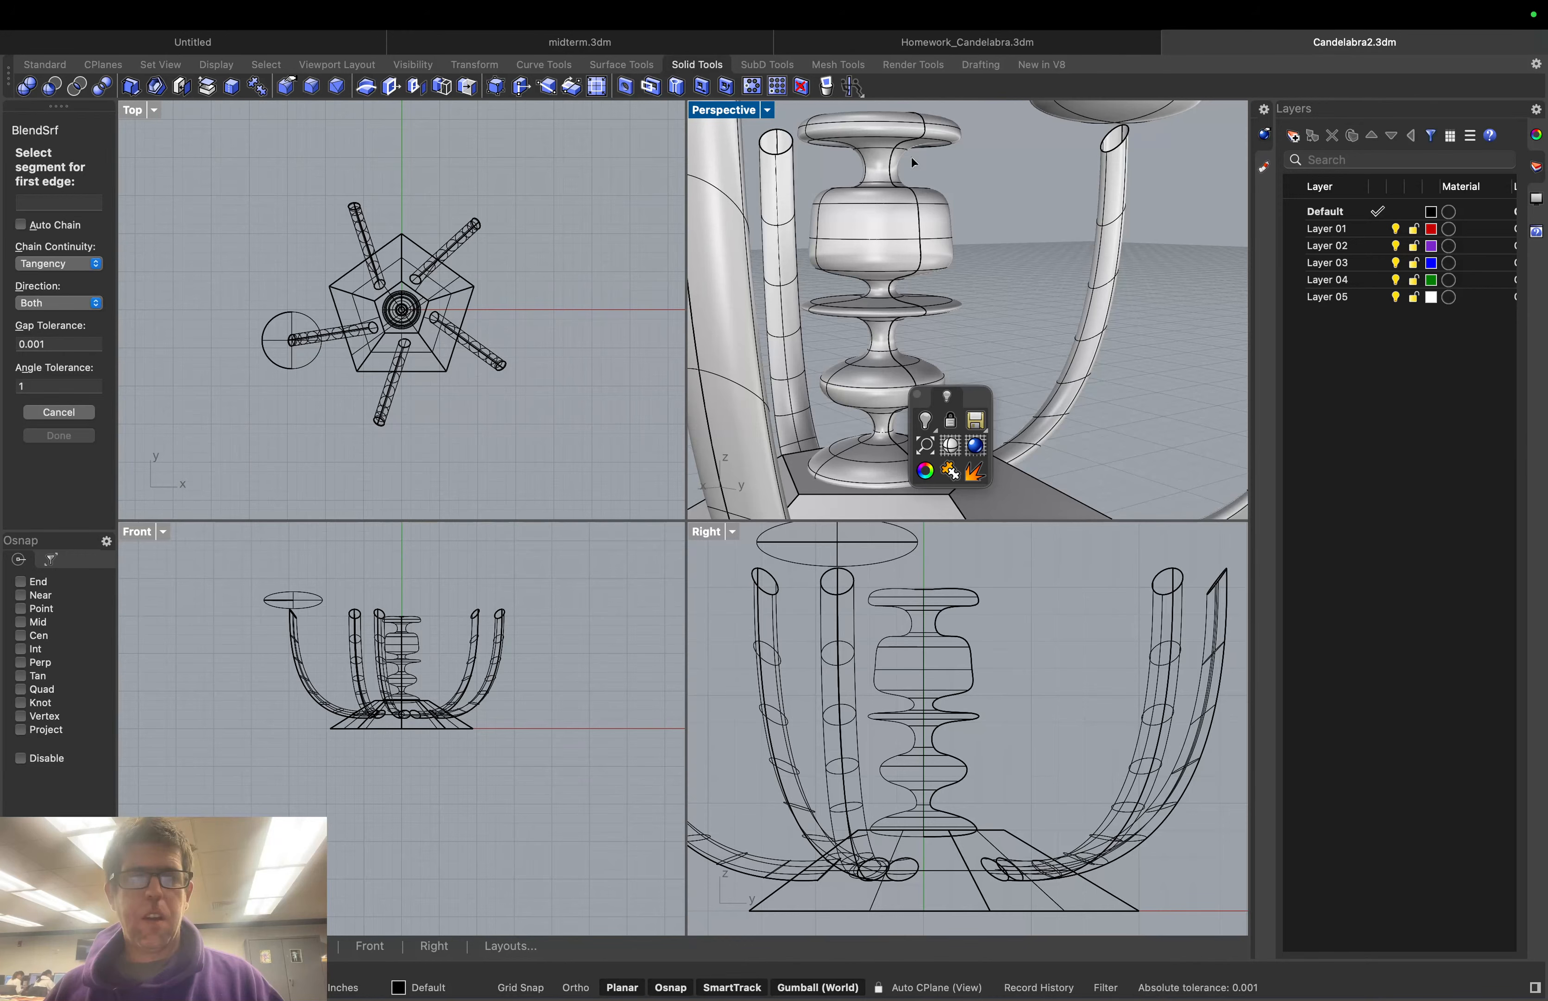
left_click(1111, 138)
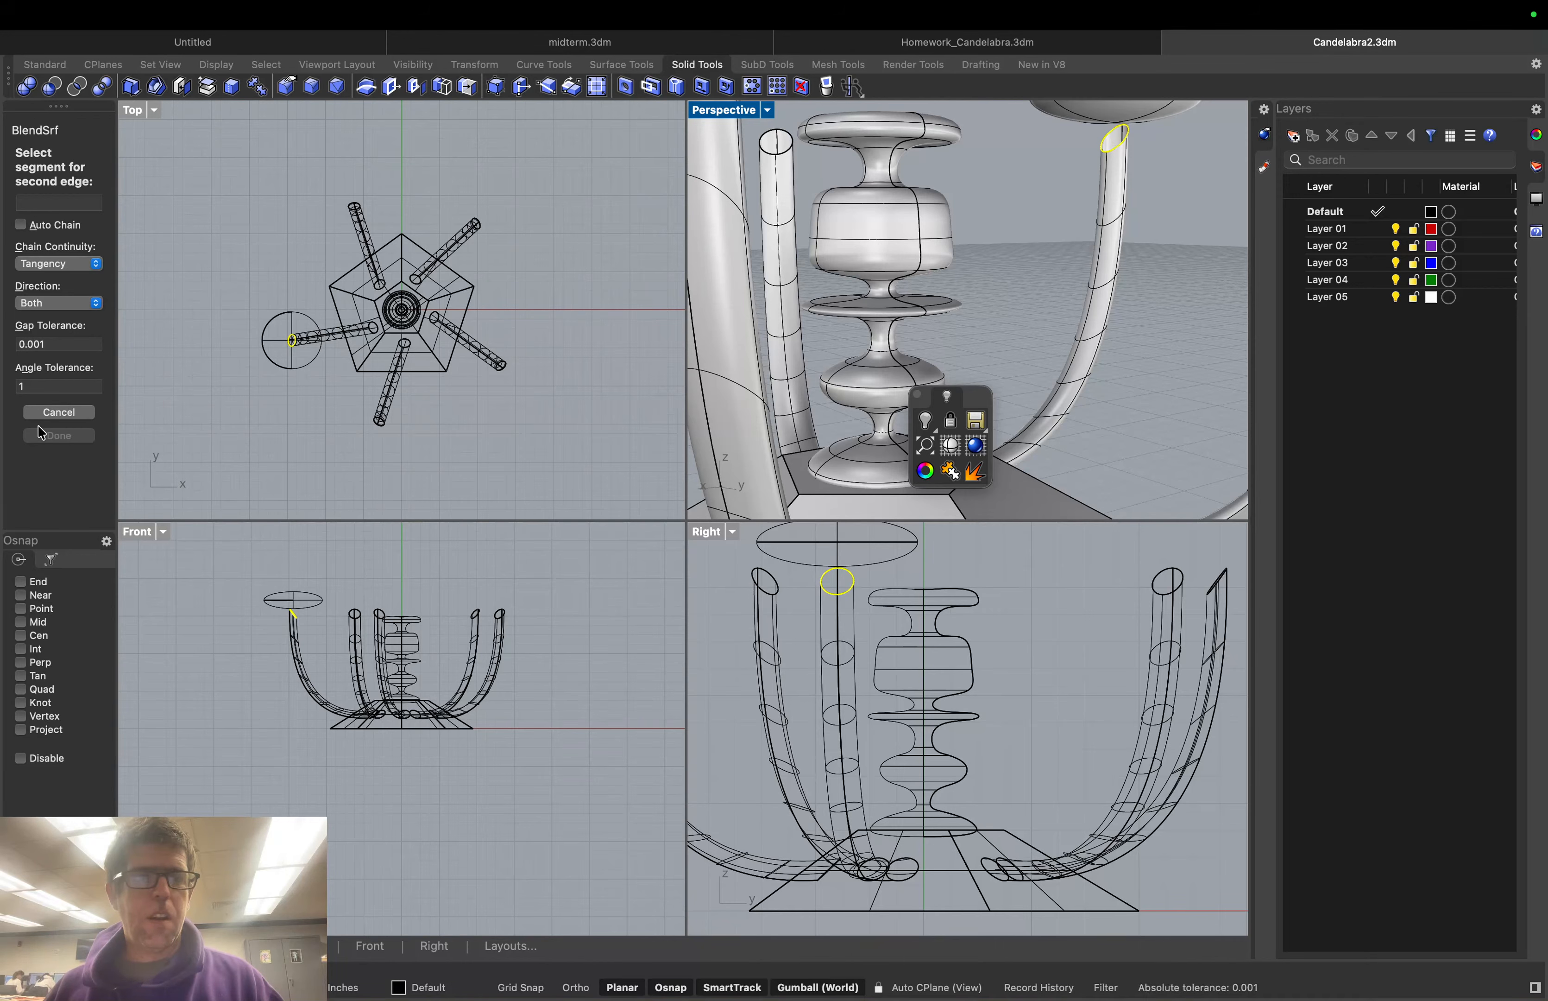
left_click(57, 413)
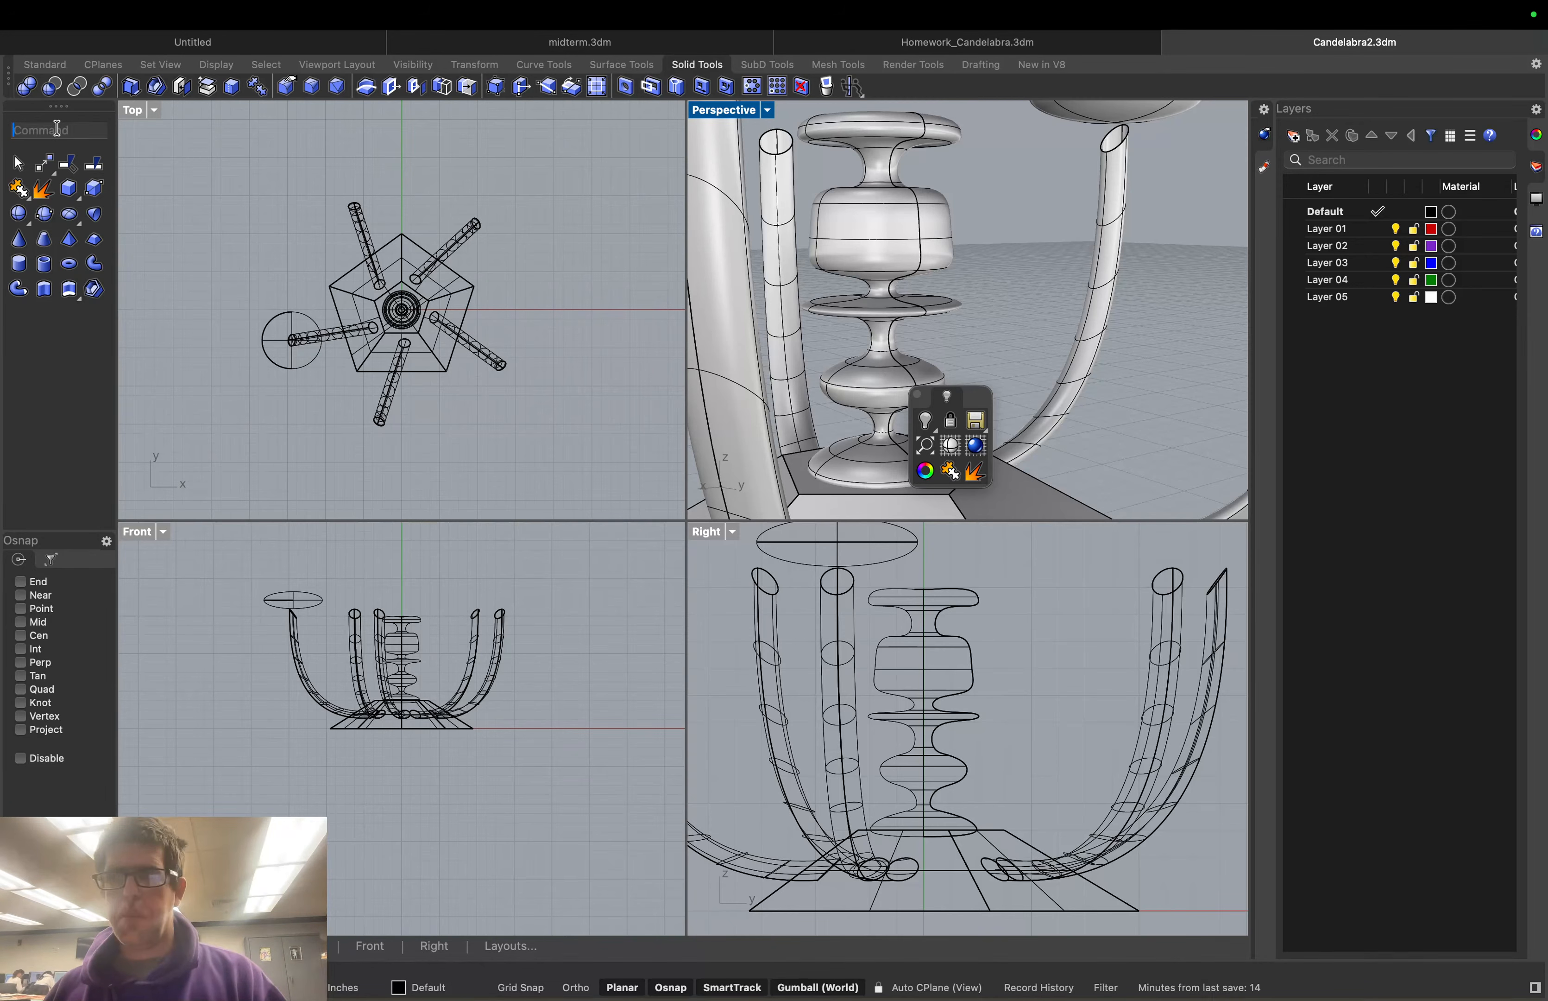
Start Loft with the arm's top ellipse as the first curve
type("Loft")
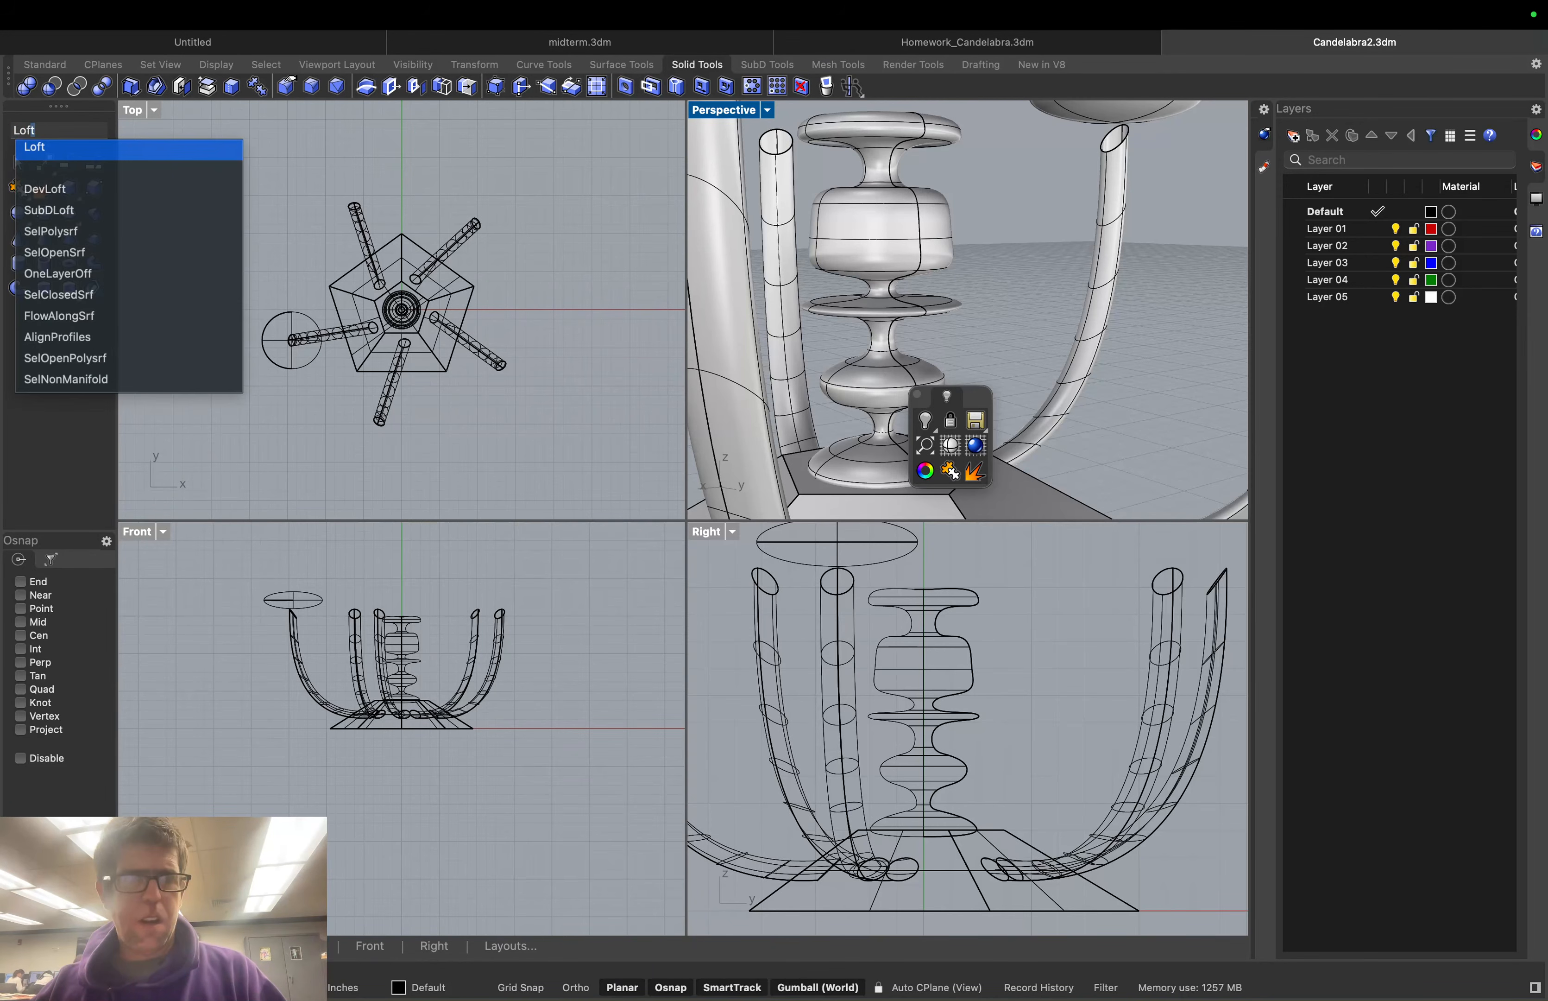
key("Return")
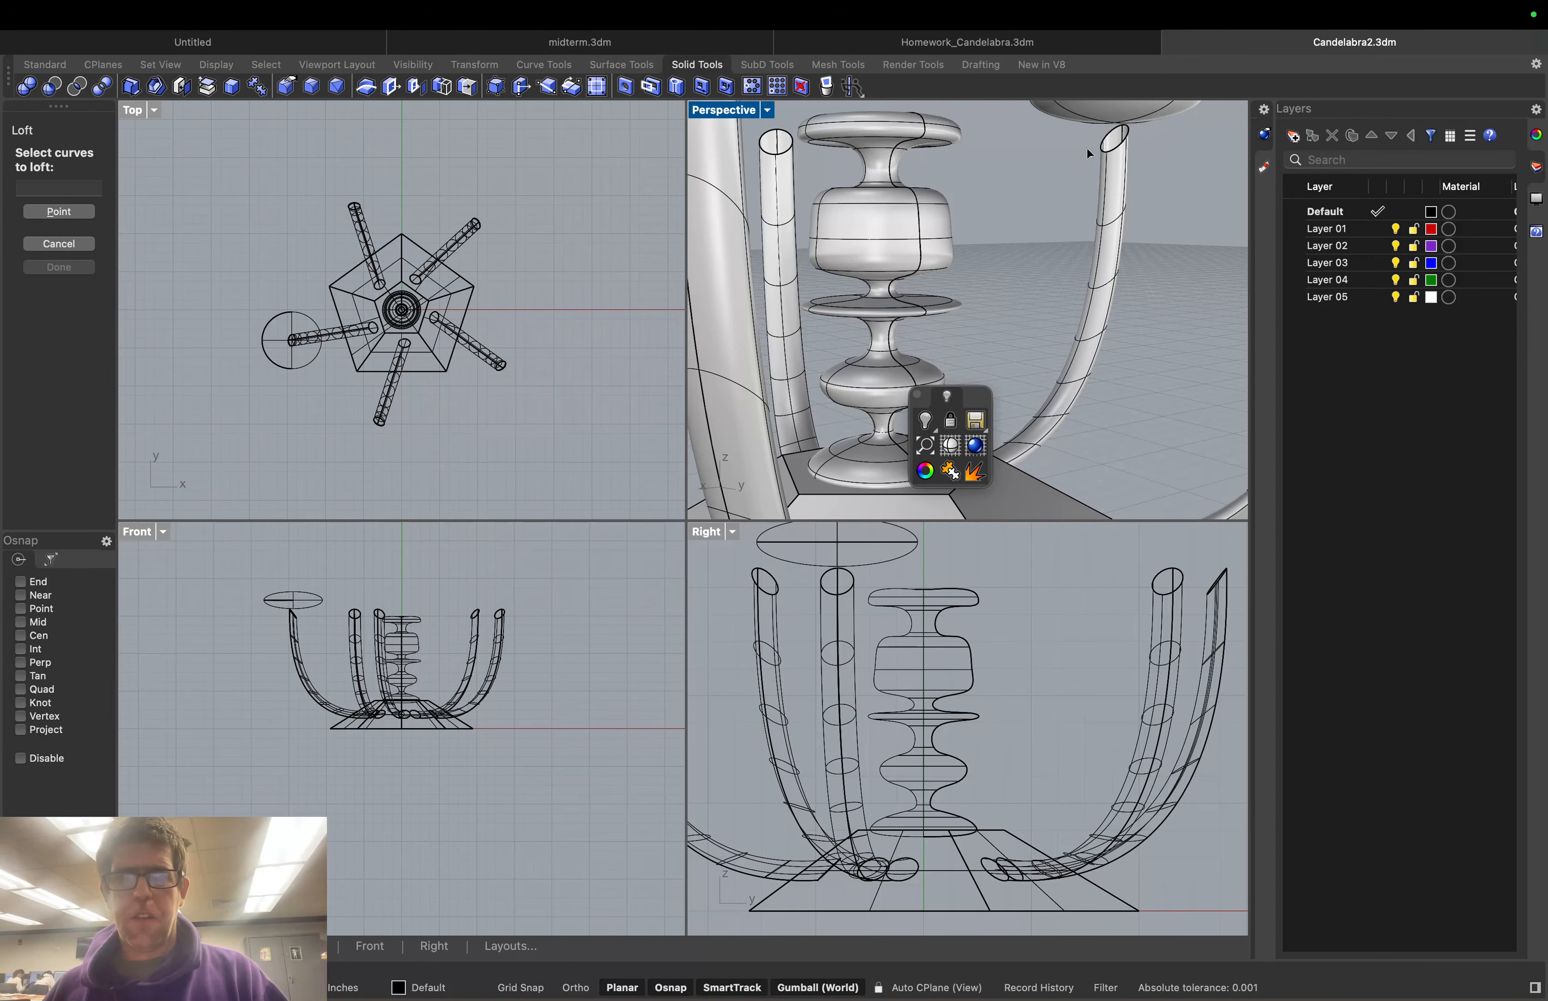
left_click(1104, 147)
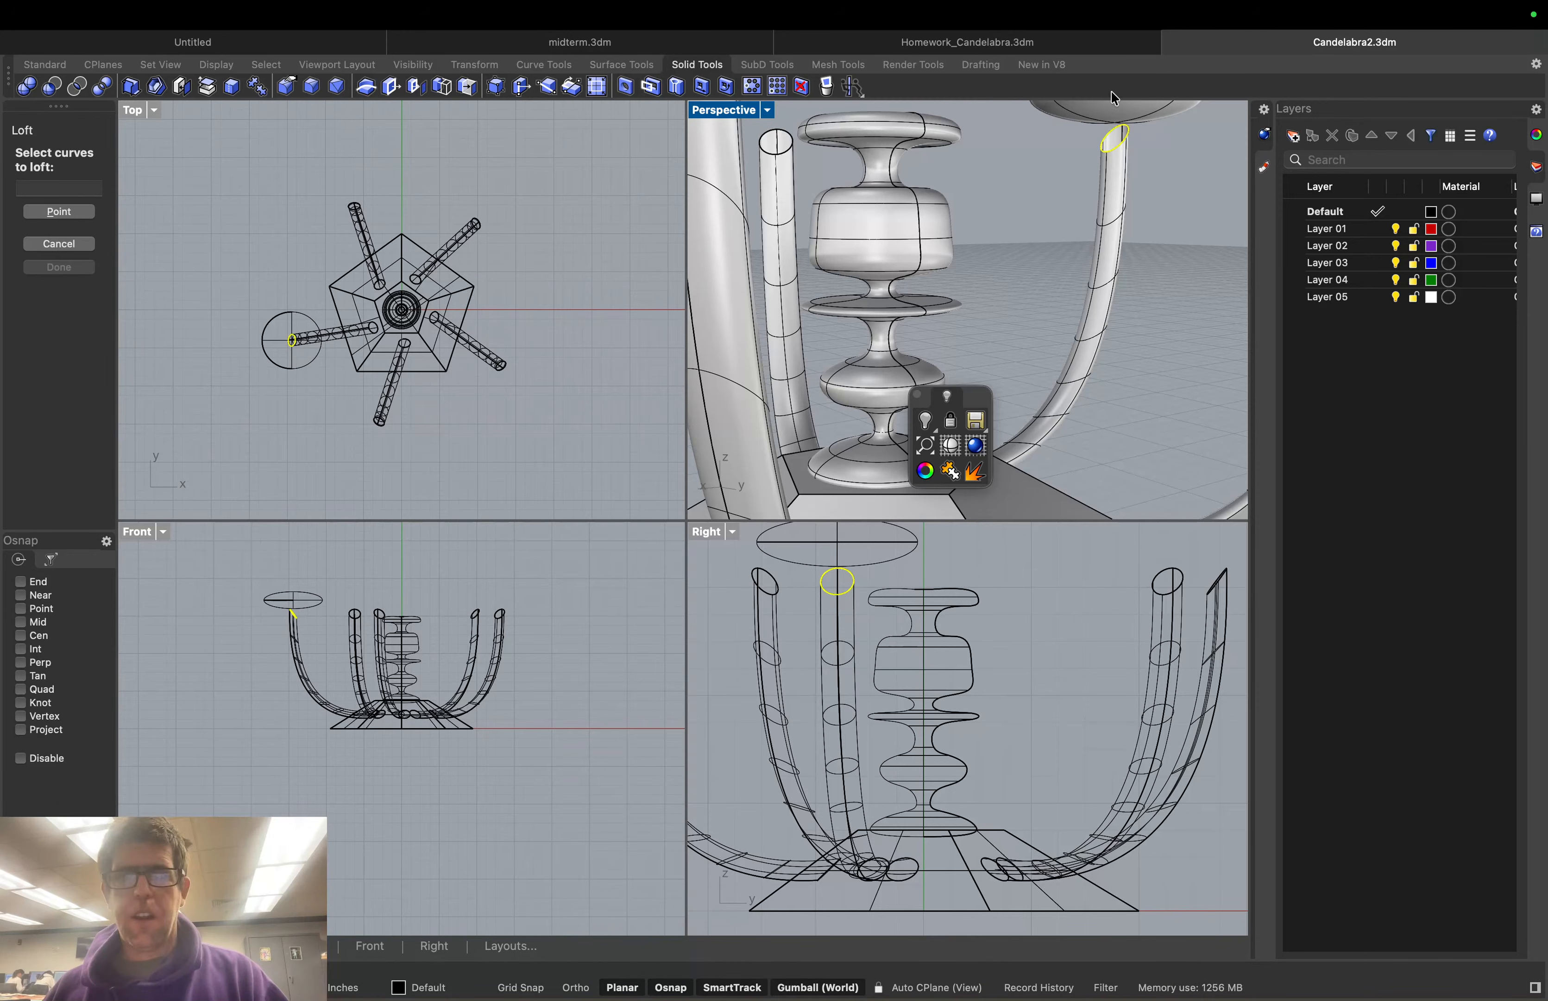
right_click_drag(1159, 142, 1191, 151)
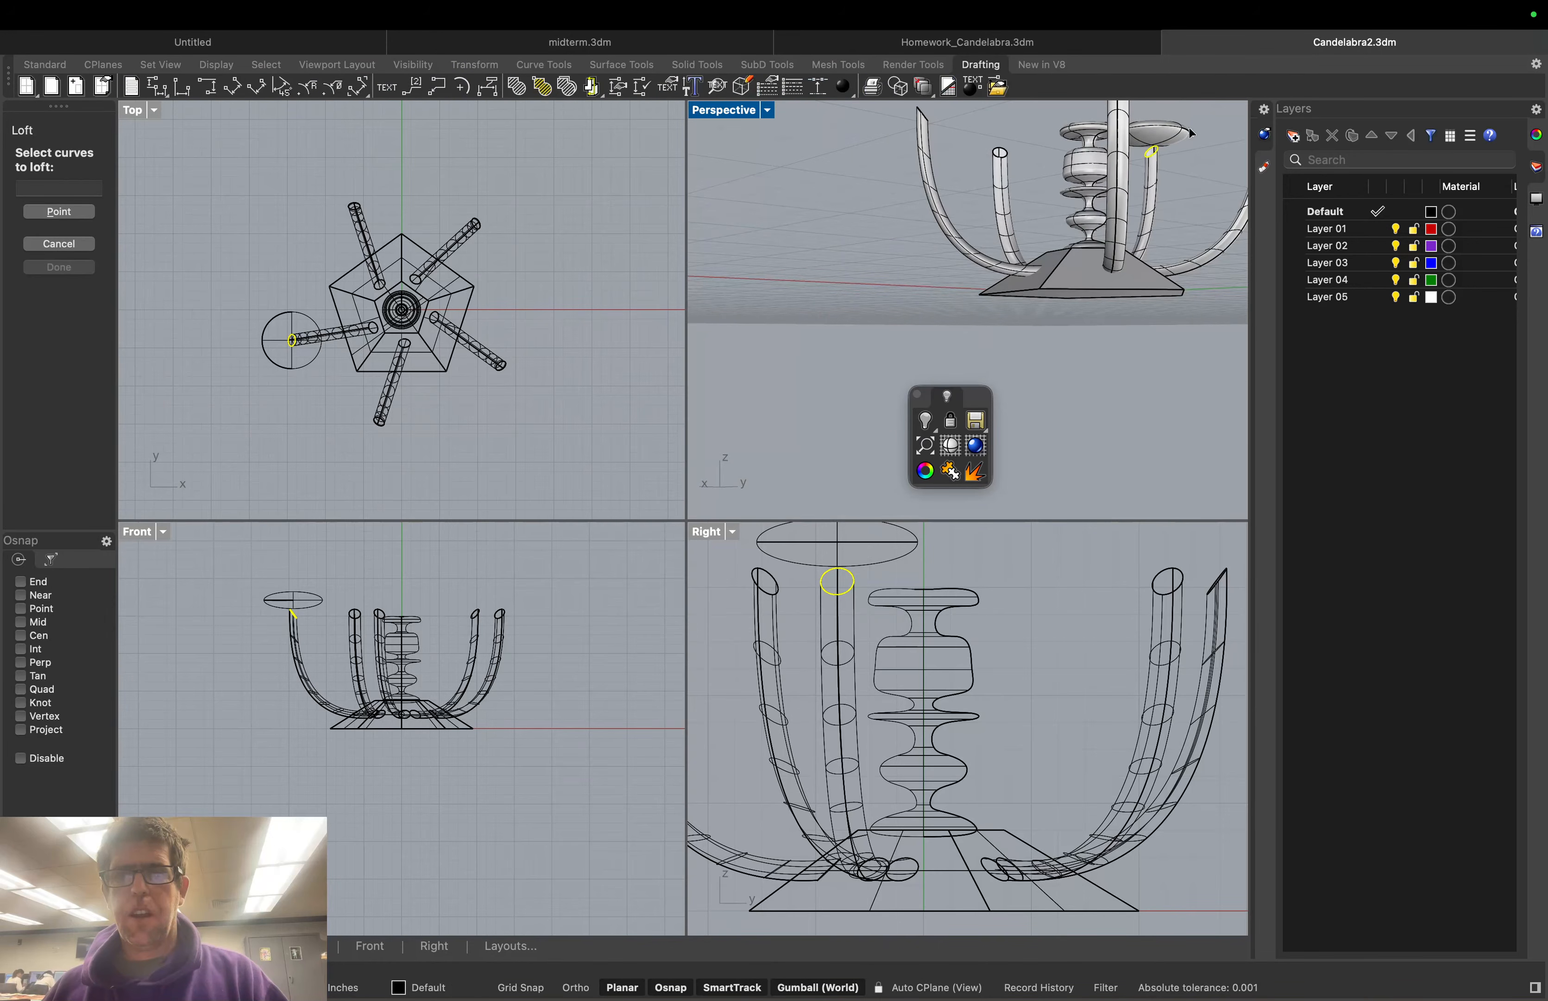
scroll(1184, 108, "up", 5)
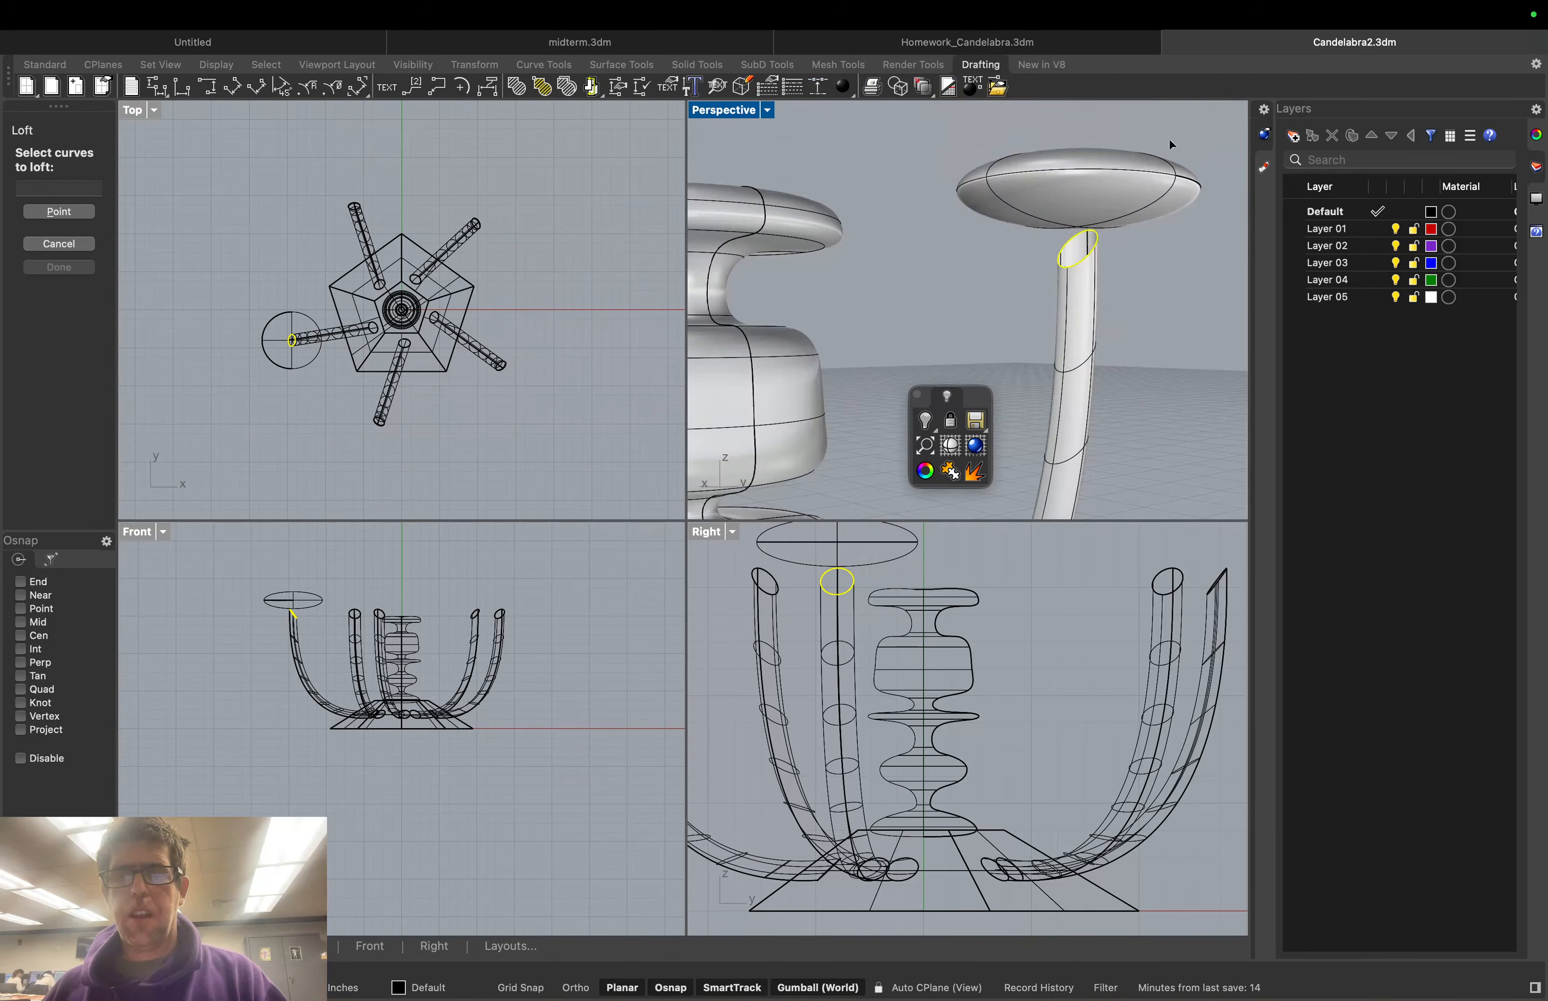
right_click_drag(1169, 139, 1202, 158)
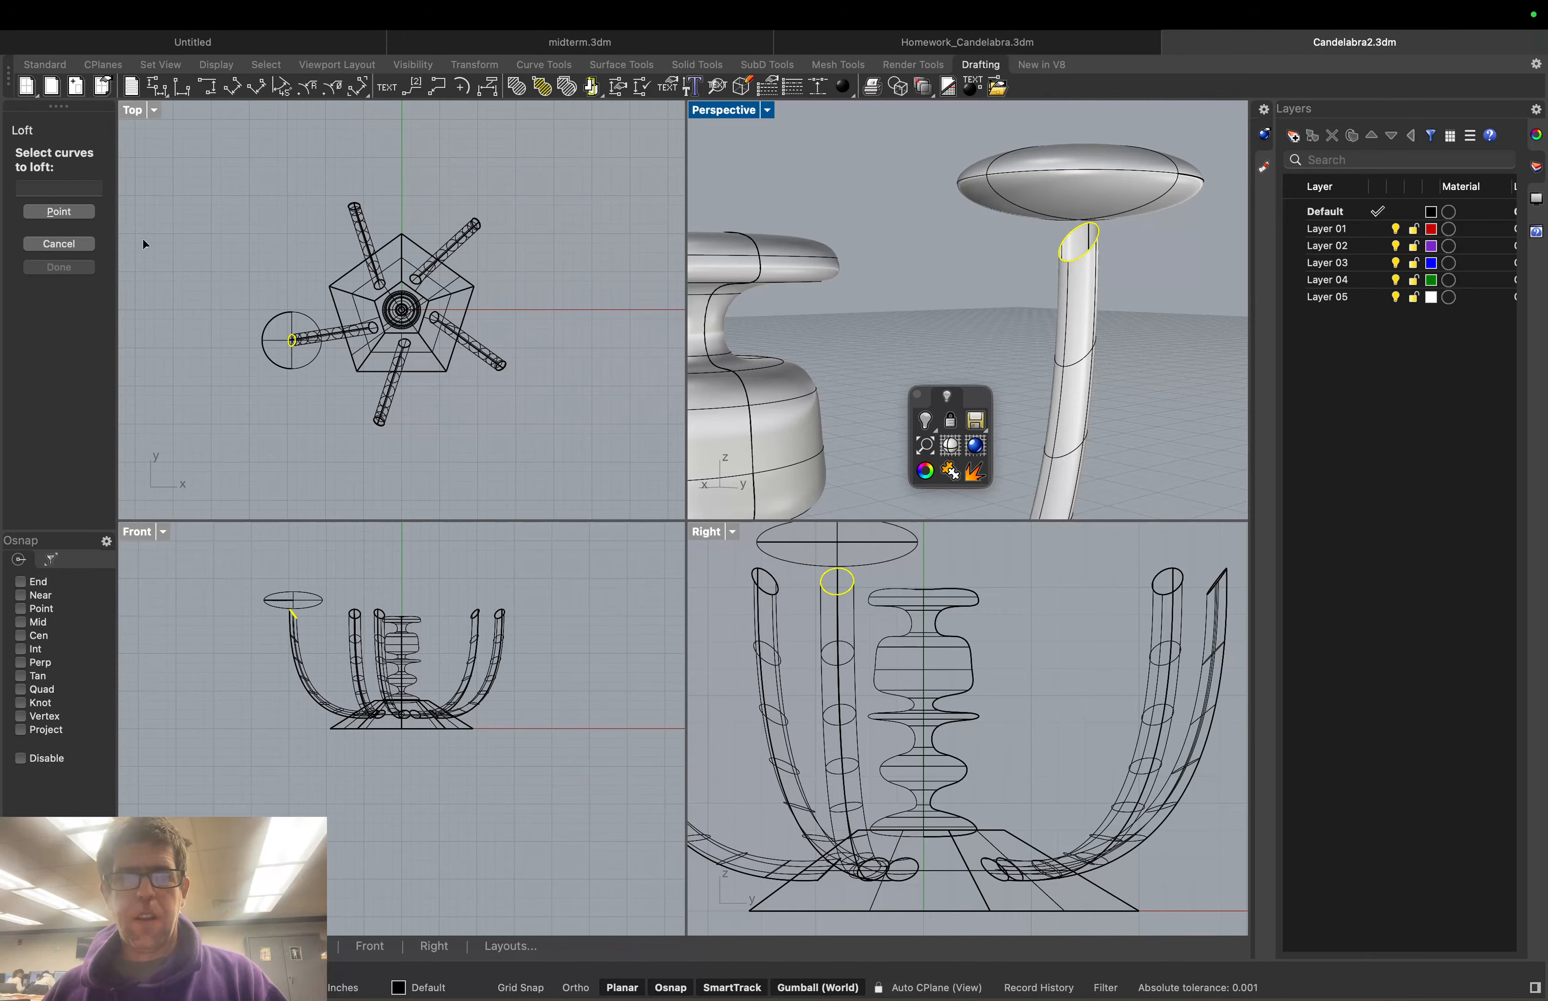
key("Return")
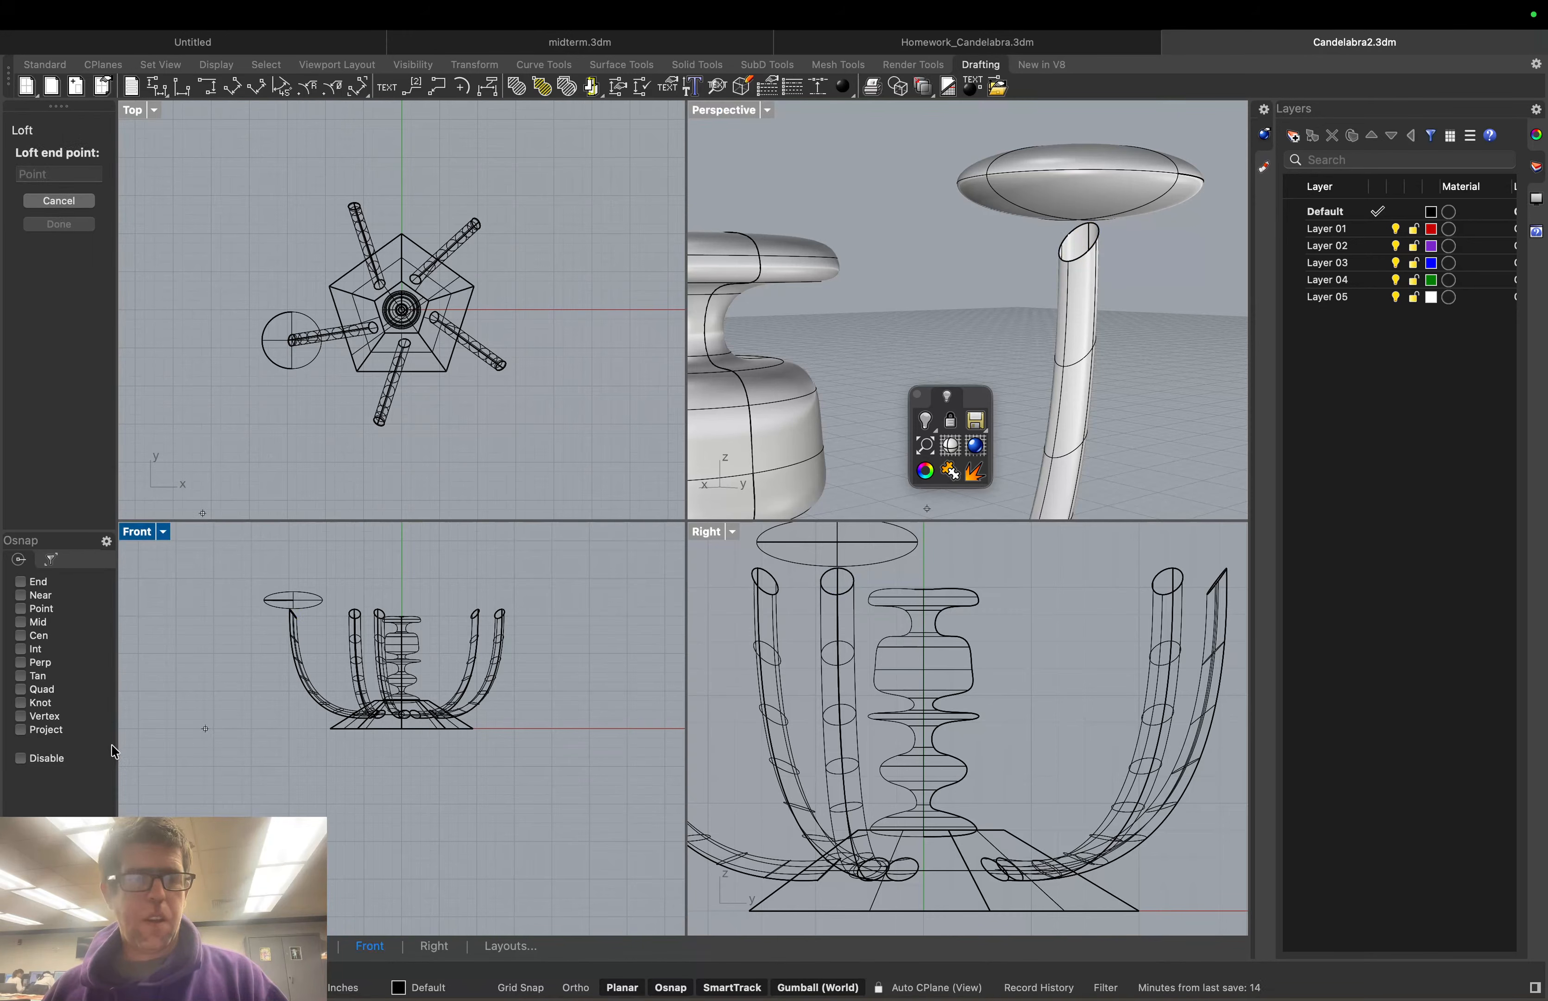
End the loft at the circle centre under the dish, check Align Curves, and create the neck
left_click(21, 636)
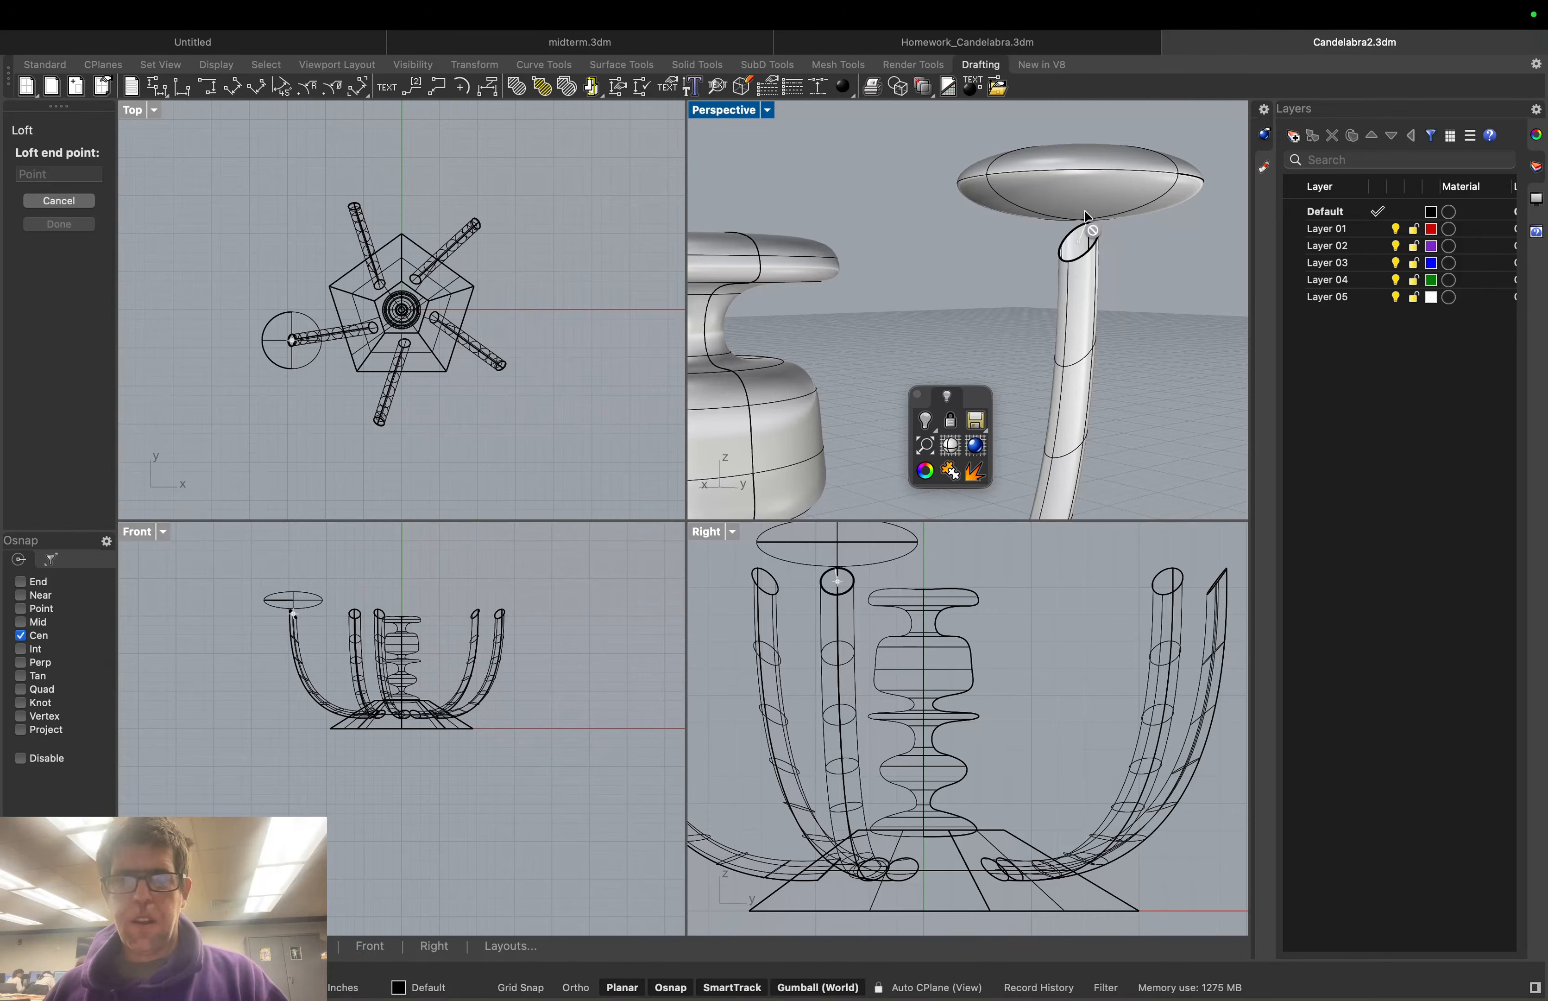
scroll(1085, 199, "up", 3)
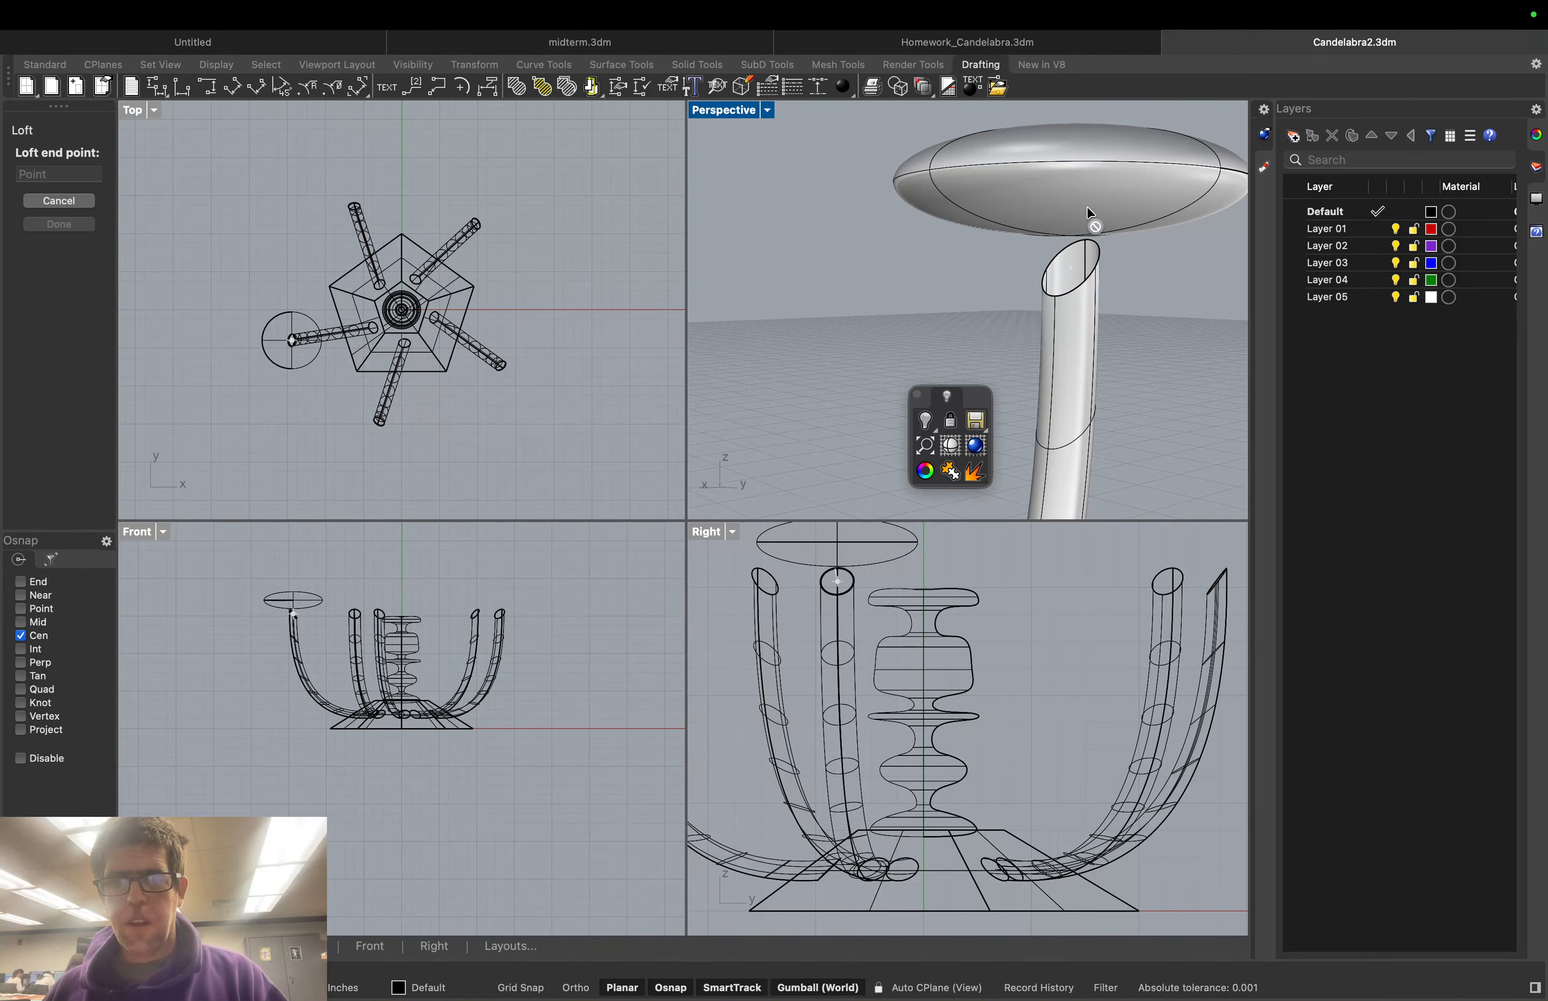
left_click(276, 362)
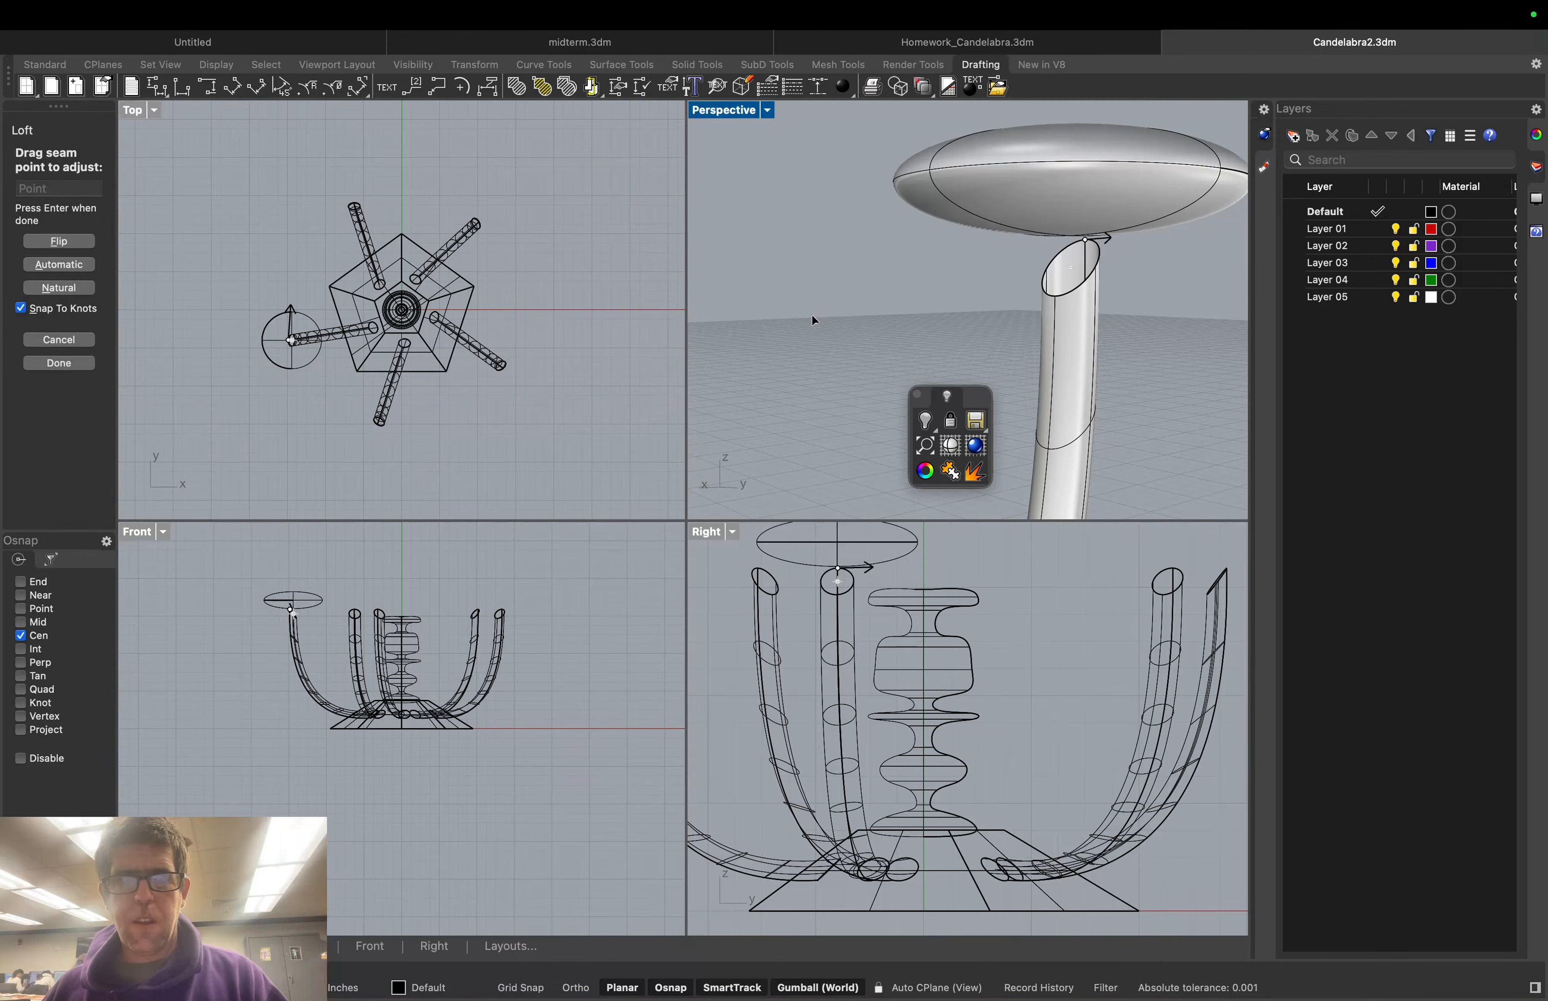
key("Return")
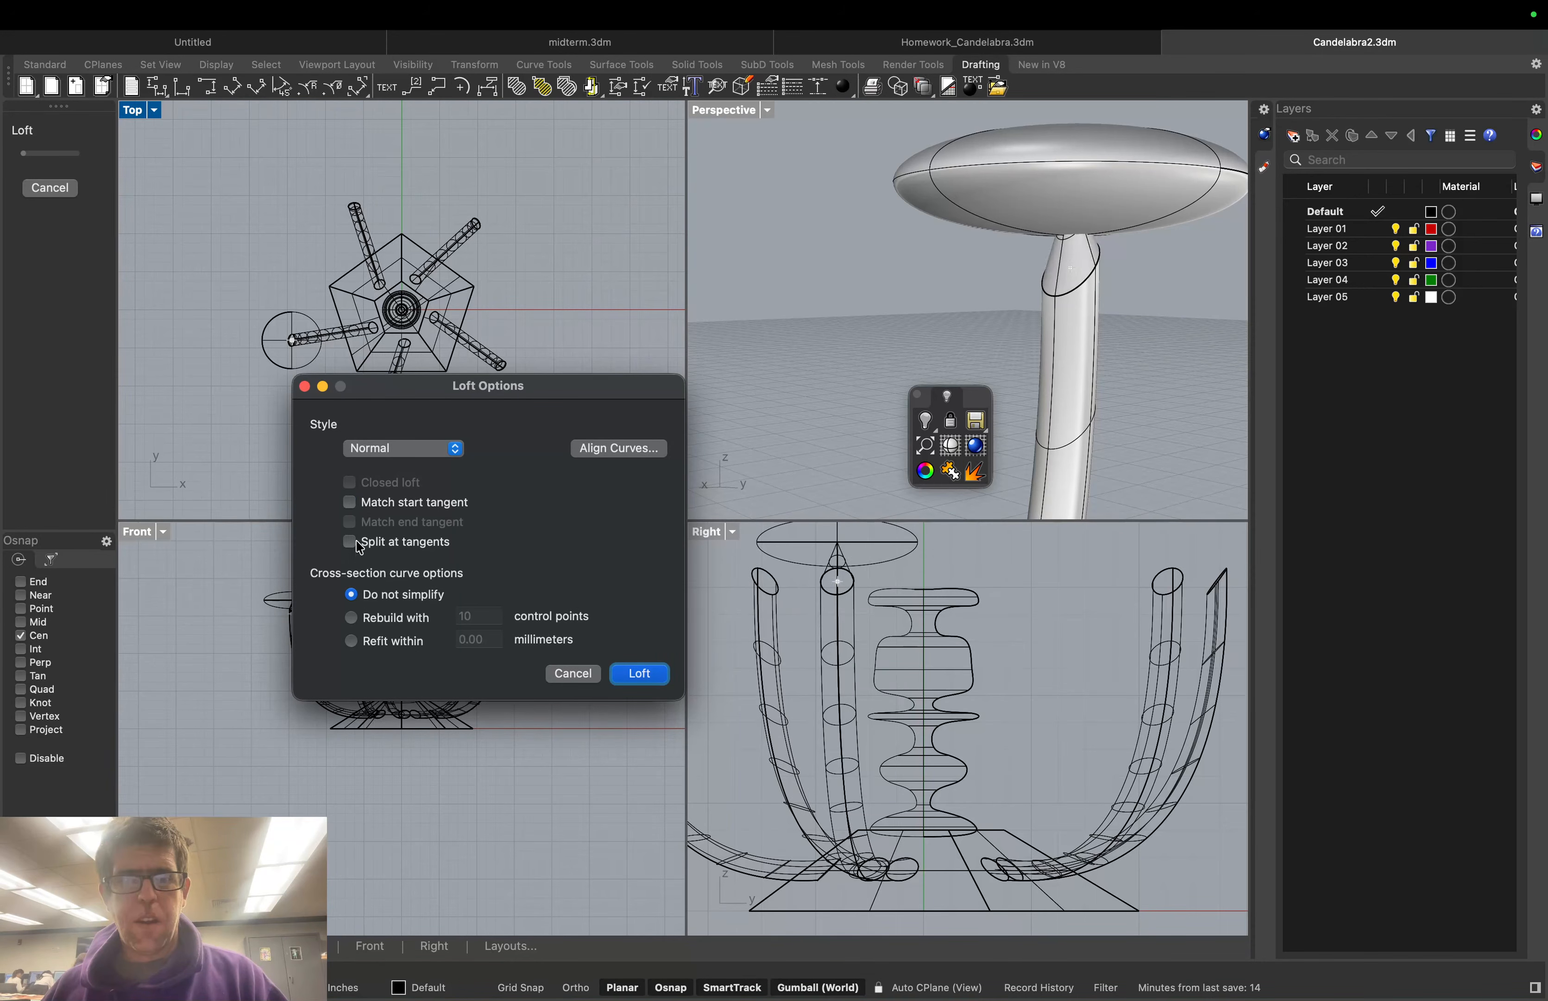
left_click(598, 449)
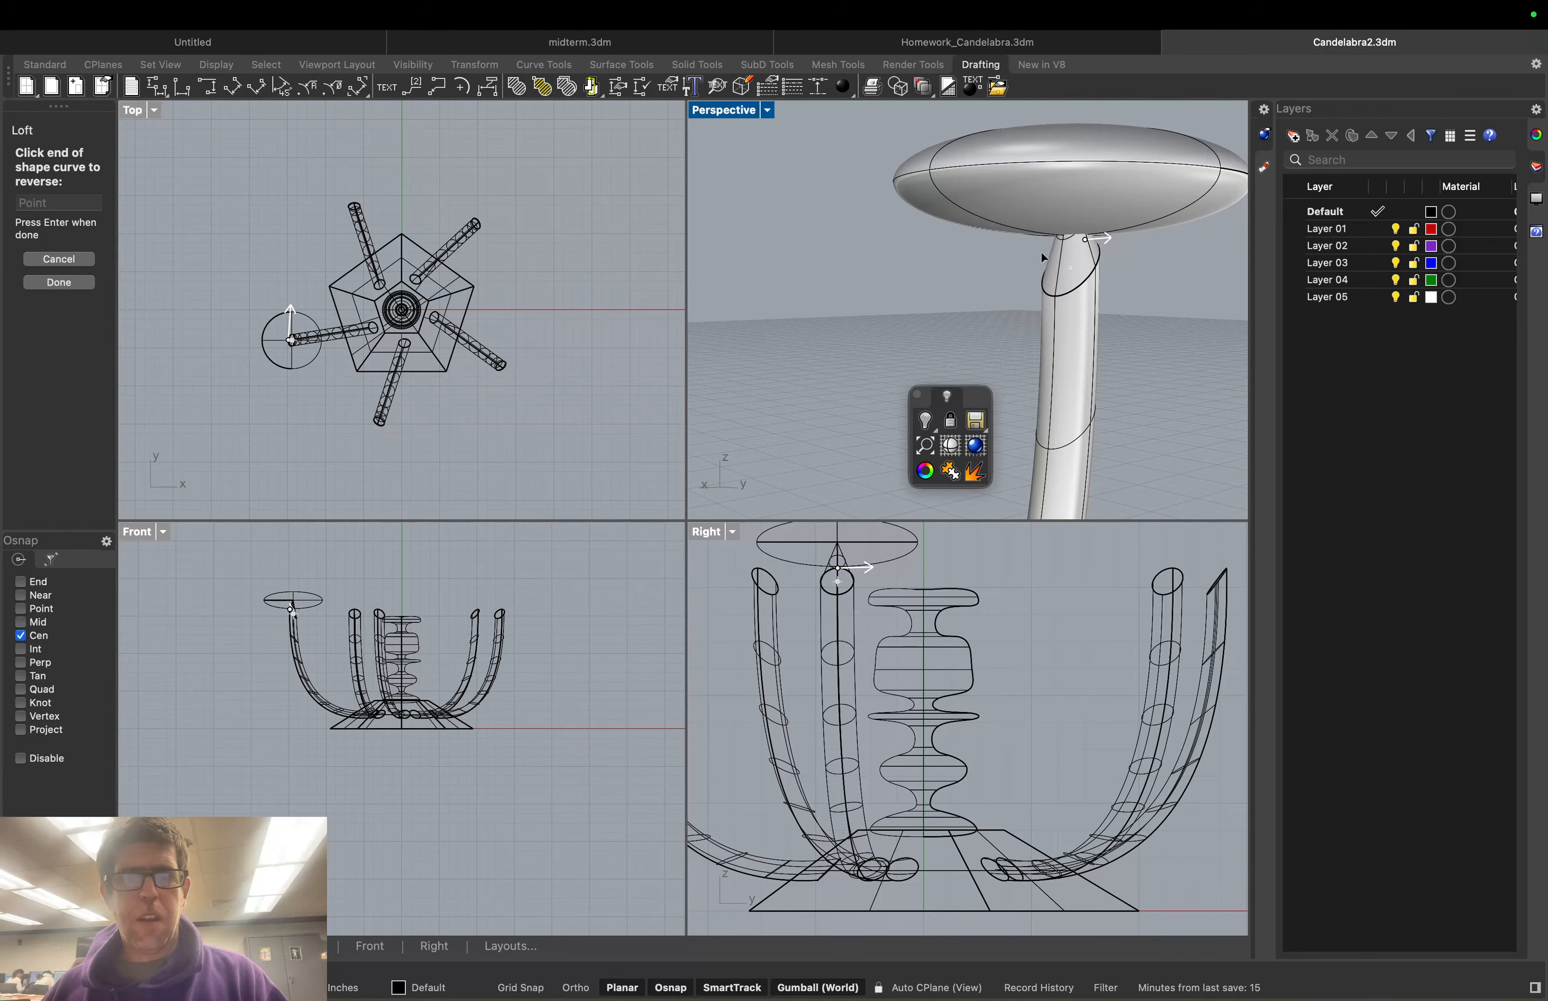
key("Return")
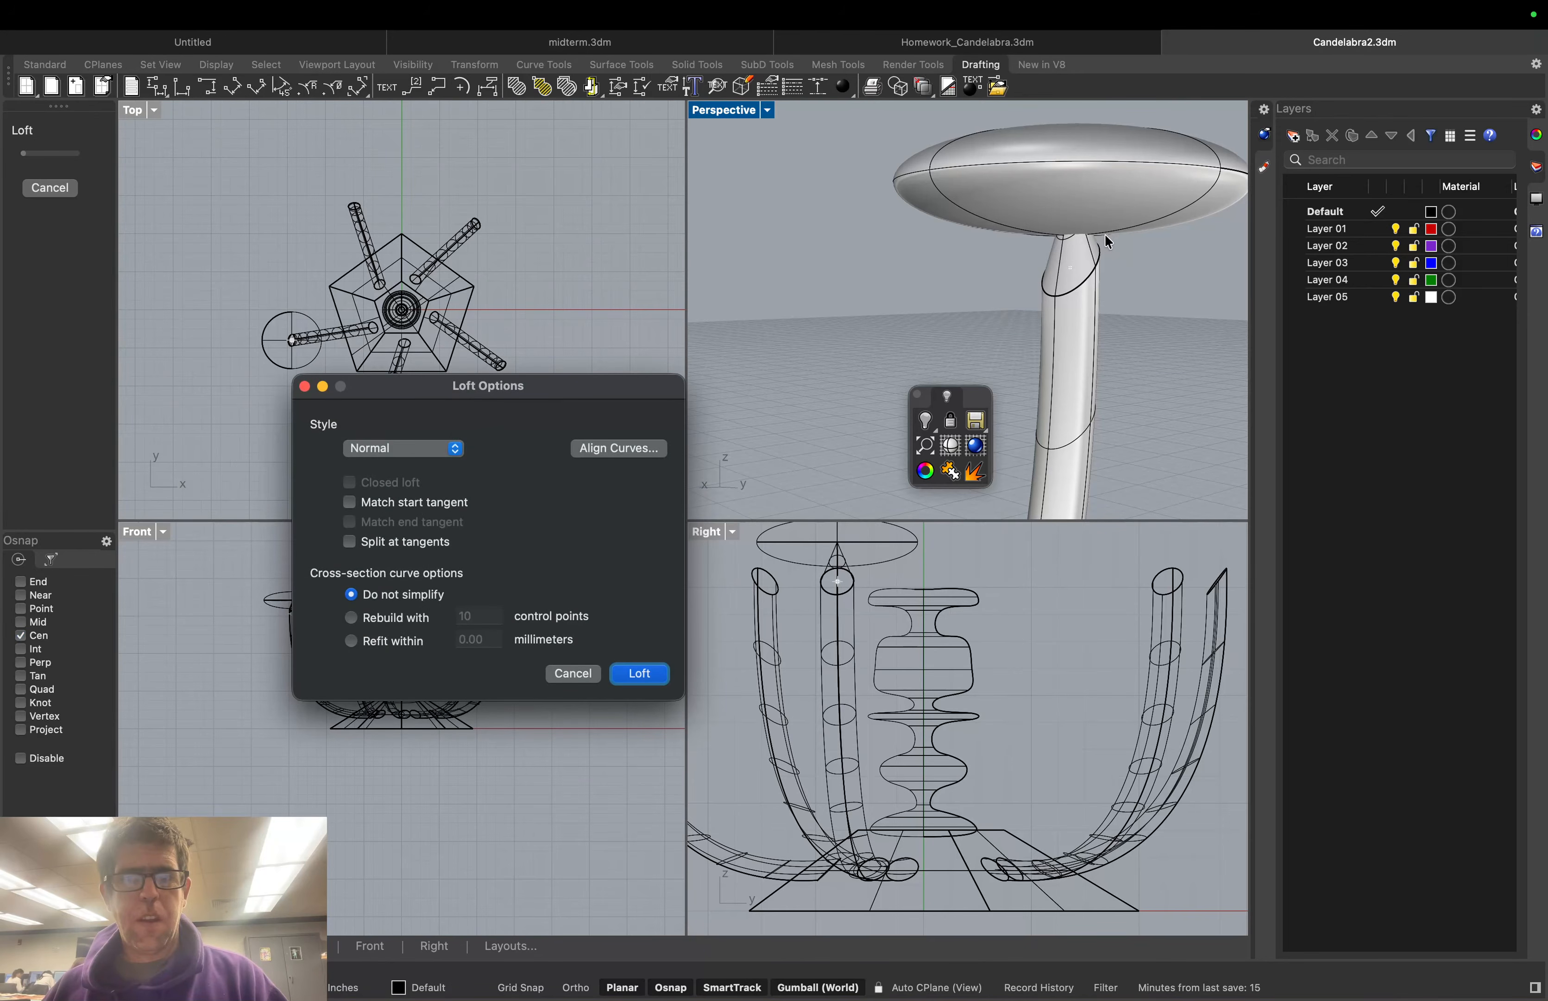
left_click(625, 675)
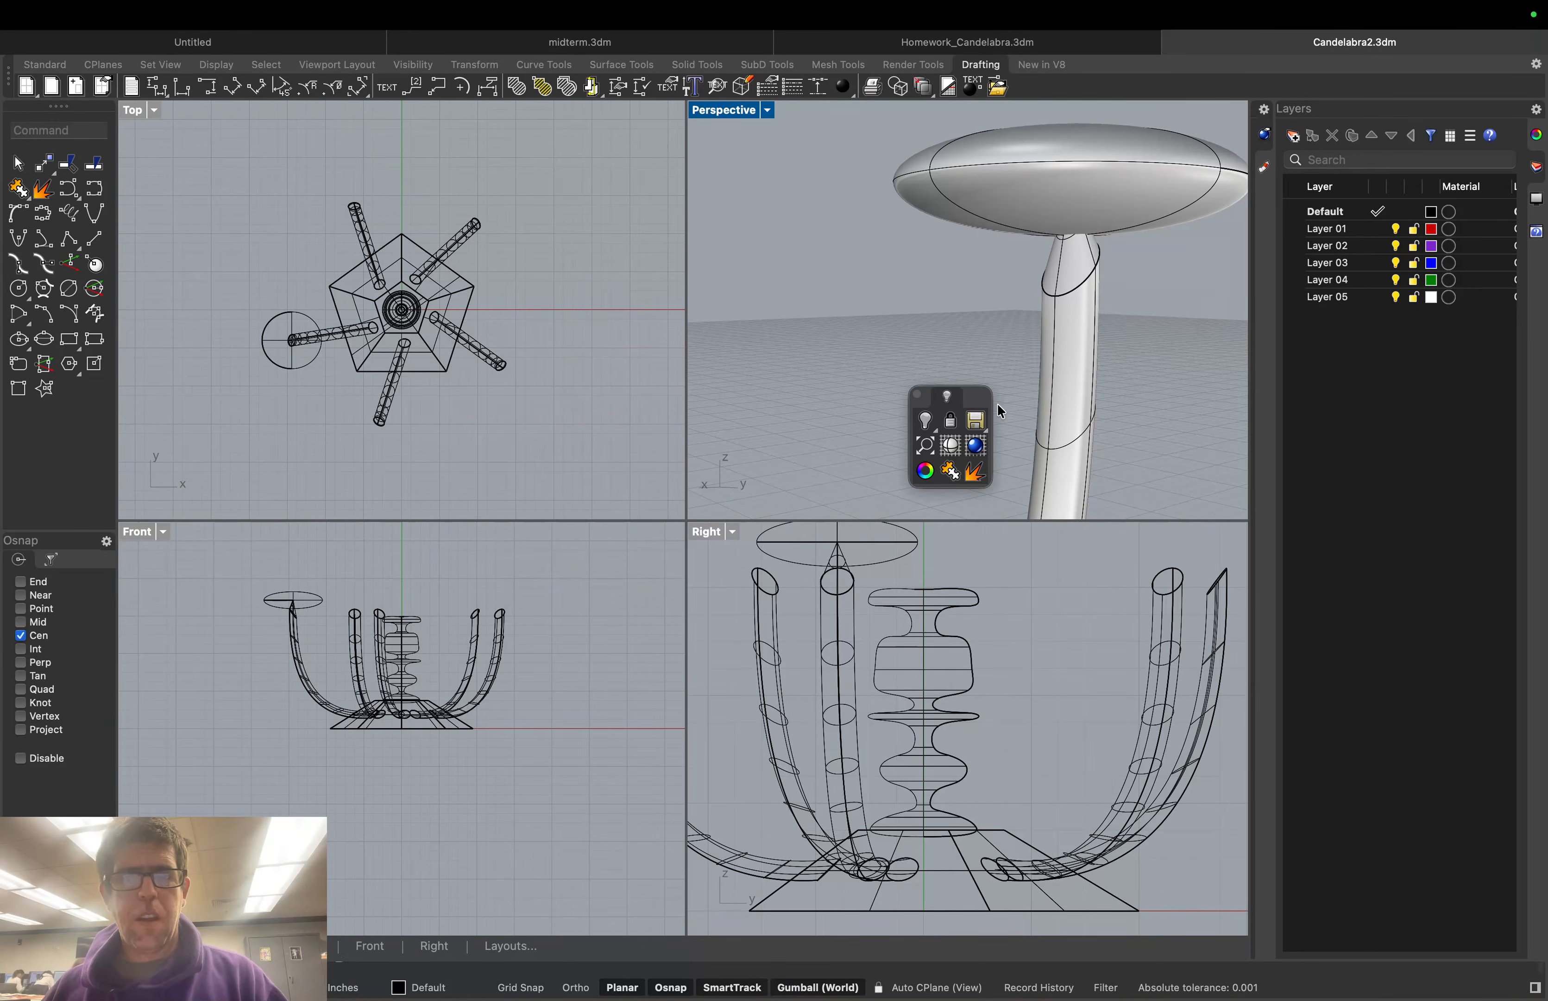
Select the ellipsoid dish above the left arm, after trying and clearing the stem's ellipse curve
mouse_move(1144, 280)
right_mouse_down()
mouse_move(1127, 290)
mouse_move(1085, 246)
mouse_move(1175, 296)
mouse_move(1125, 265)
right_mouse_up()
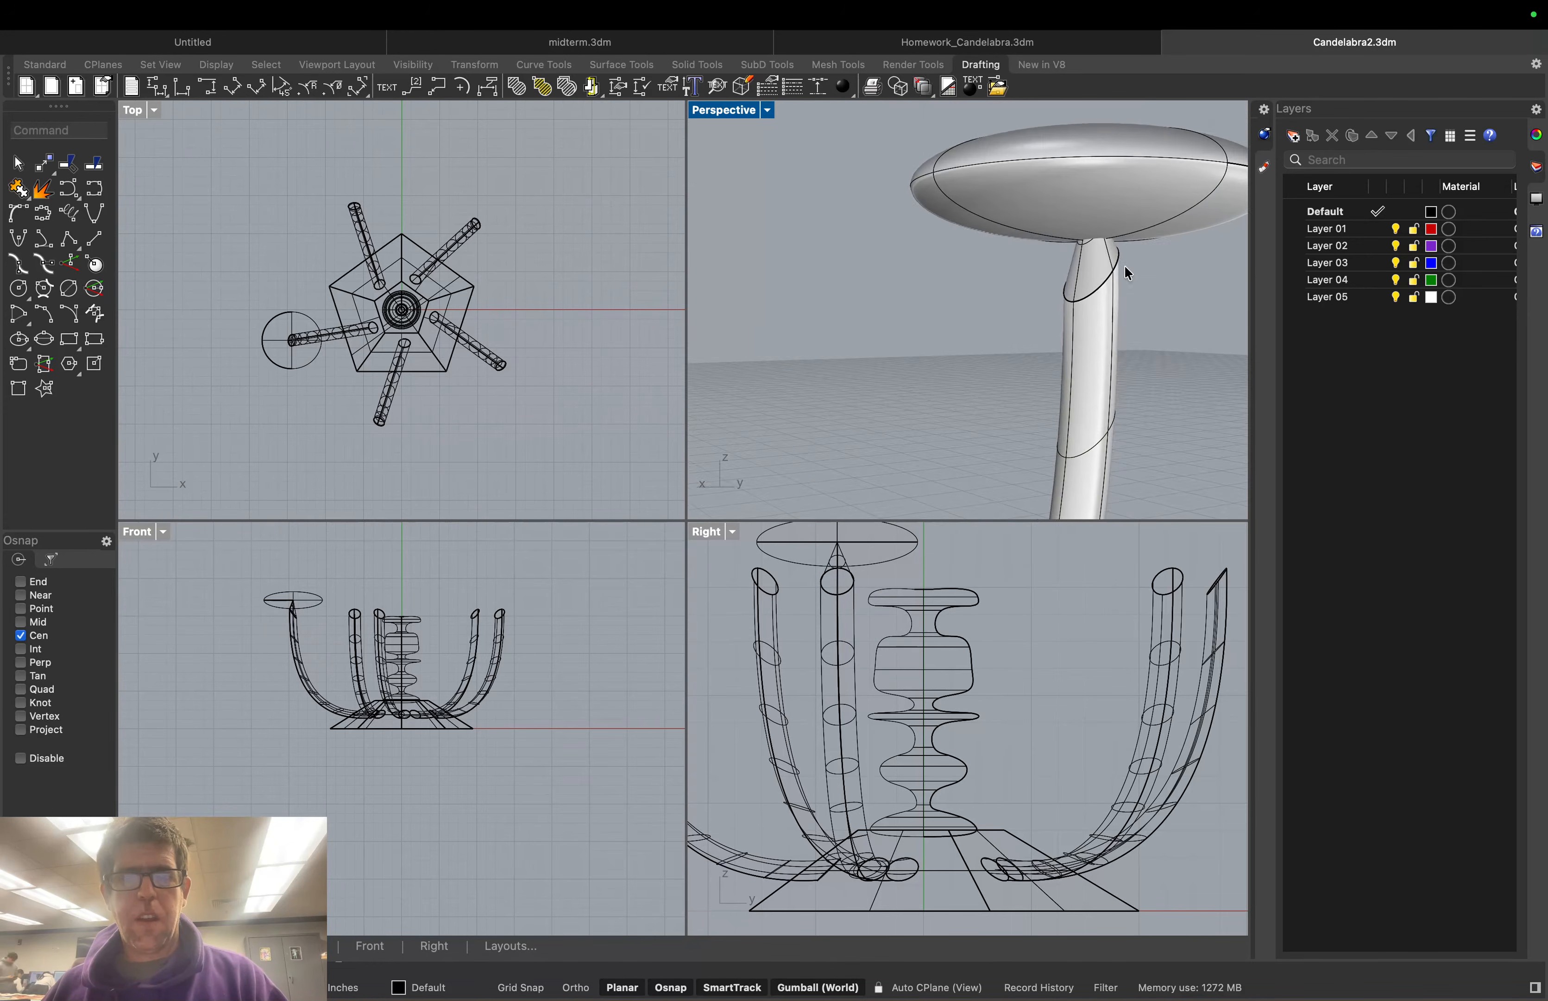
left_click(1091, 254)
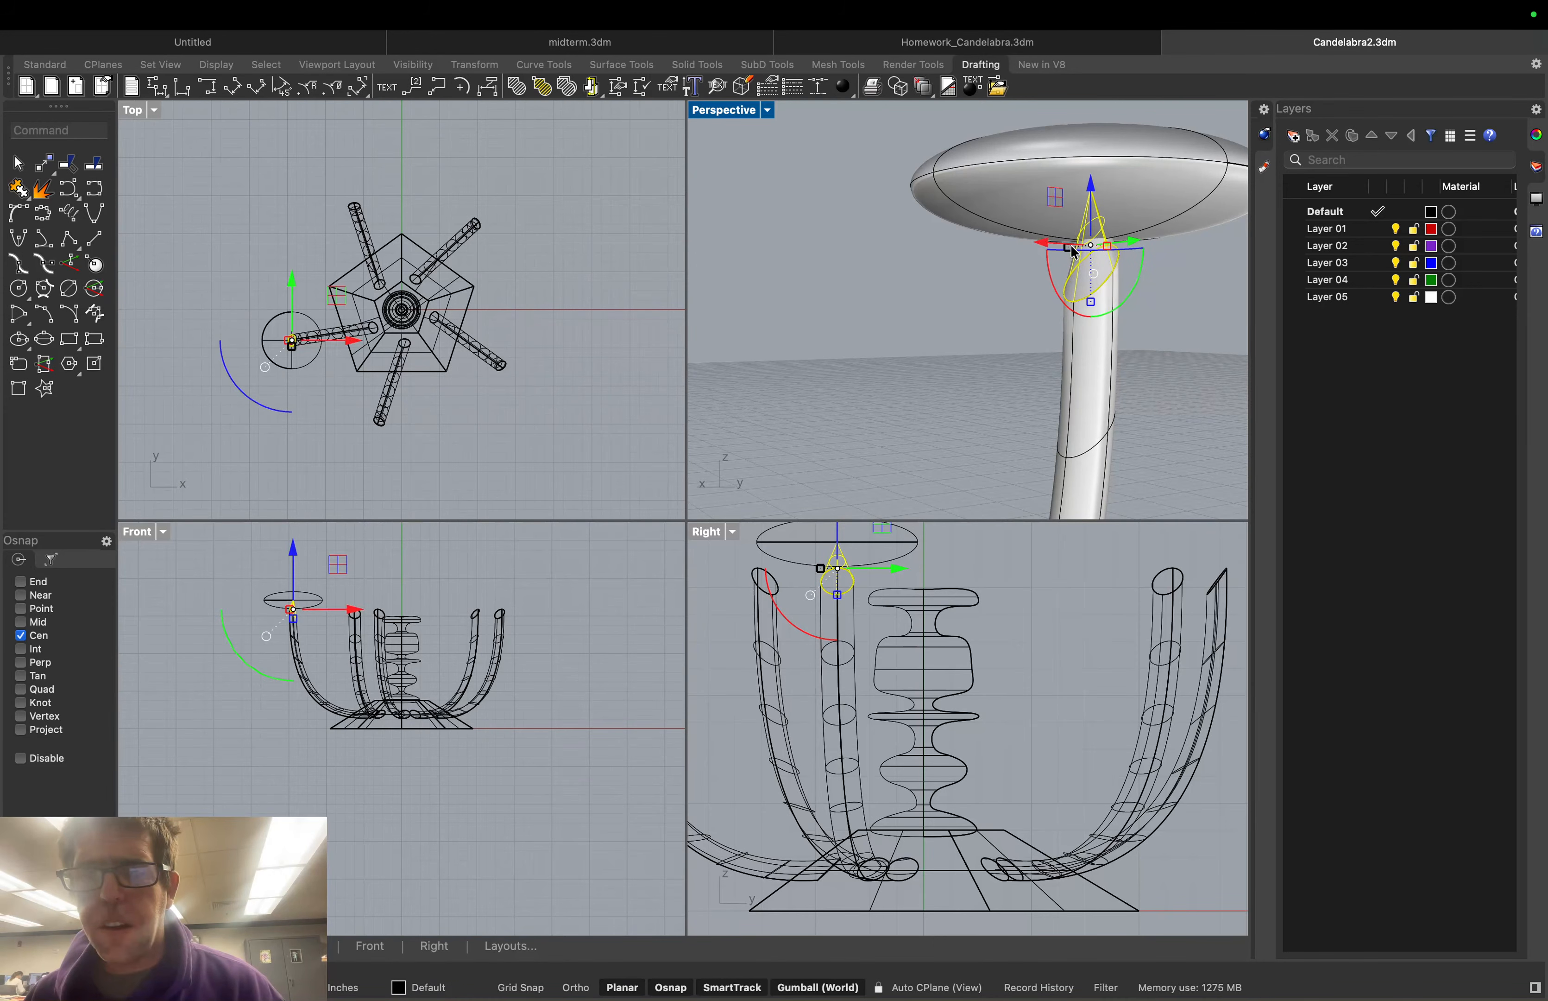
left_click(1156, 291)
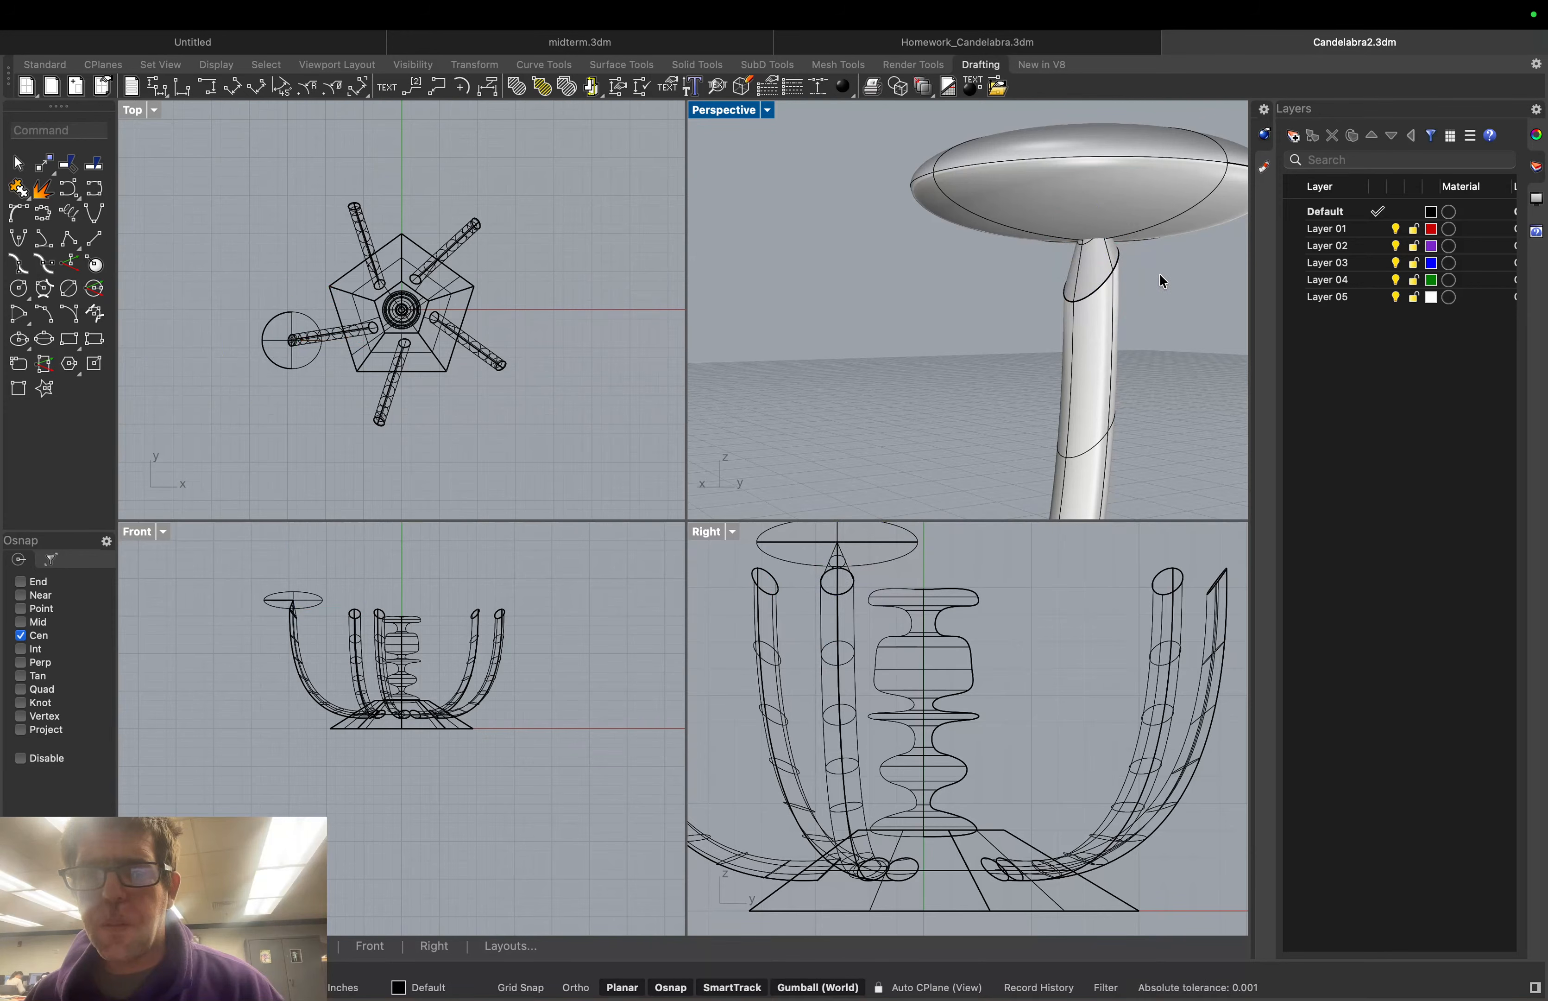
left_click(1106, 259)
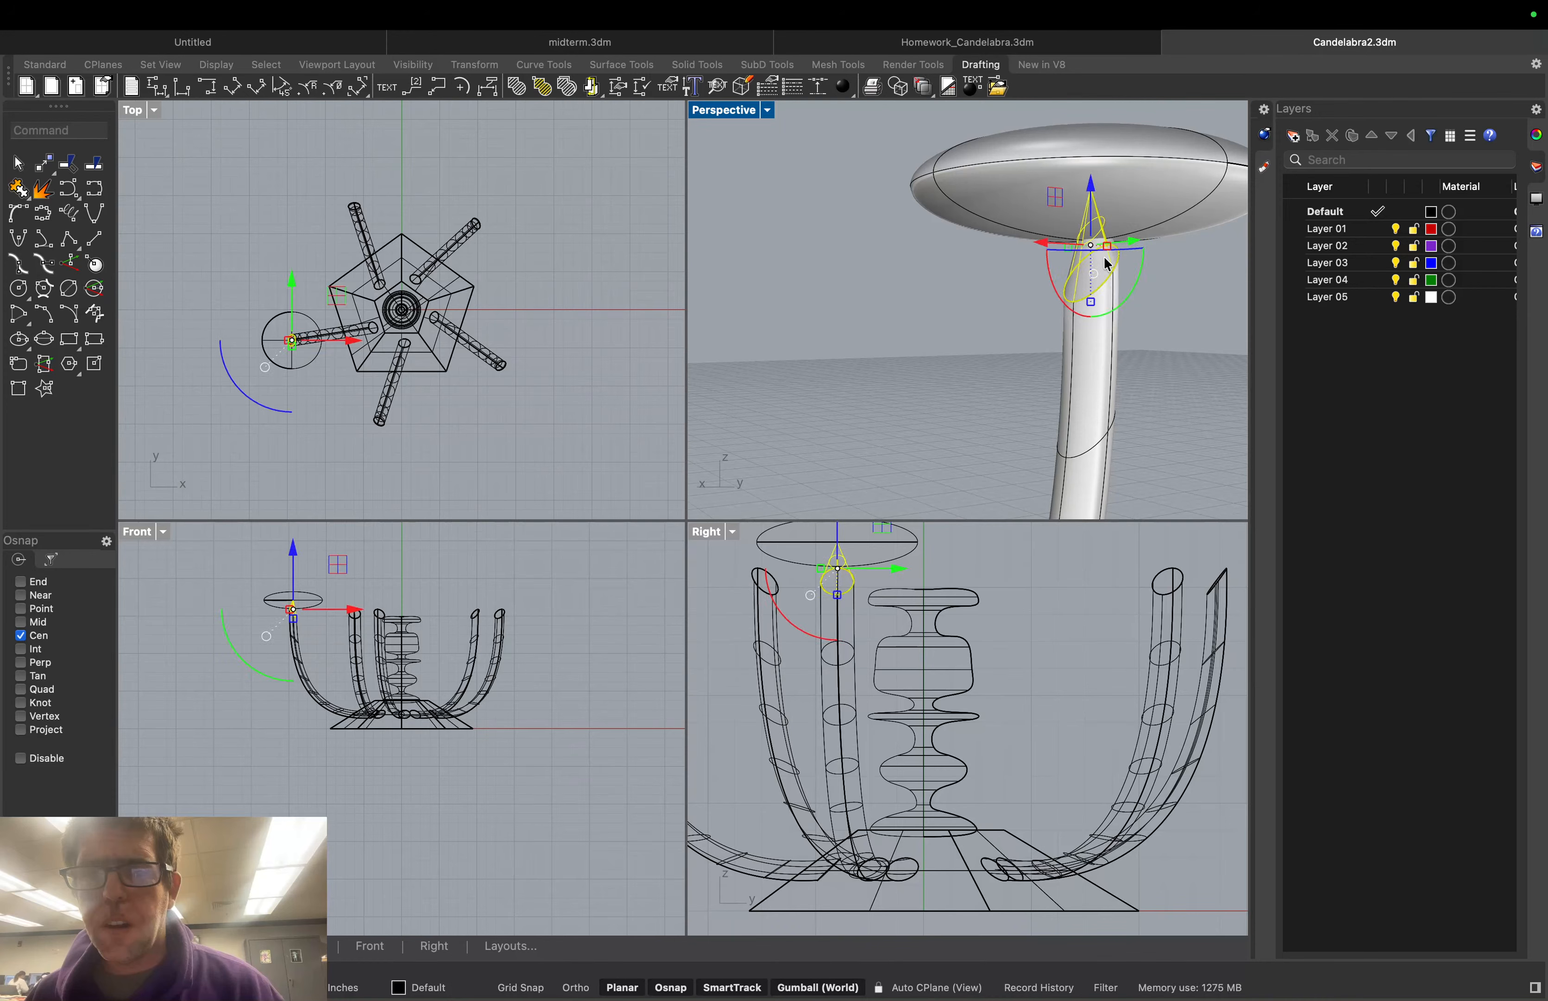
left_click(1166, 275)
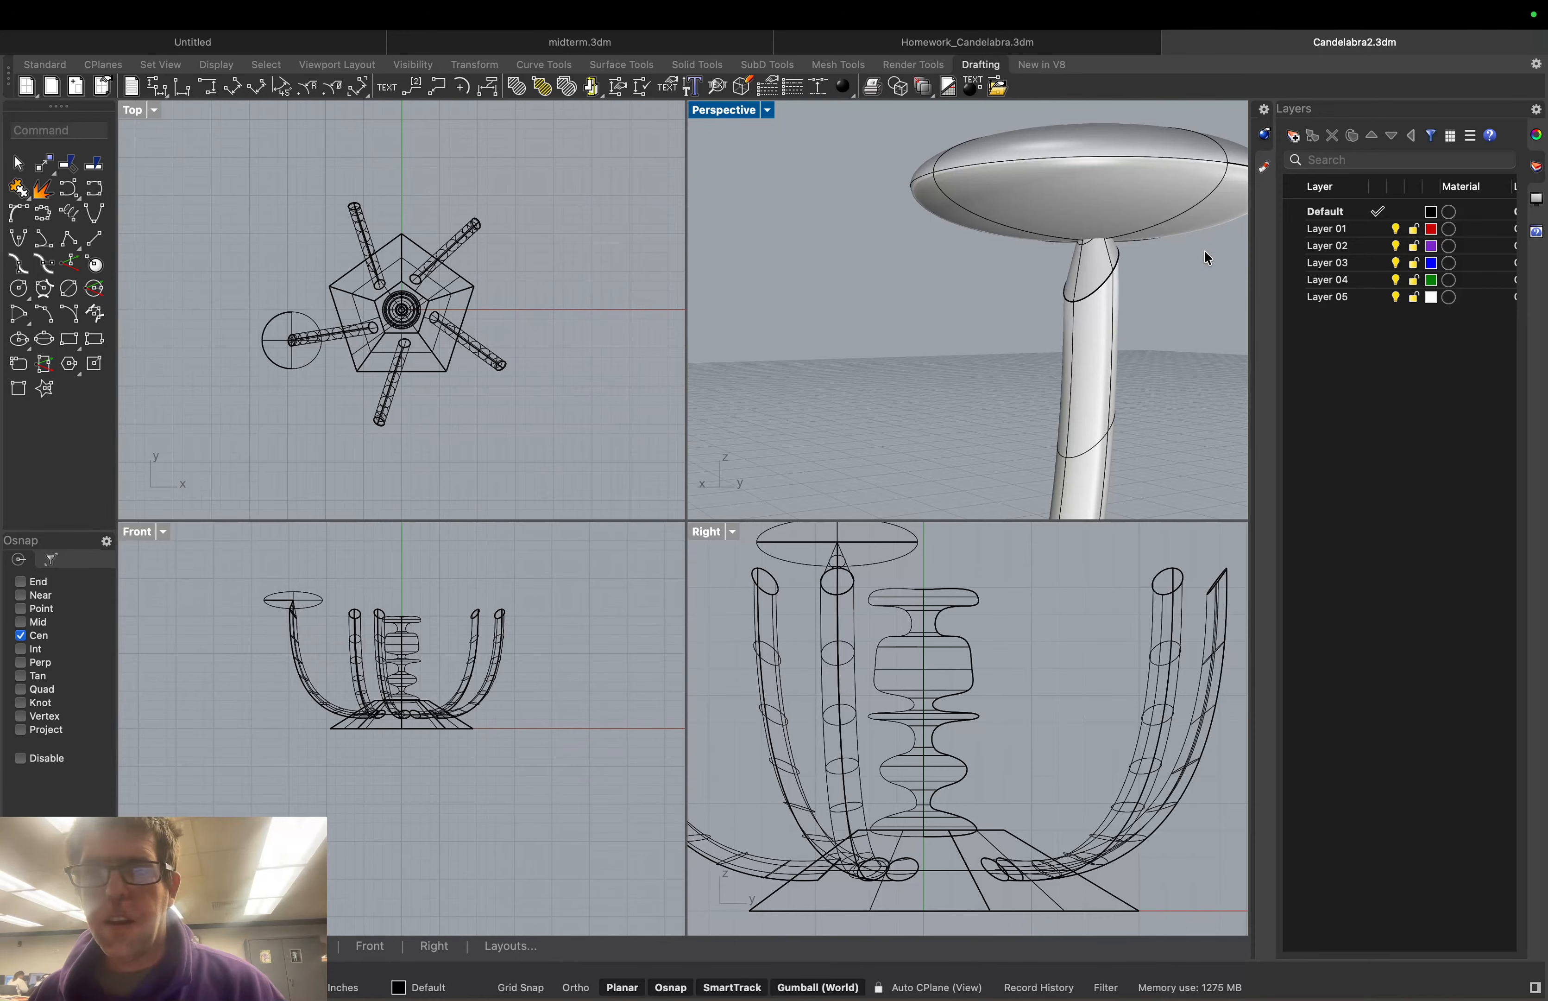
right_click_drag(1206, 252, 1206, 247)
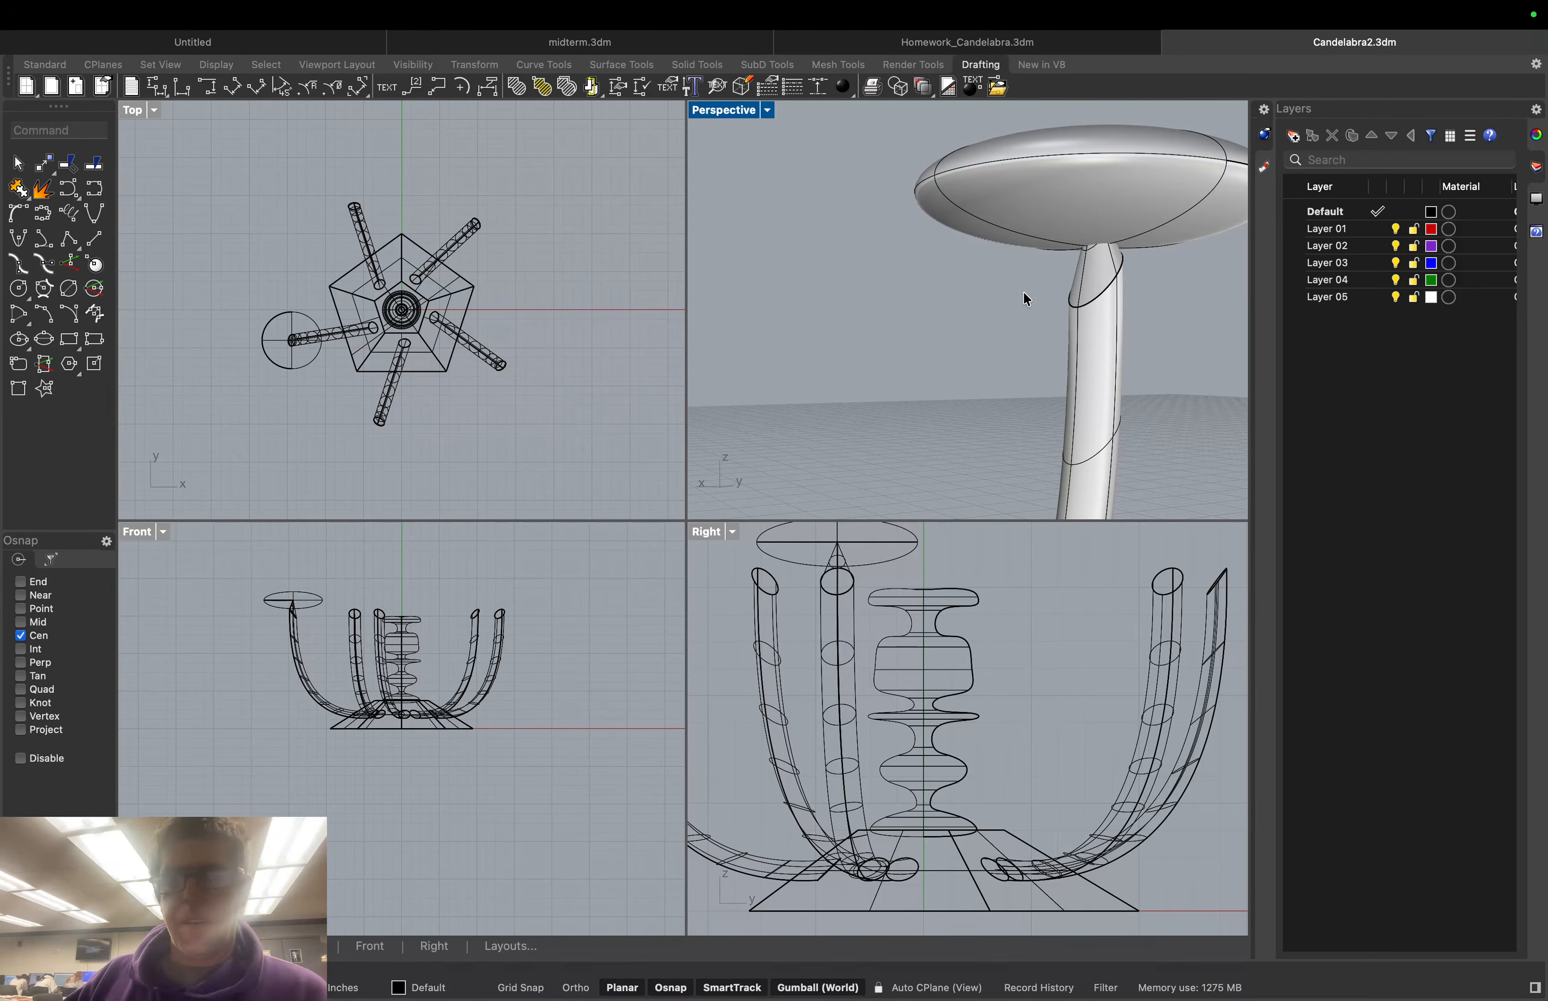
left_click(1080, 197)
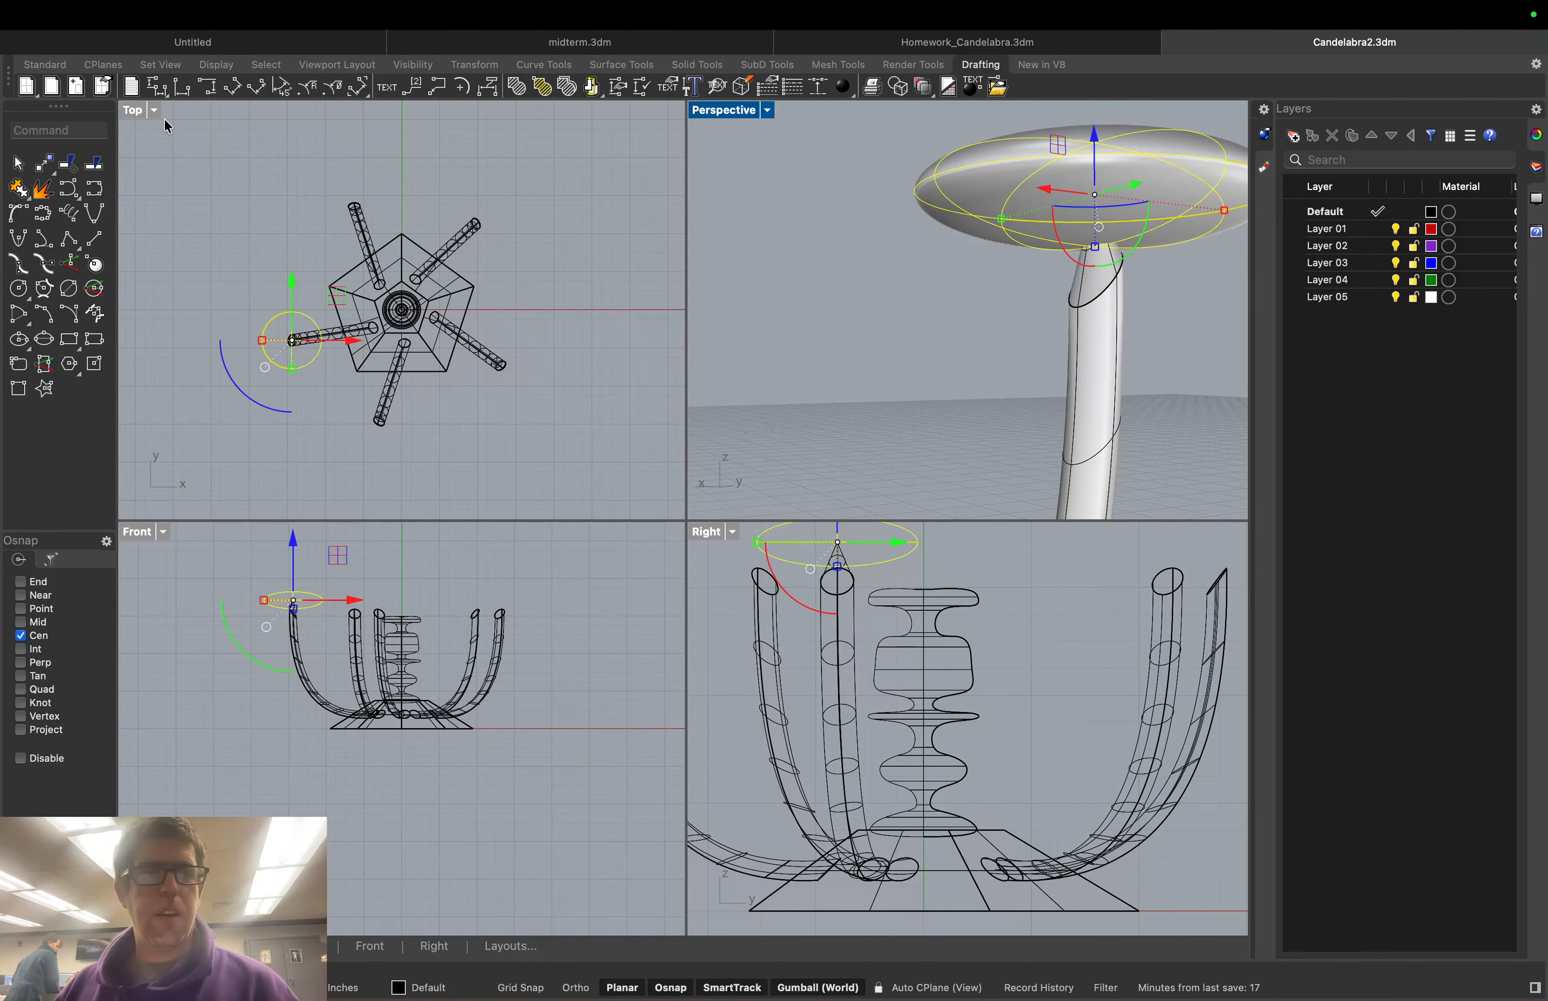
Rotate-copy the dish about the base centre onto the ends of the other four arms
left_click(55, 130)
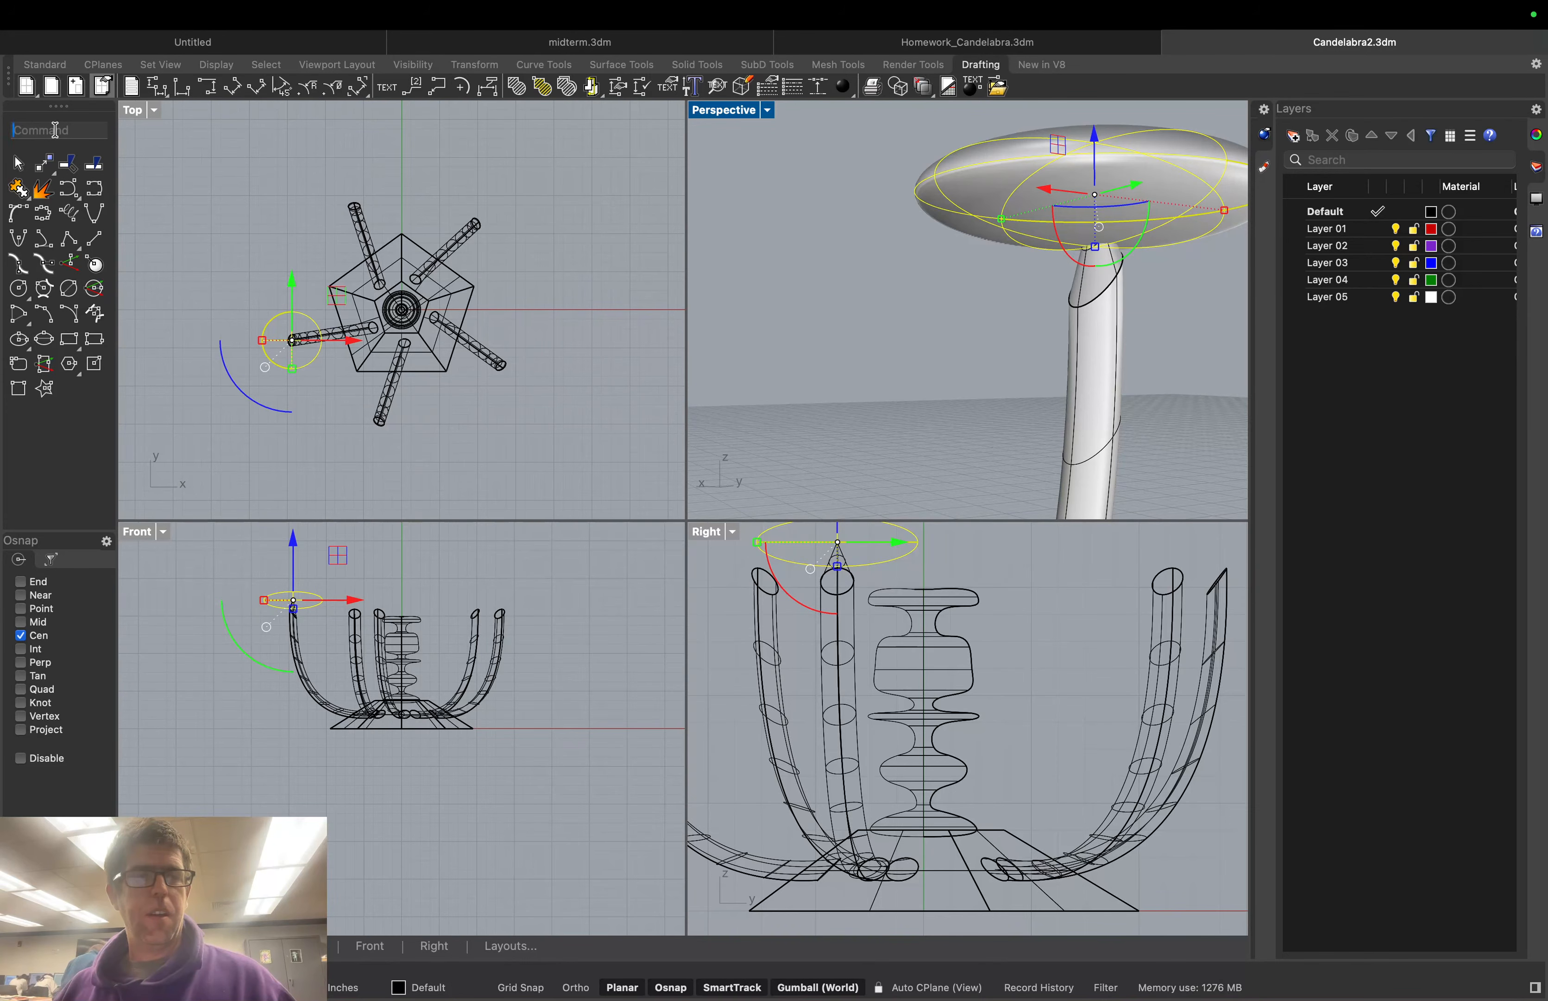
type("Rotate")
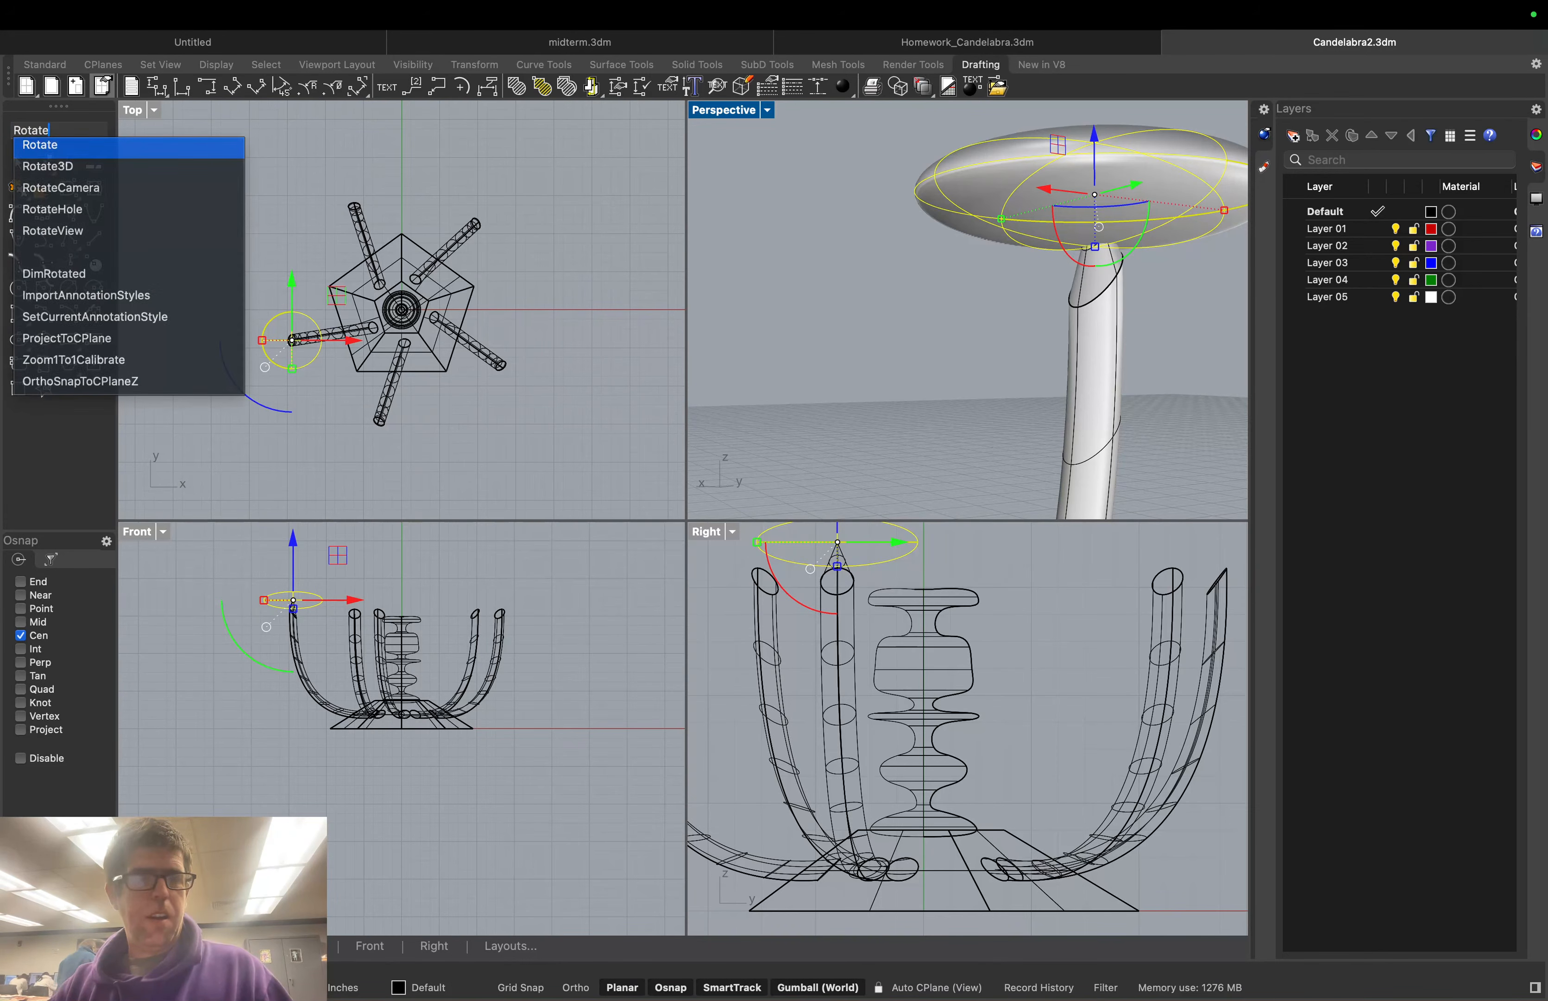
key("Return")
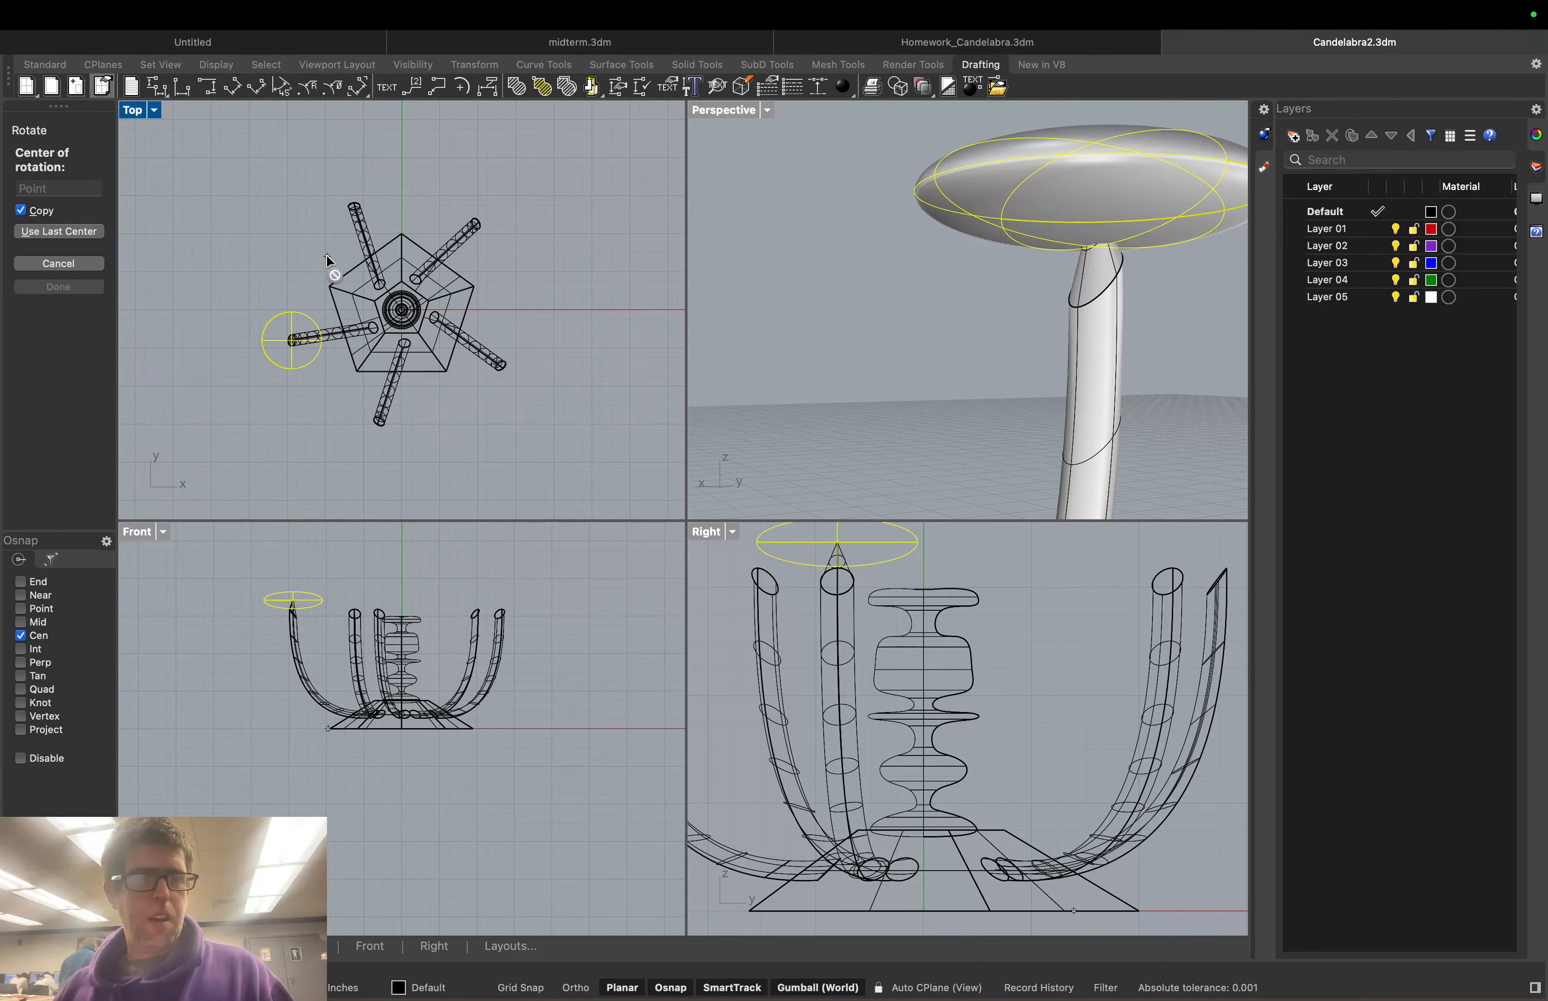
left_click(401, 310)
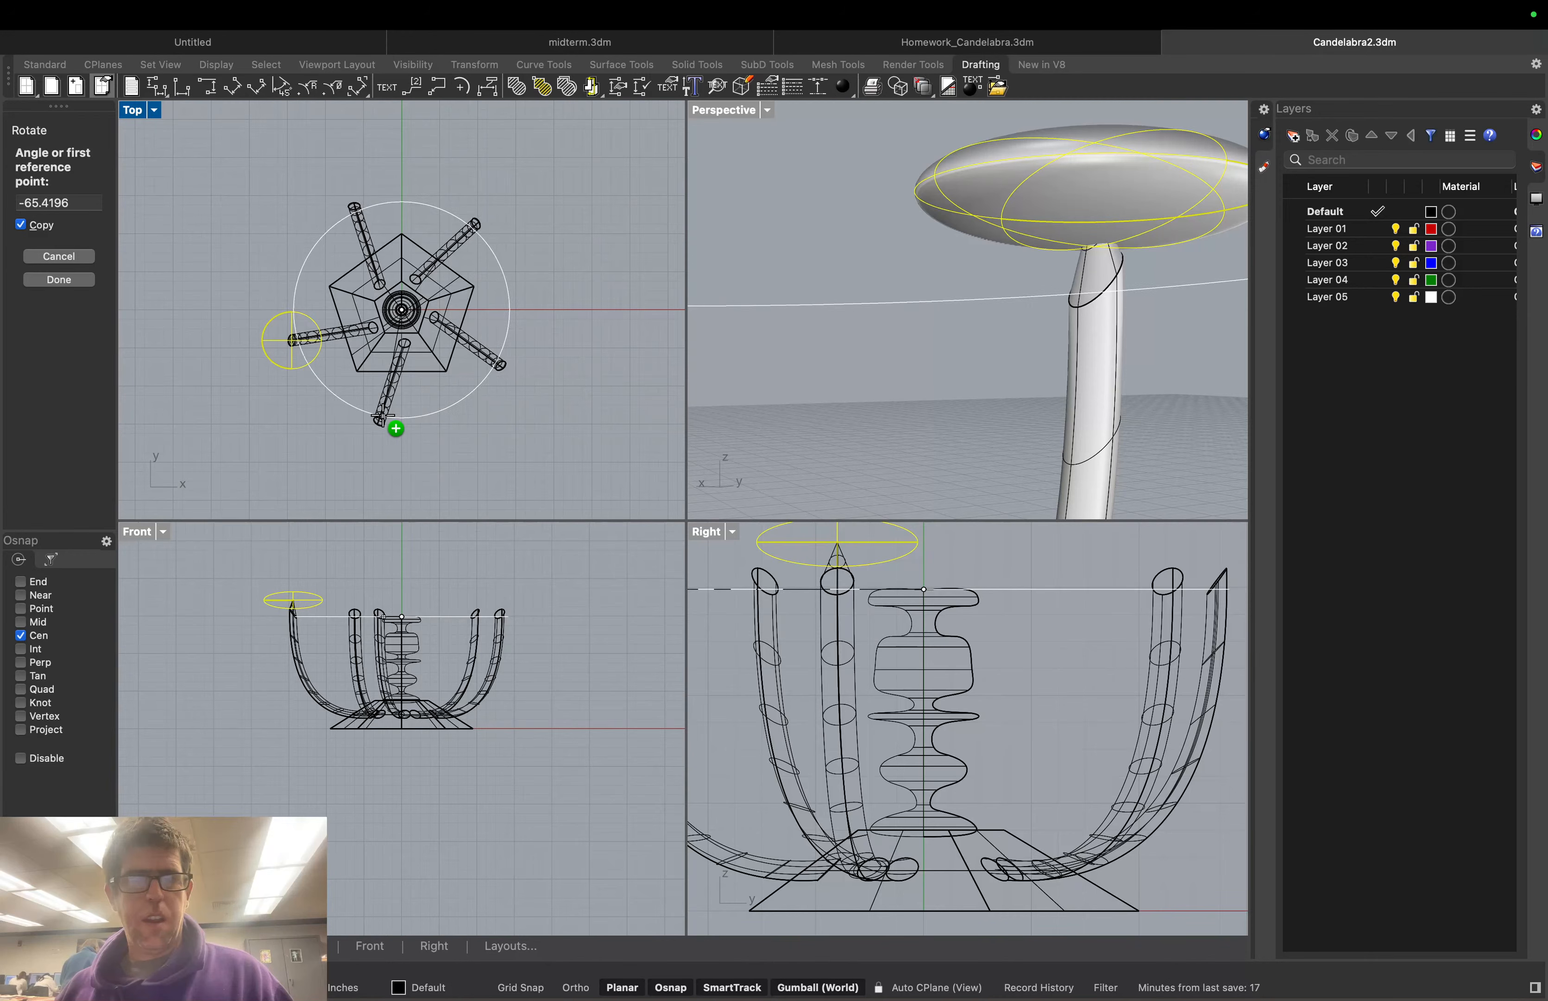
left_click(292, 339)
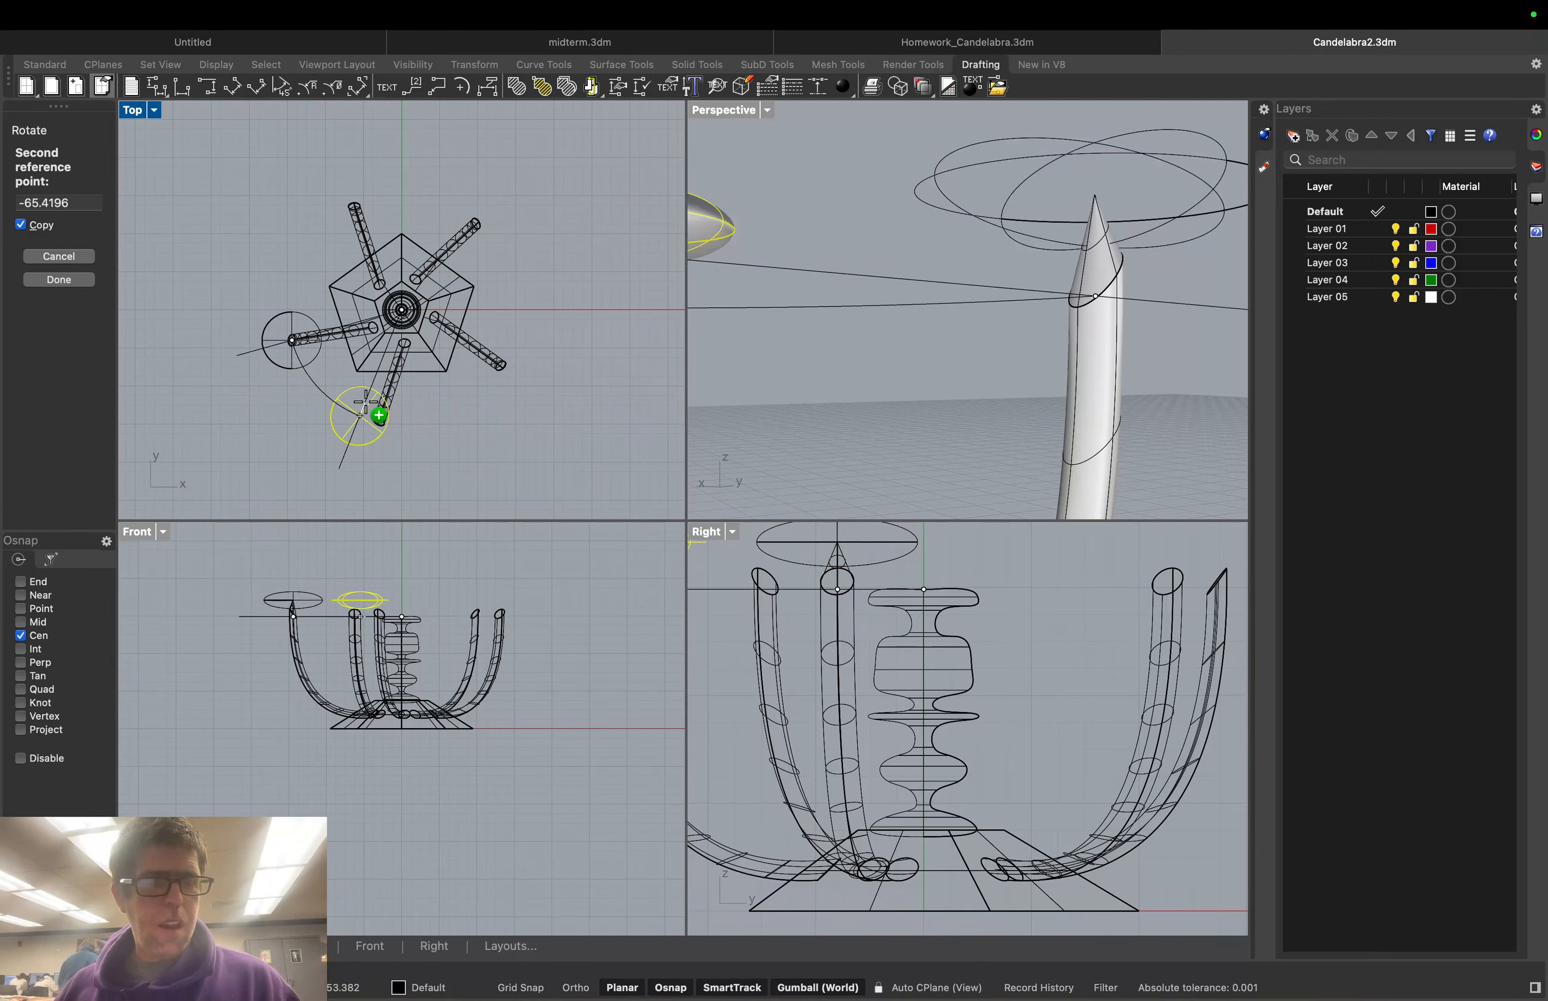
left_click(379, 420)
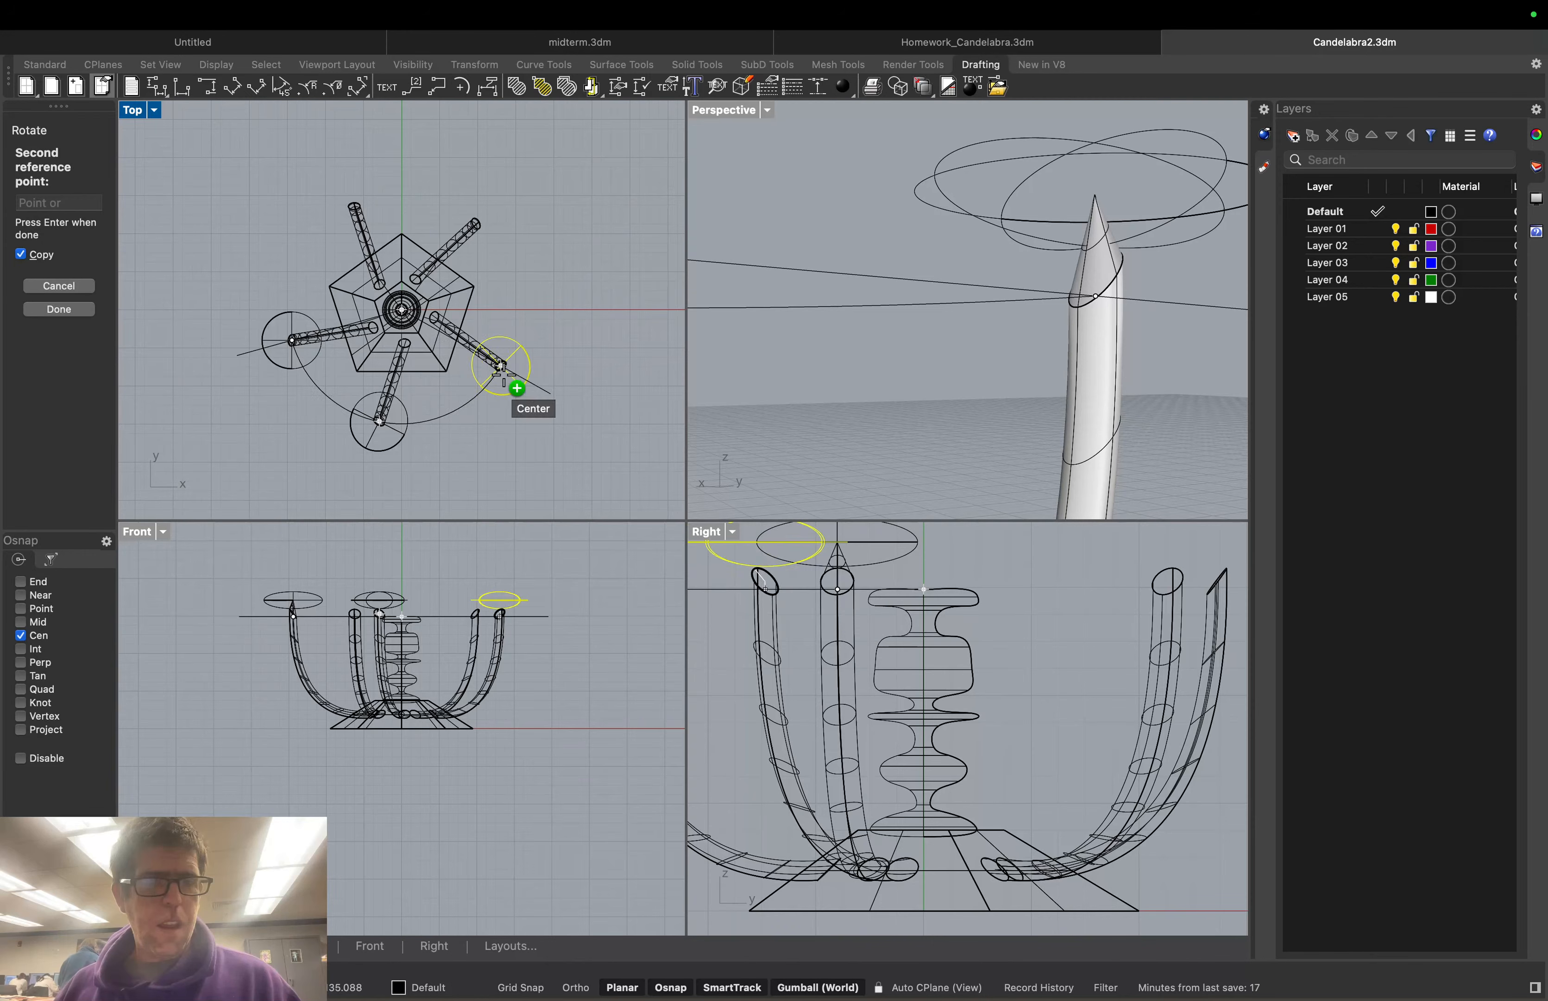
left_click(500, 368)
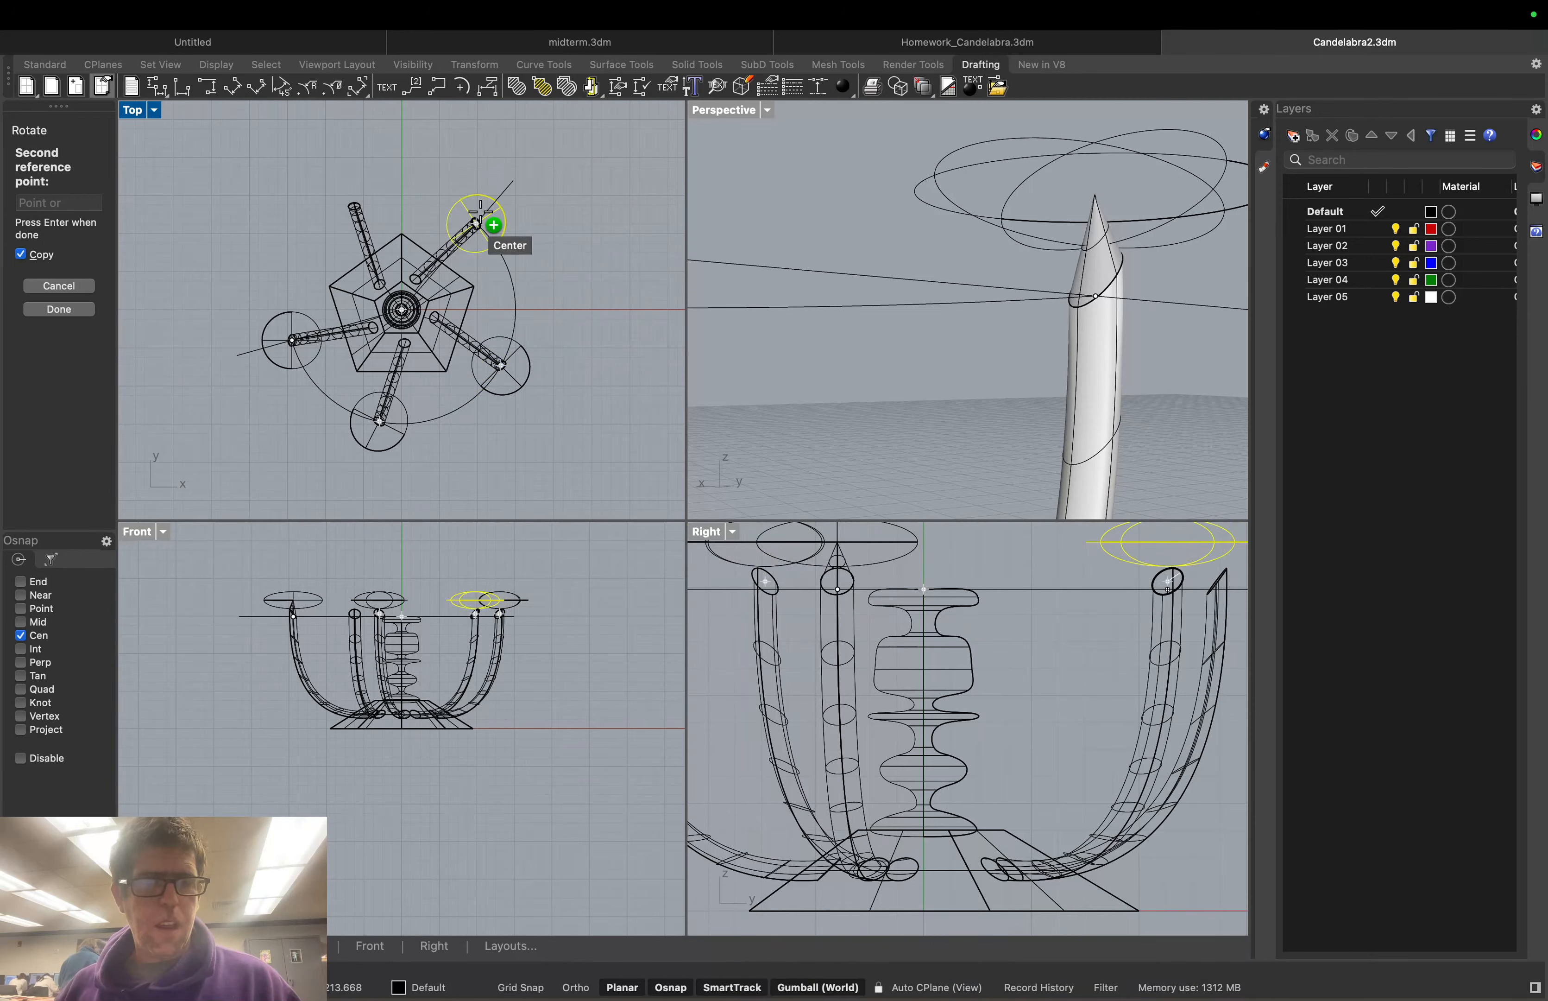
left_click(480, 208)
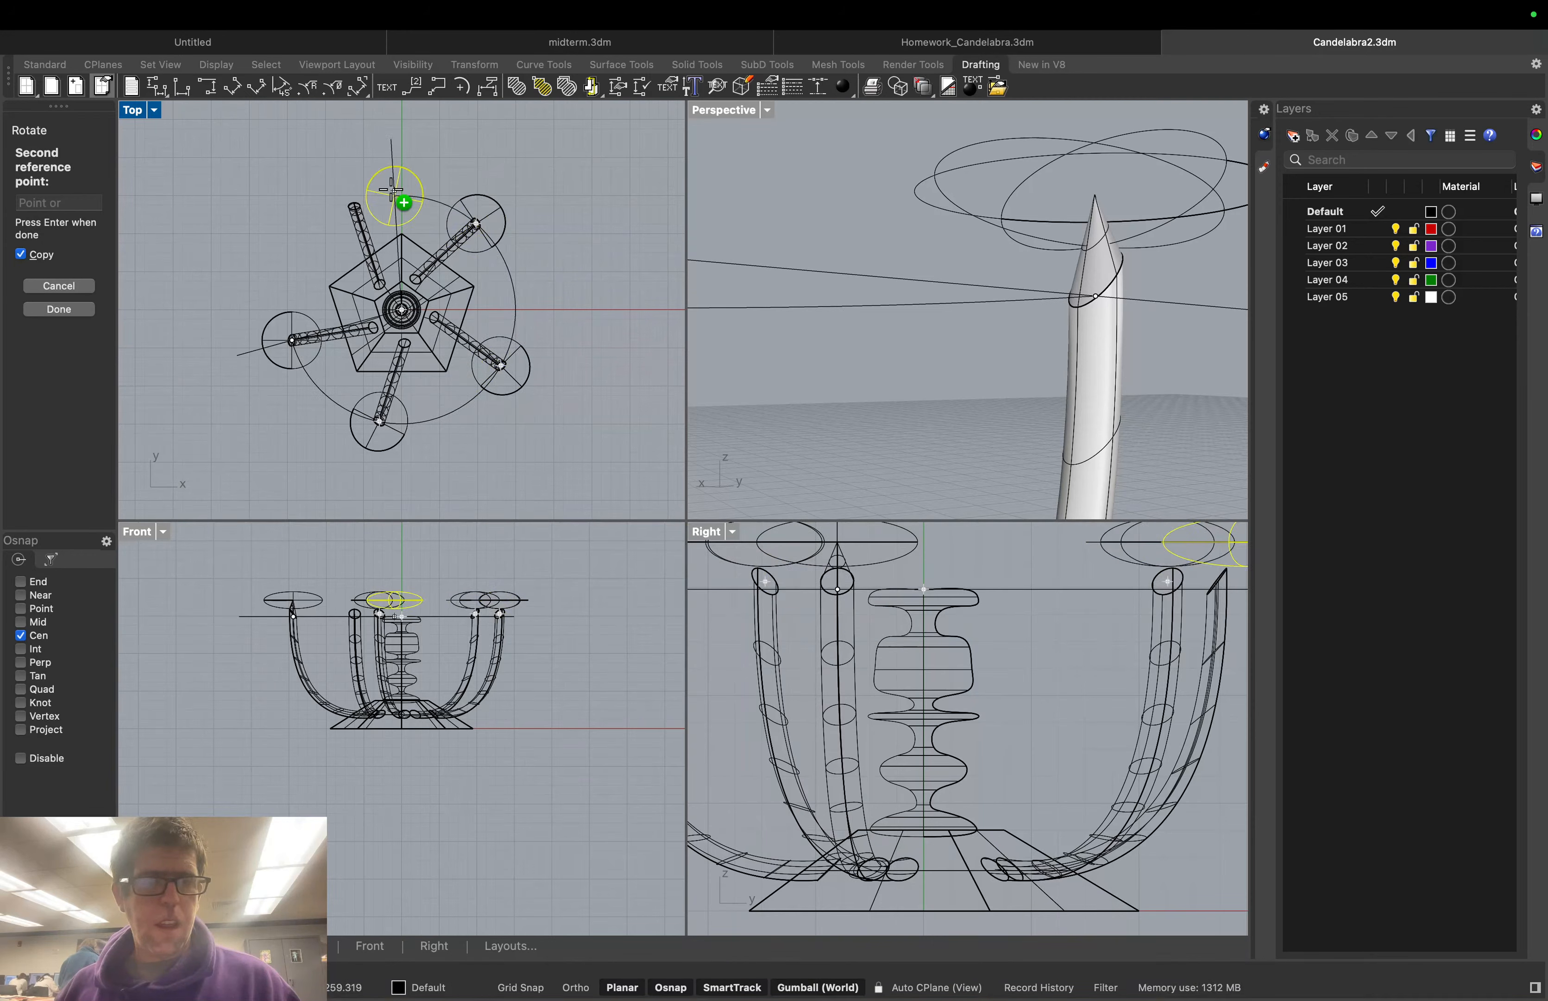
left_click(351, 199)
key("Return")
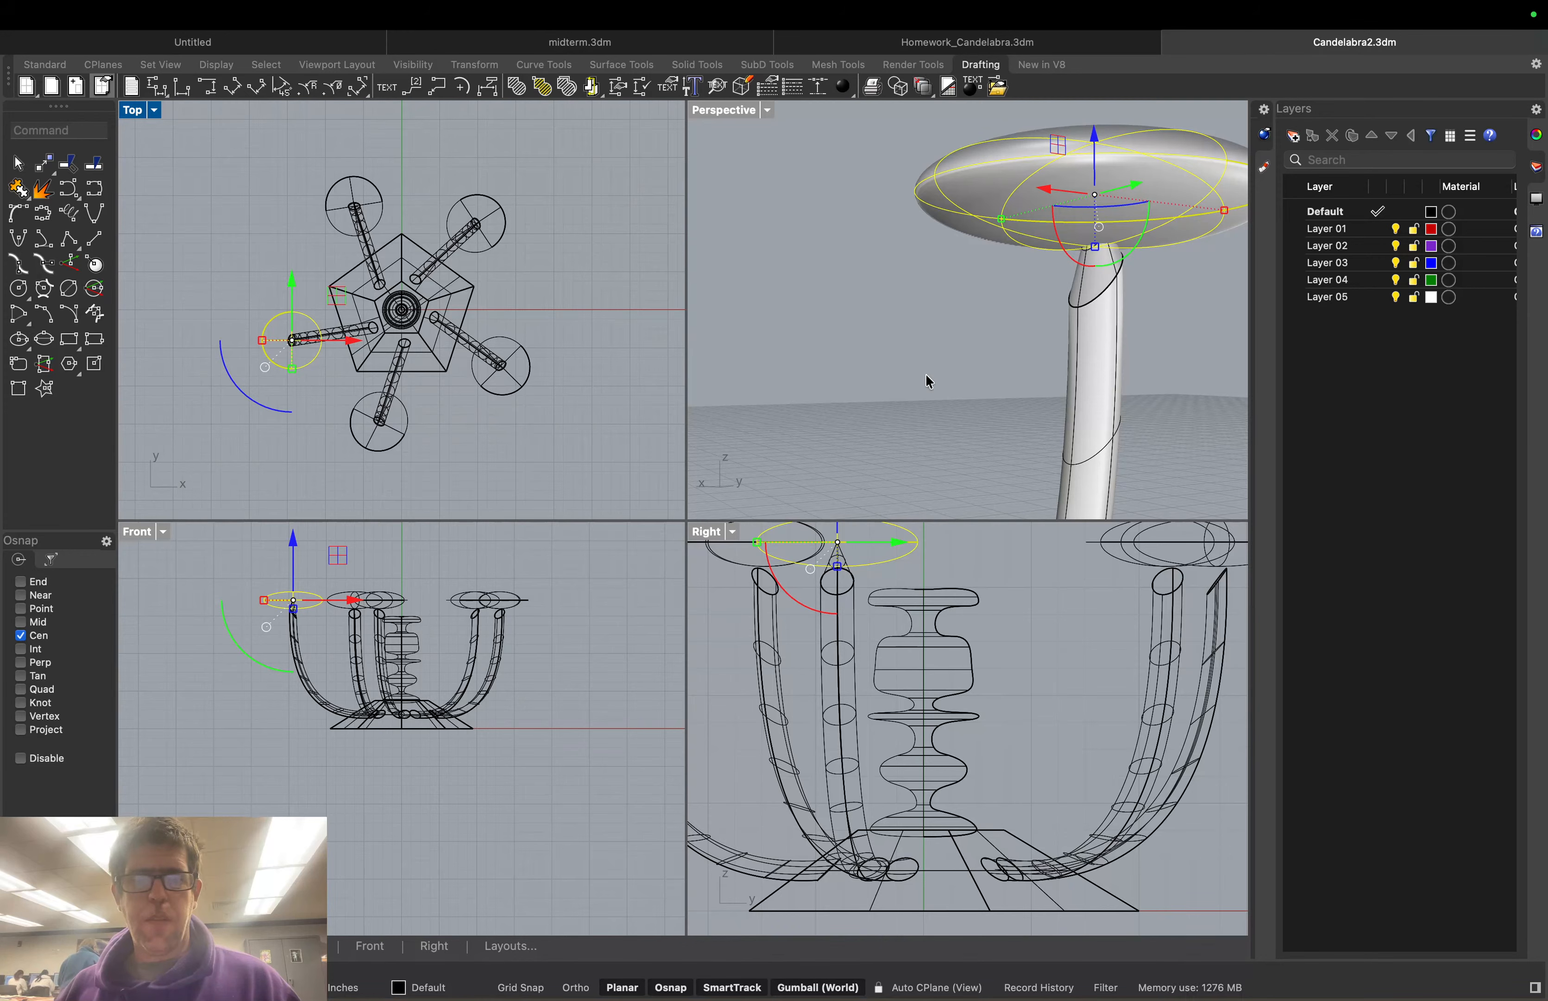
scroll(929, 382, "down", 5)
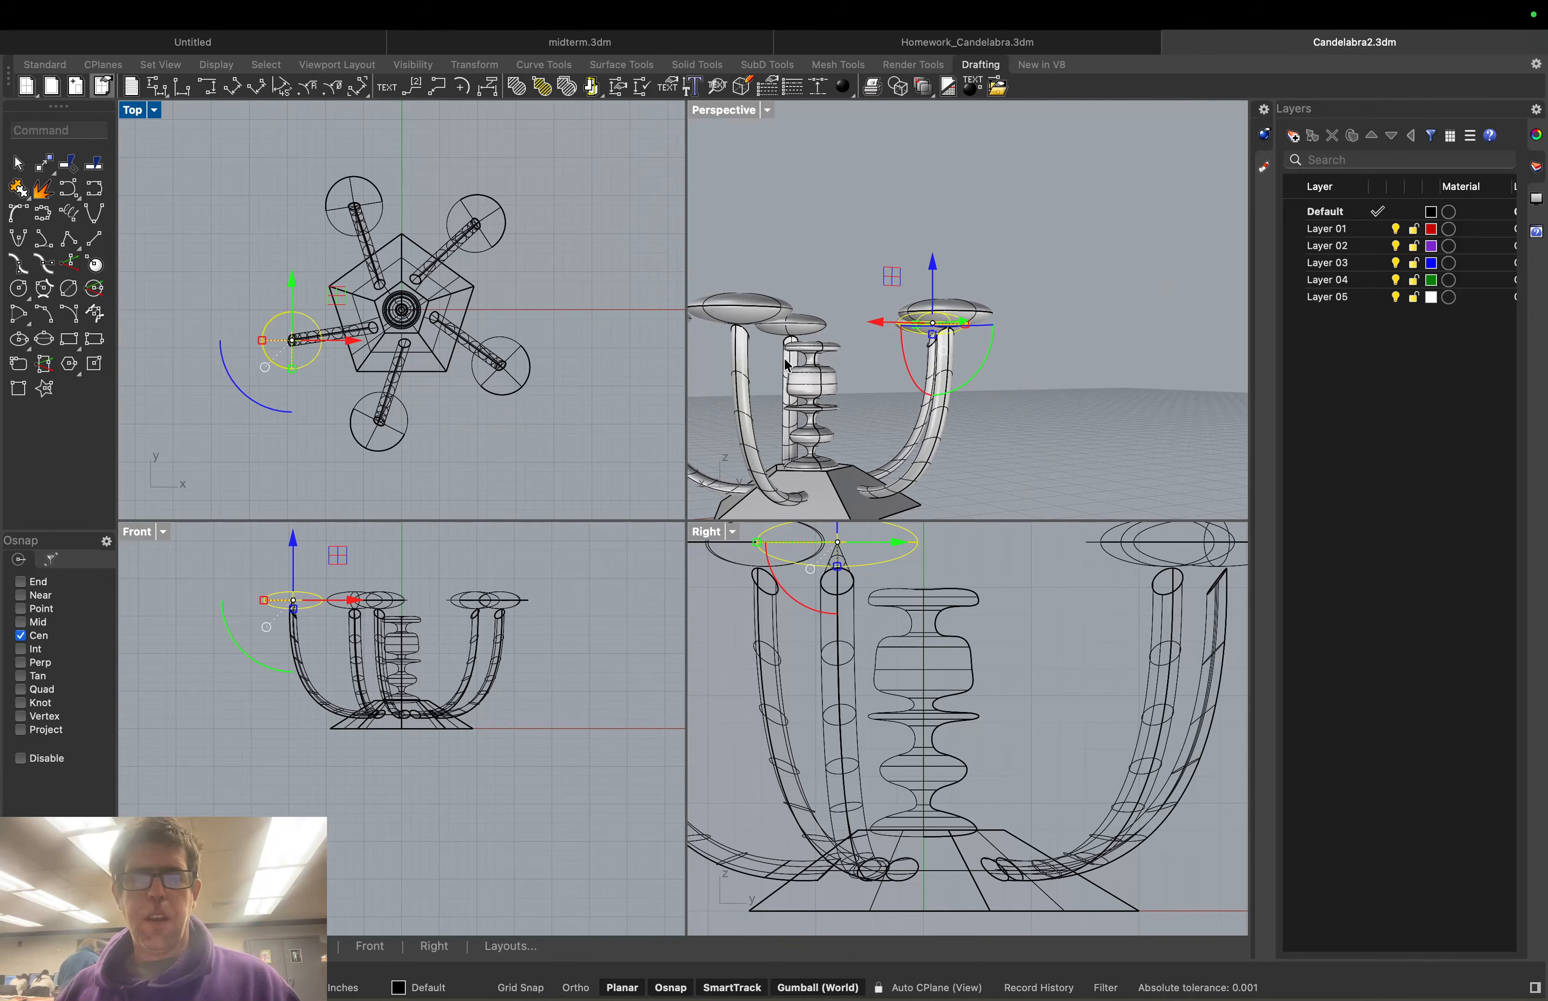
right_click_drag(788, 365, 633, 389)
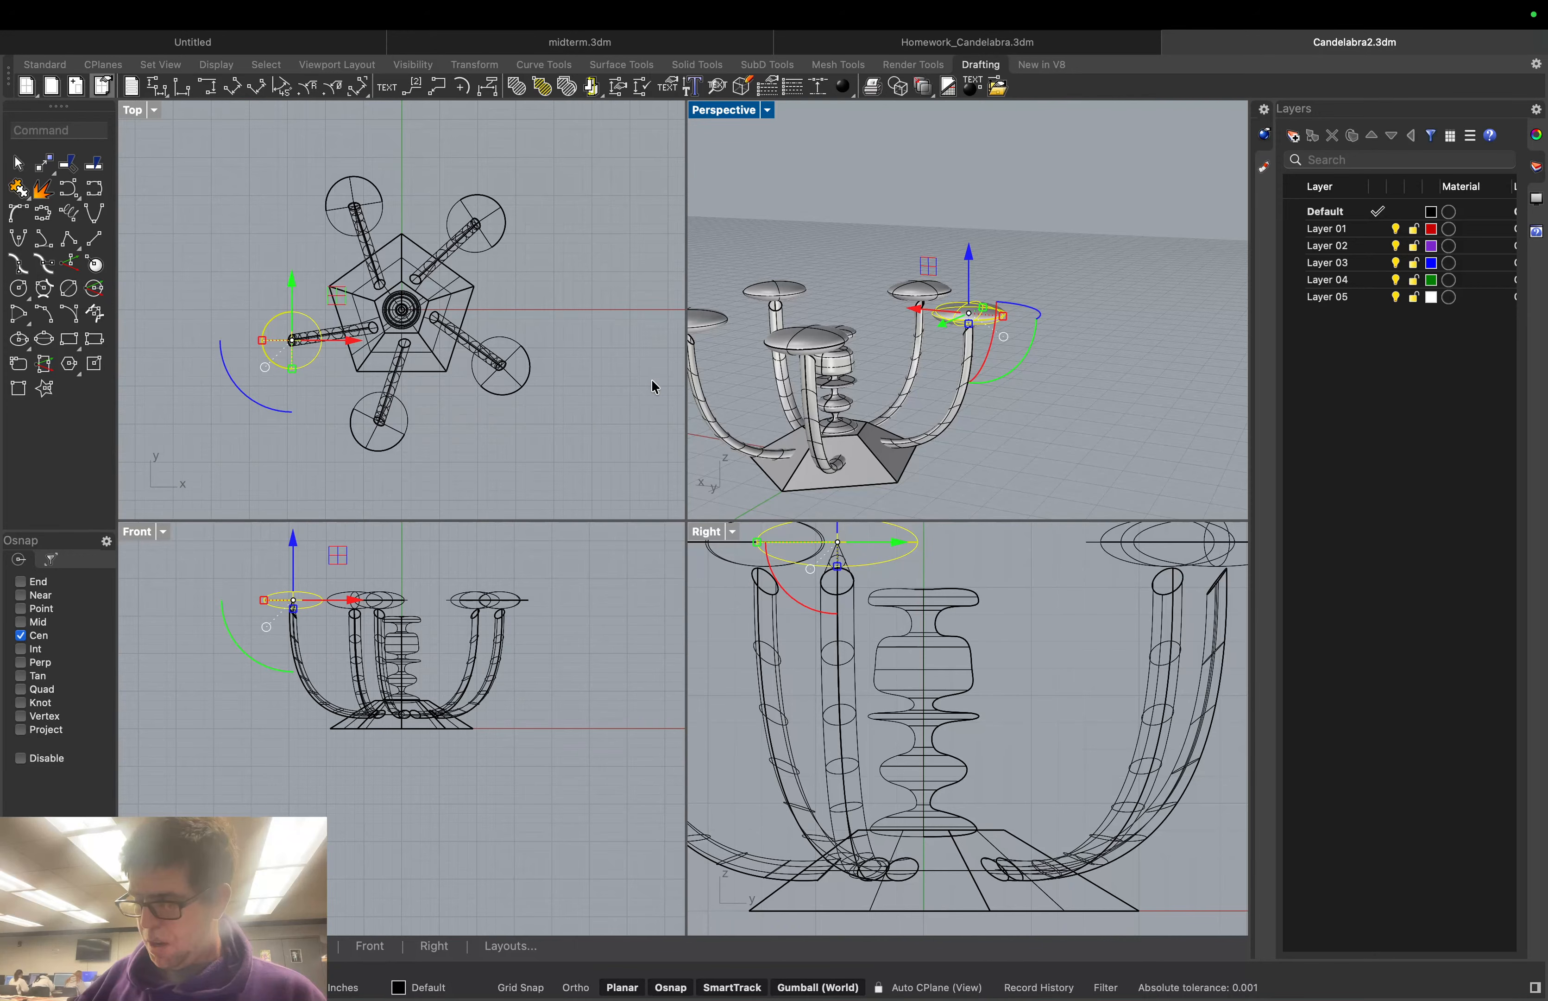
left_click(572, 304)
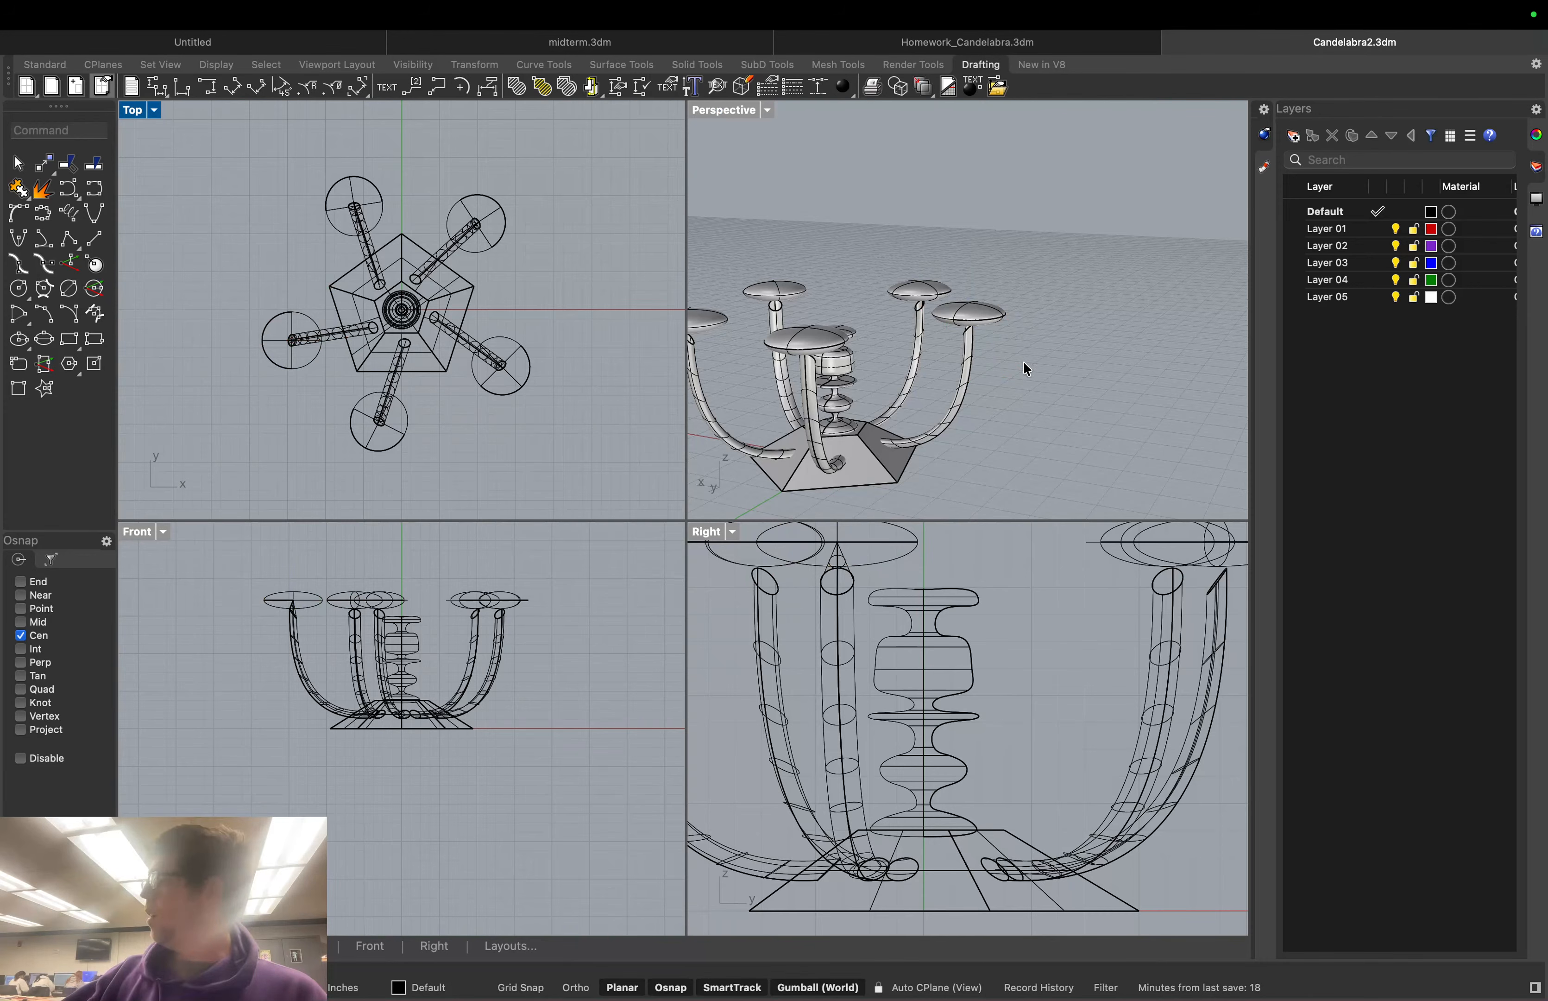
mouse_move(1024, 369)
right_mouse_down()
mouse_move(1058, 325)
mouse_move(1040, 314)
mouse_move(1023, 335)
right_mouse_up()
scroll(932, 329, "up", 5)
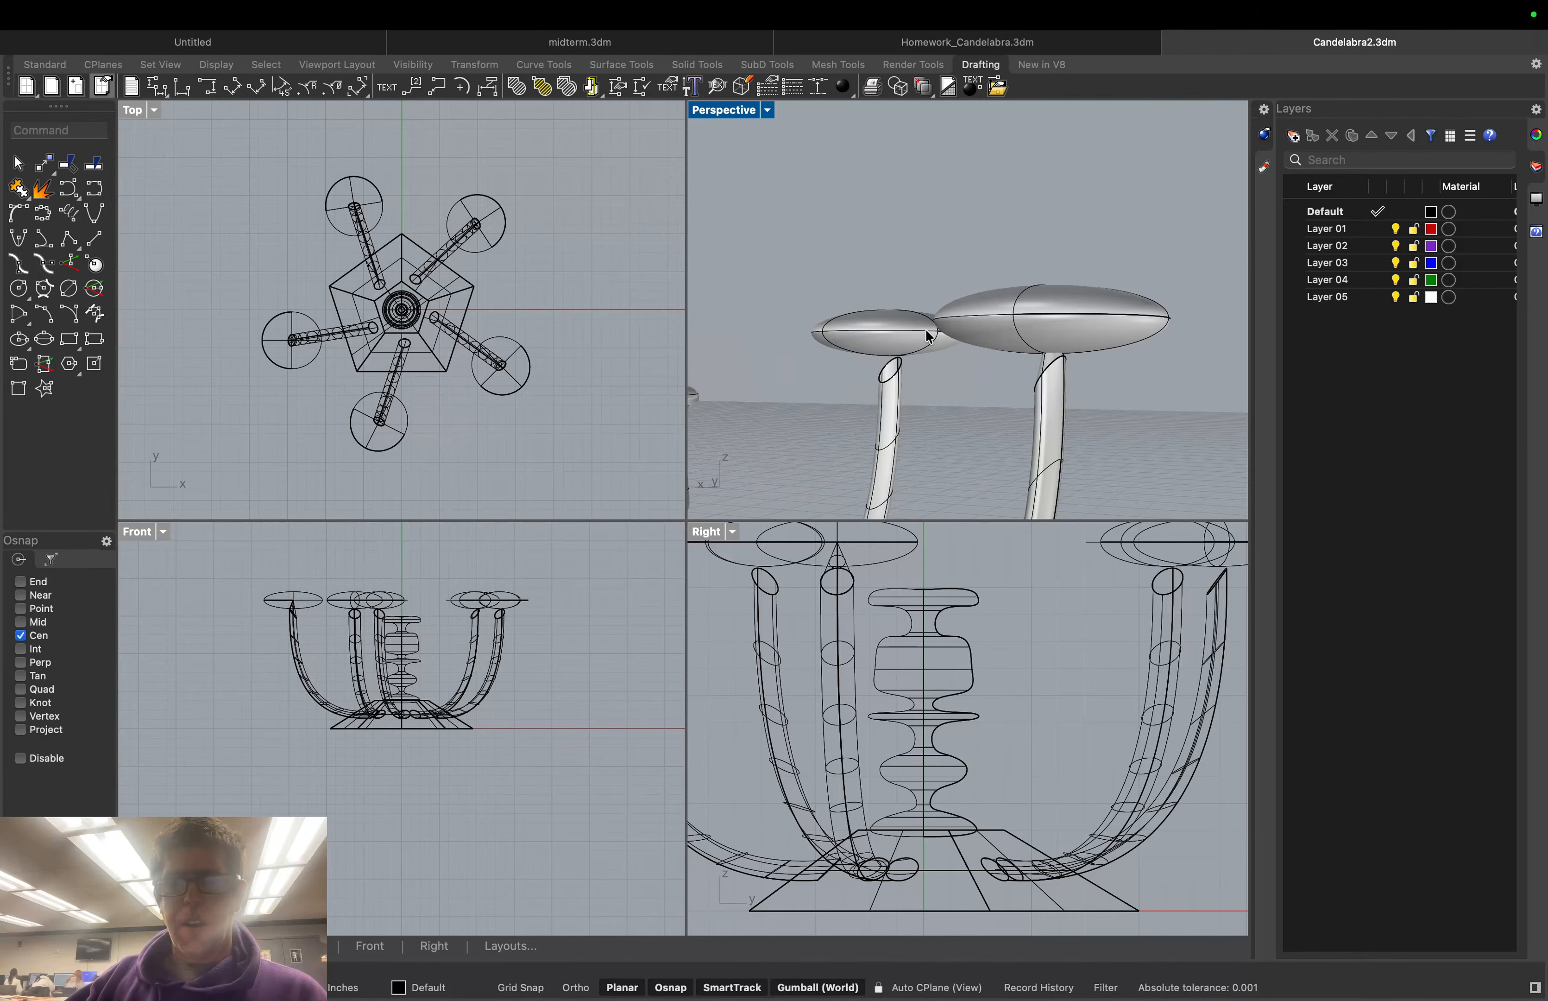
scroll(930, 354, "up", 3)
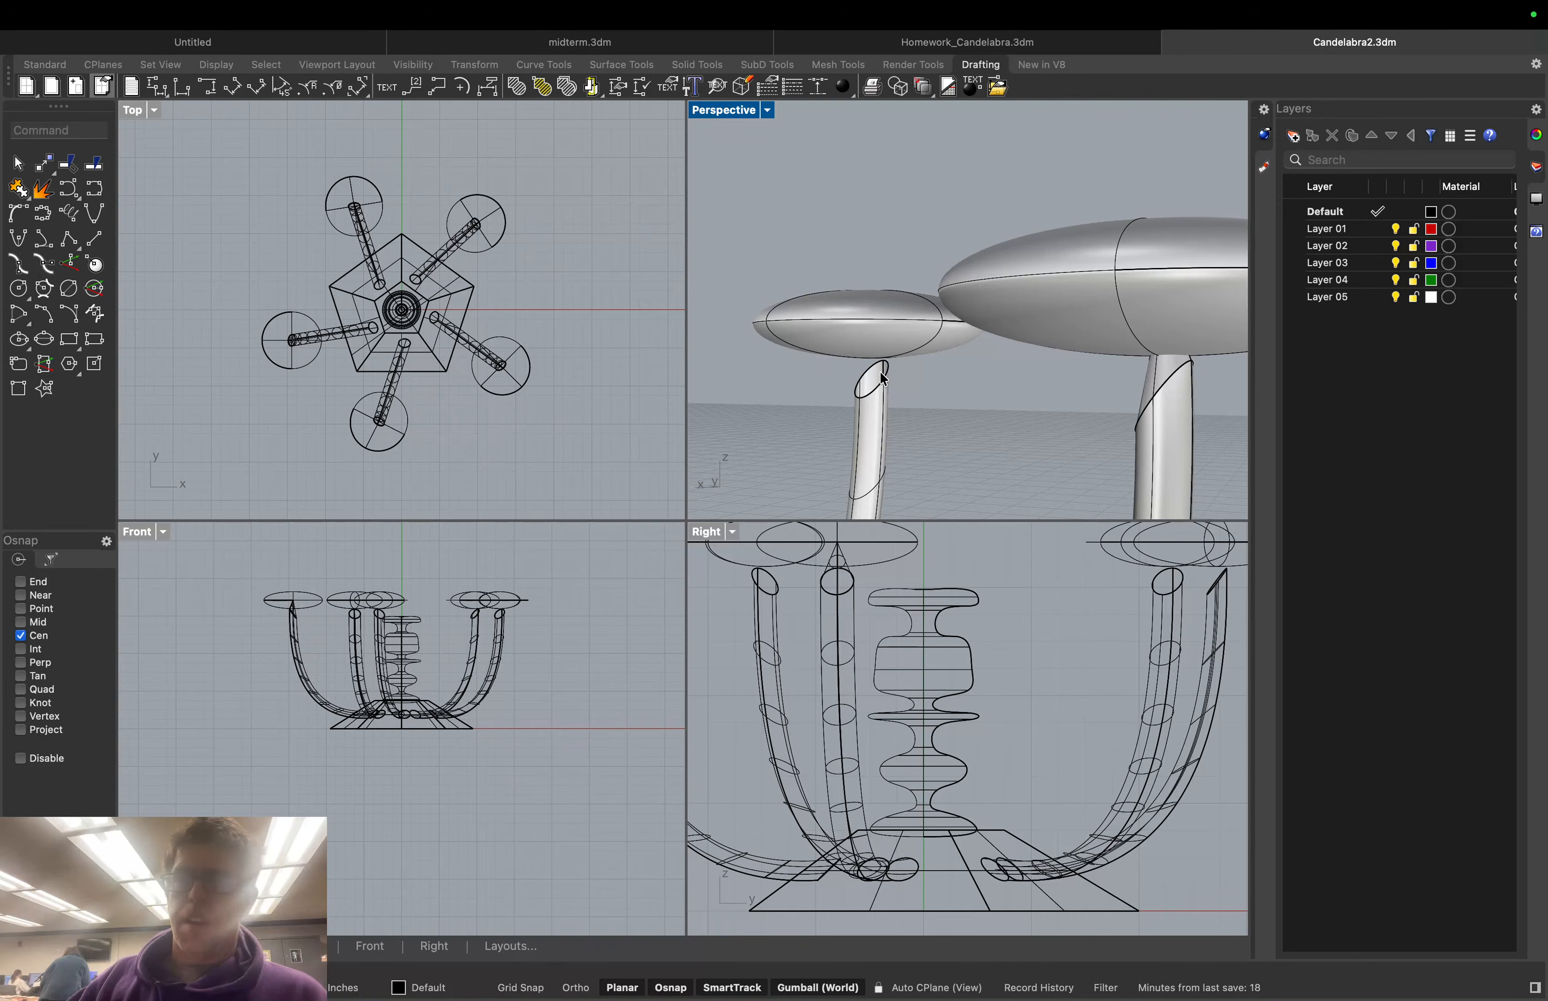
left_click(95, 190)
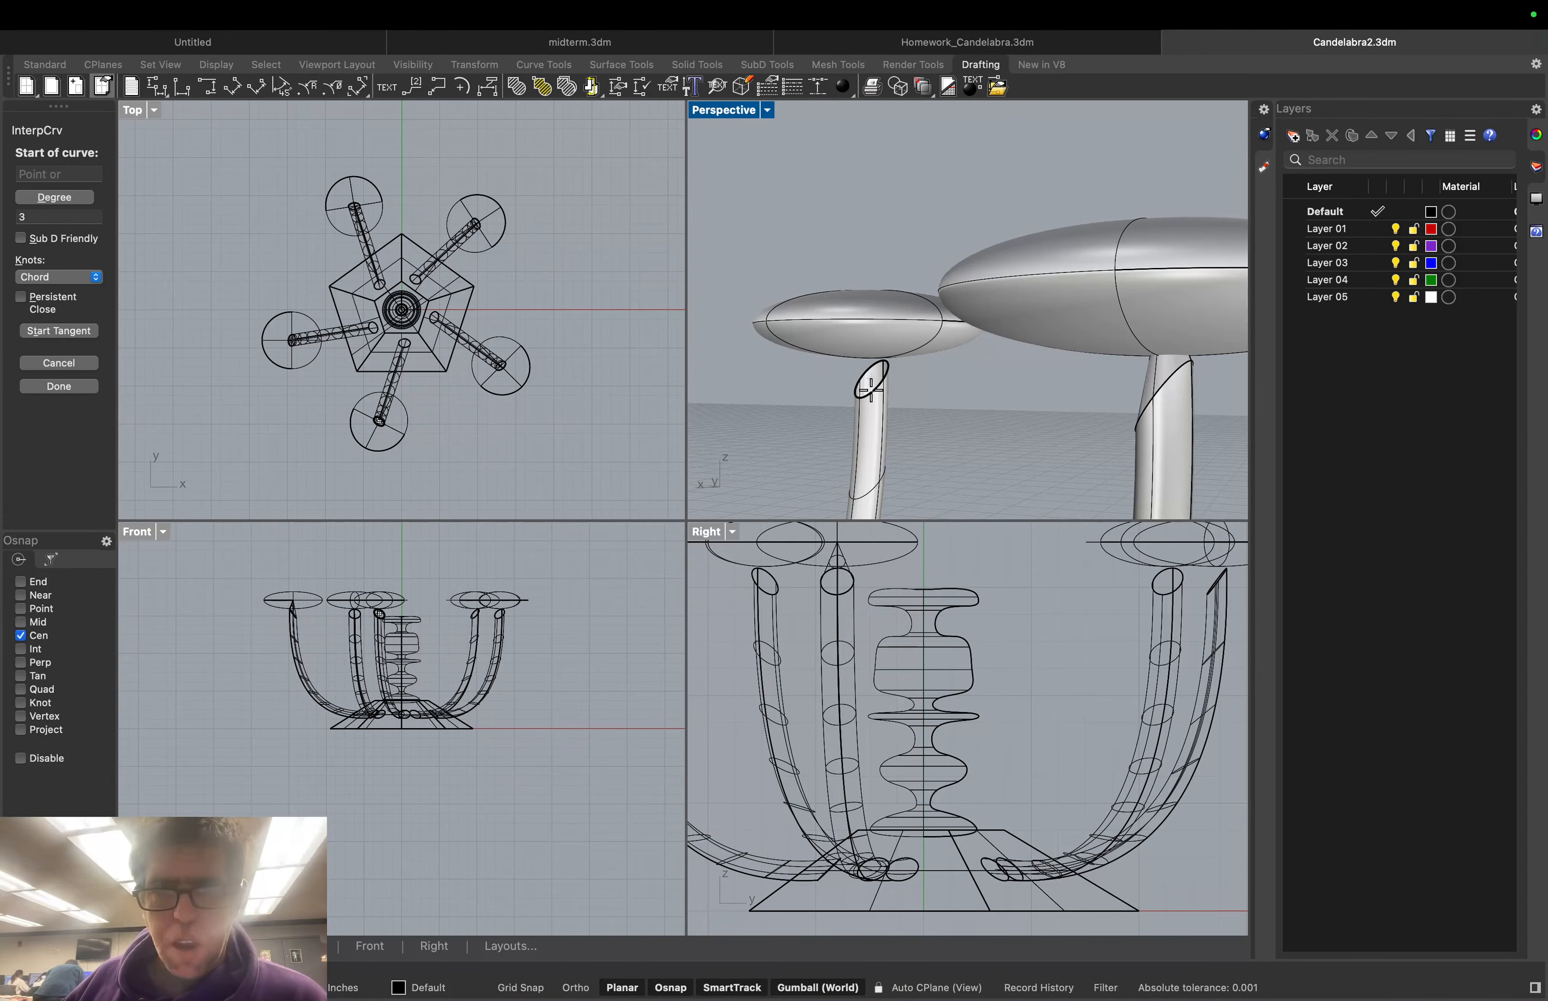
left_click(870, 387)
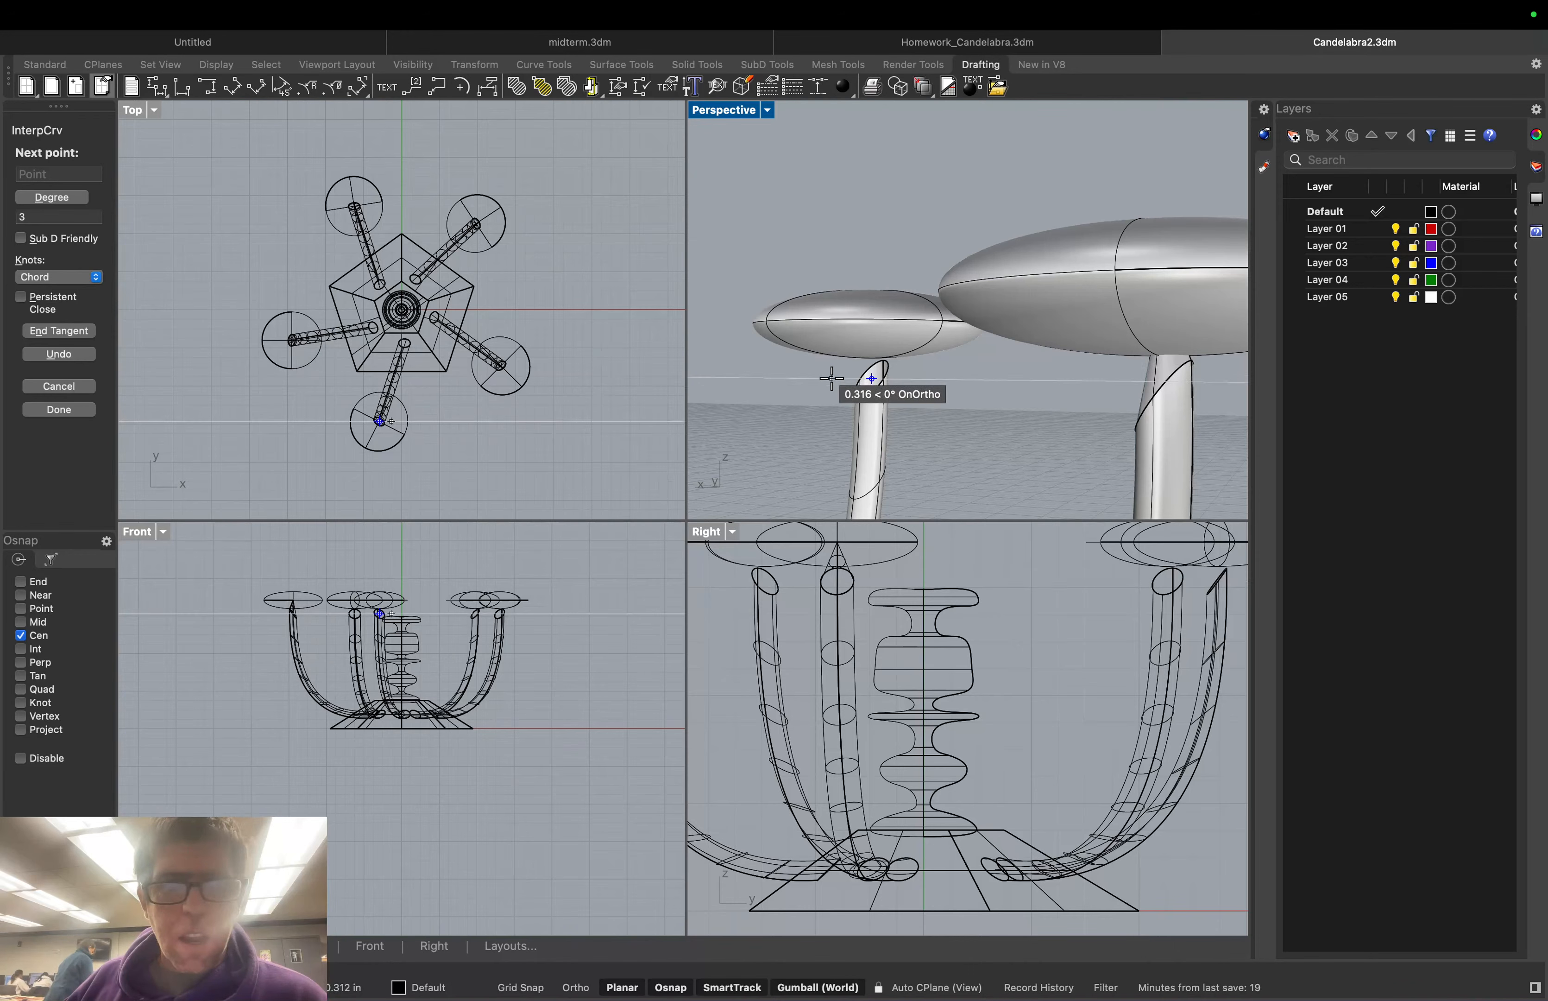
right_click_drag(848, 382, 866, 390)
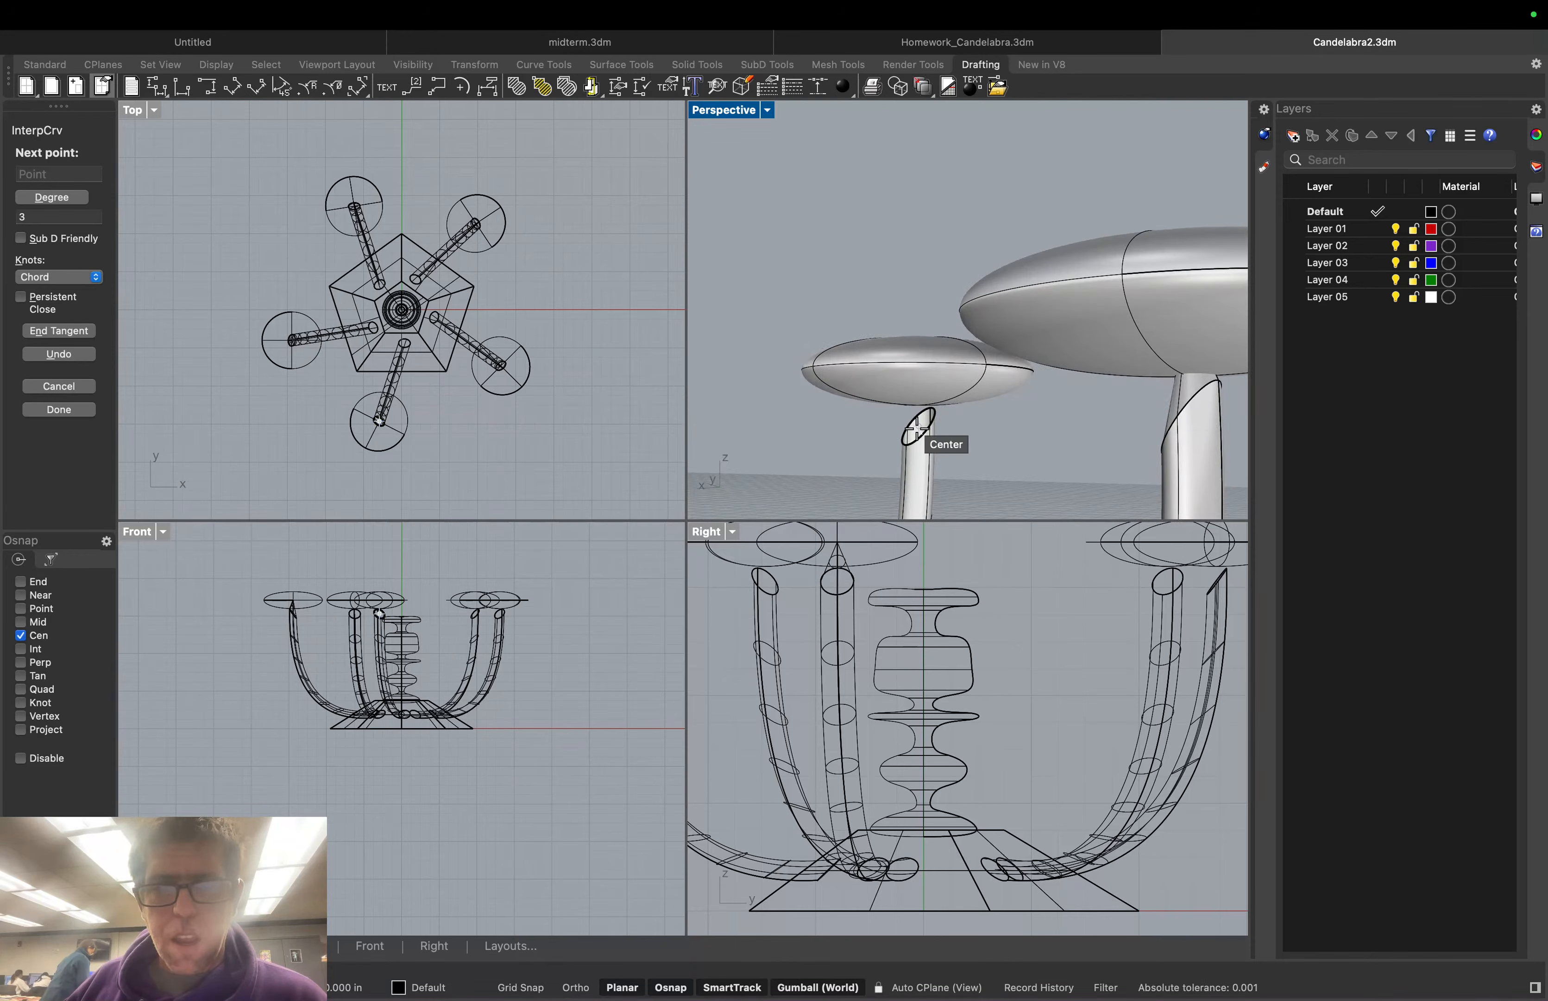
left_click(918, 427)
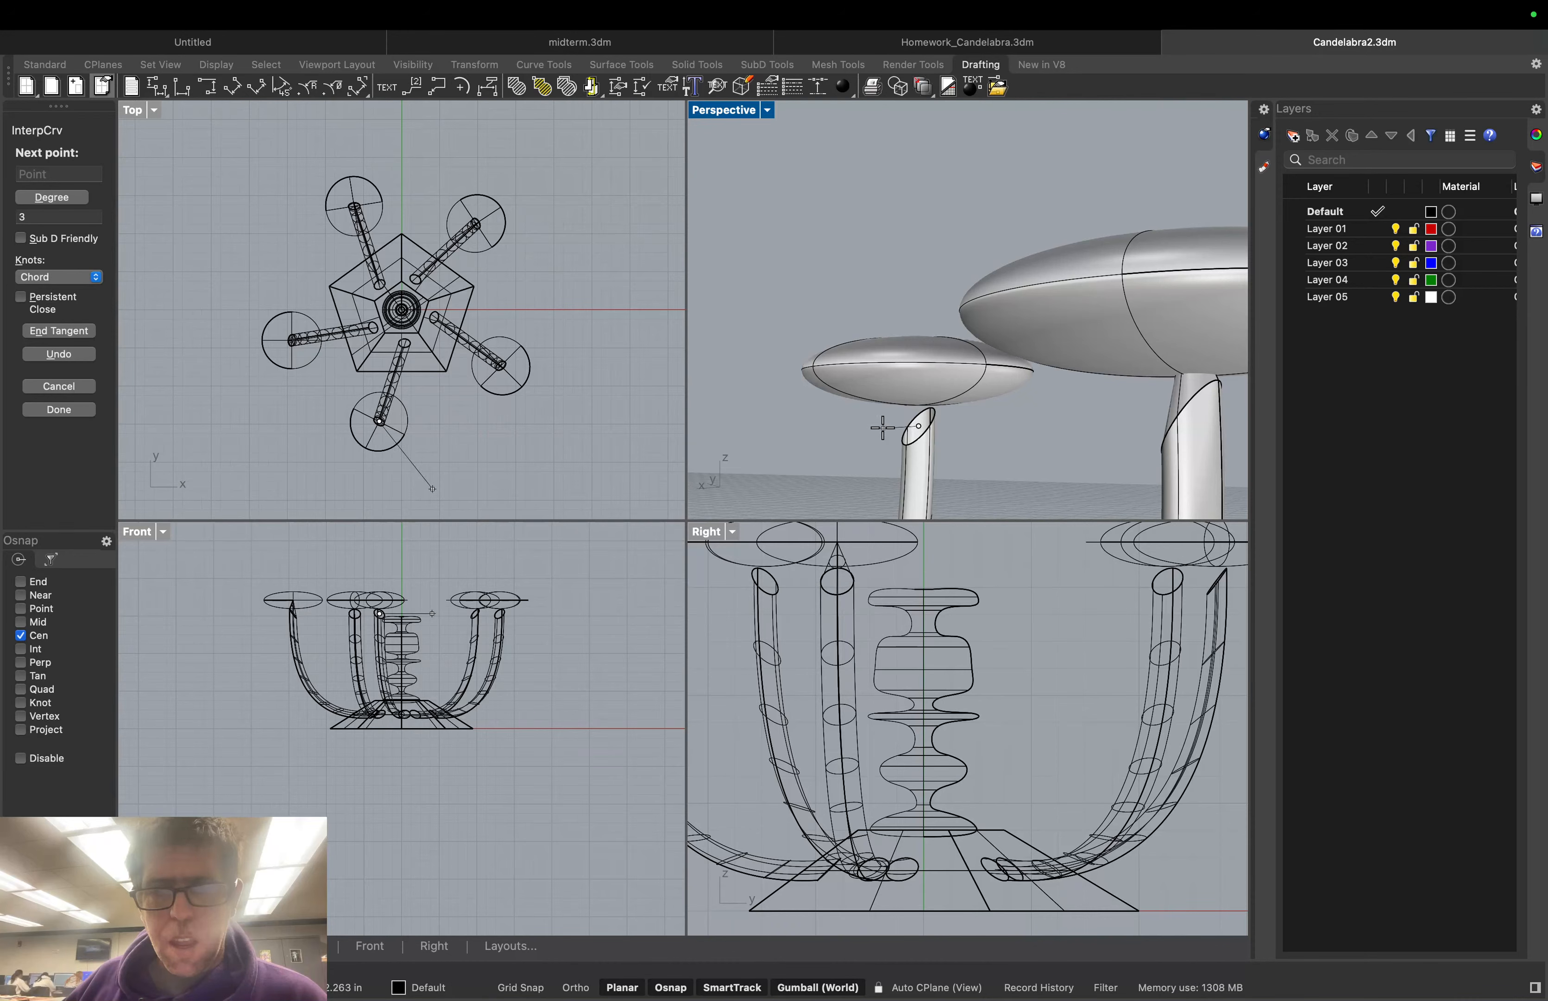
scroll(882, 428, "down", 10)
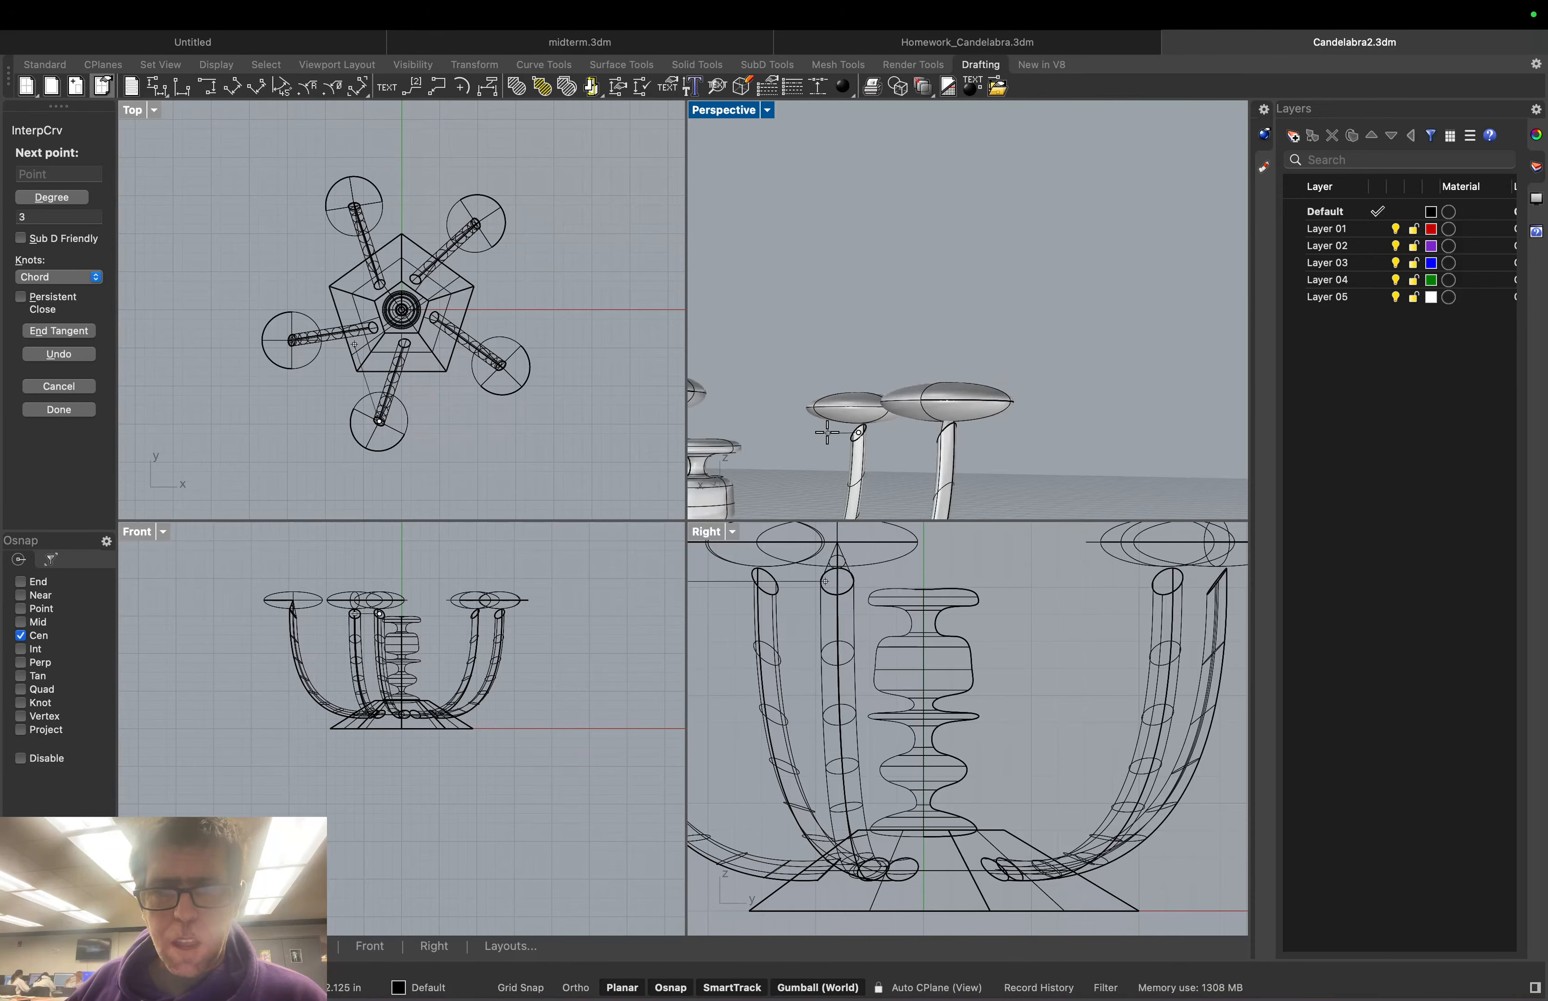
scroll(800, 431, "up", 5)
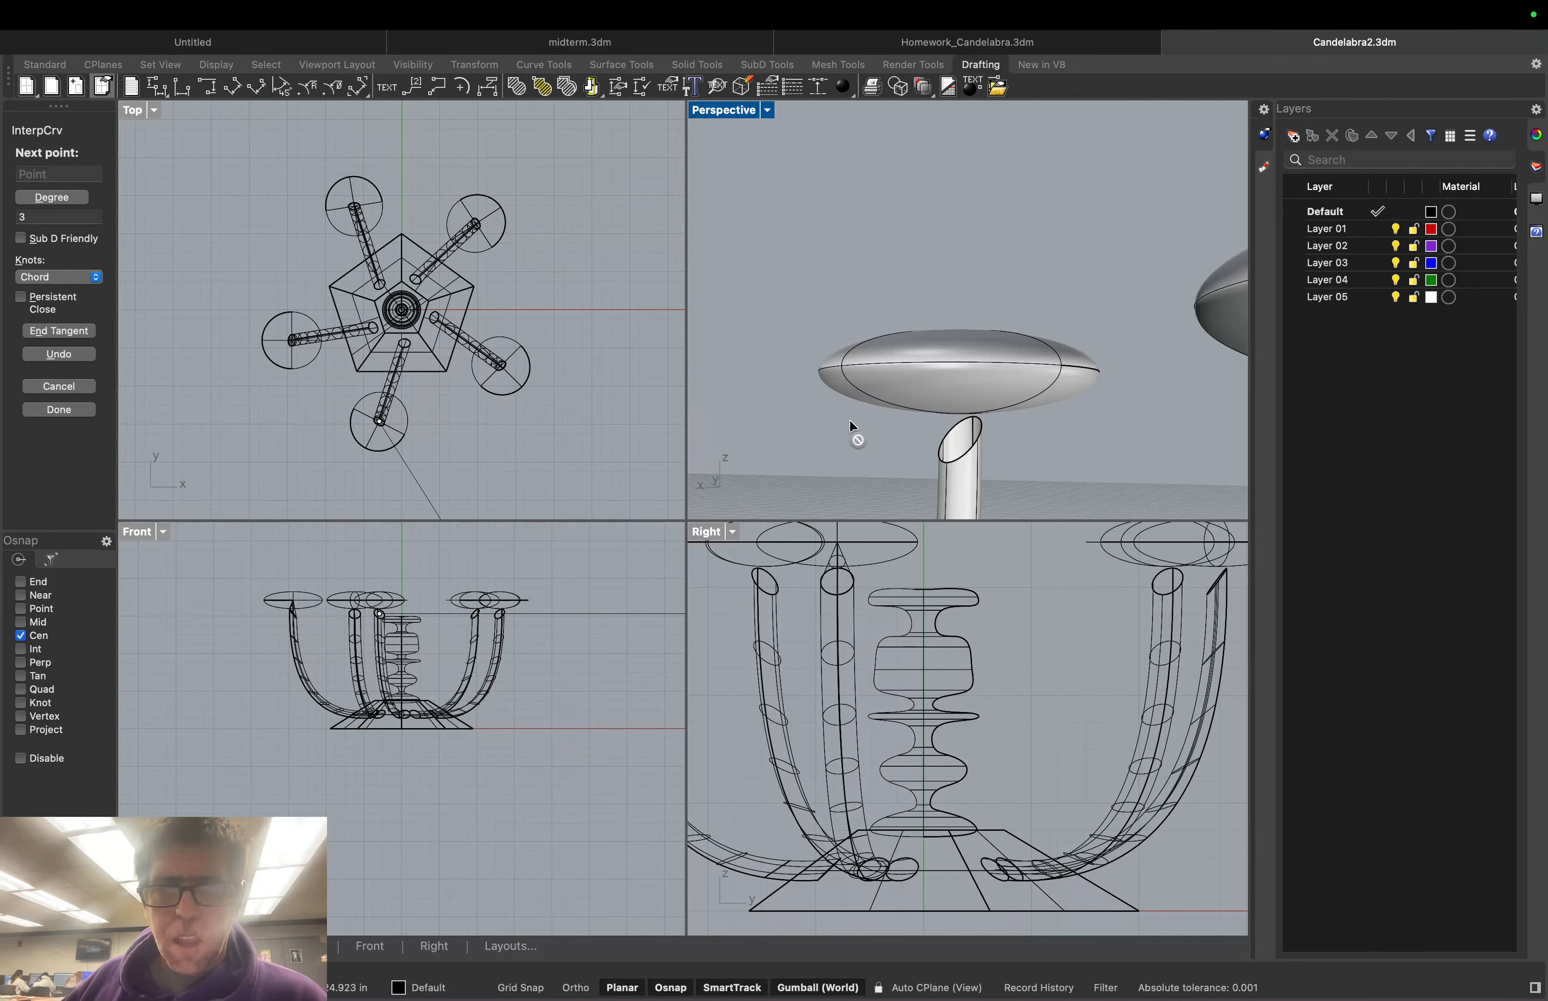
scroll(849, 423, "up", 4)
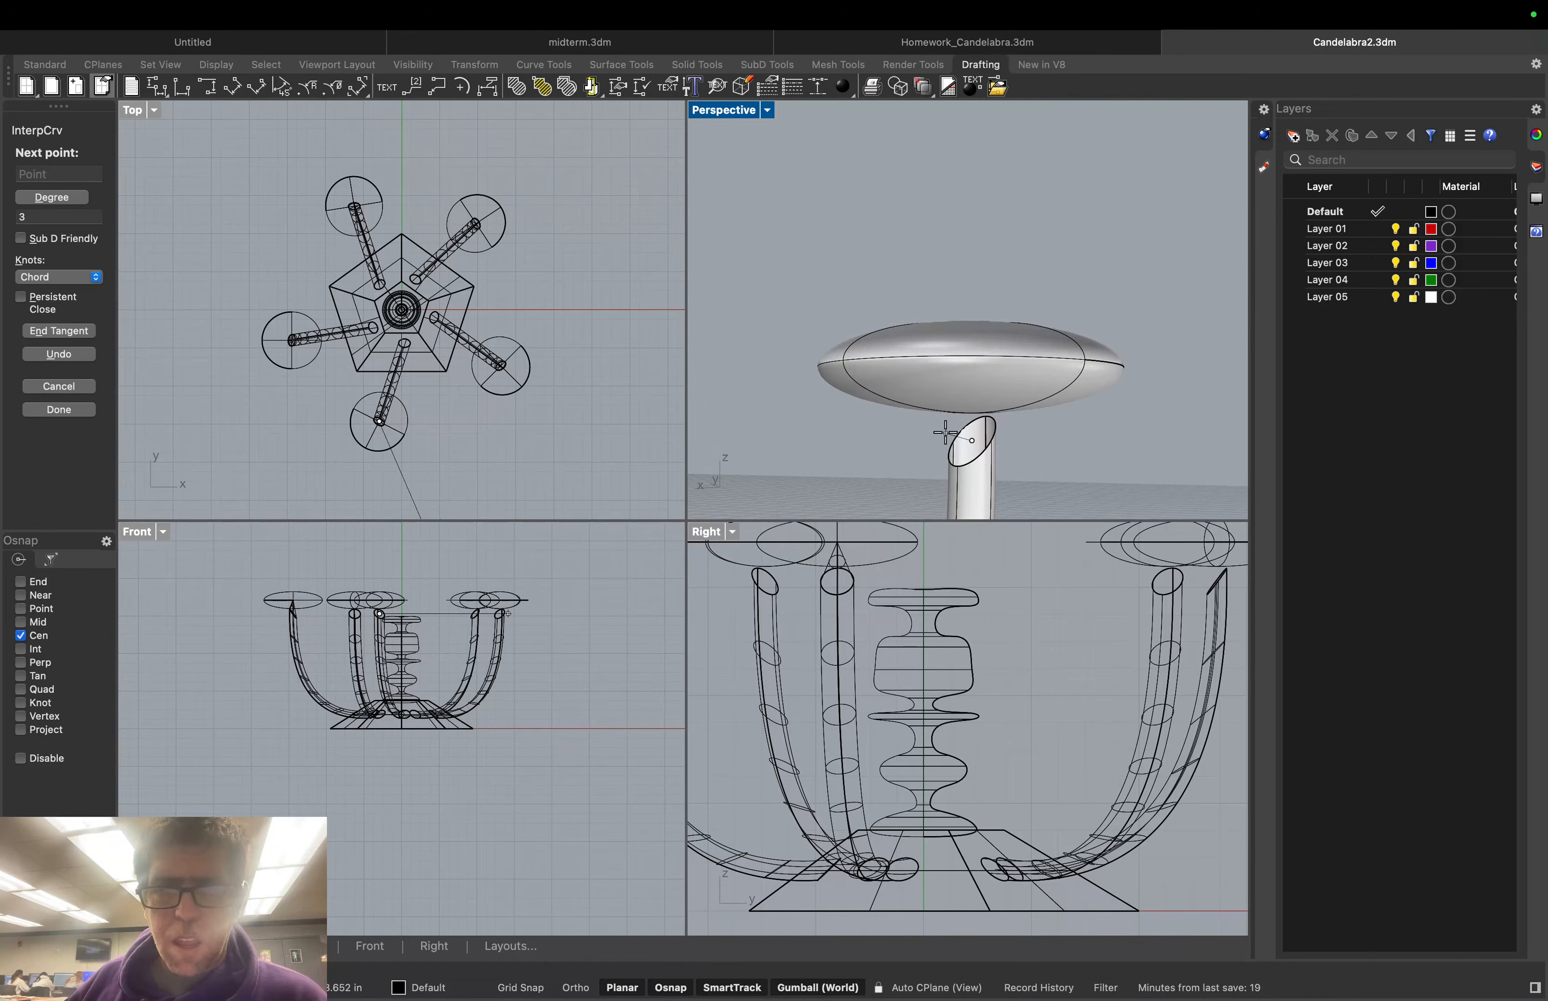
scroll(961, 422, "right", 5)
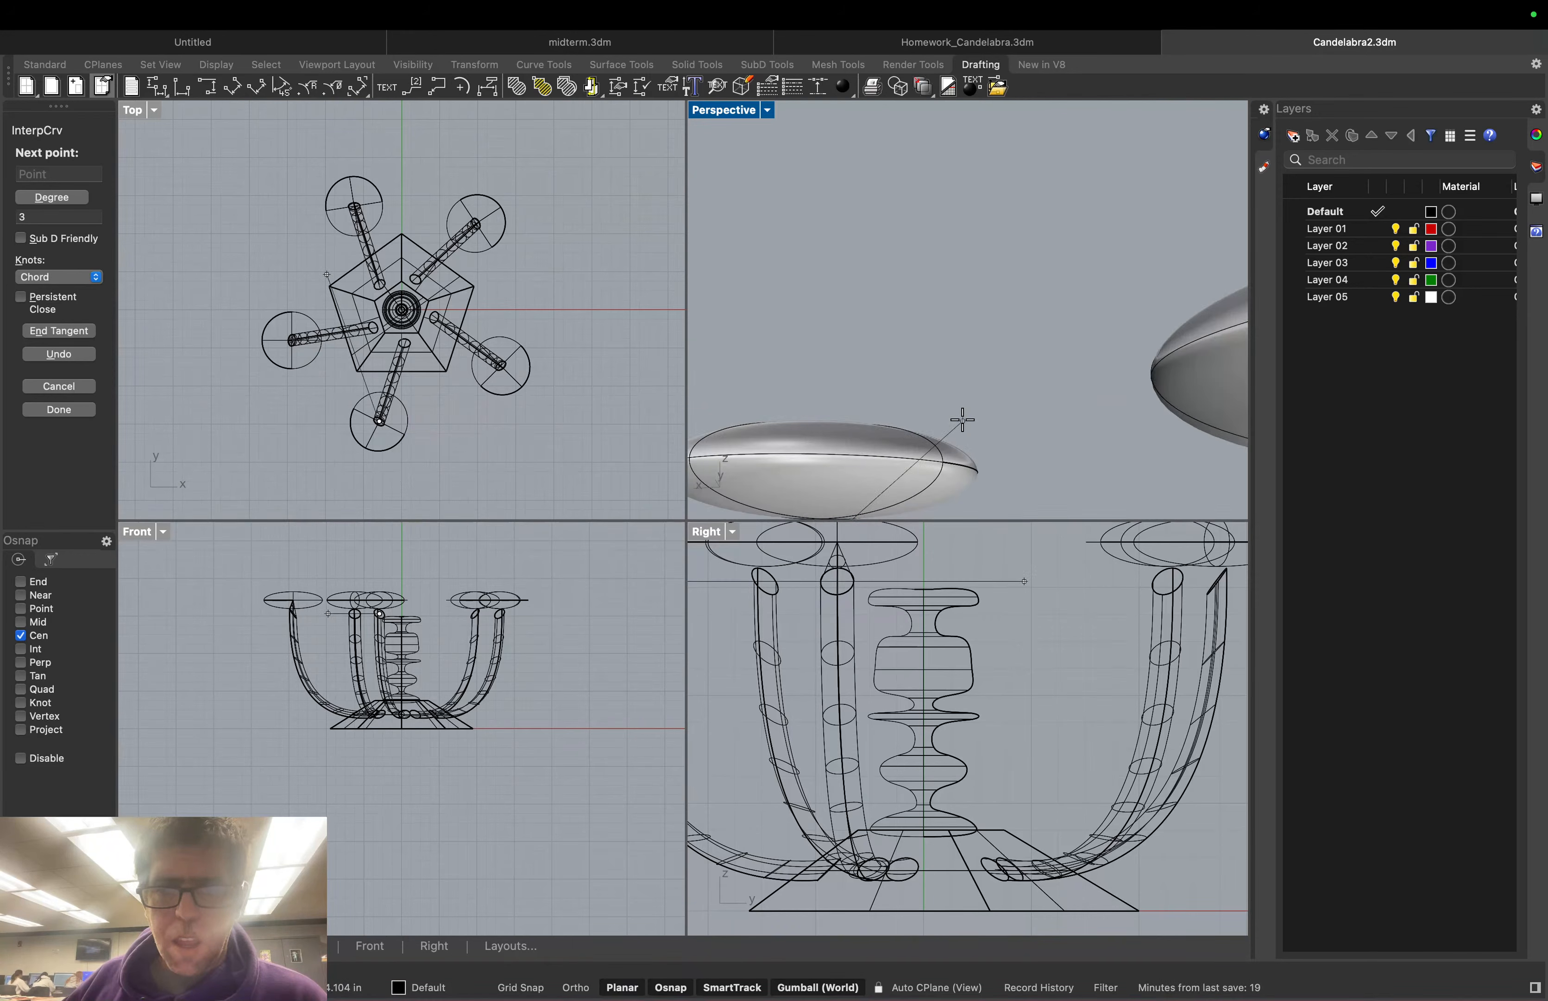
scroll(841, 463, "down", 10)
scroll(842, 507, "up", 5)
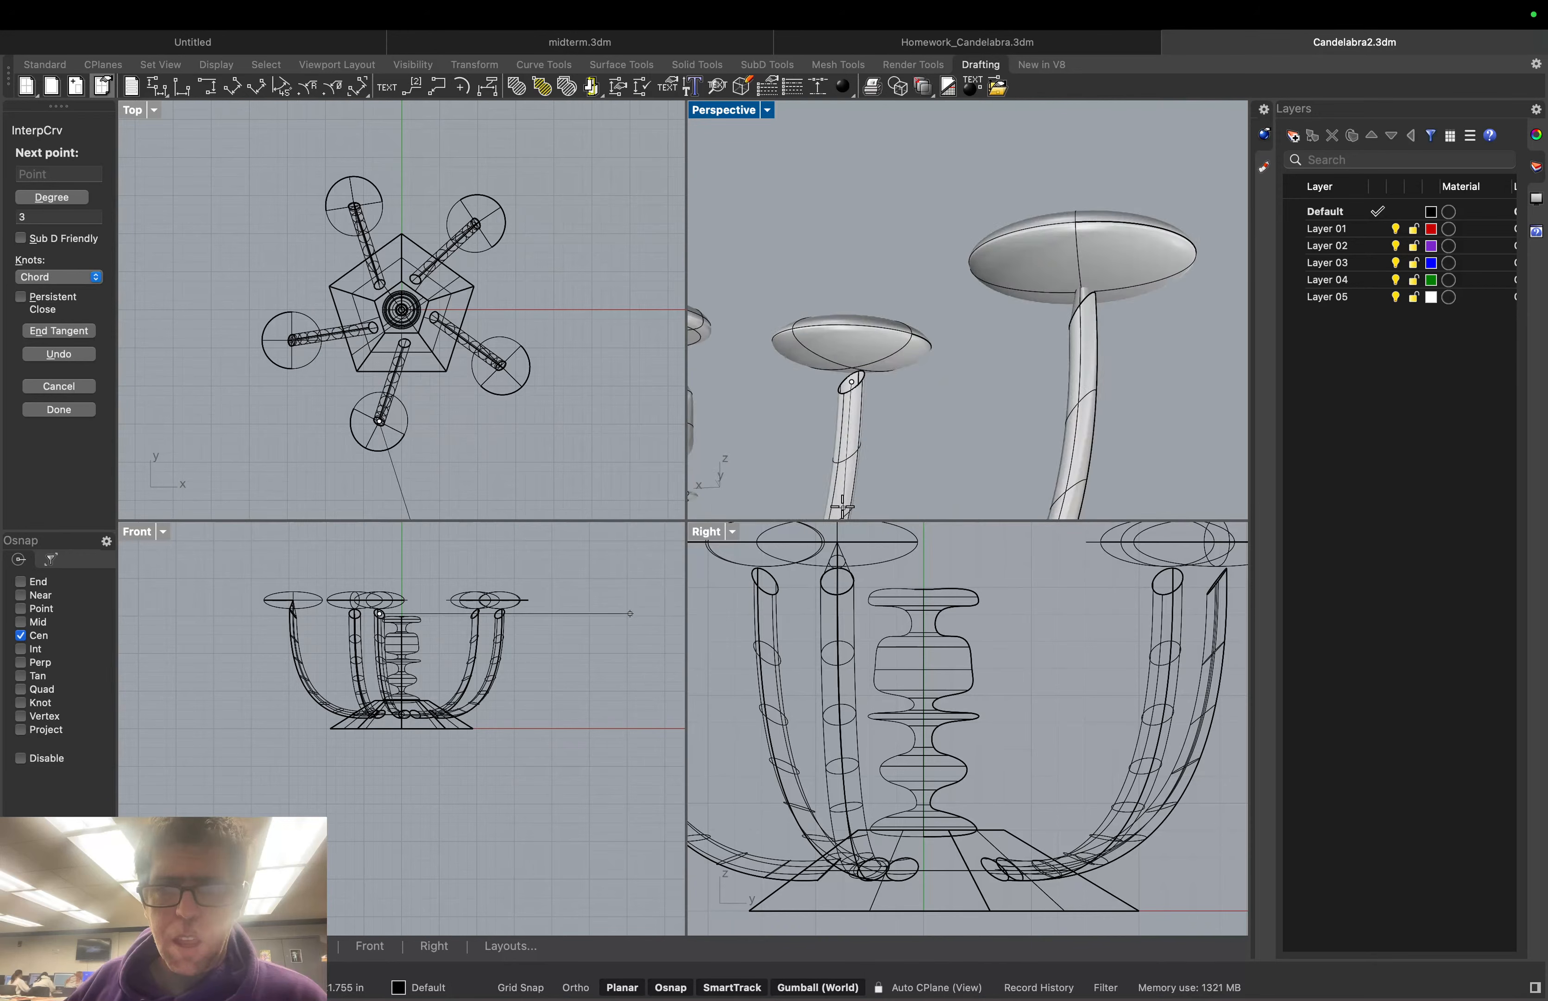
scroll(842, 507, "up", 4)
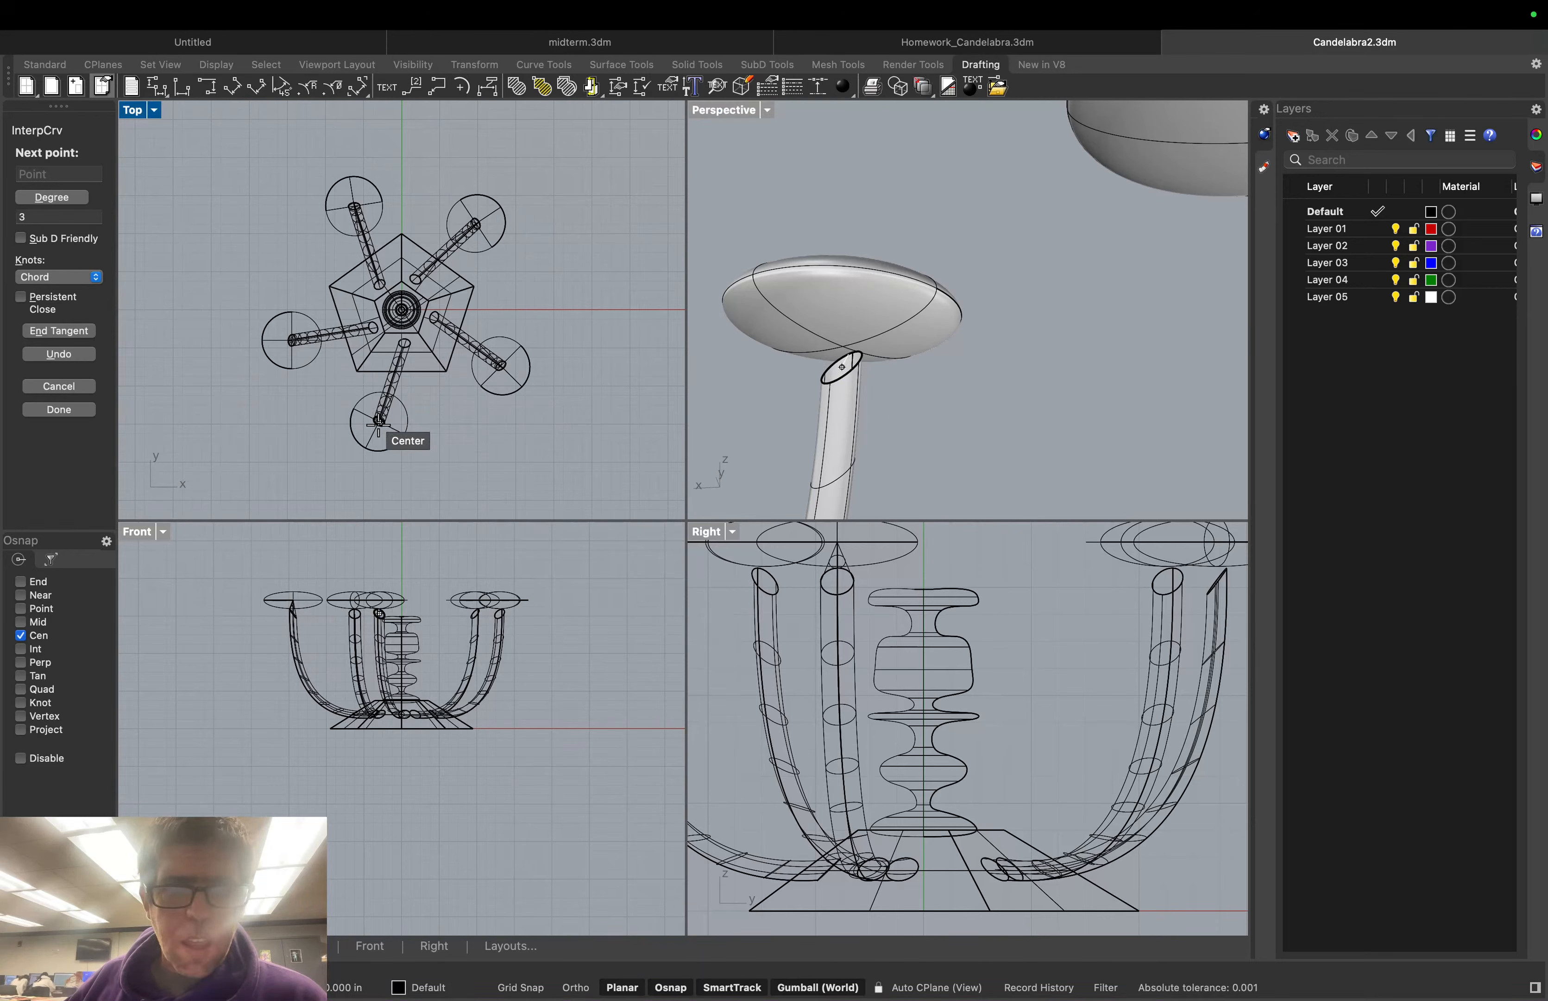
Pick interpolated-curve points at the dish centre, arm end and large circle centre, then cancel with Esc
left_click(380, 599)
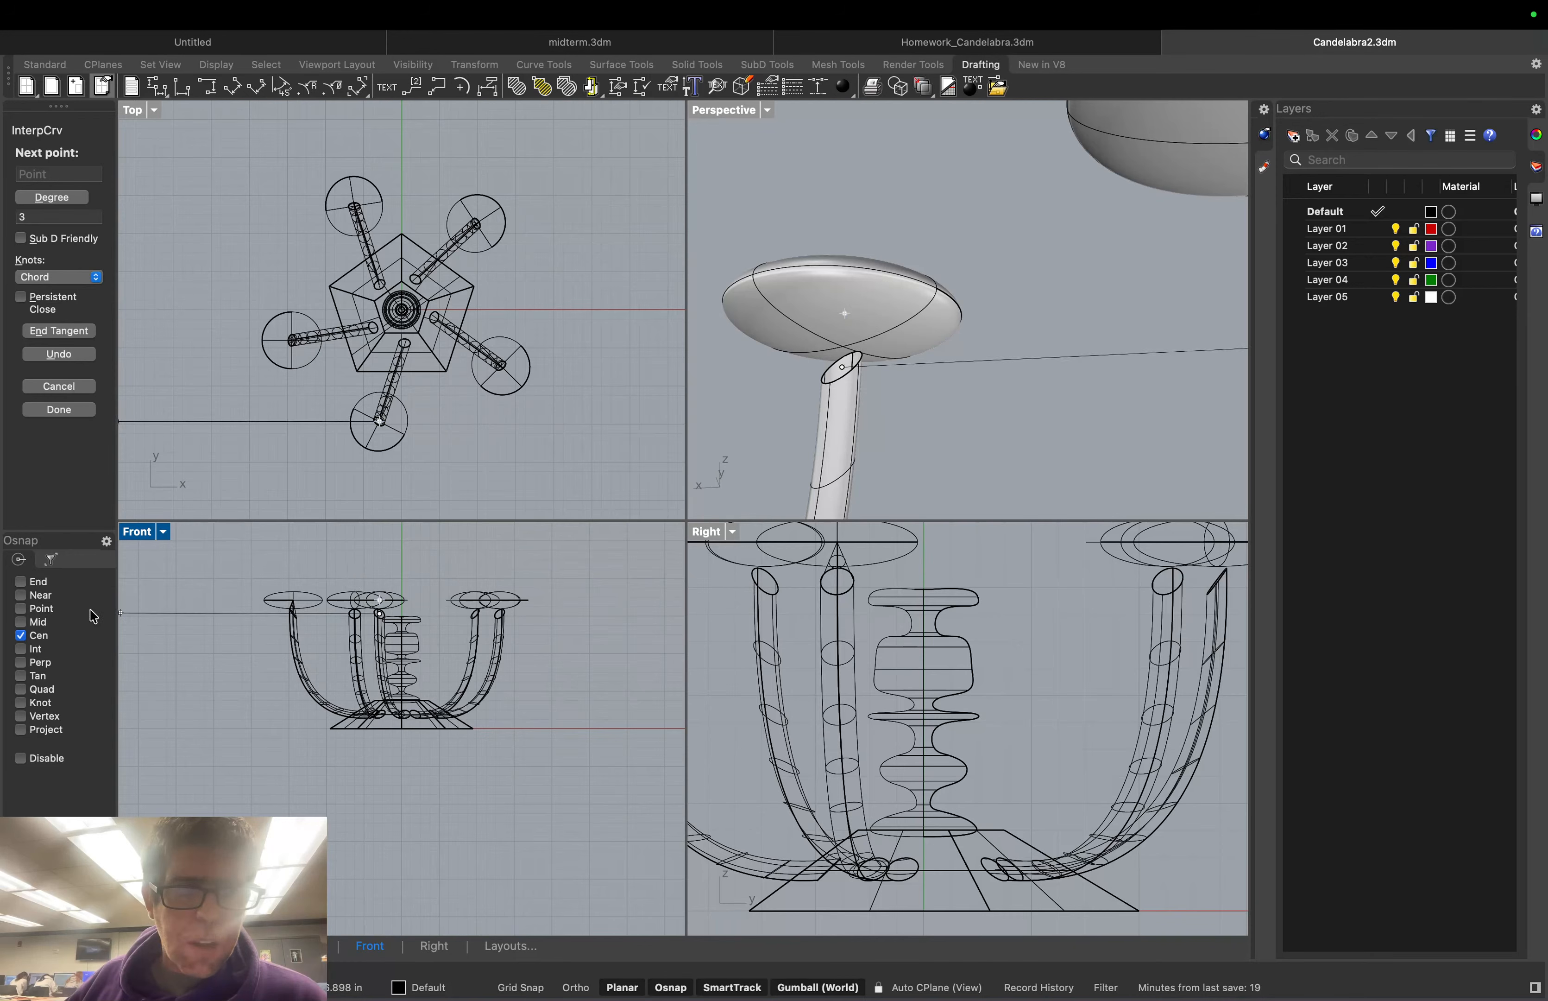
left_click(21, 608)
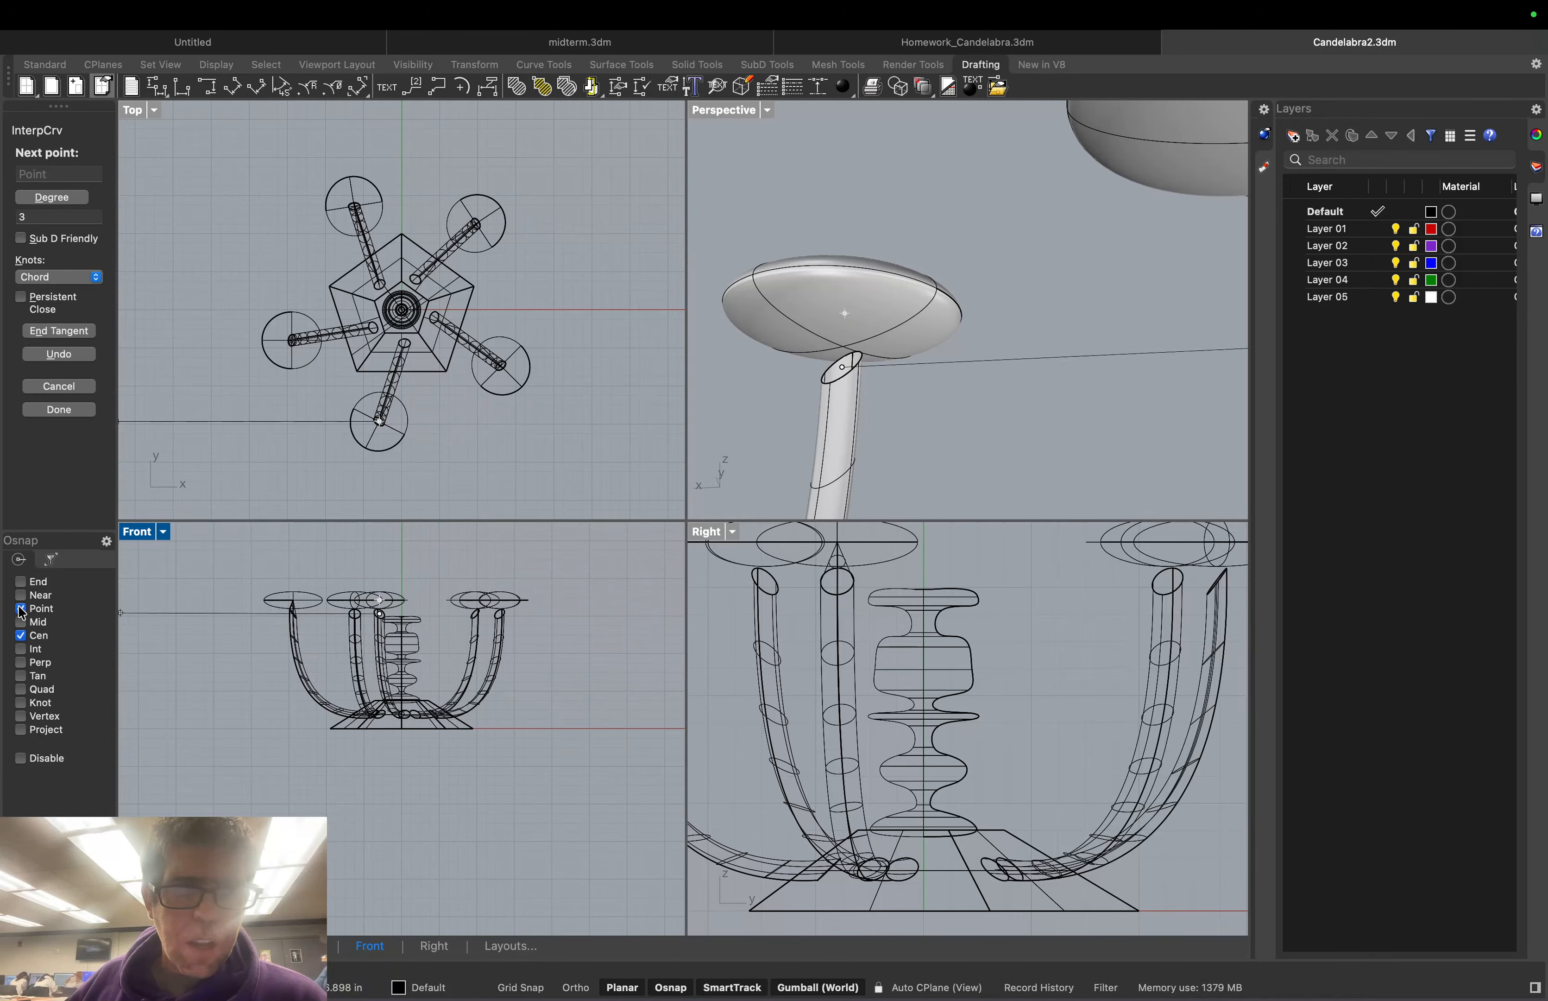
left_click(21, 635)
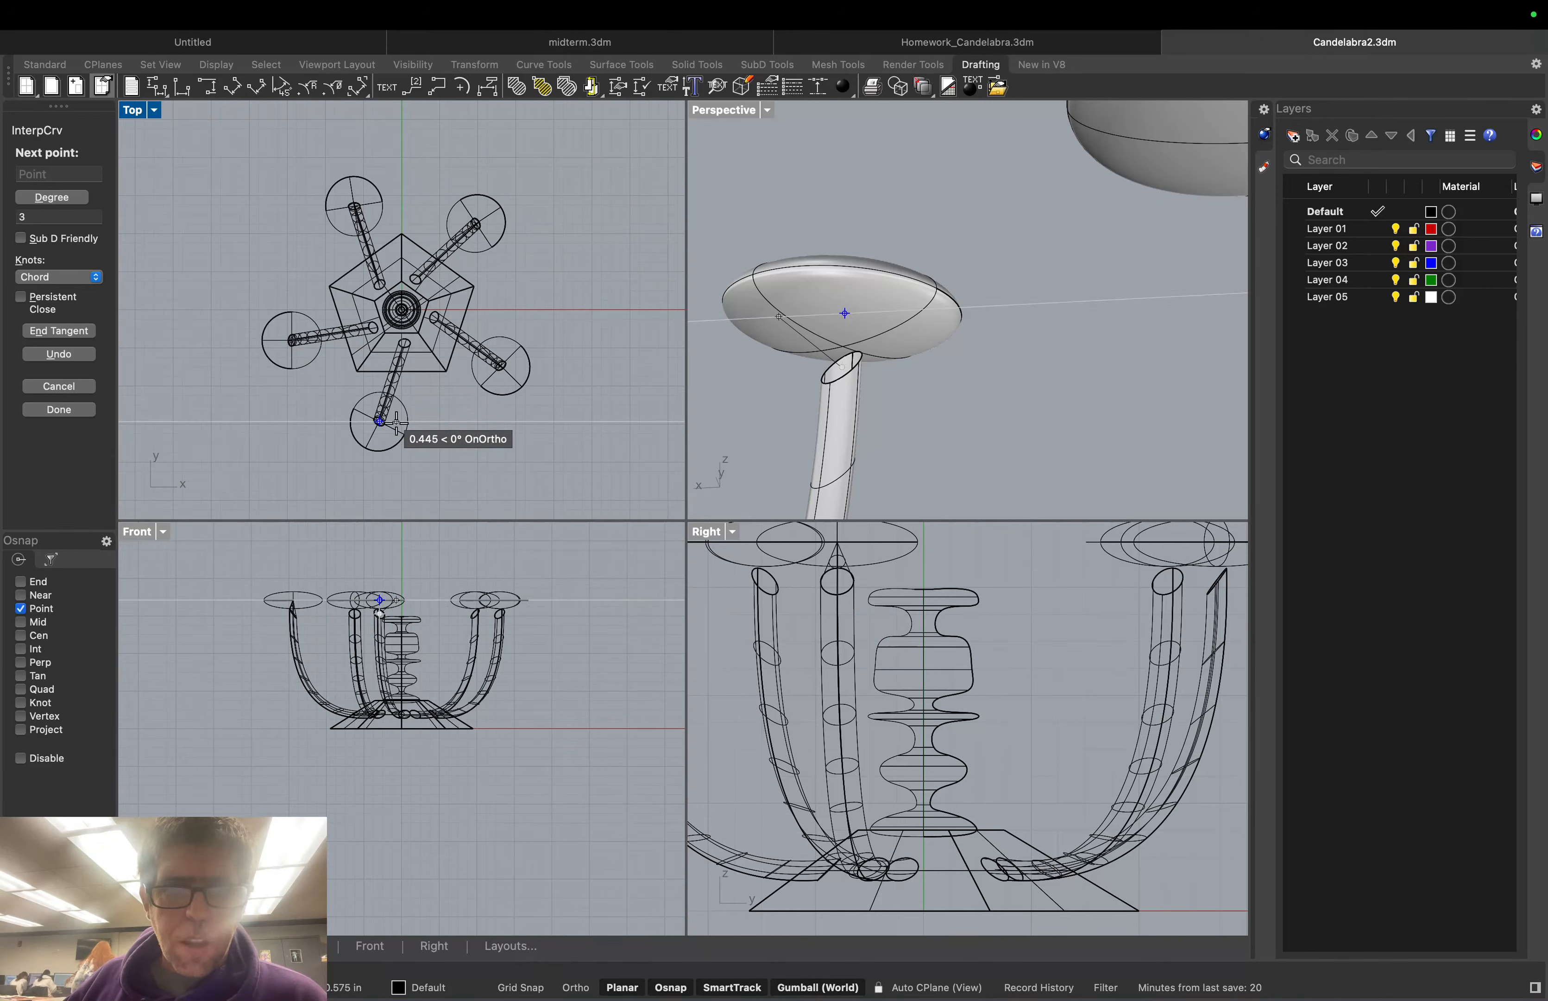
scroll(391, 418, "up", 5)
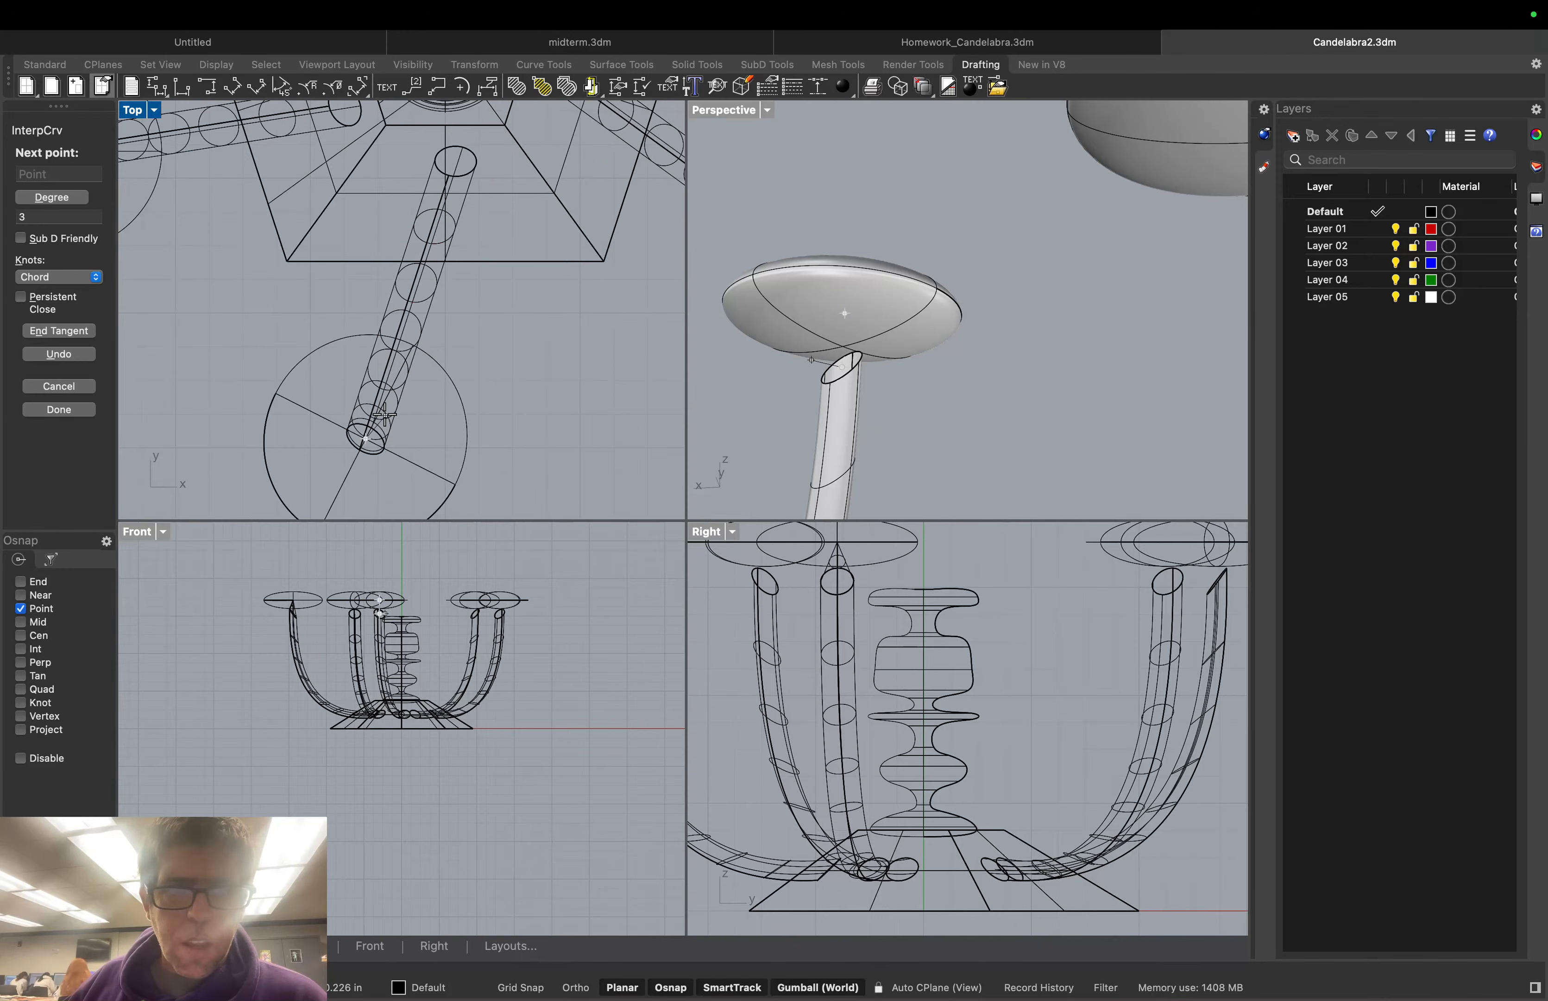
scroll(384, 415, "up", 2)
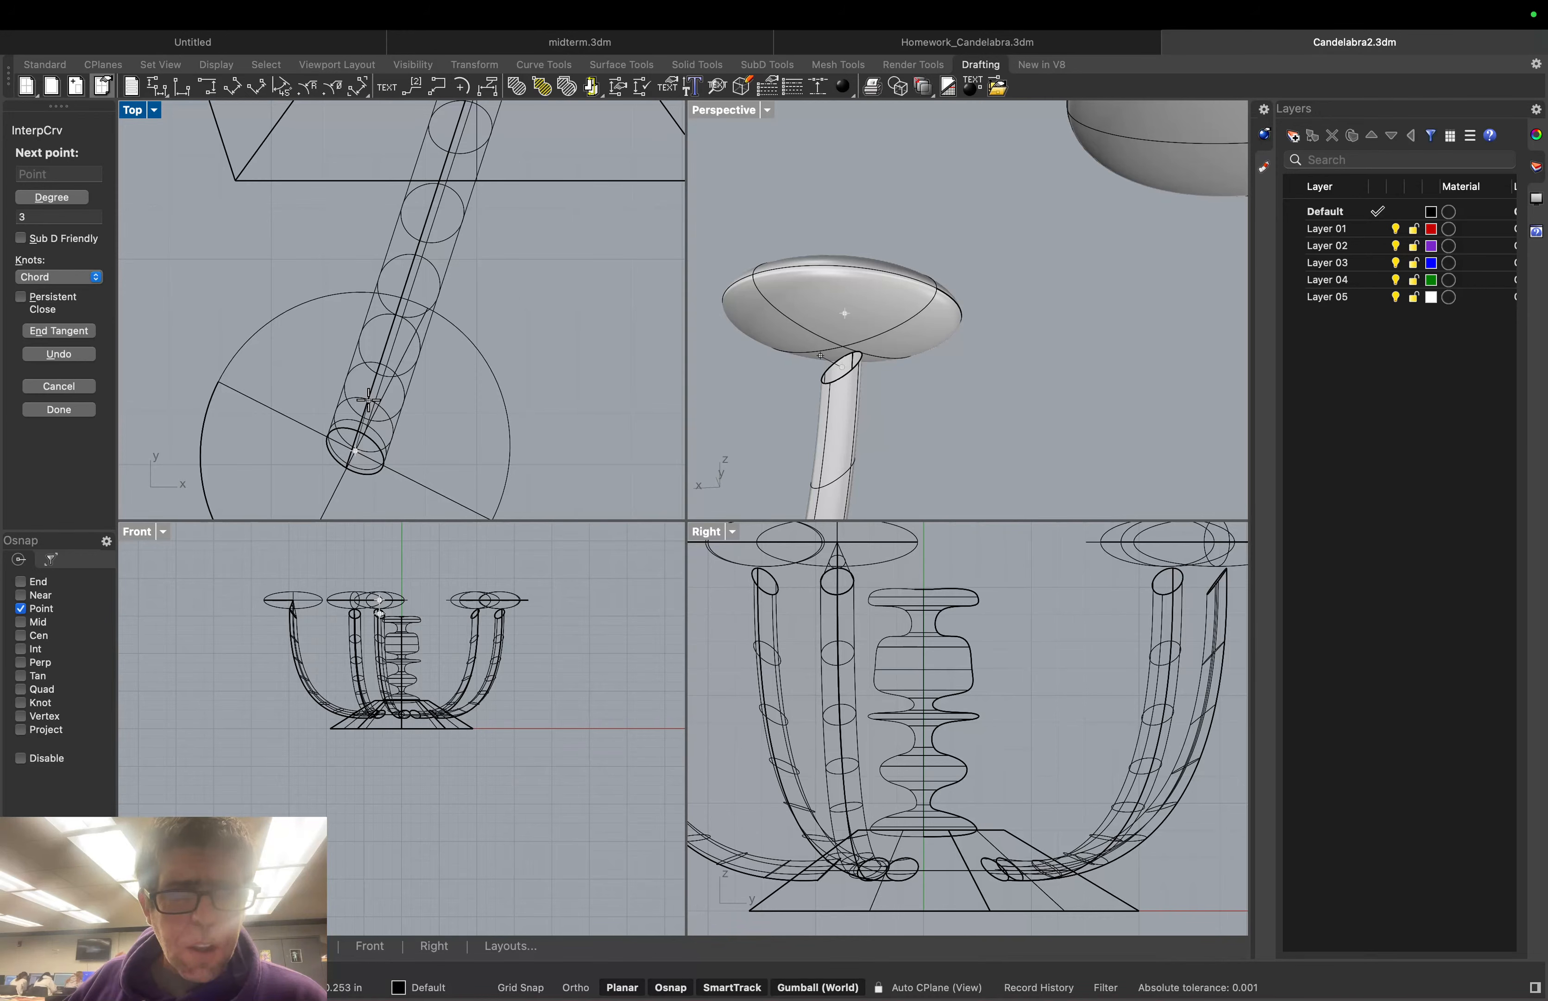
left_click(368, 401)
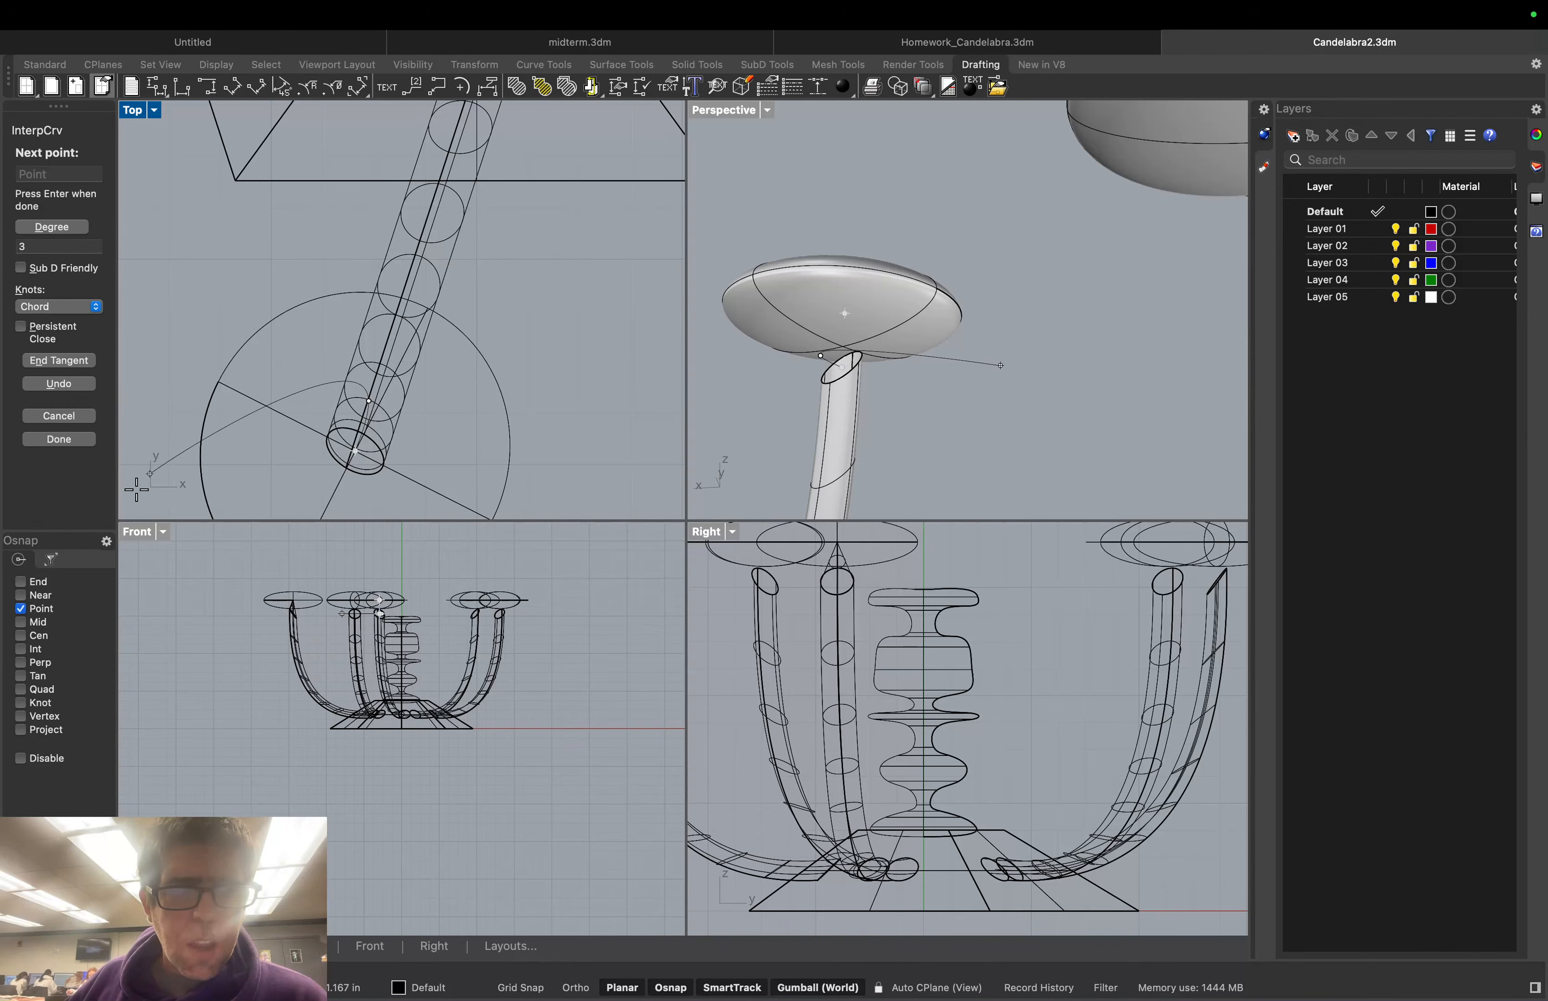
left_click(21, 636)
left_click(21, 609)
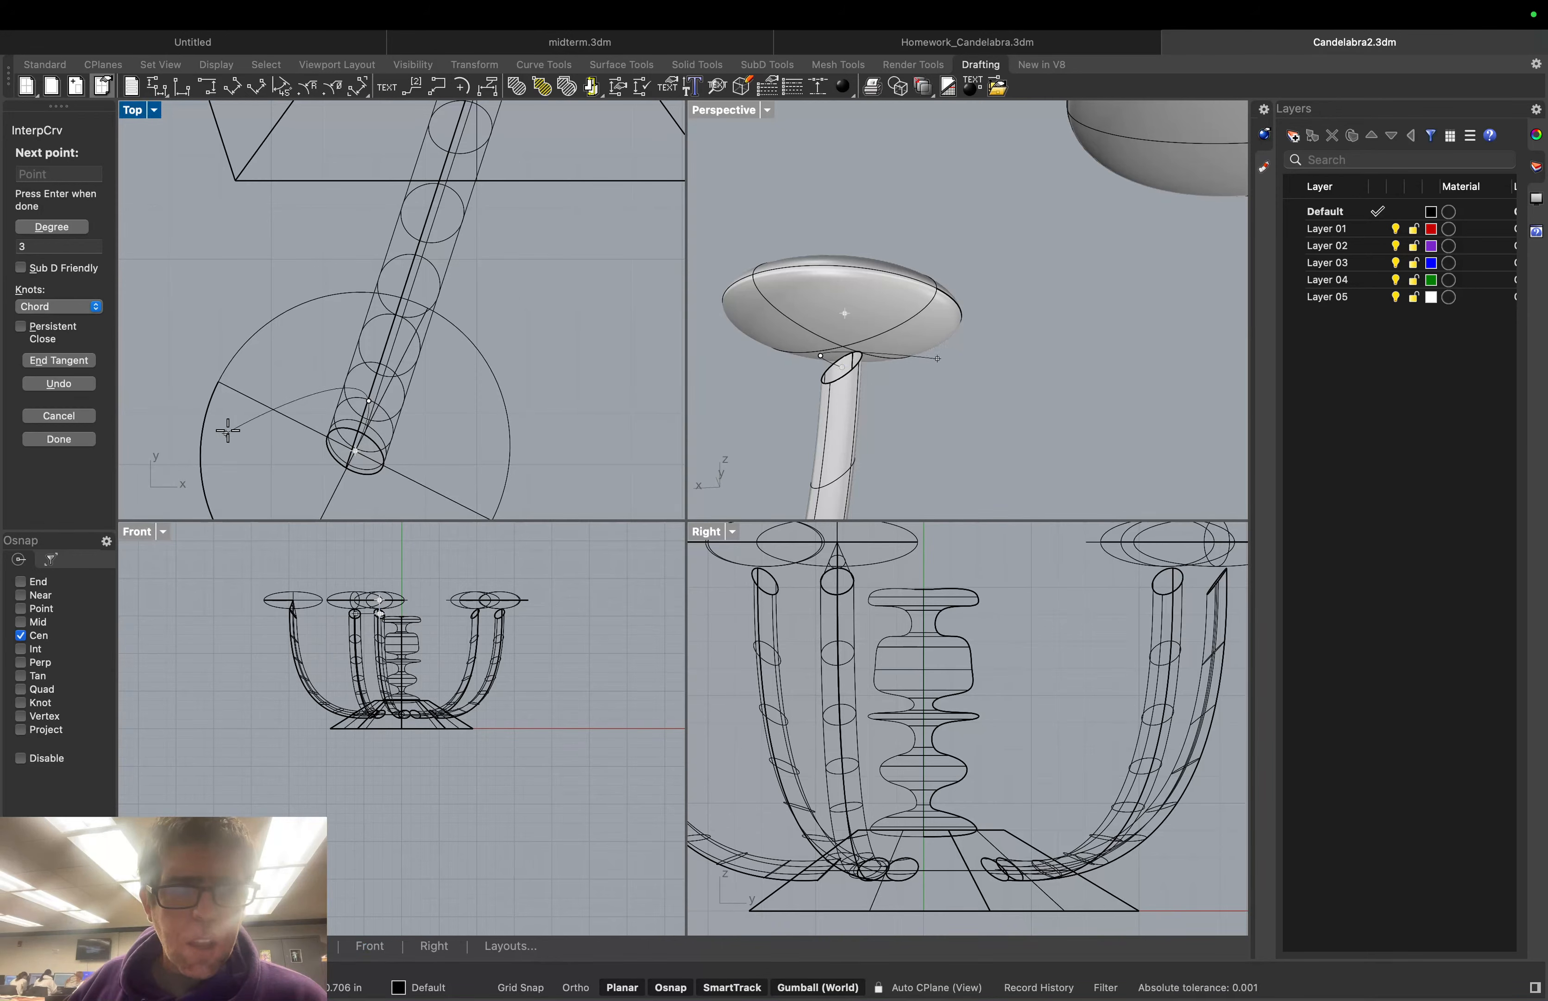
left_click(203, 433)
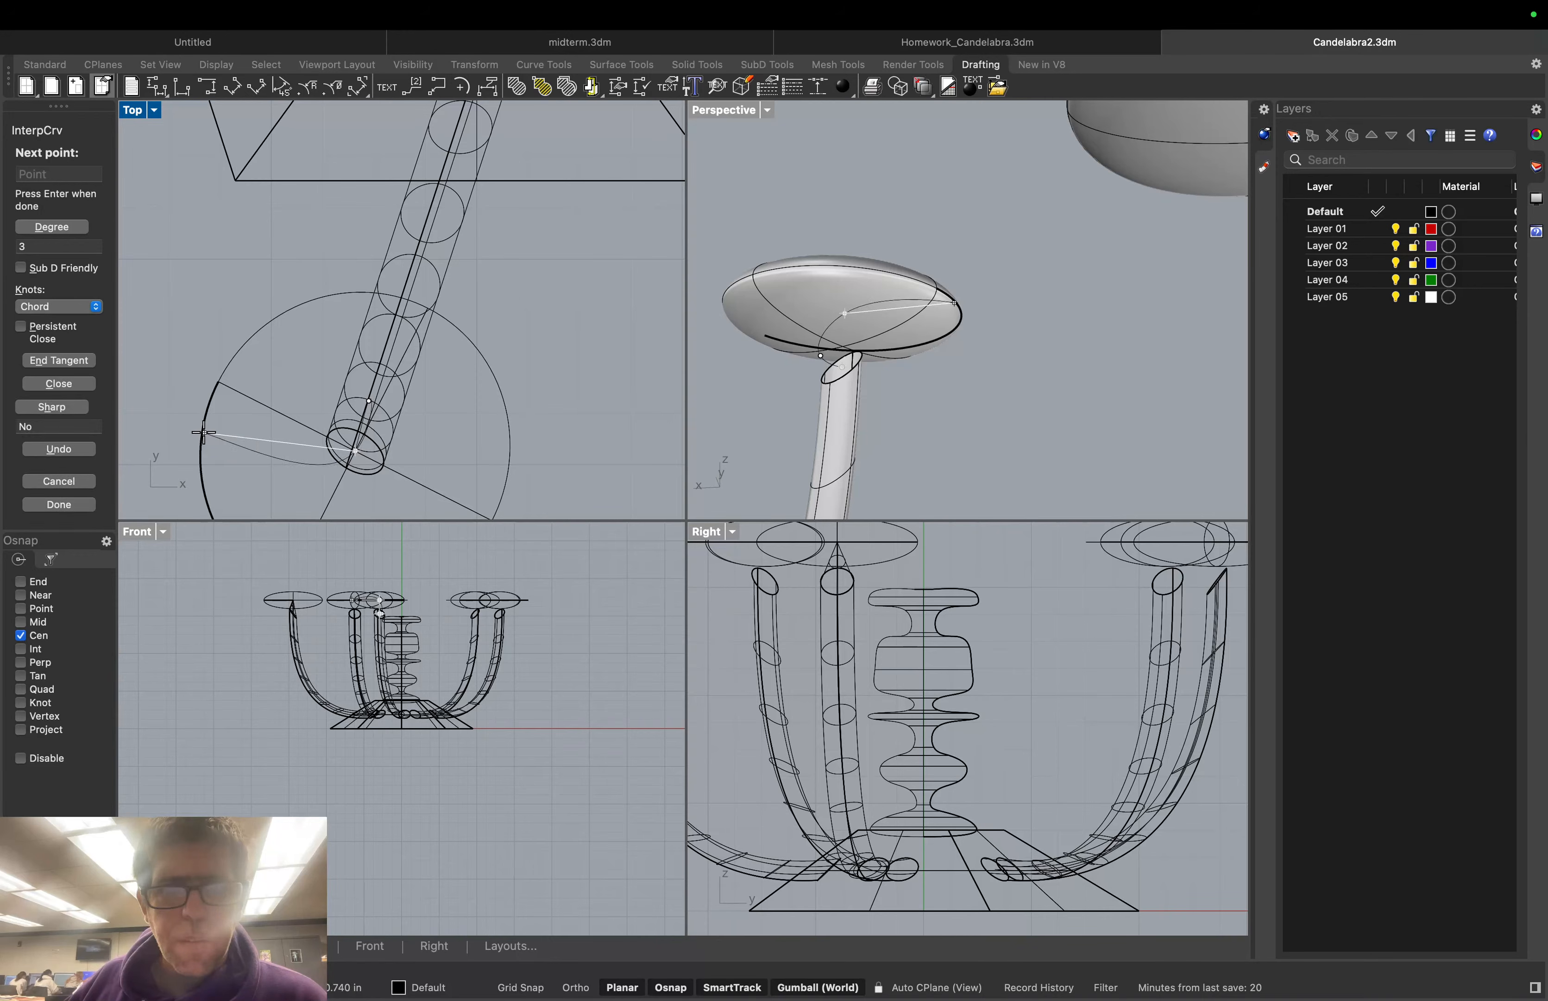
key("Escape")
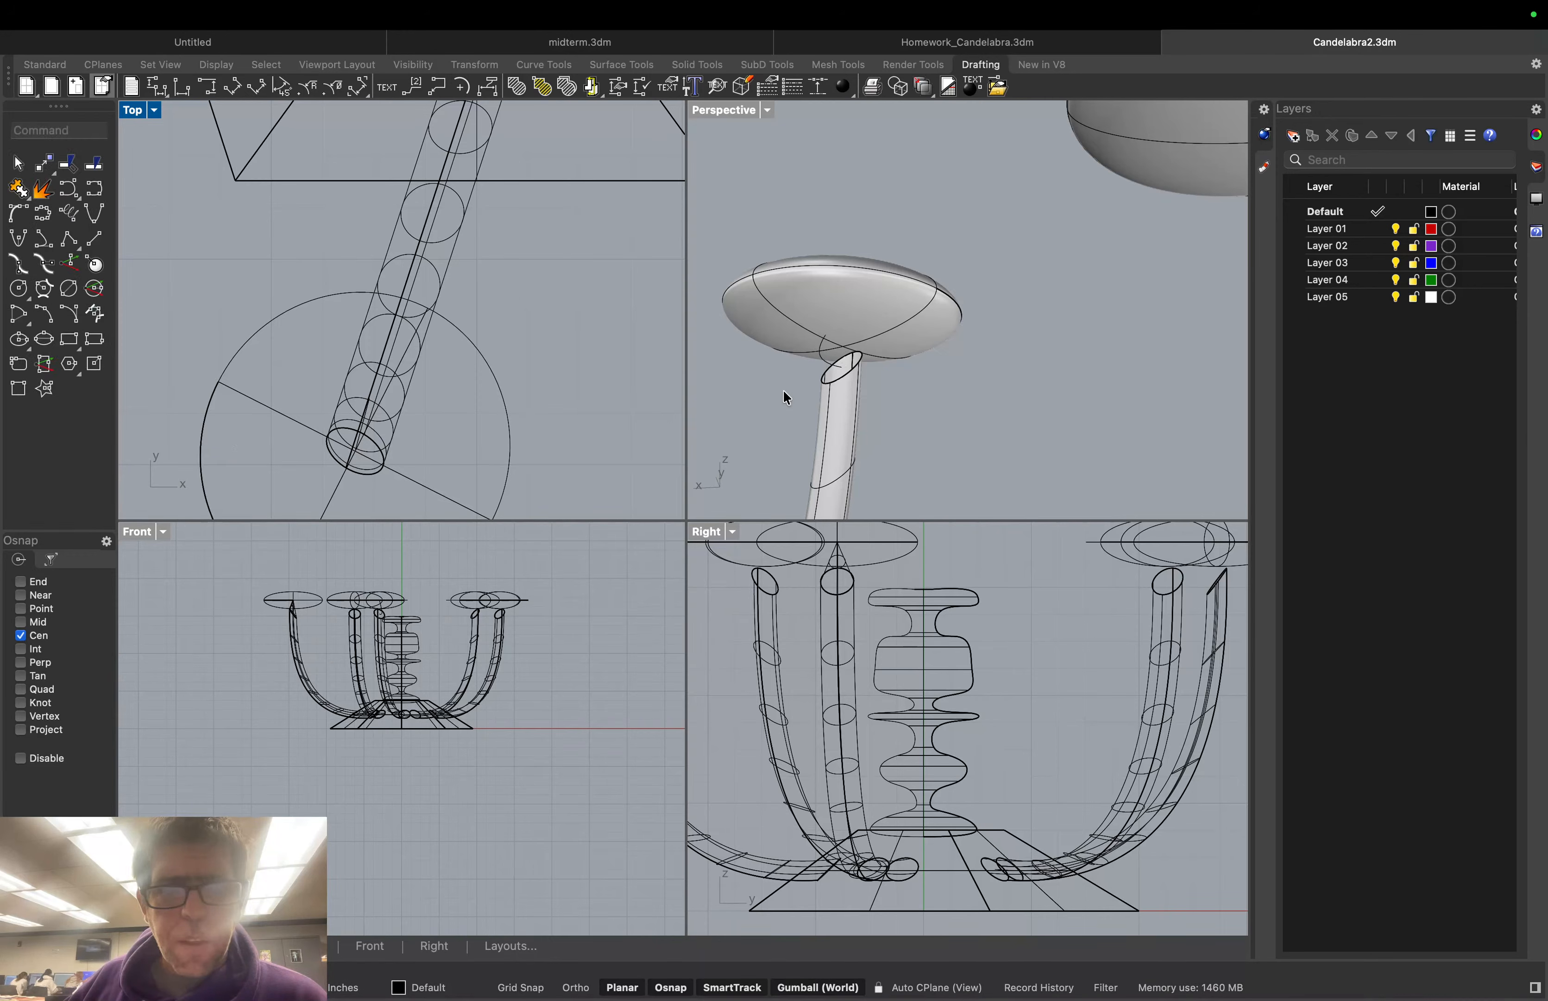
Orbit and zoom around the whole candelabra to inspect the dishes and arms from several sides
scroll(795, 394, "up", 5)
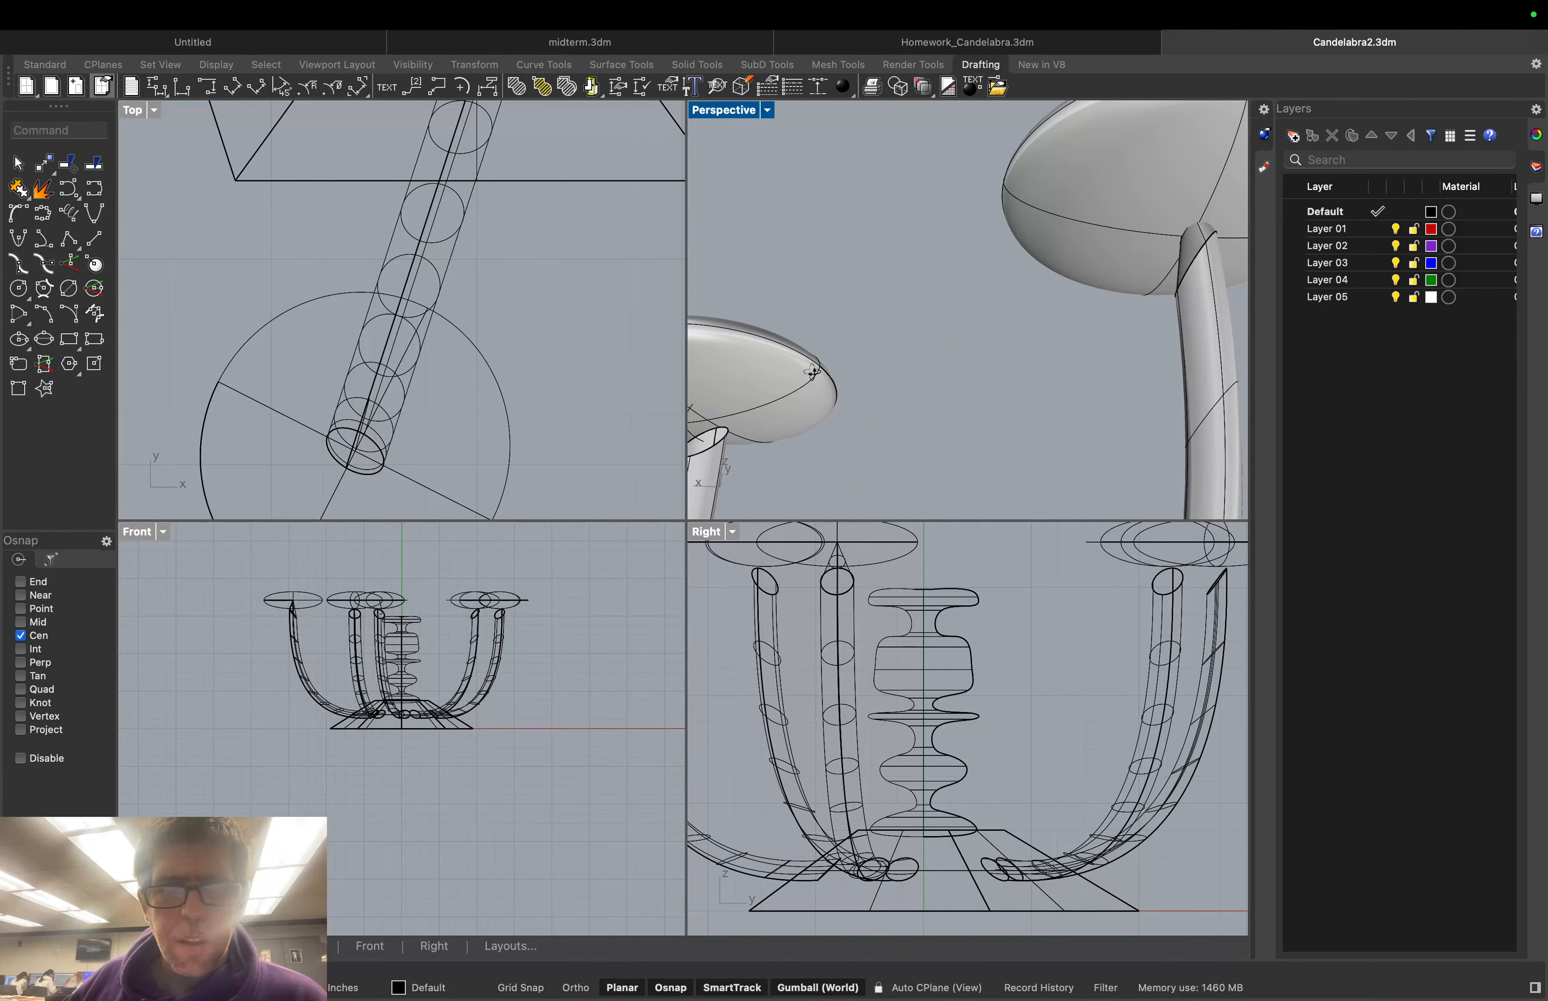
scroll(813, 371, "down", 5)
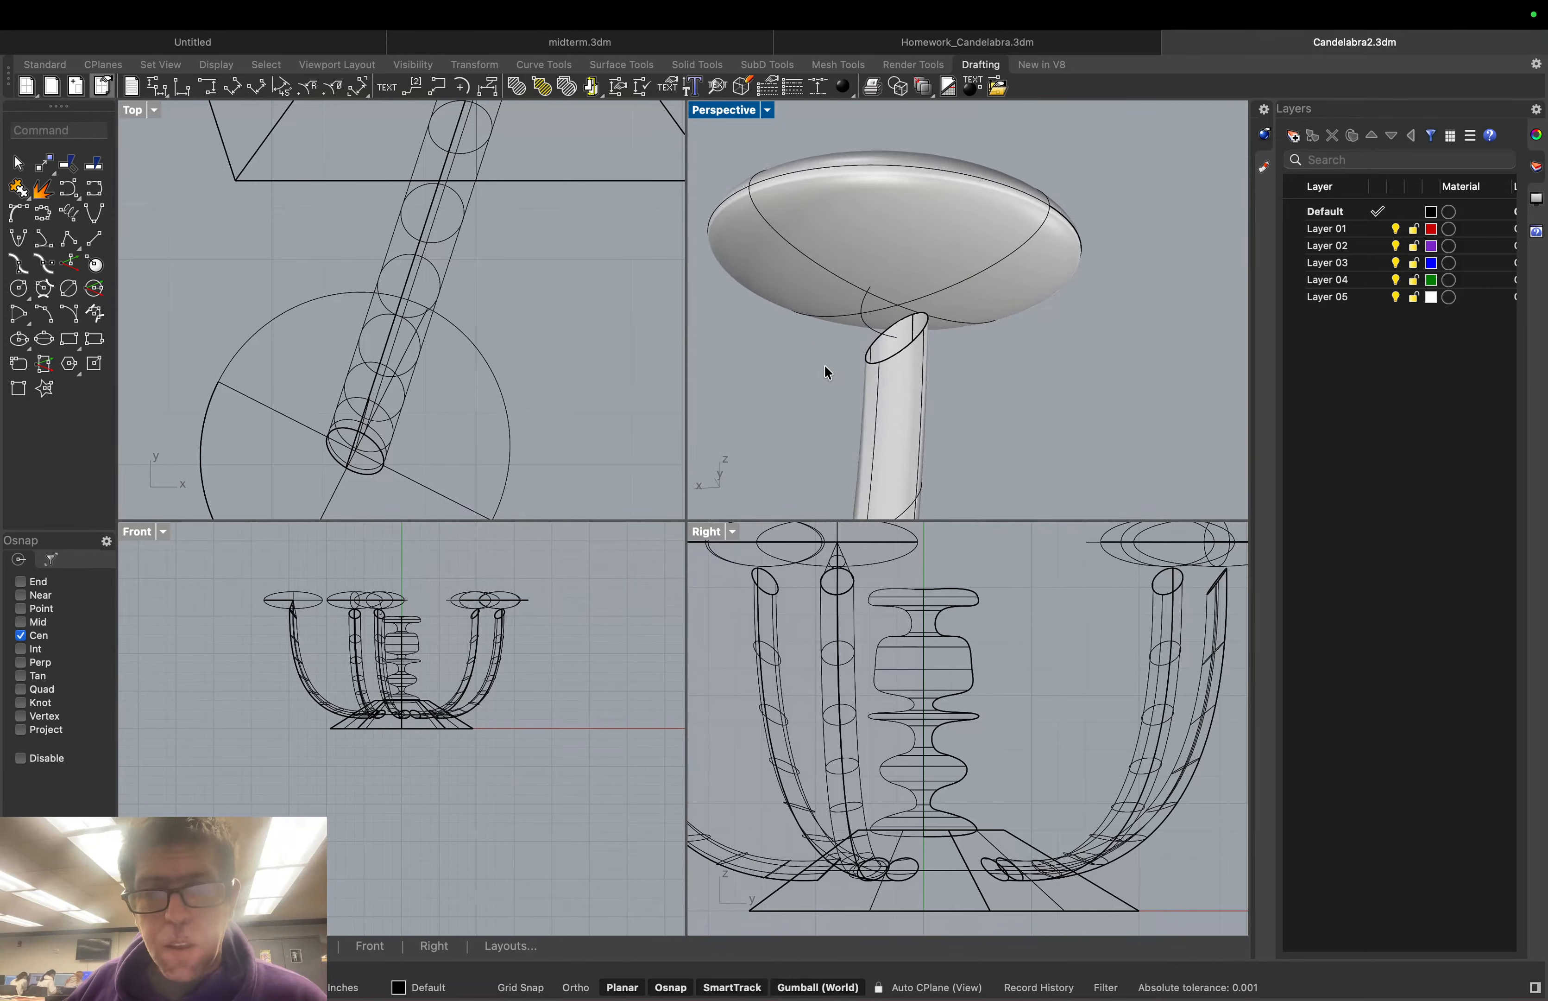
scroll(826, 366, "up", 1)
right_click_drag(960, 341, 1008, 349)
scroll(1007, 349, "down", 1)
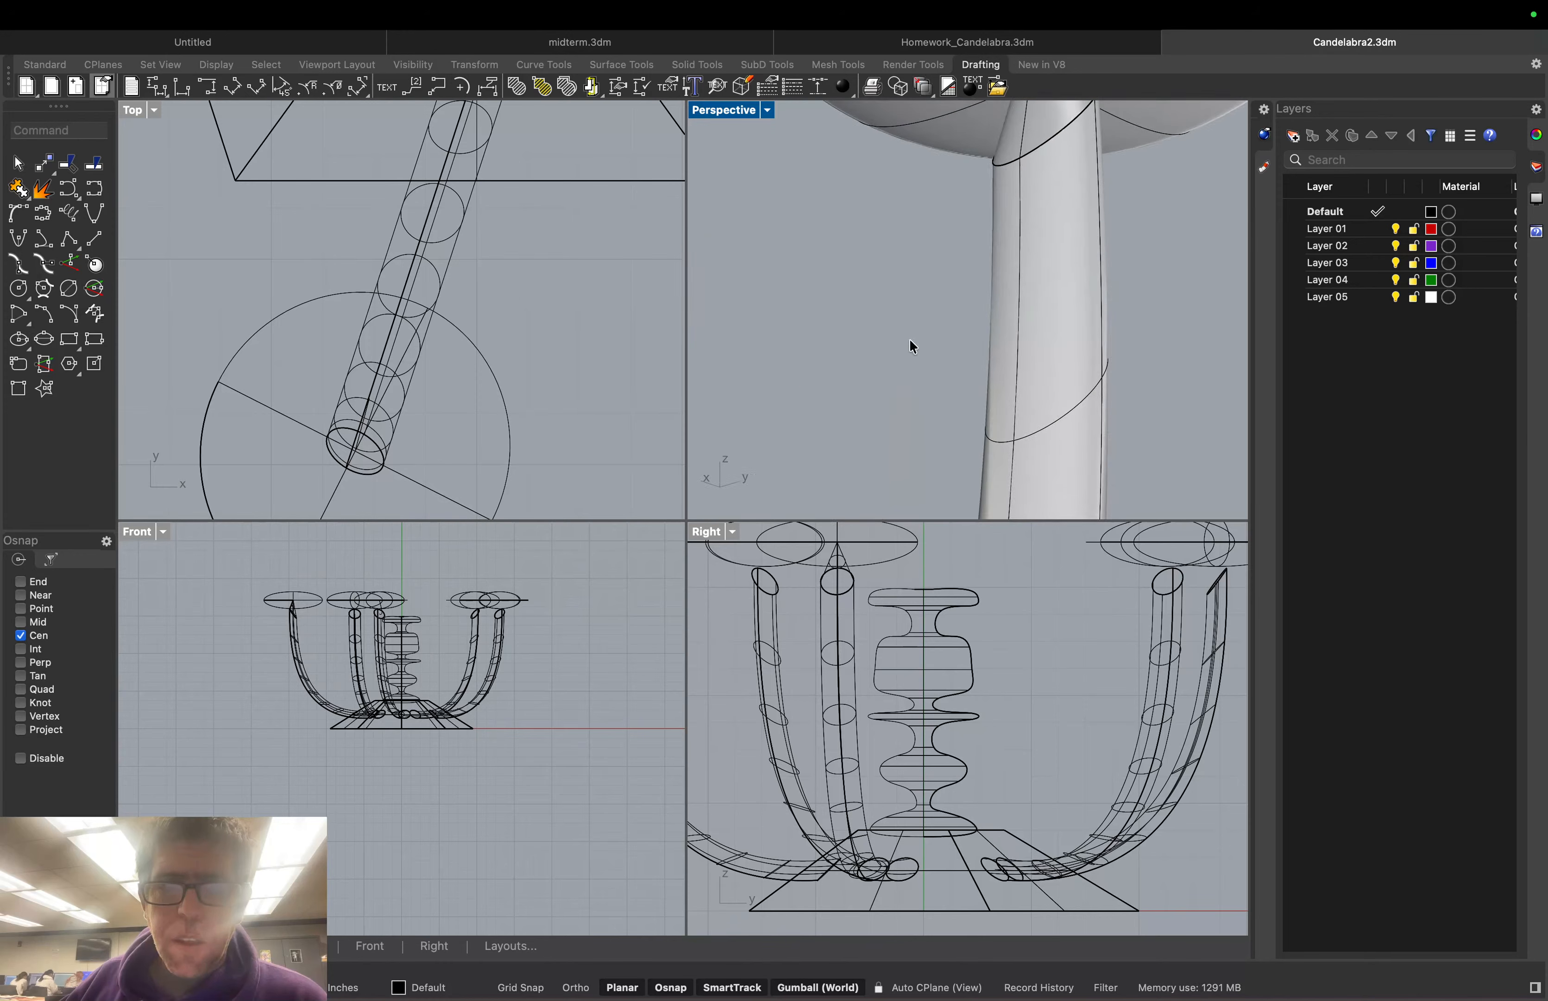
scroll(910, 340, "down", 3)
scroll(844, 347, "down", 10)
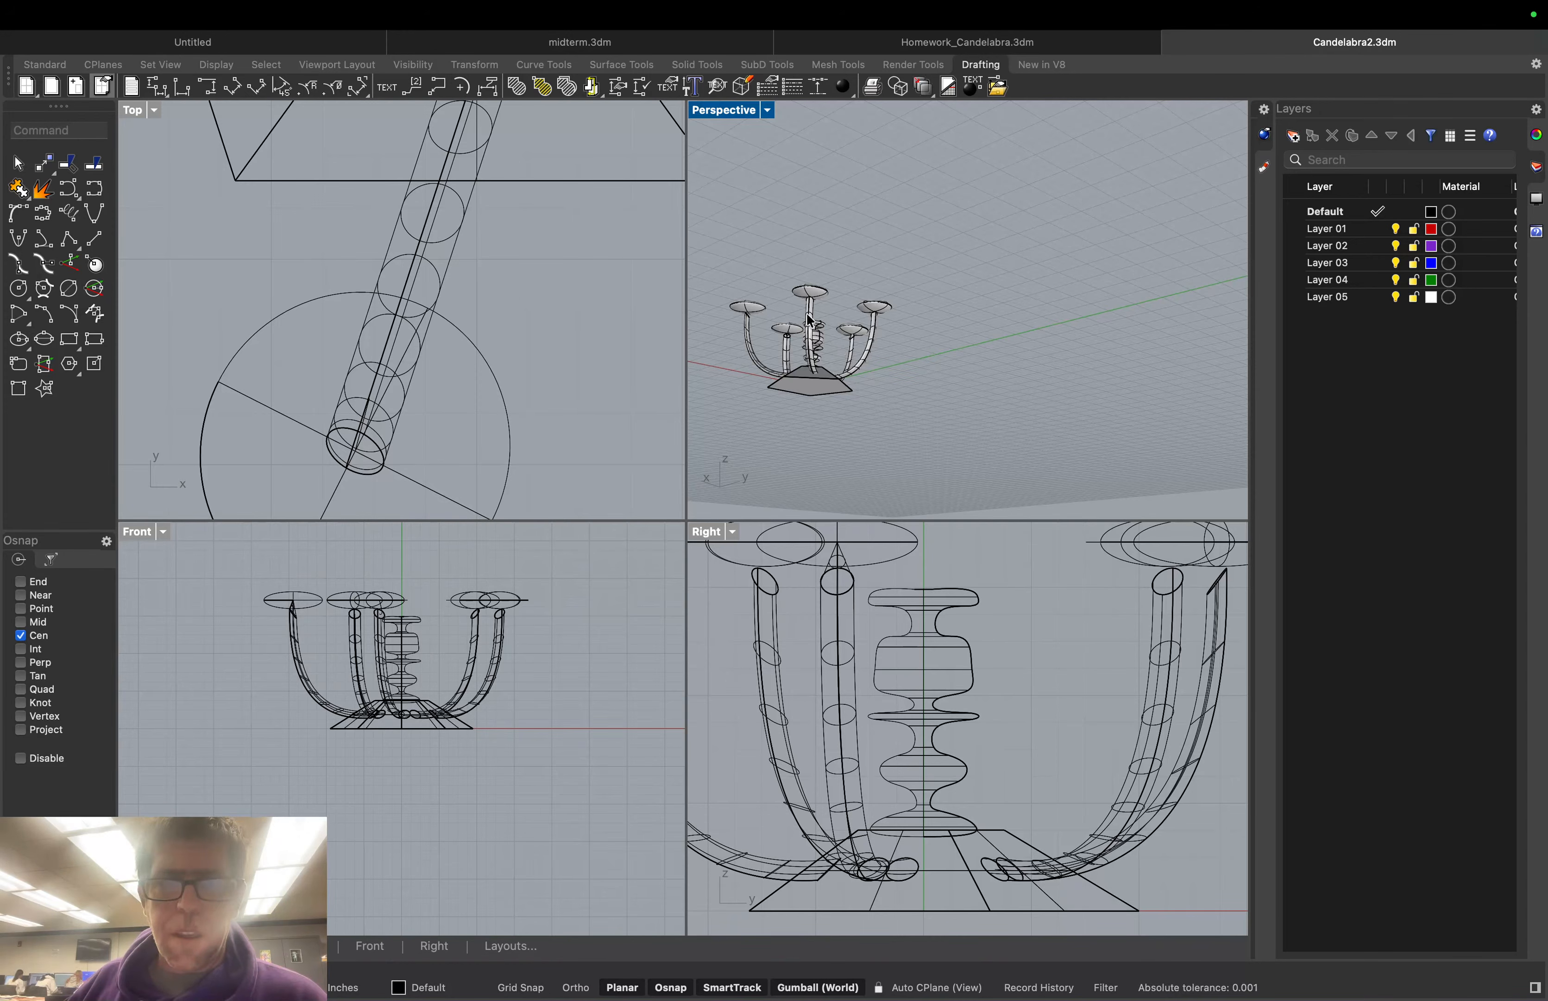
right_click_drag(792, 309, 848, 345)
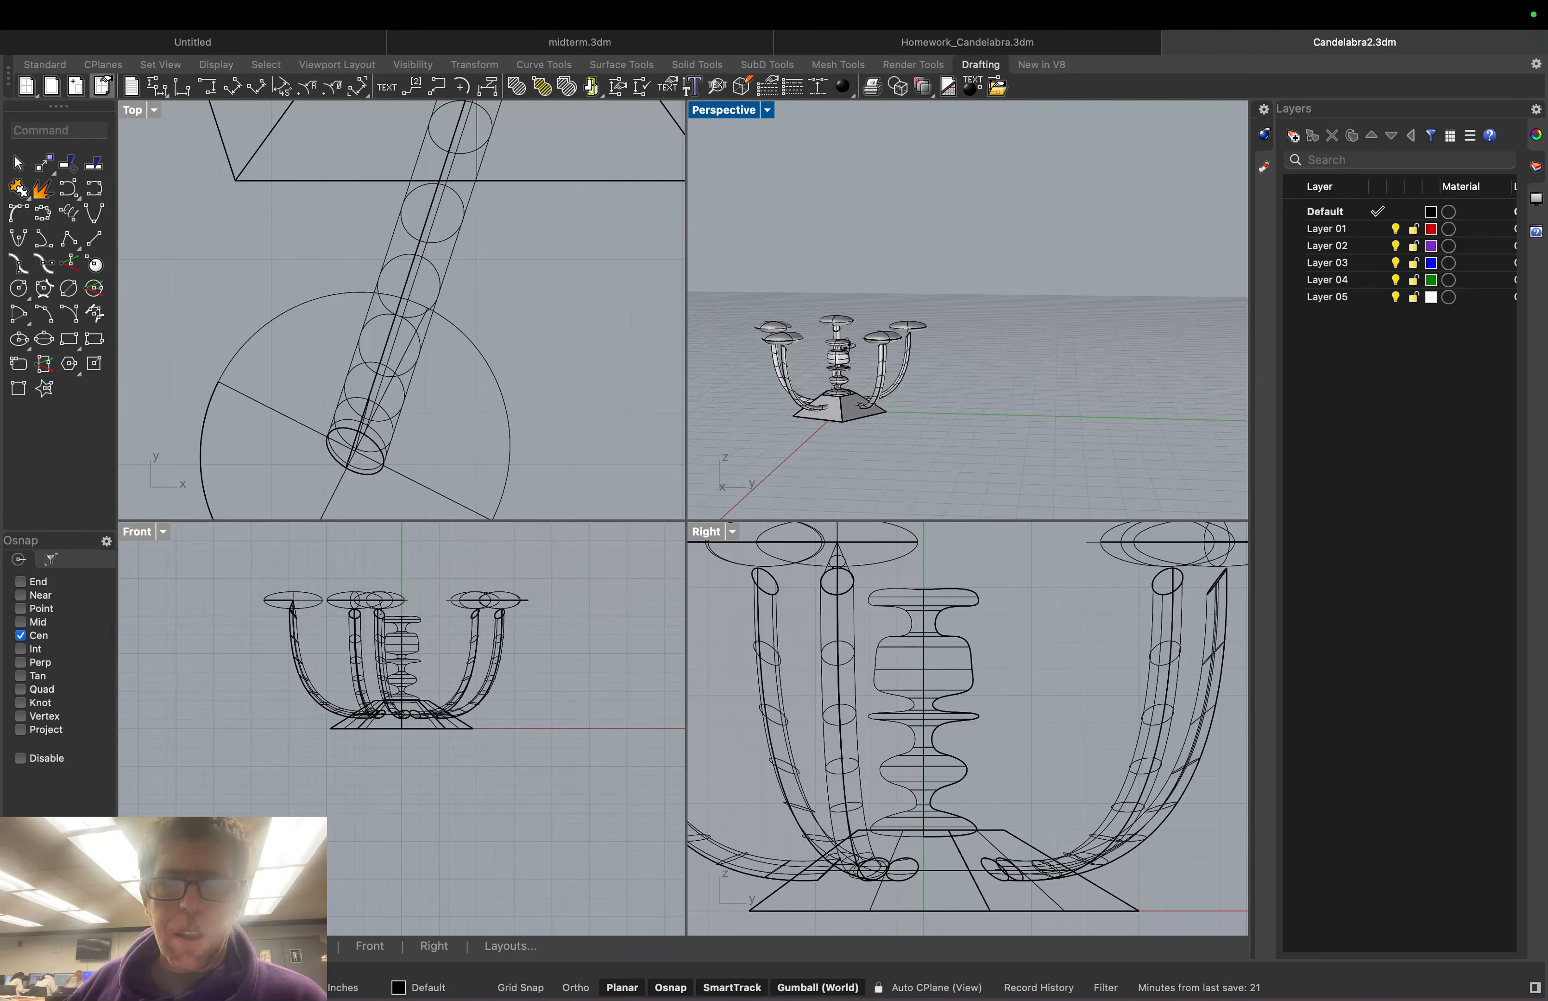
scroll(864, 359, "up", 10)
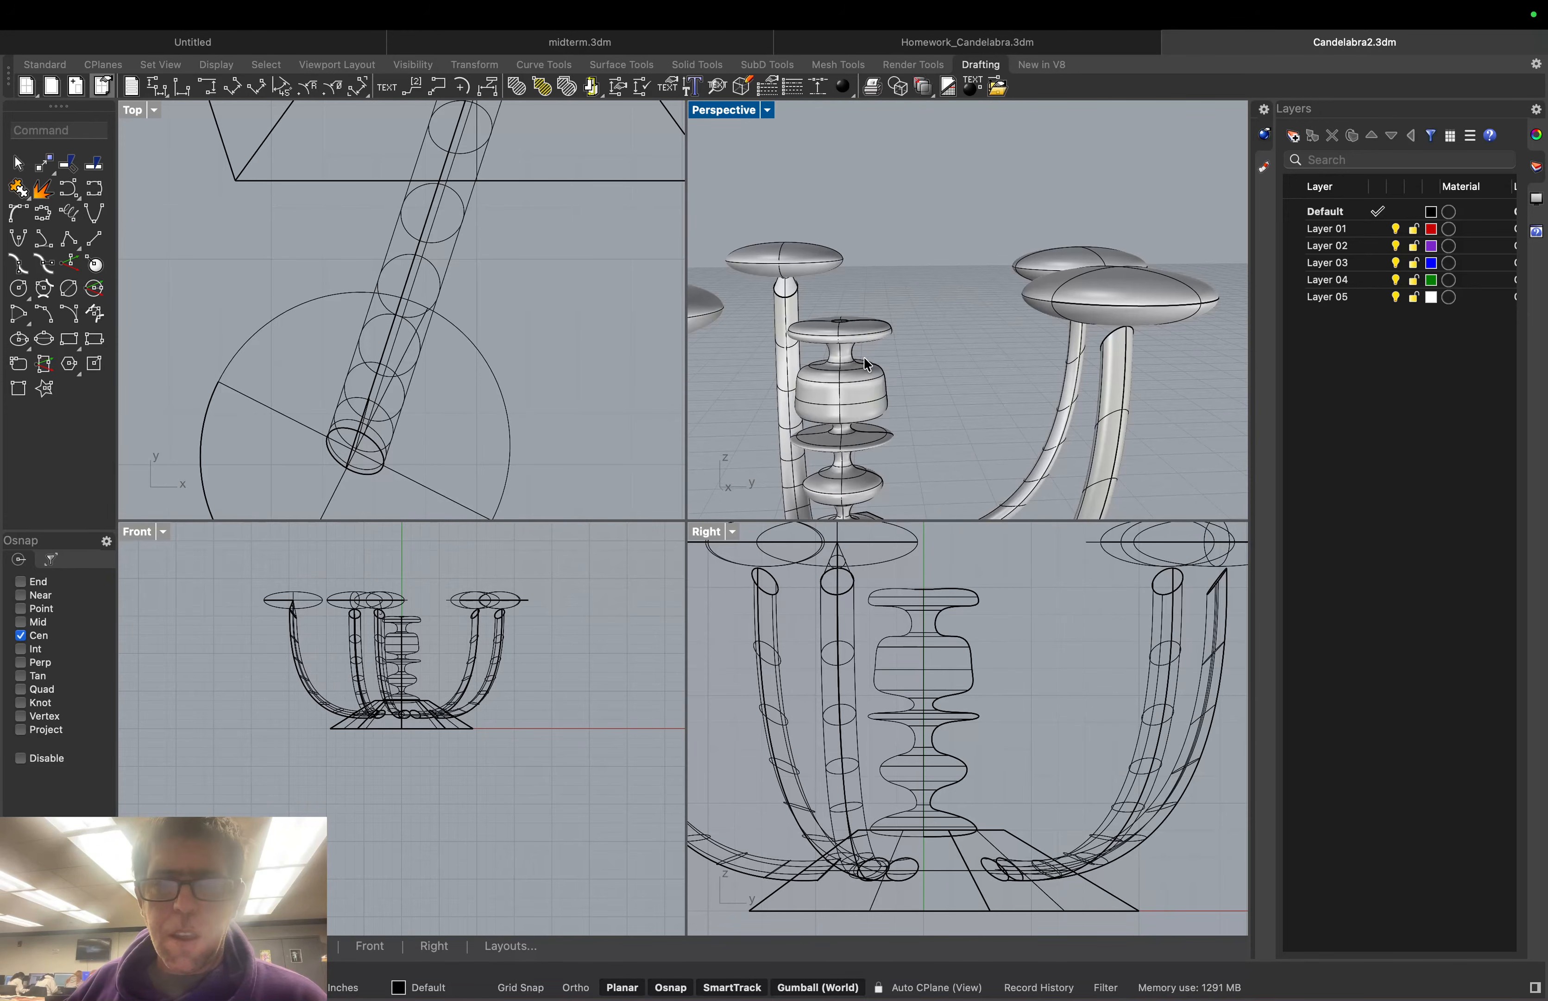
scroll(864, 357, "down", 5)
right_click_drag(801, 372, 863, 357)
scroll(879, 212, "up", 8)
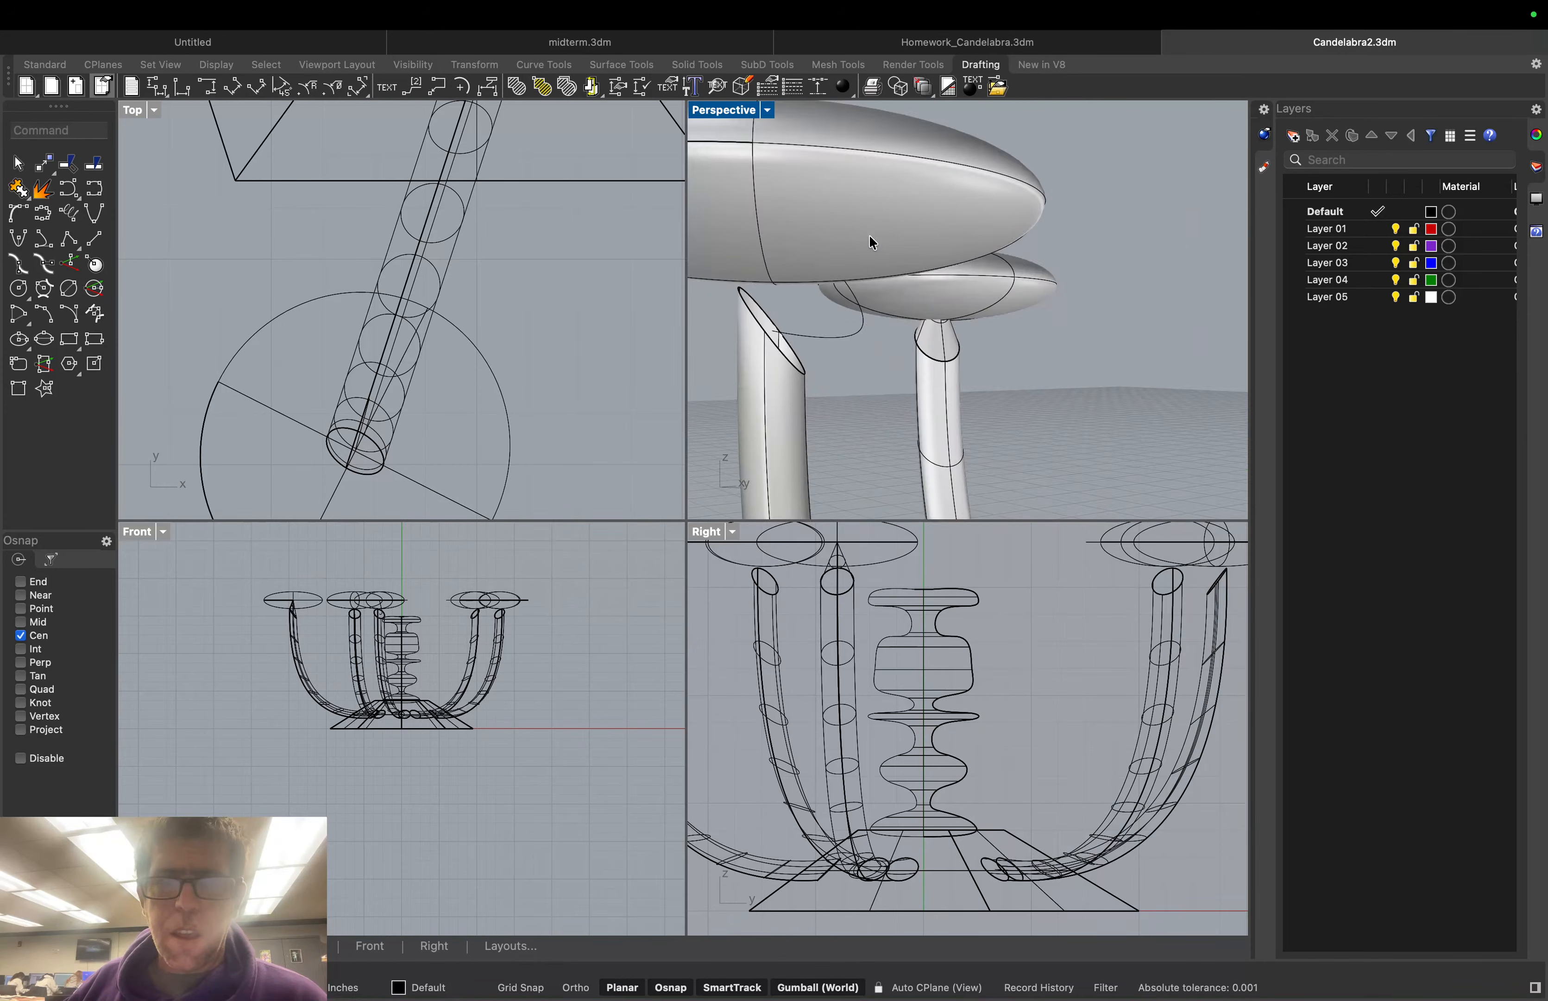
right_click_drag(856, 268, 851, 320)
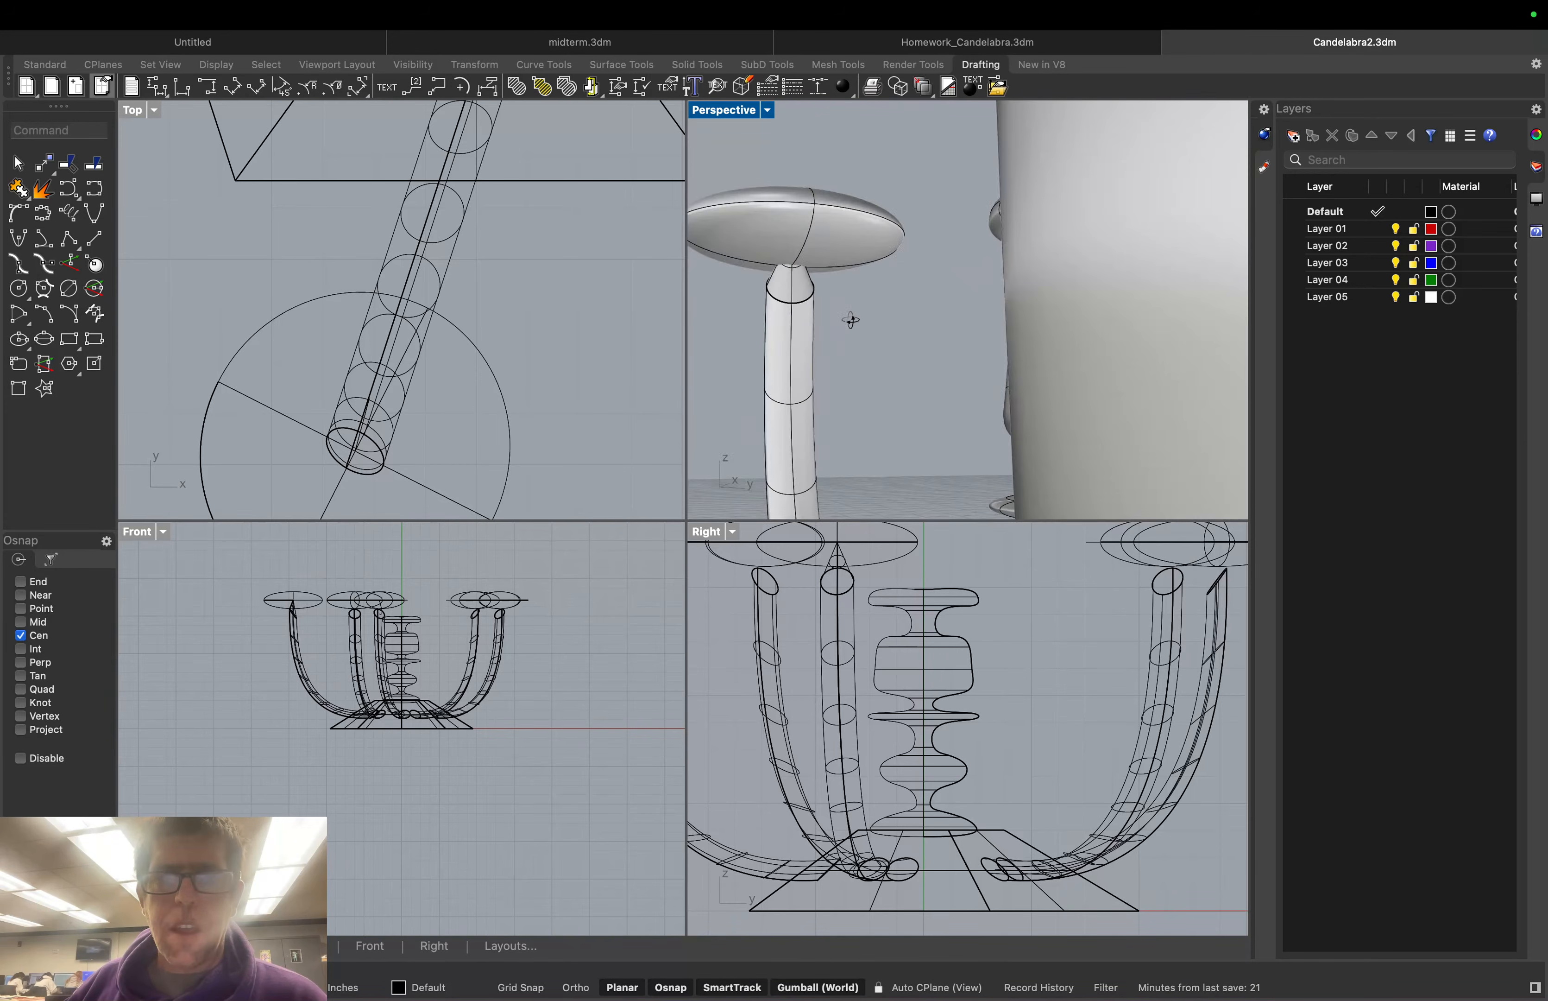
scroll(846, 328, "down", 8)
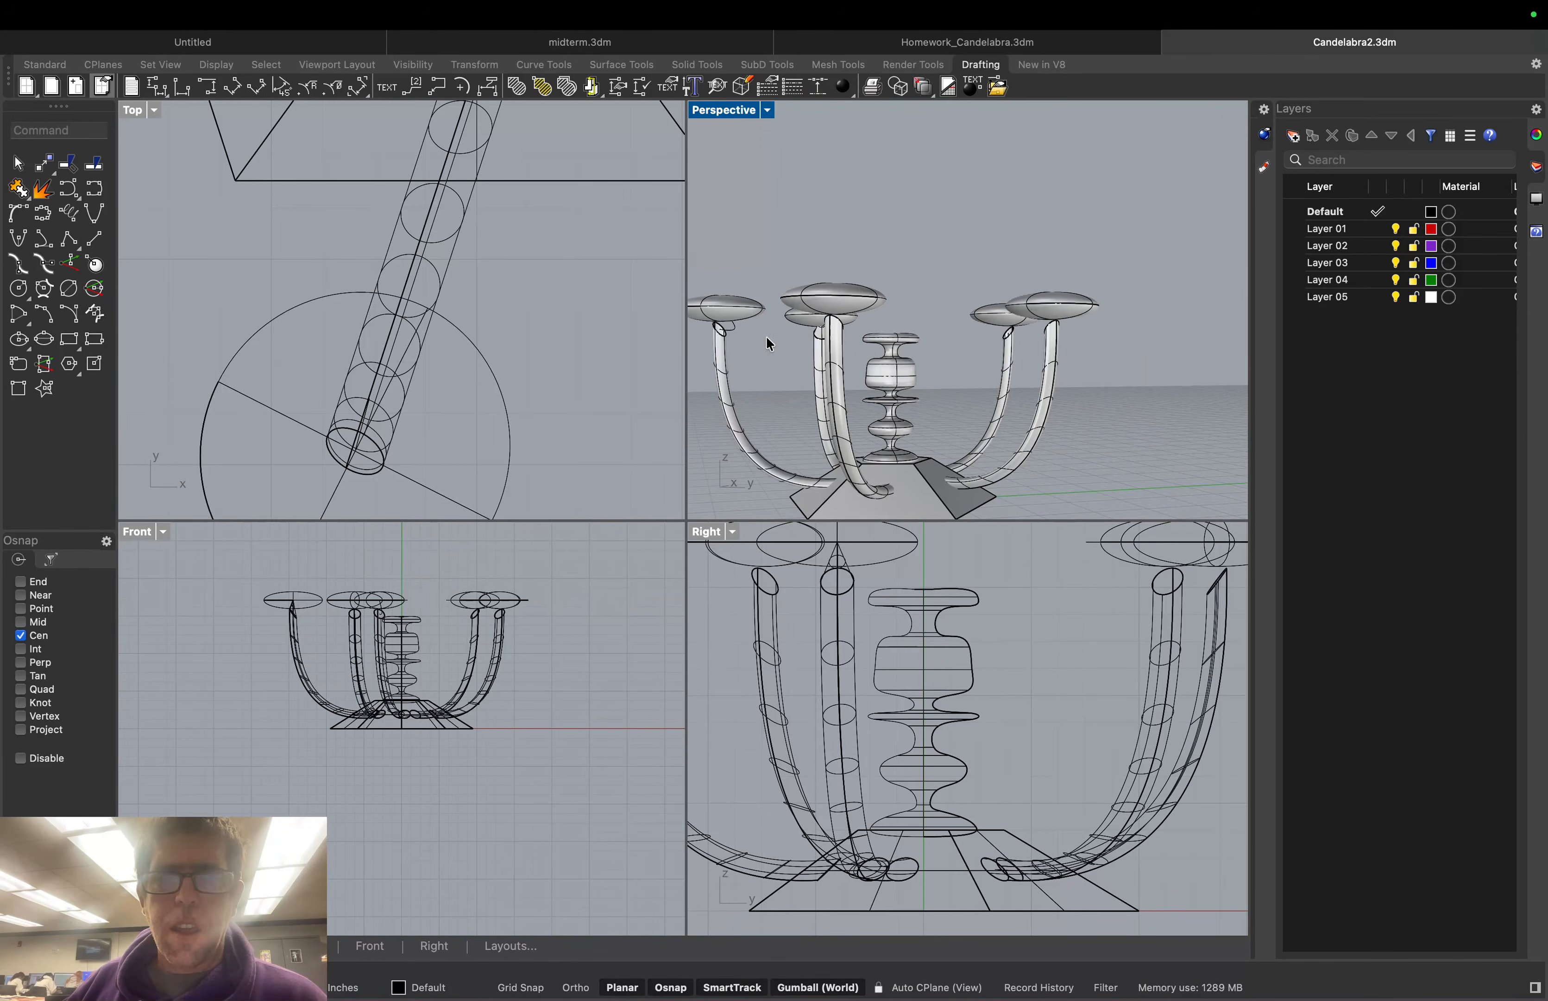
right_click_drag(766, 335, 661, 346)
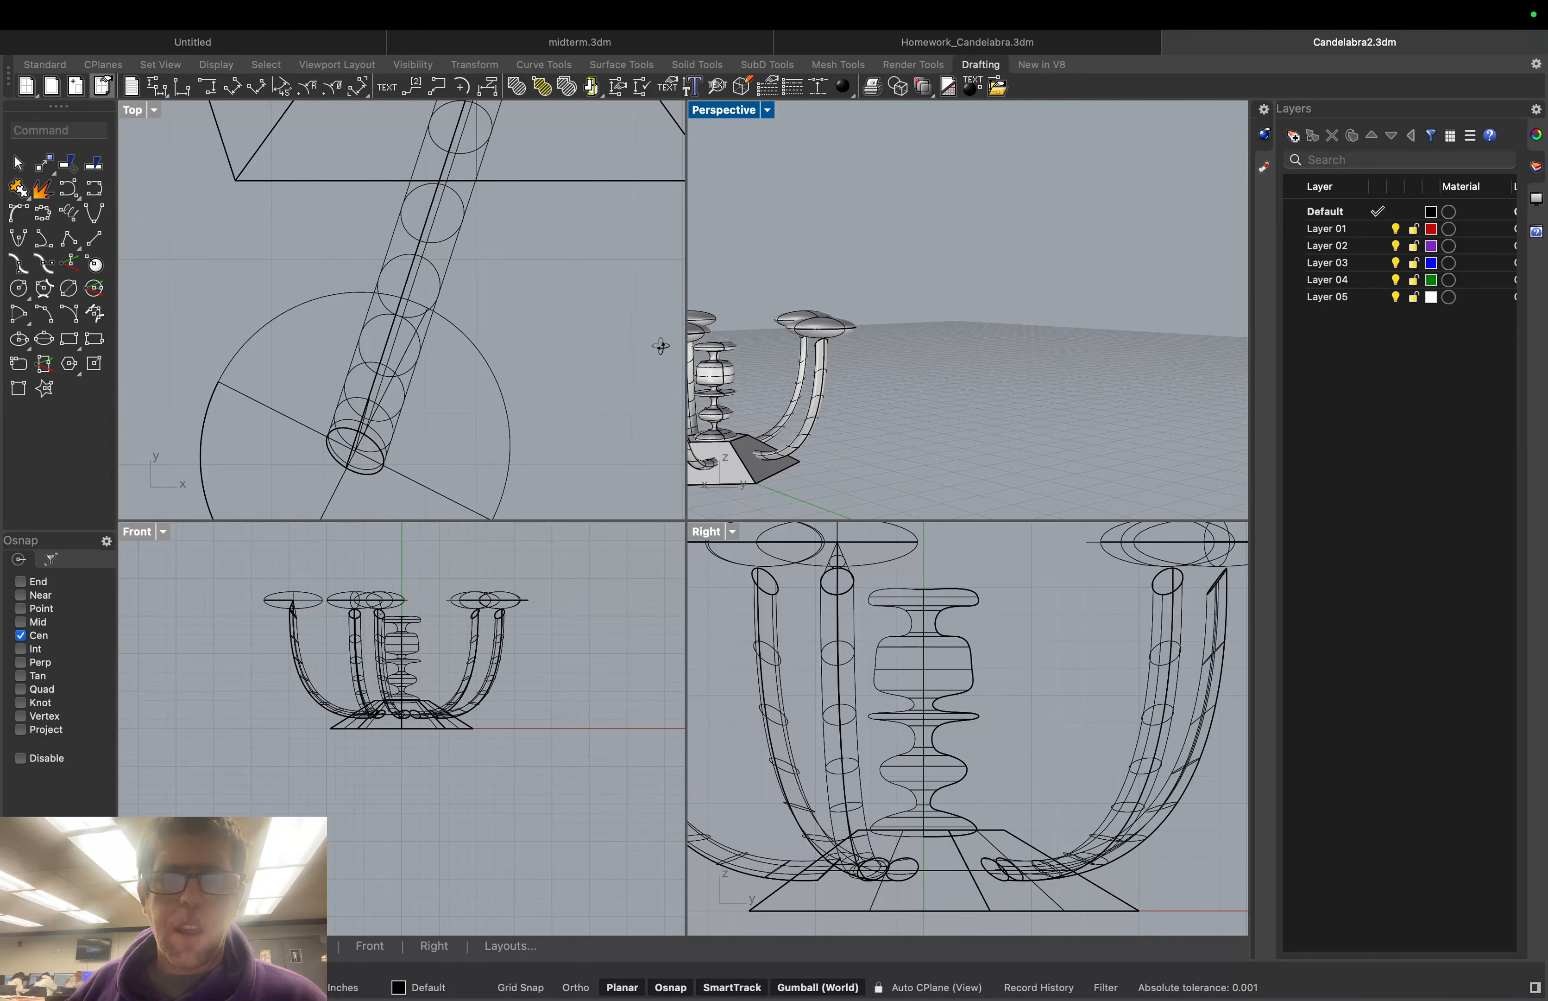
scroll(727, 335, "up", 6)
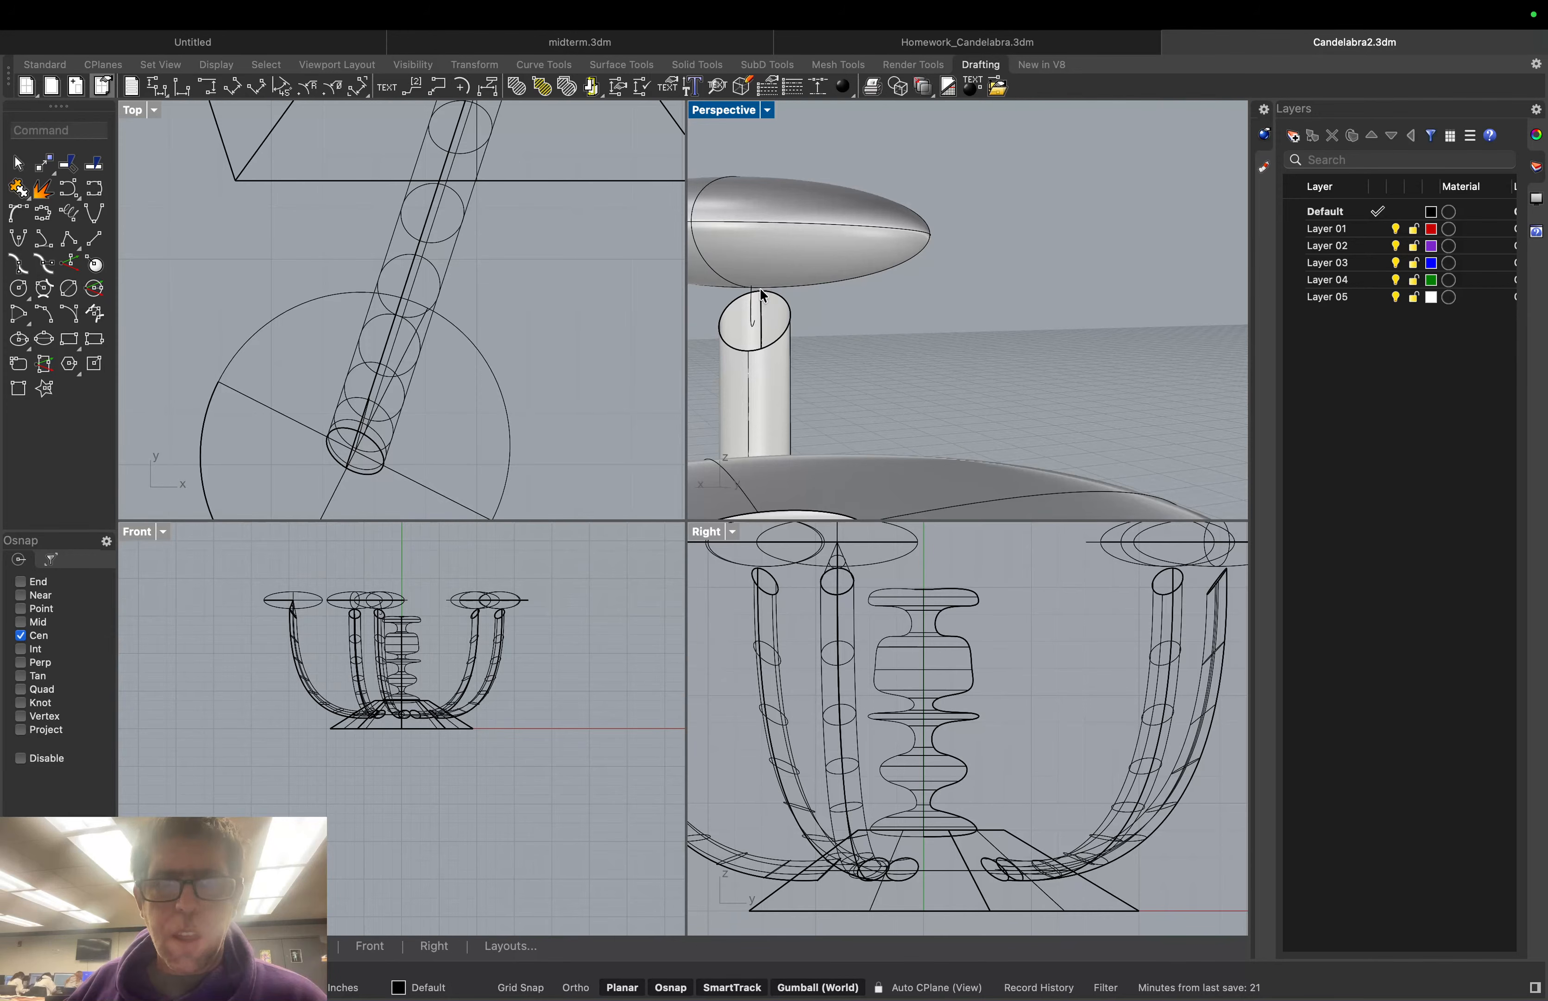
left_click(71, 133)
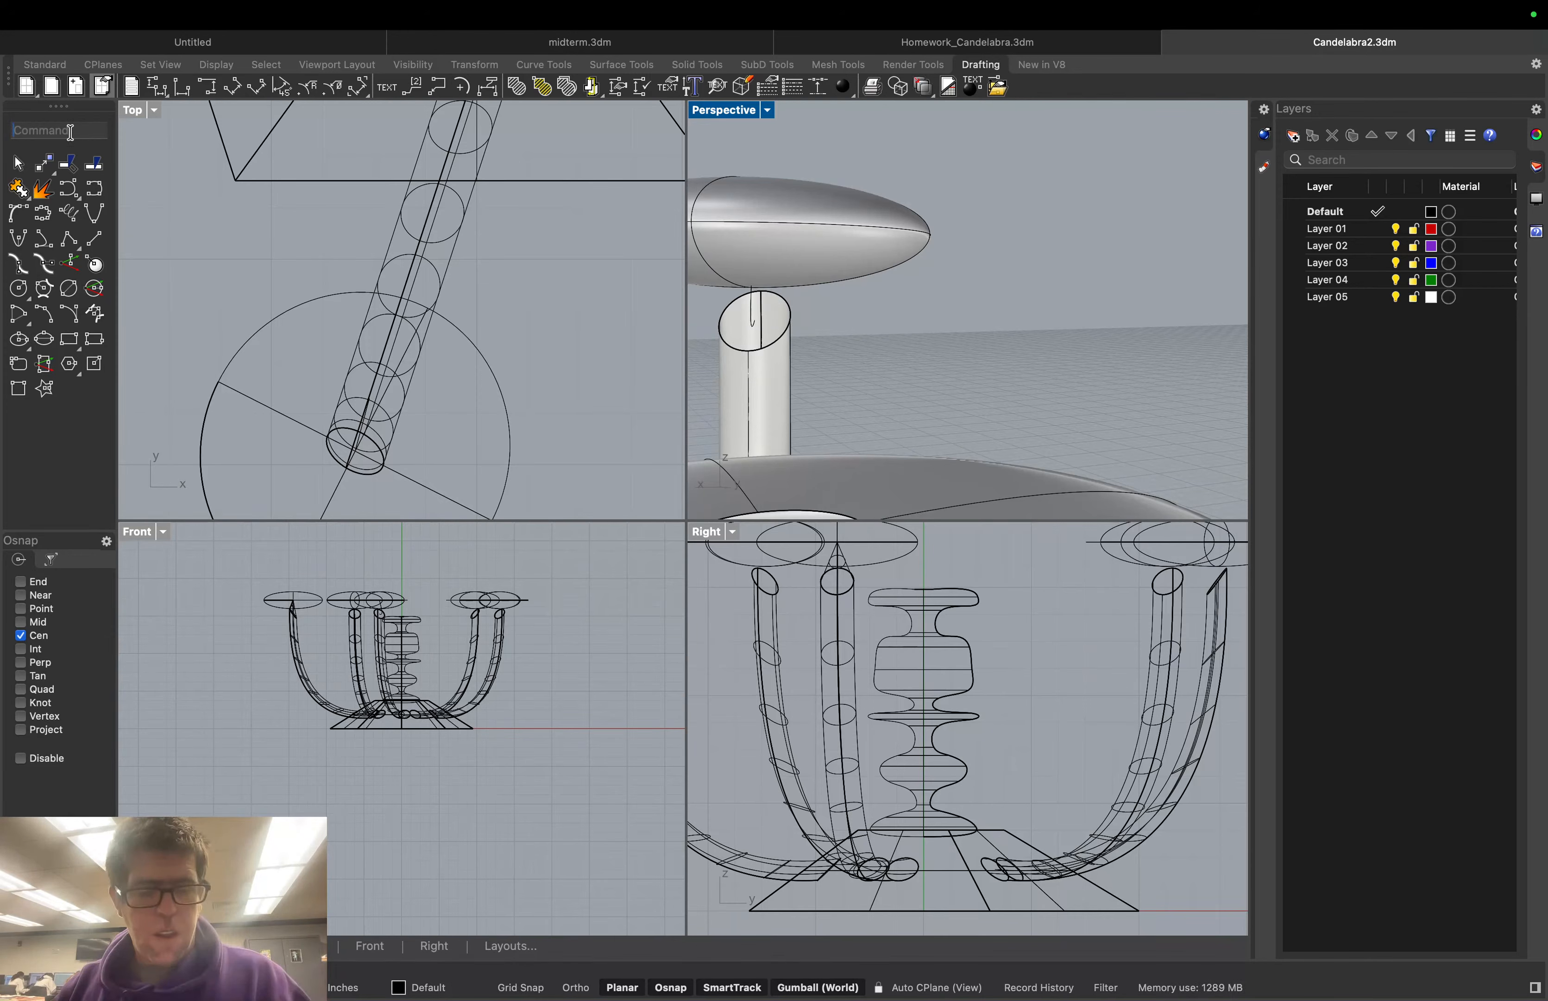
Set the Perspective view to Wireframe display and turn on the End osnap
left_click(768, 112)
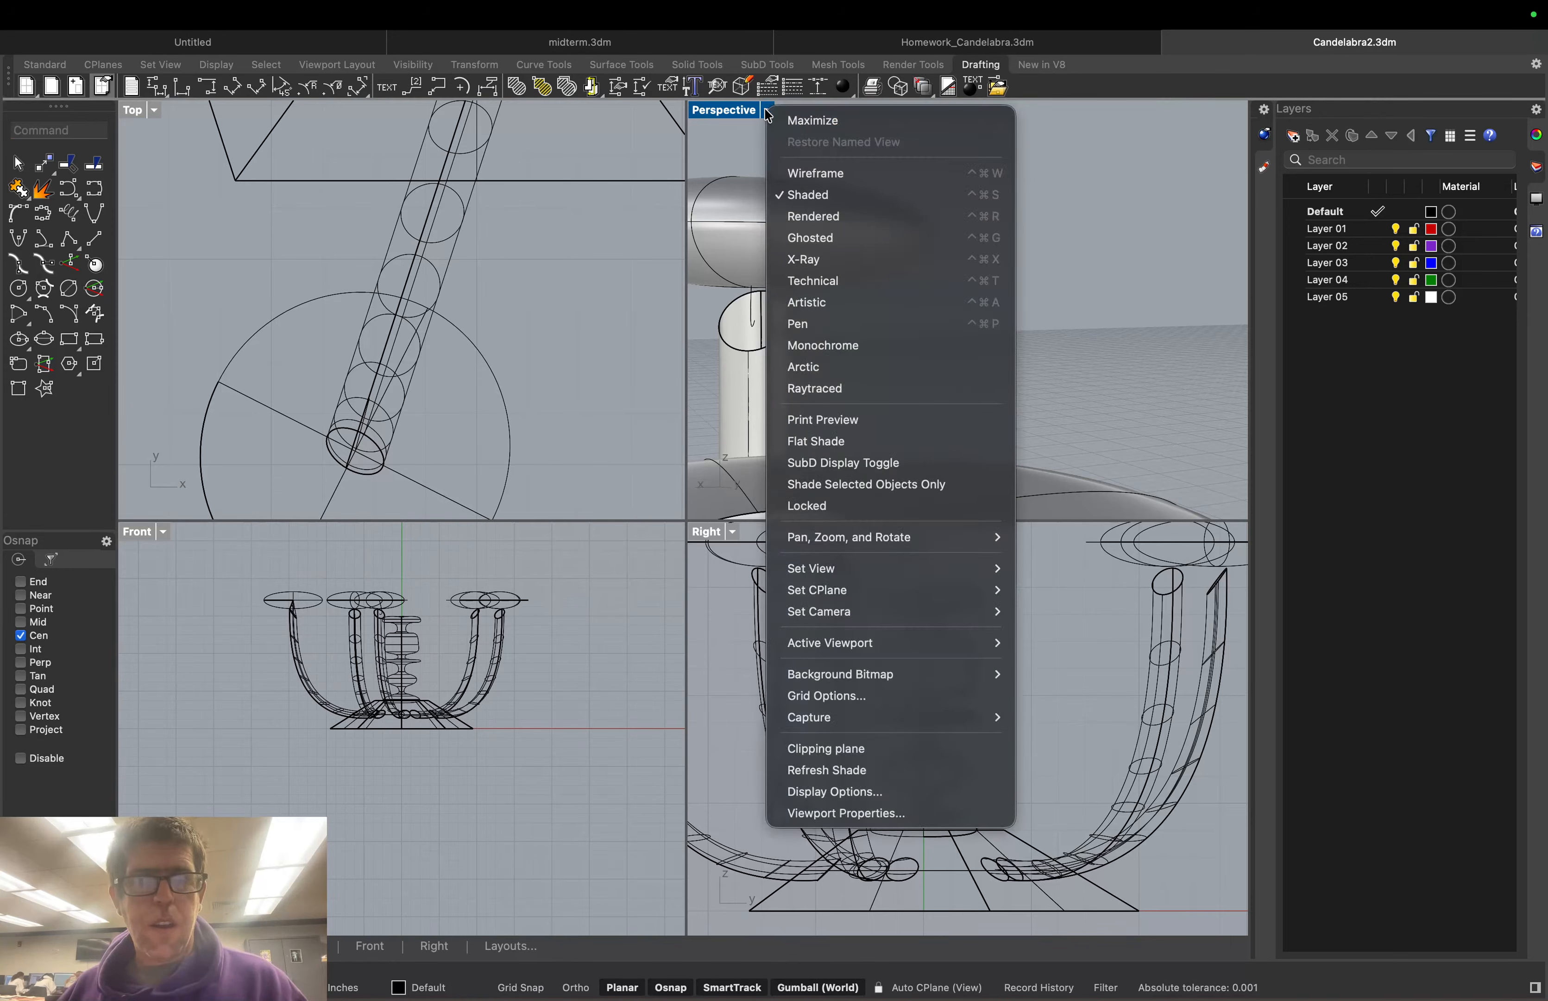
left_click(790, 173)
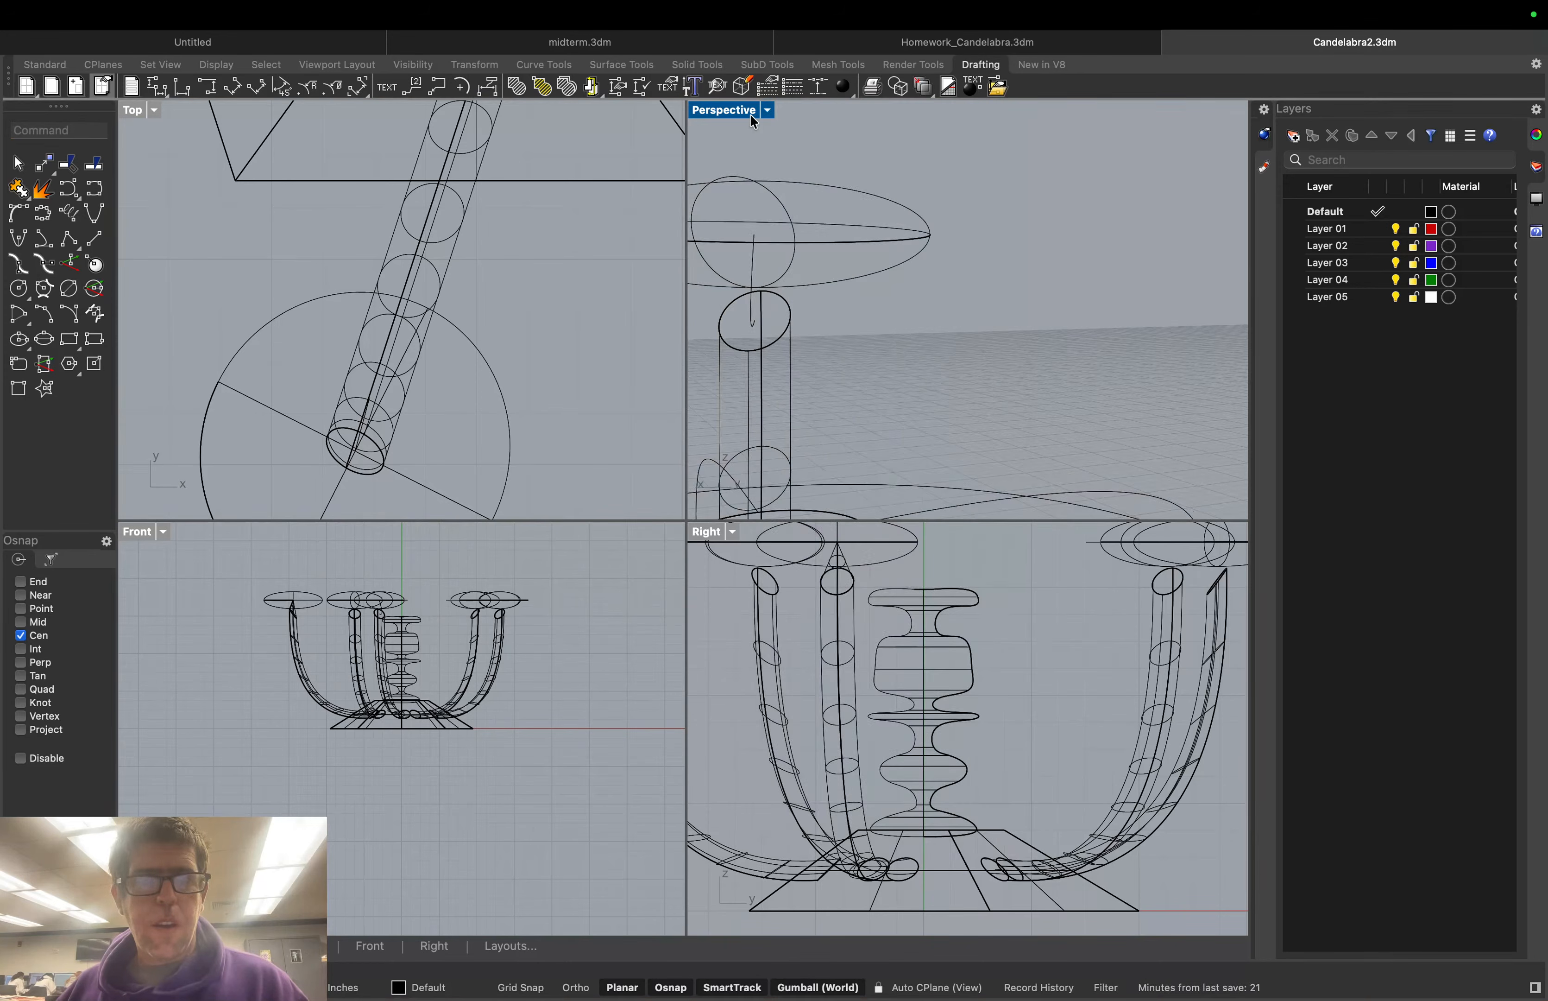
left_click(768, 110)
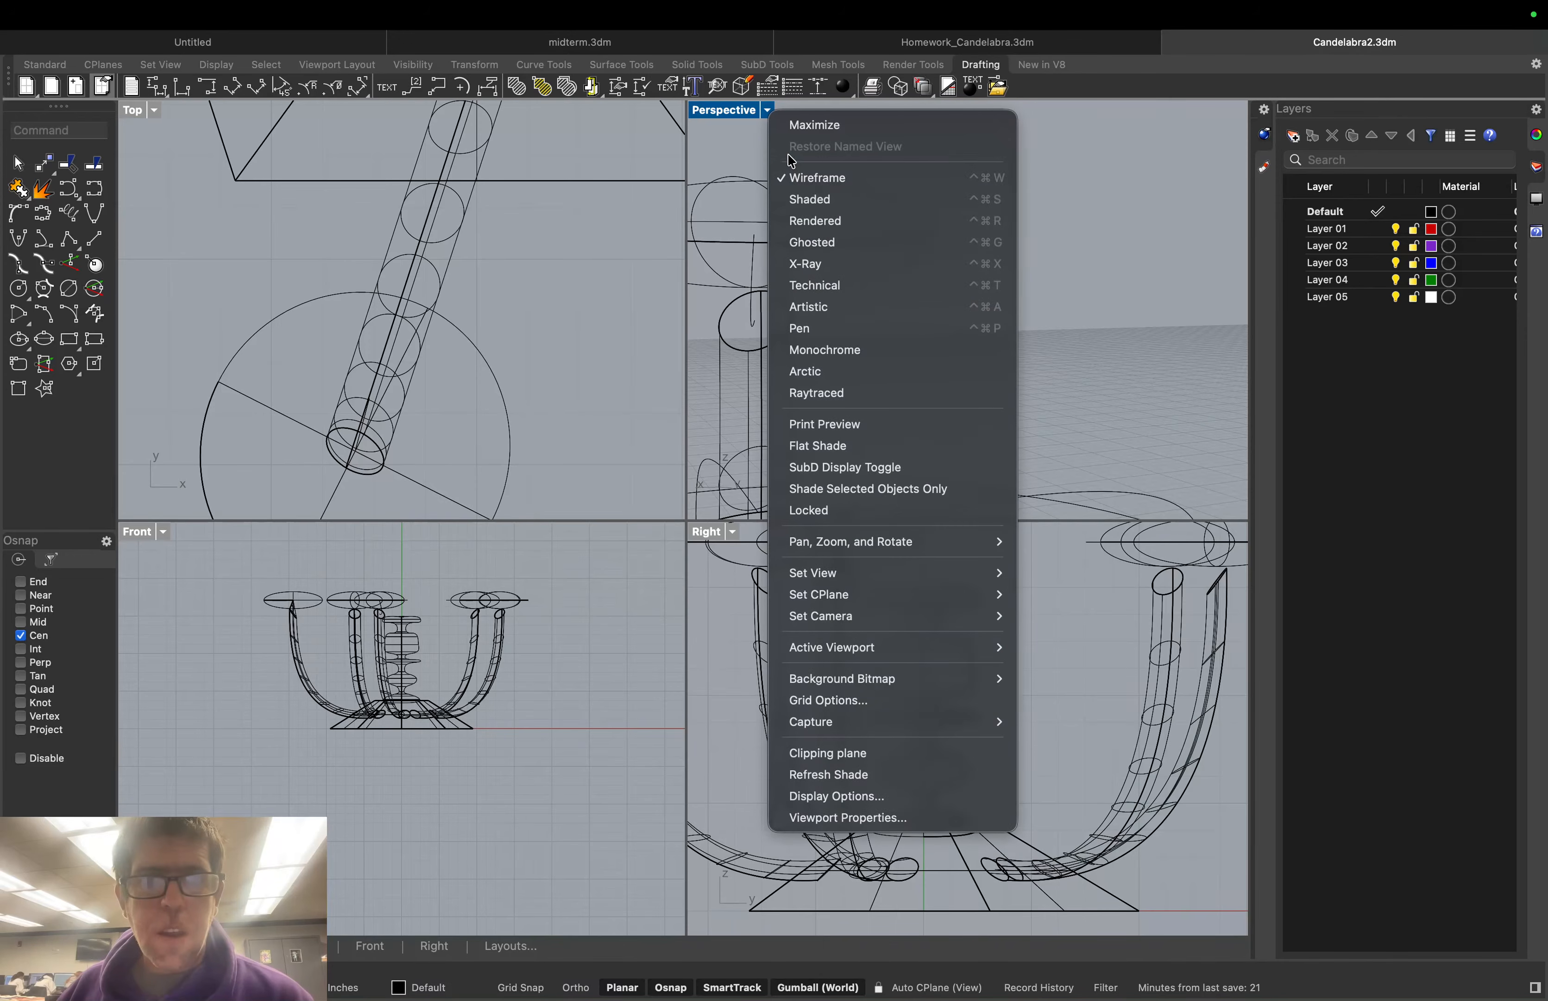
left_click(803, 200)
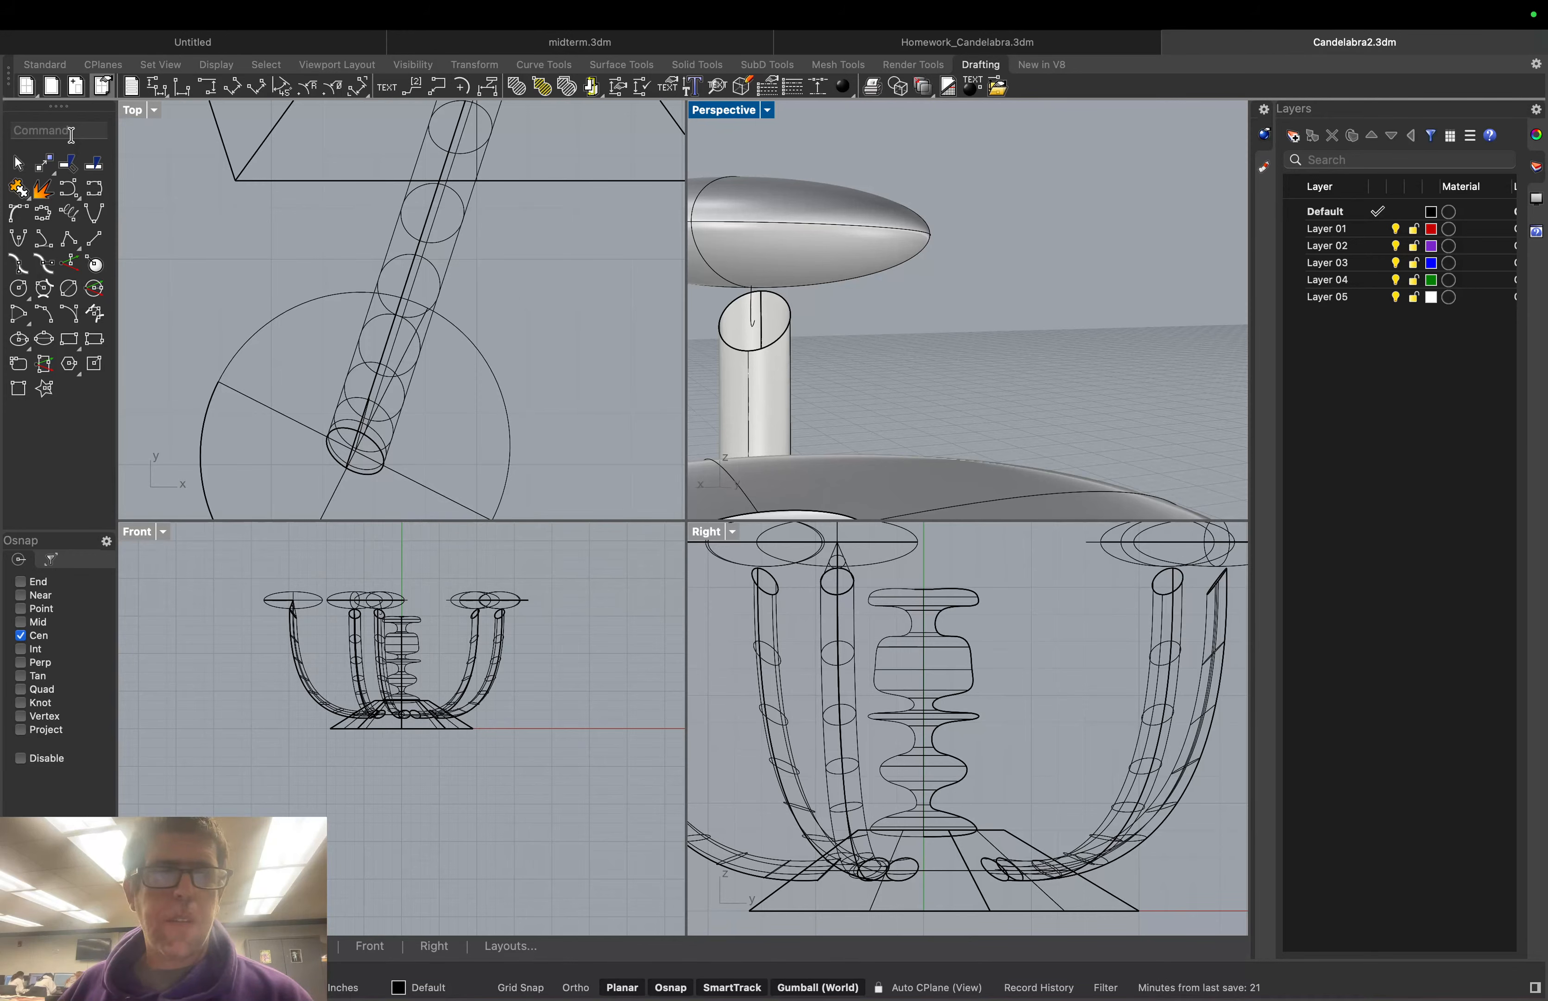
left_click(20, 581)
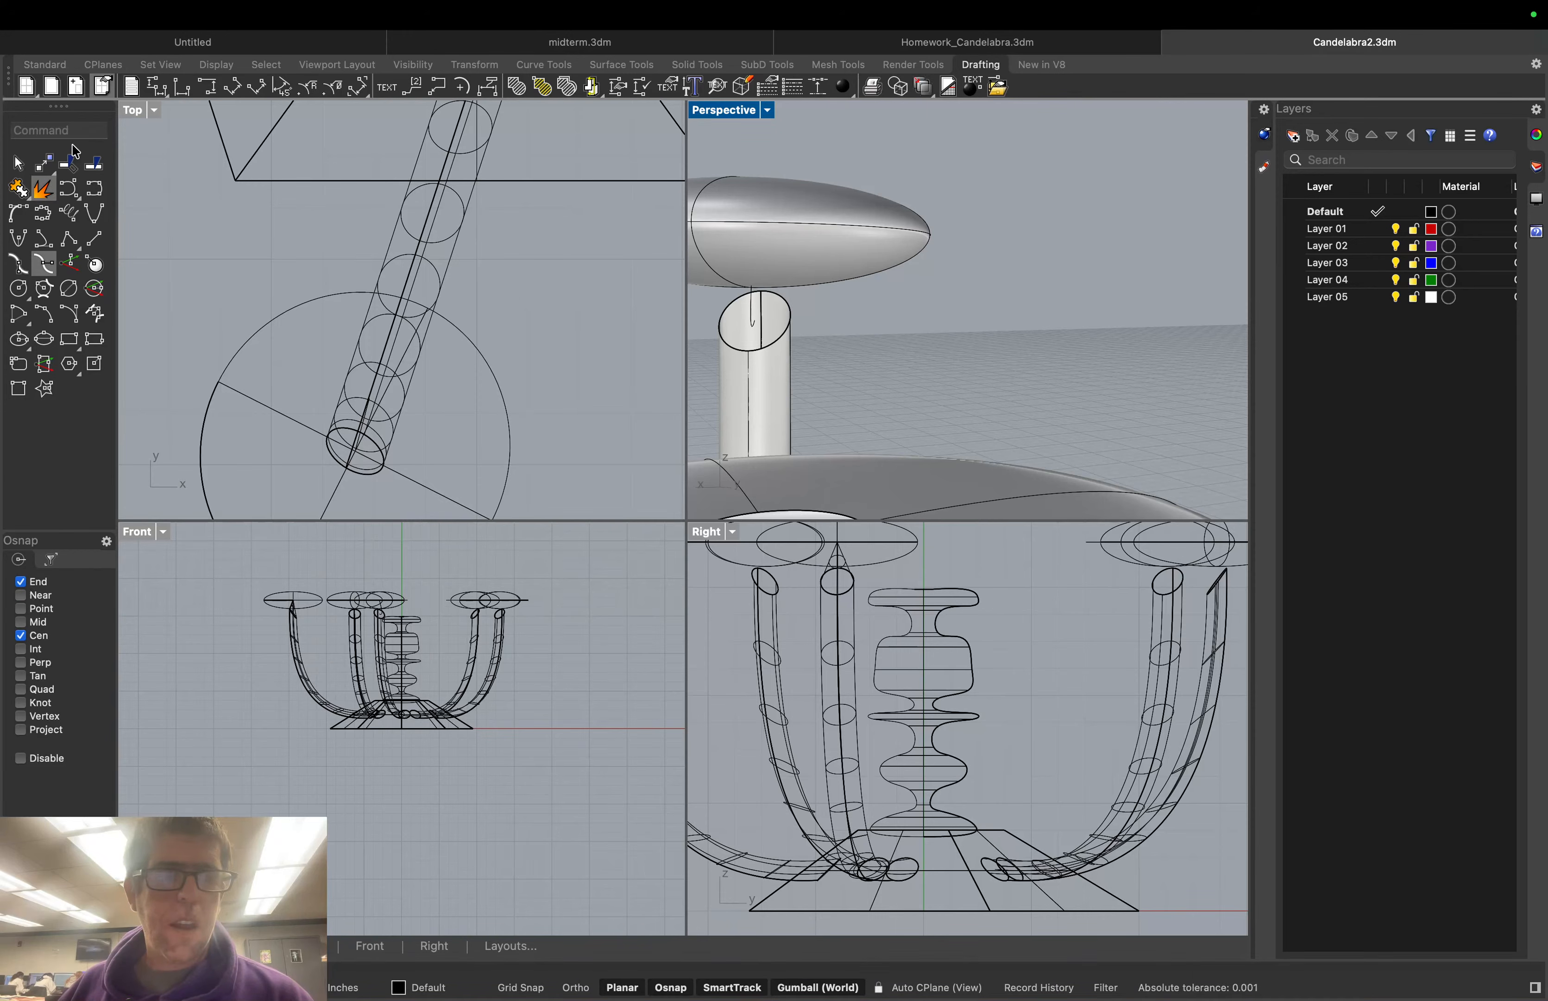
left_click(768, 111)
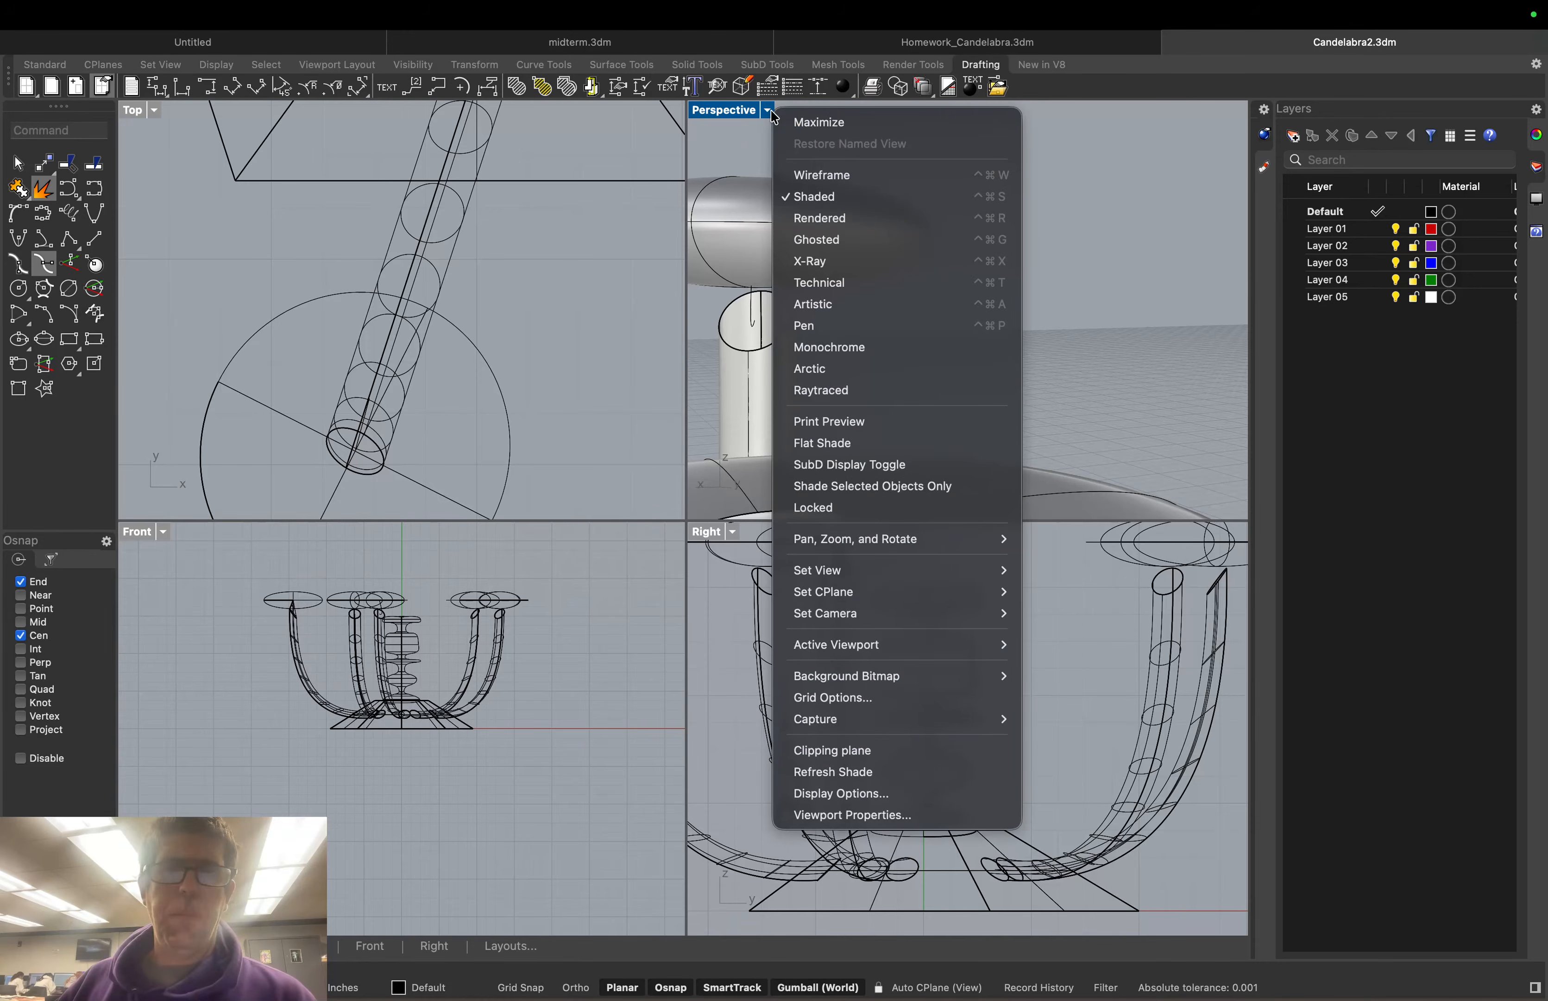
left_click(821, 175)
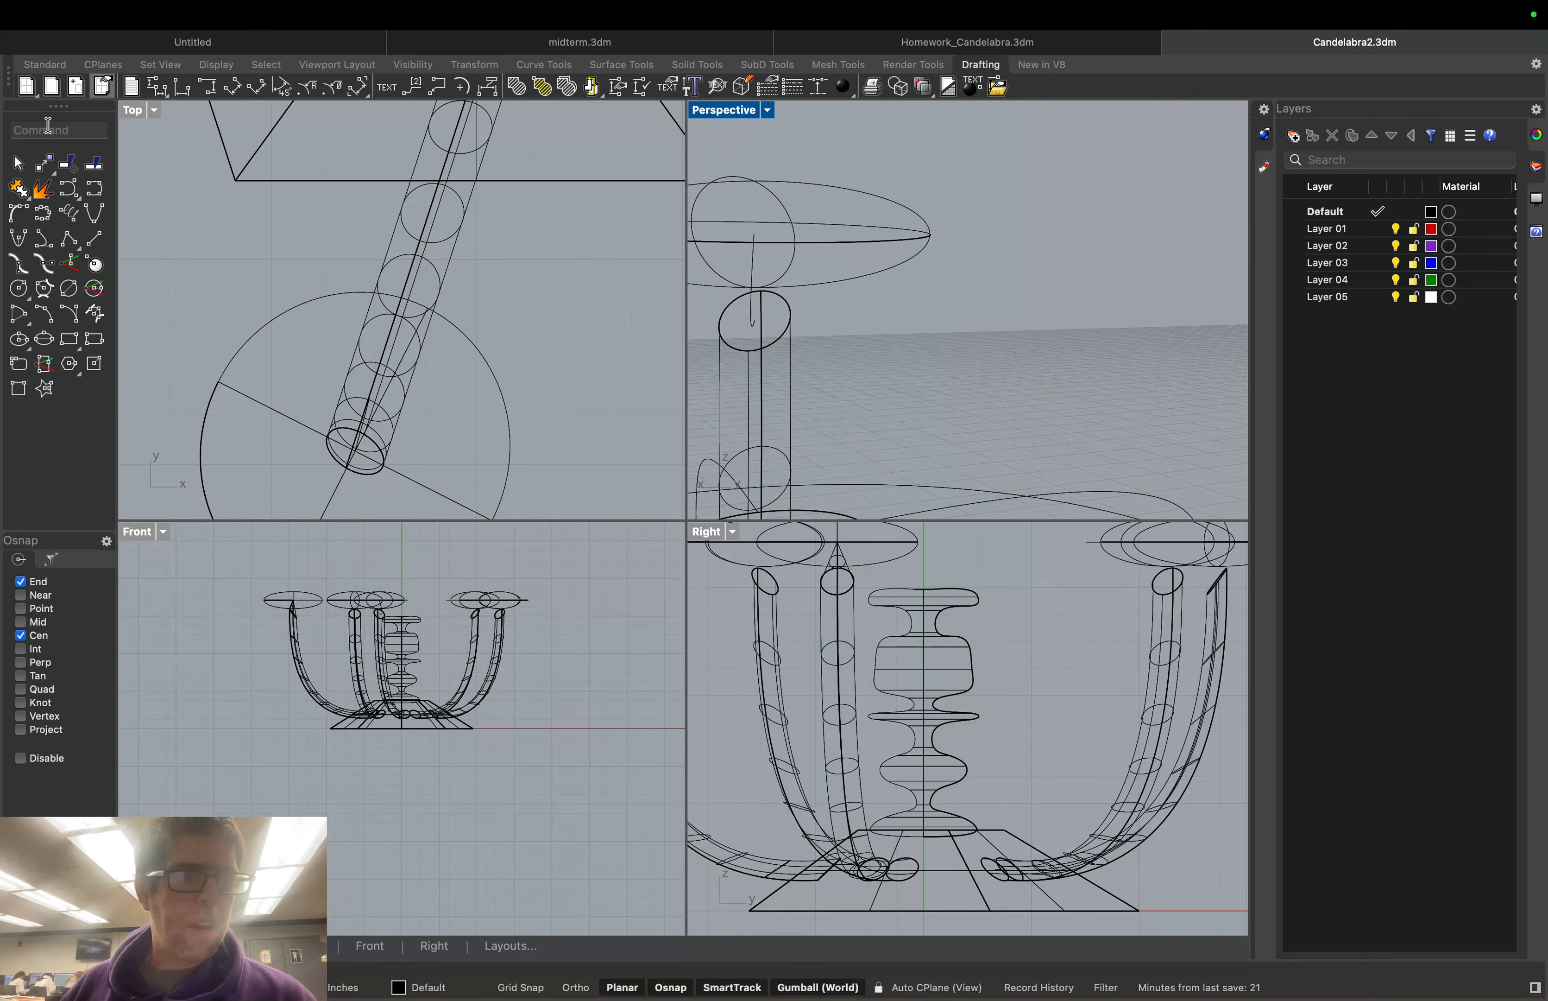
Draw a 0.309-diameter circle centred on the top end of the arm's upright curve
left_click(19, 288)
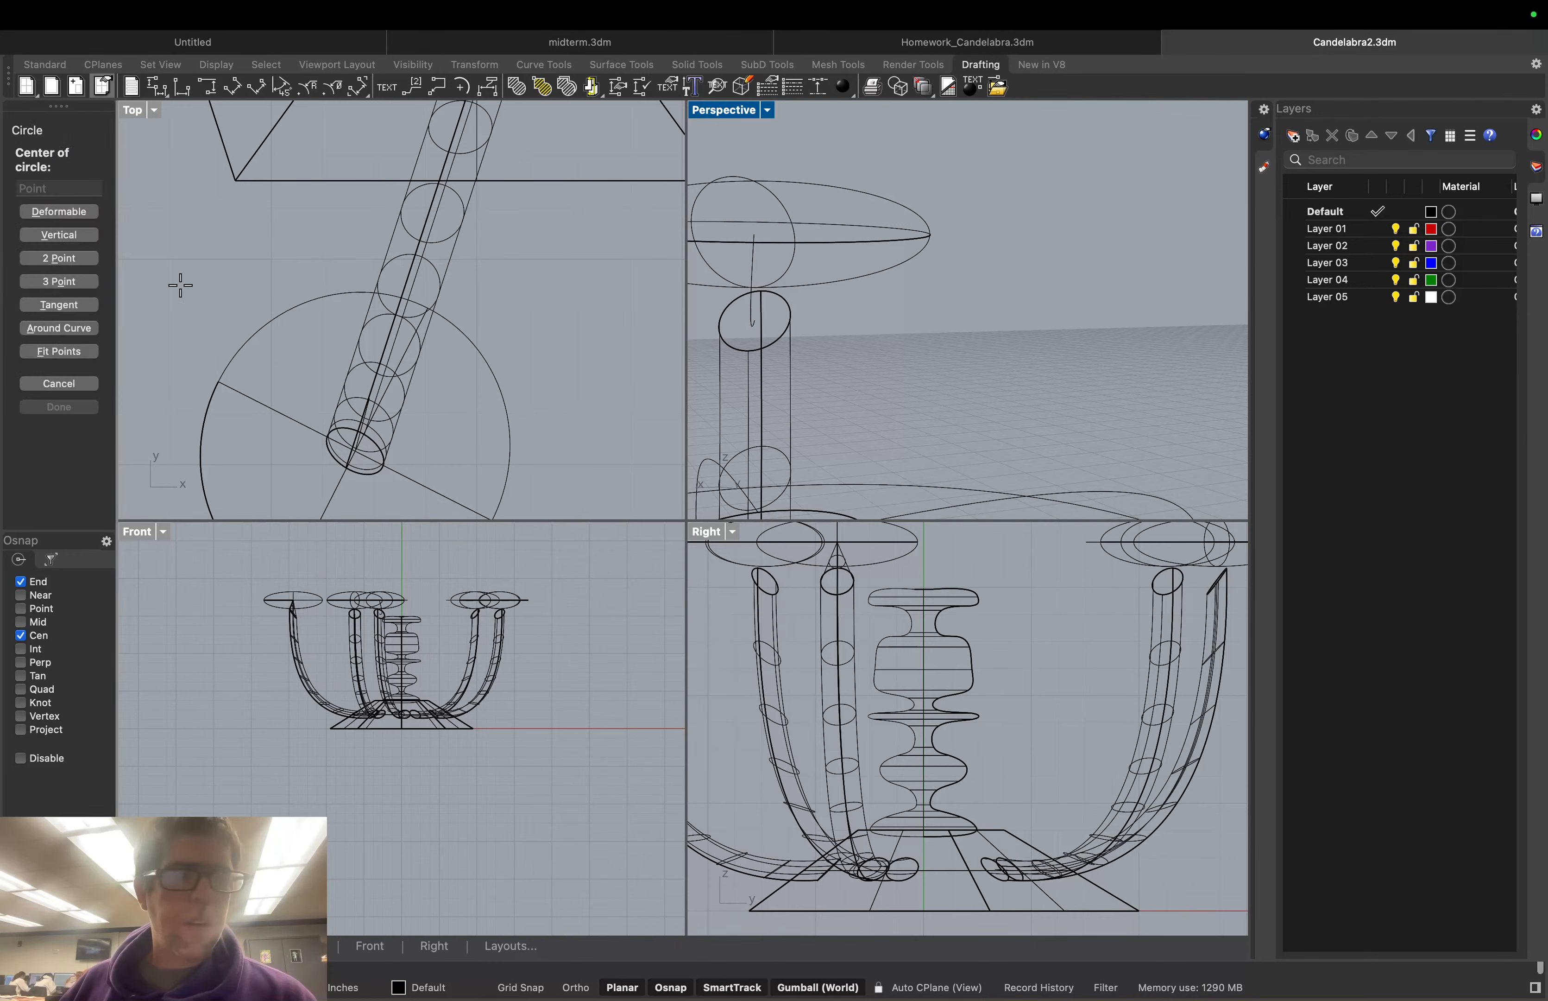
left_click(754, 234)
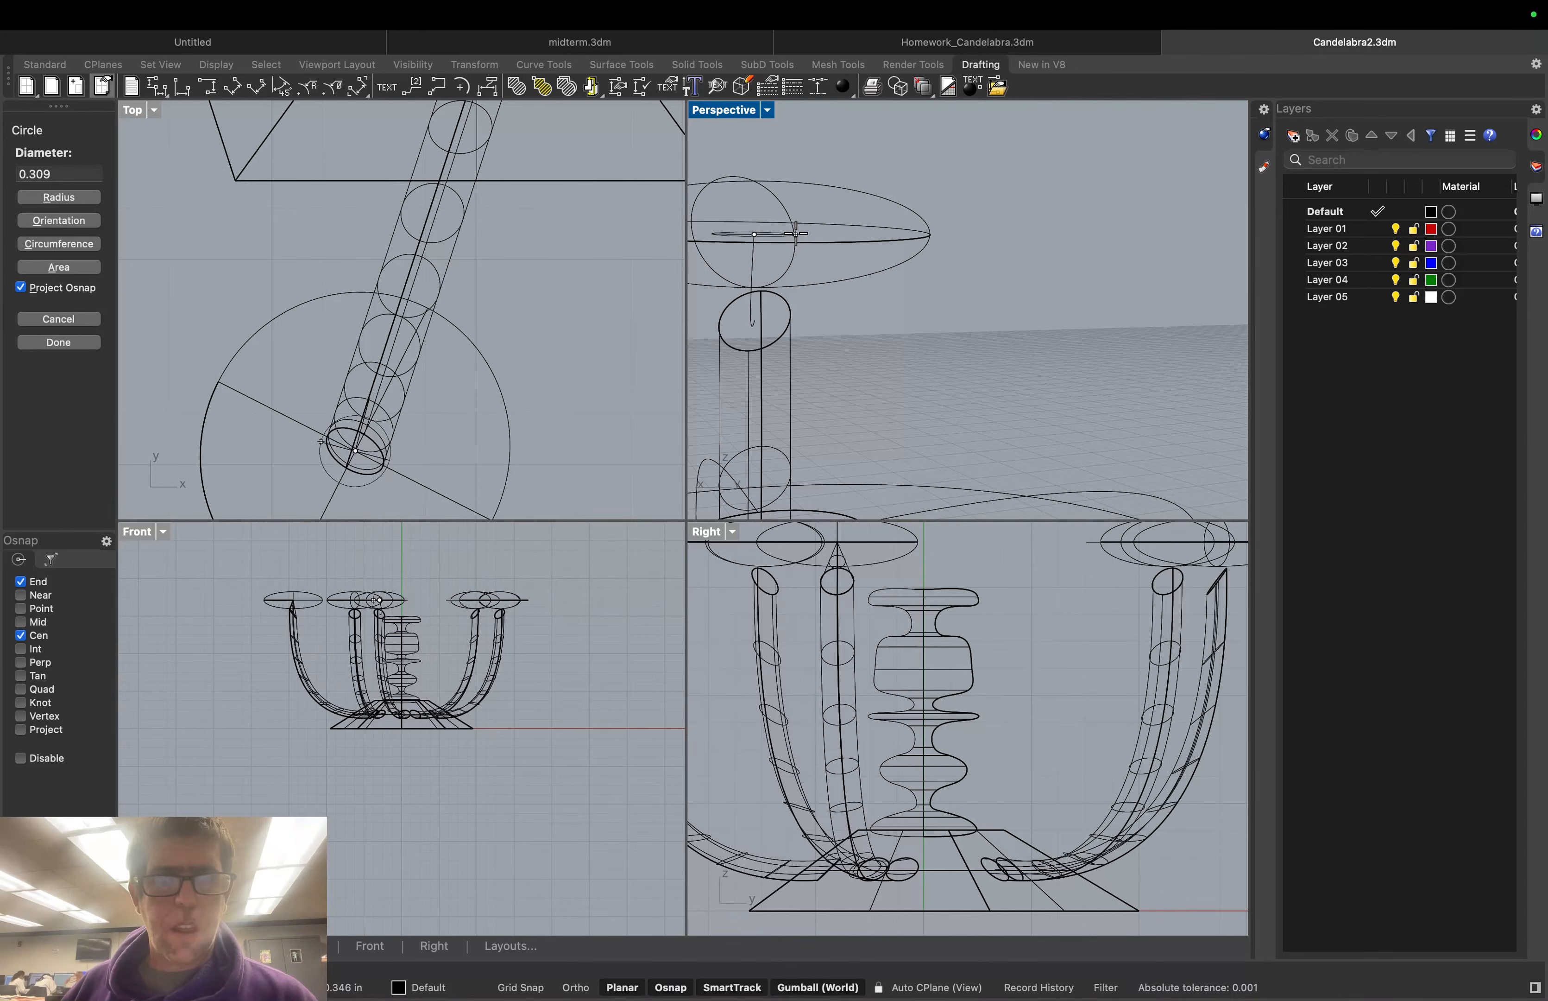
left_click(795, 233)
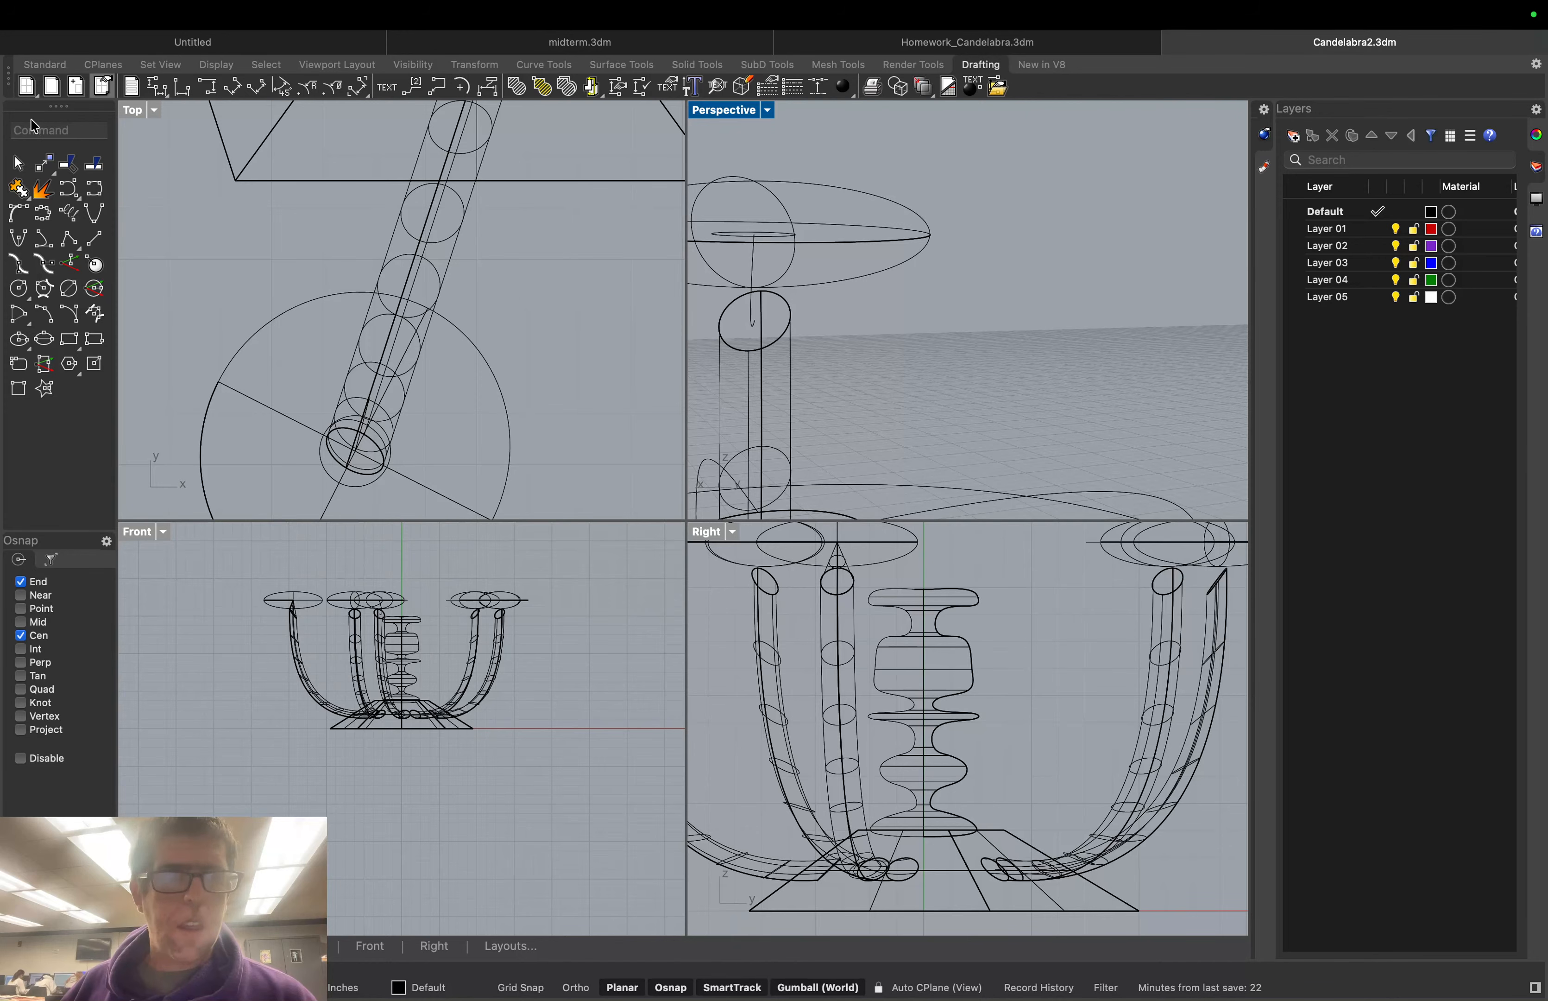
Sweep1 the small circle along the arm's upright rail curve to make the tube up to the dish
type("Swee")
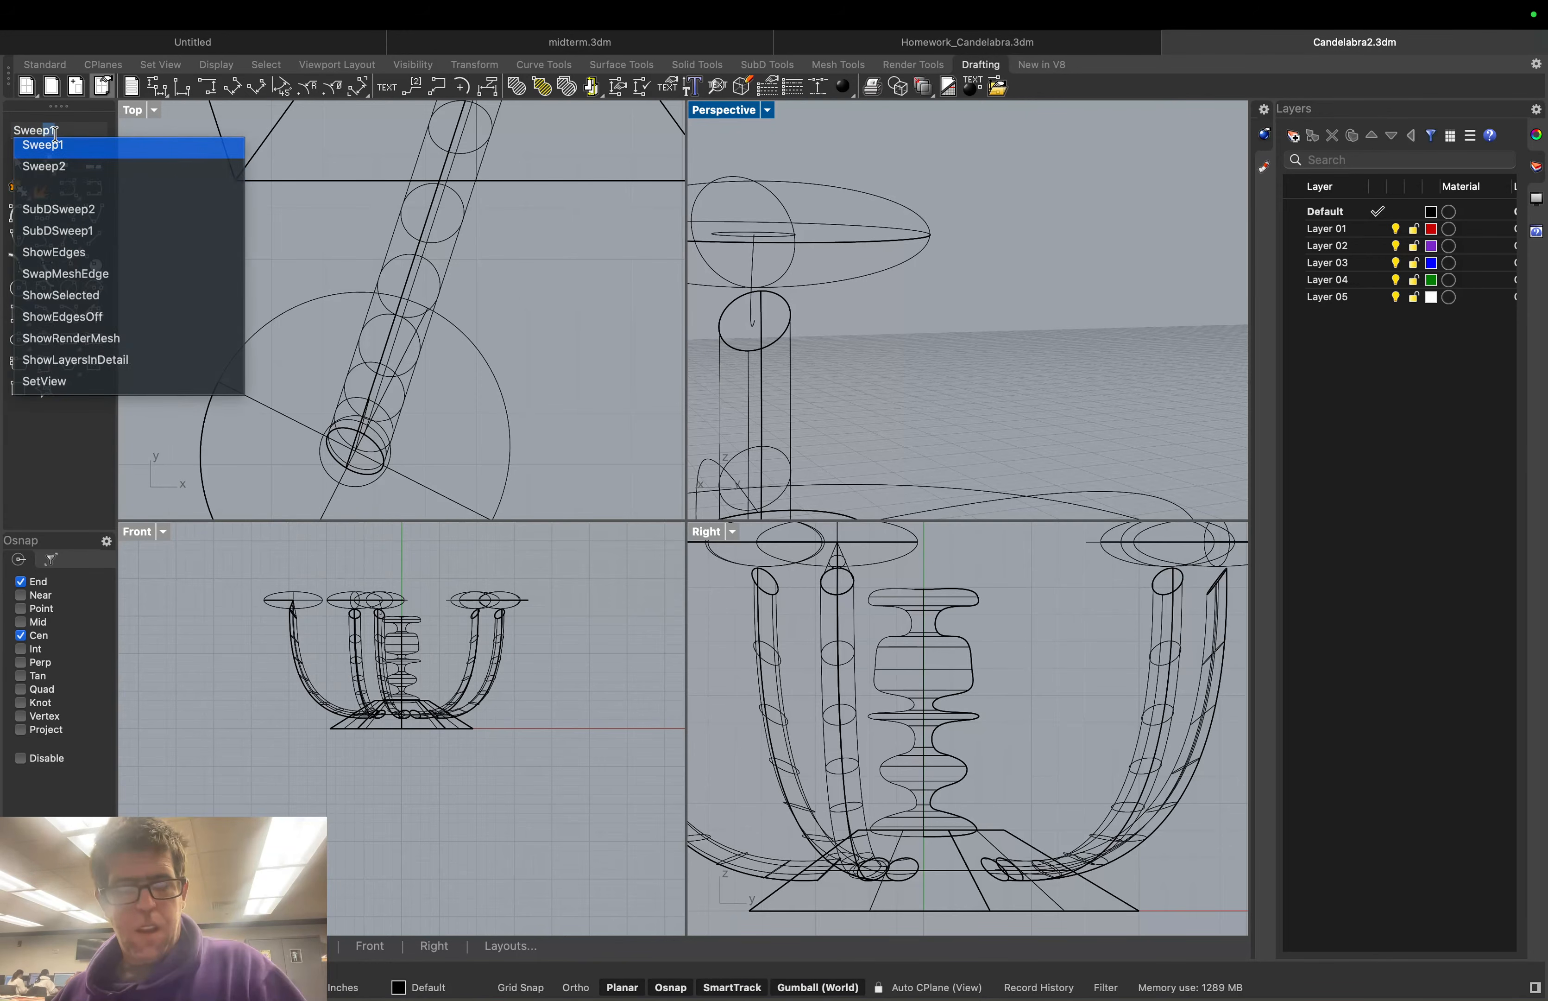
type("p1")
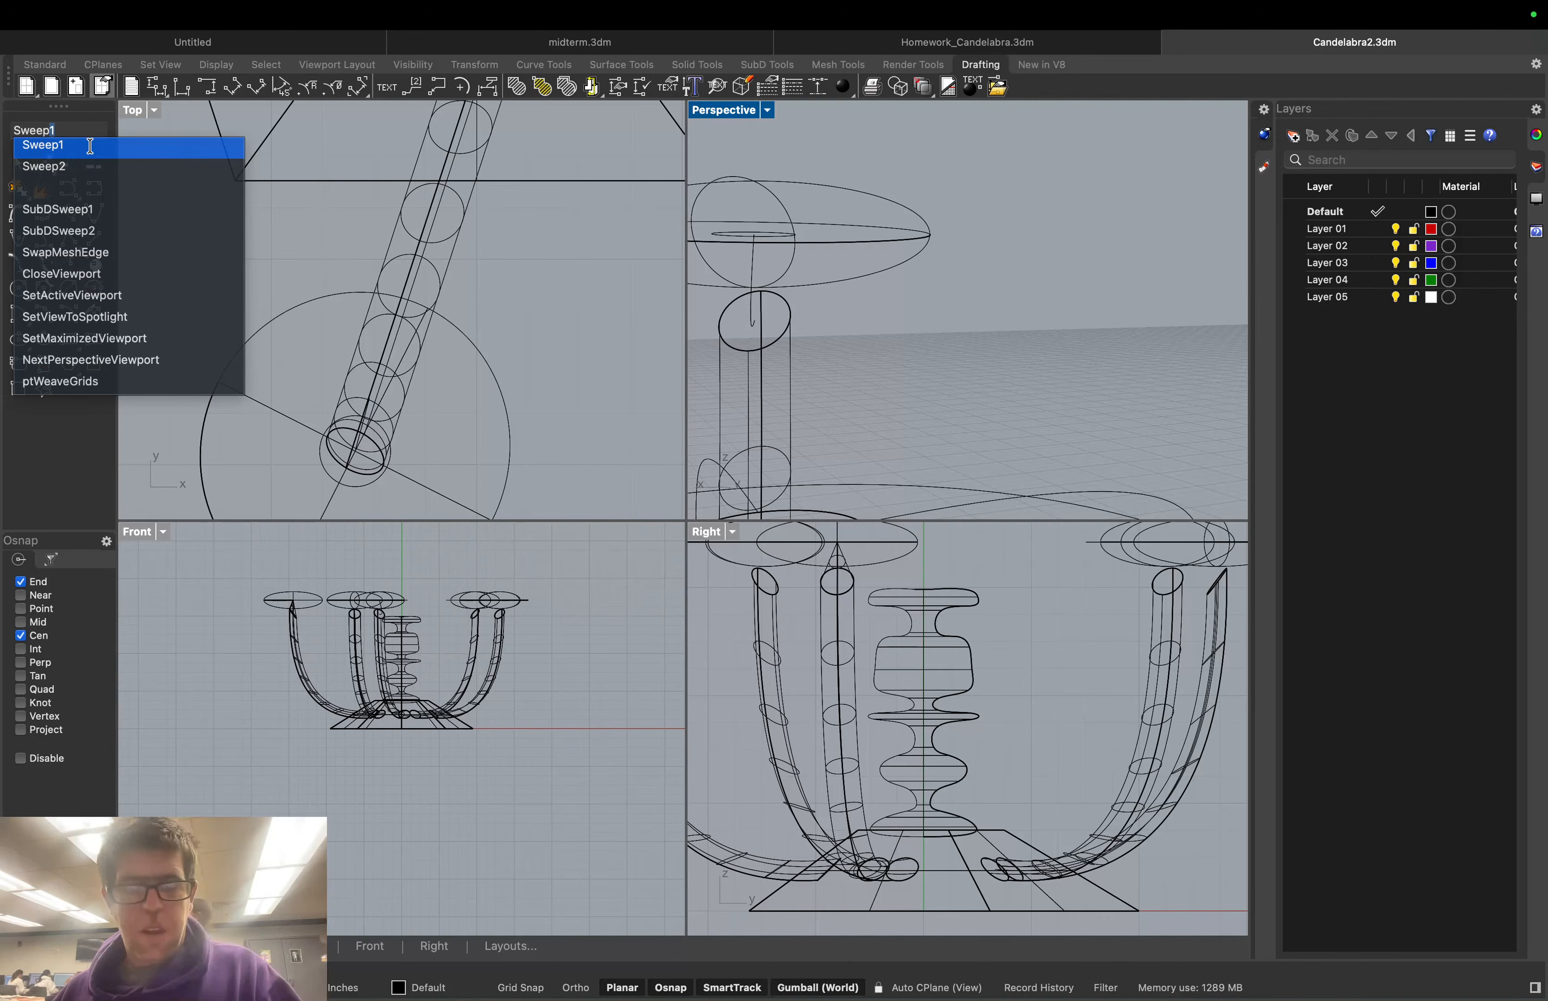
left_click(90, 146)
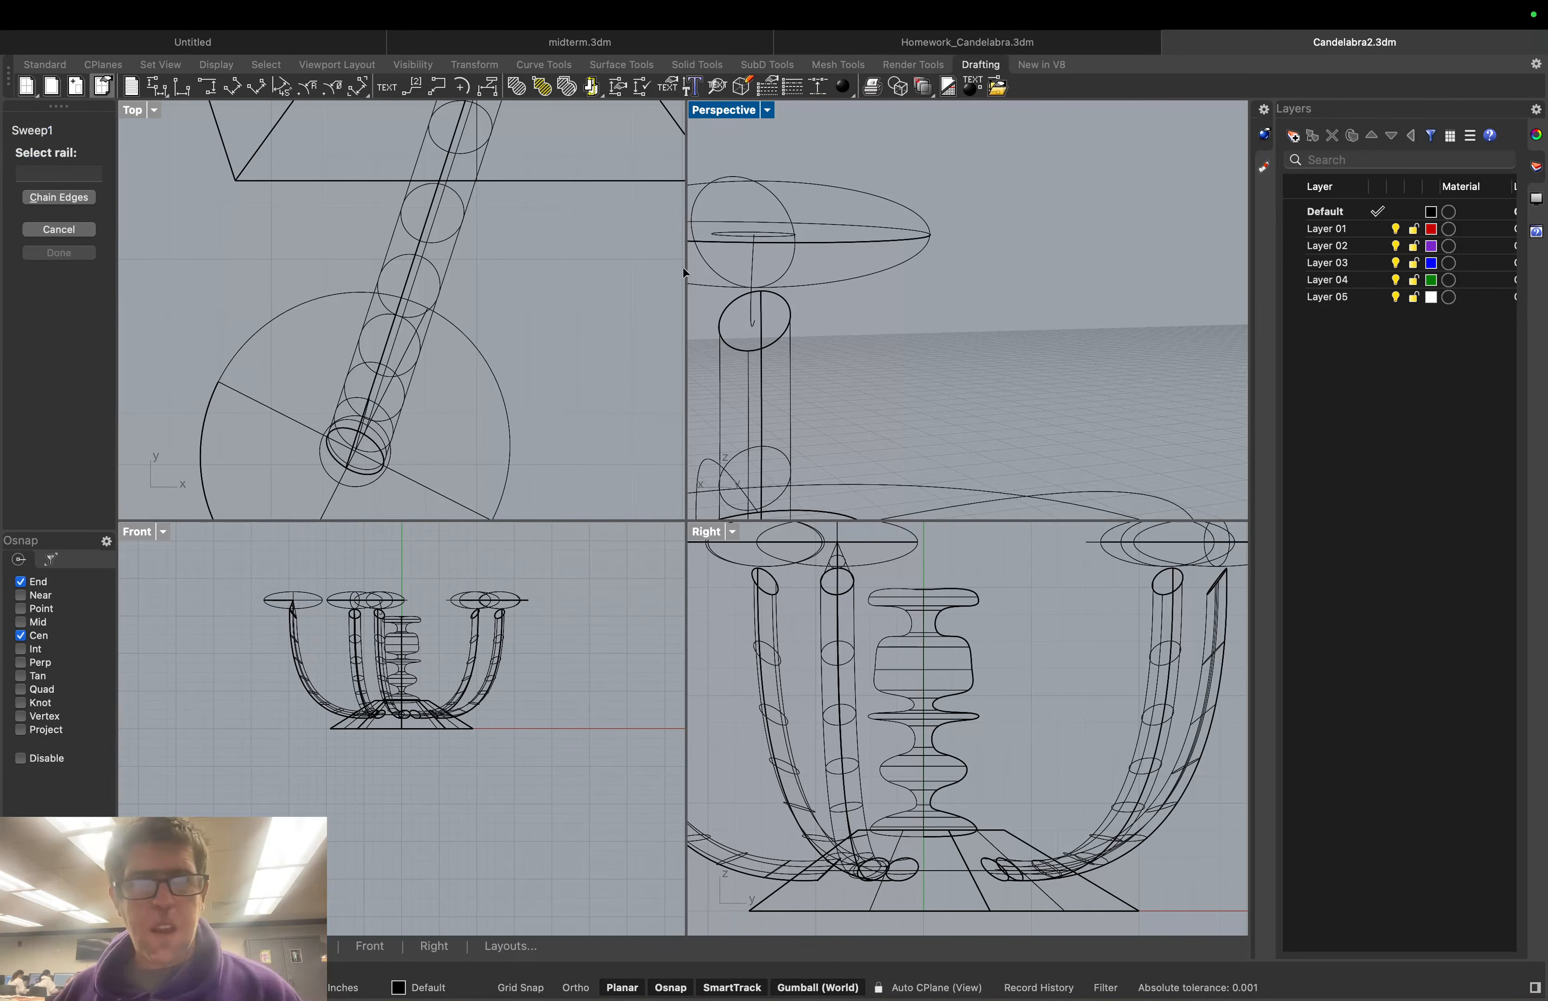
left_click(753, 281)
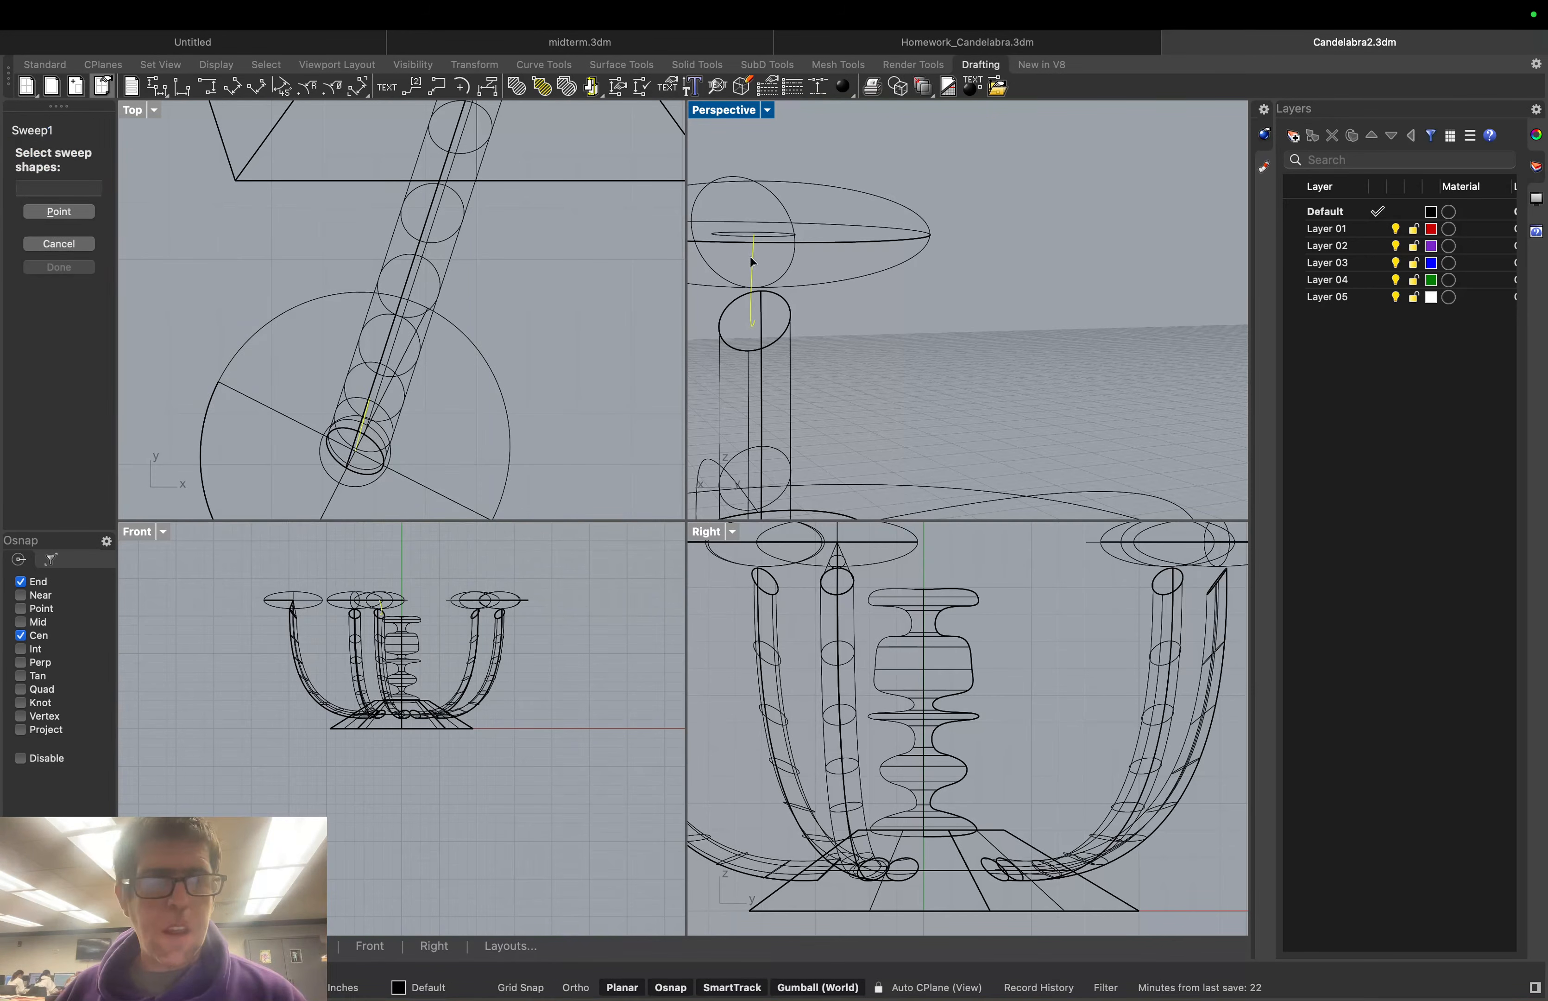
left_click(771, 236)
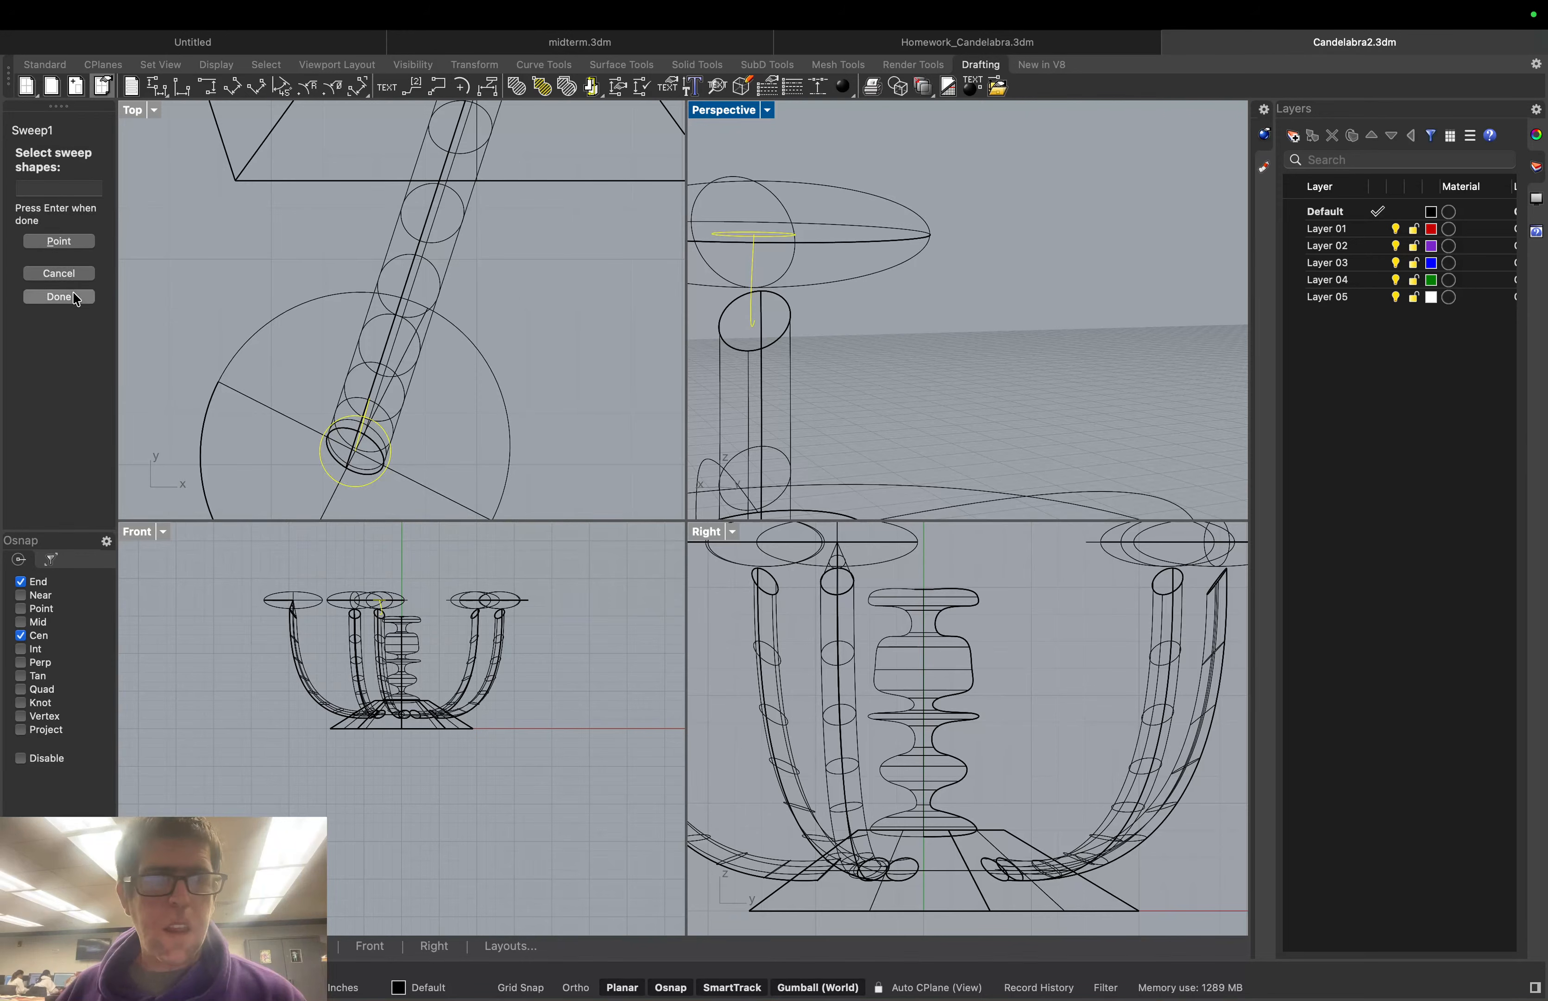
left_click(58, 297)
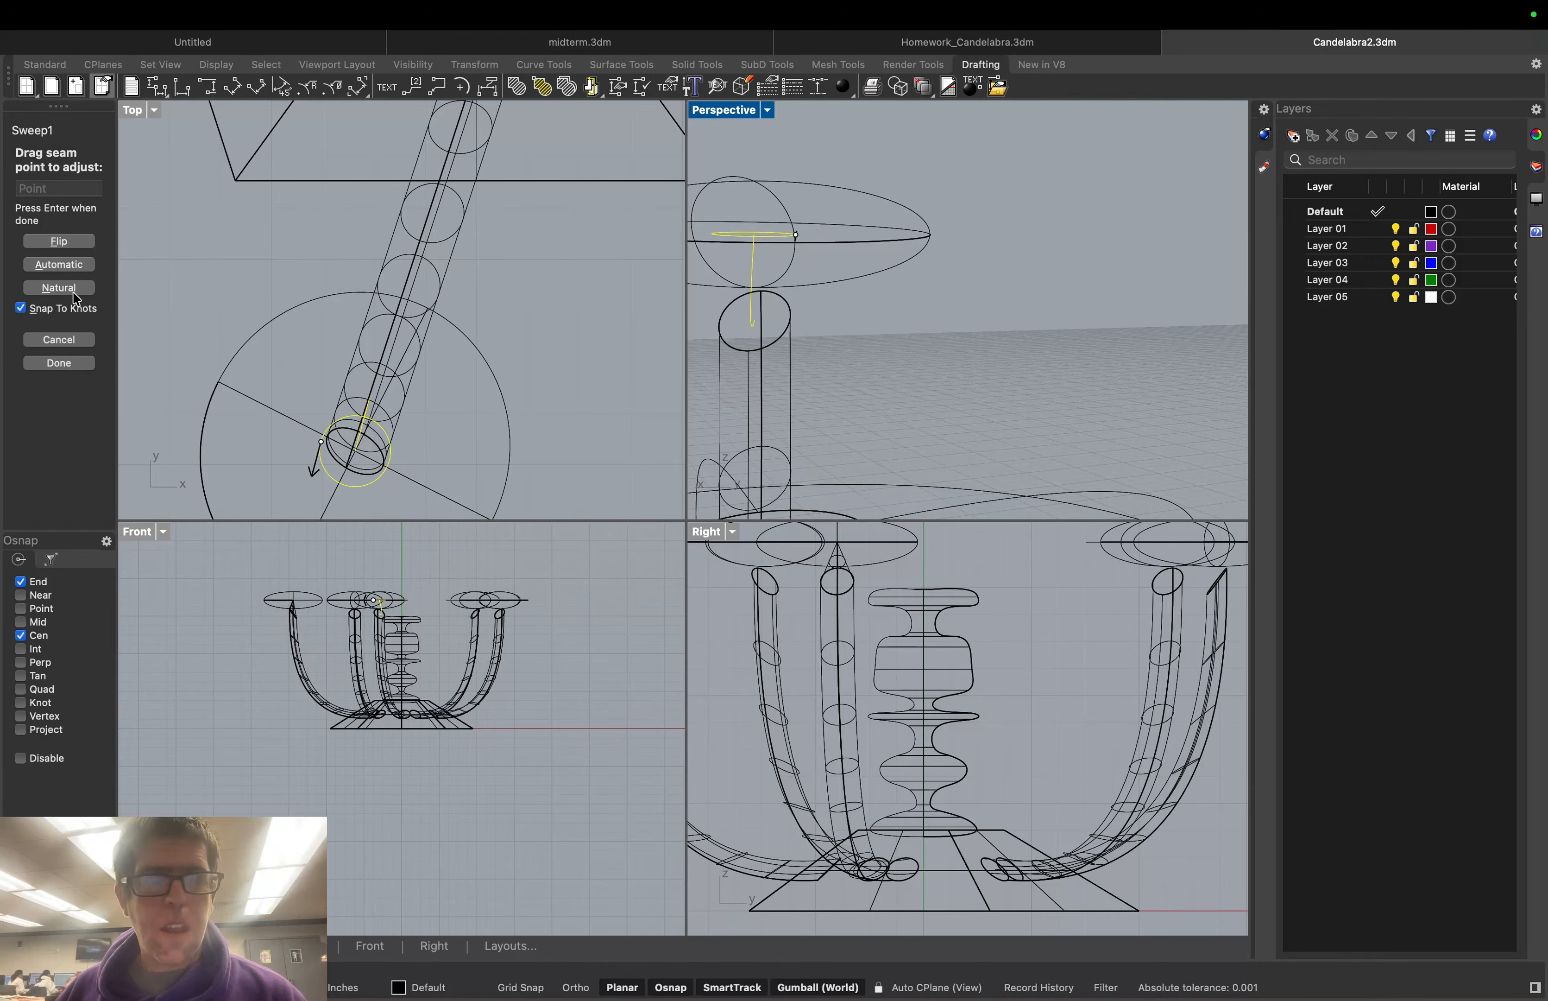
left_click(58, 362)
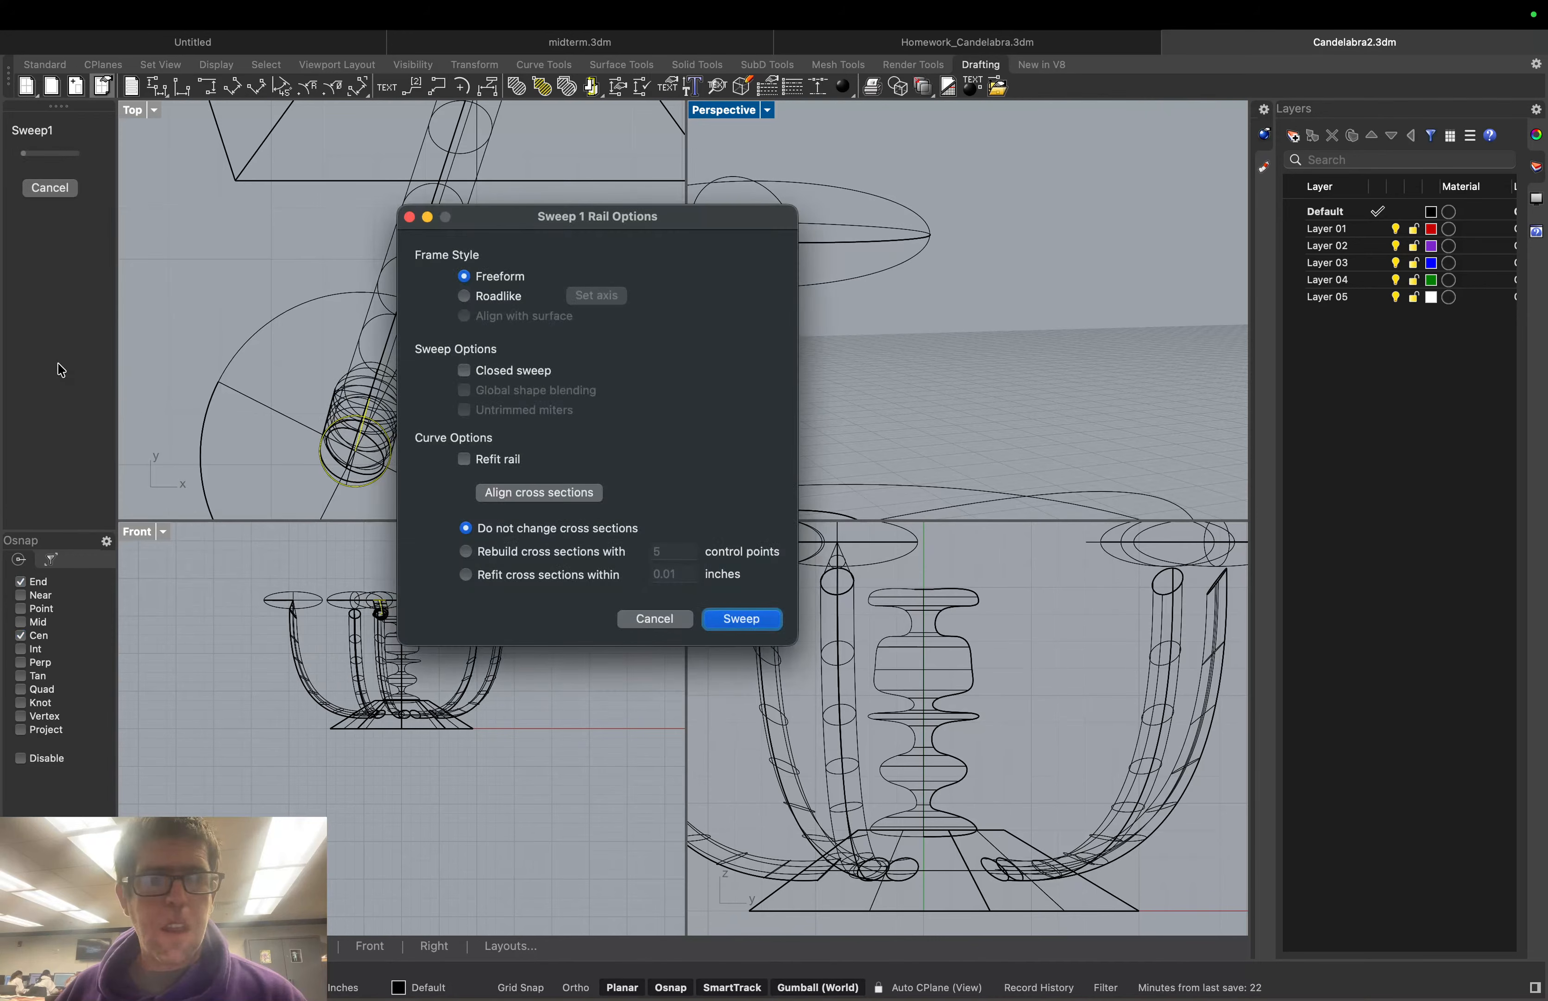
left_click_drag(698, 217, 566, 198)
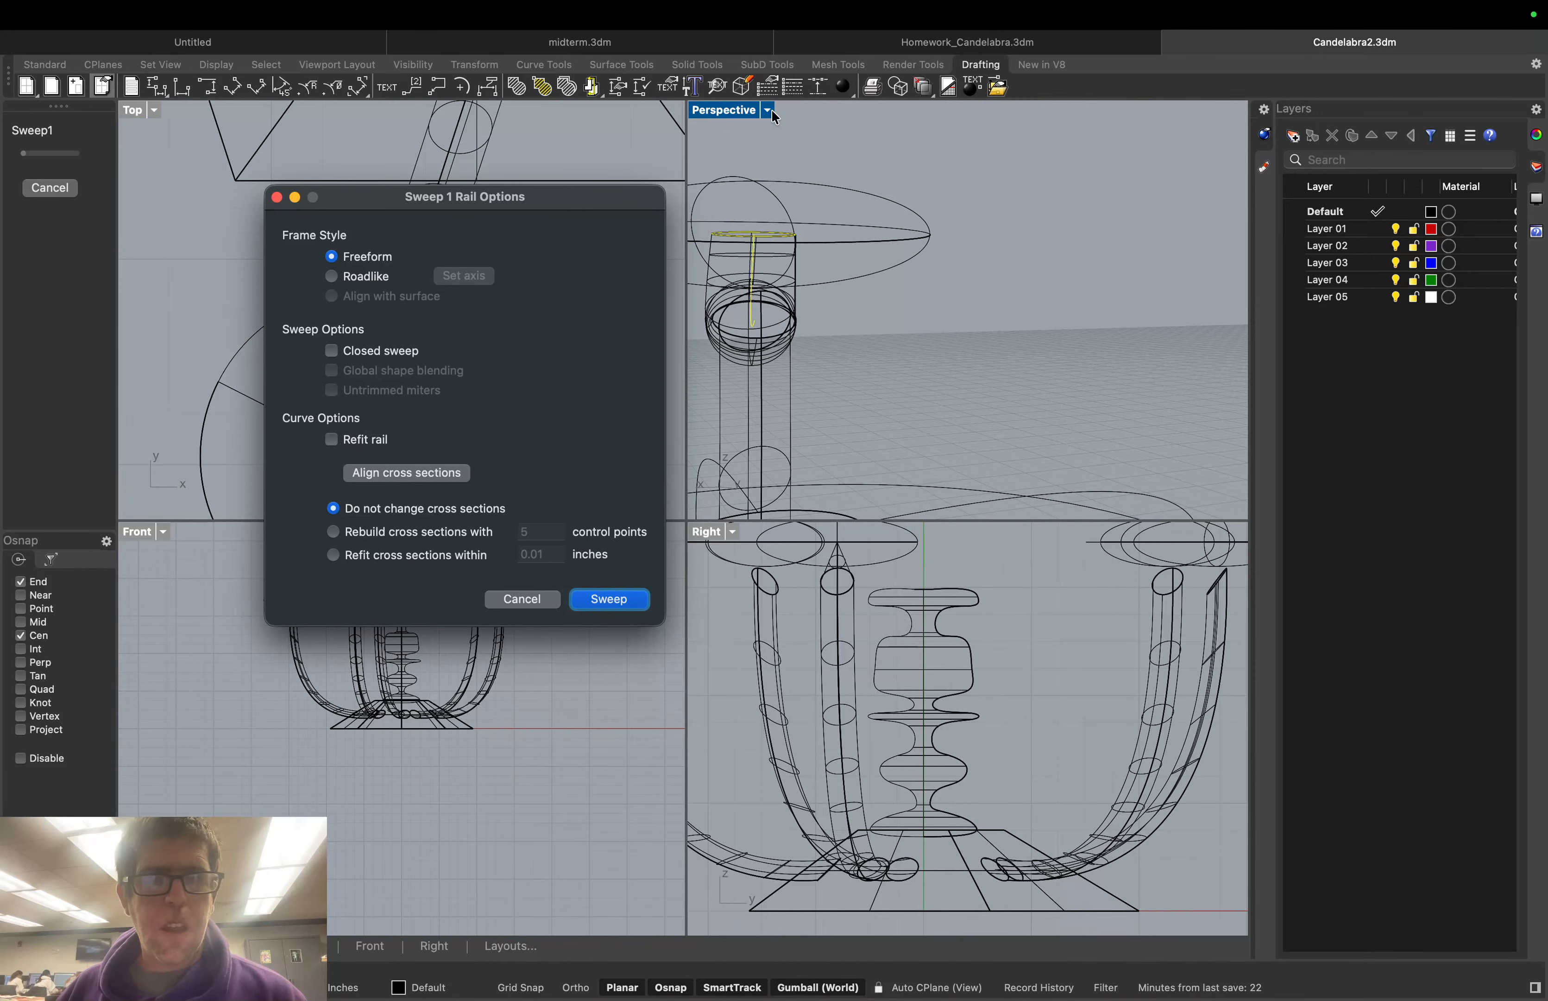
left_click(609, 597)
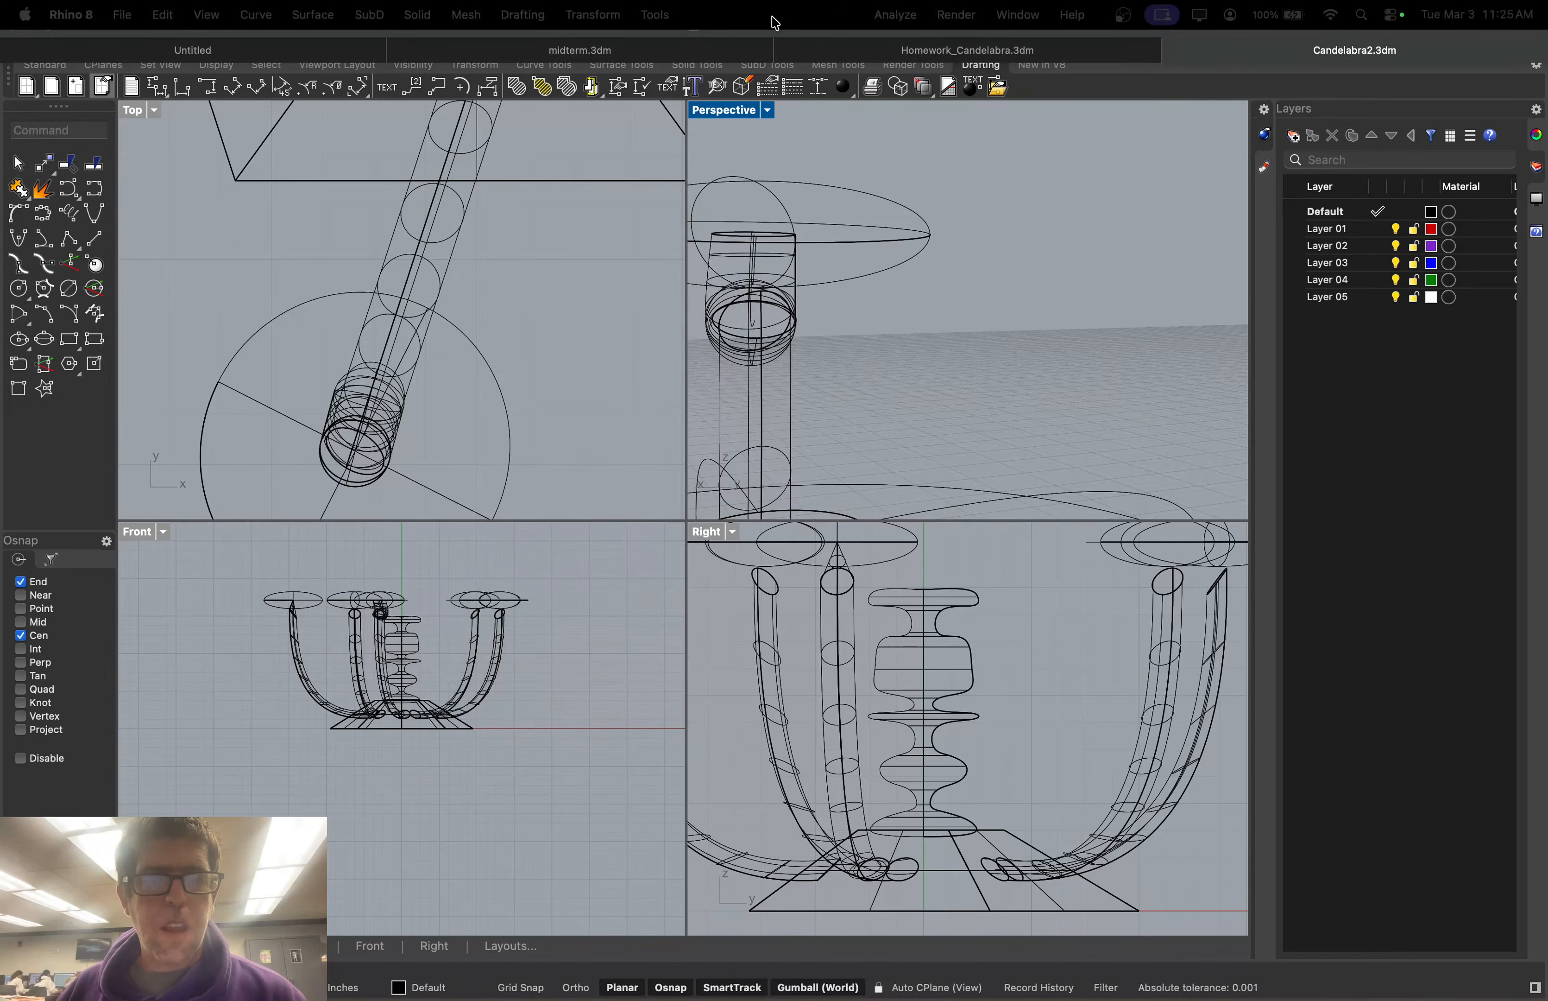
Switch the Perspective view to Shaded display and orbit to inspect the new tube
left_click(768, 109)
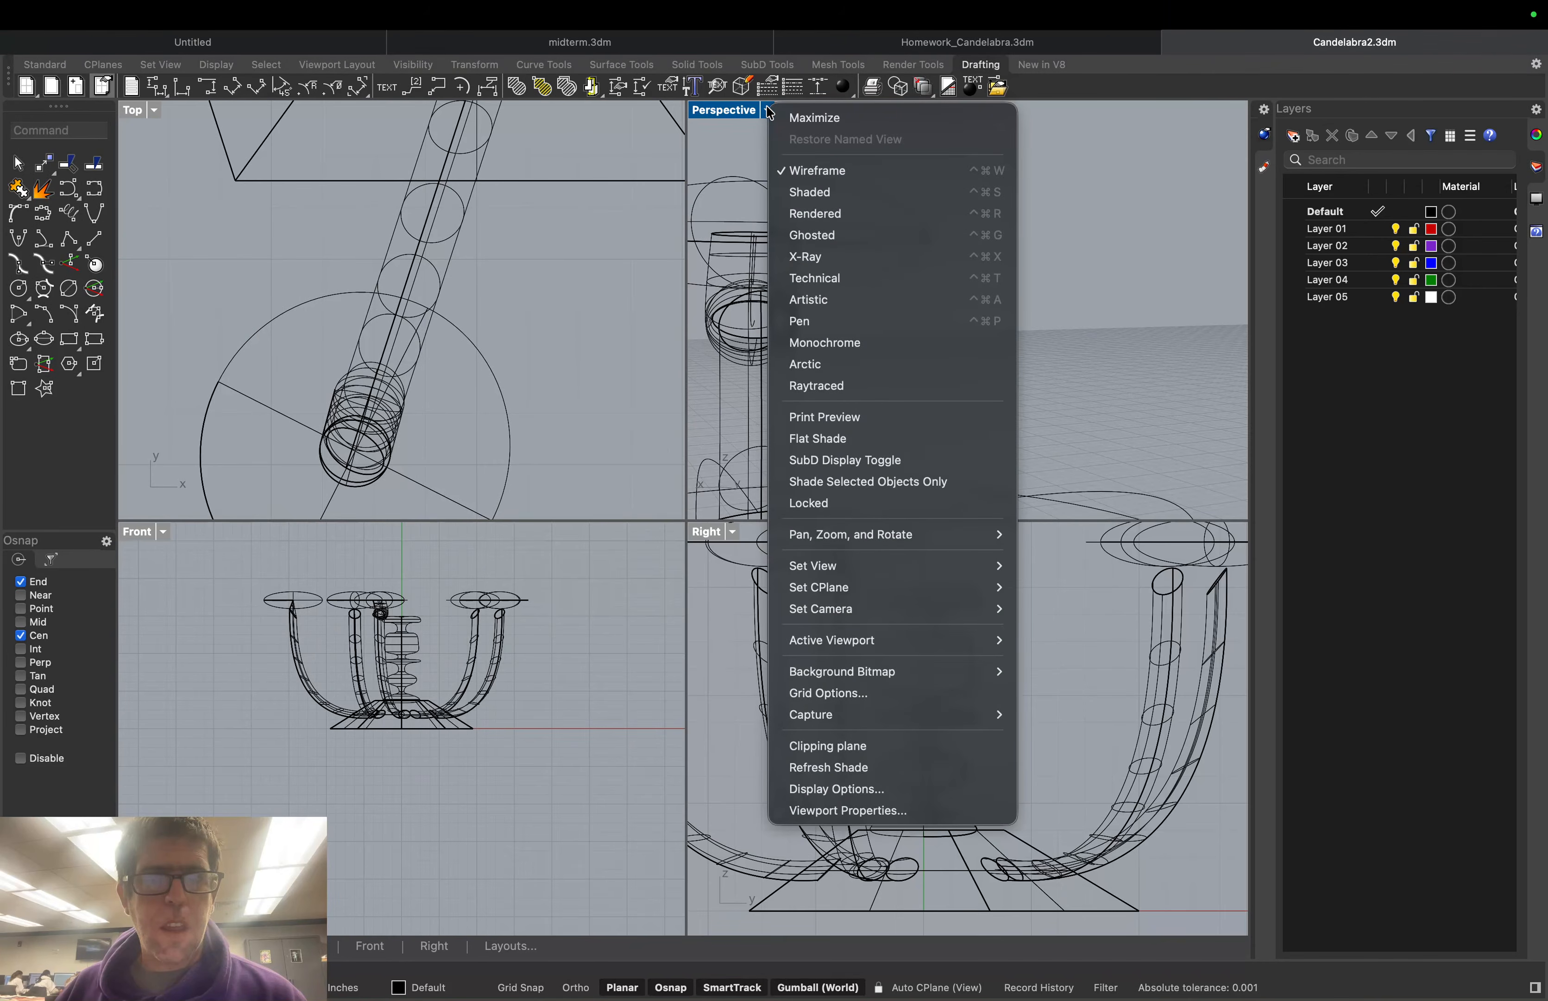
left_click(813, 192)
scroll(829, 323, "up", 3)
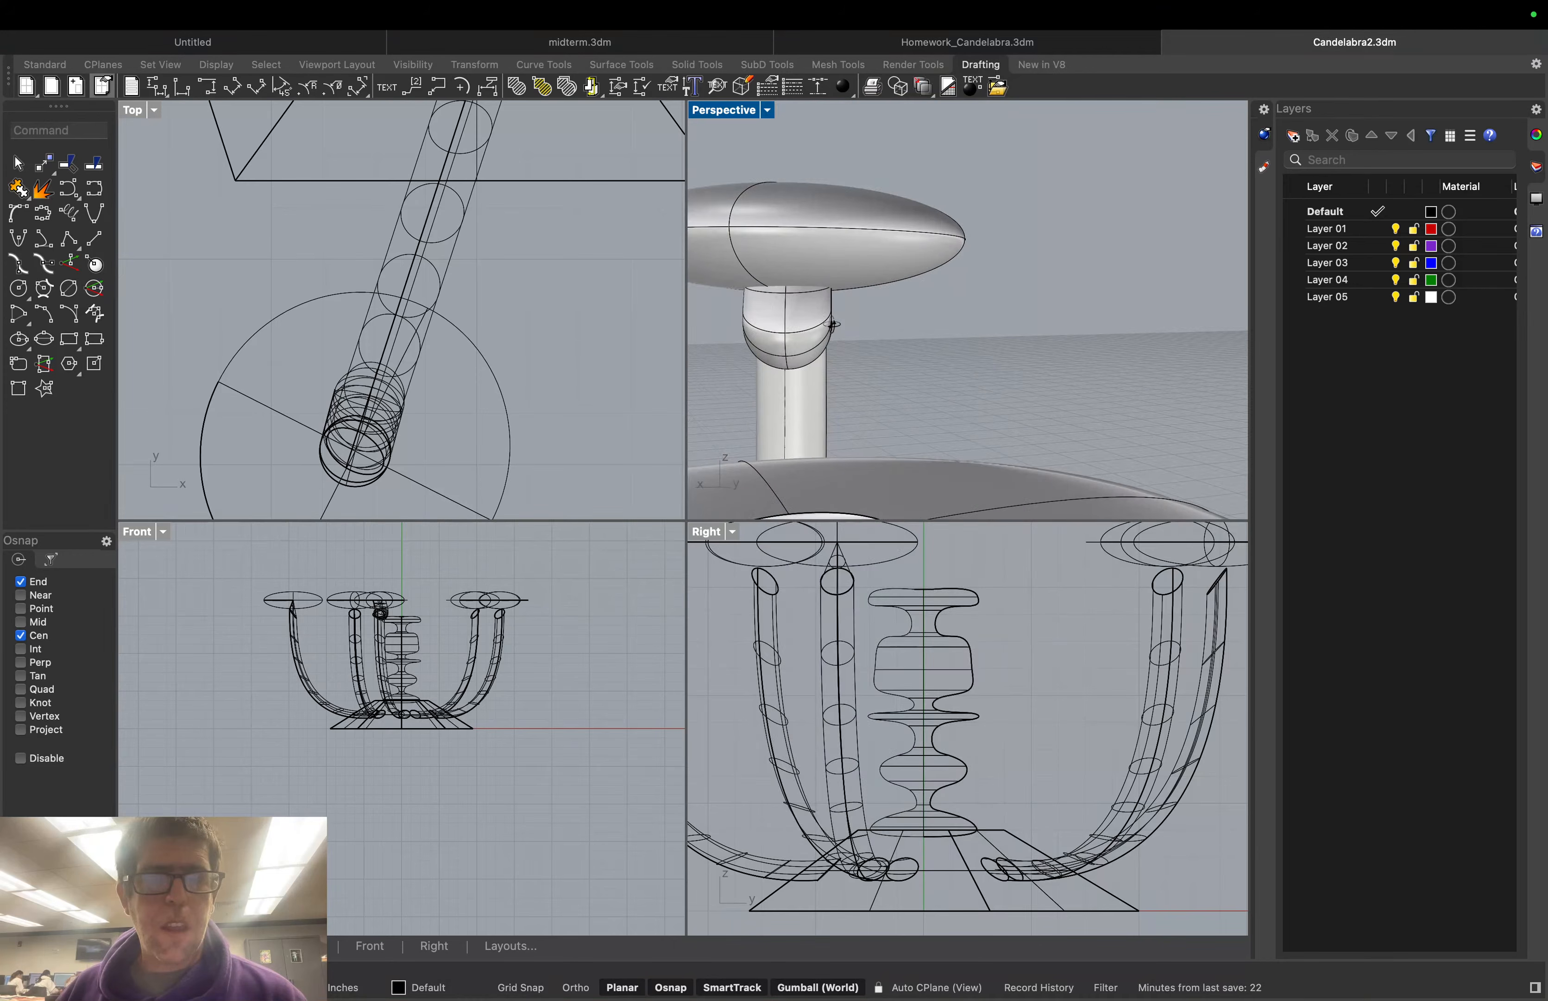
right_click_drag(826, 322, 1019, 341)
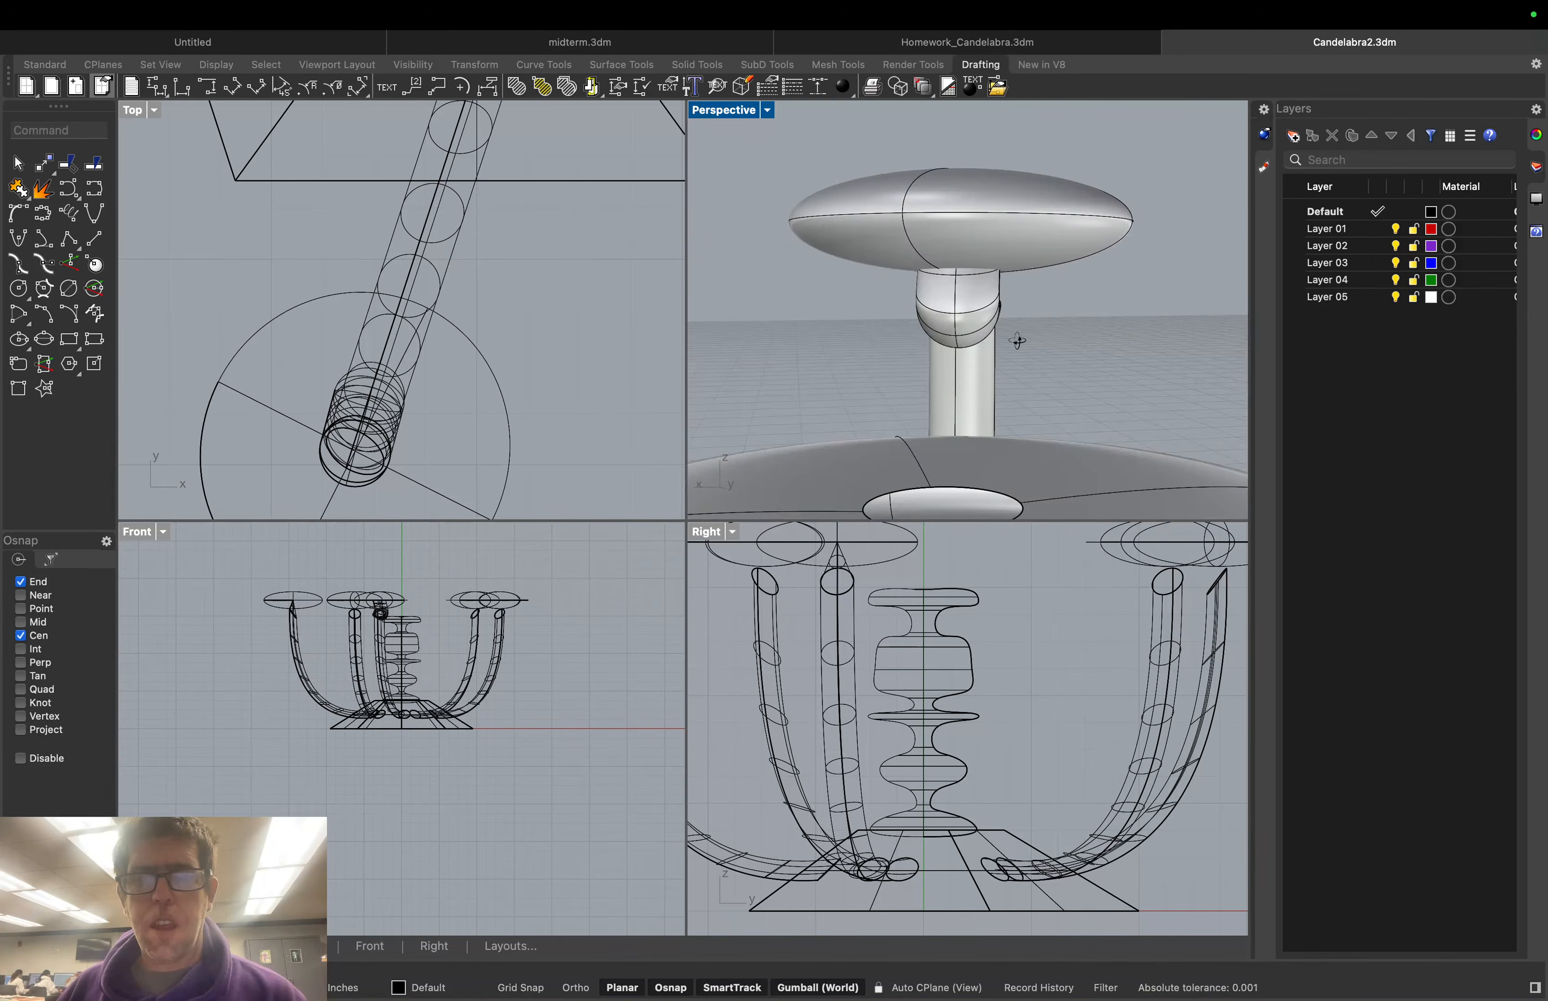
Zoom Extents in the Perspective view to frame the whole candelabra
left_click(766, 109)
mouse_move(902, 644)
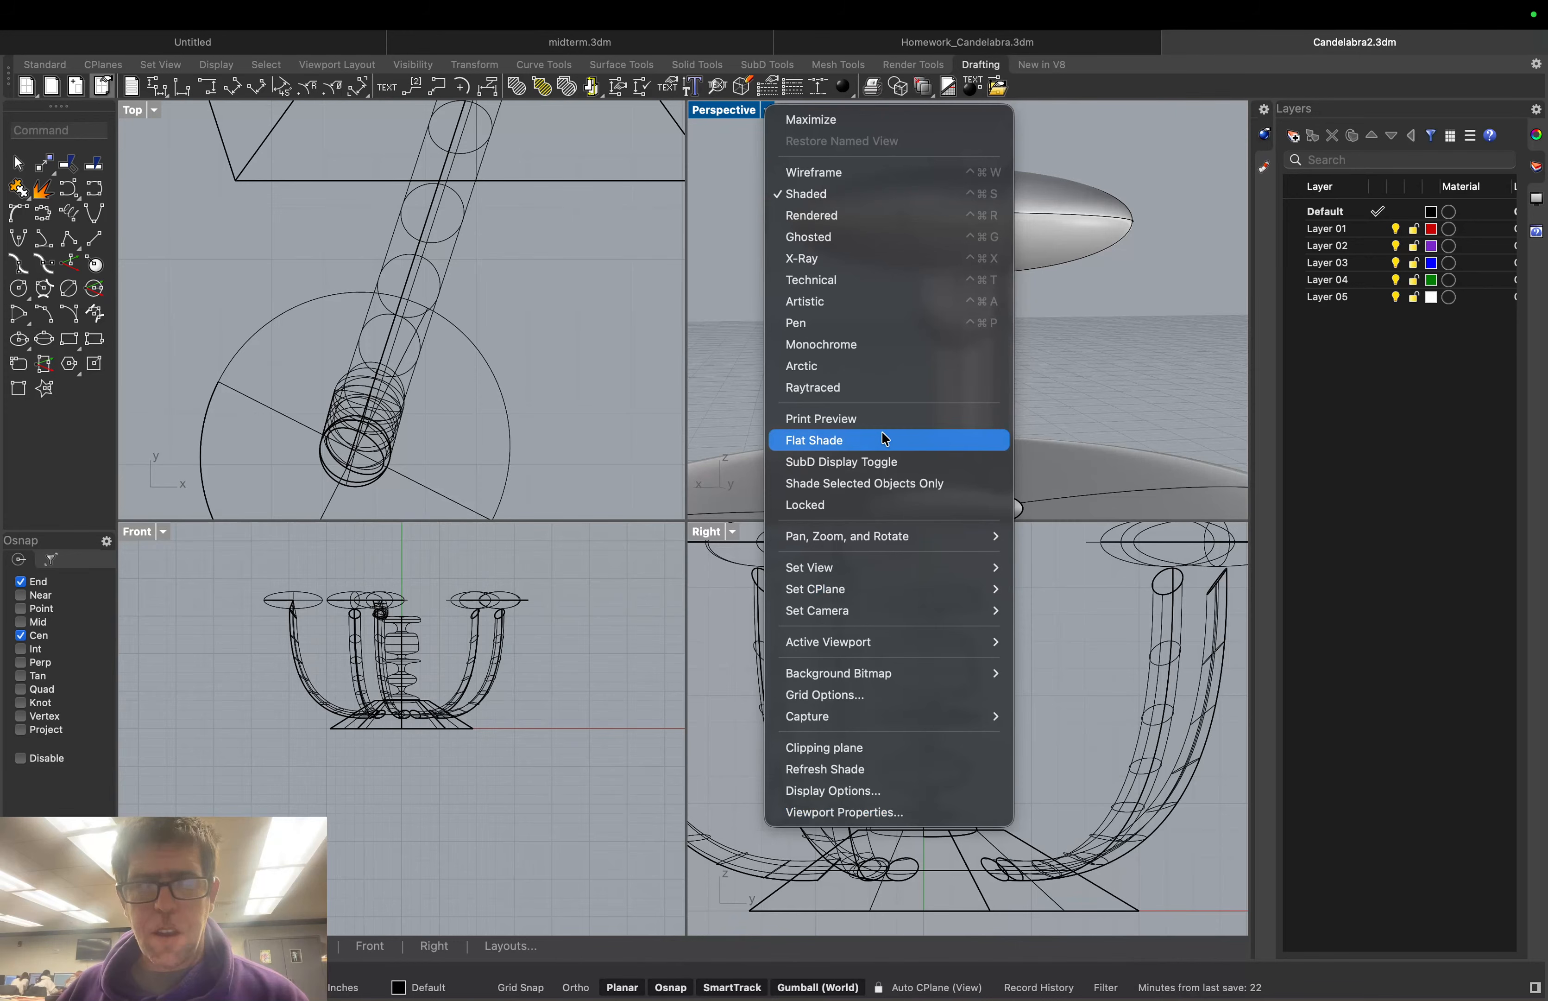
mouse_move(885, 540)
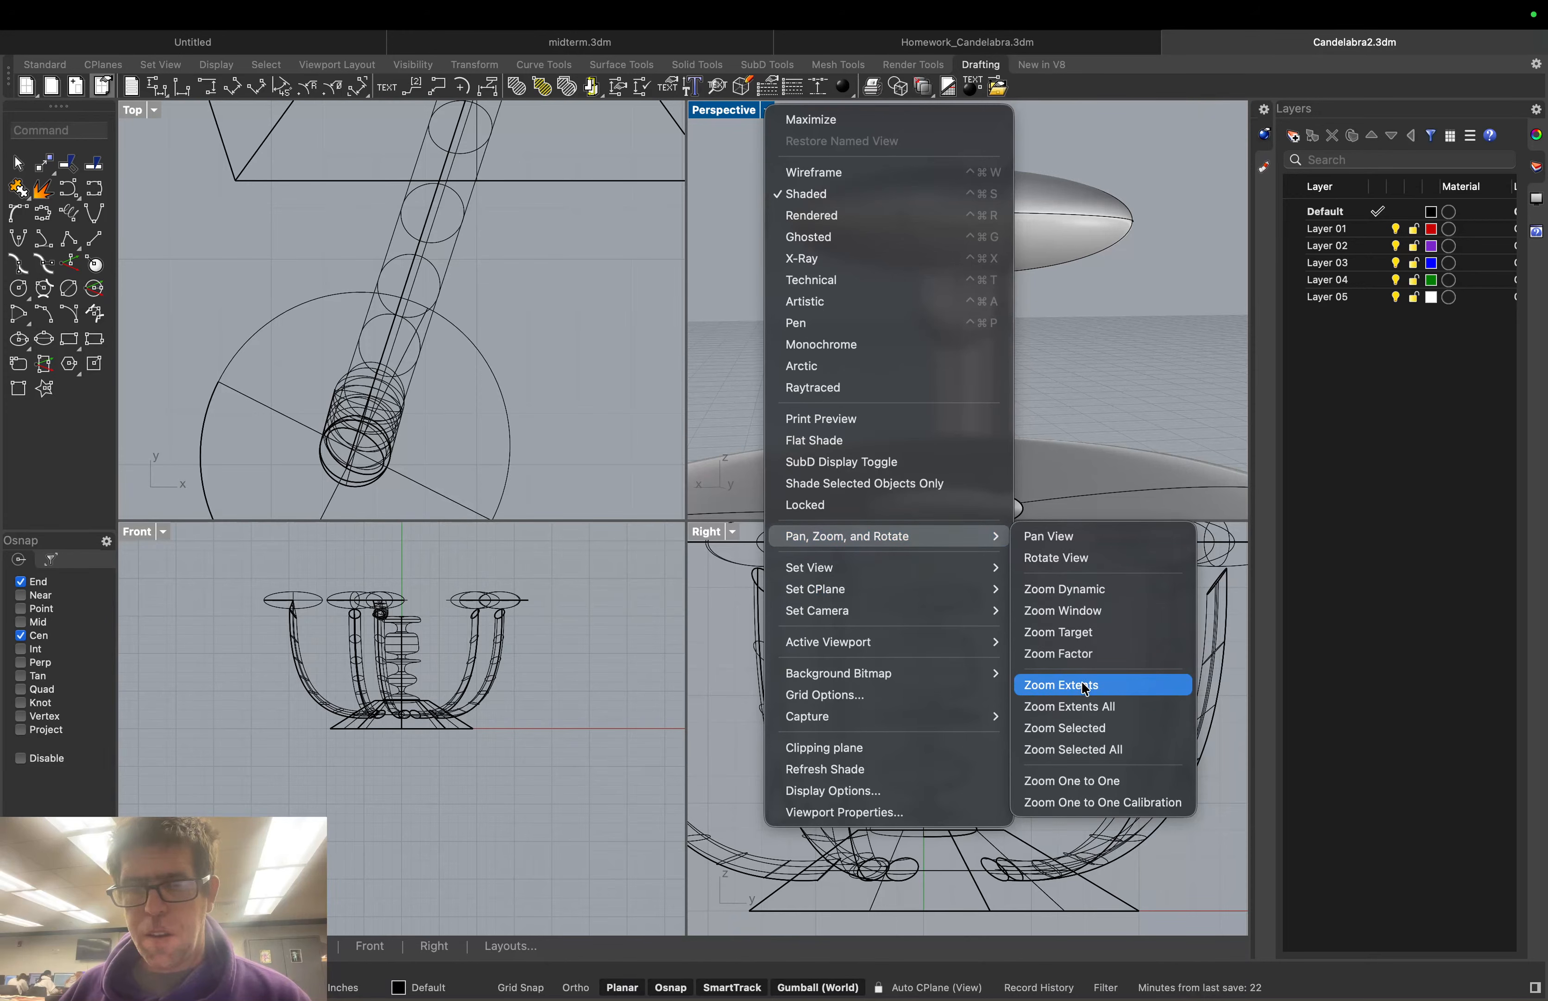
left_click(1085, 688)
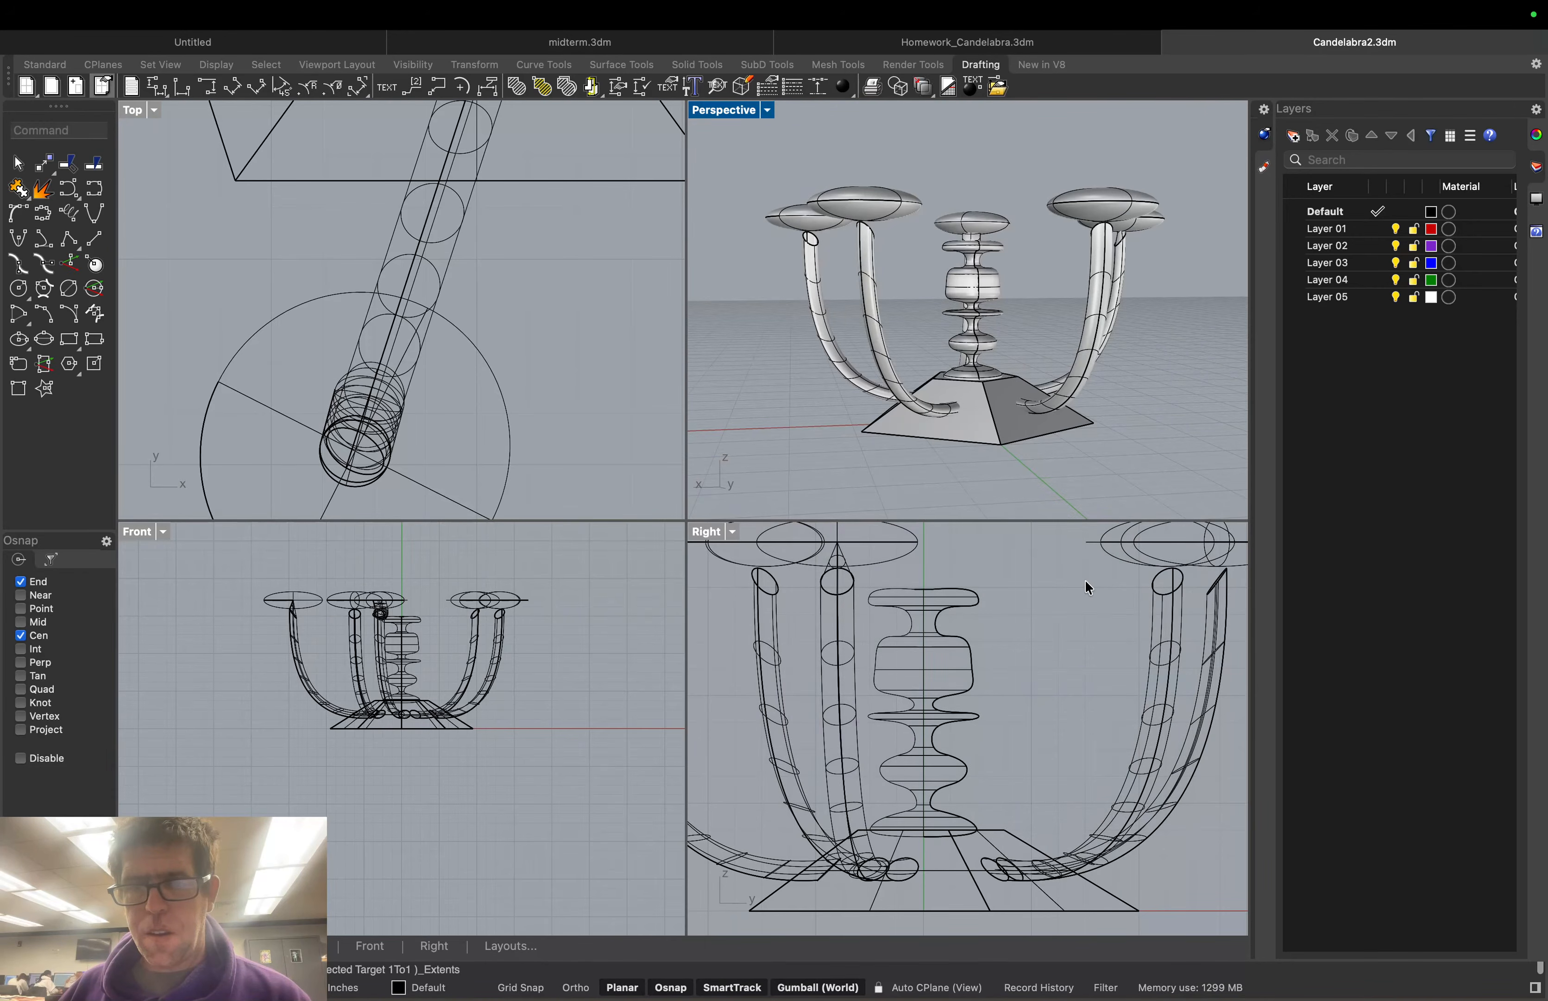
Zoom to the right arm and delete its twisted joint
right_click_drag(1129, 371, 962, 280)
scroll(1235, 222, "up", 8)
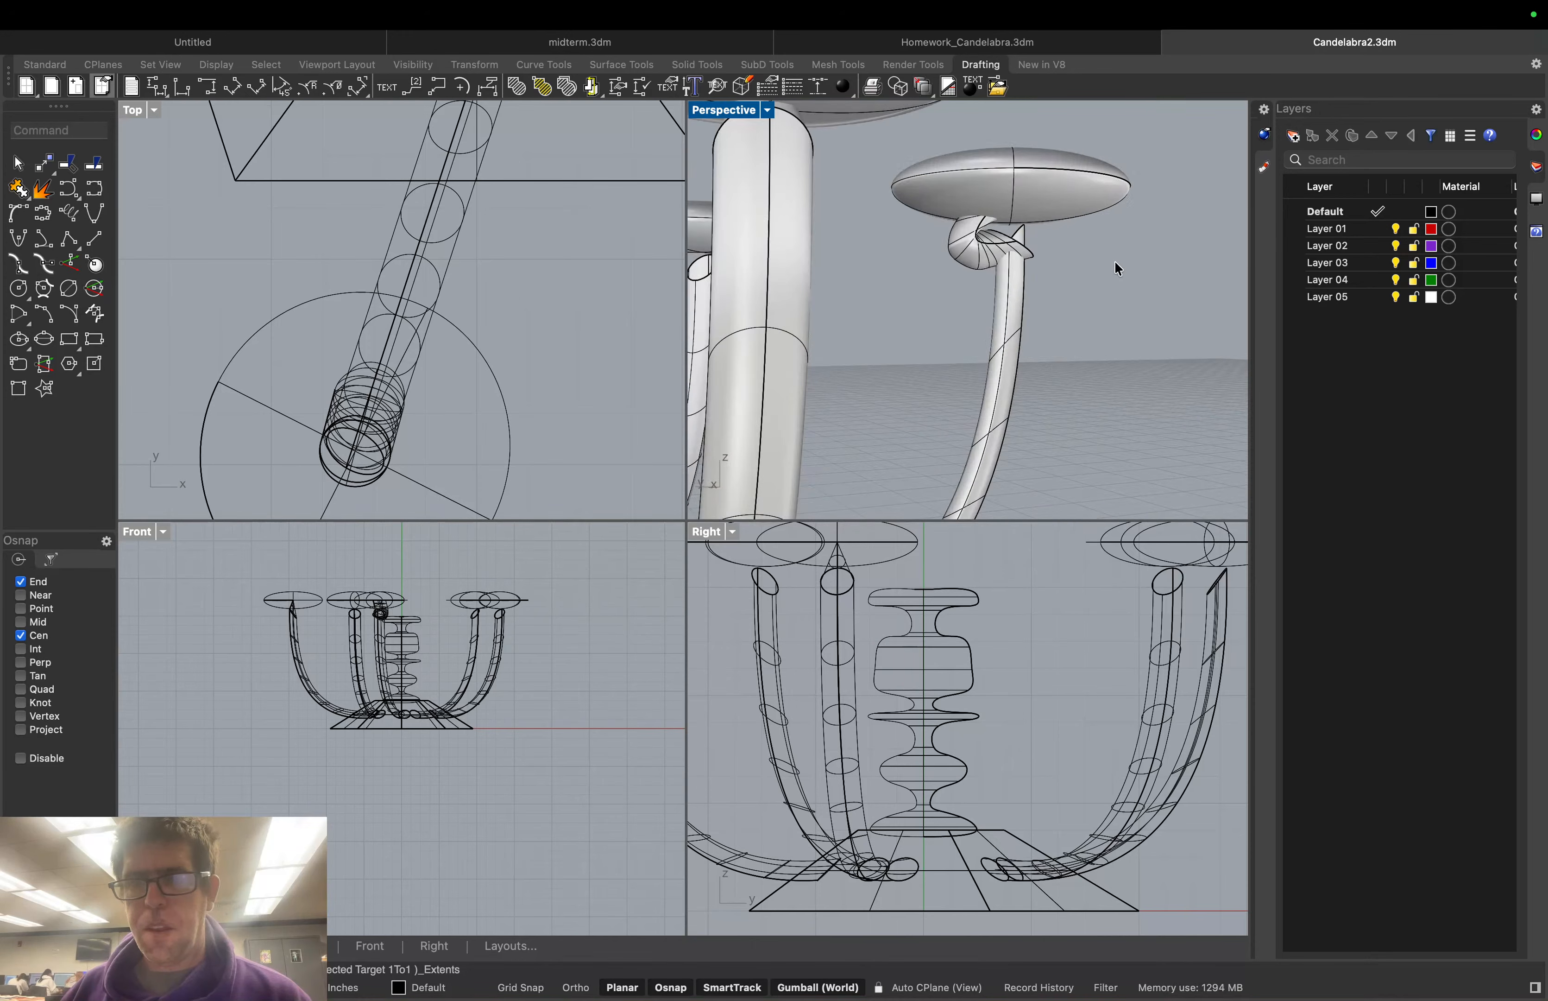
scroll(1115, 260, "up", 4)
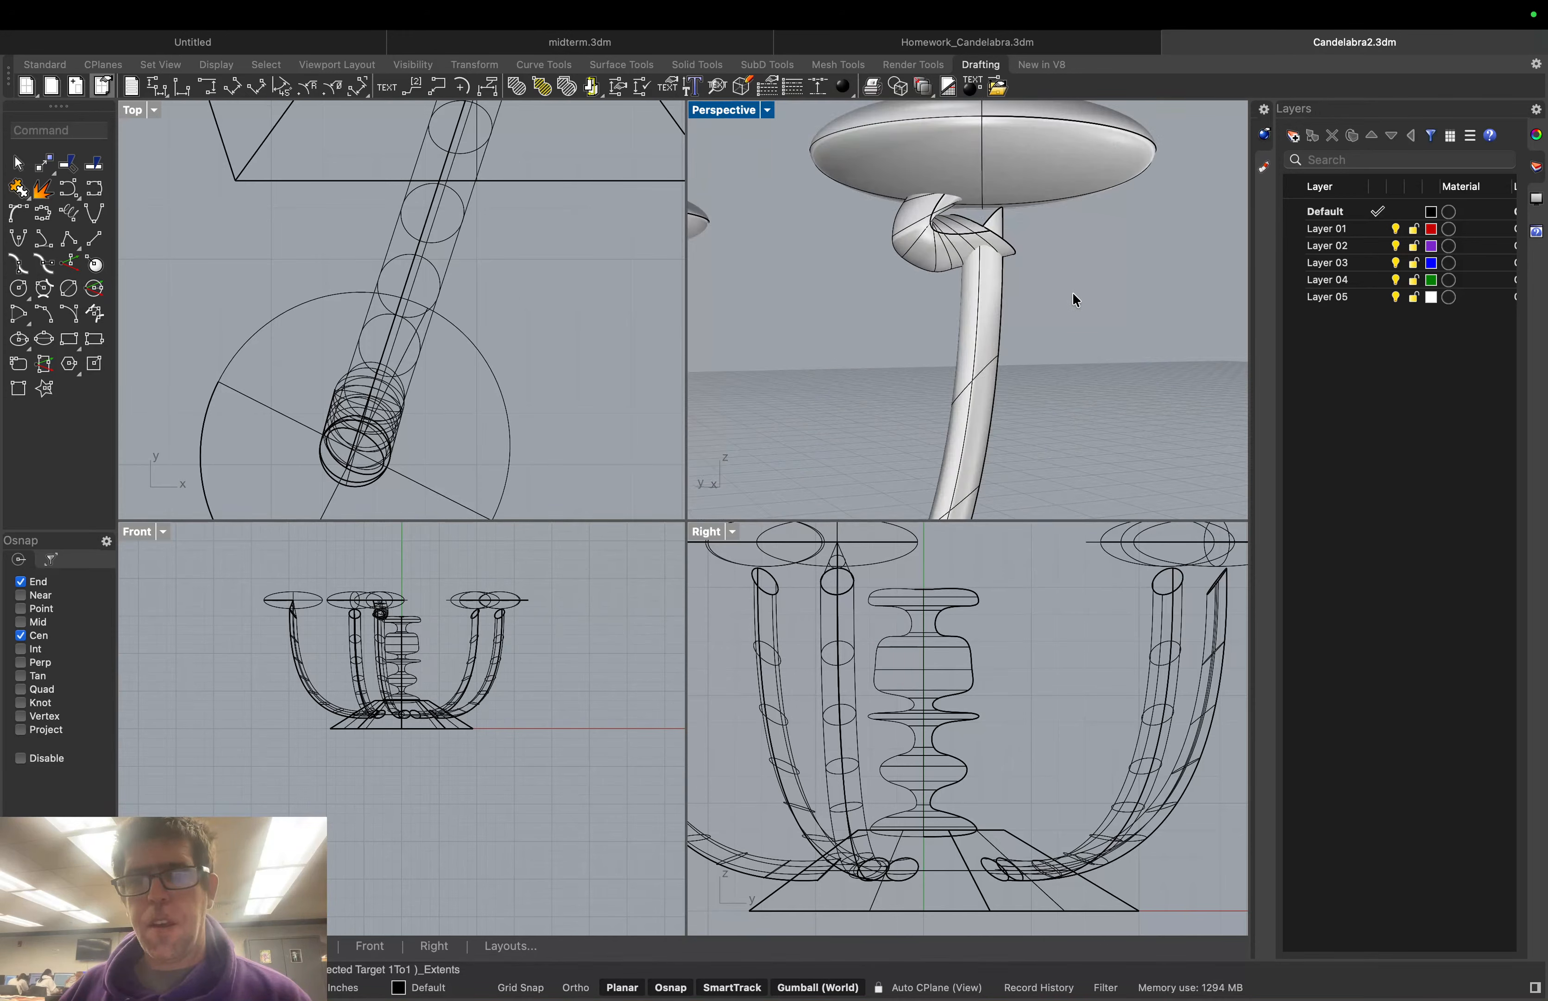
scroll(1073, 291, "down", 2)
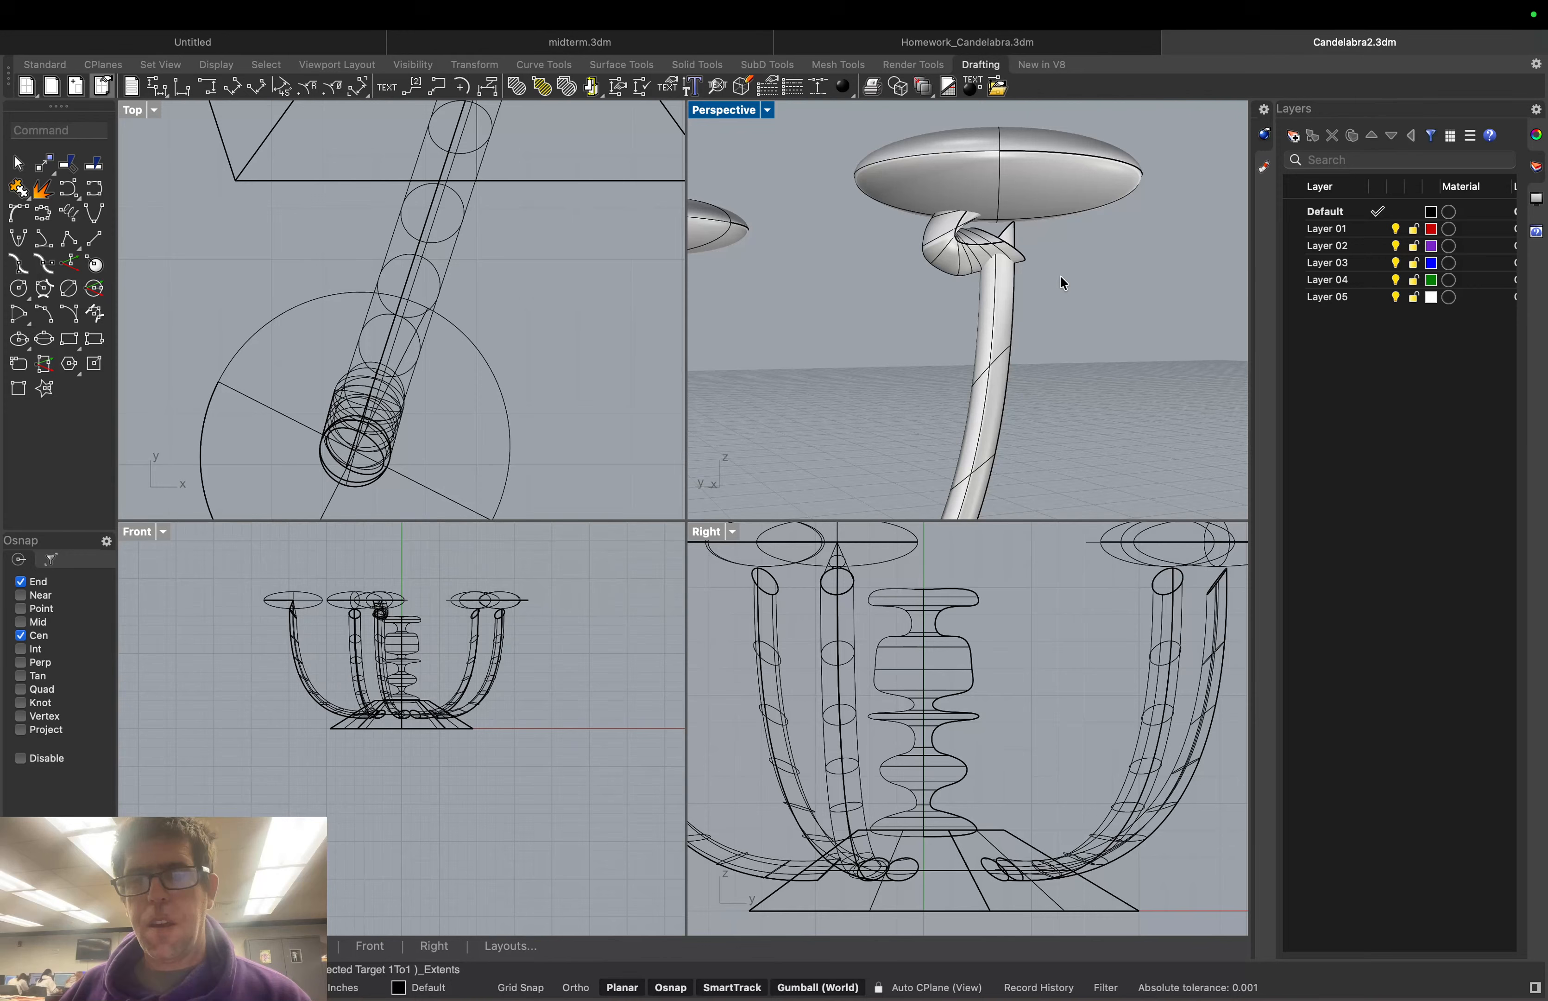
left_click(951, 246)
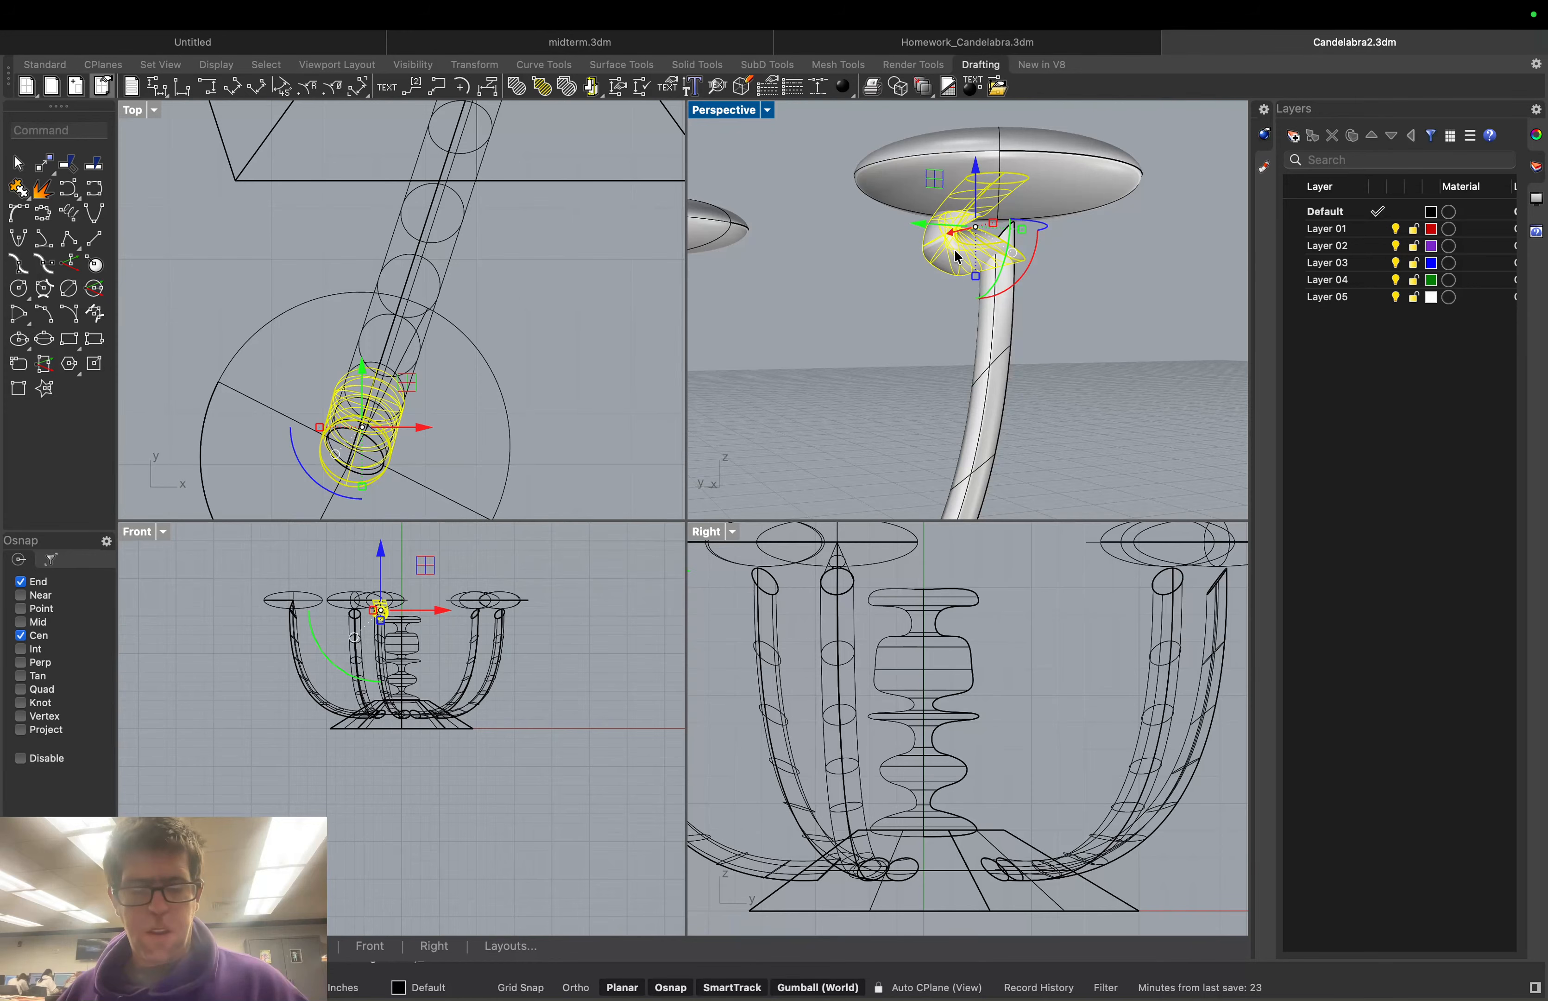
key("Delete")
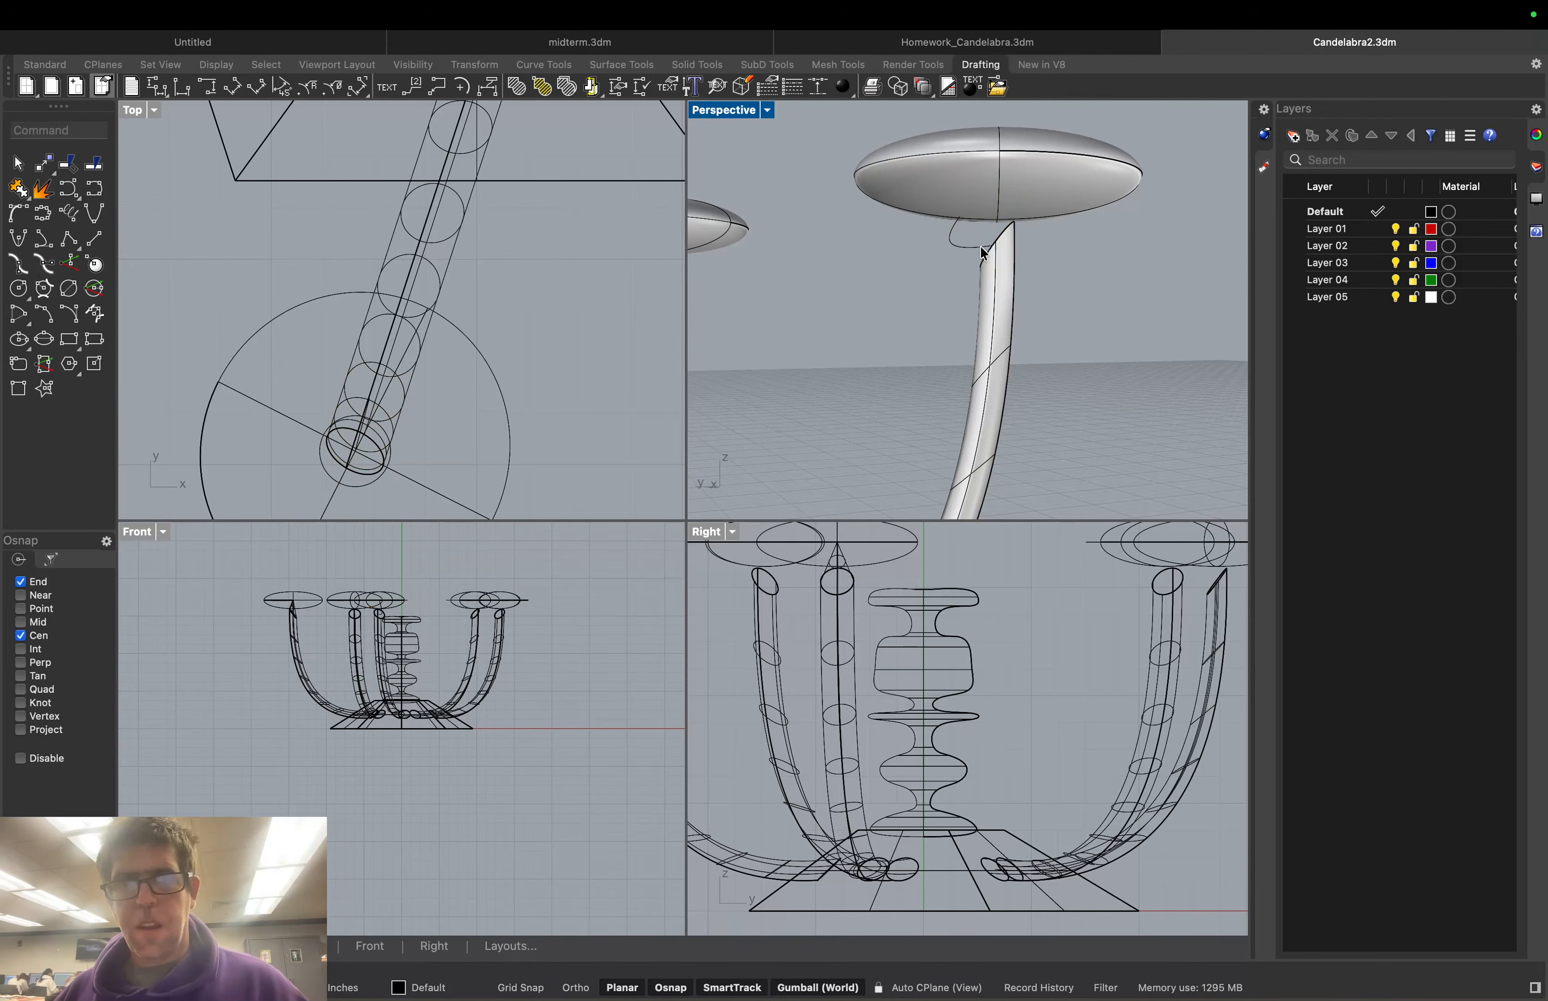
Delete the small curve under the dish and drag the dish down onto the arm
middle_click(1021, 278)
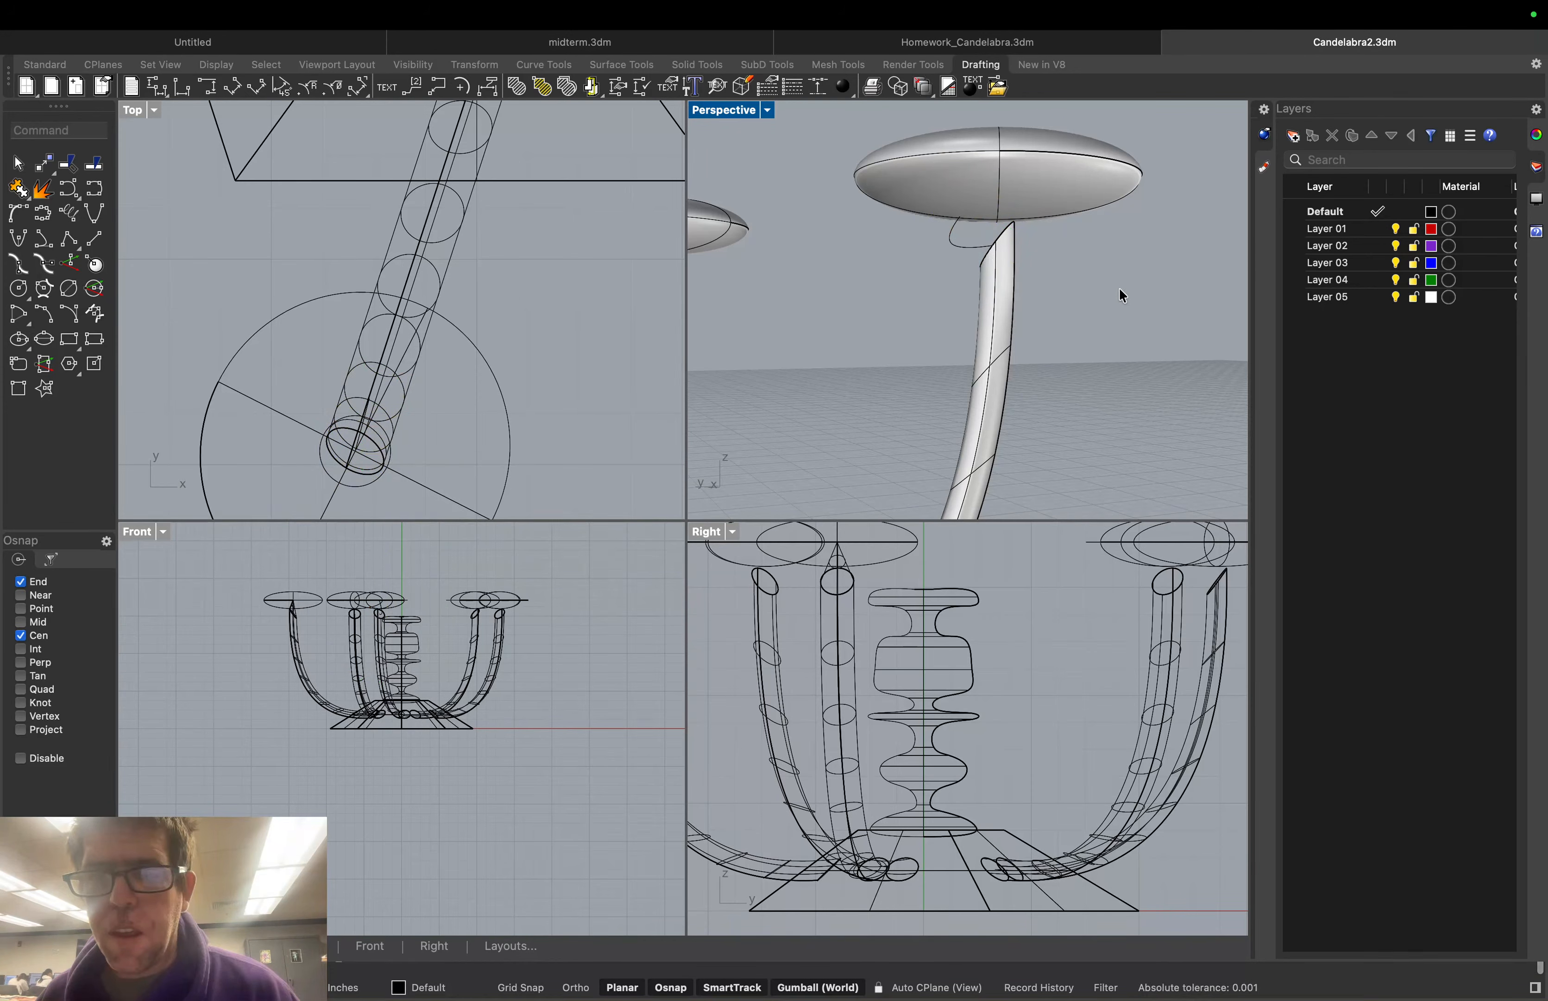
mouse_move(1119, 287)
right_mouse_down()
mouse_move(1169, 301)
mouse_move(1224, 262)
mouse_move(1096, 248)
mouse_move(1122, 283)
right_mouse_up()
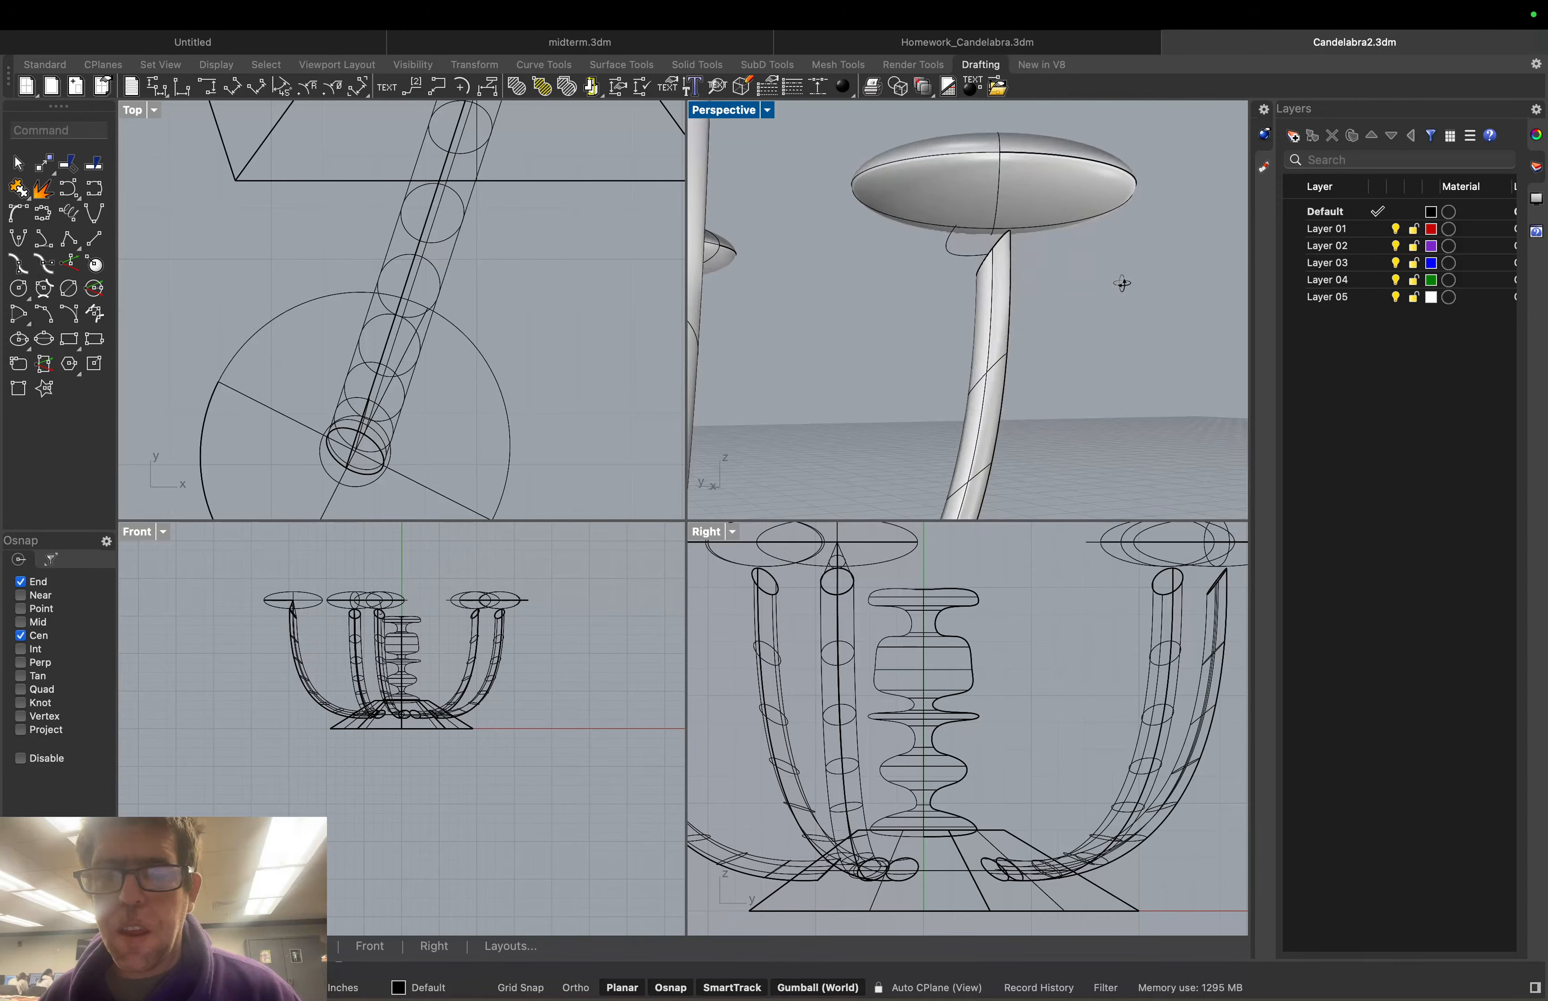
left_click(948, 250)
key("Delete")
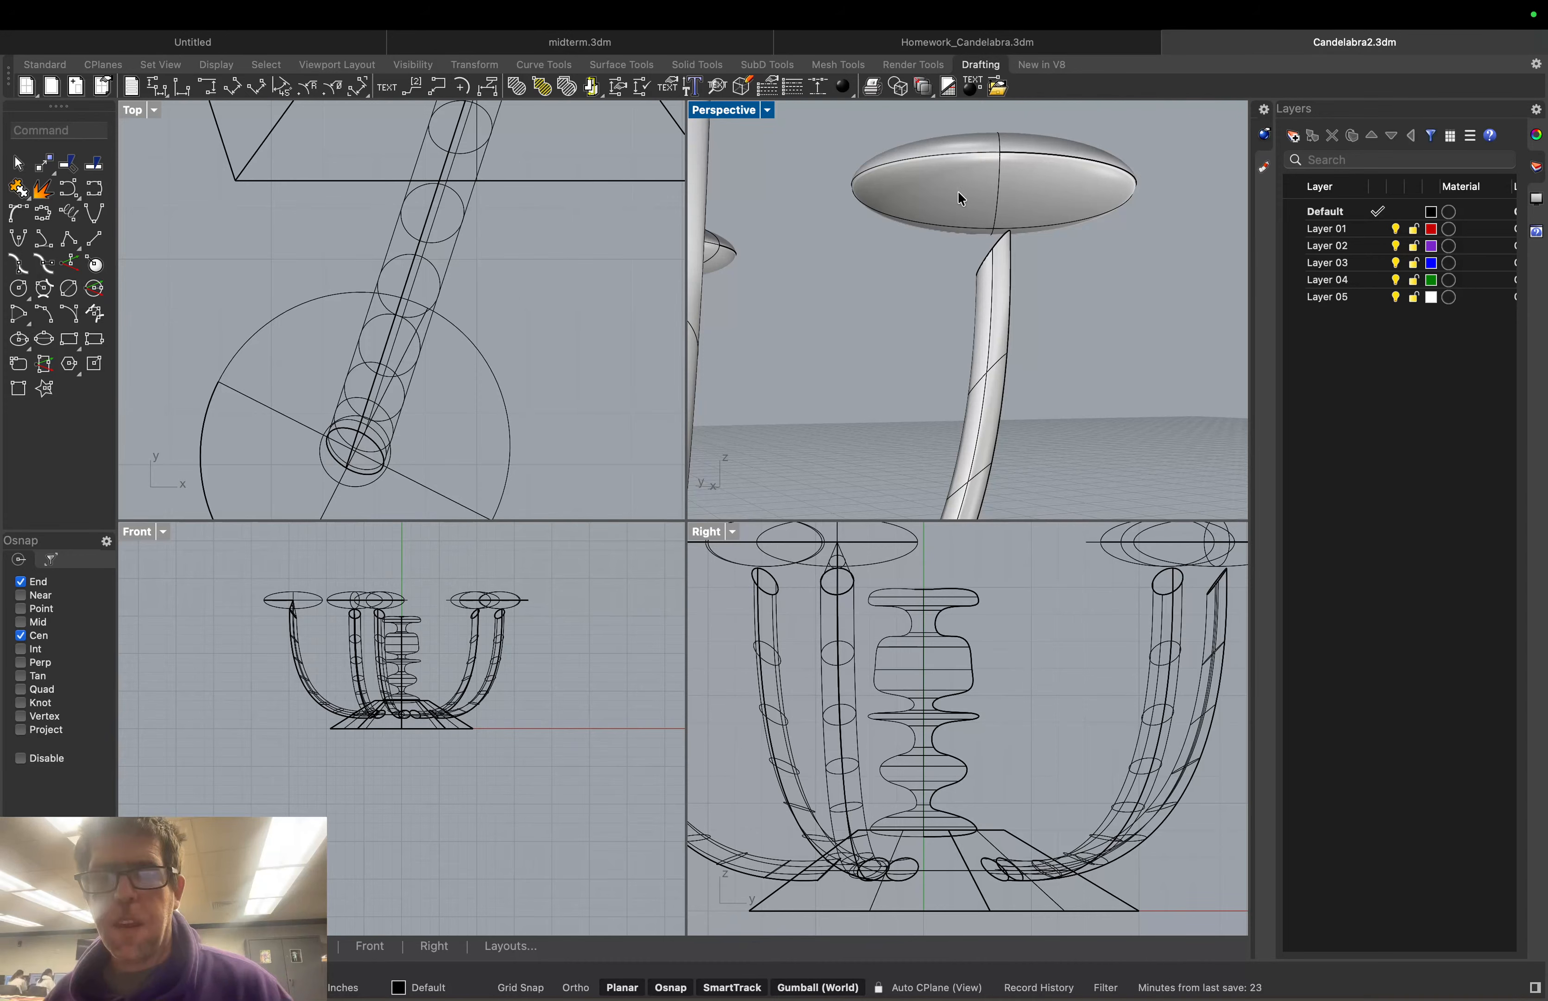
left_click(996, 166)
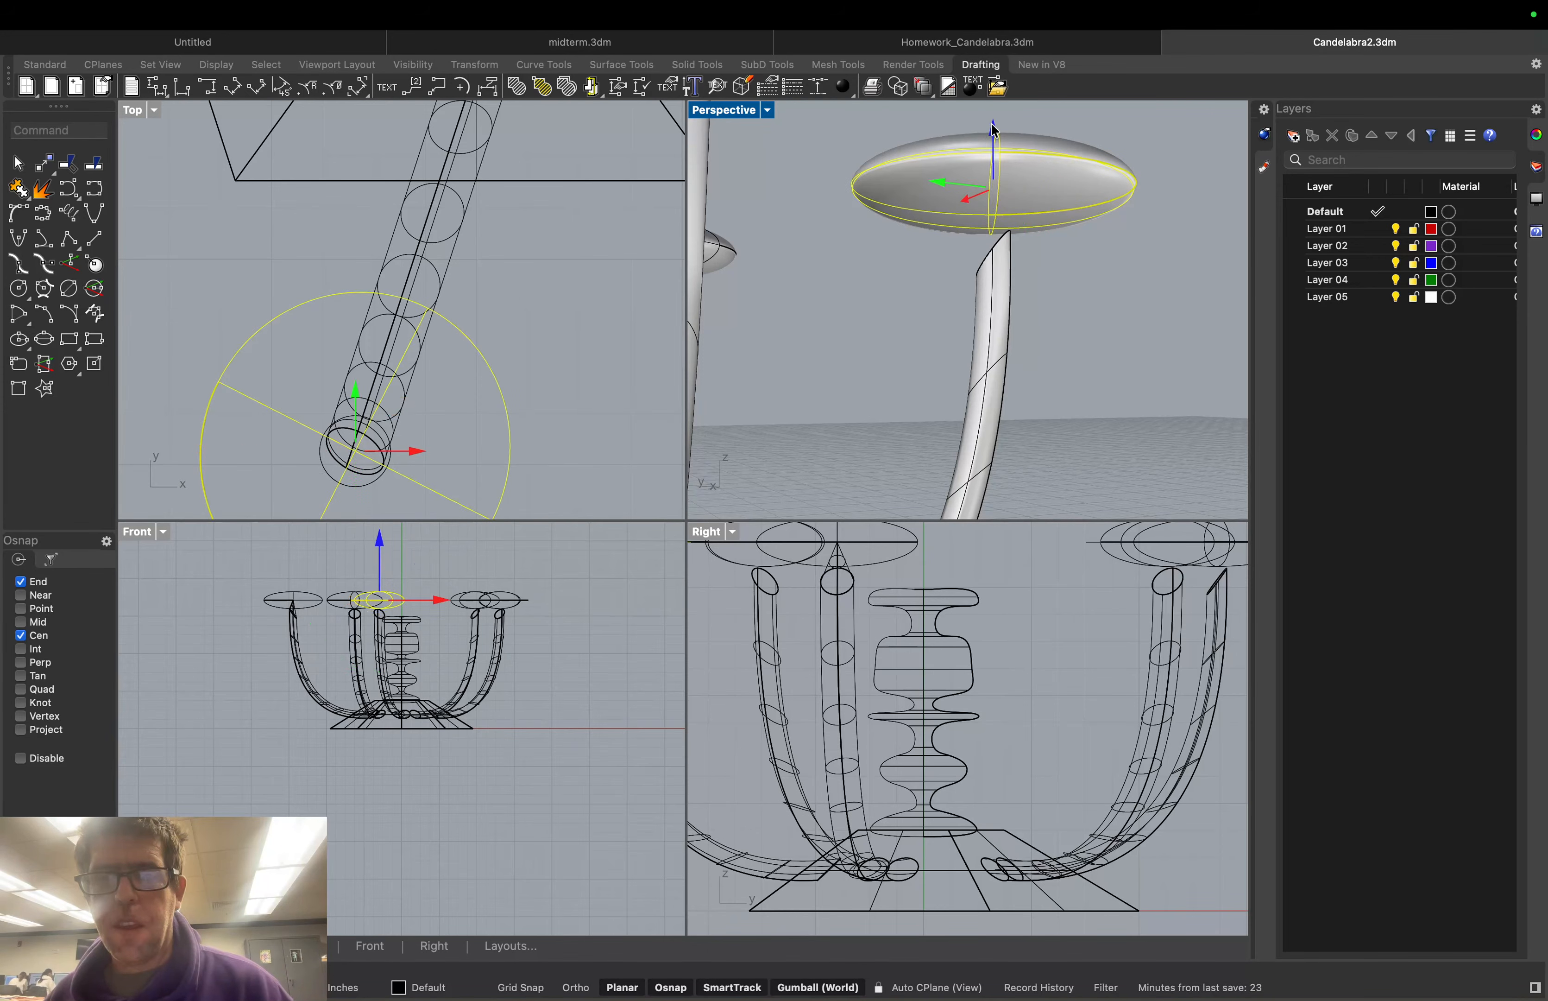
left_click_drag(996, 163, 996, 176)
left_click(1132, 161)
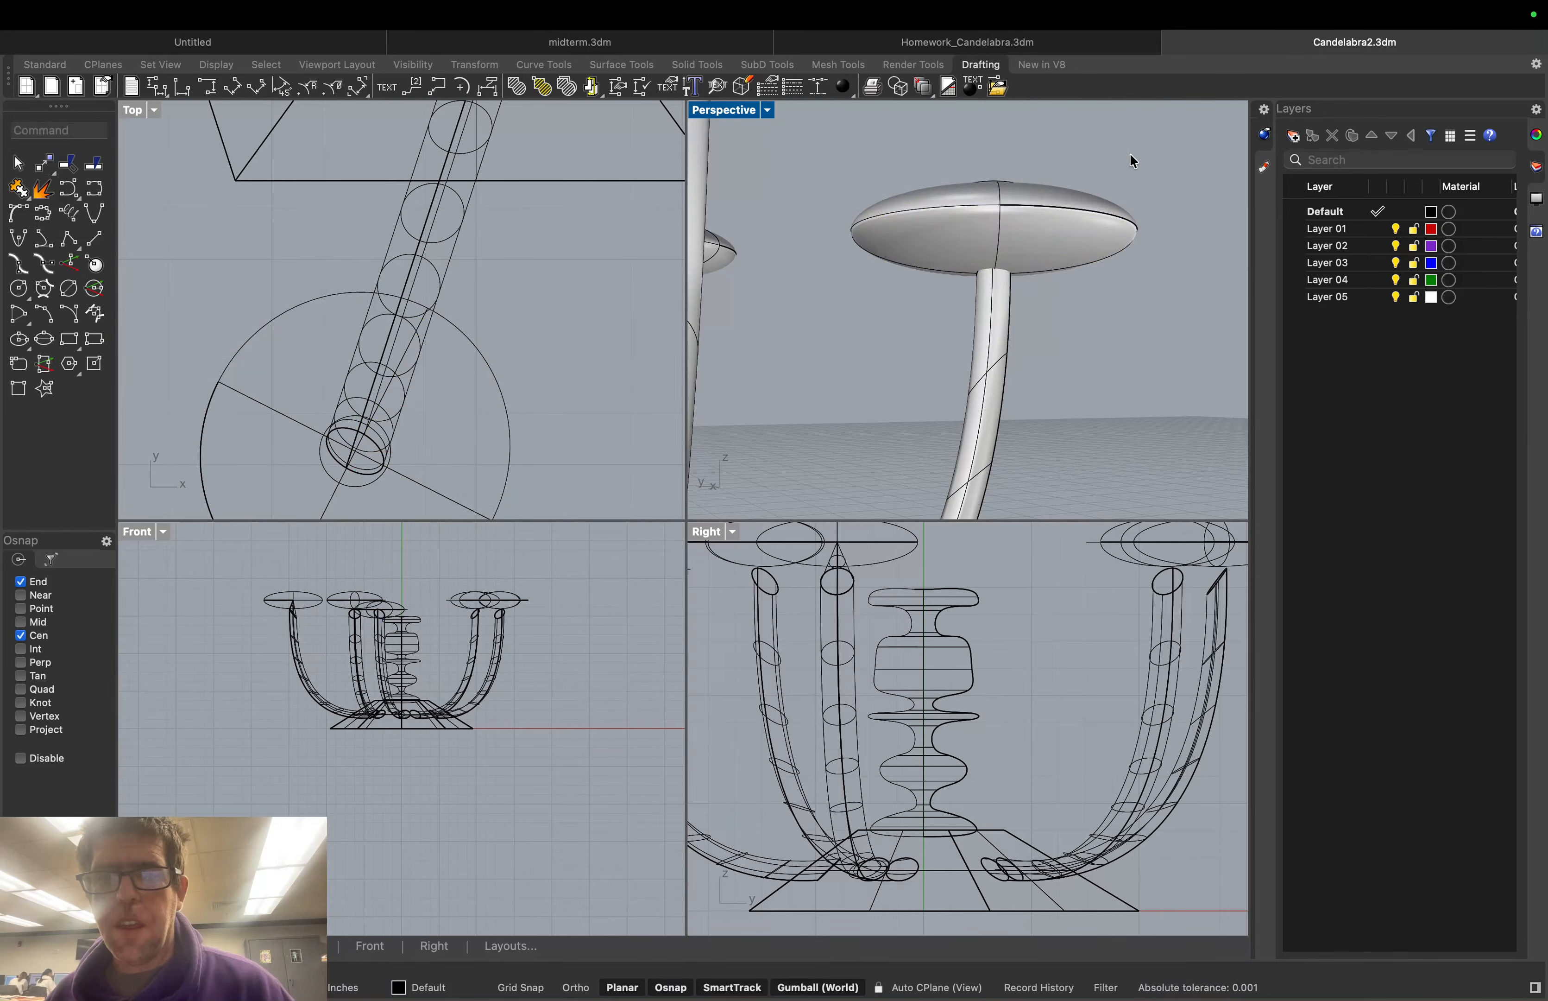
right_click_drag(1132, 162, 1129, 196)
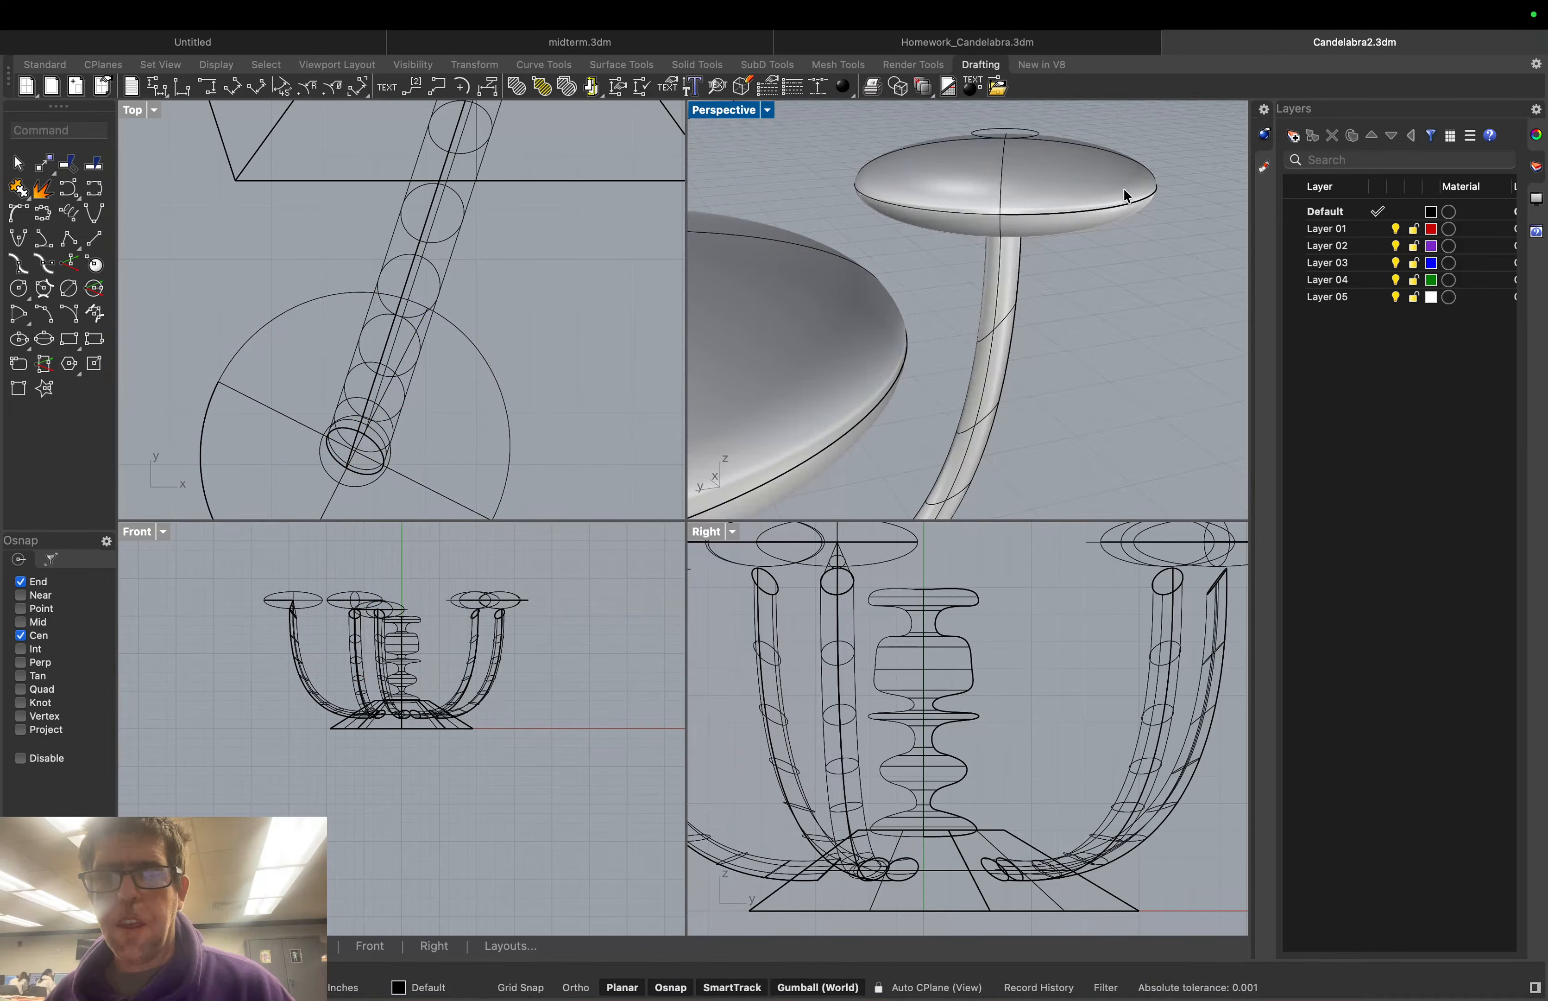
left_click(1035, 135)
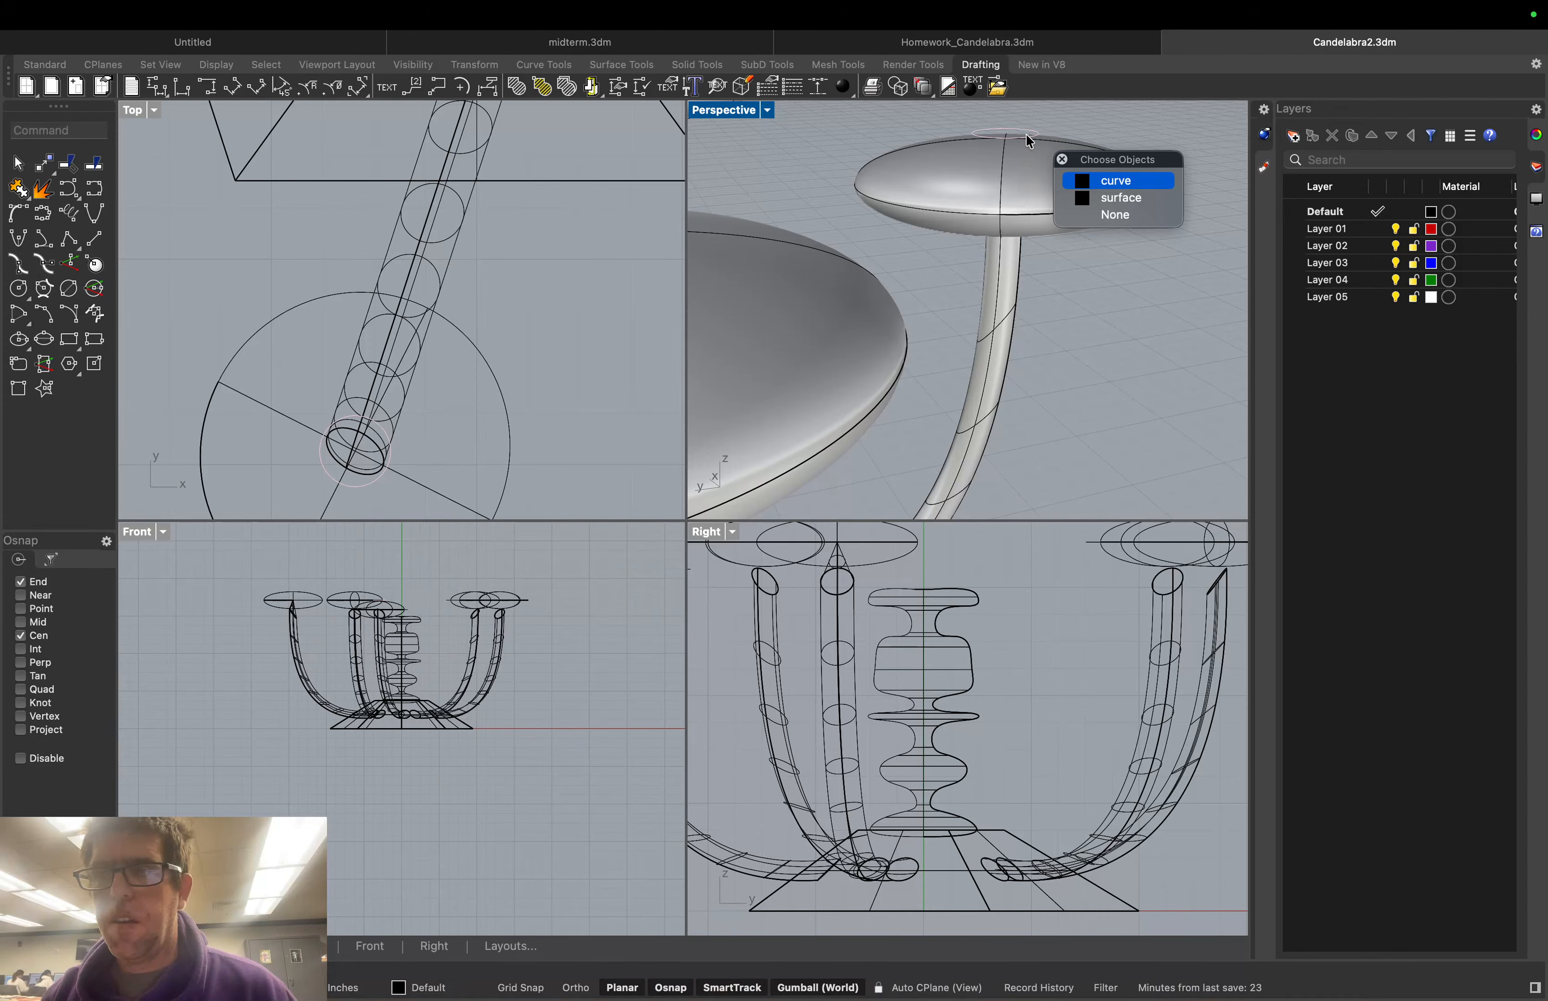
key("Escape")
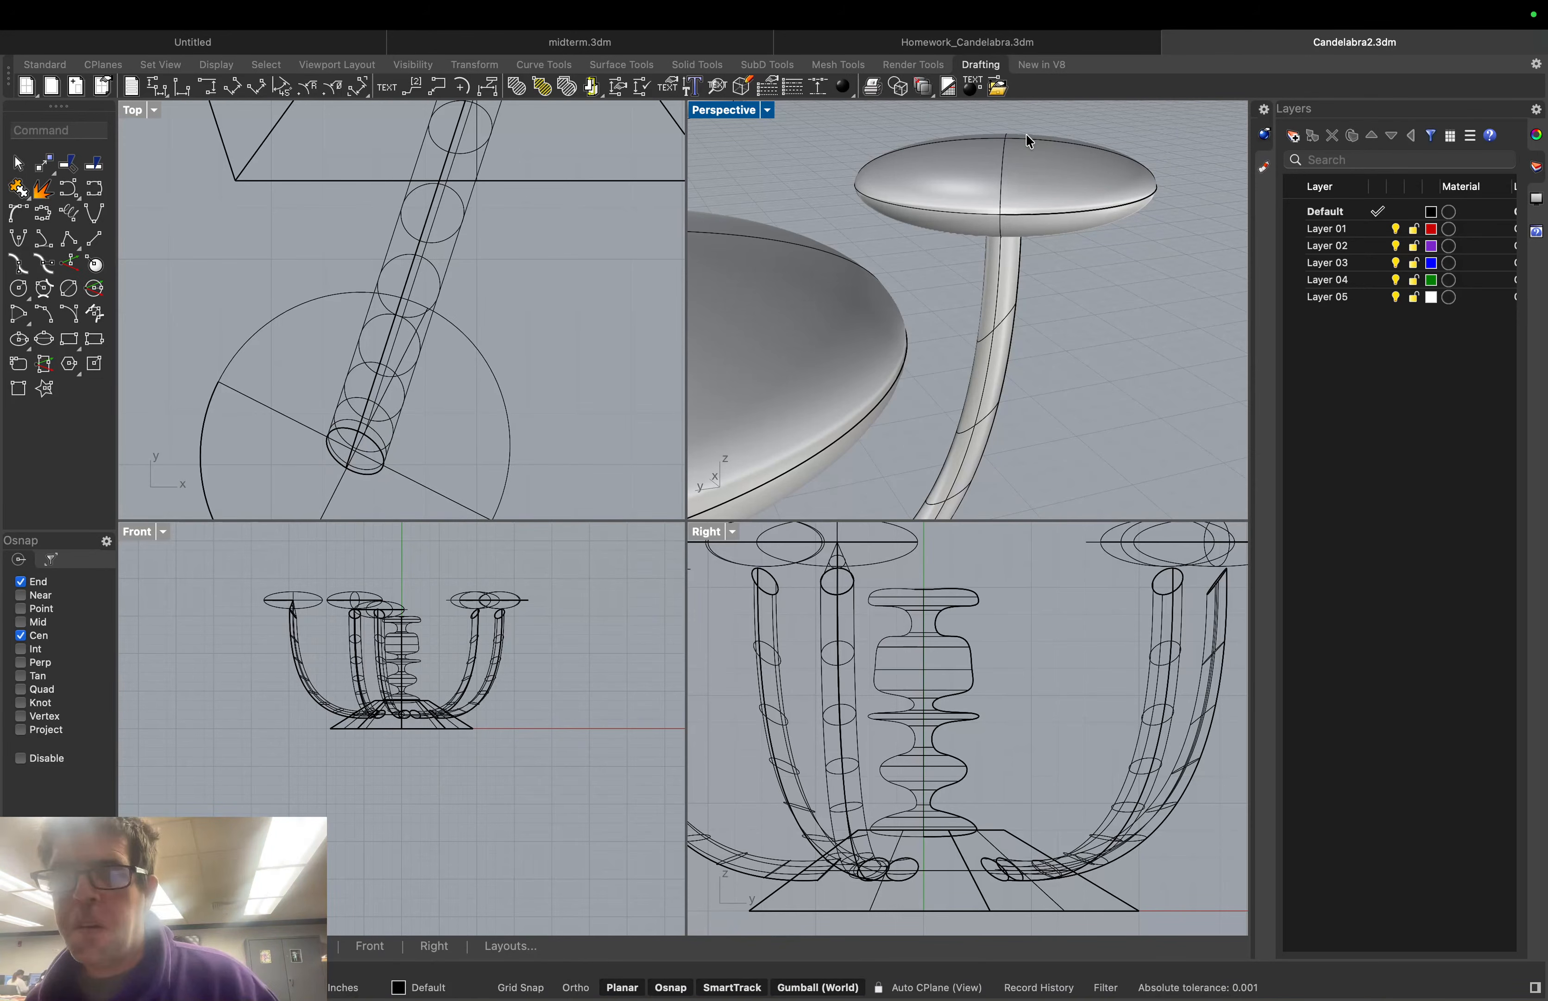
right_click_drag(1100, 351, 1066, 277)
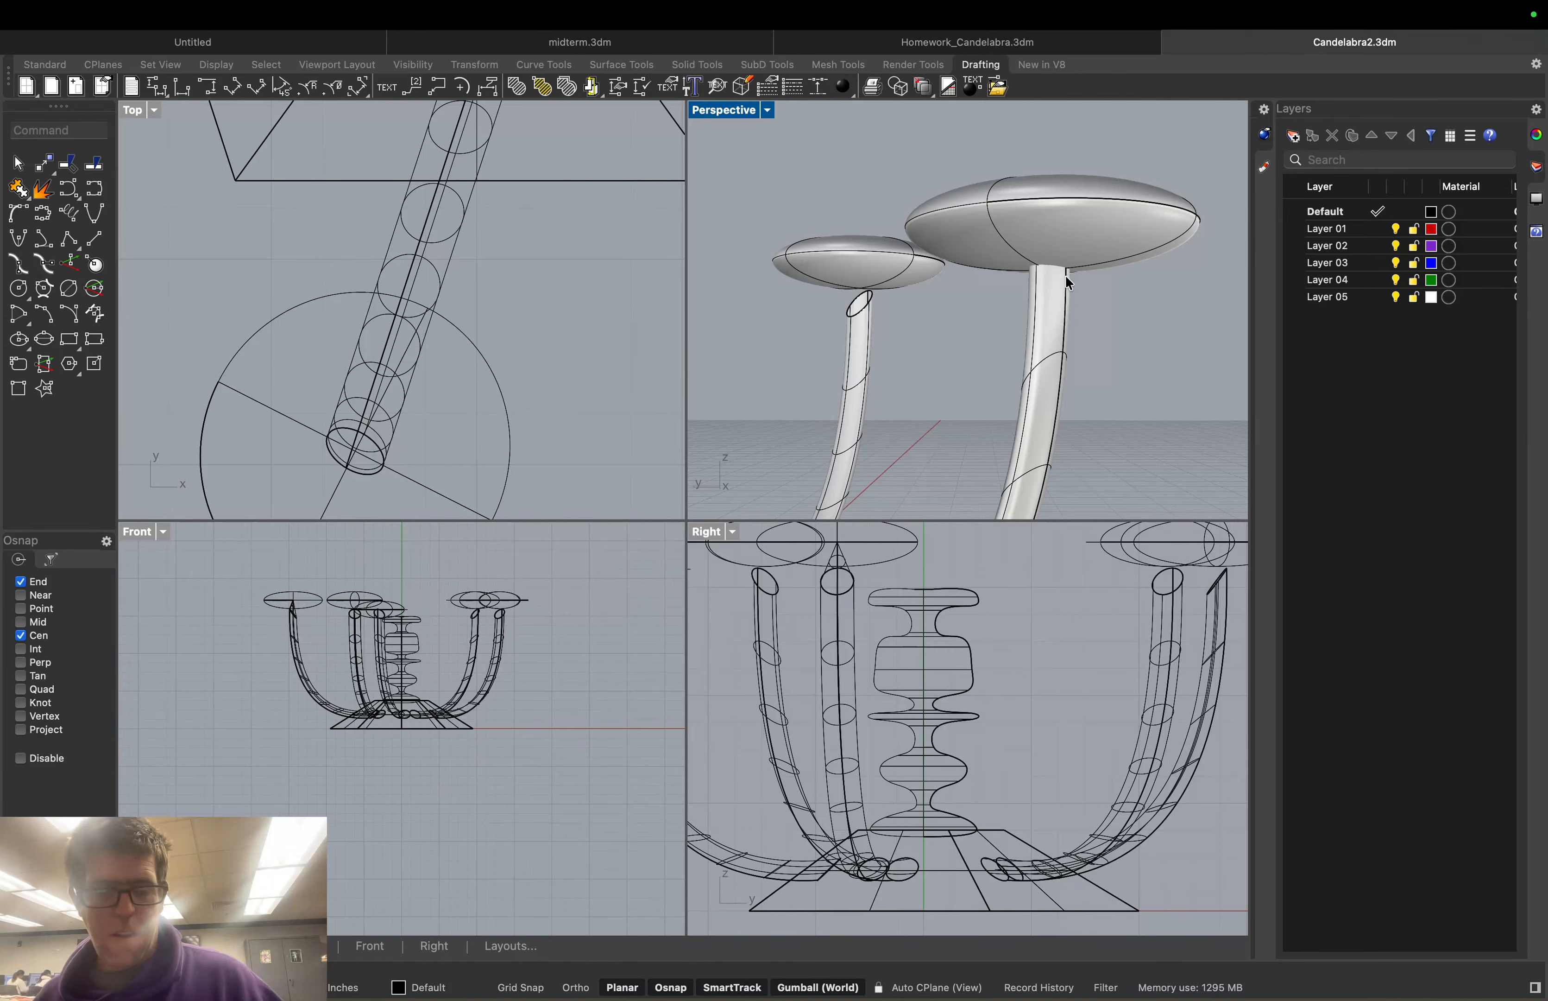
Lower the small left disk with the gumball's Z arrow
left_click(911, 260)
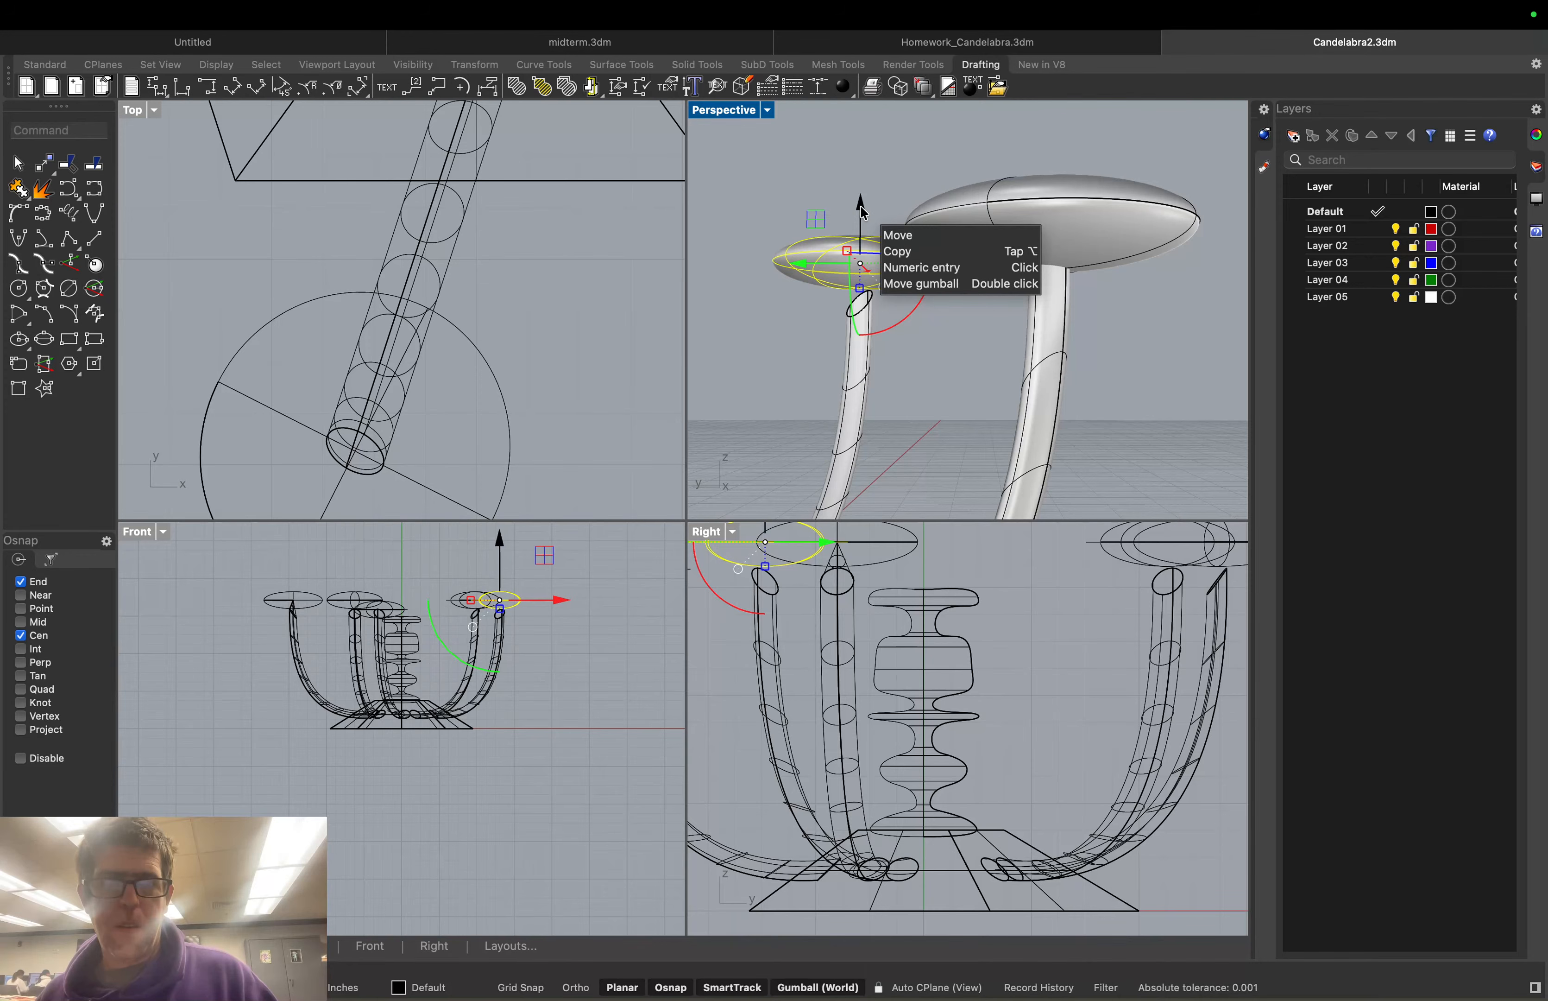
left_click_drag(862, 211, 805, 278)
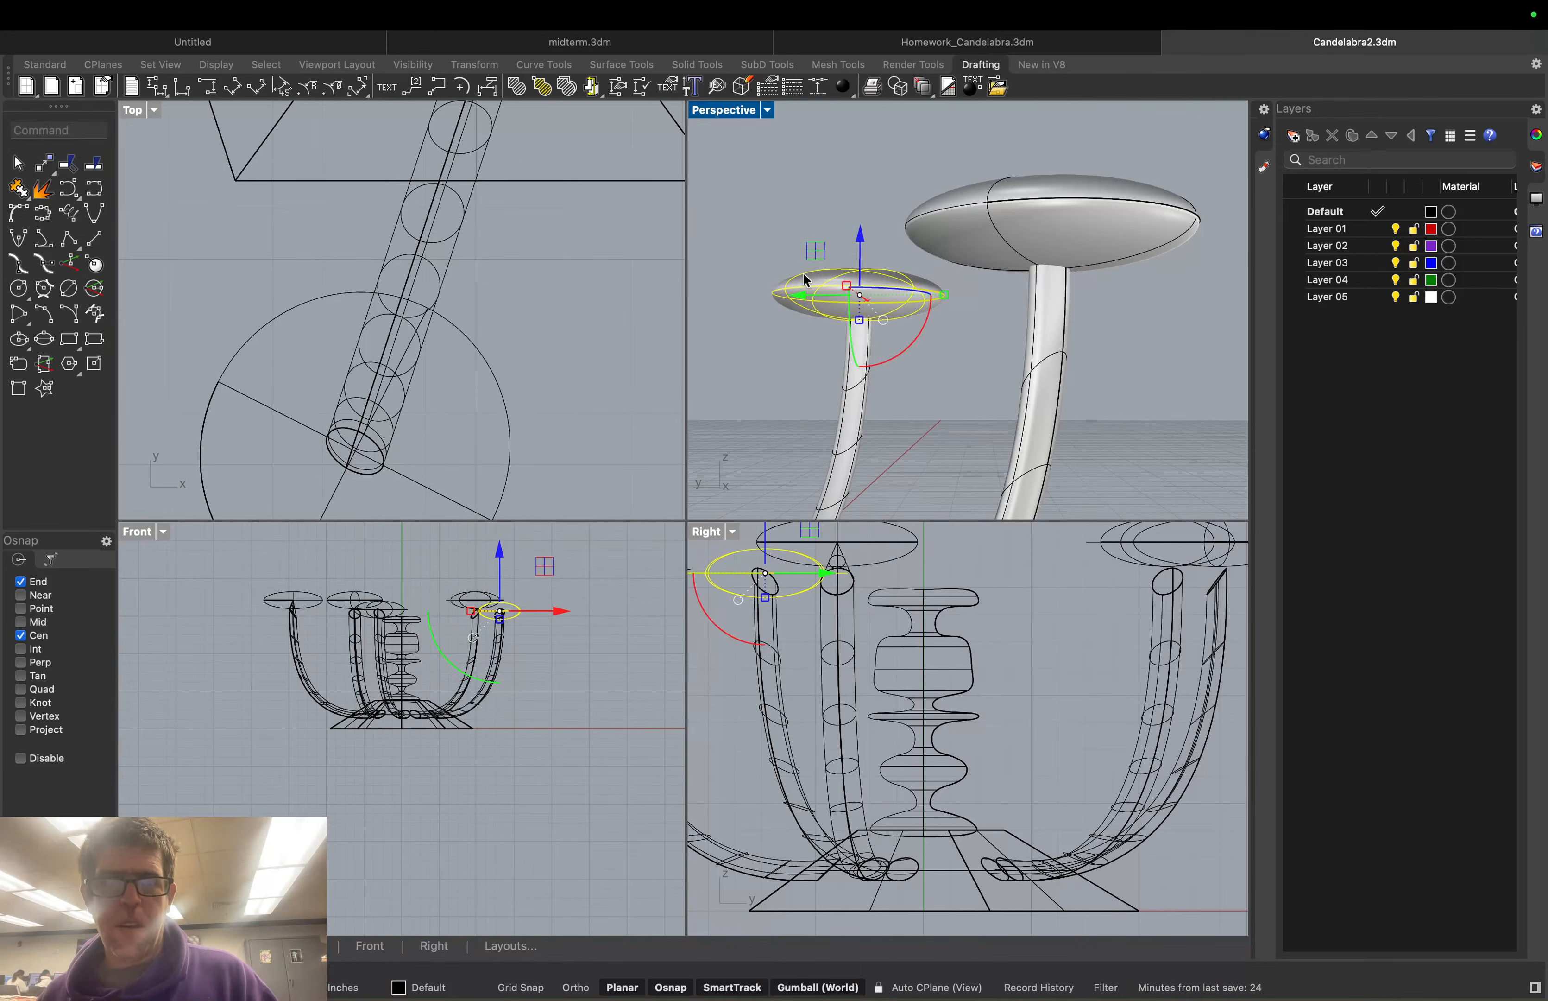
scroll(803, 273, "down", 12)
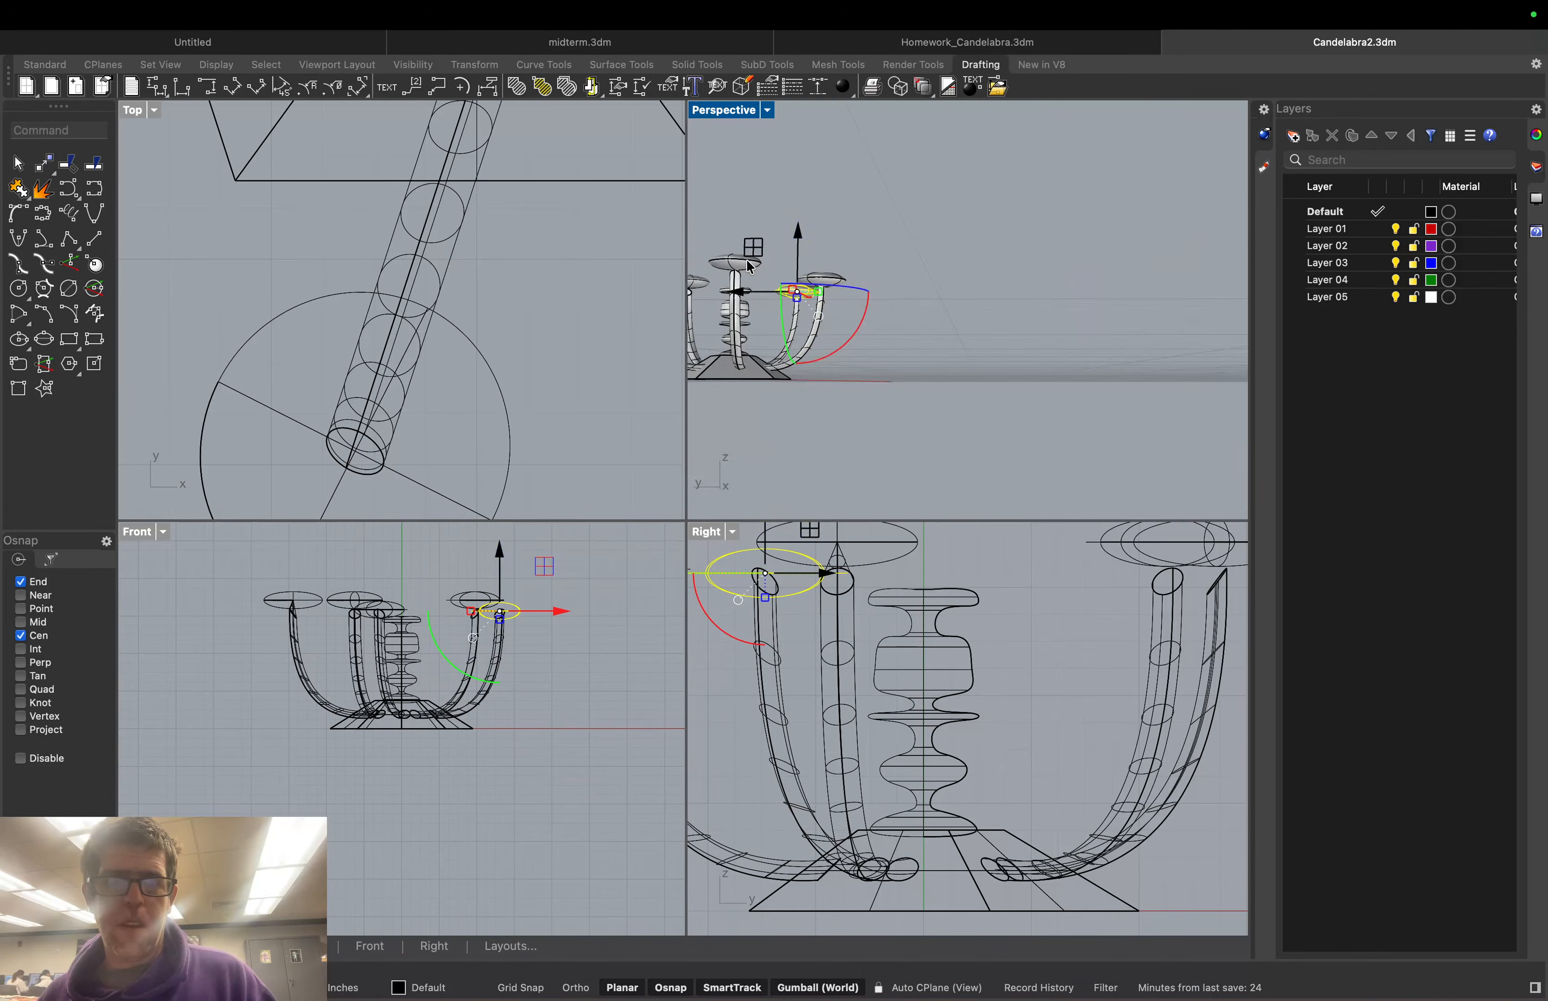
left_click(746, 262)
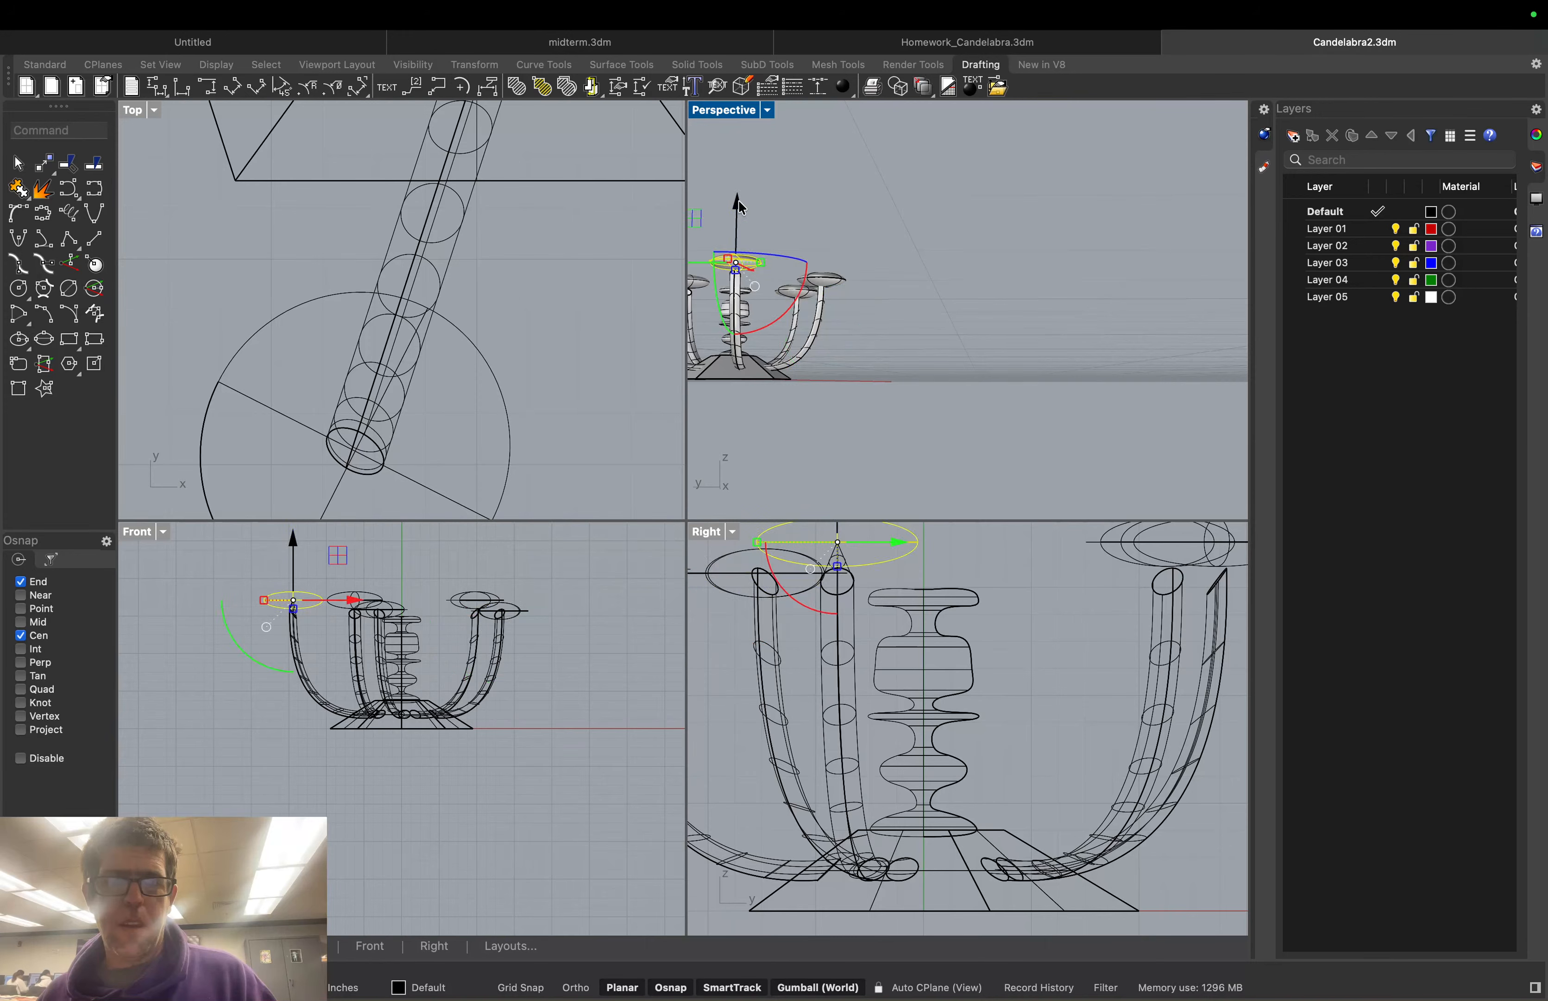
left_click(787, 208)
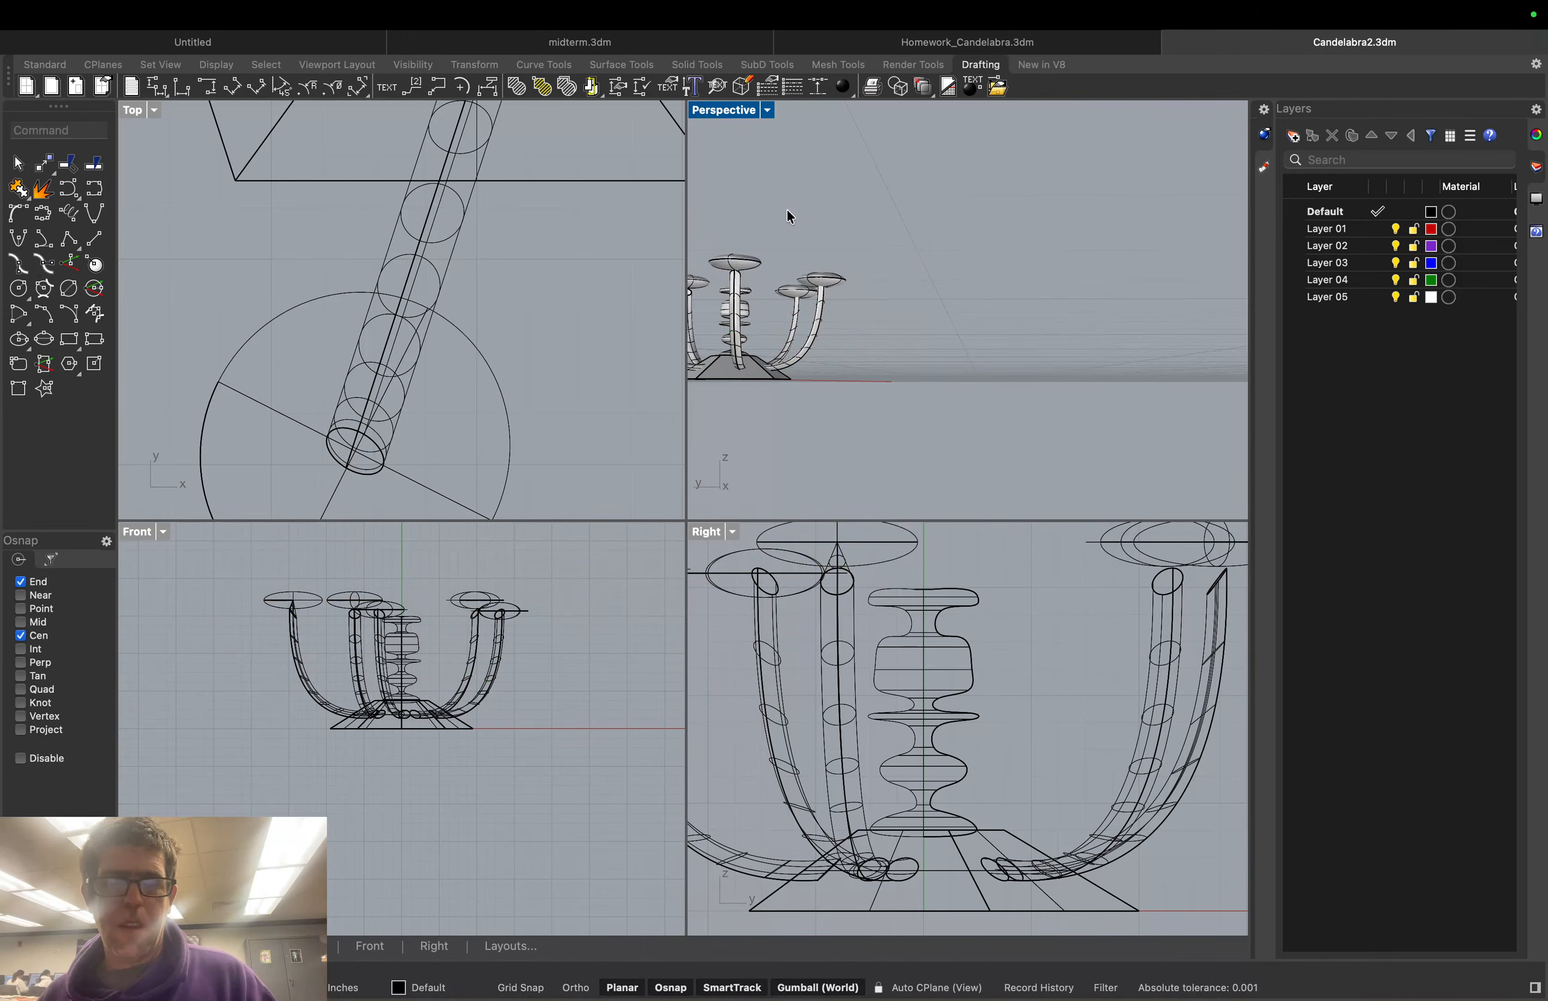
mouse_move(787, 208)
right_mouse_down()
mouse_move(792, 232)
mouse_move(829, 249)
mouse_move(817, 212)
right_mouse_up()
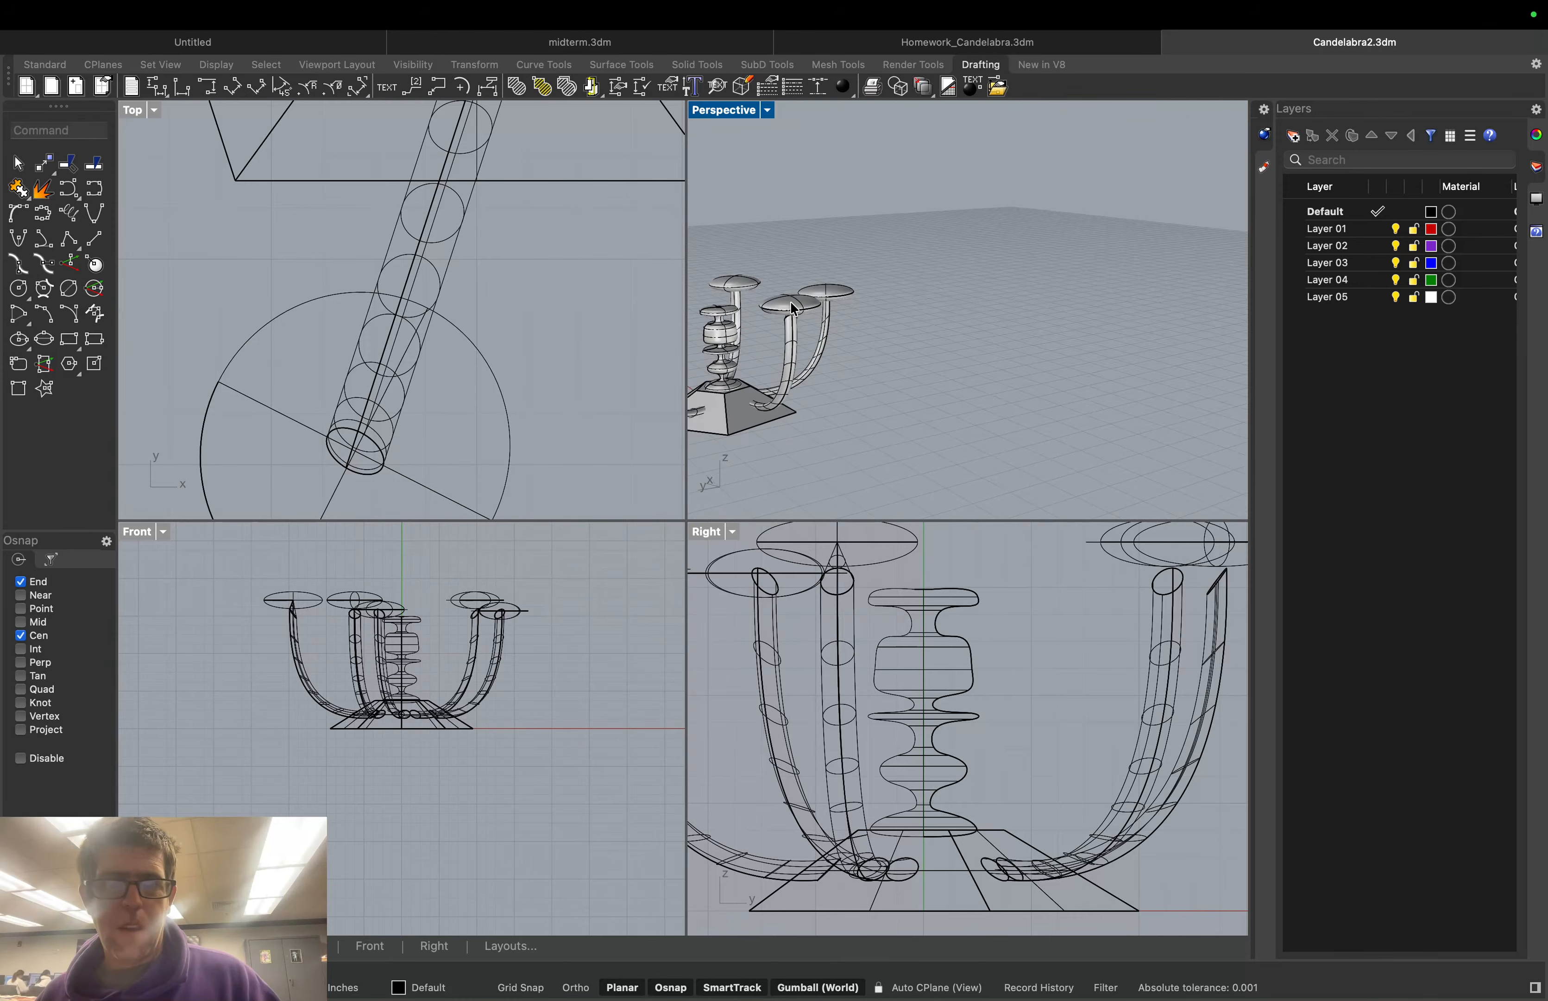
Delete the front disk and orbit to a lower, frontal view of the candelabra
left_click(773, 301)
key("Delete")
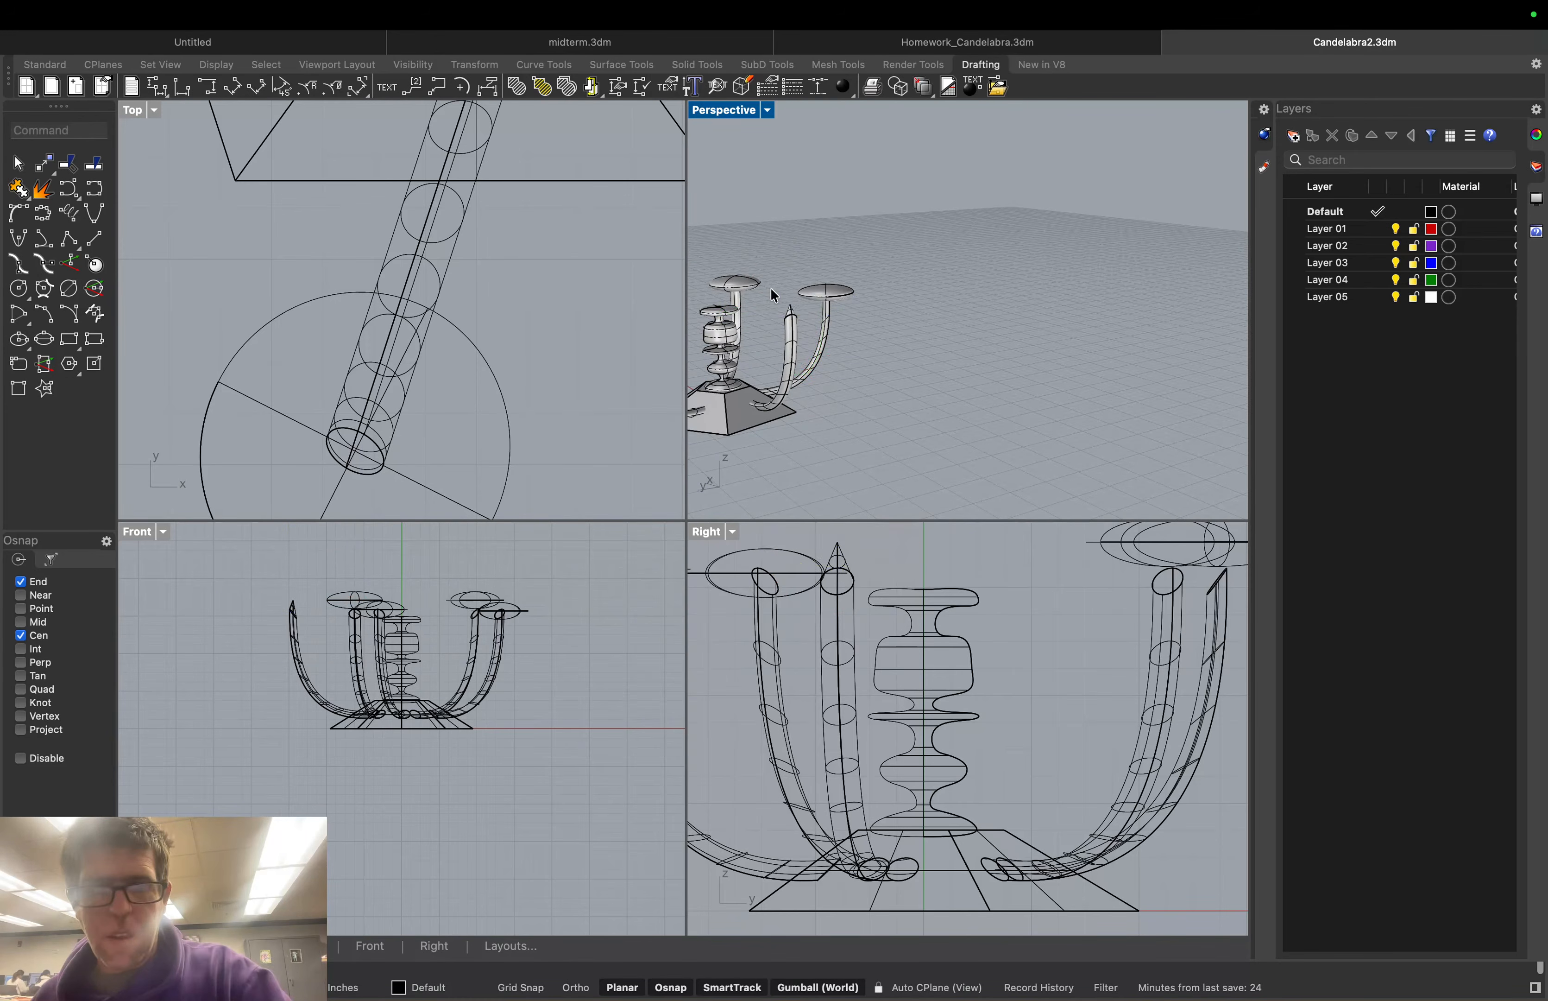
right_click_drag(747, 261, 782, 351)
scroll(735, 303, "up", 3)
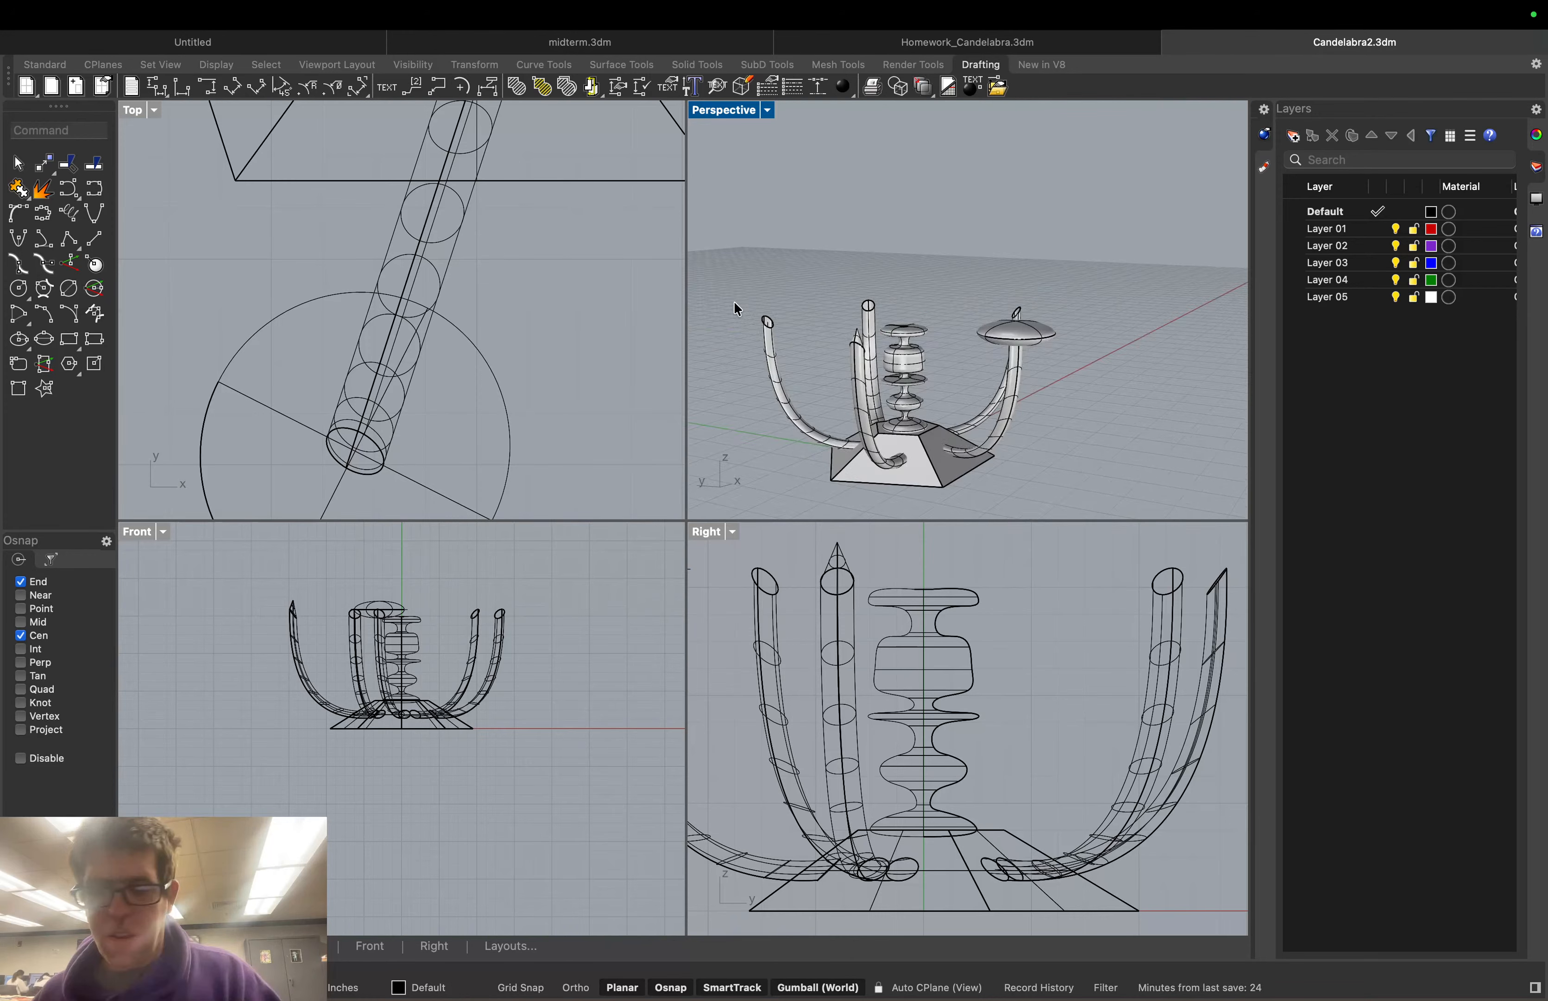
scroll(749, 305, "up", 5)
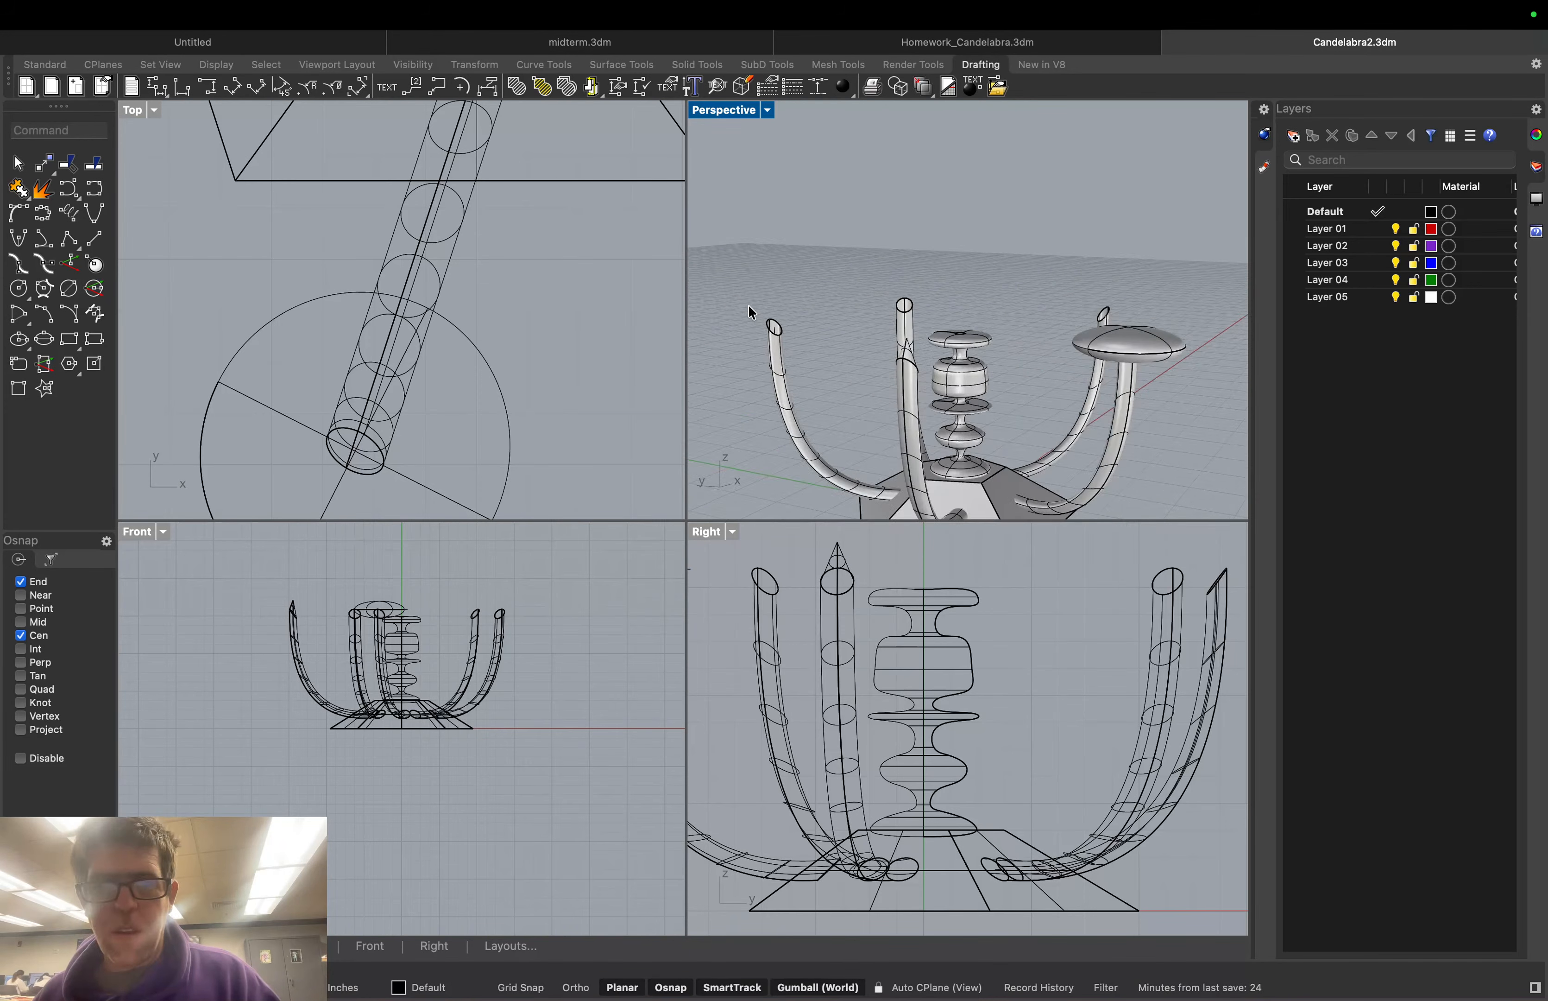
right_click_drag(749, 305, 872, 374)
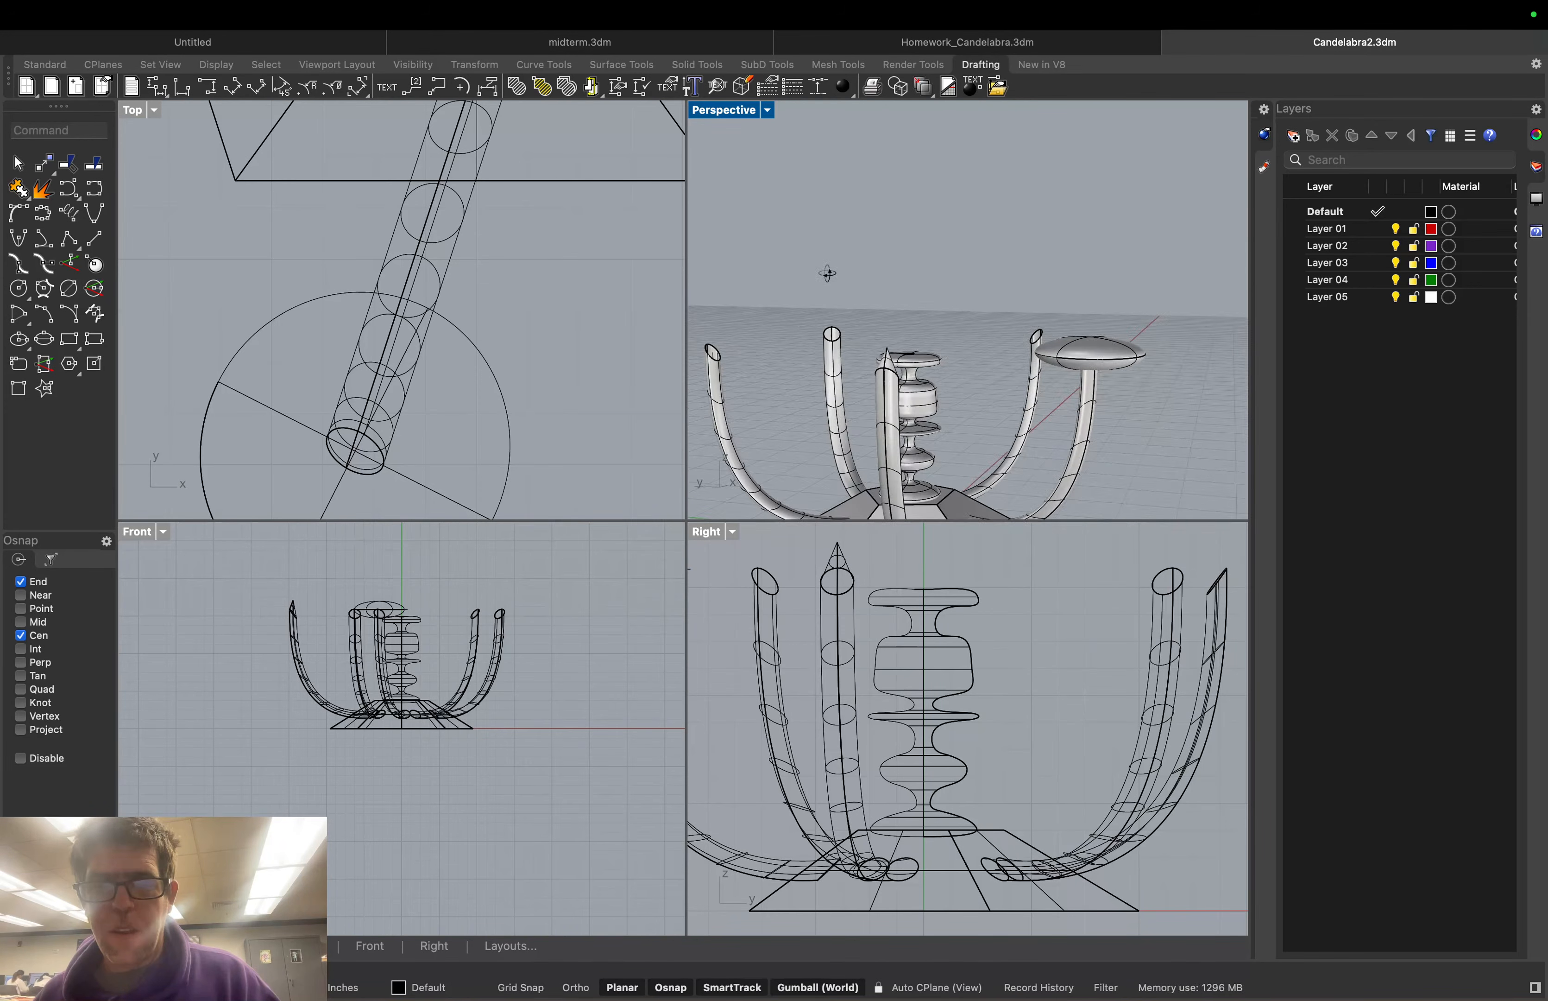
left_click(887, 367)
key("Escape")
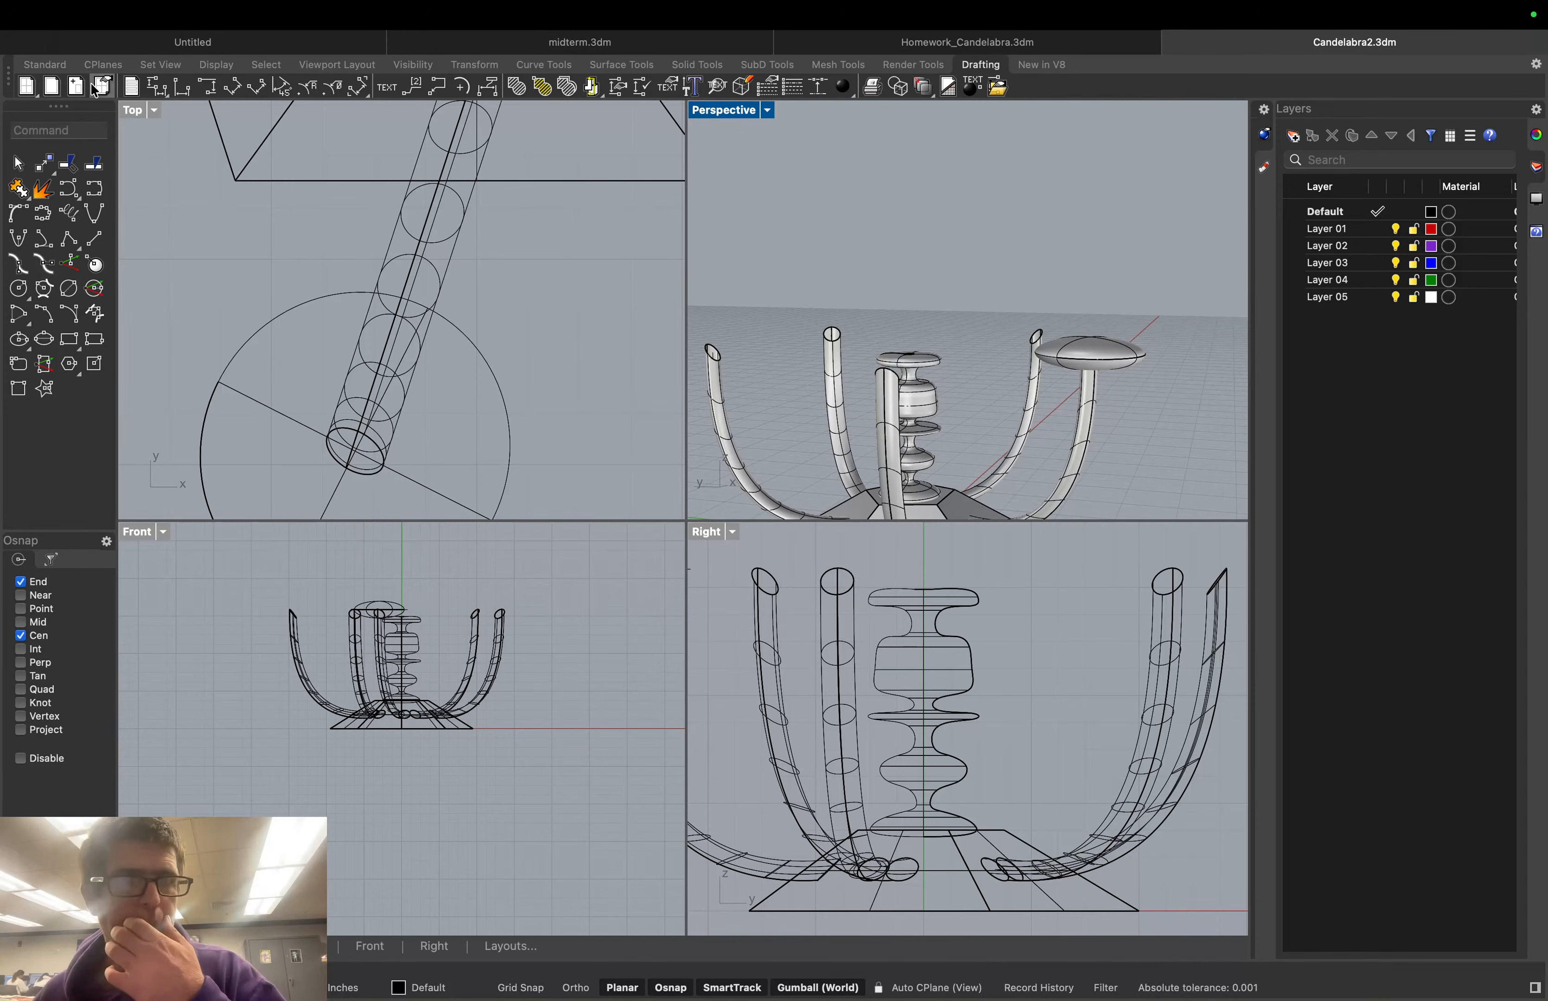
type("rotat")
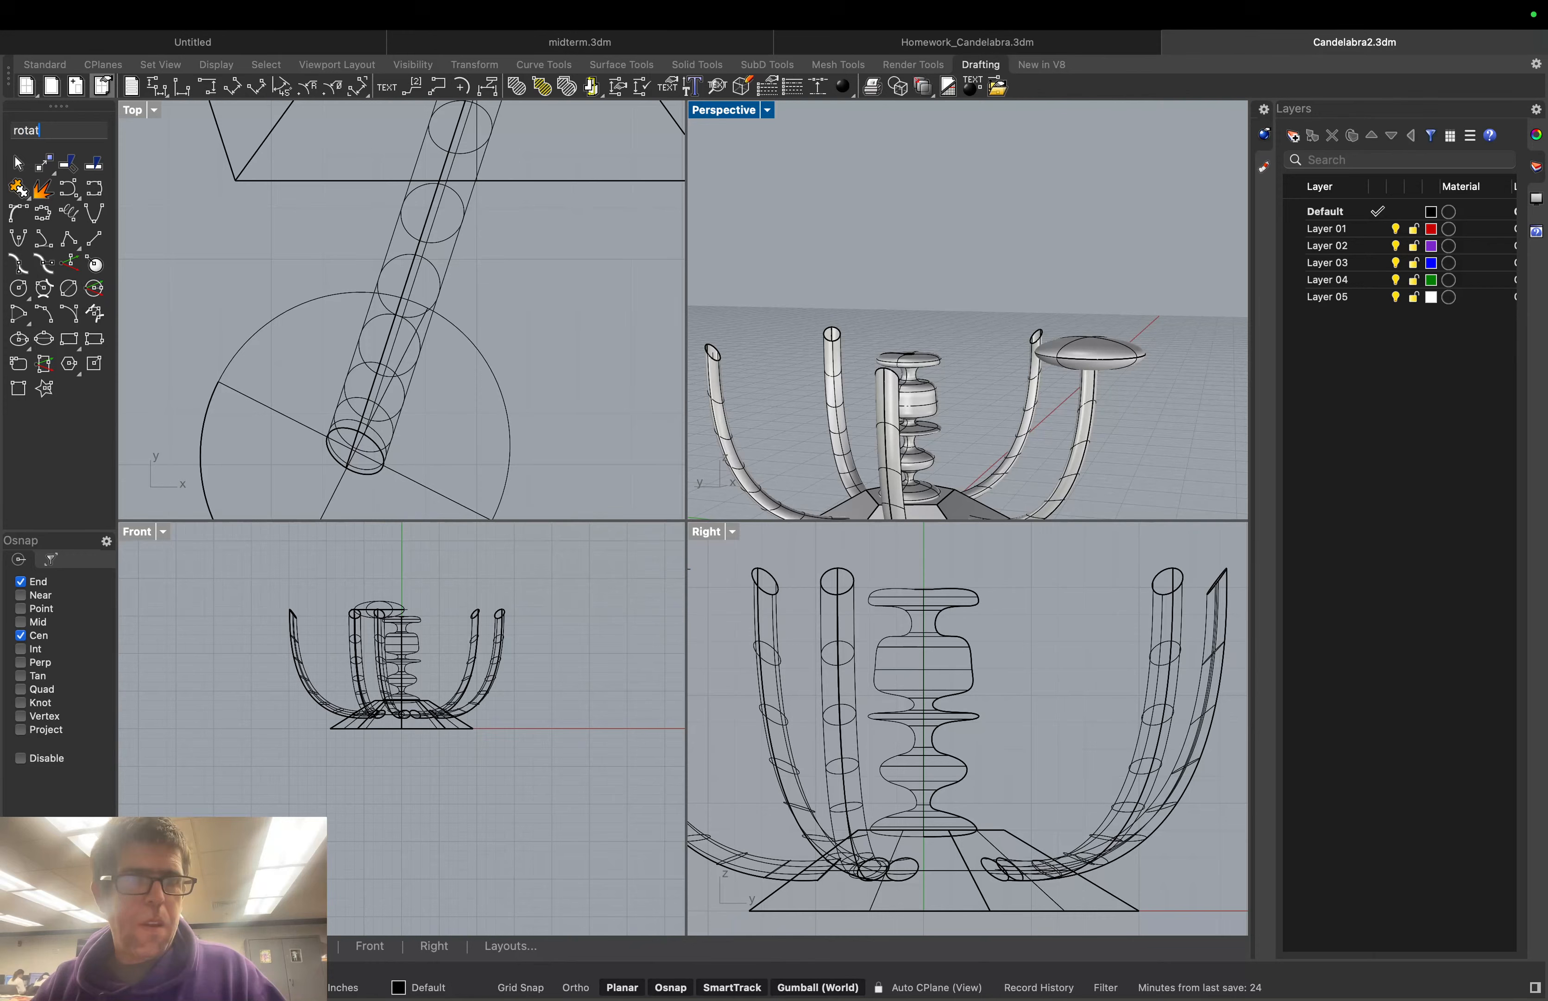
key("Return")
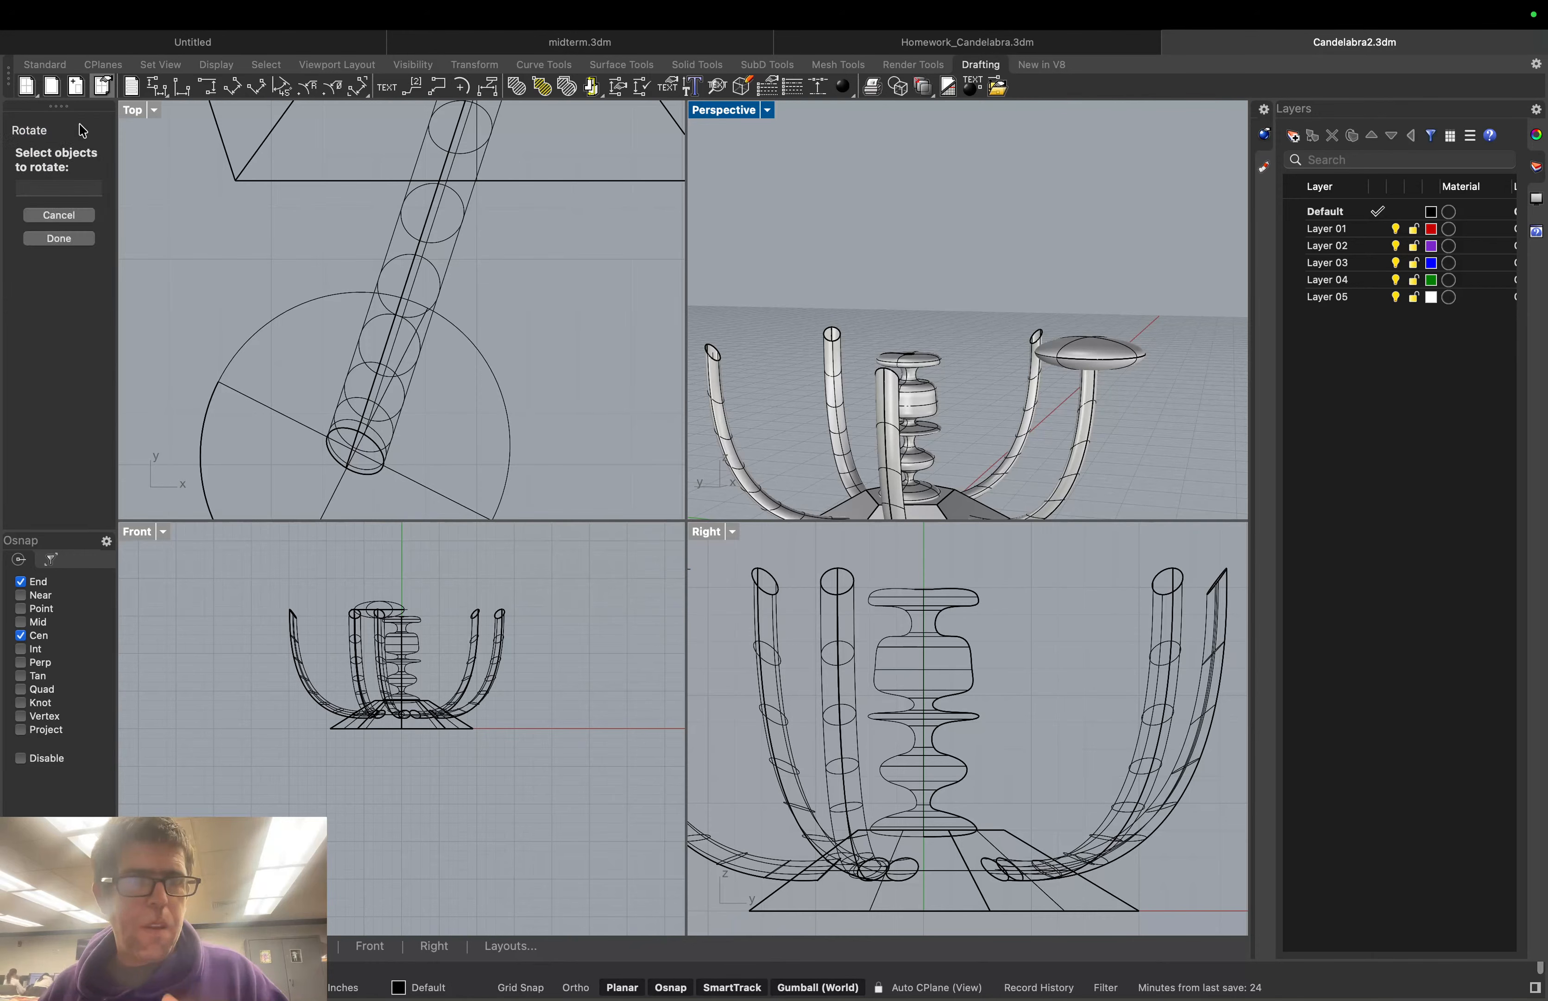
left_click(1095, 371)
left_click(86, 272)
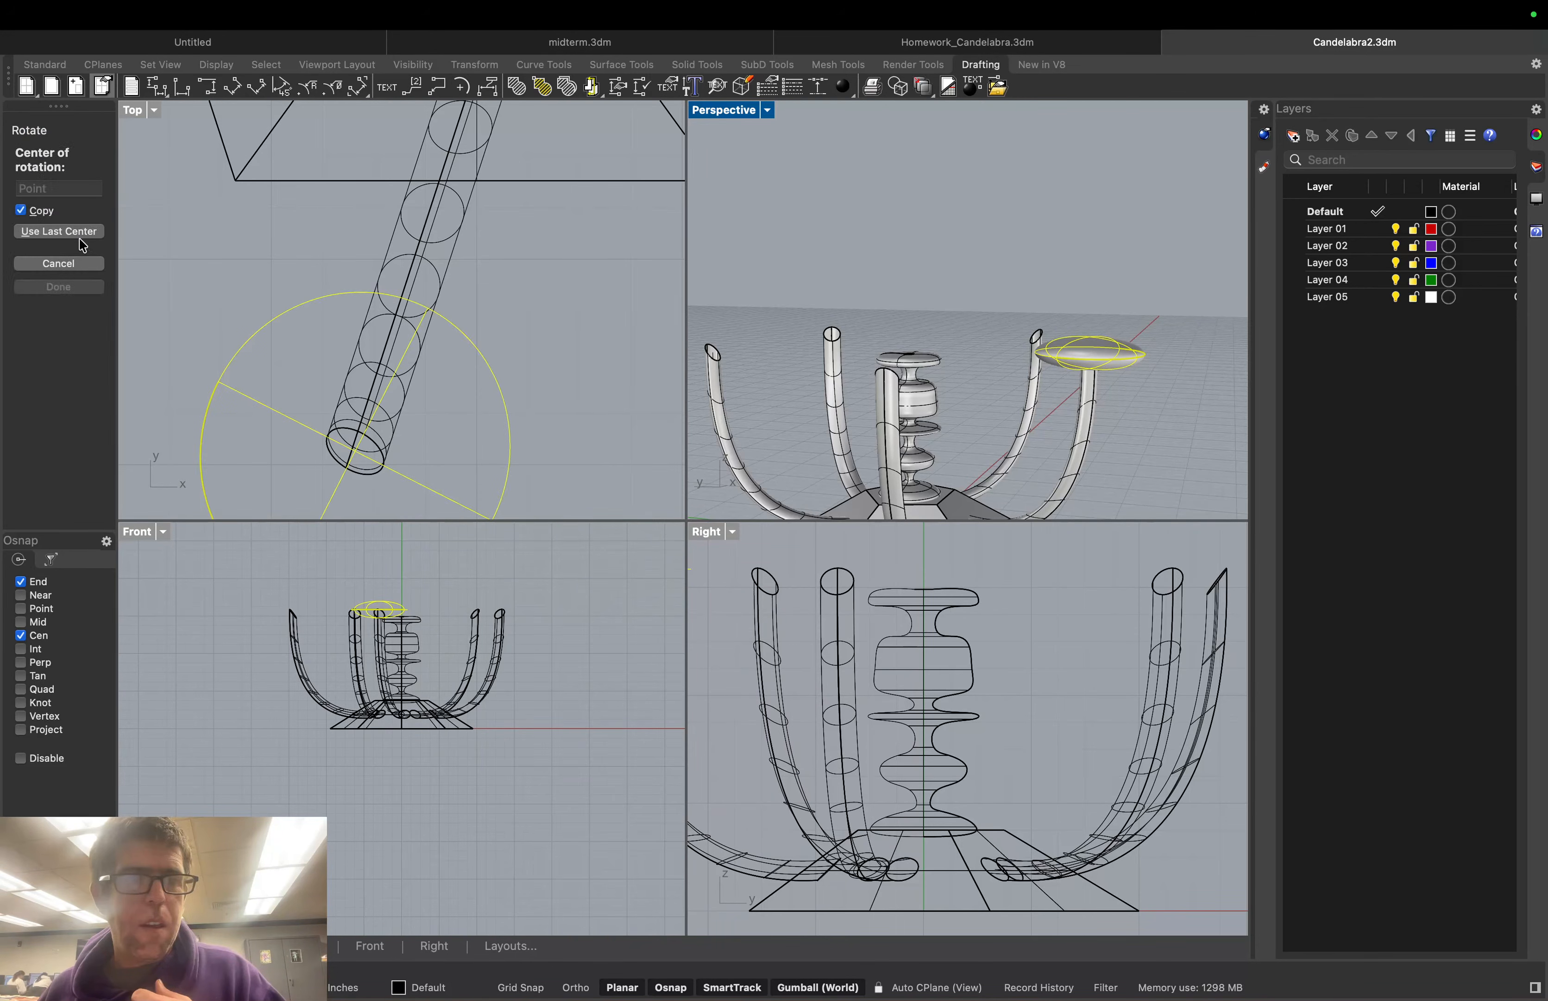
left_click(80, 235)
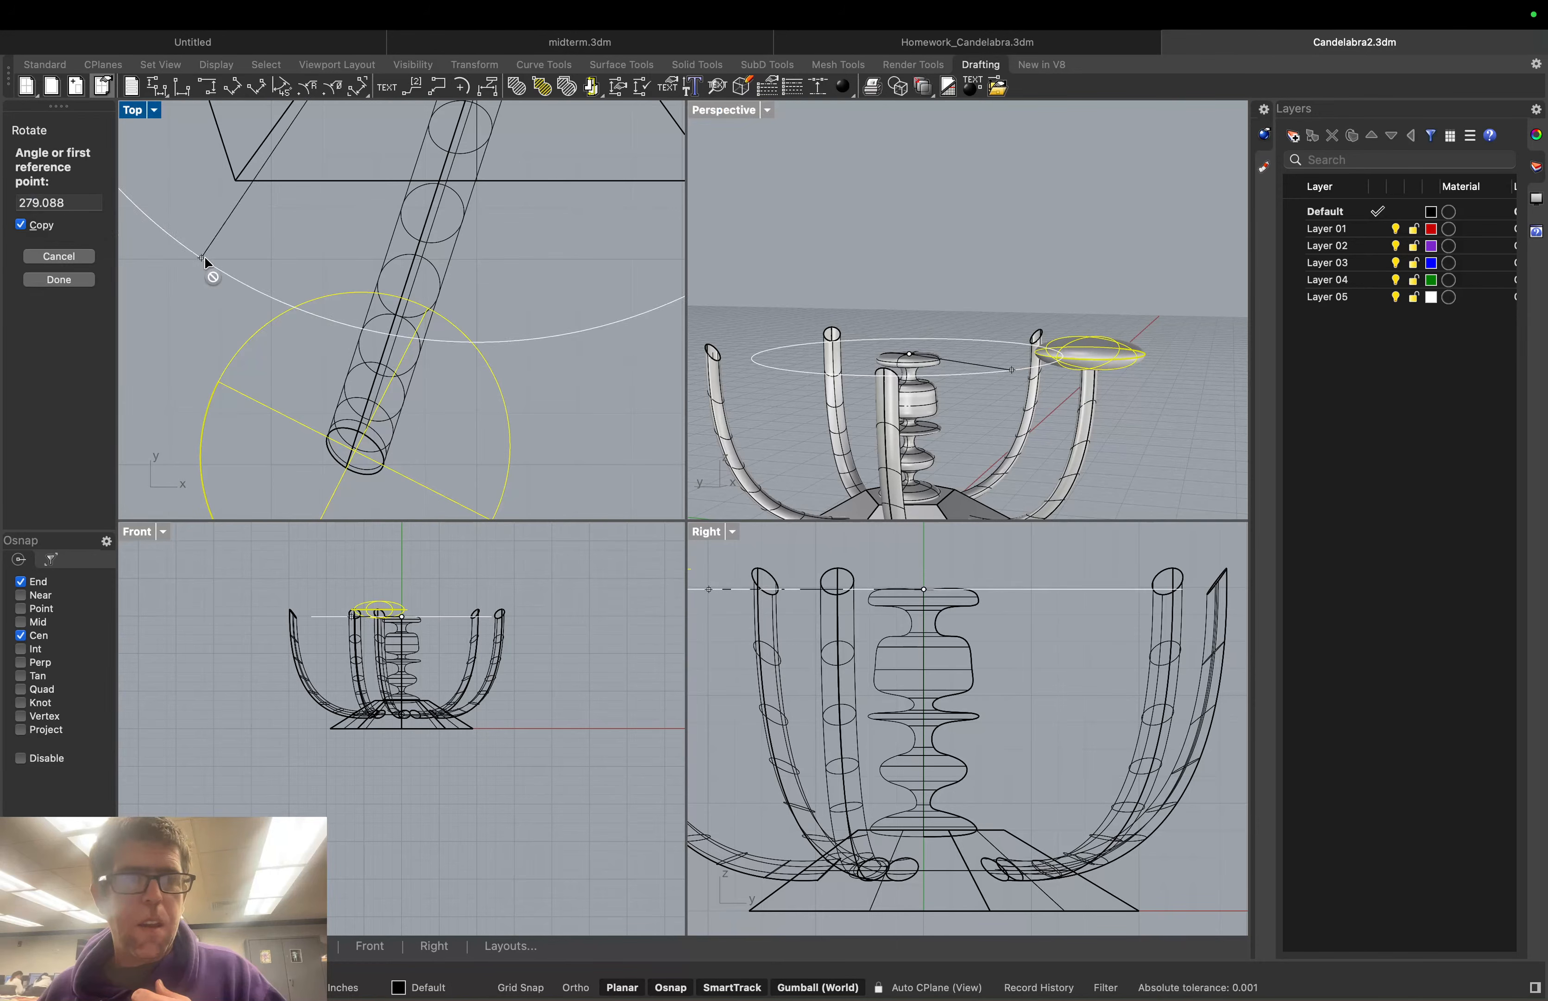
left_click(1035, 338)
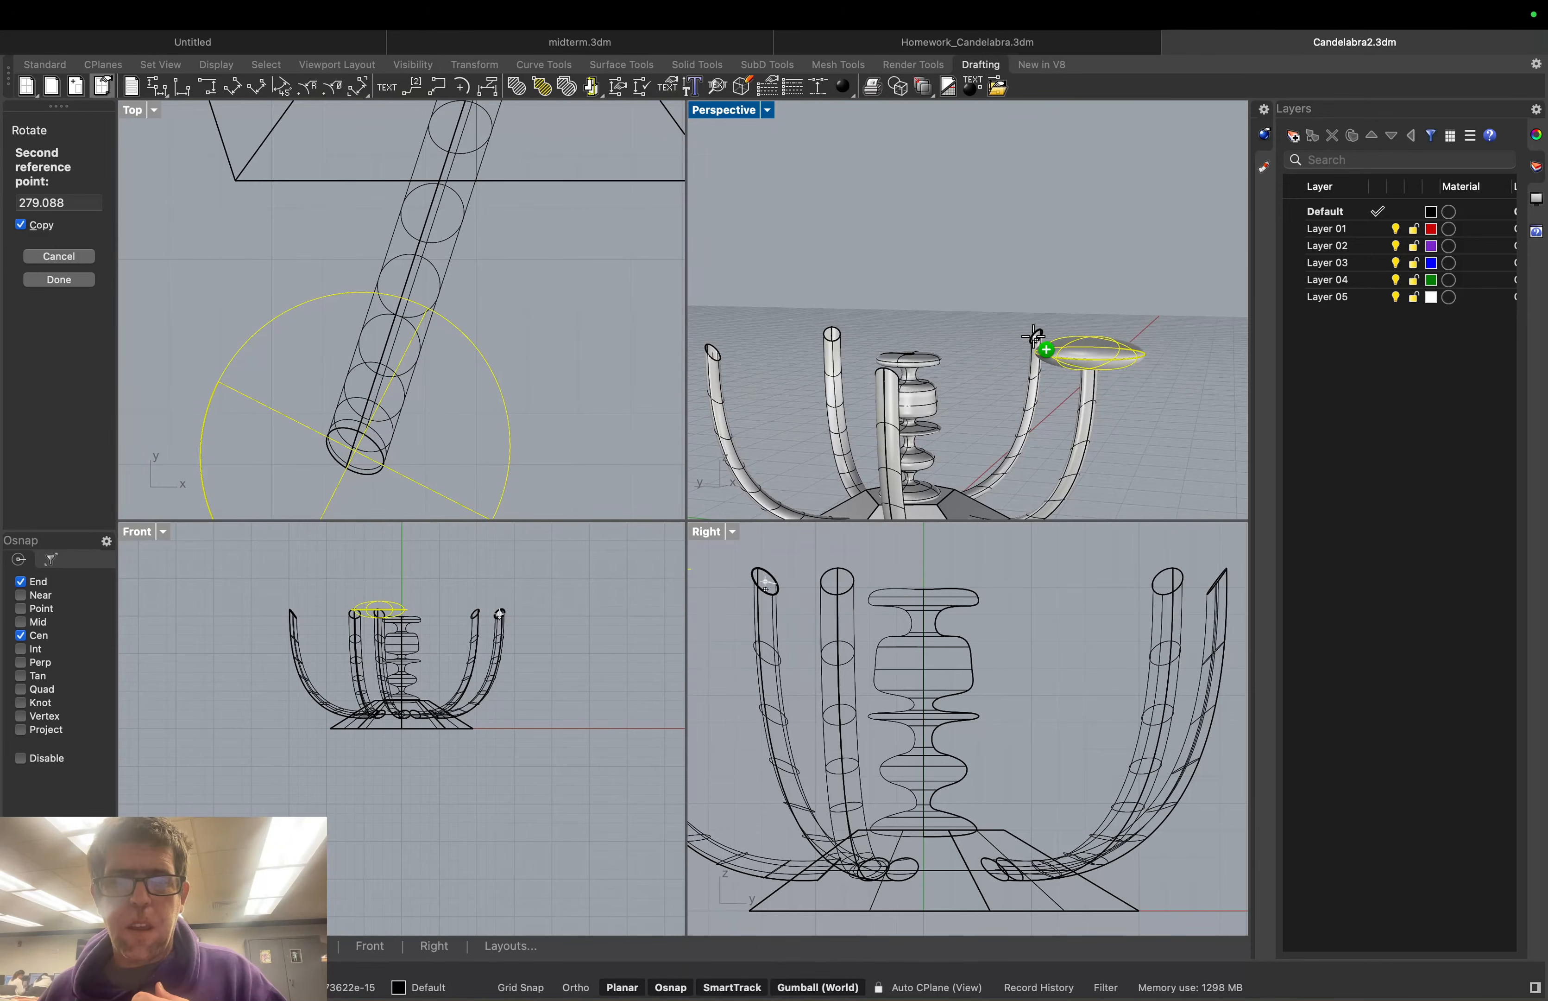
left_click(932, 301)
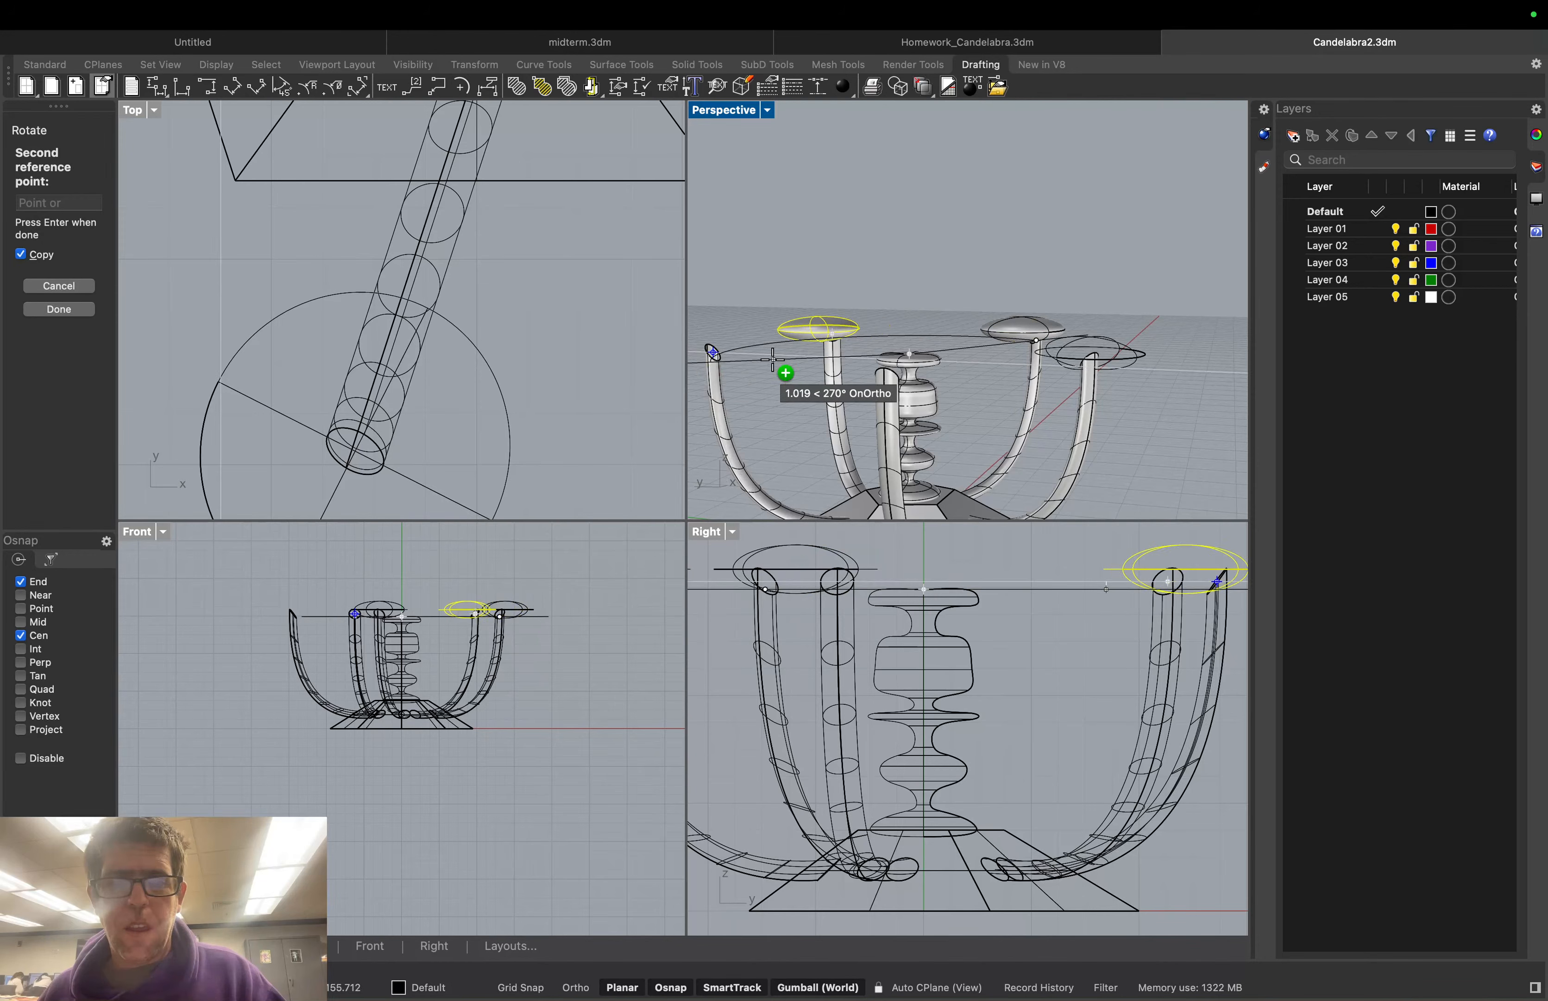
left_click(49, 291)
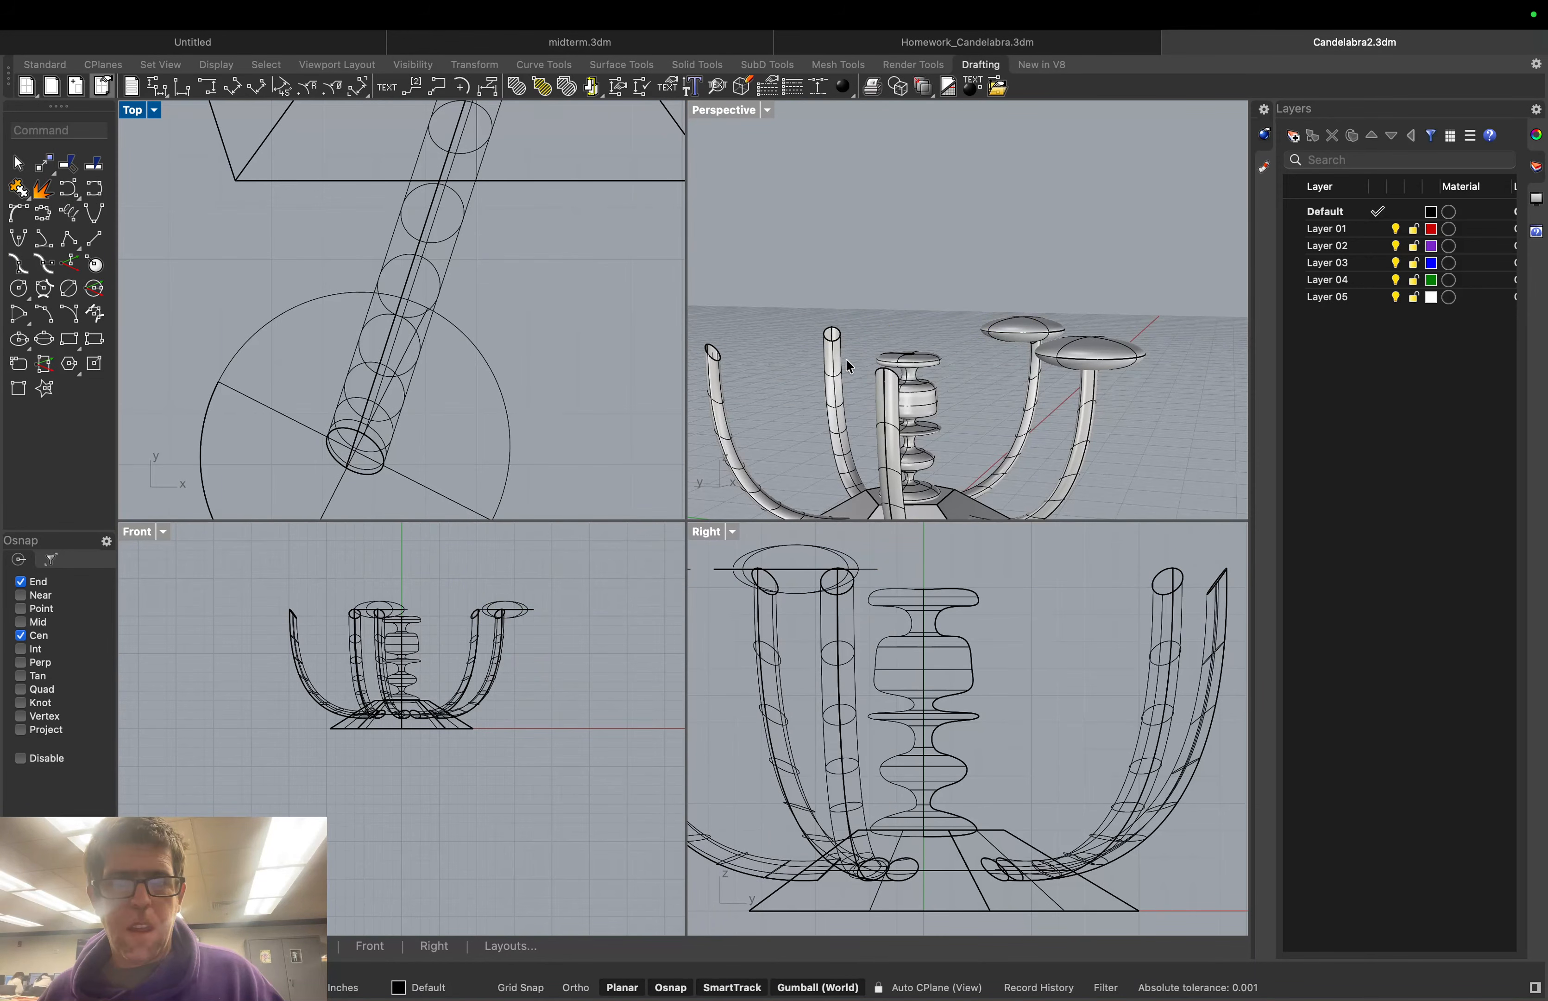
left_click(1026, 321)
key("Delete")
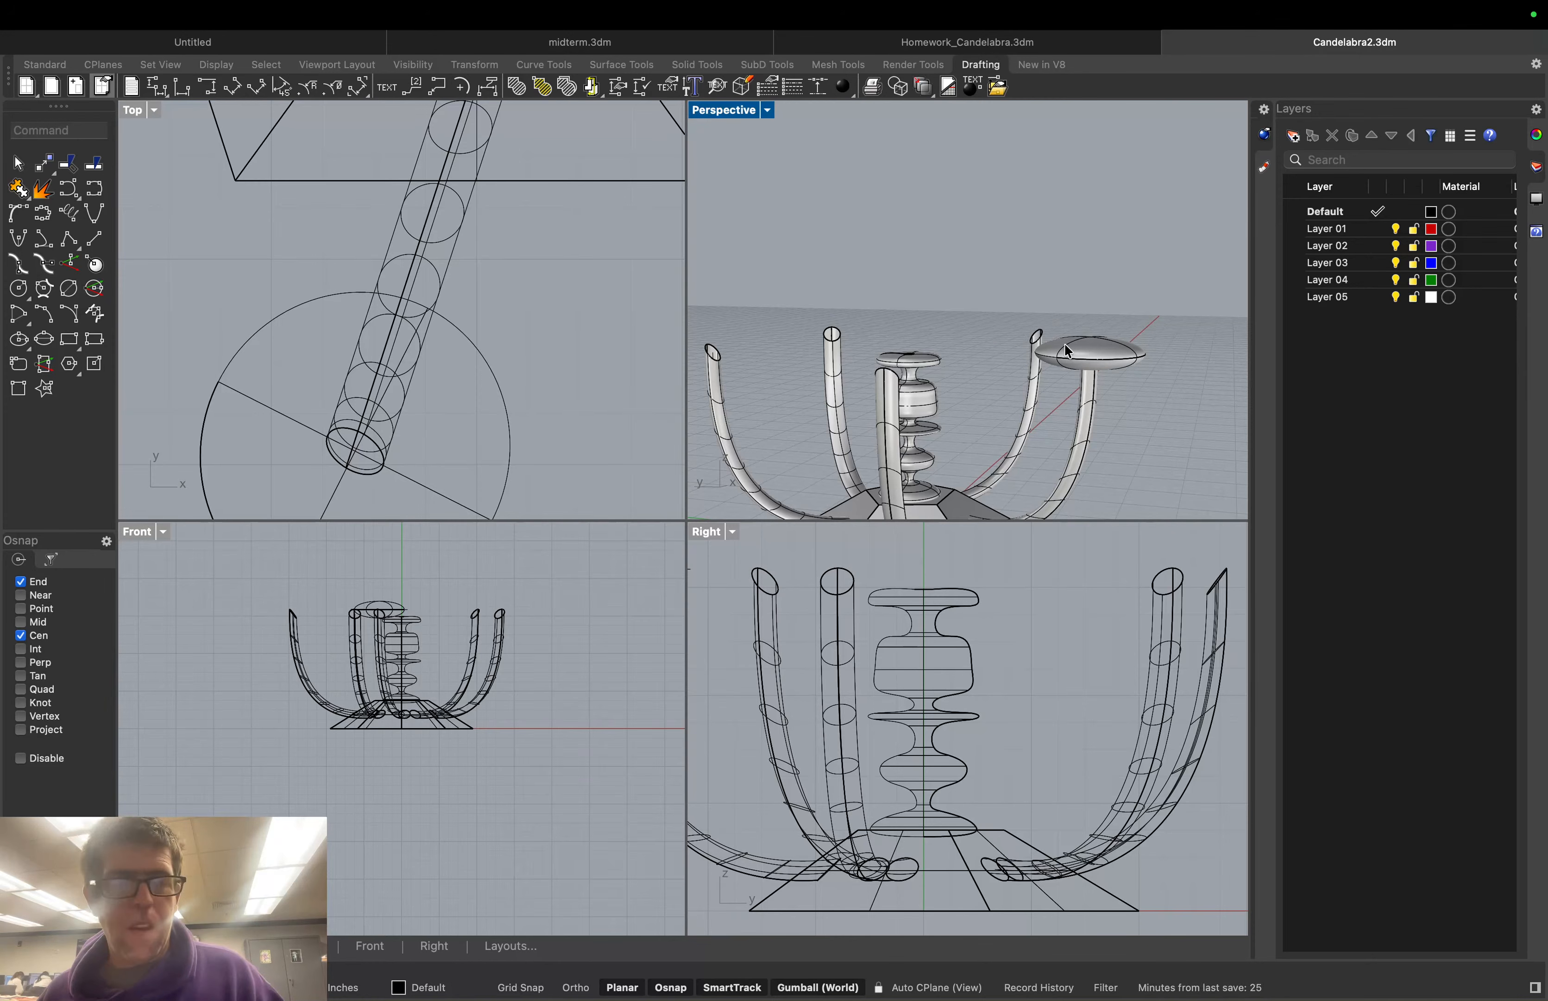
Start Rotate, switch the Perspective view to wireframe, and select the dish
left_click(48, 130)
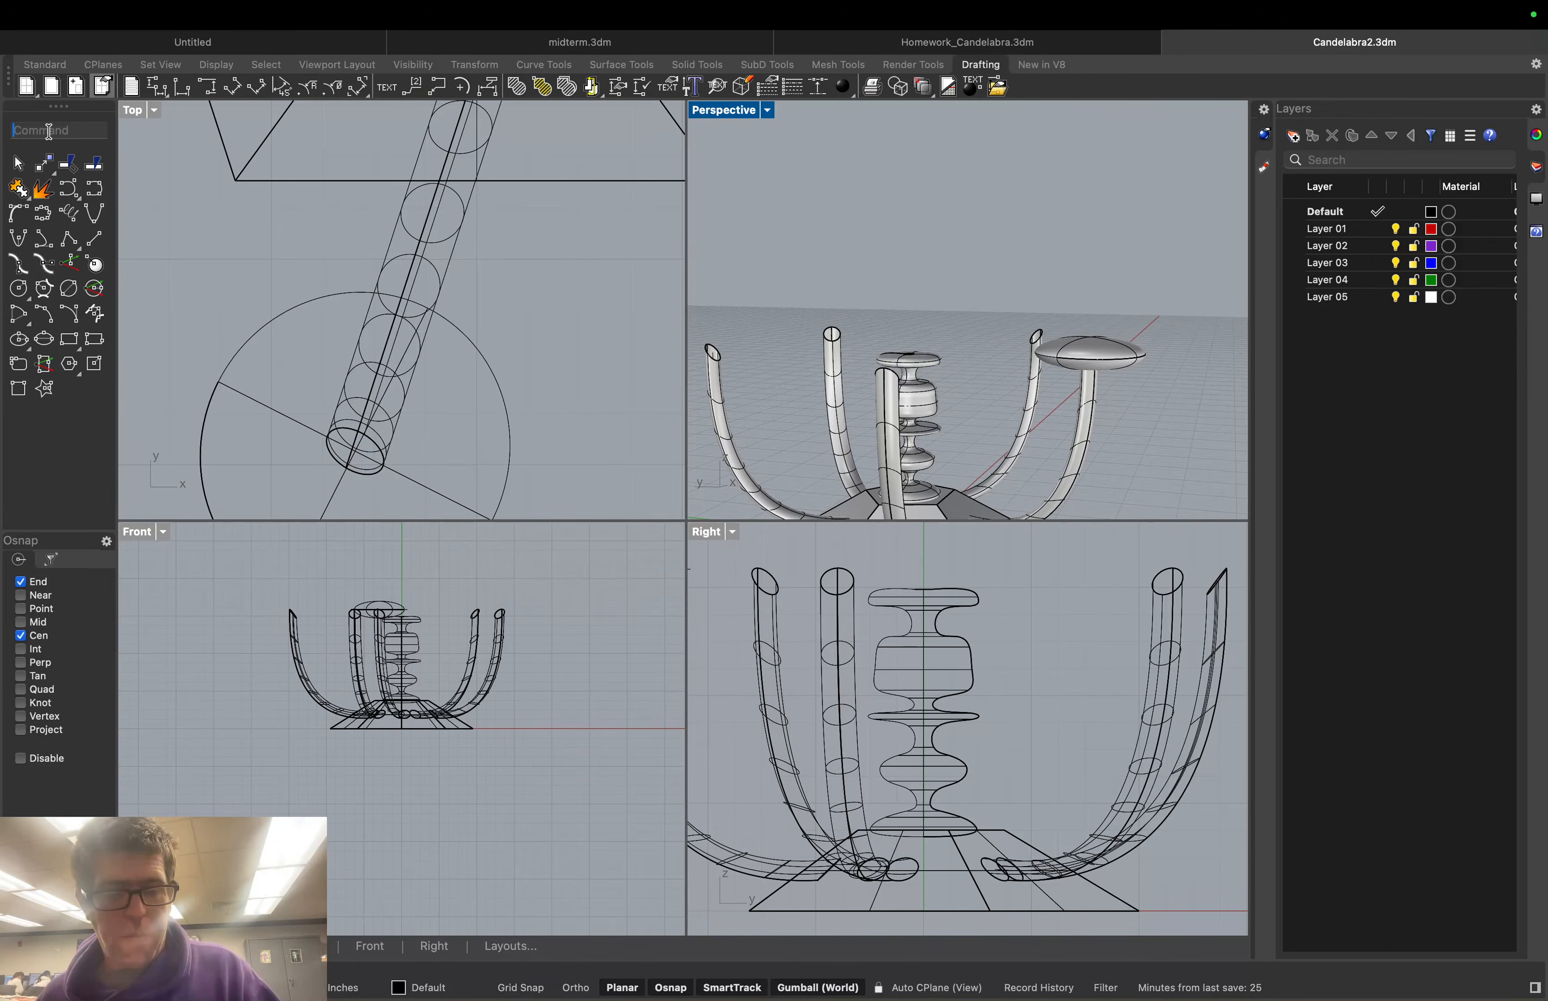
type("Rotateotate")
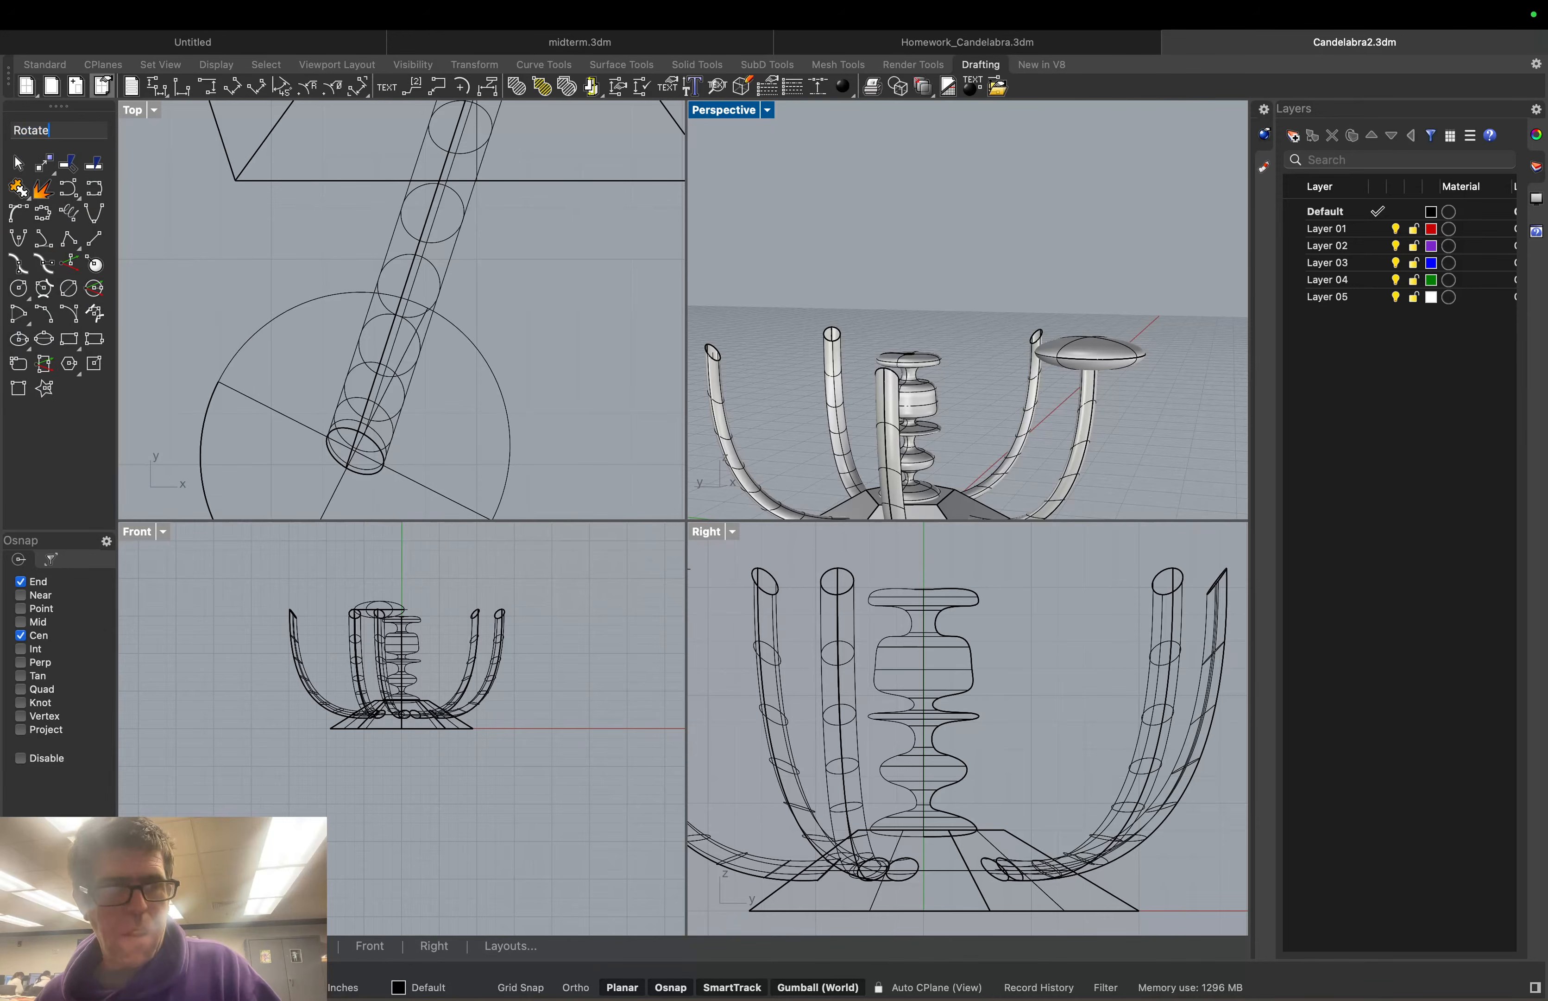
key("Return")
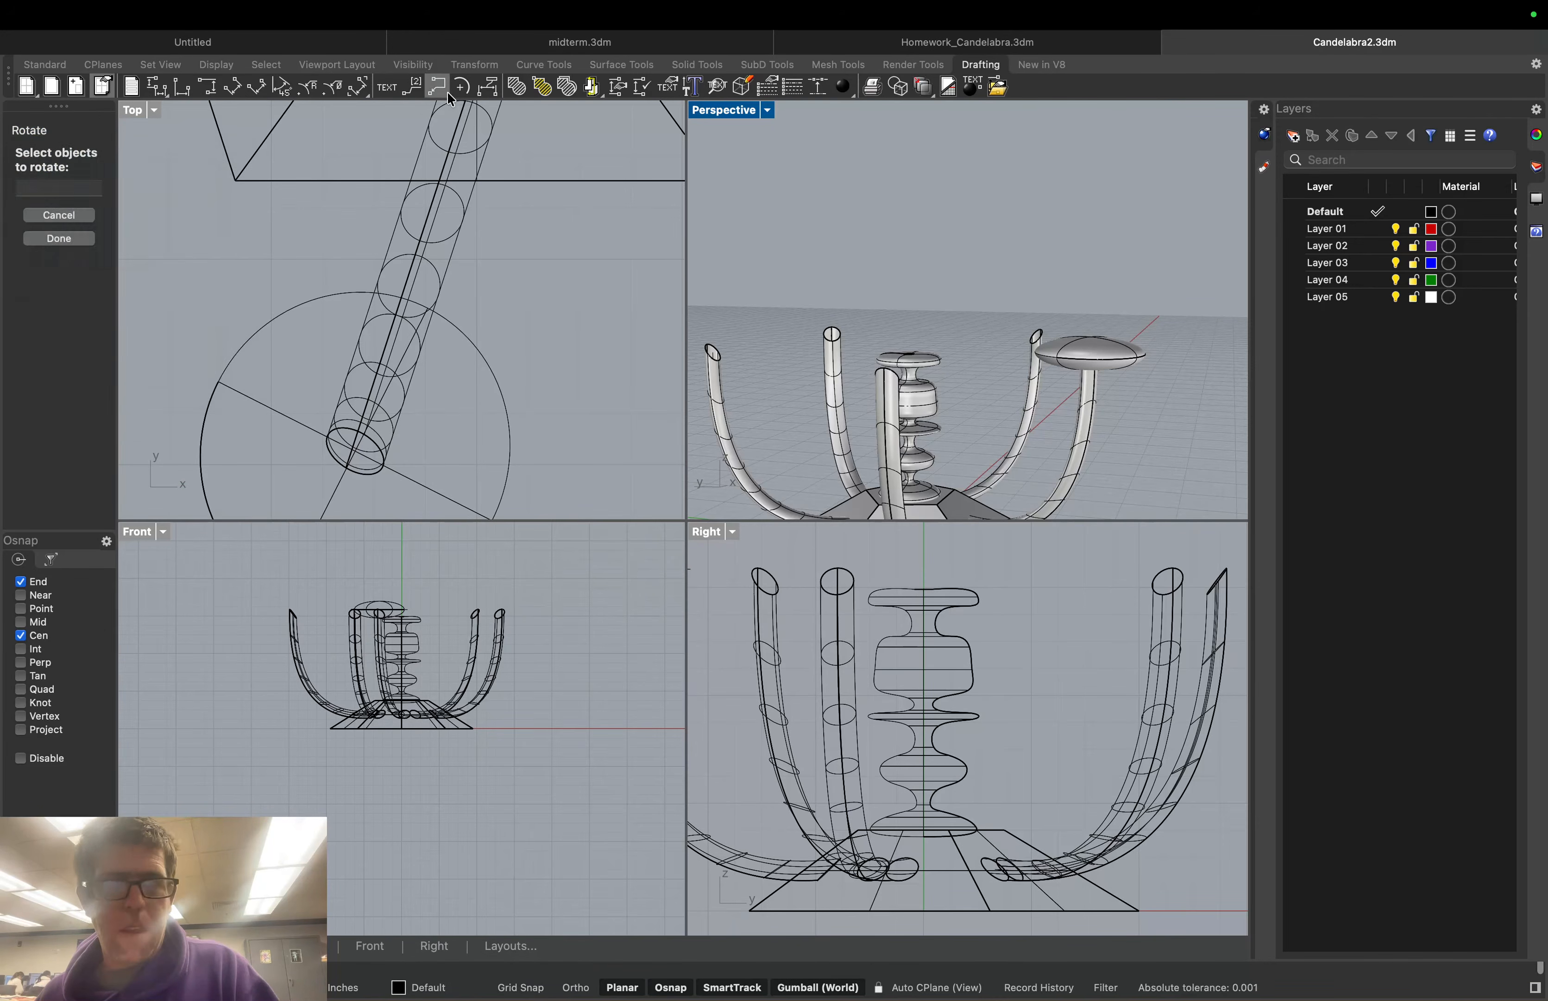
left_click(768, 110)
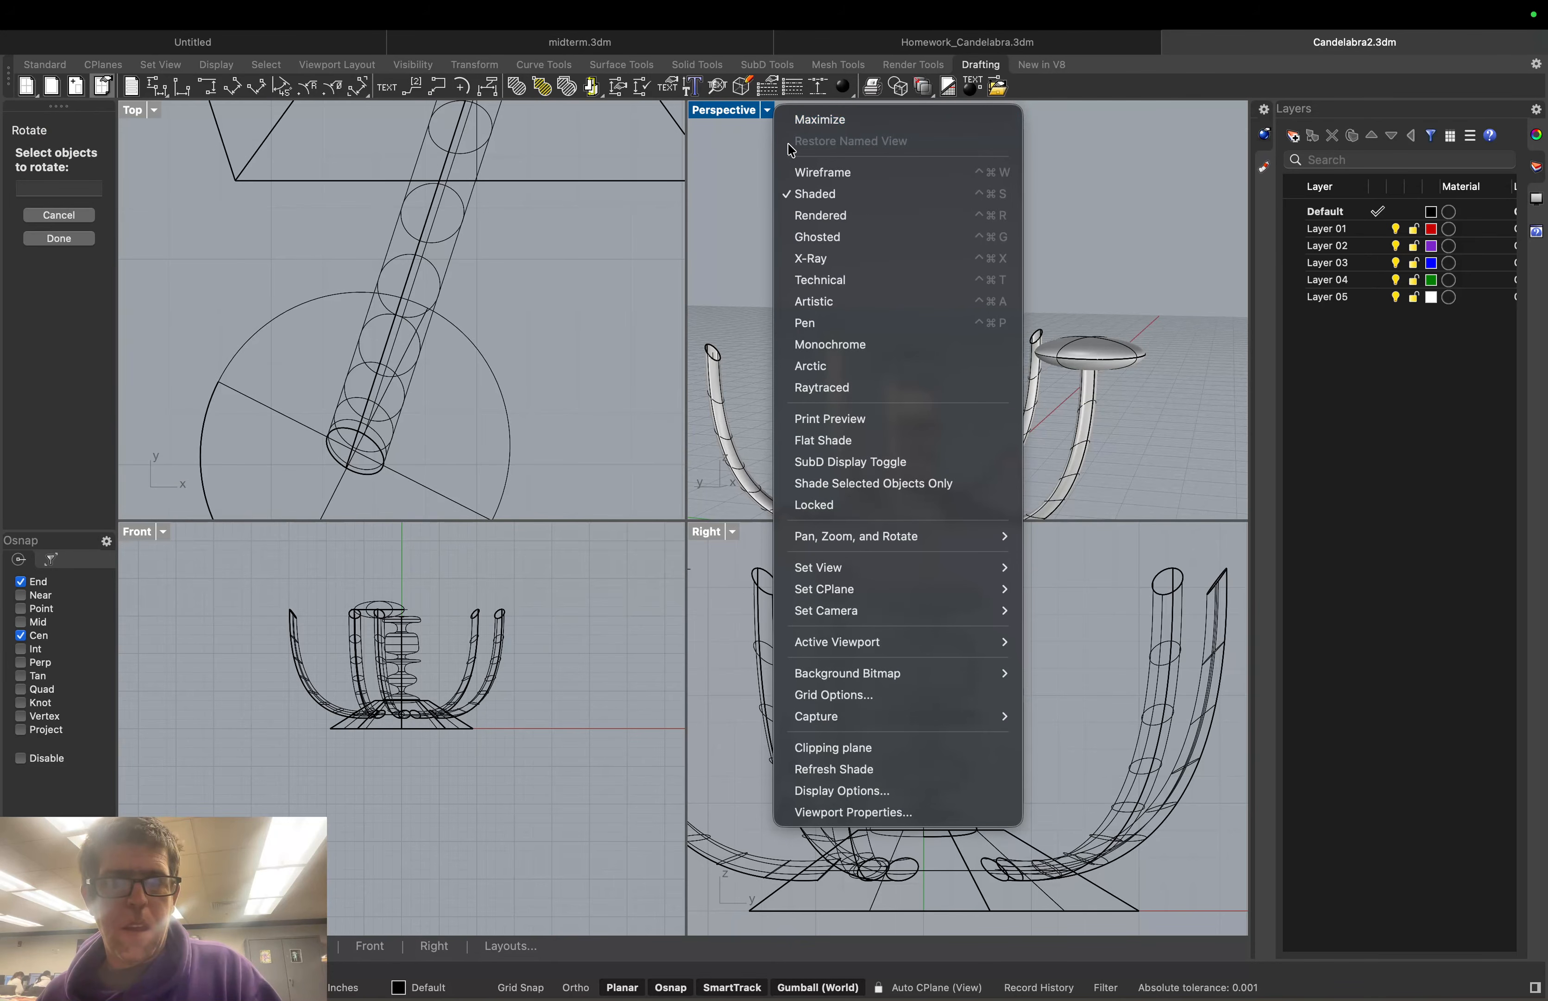
left_click(821, 172)
left_click(1066, 349)
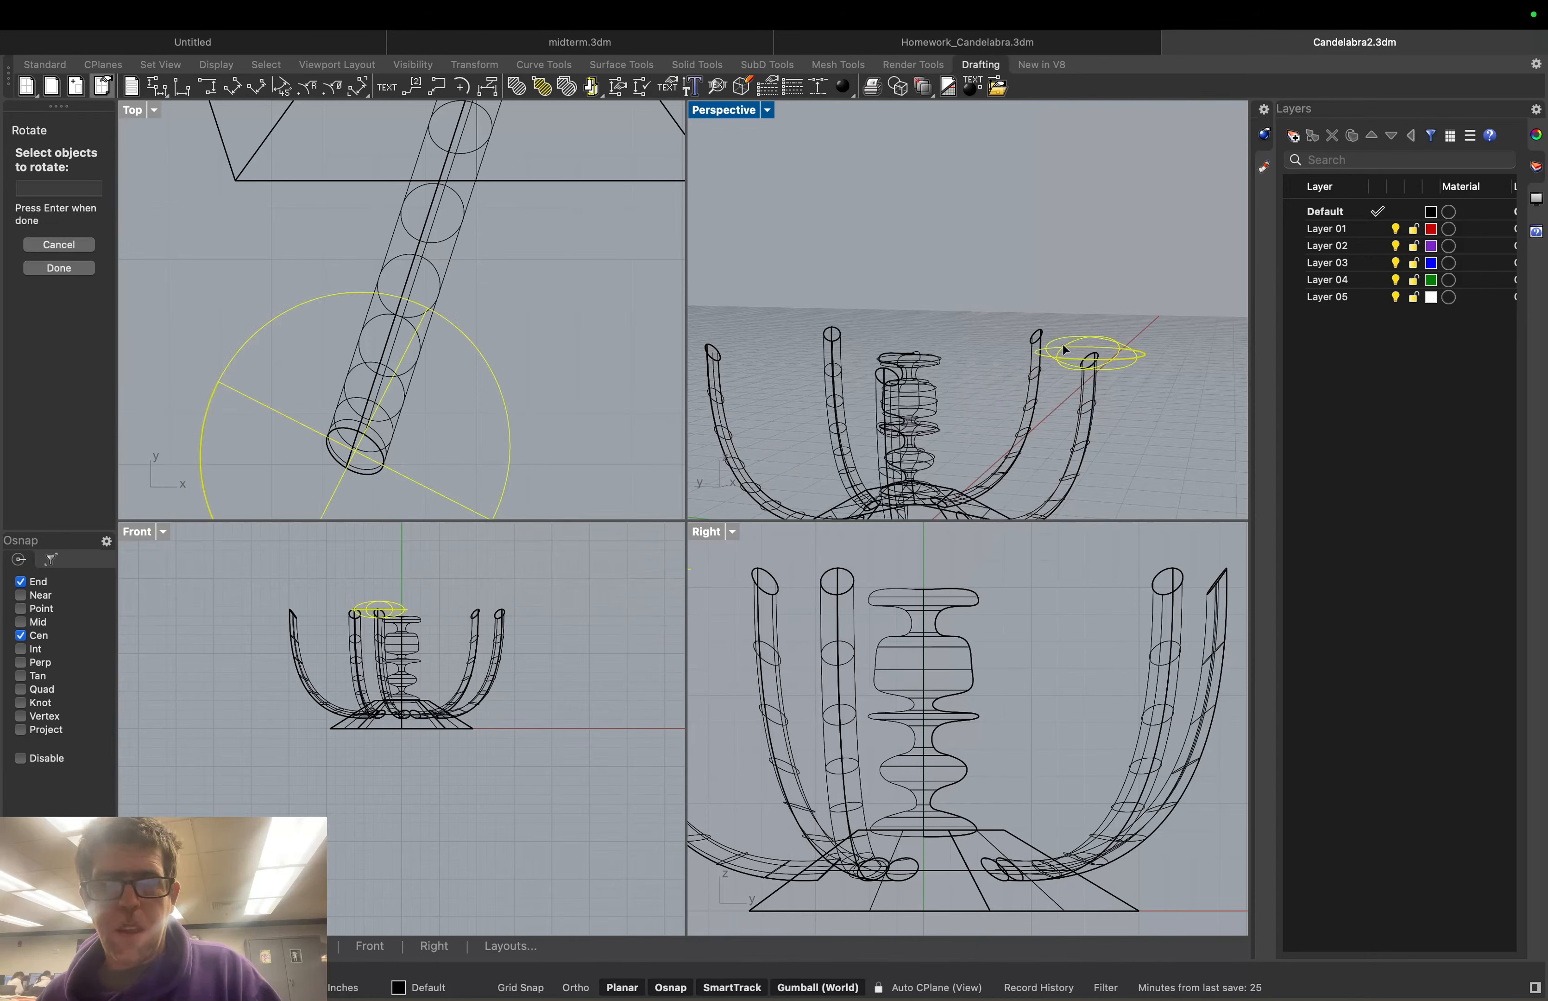
key("Return")
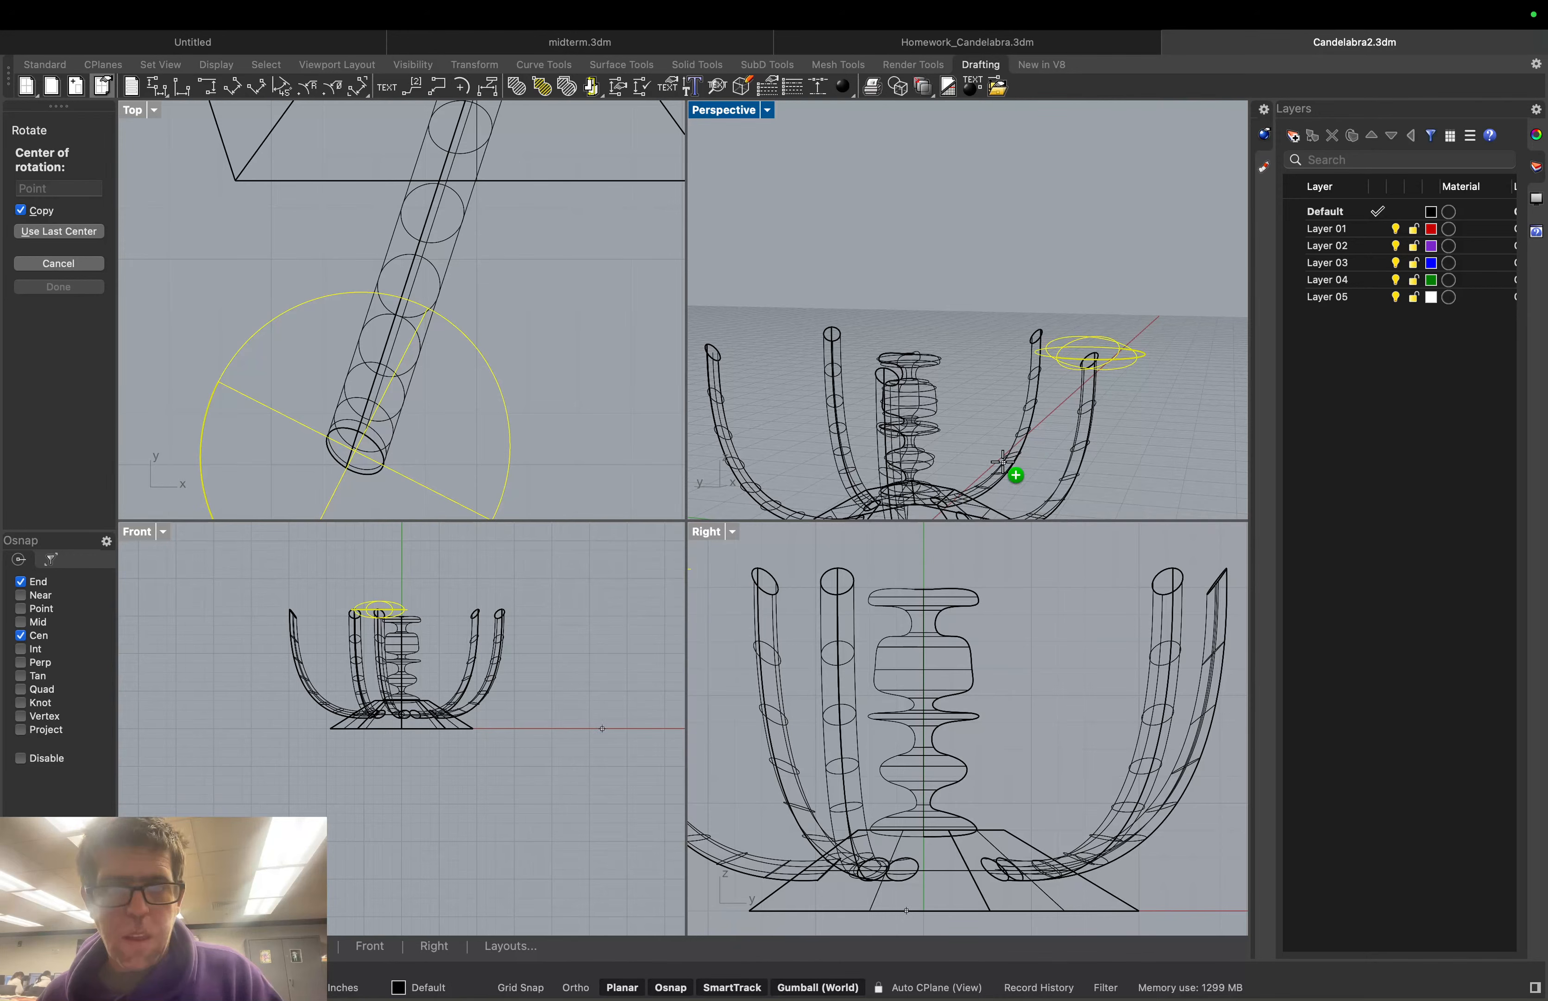
Set the rotation centre at the base centre and the reference point at the dish centre
scroll(1016, 476, "down", 1)
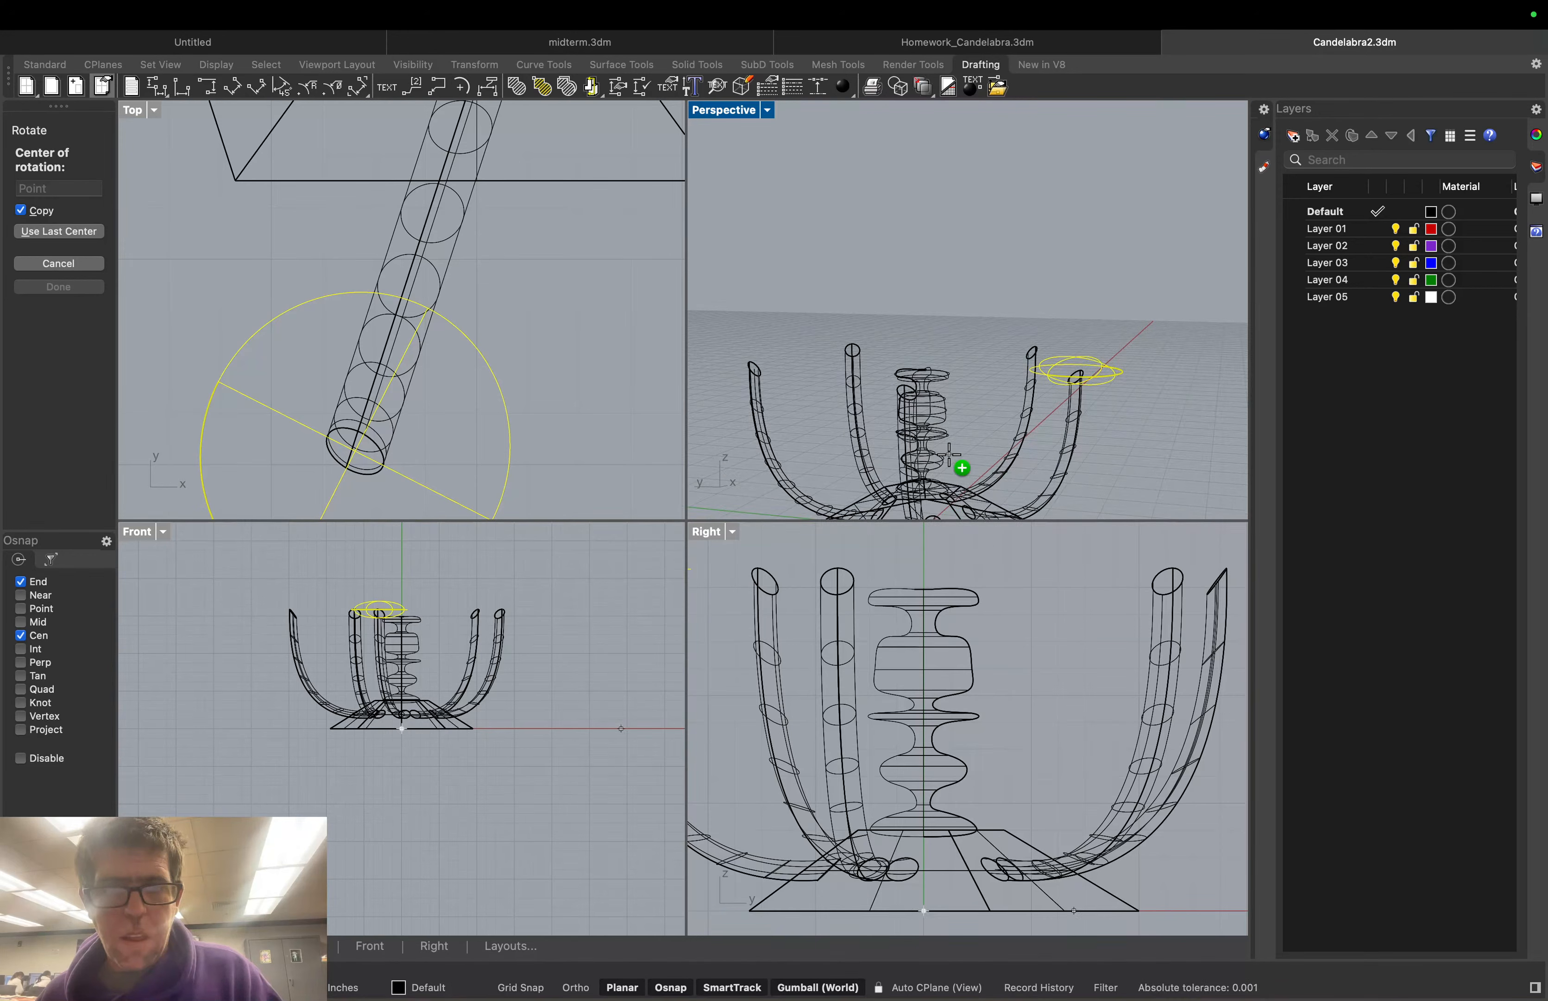
scroll(916, 734, "down", 2)
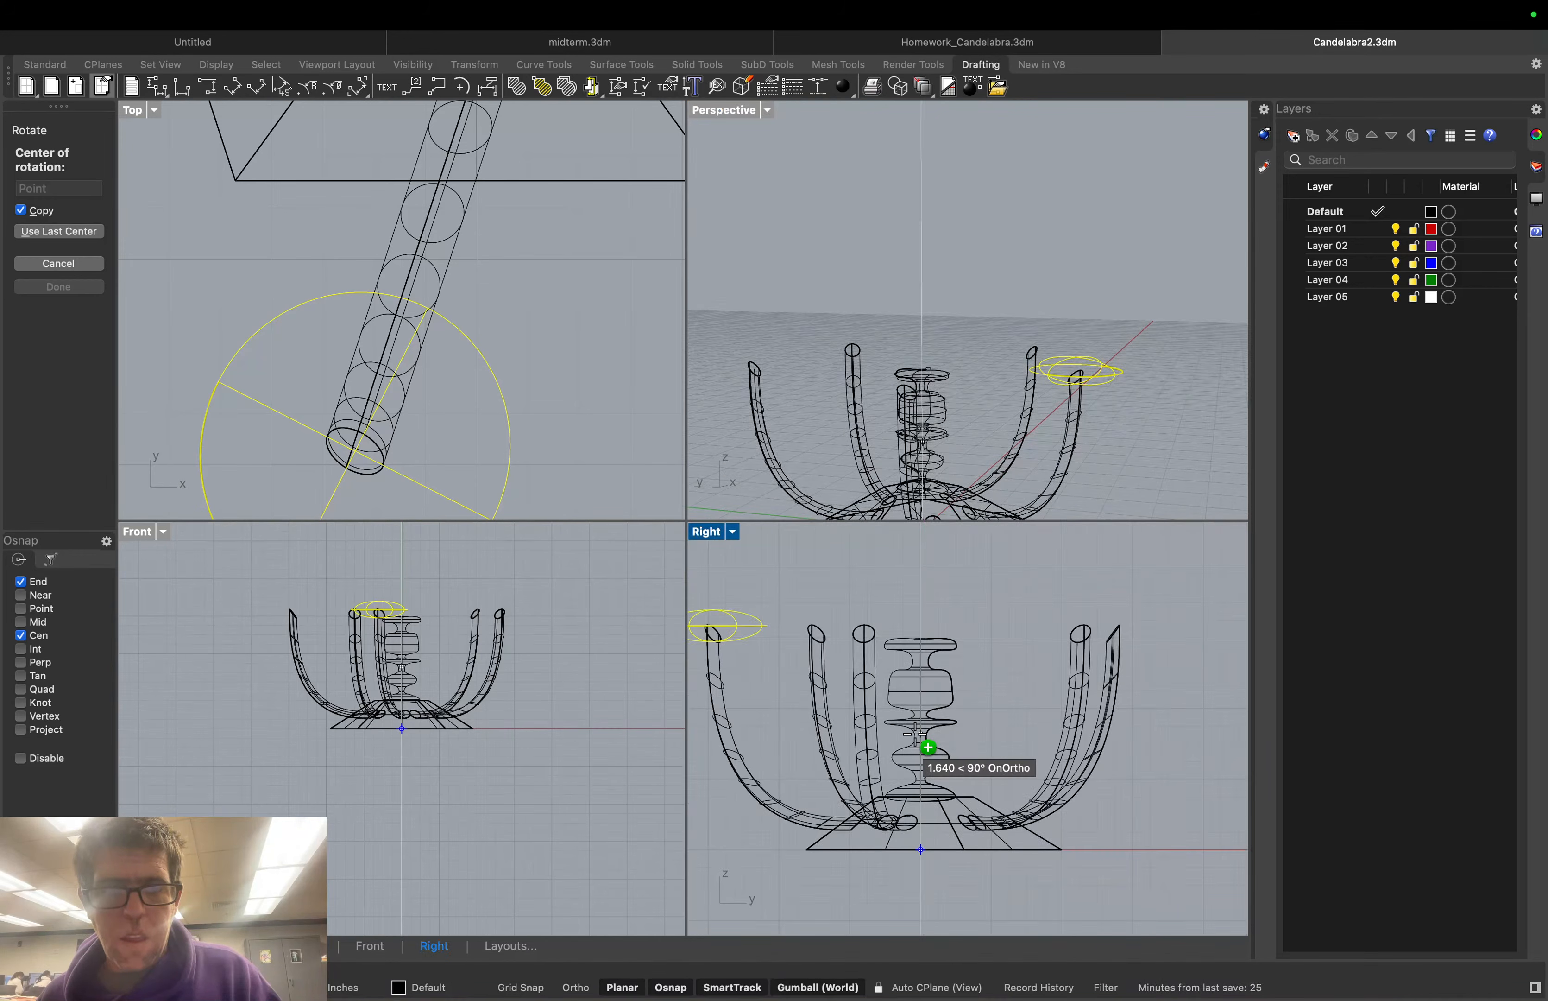
scroll(916, 733, "down", 1)
scroll(937, 498, "down", 3)
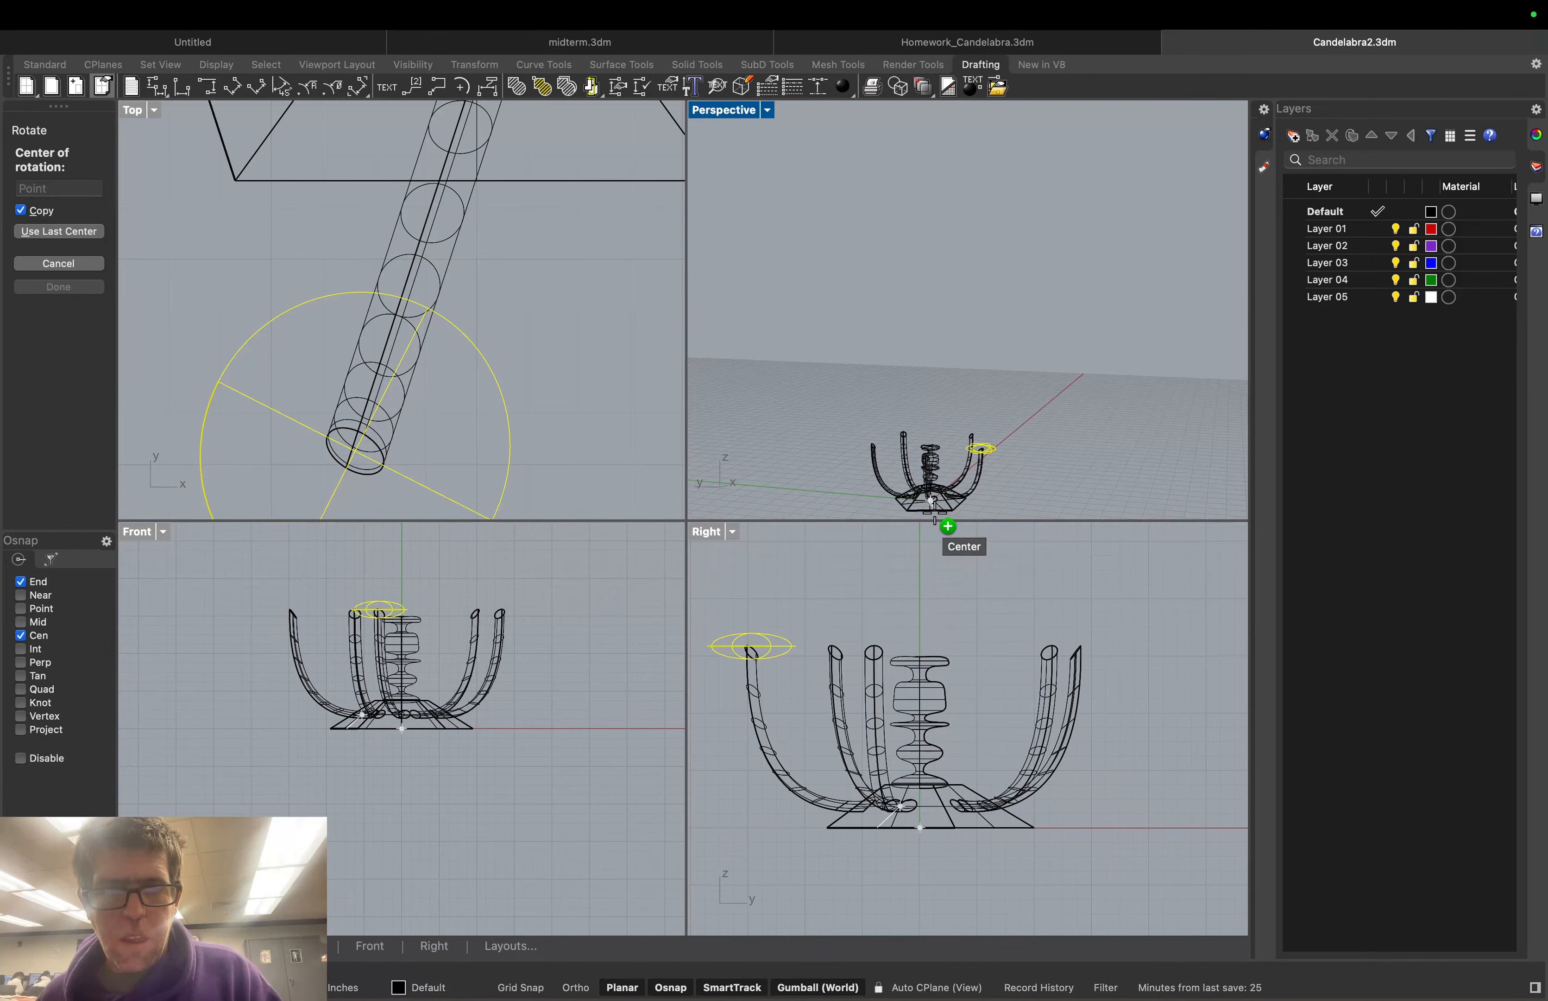
scroll(934, 513, "up", 3)
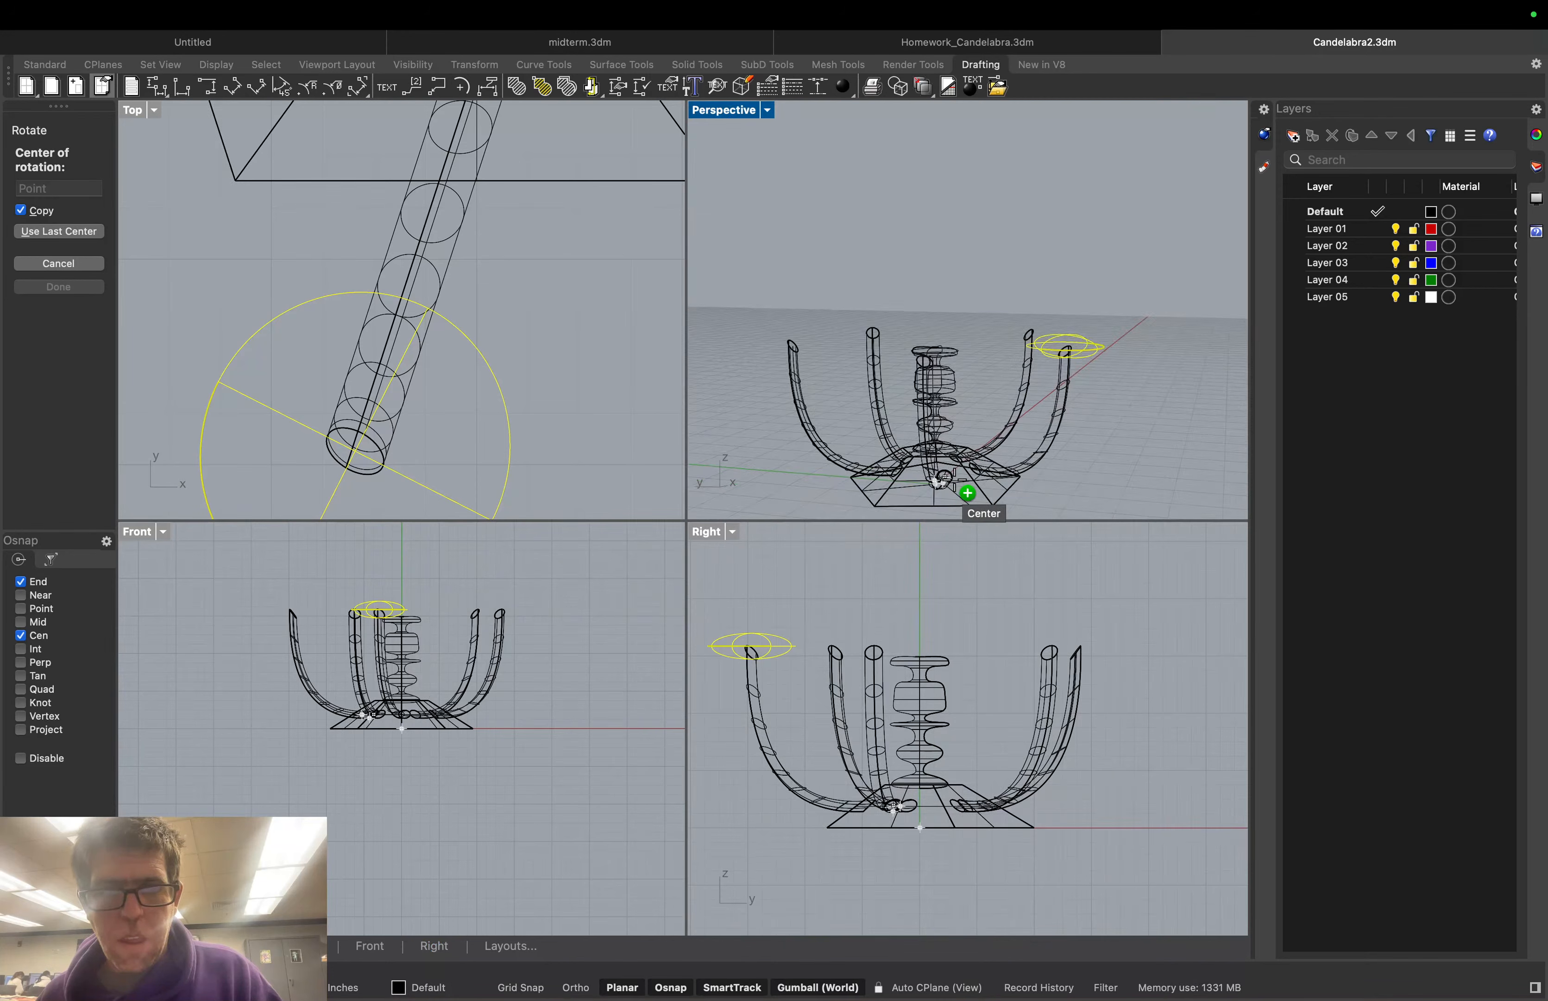
right_click_drag(960, 492, 1019, 429)
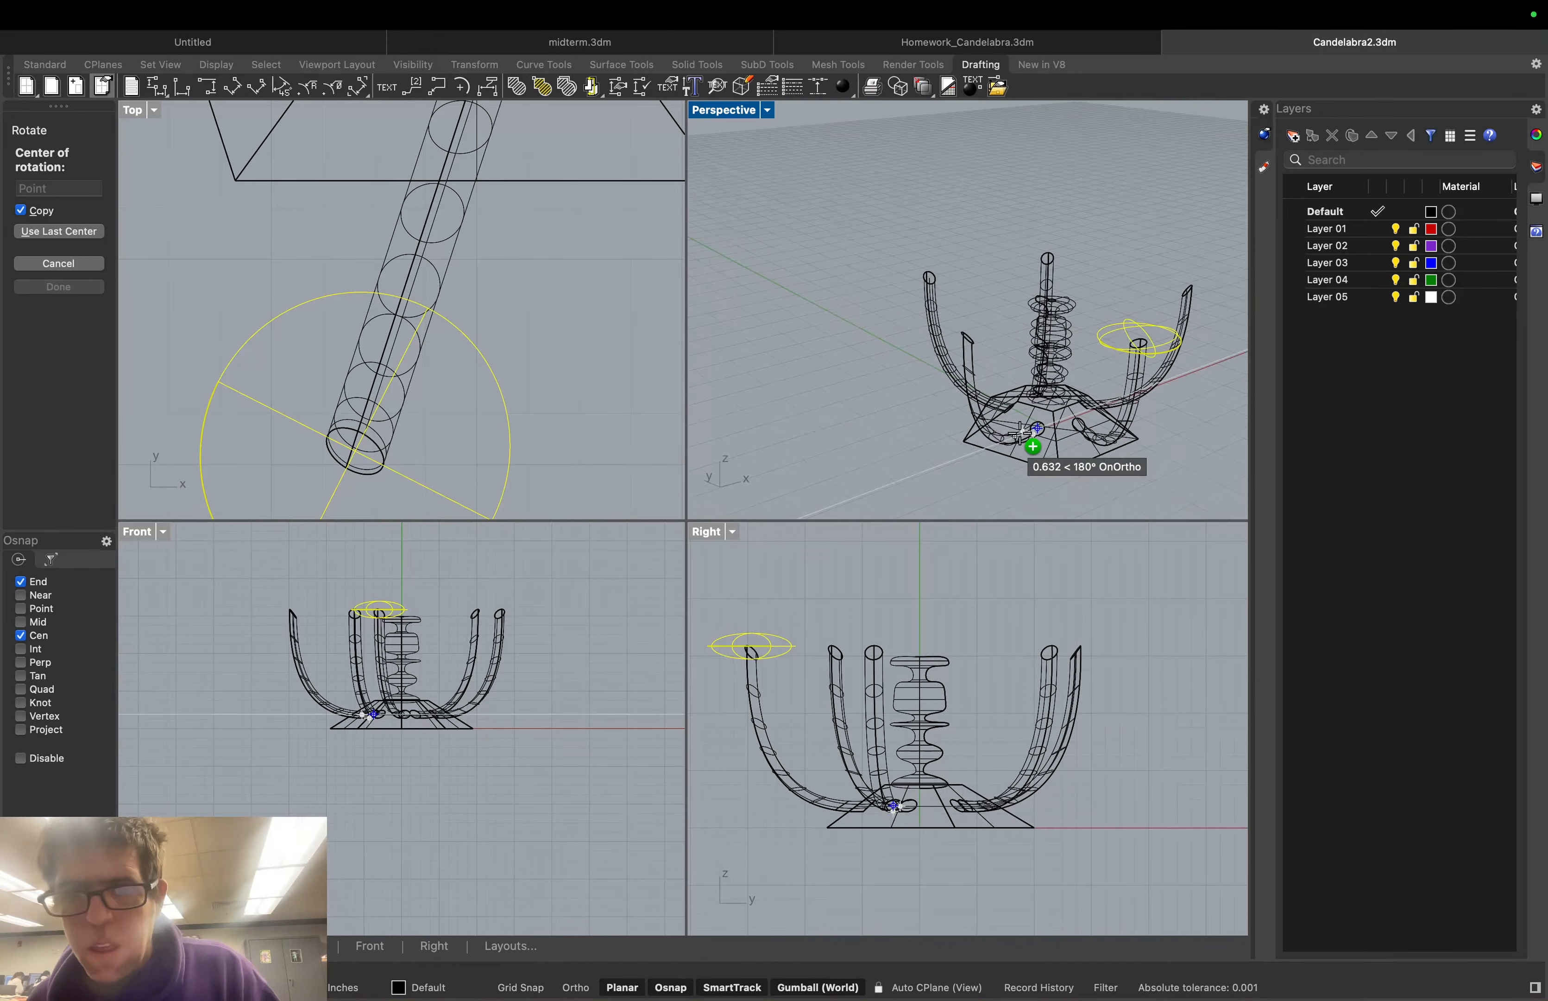
left_click(1059, 398)
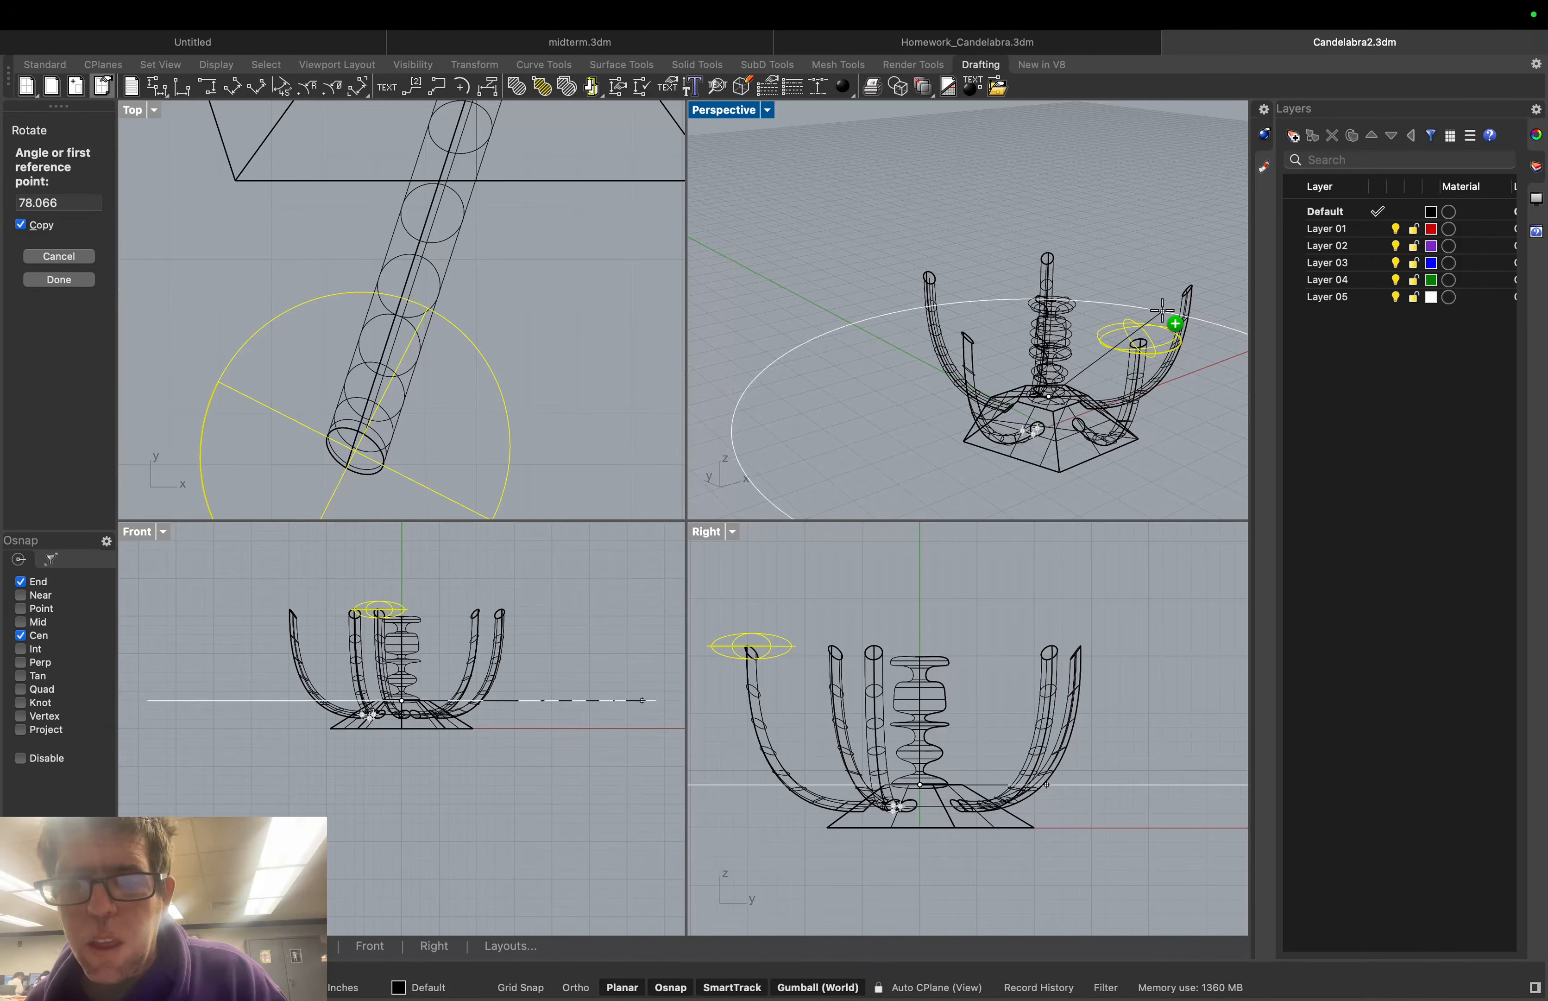
left_click(1186, 294)
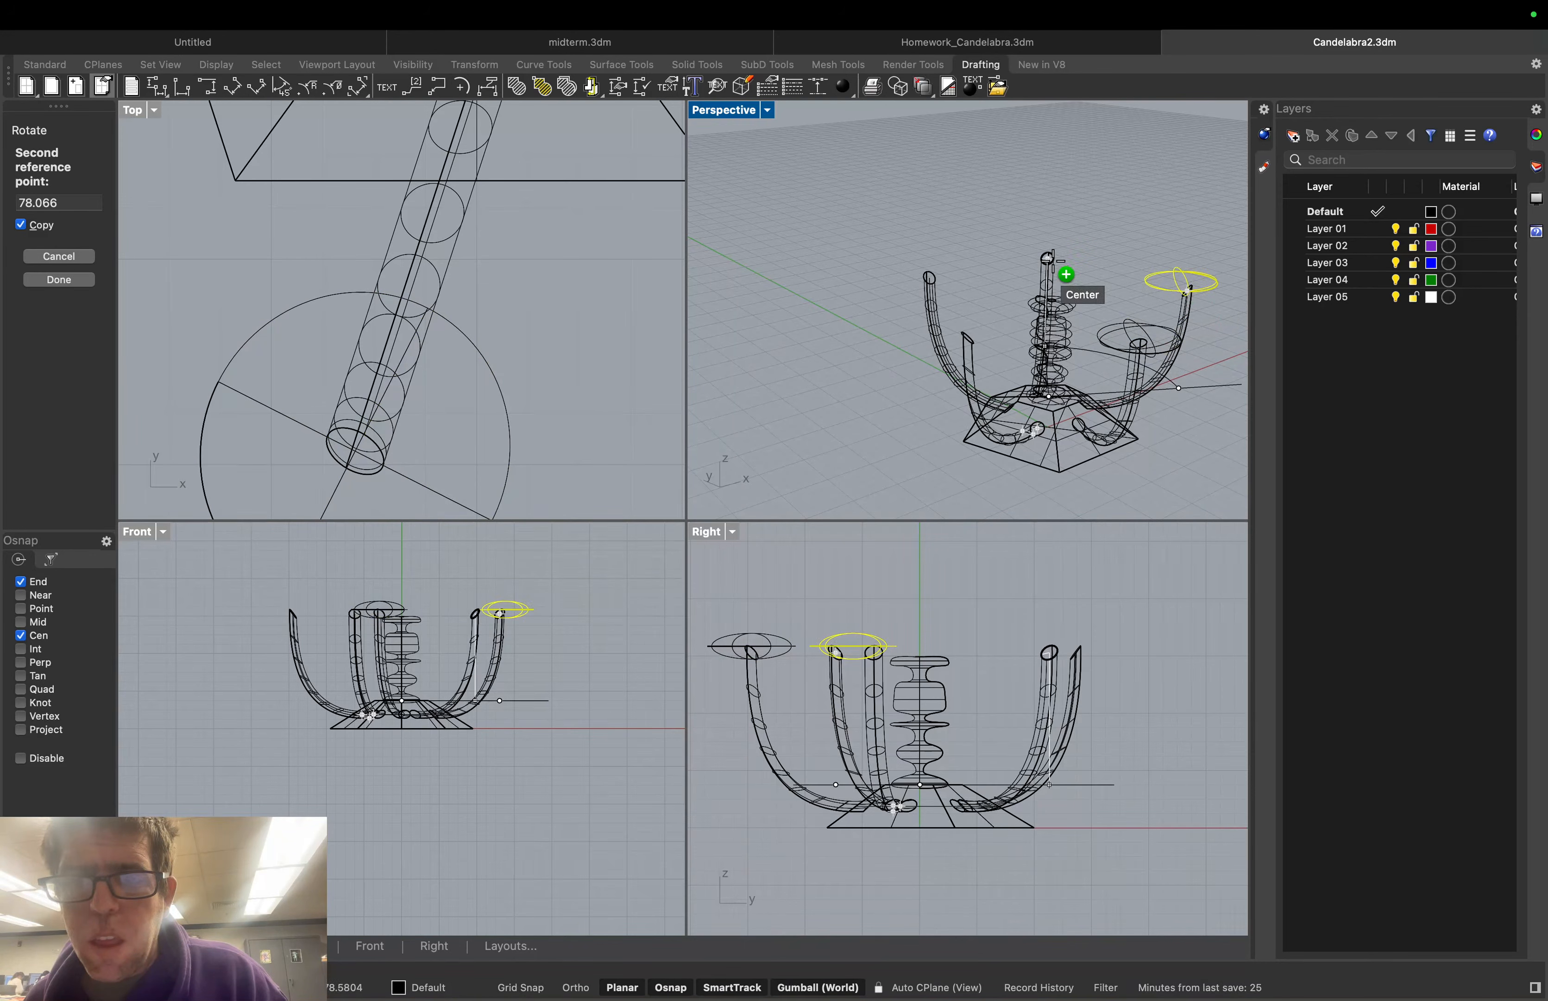
Place rotated dish copies atop the central column and the left arm's end
left_click(1047, 258)
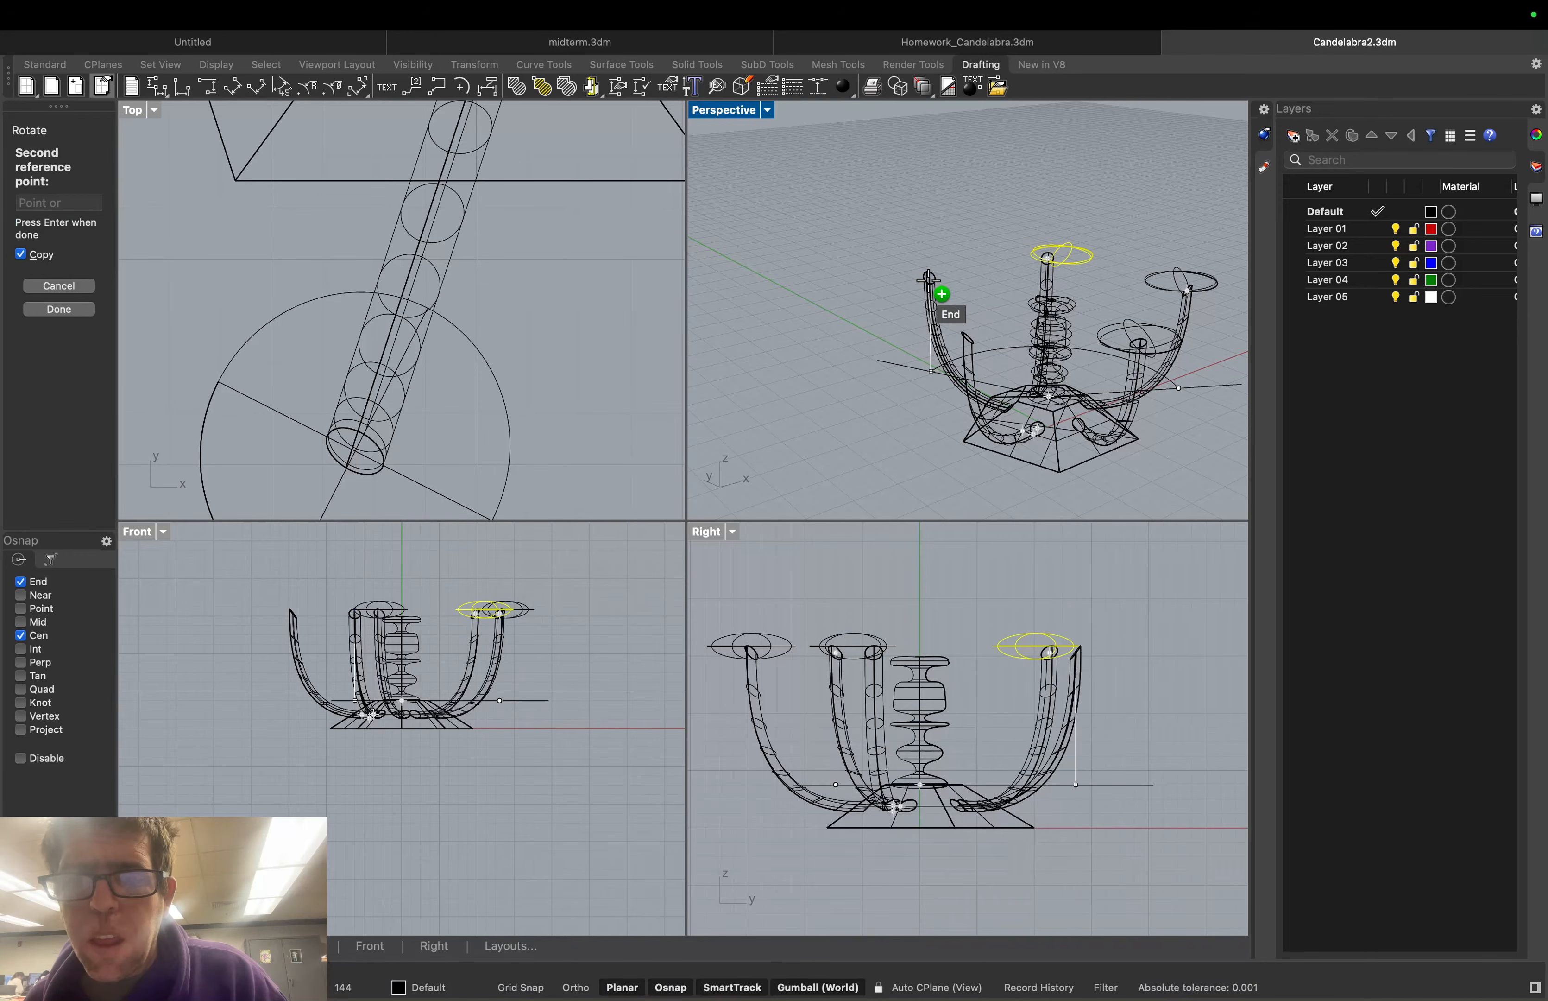
left_click(928, 279)
left_click(21, 581)
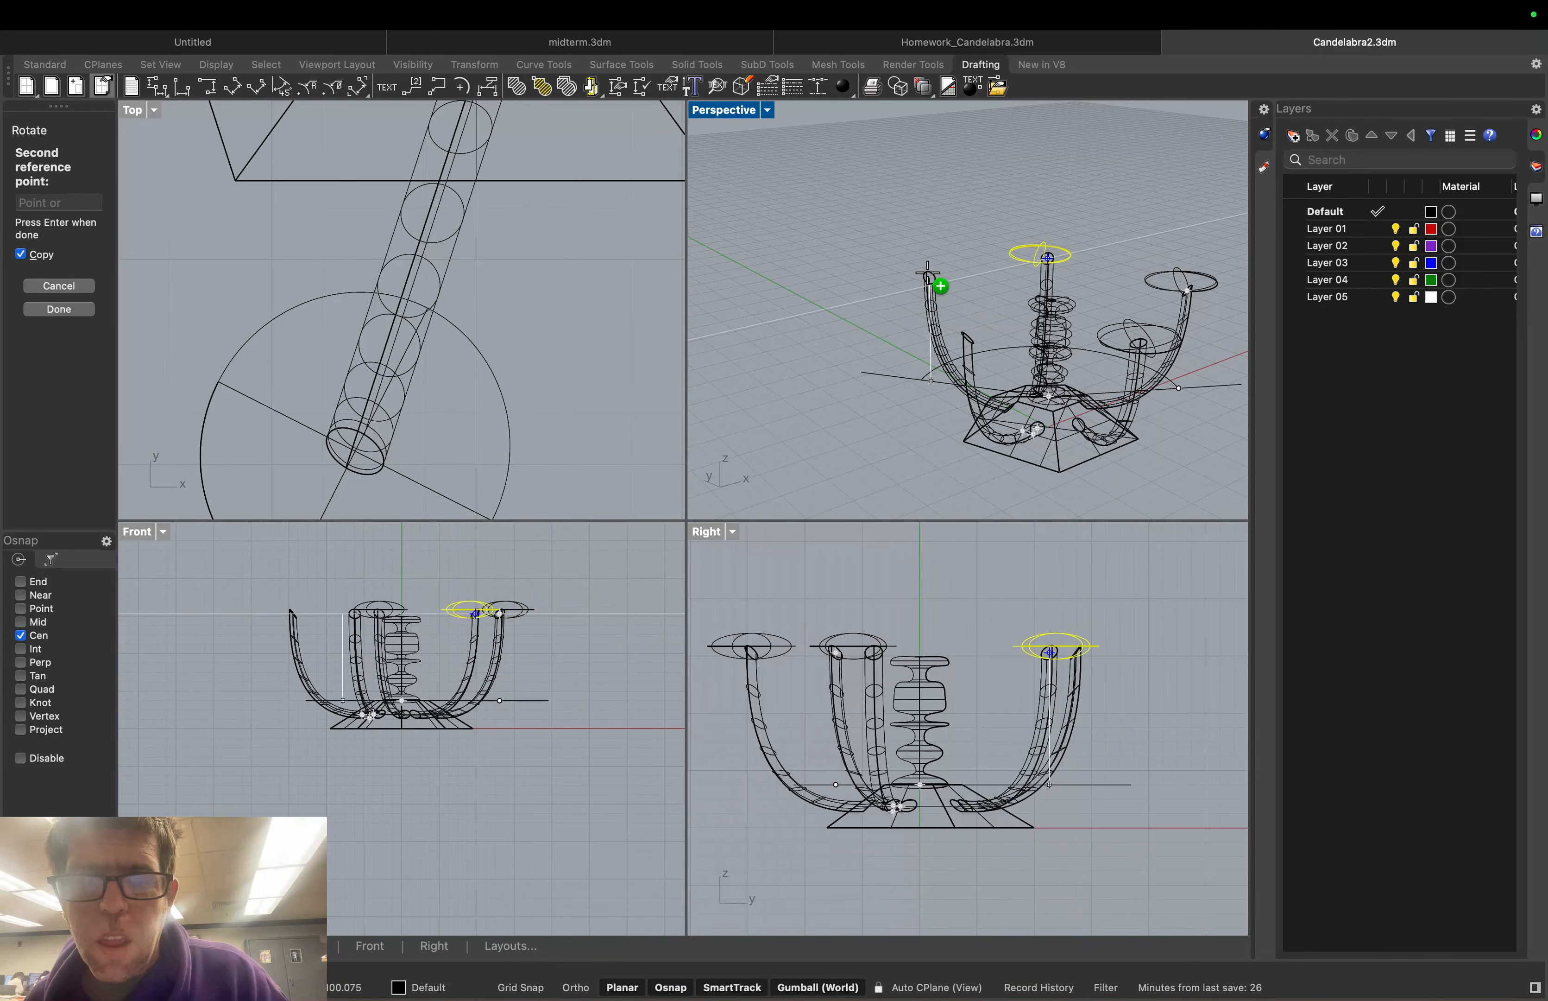
right_click_drag(927, 272, 935, 263)
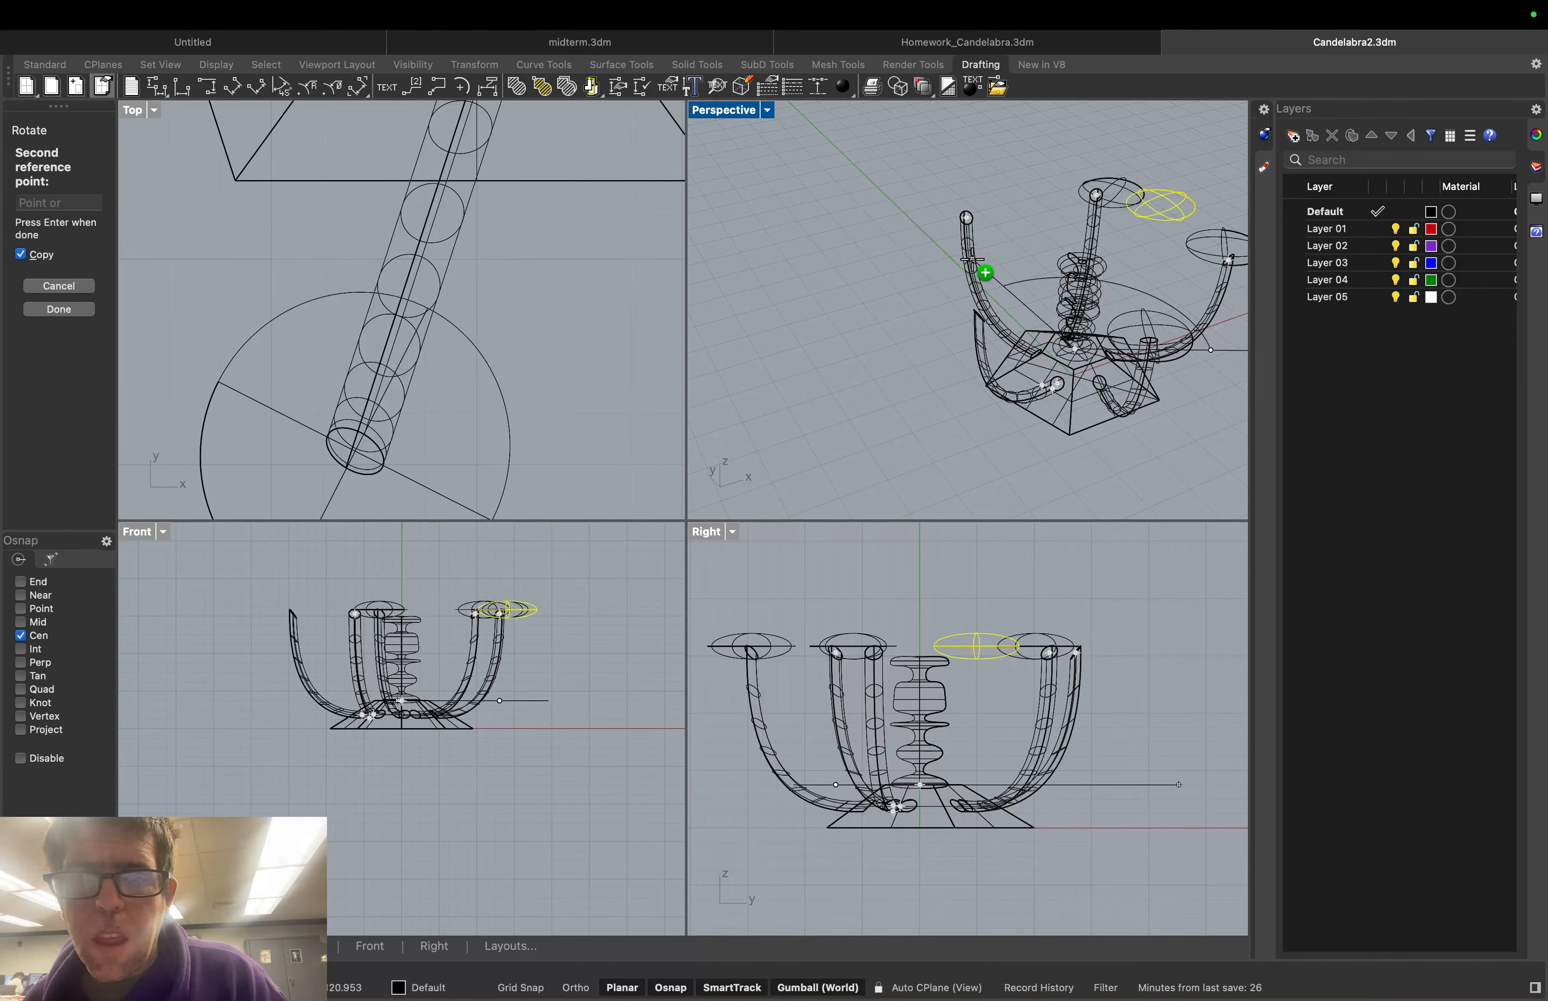
right_click_drag(974, 305, 1028, 330)
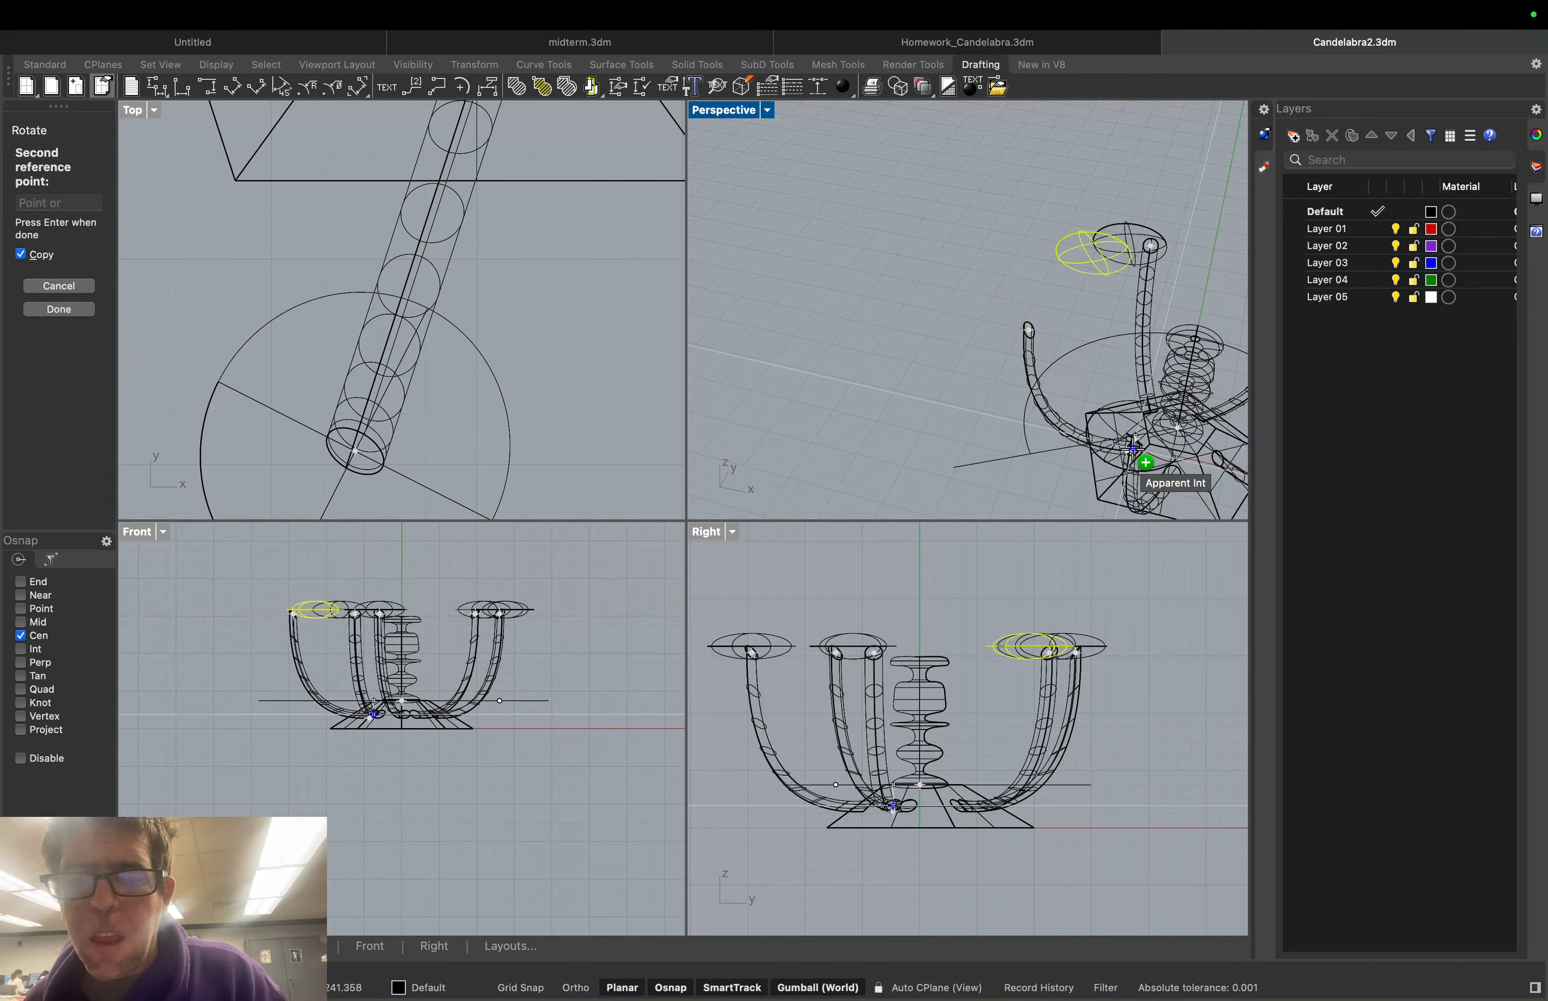
right_click_drag(1133, 447, 906, 408)
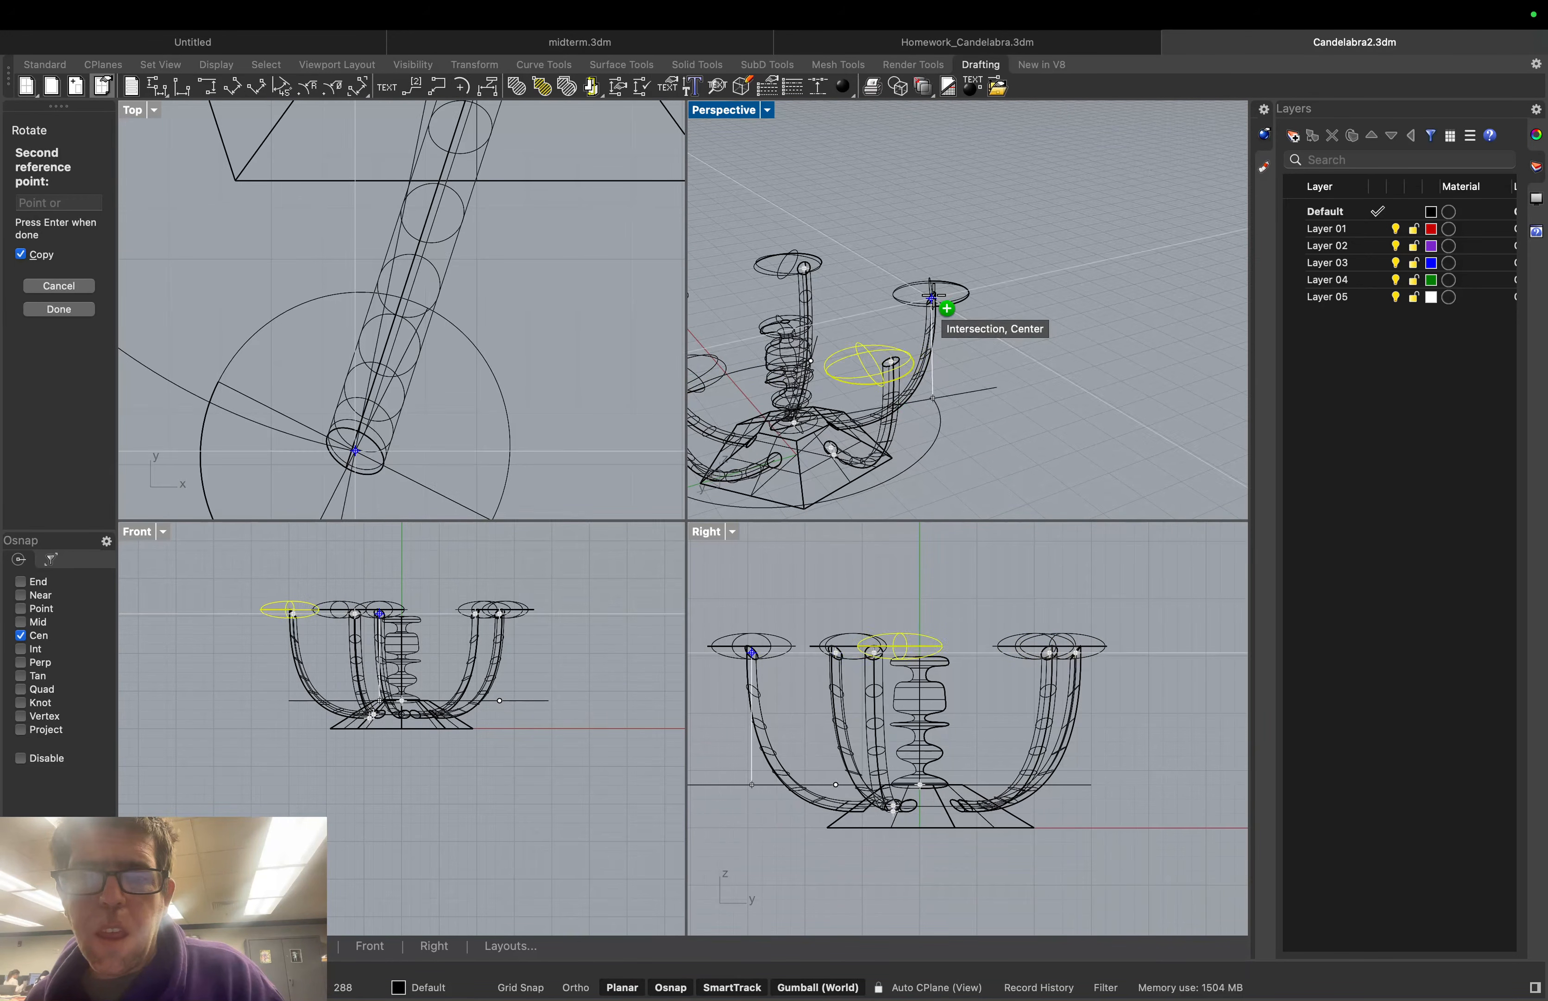
key("Escape")
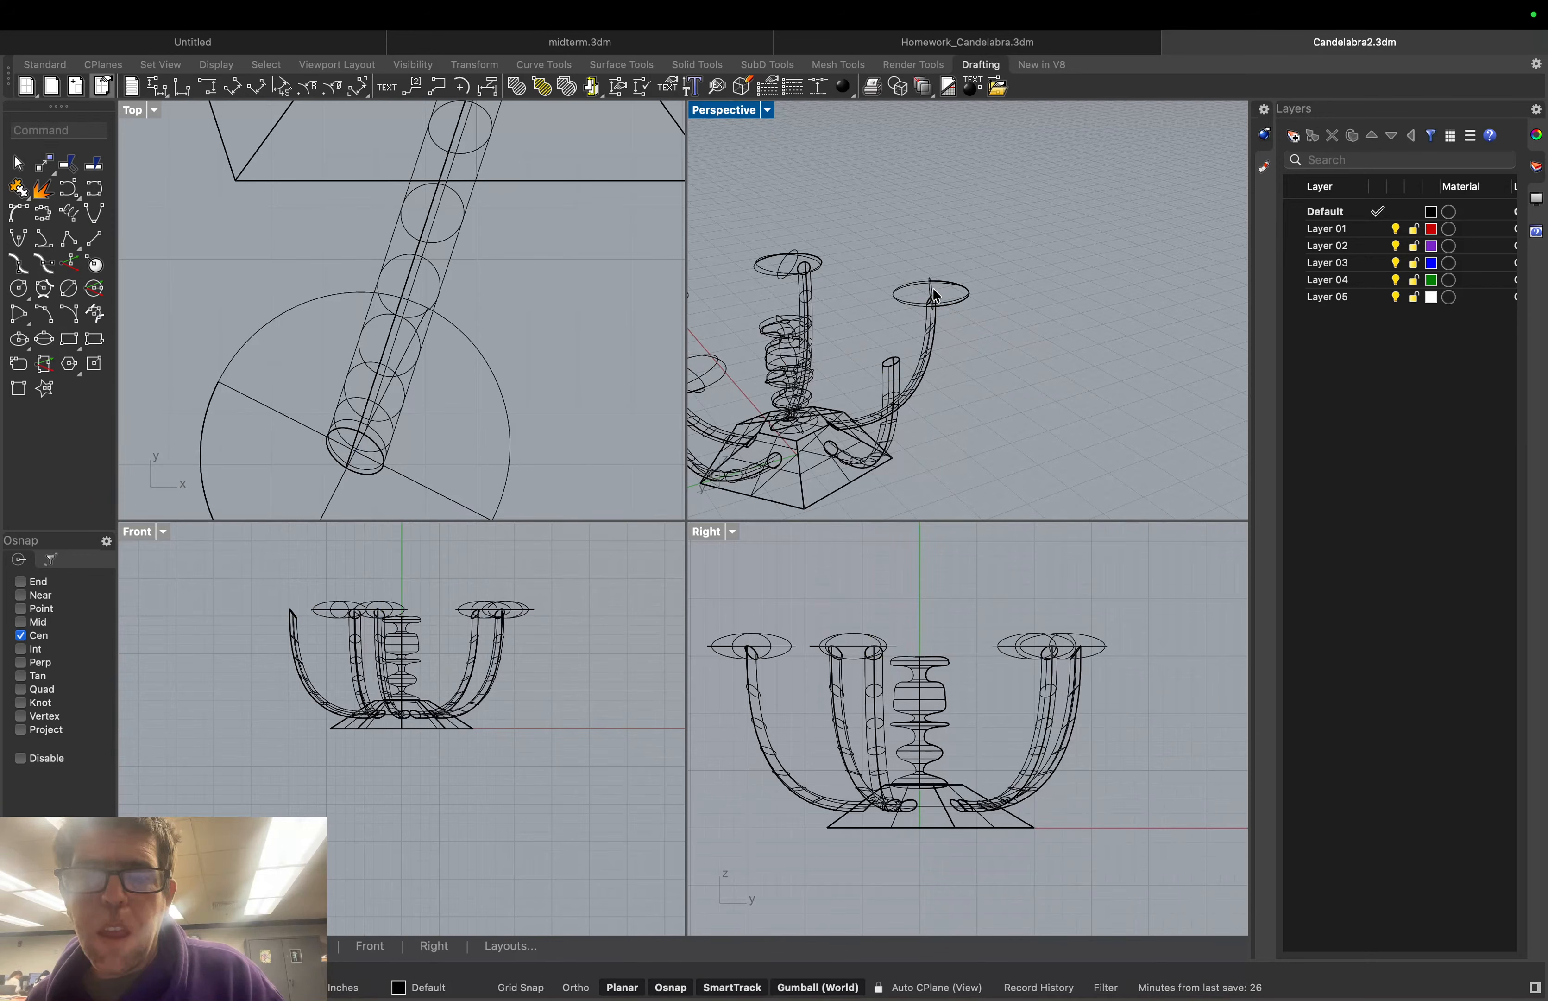
Rotate the arm-top dish again, reusing the previous centre and referencing the dish centre
left_click(935, 296)
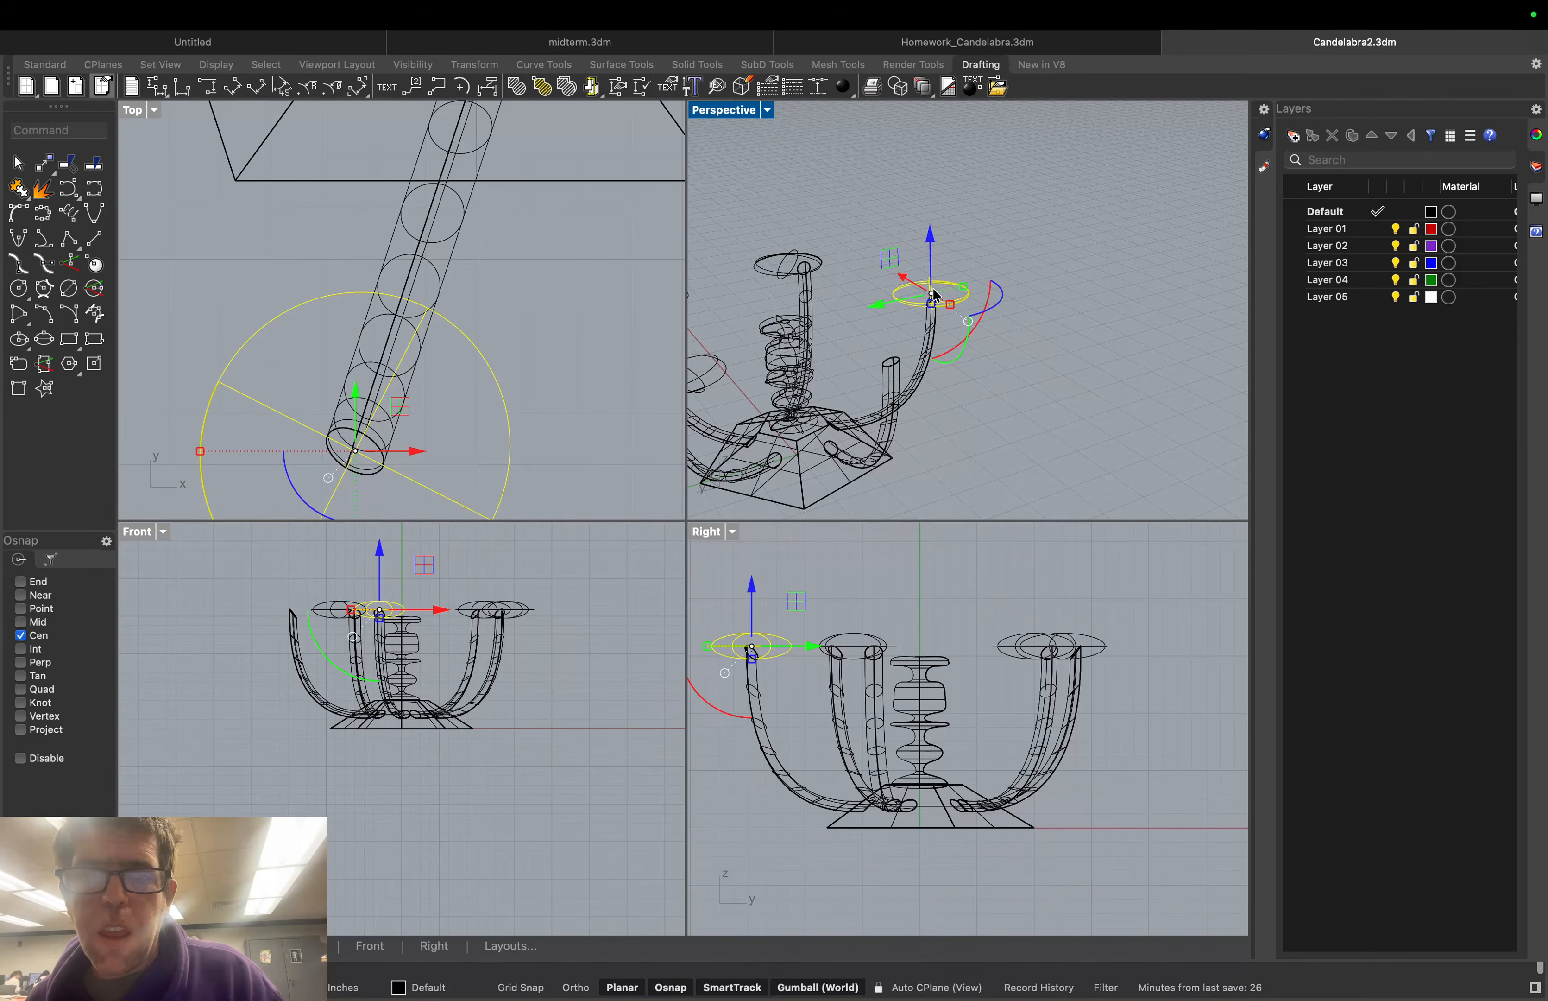
left_click(82, 126)
type("Rotate")
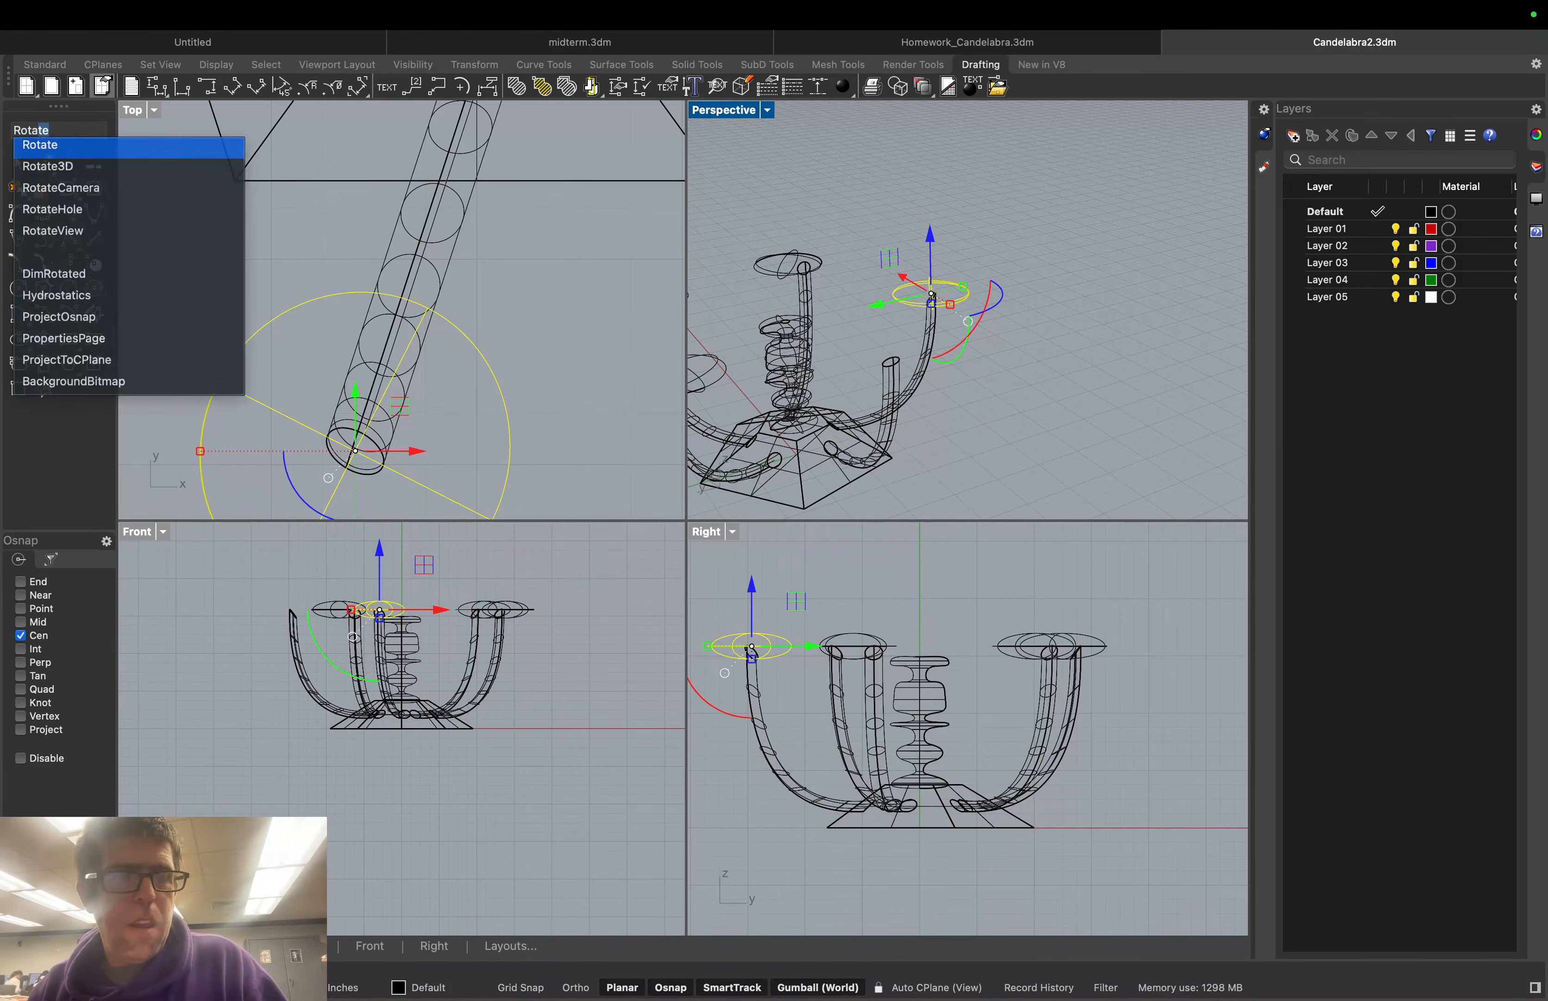
key("Return")
left_click(60, 232)
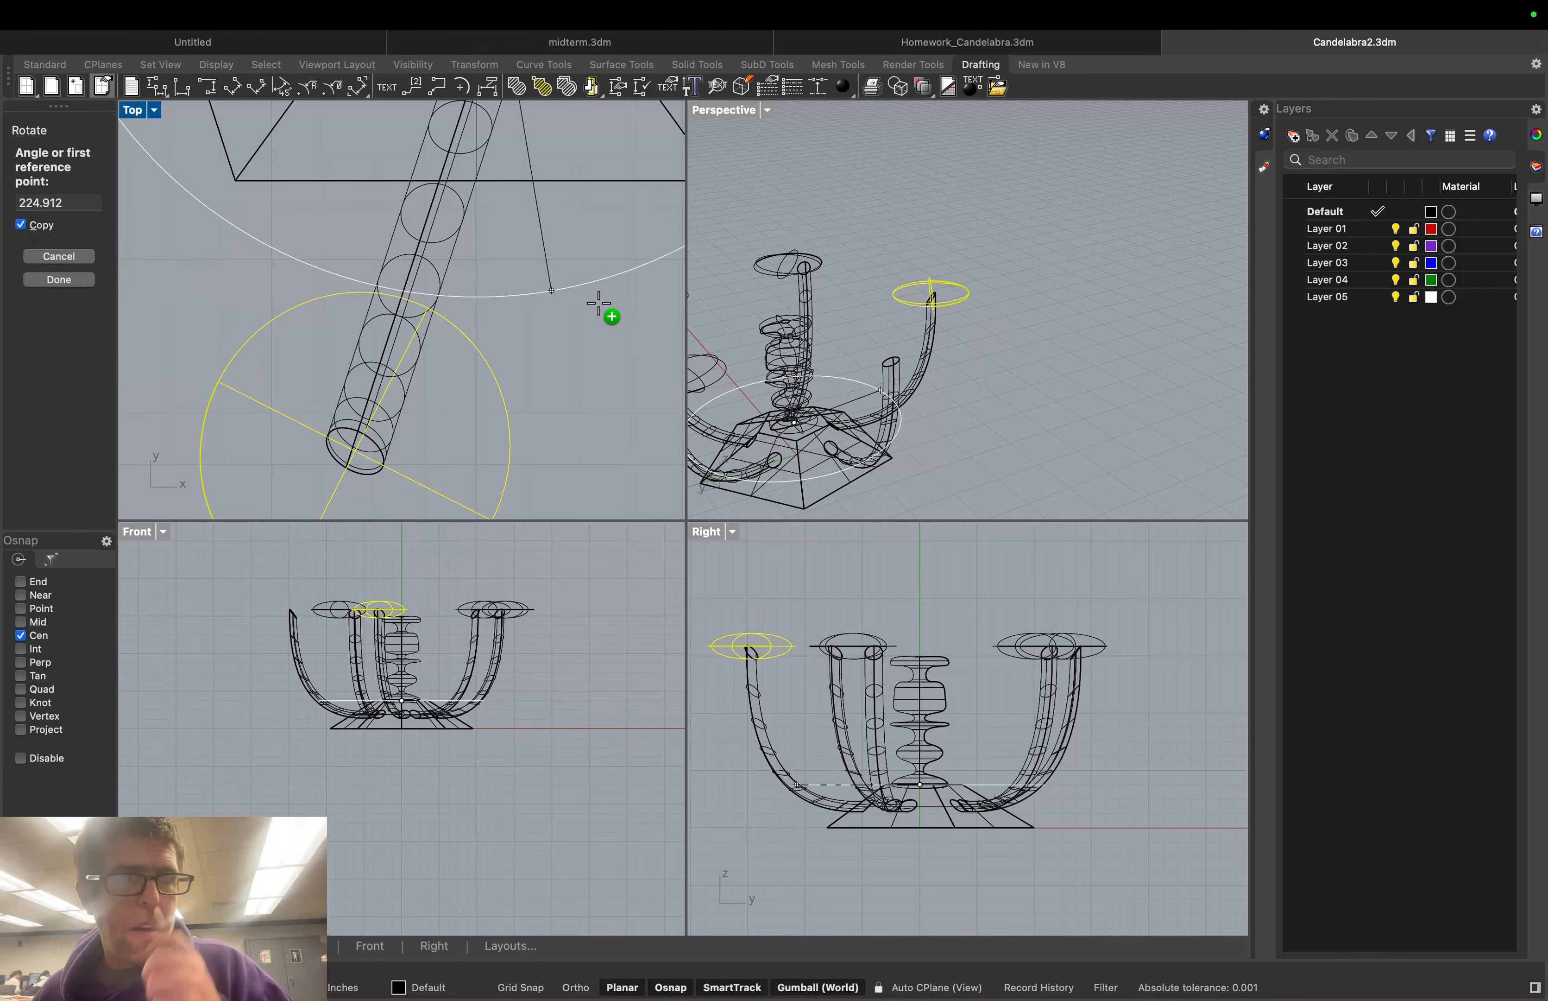
left_click(893, 364)
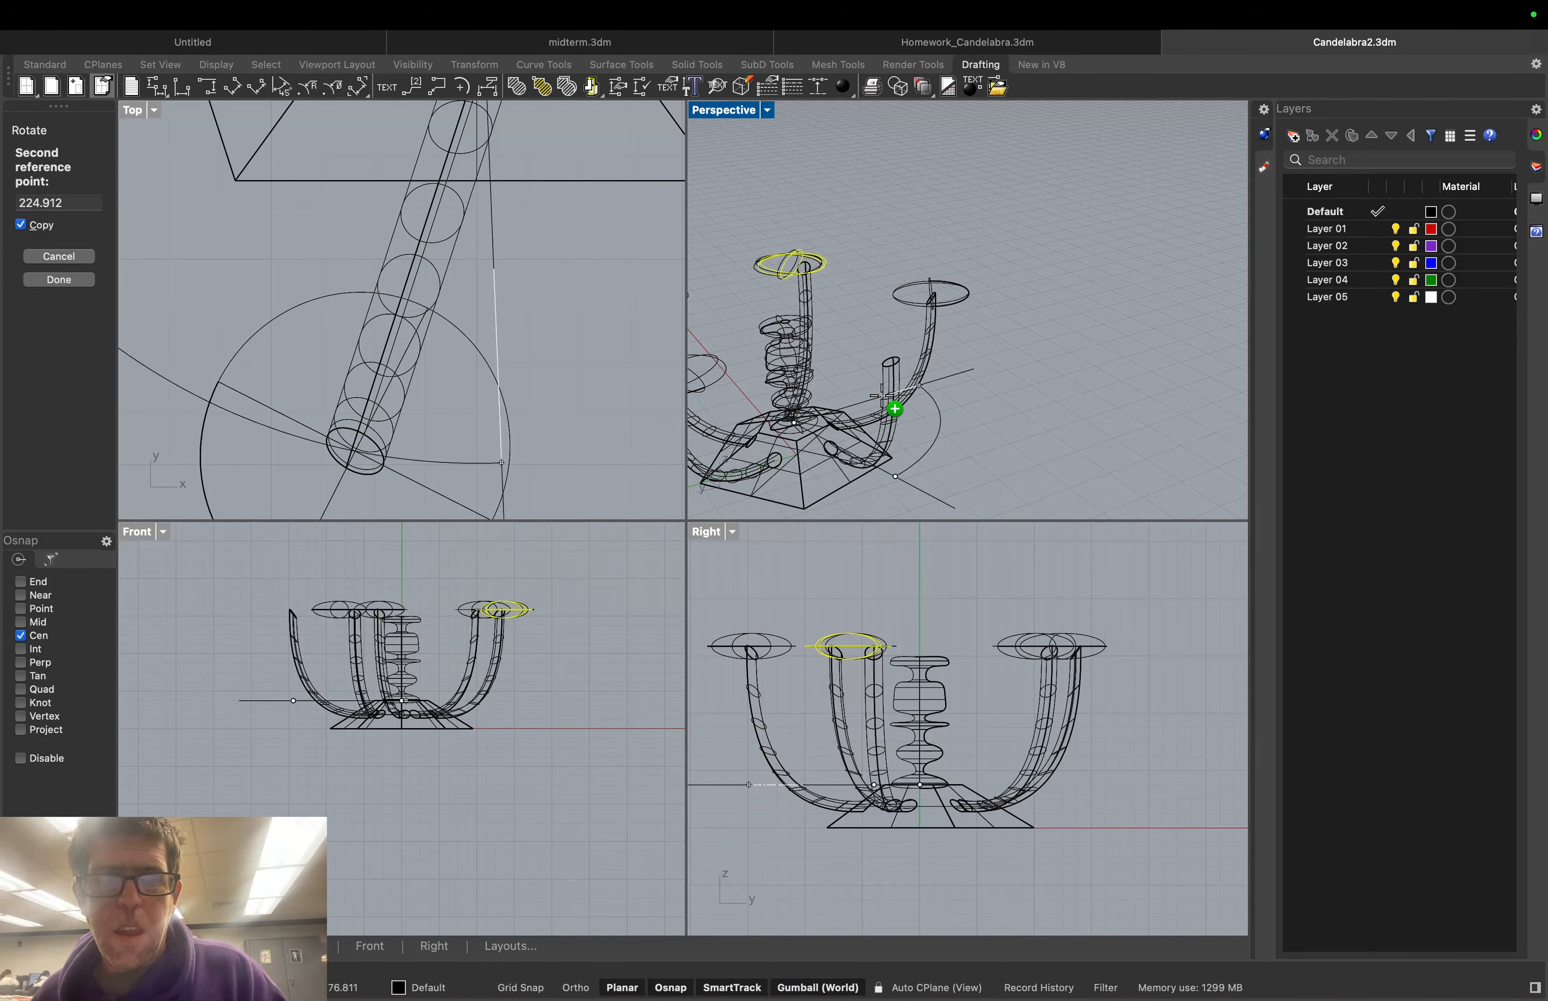
Place a rotated dish copy on the right arm's top
right_click_drag(903, 398, 1246, 319)
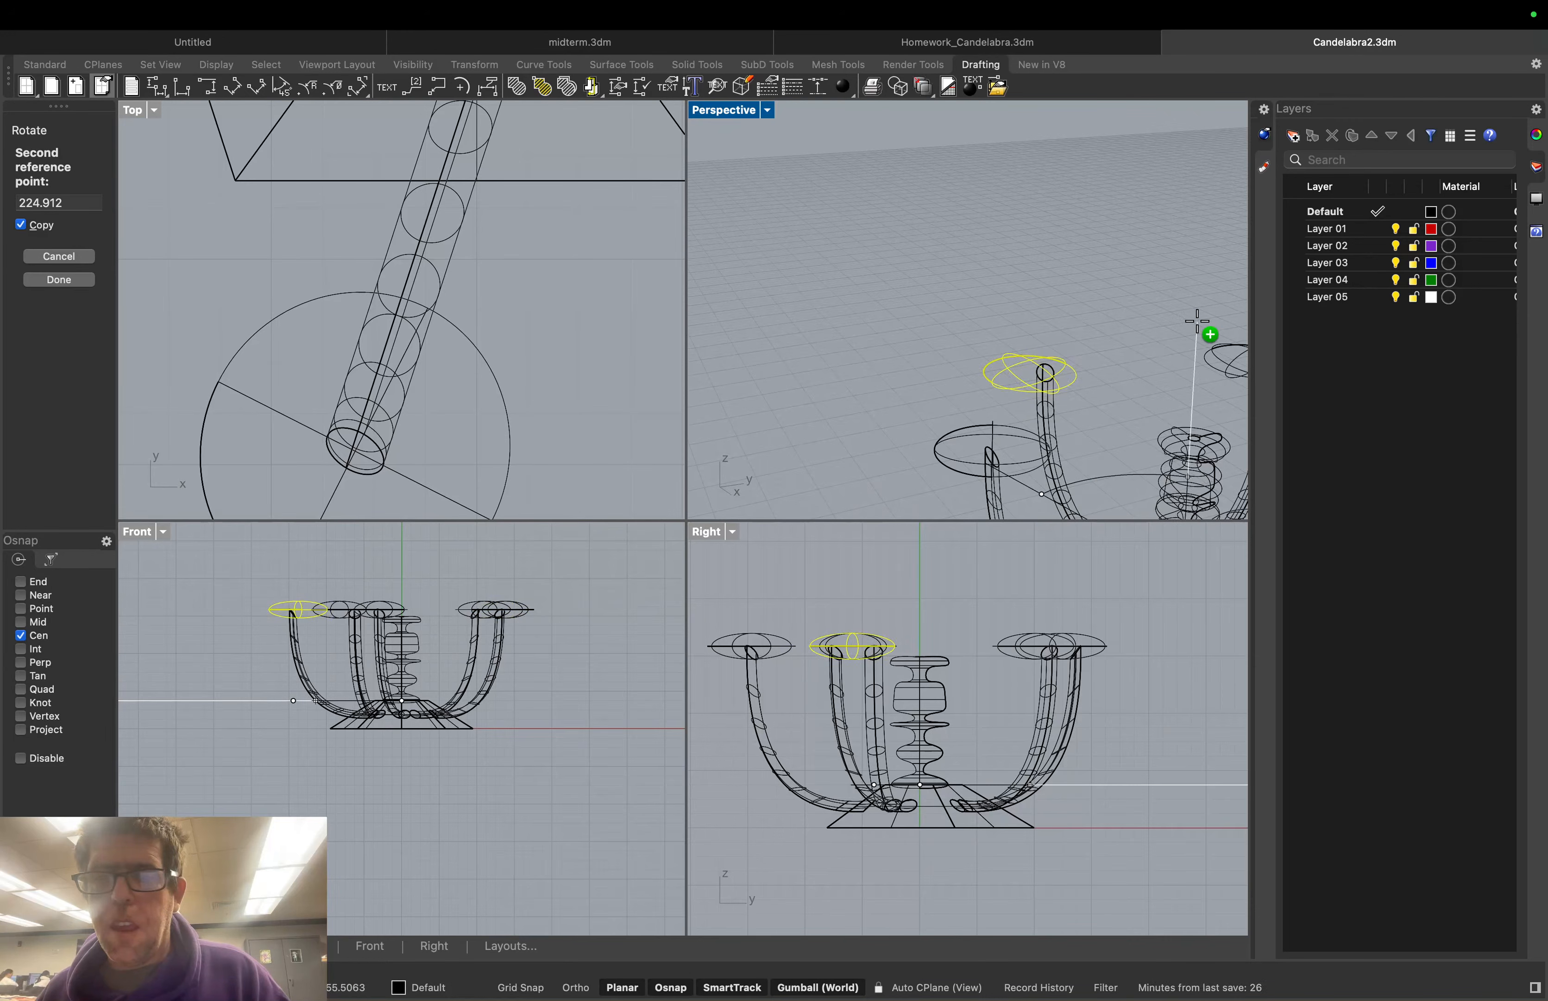
scroll(1197, 322, "down", 3)
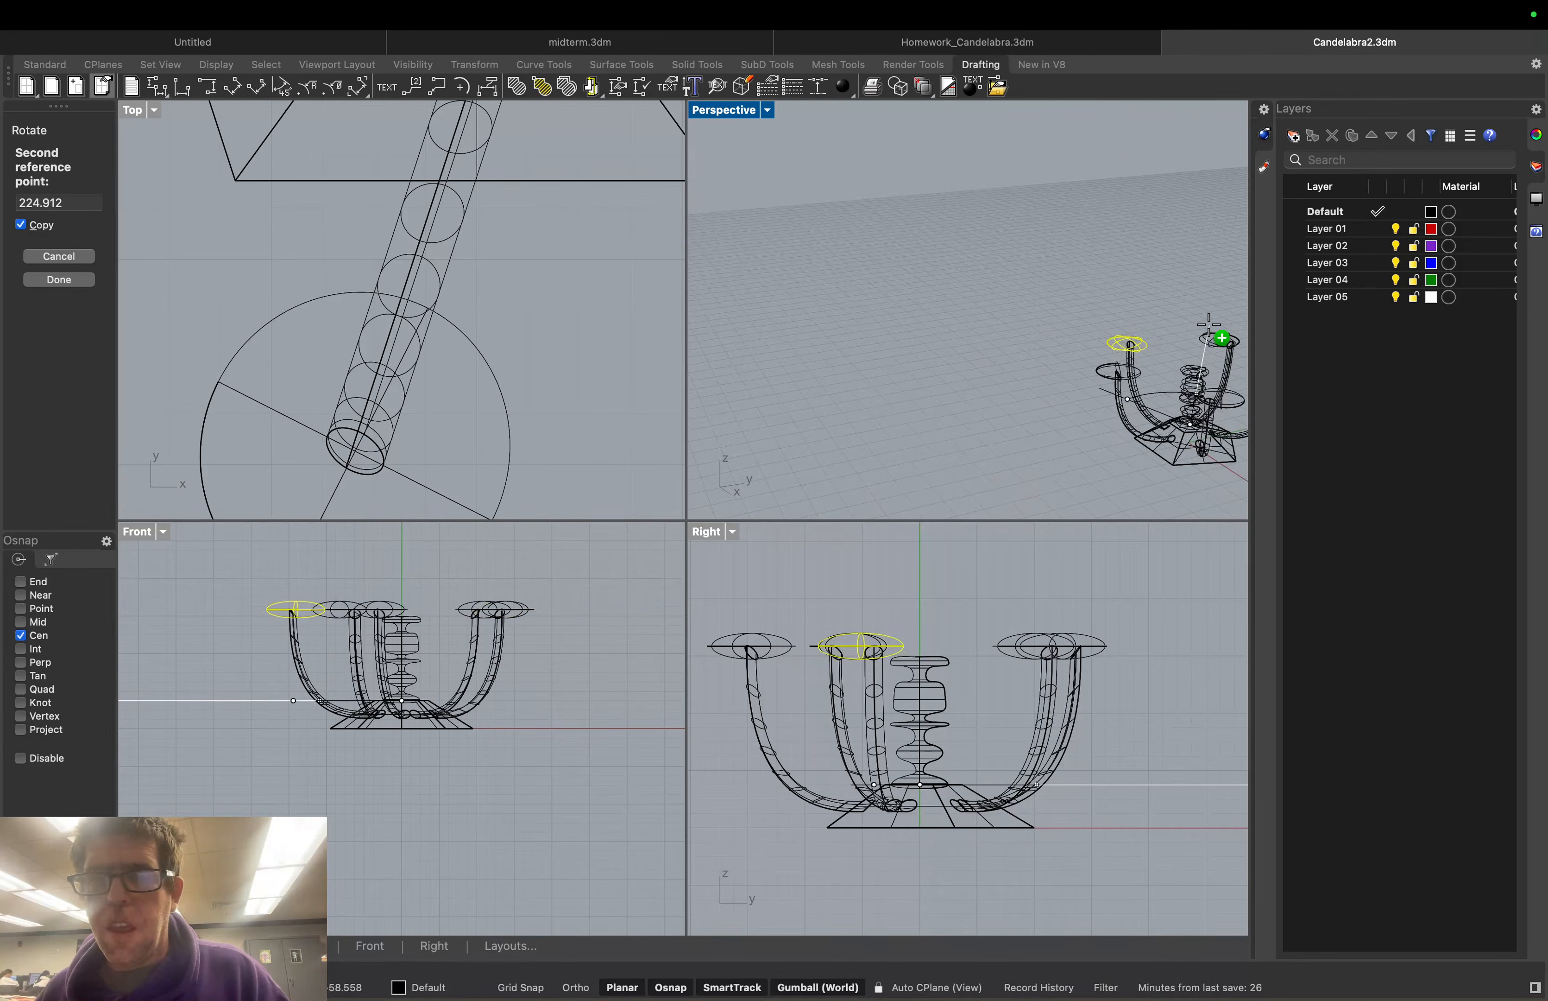
right_click_drag(1207, 322, 1194, 314)
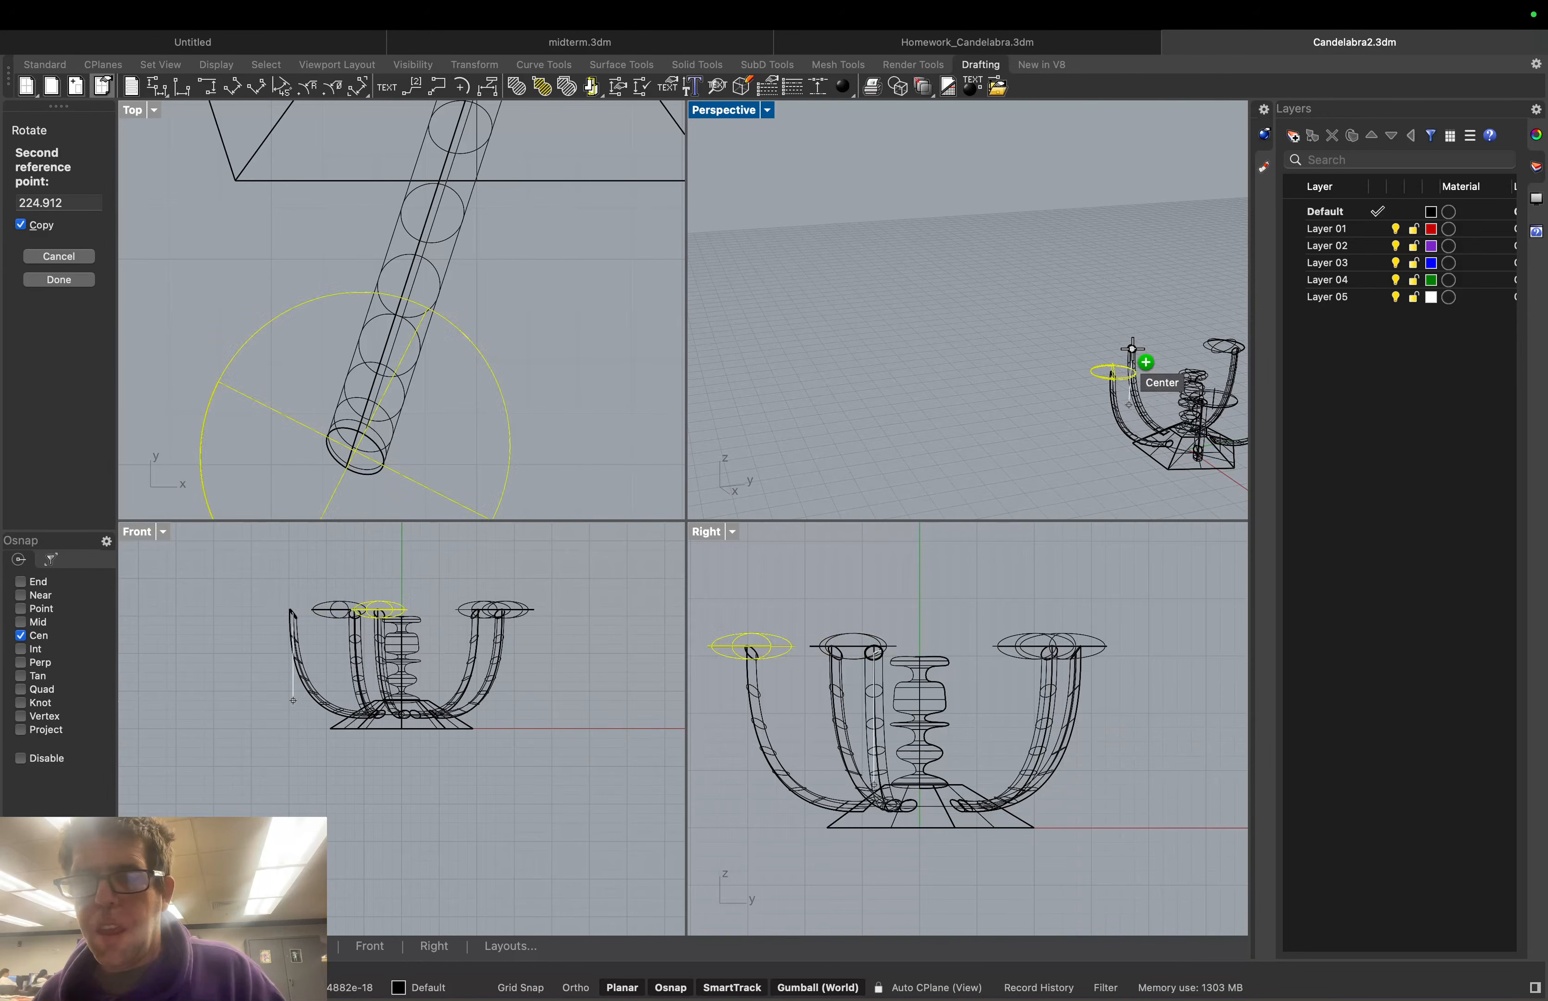
left_click(1234, 350)
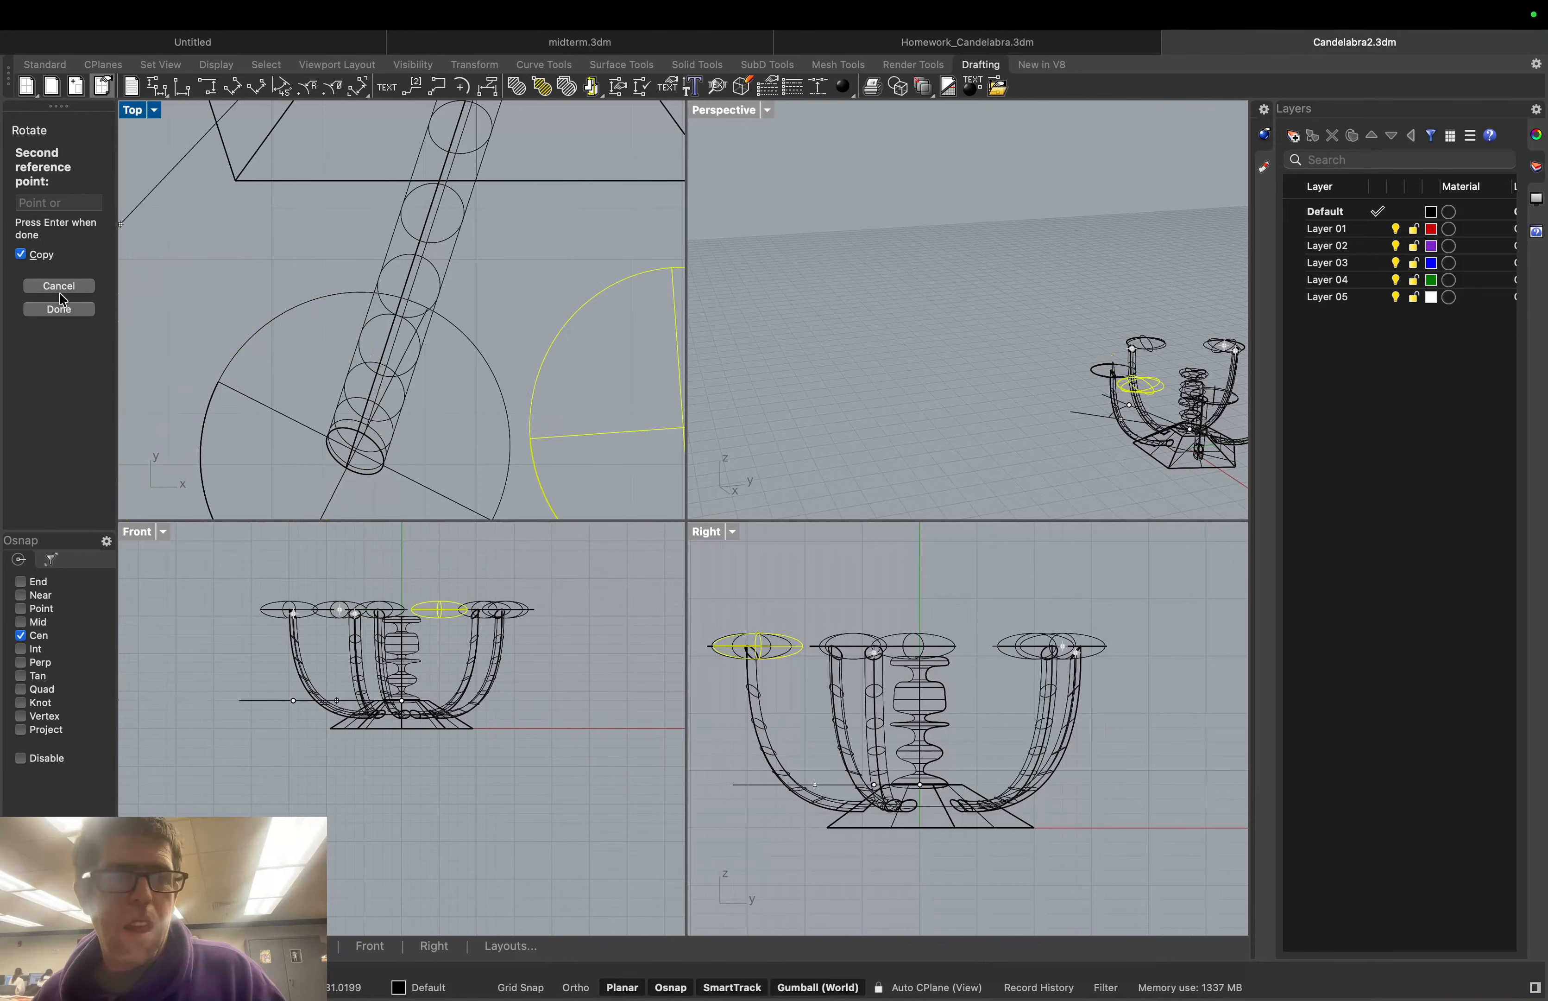
key("Return")
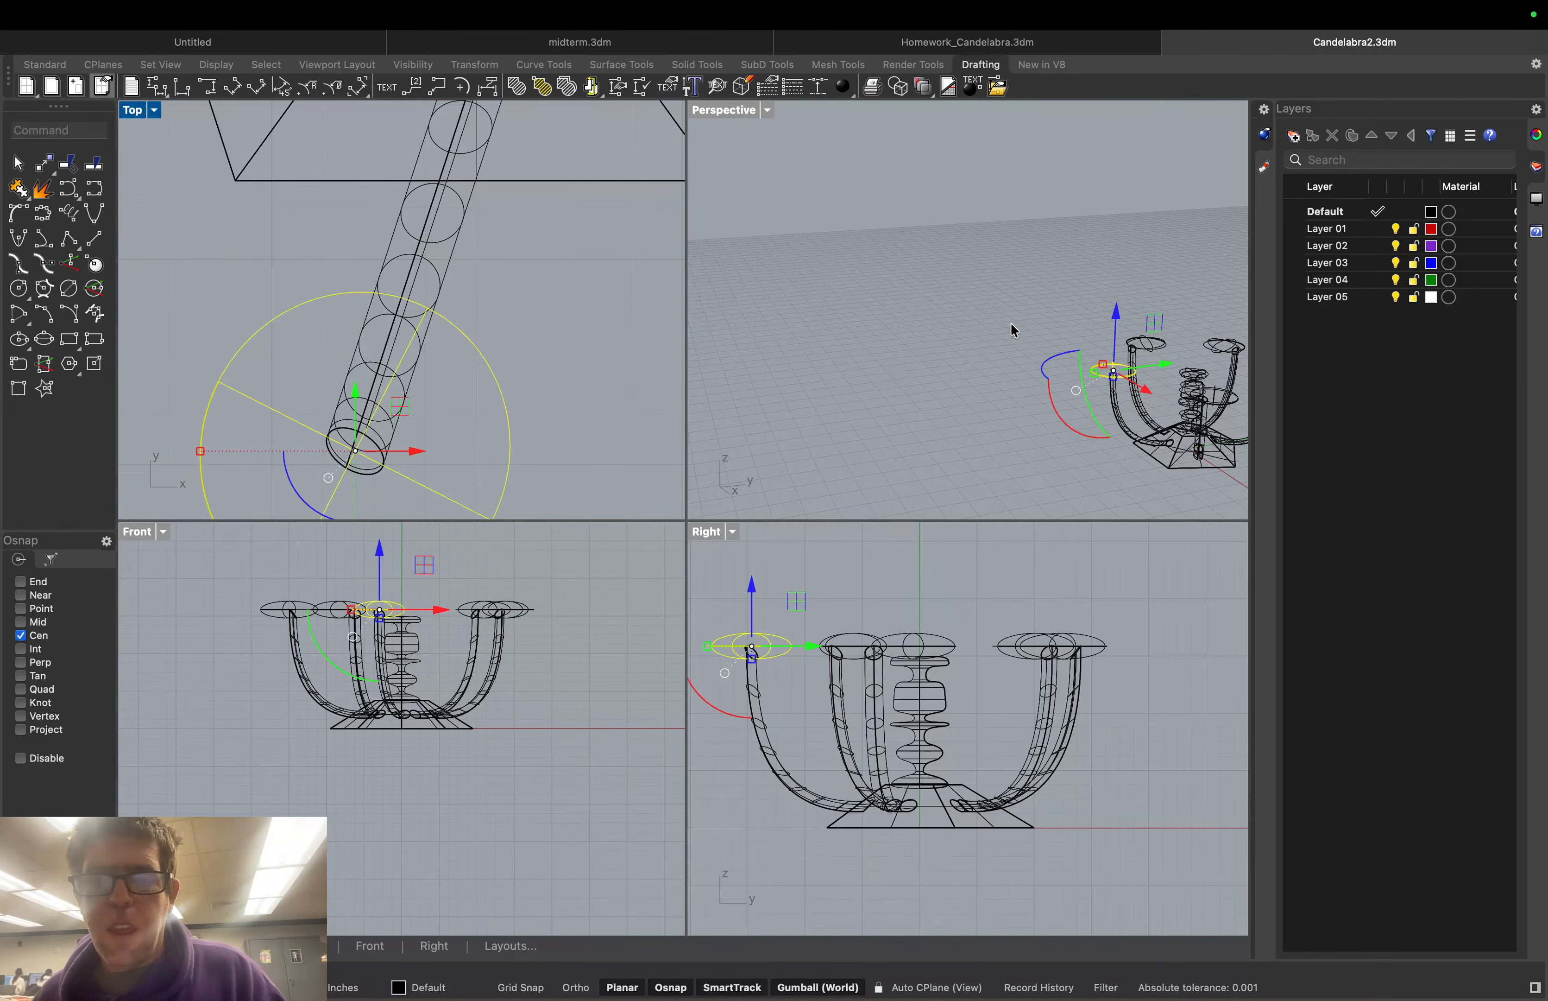
Set the Perspective view to Shaded and orbit and zoom to centre the candelabra
left_click(1014, 330)
left_click(768, 110)
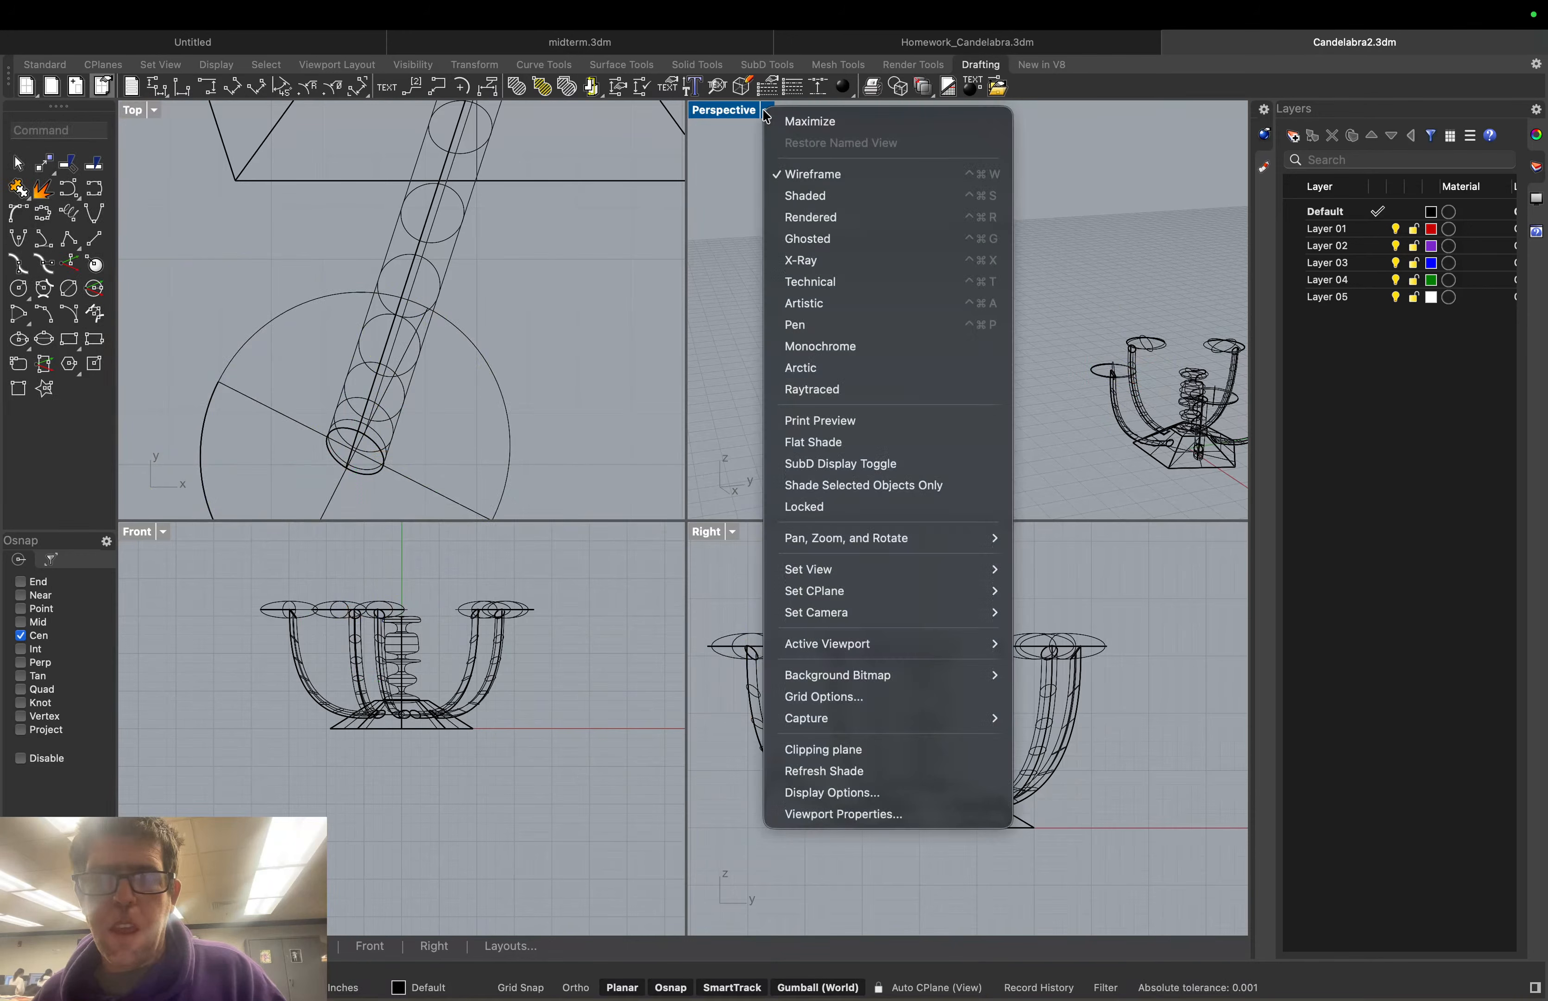
left_click(826, 189)
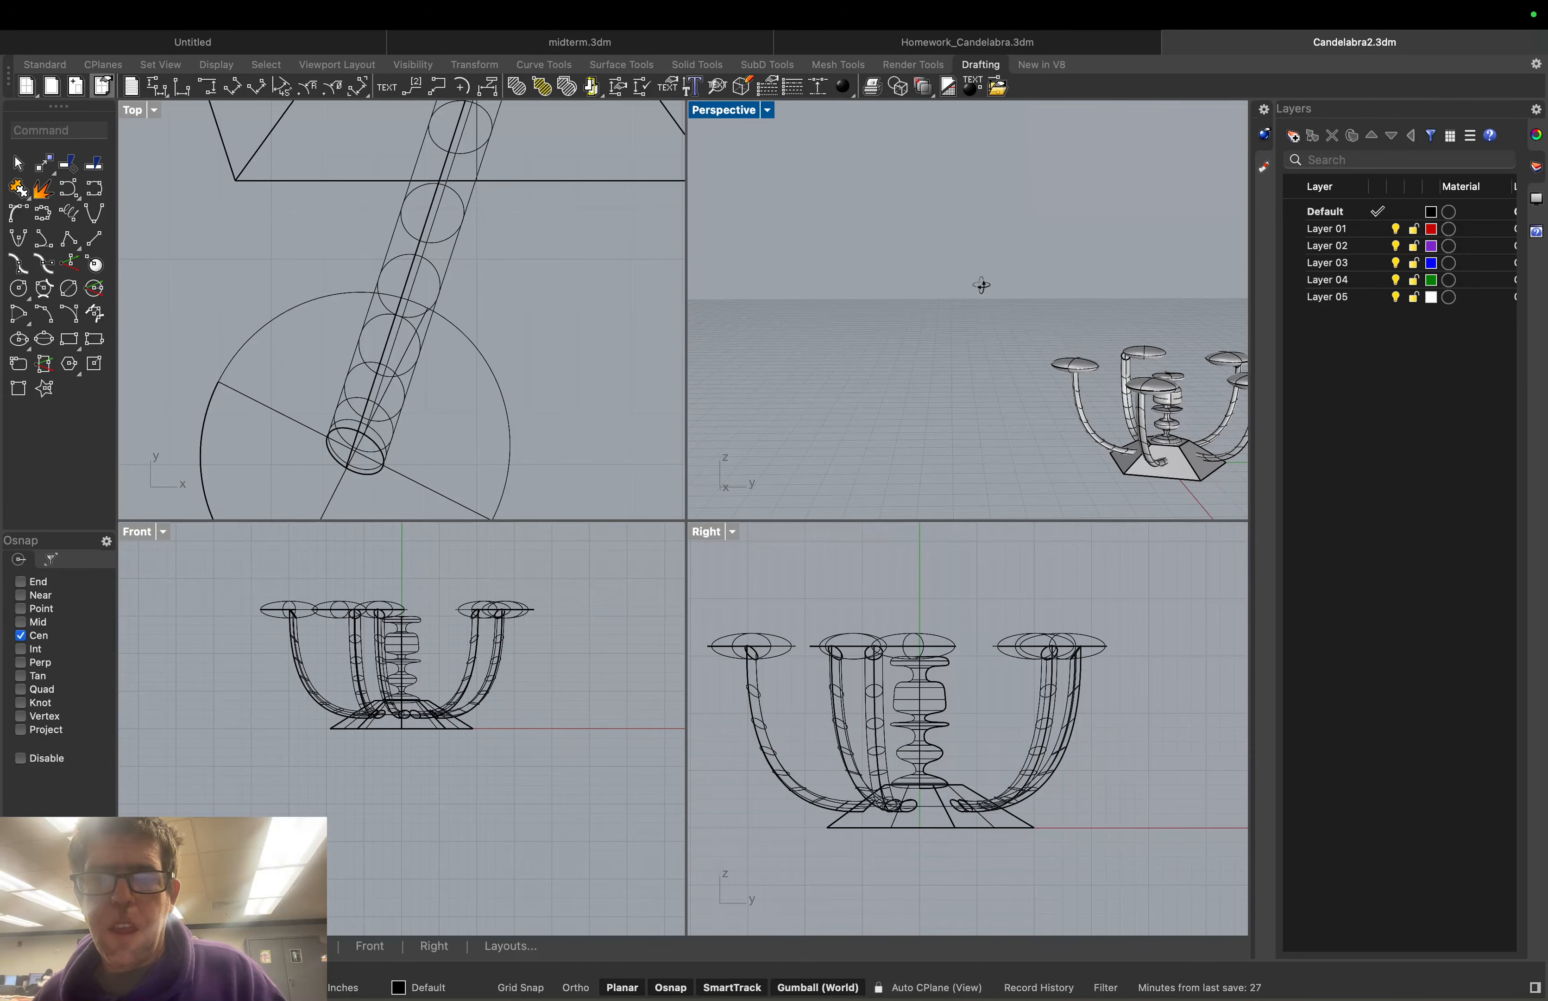
right_click_drag(978, 280, 723, 303)
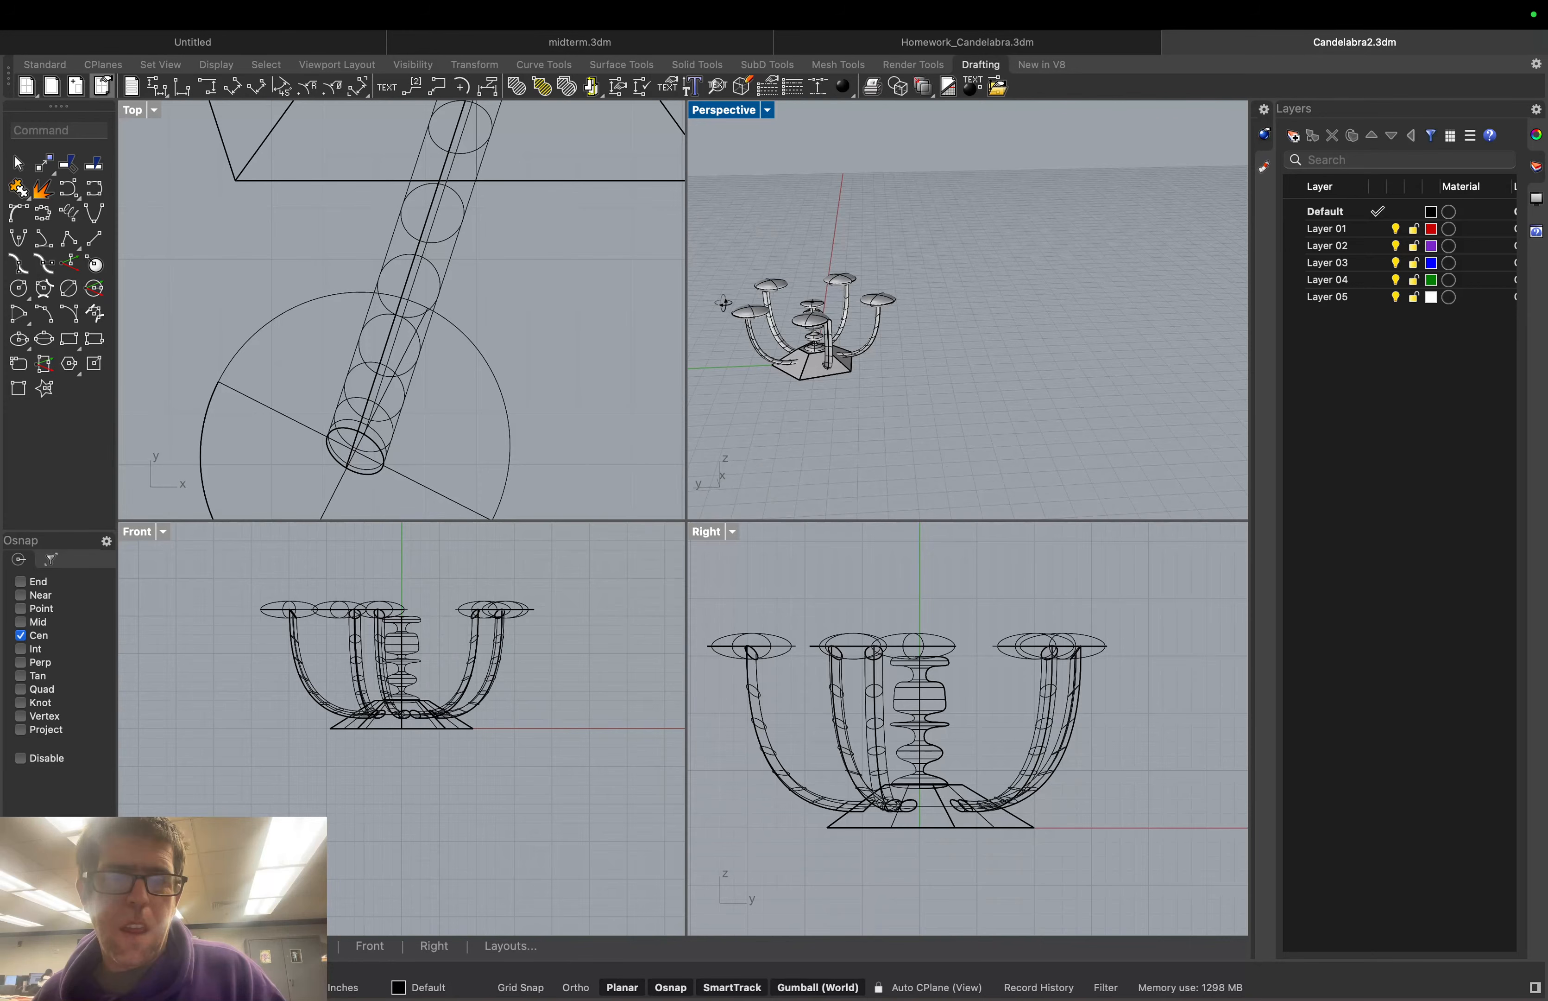
scroll(798, 265, "up", 5)
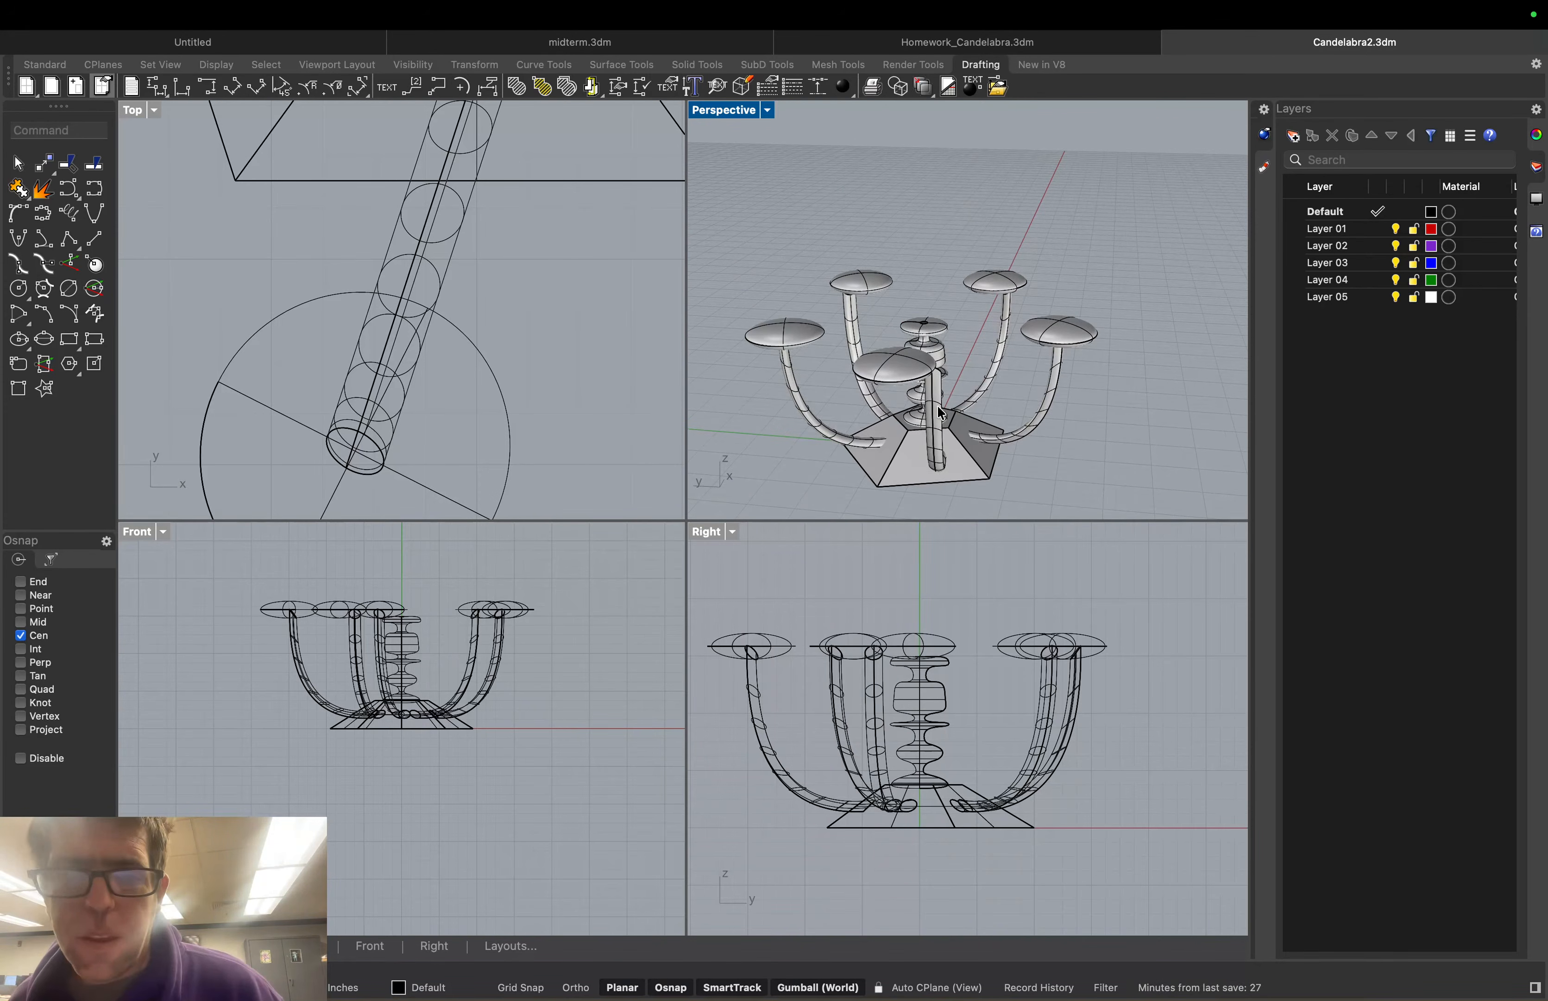
left_click(1046, 417)
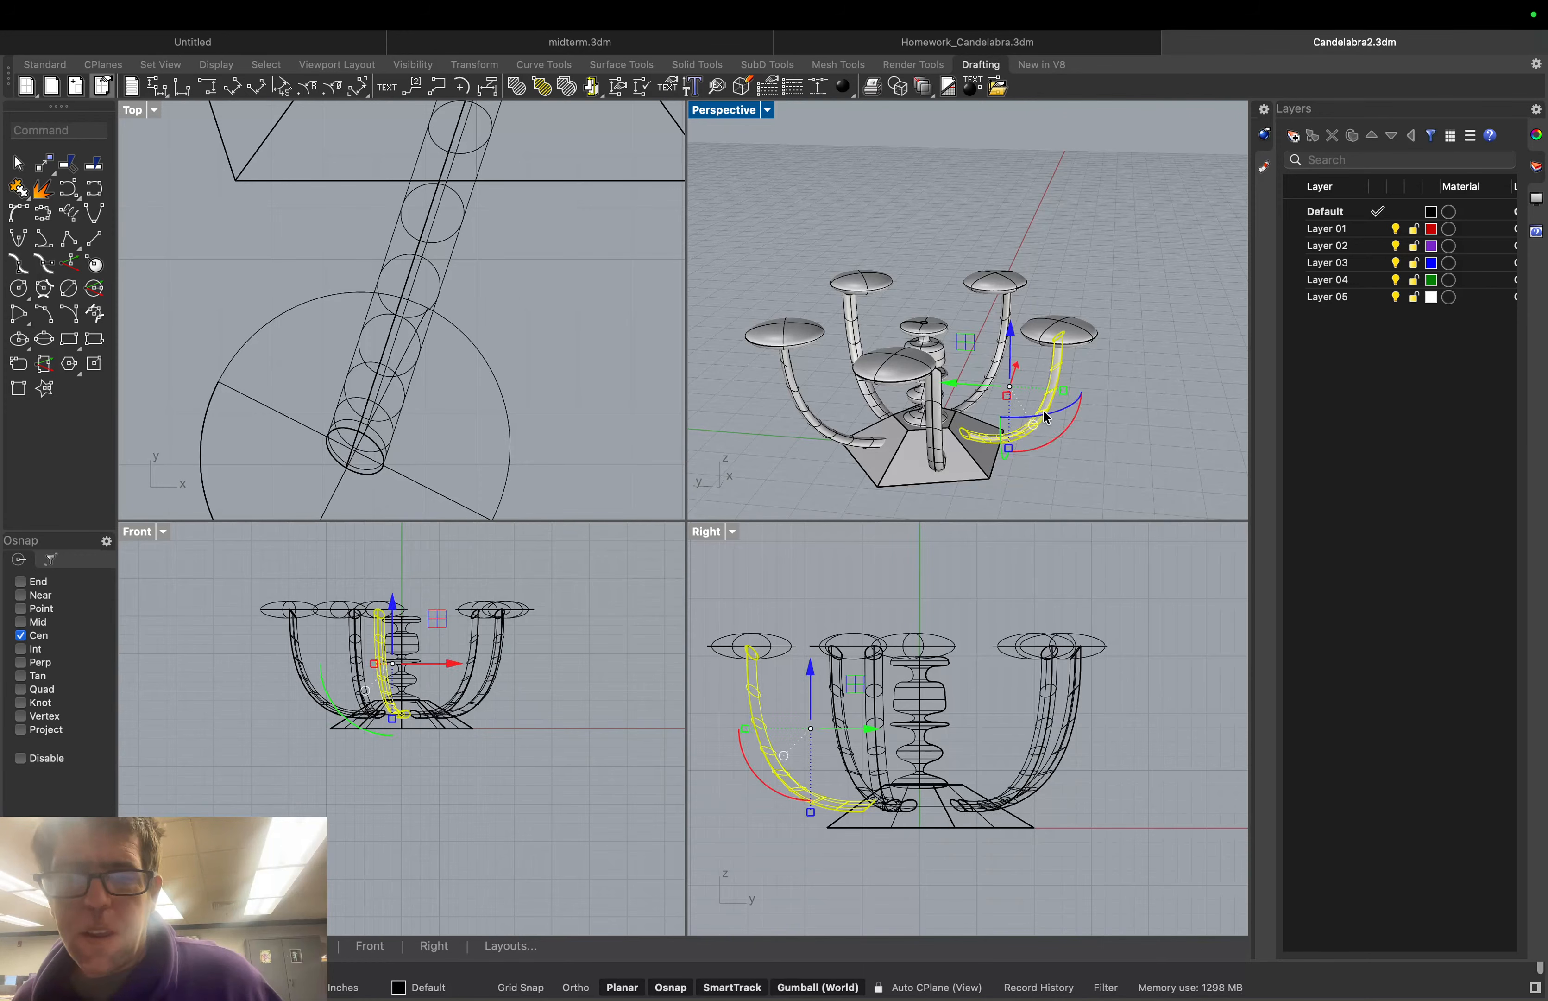
key("Delete")
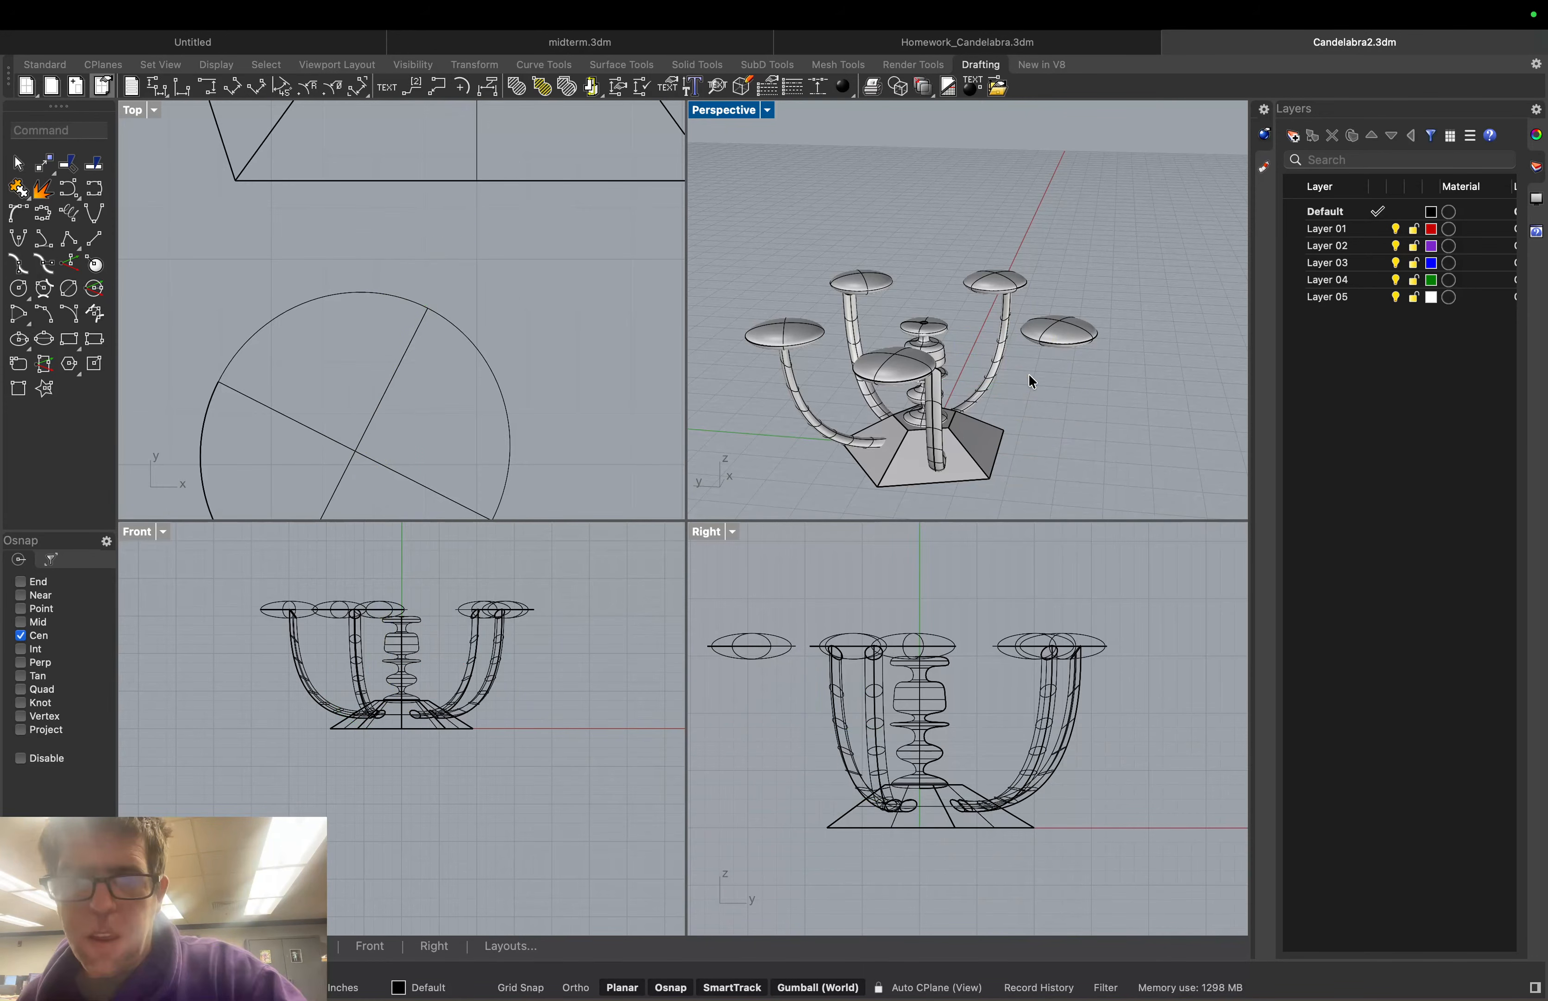
left_click(1059, 328)
key("Delete")
left_click(989, 284)
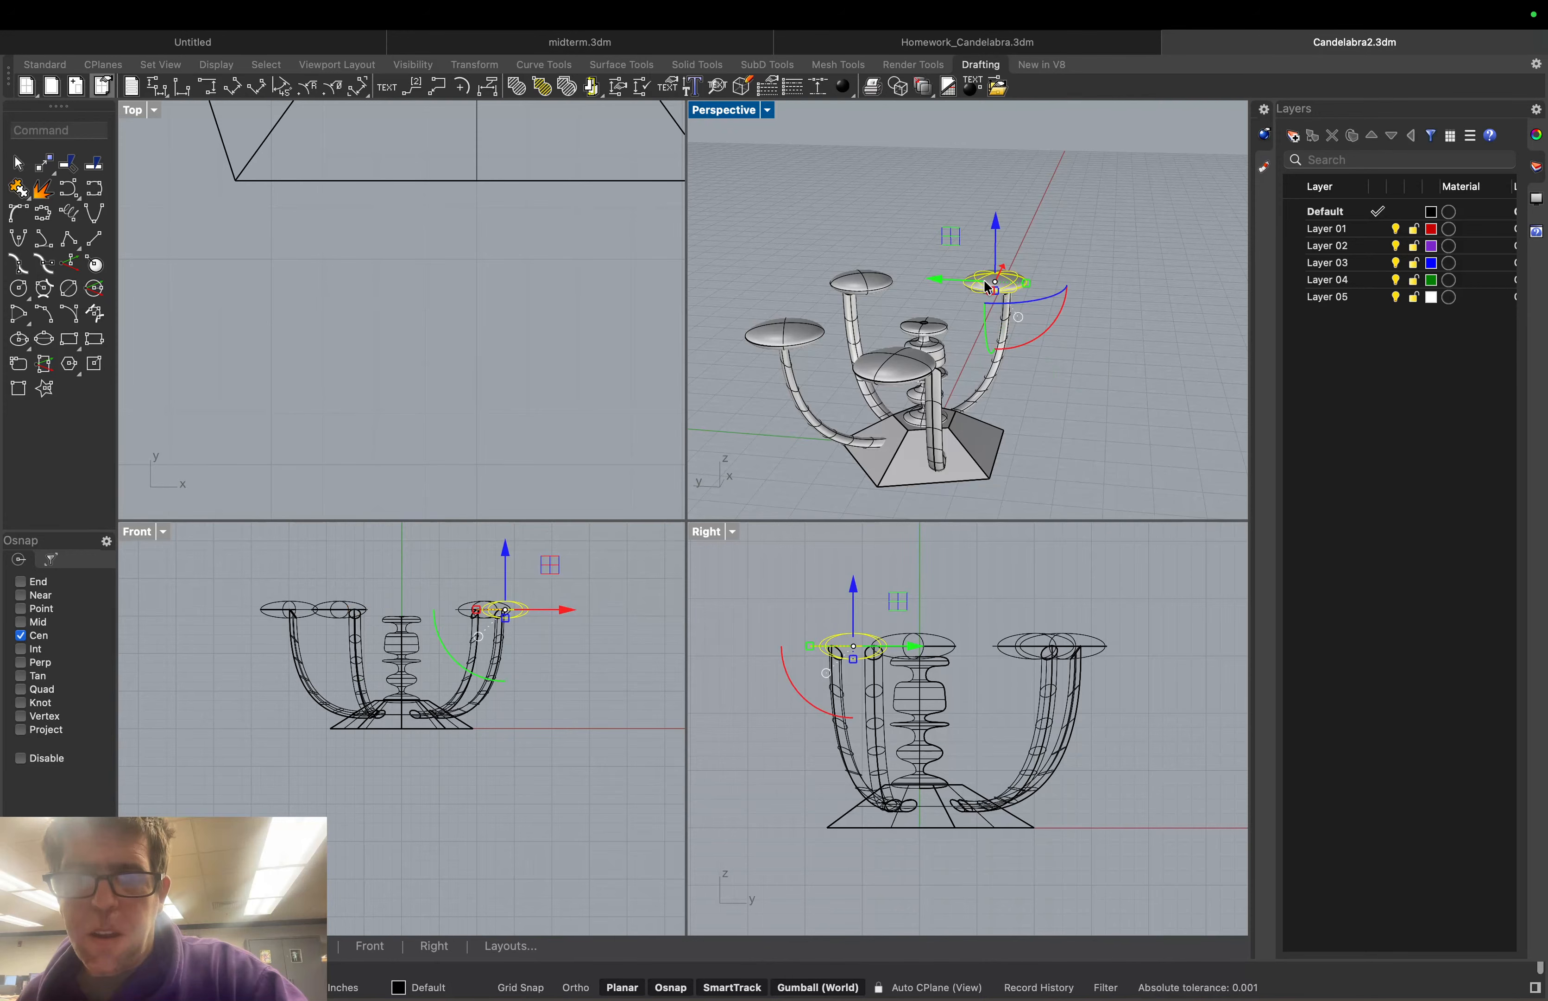
key("Delete")
left_click(1006, 312)
key("Delete")
left_click(863, 285)
key("Delete")
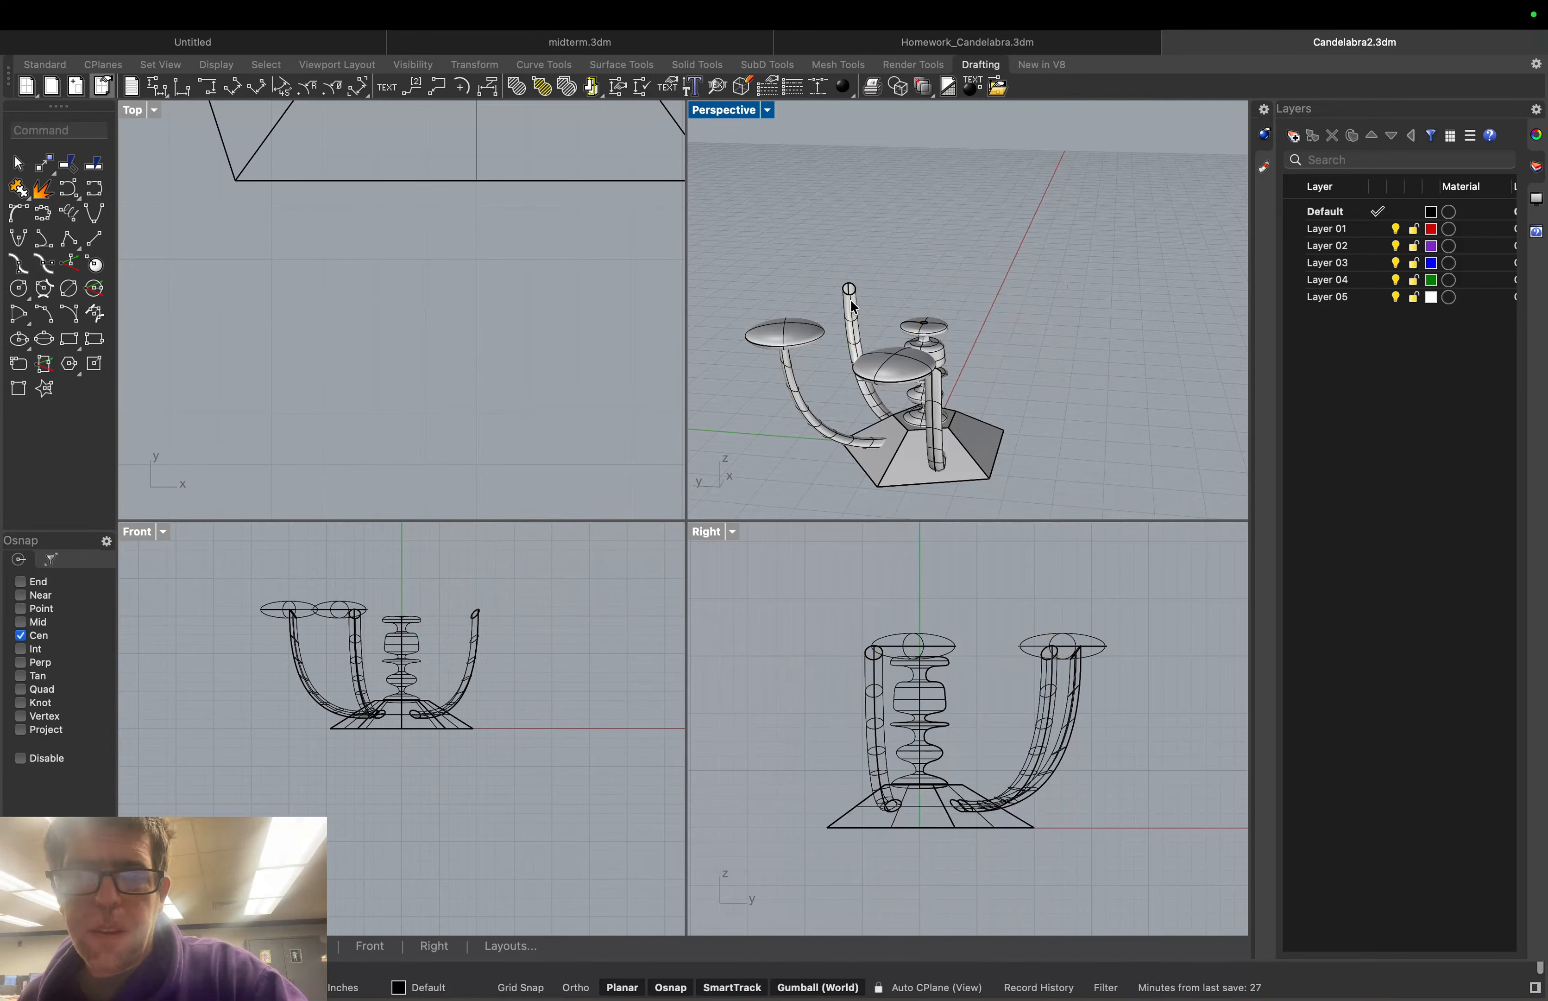
left_click(854, 307)
key("Delete")
left_click(897, 379)
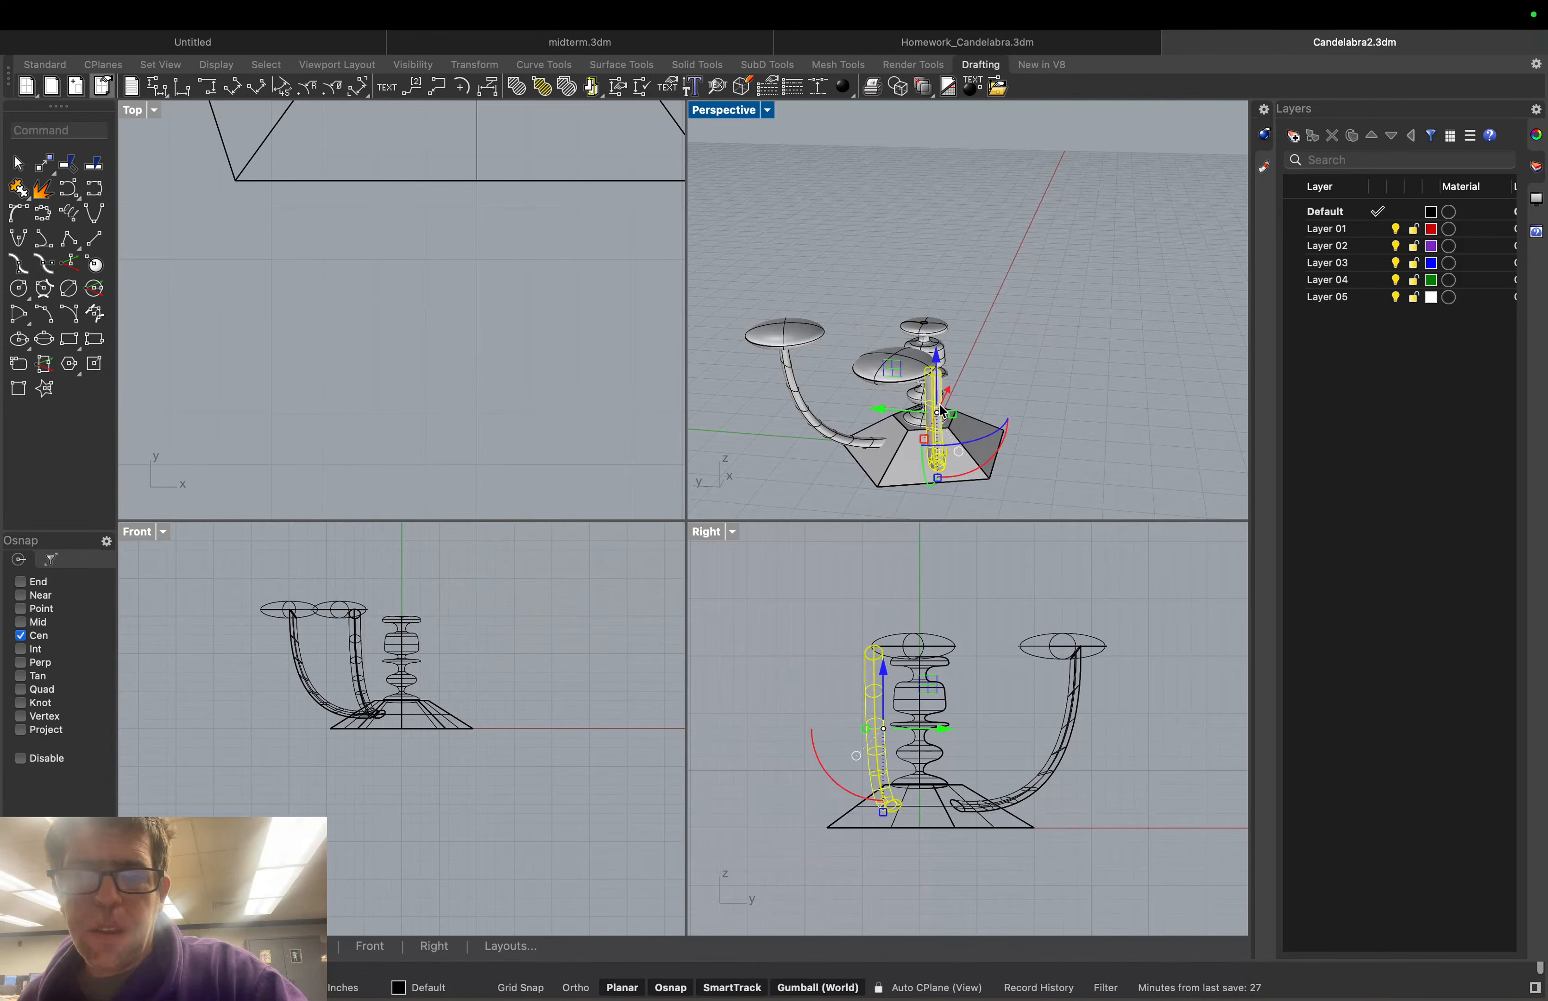
key("Delete")
left_click(895, 378)
key("Delete")
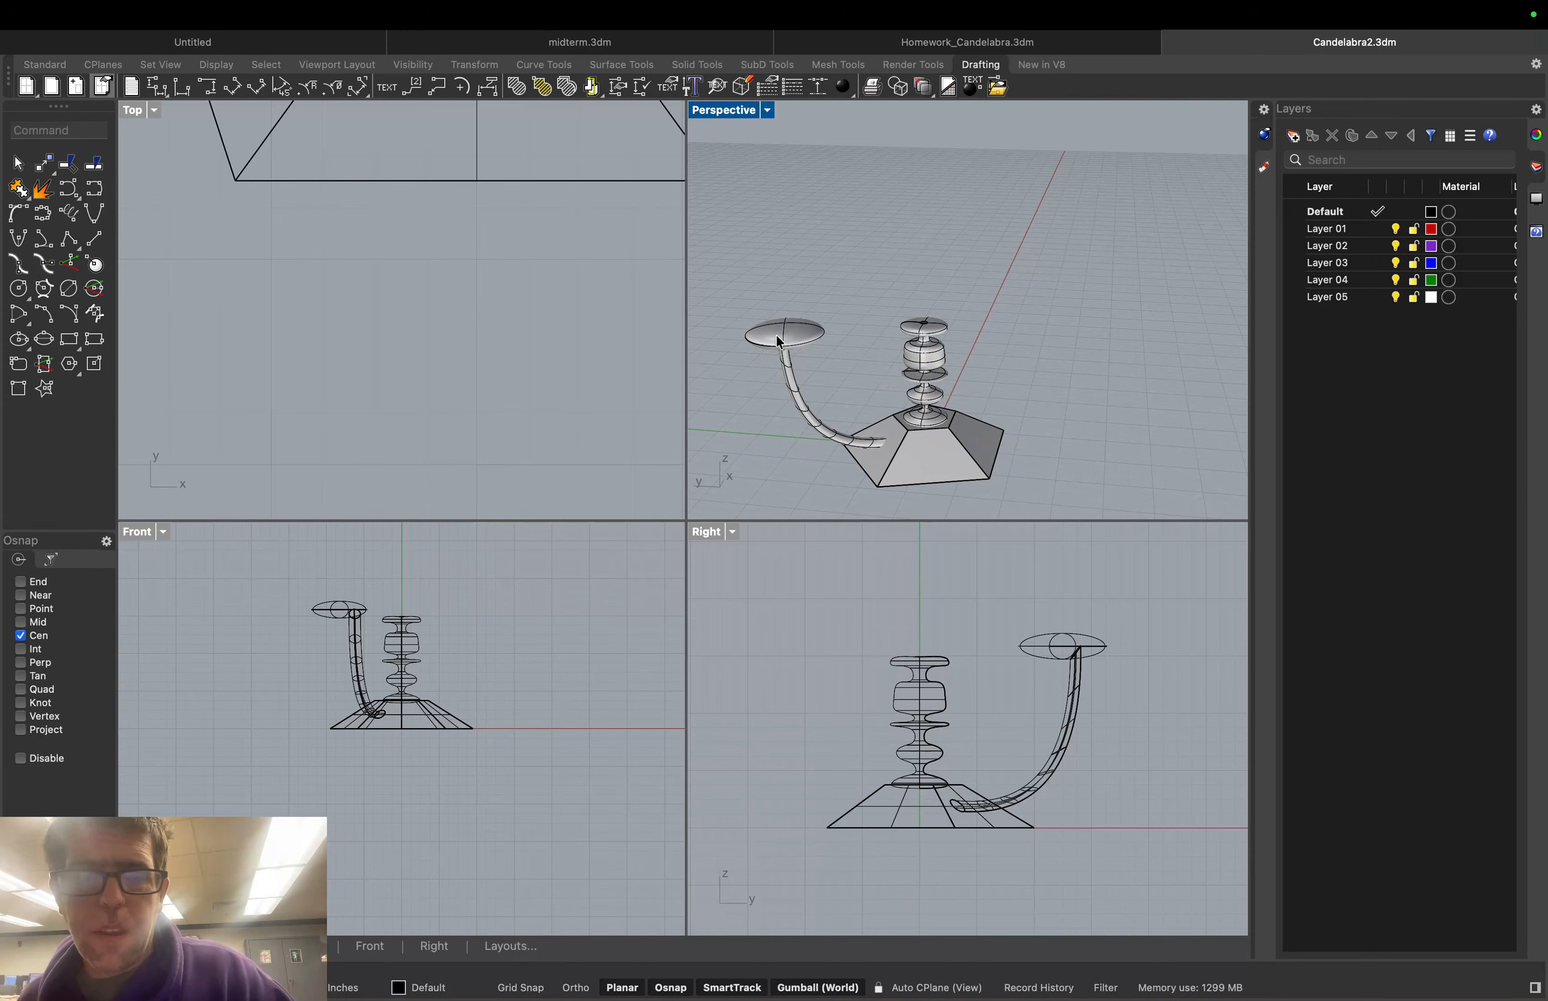
right_click_drag(762, 361, 781, 416)
scroll(1094, 340, "up", 8)
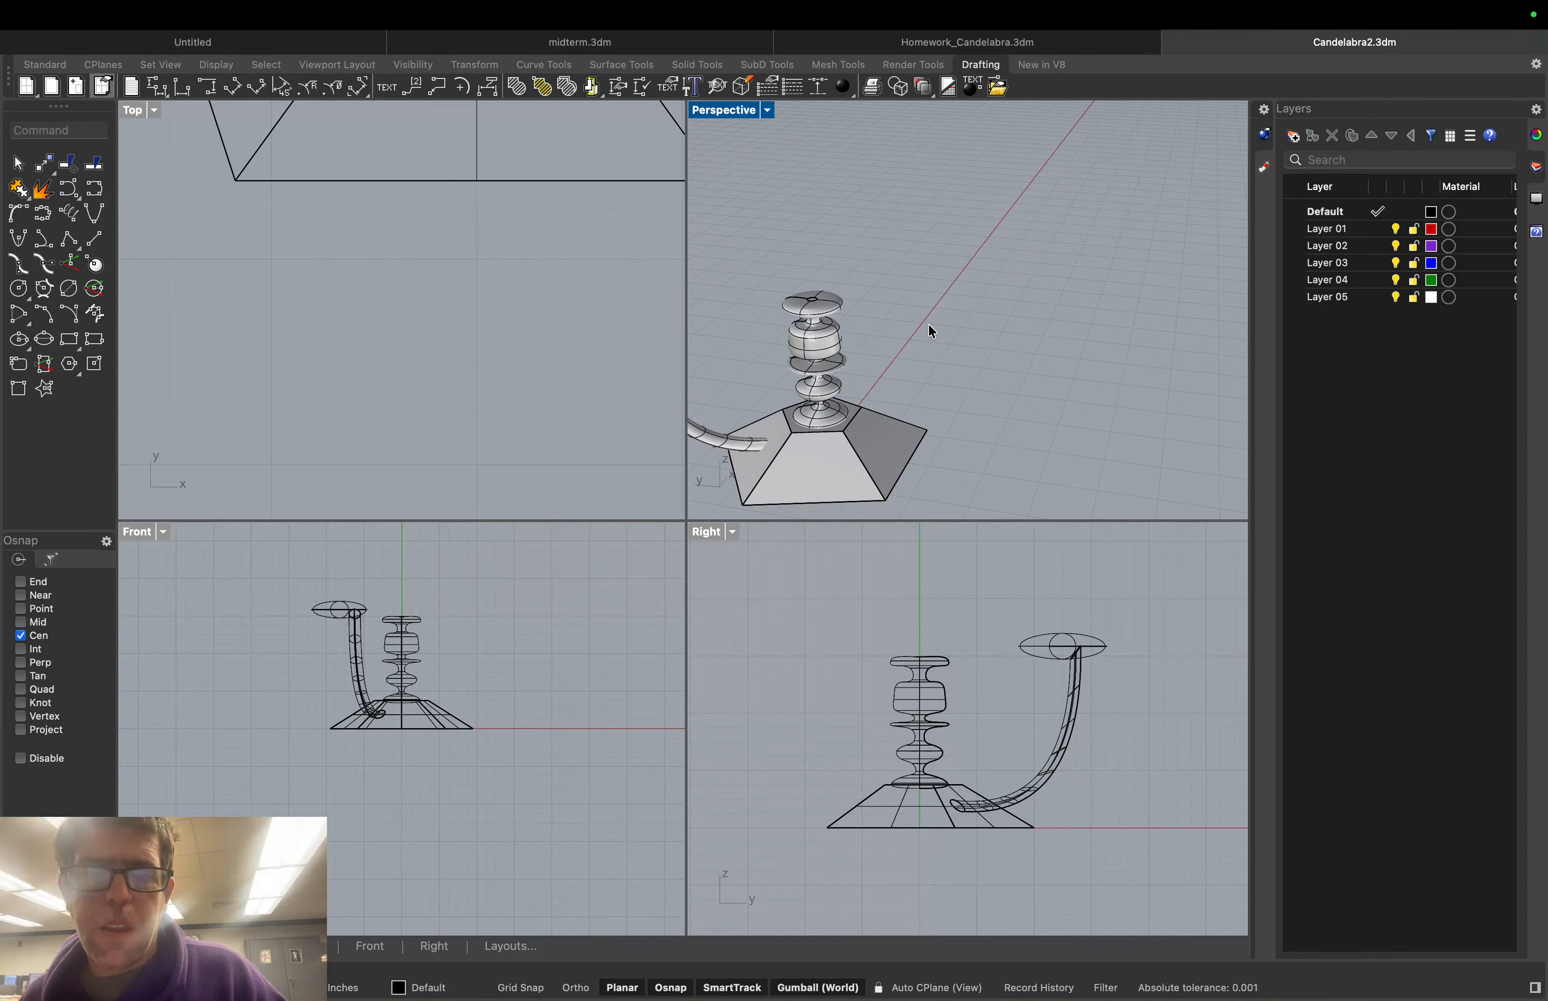
right_click_drag(931, 332, 874, 304)
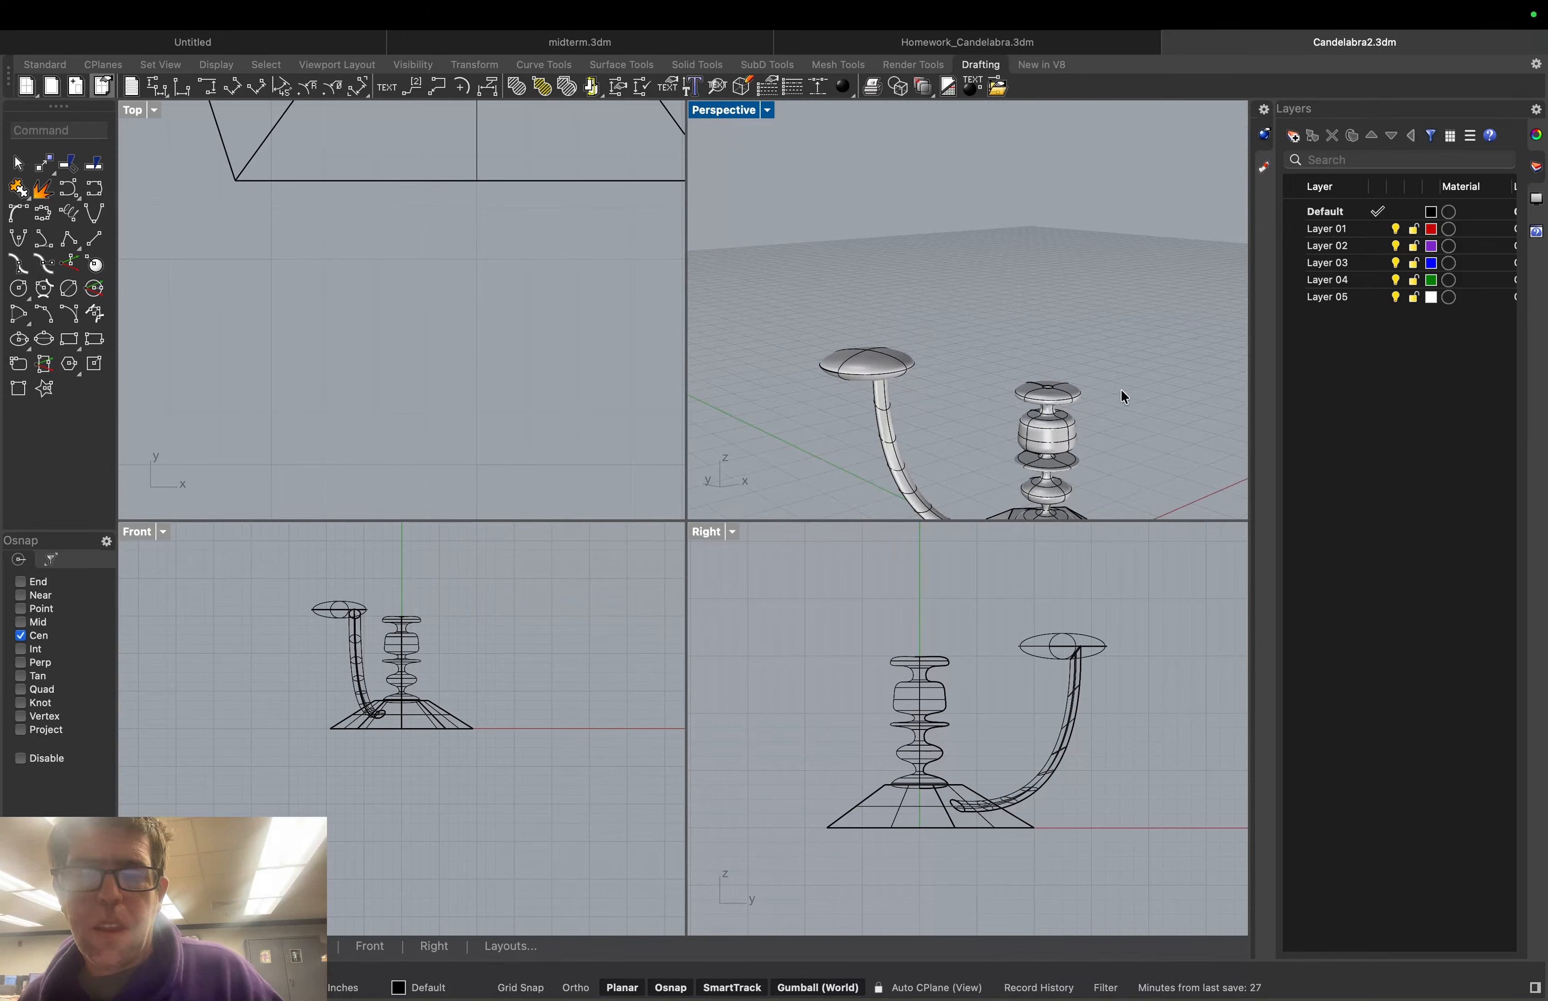
mouse_move(1121, 391)
right_mouse_down()
mouse_move(1063, 398)
mouse_move(1101, 417)
mouse_move(1113, 370)
right_mouse_up()
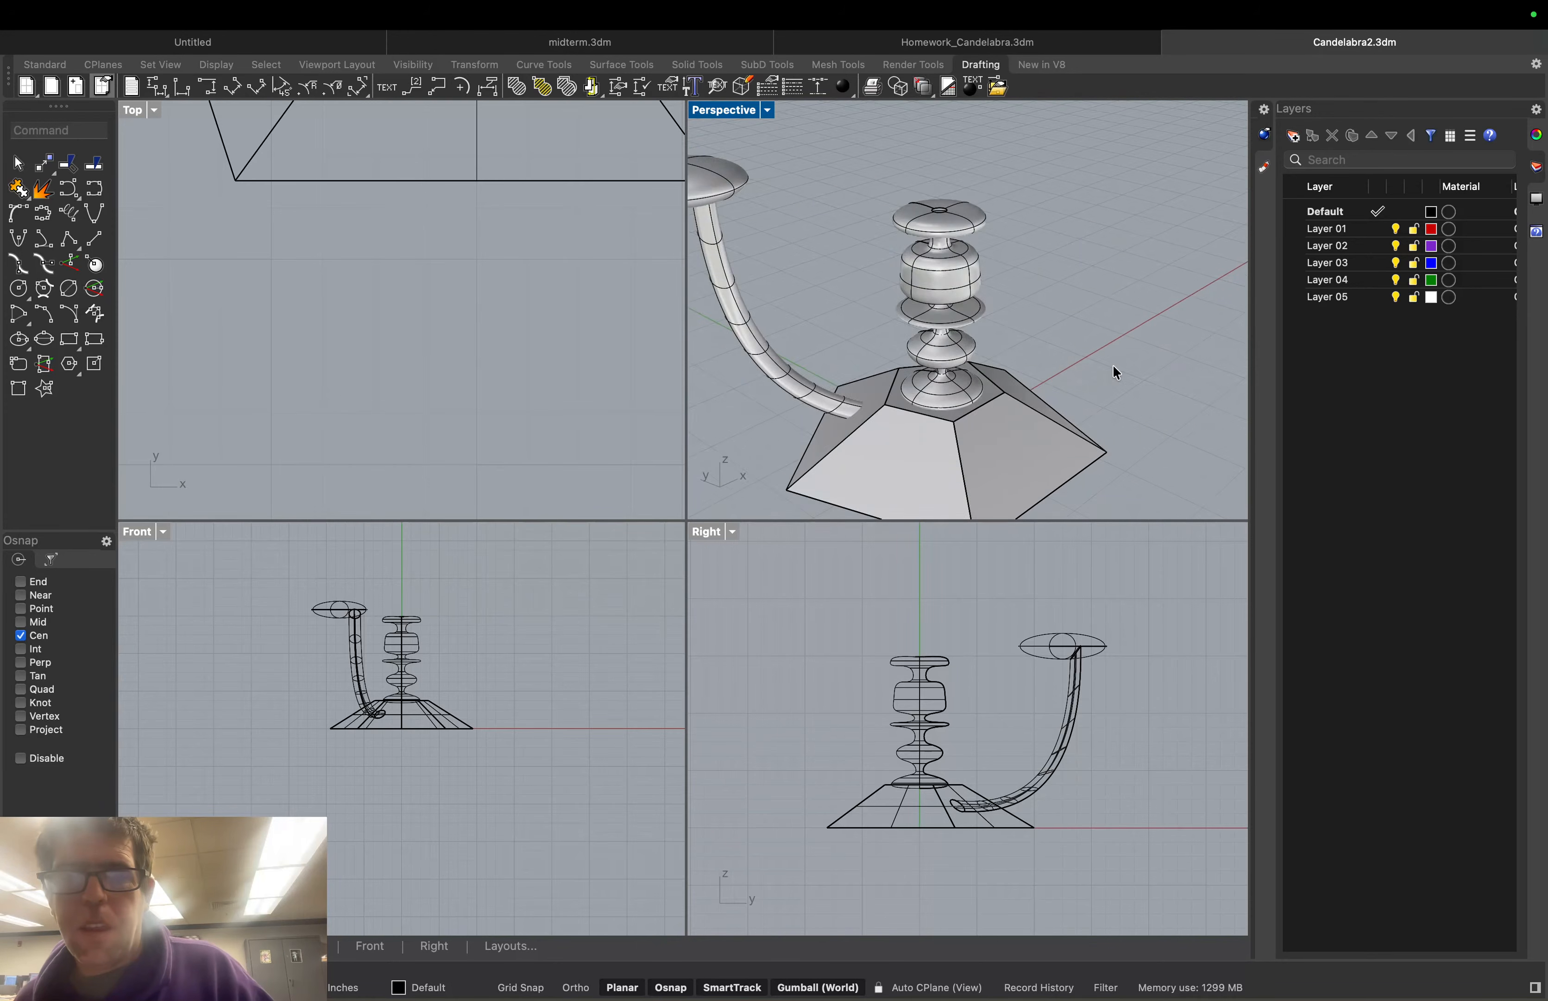
scroll(917, 288, "up", 3)
scroll(842, 248, "down", 1)
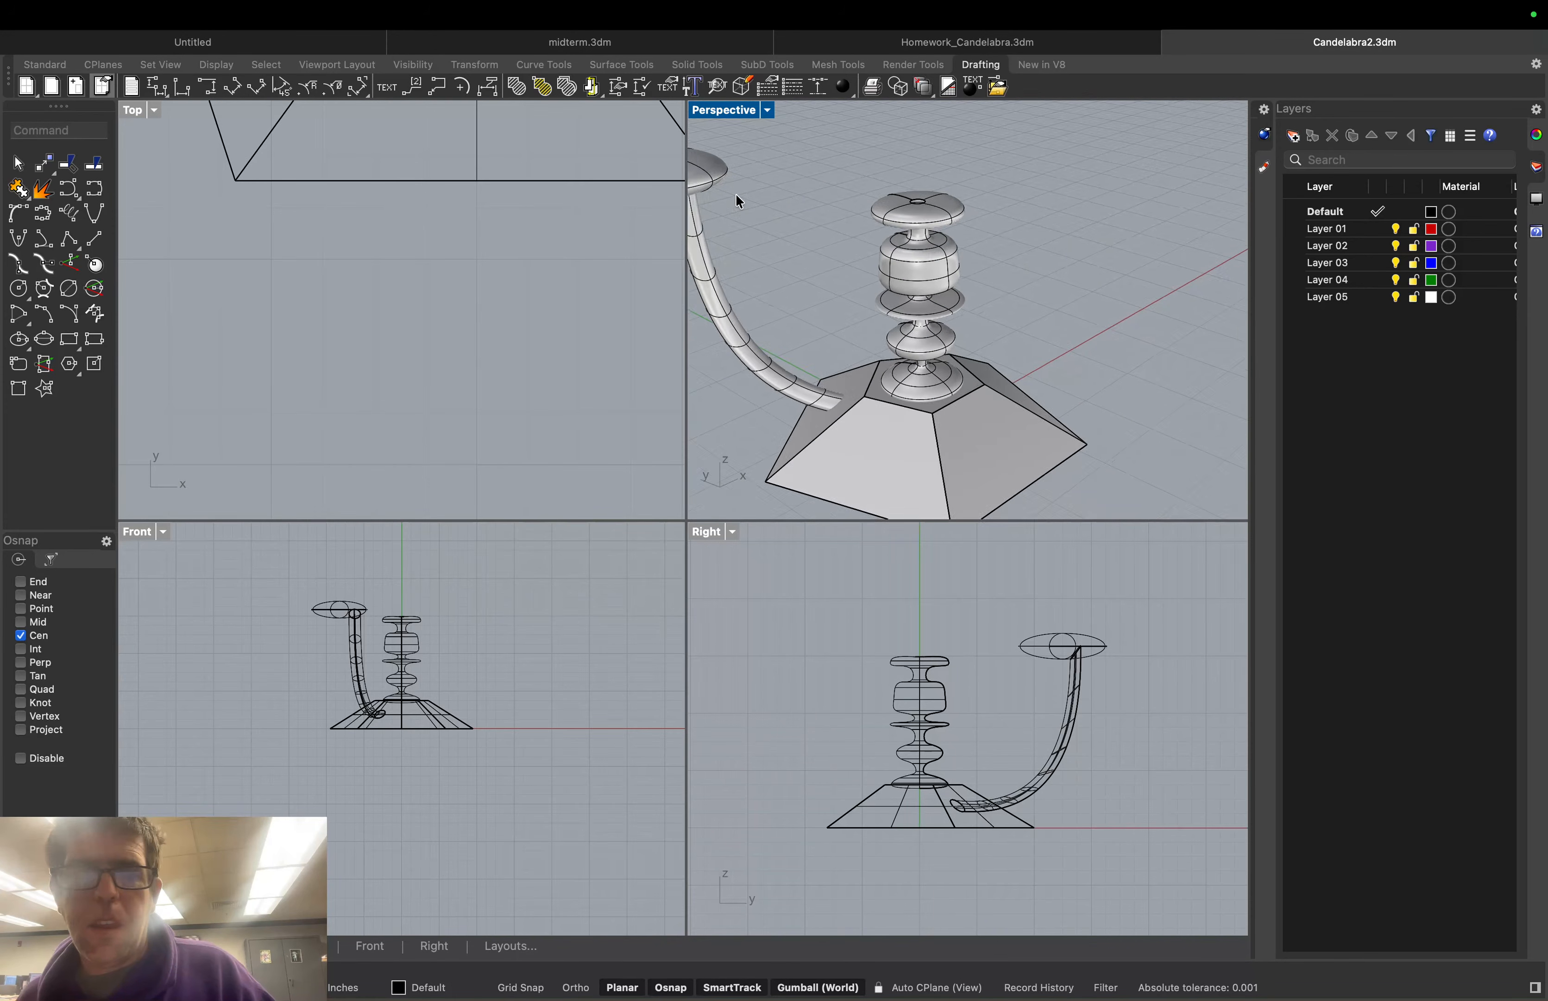
right_click_drag(737, 196, 777, 215)
Move the dish with the gumball's X and Z arrows to centre it on the arm top
left_click(862, 288)
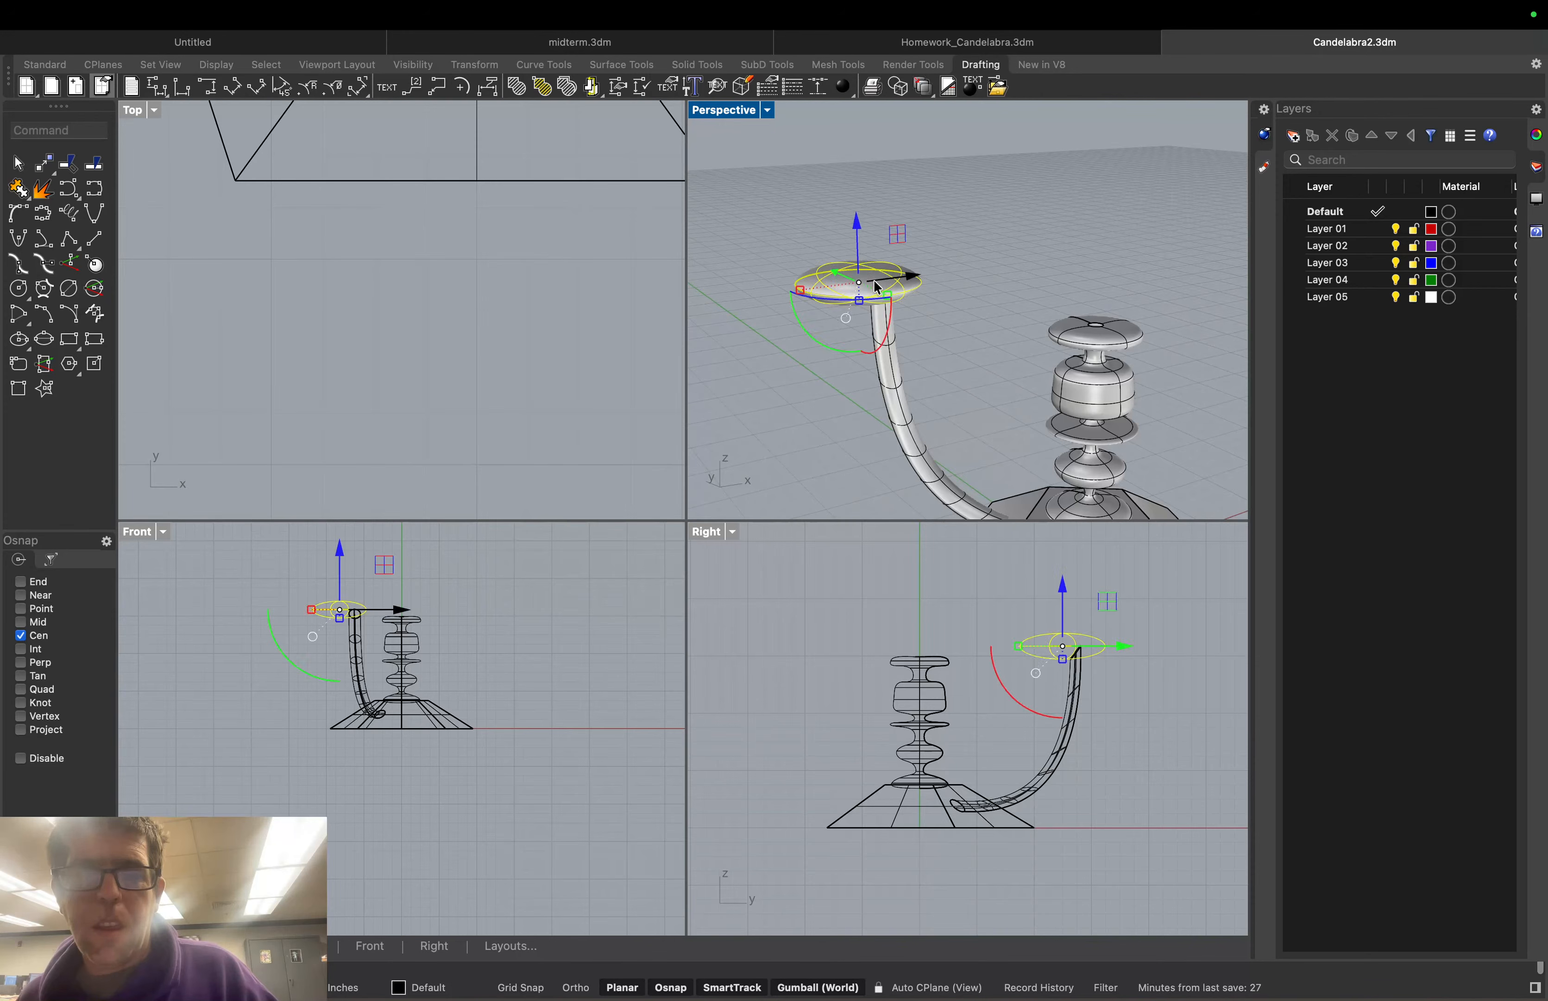
left_click_drag(877, 288, 895, 287)
scroll(976, 302, "up", 2)
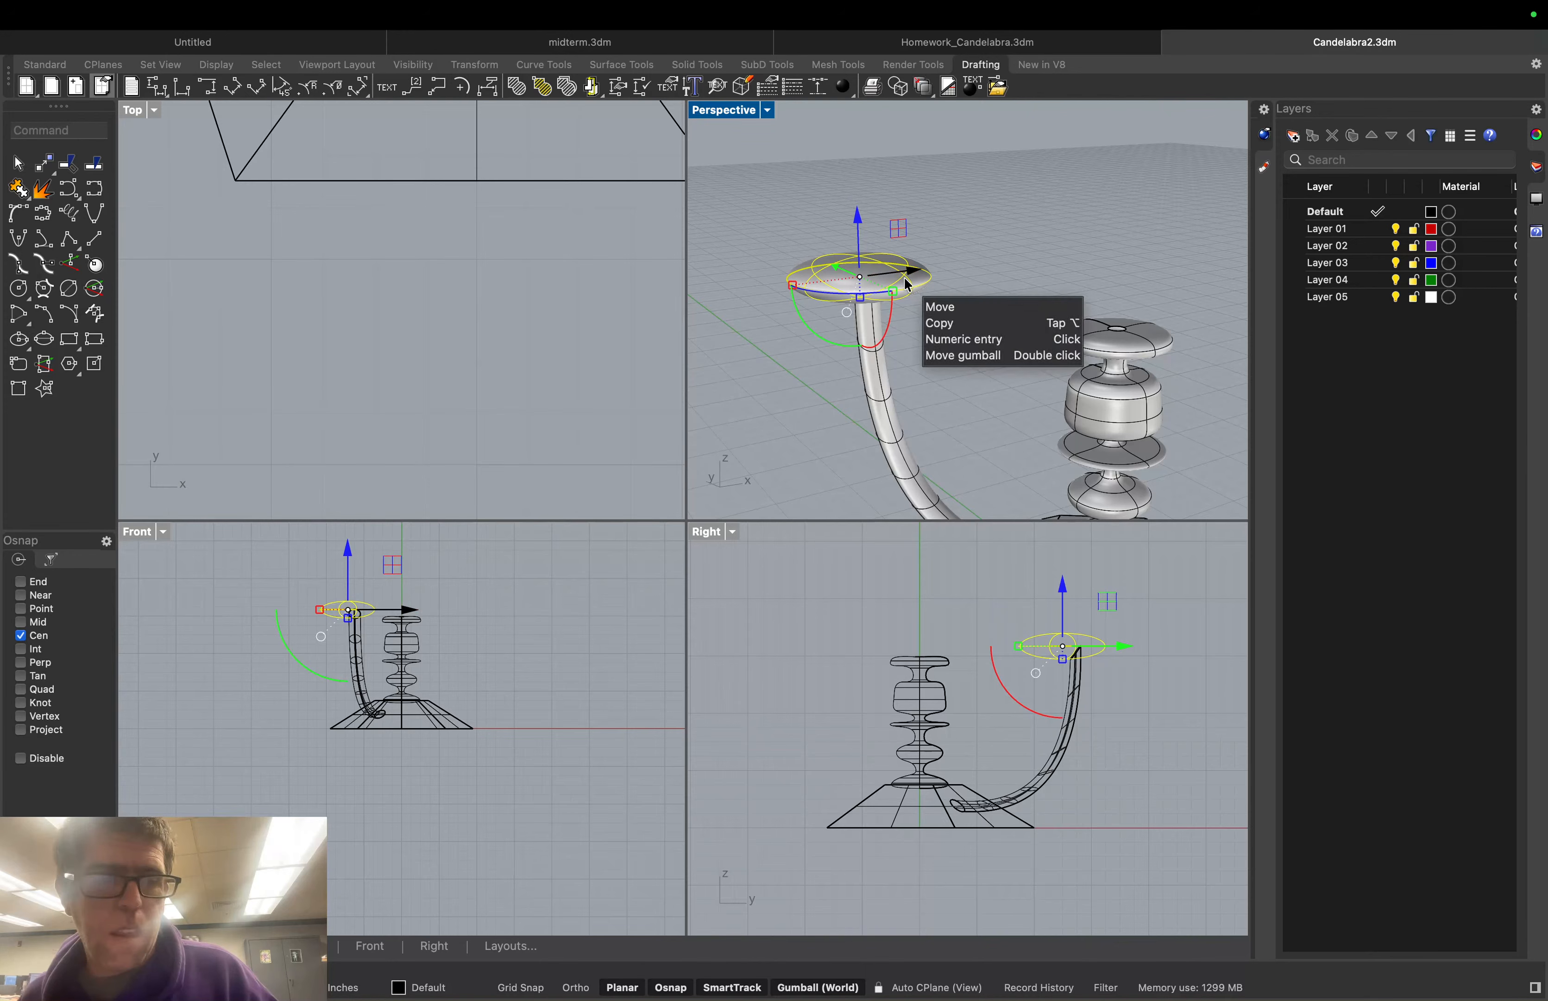
left_click_drag(856, 214, 858, 194)
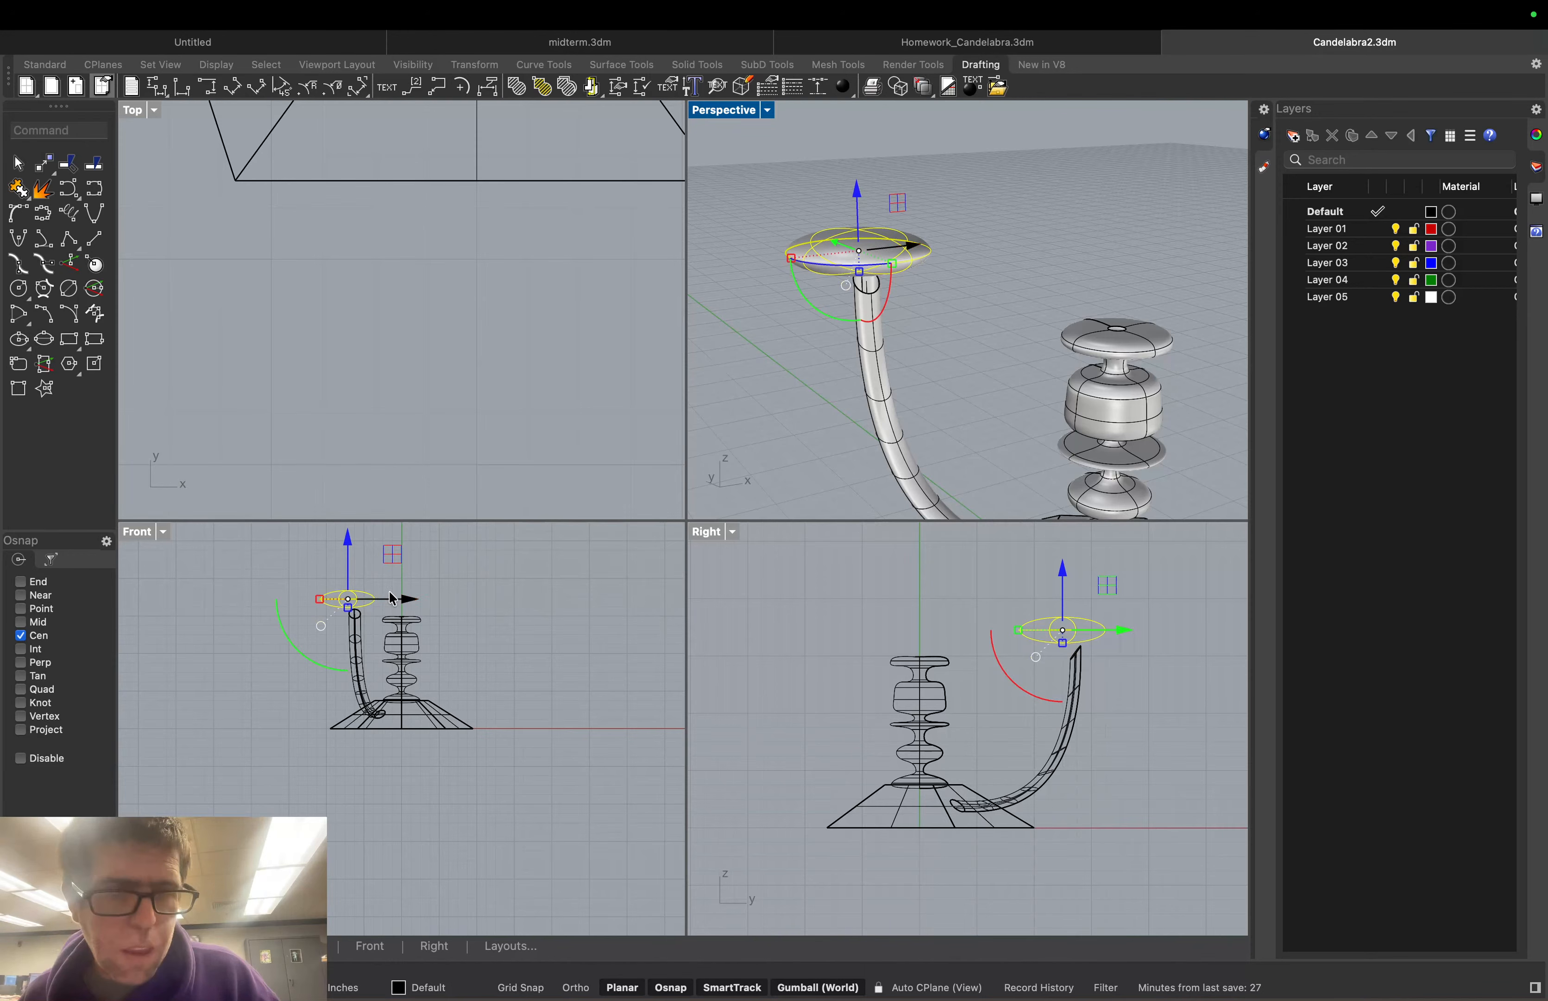
left_click_drag(393, 598, 424, 603)
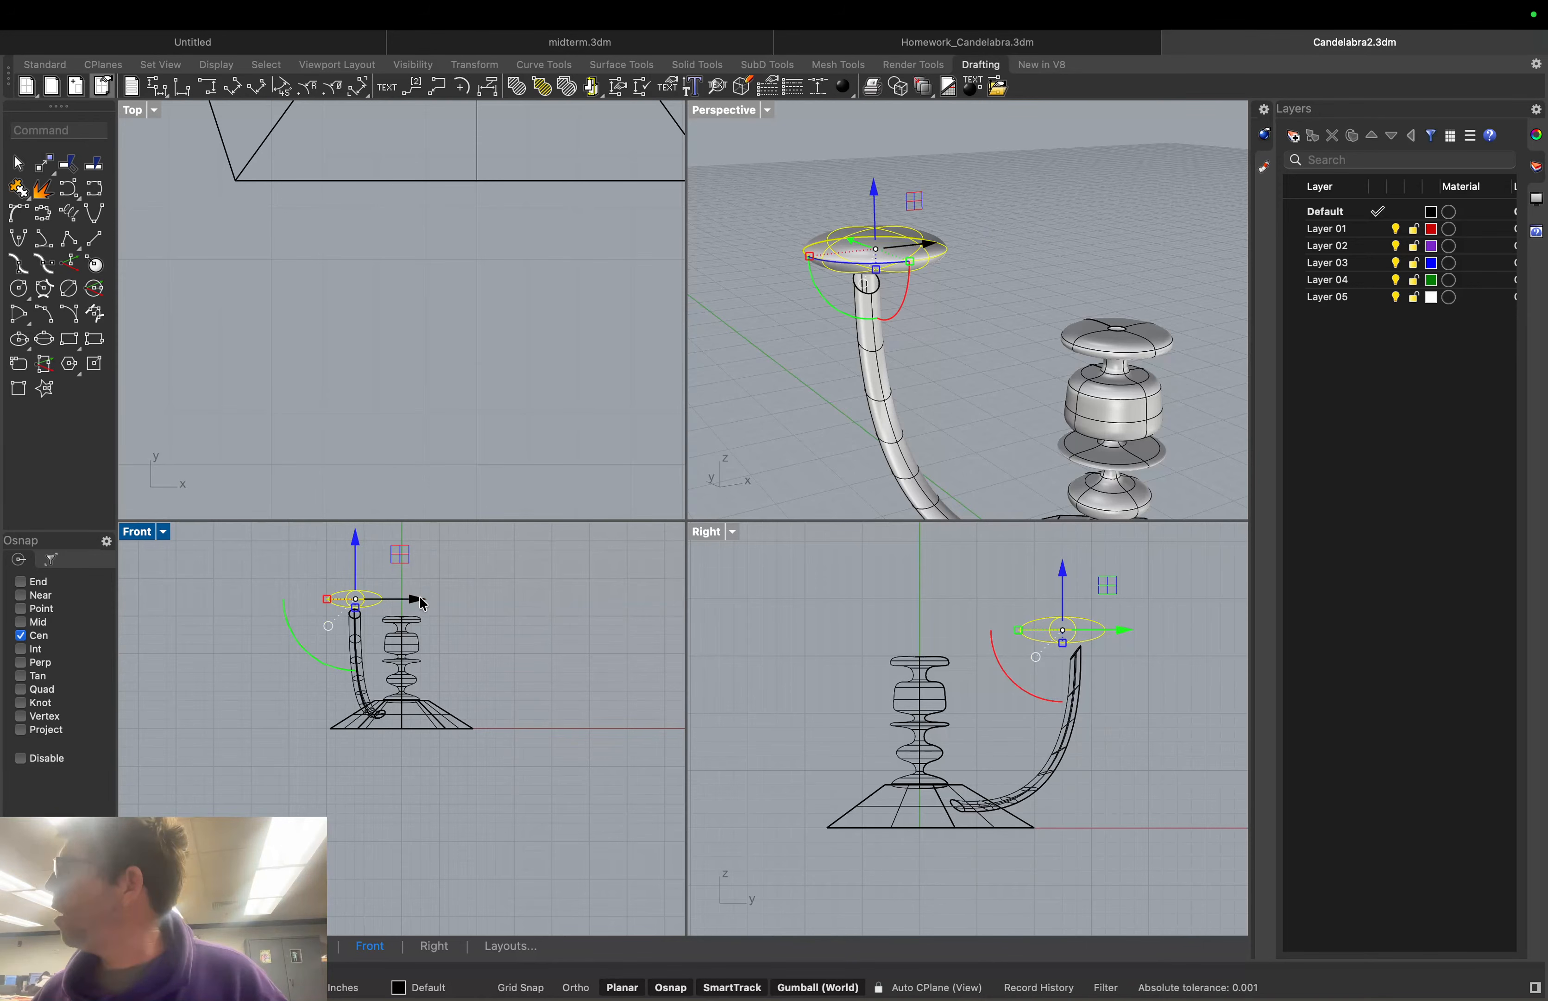
left_click_drag(874, 190, 873, 220)
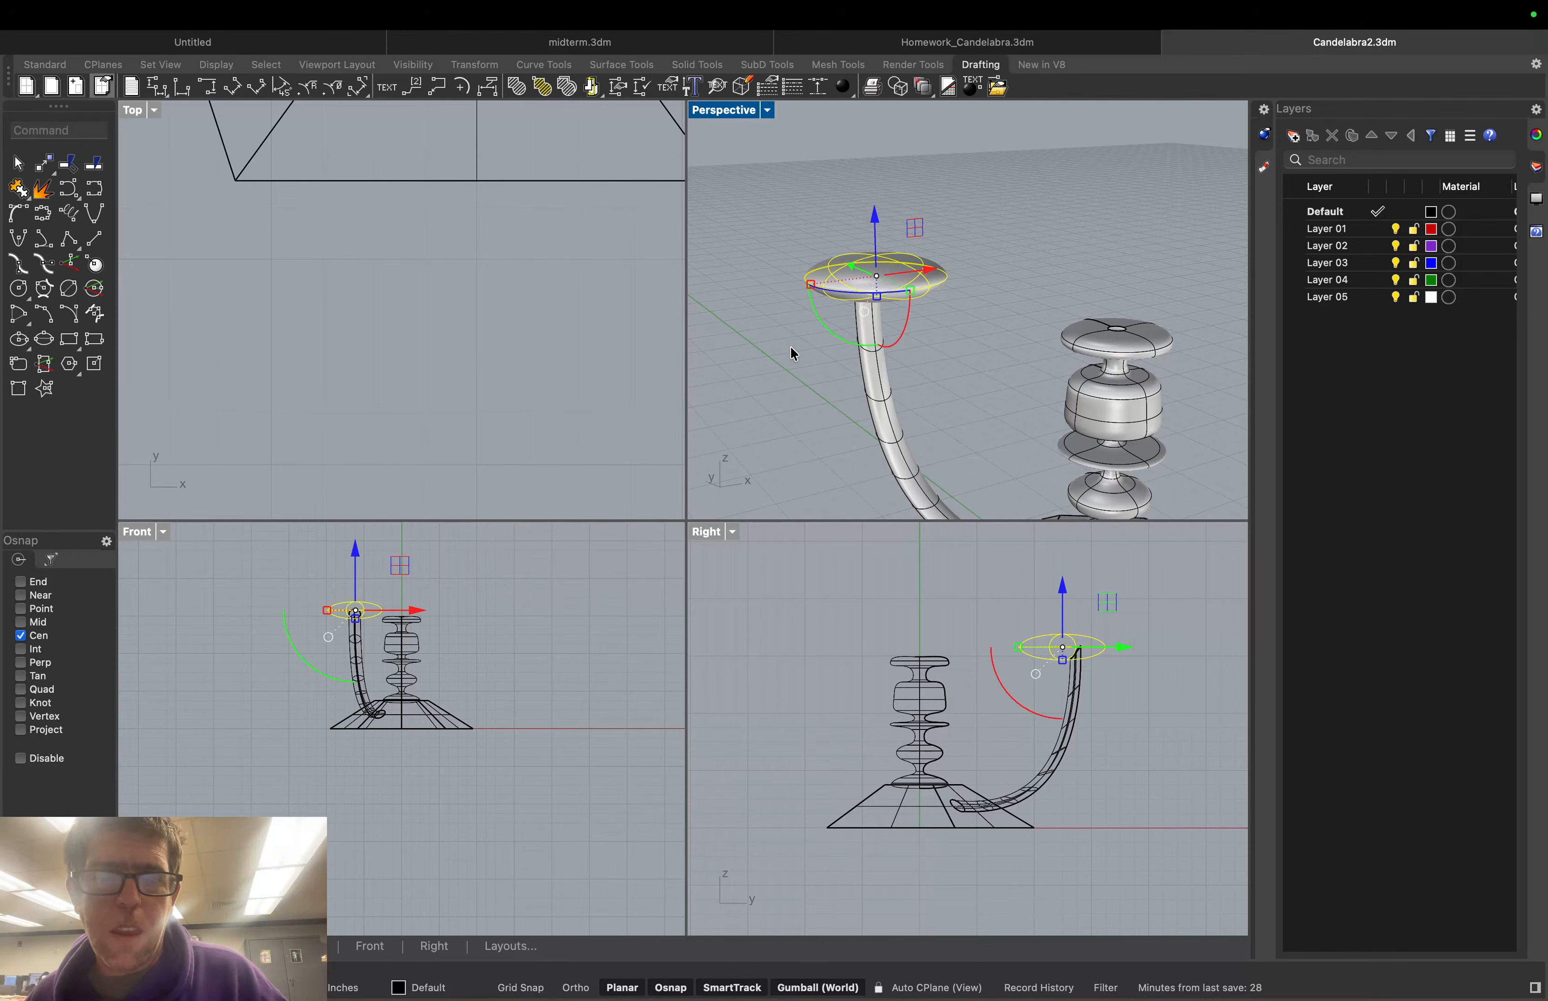
left_click(803, 334)
Orbit the candelabra to a low, near side-on view to check the dish placement
mouse_move(803, 332)
right_mouse_down()
mouse_move(835, 332)
mouse_move(847, 304)
mouse_move(788, 284)
mouse_move(807, 303)
right_mouse_up()
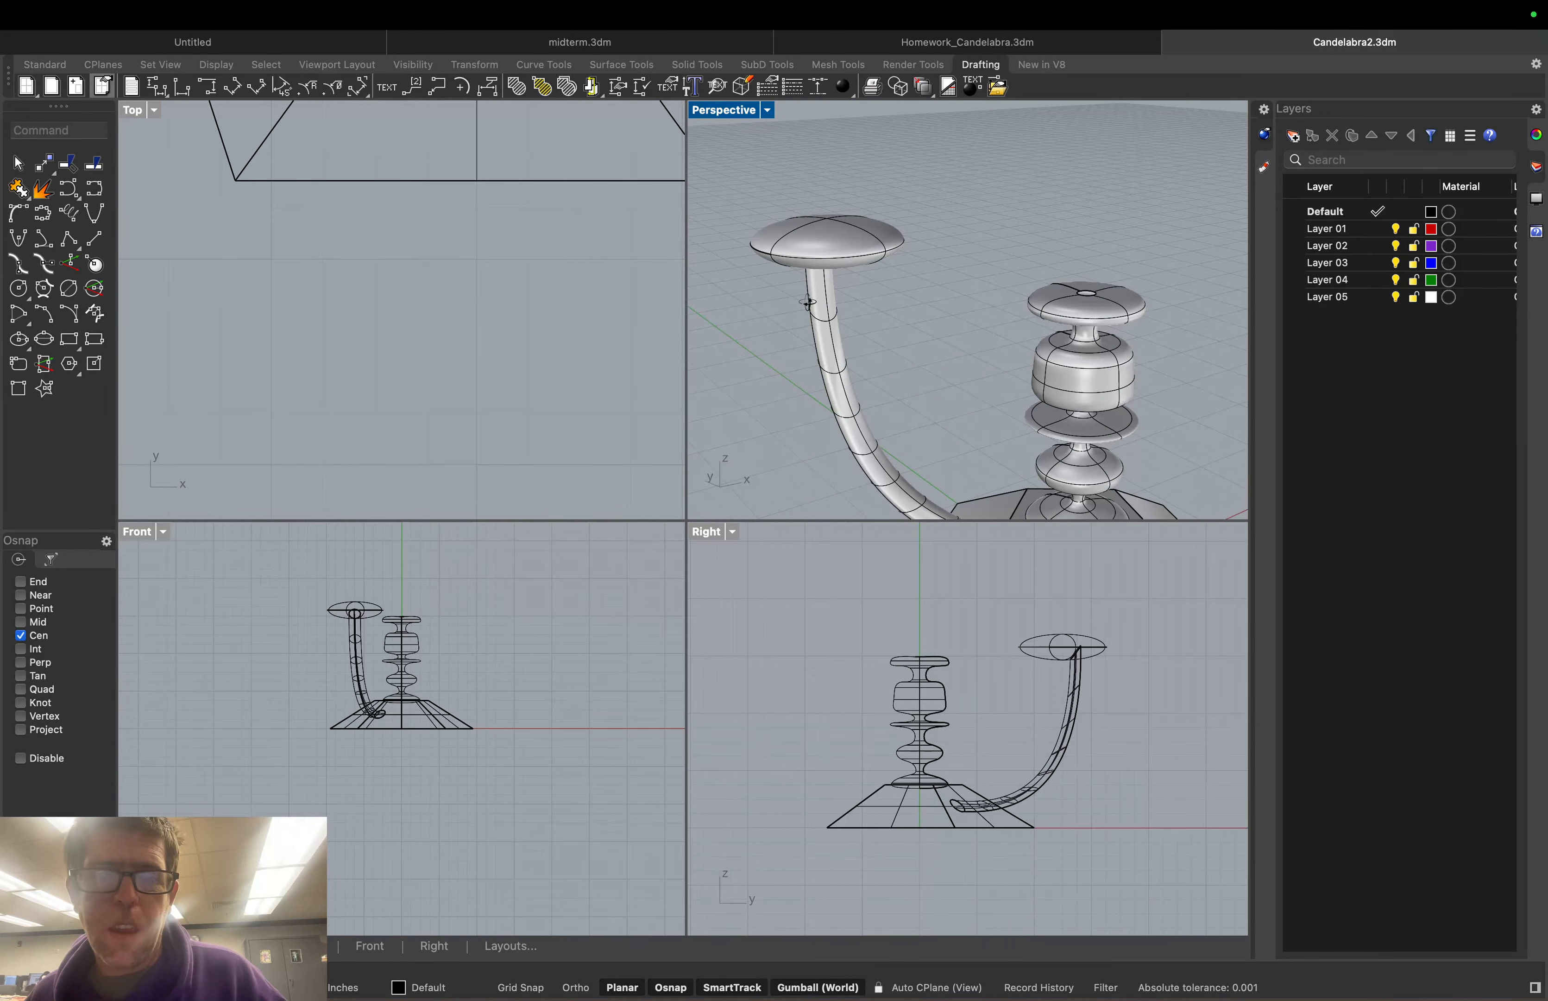
scroll(806, 468, "down", 5)
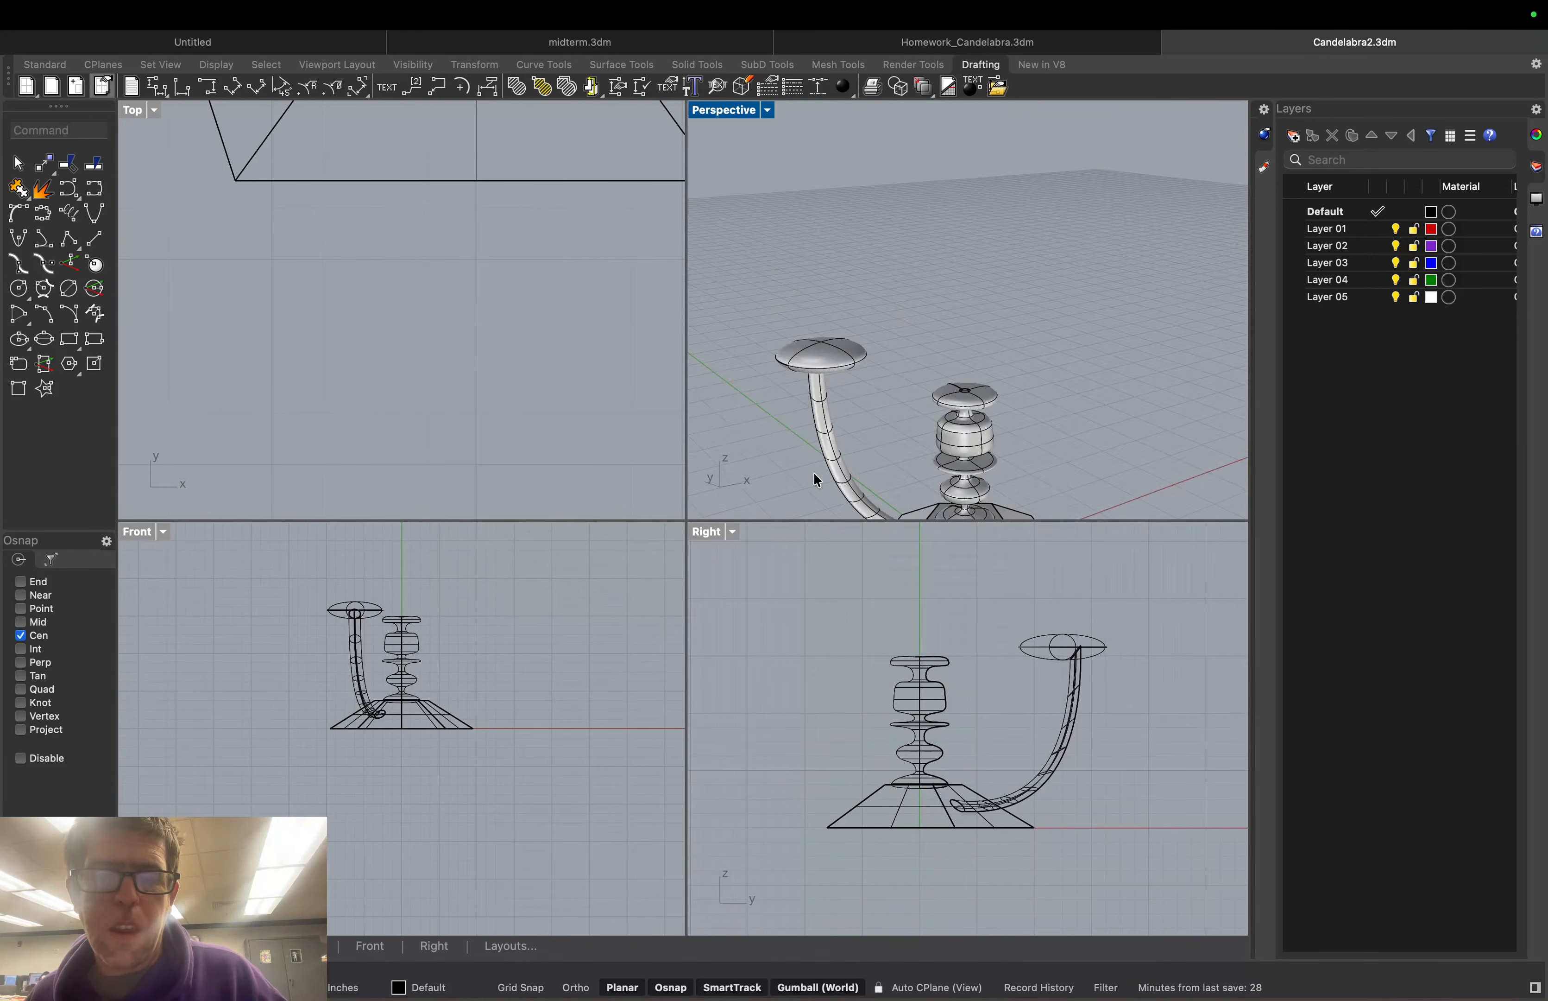
scroll(814, 481, "down", 5)
scroll(815, 492, "up", 8)
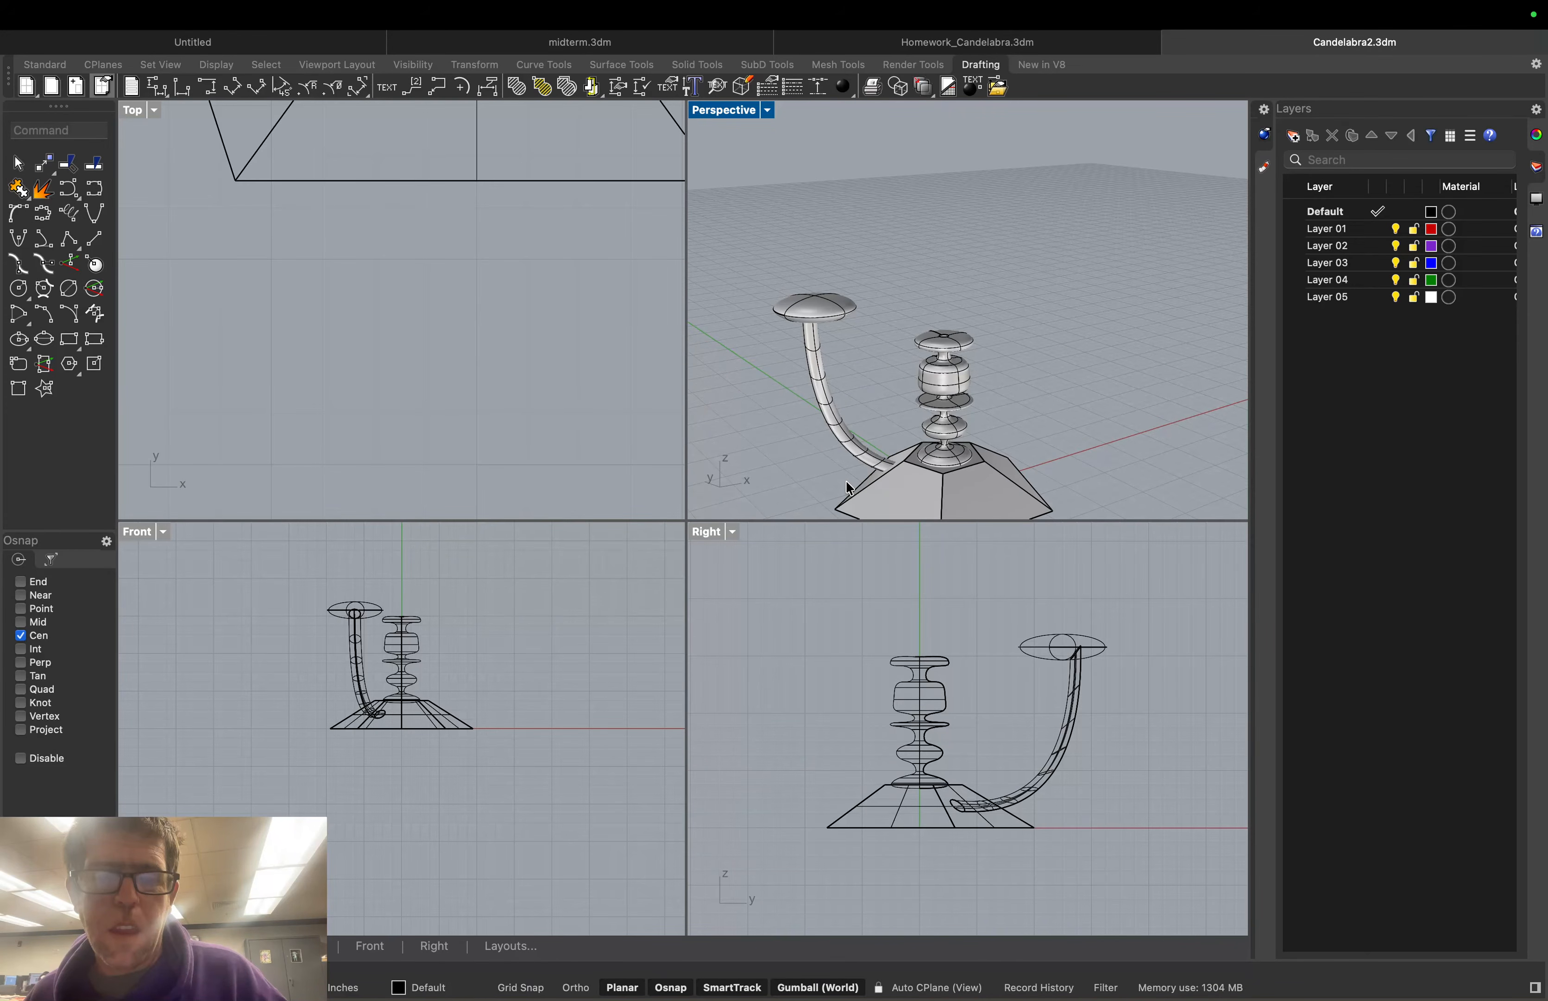
scroll(847, 488, "up", 5)
right_click_drag(847, 488, 784, 418)
scroll(865, 424, "down", 3)
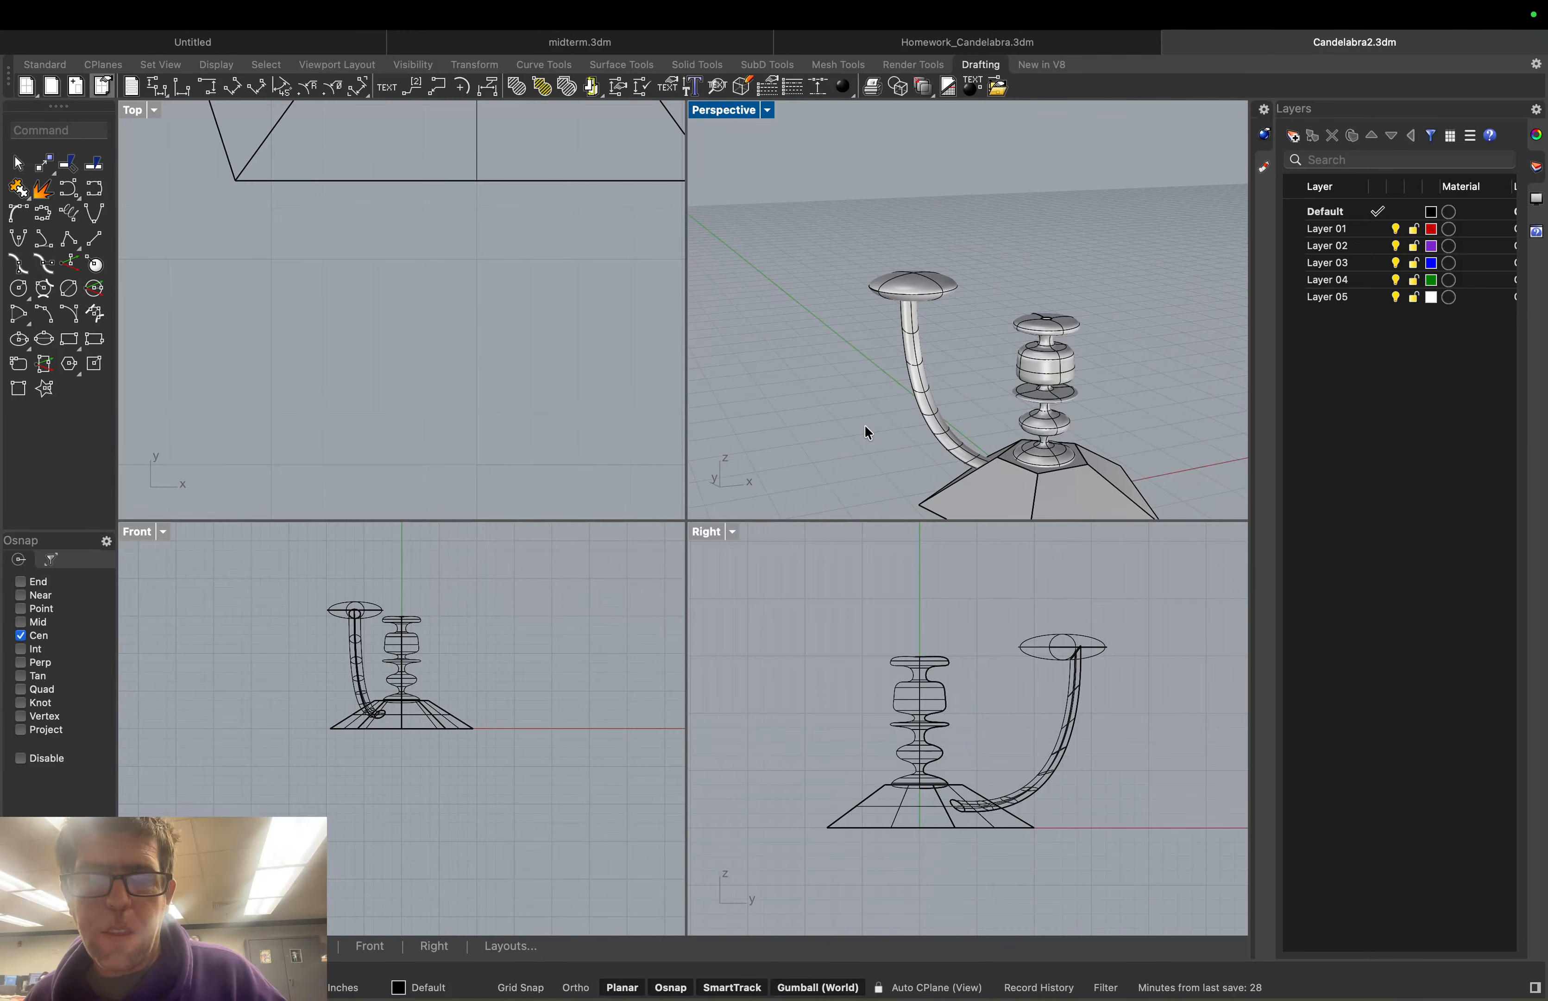
scroll(849, 485, "down", 5)
scroll(848, 484, "up", 2)
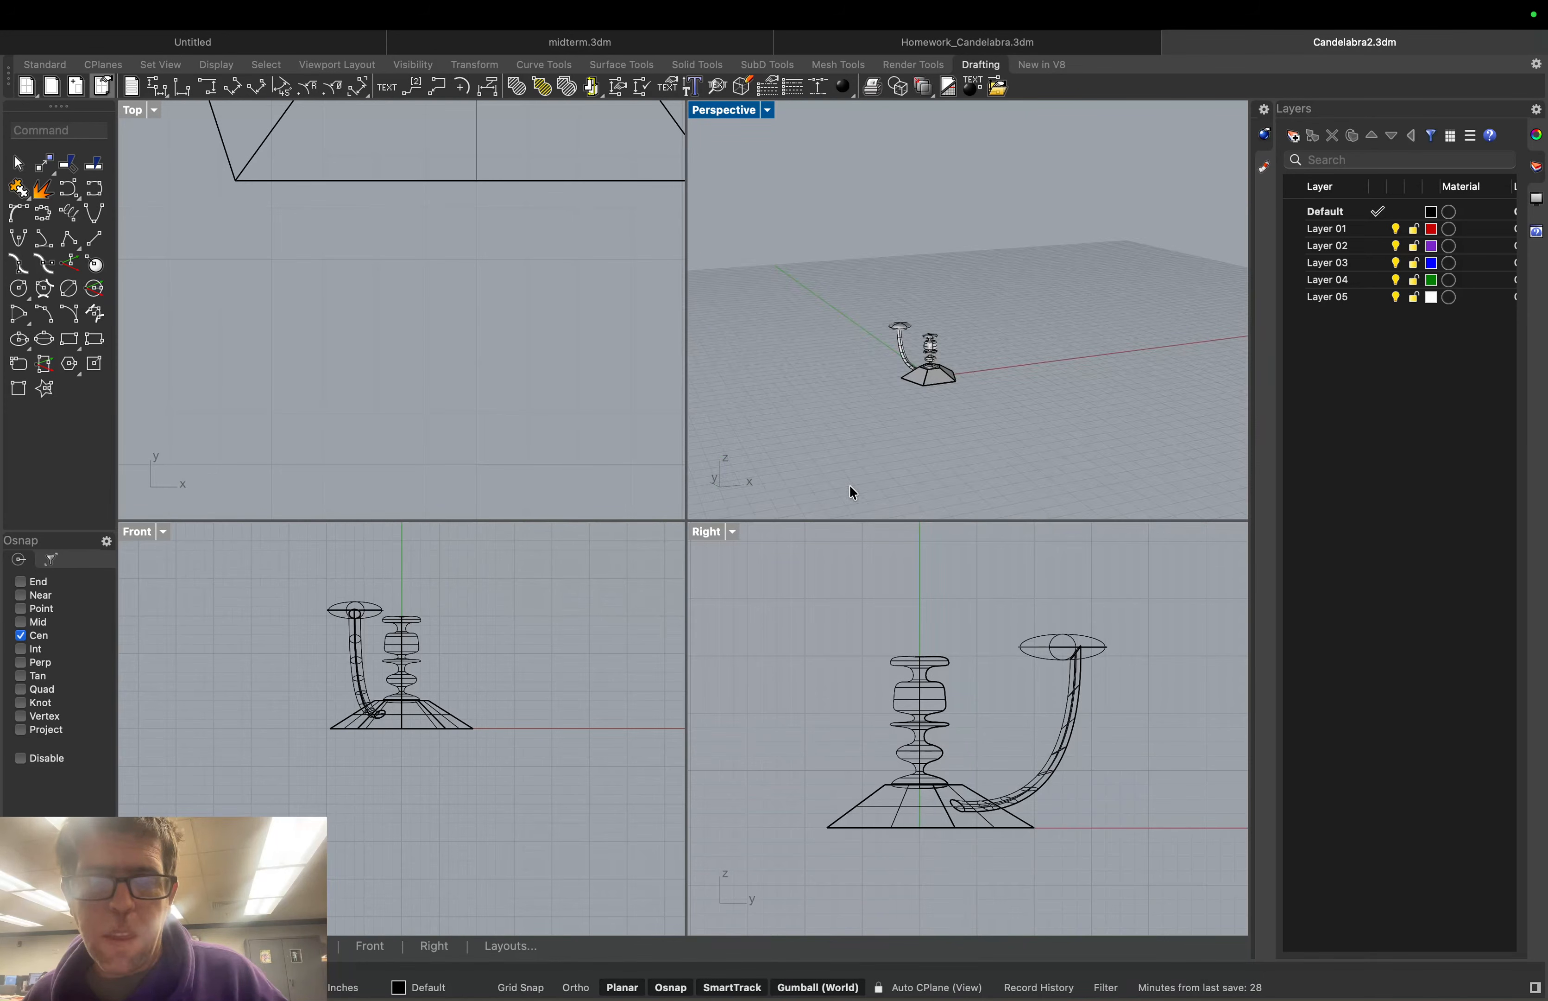
scroll(935, 388, "up", 4)
scroll(896, 204, "up", 2)
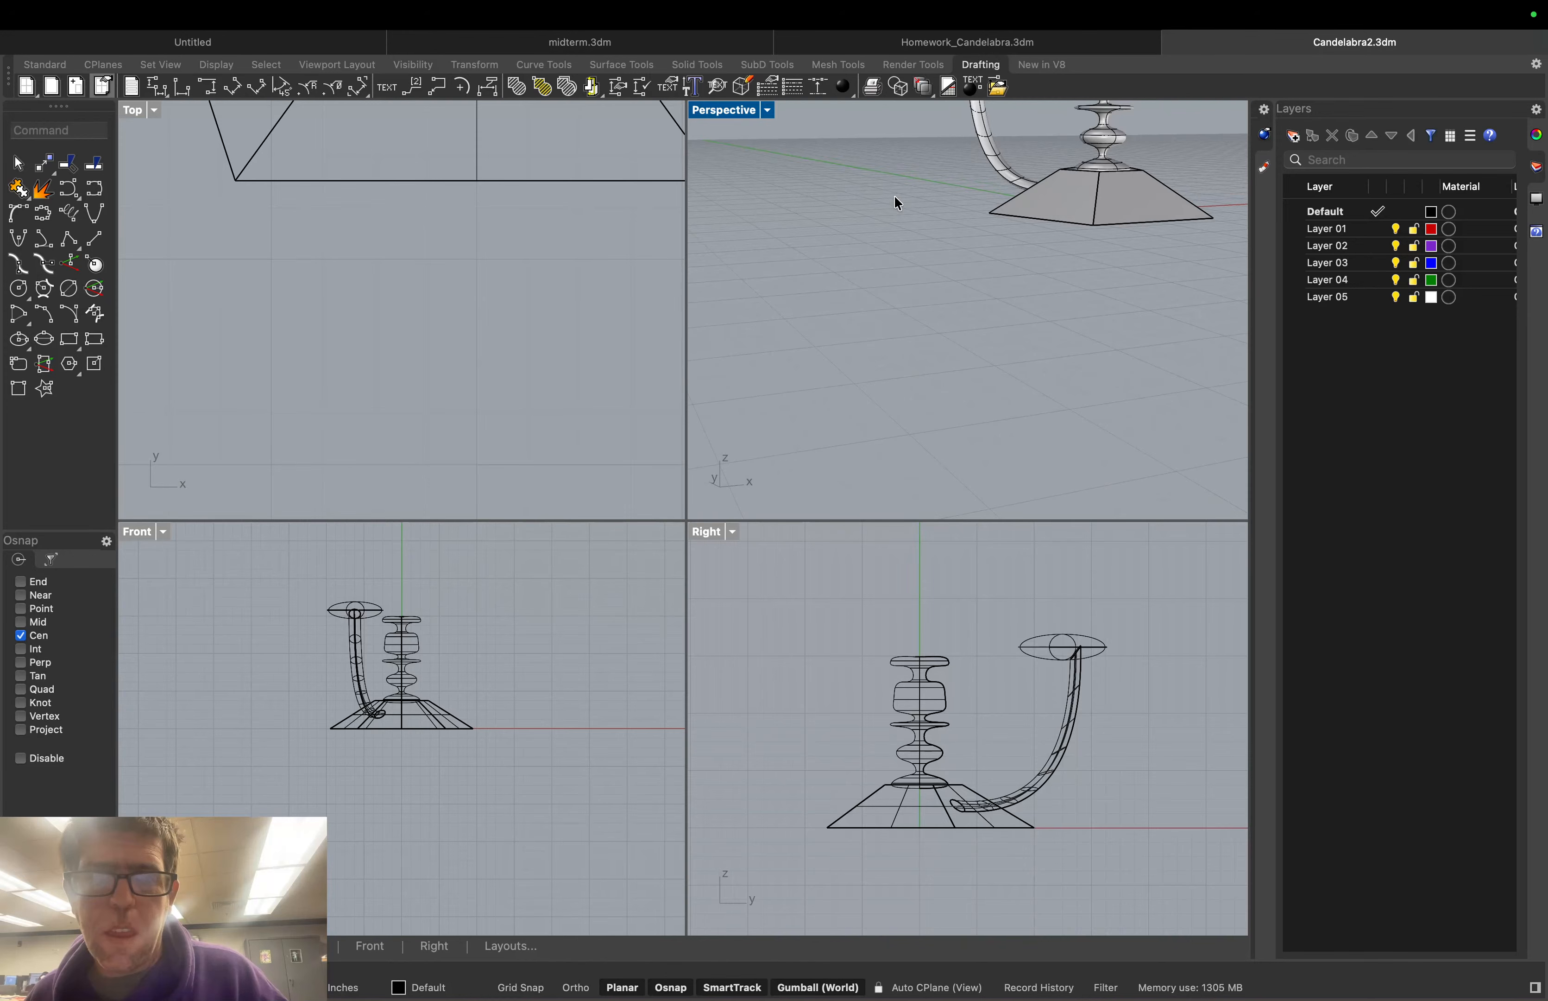
right_click_drag(895, 198, 930, 155)
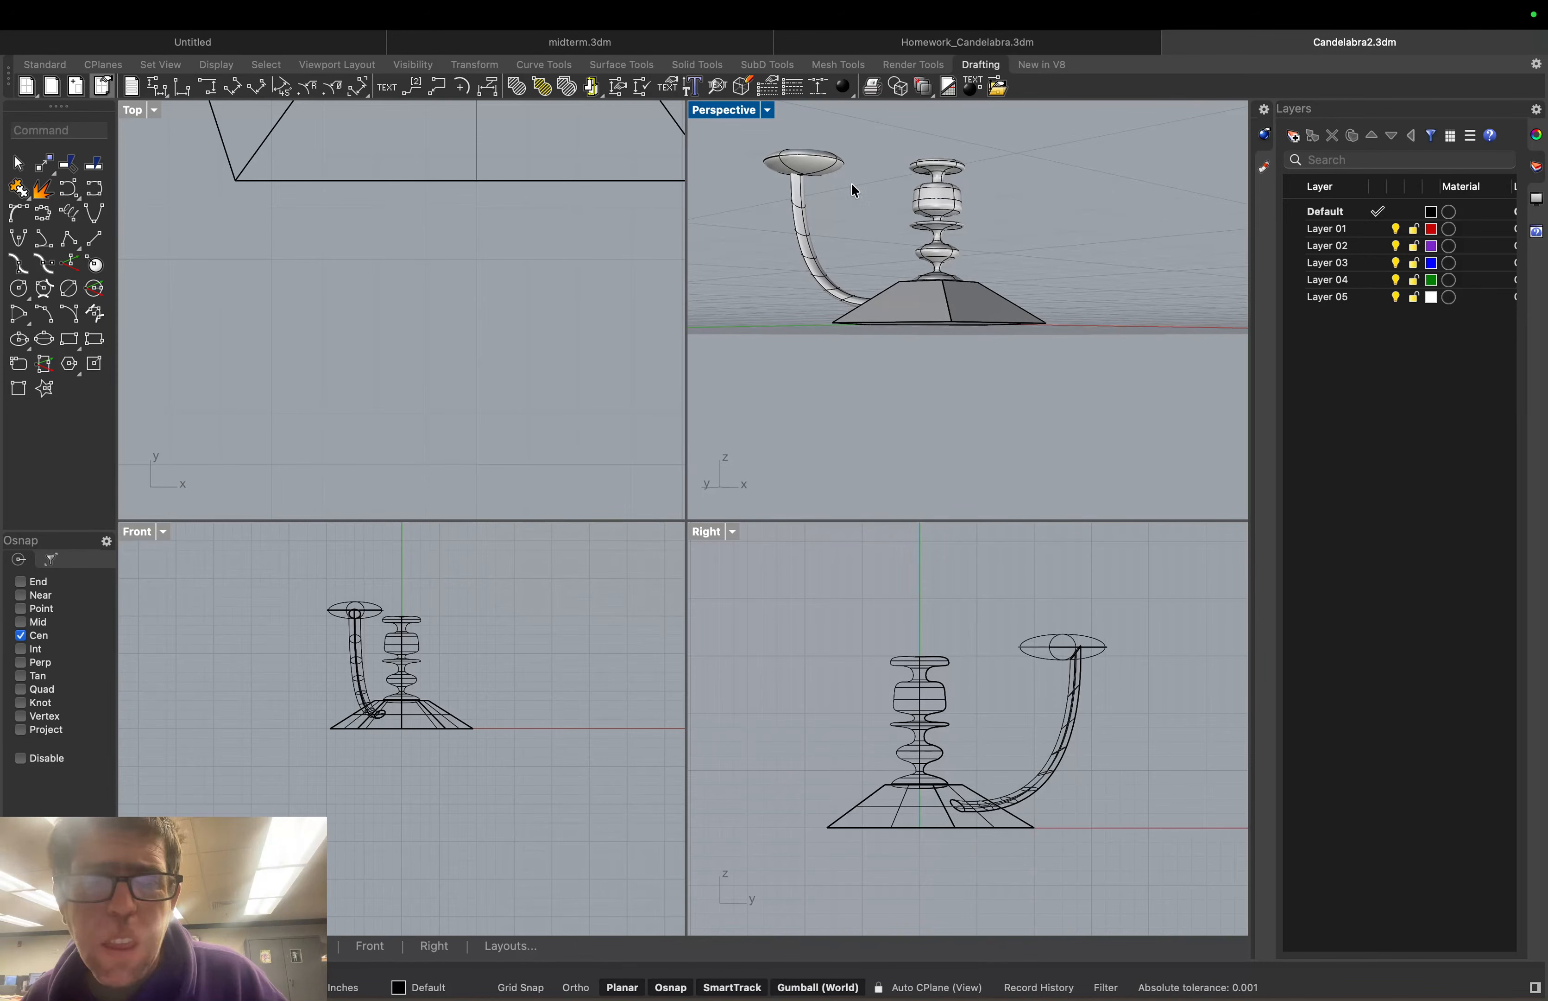
In the side view, move the dish to line up with the arm's tip
left_click(827, 166)
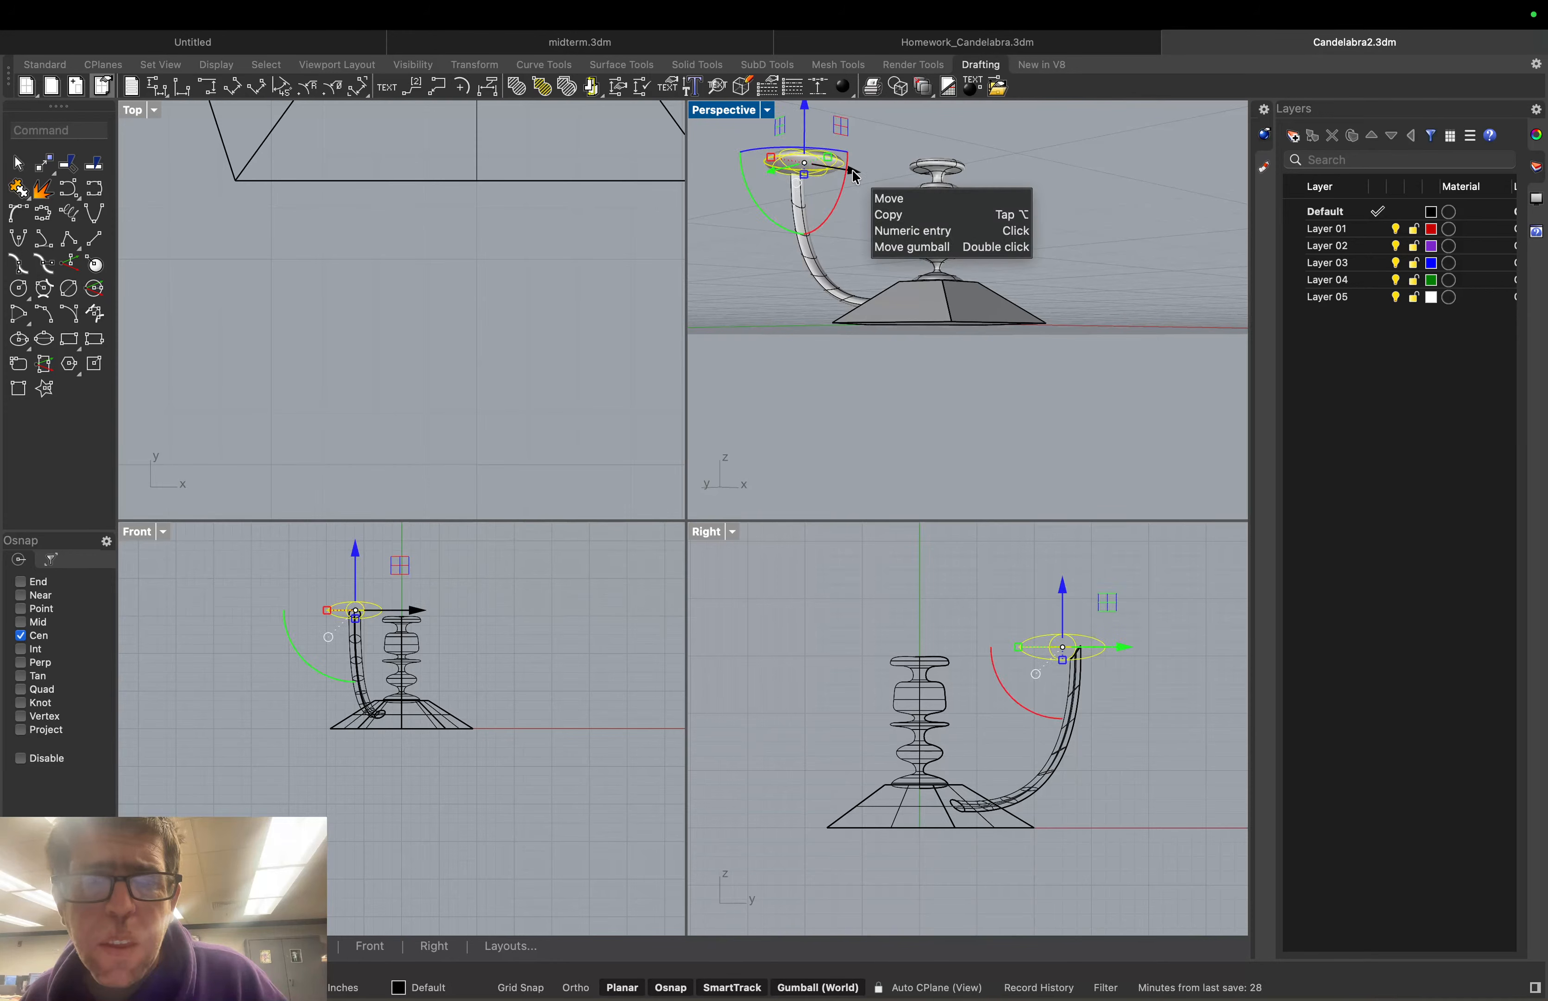
left_click(849, 212)
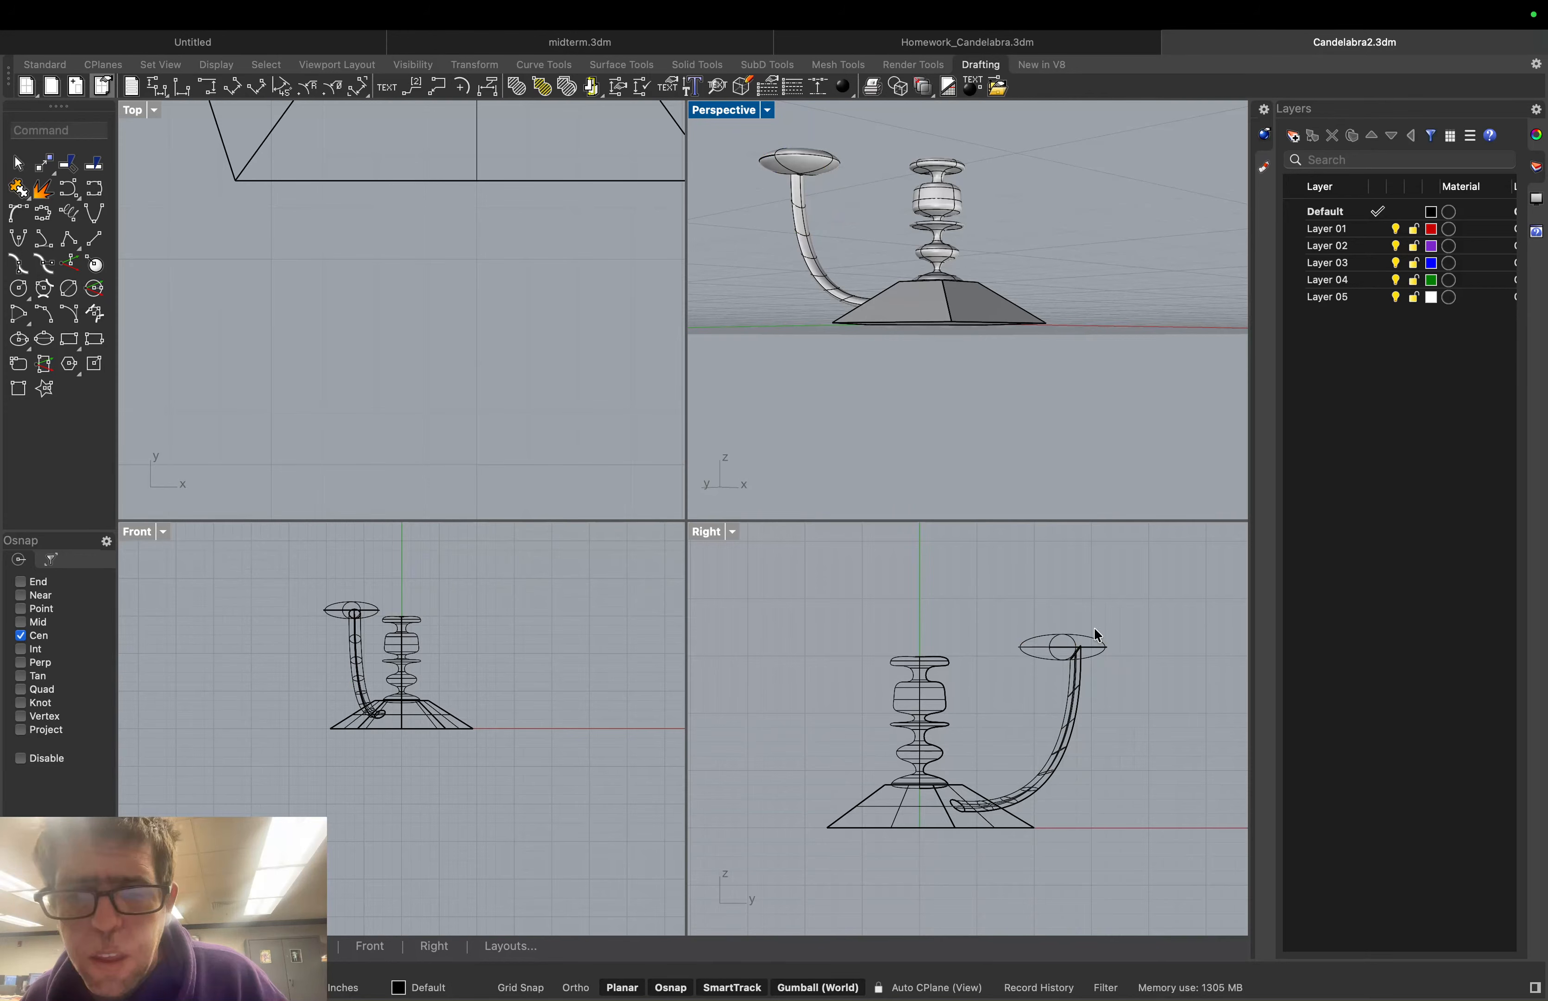
left_click(1065, 648)
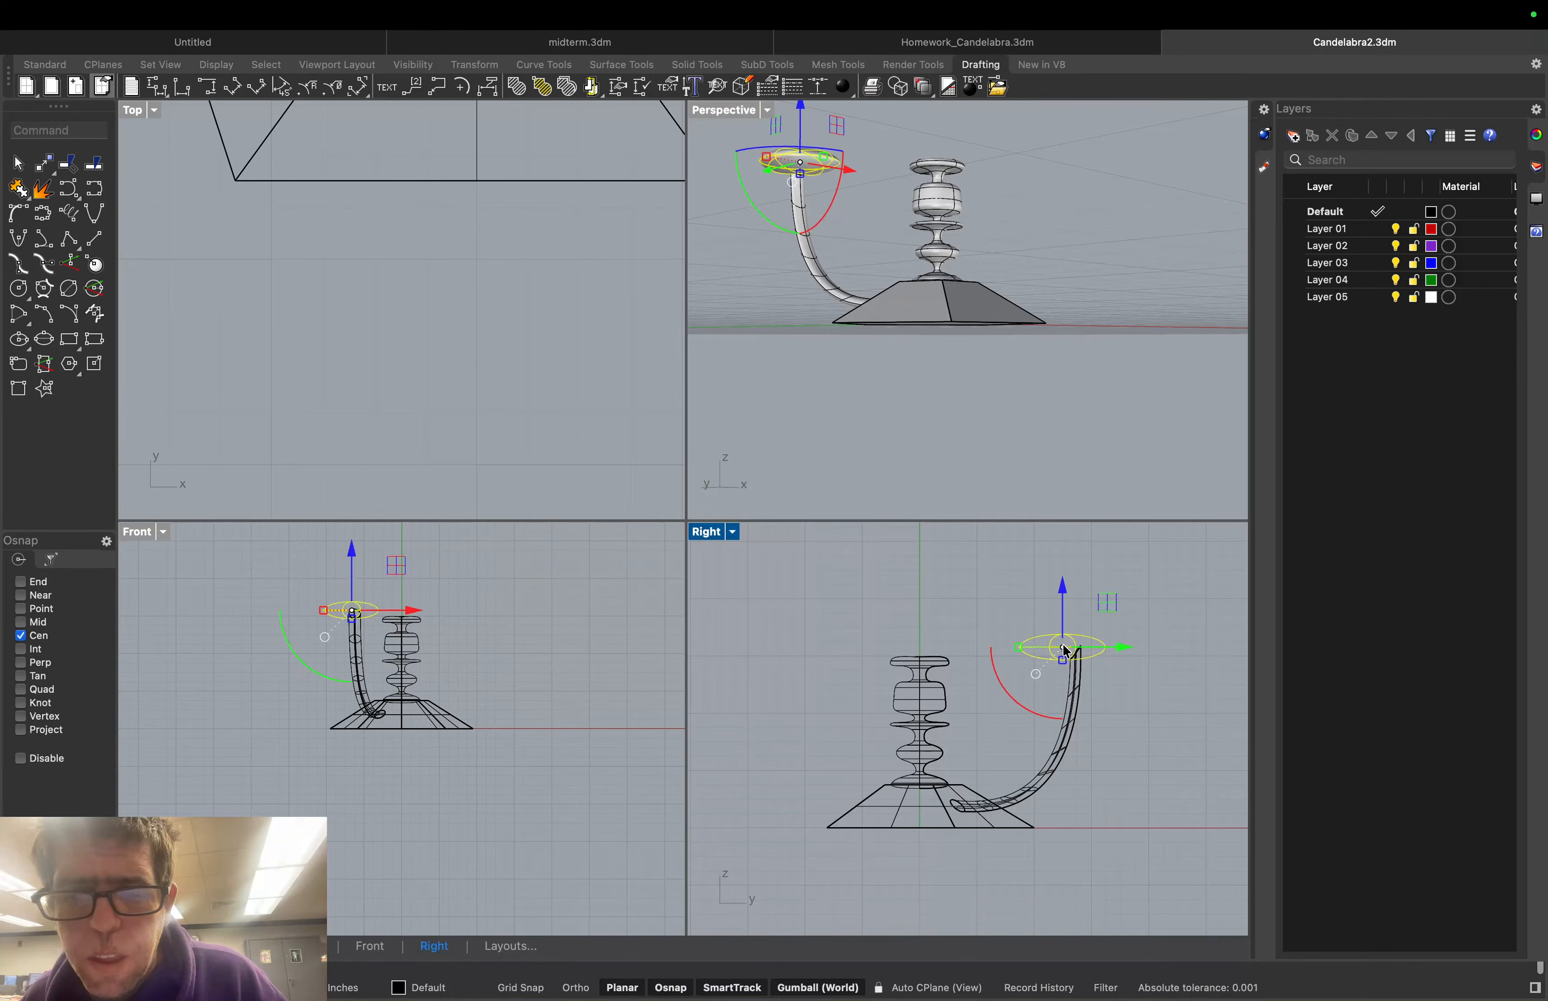
left_click_drag(1062, 645, 1135, 647)
scroll(1074, 656, "up", 5)
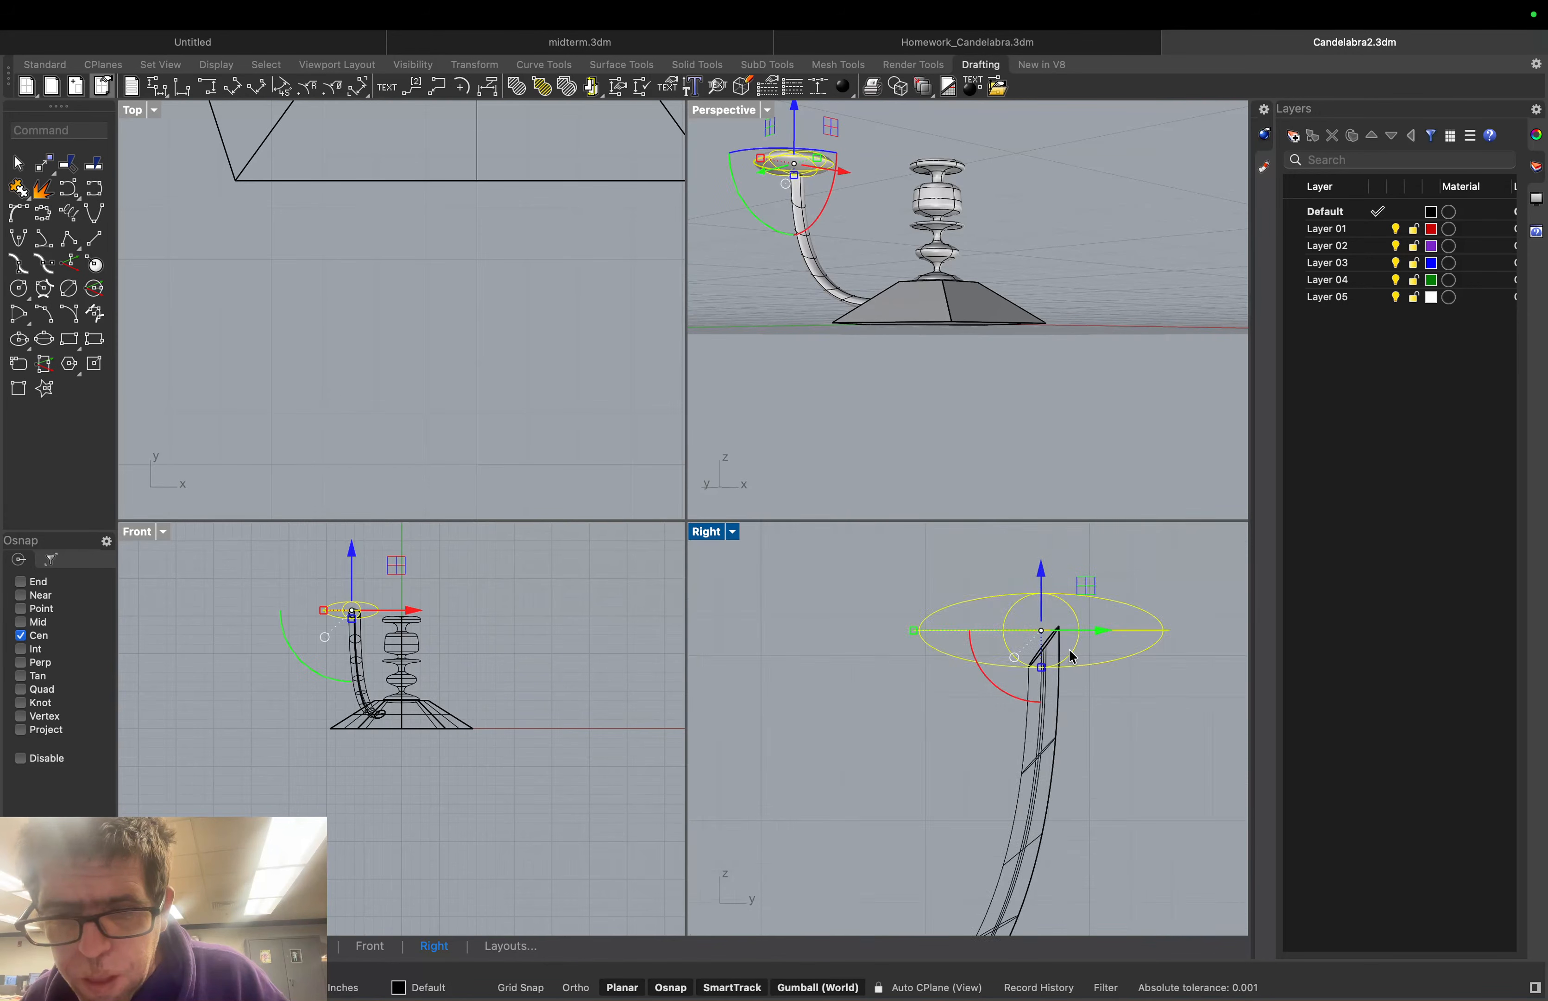
scroll(1074, 656, "up", 2)
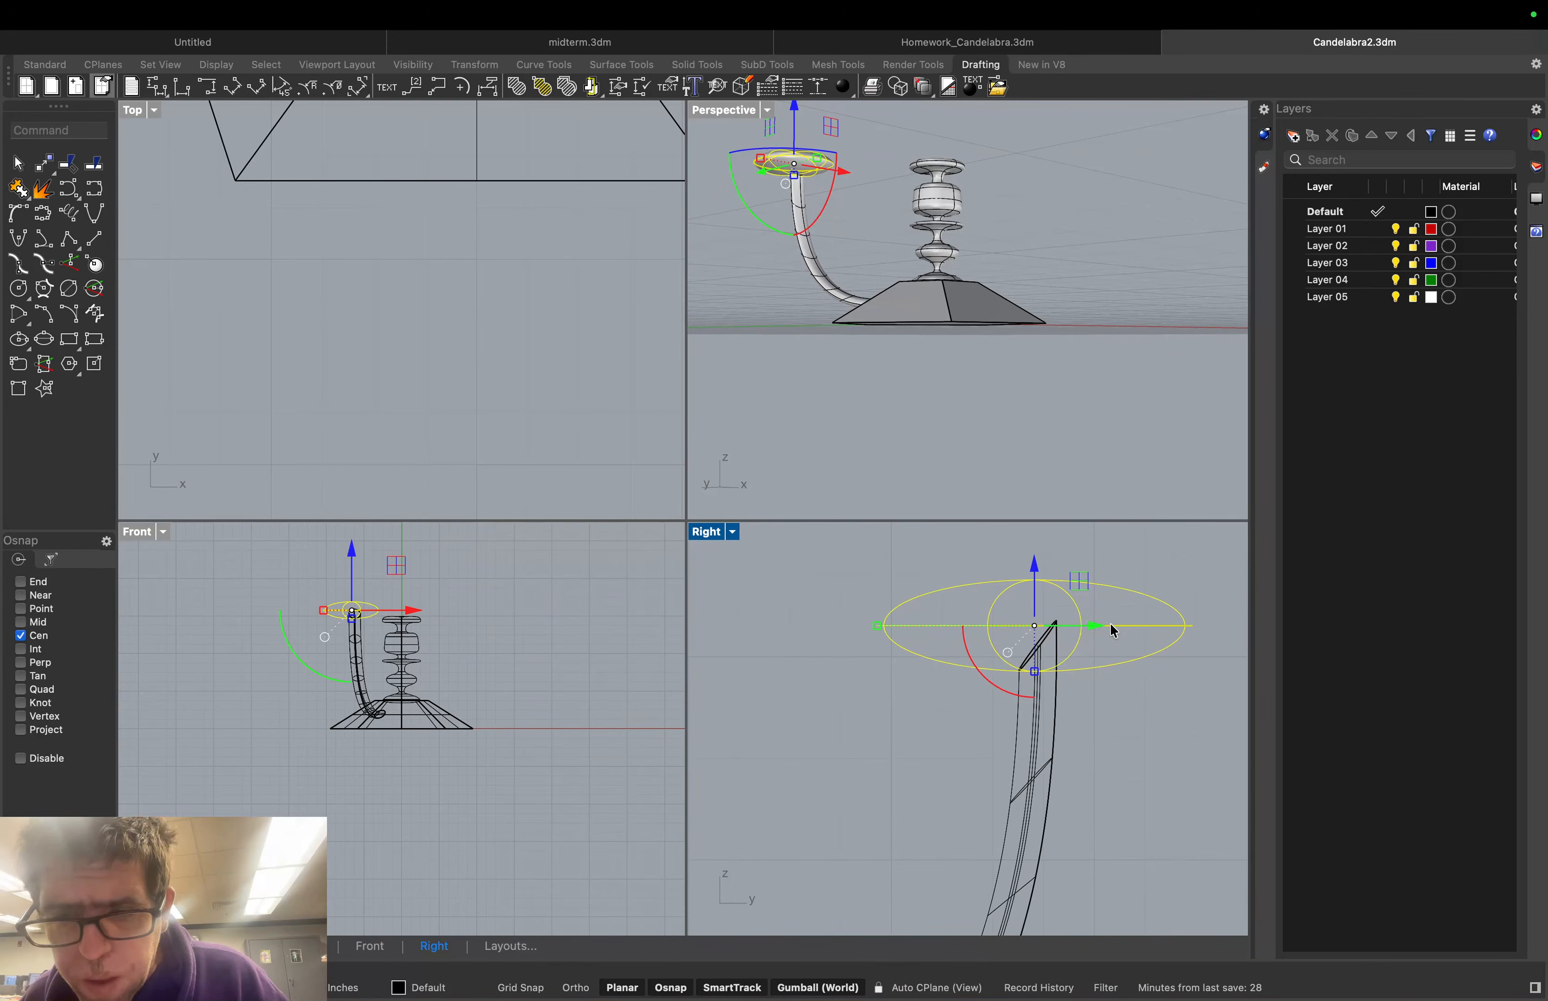
left_click_drag(1101, 631, 1106, 633)
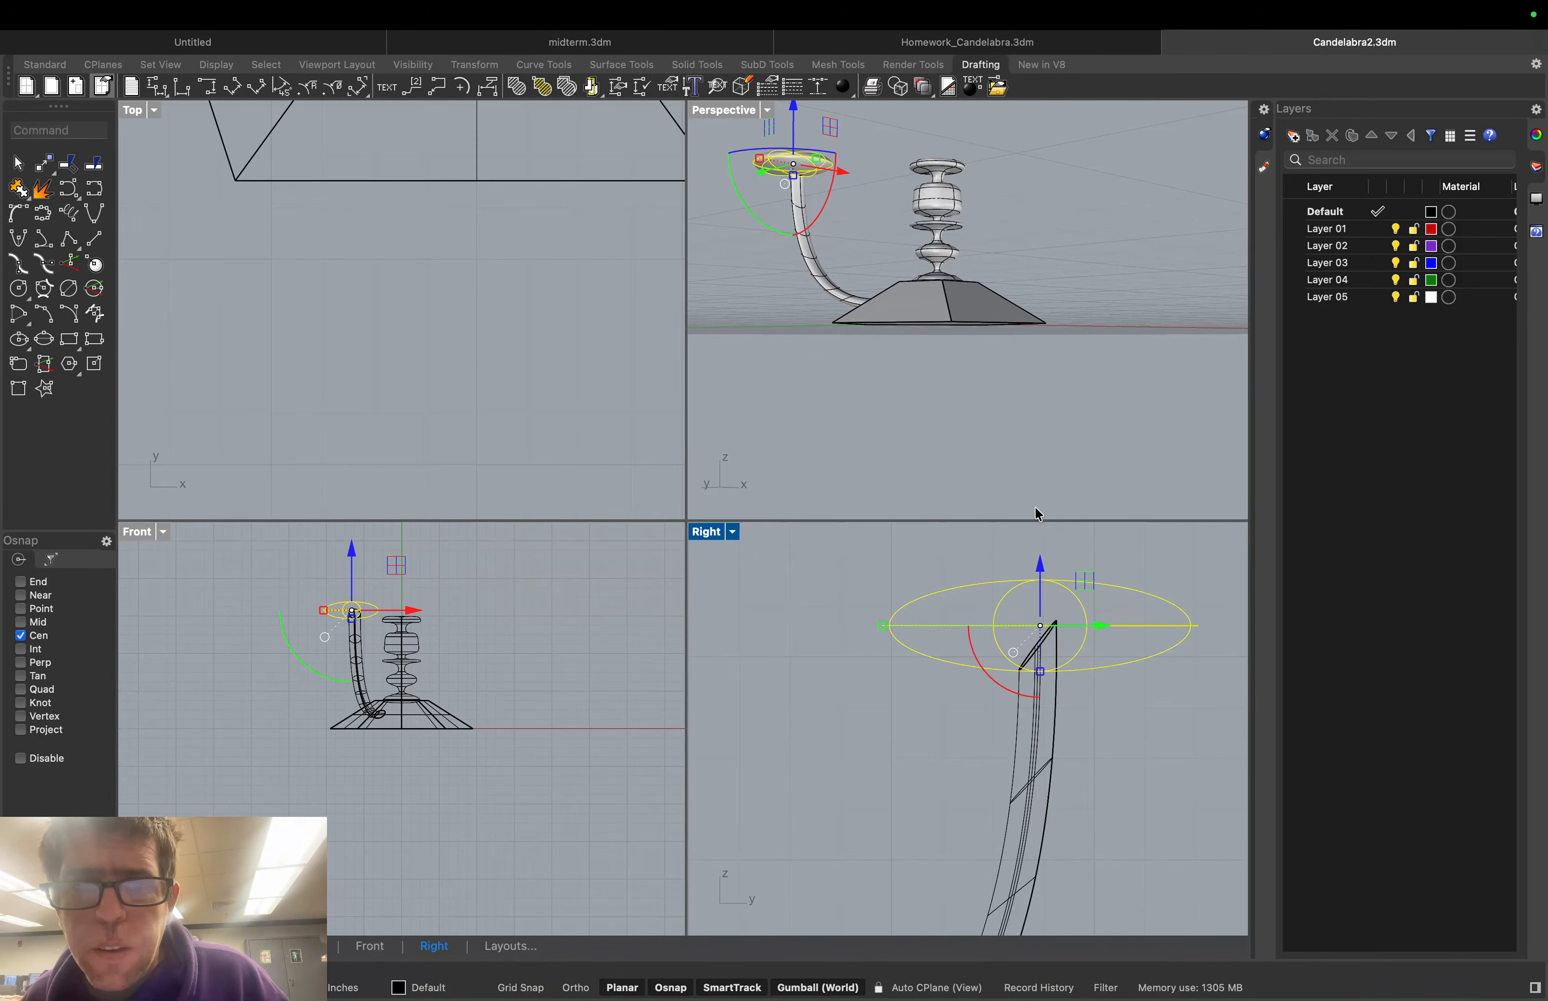
left_click(1053, 266)
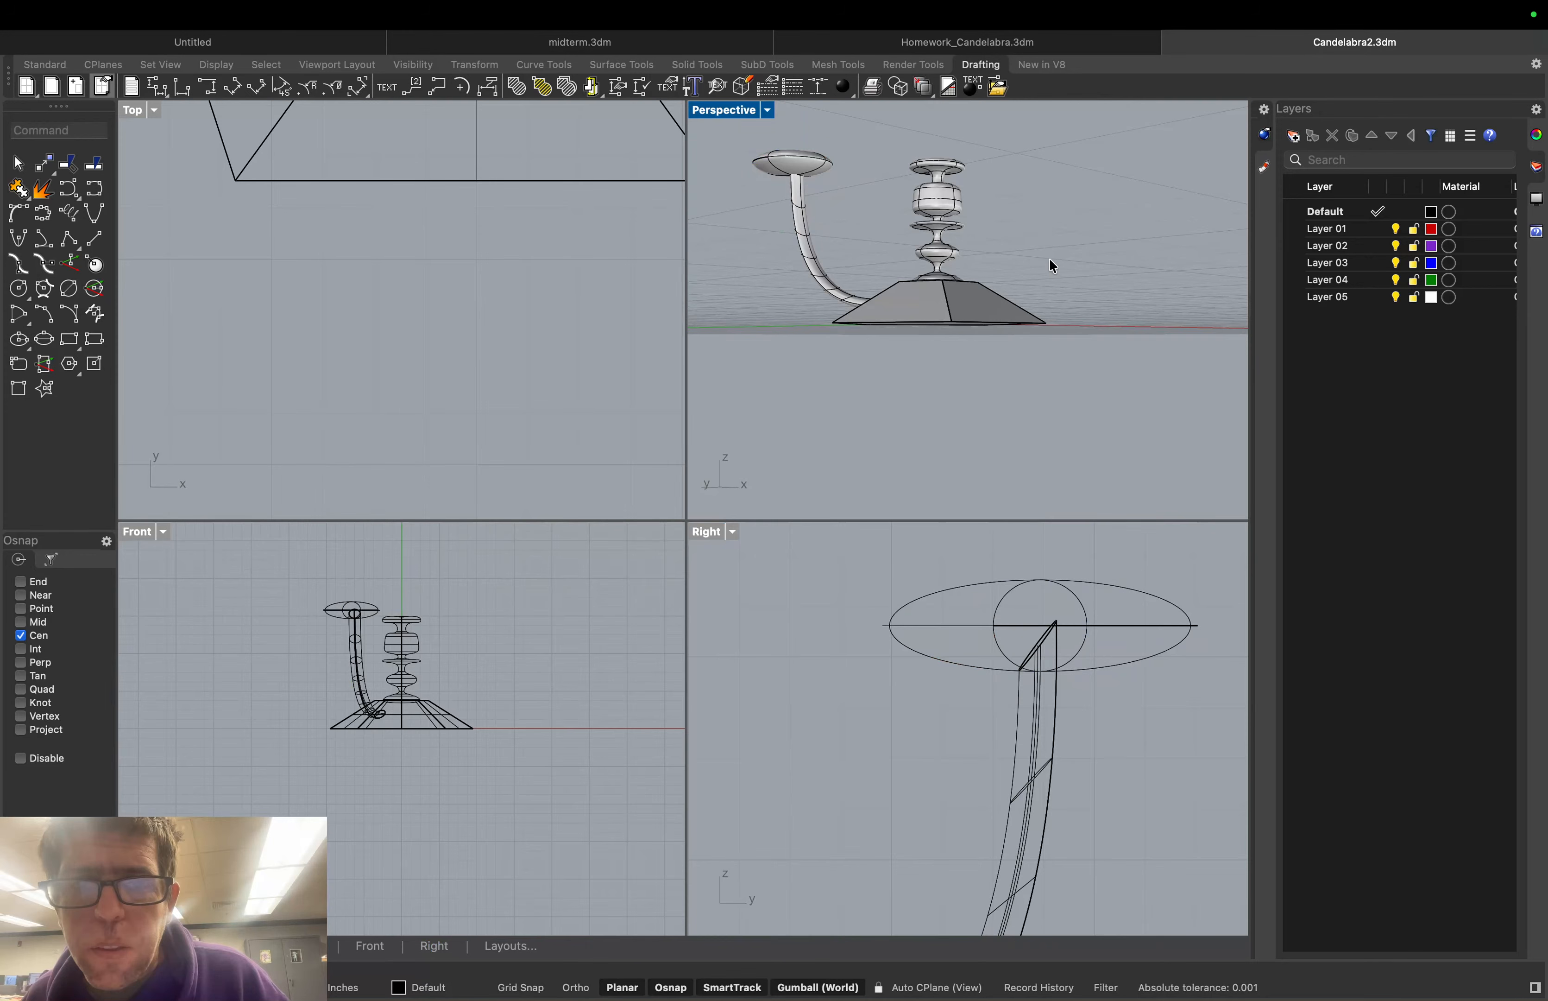
Nudge the dish sideways in the other viewport to centre it on the arm
scroll(848, 199, "down", 2)
mouse_move(849, 199)
right_mouse_down()
mouse_move(843, 213)
mouse_move(849, 167)
right_mouse_up()
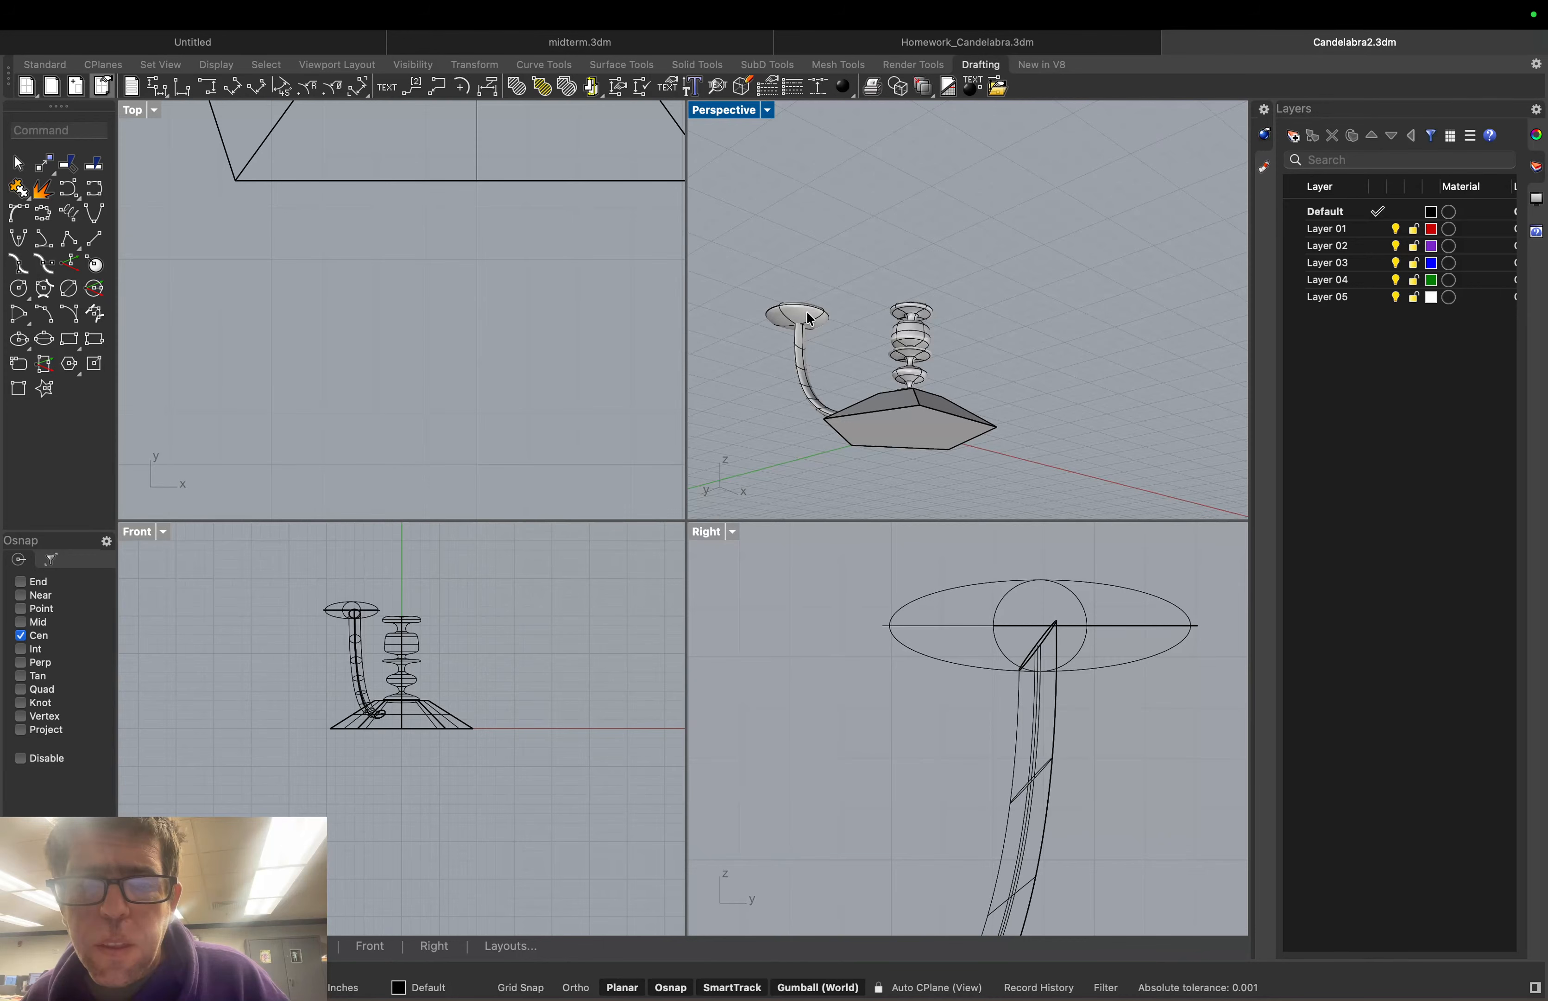
left_click(366, 618)
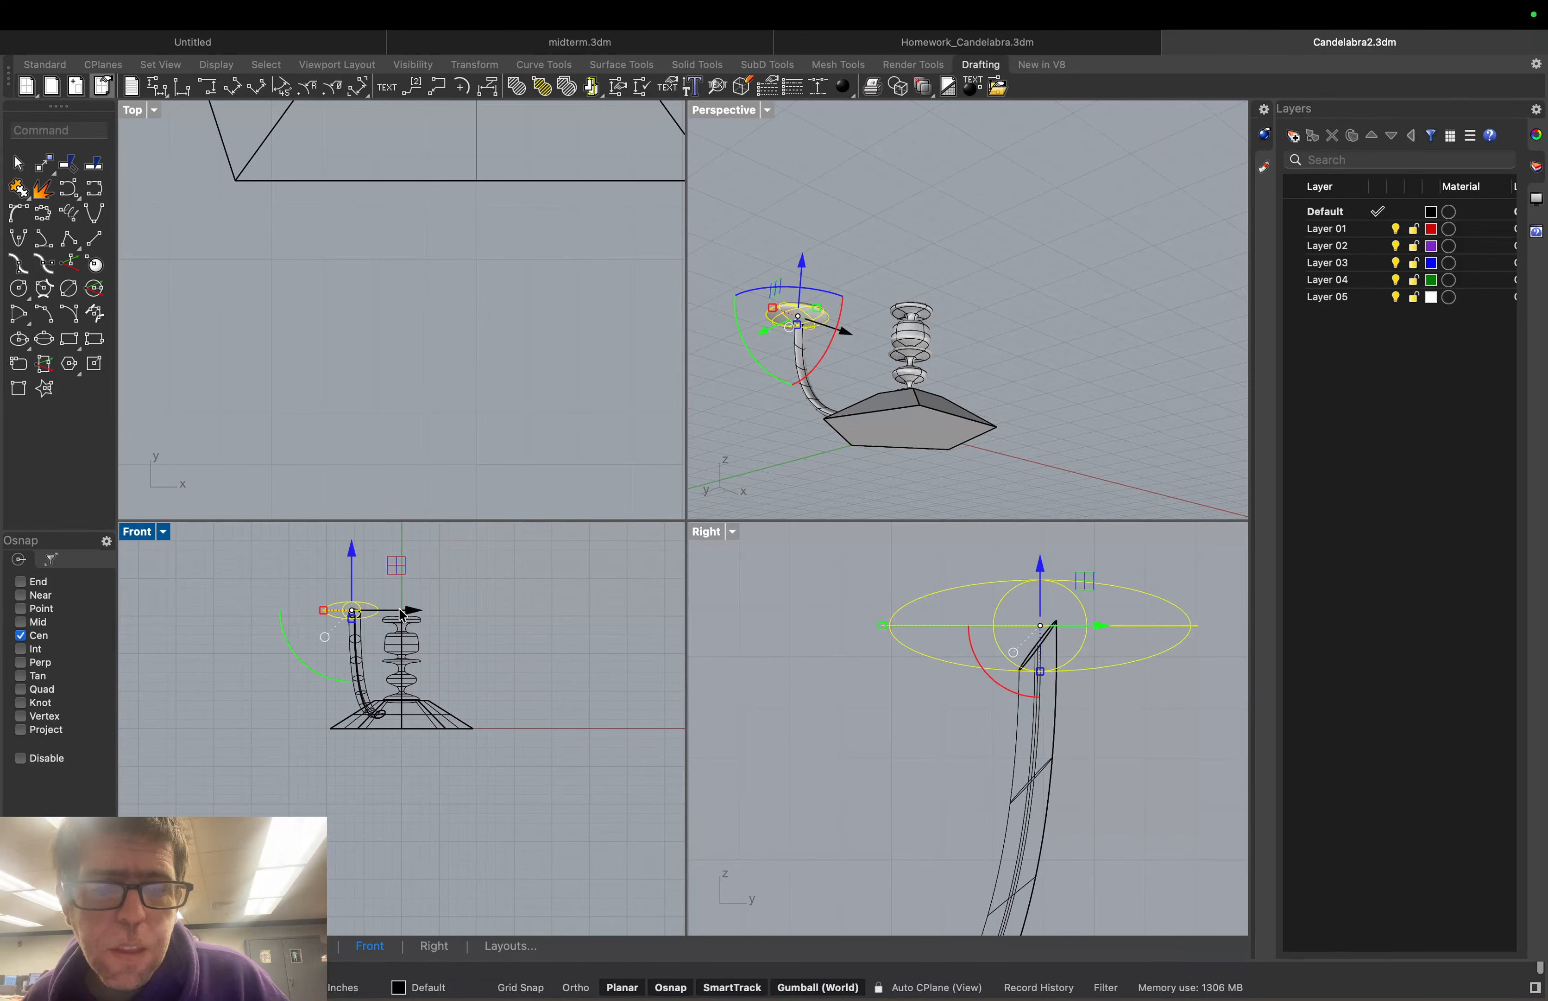
left_click_drag(417, 610, 420, 613)
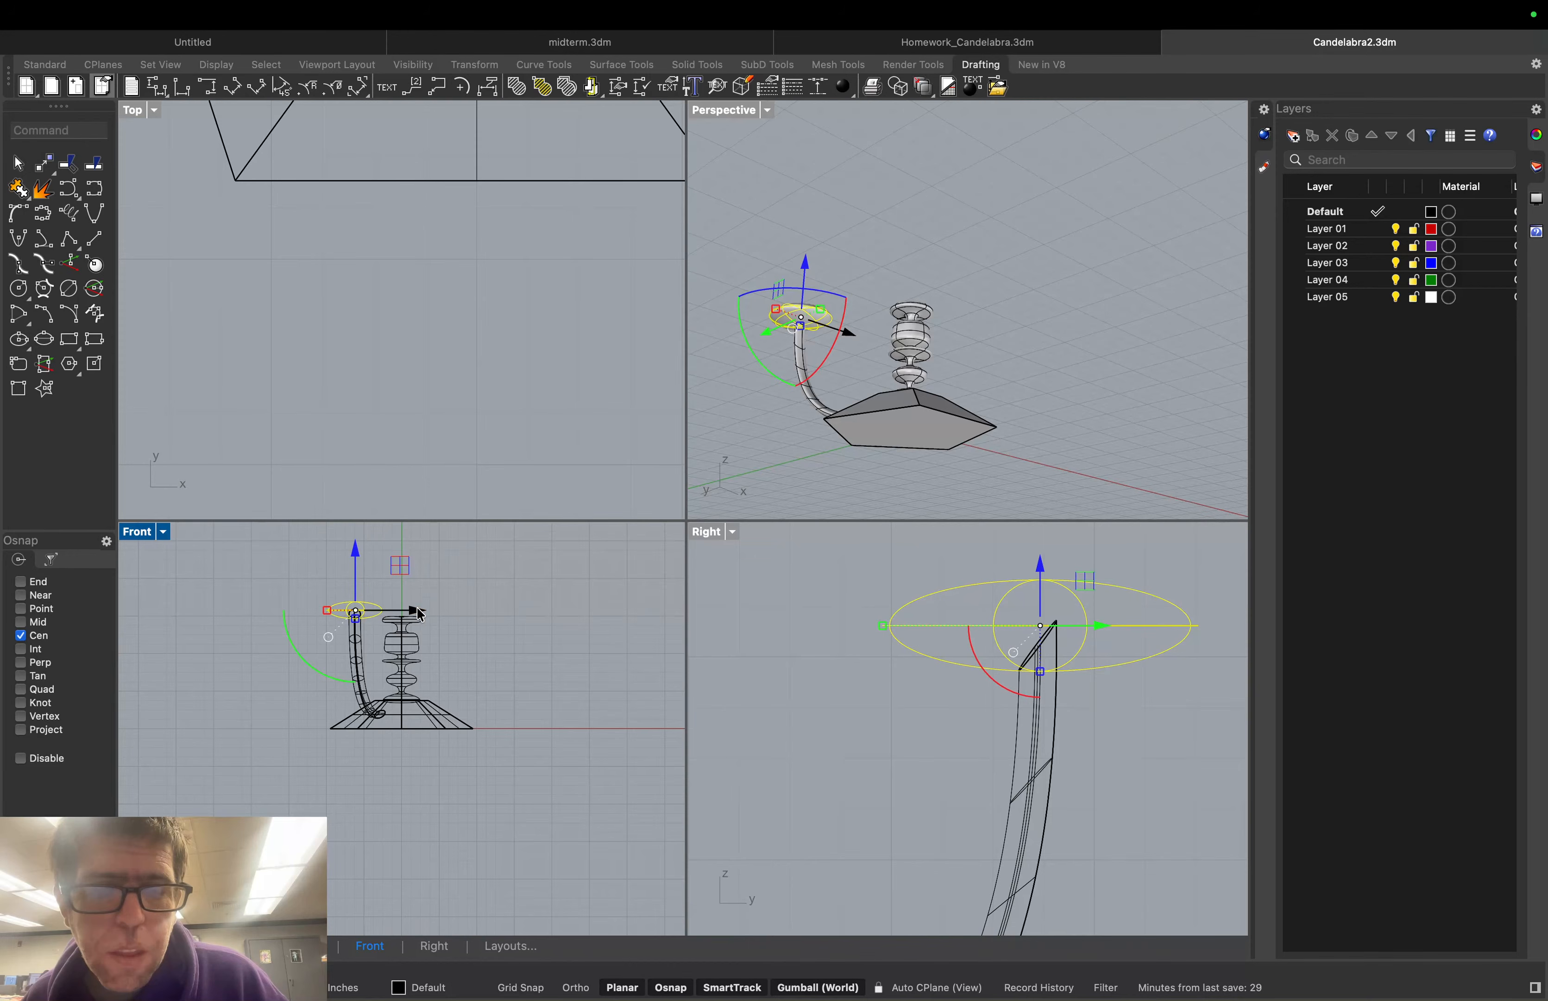
left_click(764, 433)
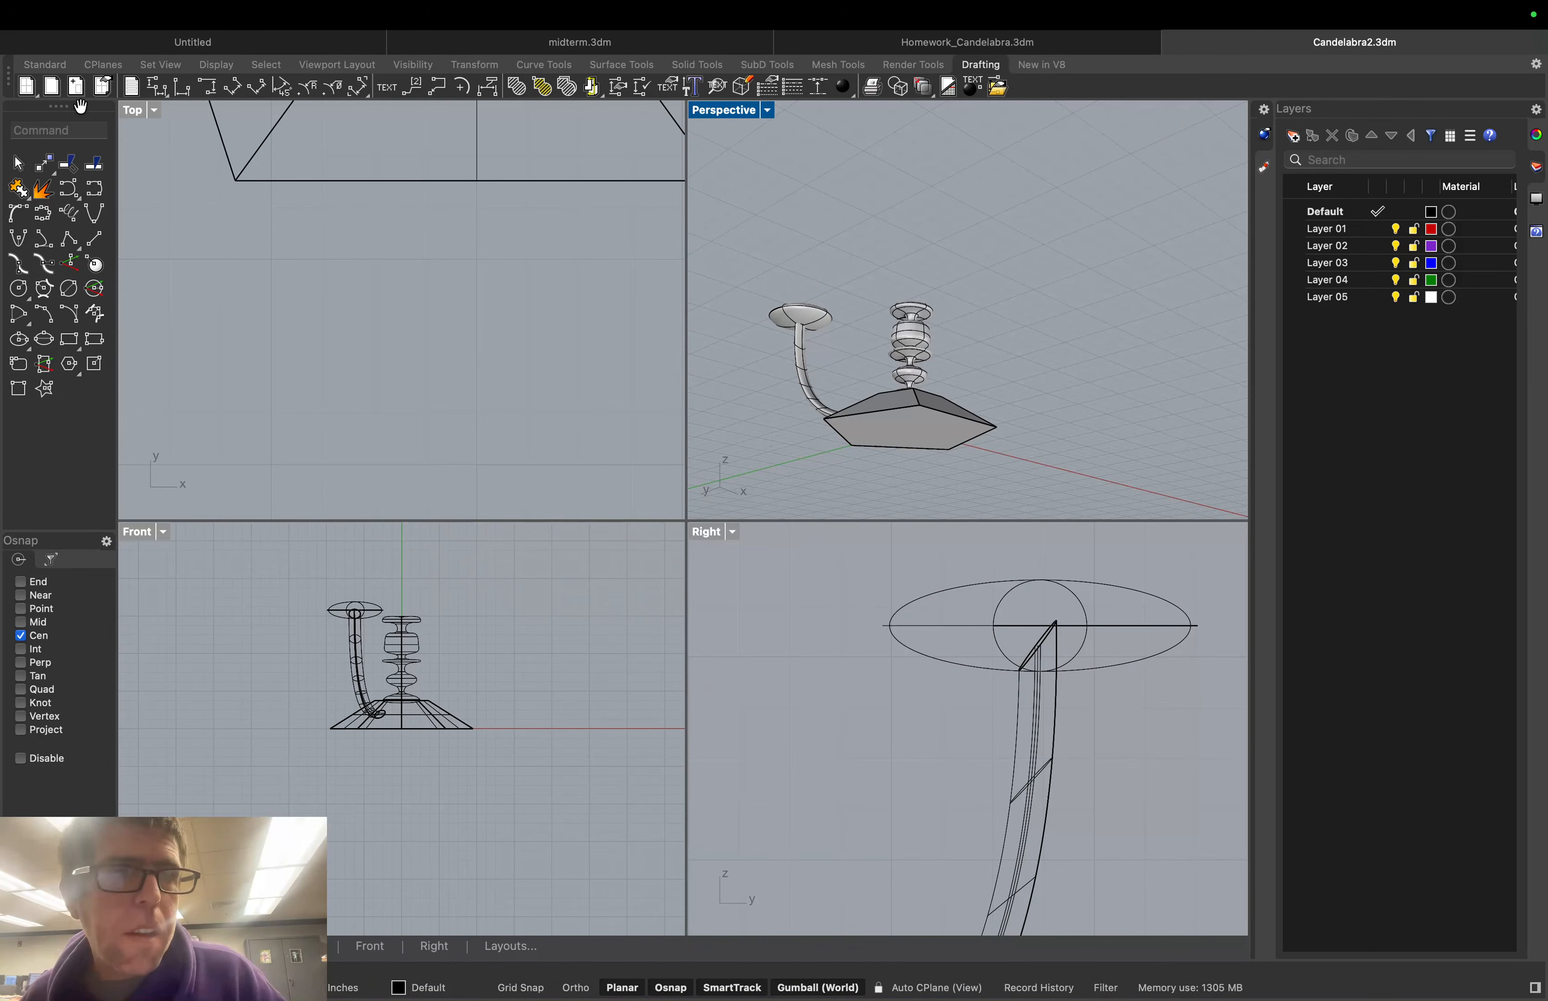
left_click(66, 132)
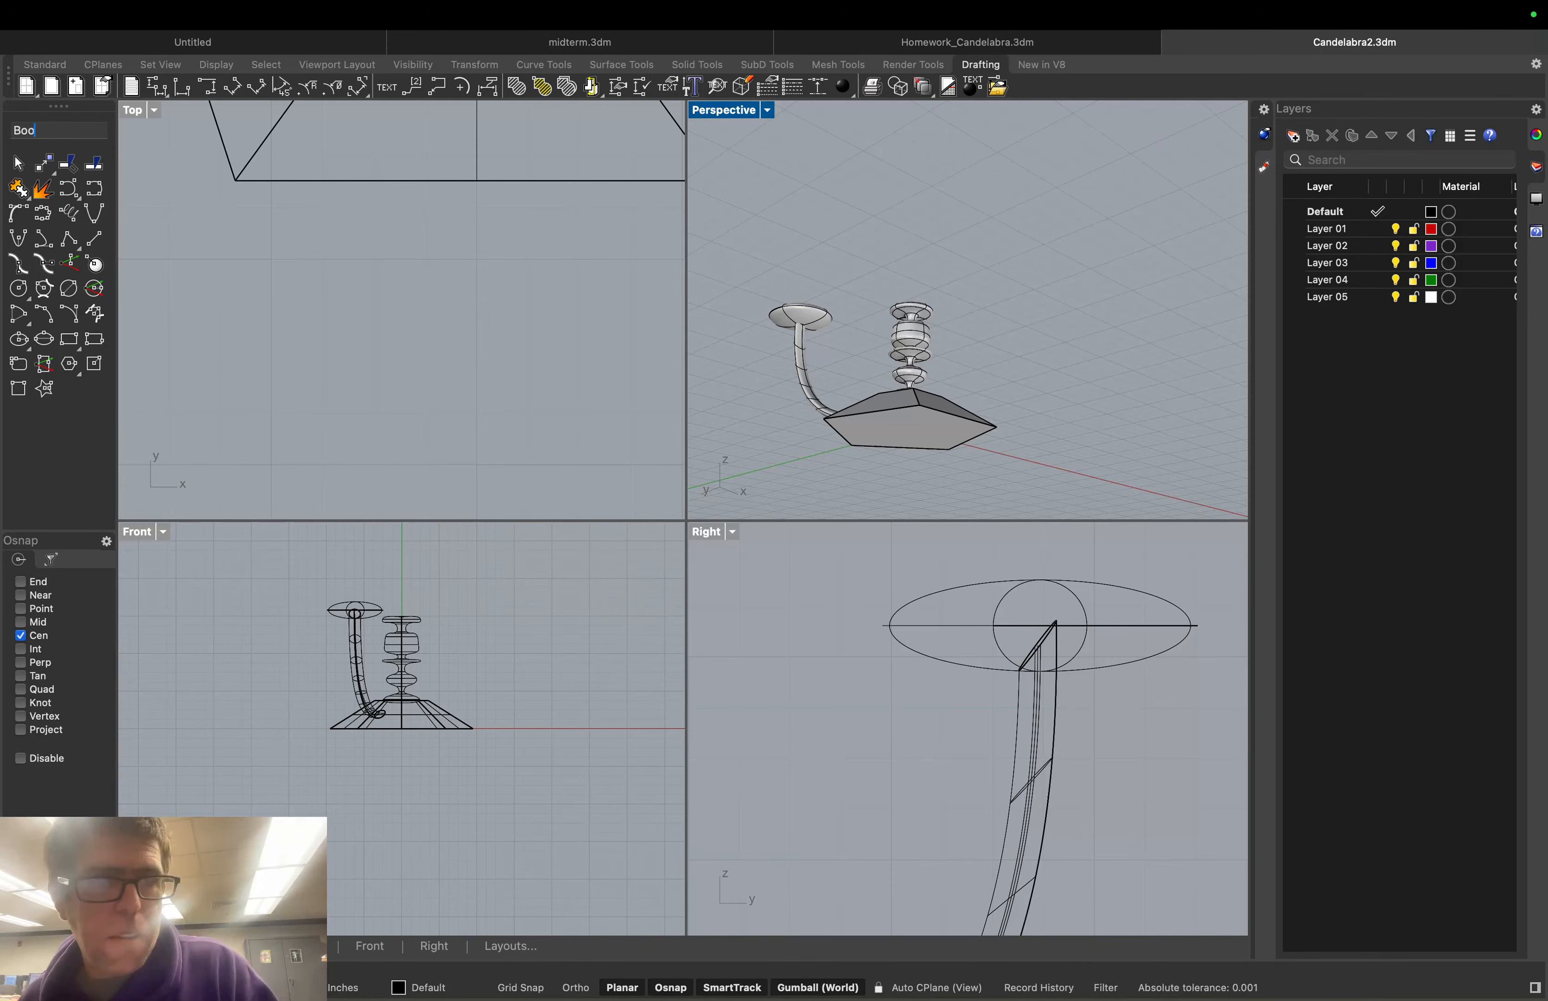
type("BooleanUnion")
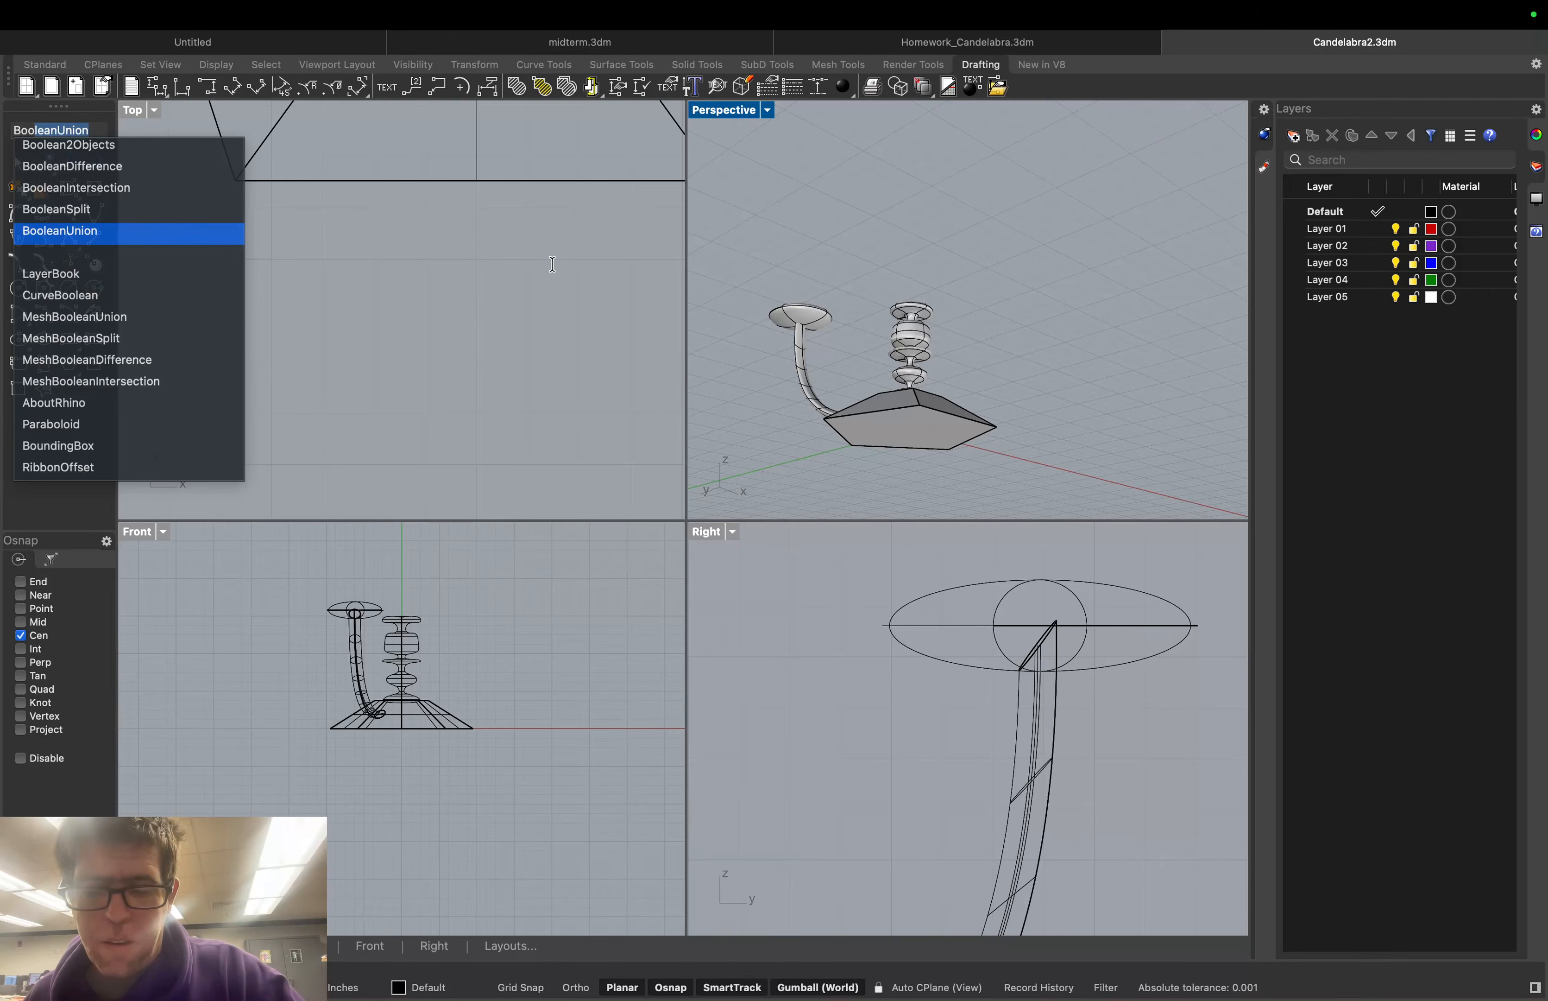
key("Return")
left_click(801, 336)
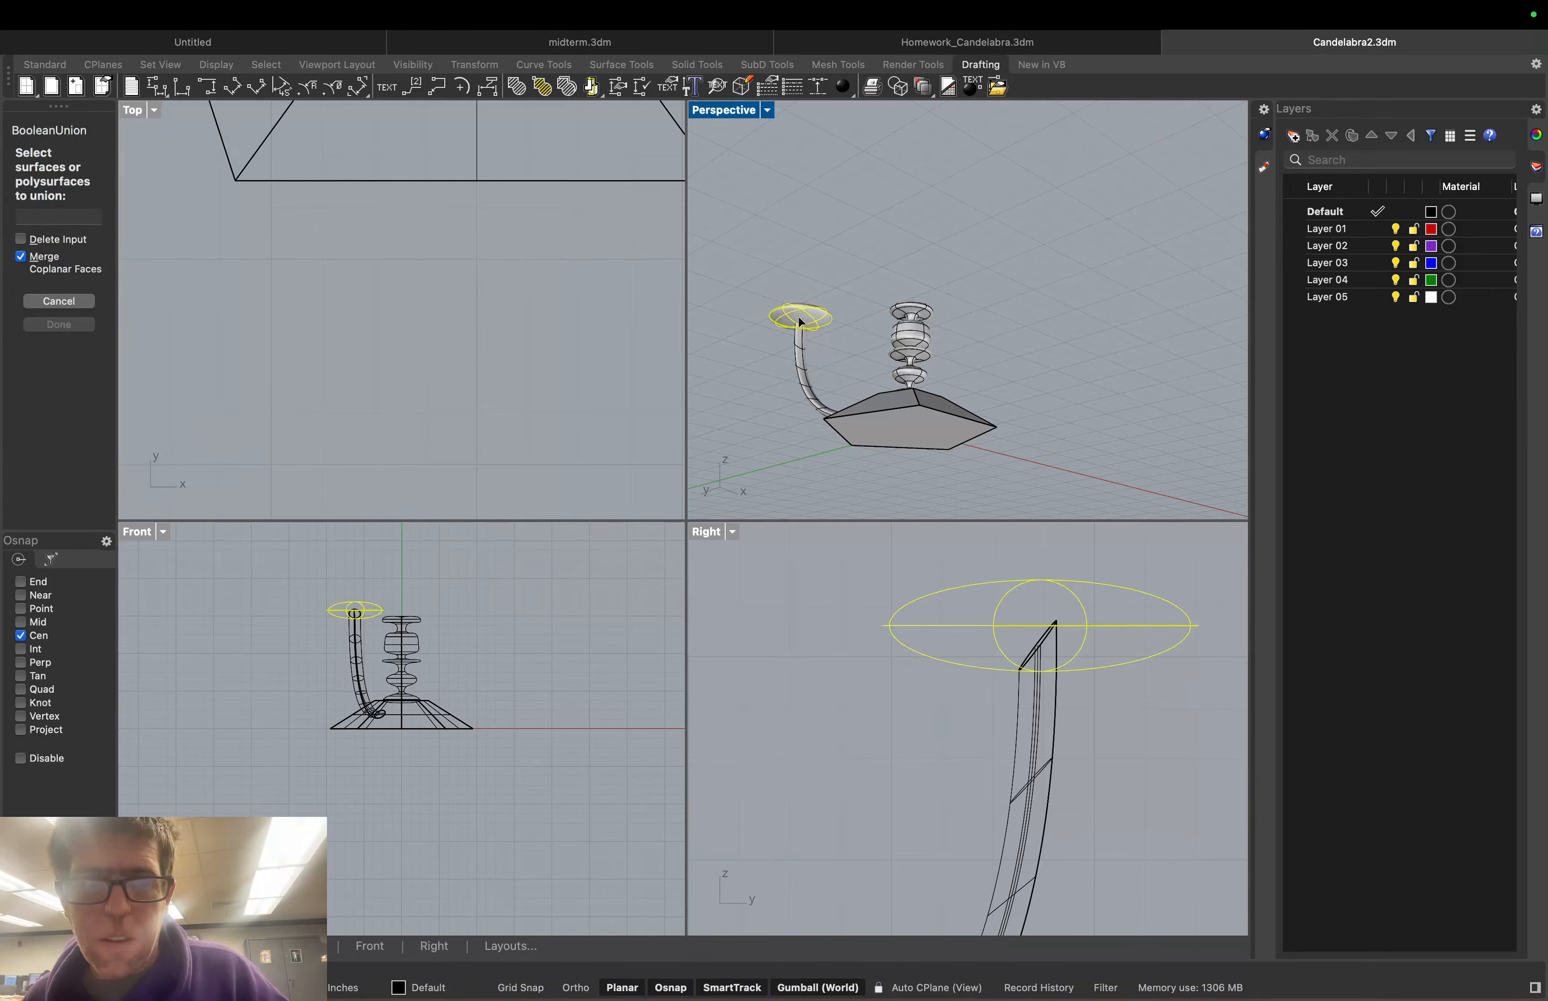
left_click(802, 342)
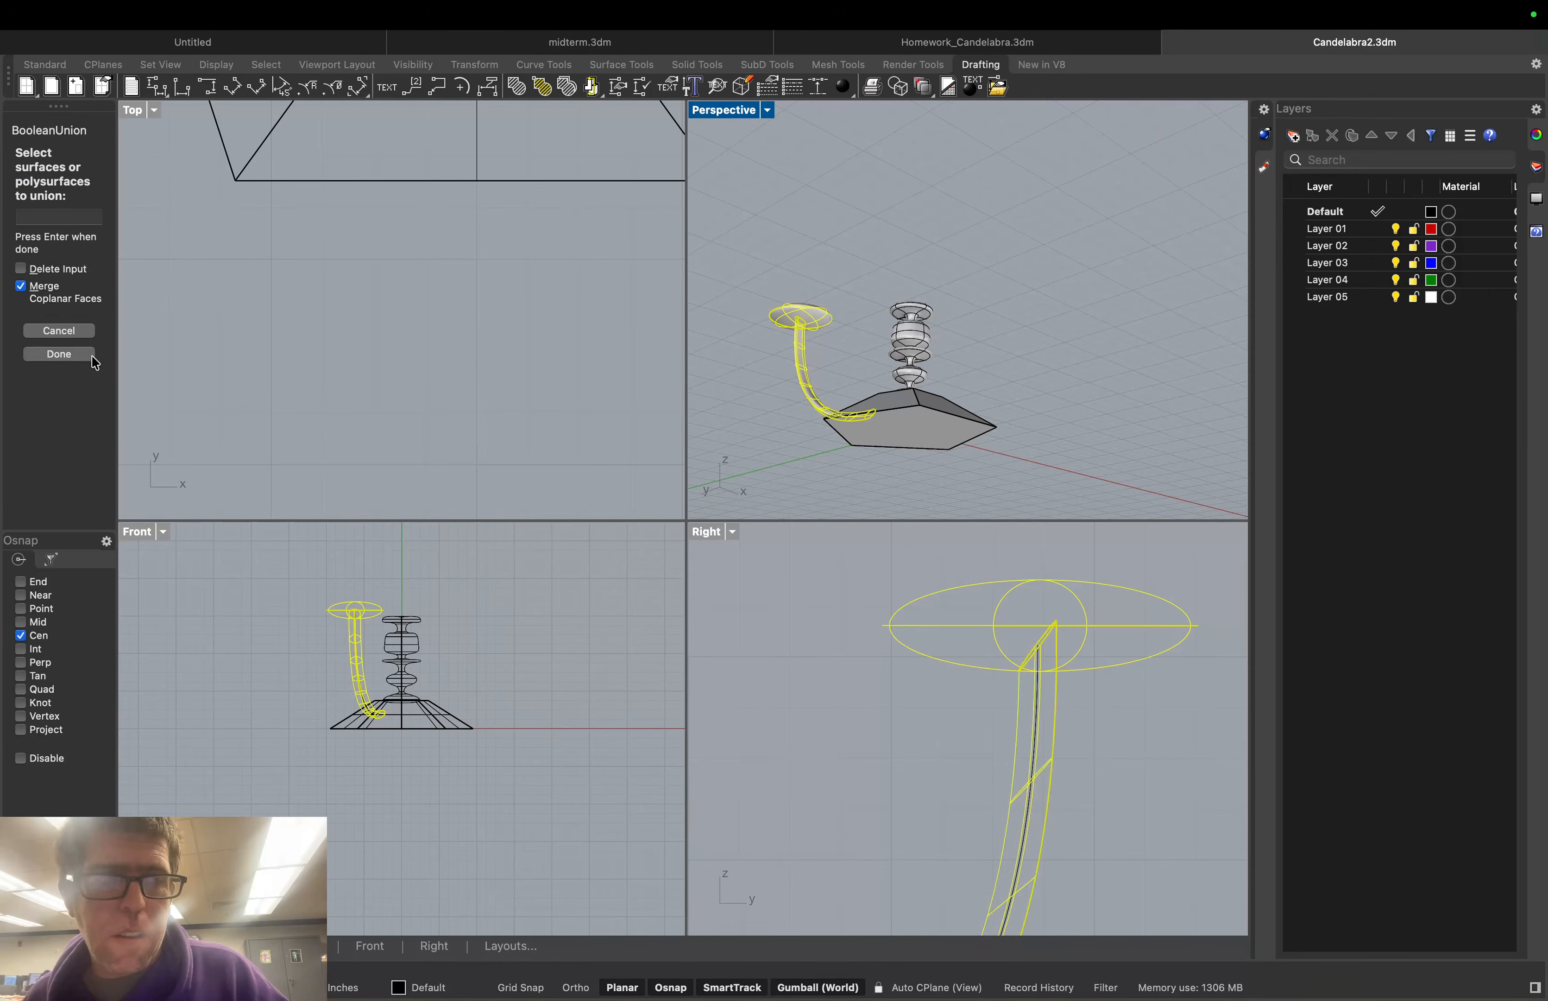
left_click(58, 323)
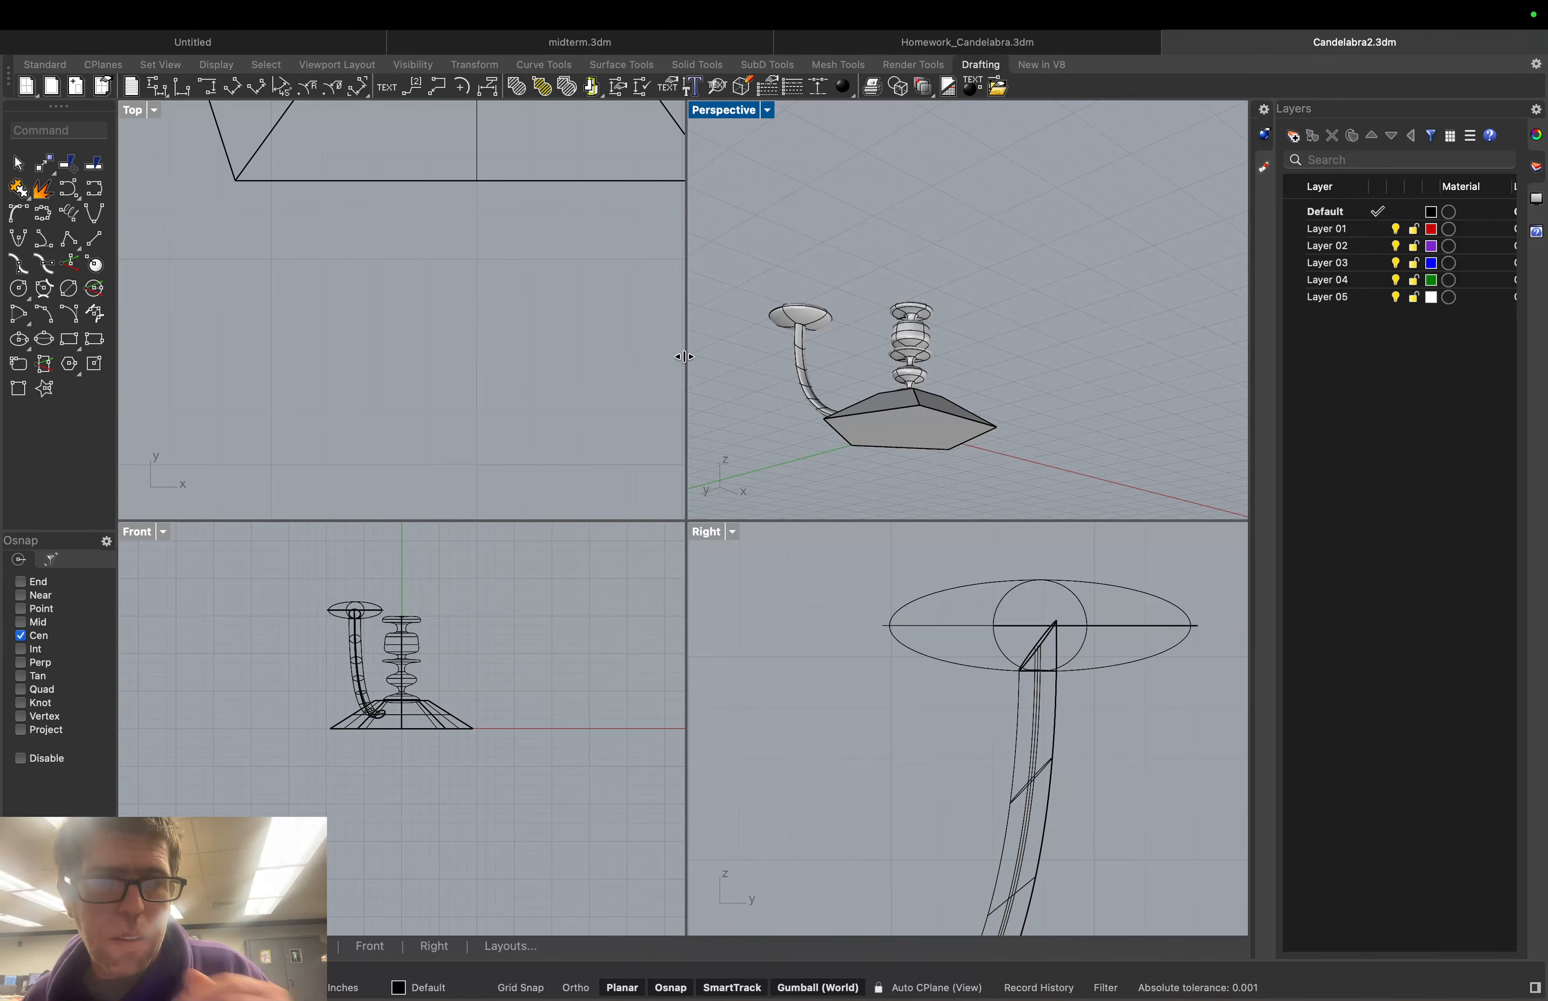
right_click_drag(754, 341, 767, 380)
scroll(911, 163, "up", 4)
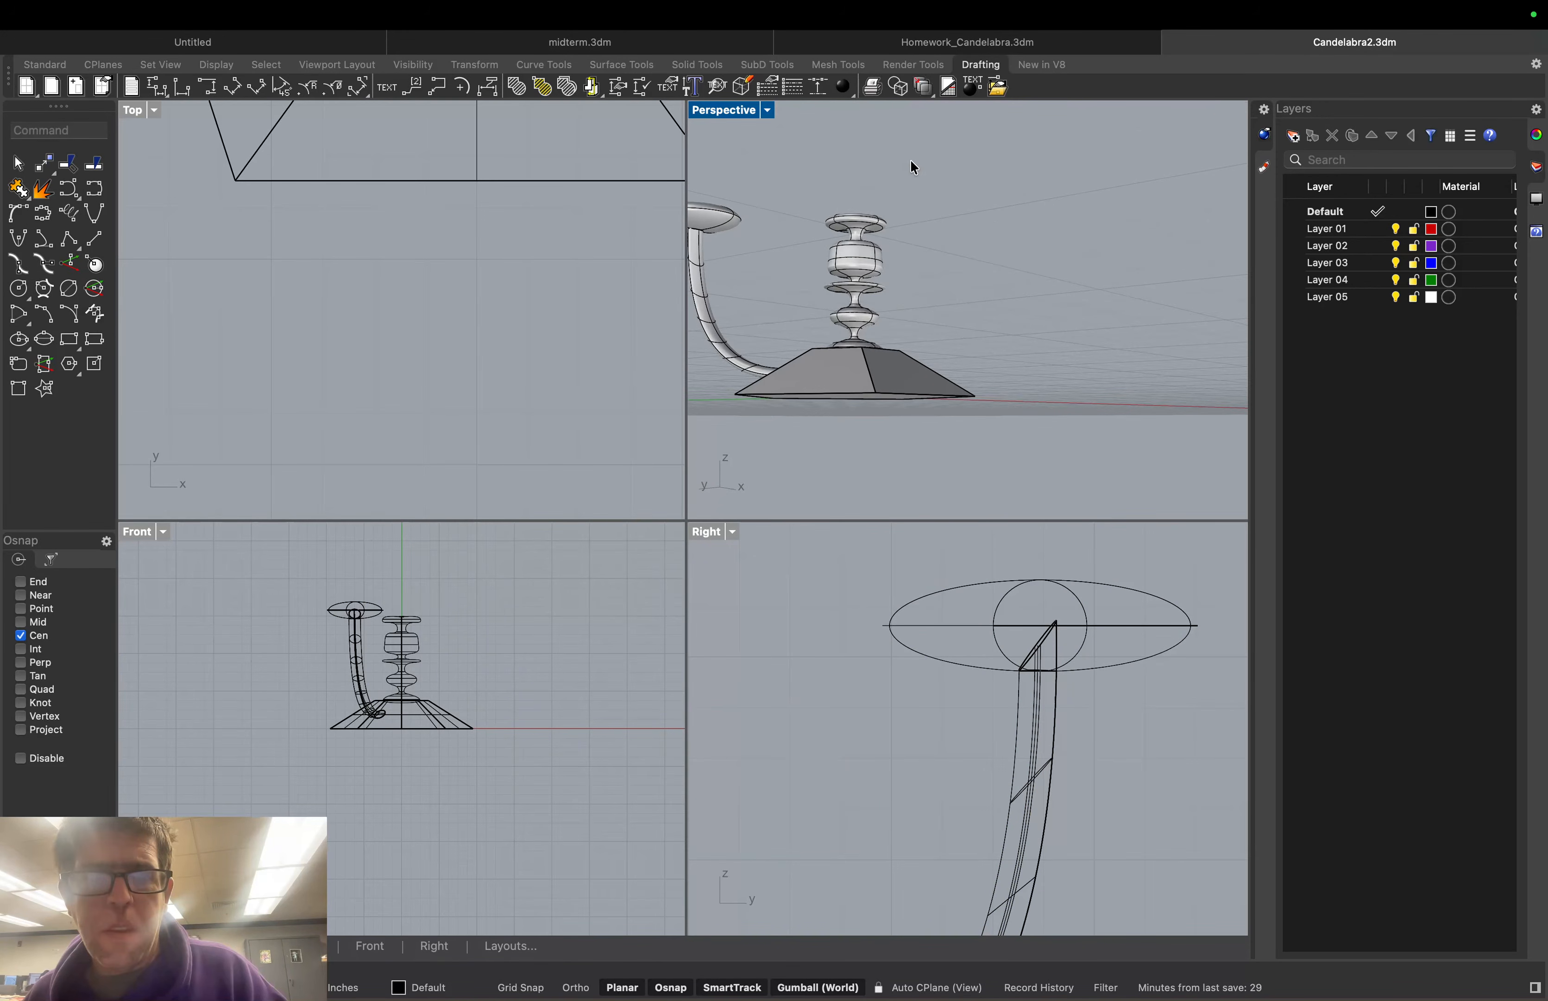
scroll(911, 161, "up", 4)
right_click_drag(911, 161, 881, 167)
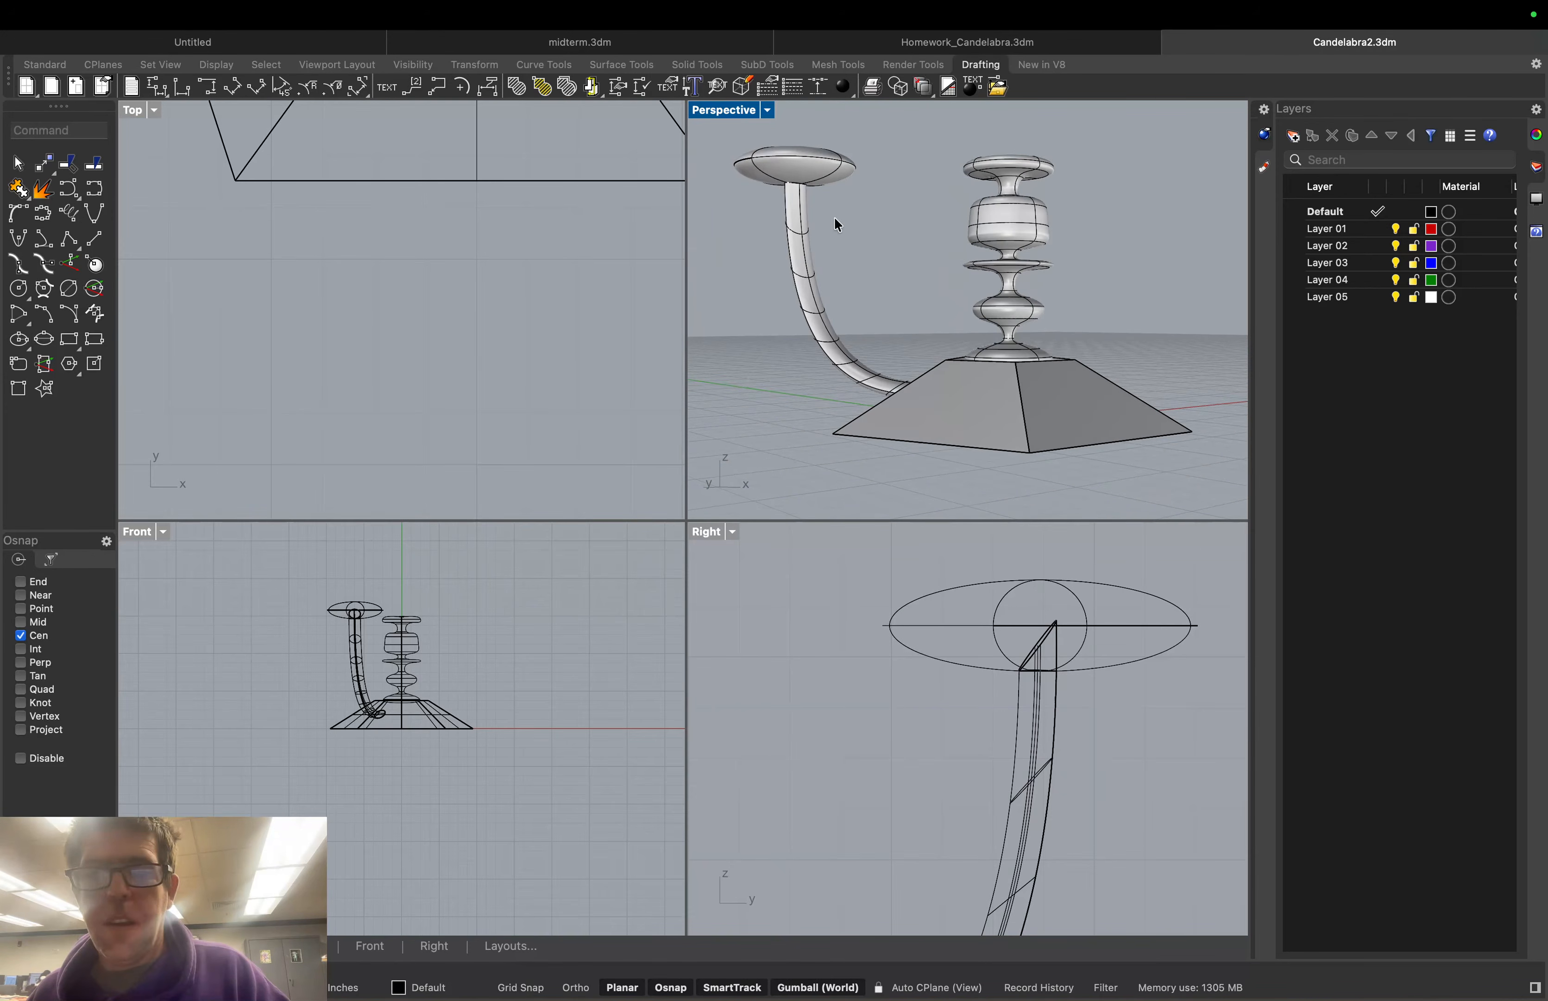
scroll(834, 217, "down", 2)
scroll(977, 192, "down", 5)
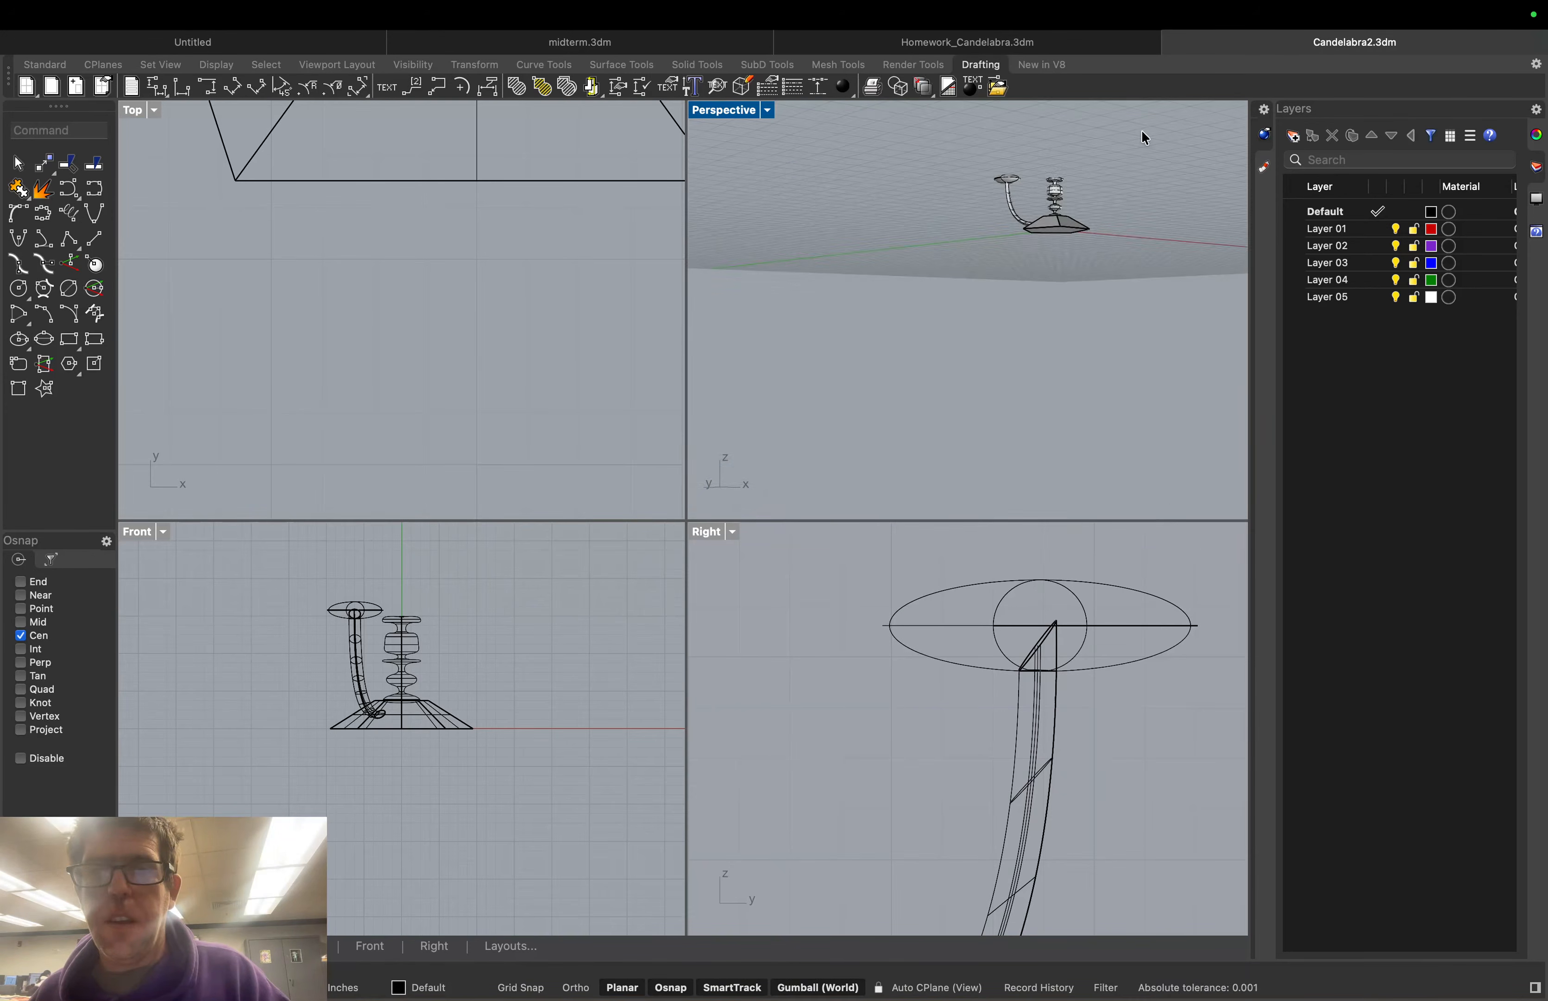
scroll(1116, 131, "up", 4)
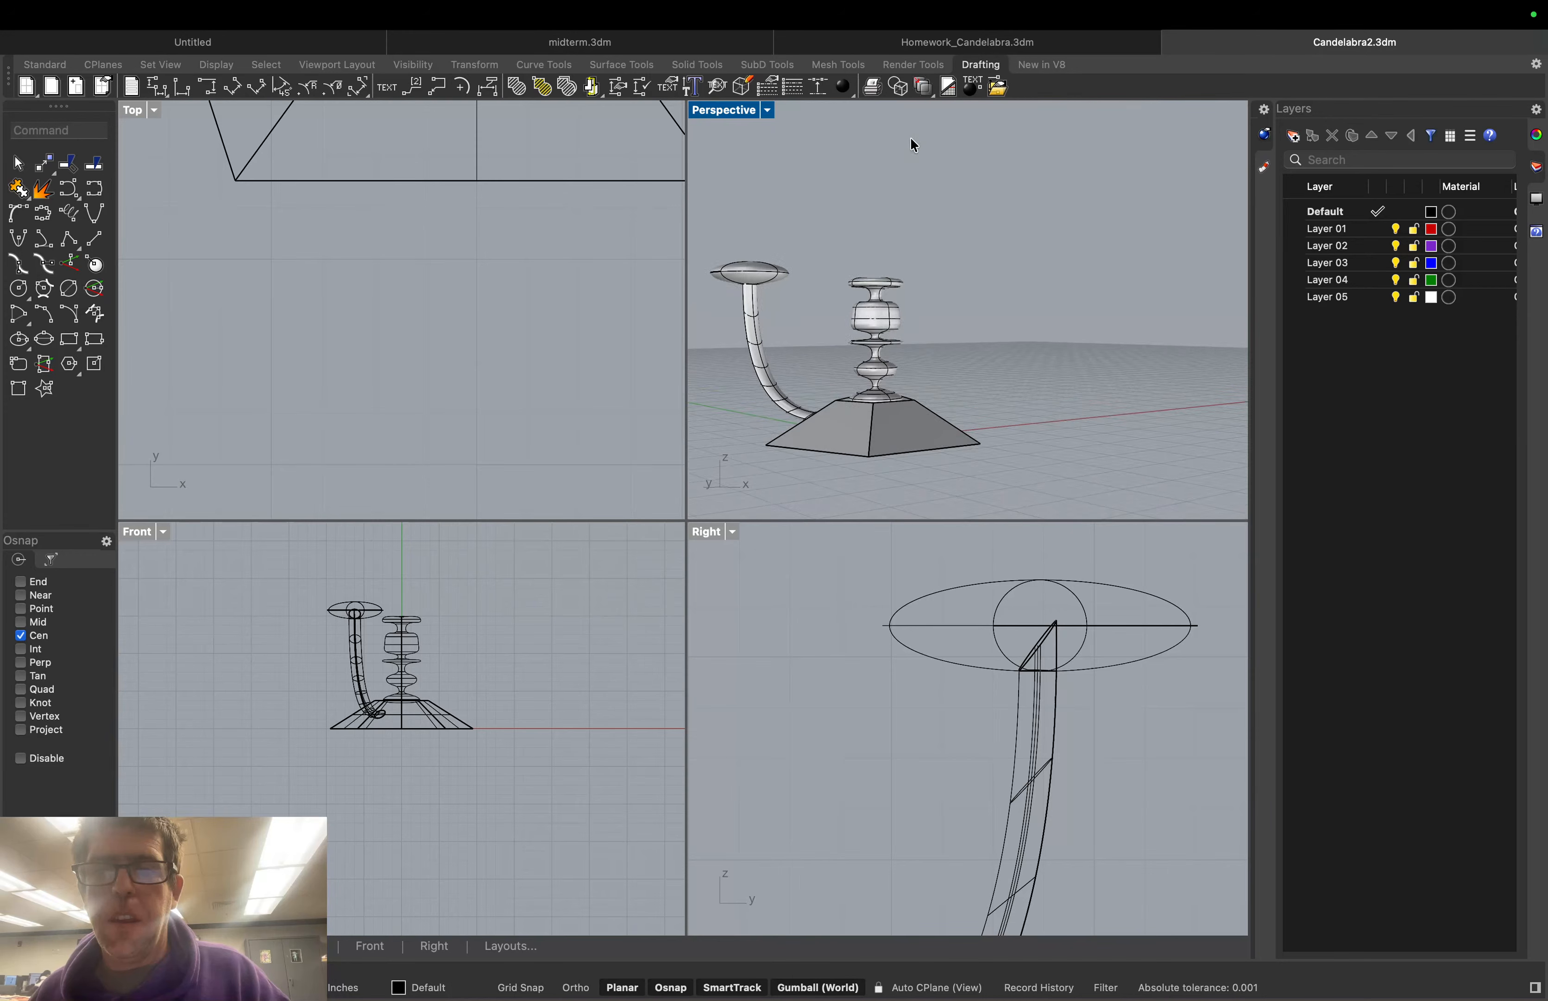
right_click_drag(914, 145, 883, 173)
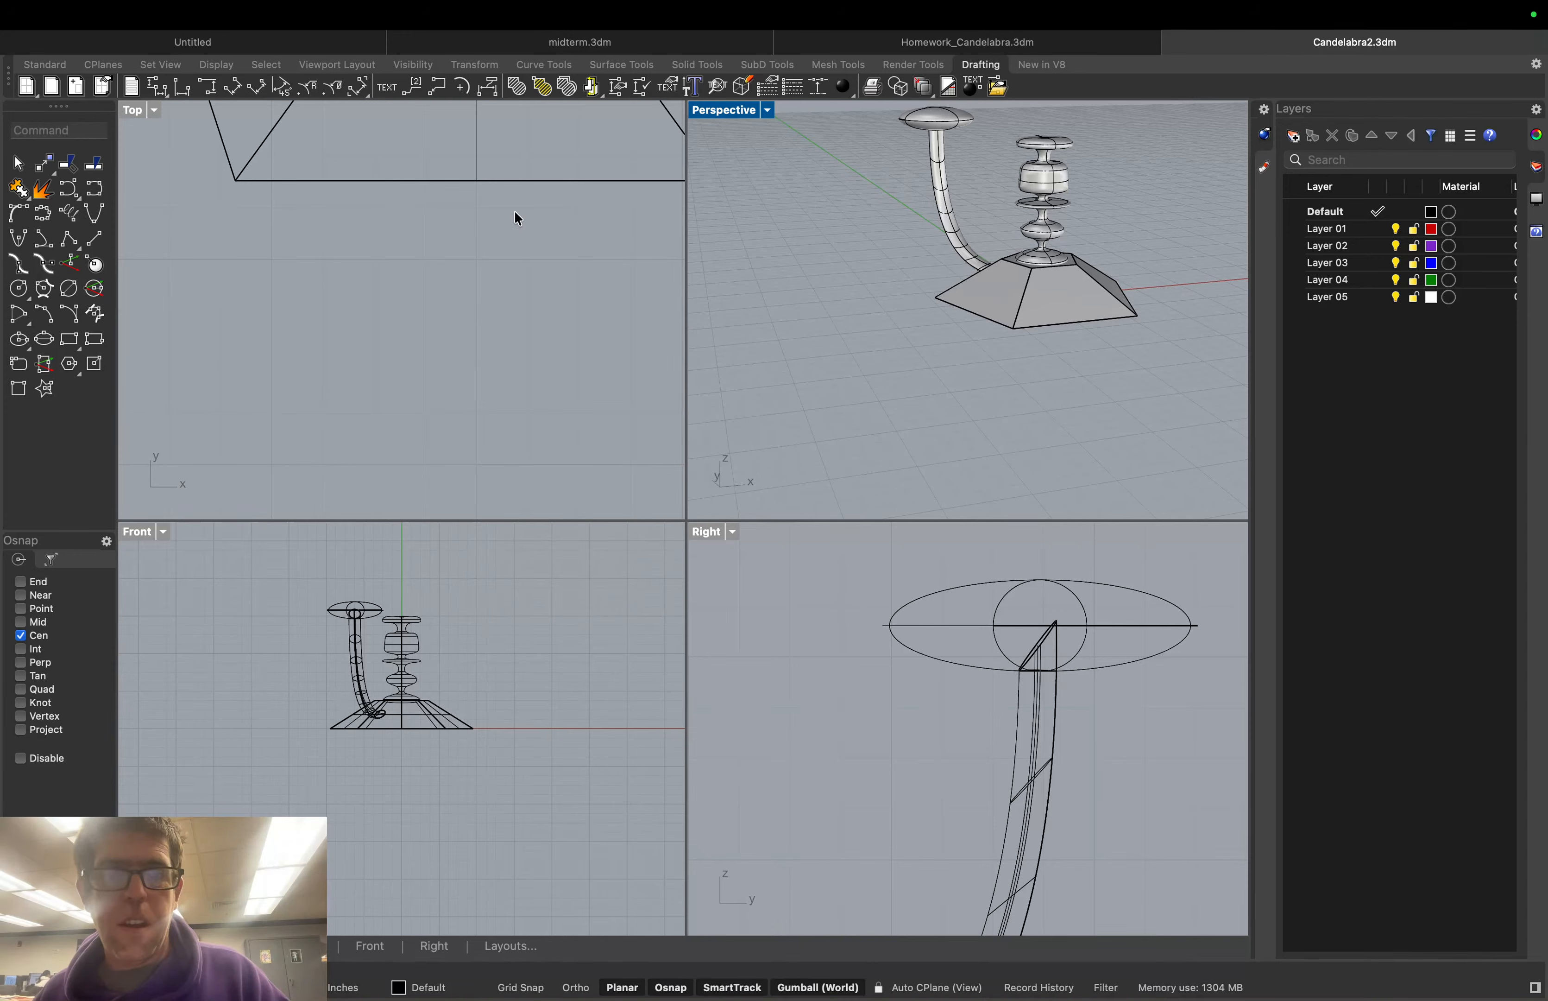
scroll(435, 195, "down", 3)
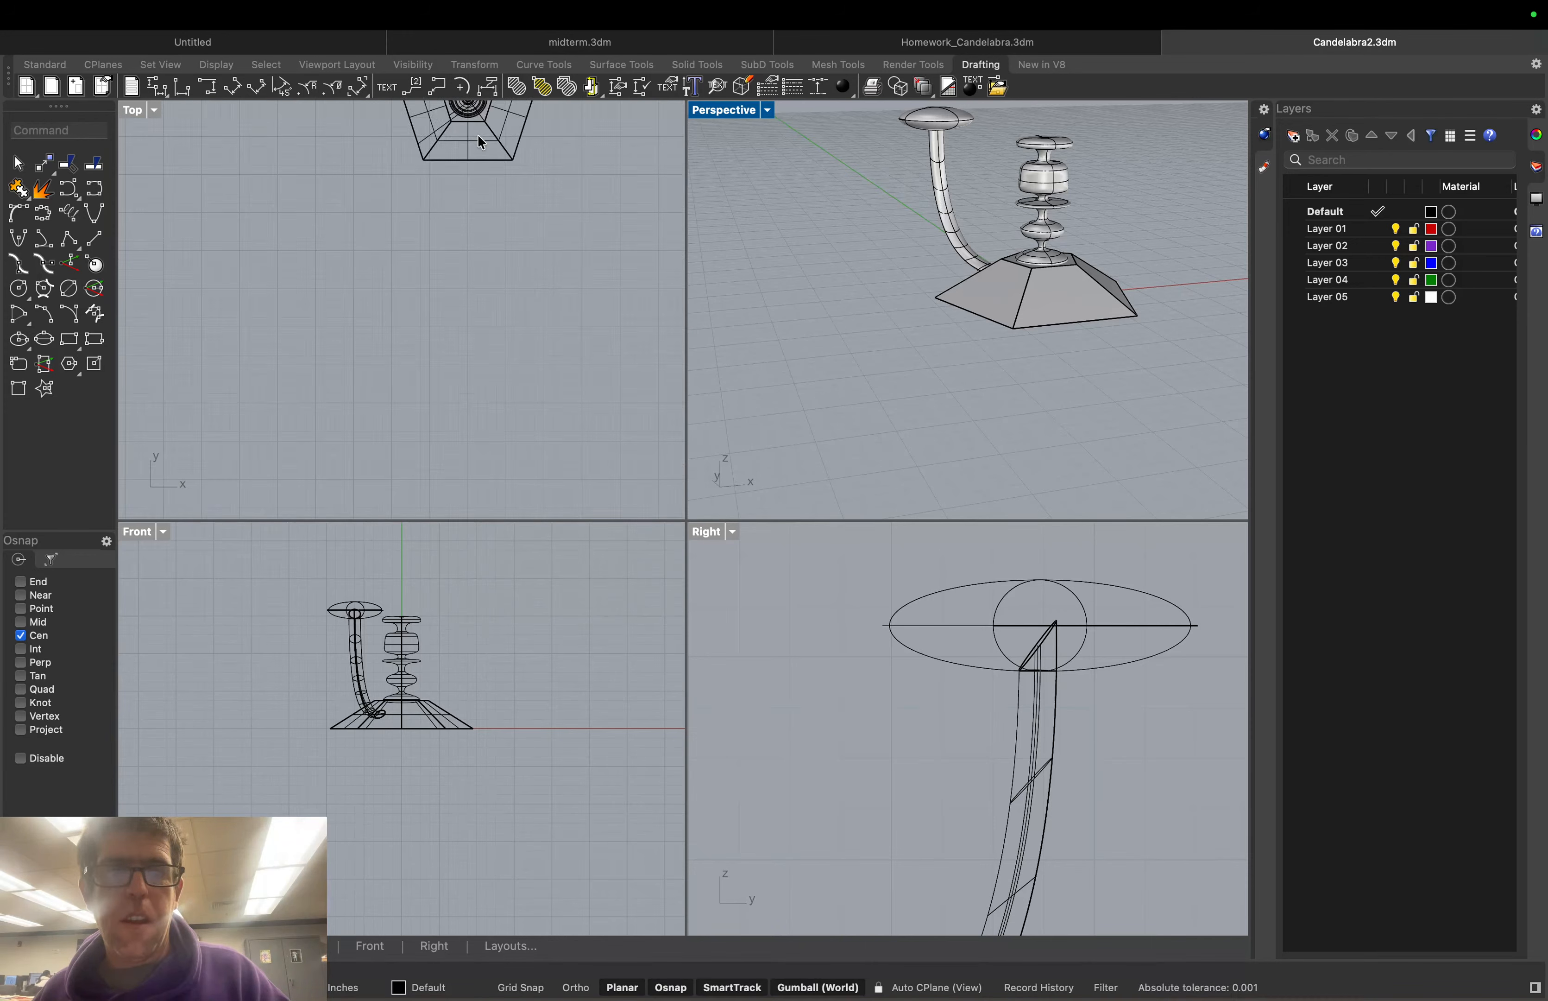
right_click_drag(536, 138, 554, 265)
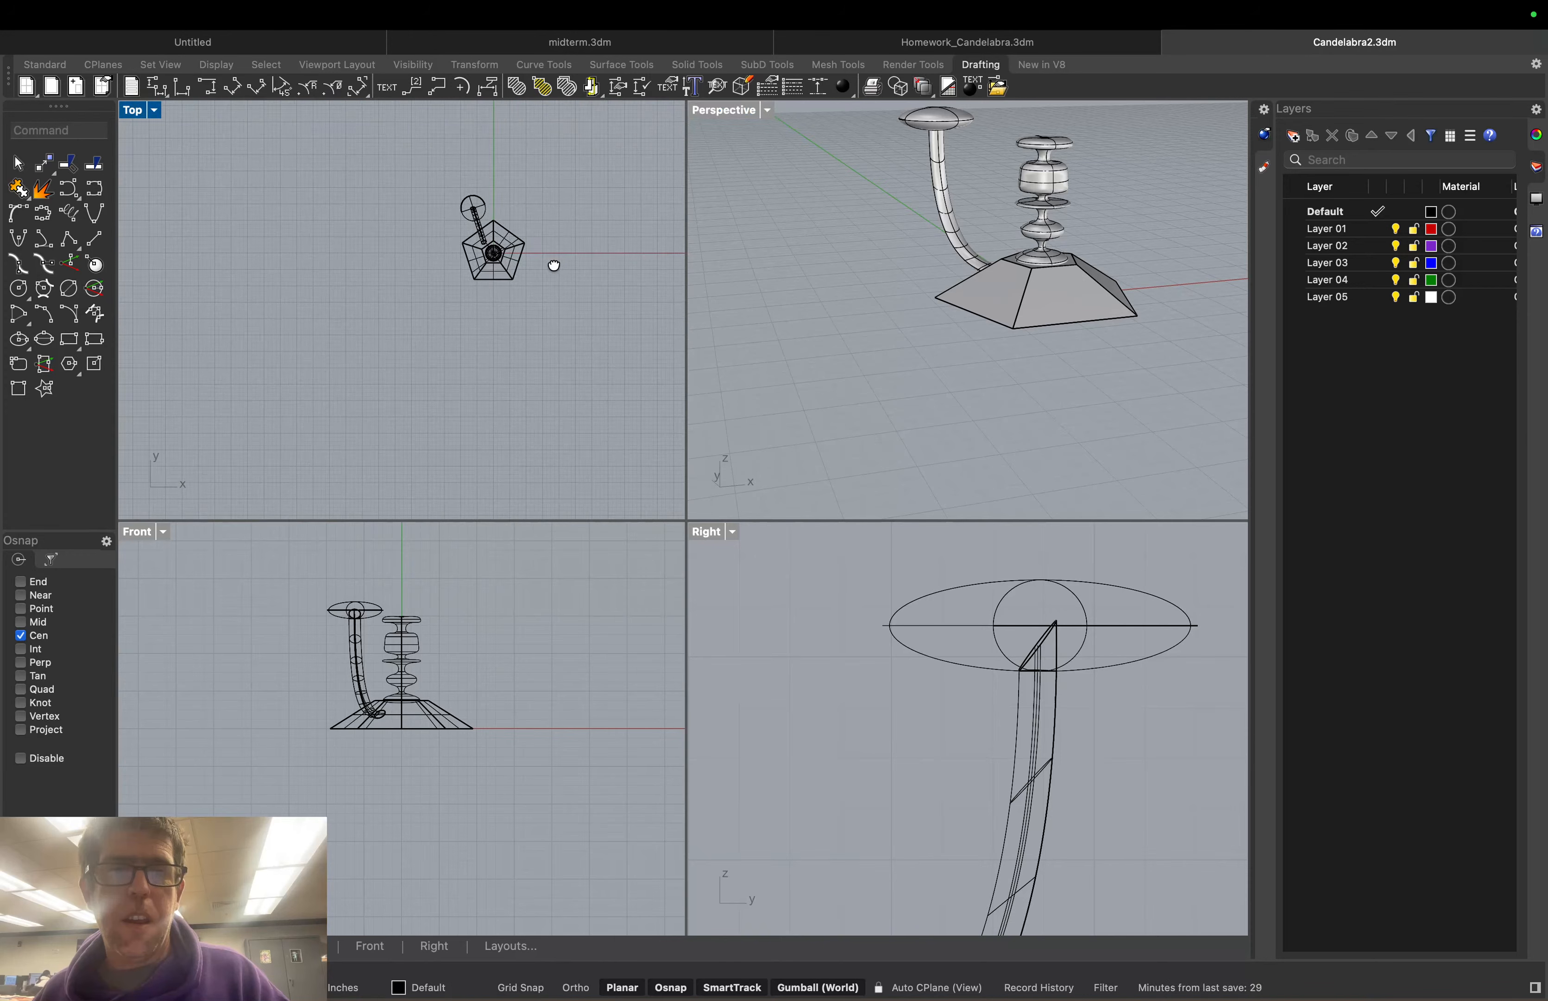
scroll(502, 228, "up", 4)
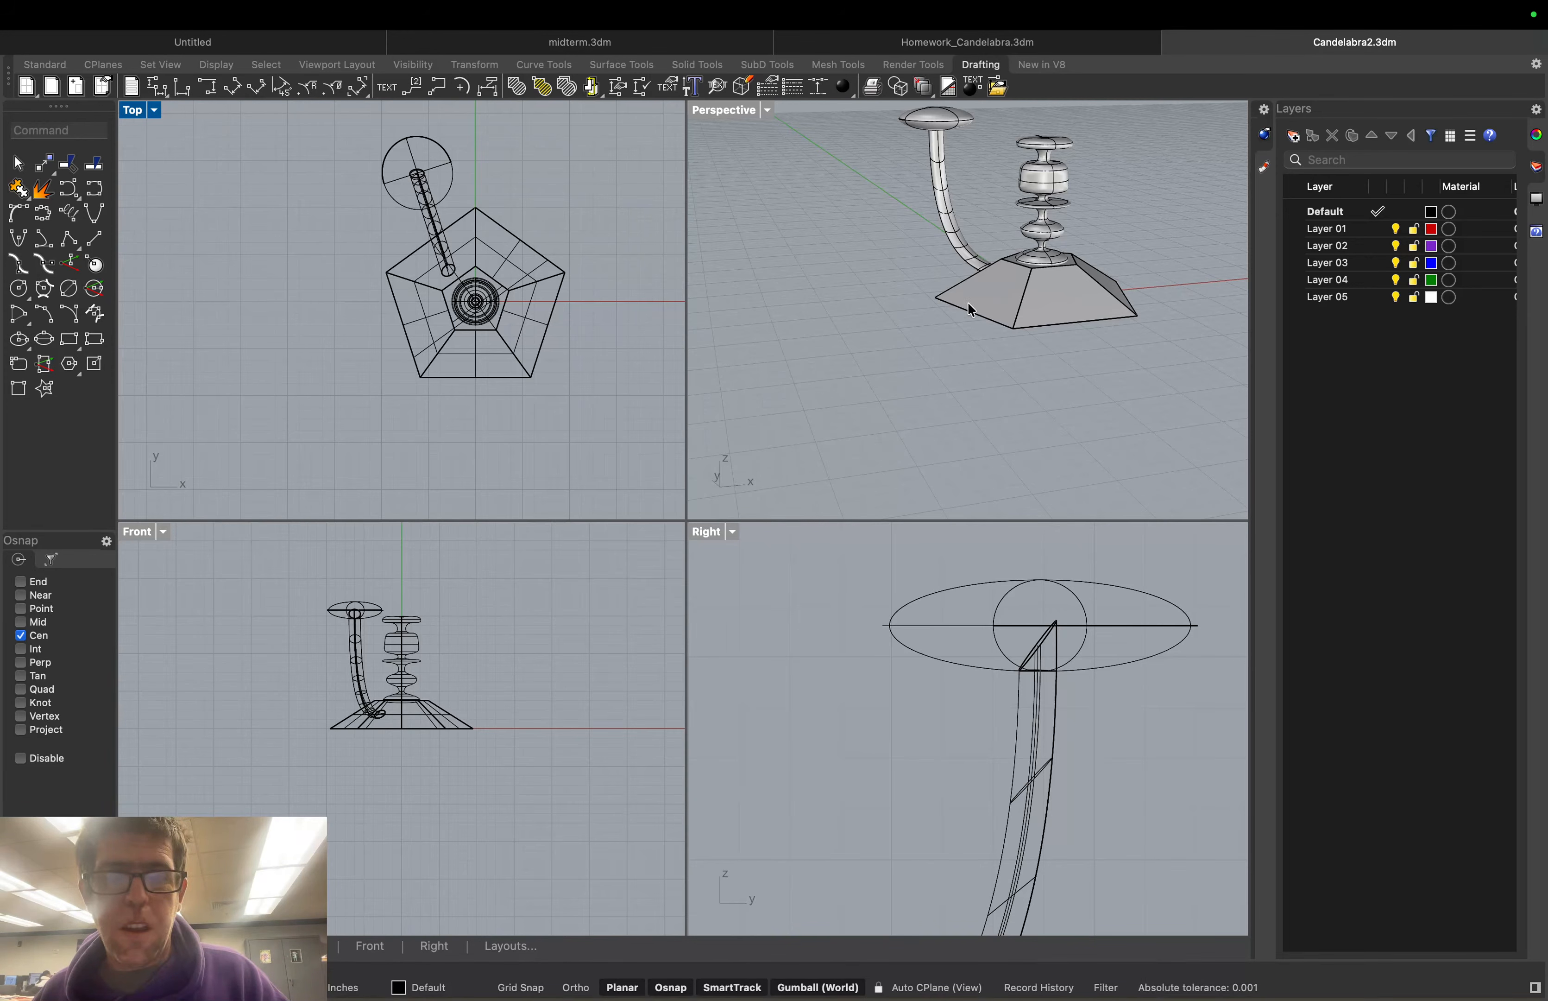
mouse_move(968, 305)
right_mouse_down()
mouse_move(1075, 310)
mouse_move(983, 302)
right_mouse_up()
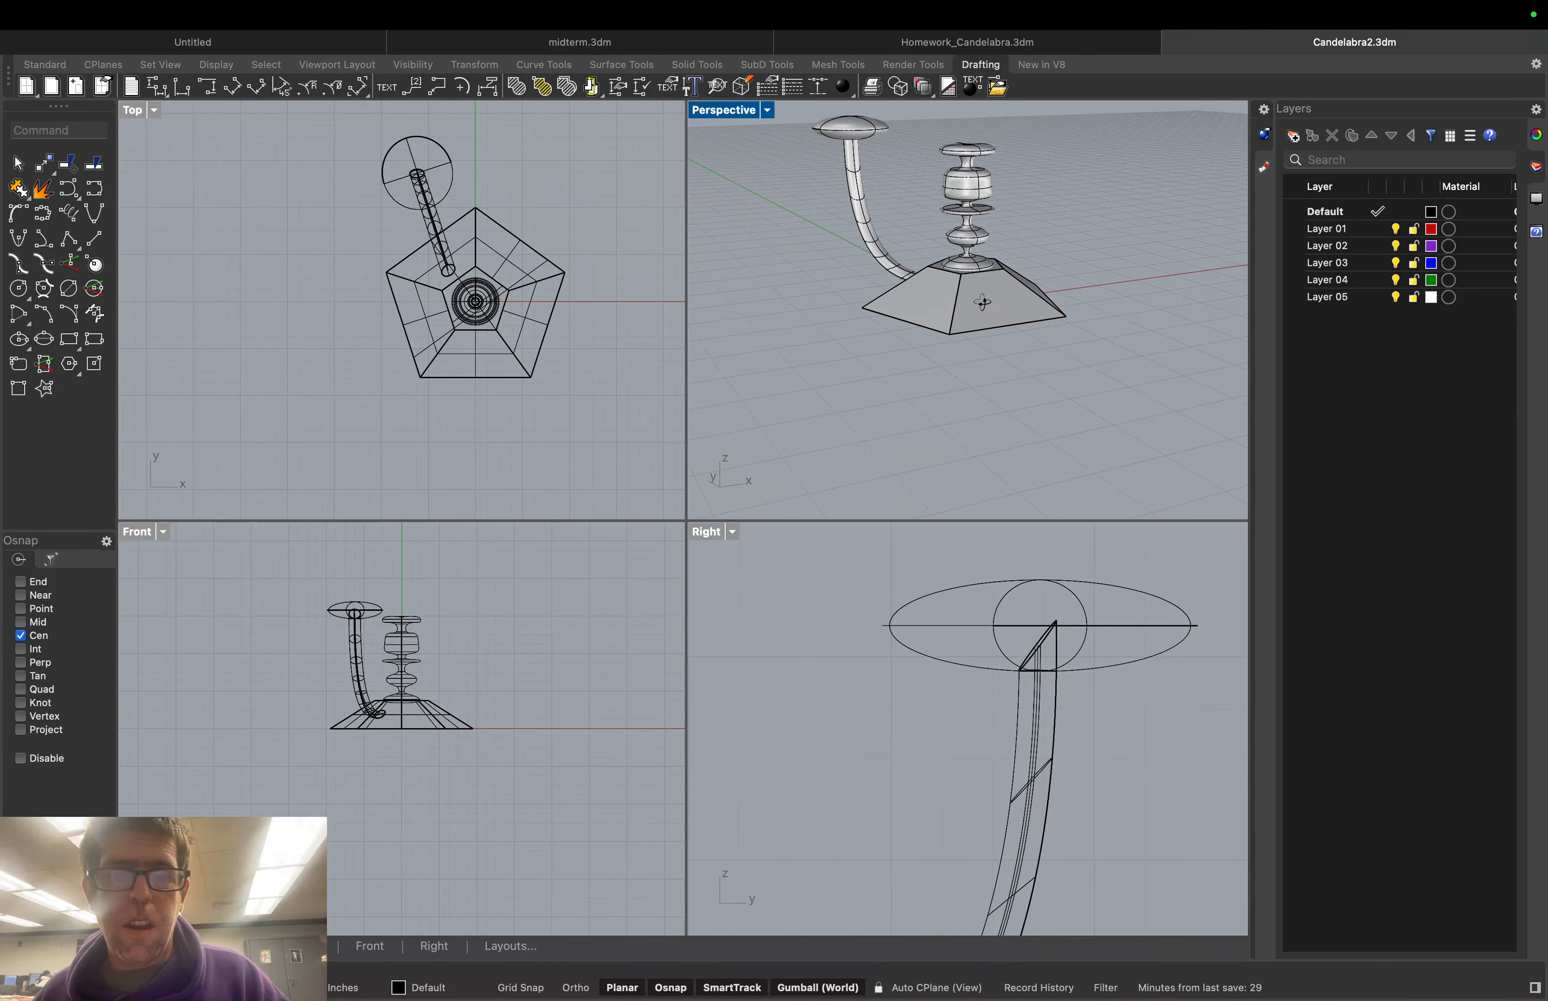
scroll(802, 262, "down", 5)
scroll(804, 250, "up", 5)
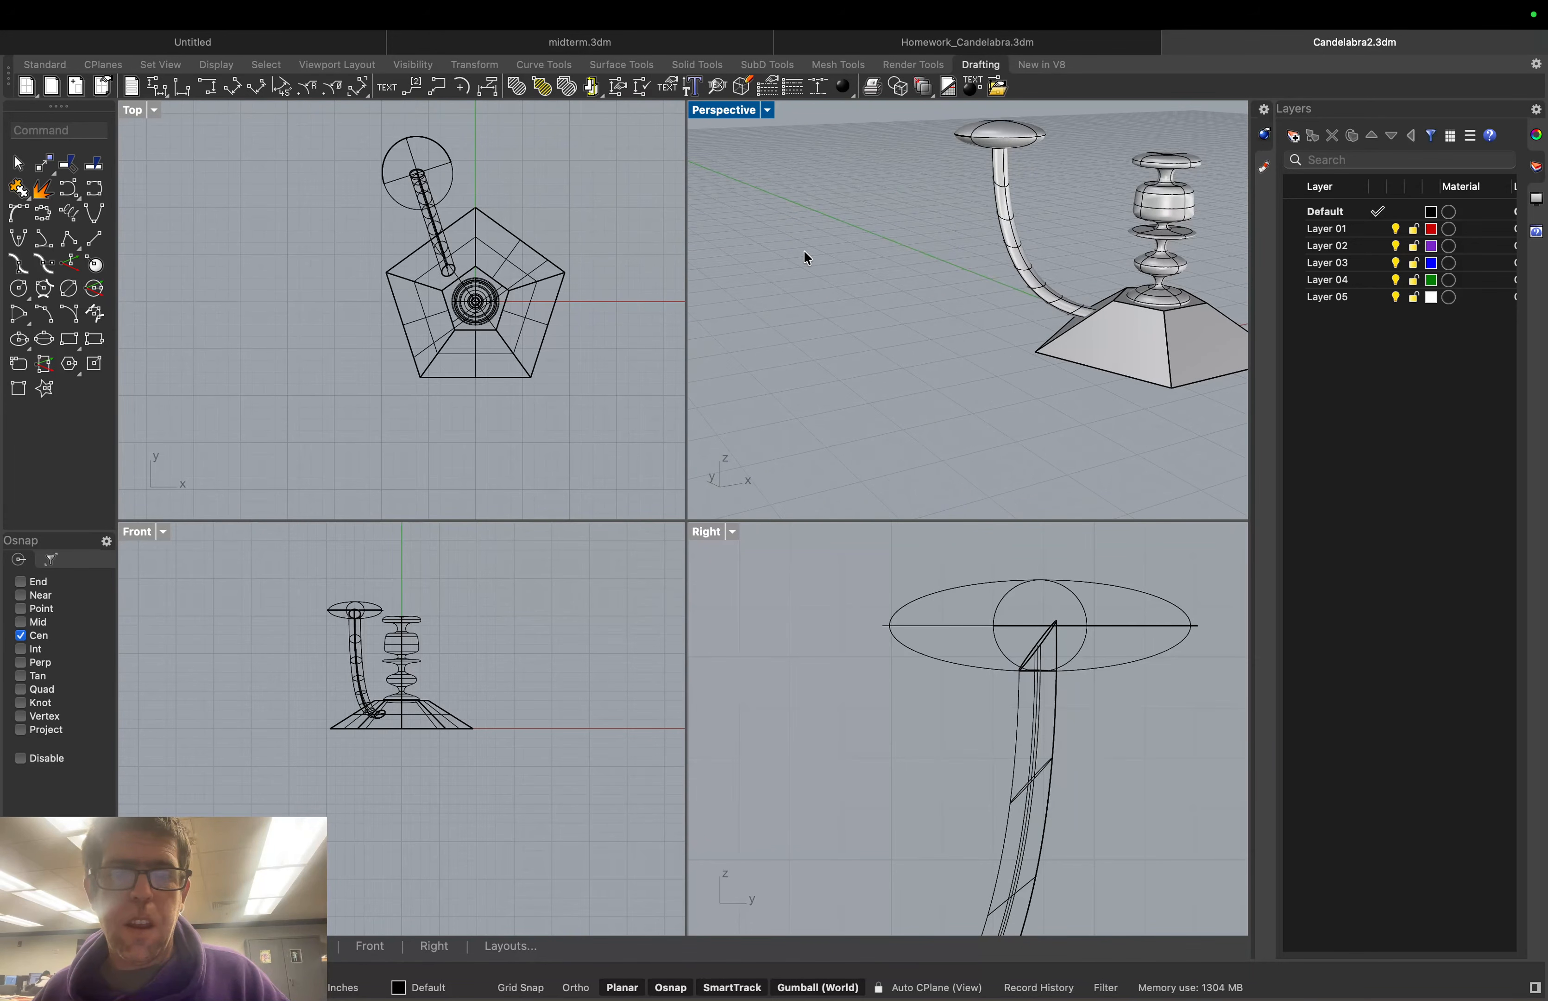
scroll(872, 247, "up", 2)
right_click_drag(873, 243, 906, 246)
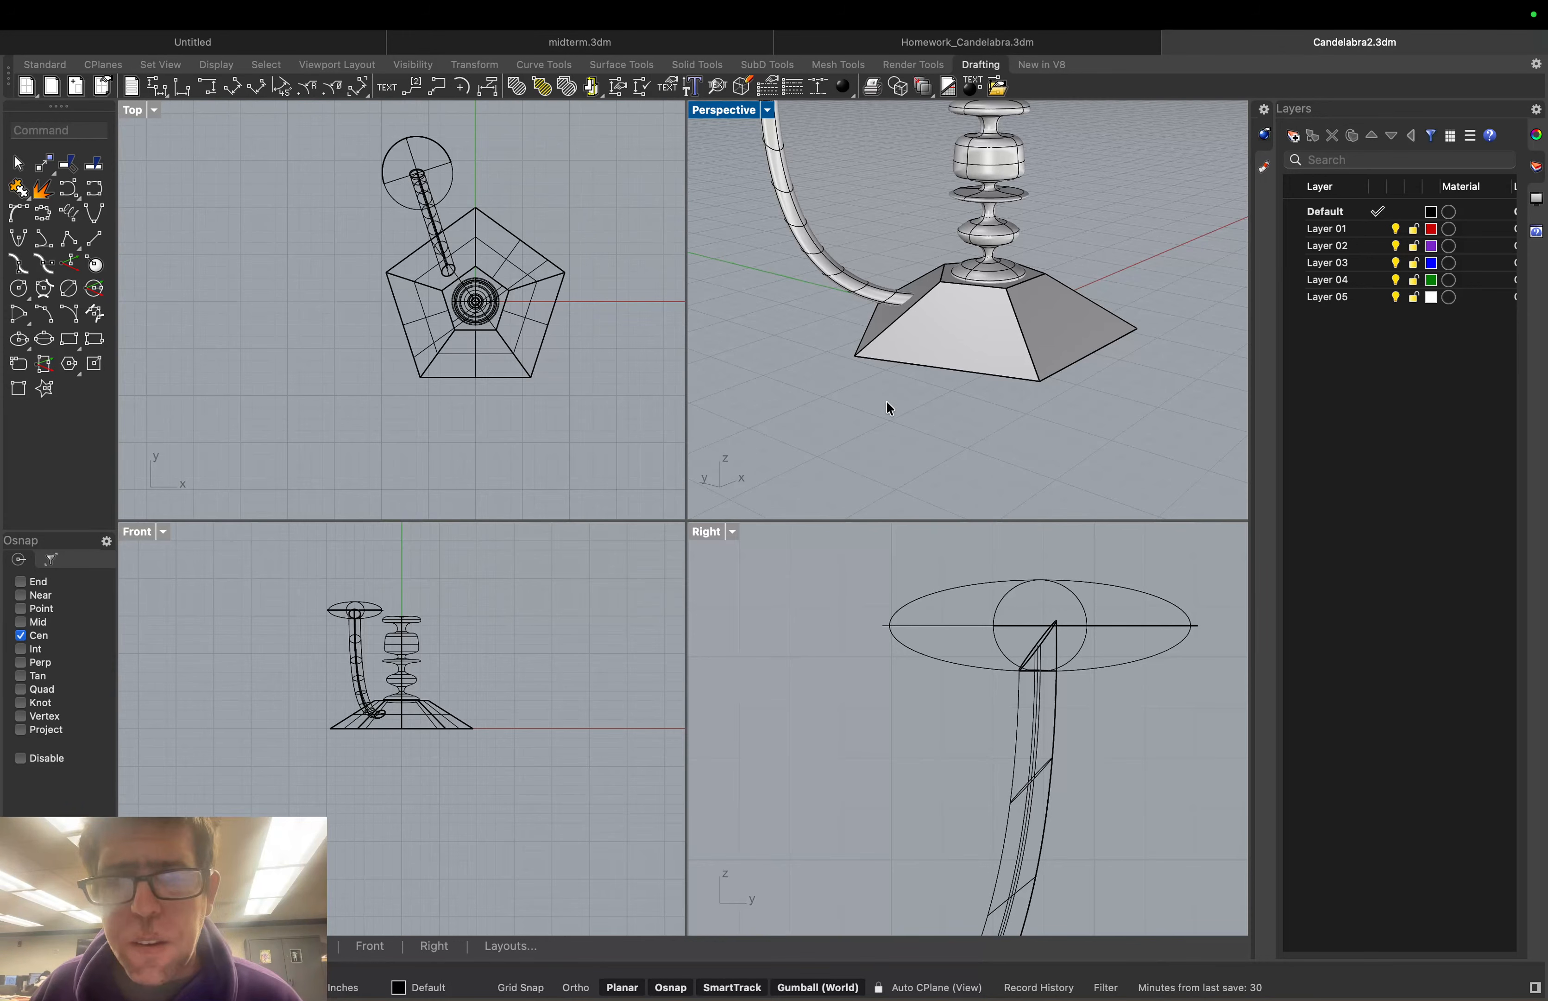
right_click_drag(887, 403, 884, 395)
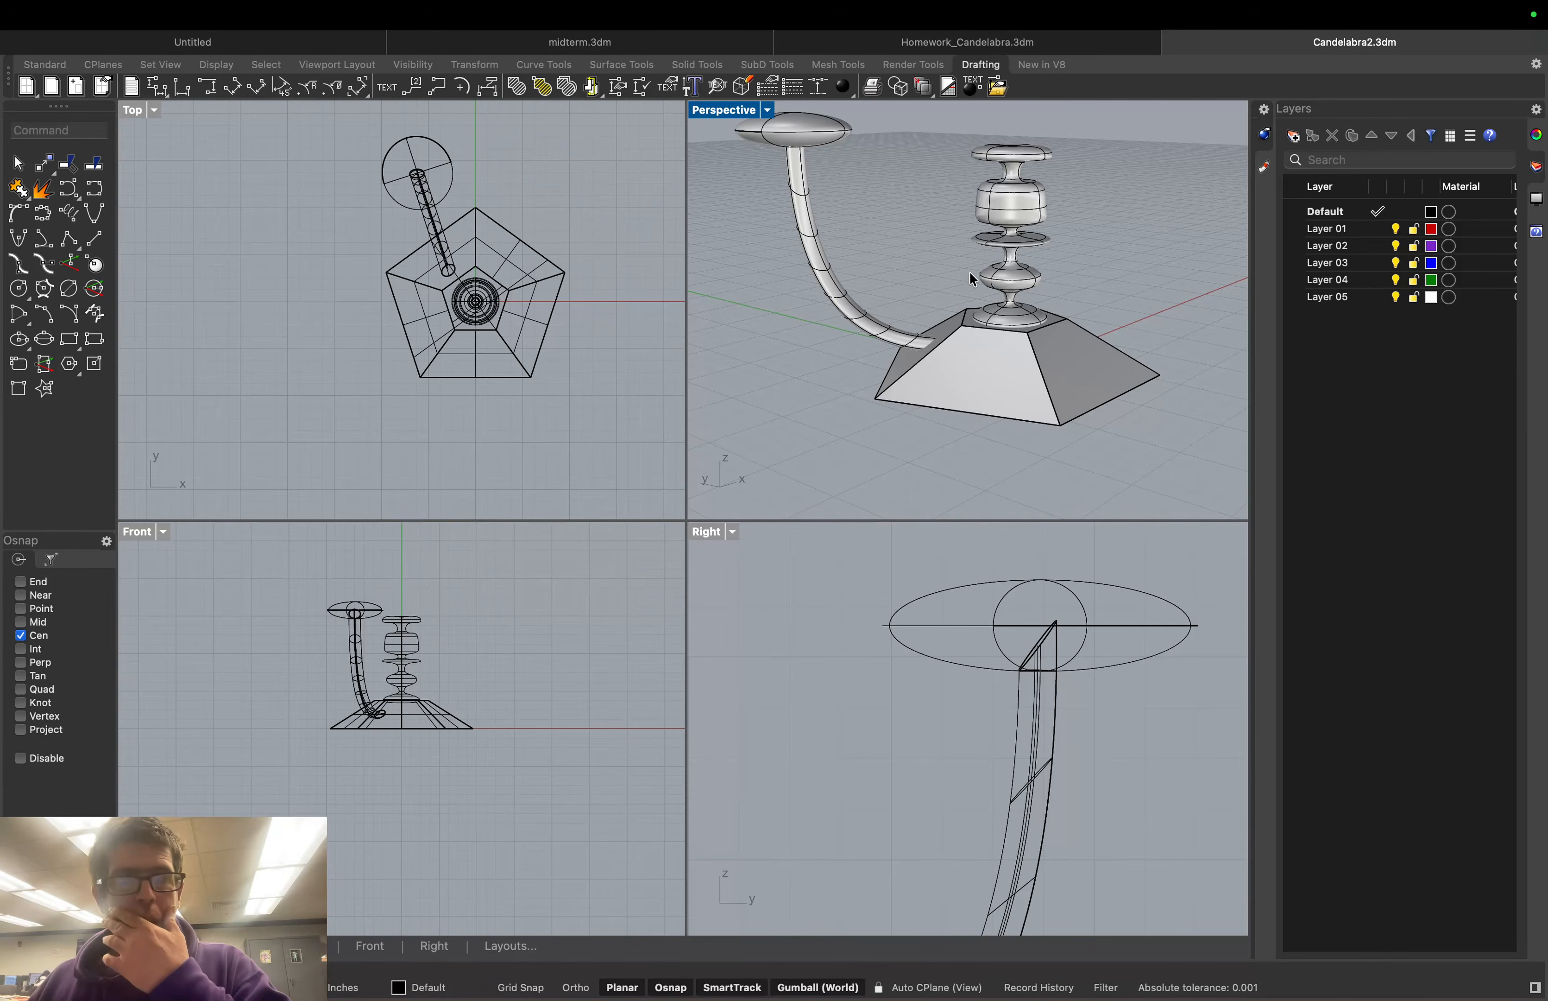
left_click(41, 135)
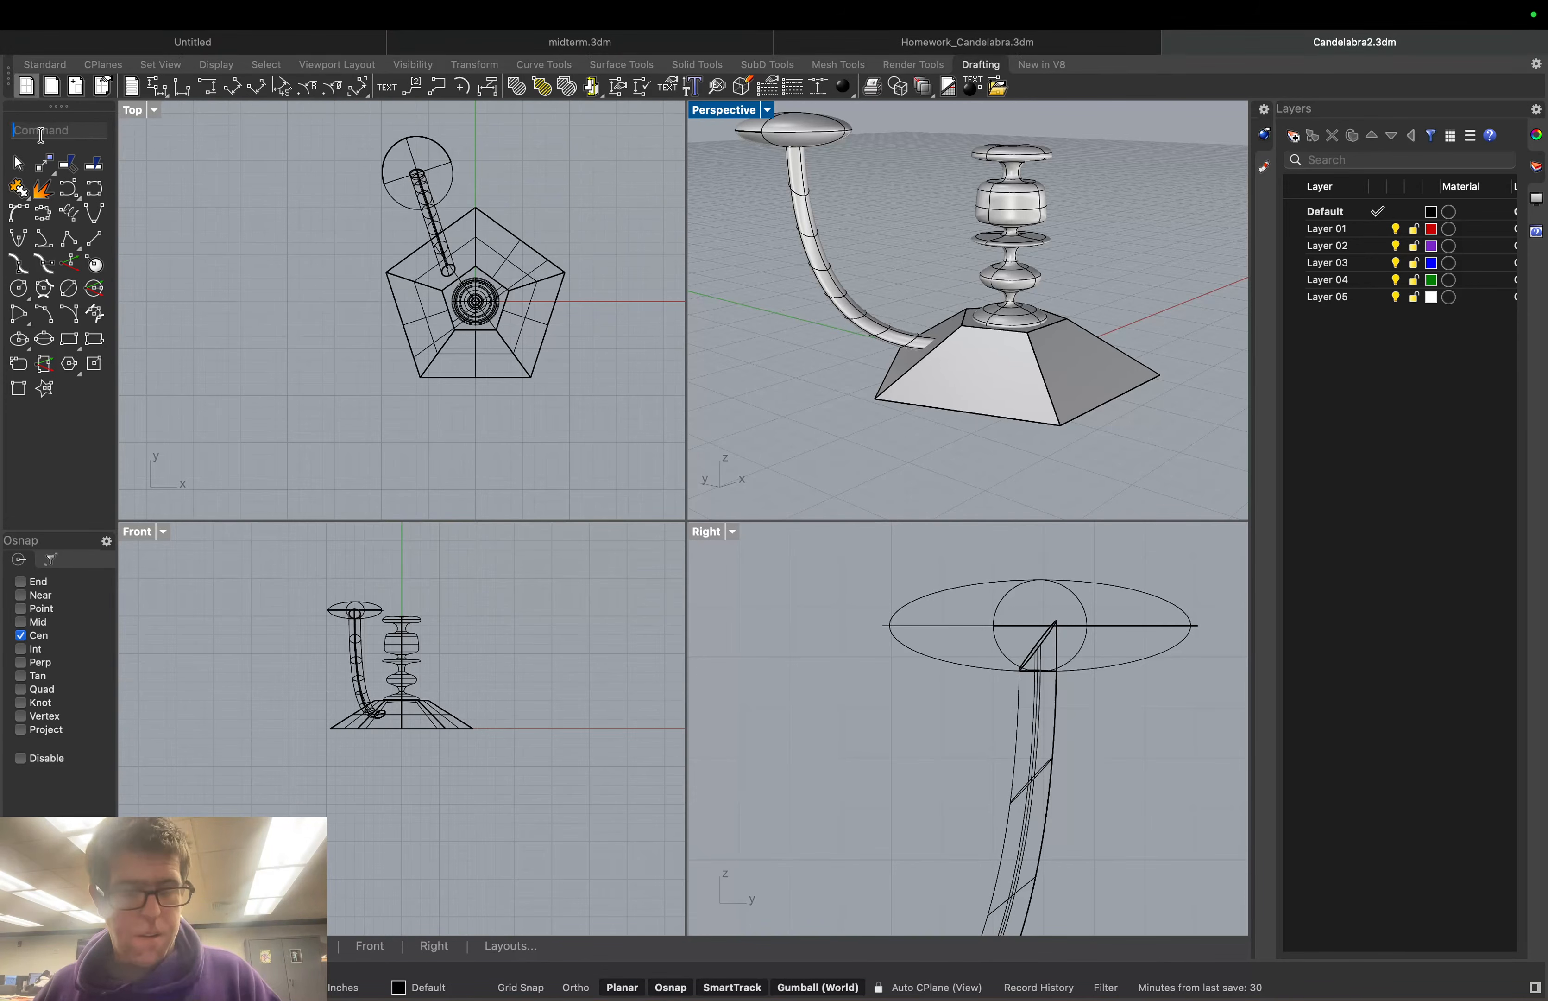
Rotate-copy the arm polysurface around the last centre to a second position
type("Rotate")
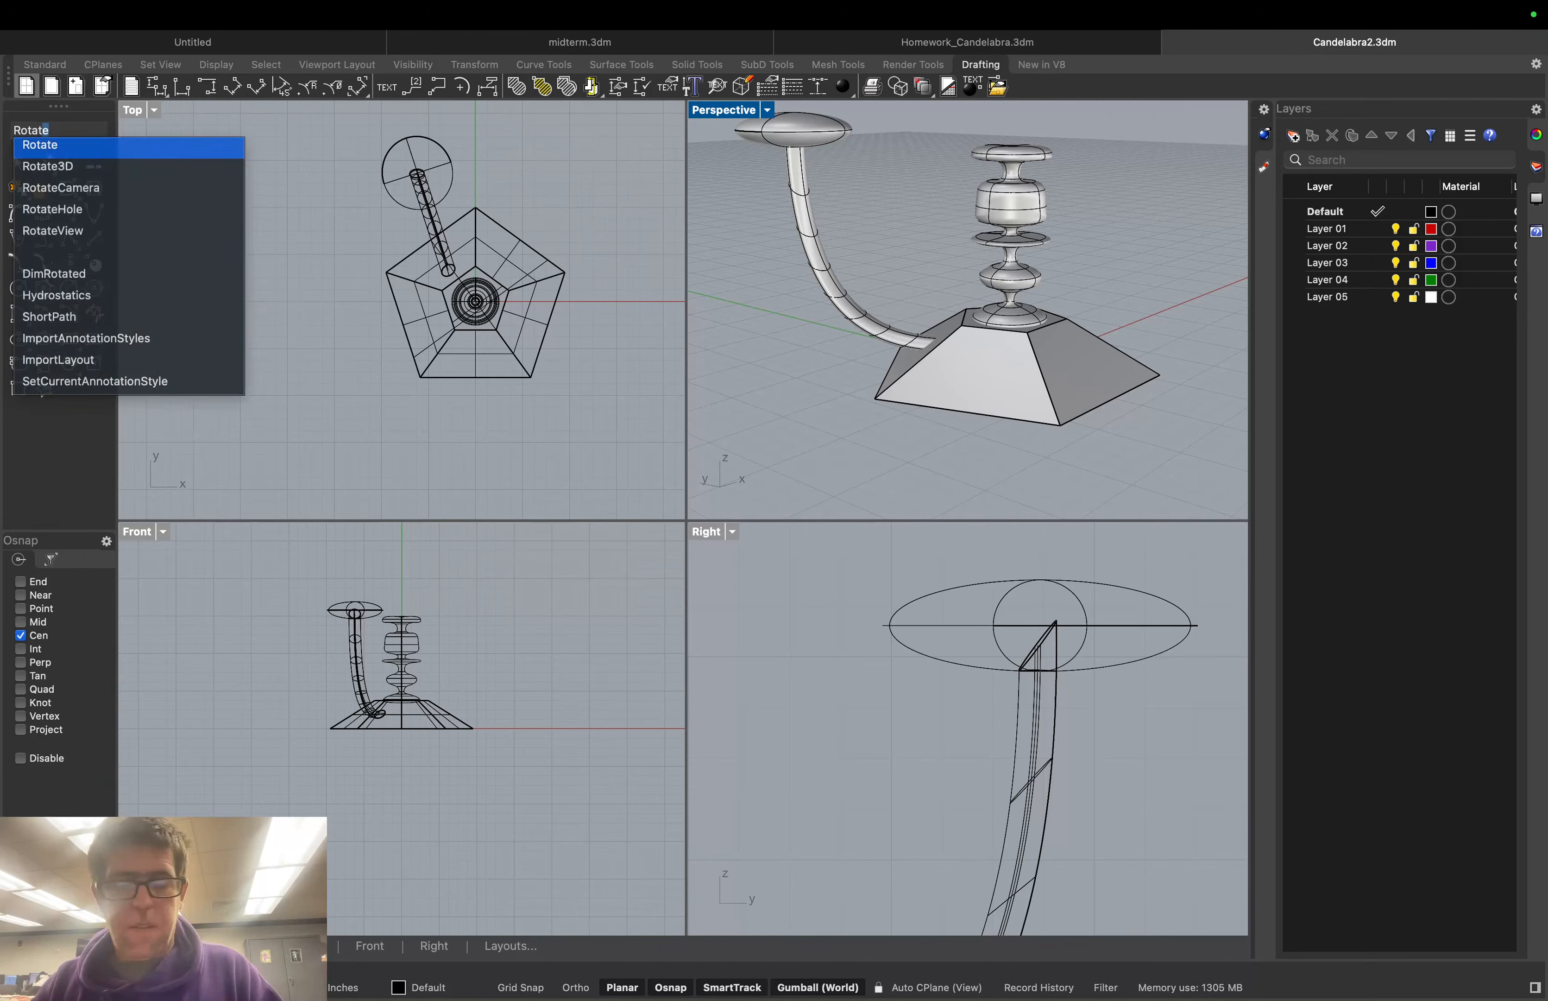
key("Return")
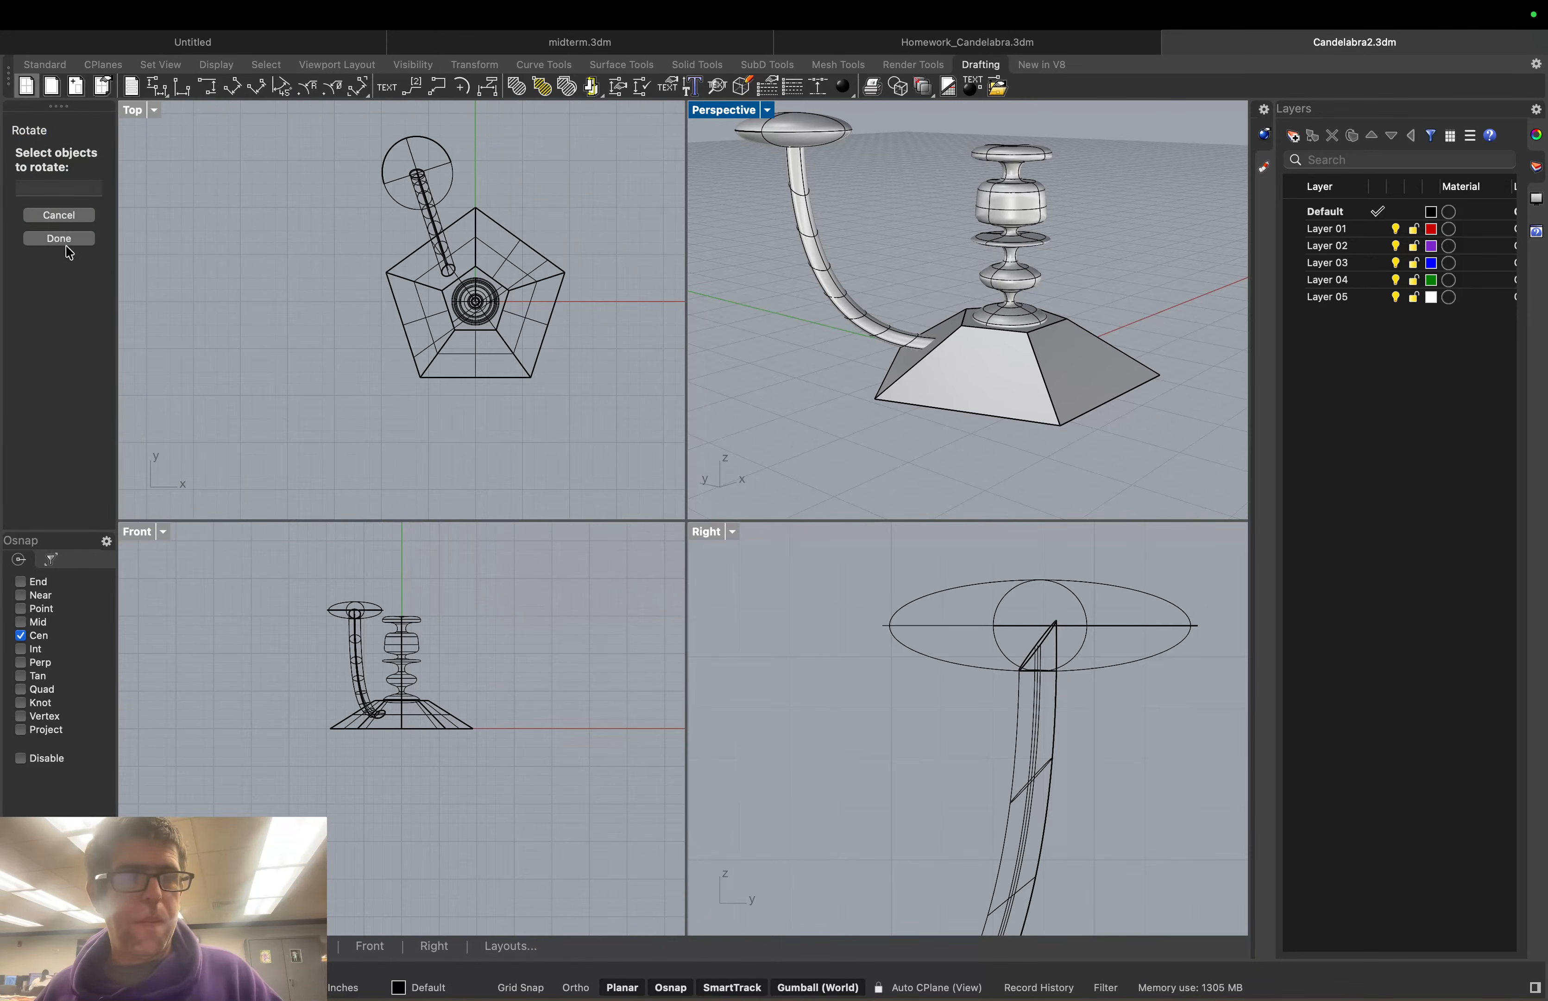
left_click(778, 206)
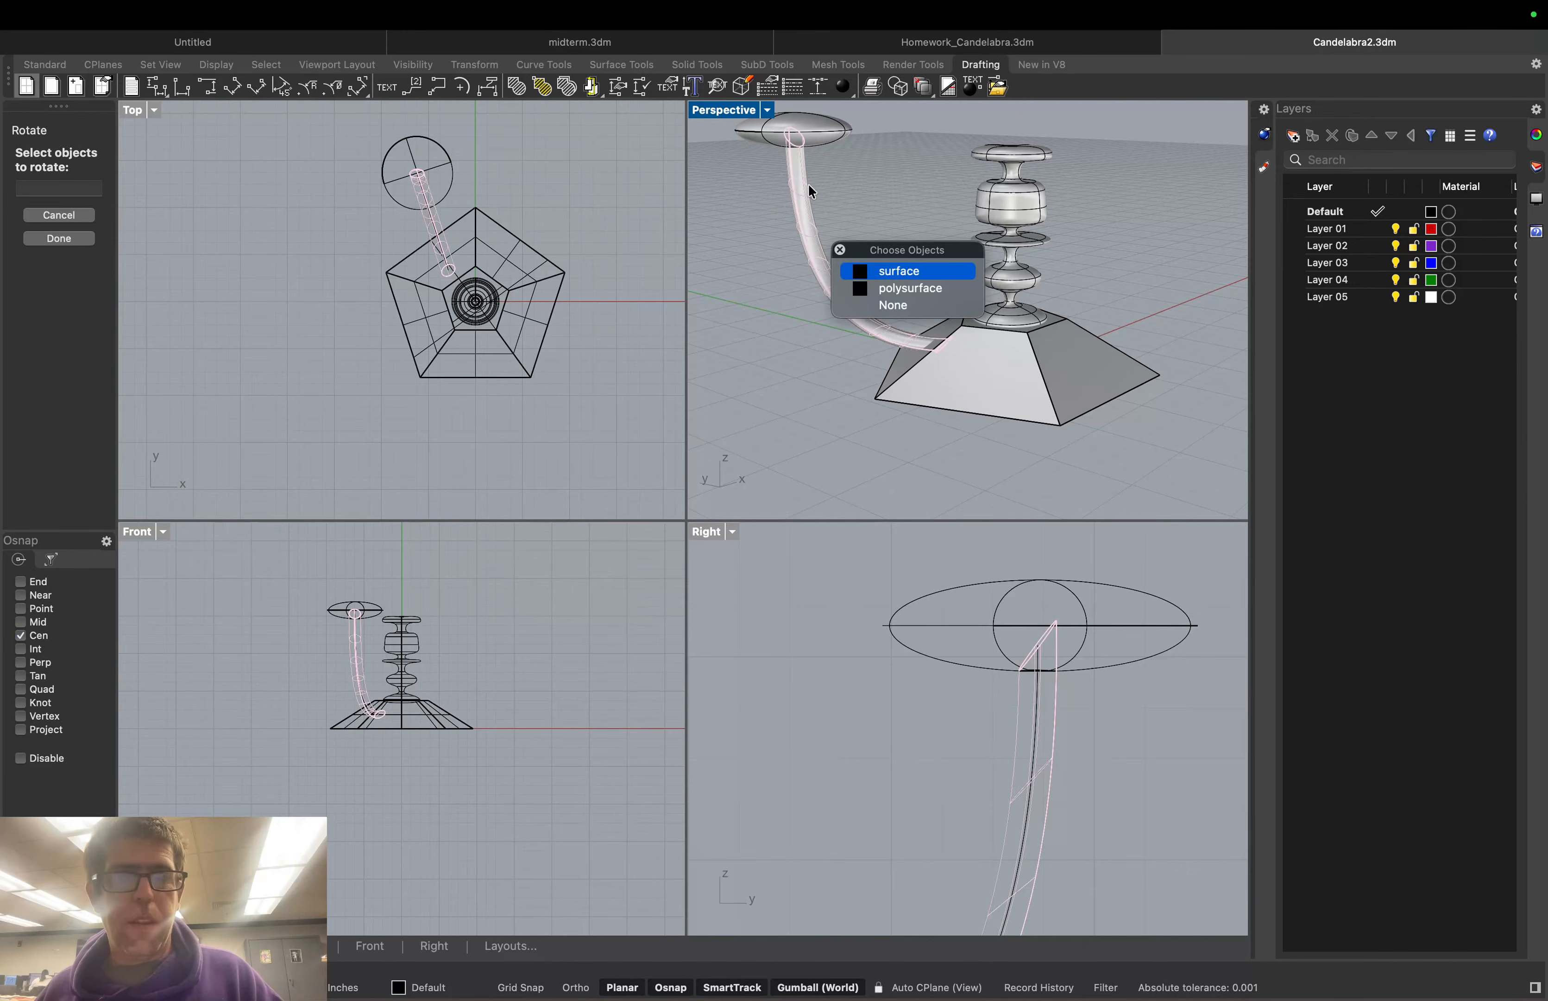
left_click(909, 290)
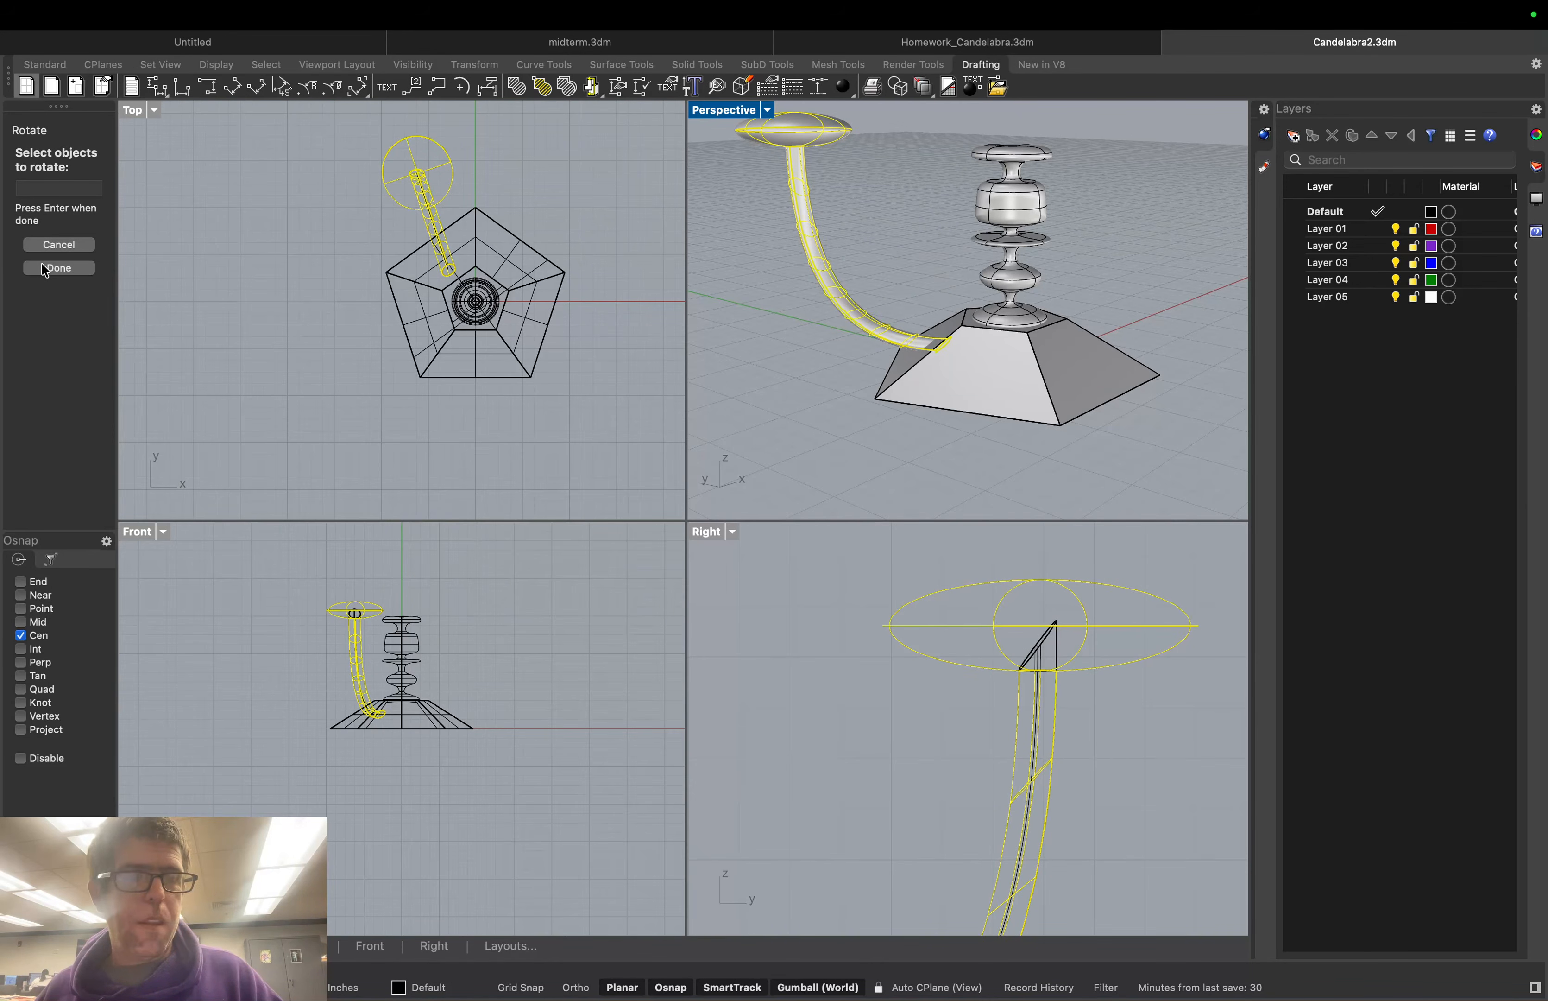
left_click(45, 268)
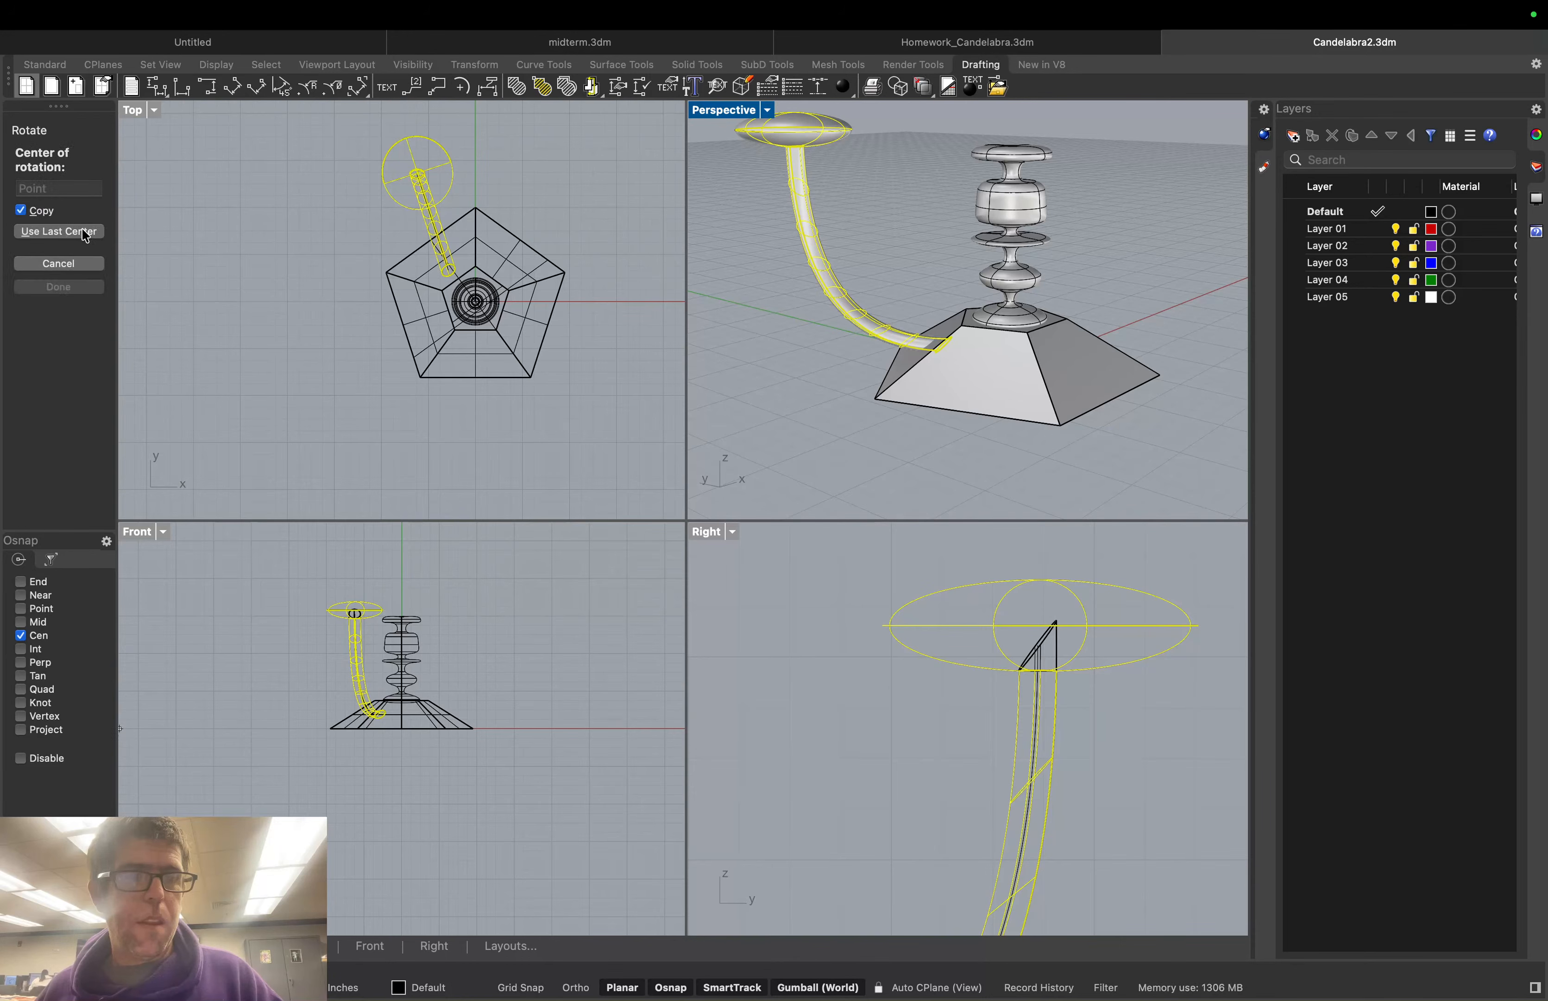
left_click(84, 232)
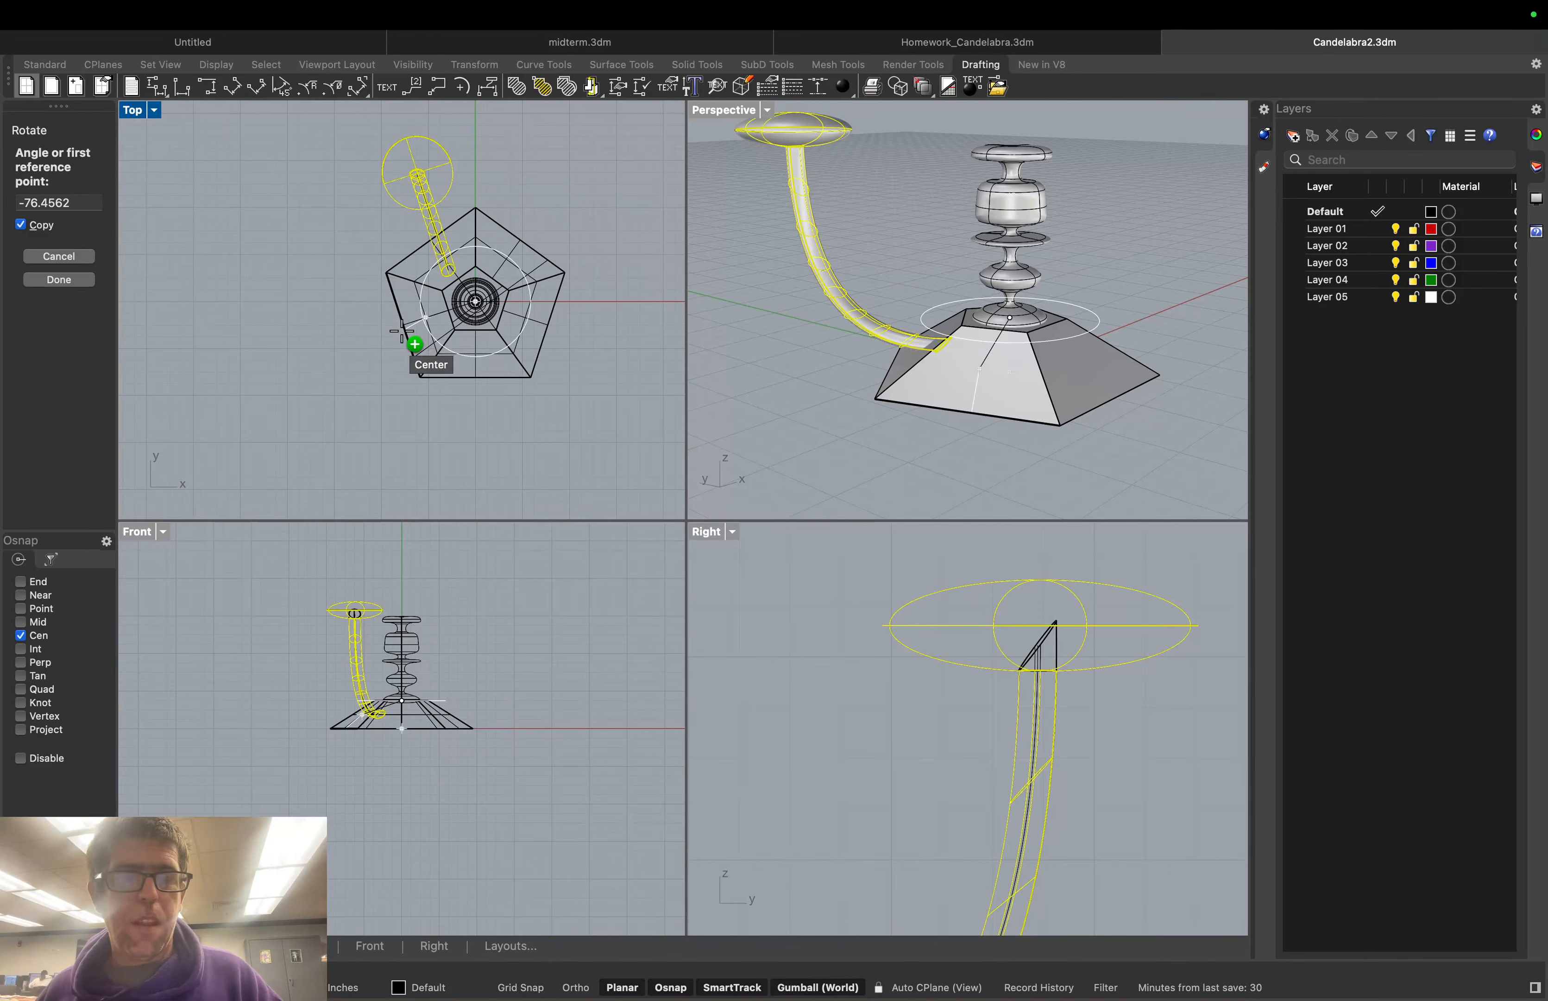
left_click(415, 338)
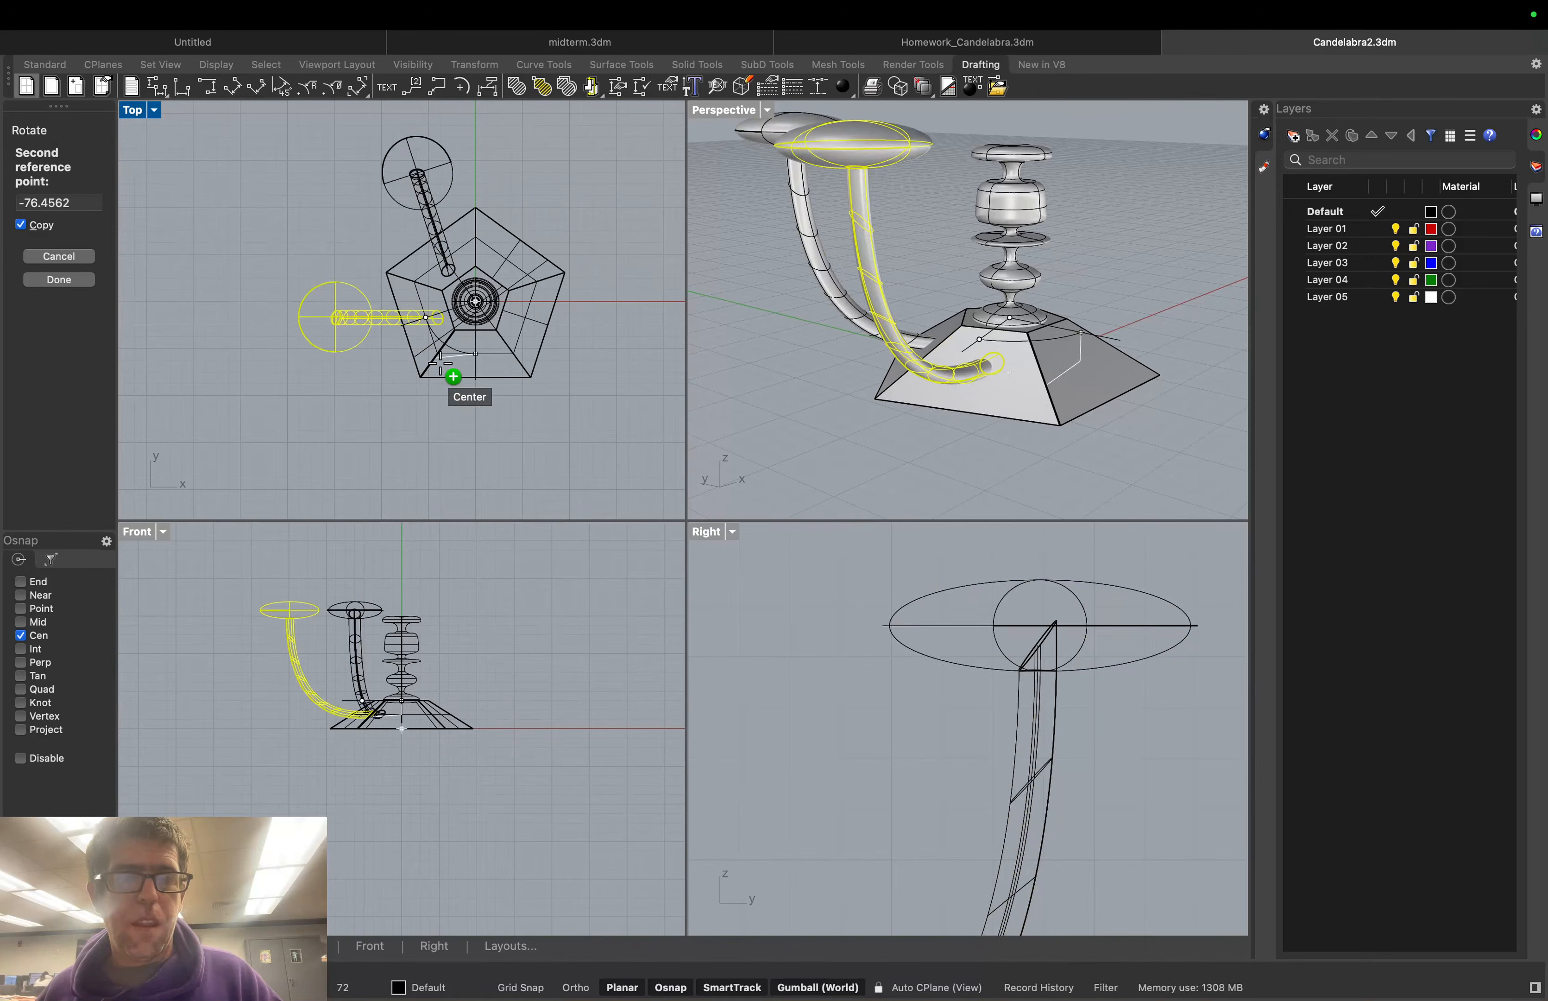
left_click(488, 385)
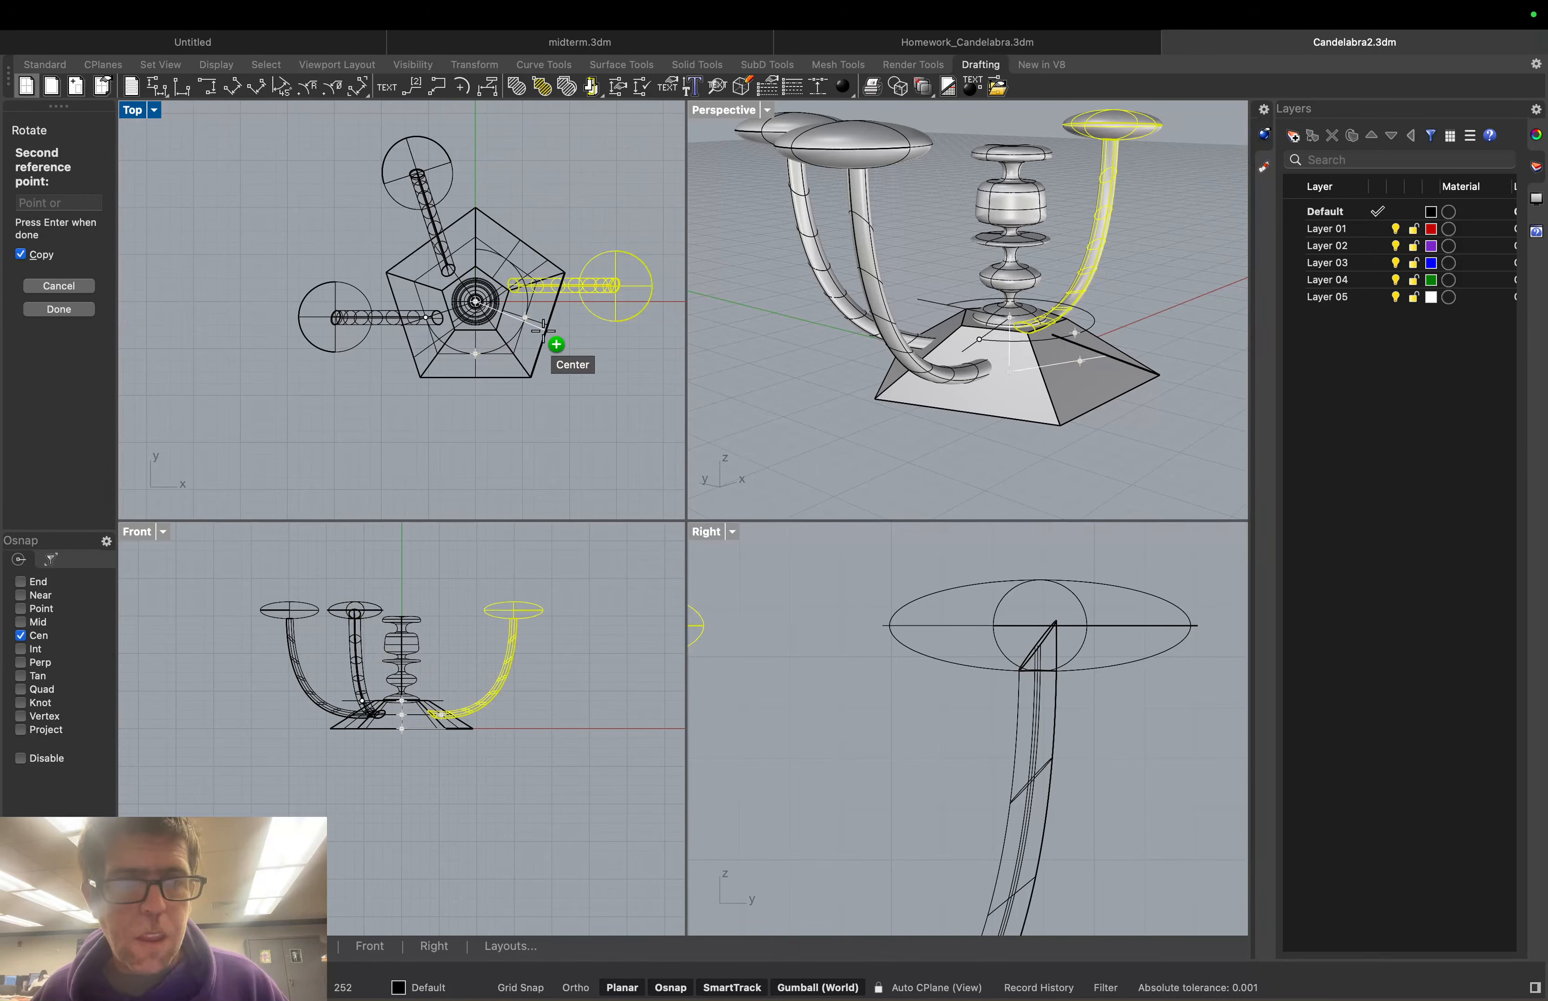
Pan and orbit the views, then switch the Right viewport to look from the left
right_click_drag(548, 318, 457, 277)
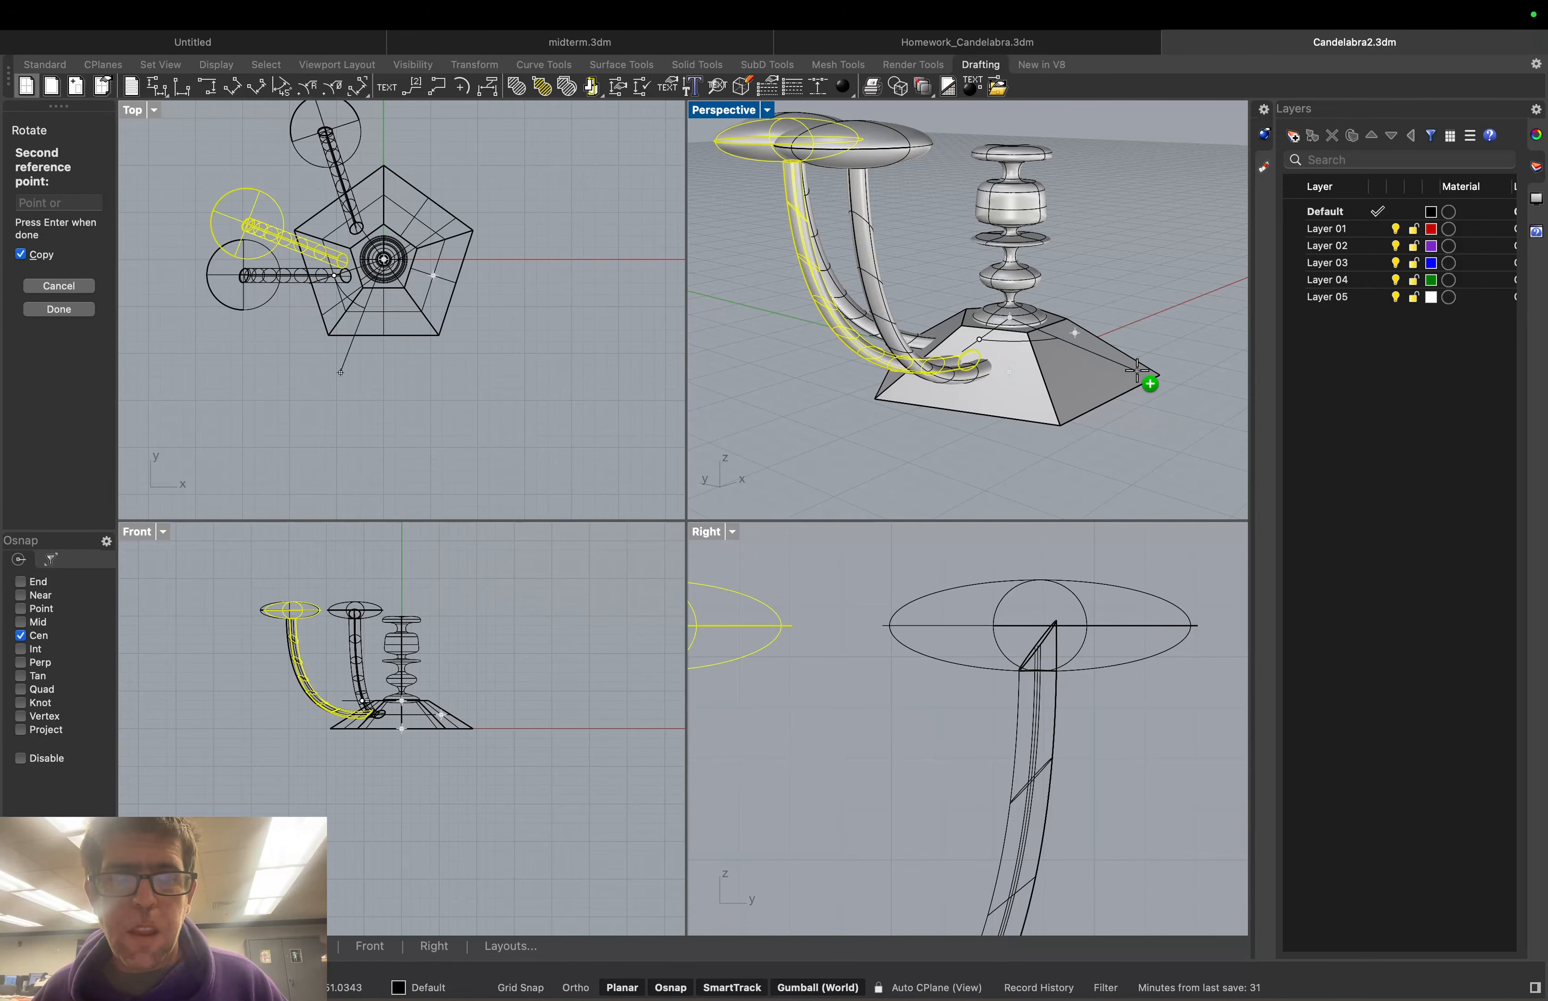
scroll(1138, 370, "down", 5)
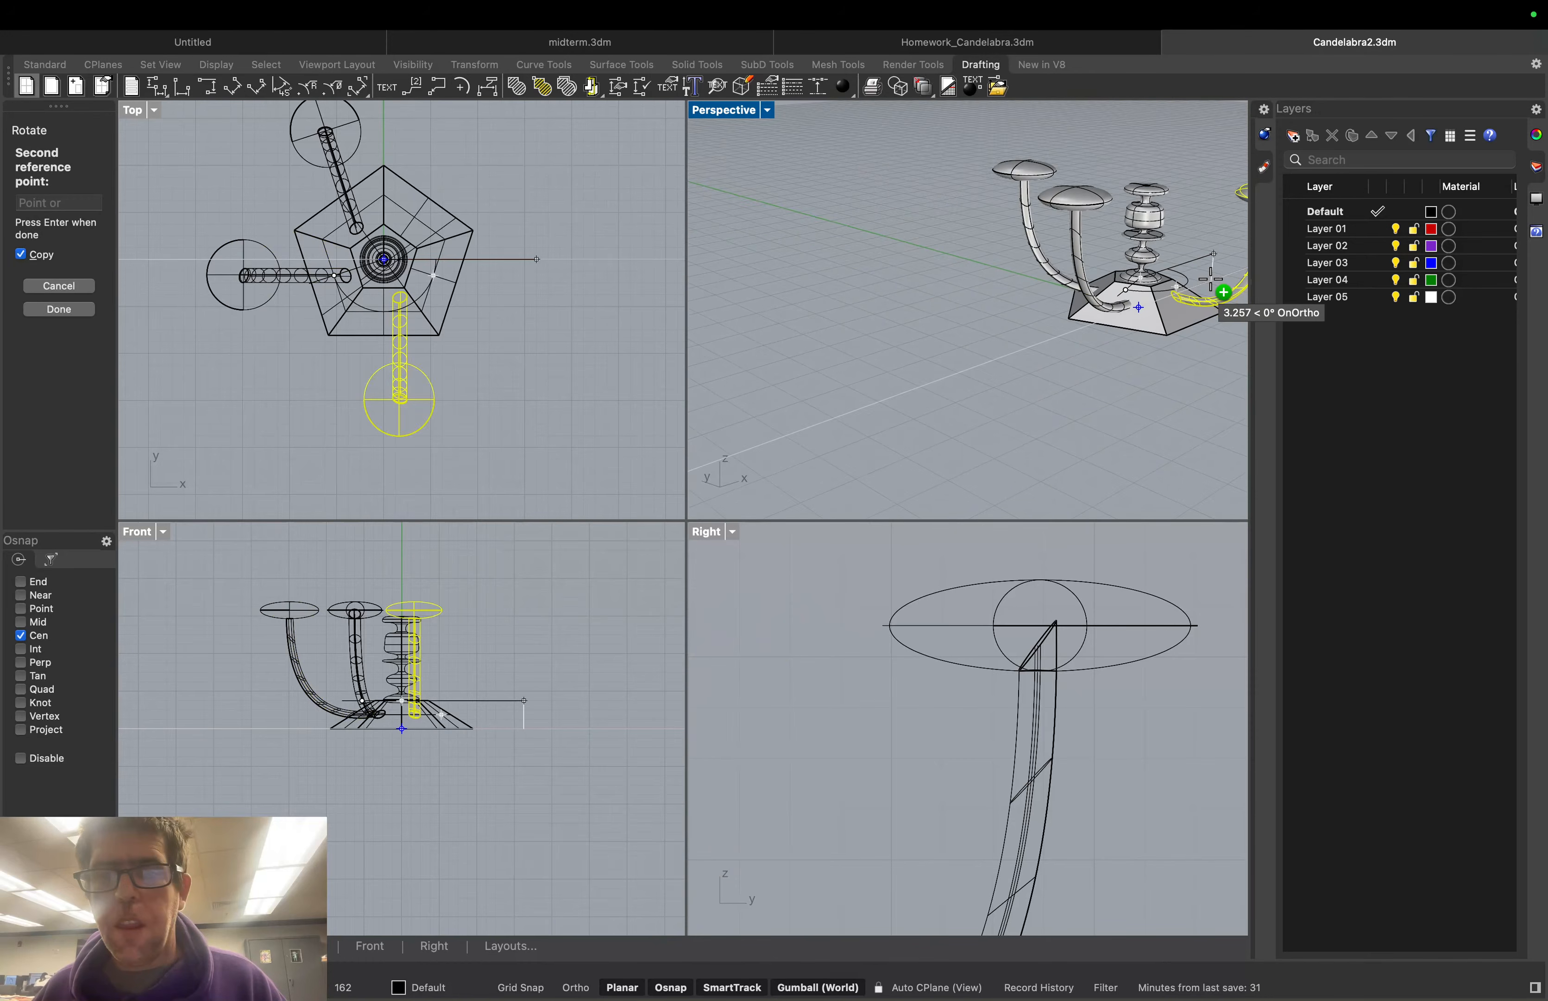
scroll(1210, 279, "up", 5)
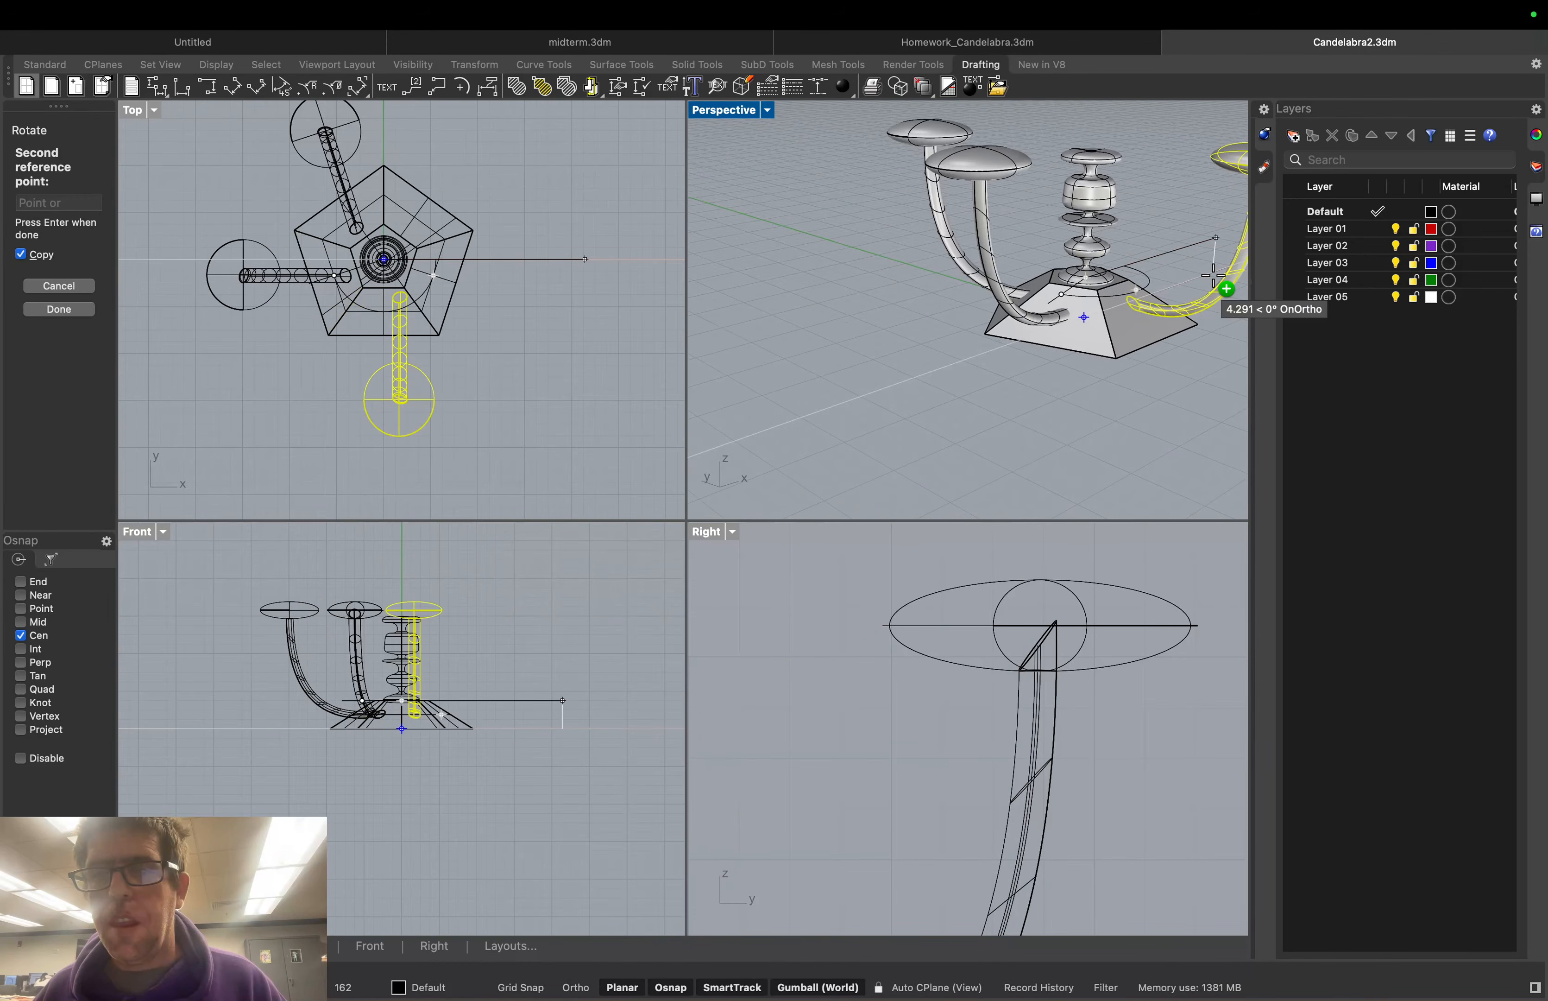
right_click_drag(1213, 272, 1228, 273)
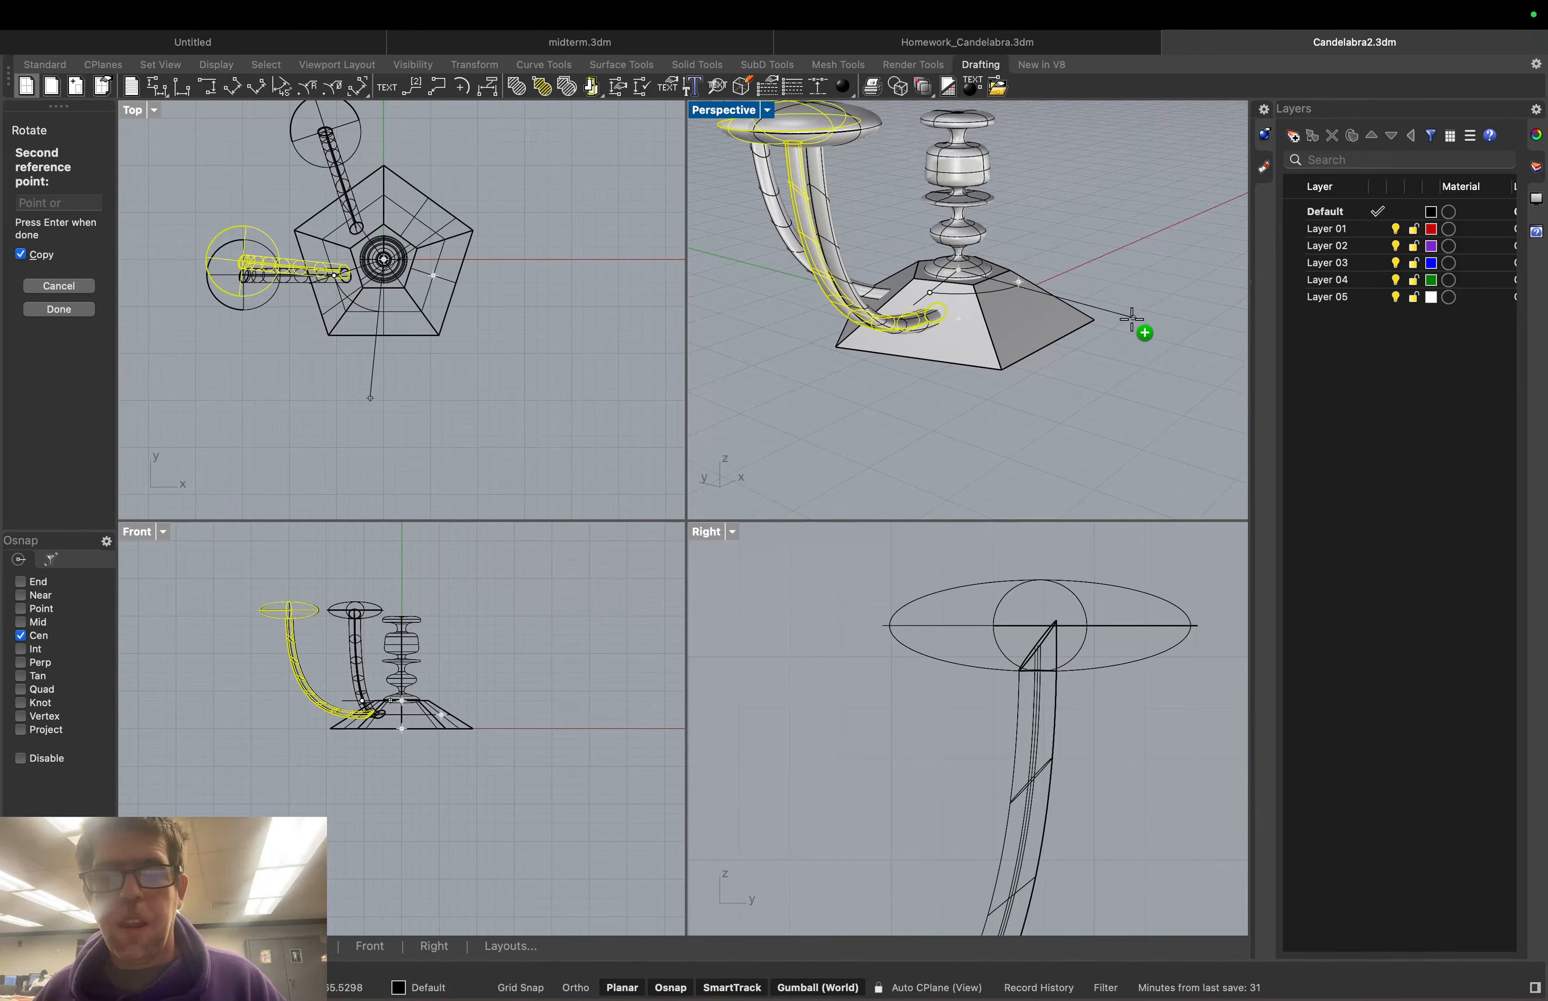
scroll(1072, 643, "down", 10)
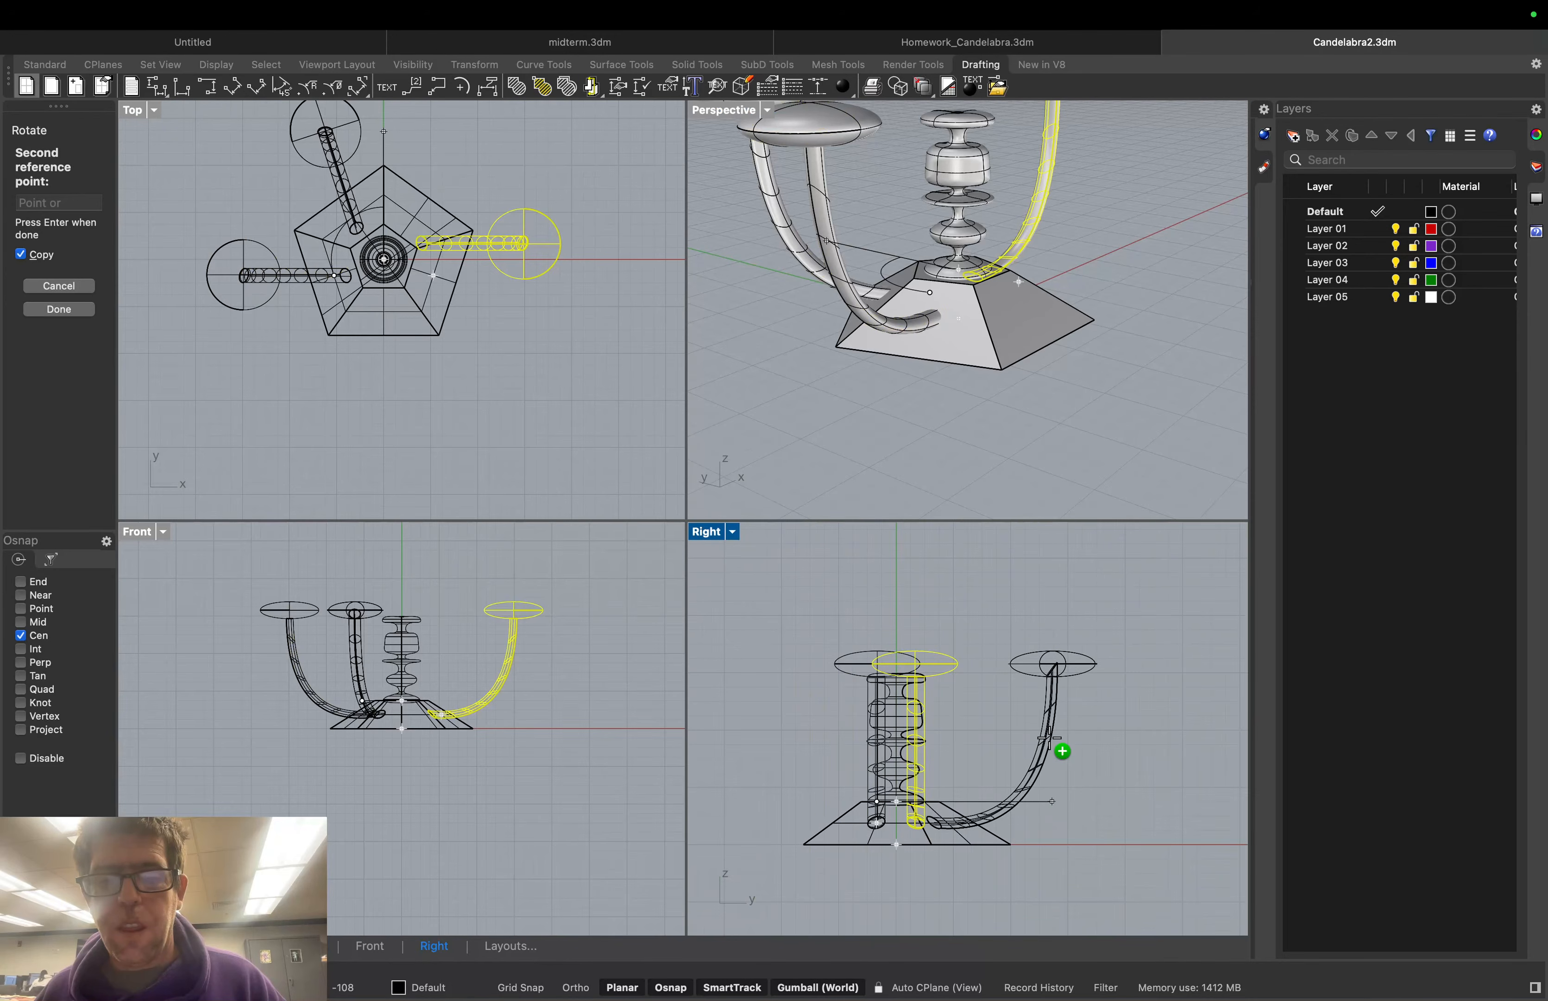
left_click(732, 531)
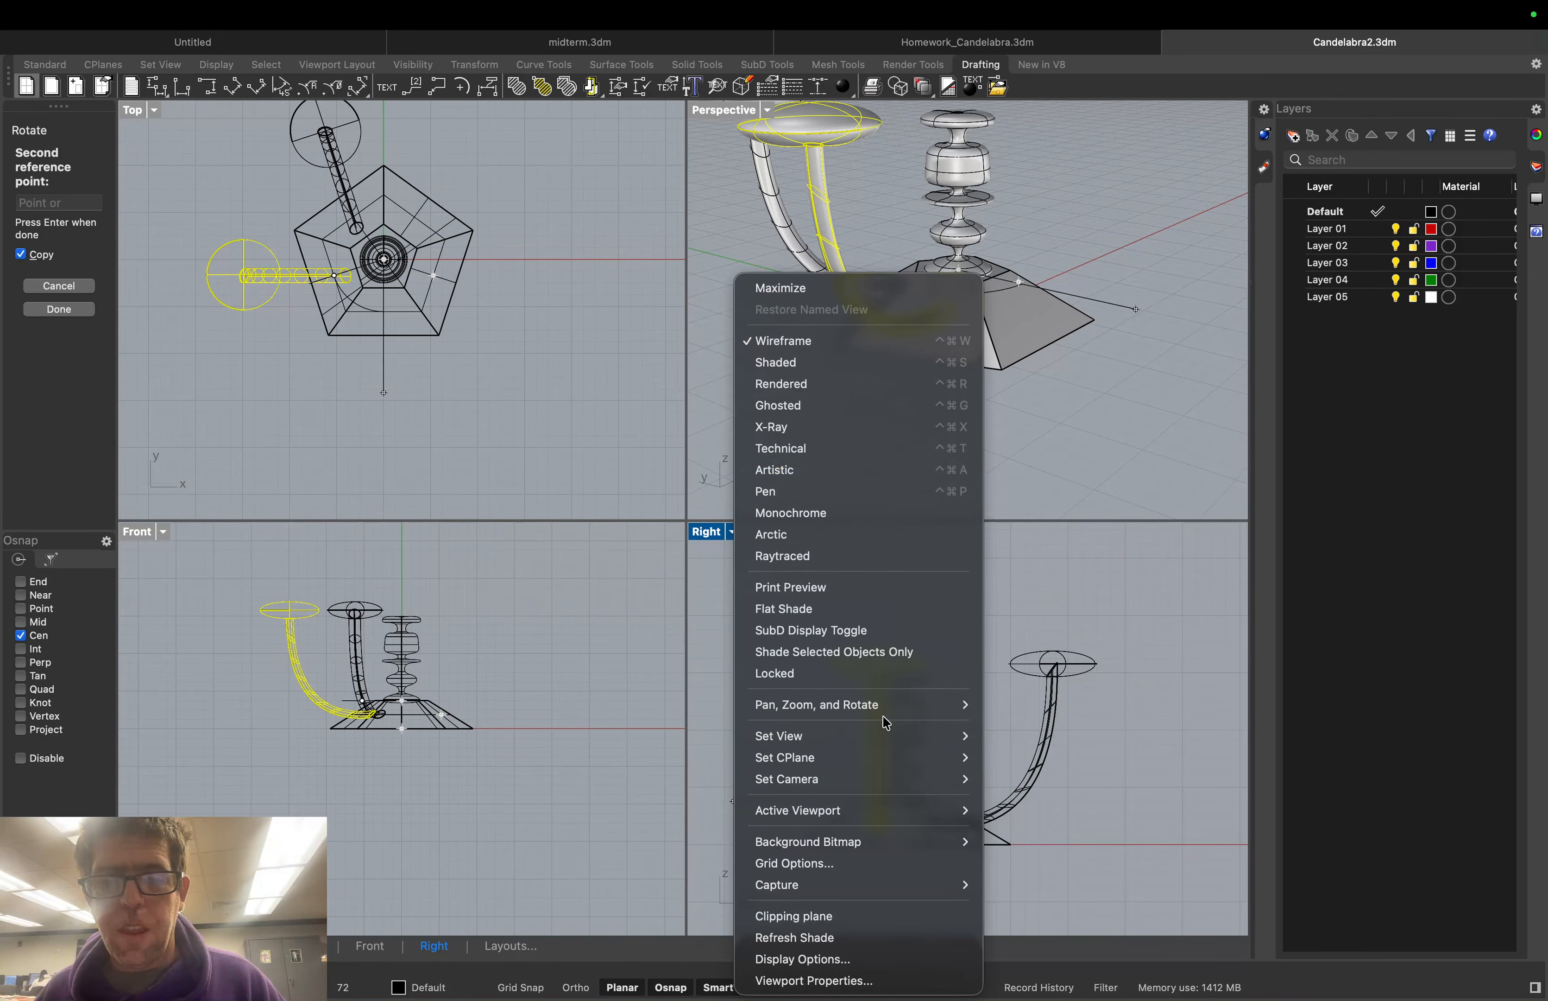
mouse_move(910, 736)
left_click(1042, 803)
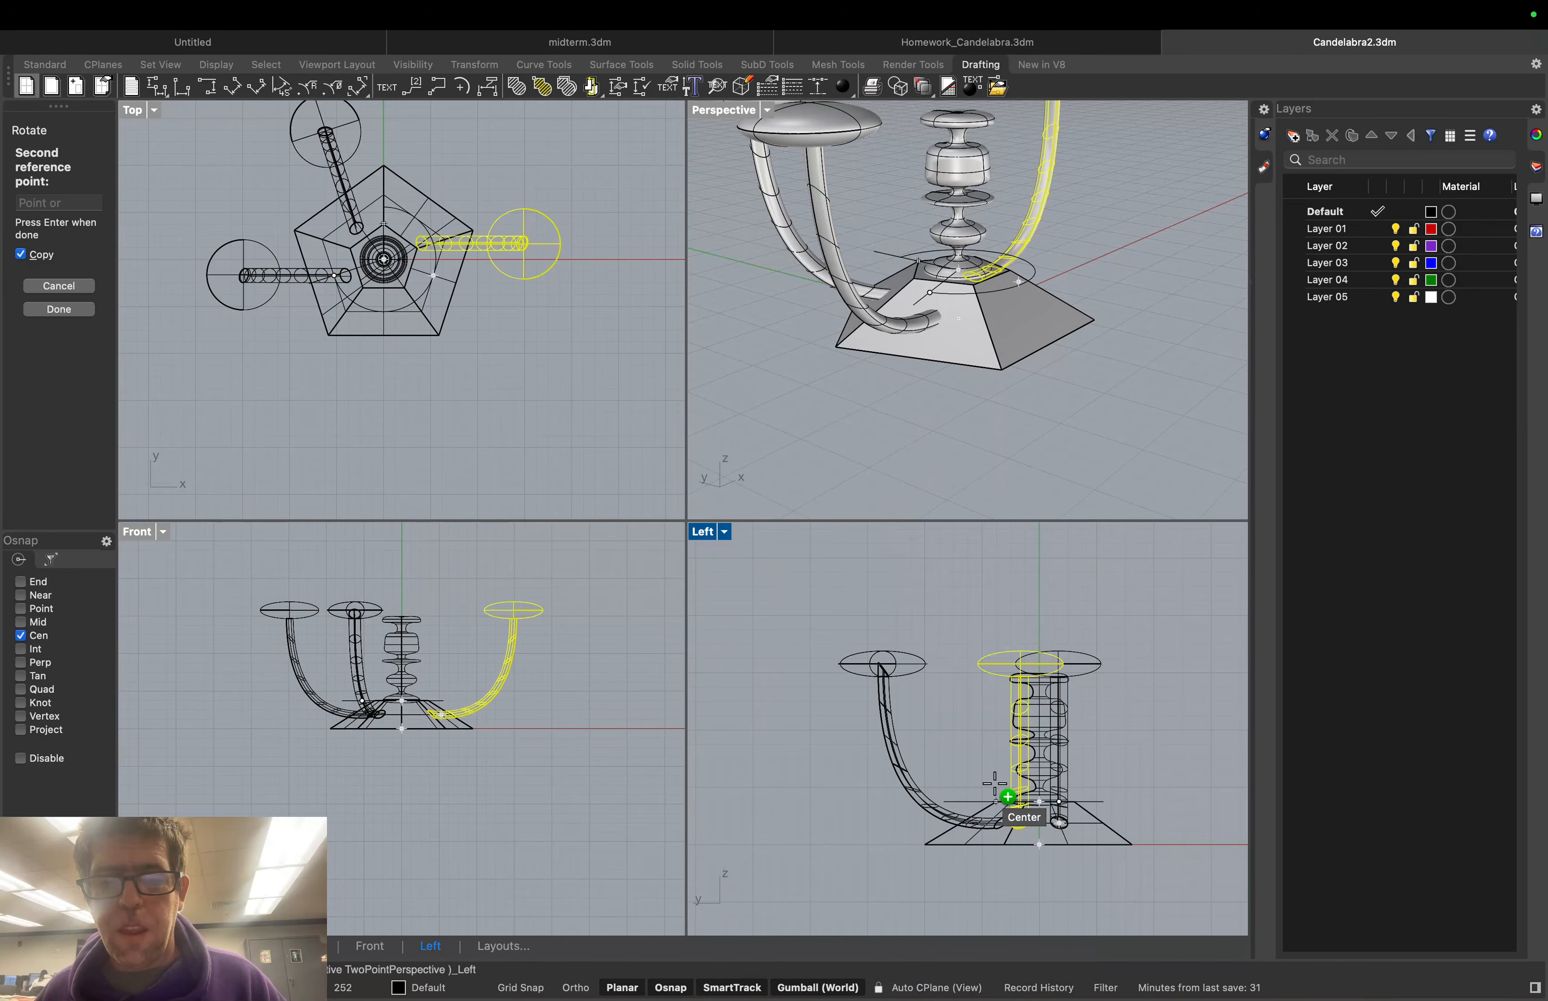
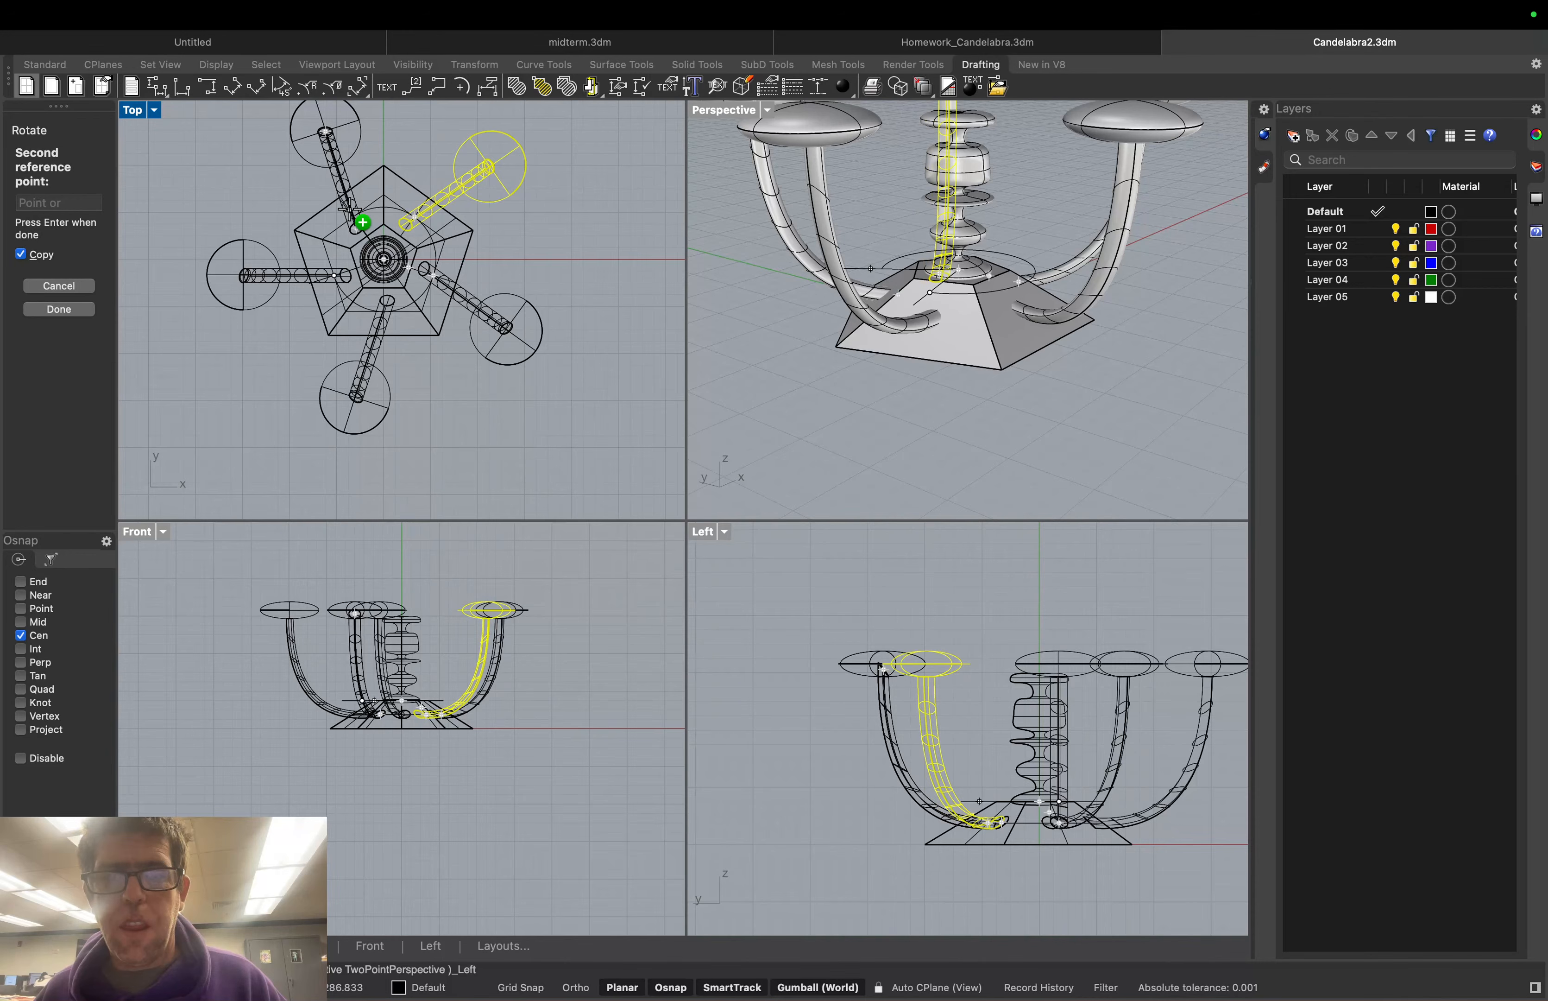
Place the fifth rotated arm copy at the upper-right pentagon corner, completing the ring of arms
left_click(349, 209)
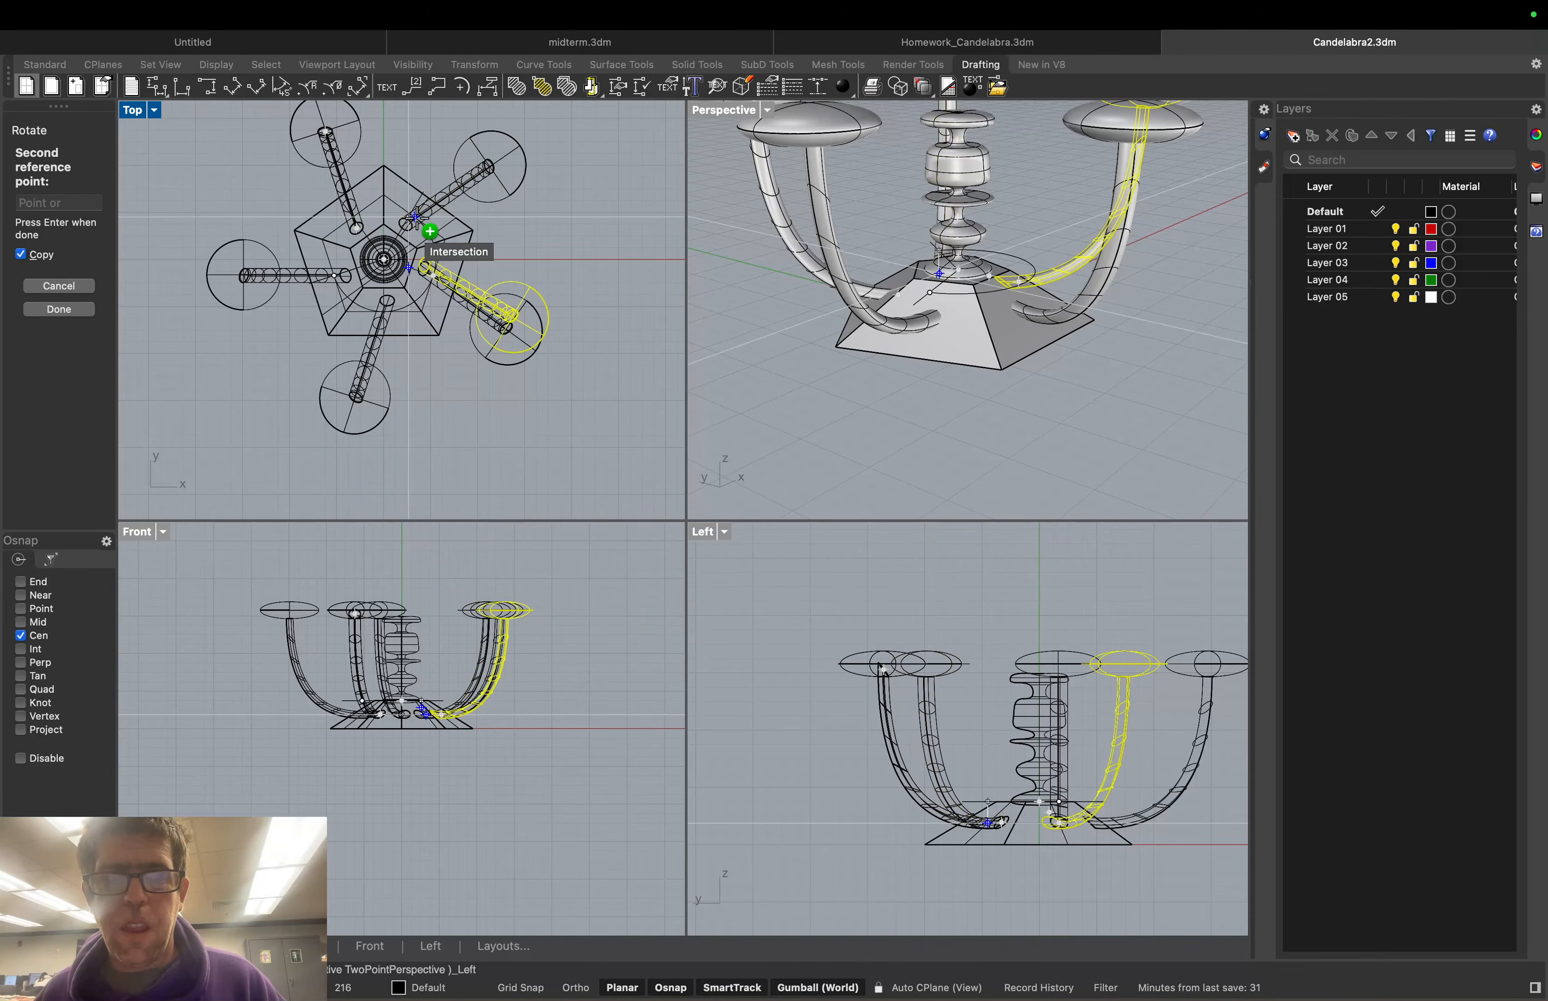
key("Return")
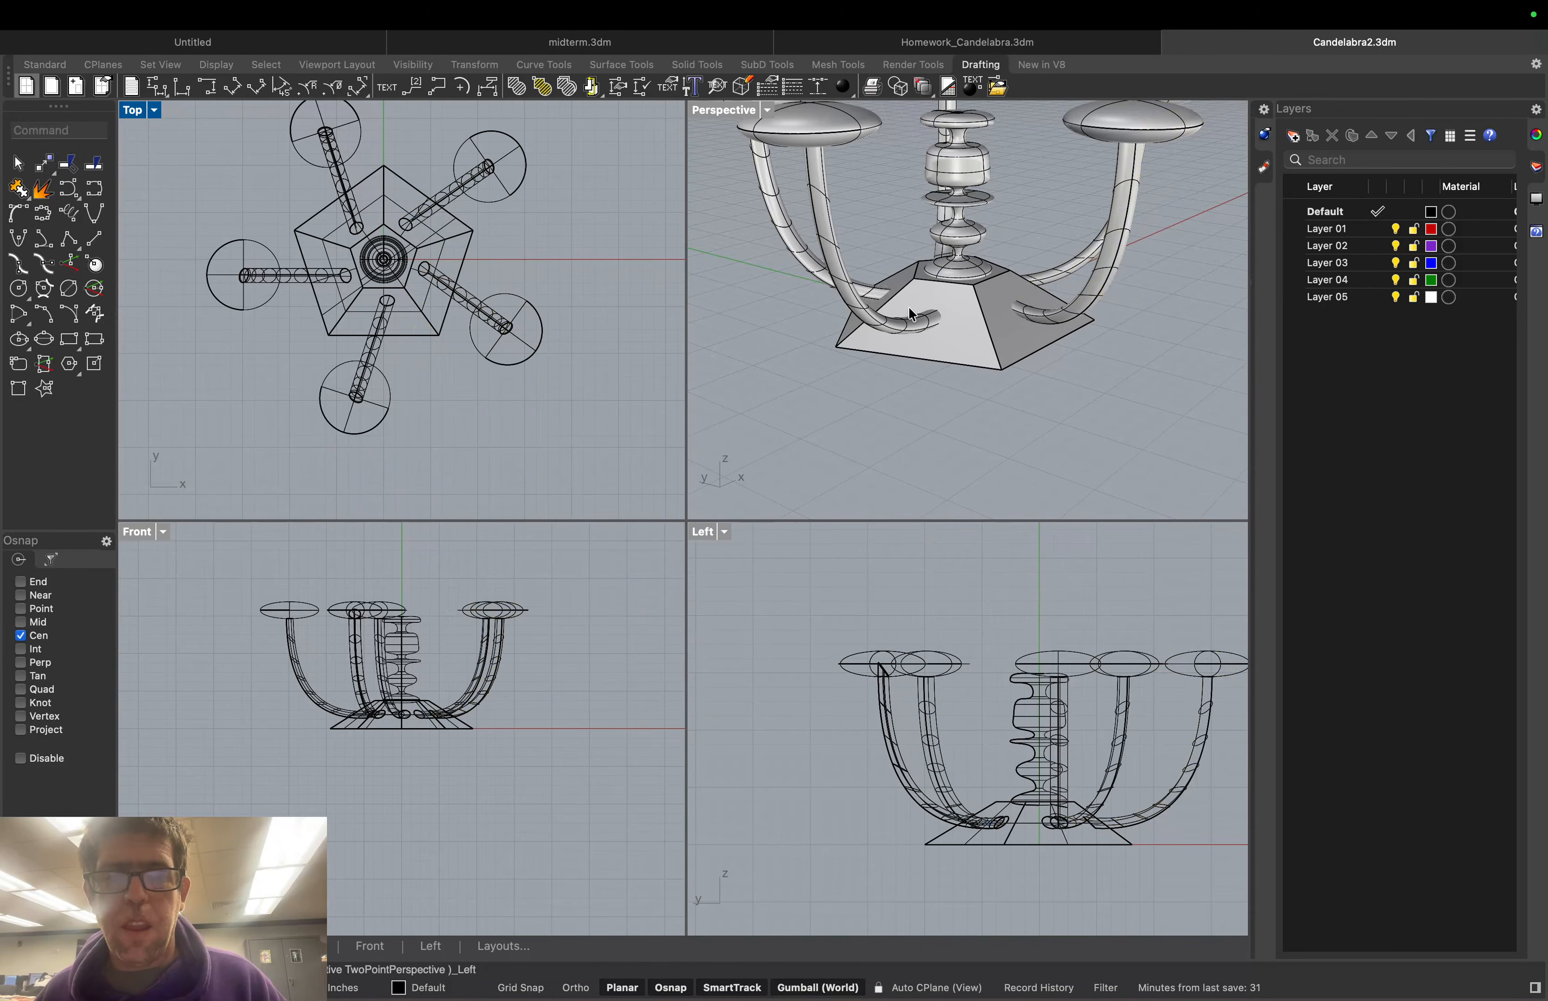
scroll(1005, 292, "down", 3)
scroll(1005, 293, "down", 2)
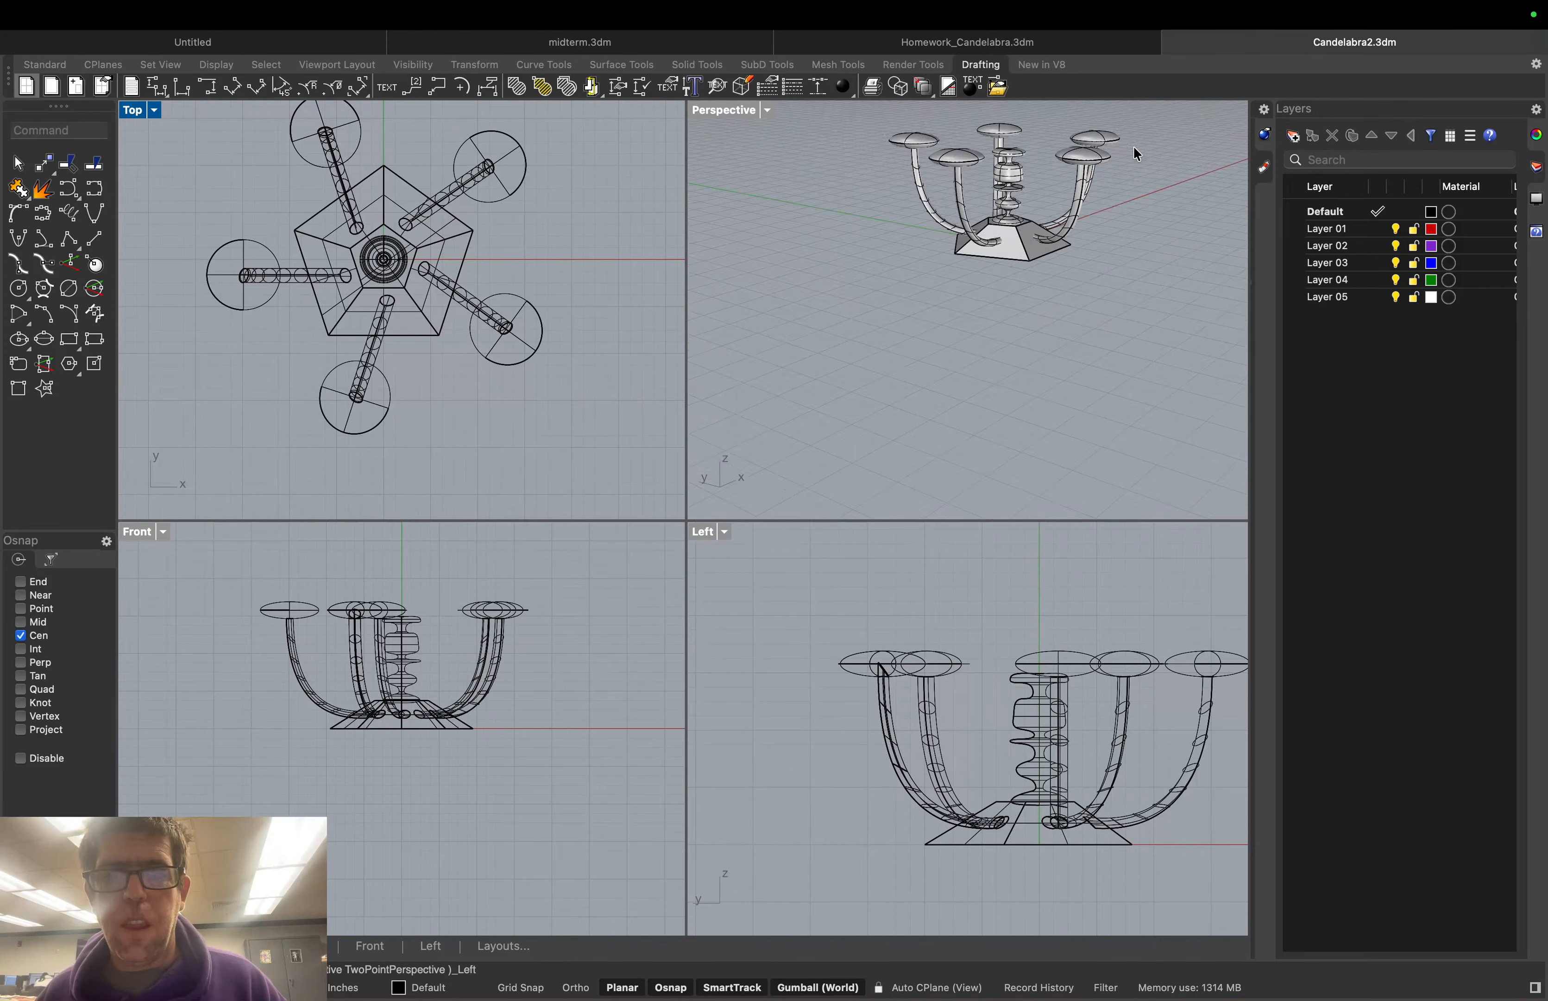
mouse_move(1133, 147)
right_mouse_down()
mouse_move(1140, 130)
mouse_move(1125, 170)
right_mouse_up()
scroll(1140, 130, "up", 3)
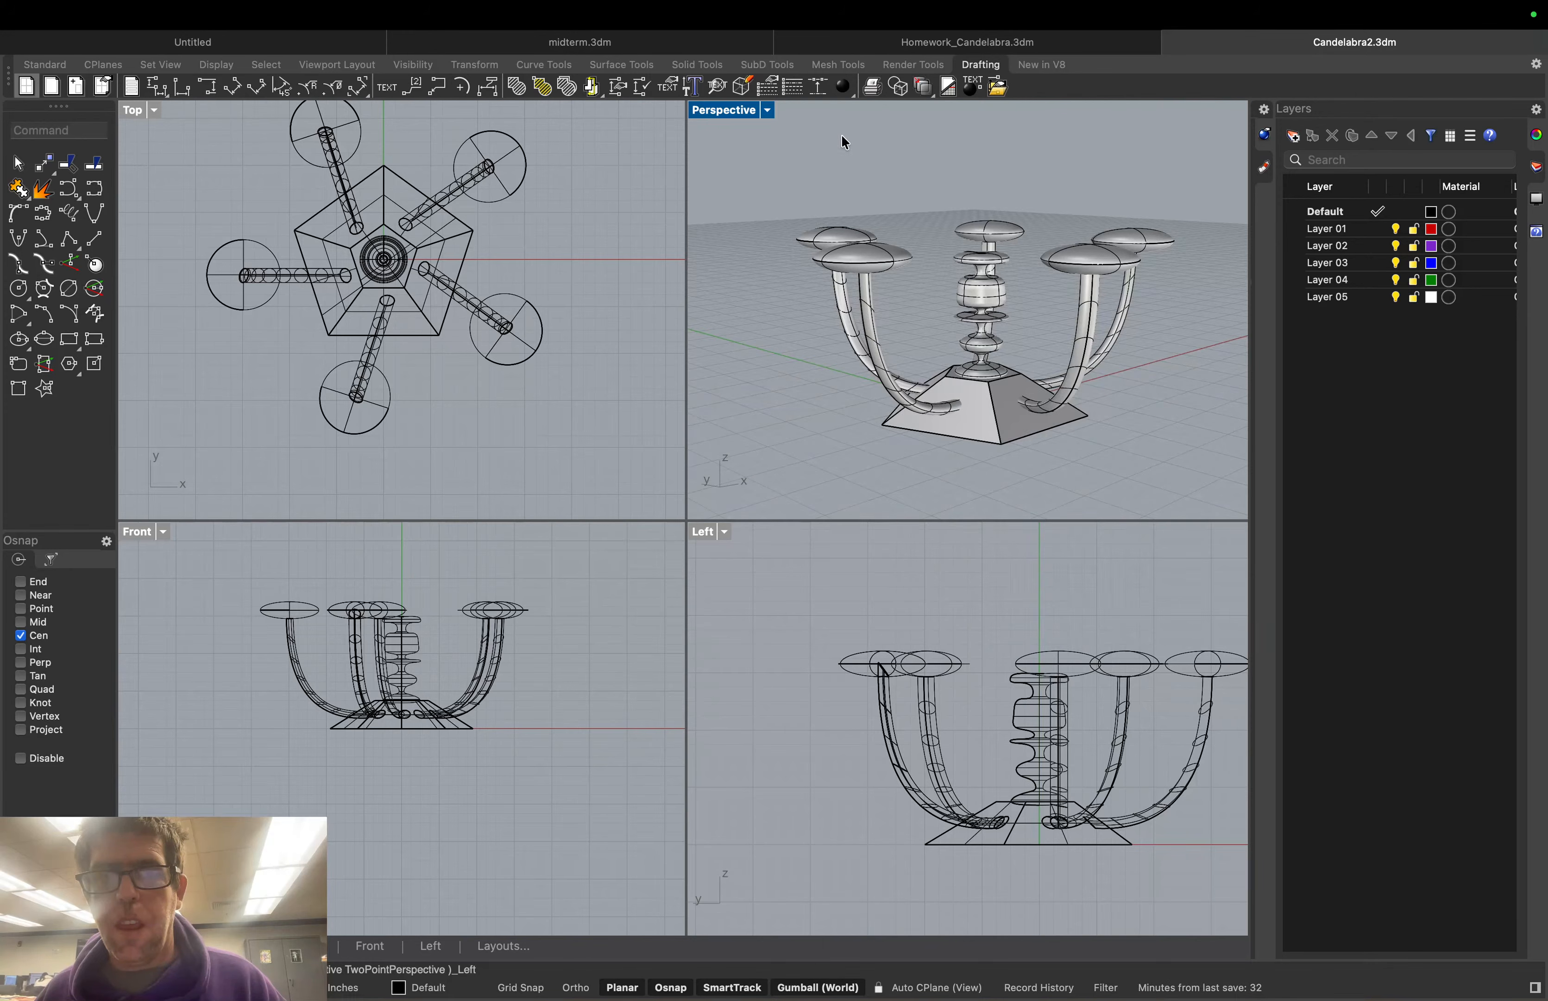
Use Pan View to shift the candelabra lower and toward the left of the Perspective frame
left_click(767, 111)
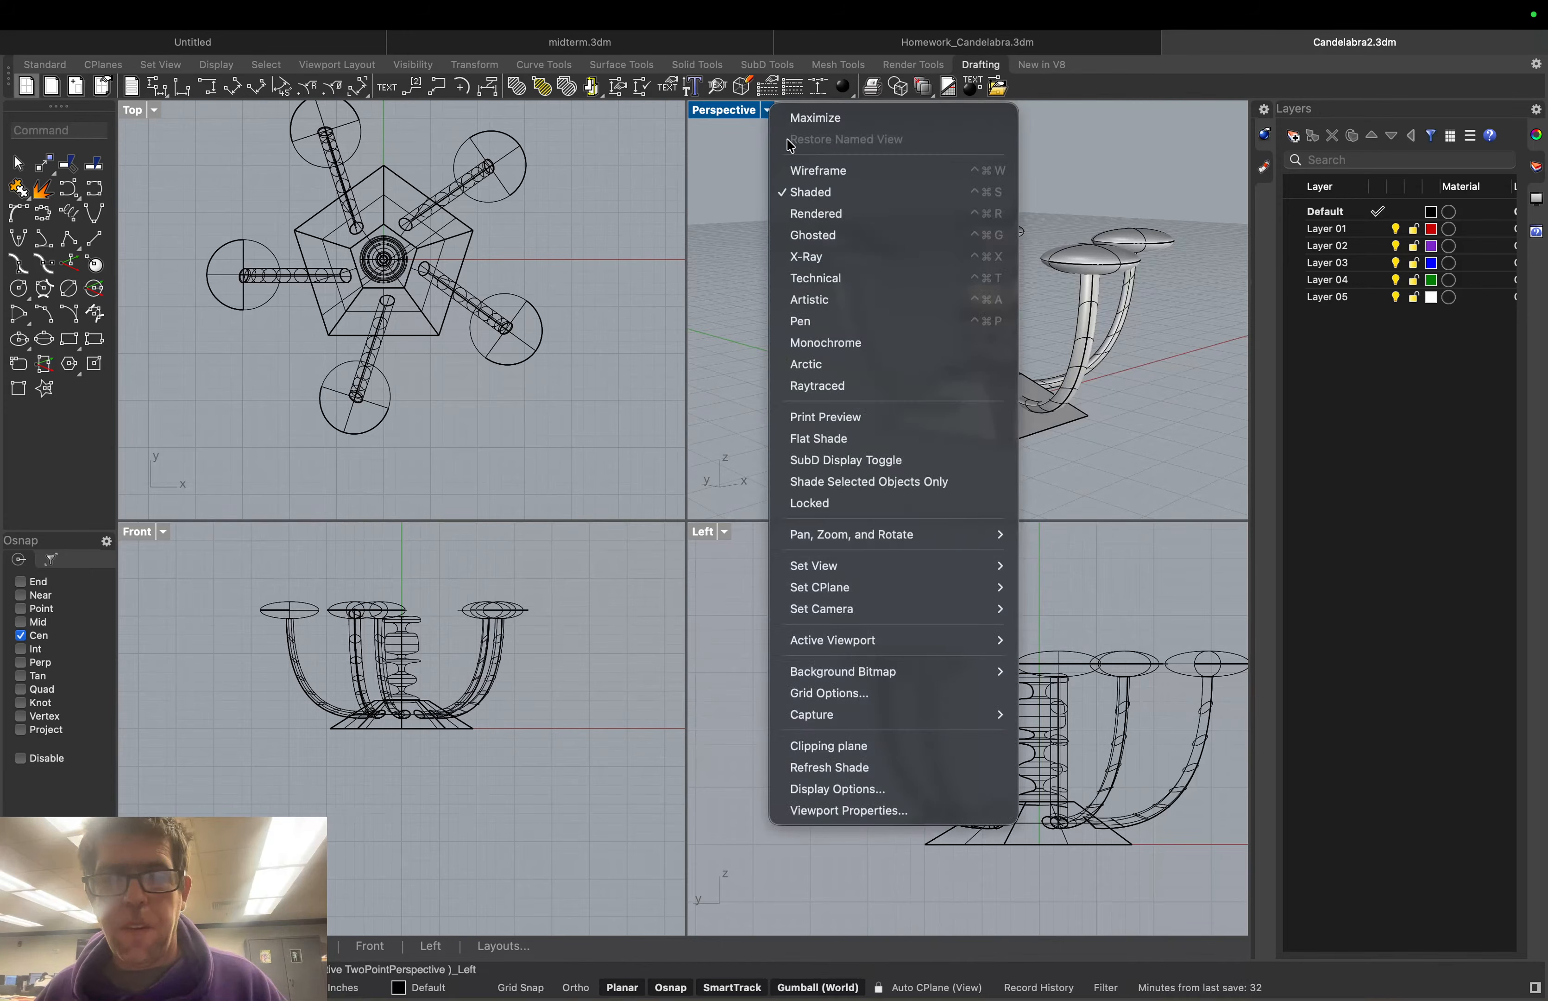
mouse_move(978, 539)
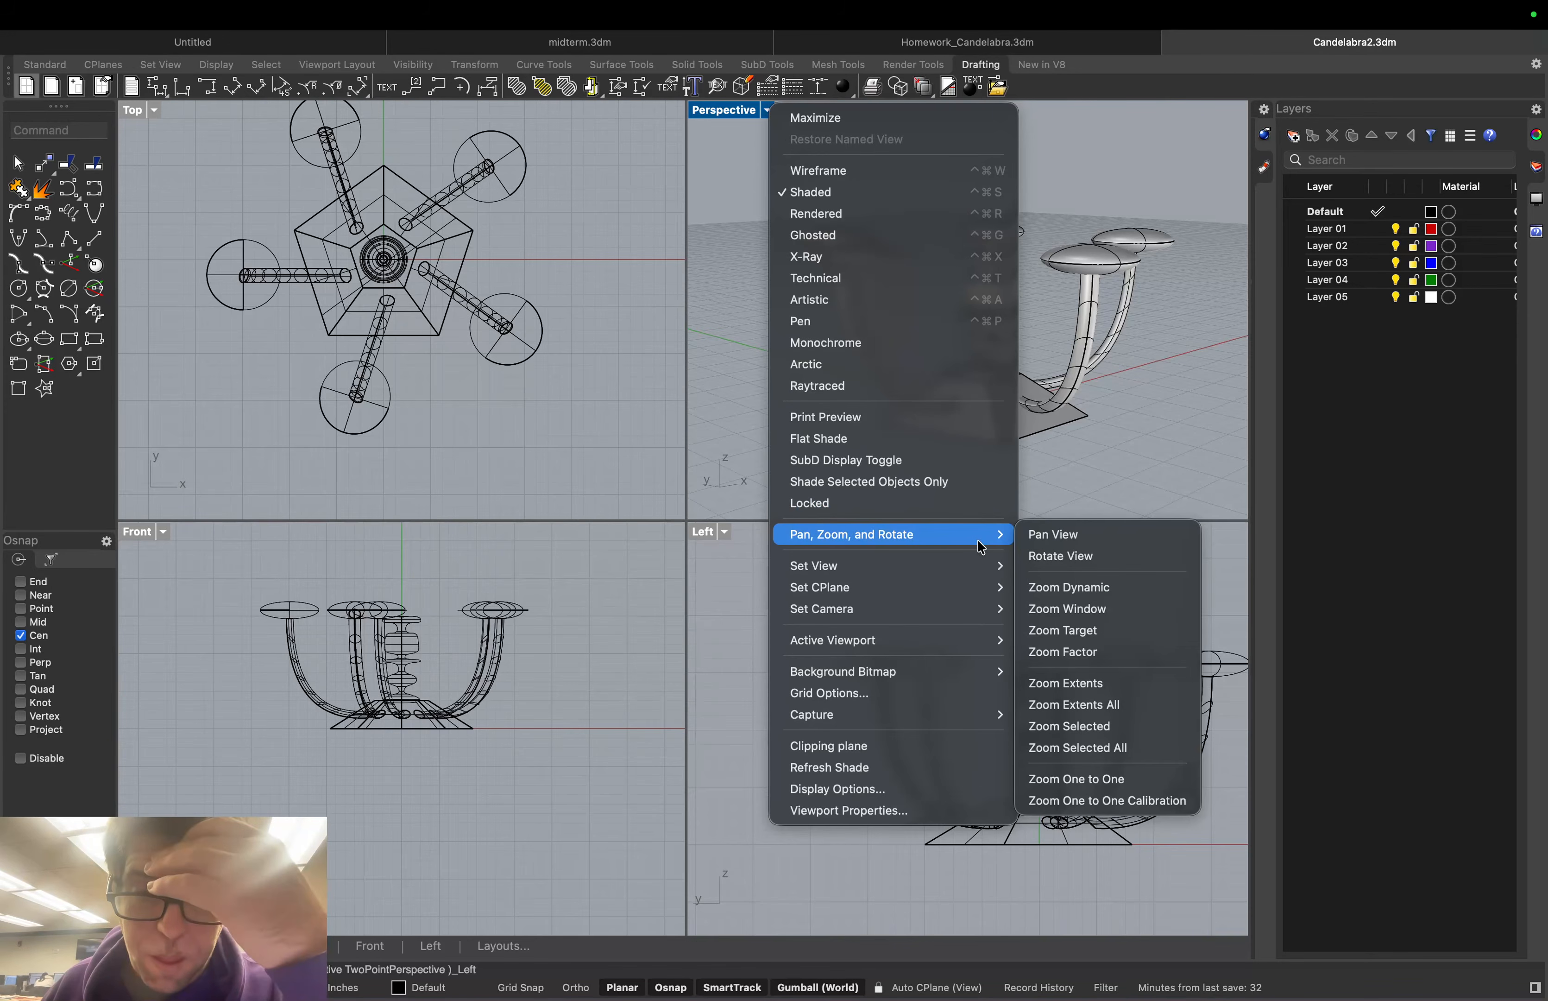
left_click(1047, 542)
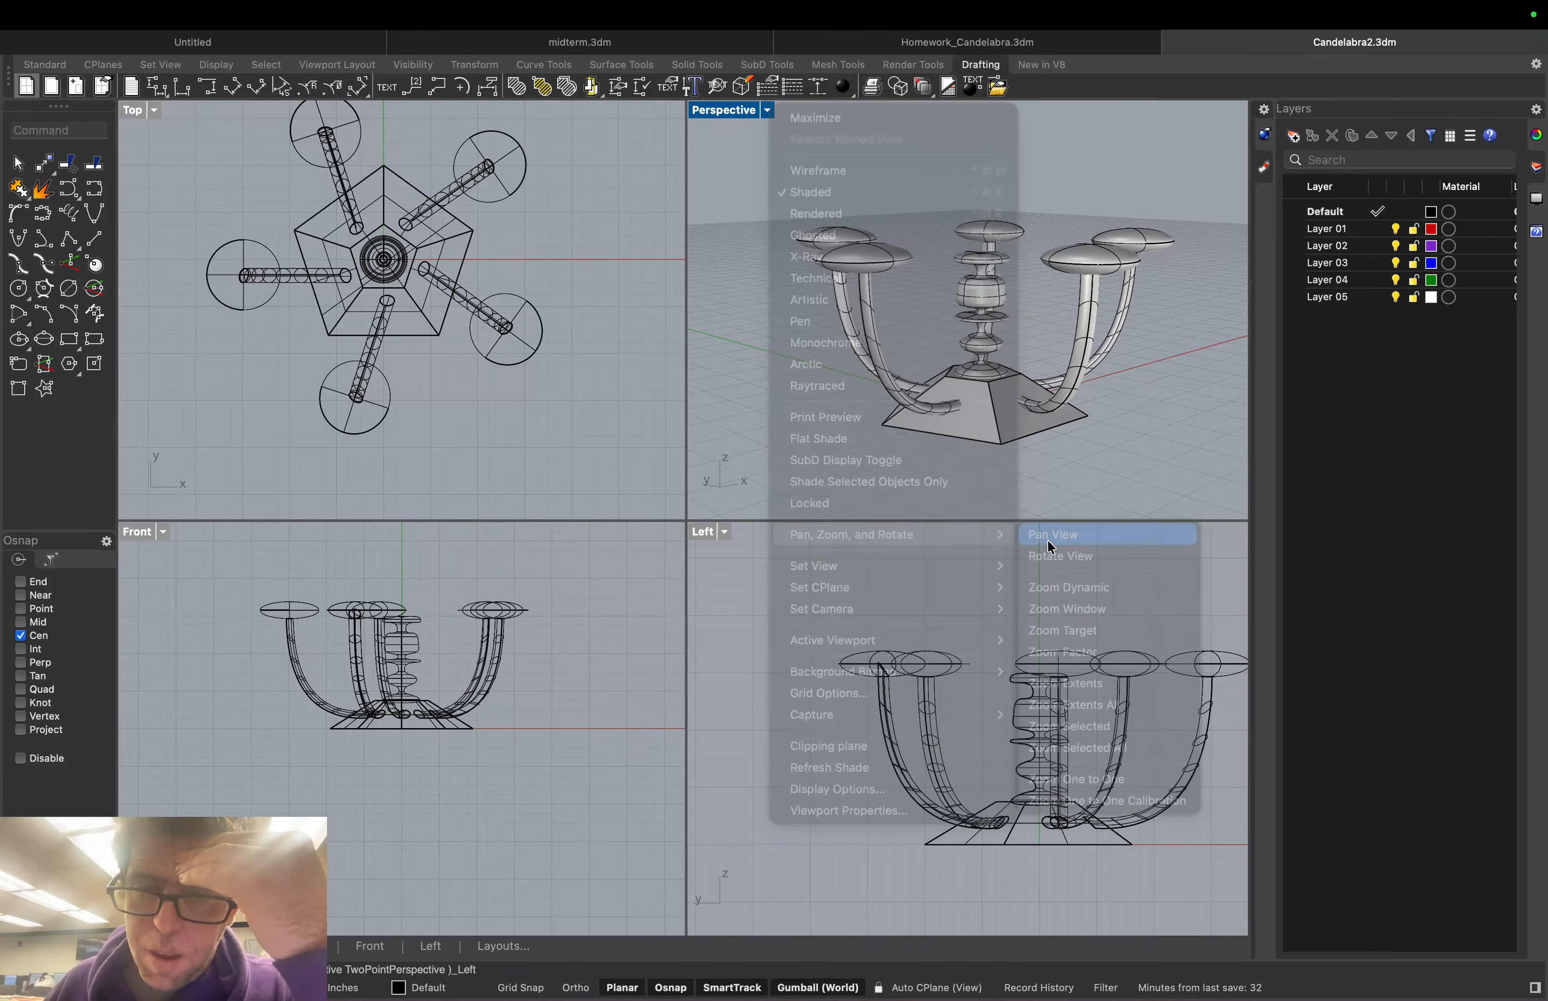
left_click_drag(1155, 378, 1135, 384)
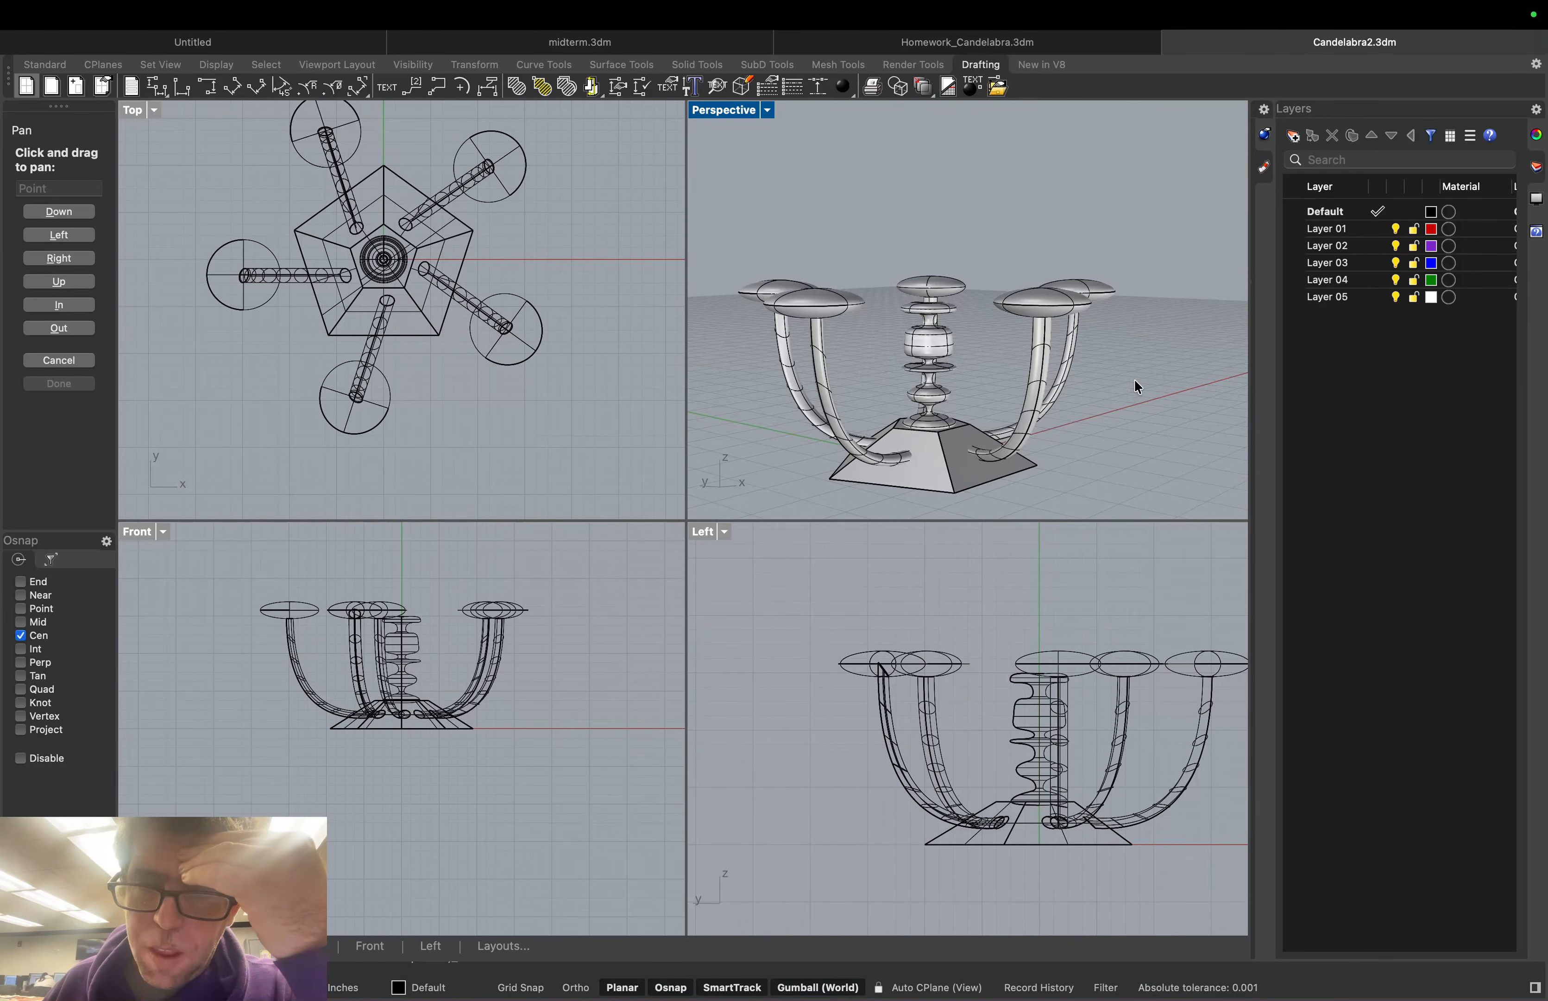
left_click(769, 110)
left_click(1153, 317)
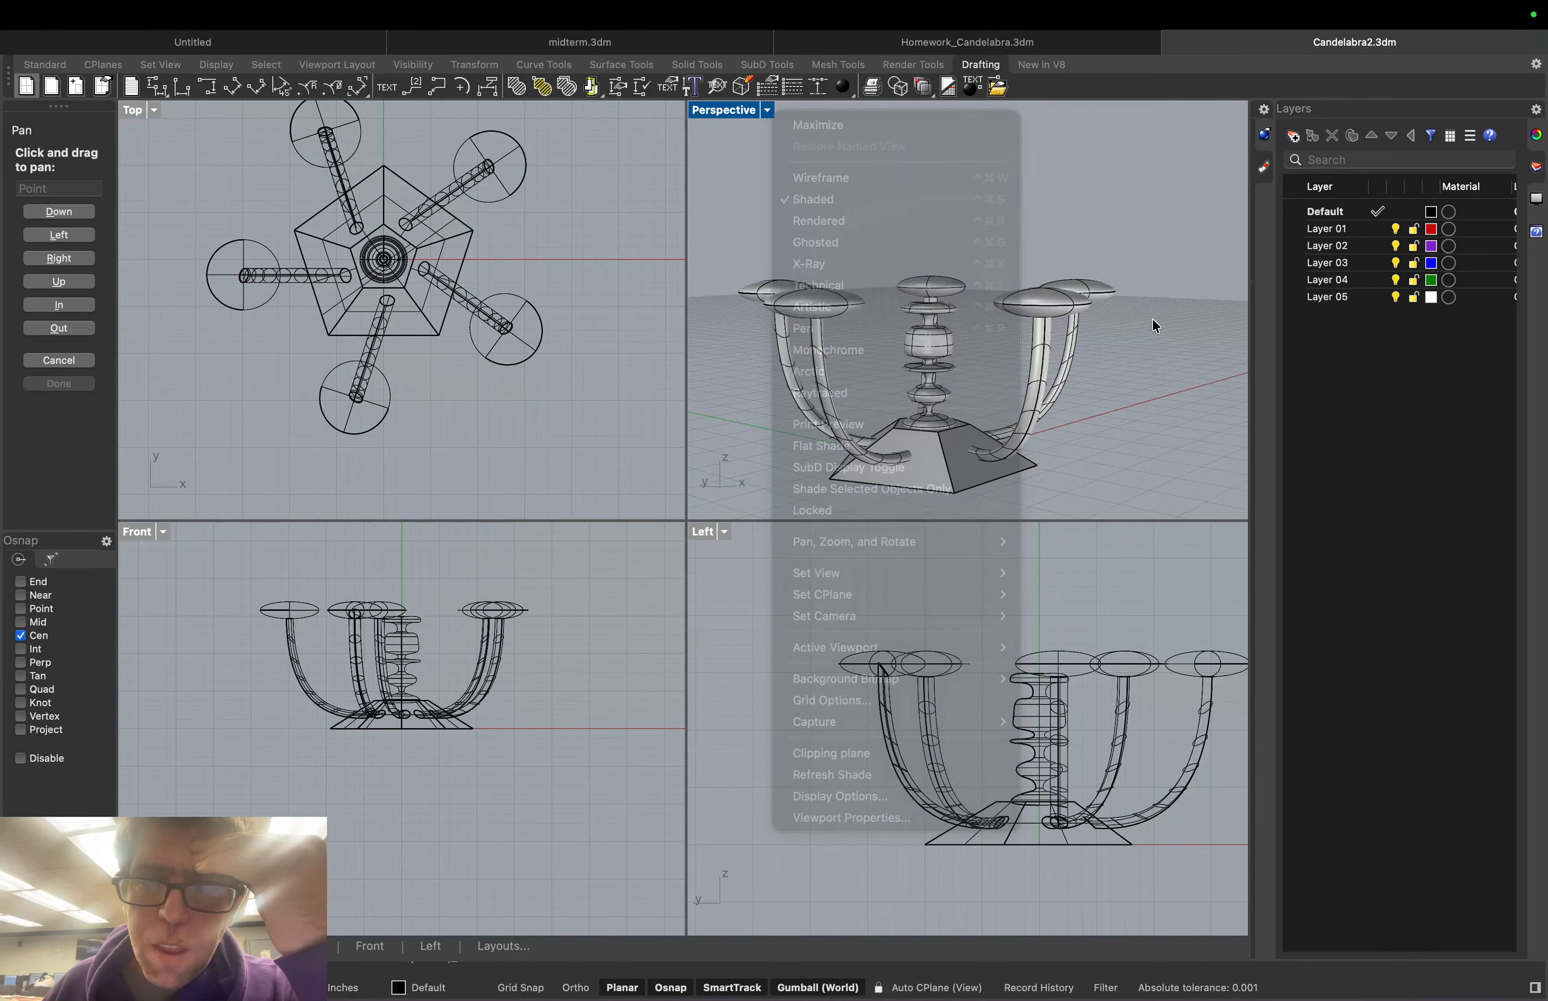
left_click_drag(1145, 324, 1078, 349)
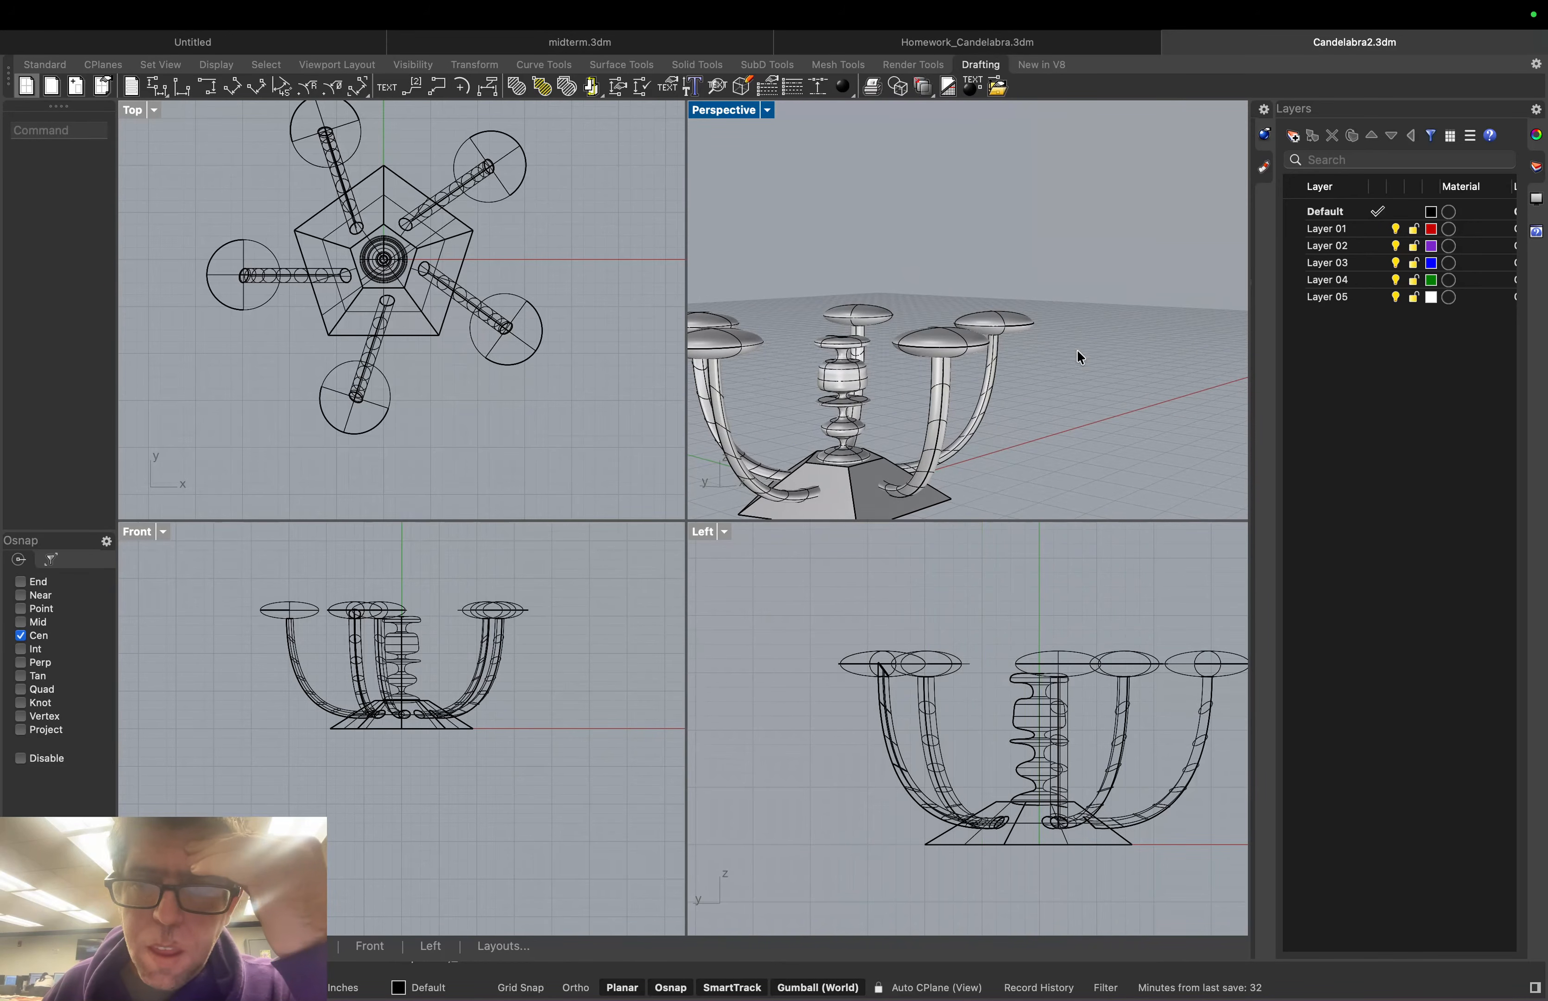
key("Escape")
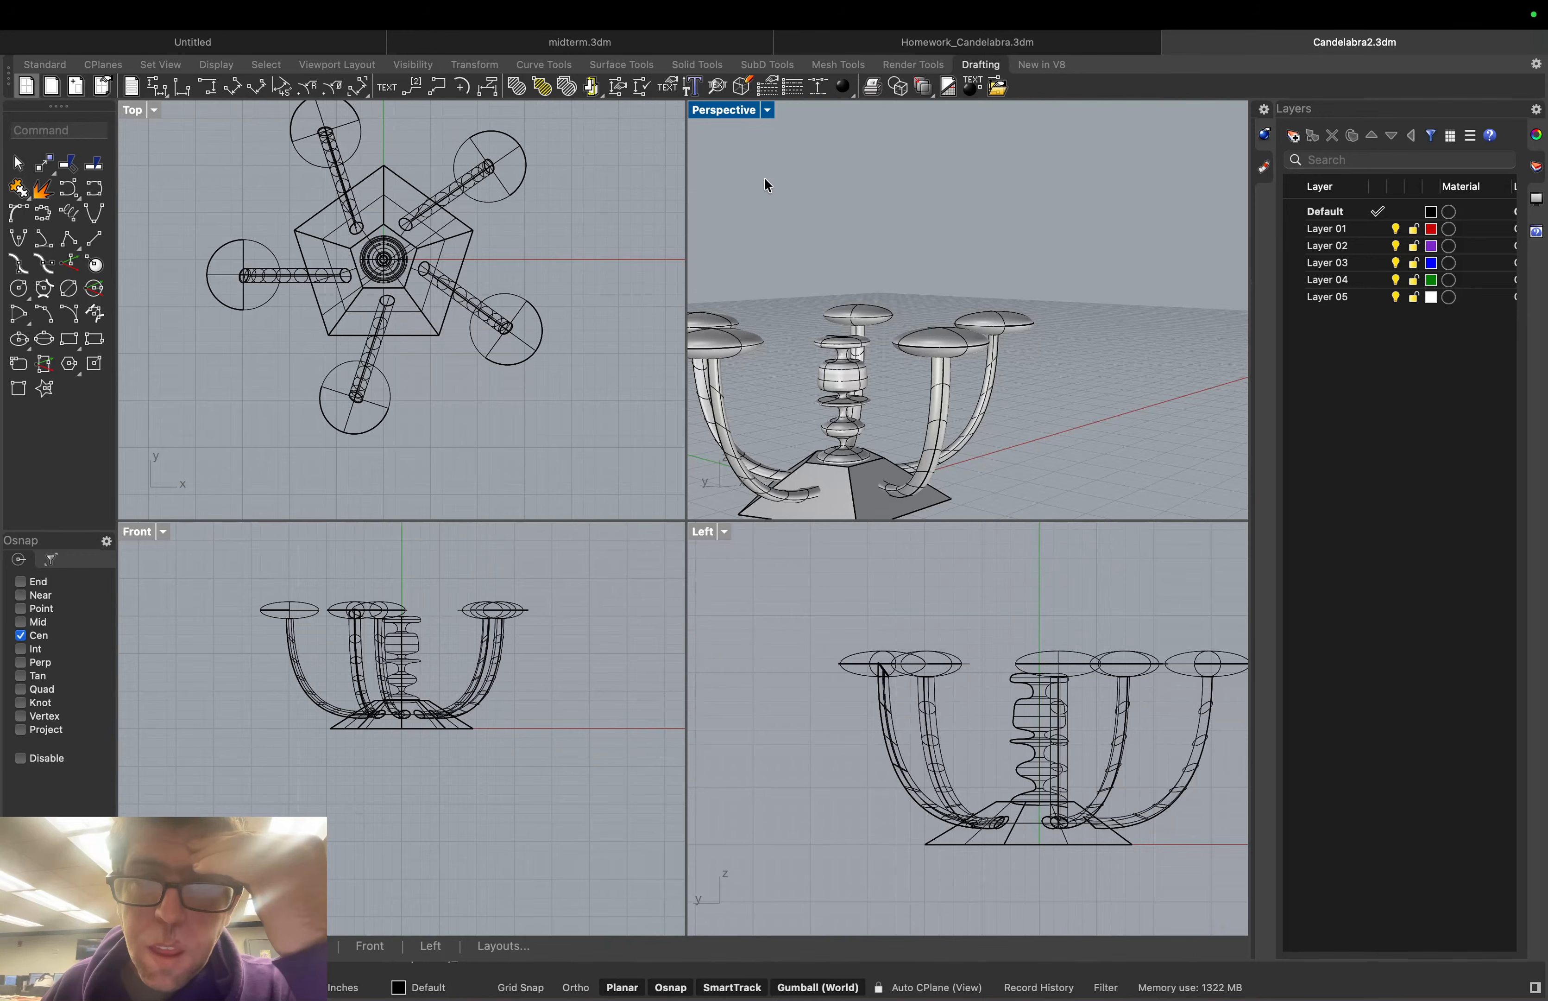
left_click(768, 110)
Use Zoom Dynamic to zoom in until the arms, dishes and column fill Perspective
mouse_move(898, 565)
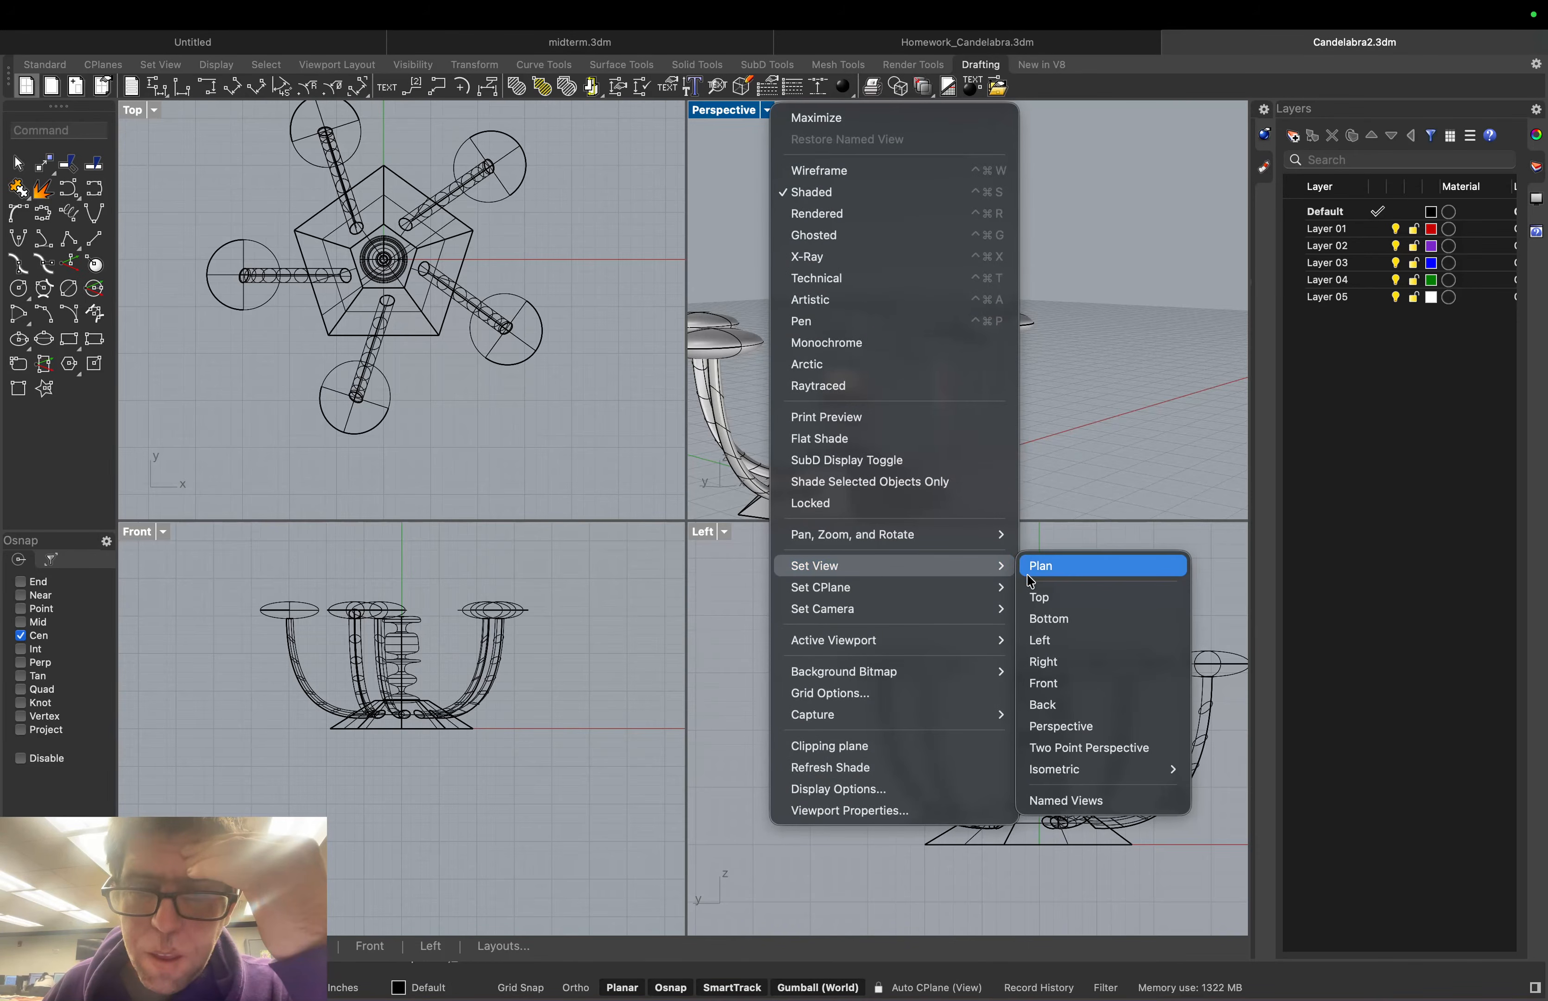
mouse_move(995, 534)
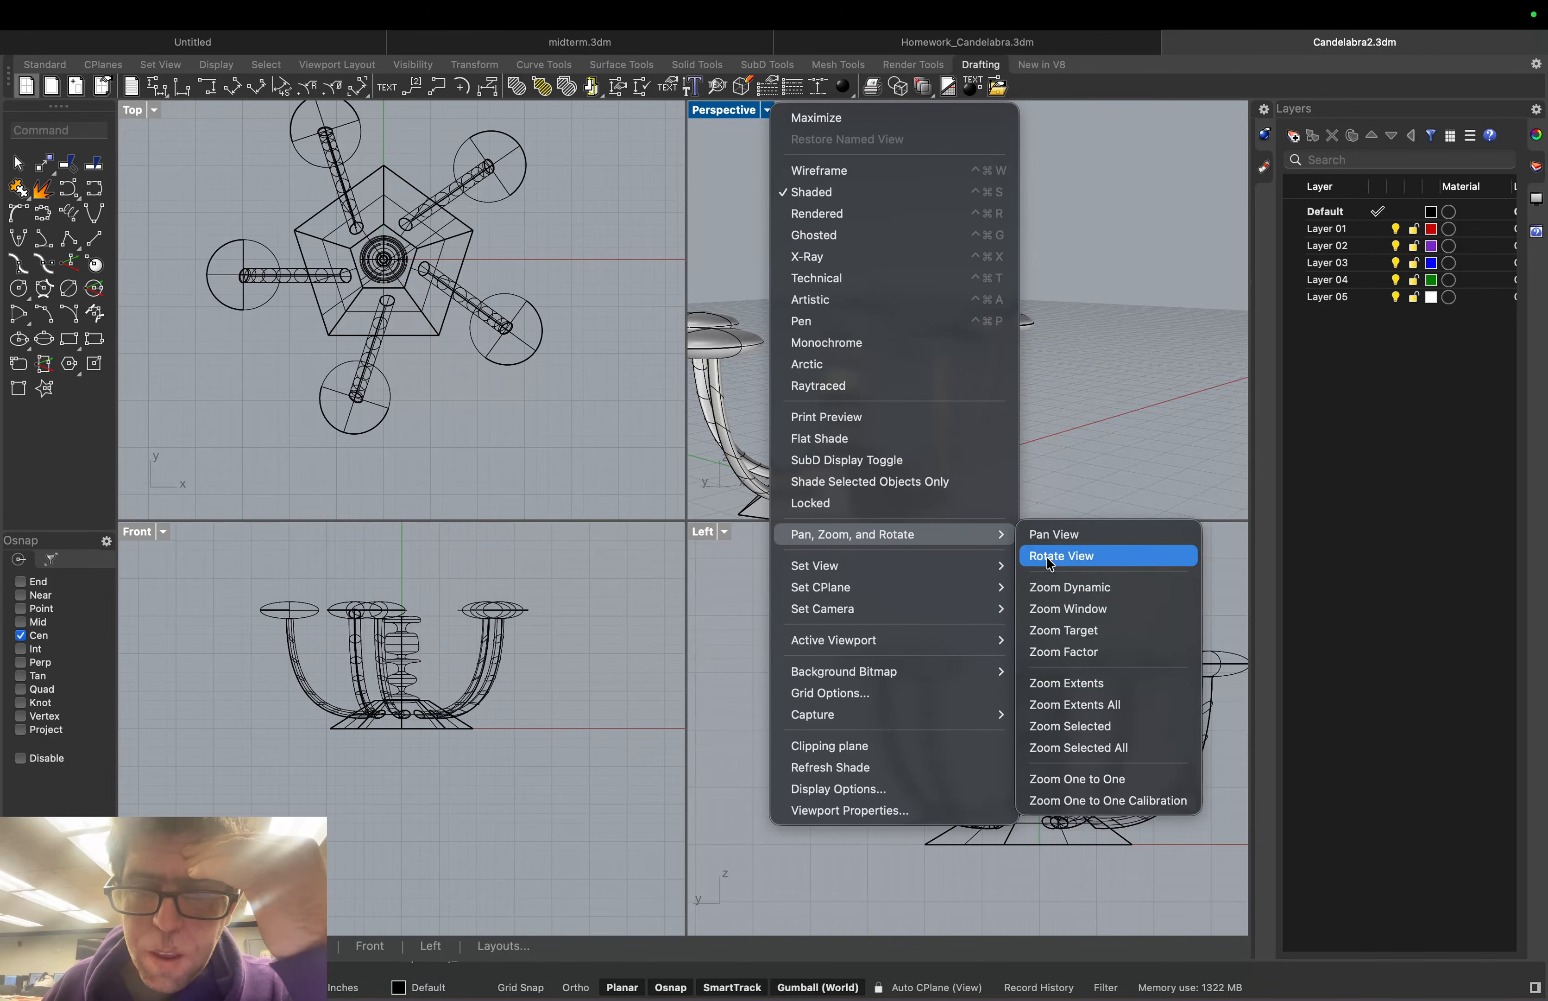
left_click(1094, 581)
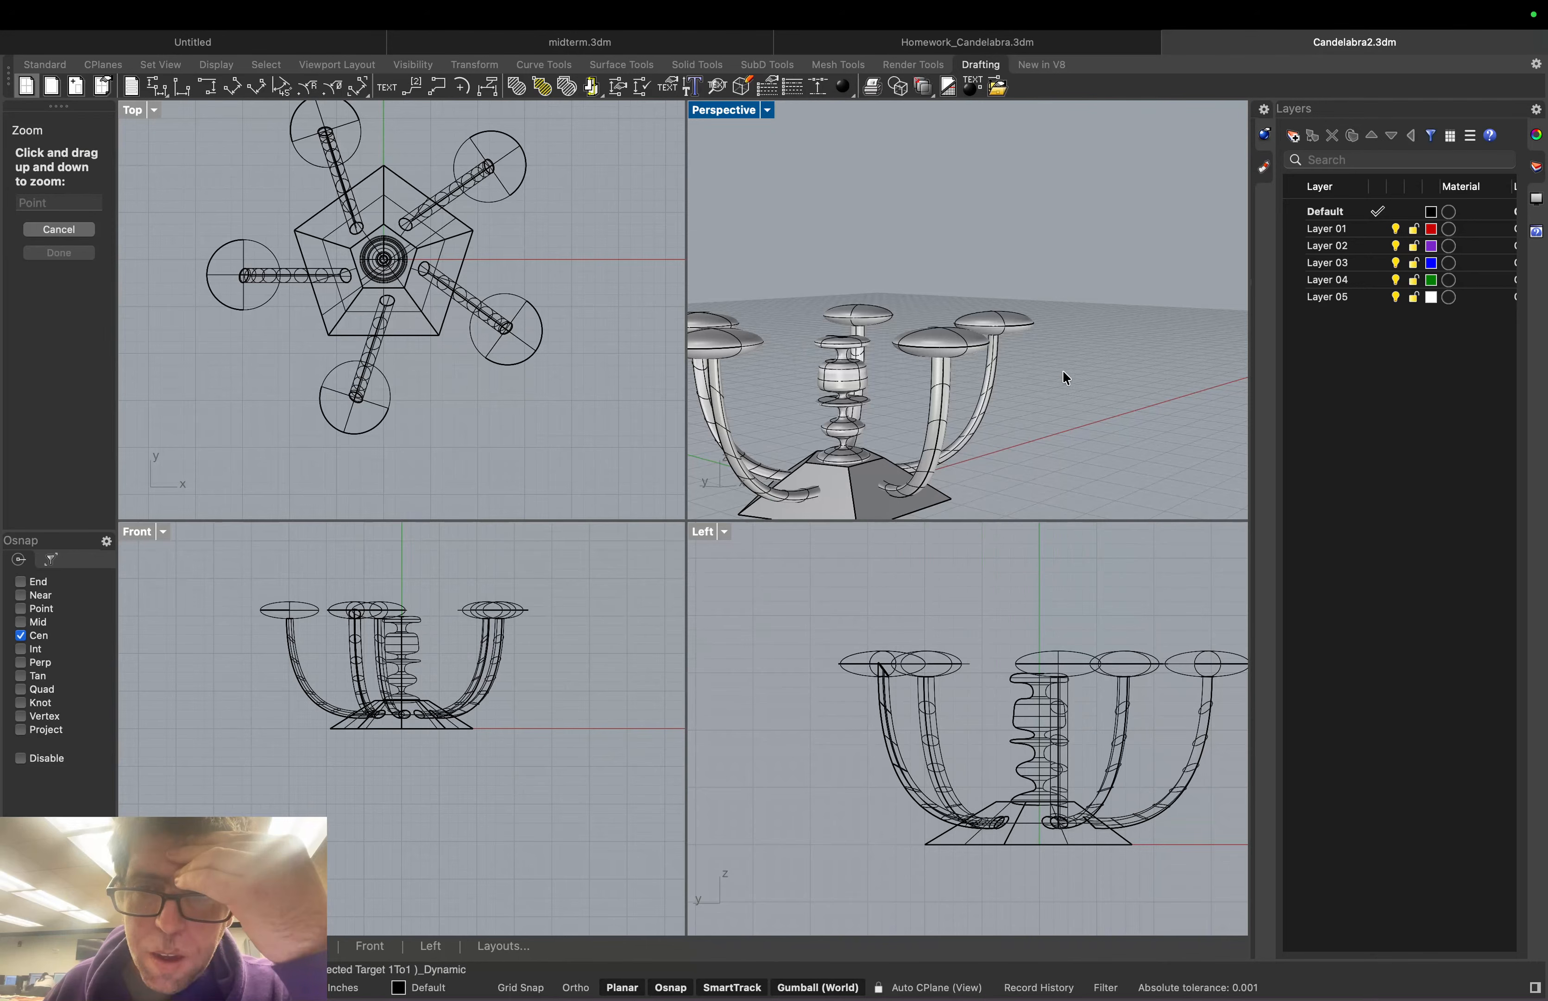
left_click_drag(1064, 376, 1073, 373)
scroll(1085, 366, "up", 2)
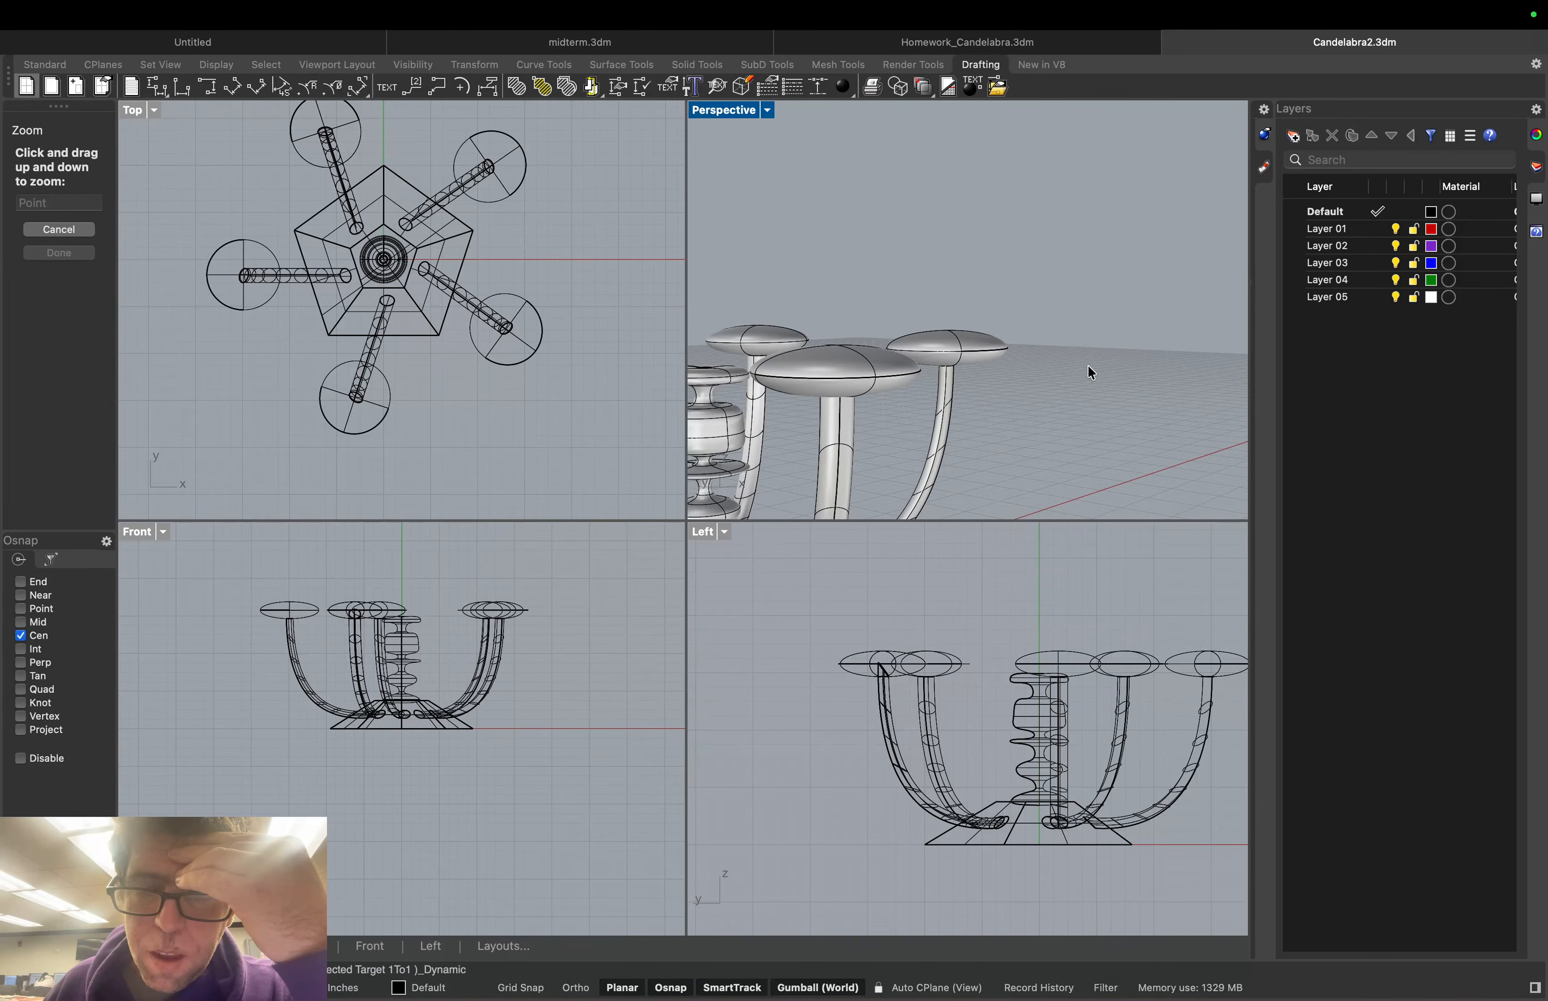
right_click_drag(1091, 367, 1097, 373)
middle_click(1098, 373)
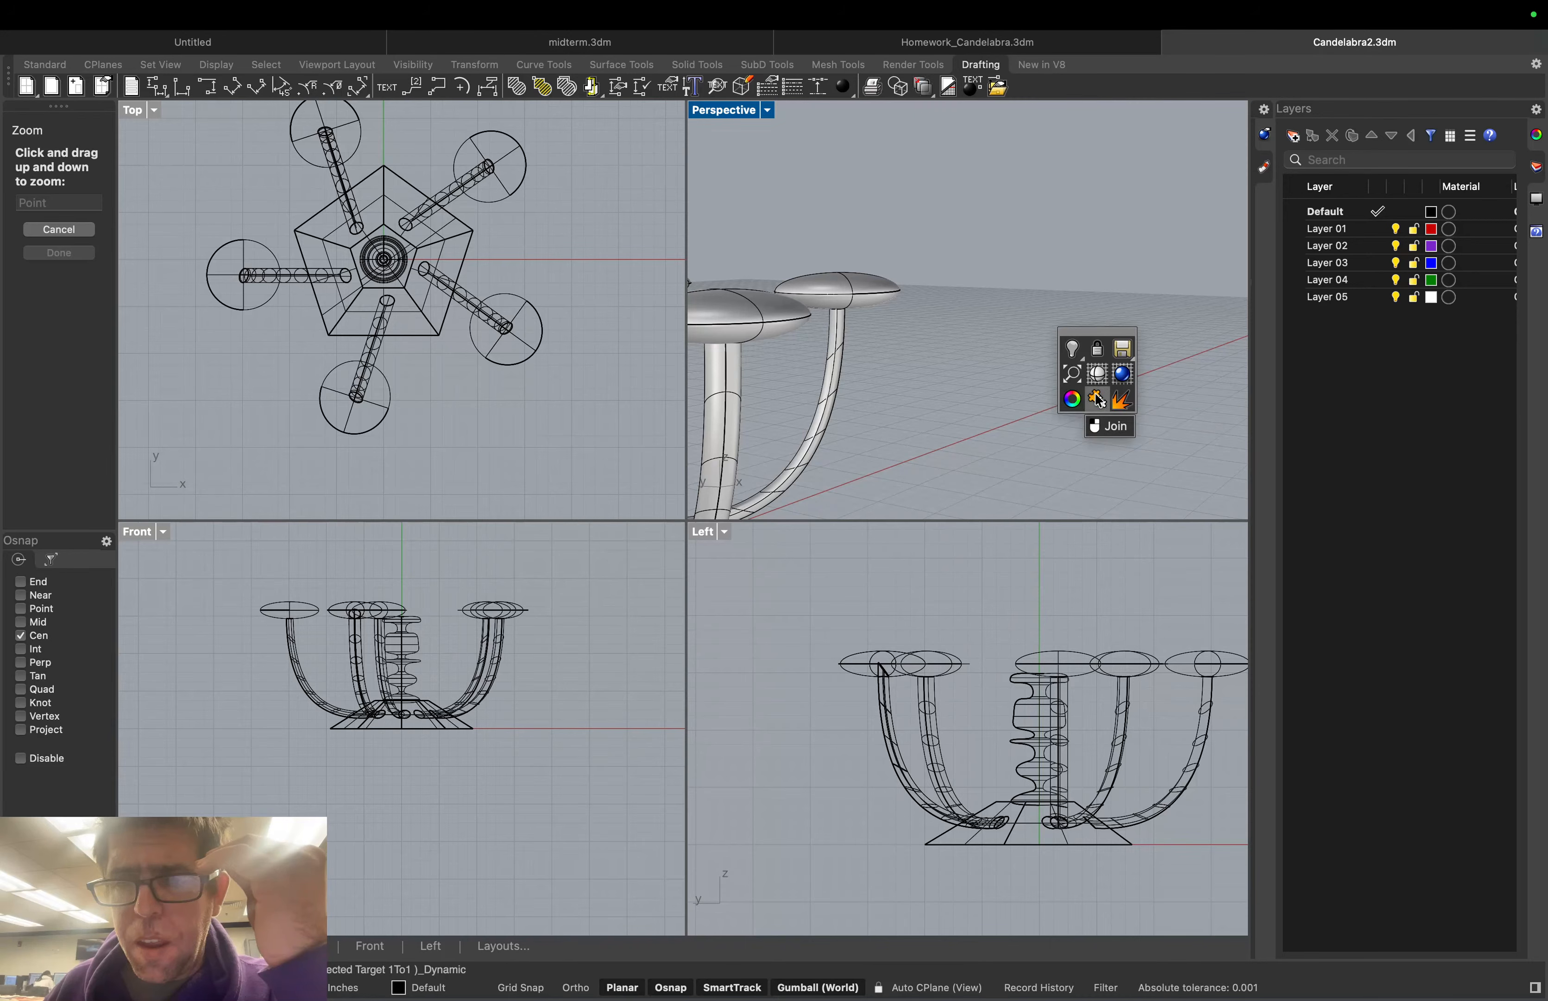
left_click(1075, 376)
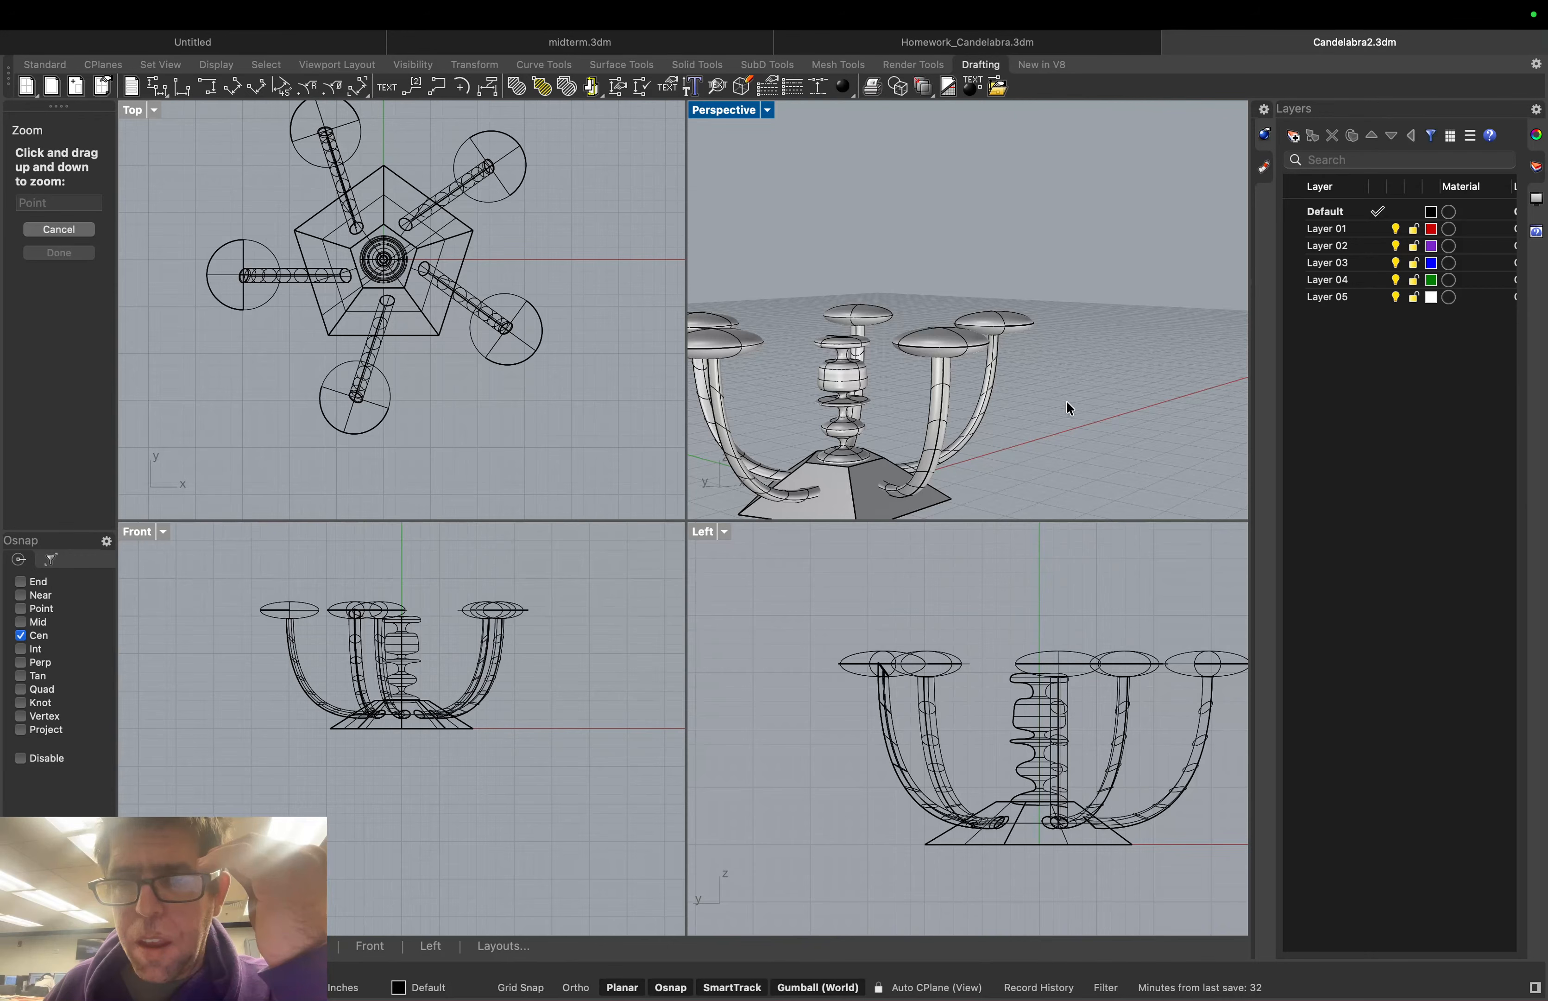
left_click_drag(1067, 408, 1020, 412)
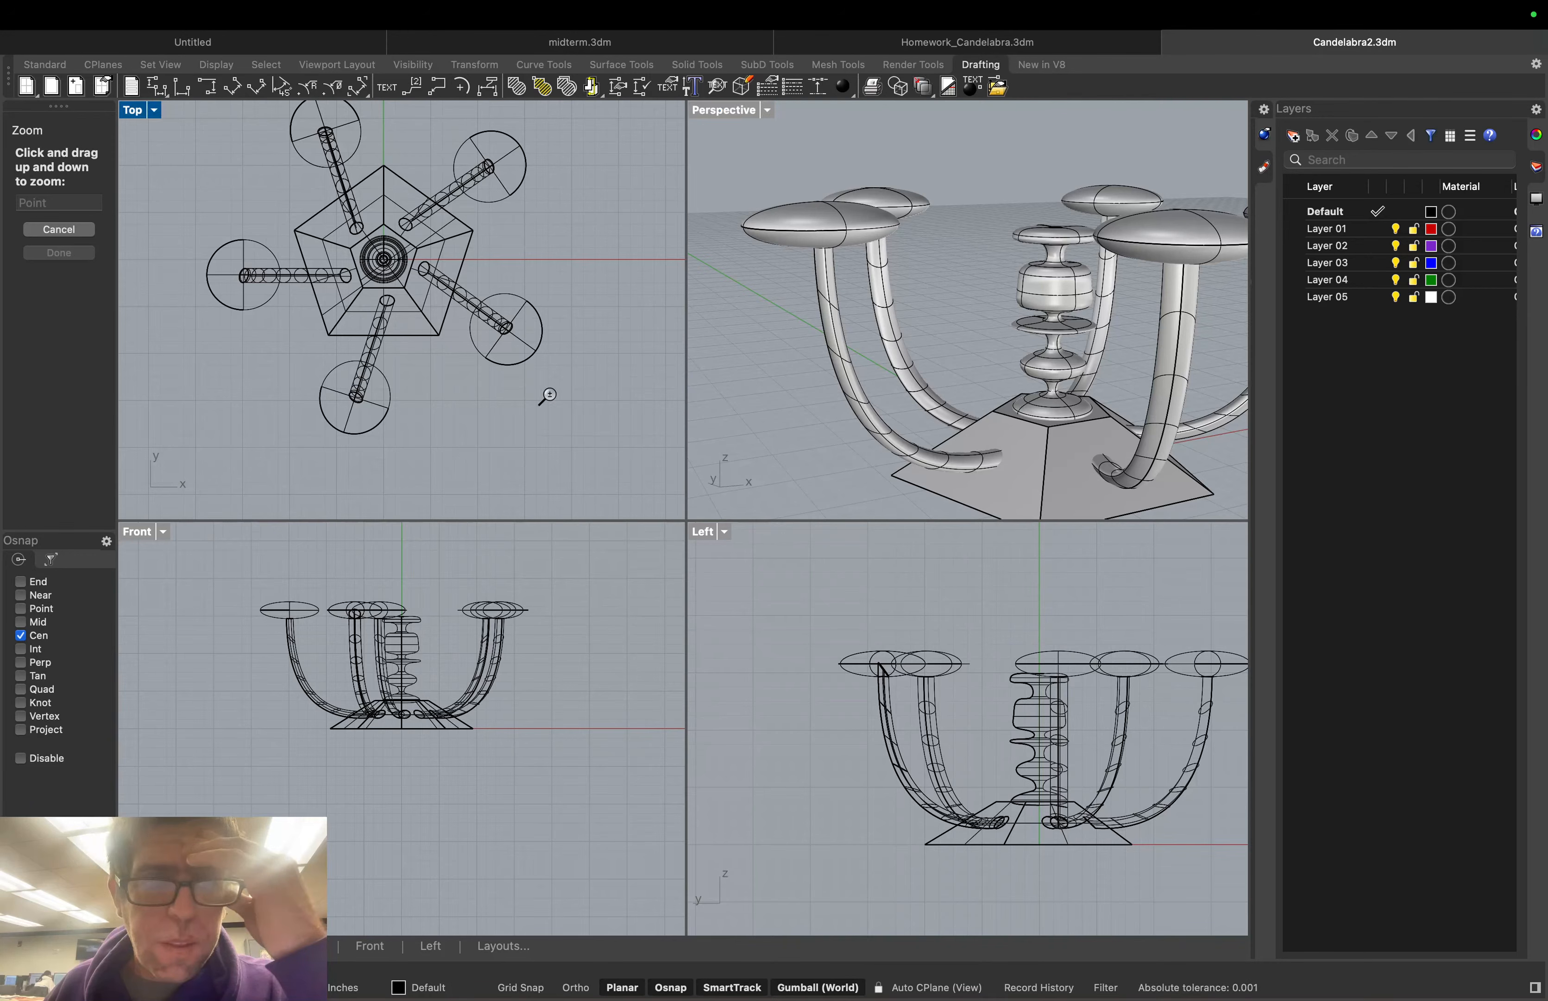
End the zoom and orbit the Perspective view lower around the candelabra
left_click(79, 229)
scroll(1171, 281, "down", 1)
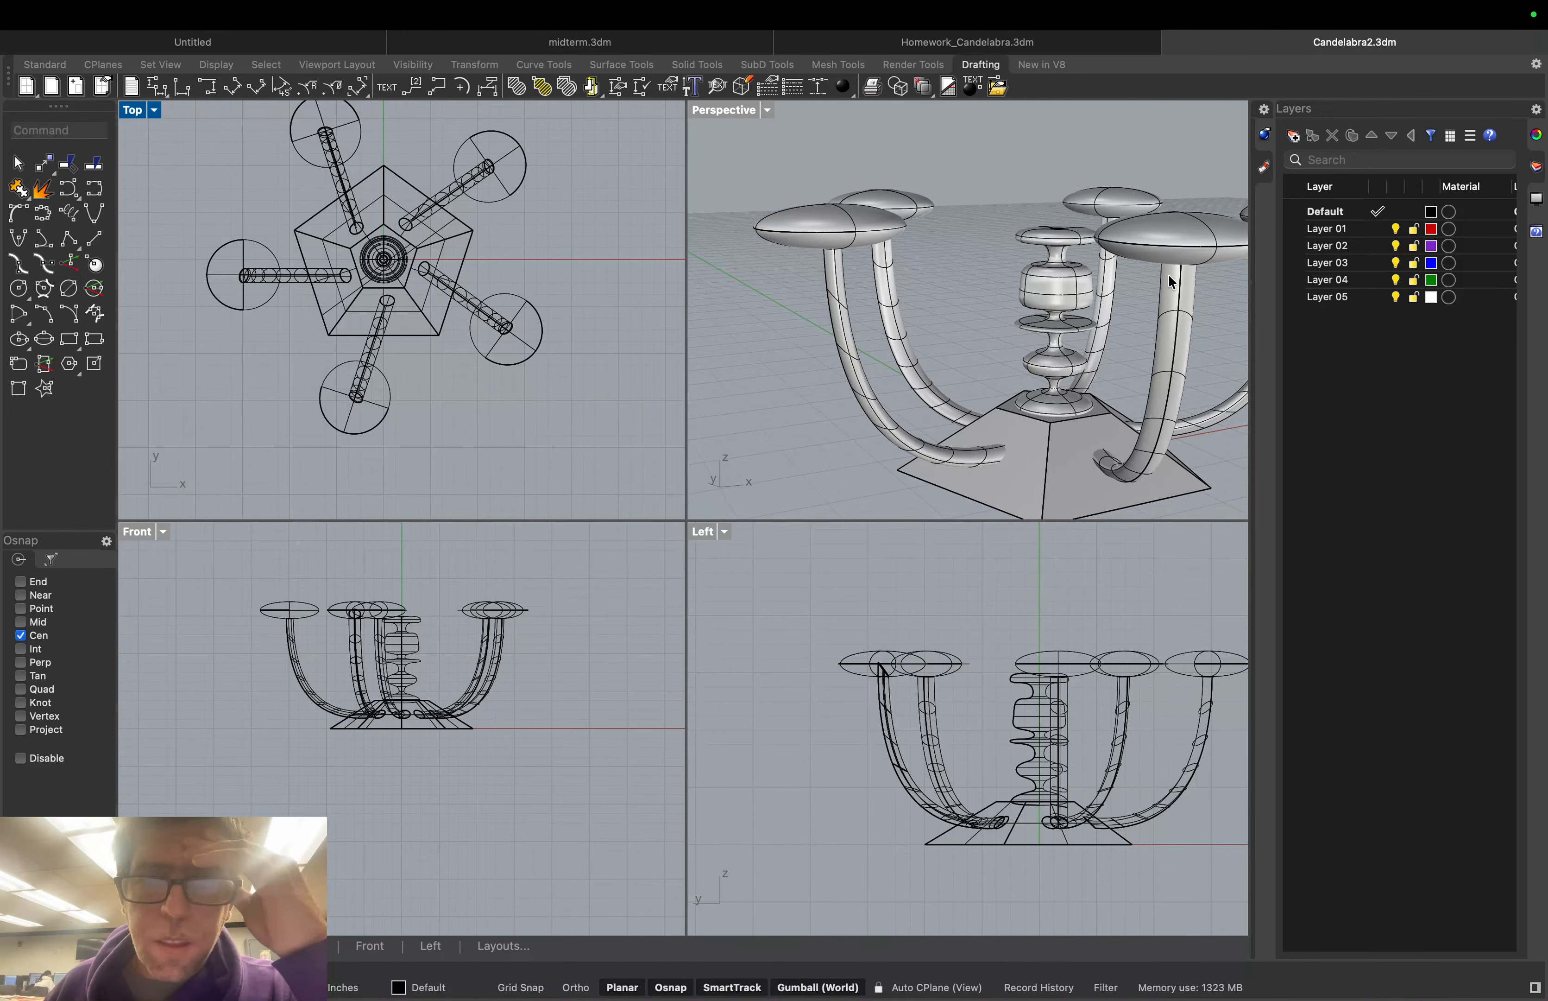
scroll(1171, 281, "down", 2)
right_click_drag(888, 437, 795, 218)
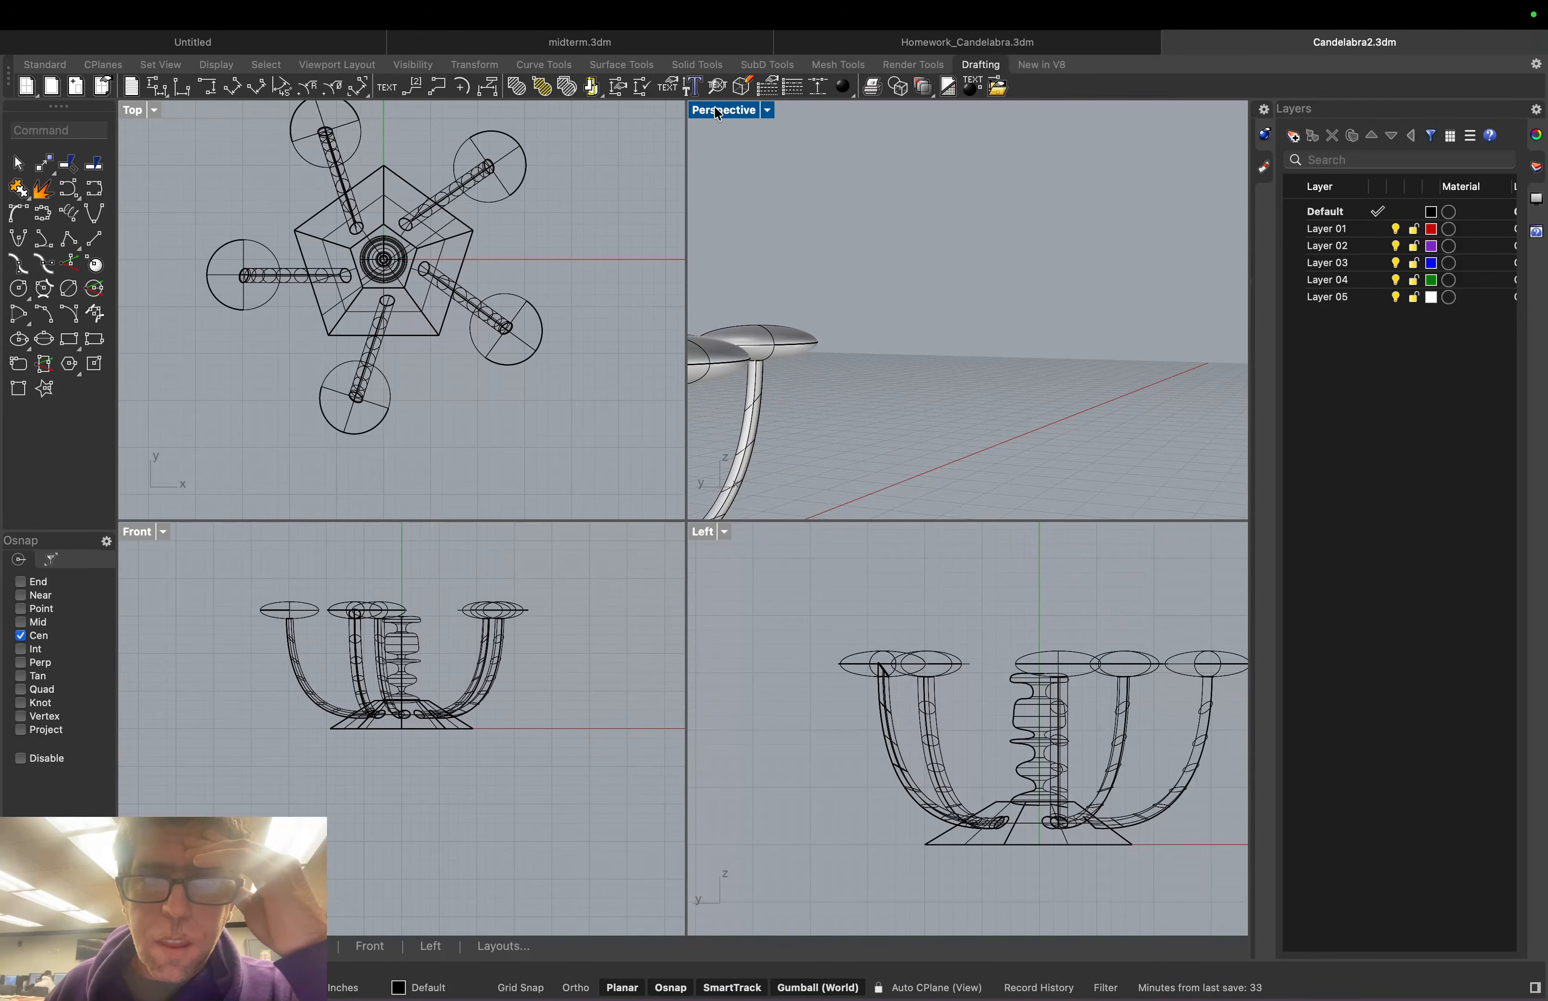
Use Rotate View to reach a low close-up of two arm dishes and their stems
left_click(771, 112)
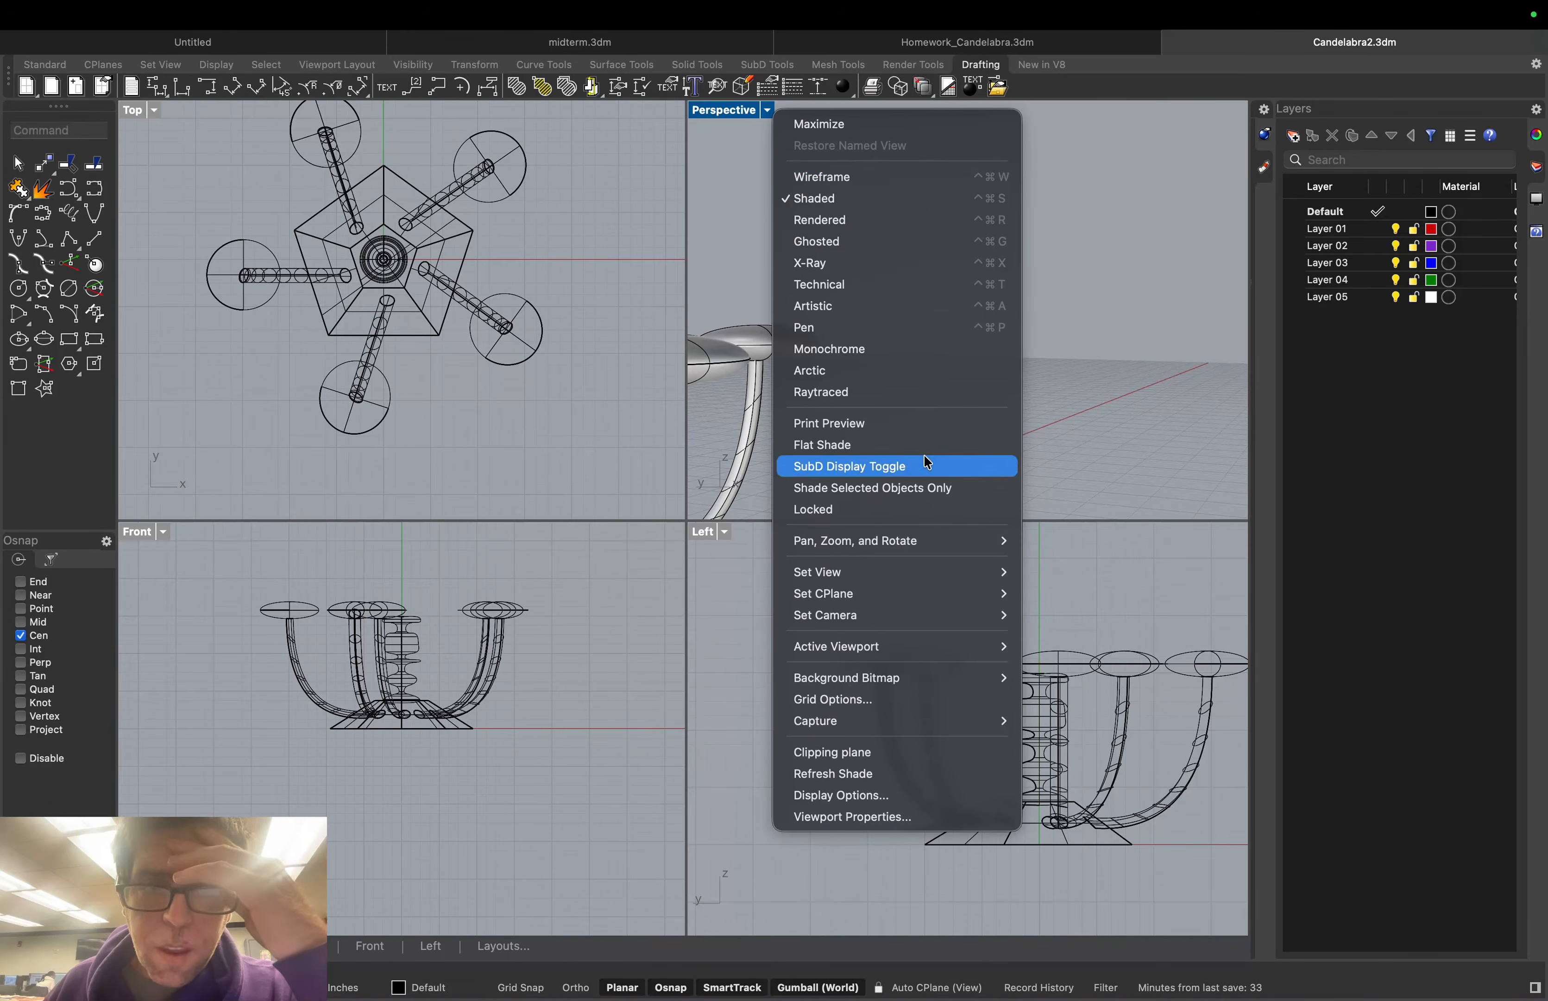
mouse_move(937, 541)
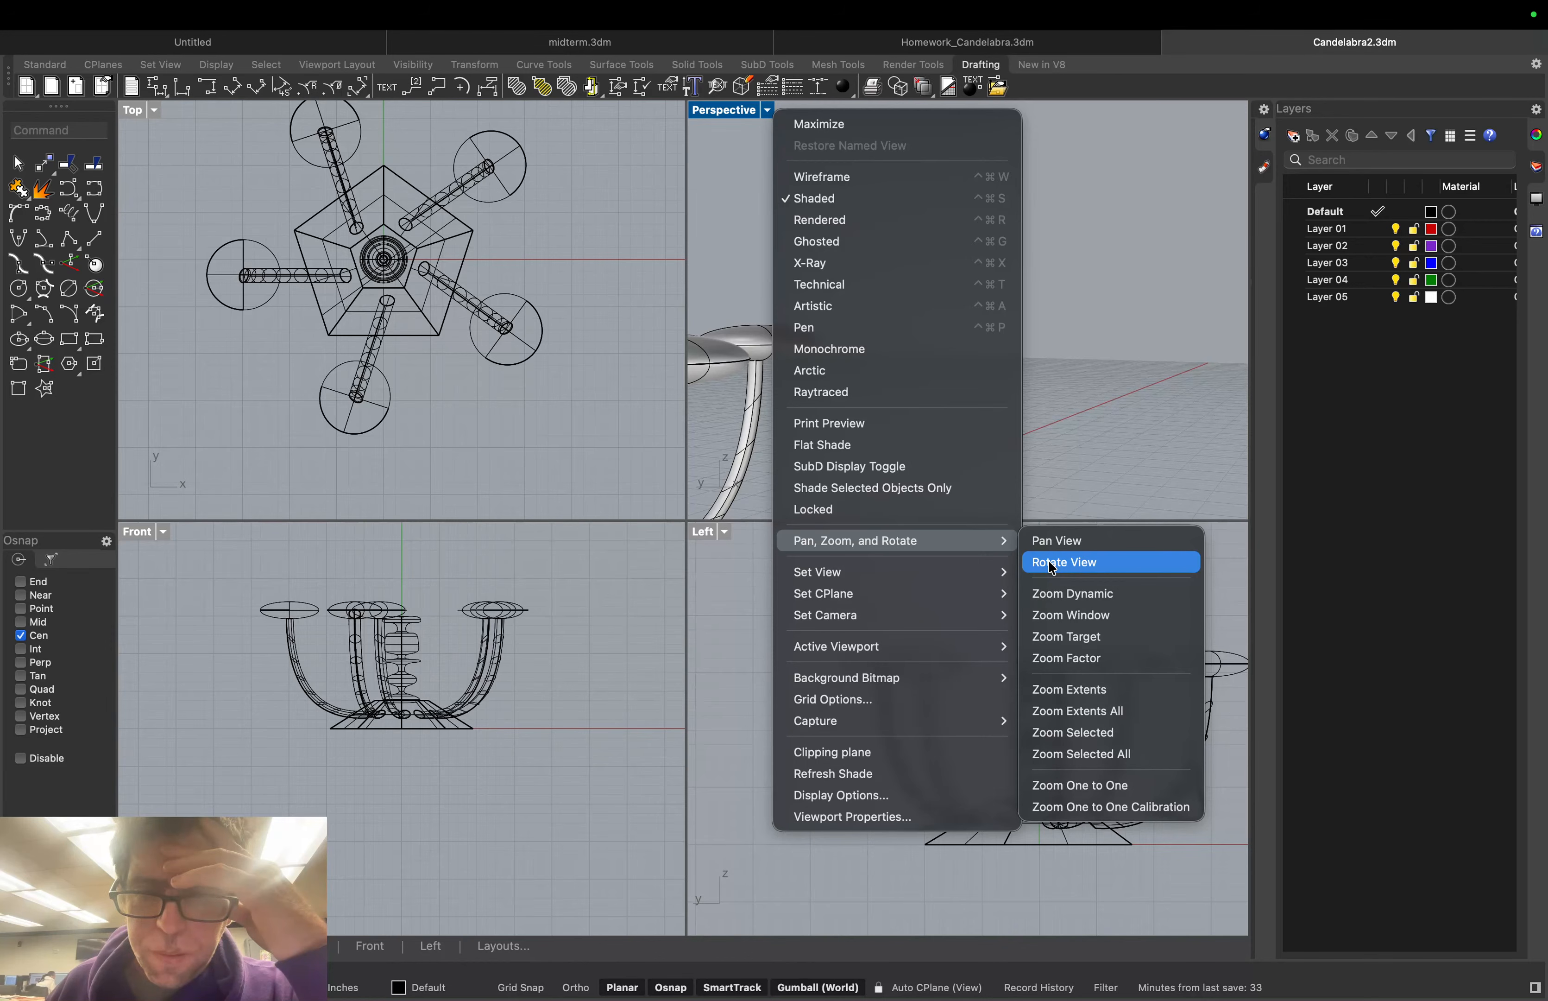
left_click(1049, 563)
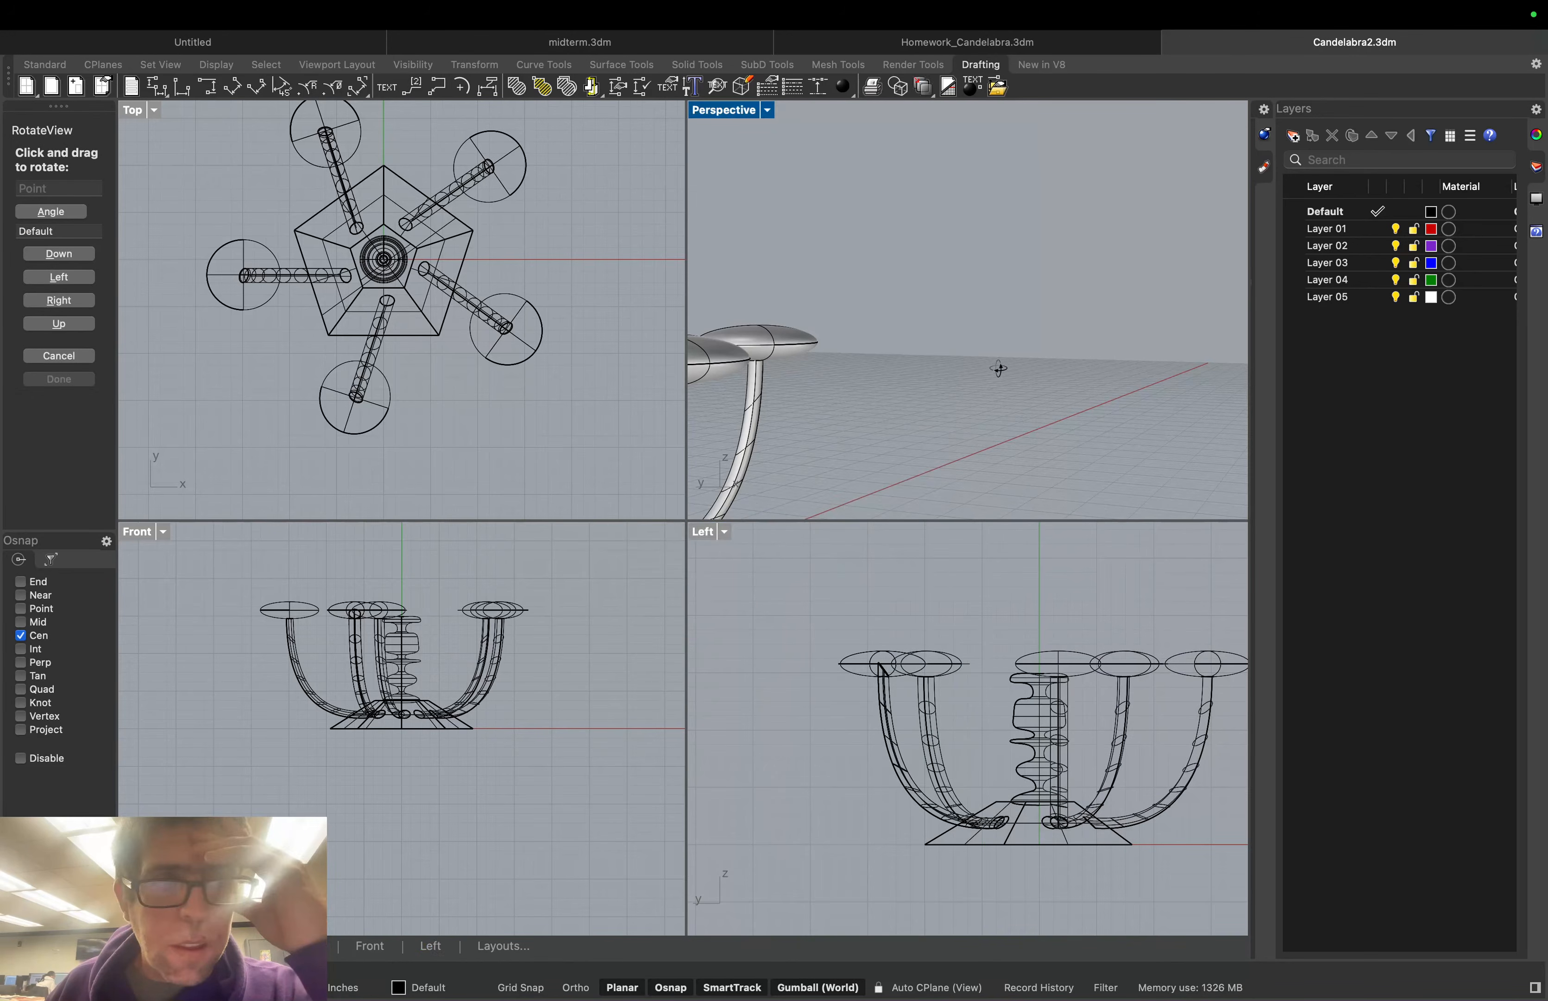
mouse_move(999, 368)
left_mouse_down()
mouse_move(909, 369)
mouse_move(992, 362)
mouse_move(1002, 340)
mouse_move(985, 370)
left_mouse_up()
key("Return")
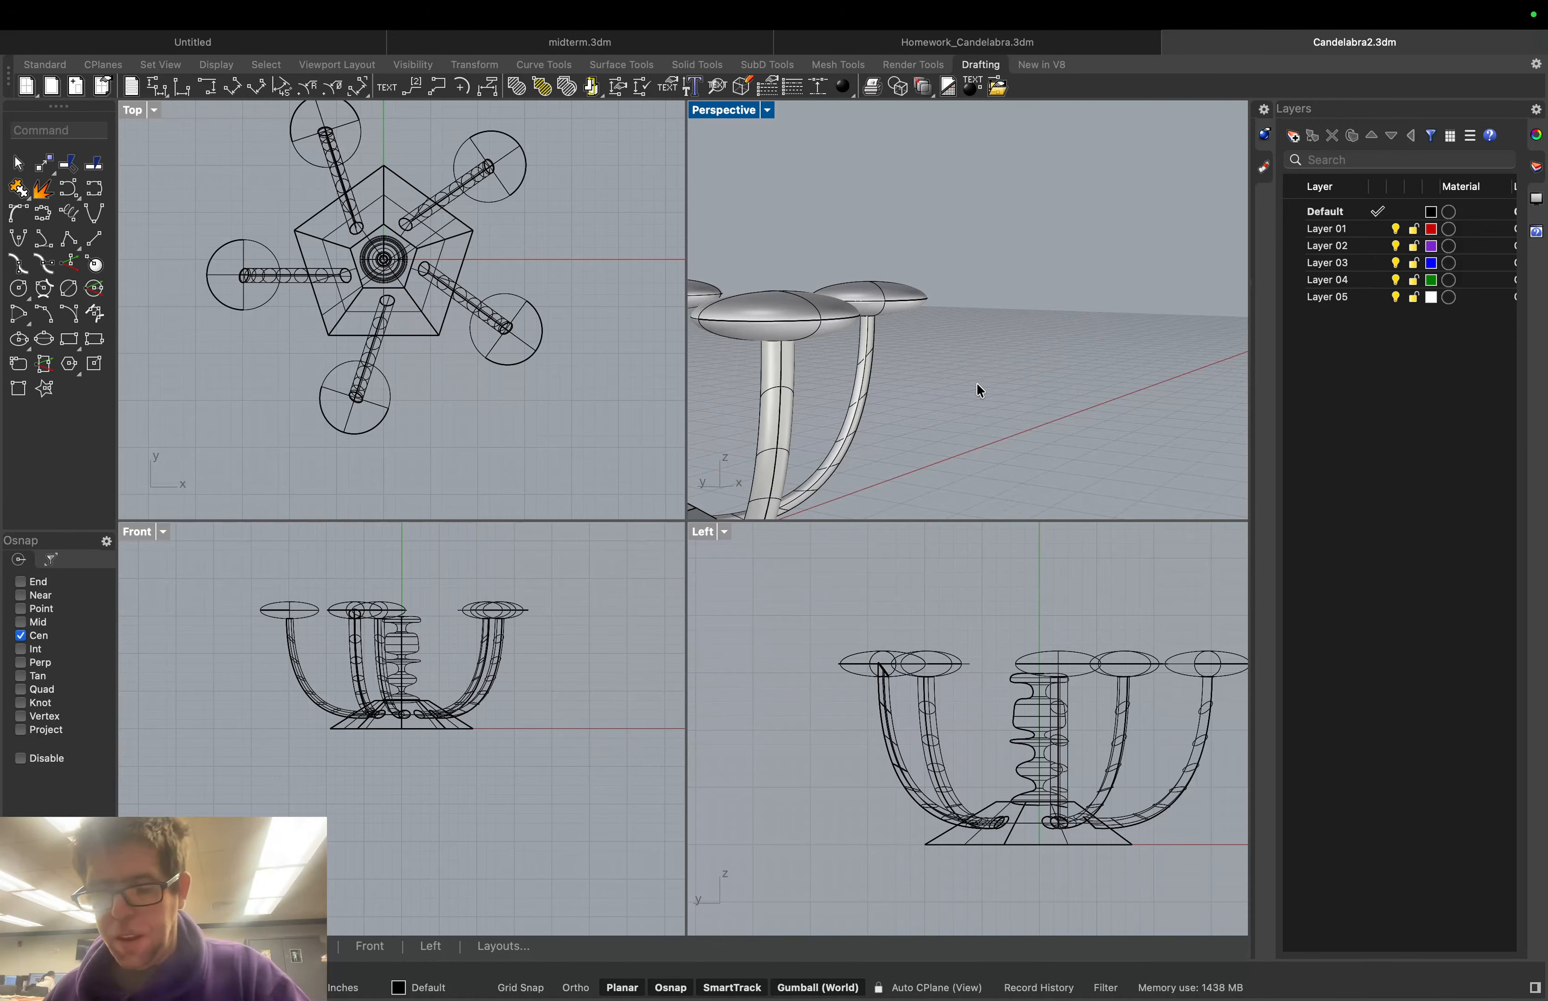
key("Return")
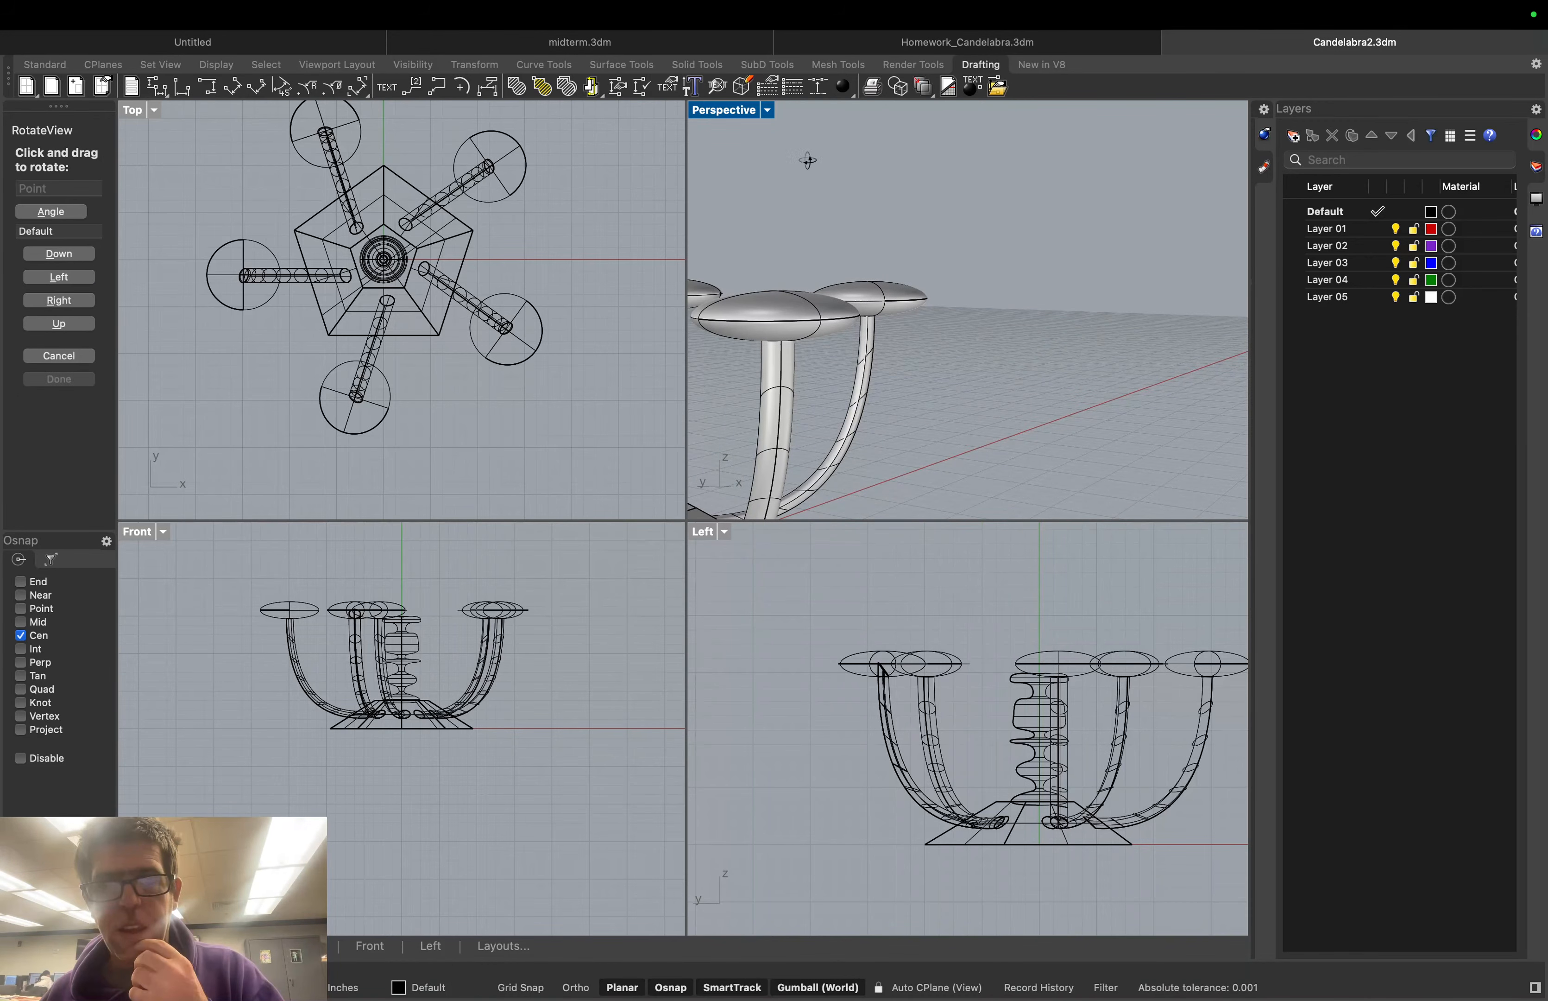
Show the Perspective viewport's Set CPlane submenu with its undo and redo plane options
key("Escape")
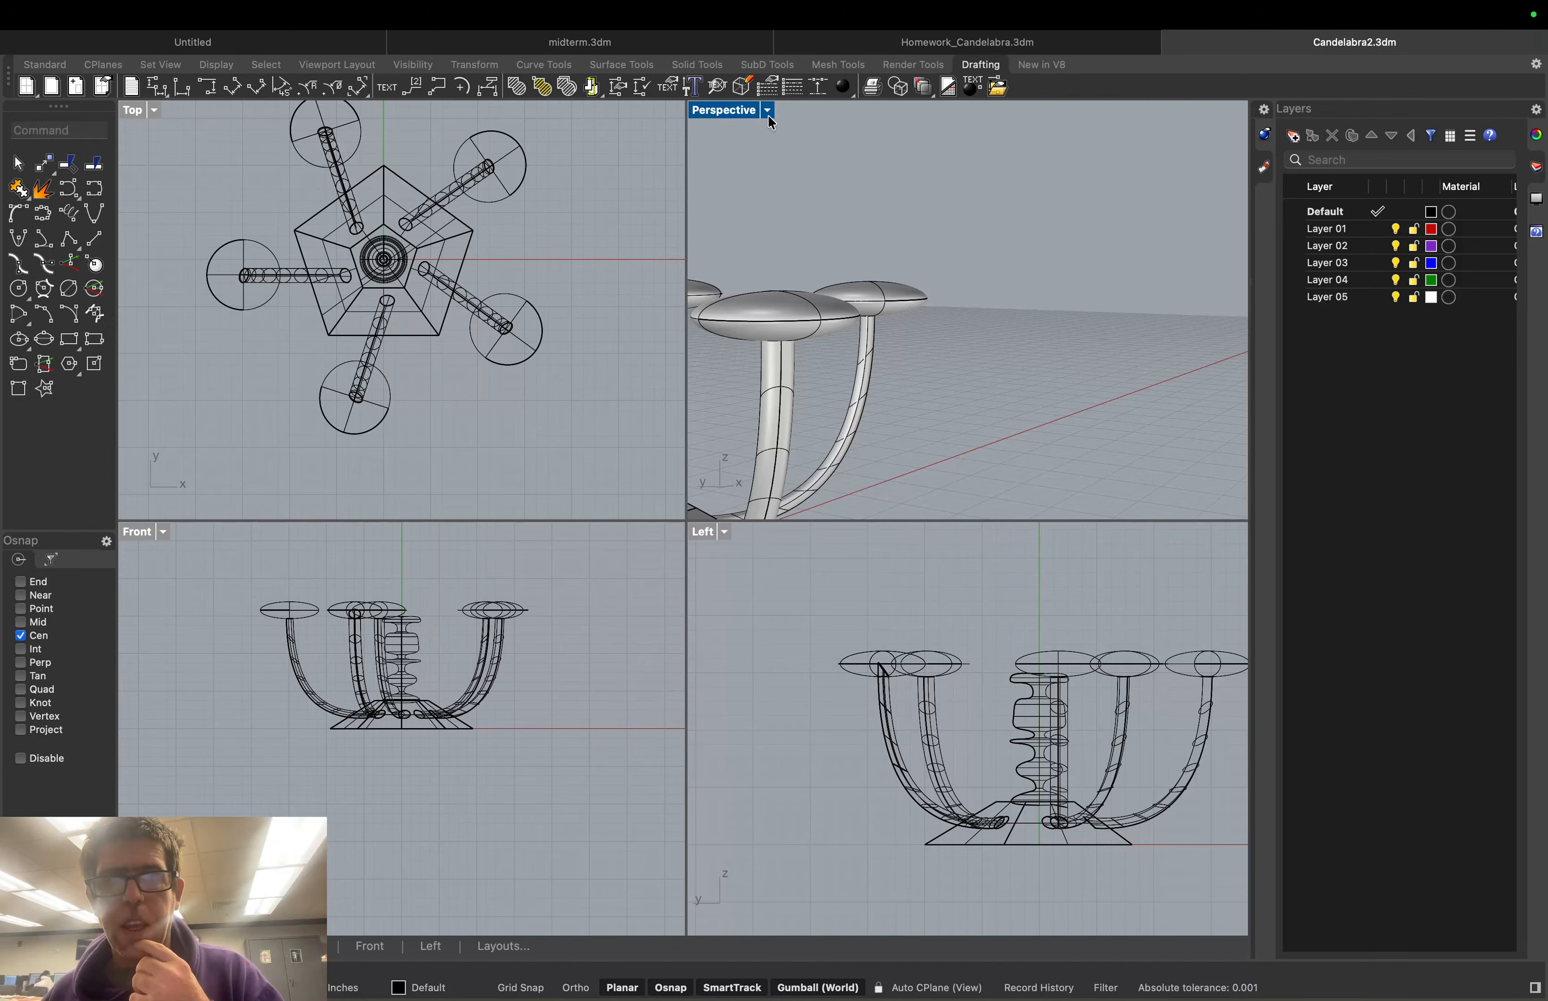
left_click(768, 111)
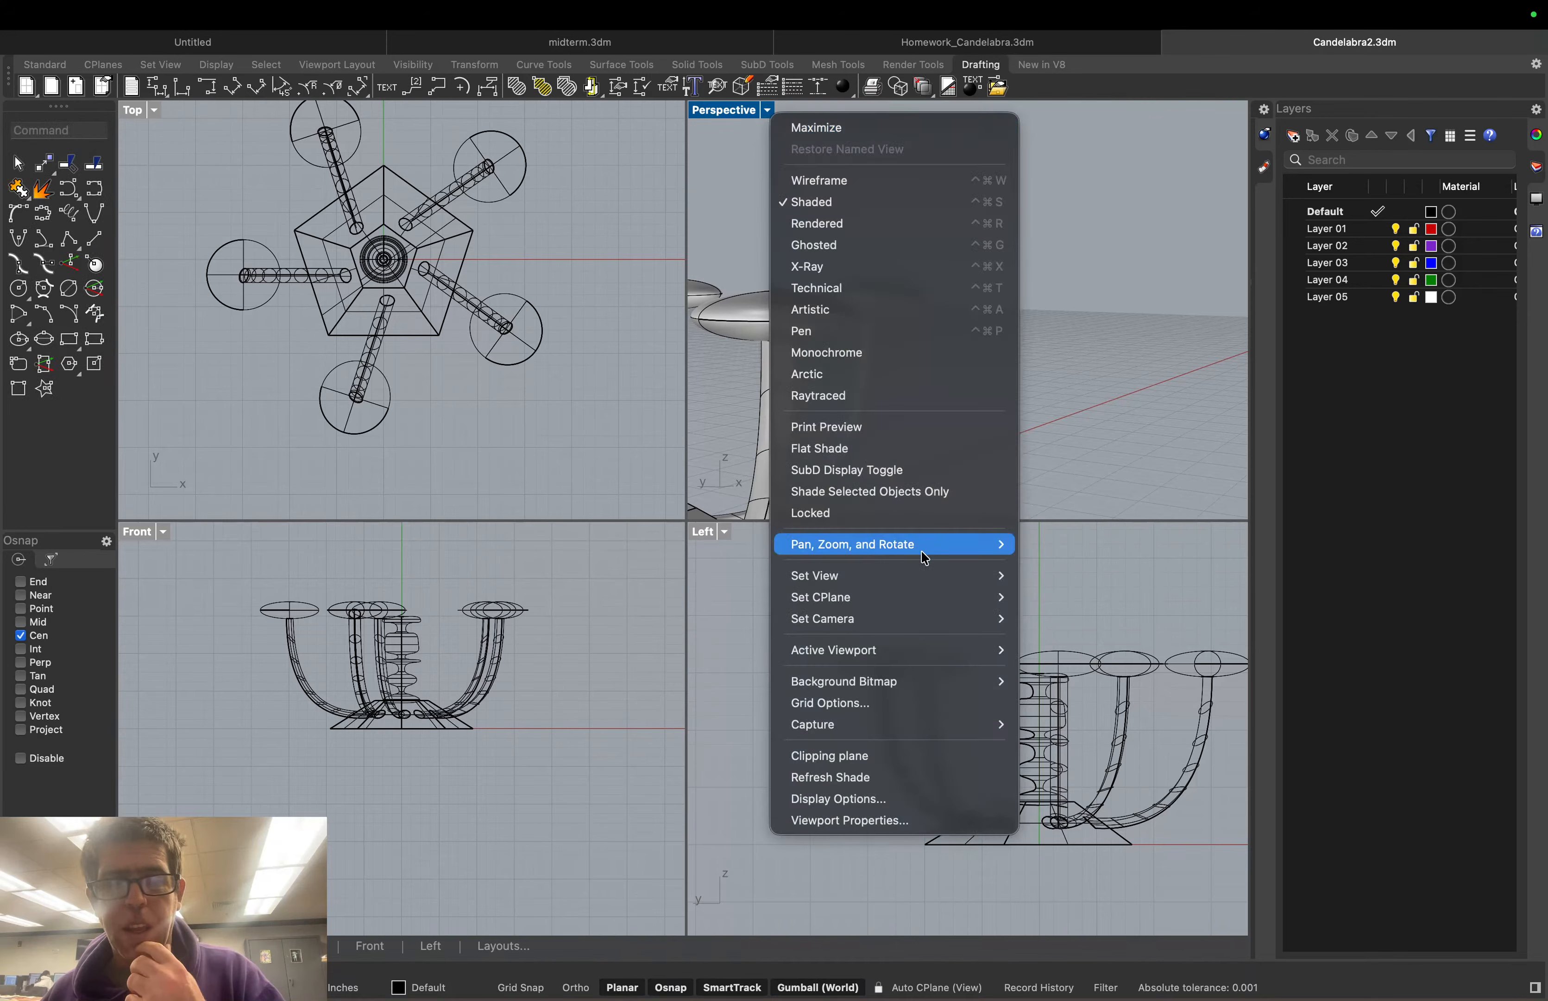
mouse_move(922, 552)
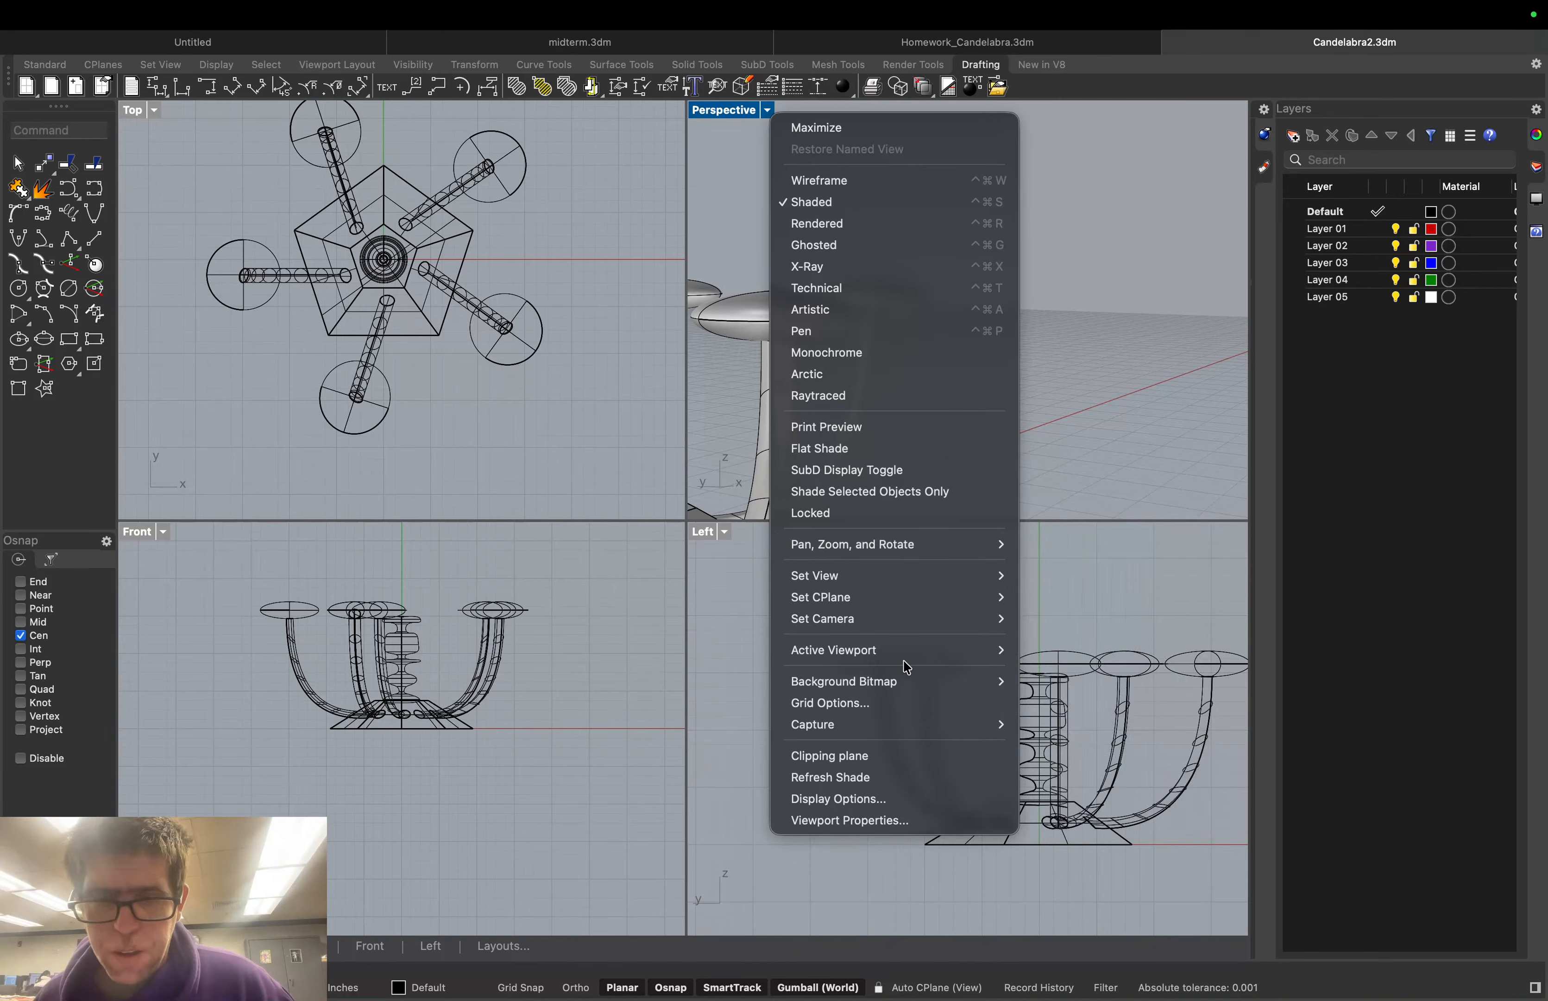
mouse_move(906, 630)
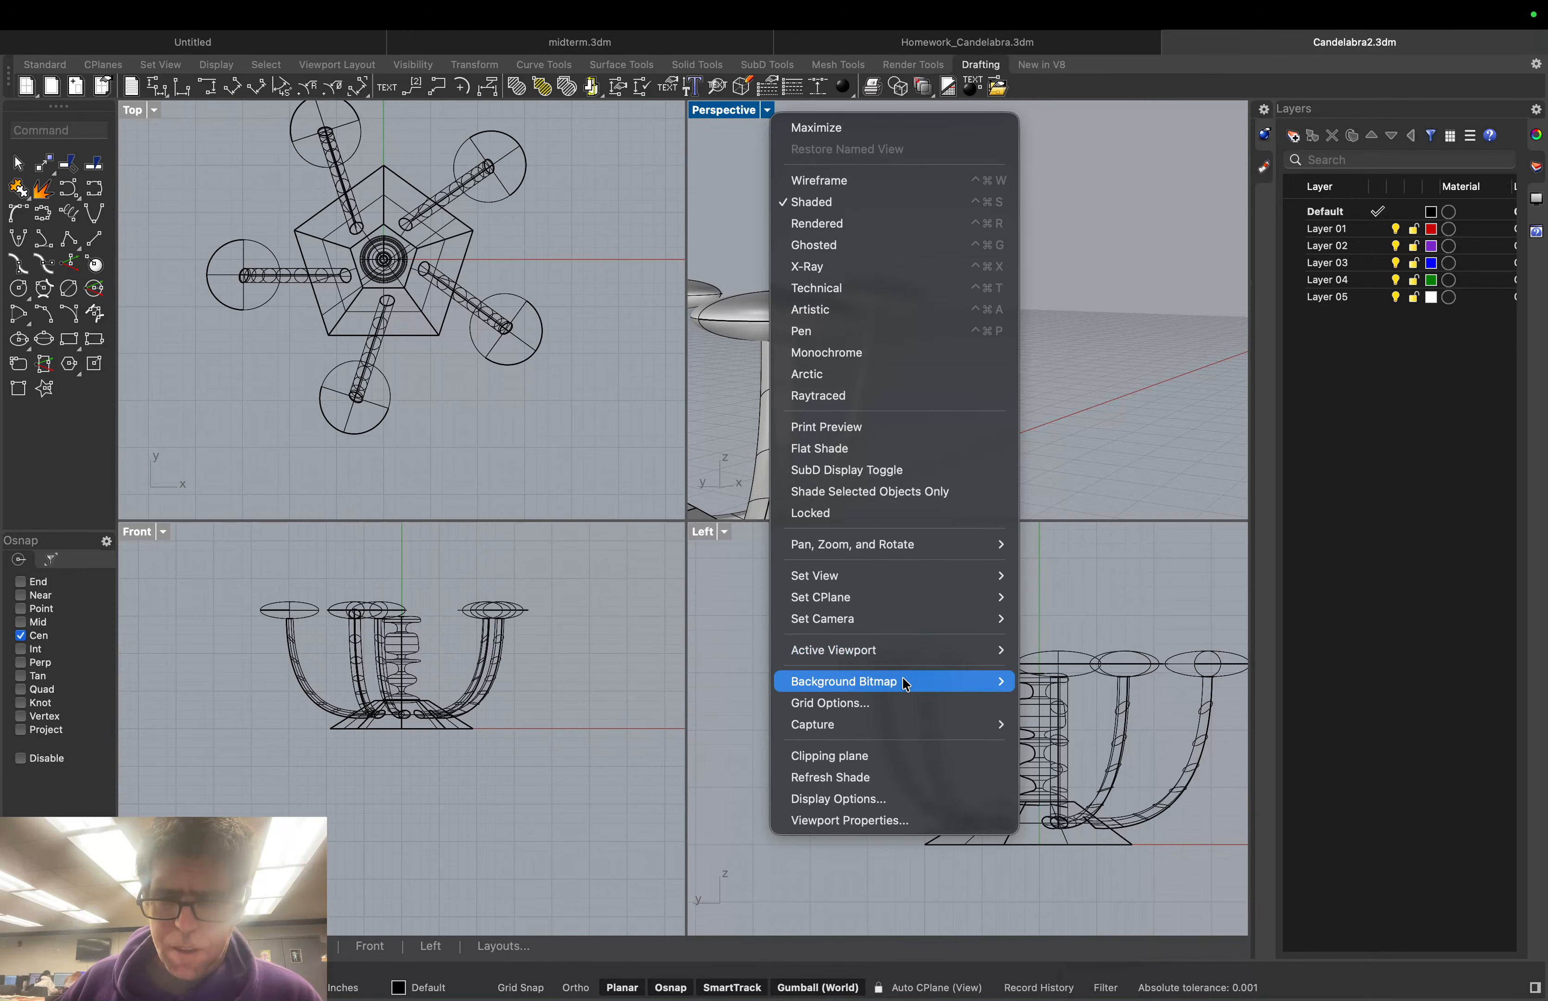
mouse_move(909, 724)
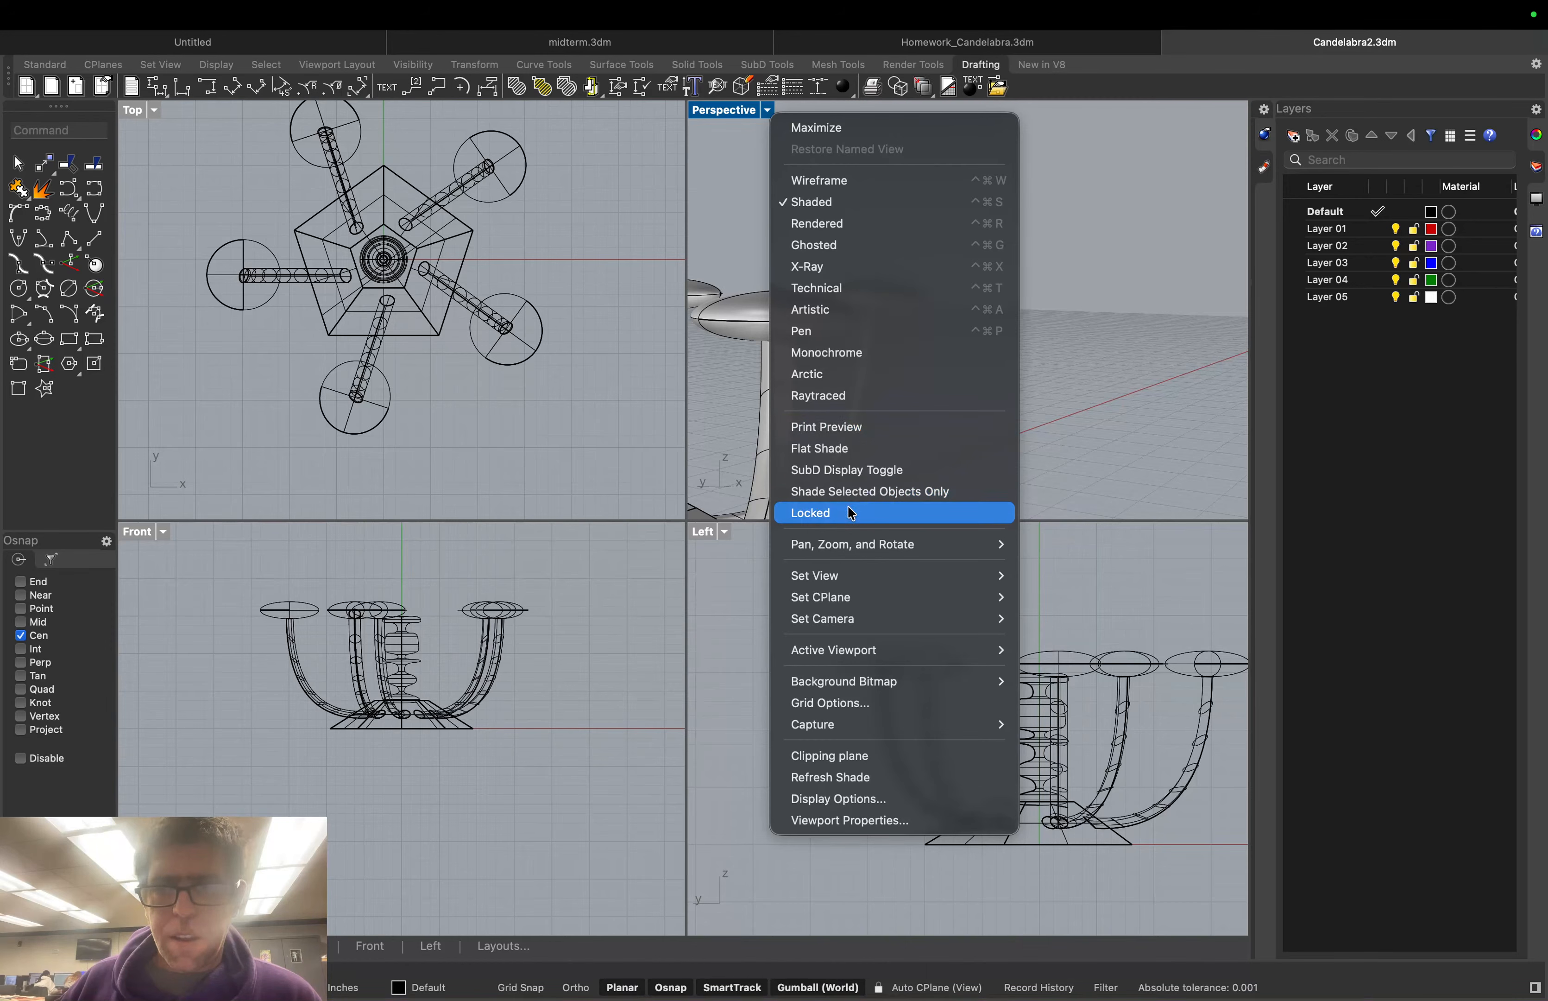
mouse_move(976, 544)
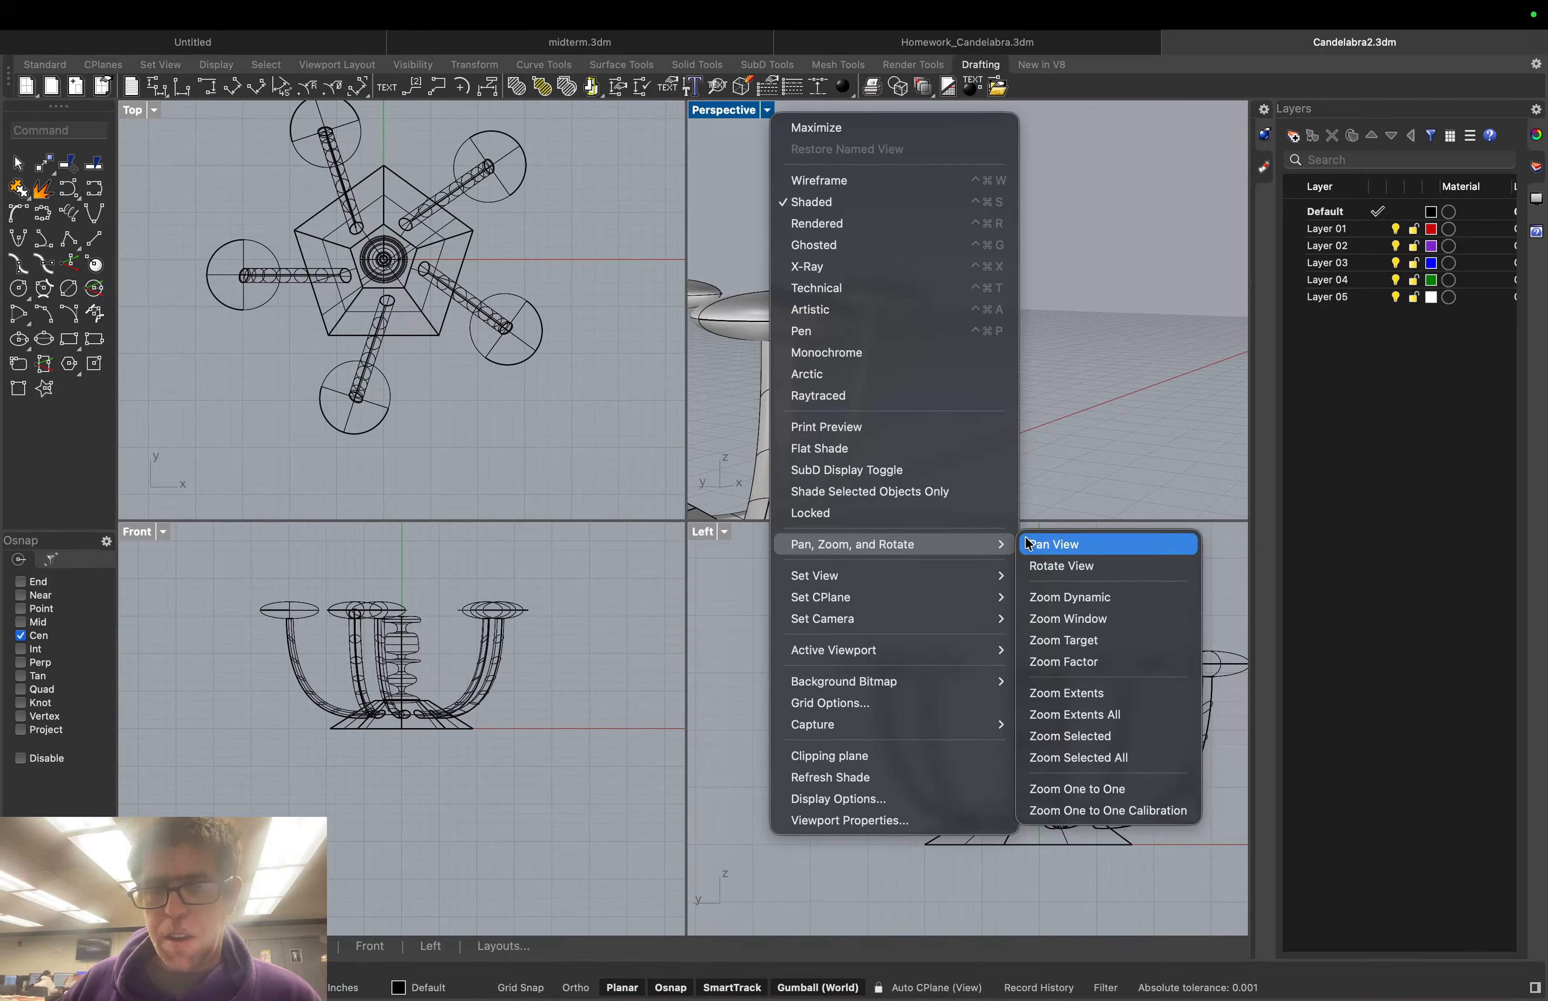
mouse_move(962, 578)
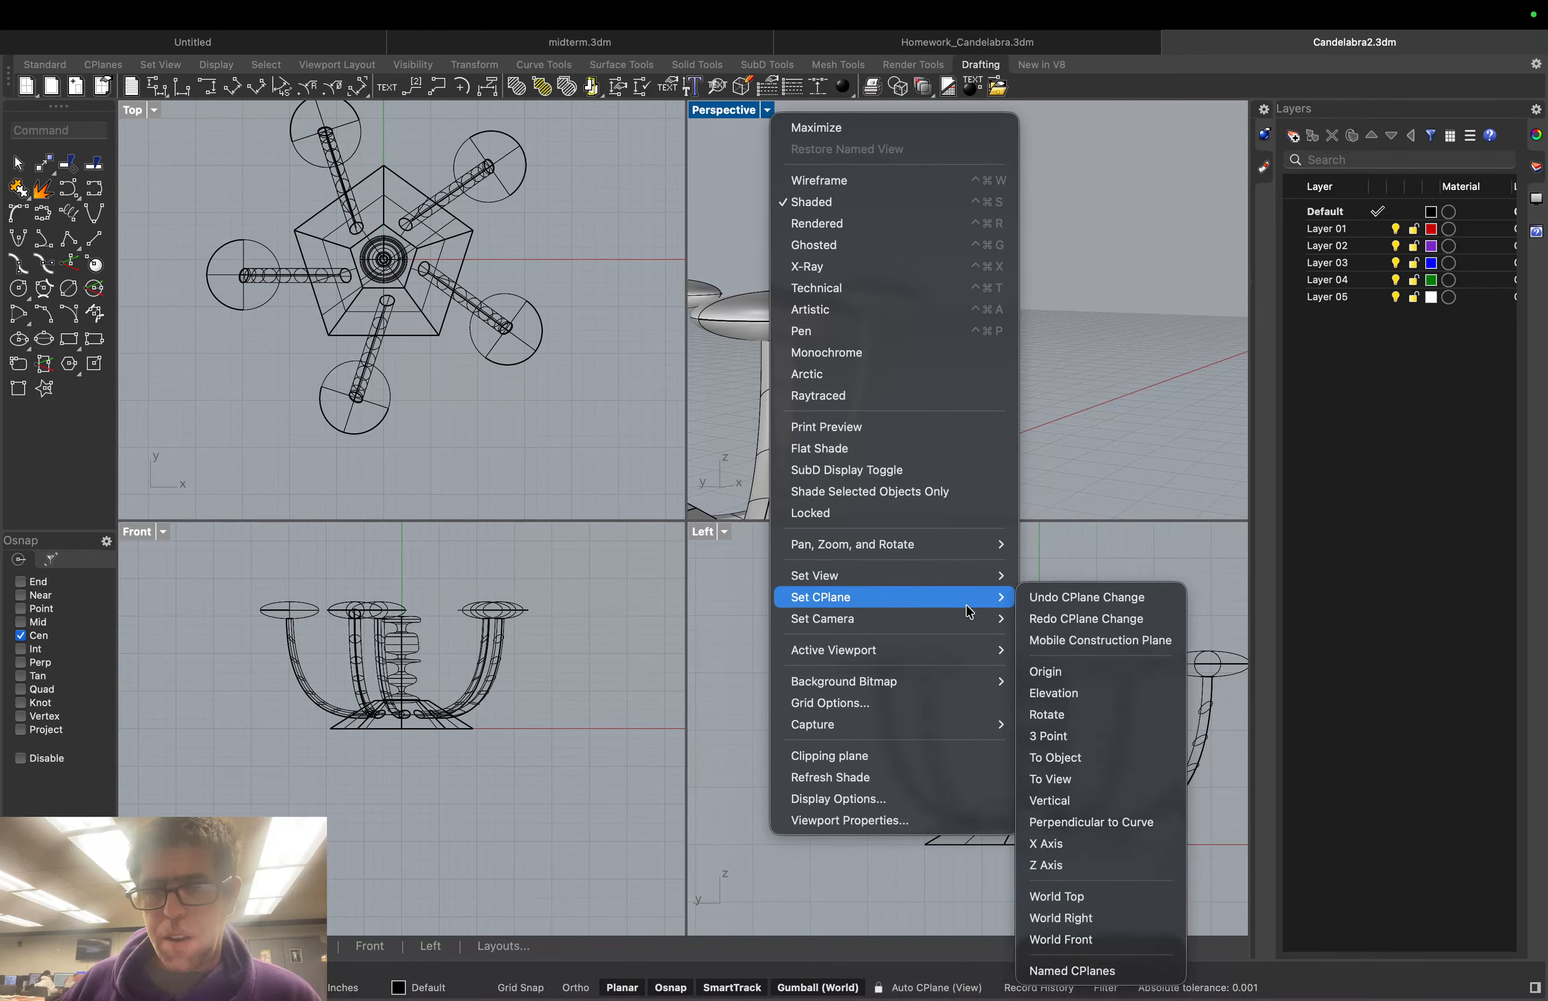
Undo the last construction plane change and cancel the CPlane command
left_click(1062, 600)
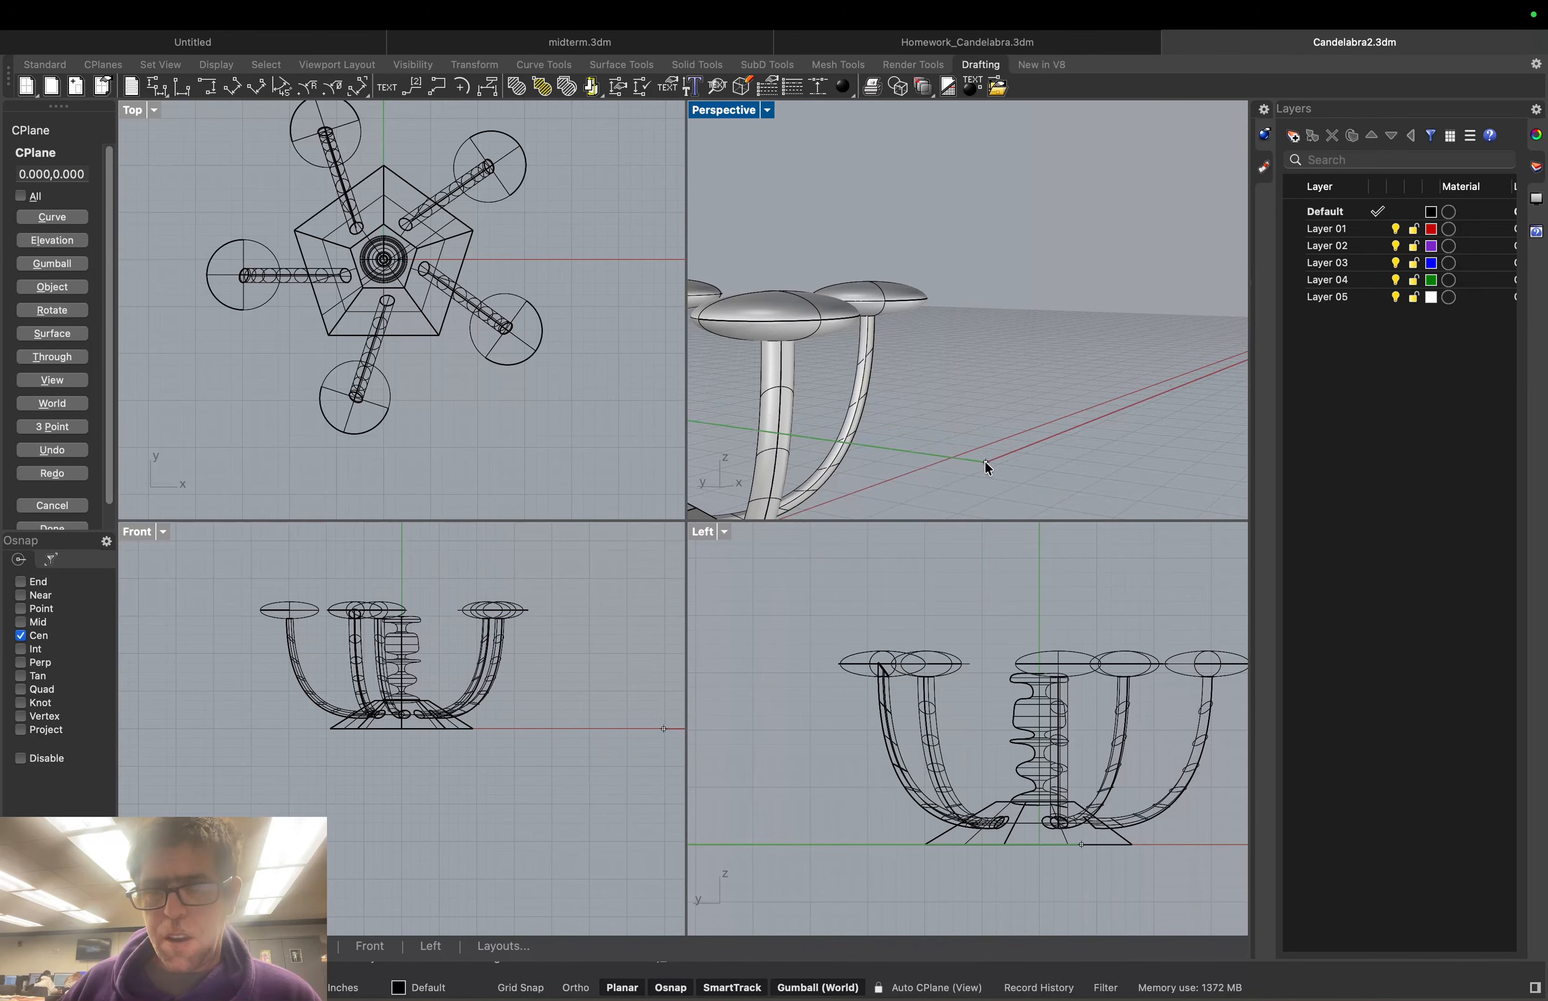
scroll(982, 460, "down", 10)
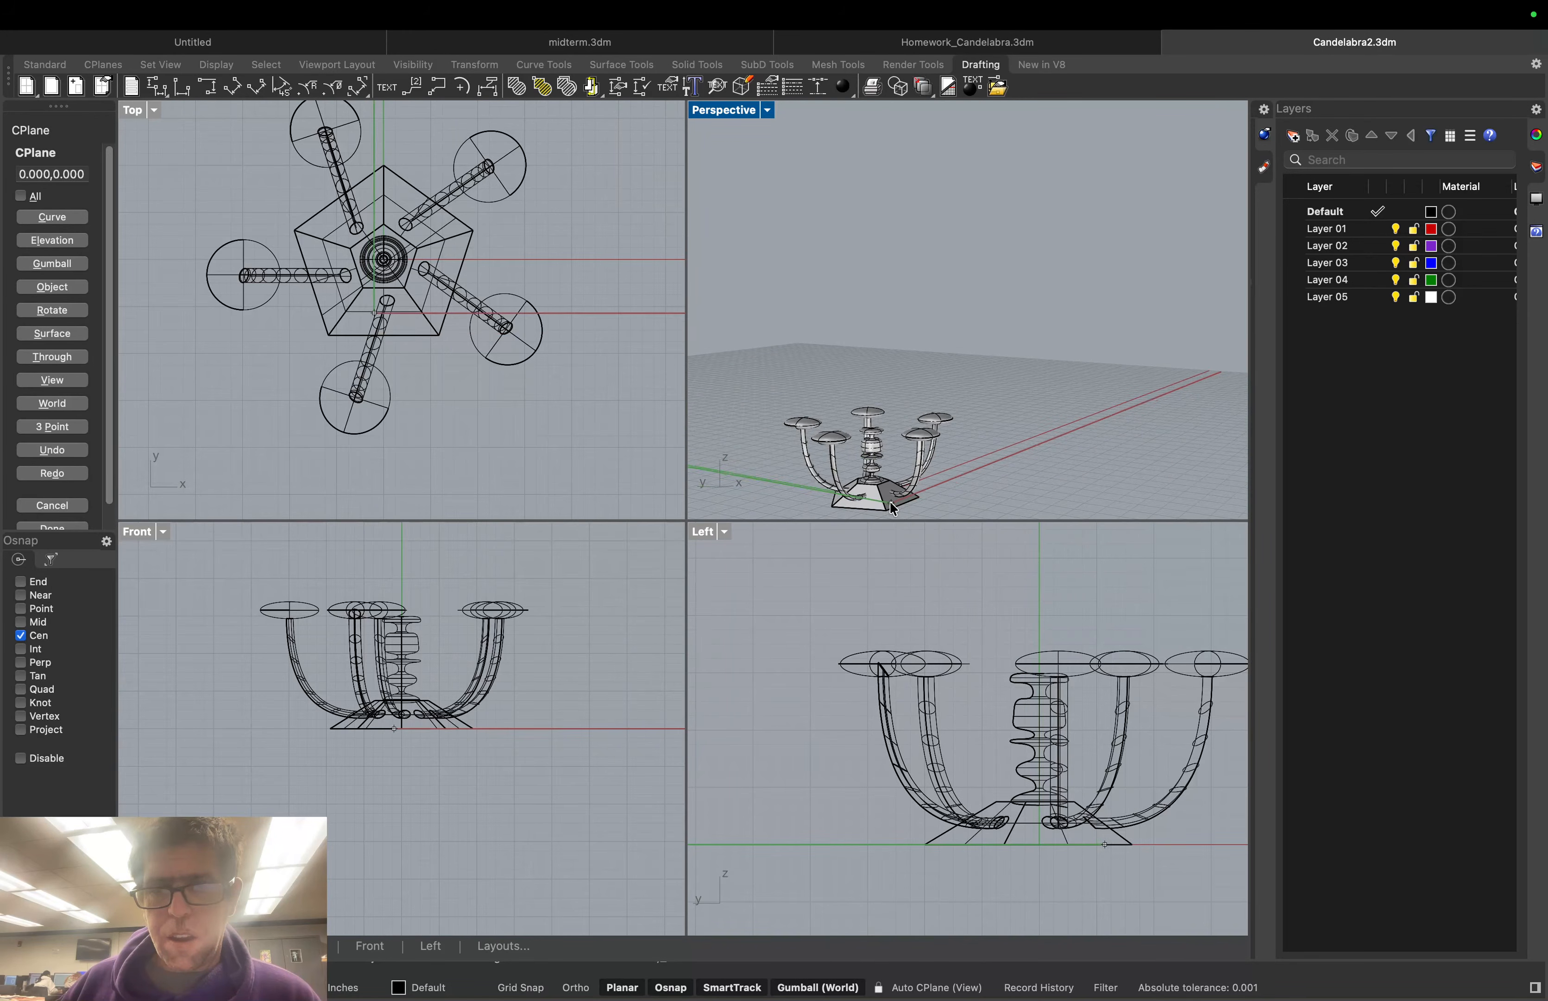
key("Escape")
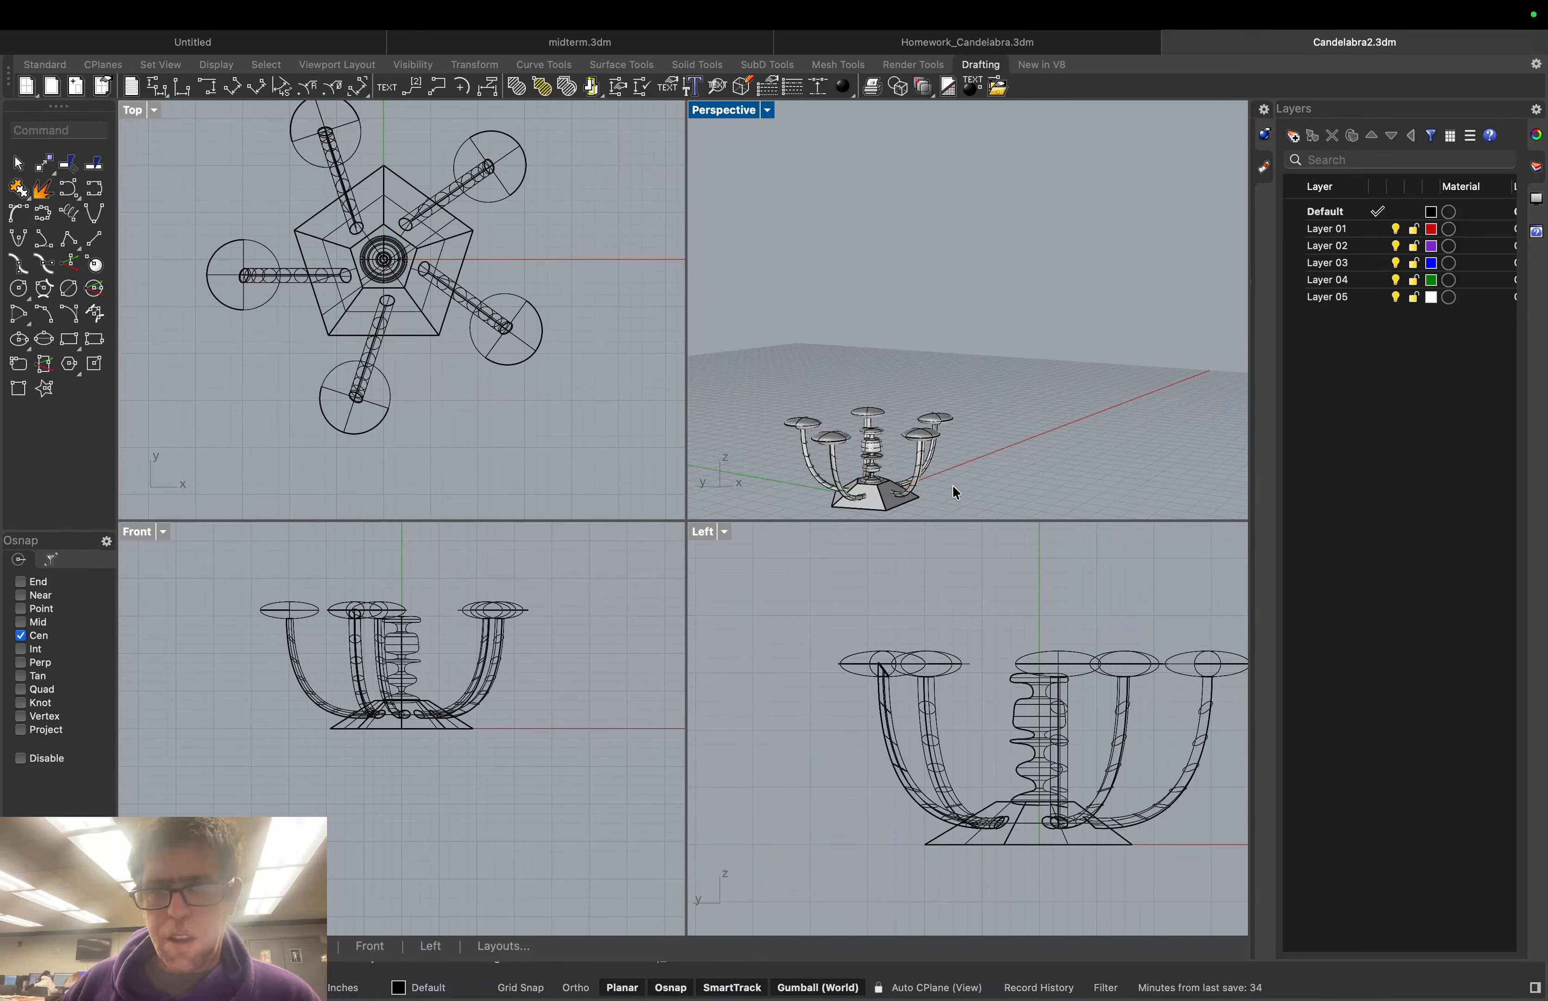
right_click(953, 487)
right_click(948, 486)
Orbit and zoom around the candelabra, viewing it from above, around and below
right_click_drag(949, 484, 951, 394)
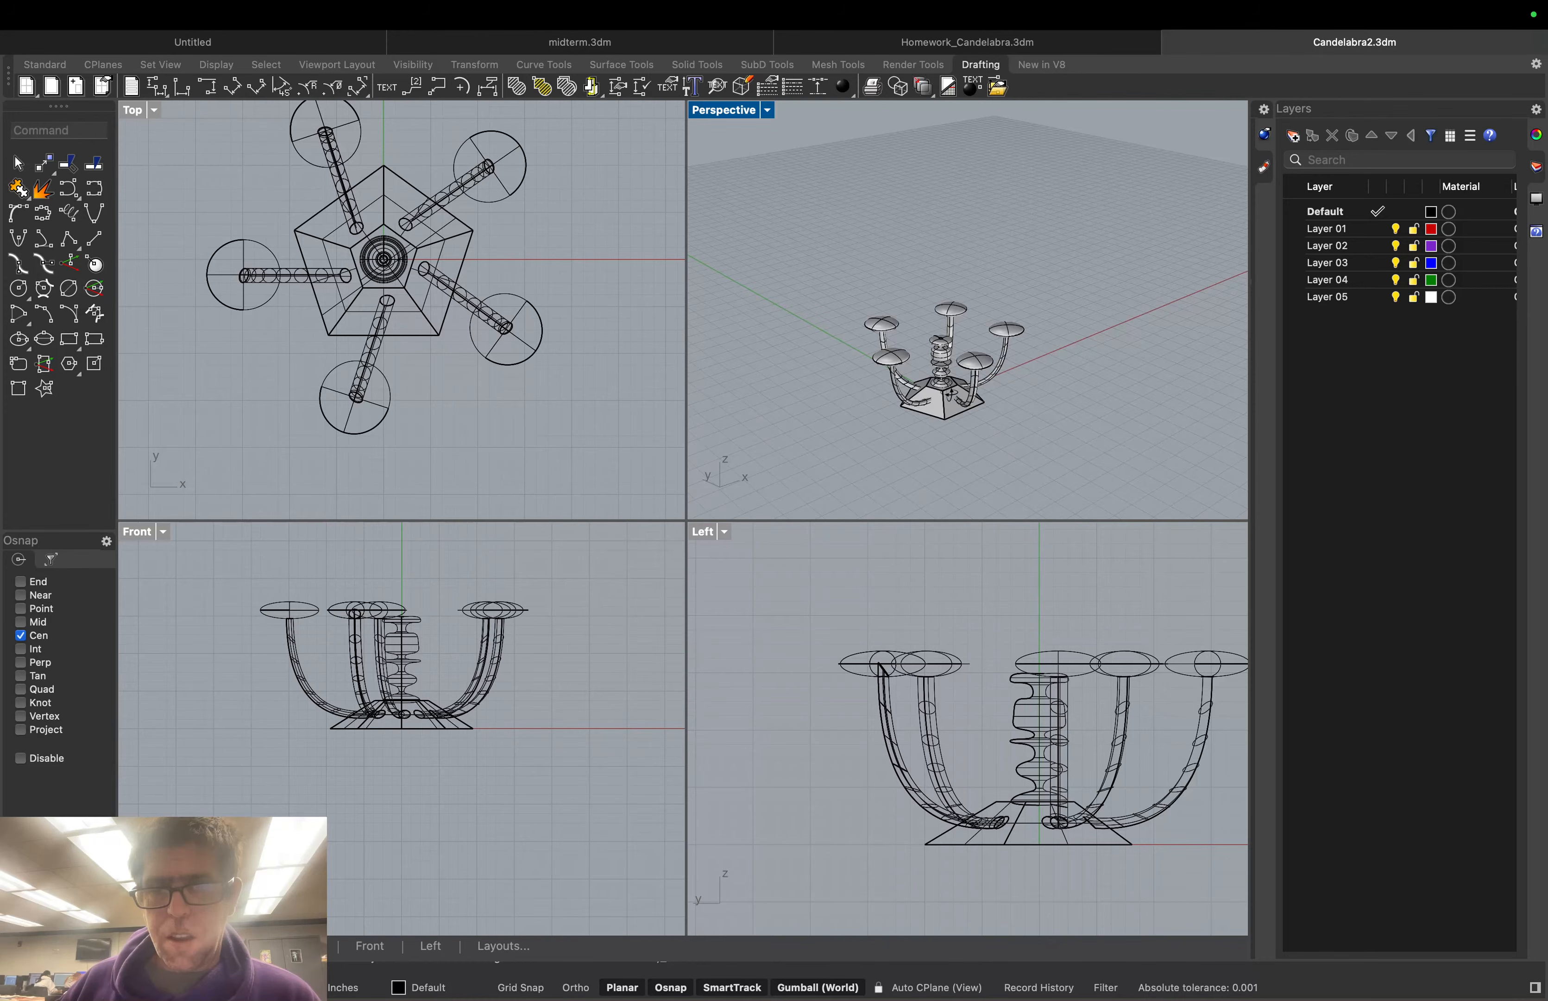
scroll(954, 189, "up", 5)
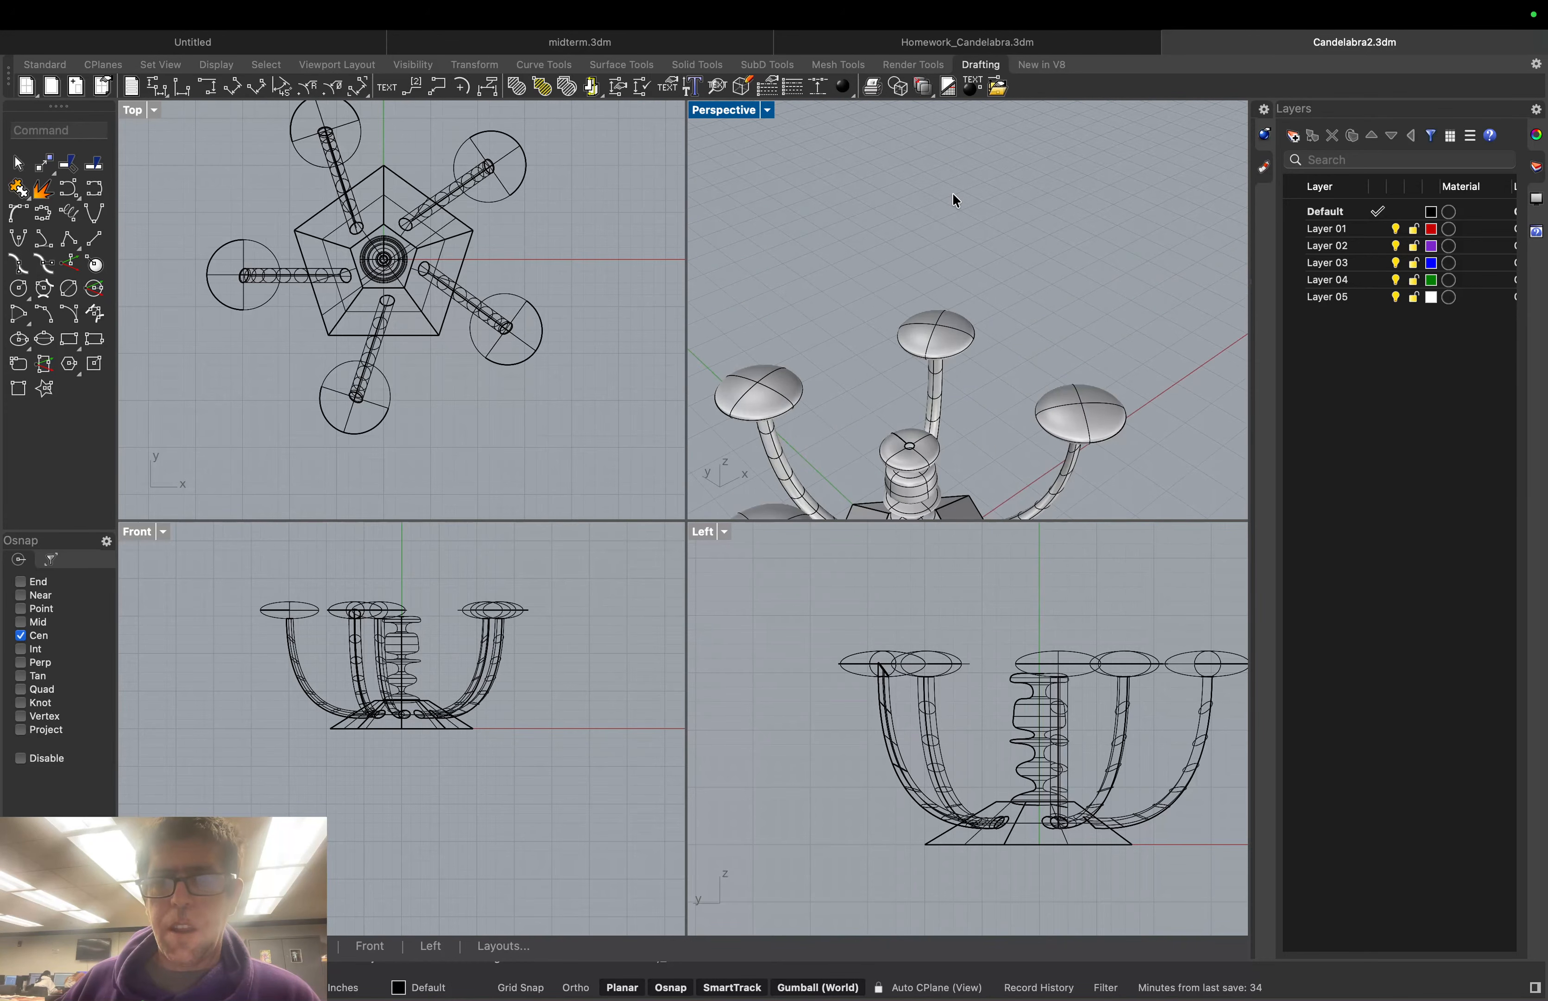
right_click_drag(954, 196, 1002, 194)
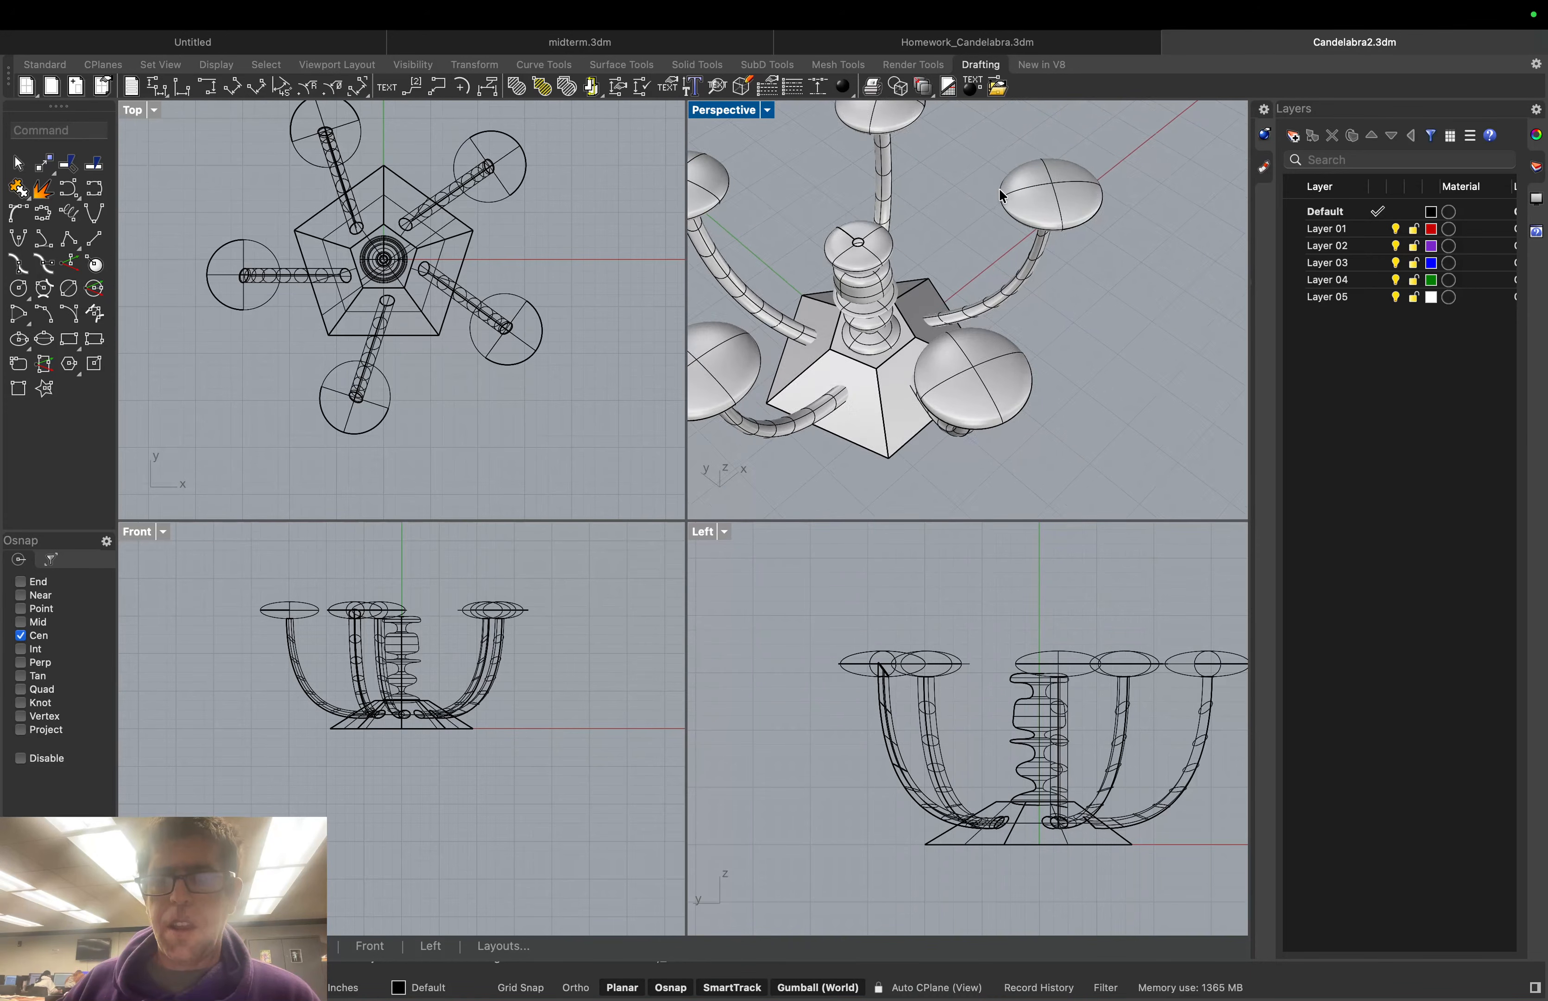
scroll(980, 158, "down", 10)
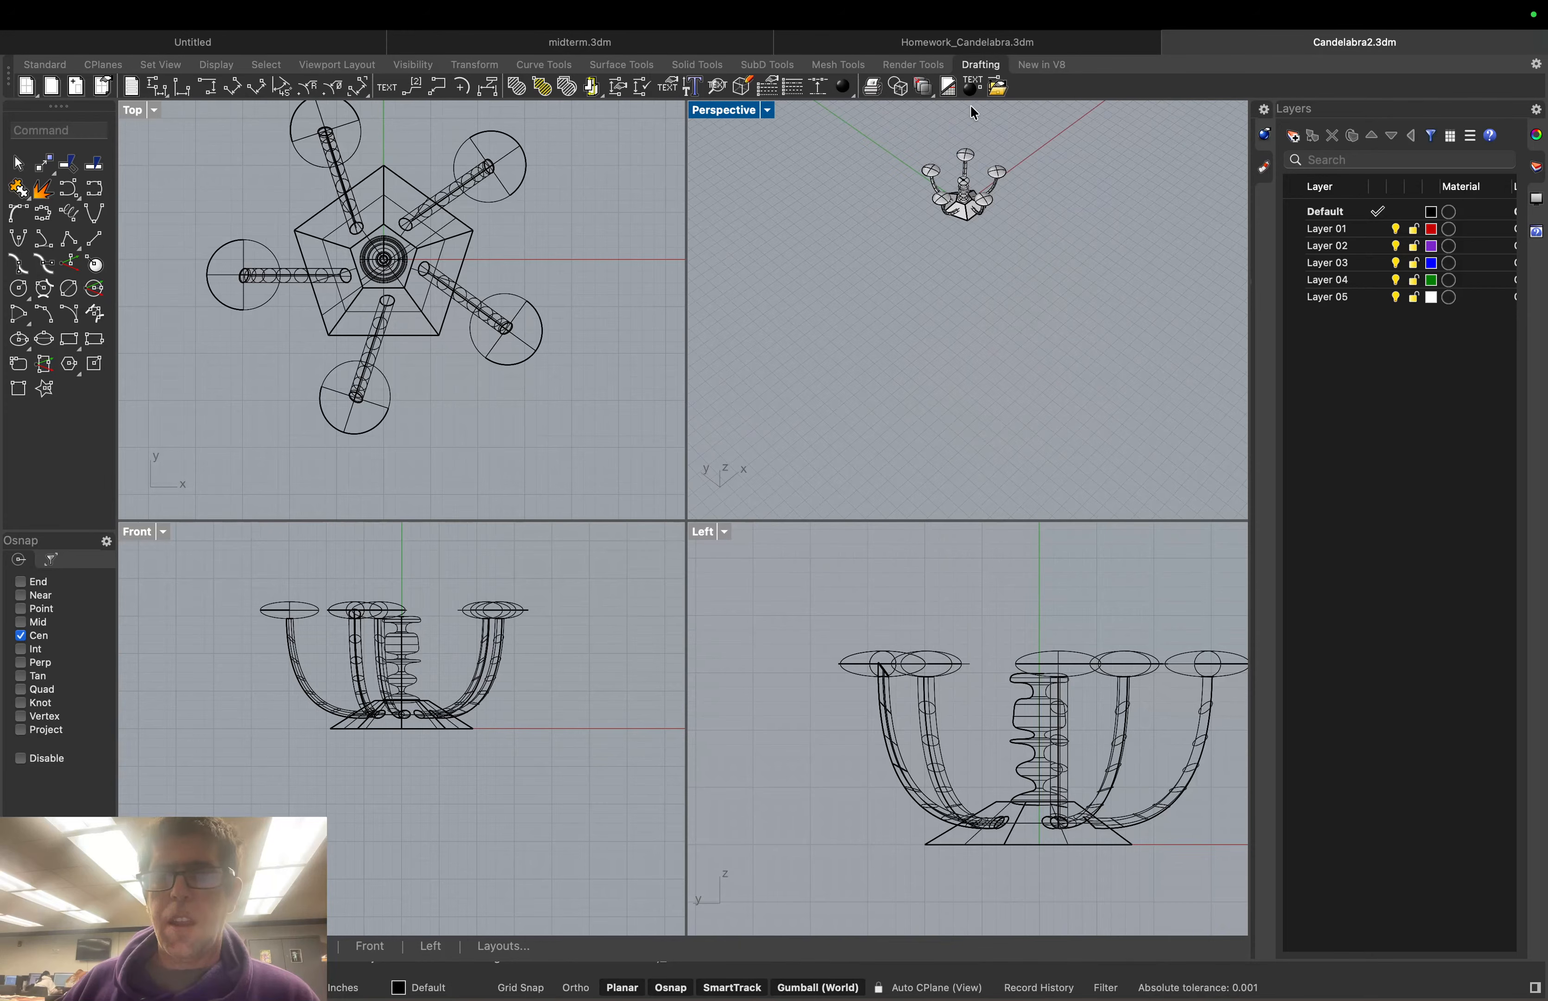
scroll(971, 108, "up", 10)
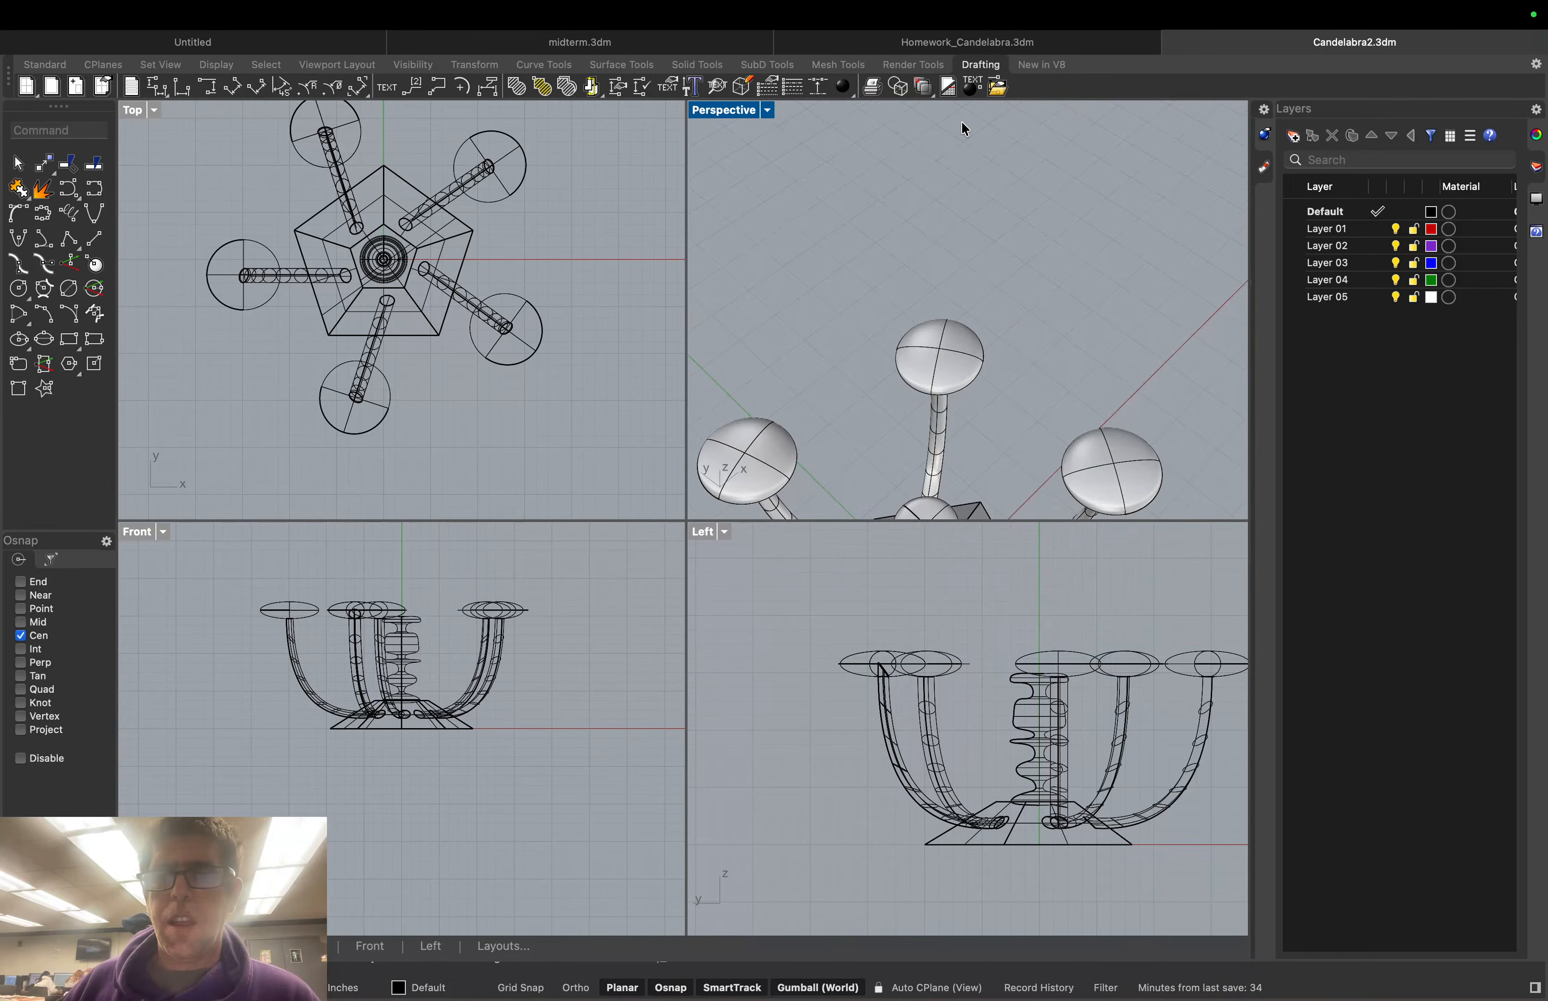
right_click_drag(962, 153, 1143, 234)
scroll(1143, 233, "down", 10)
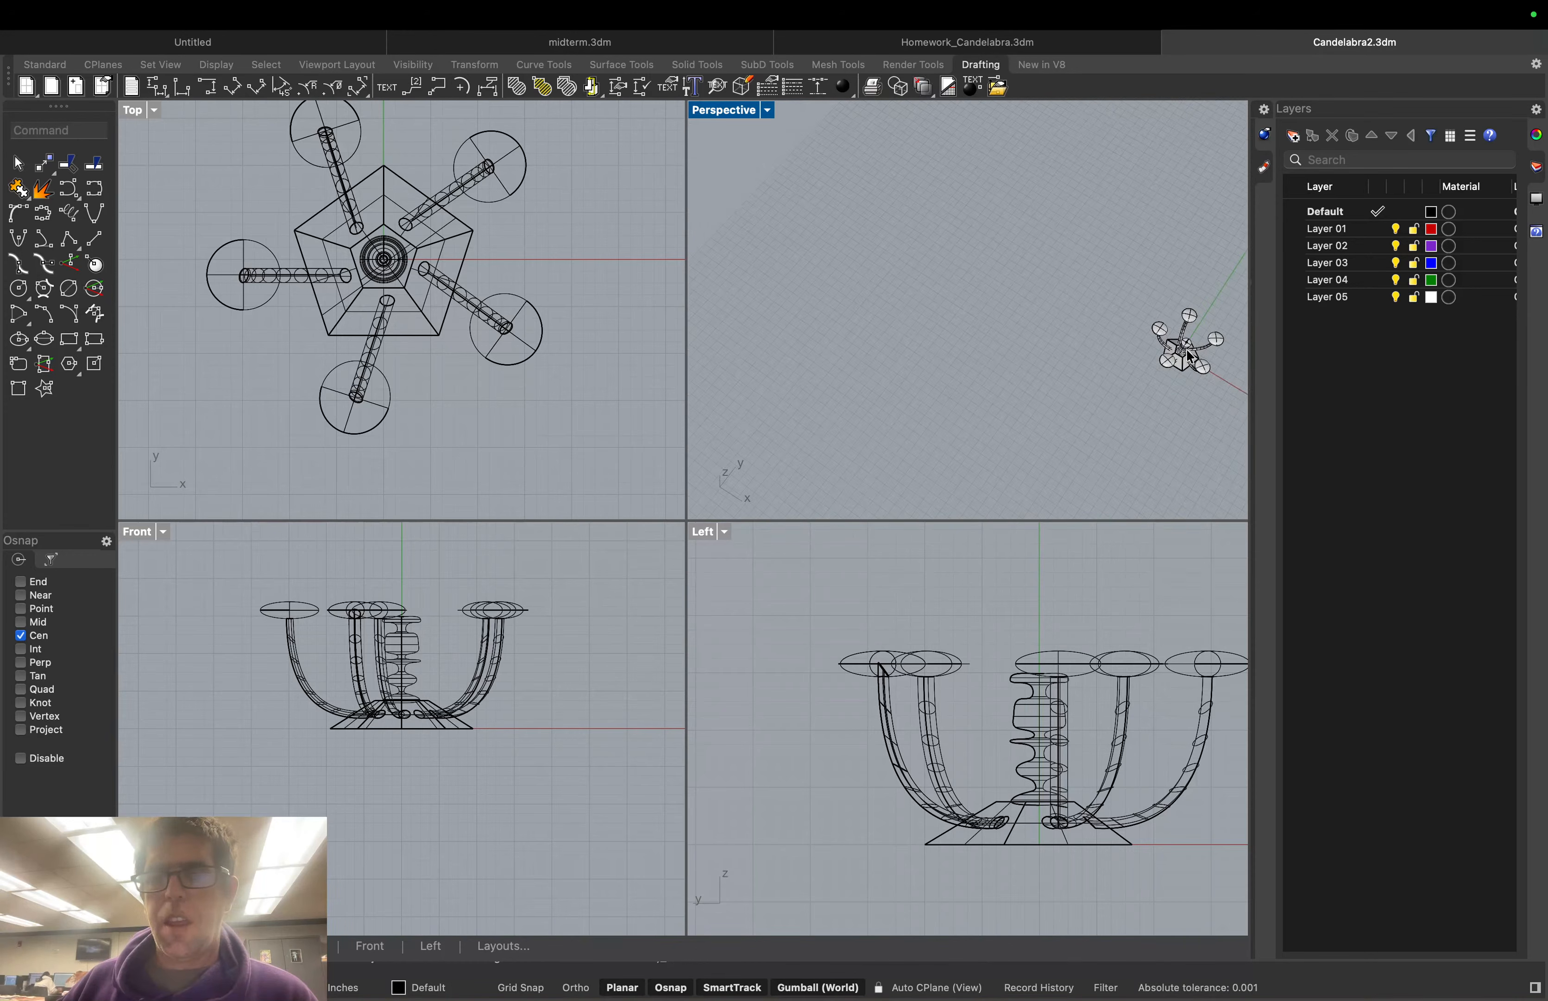
scroll(1201, 391, "up", 5)
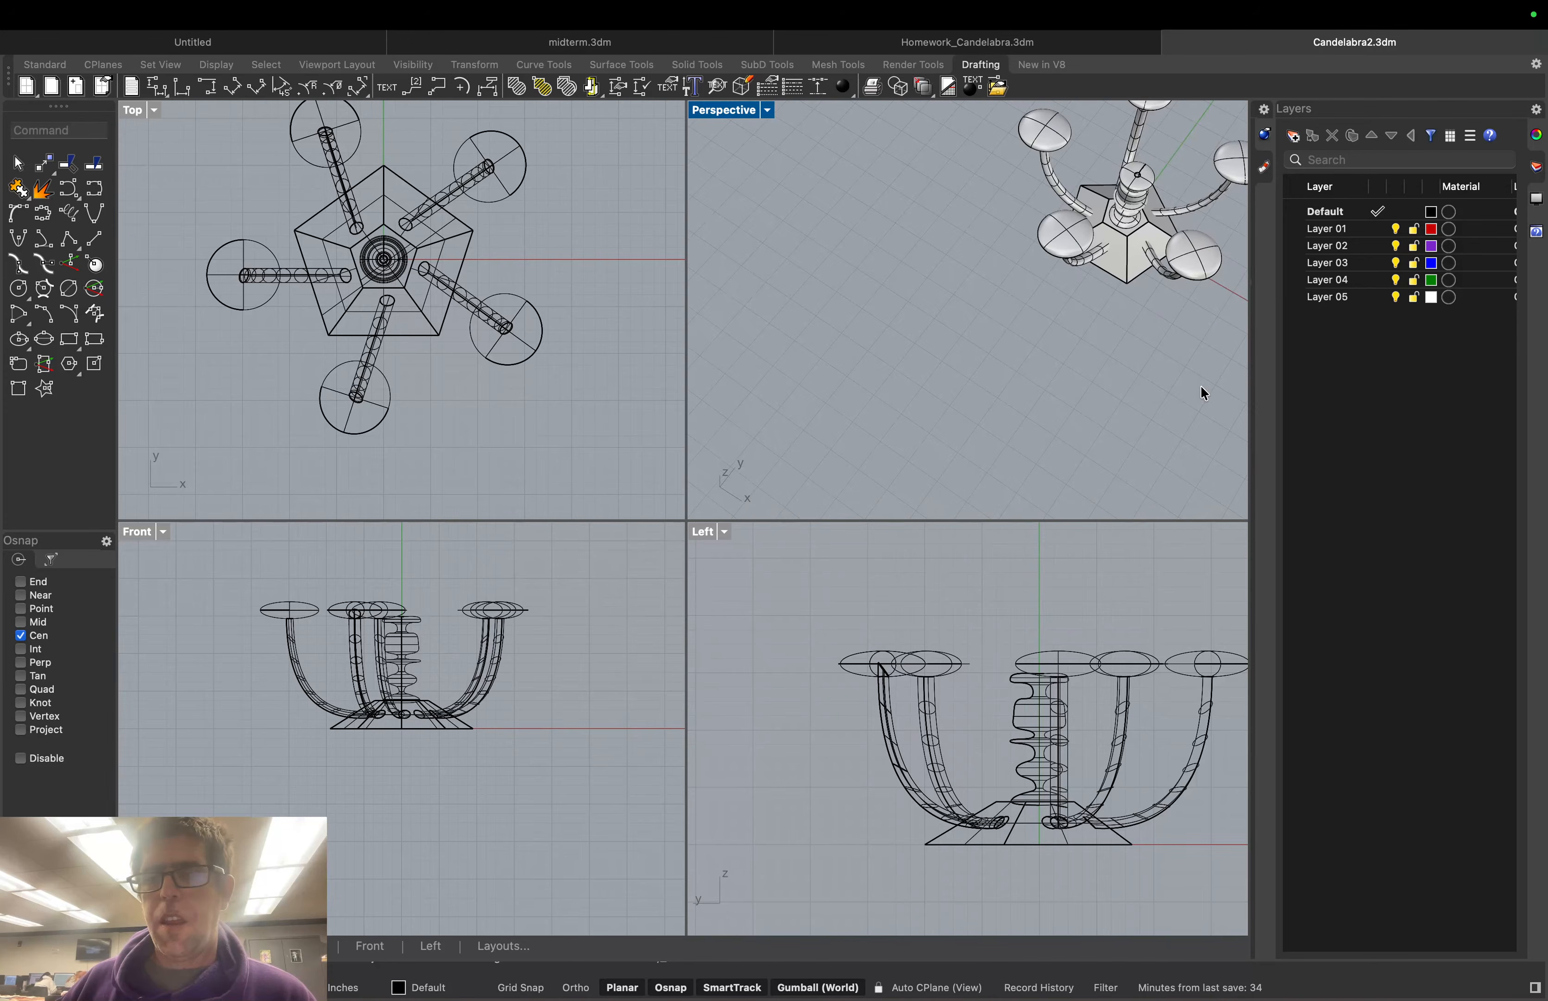
right_click_drag(1170, 335, 1132, 258)
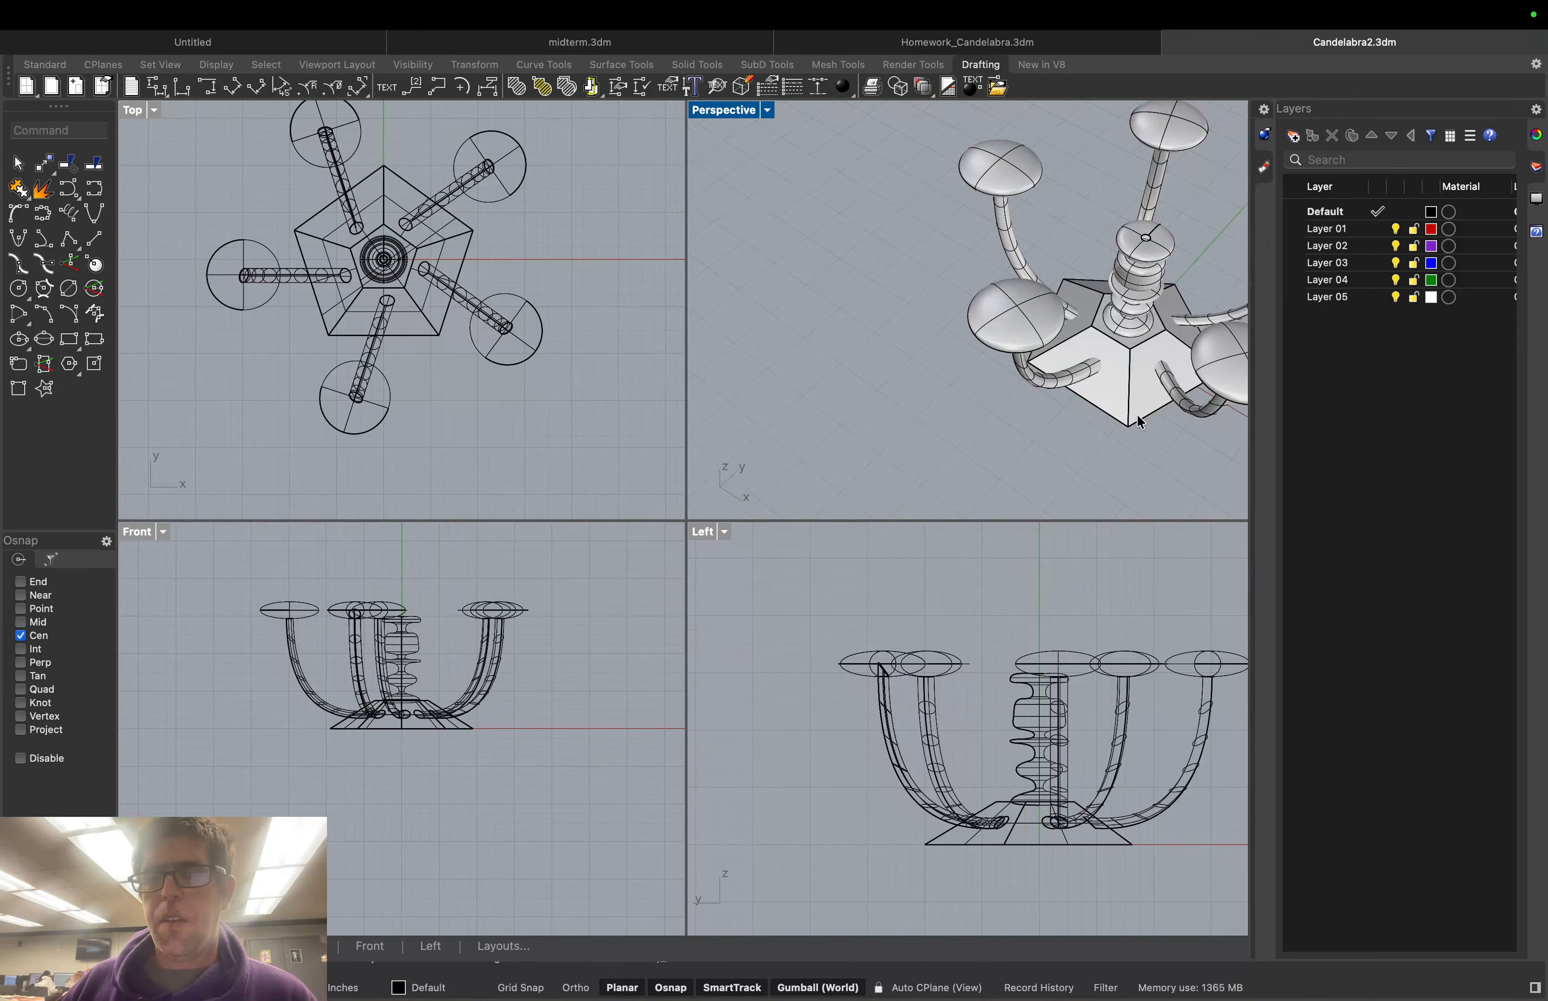
scroll(1138, 420, "up", 3)
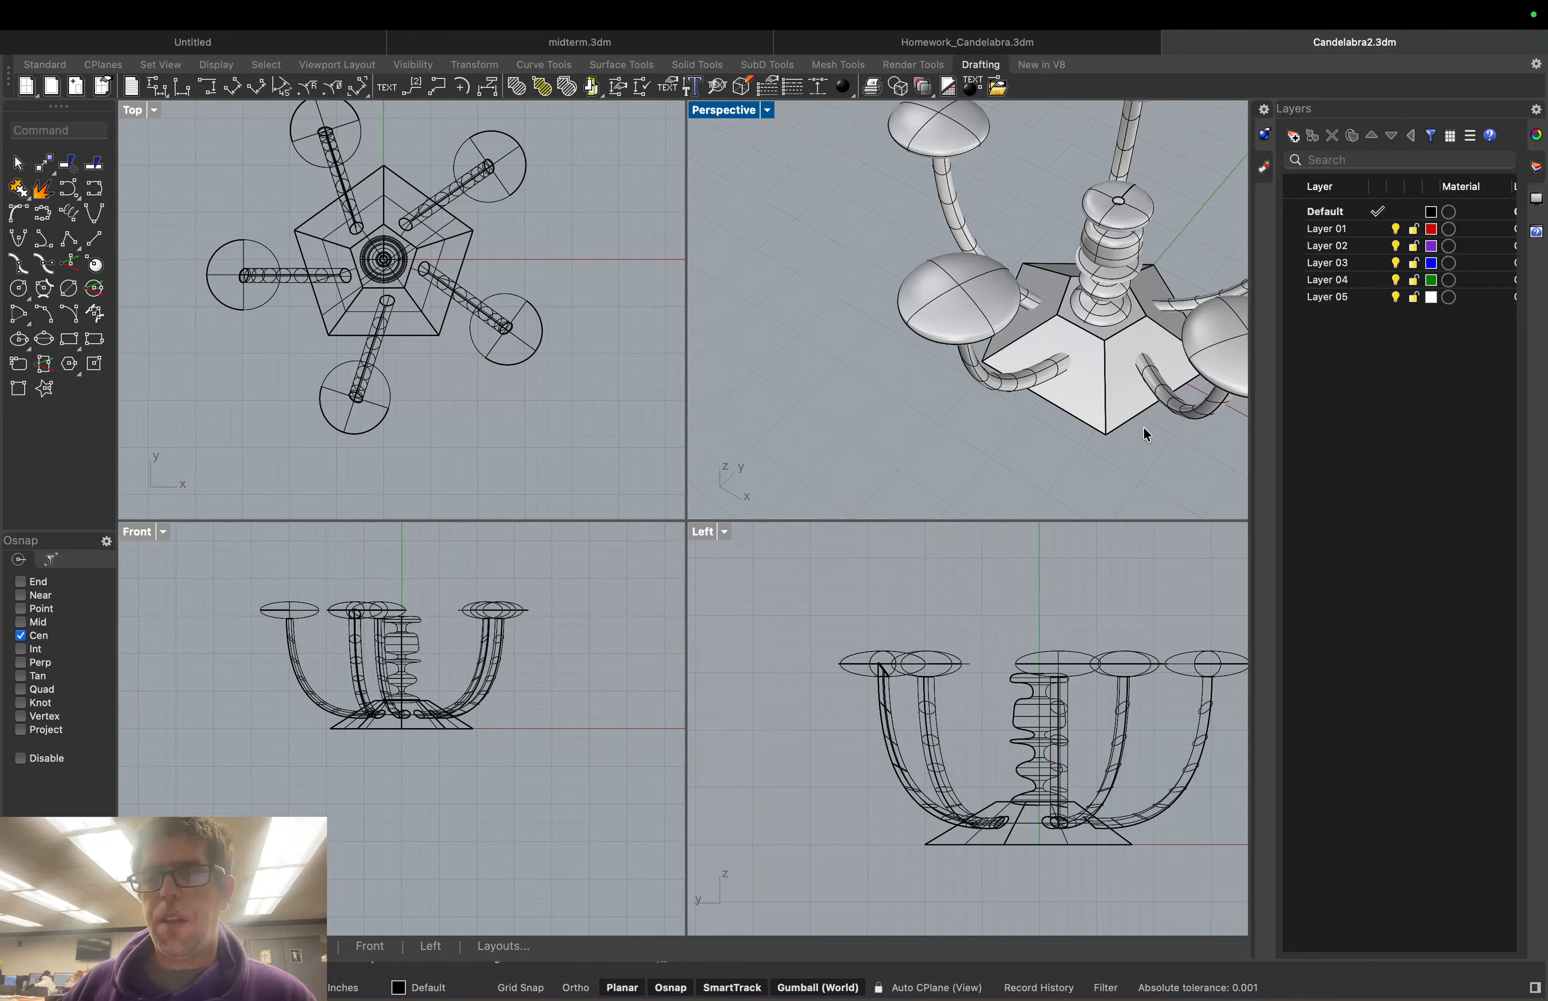
right_click_drag(1143, 426, 1063, 463)
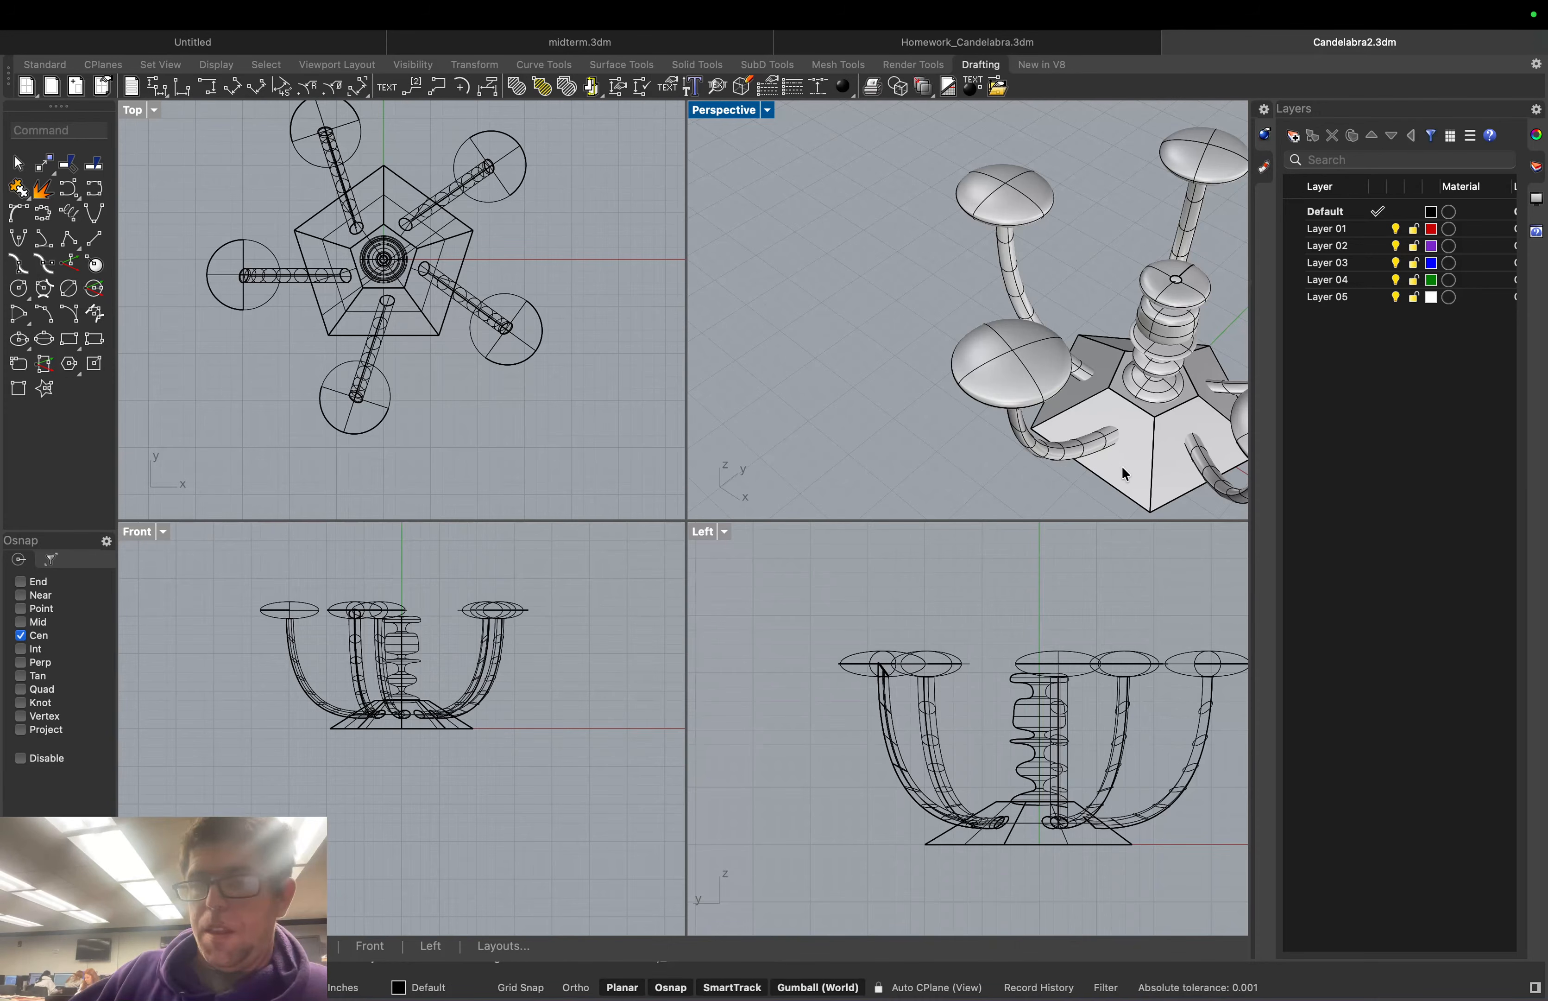
right_click_drag(1135, 473, 1000, 407)
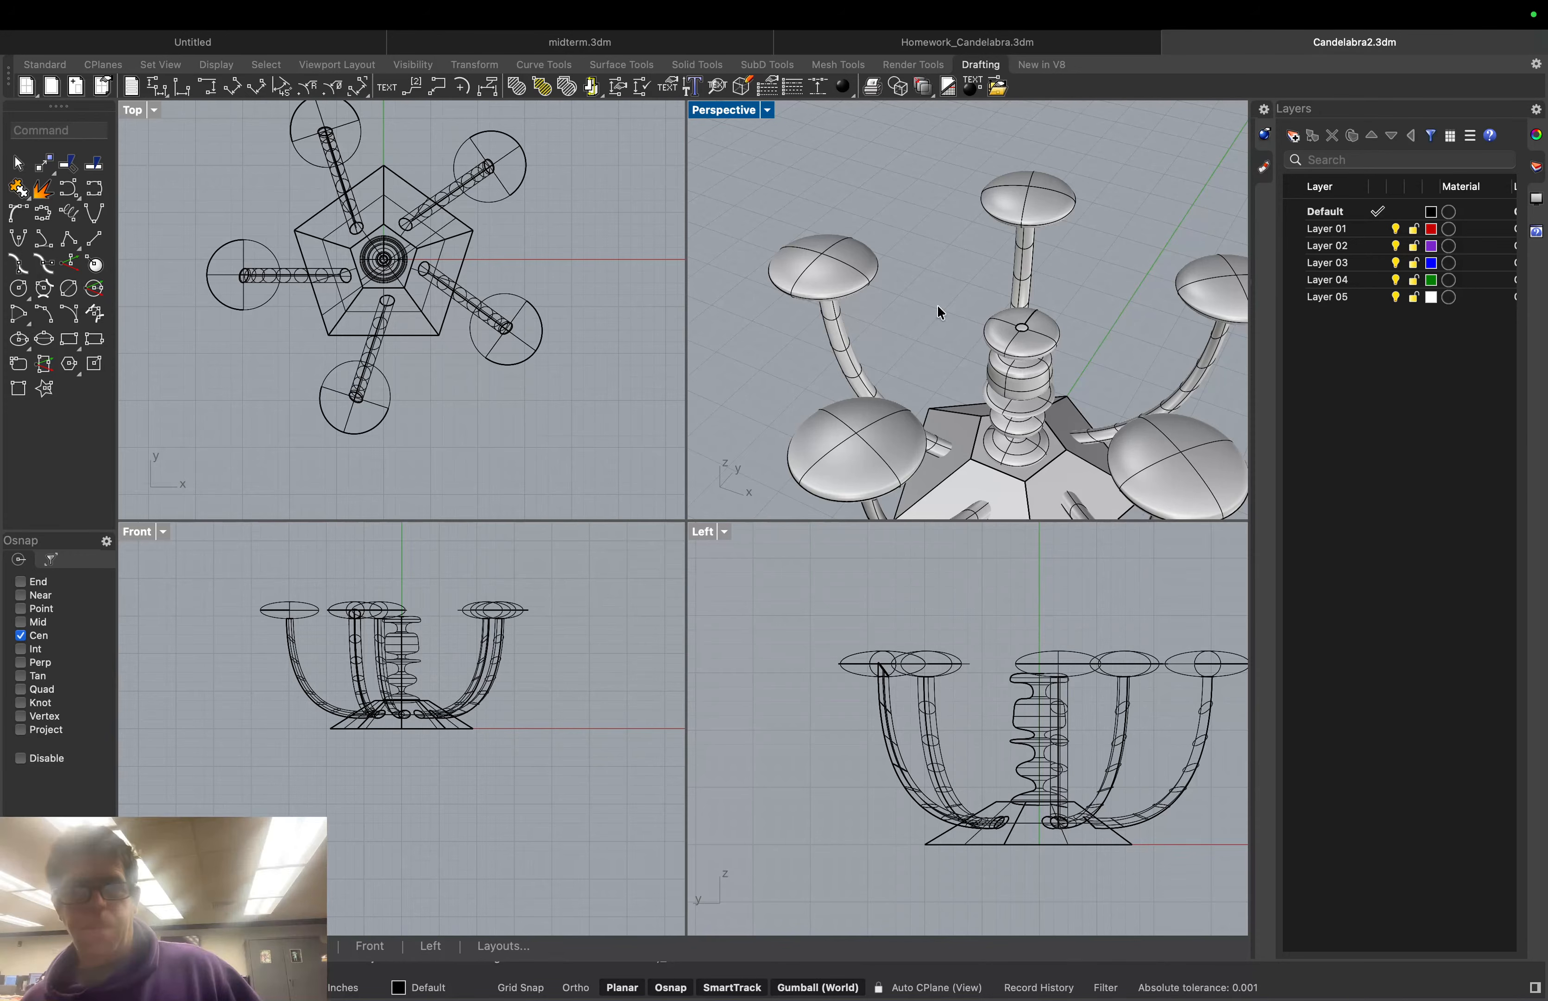
Swing the view to a low angle and zoom in close on the arms and base
scroll(415, 283, "down", 3)
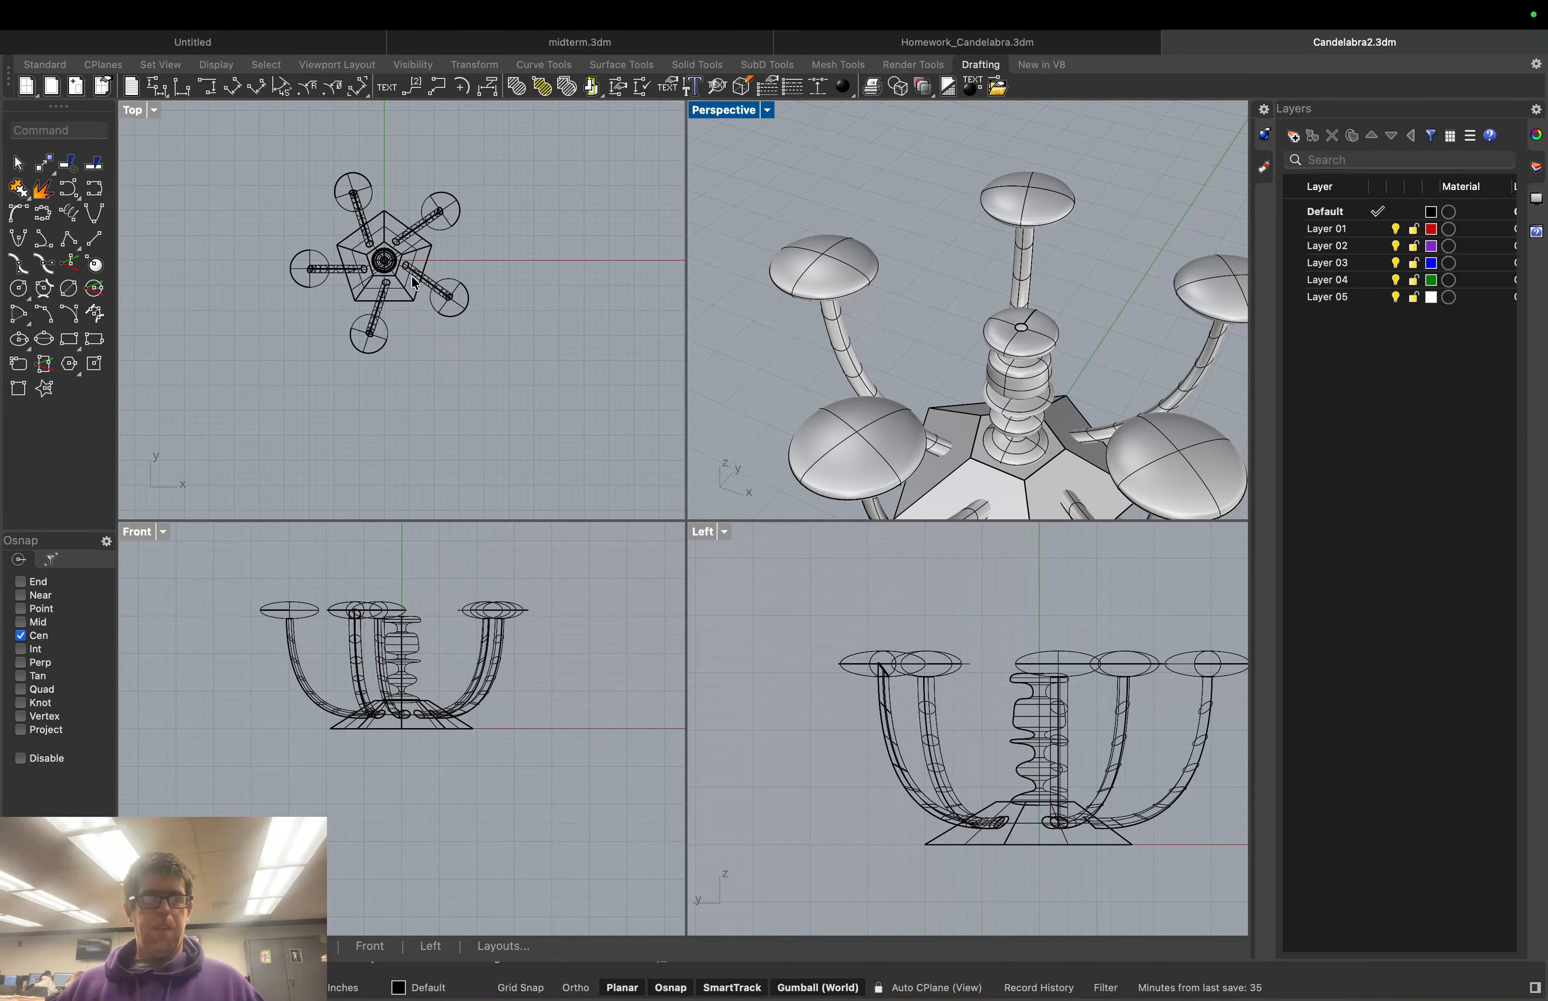
scroll(1088, 411, "down", 5)
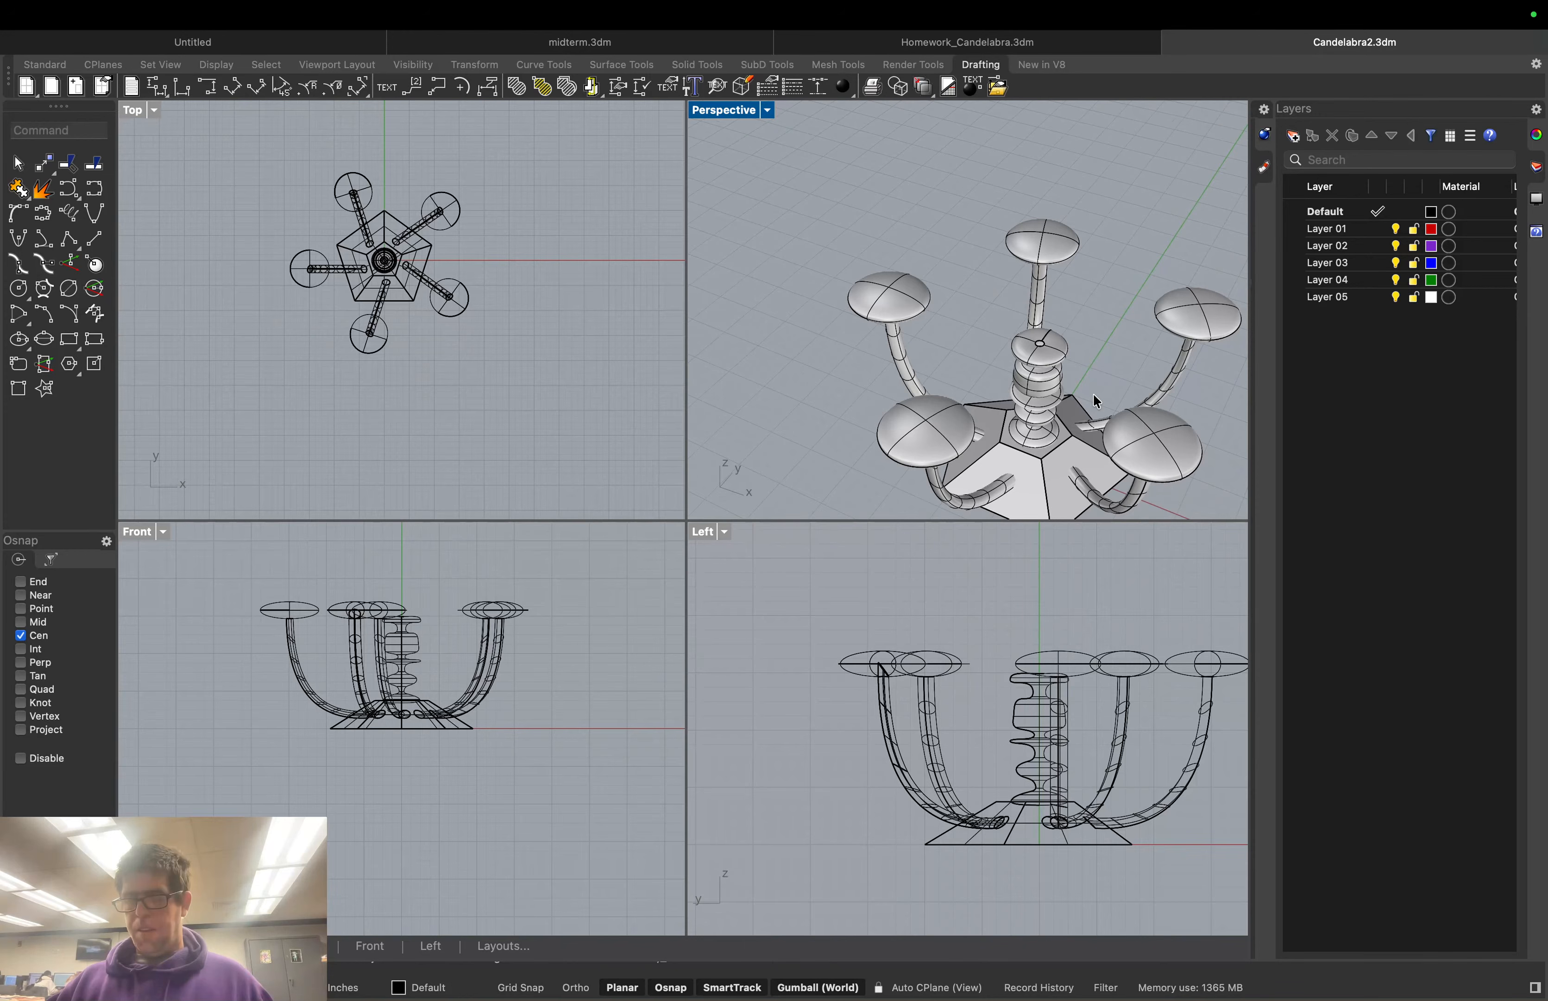
scroll(1093, 393, "down", 5)
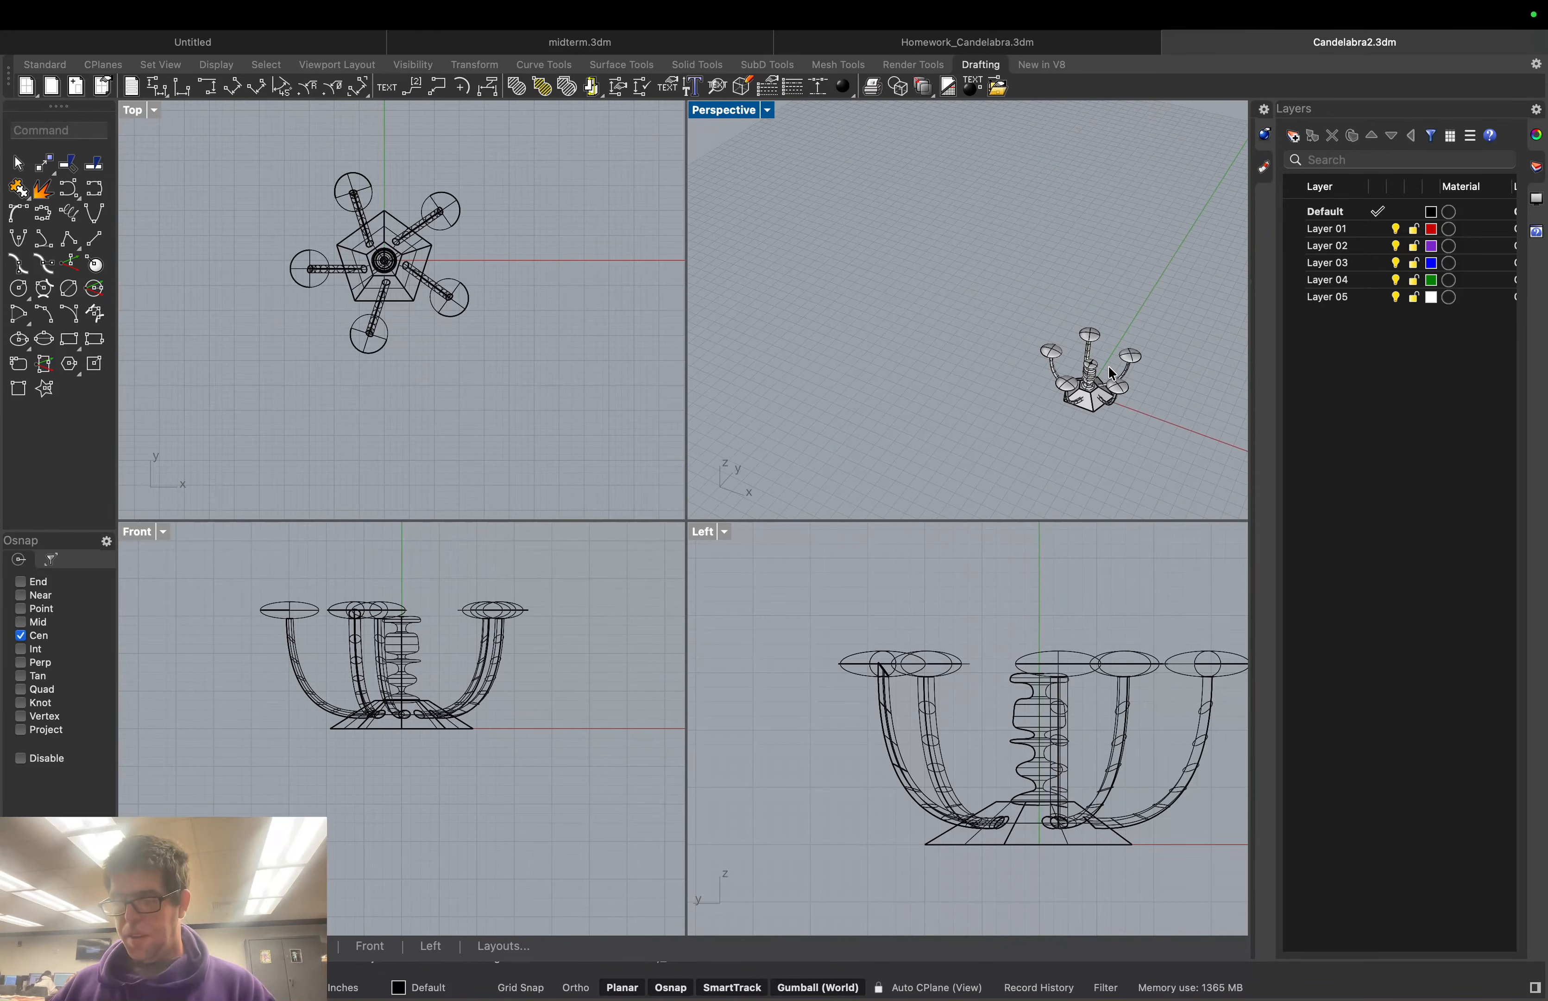
scroll(1183, 386, "up", 6)
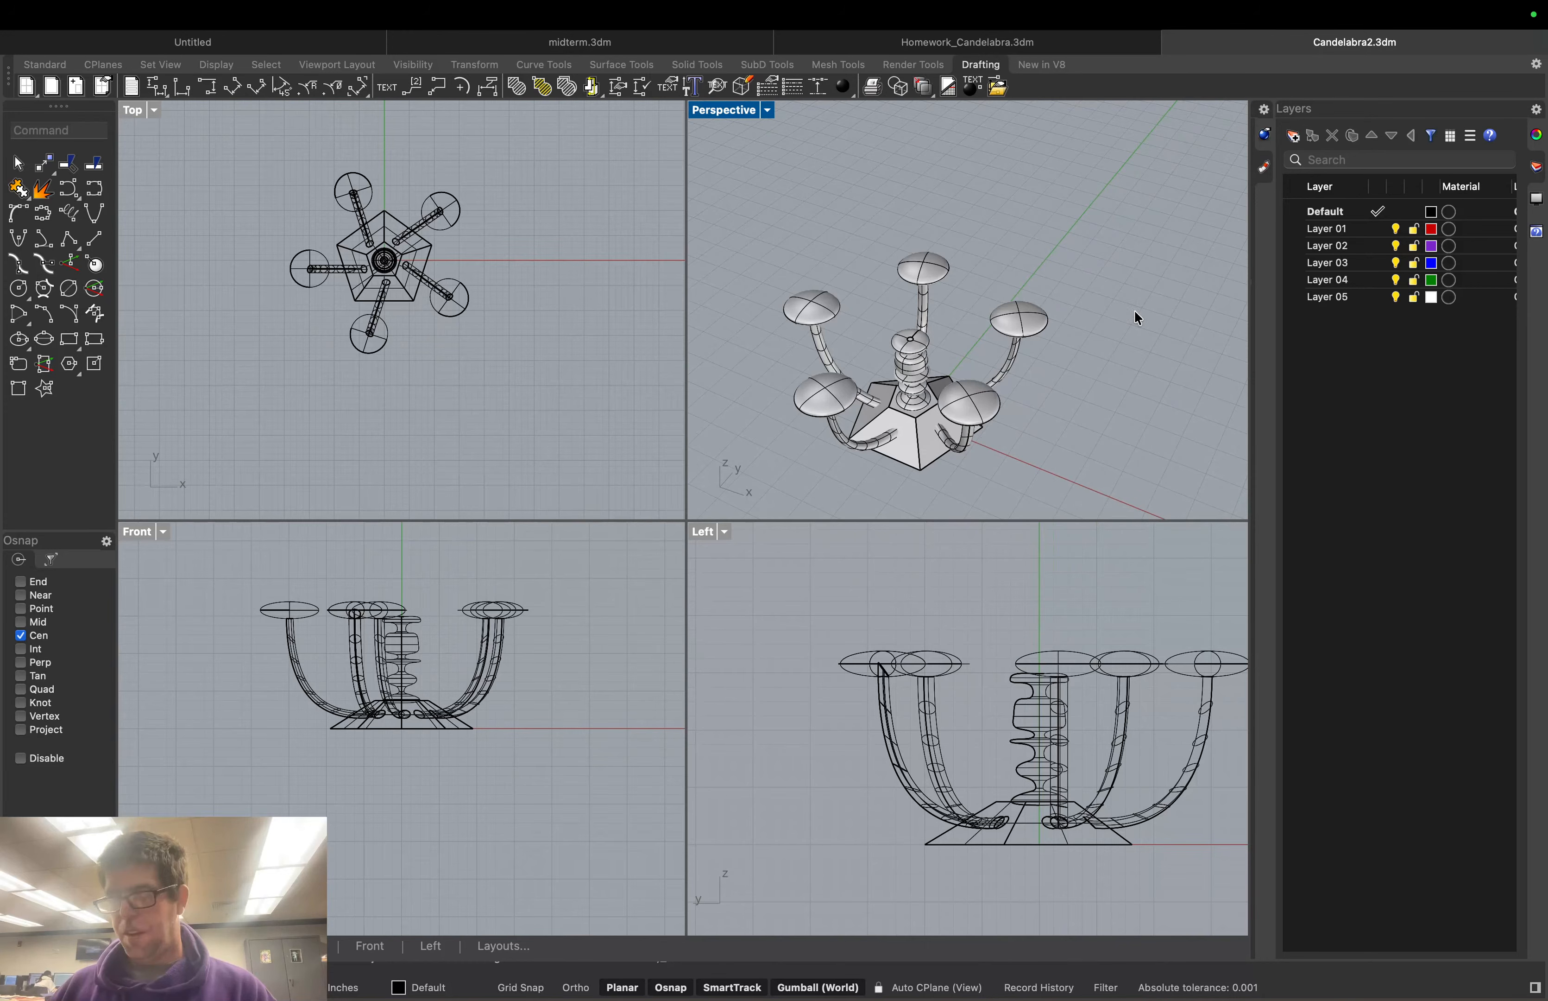
scroll(1165, 221, "up", 5)
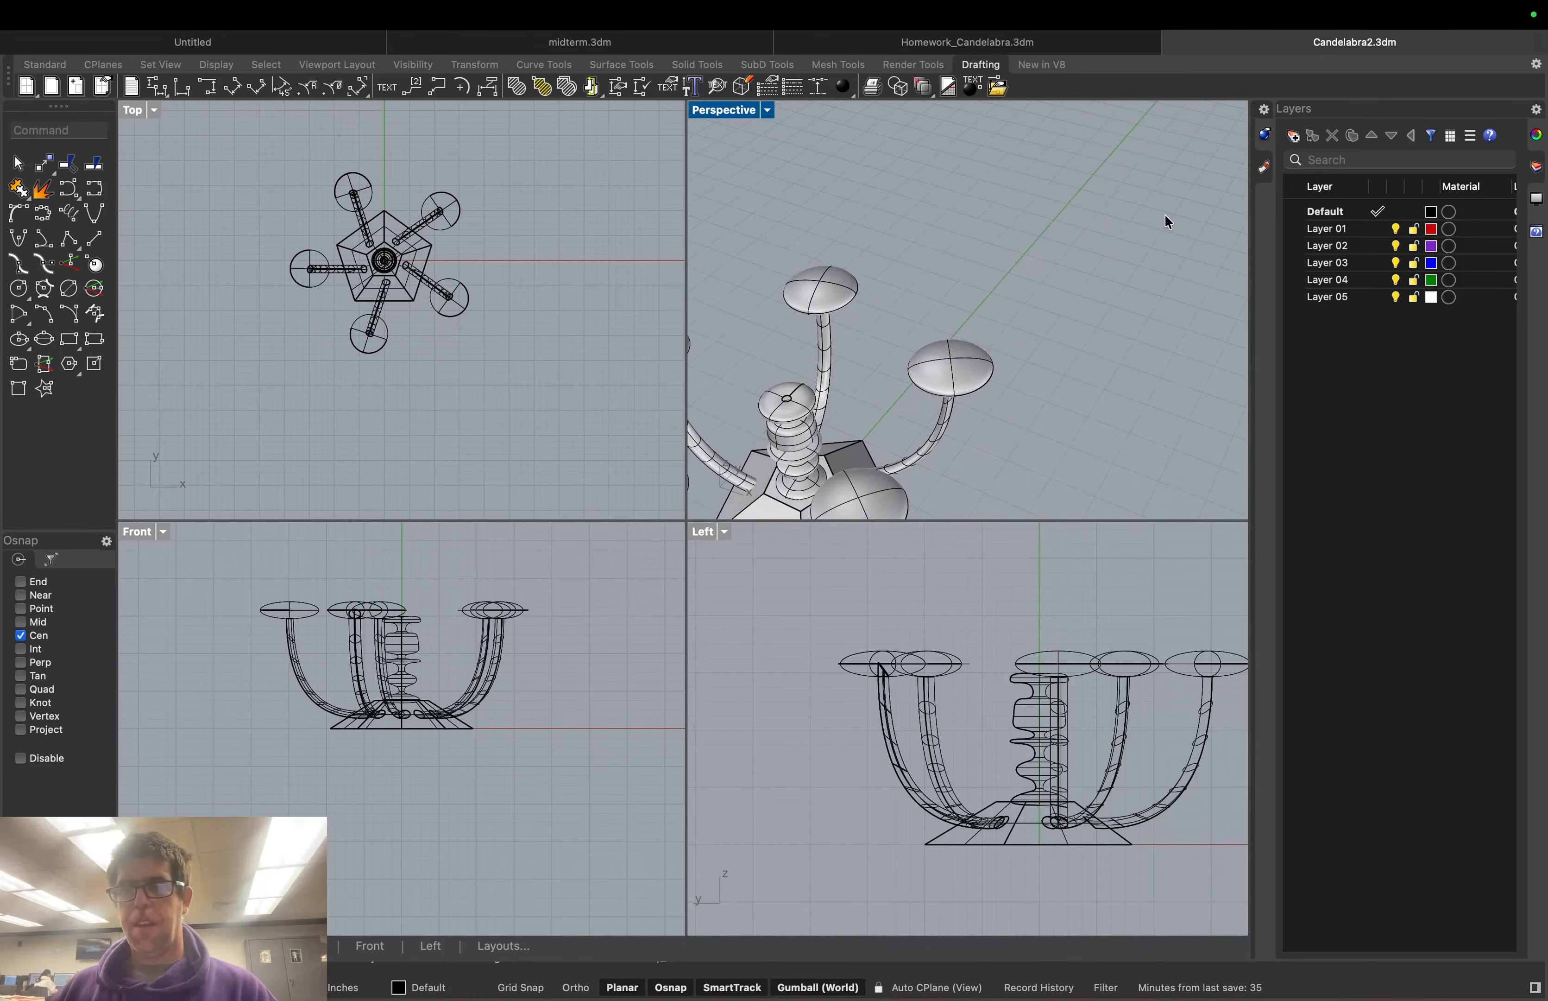
right_click_drag(1165, 214, 1088, 385)
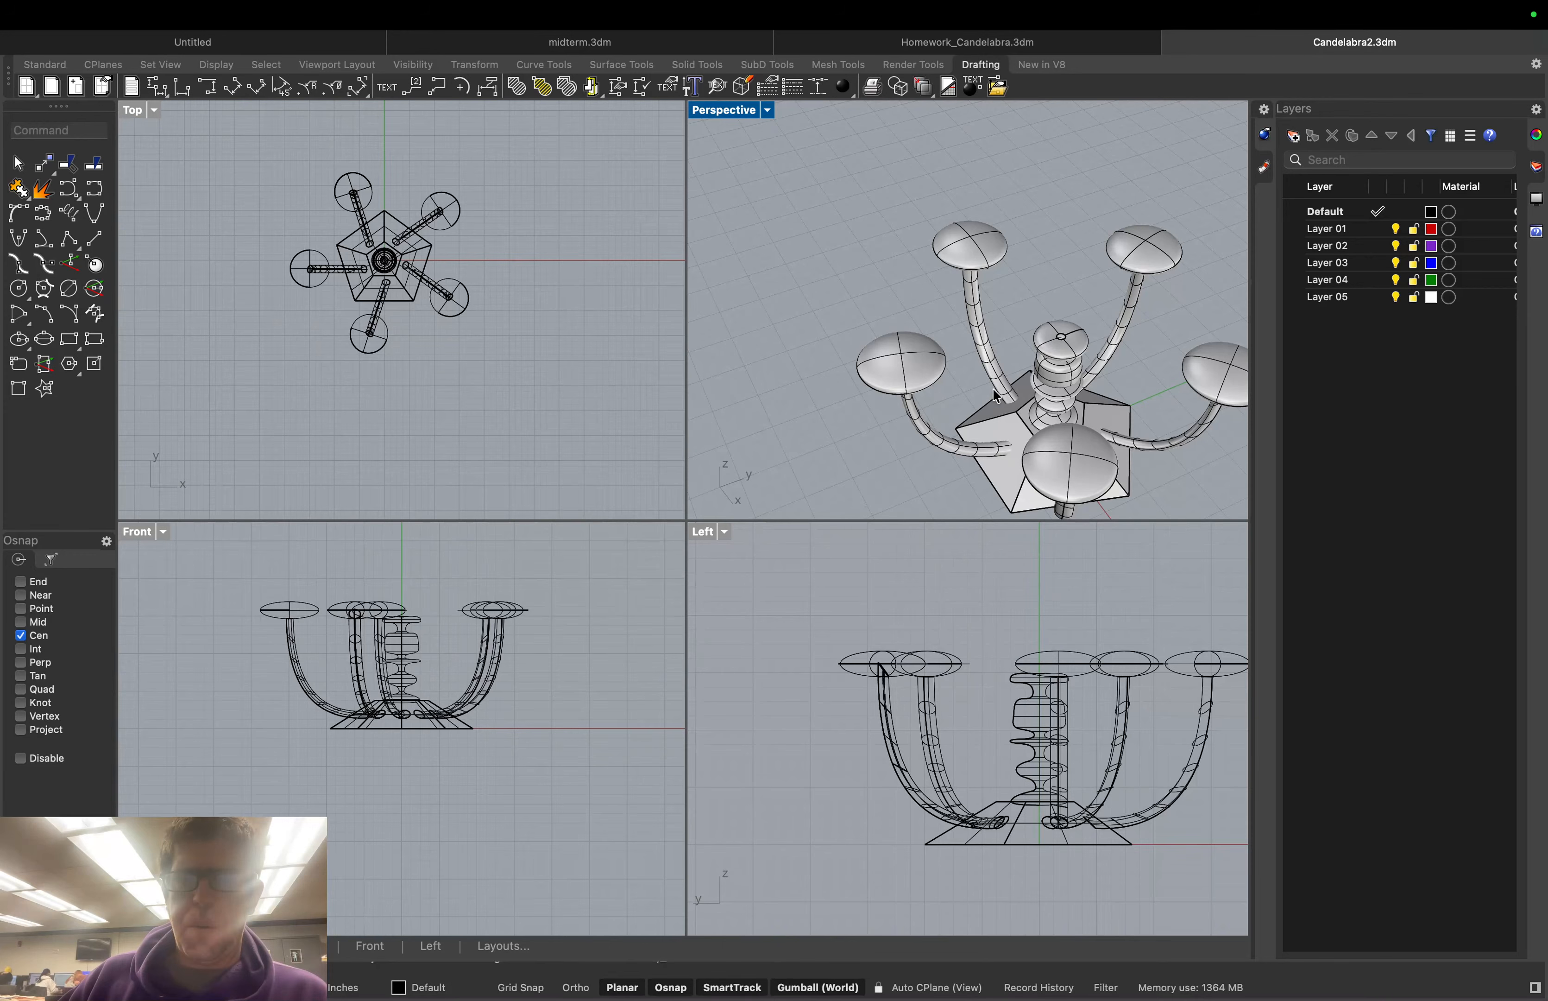
mouse_move(993, 389)
right_mouse_down()
mouse_move(997, 370)
mouse_move(1012, 400)
right_mouse_up()
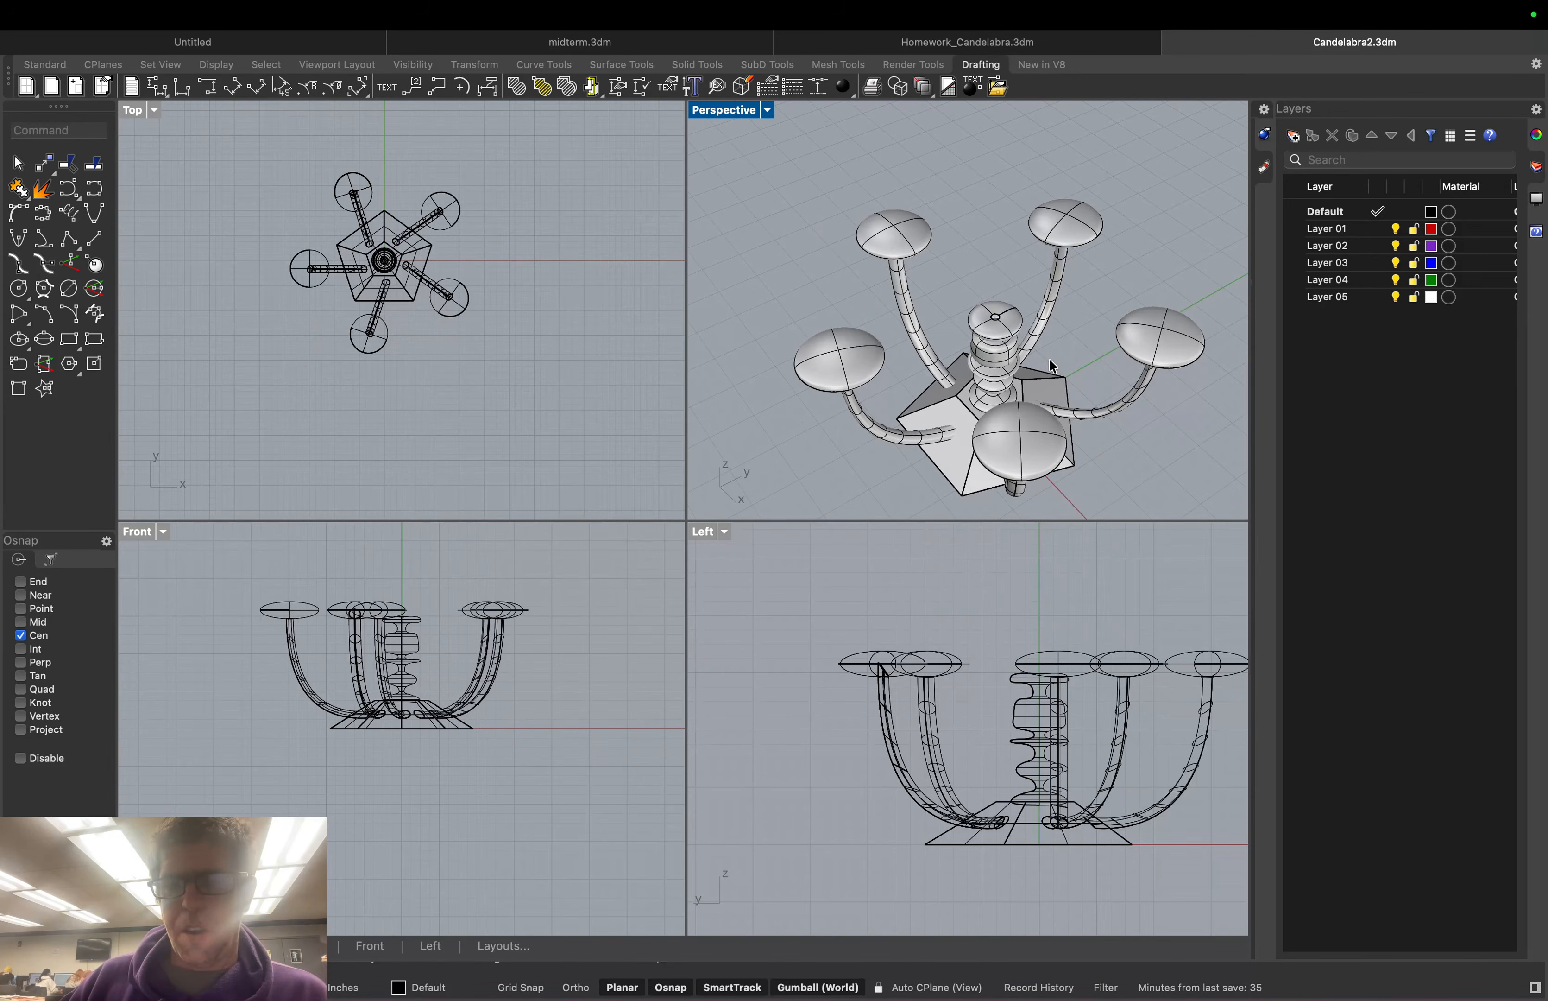
right_click_drag(958, 333, 913, 429)
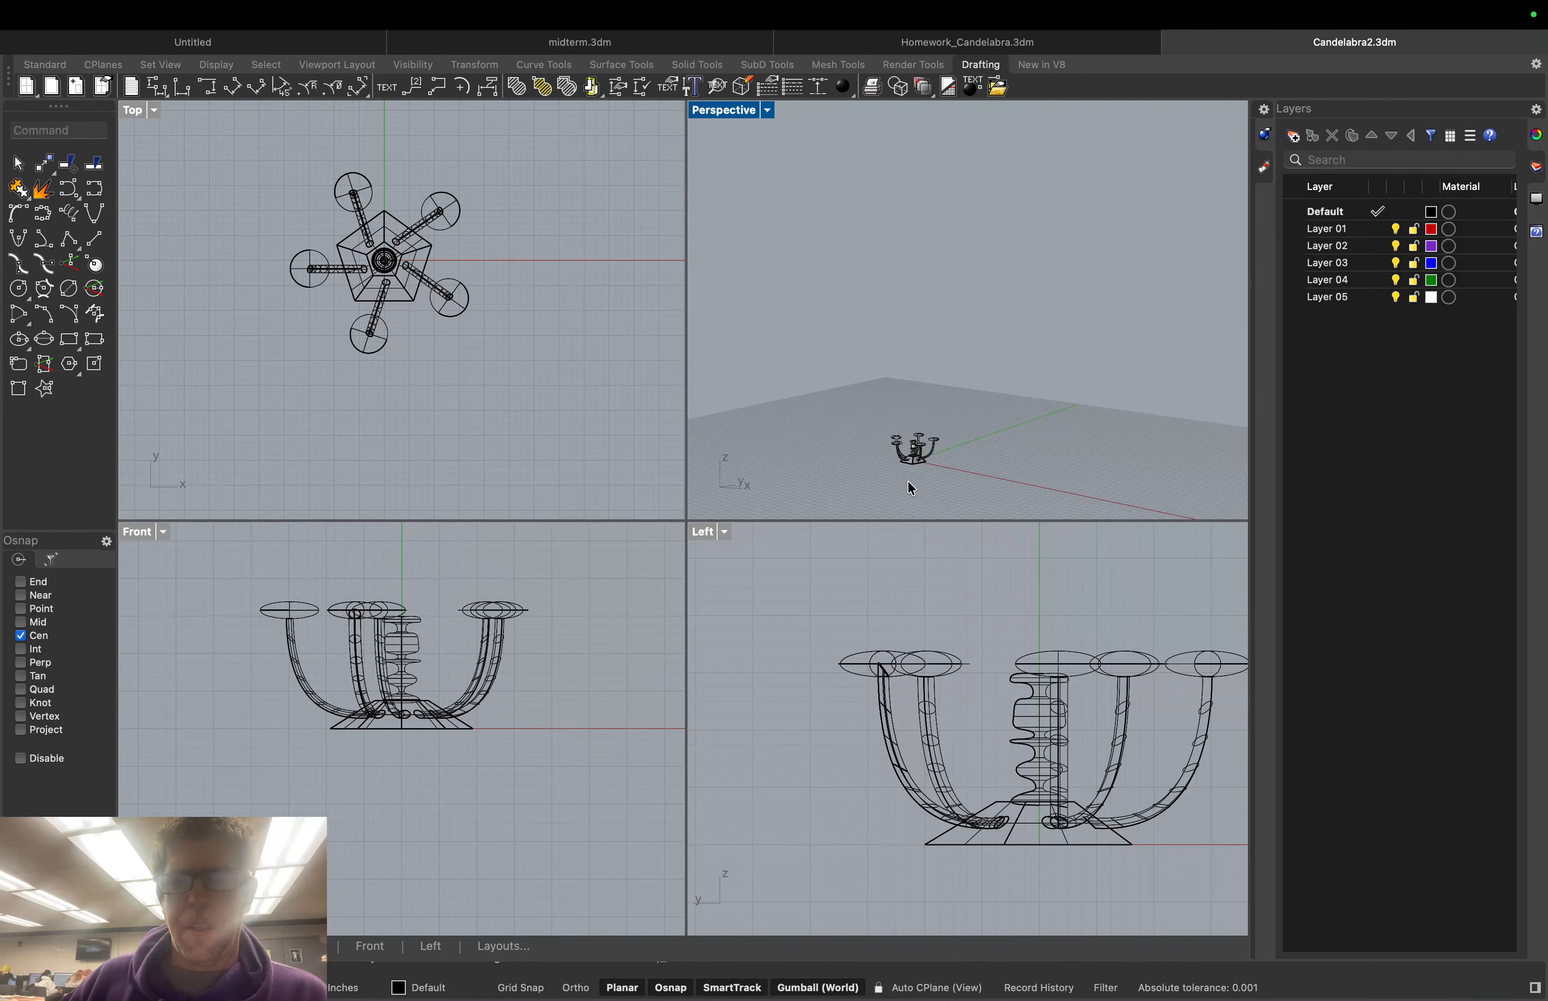
scroll(907, 479, "up", 10)
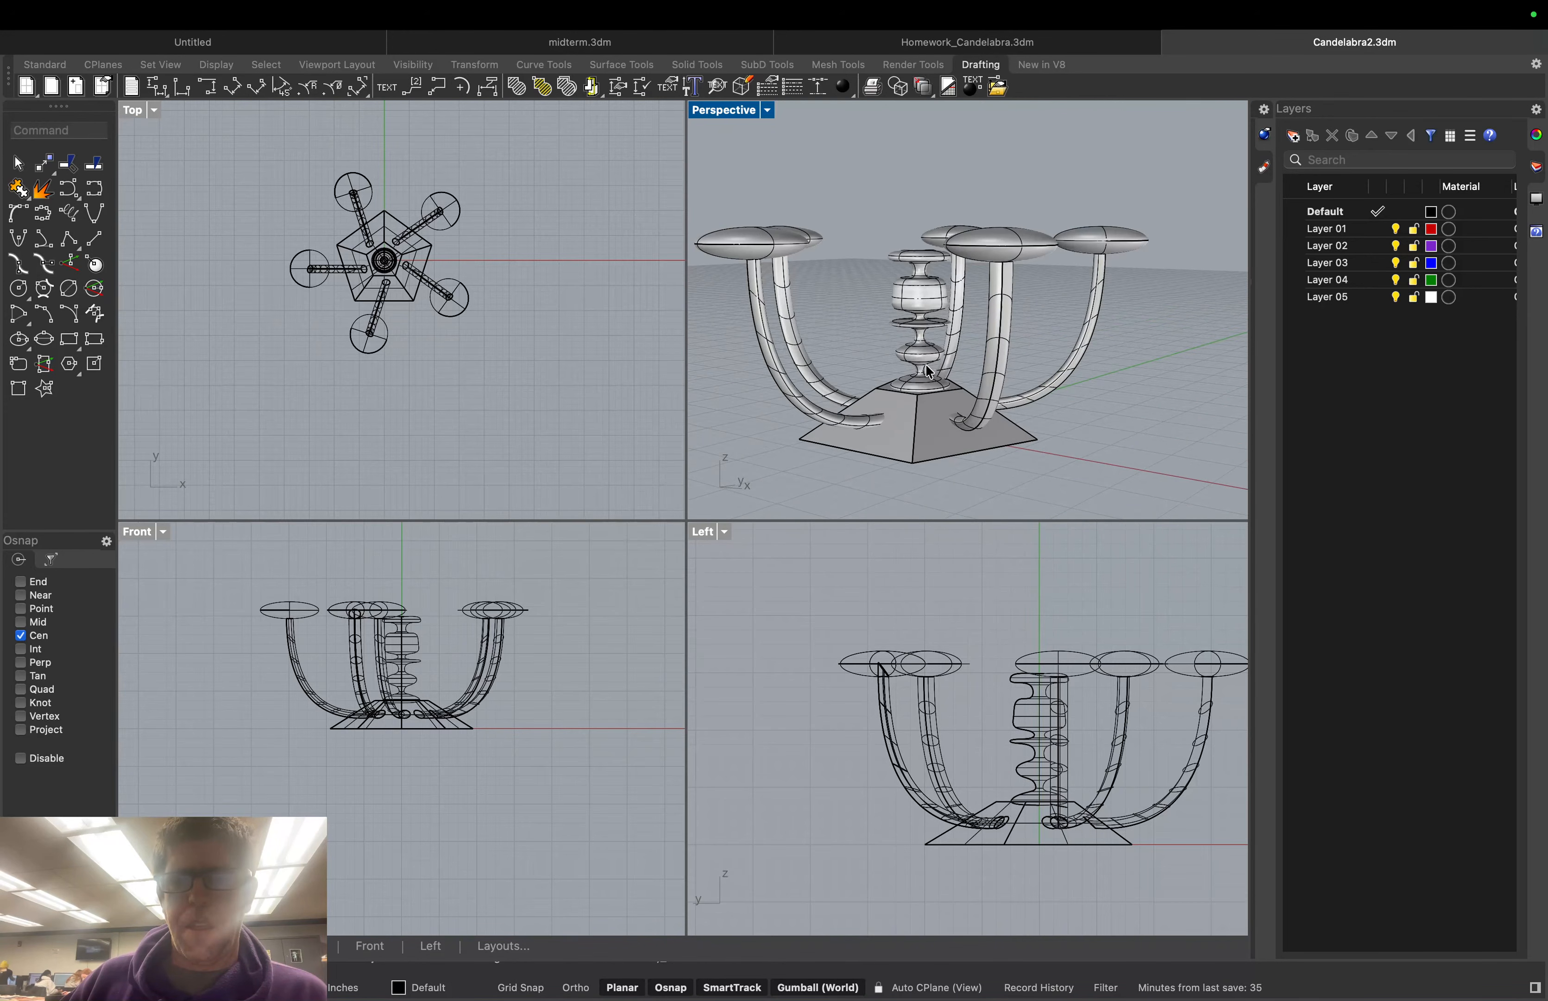
scroll(890, 355, "up", 3)
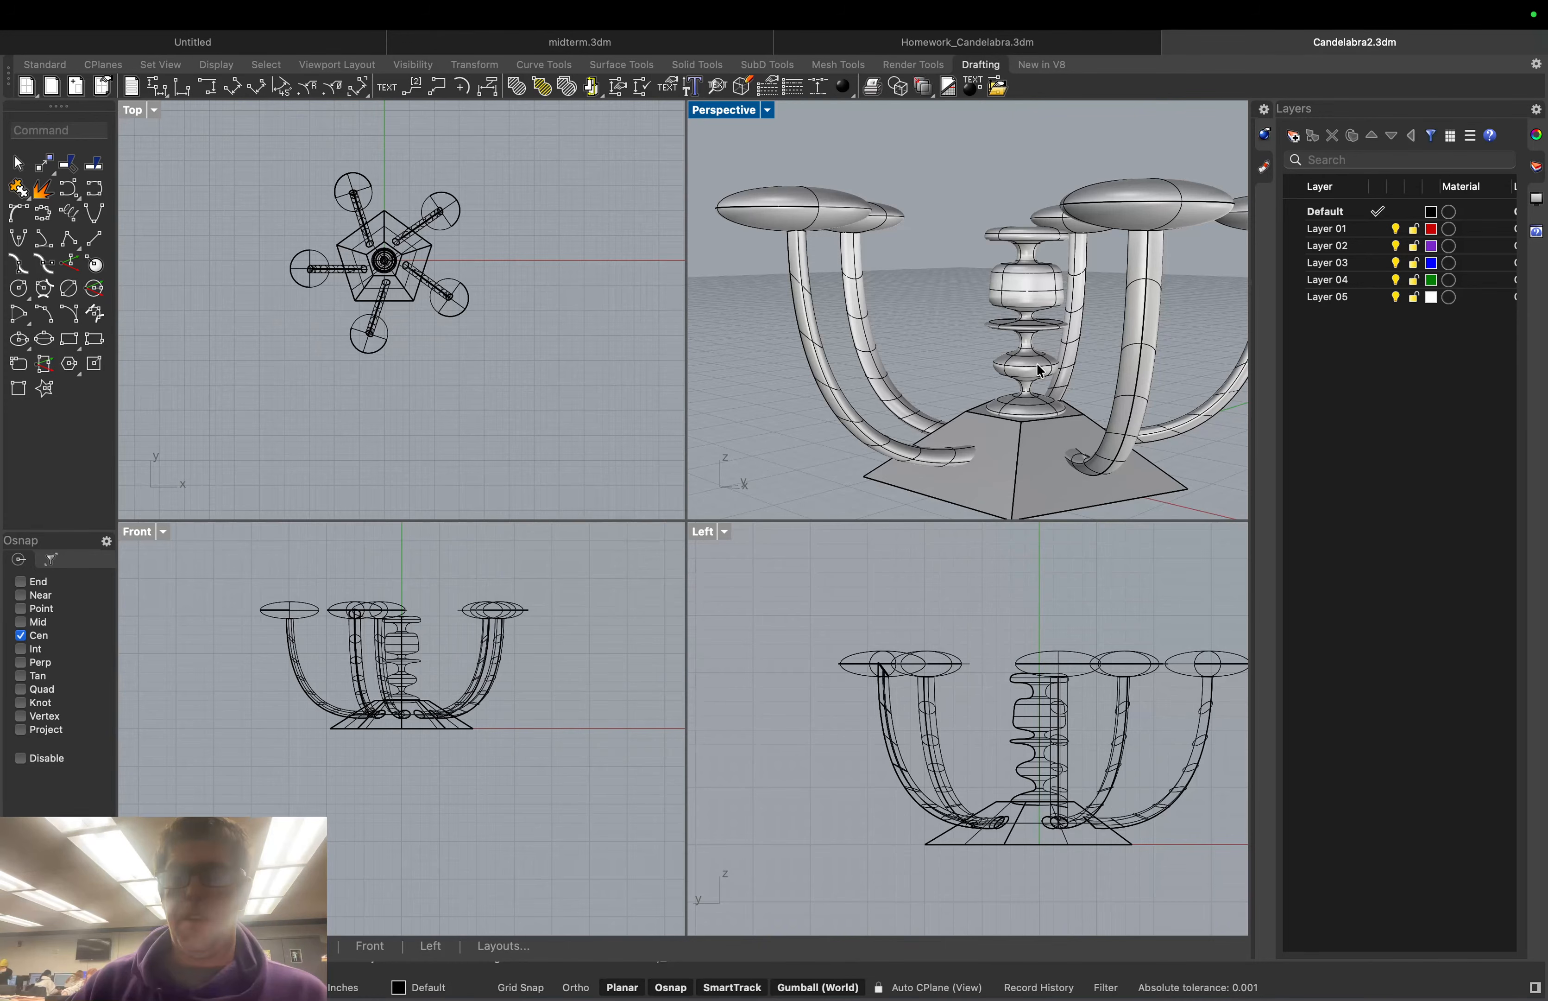
Start a helix with its axis running from the right arm to the column's midpoint
left_click(72, 217)
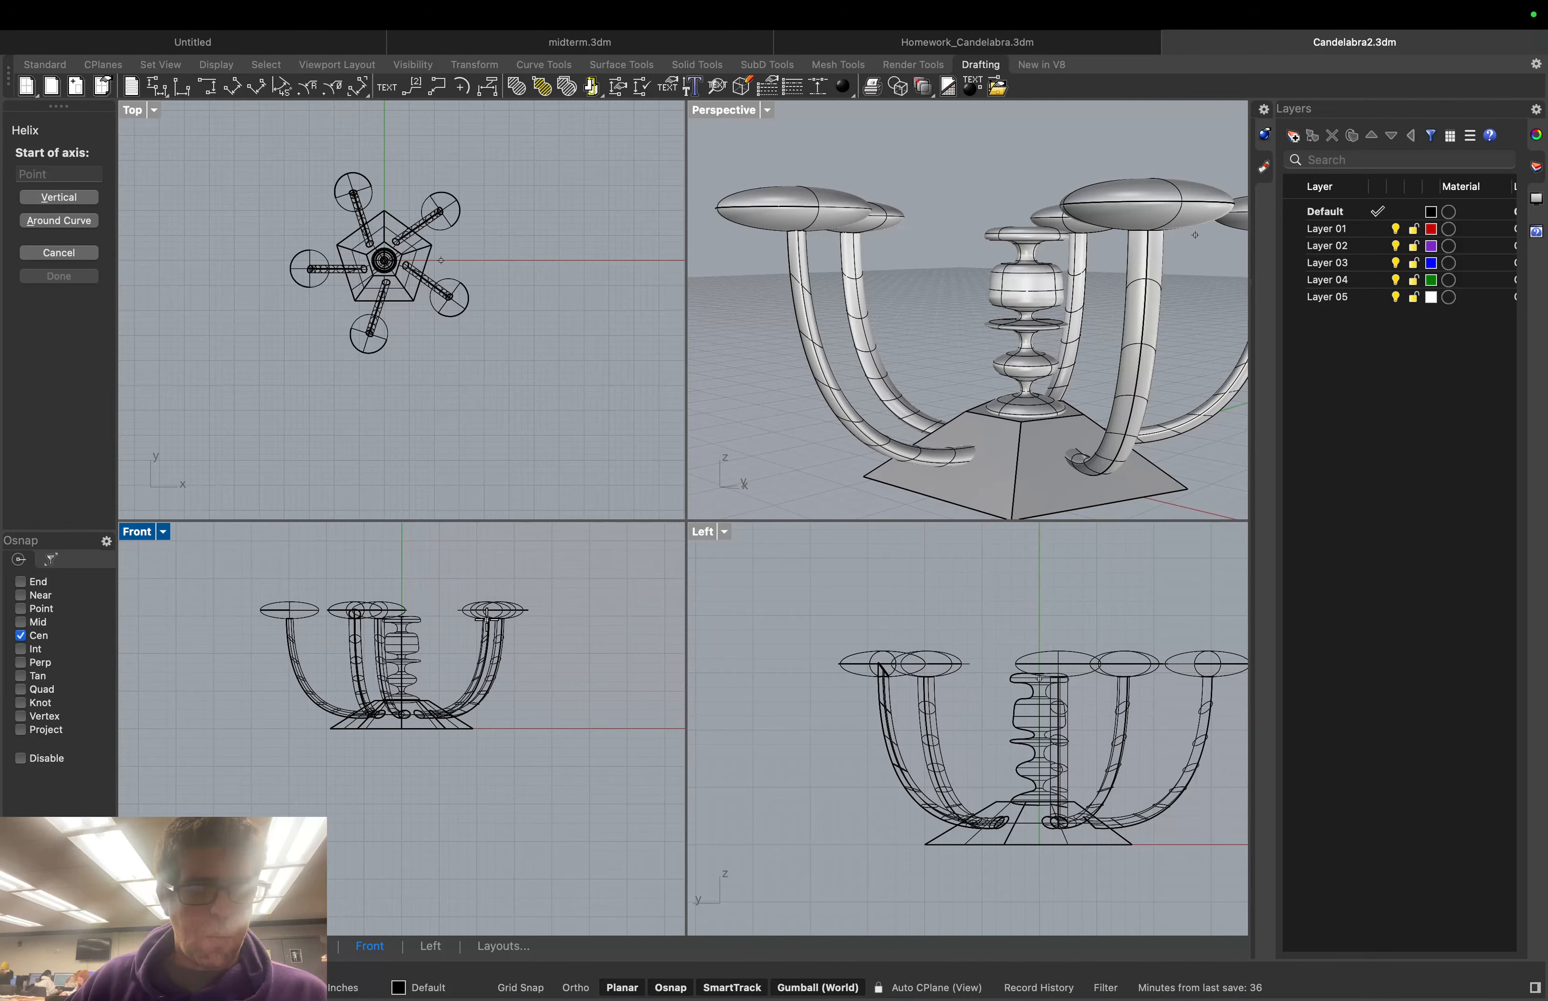
scroll(488, 693, "up", 3)
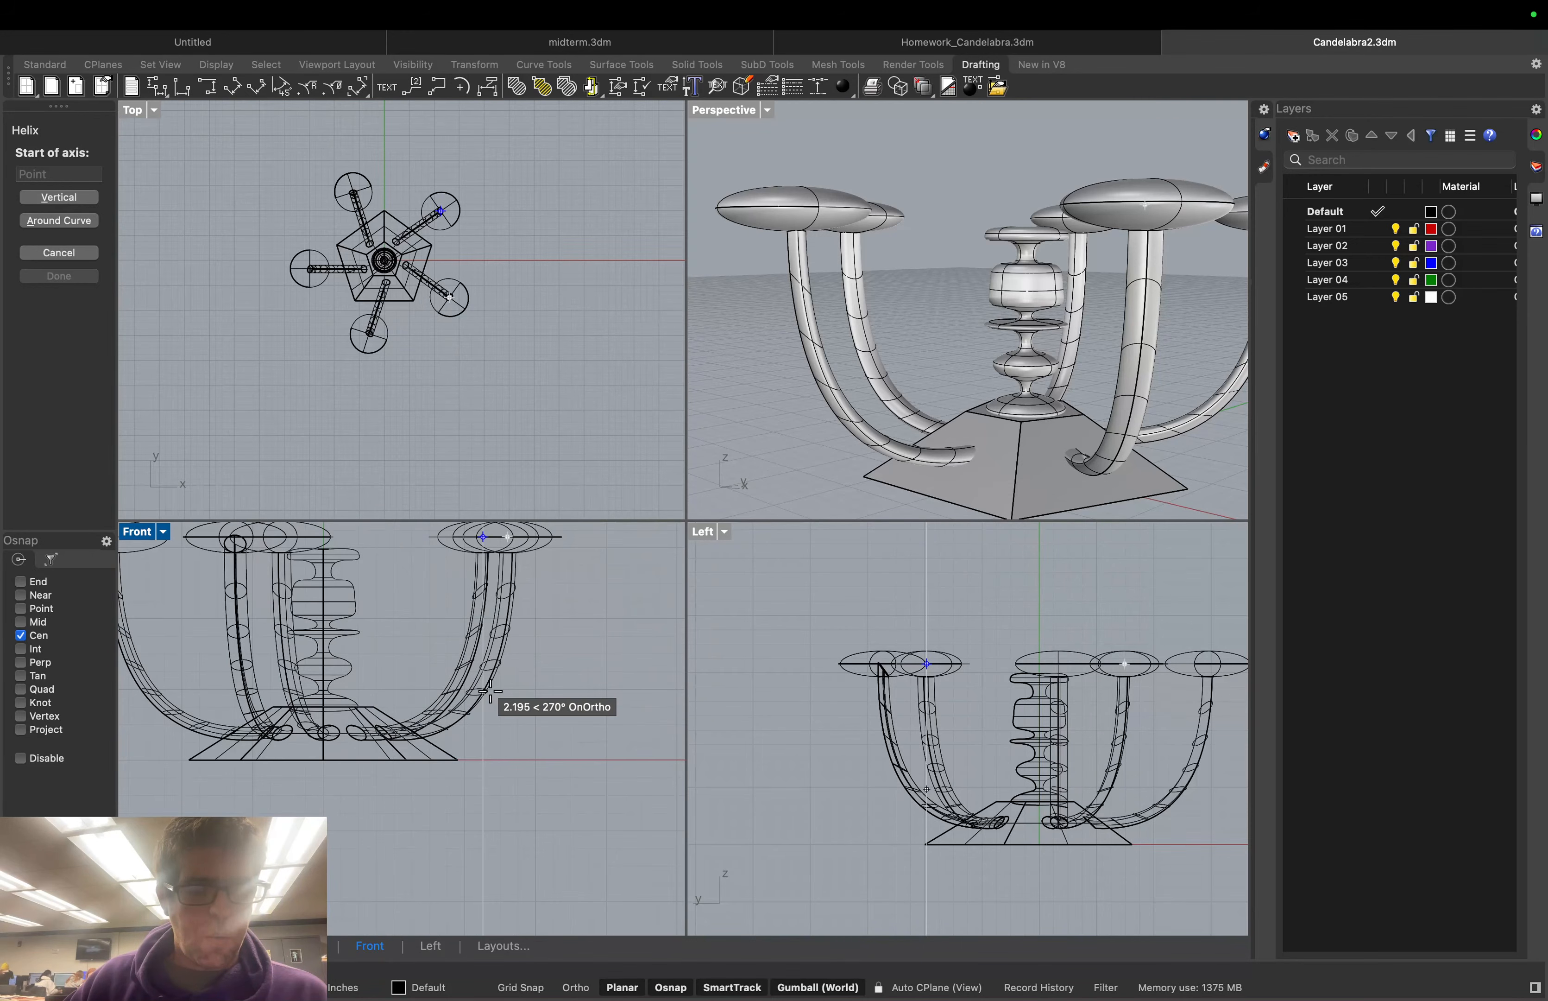
left_click(21, 621)
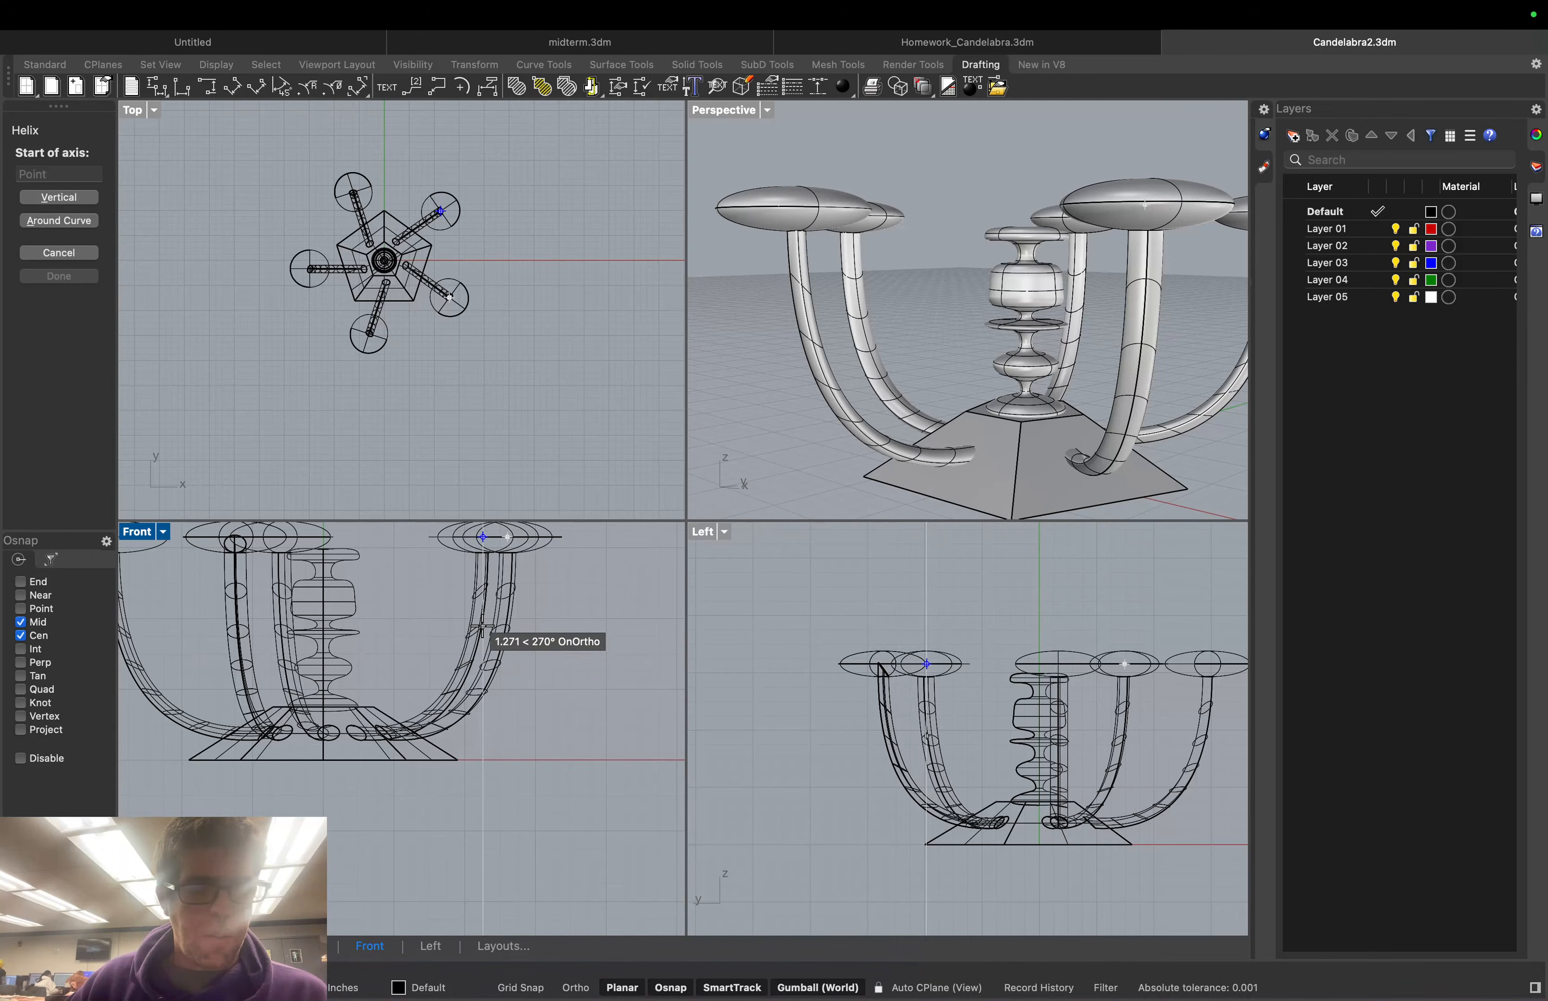
left_click(483, 626)
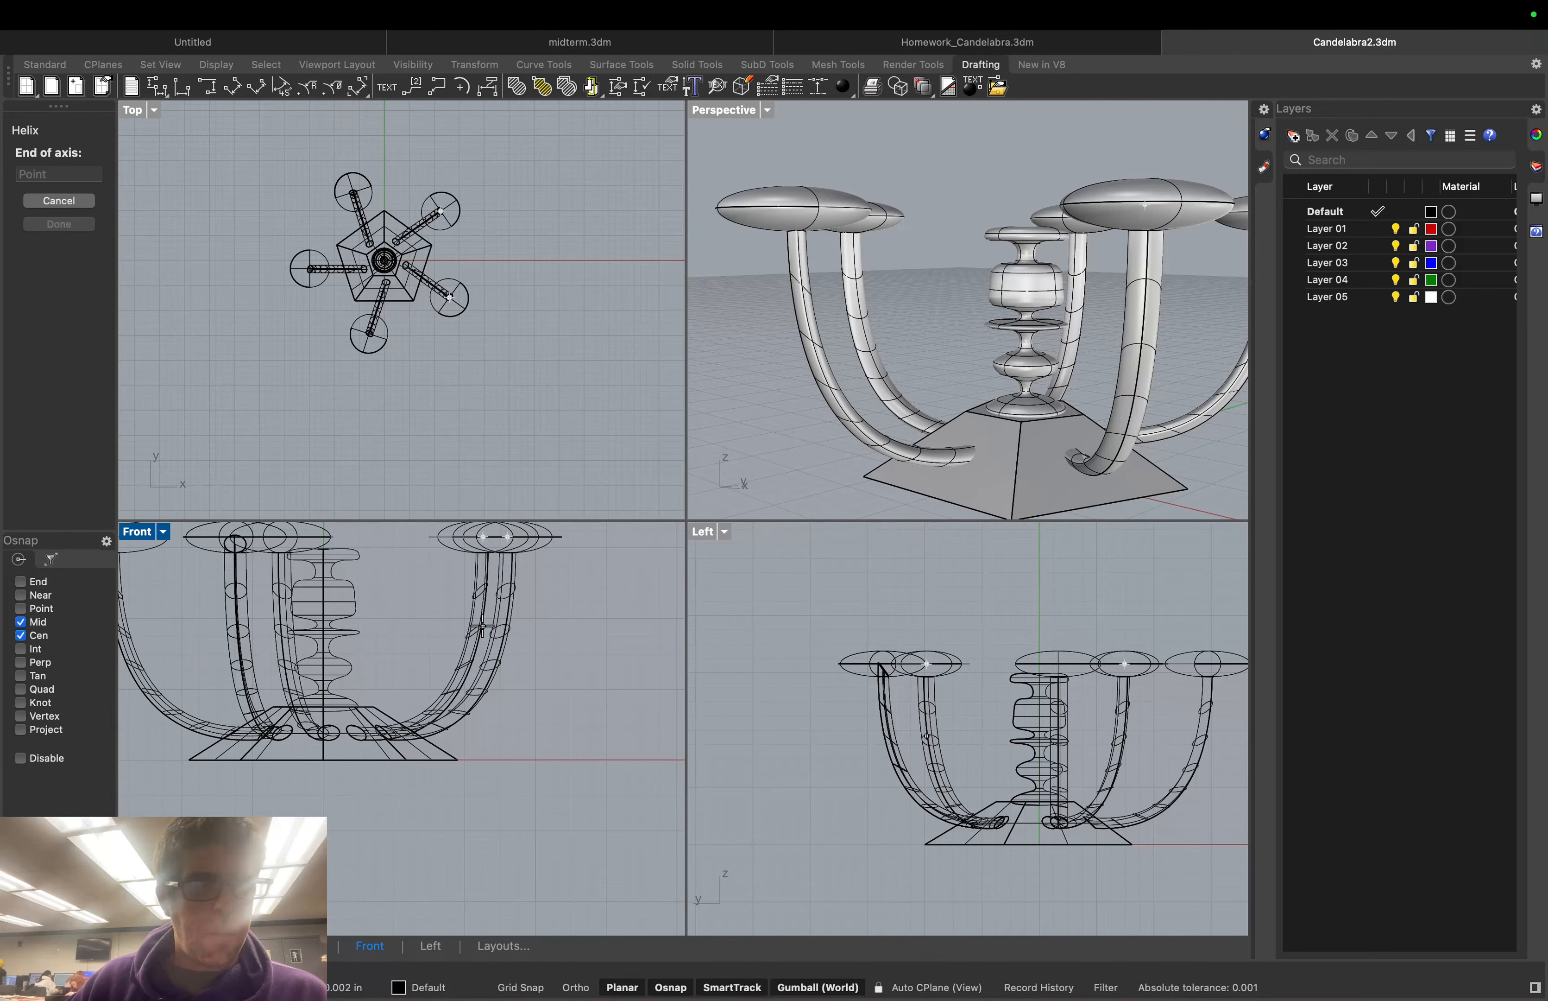
left_click(326, 630)
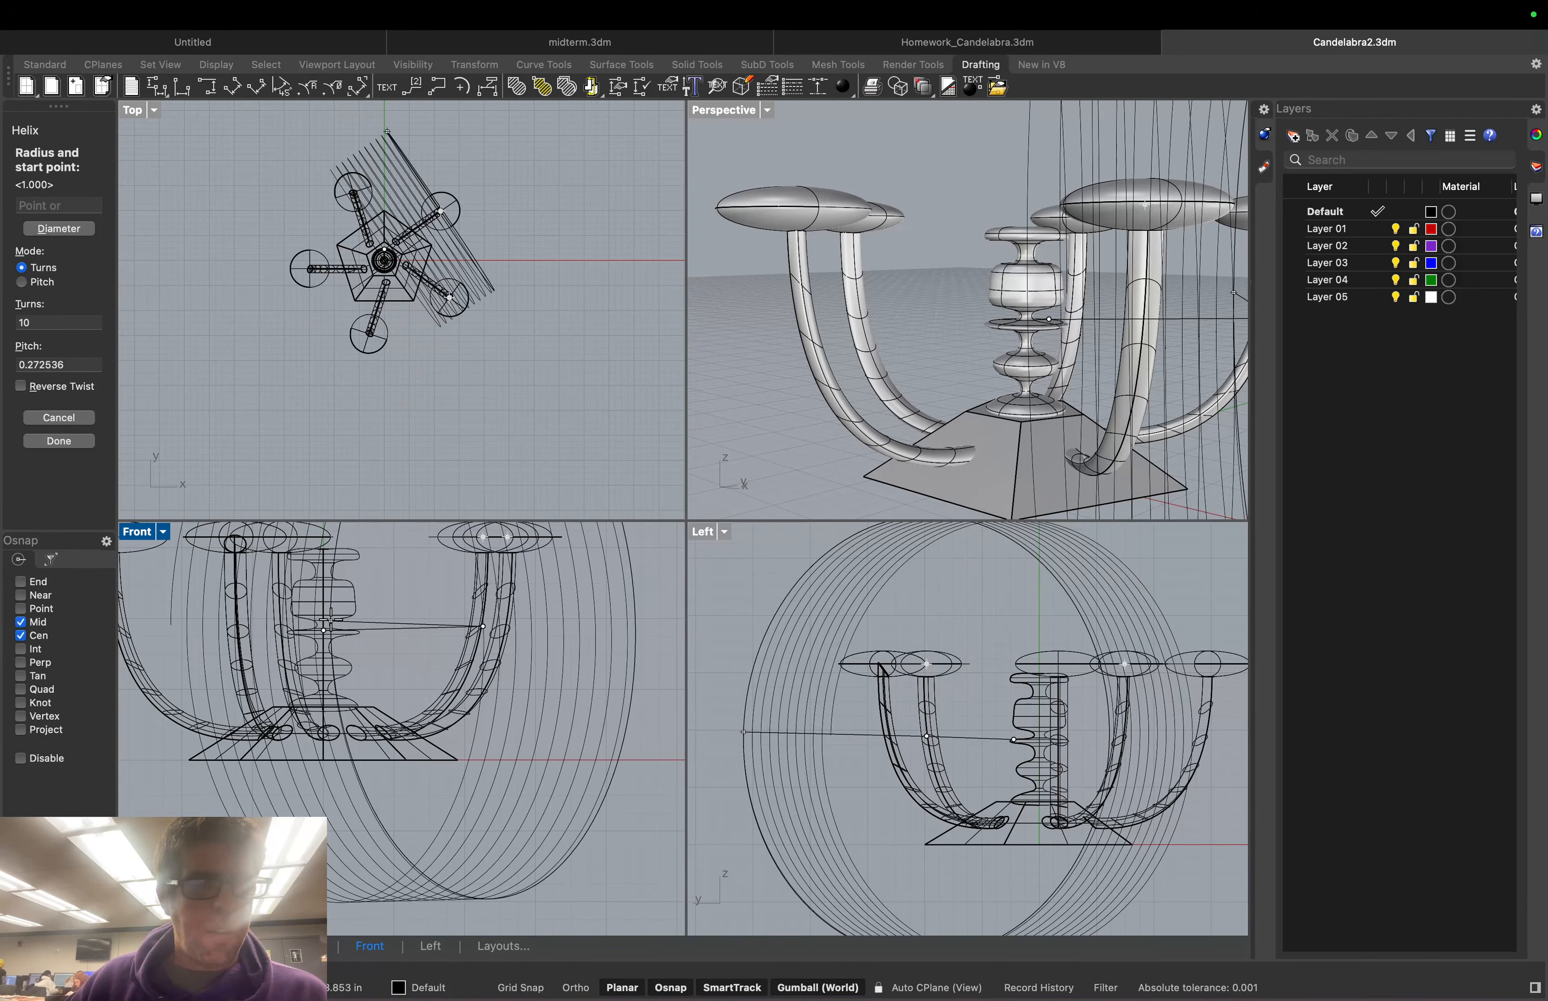
Give the helix radius 0.25 and 4 turns, then place its end in Front
left_click(49, 206)
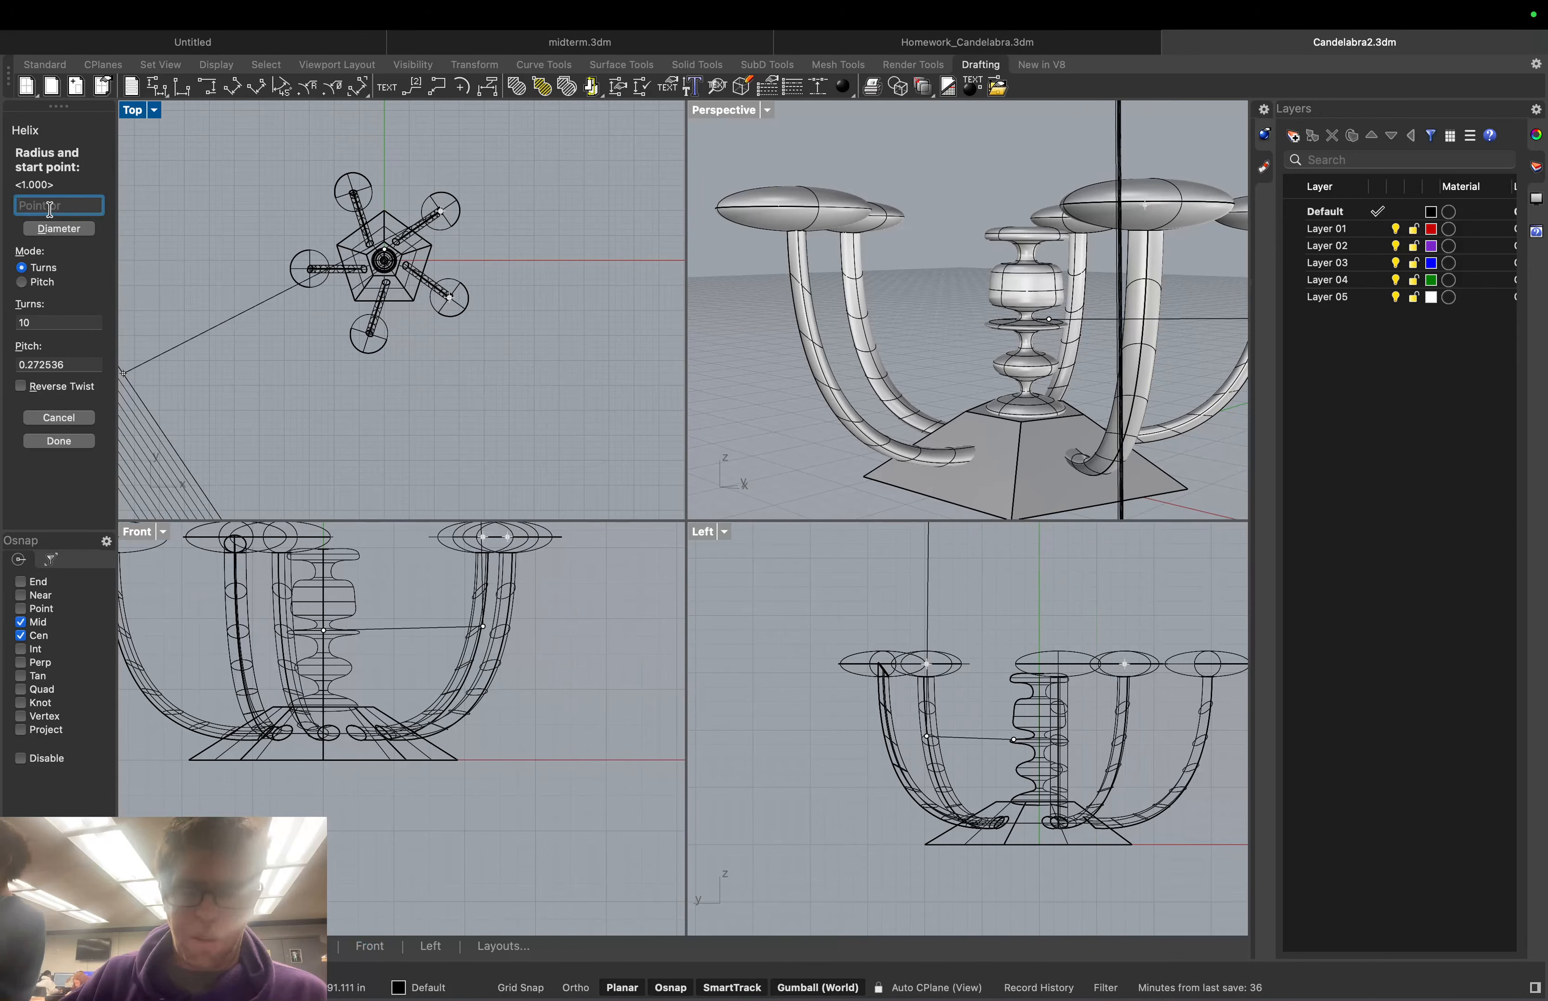
type("0.25")
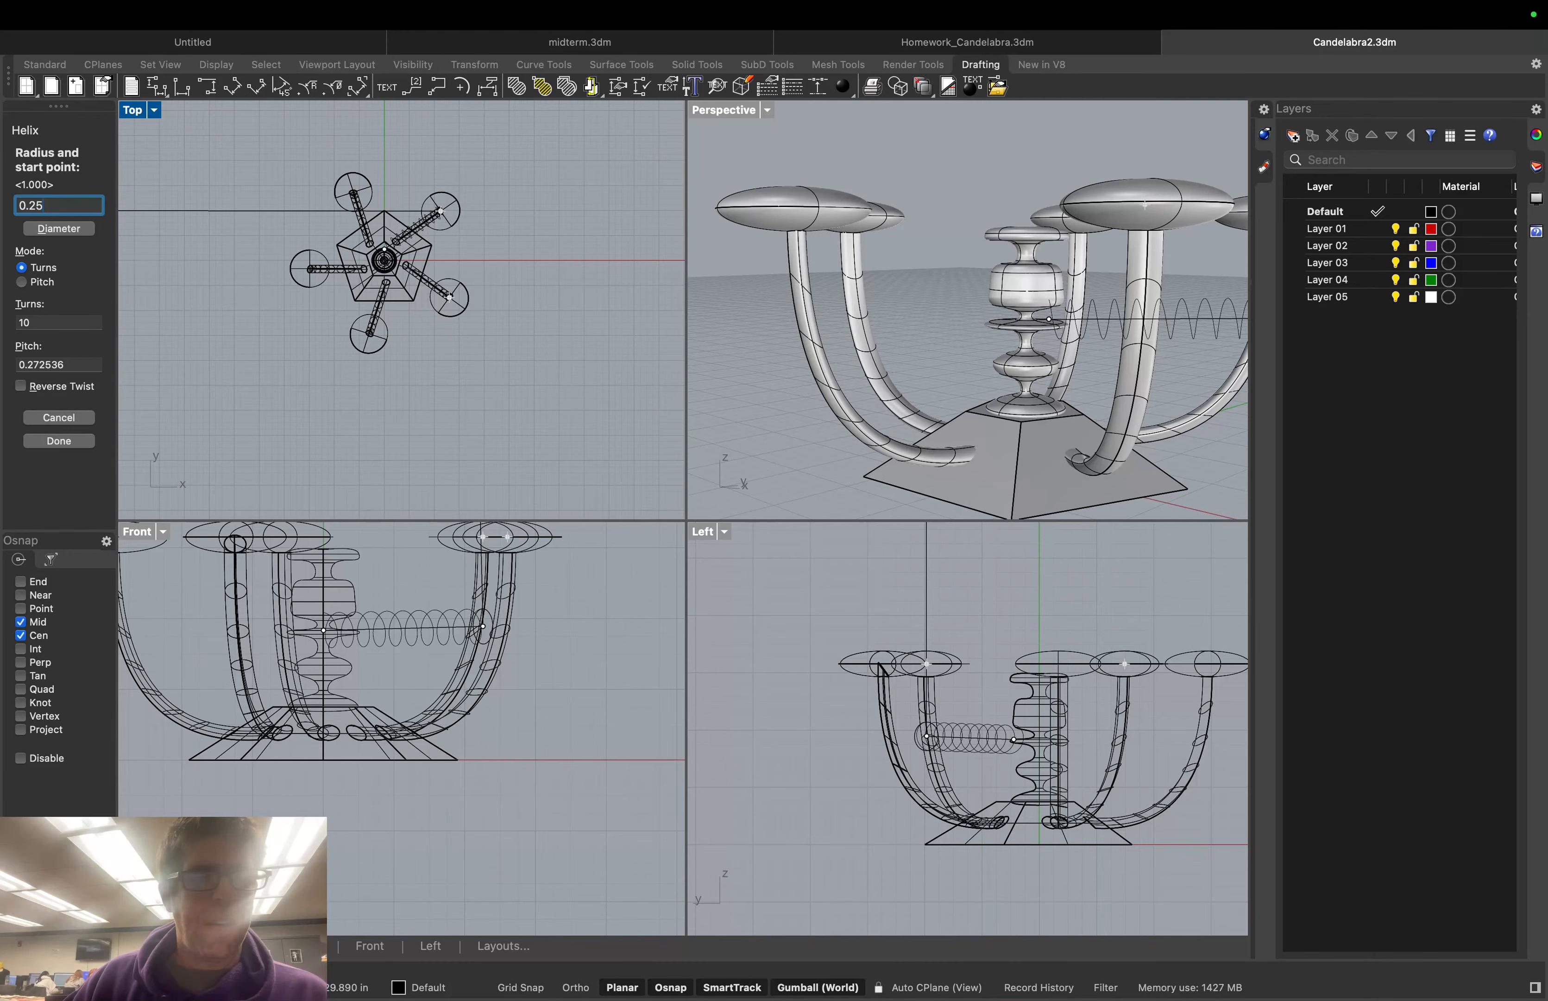
left_click(17, 323)
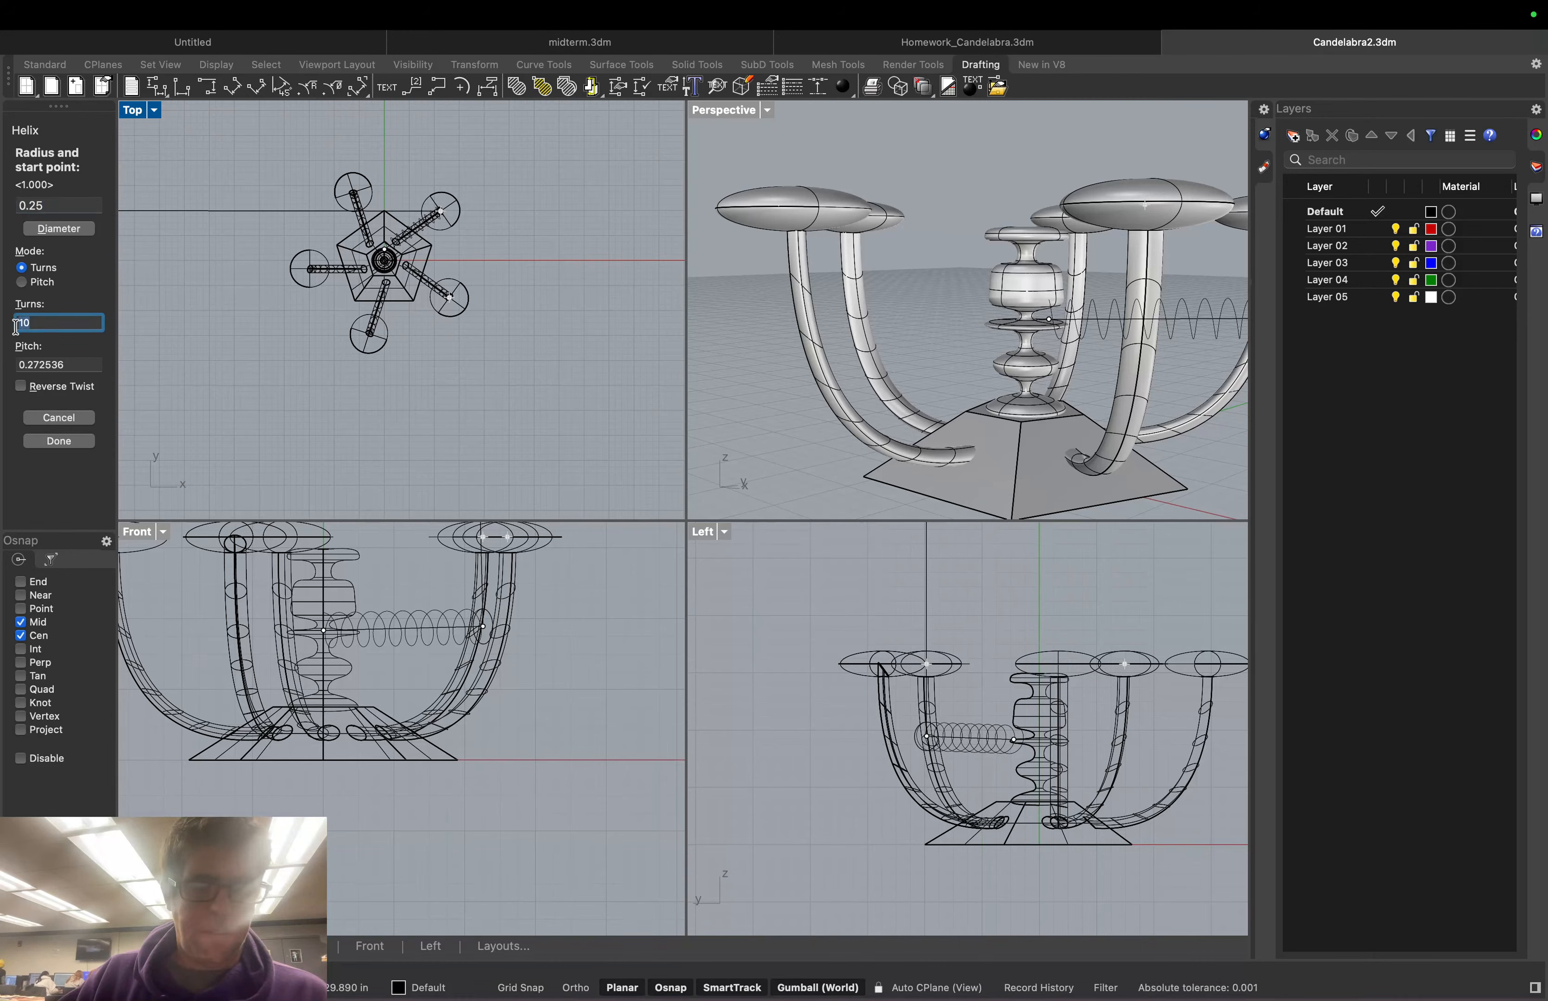
type("4")
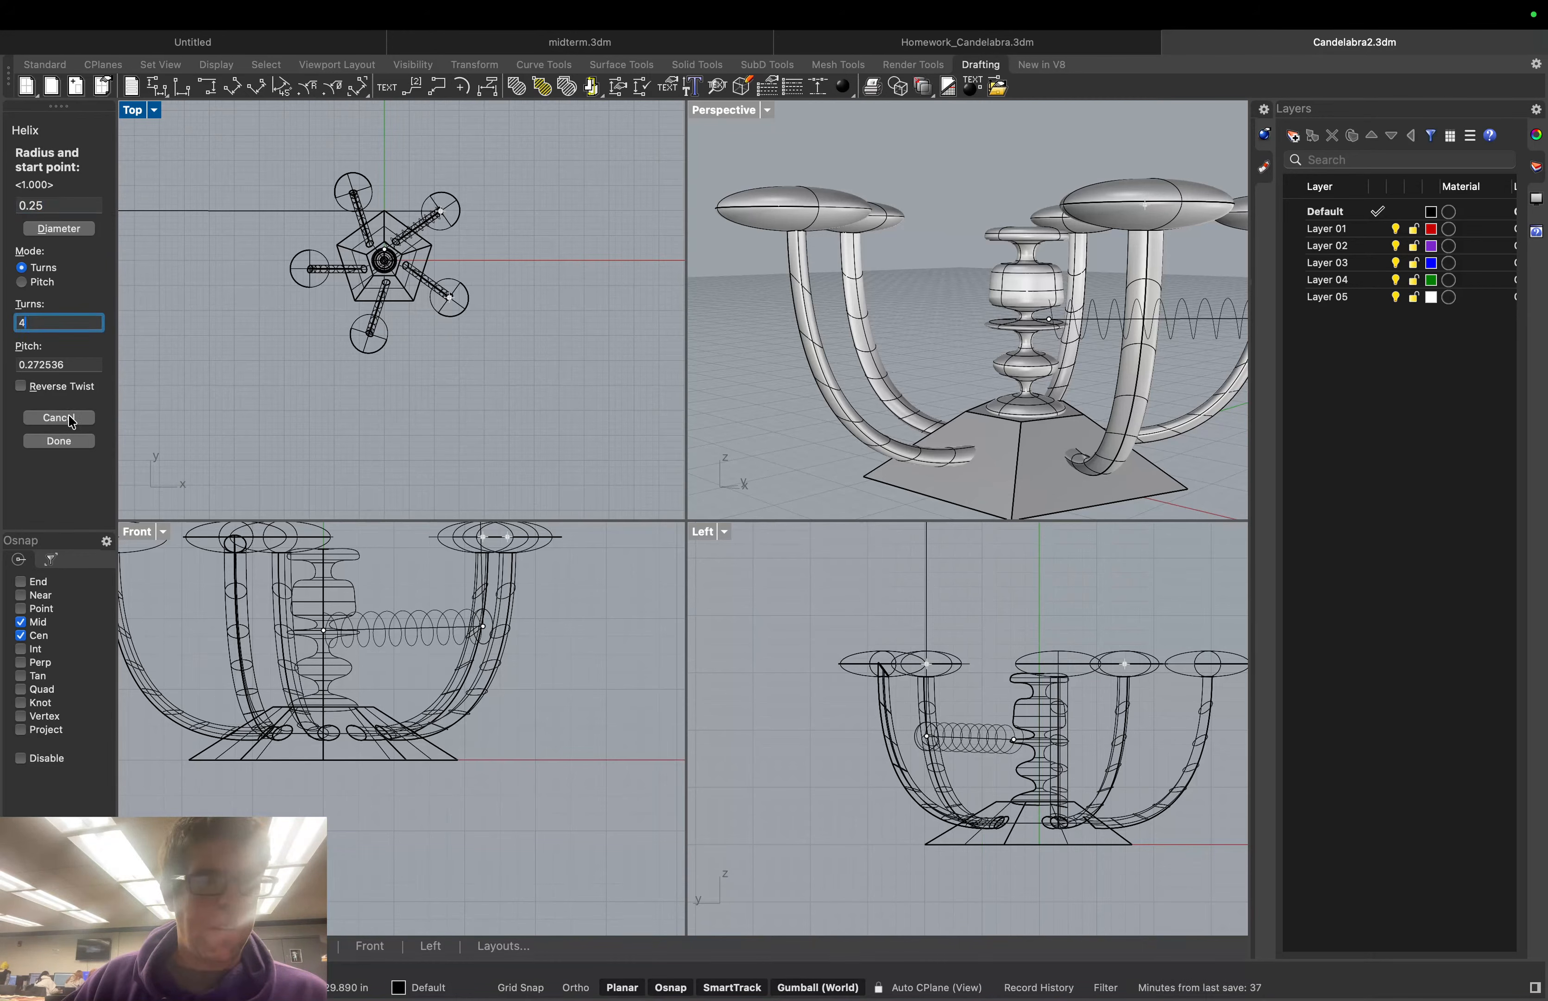
left_click(60, 442)
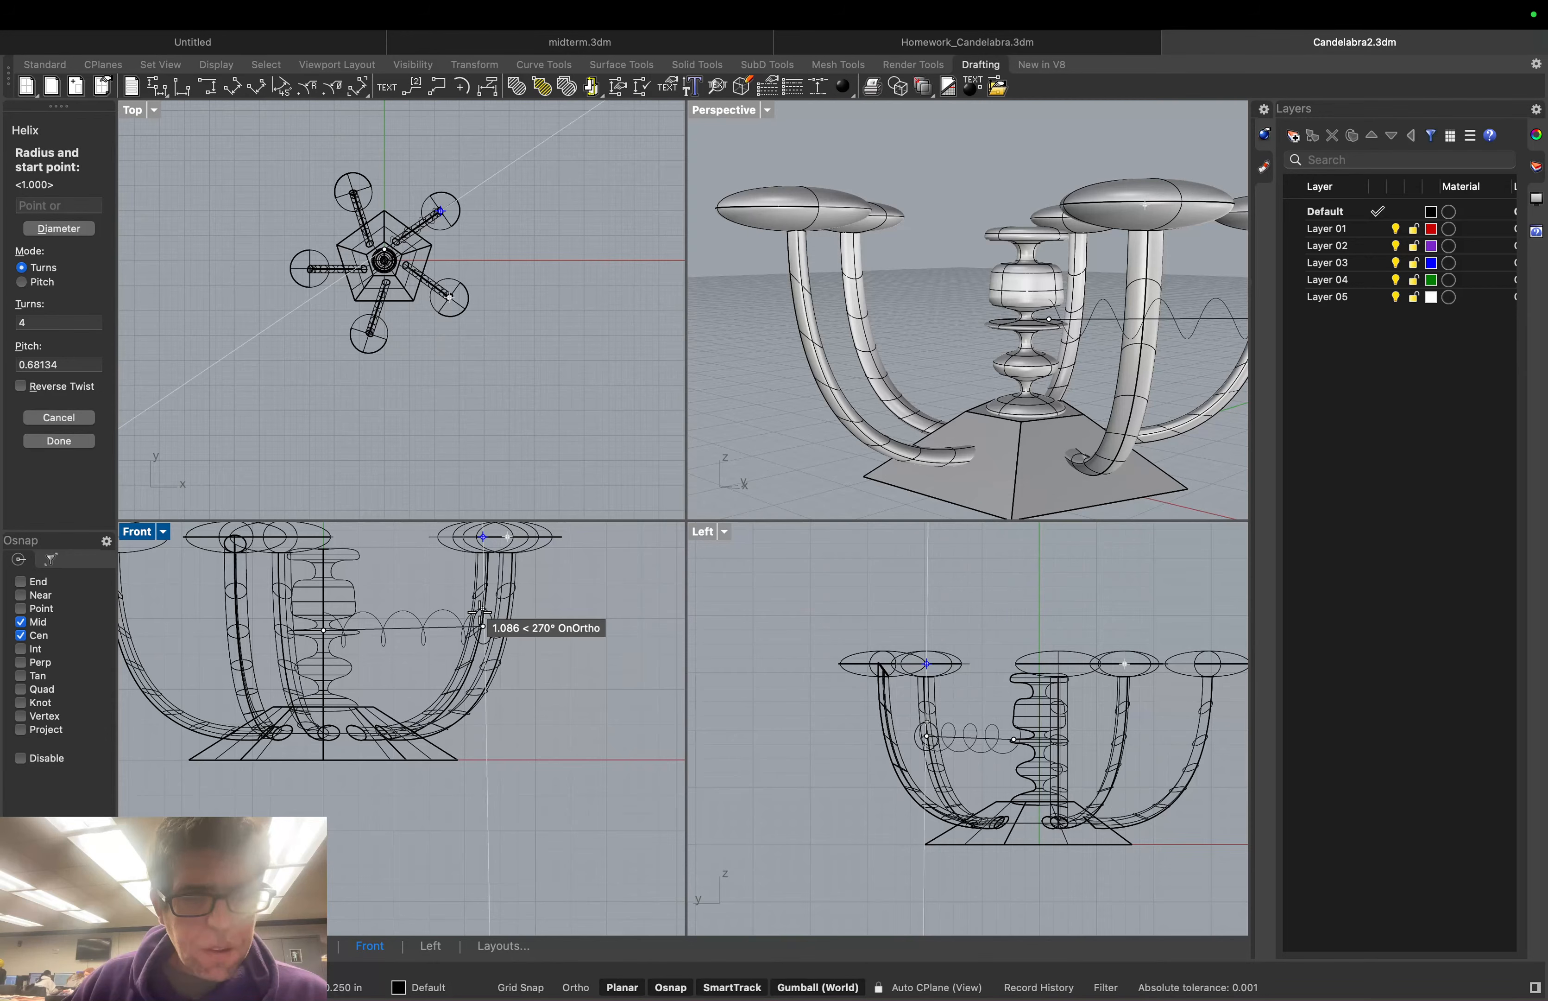
left_click(481, 611)
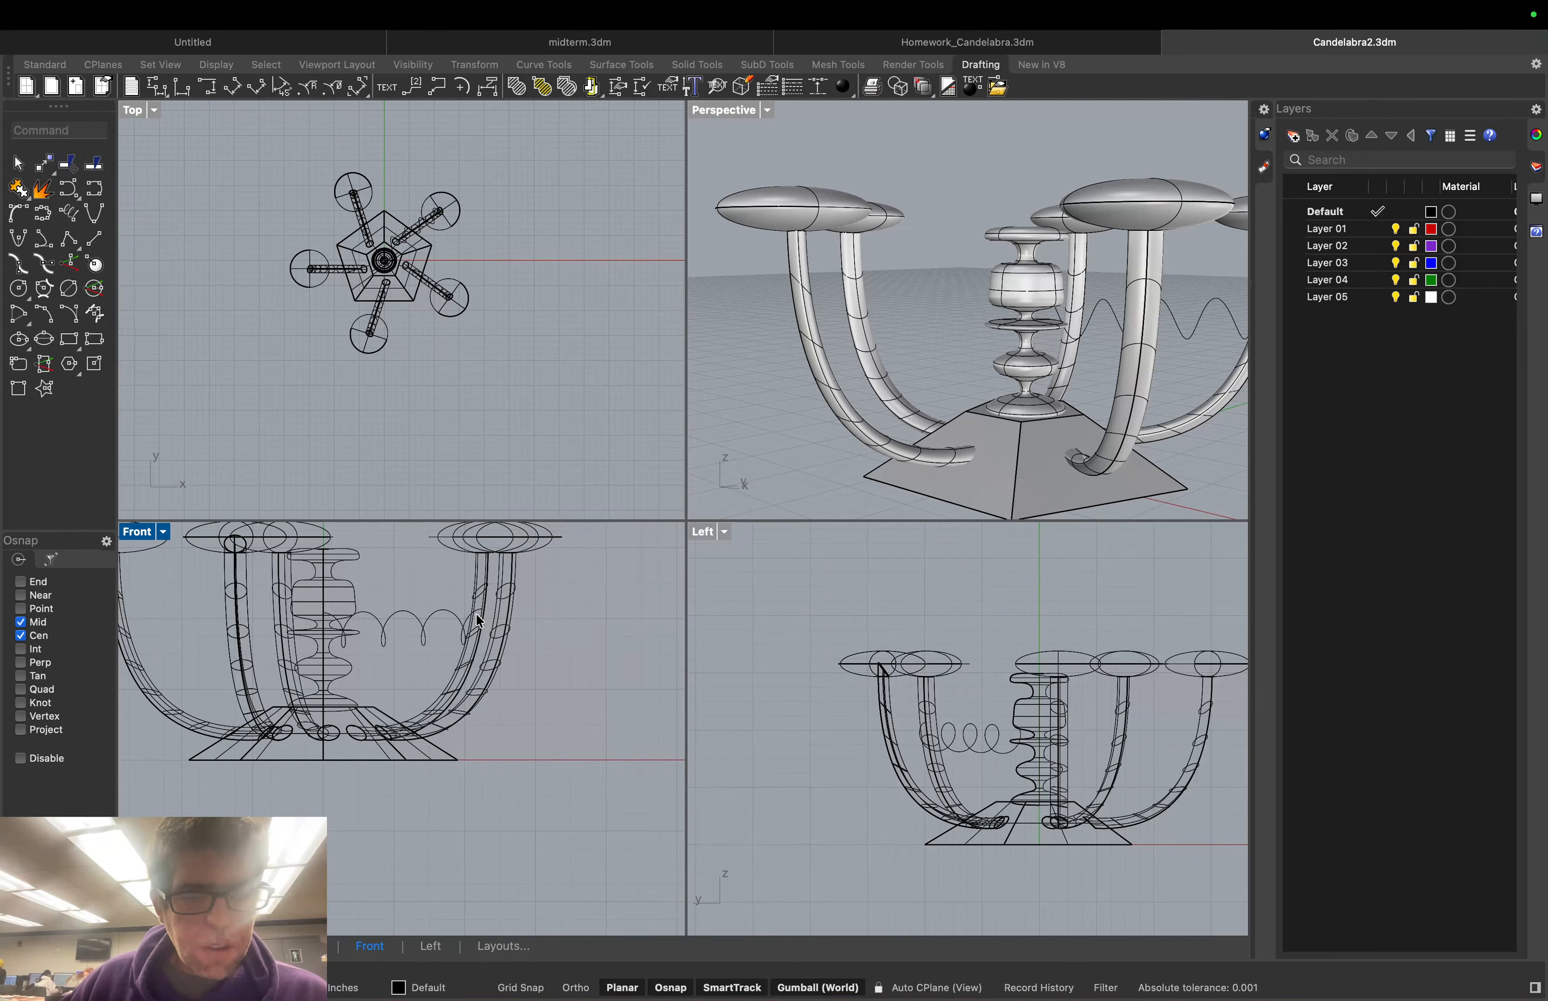
Extrude the helix upward with the gumball Z handle into a wavy ribbon surface
scroll(452, 618, "up", 6)
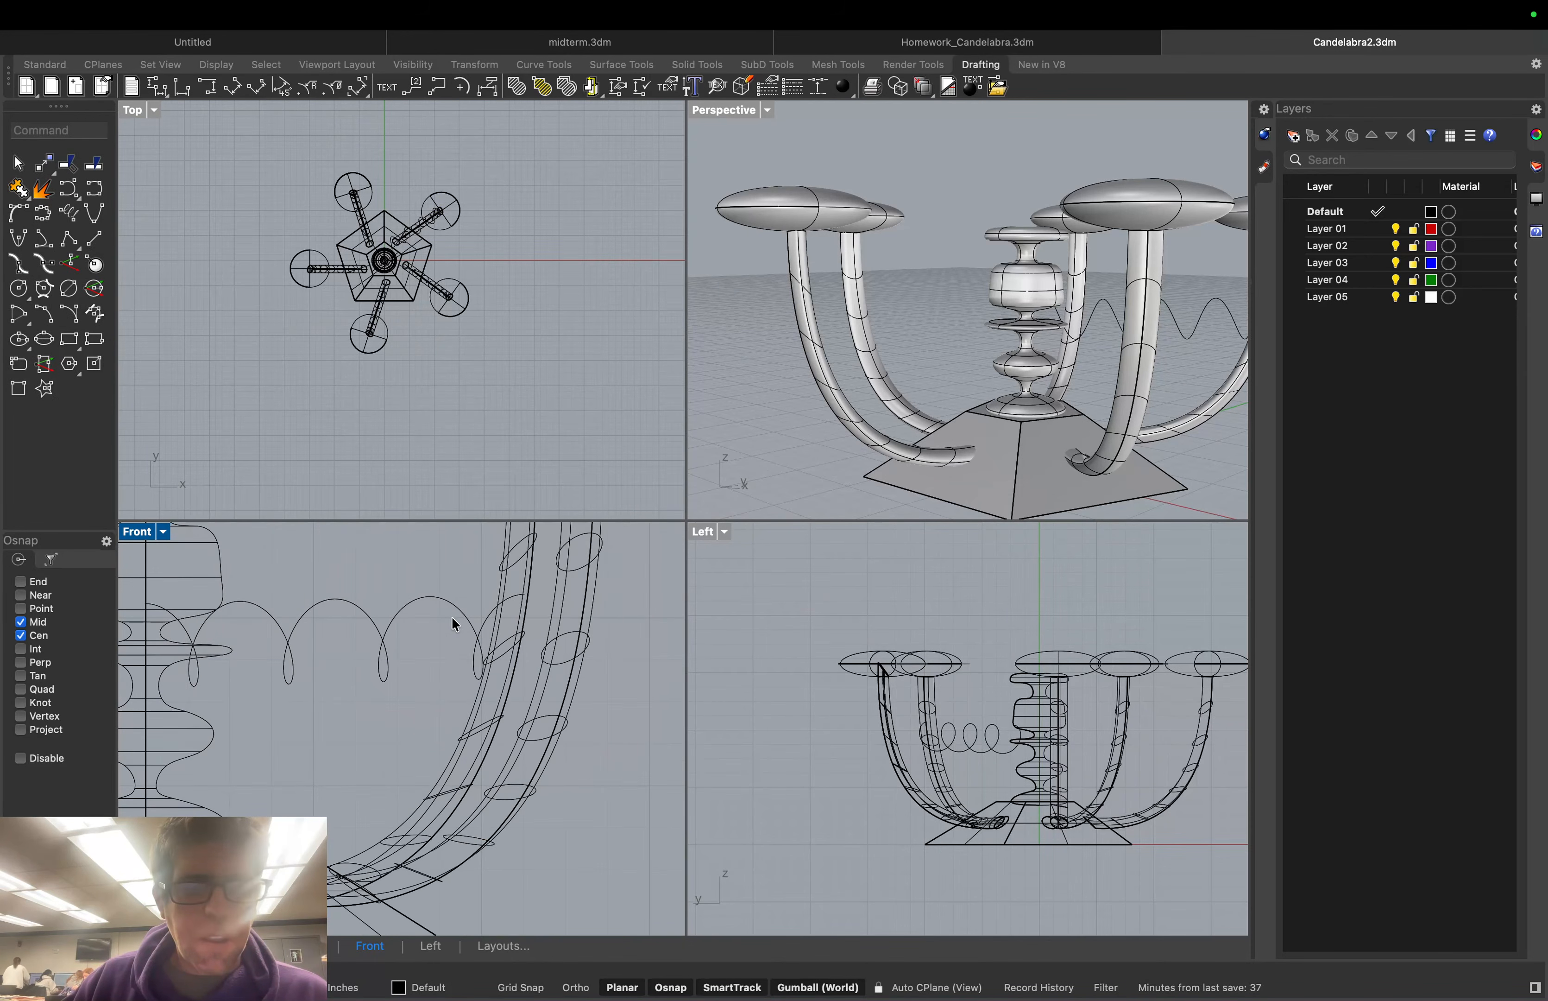
scroll(453, 623, "down", 1)
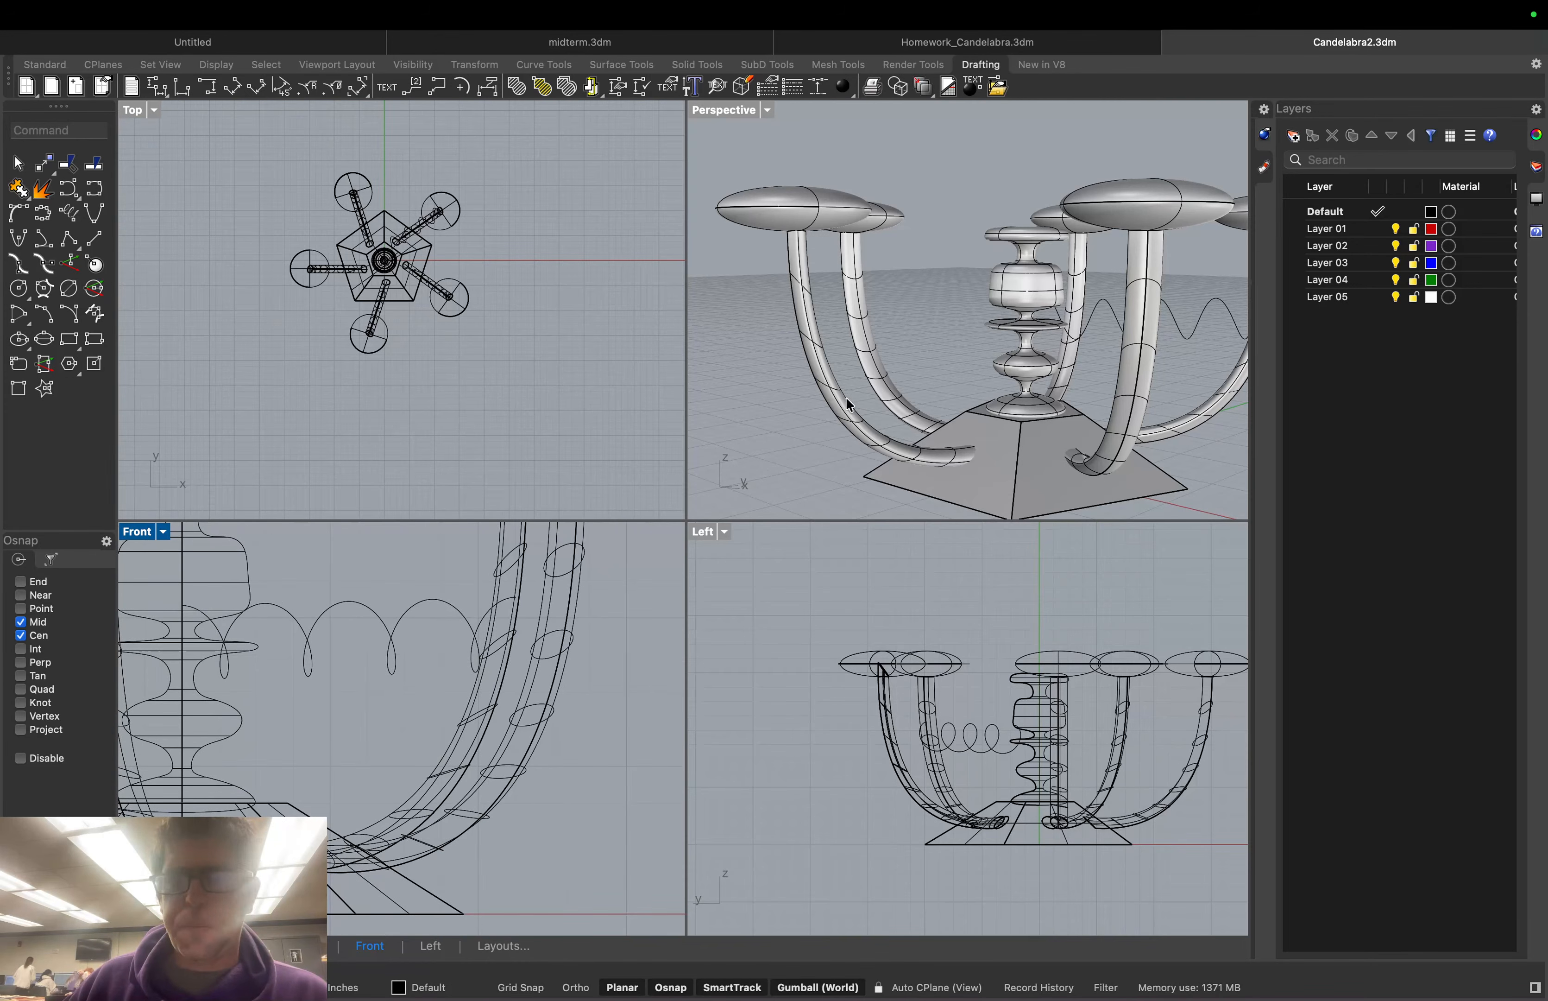
left_click(1124, 307)
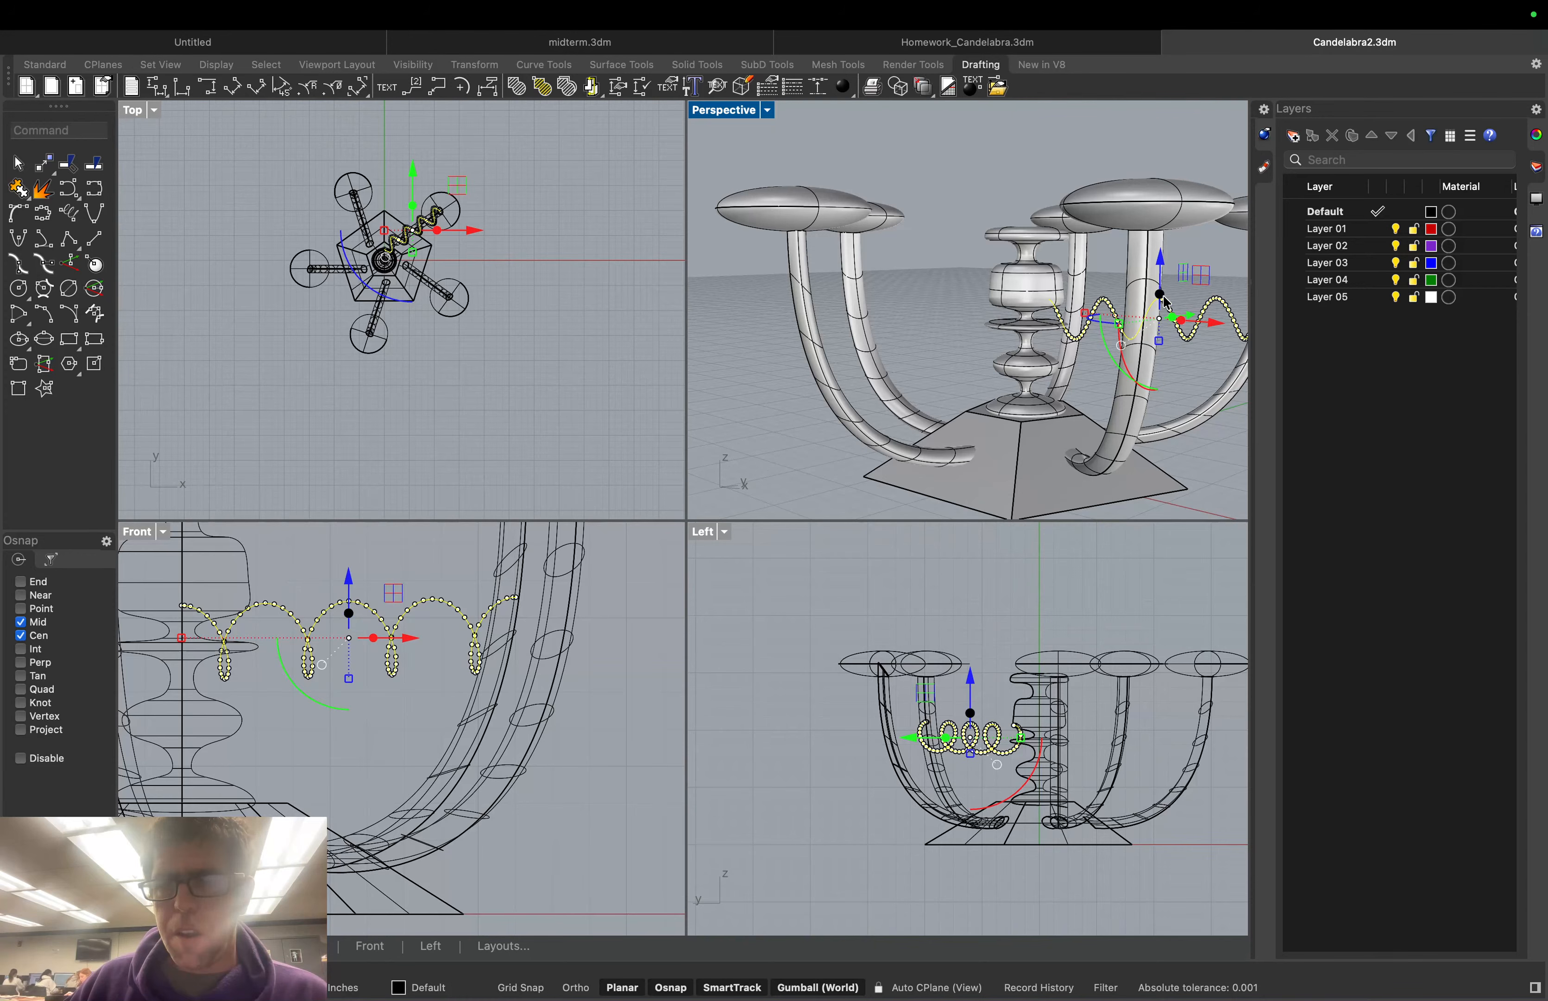
left_click_drag(1167, 303, 1163, 291)
left_click(1197, 352)
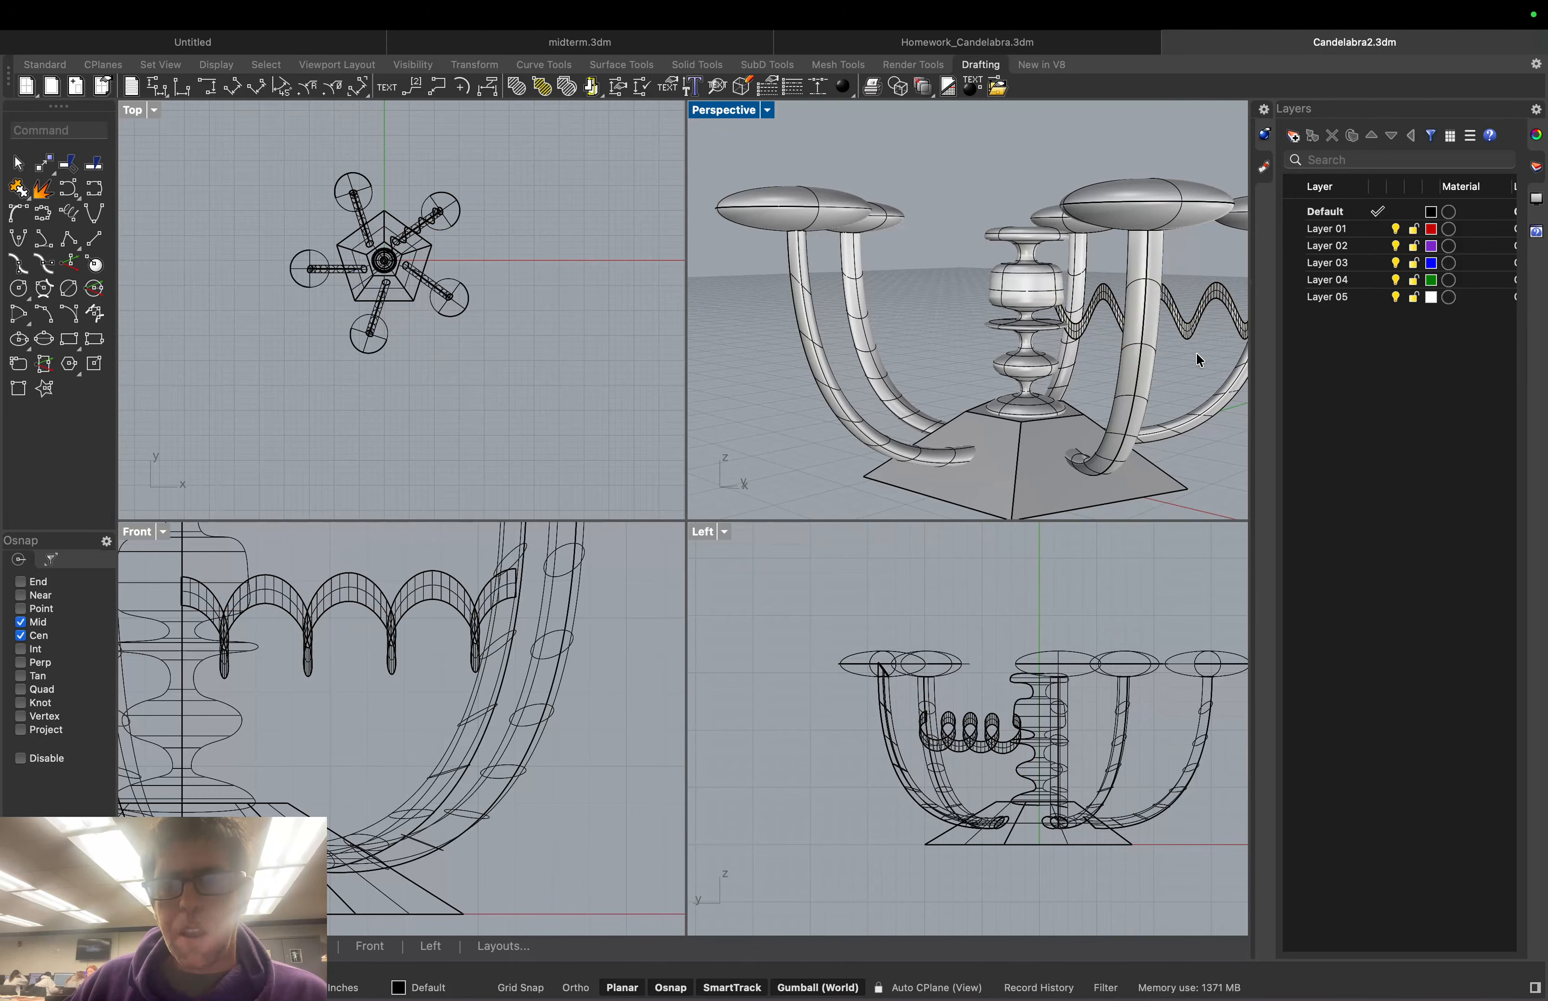
Extrude the wavy surface along the gumball Y handle into a thick wavy band
right_click_drag(1196, 352, 1211, 352)
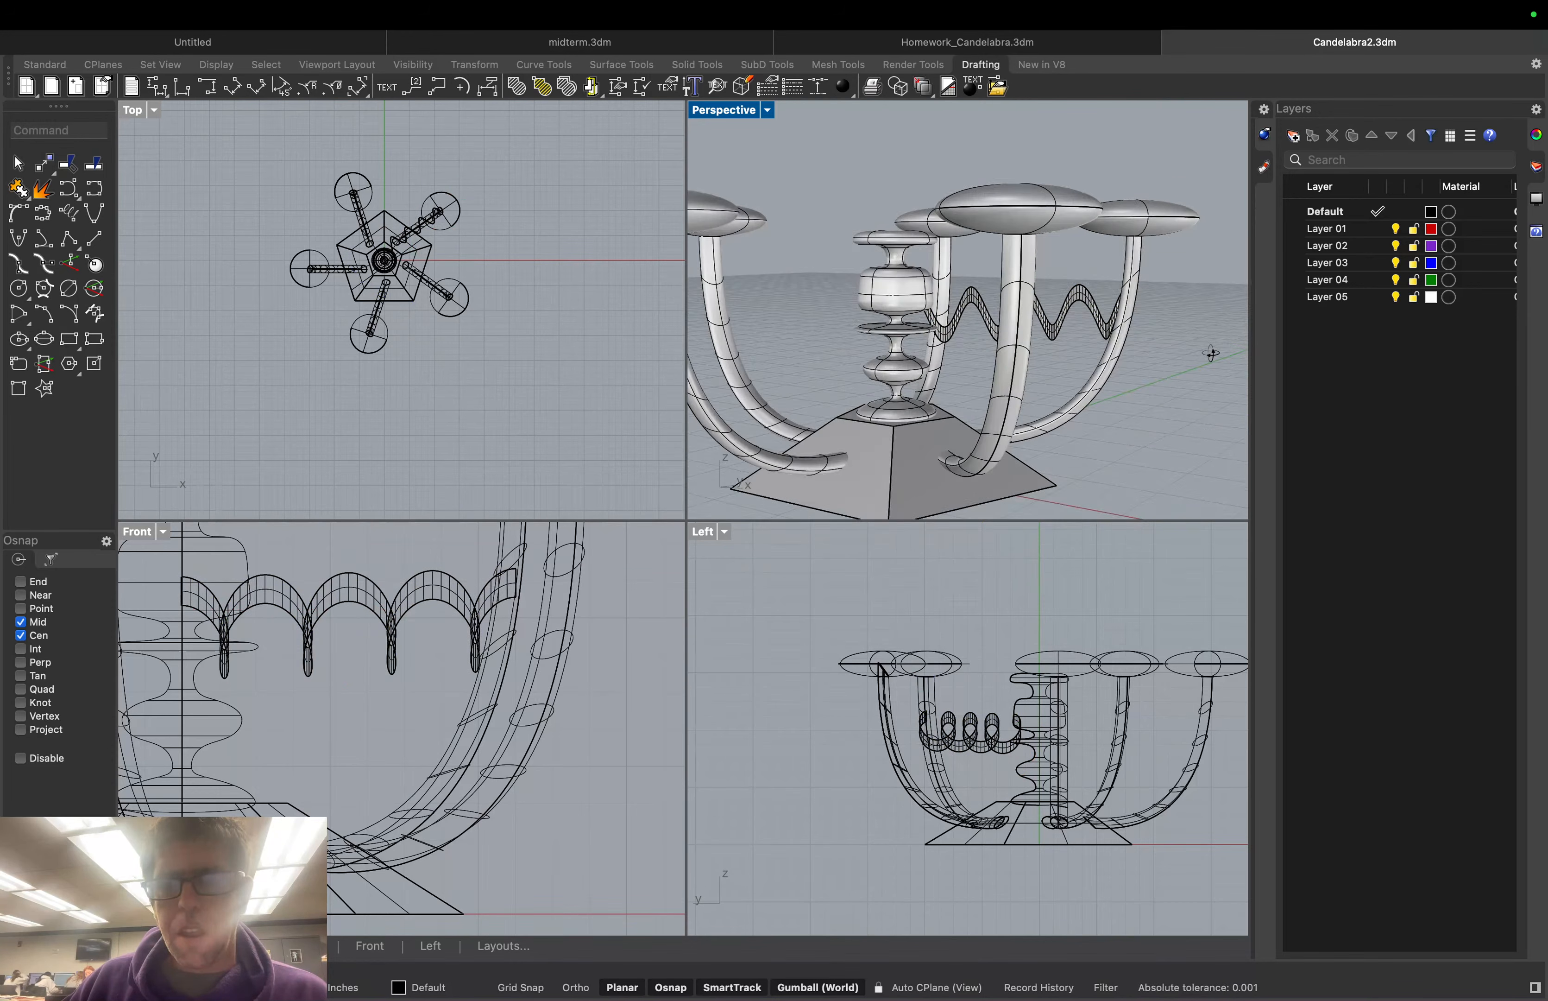
scroll(1147, 299, "up", 3)
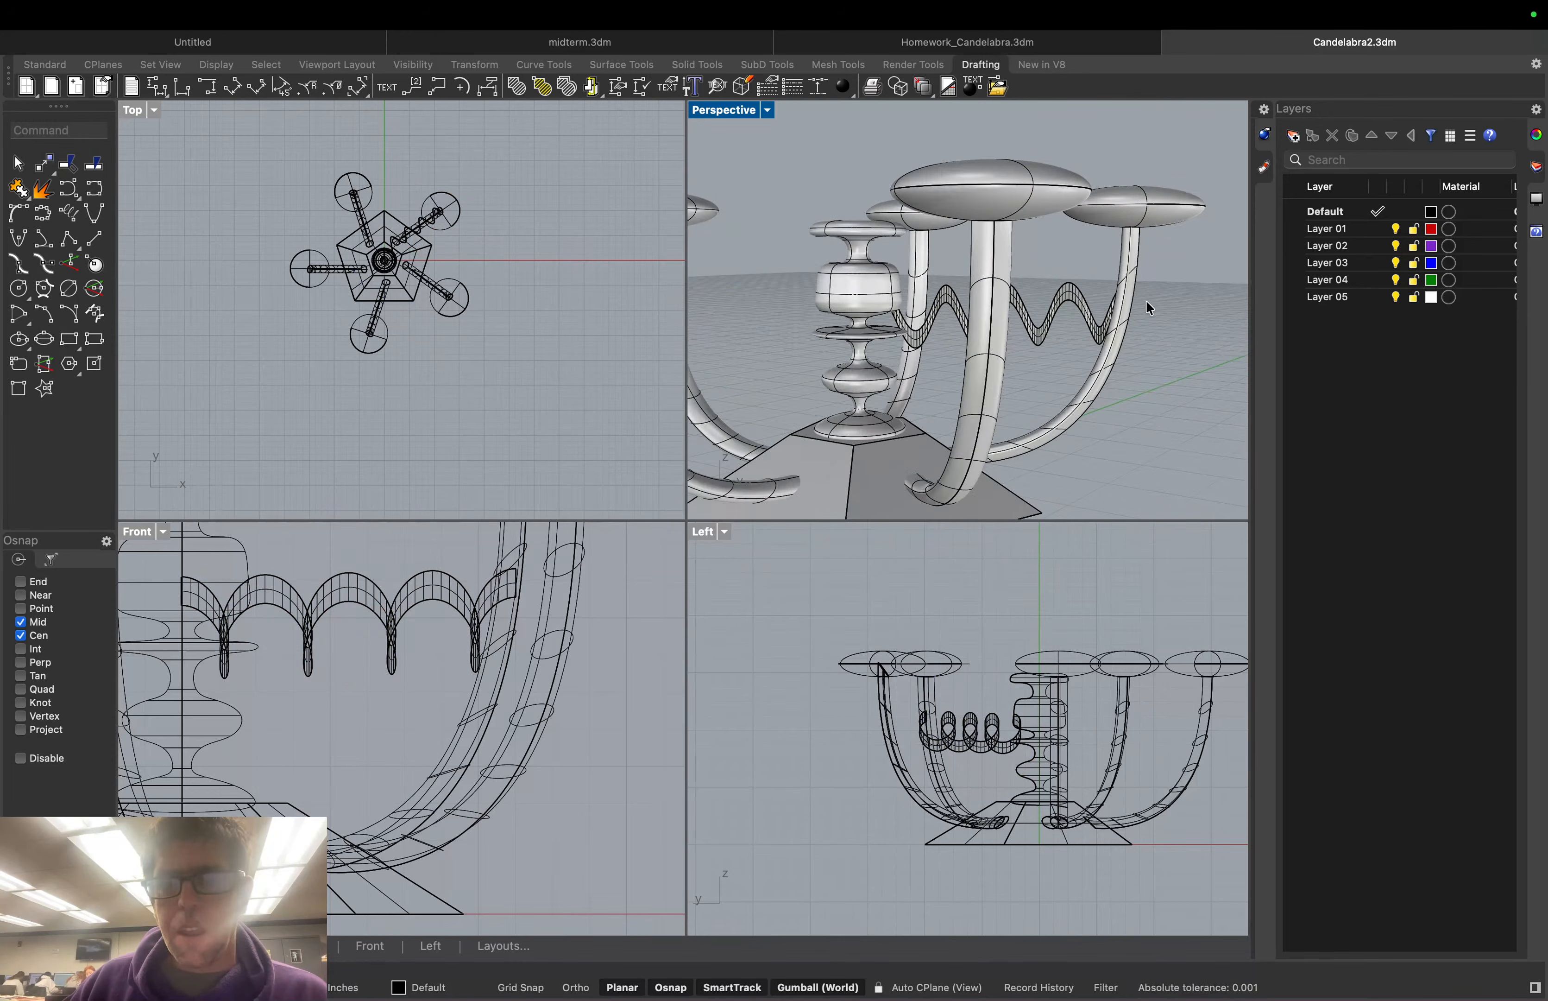
left_click(1080, 304)
left_click_drag(1022, 317, 1054, 338)
left_click(1054, 339)
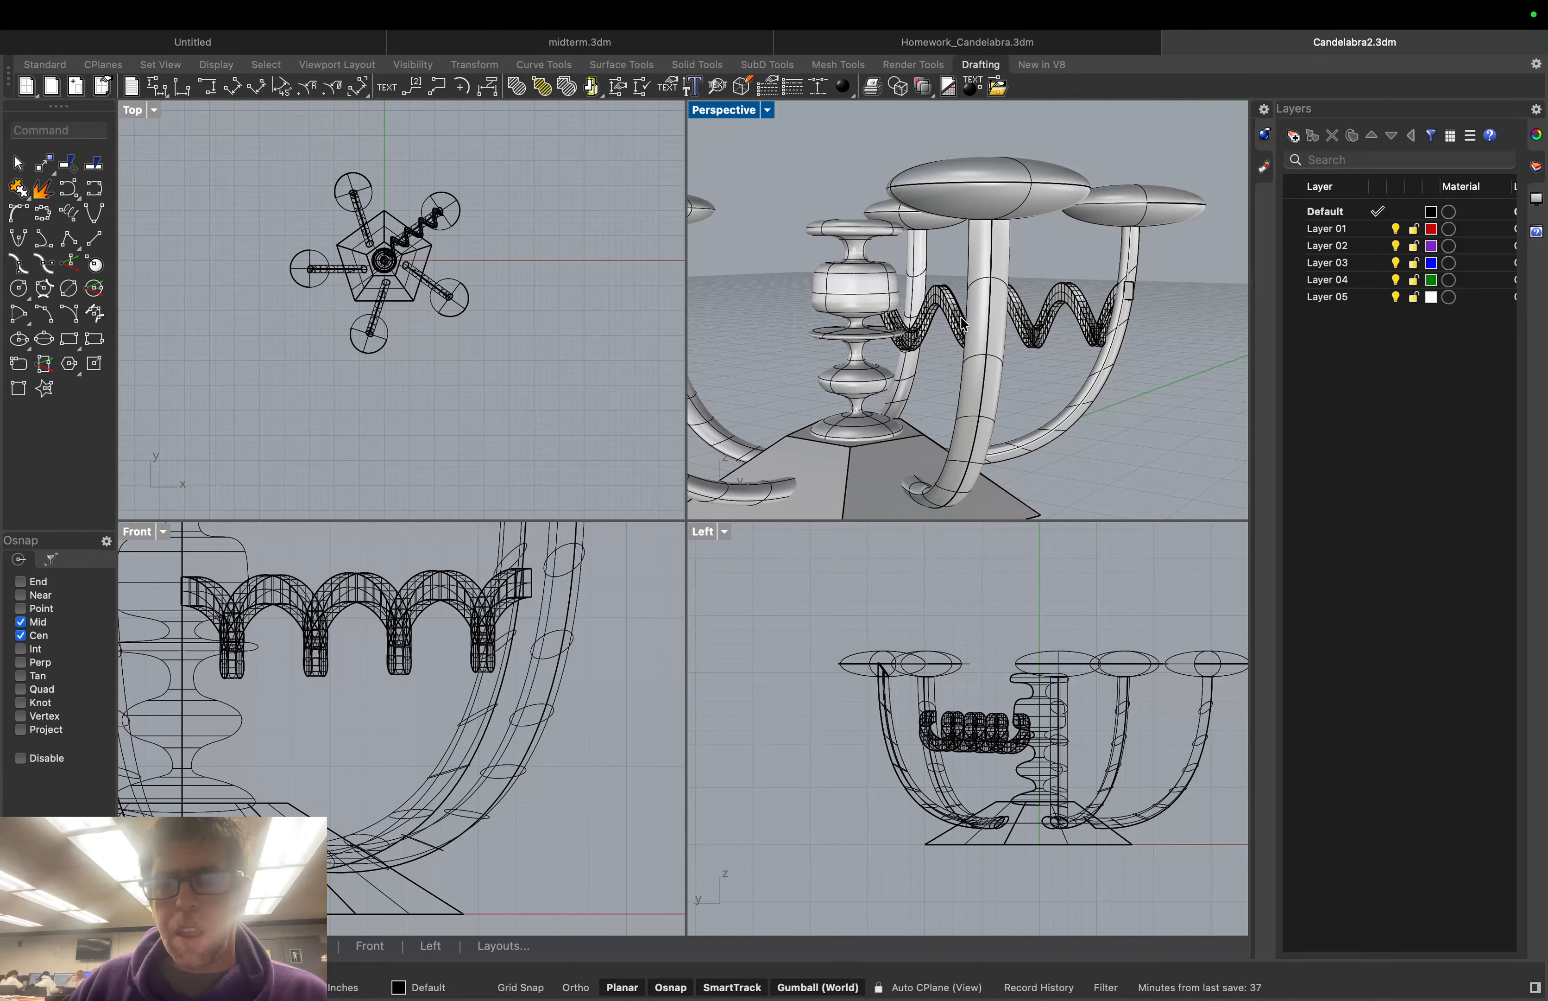
right_click_drag(1183, 366, 1054, 390, "shift")
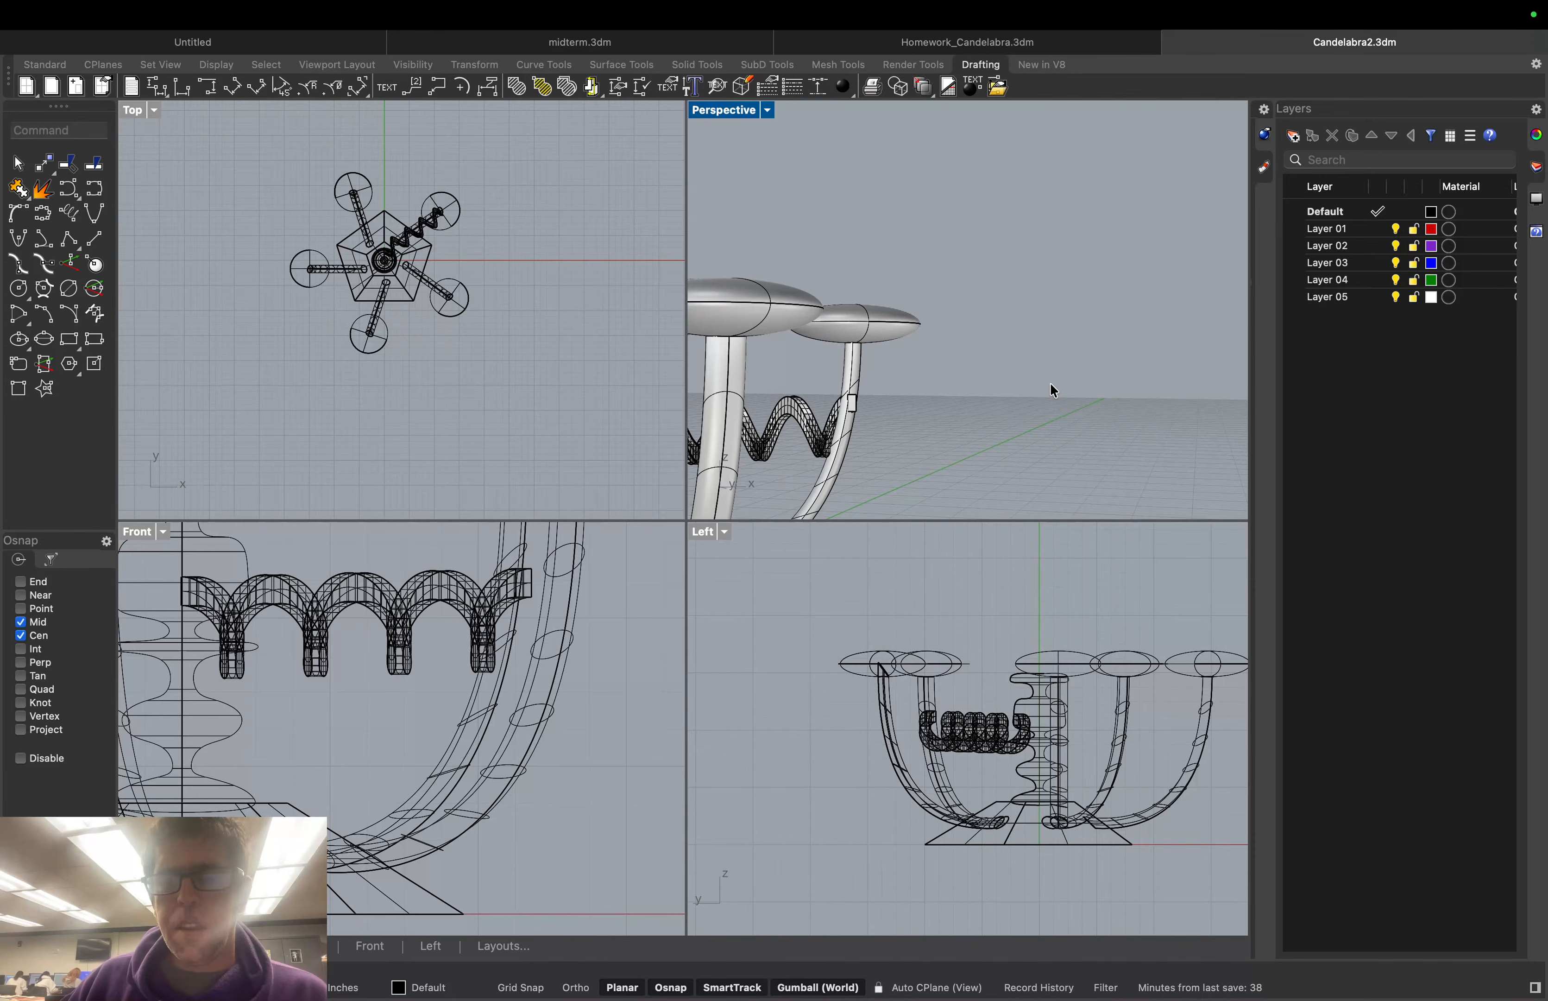
Orbit the Perspective view around the candelabra to bring the wavy band into view
scroll(1050, 384, "down", 5)
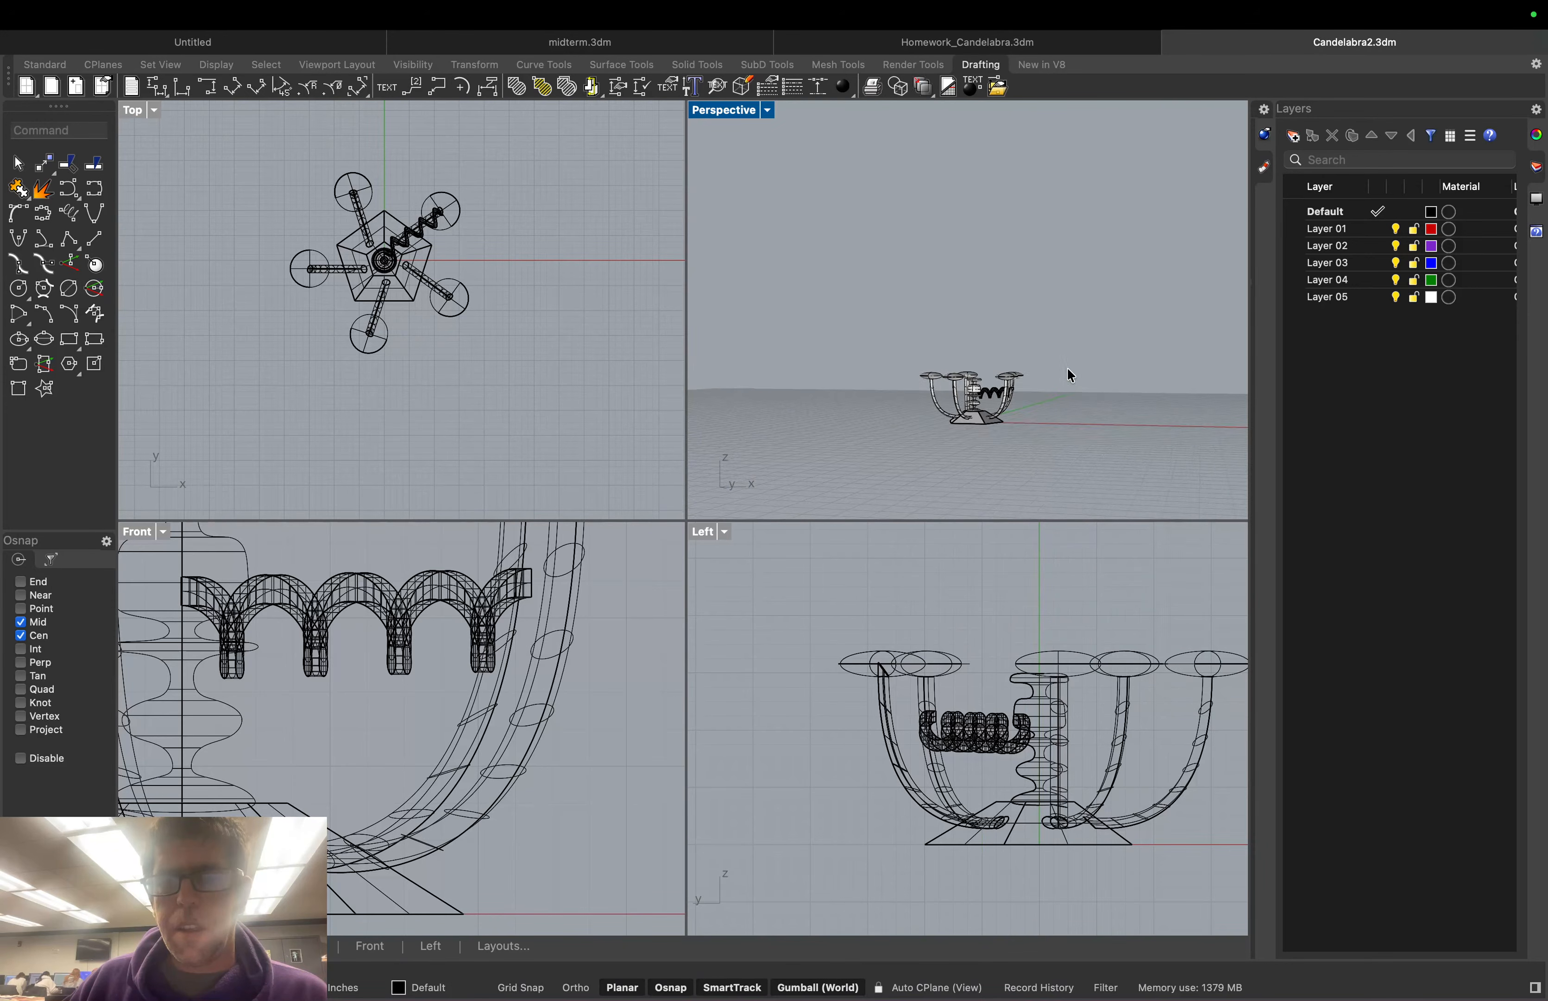
scroll(1067, 368, "up", 4)
mouse_move(1067, 367)
right_mouse_down()
mouse_move(1062, 384)
mouse_move(1076, 385)
right_mouse_up()
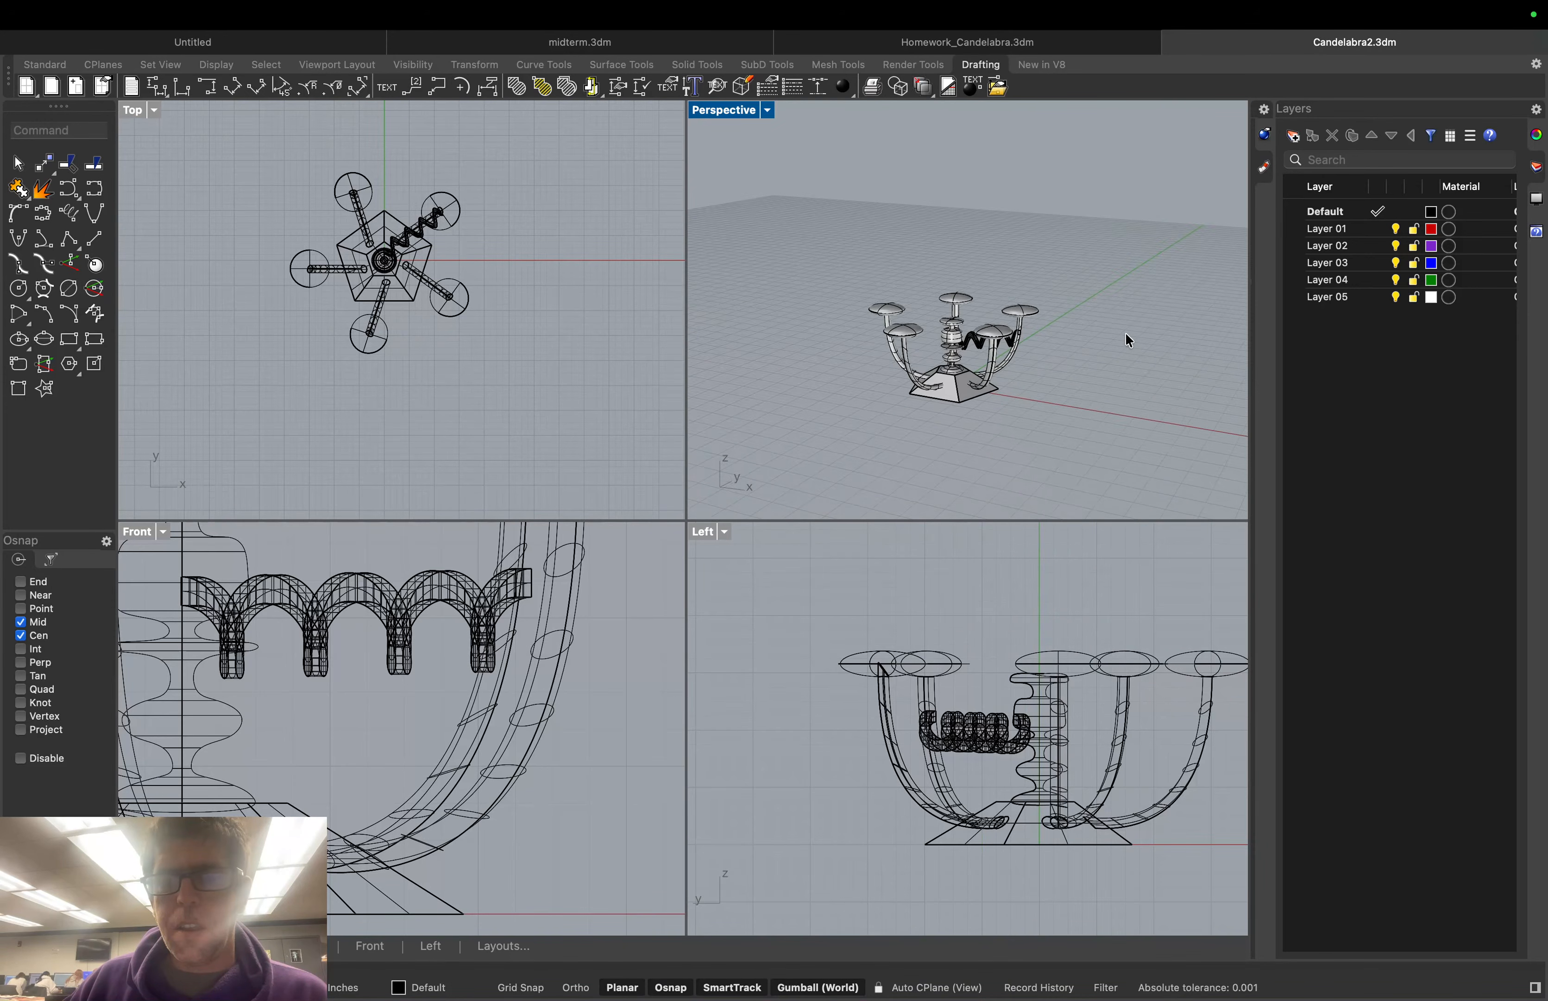
scroll(1173, 274, "up", 8)
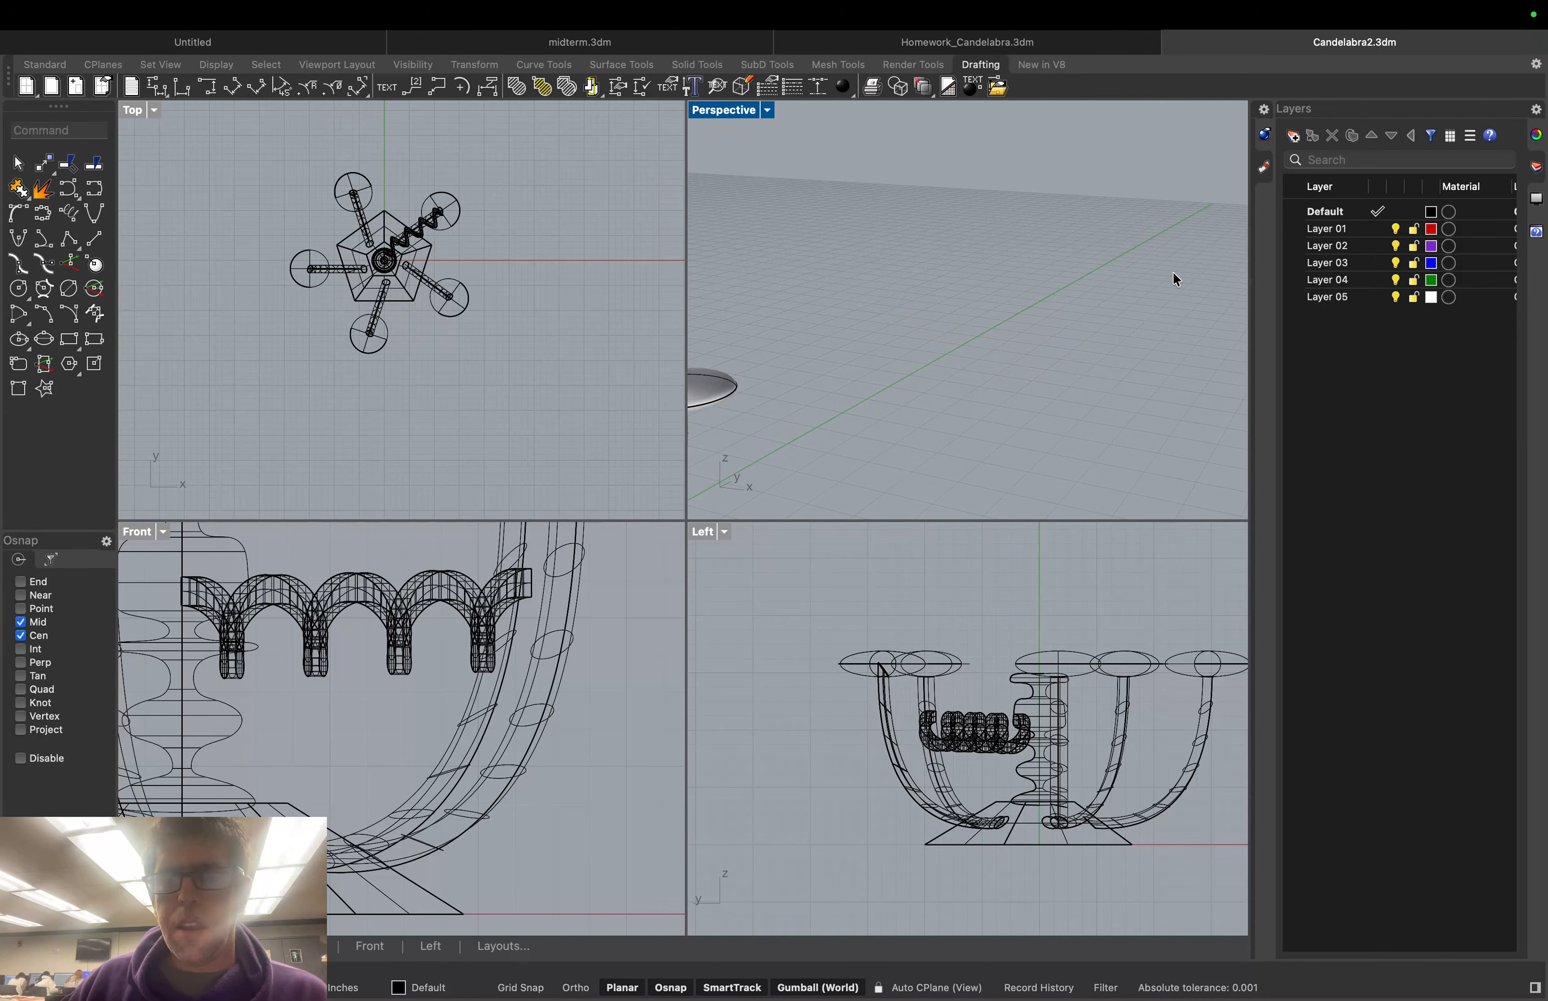
right_click_drag(1173, 274, 1255, 336)
scroll(1167, 329, "down", 10)
scroll(1212, 284, "up", 8)
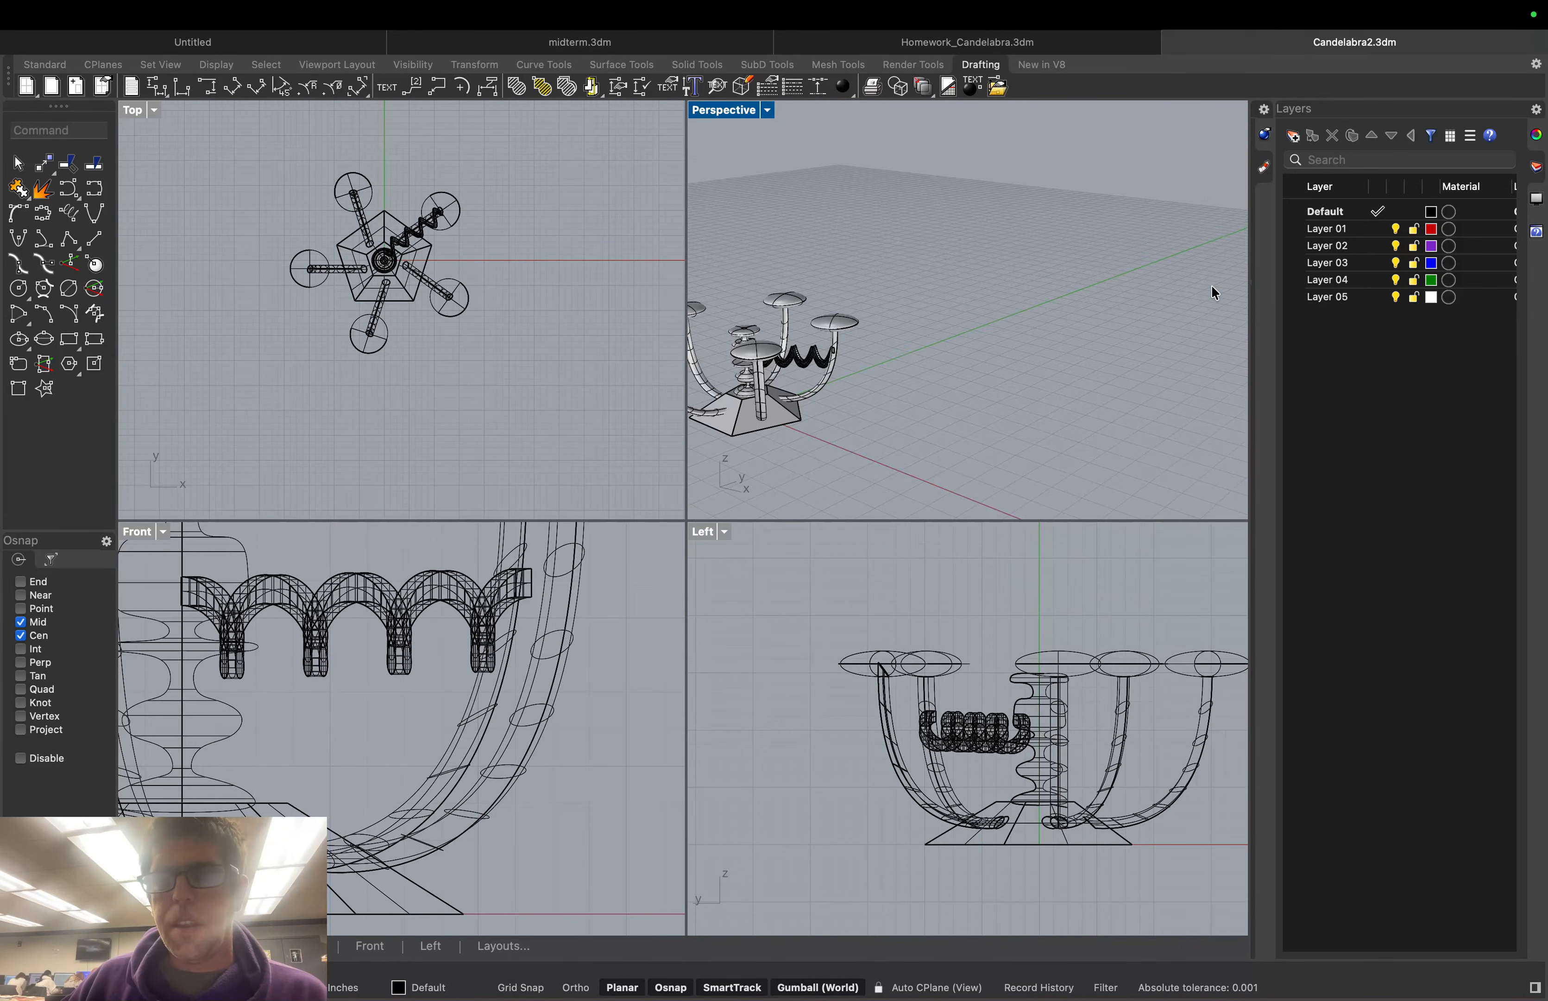
scroll(1102, 209, "up", 2)
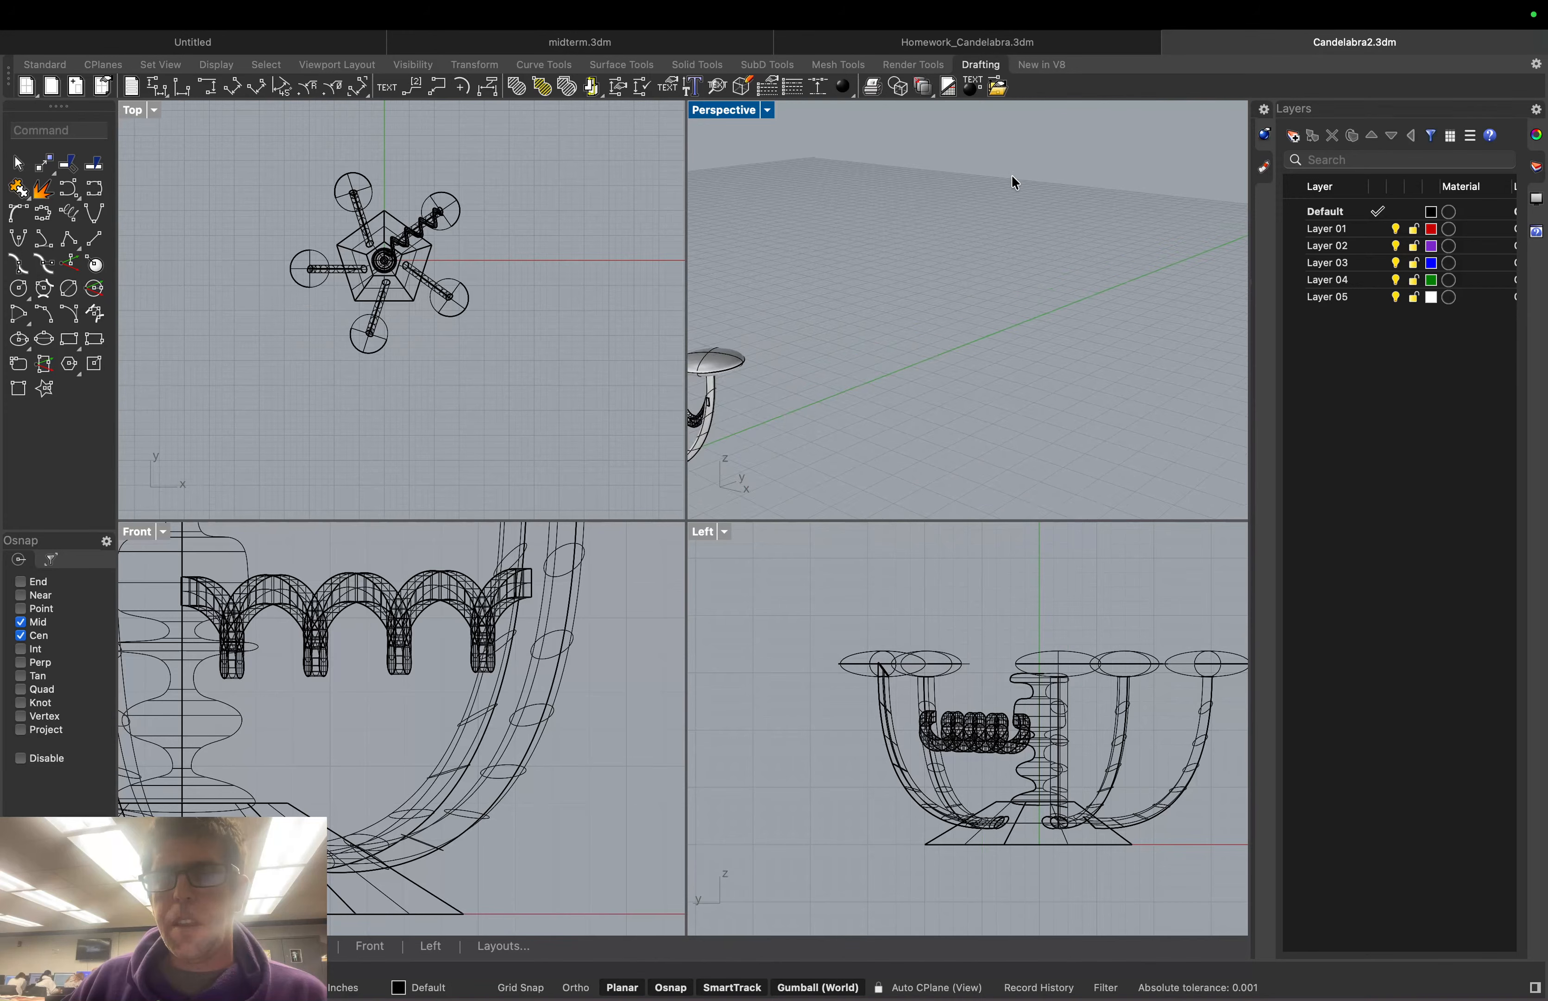
right_click_drag(1019, 248, 1095, 341)
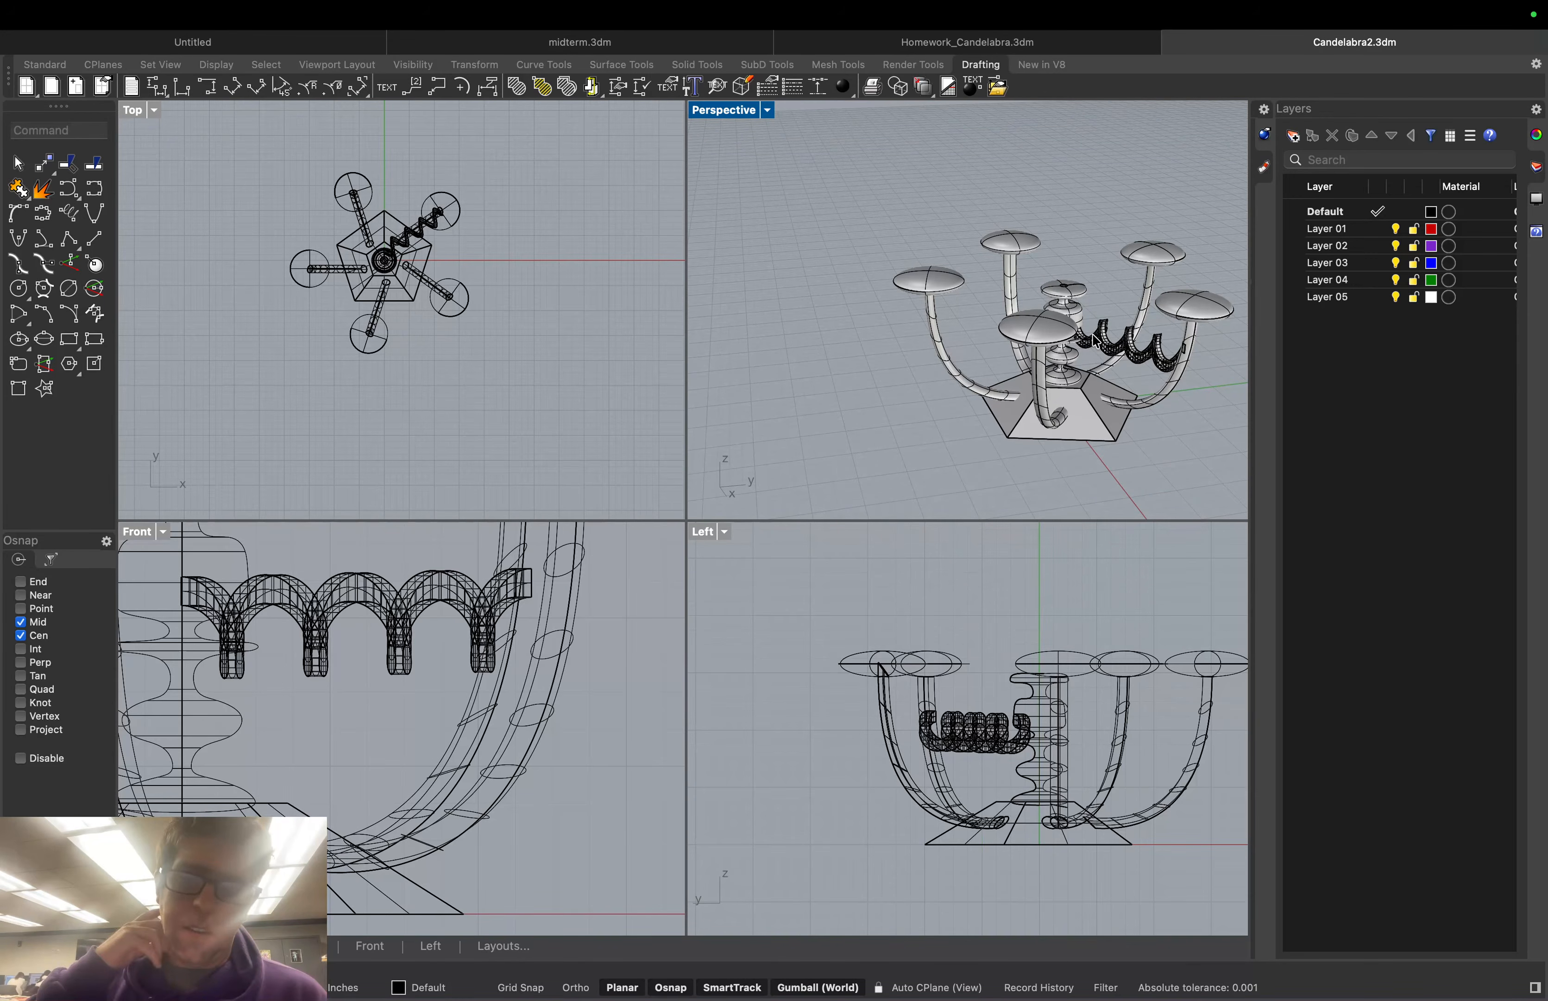
Delete the thick wavy band and then the thin wavy ribbon surface
left_click(1107, 347)
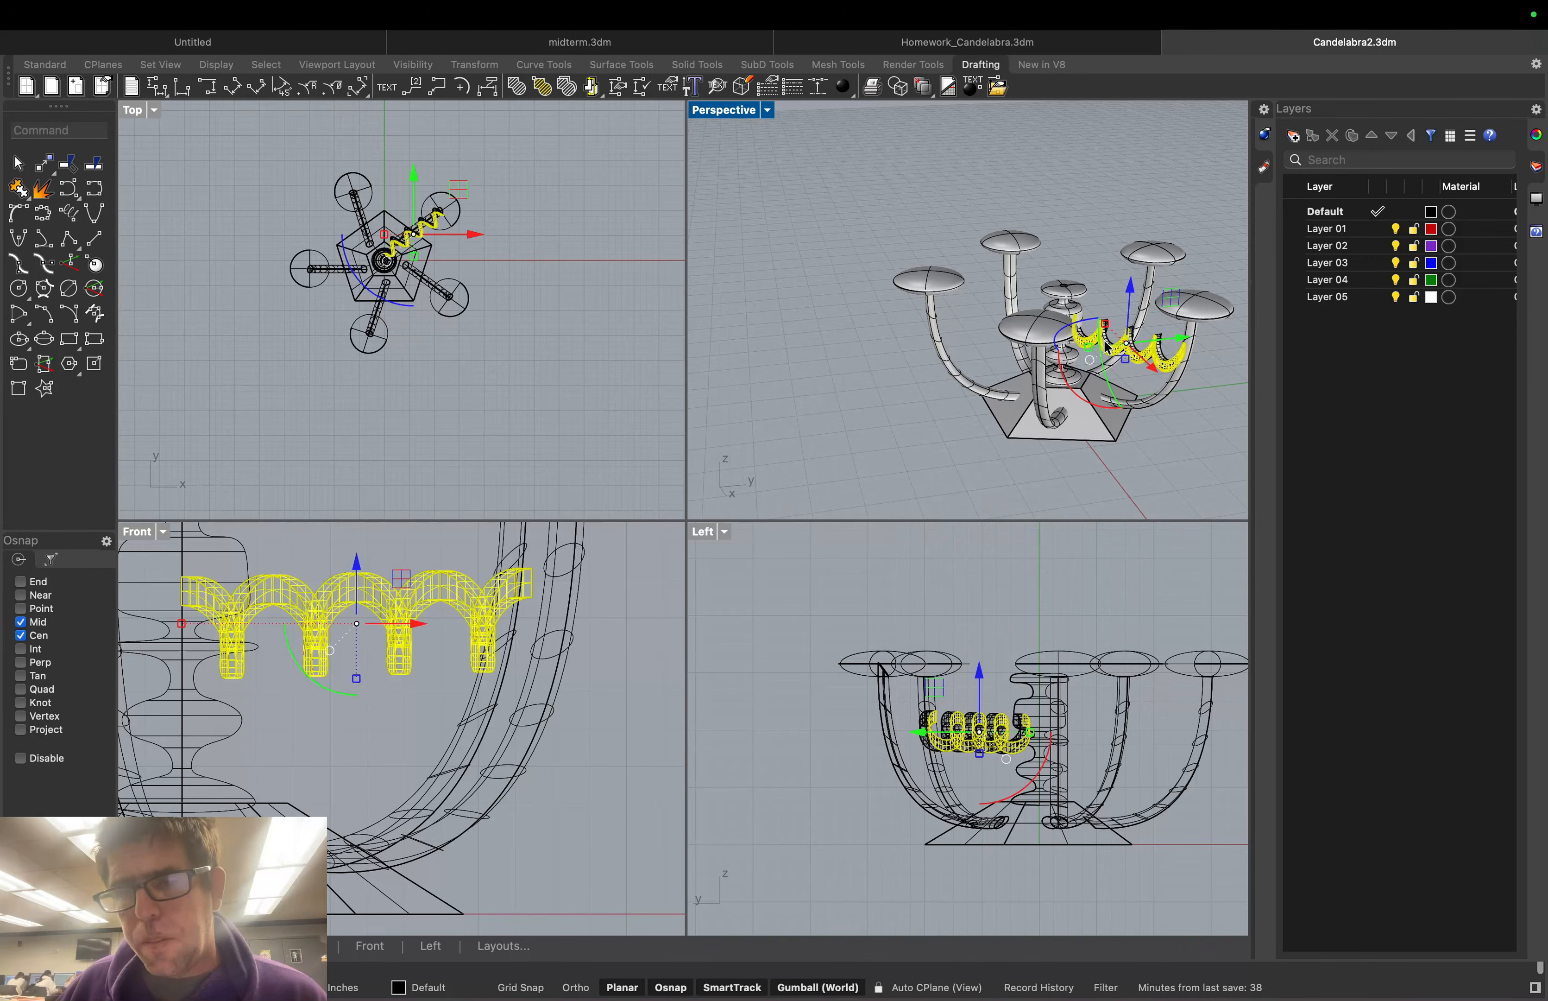
key("Delete")
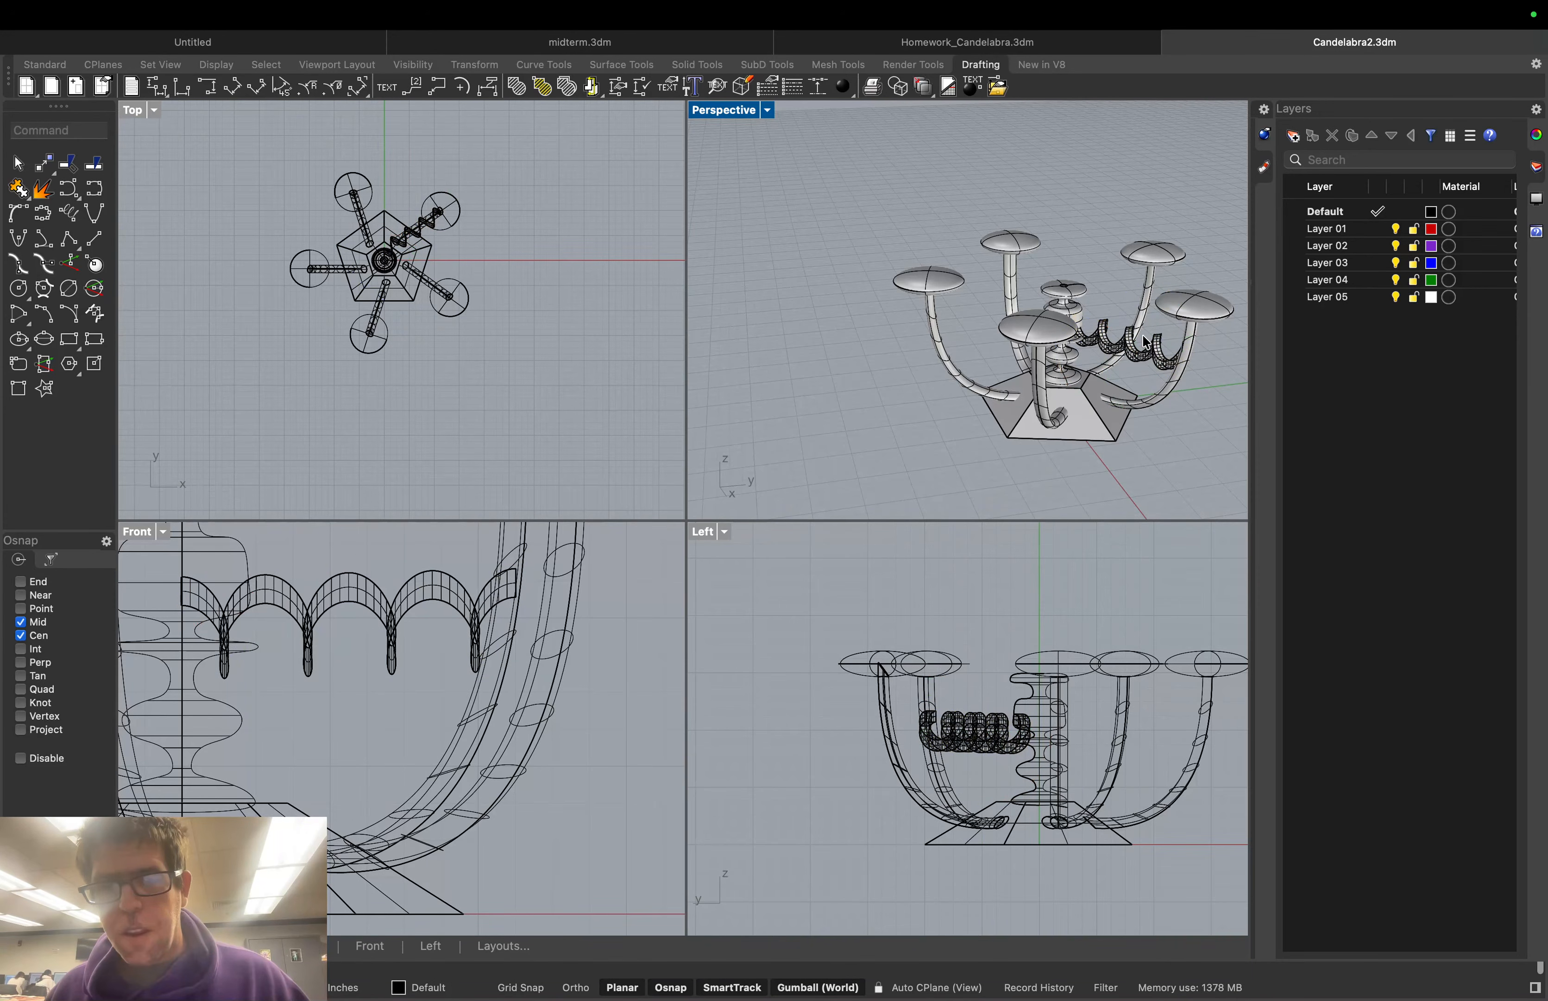
left_click(1186, 362)
key("Delete")
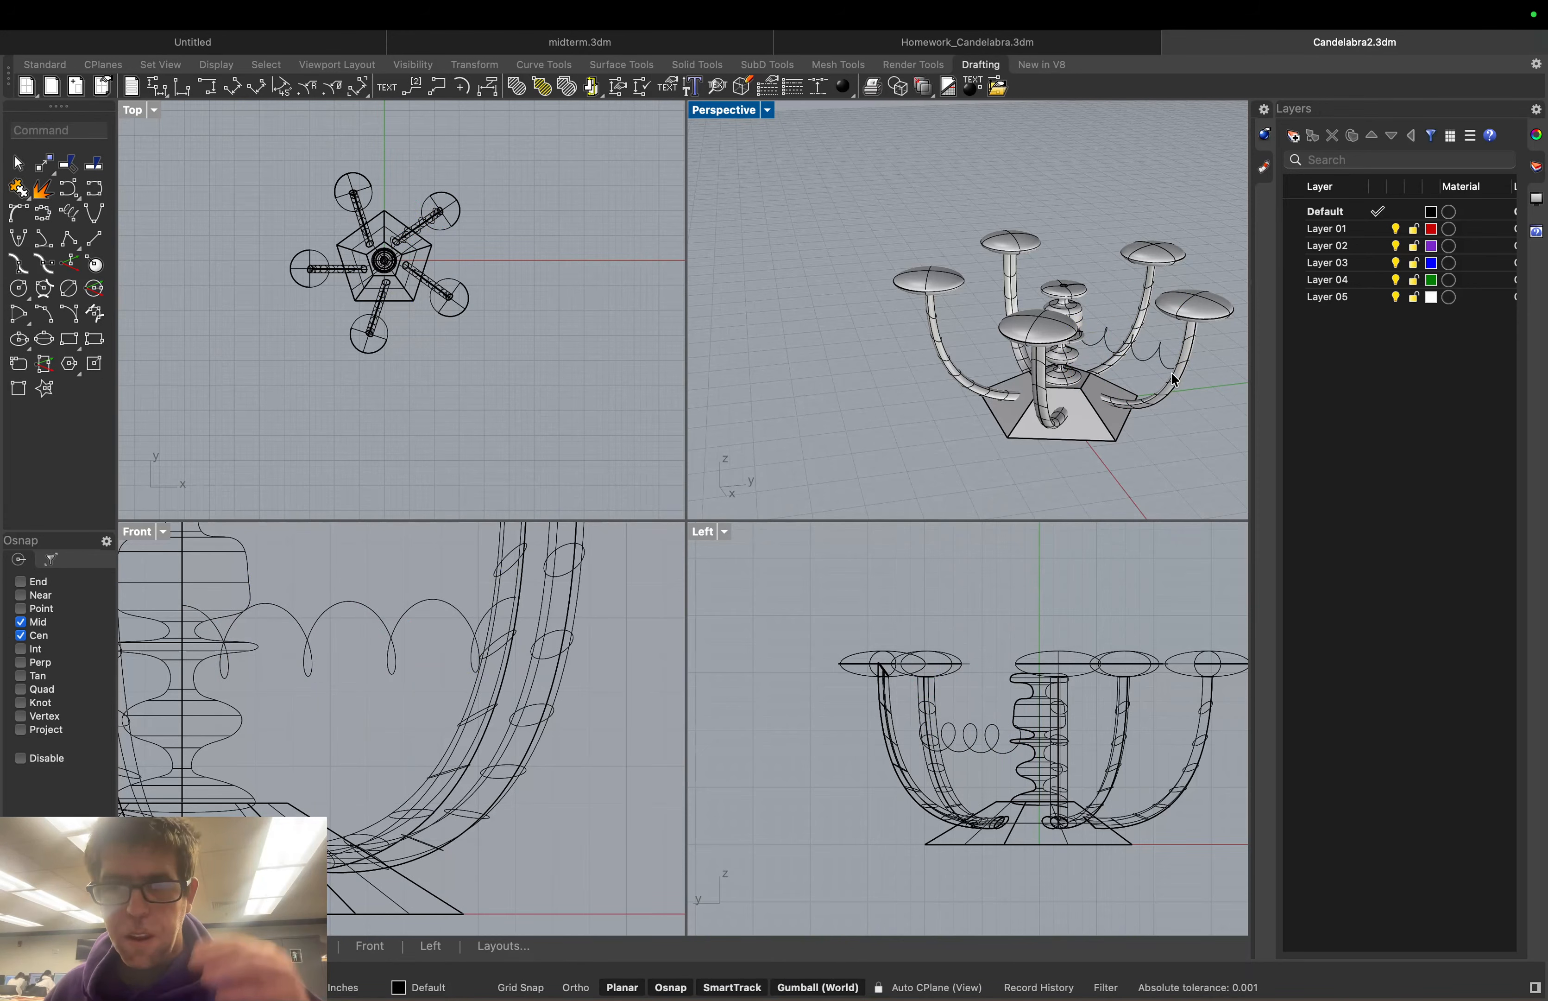
Start the Revolve command and choose the helix as the curve to revolve
right_click(1135, 363)
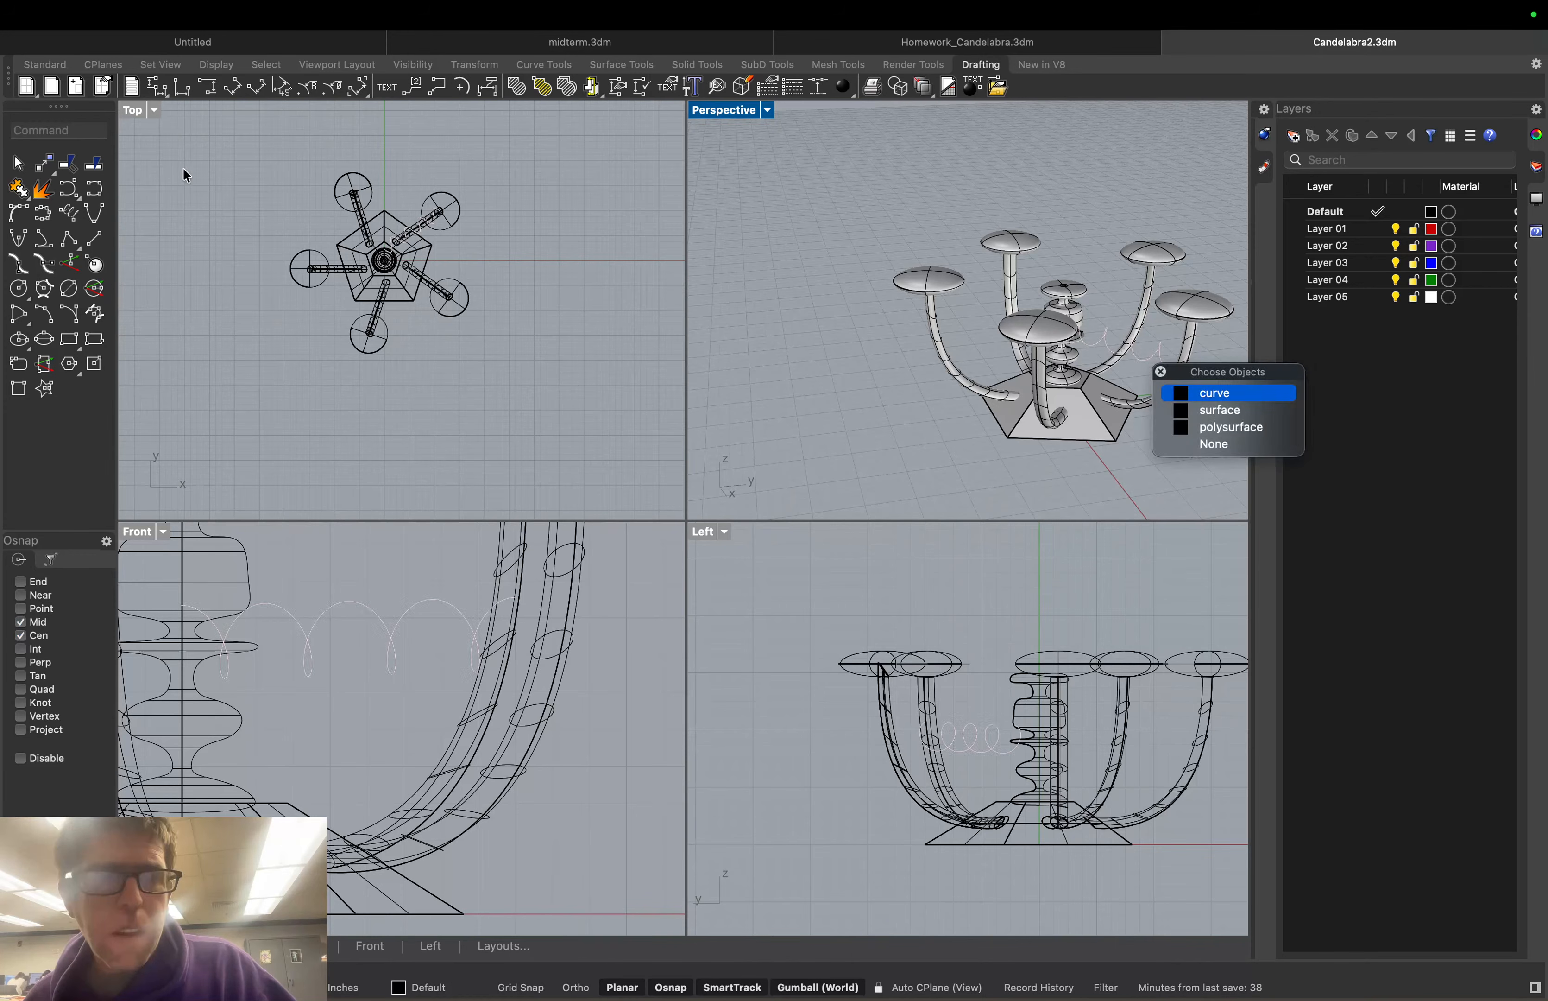
left_click(71, 128)
type("Revolve")
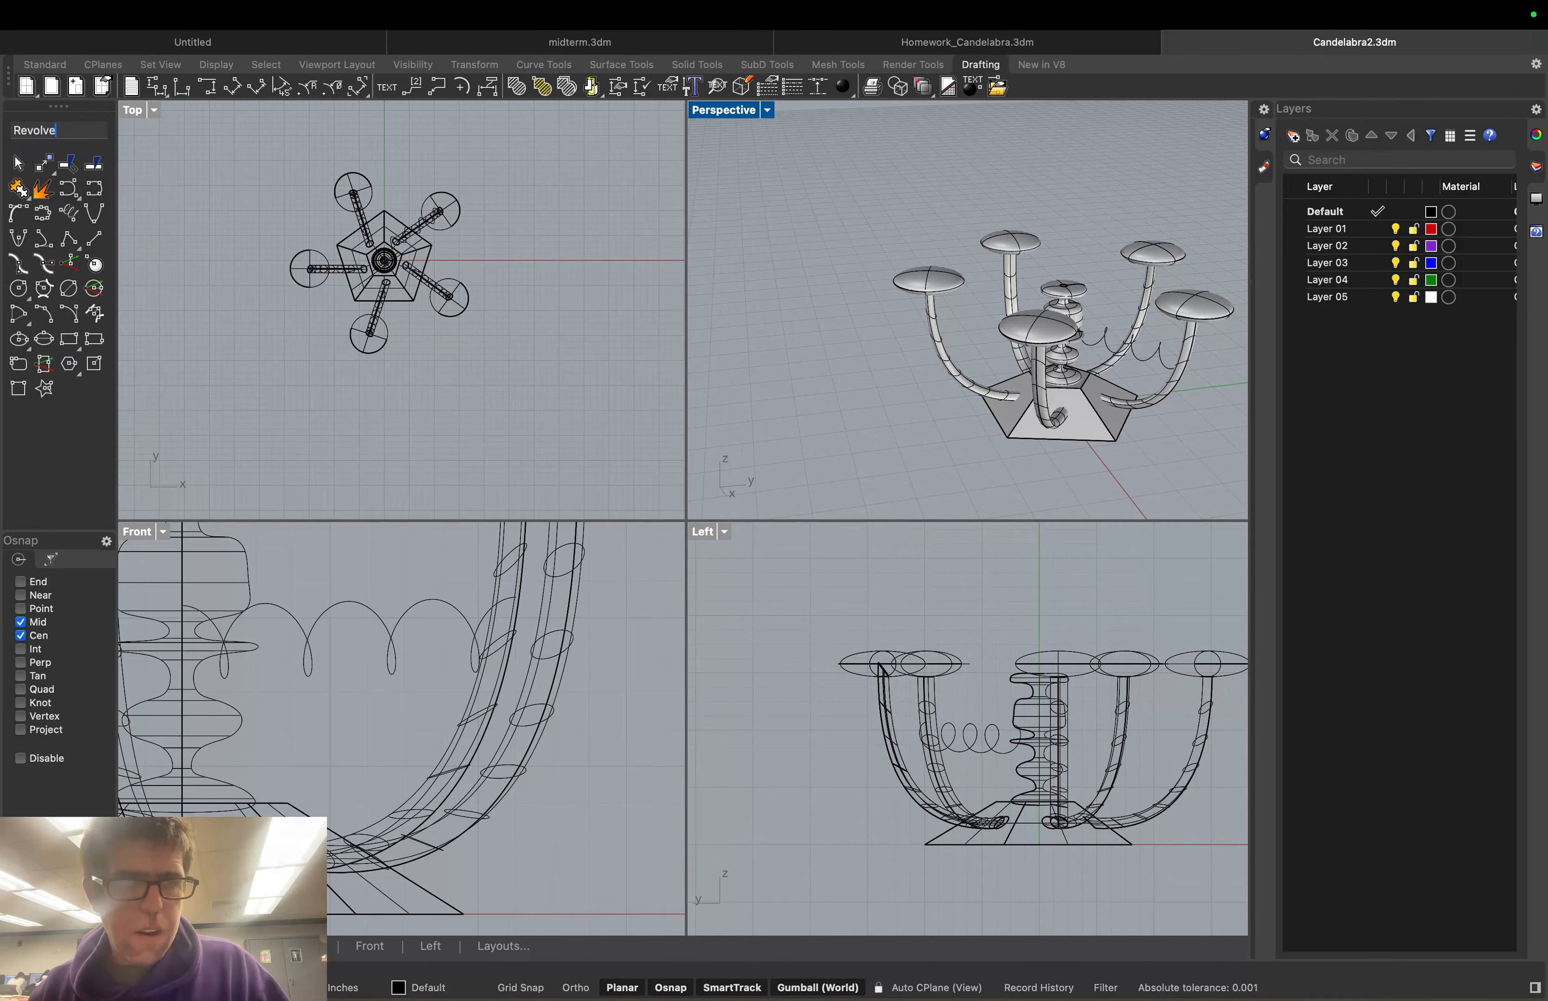
left_click(58, 143)
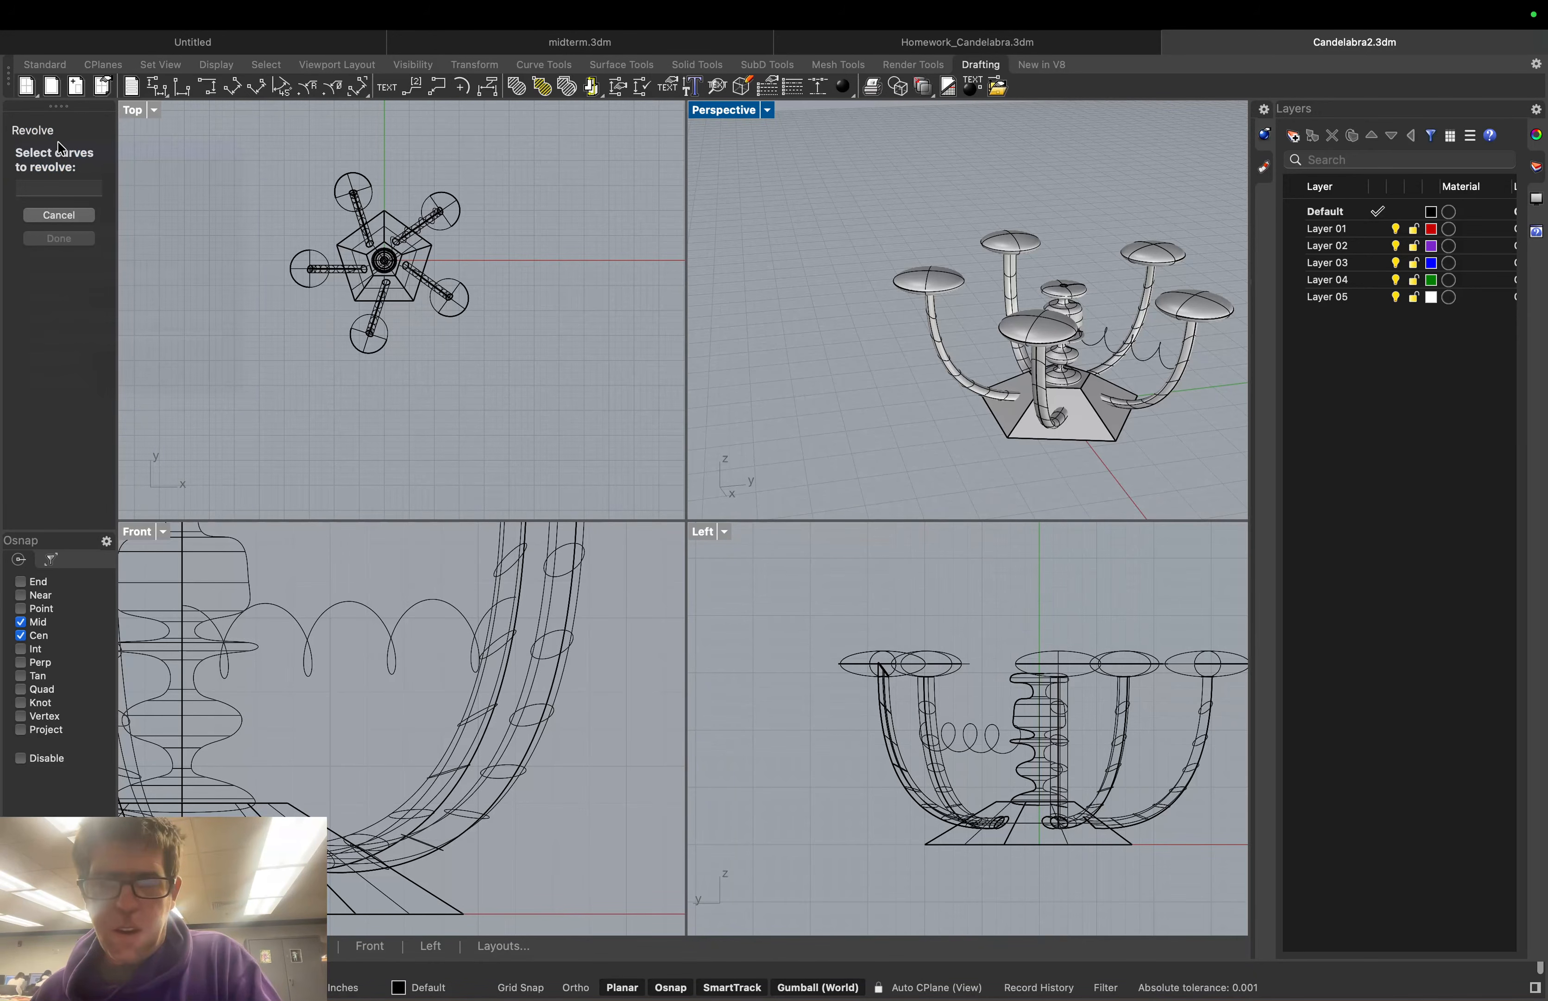
left_click(1157, 354)
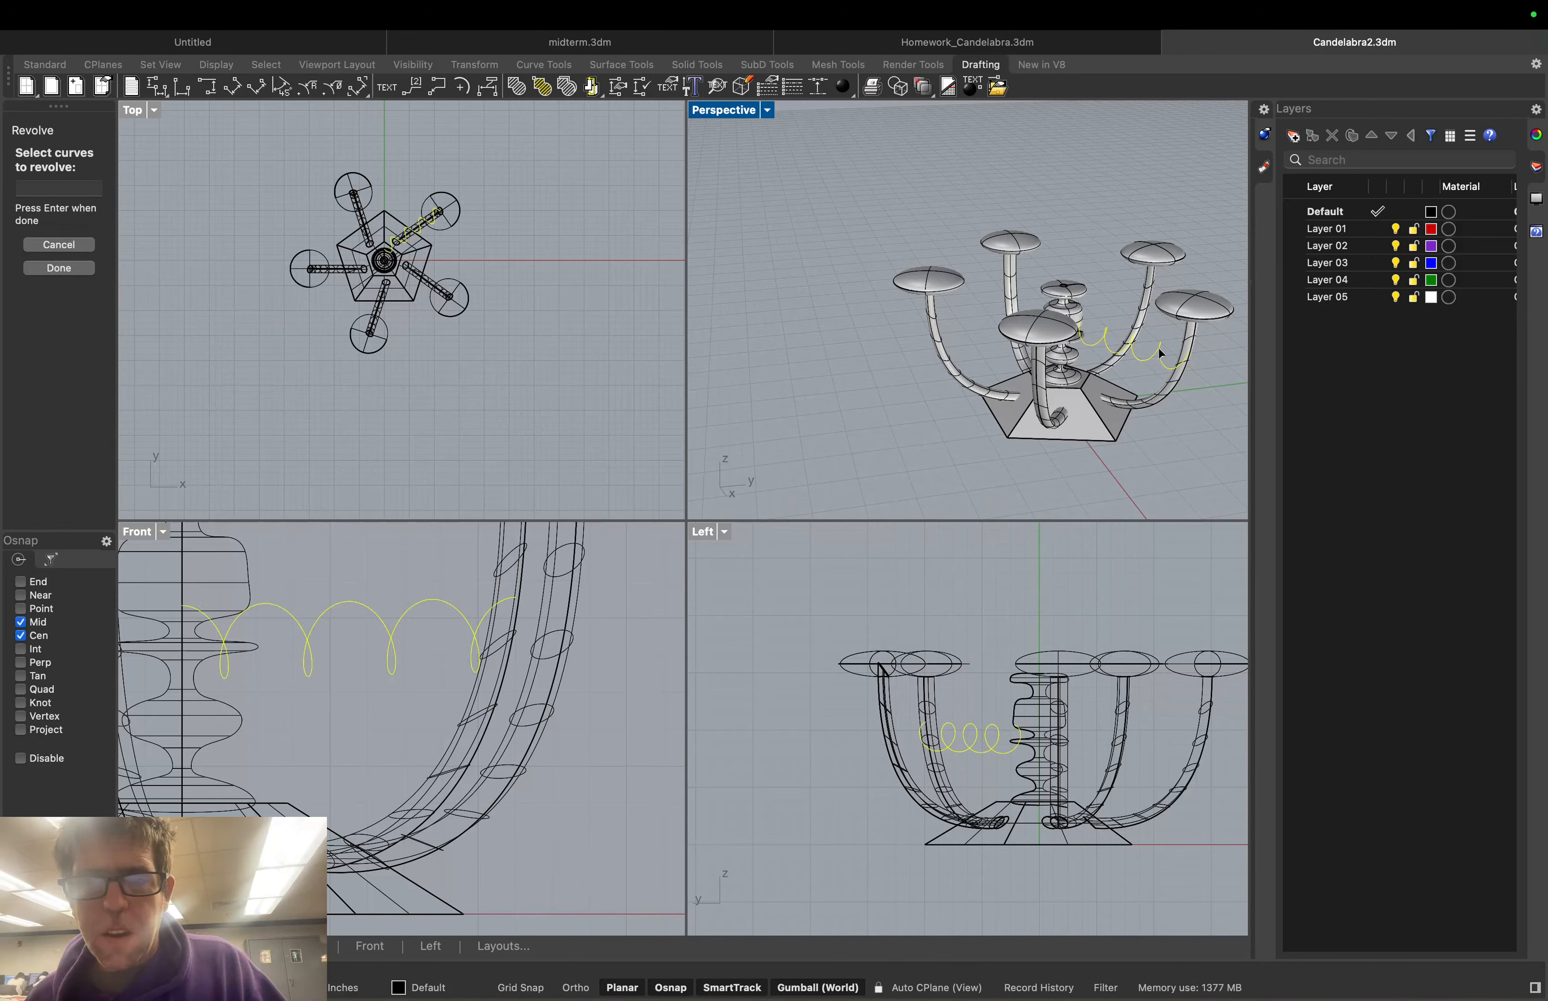
left_click(58, 268)
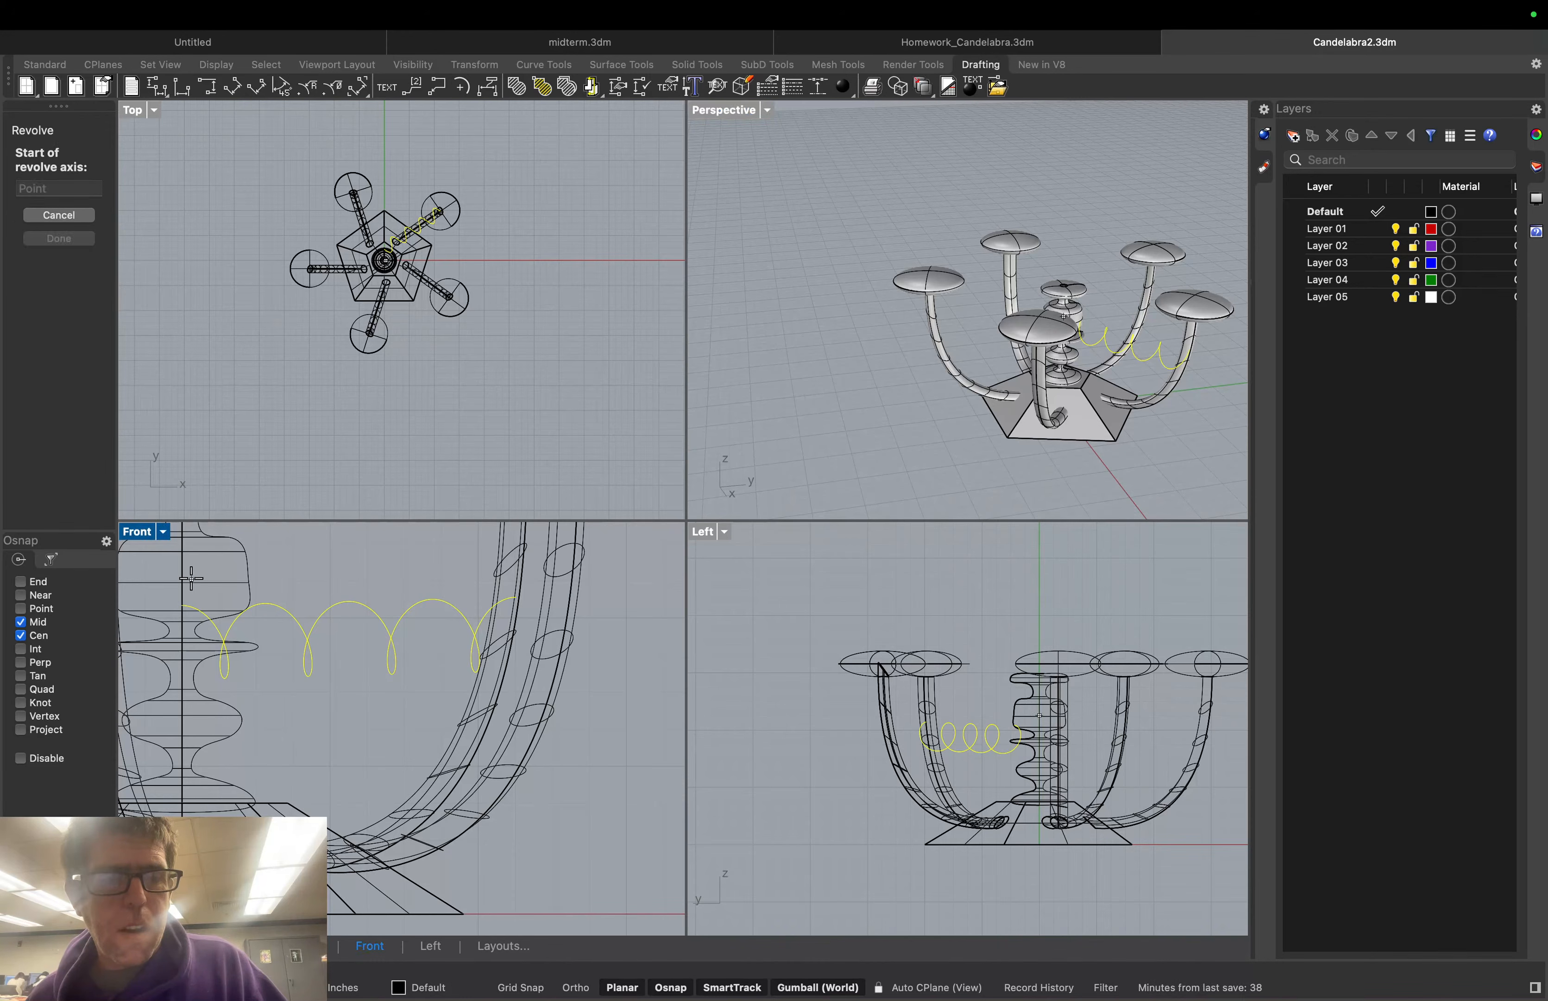
Set the revolve axis along the column, accept start angle 0, then cancel the revolve
left_click(525, 988)
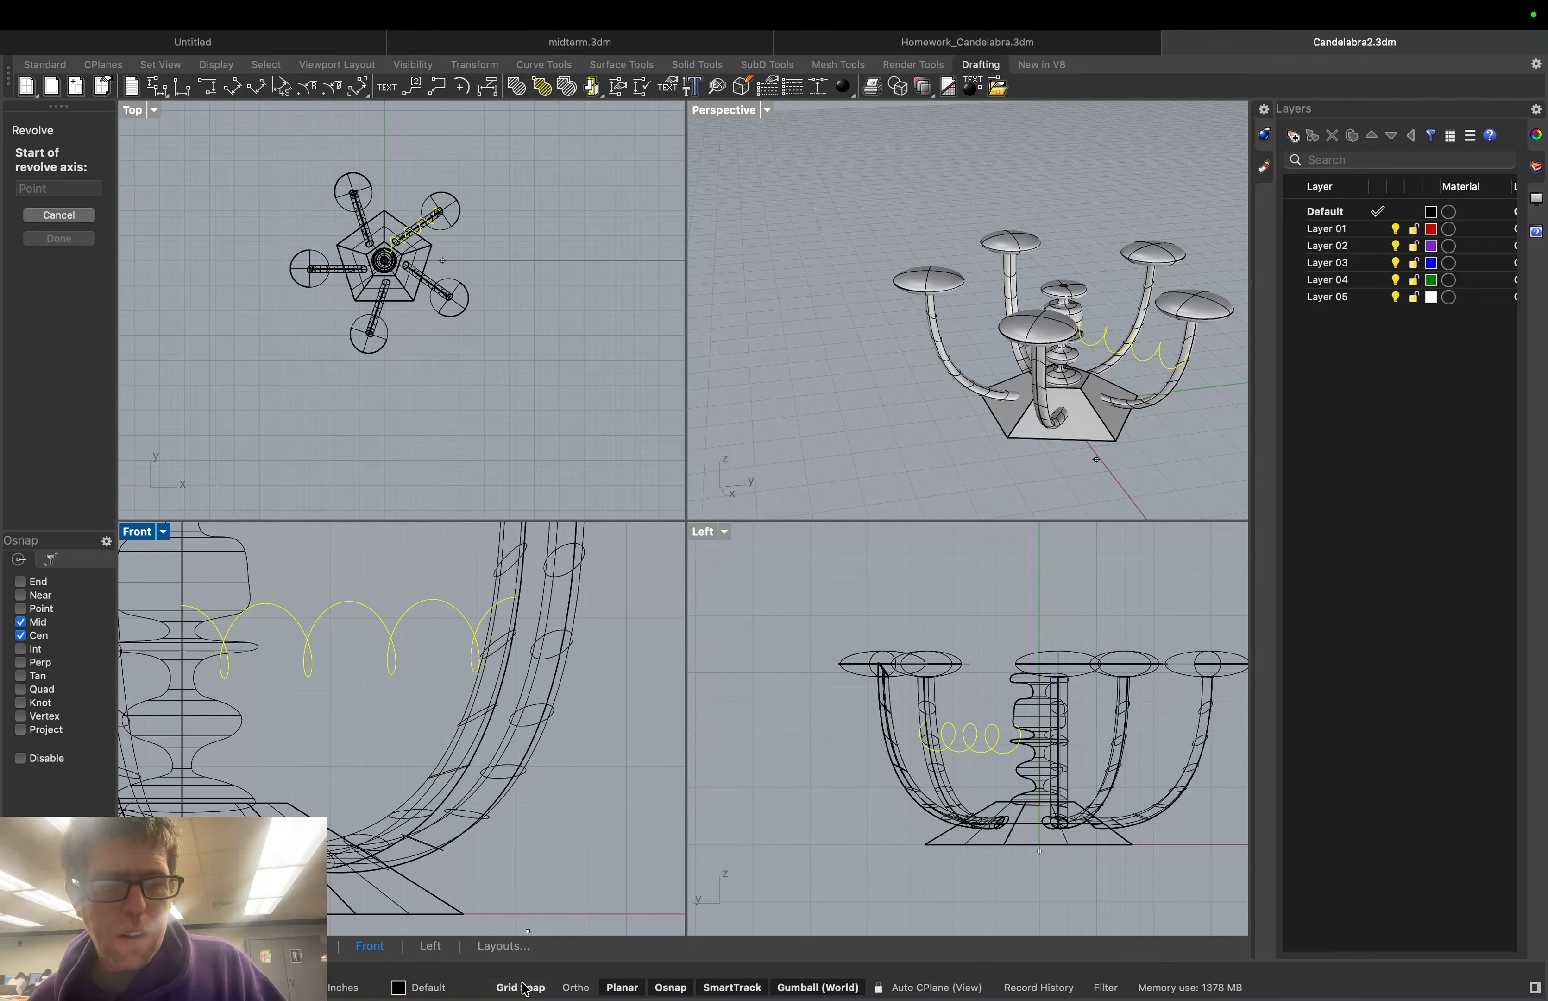
left_click(172, 588)
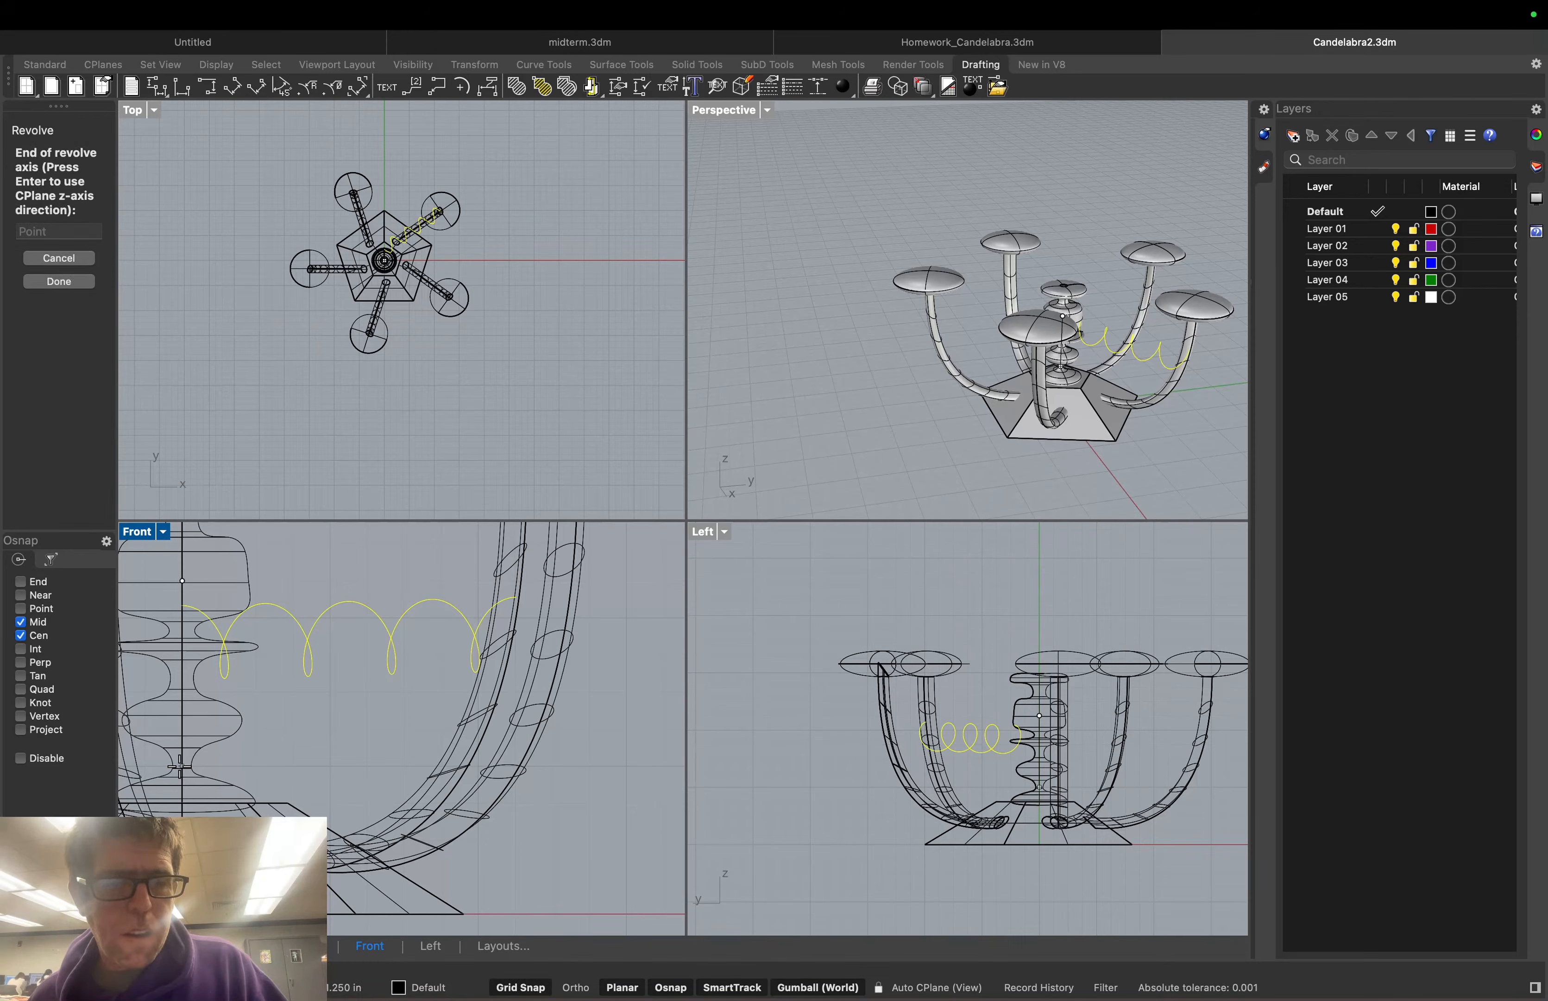
left_click(180, 766)
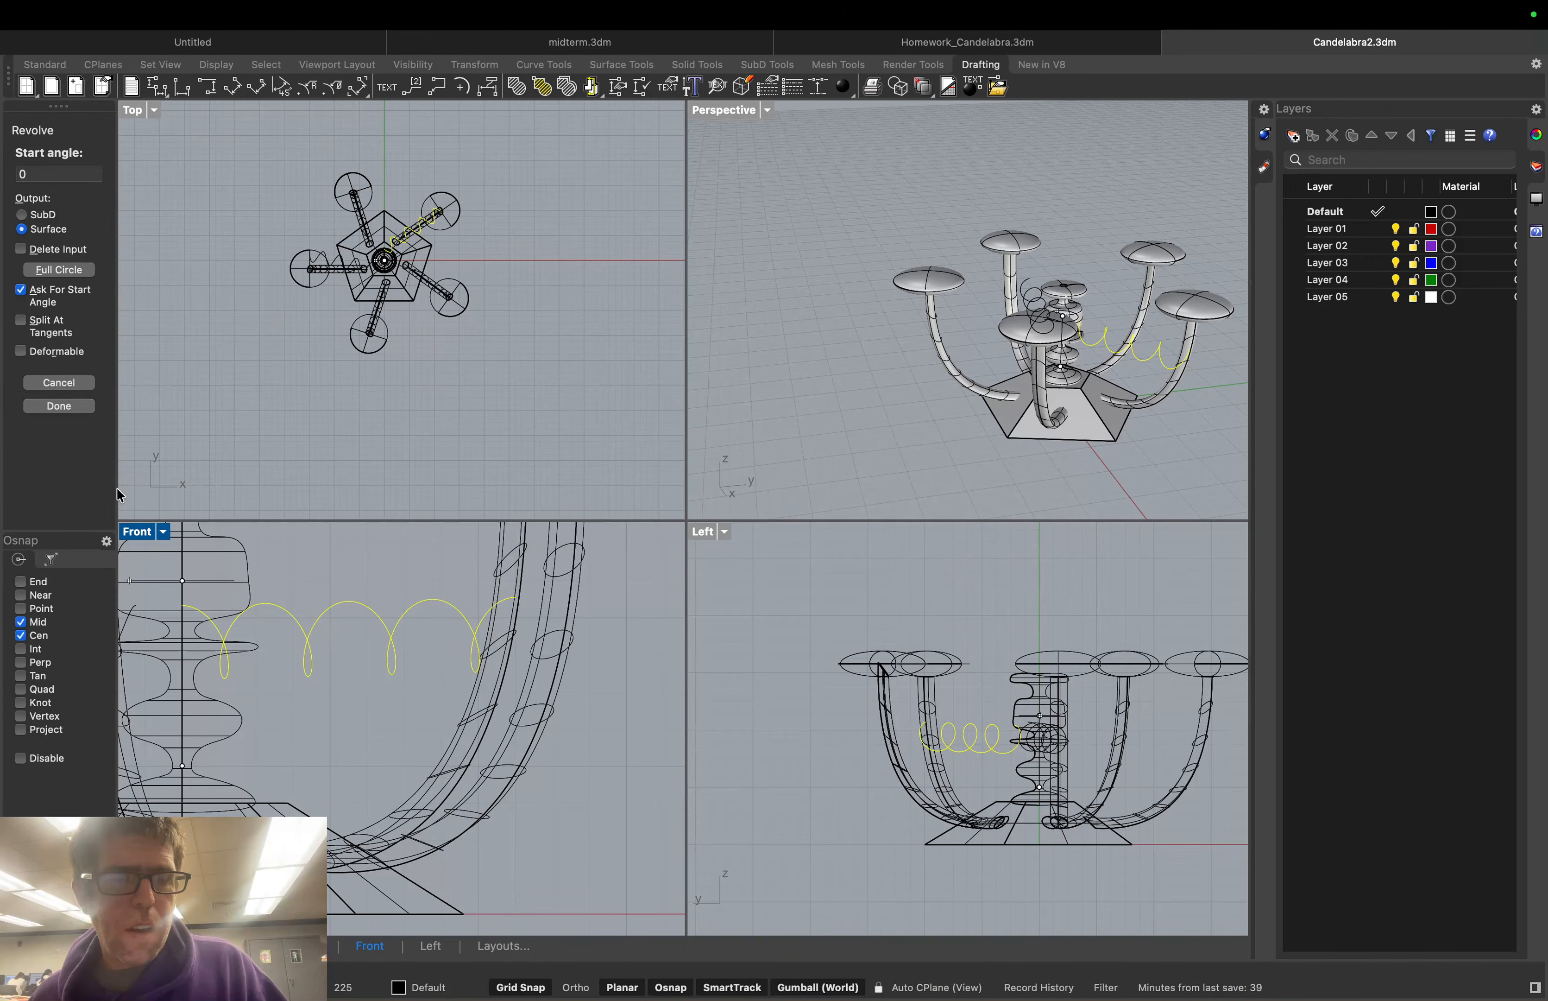
key("Return")
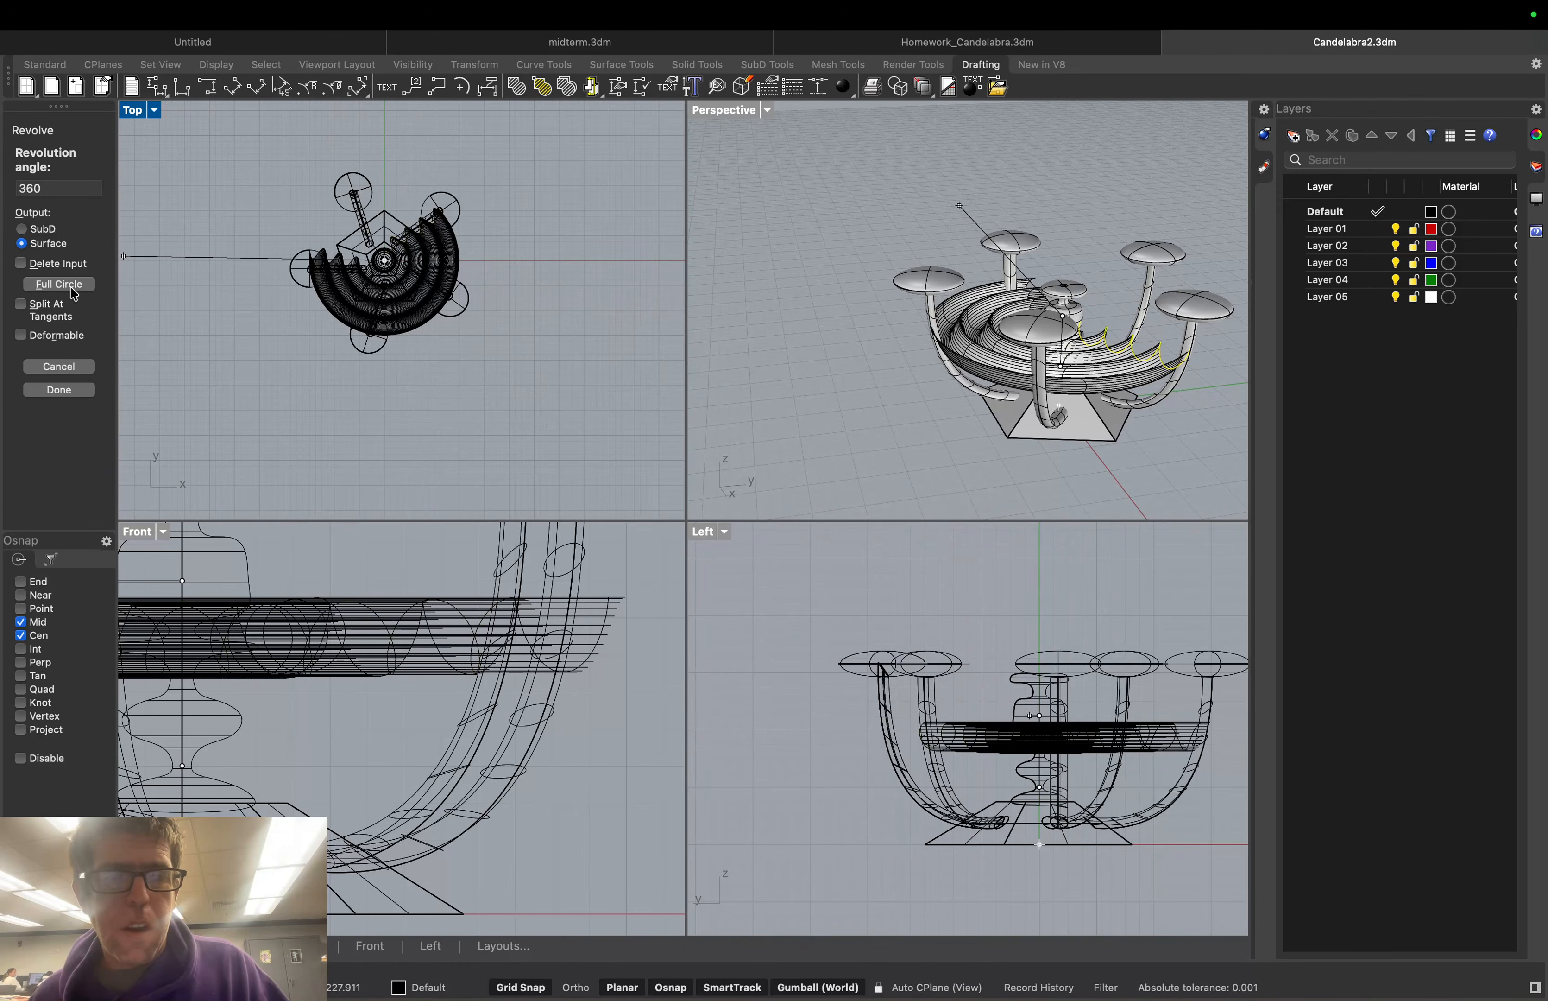
left_click(70, 367)
left_click(66, 125)
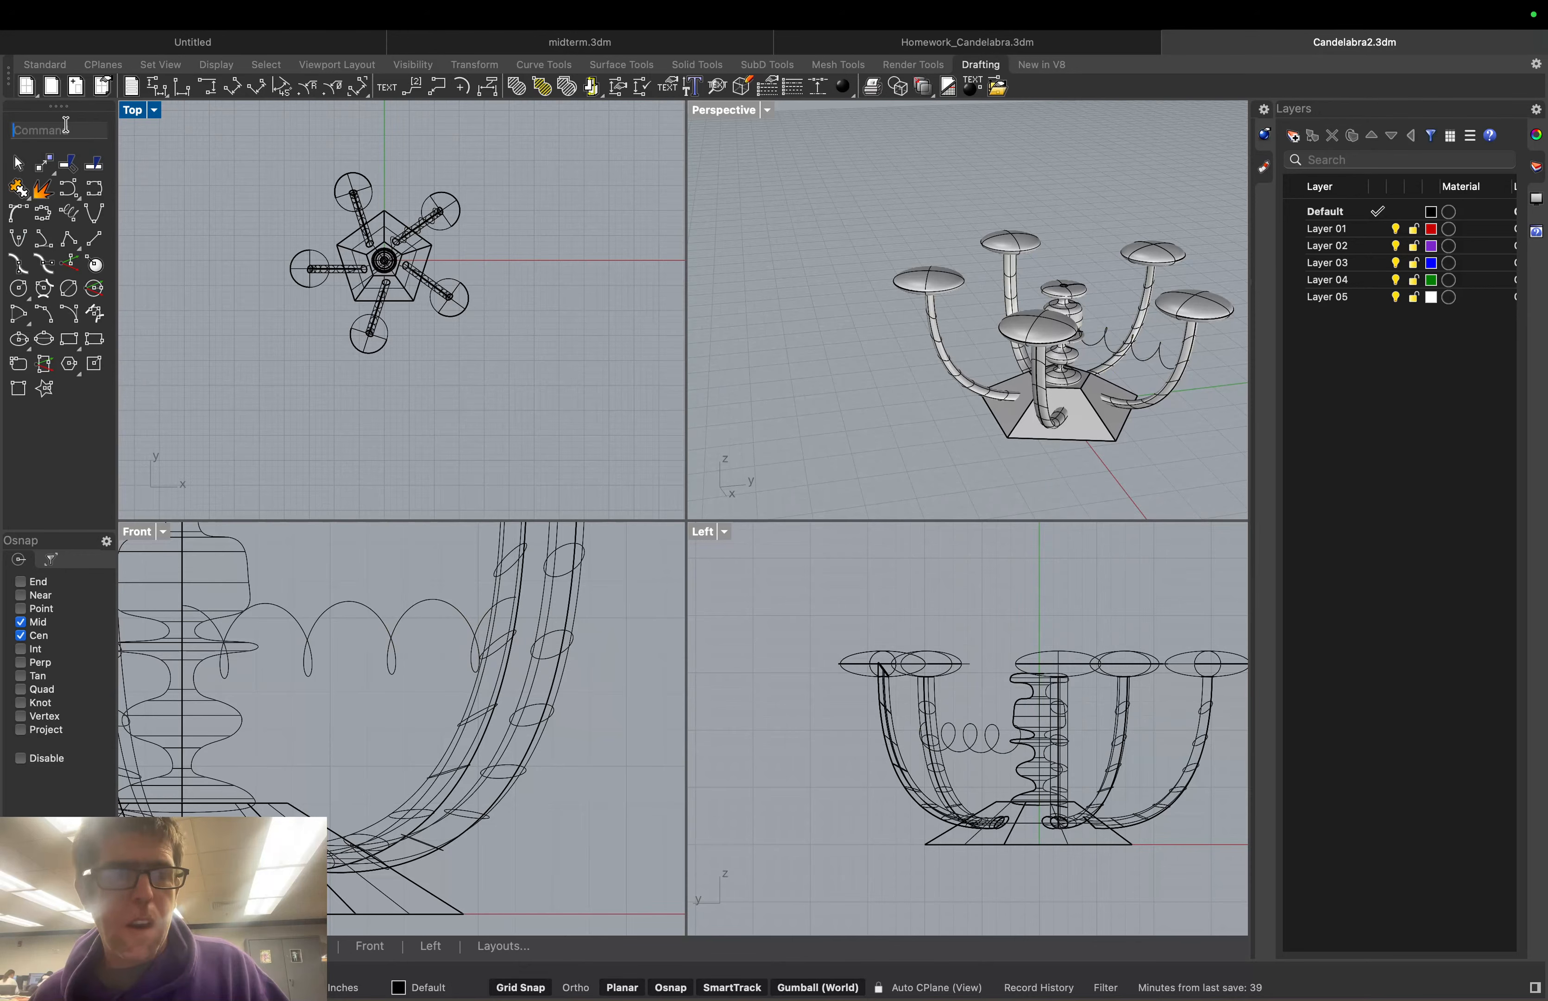
type("Rotate")
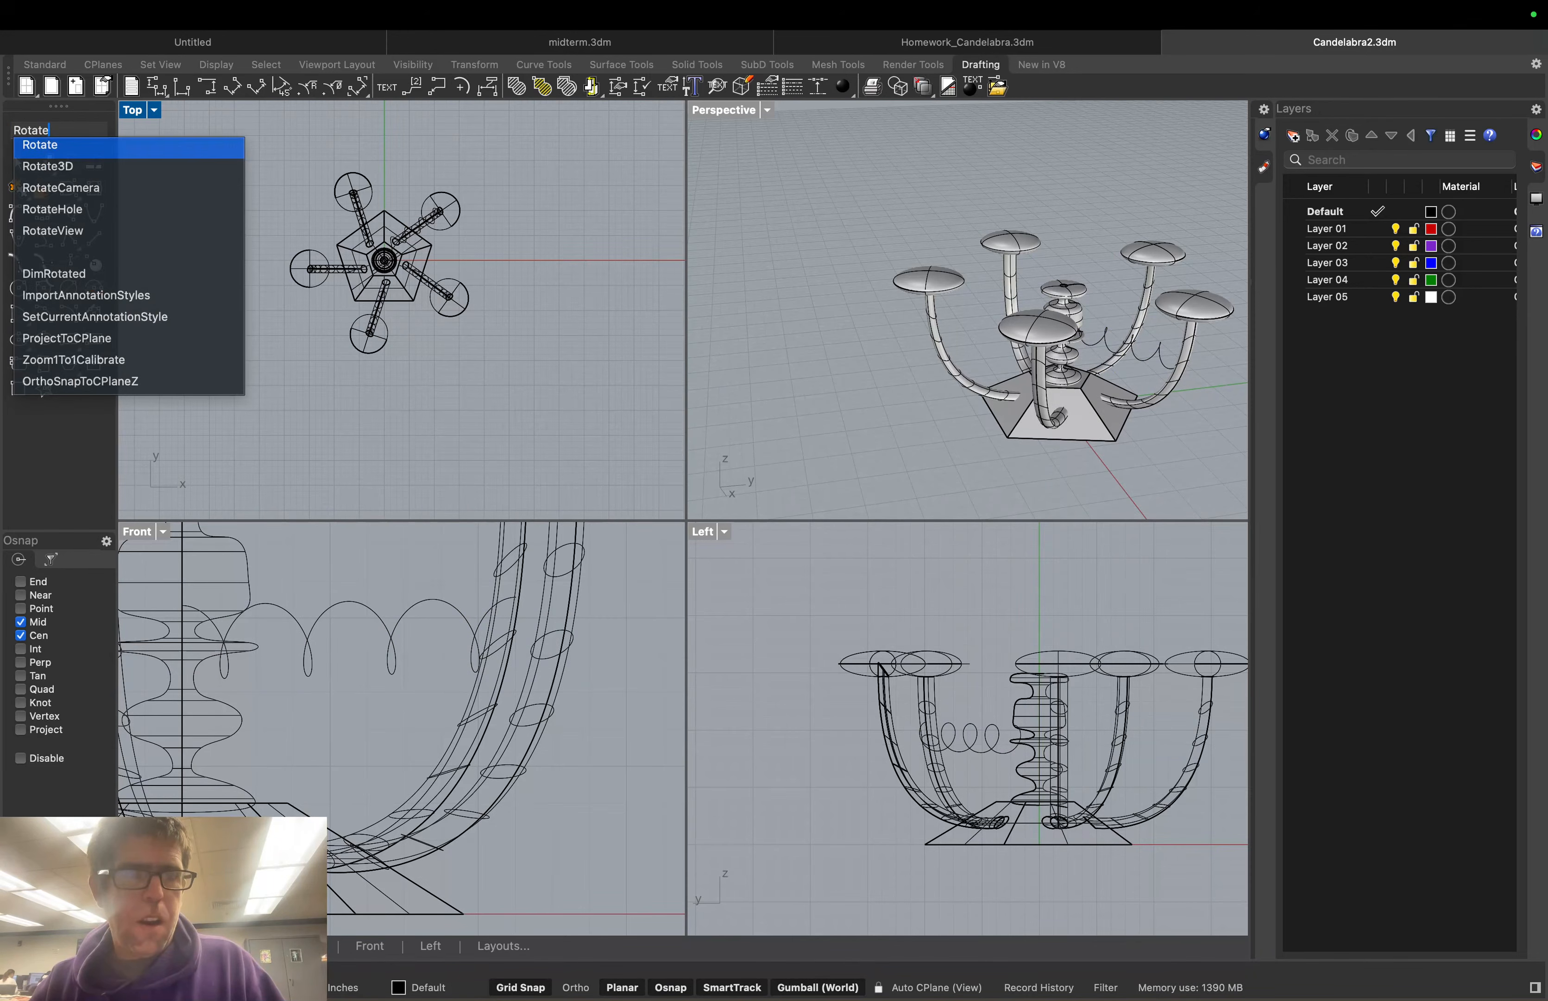
key("Return")
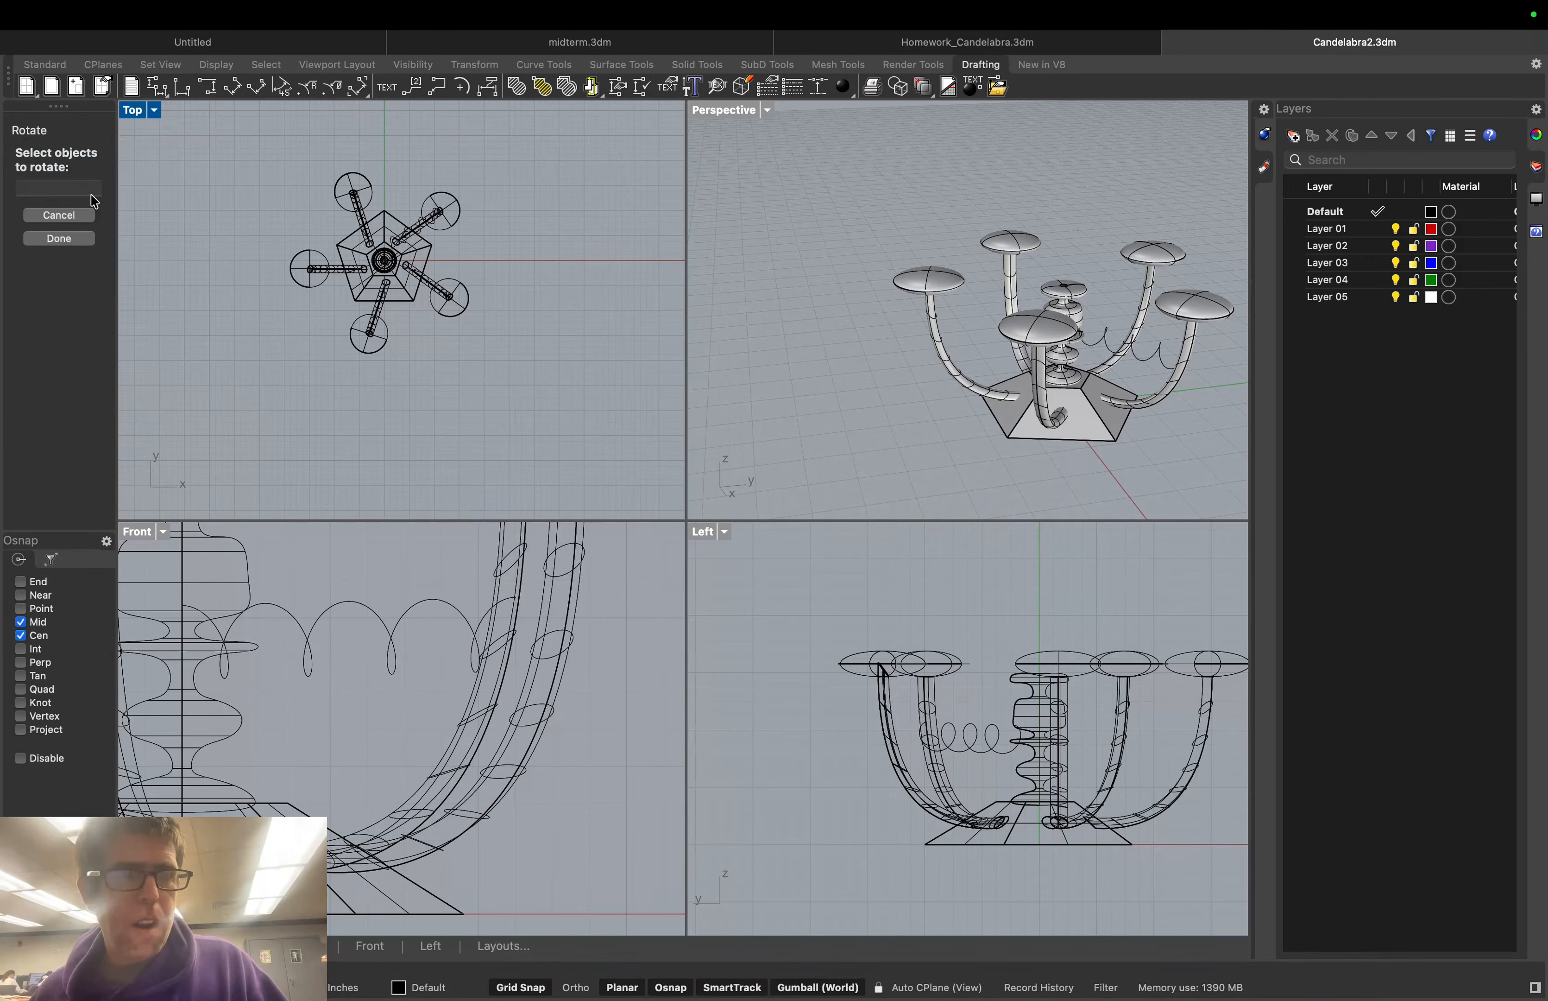
left_click(1091, 338)
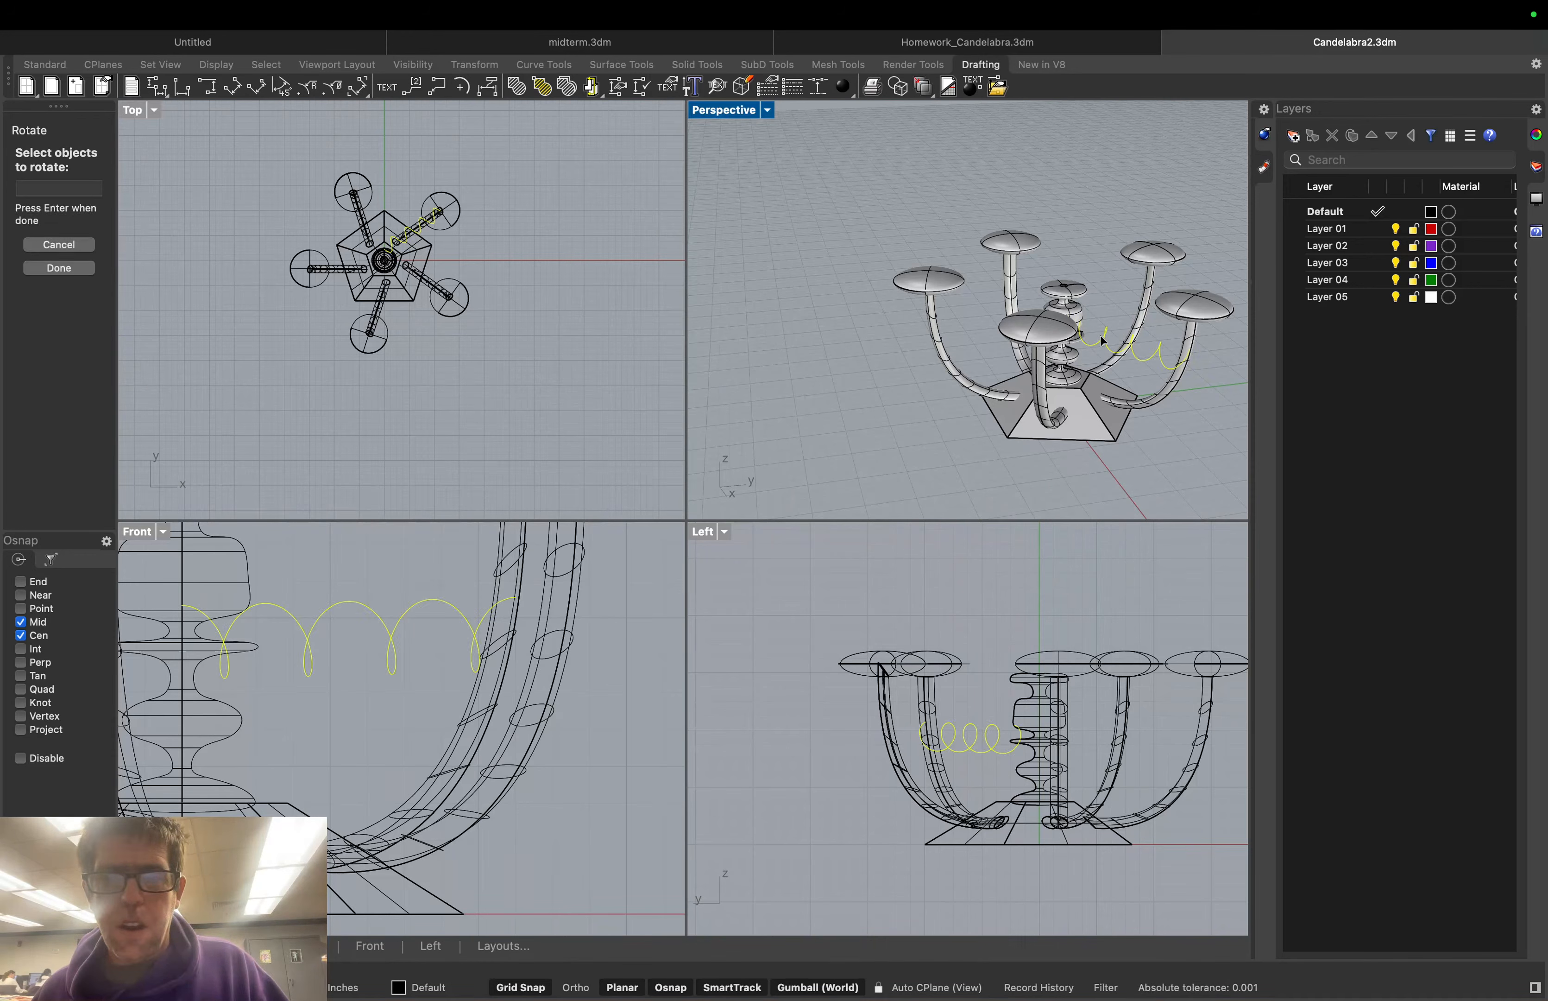
left_click(67, 269)
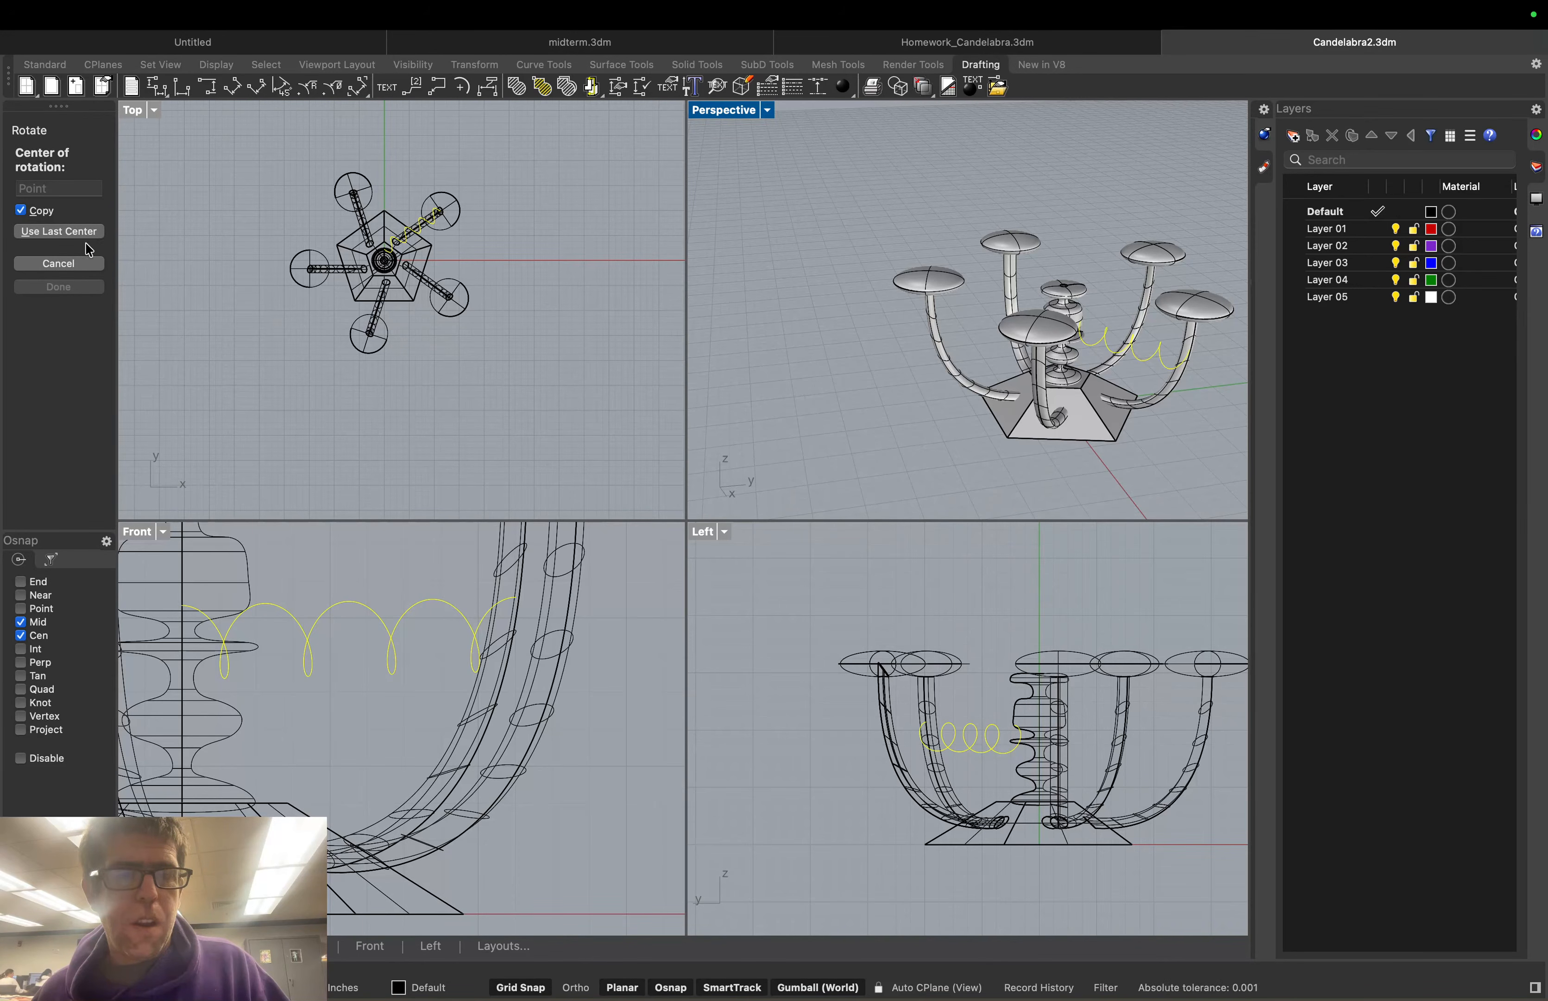
left_click(83, 263)
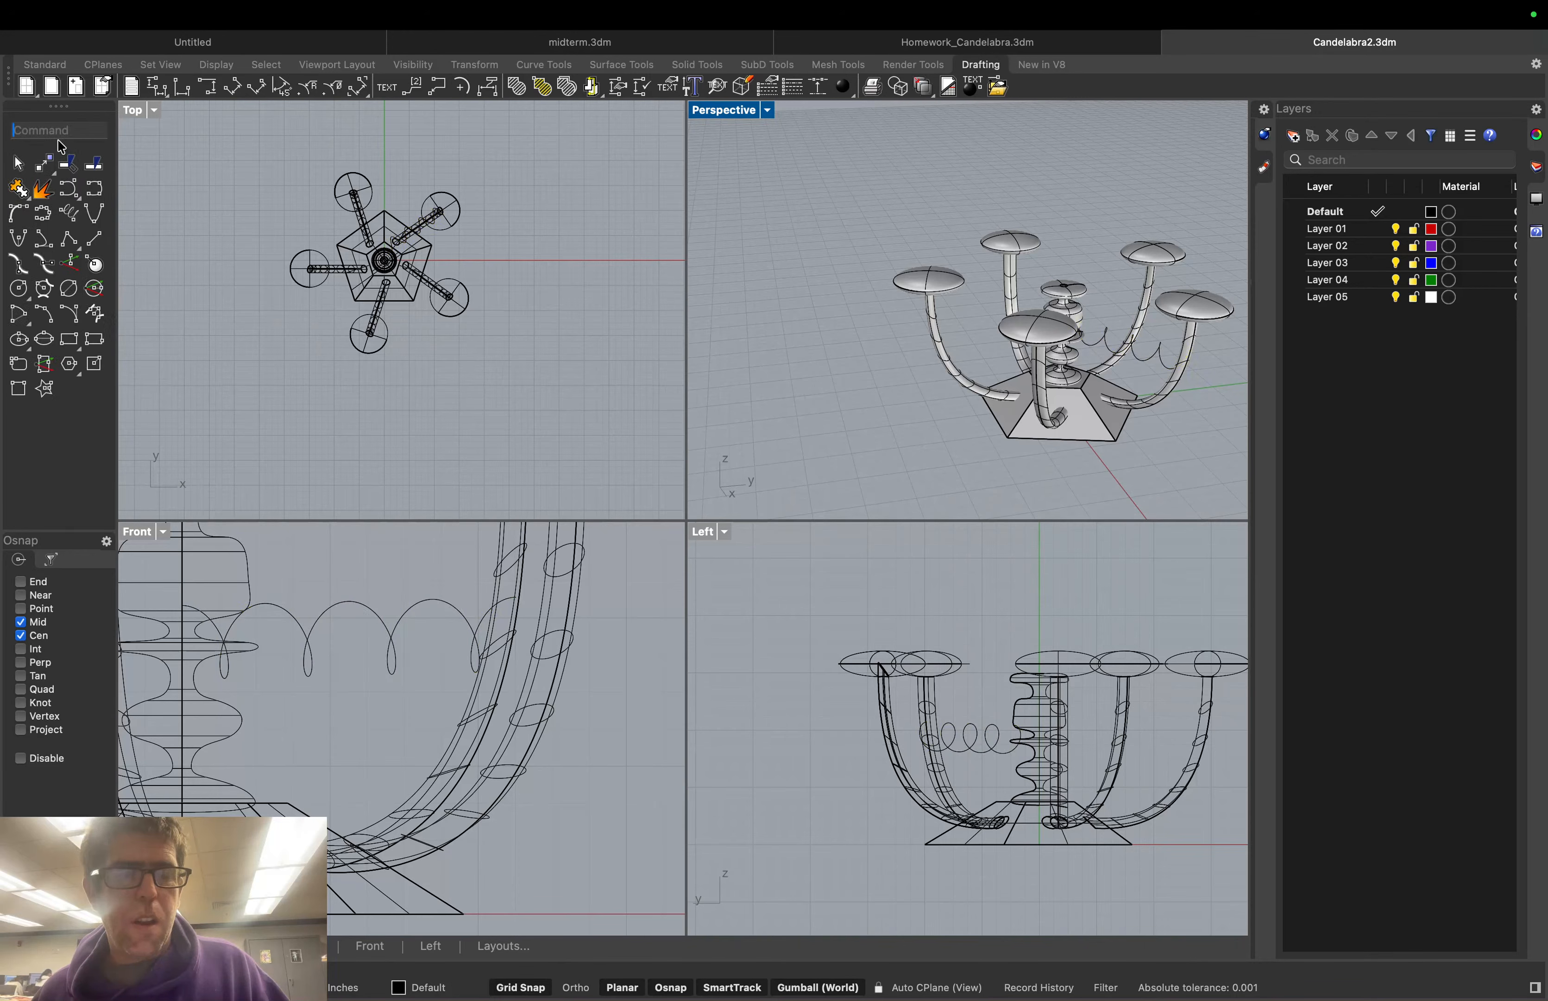
Revolve the looping curve 360° from start angle 0, about an axis on the column
type("Revolve")
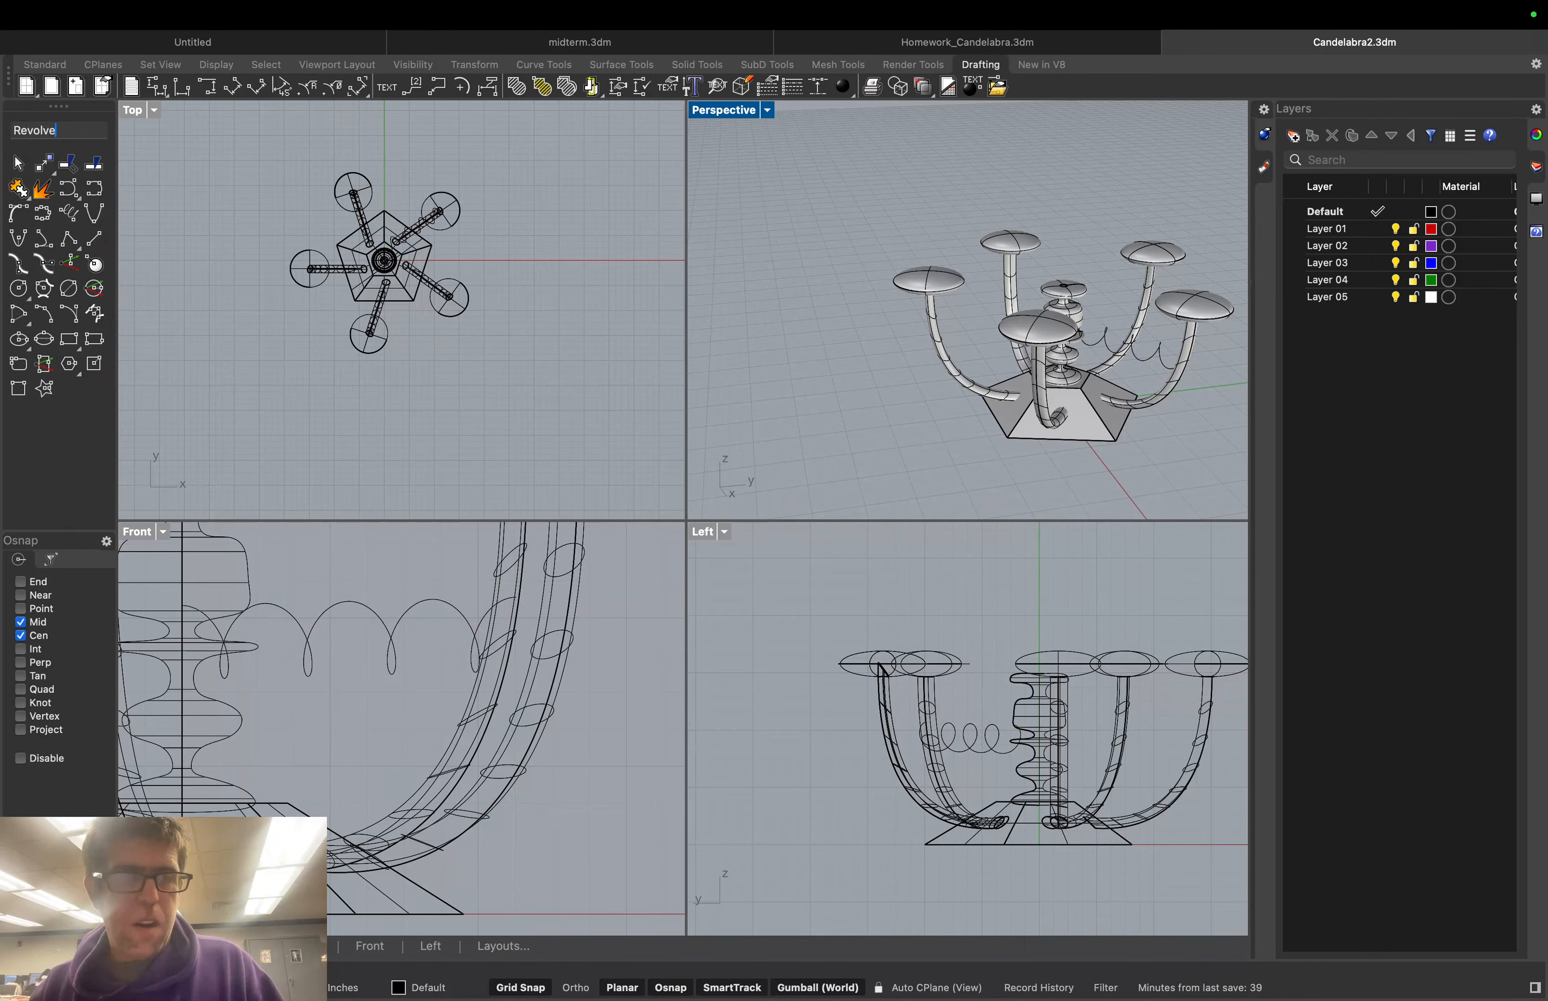
key("Return")
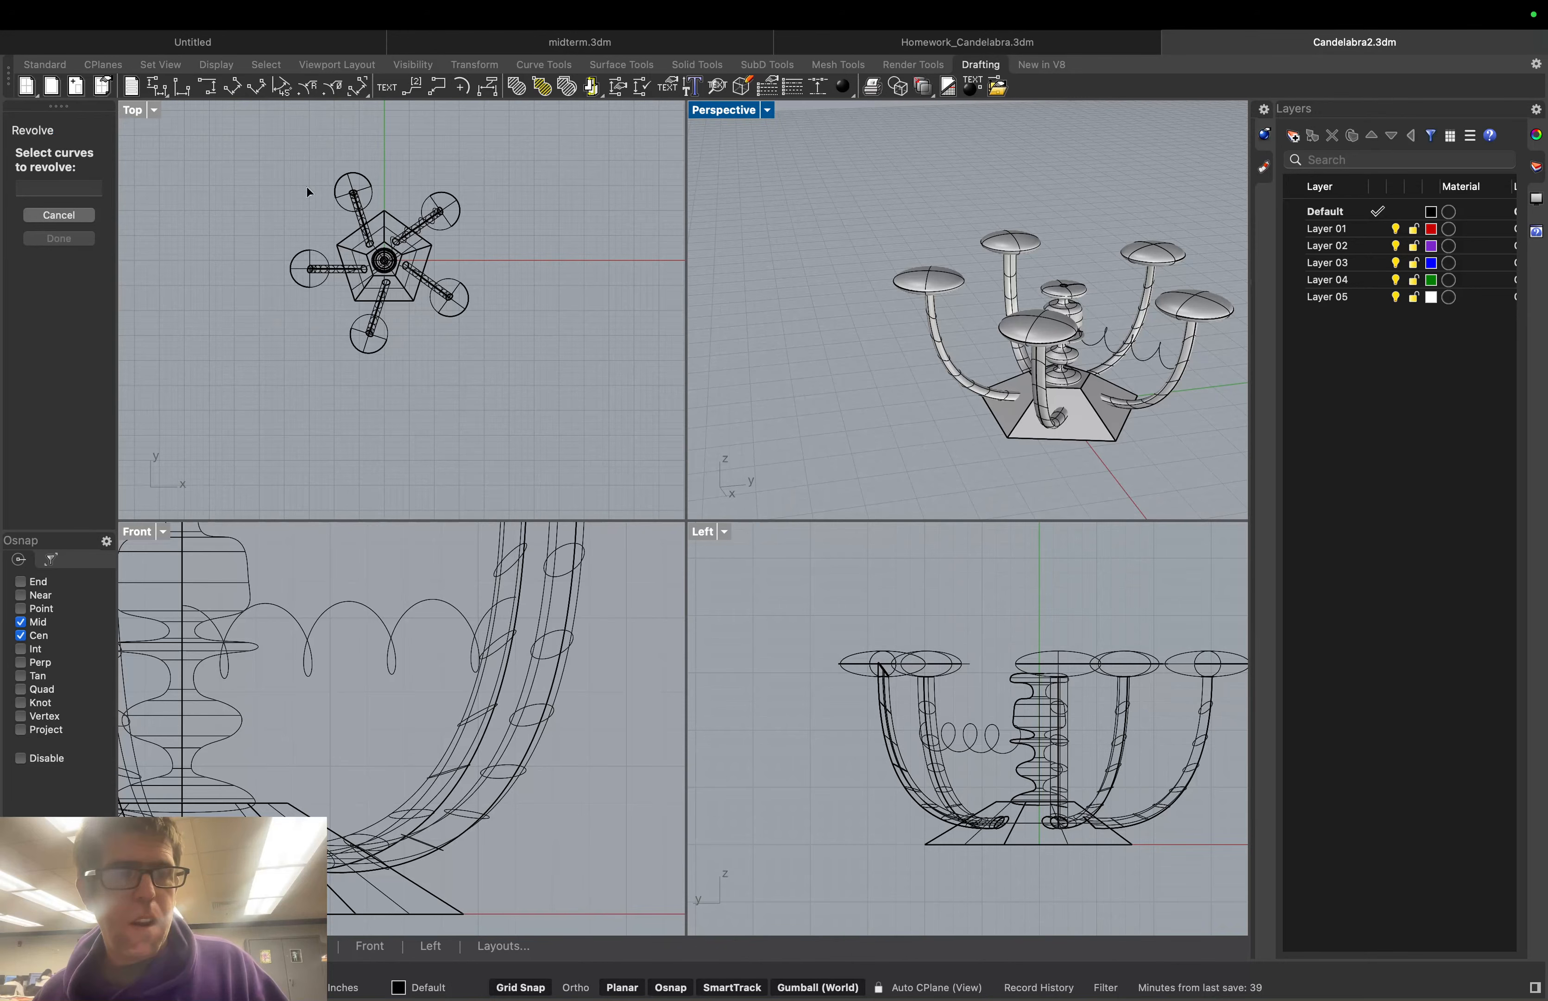
left_click(407, 234)
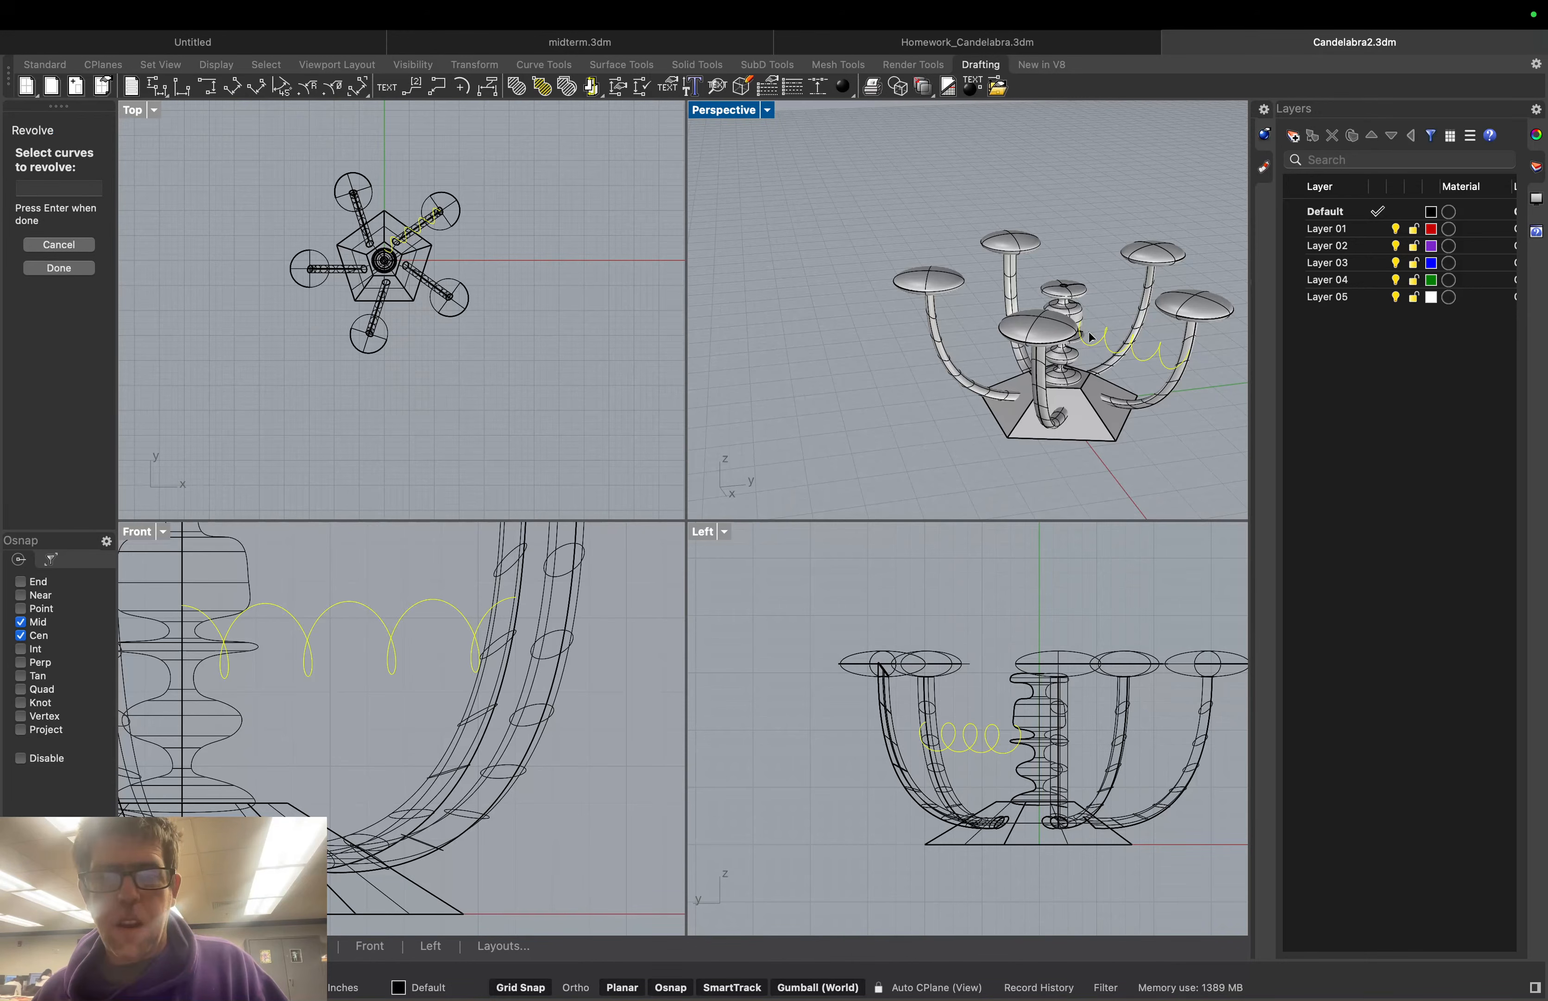
left_click(53, 271)
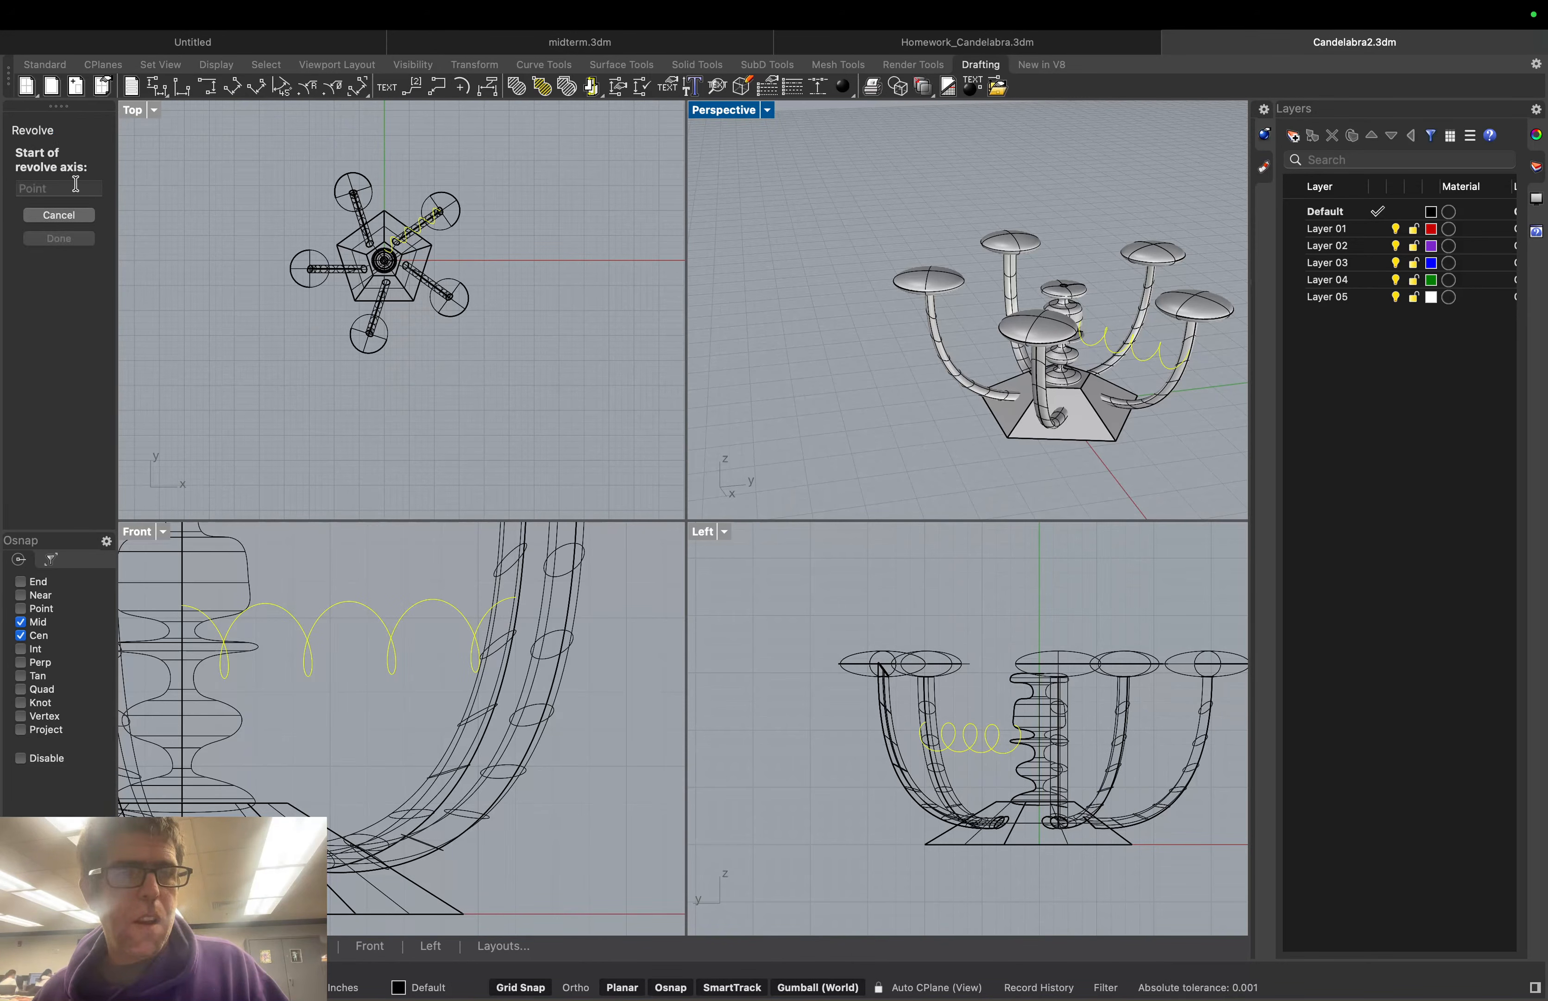
scroll(1009, 699, "up", 5)
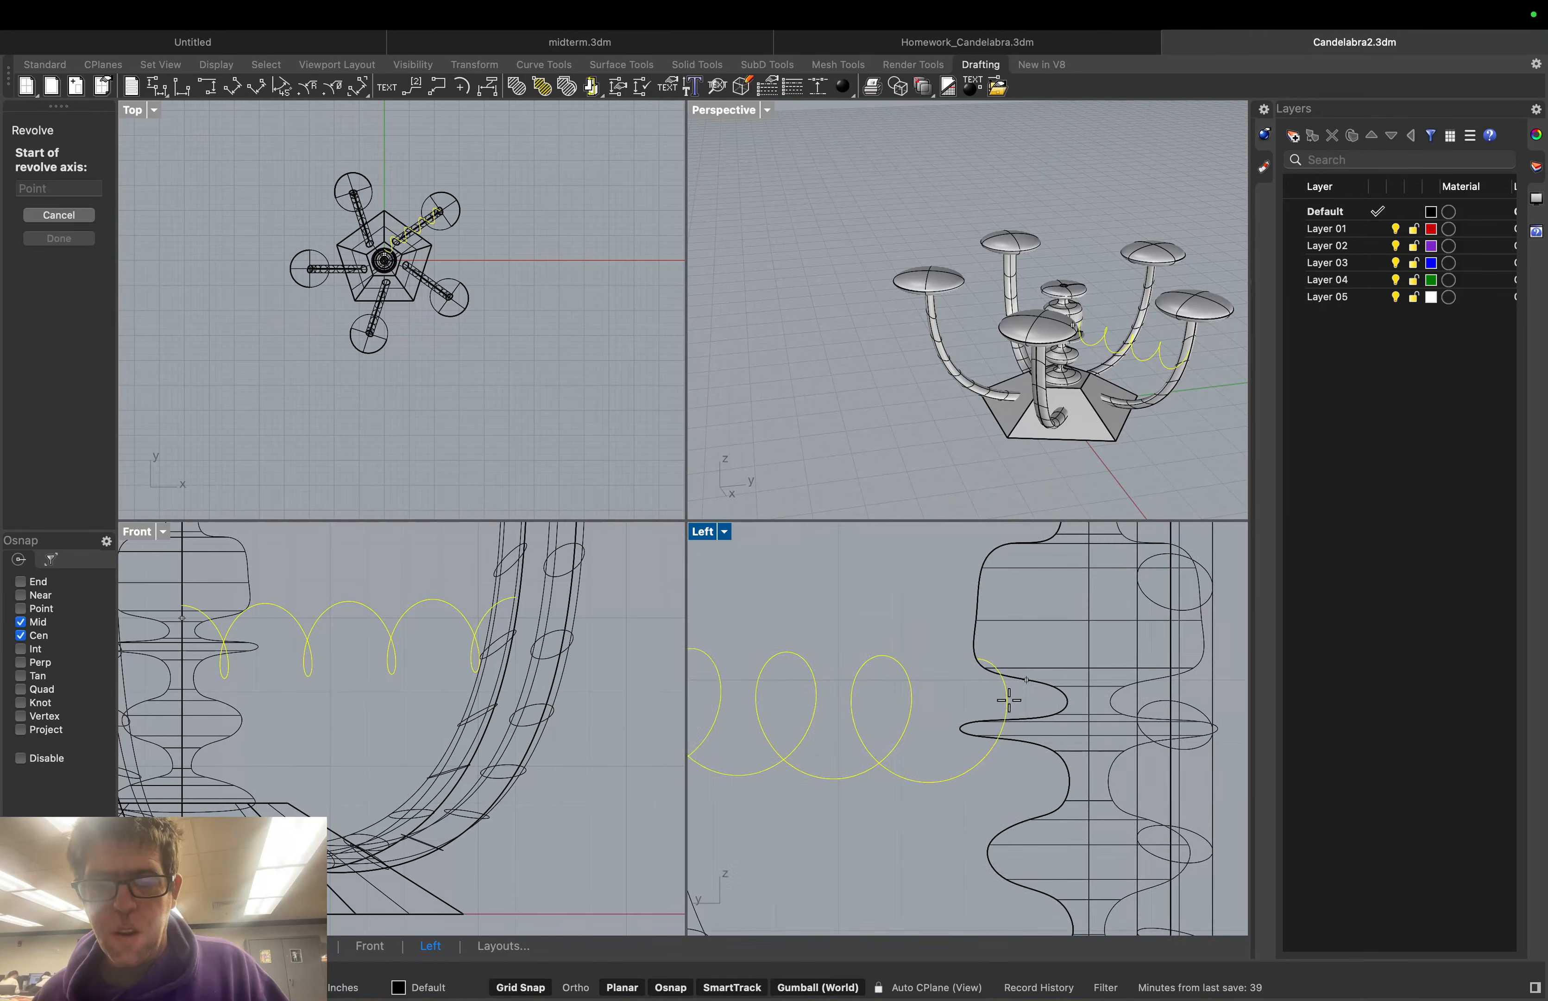
left_click(1002, 684)
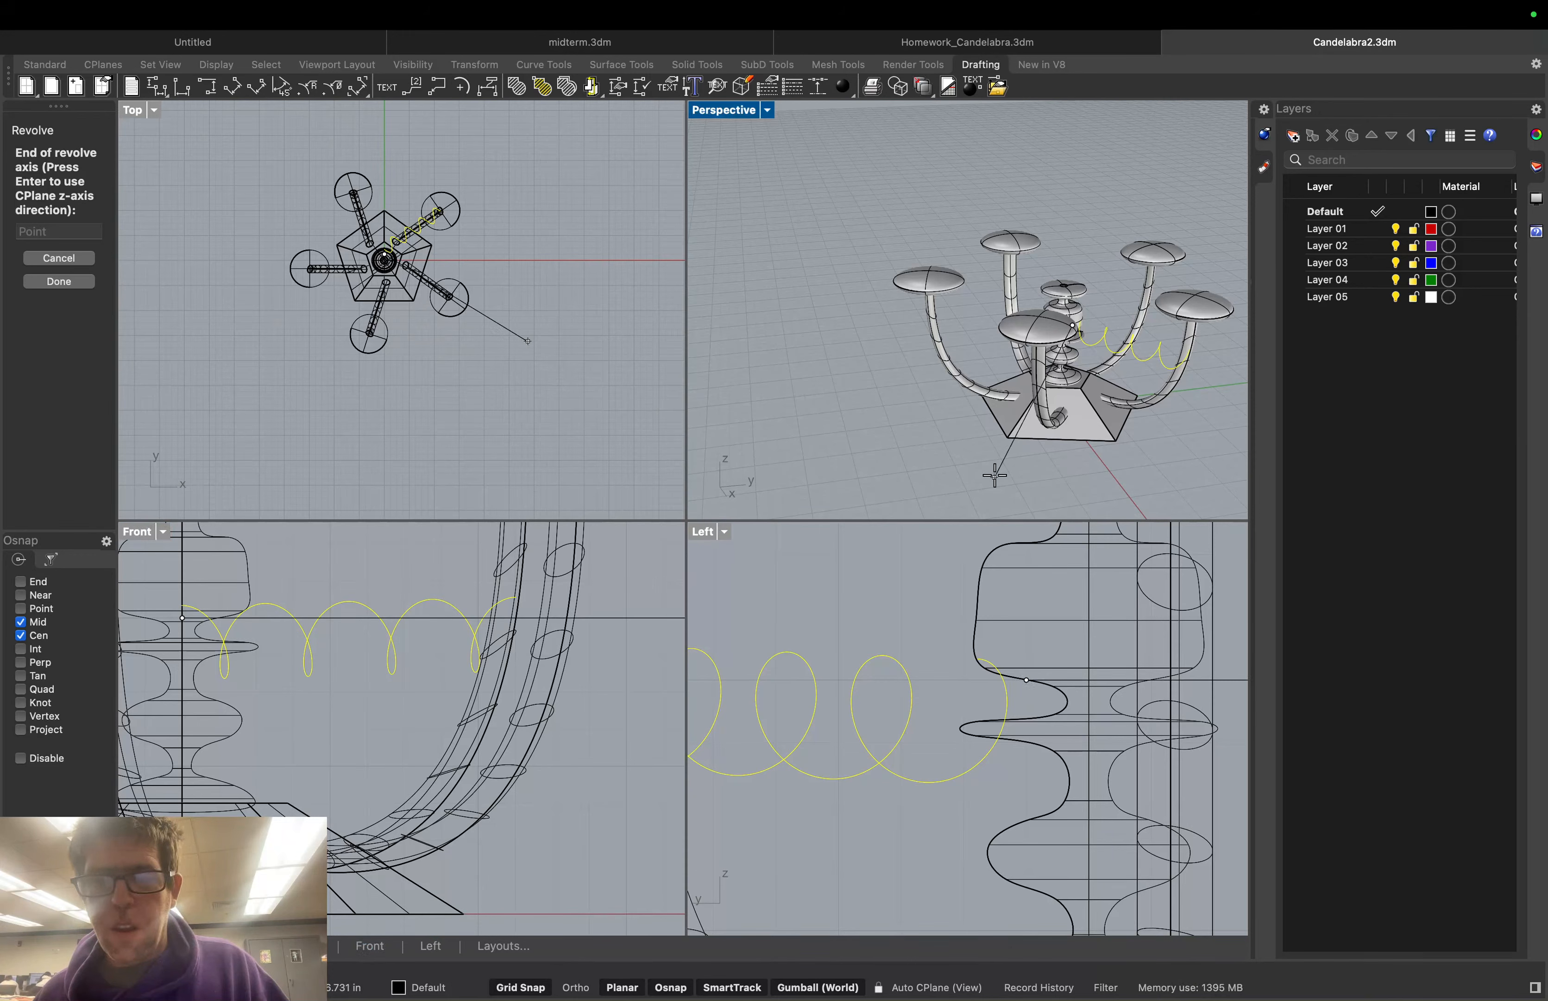
left_click(1182, 360)
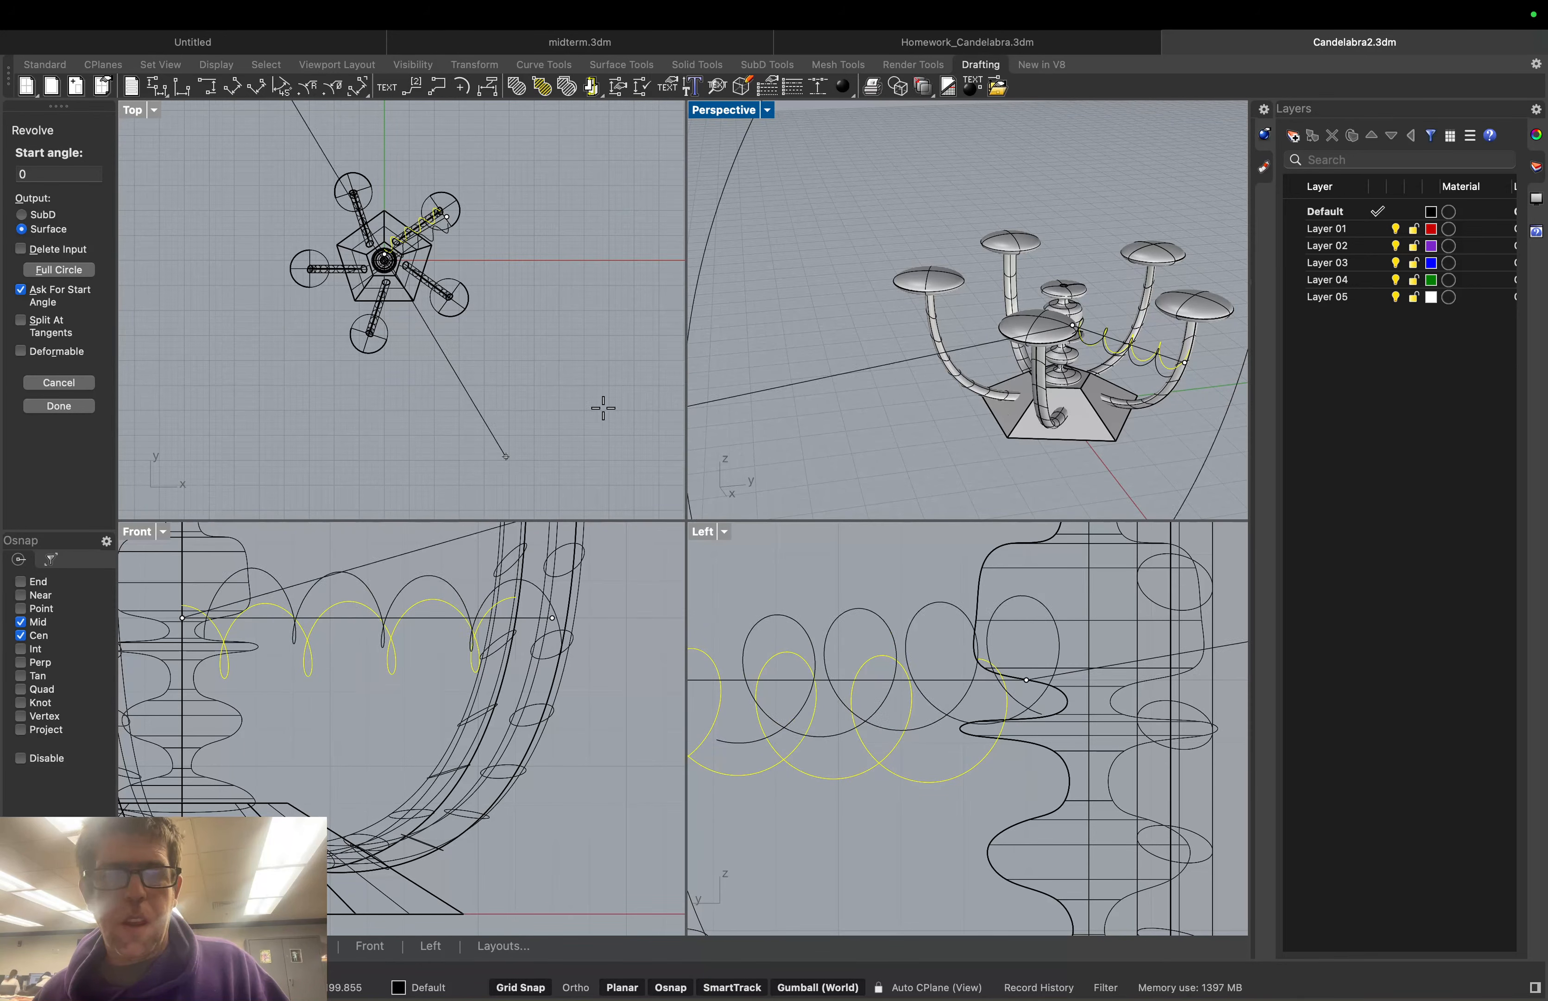
left_click(58, 406)
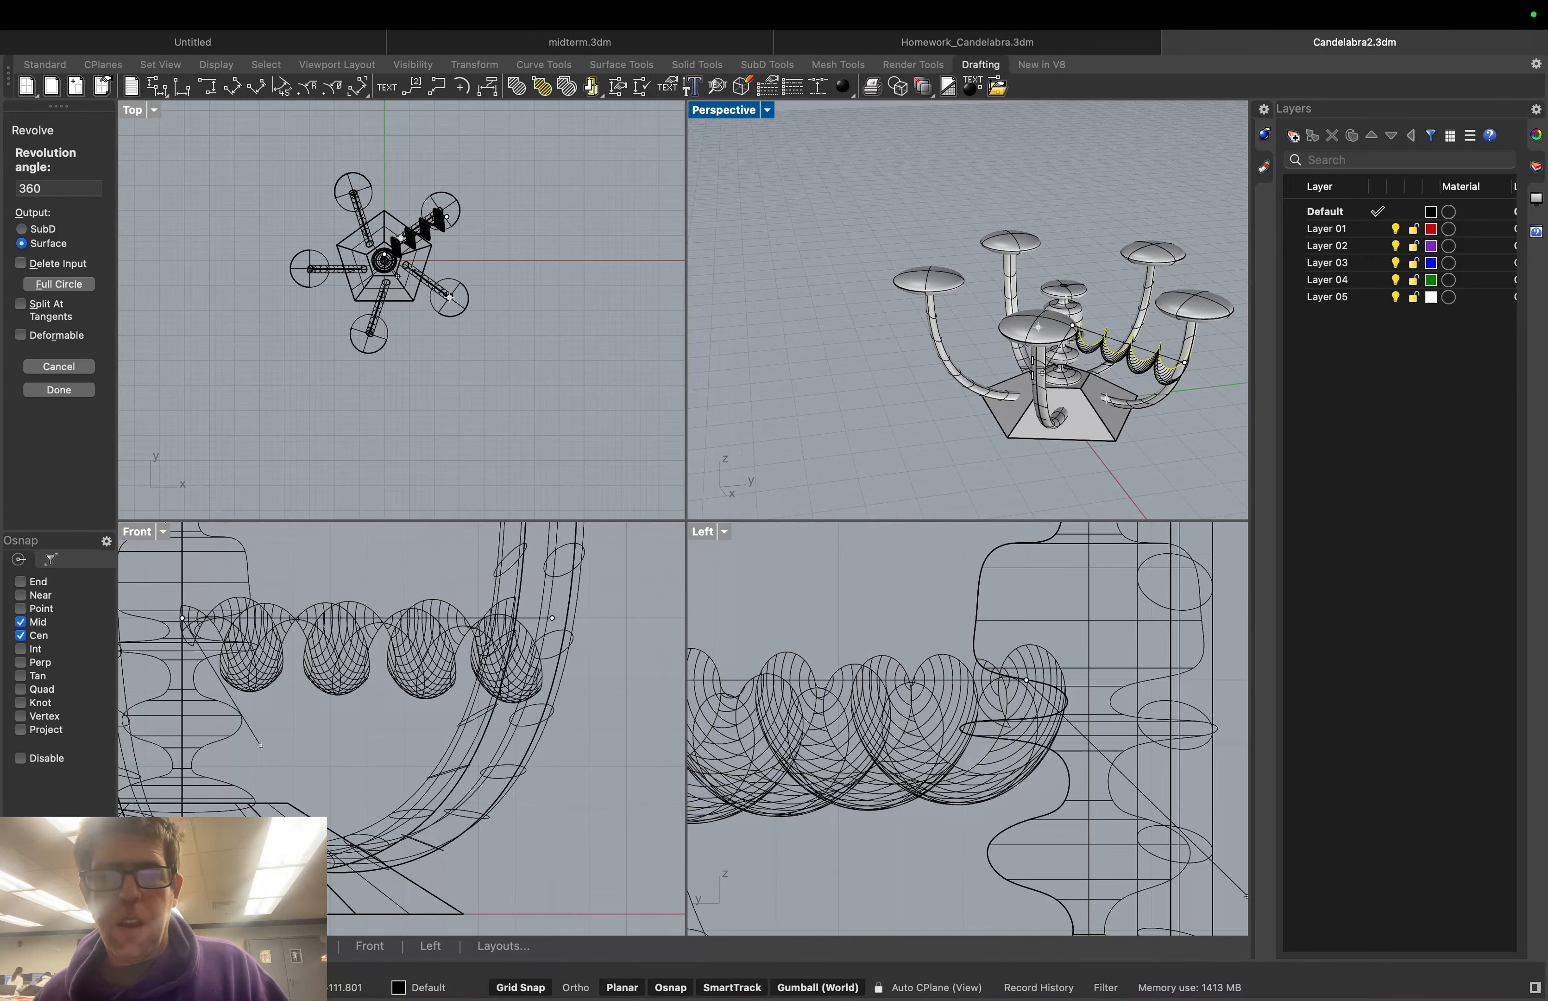
left_click(56, 391)
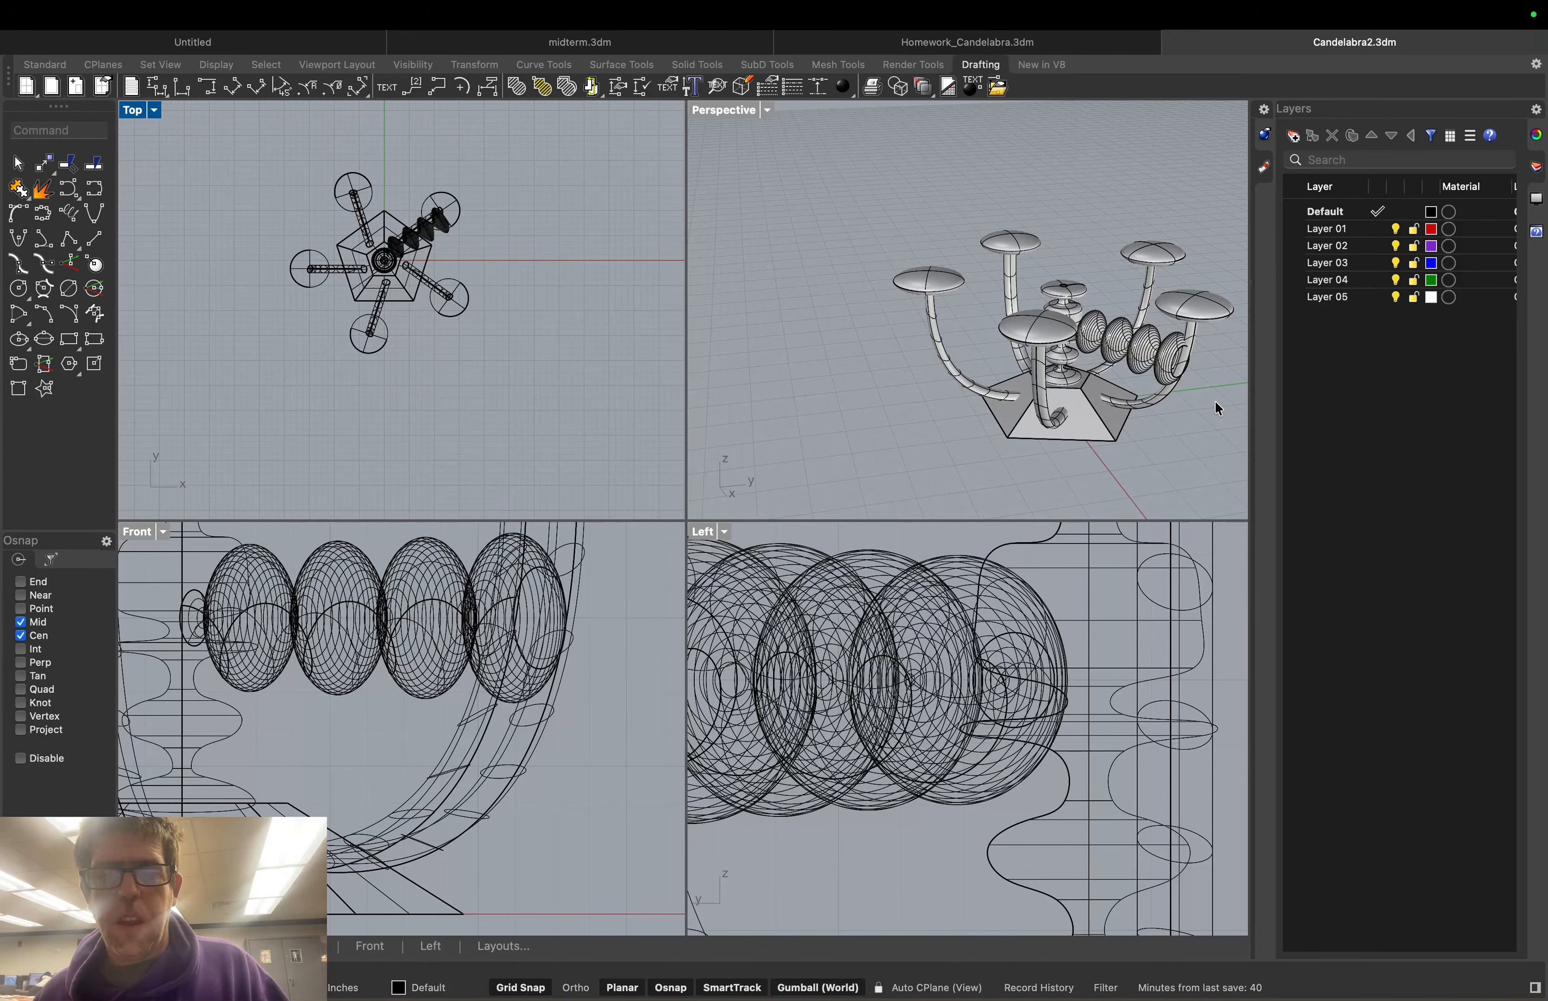
Orbit and zoom the Perspective view around the candelabra, then show the Viewport Layout tools
right_click_drag(1215, 401, 1115, 426)
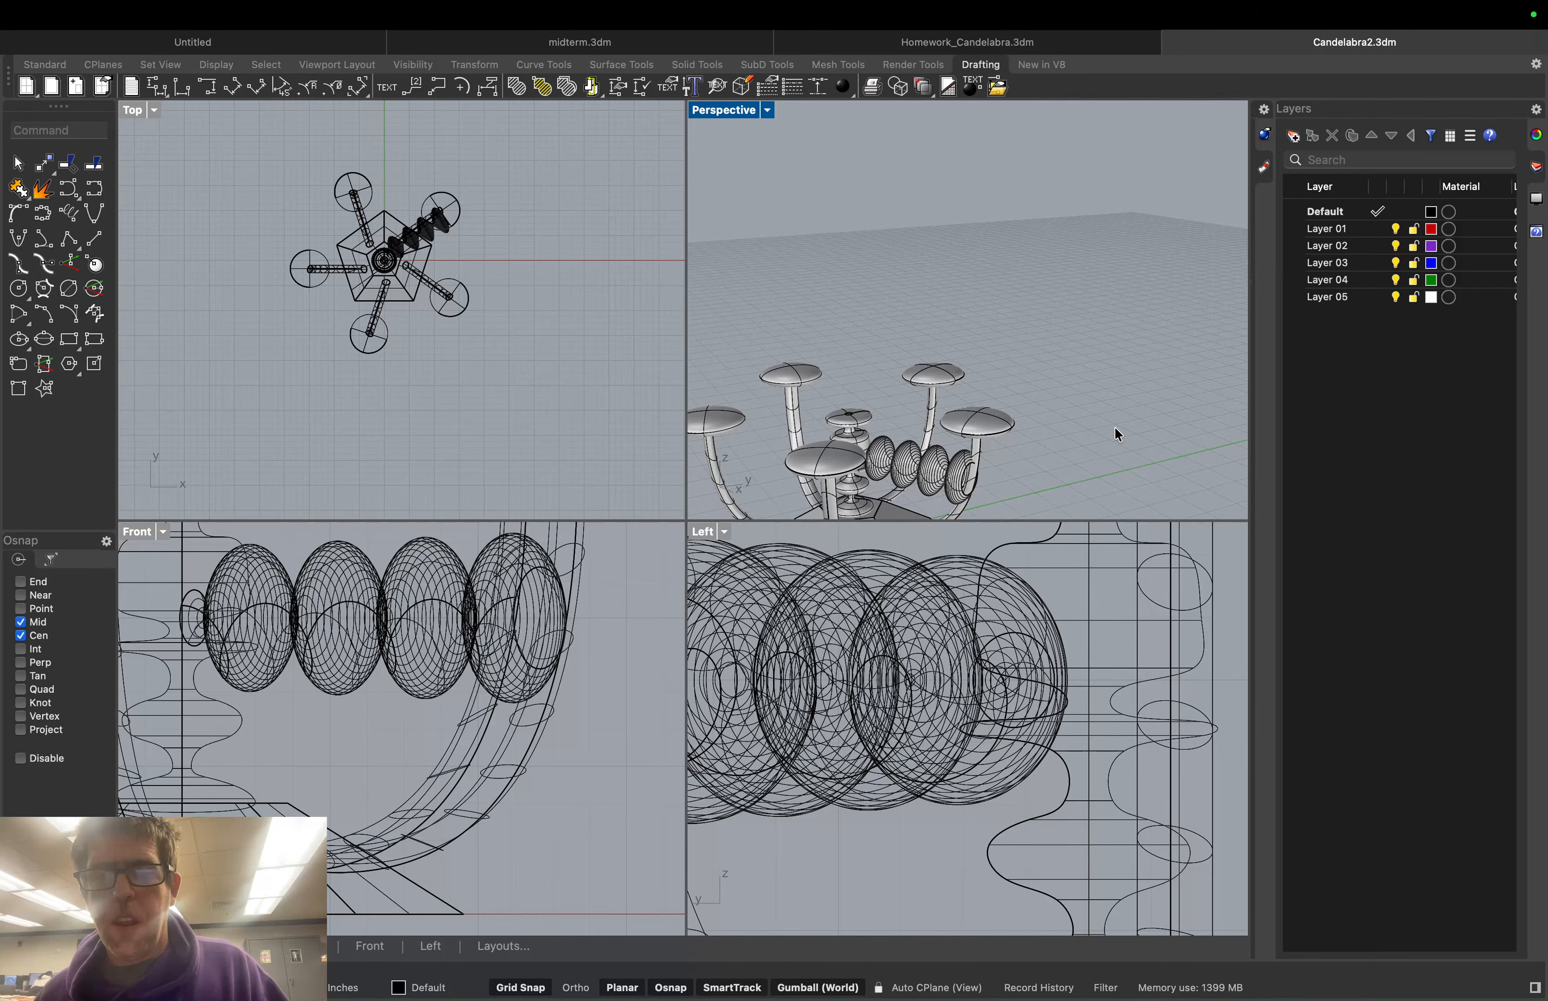
scroll(1115, 425, "down", 10)
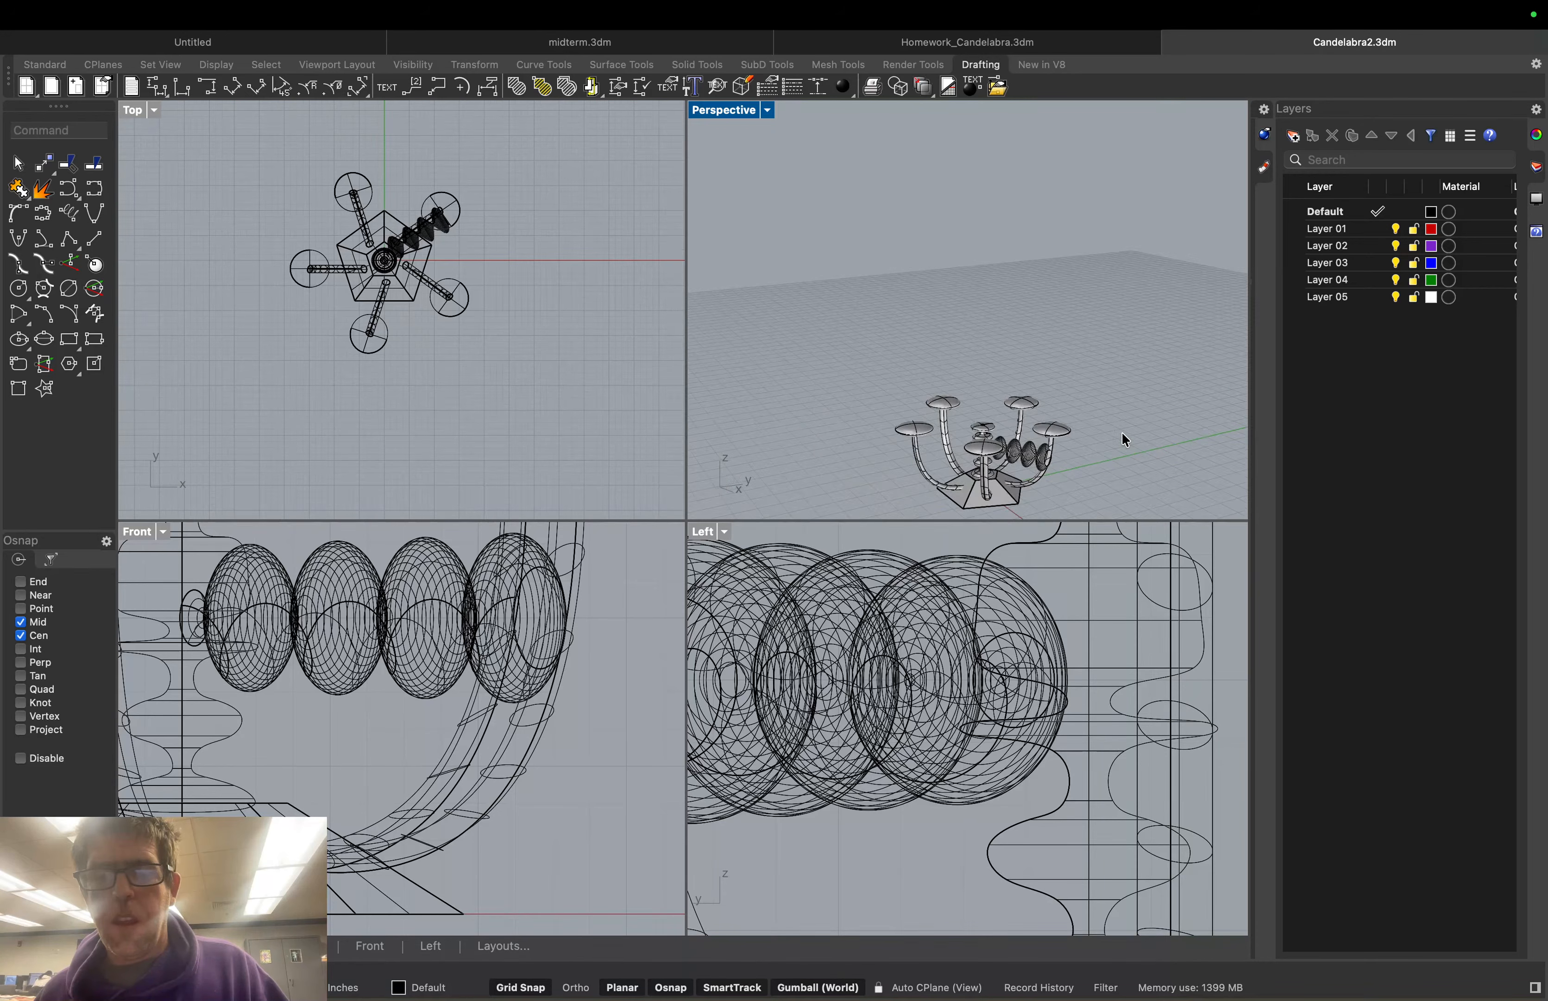
scroll(1171, 474, "down", 4)
middle_click(1172, 473)
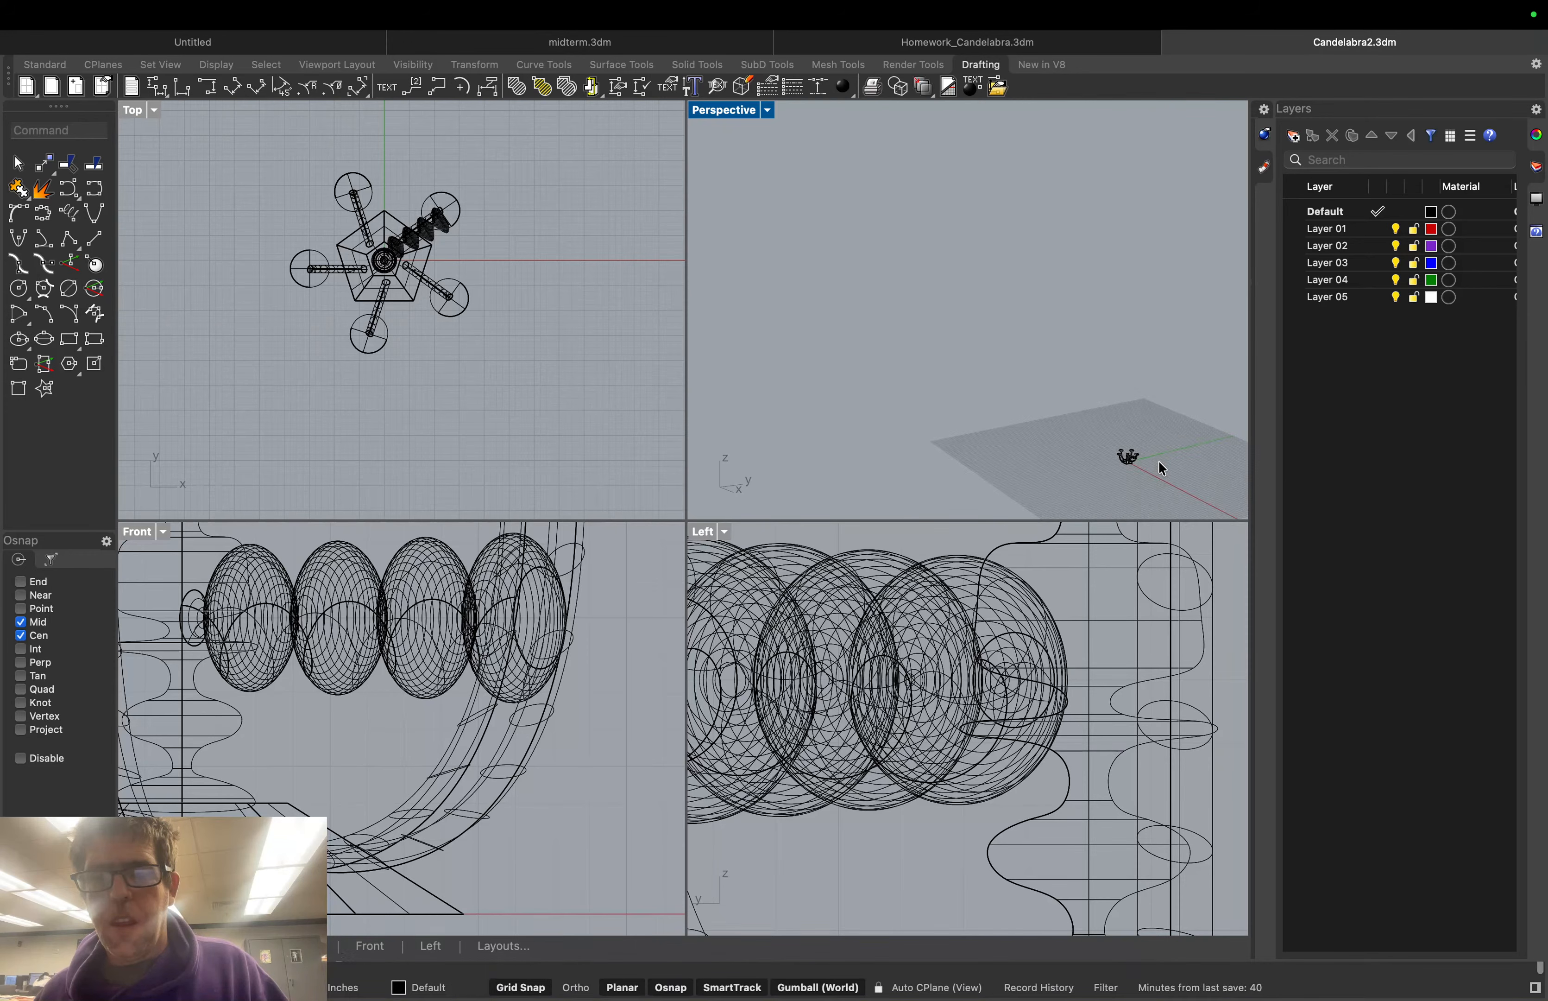
scroll(1161, 467, "up", 2)
scroll(1113, 429, "up", 5)
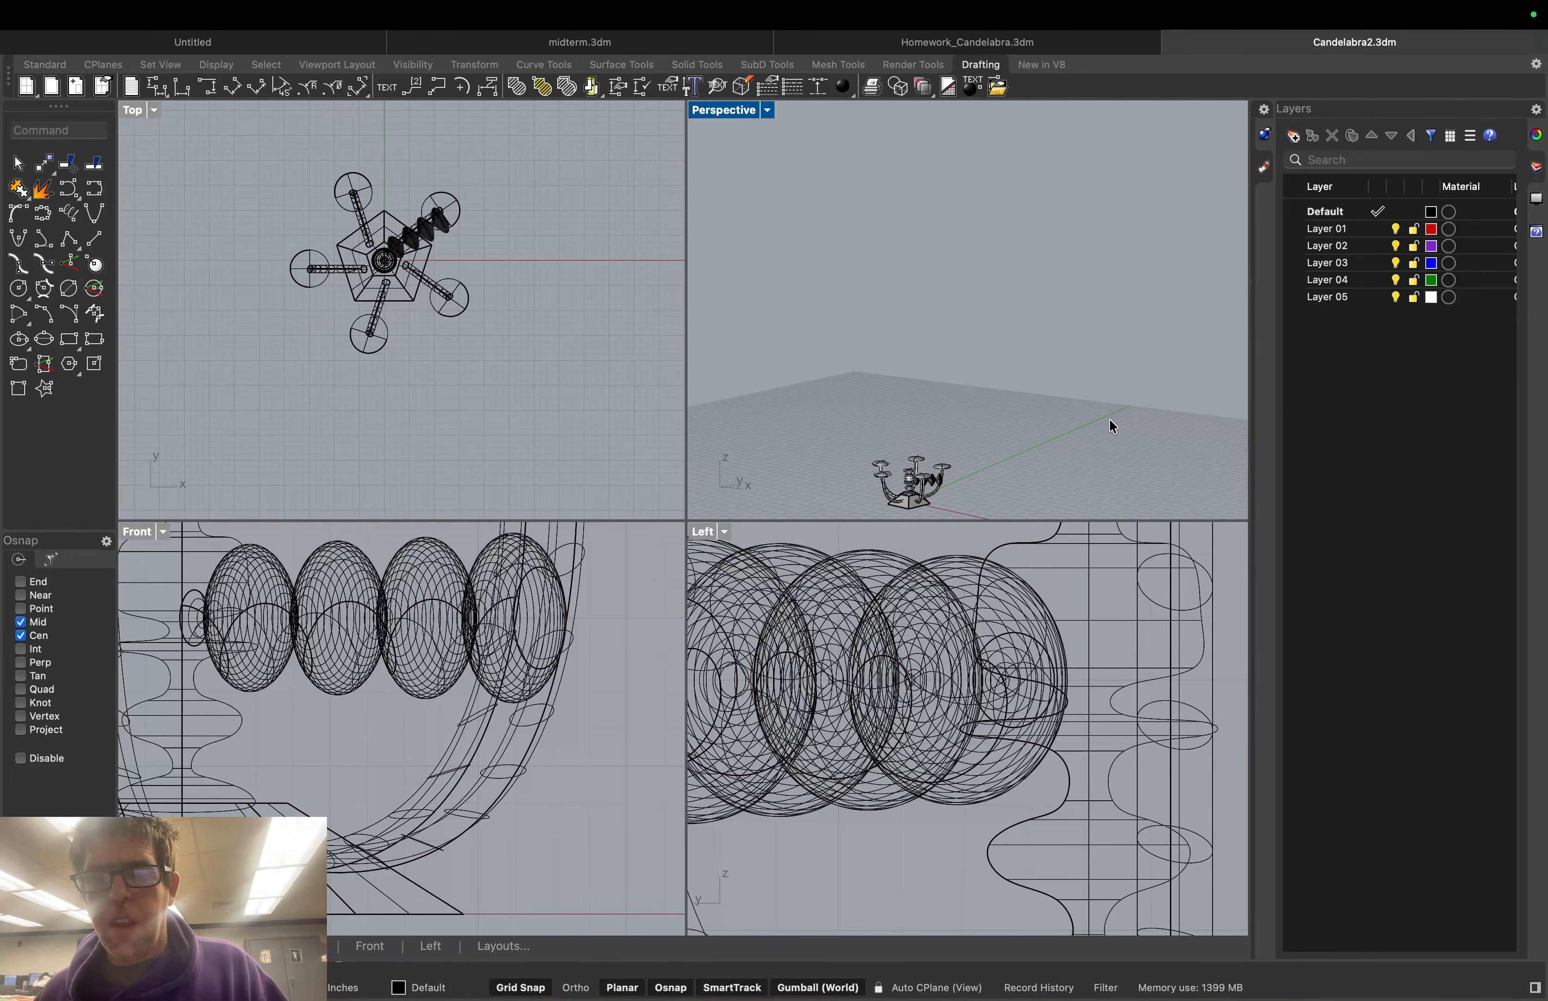
right_click_drag(1110, 420, 1000, 446)
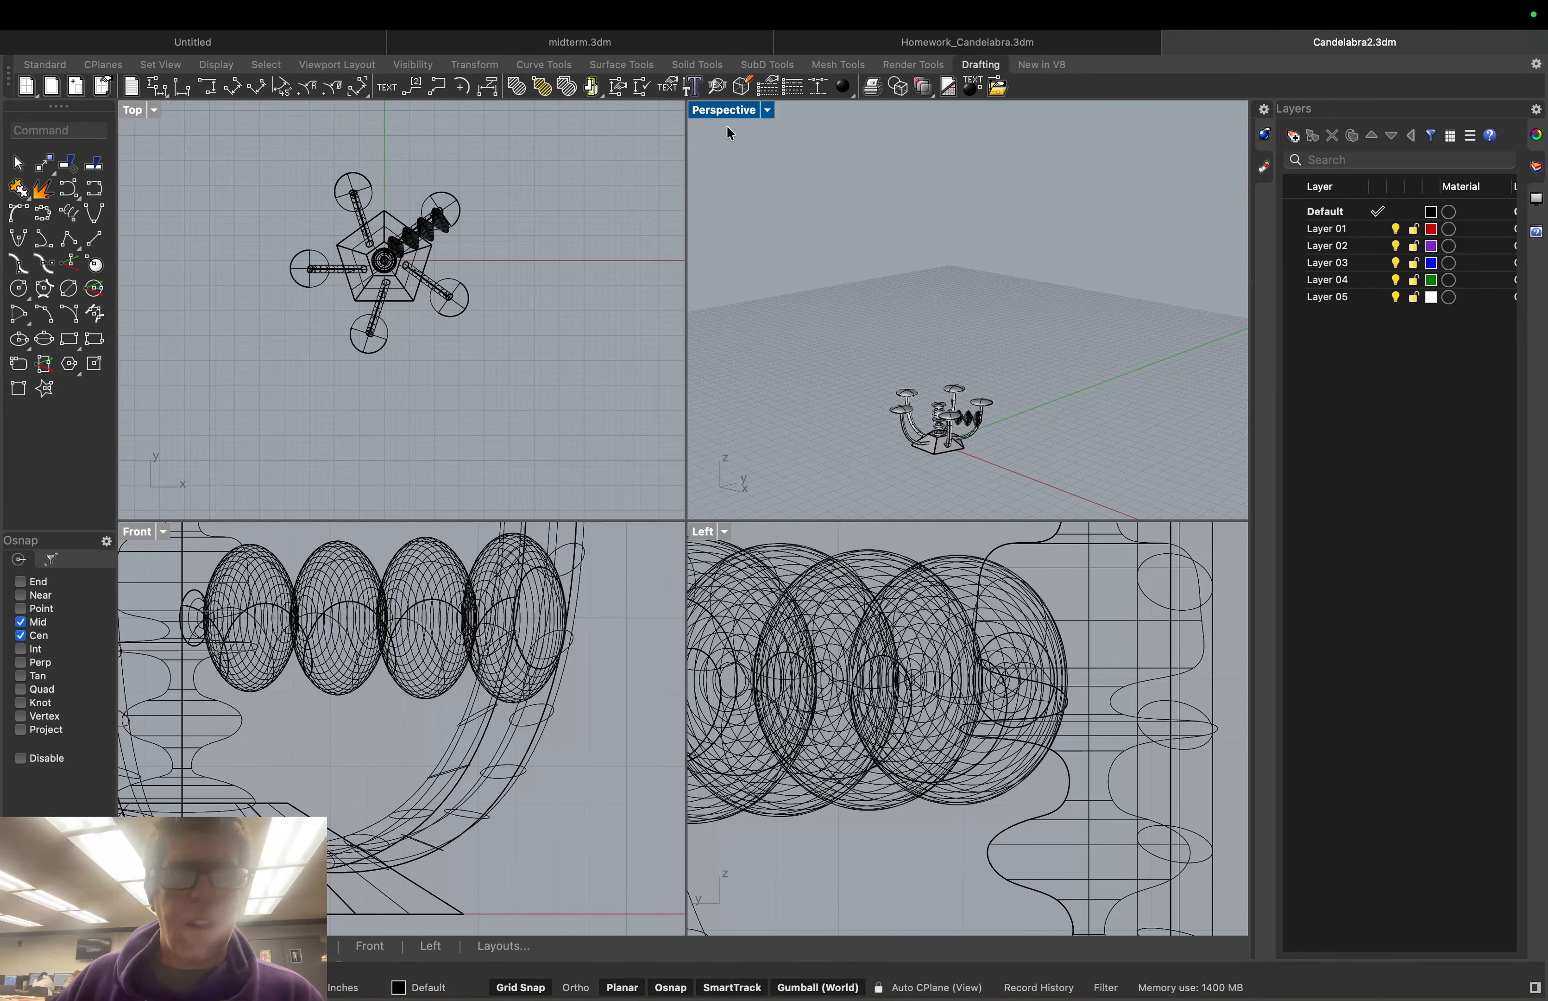
left_click(338, 64)
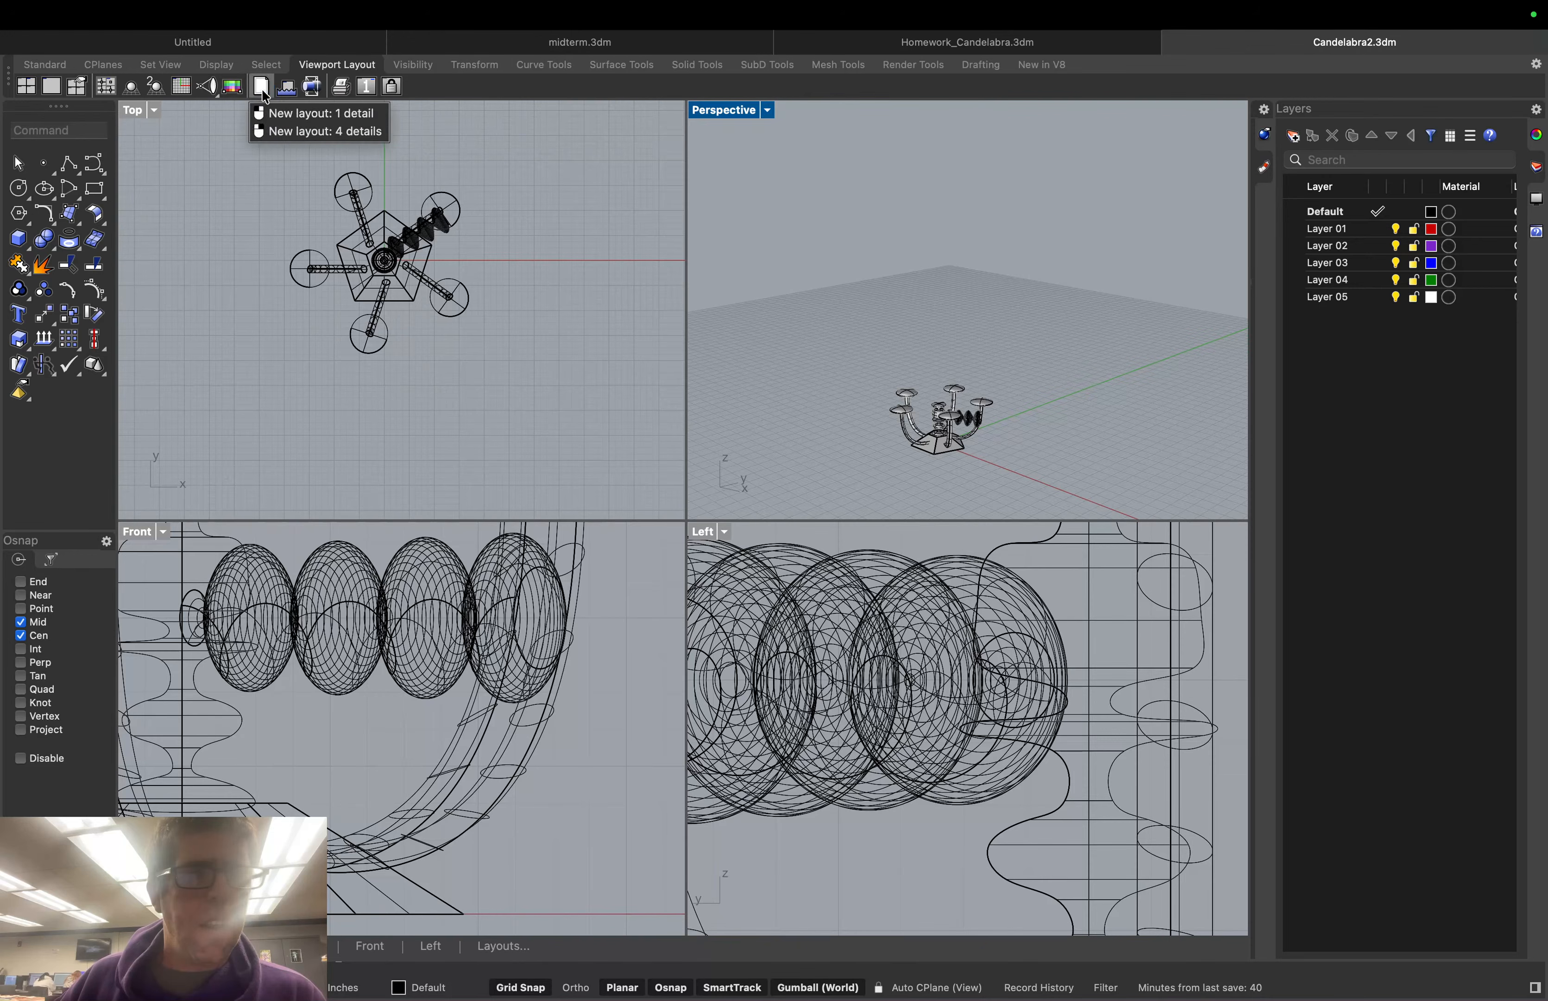
Switch the Perspective view to parallel projection and pan the candelabra back into view
left_click(132, 88)
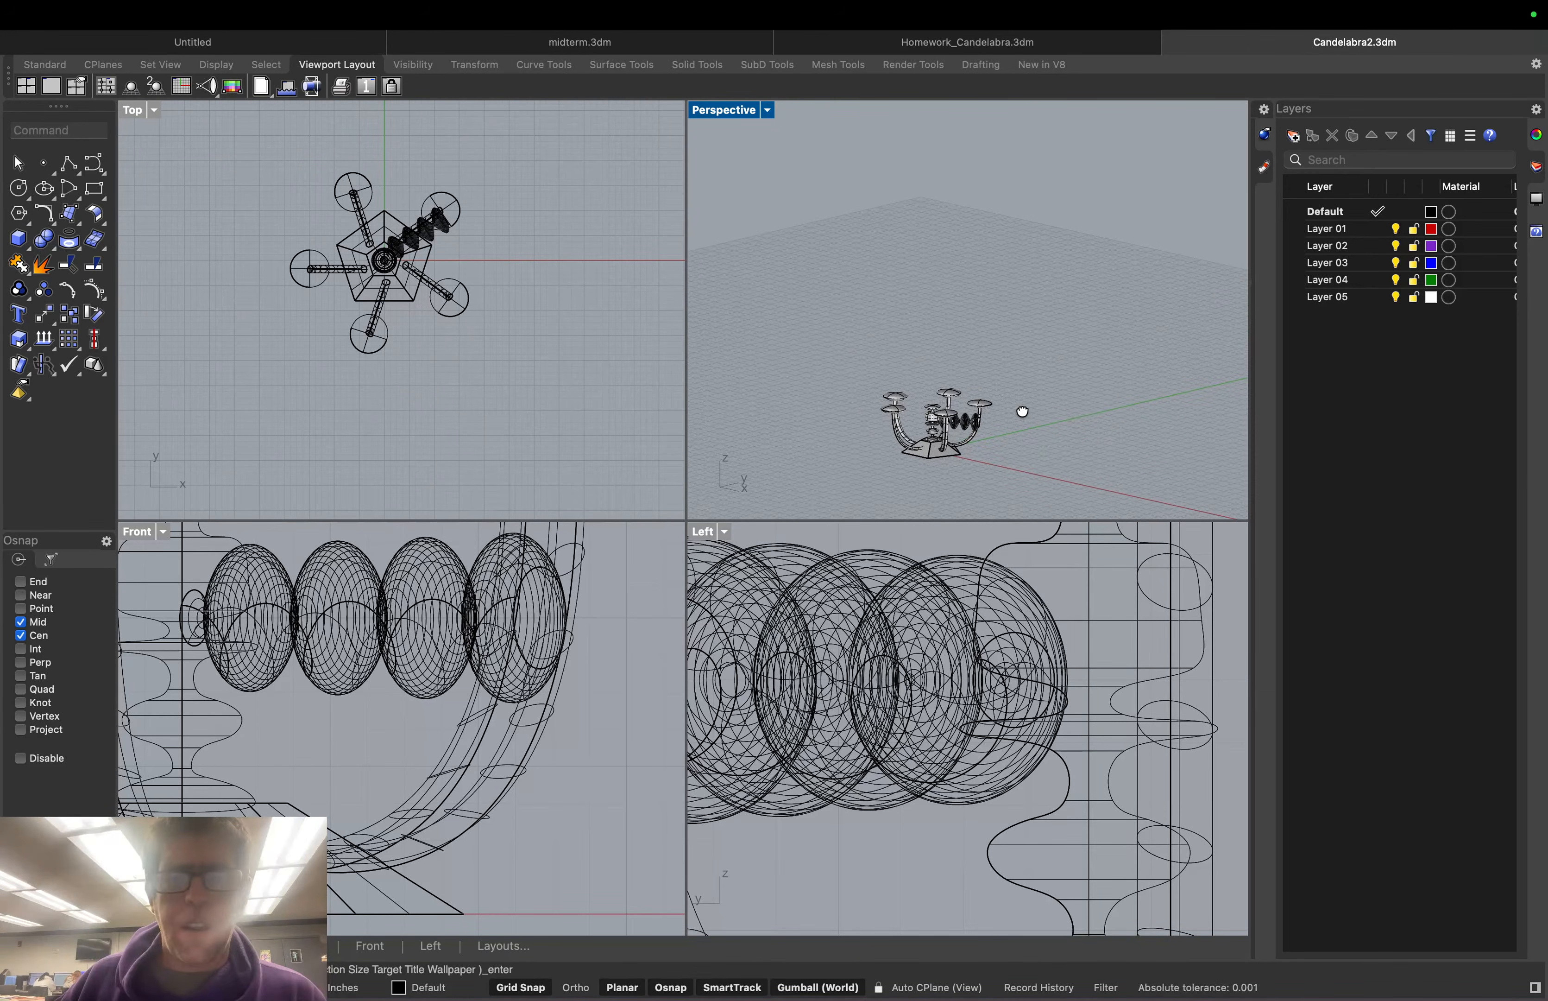
scroll(830, 320, "up", 10)
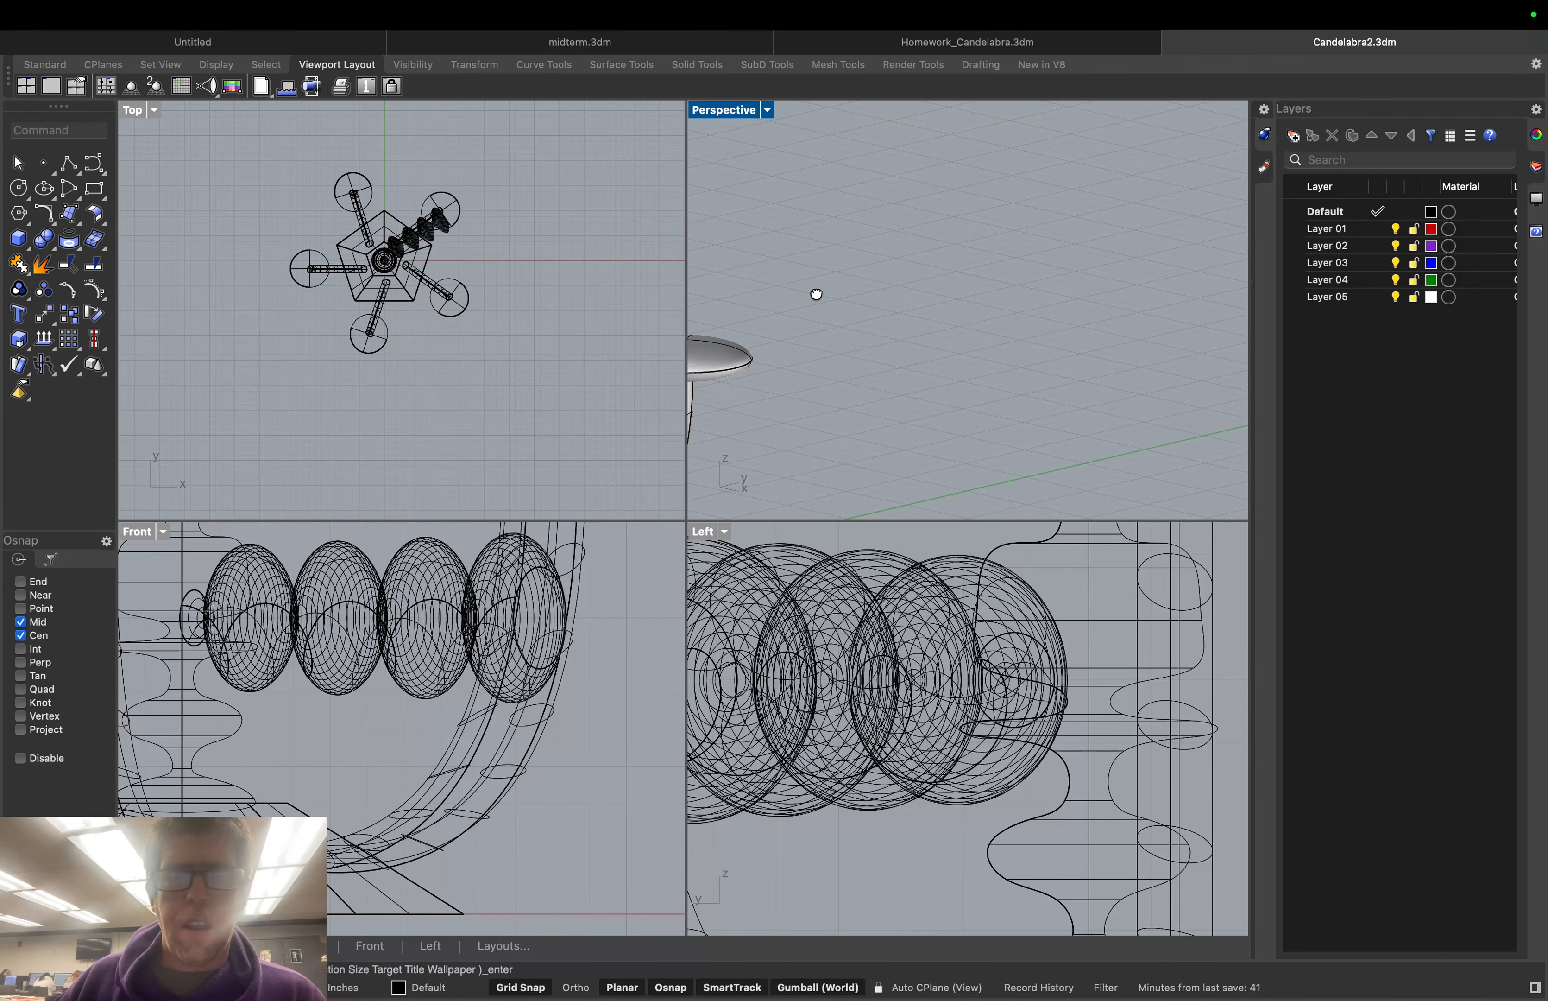
right_click_drag(816, 294, 1175, 180, "shift")
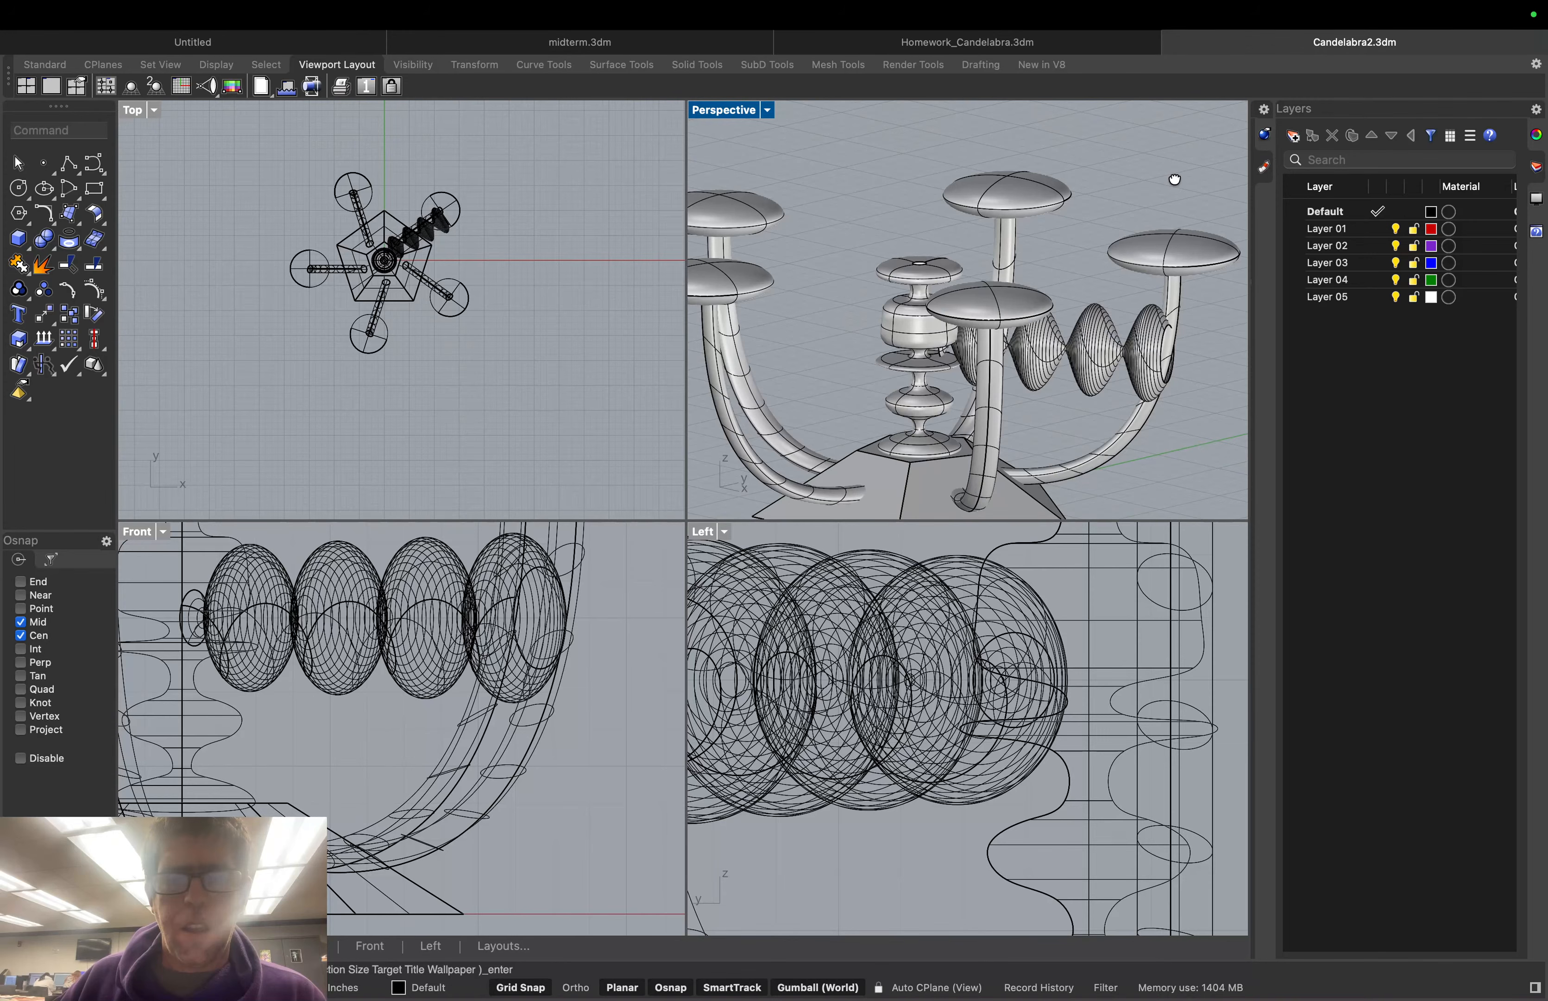
scroll(1153, 193, "down", 2)
scroll(1153, 195, "up", 6)
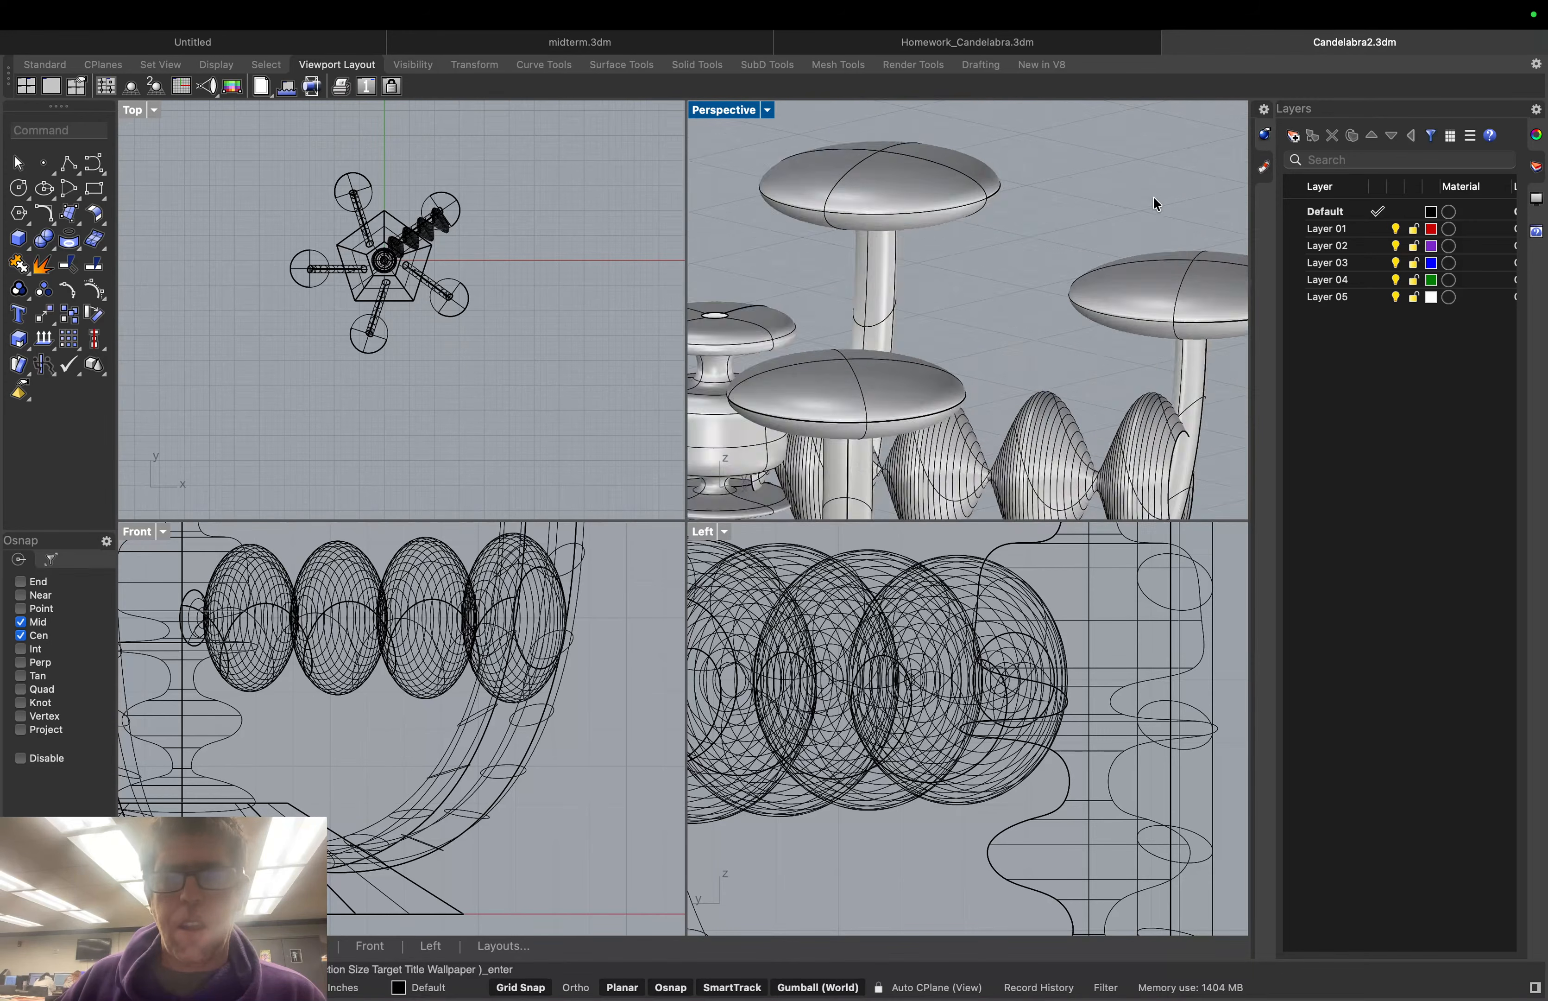
scroll(1153, 203, "down", 10)
right_click_drag(1153, 203, 1019, 218, "shift")
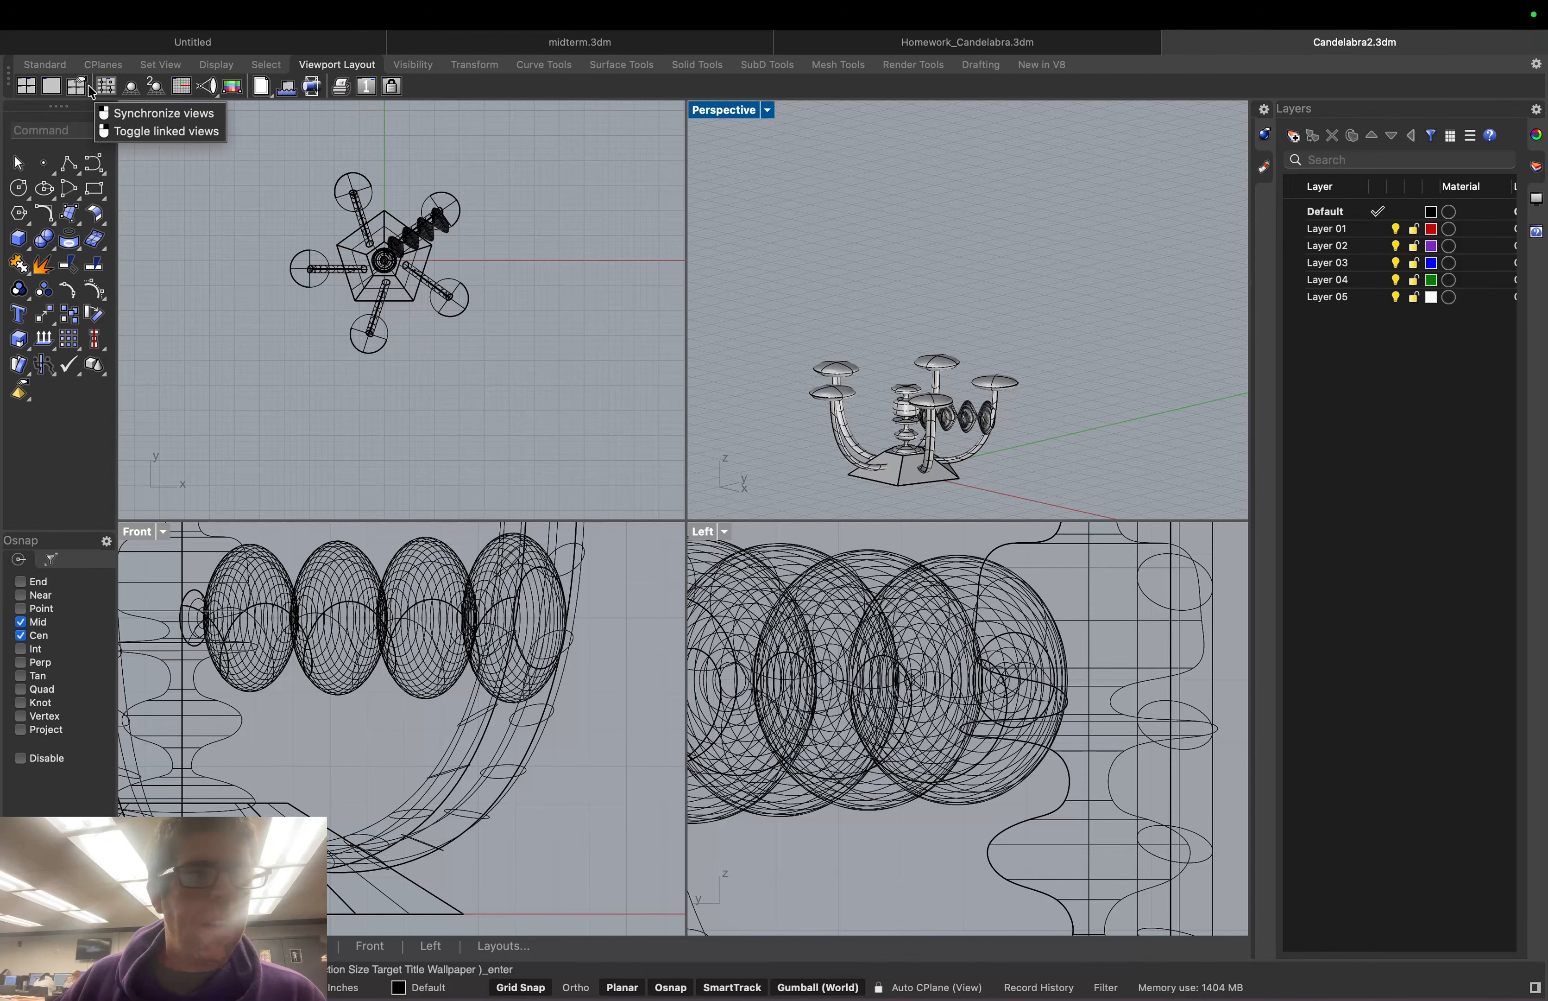
Return the view to true perspective projection and zoom in on the candelabra
left_click(137, 86)
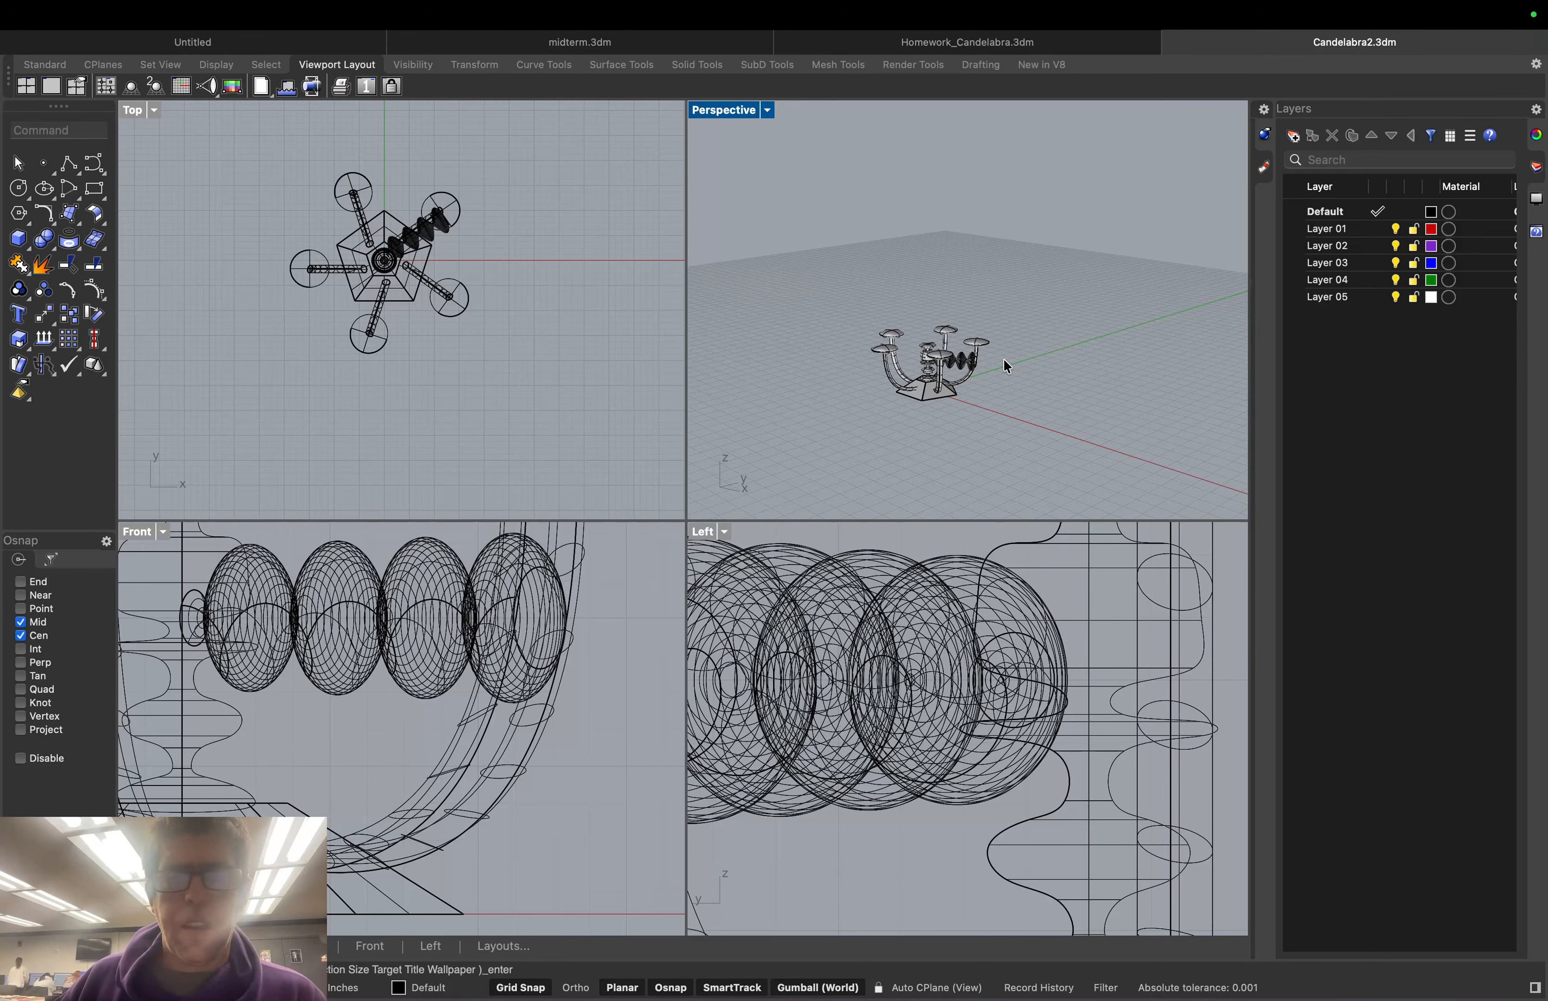
scroll(1005, 362, "up", 2)
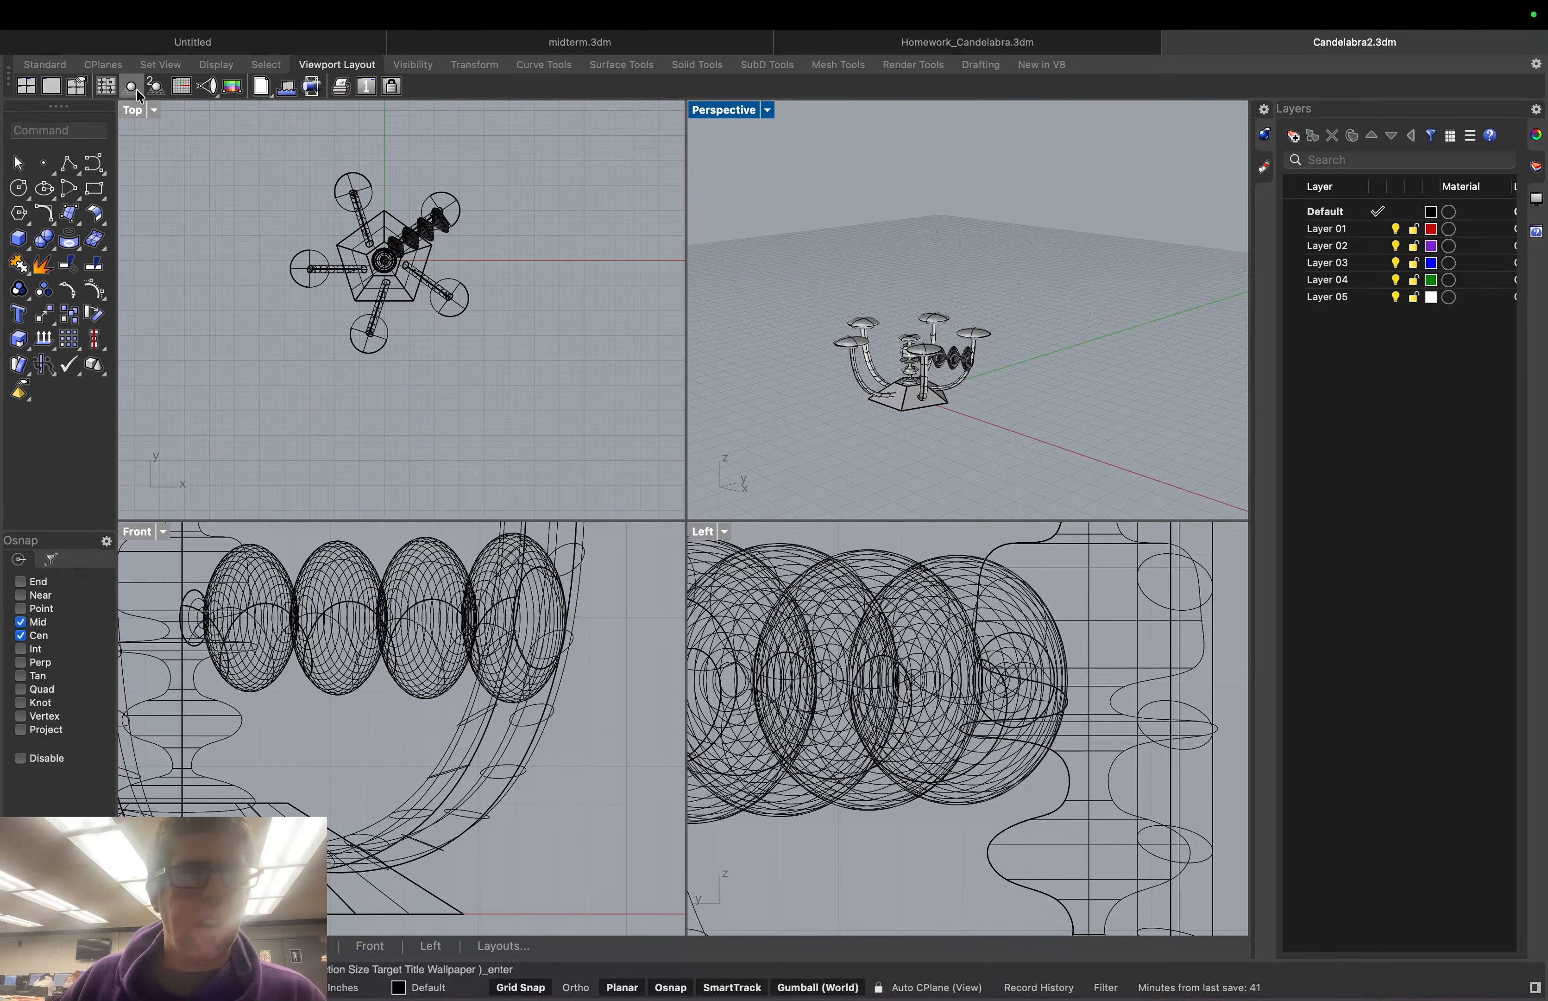
scroll(1022, 370, "up", 6)
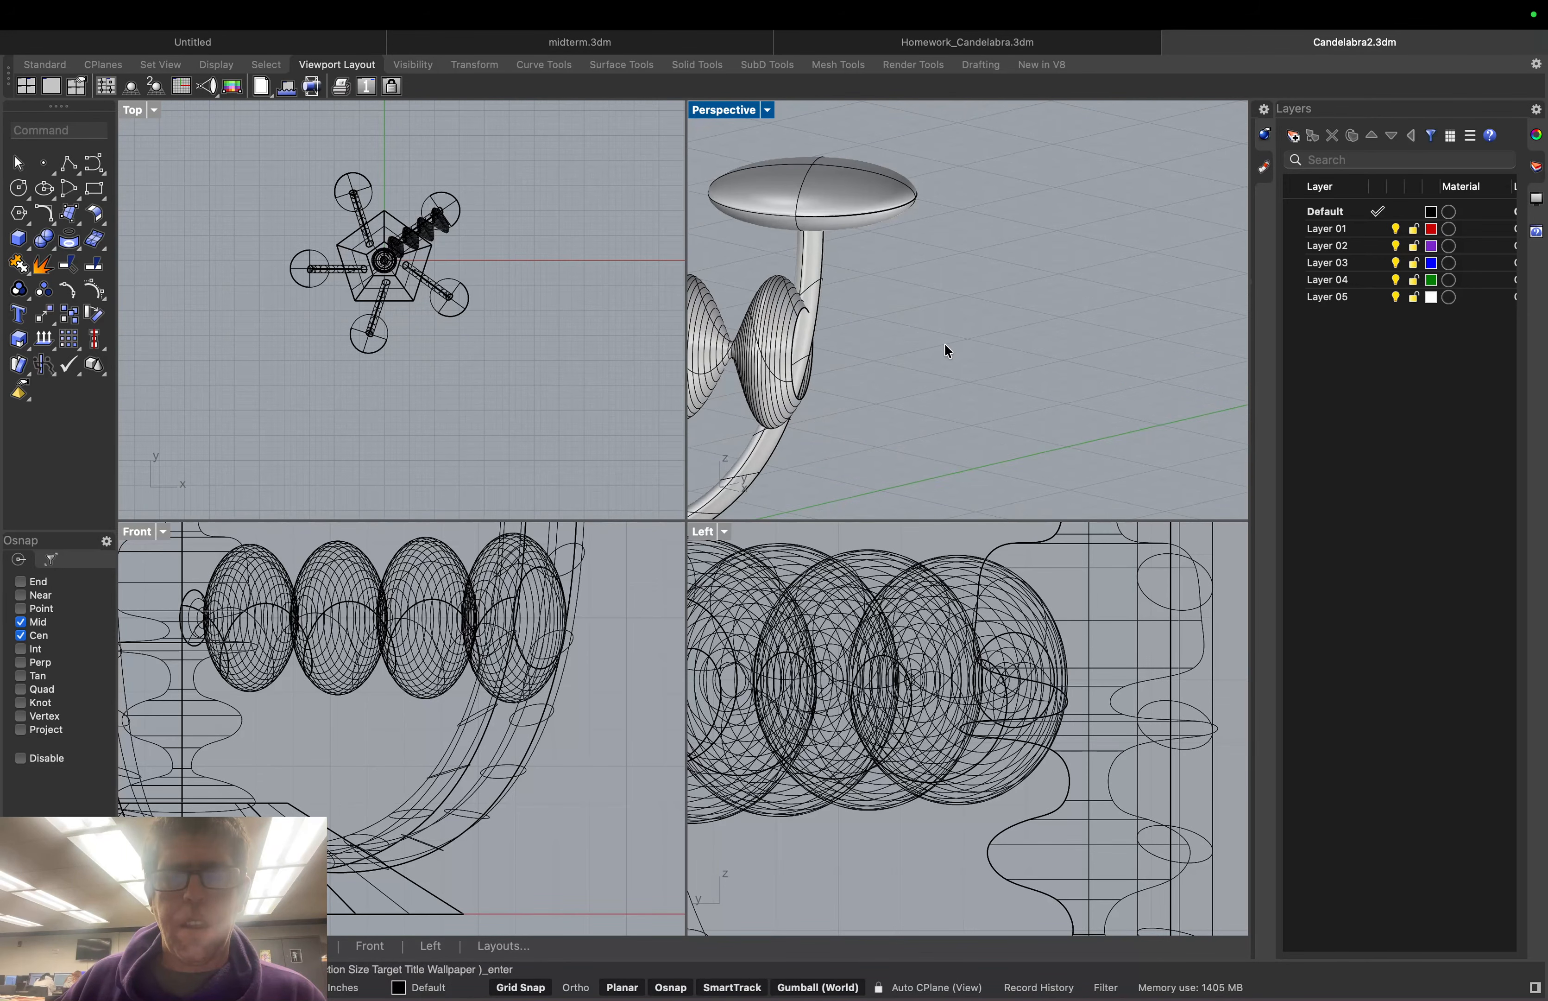
scroll(1006, 140, "up", 5)
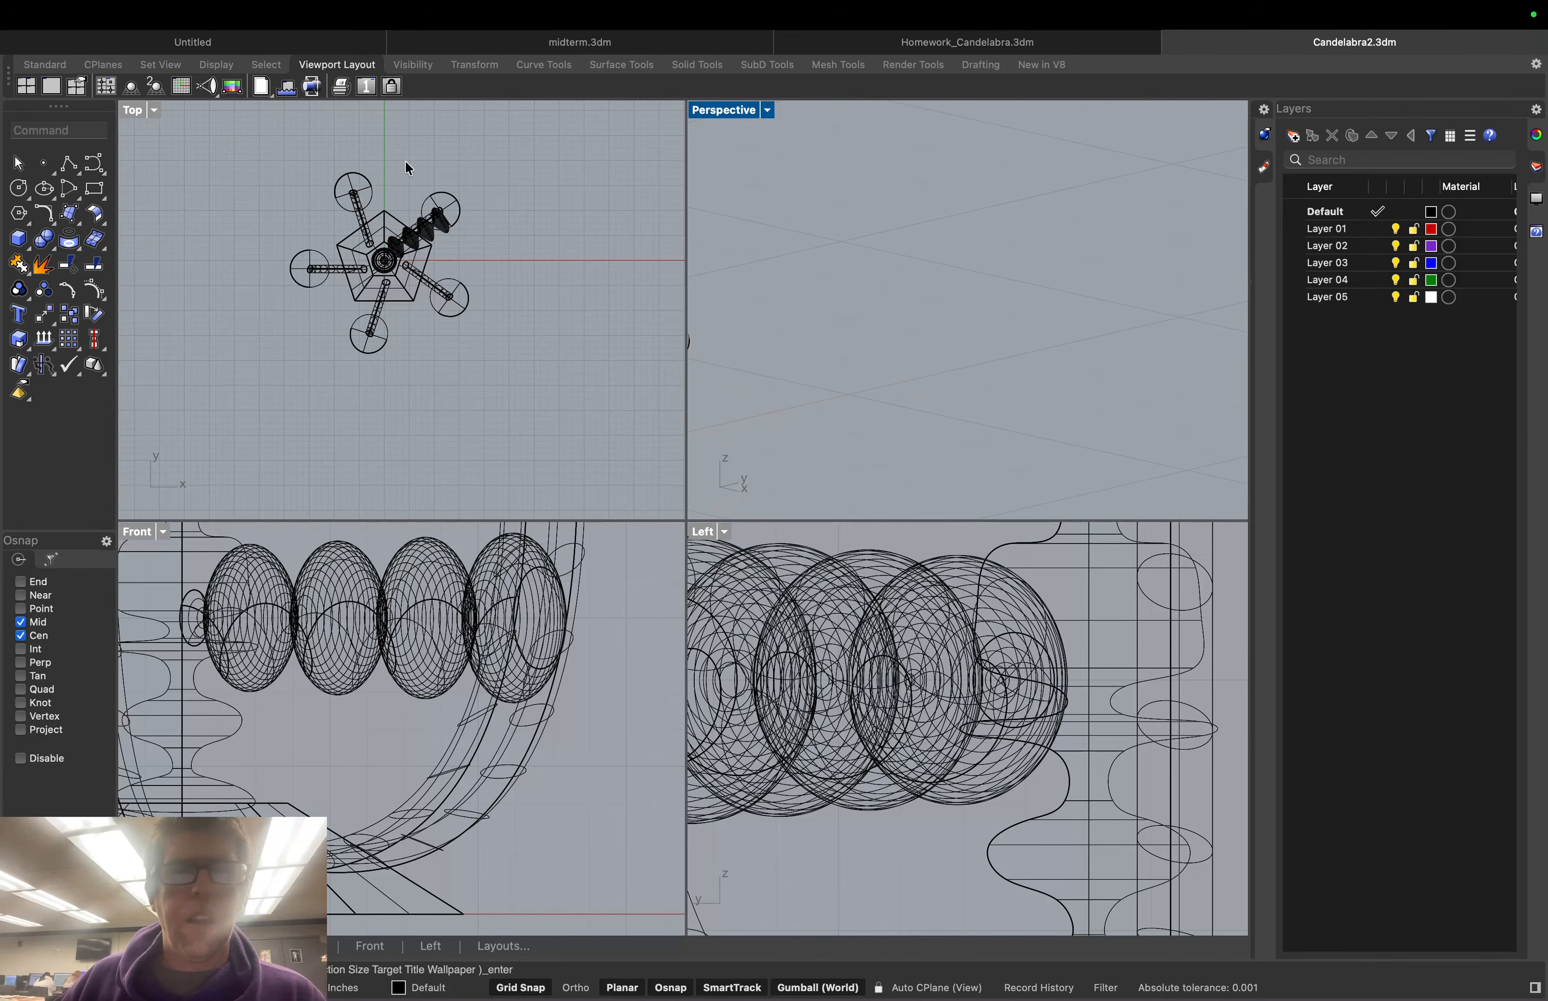
scroll(844, 327, "down", 6)
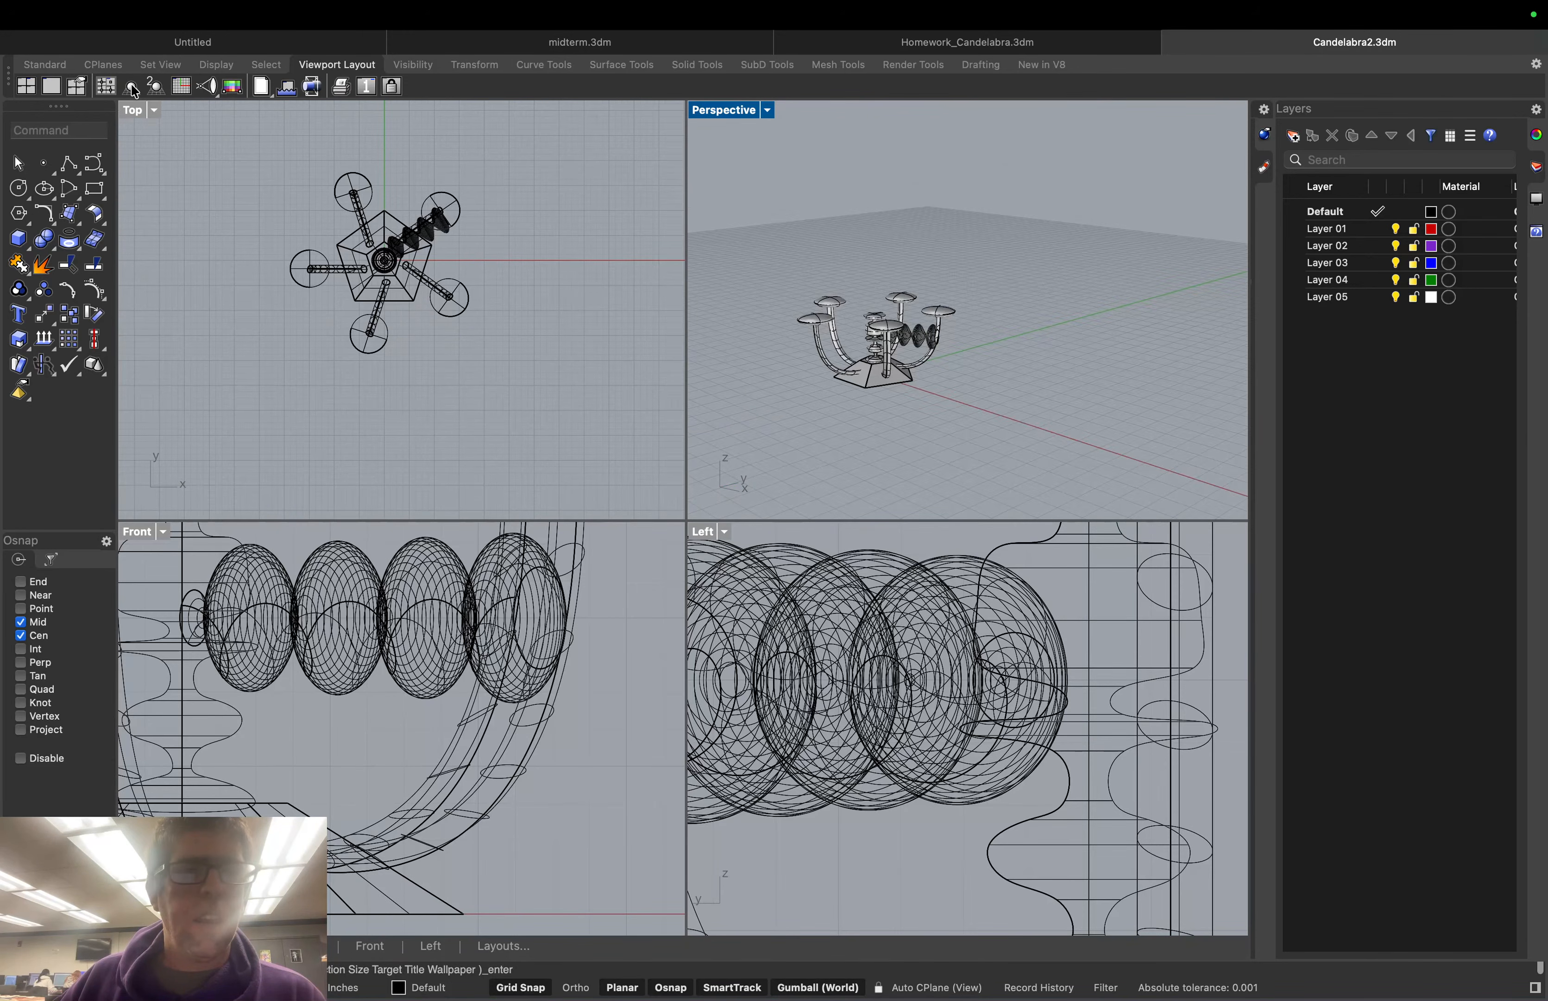
scroll(960, 345, "up", 1)
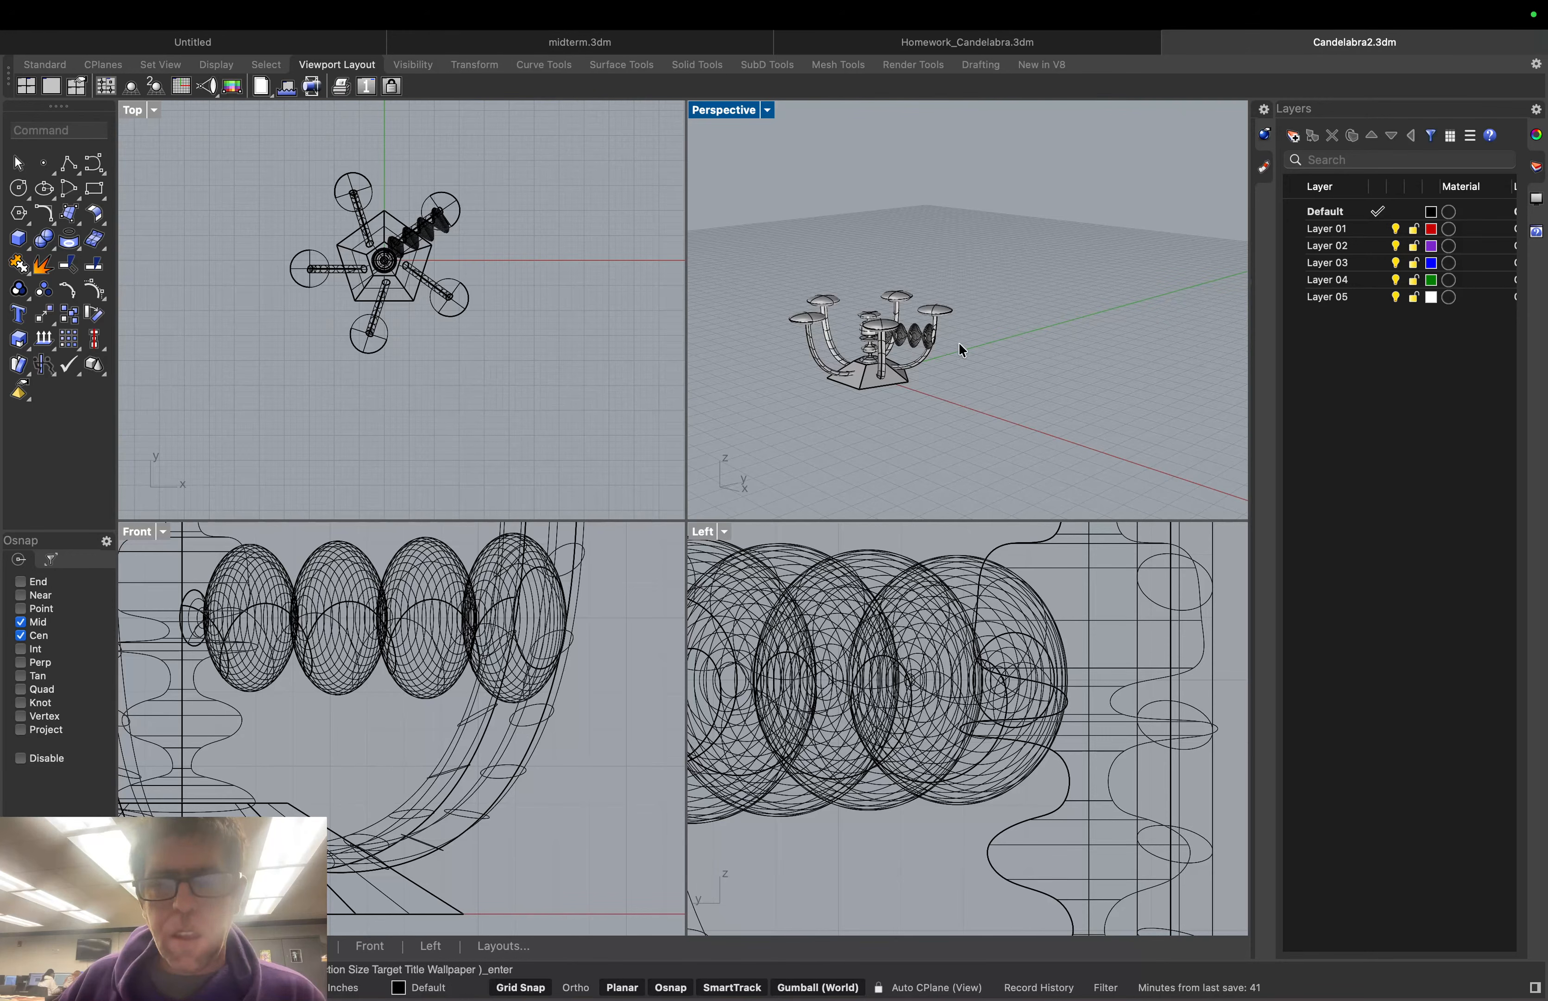
scroll(958, 343, "up", 5)
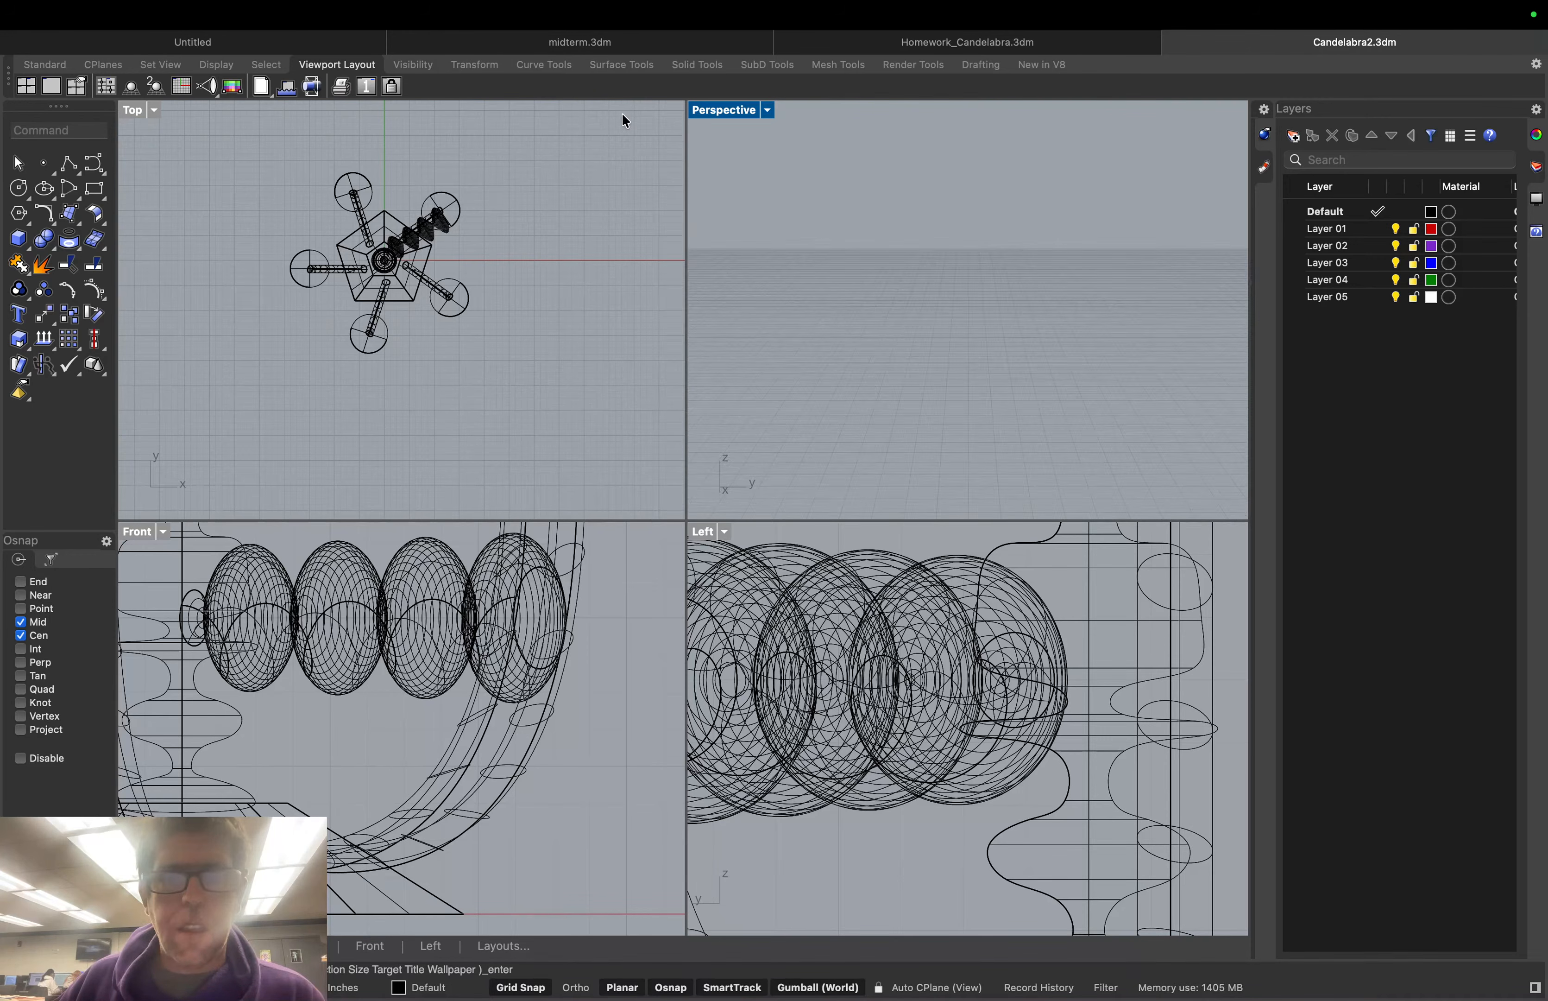
Reset the perspective view and orbit to see the candelabra from the front
left_click(141, 90)
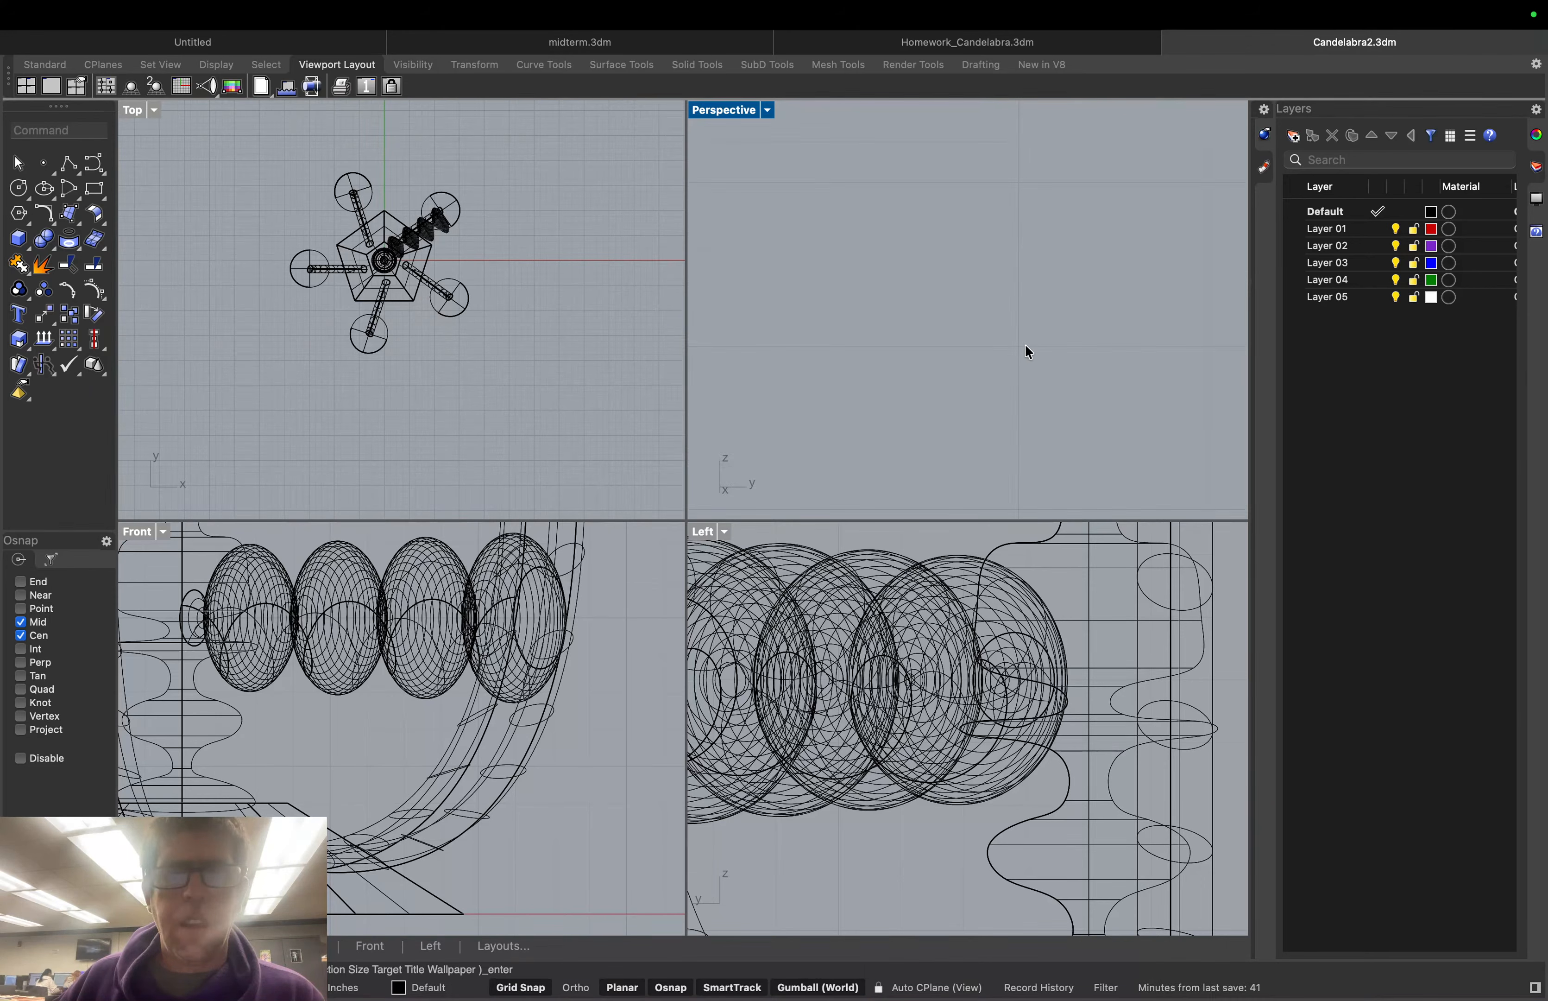
scroll(1025, 344, "down", 10)
scroll(1071, 381, "down", 5)
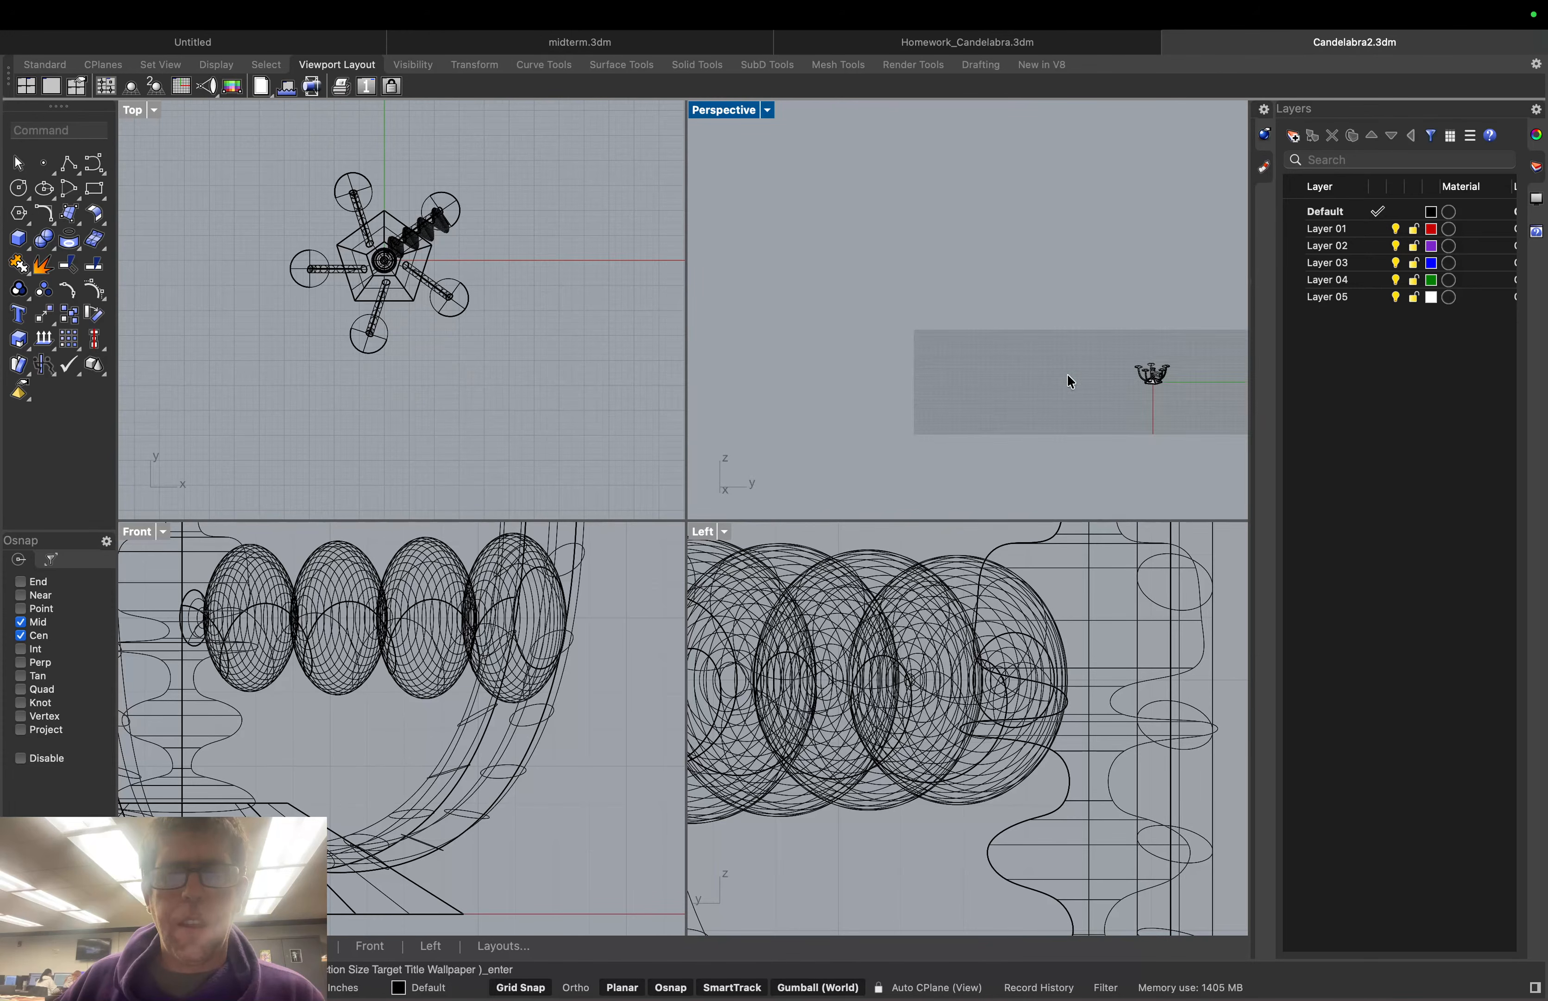
scroll(1114, 380, "up", 15)
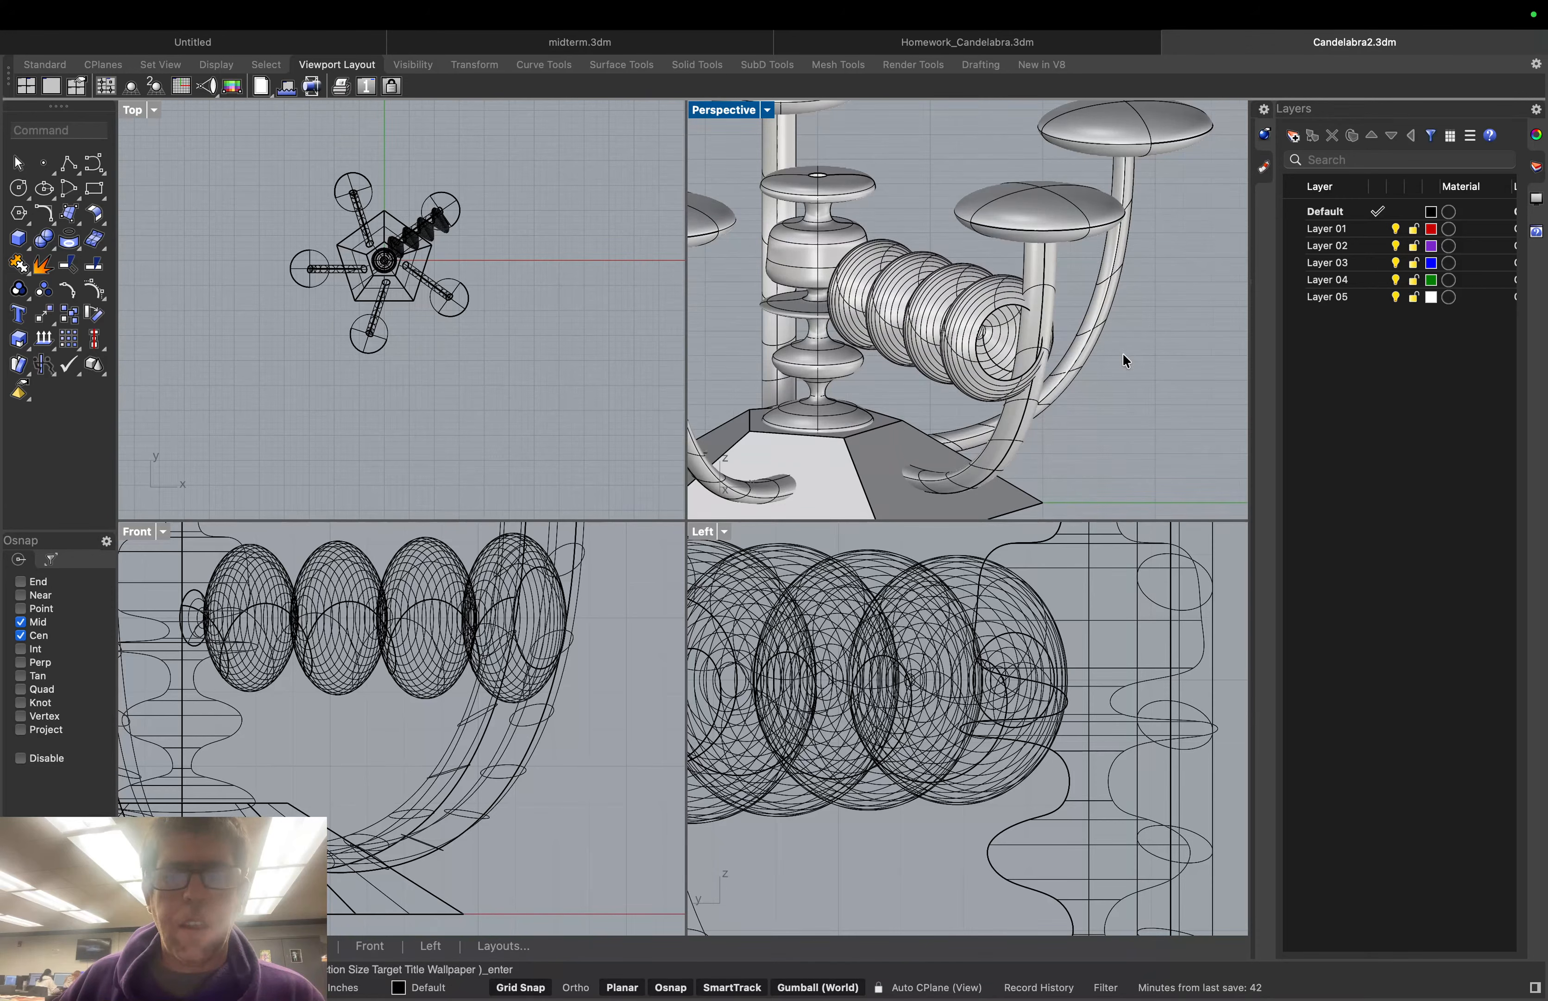
right_click_drag(1126, 360, 1323, 373)
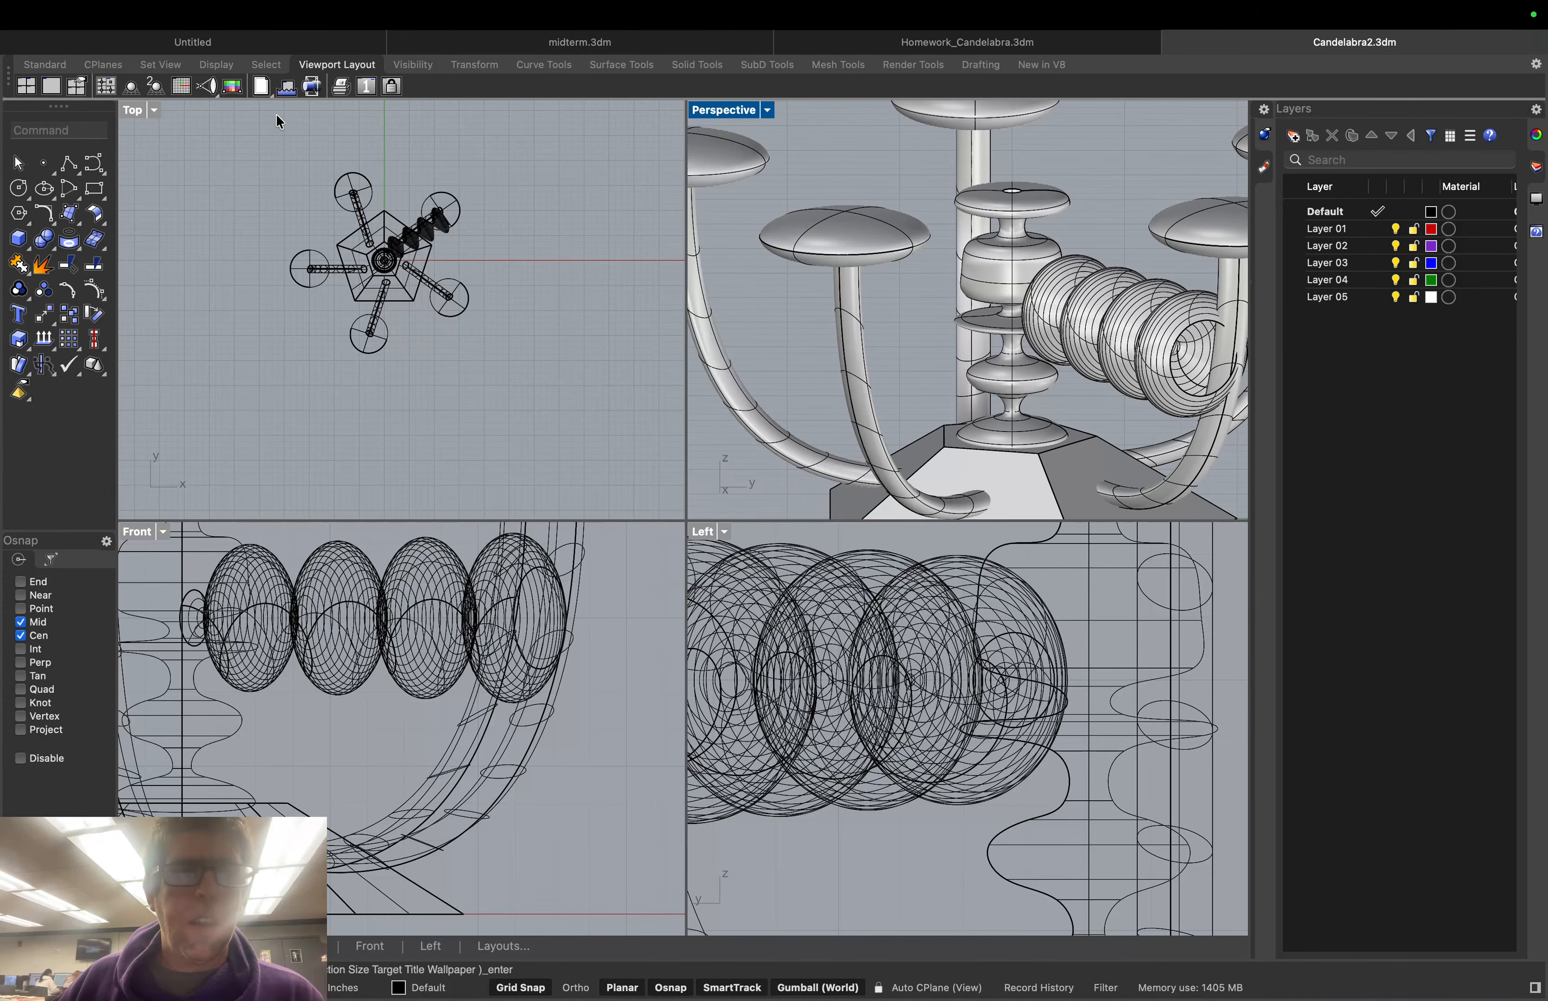
Reset to a distant overview, look down on the candelabra, and select a curved arm
left_click(153, 89)
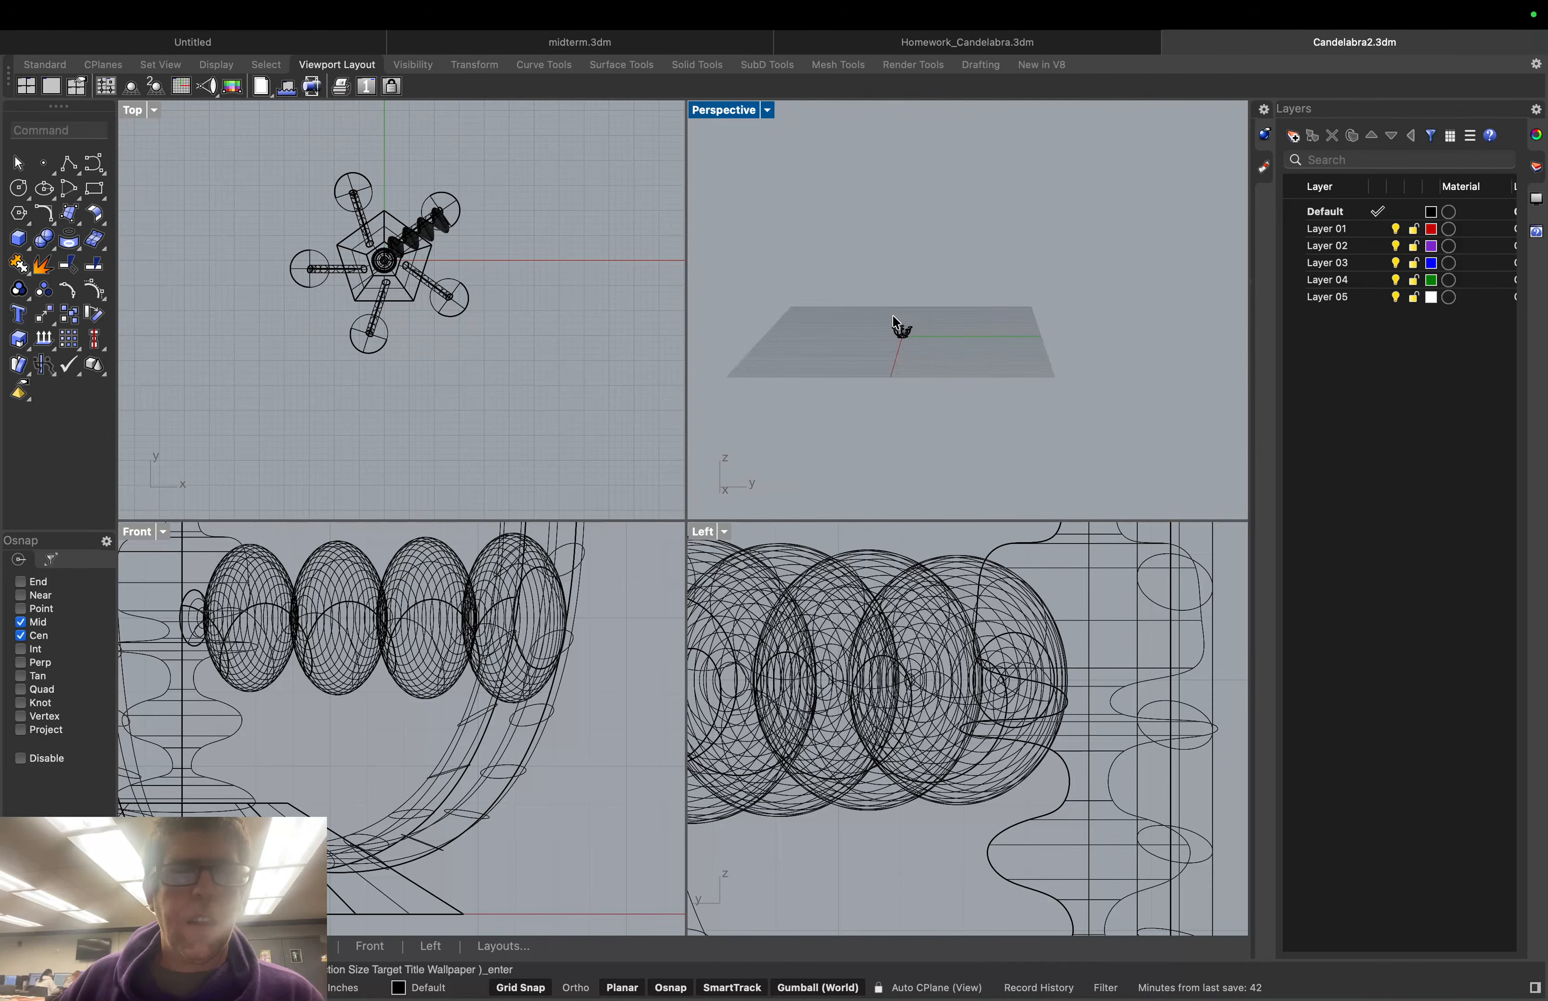
scroll(889, 317, "up", 10)
scroll(881, 229, "up", 4)
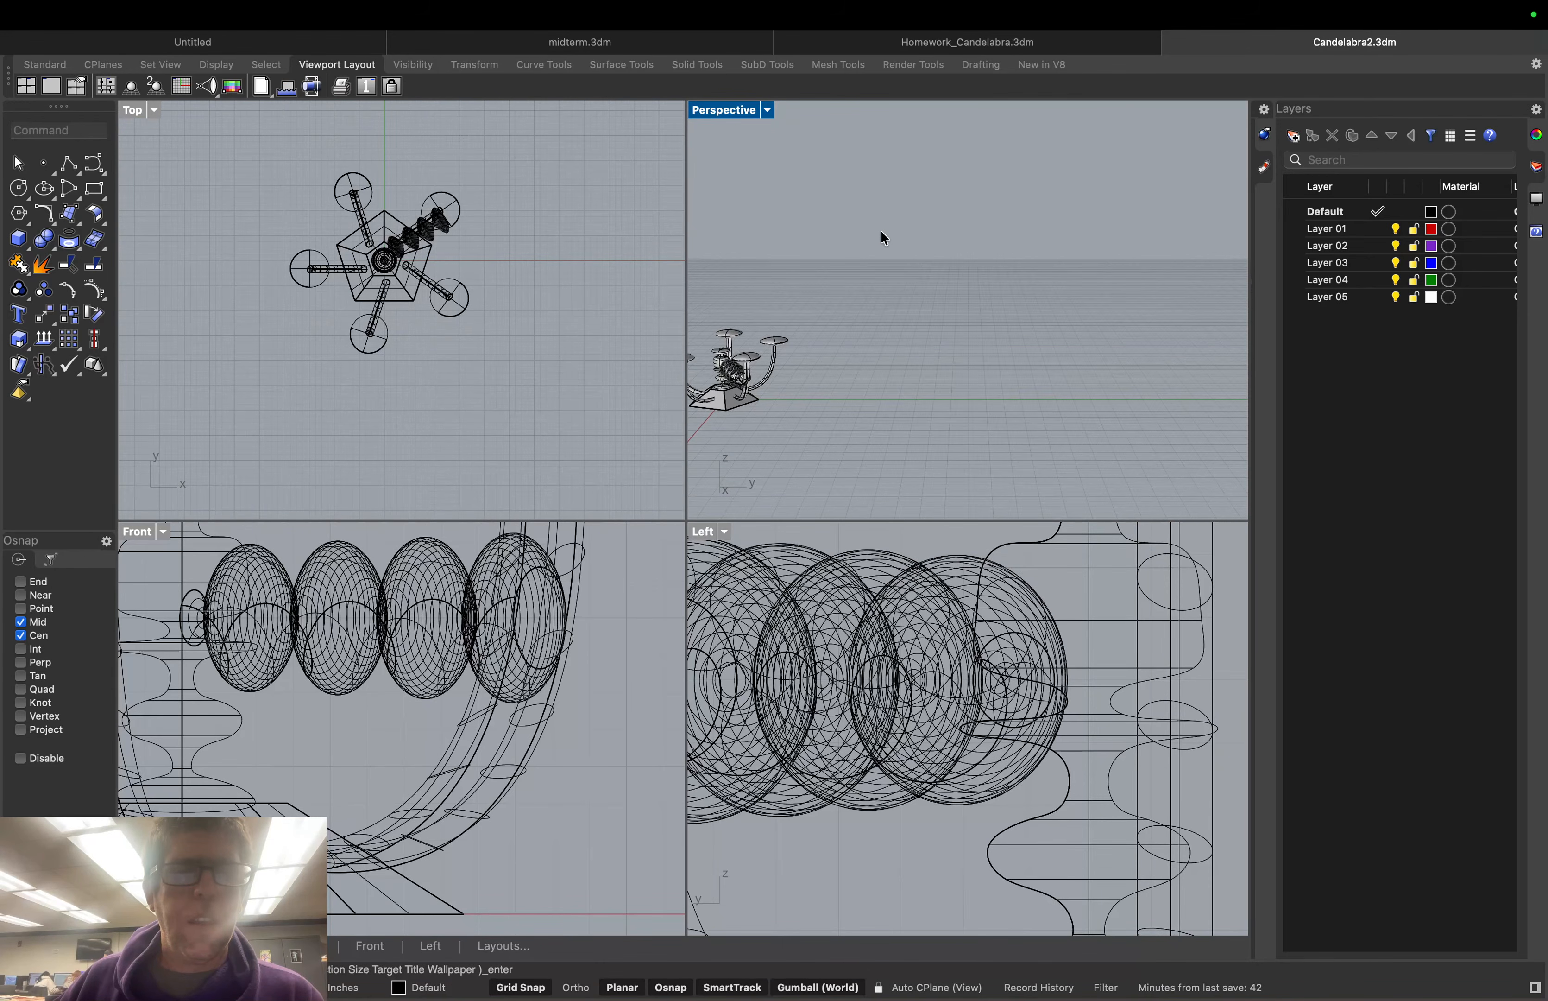
scroll(882, 233, "up", 2)
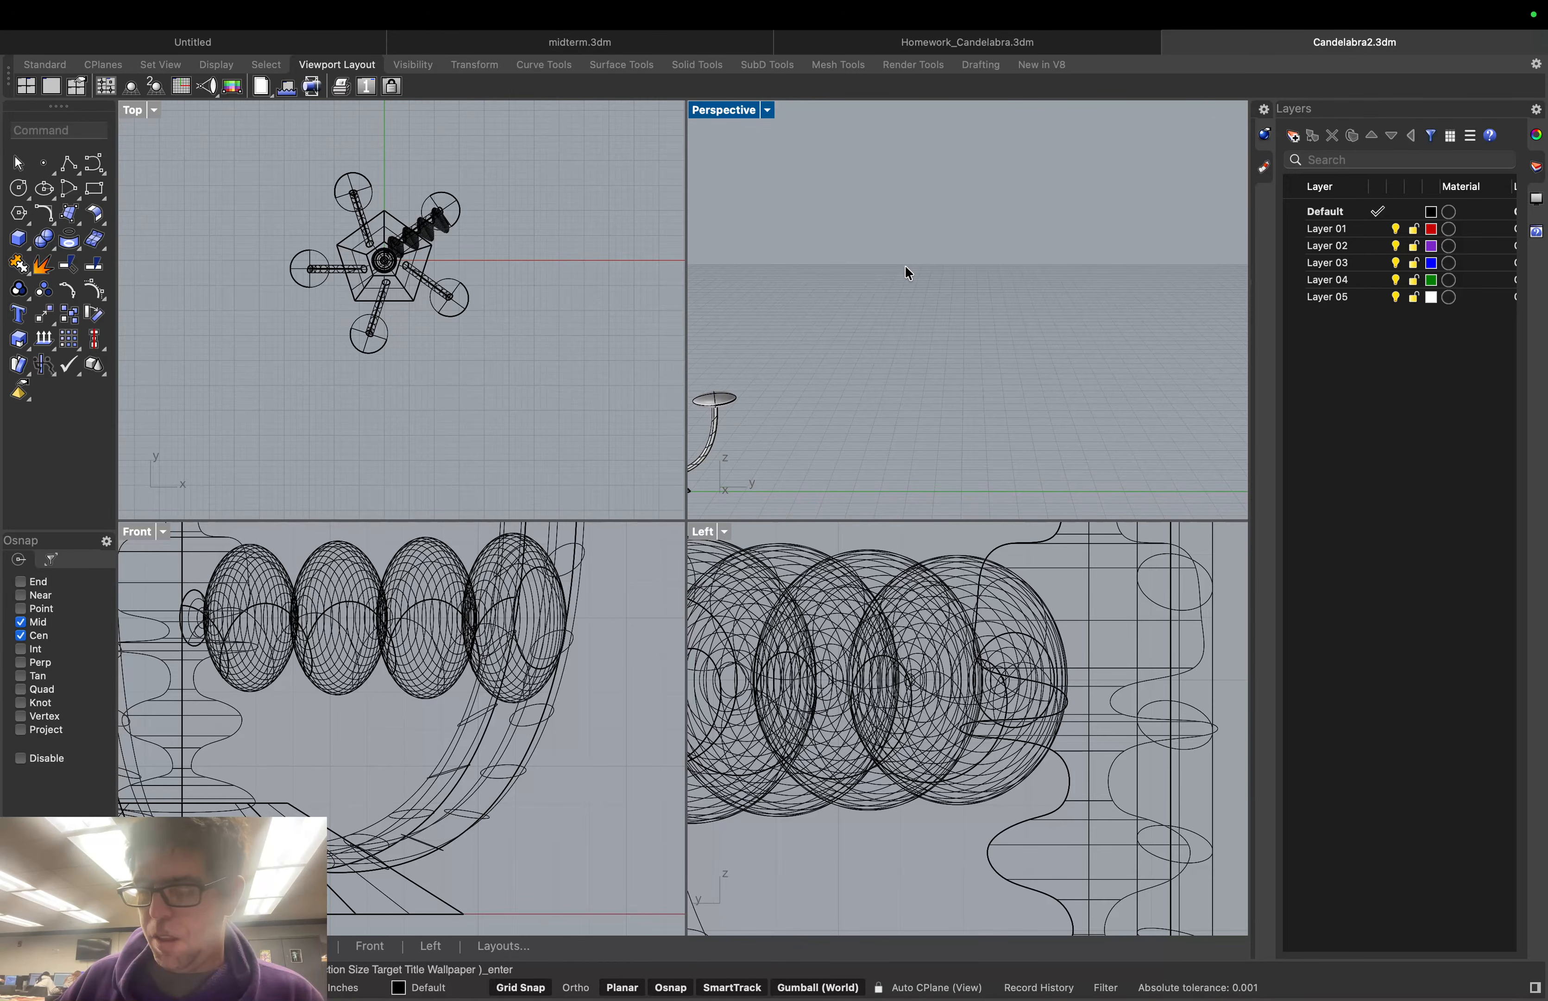
right_click_drag(906, 270, 907, 365)
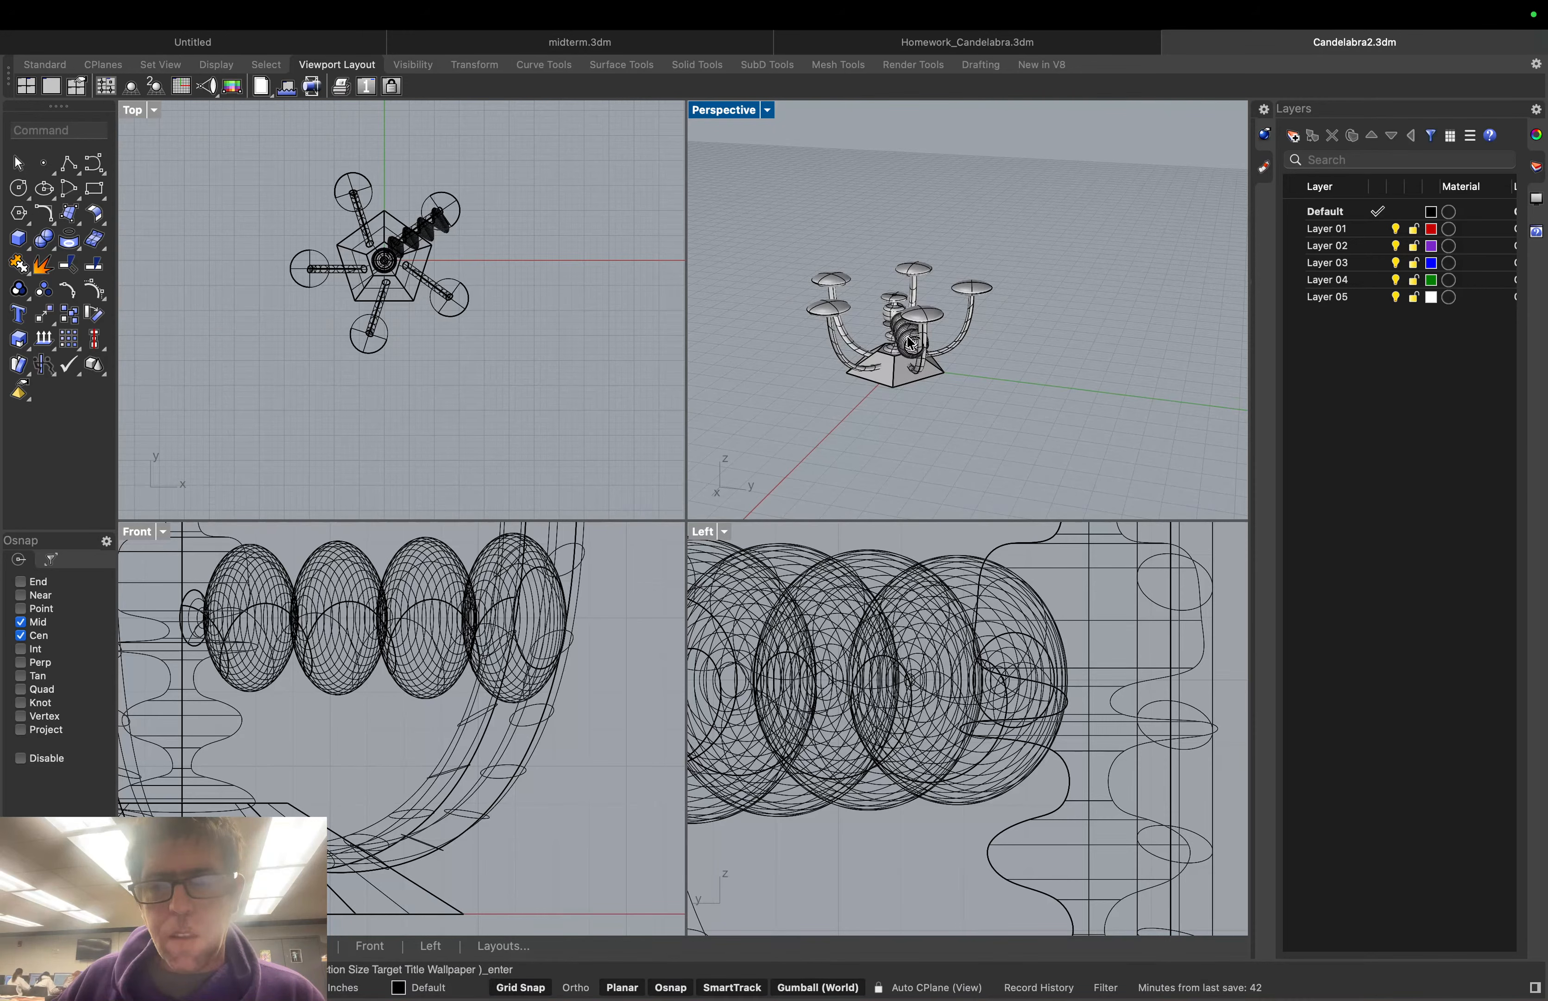
left_click(917, 357)
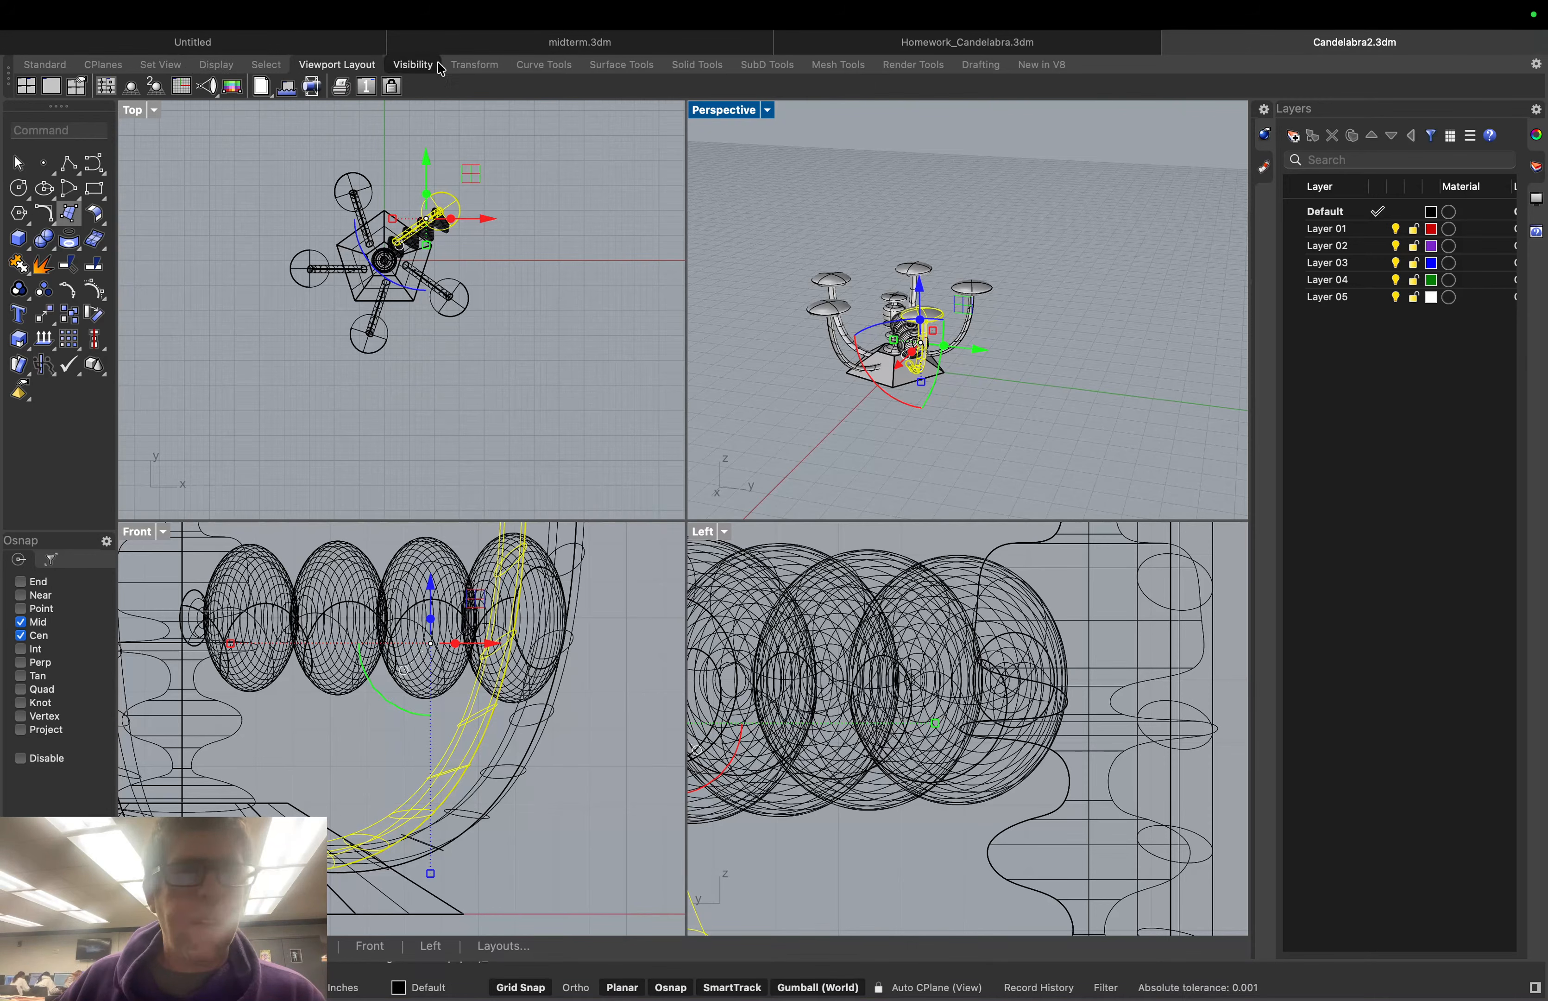
Show control points on the revolved bead surfaces with PointsOn, picking the surface over the curve
left_click(623, 68)
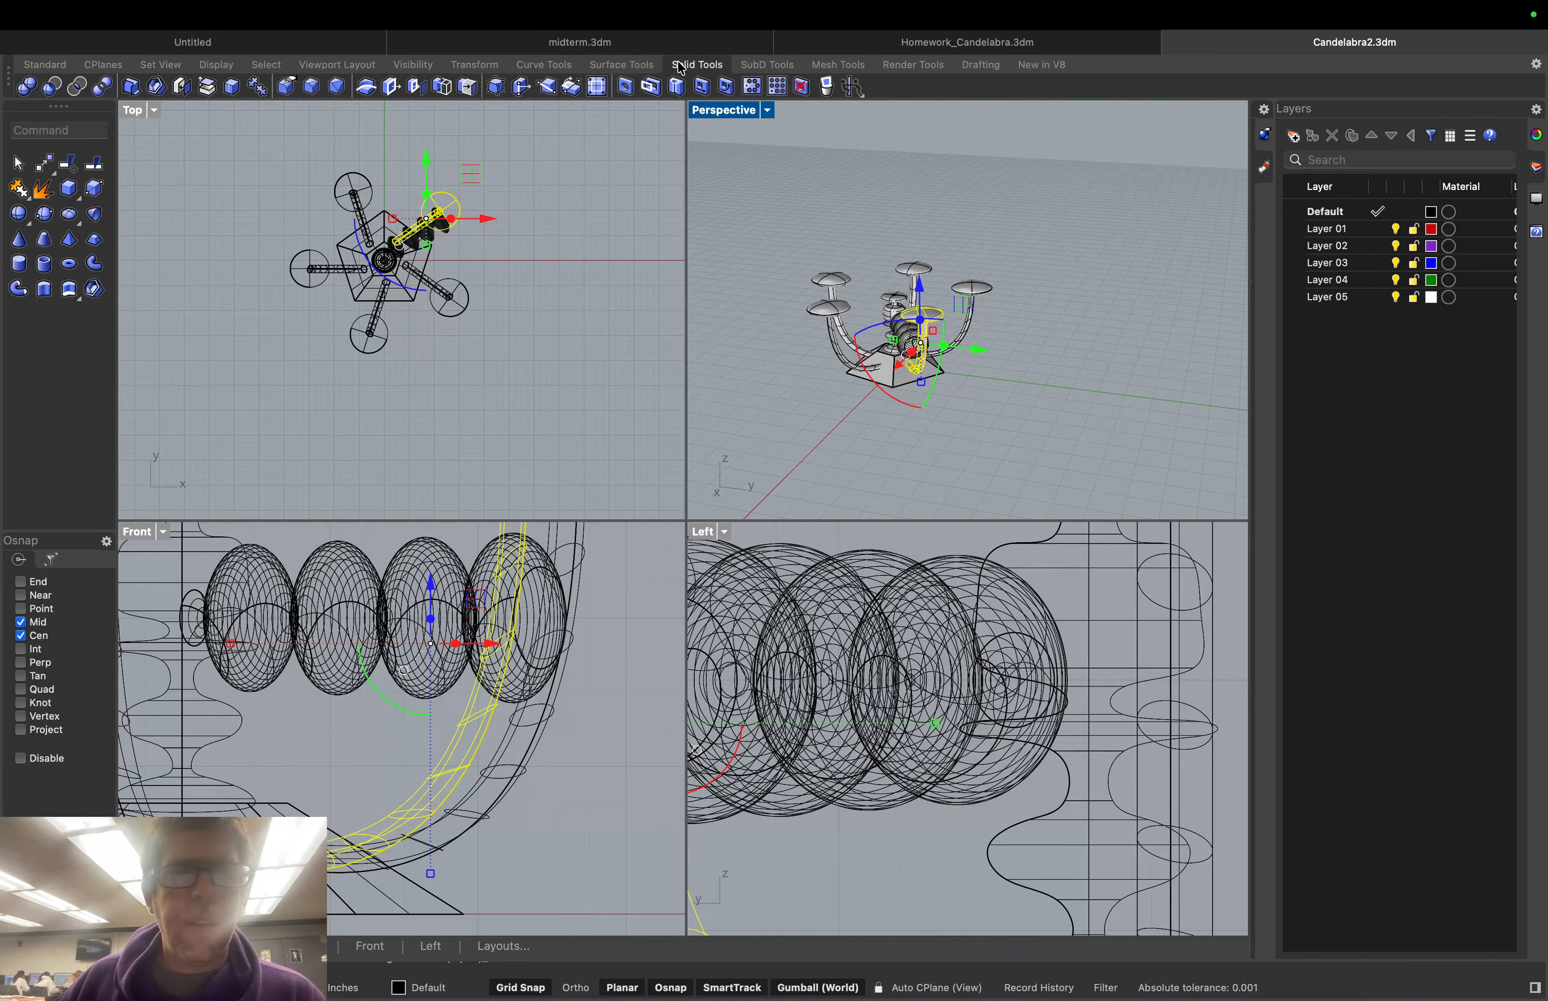
left_click(545, 68)
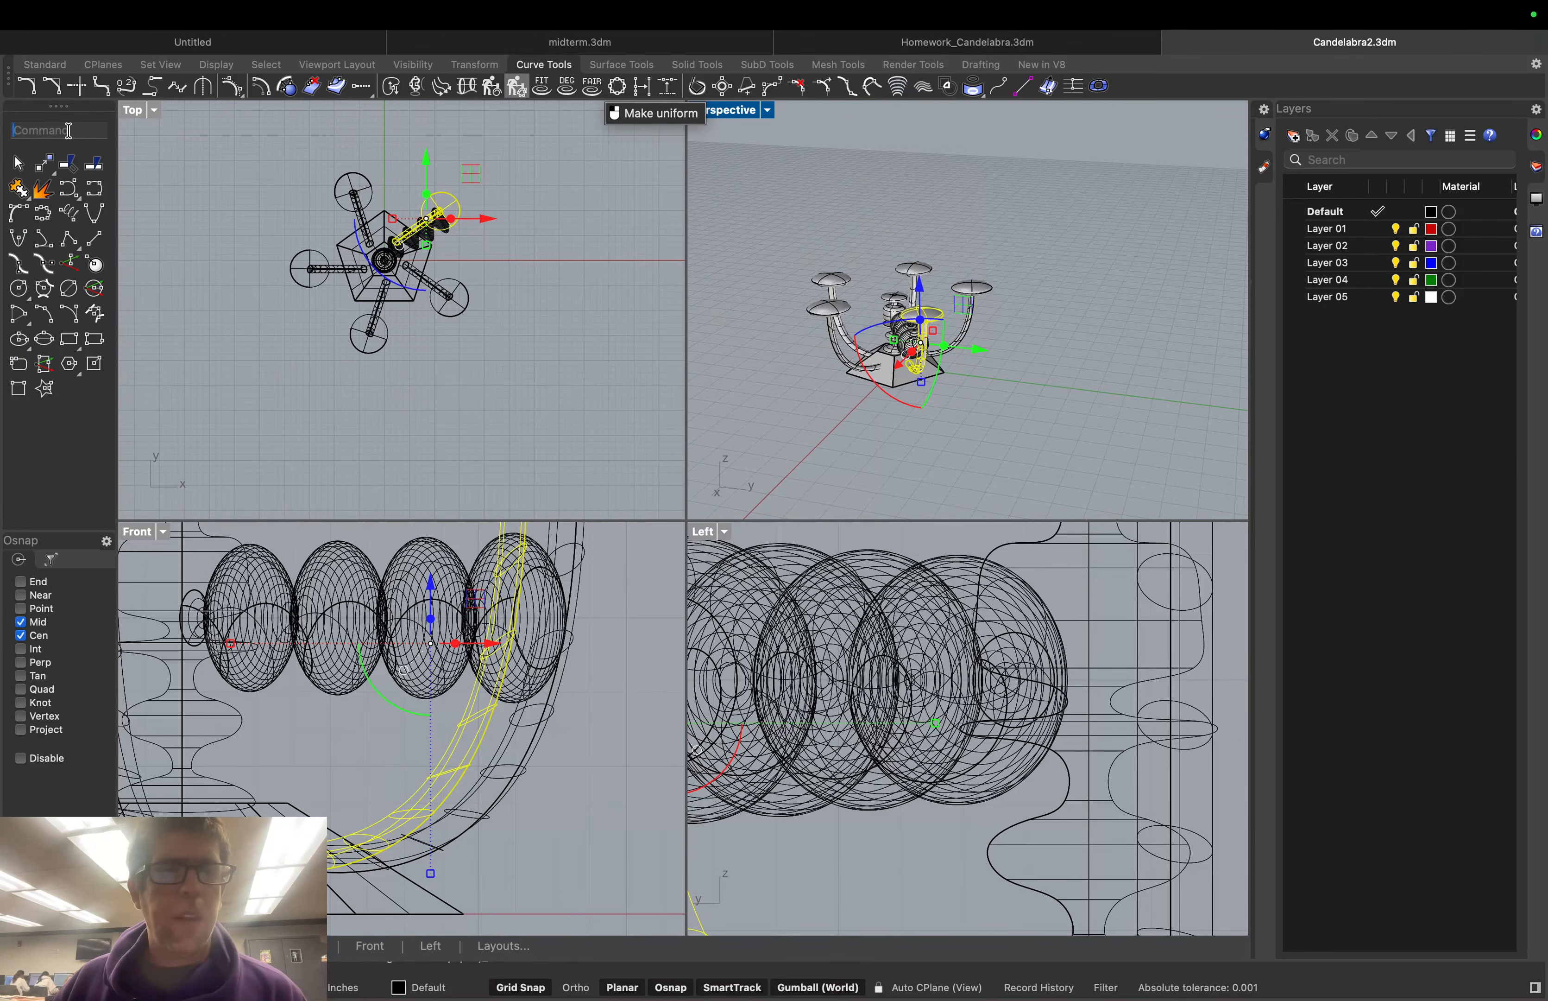
type("Point")
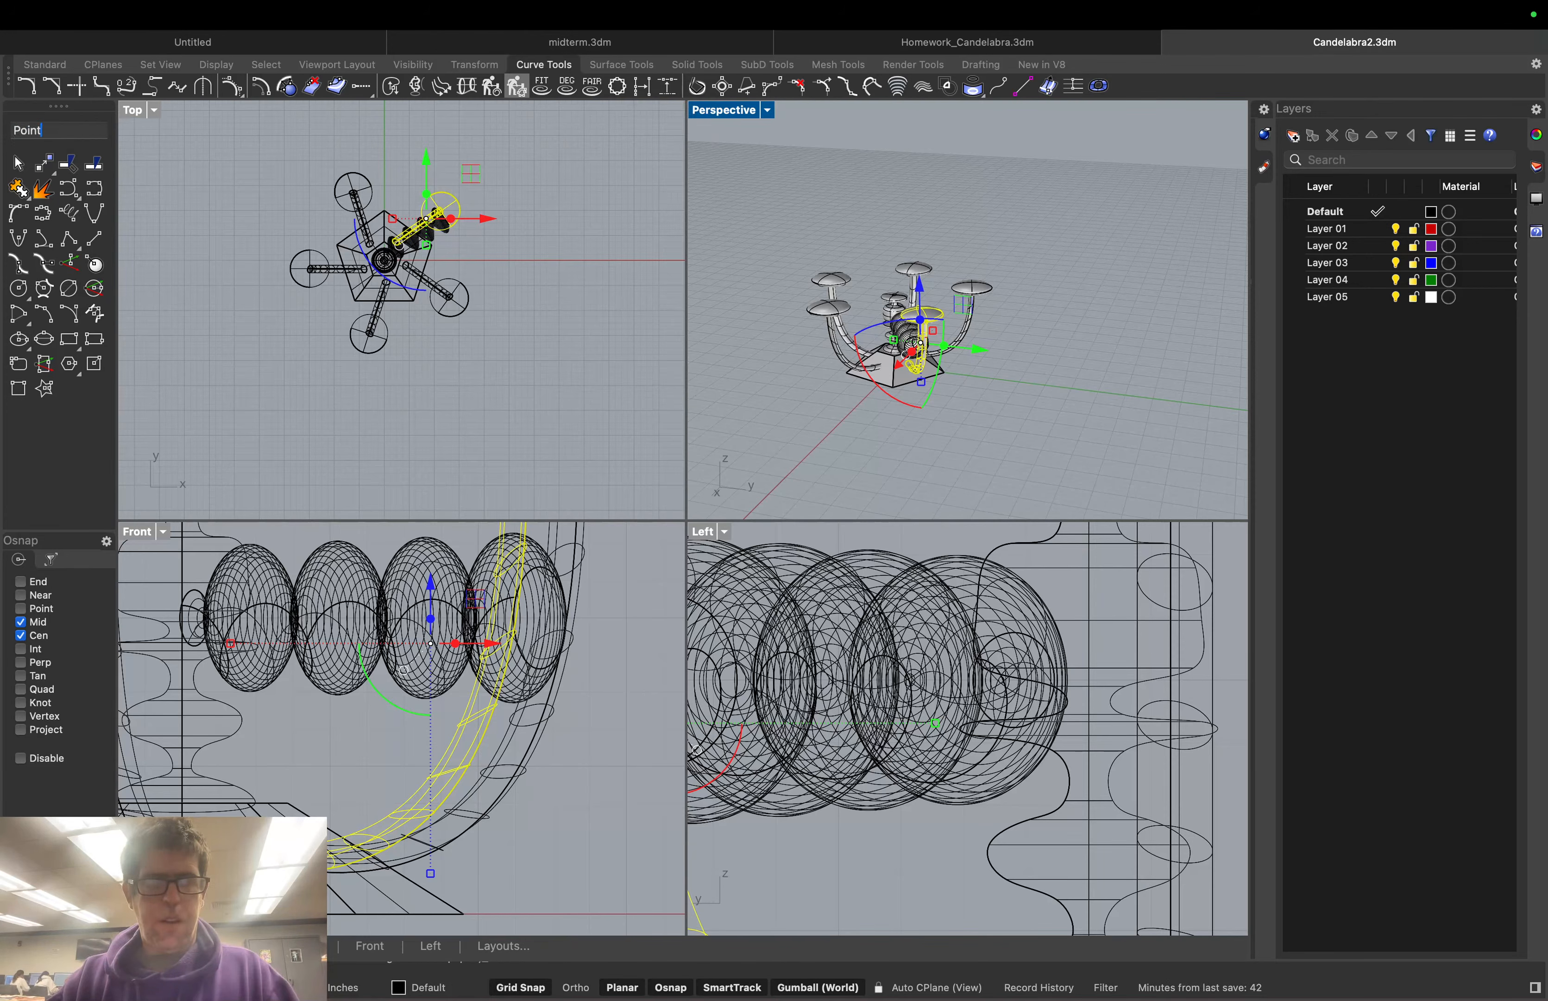
type("som")
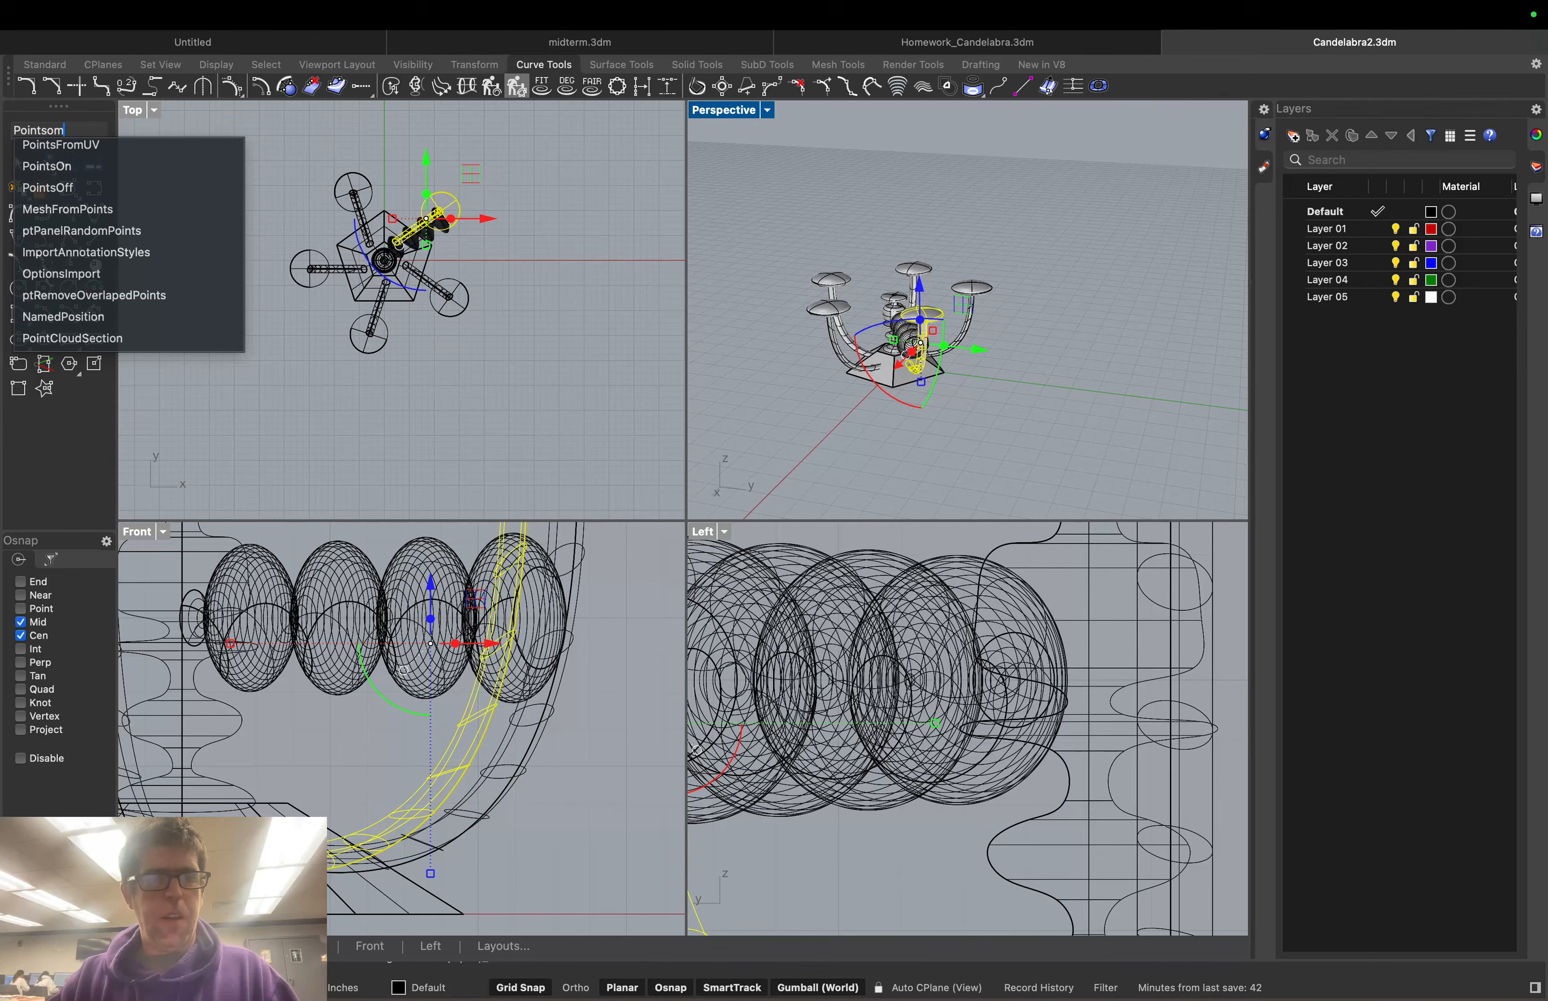
key("BackSpace")
type("n")
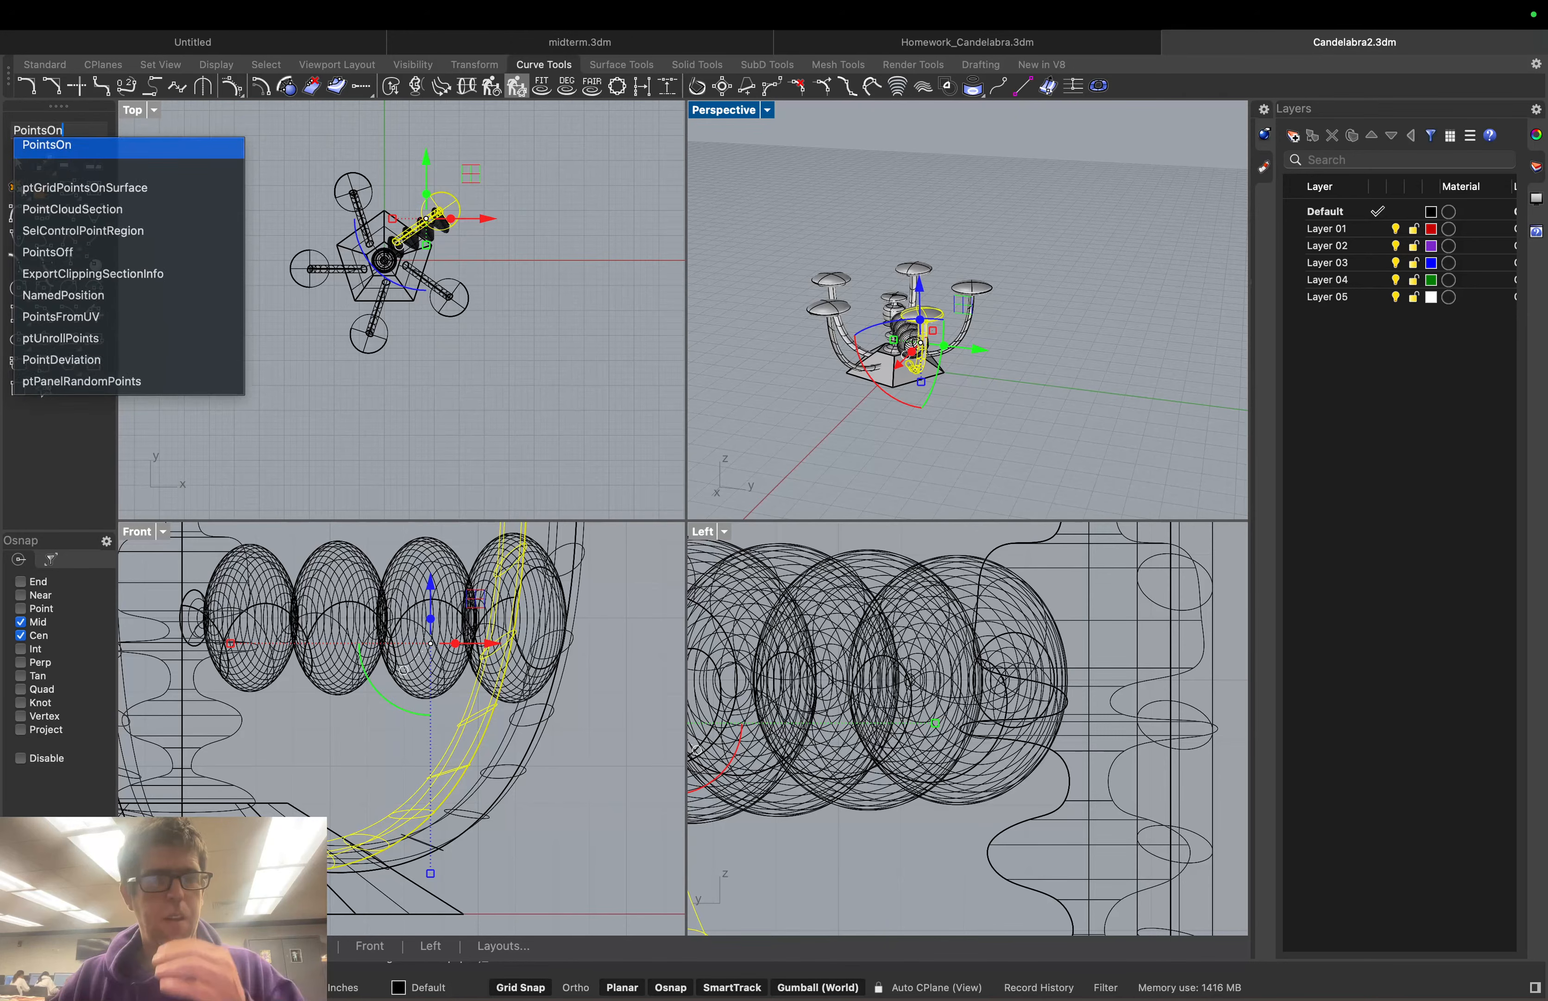
key("Return")
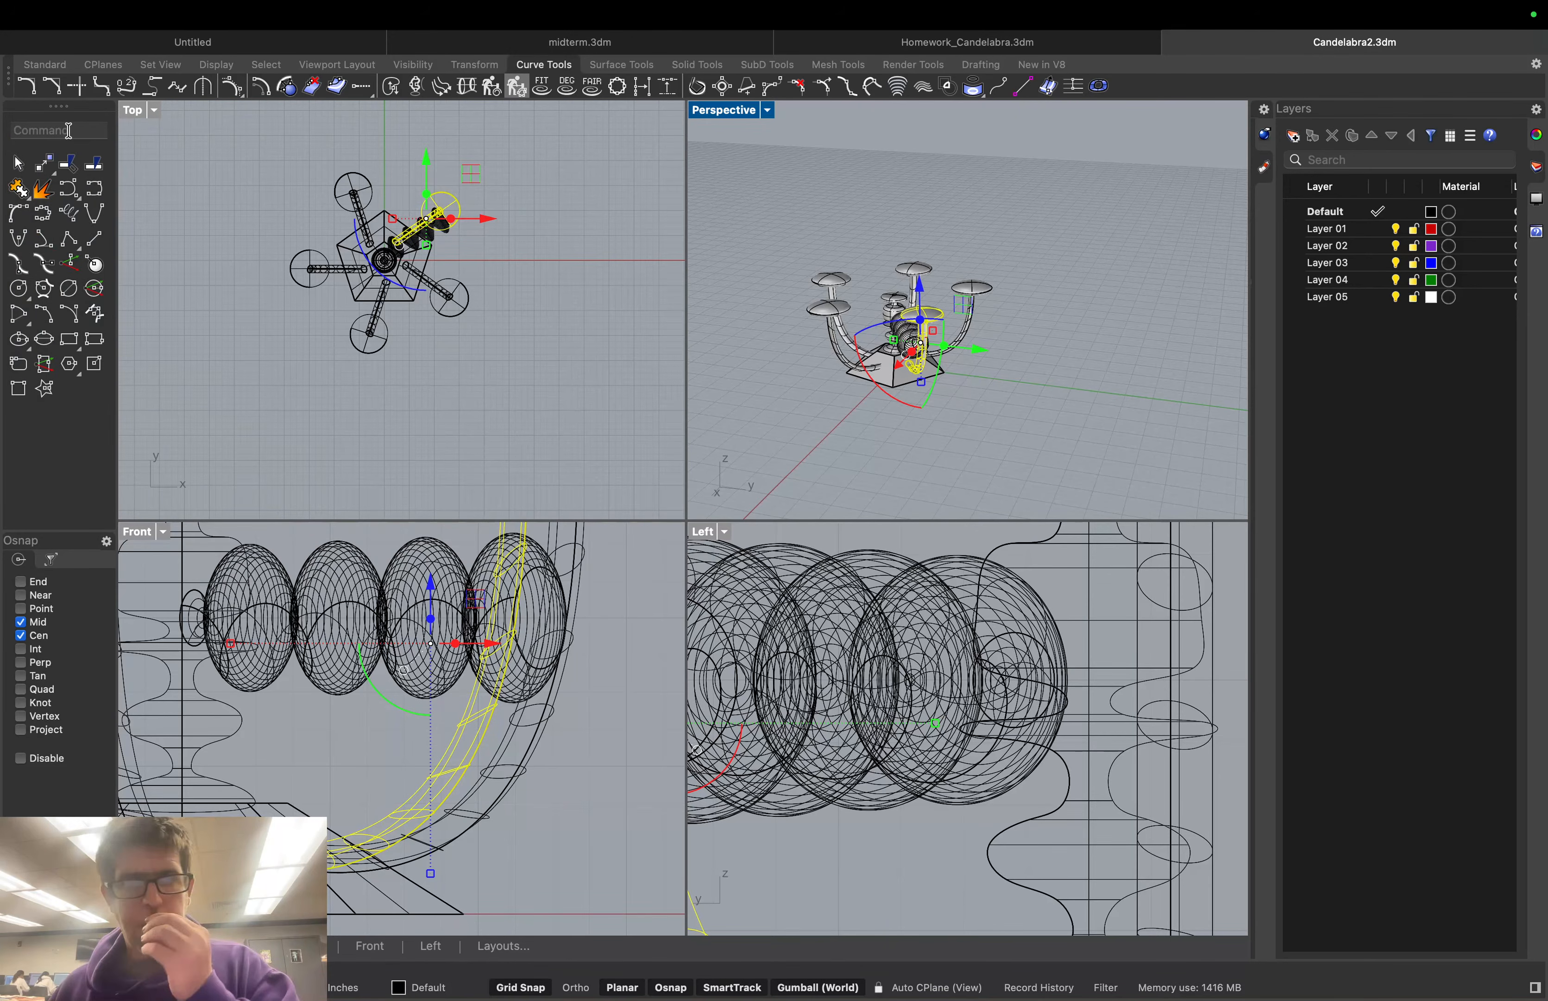
left_click(821, 710)
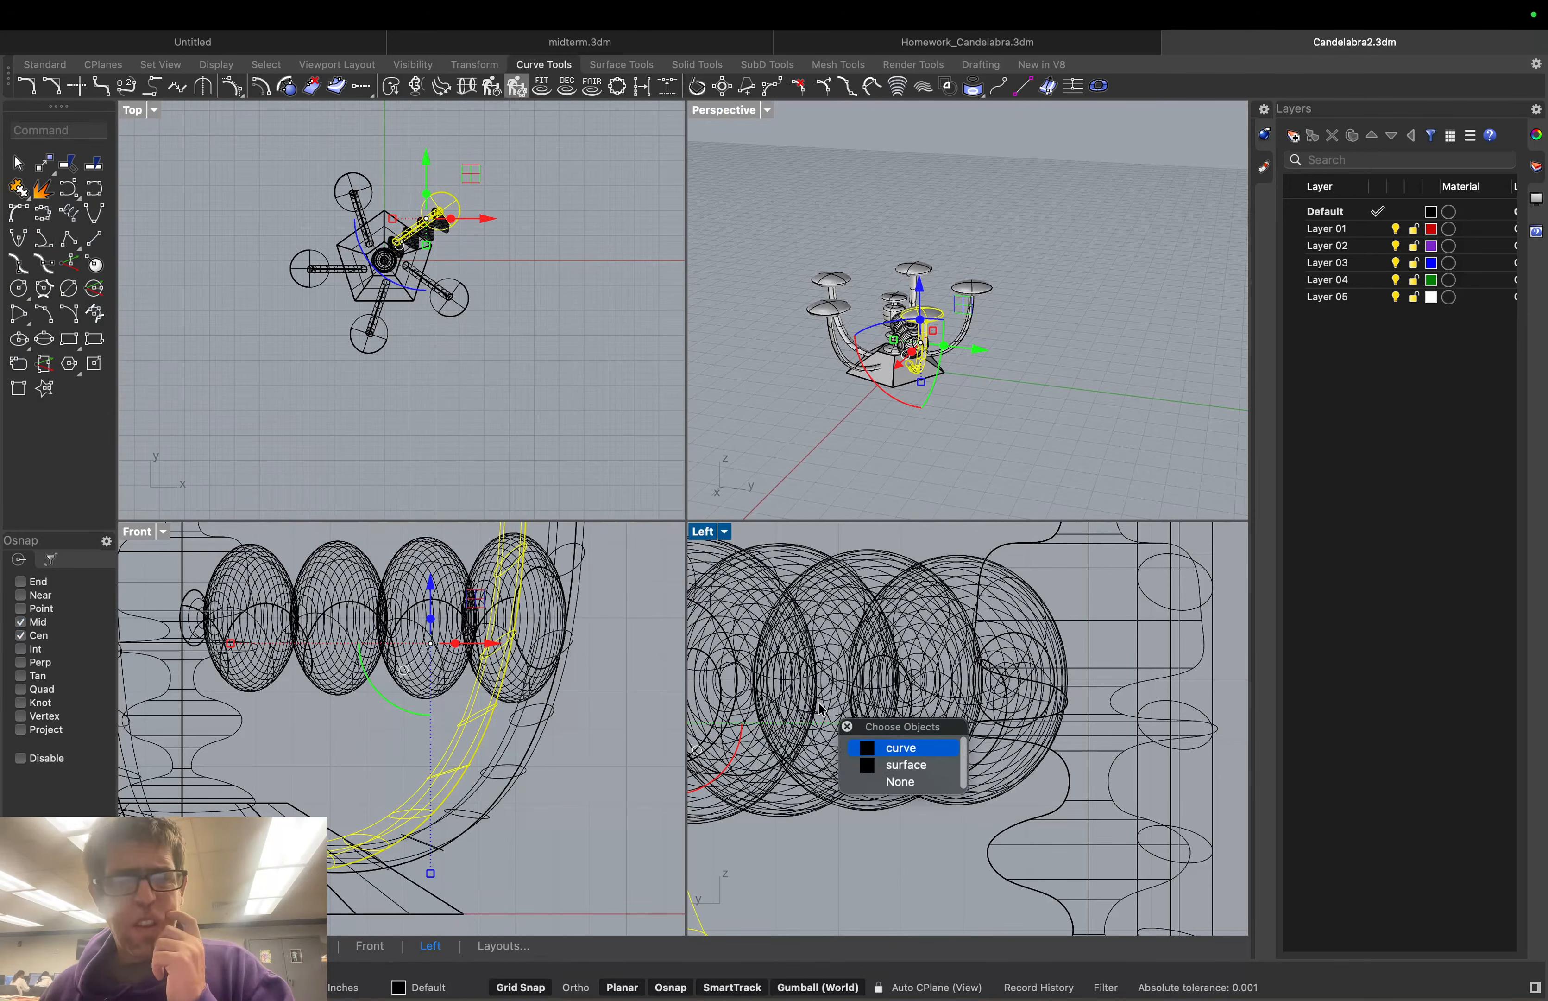
left_click(905, 766)
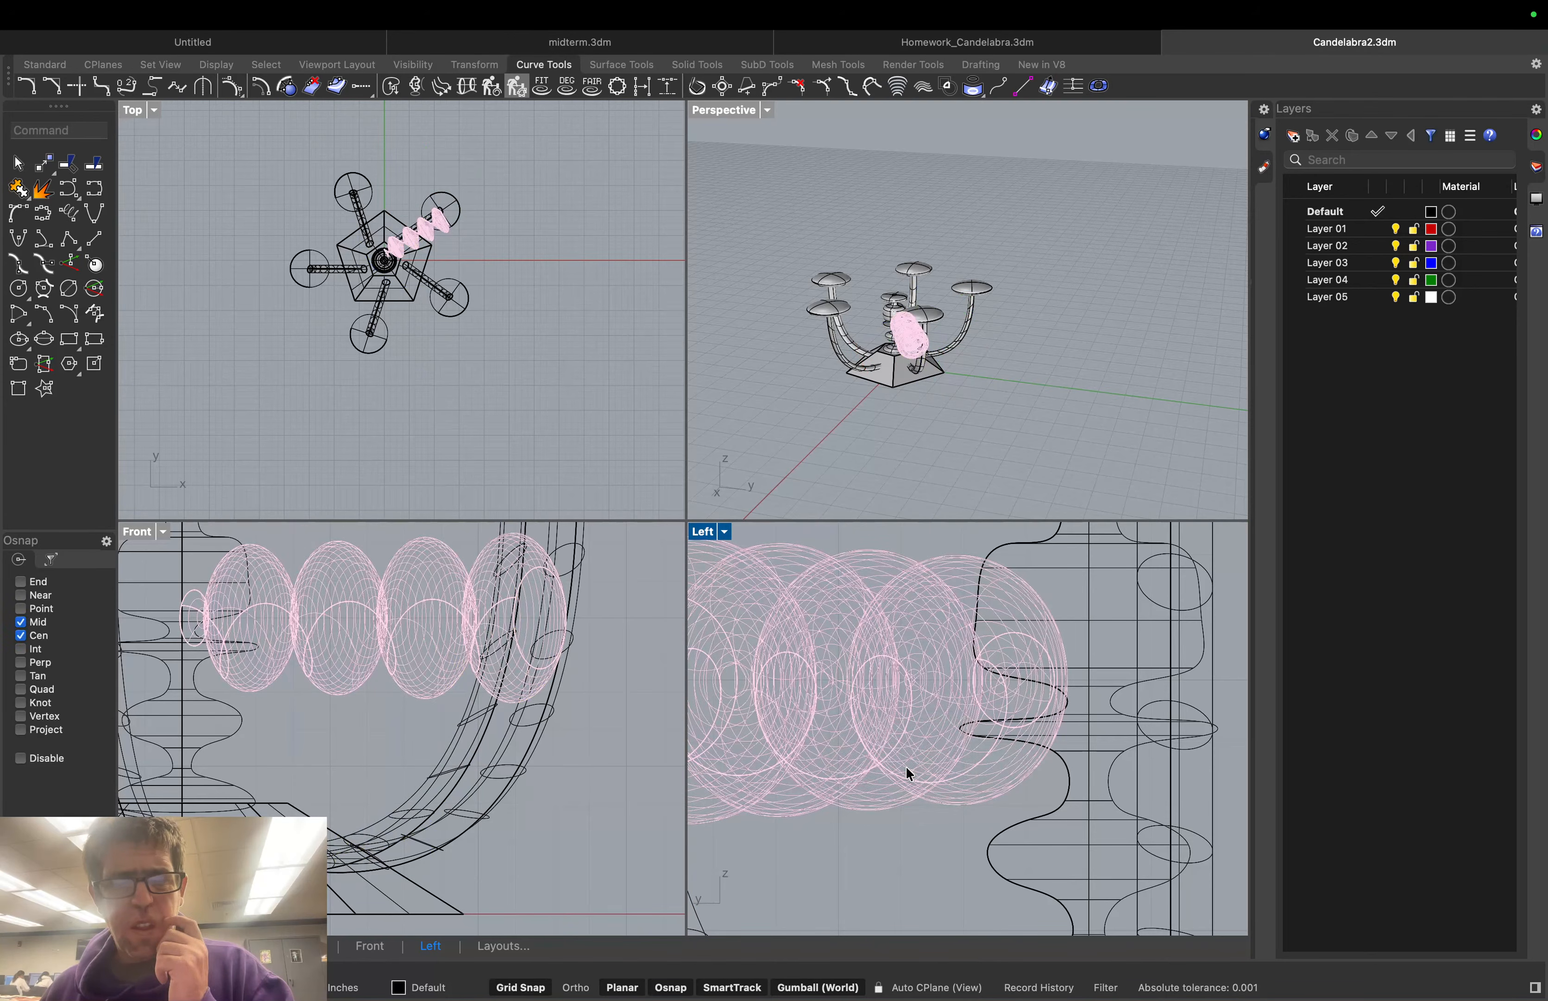
type("Poi")
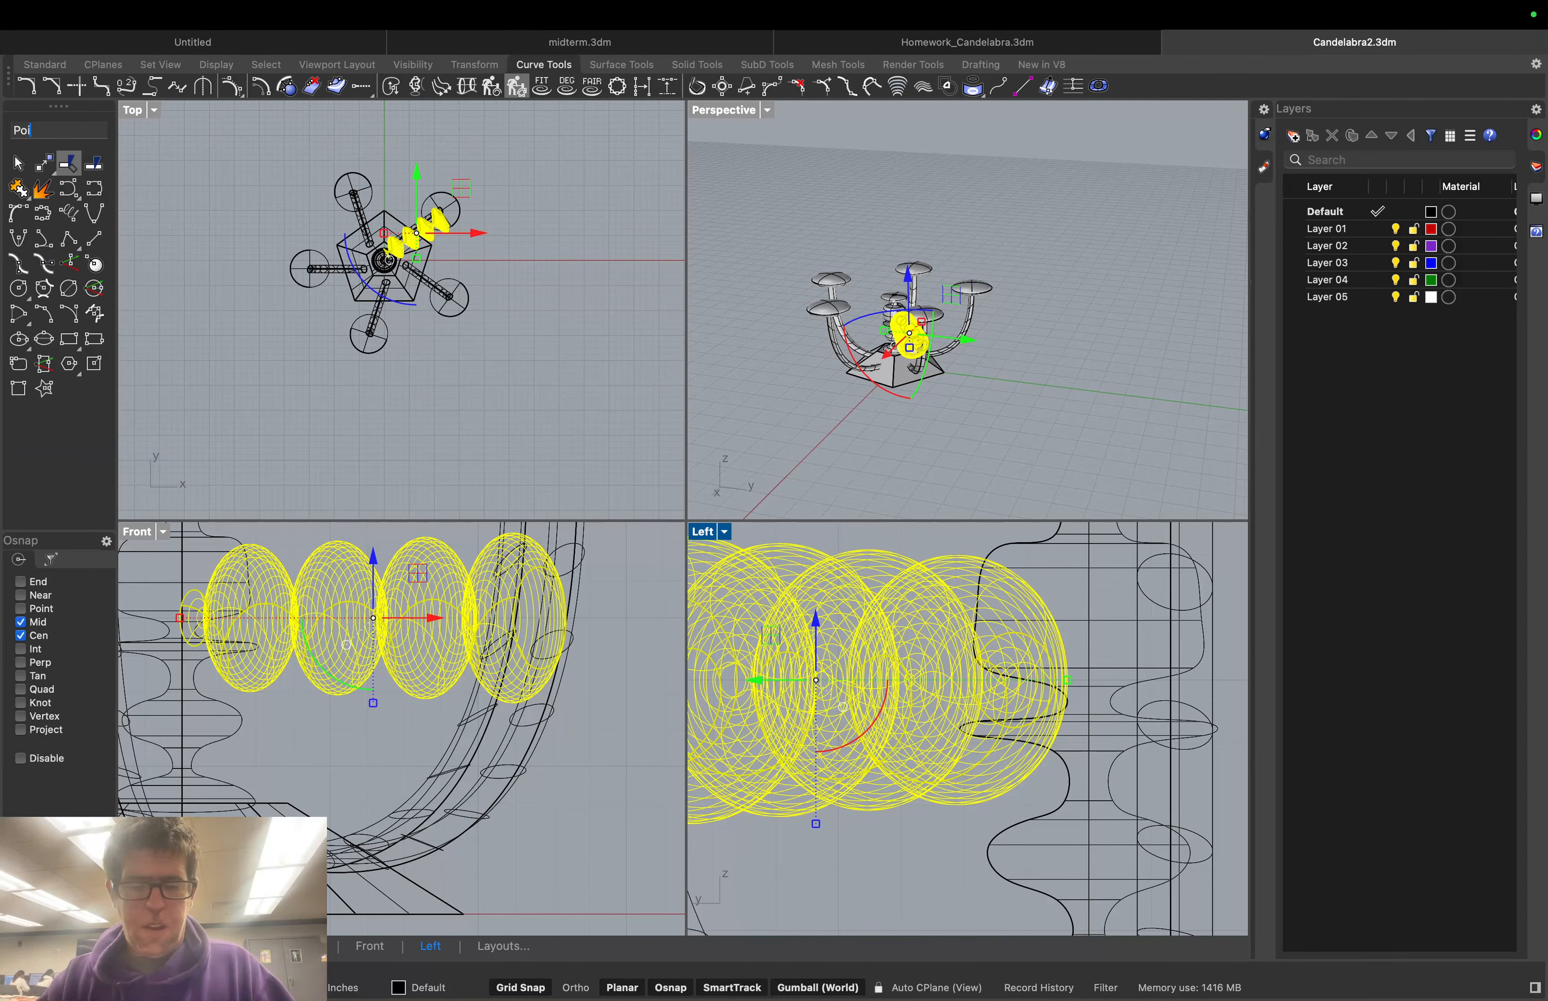
type("ntsOn")
key("Return")
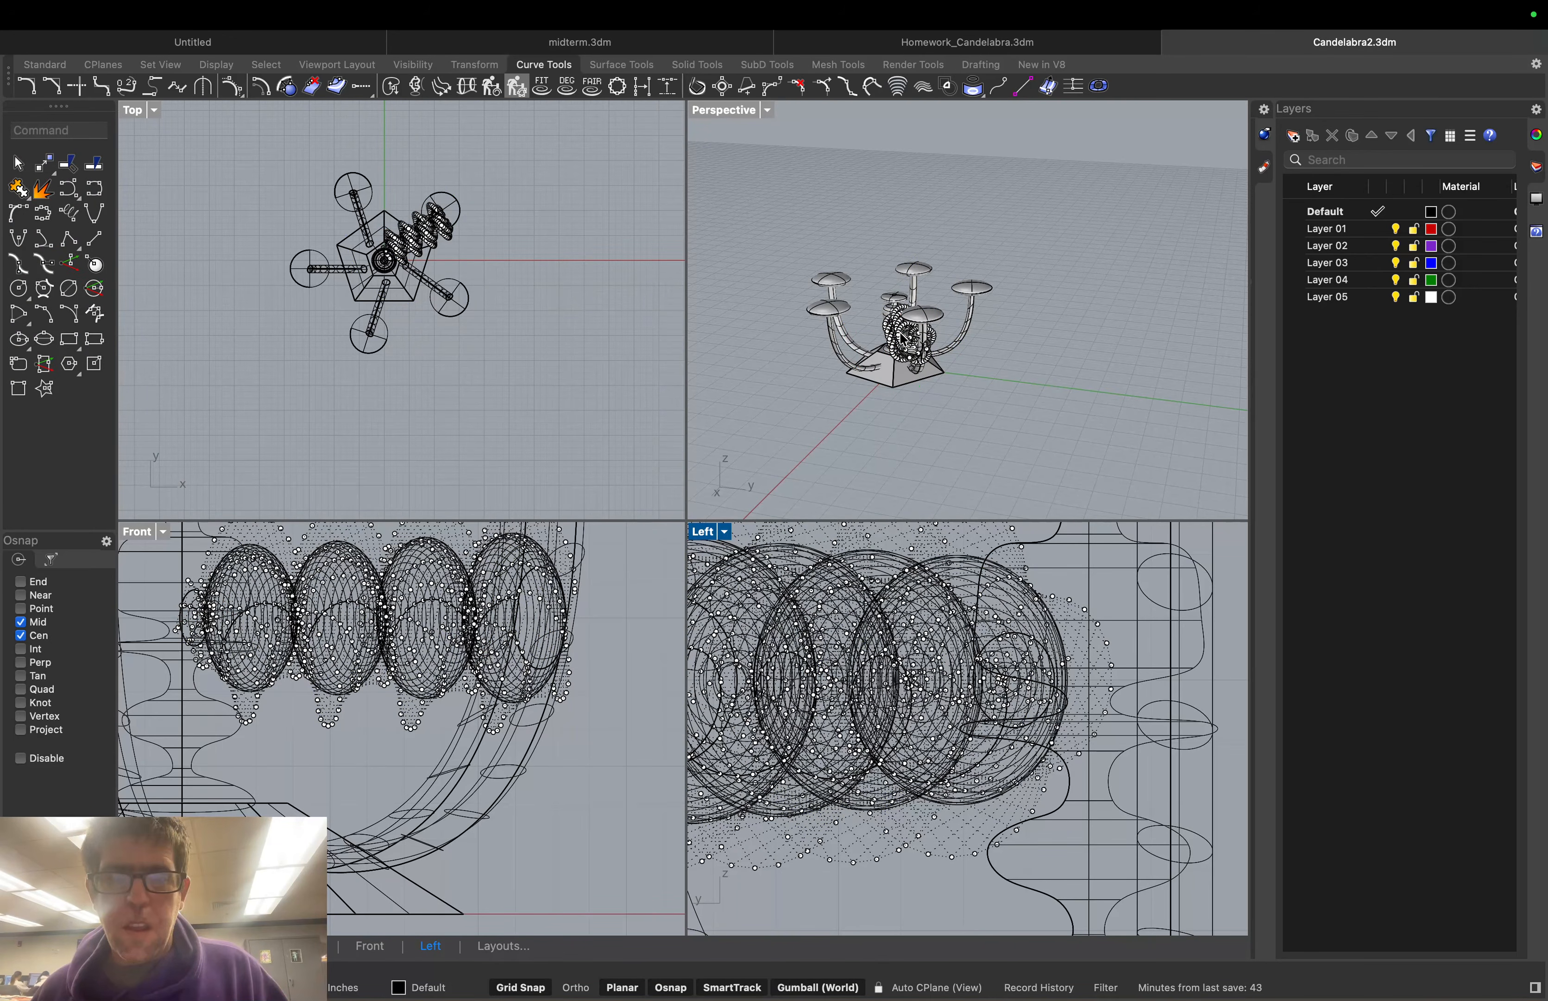
left_click(1001, 393)
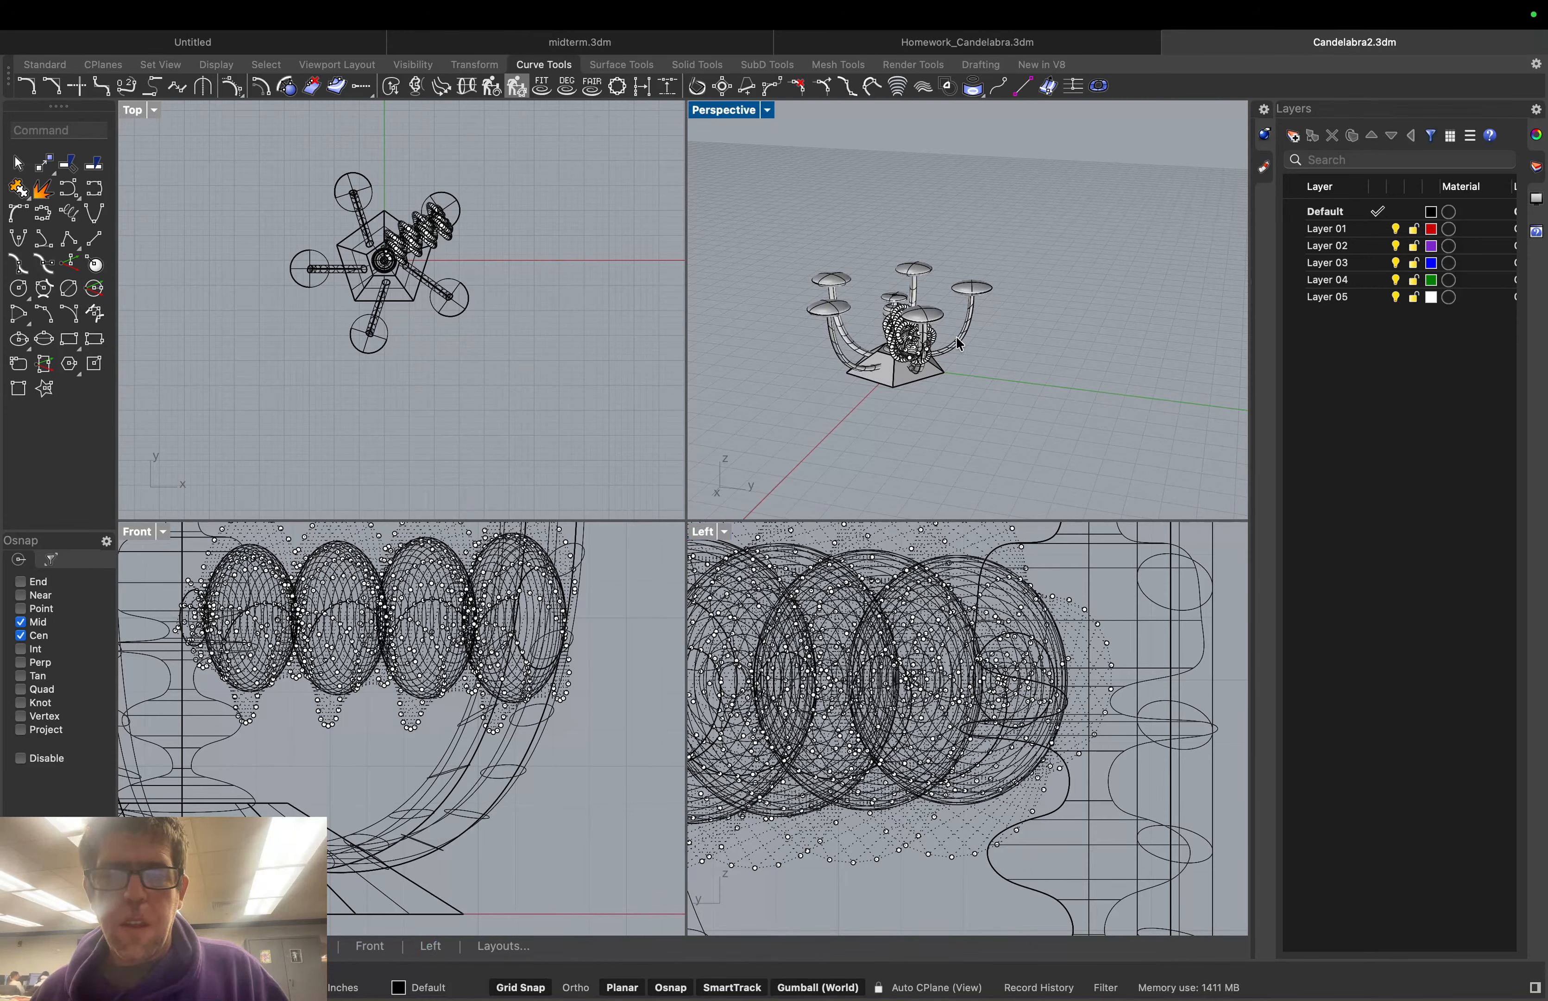
mouse_move(995, 387)
right_mouse_down()
mouse_move(1064, 339)
mouse_move(981, 385)
right_mouse_up()
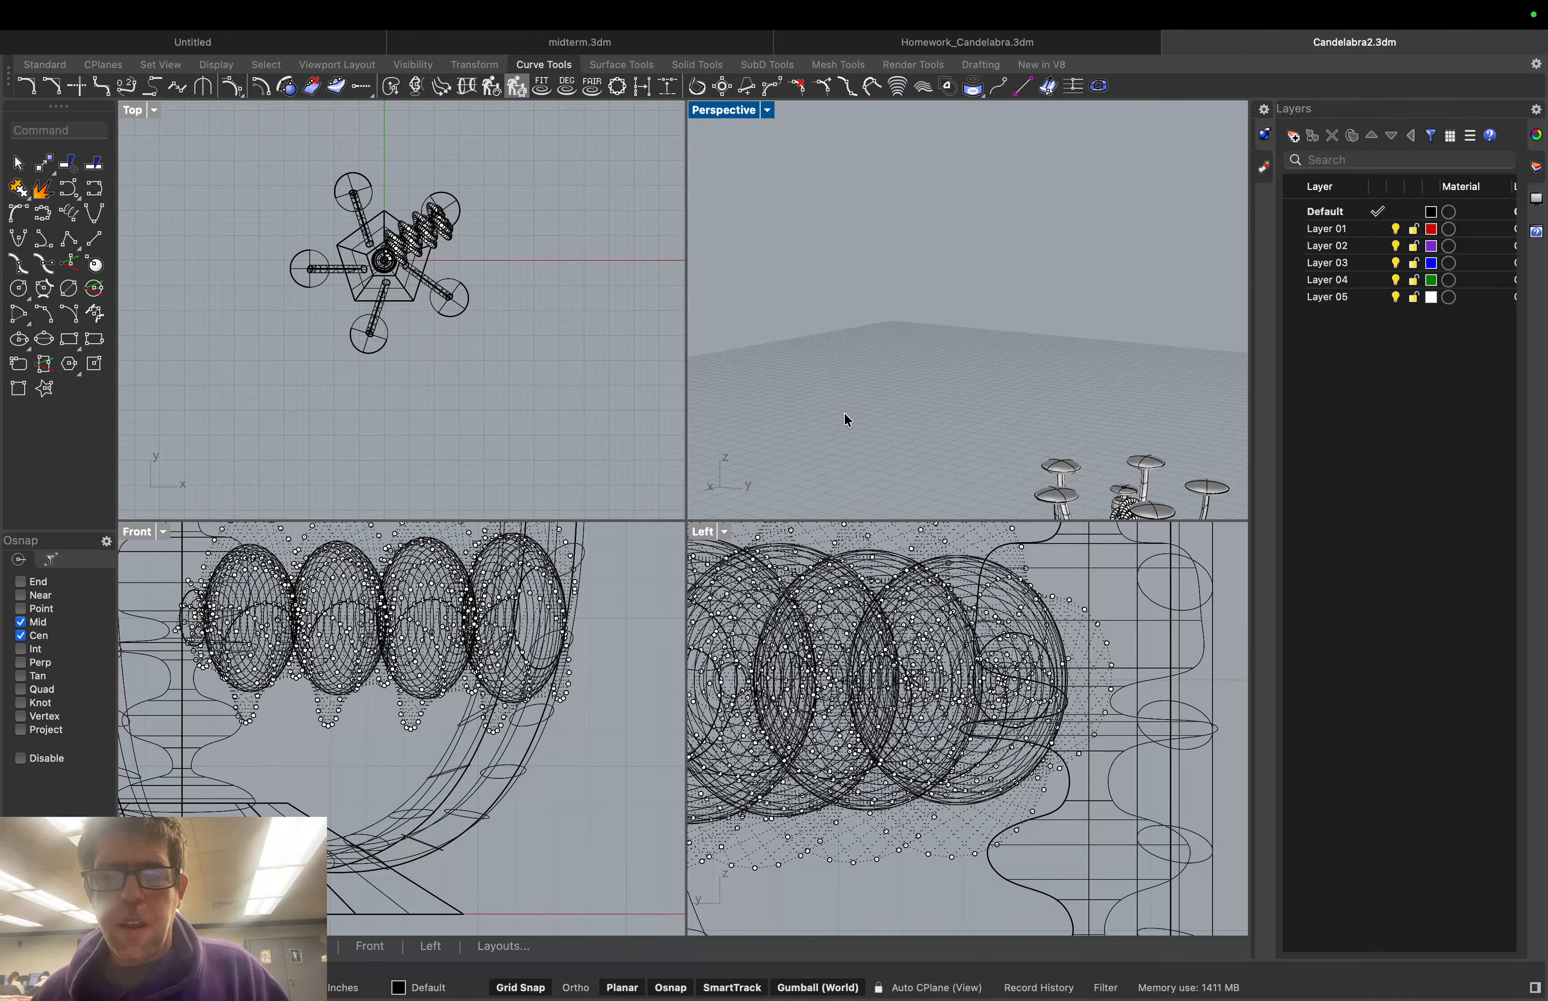
scroll(870, 438, "down", 15)
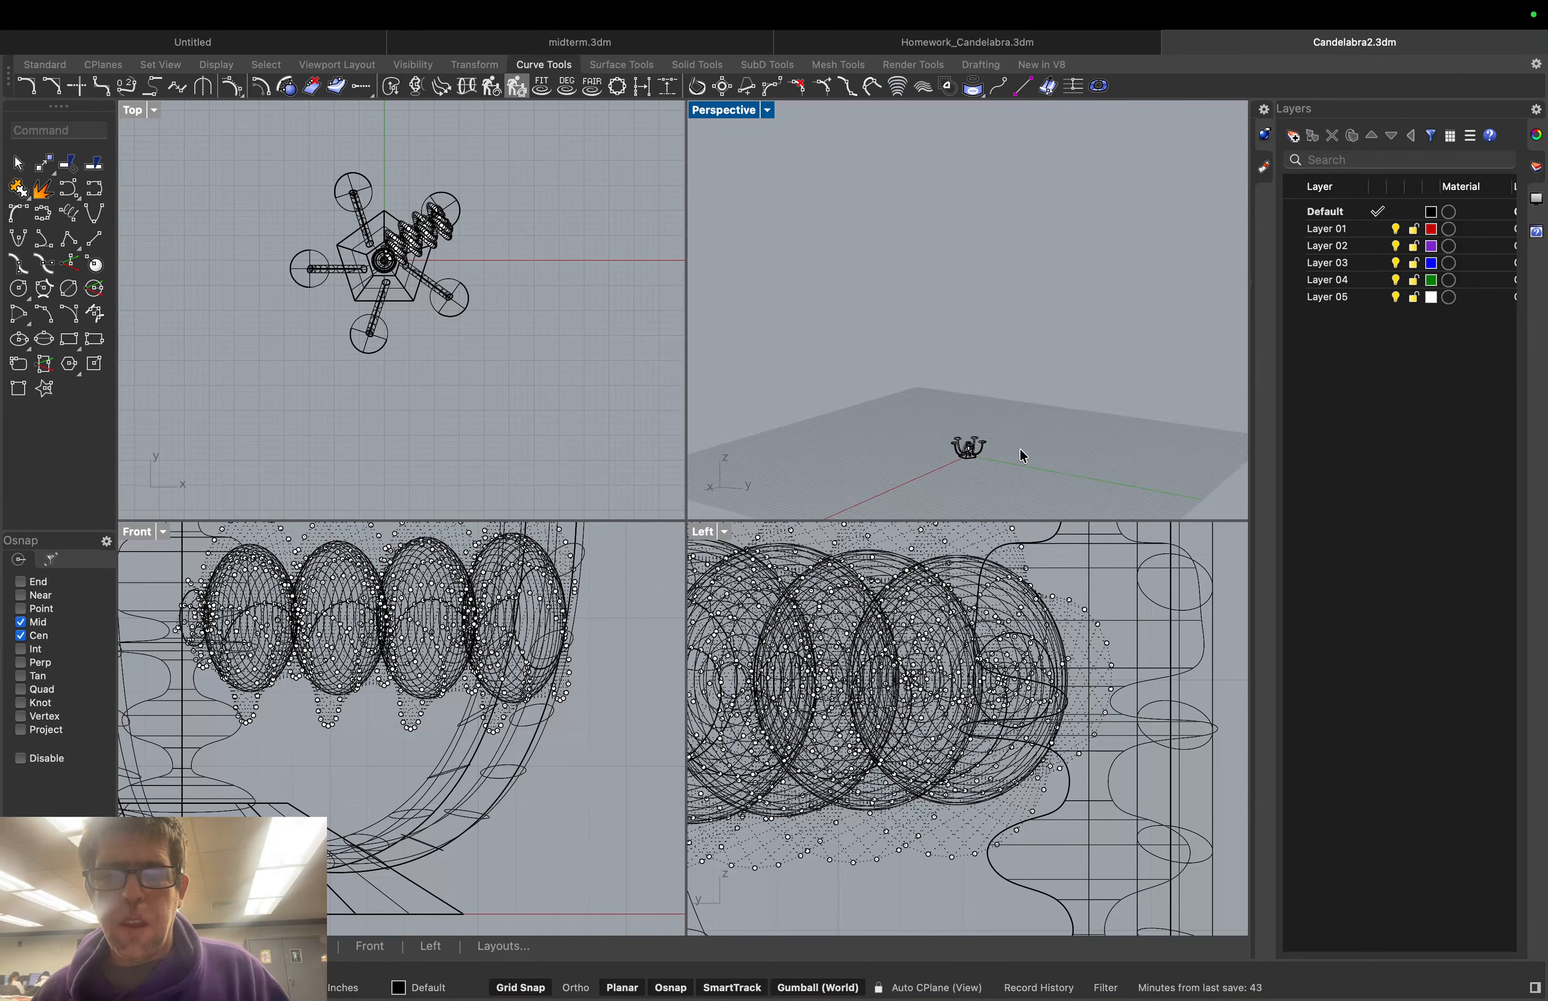
scroll(1022, 456, "up", 10)
middle_click(956, 429)
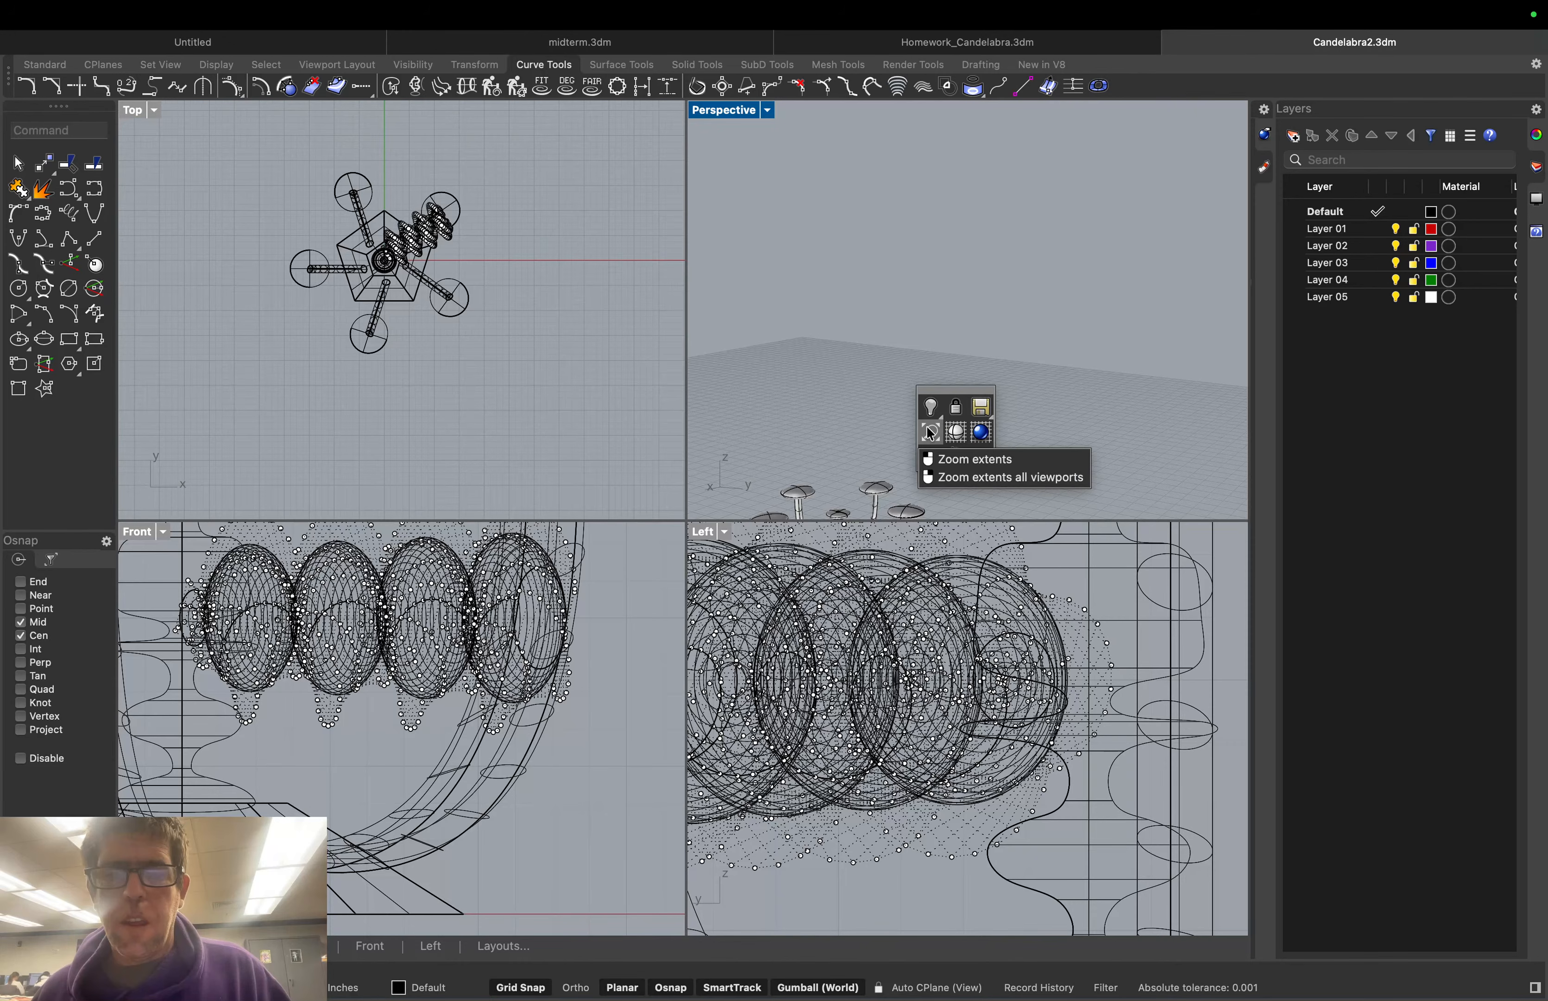
left_click(931, 432)
scroll(1141, 345, "up", 5)
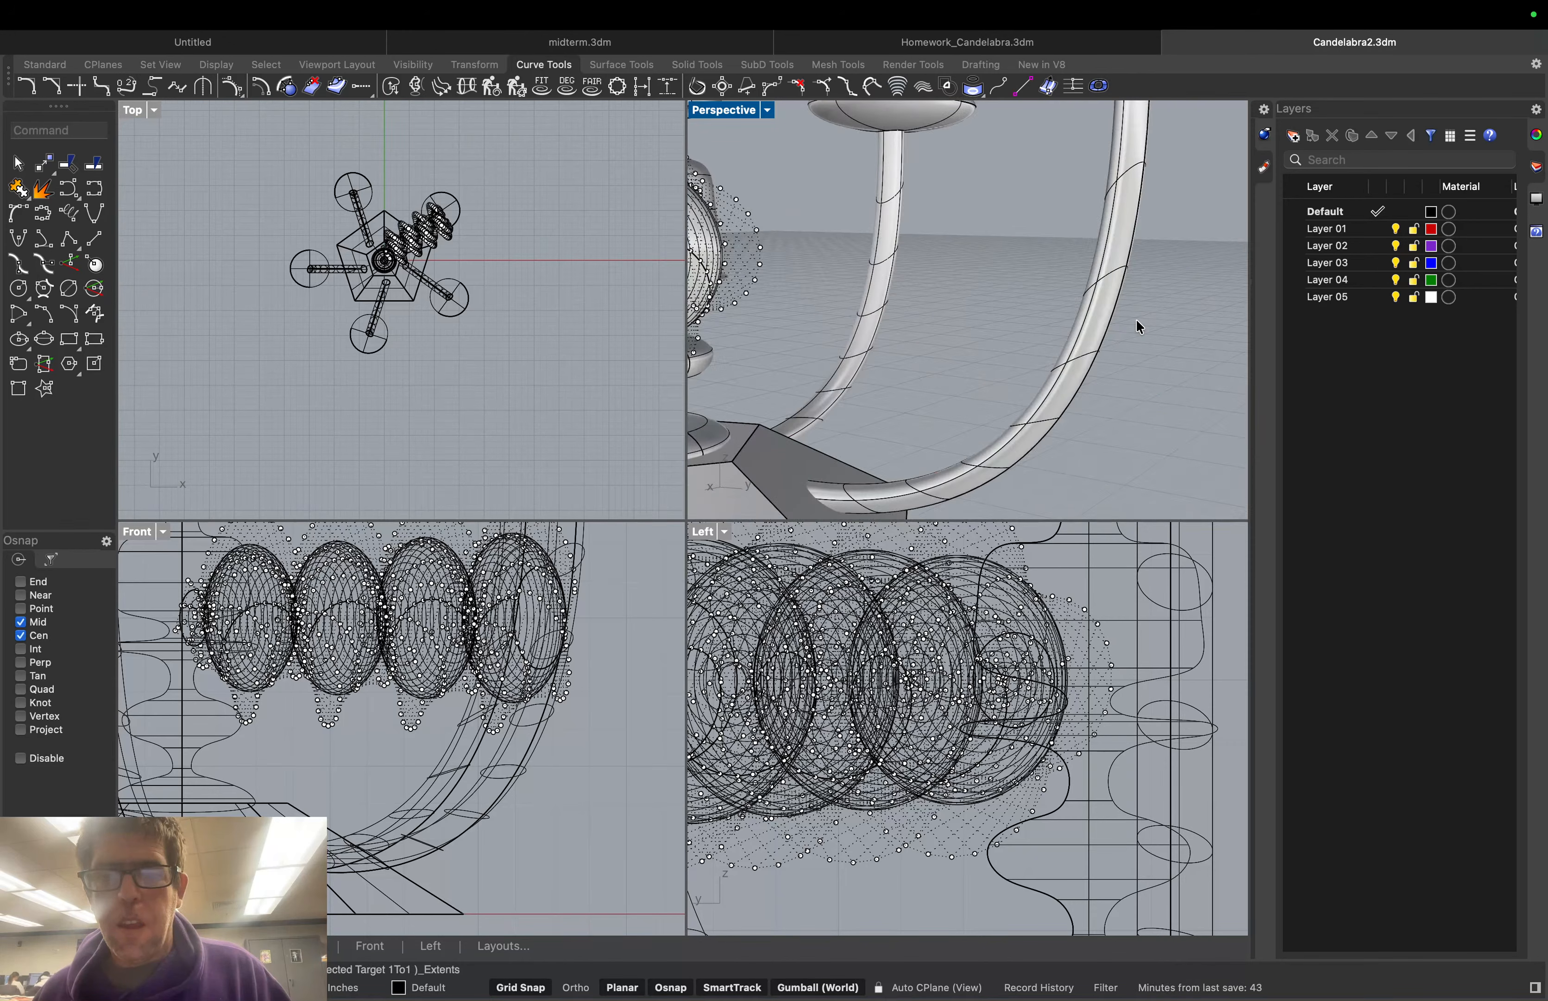
right_click_drag(1025, 301, 884, 279)
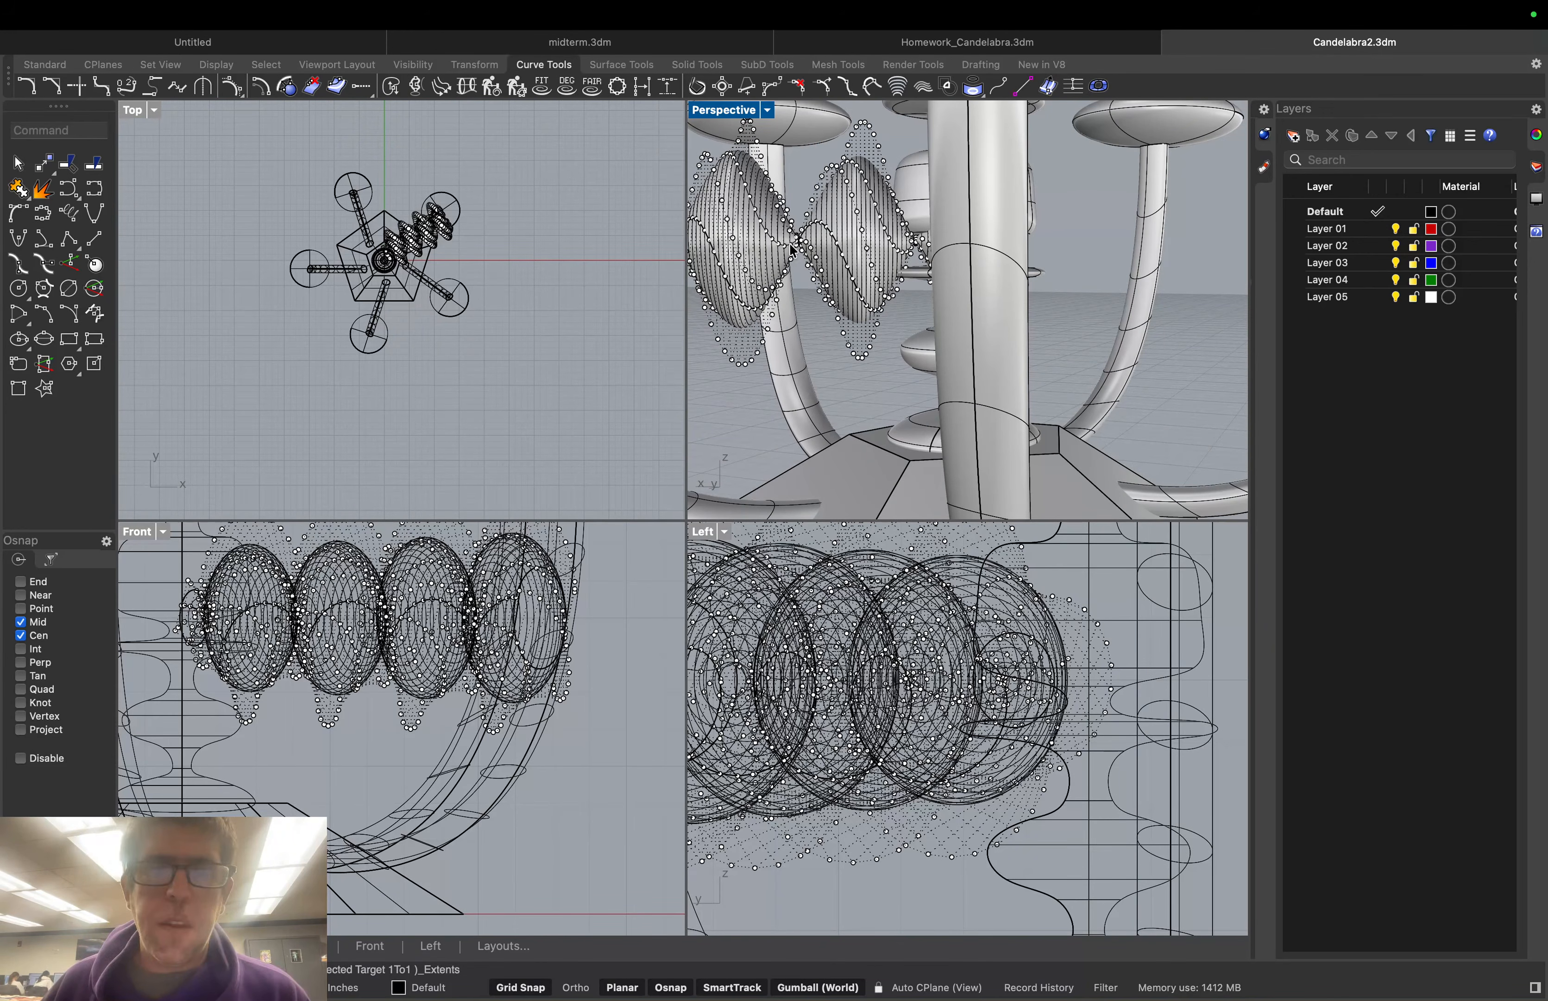
scroll(790, 242, "down", 3)
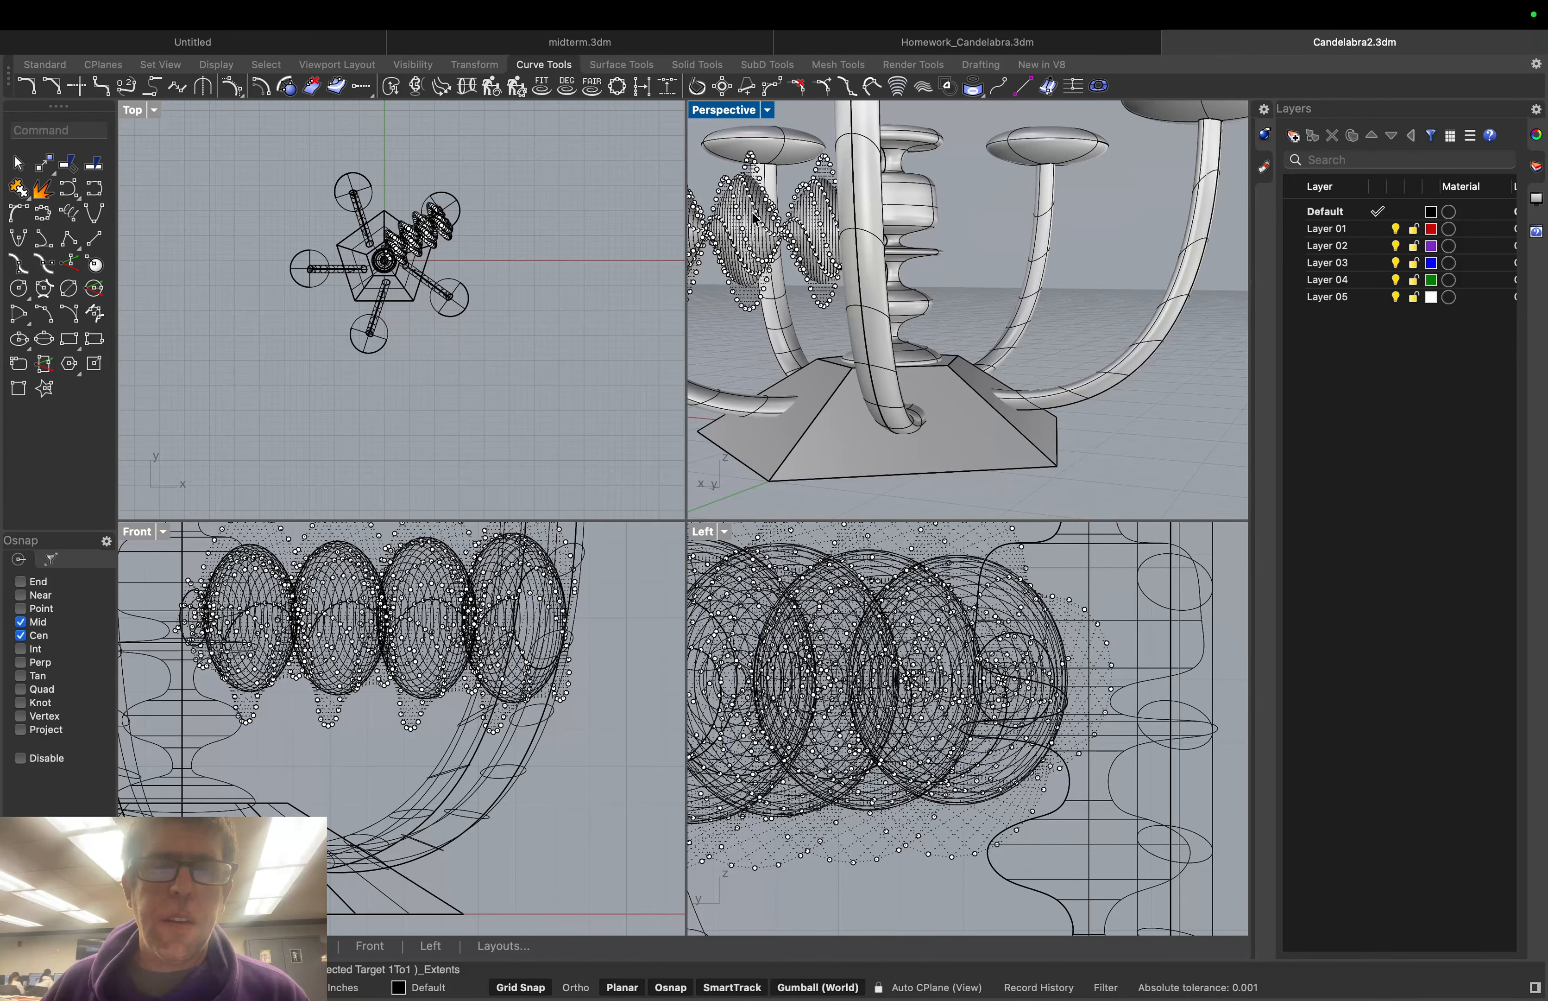
right_click_drag(706, 181, 660, 190)
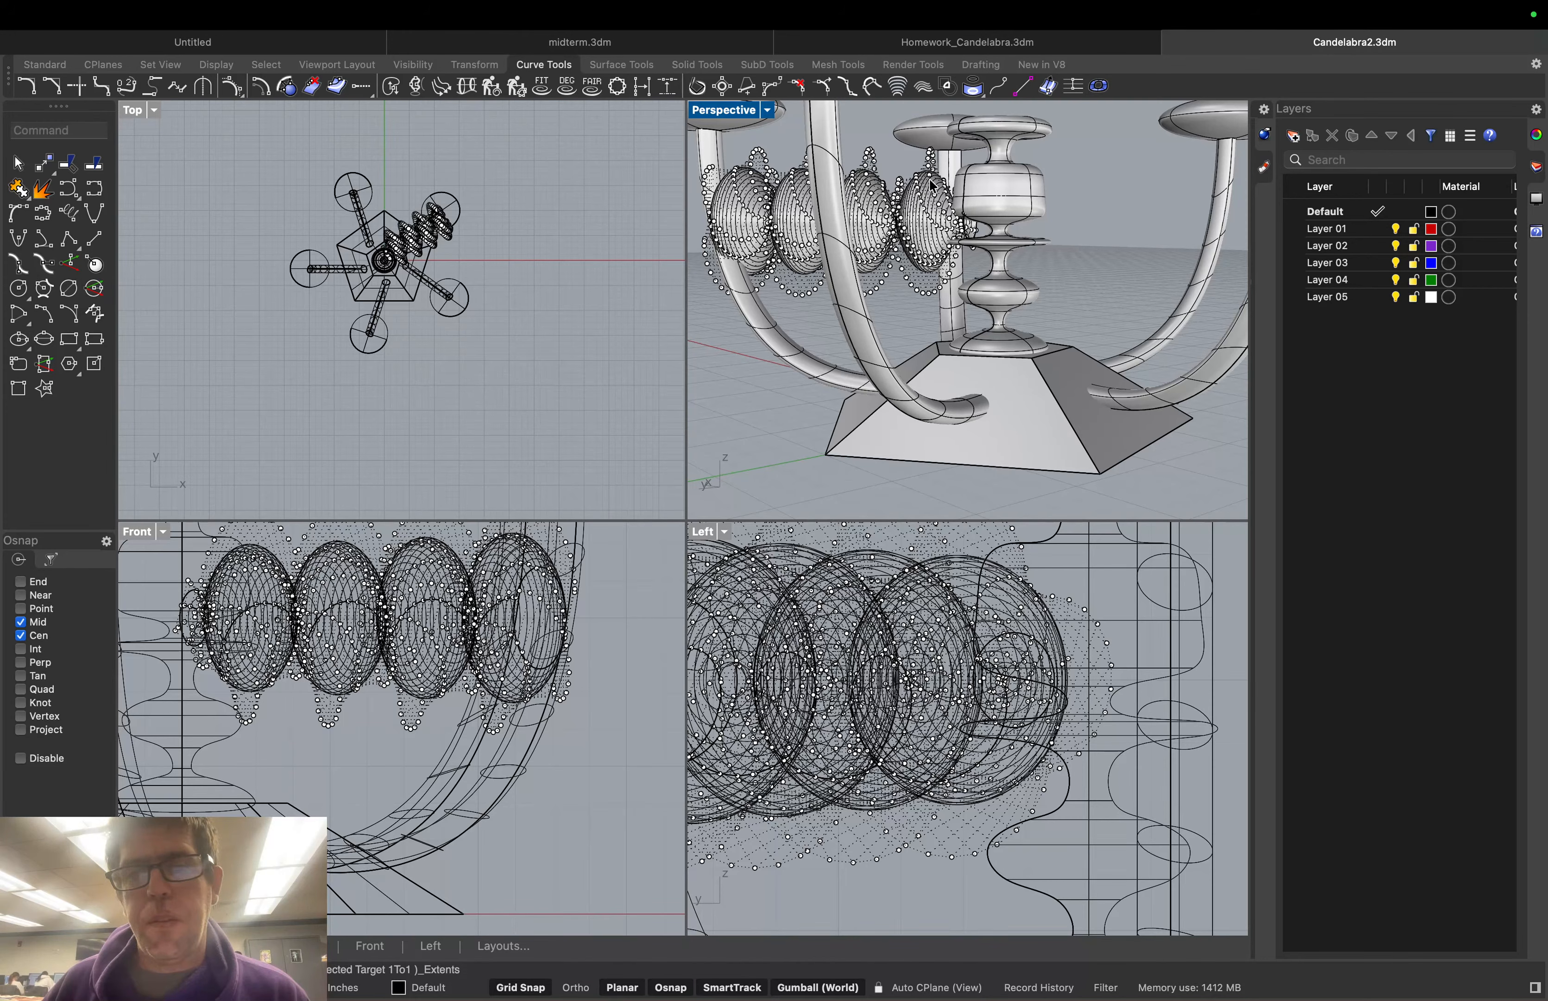
Shift a candle post and its cup slightly left, then clear the selection
left_click(919, 149)
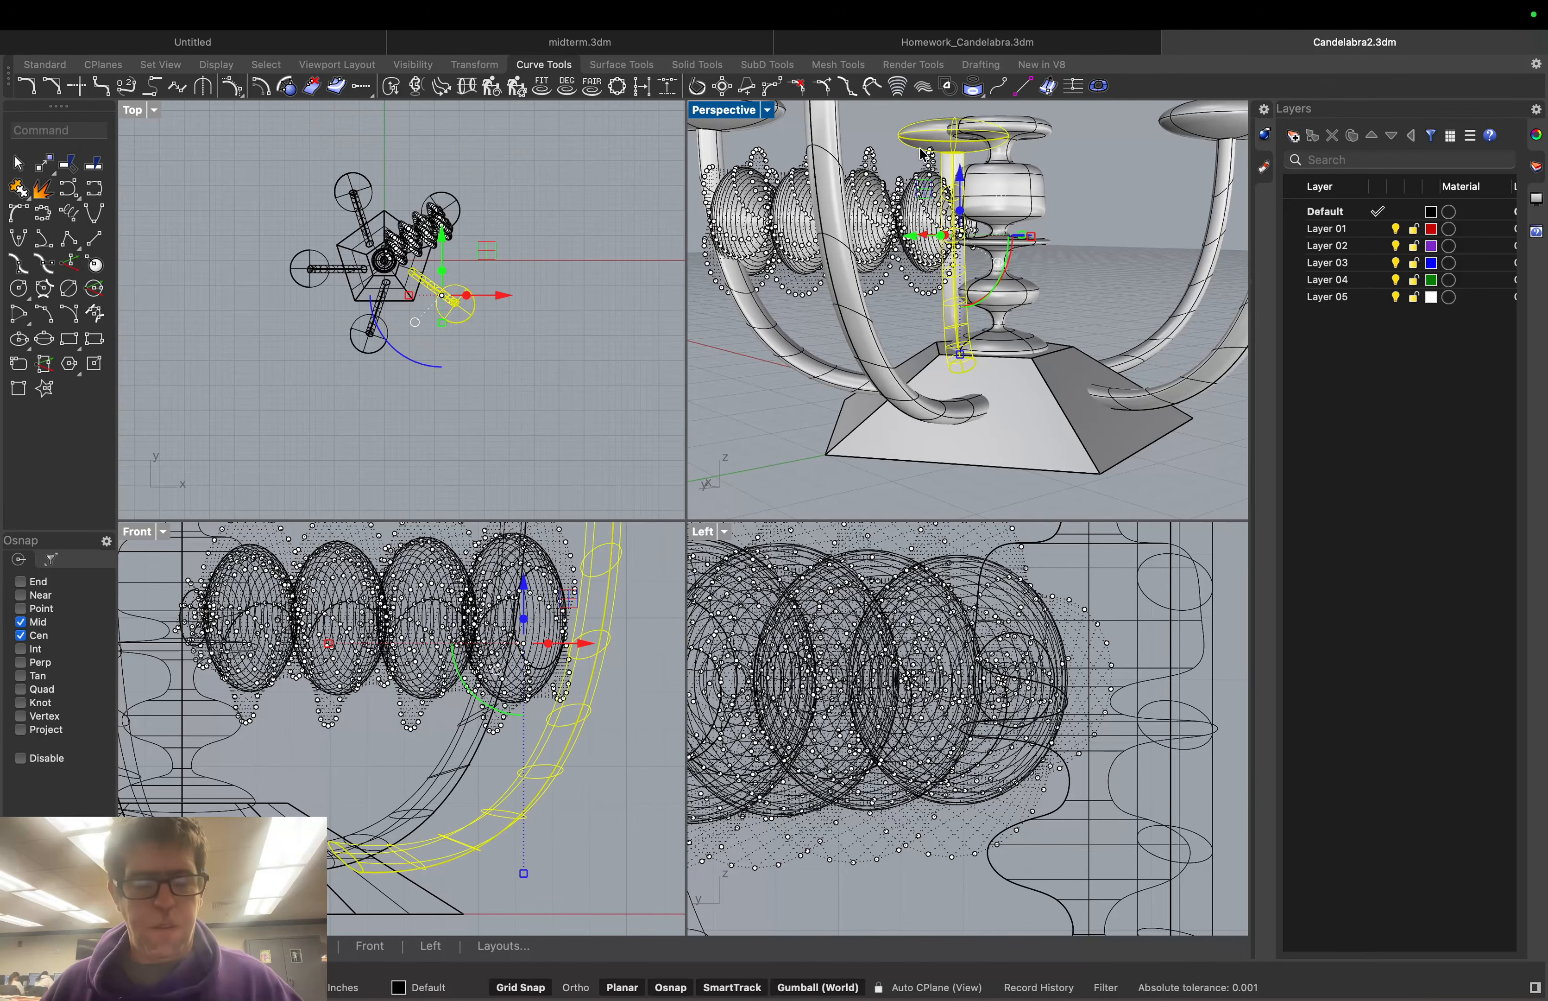
left_click_drag(924, 154, 898, 155)
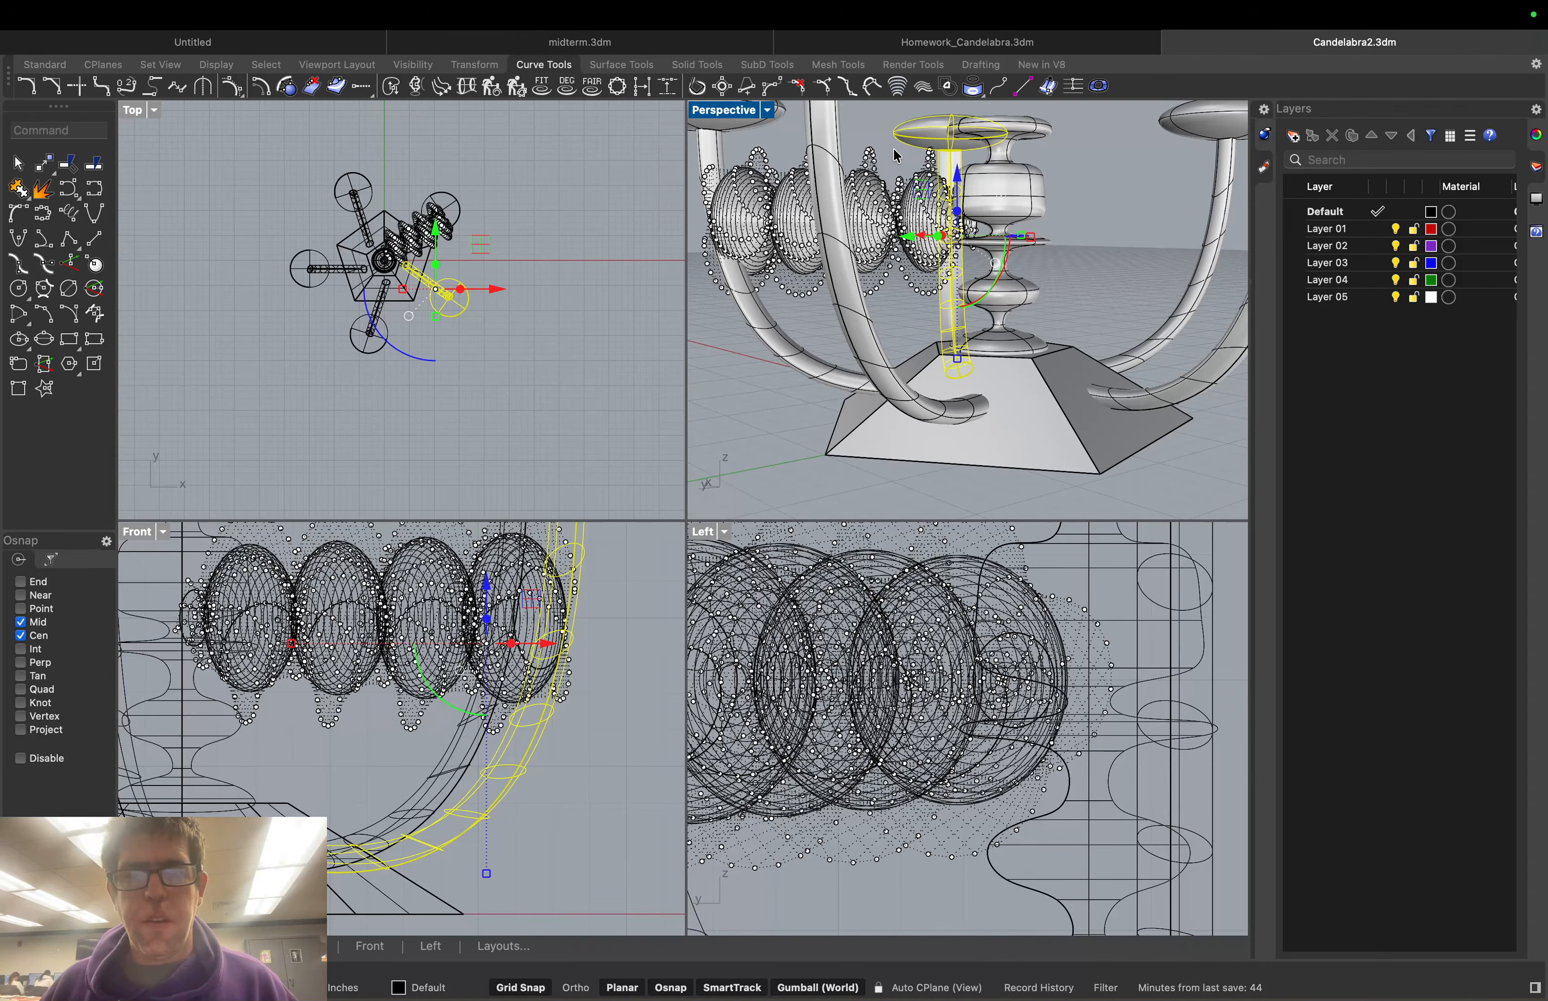
key("Escape")
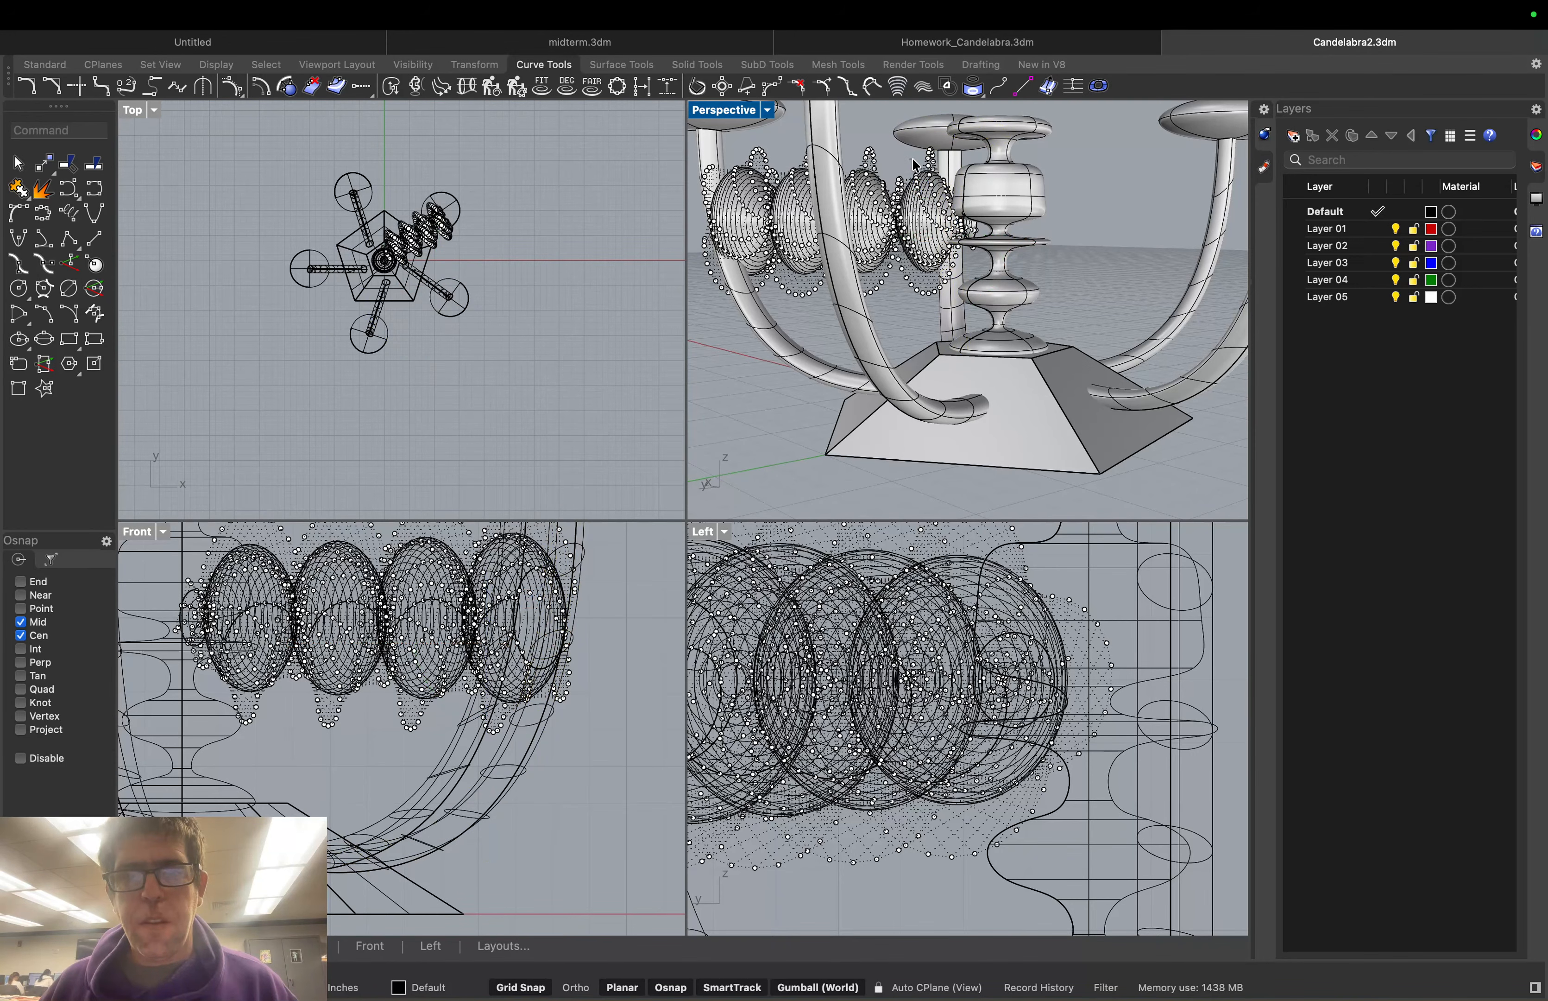
left_click(935, 157)
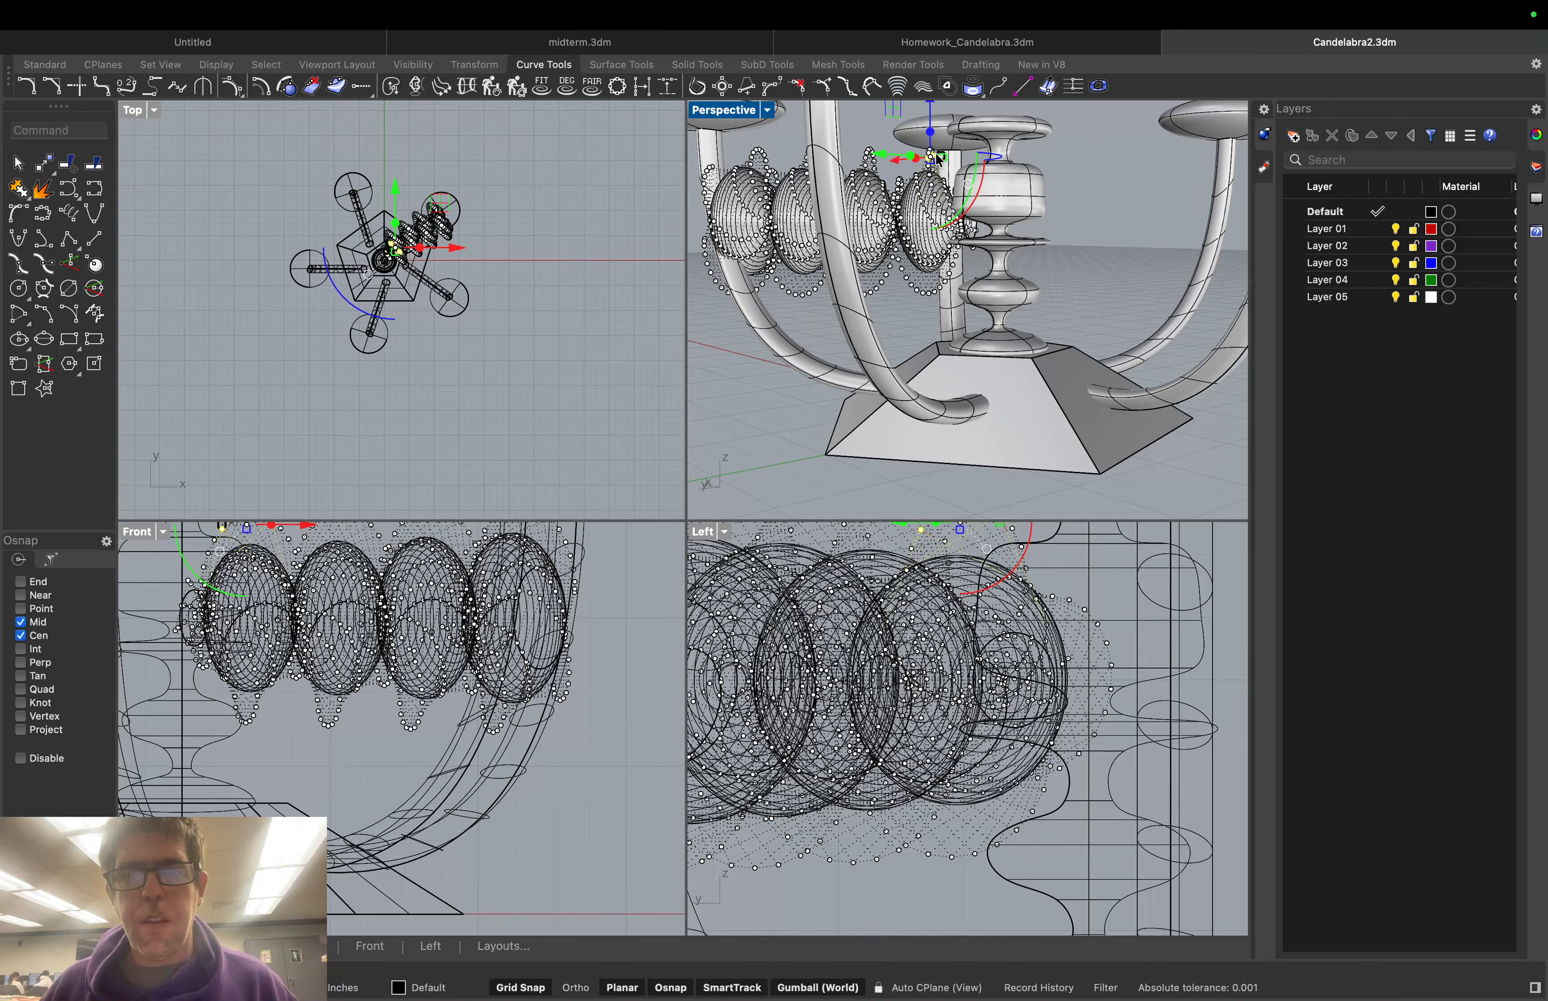
key("Escape")
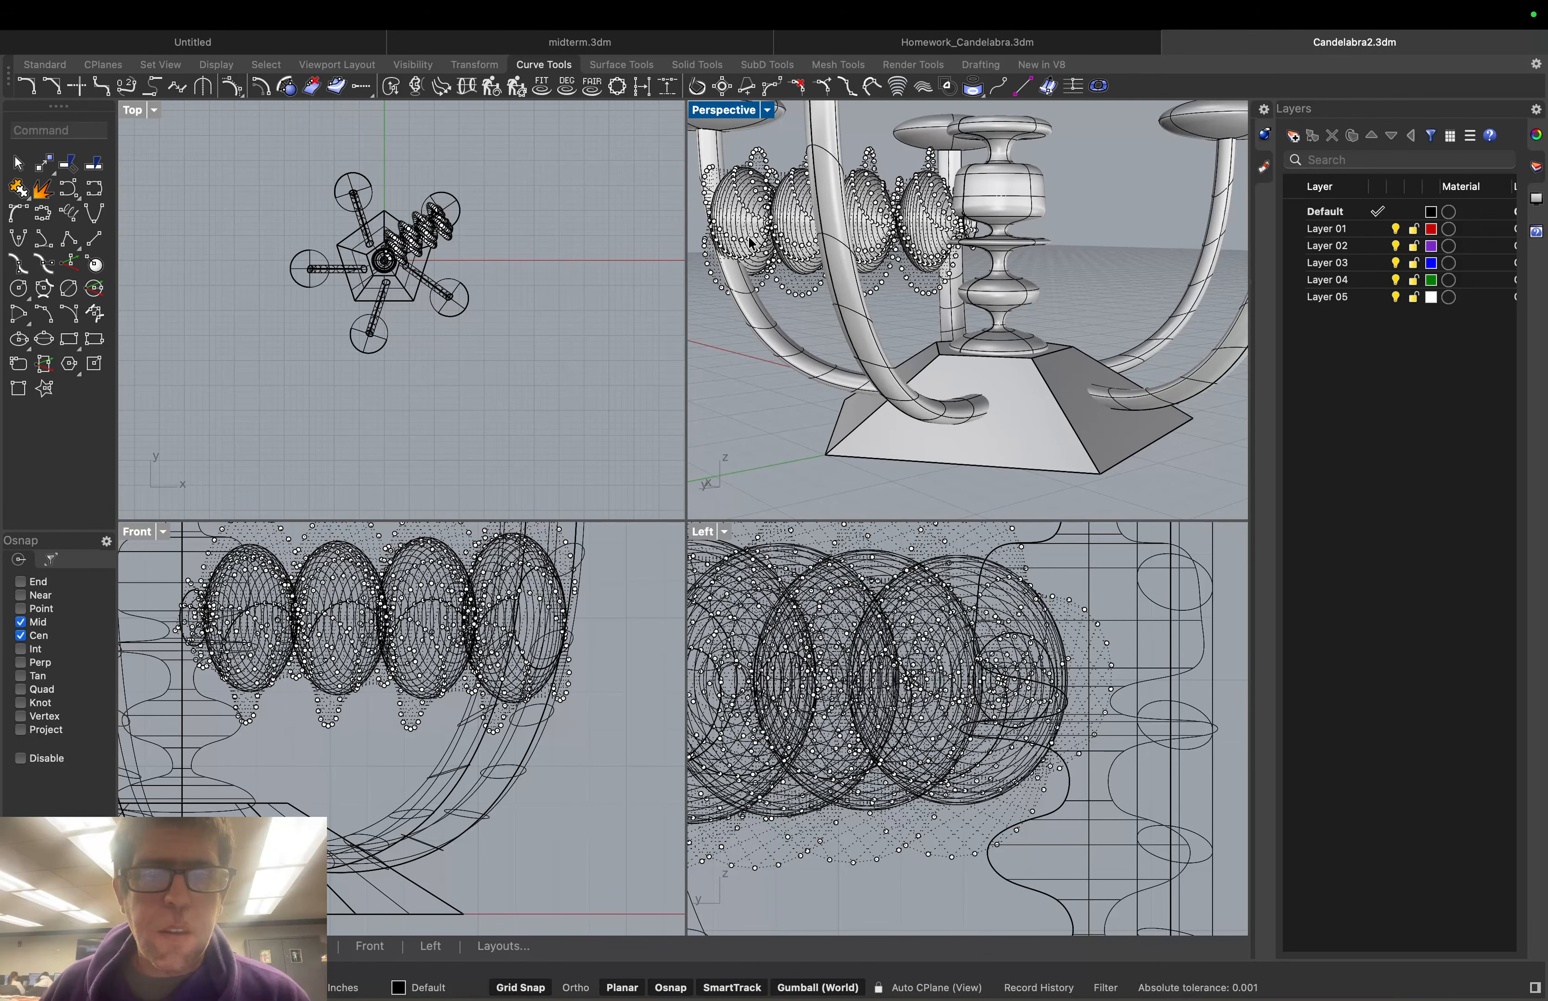
Raise one egg-shaped ellipsoid slightly higher with the gumball Z arrow
left_click(792, 222)
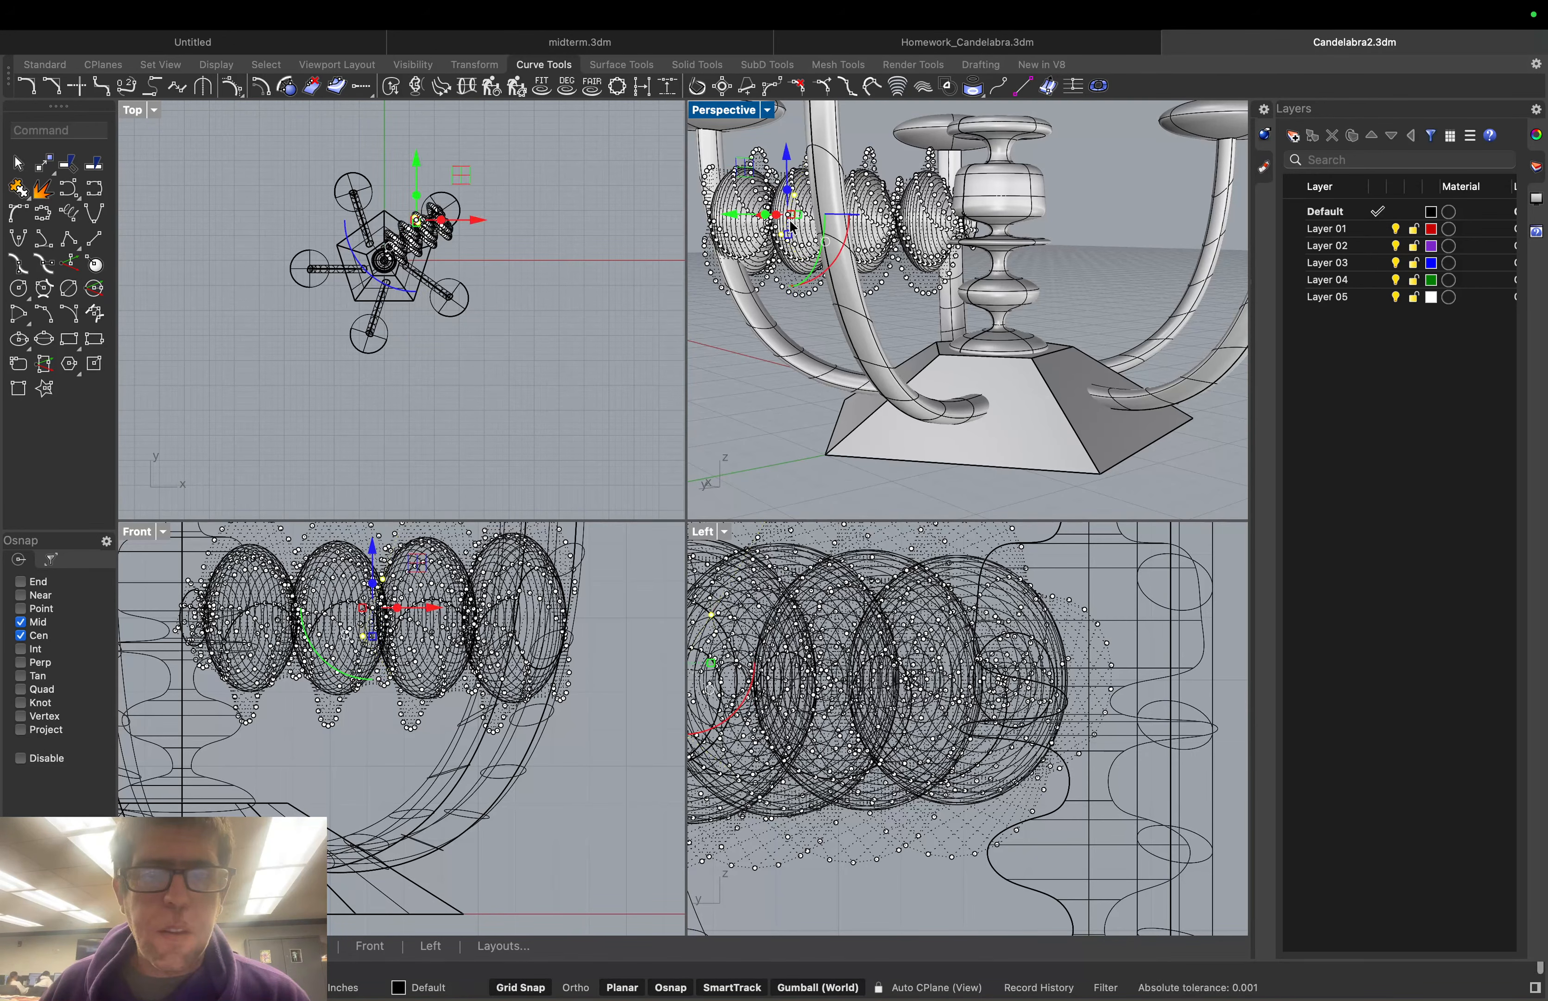
left_click_drag(792, 224, 783, 215)
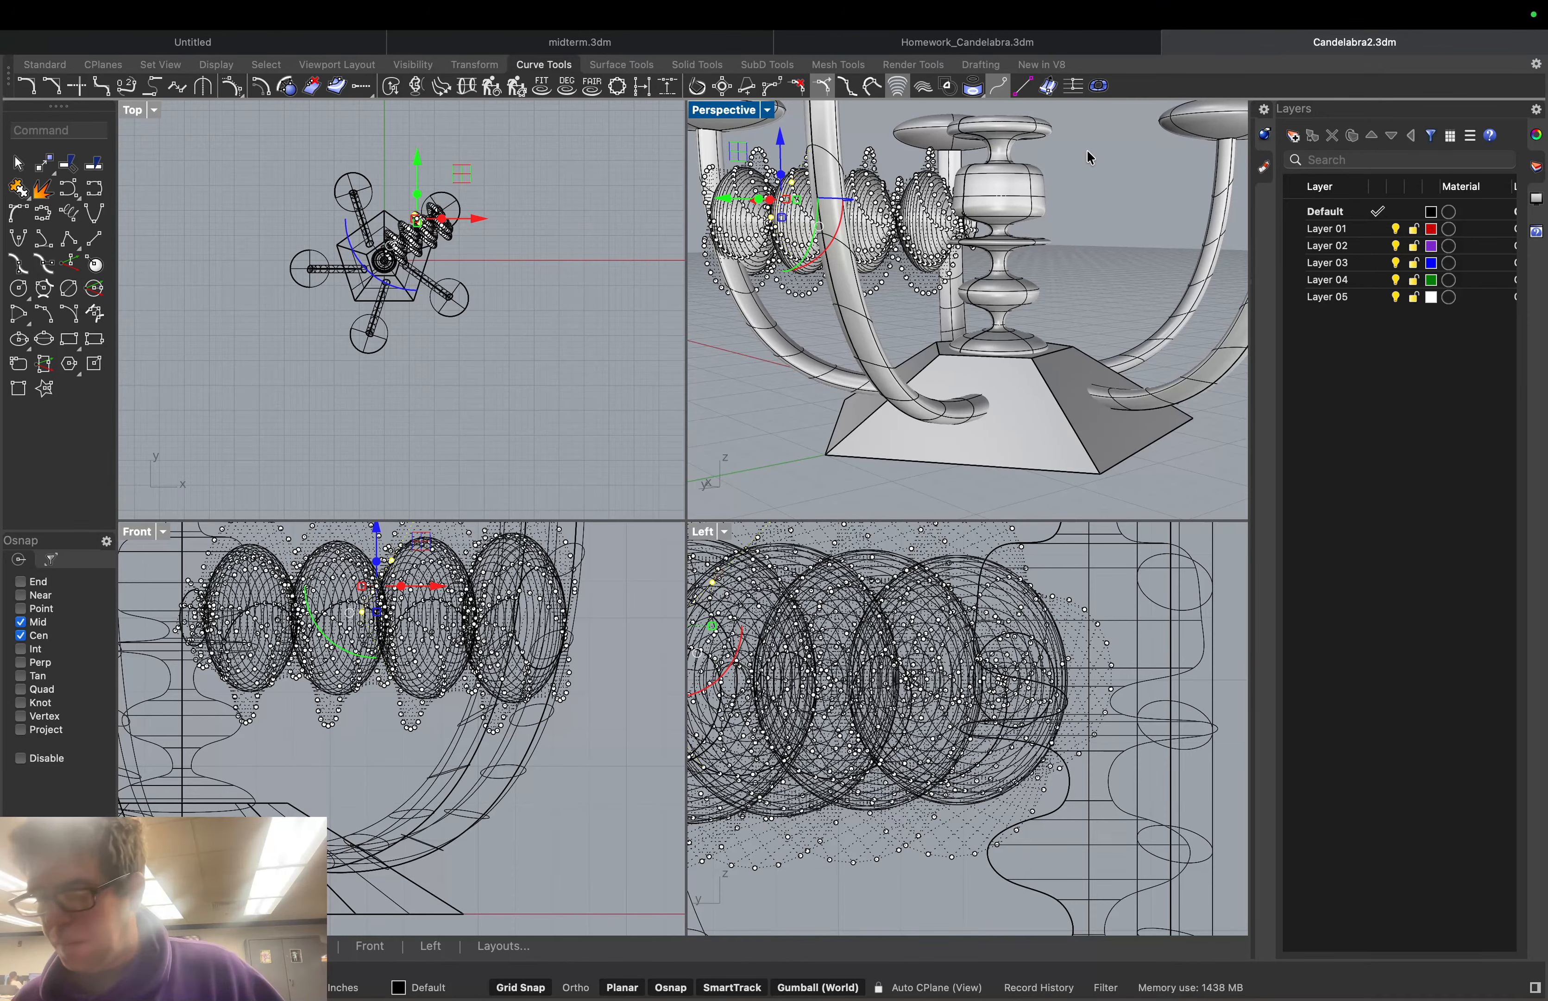
key("Escape")
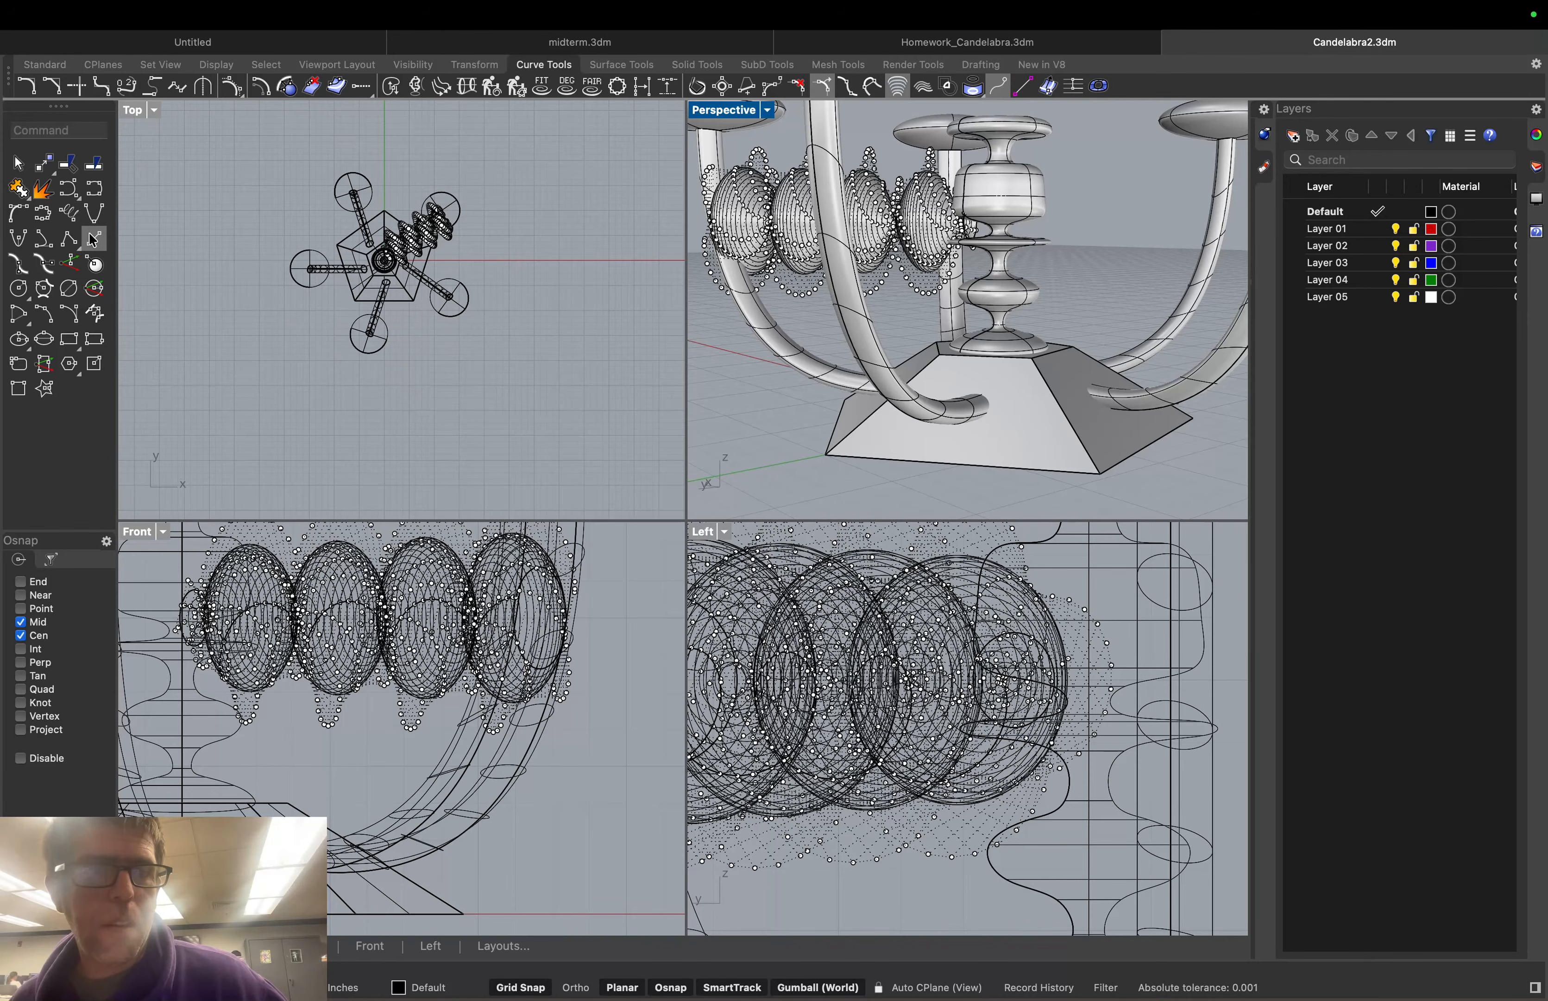
Hide all control points with PointsOff and lift the four ellipsoids upward
type("Points")
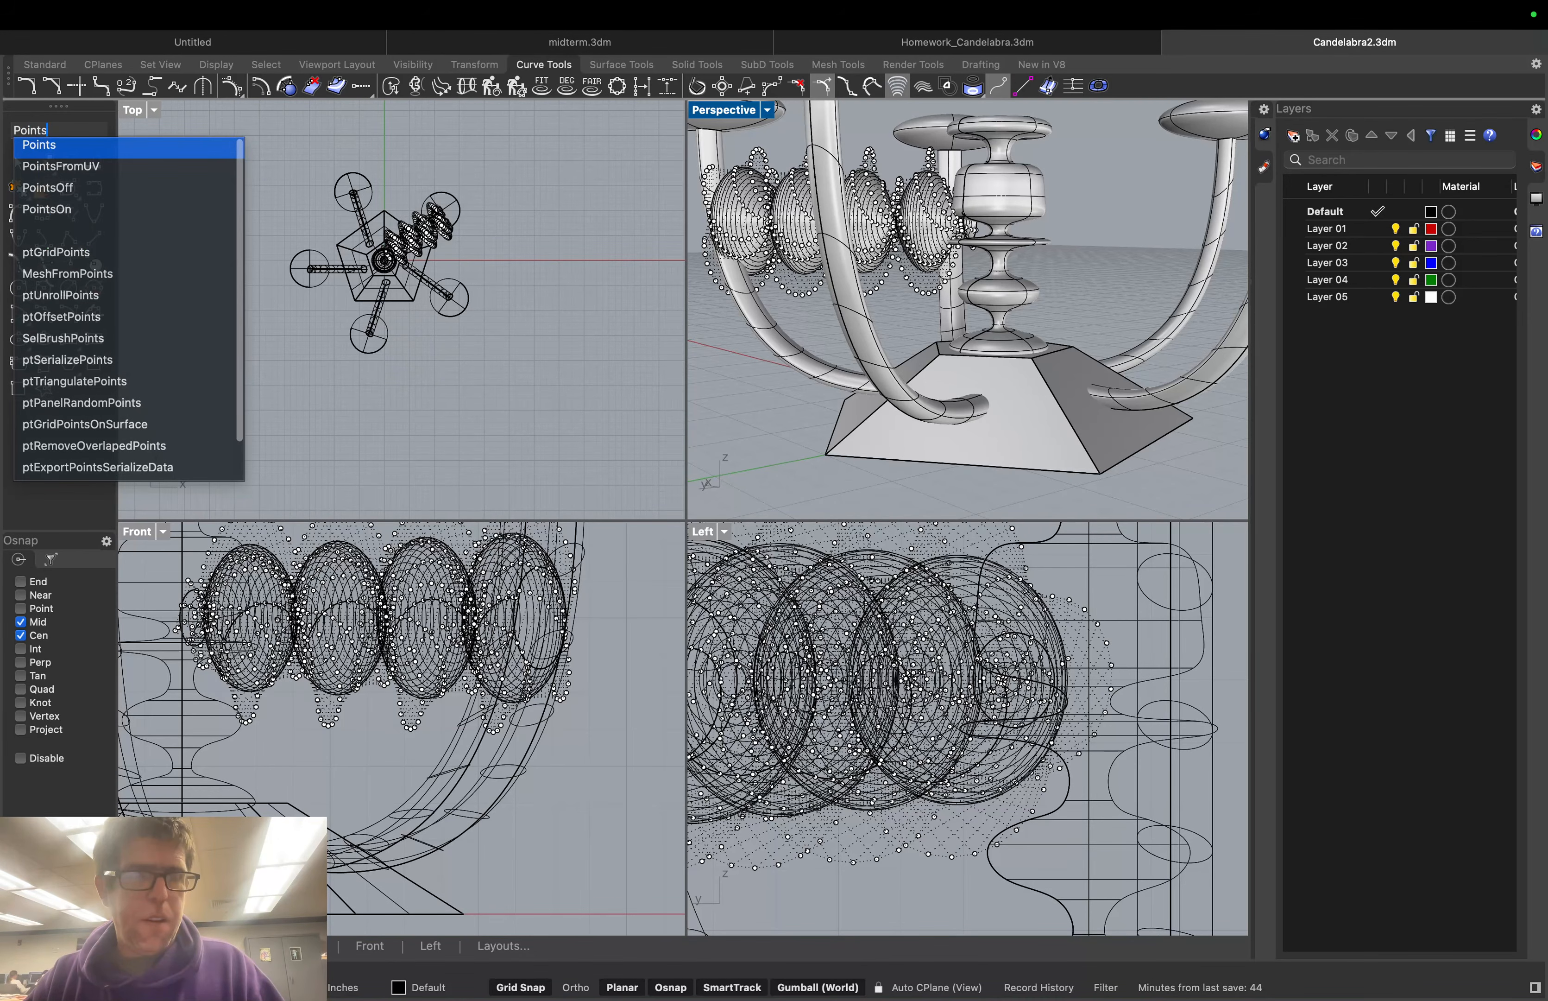
type("Off")
key("Return")
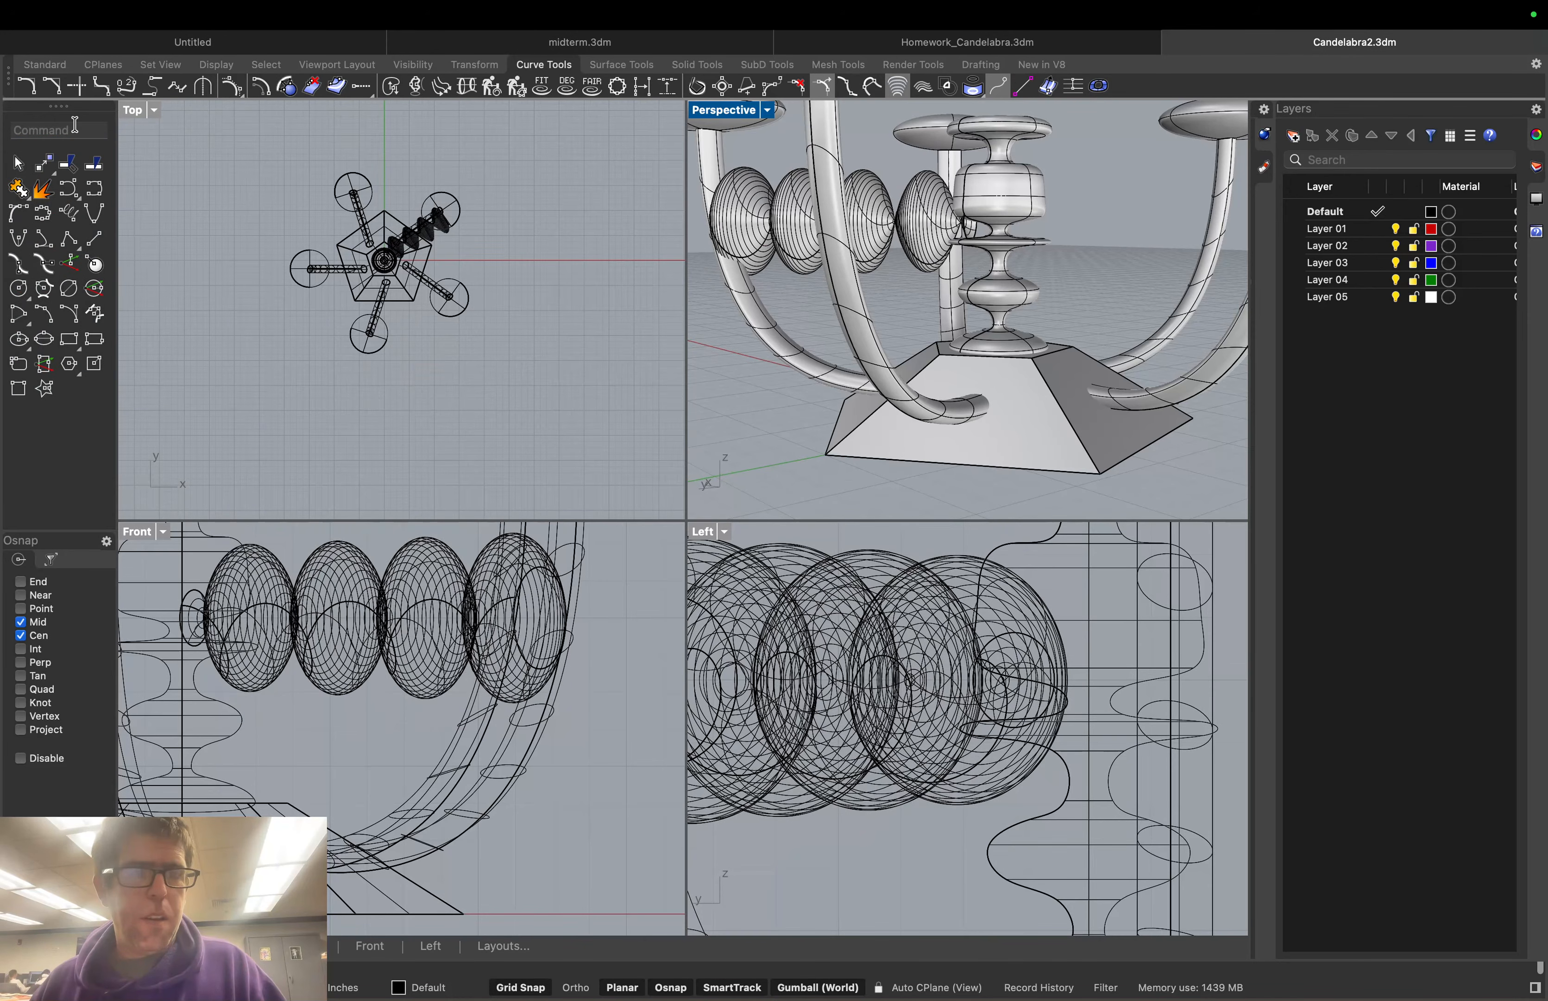
left_click(455, 190)
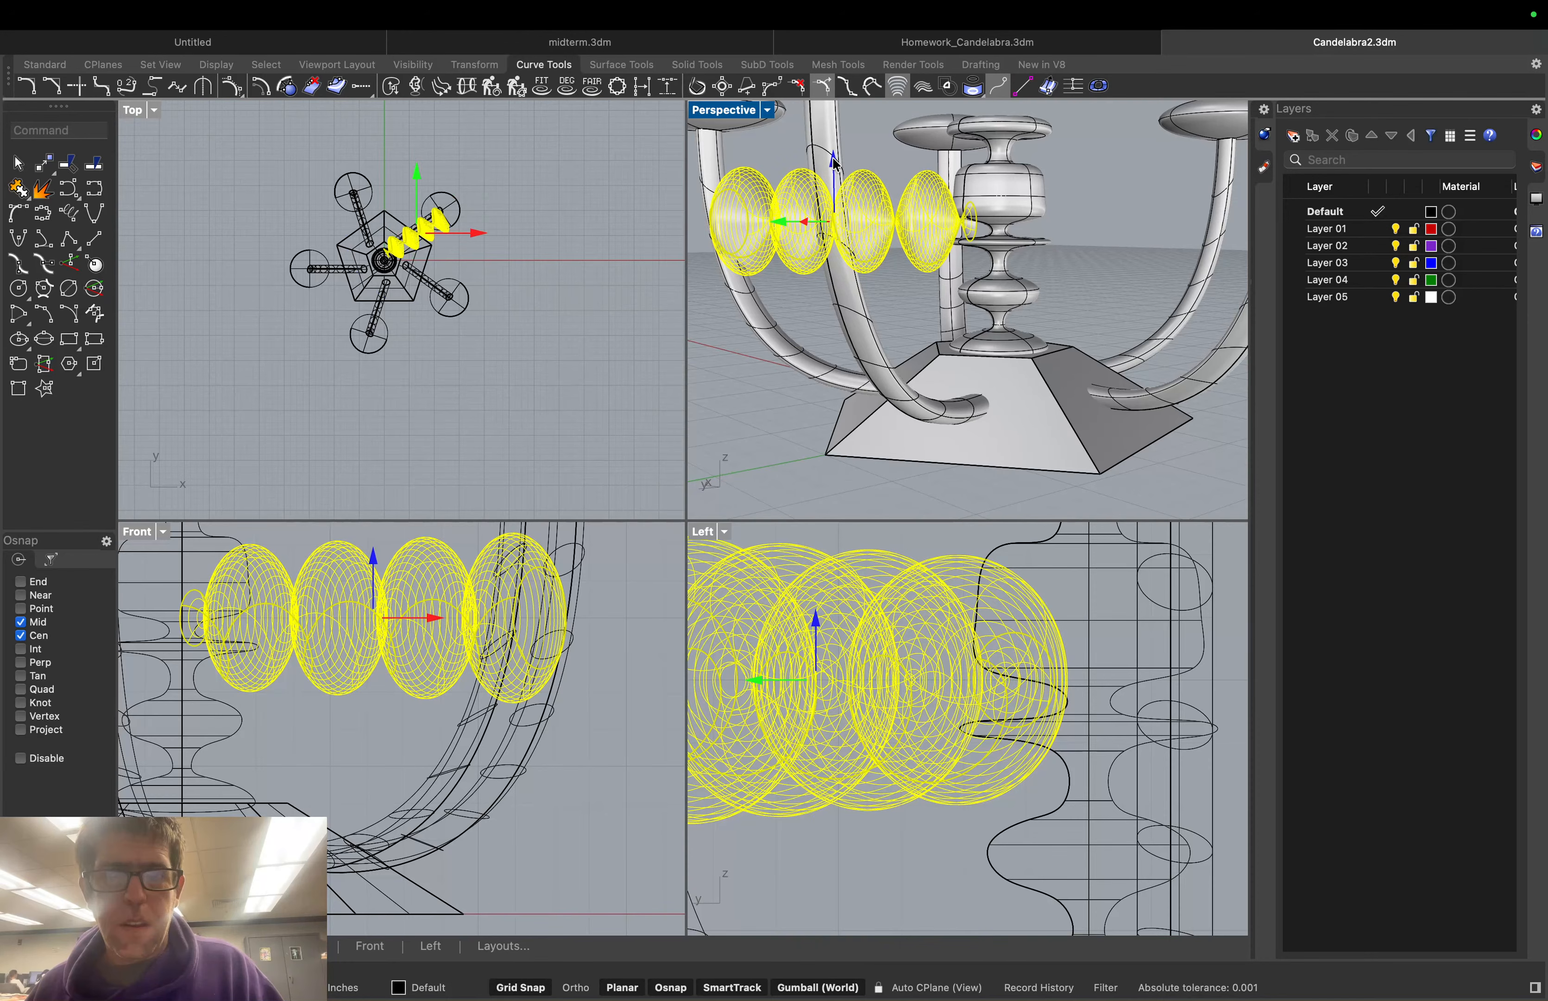
left_click_drag(835, 164, 835, 140)
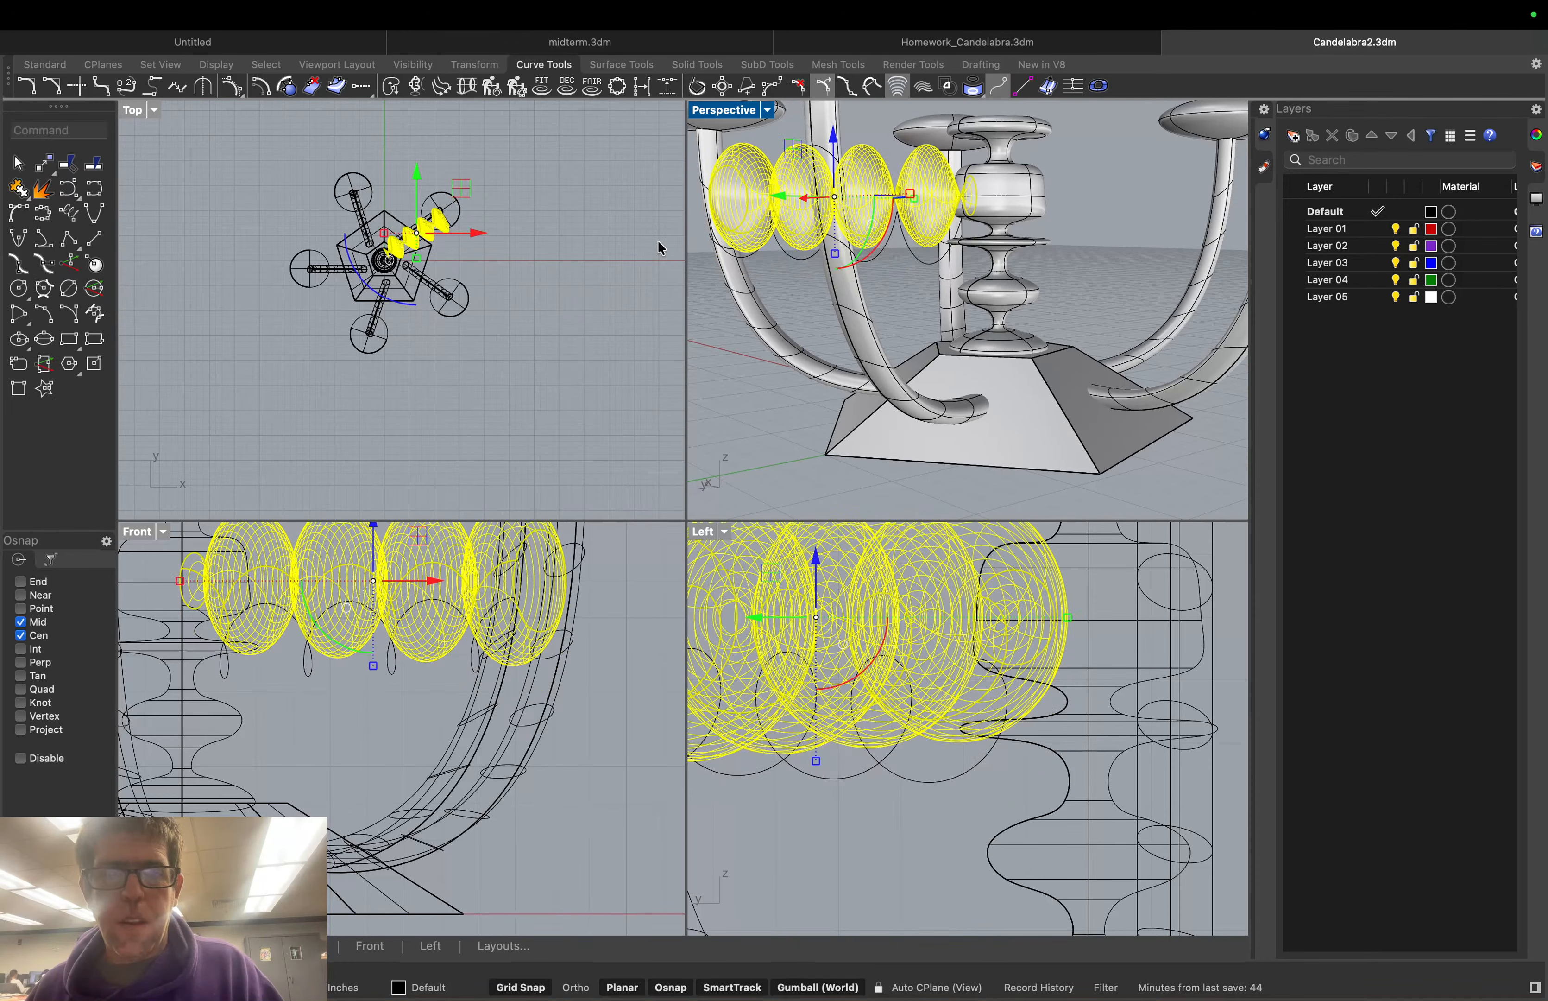
left_click(723, 301)
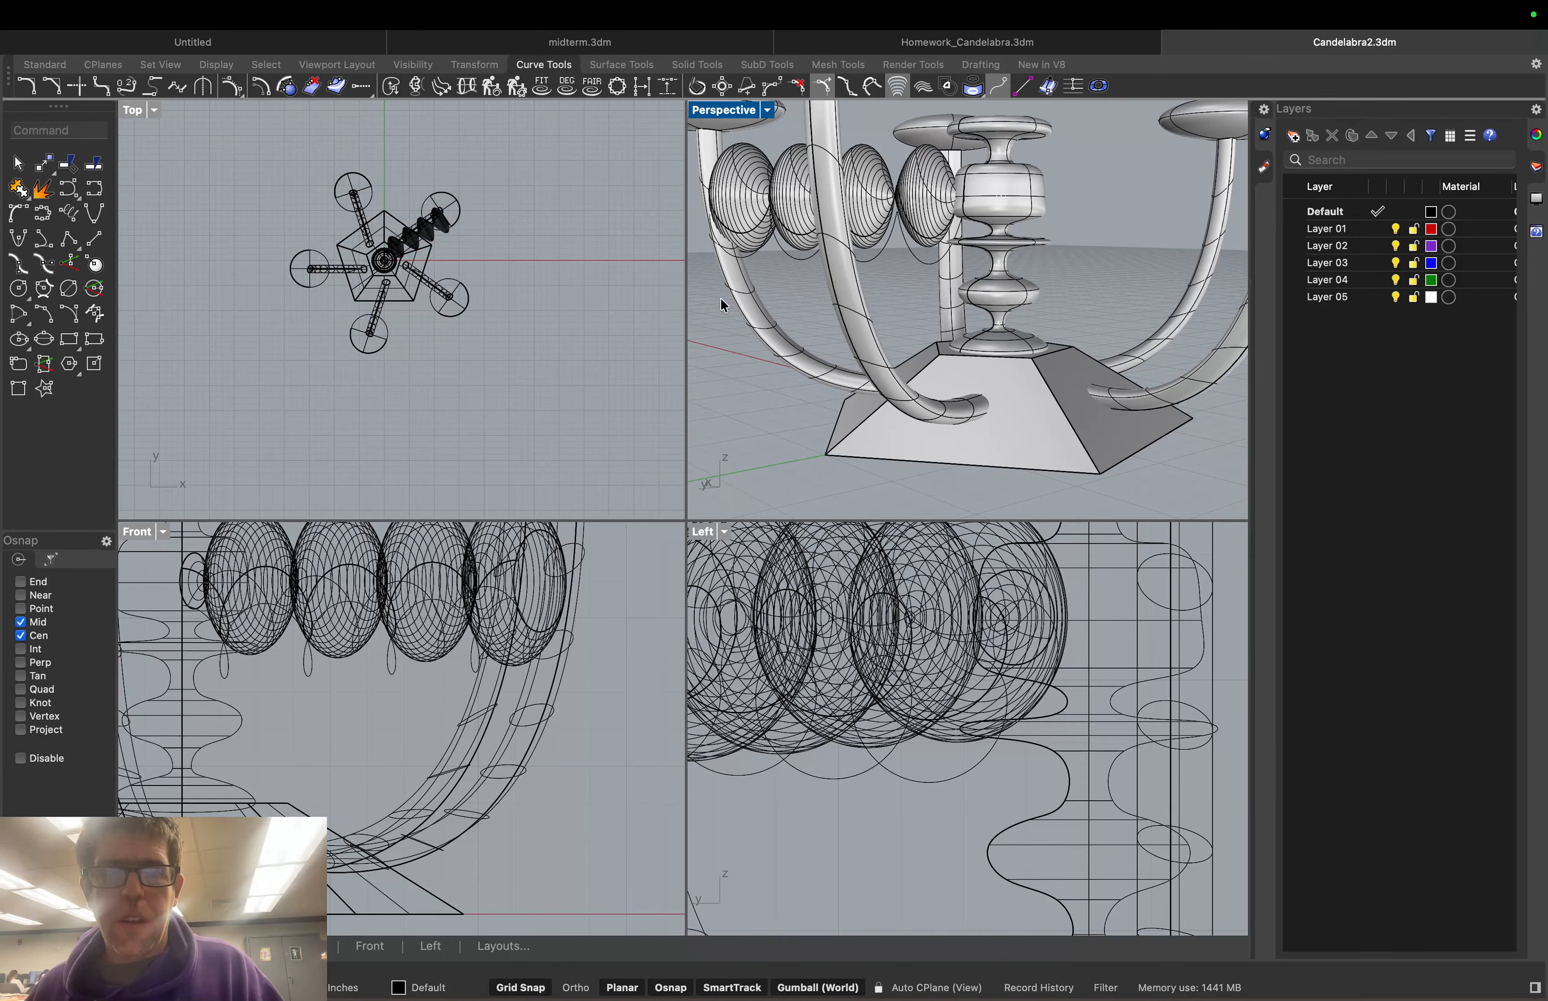
From a side view of the bulb row, rotate it around its centre
mouse_move(721, 301)
right_mouse_down()
mouse_move(787, 296)
mouse_move(680, 310)
mouse_move(731, 306)
mouse_move(752, 285)
mouse_move(700, 280)
mouse_move(745, 286)
right_mouse_up()
scroll(745, 286, "up", 5)
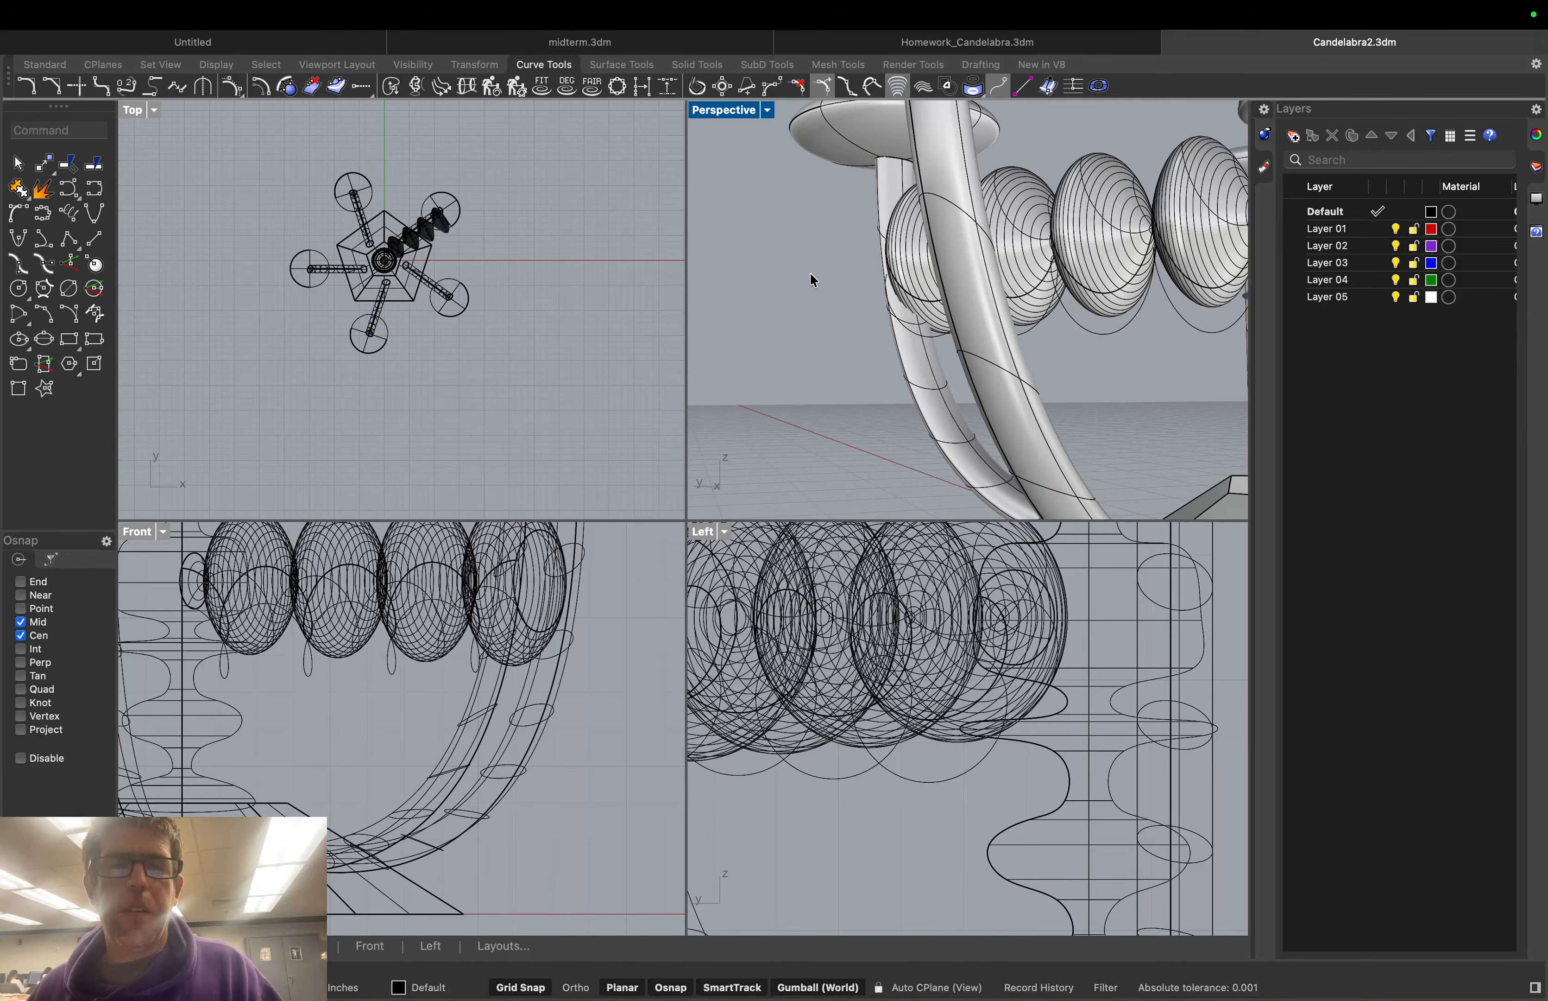
scroll(809, 273, "up", 4)
scroll(810, 232, "up", 1)
right_click_drag(780, 250, 979, 239)
scroll(980, 239, "down", 5)
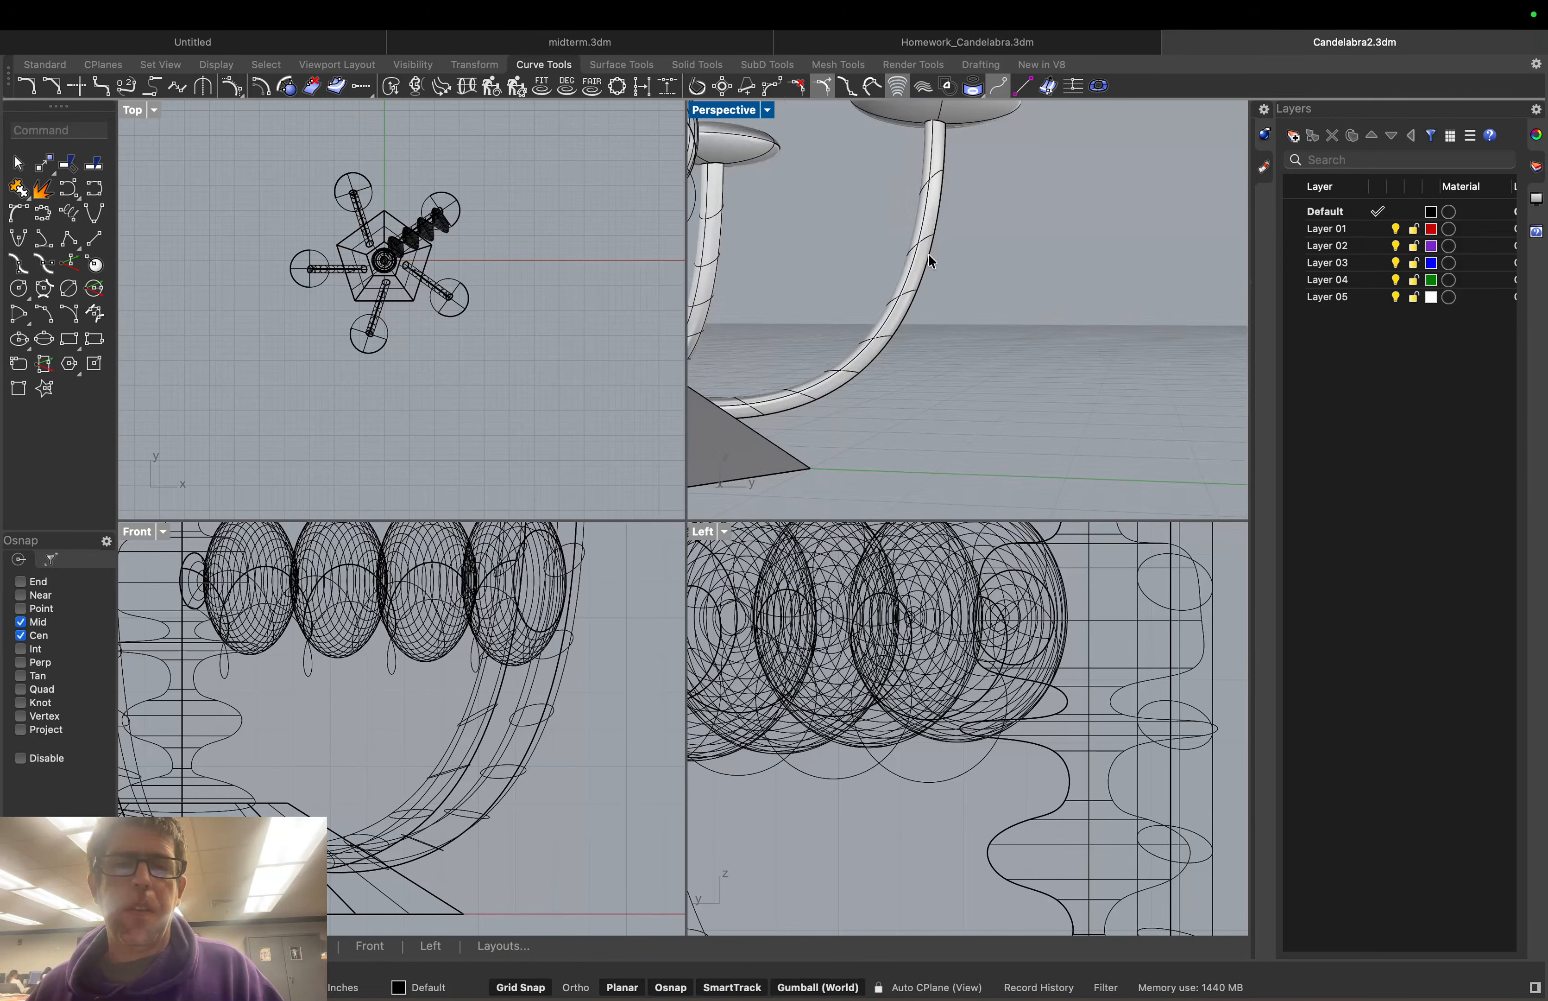
scroll(929, 254, "down", 5)
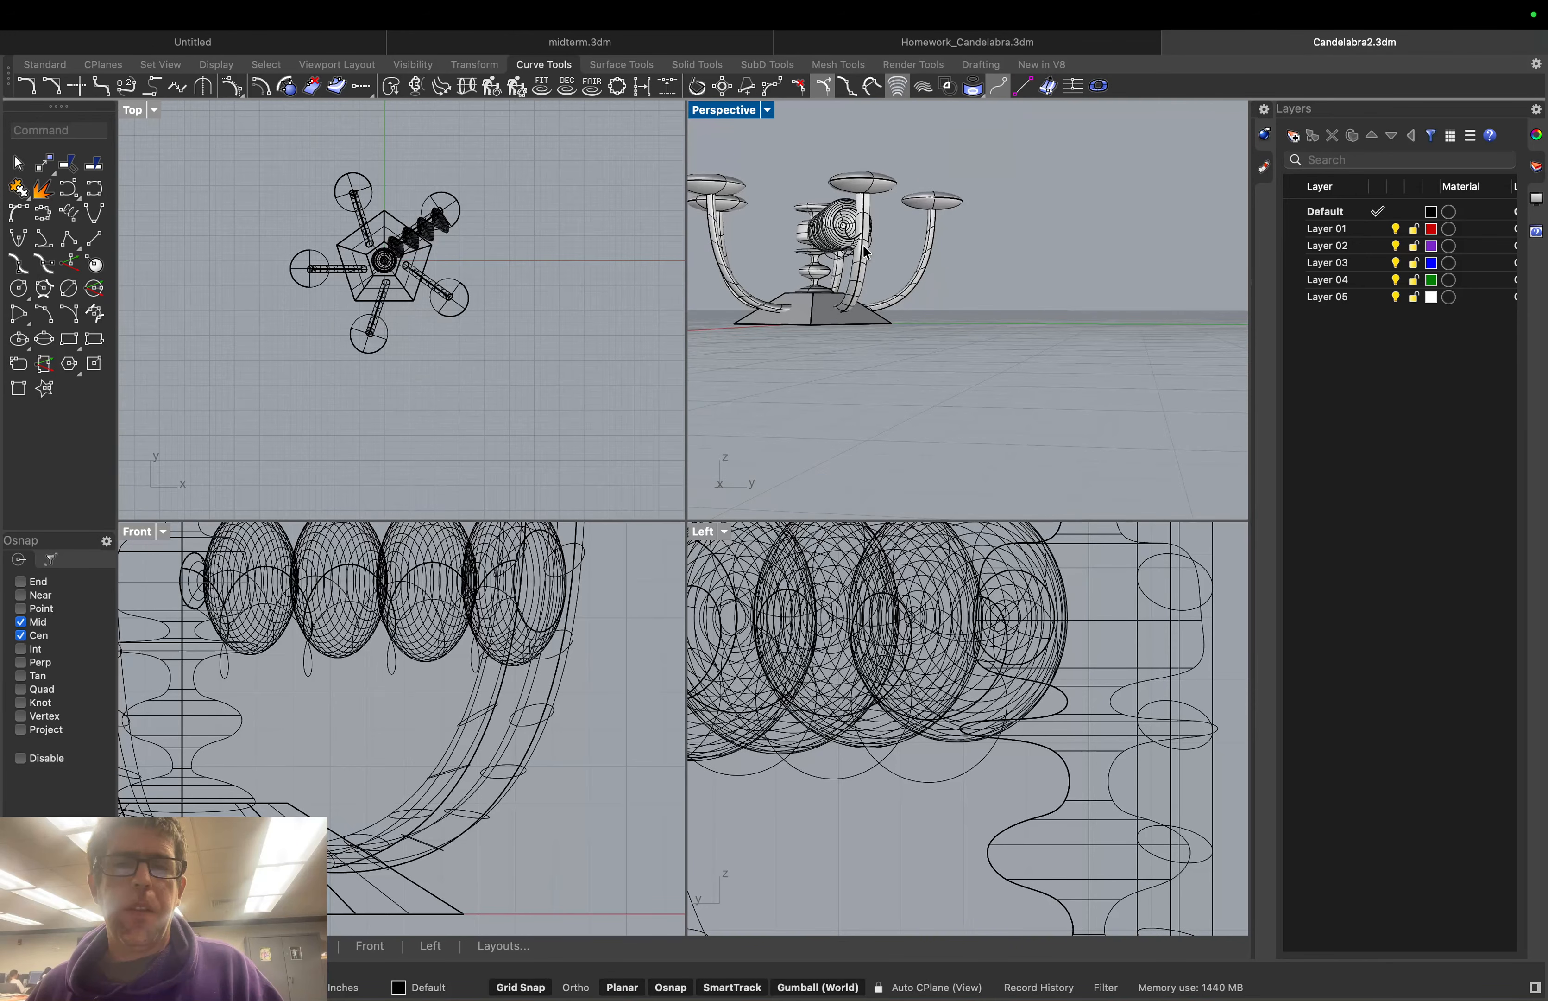
scroll(866, 251, "up", 5)
scroll(845, 231, "down", 2)
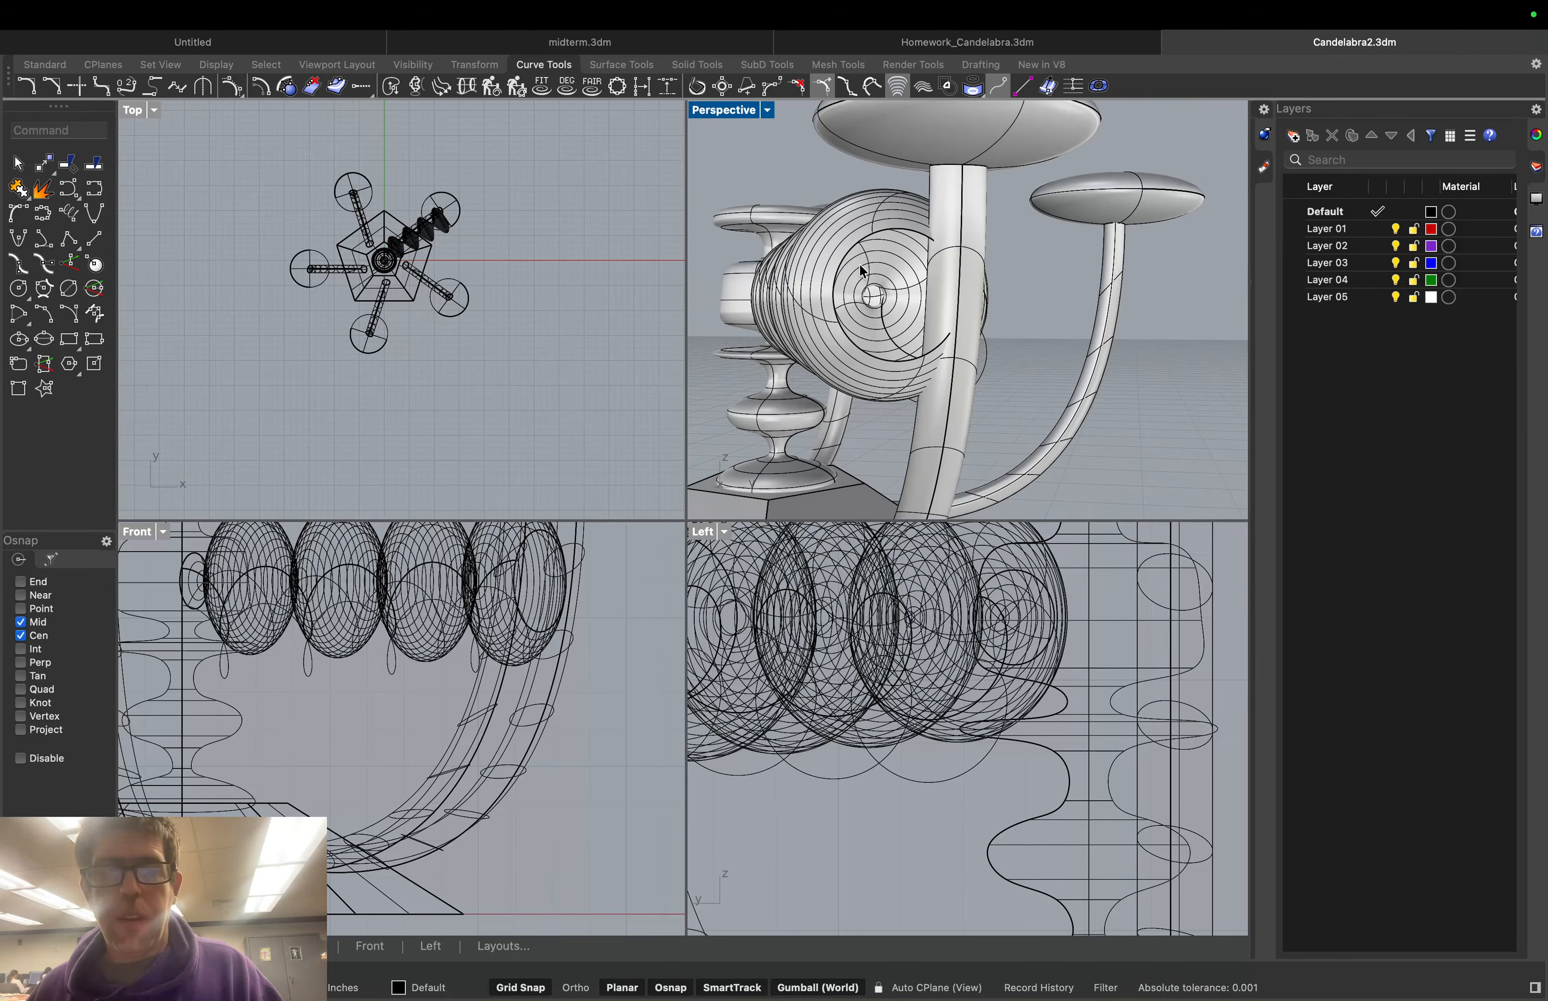
mouse_move(719, 373)
right_mouse_down()
mouse_move(755, 381)
mouse_move(740, 387)
right_mouse_up()
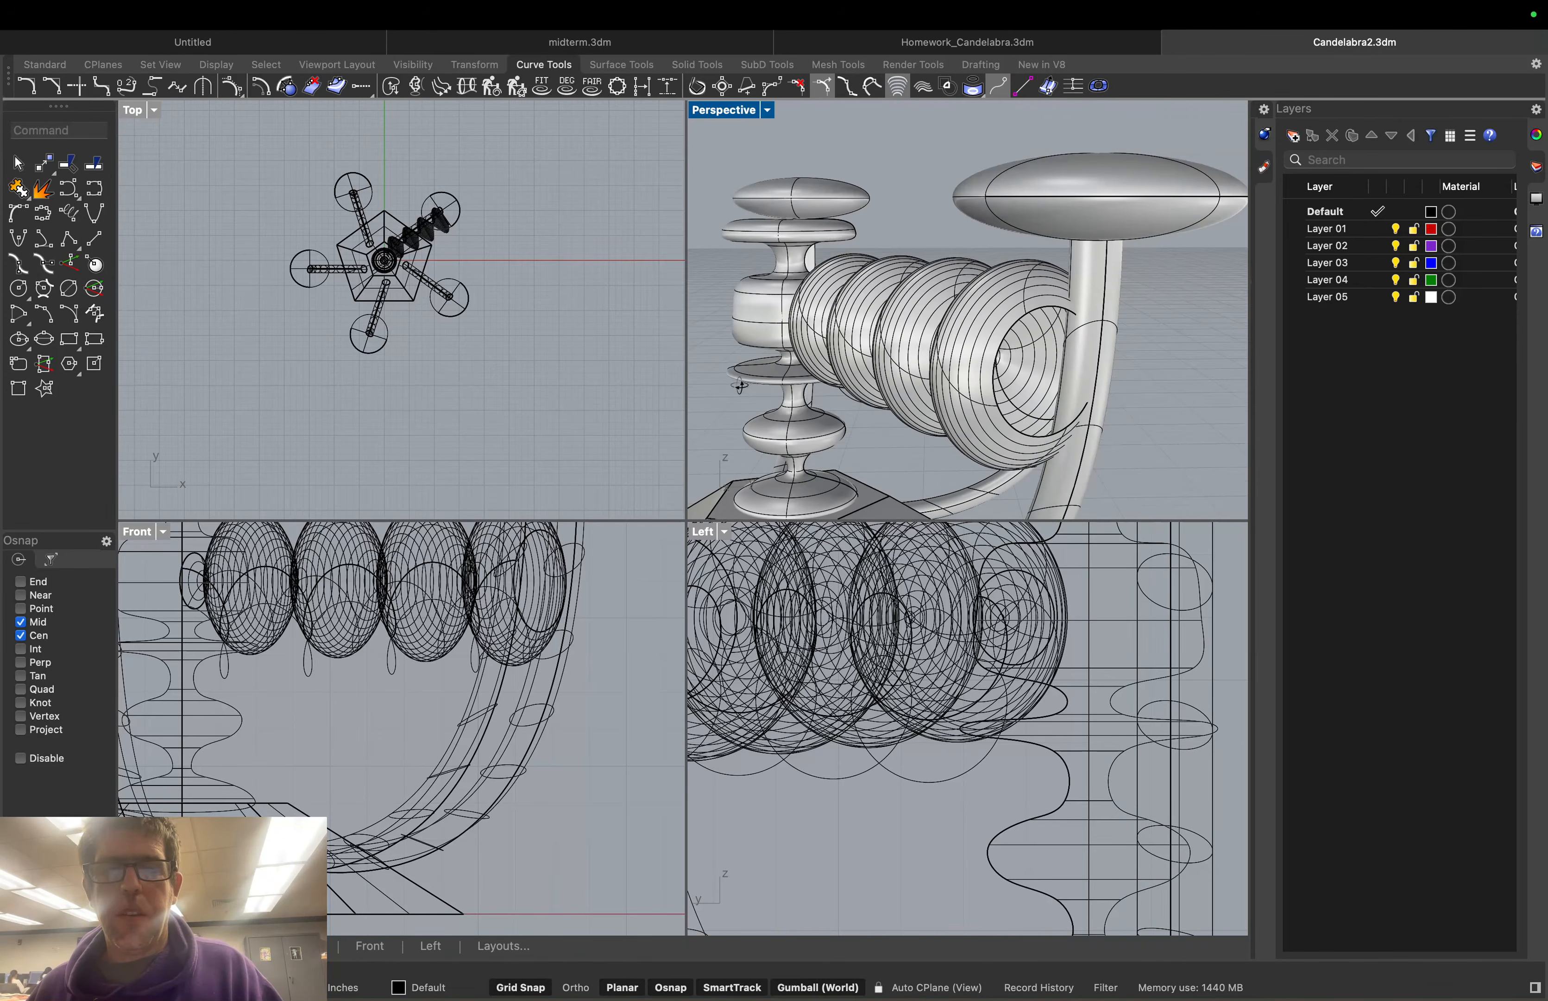
left_click(904, 337)
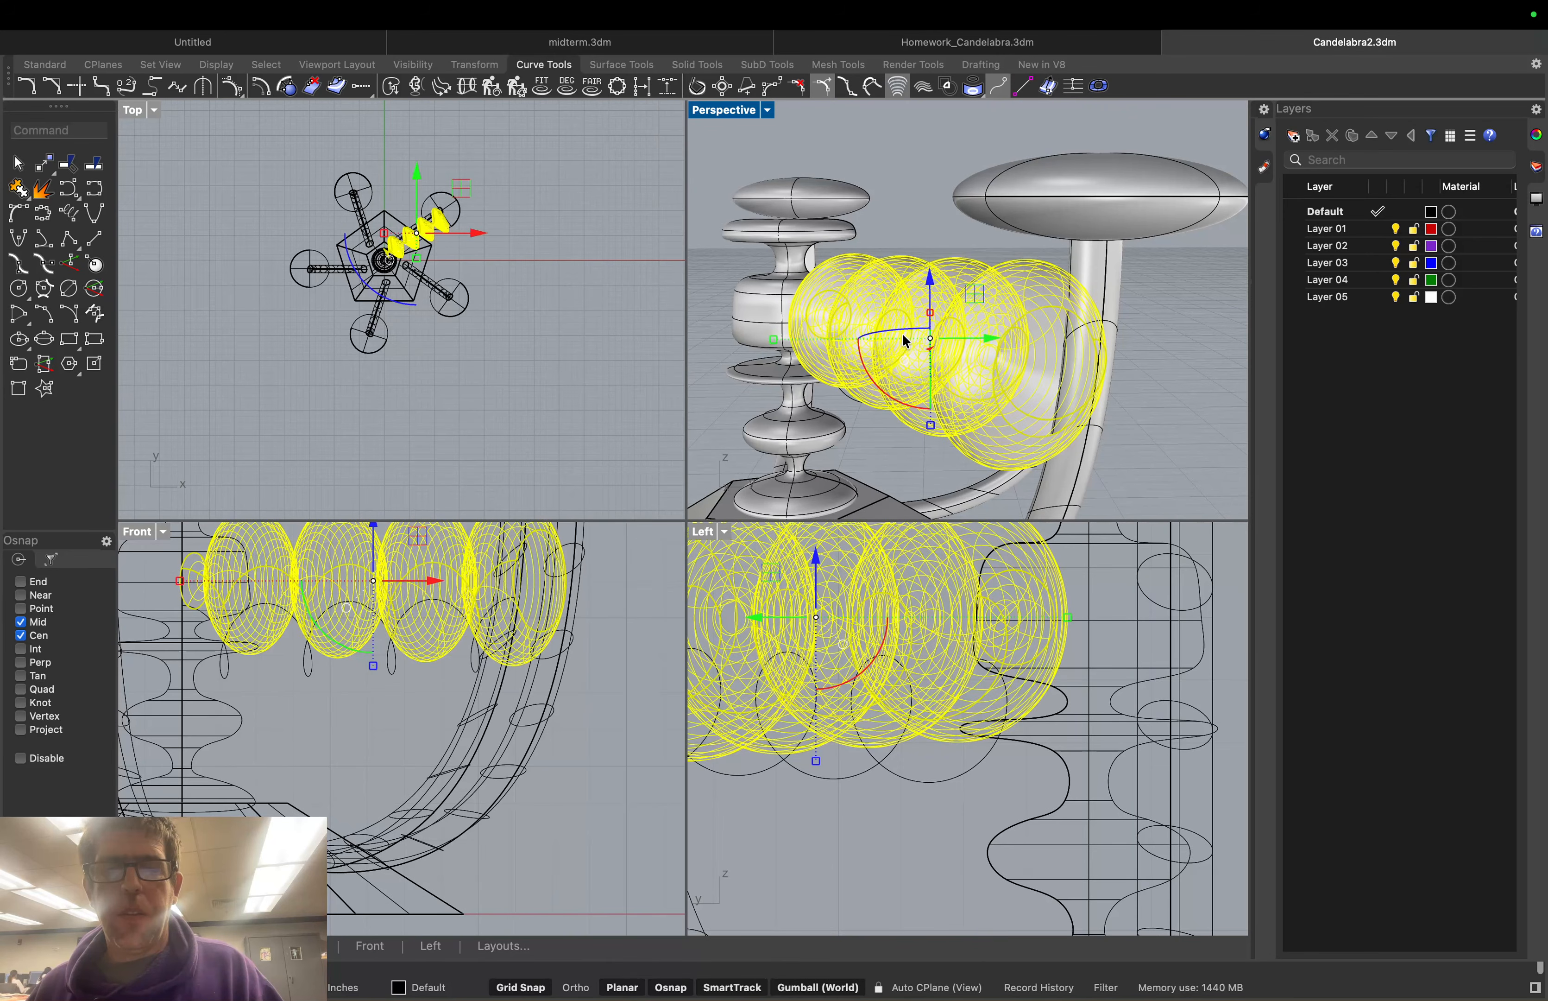
left_click_drag(903, 336, 1212, 408)
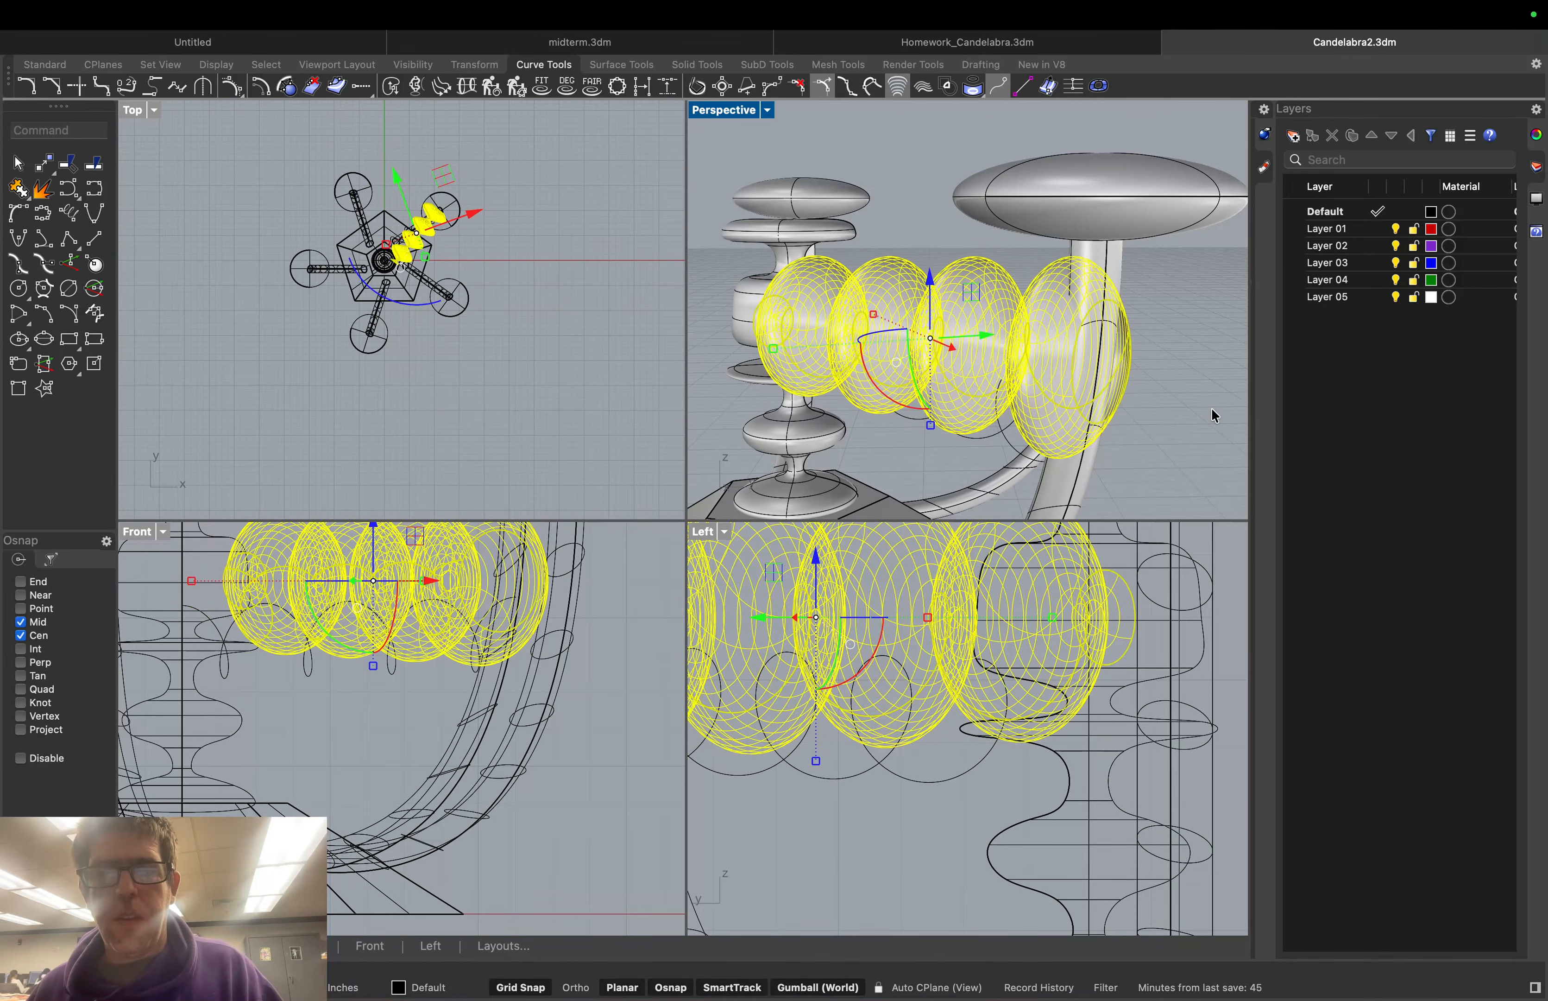
left_click(1173, 401)
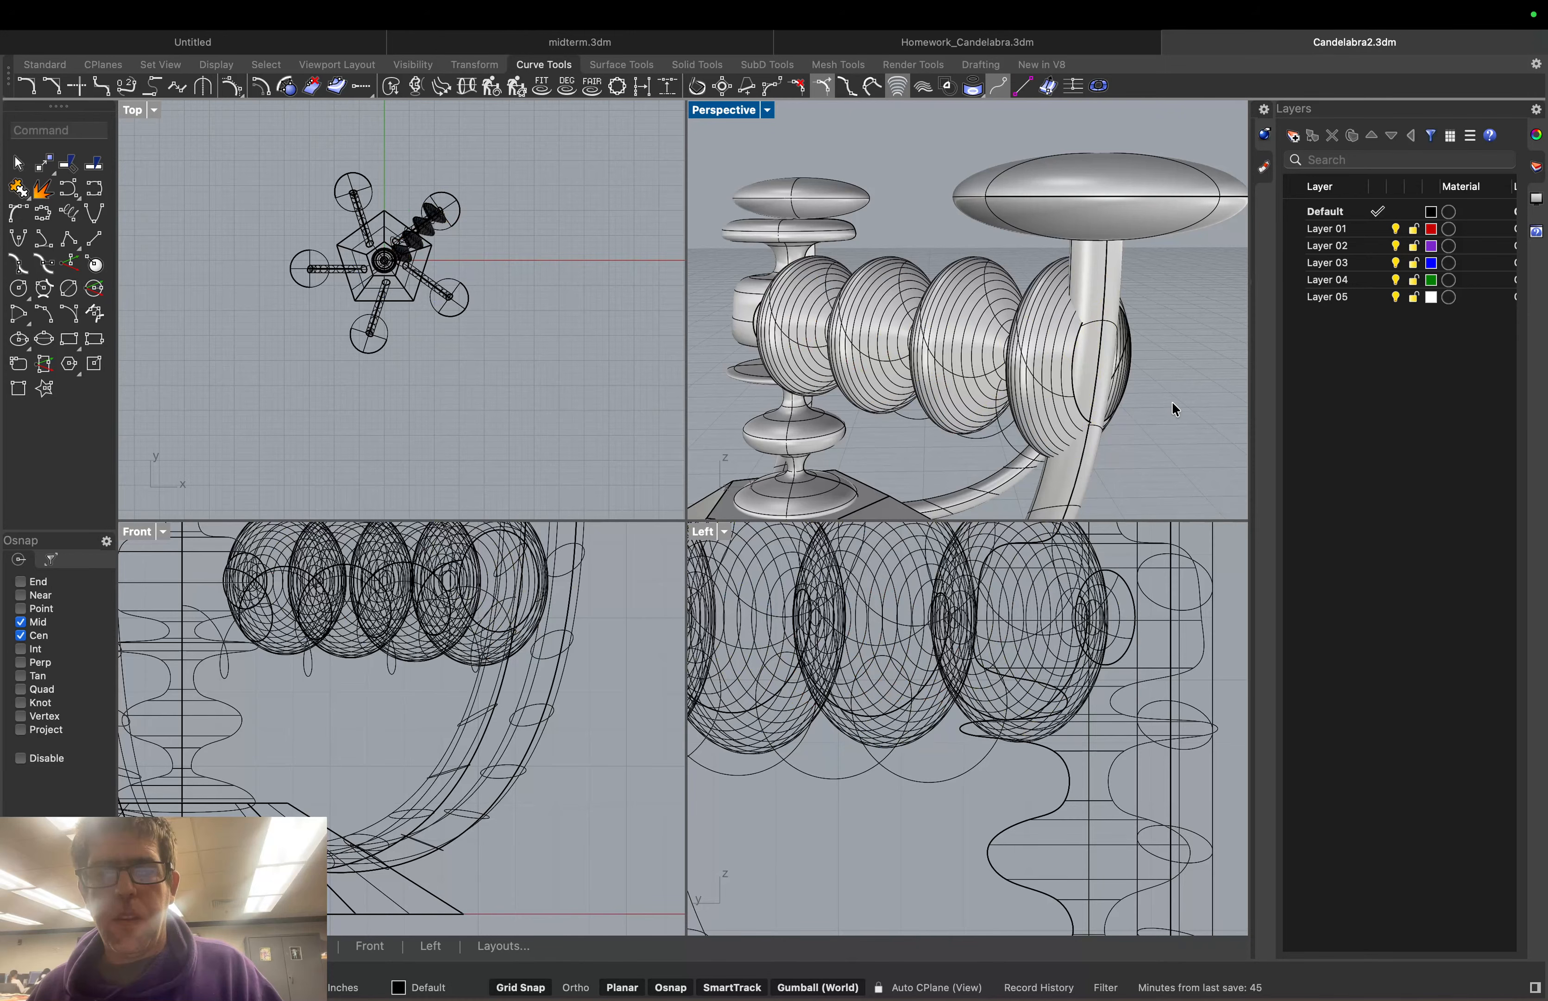
Rotate the bulb row further, settling on a 15° rotation
right_click_drag(1173, 402, 970, 384)
left_click(920, 321)
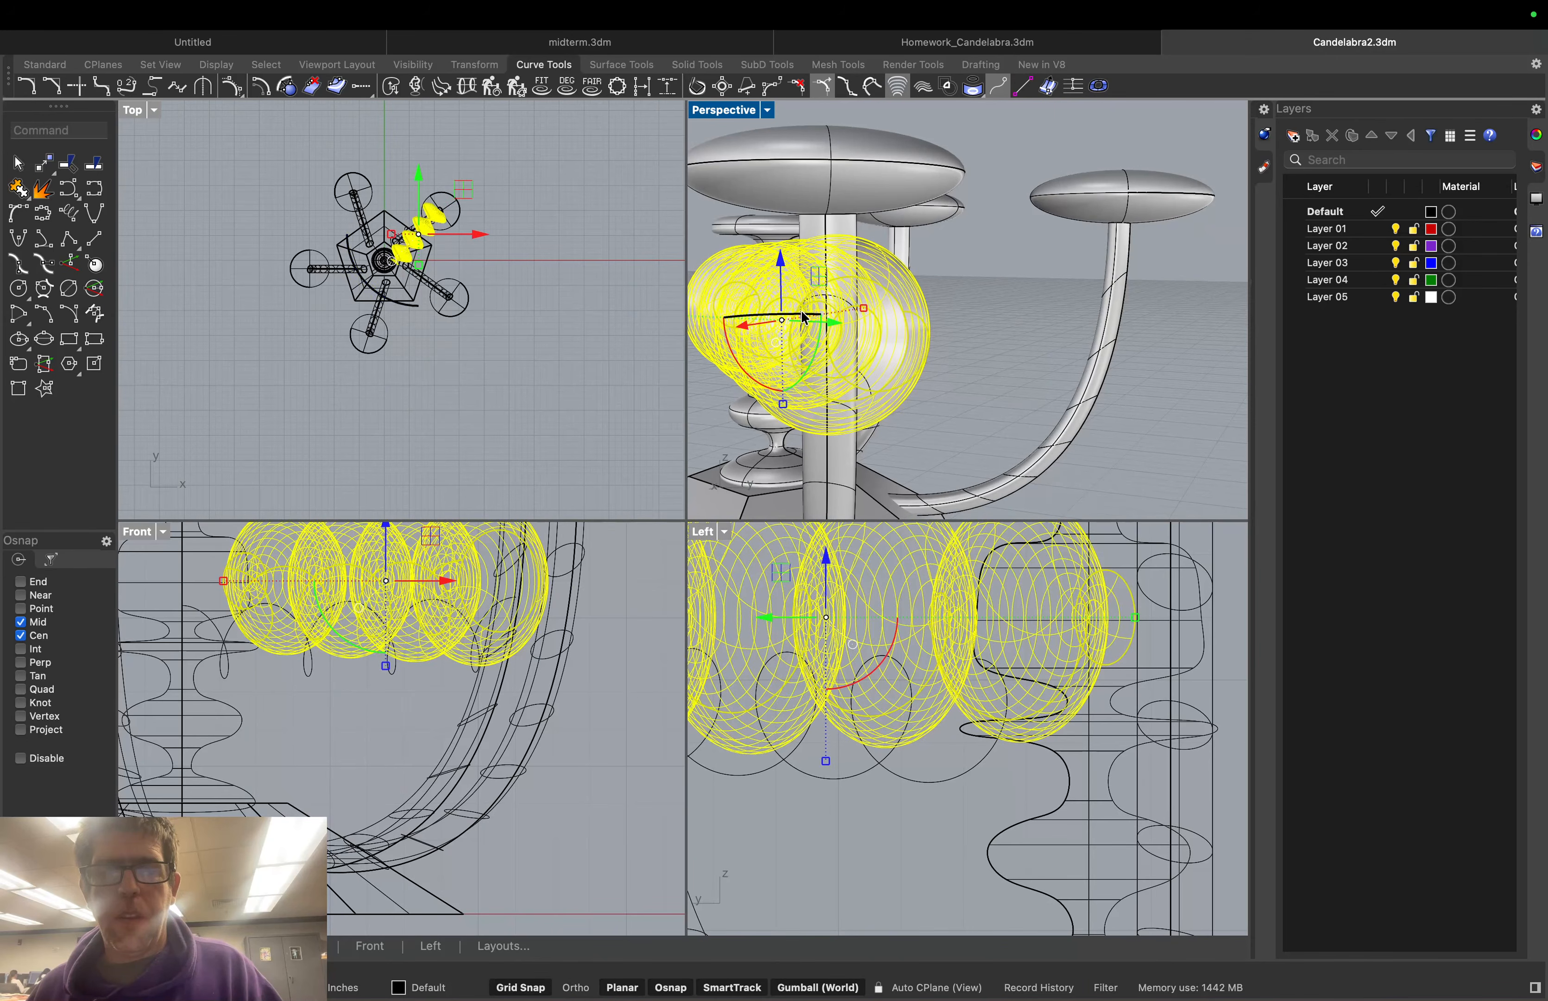
left_click_drag(805, 318, 823, 317)
left_click(976, 345)
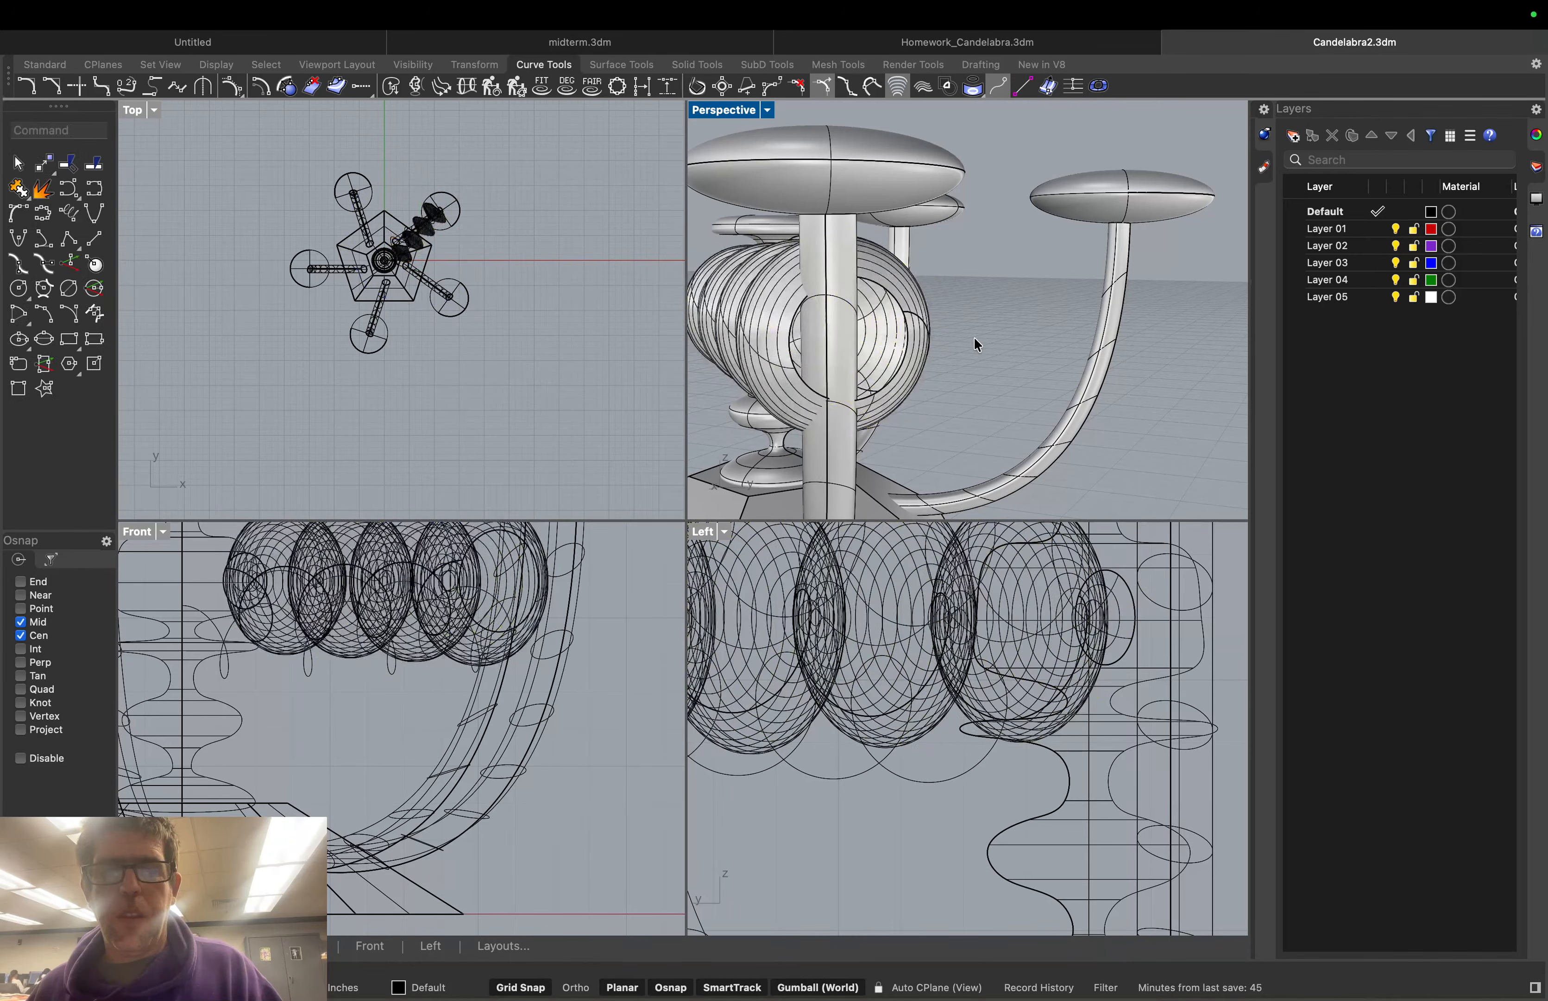
left_click(879, 279)
left_click_drag(812, 317, 897, 307)
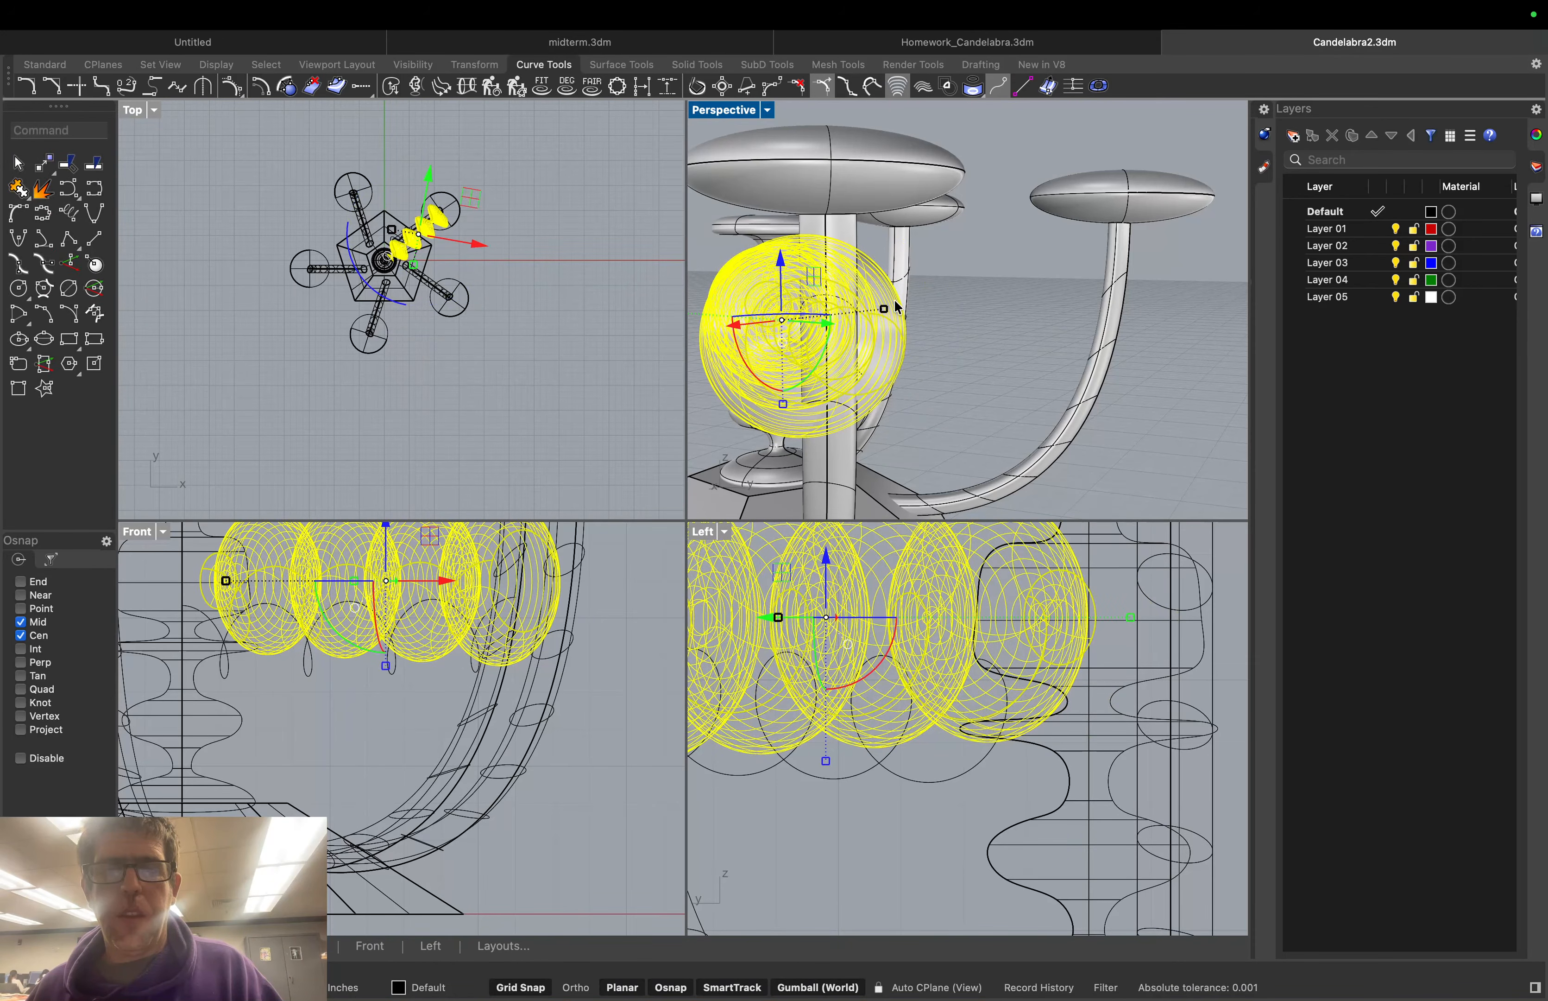
left_click(928, 322)
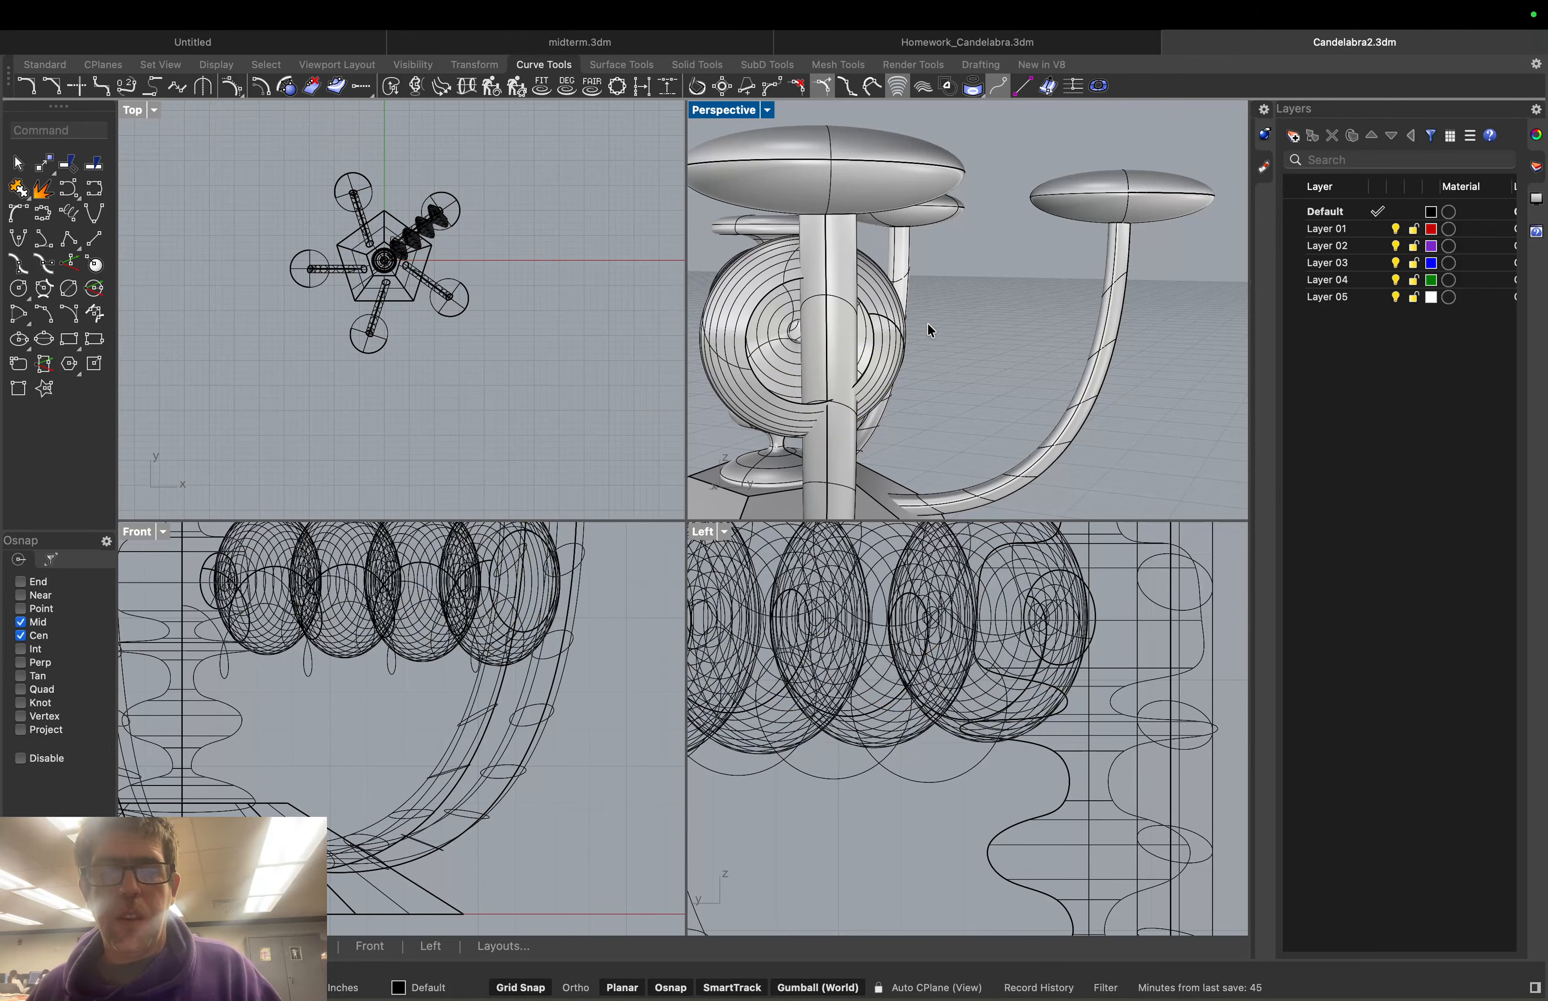
Slide the bulb row along the Y direction toward the column
left_click(874, 311)
left_click_drag(841, 323, 906, 329)
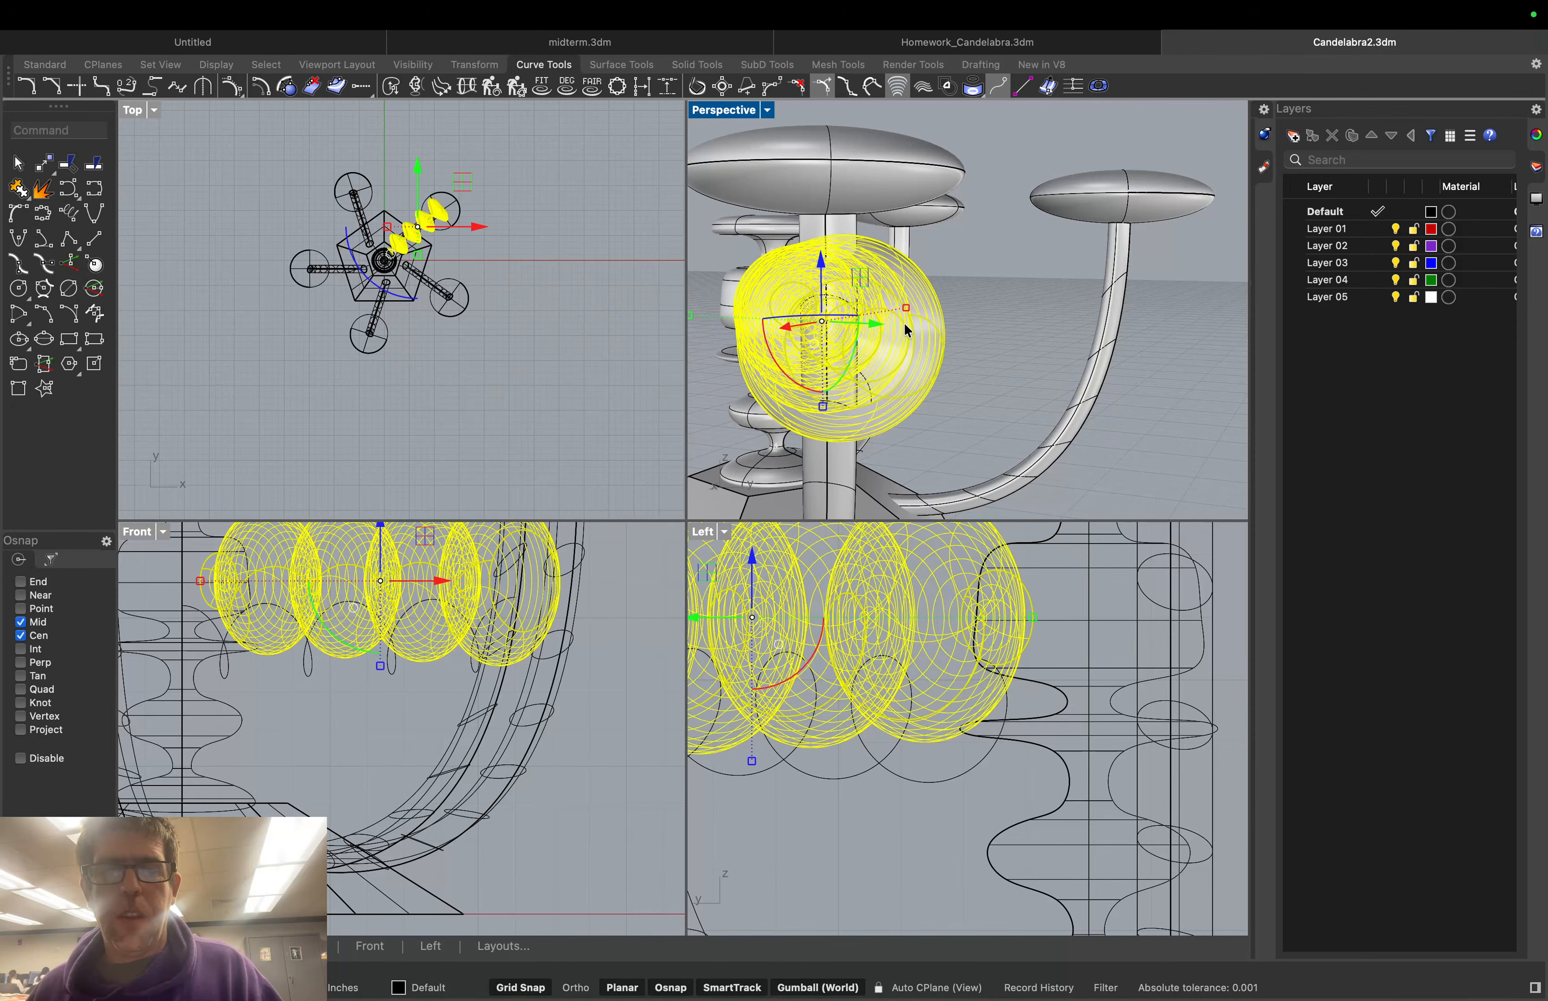
left_click(958, 330)
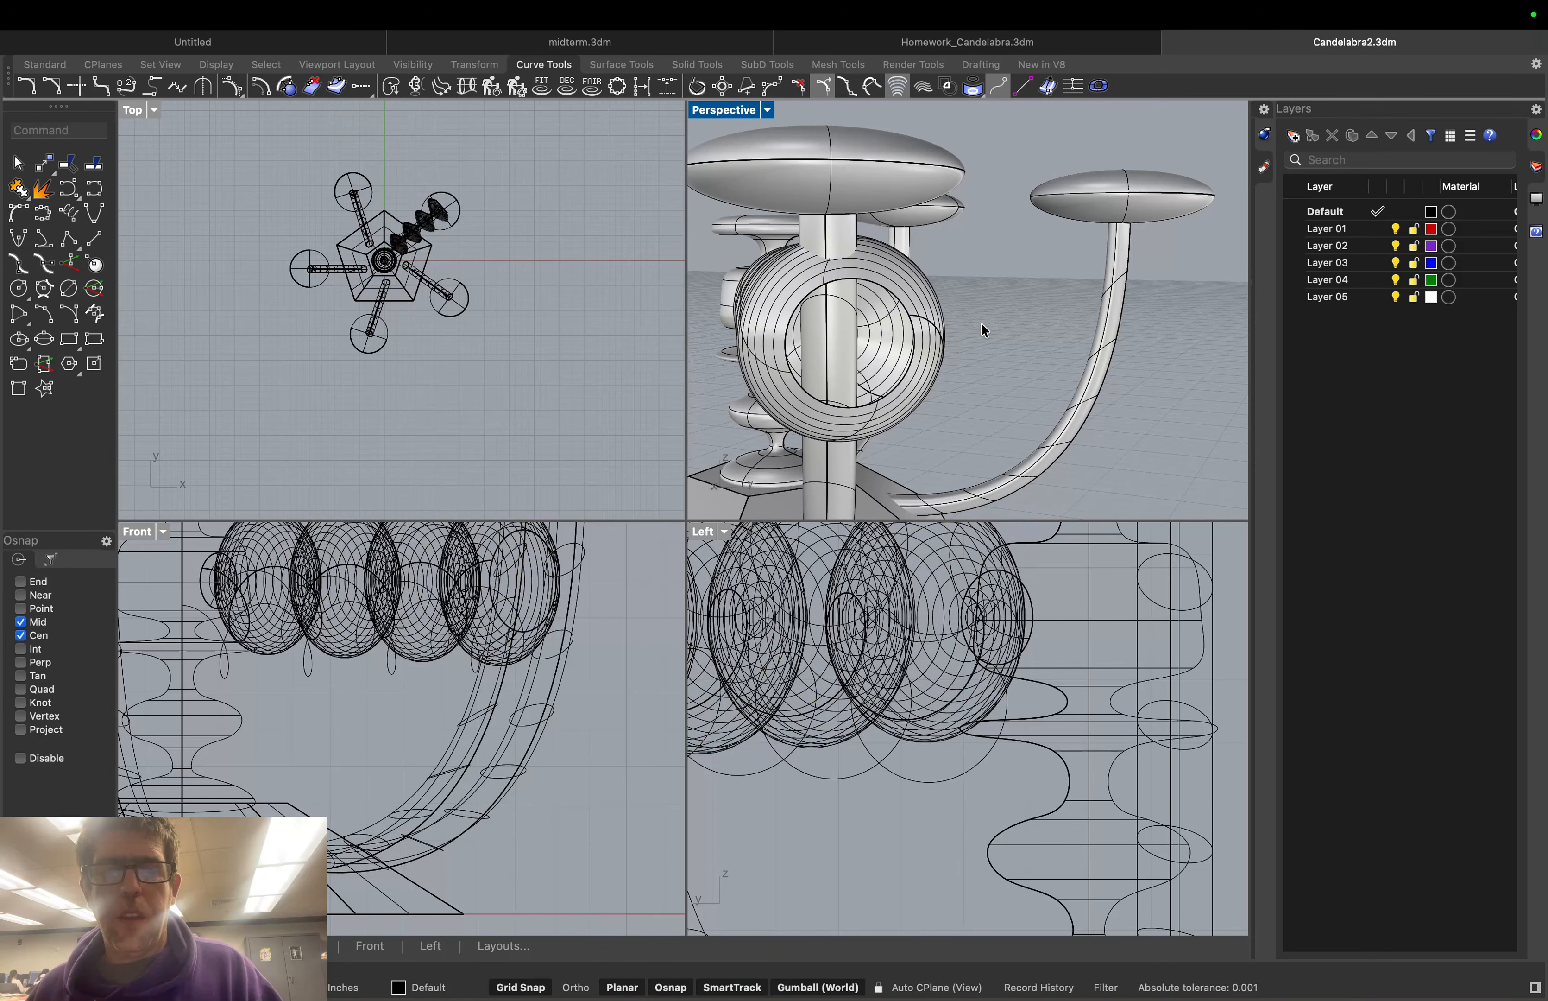
middle_click(981, 329)
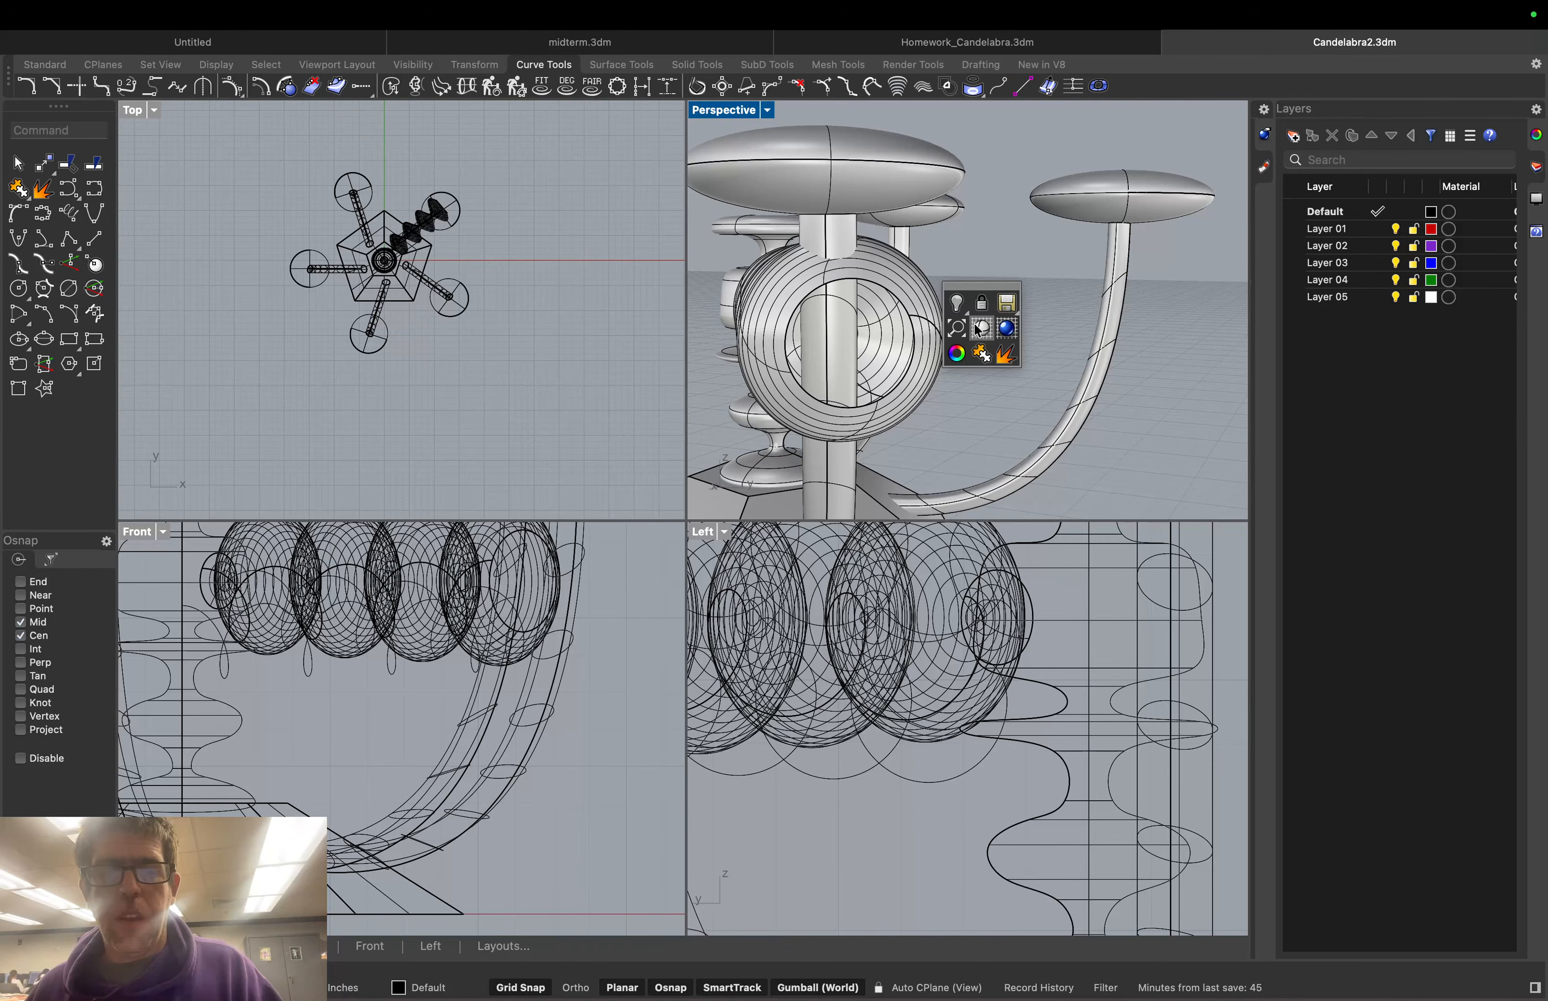
middle_click(976, 325)
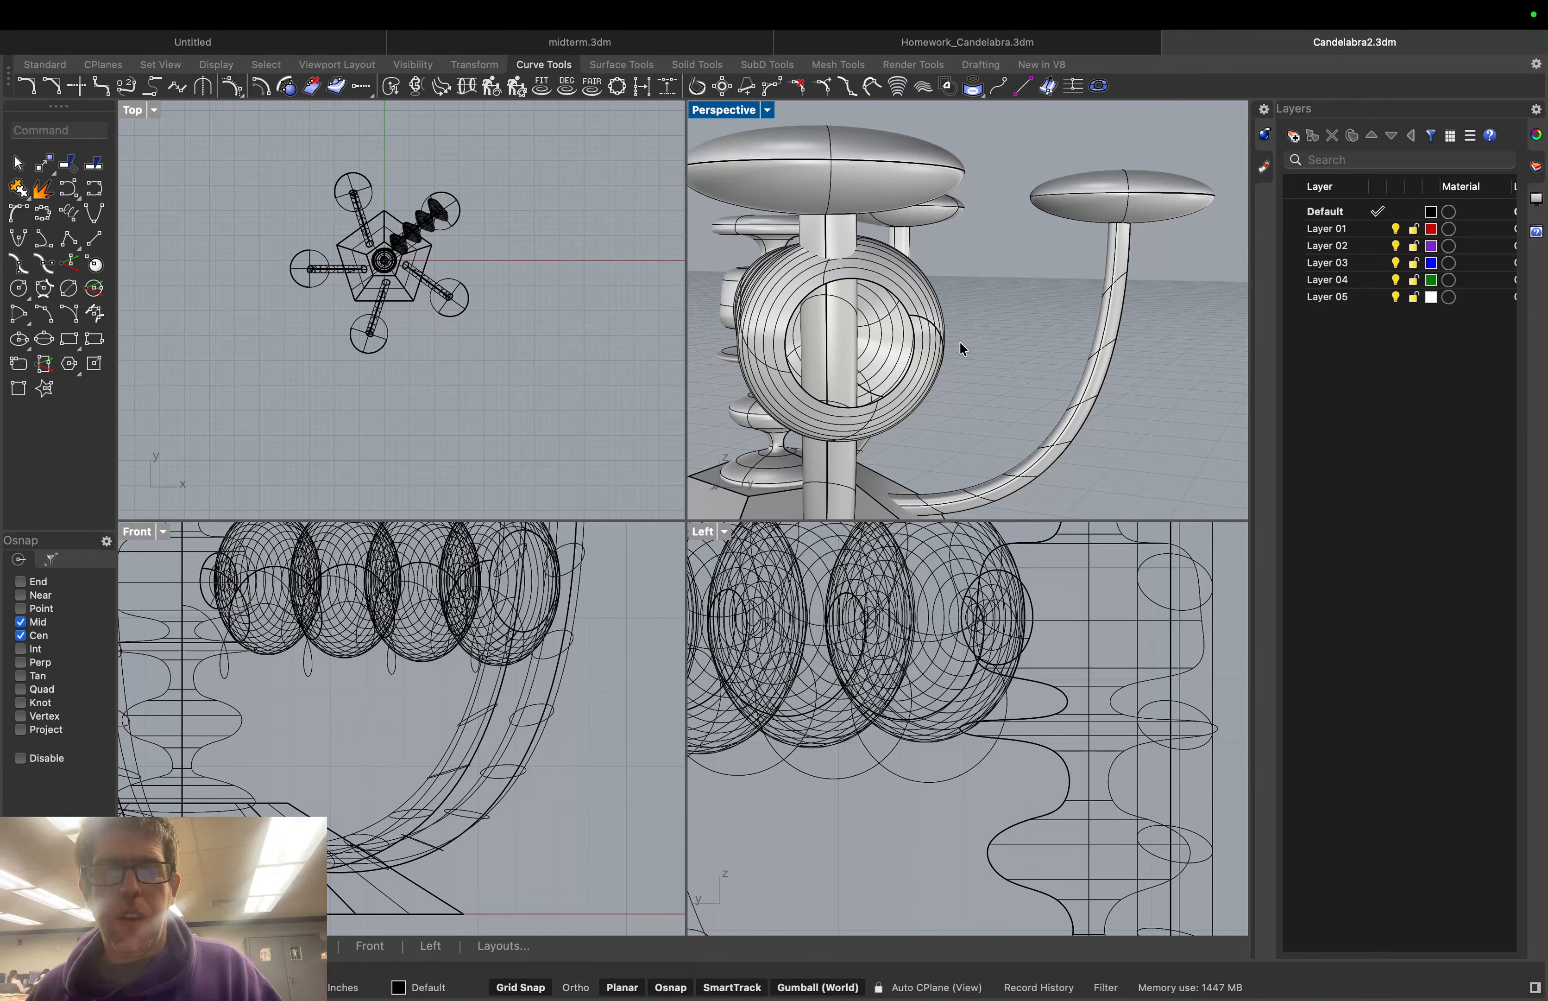
Flatten the ring-coil of bulbs vertically with the gumball scale handle
right_click_drag(951, 339, 853, 328)
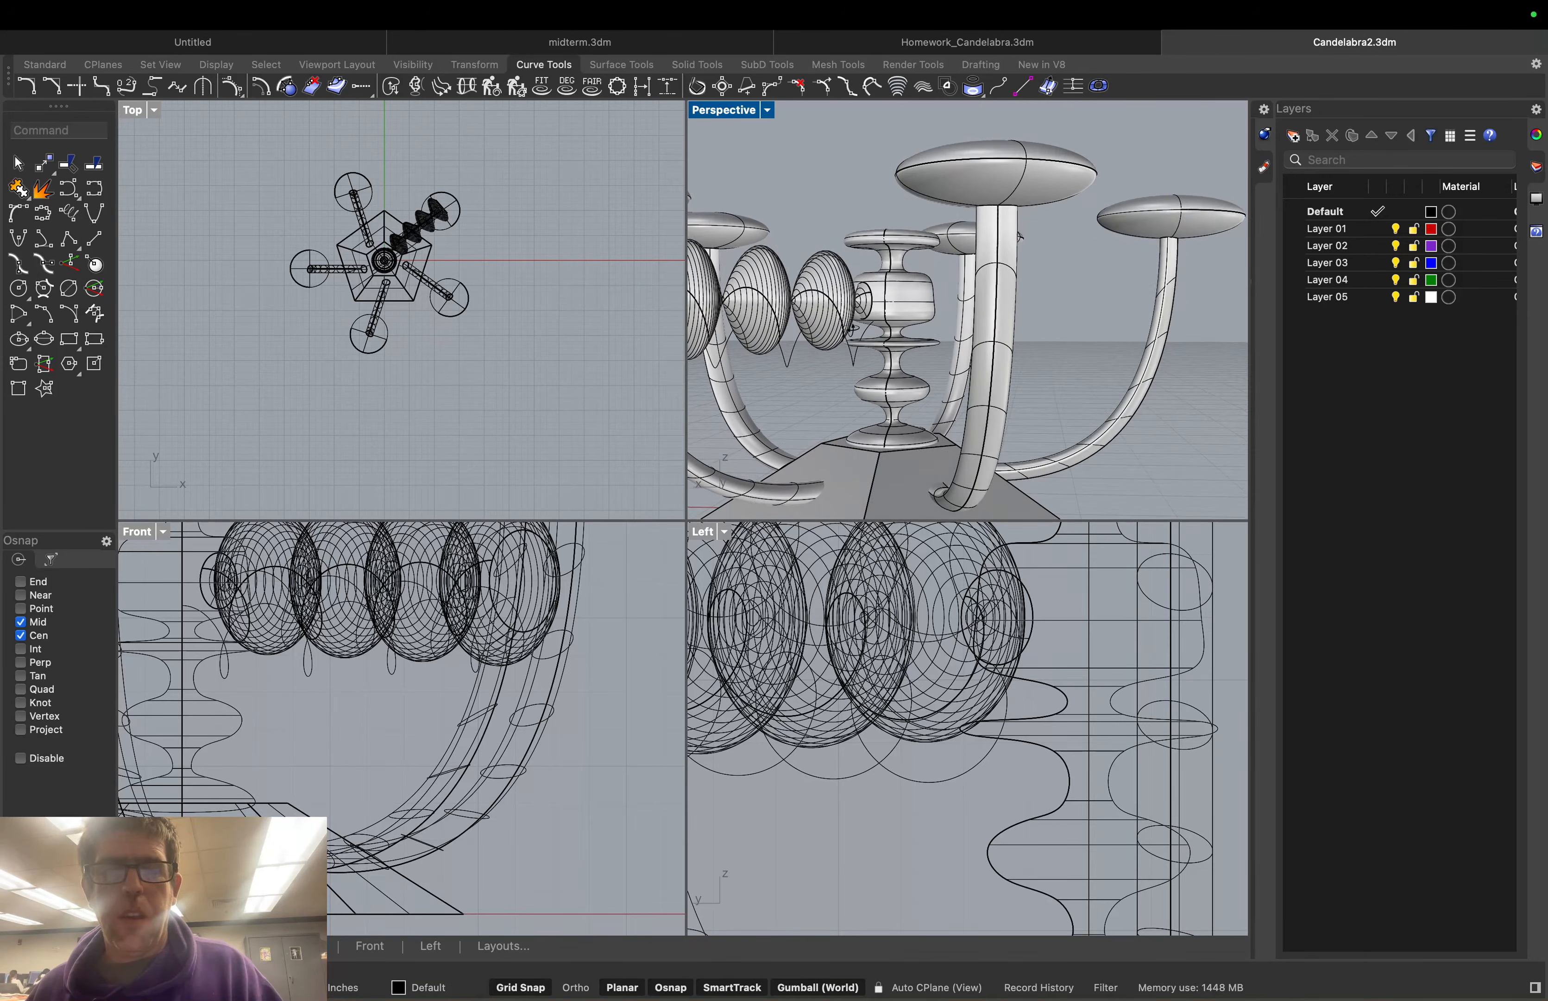
scroll(812, 322, "down", 9)
right_click_drag(730, 332, 891, 341)
left_click(1007, 380)
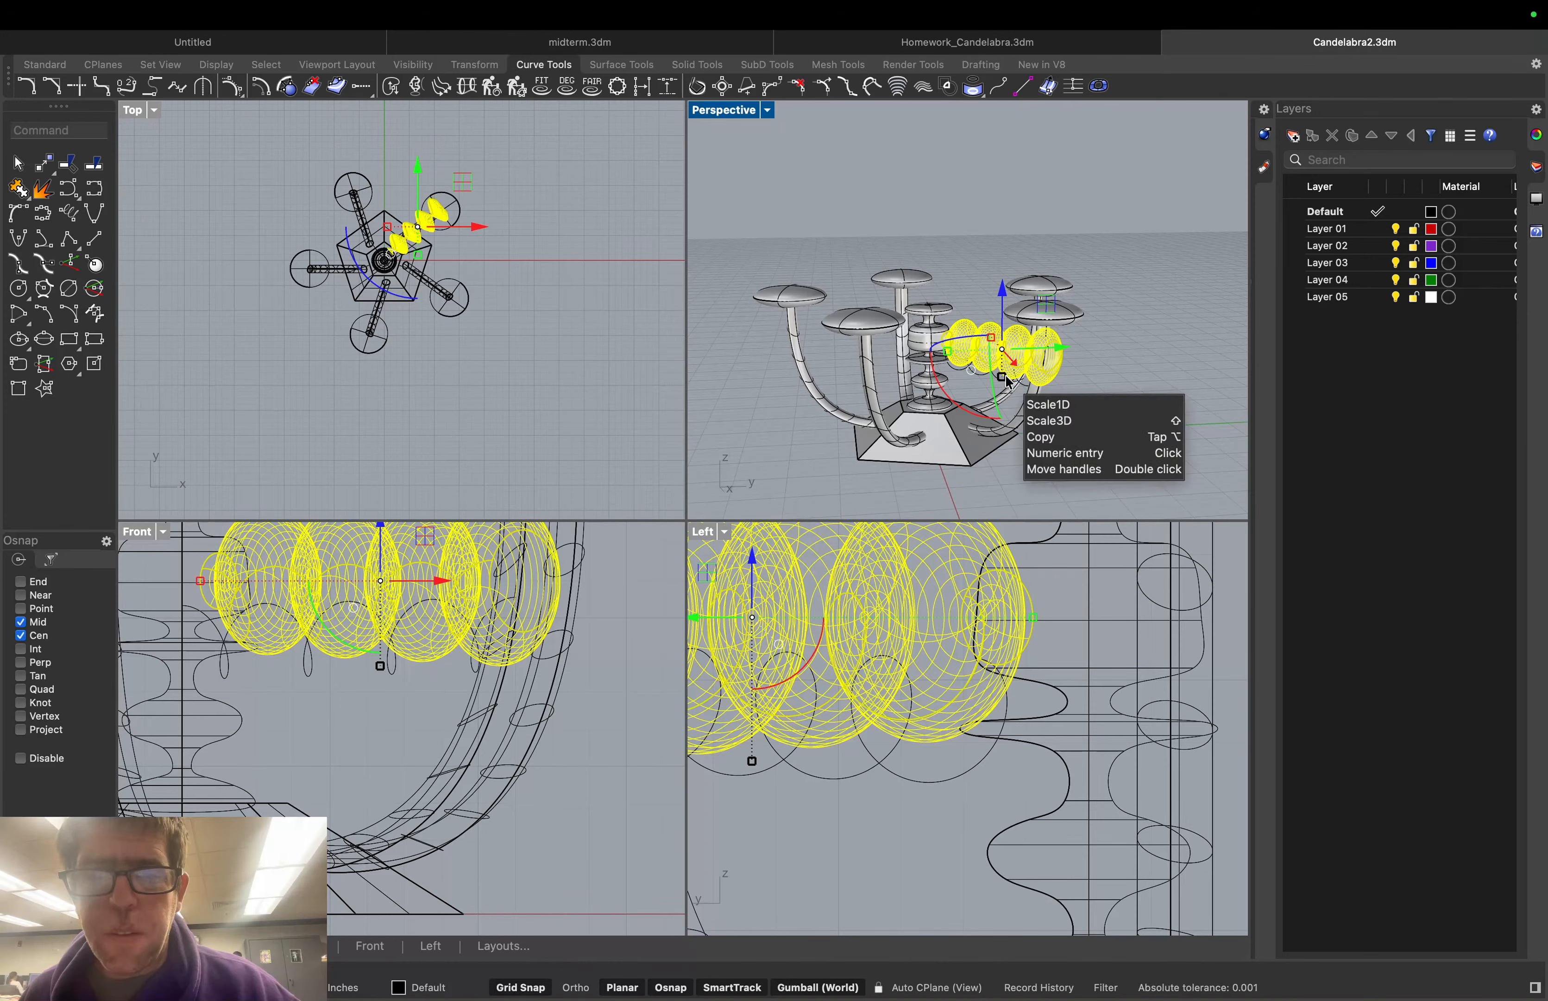
left_click_drag(1006, 378, 1006, 364)
left_click(1155, 389)
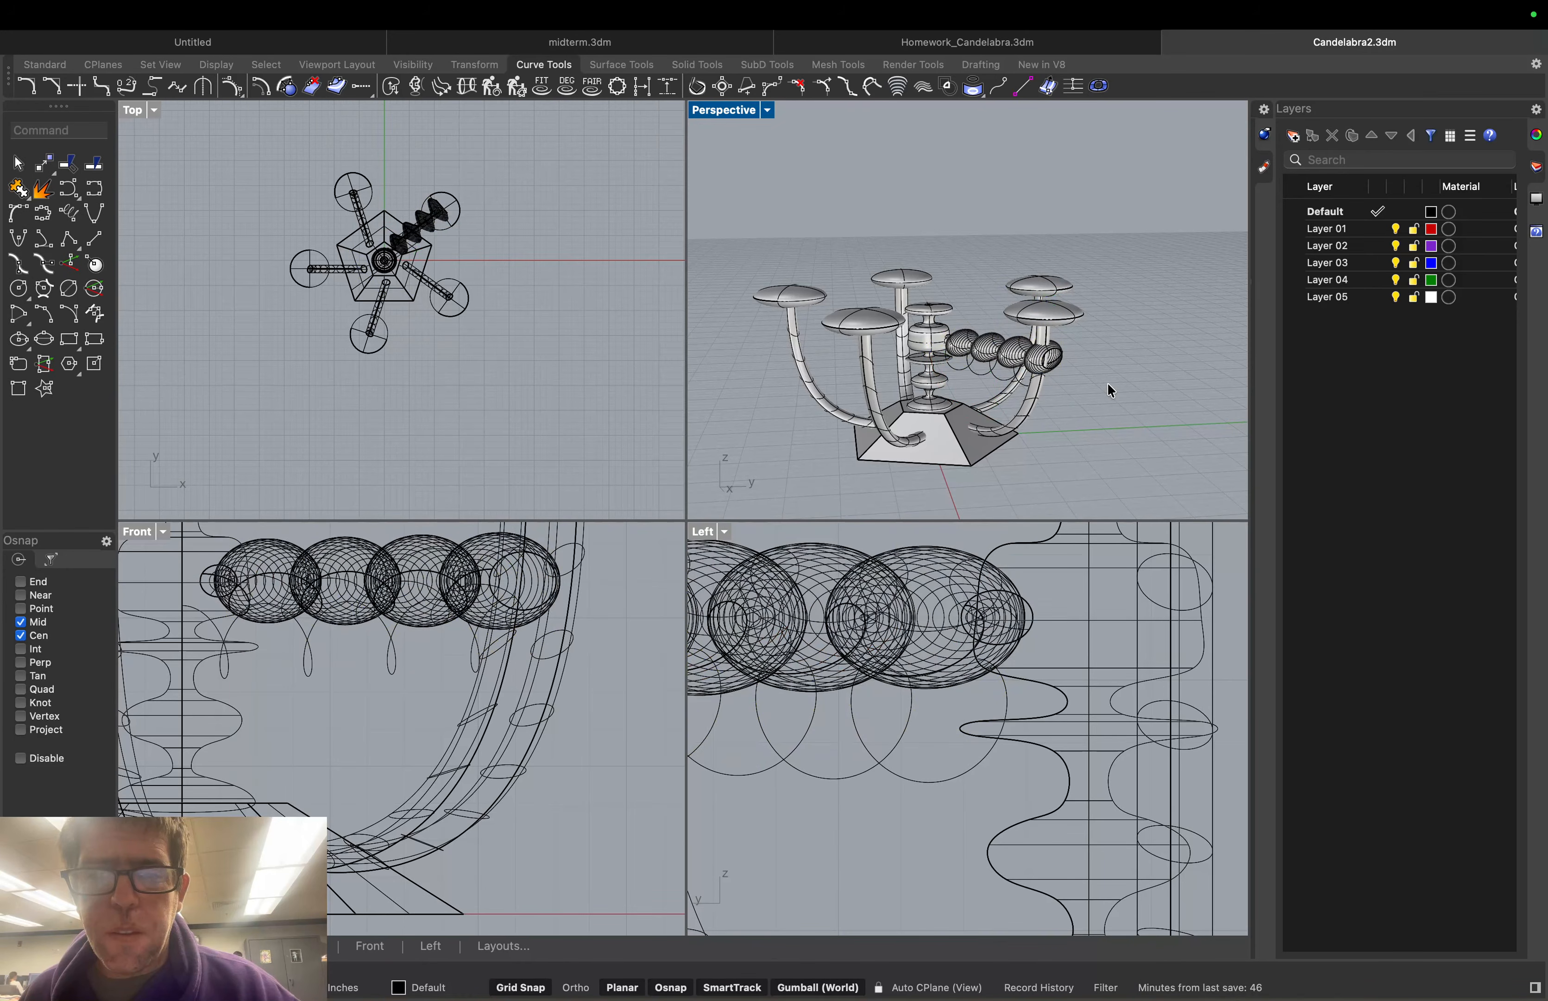
Flatten the sphere coil in one direction again, then undo it with Cmd+Z
left_click(1052, 364)
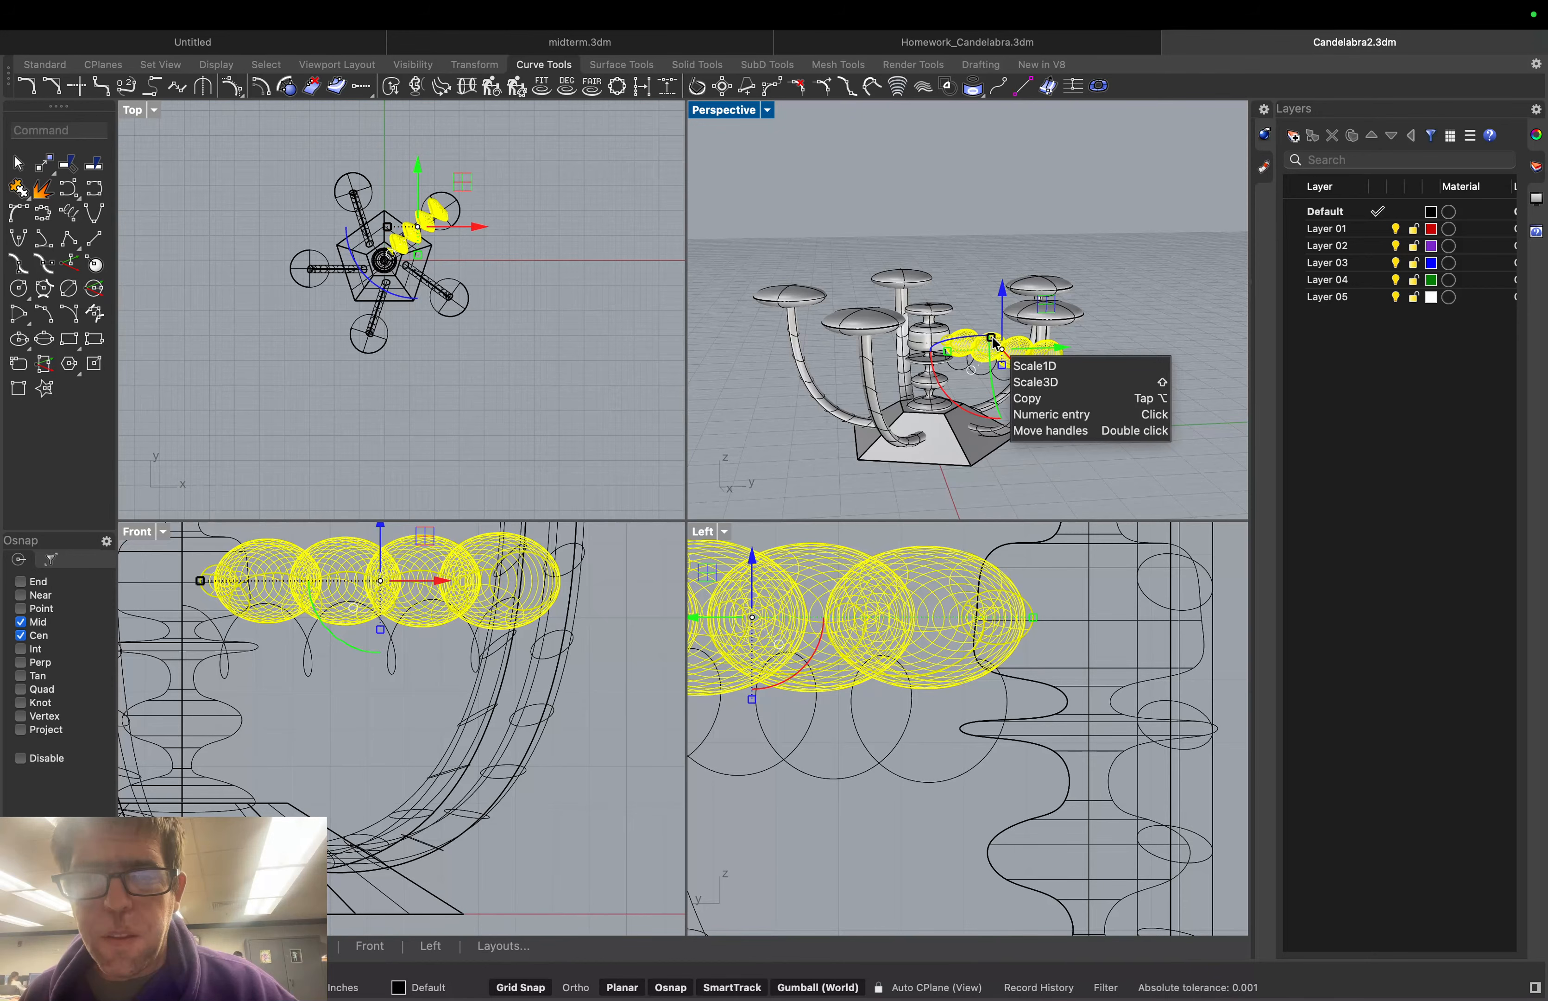
mouse_move(995, 345)
left_mouse_down()
mouse_move(959, 356)
mouse_move(995, 345)
mouse_move(1008, 360)
left_mouse_up()
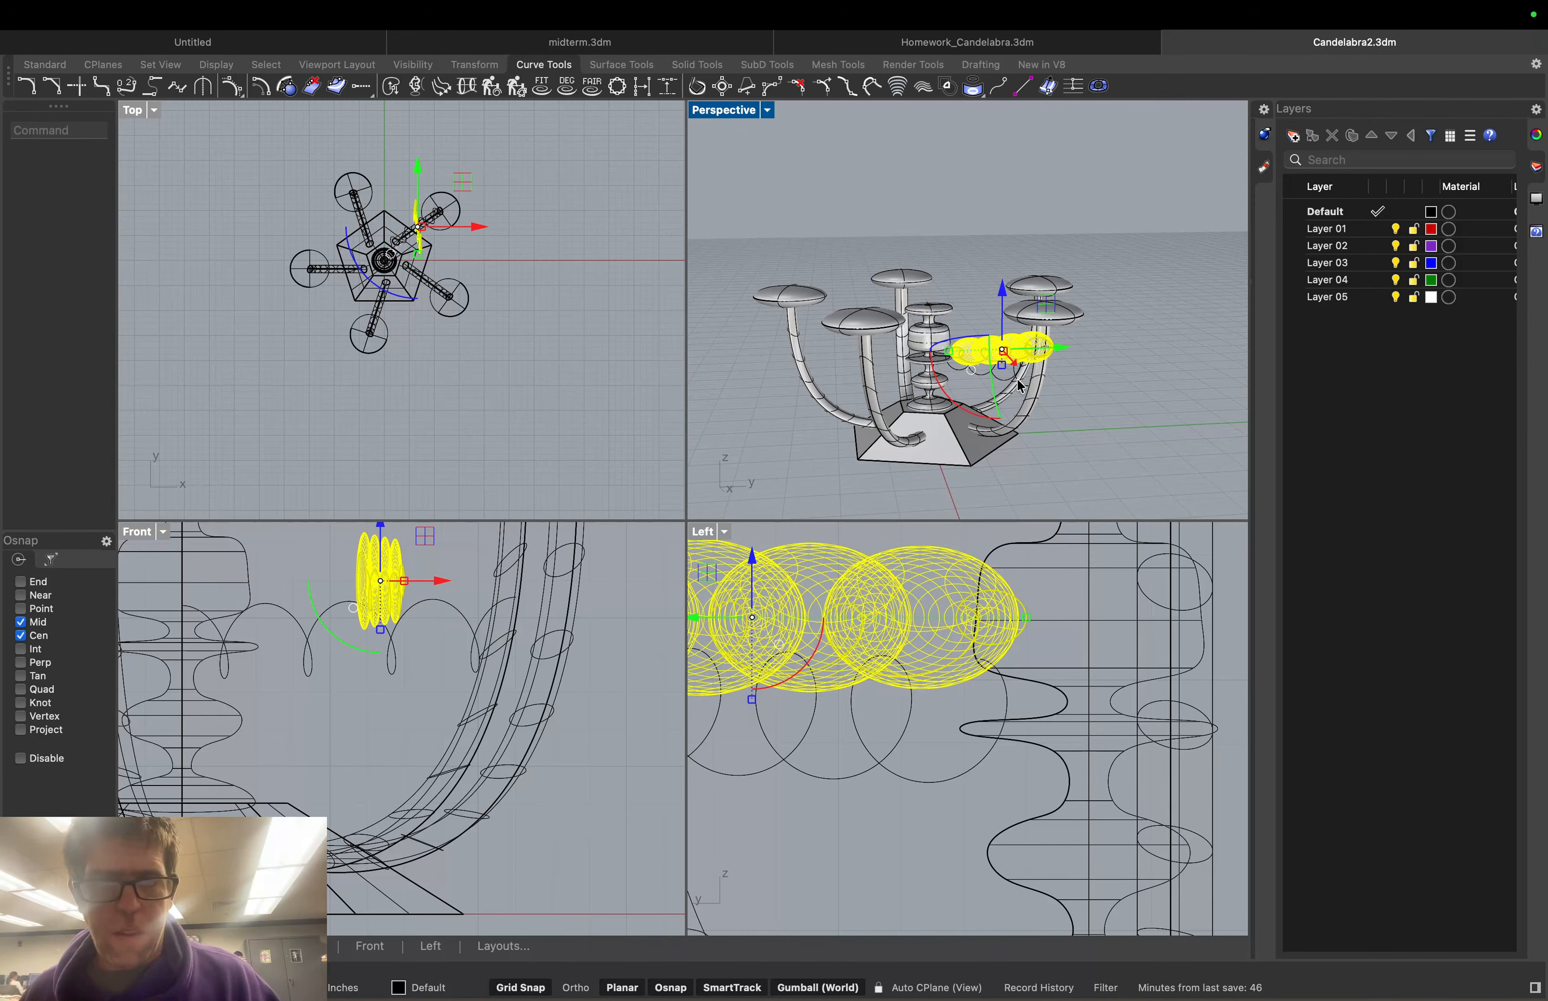
key("super+z")
left_click(1098, 388)
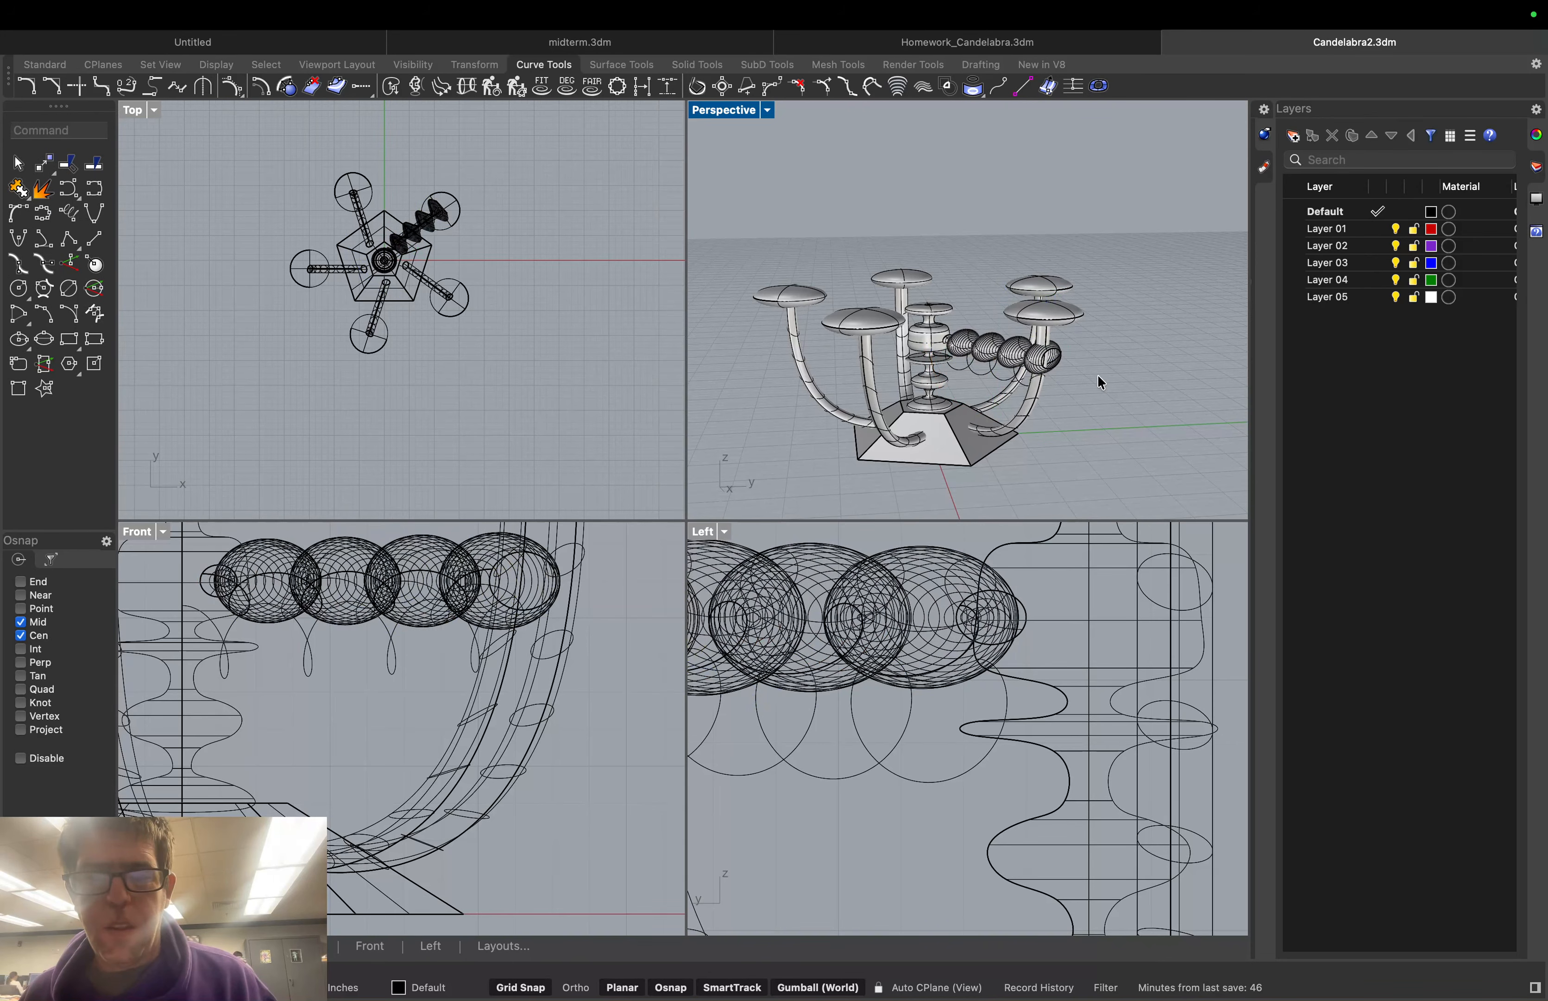
Reselect the coil and shorten it slightly along its length with a 1D scale
right_click_drag(1100, 383, 943, 384)
left_click(799, 309)
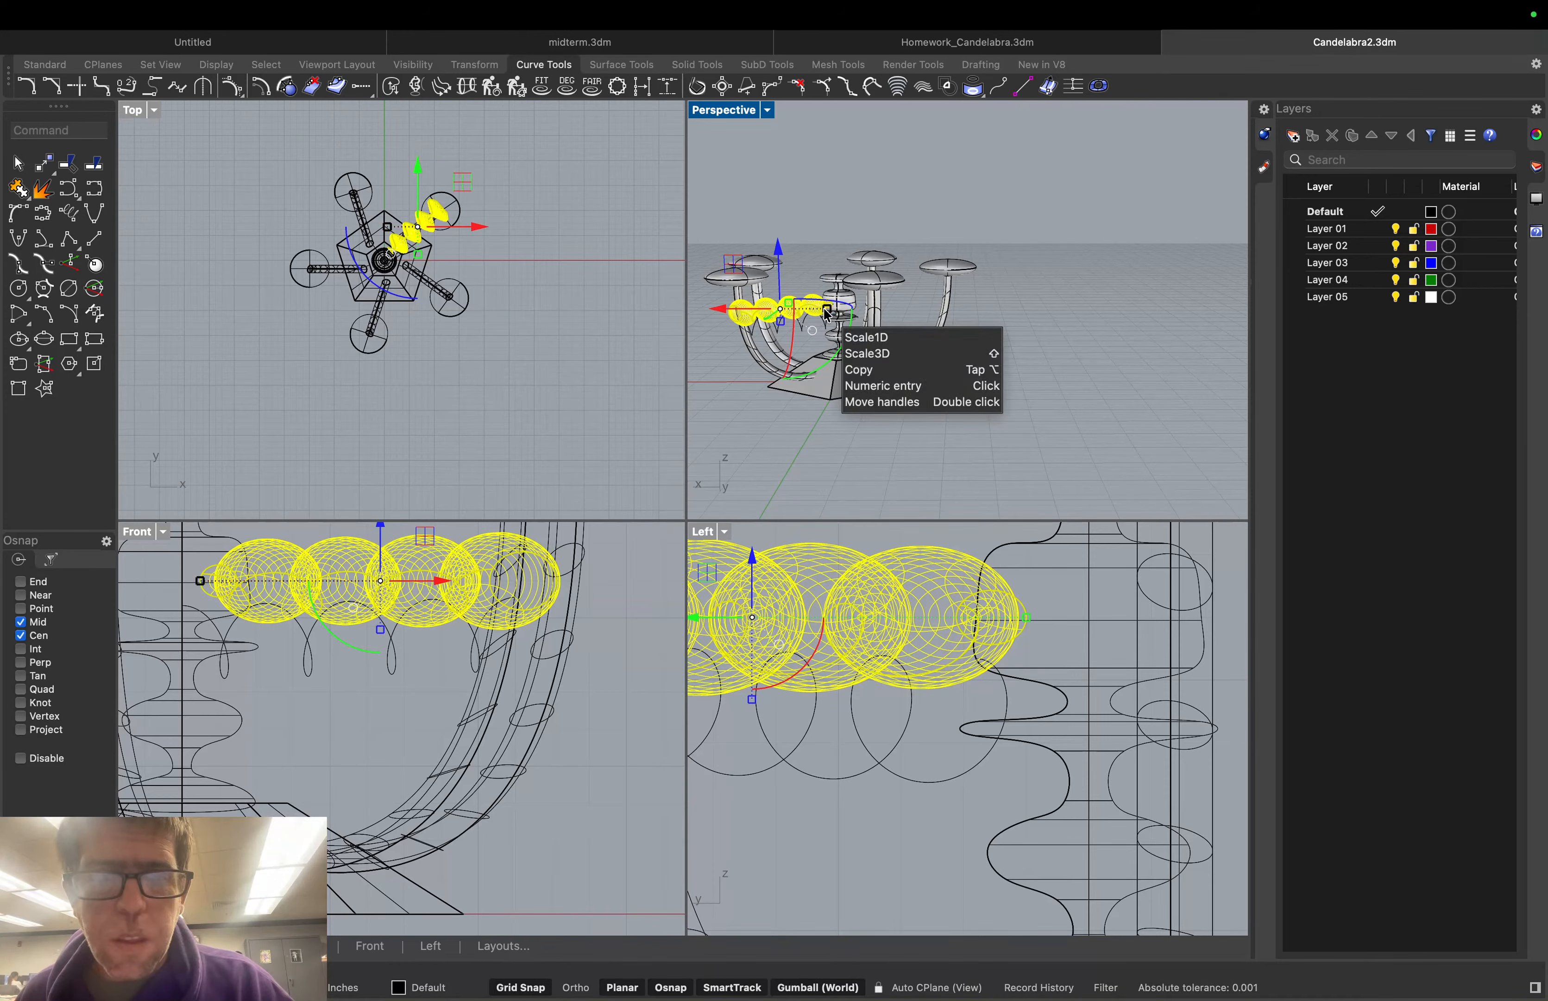
left_click_drag(826, 314, 830, 335)
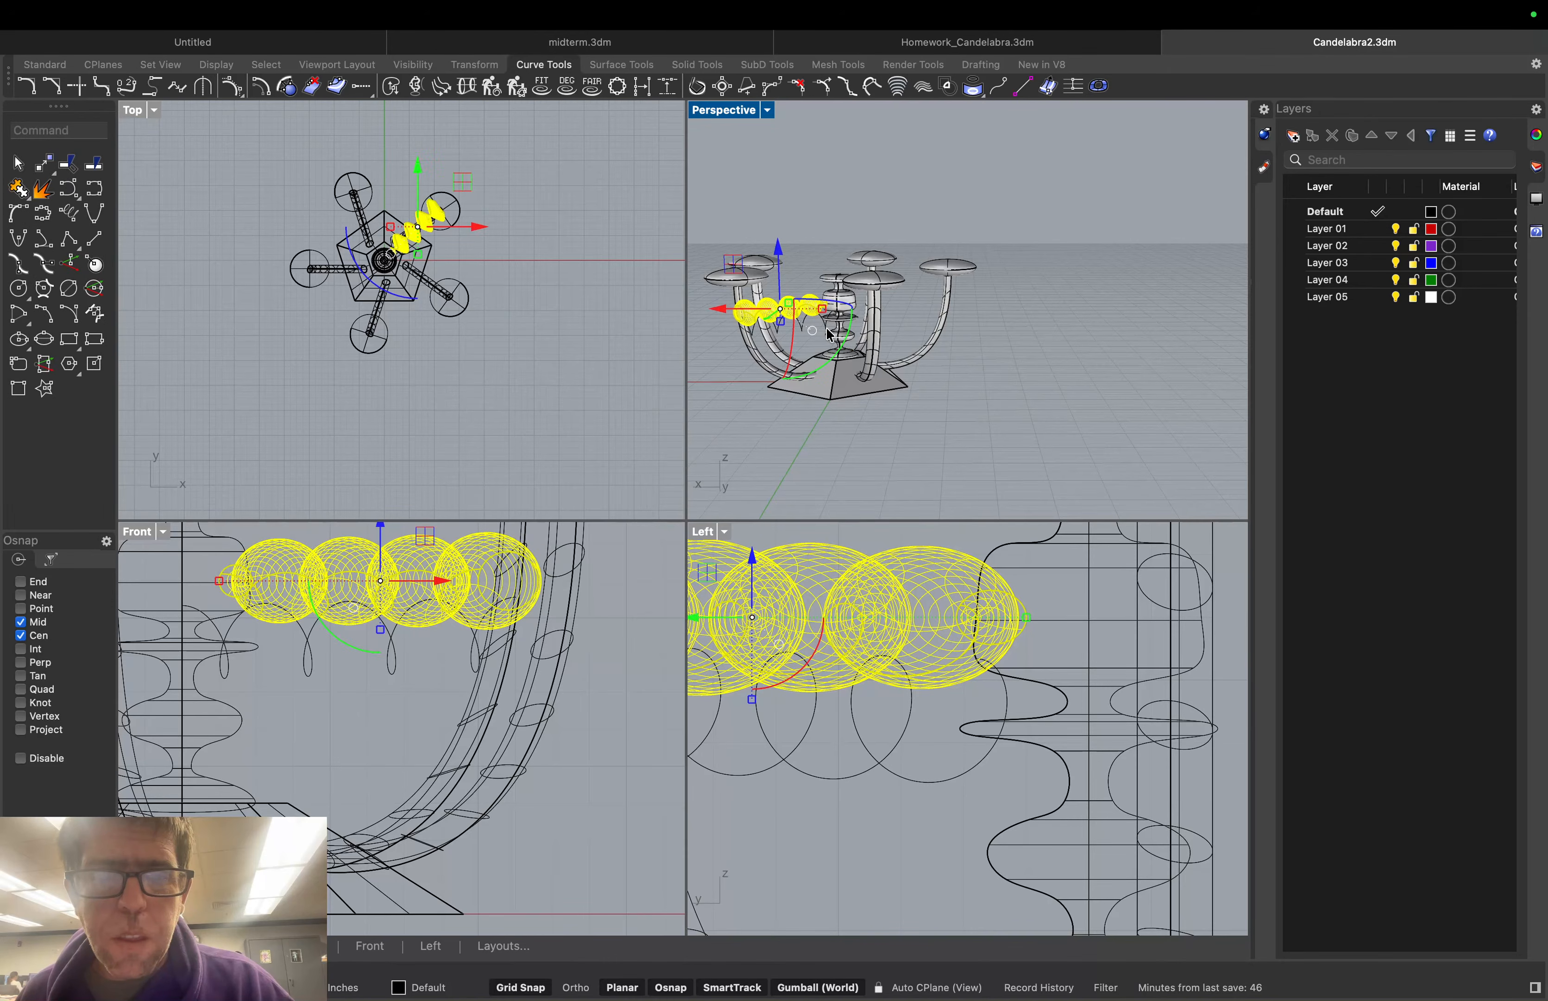
key("Escape")
scroll(778, 285, "up", 10)
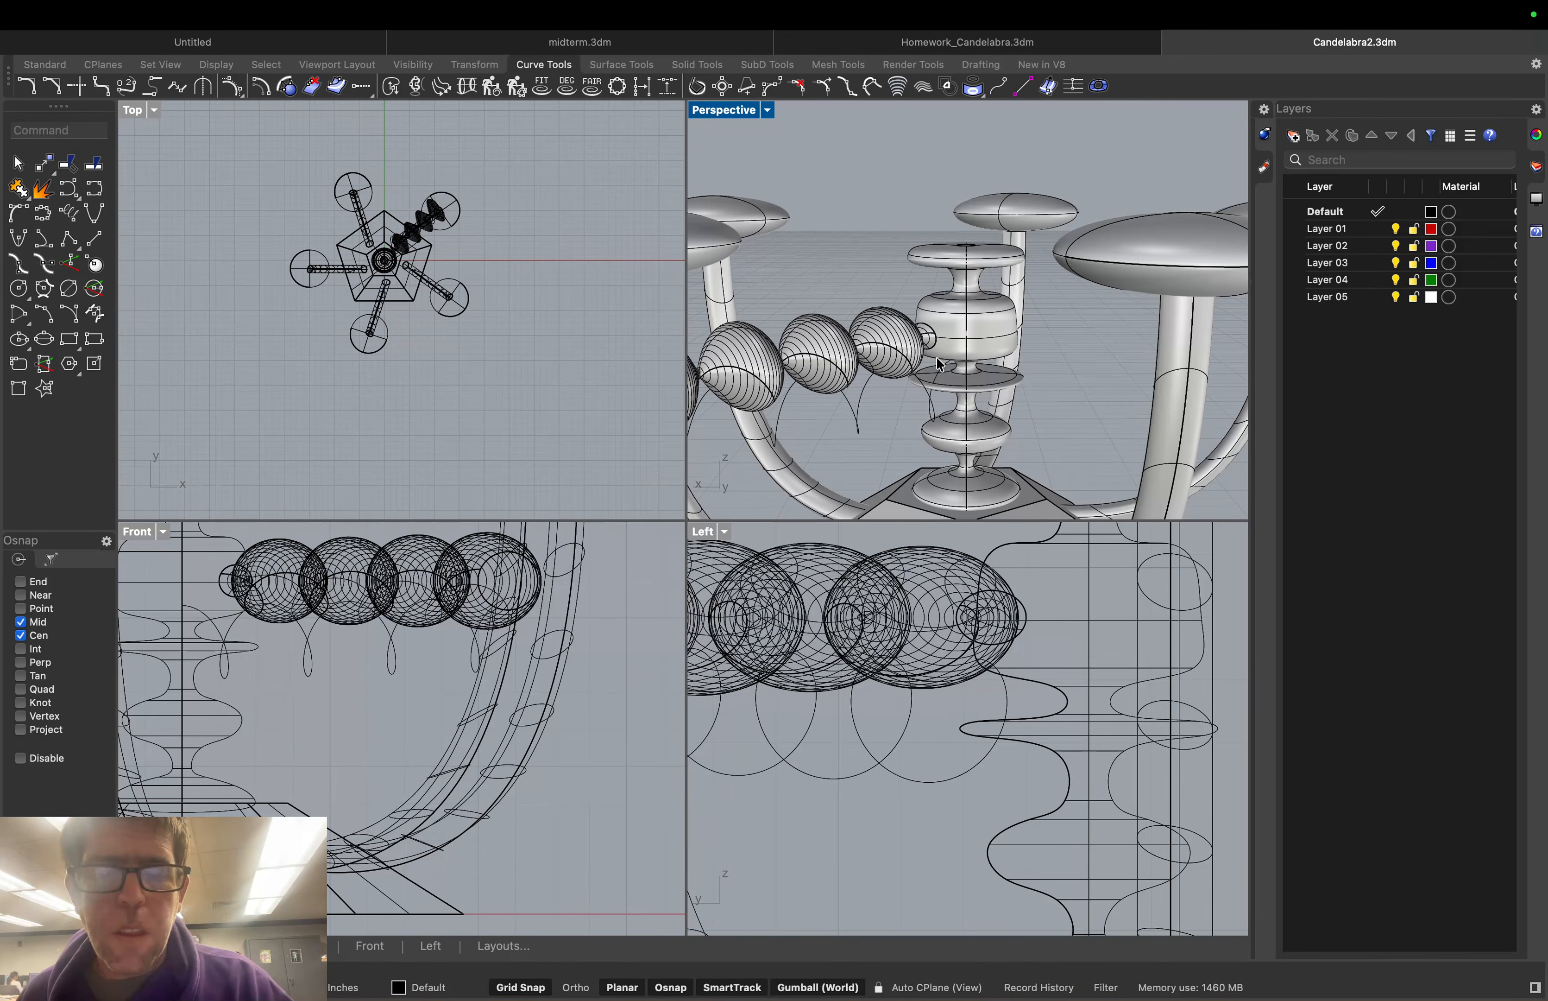
Slide the bead chain along X, then select the helix curve beneath it
right_click_drag(940, 364, 848, 344)
left_click(848, 343)
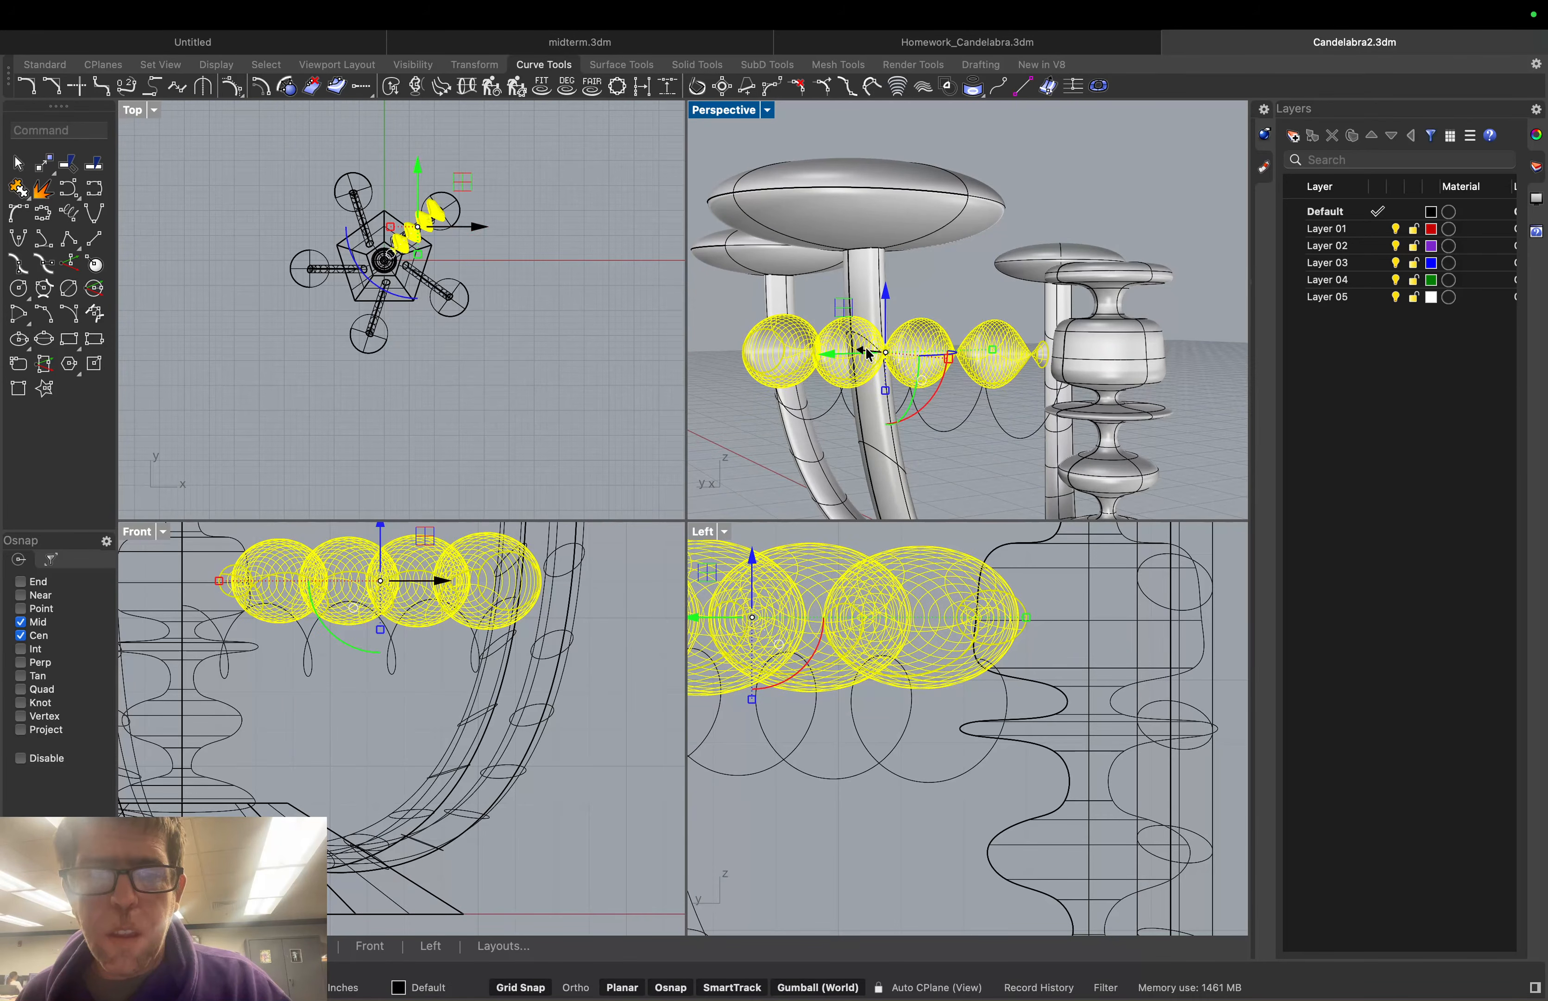
left_click_drag(869, 352, 885, 357)
left_click(1001, 432)
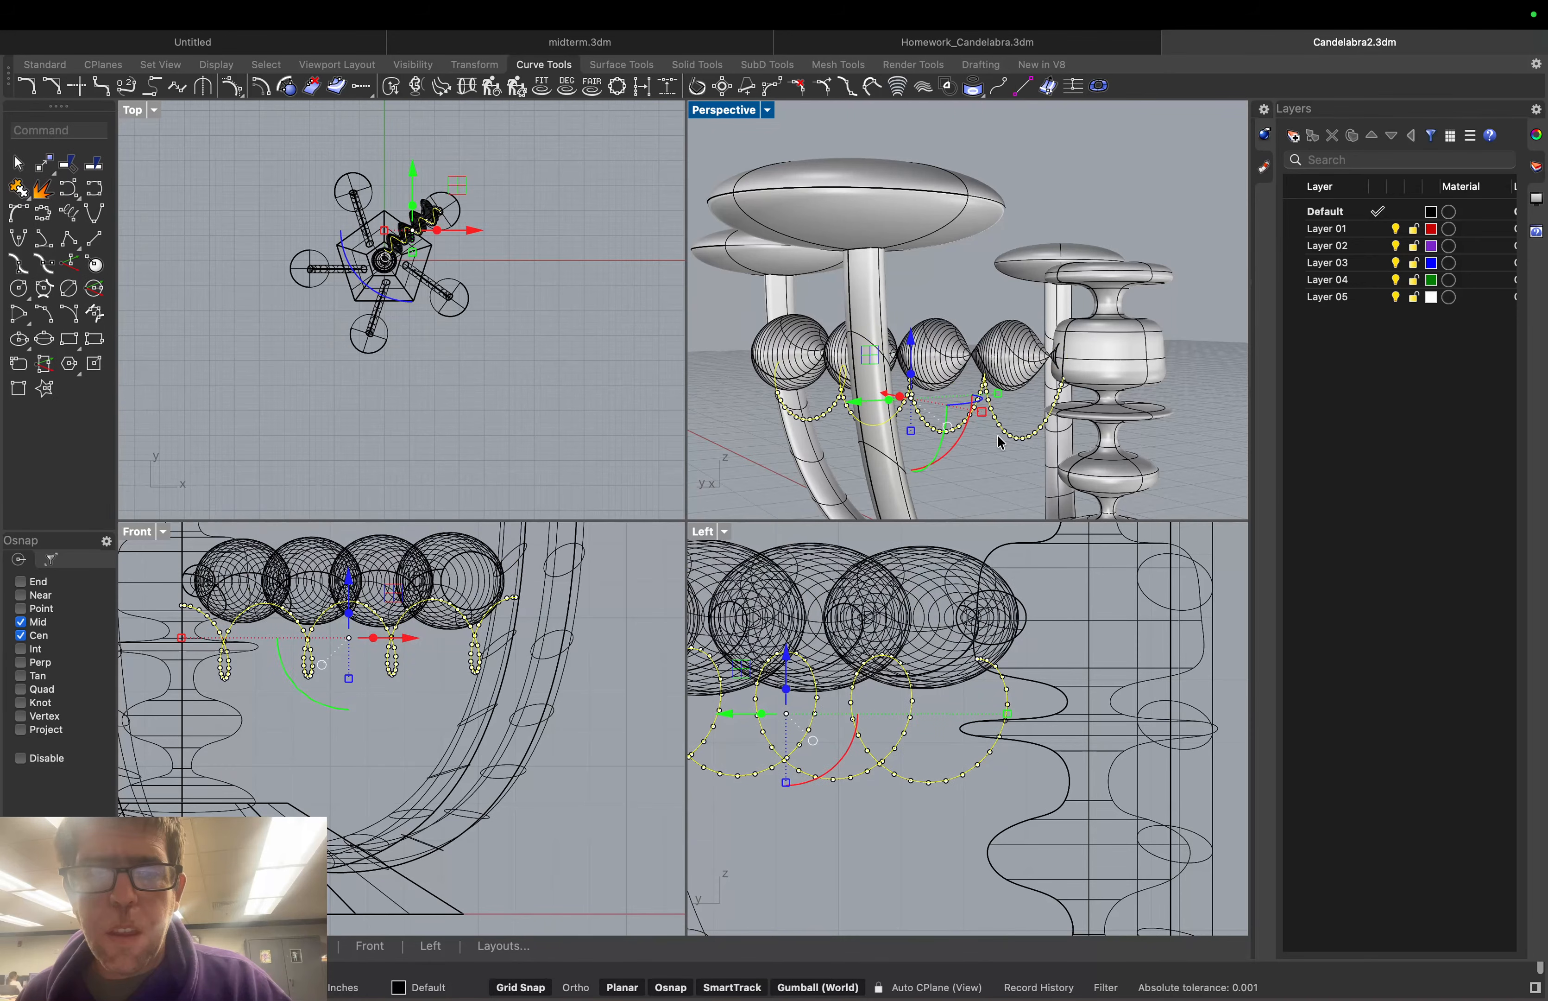
Move the ring of tori toward the column
right_click_drag(959, 434, 729, 395)
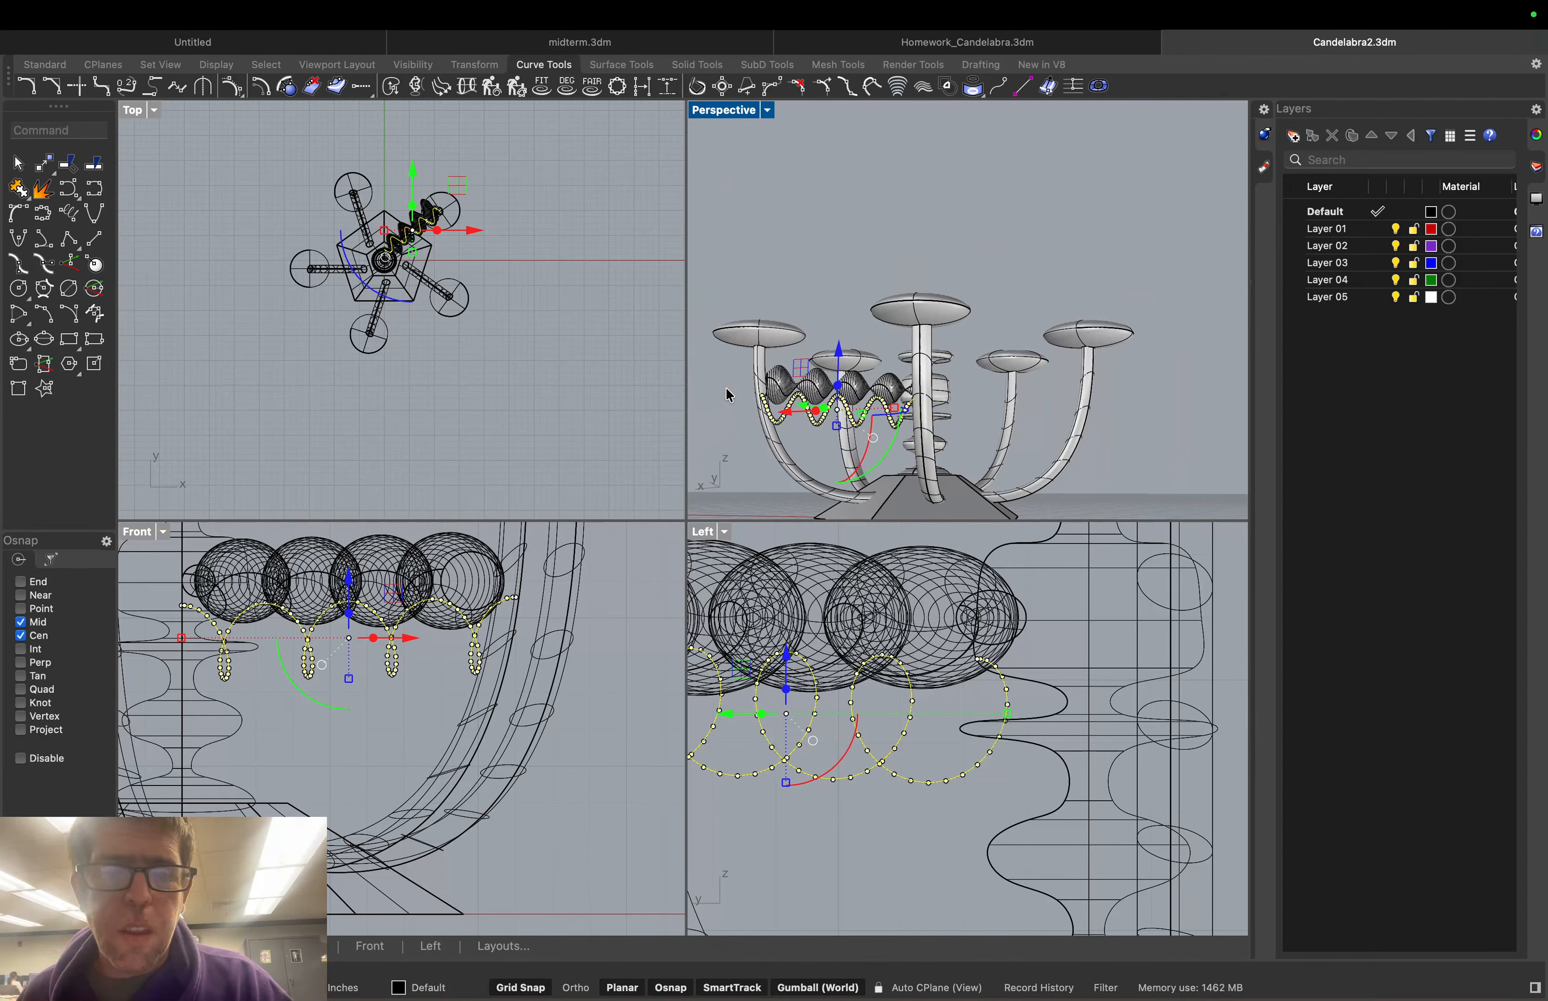
scroll(729, 395, "up", 10)
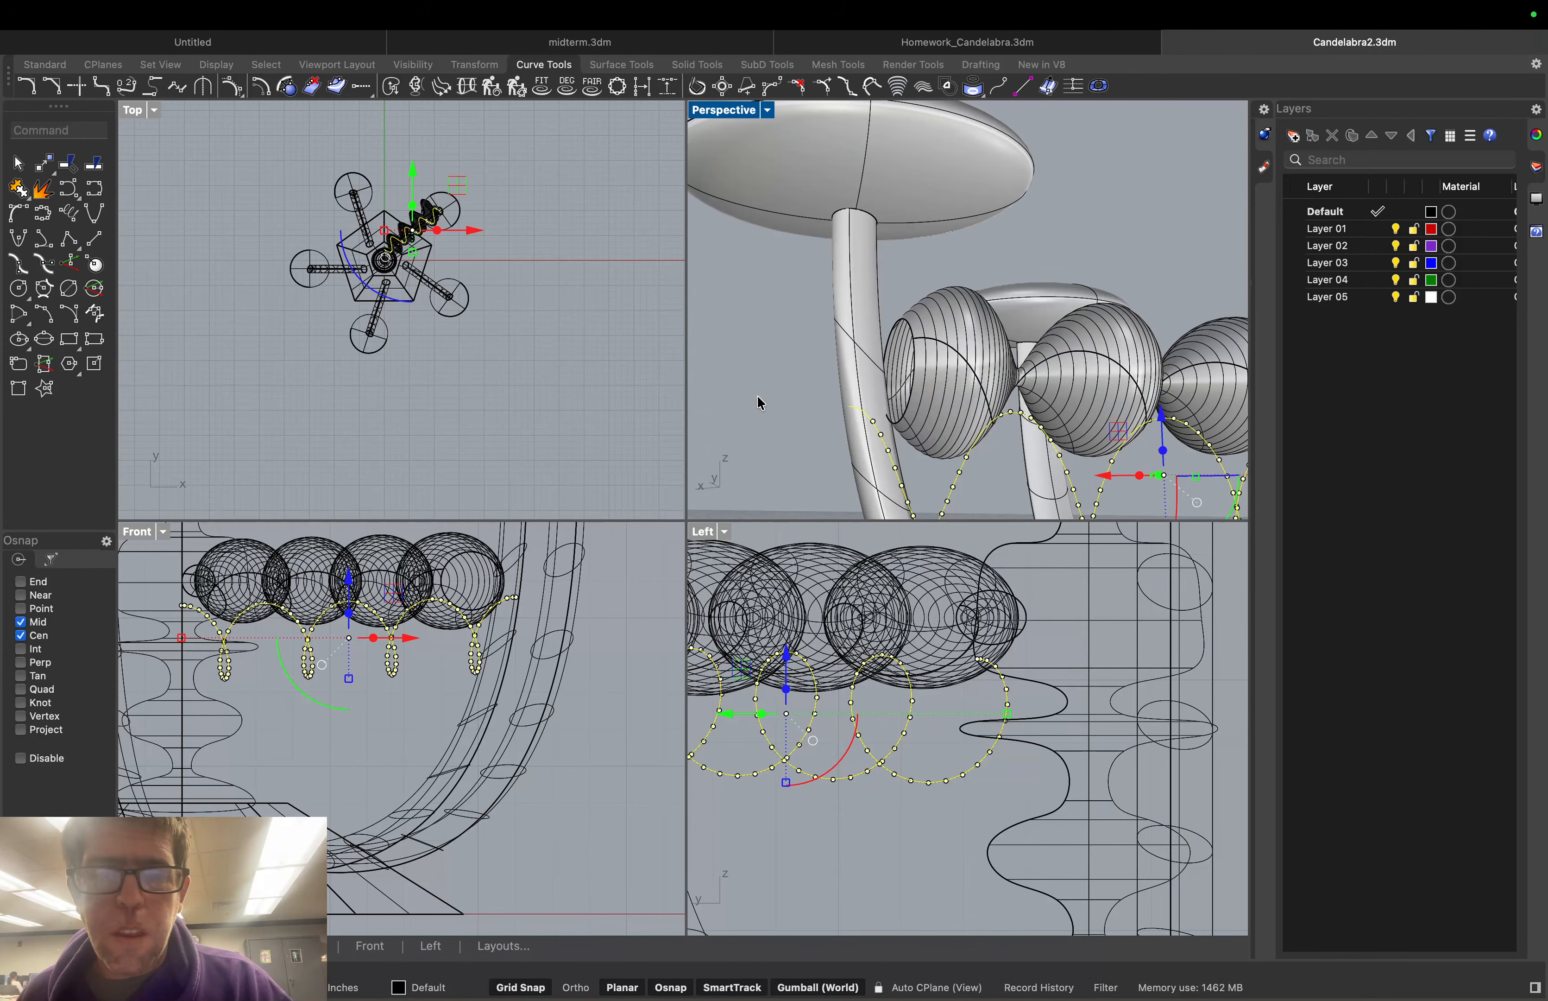
right_click_drag(757, 394, 922, 334)
left_click(922, 335)
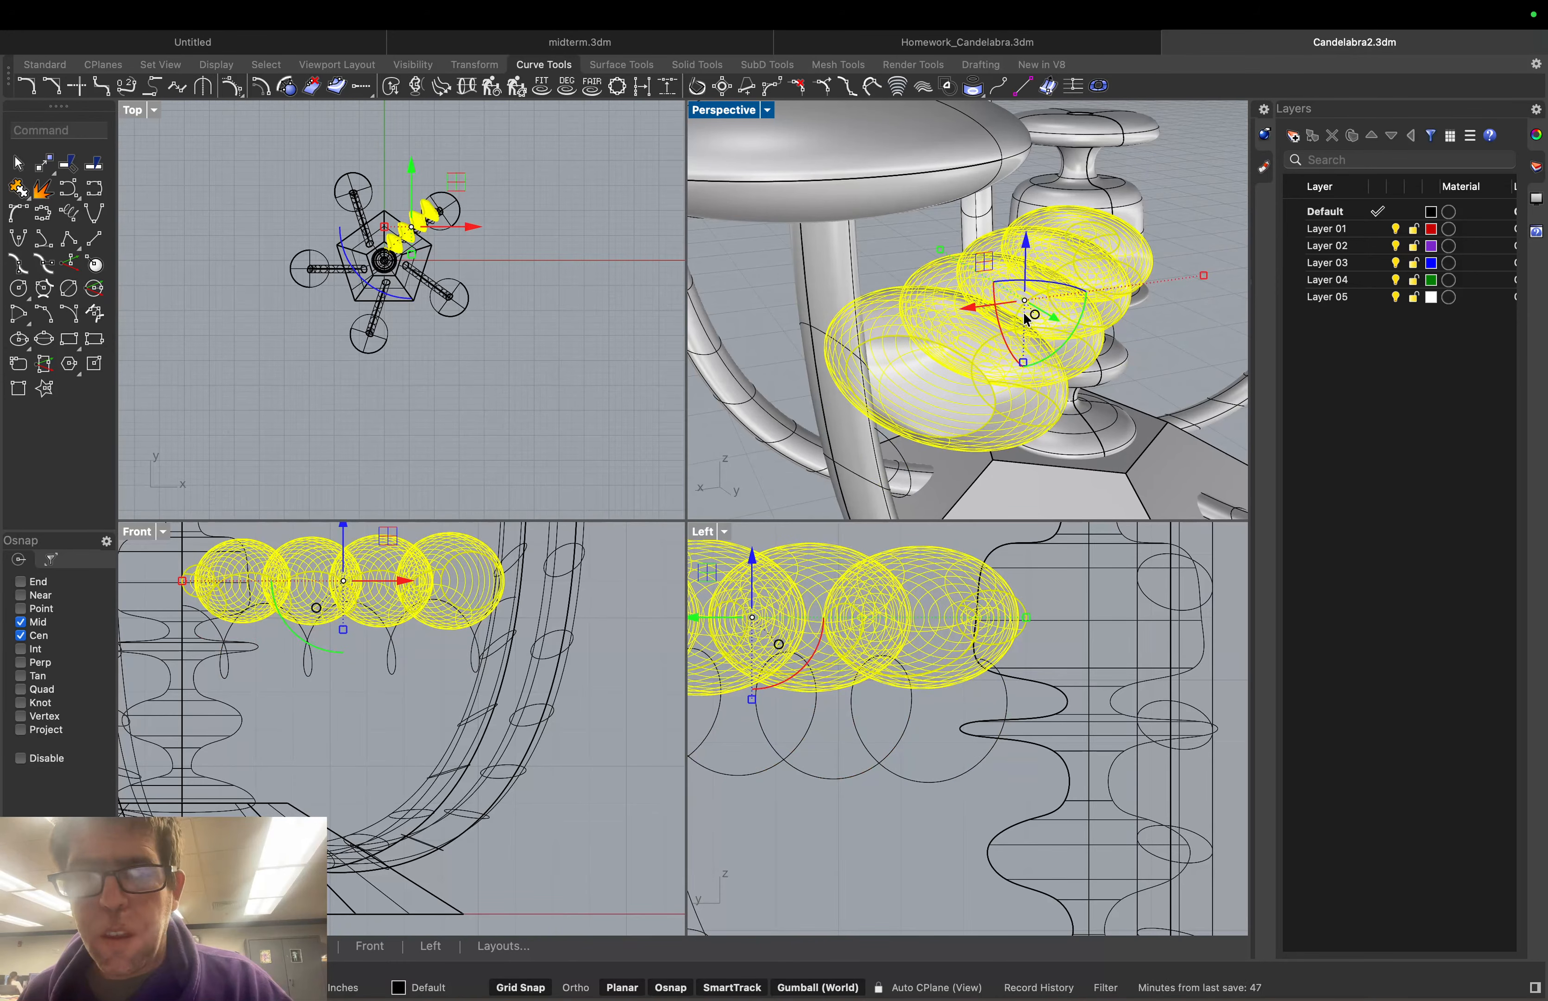
left_click_drag(1027, 319, 972, 278)
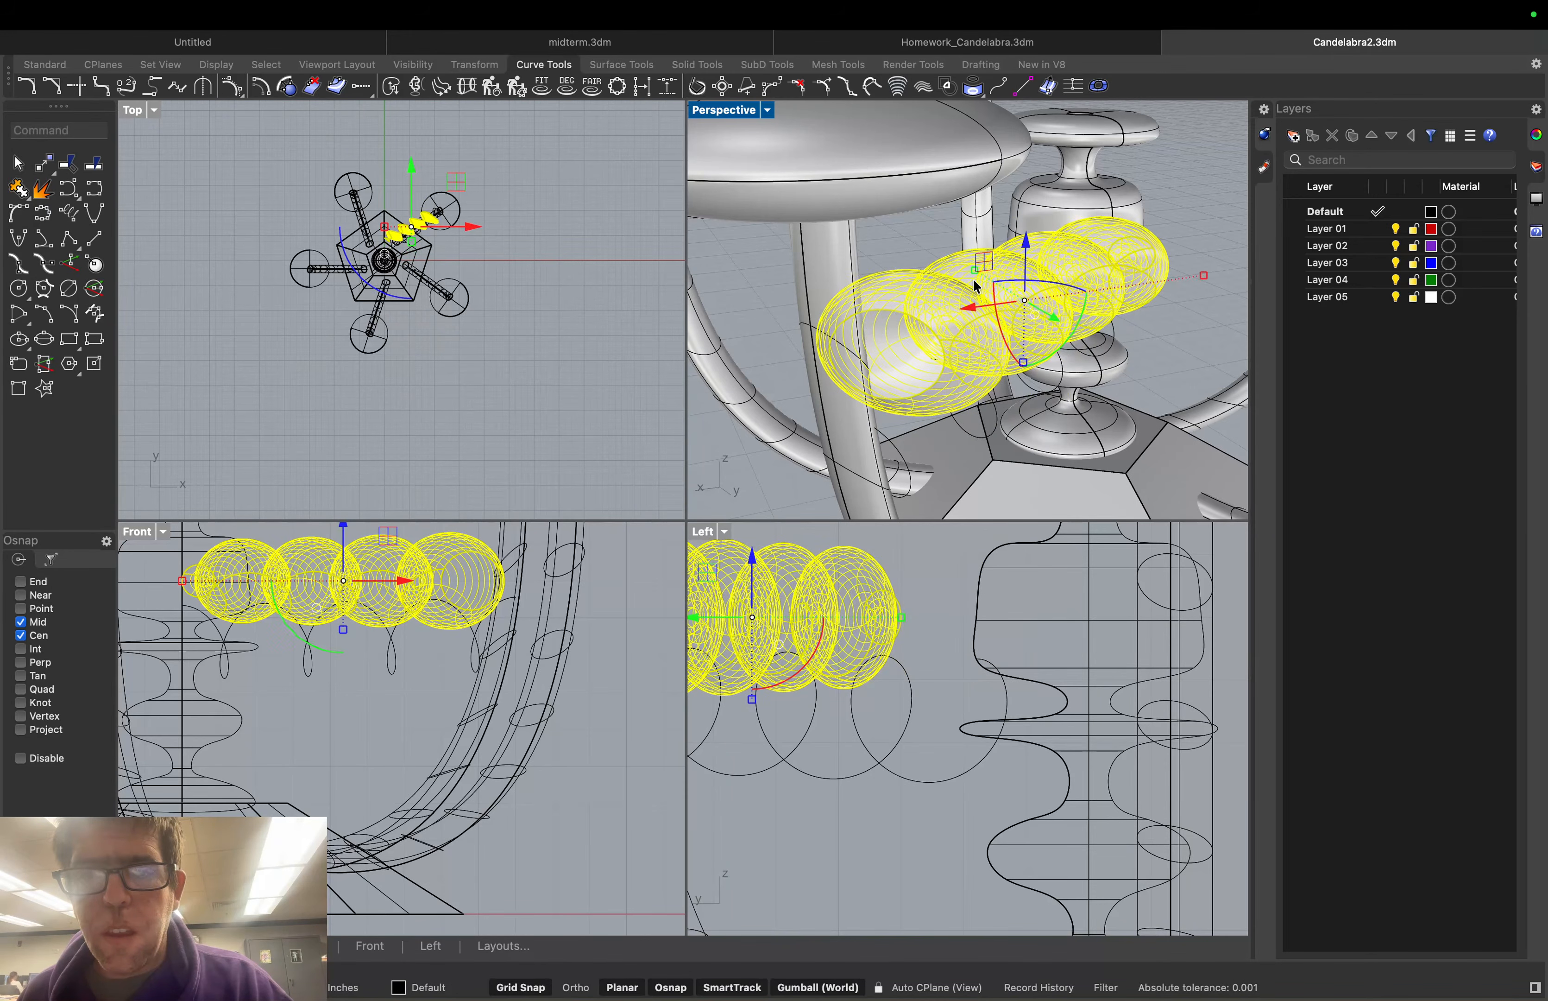
left_click(1192, 311)
Move the bead chain onto a midpoint, then delete the bead-chain surface
right_click_drag(1191, 311, 1079, 303)
scroll(1080, 302, "down", 10)
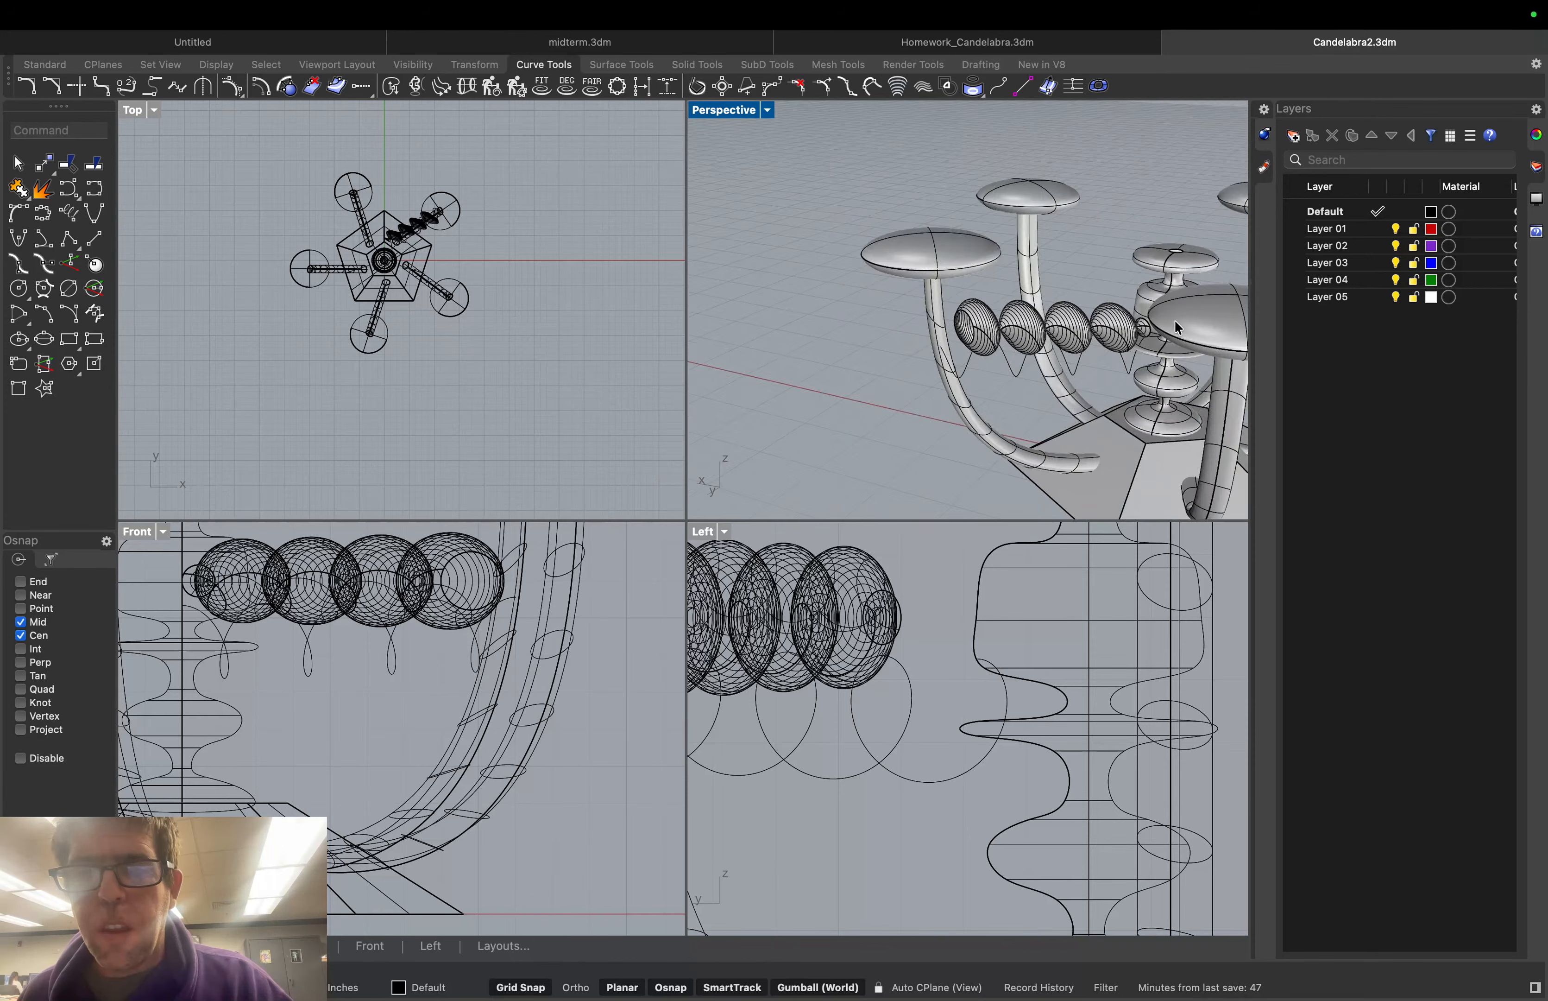
scroll(1174, 320, "up", 7)
scroll(1048, 324, "down", 3)
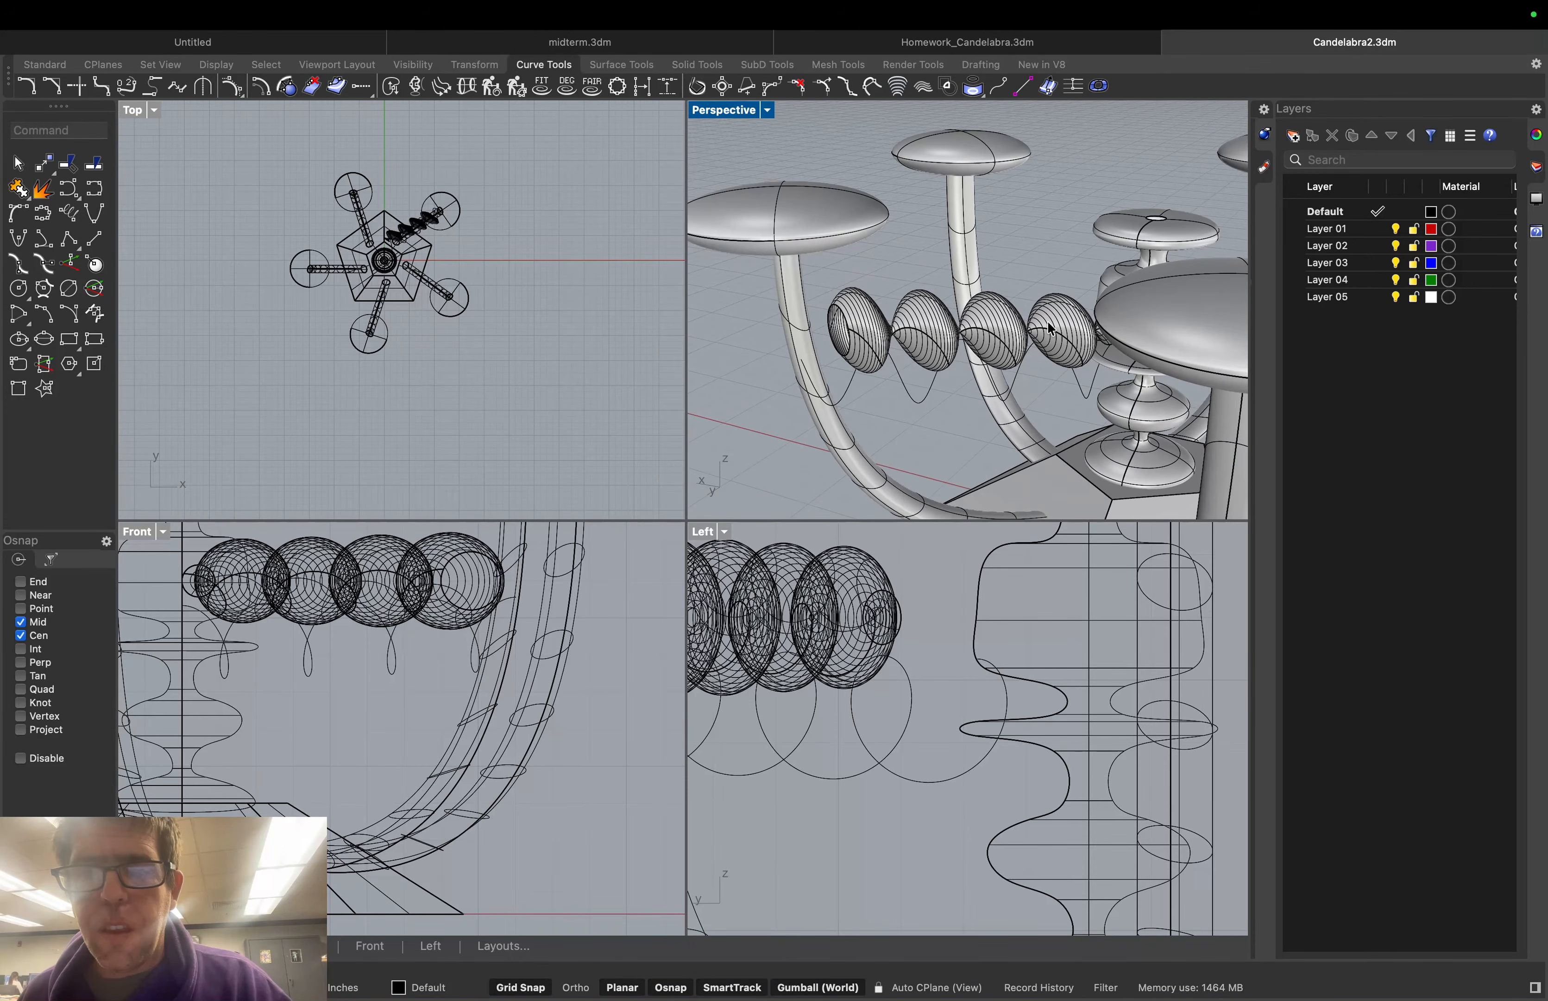
left_click(1050, 328)
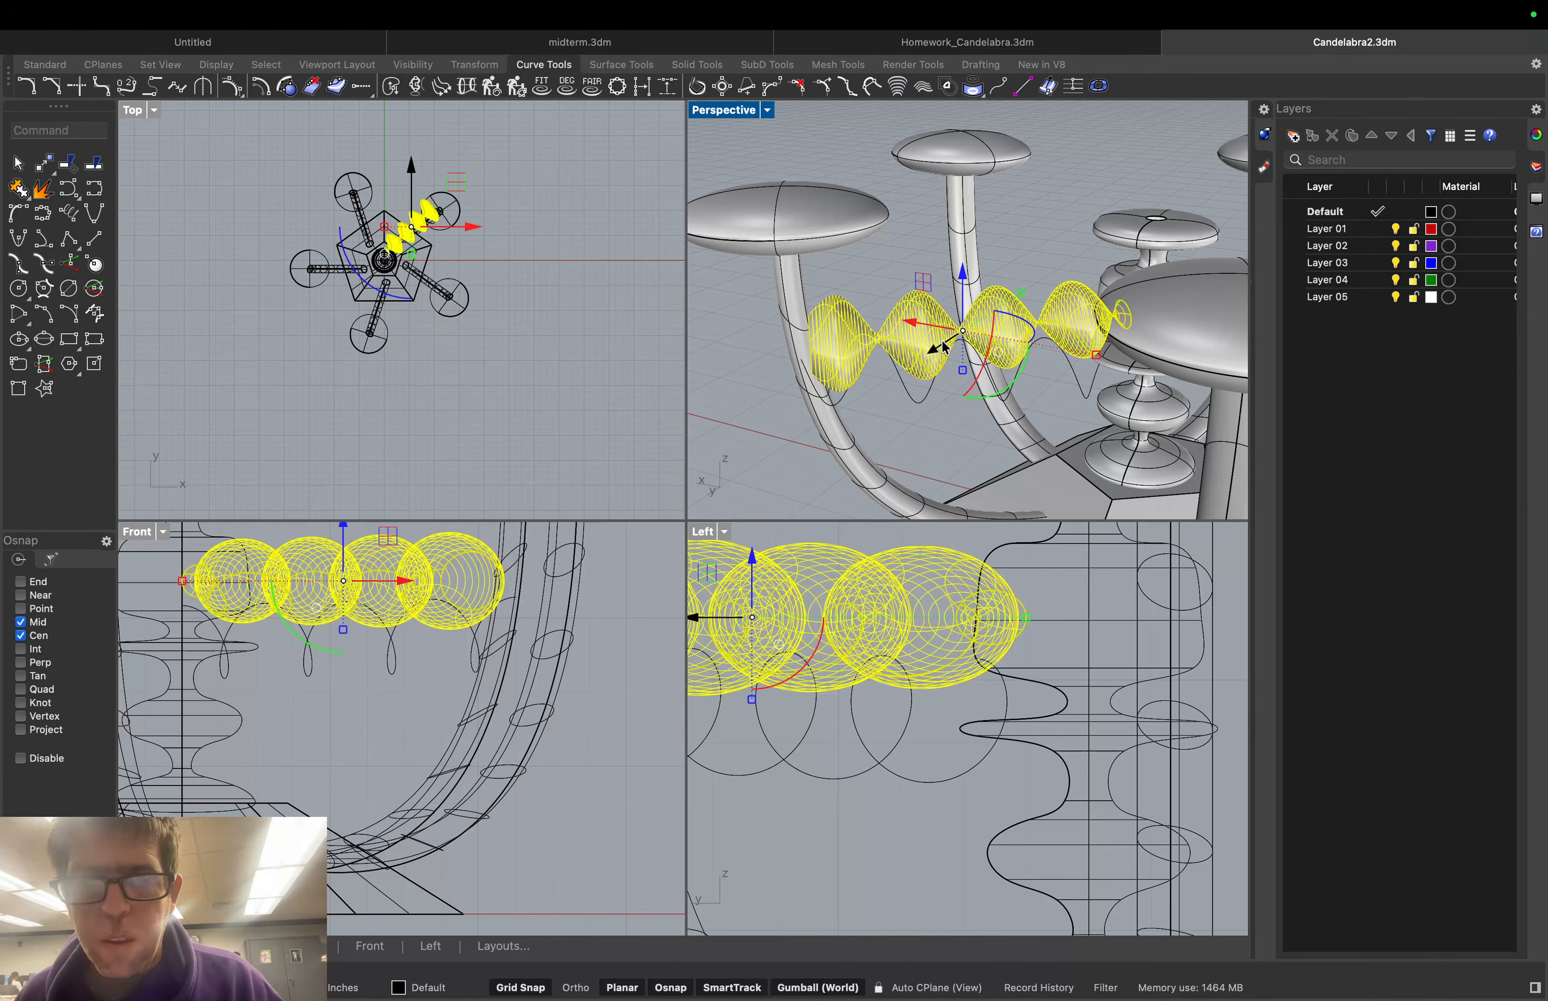
left_click_drag(942, 348, 1026, 294)
left_click(870, 257)
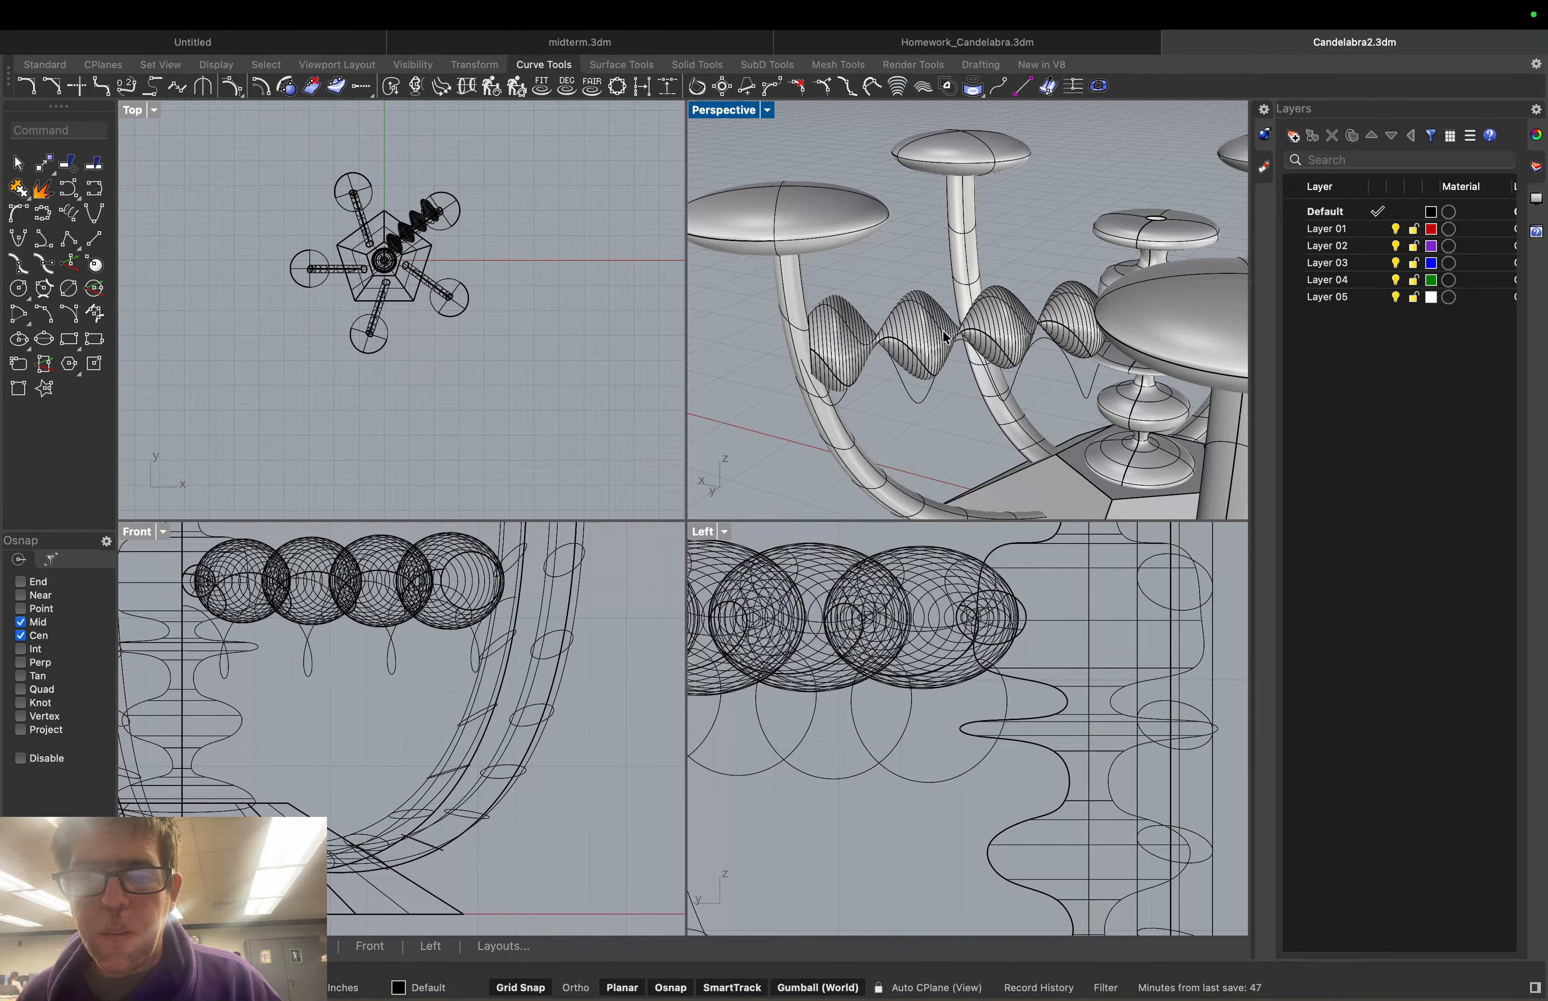
left_click(931, 355)
key("Delete")
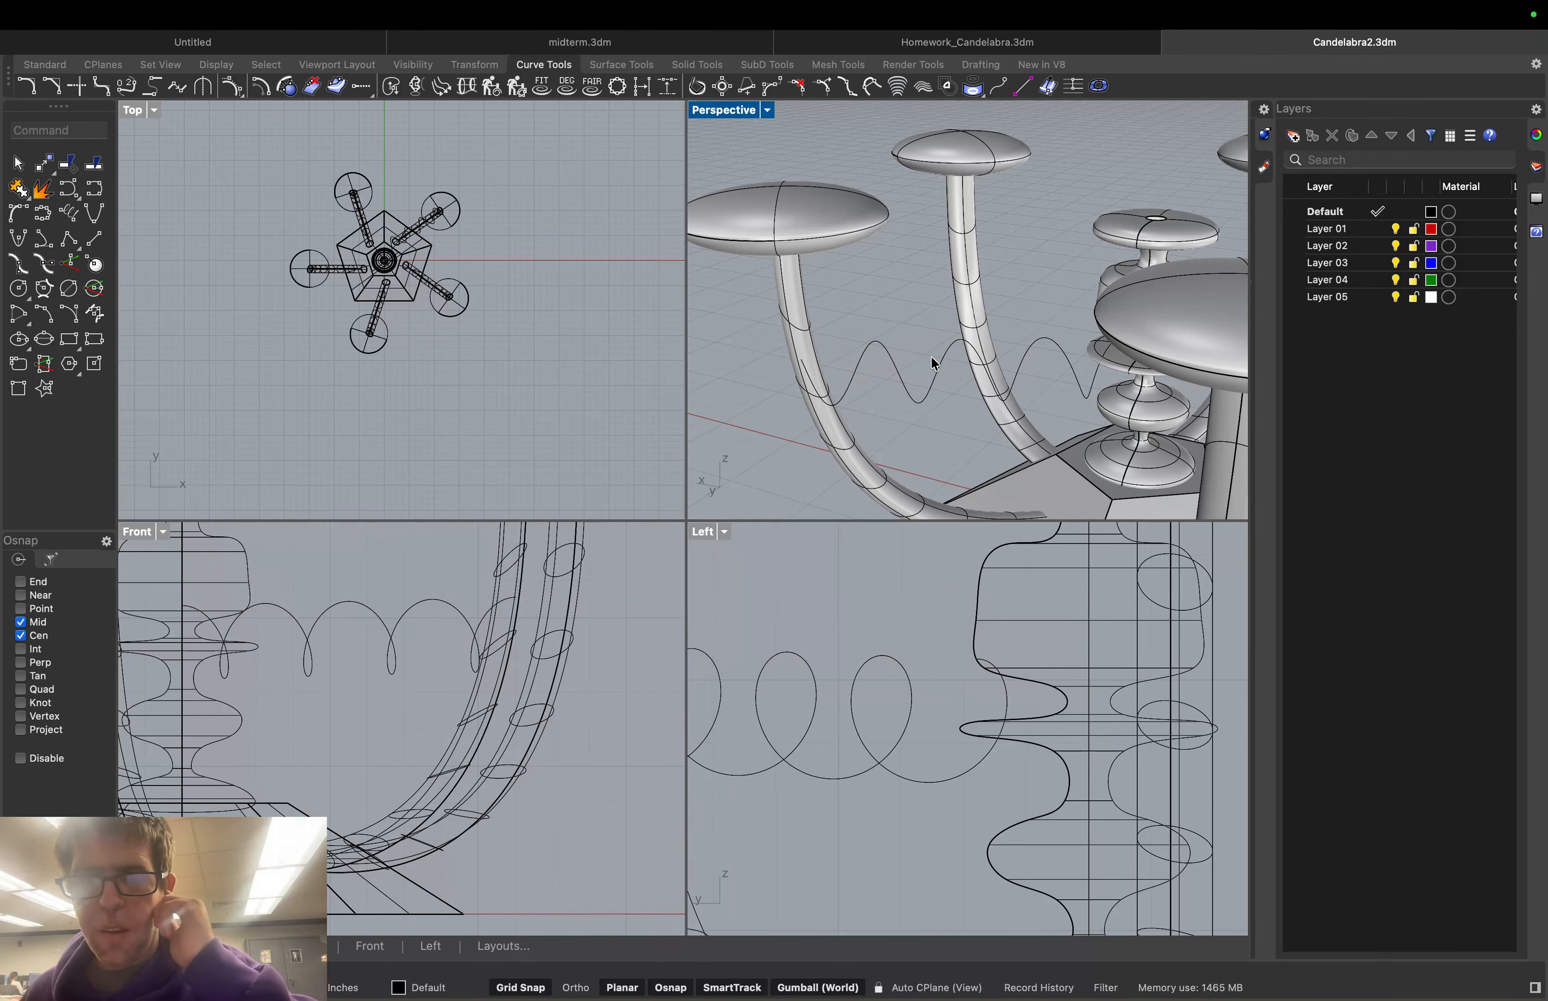
Delete the leftover helix curve, save Candelabra2.3dm, and start an interpolated curve
left_click(870, 347)
key("Delete")
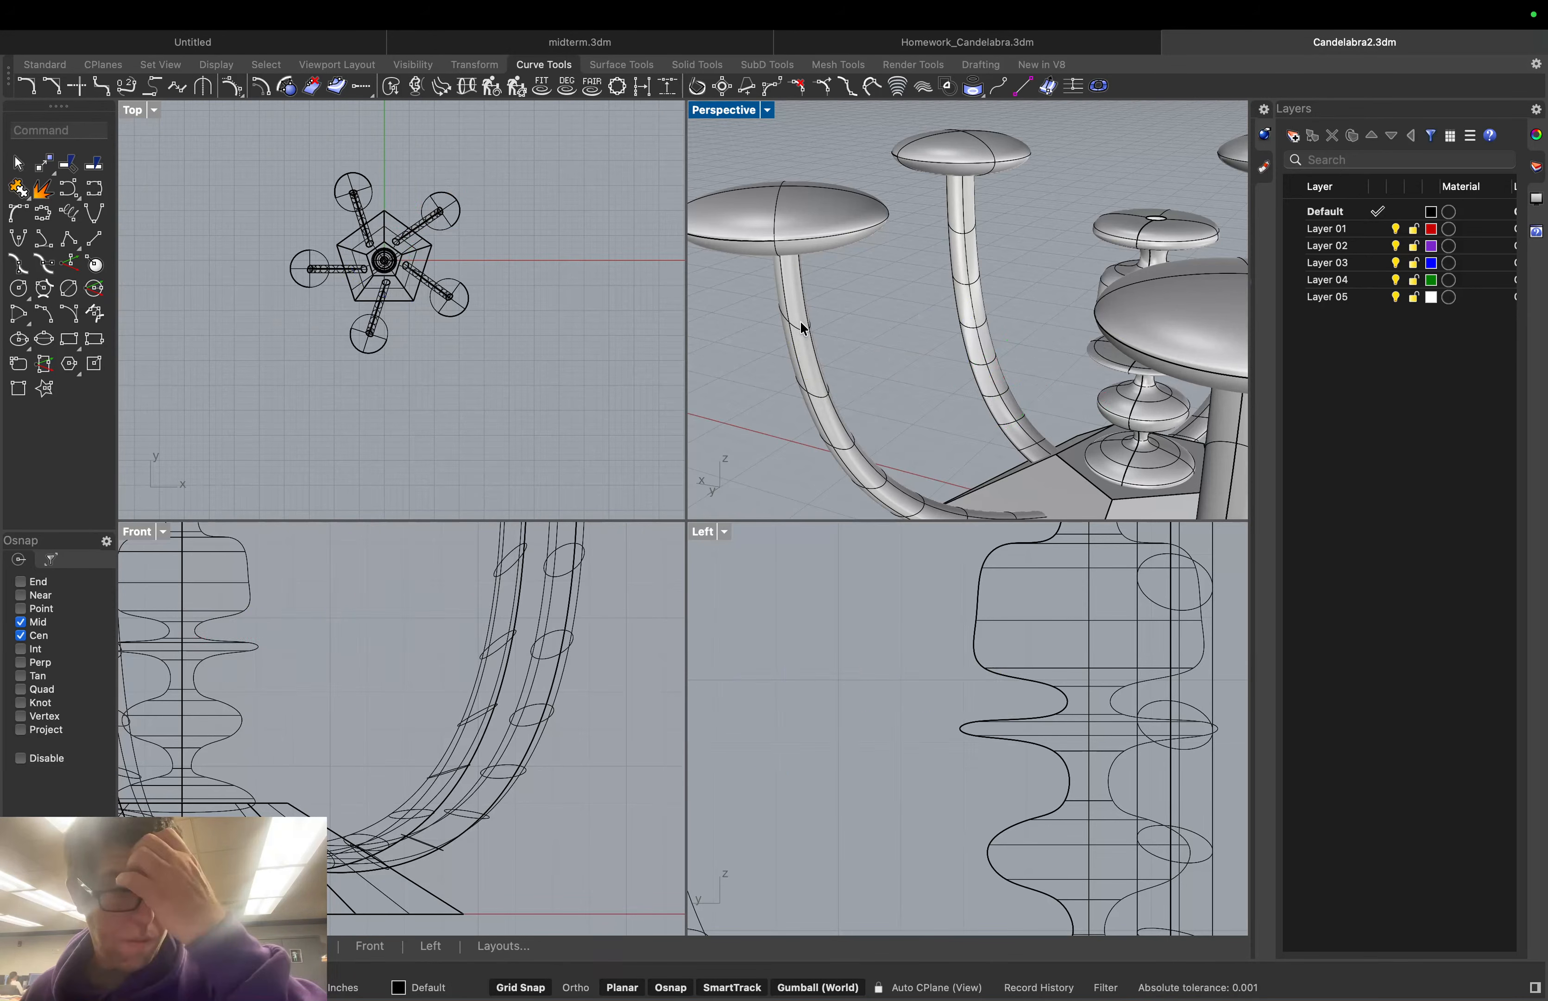
key("super+s")
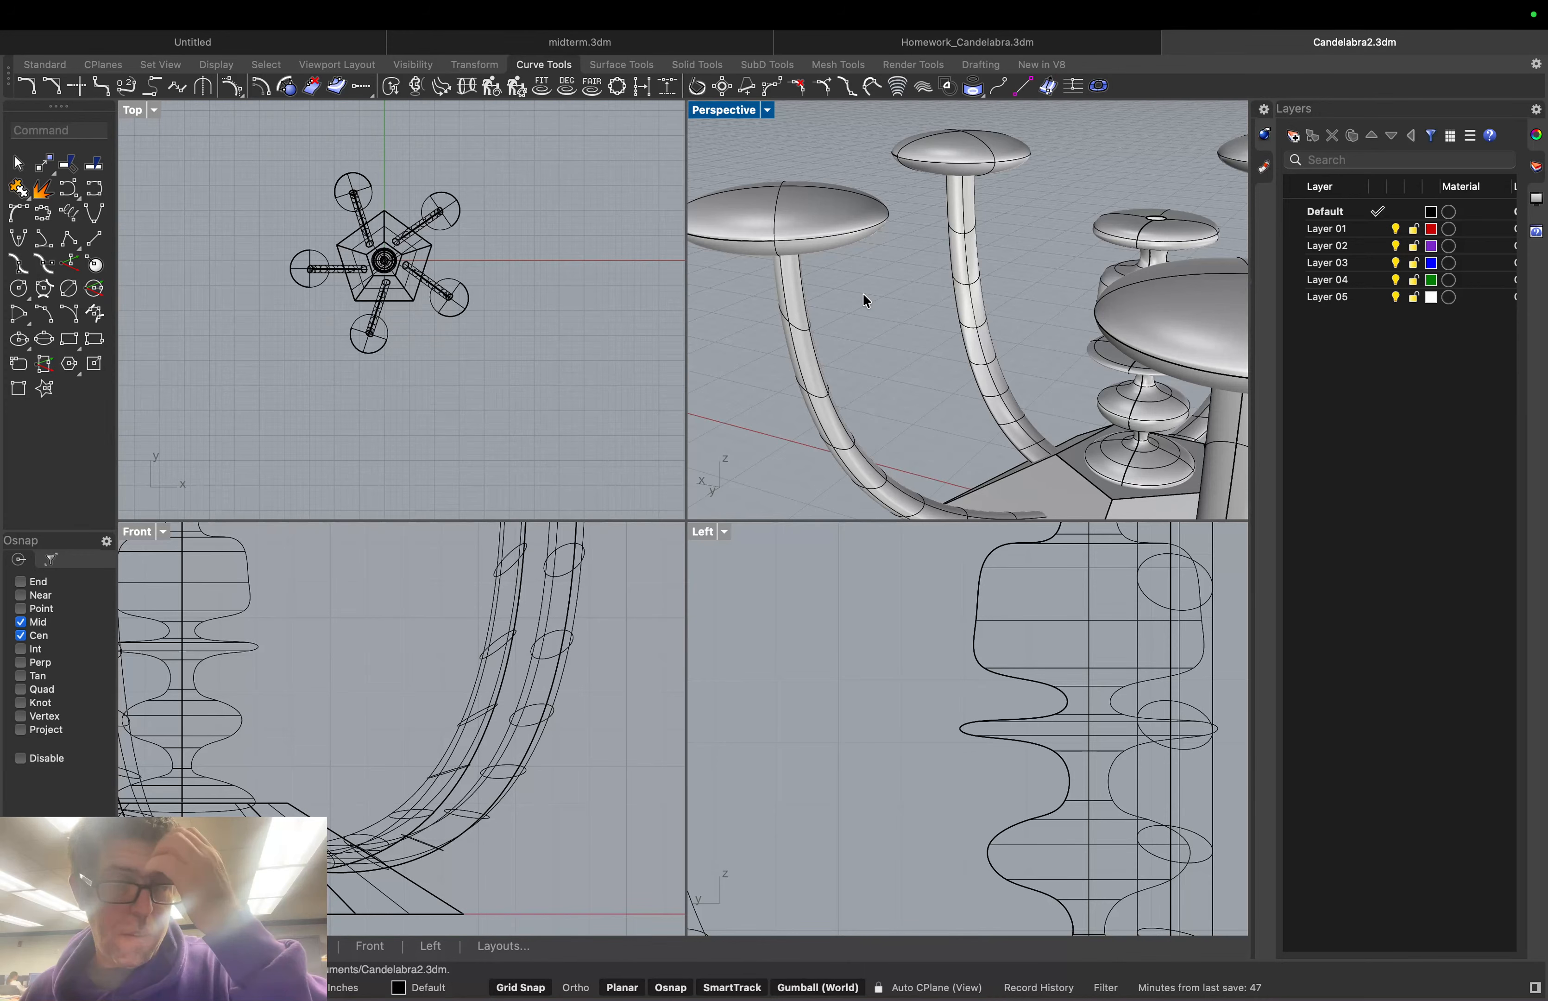
right_click_drag(750, 348, 827, 336)
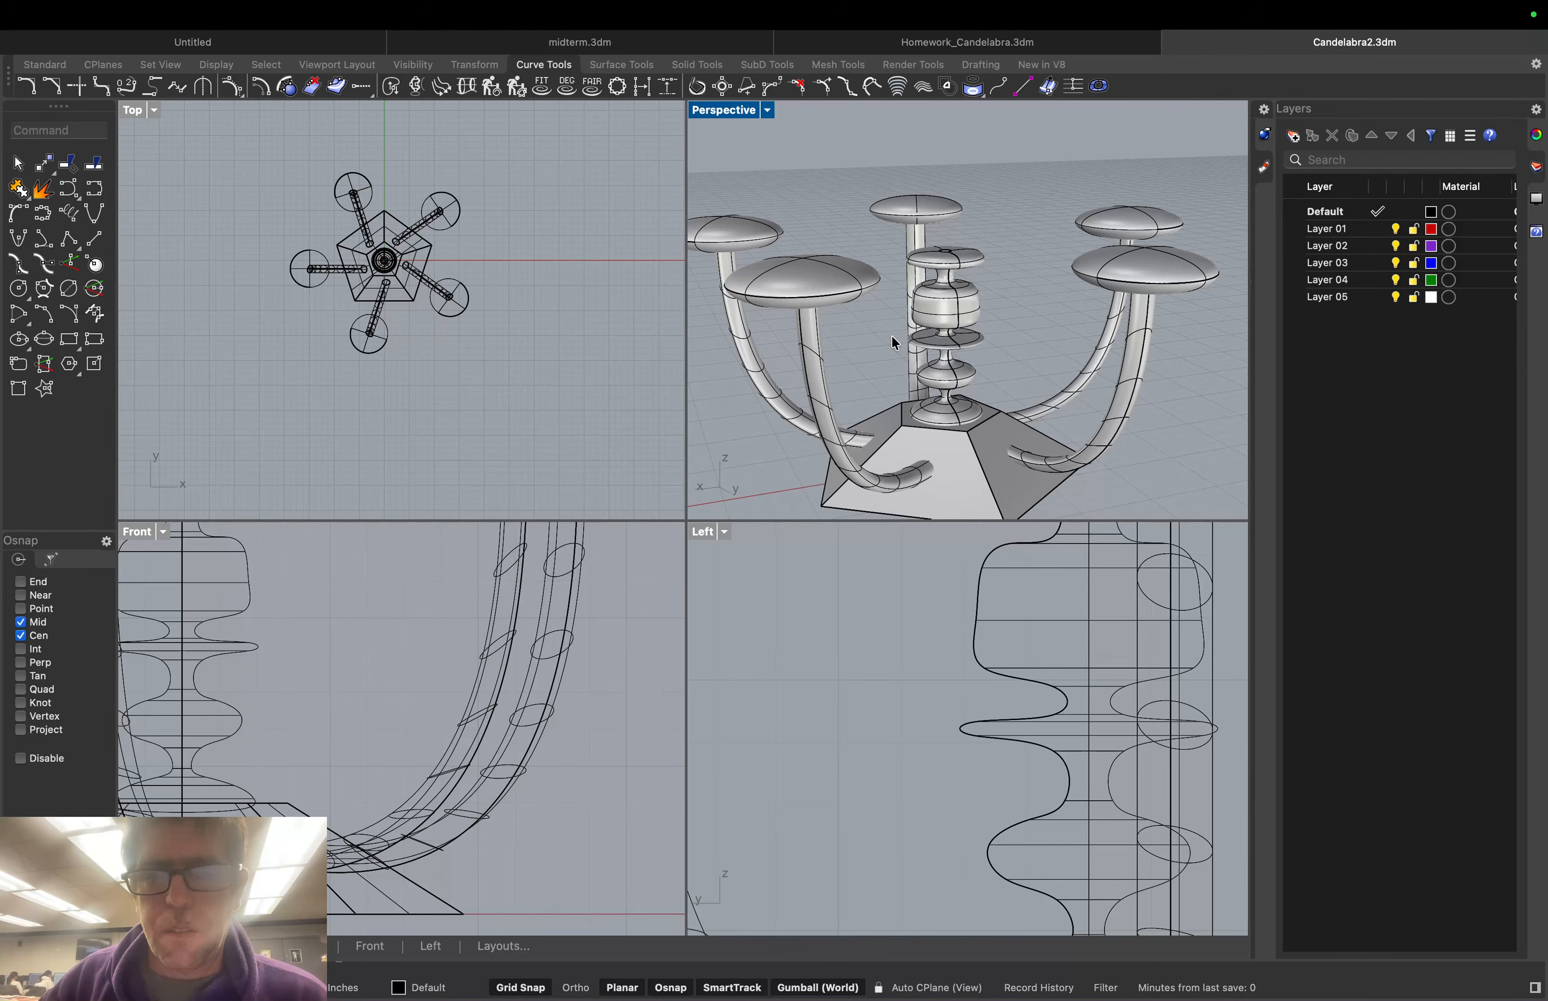
right_click_drag(893, 339, 840, 328)
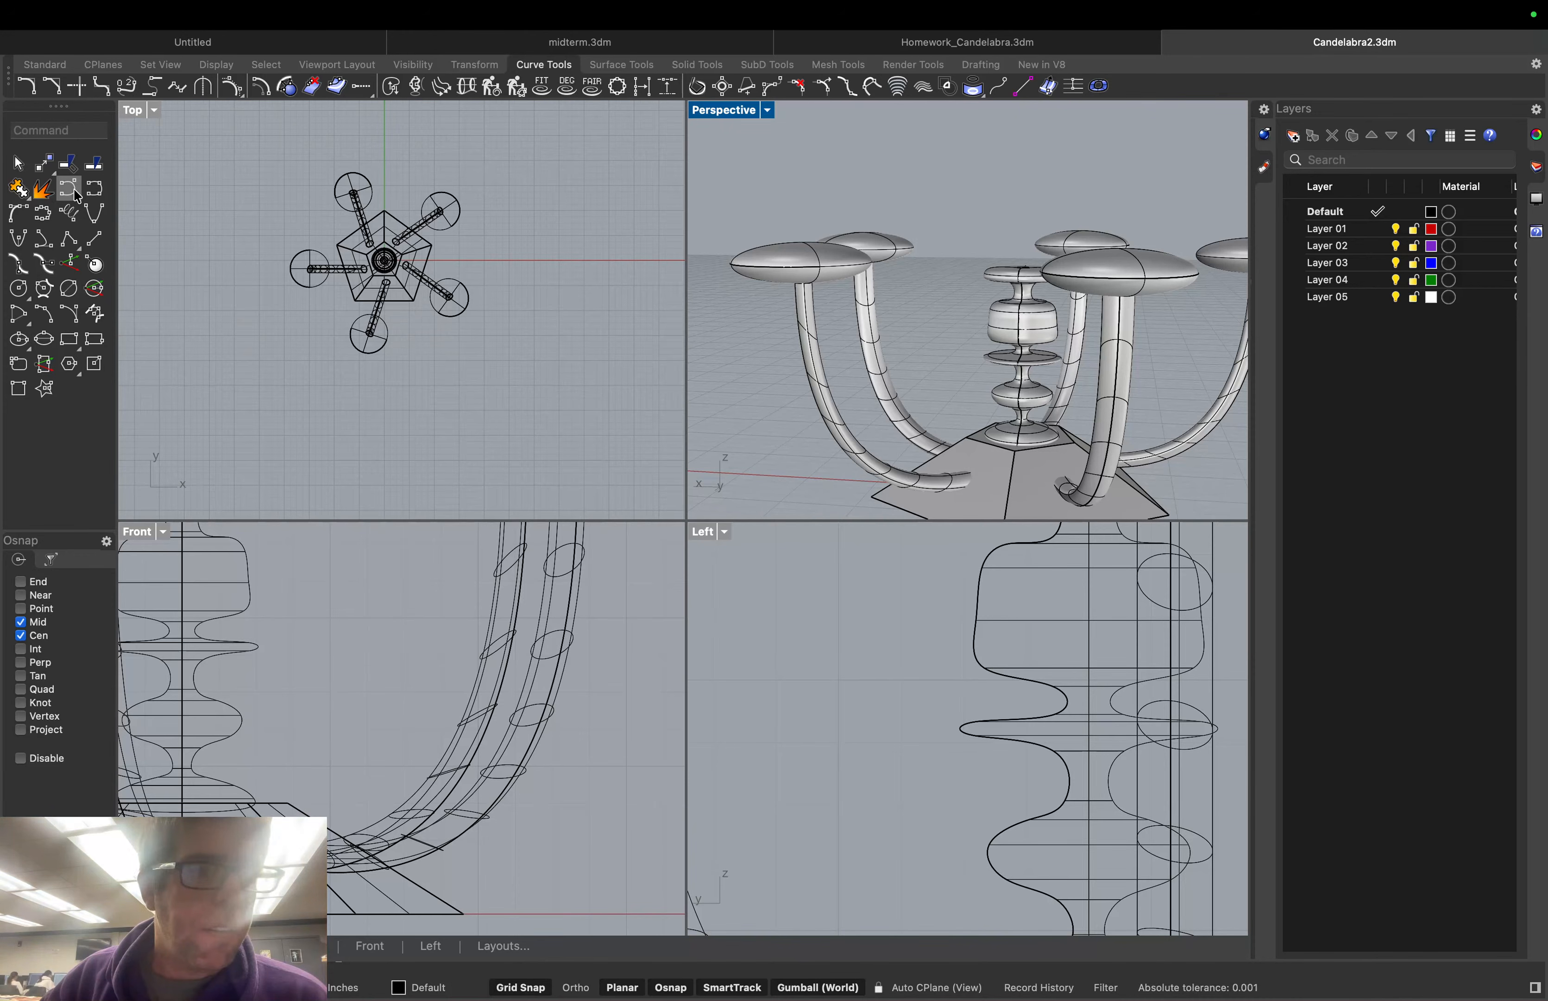
left_click(95, 193)
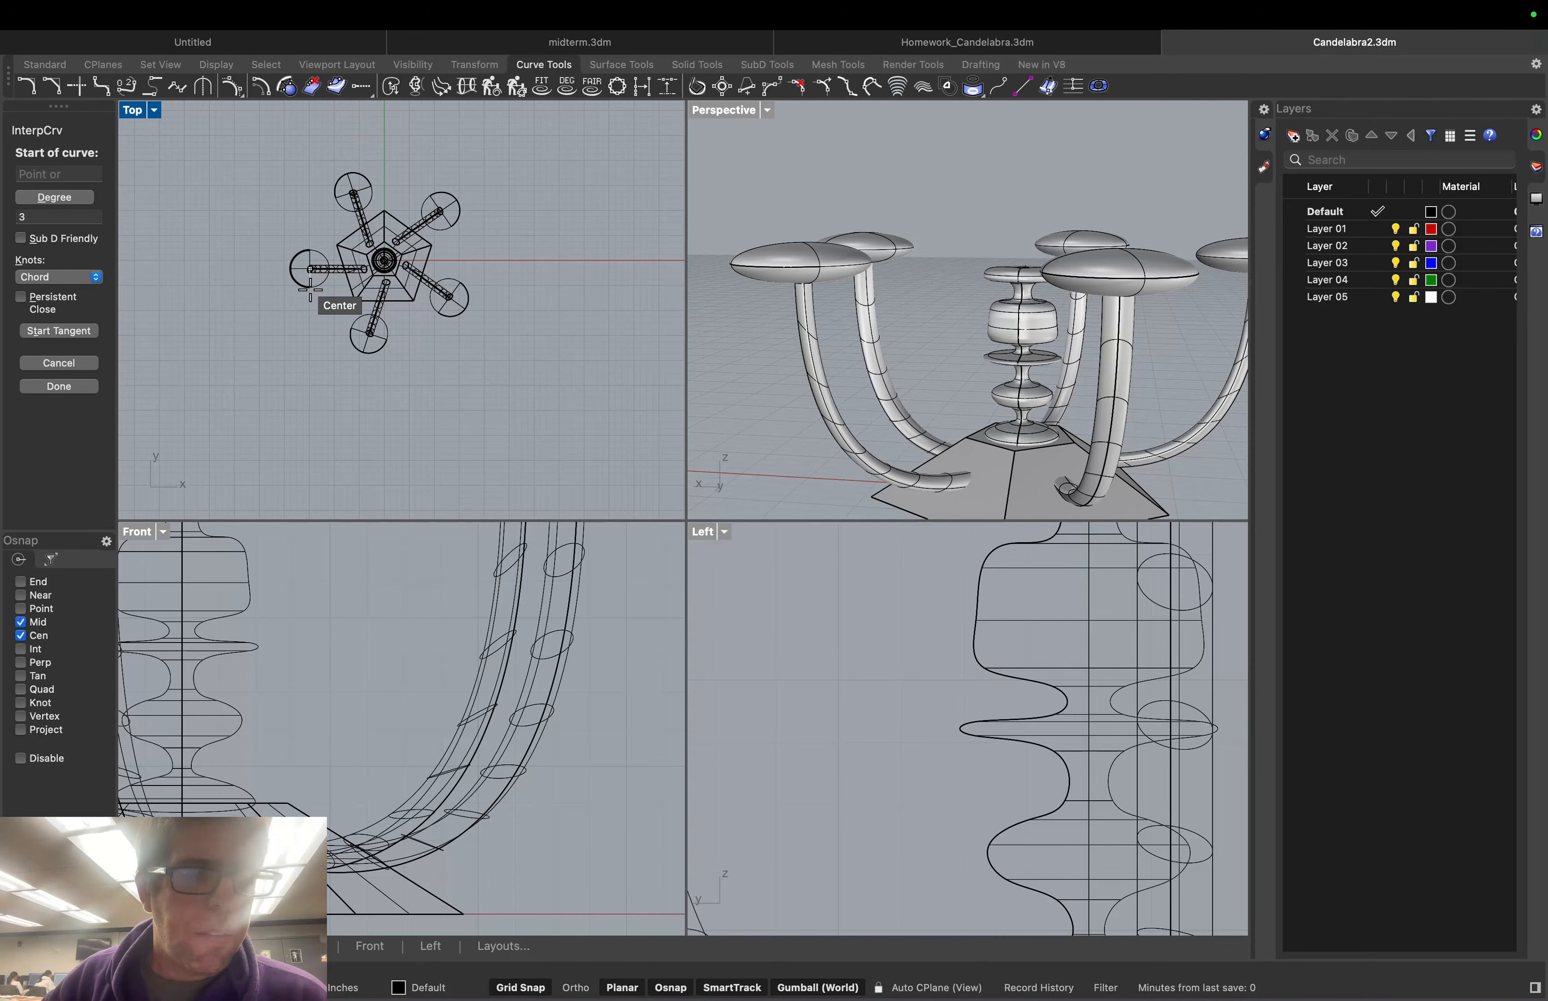
Draw a curve from a dish centre to the cap centre, cancel it, and start a polyline
left_click(310, 288)
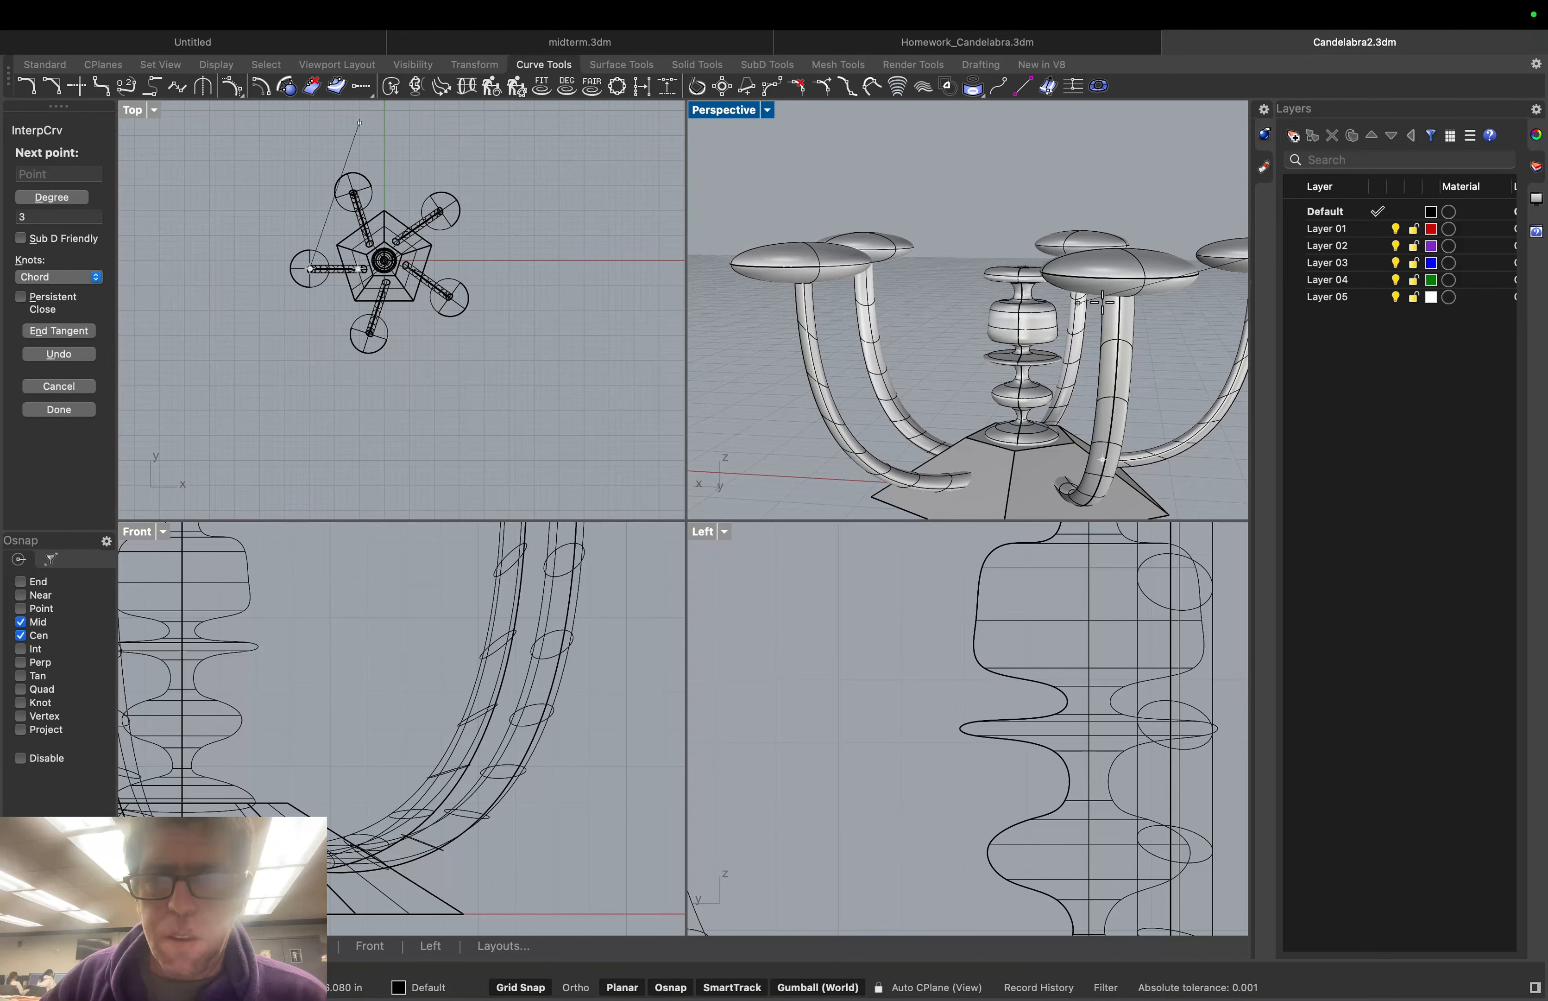
right_click_drag(1103, 302, 1125, 328)
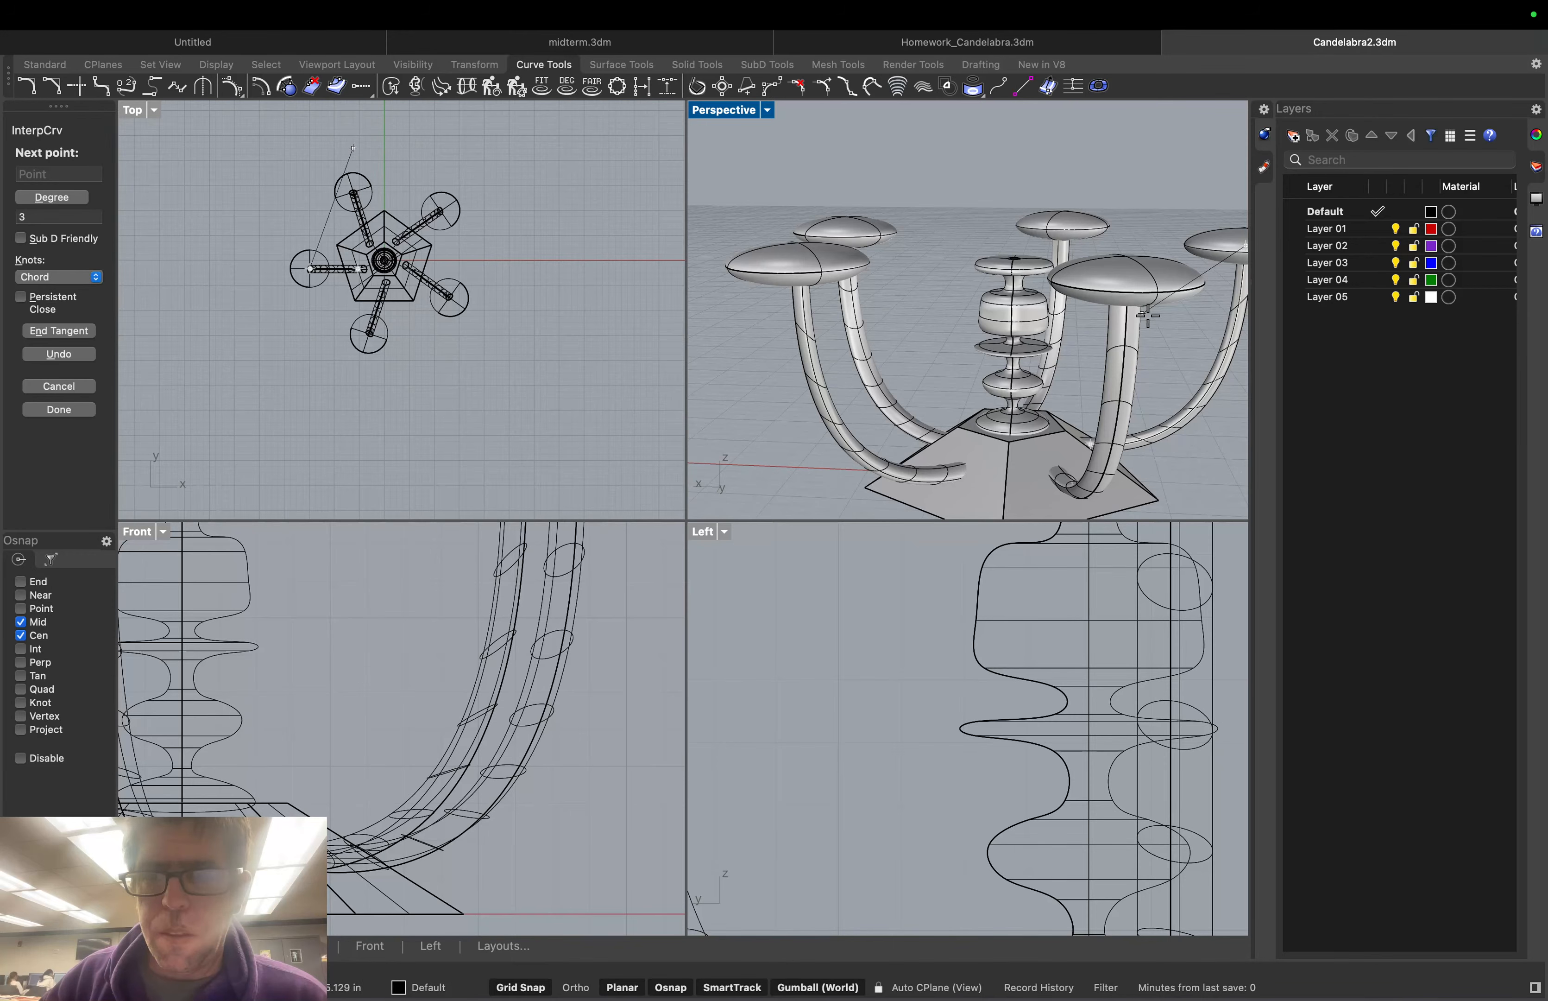
right_click_drag(1138, 303, 1055, 291)
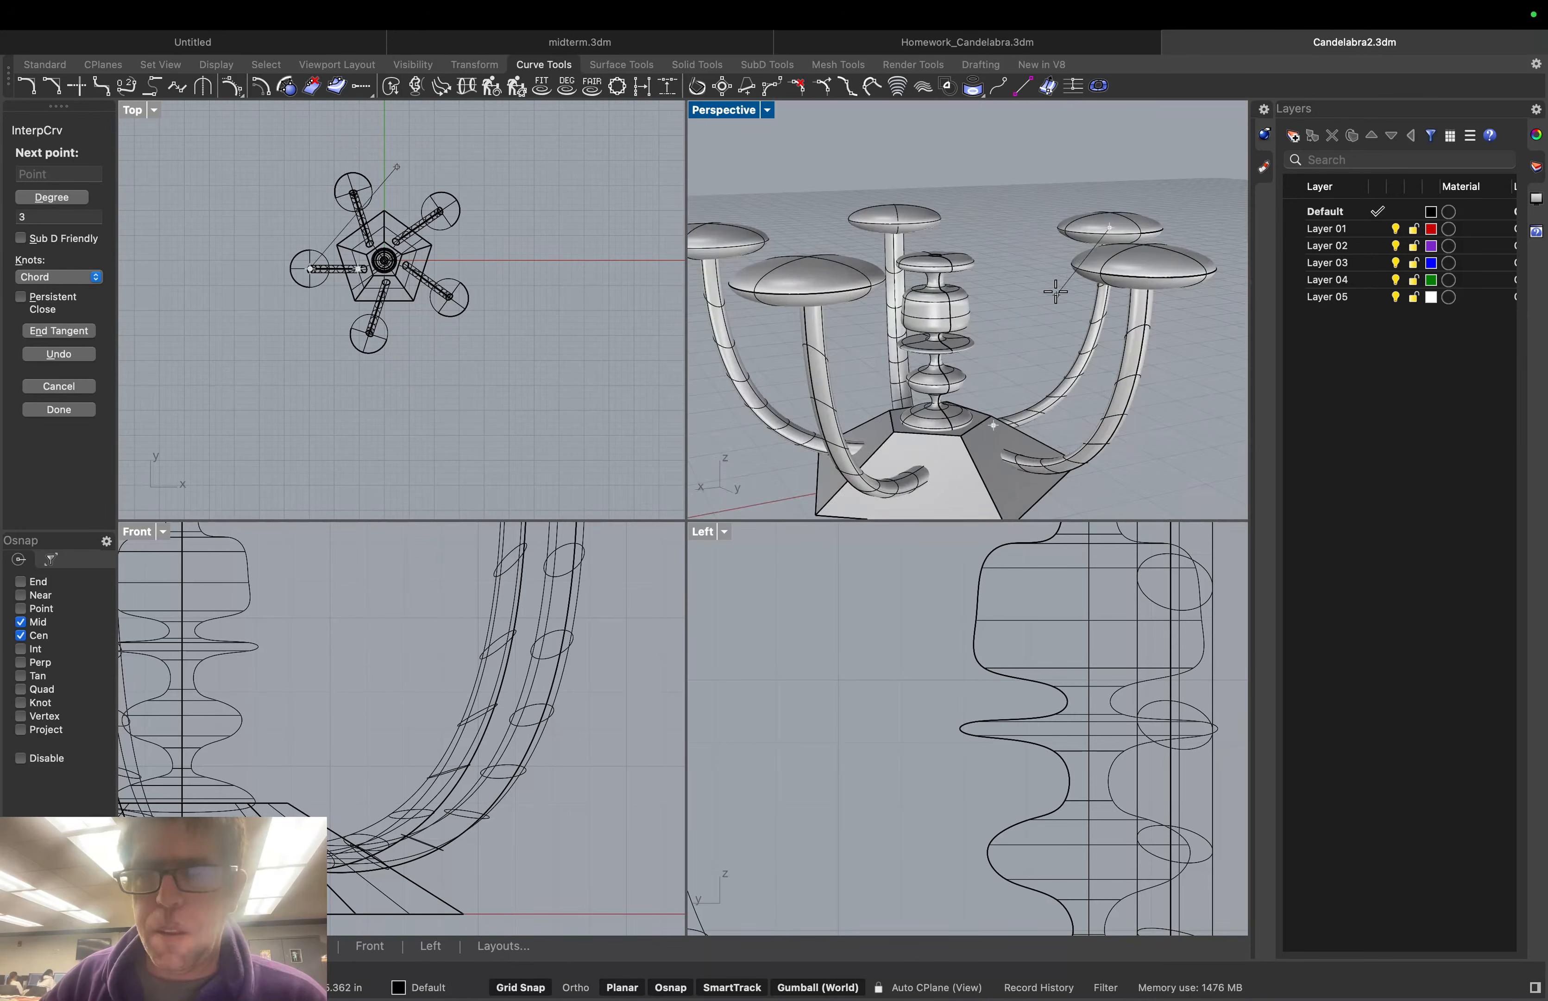
left_click(944, 251)
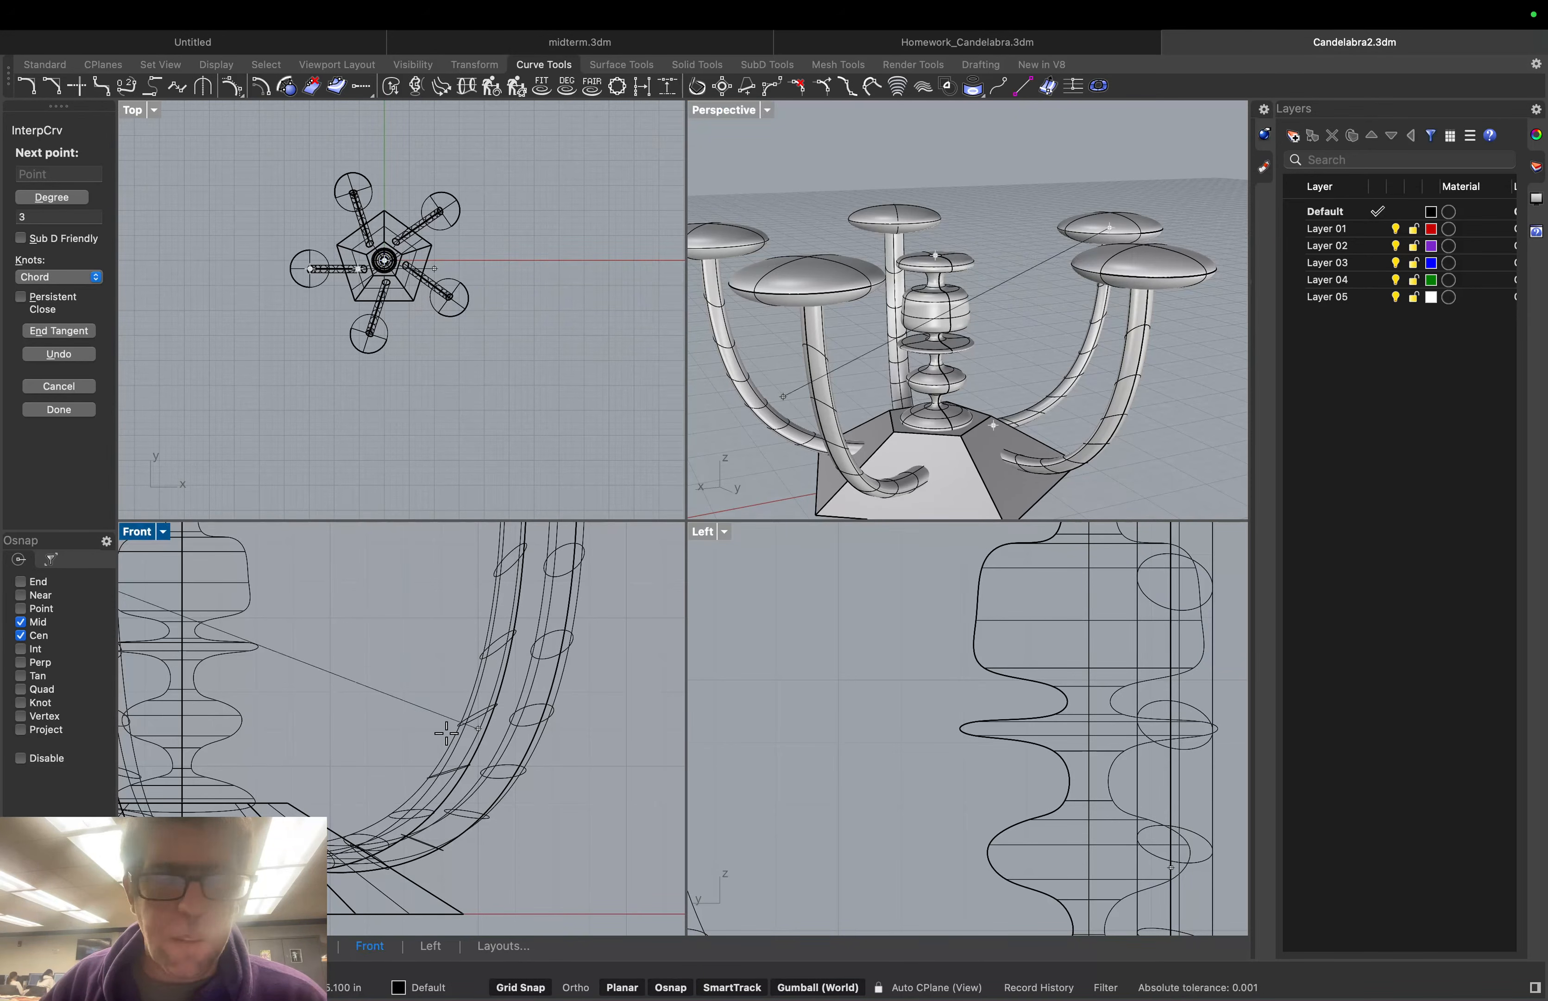
scroll(321, 753, "down", 5)
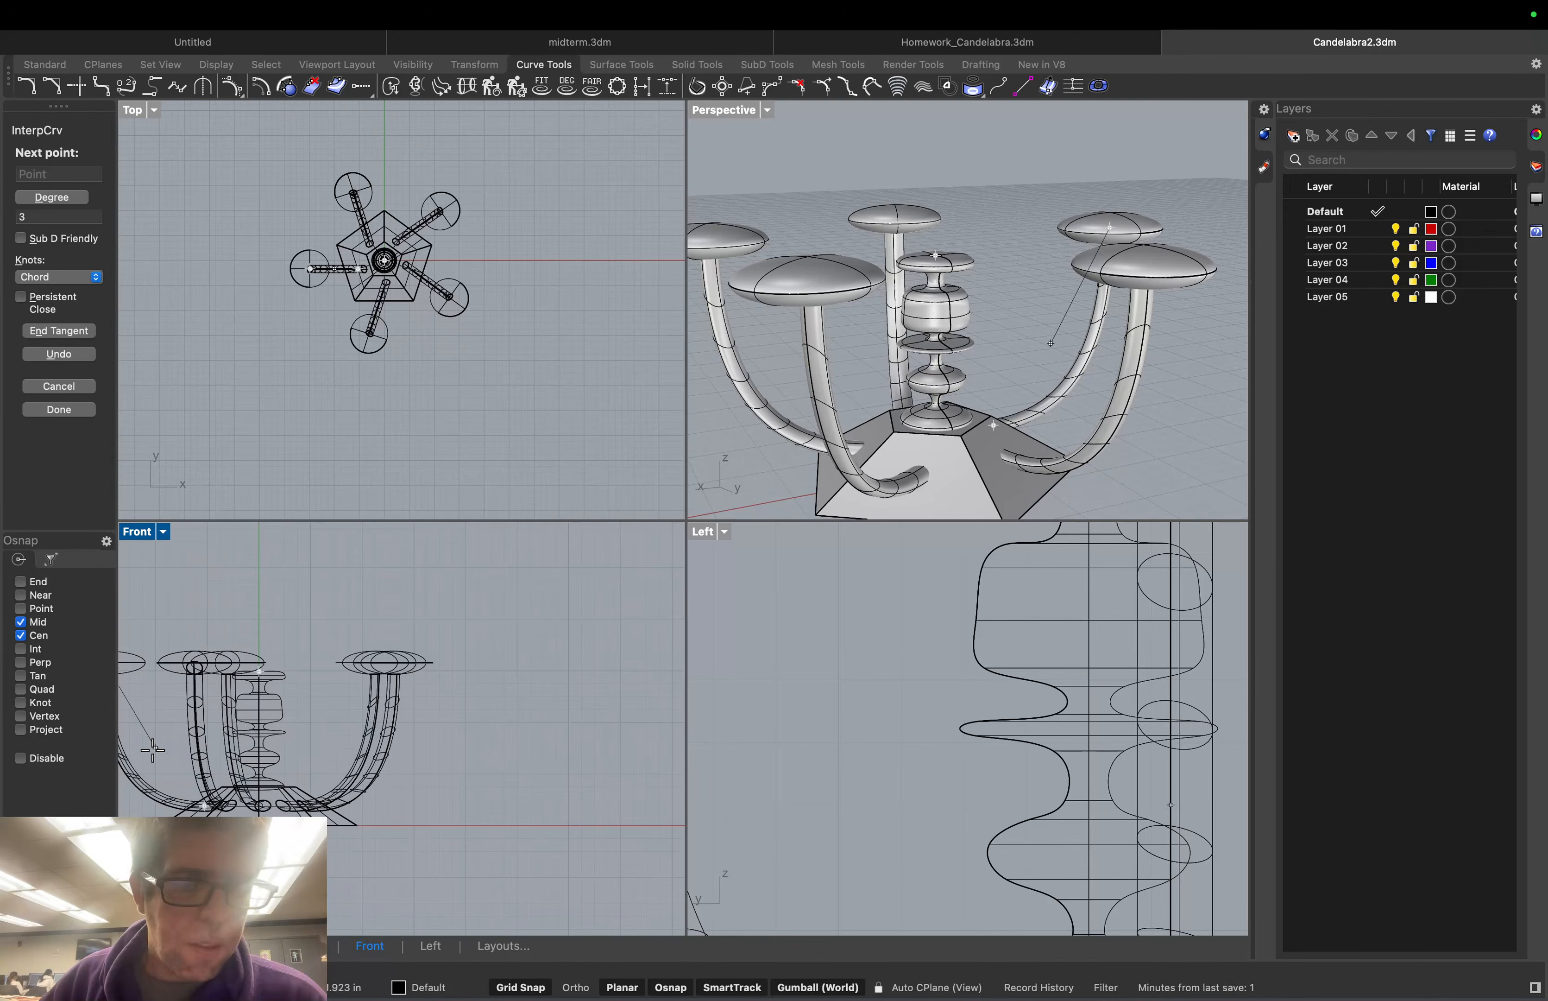
right_click_drag(153, 750, 255, 734)
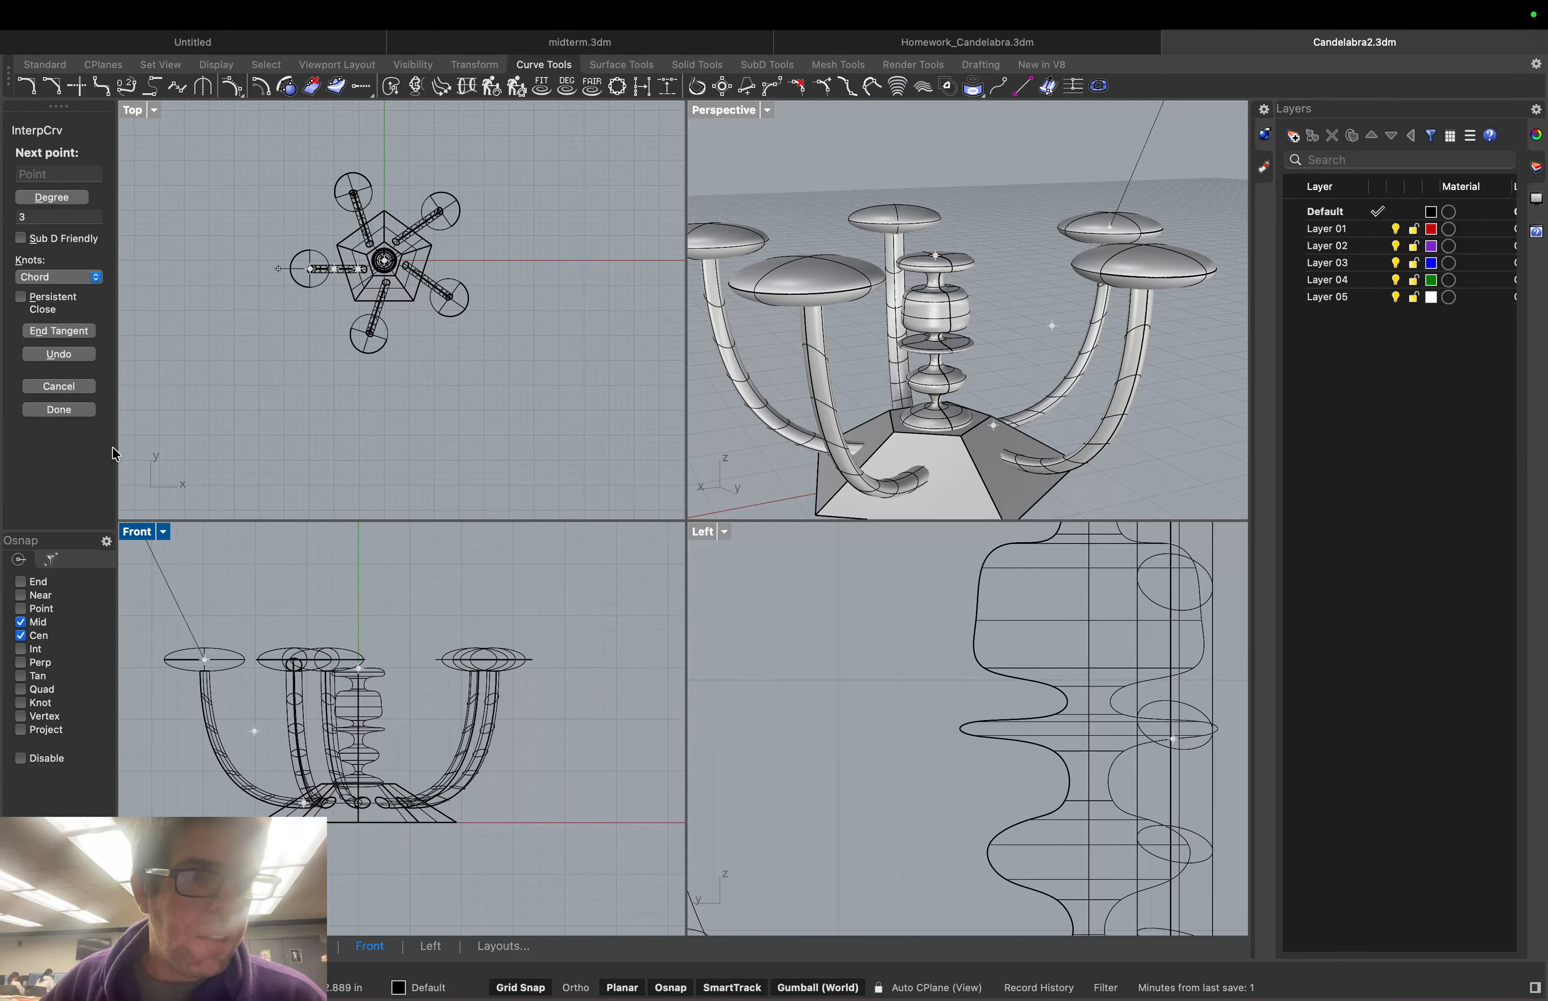
key("Escape")
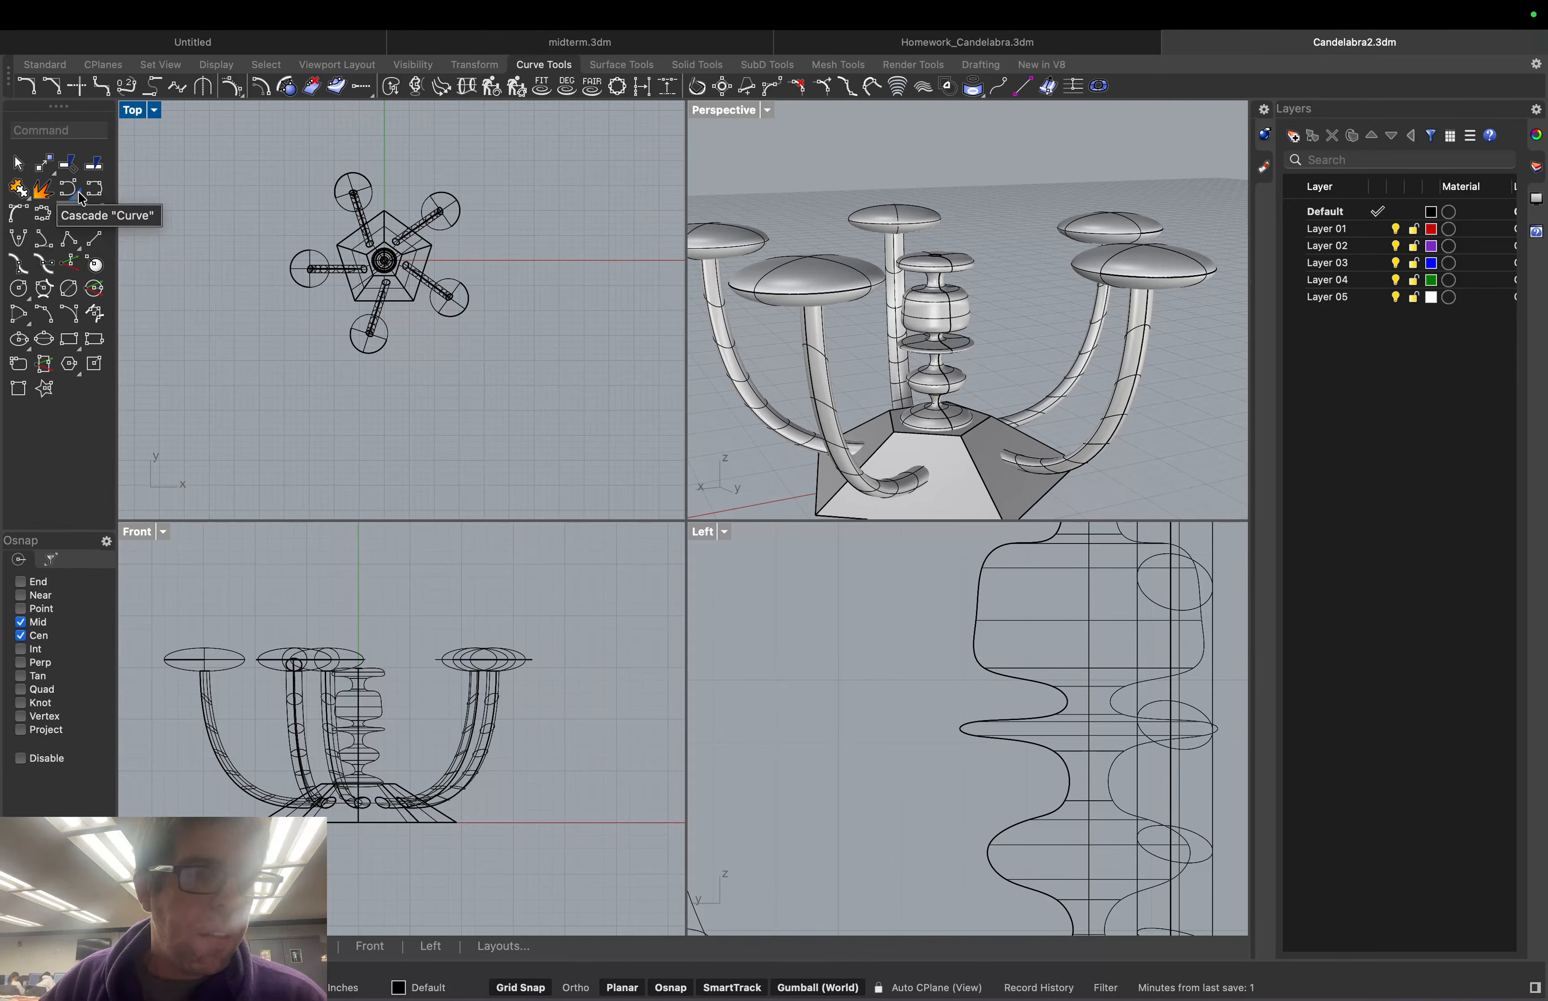
left_click(68, 238)
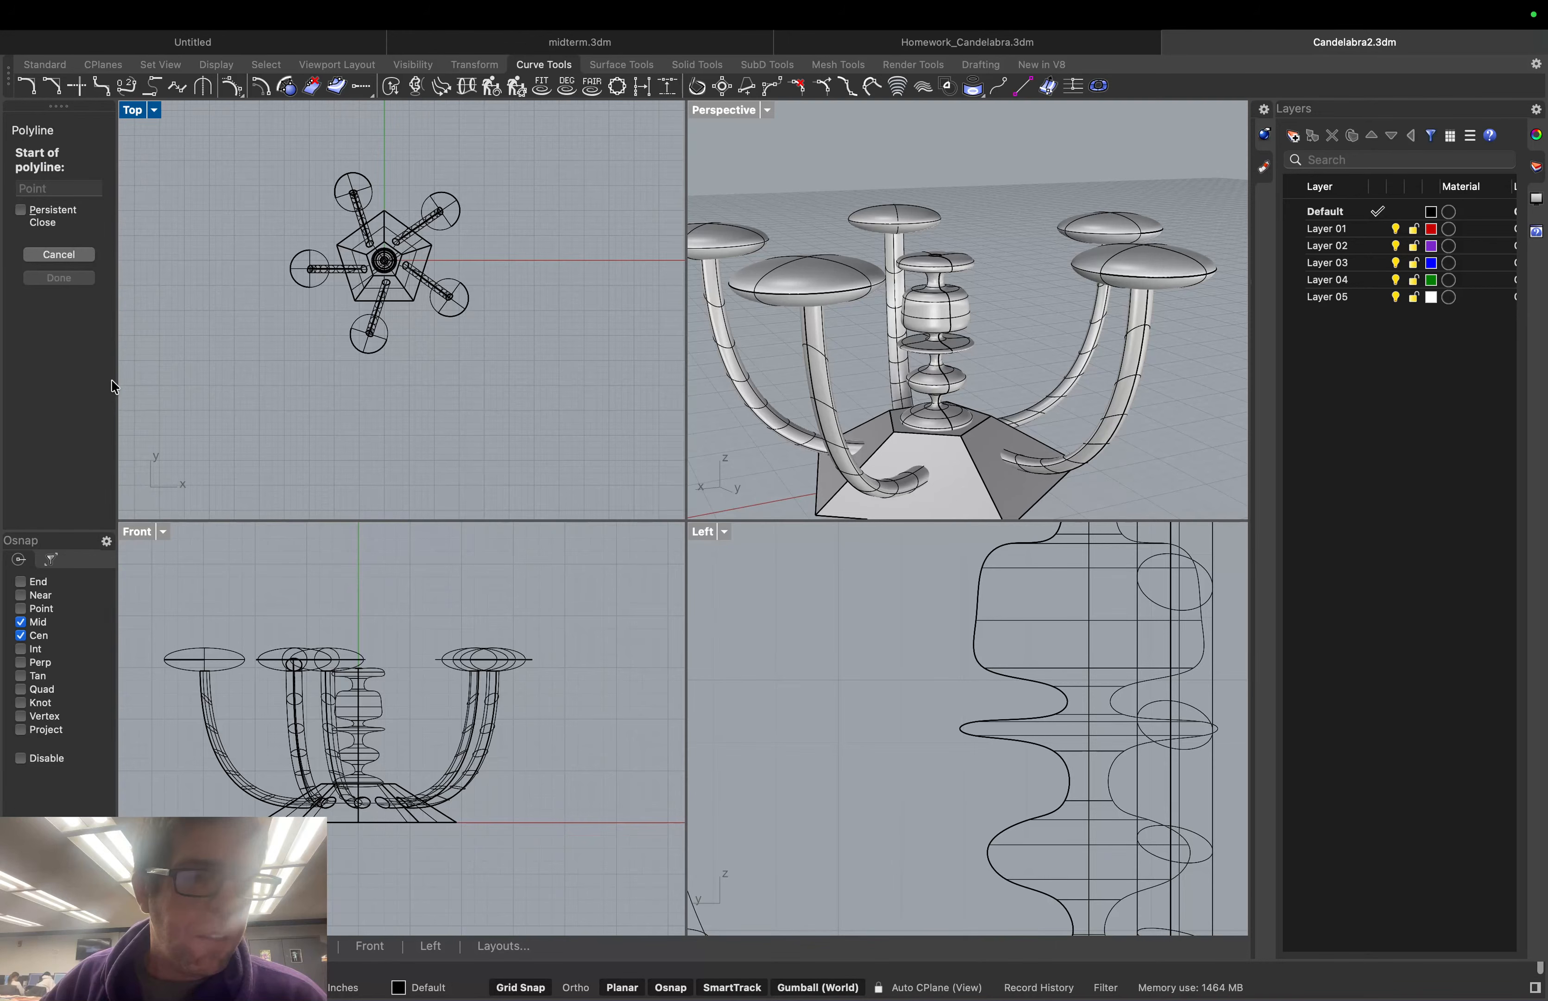
Draw a two-point polyline from the left dish's centre straight down its stem
left_click(204, 659)
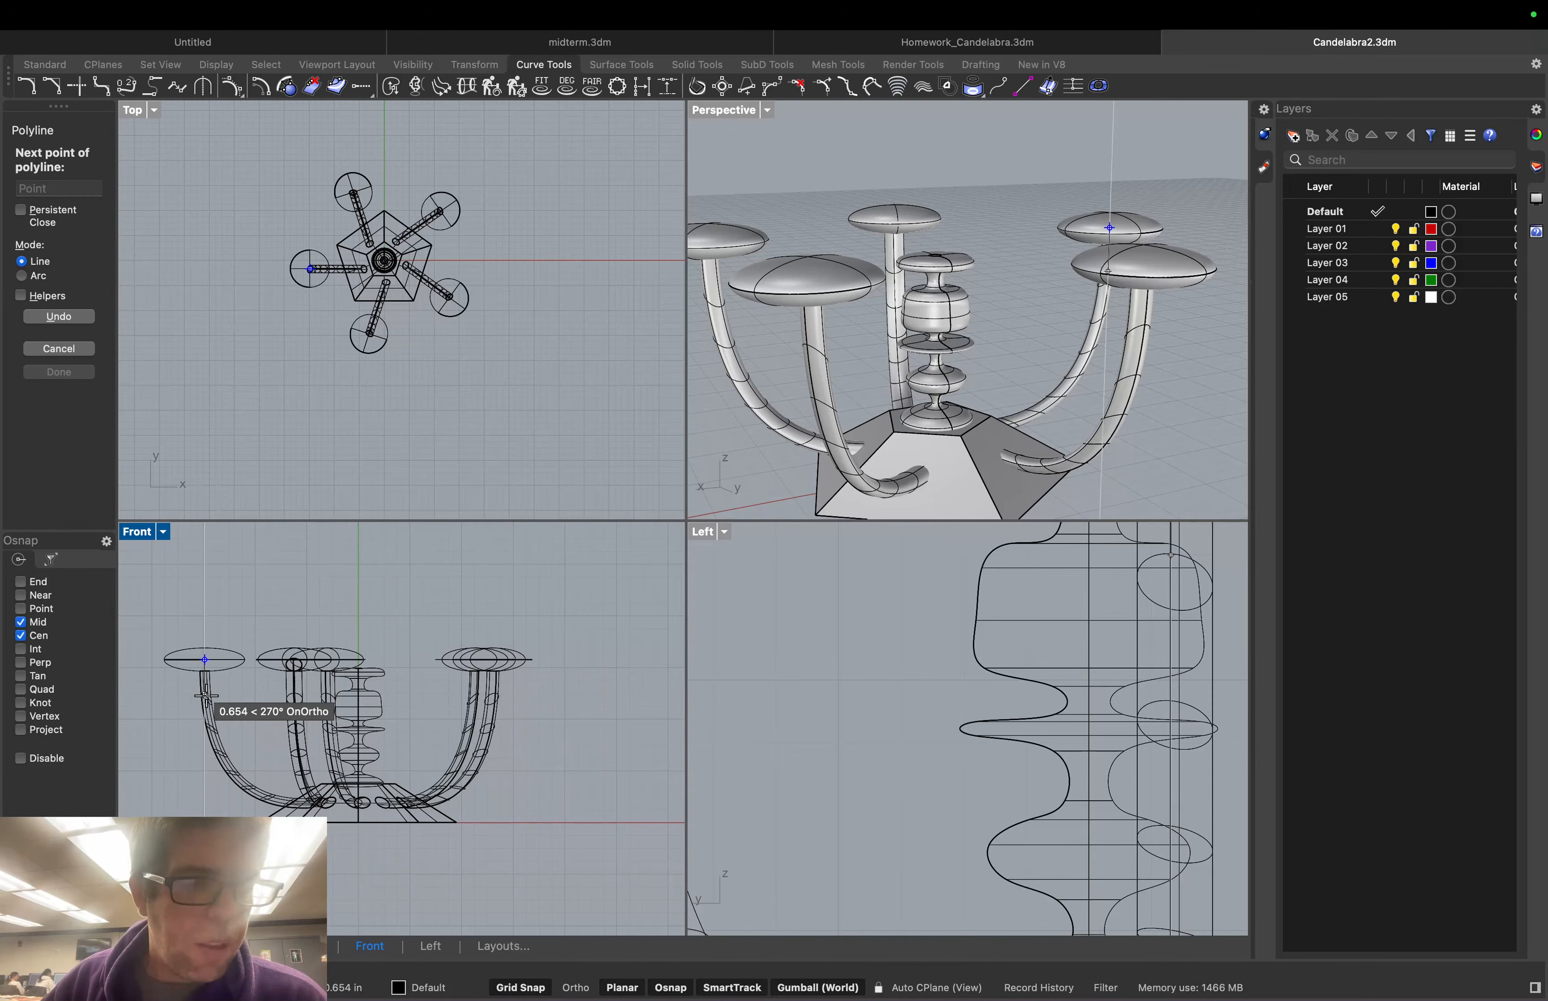
left_click(204, 695)
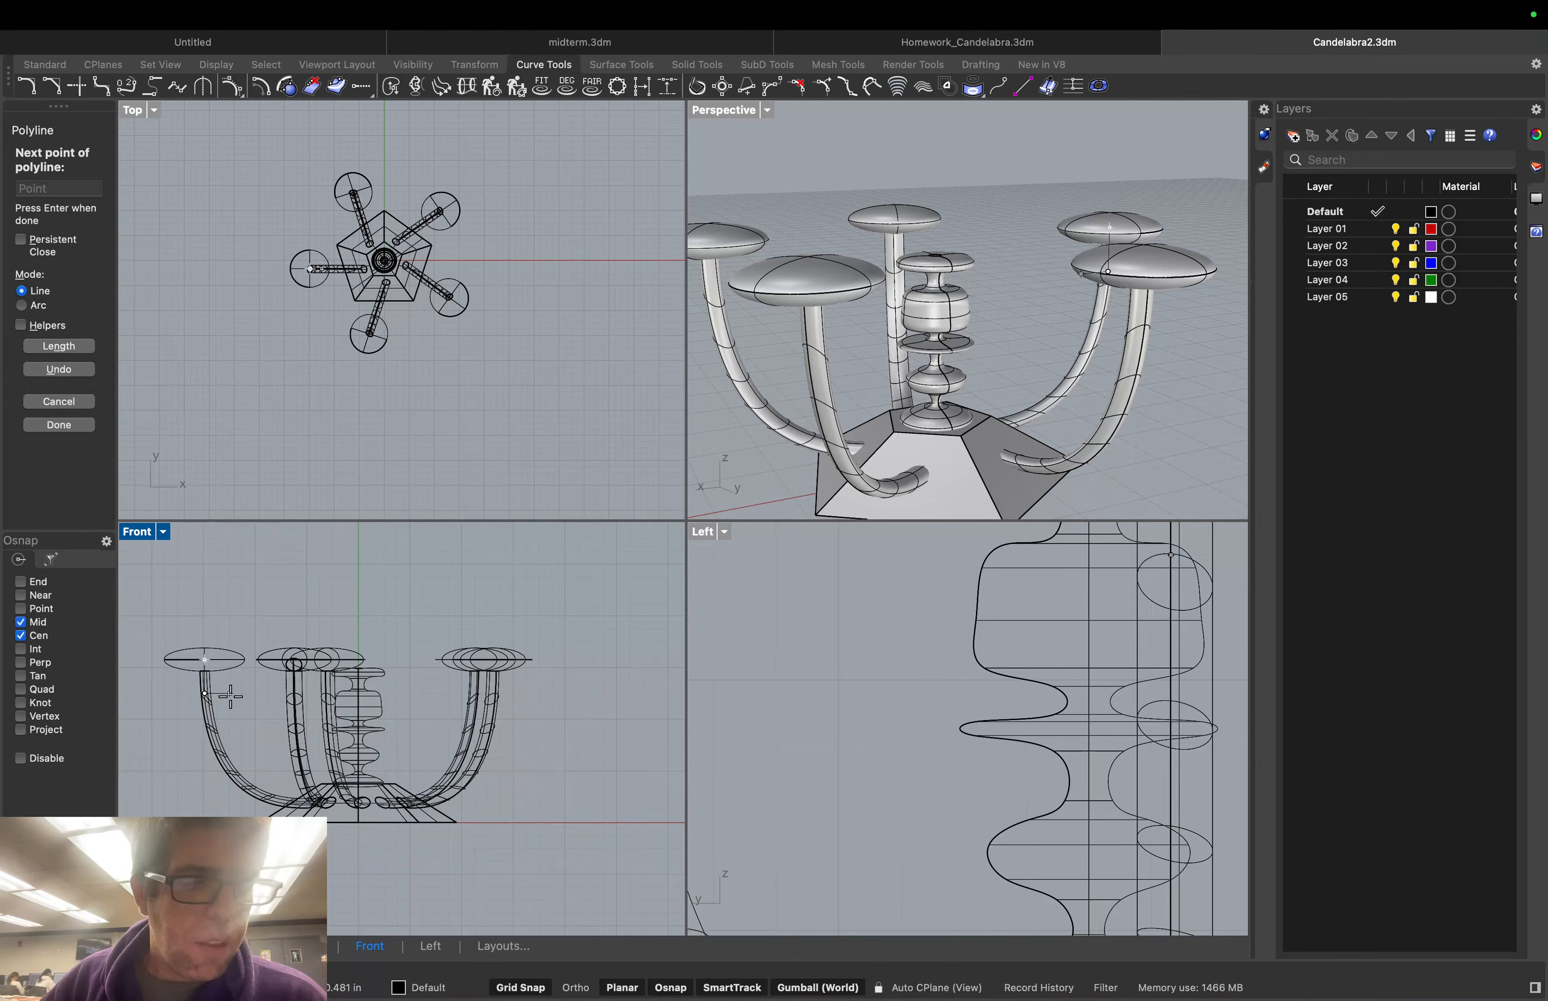
key("Return")
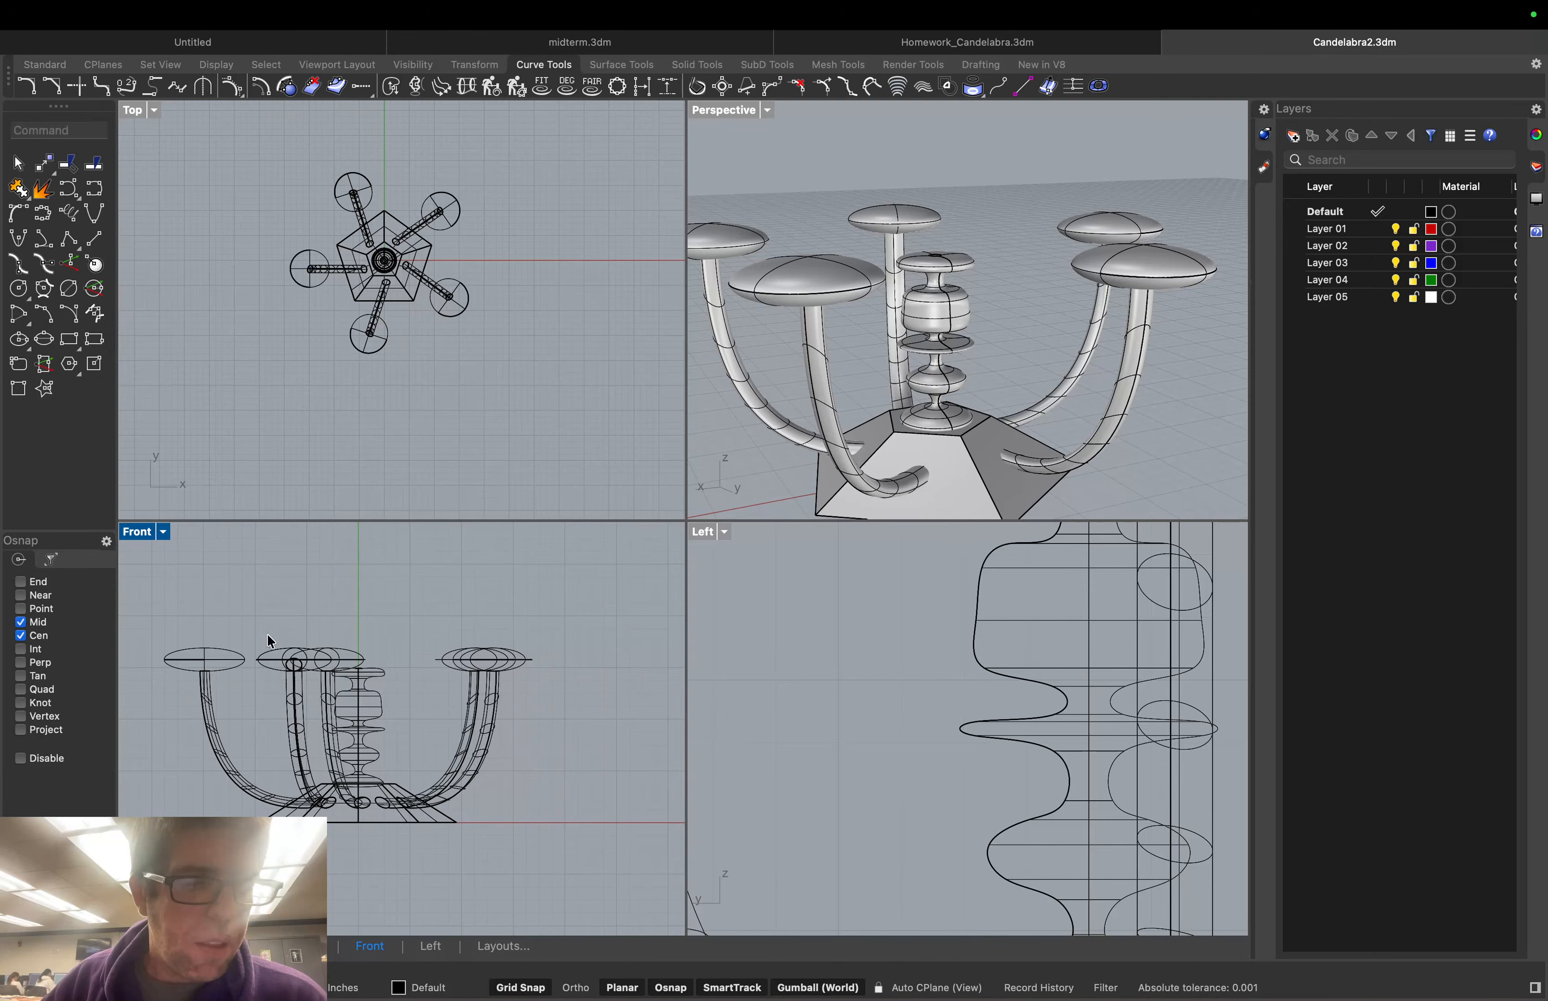
scroll(211, 705, "up", 3)
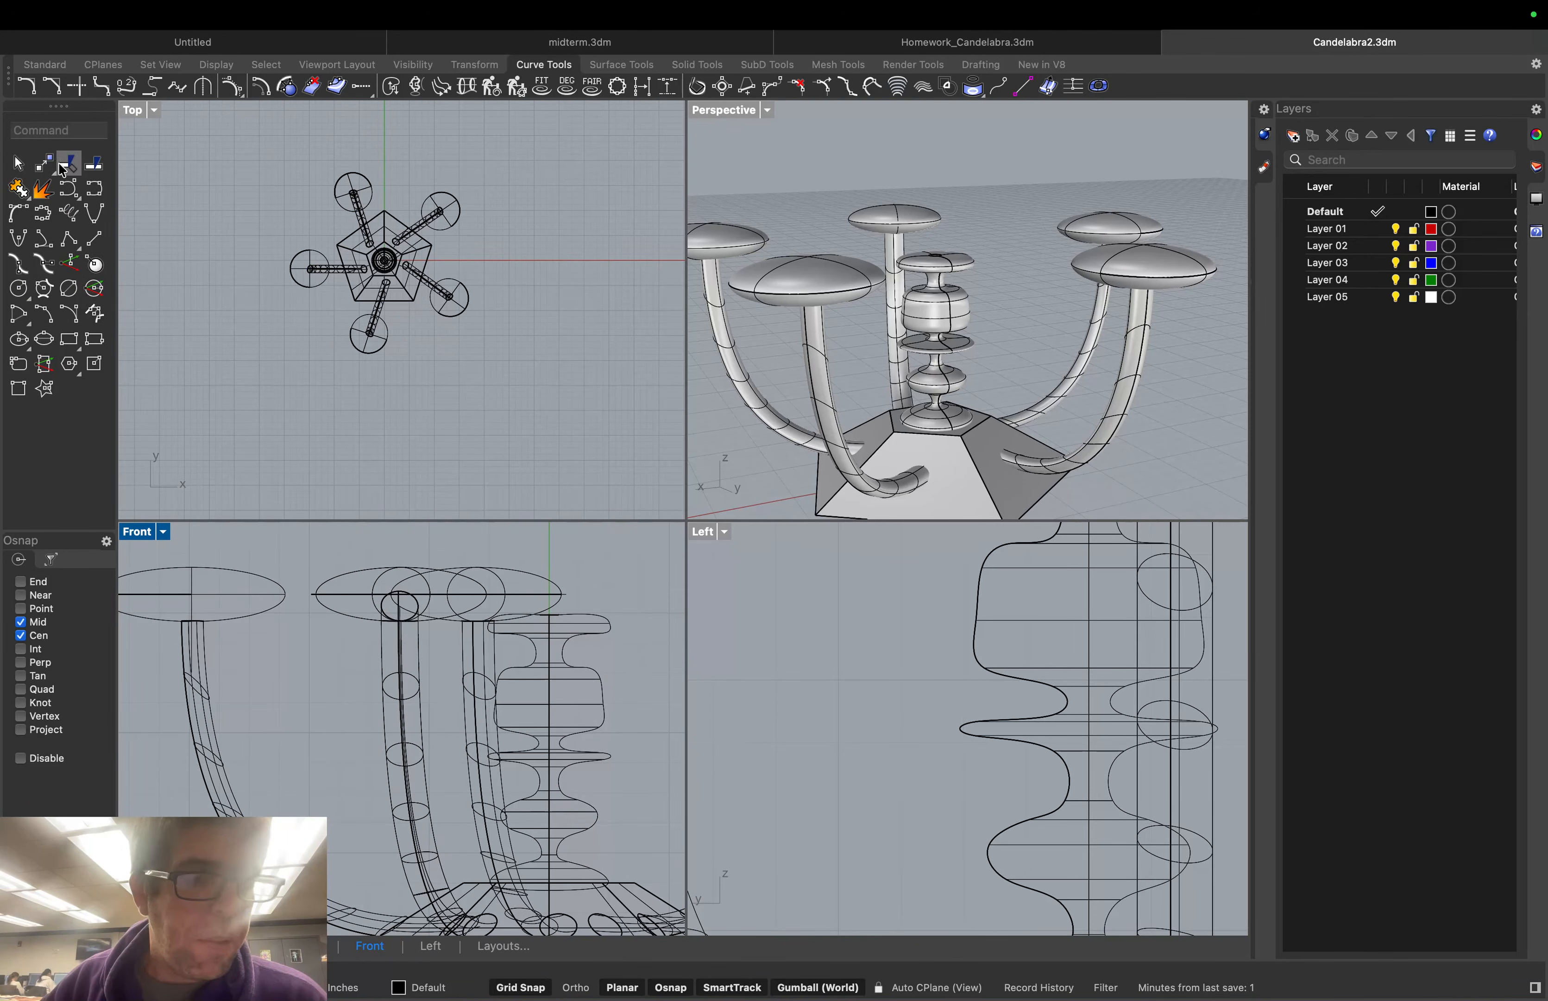
With End snap on, start an interpolated curve on the left arm and dip it to the wave's bottom
left_click(20, 583)
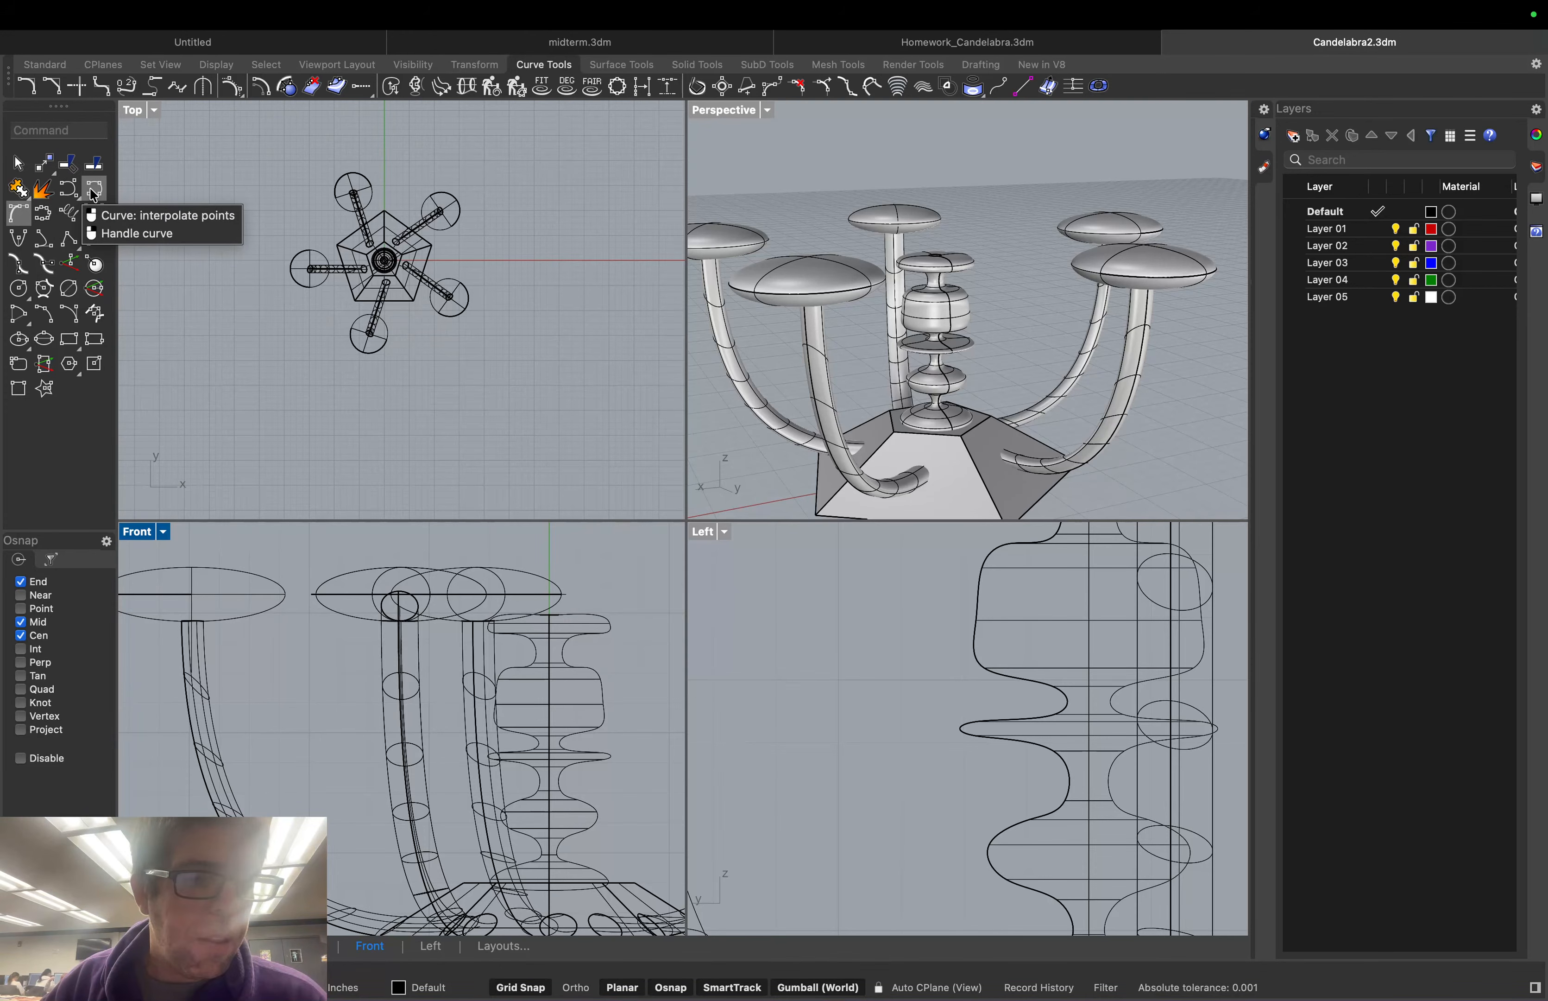
left_click(50, 225)
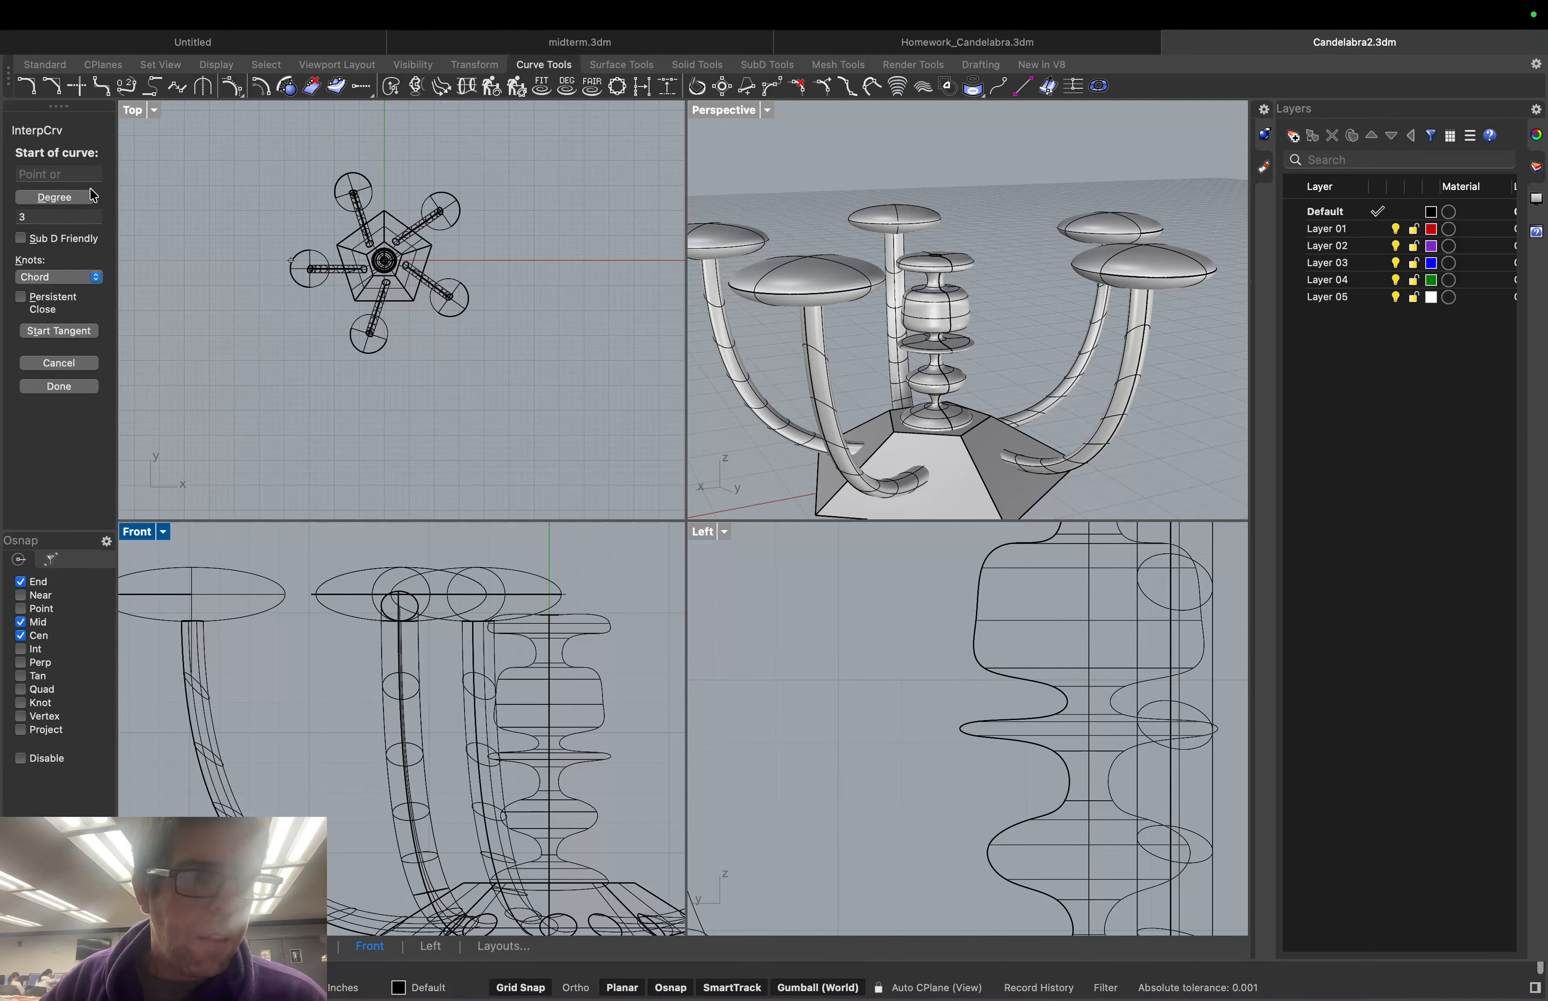
left_click(194, 673)
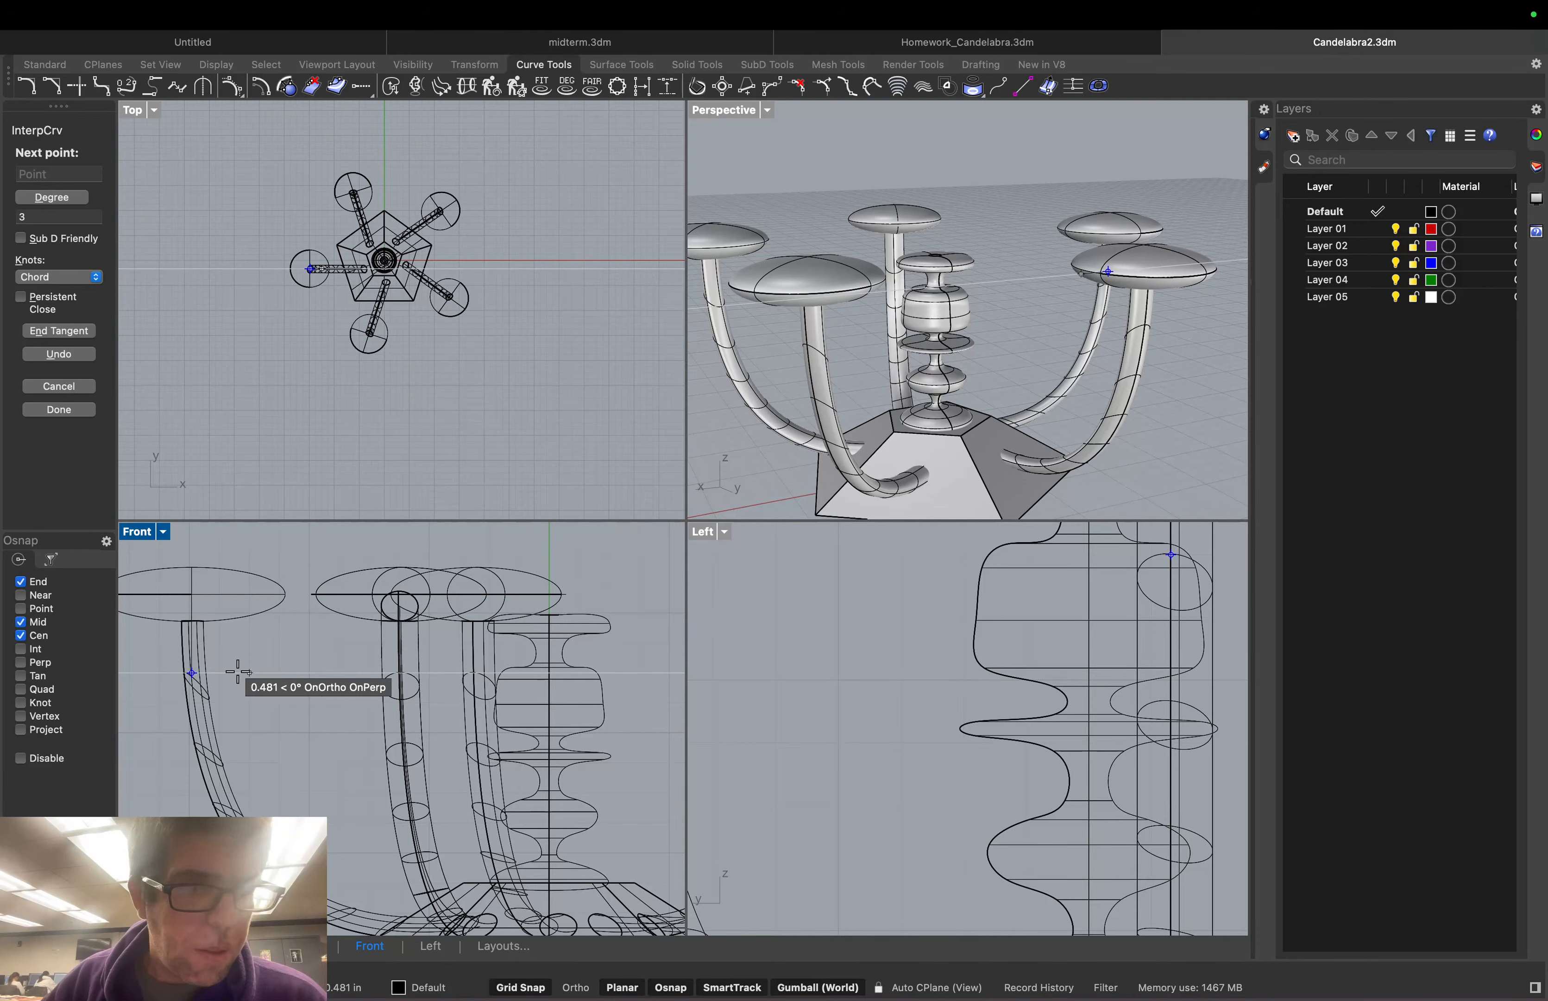
left_click(250, 673)
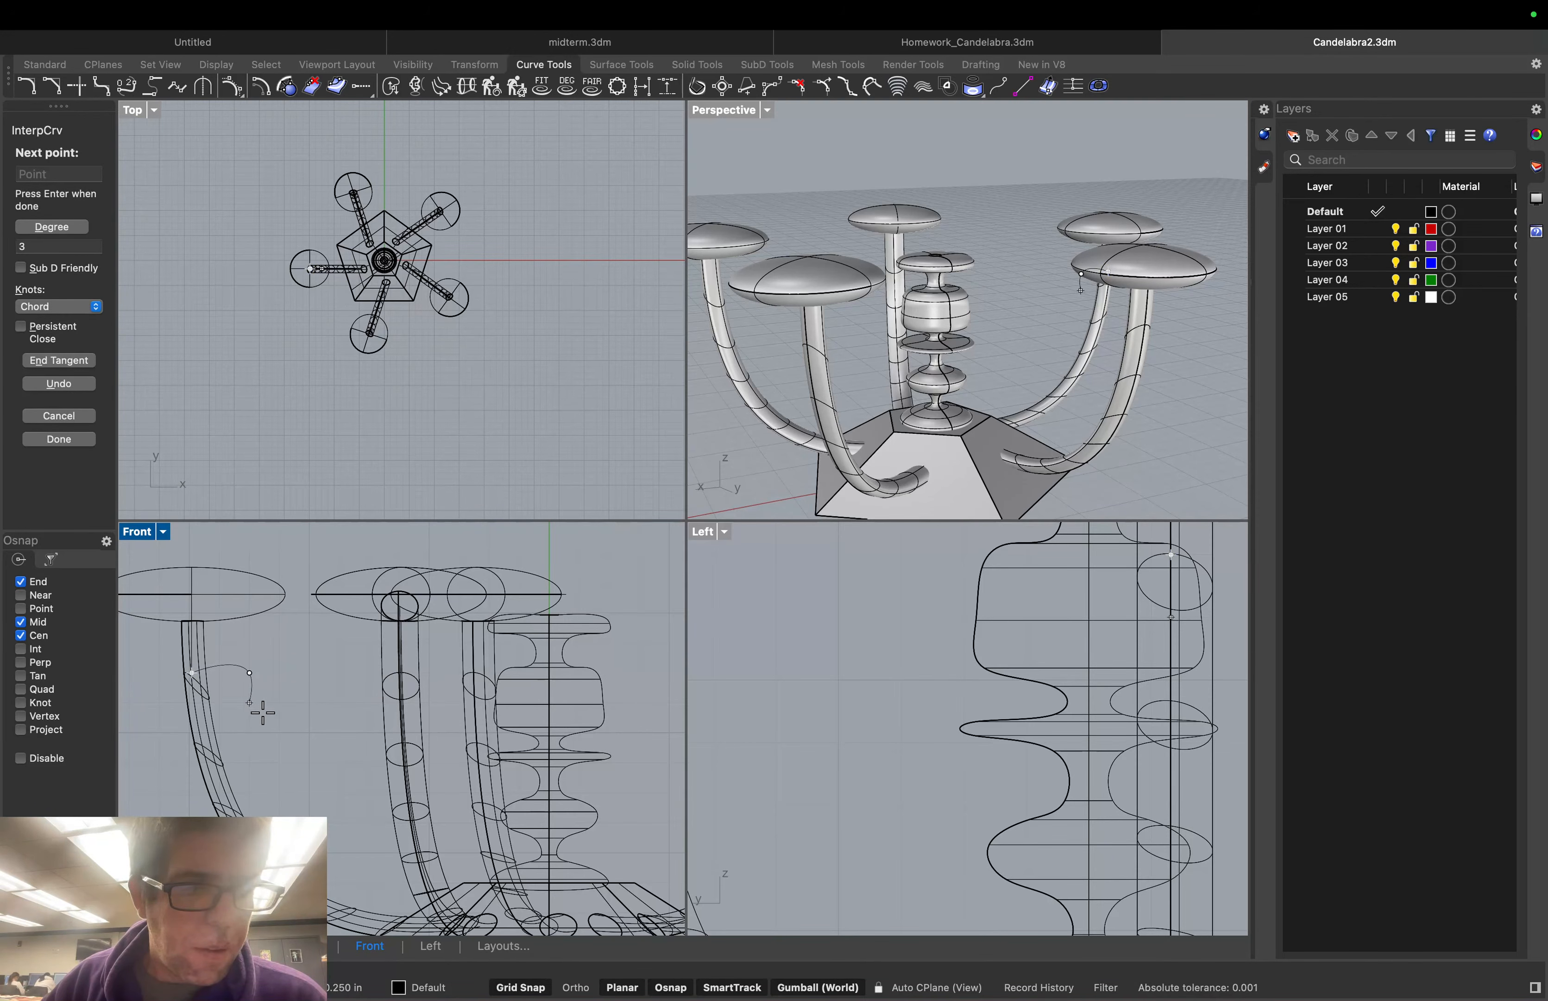
left_click(279, 708)
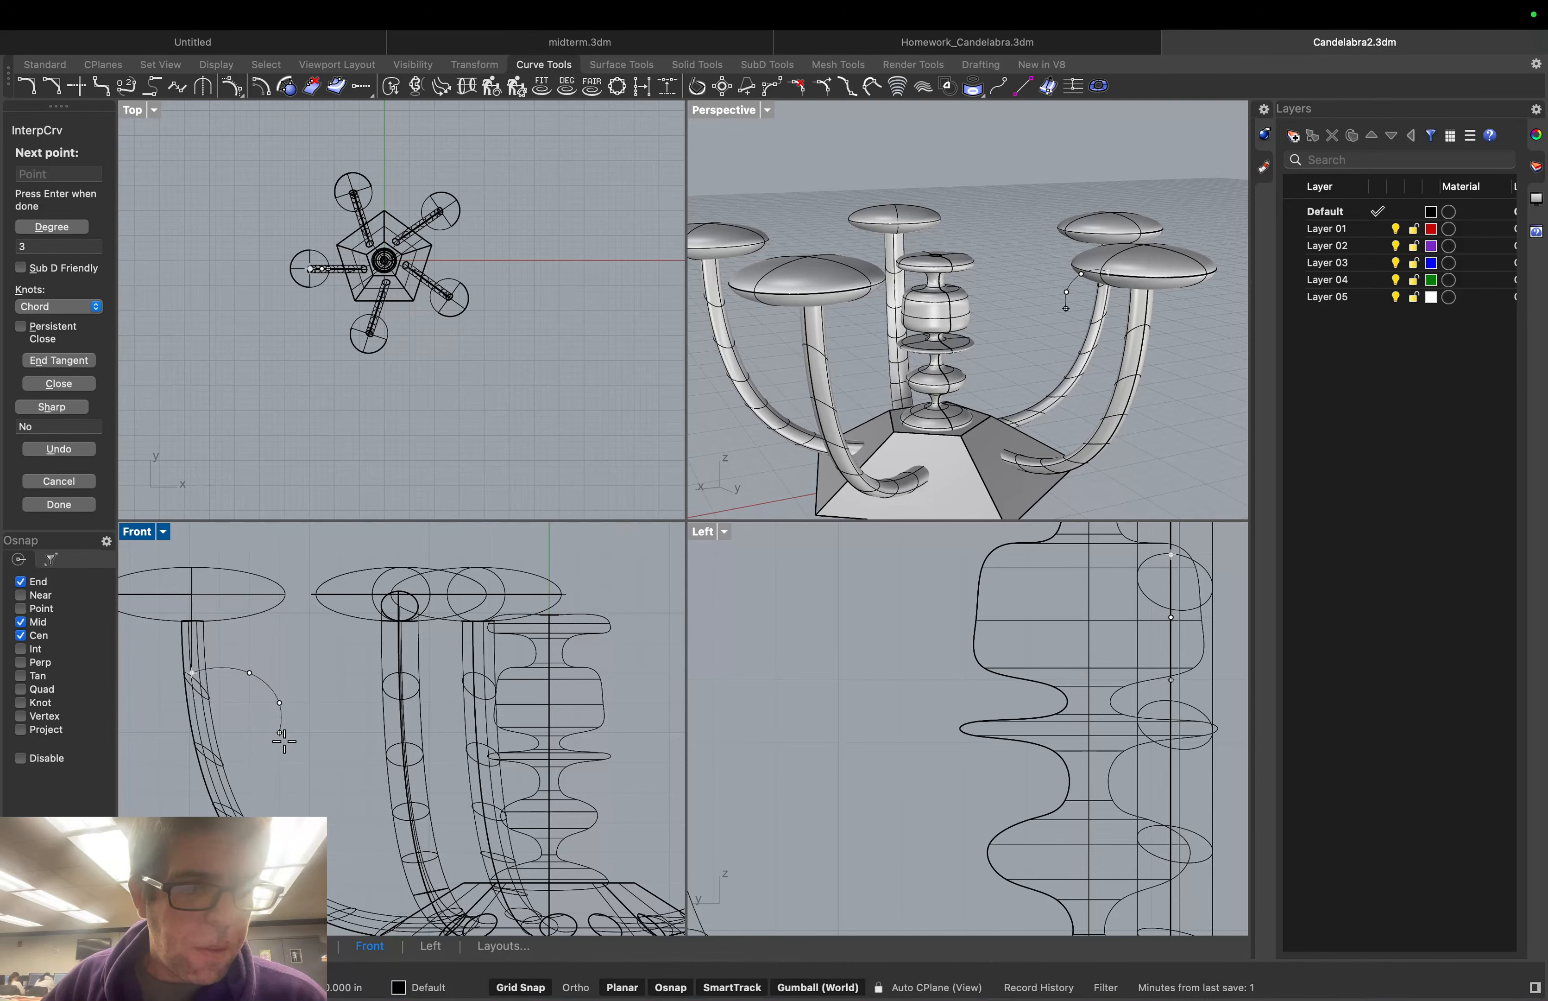
left_click(279, 733)
left_click(310, 763)
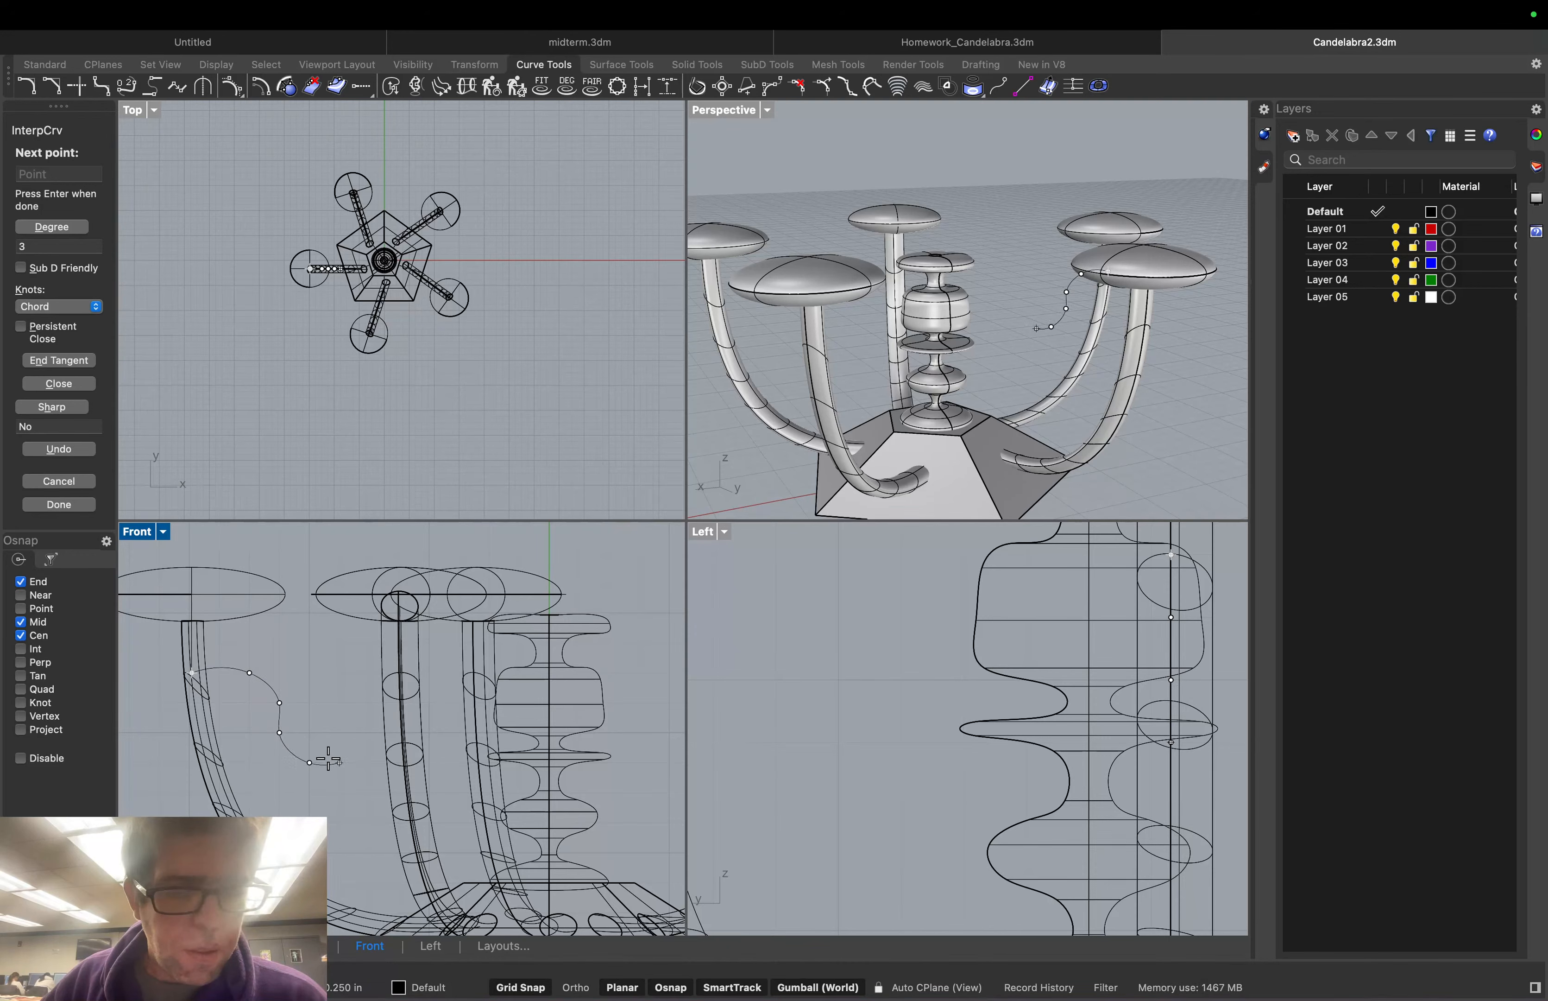
Carry the wave up toward the column and end it at the column profile's midpoint
left_click(370, 763)
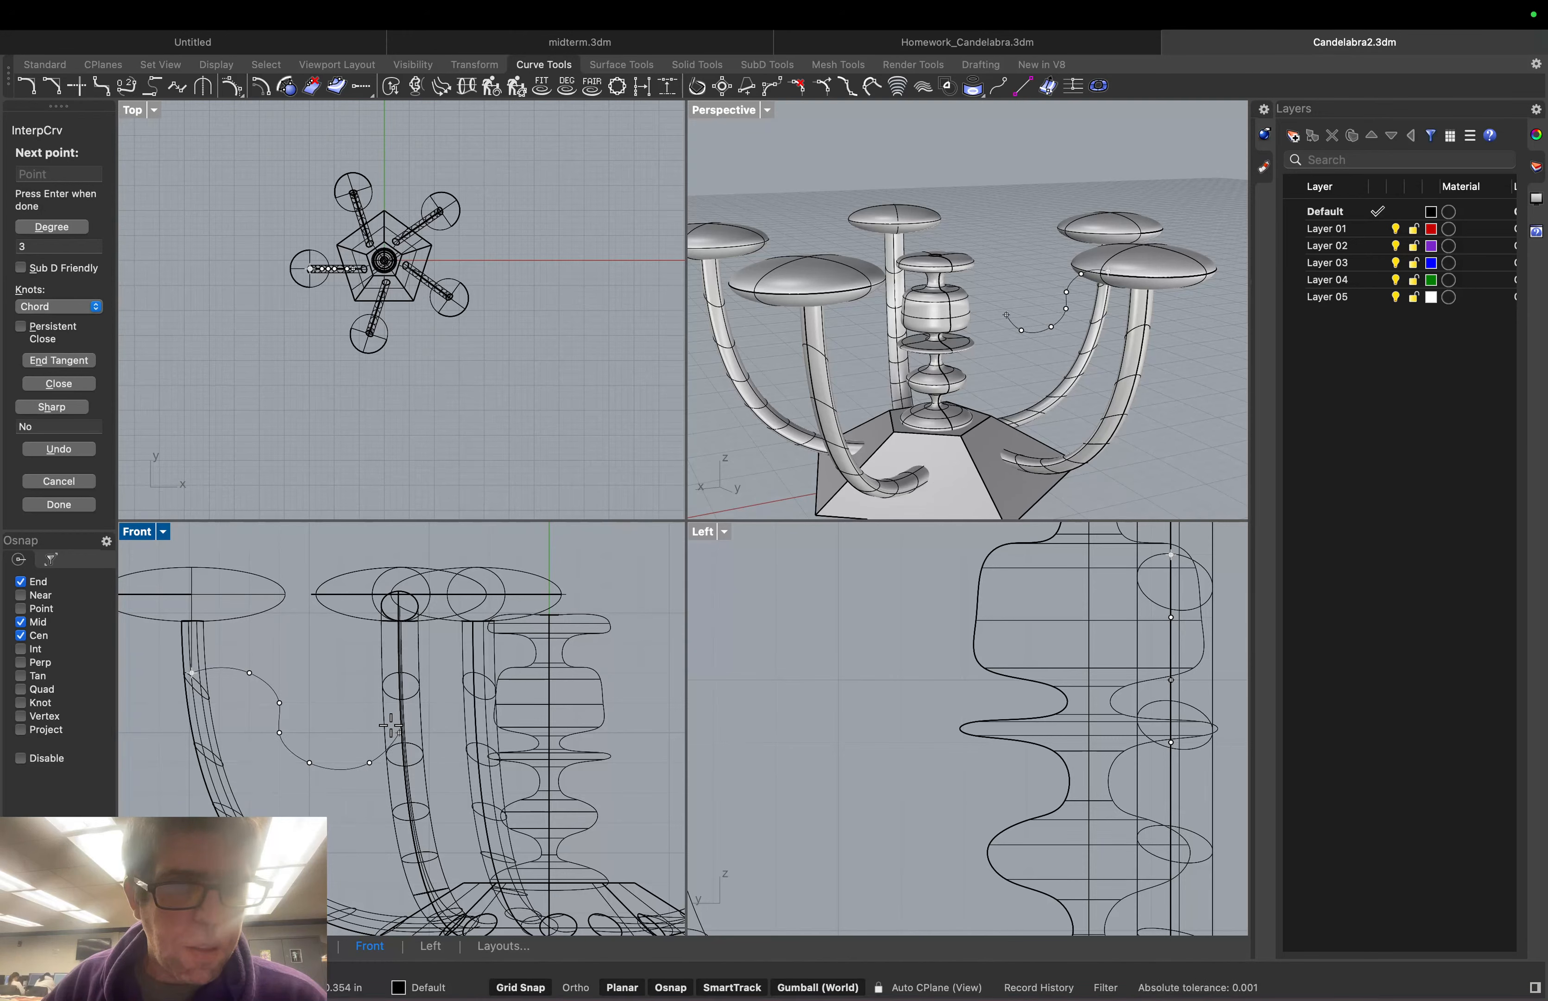
left_click(399, 733)
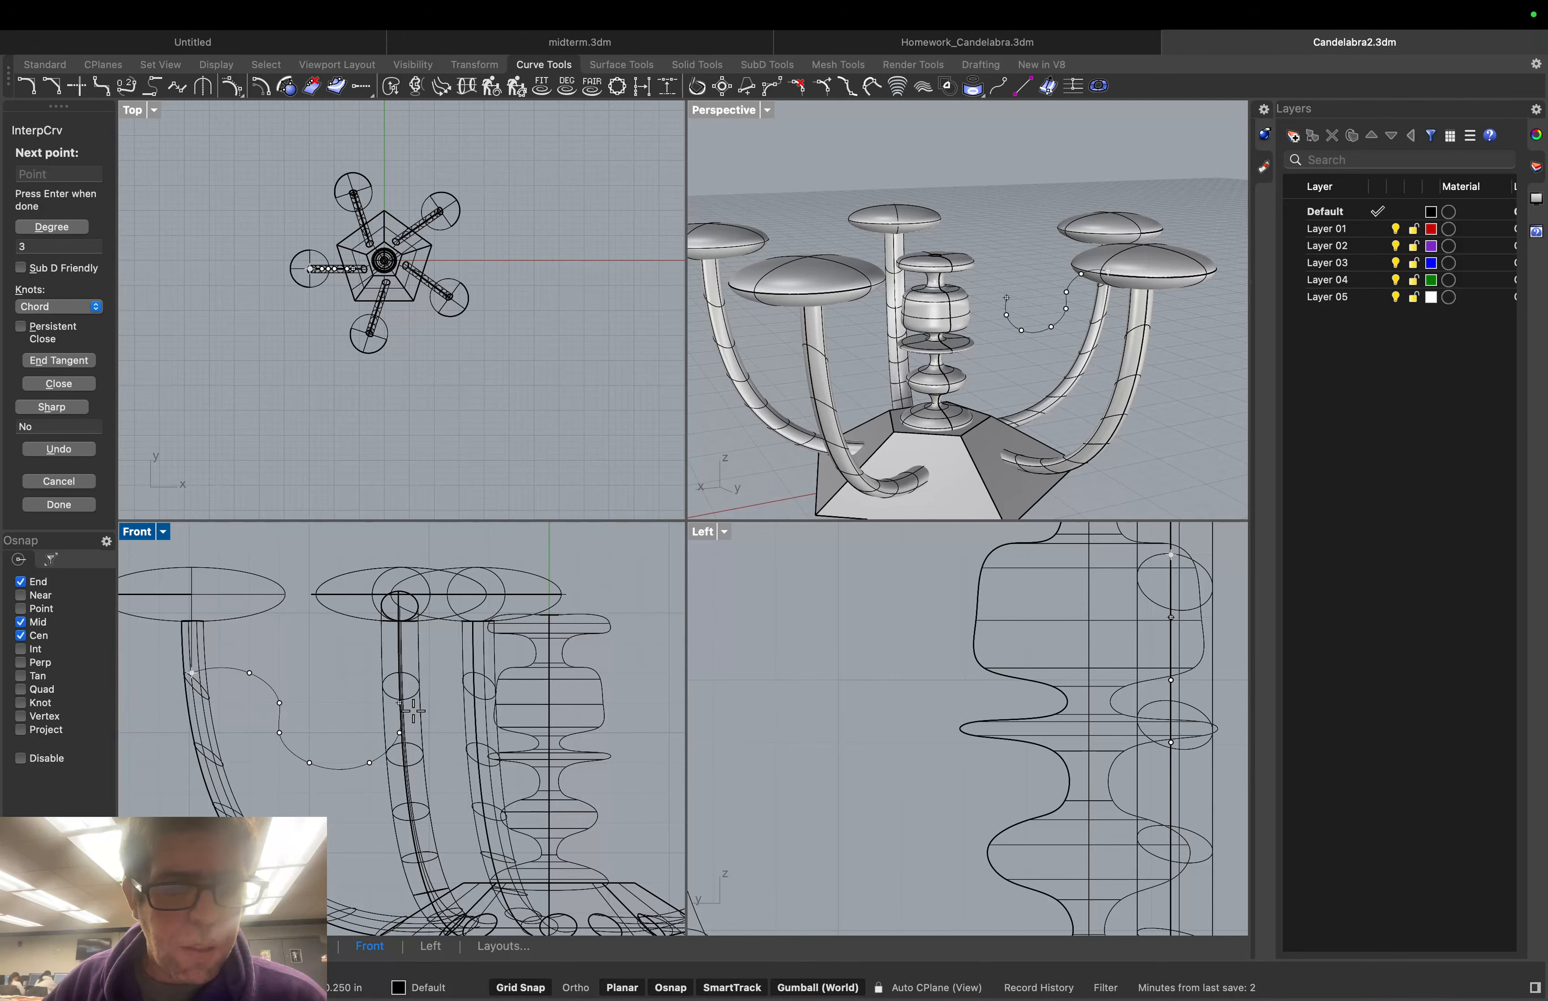
left_click(429, 702)
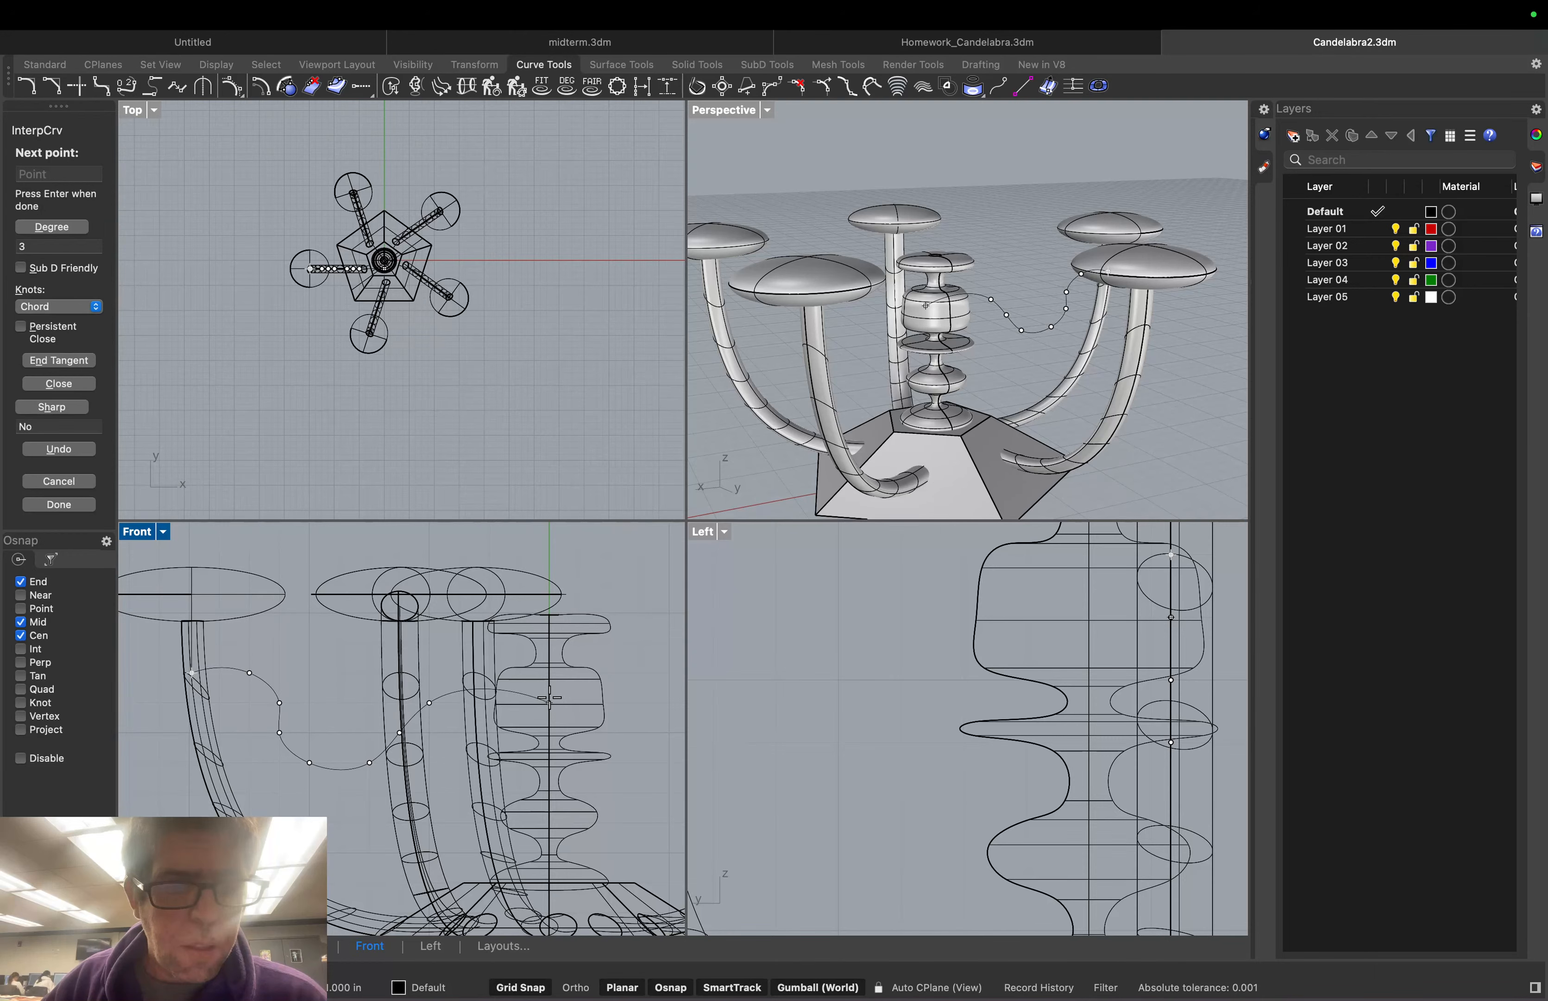
left_click(384, 260)
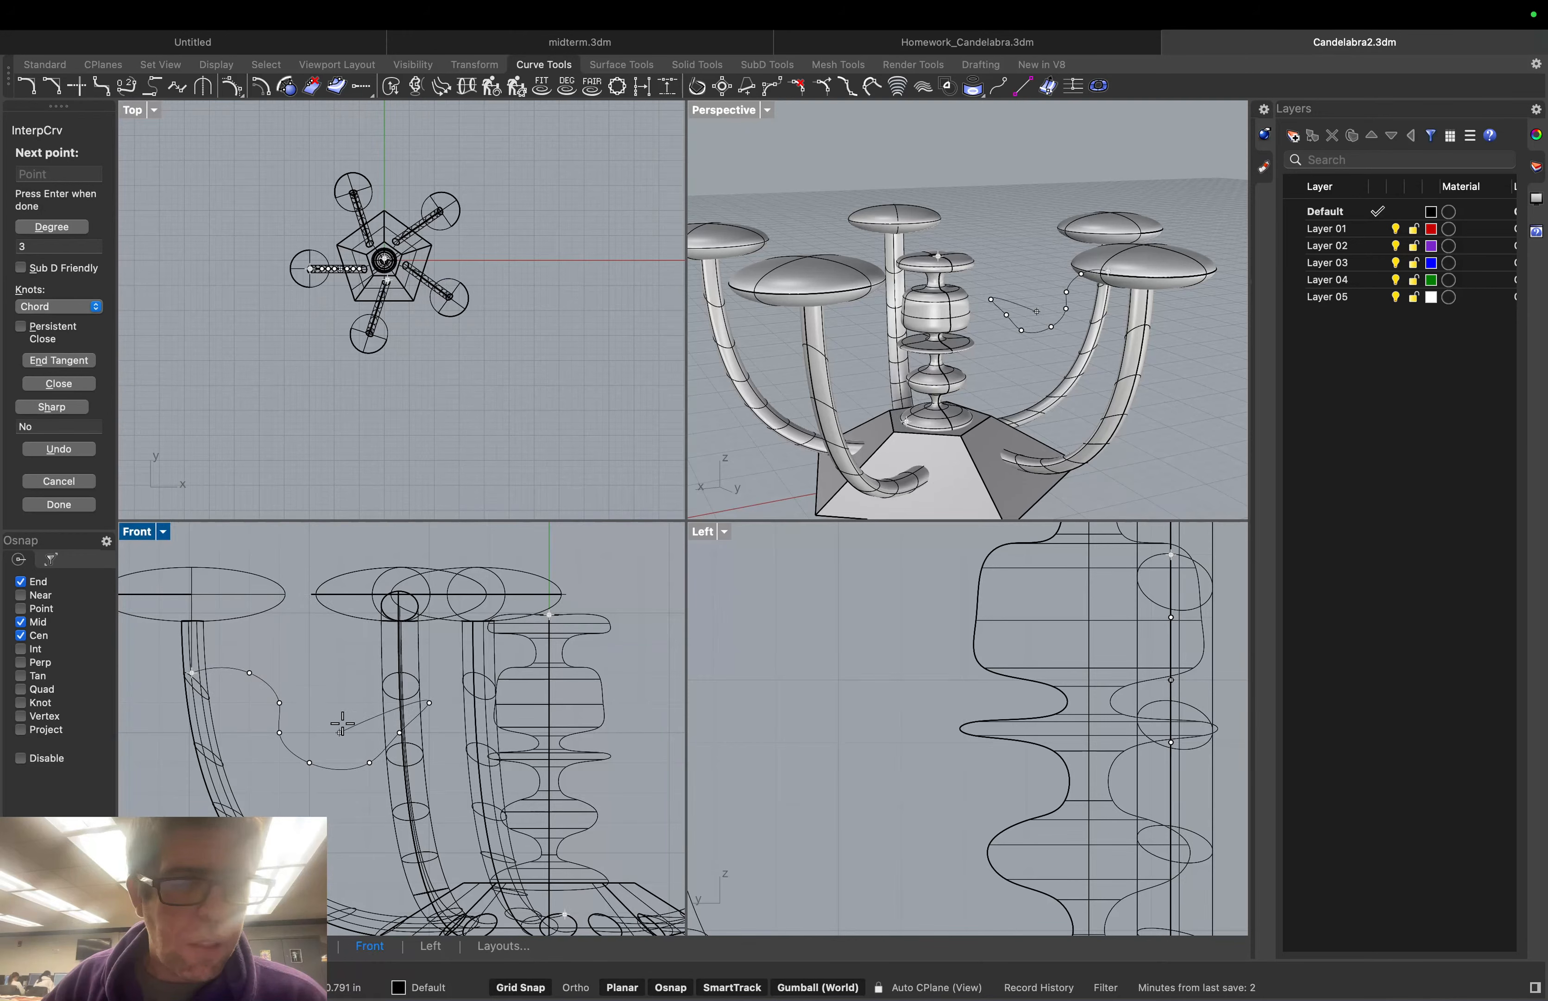
left_click(554, 763)
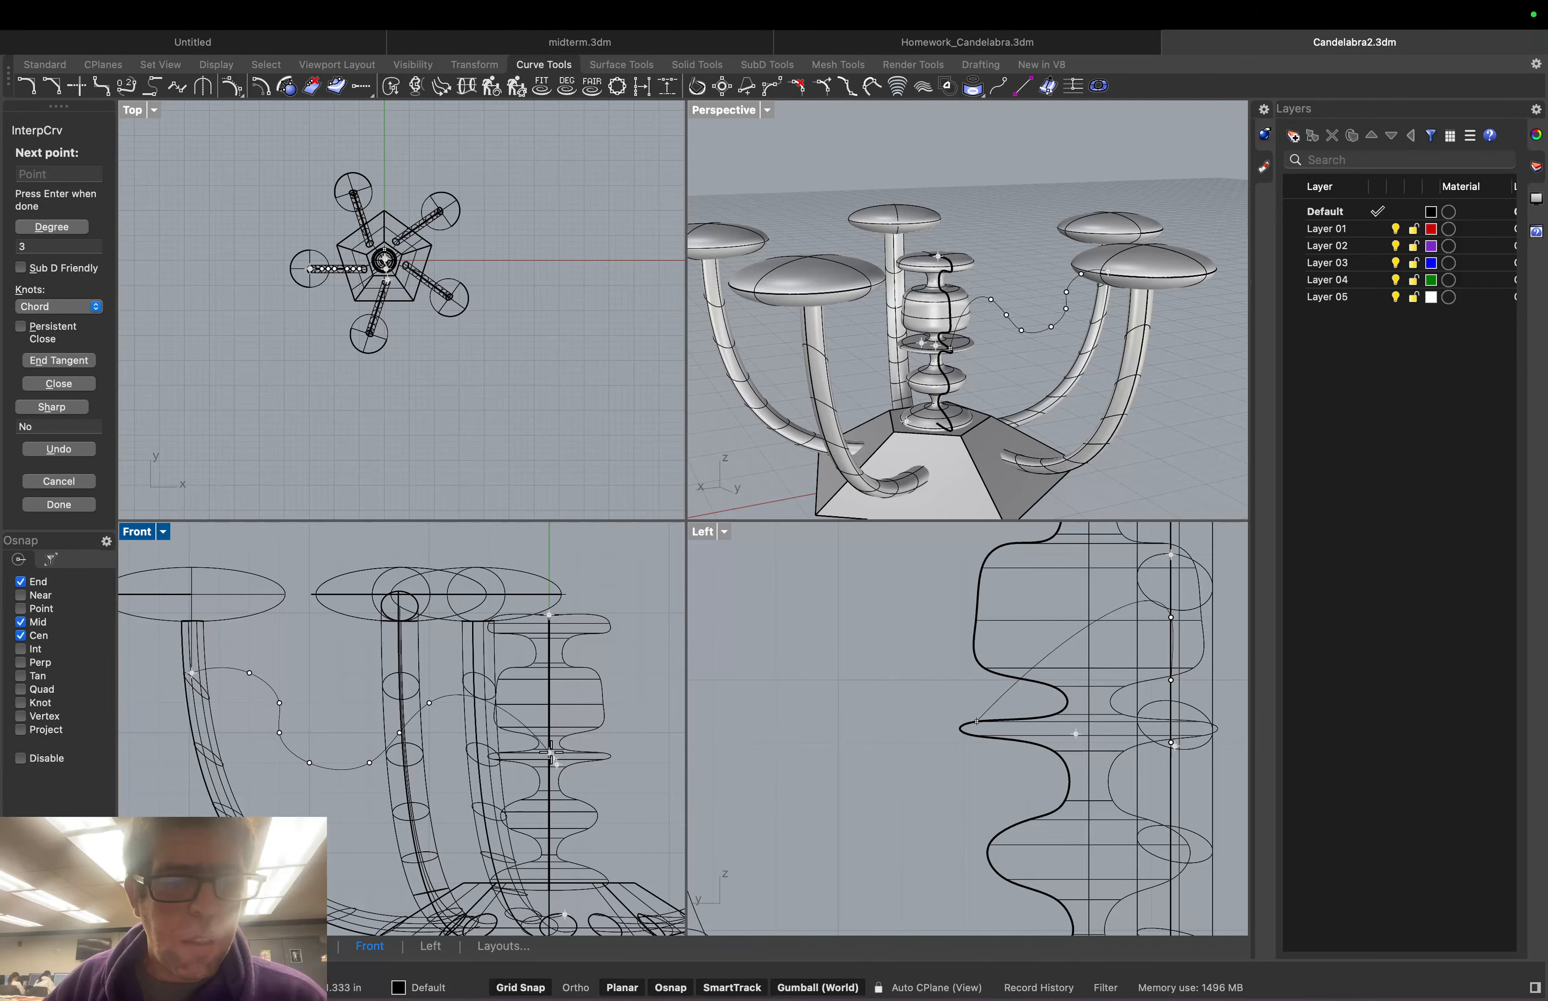
key("Return")
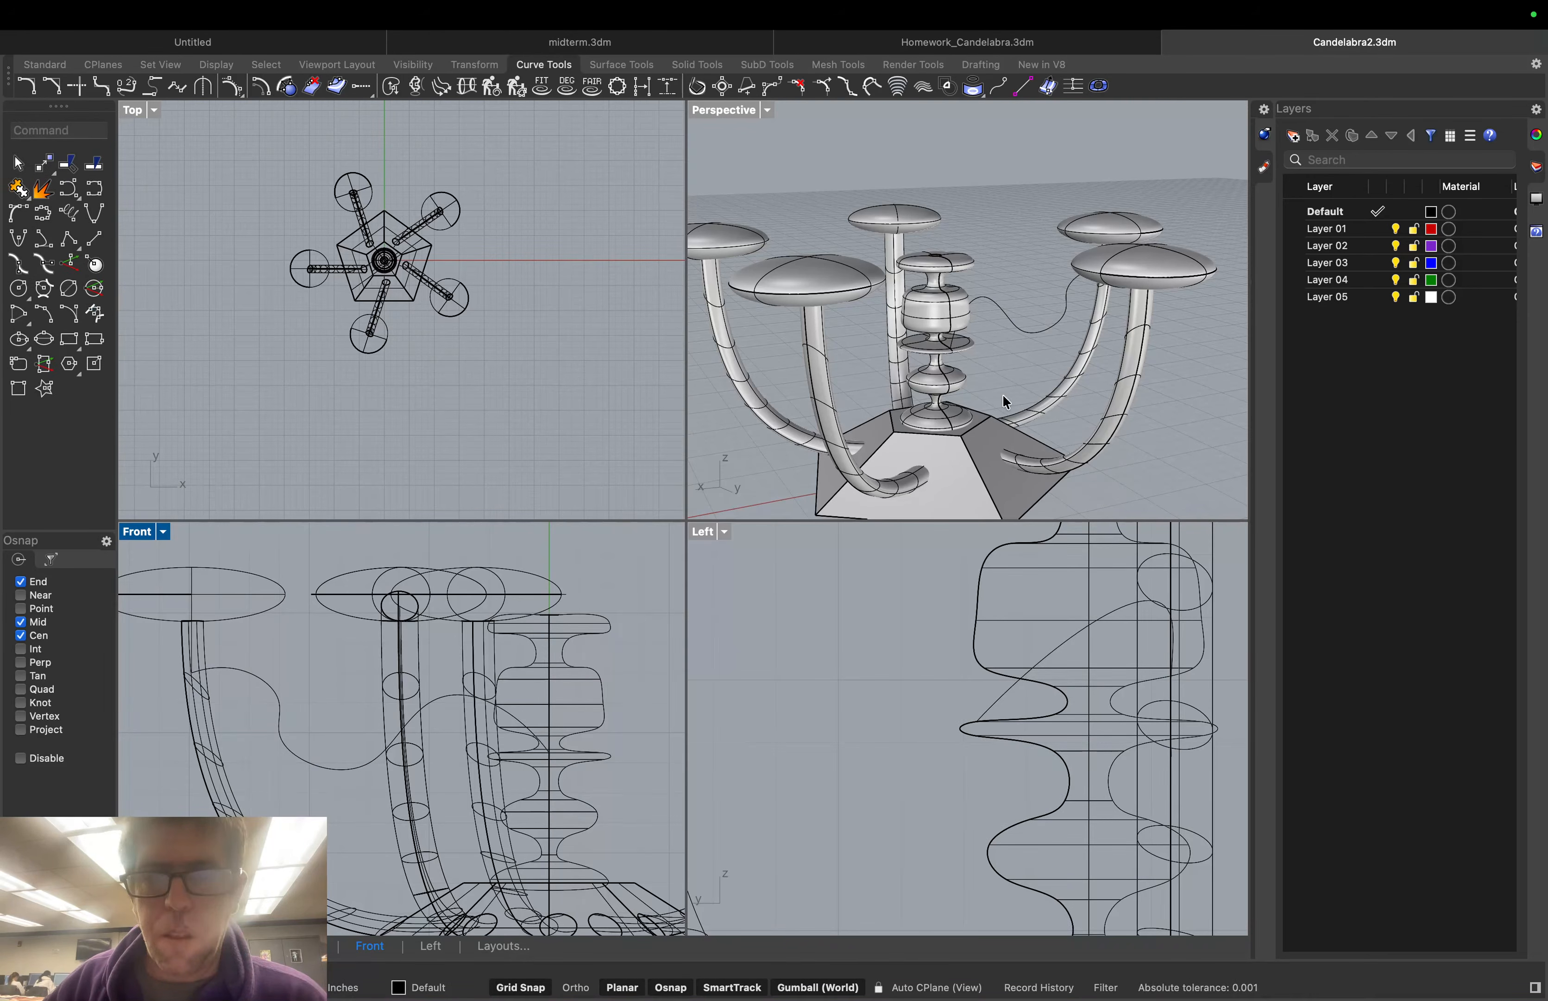
right_click_drag(1003, 395, 1015, 325)
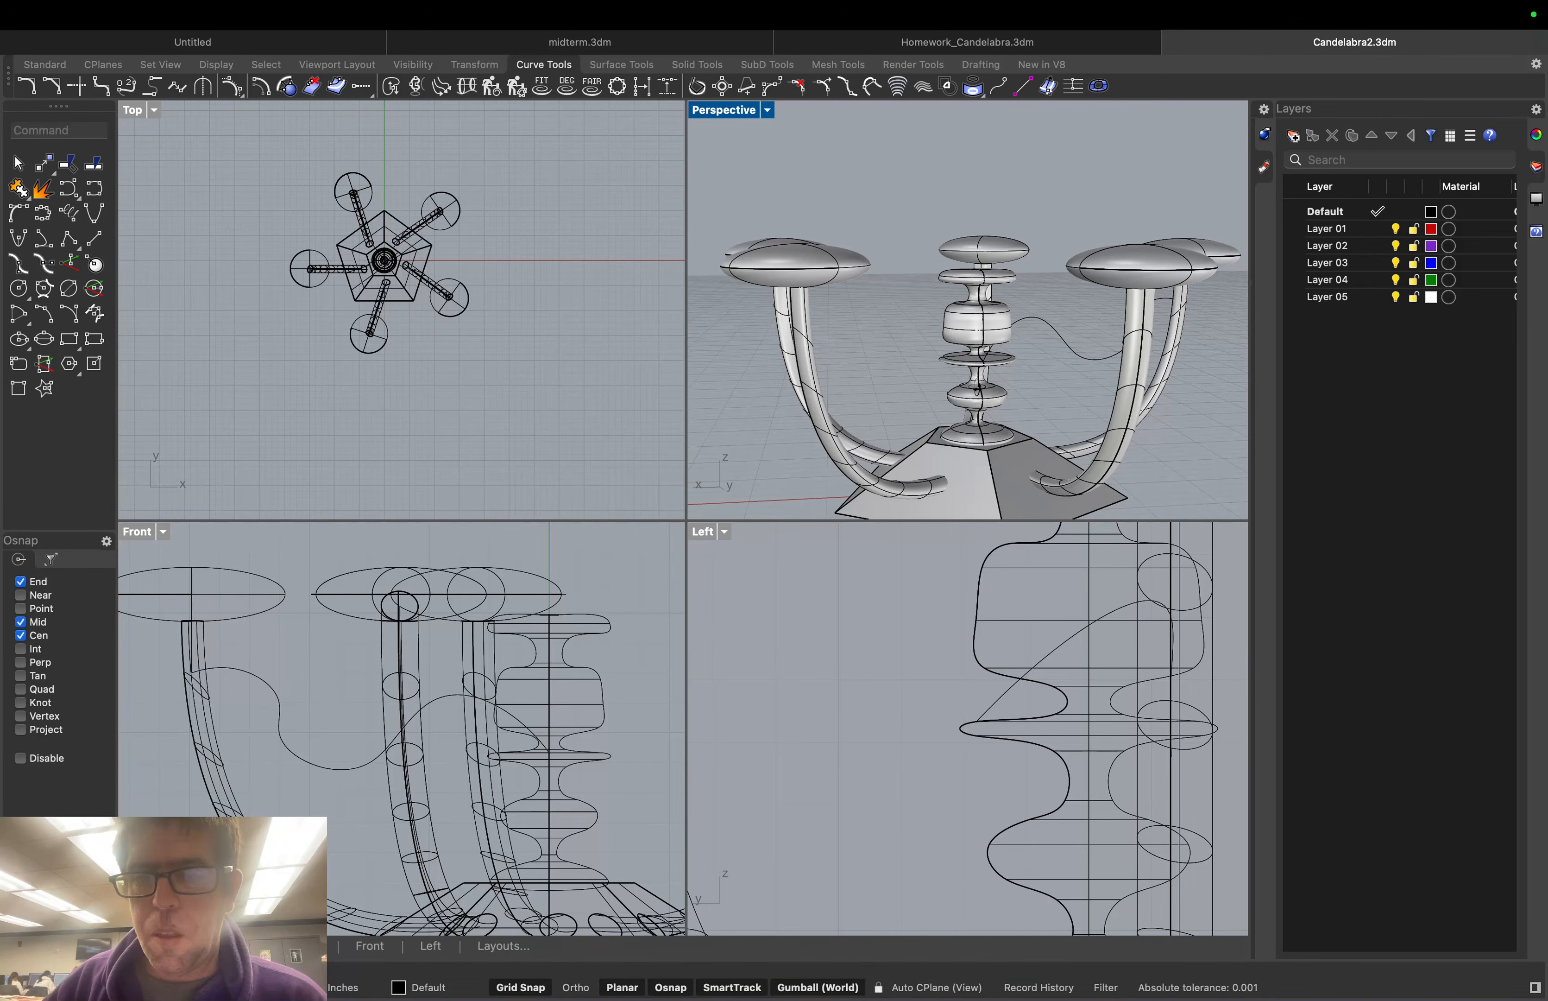
Turn on the wavy curve's control points and drag its column-end point onto the column's Center snap
left_click(1016, 316)
key("F10")
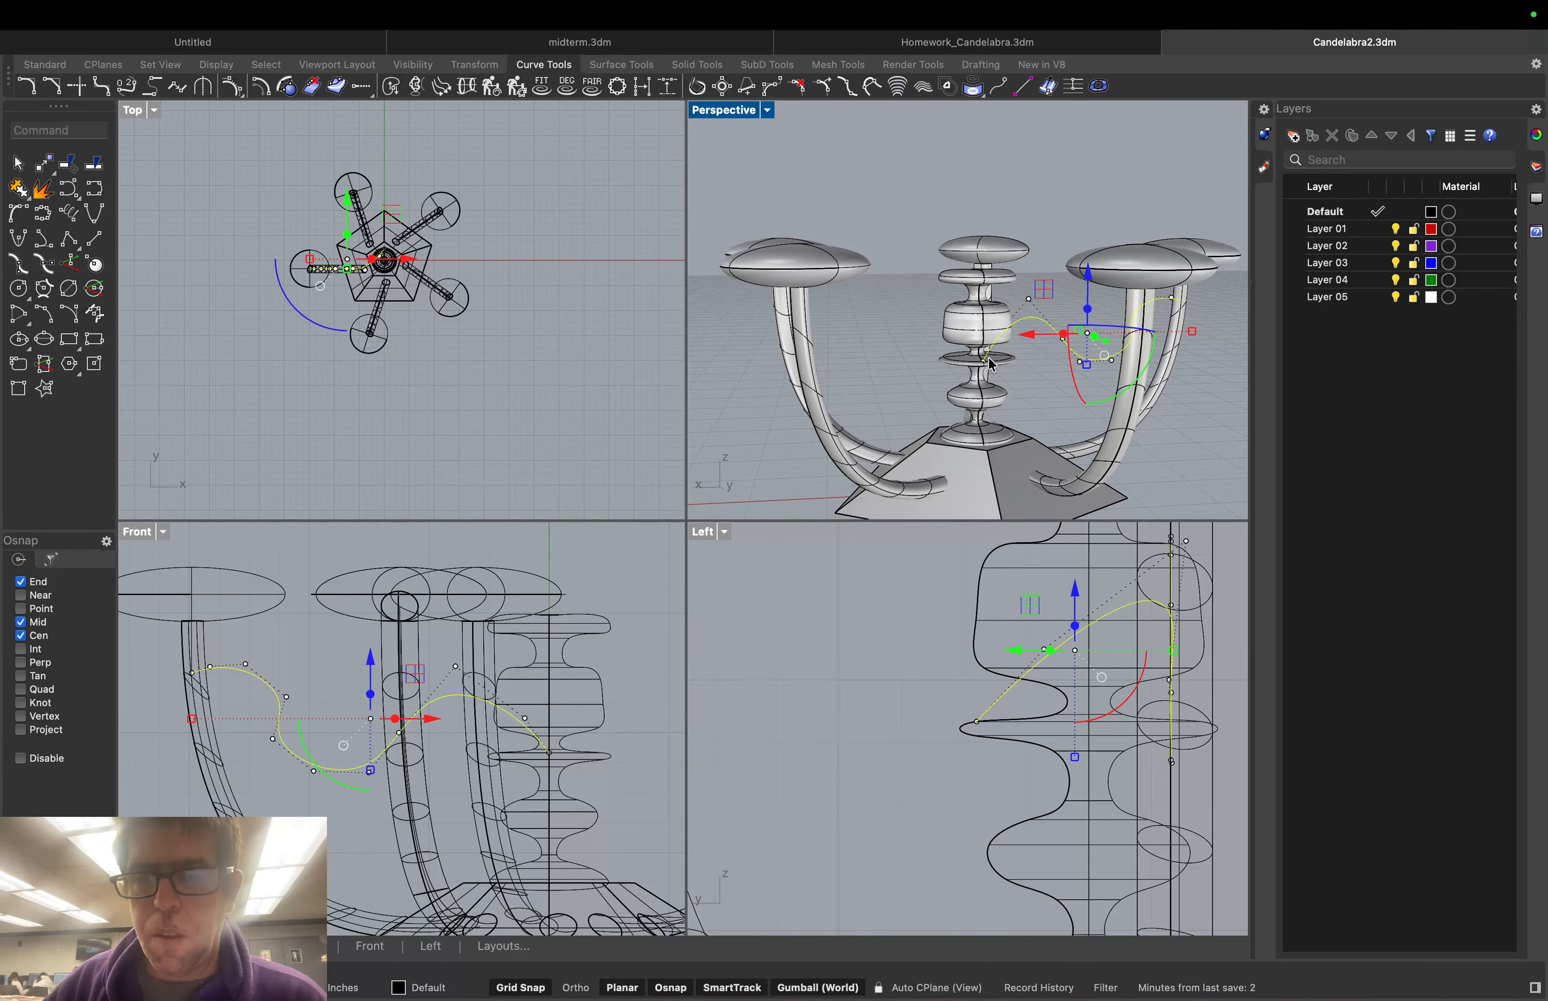
left_click_drag(984, 360, 987, 267)
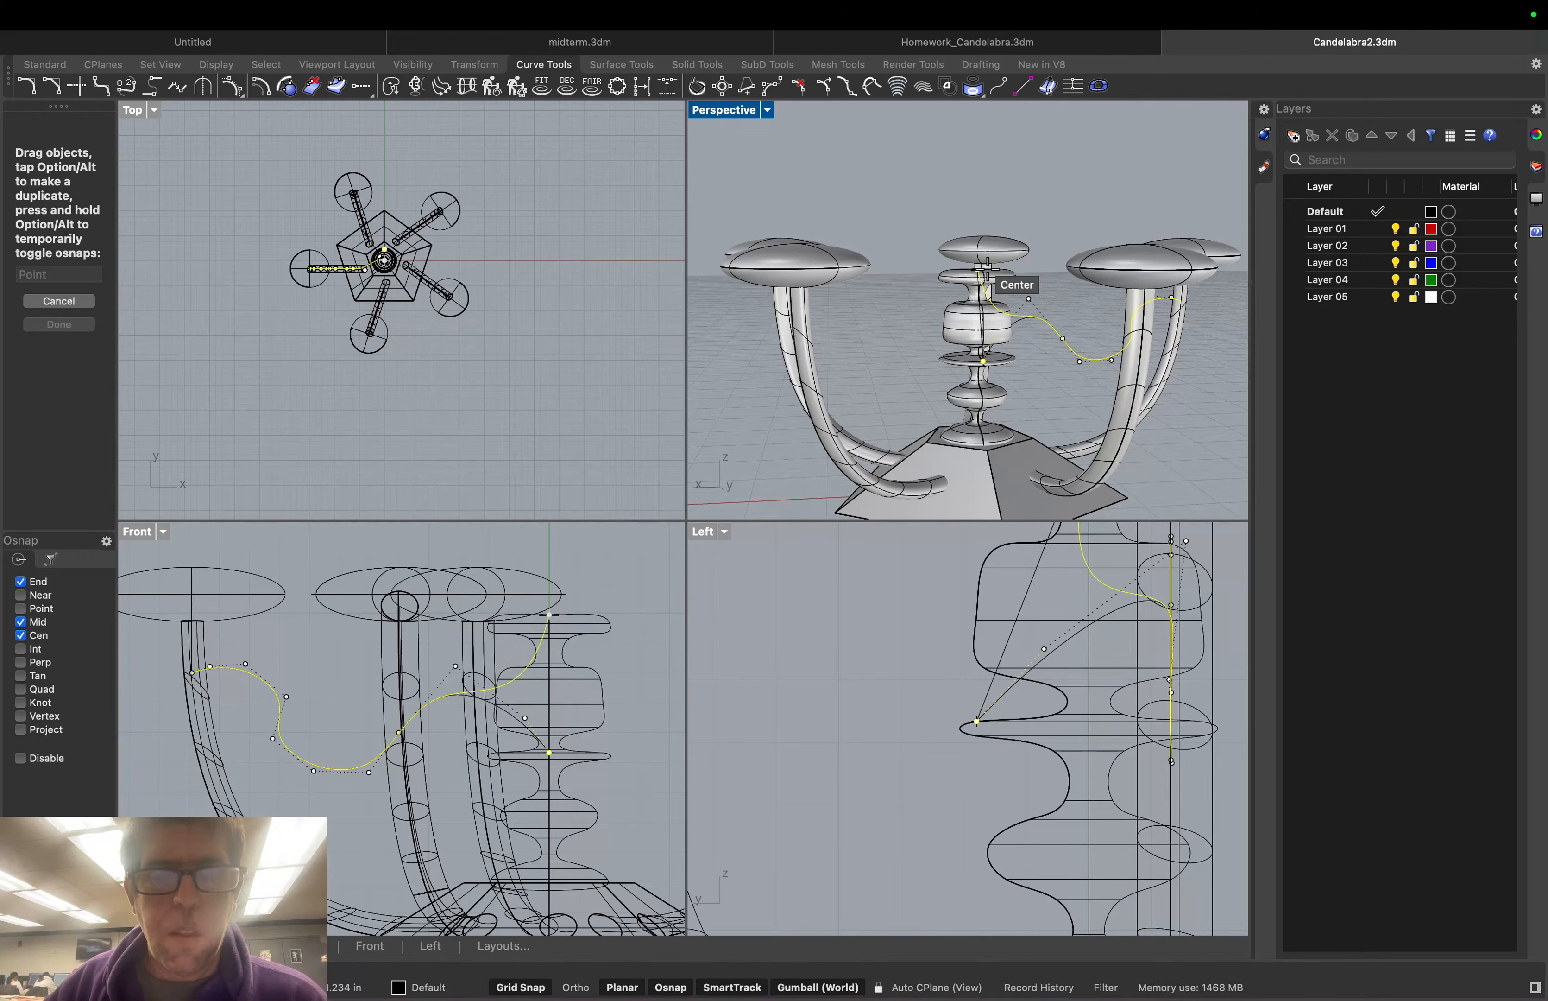
key("Escape")
key("Escape")
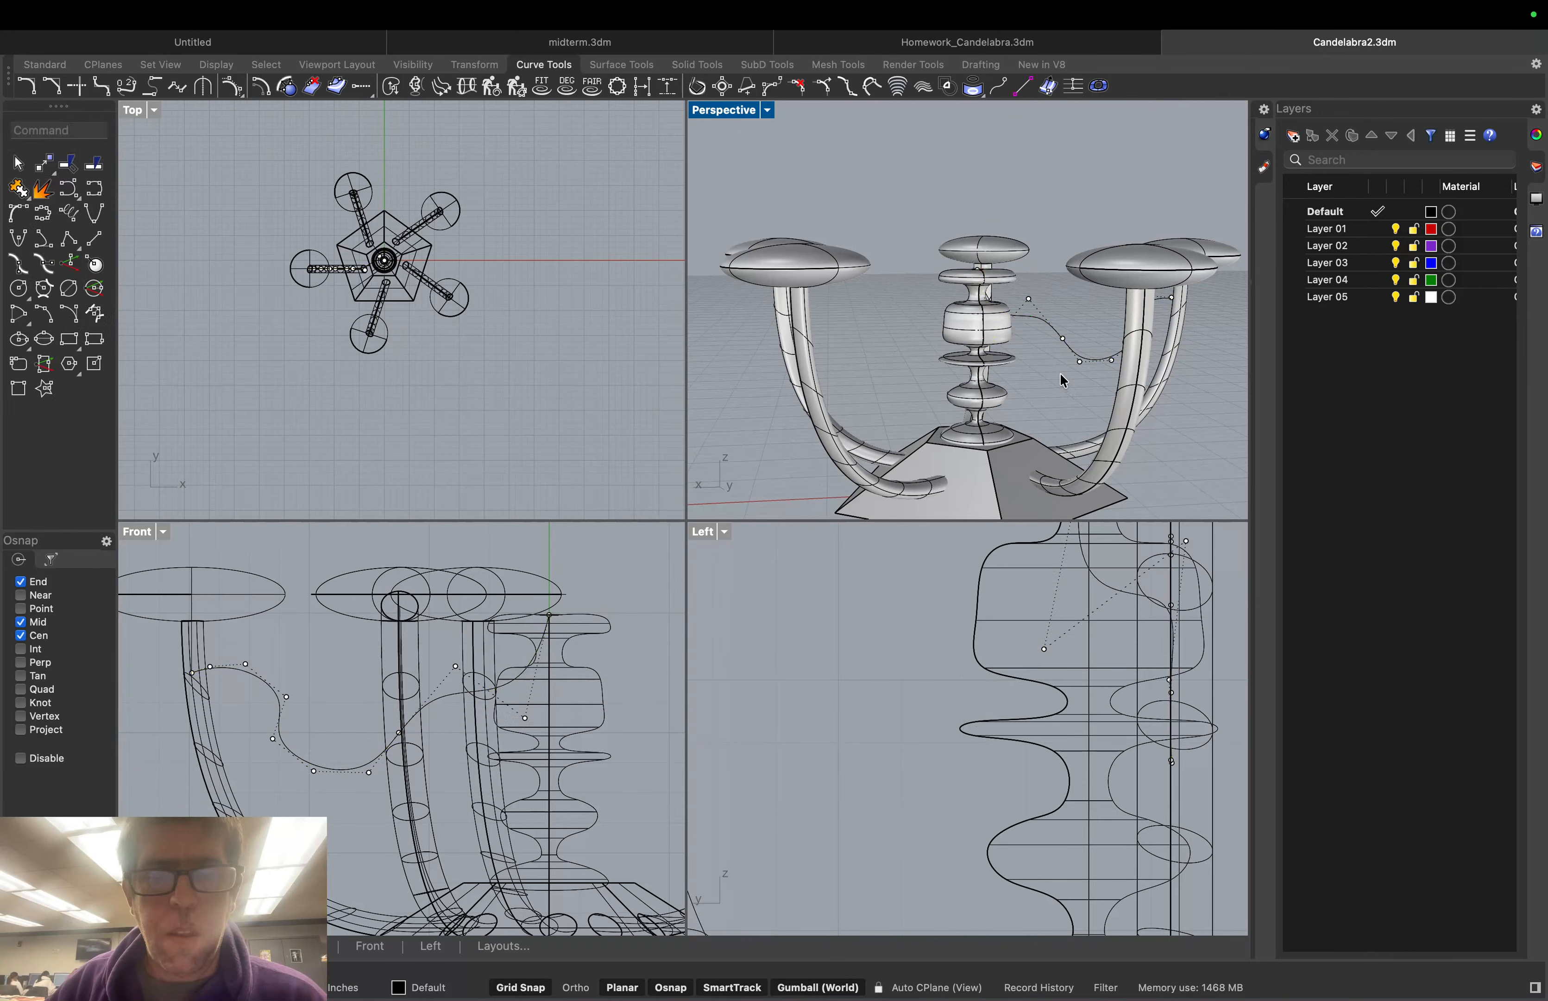
right_click_drag(1060, 370, 1101, 372)
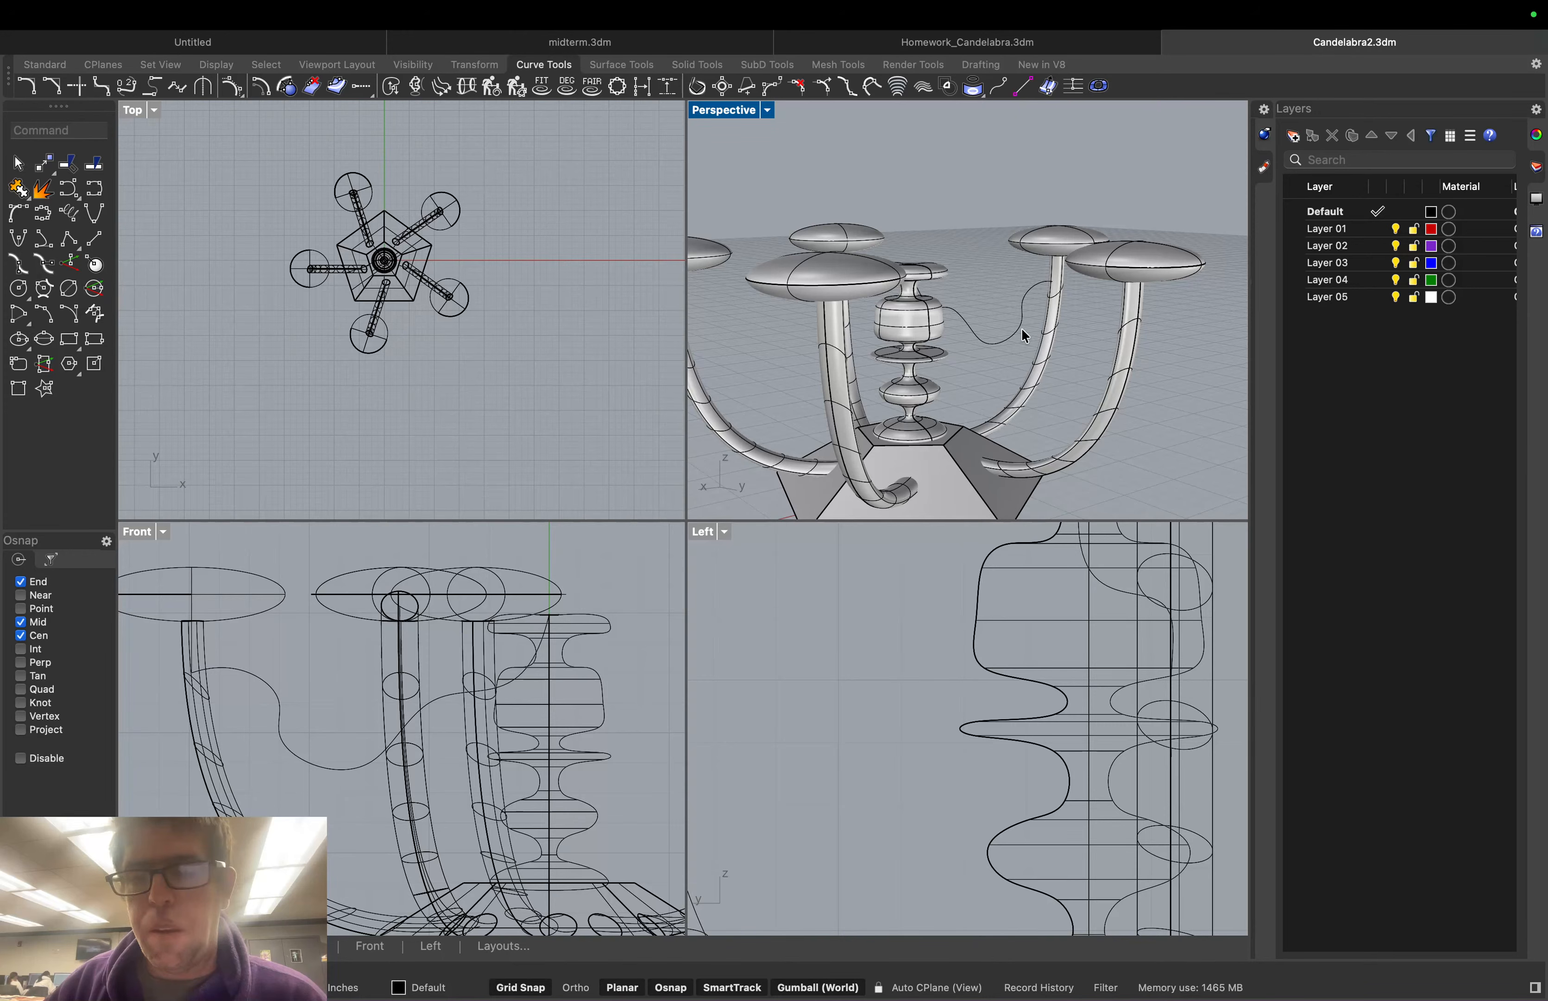
right_click_drag(1022, 328, 974, 334)
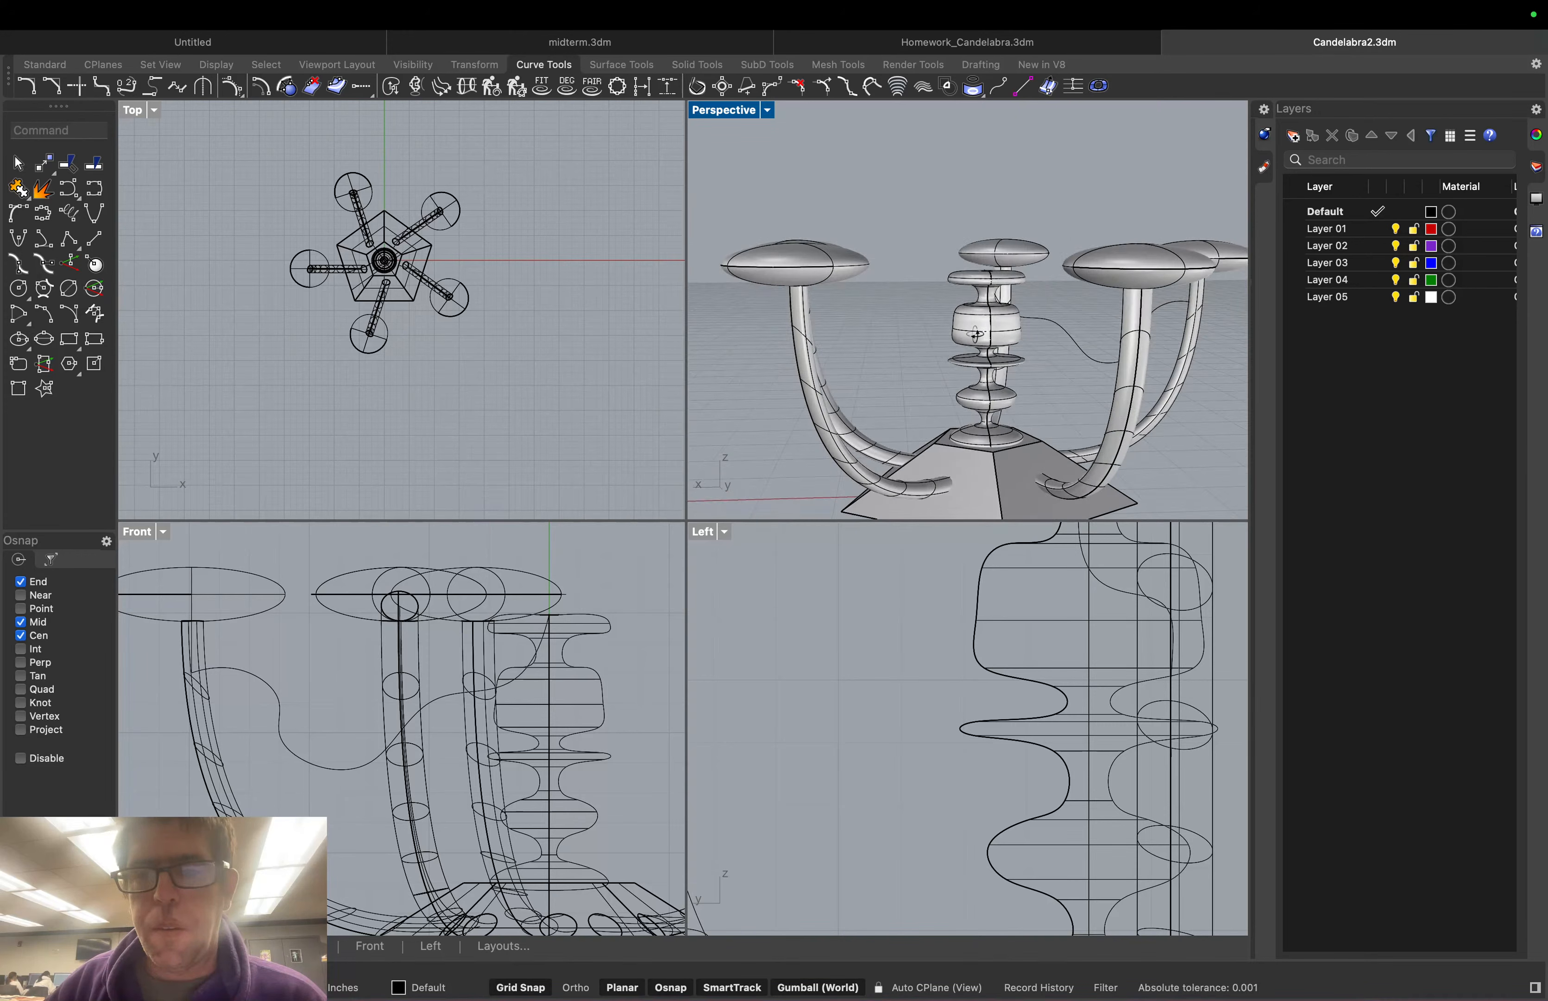
scroll(350, 262, "up", 5)
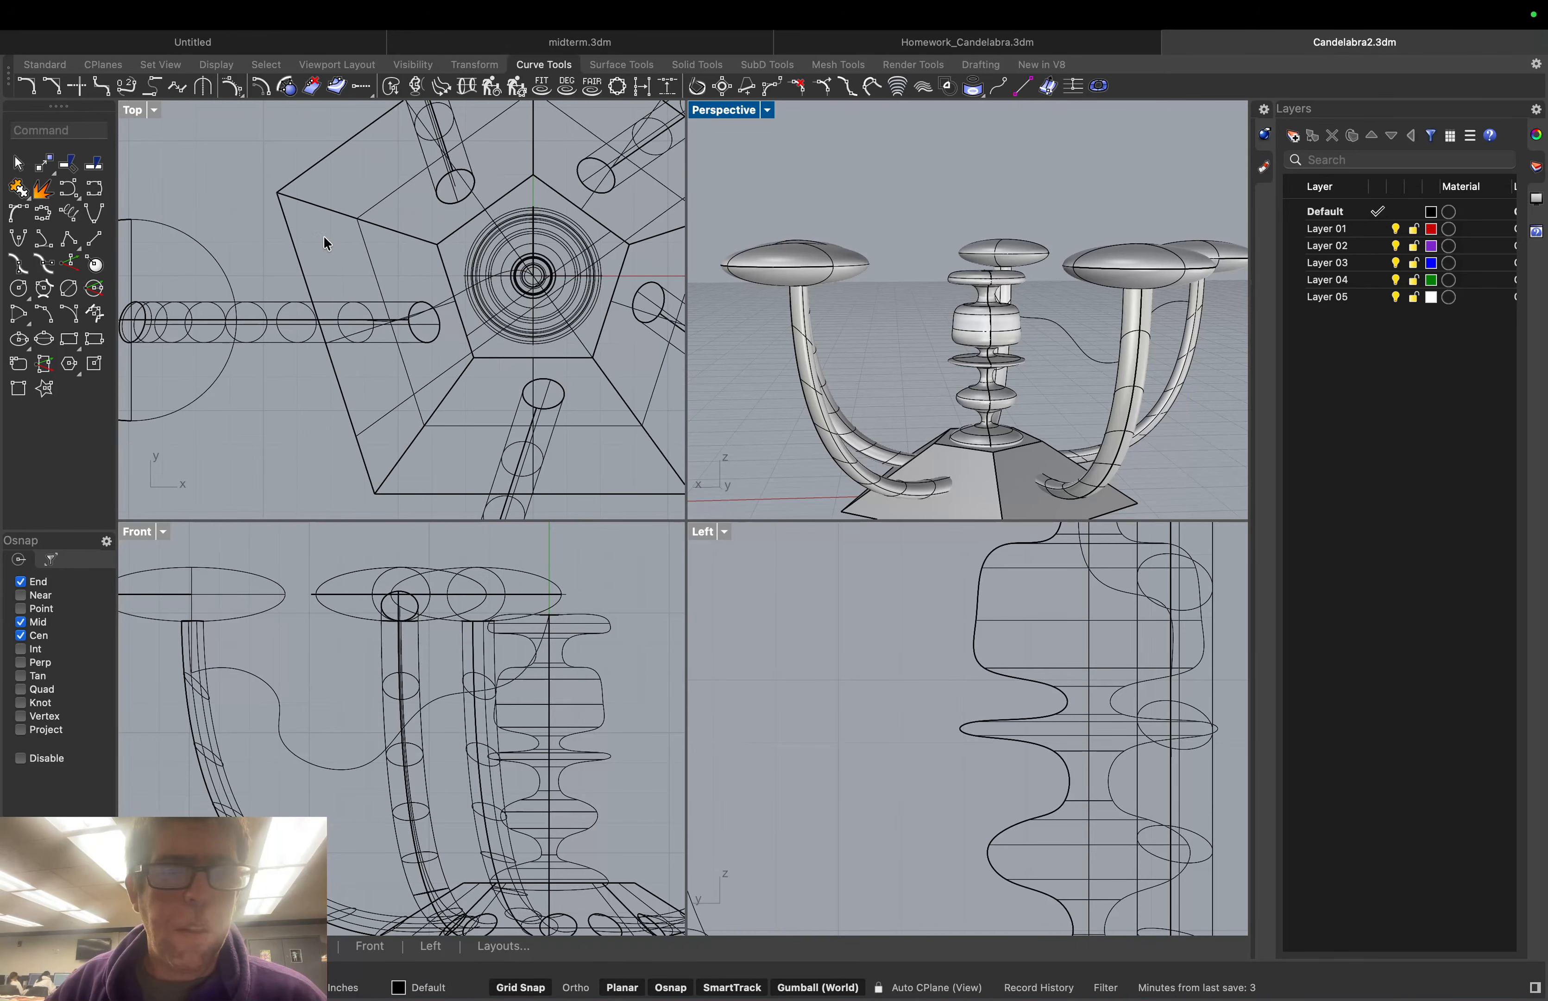
scroll(326, 243, "down", 2)
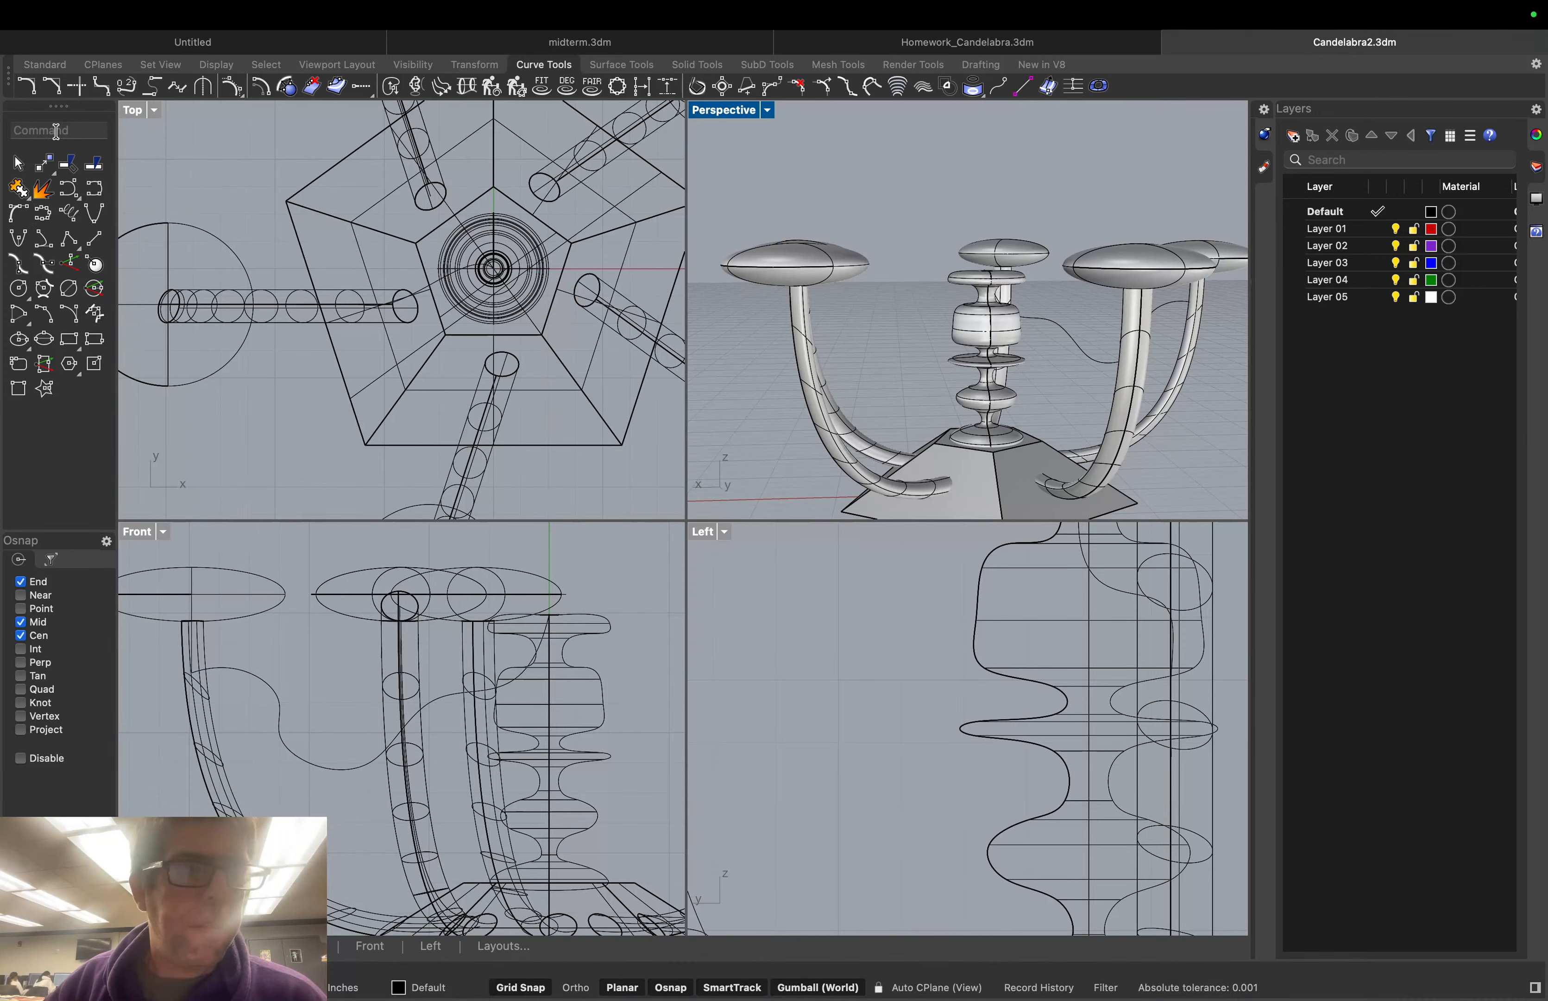
type("Pl")
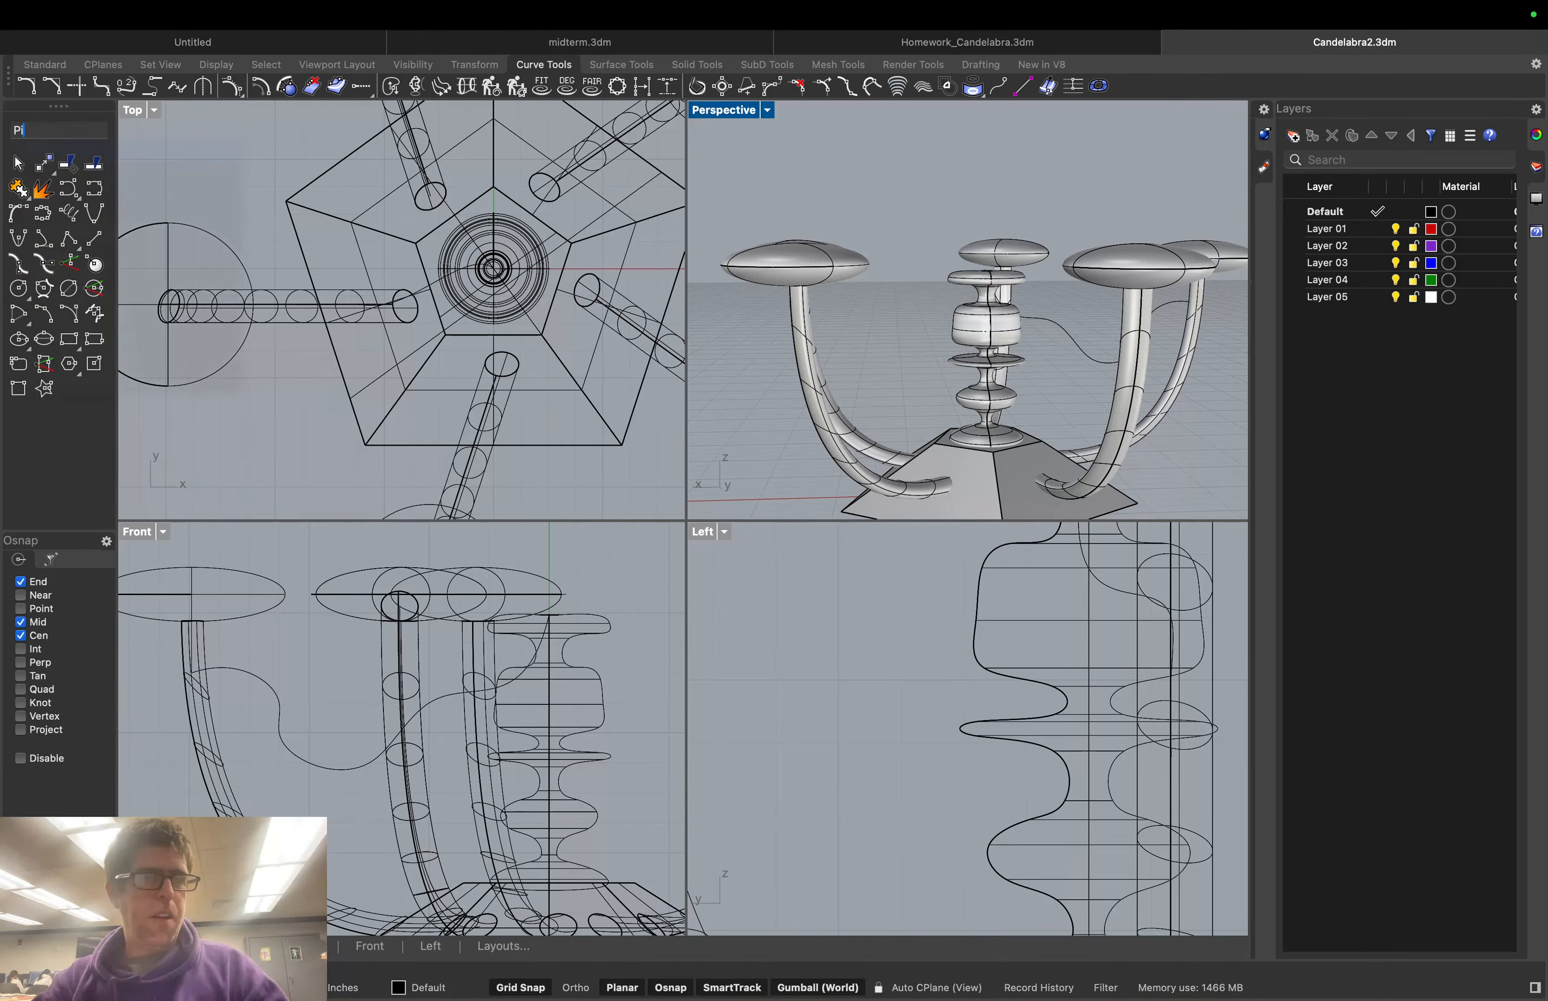
key("Escape")
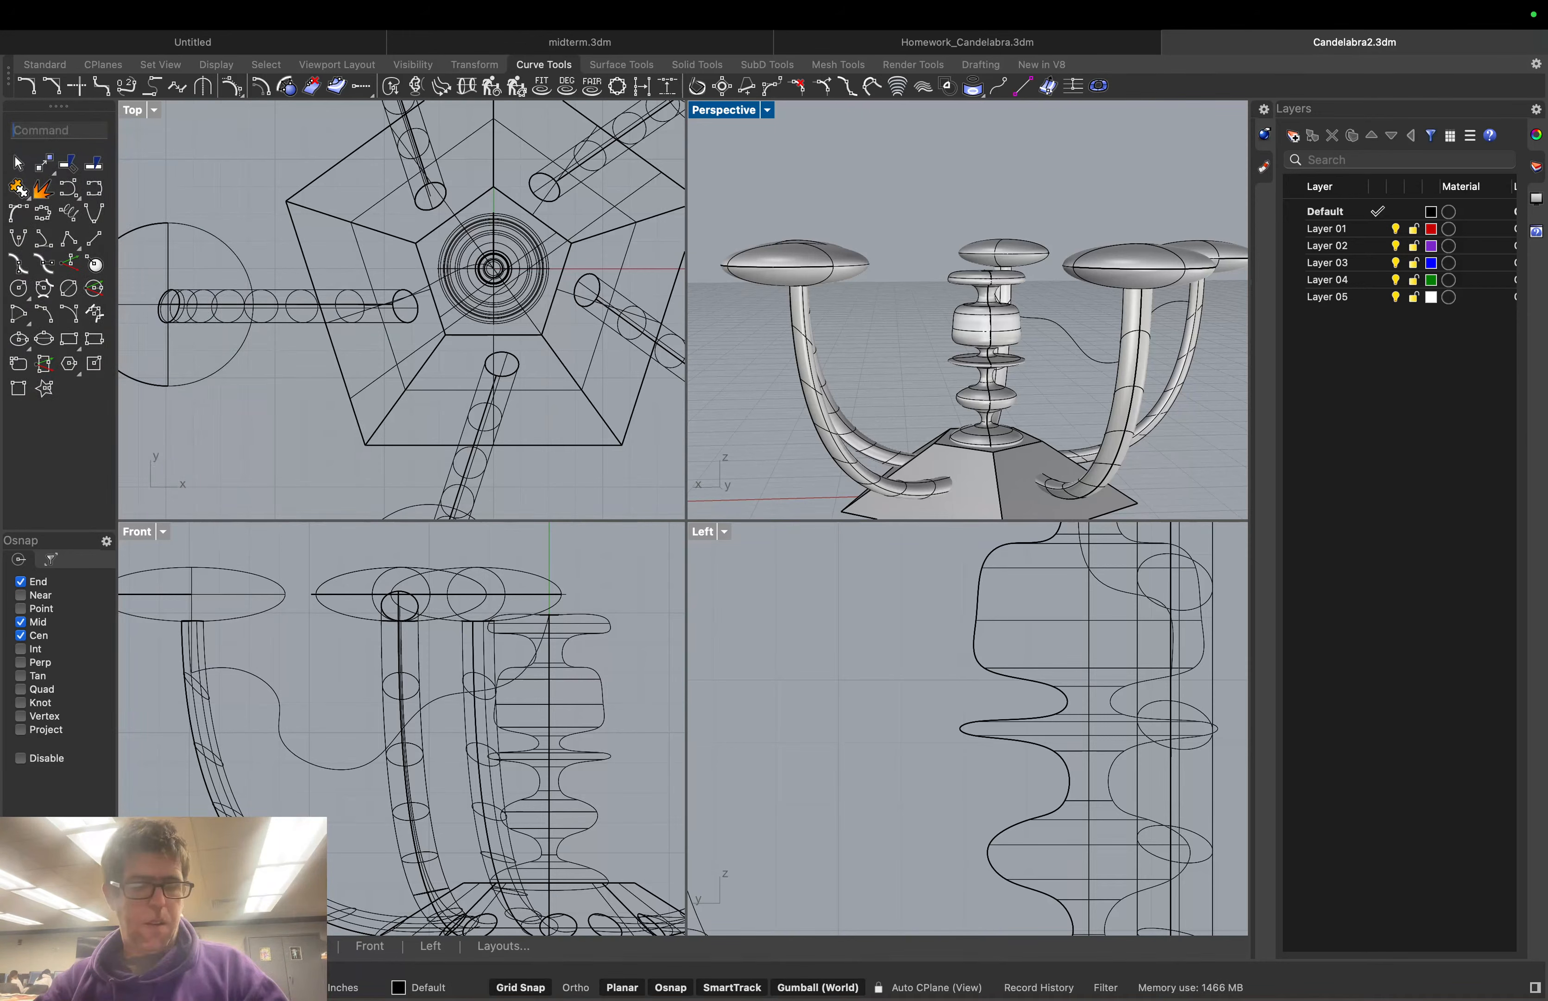
type("S")
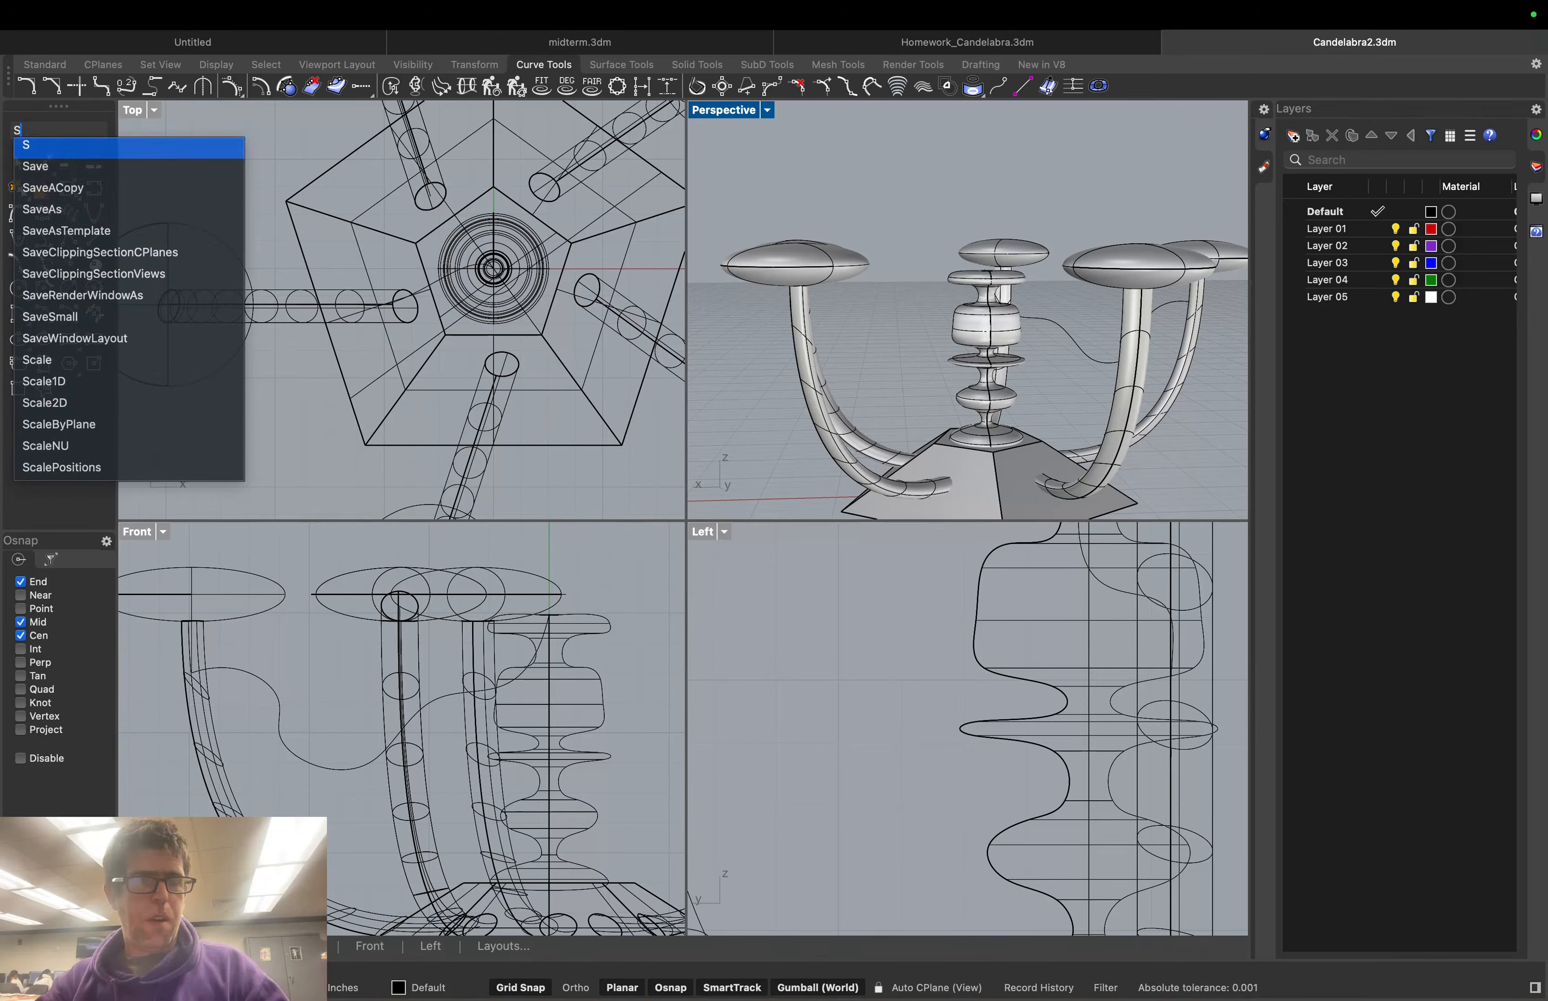
key("Escape")
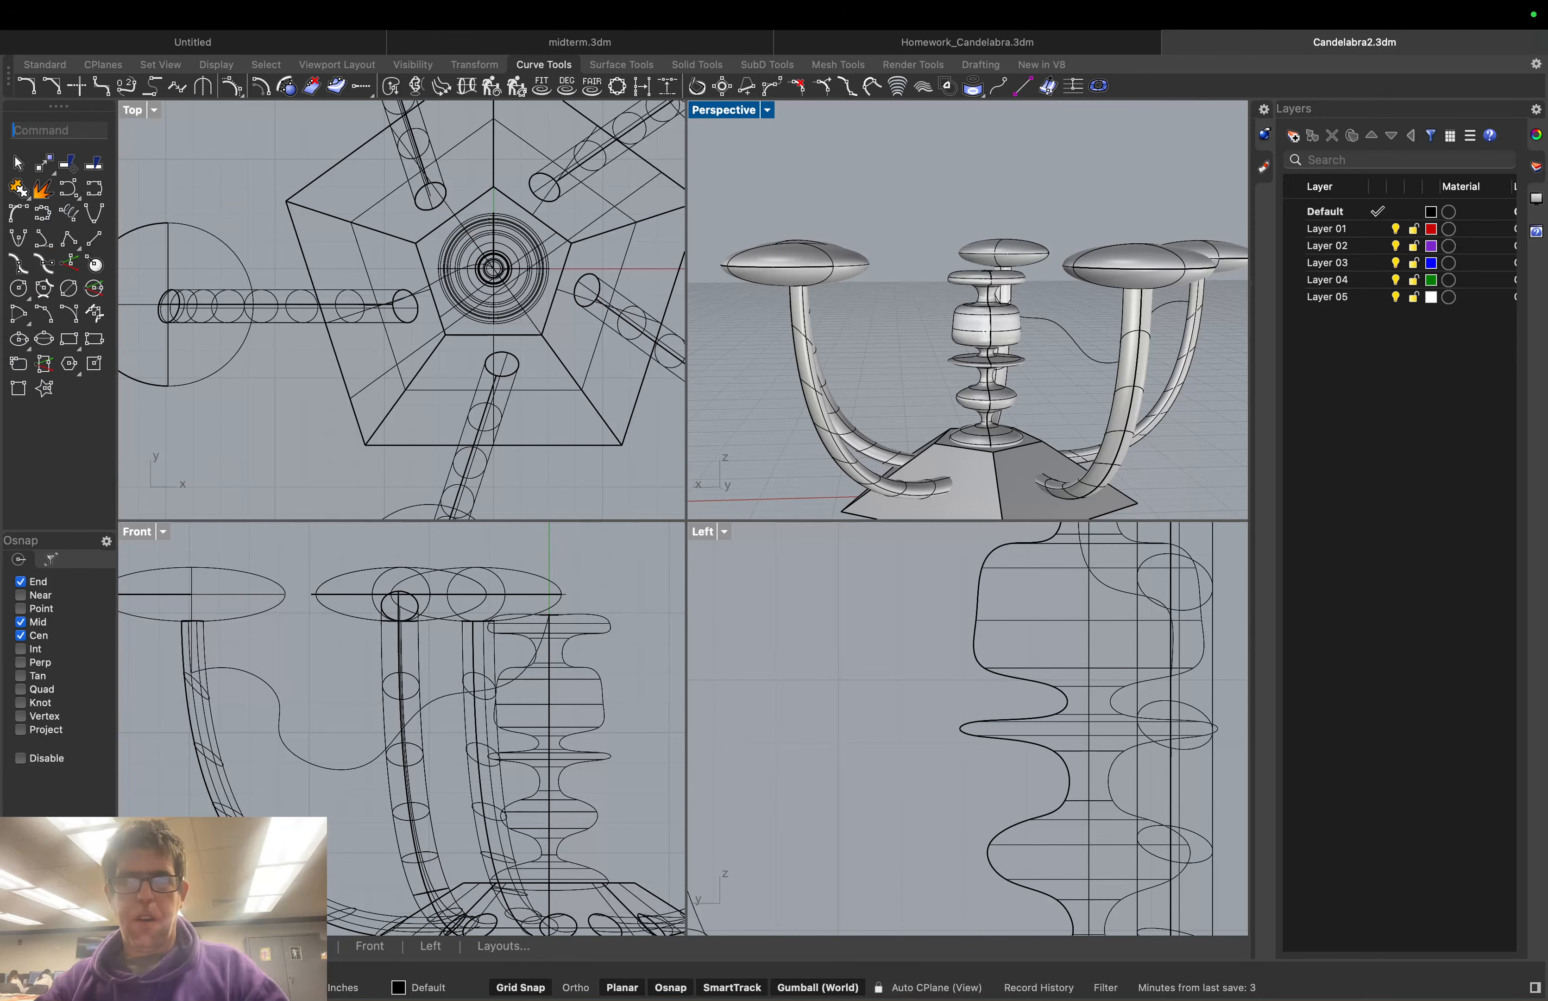
type("Loft")
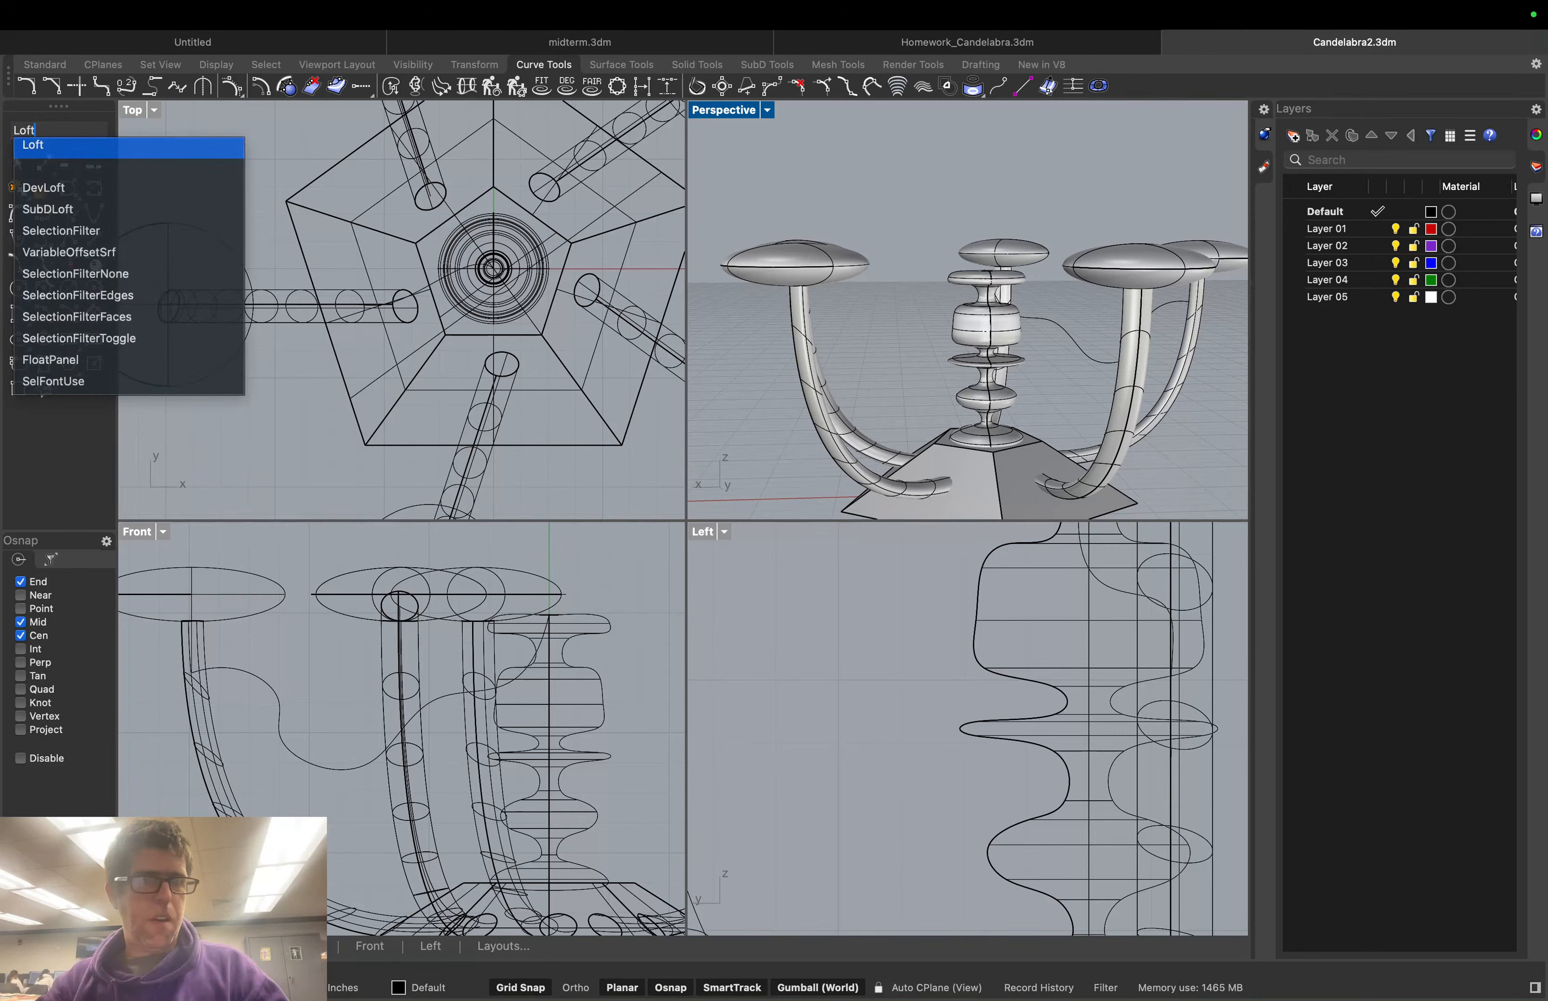
key("Return")
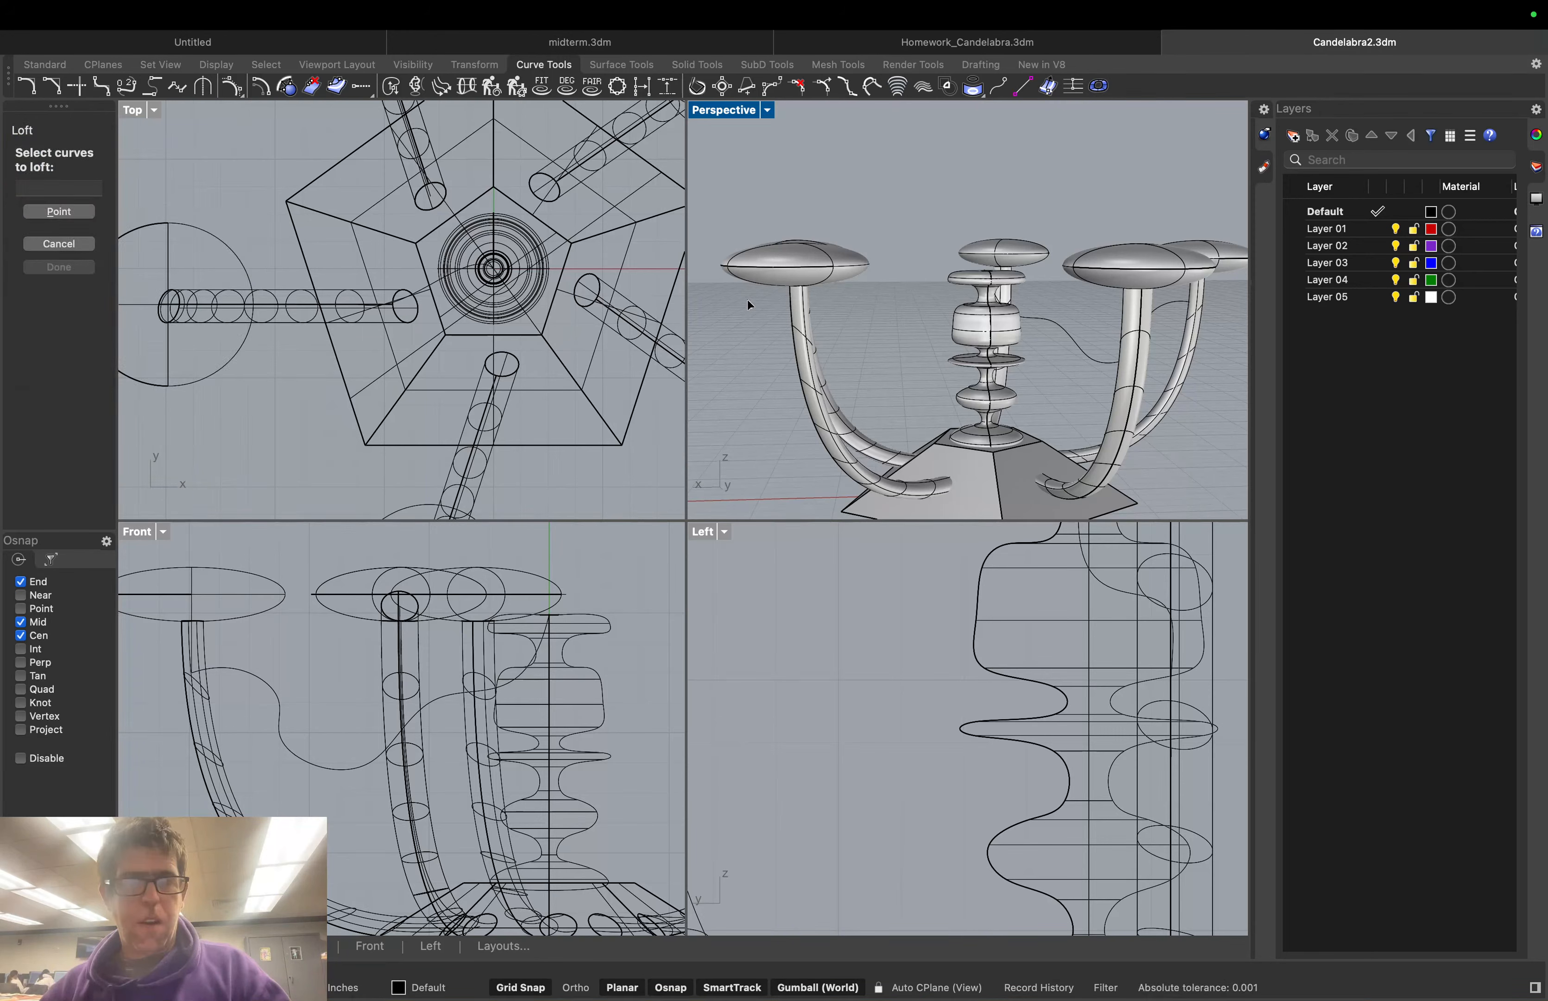
left_click(1054, 318)
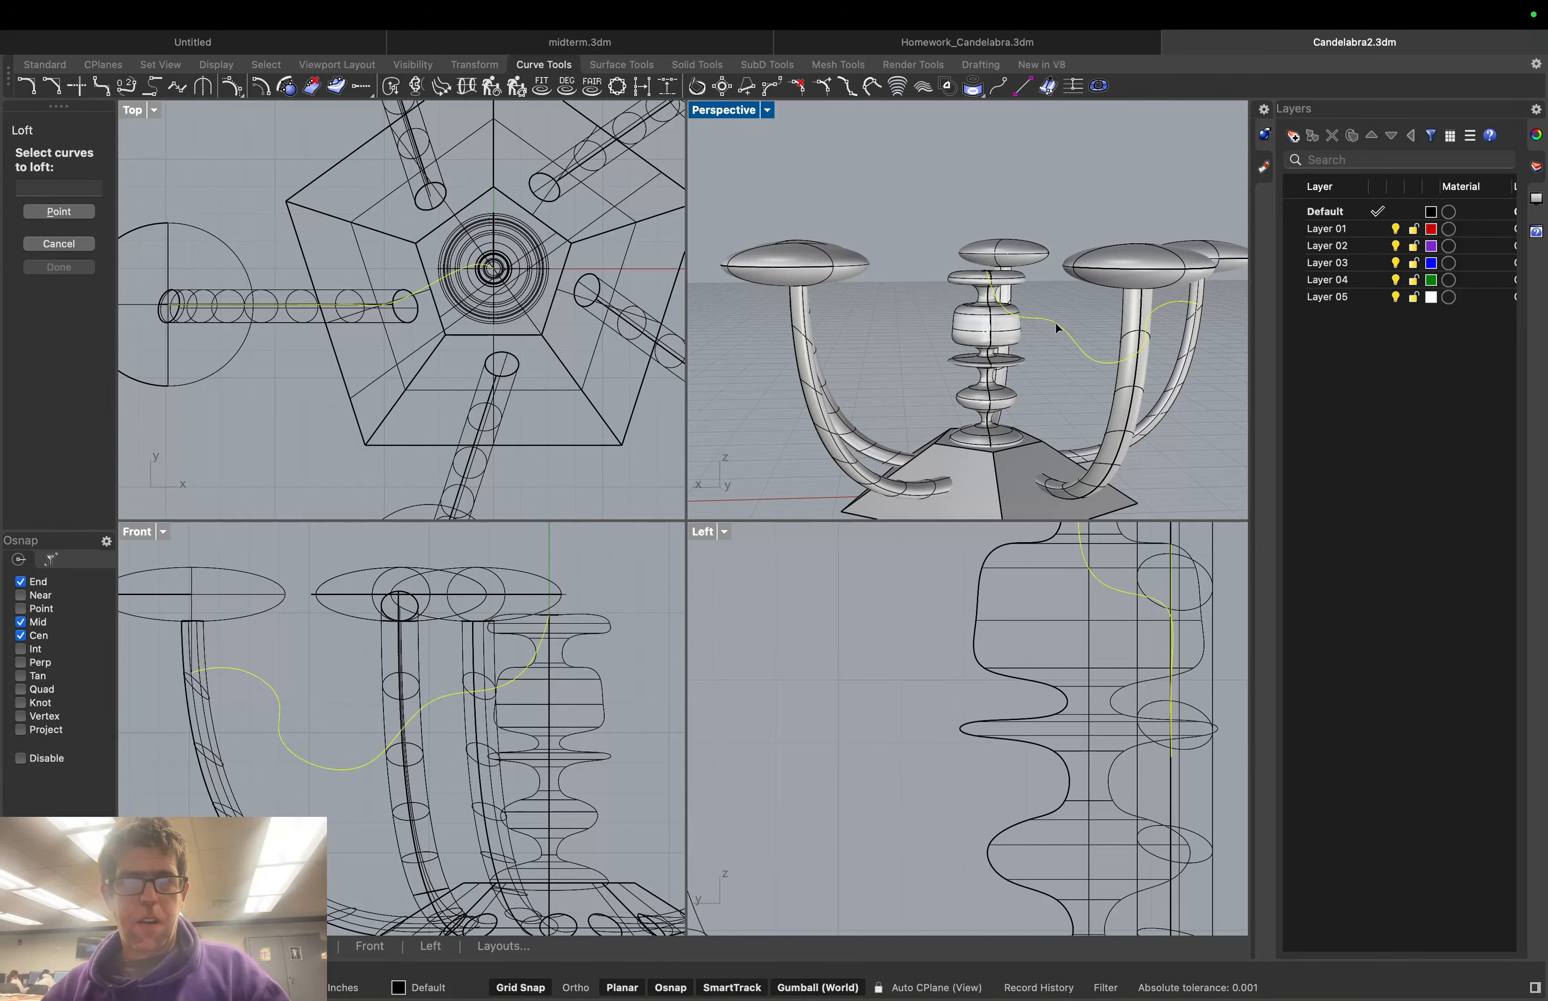
key("Escape")
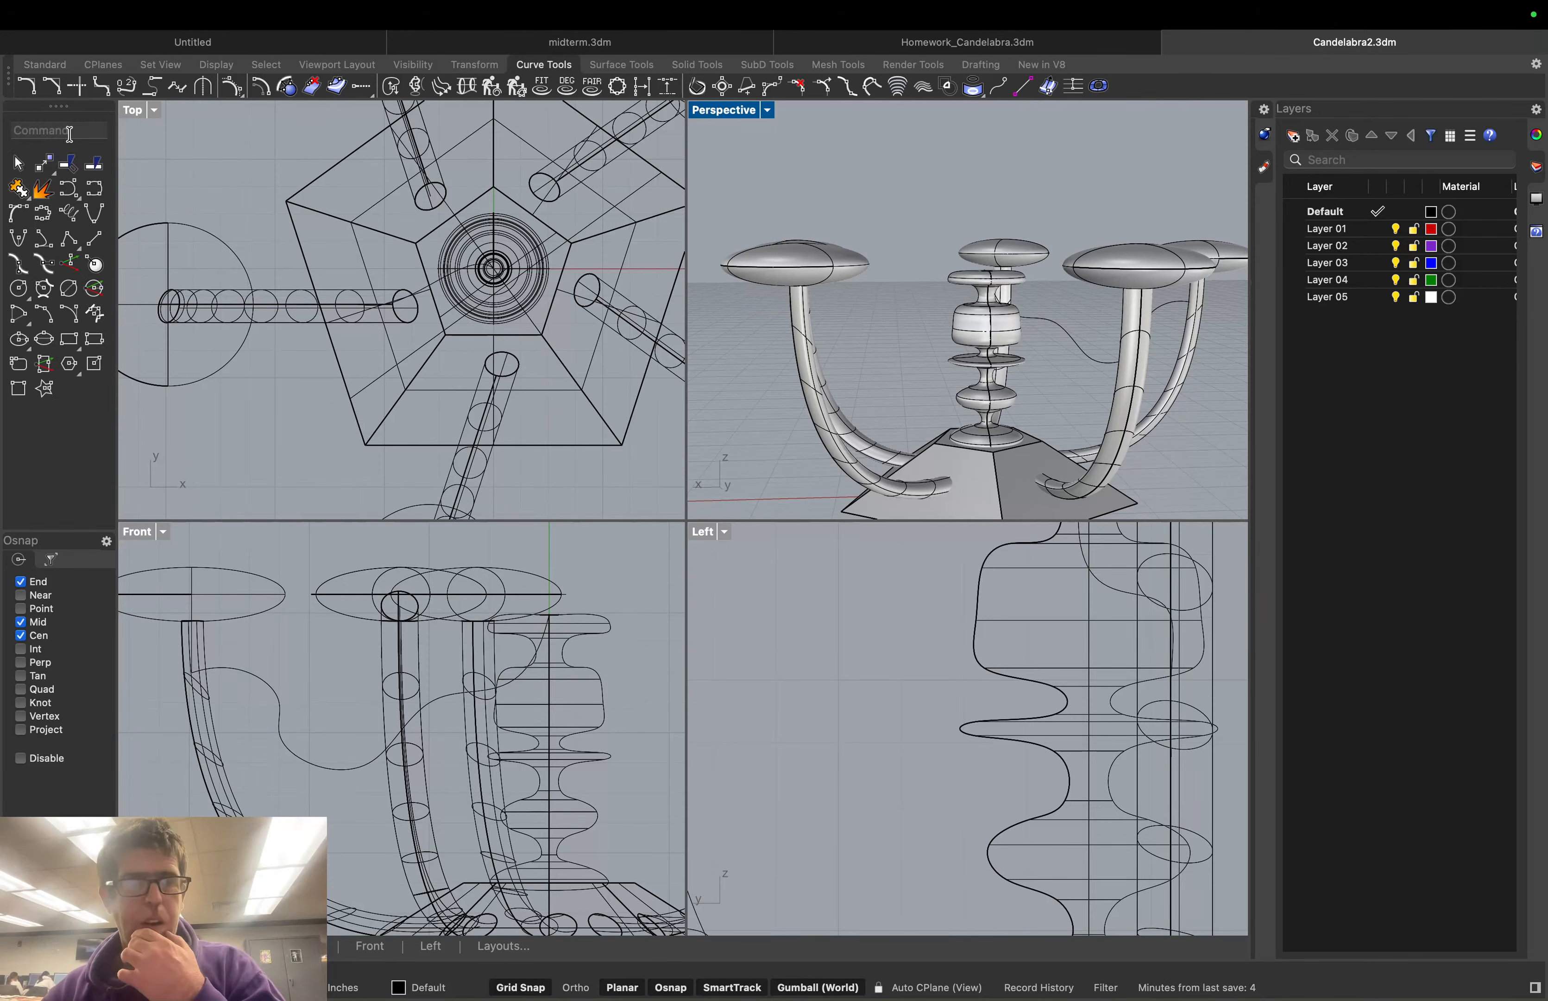
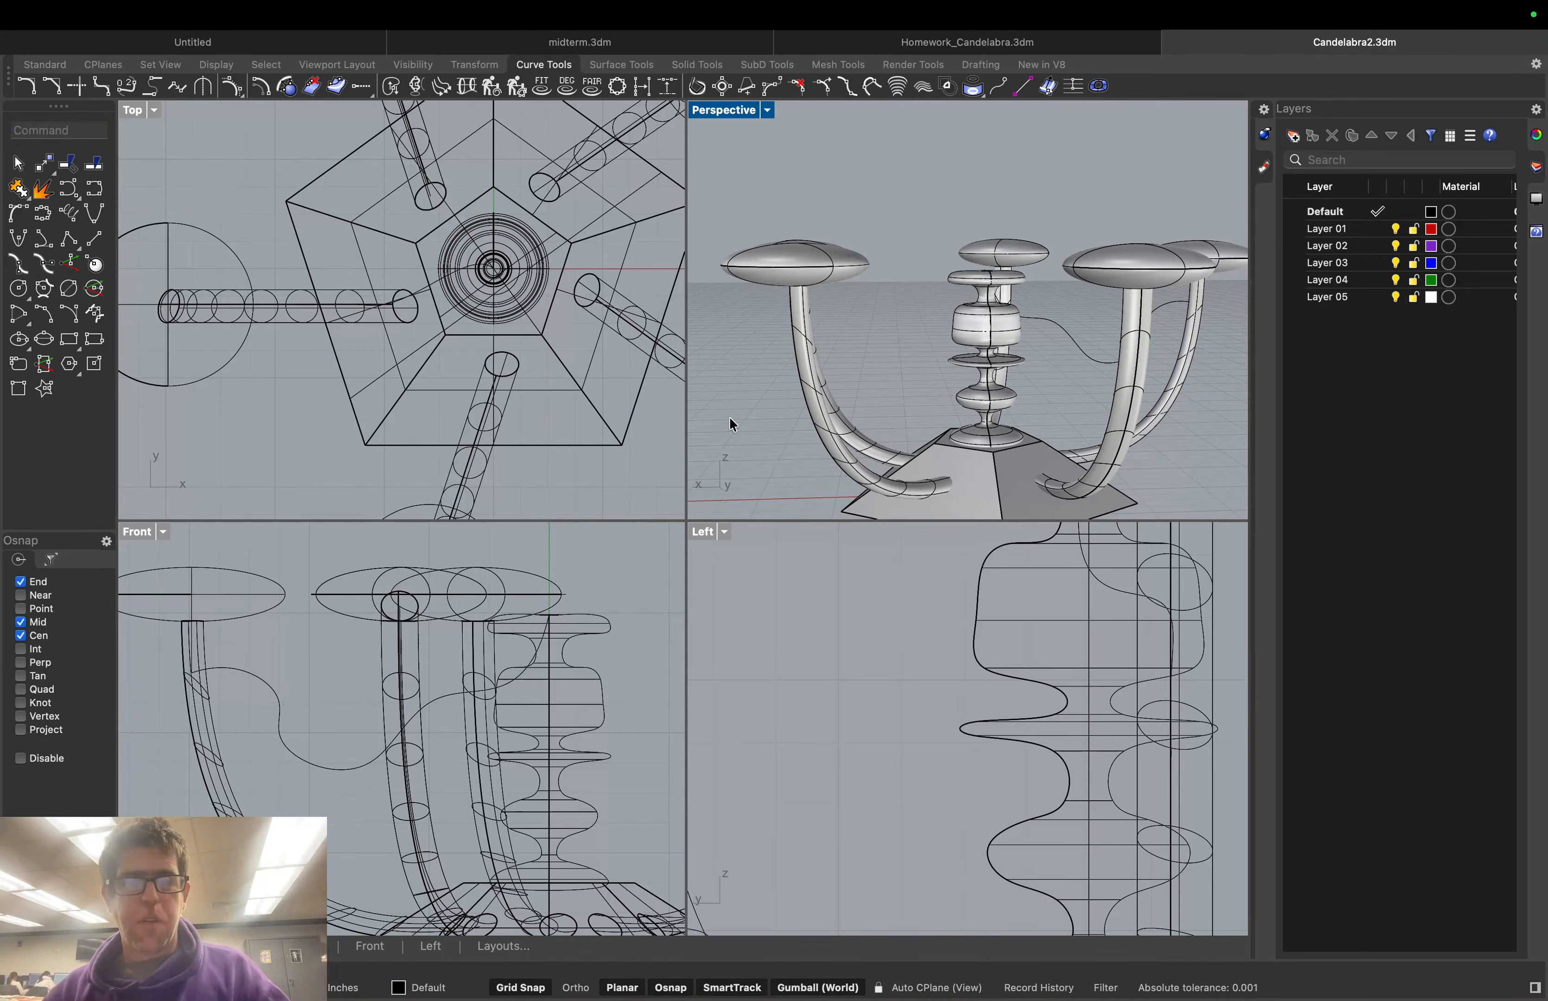
Orbit the Perspective view and start the Rectangle tool from the Standard toolbar
right_click_drag(733, 425, 1030, 399)
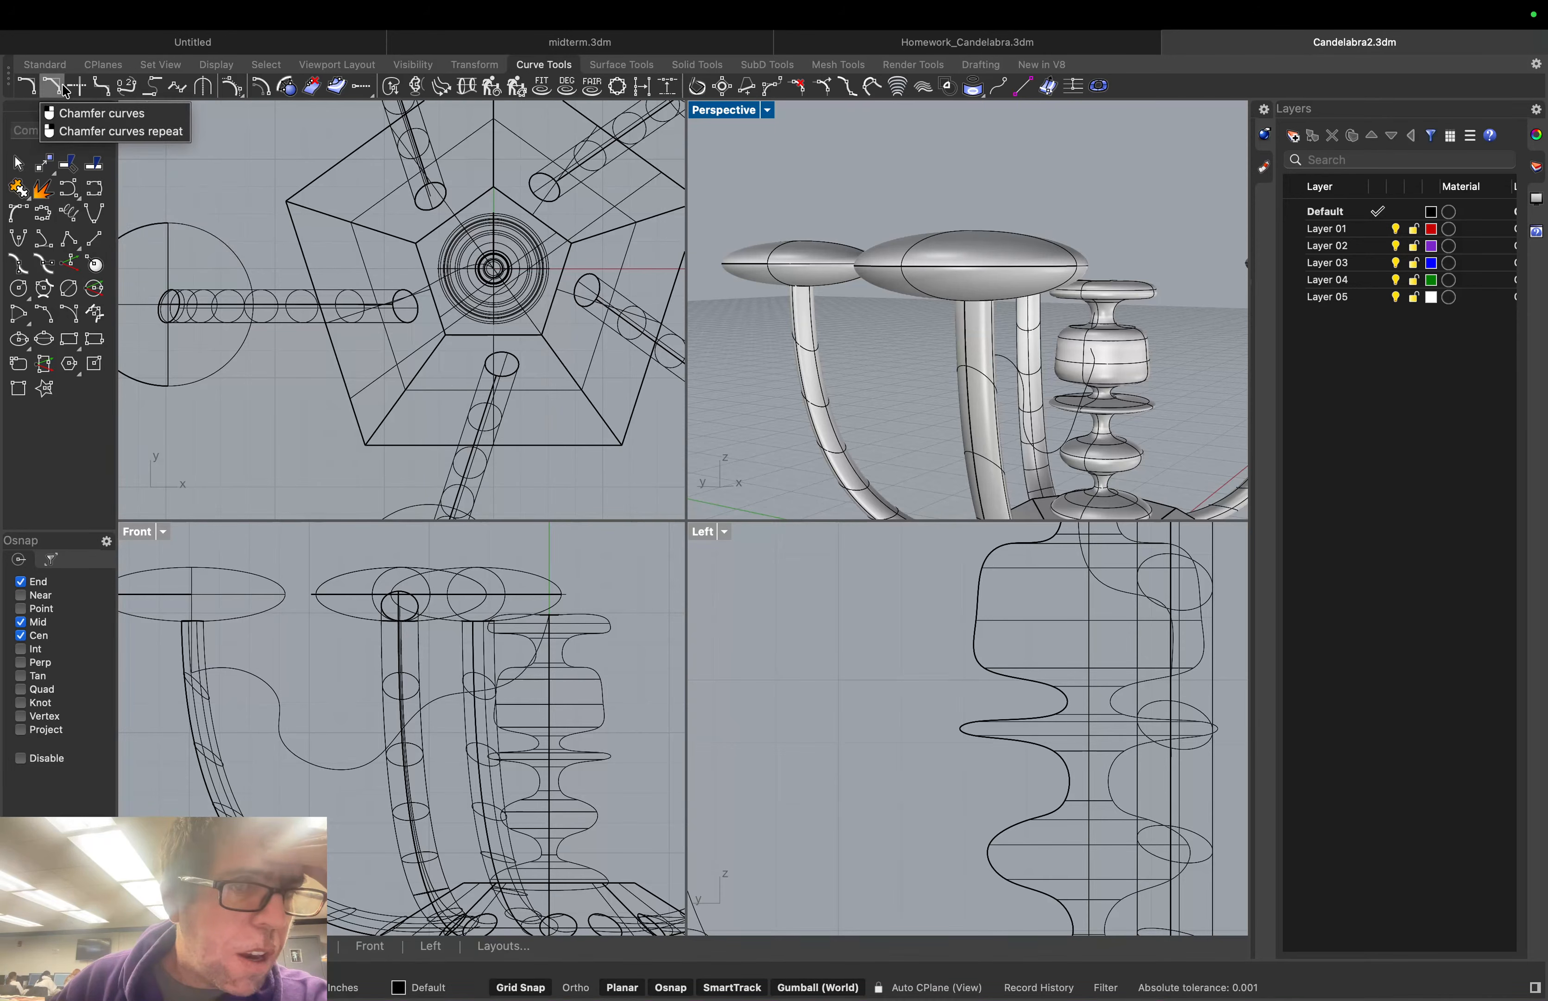
left_click(45, 64)
left_click(94, 188)
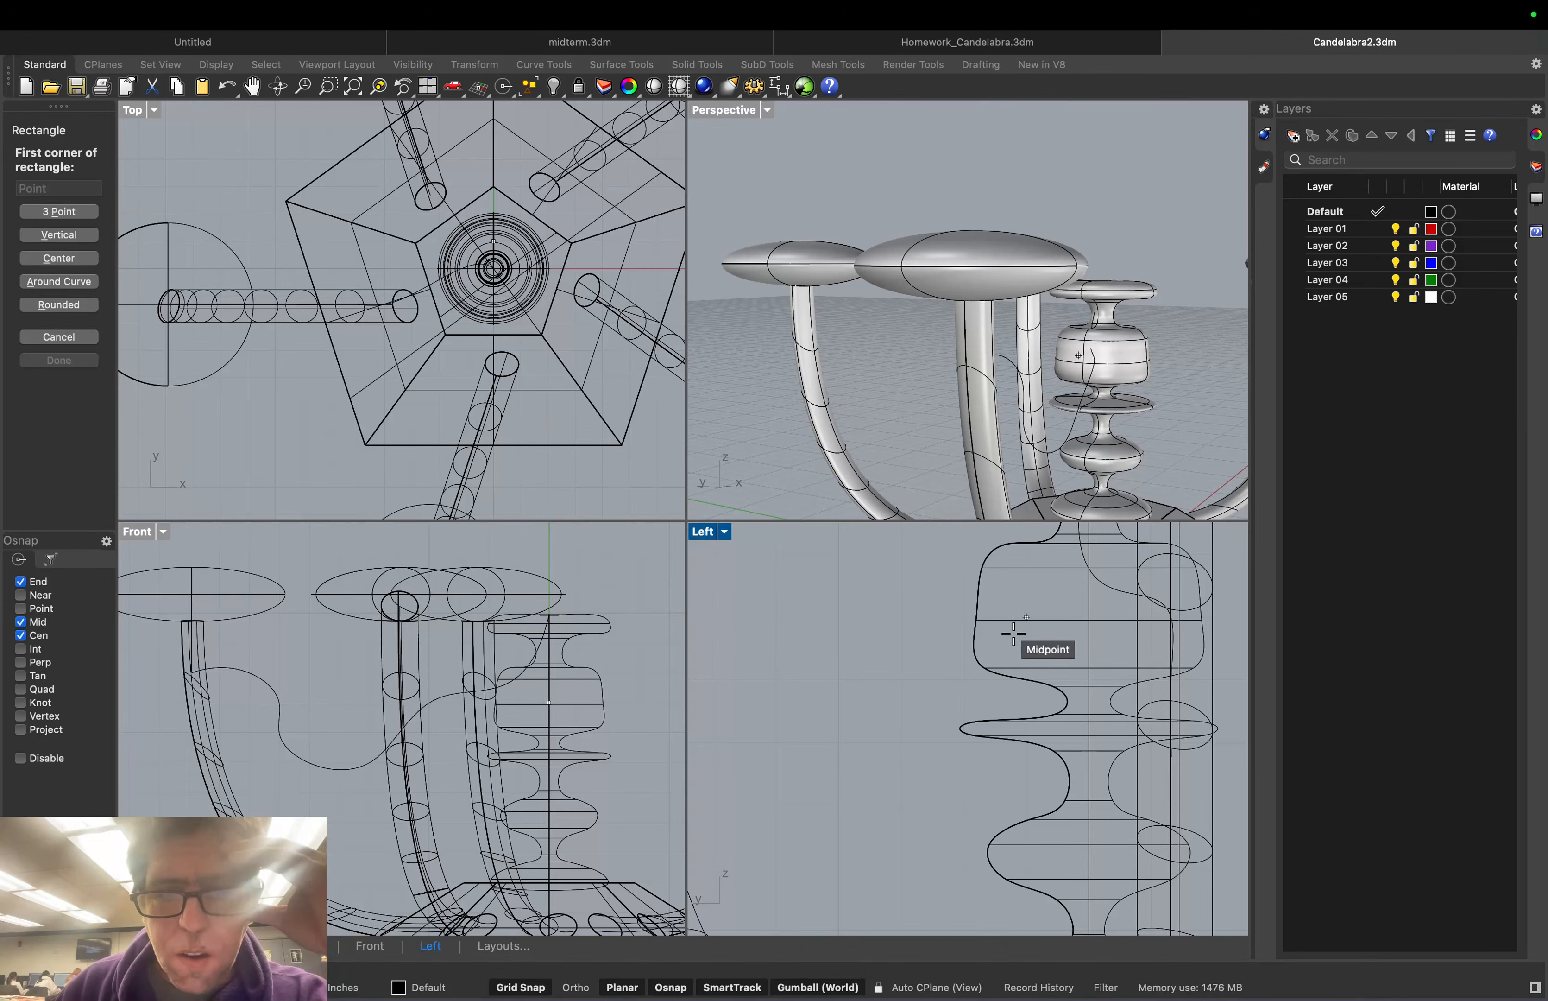
Set object snaps to Near only, turning off End, Mid and Cen
scroll(1002, 633, "down", 5)
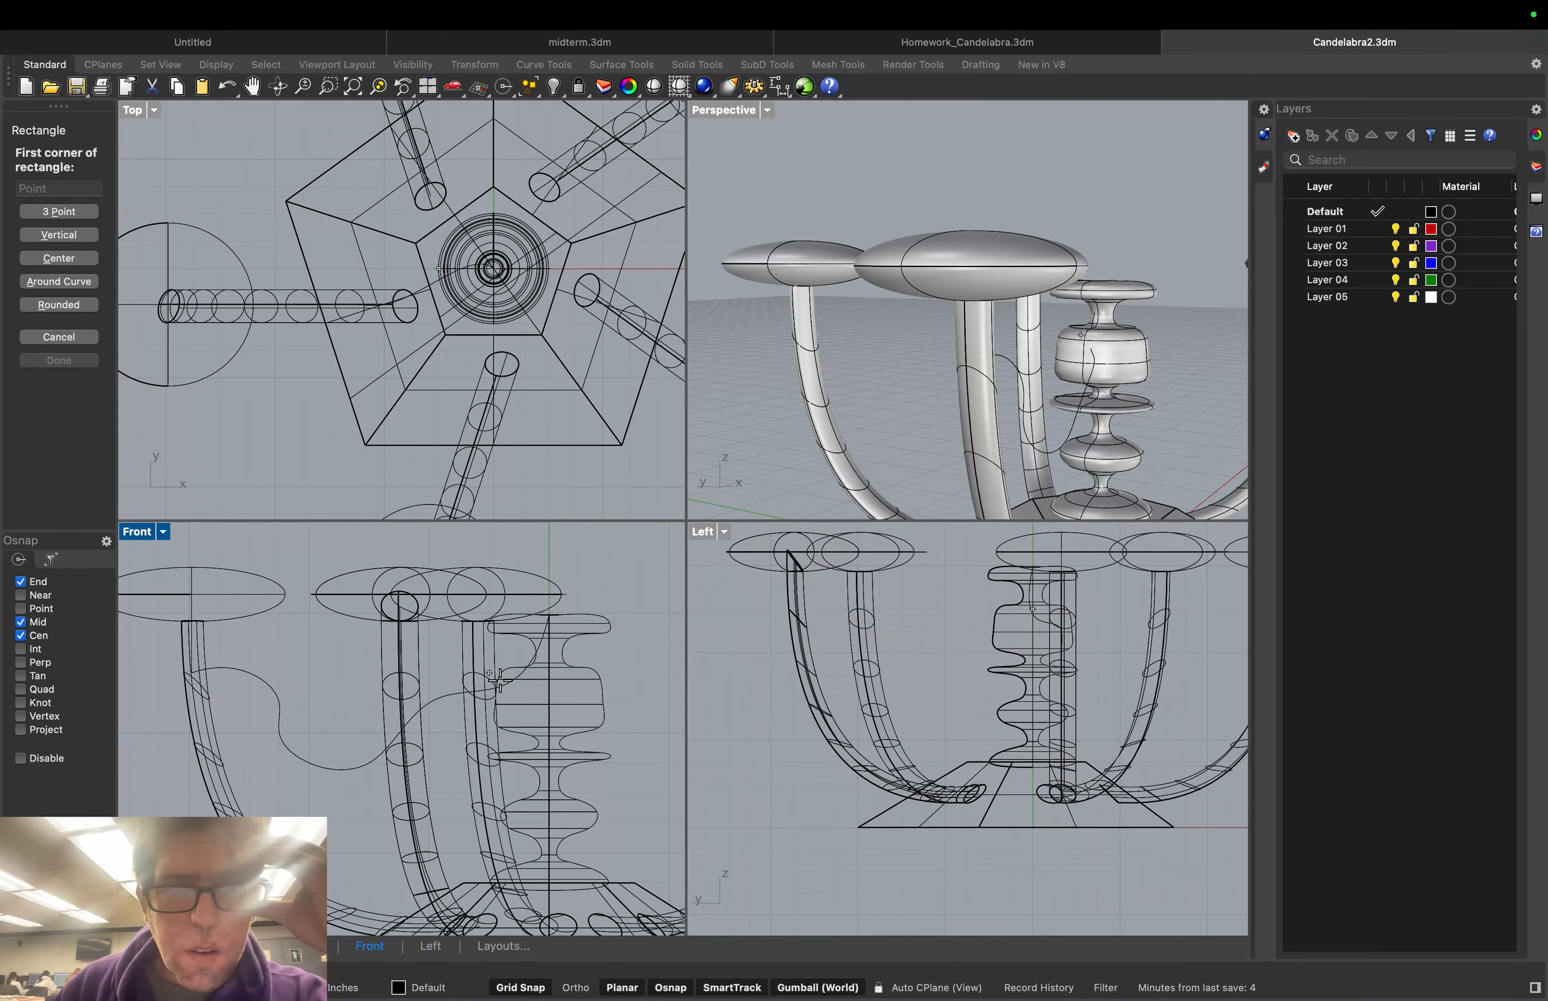
left_click(21, 595)
left_click(21, 622)
left_click(18, 634)
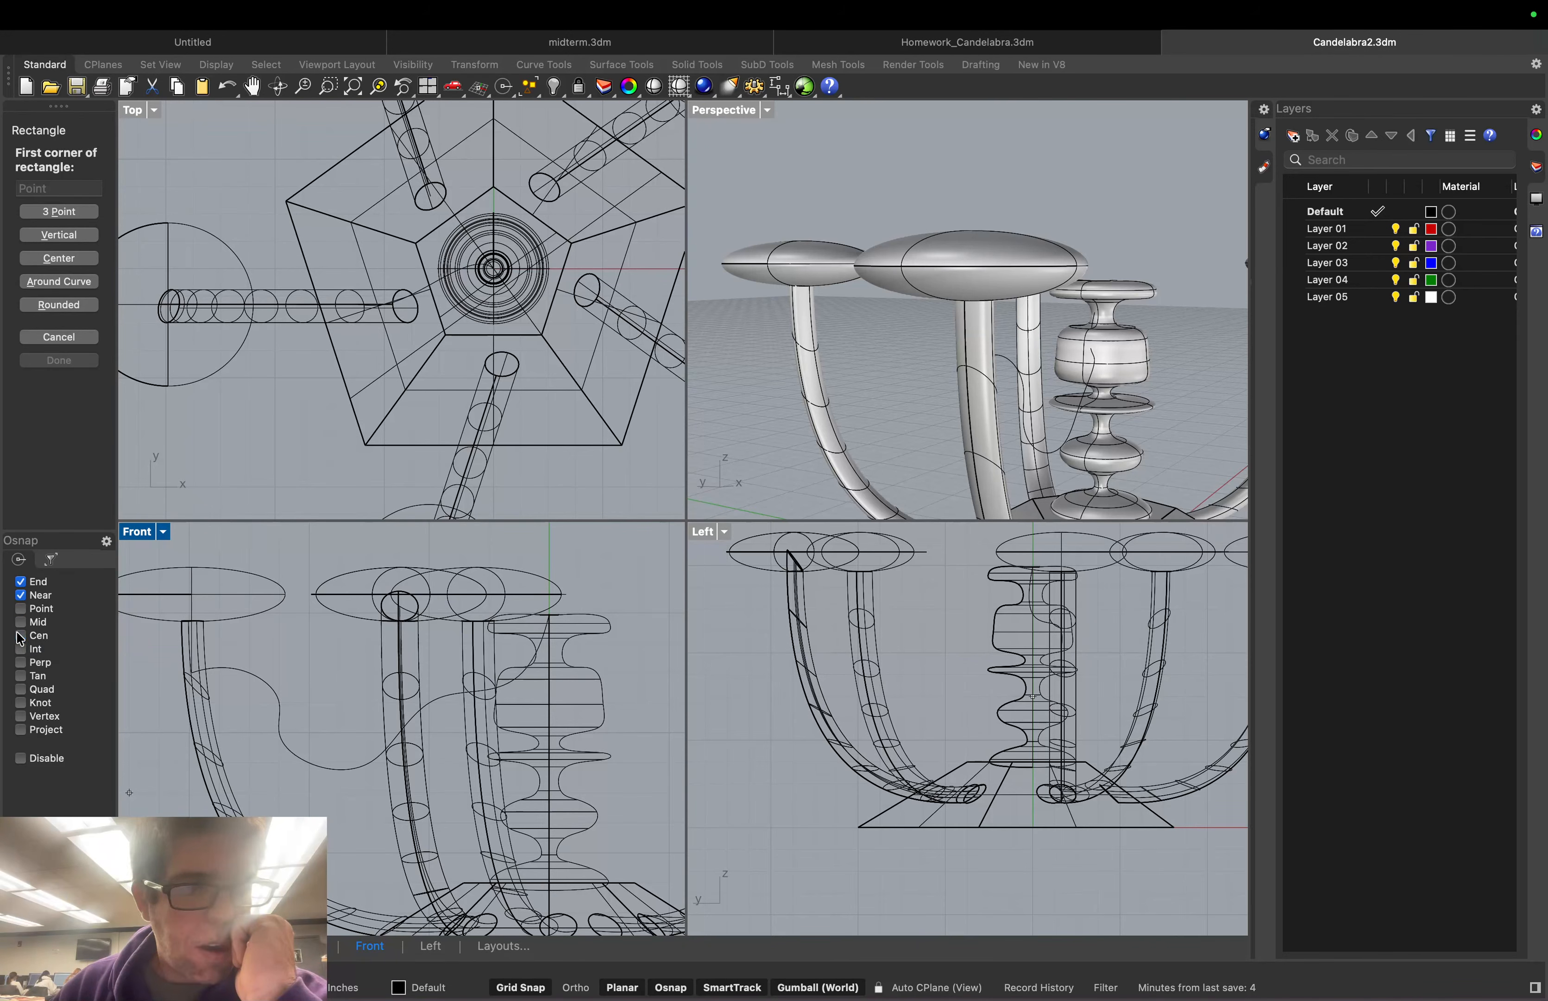
left_click(21, 581)
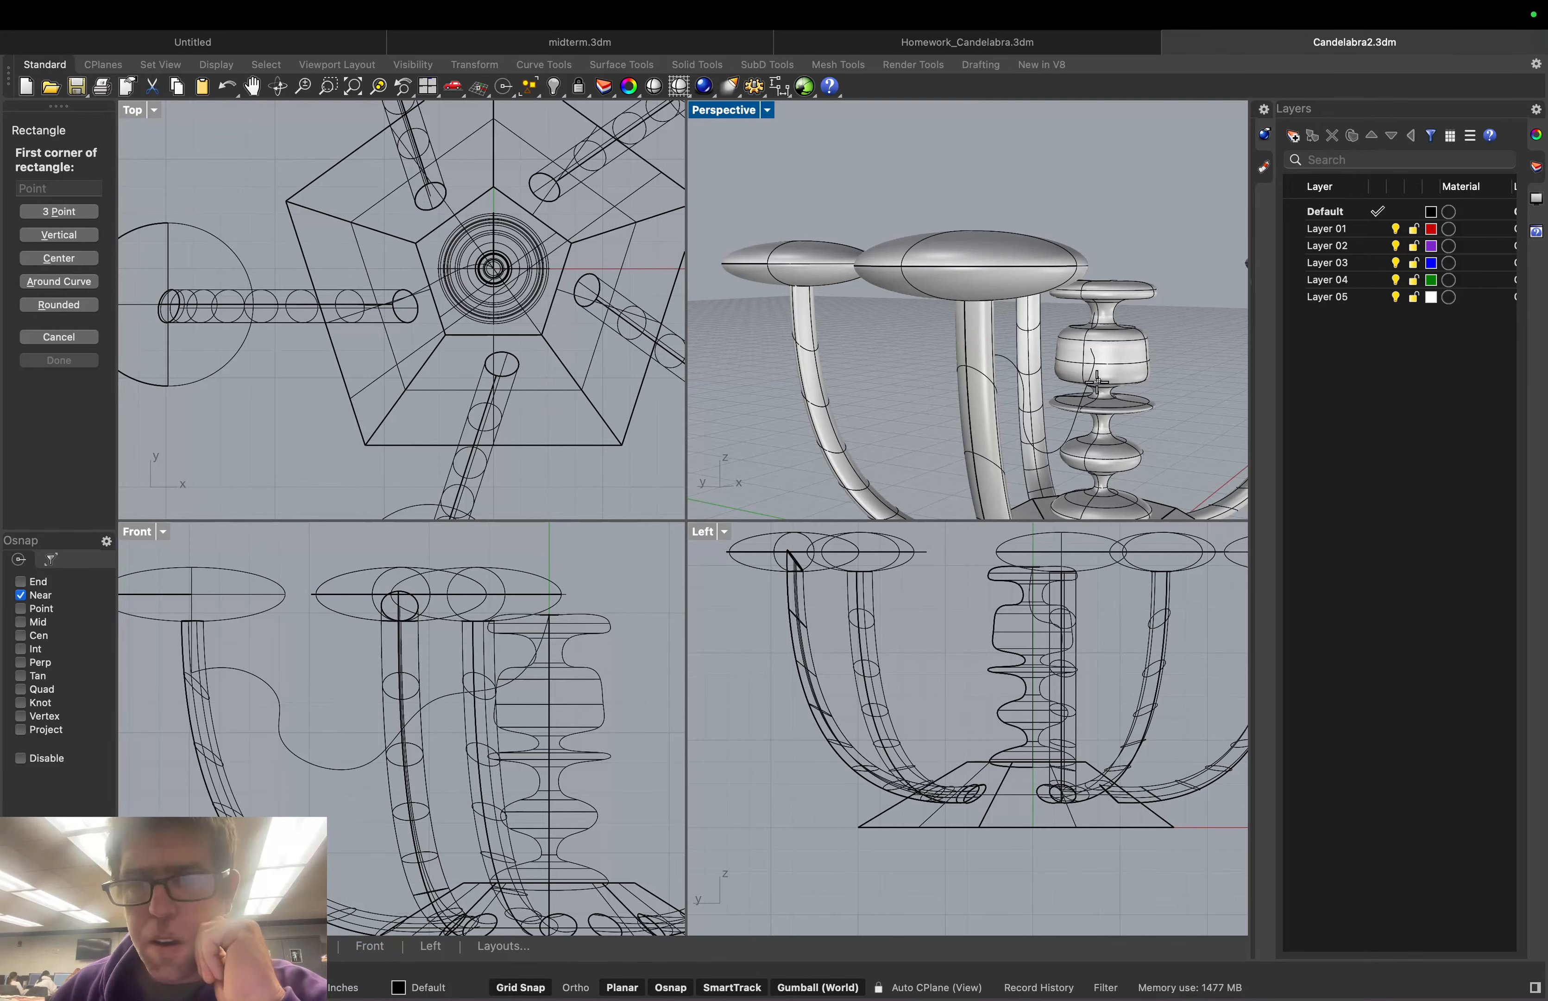
Draw a small rectangle across the column from Perspective to Left view, then select it
left_click(1087, 351)
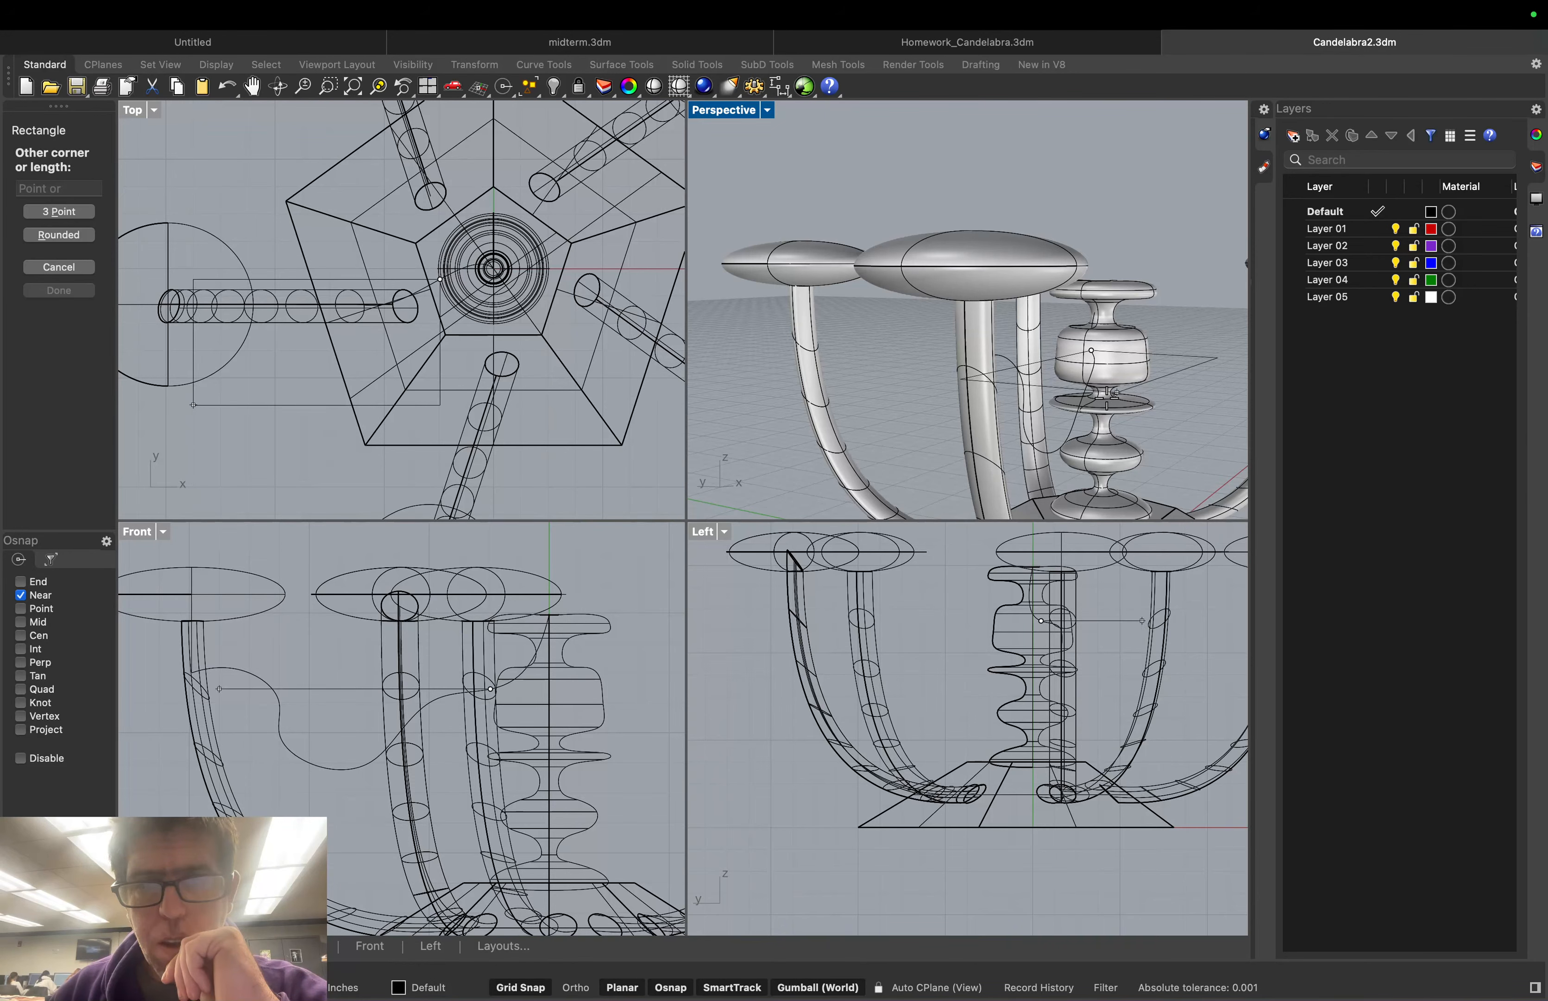
left_click(1070, 648)
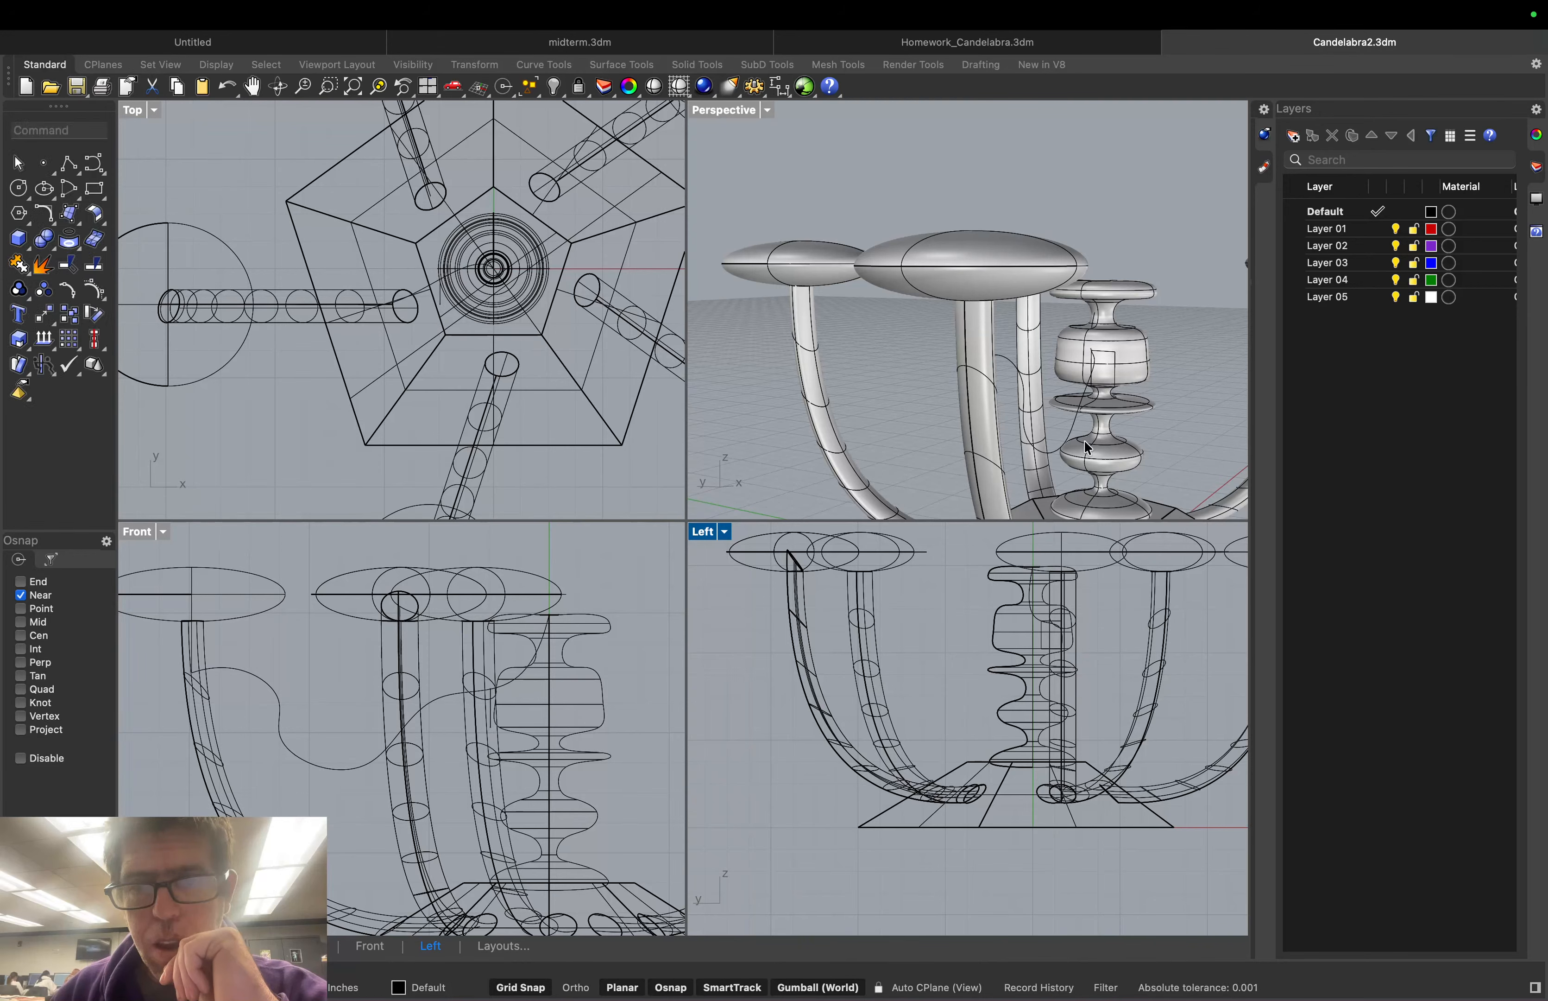
left_click(1106, 357)
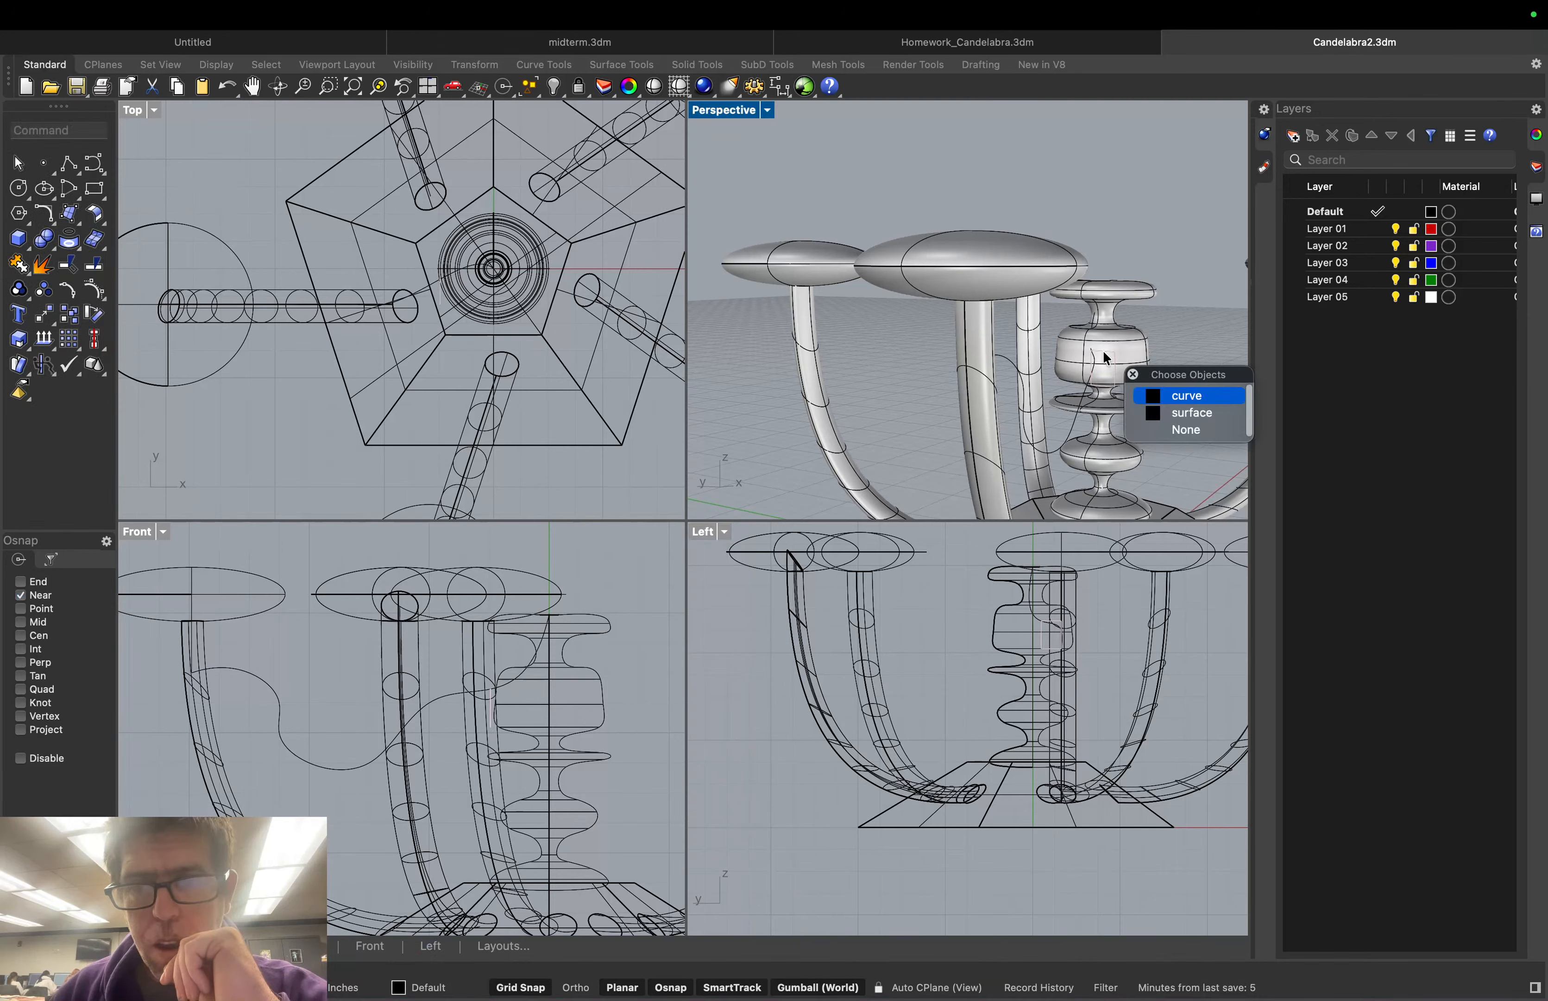
Move the rectangle curve up 0.250 in, back down, then sideways along Y to the wavy curve's end
left_click(1184, 396)
left_click_drag(1104, 326, 1099, 304)
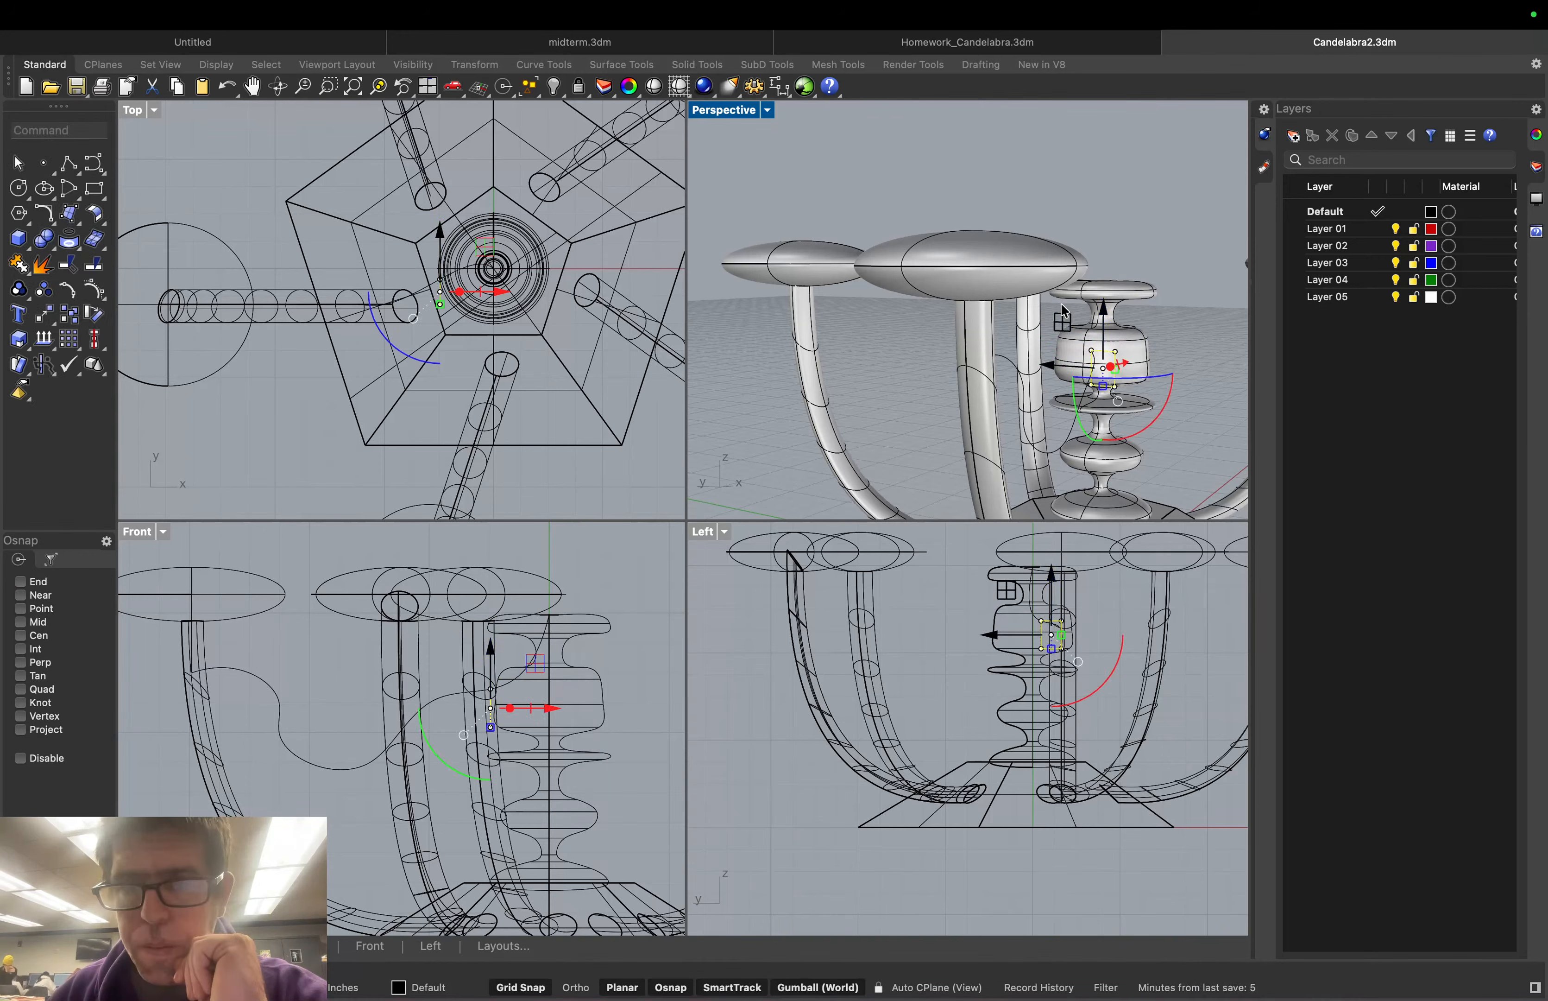
left_click_drag(1104, 322, 1104, 298)
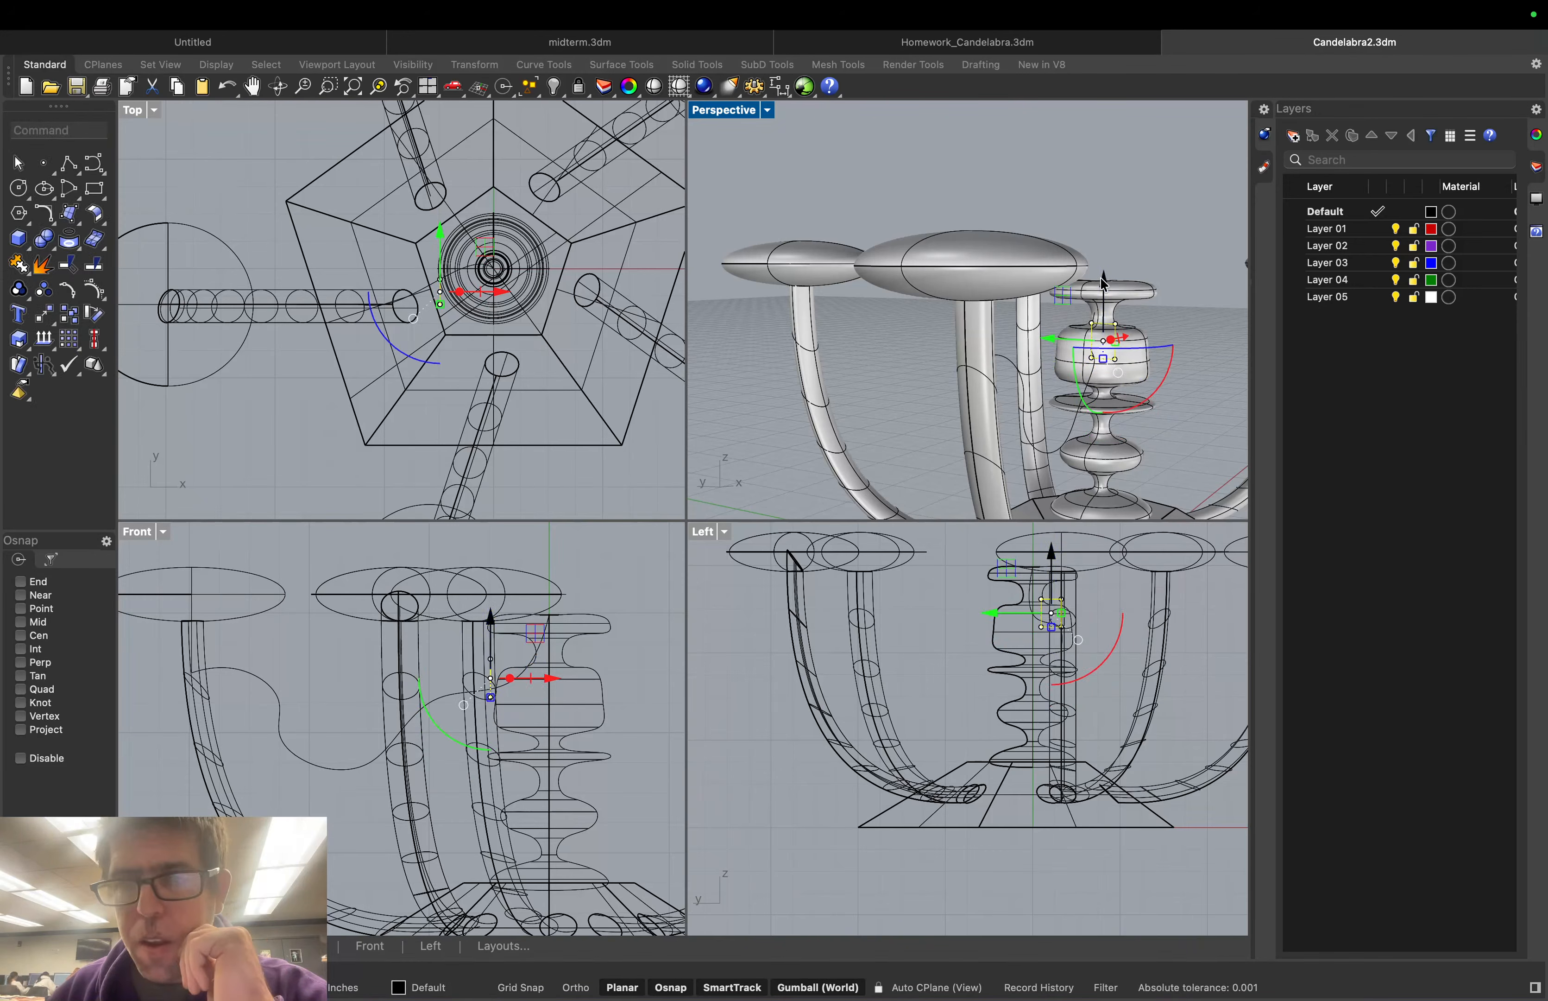
left_click_drag(1104, 284, 1114, 362)
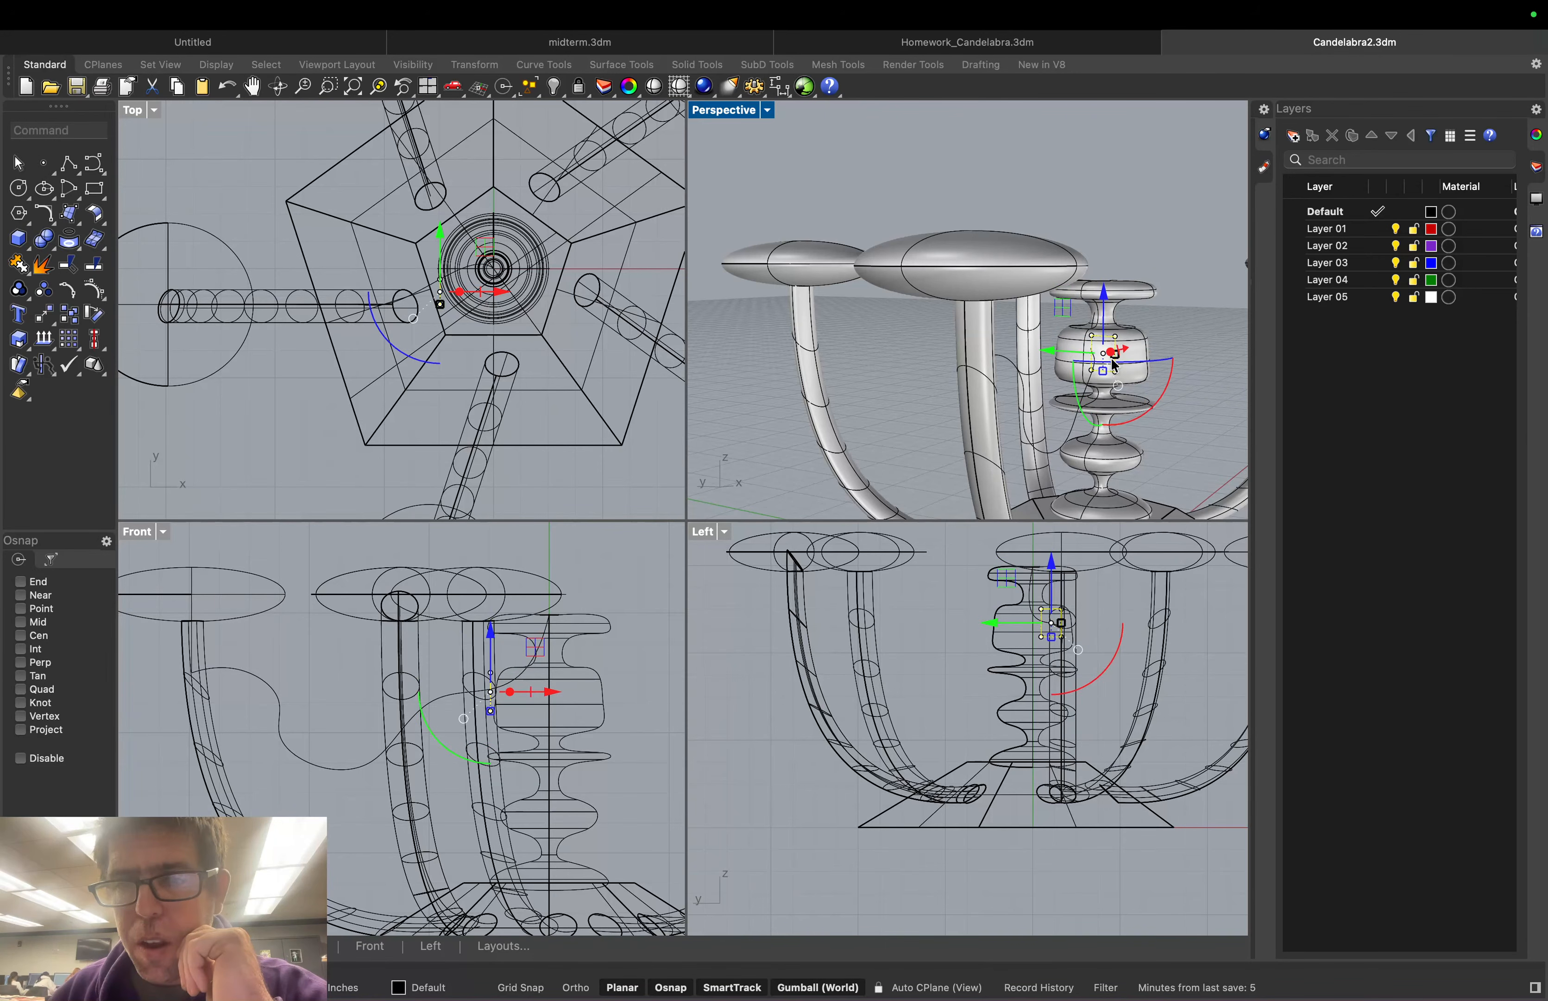
right_click_drag(1114, 364, 949, 365)
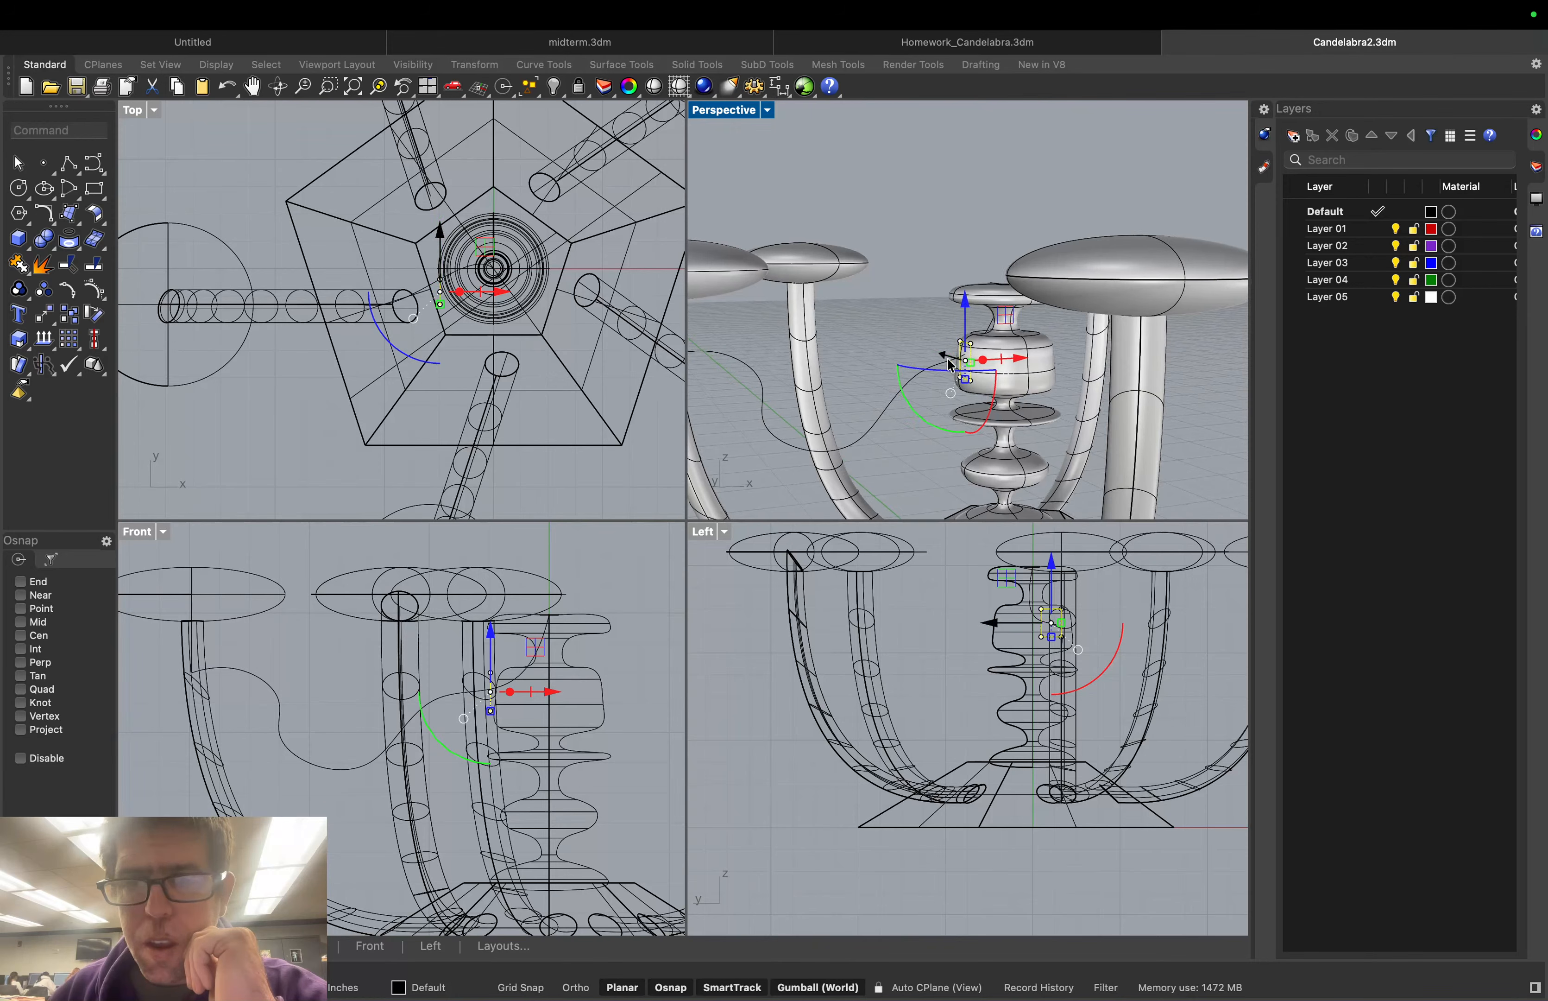
left_click_drag(949, 366, 902, 331)
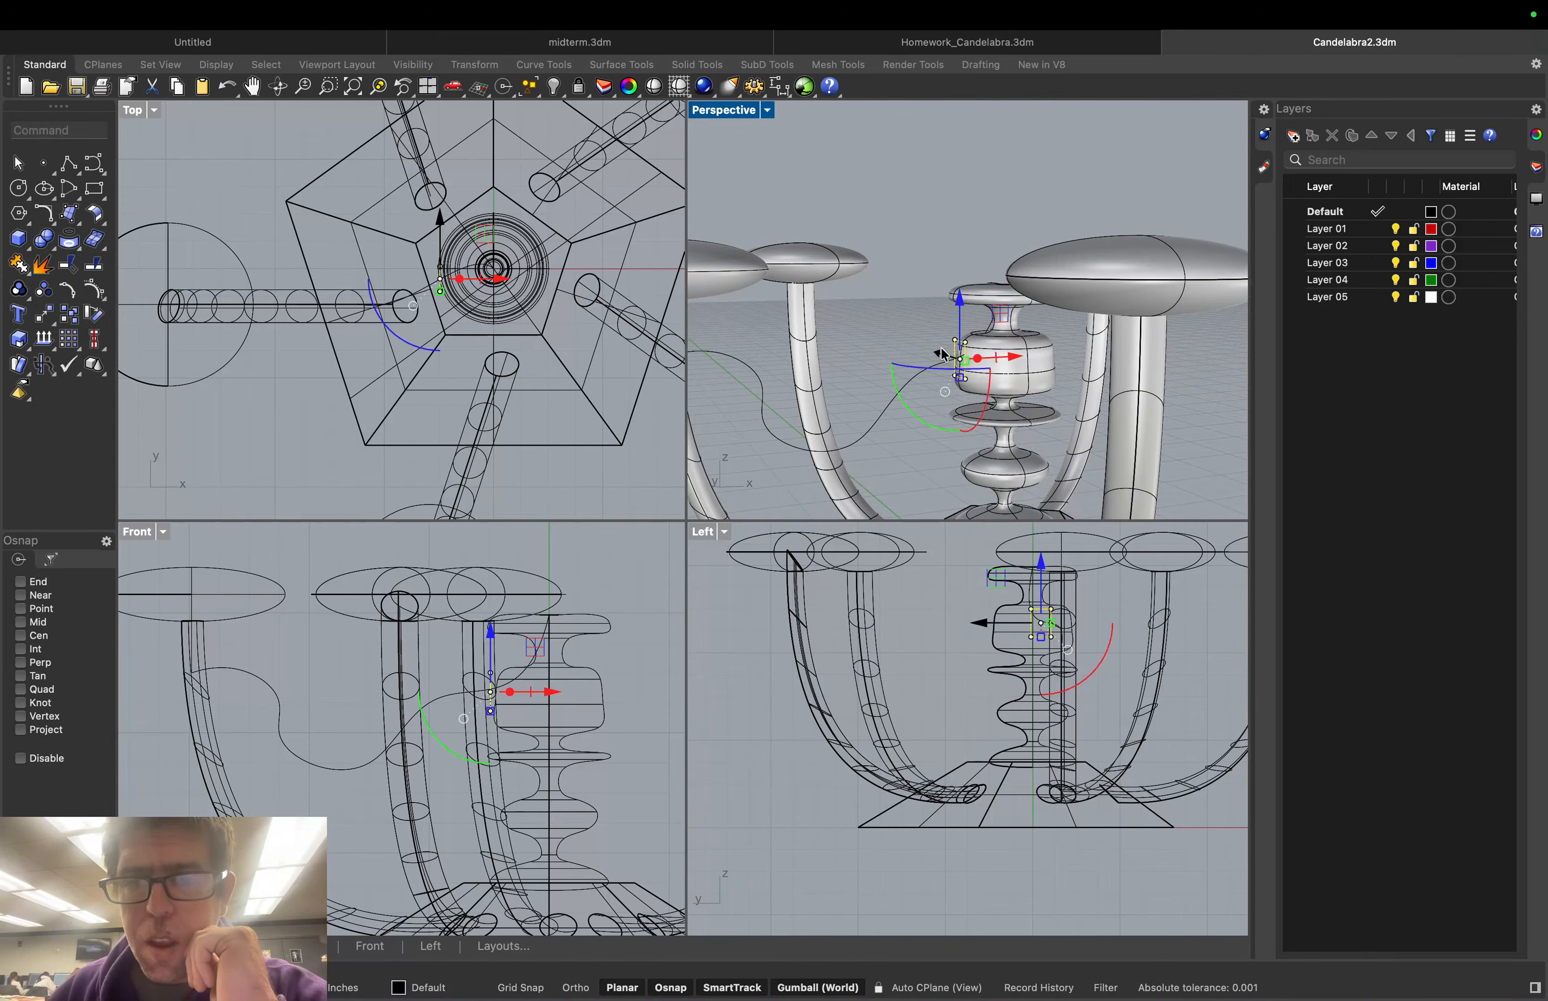
left_click(900, 325)
right_click_drag(887, 306, 792, 304)
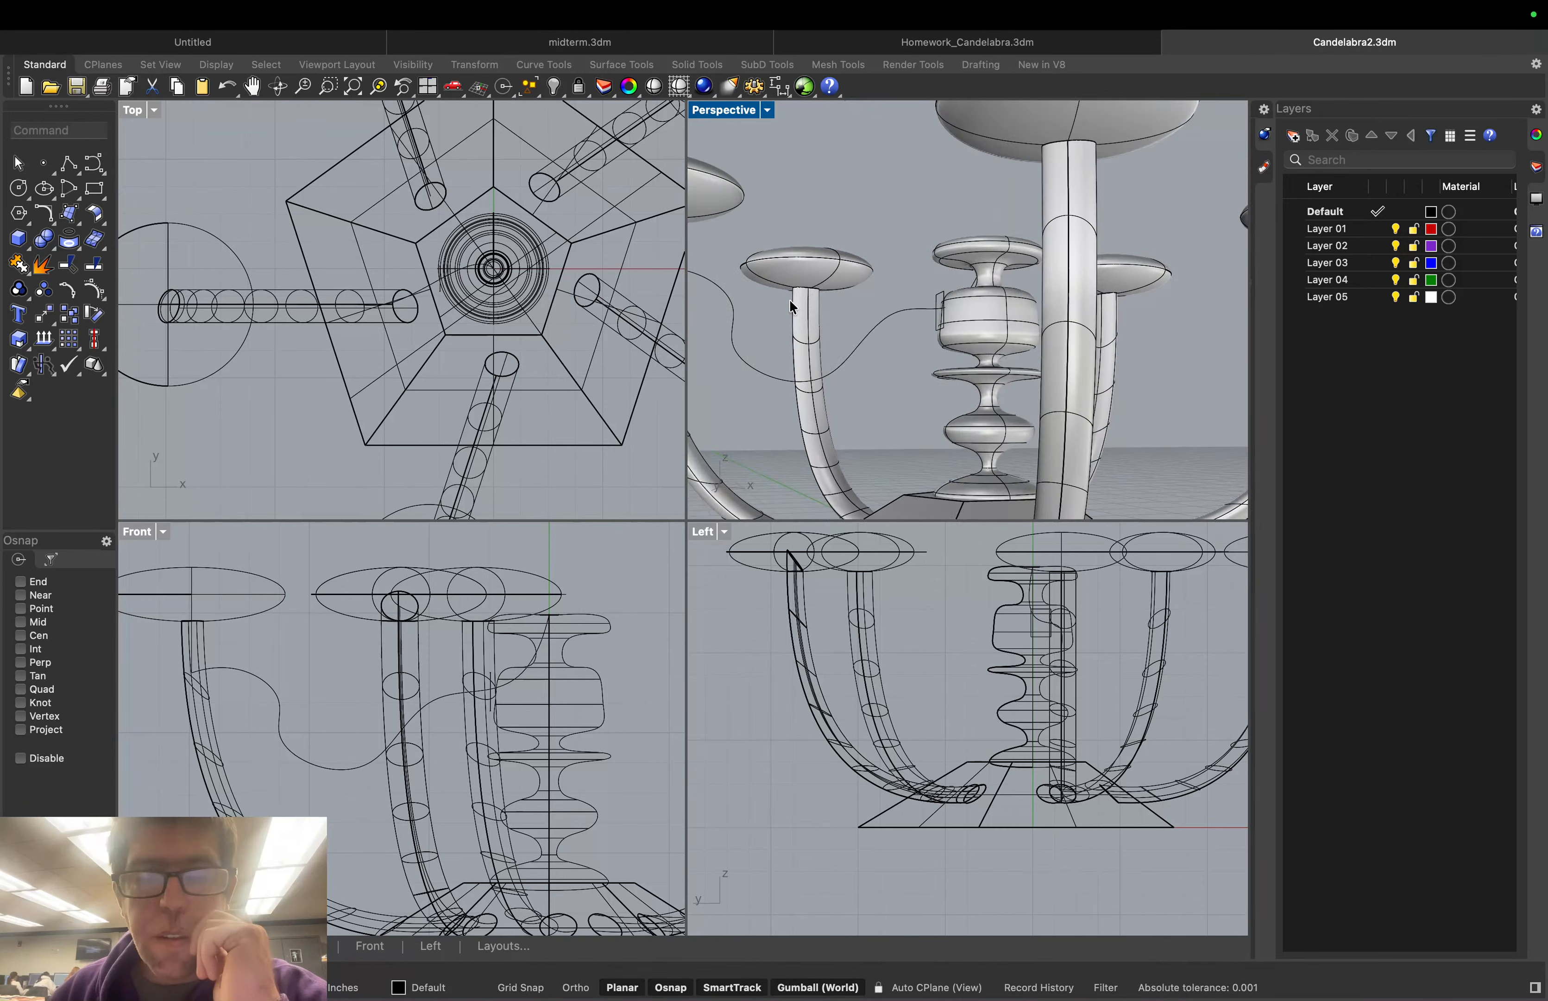
Sweep1 the rectangle along the wavy curve as an open sweep, forming a square-section tube
left_click(43, 127)
type("Sweep")
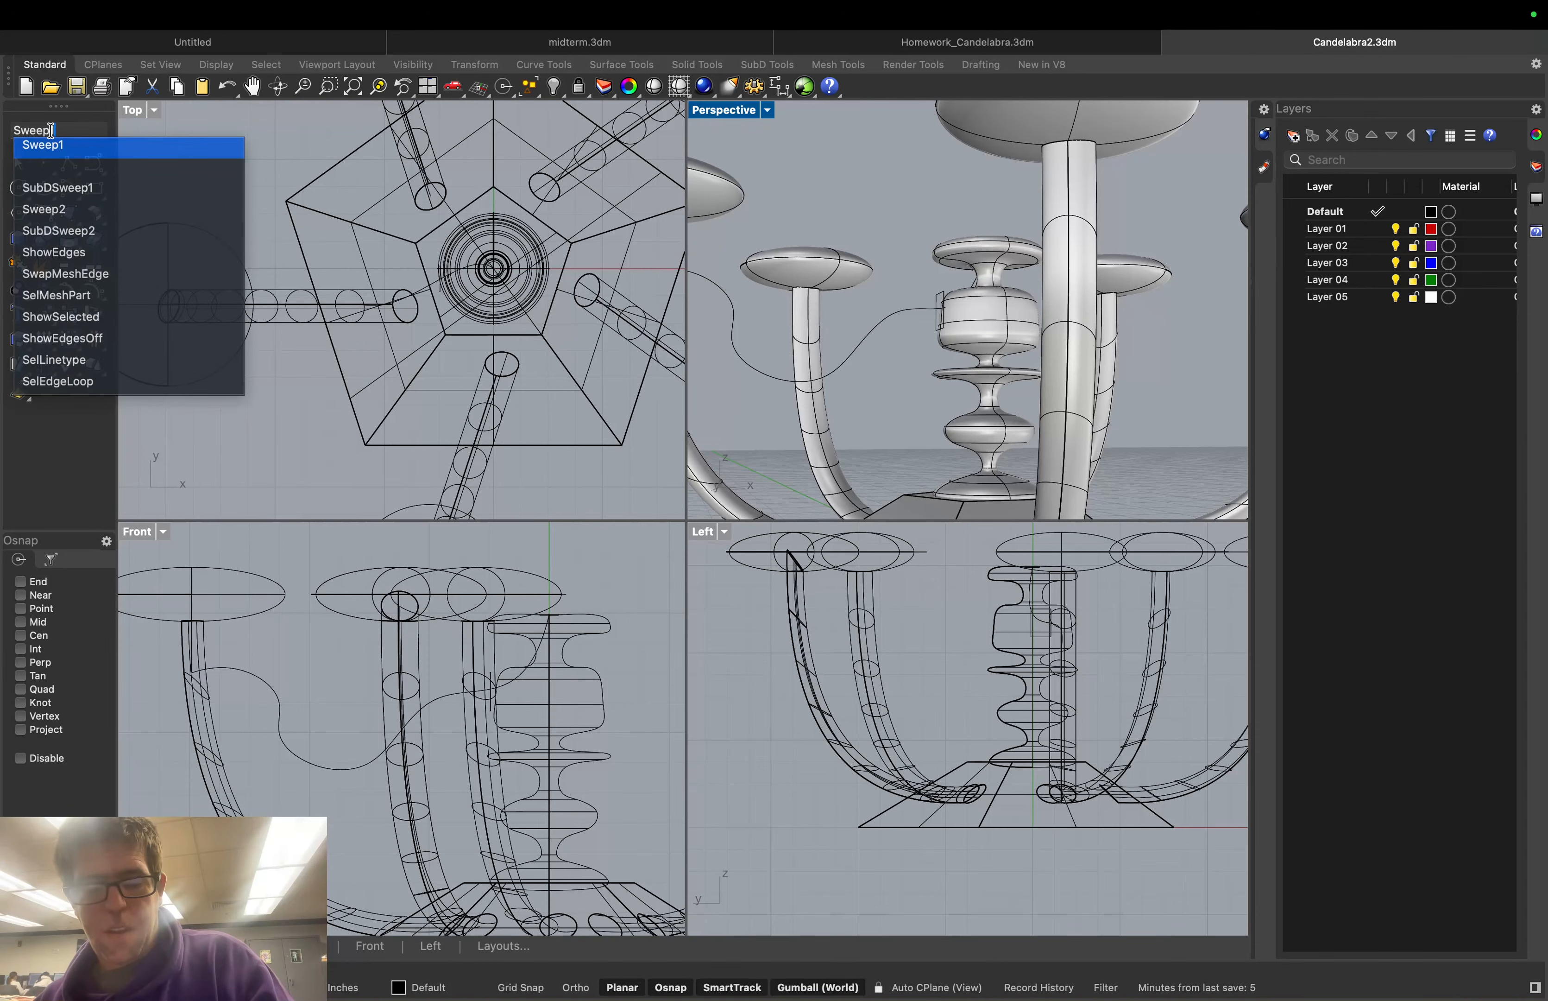
key("Return")
left_click(929, 294)
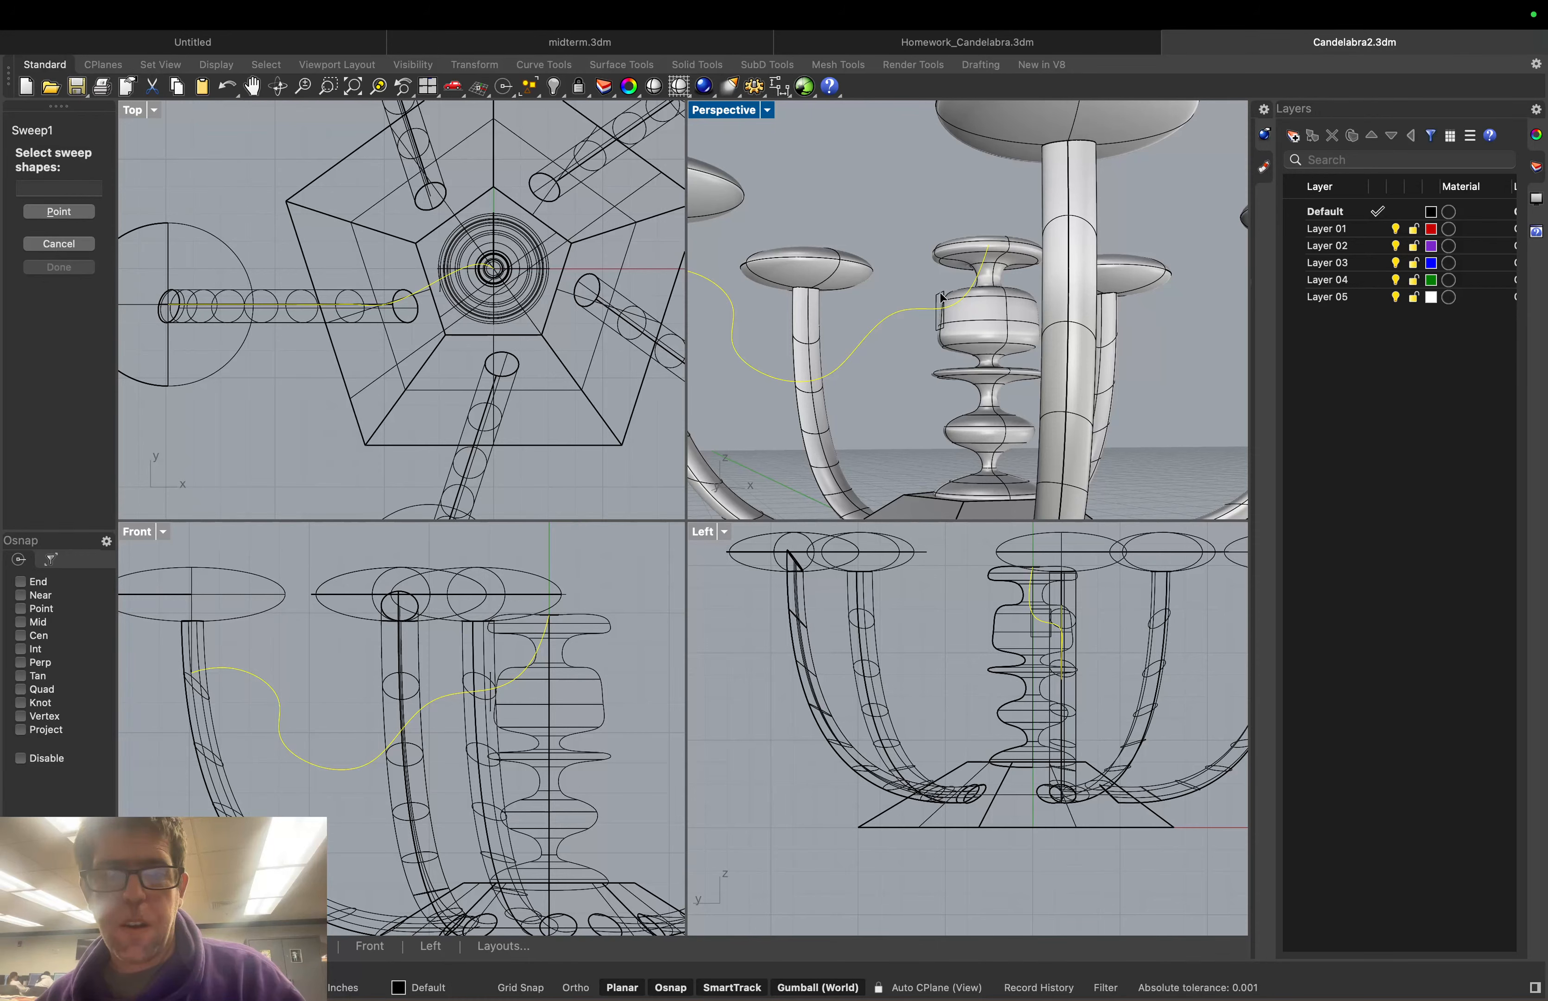
left_click(938, 309)
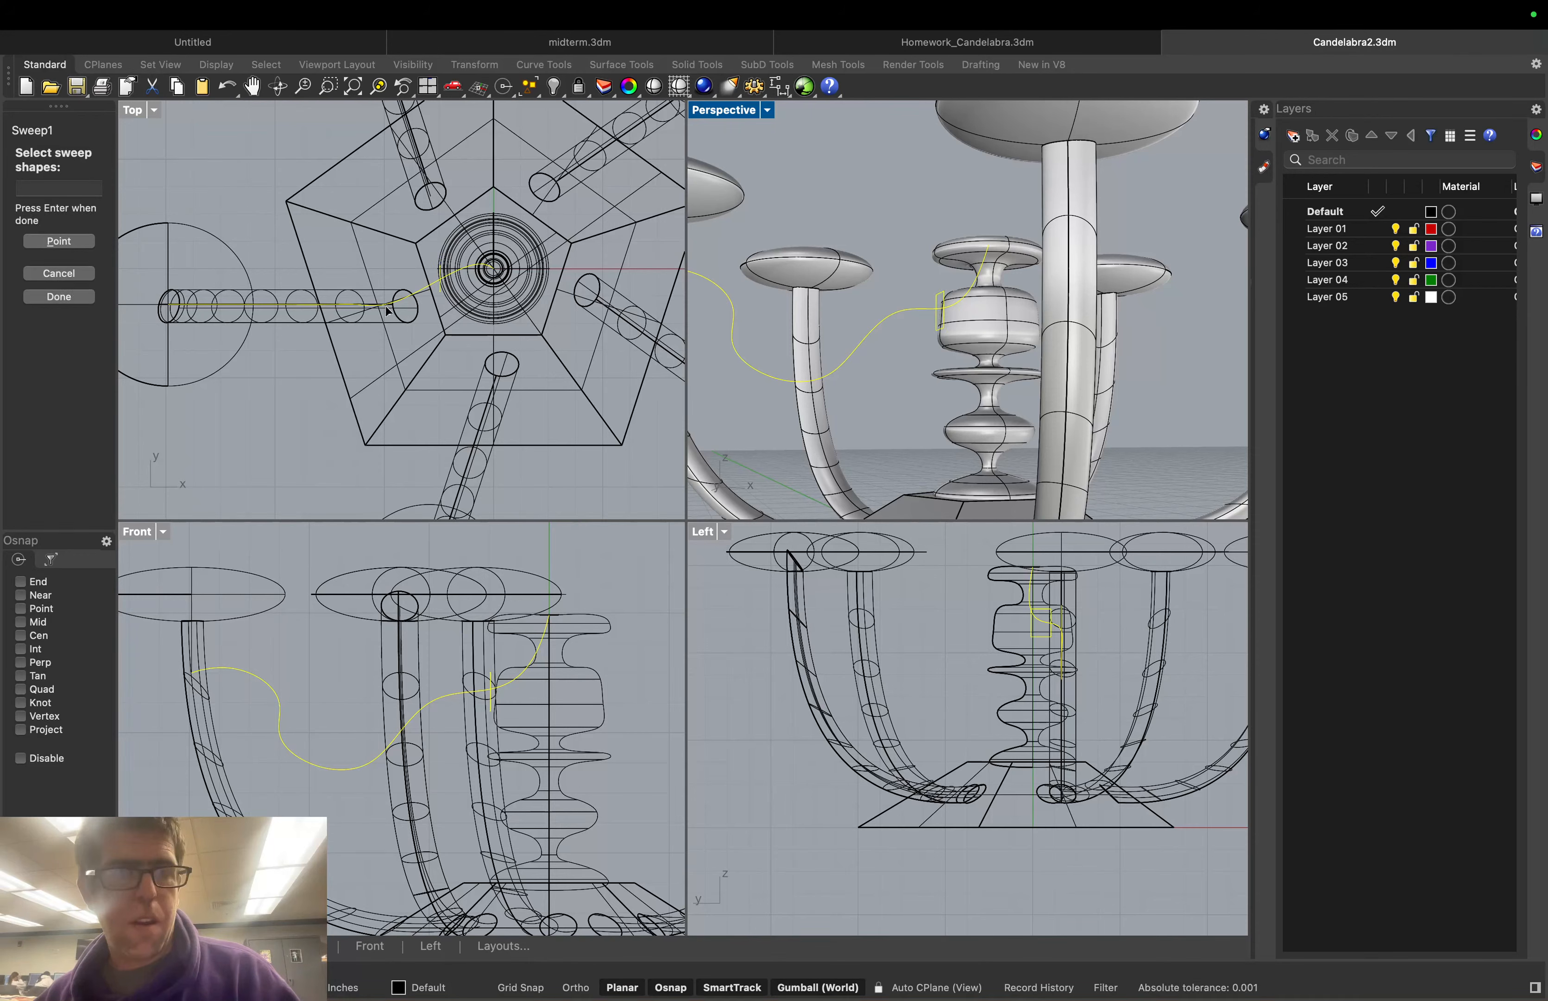
left_click(72, 297)
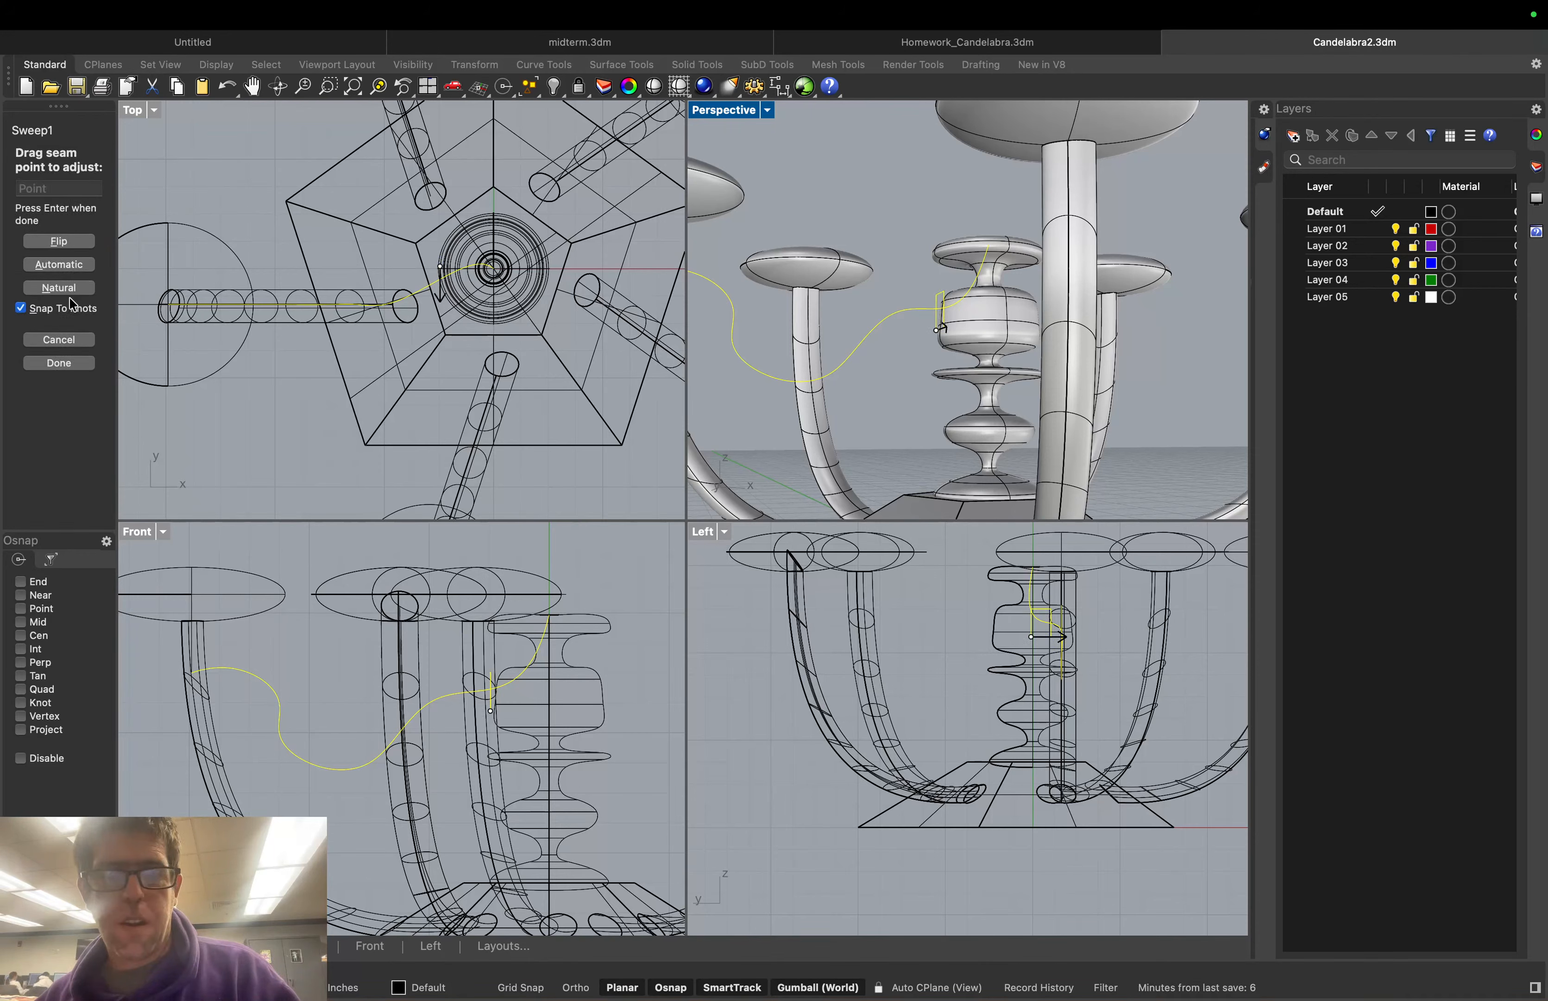
left_click(65, 363)
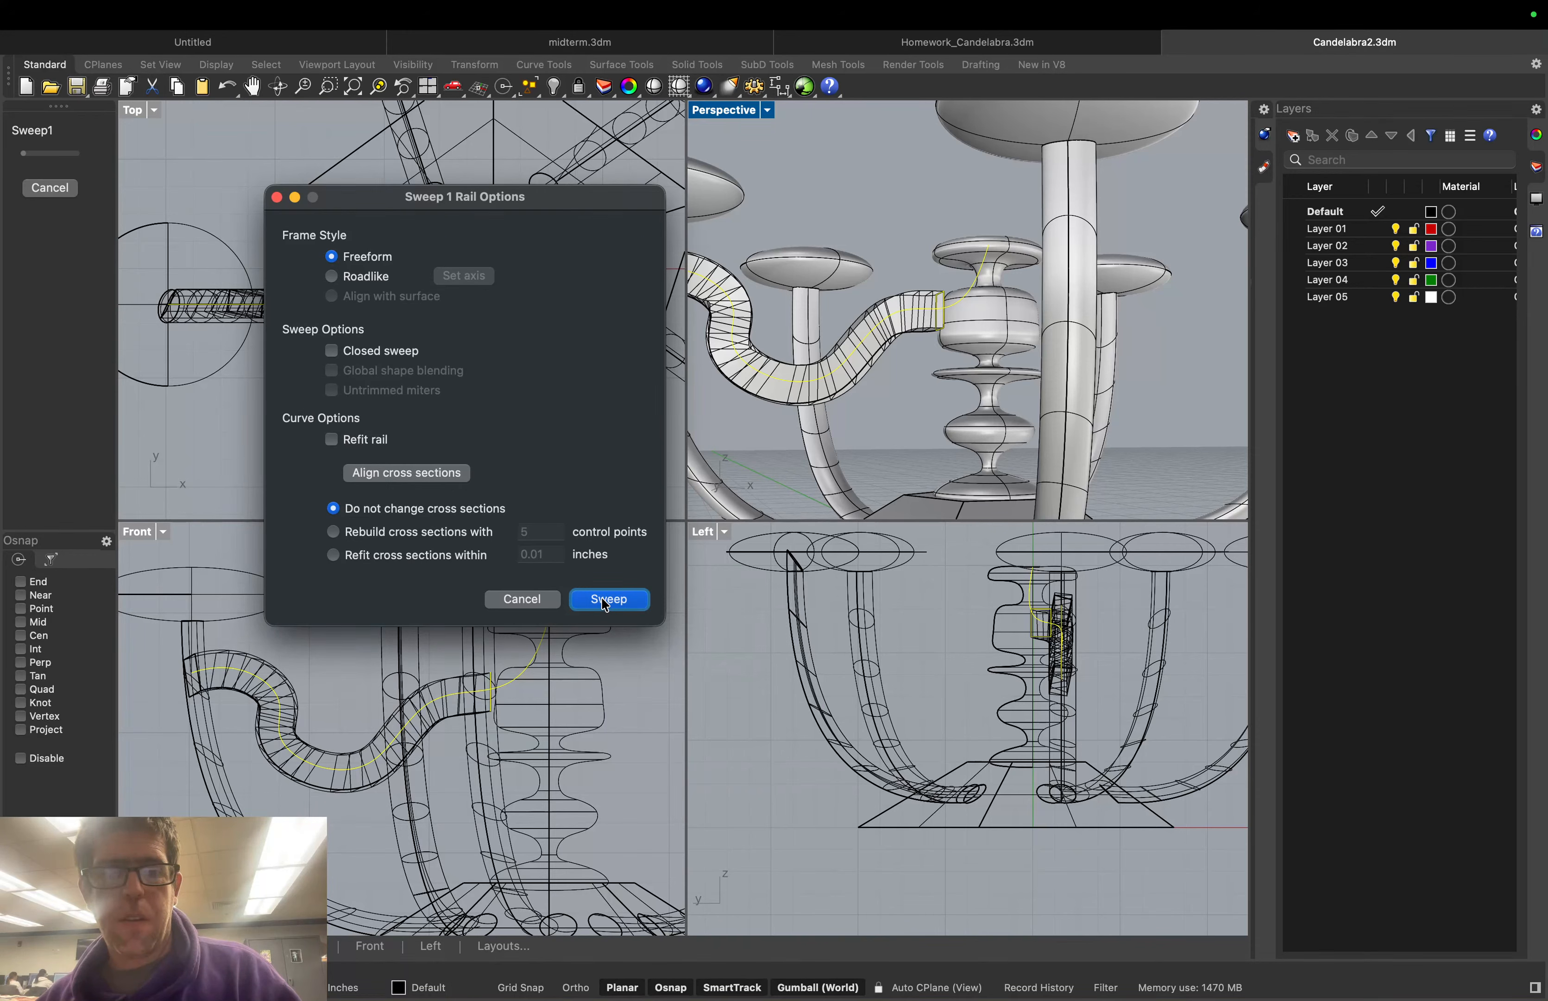
left_click(332, 351)
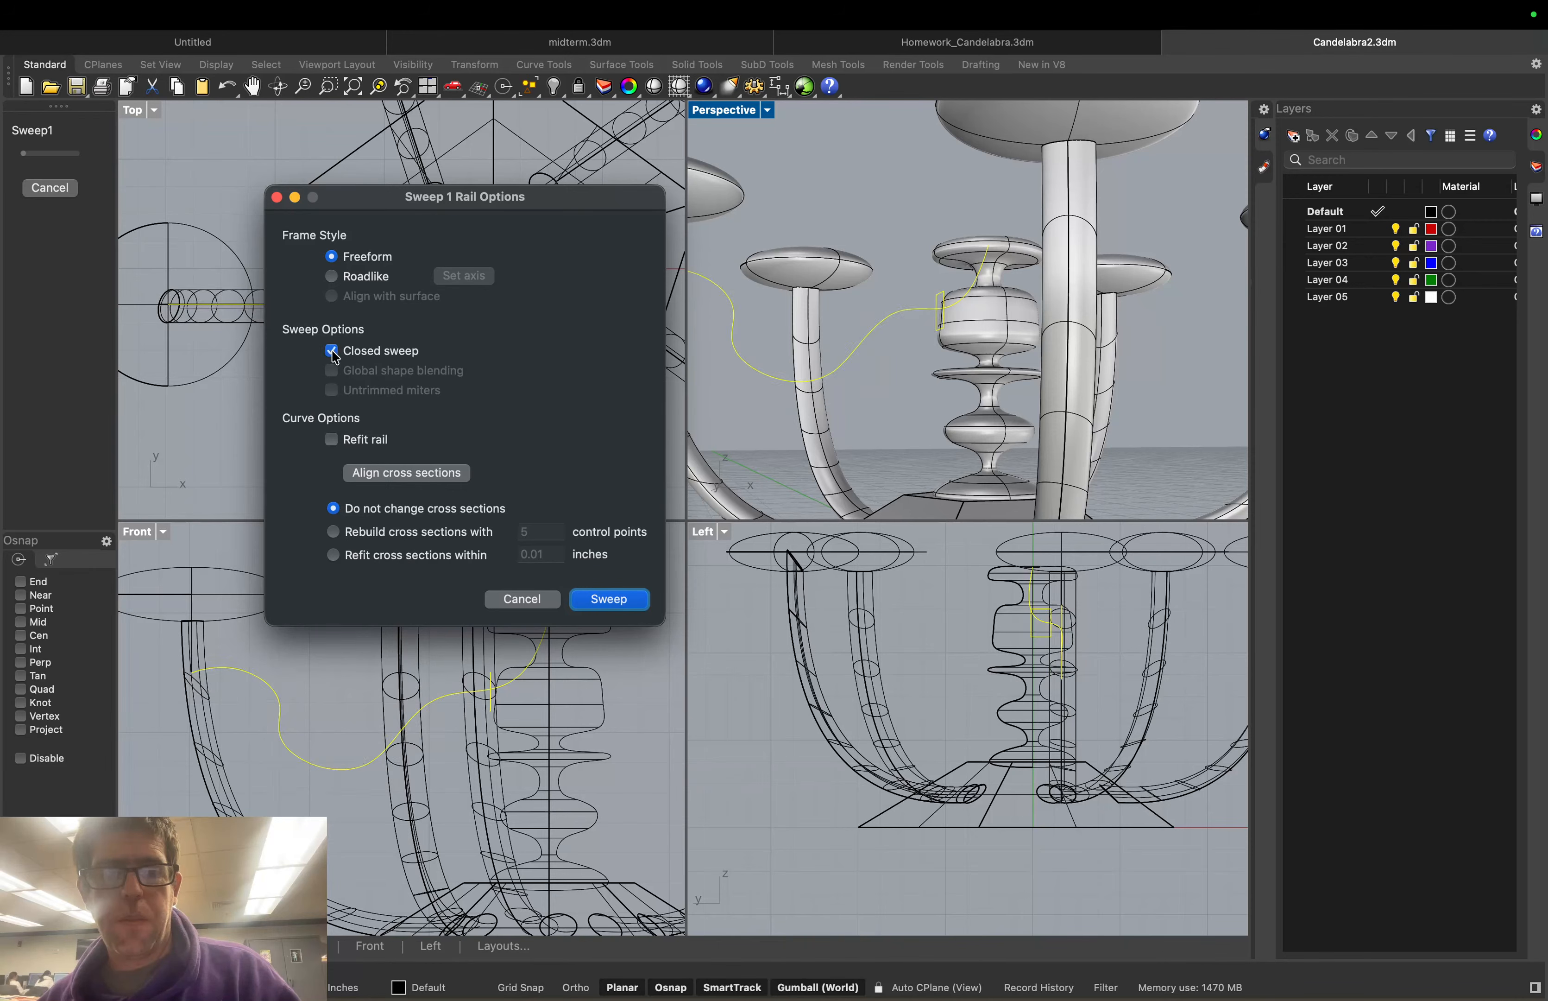
left_click(332, 352)
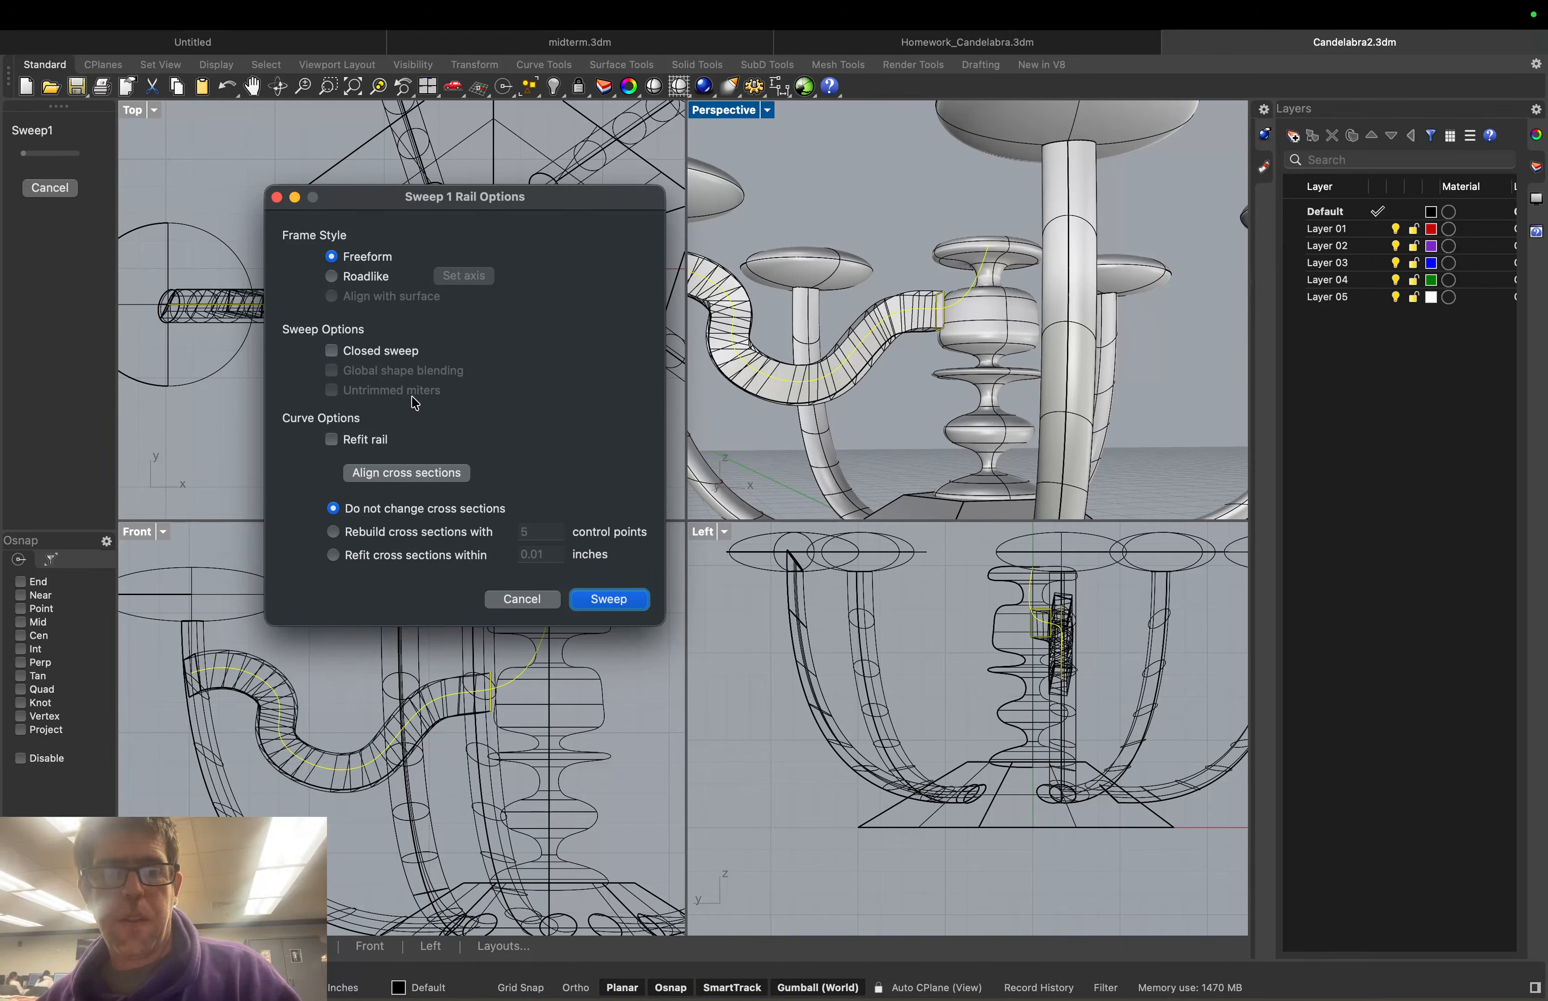
left_click(626, 597)
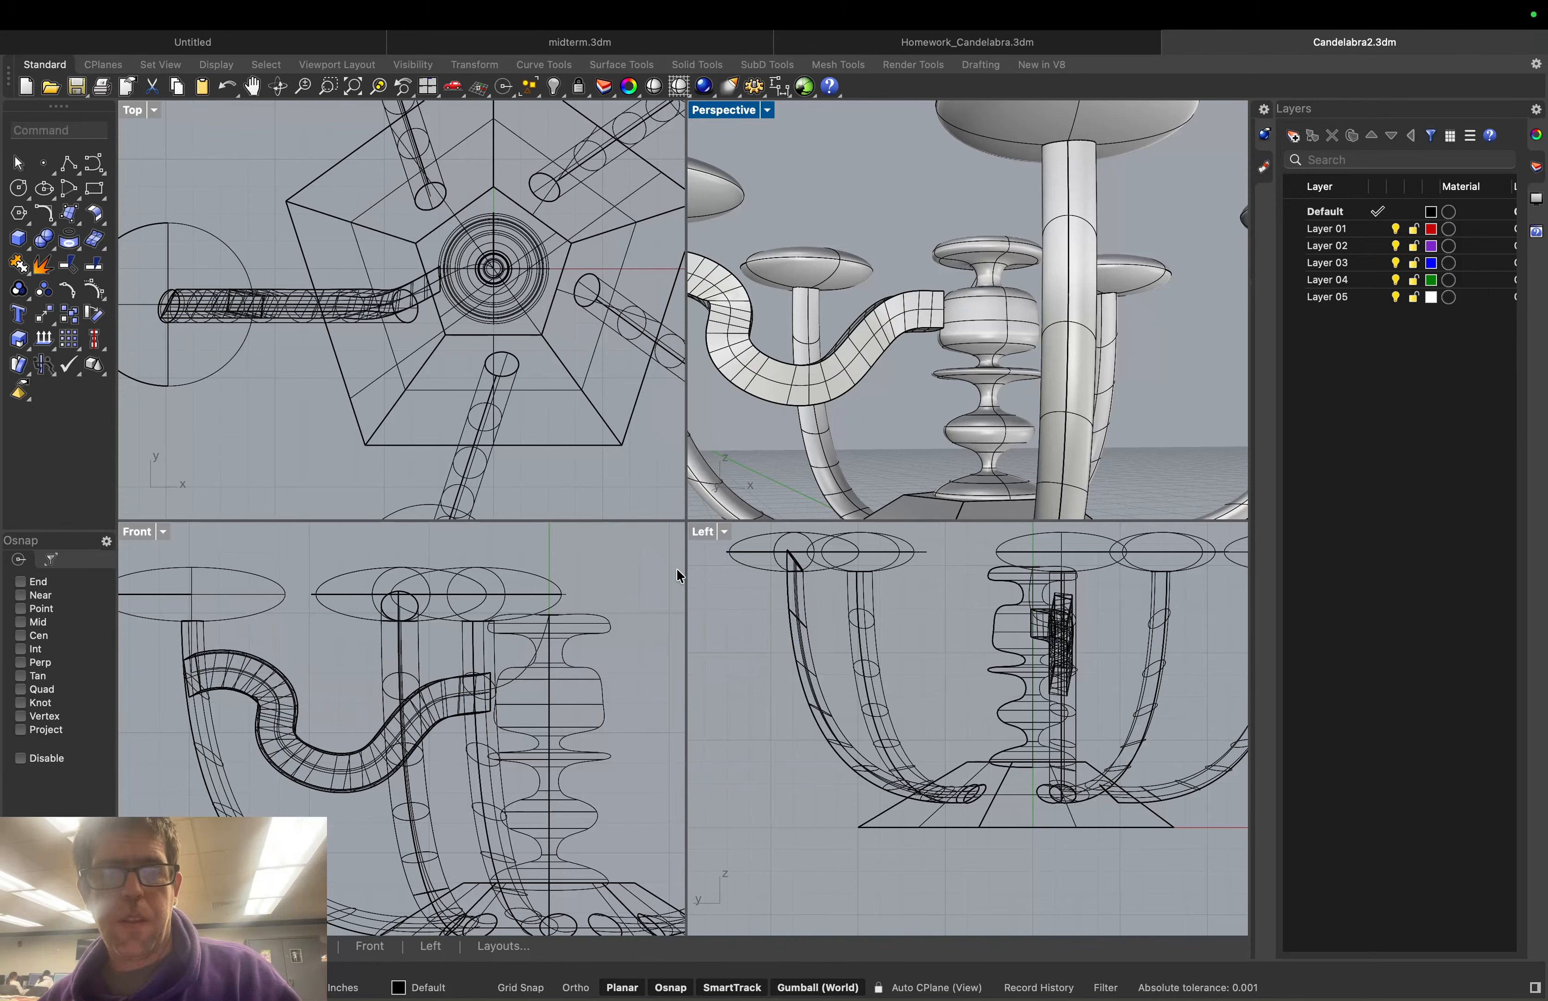
right_click_drag(1021, 404, 629, 393)
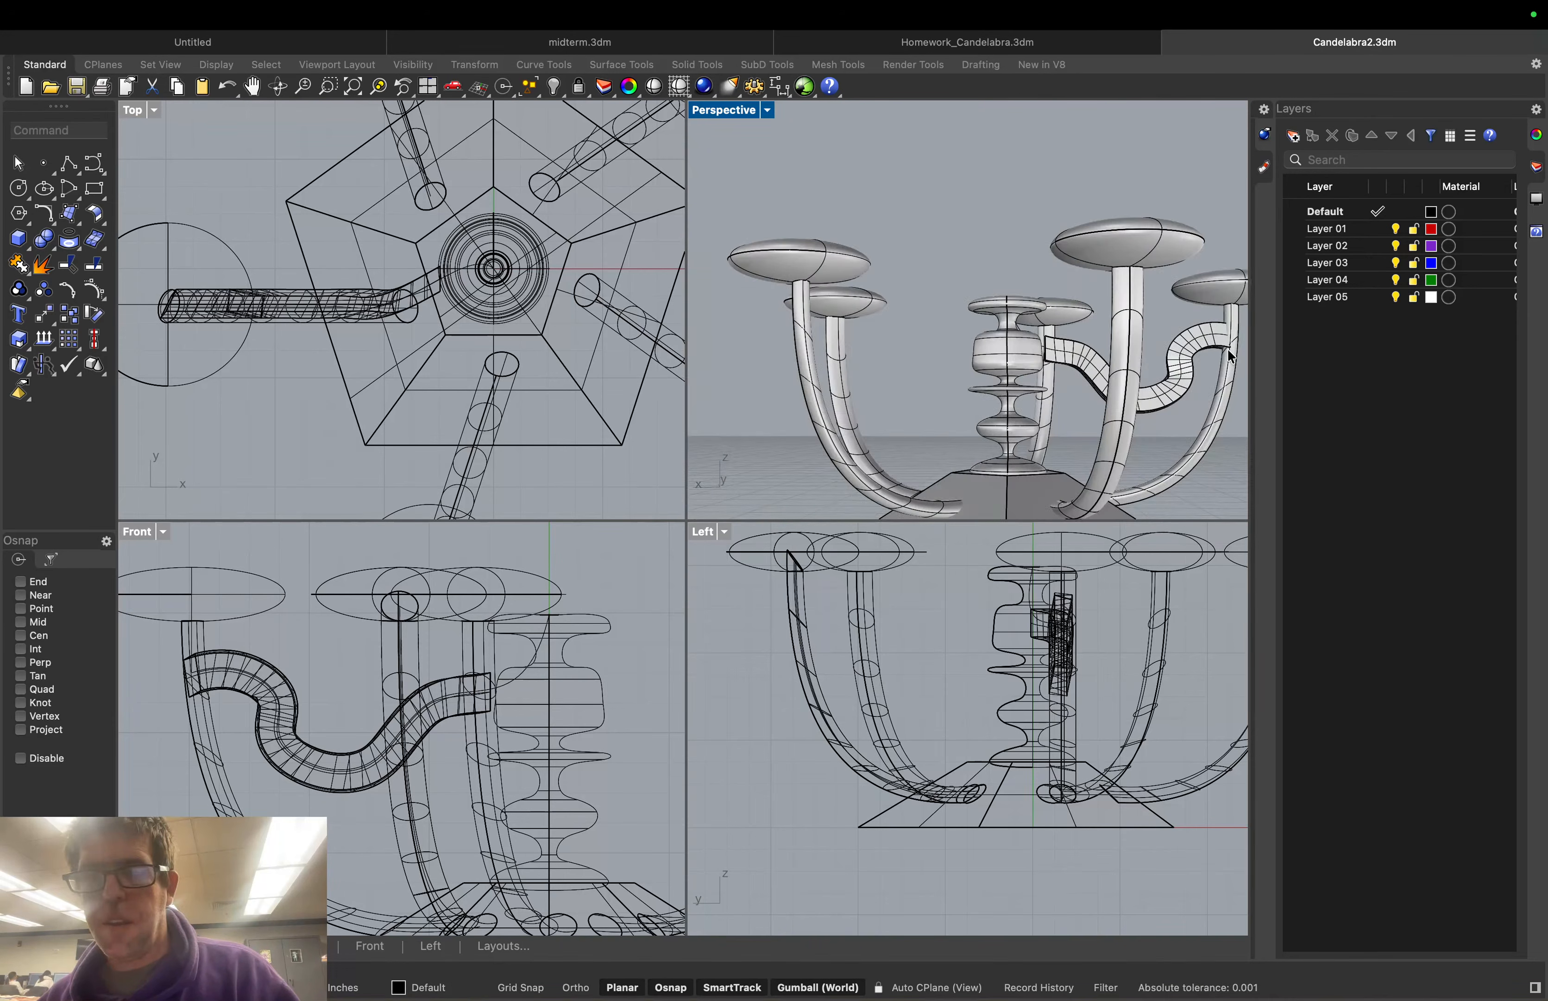
scroll(1206, 328, "up", 5)
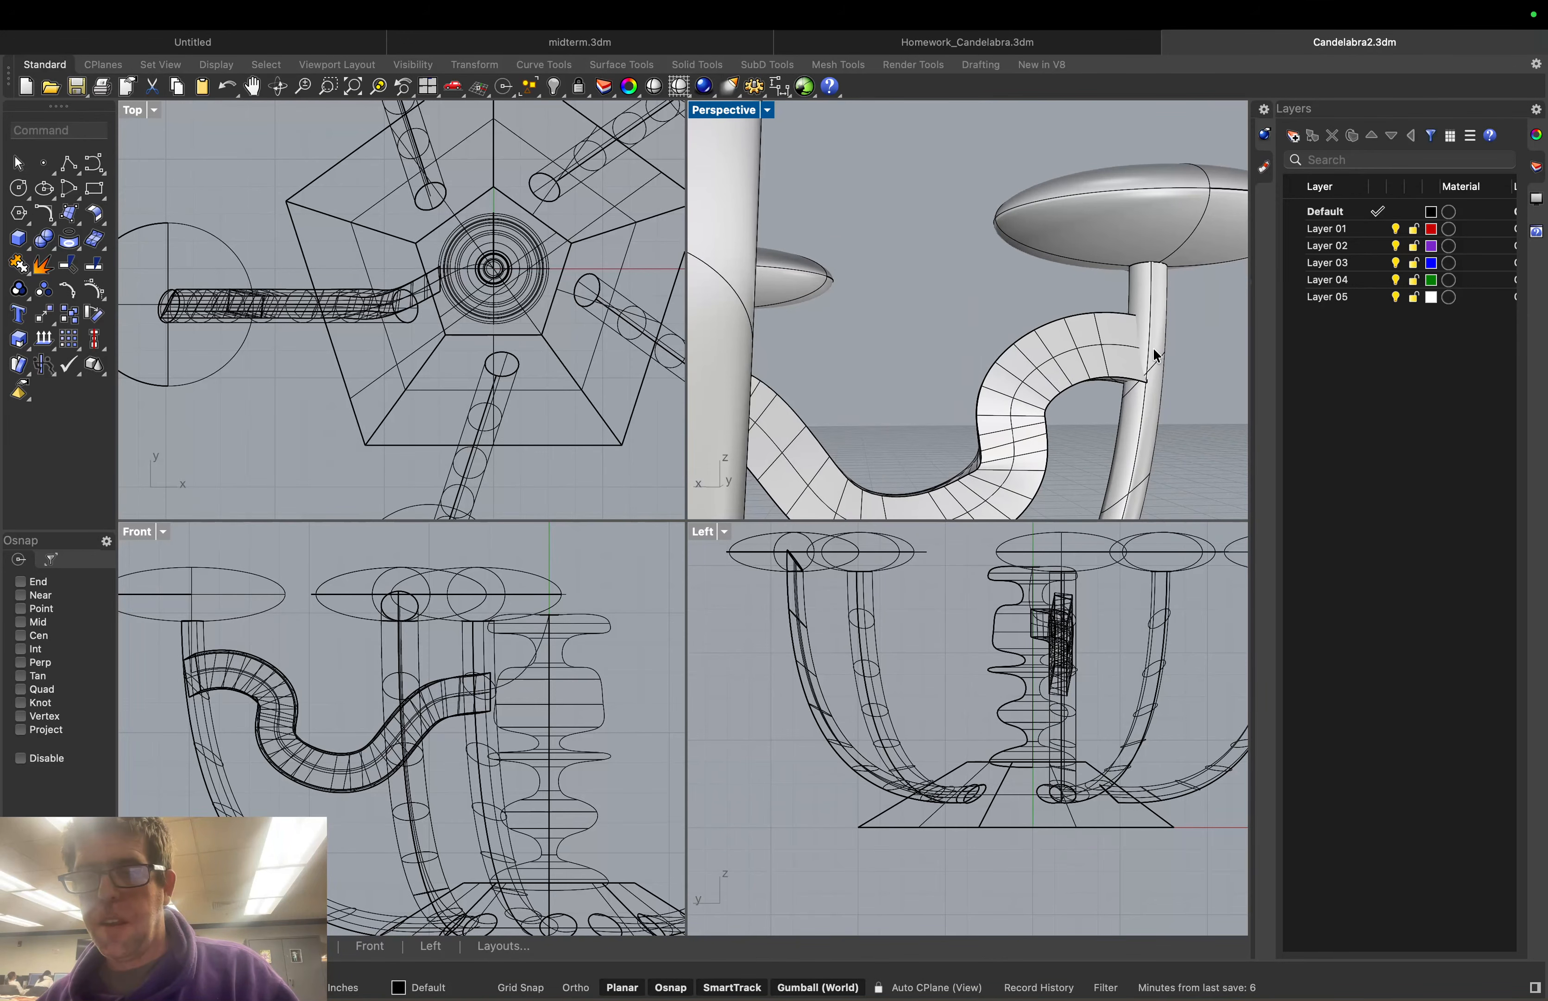
scroll(1156, 356, "up", 1)
right_click_drag(1169, 367, 1152, 373)
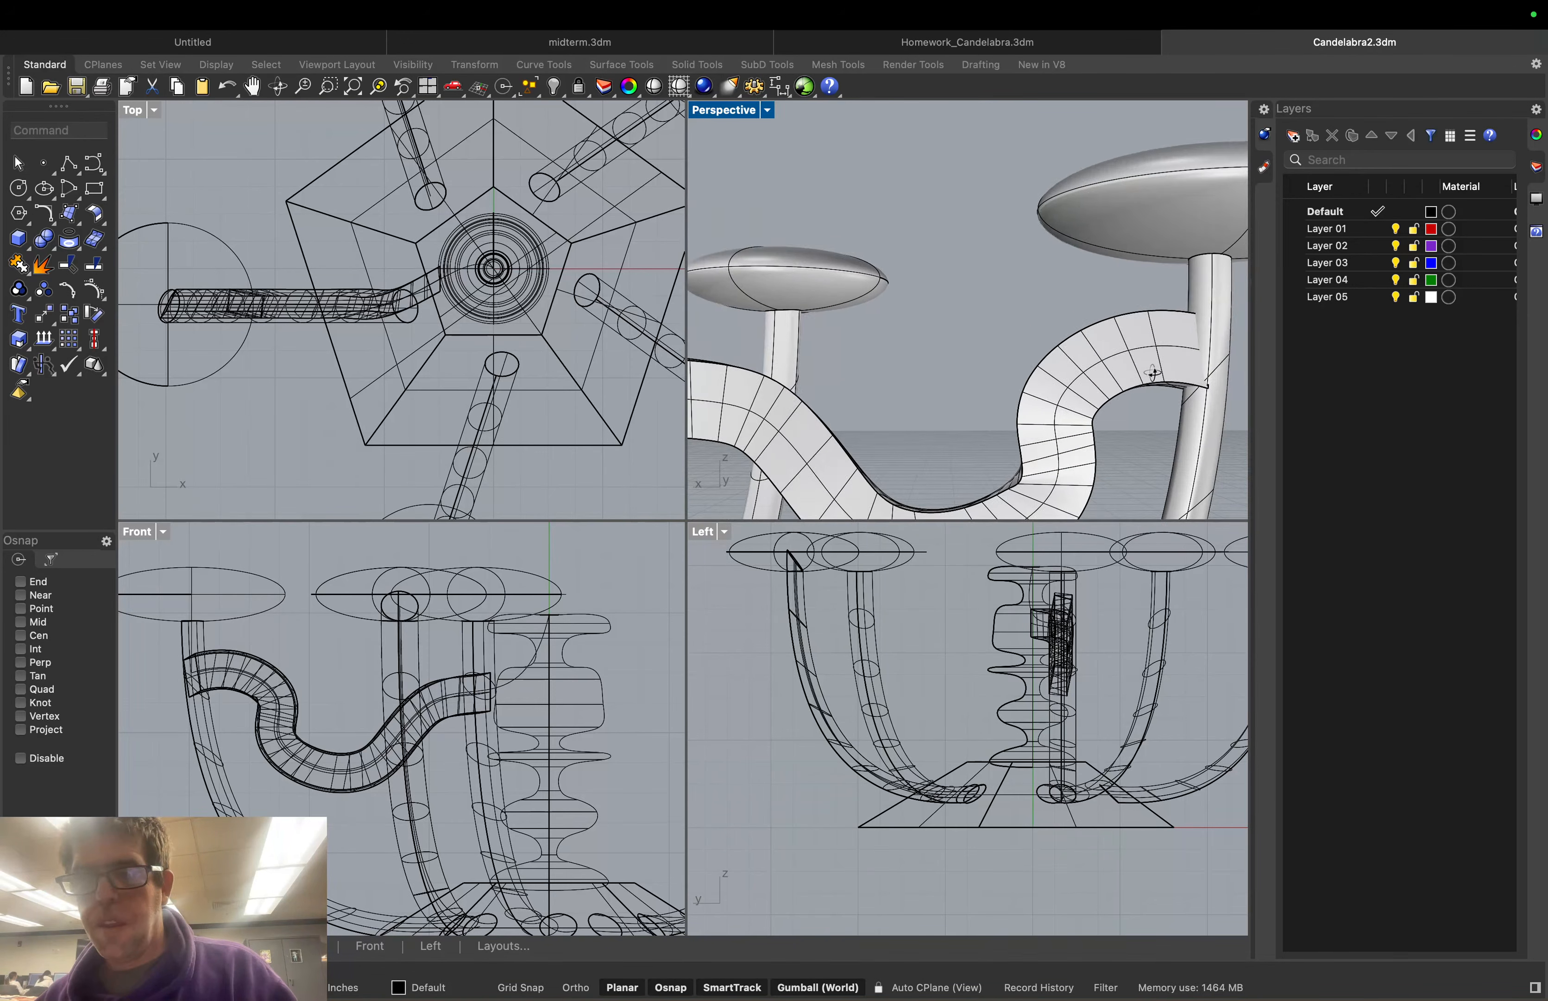
left_click(1152, 373)
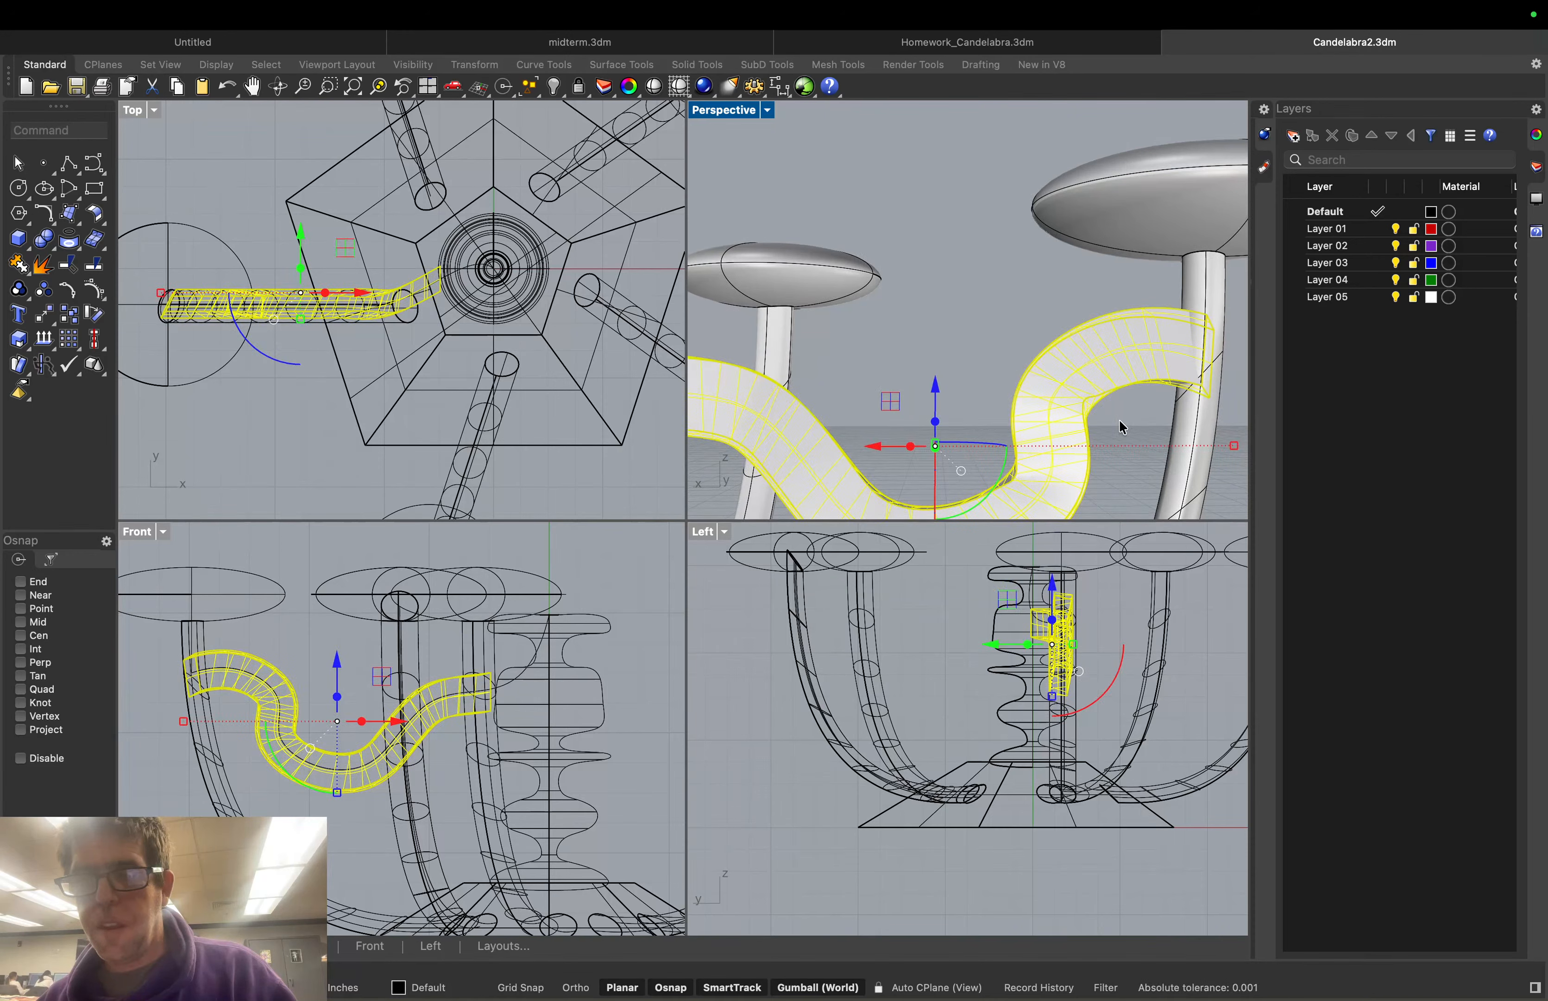
key("Escape")
scroll(840, 322, "down", 2)
scroll(837, 317, "down", 5)
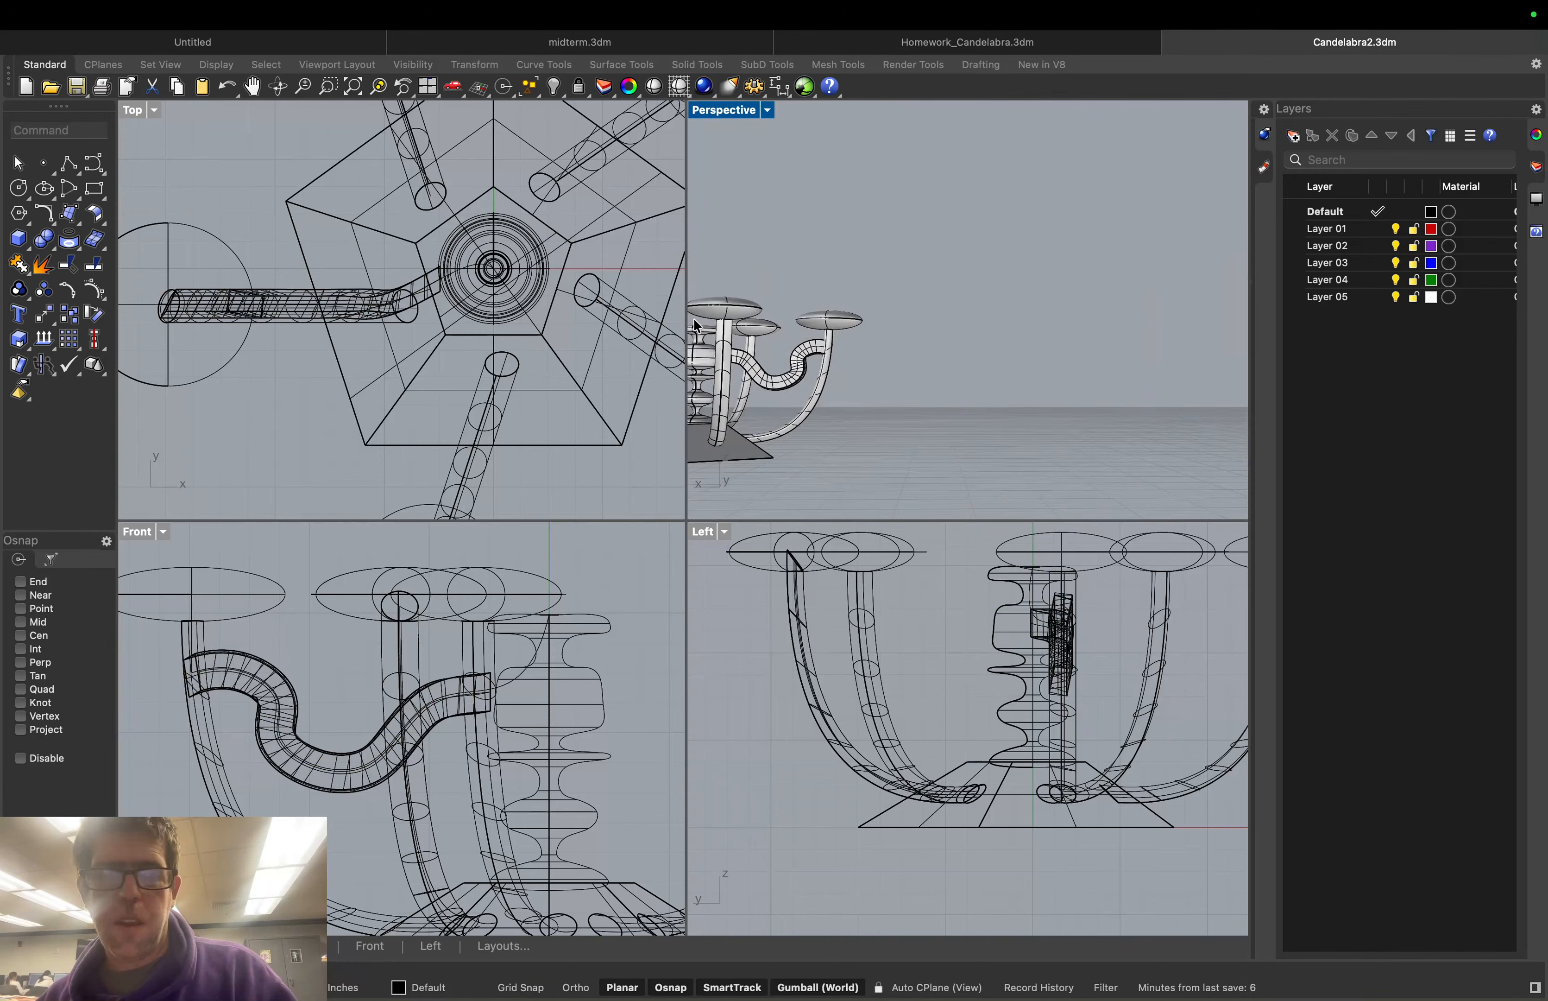
scroll(695, 325, "up", 5)
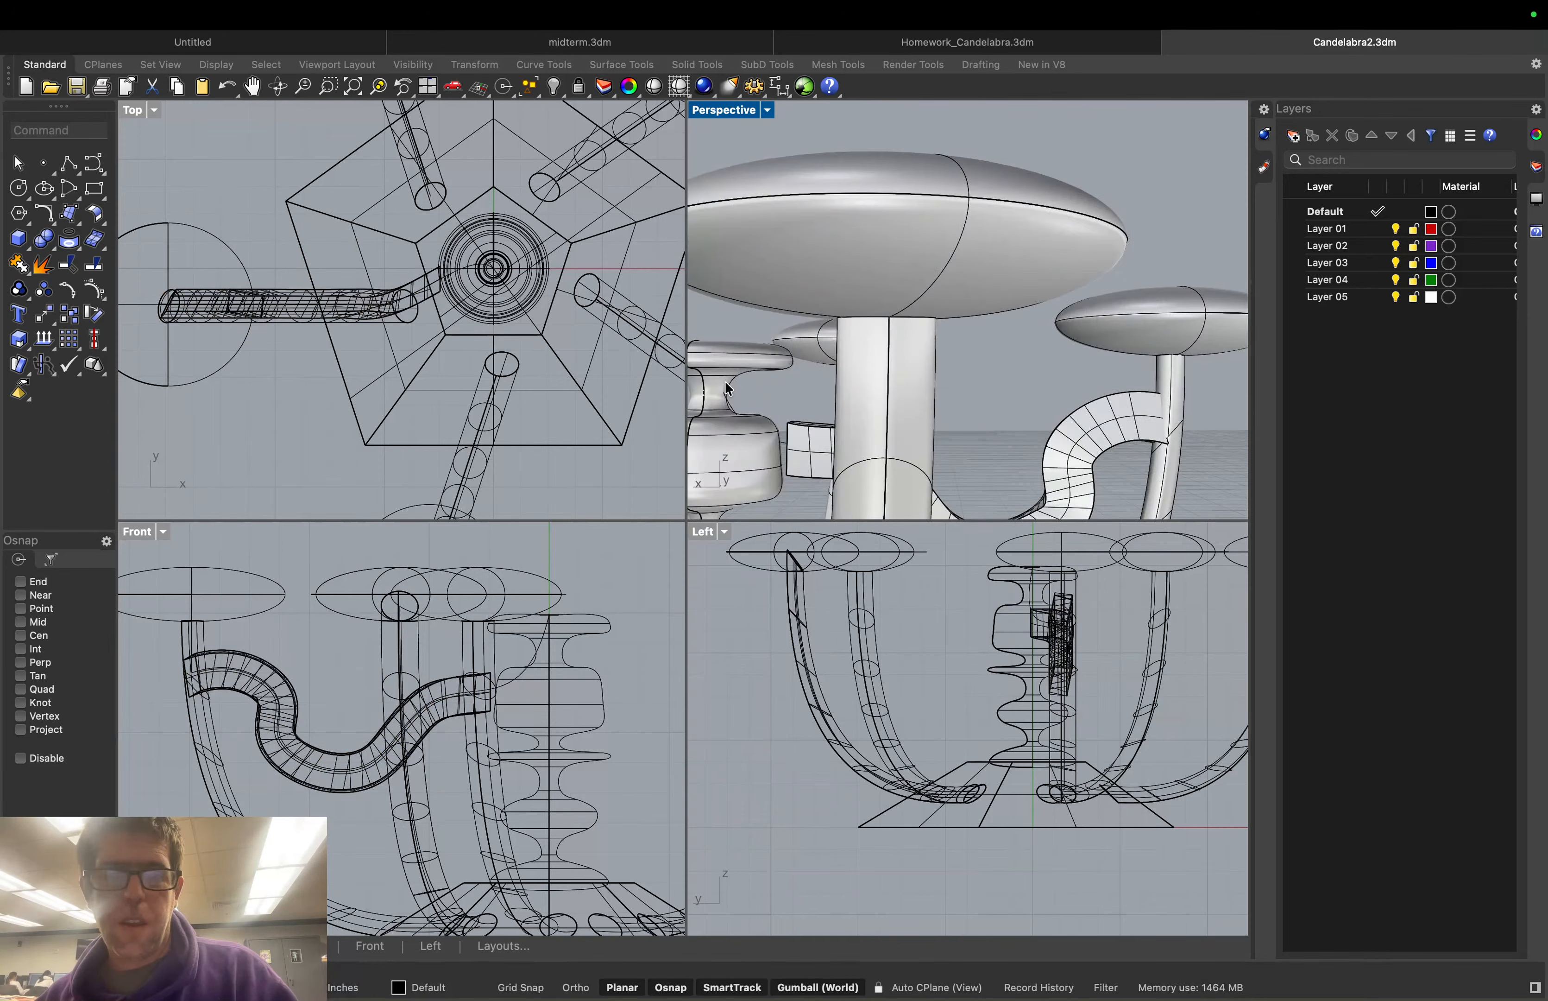
scroll(728, 388, "up", 3)
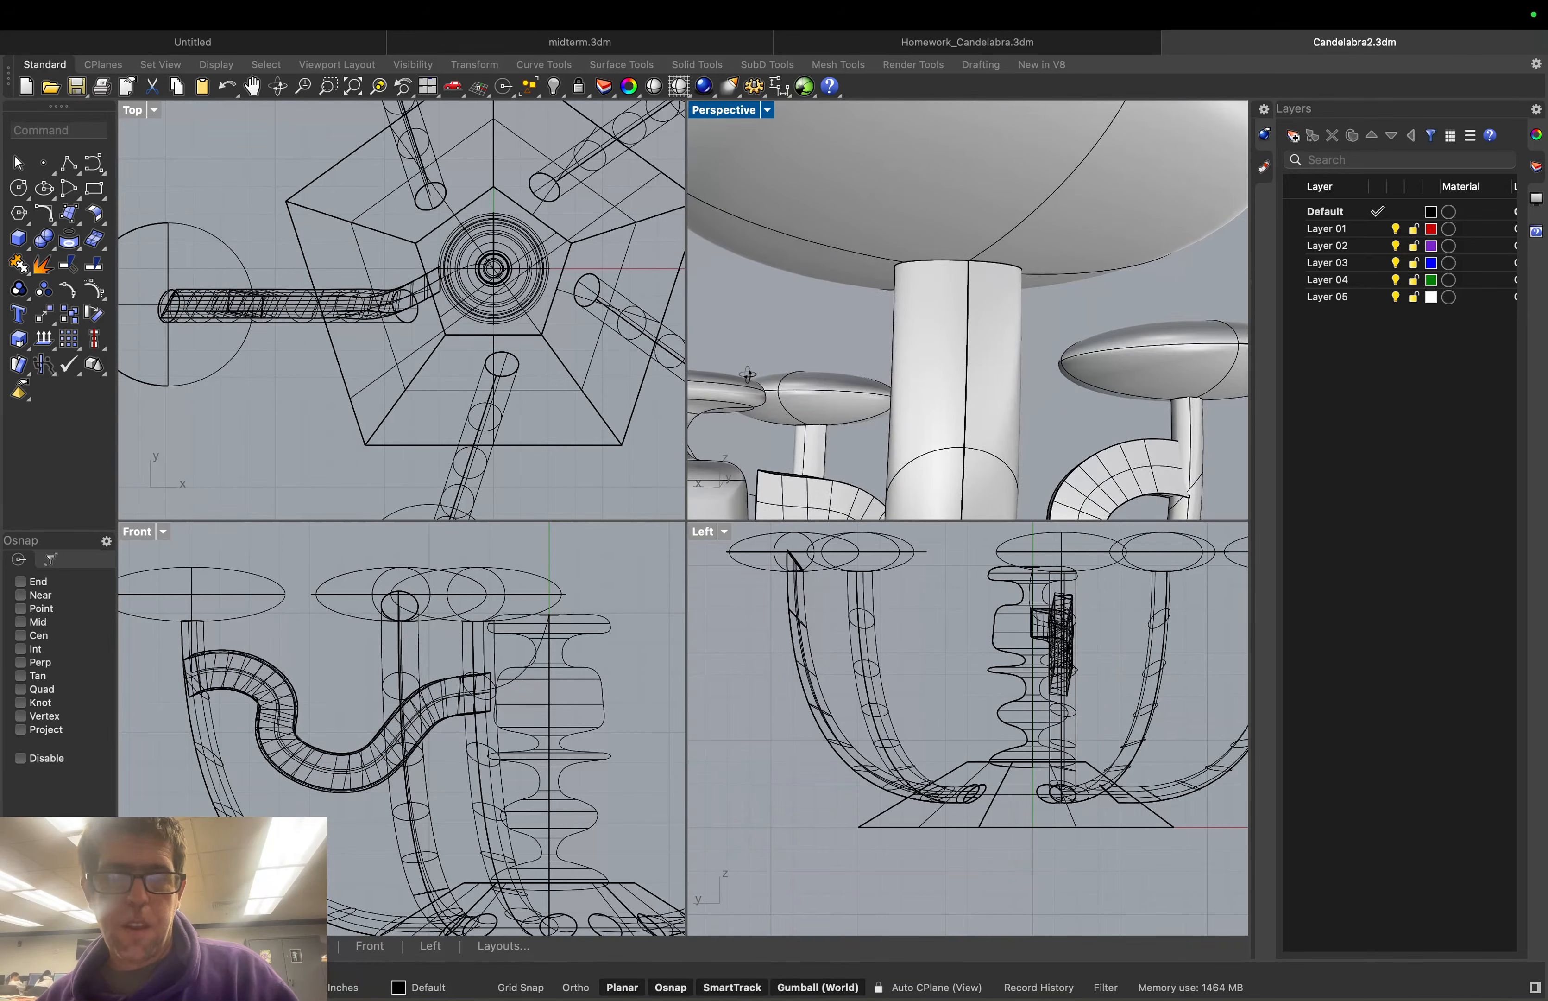
right_click_drag(748, 375, 742, 395)
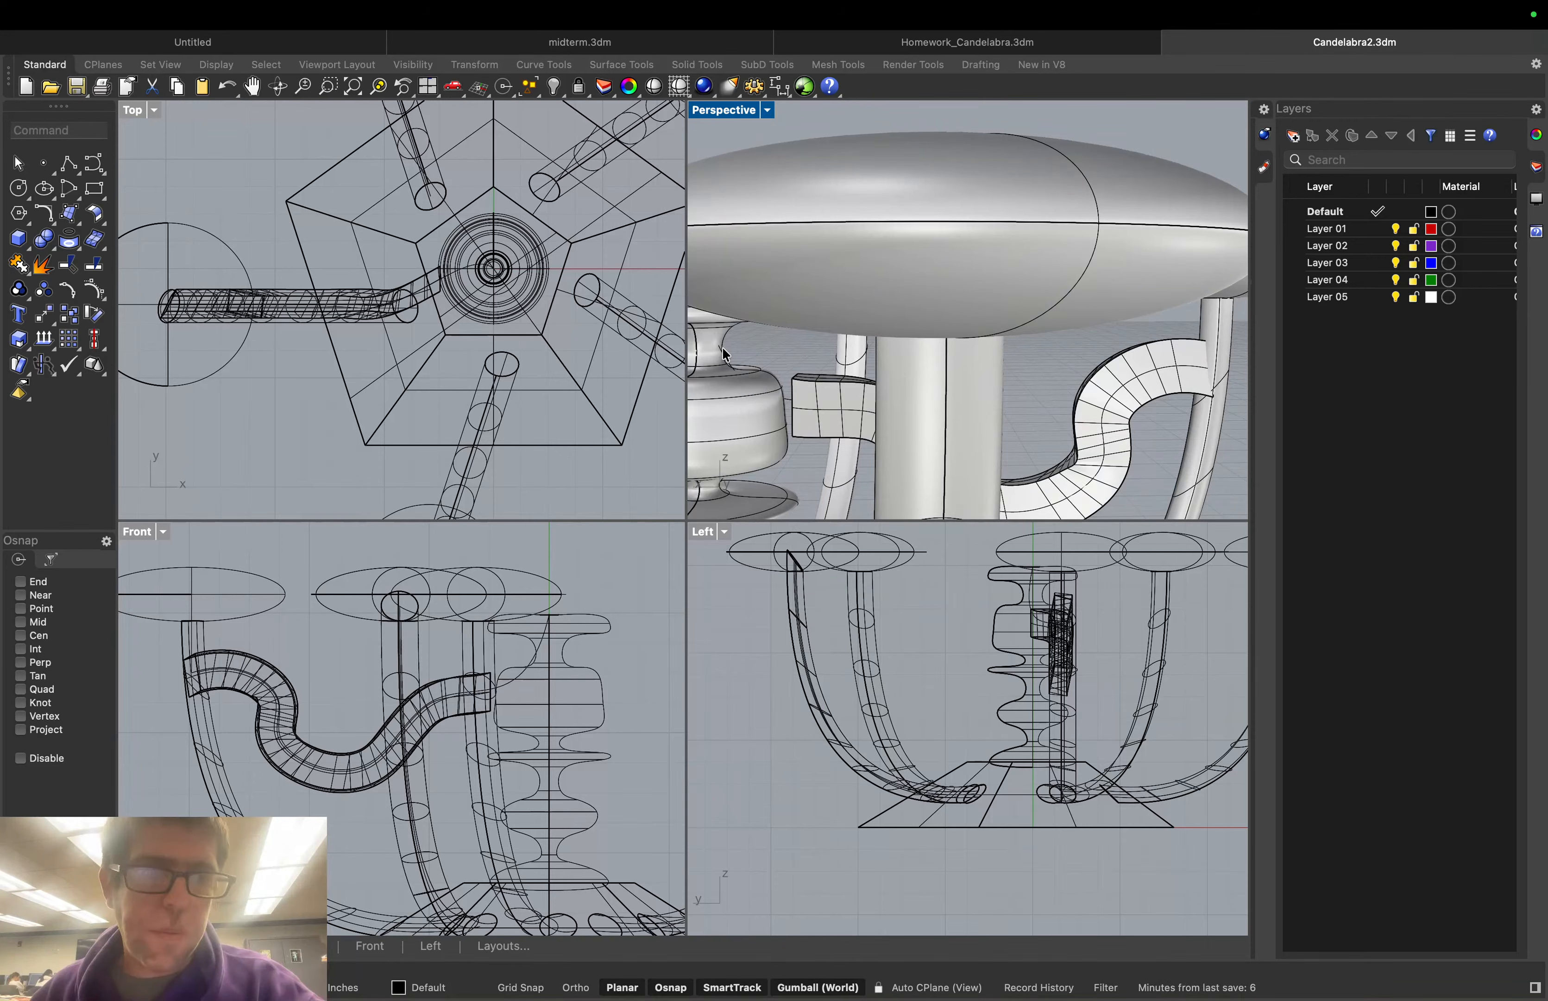
Show the S-curved tube's control points with PointsOn
left_click(80, 128)
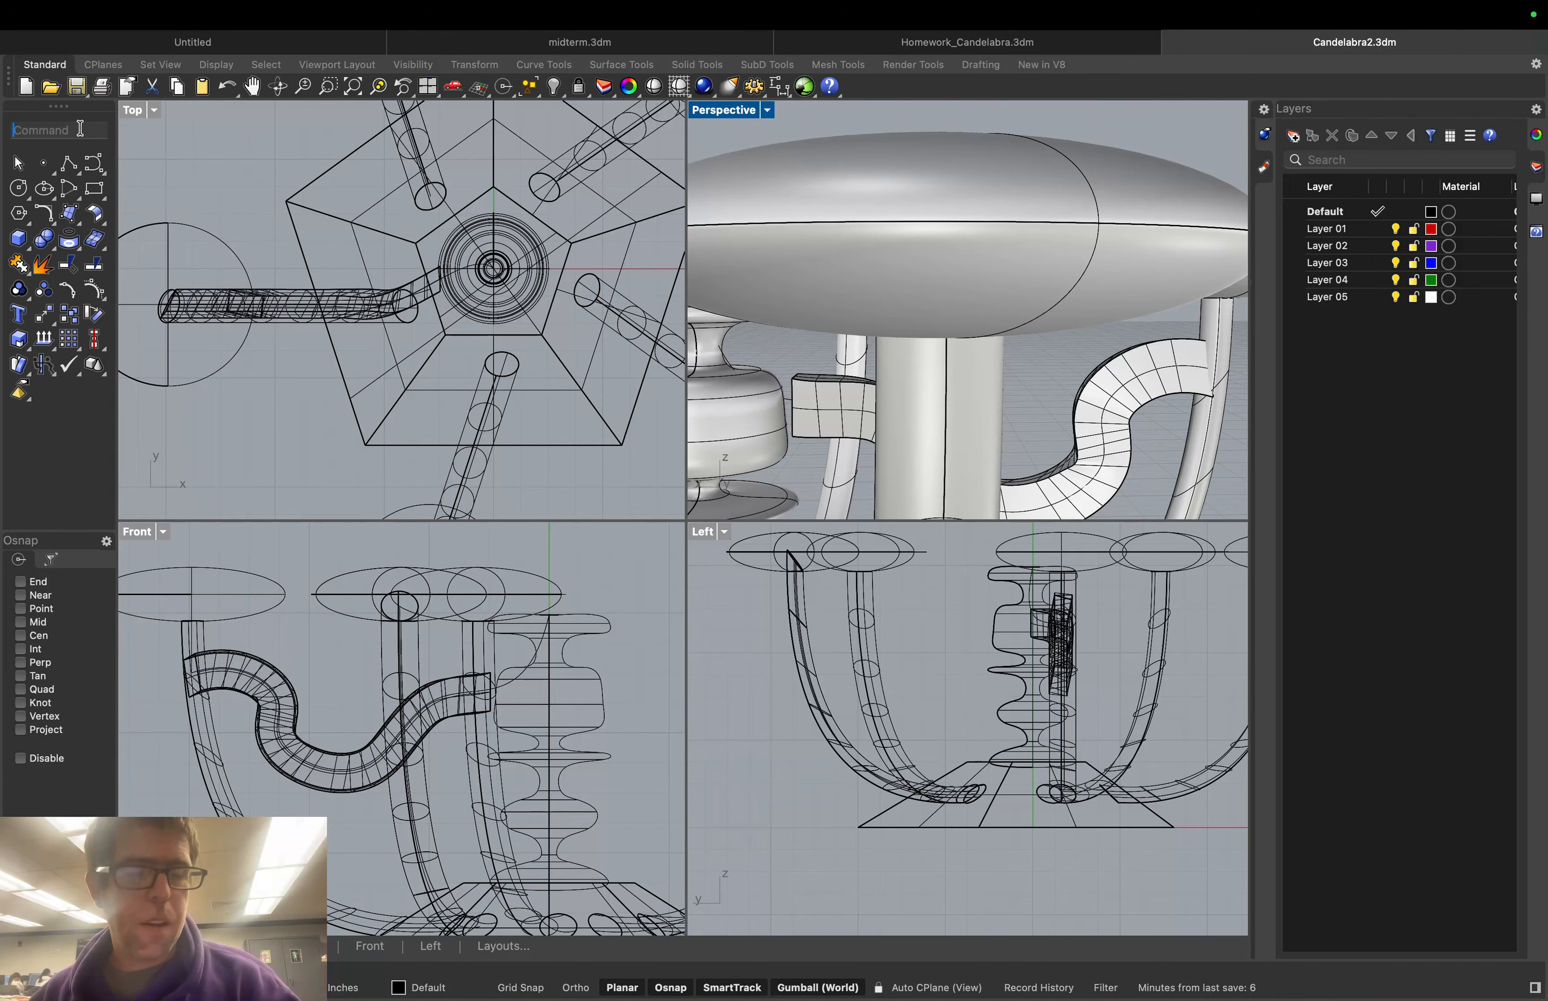
type("PointsOn")
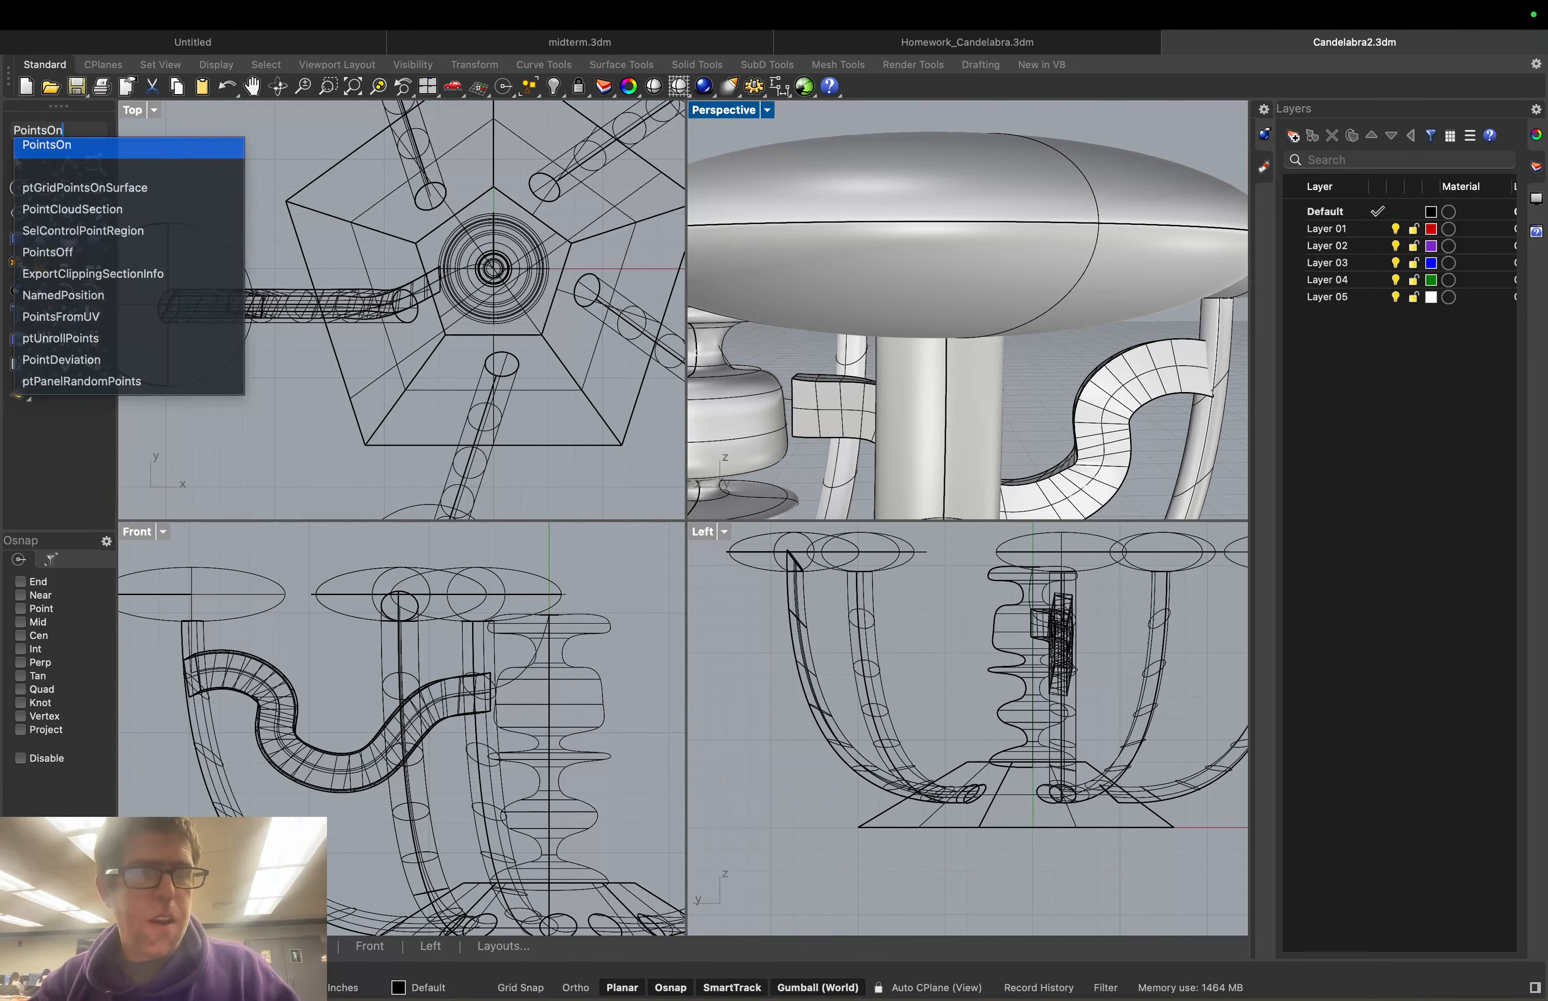
key("Return")
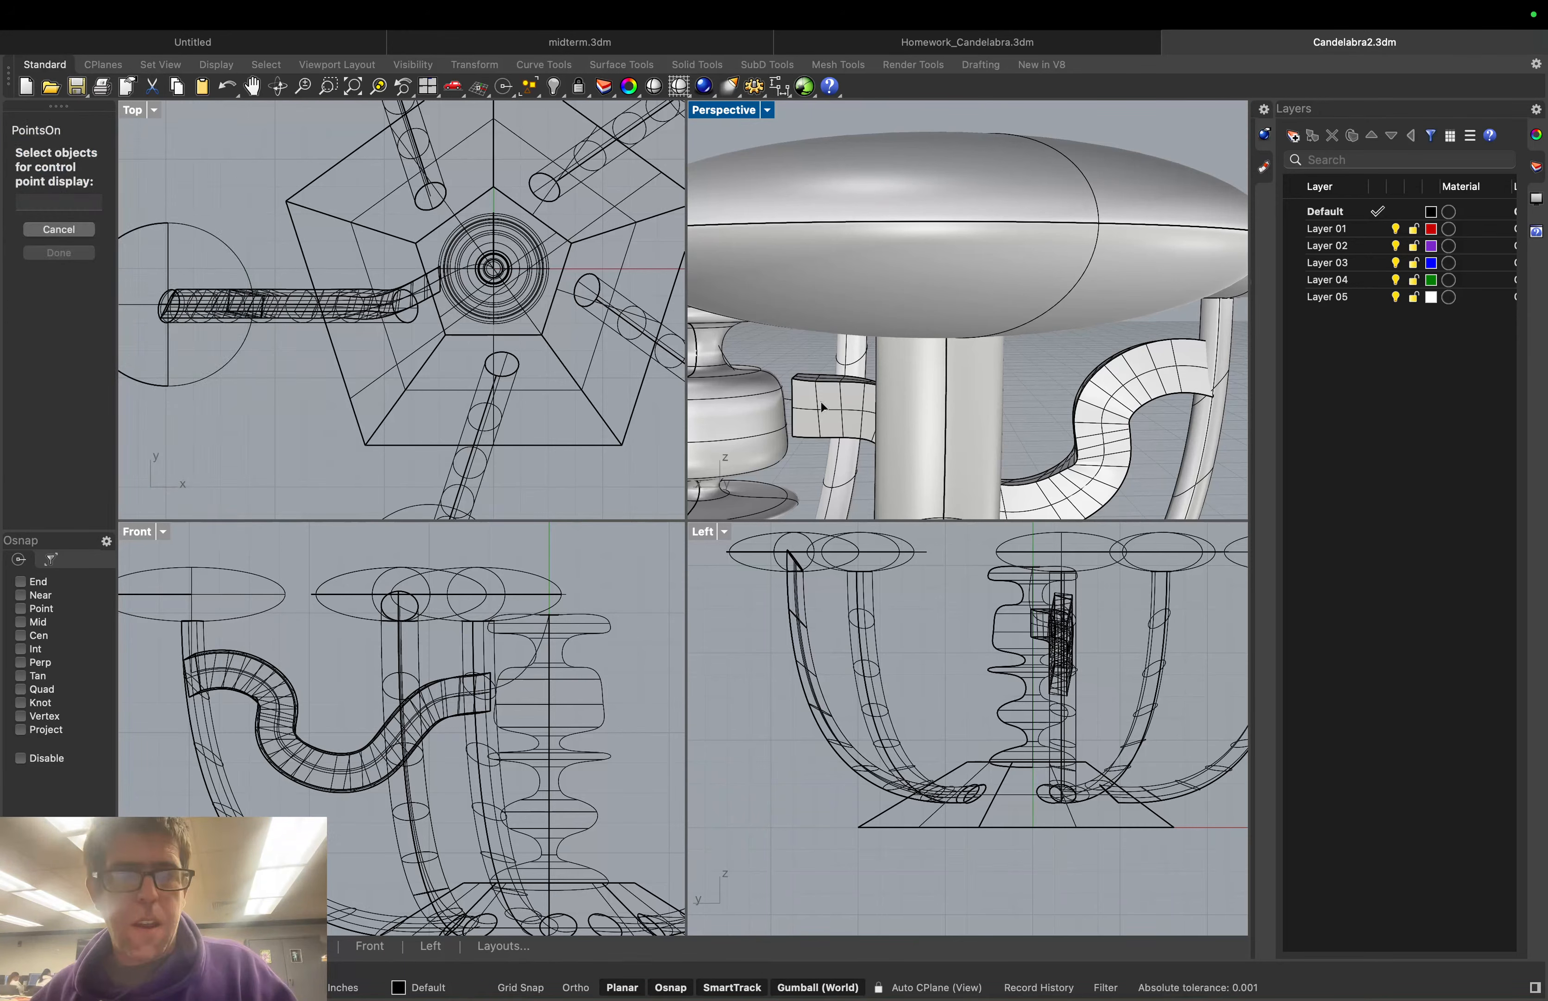
left_click(822, 407)
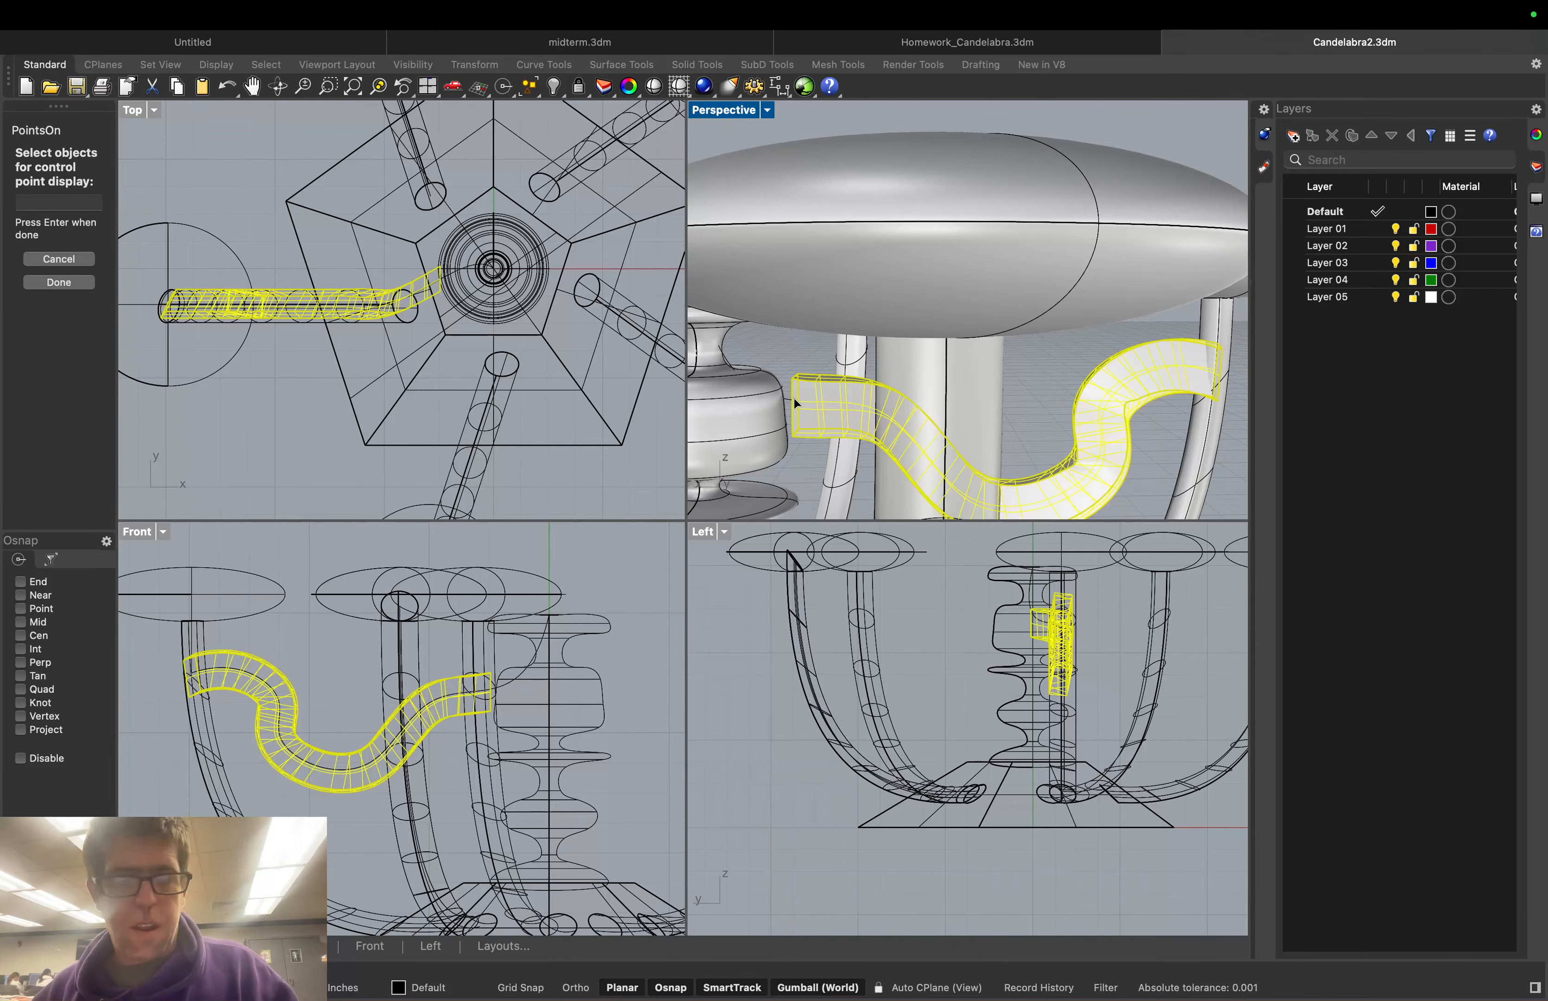
key("Return")
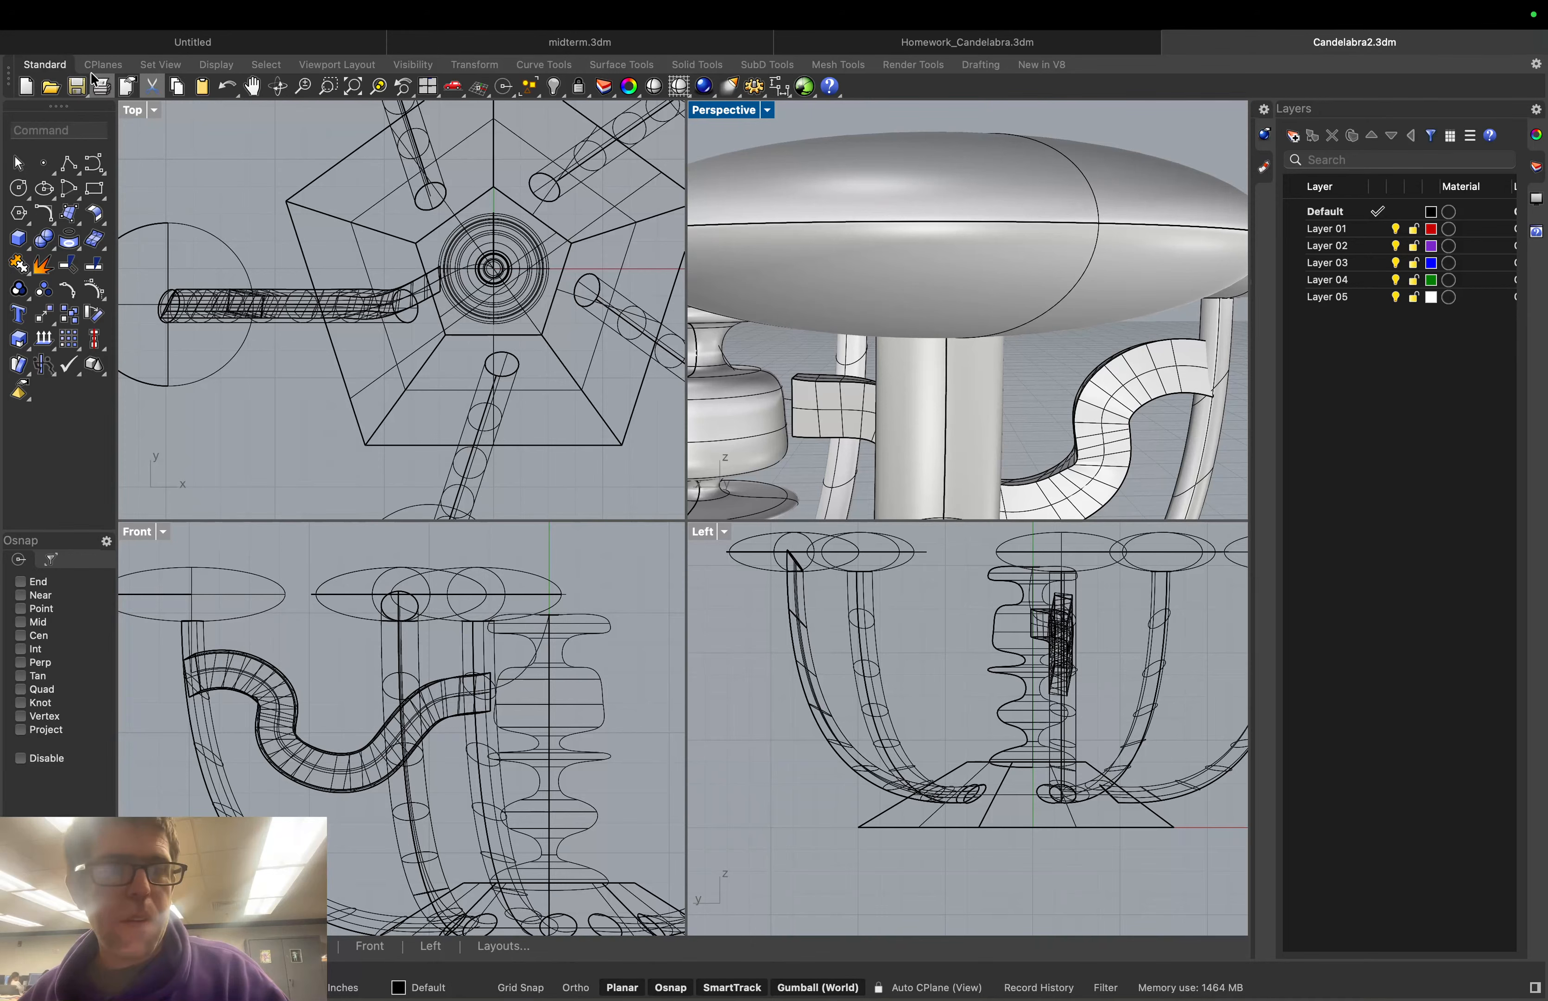
Try a Loft through the tube-end outline and centre curve, briefly viewing Perspective in wireframe
left_click(89, 125)
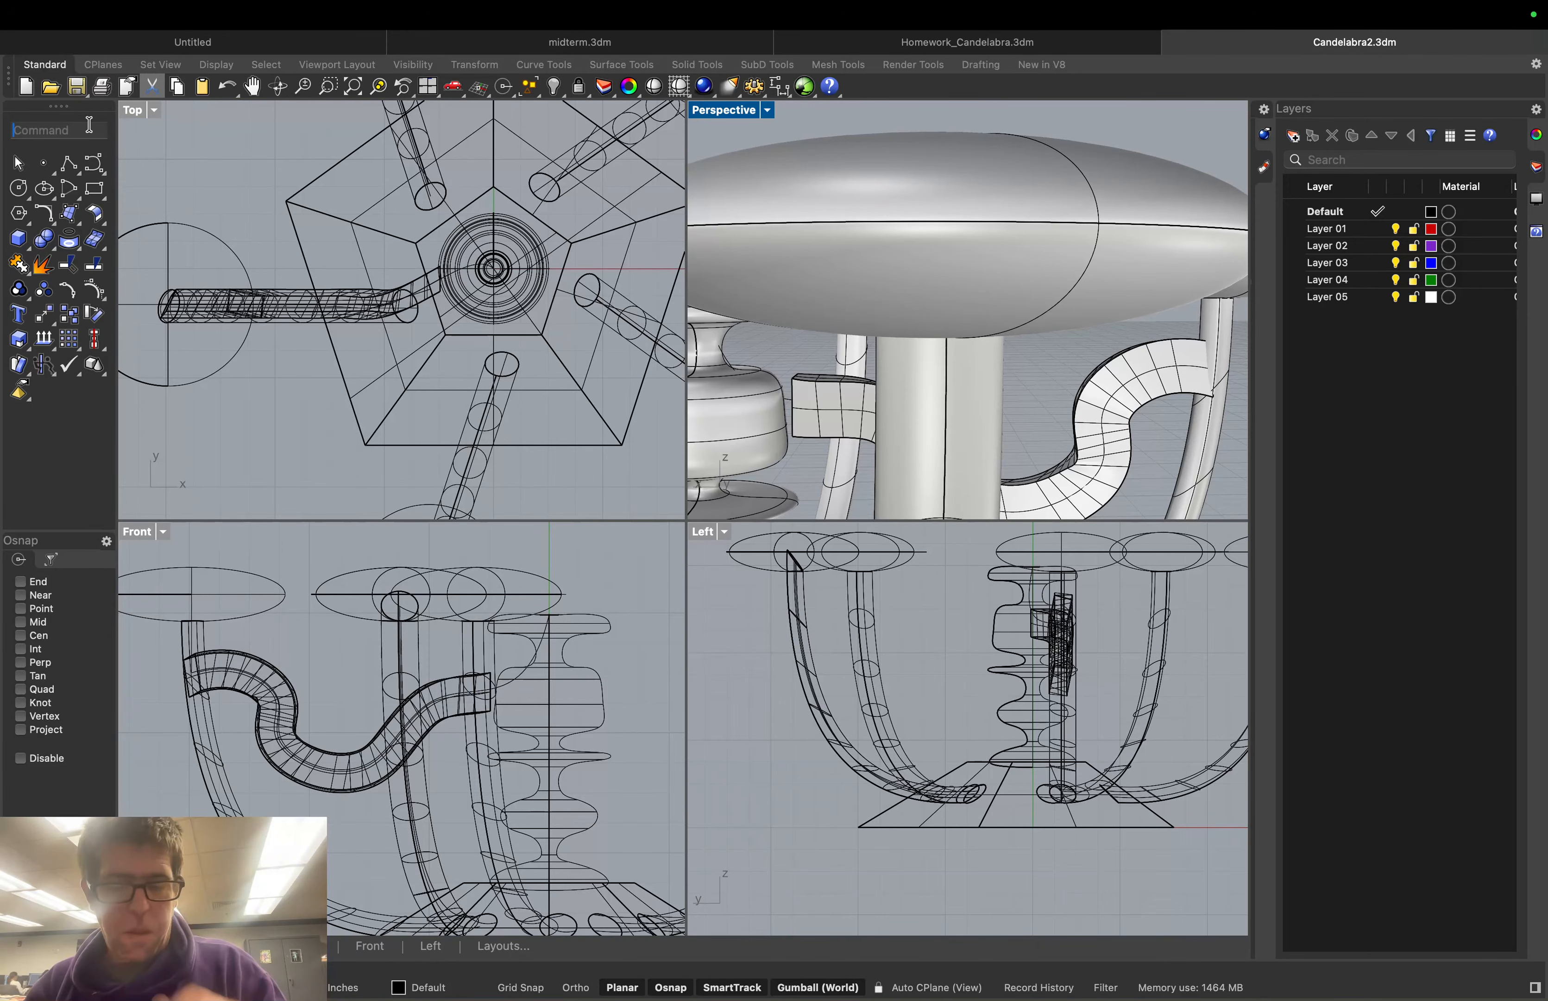
type("Loft")
key("Return")
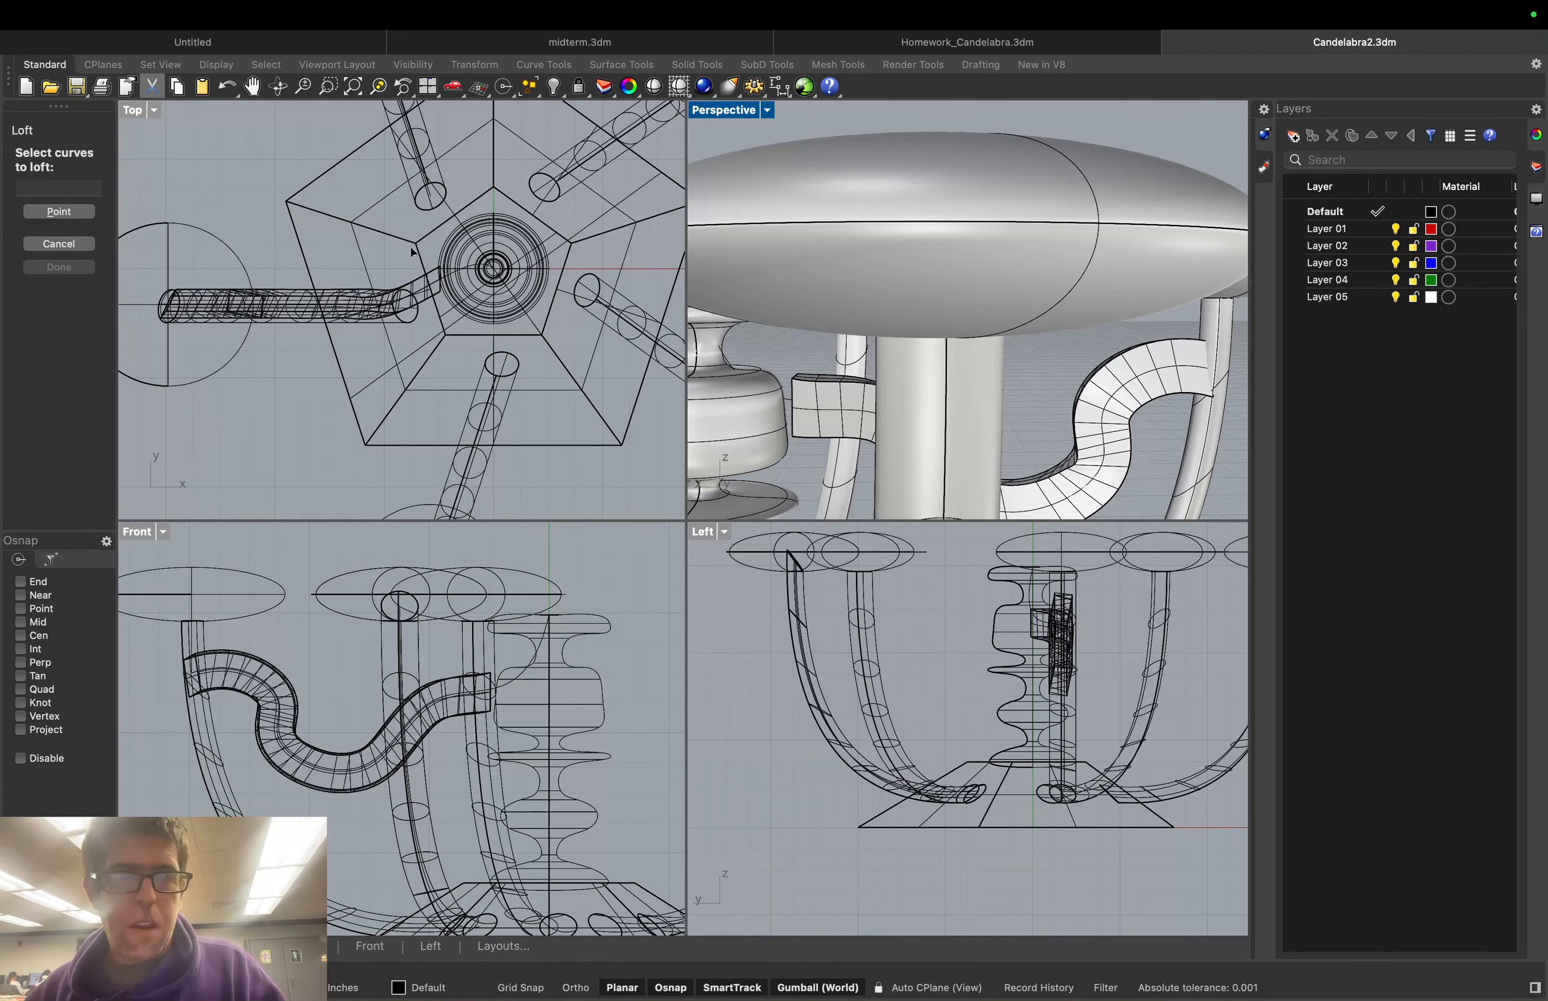
left_click(794, 405)
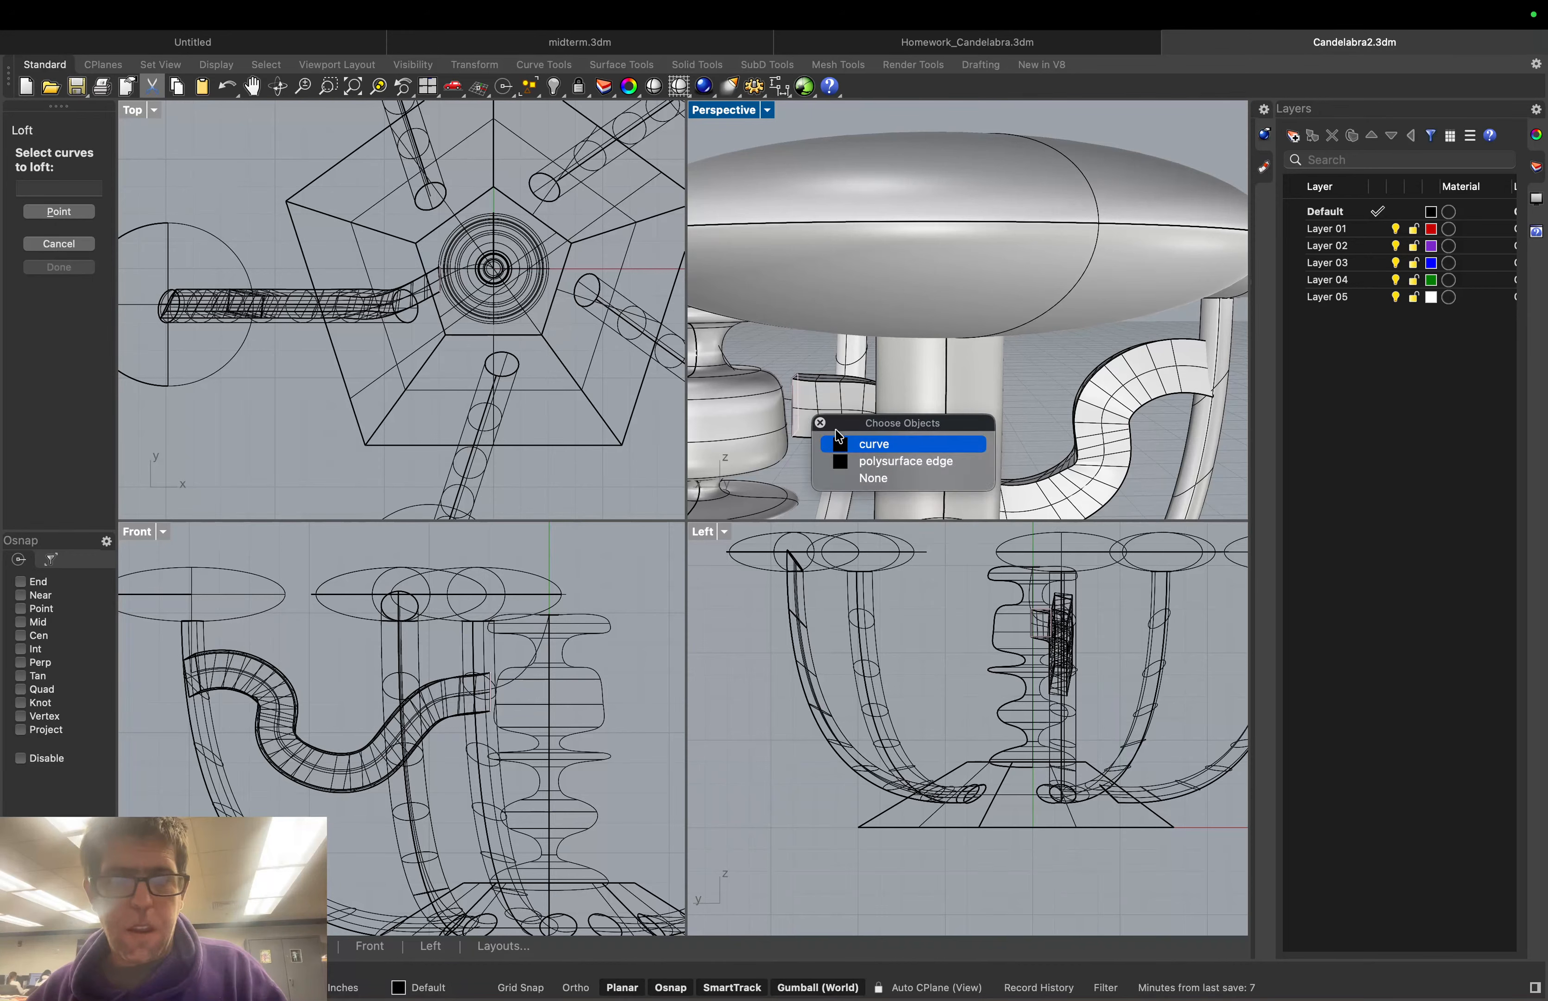
left_click(860, 444)
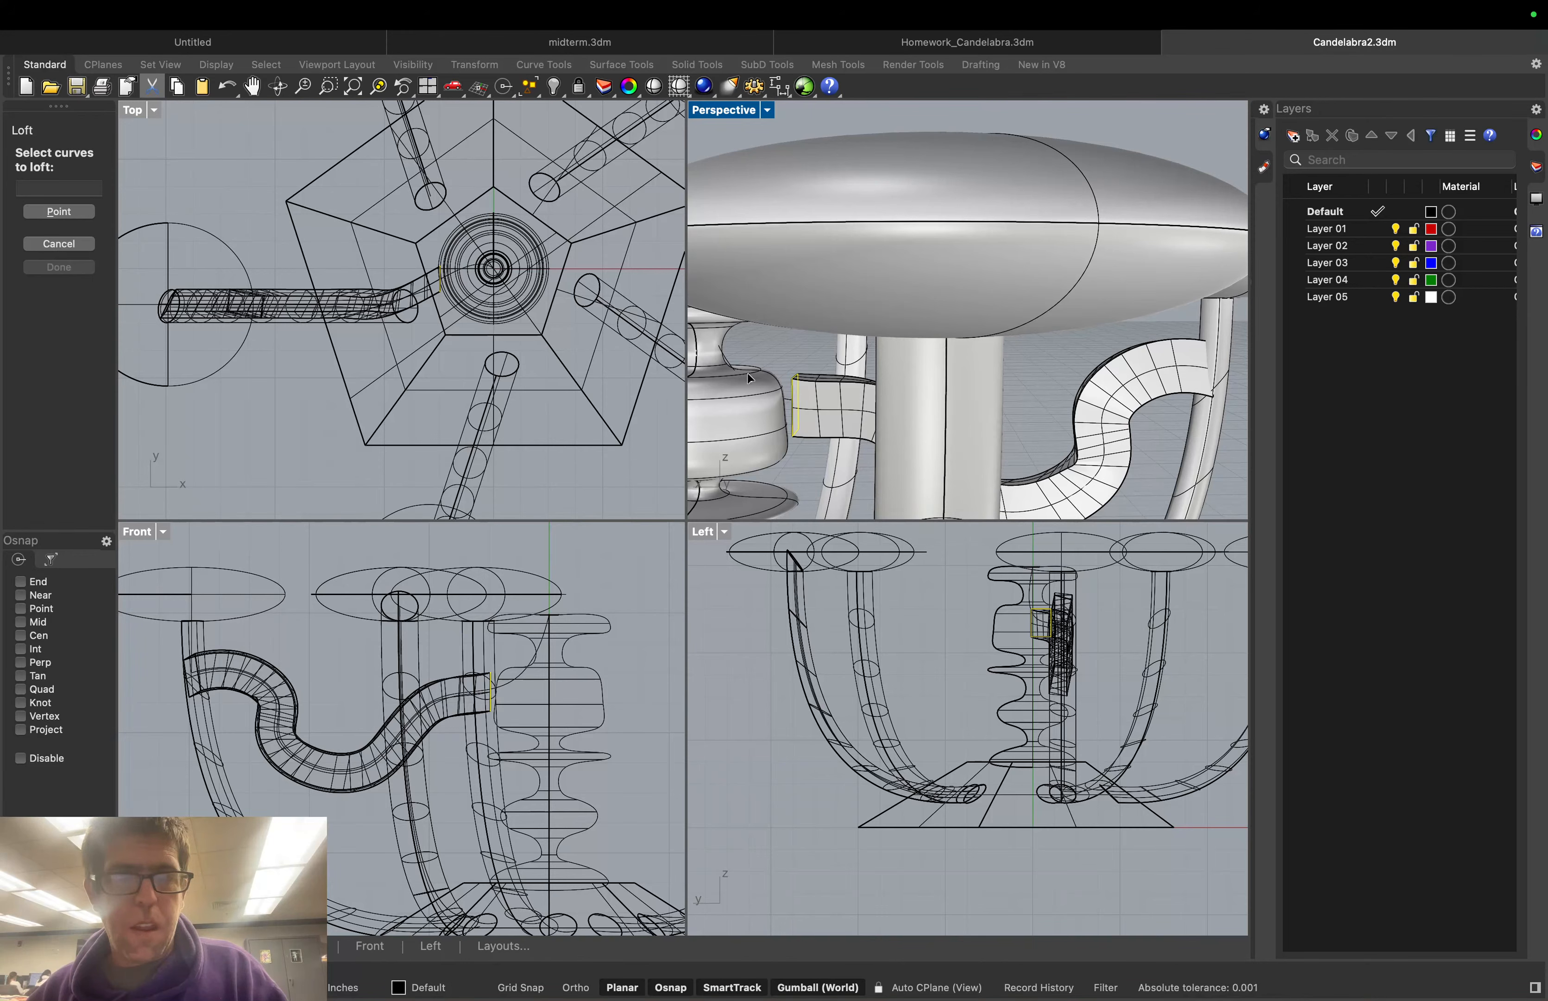
left_click(768, 110)
left_click(796, 272)
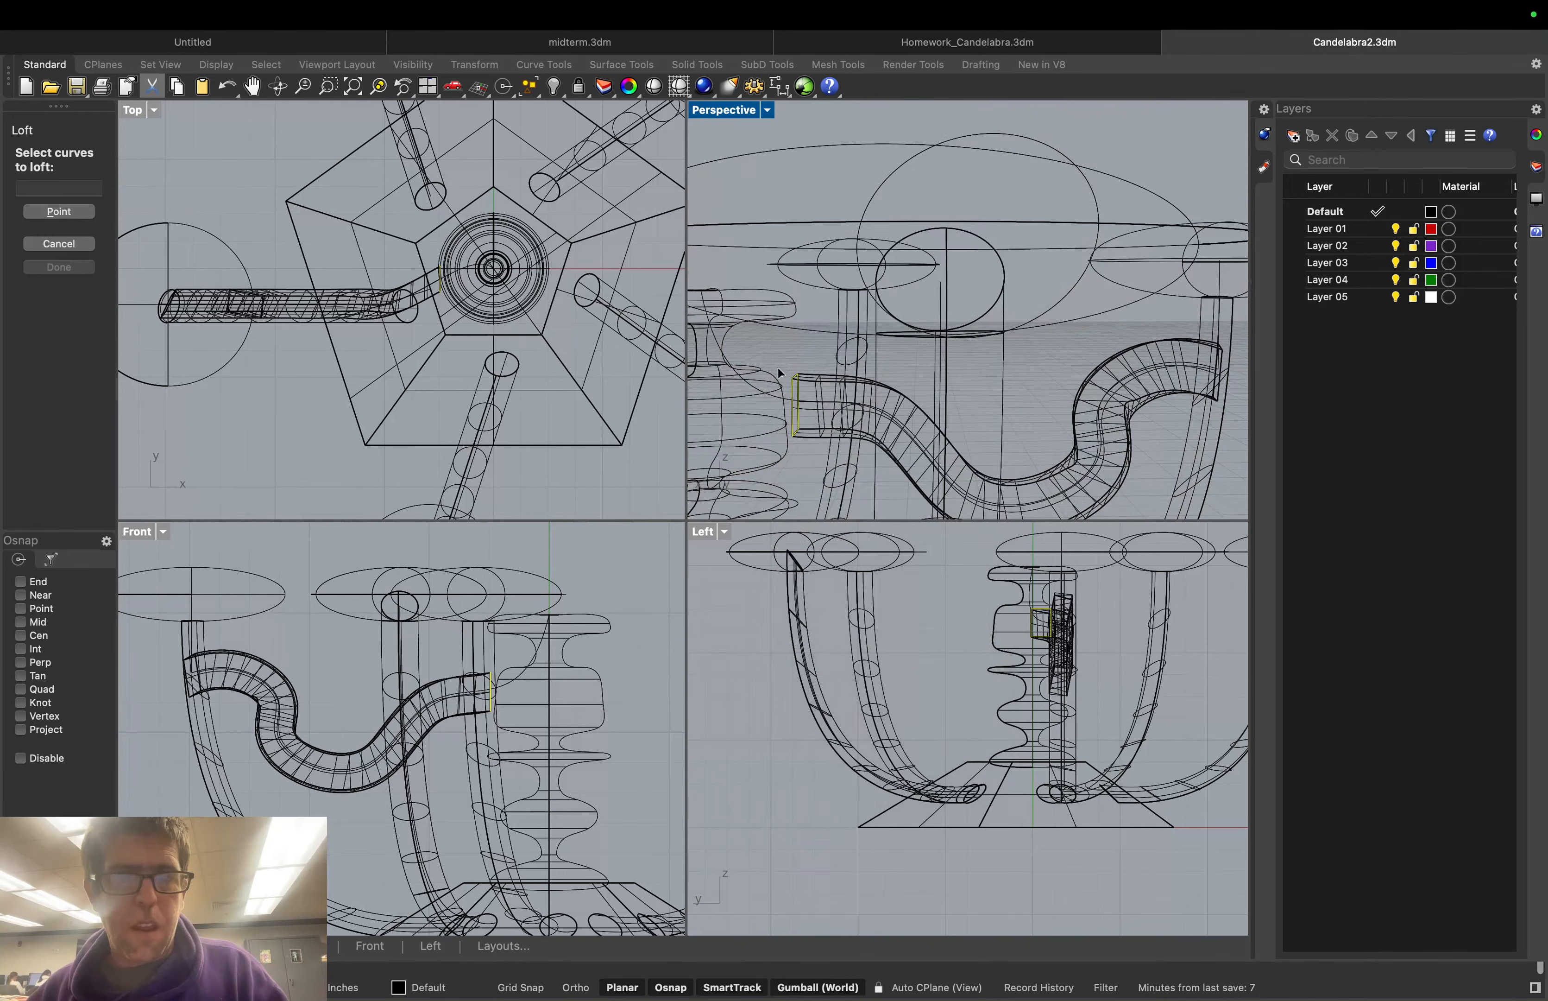
left_click(778, 394)
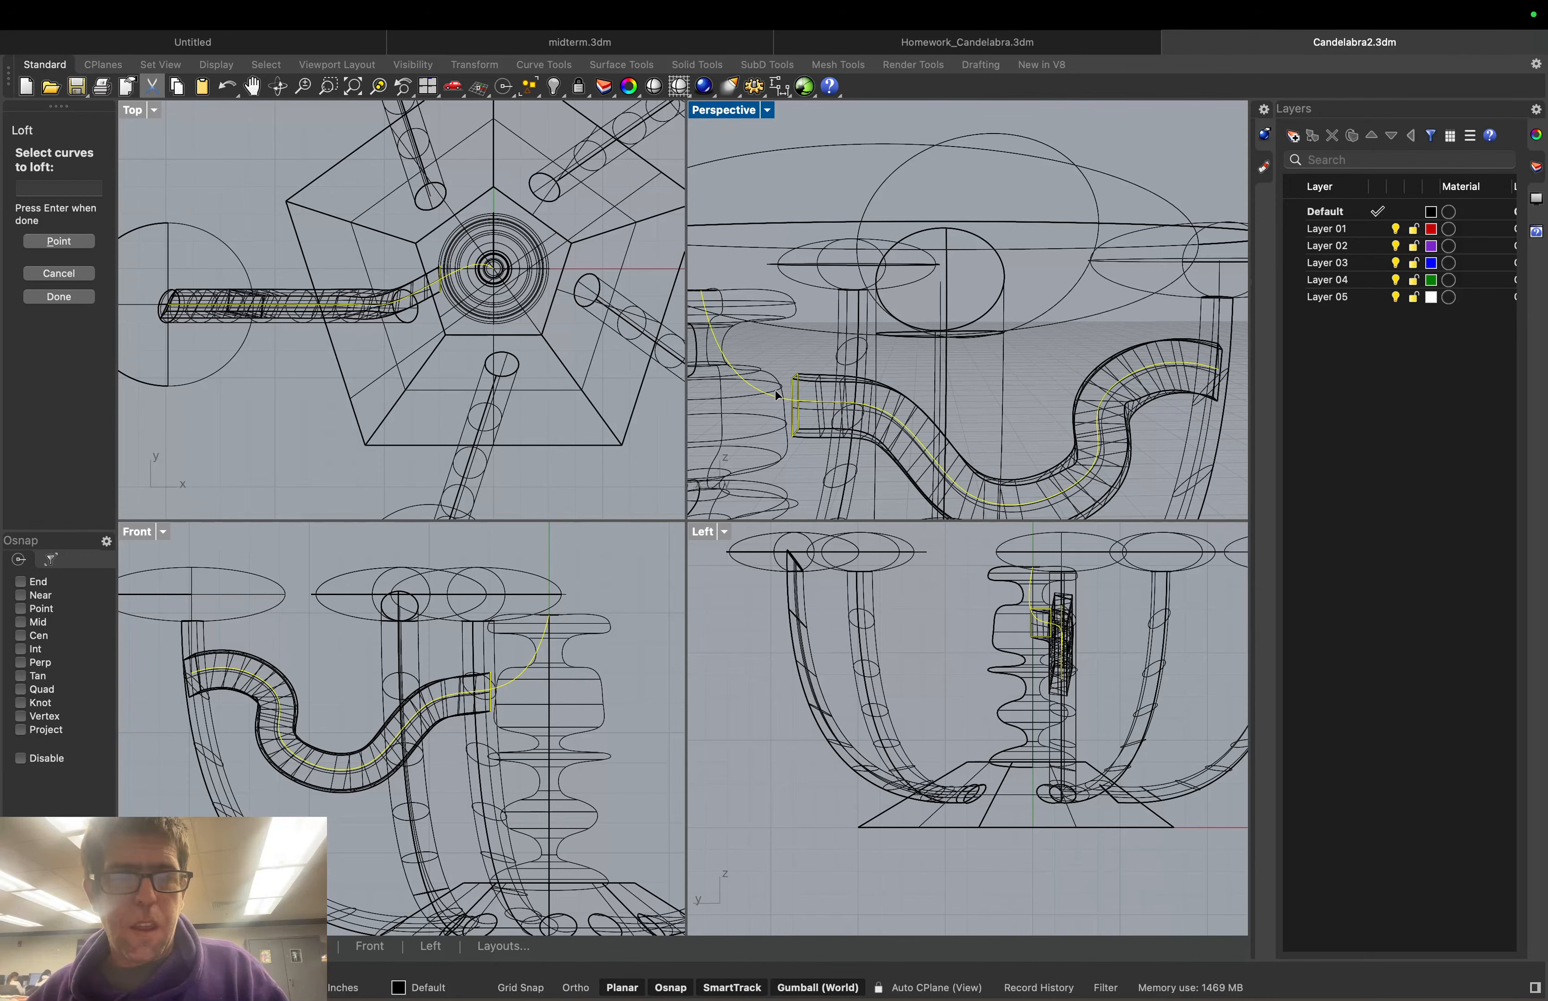
left_click(59, 296)
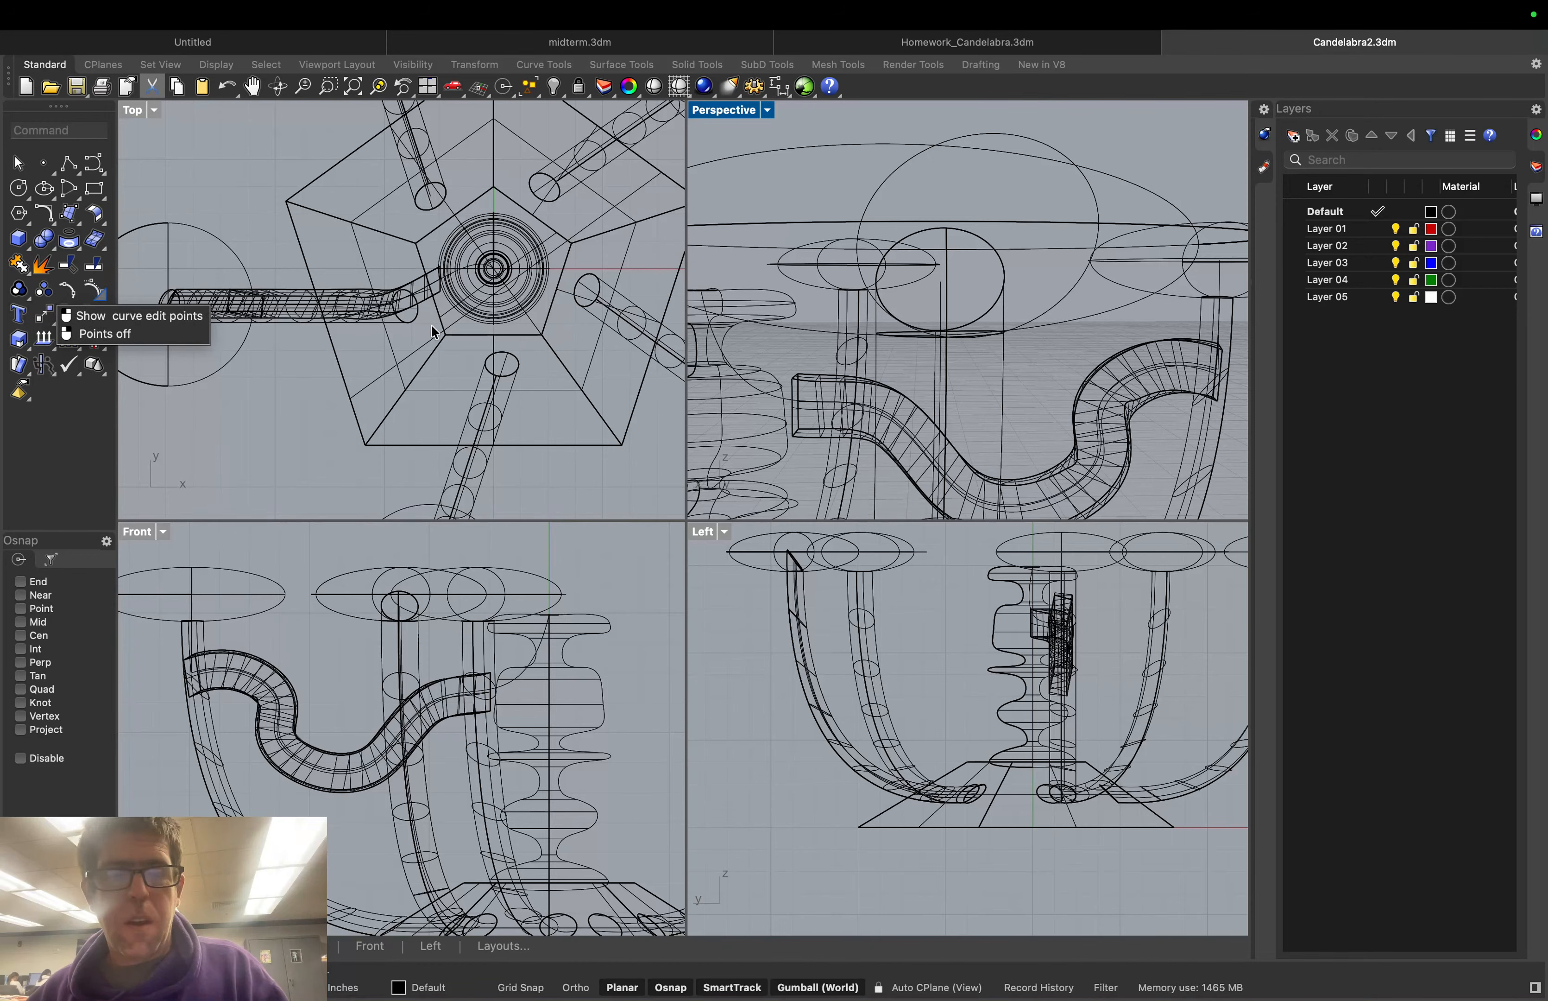
left_click(770, 112)
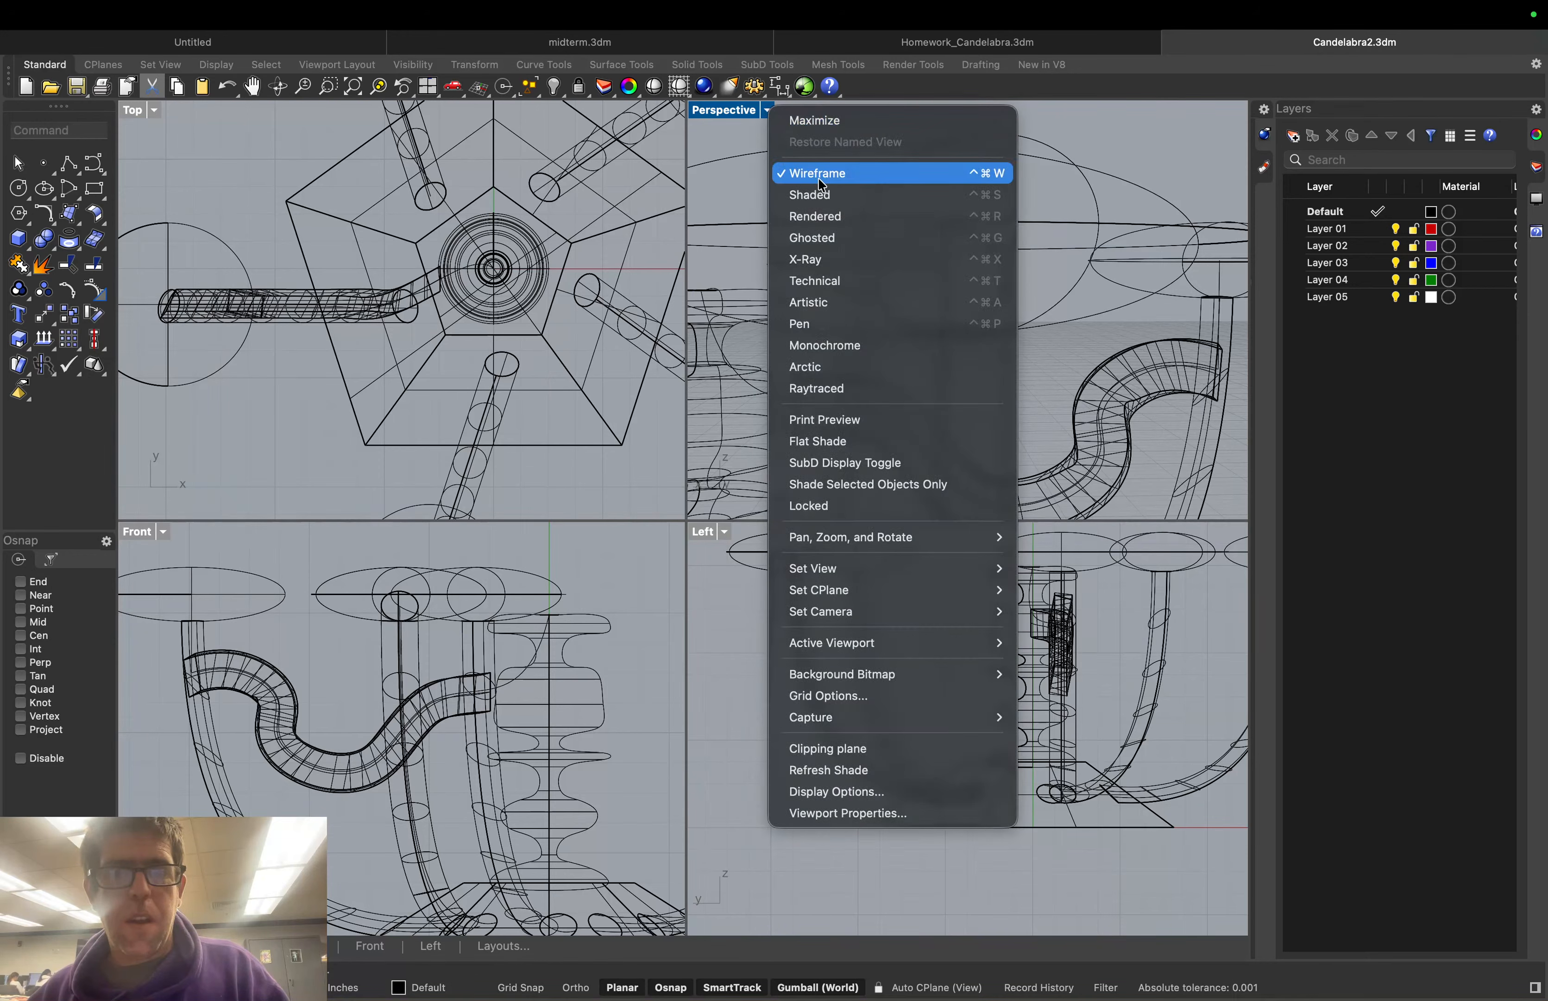
left_click(813, 194)
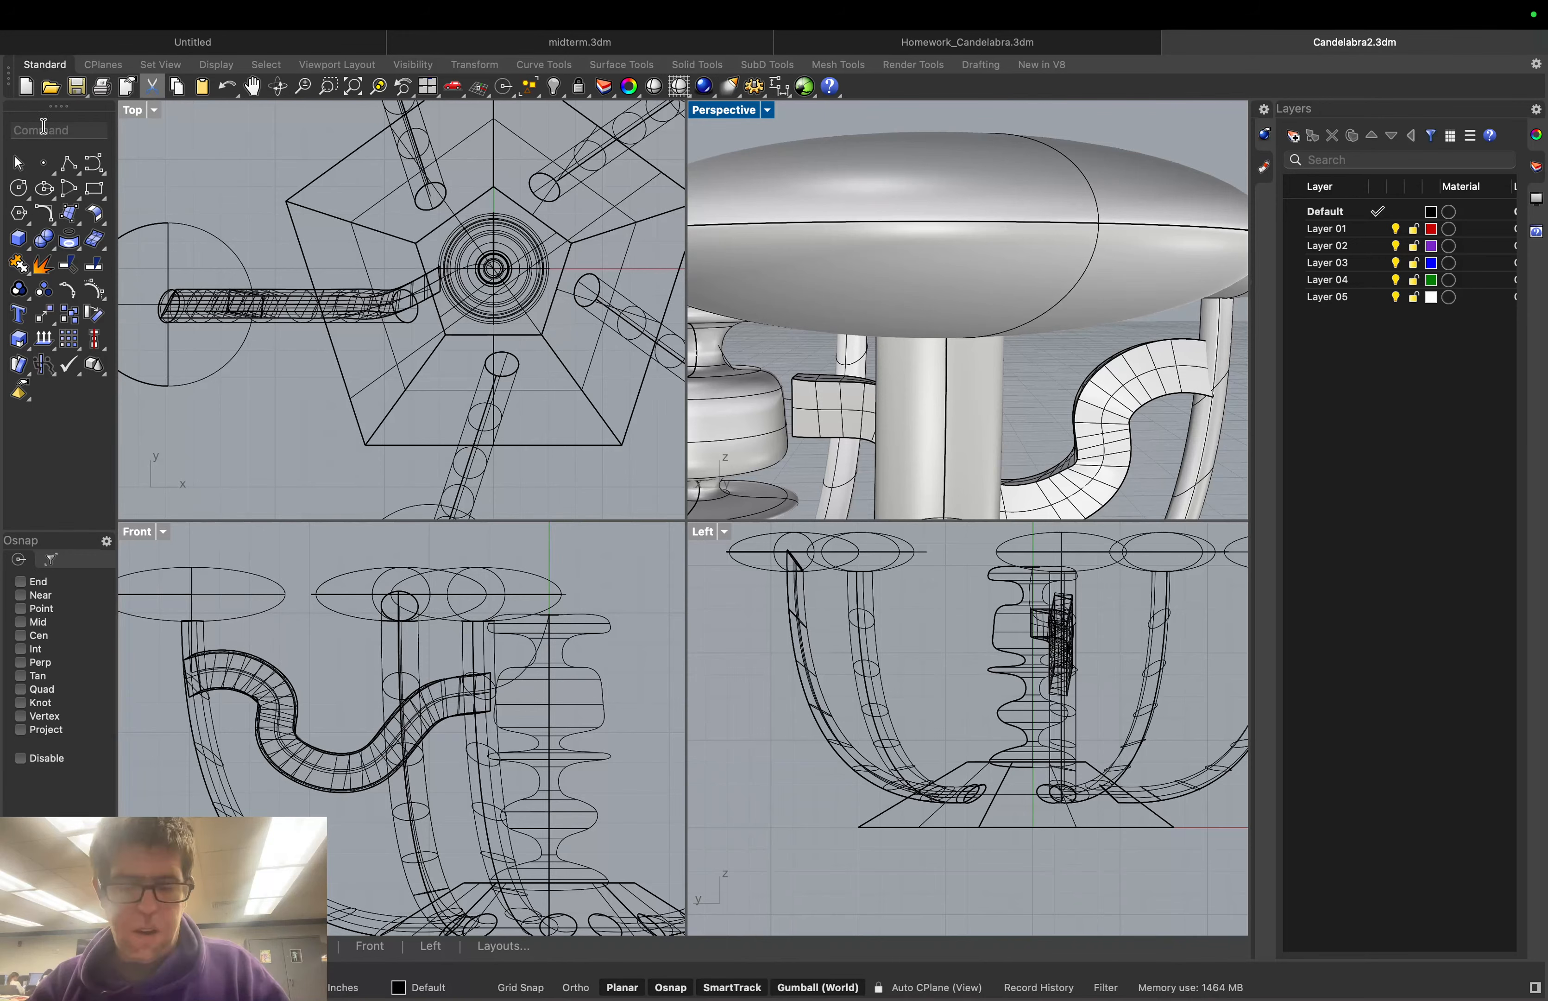
Start BlendSrf and pick the tube's open end as the first edge, switching to chain selection
type("b")
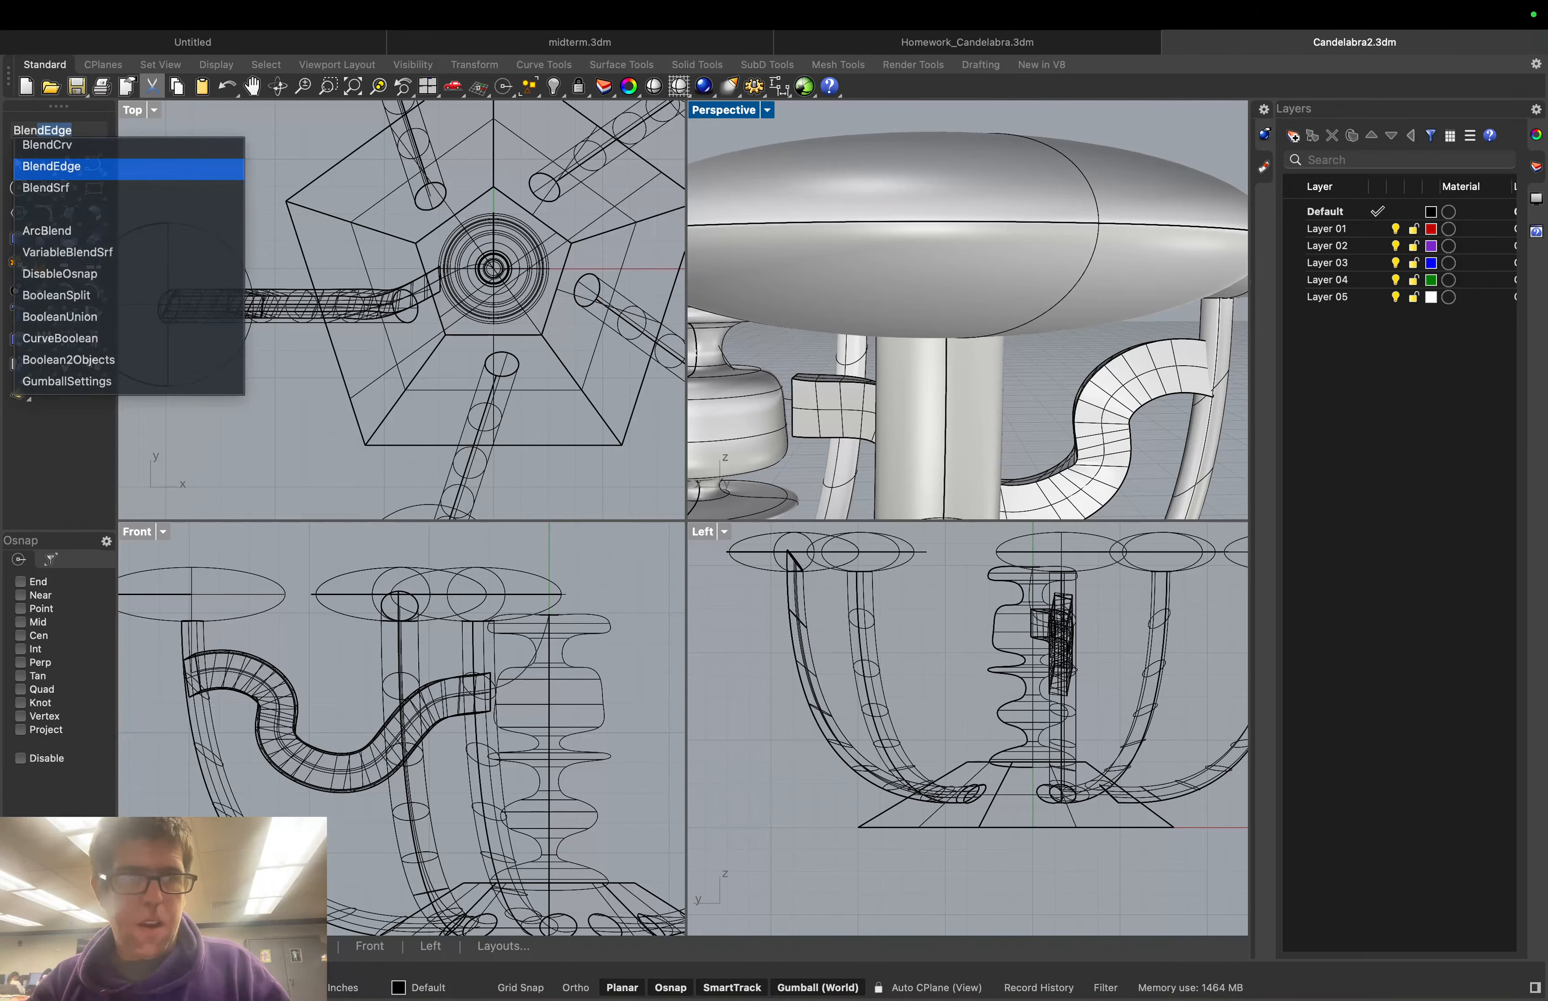
key("Down")
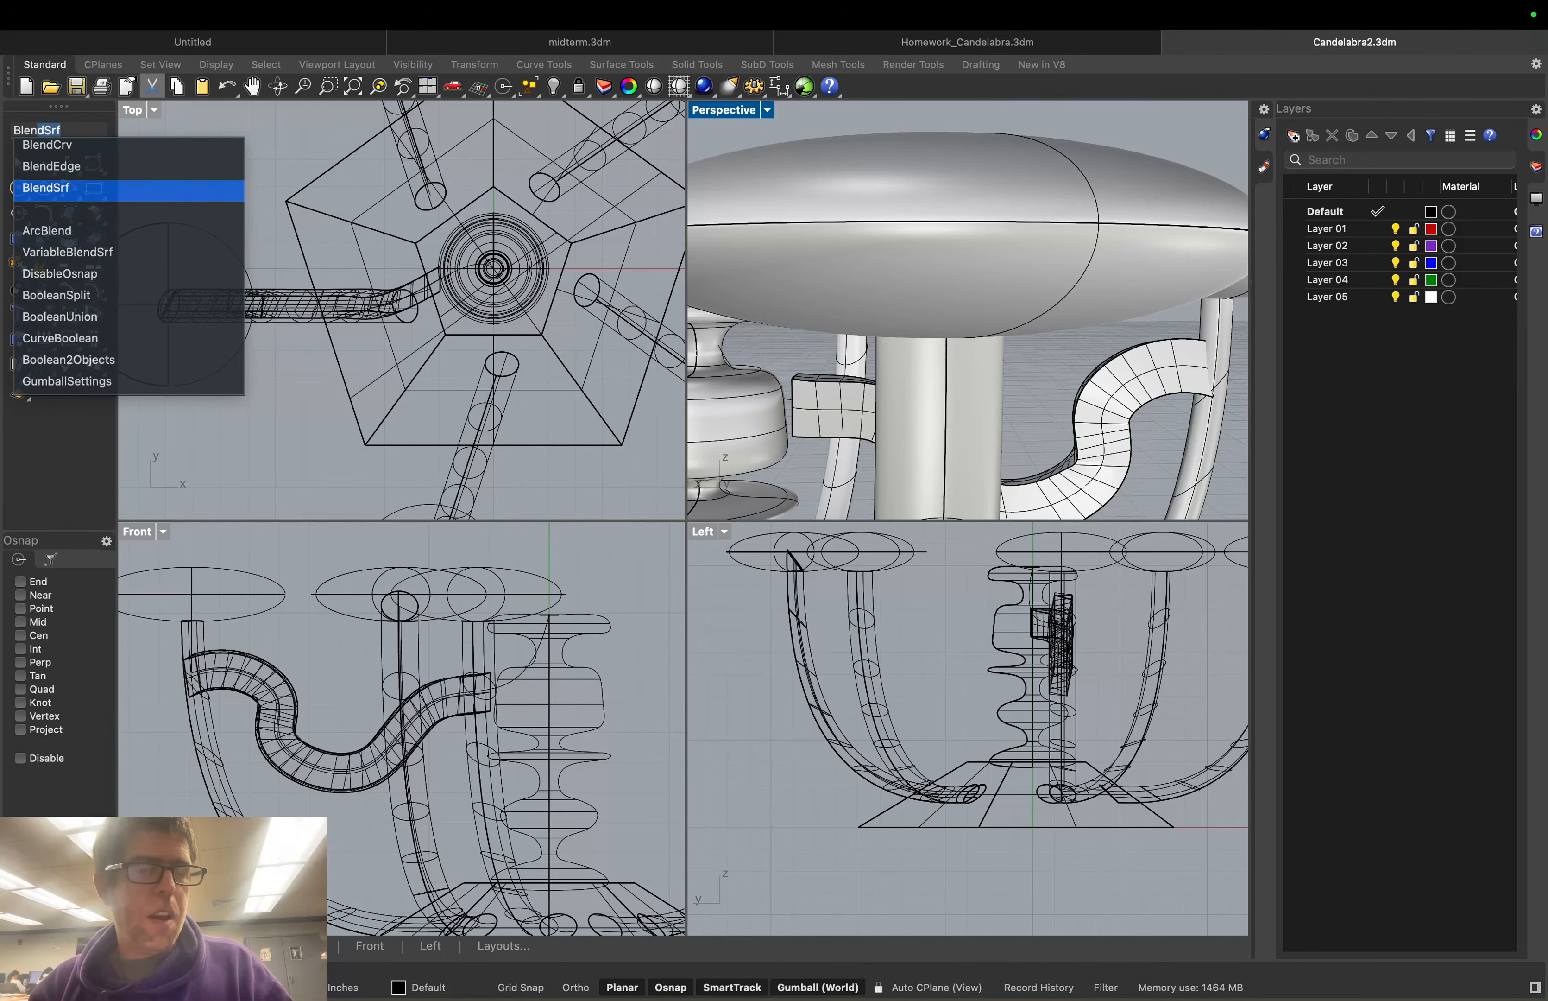
key("Up")
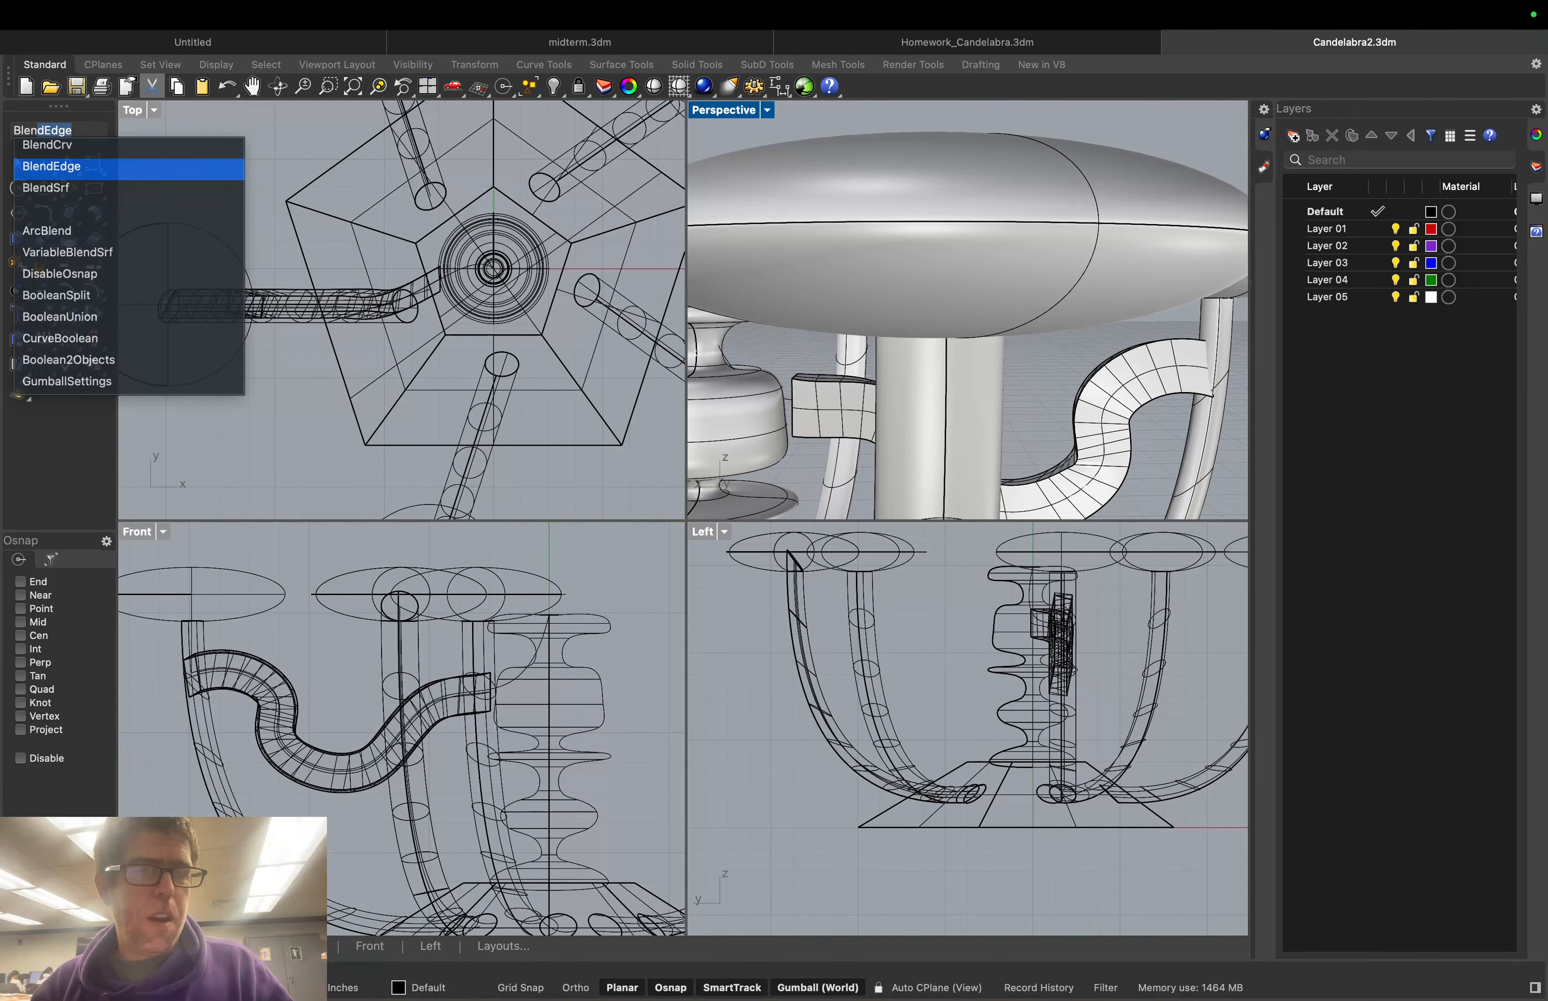
key("Down")
key("Return")
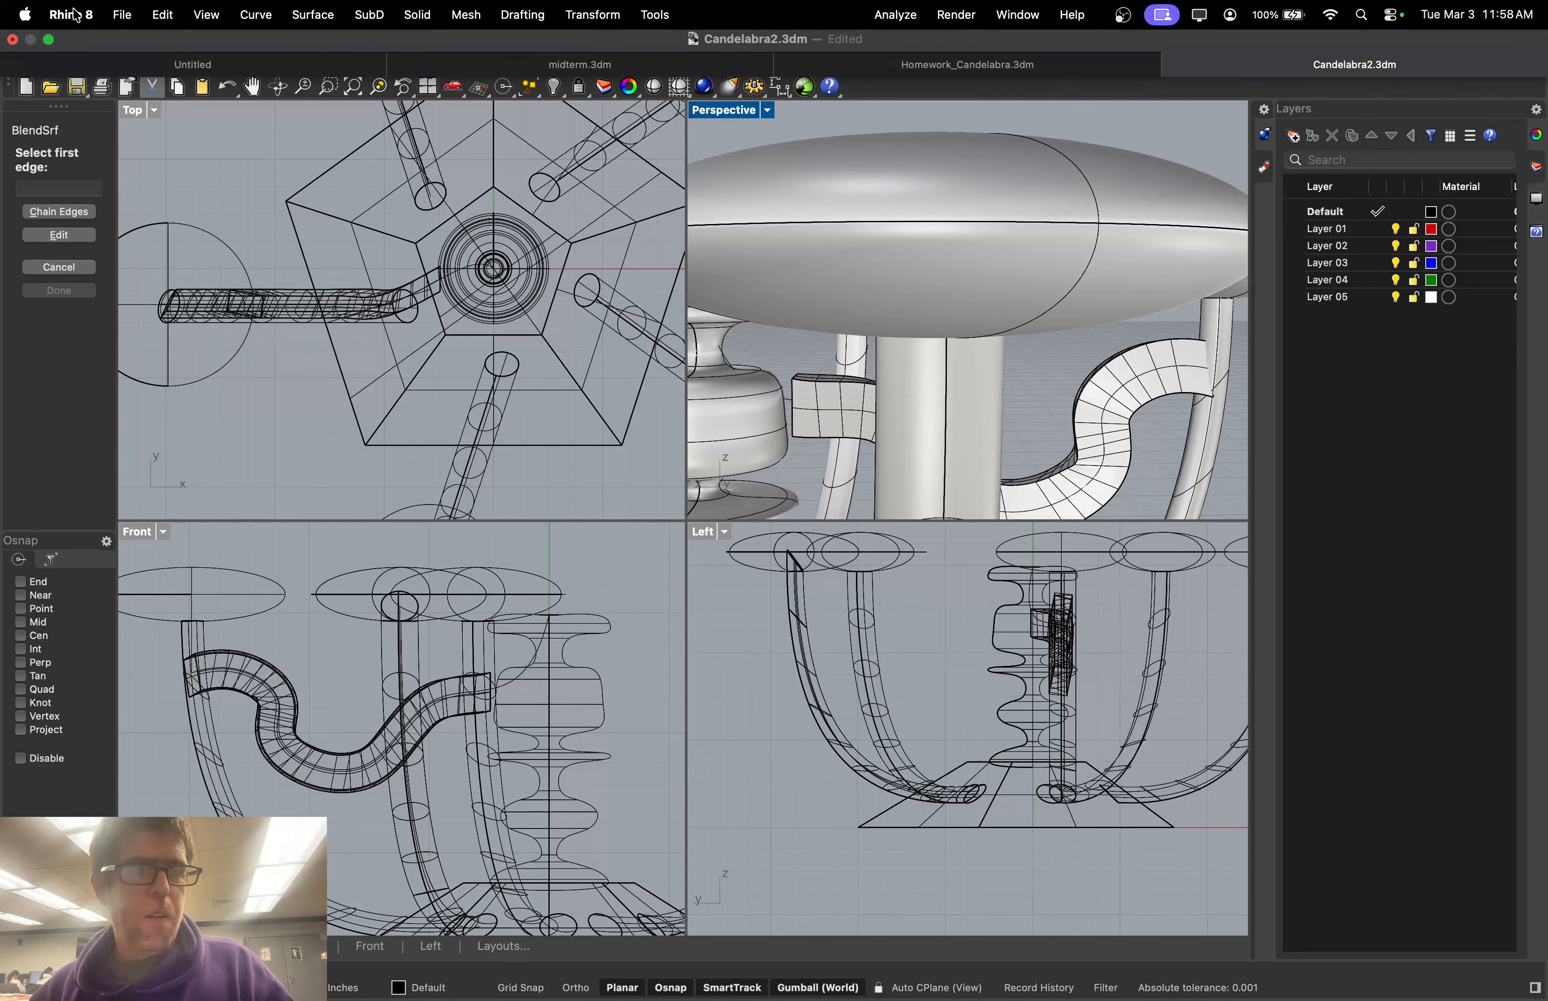
left_click(794, 410)
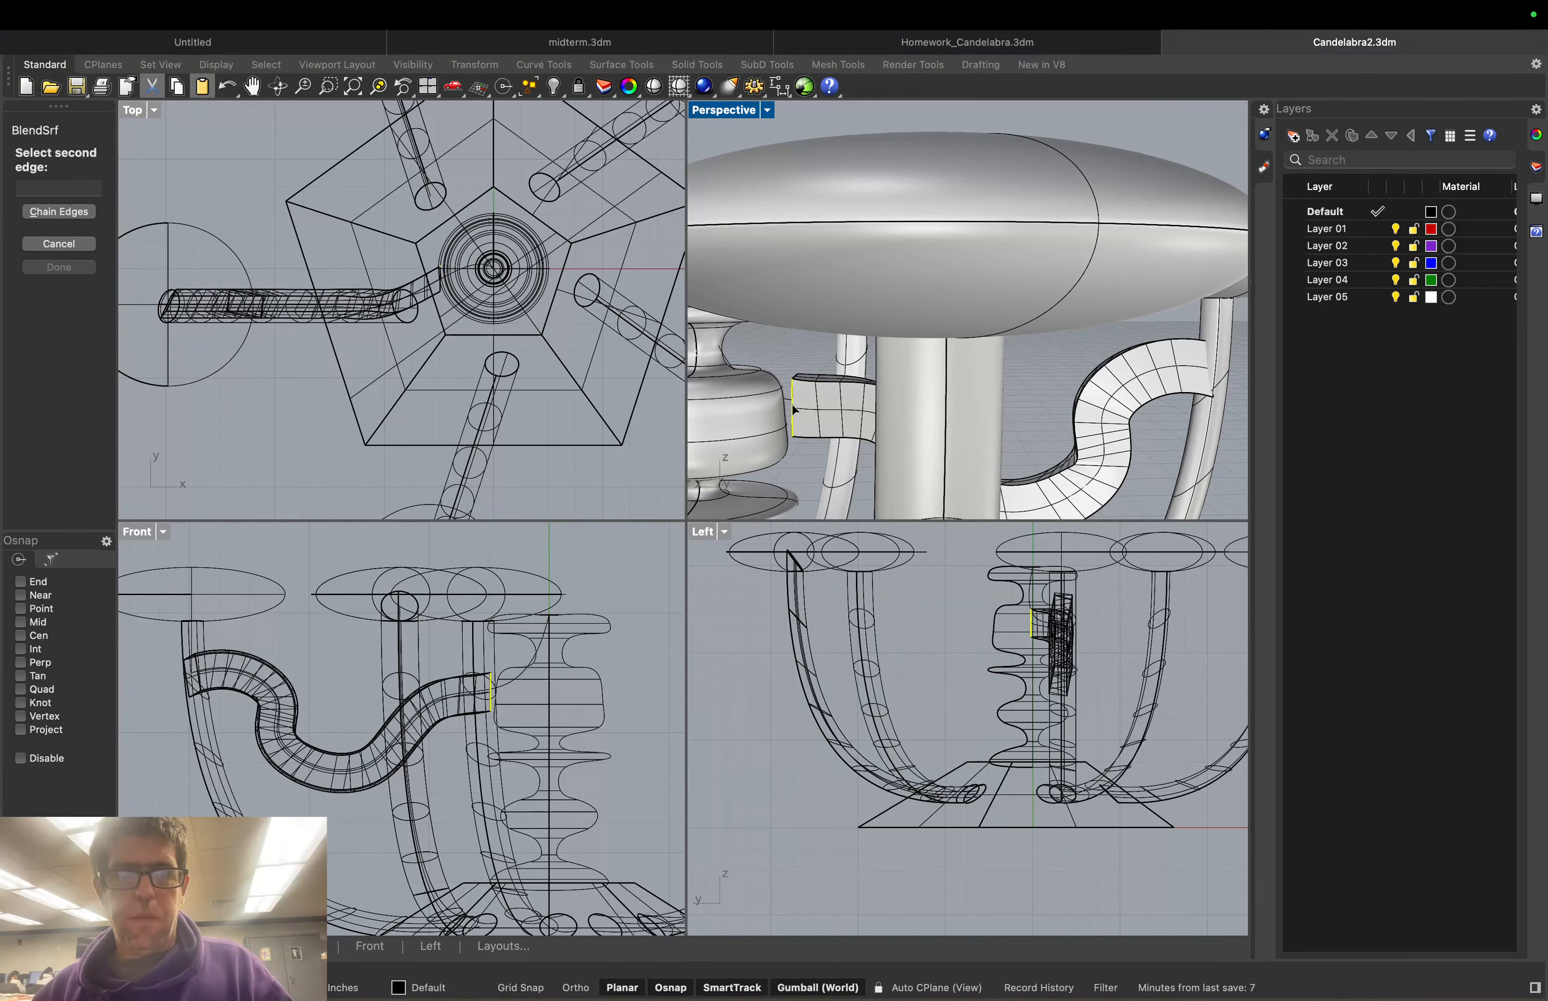
left_click(69, 214)
Chain the column edge segments beside the tube end as the second edge, opening Adjust Surface Blend
mouse_move(709, 391)
right_mouse_down()
mouse_move(776, 395)
mouse_move(737, 391)
right_mouse_up()
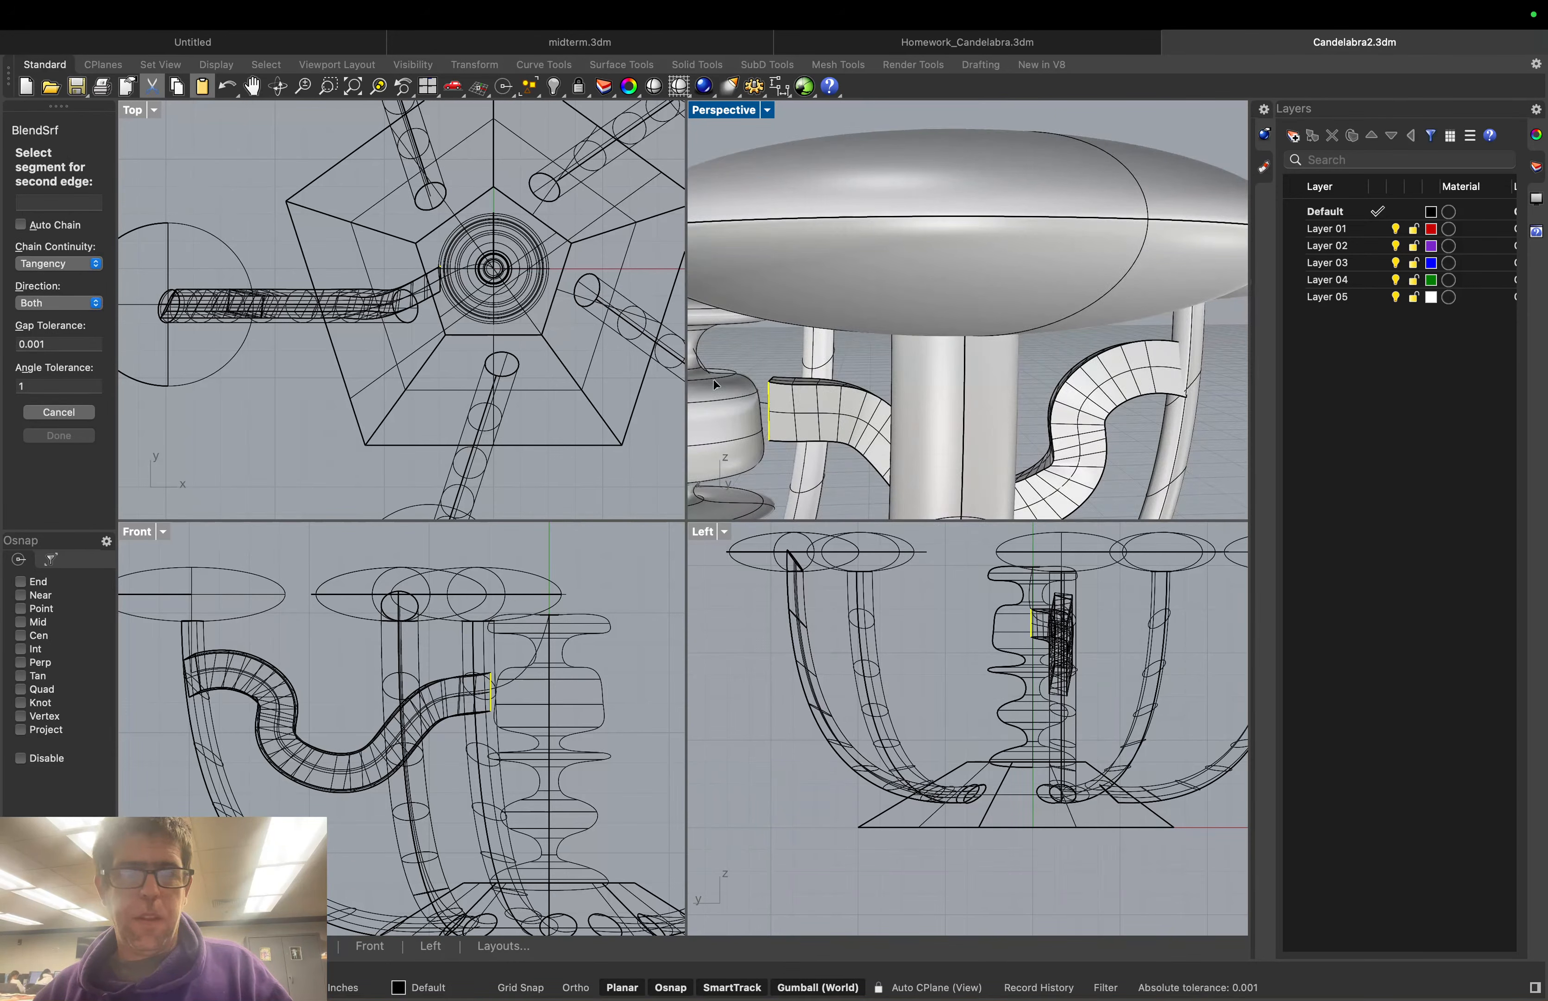
right_click_drag(713, 378, 897, 375)
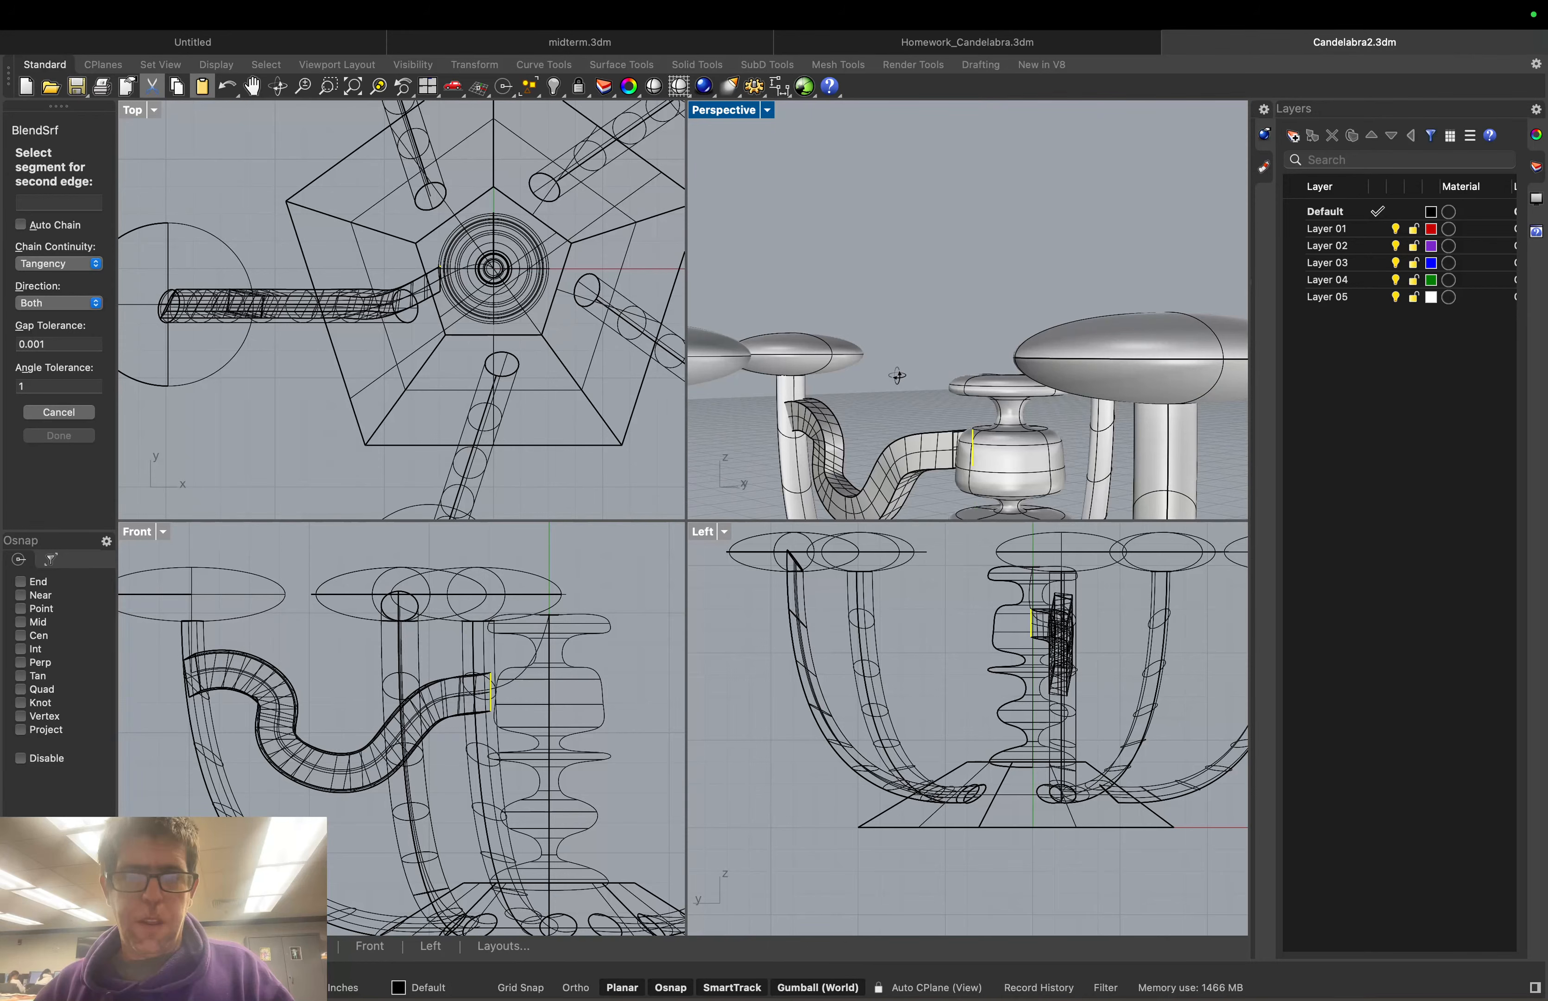
left_click(962, 439)
key("Down")
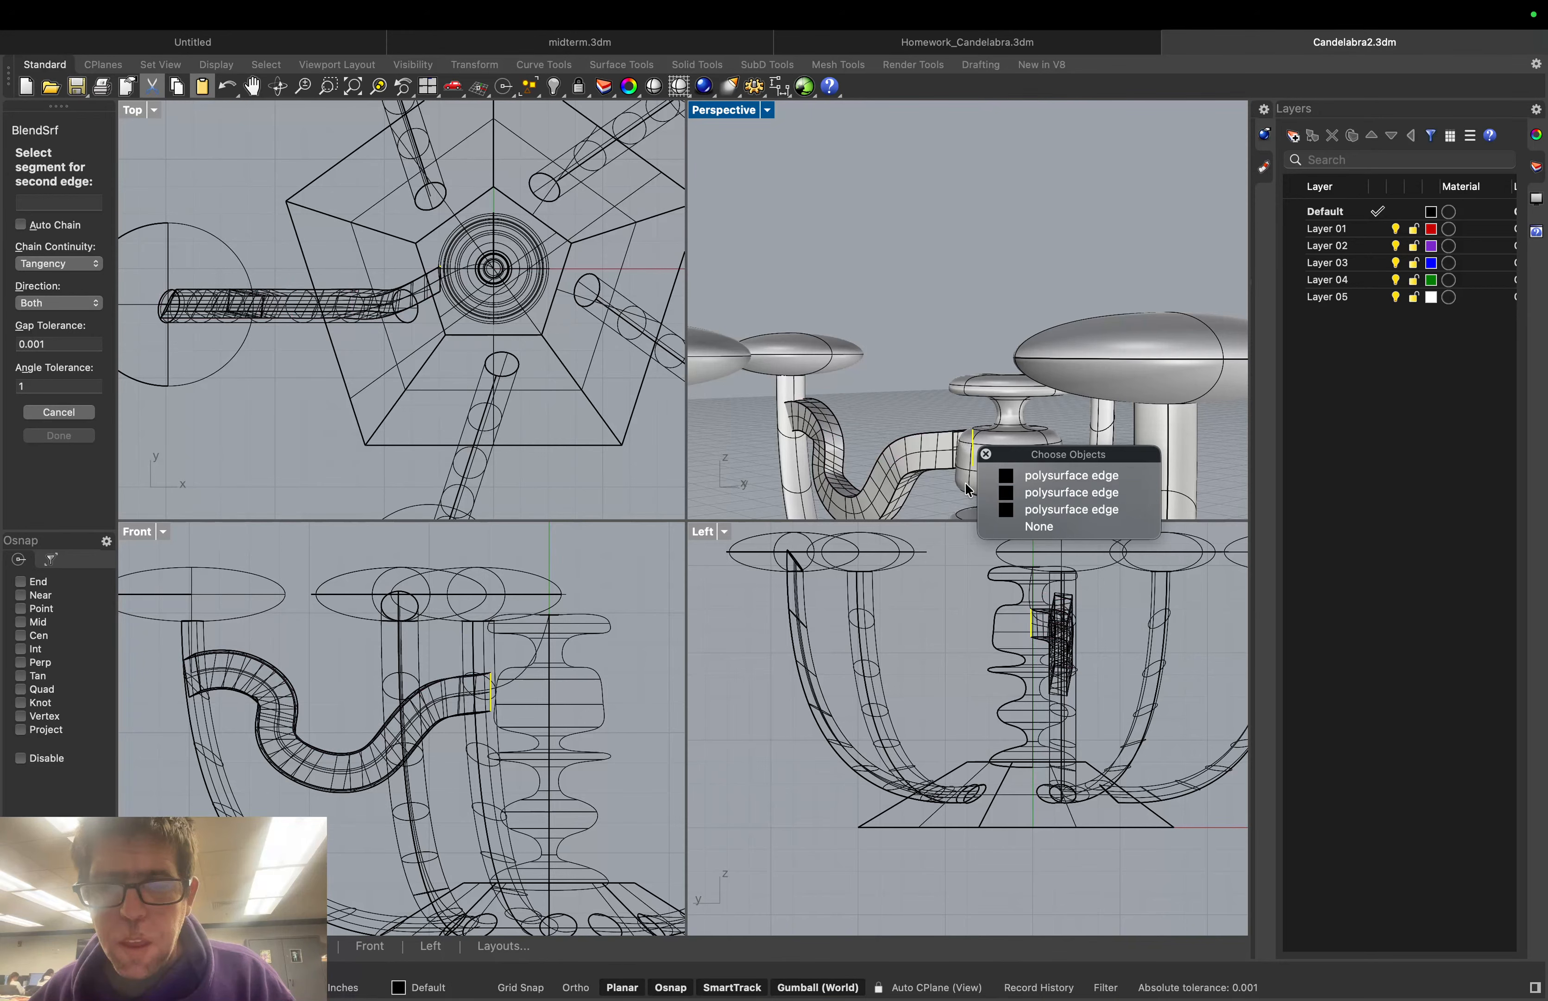
scroll(968, 489, "up", 5)
scroll(988, 423, "down", 3)
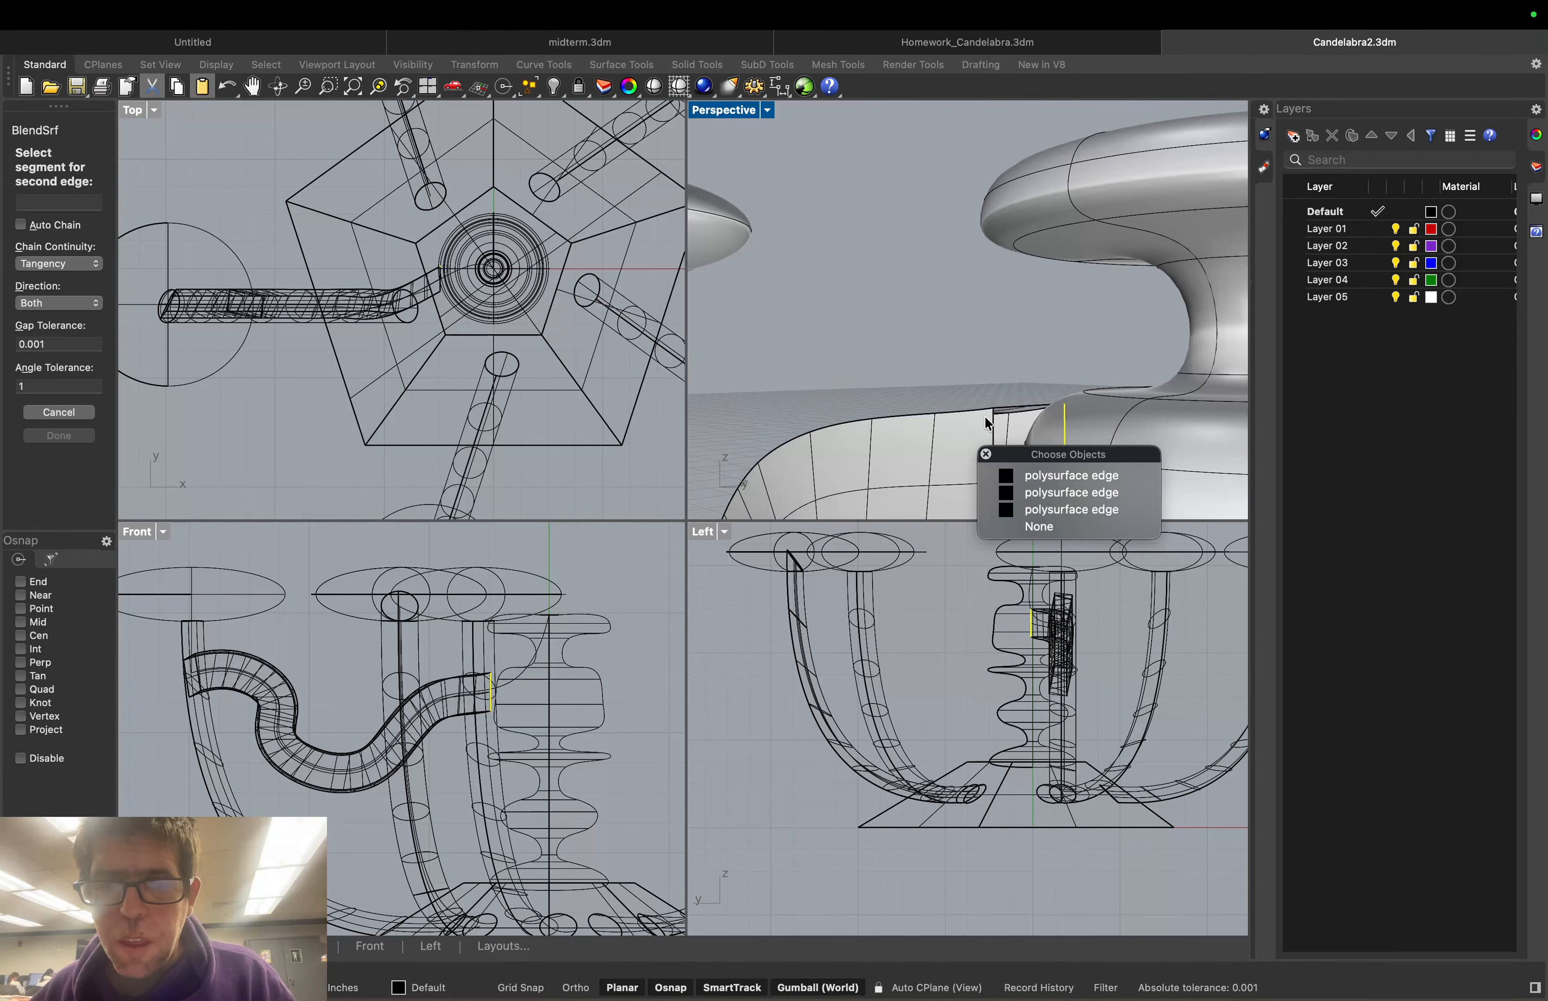
left_click(1002, 412)
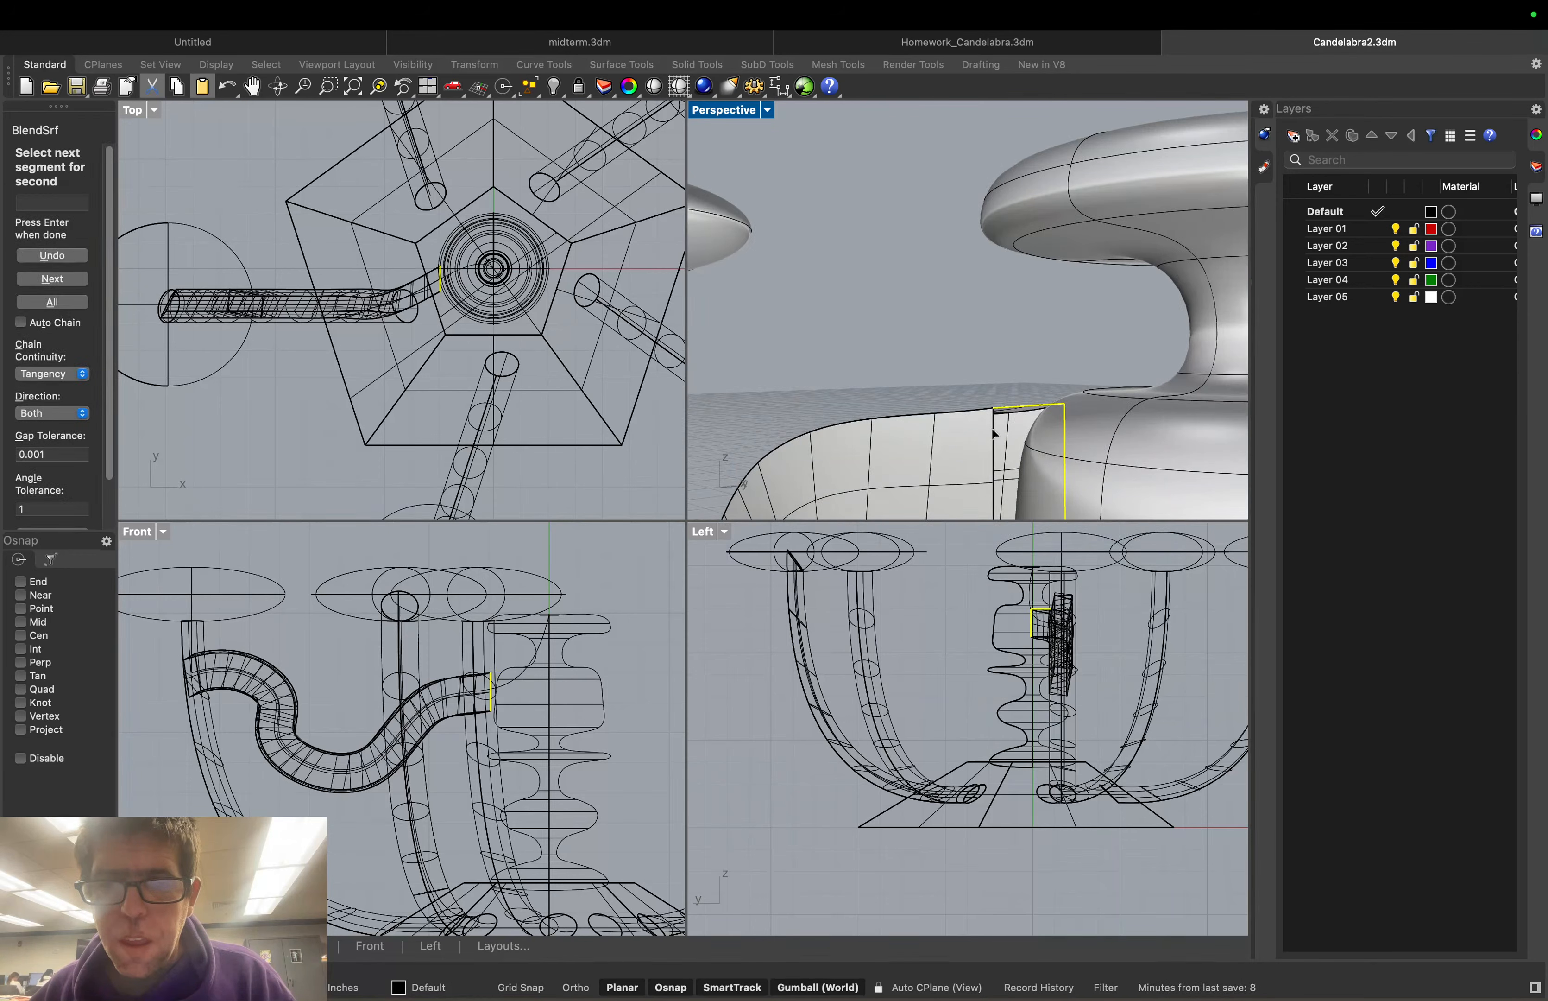
scroll(993, 434, "down", 3)
scroll(1002, 510, "down", 3)
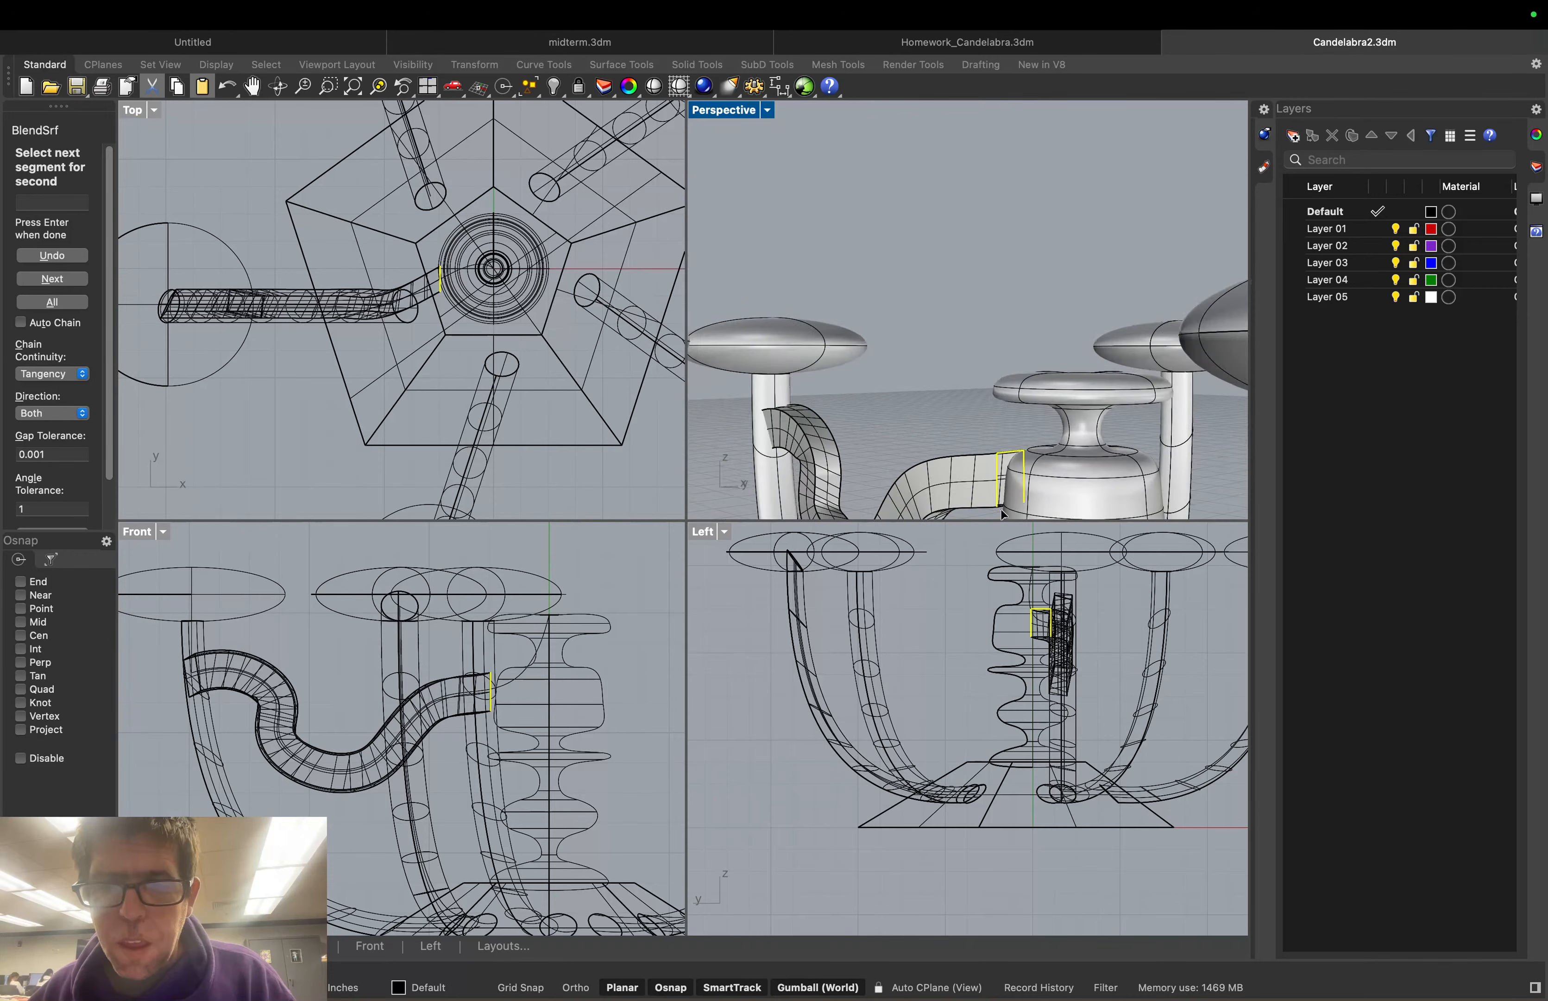
left_click(1001, 505)
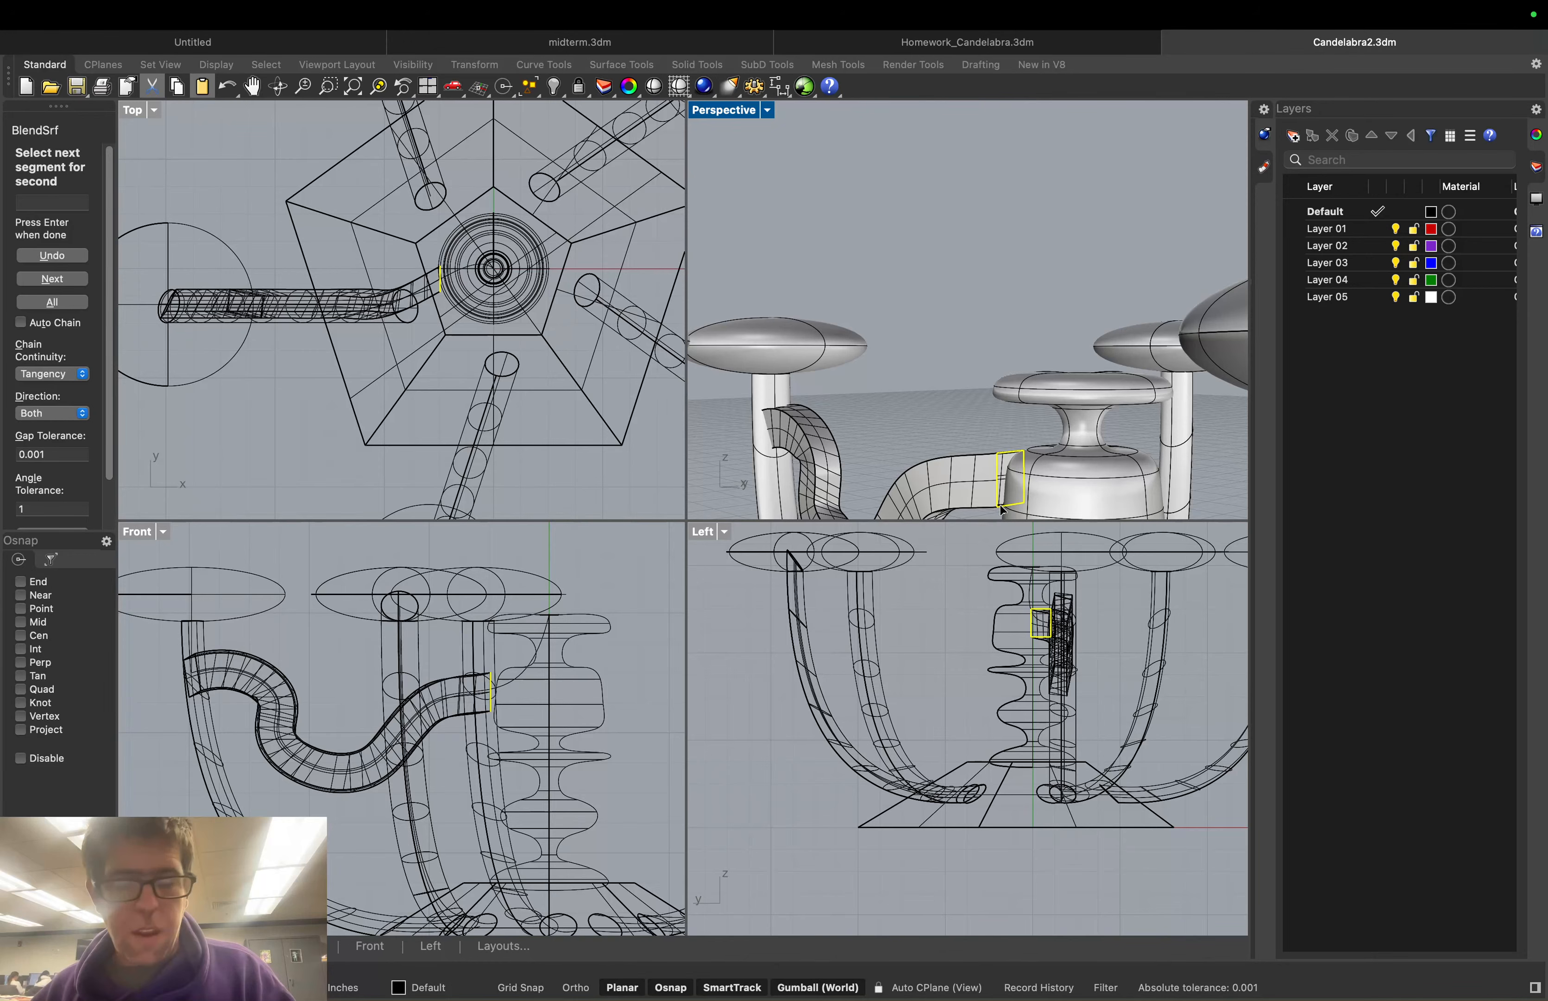
key("Return")
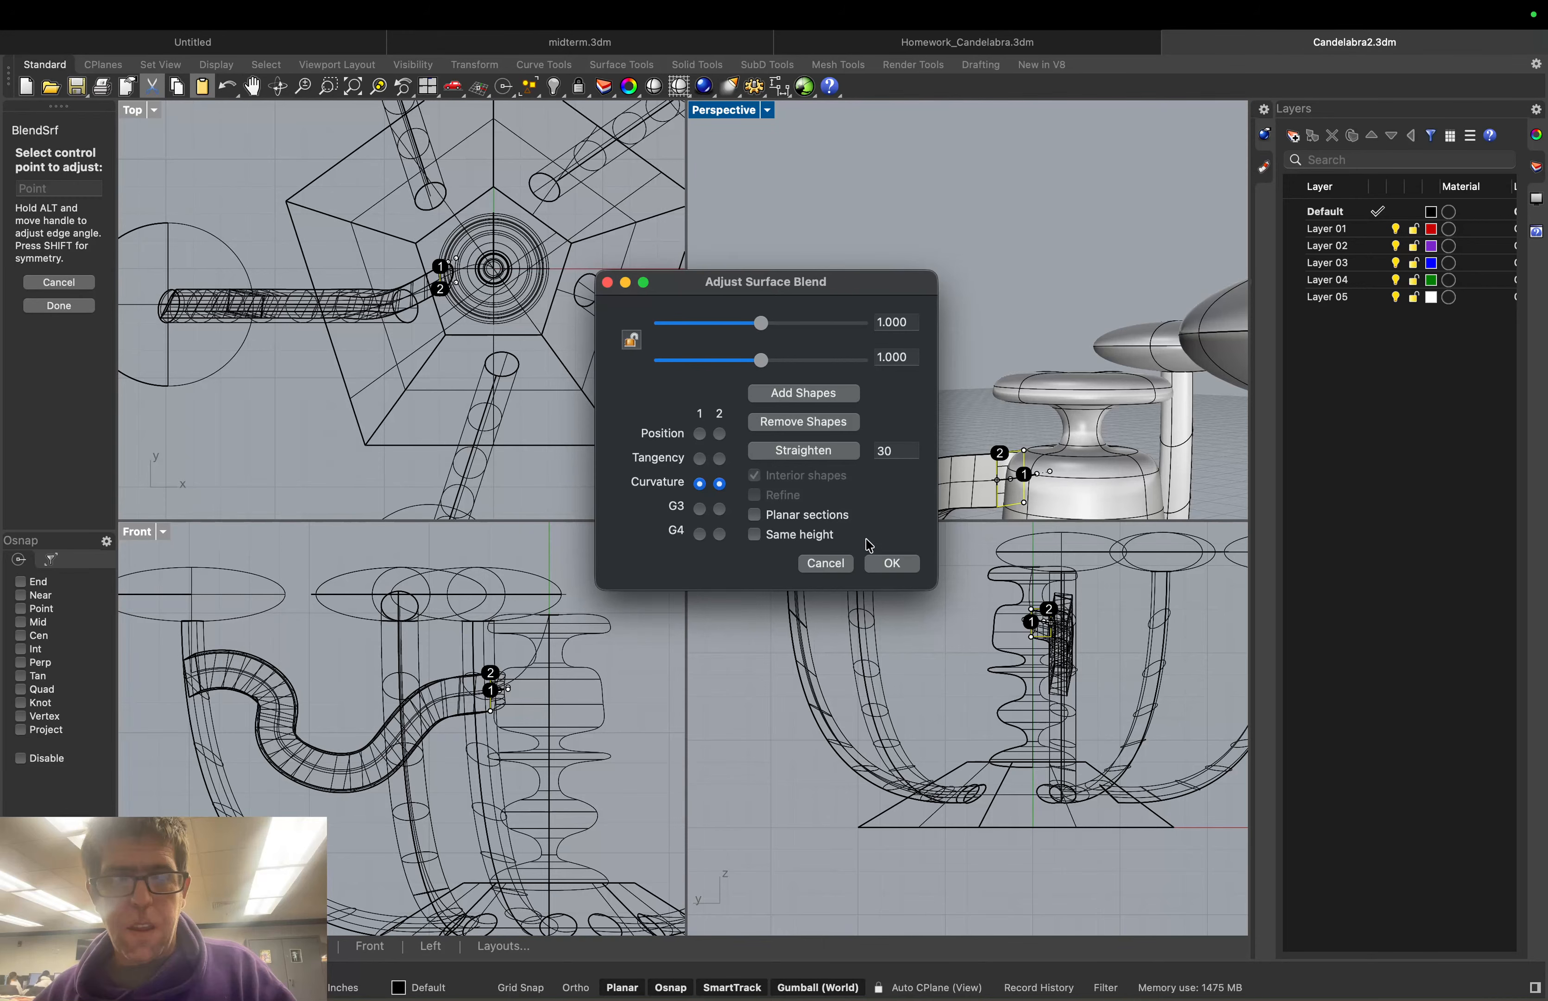
left_click(892, 564)
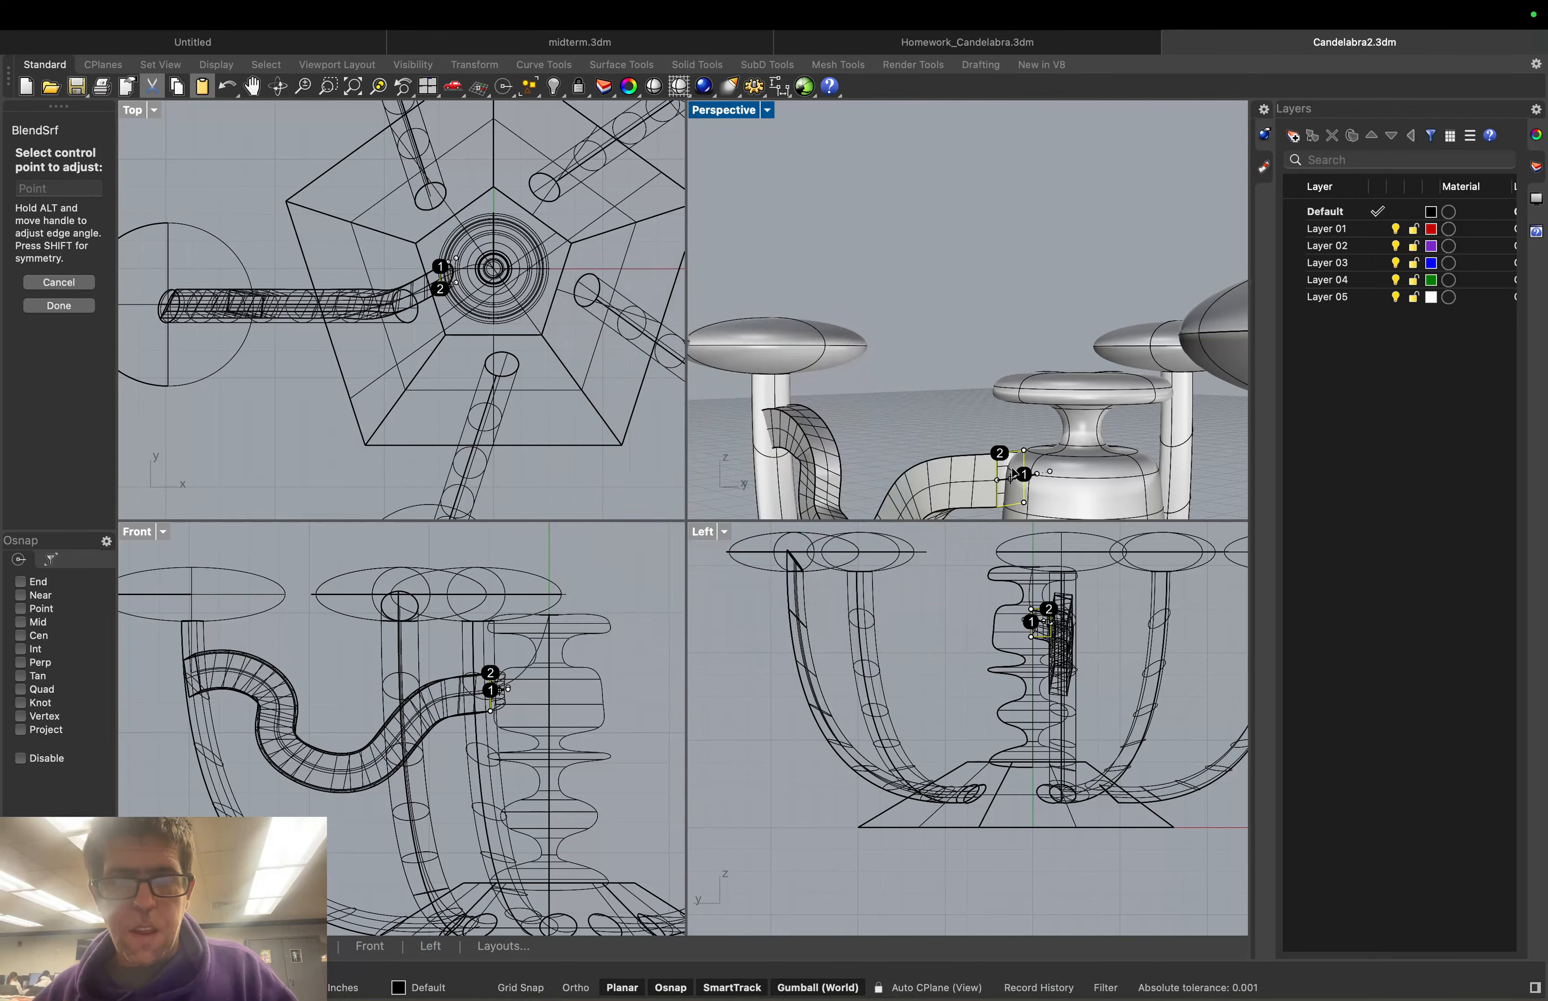
middle_click(969, 404)
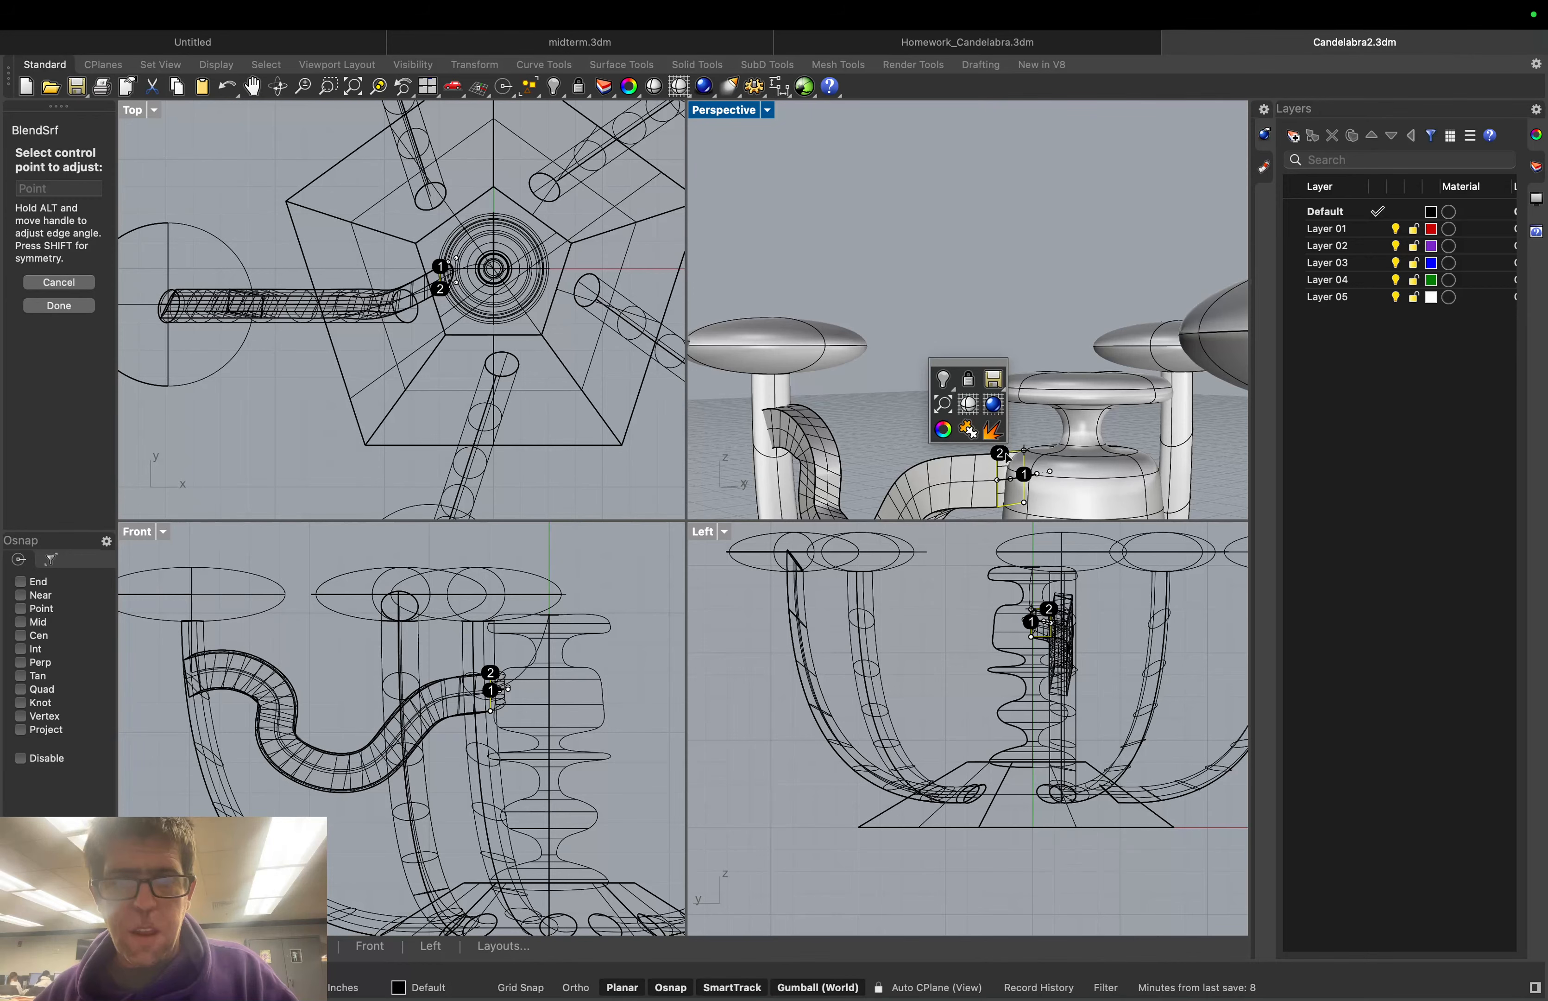
right_click_drag(1006, 454, 1028, 455)
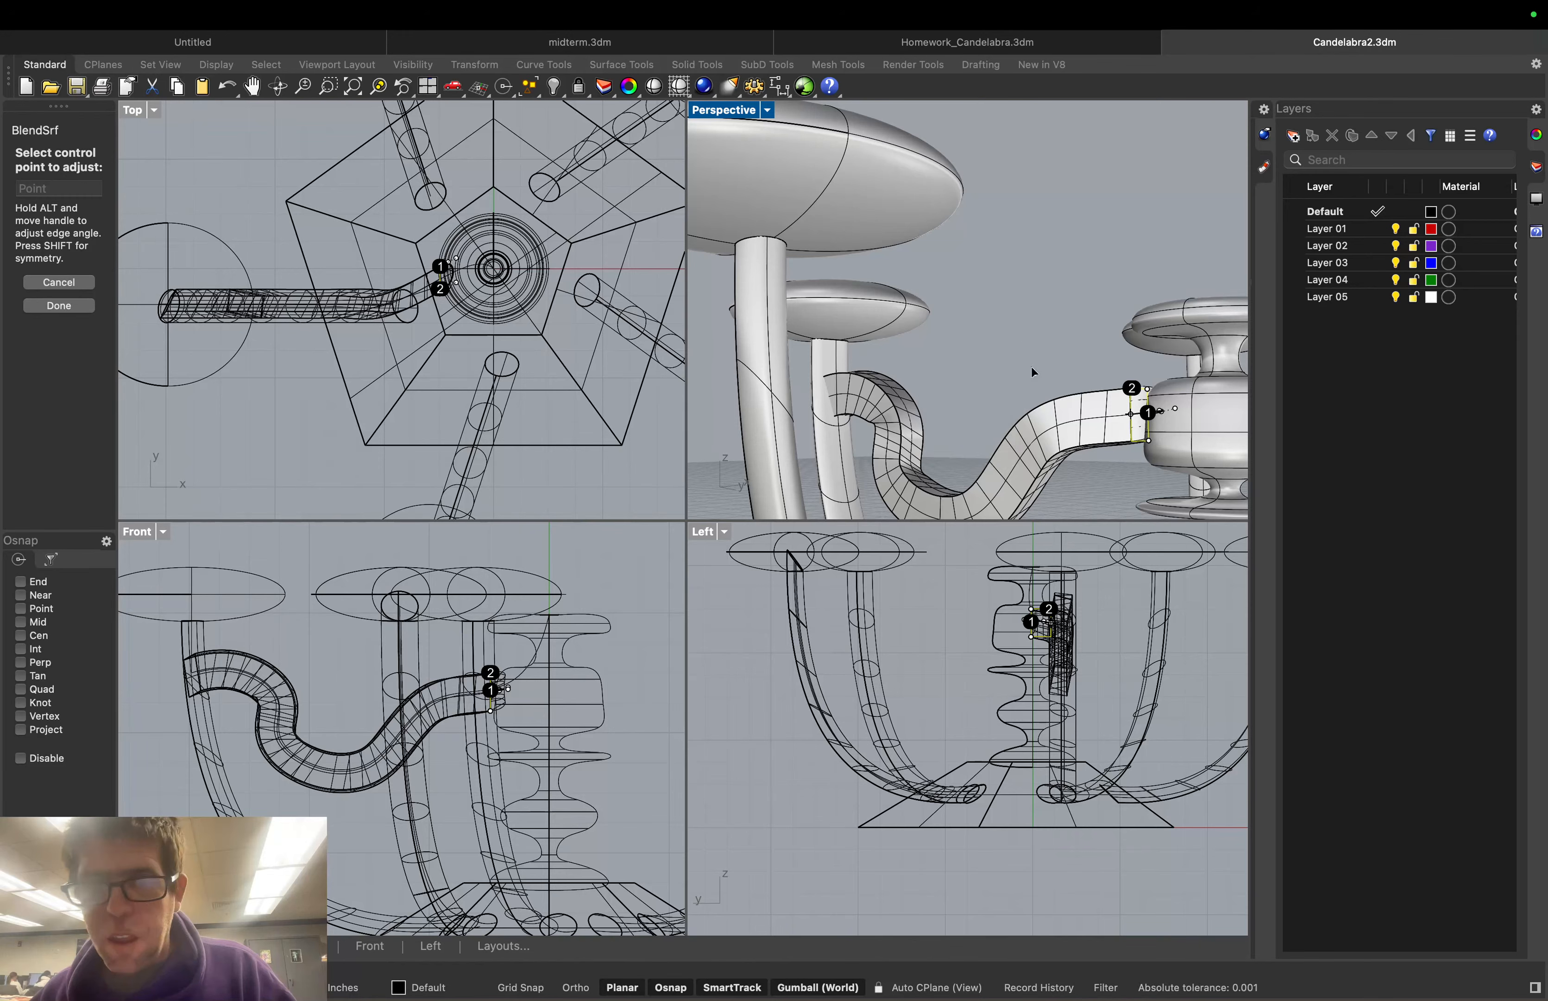
left_click(286, 314)
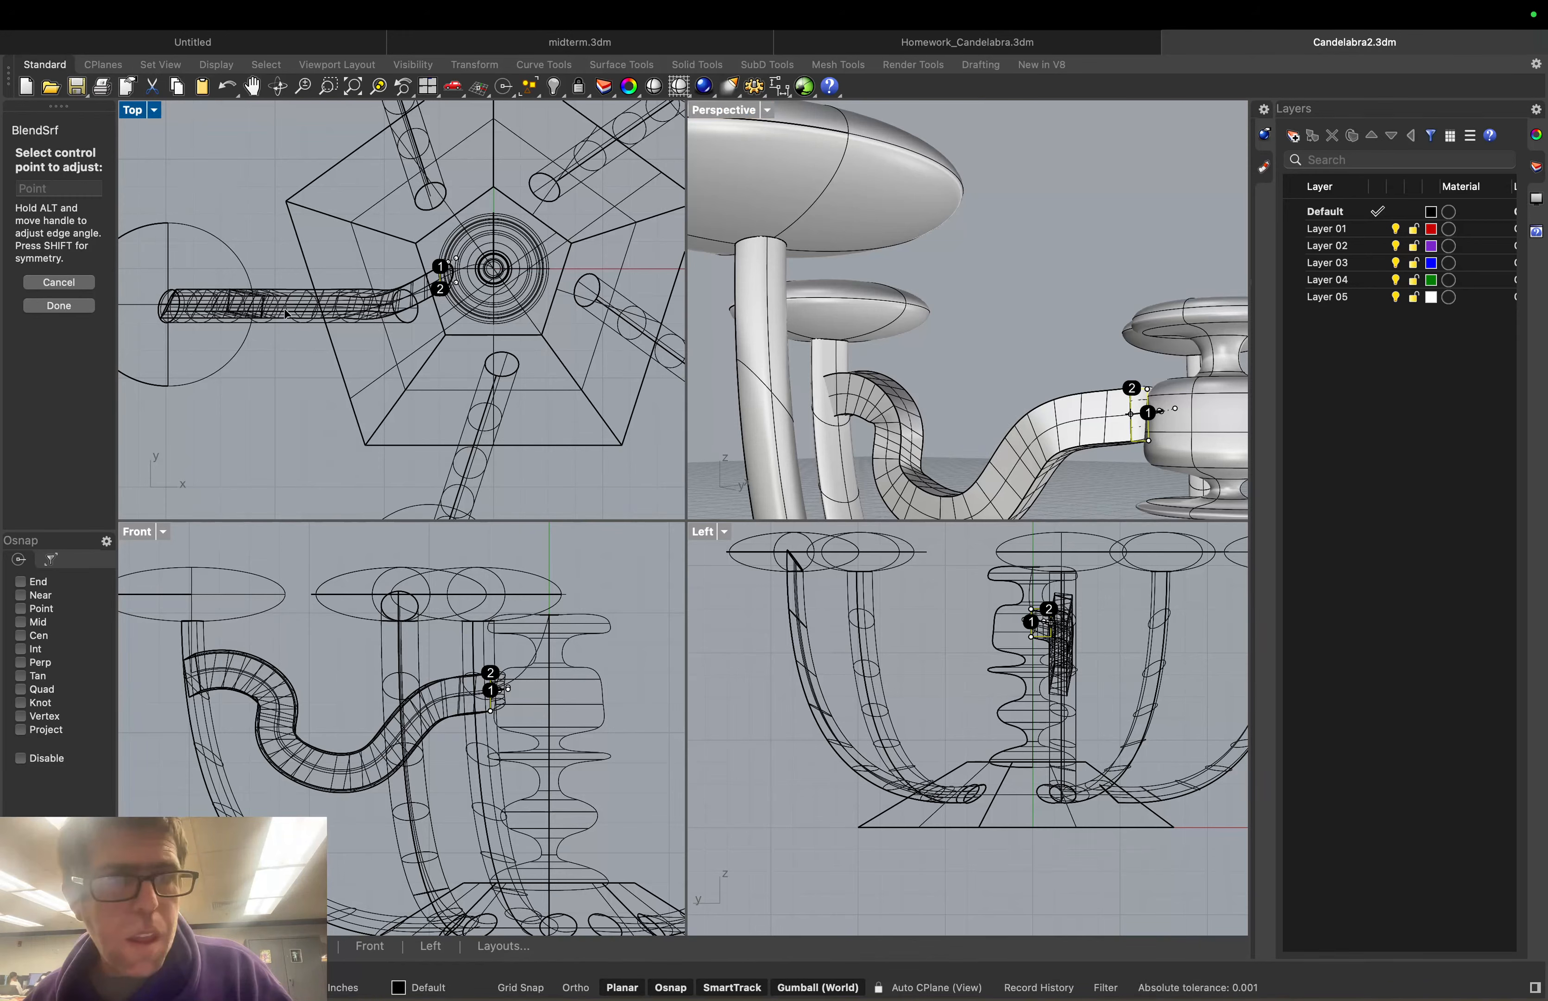
left_click(41, 285)
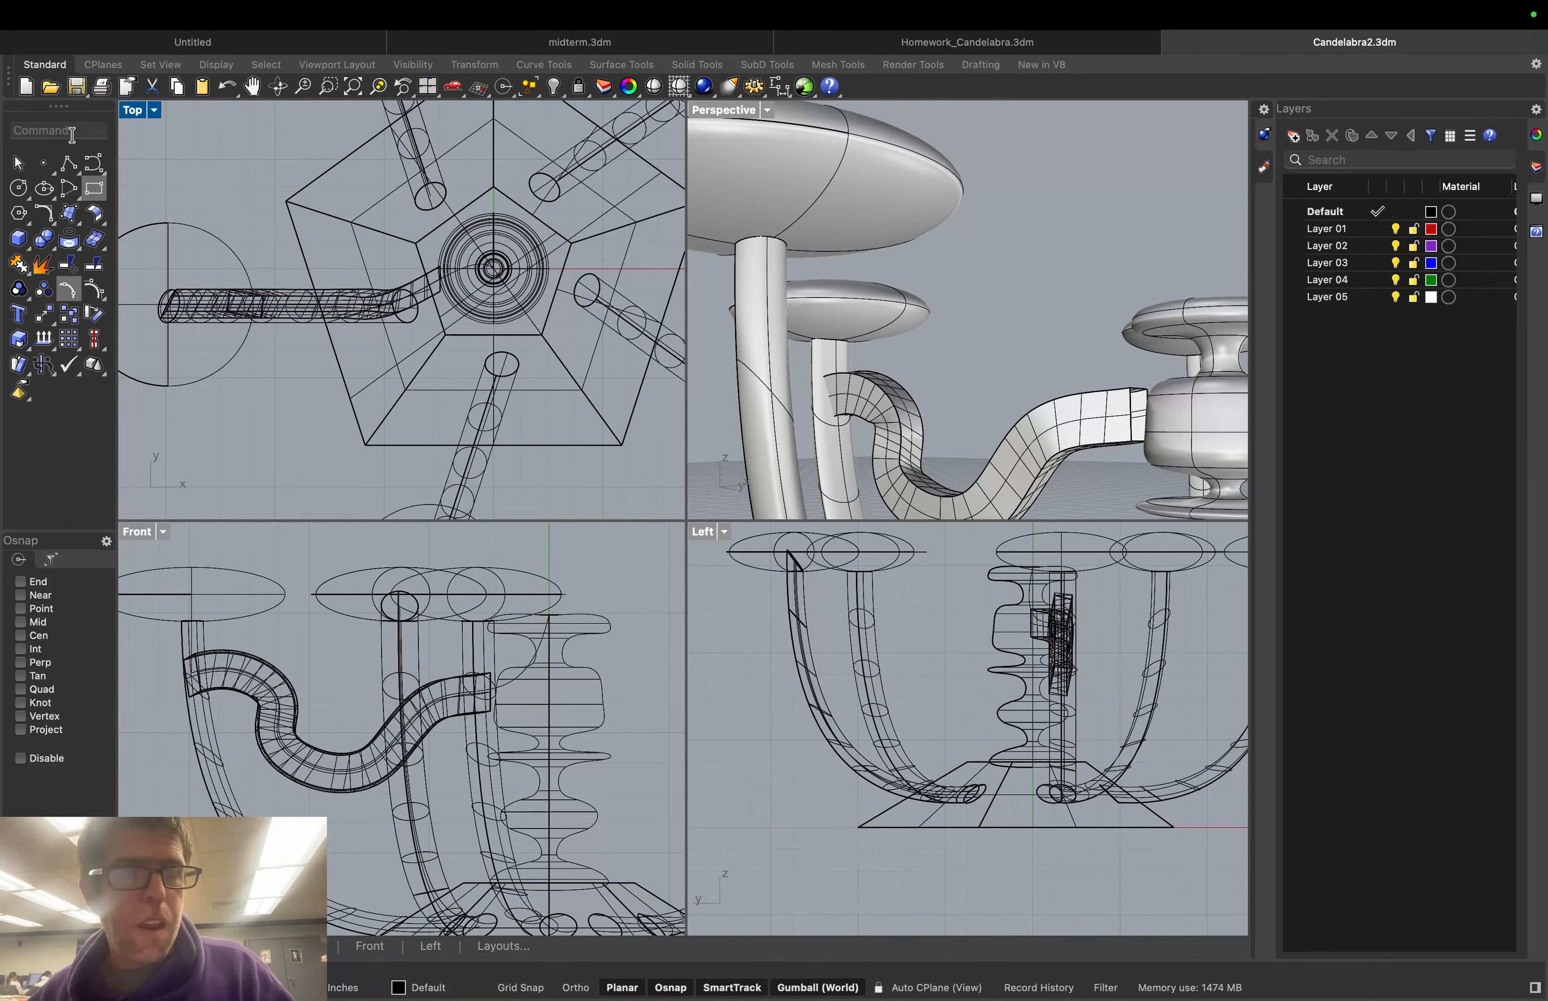
type("Blend")
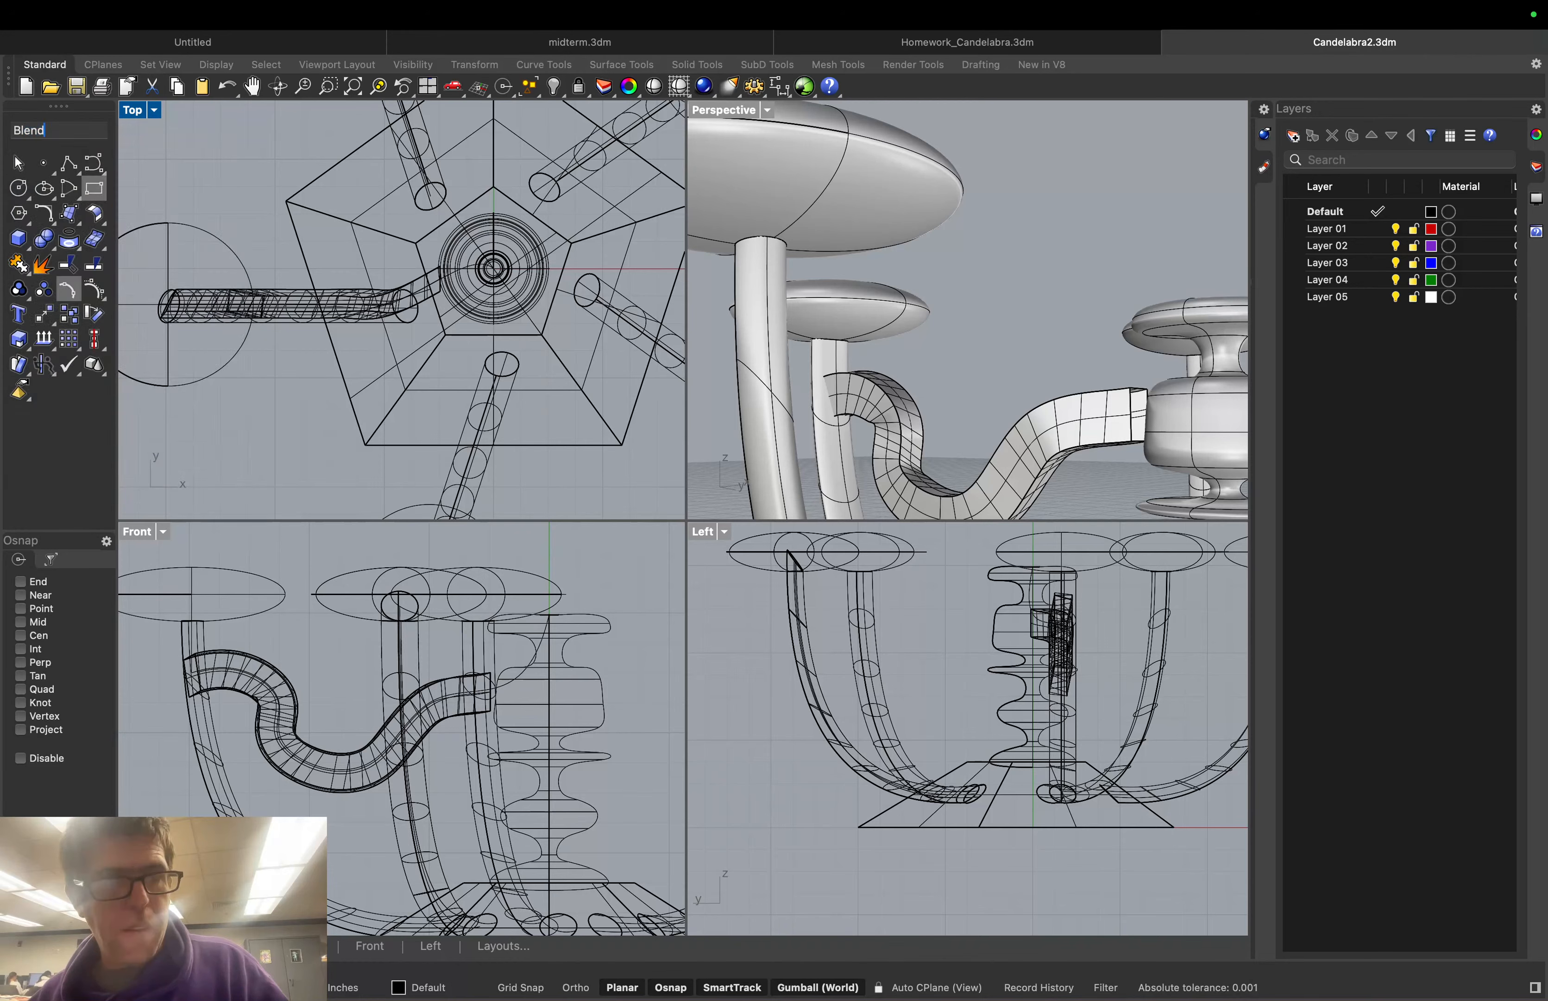
key("Return")
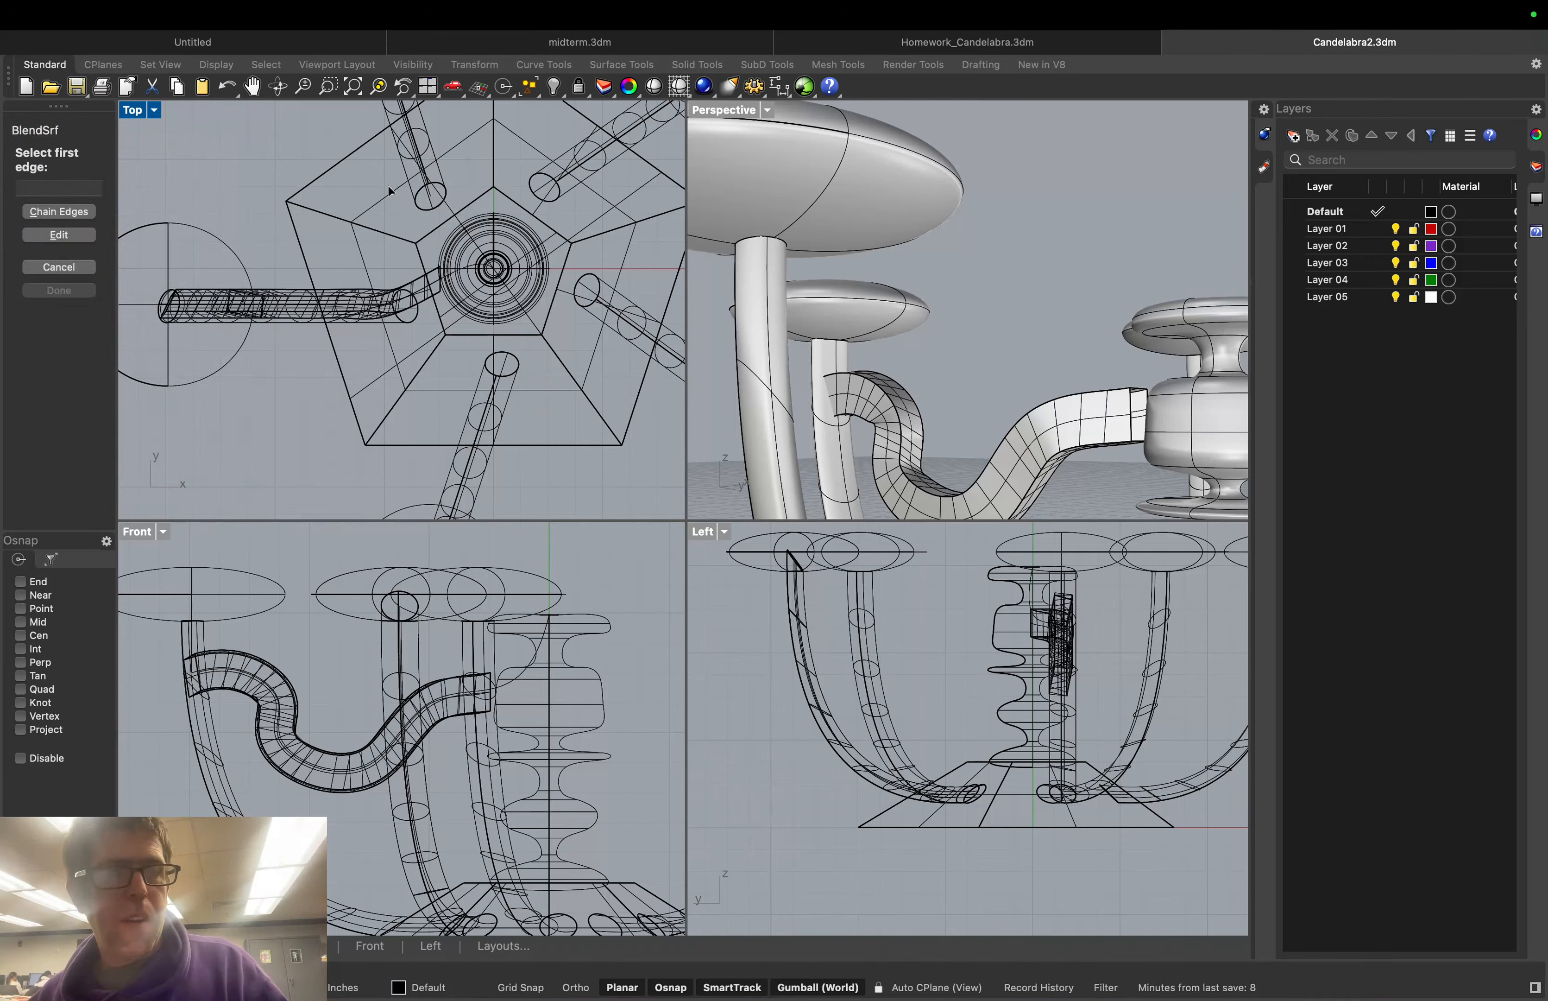
left_click(1147, 397)
left_click(1136, 398)
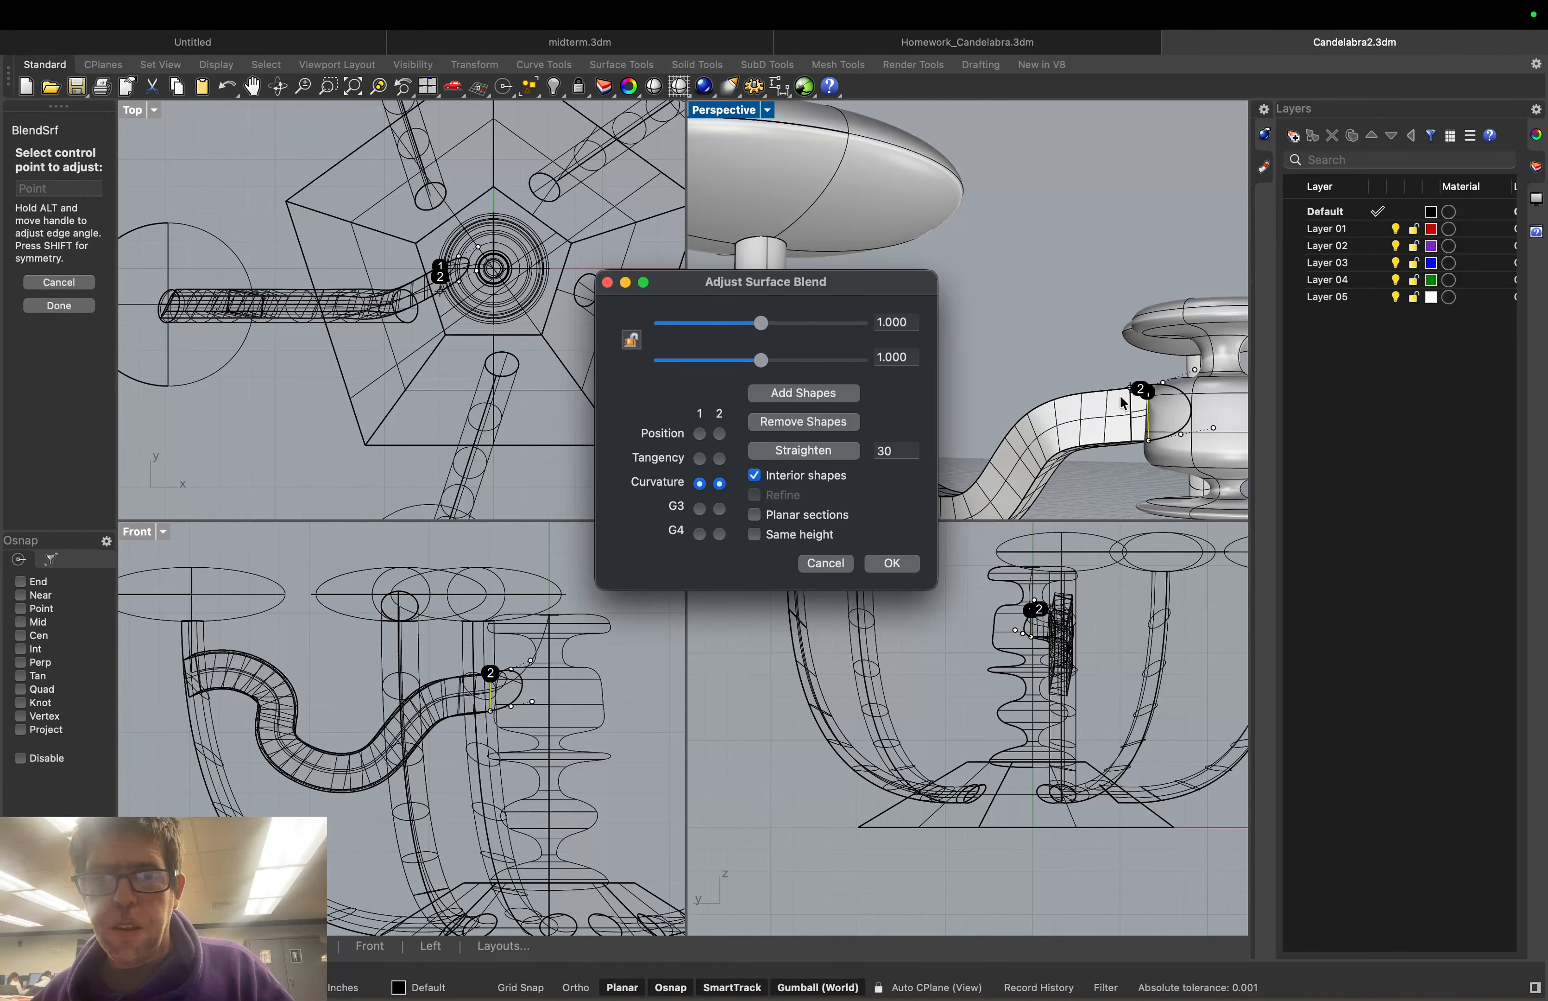
left_click(821, 563)
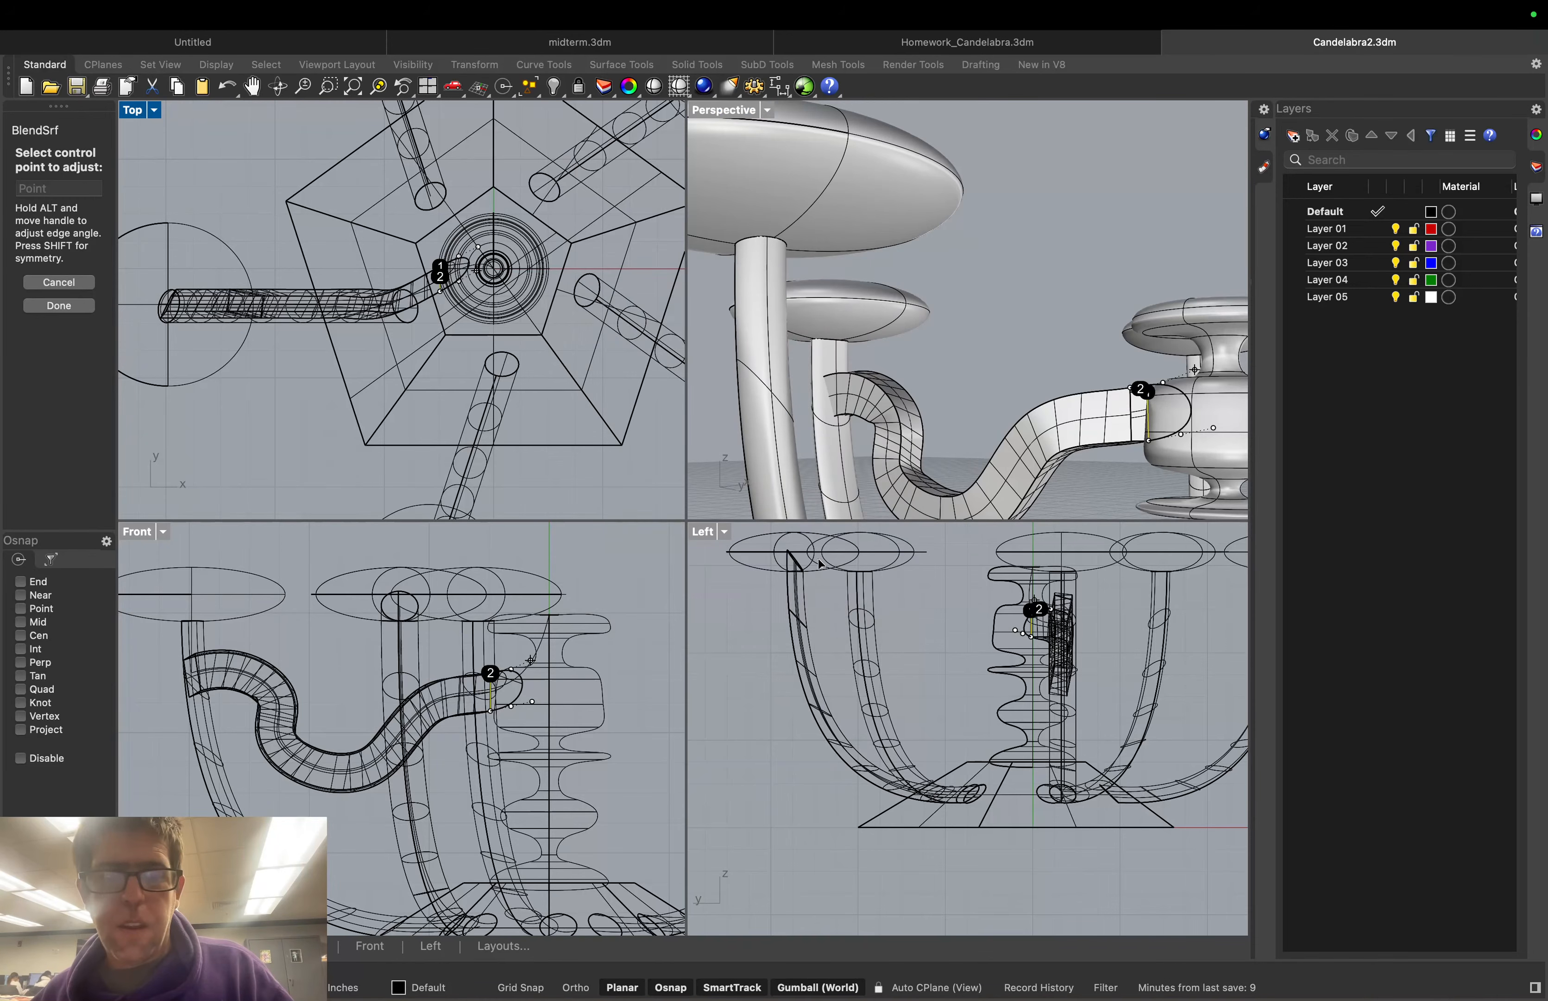
left_click(59, 281)
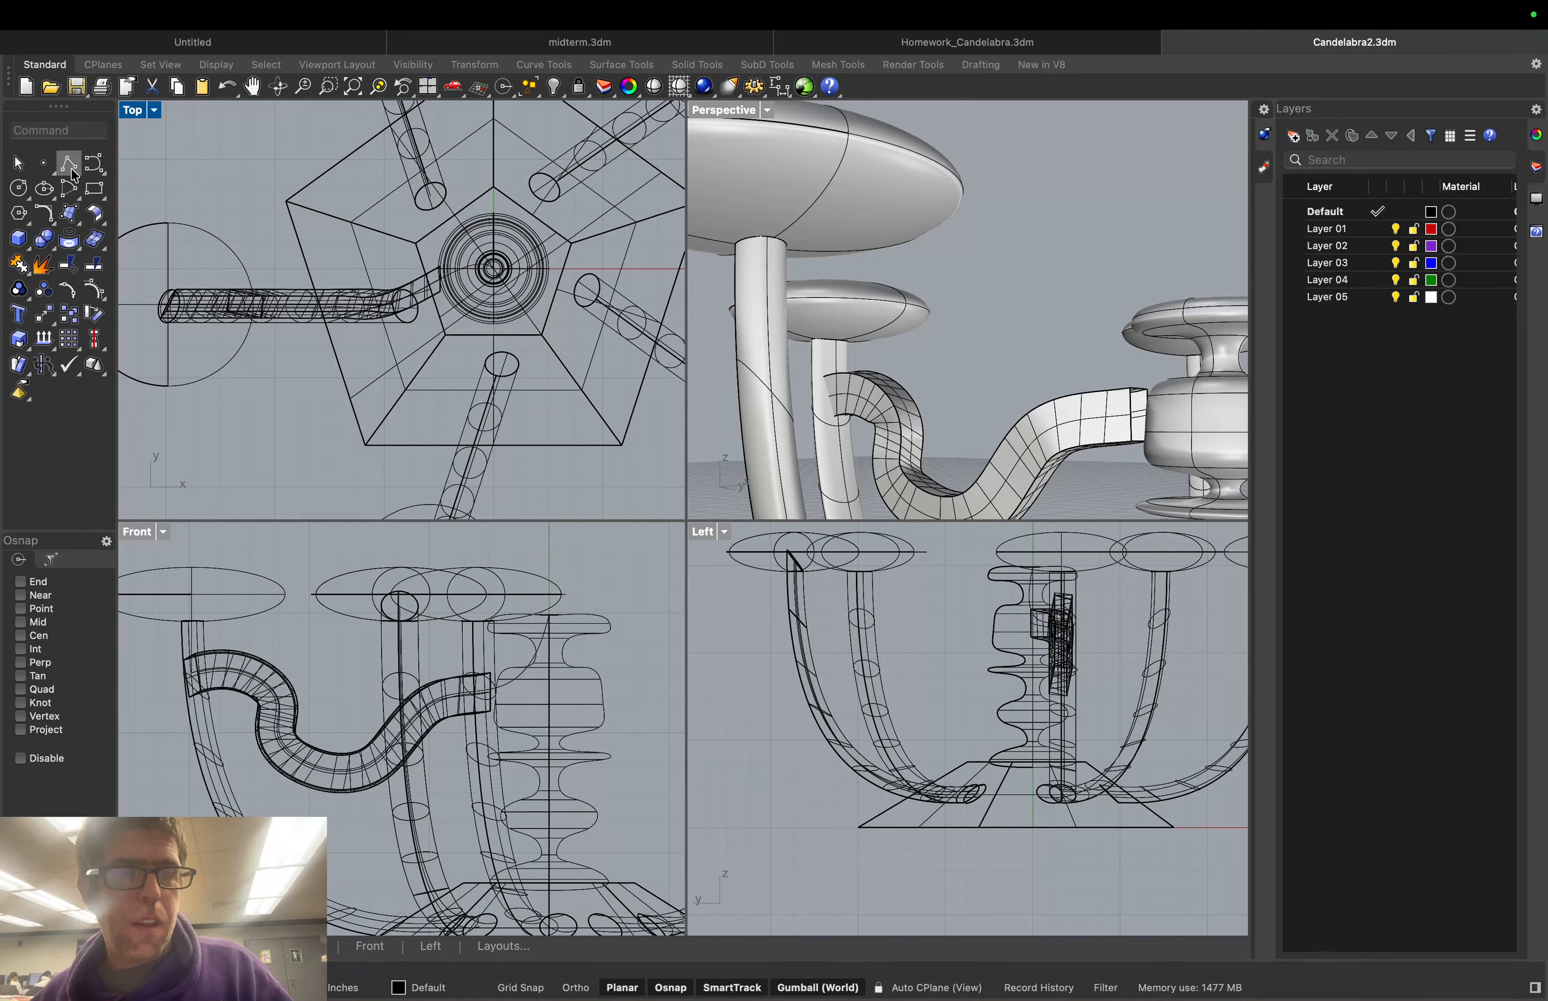
type("BlendSrf")
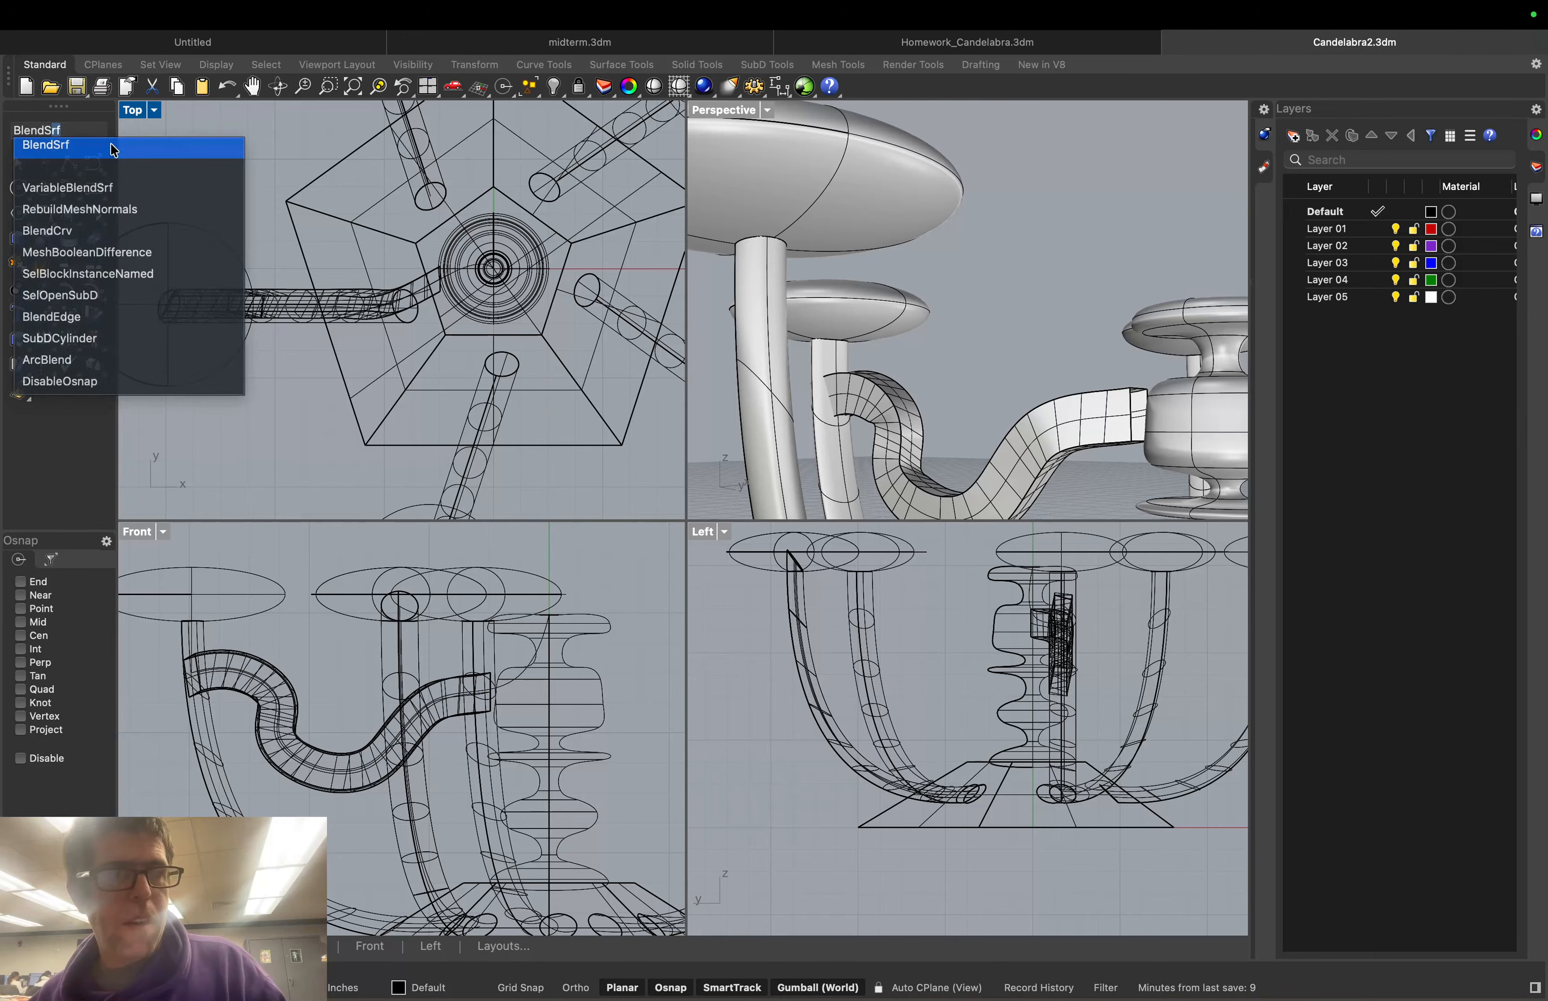
left_click(111, 147)
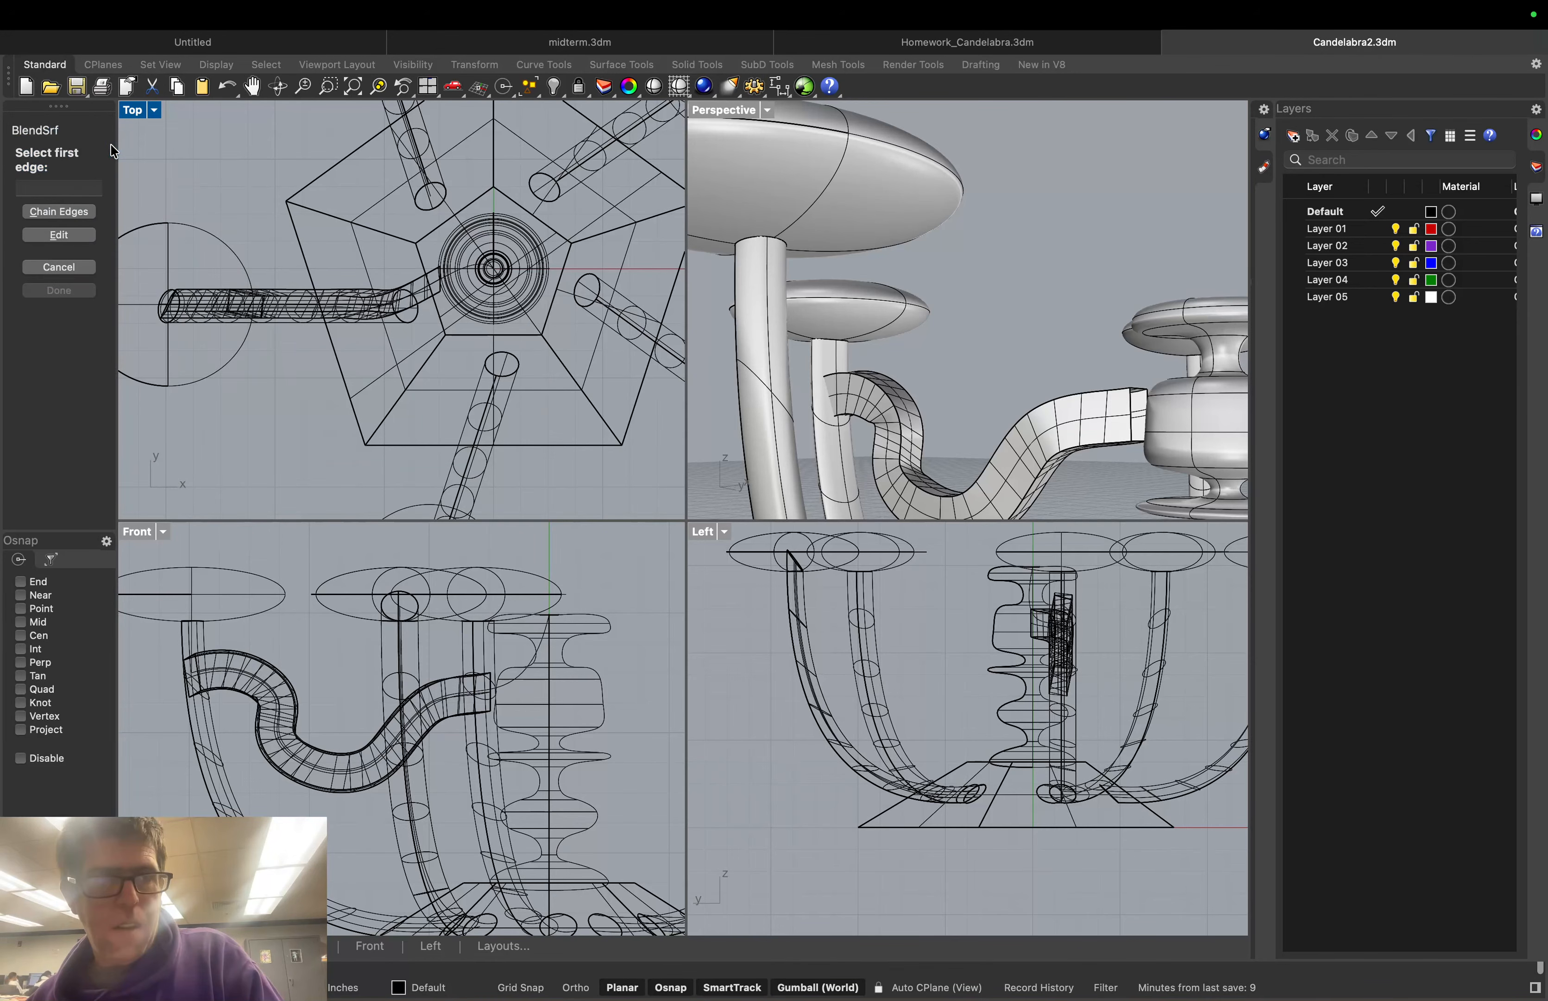
left_click(58, 211)
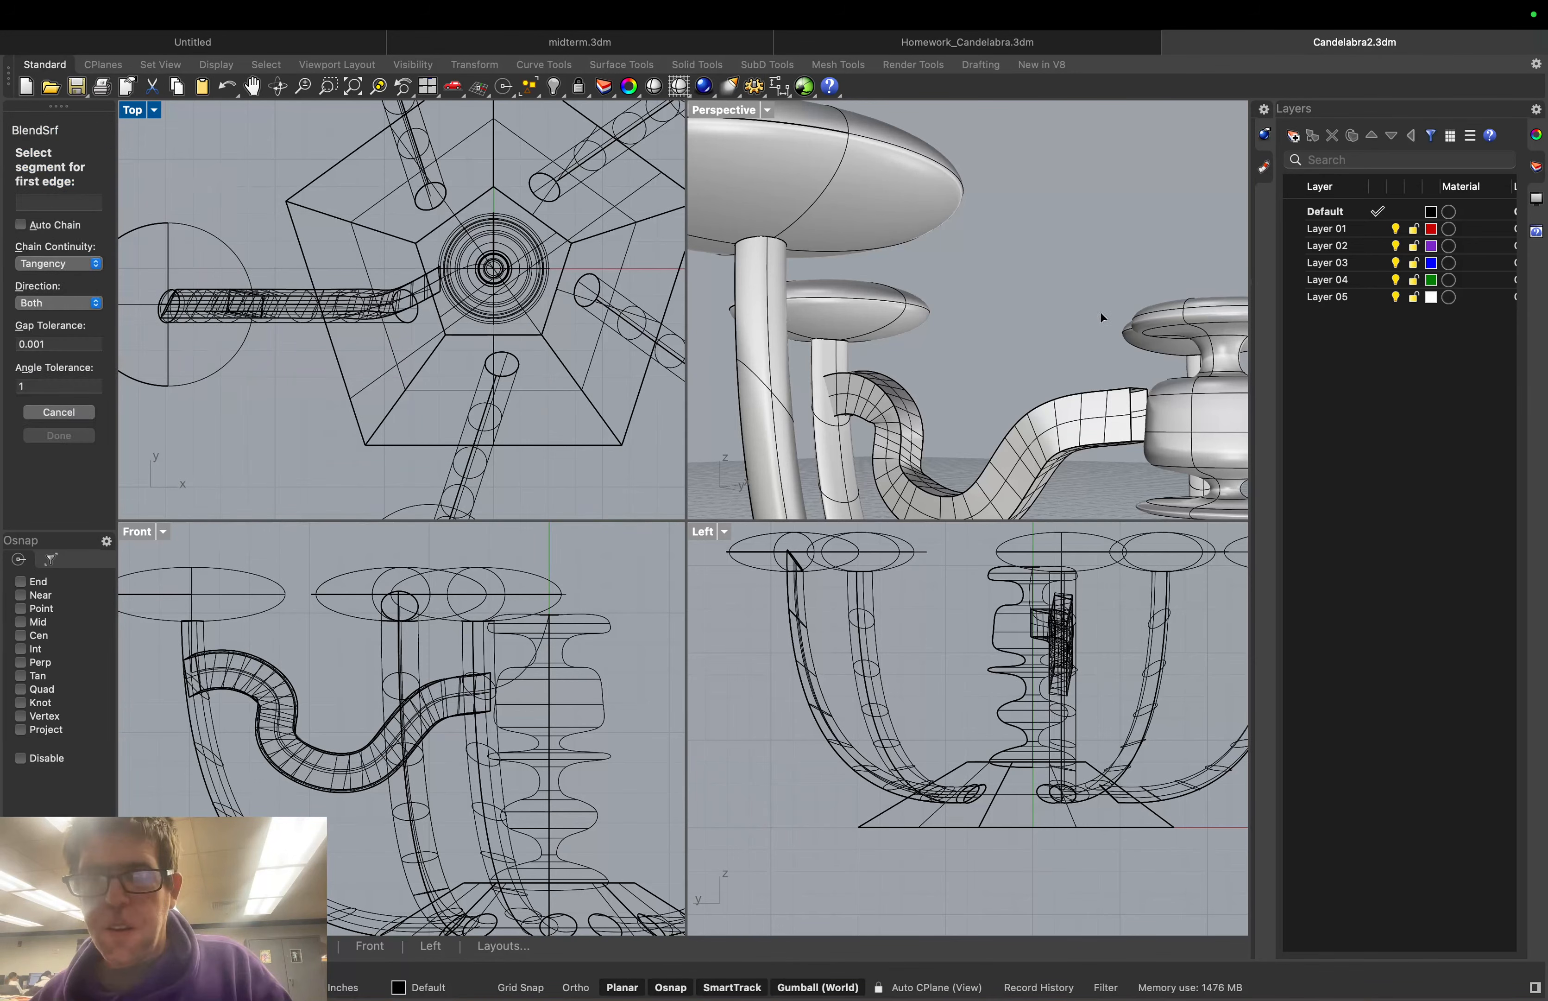
left_click(1146, 399)
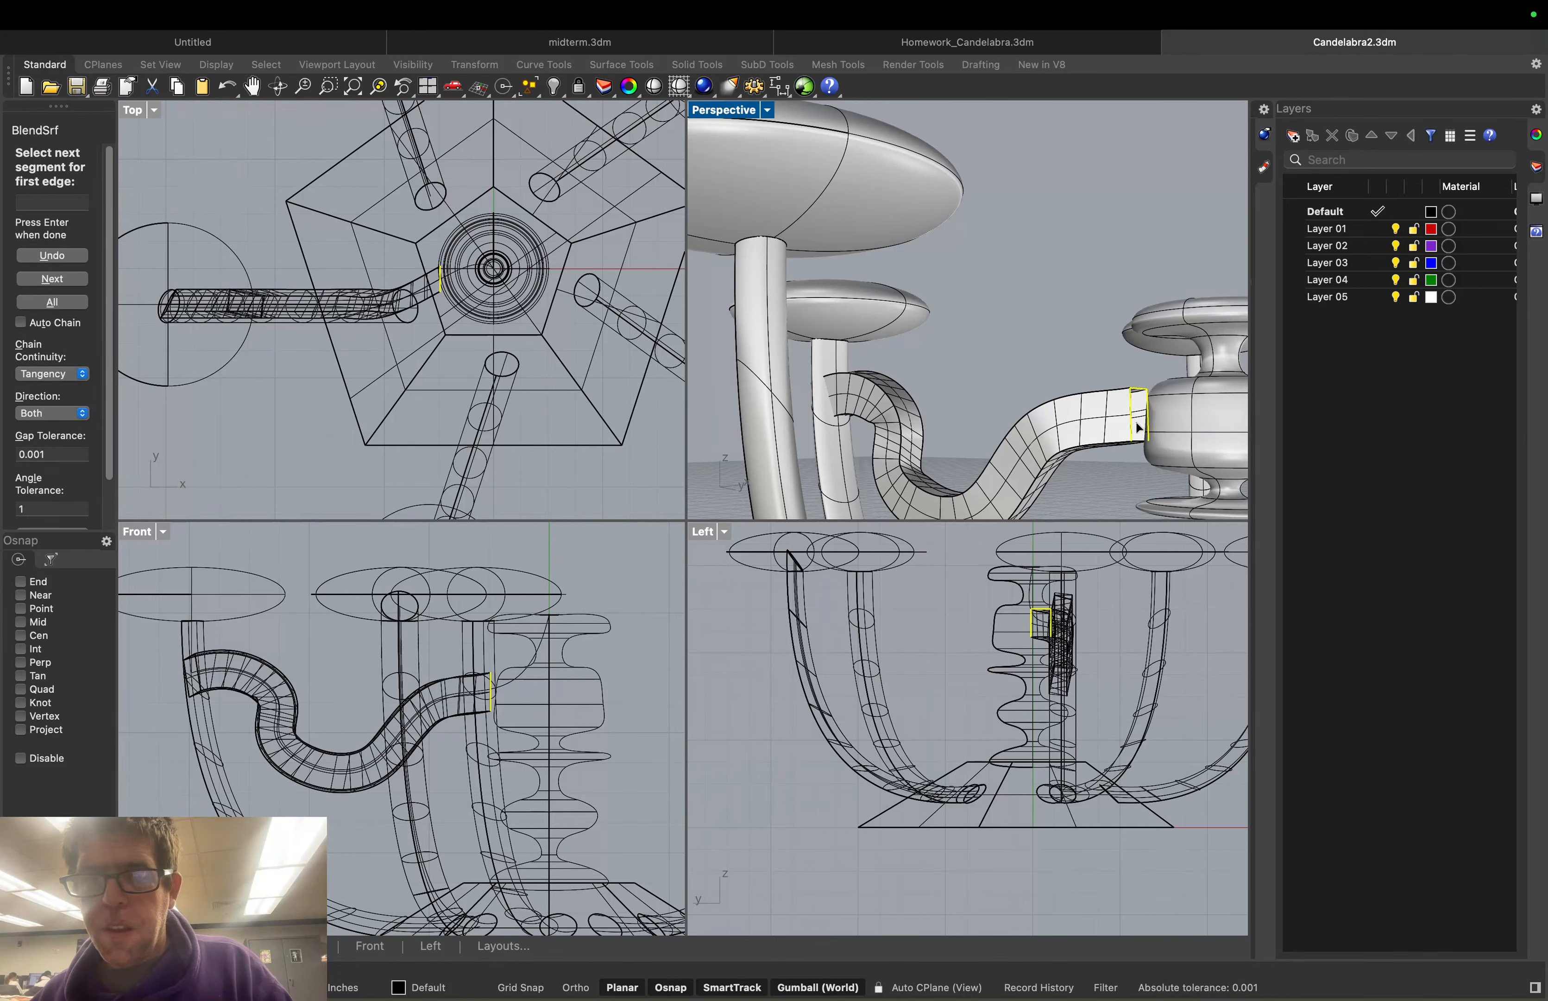
left_click(1137, 440)
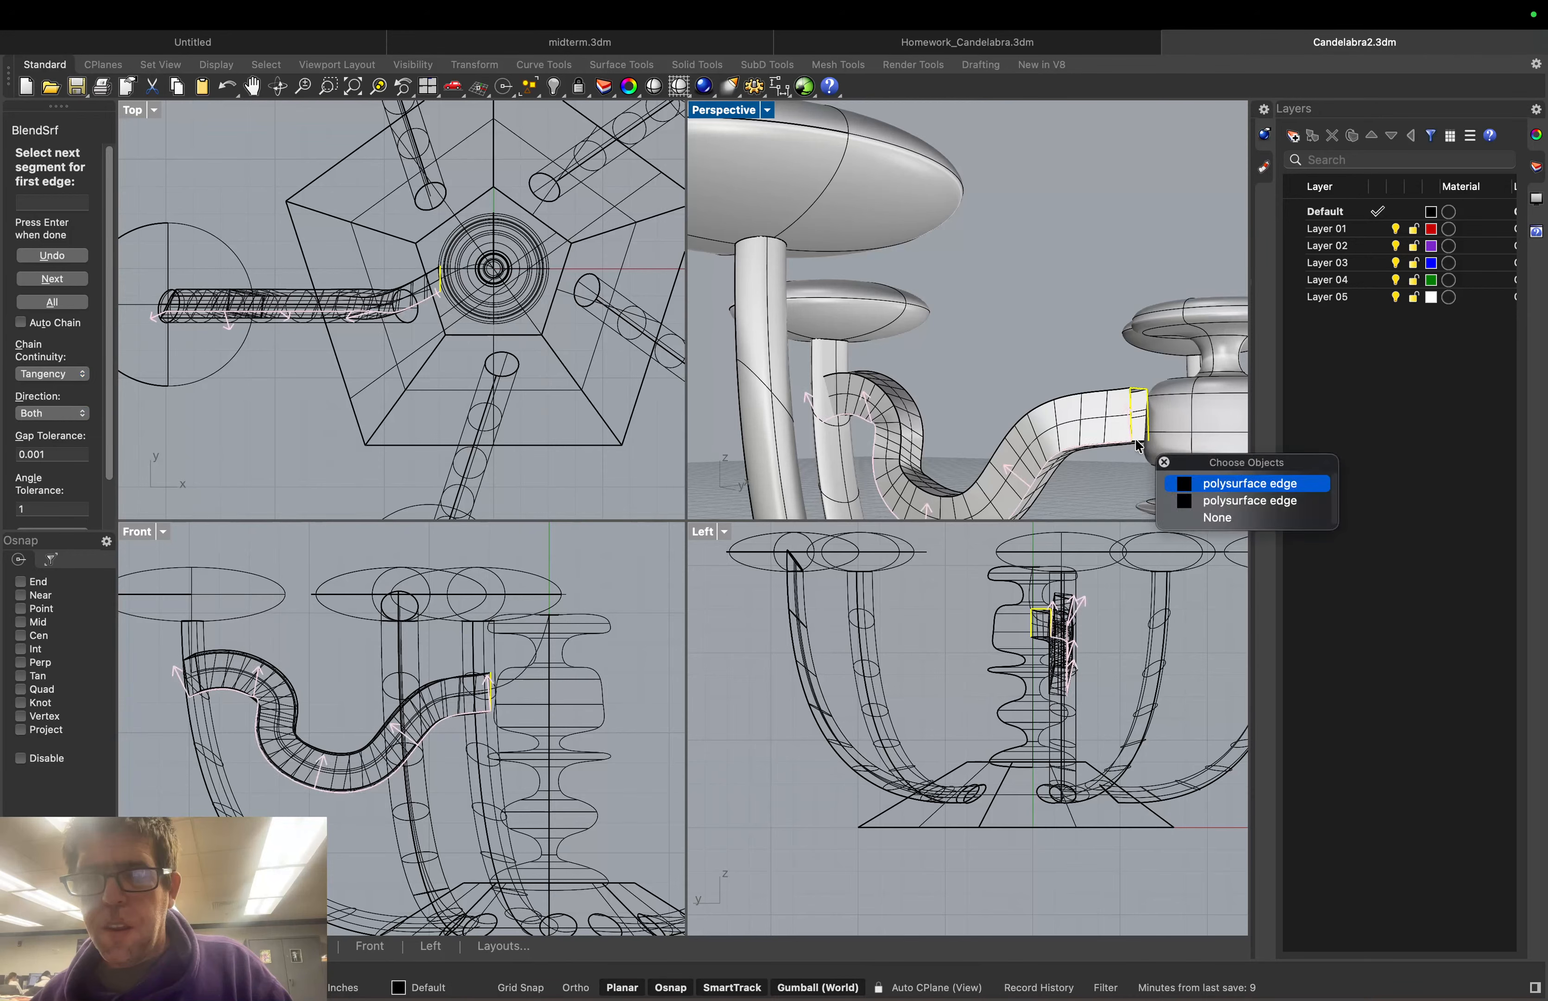
left_click(1140, 439)
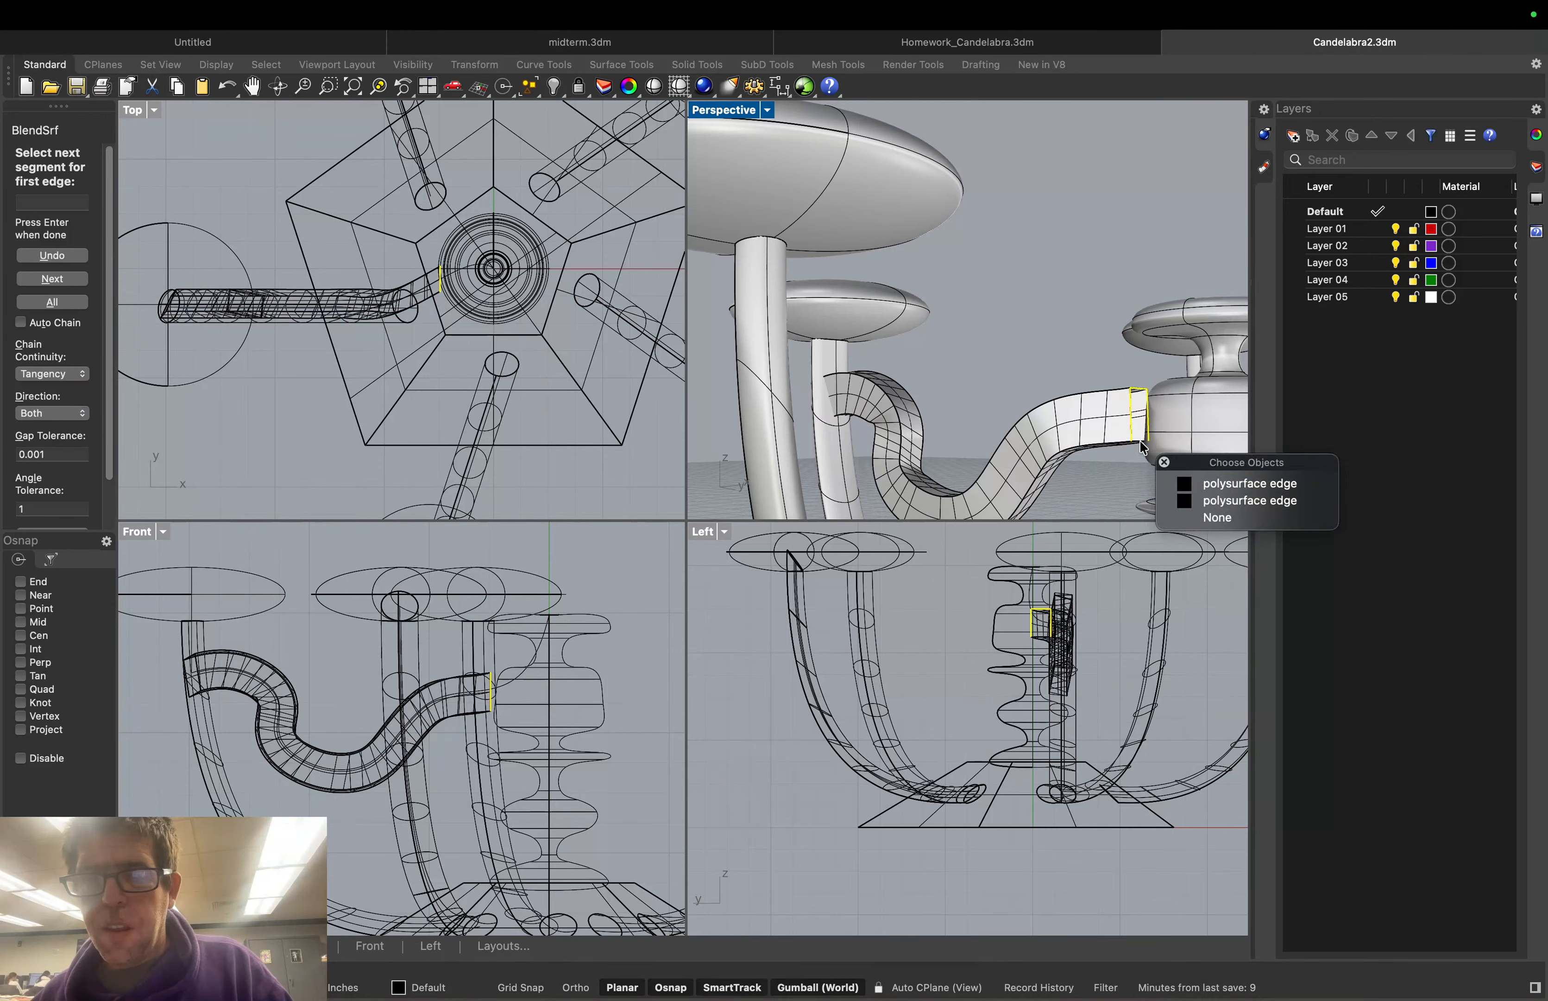
key("Return")
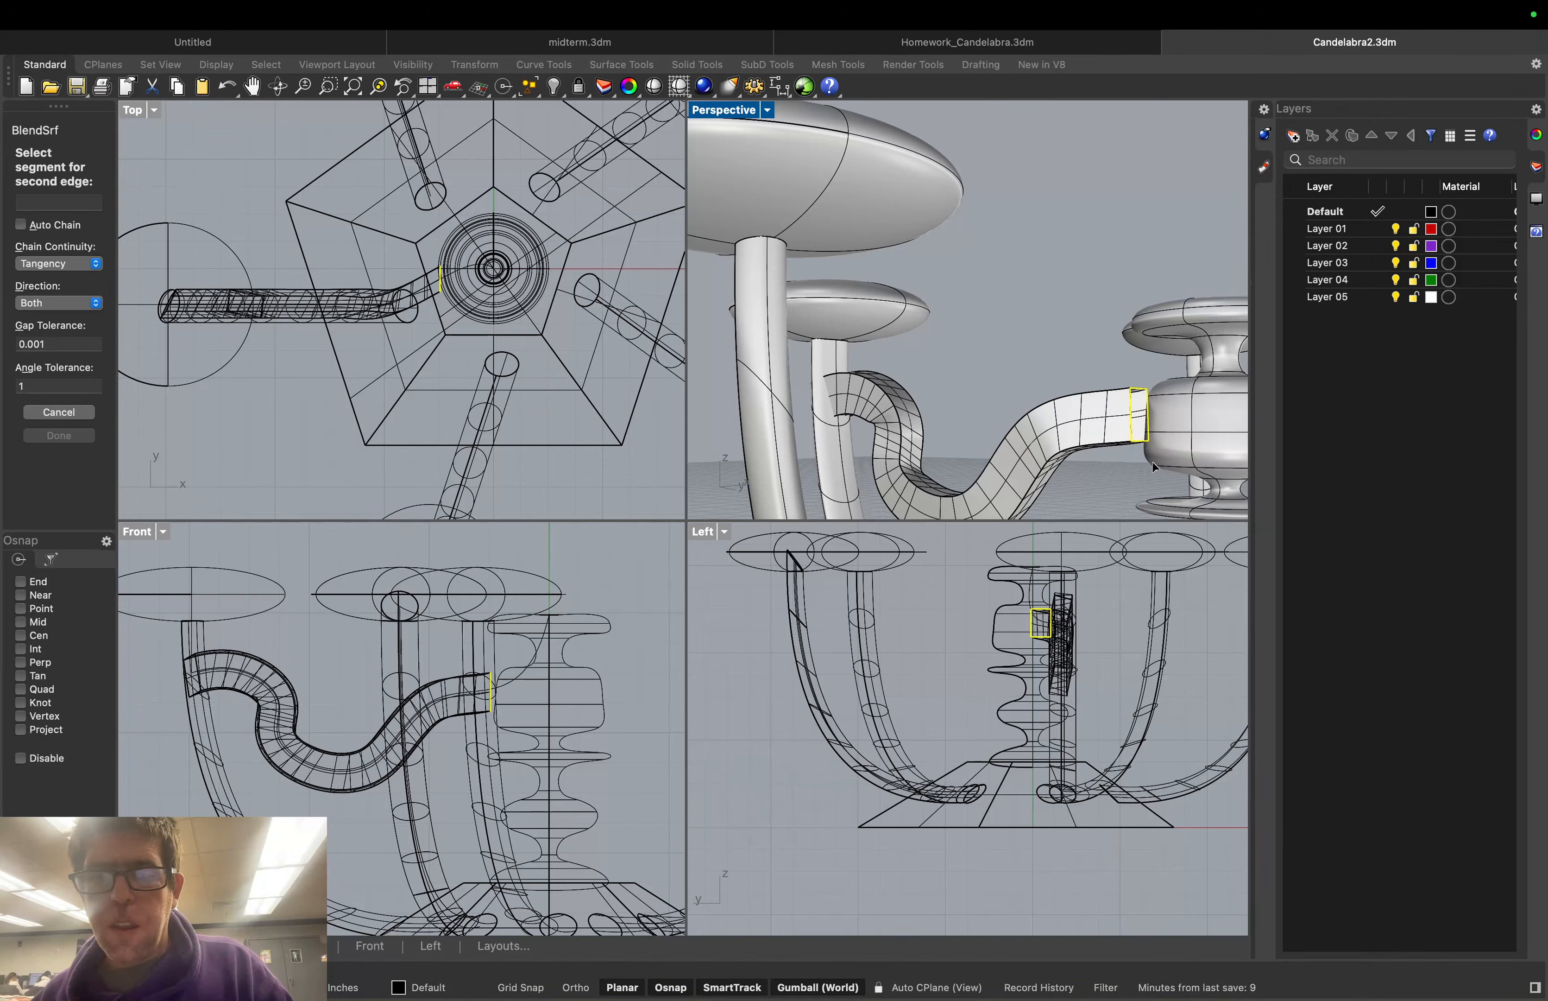
left_click(1147, 441)
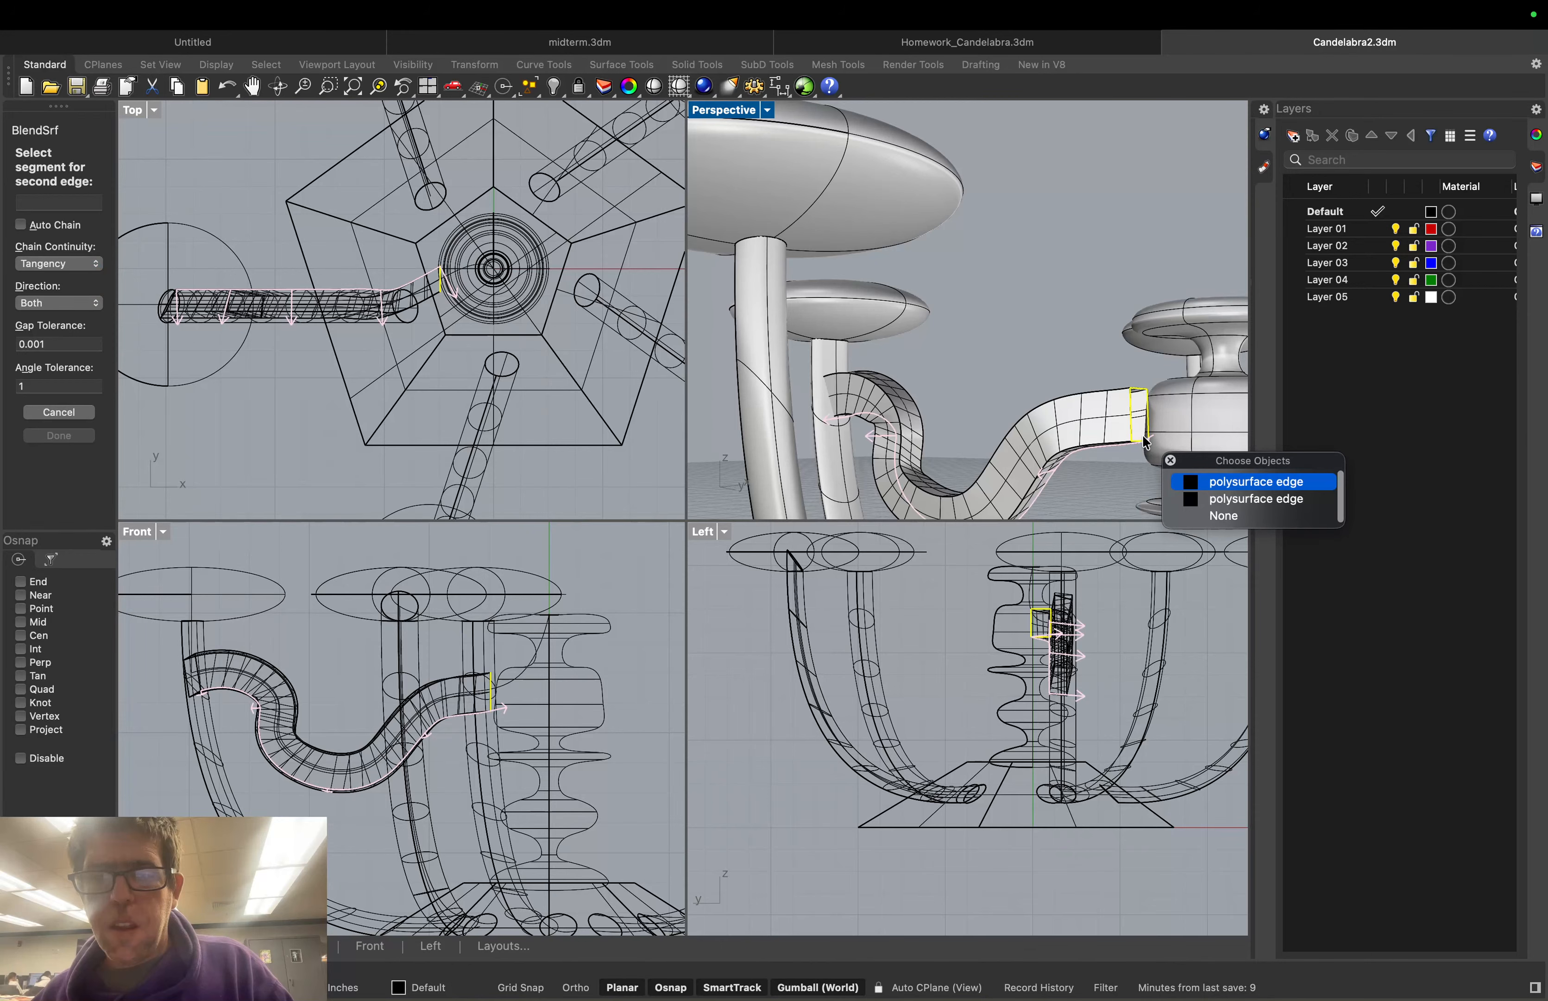
left_click(1162, 421)
right_click_drag(1162, 422, 1174, 418)
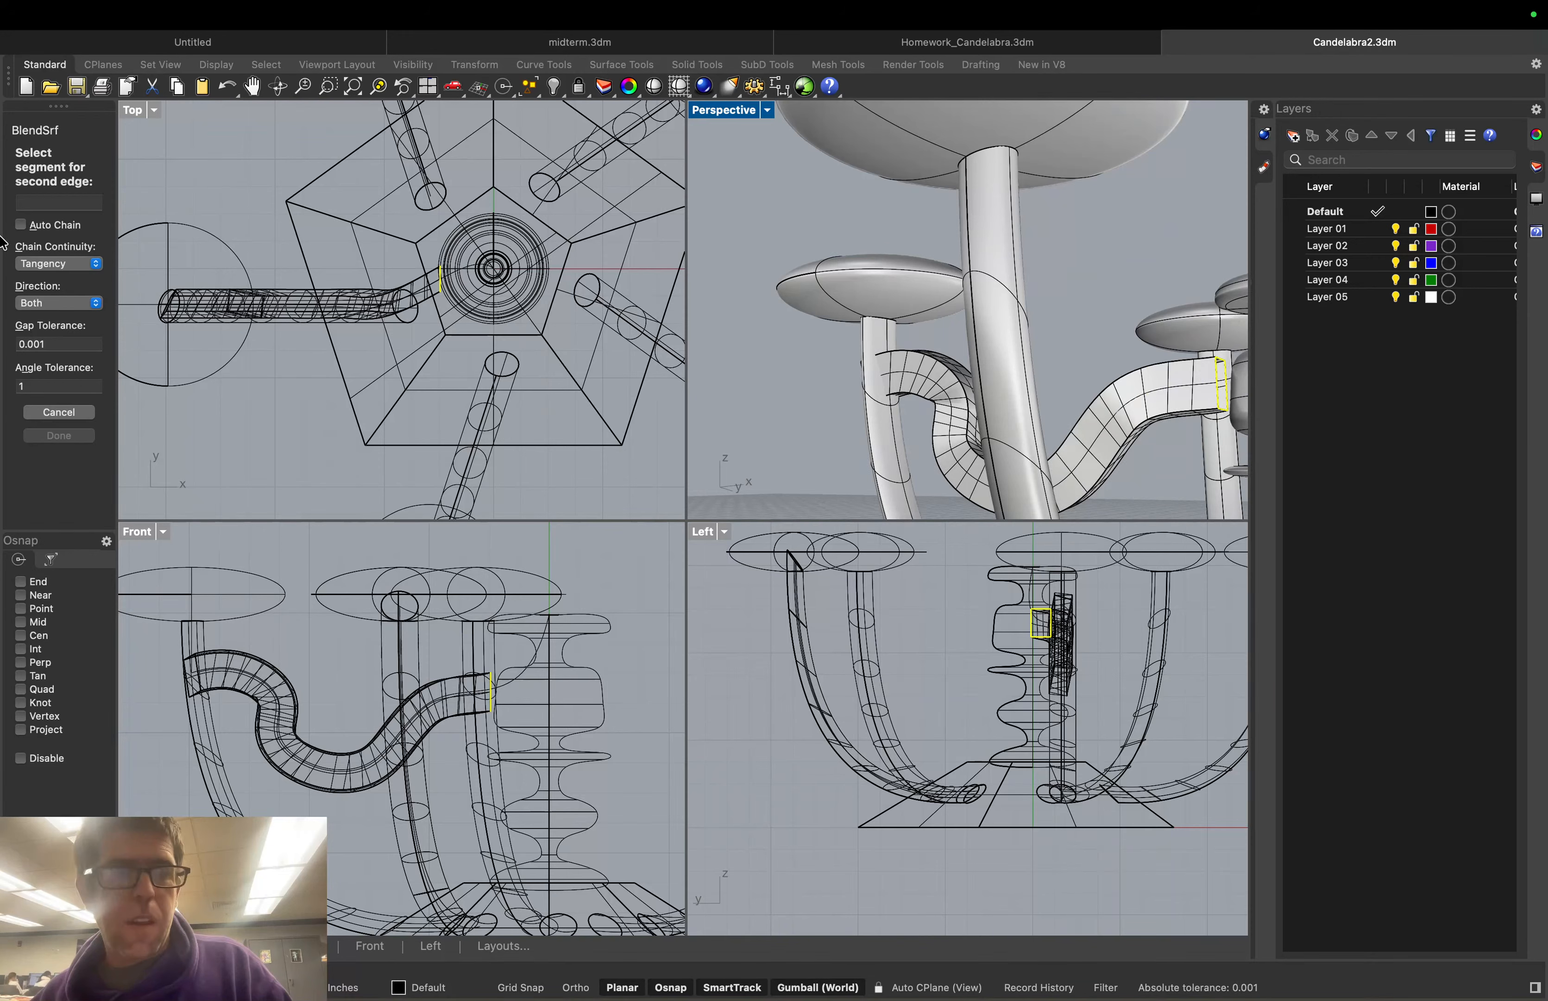
key("Escape")
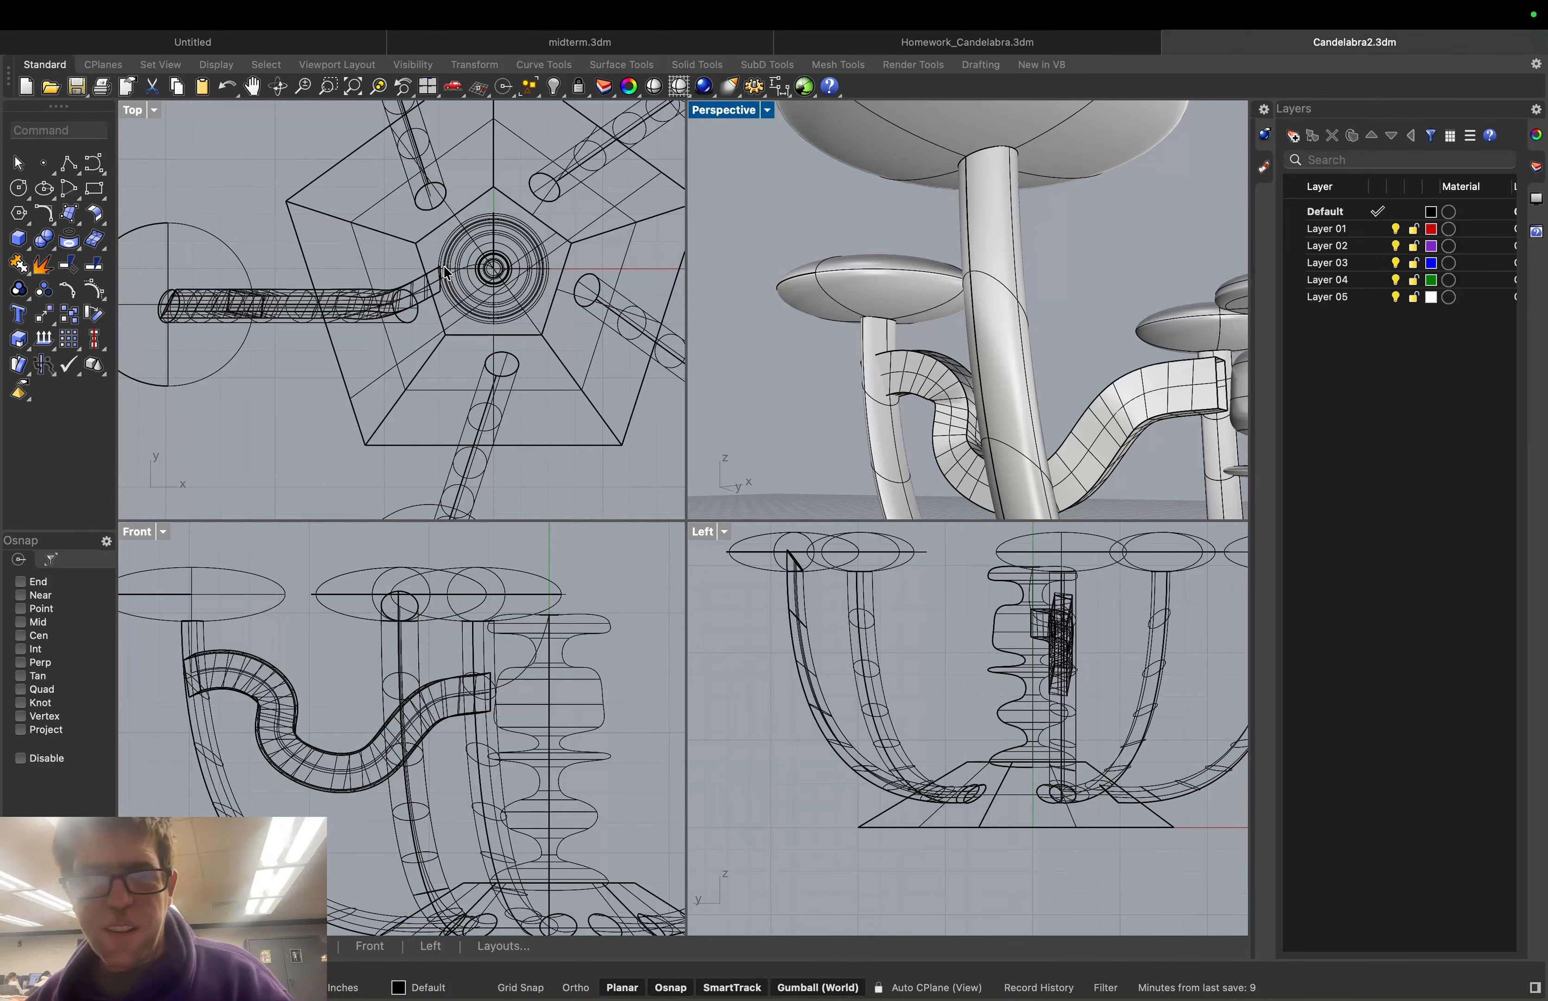
middle_click(831, 395)
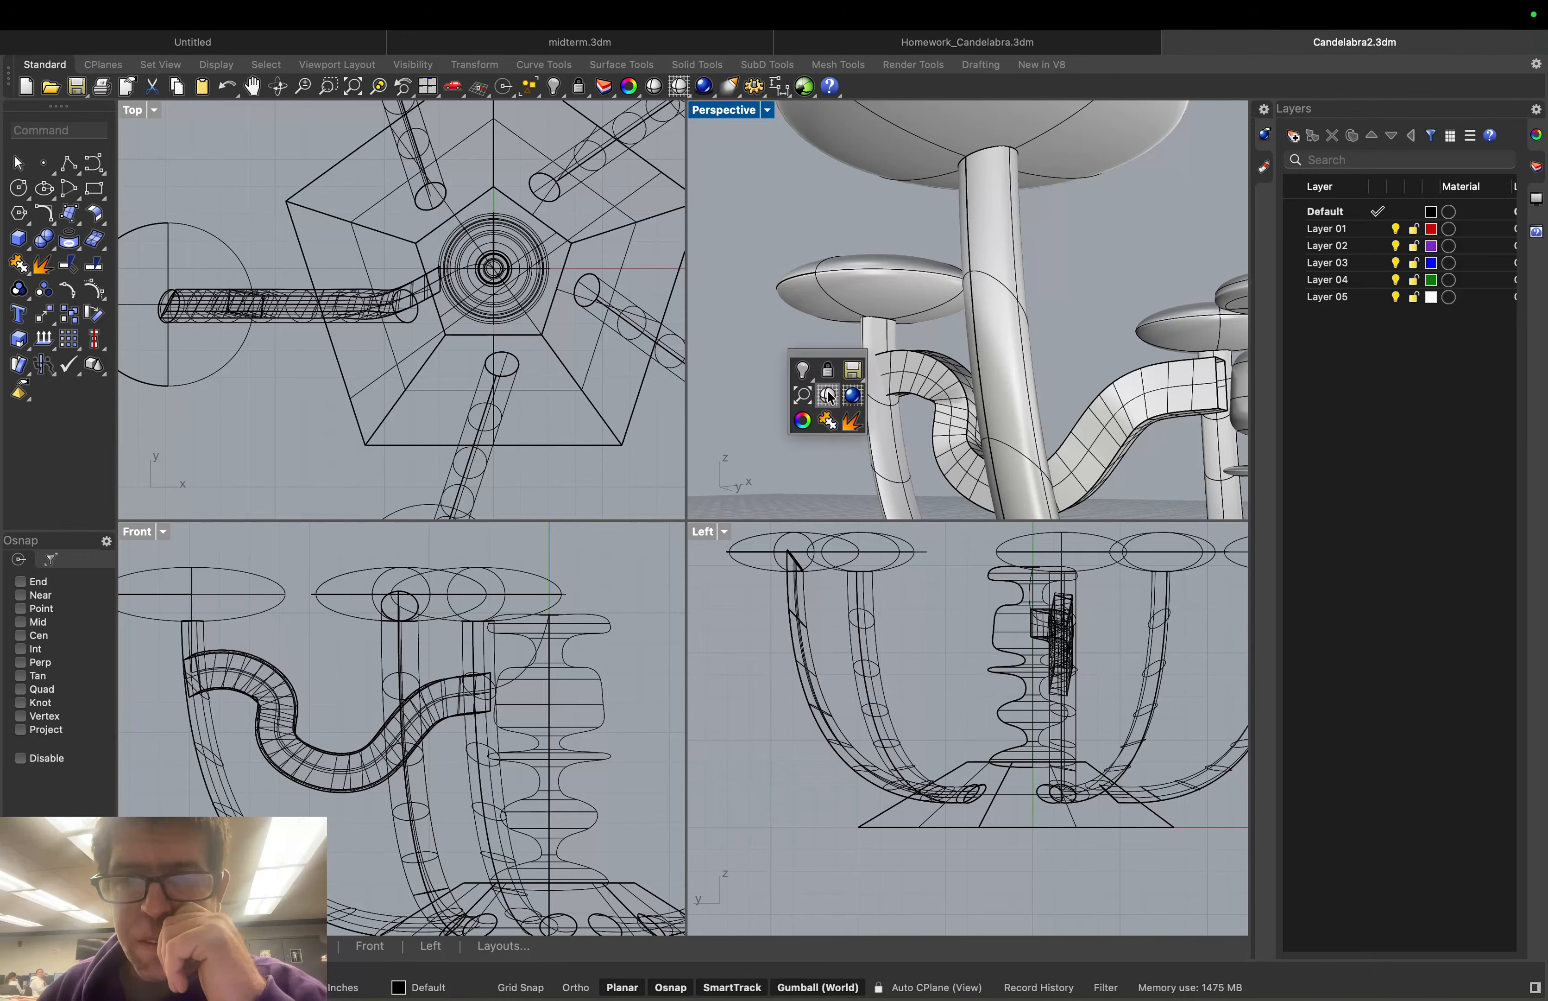
middle_click(751, 377)
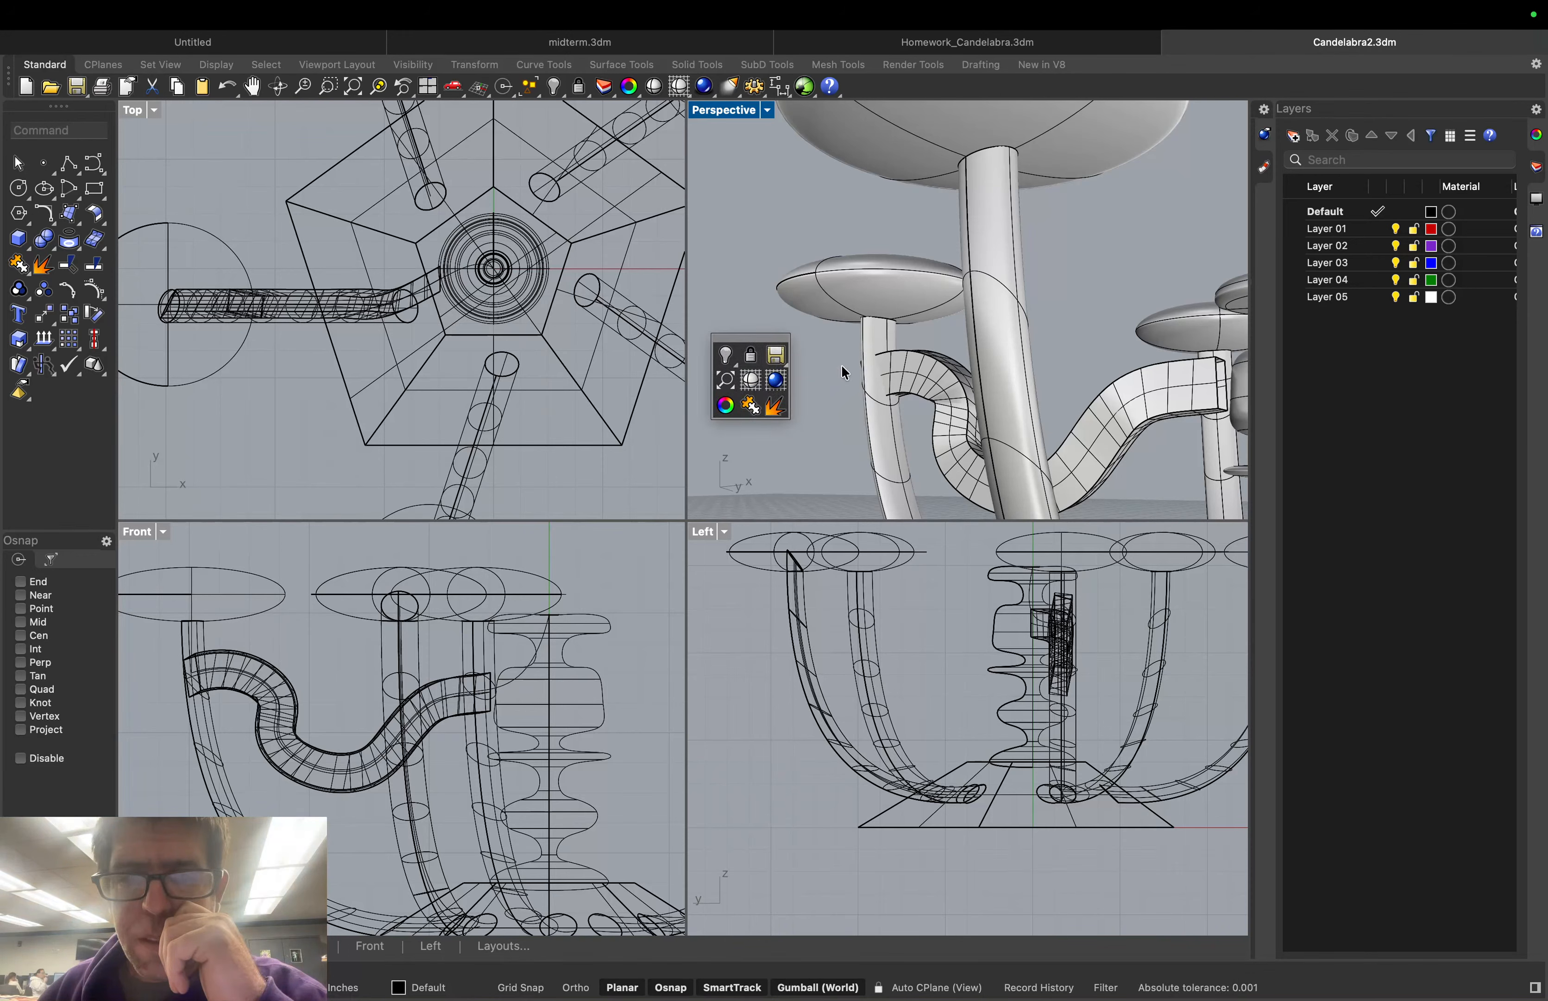
right_click(735, 326)
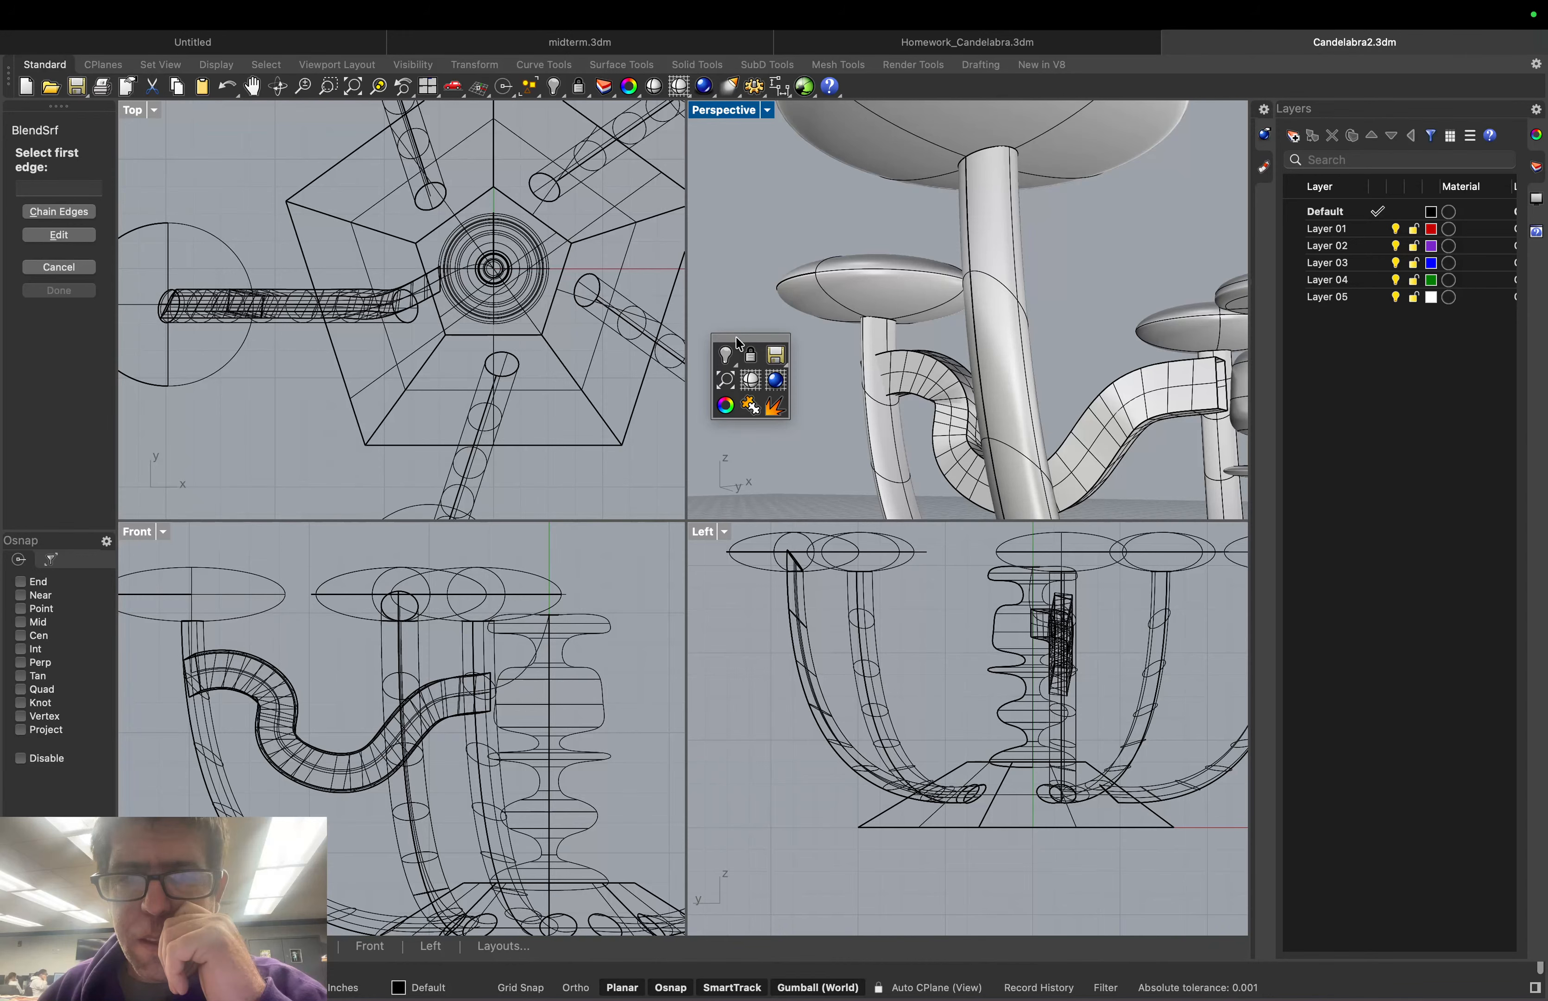
key("Escape")
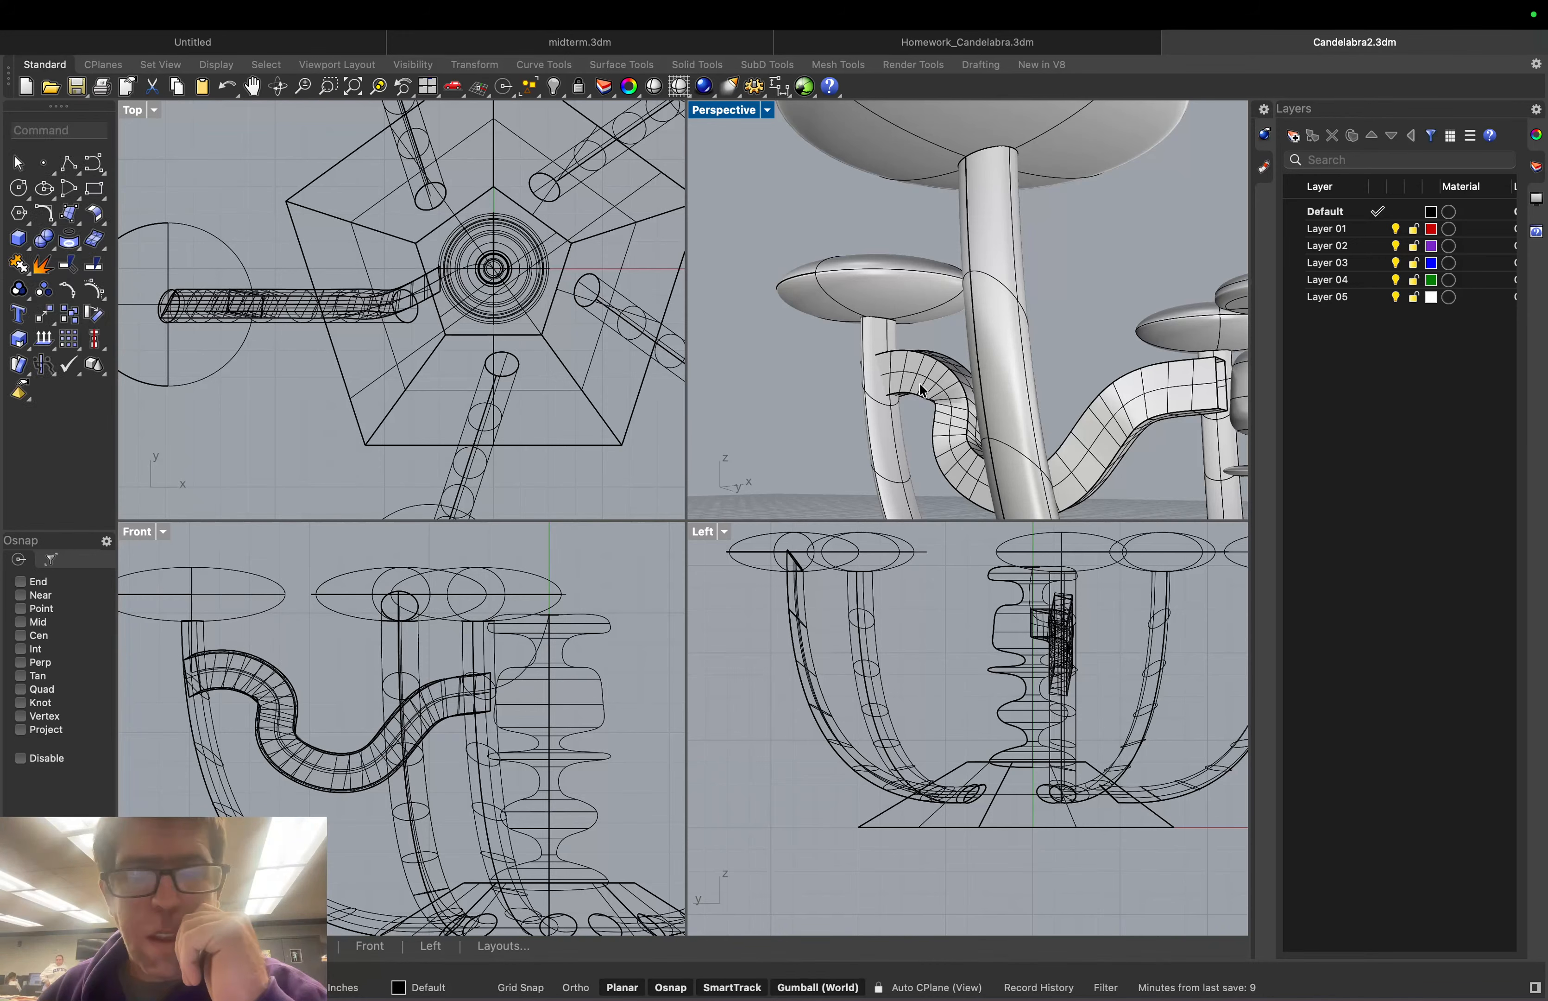
right_click_drag(922, 391, 1130, 415)
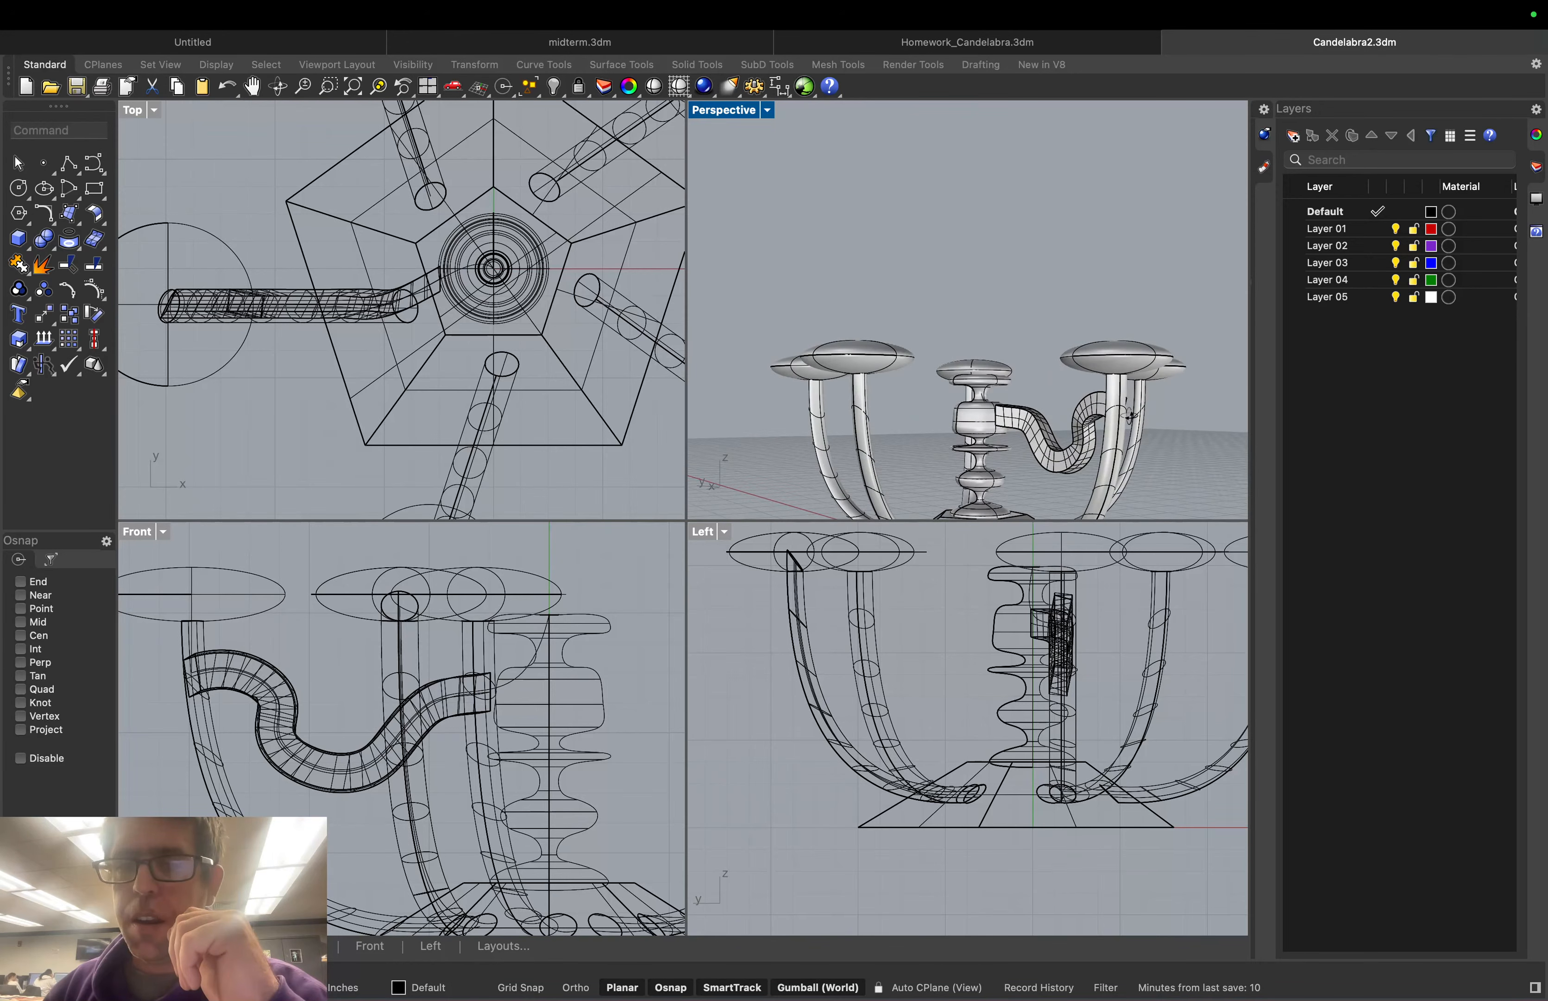
scroll(1041, 370, "up", 6)
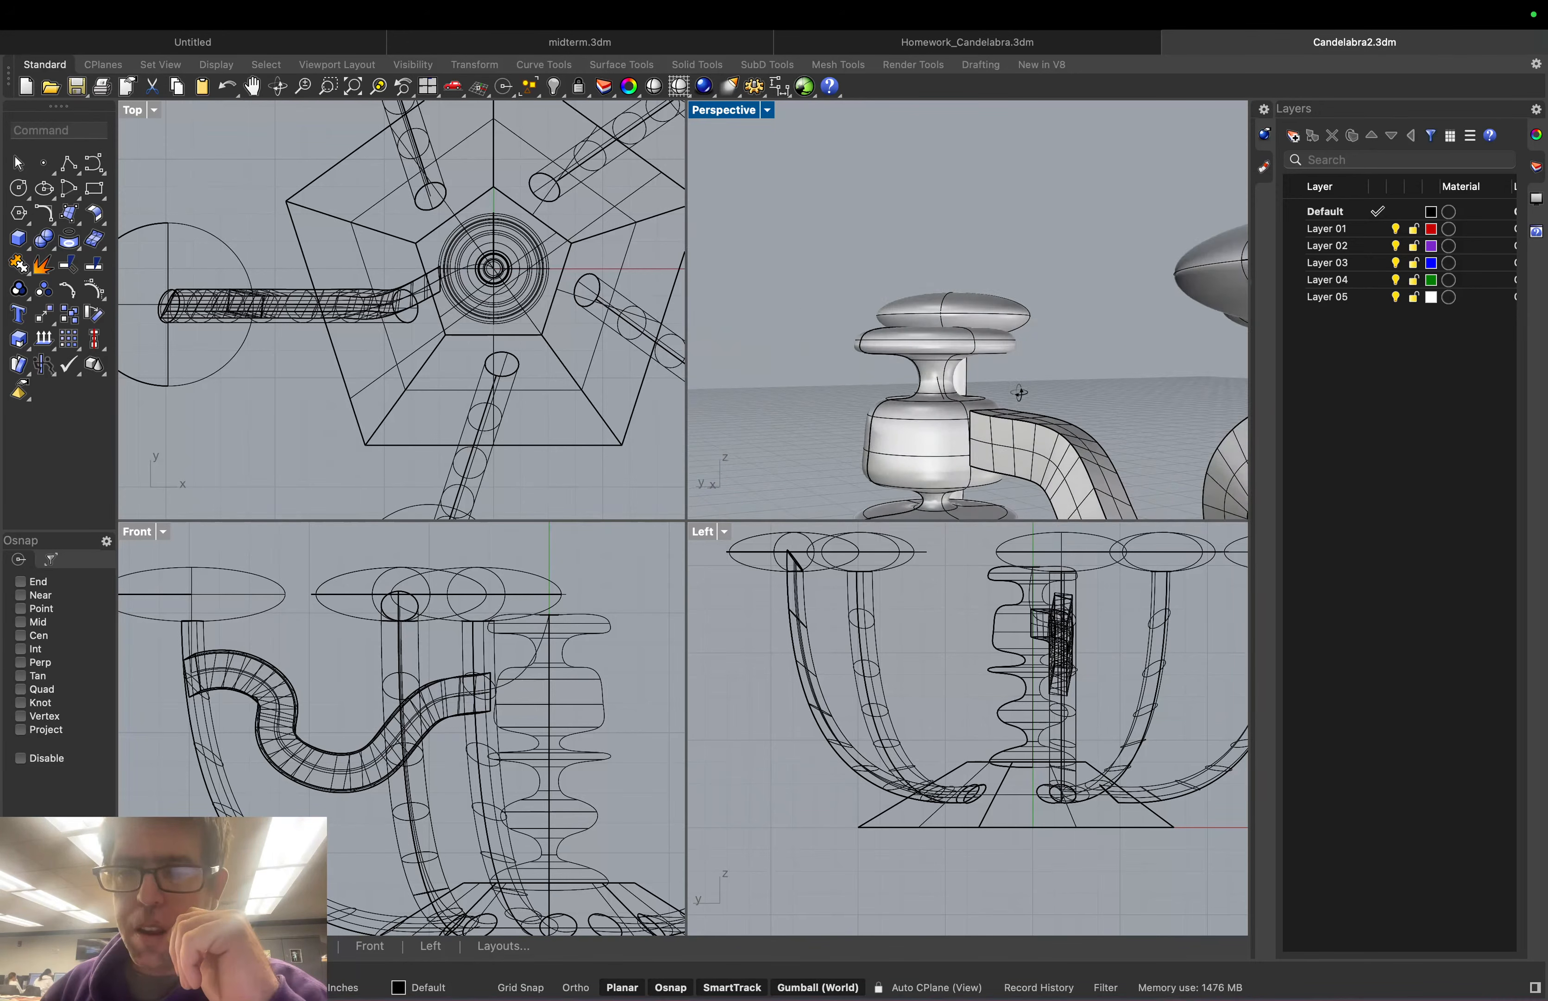
right_click_drag(1020, 392, 1045, 357)
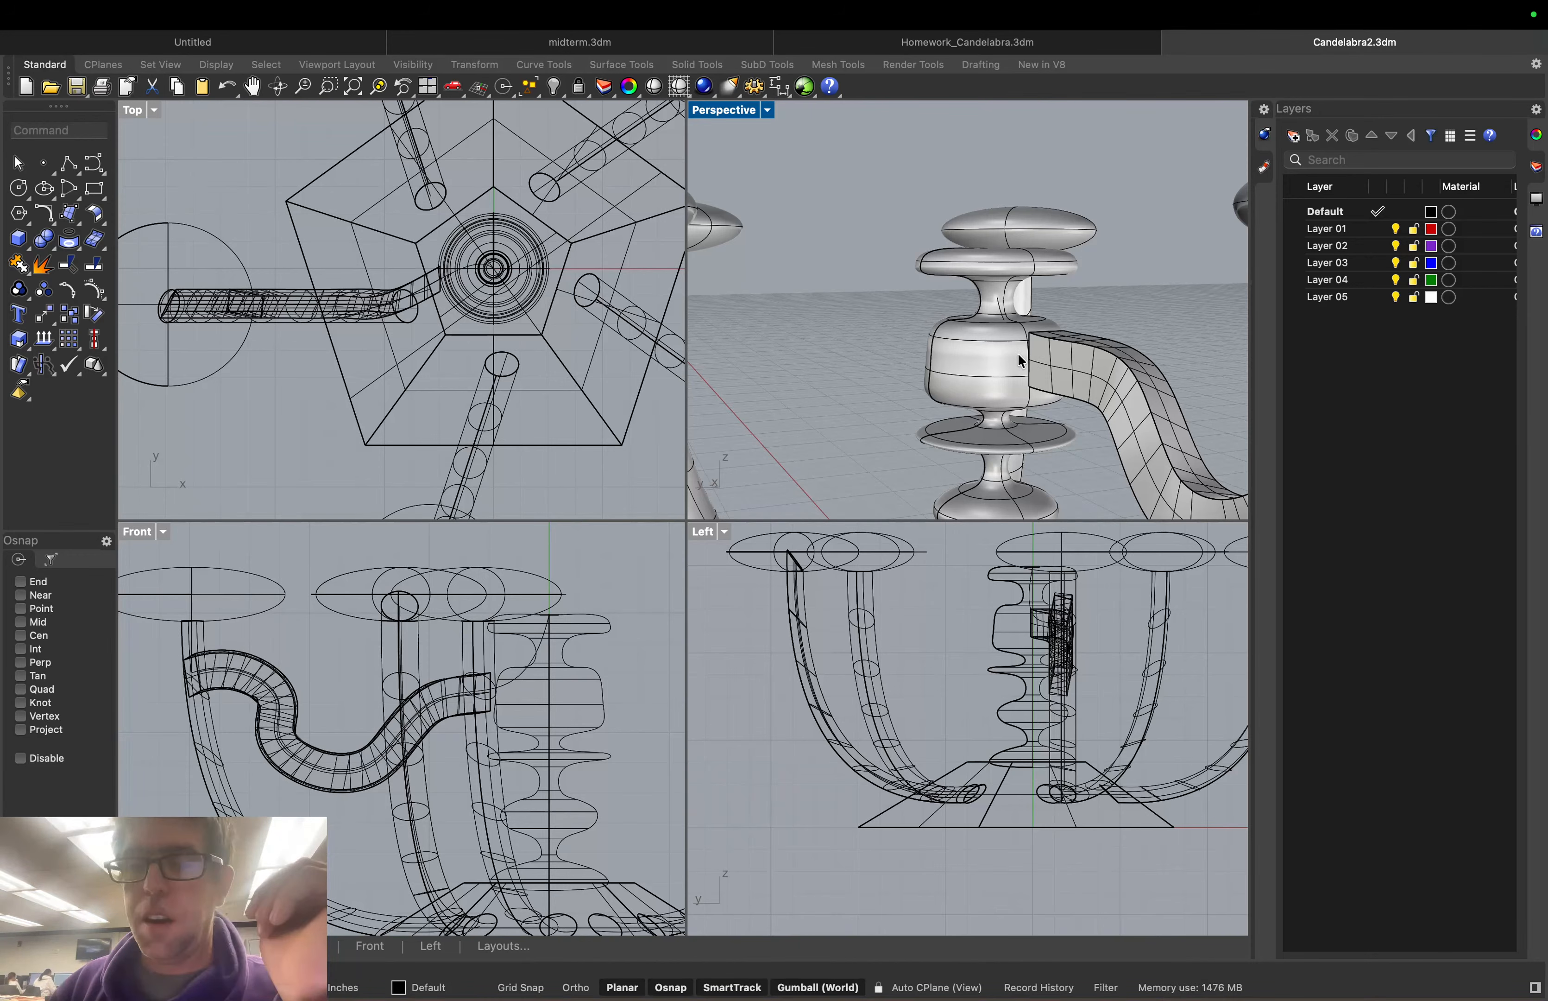
right_click_drag(1018, 352, 938, 345)
scroll(911, 358, "down", 15)
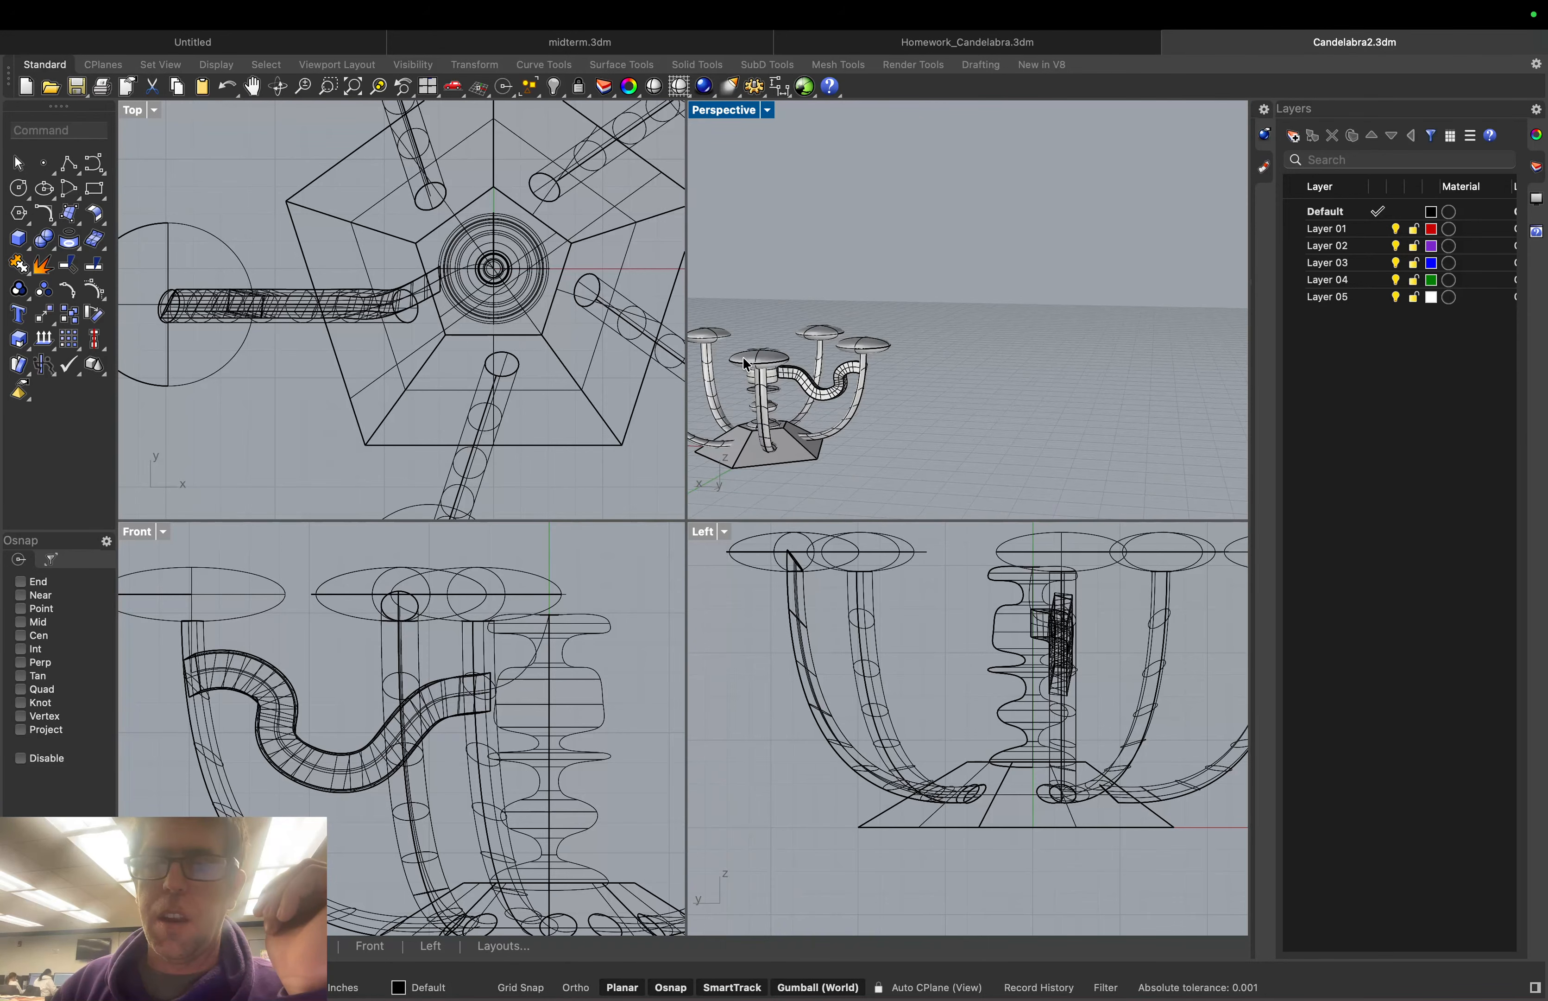
scroll(743, 357, "up", 10)
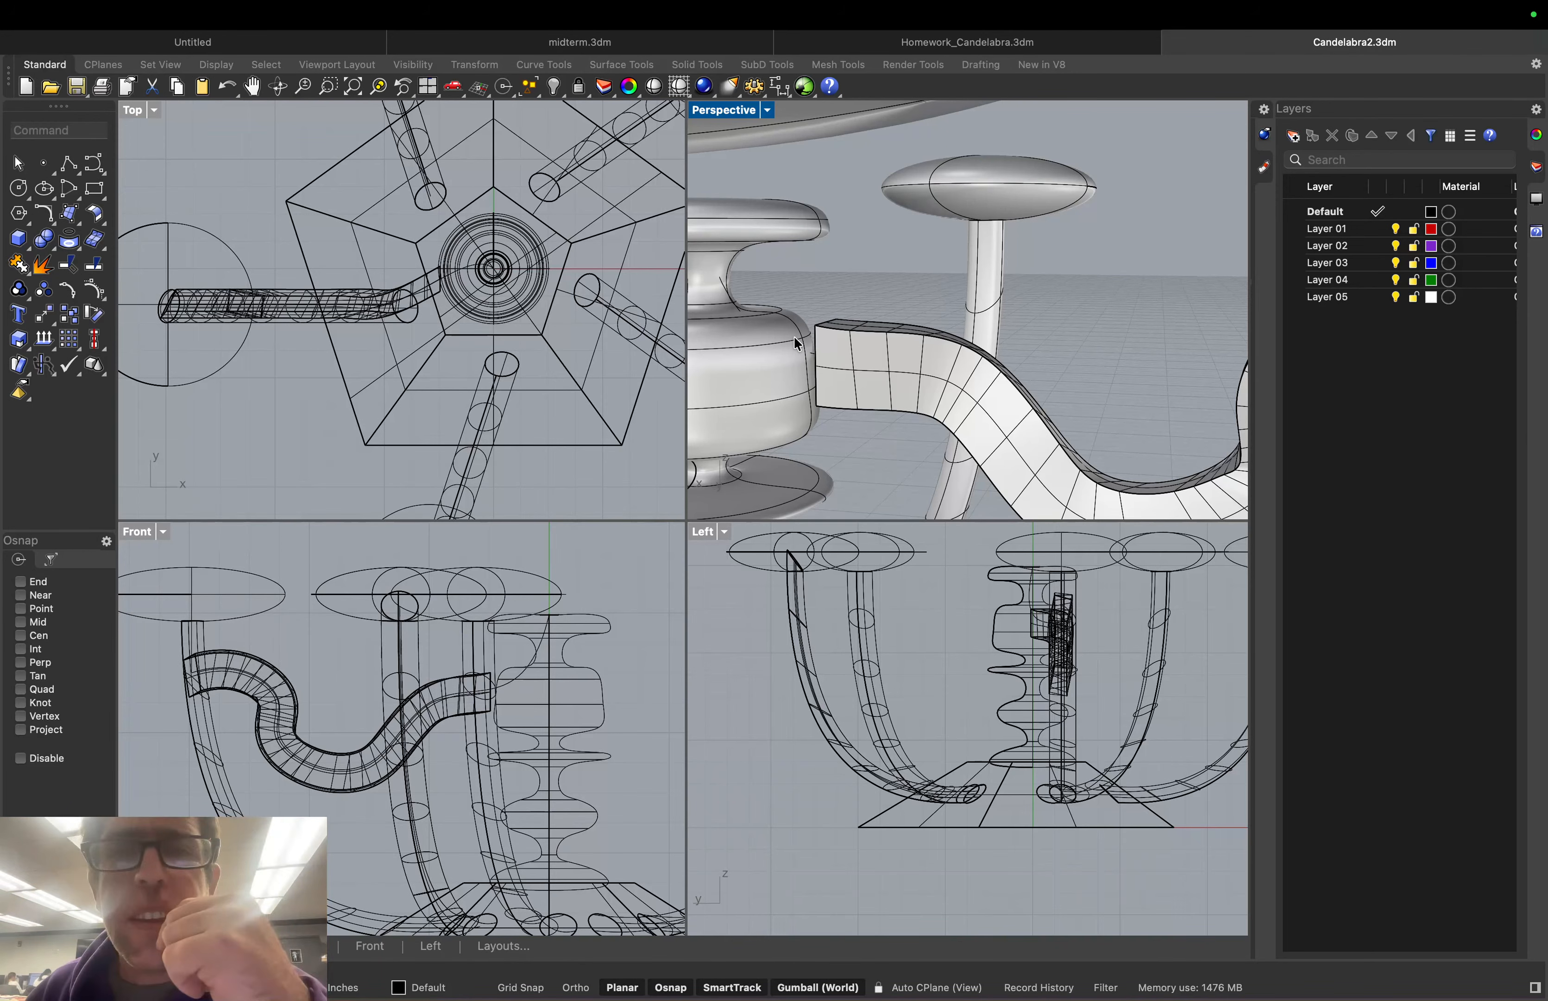
right_click_drag(798, 343, 831, 357)
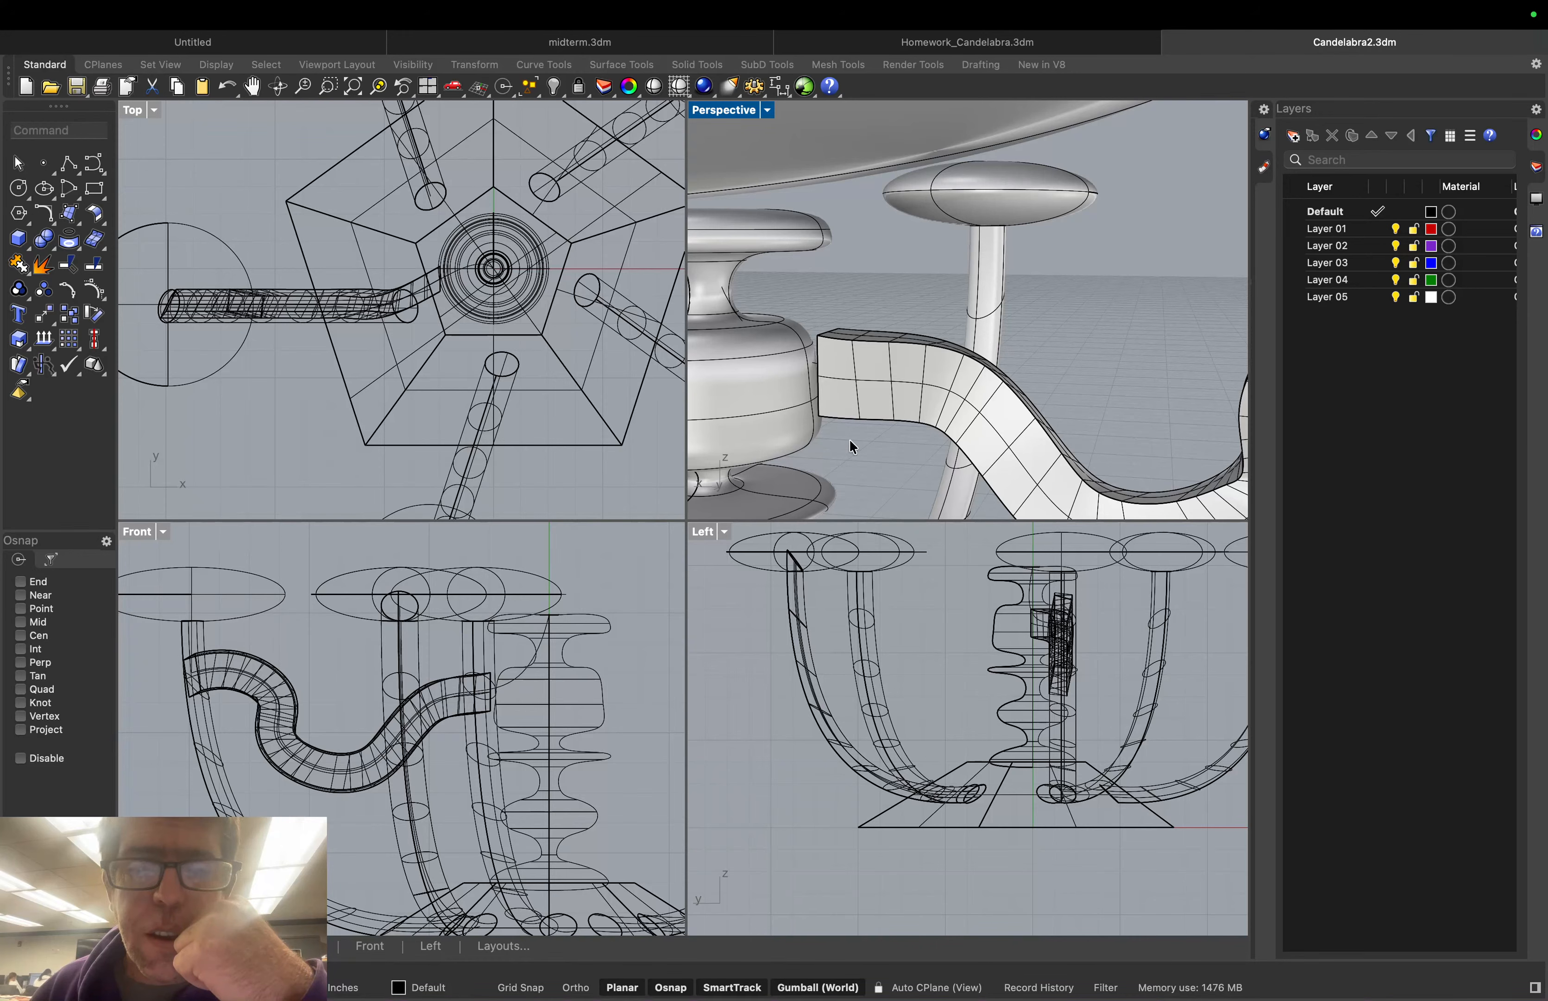
mouse_move(849, 421)
right_mouse_down()
mouse_move(832, 434)
mouse_move(838, 417)
right_mouse_up()
Select the ribbon band and undo an accidental lowered copy of it
left_click(838, 417)
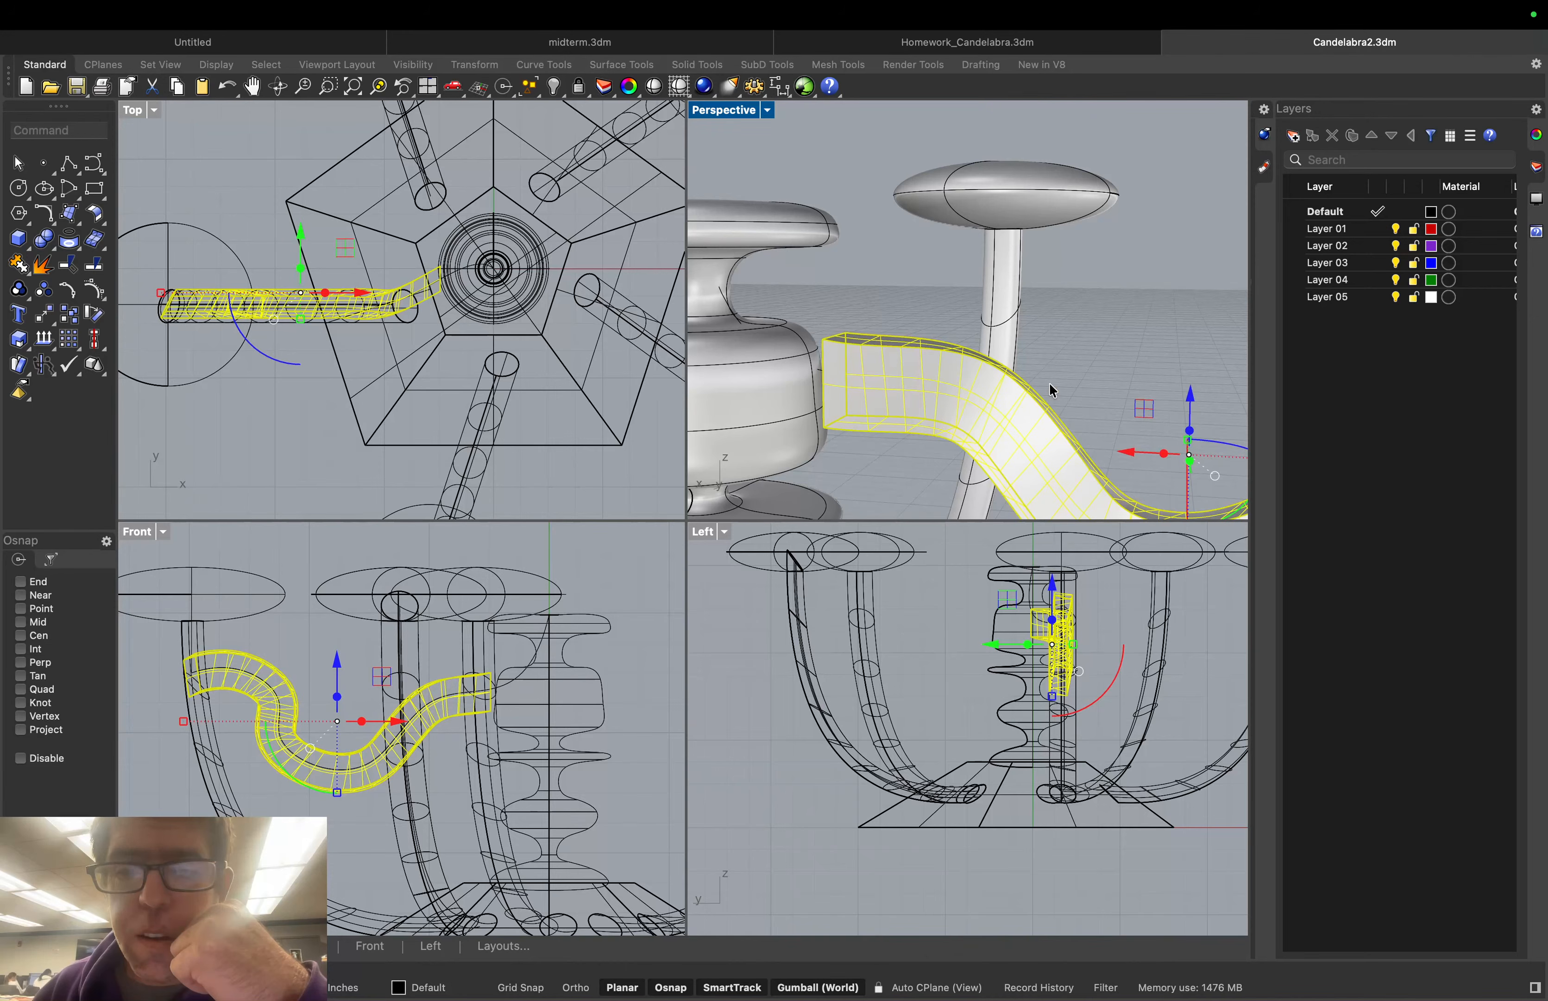
scroll(1050, 384, "down", 1)
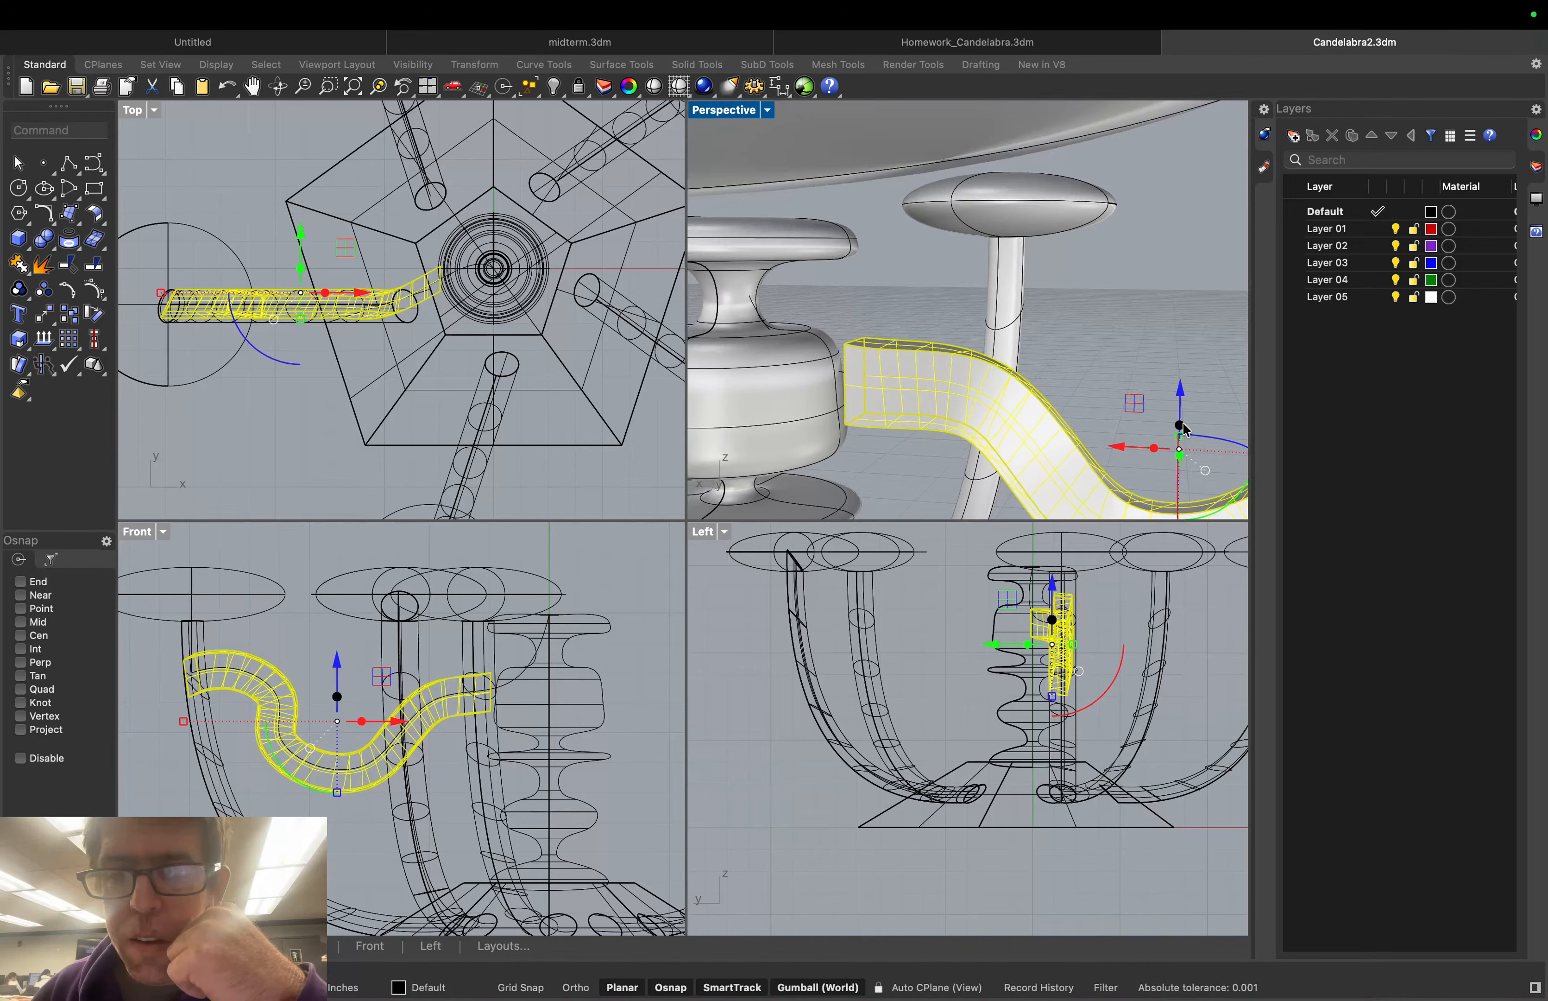
left_click_drag(1183, 423, 1181, 431)
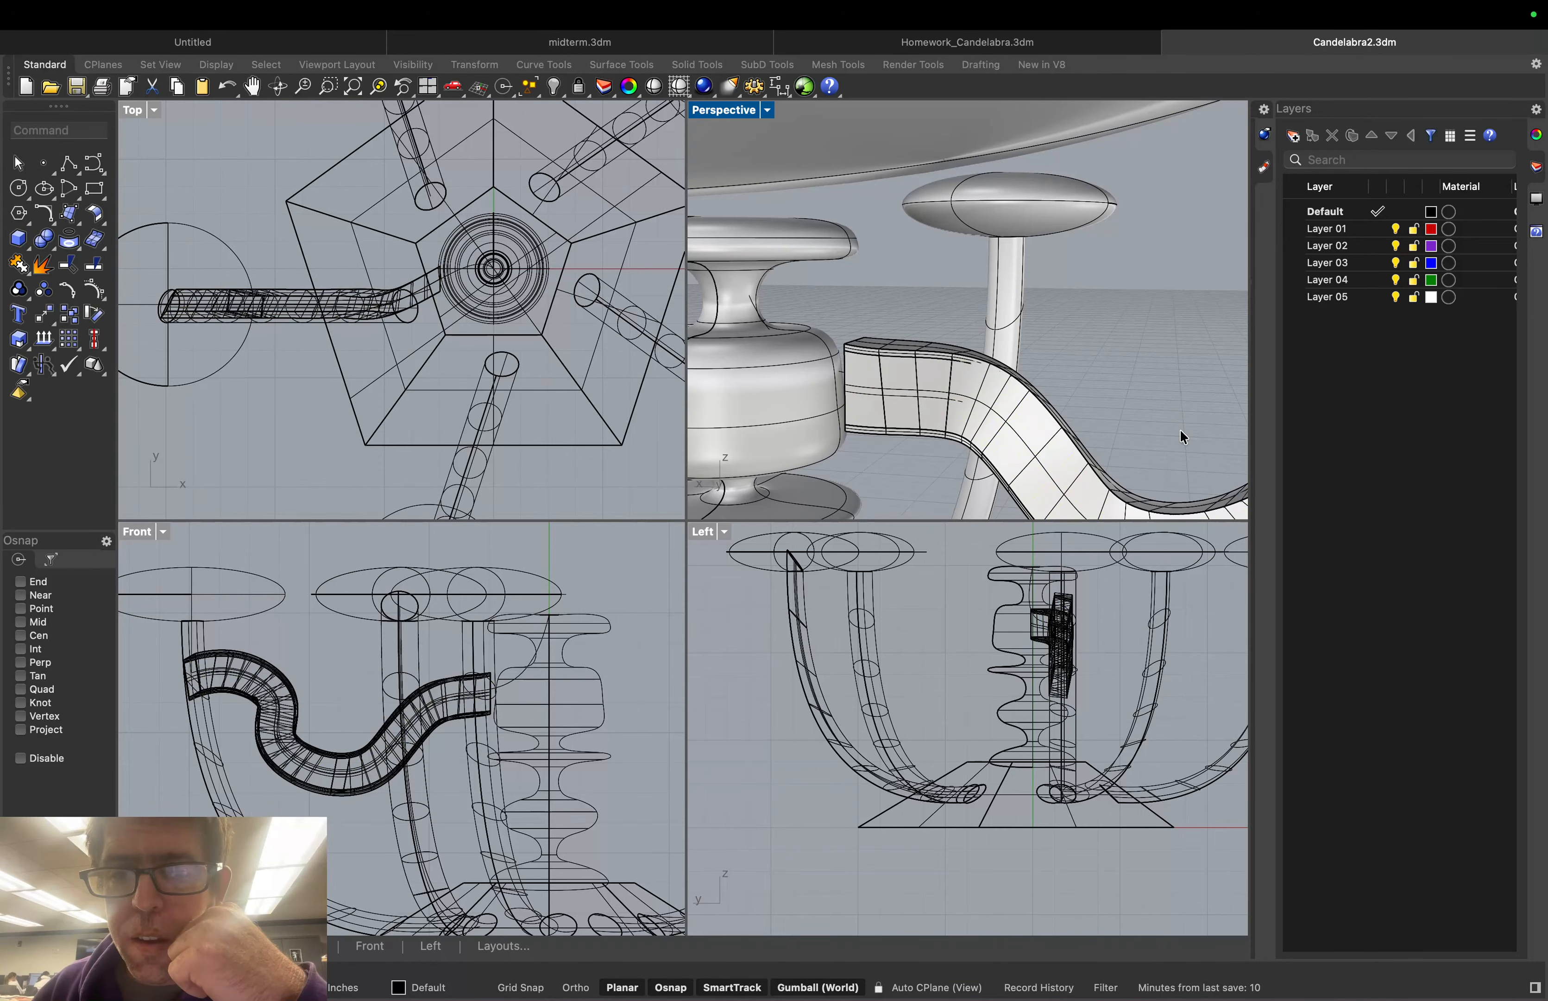
key("super+z")
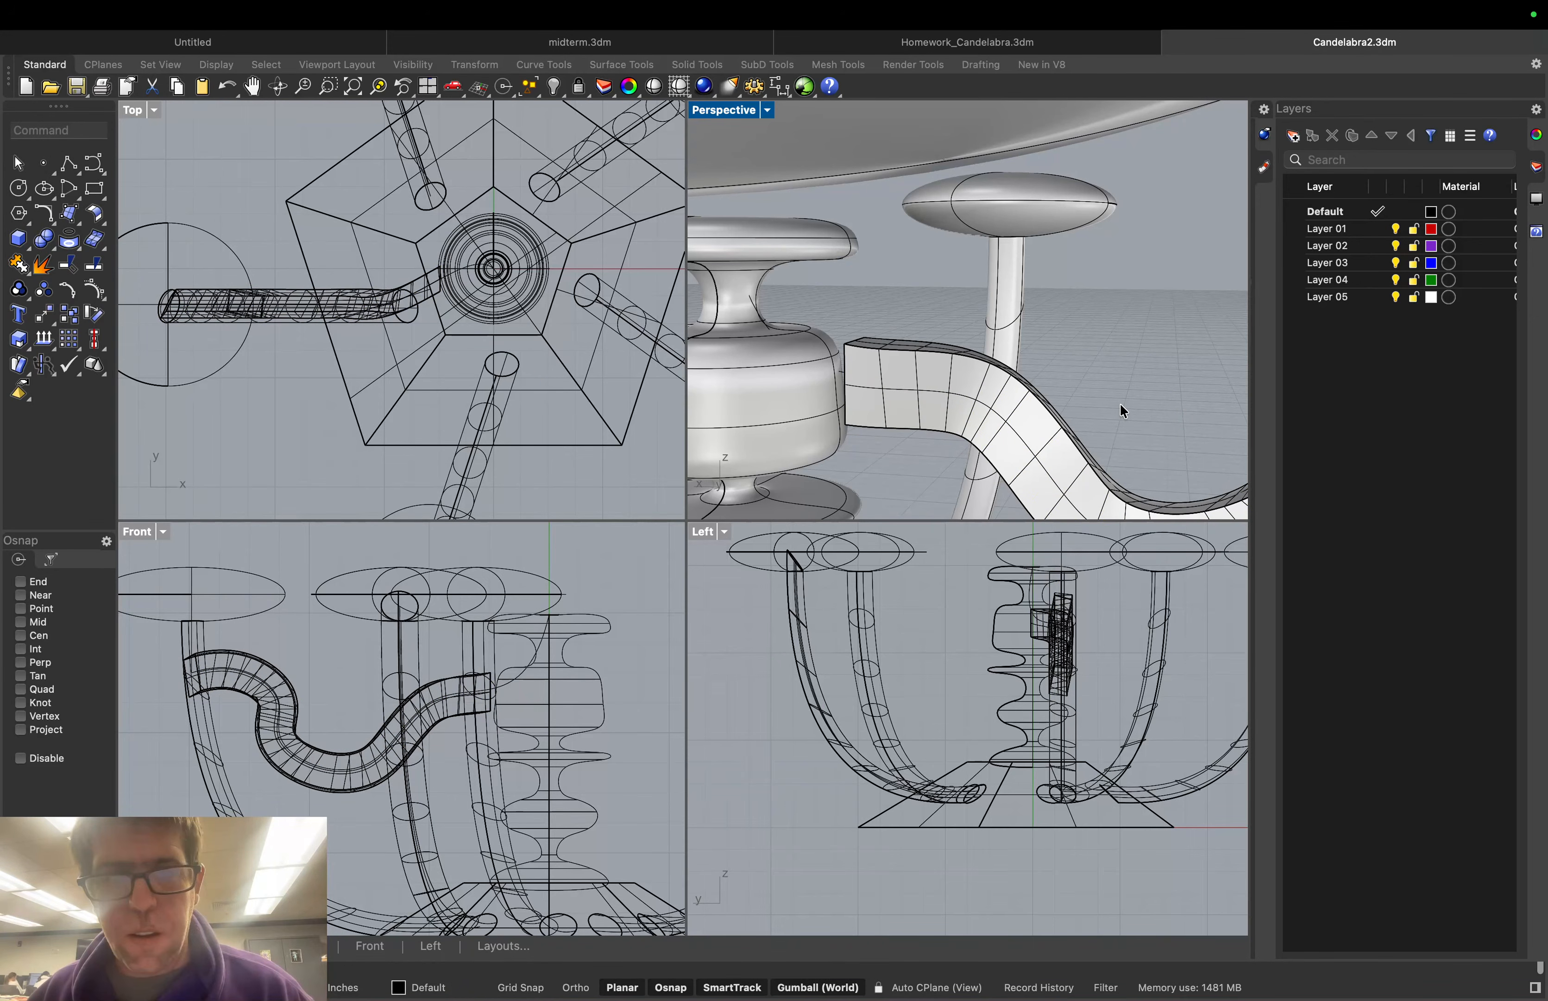
Lower the wavy tube slightly with the gumball's Z arrow, then deselect
left_click(1030, 434)
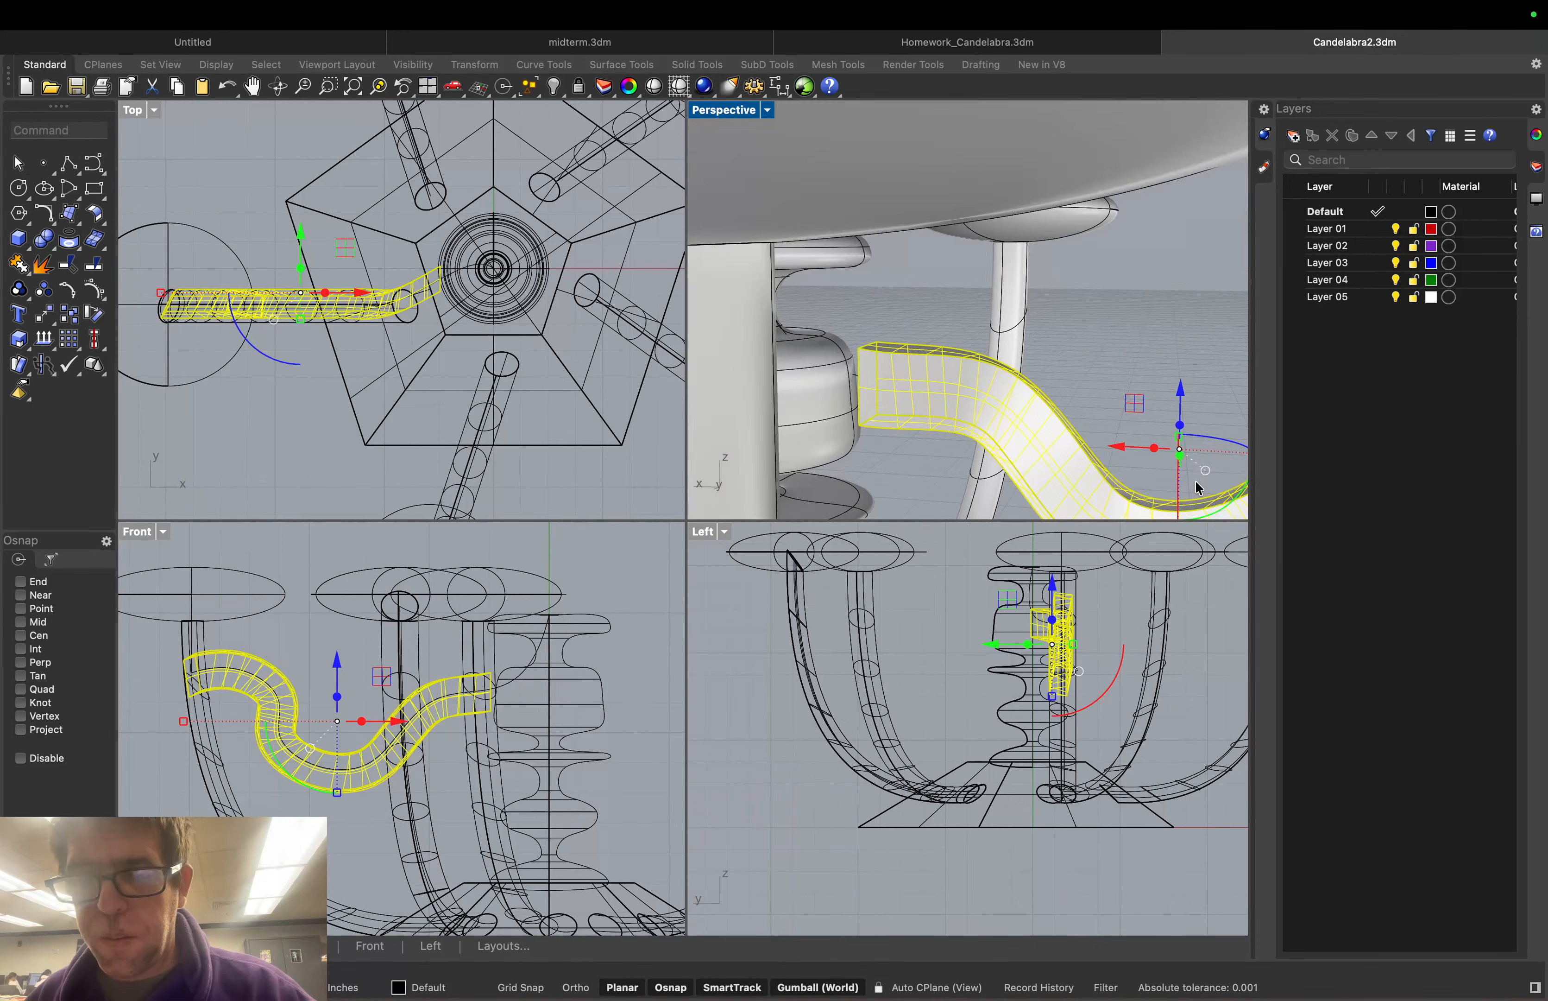
right_click_drag(1199, 488, 1127, 446)
scroll(1036, 408, "up", 1)
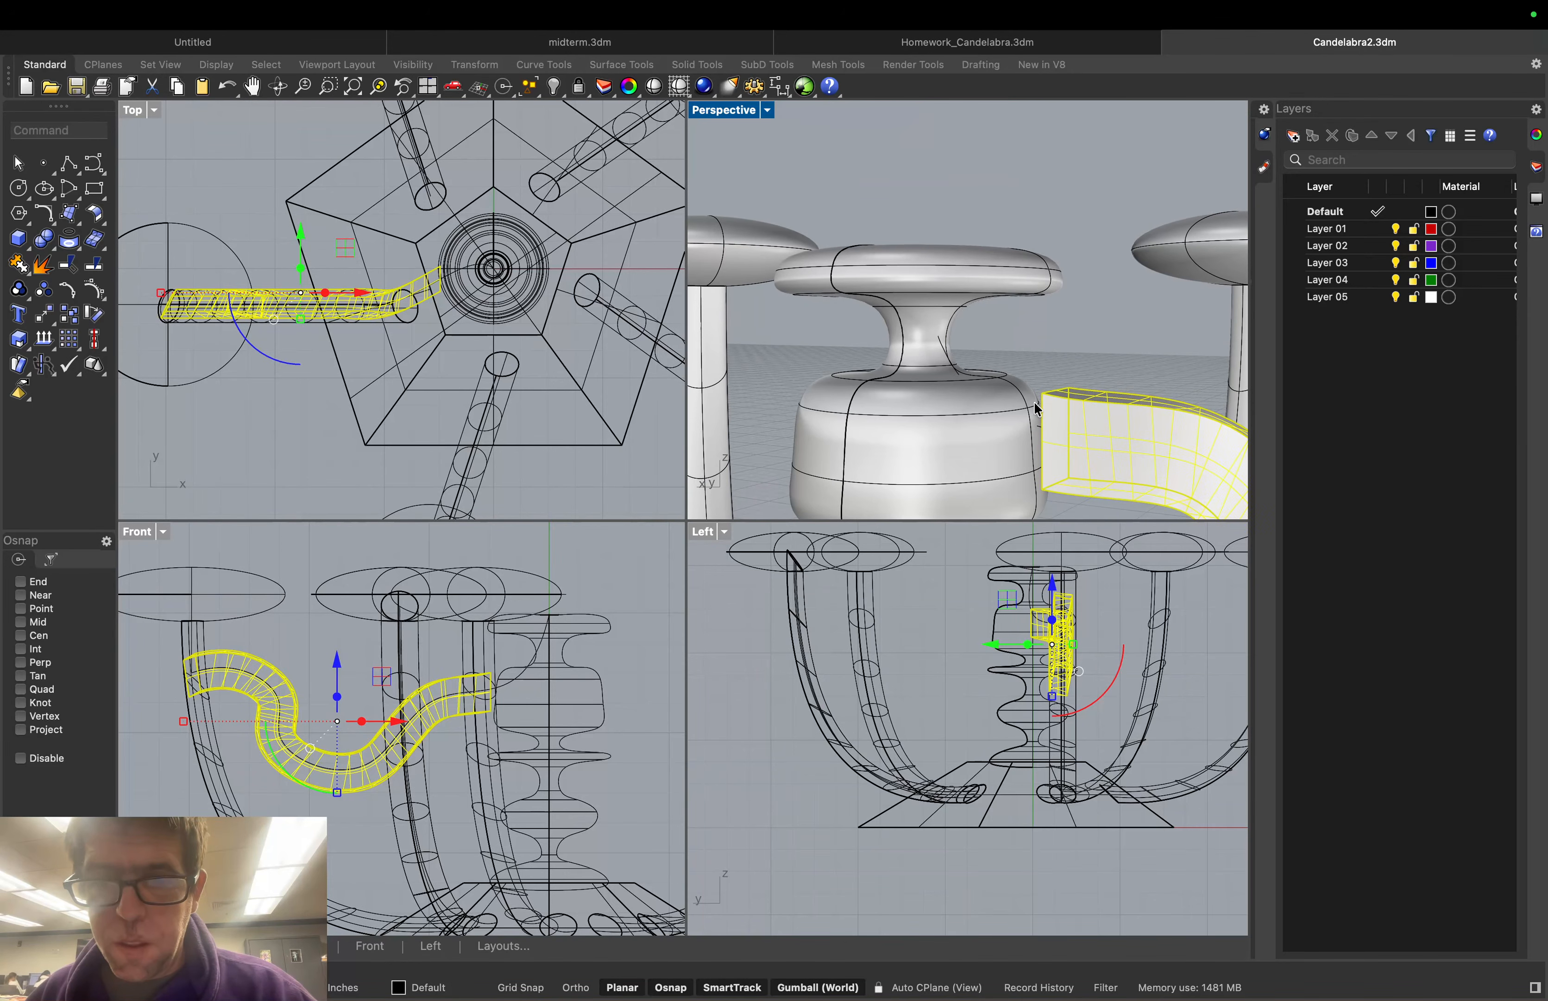
scroll(1036, 409, "down", 6)
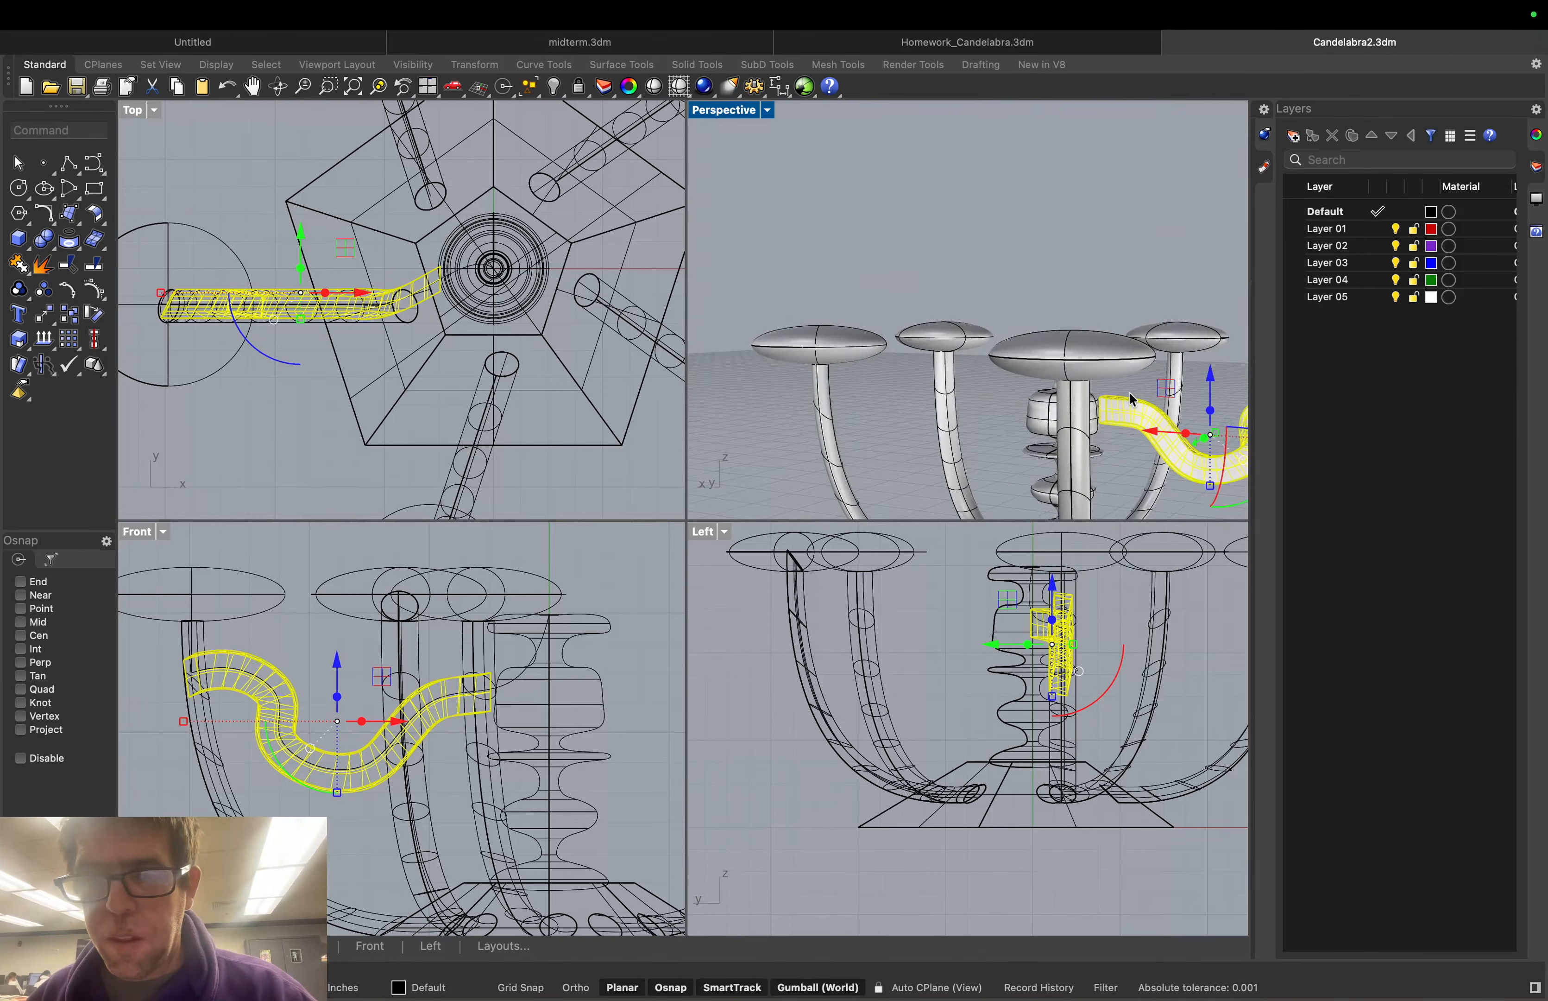
scroll(1145, 390, "down", 2)
left_click_drag(1185, 368, 1182, 364)
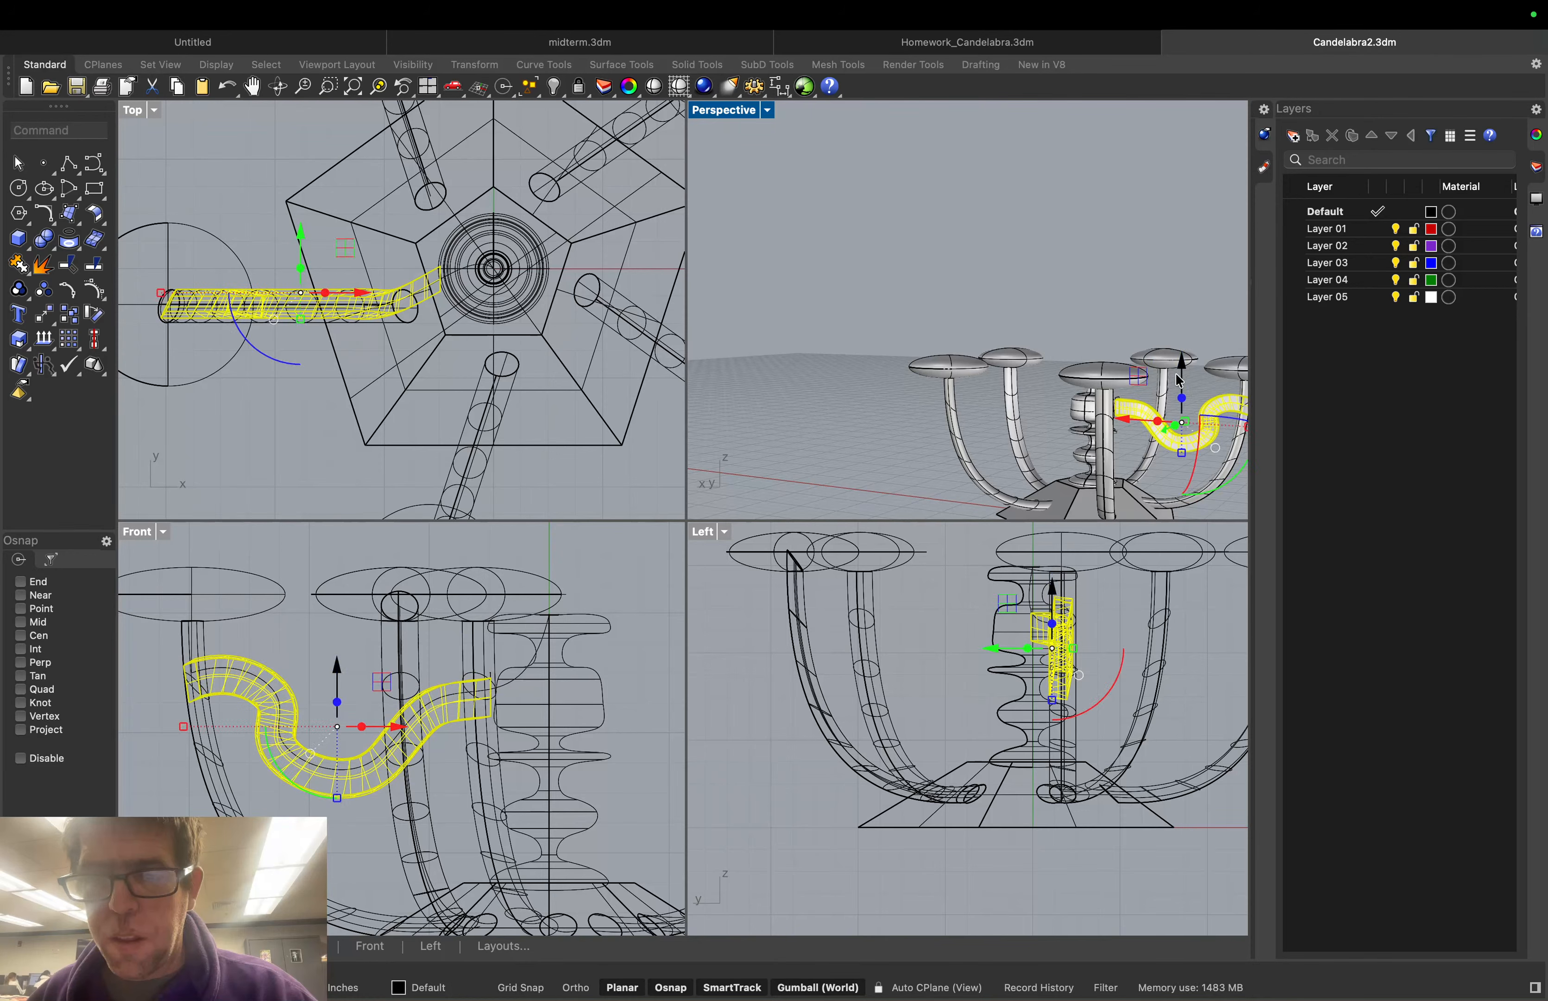
left_click(1148, 396)
scroll(1119, 399, "up", 5)
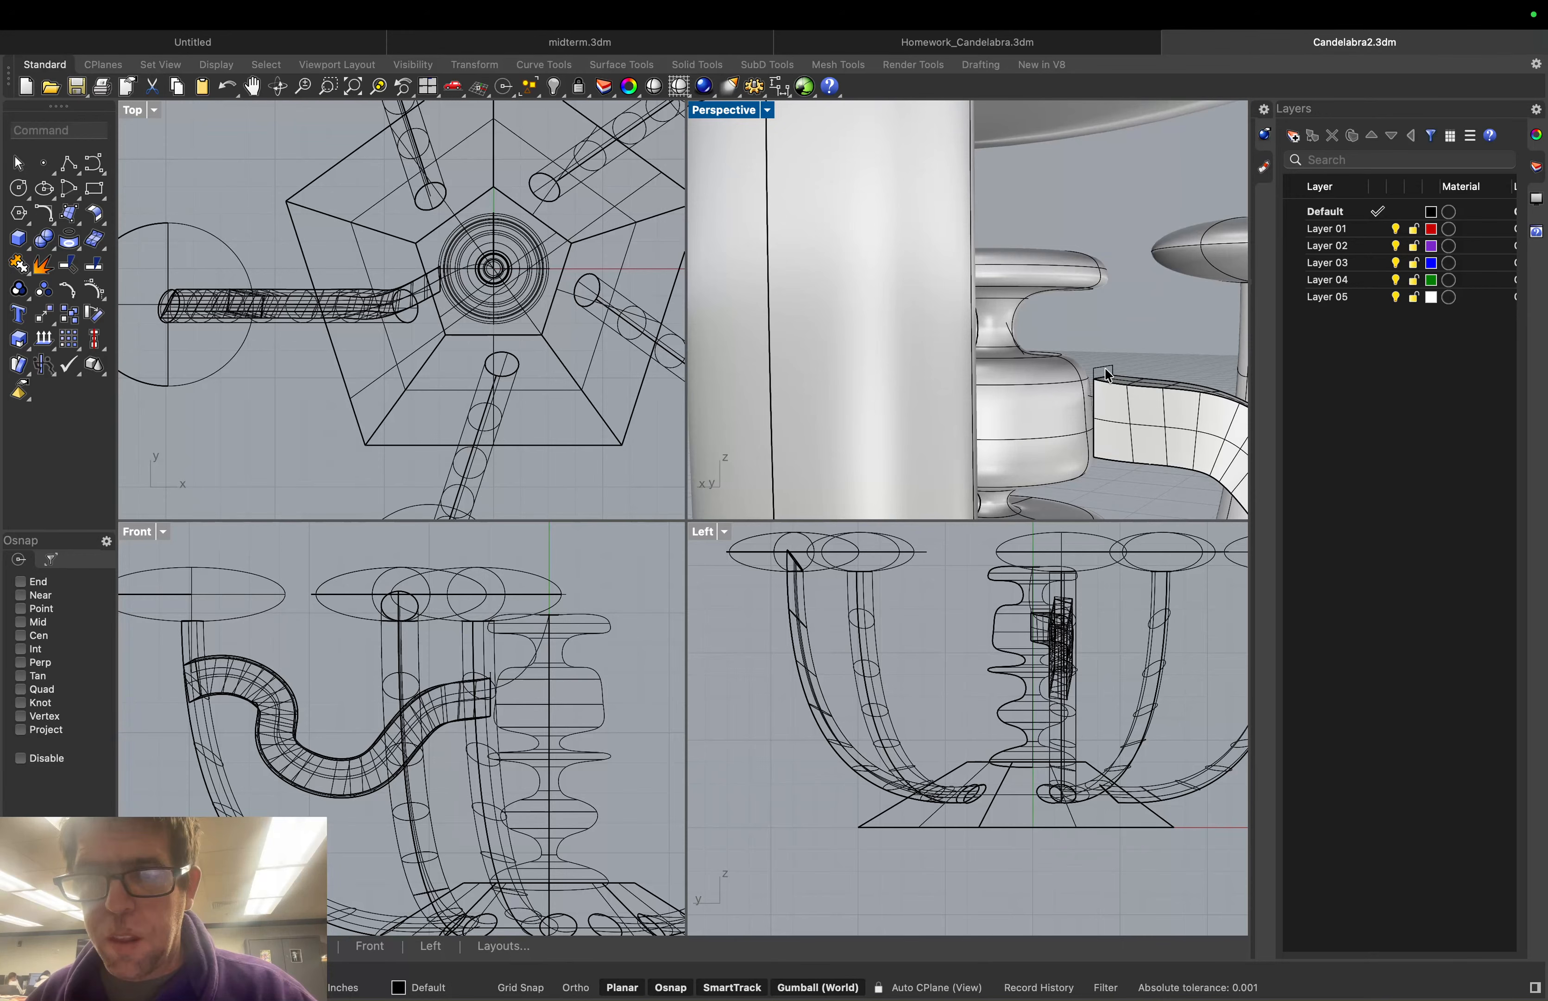
Rotate the rectangular profile at the tube's inner end about 12° around vertical
left_click(1108, 376)
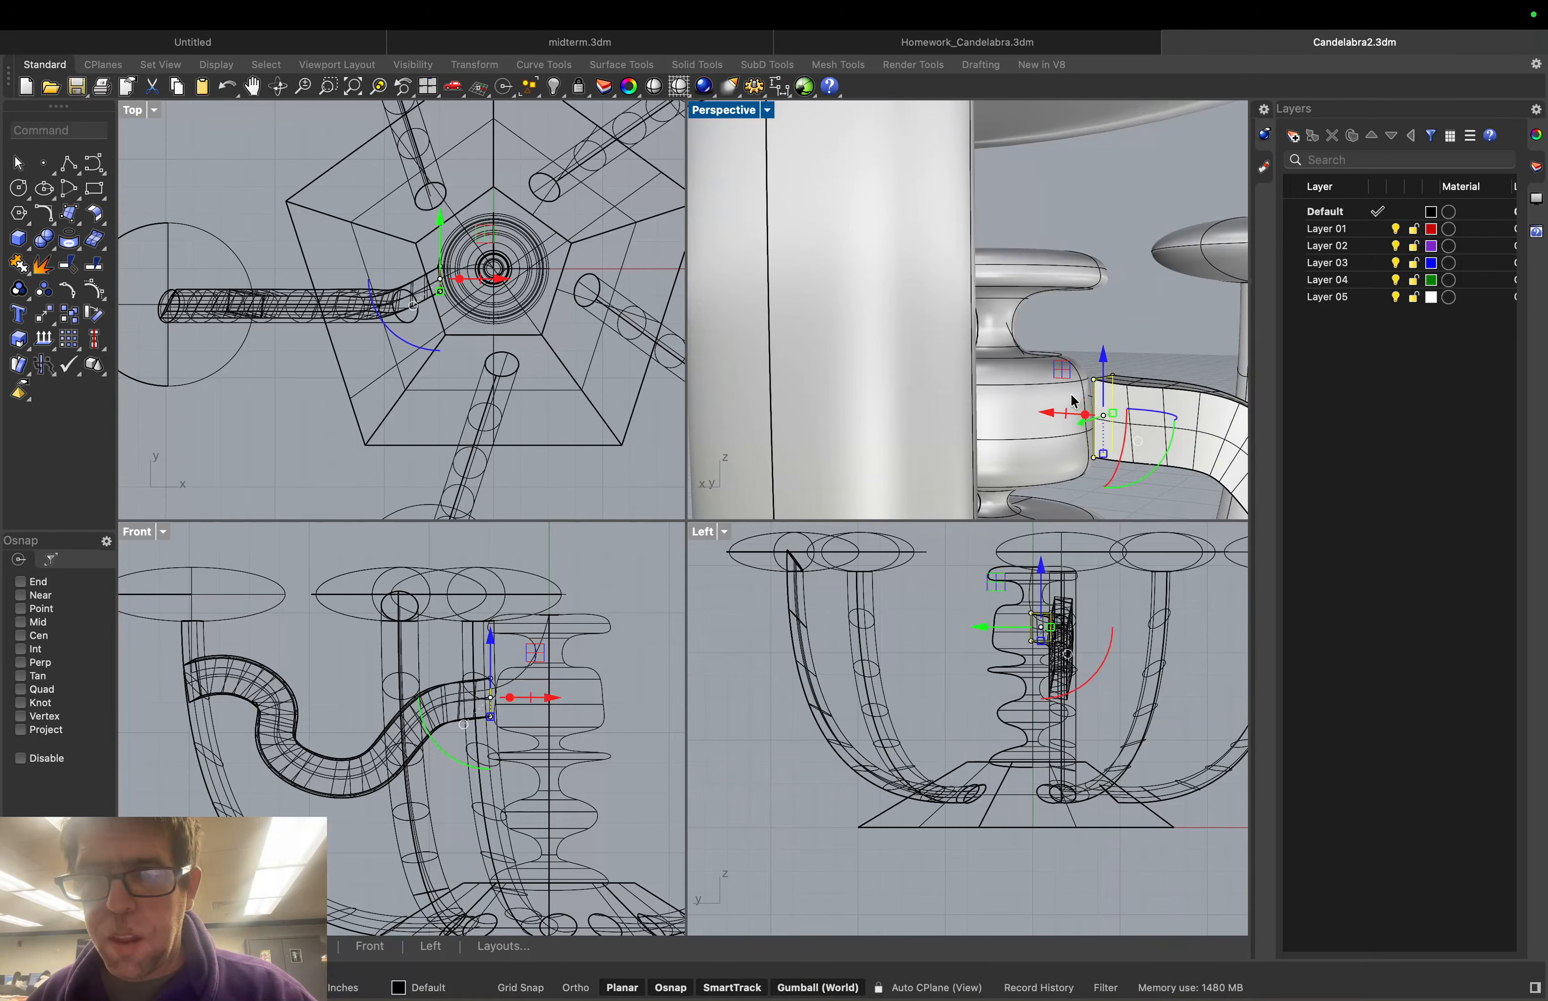
left_click_drag(1040, 413, 1033, 411)
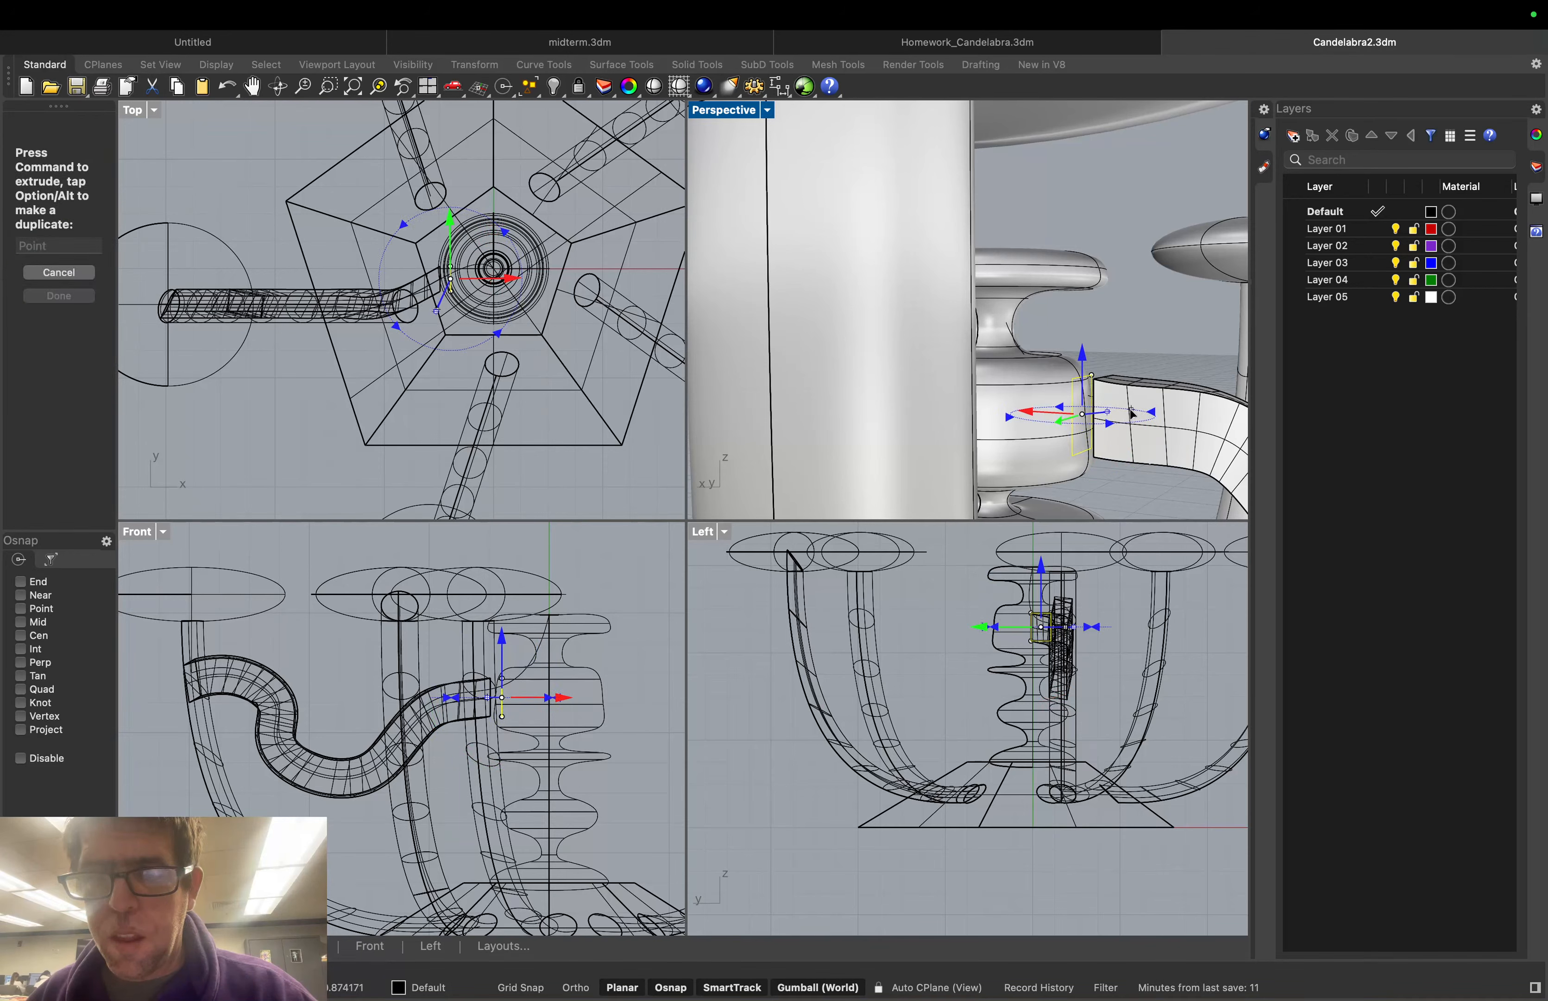
left_click_drag(1131, 409, 1131, 405)
key("Escape")
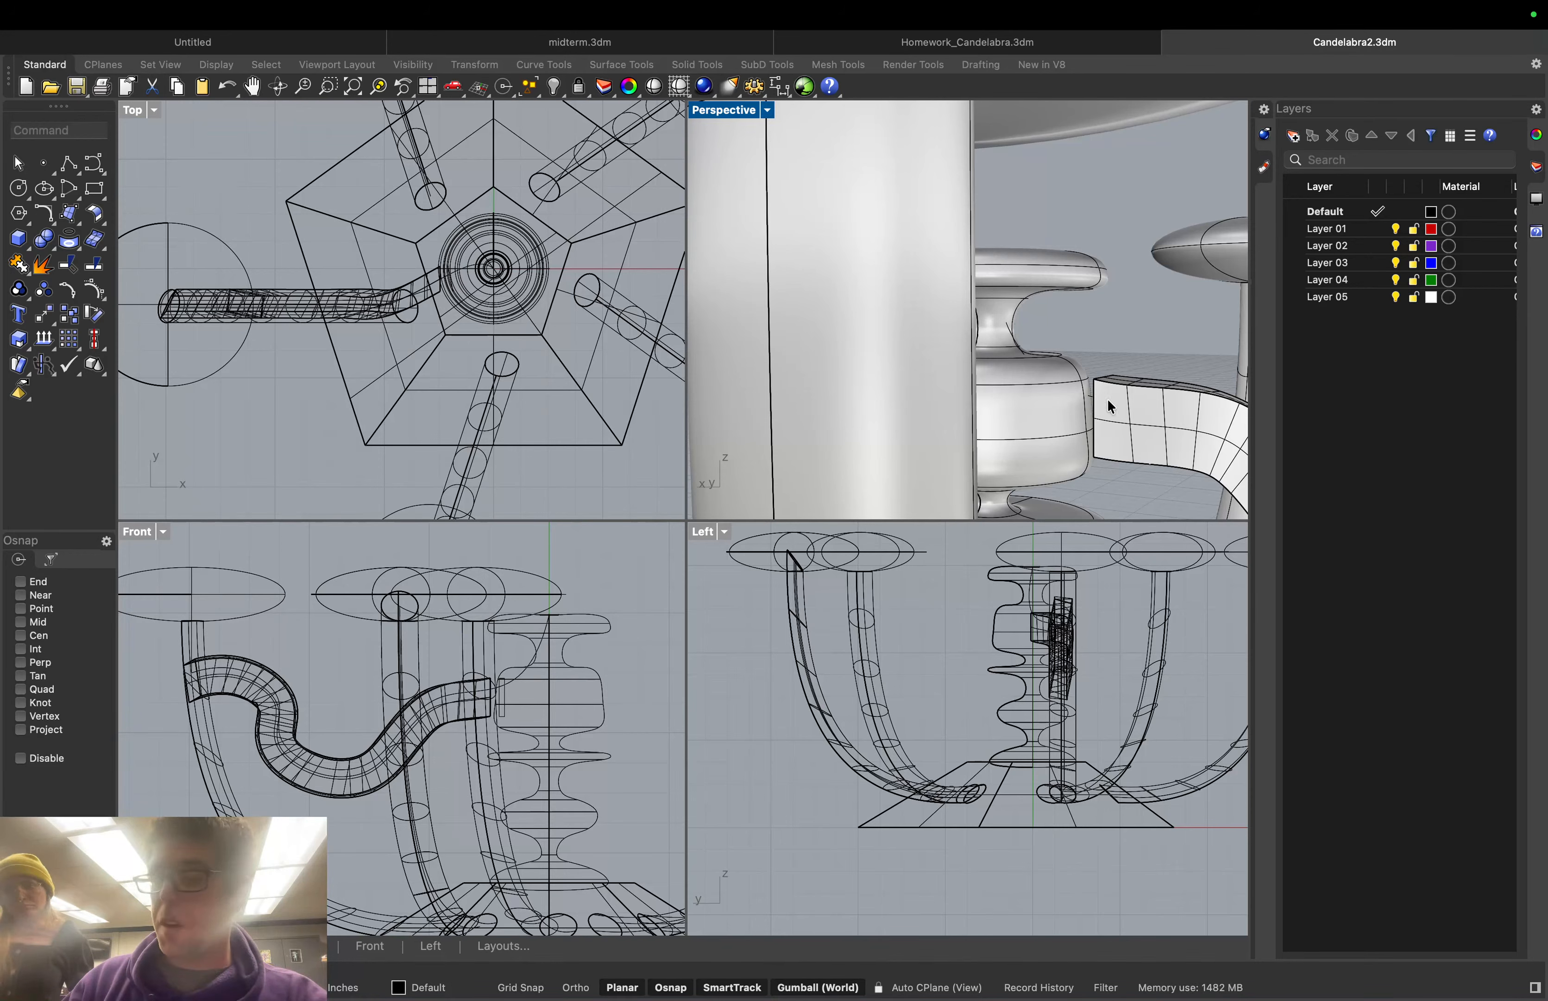
middle_click(1102, 337)
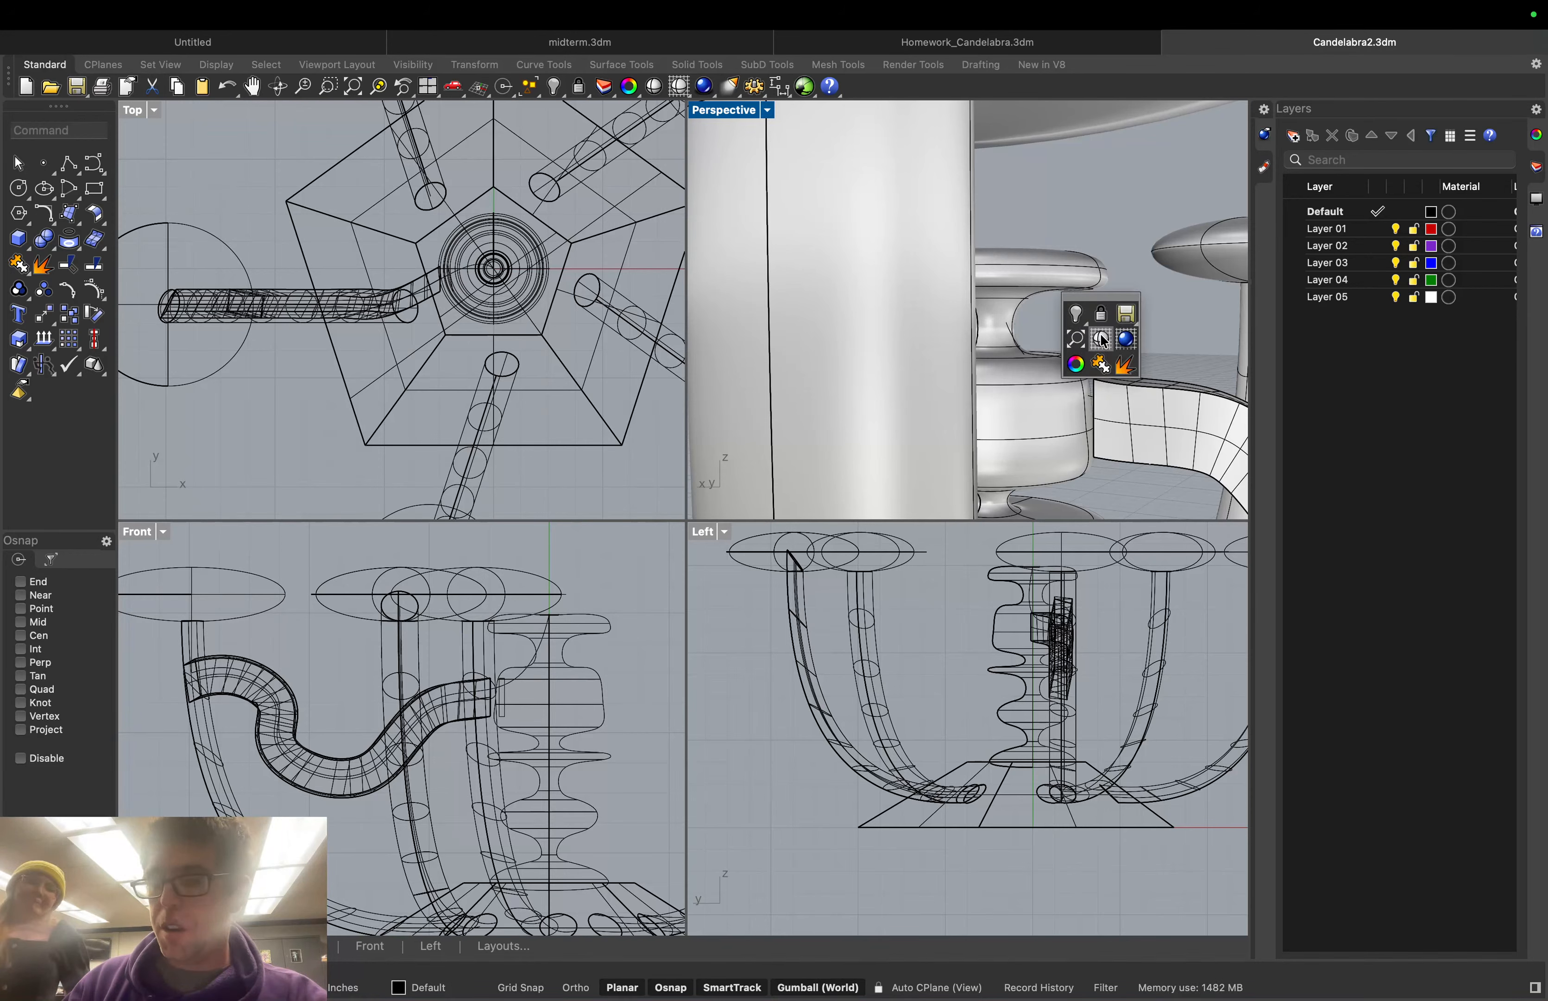
right_click_drag(1102, 339, 1026, 323)
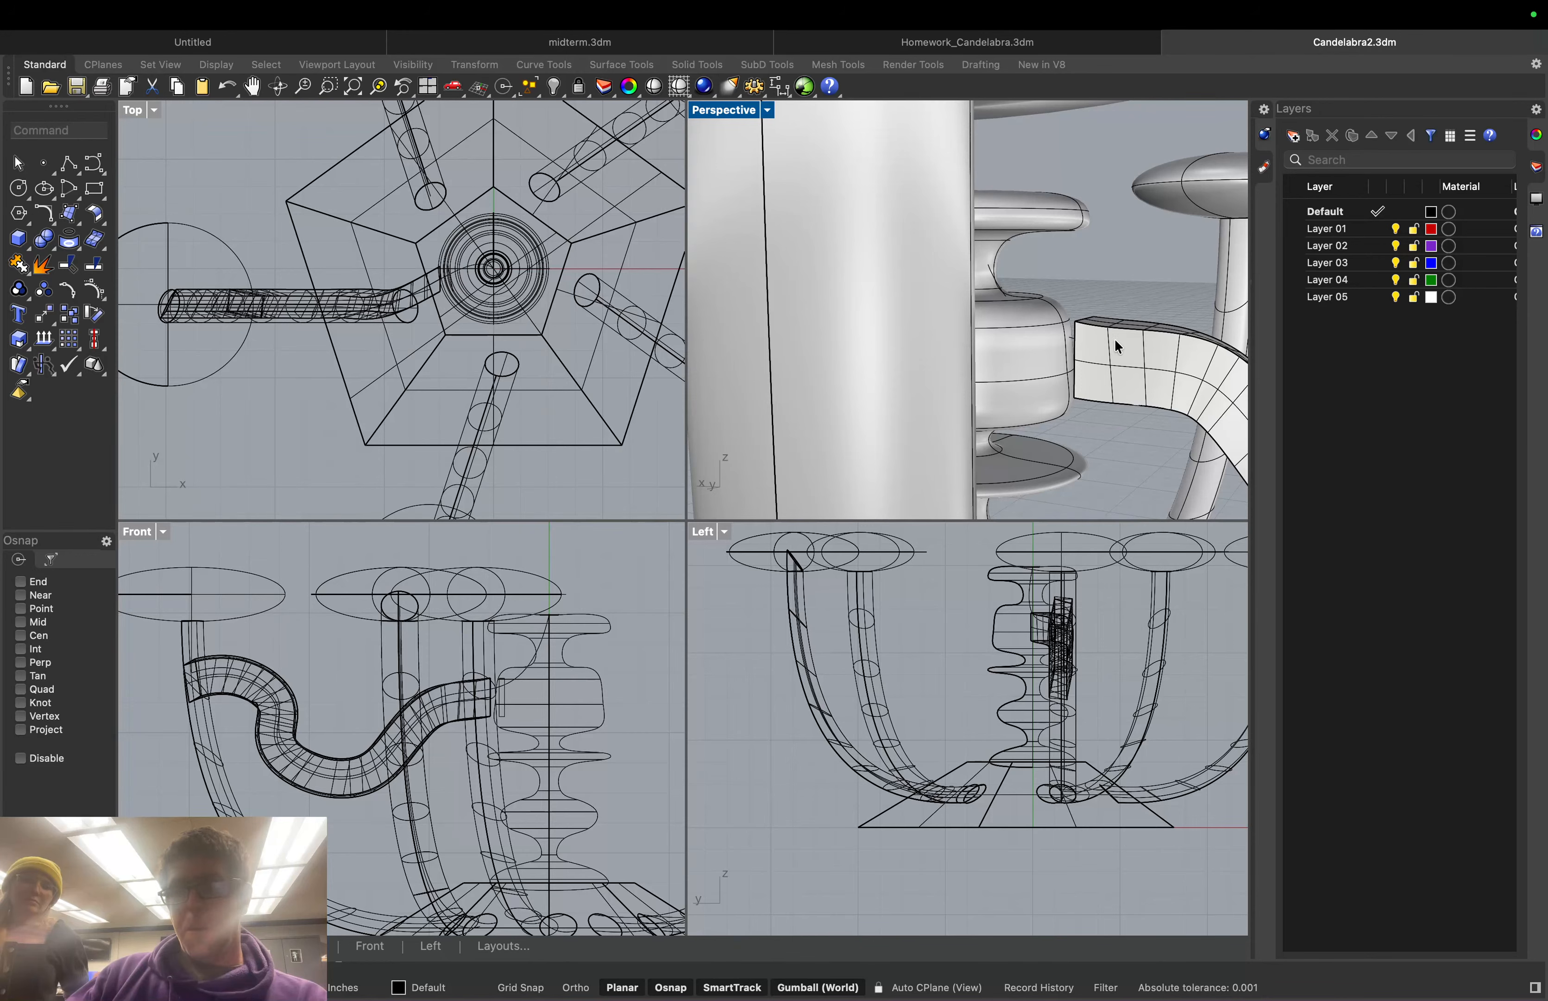
Cap the wavy tube's open ends, then reselect it, revealing two overlapping polysurfaces
left_click(63, 129)
type("cap")
key("Return")
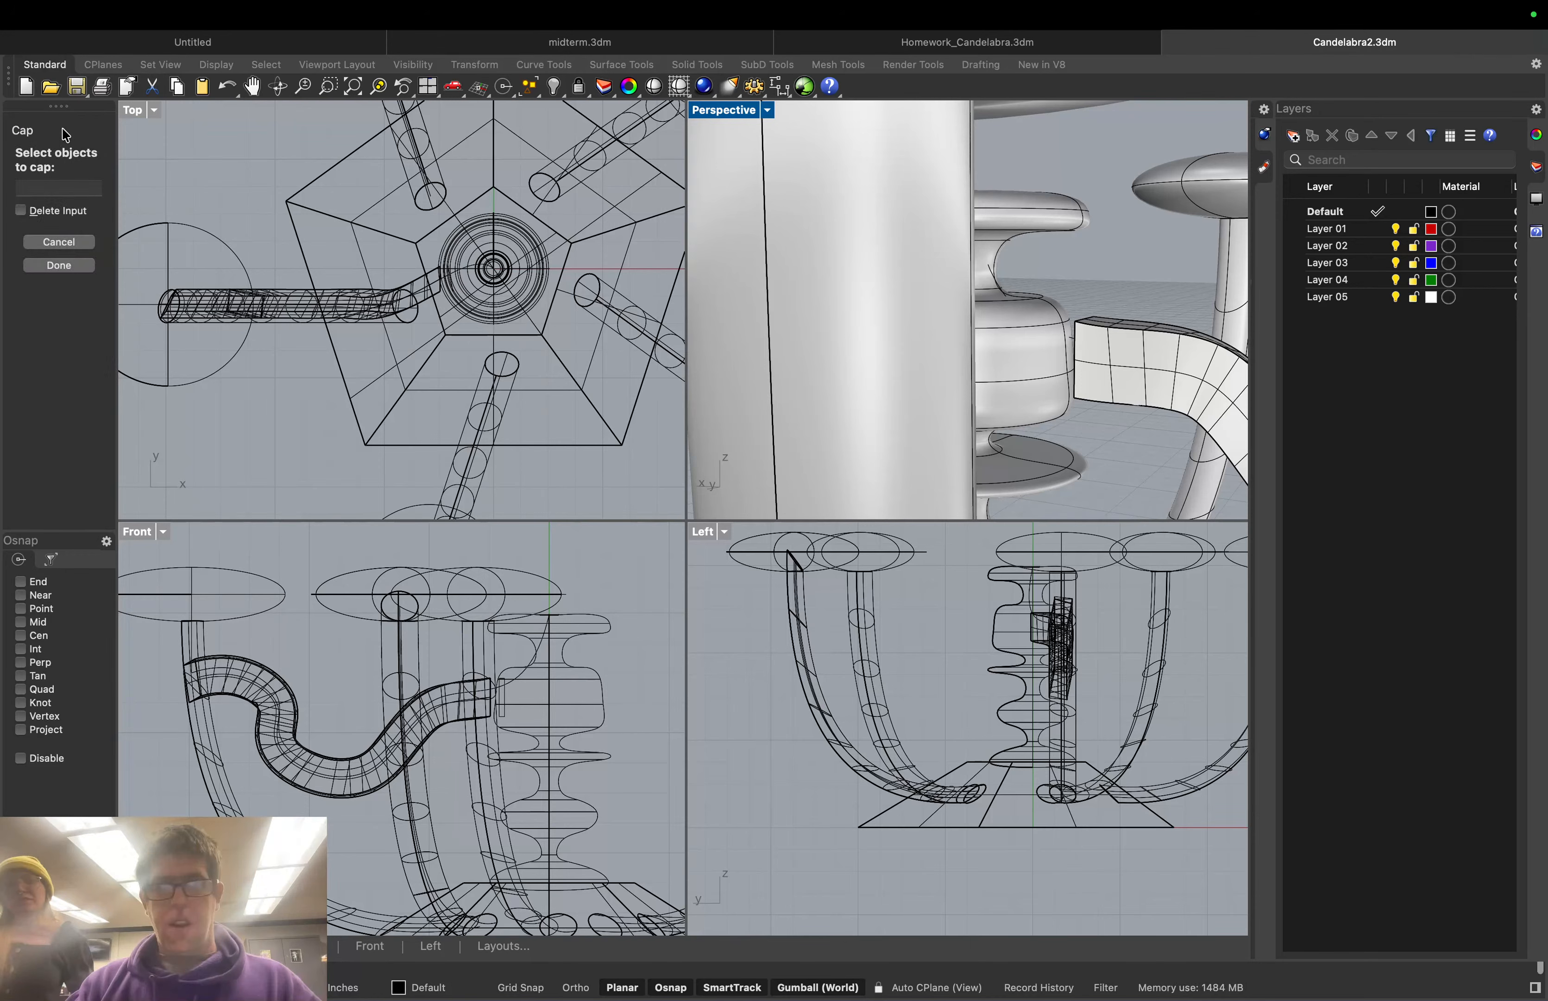
left_click(1100, 364)
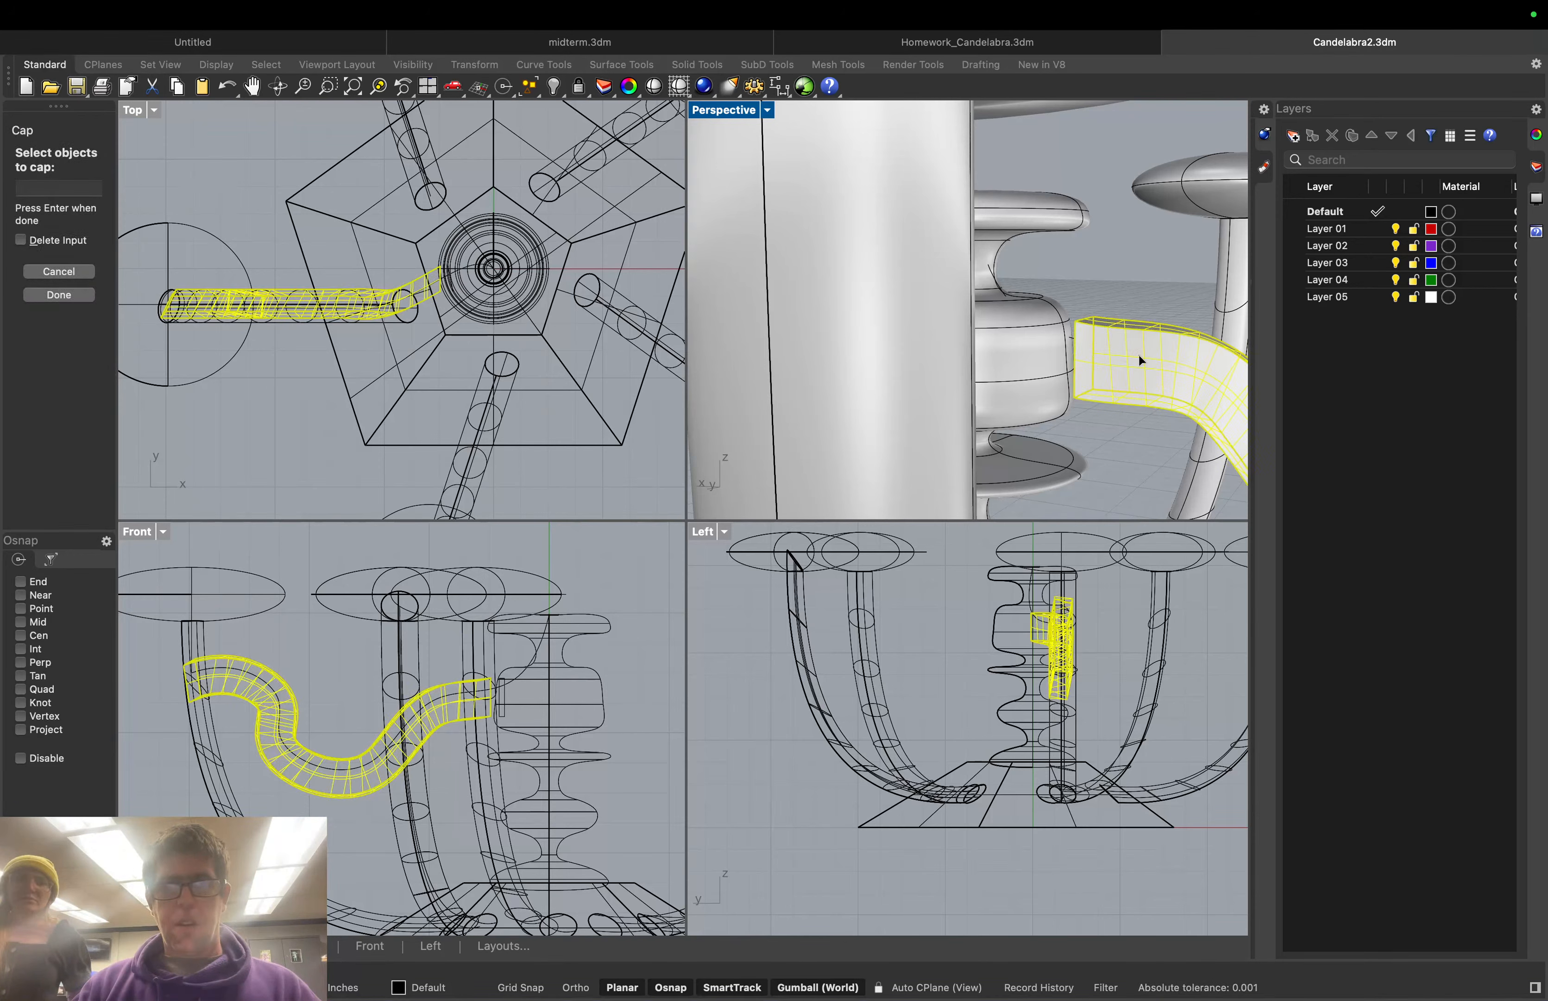
key("Return")
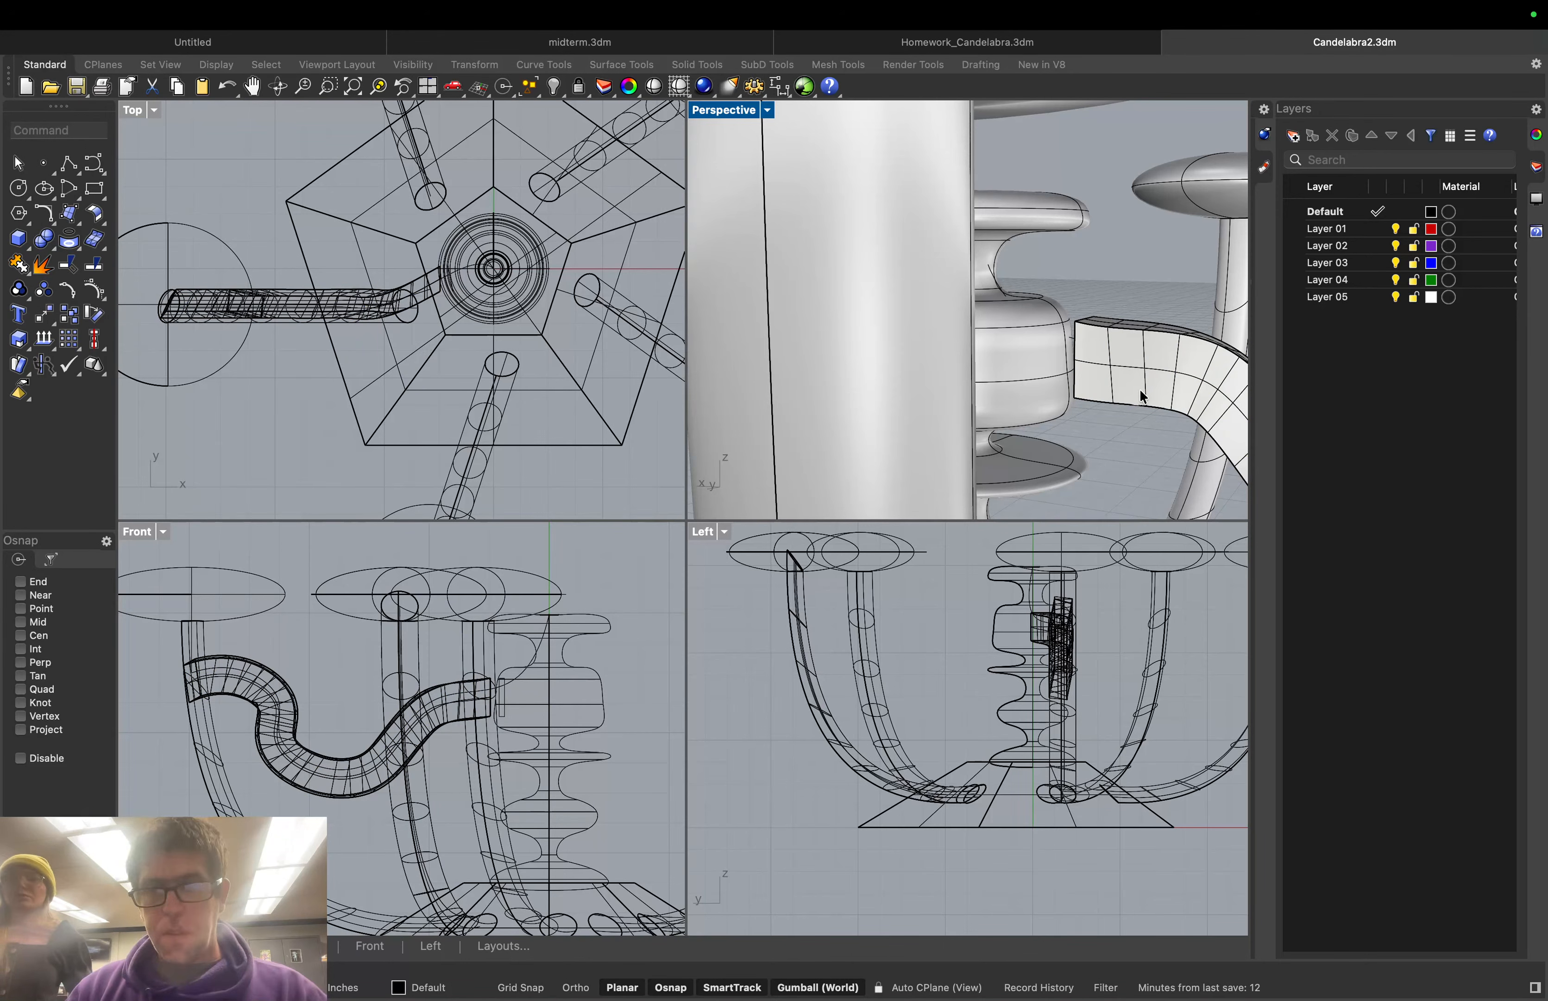
scroll(1200, 459, "down", 8)
scroll(1200, 459, "down", 5)
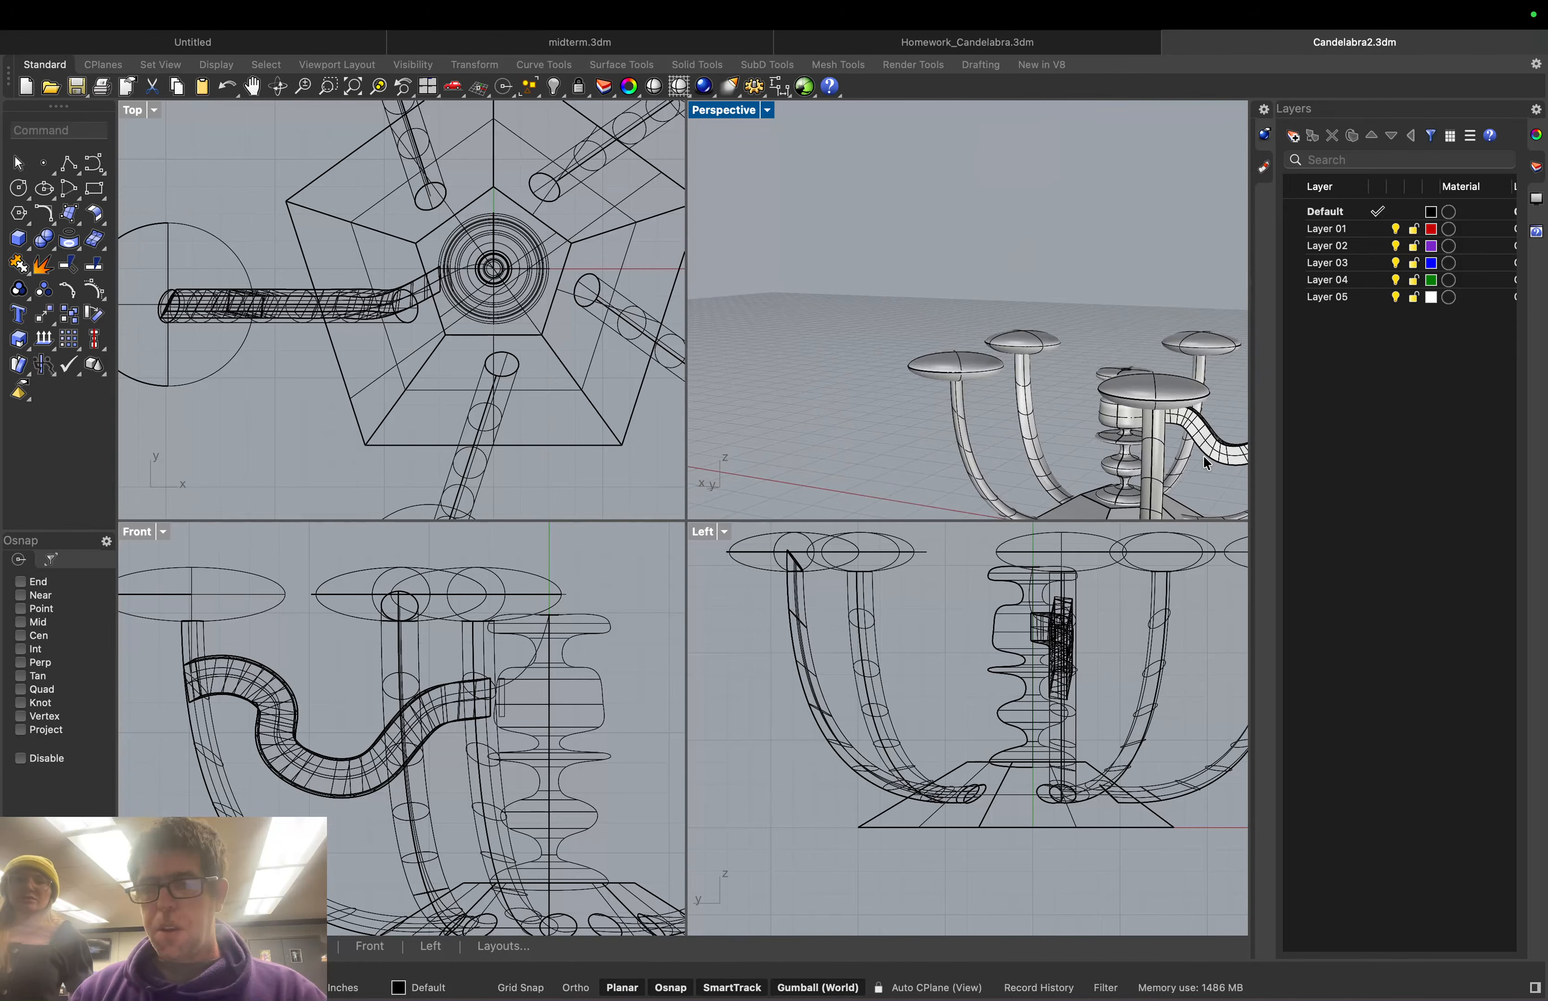
right_click_drag(1204, 455, 1224, 426)
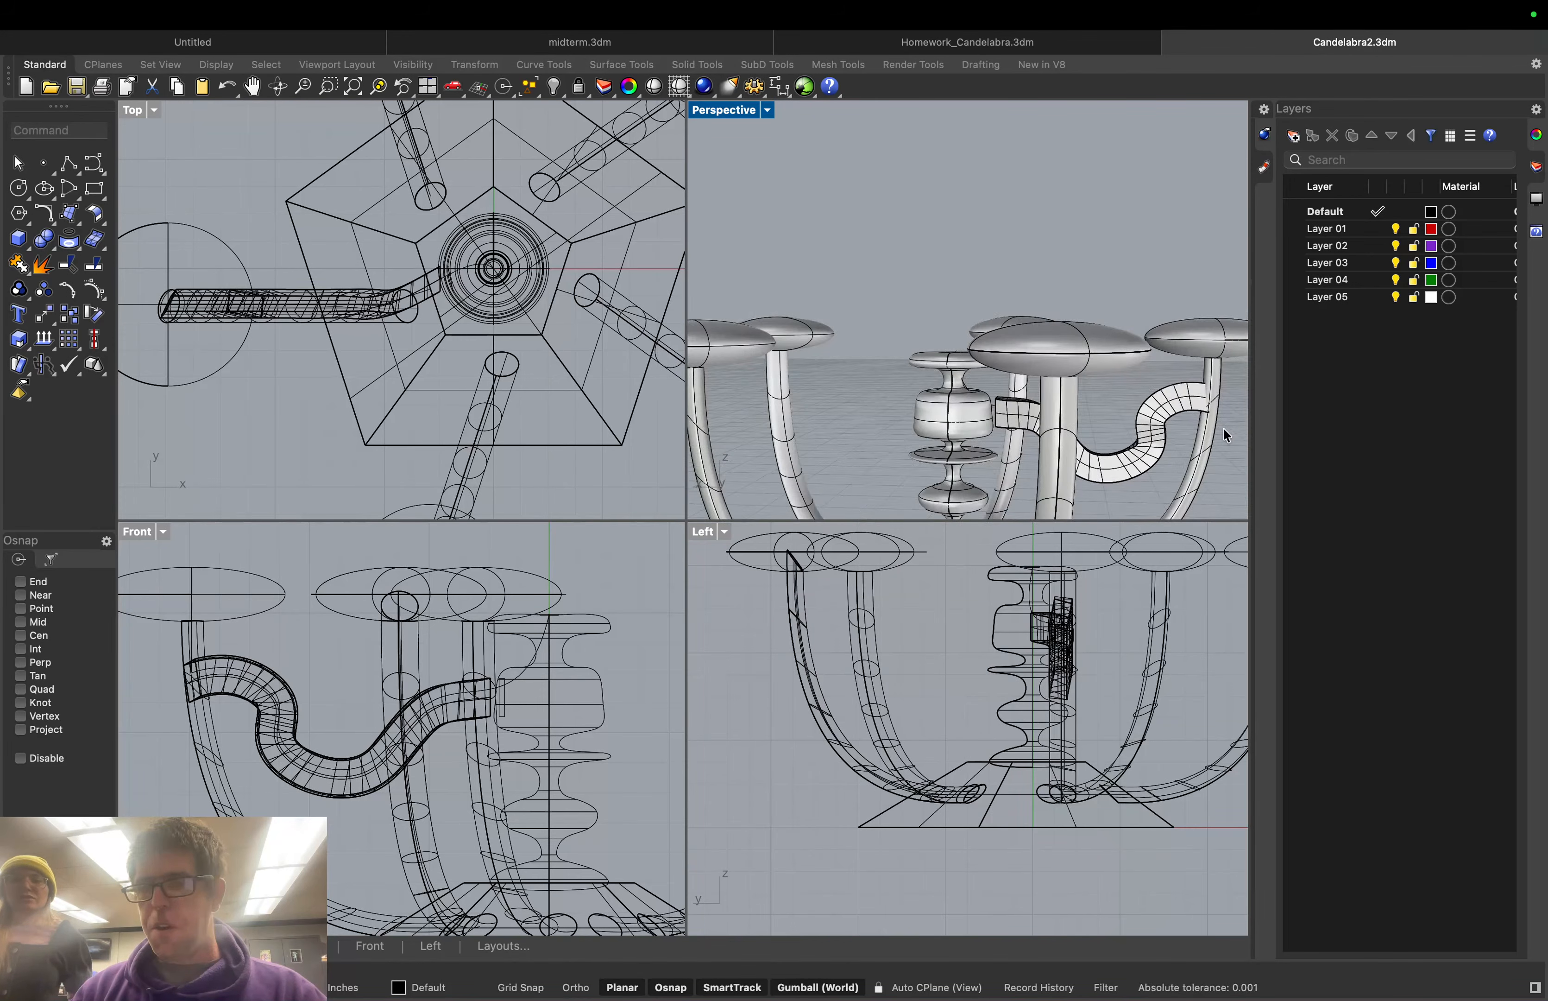
scroll(1196, 414, "up", 6)
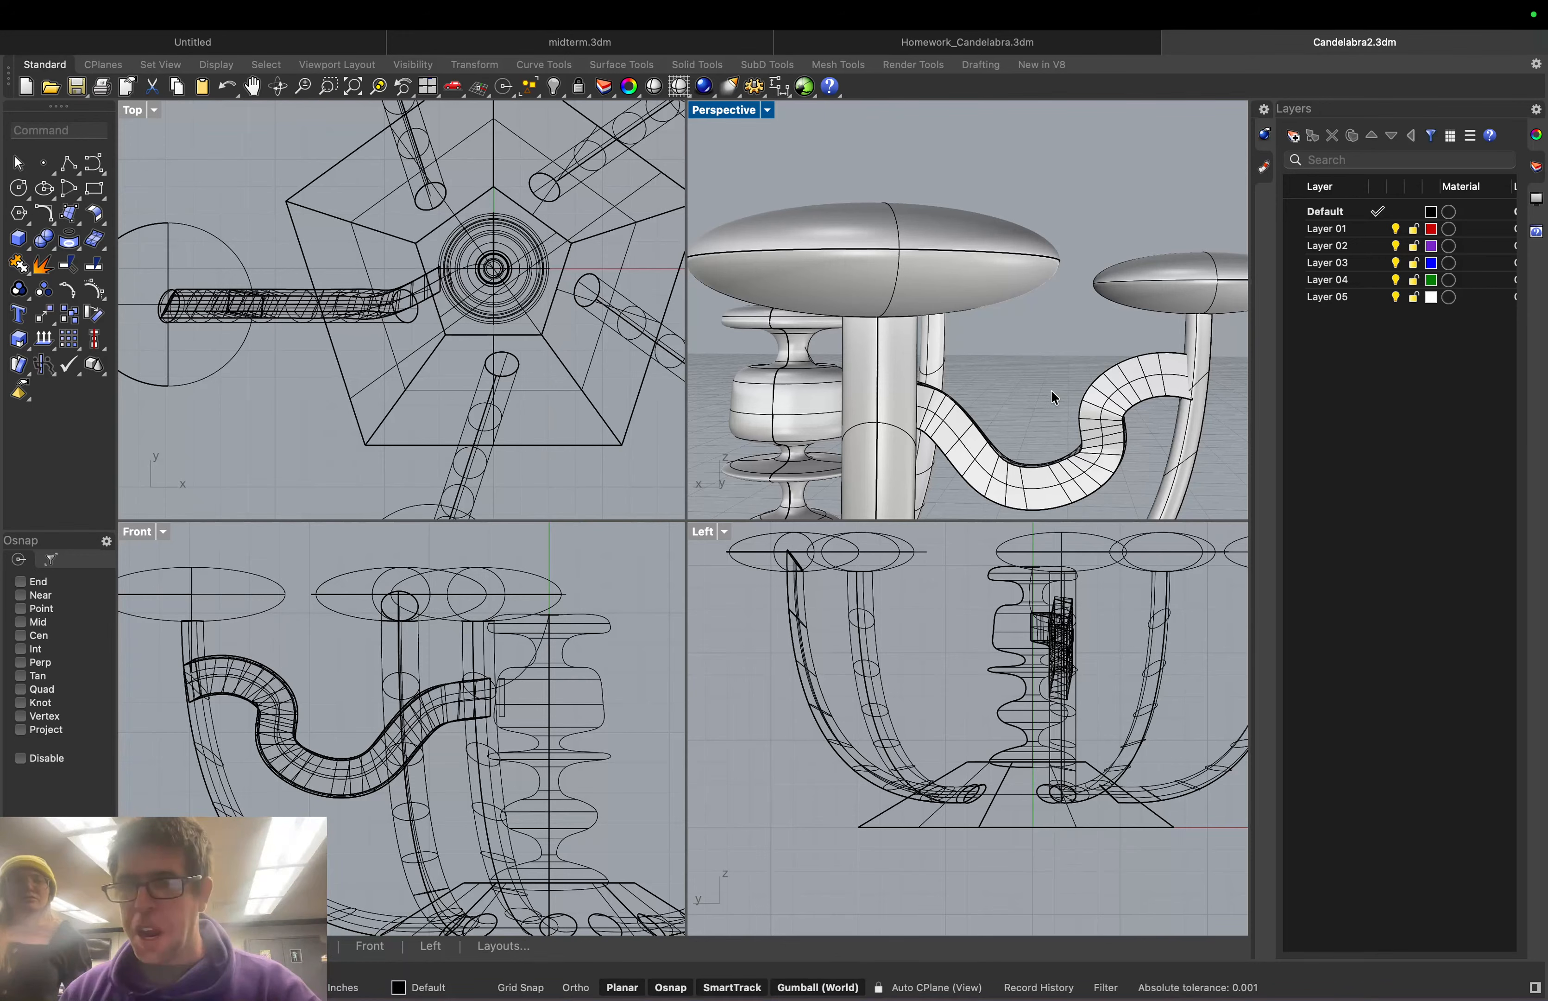
left_click(1116, 400)
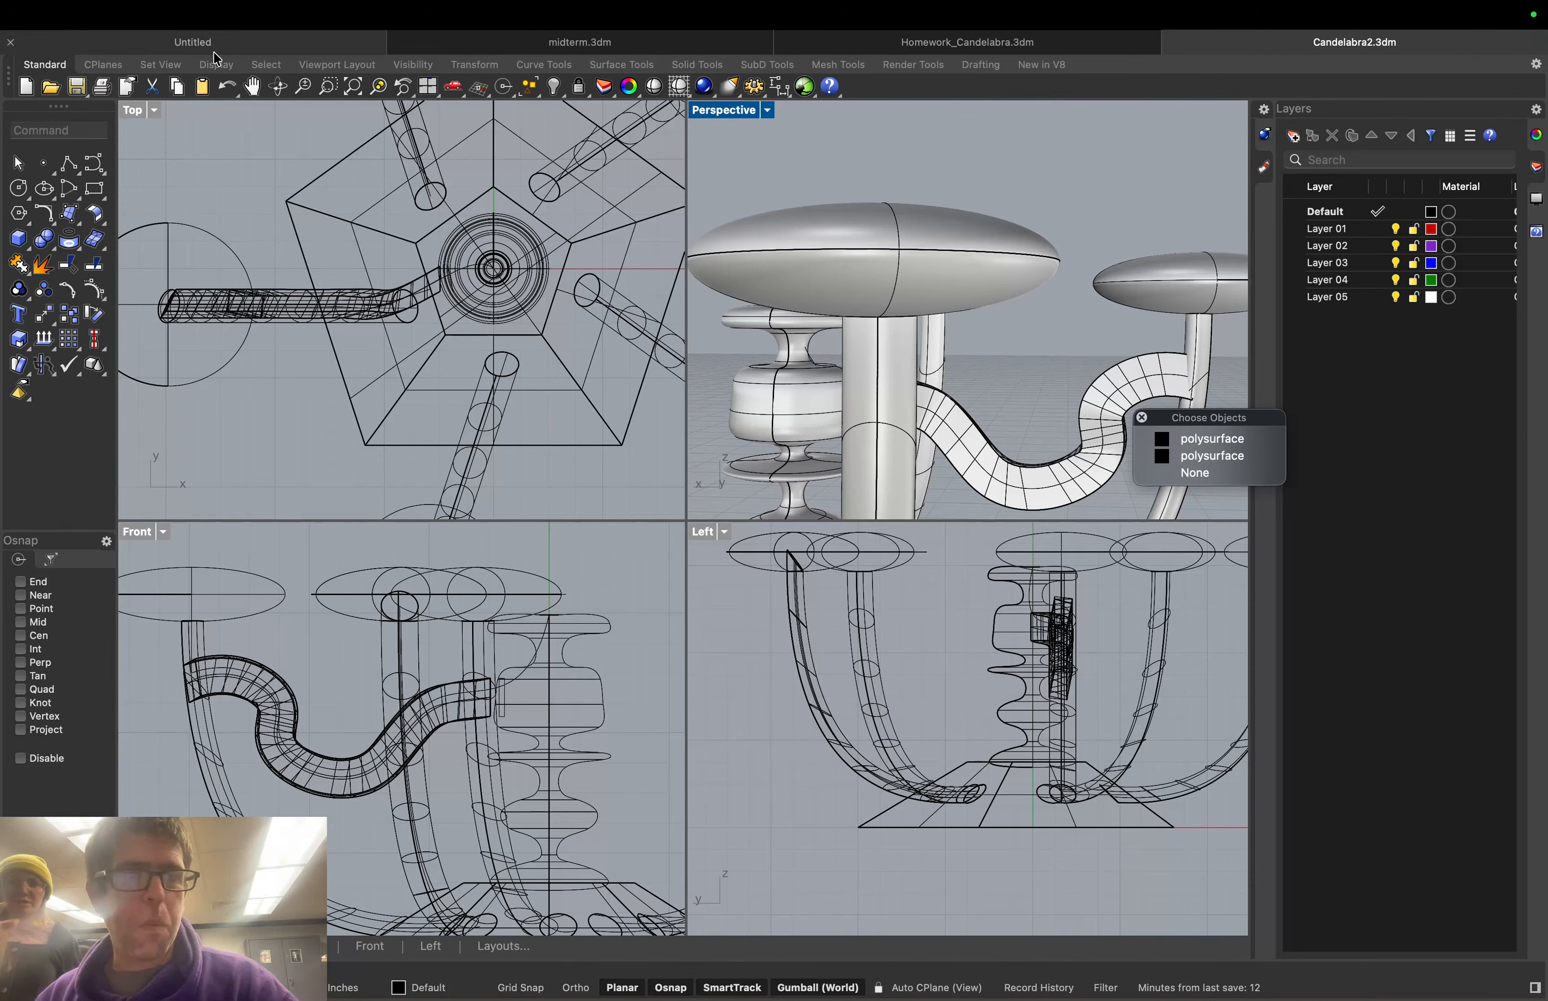
left_click(764, 110)
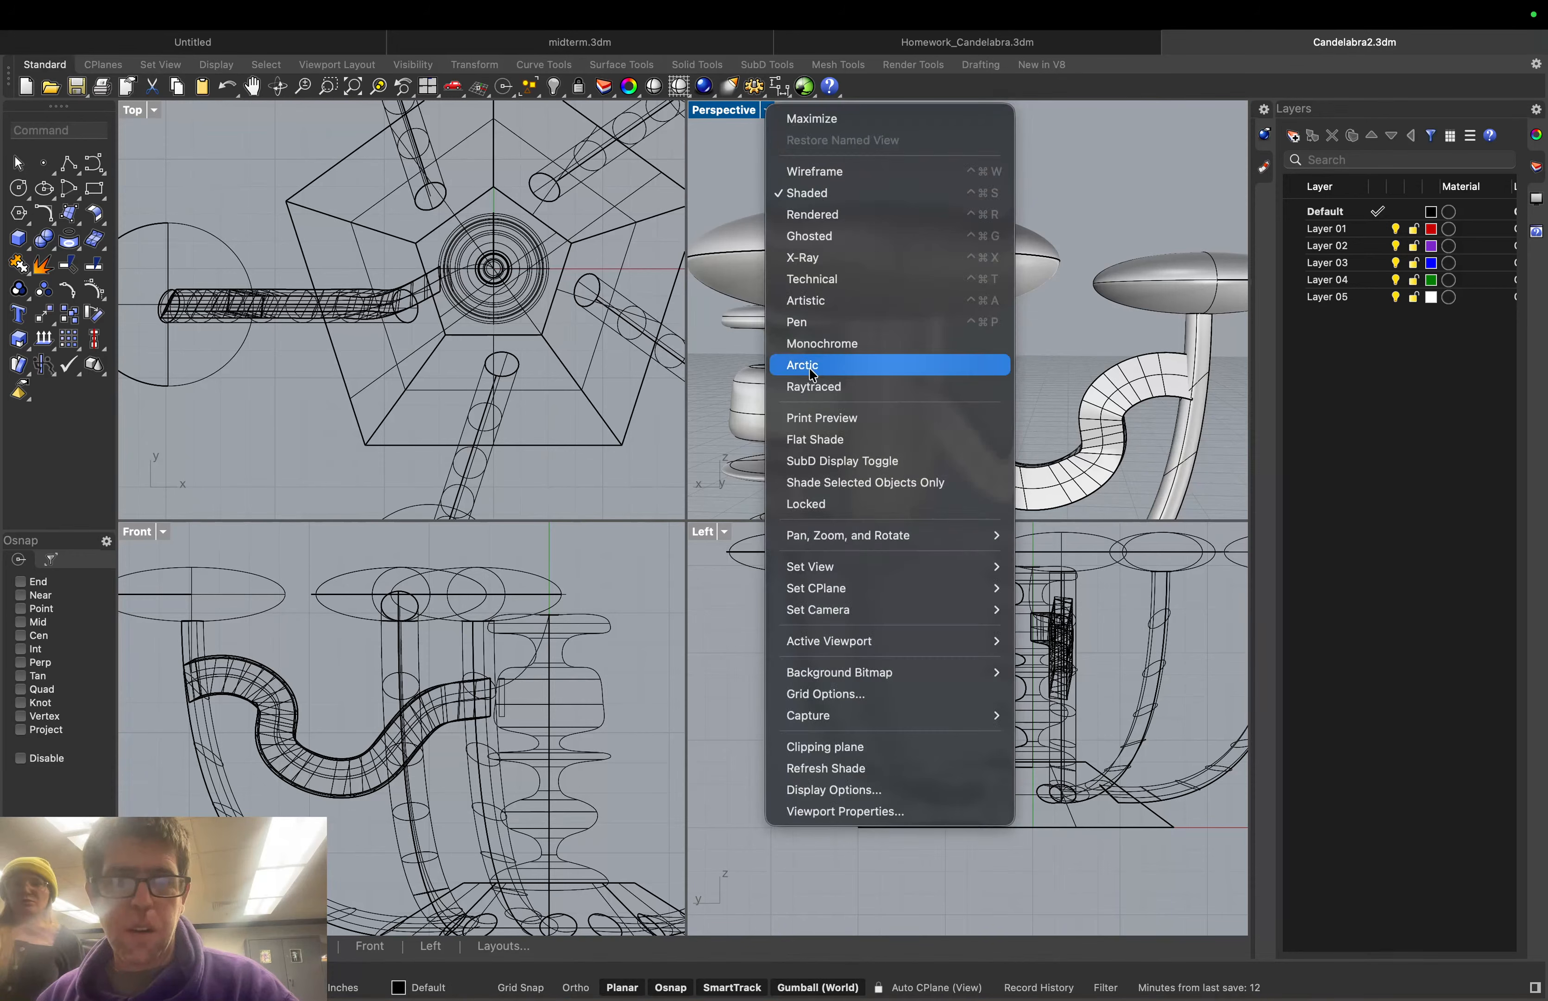
mouse_move(913, 567)
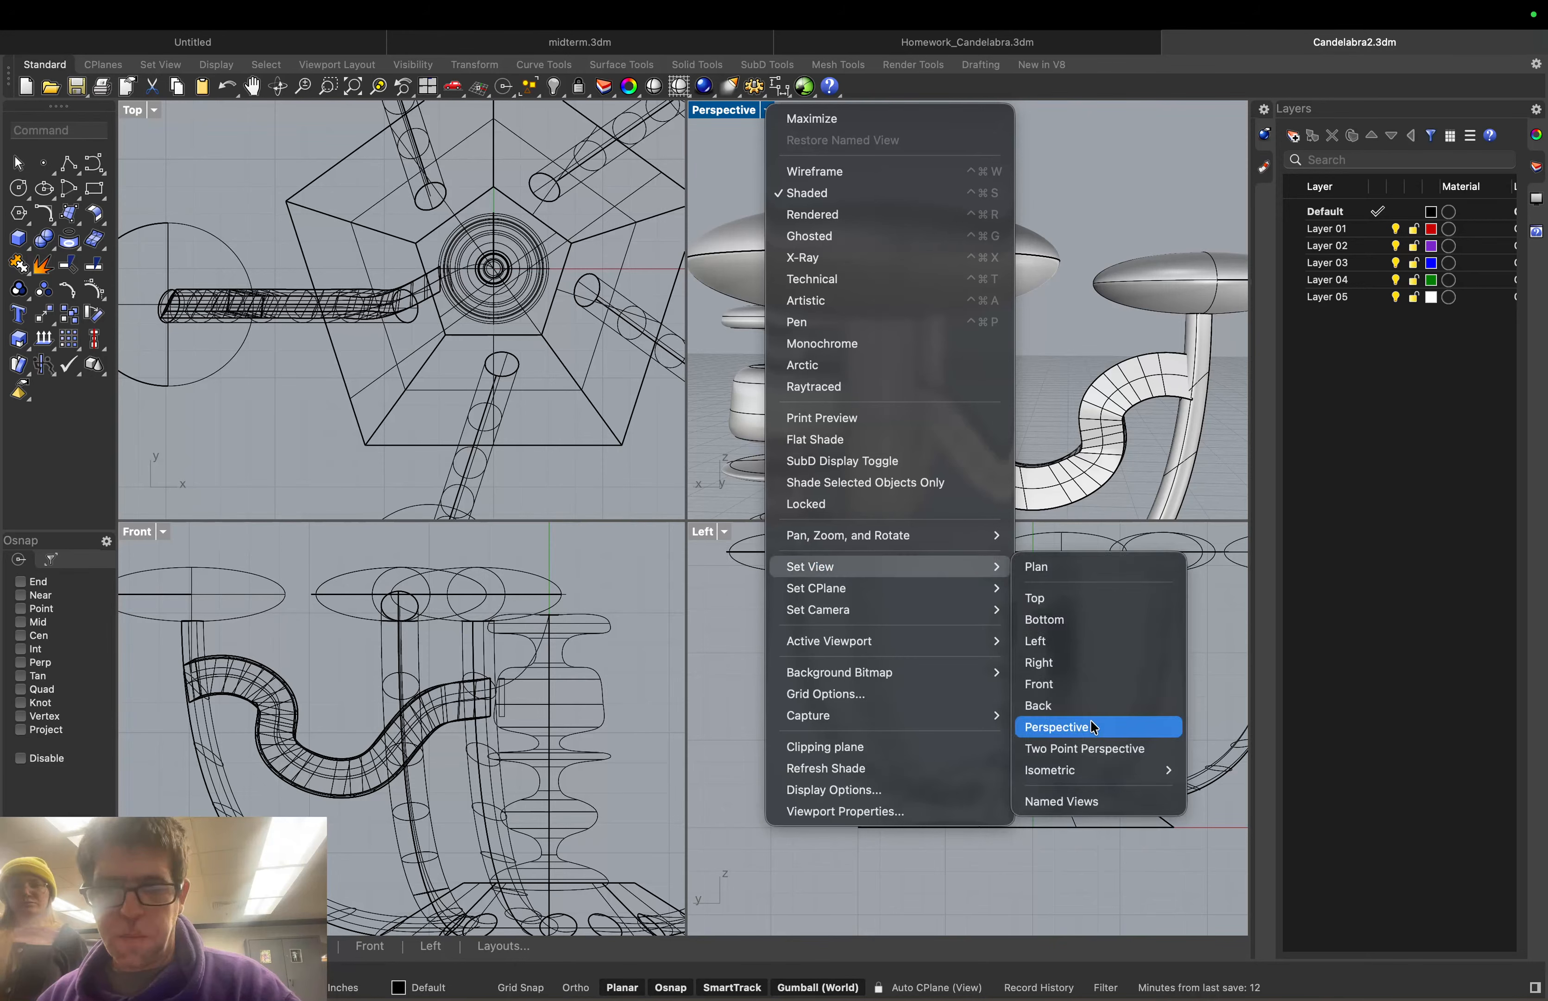
left_click(1091, 727)
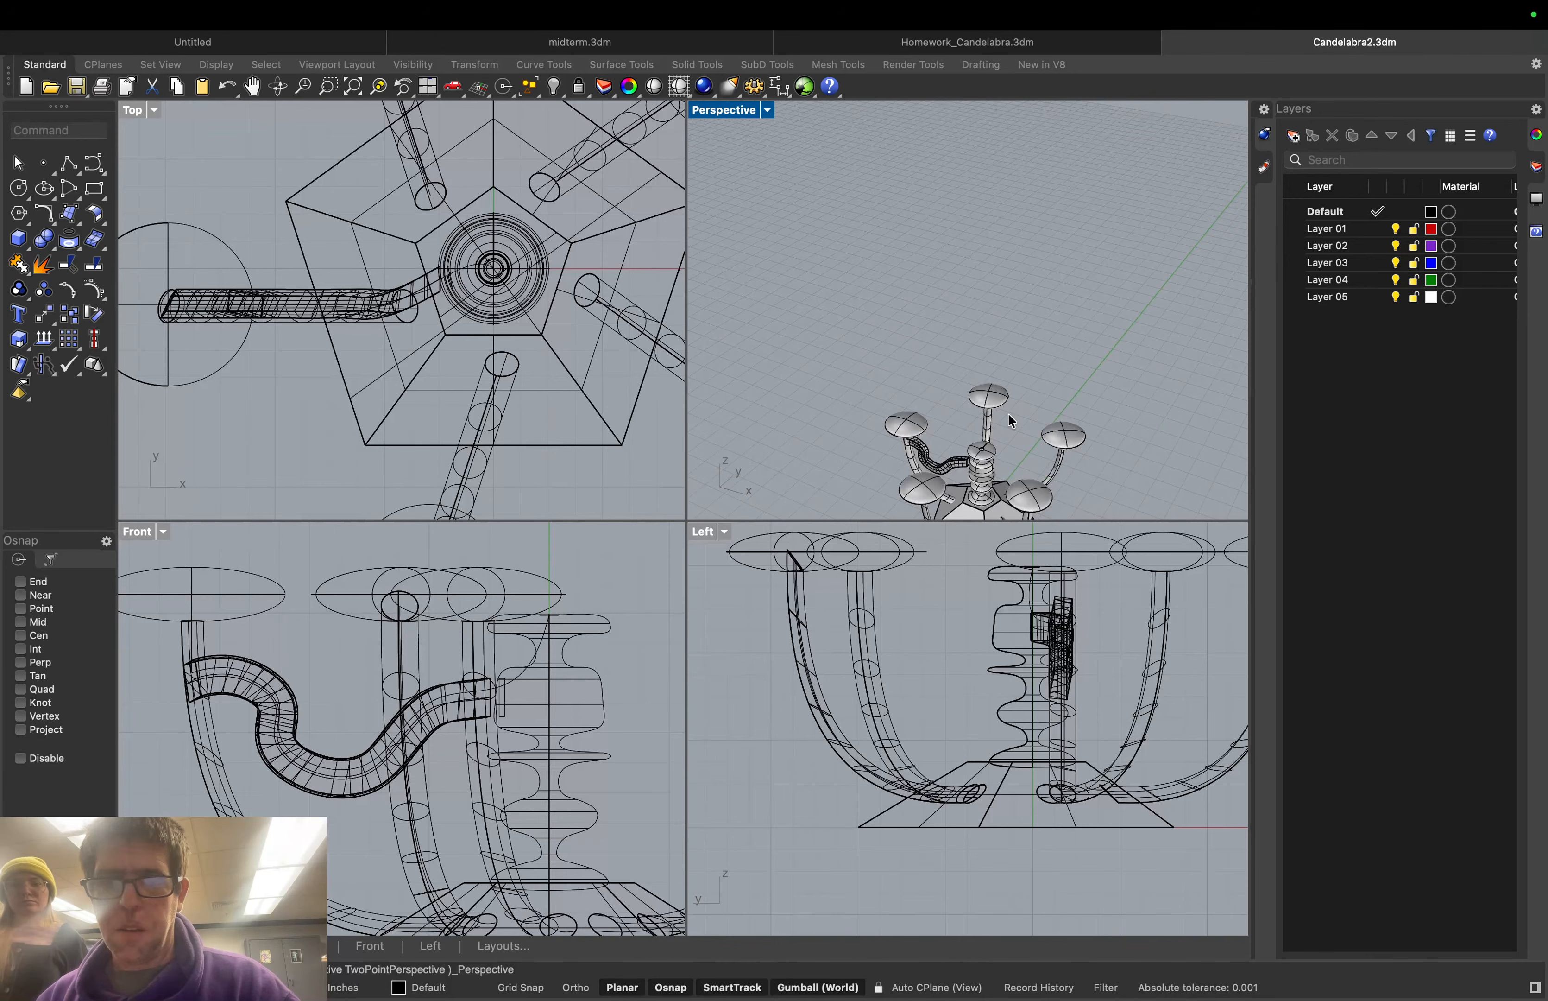
right_click_drag(1078, 488, 888, 388)
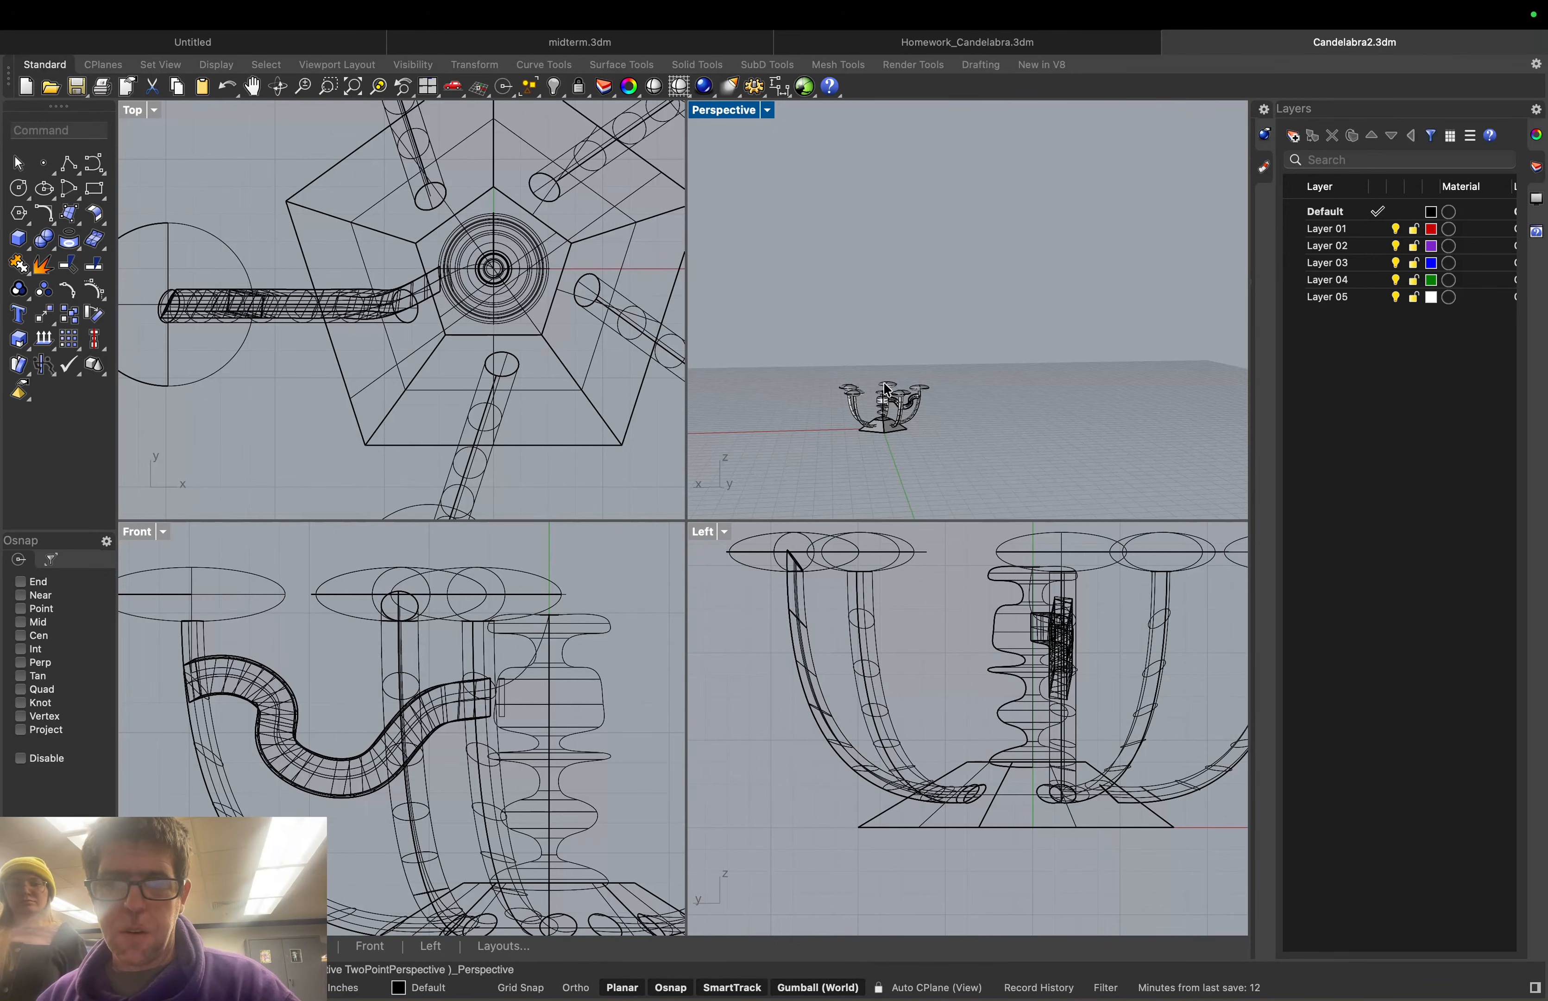
scroll(887, 388, "up", 5)
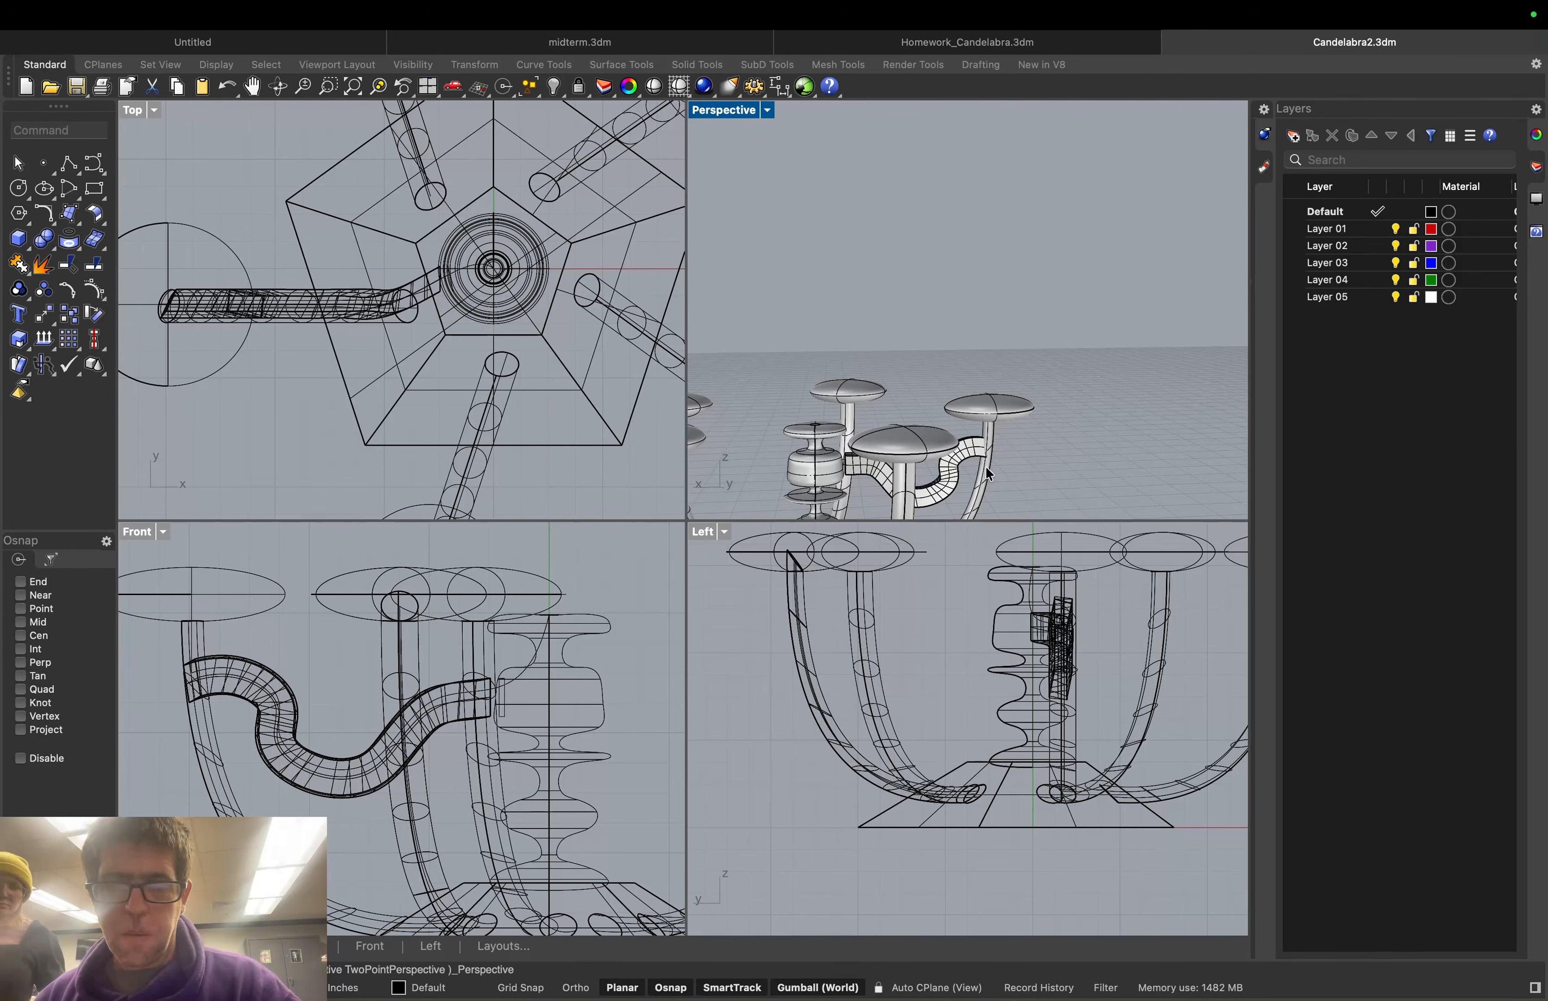
left_click(958, 460)
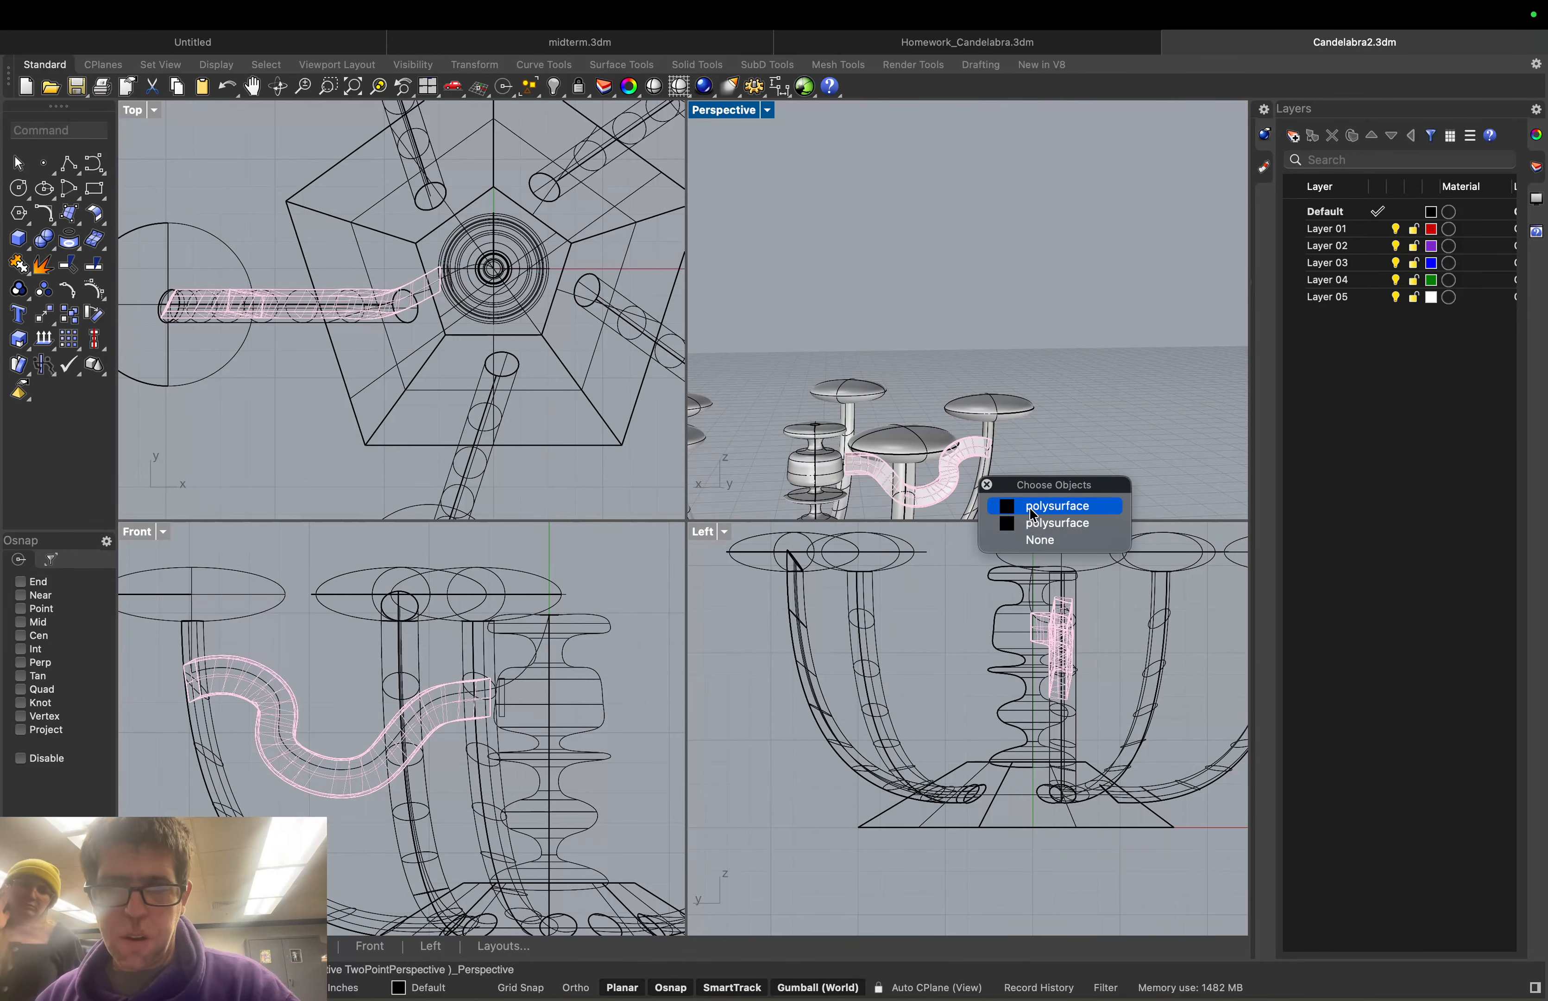
left_click(1033, 510)
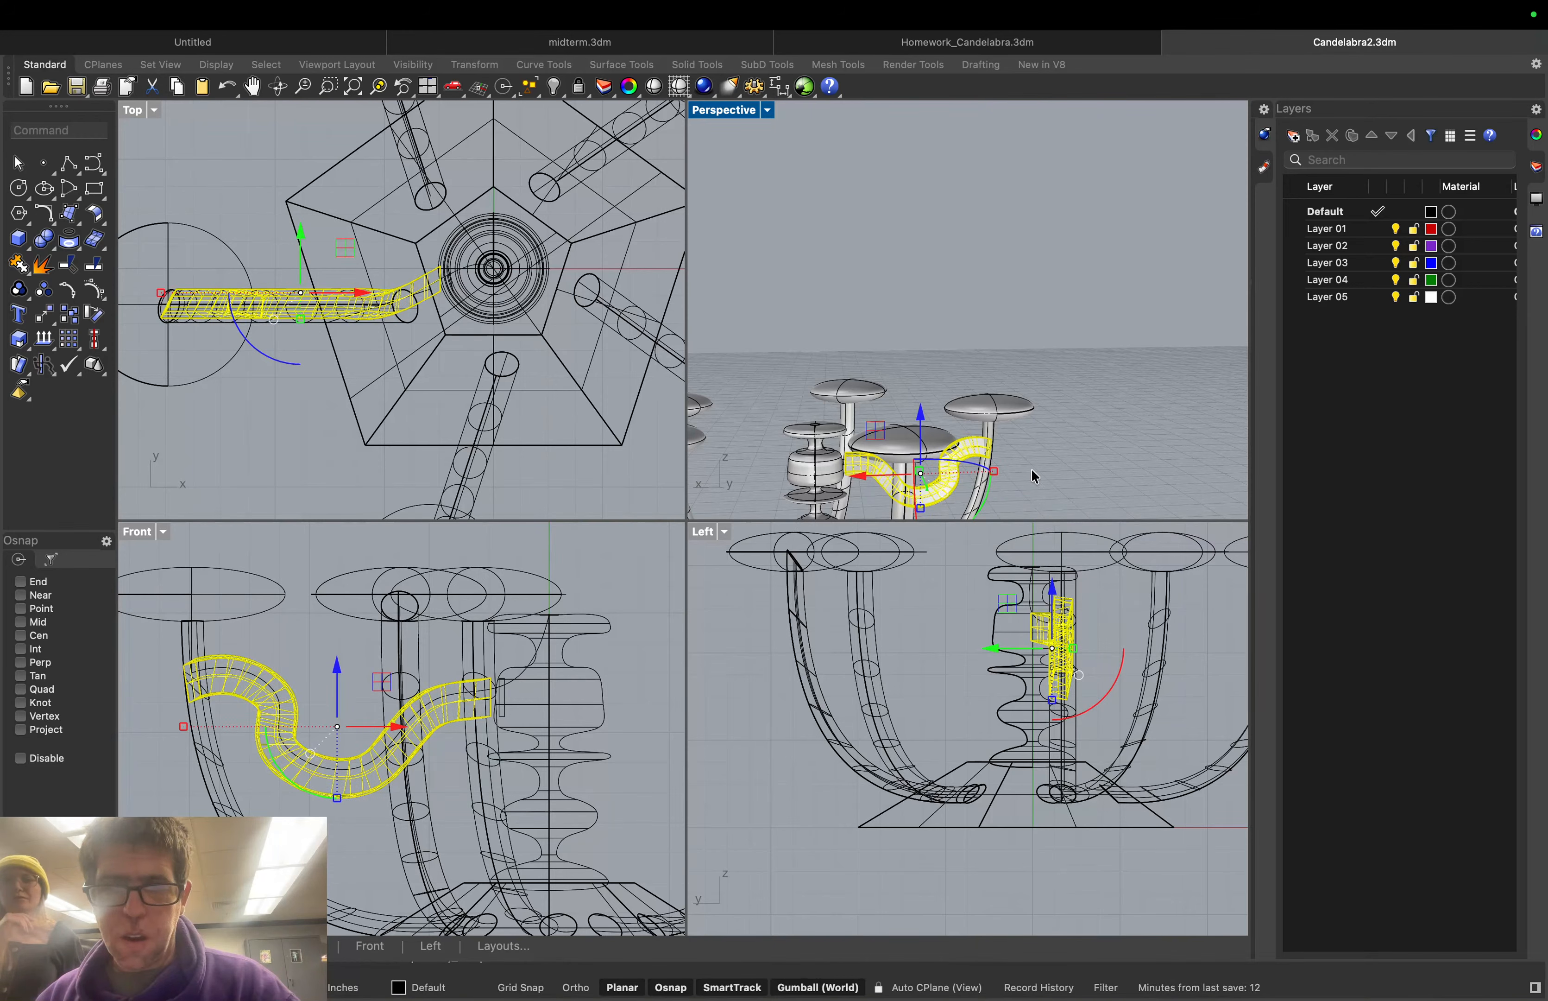
key("Escape")
scroll(857, 461, "up", 5)
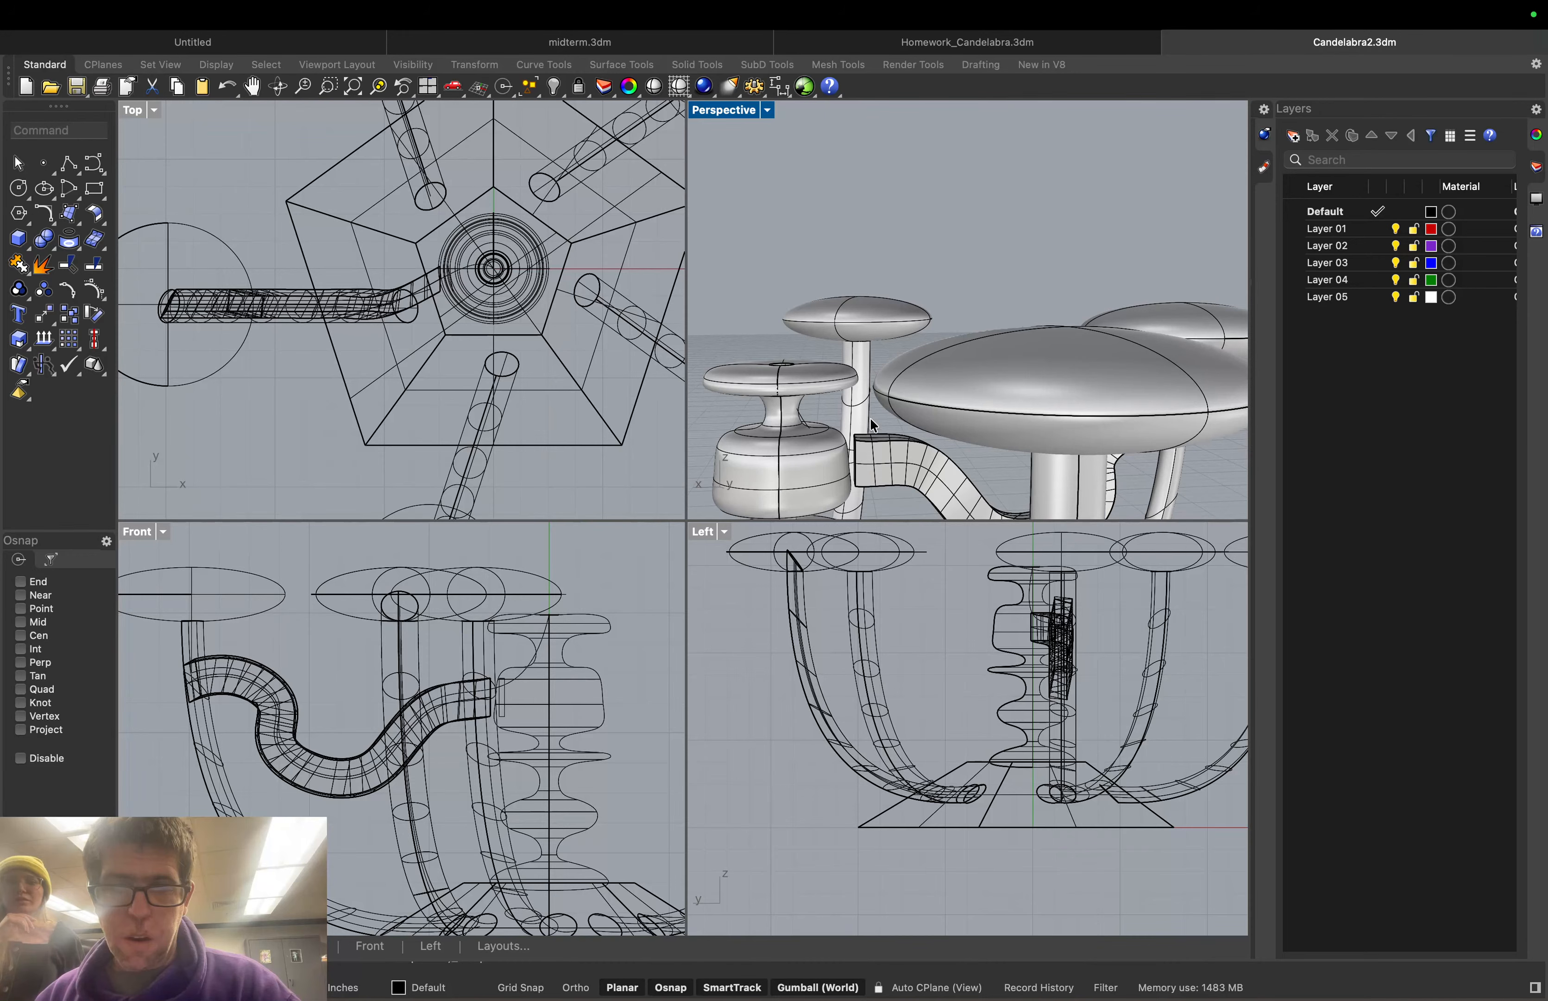
right_click_drag(872, 421, 813, 410, "shift")
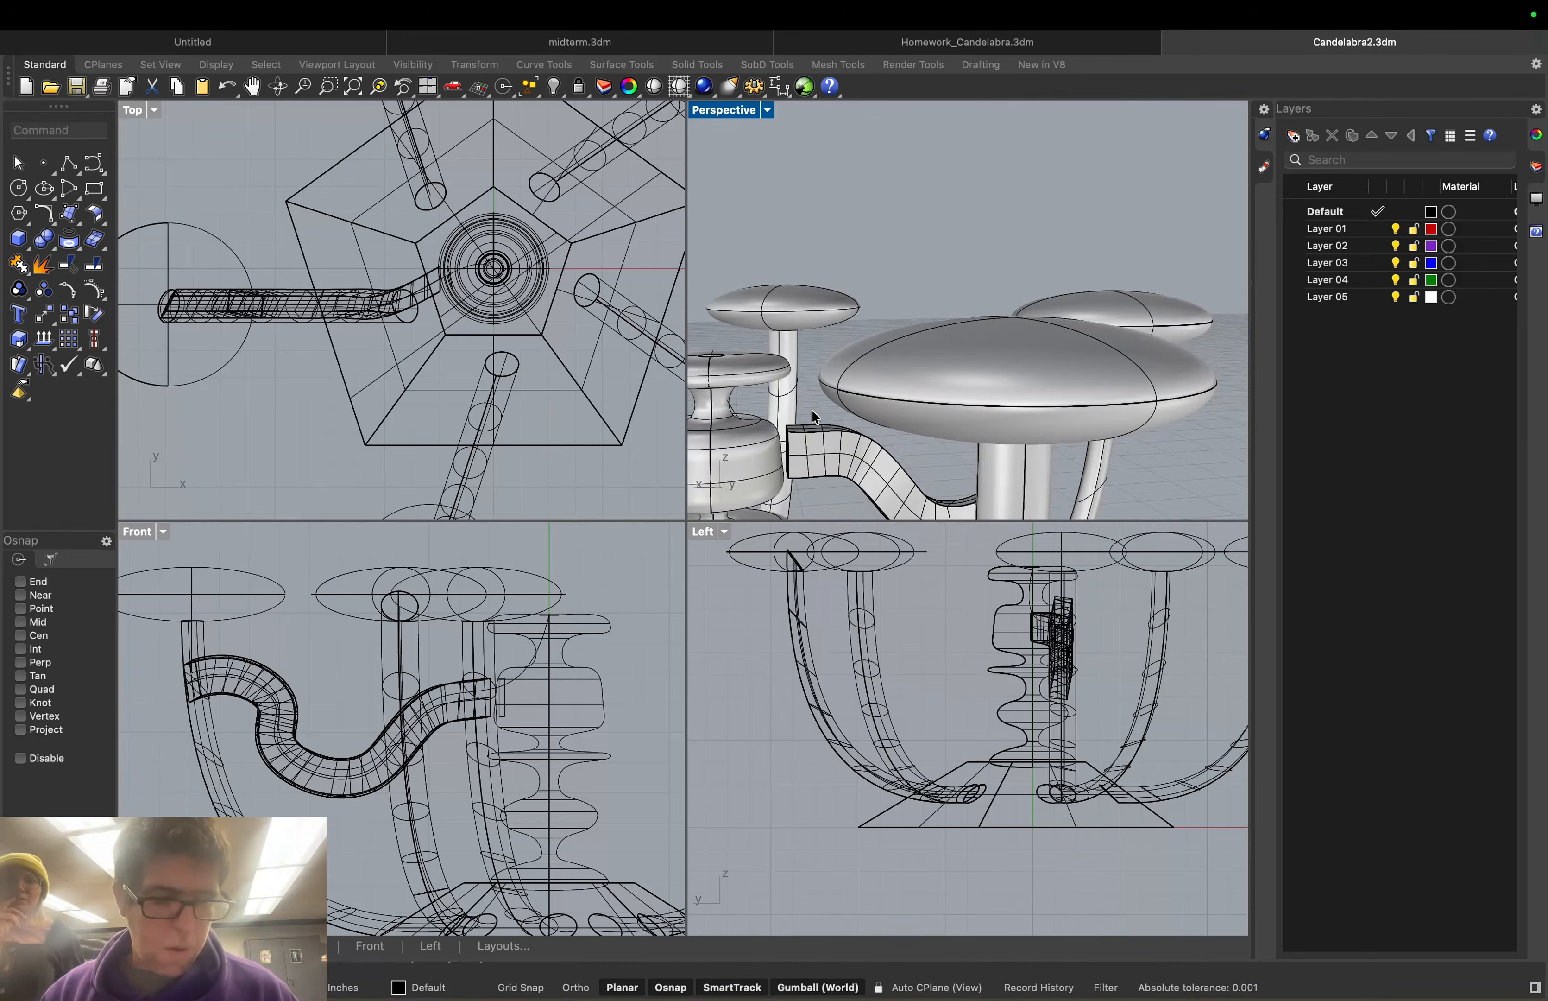
left_click(788, 447)
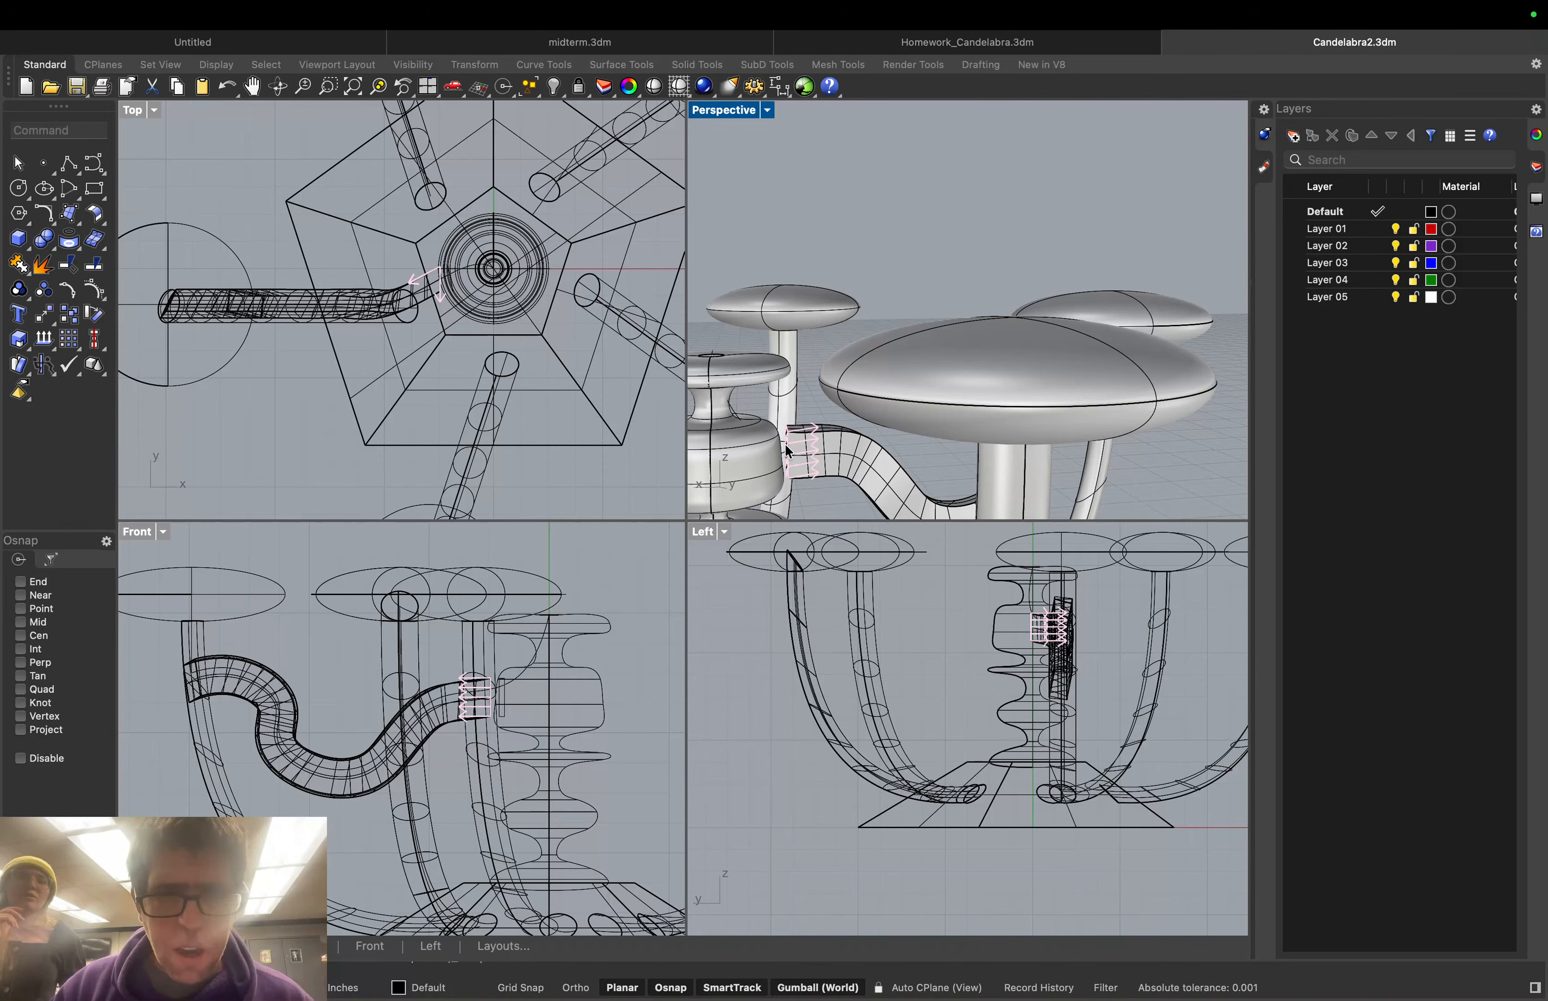
key("Escape")
scroll(784, 446, "up", 3)
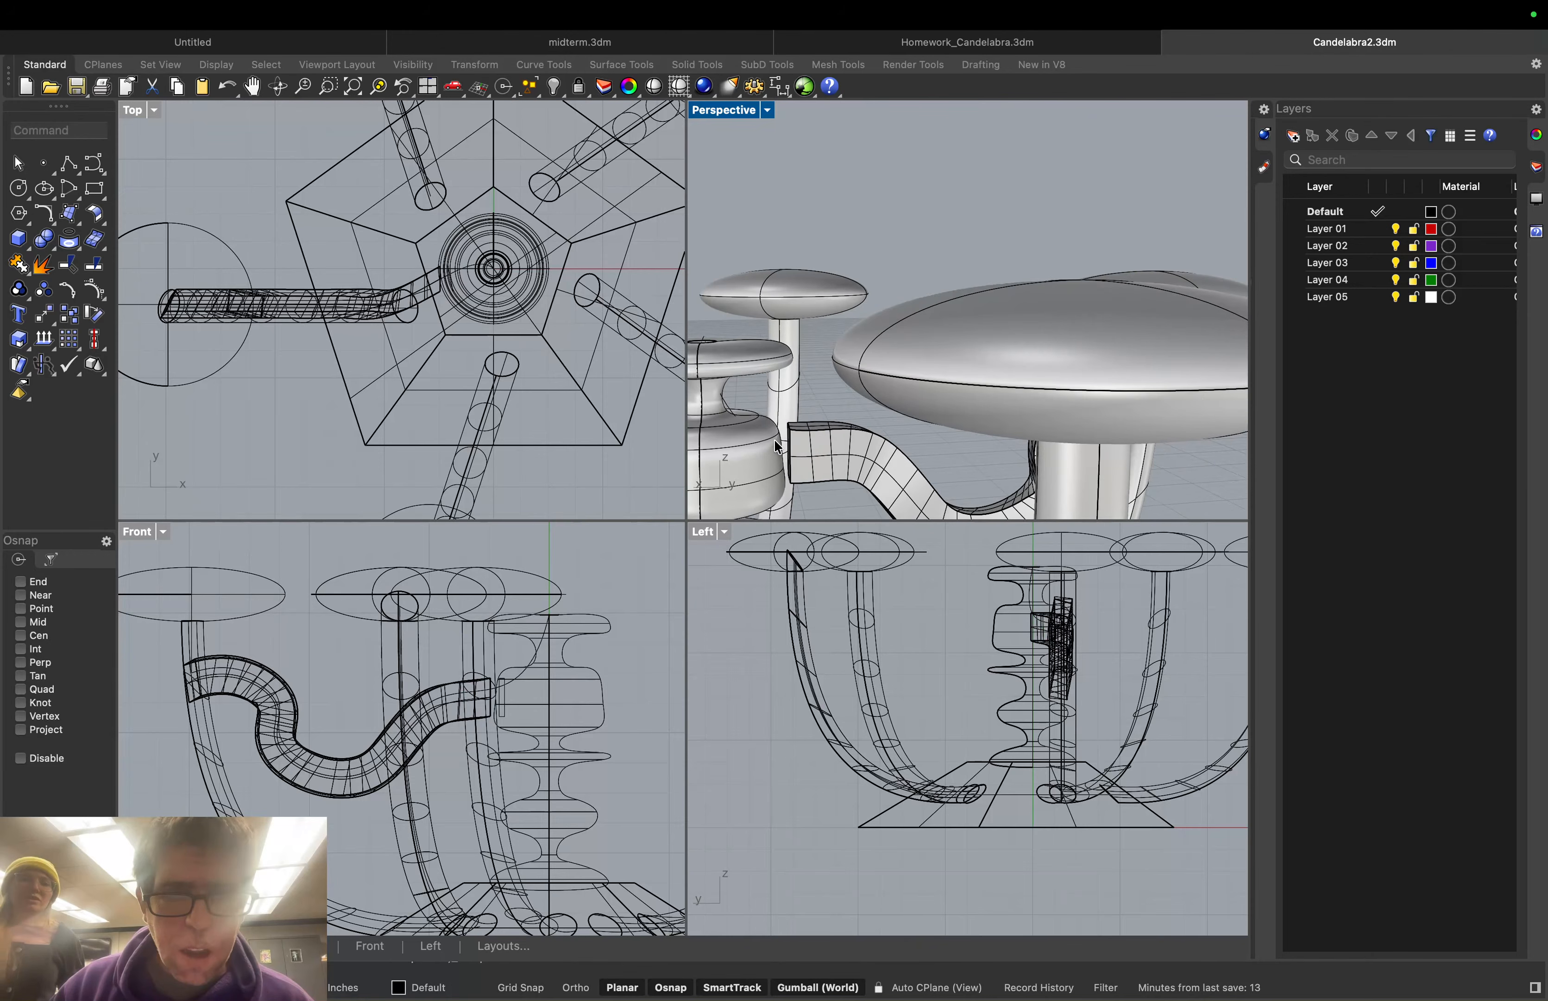
scroll(780, 441, "up", 5)
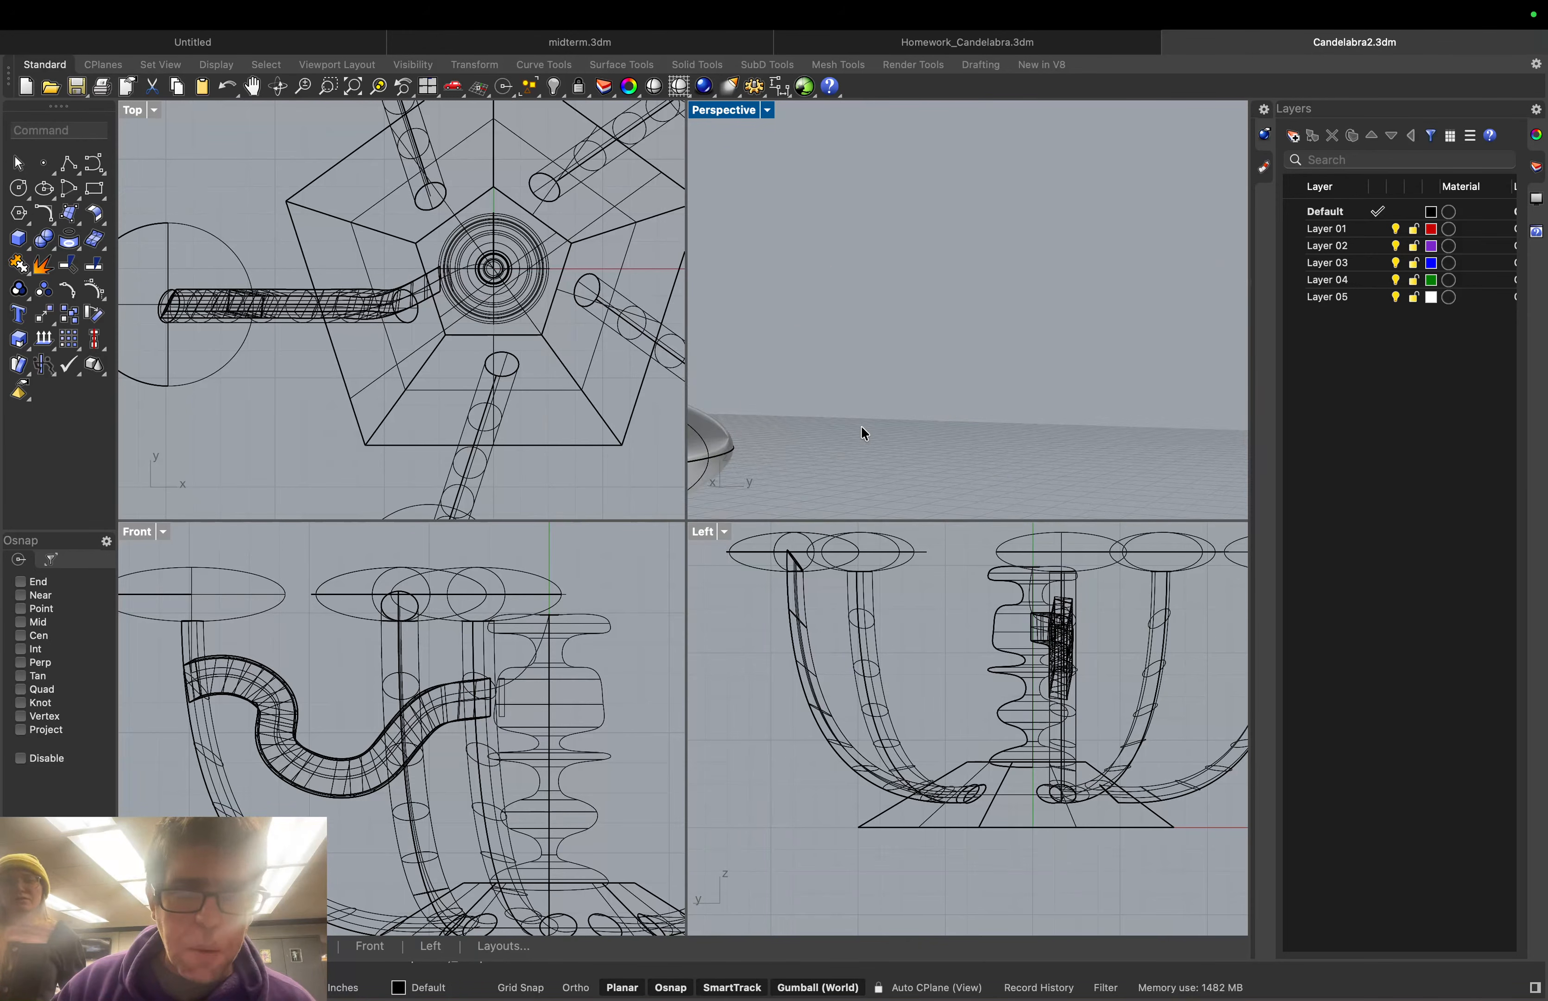
scroll(779, 454, "down", 6)
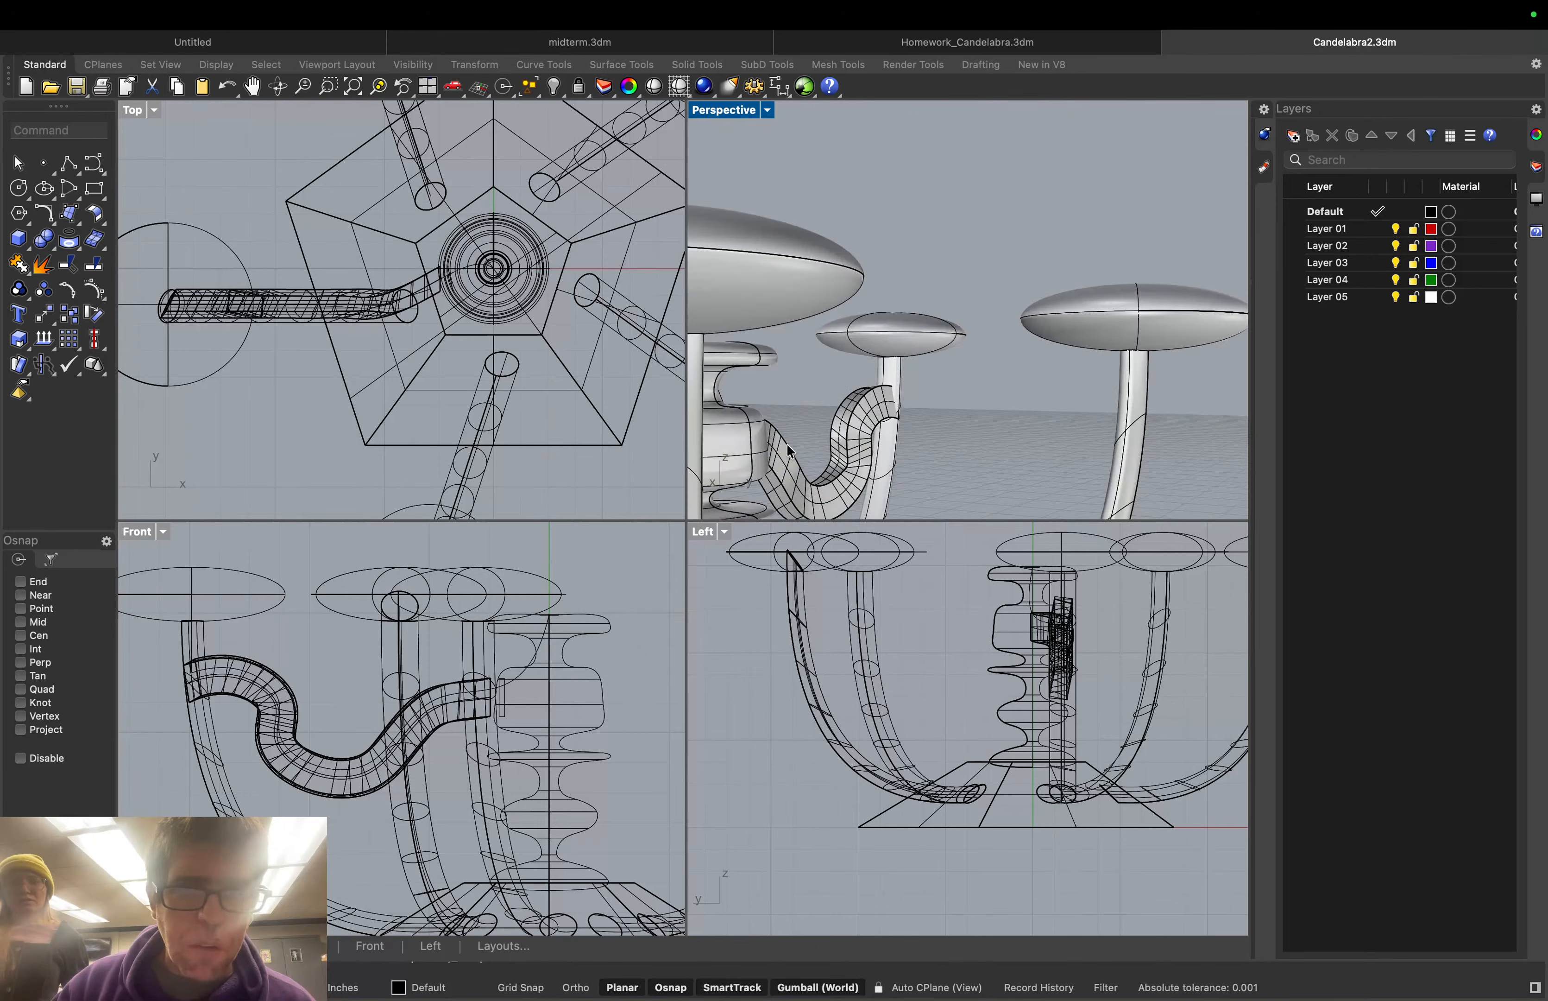
Select the small piece at the arm's end in wireframe, then return Perspective to shaded
left_click(767, 110)
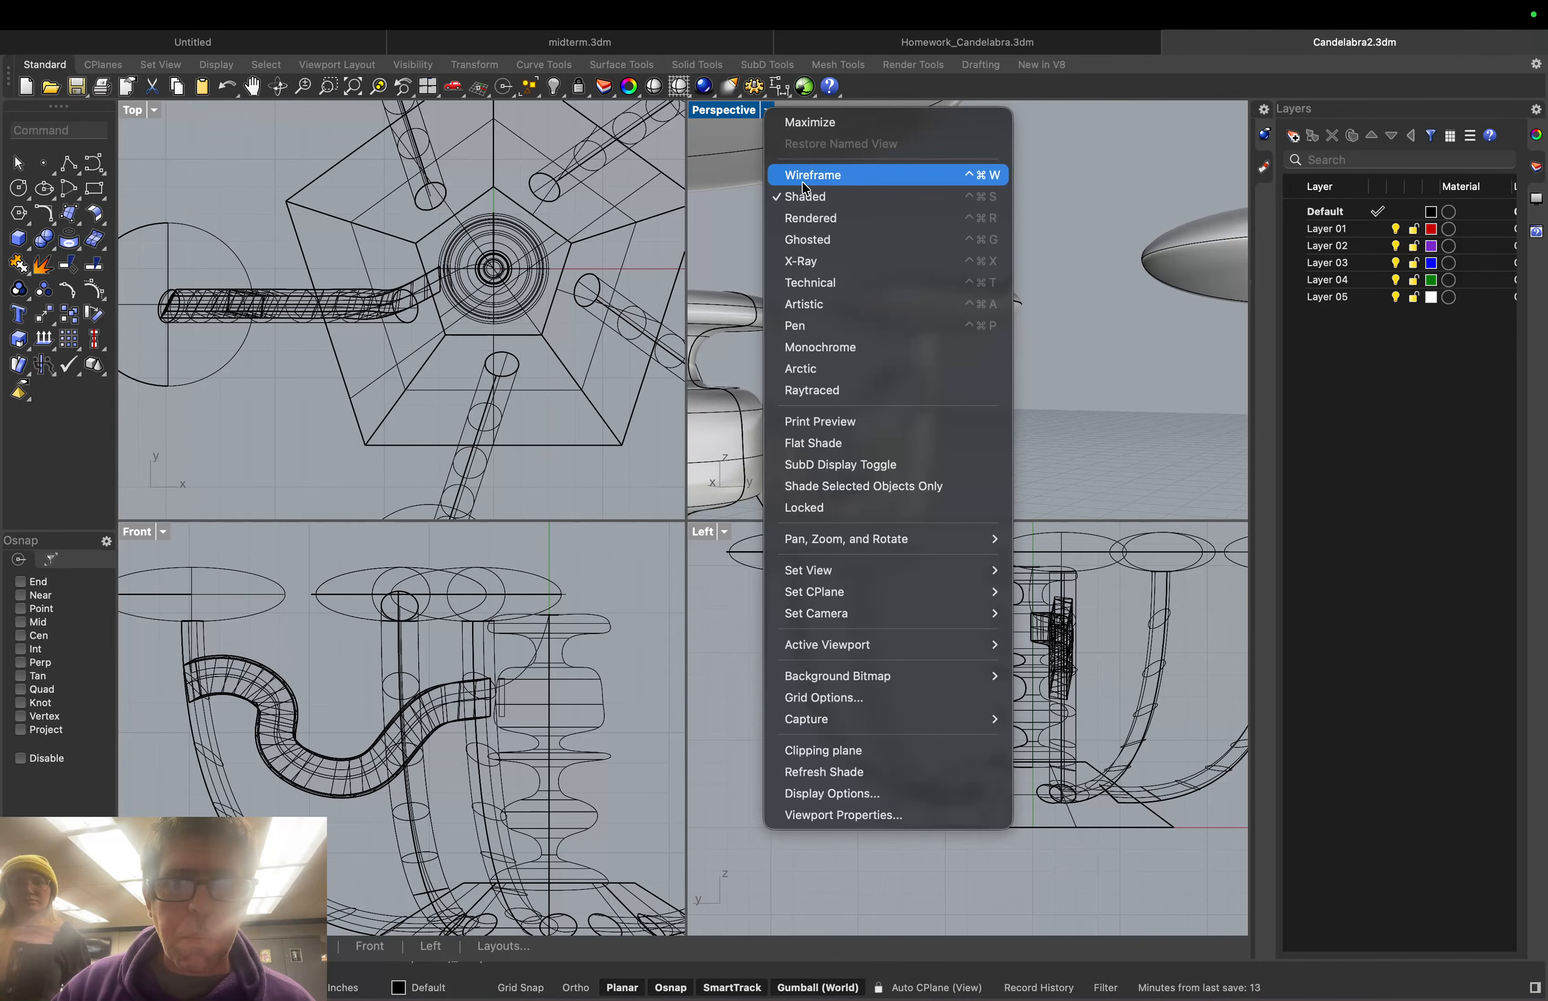
left_click(805, 182)
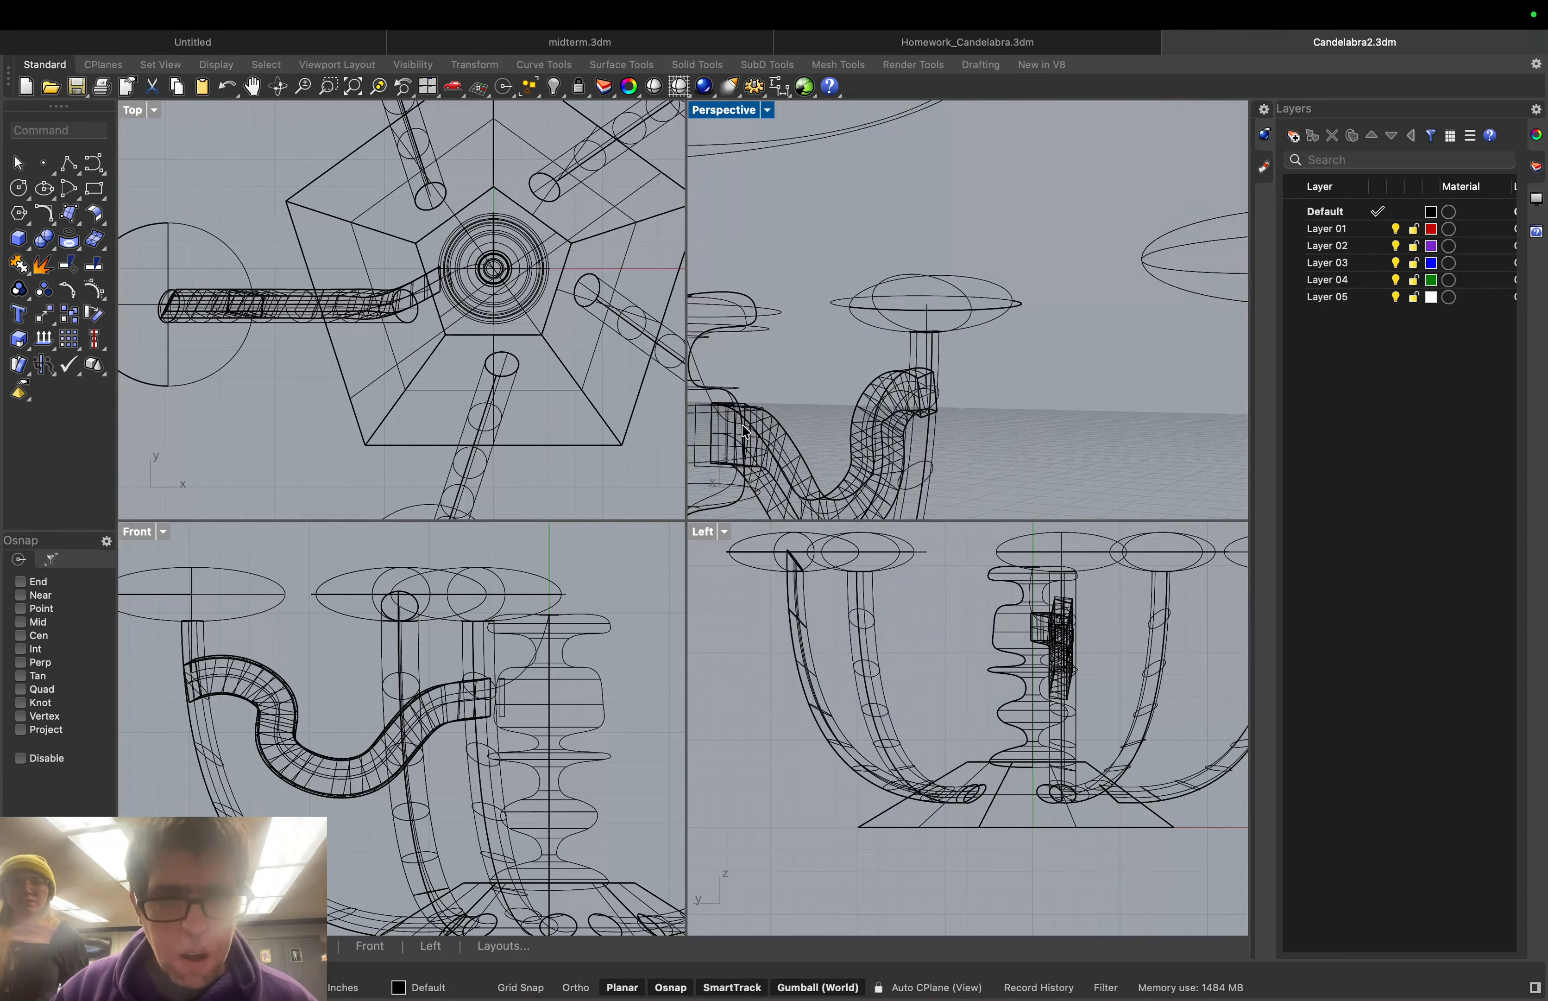
left_click(726, 420)
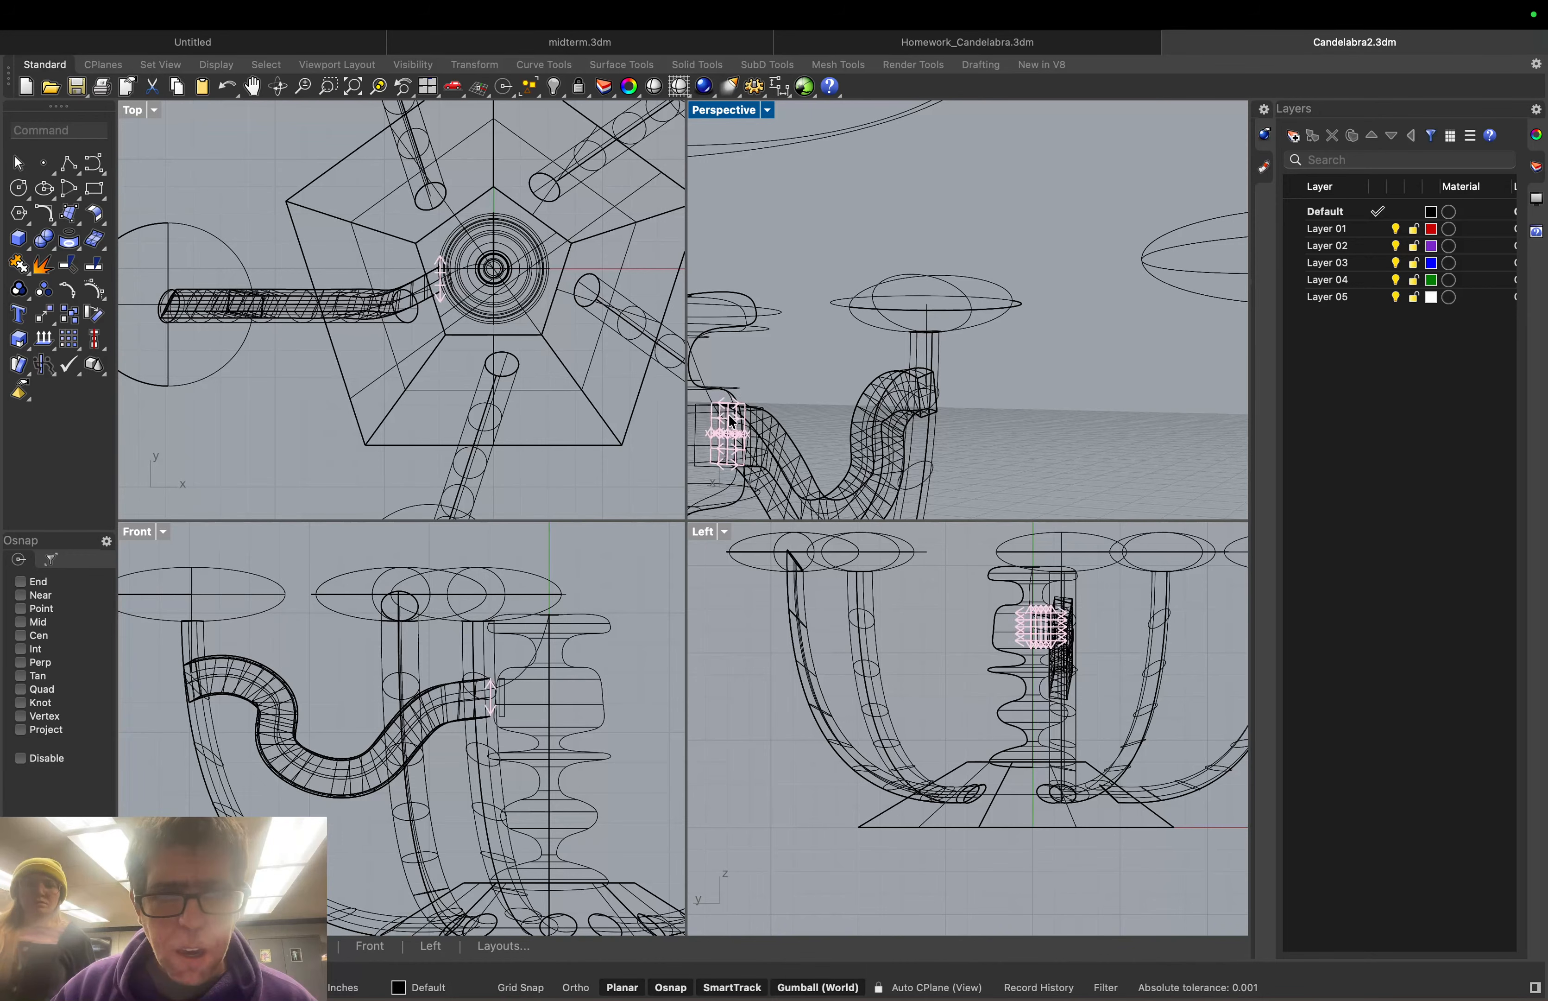
left_click(732, 421)
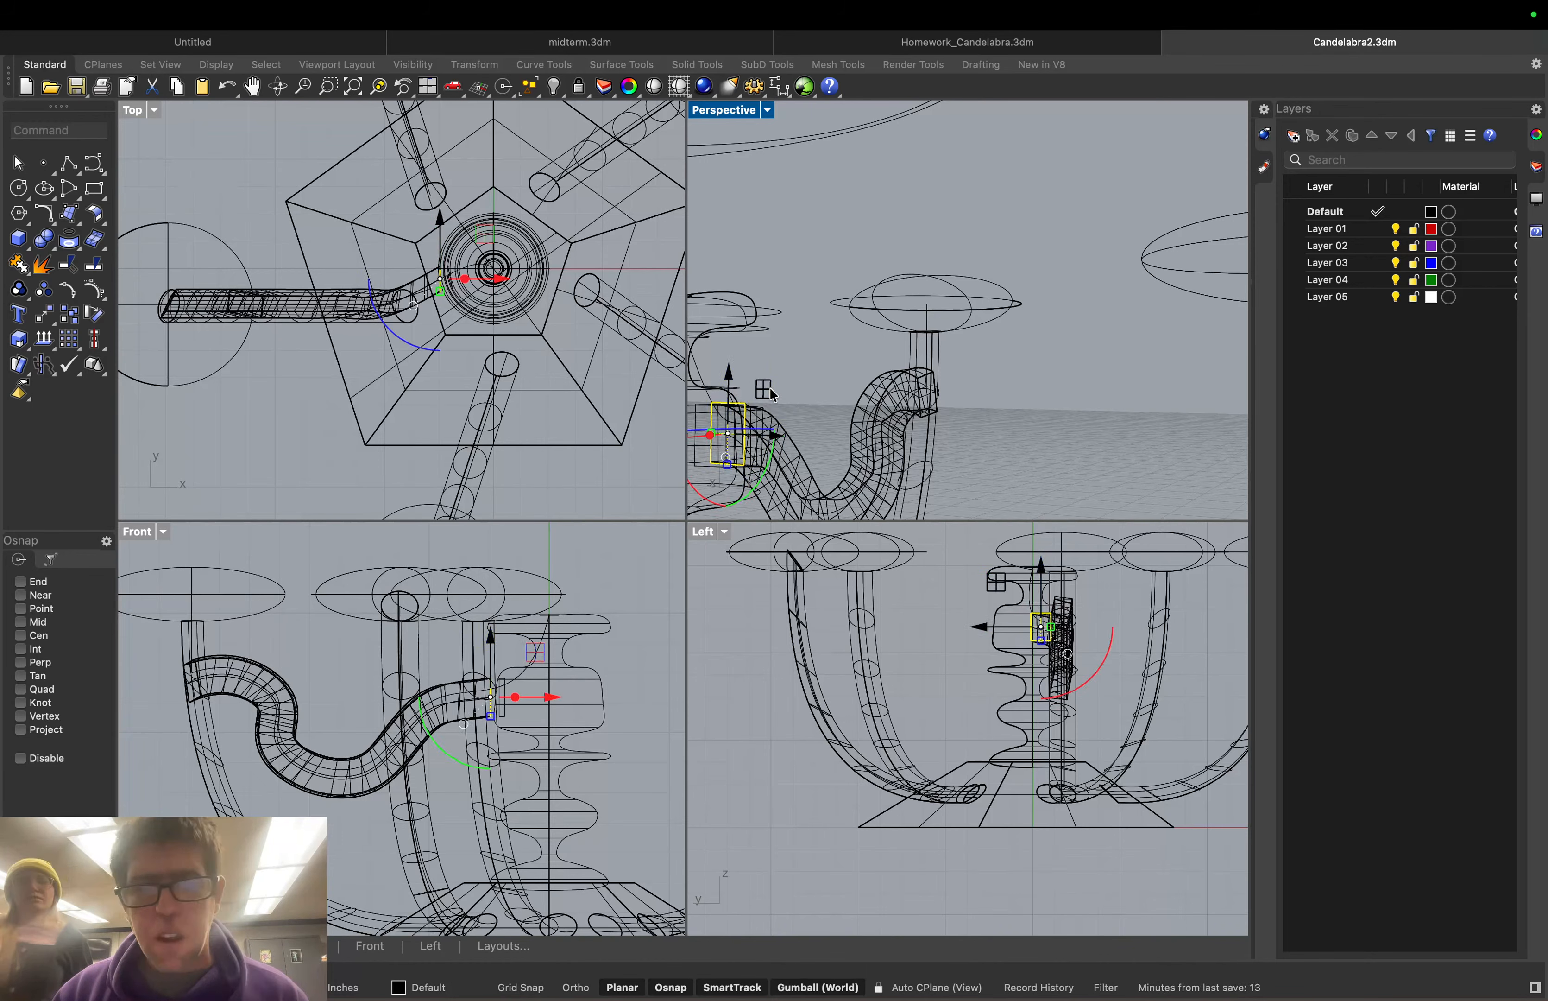
left_click(768, 110)
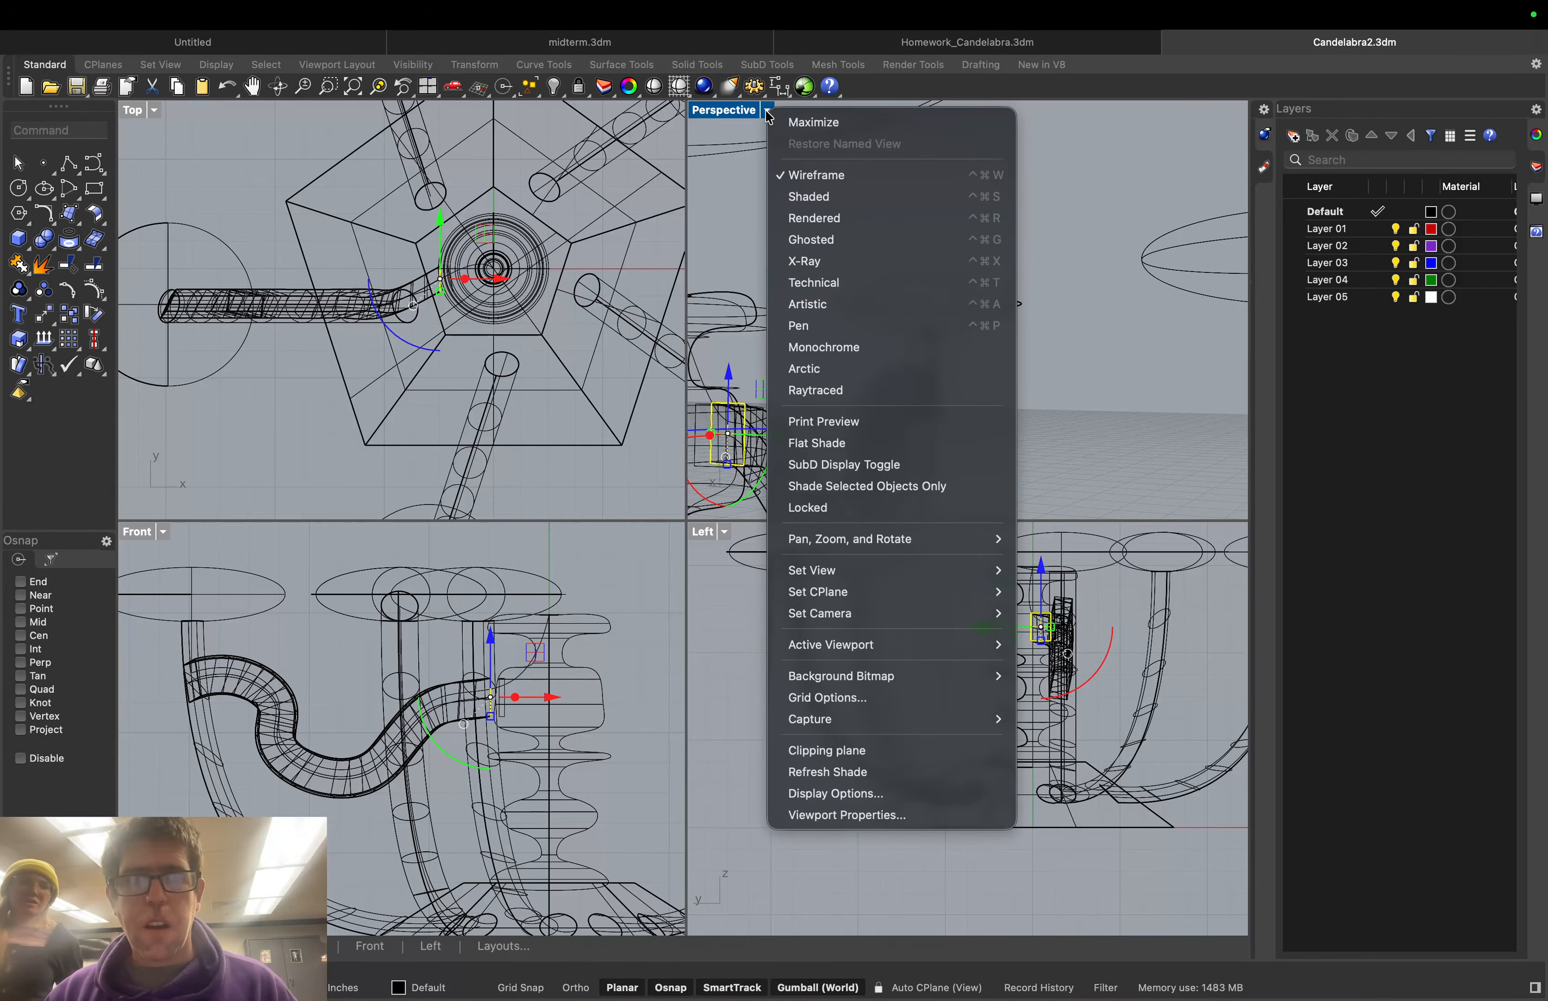
left_click(800, 189)
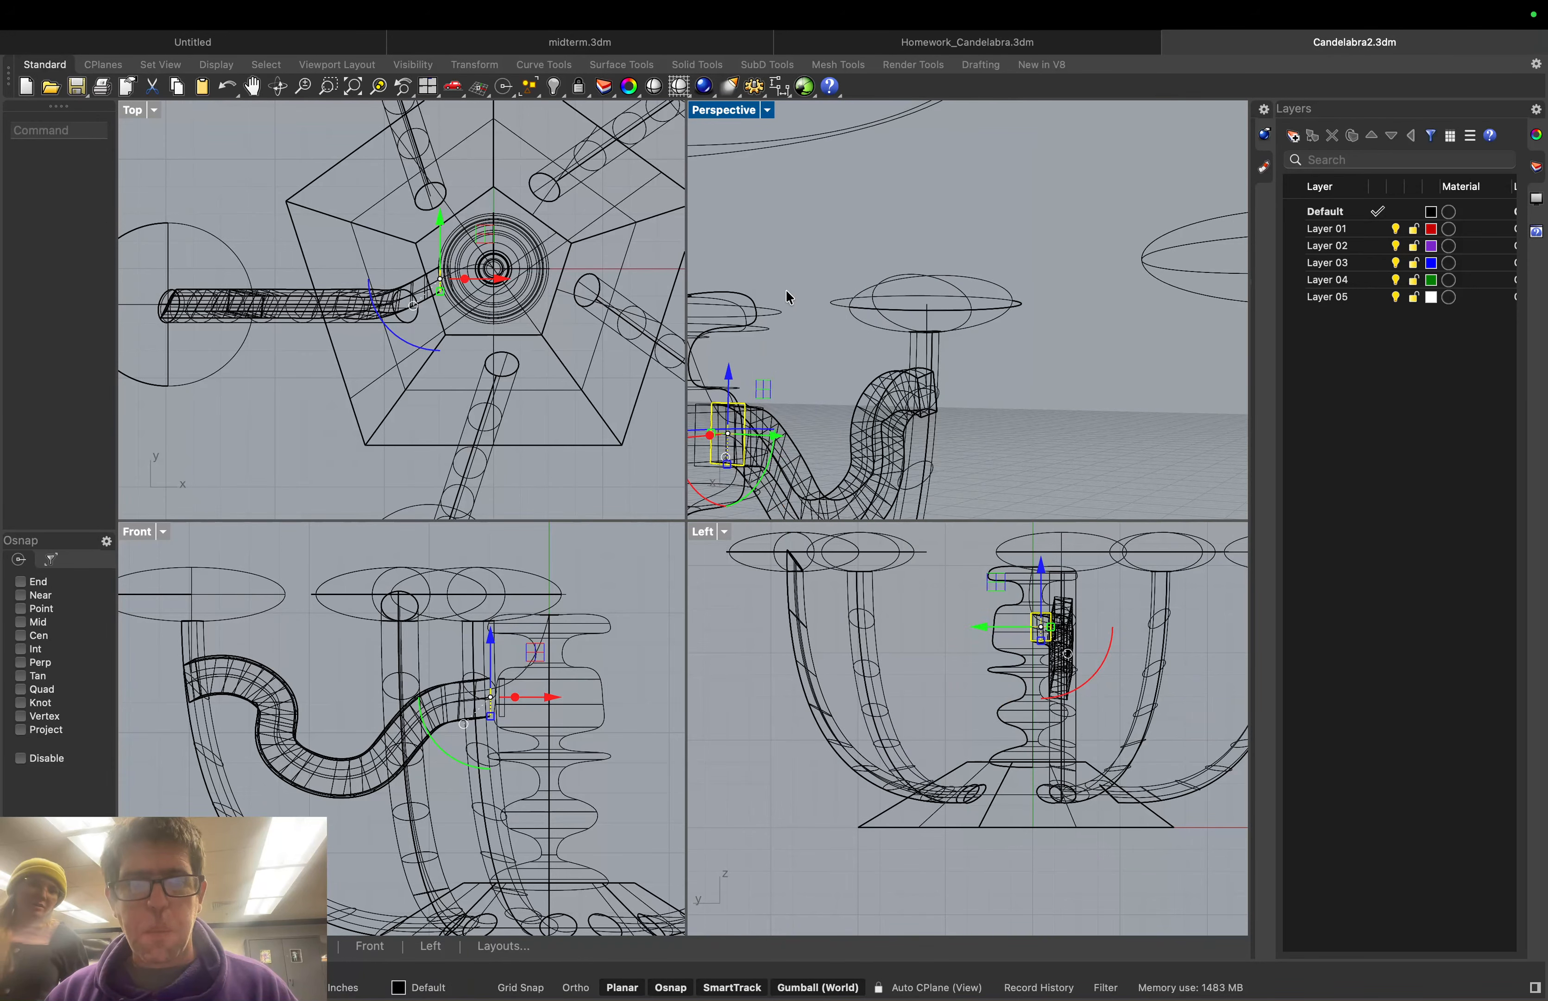
Orbit and pan the Perspective view to inspect the arm-column joint
mouse_move(787, 293)
right_mouse_down()
mouse_move(770, 345)
mouse_move(899, 366)
right_mouse_up()
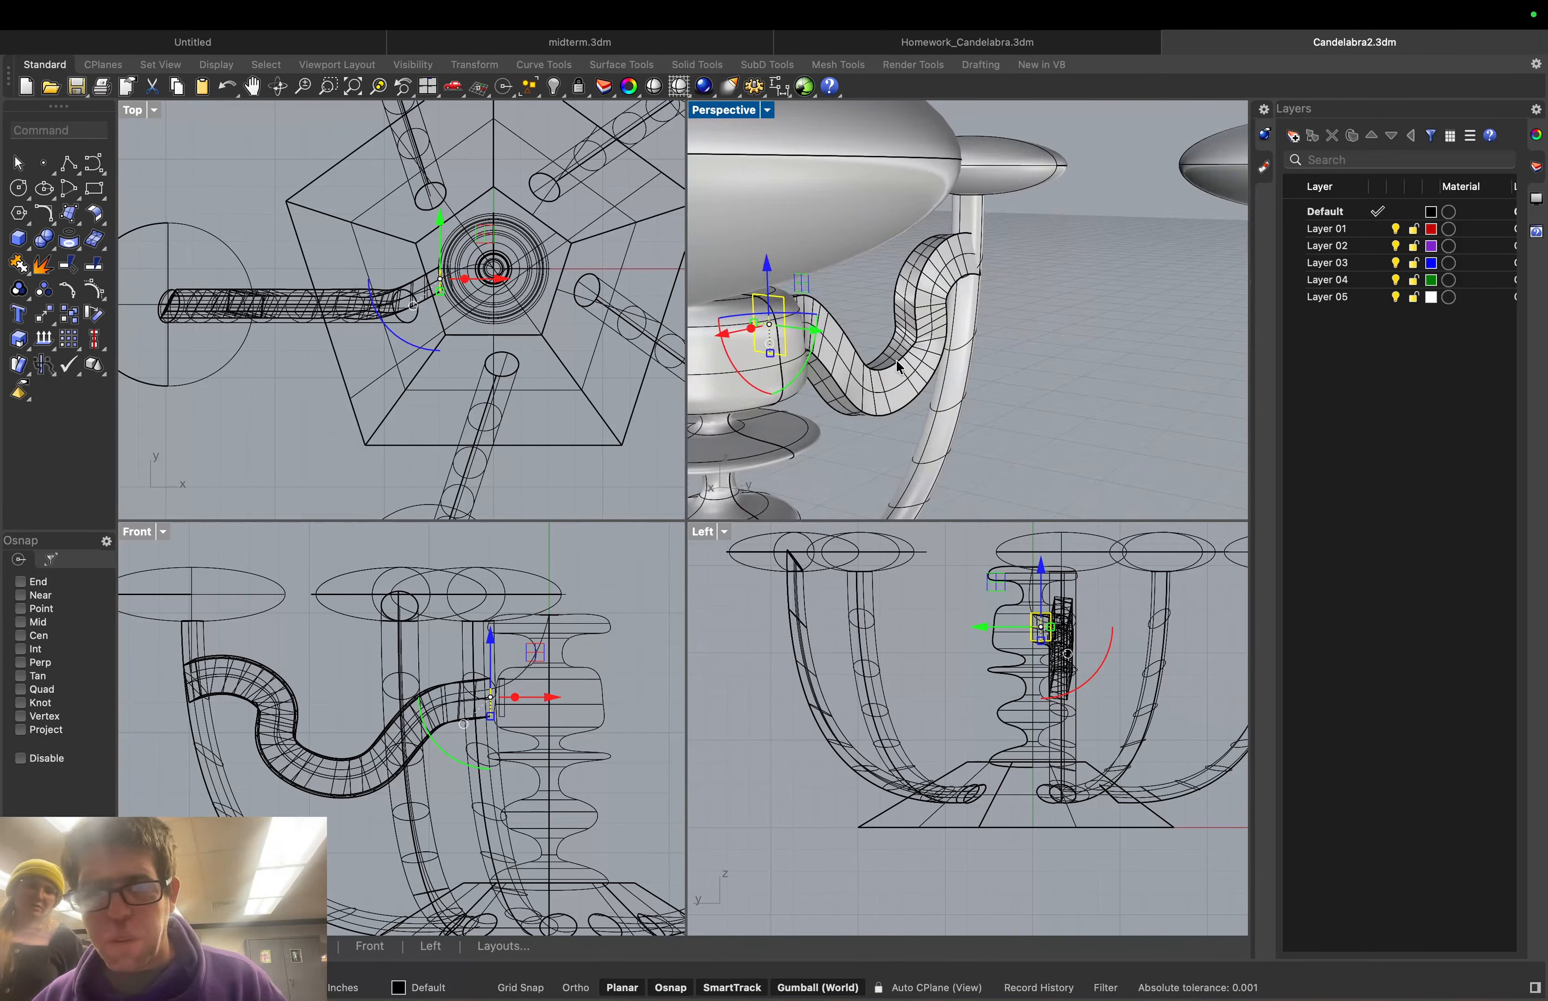
scroll(840, 260, "up", 4)
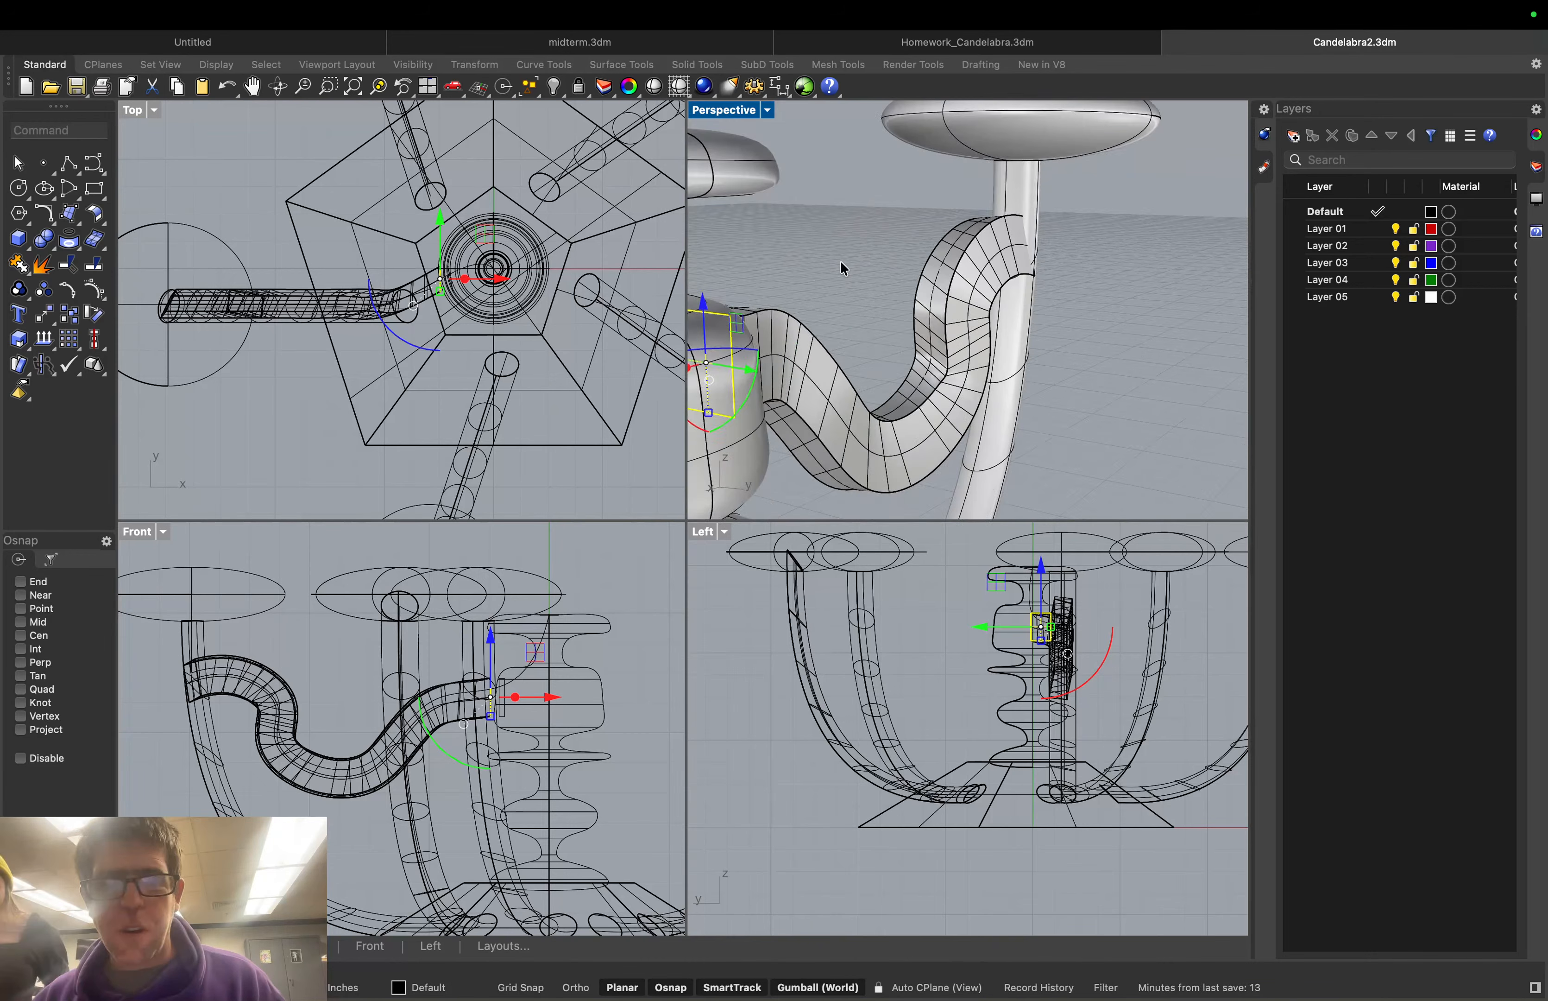
mouse_move(840, 260)
right_mouse_down()
mouse_move(798, 266)
mouse_move(830, 259)
right_mouse_up()
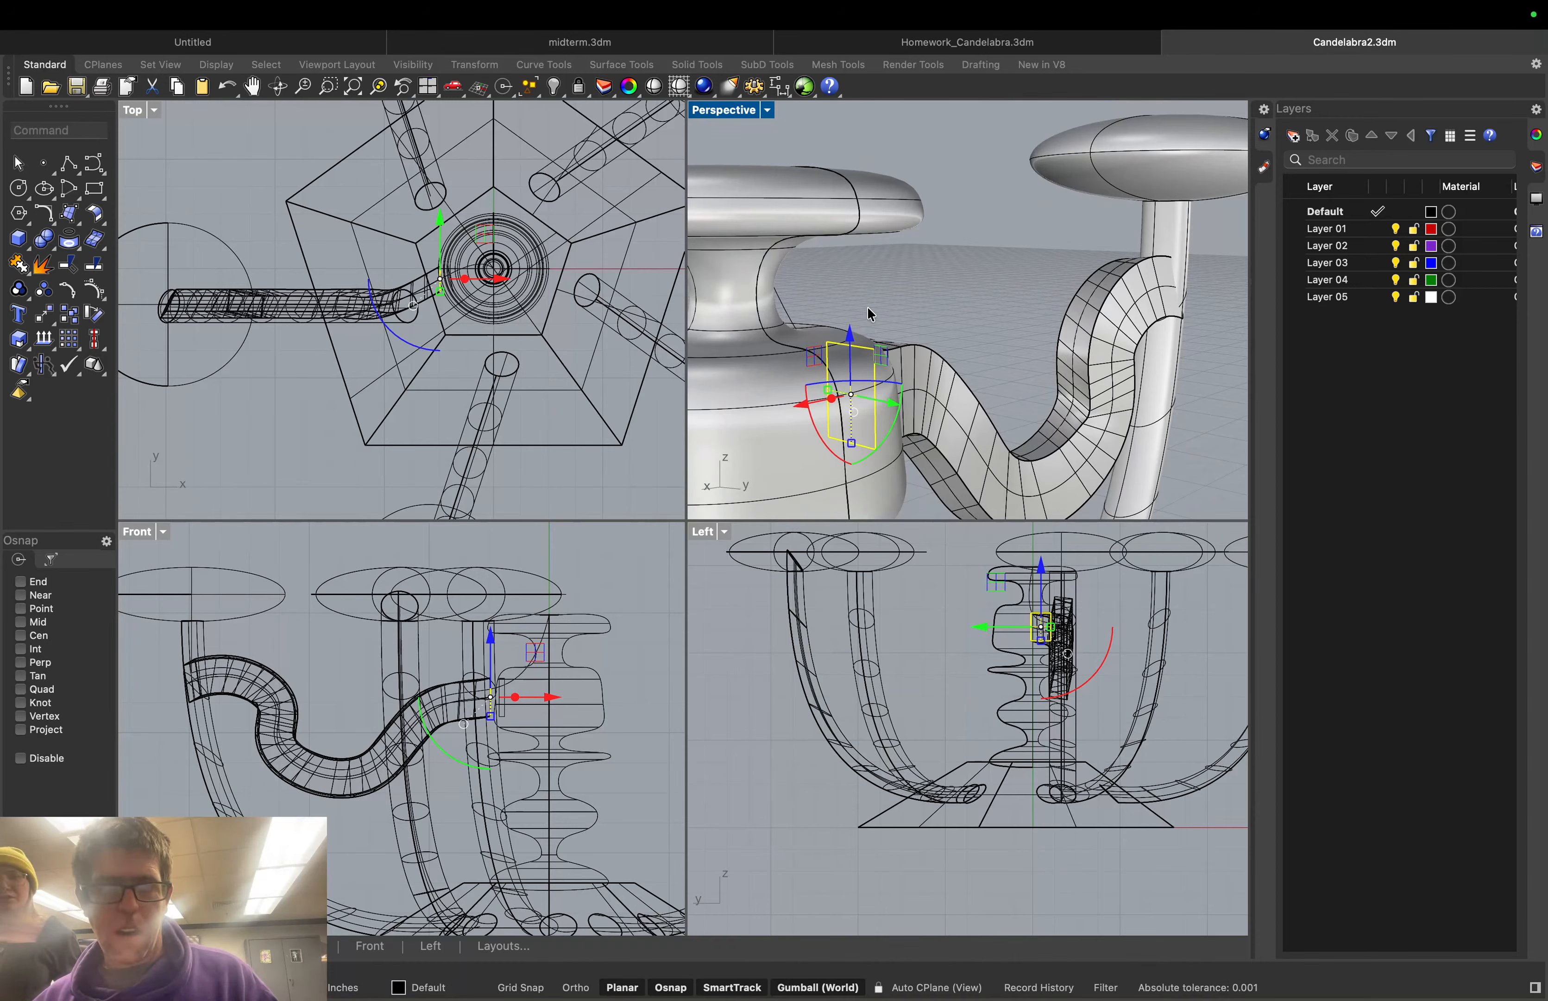
middle_click(829, 264)
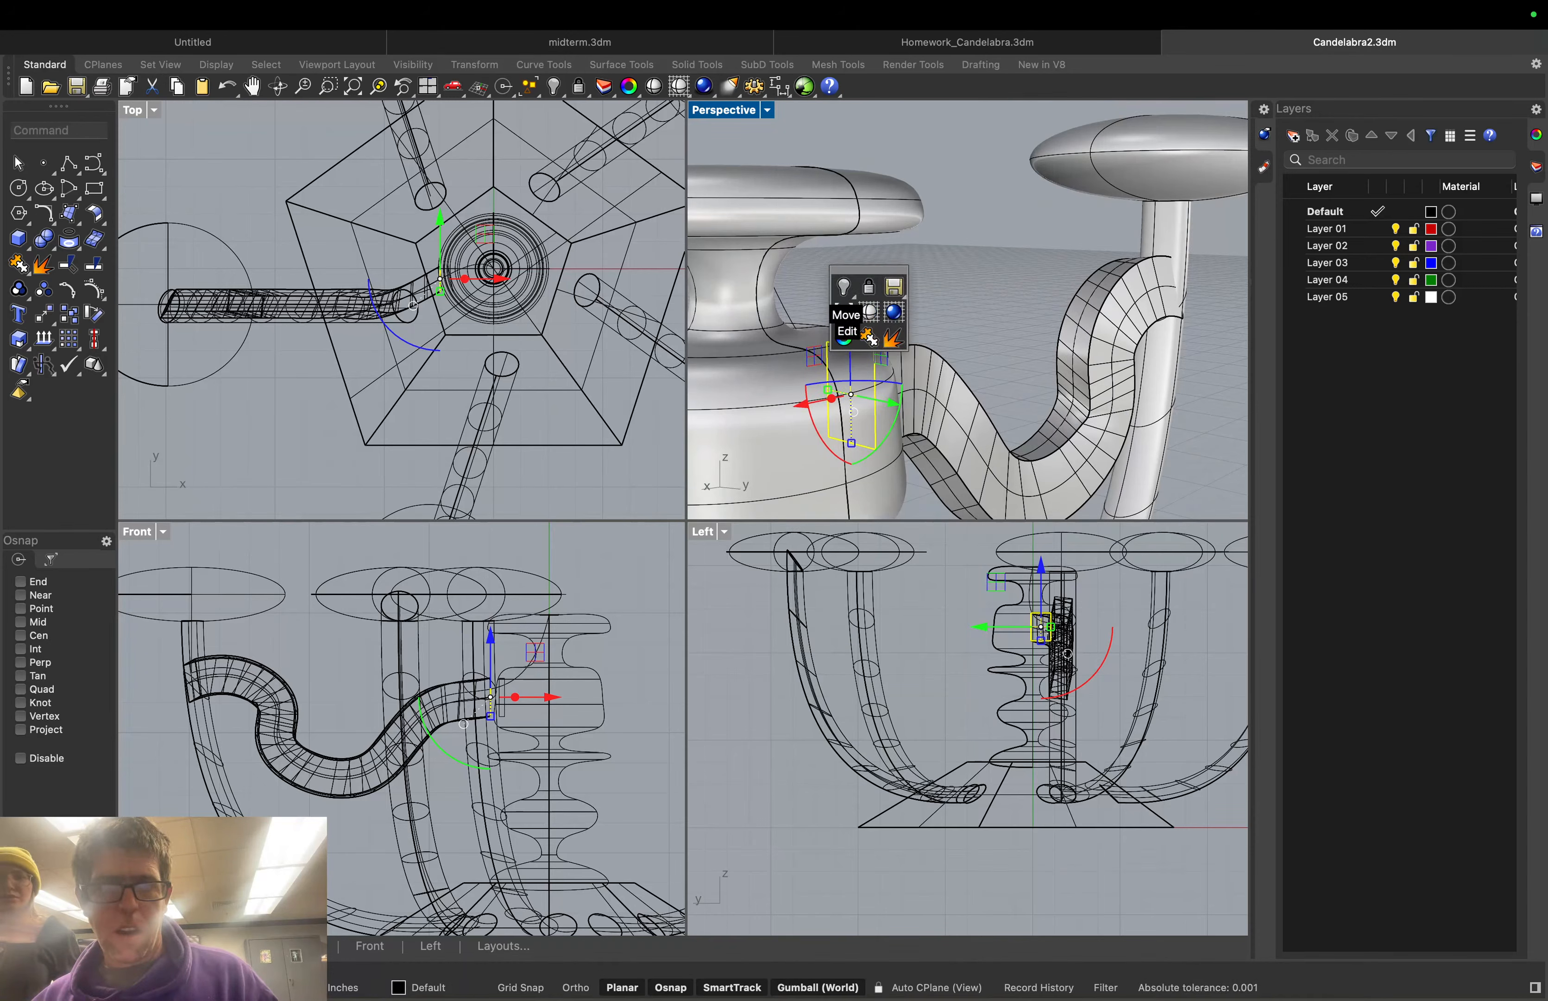
middle_click(873, 311)
left_click(873, 311)
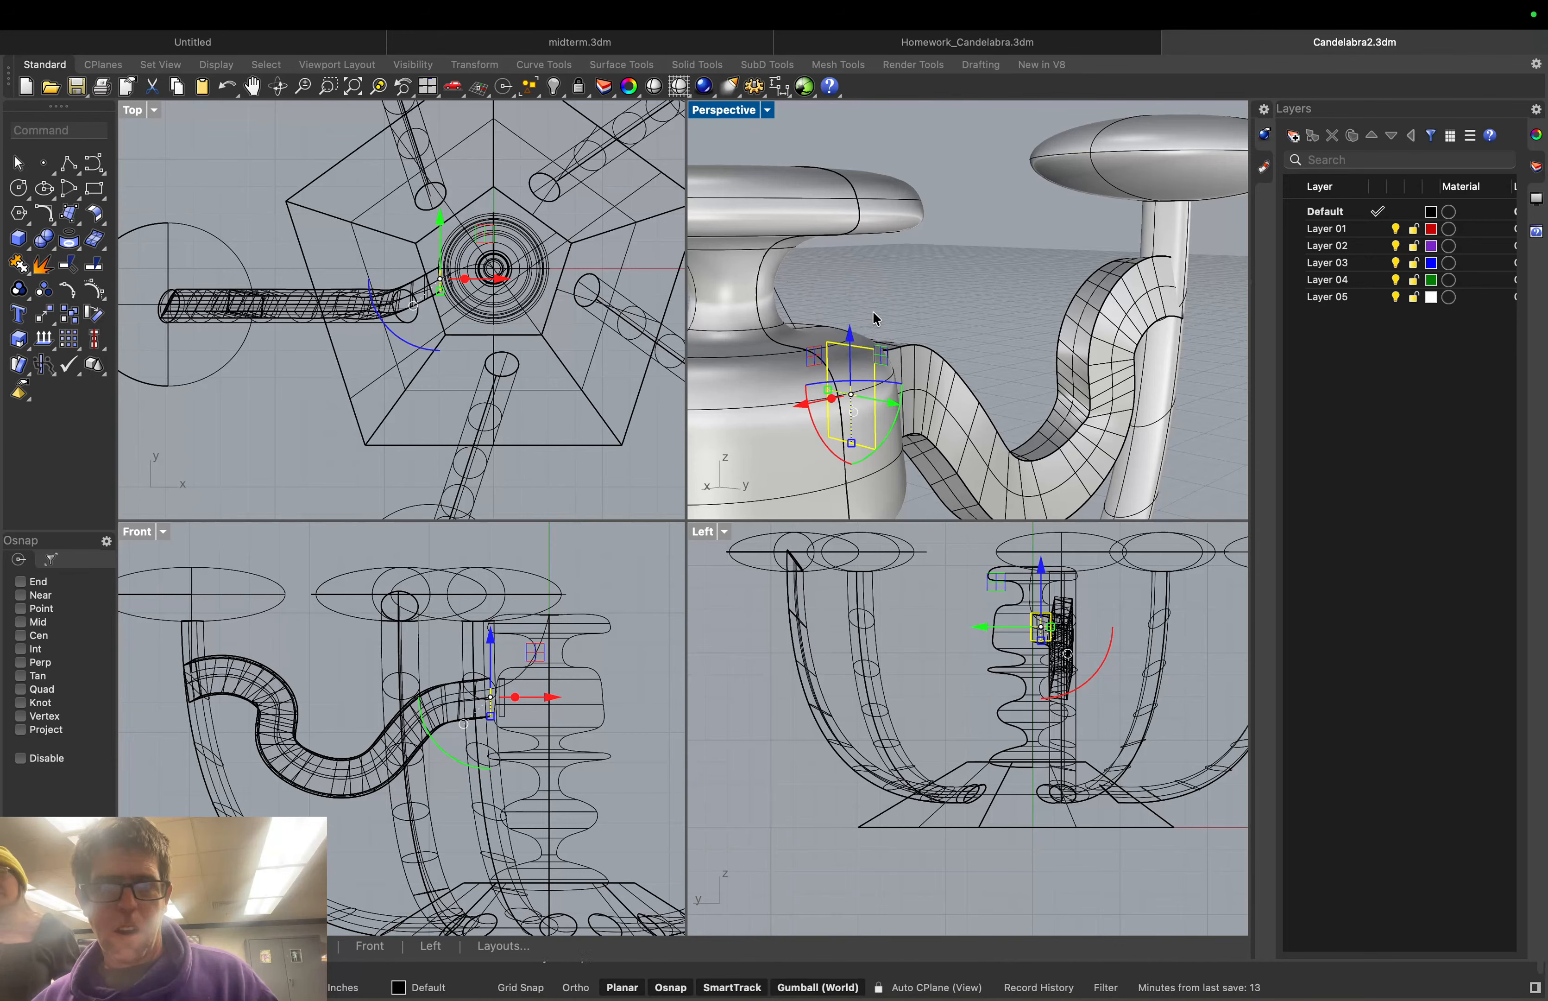
right_click_drag(873, 311, 928, 307, "shift")
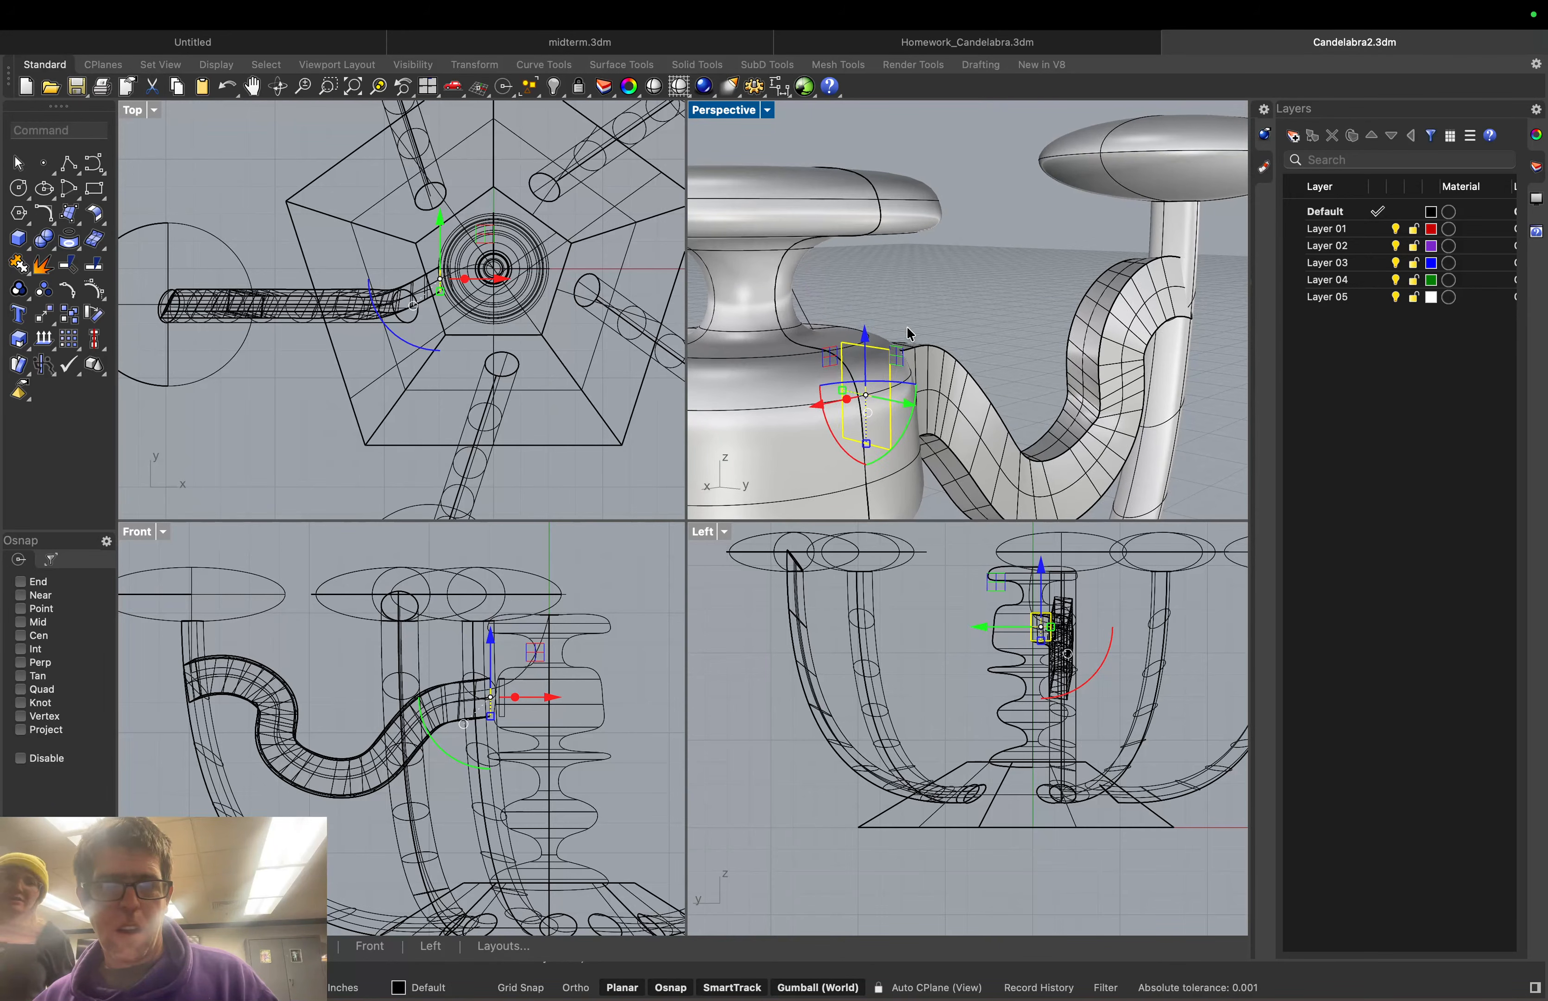
right_click_drag(924, 323, 1131, 295)
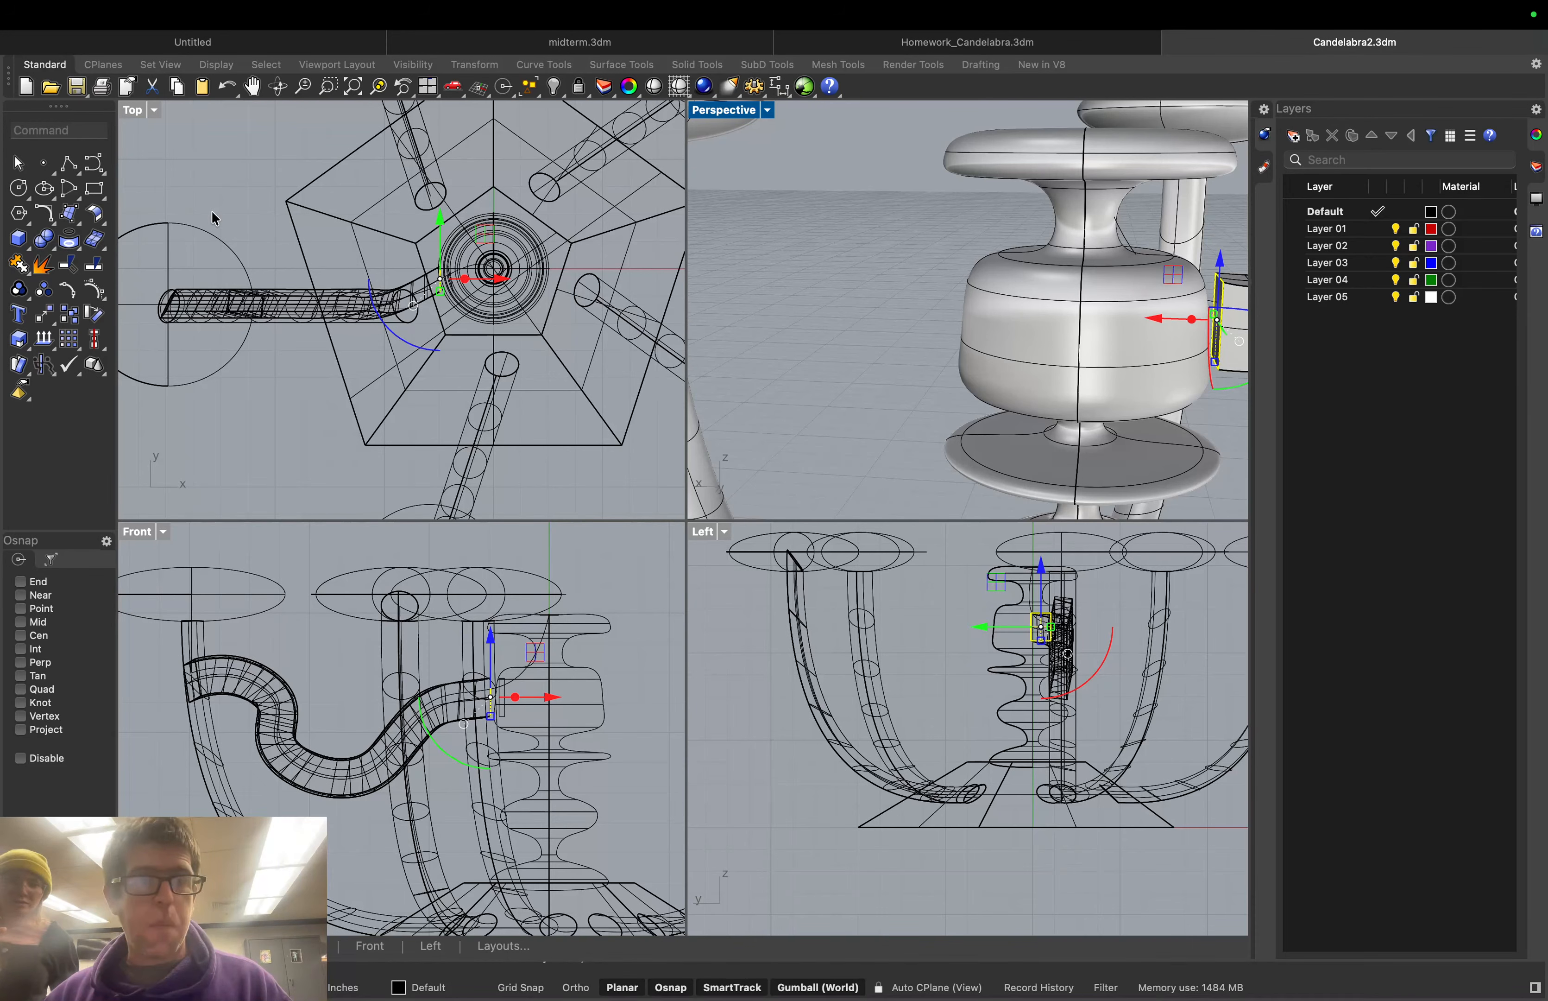
Extrude the tube-end curve along X into the central column using the gumball
scroll(417, 273, "up", 5)
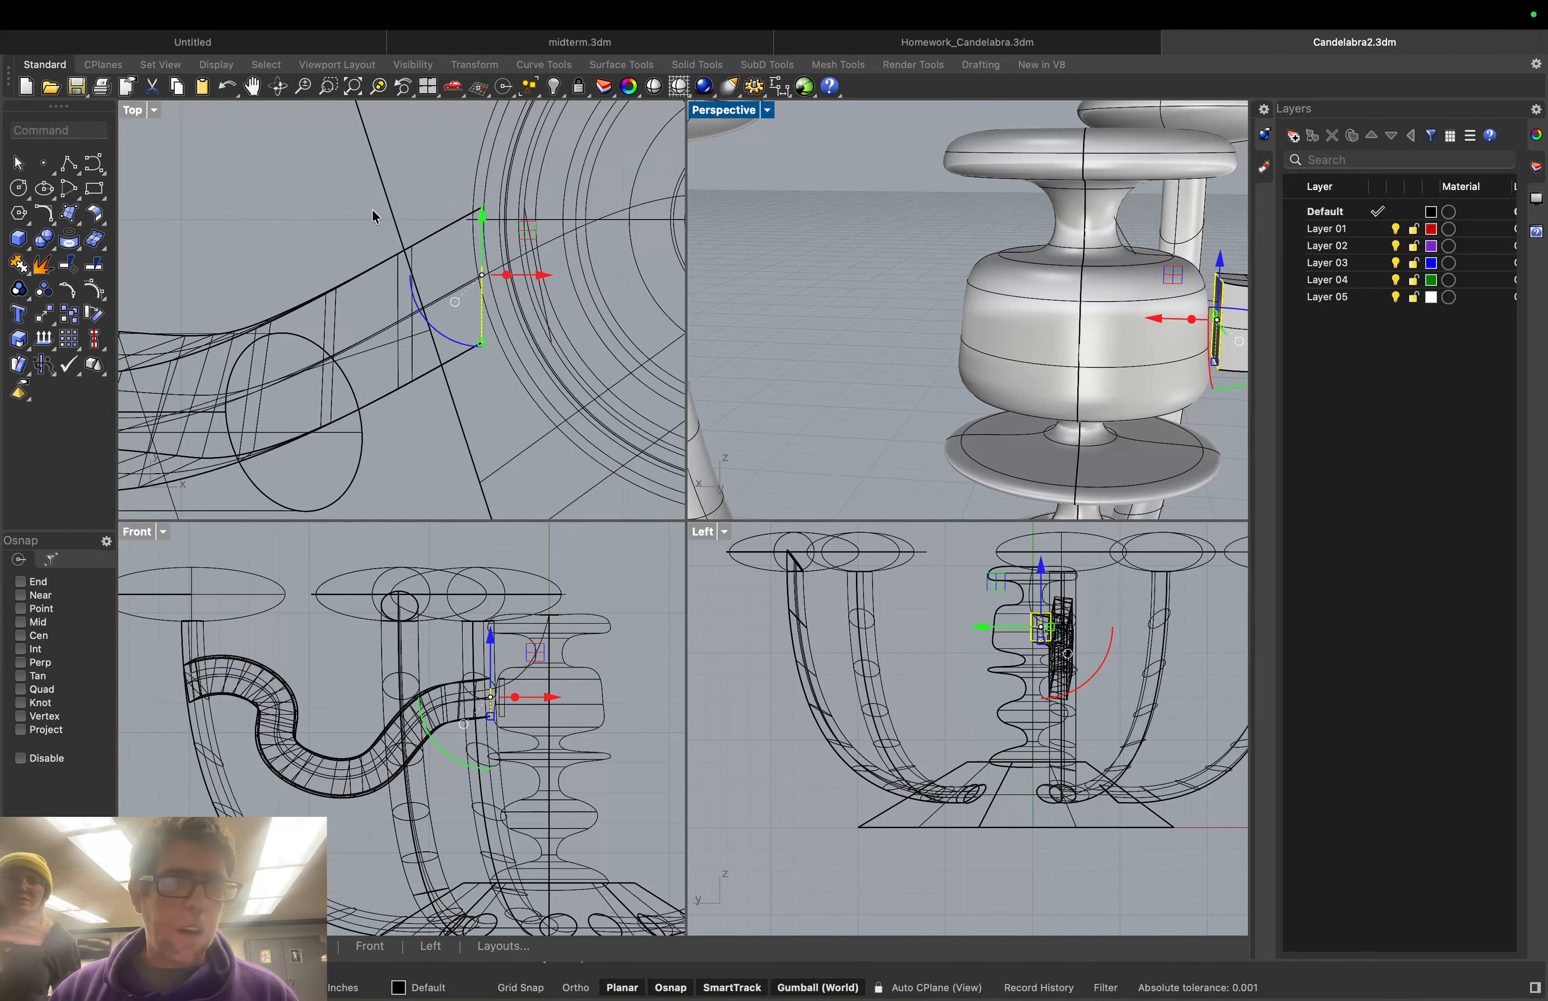
scroll(410, 220, "up", 3)
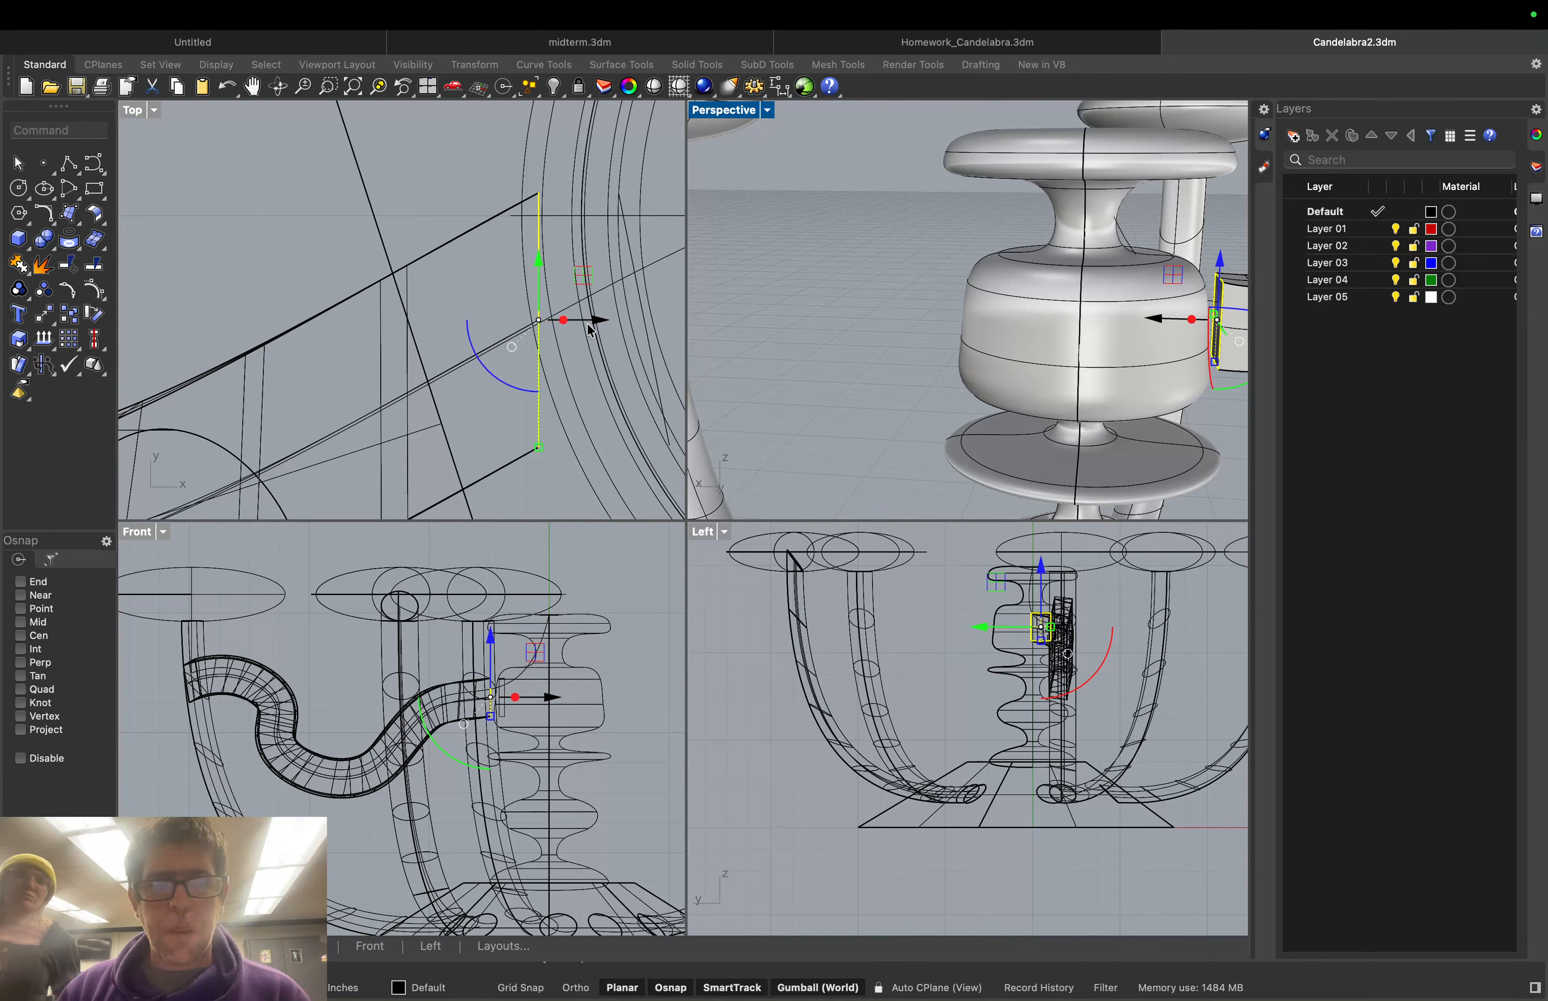
left_click_drag(594, 324, 652, 337)
key("super")
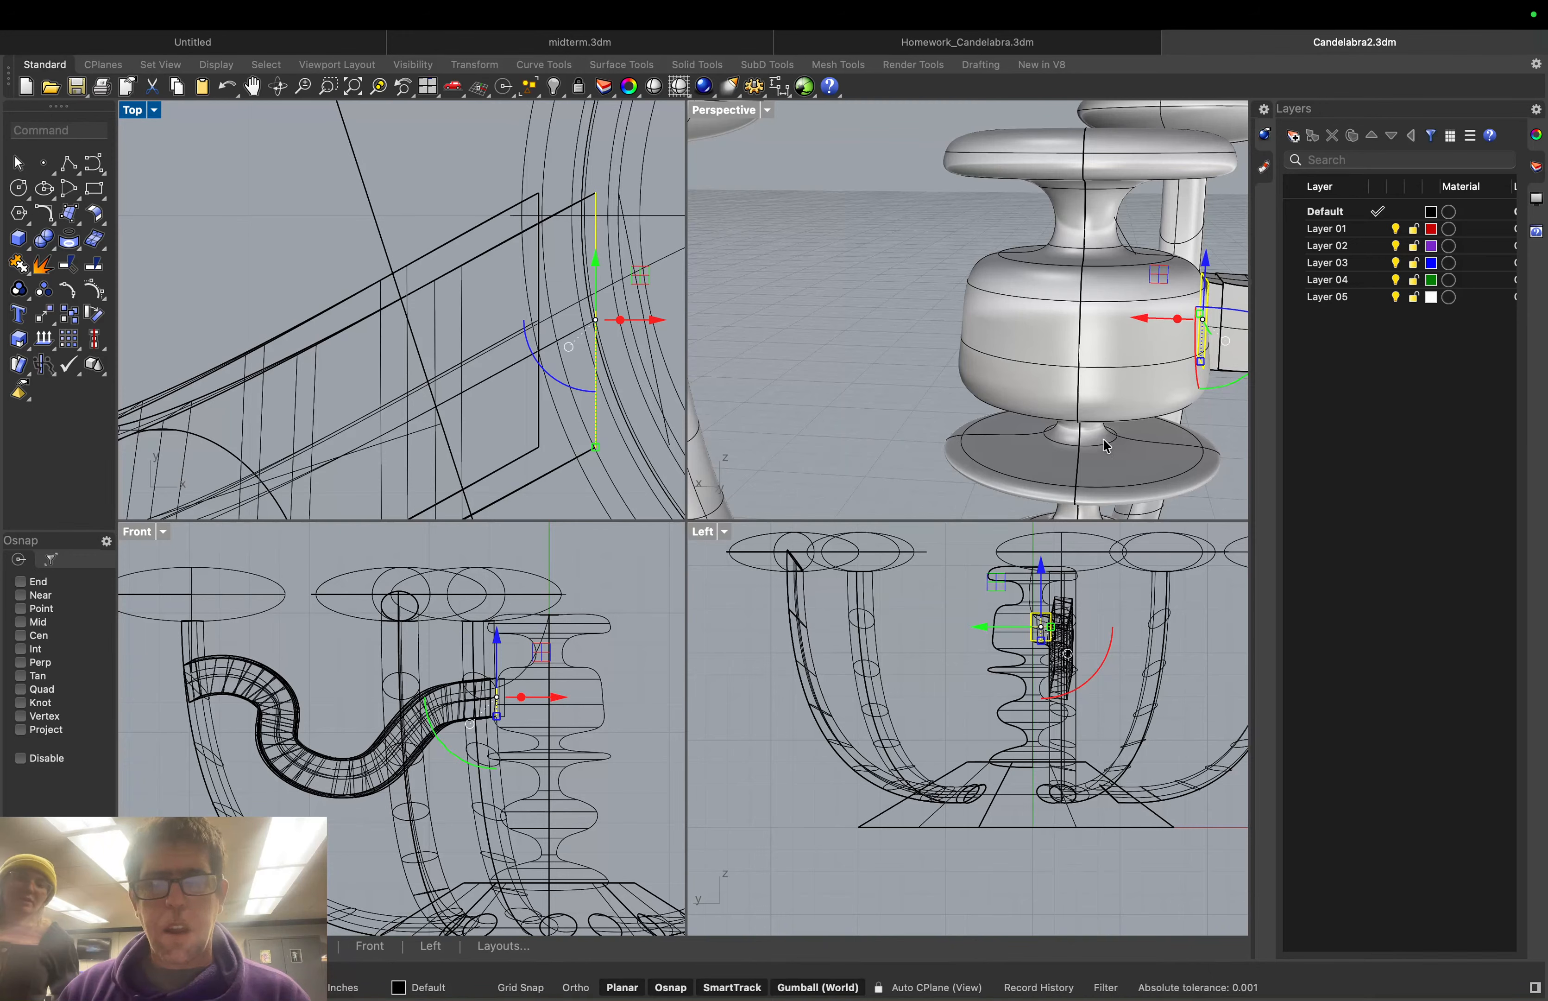
Reselect the arm-end curve and scale the end section along X against the column
right_click_drag(1104, 437, 1033, 312)
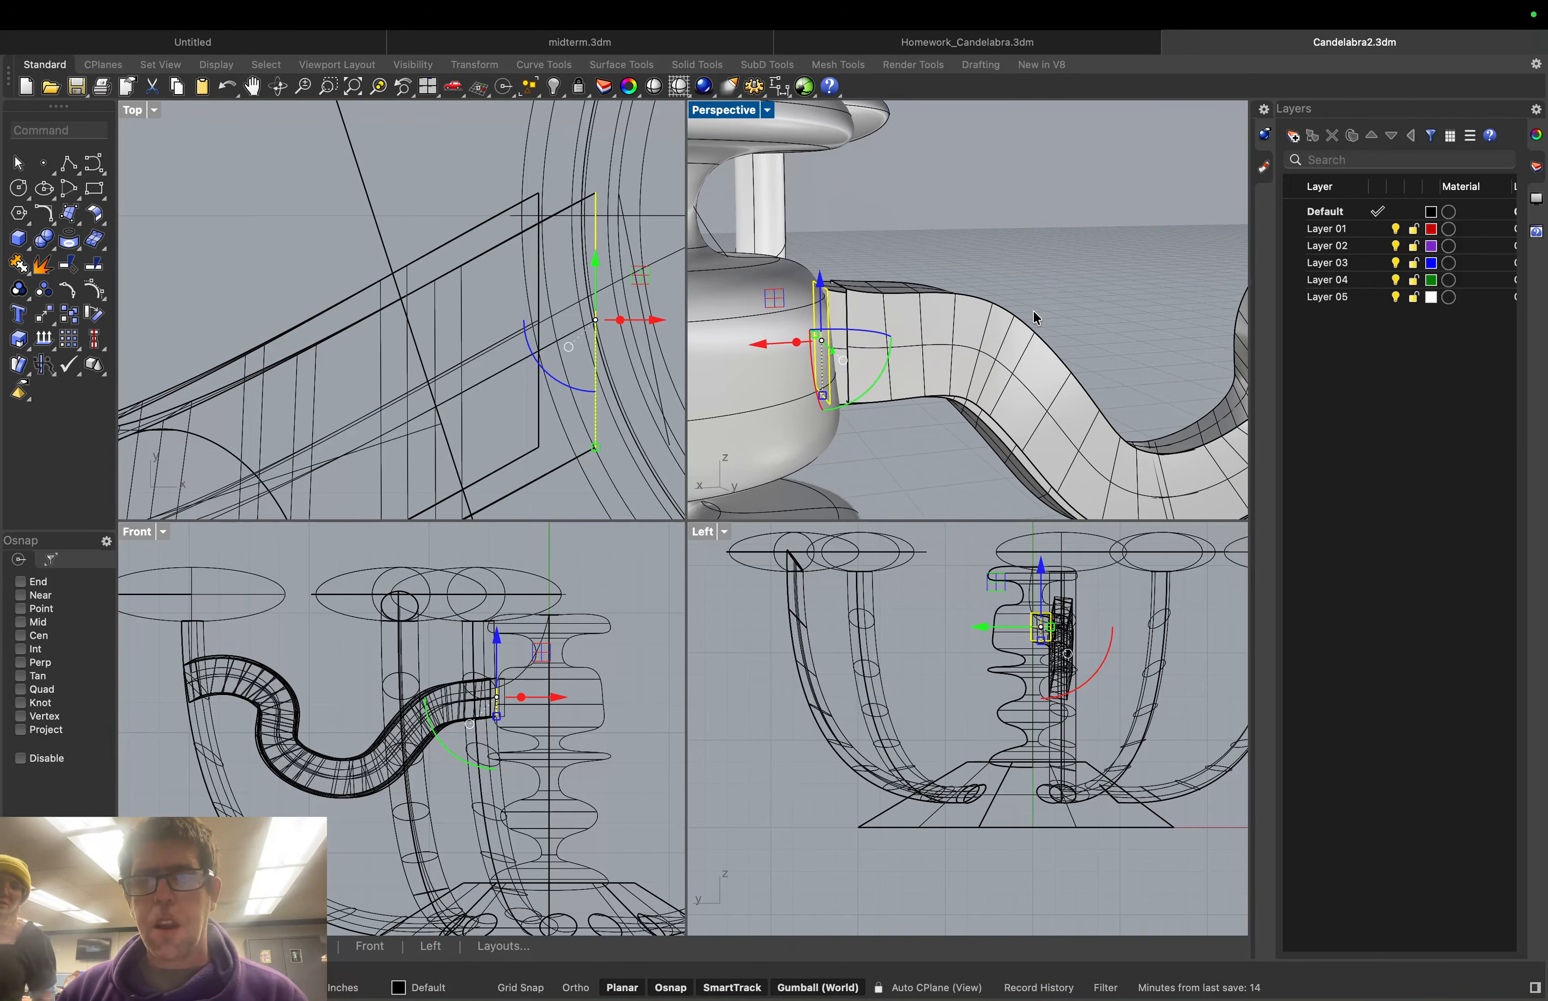
right_click_drag(872, 329, 1030, 304, "shift")
scroll(1030, 304, "down", 2)
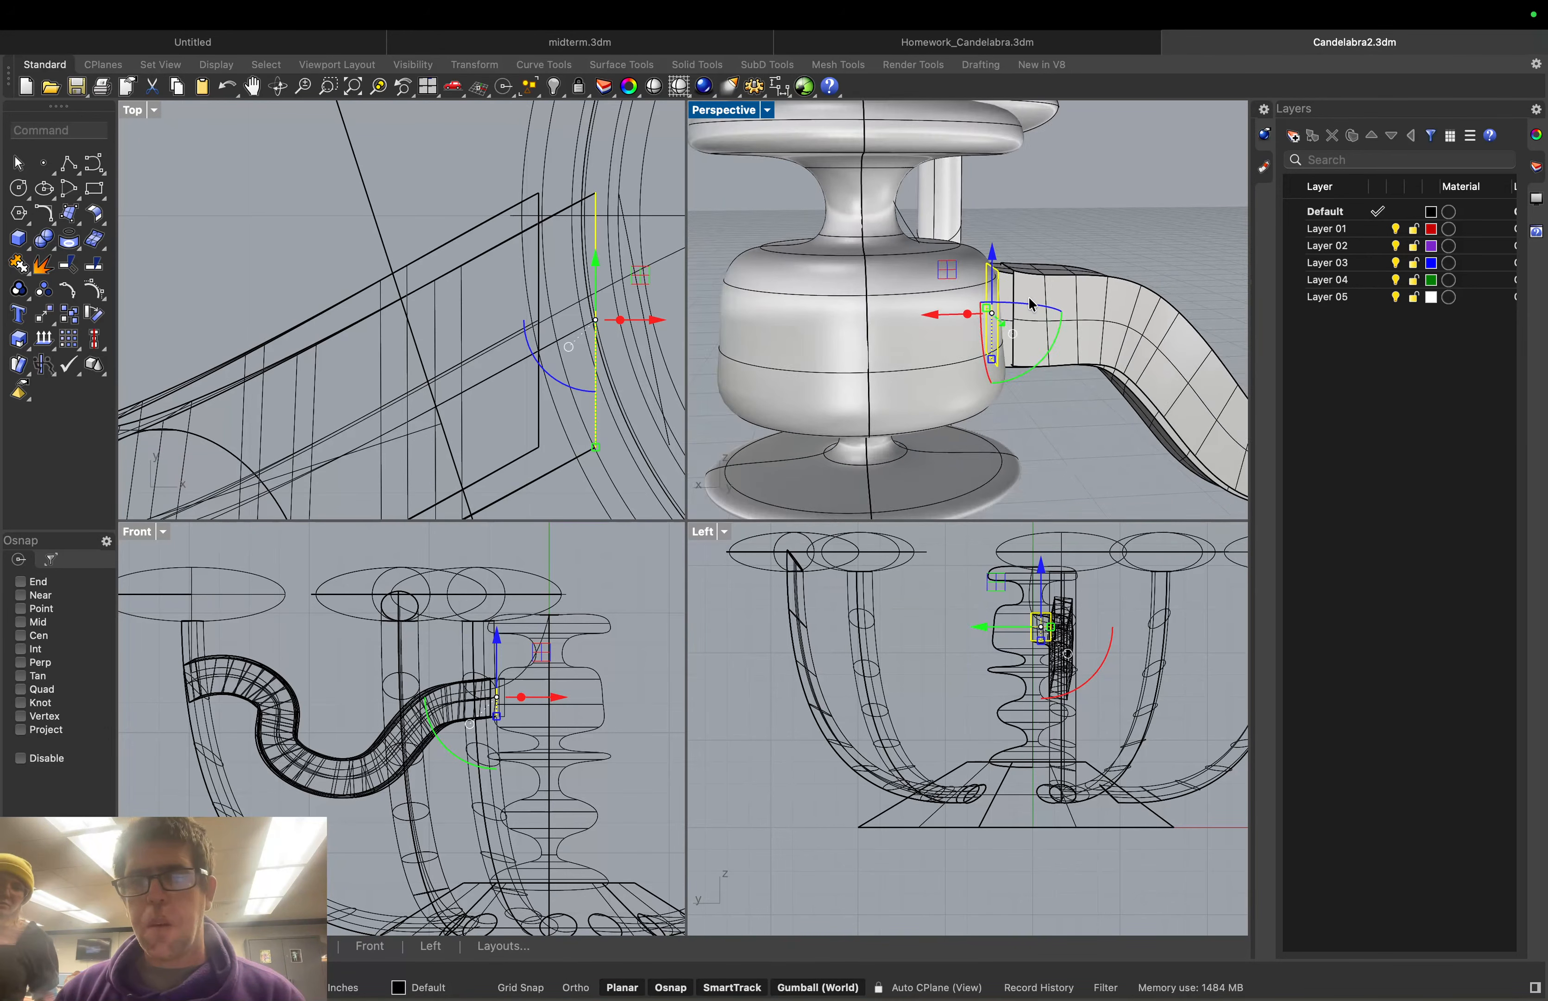
scroll(1104, 354, "down", 10)
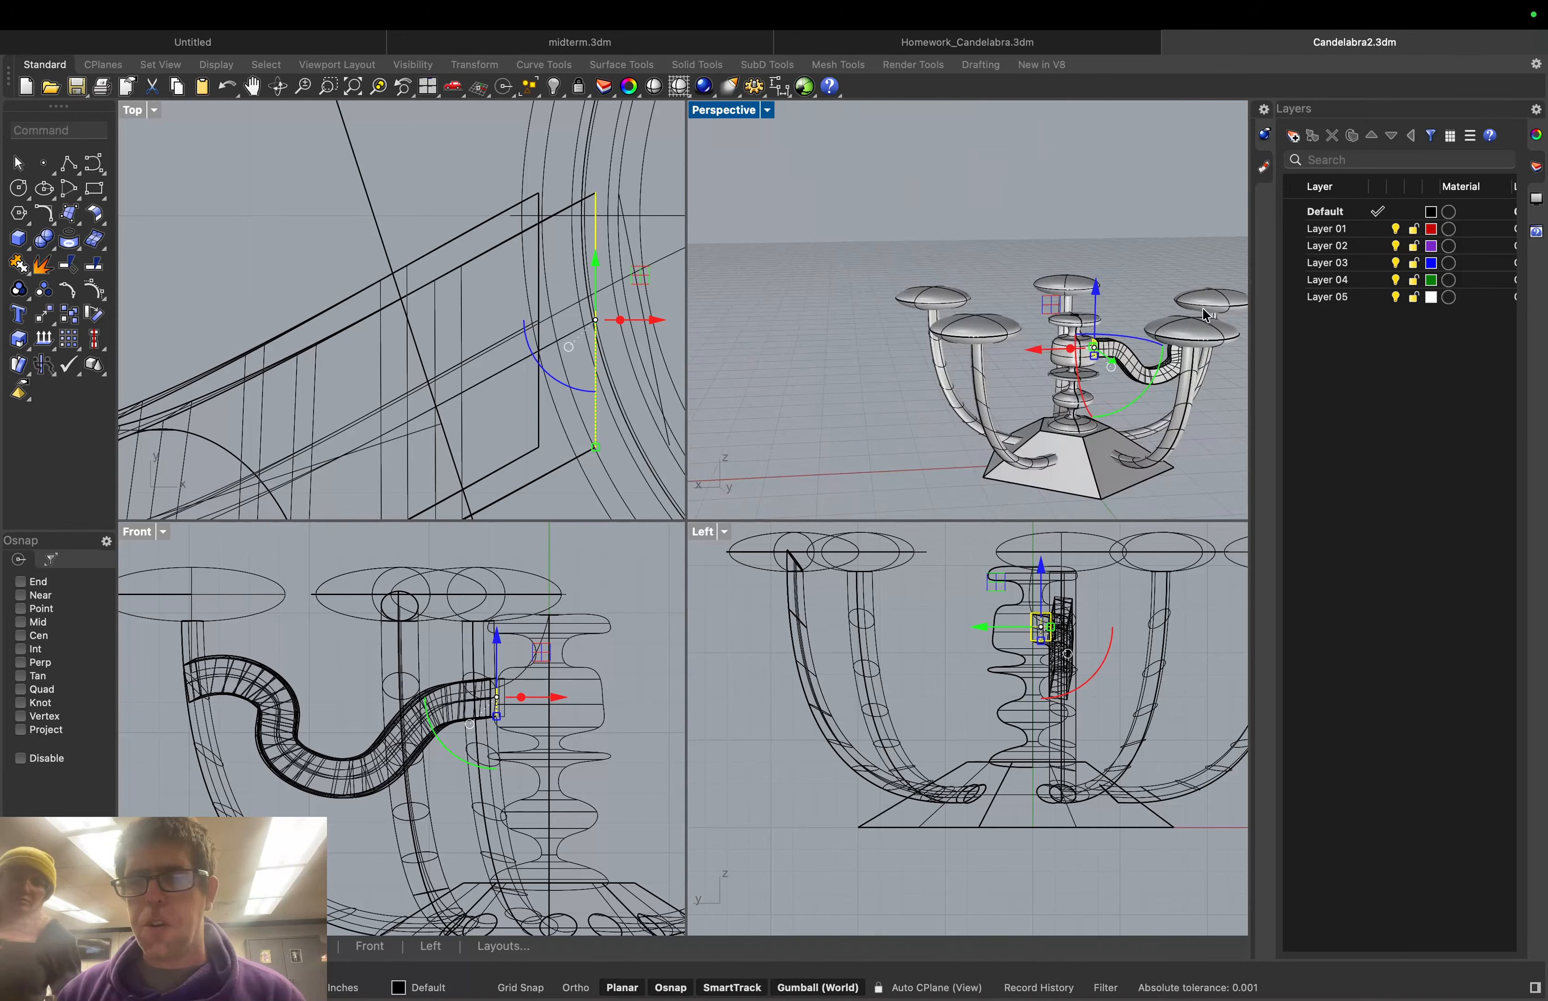
scroll(1160, 294, "up", 7)
scroll(982, 345, "up", 4)
scroll(977, 348, "down", 1)
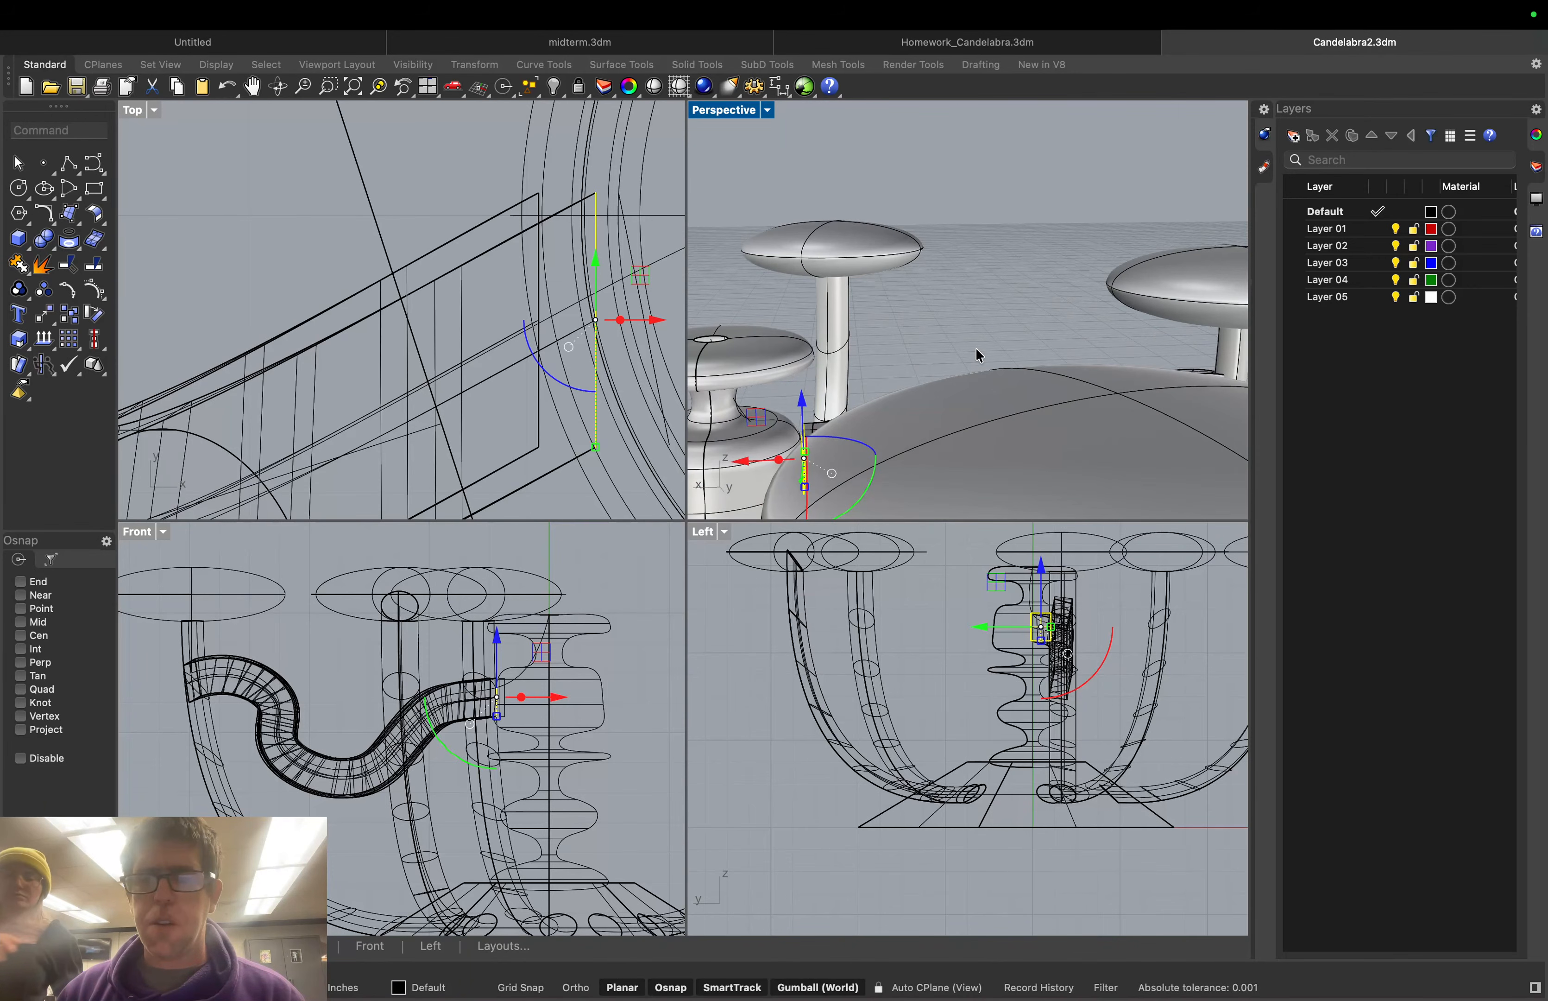
right_click_drag(977, 347, 929, 379)
scroll(959, 241, "up", 4)
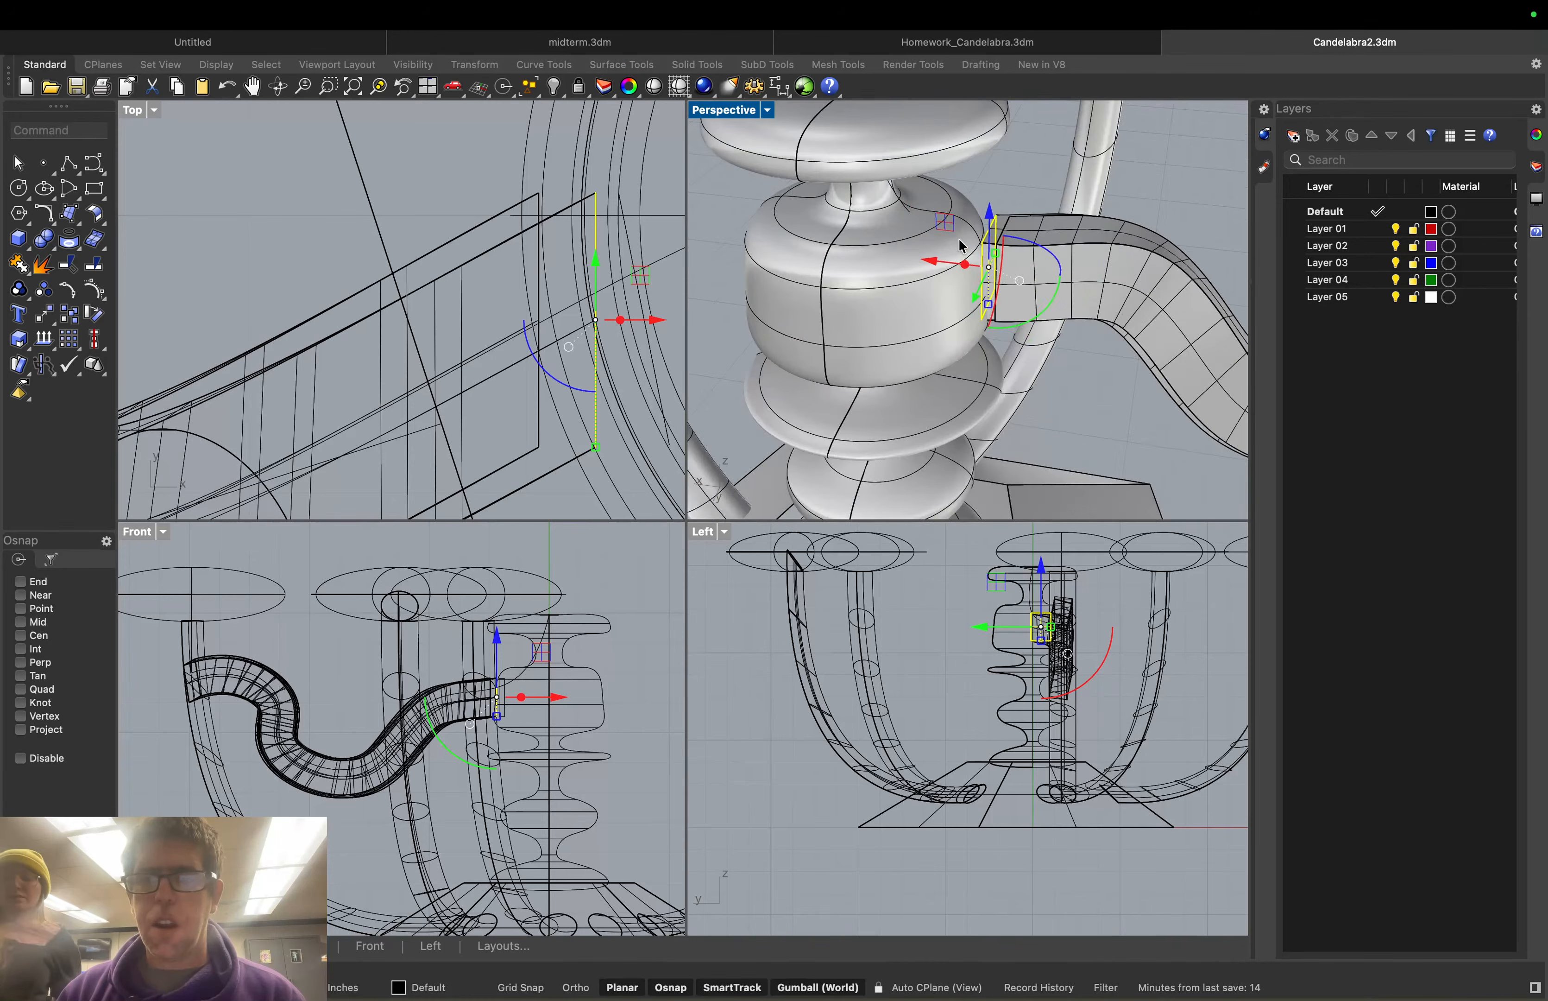
scroll(969, 231, "up", 1)
scroll(982, 230, "up", 1)
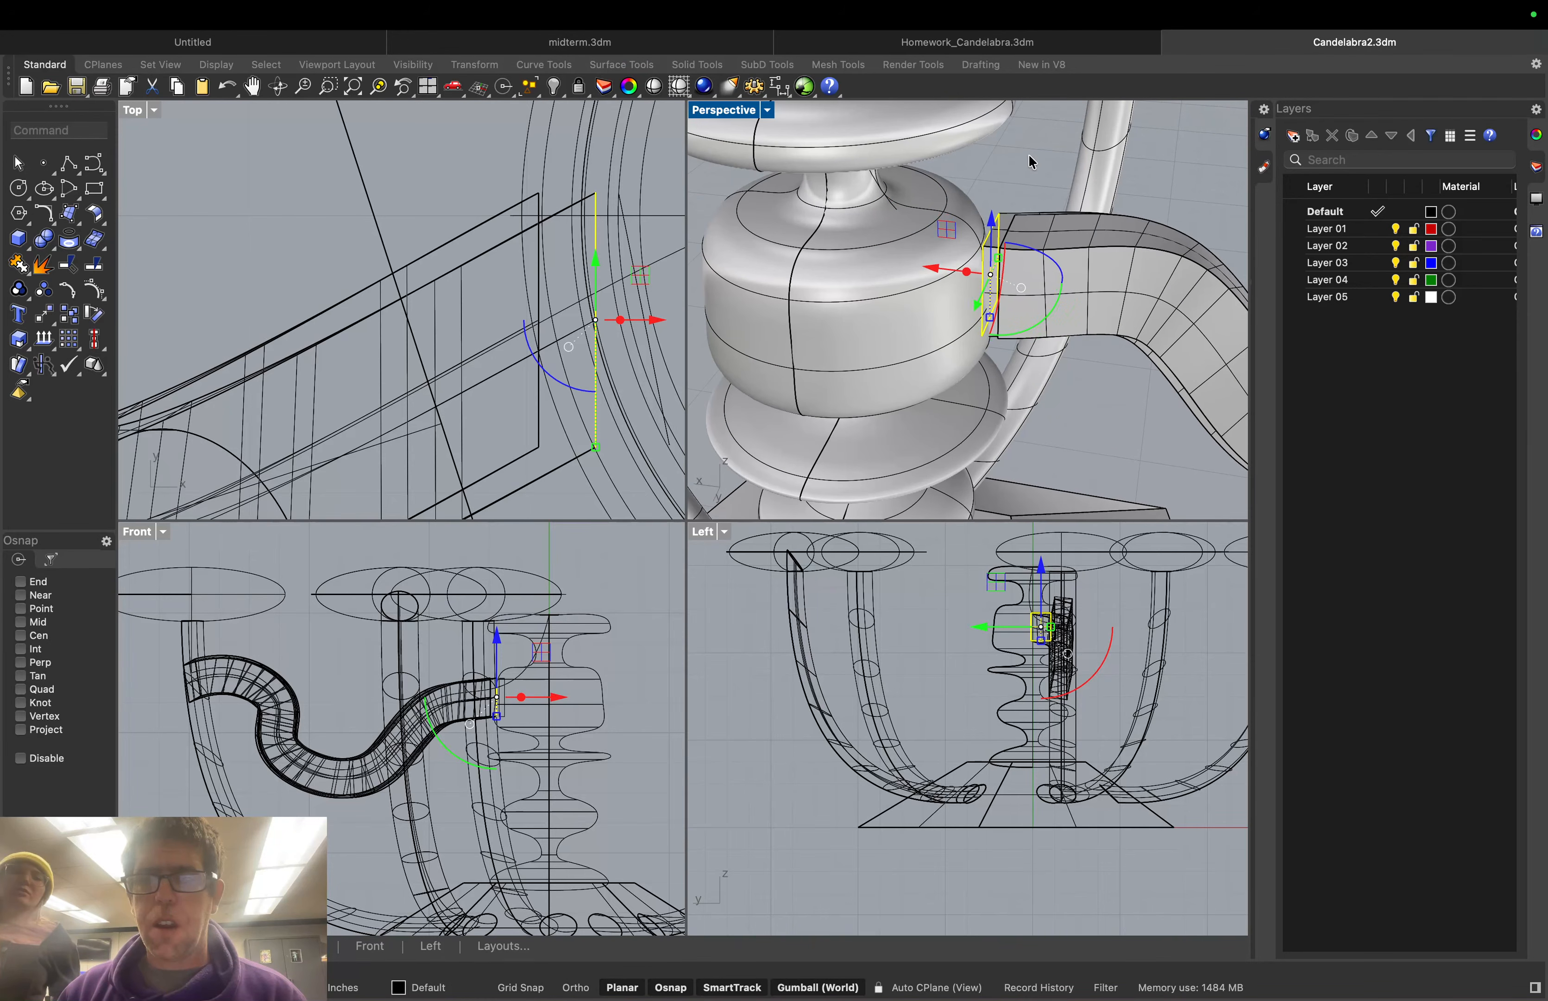
left_click(1023, 182)
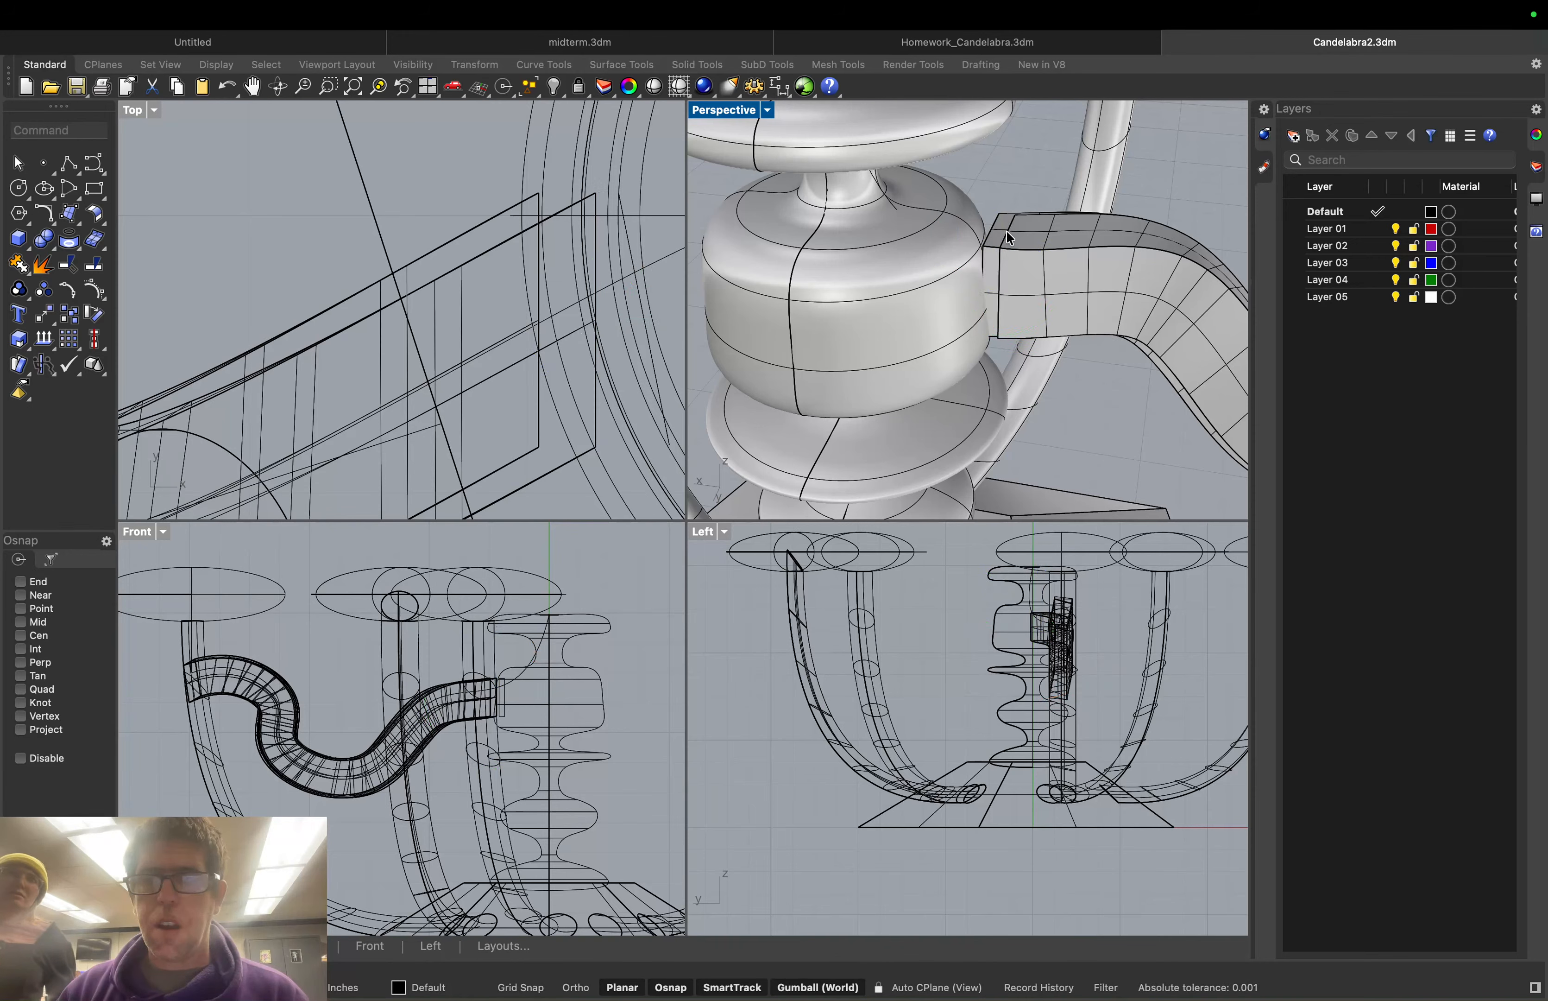
left_click(991, 259)
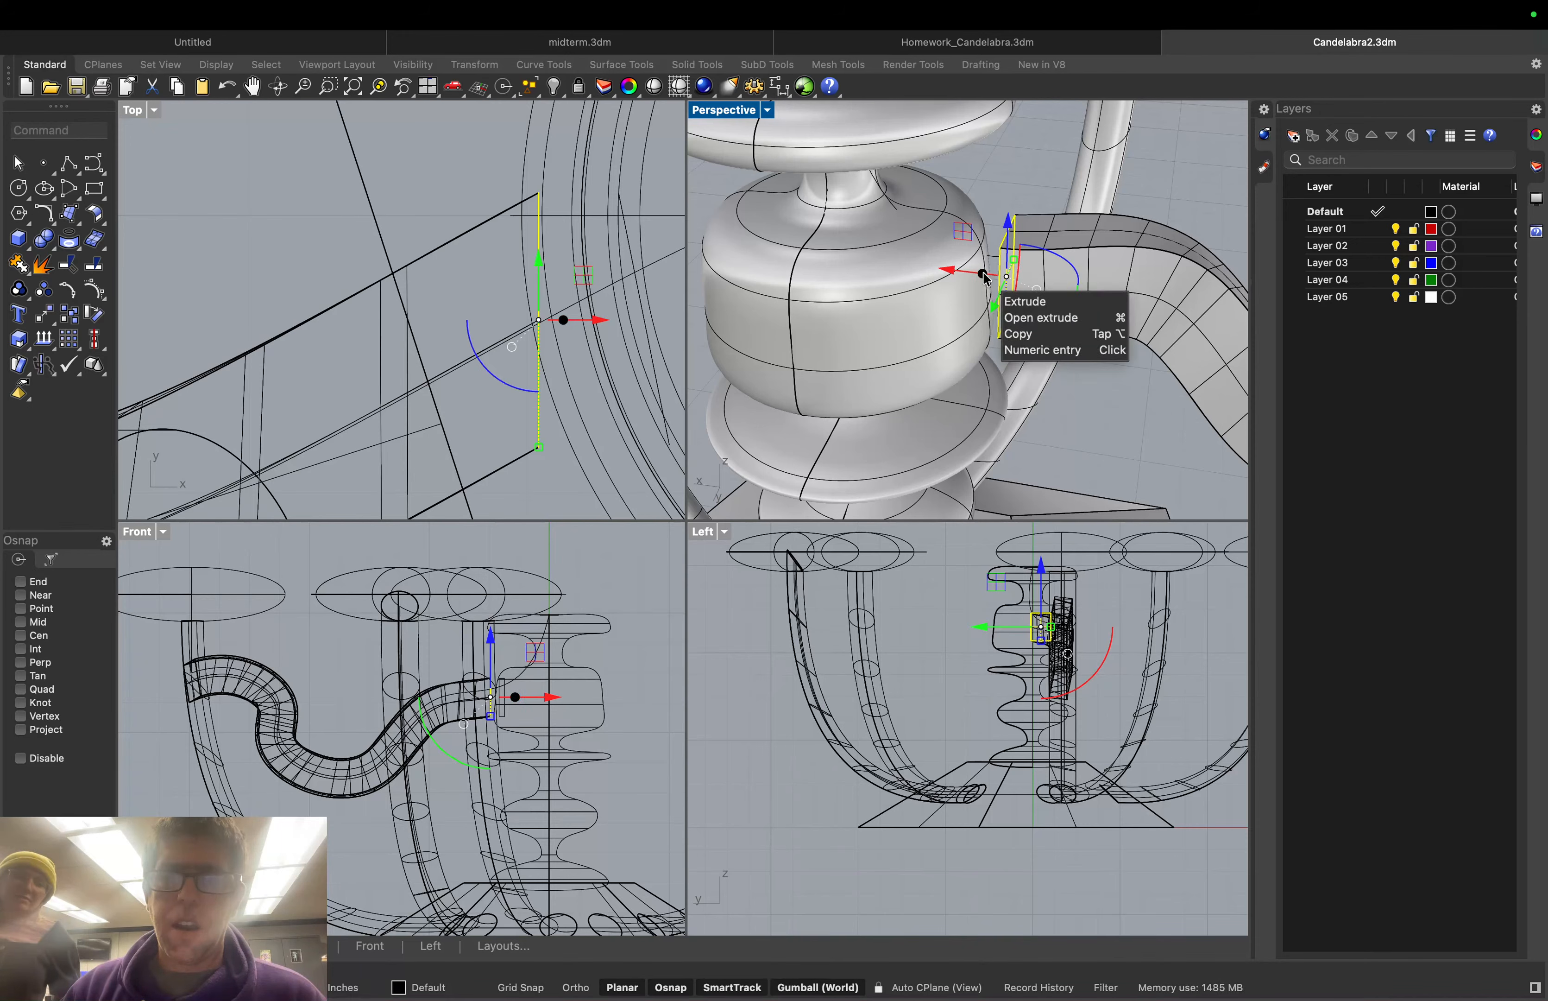
left_click_drag(985, 276, 937, 276)
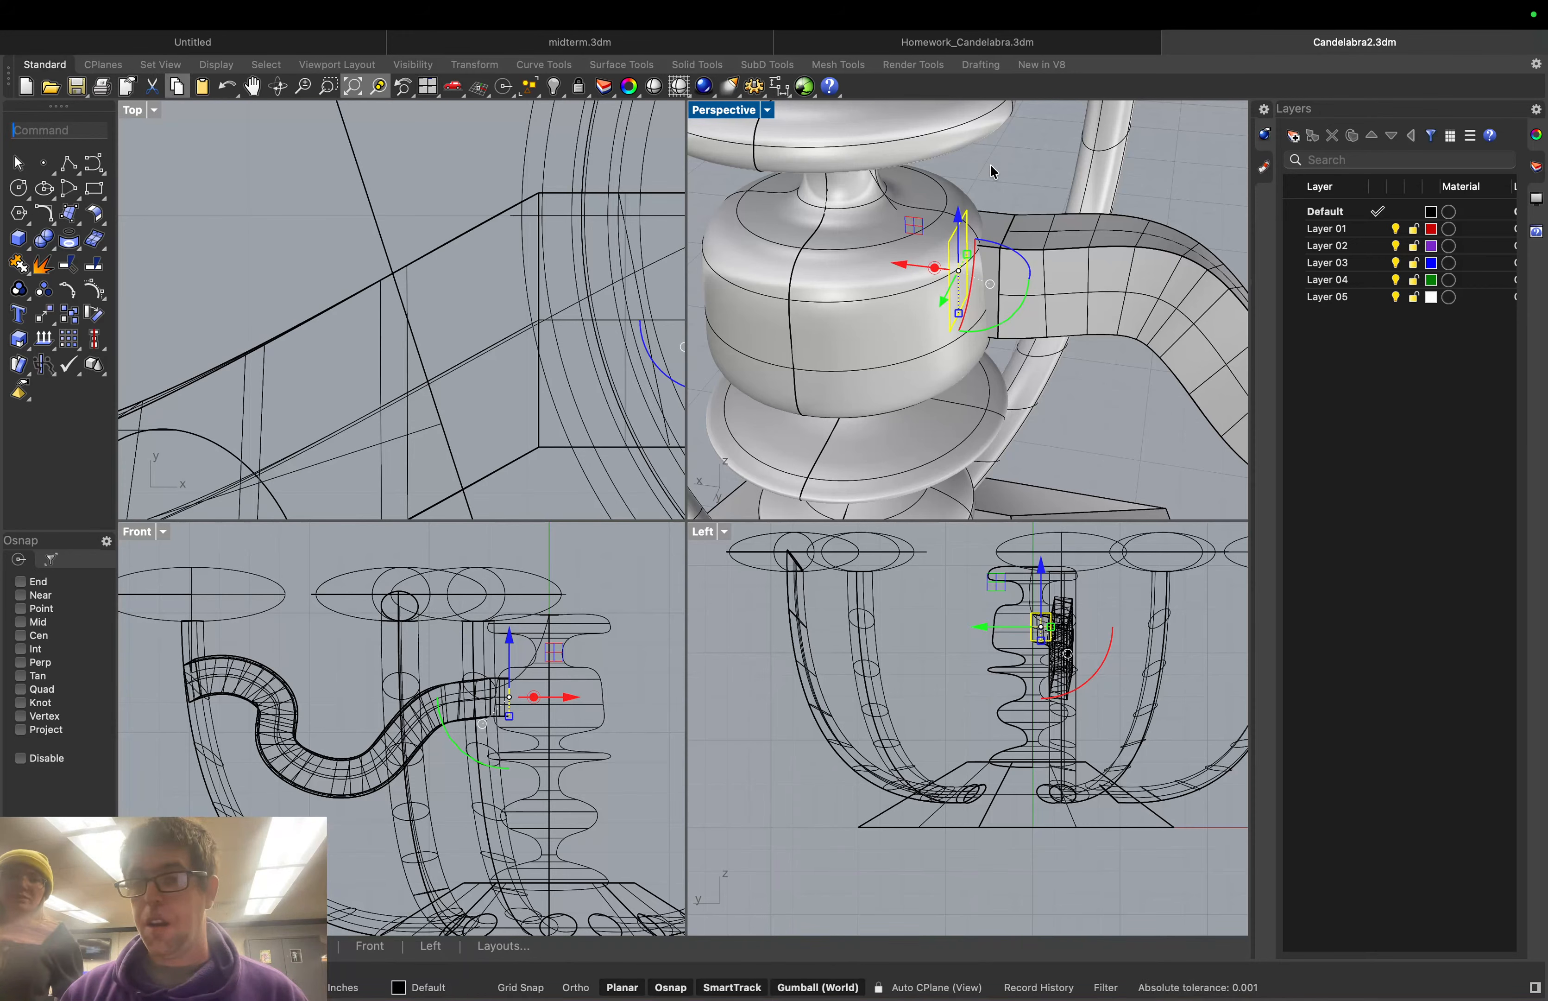
Boolean-union the wavy arm tube and its end section with the central column body
left_click(998, 235)
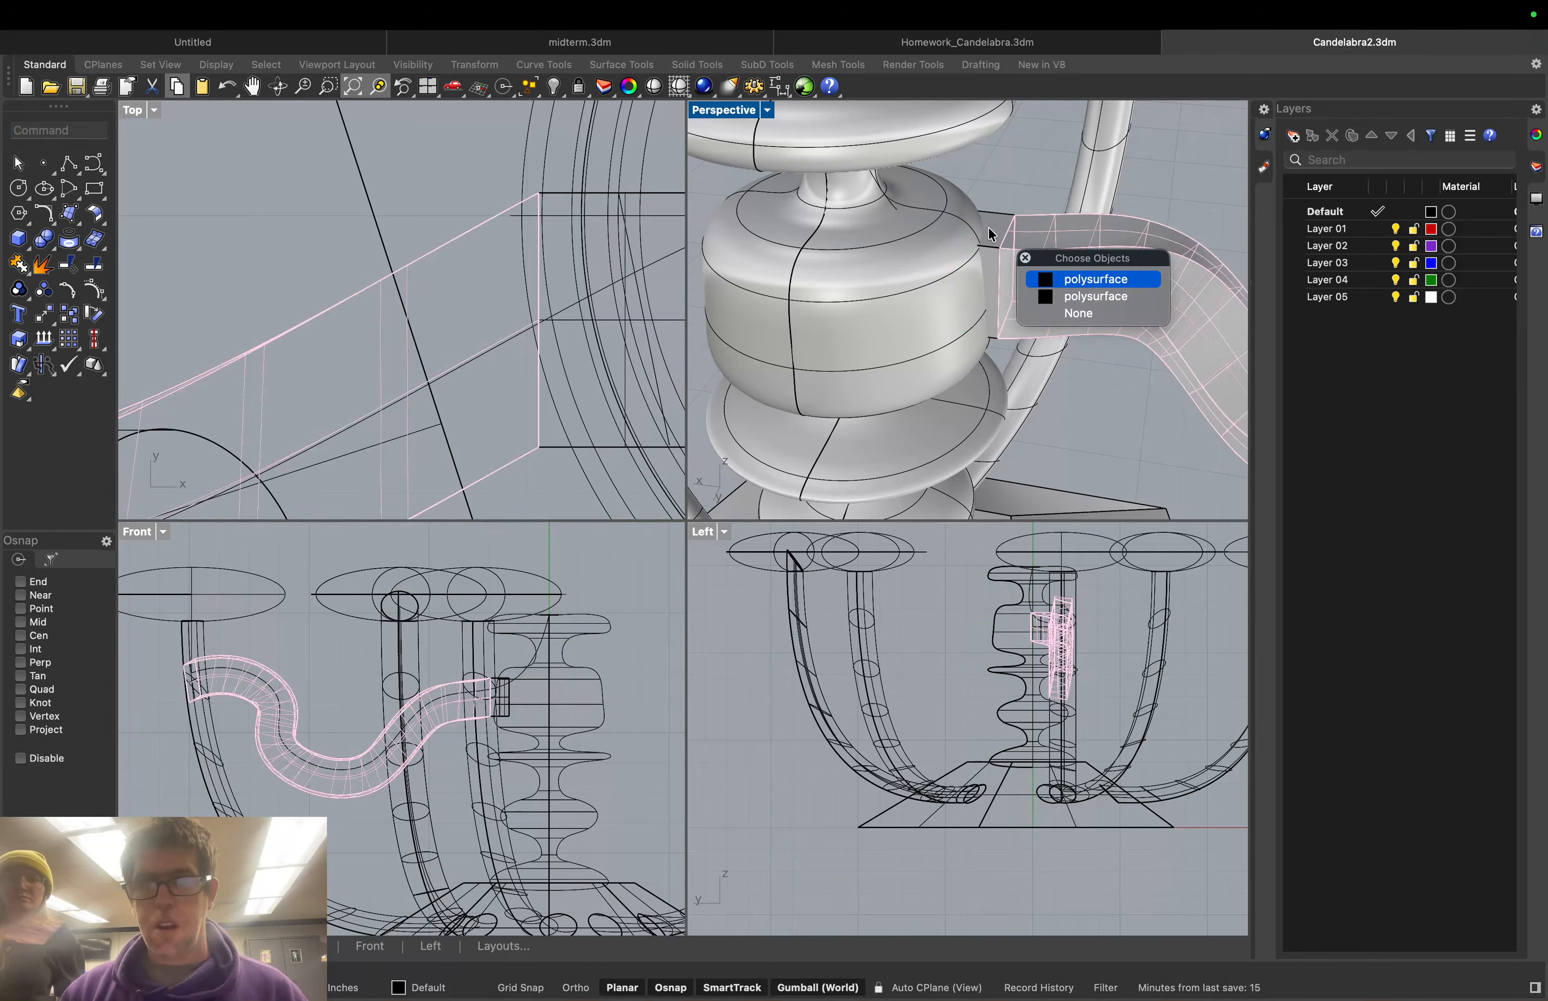
left_click(998, 235)
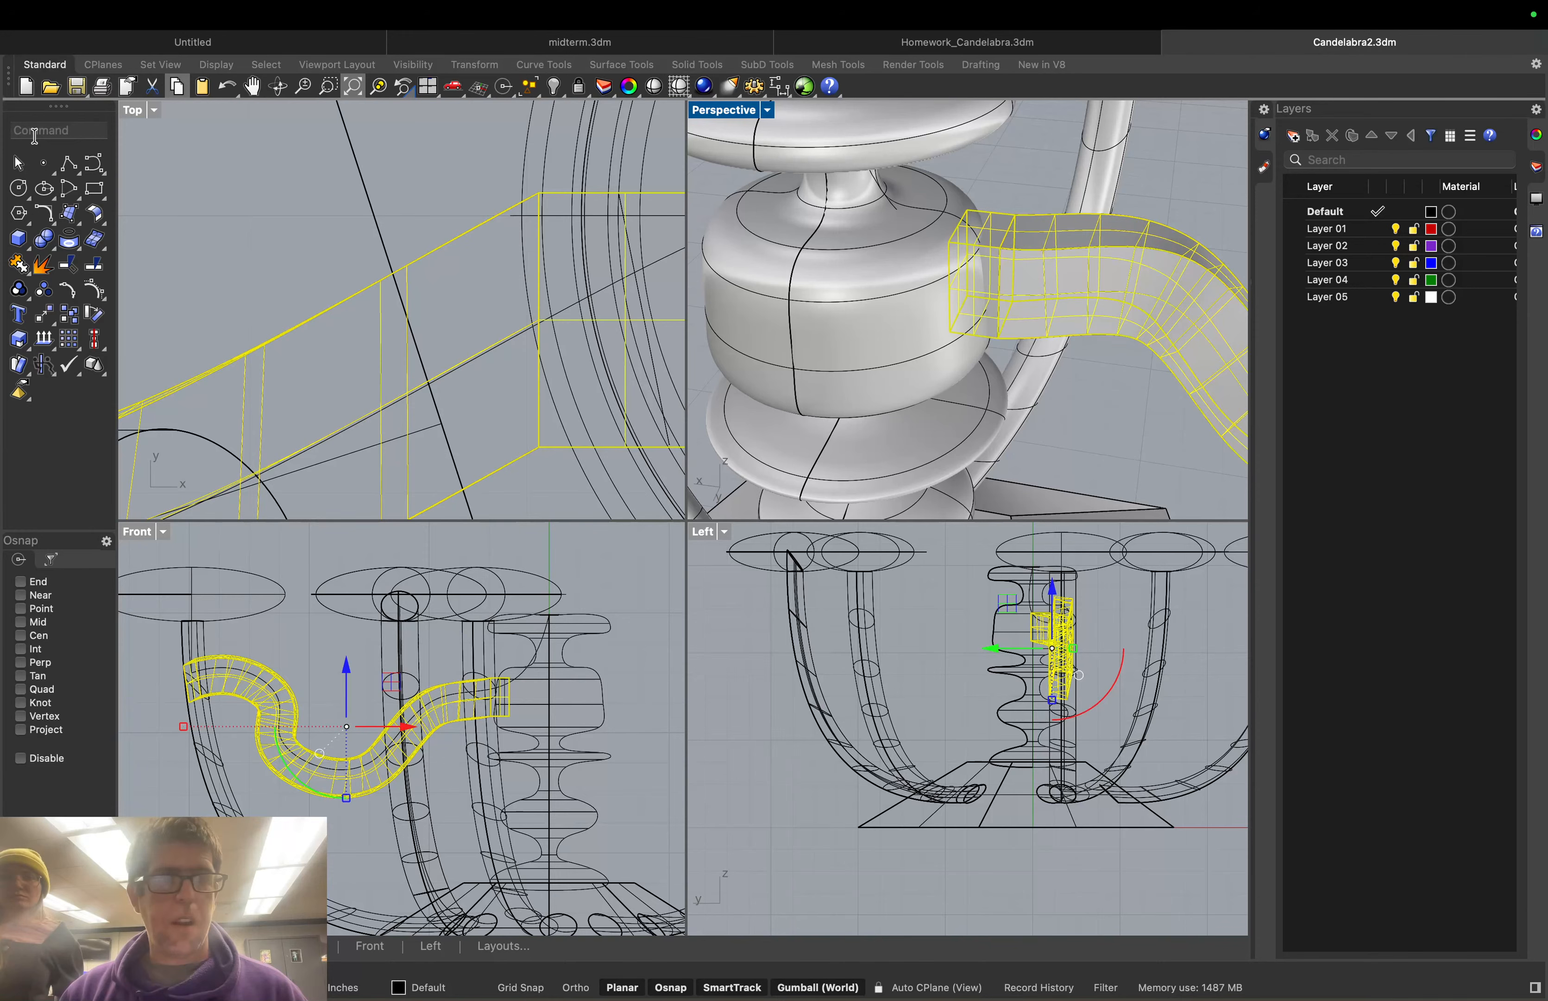
type("BooleanUnion")
key("Return")
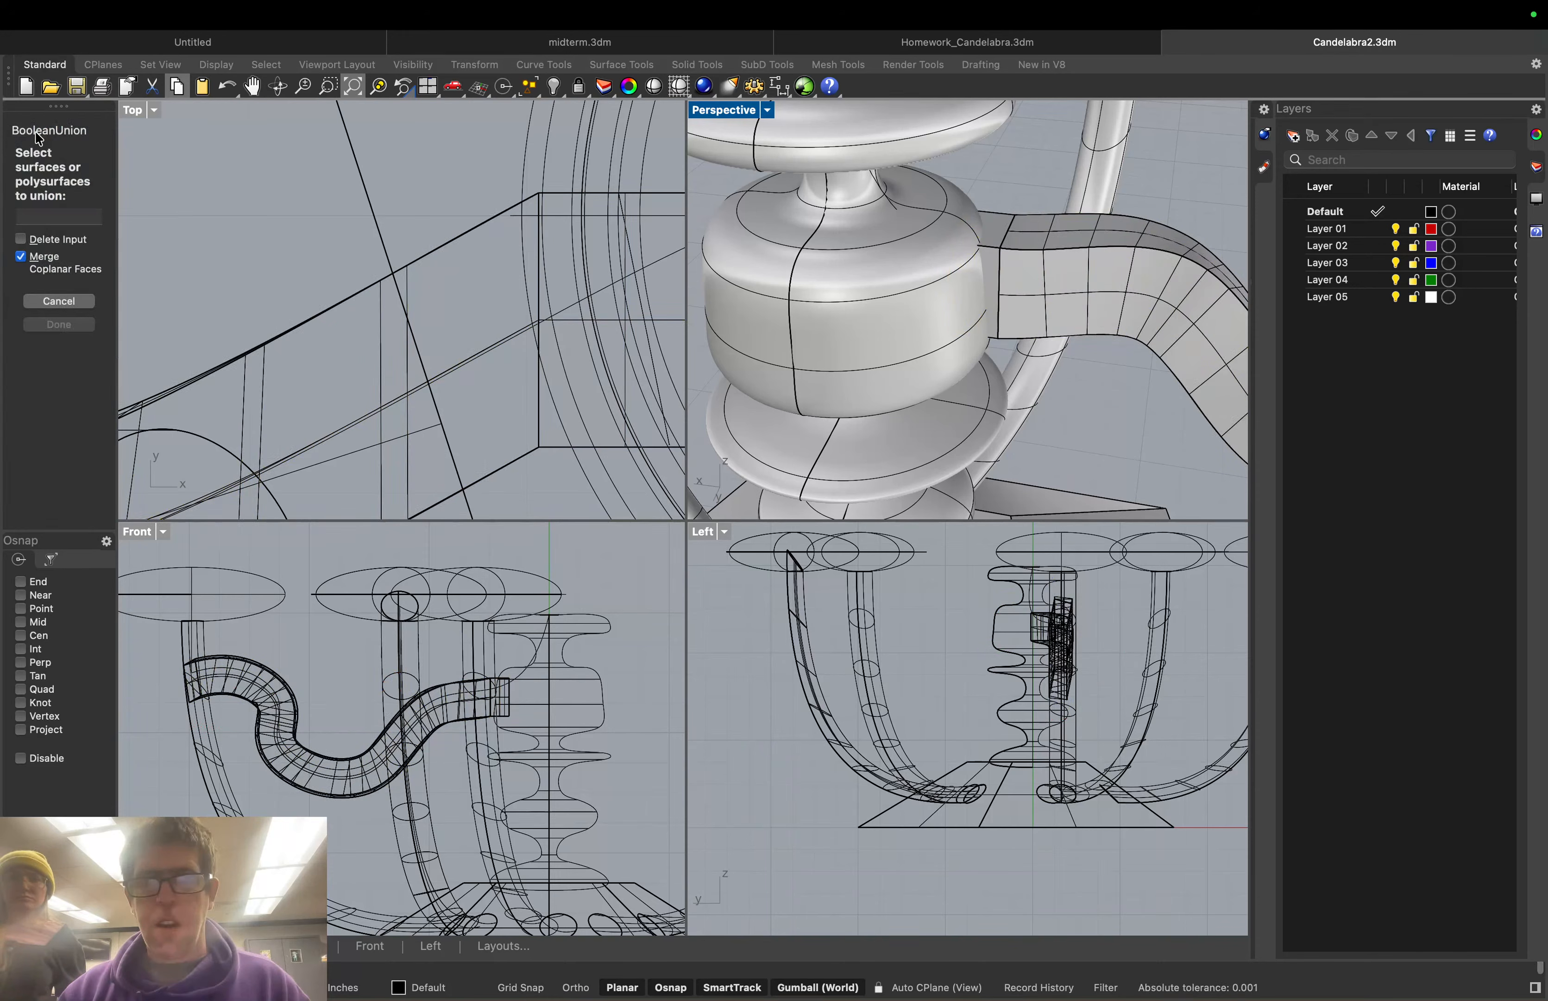
left_click(988, 238)
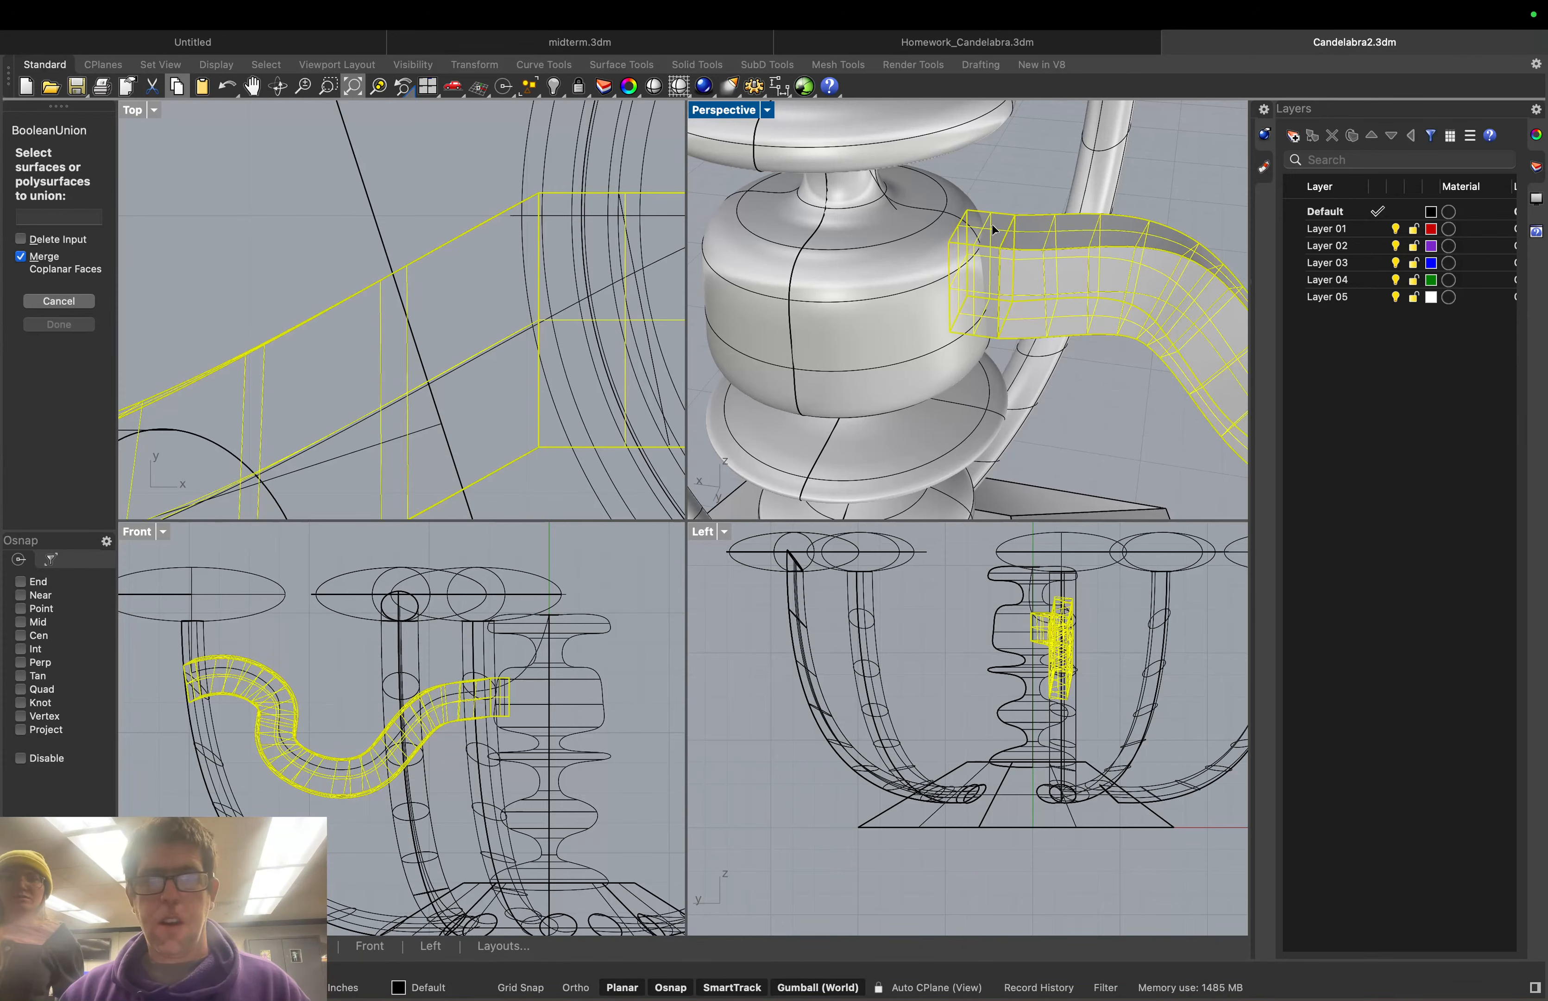
left_click(935, 230)
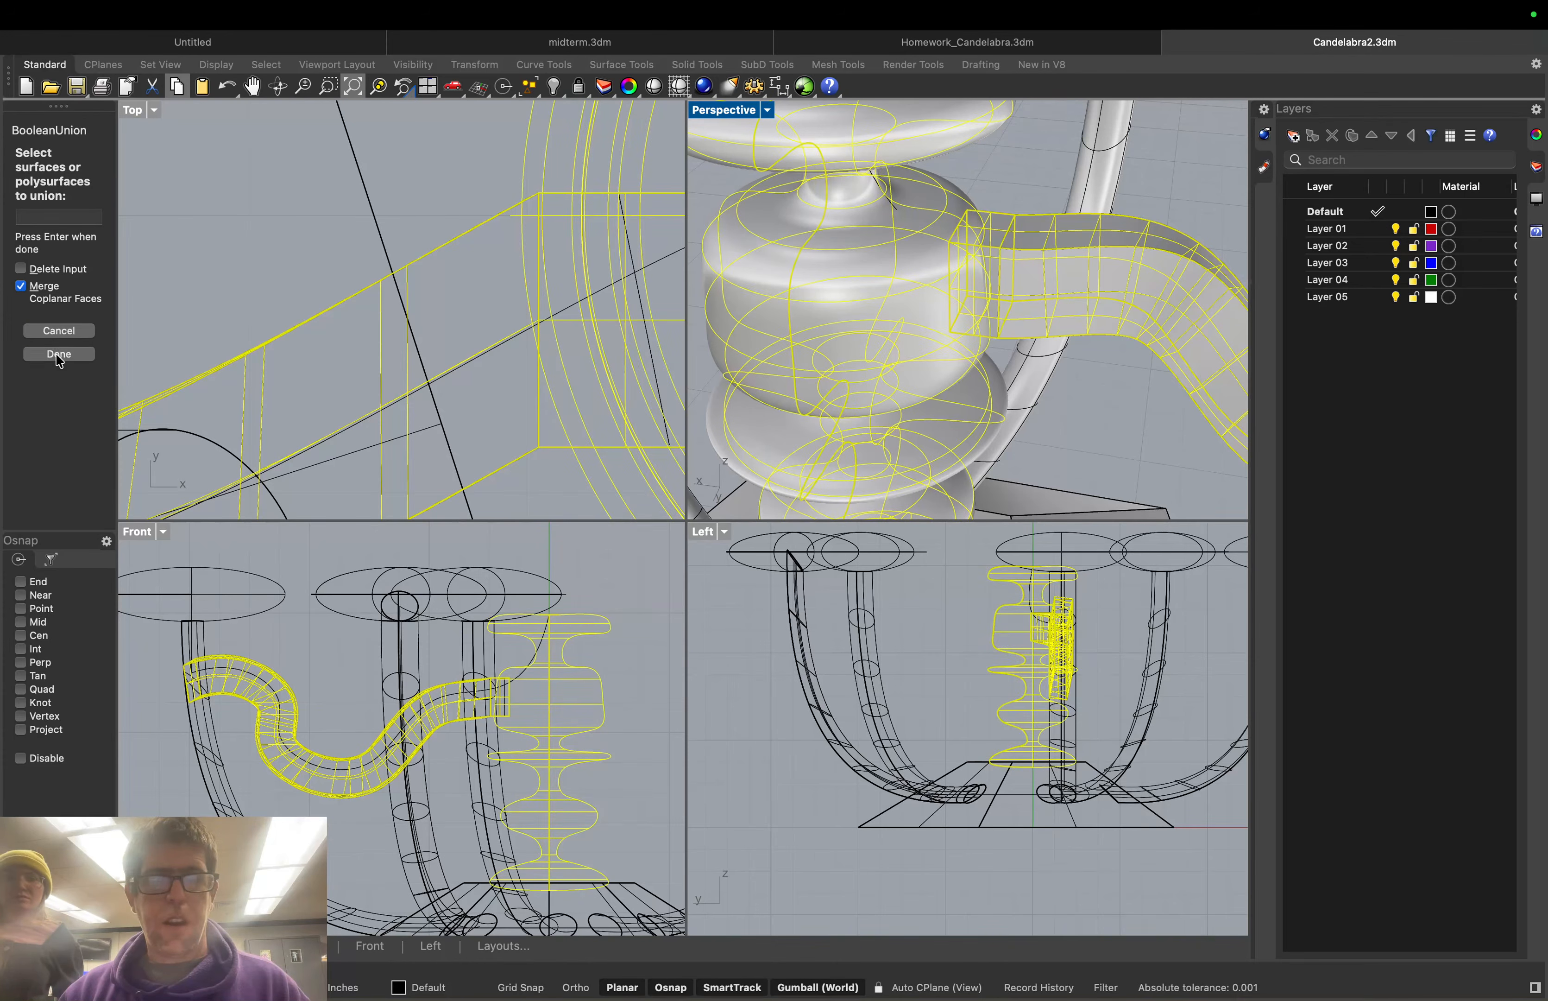
left_click(56, 354)
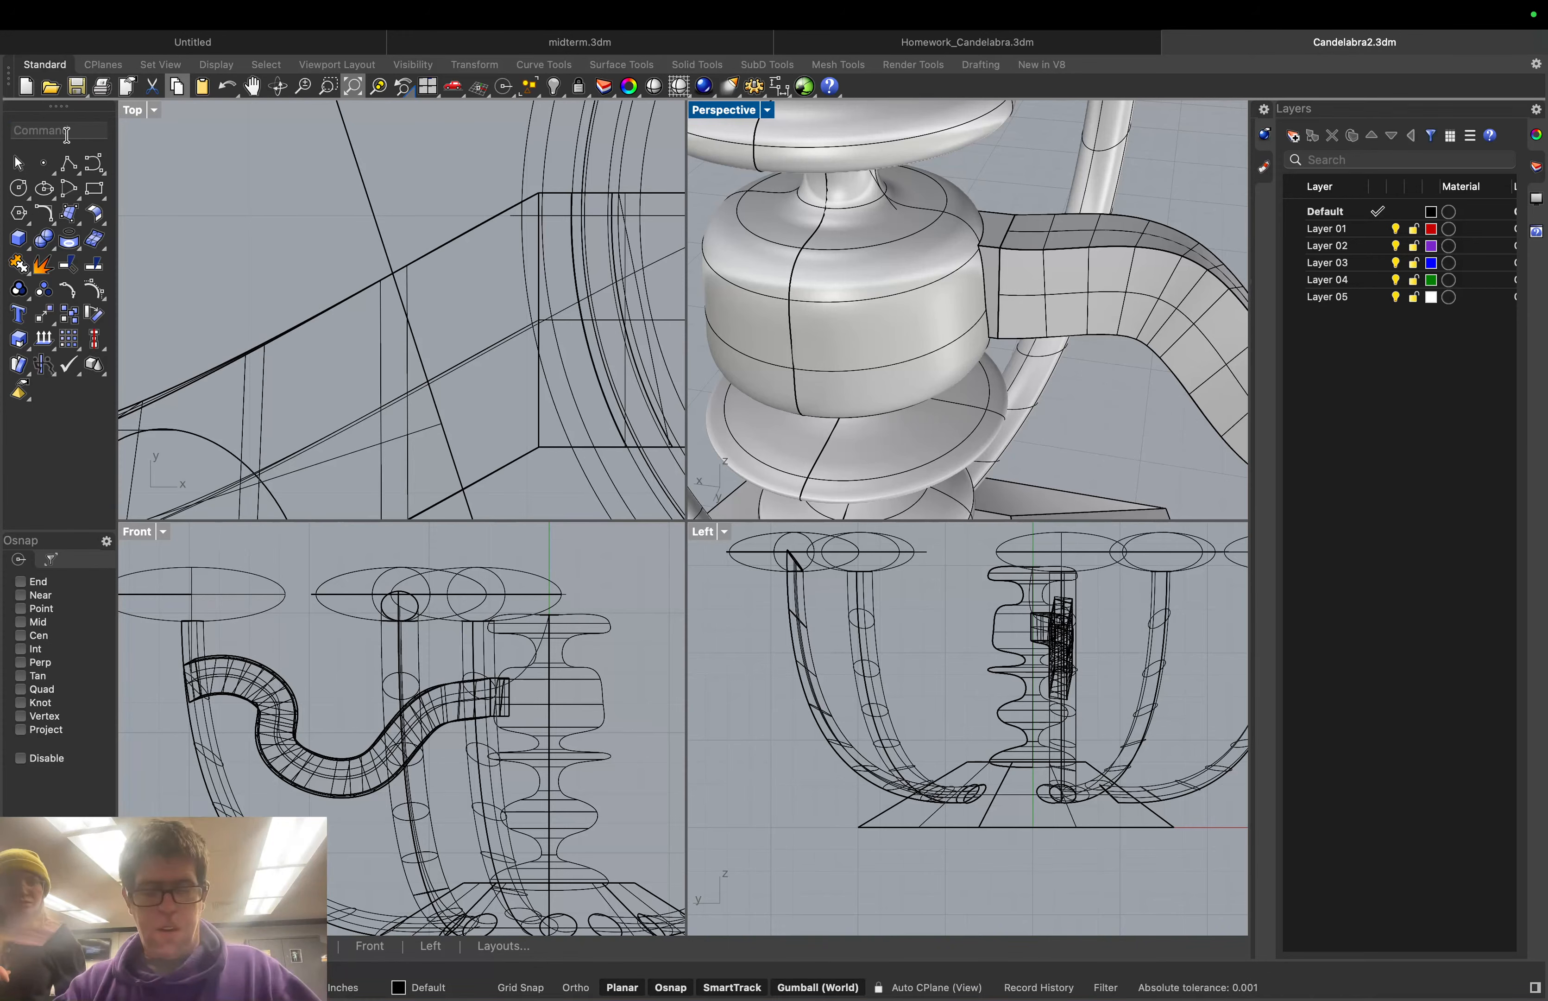
Start a 1-unit FilletEdge and pick the upper tube-to-column joint edges
type("Fillet")
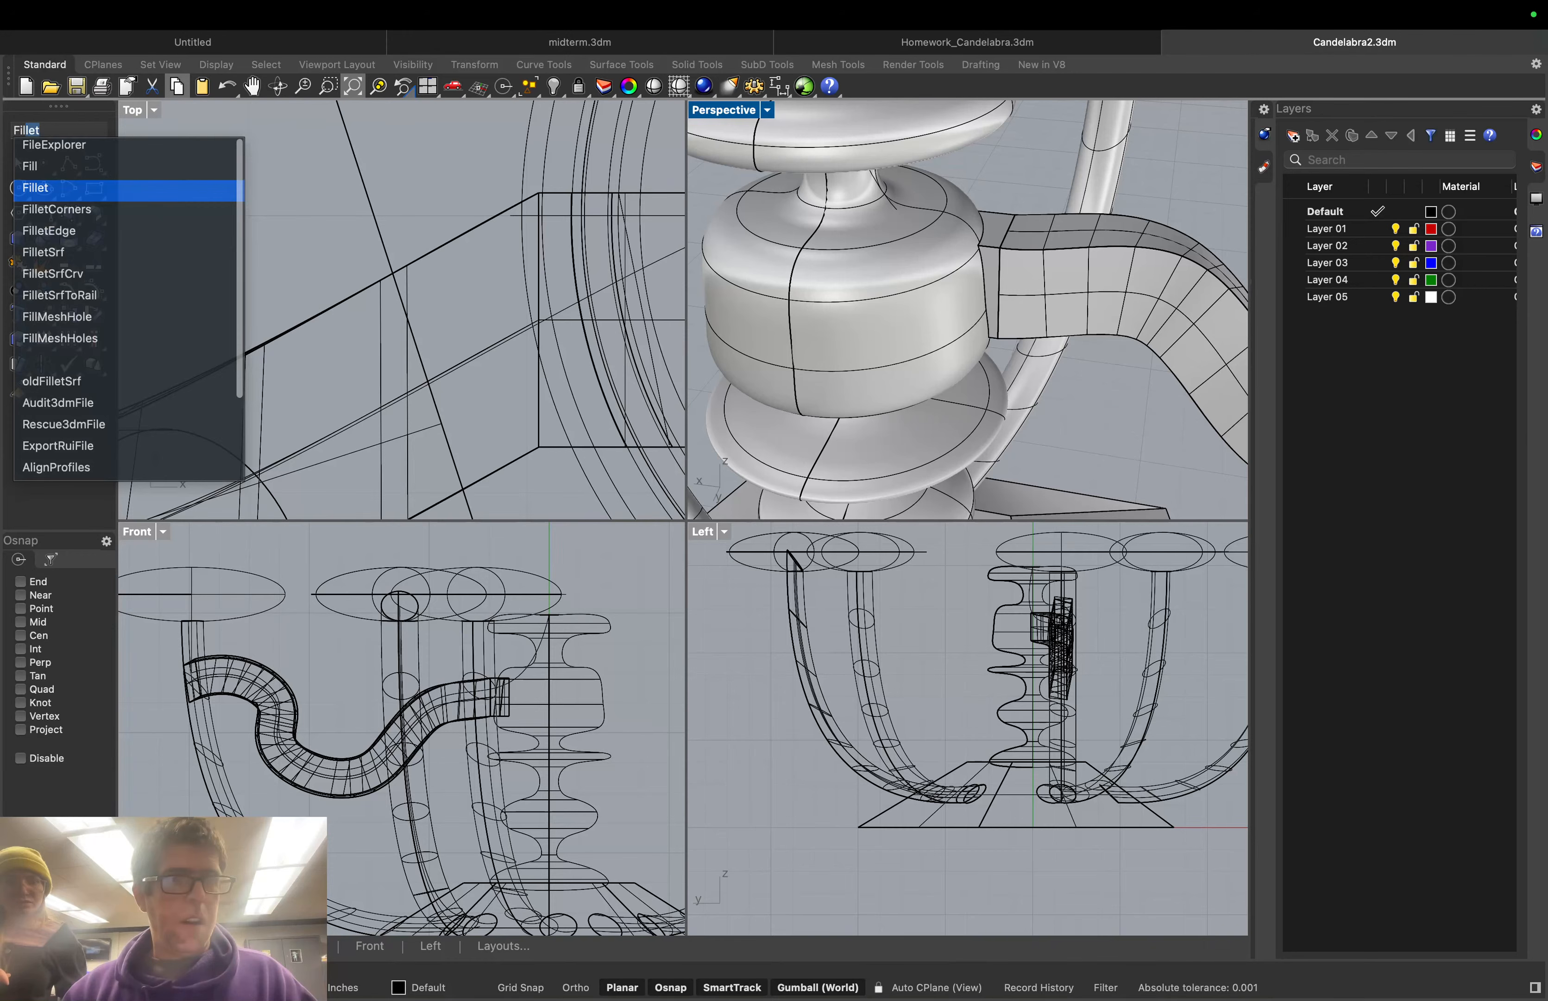
left_click(71, 231)
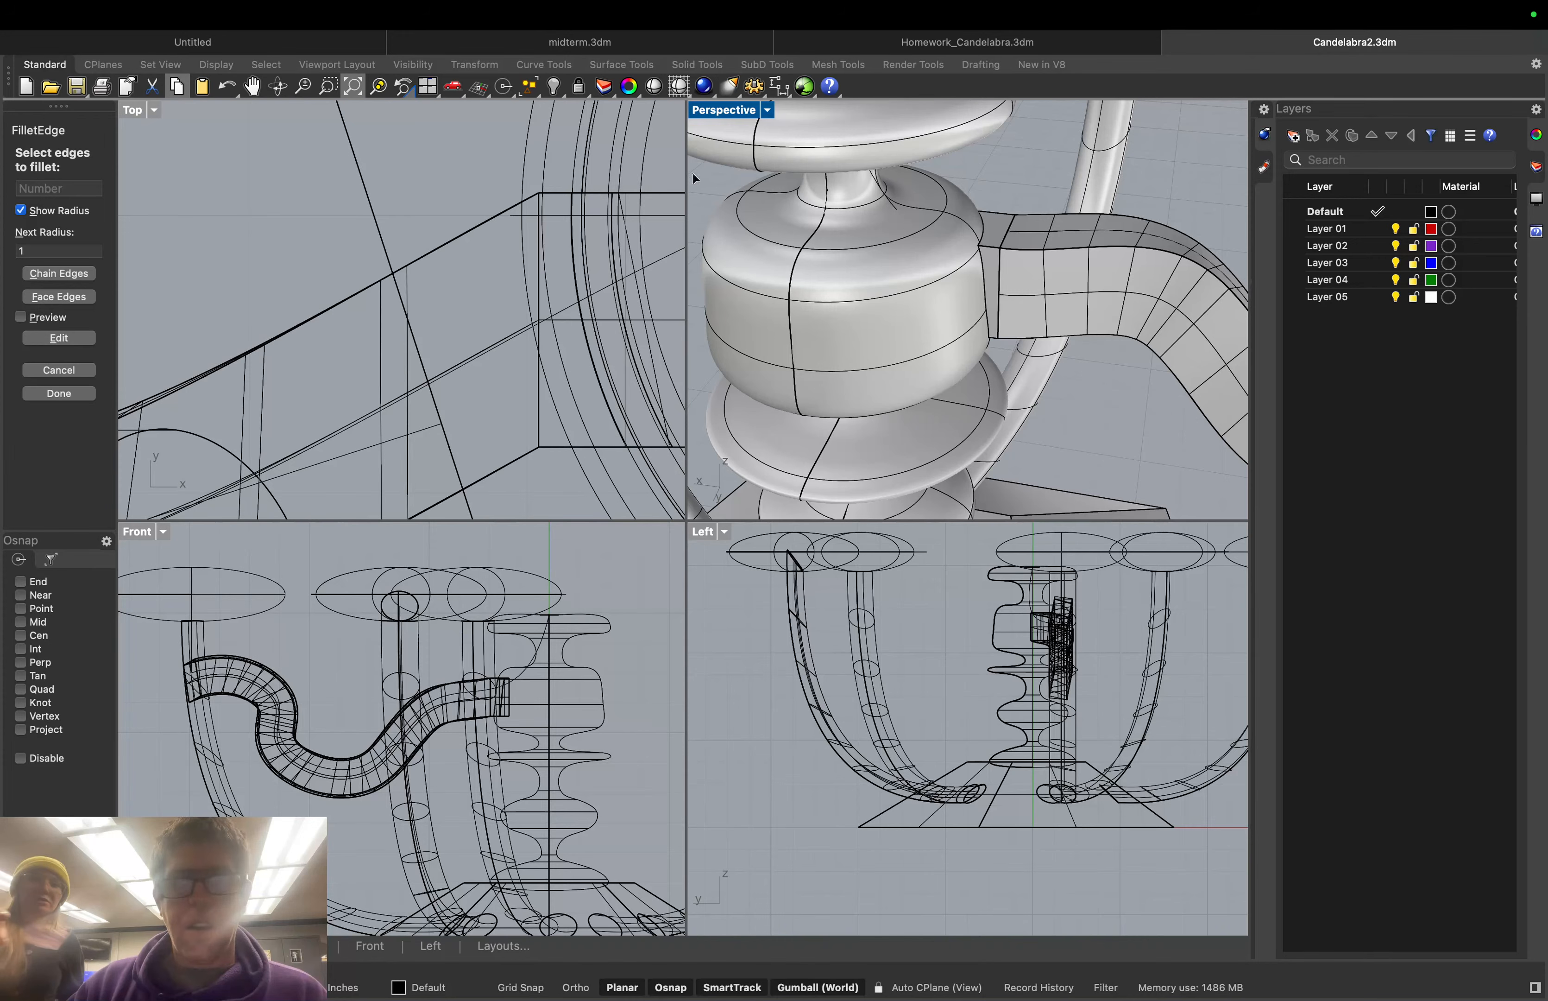
left_click(983, 264)
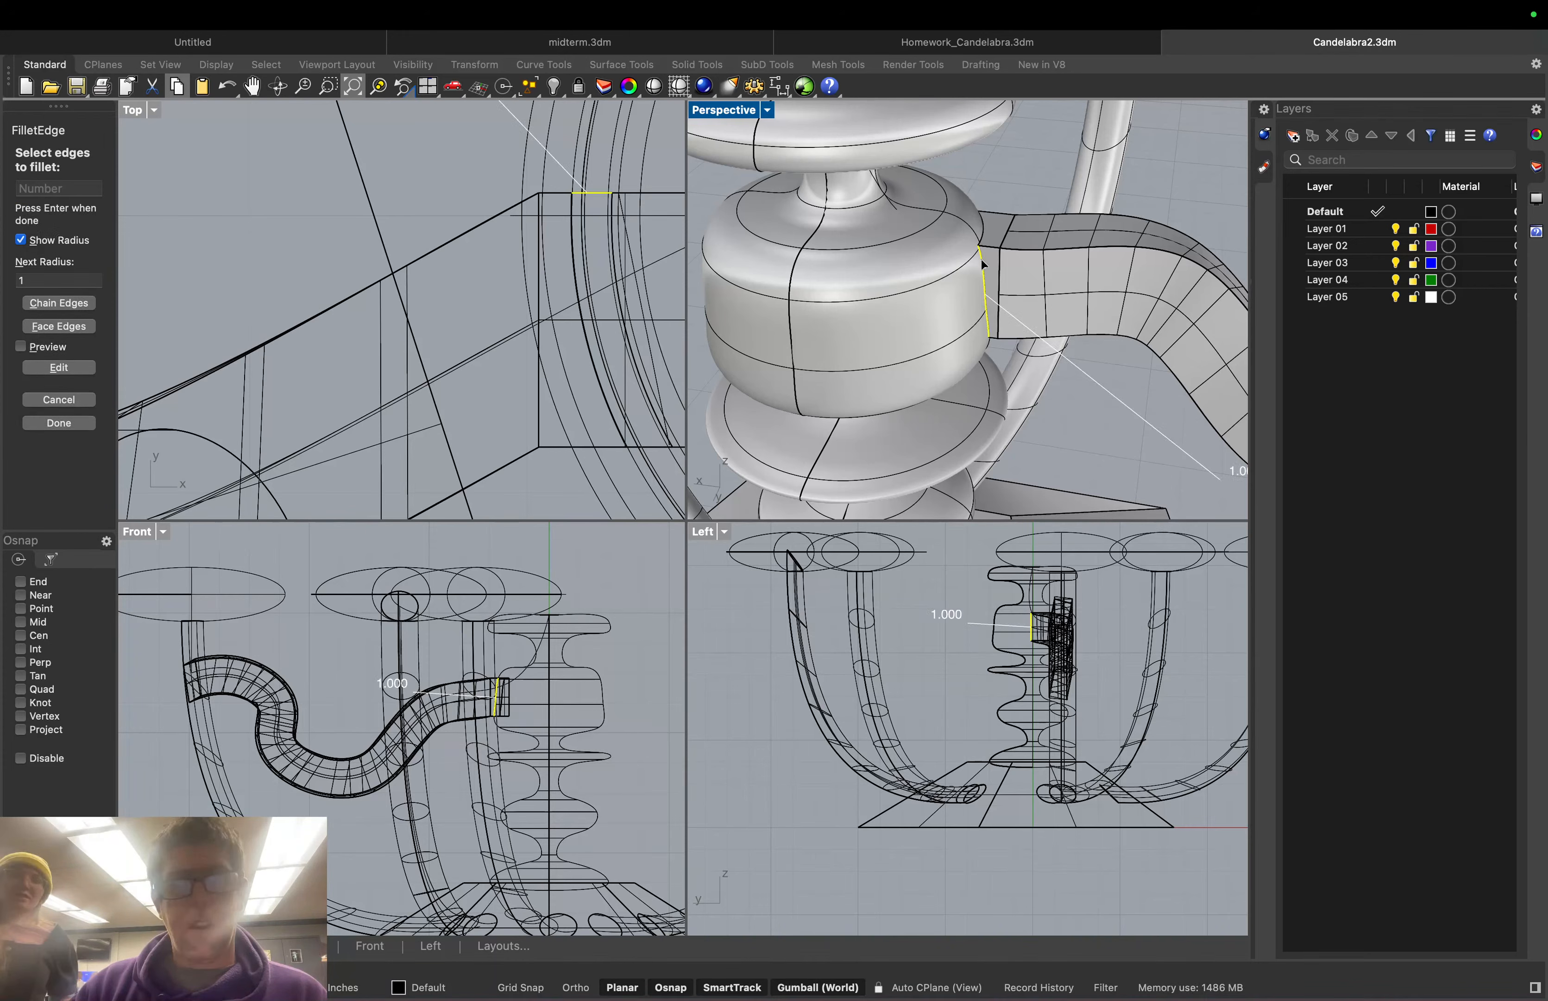
left_click(986, 235)
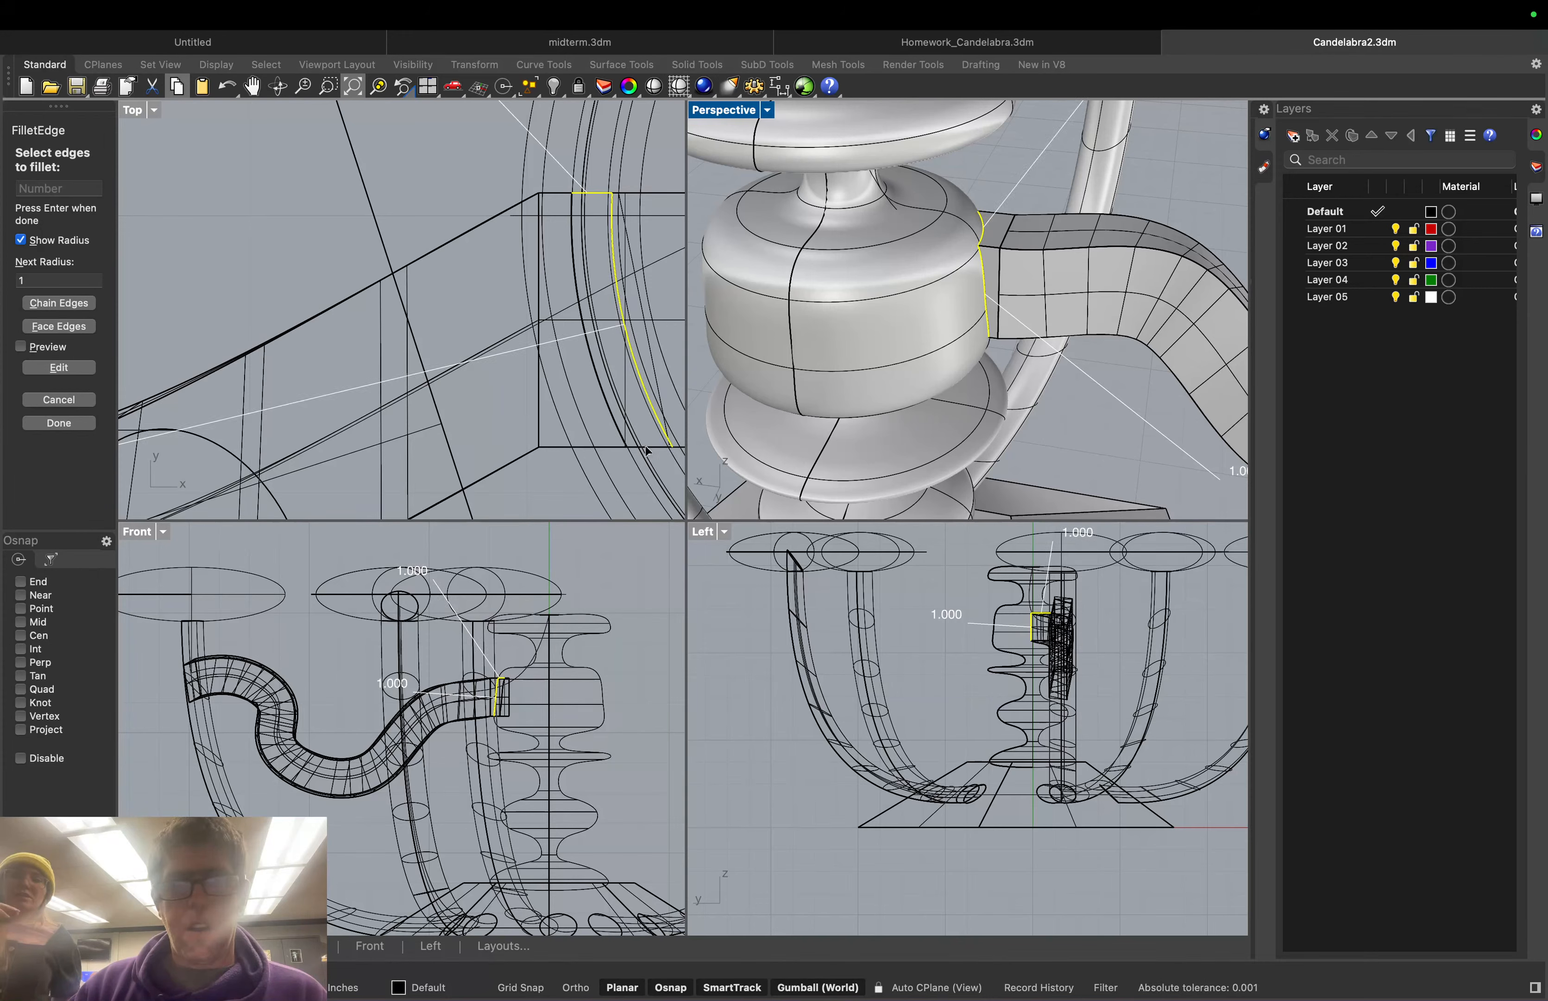
right_click_drag(1100, 260, 1042, 263)
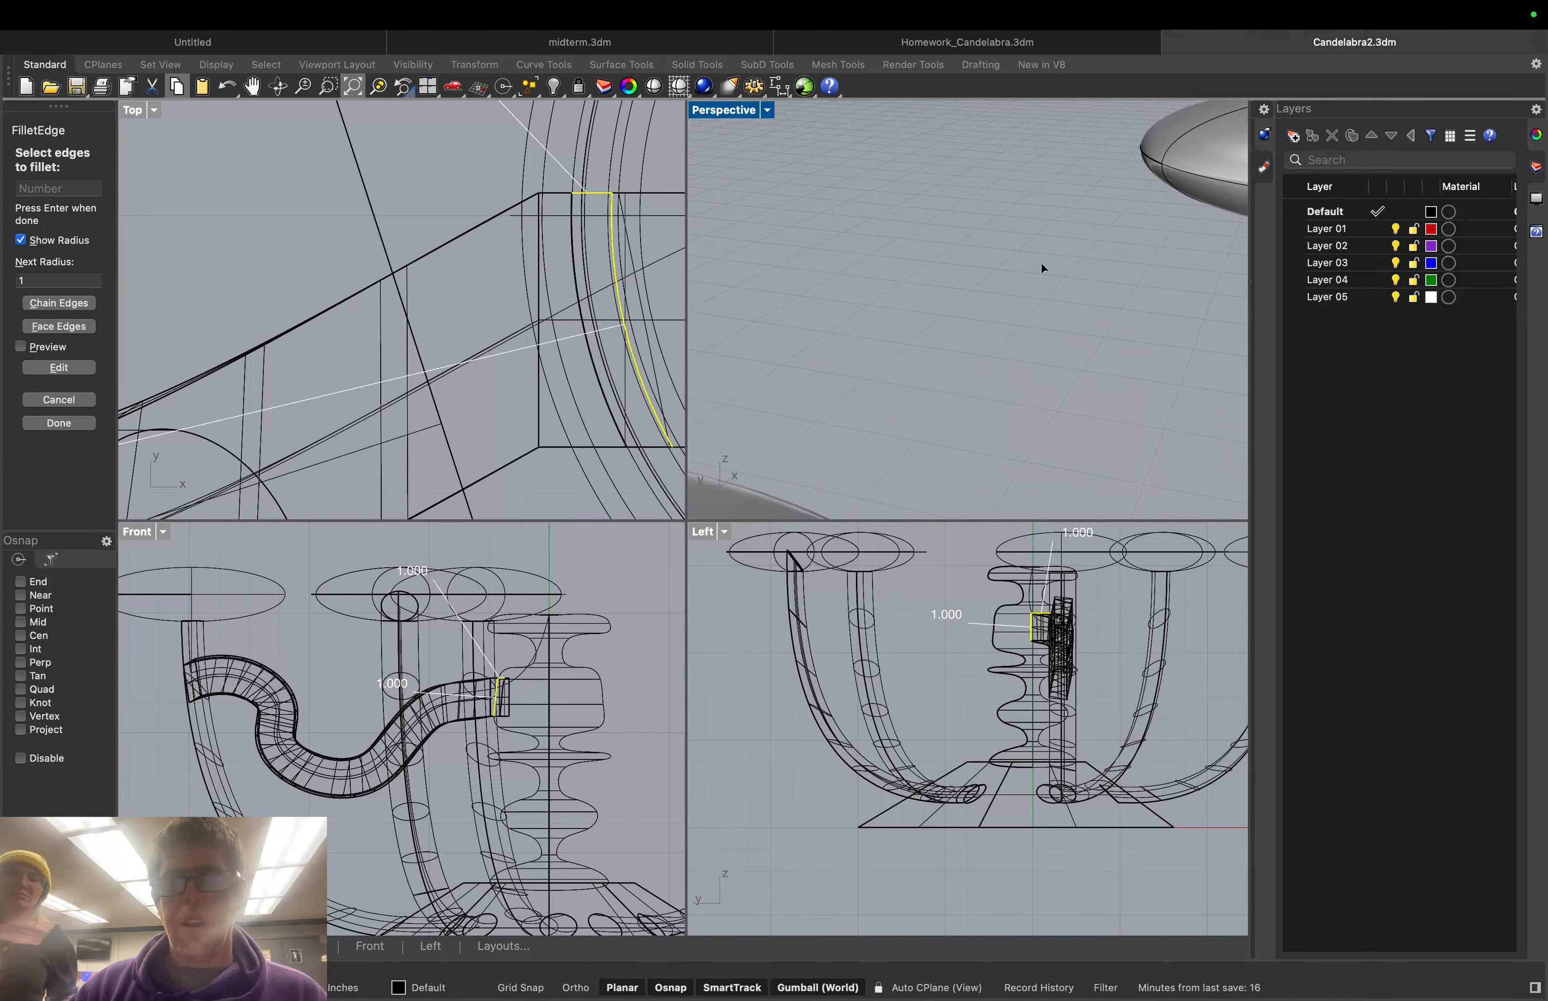
scroll(1042, 263, "down", 10)
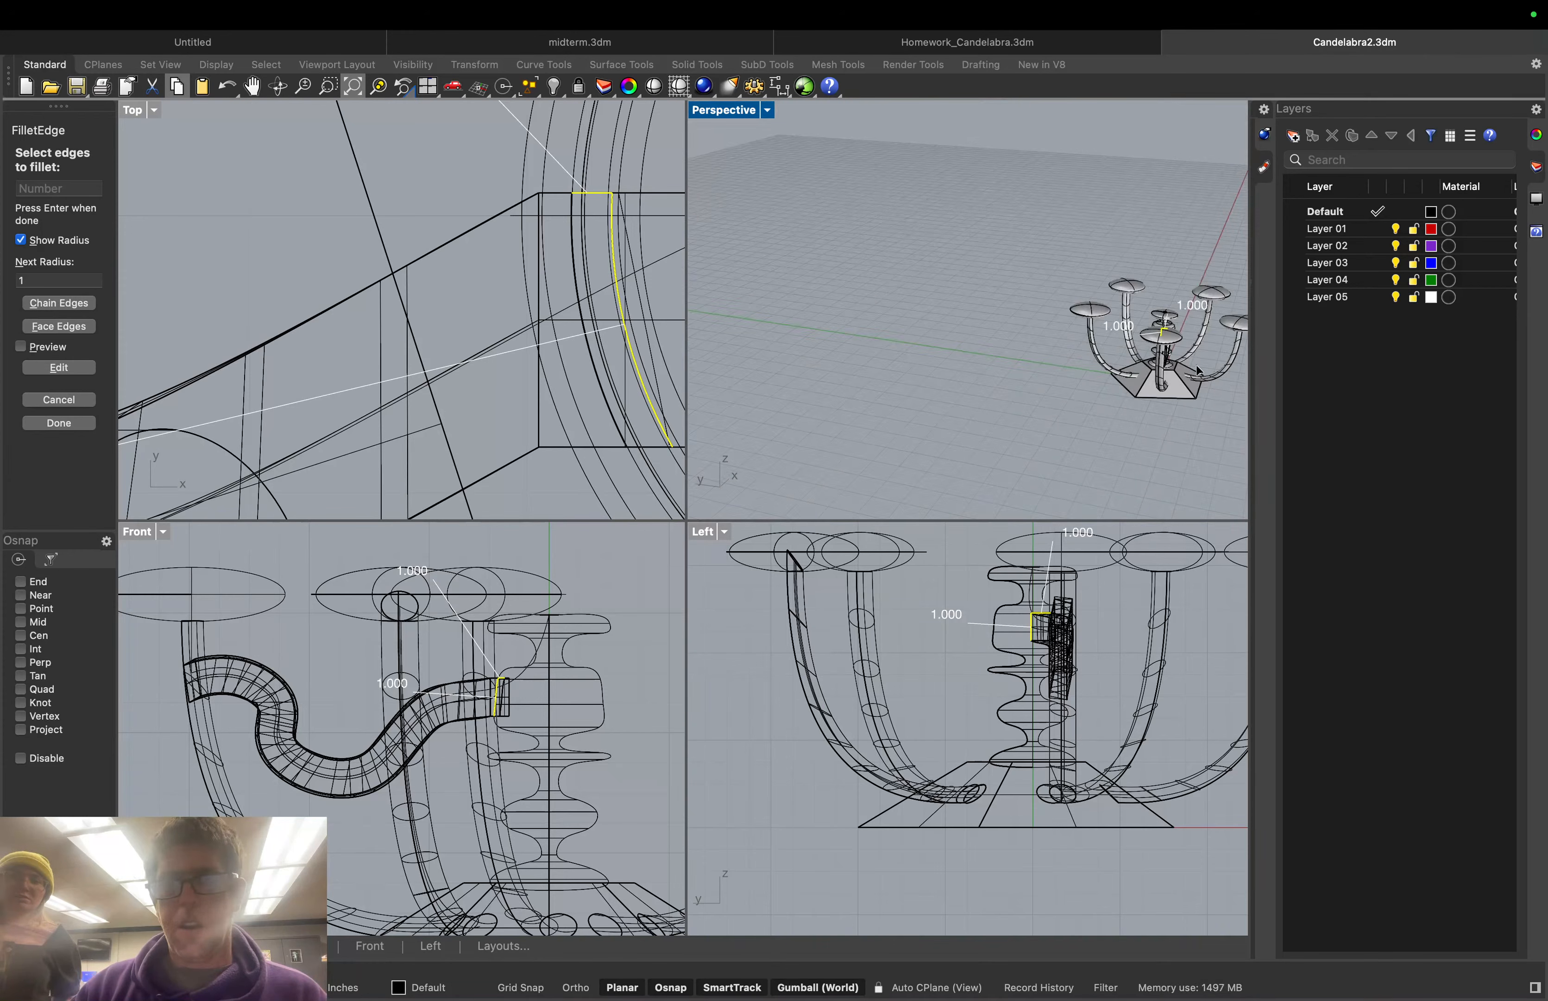
scroll(1199, 371, "up", 10)
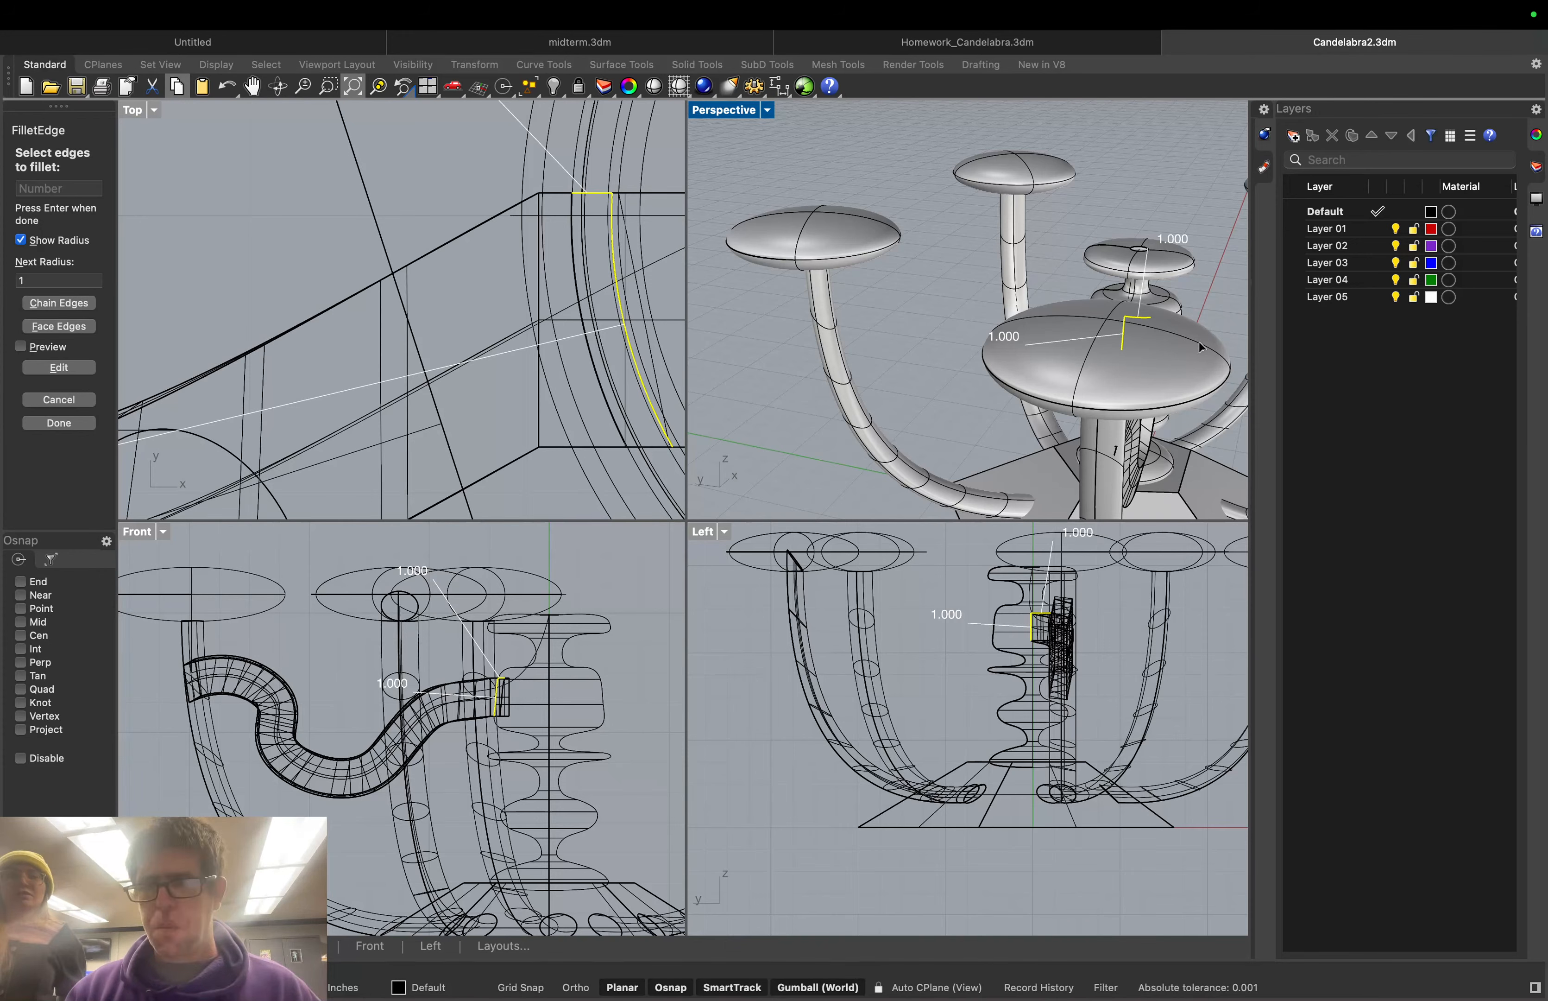
right_click_drag(1201, 348, 825, 327)
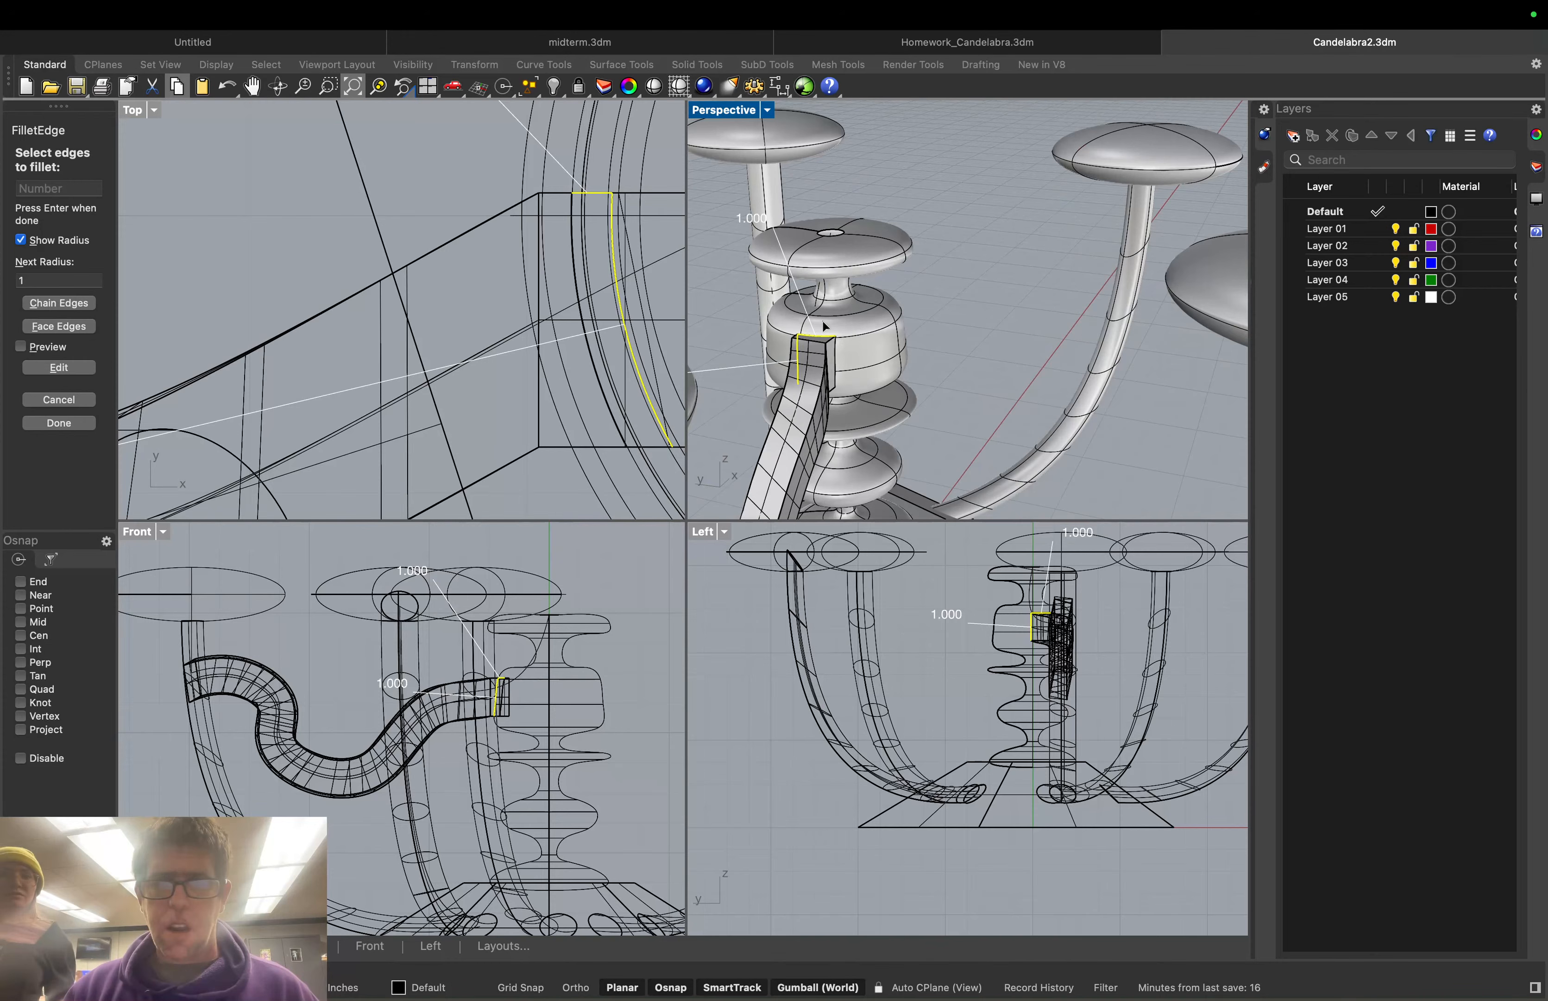
scroll(825, 327, "up", 5)
left_click(845, 380)
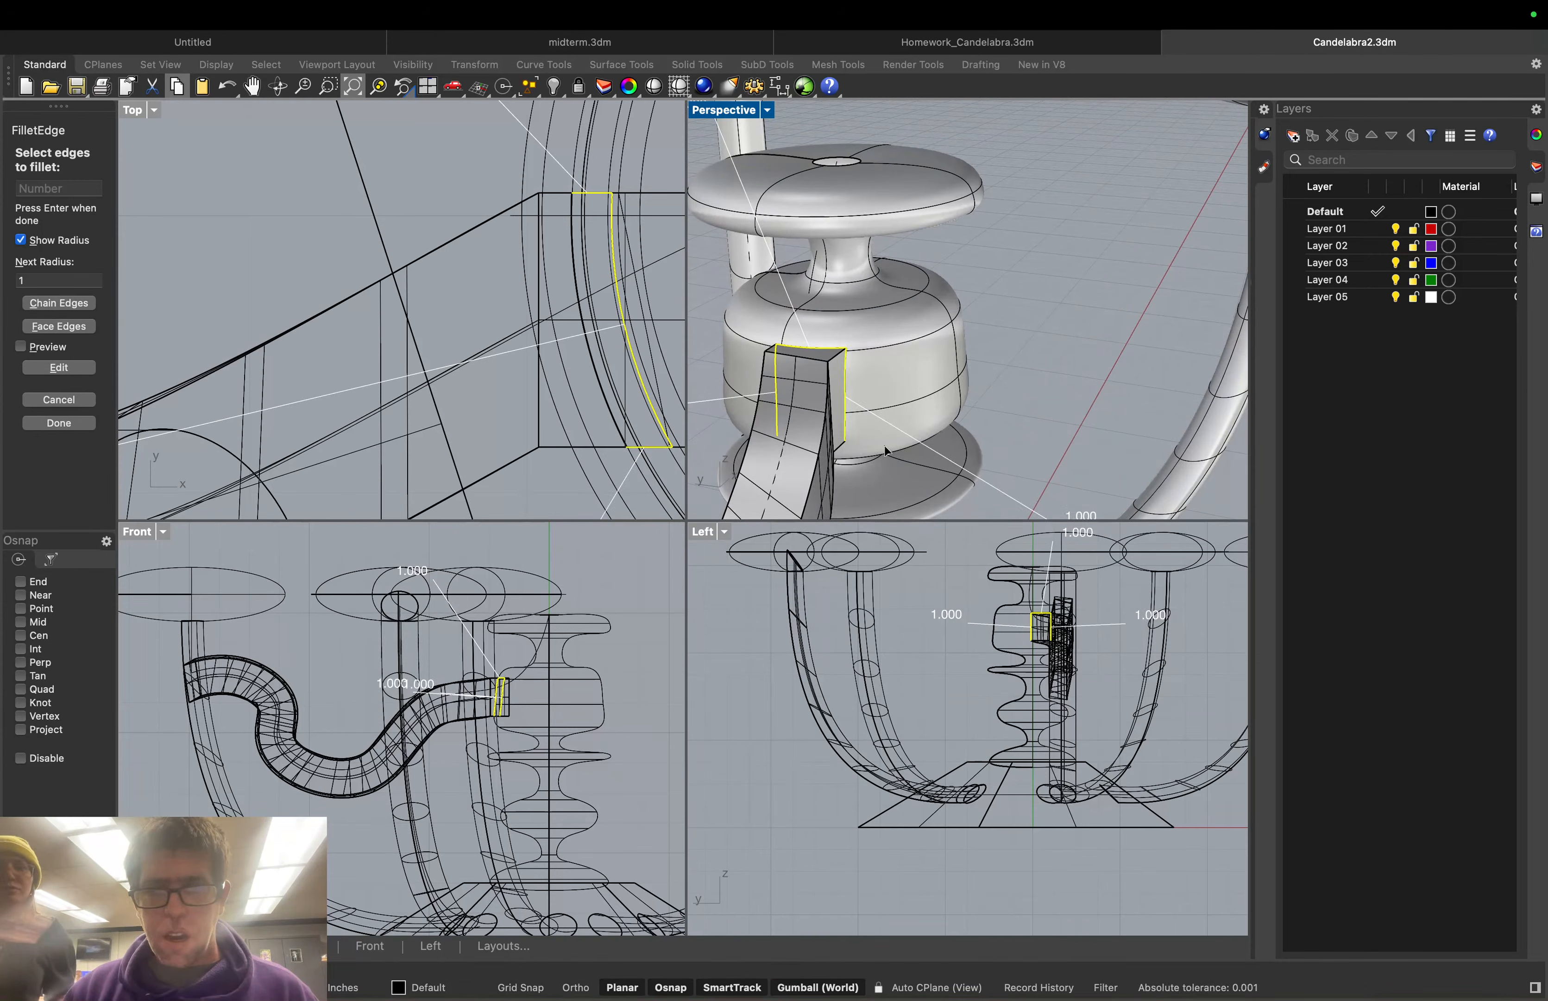
Add the bottom edges of the tube end at the column, correcting wrong overlapping picks
right_click_drag(886, 450, 833, 476)
left_click(833, 475)
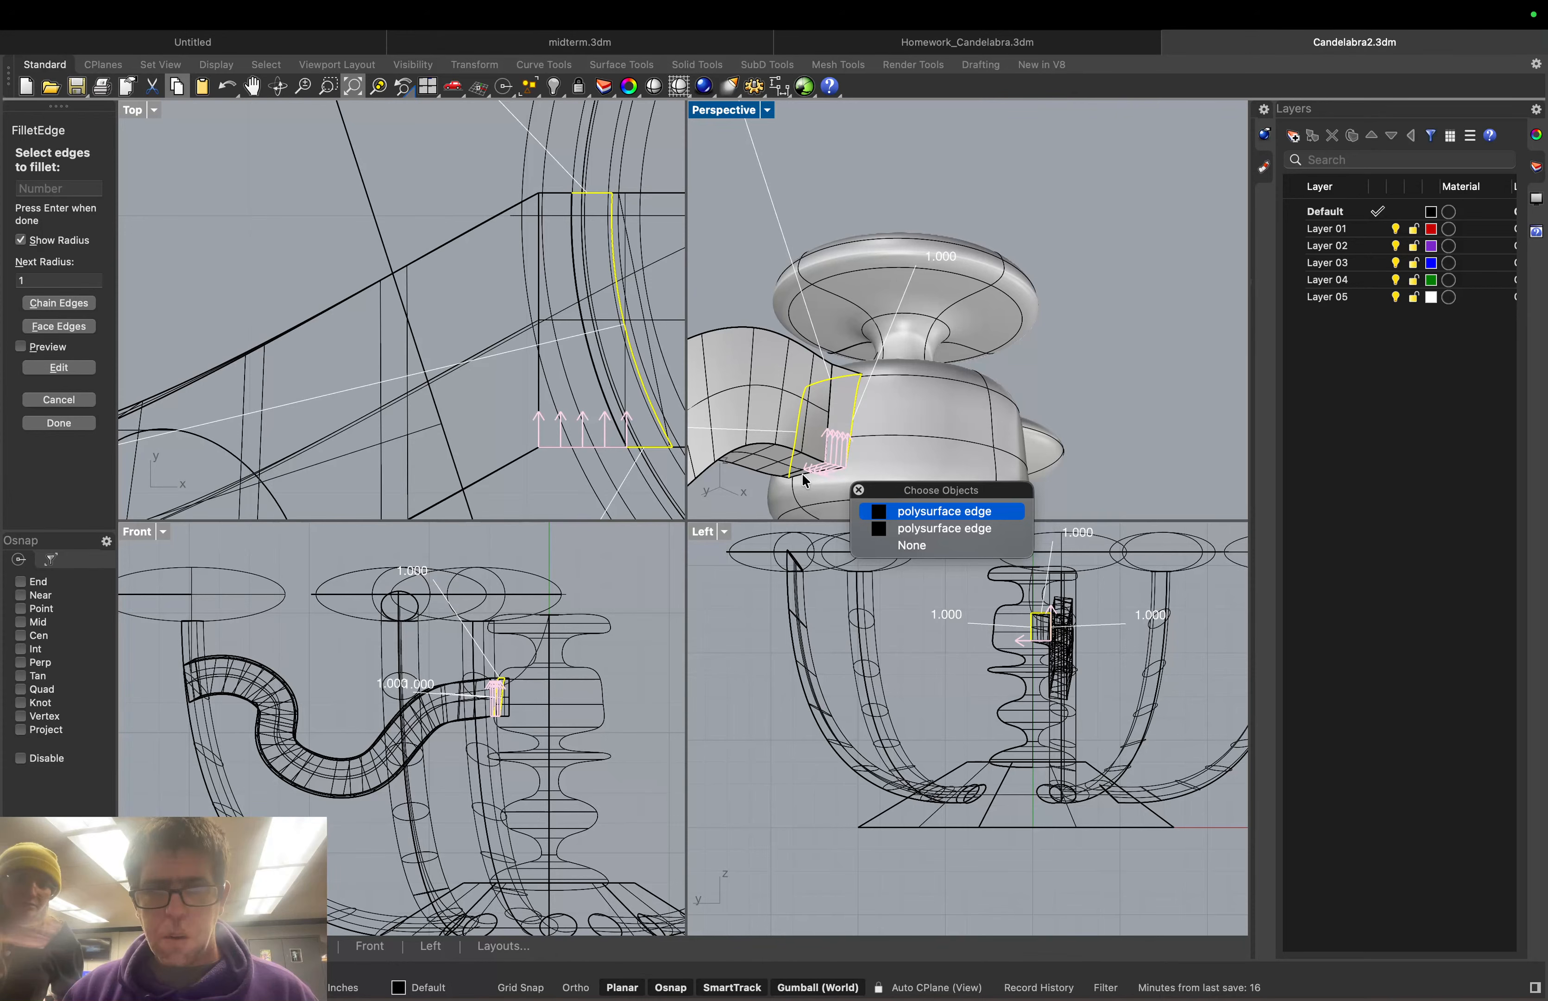
left_click(842, 476)
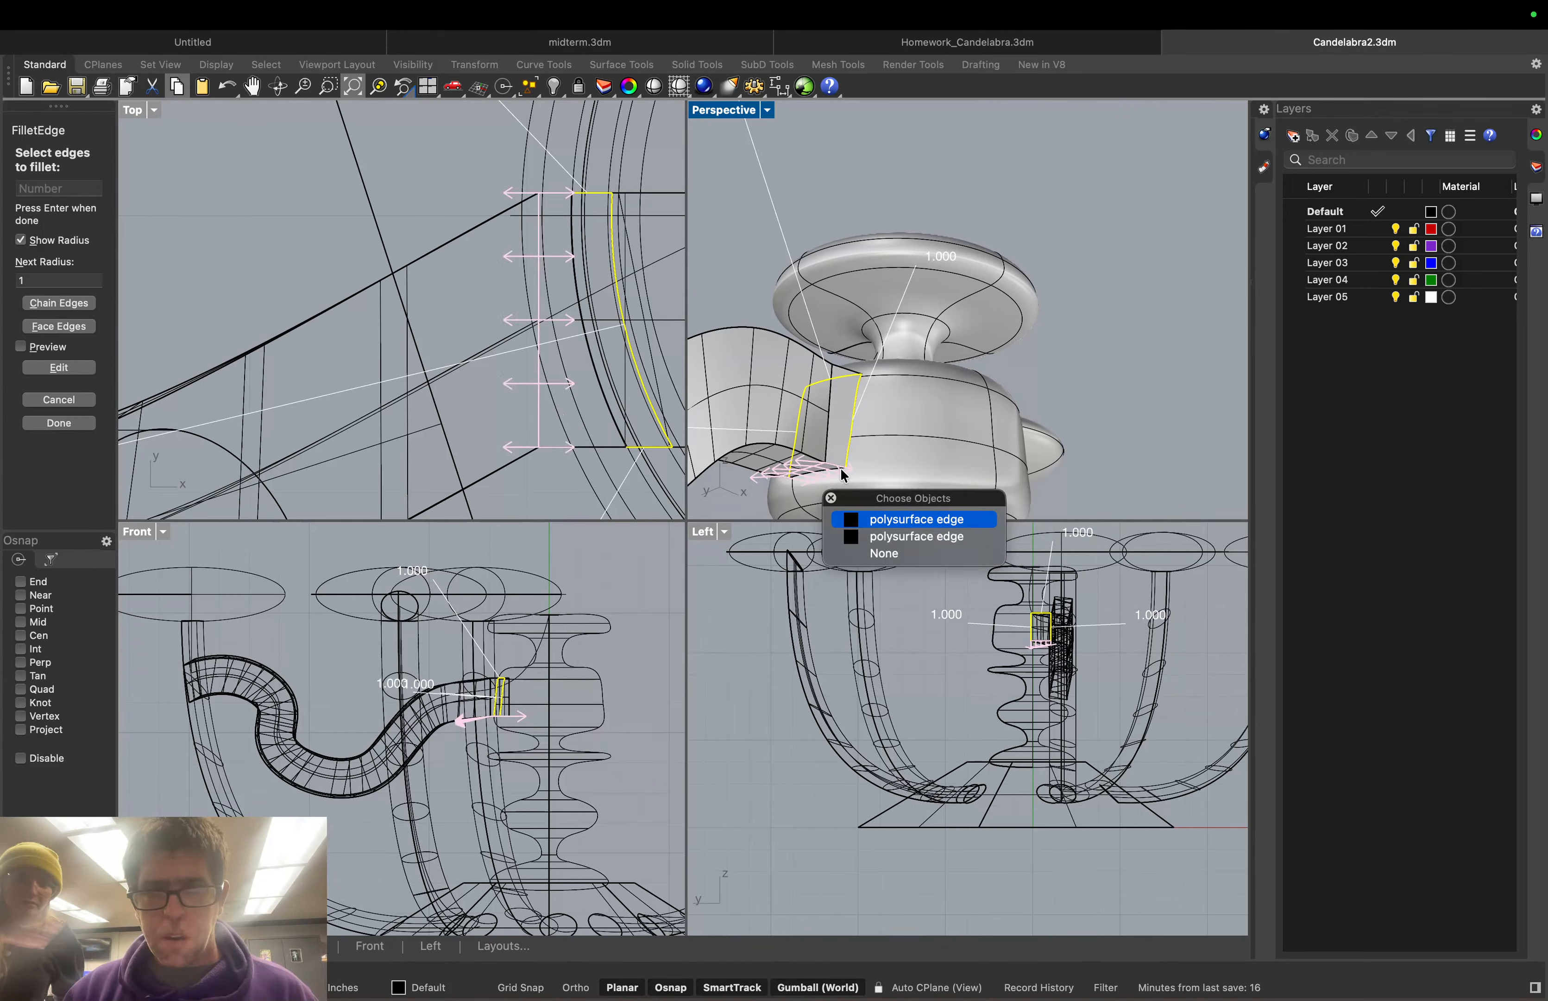
left_click(894, 519)
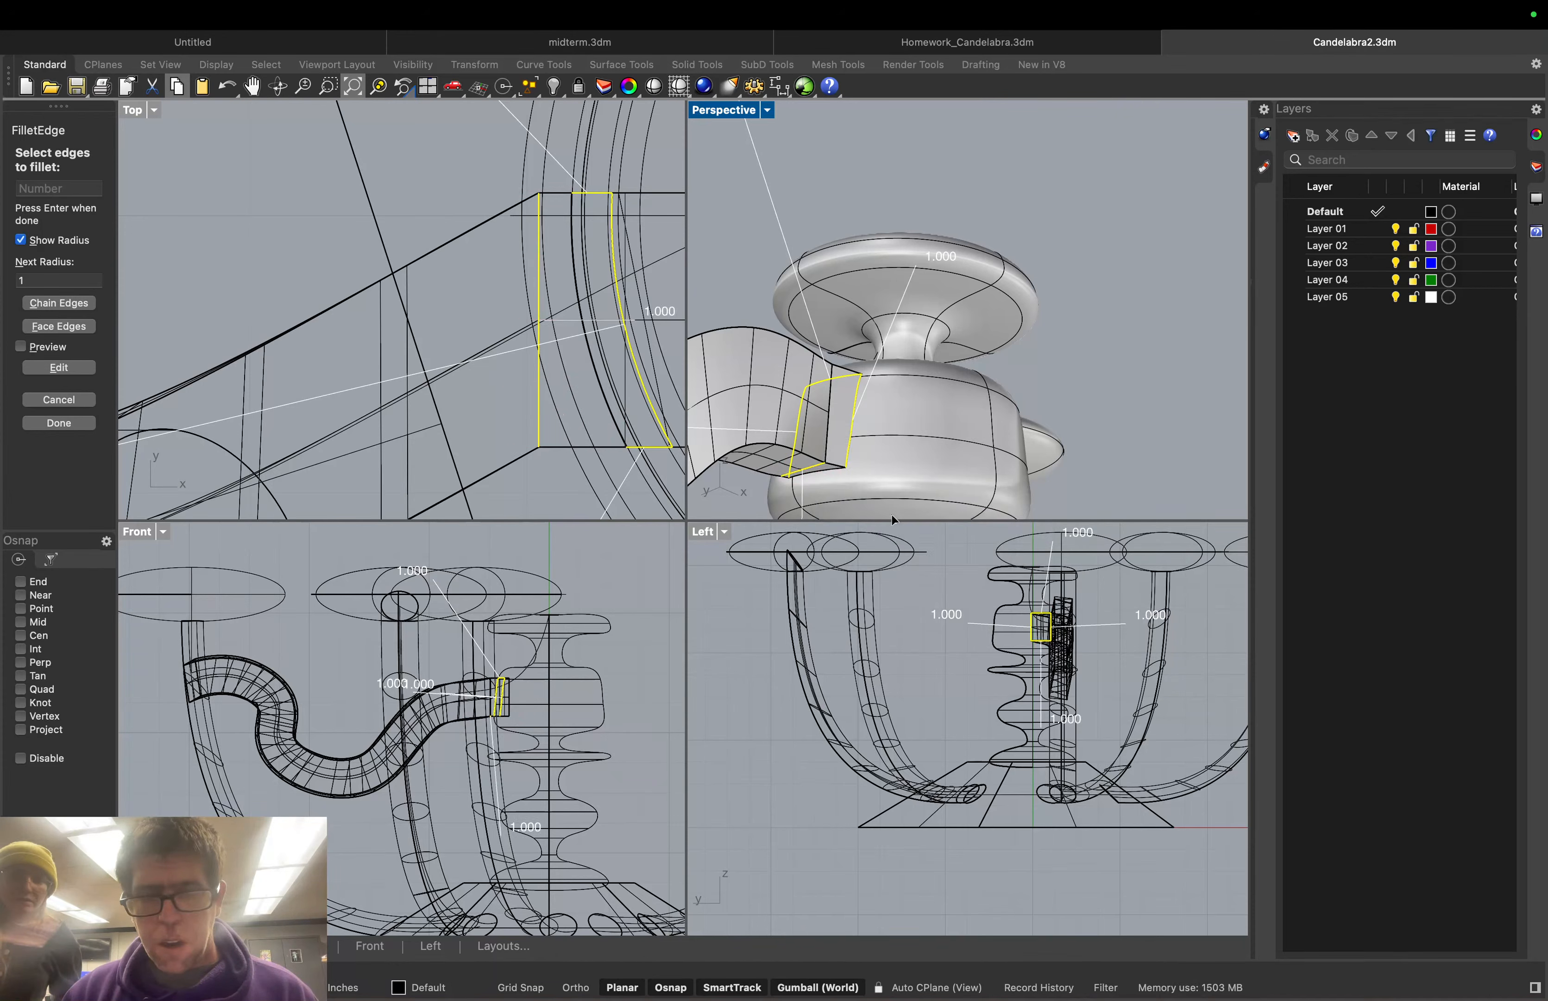
left_click(819, 468)
left_click(832, 473)
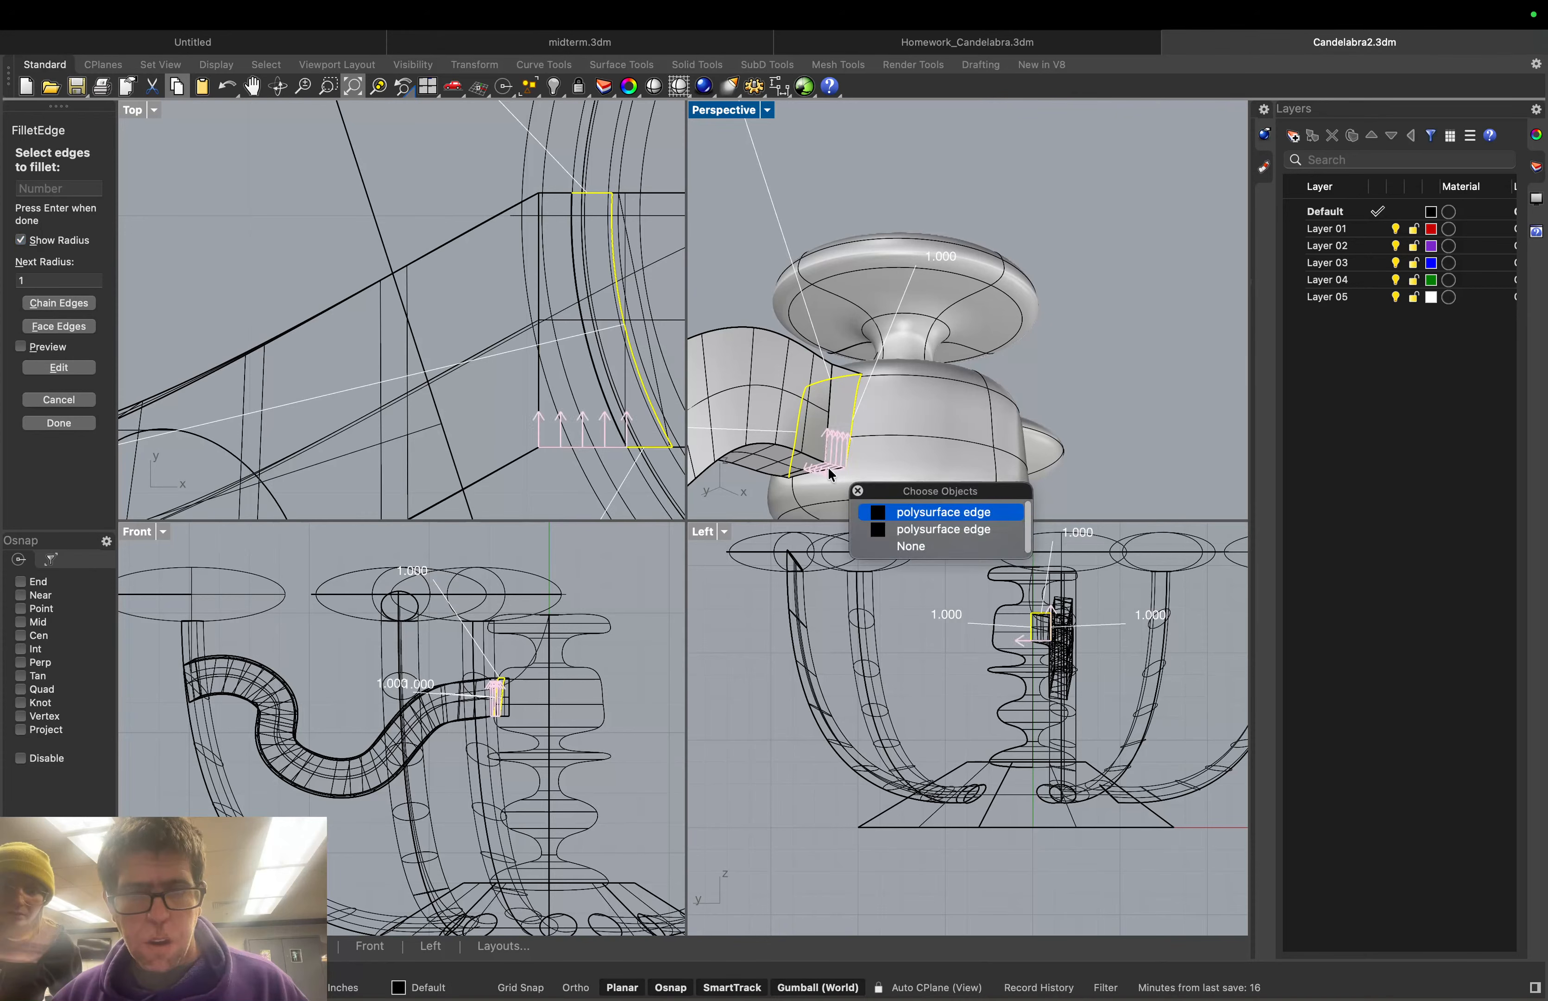
left_click(805, 474)
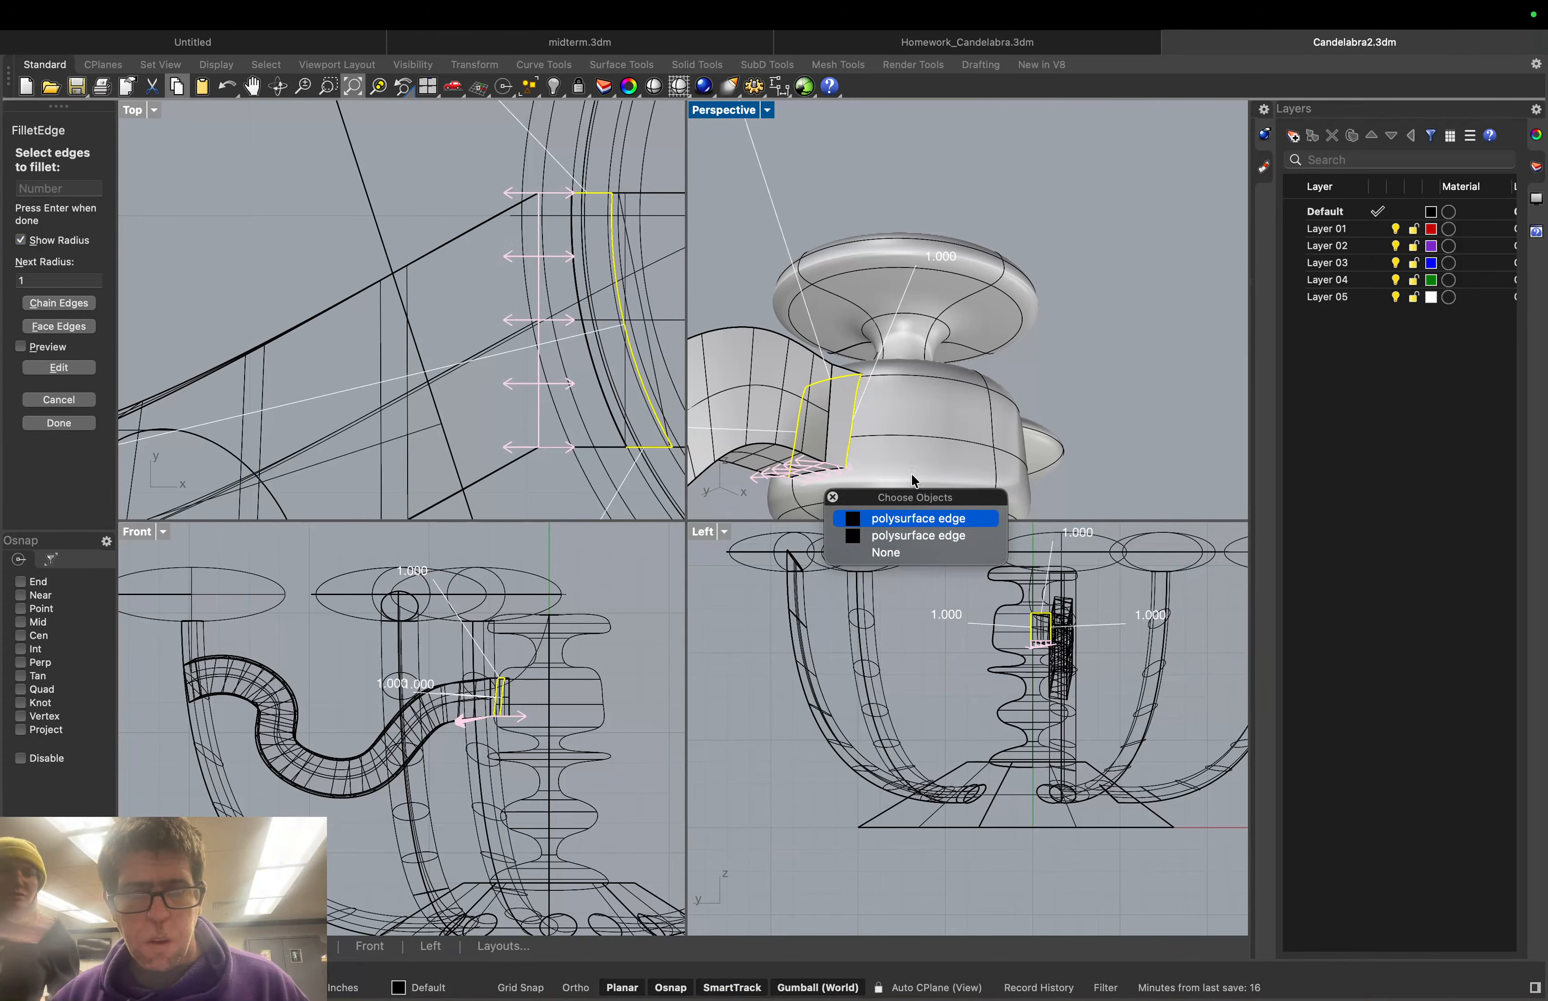
right_click_drag(912, 475, 876, 482)
left_click(874, 482)
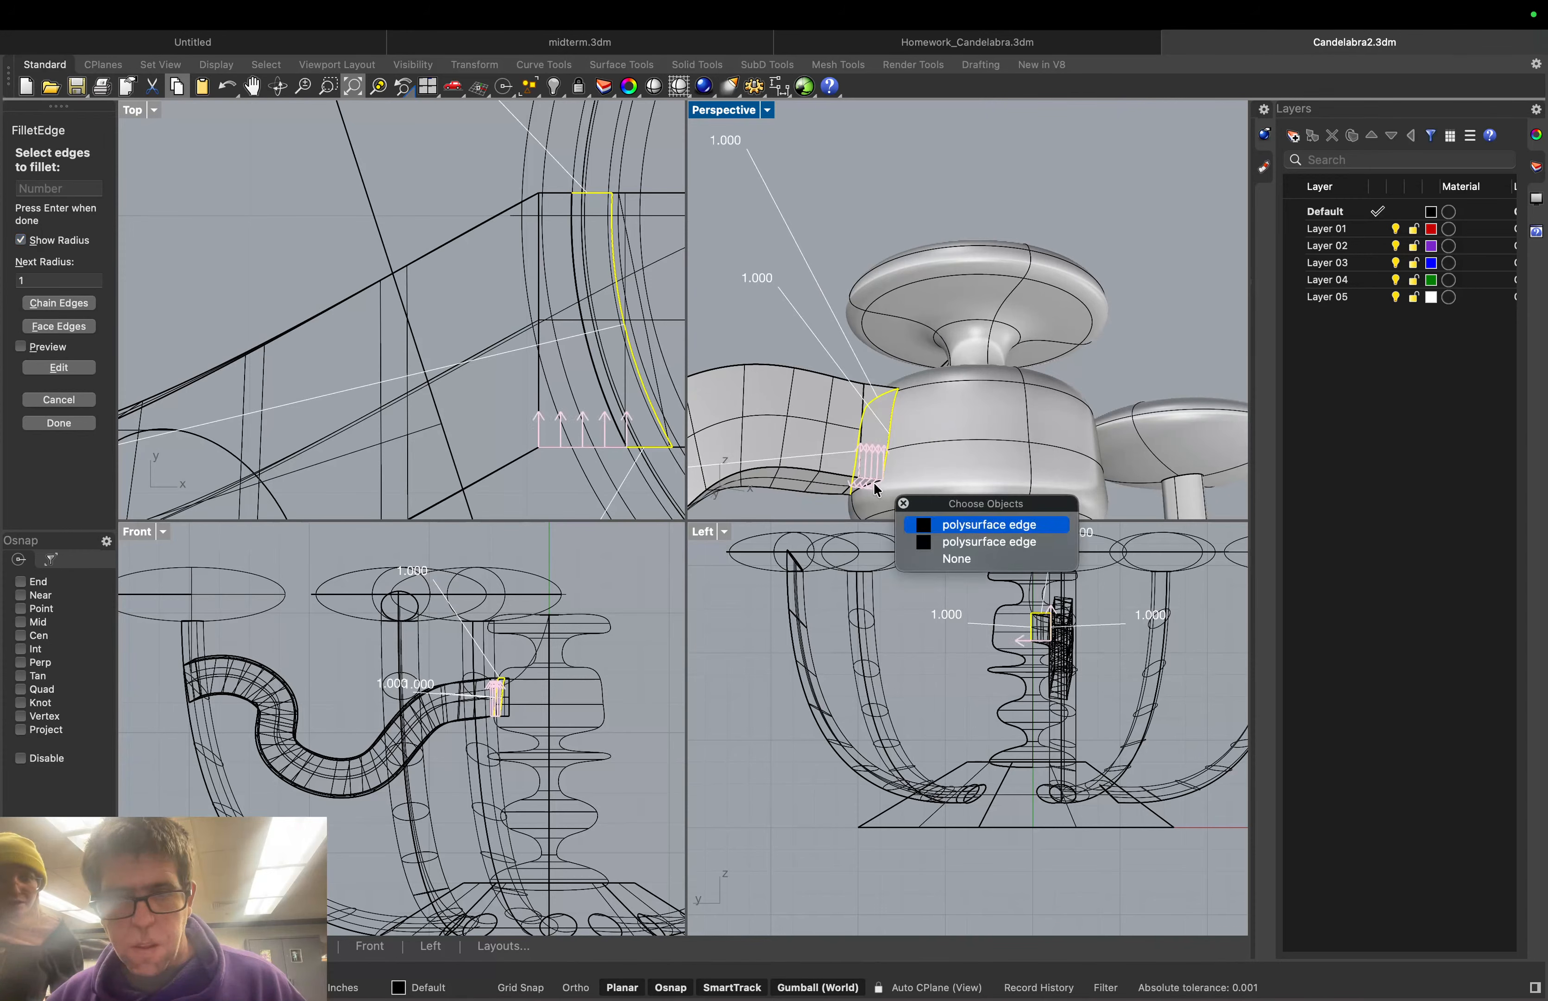
scroll(907, 481, "up", 5)
scroll(906, 482, "down", 4)
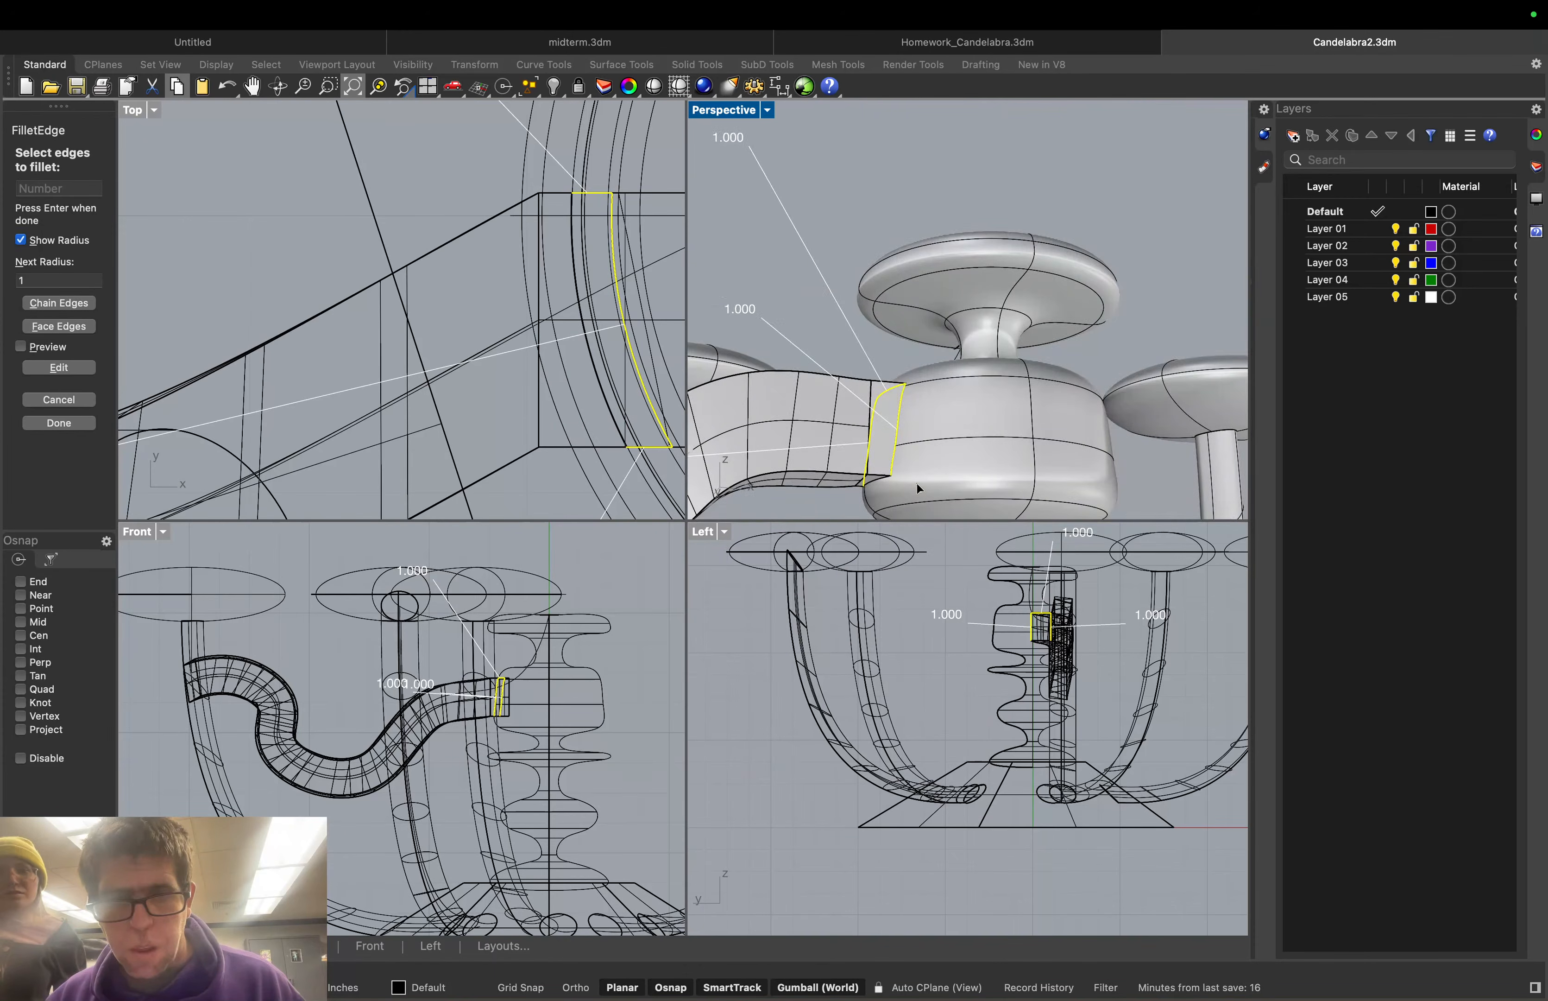
scroll(917, 483, "up", 3)
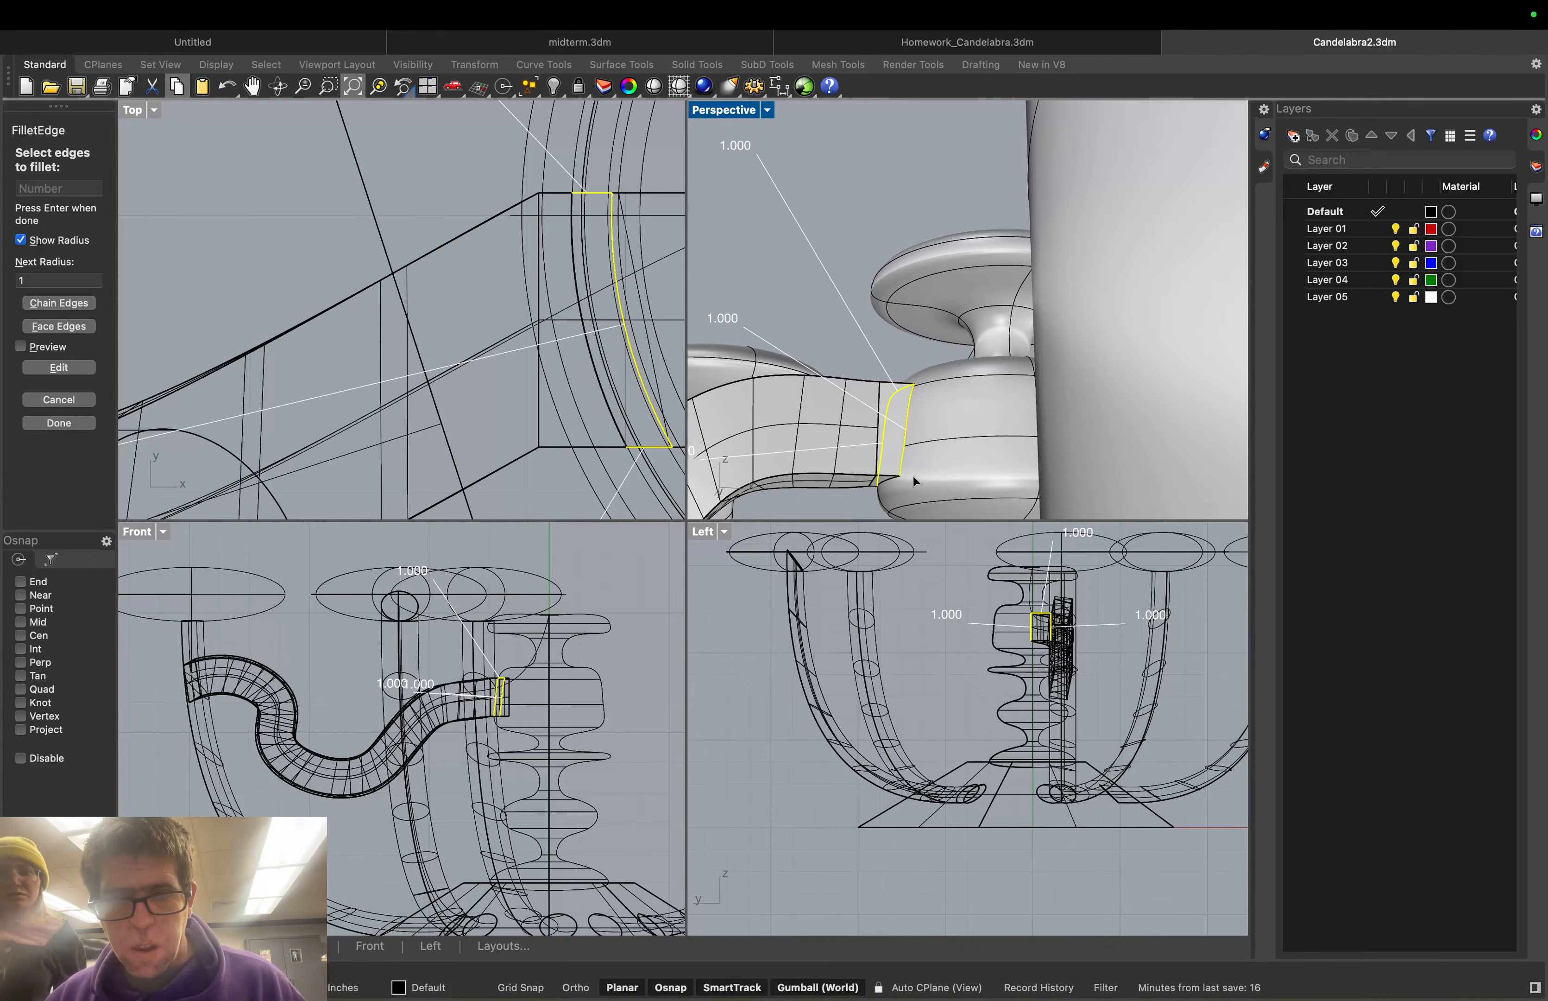
scroll(913, 476, "up", 5)
scroll(893, 468, "down", 1)
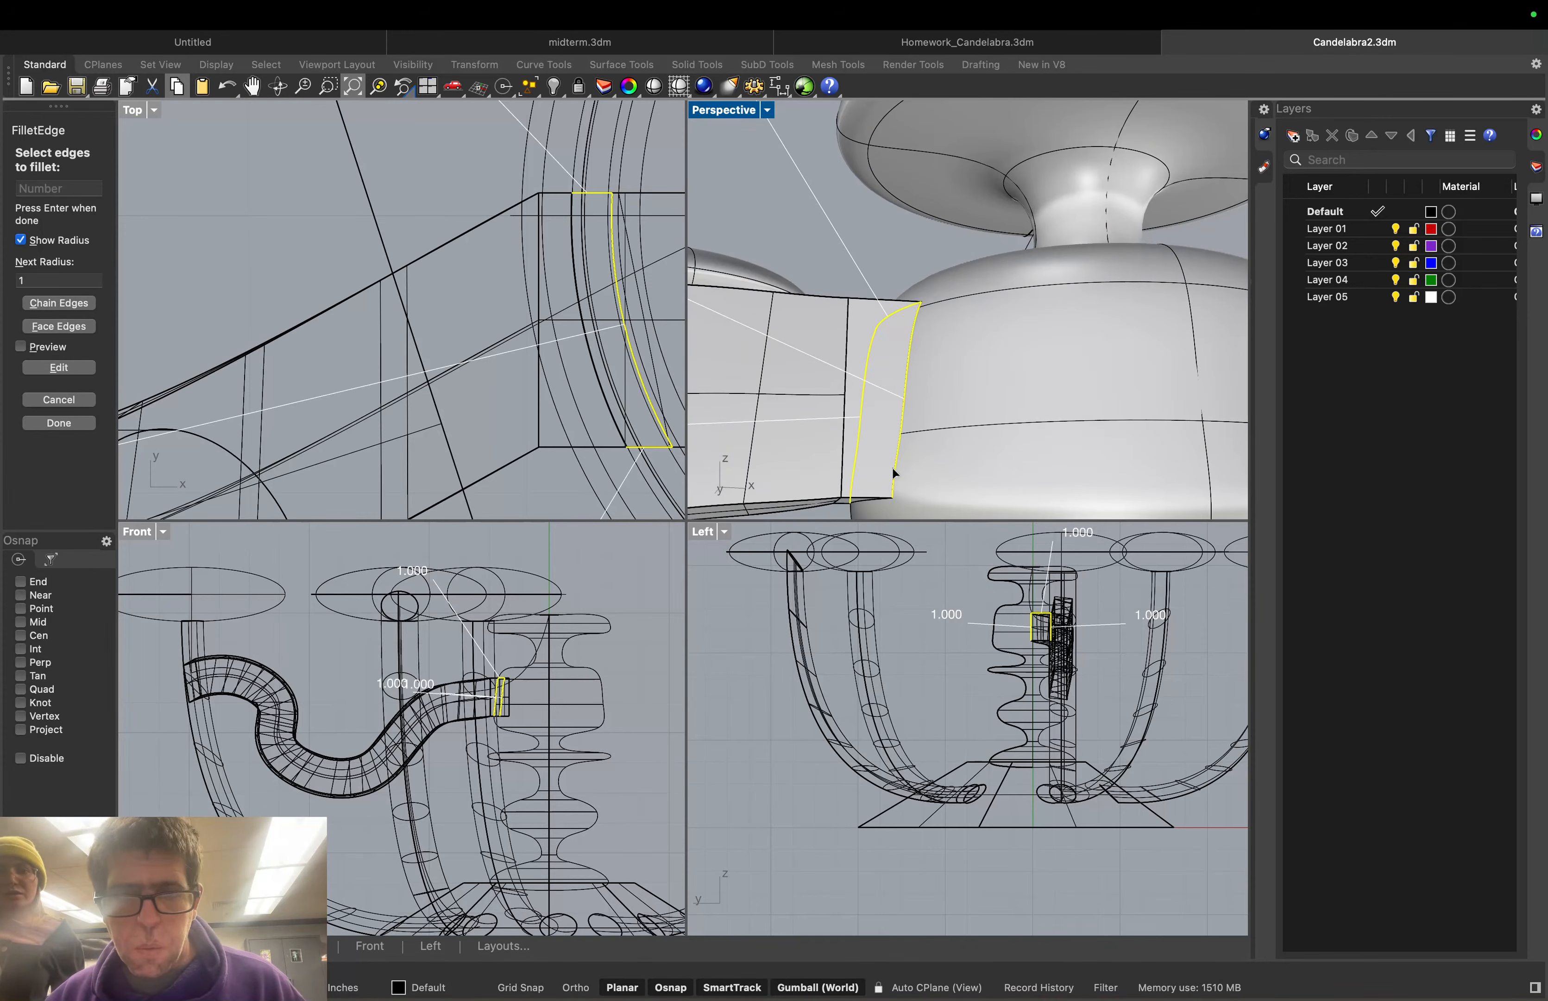
scroll(890, 459, "up", 2)
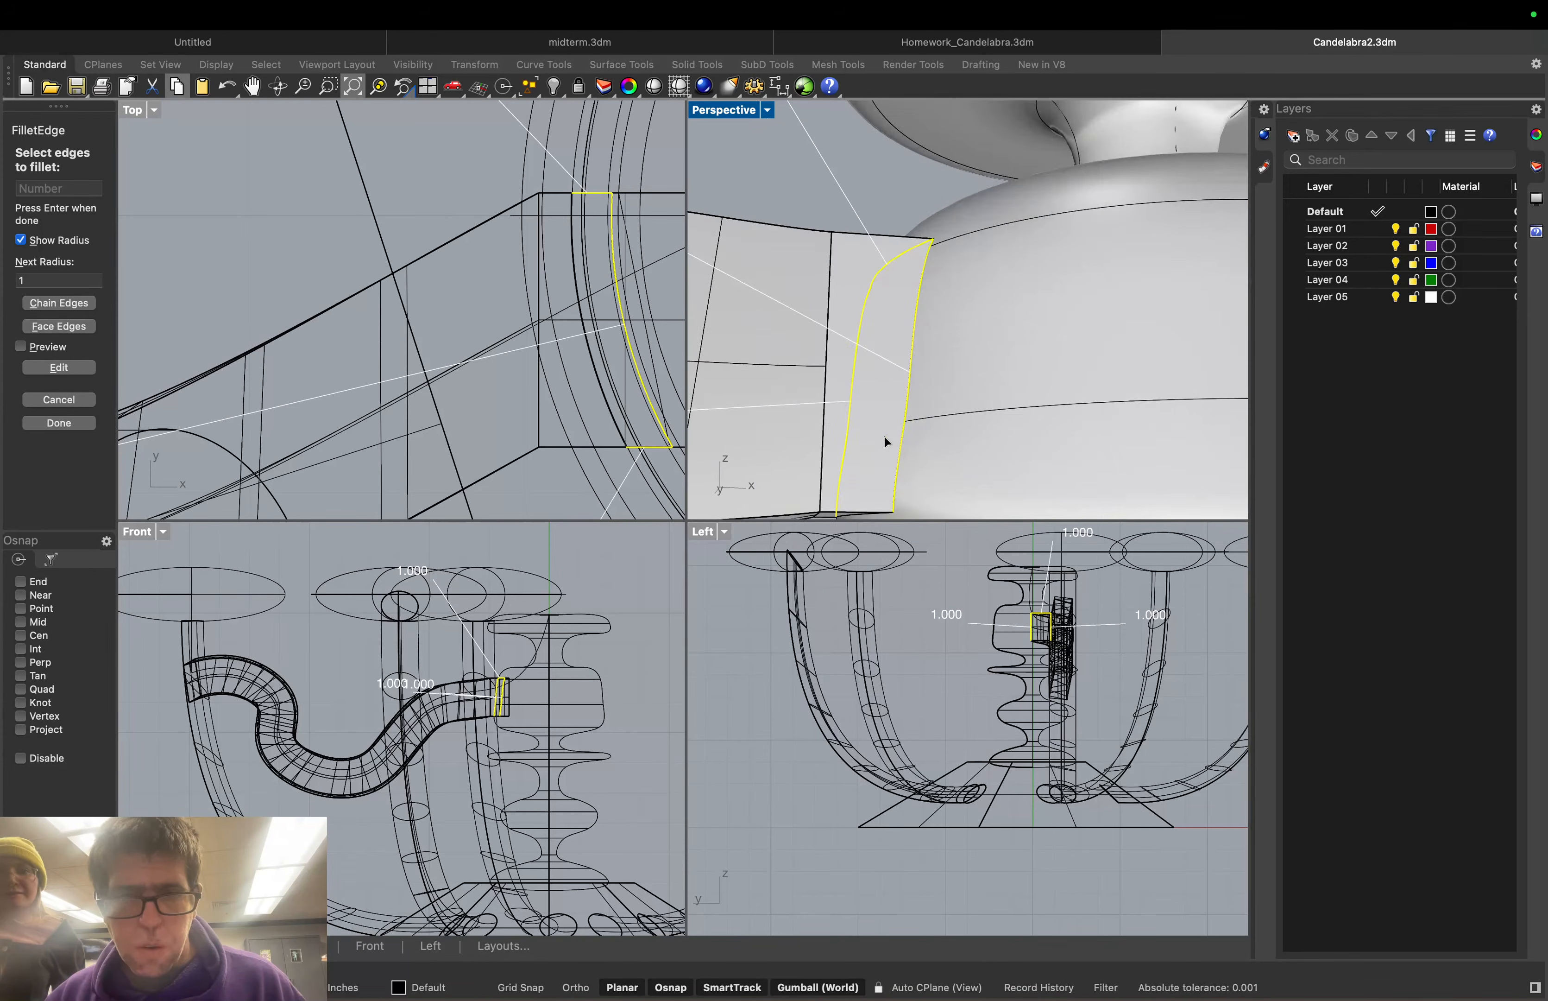
right_click_drag(884, 435, 922, 255, "shift")
left_click(898, 370)
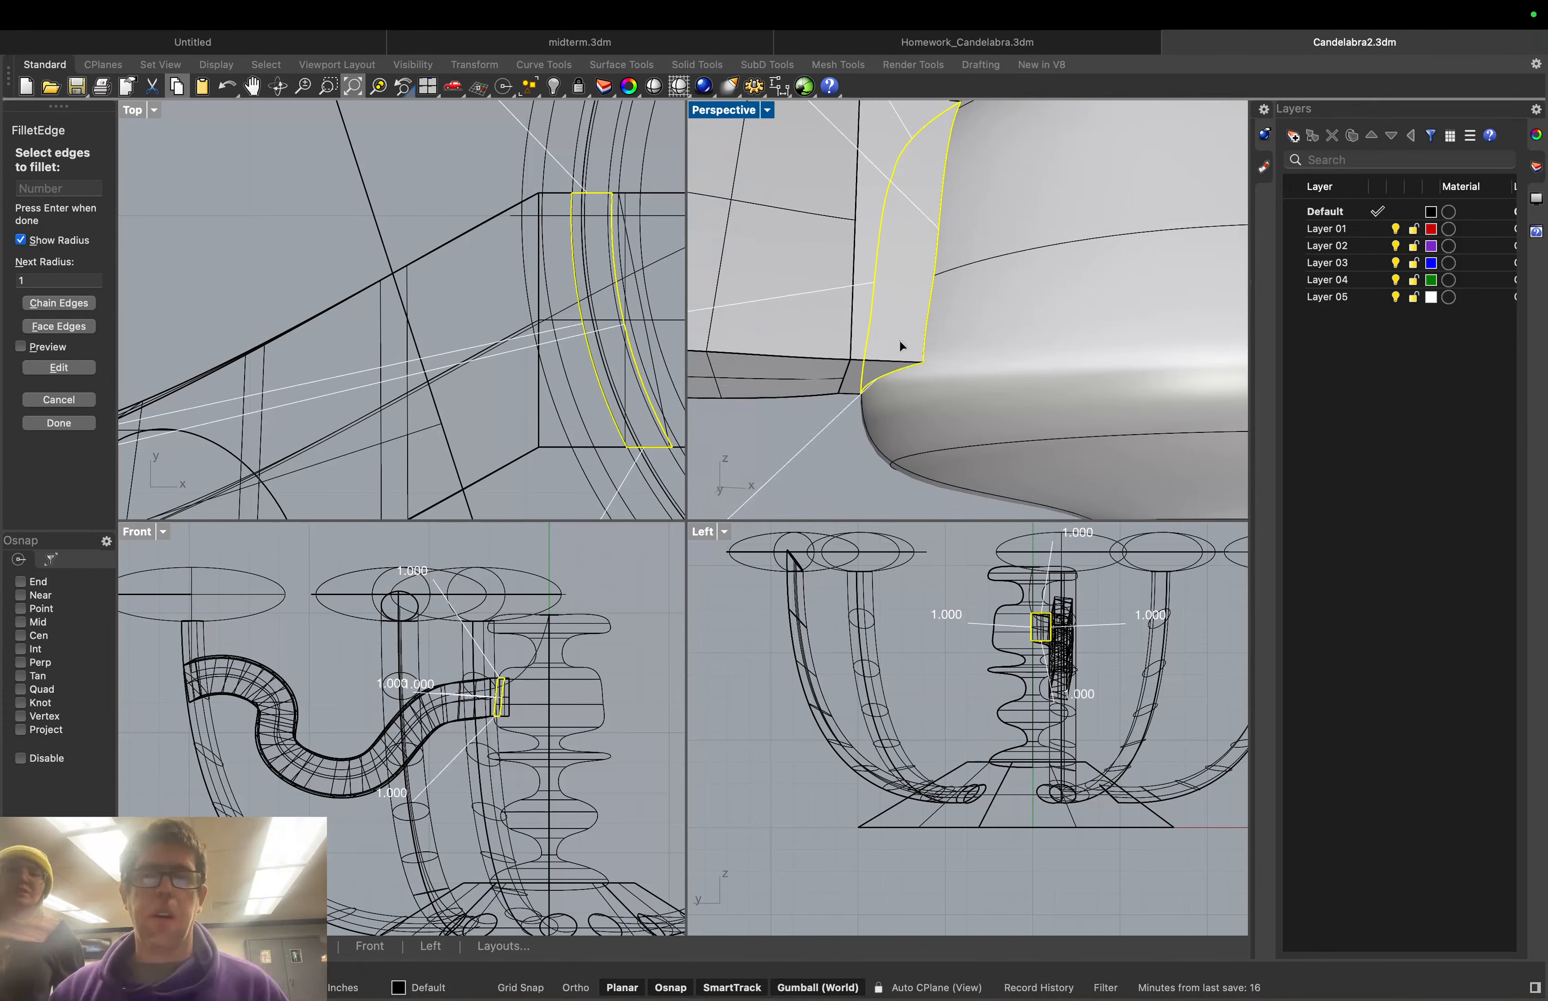
With linked handles and Osnap off, set the joint fillet radius to 0.050 and create it
key("Return")
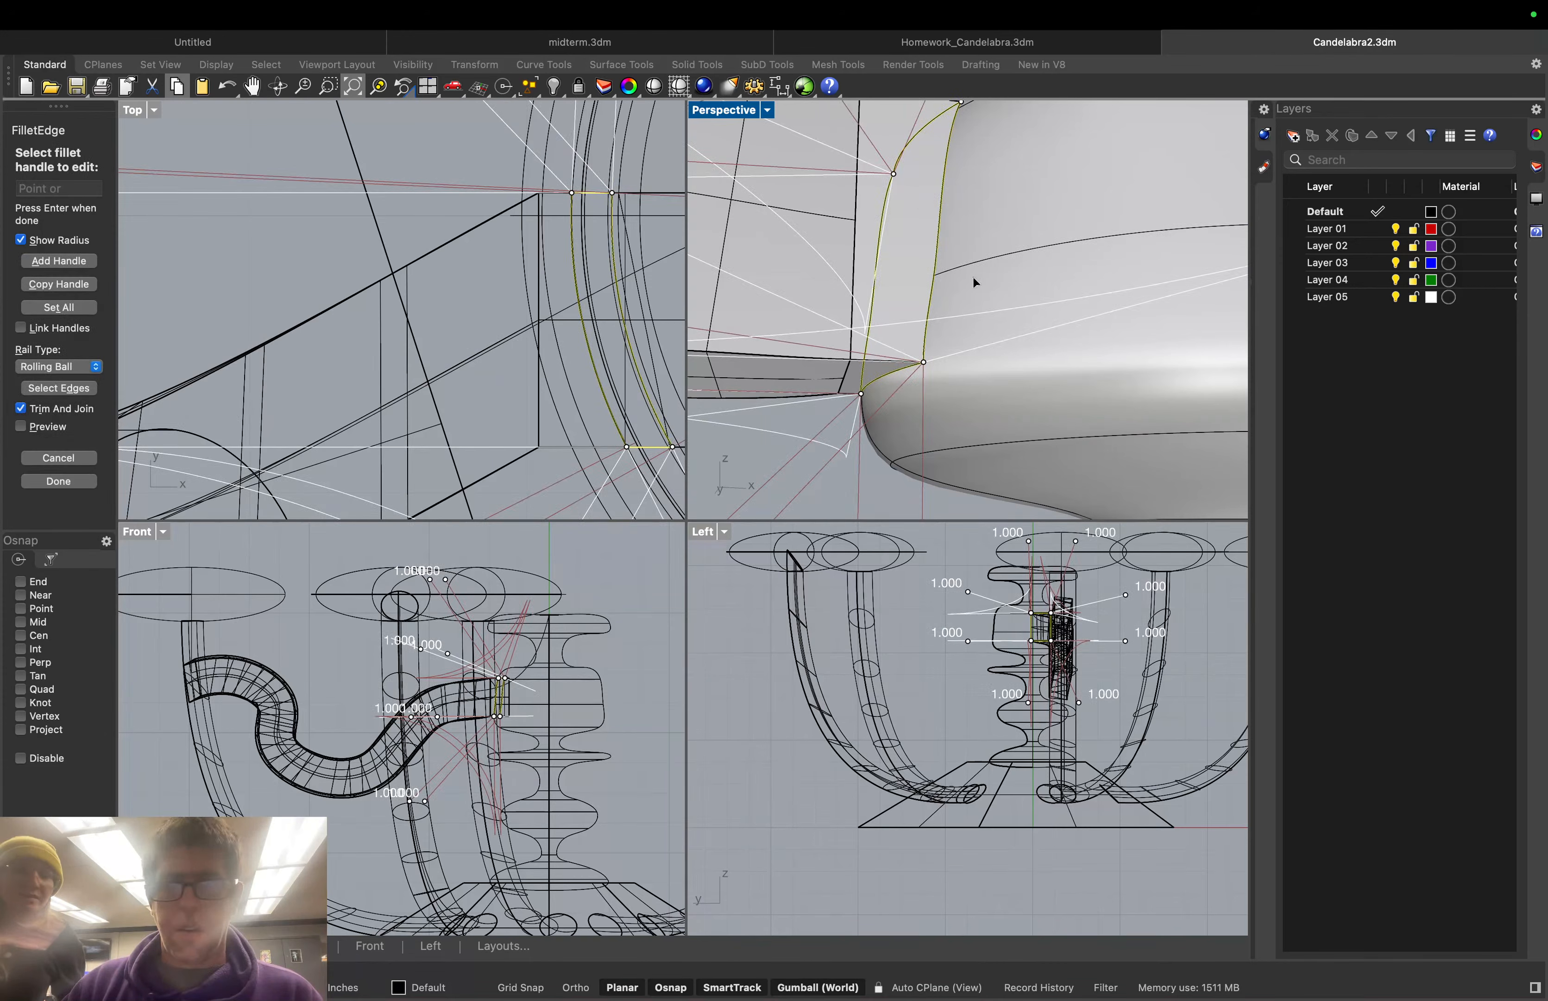
scroll(968, 276, "down", 1)
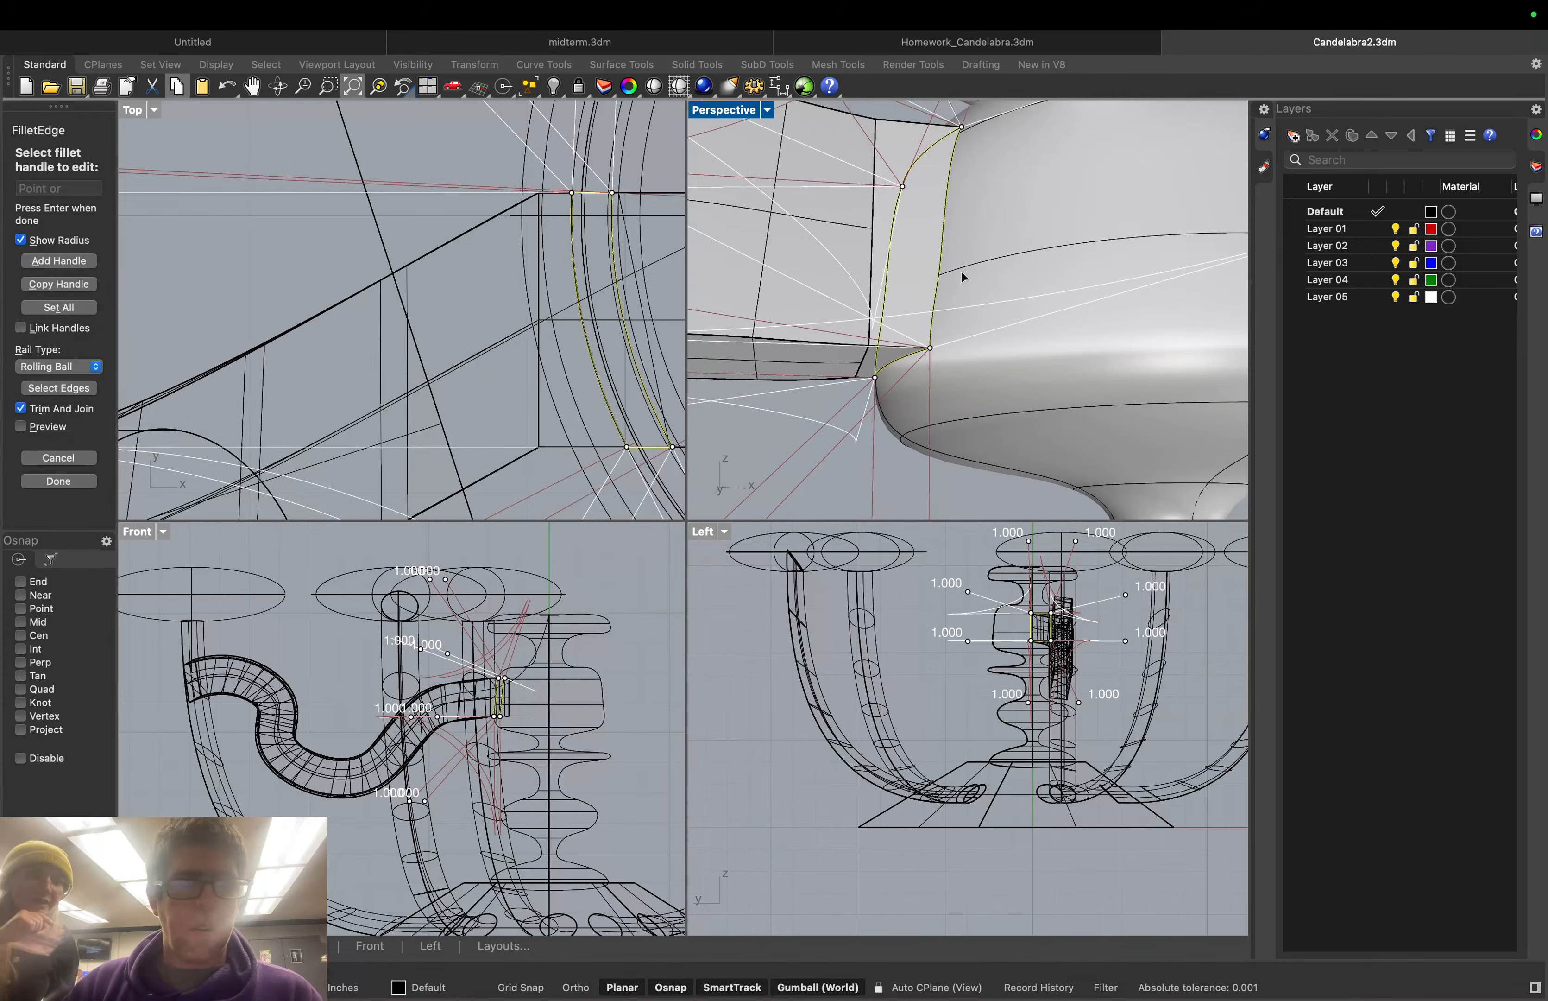
left_click(21, 328)
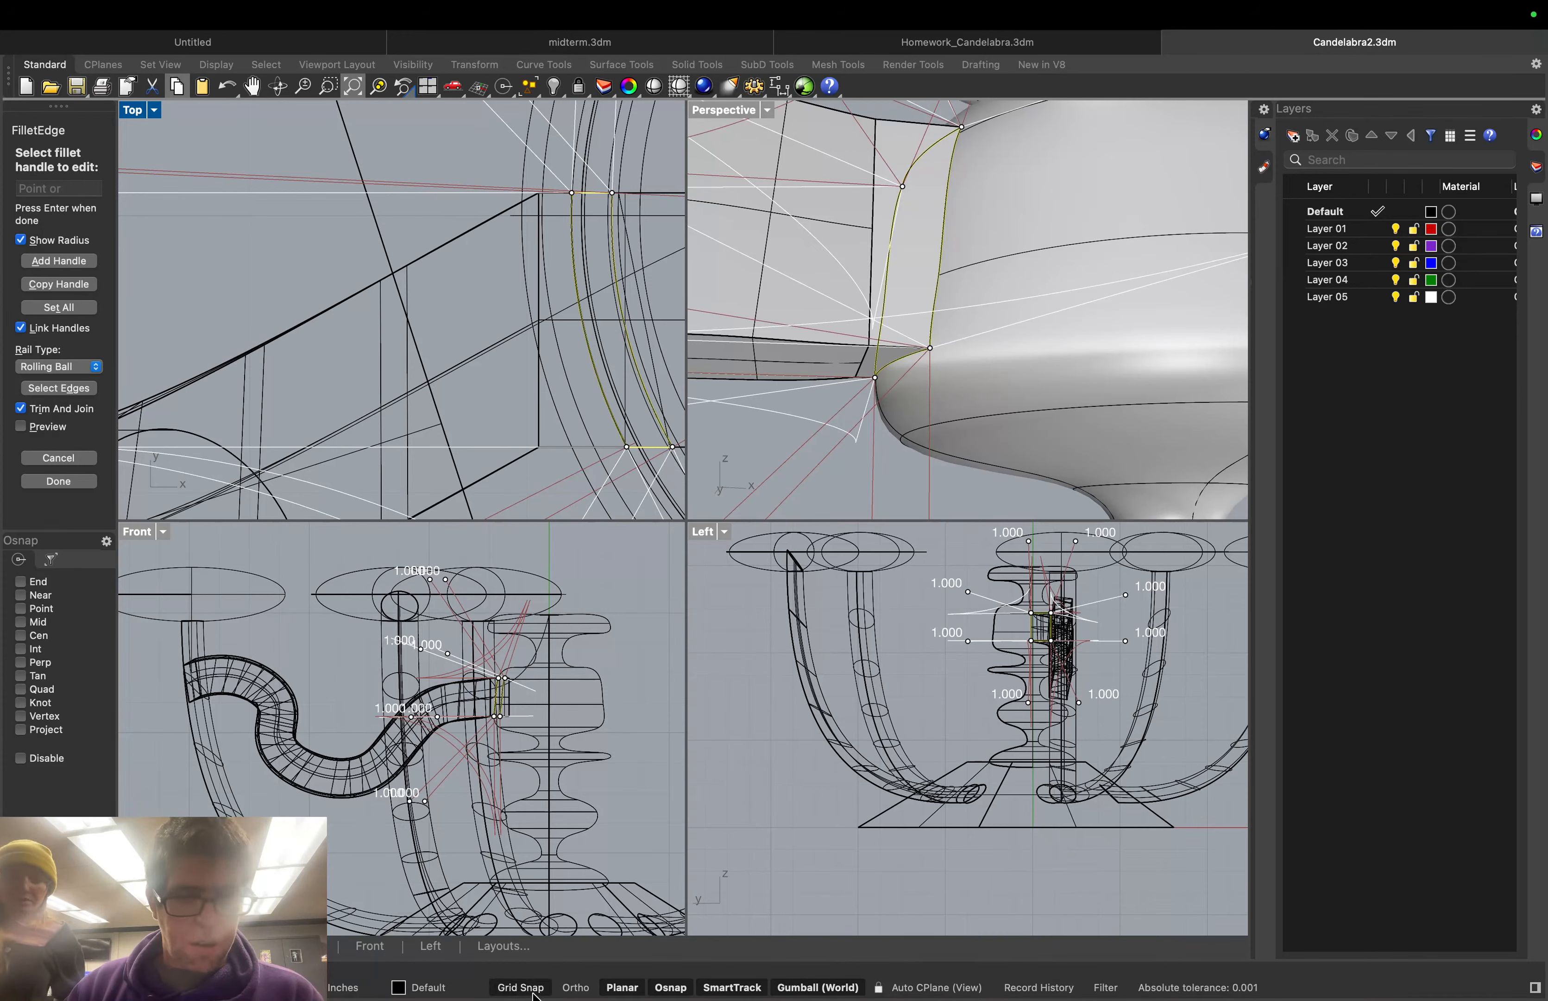
left_click(670, 988)
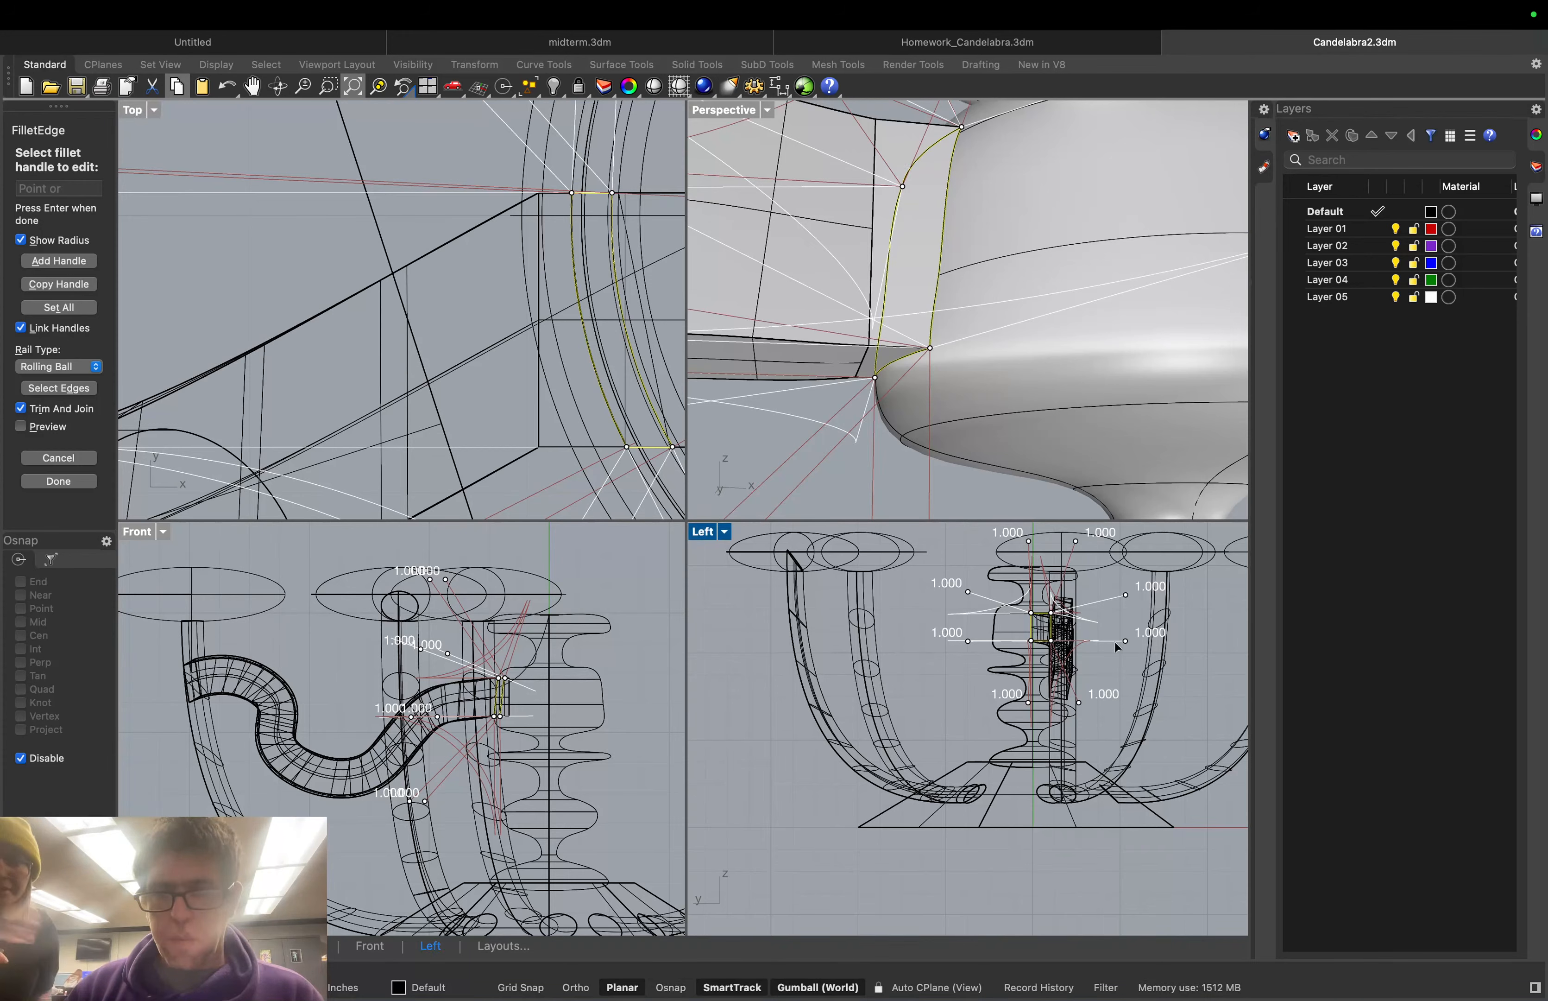
left_click(1128, 599)
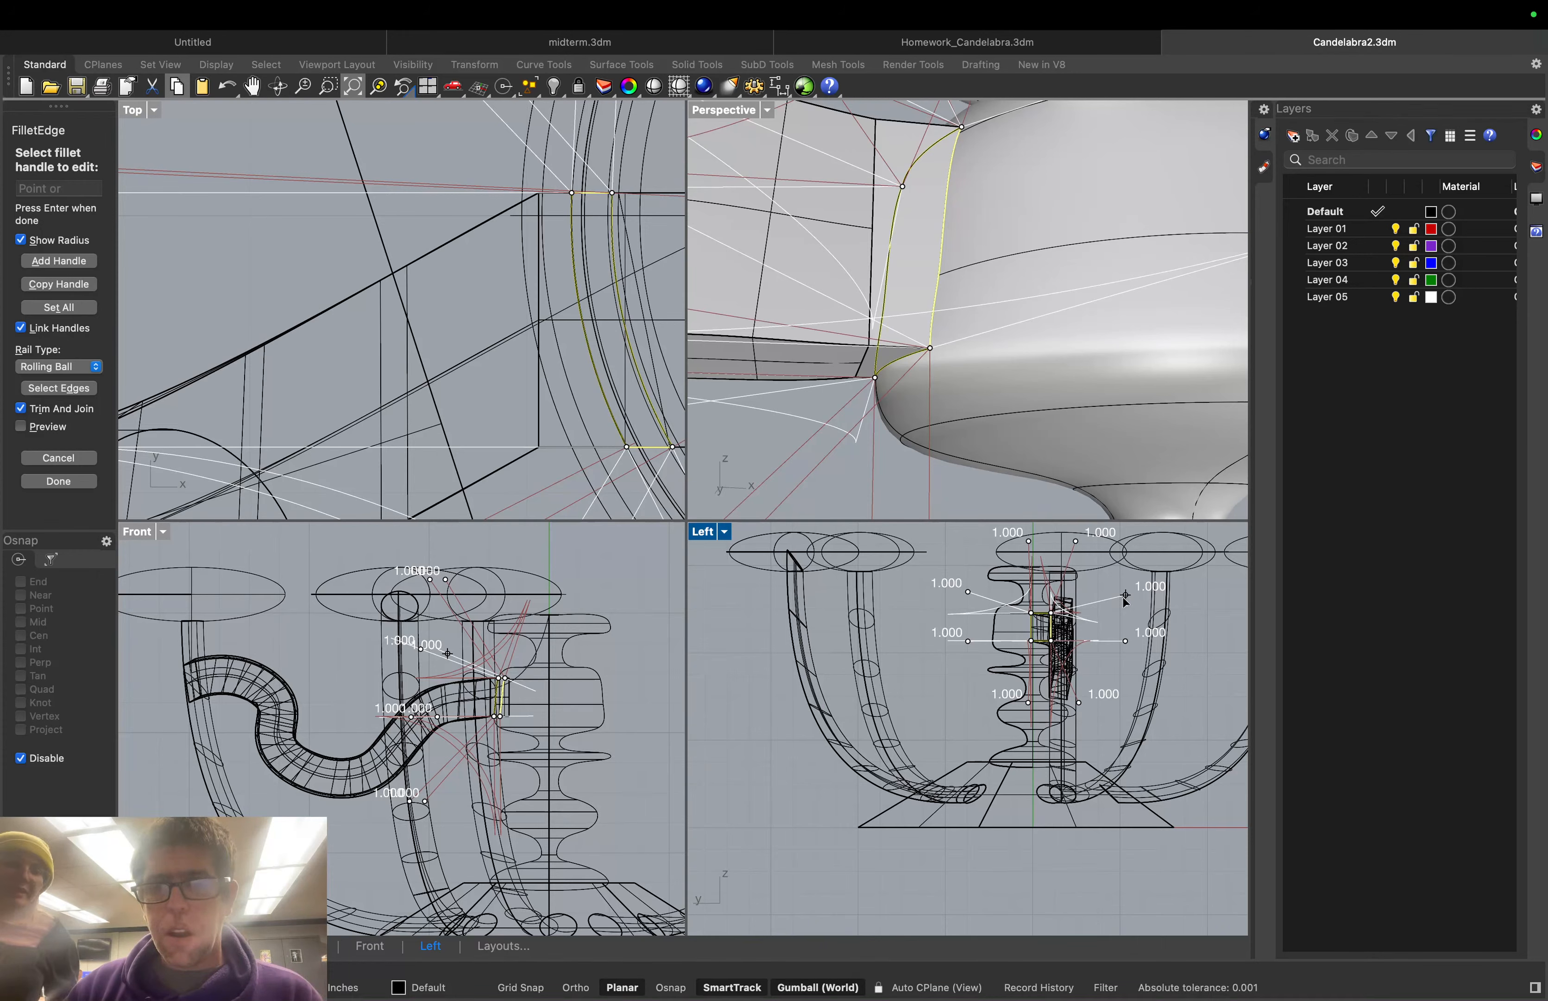
left_click(1126, 596)
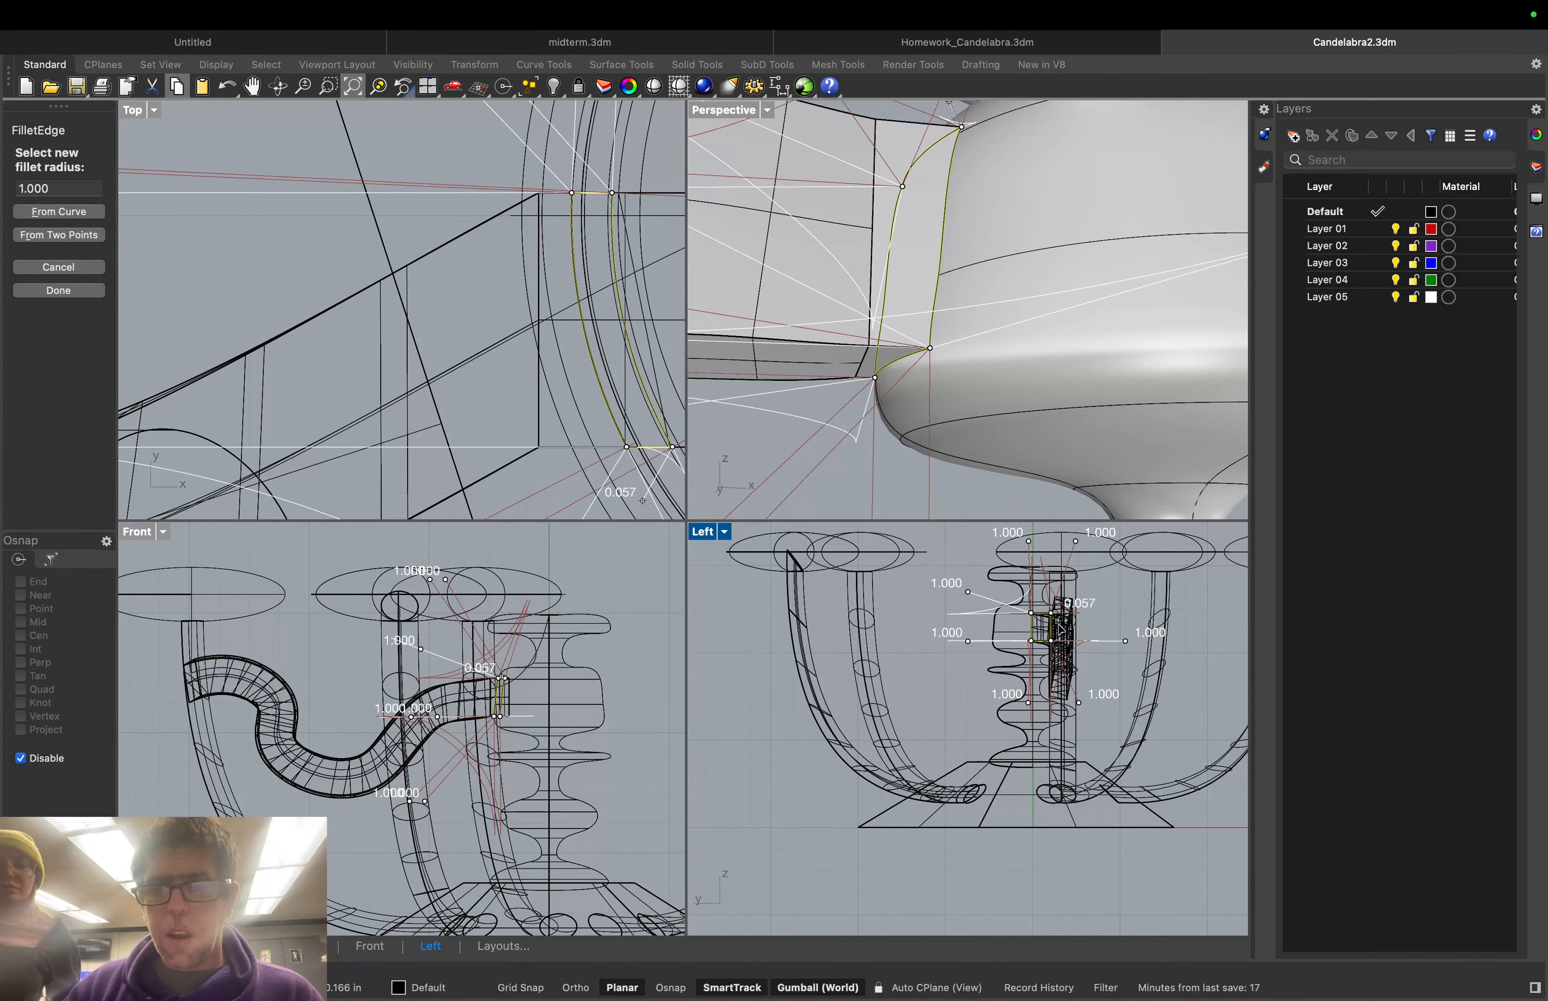
left_click(1059, 629)
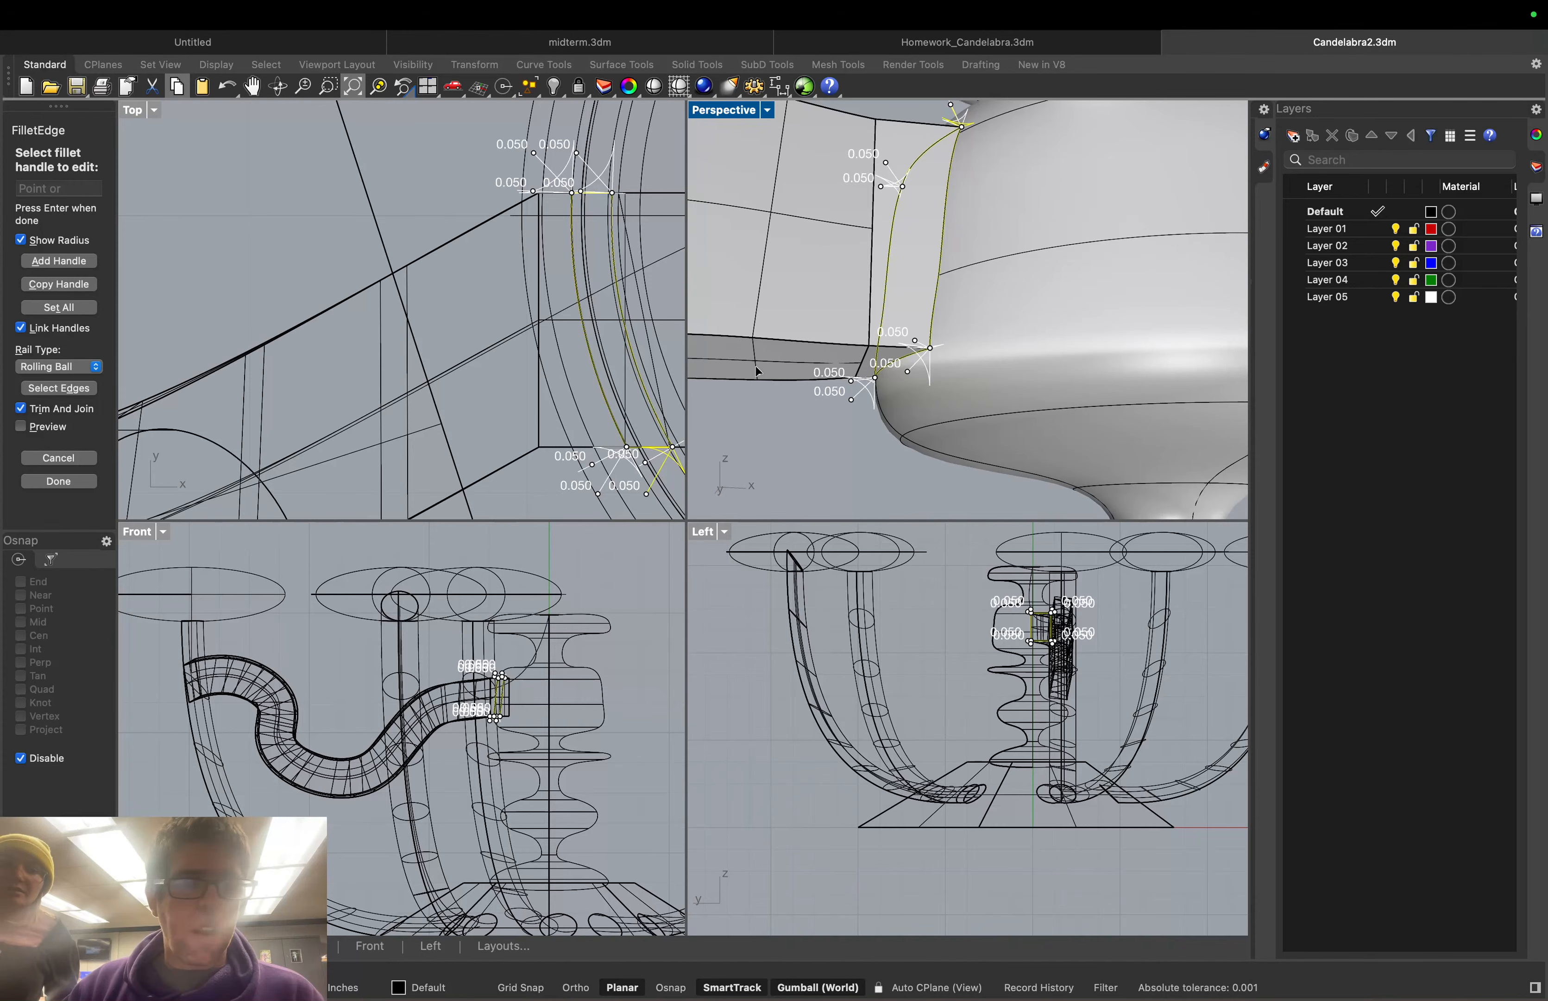
left_click(59, 481)
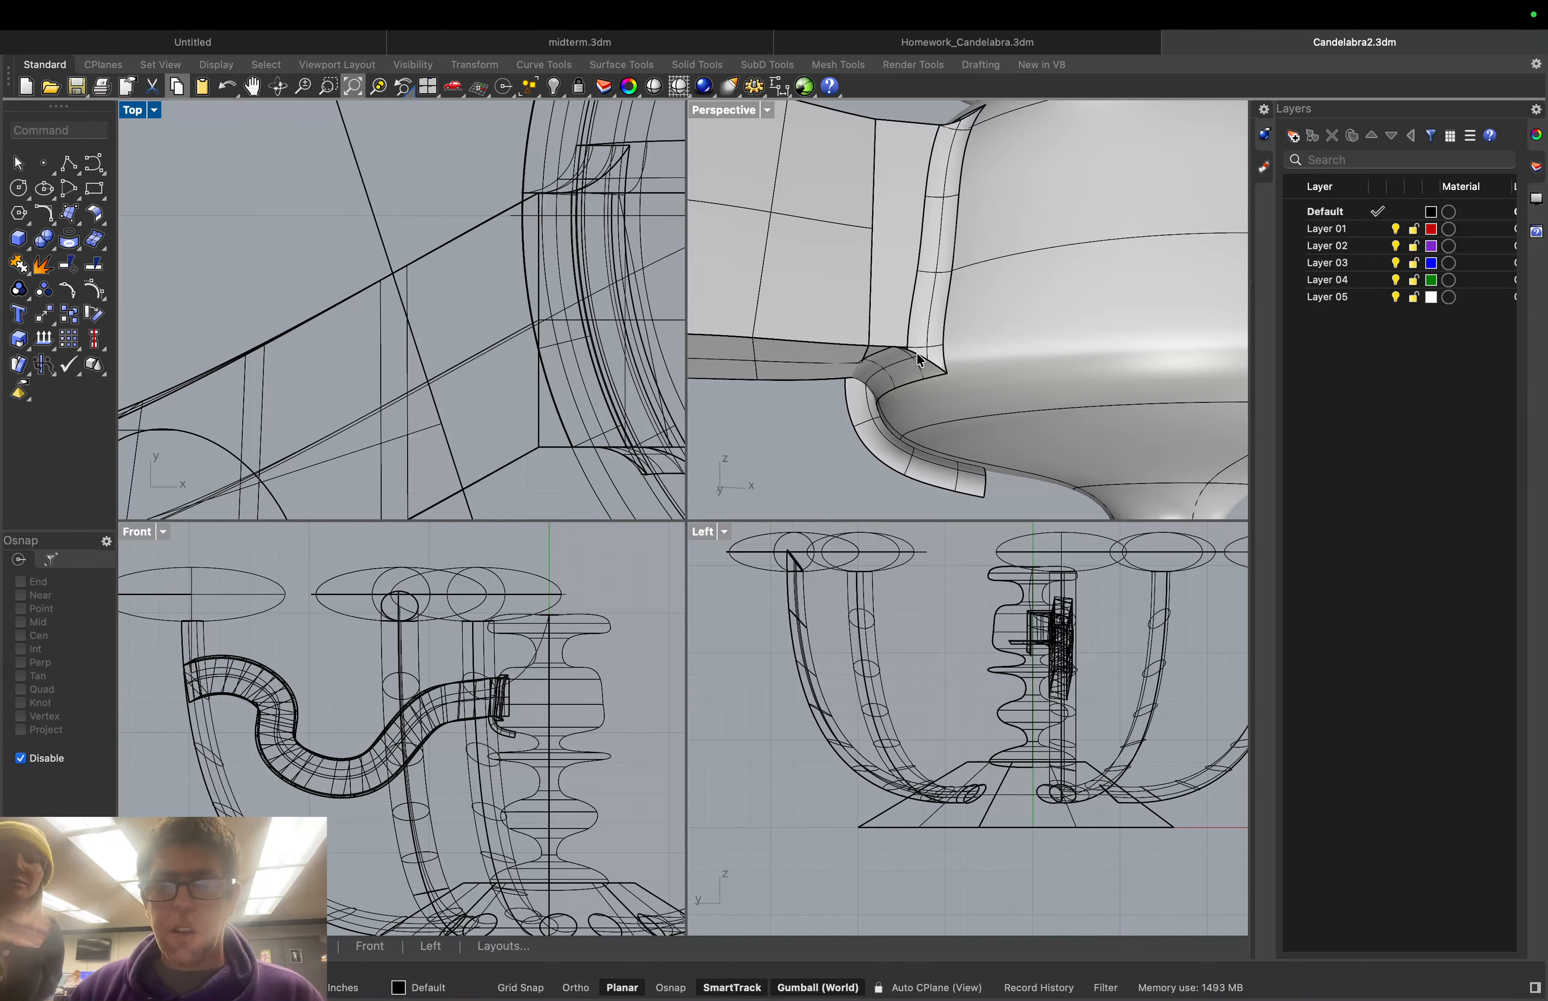
Delete the three stray fillet strips trailing along the column at the arm joint
right_click_drag(860, 412, 964, 407)
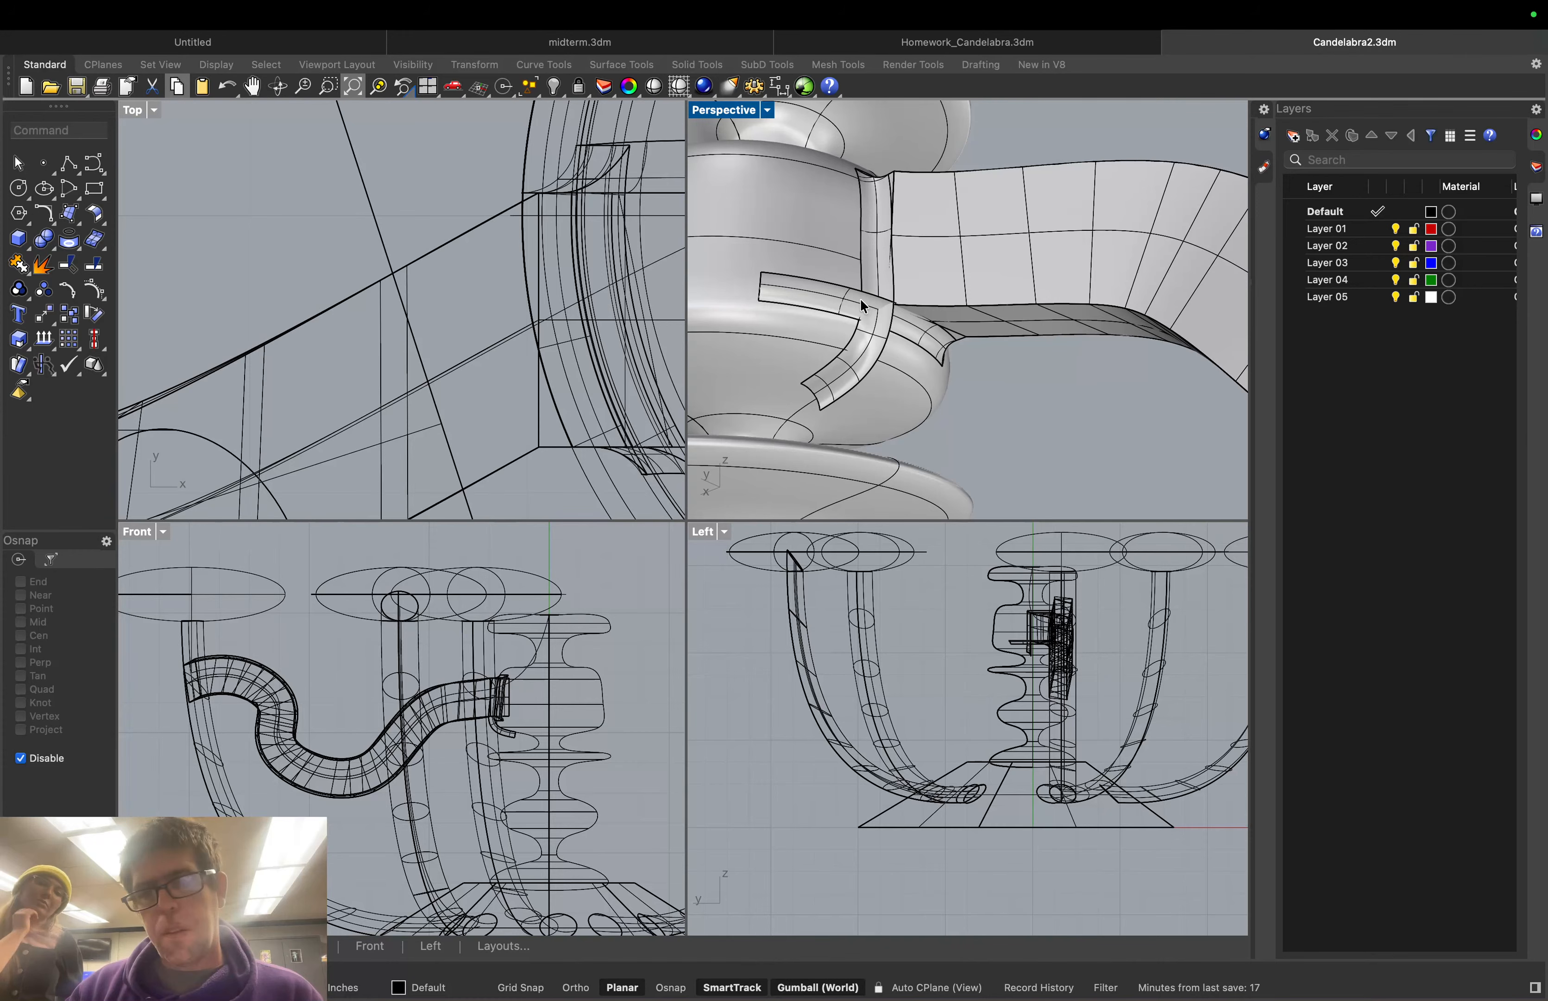
left_click(860, 298)
key("Delete")
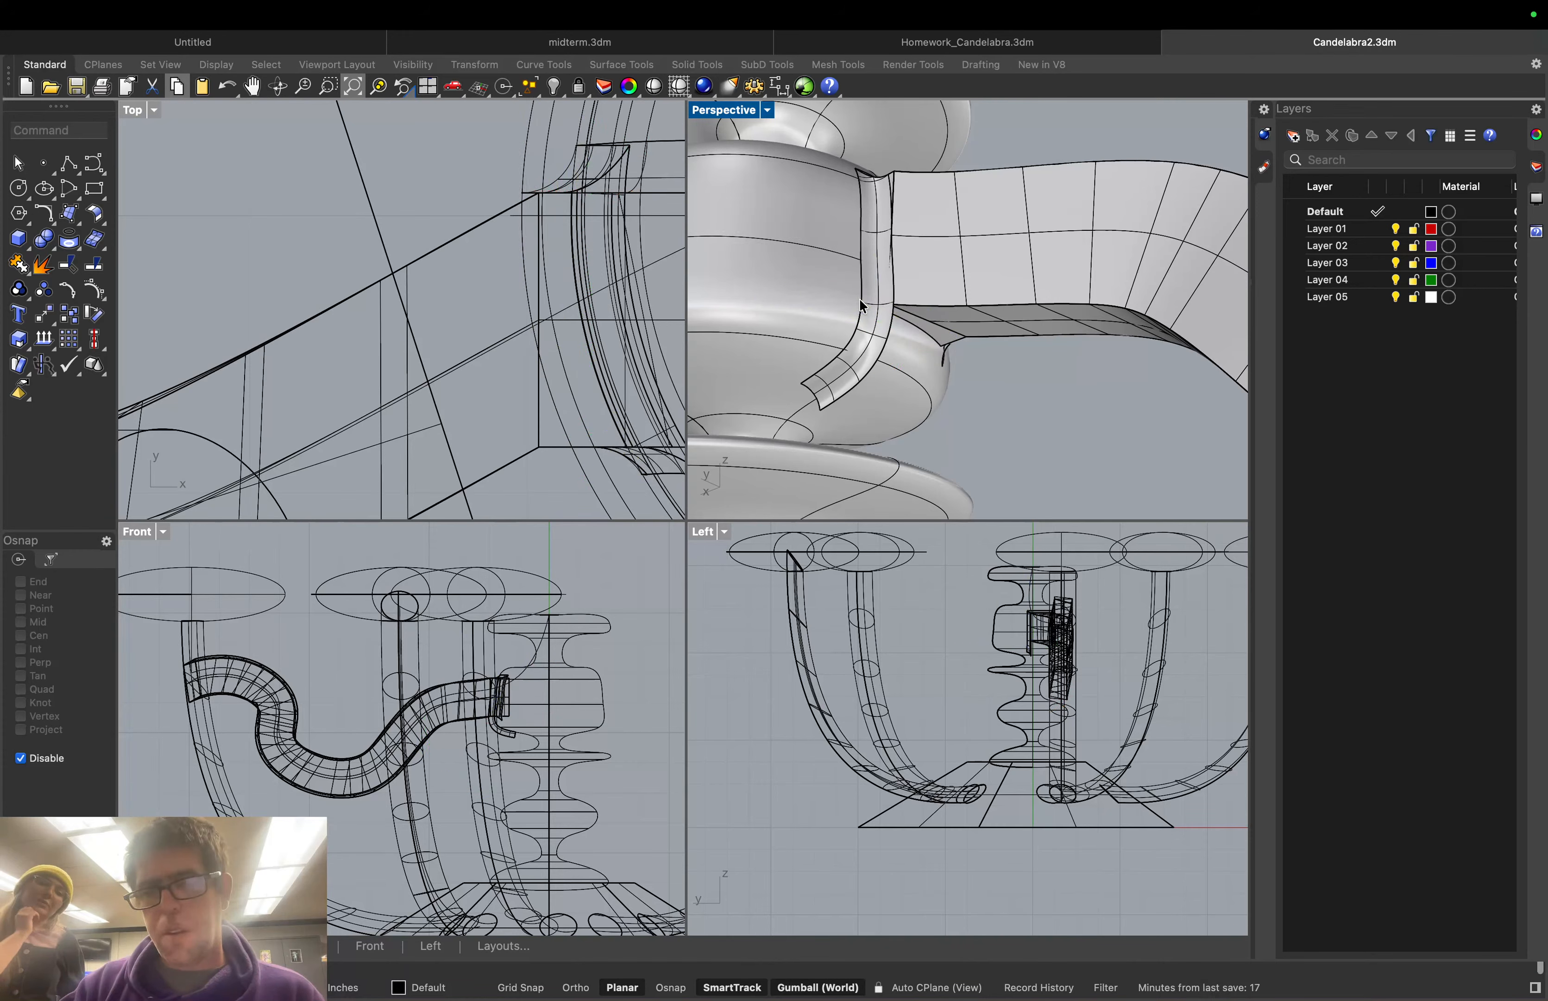
left_click(877, 318)
key("Delete")
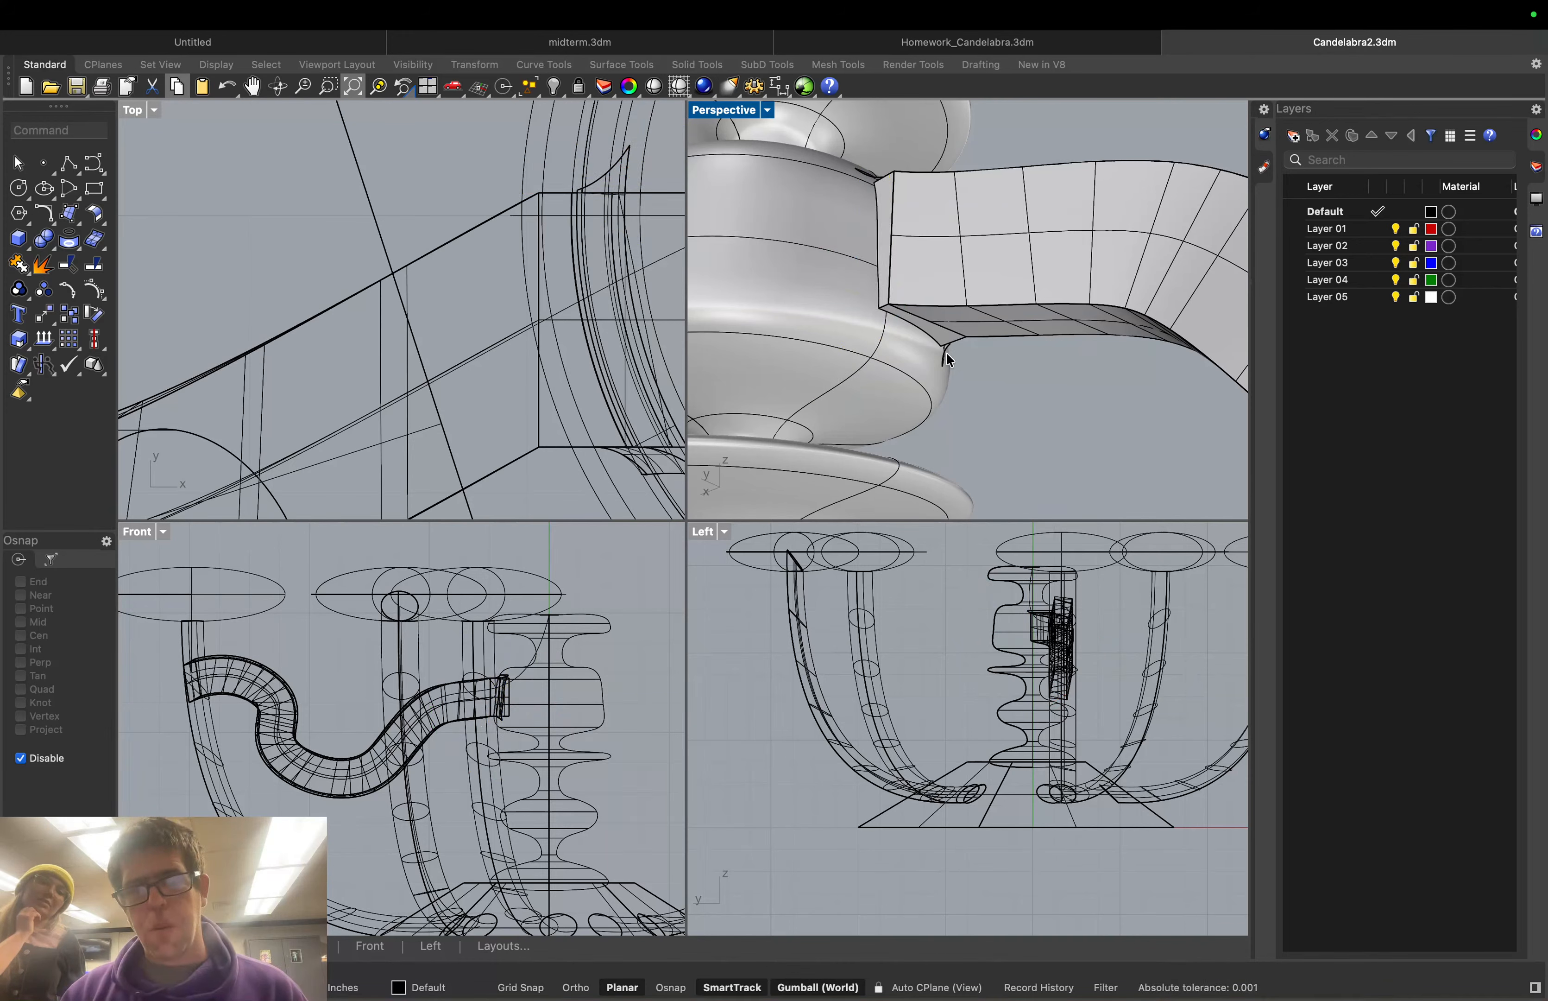
left_click(874, 296)
key("Delete")
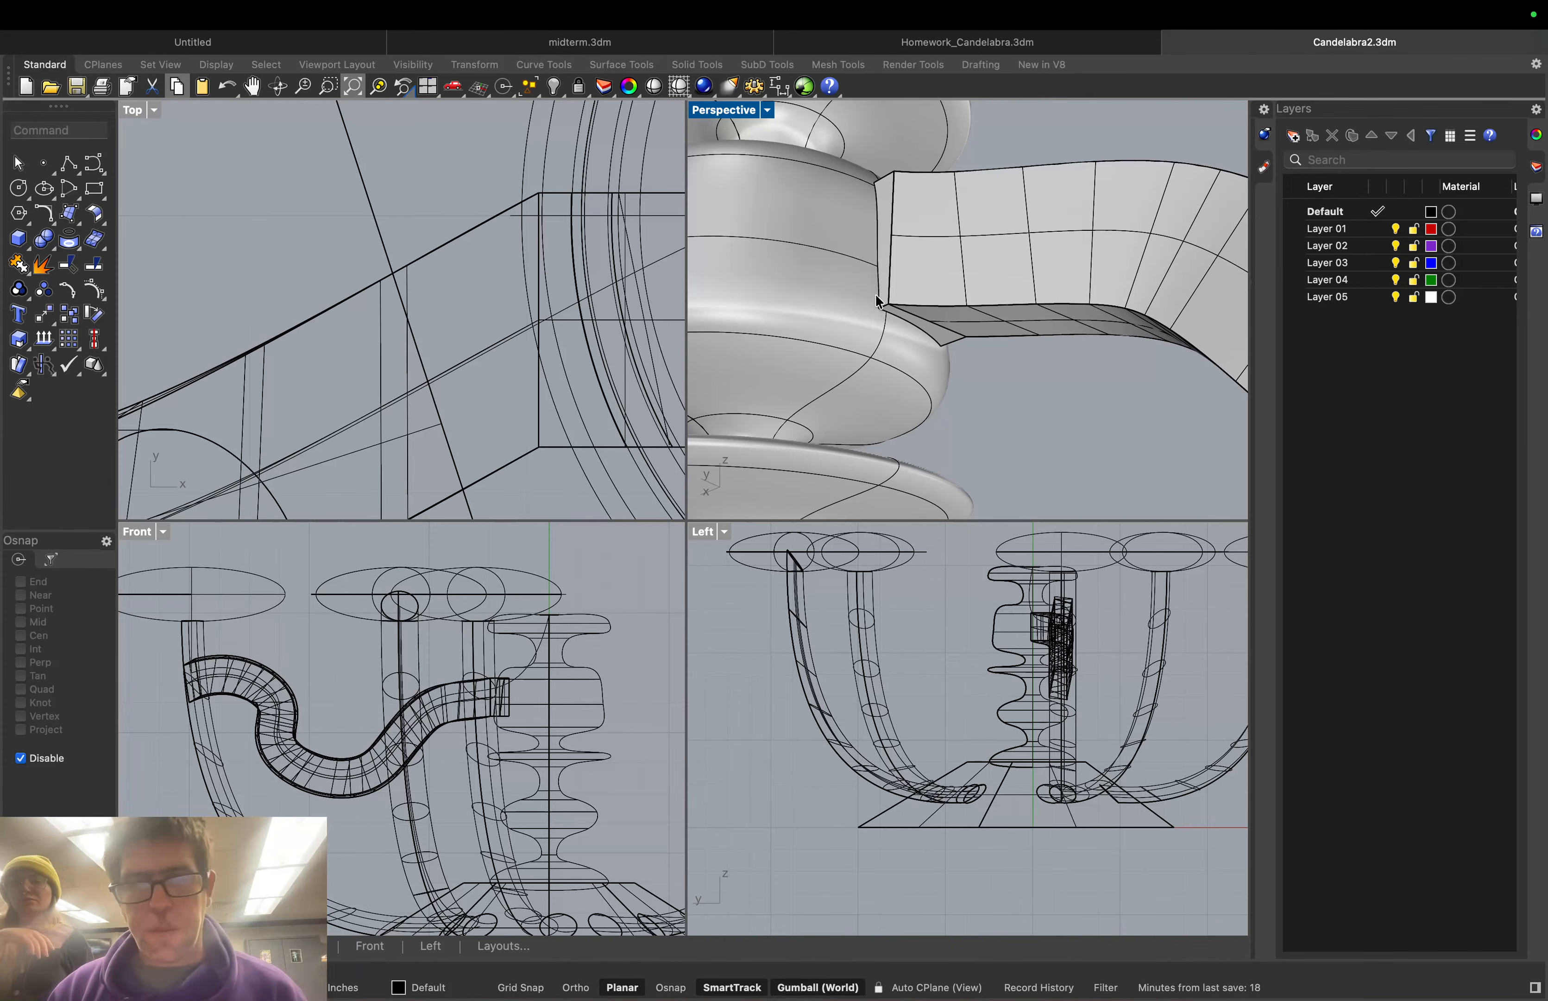
left_click(55, 129)
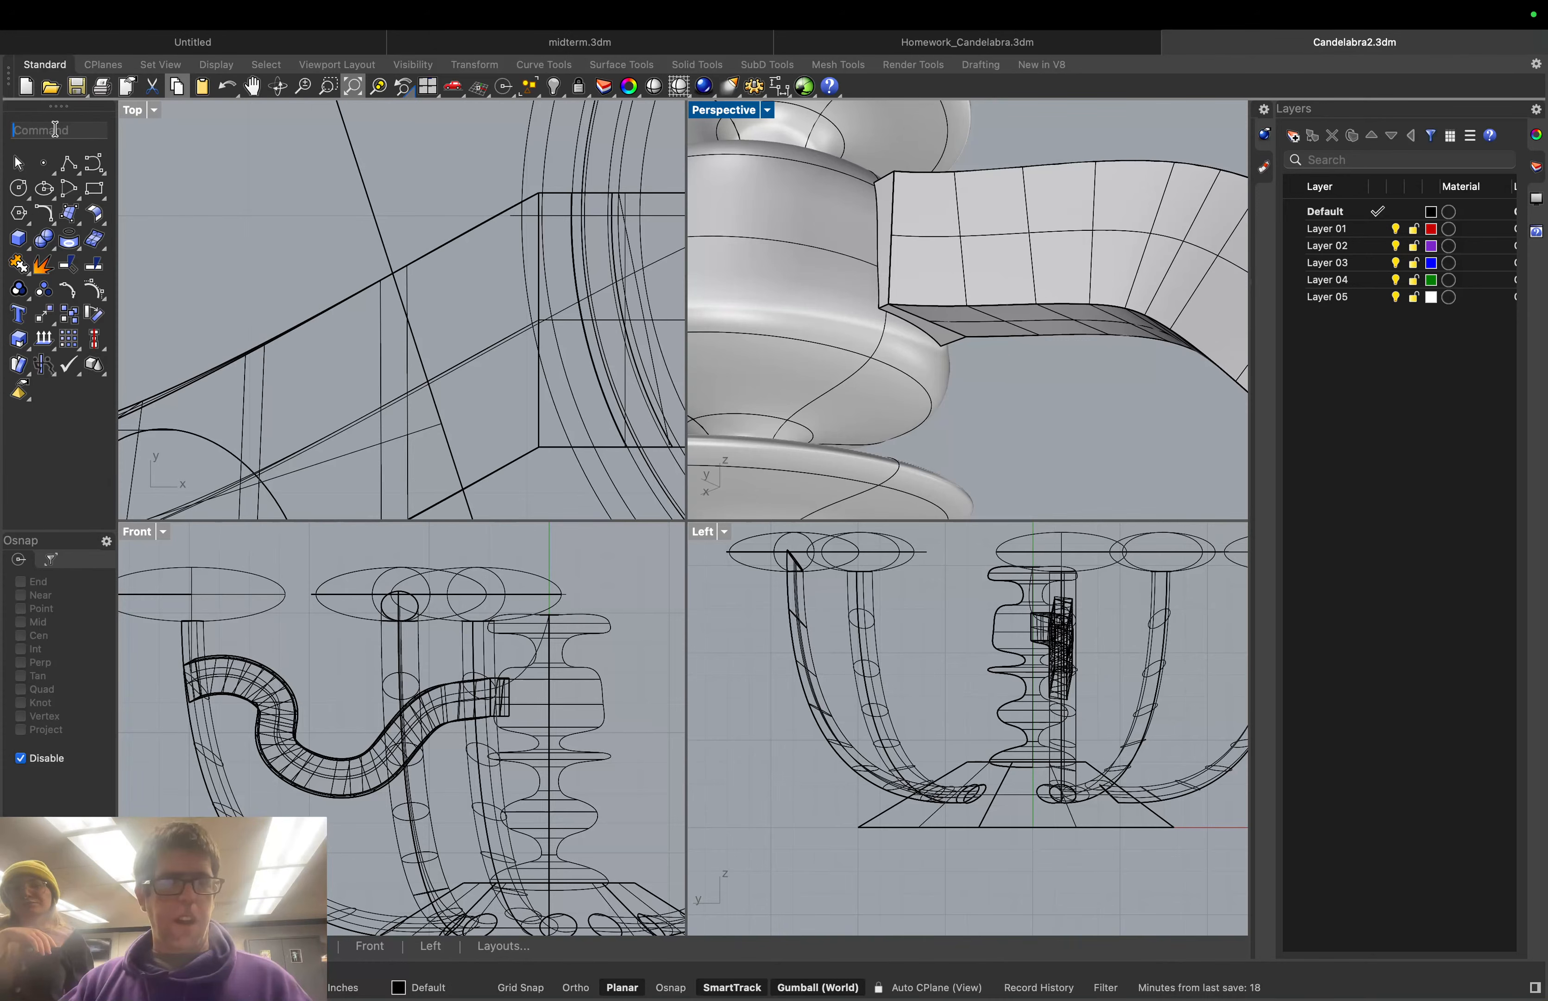
type("Fil")
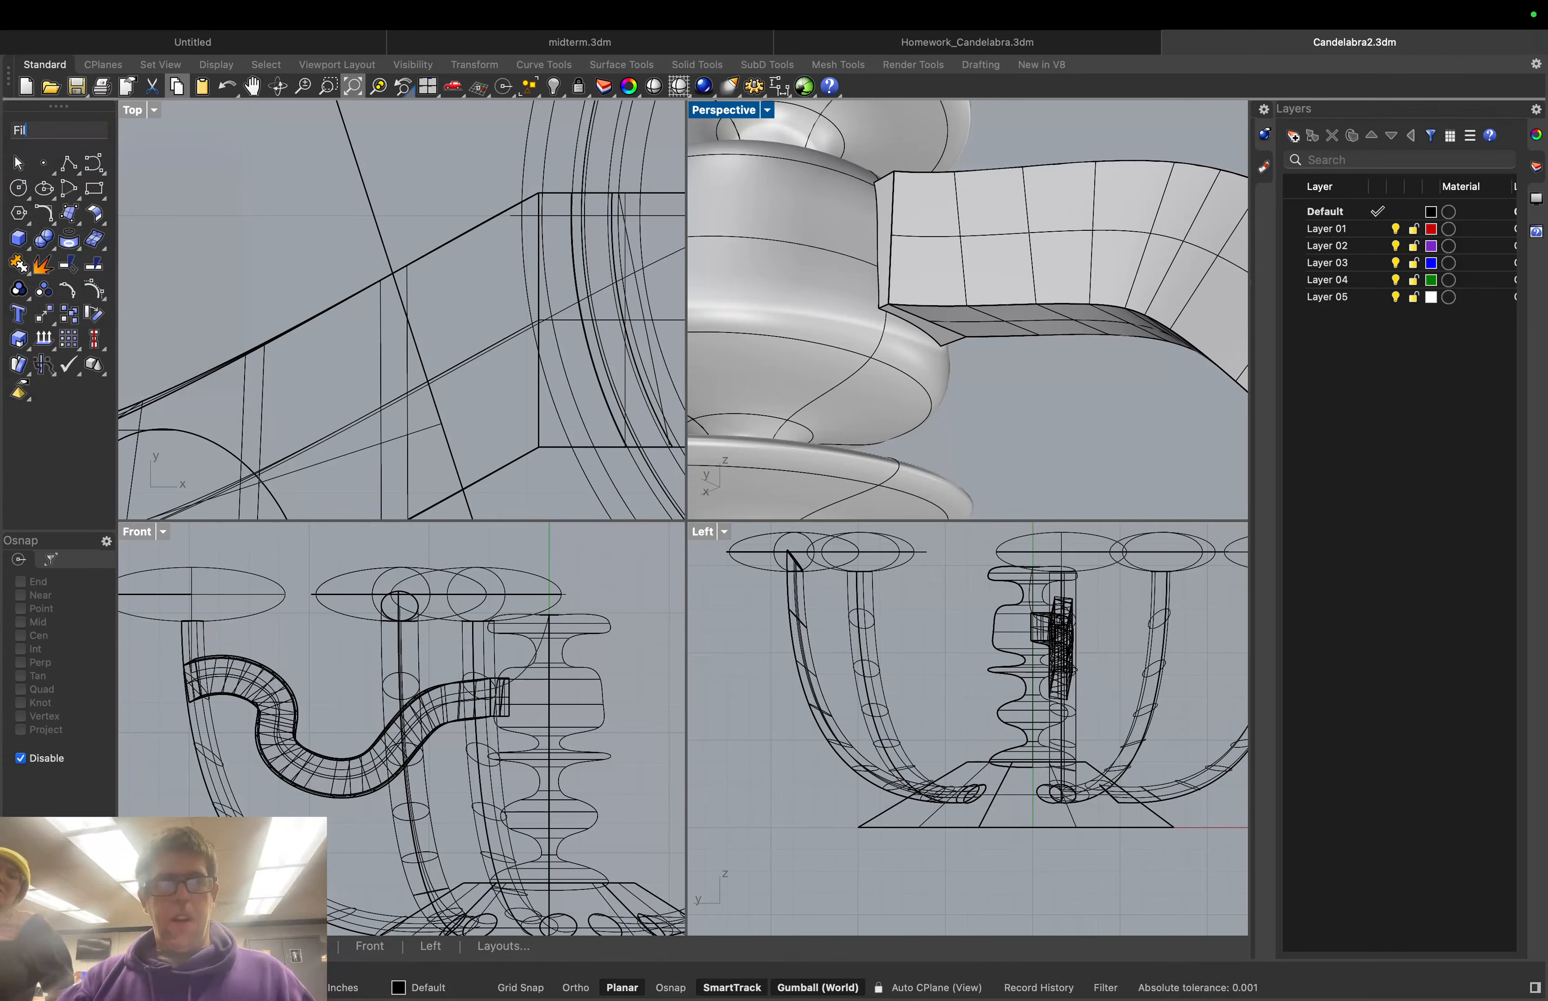
key("Escape")
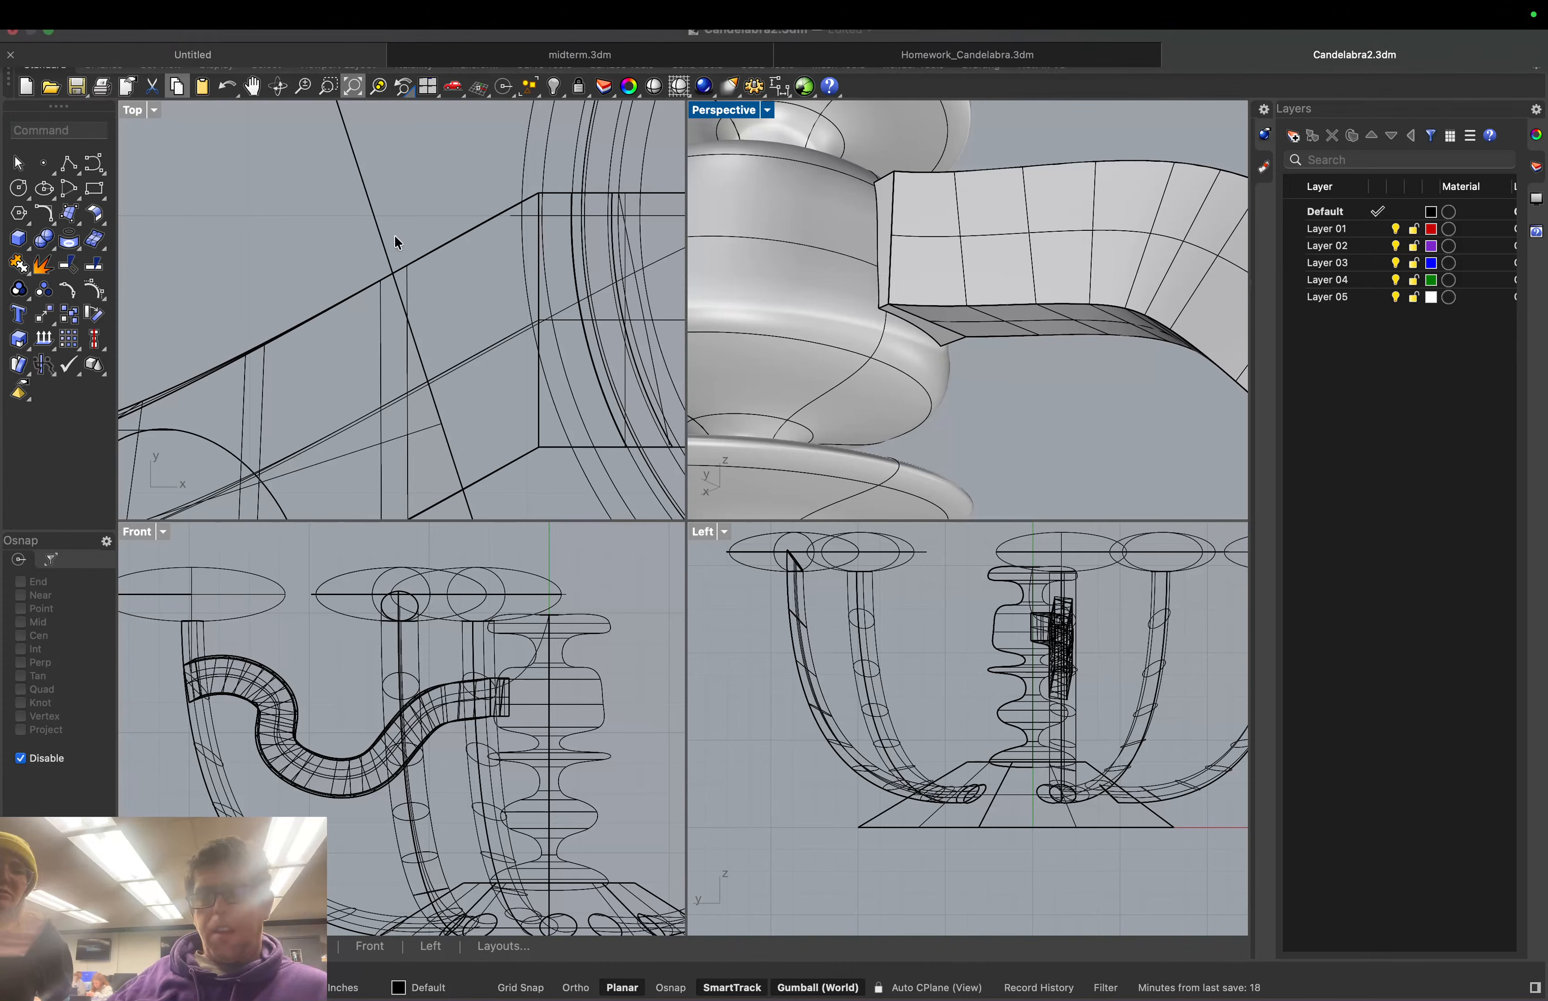
Split the wavy column polysurface using the swept arm and its end piece as cutters
left_click(811, 251)
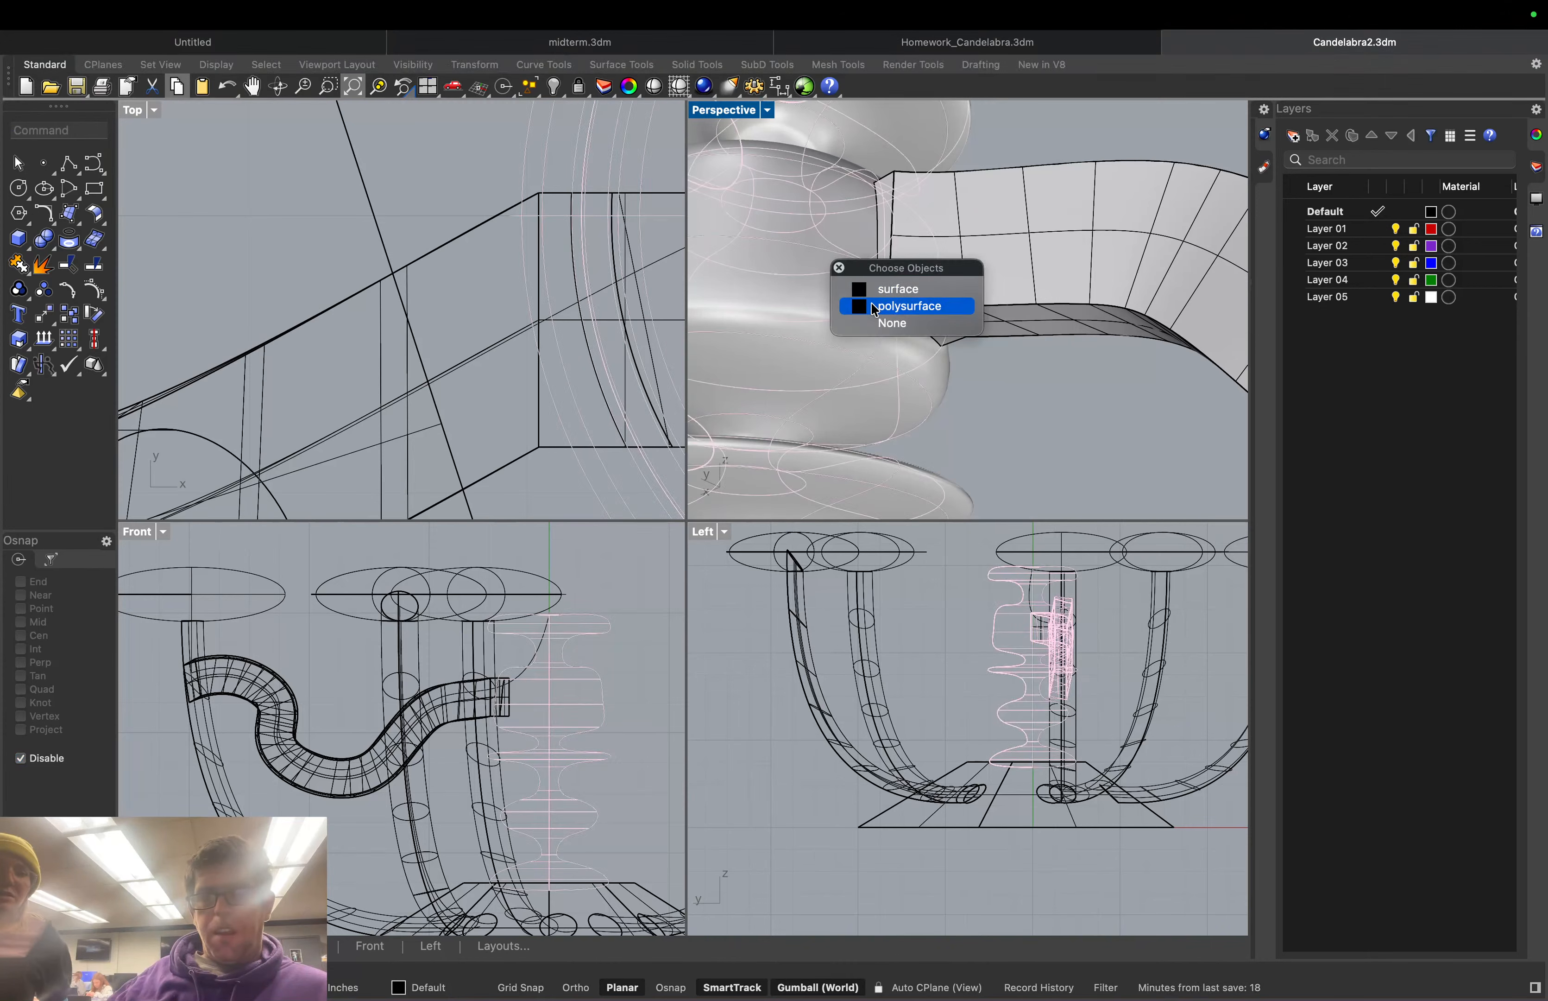
left_click(859, 287)
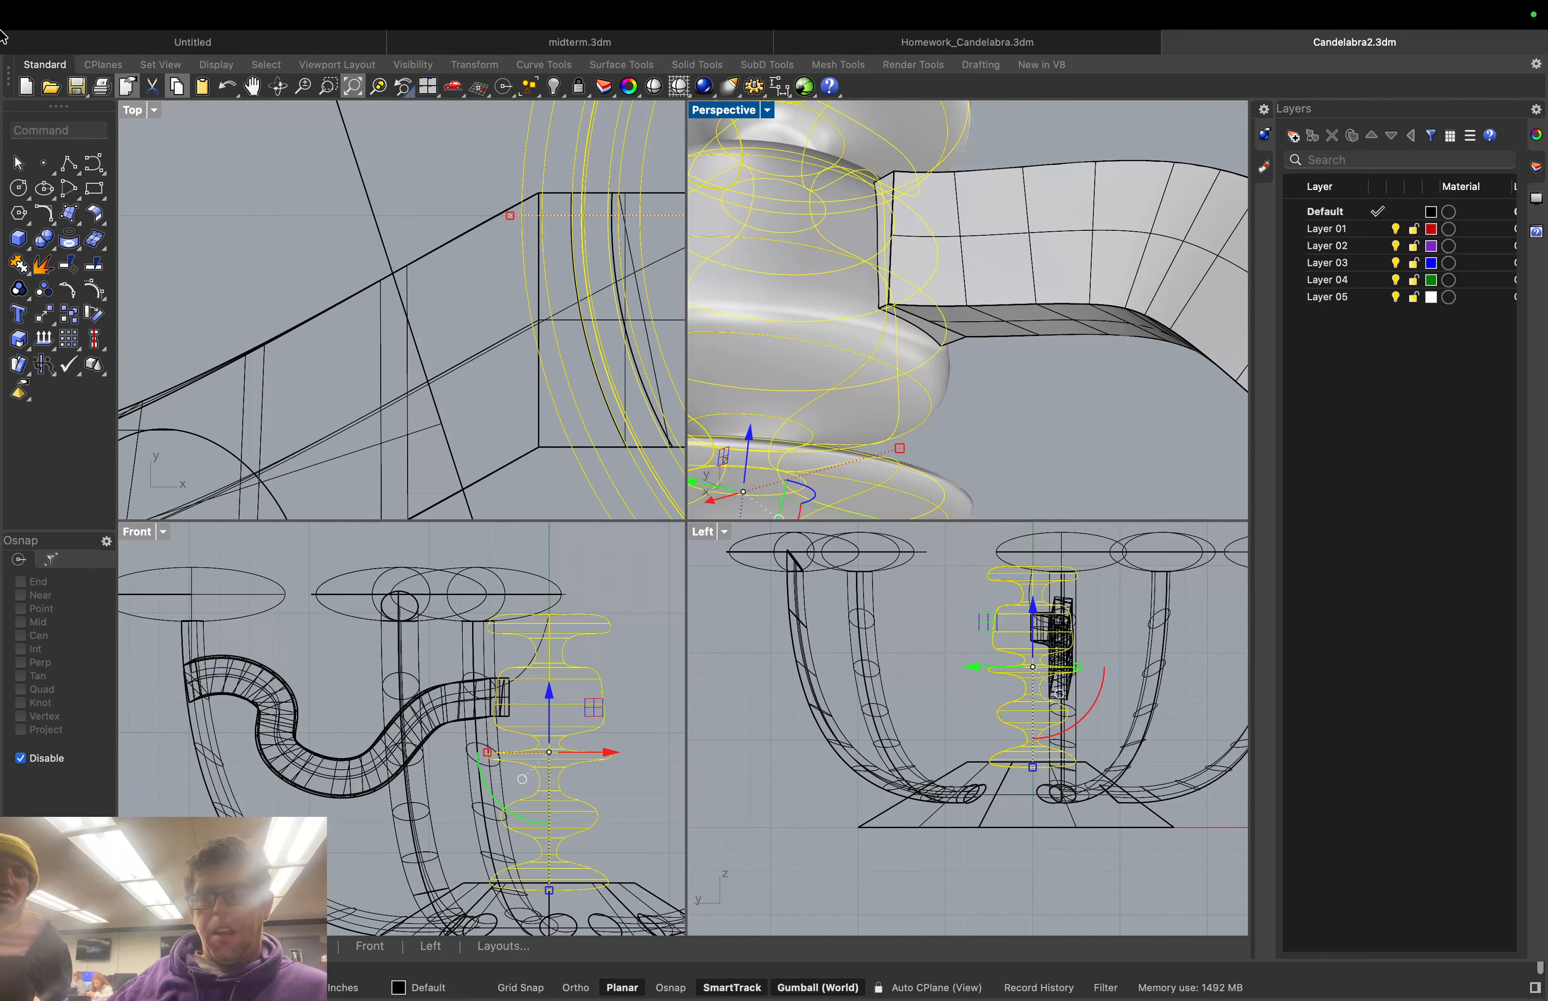
type("split")
key("Return")
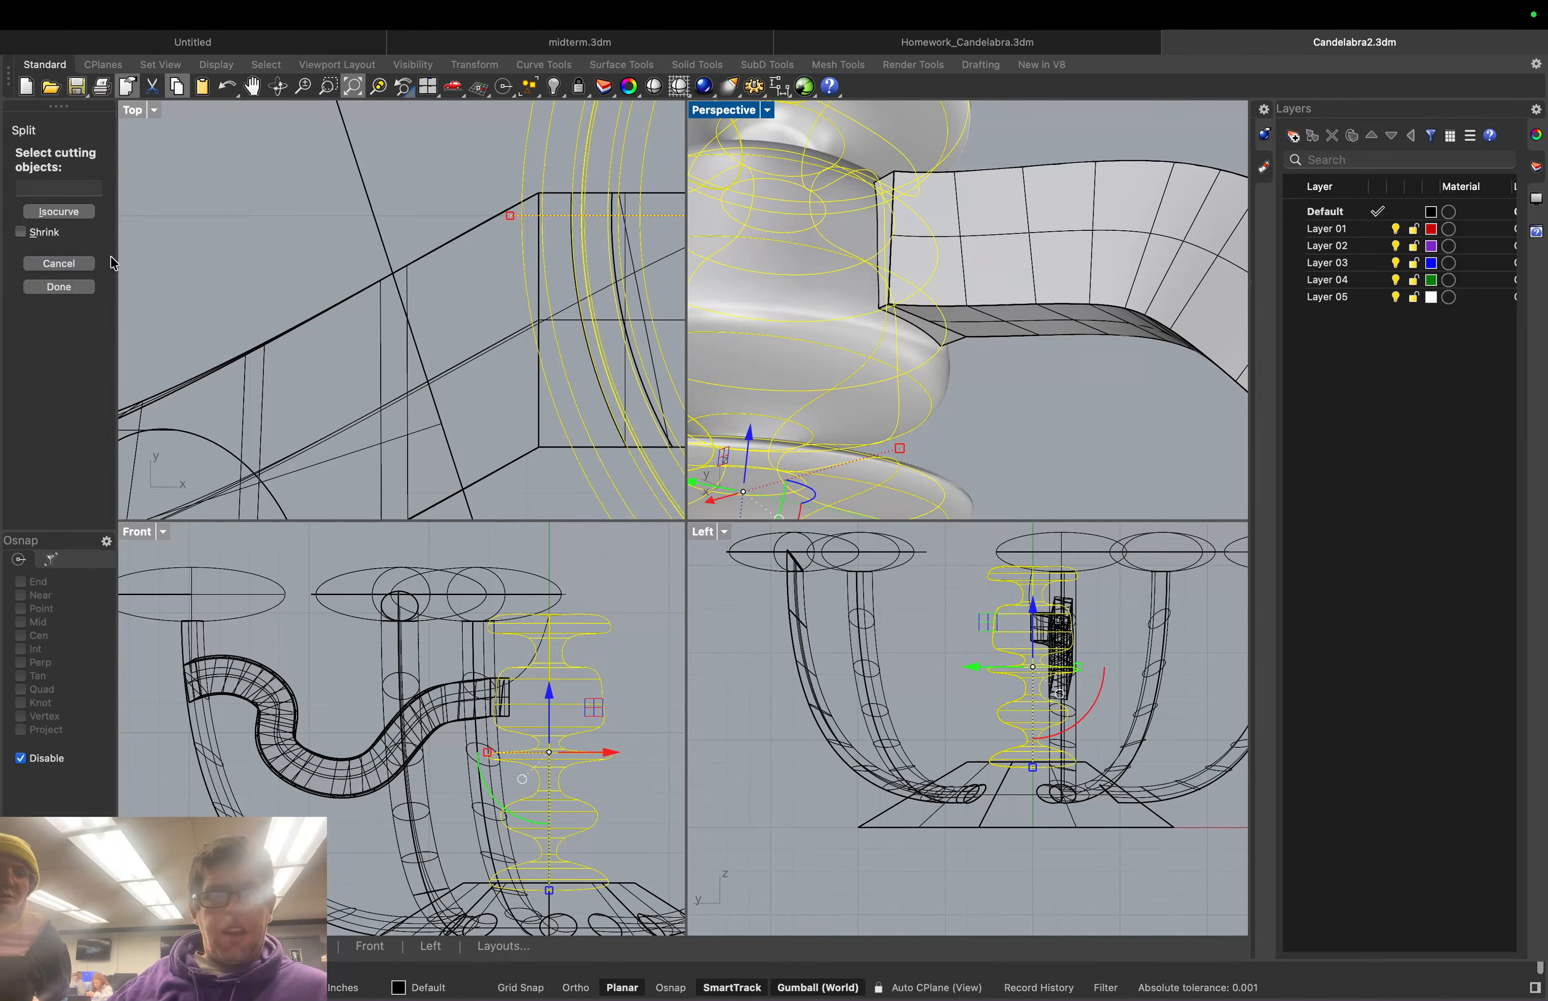
left_click(1085, 282)
left_click(890, 196)
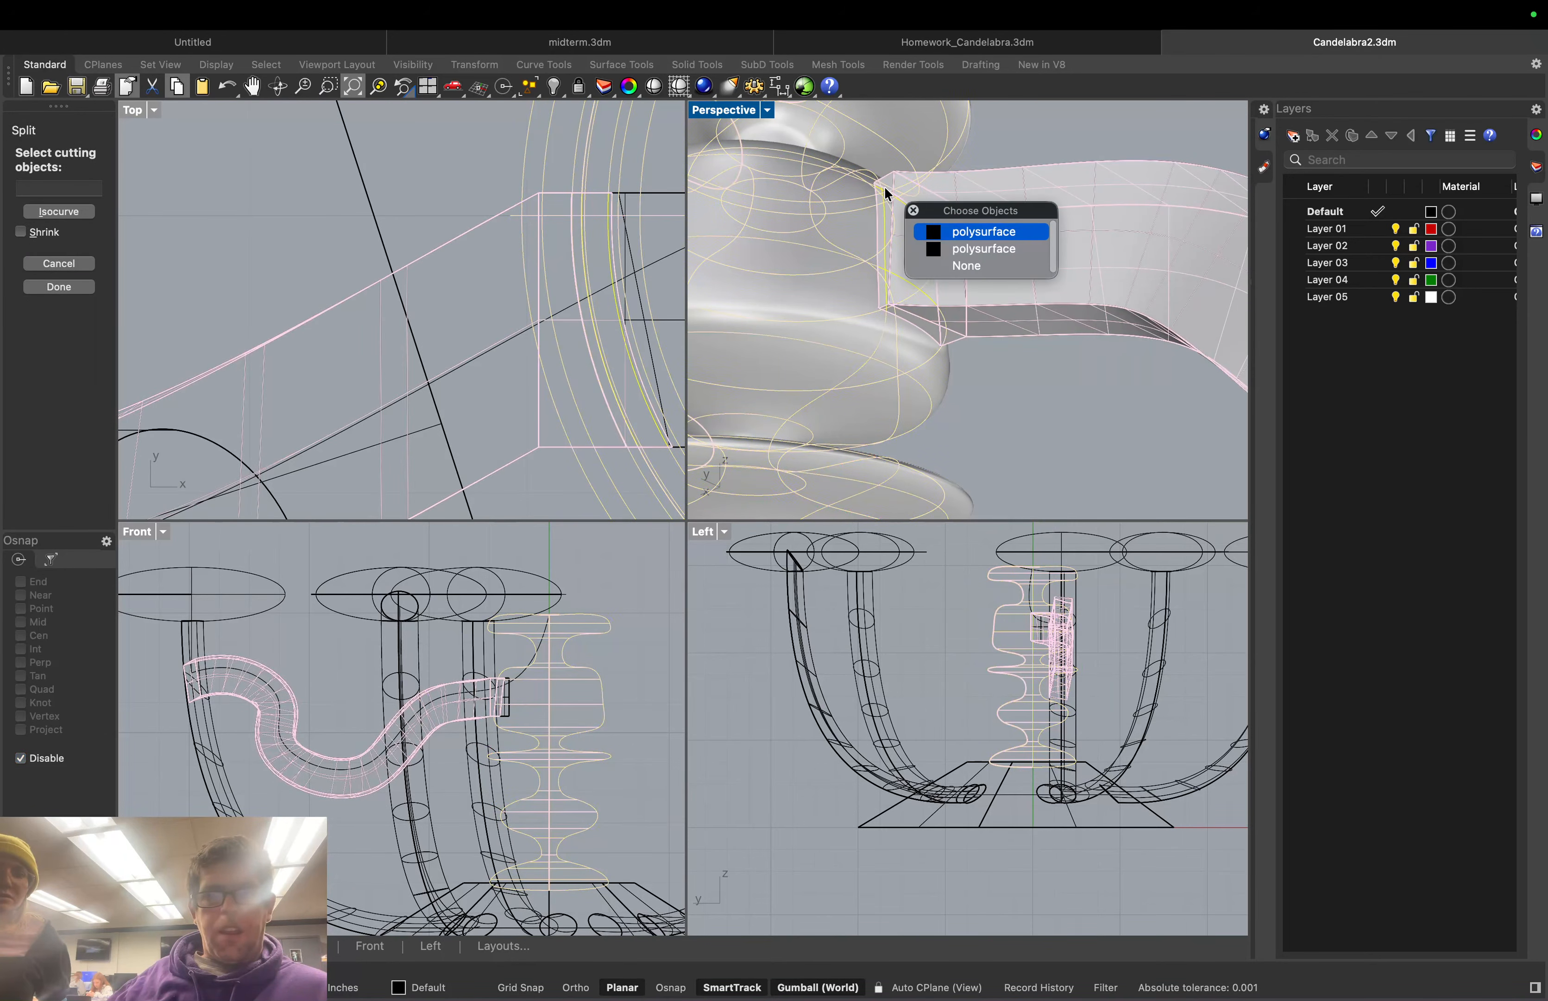
left_click(889, 196)
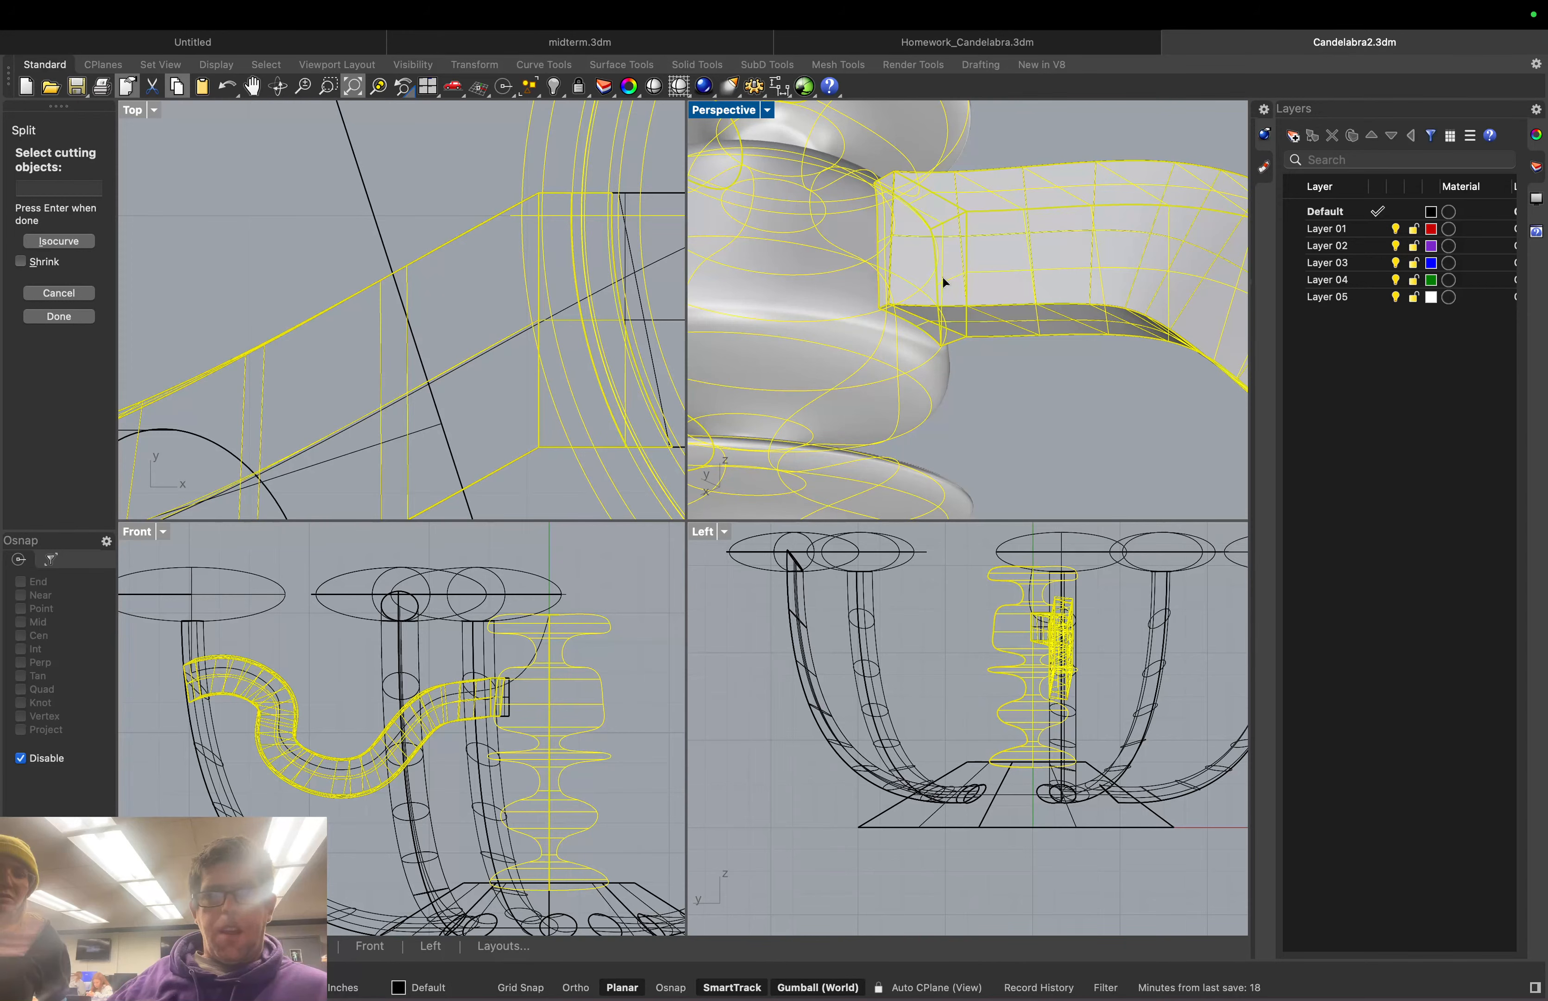
key("Return")
key("Return")
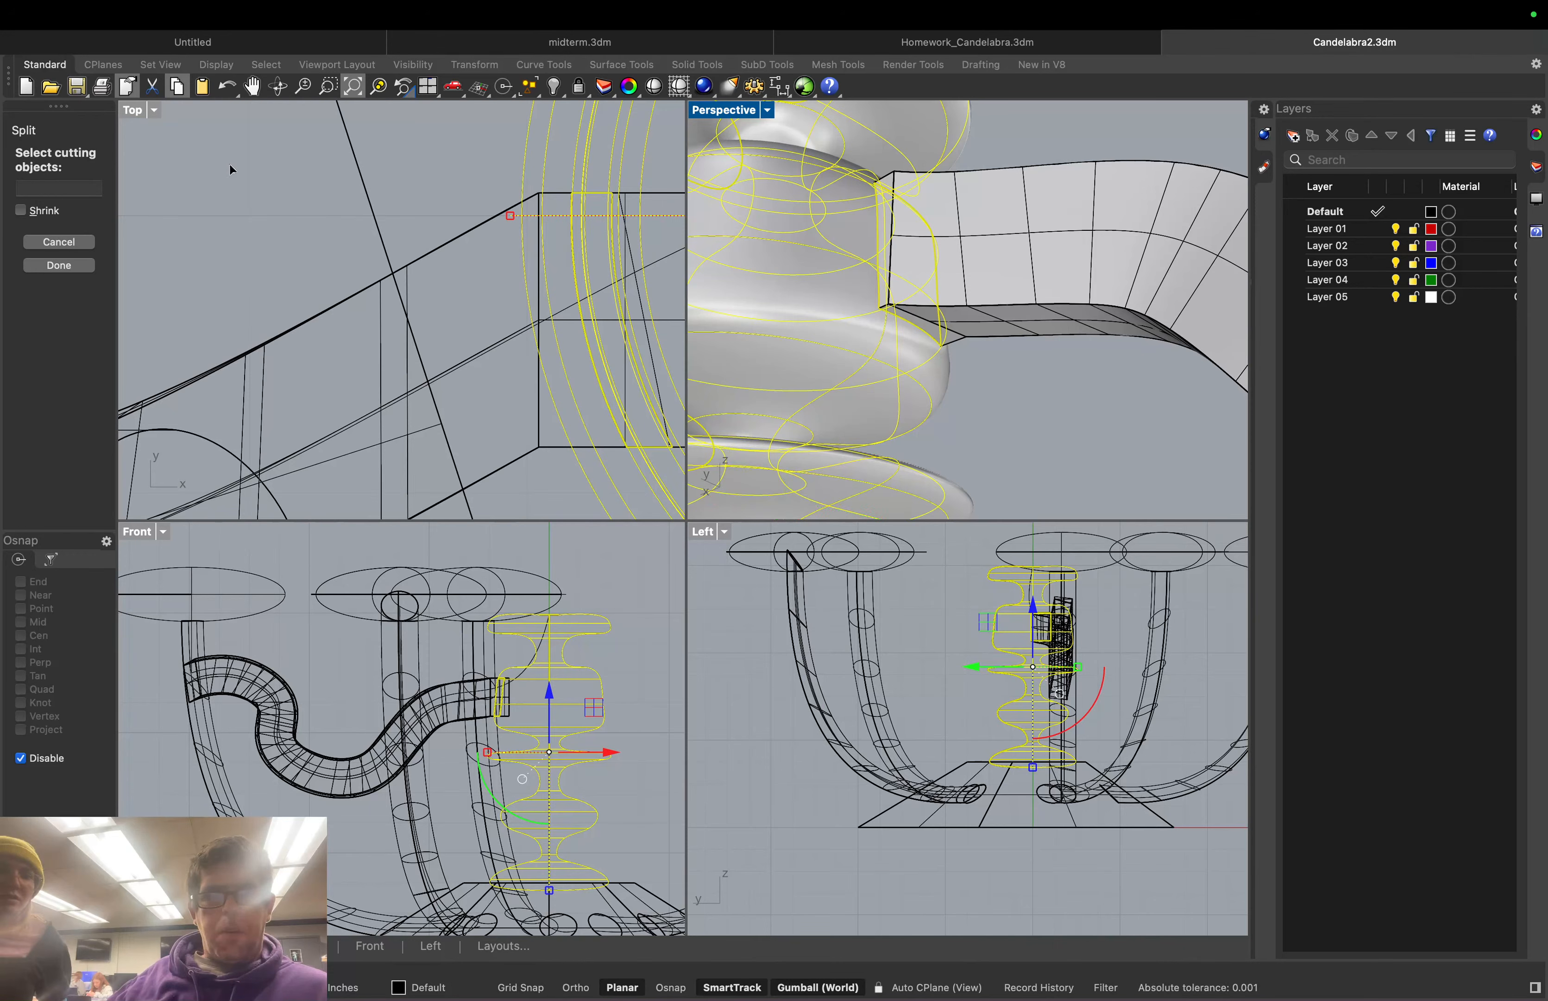
left_click(74, 243)
left_click(1050, 137)
Select the column body pieces at the arm joint from the overlap lists
left_click(831, 225)
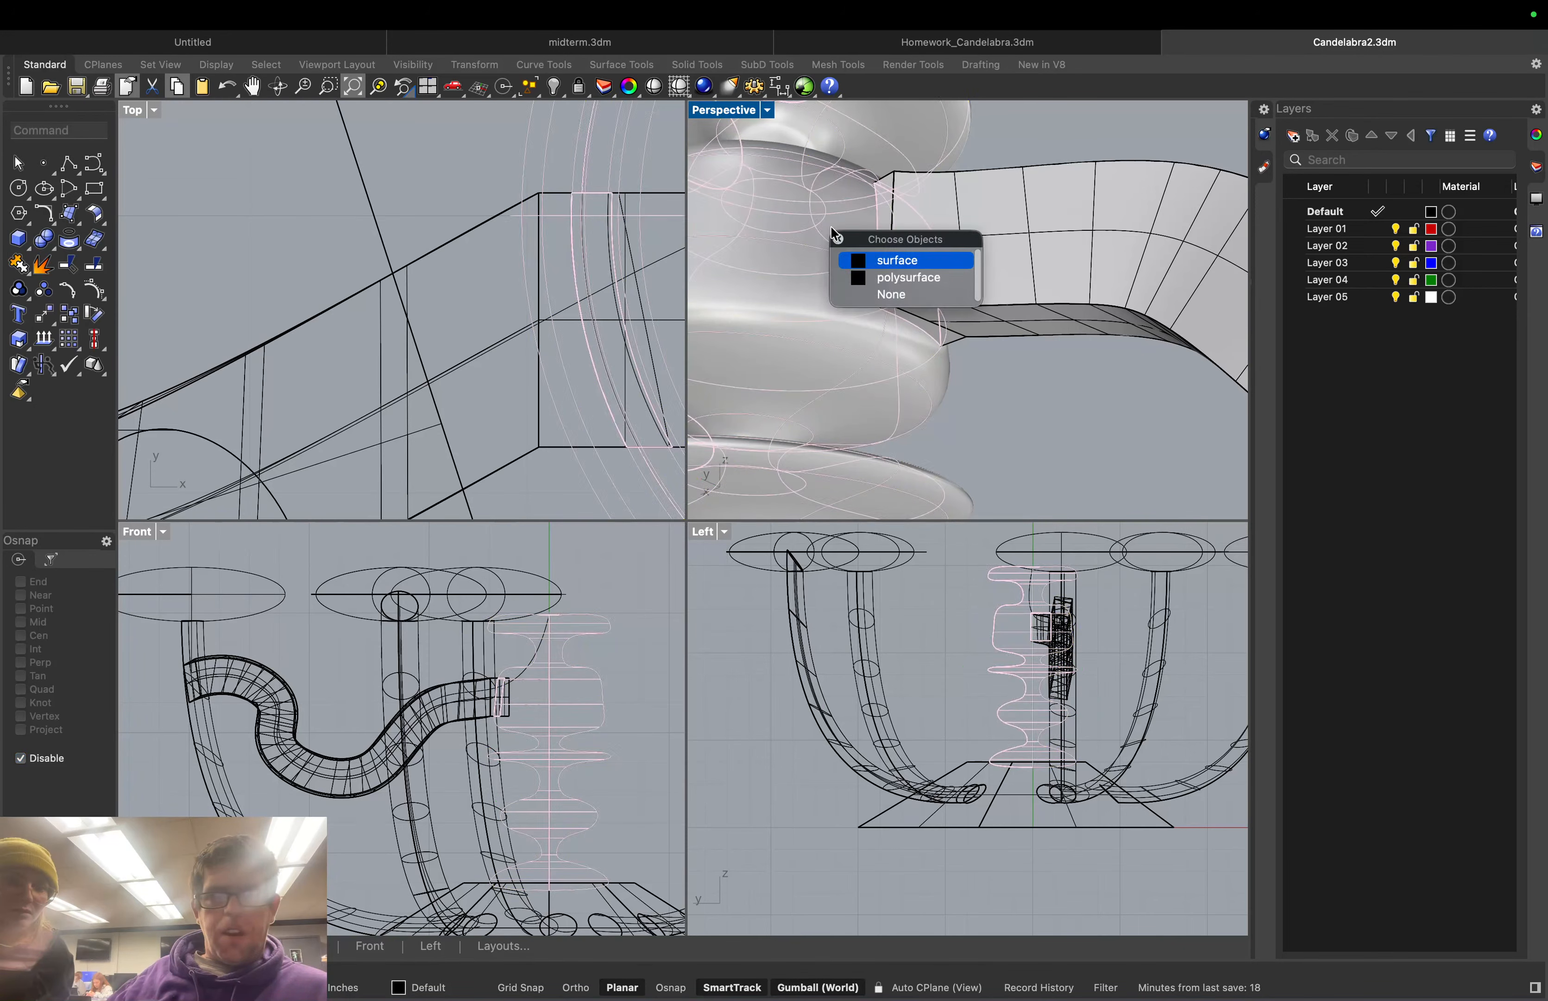
left_click(896, 262)
right_click_drag(895, 261, 1037, 212)
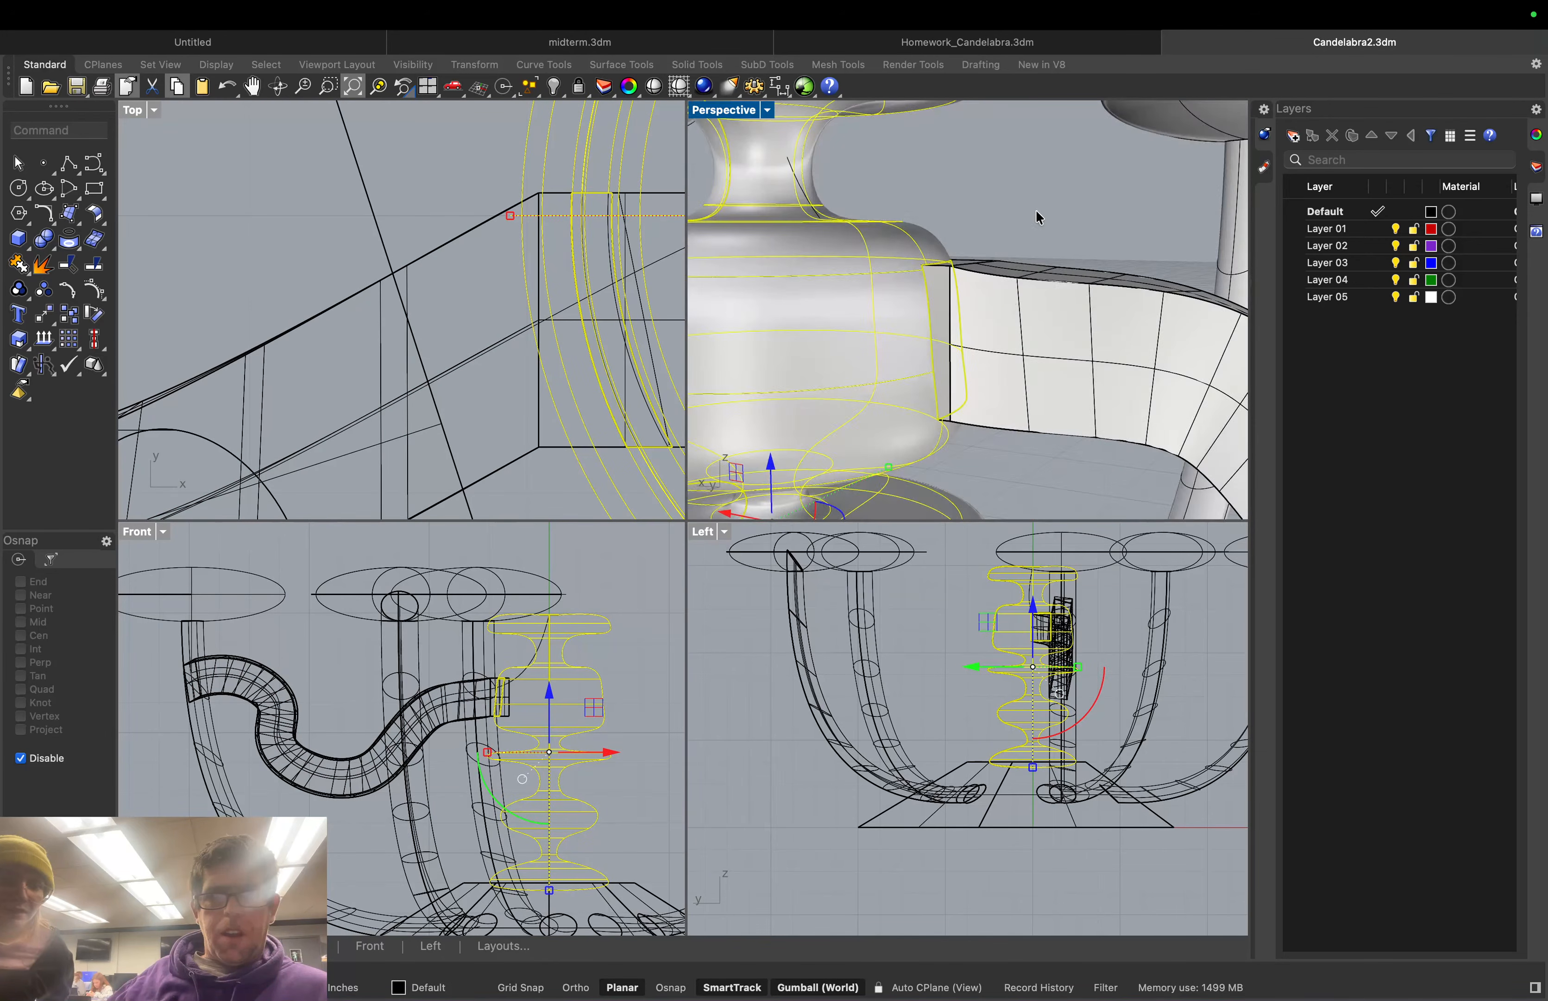
left_click(1037, 216)
left_click(943, 276)
left_click(943, 276)
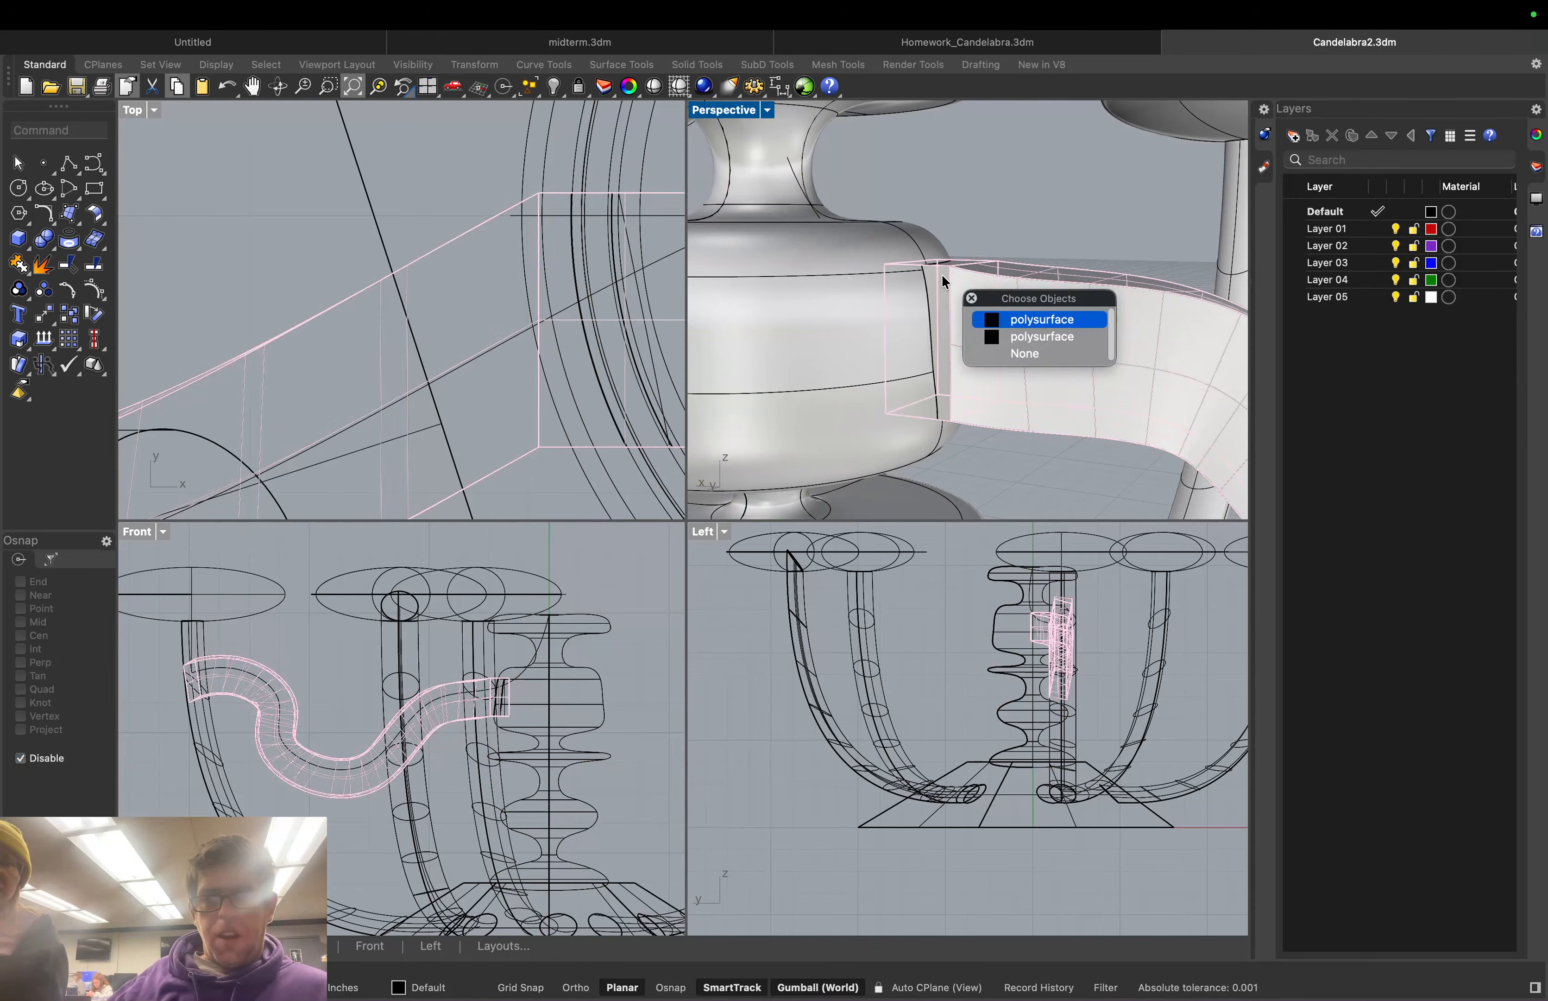
left_click(1013, 320)
key("Escape")
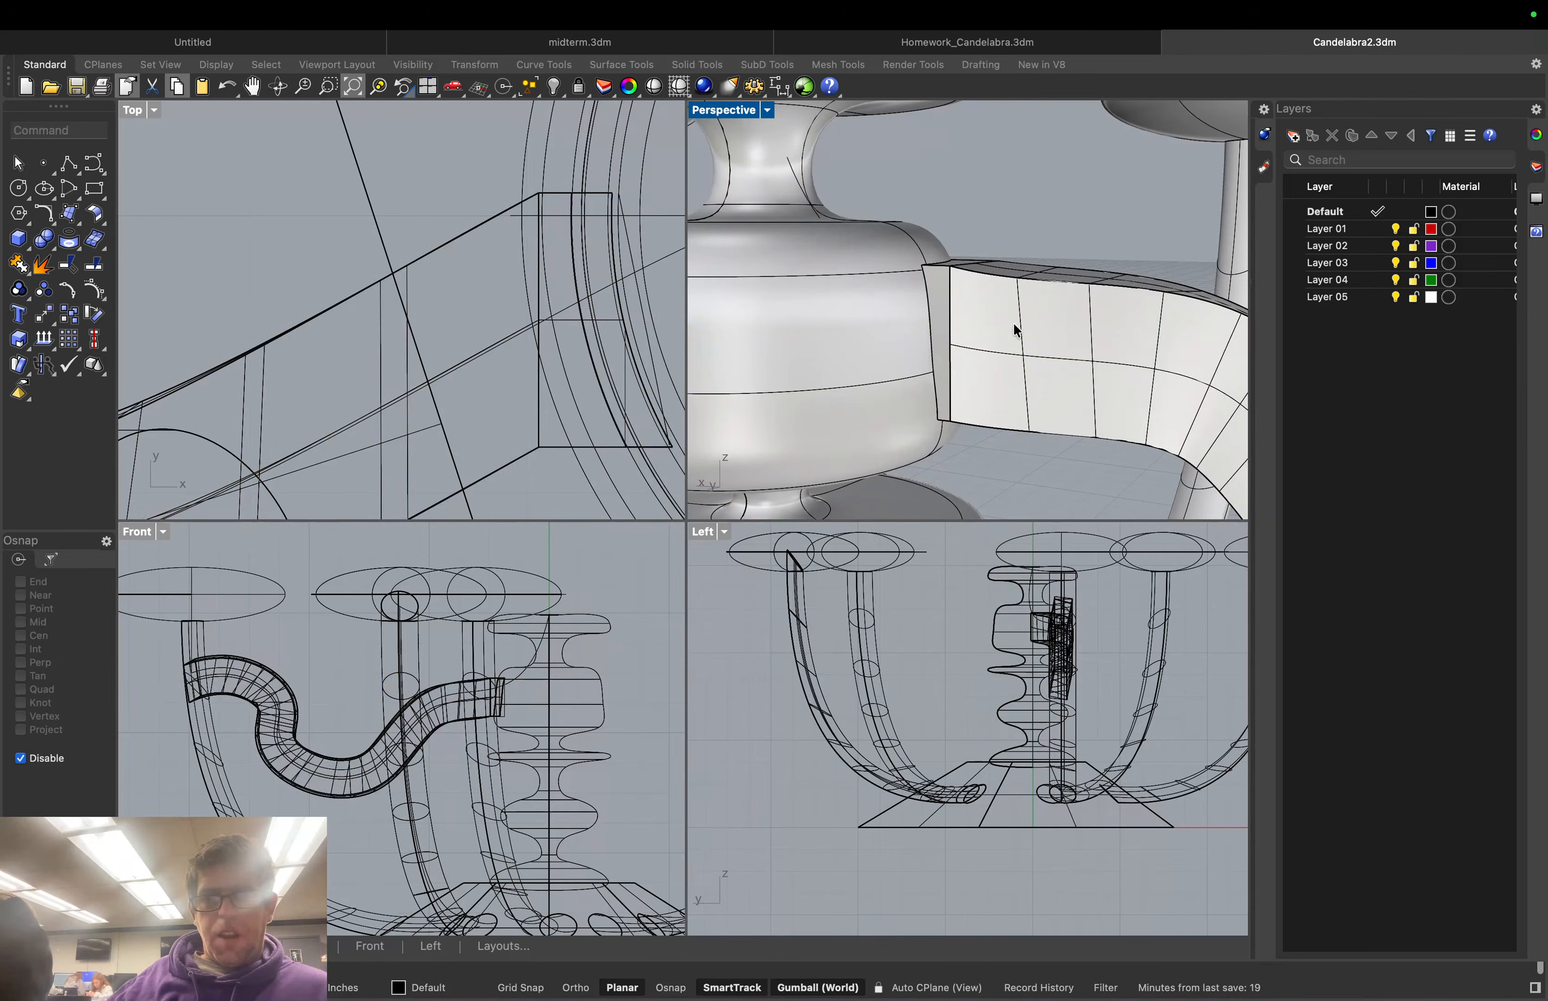
right_click_drag(1013, 322, 1056, 302)
left_click(1059, 320)
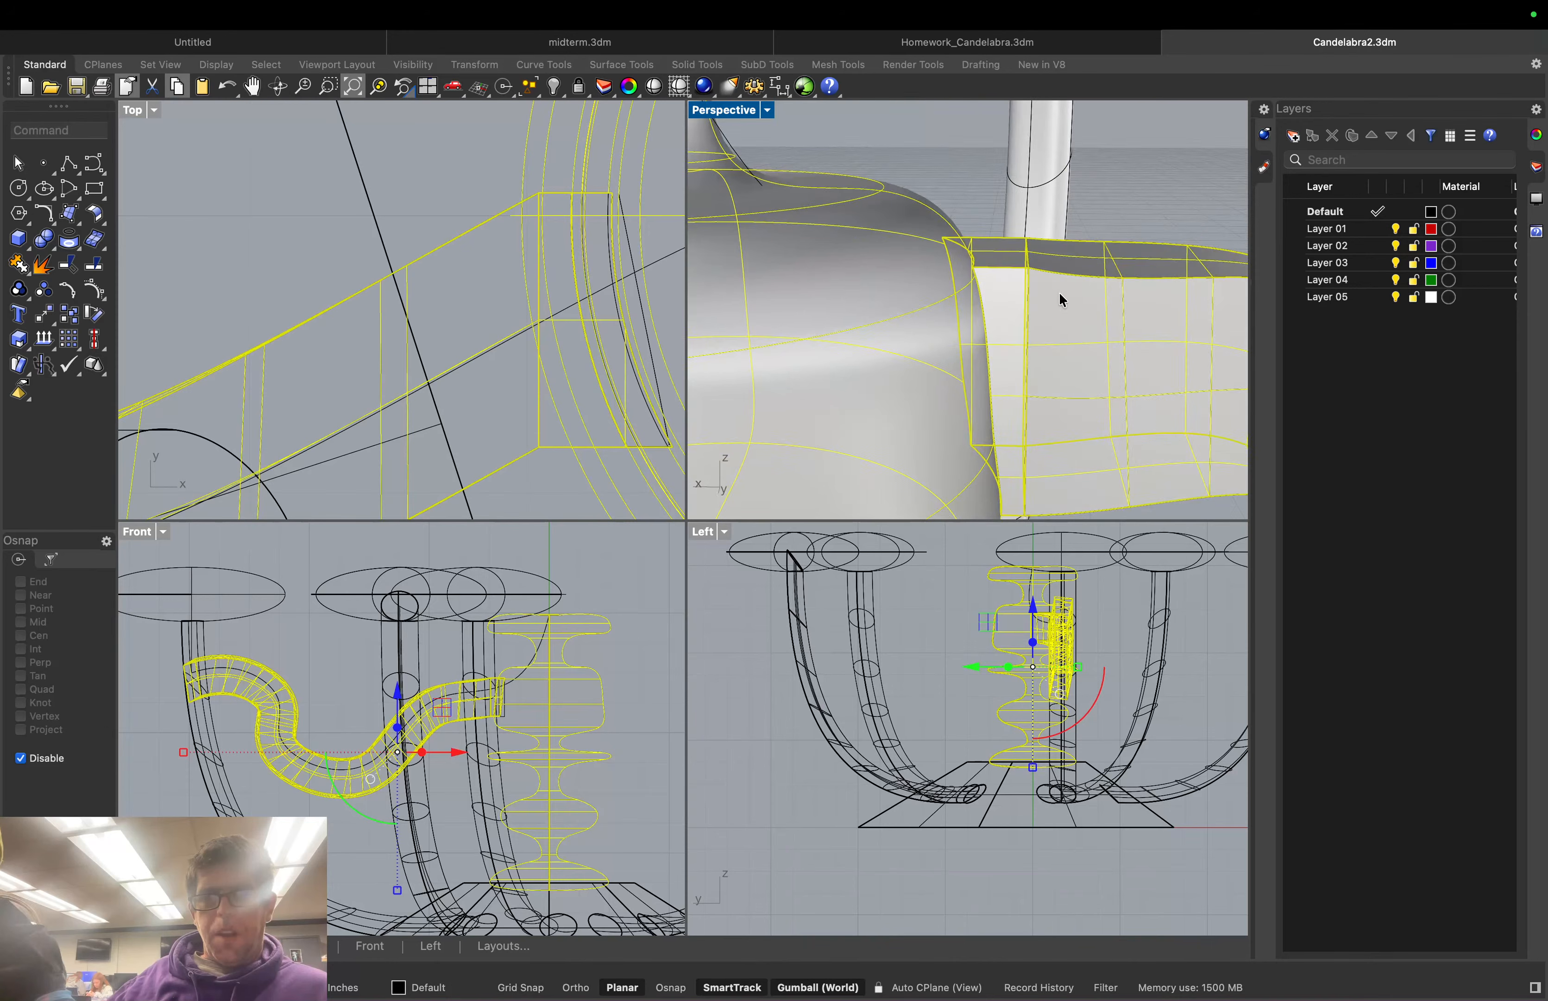
left_click(994, 273)
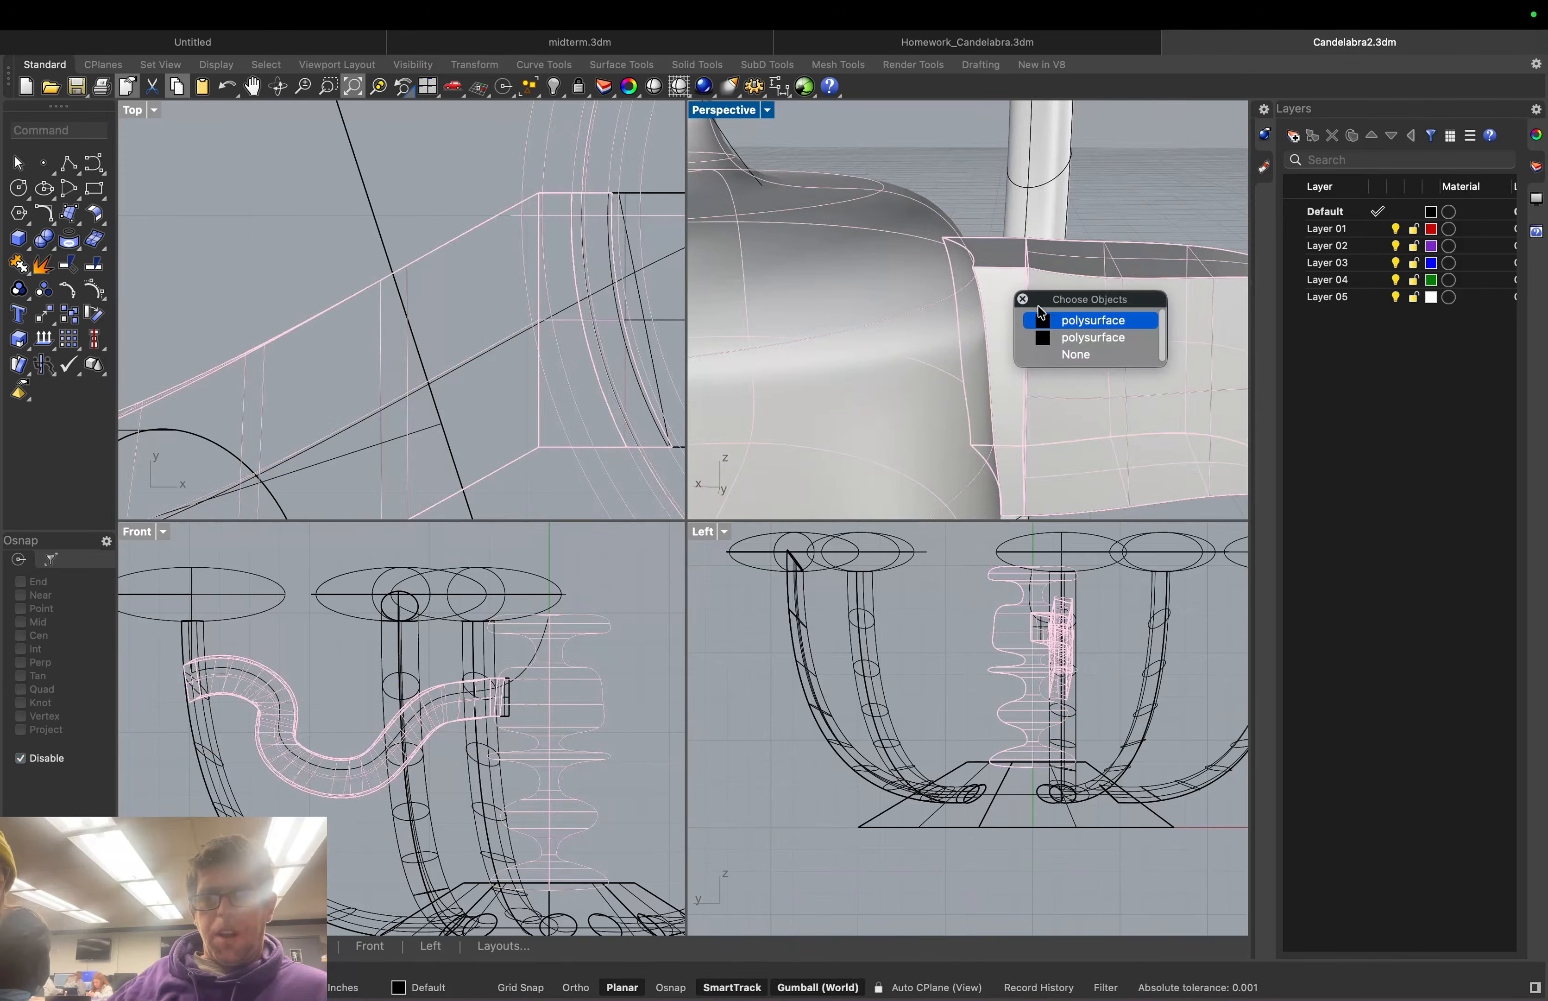
left_click(1077, 336)
Add the arm polysurfaces at the joint to the selection
key("Delete")
left_click(1020, 284)
right_click_drag(1021, 286, 1054, 339)
scroll(1035, 349, "down", 6)
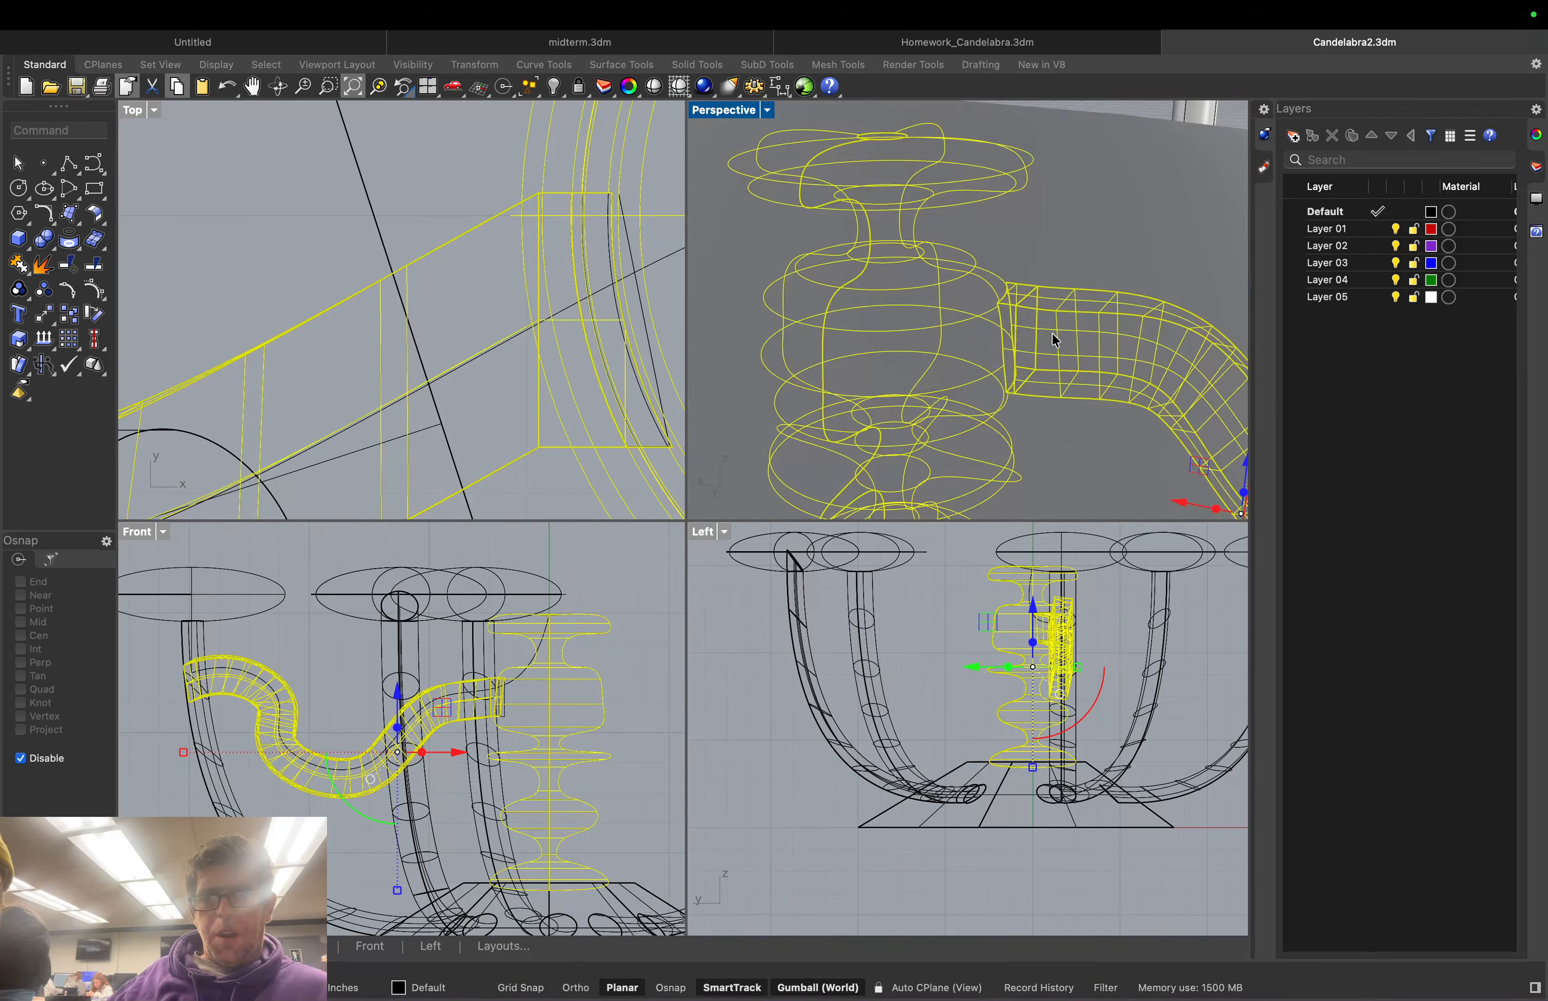
scroll(1050, 293, "up", 3)
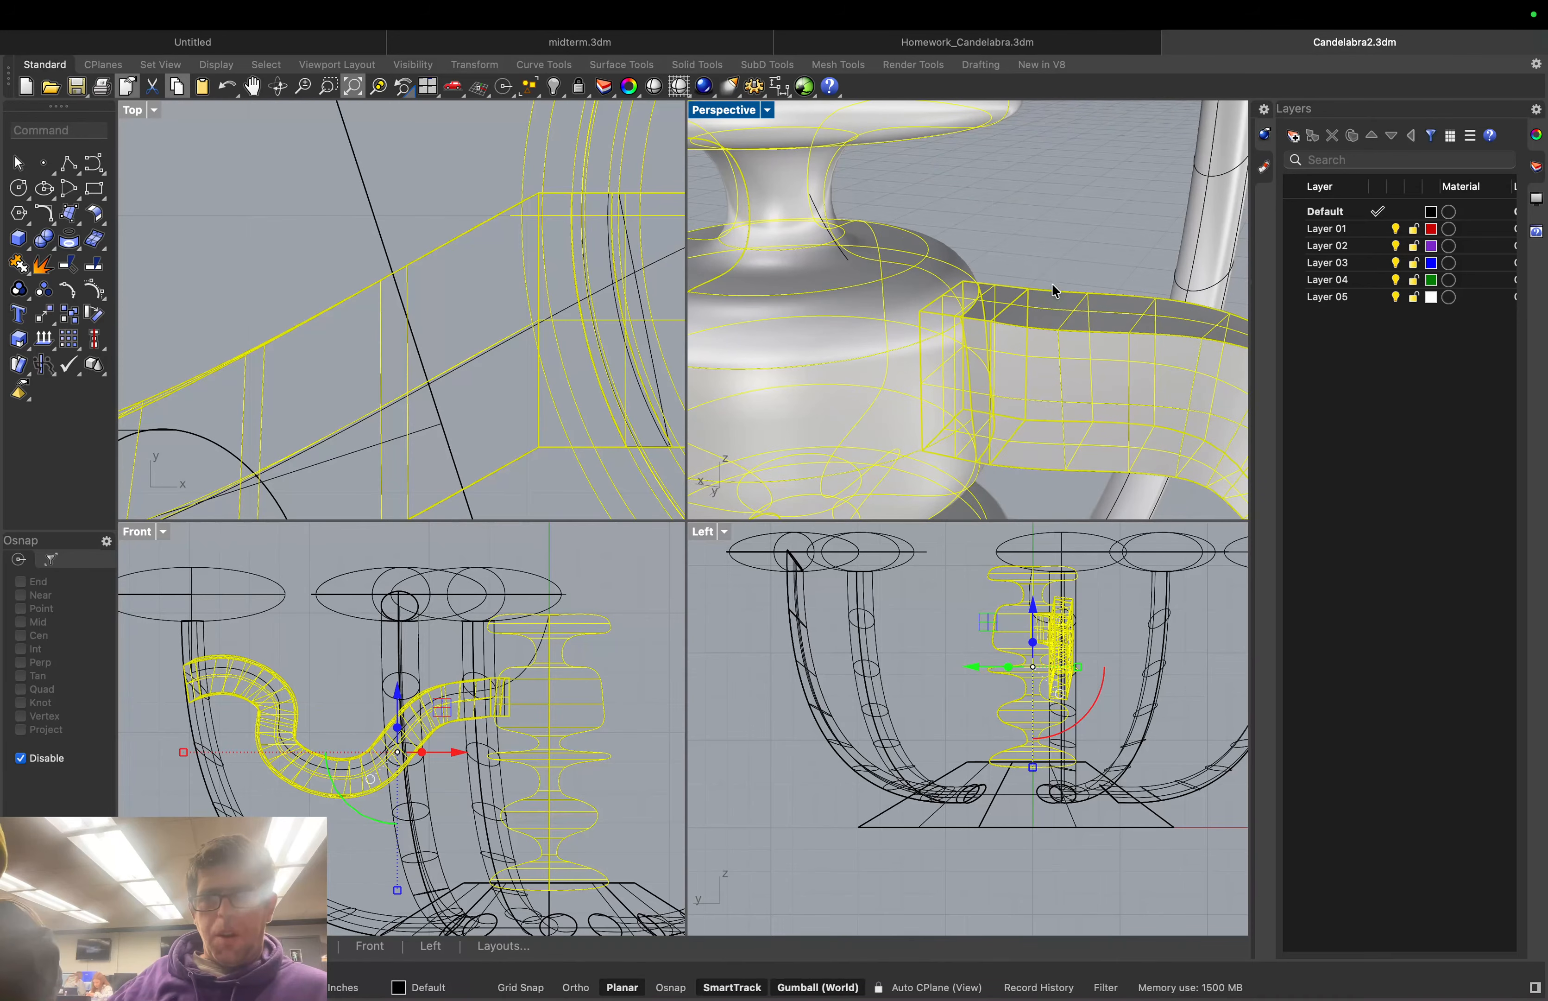
left_click(1071, 290)
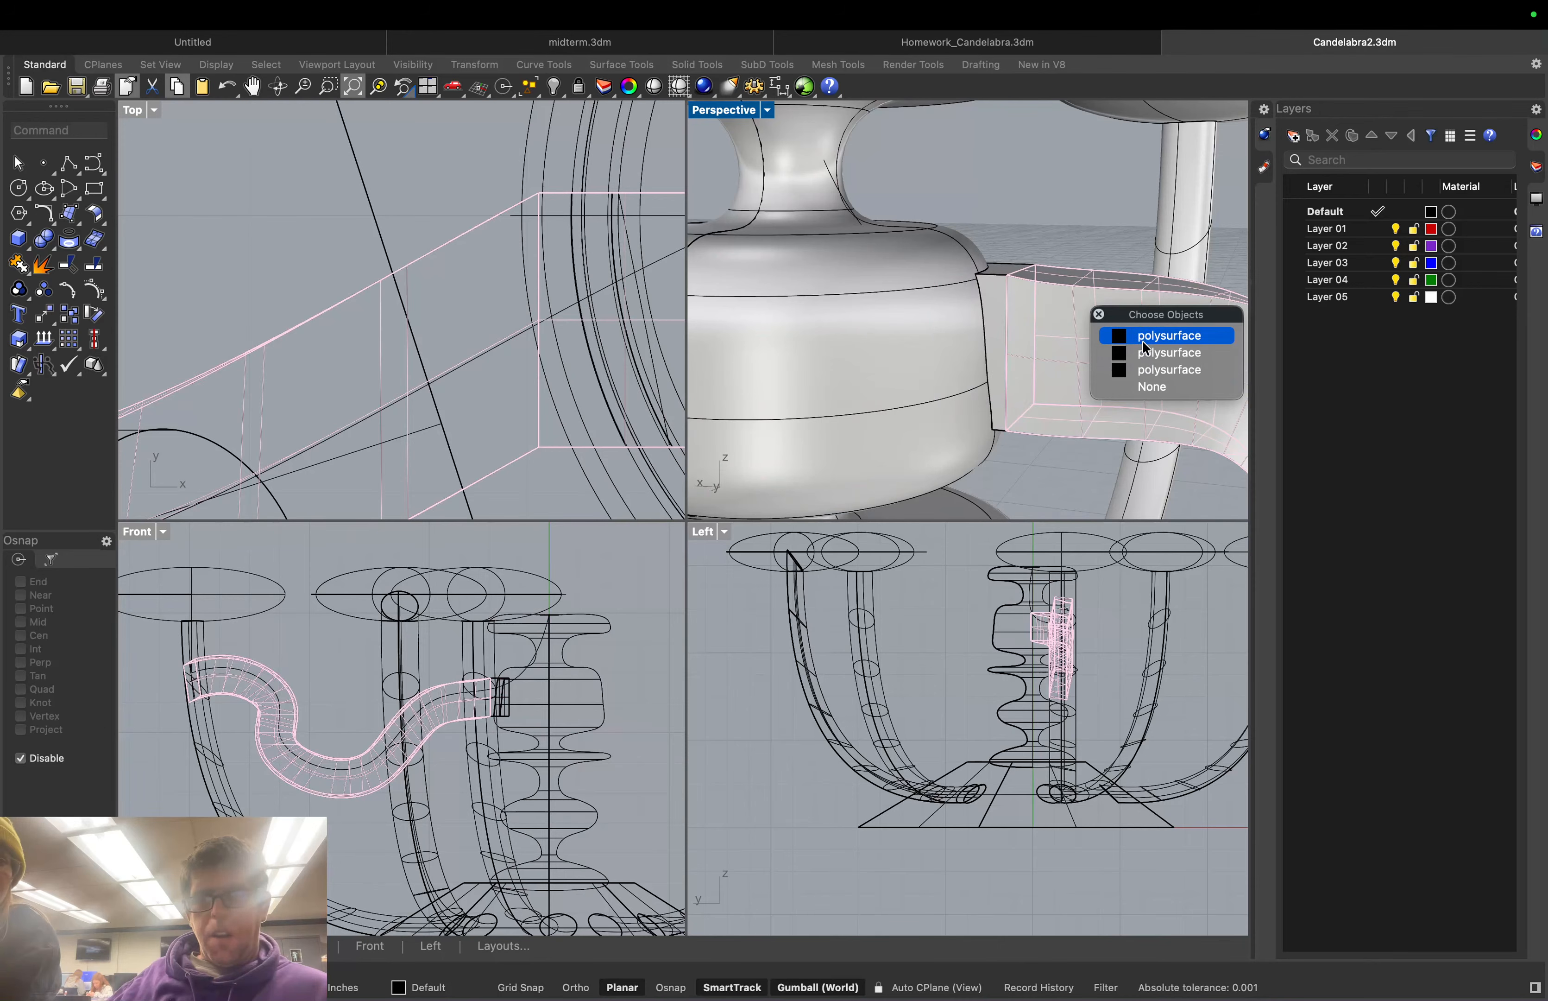
left_click(1147, 353)
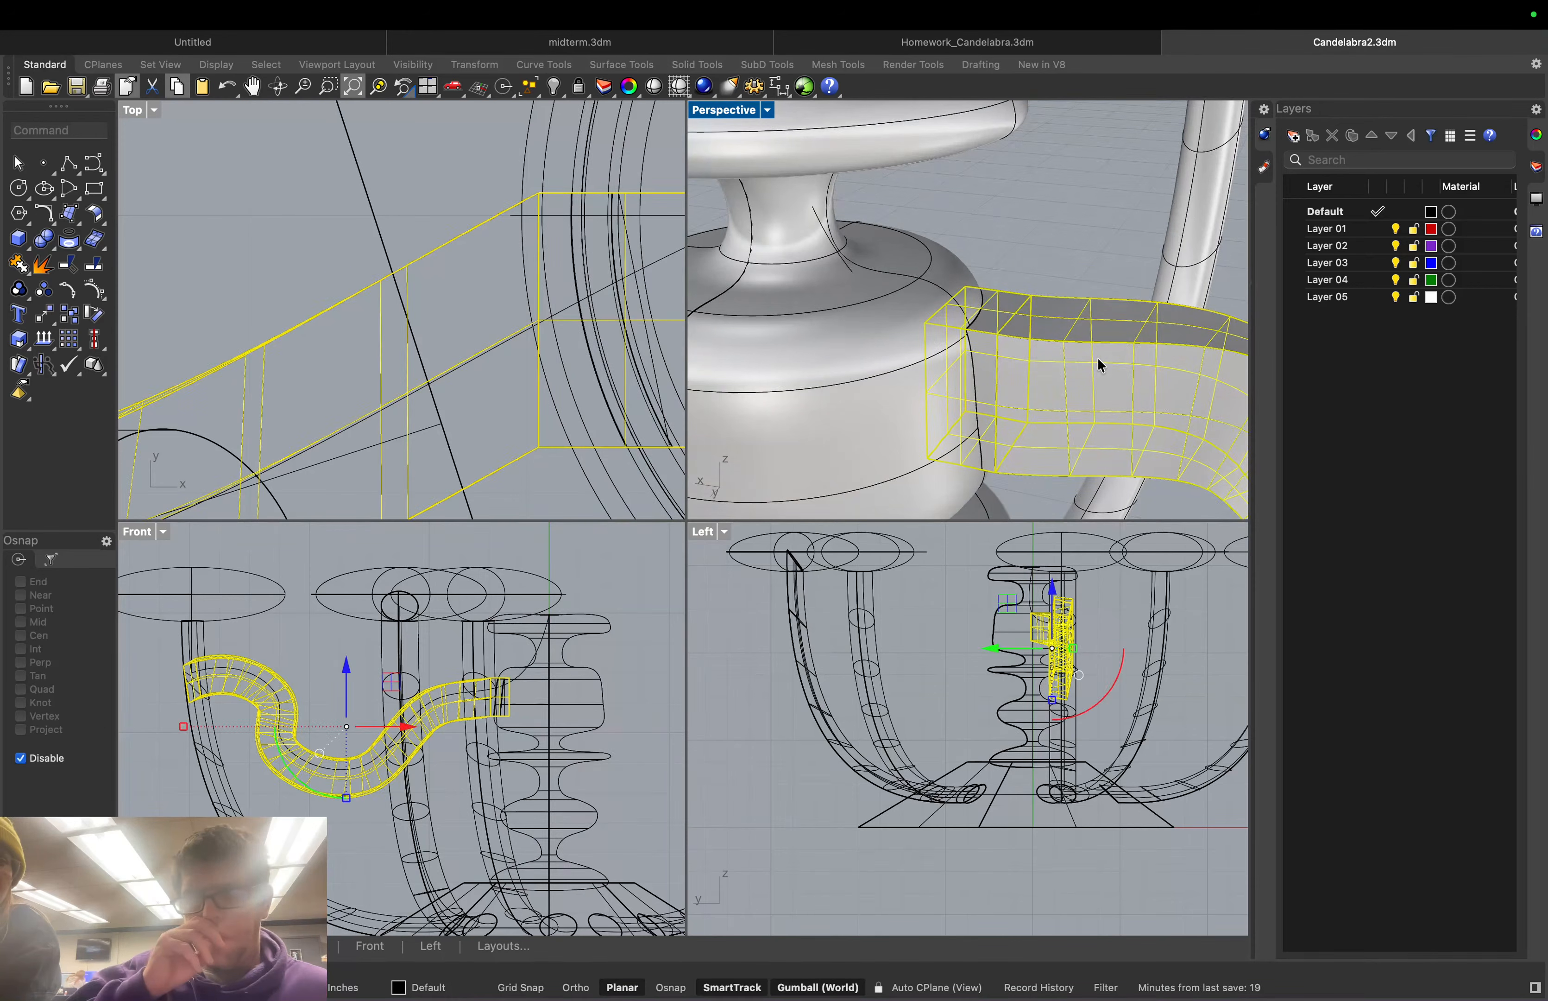
right_click_drag(1096, 358, 1099, 367)
key("Escape")
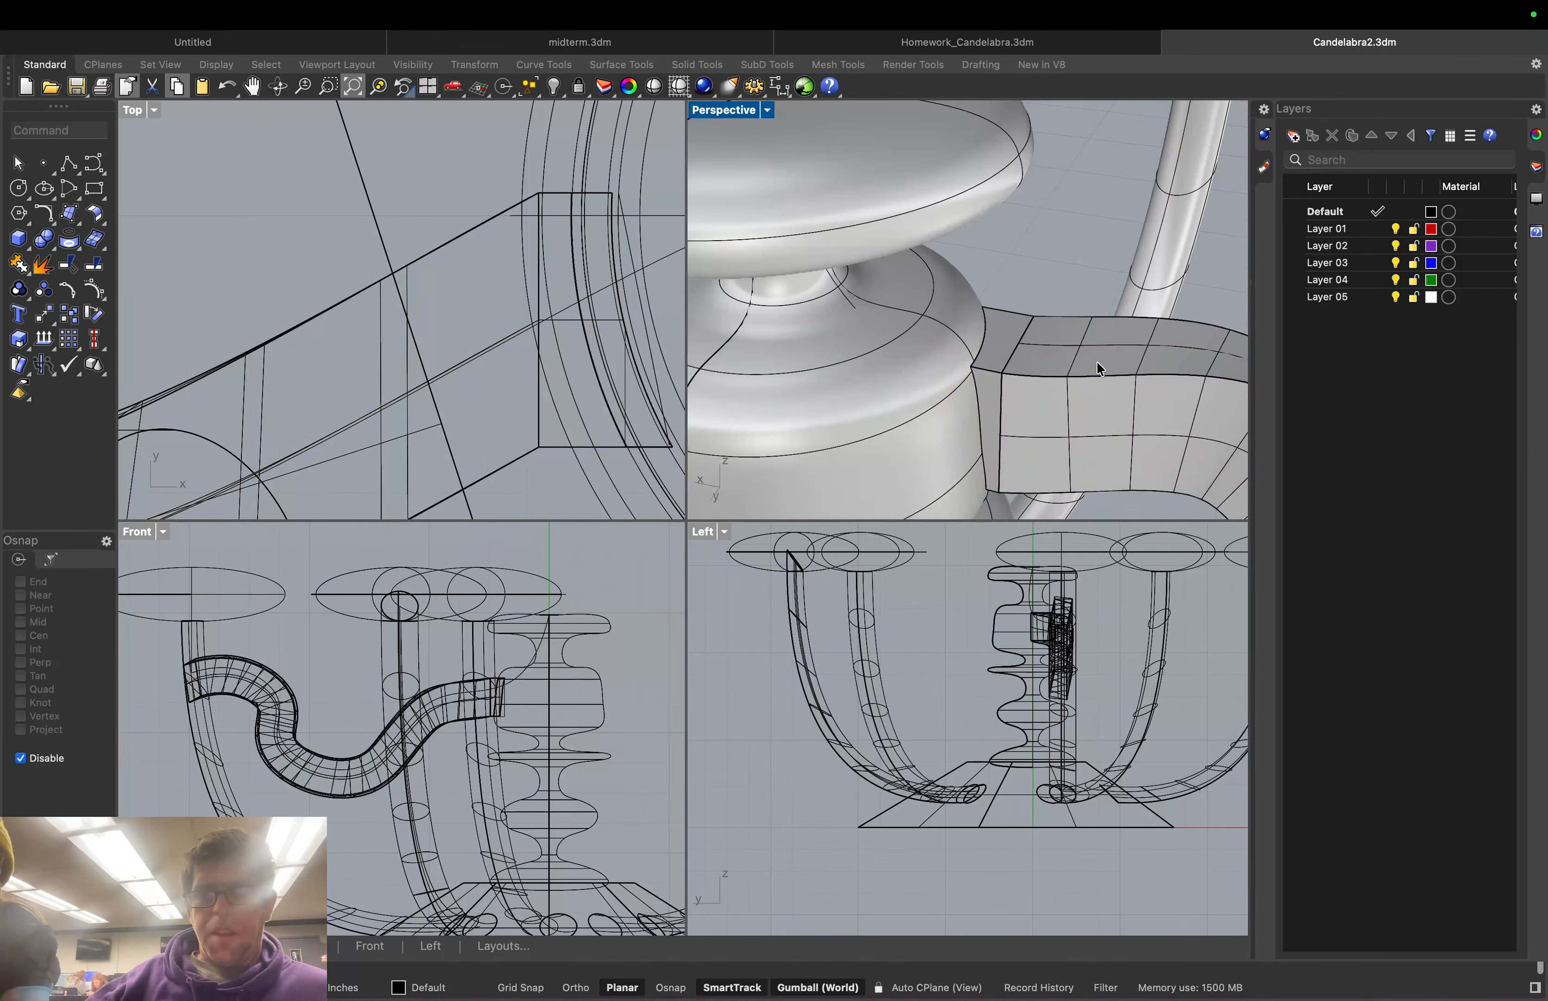
left_click(1097, 363)
left_click(1160, 426)
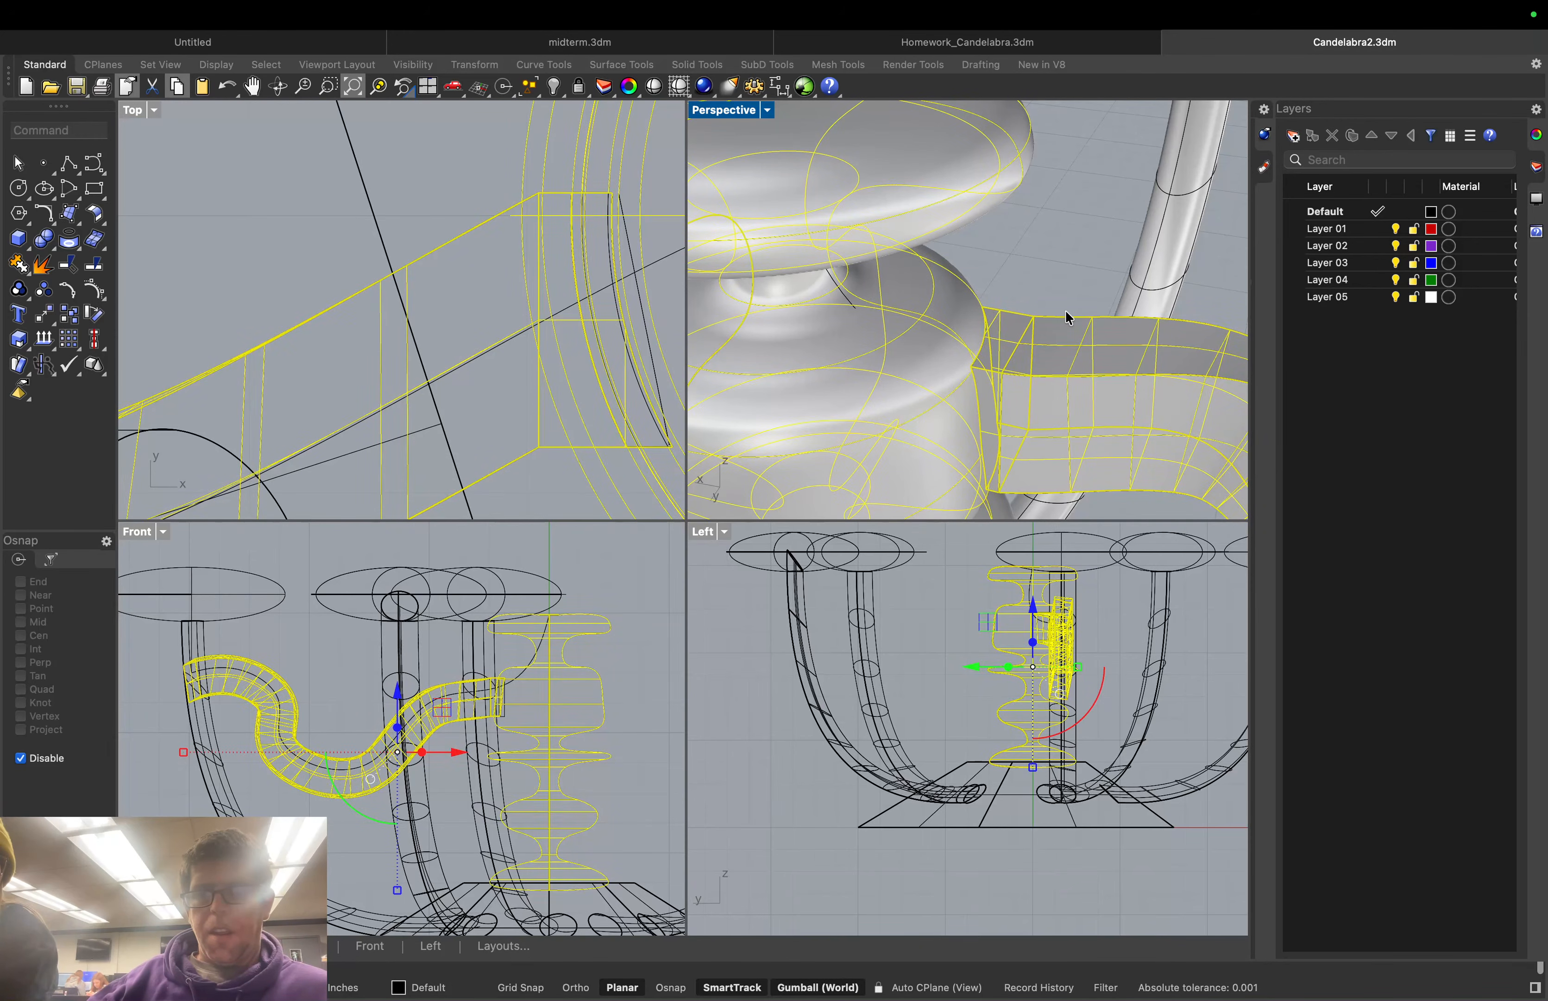
Hide the selected column and arm pieces and inspect the narrow strip left behind
type("hide")
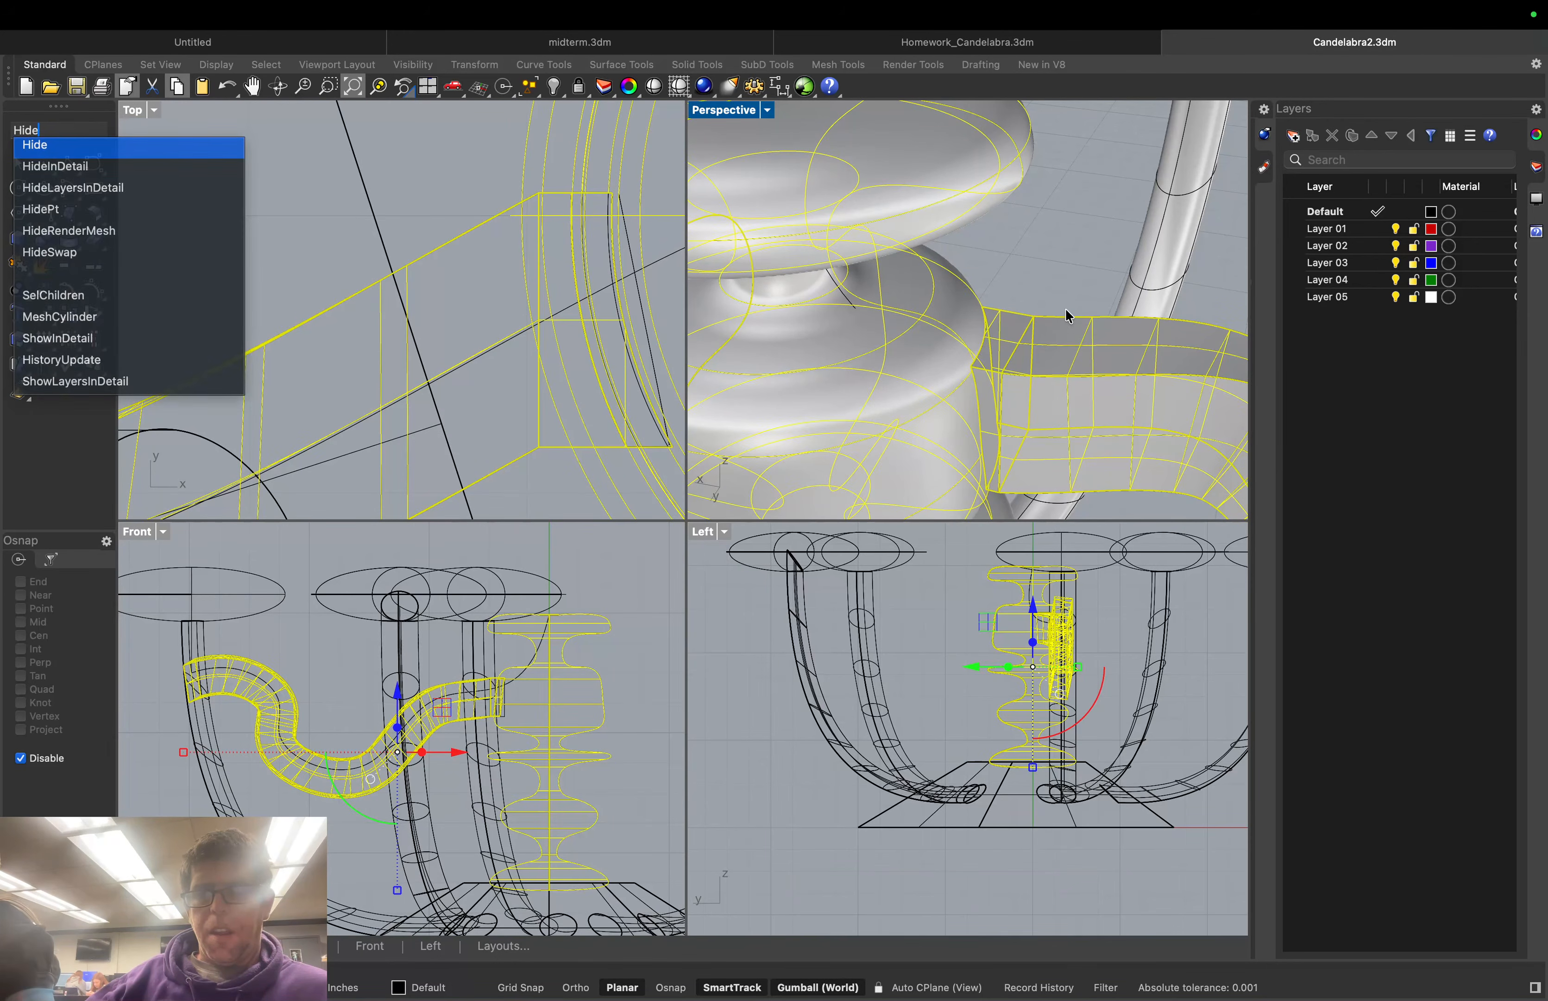
key("Return")
right_click_drag(1063, 340, 1058, 307)
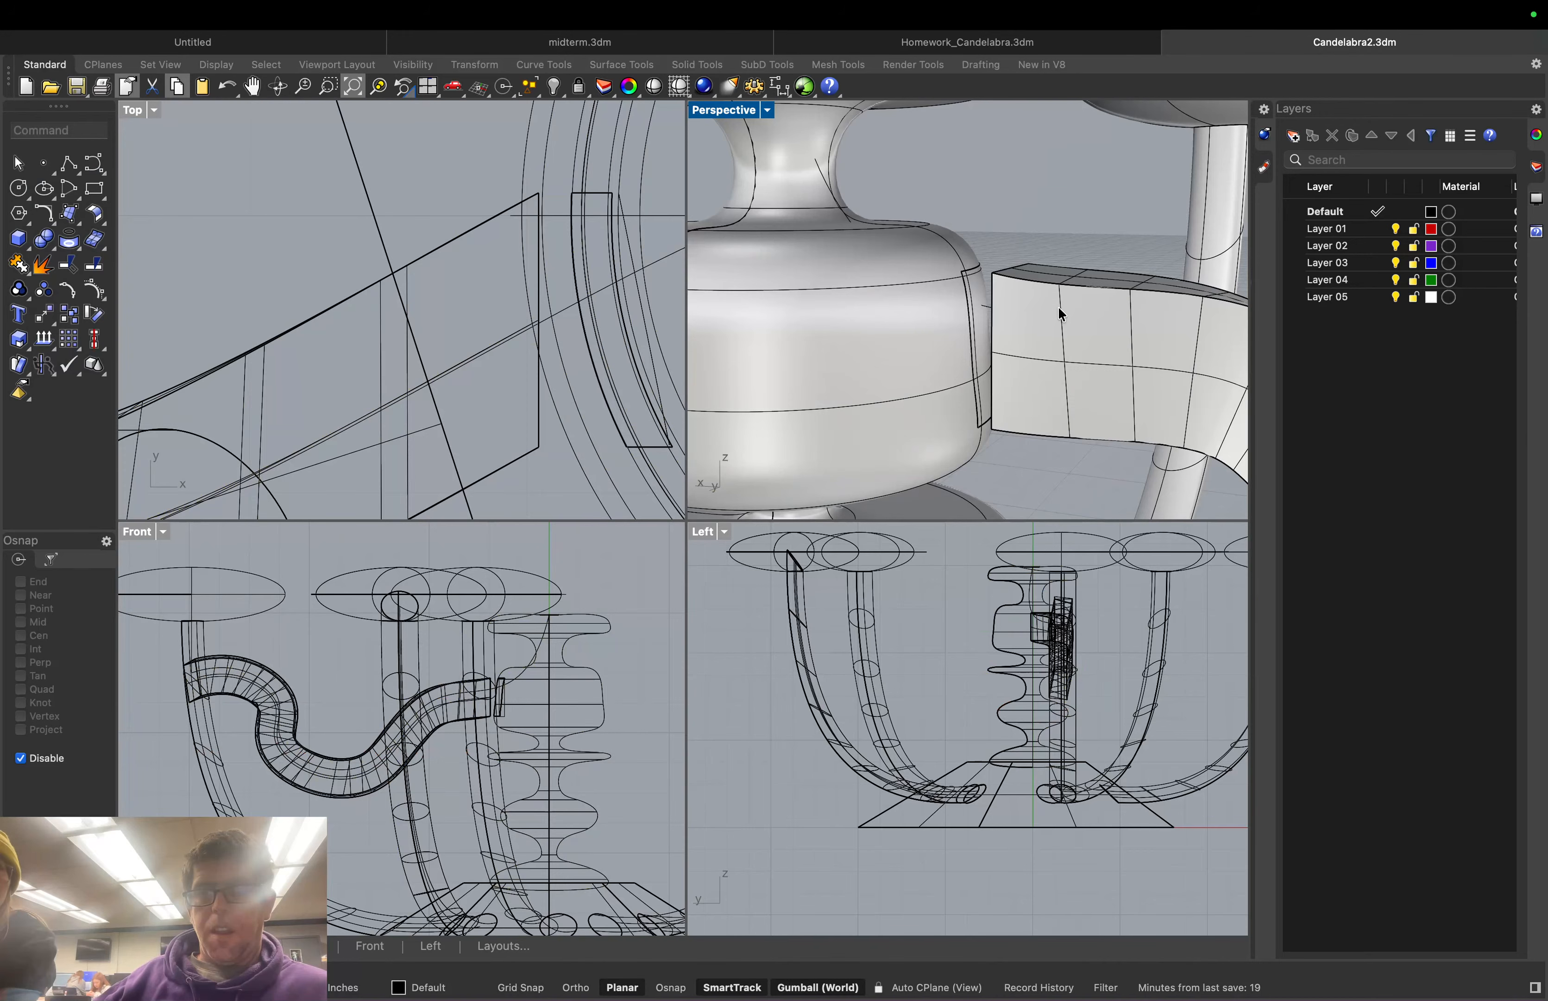
scroll(1058, 307, "up", 4)
left_click(940, 277)
left_click(996, 205)
right_click_drag(995, 205, 970, 227)
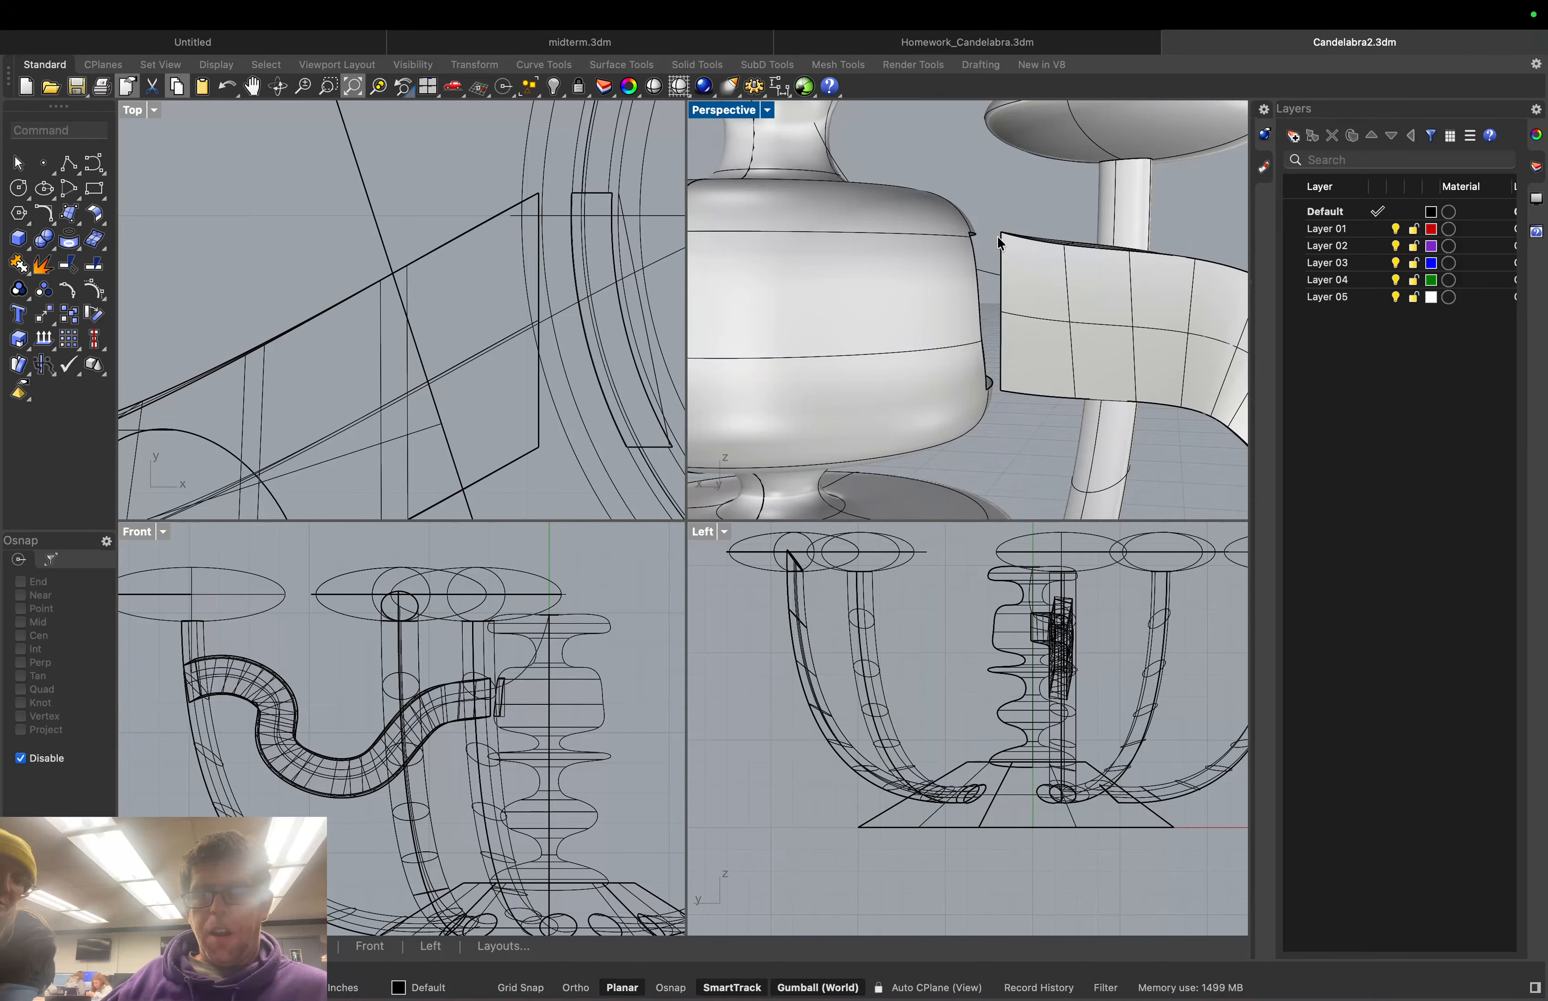
right_click_drag(1000, 243, 945, 312)
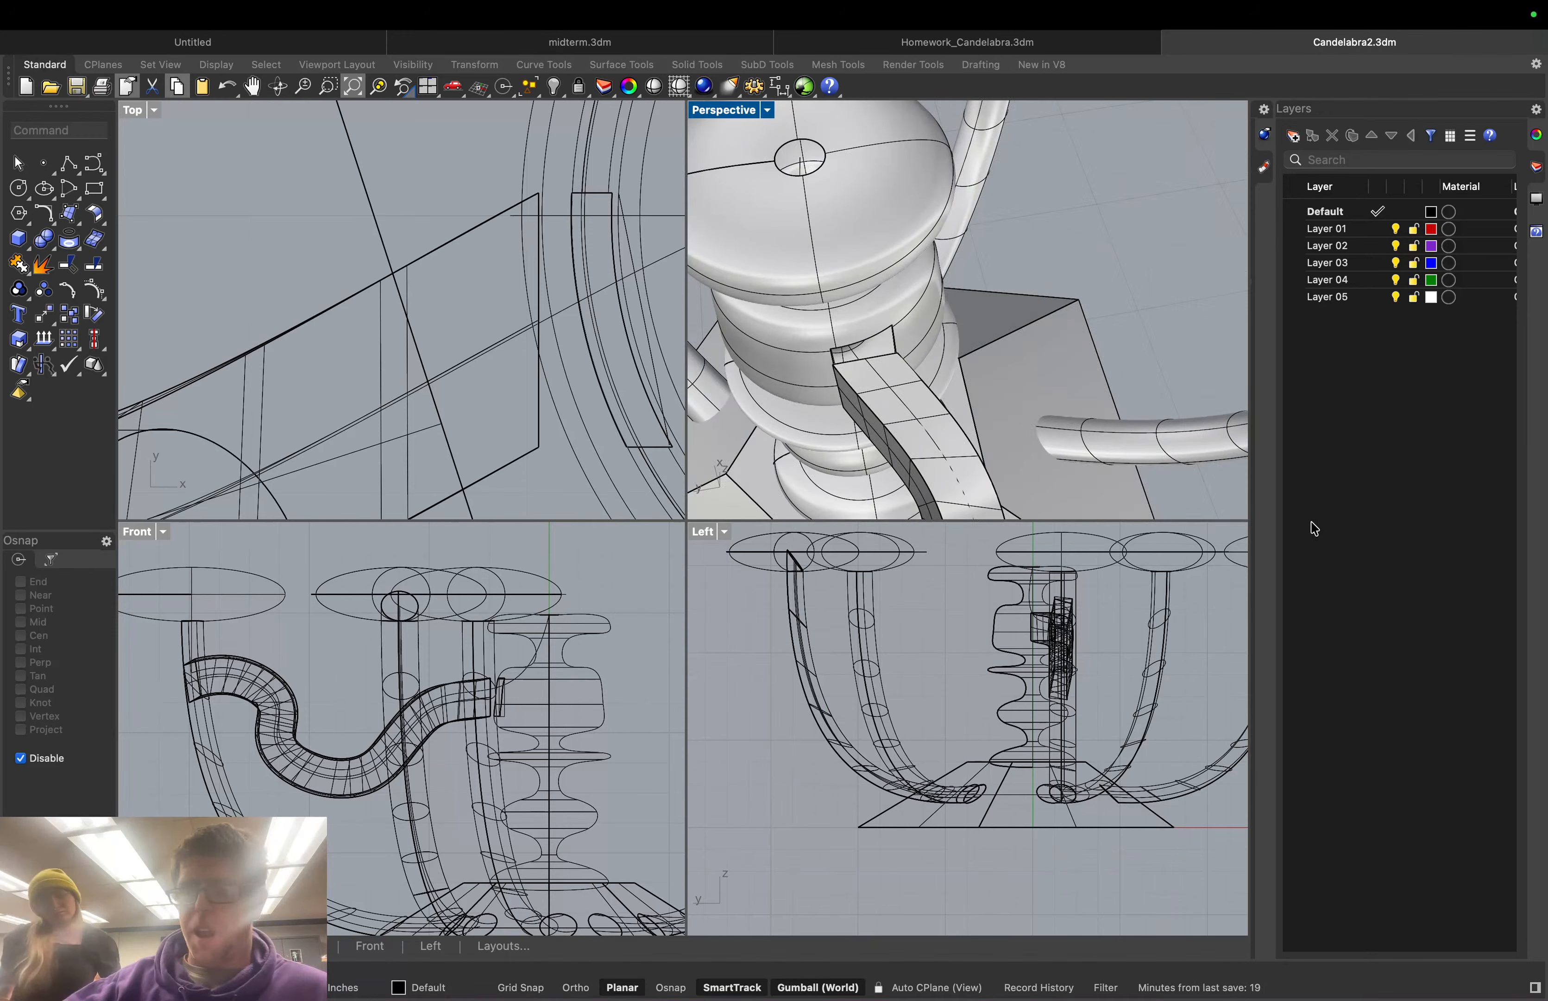
scroll(1070, 442, "down", 5)
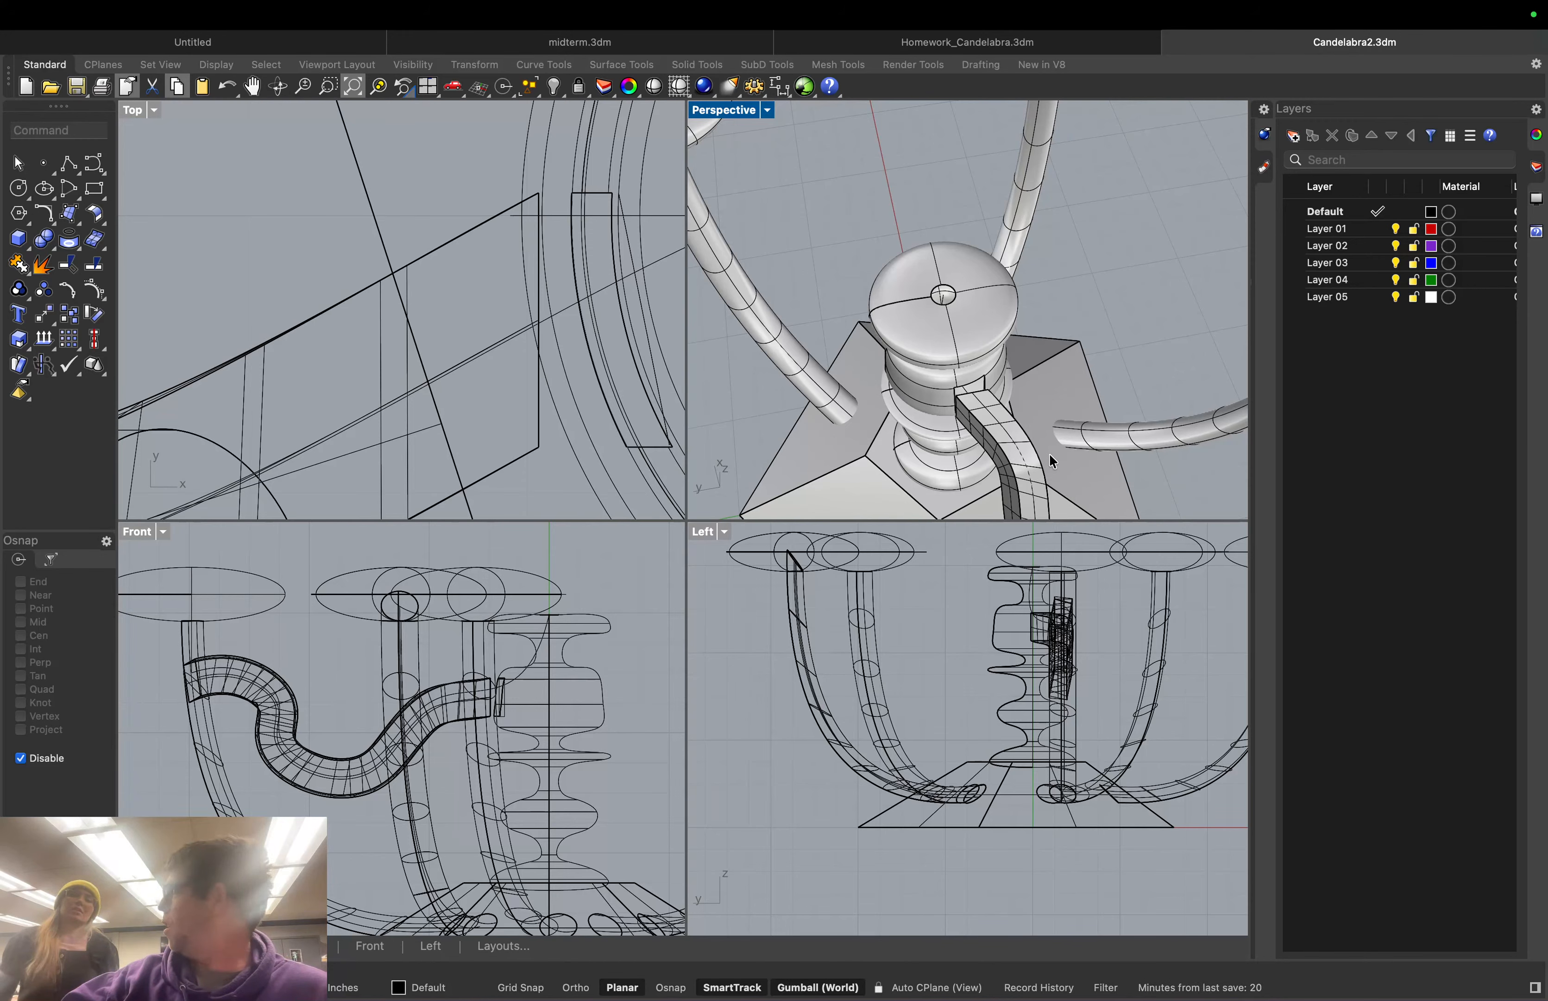
scroll(1050, 453, "down", 3)
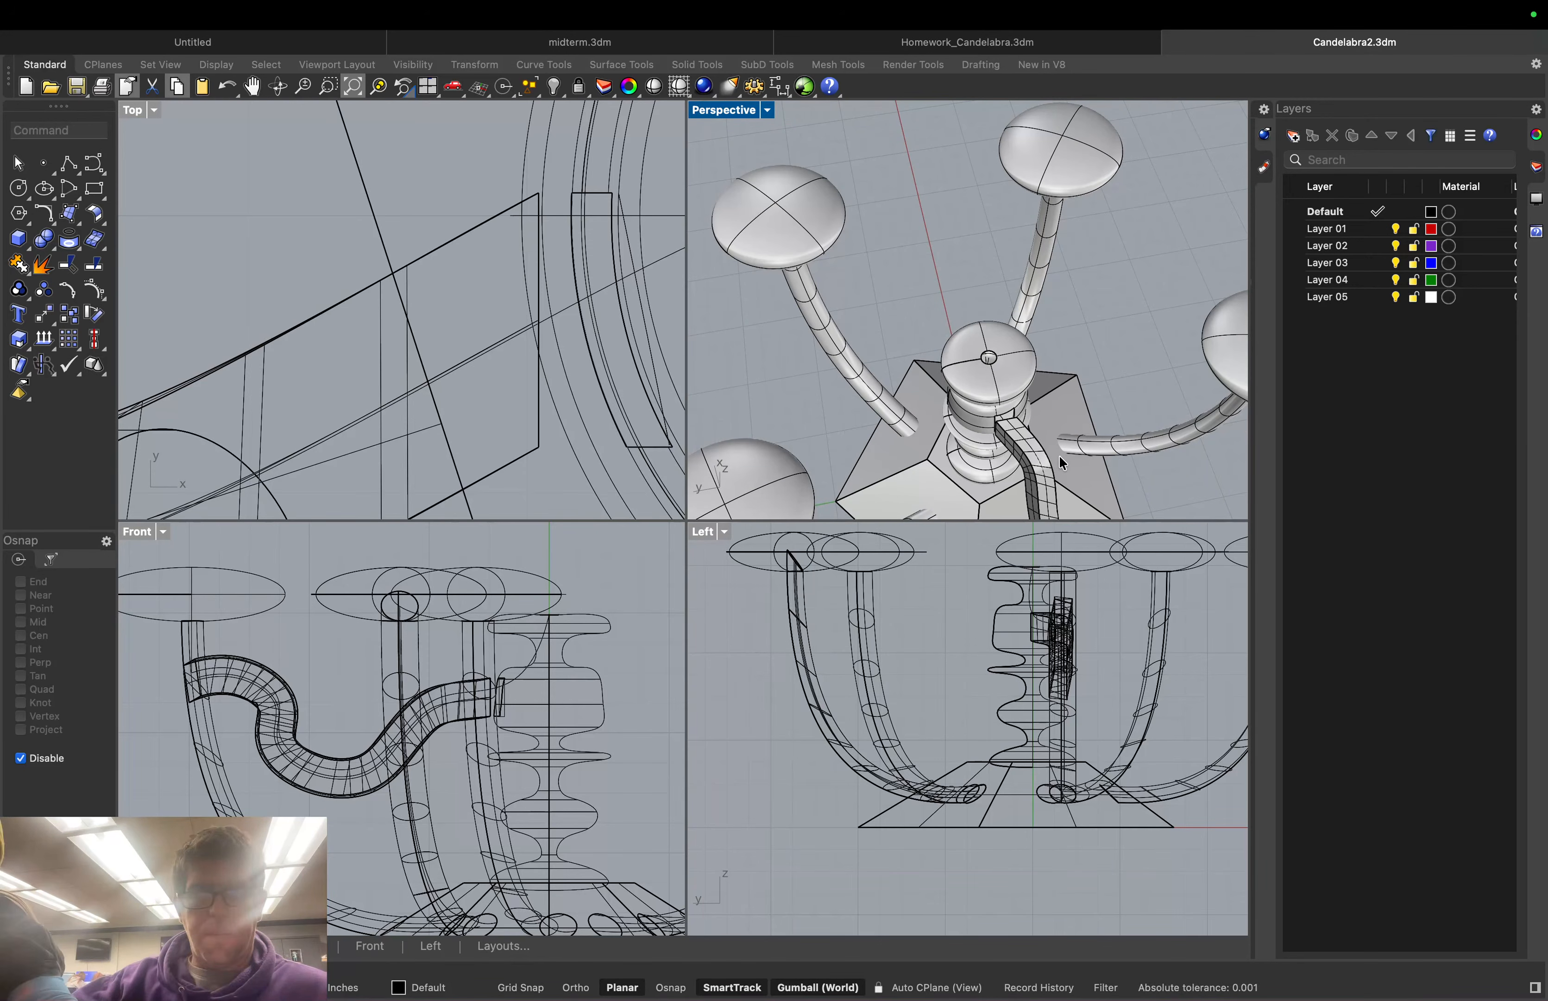
scroll(1062, 452, "down", 4)
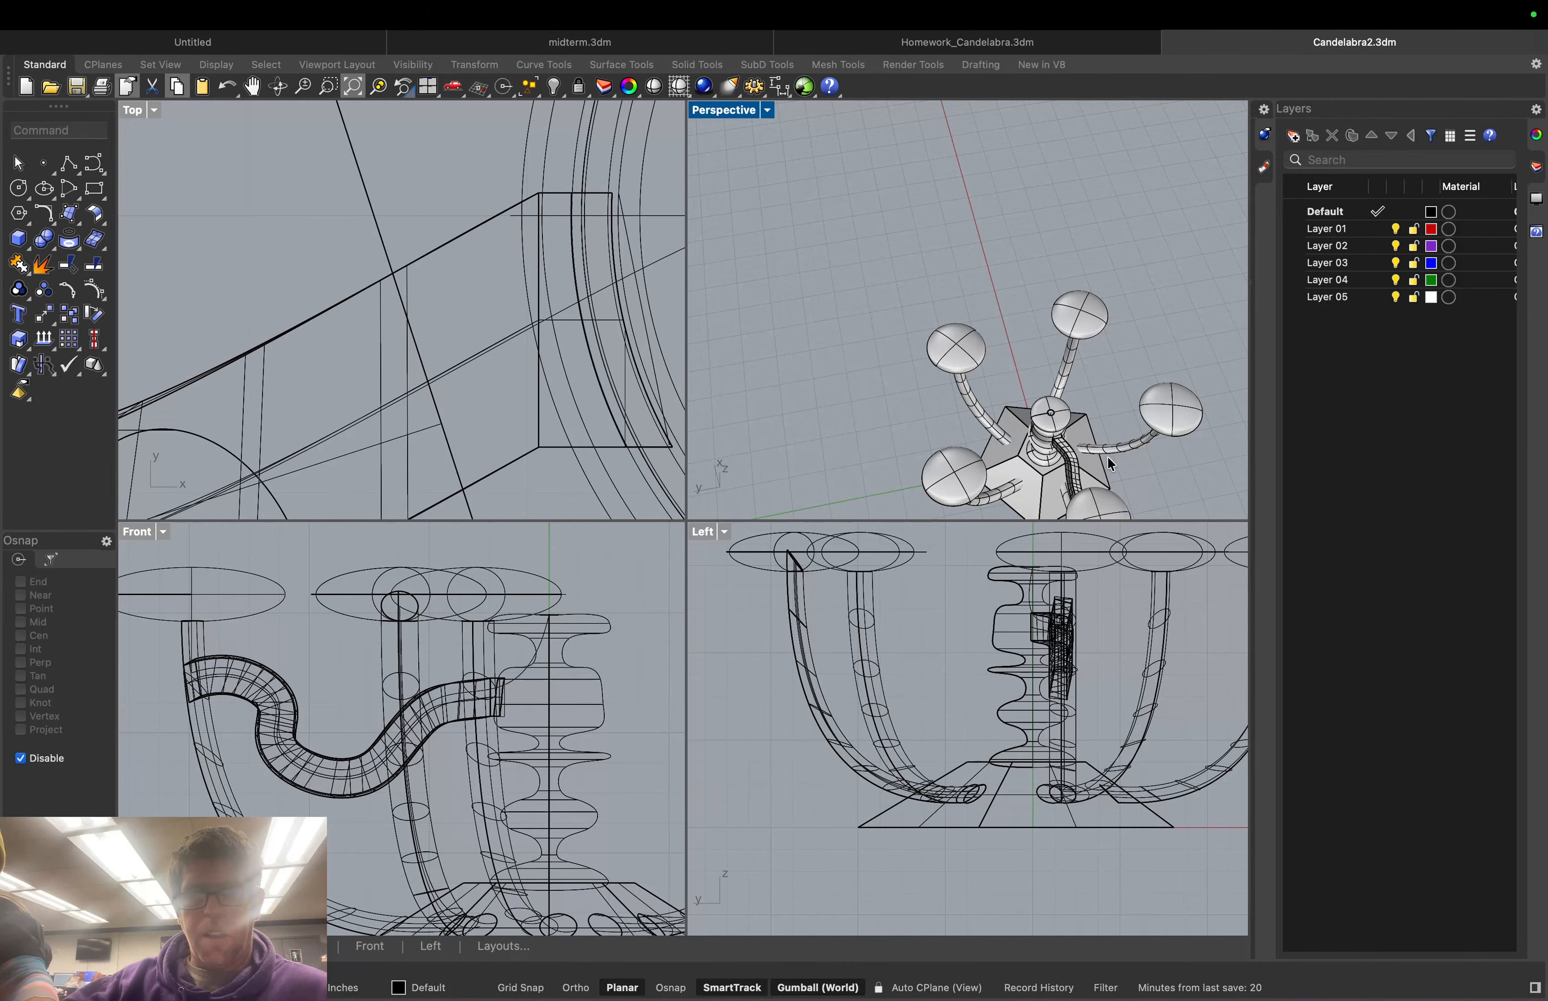
scroll(1107, 455, "up", 5)
scroll(1035, 387, "up", 3)
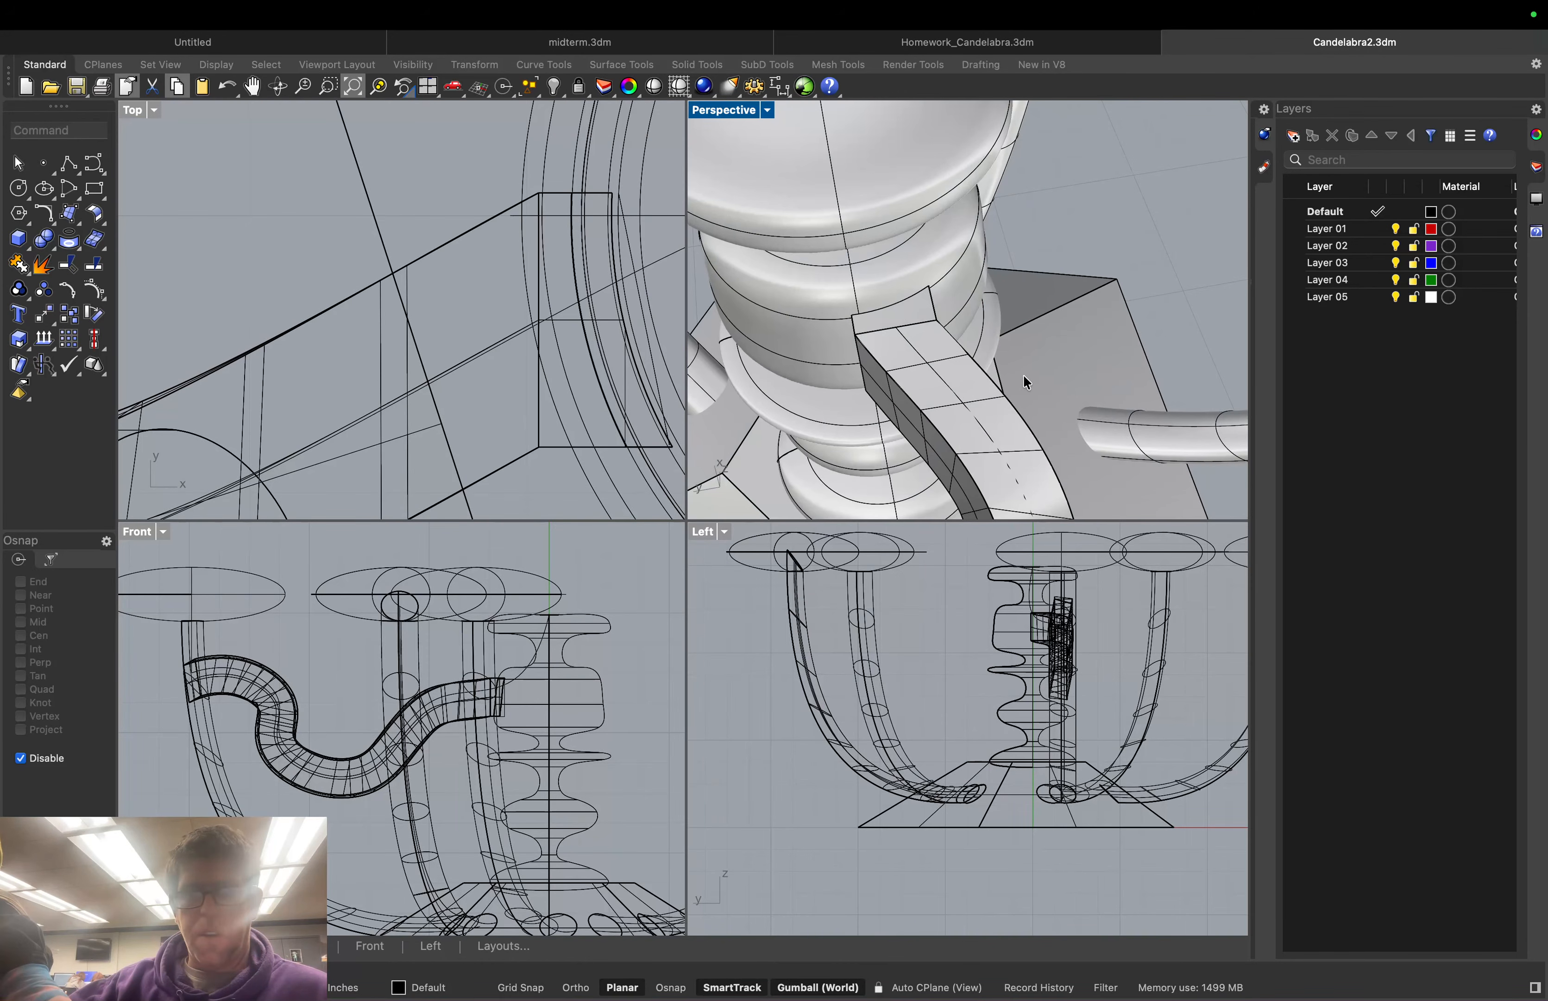
scroll(1024, 375, "up", 3)
Undo to bring back the longer S-shaped arm and check it against the base
key("super+z")
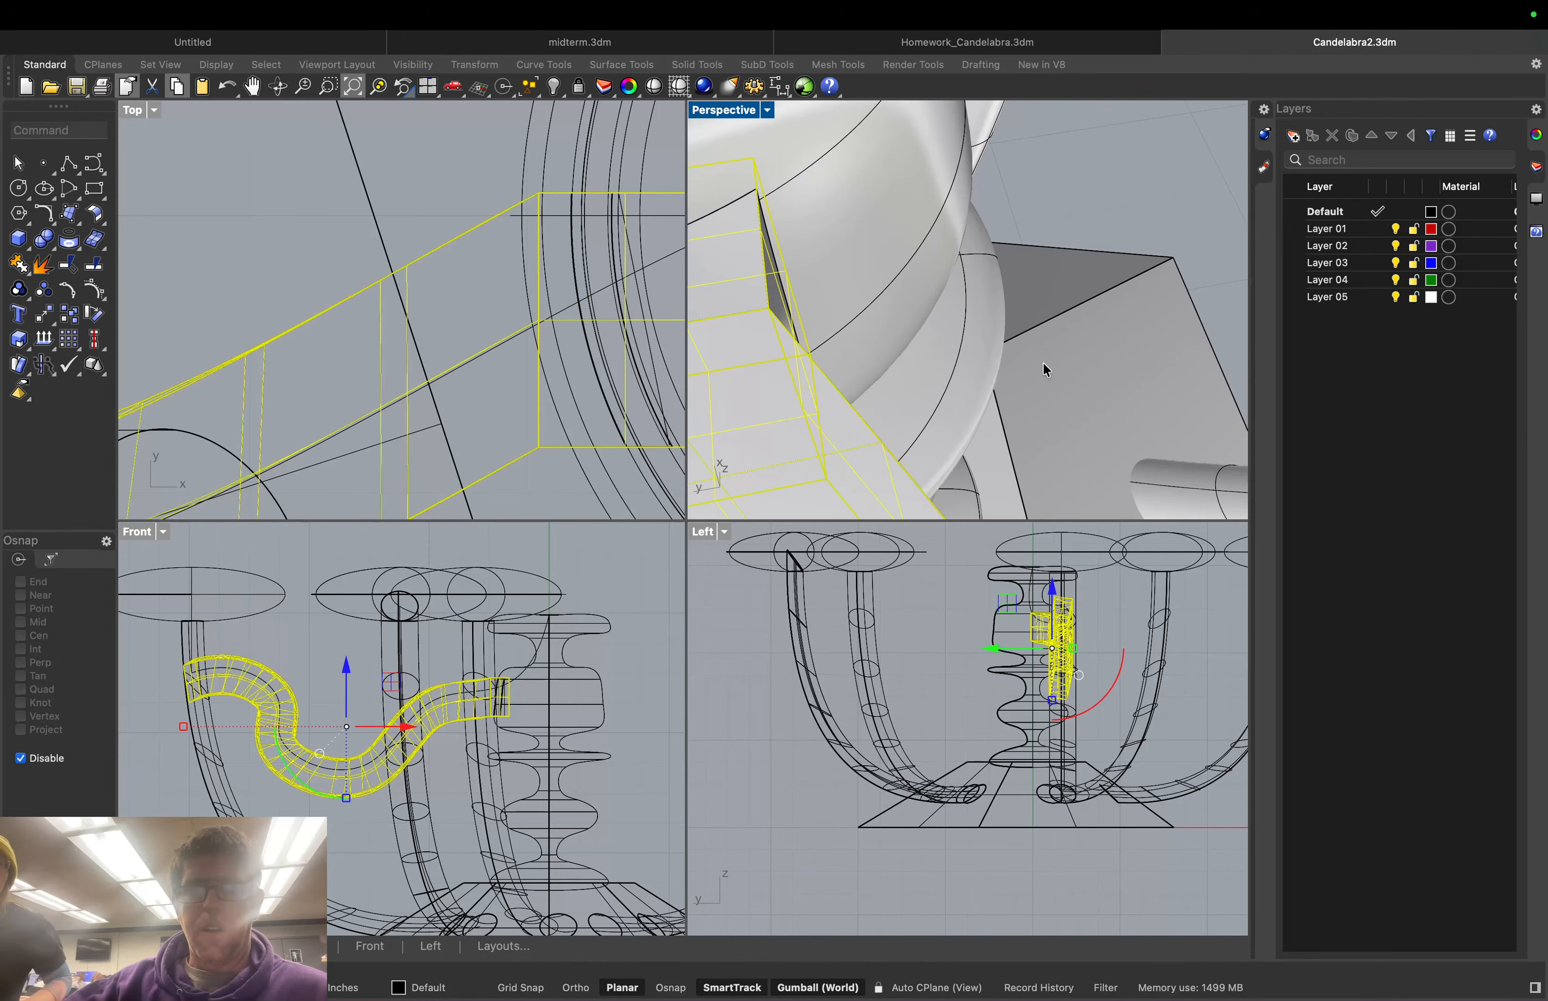
right_click_drag(1043, 362, 1101, 319)
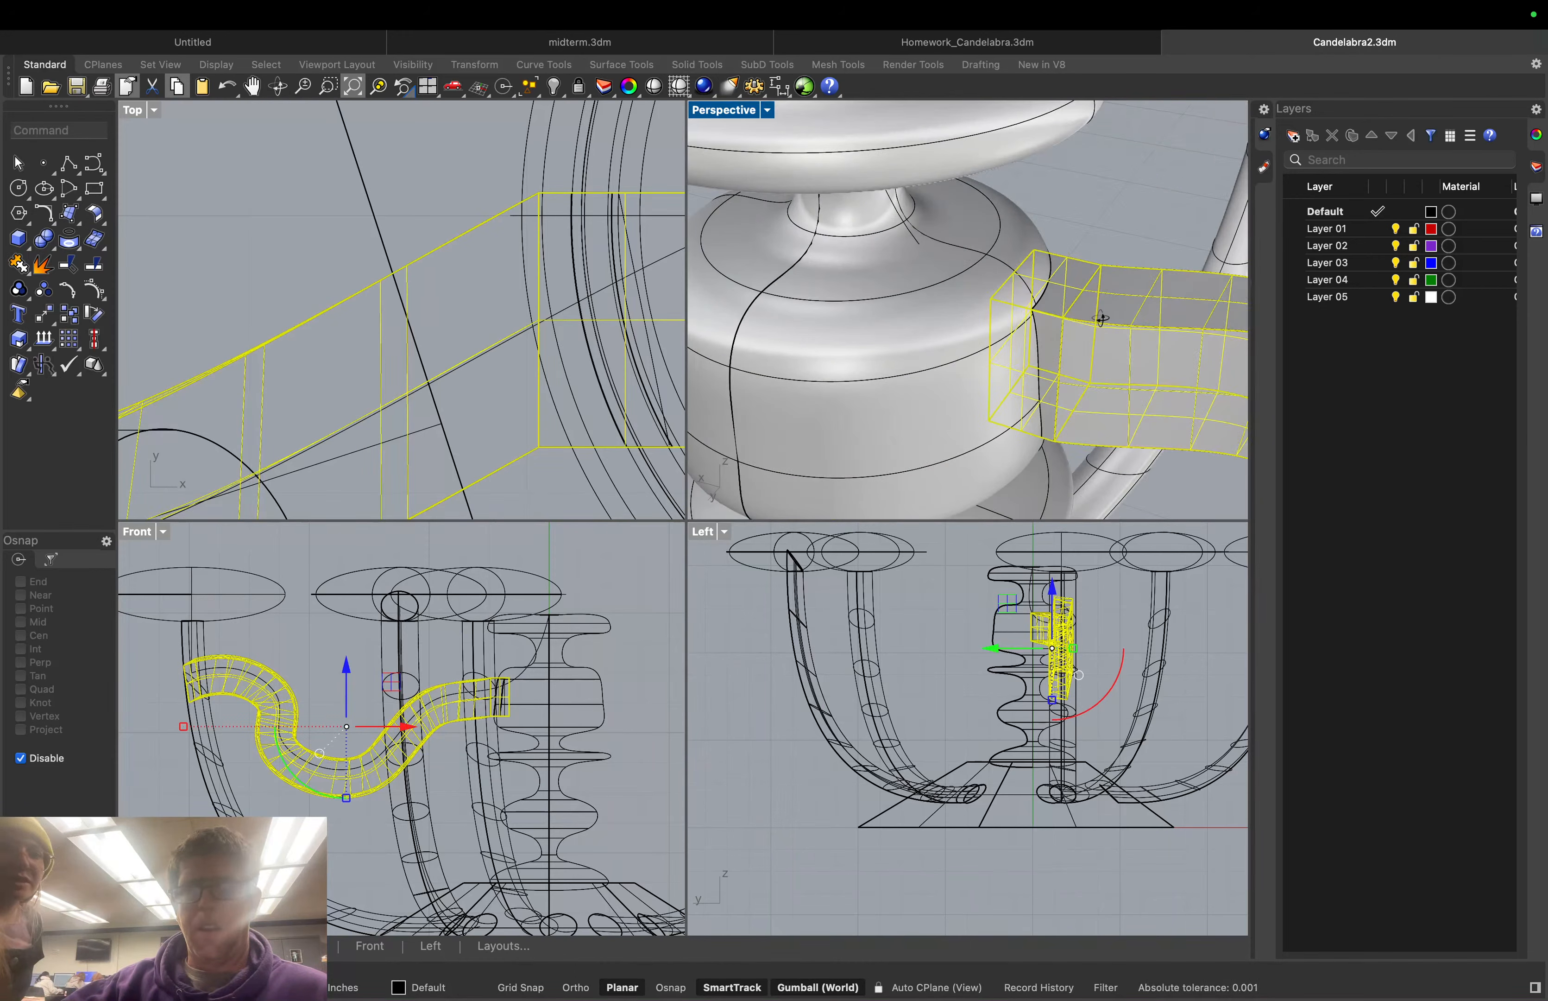
scroll(1109, 319, "down", 9)
right_click_drag(1147, 368, 1219, 358)
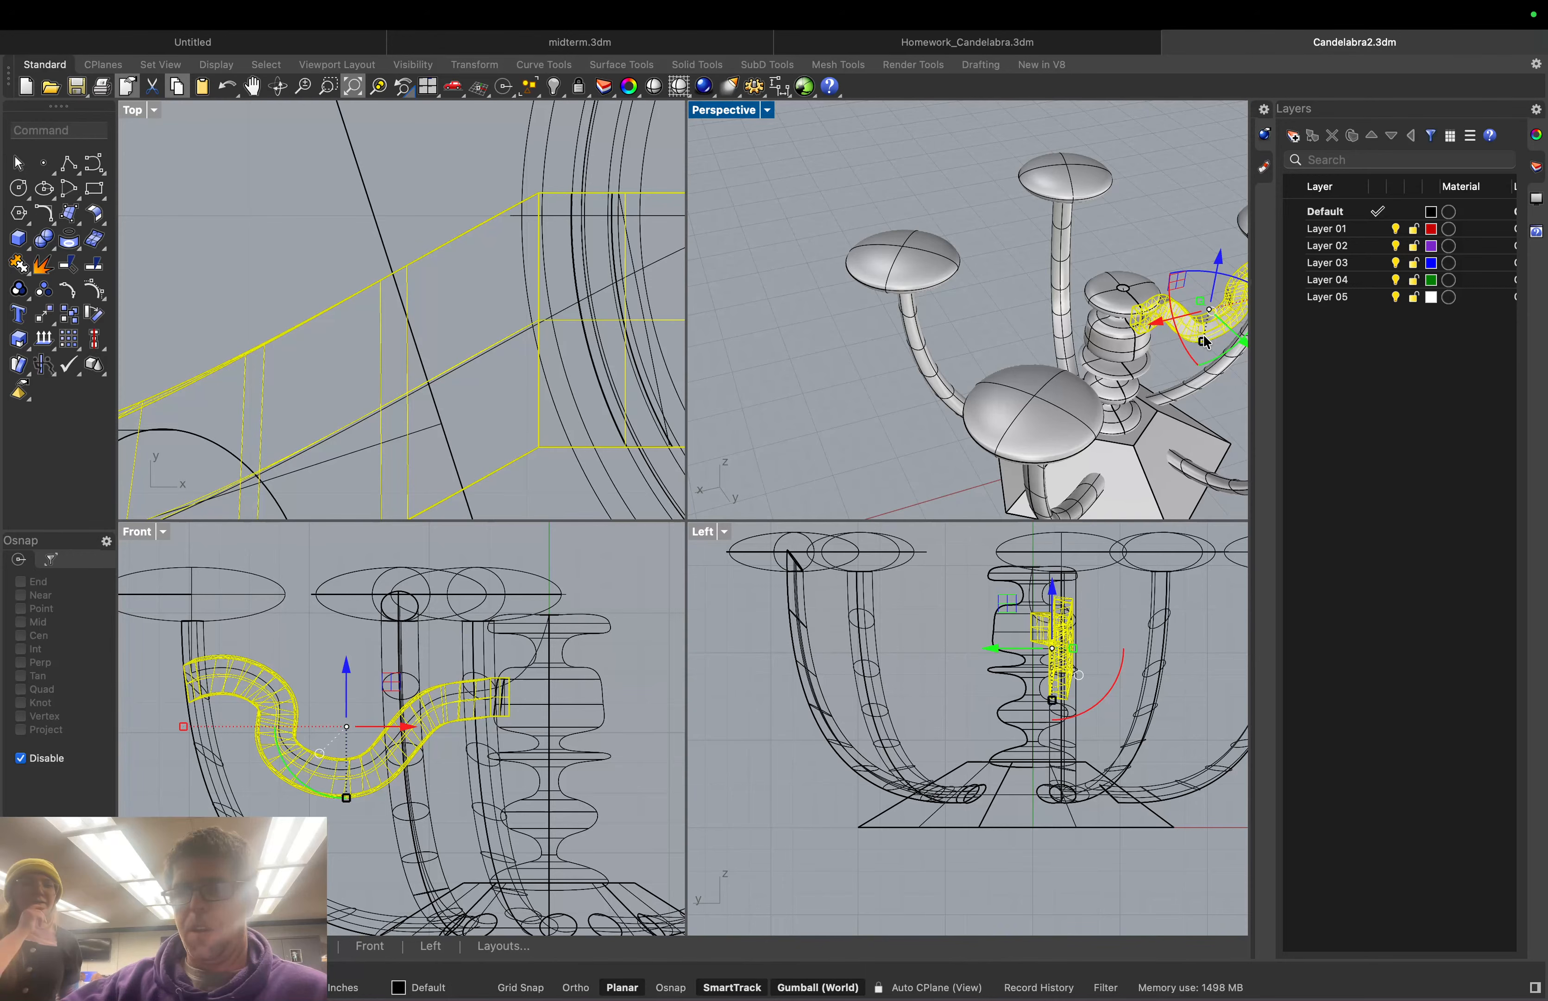
scroll(1204, 333, "up", 5)
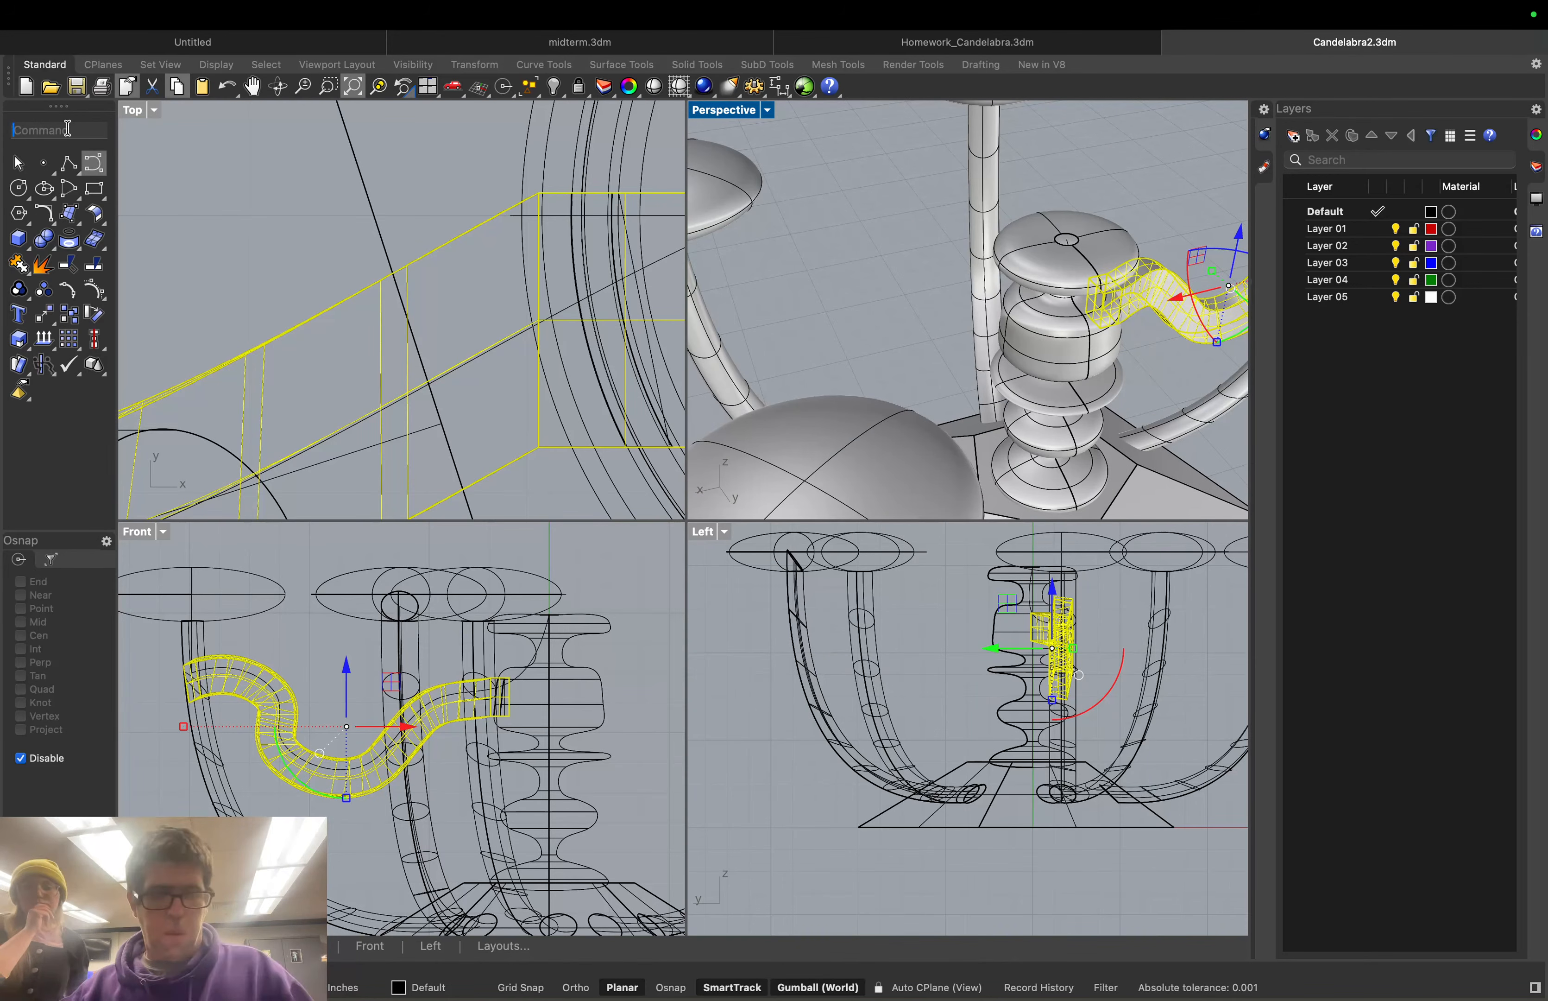
Rotate-copy the wavy tube about the last centre, snapping to arm circle centres for two copies
type("rotate")
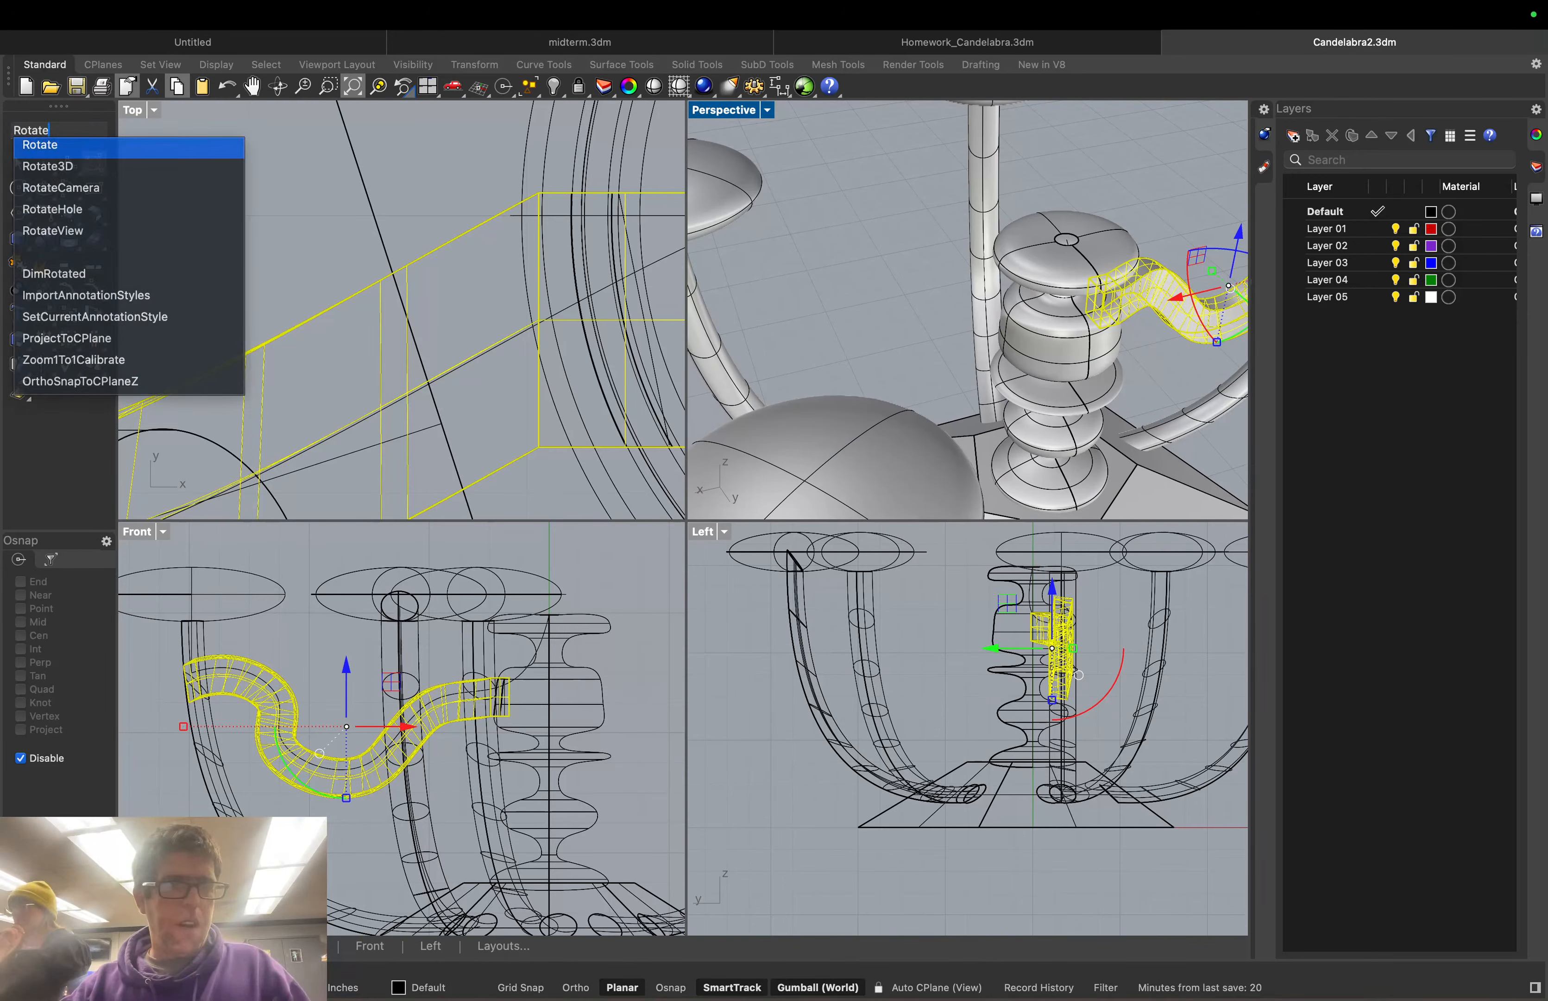
key("Return")
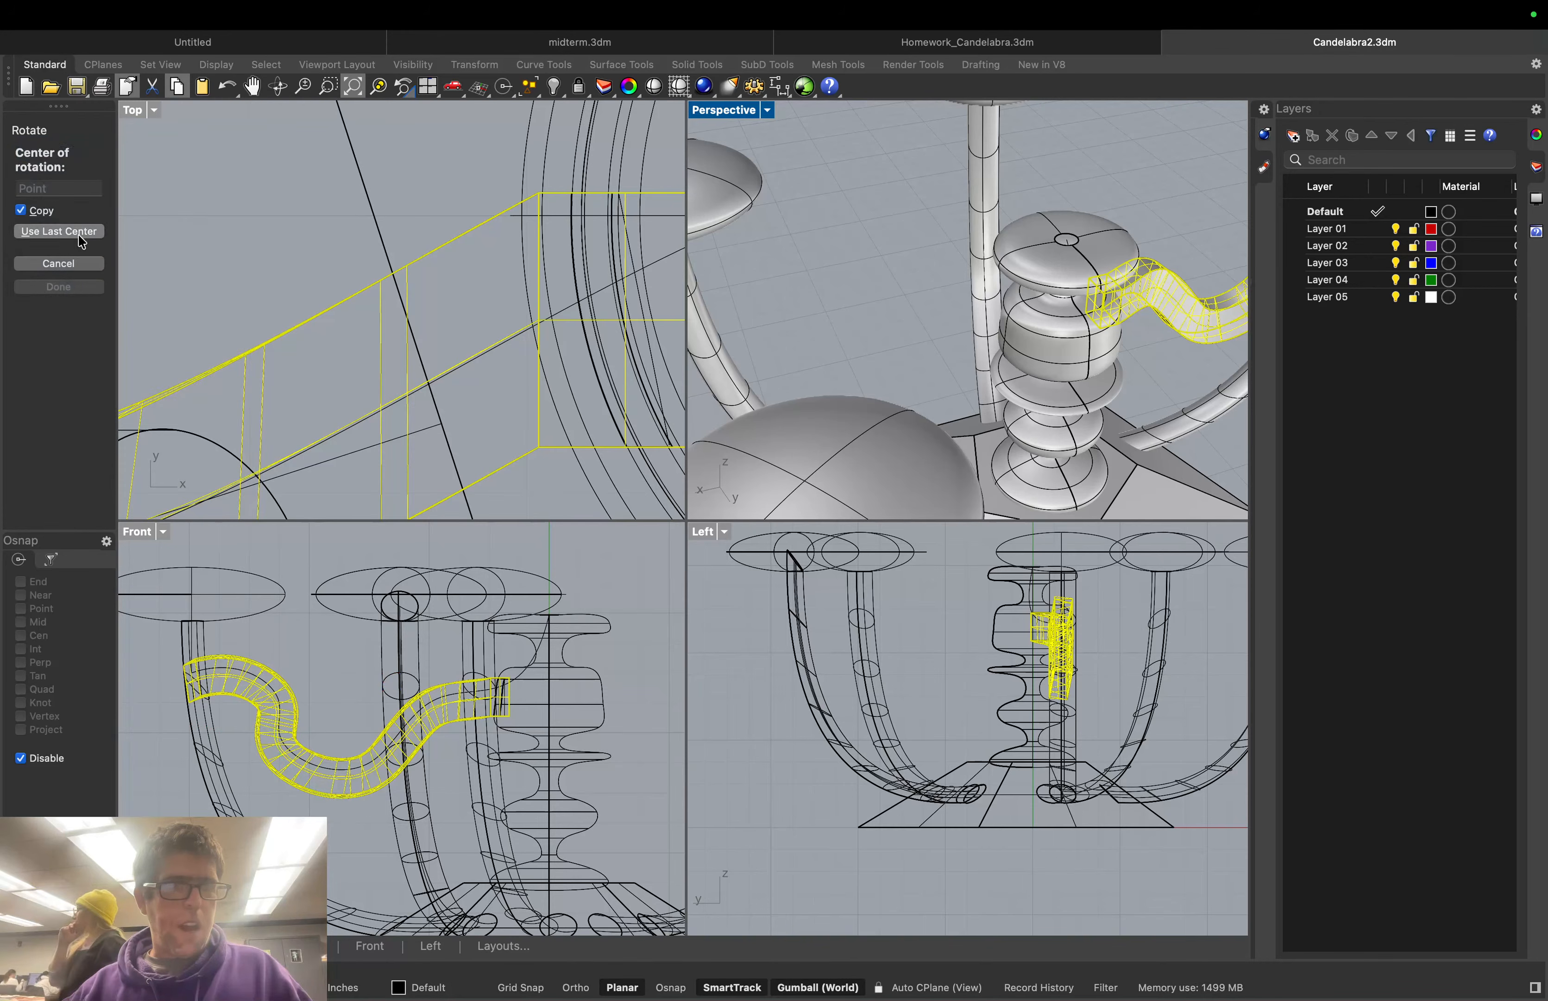
left_click(59, 231)
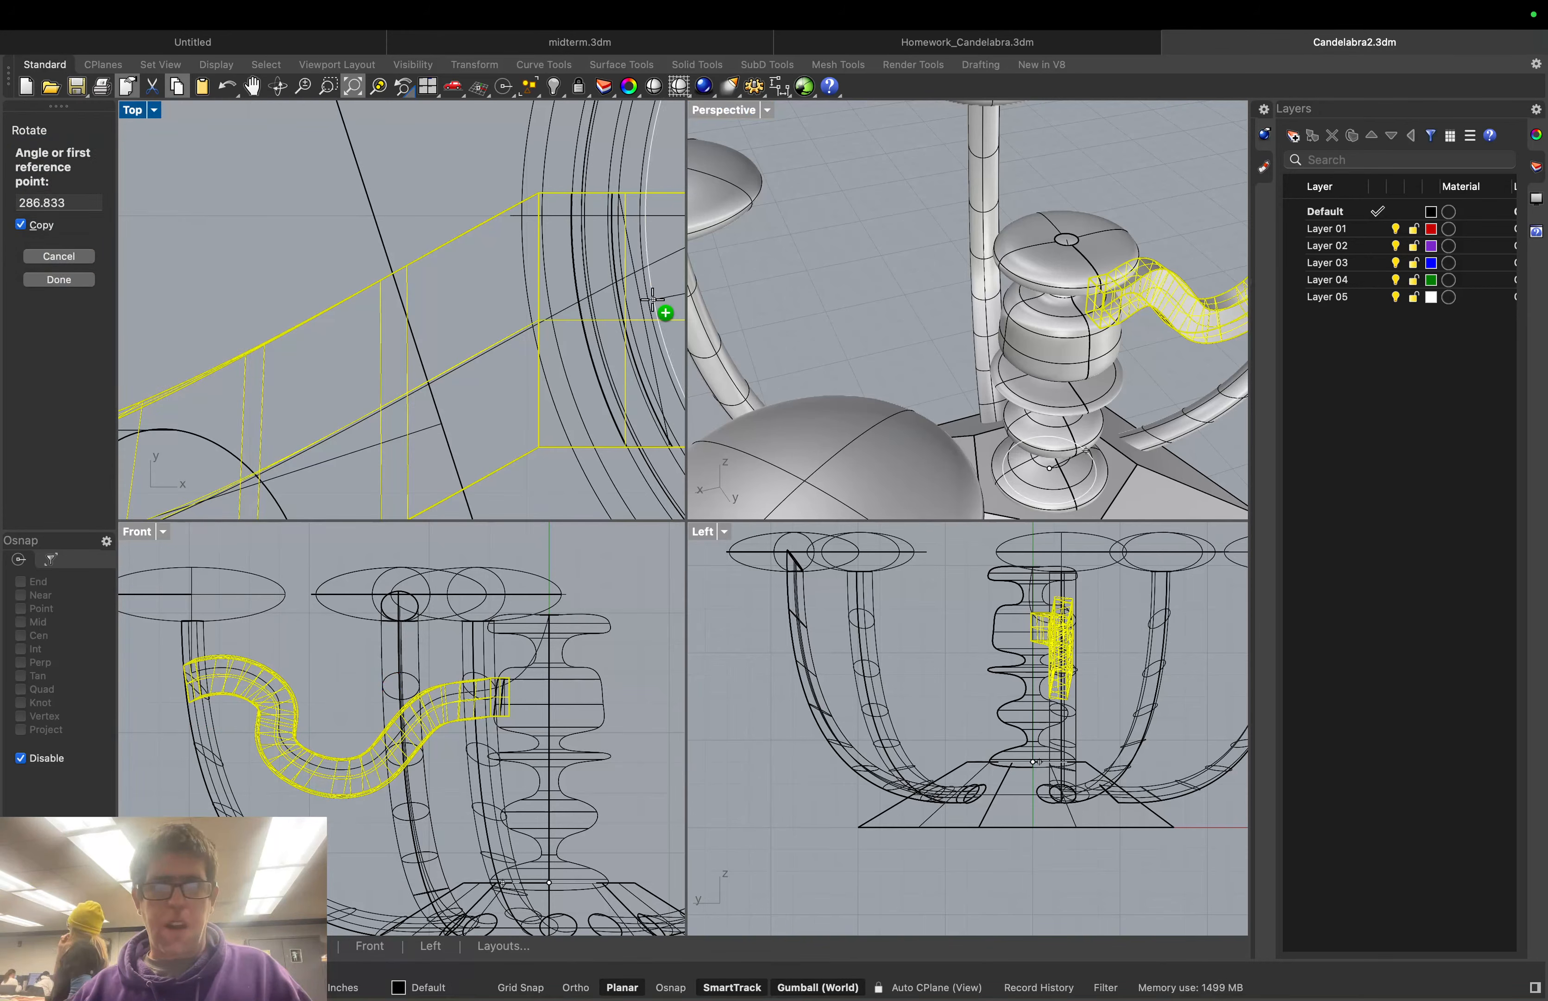
scroll(878, 269, "down", 5)
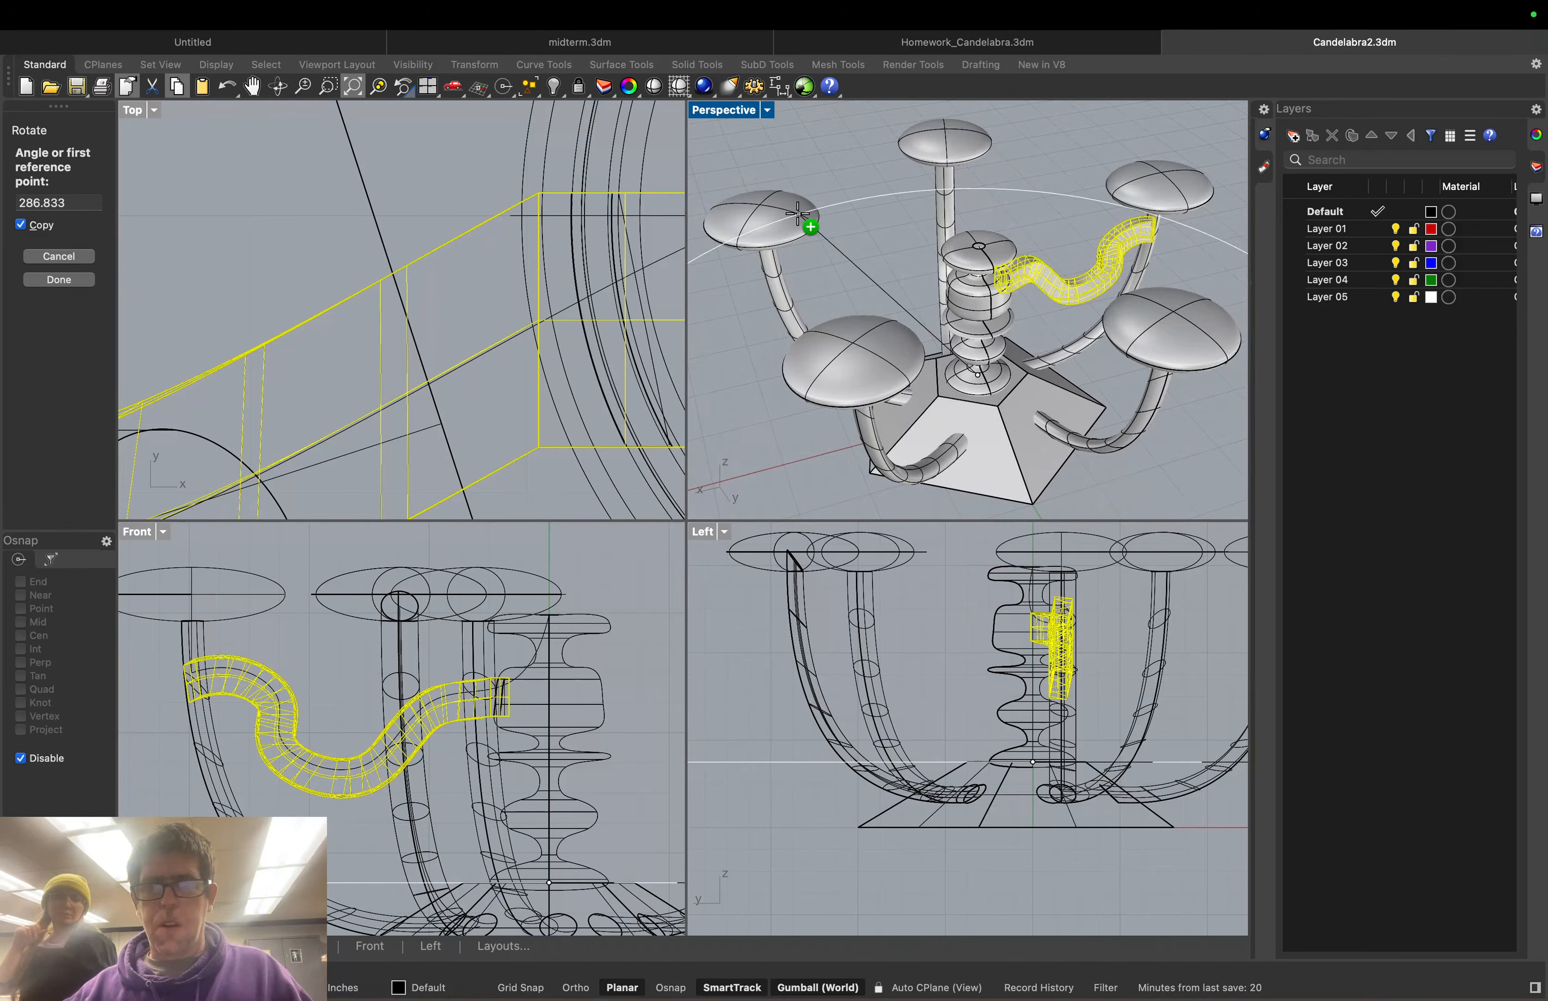
scroll(408, 297, "down", 10)
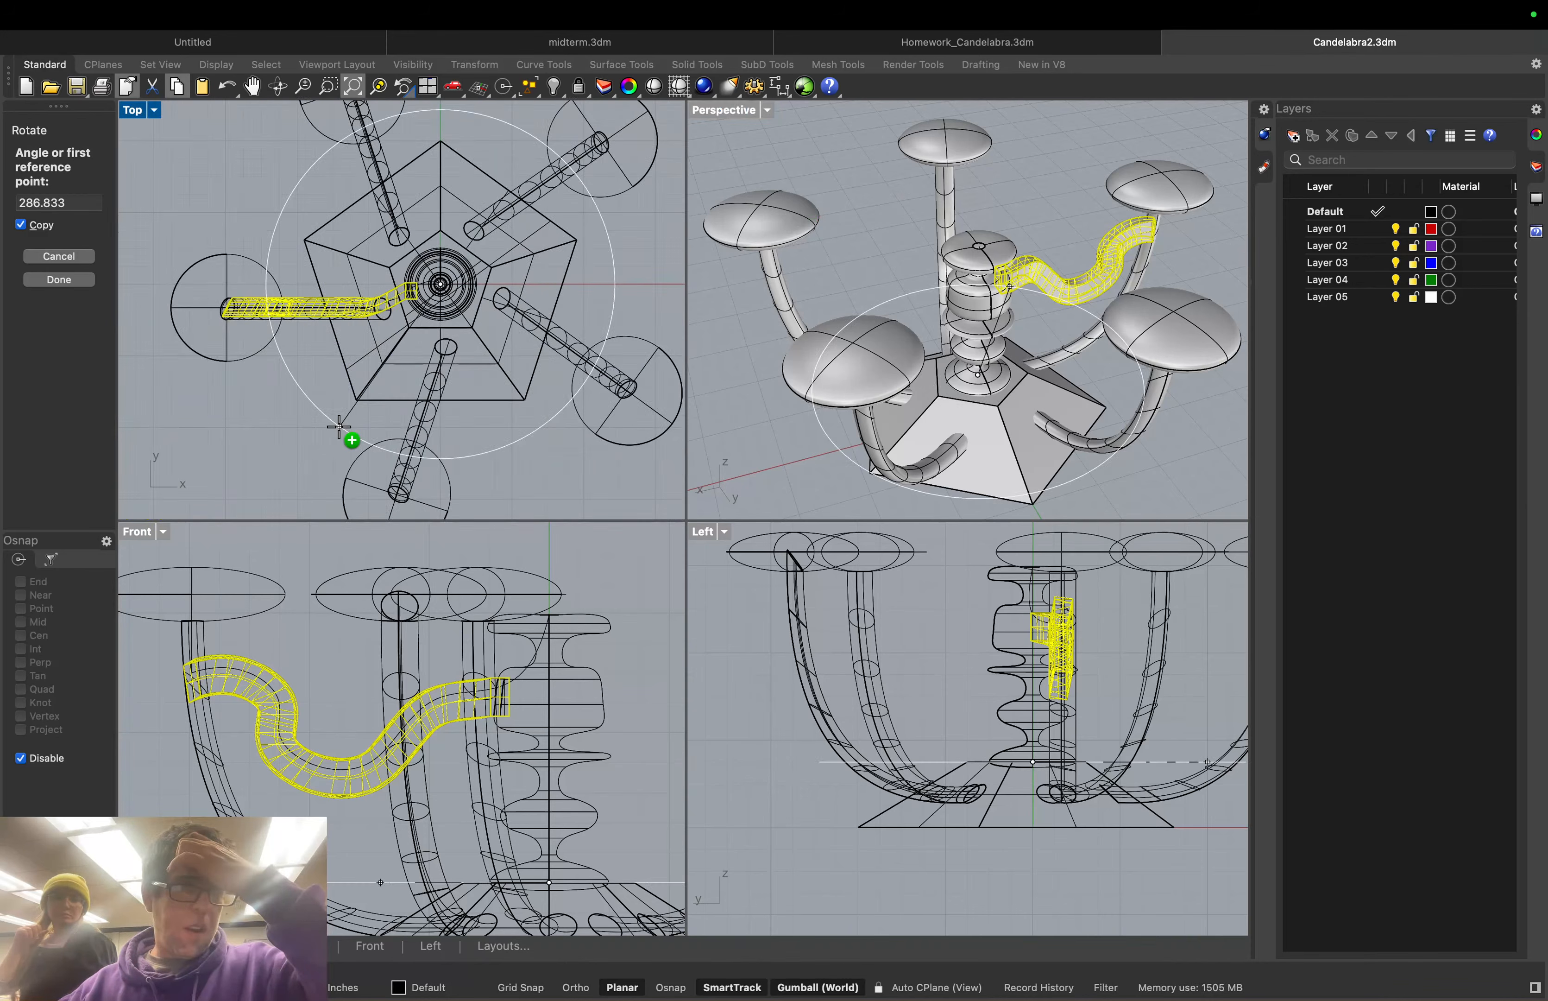
scroll(396, 495, "down", 6)
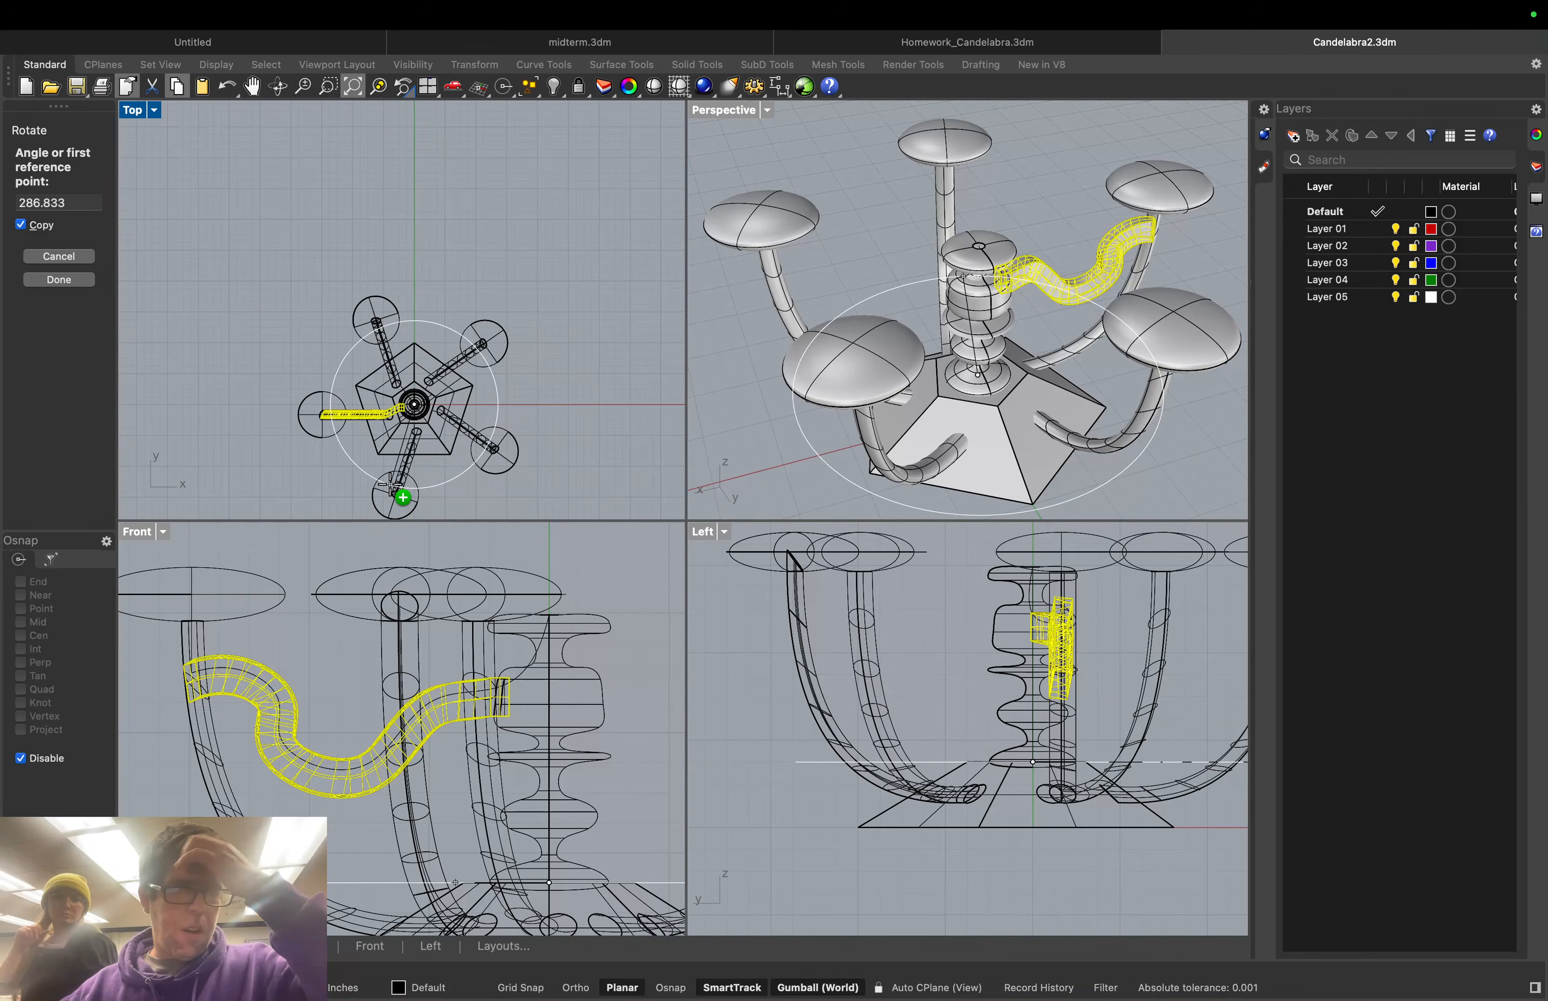
scroll(401, 501, "up", 3)
scroll(359, 170, "up", 2)
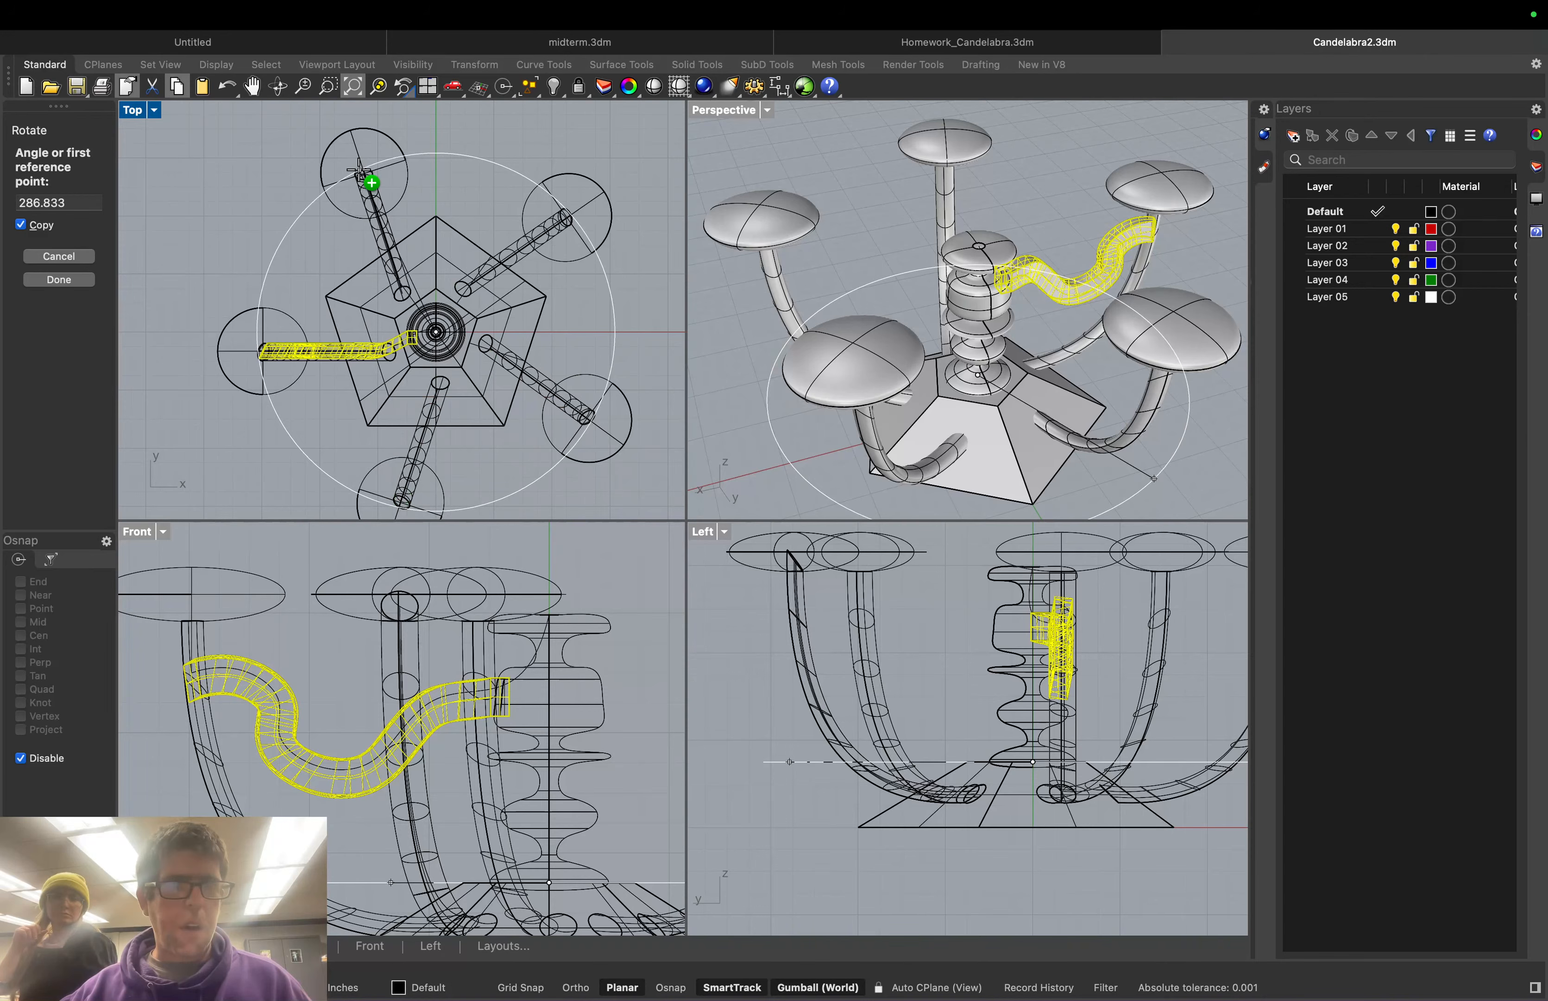
left_click(671, 988)
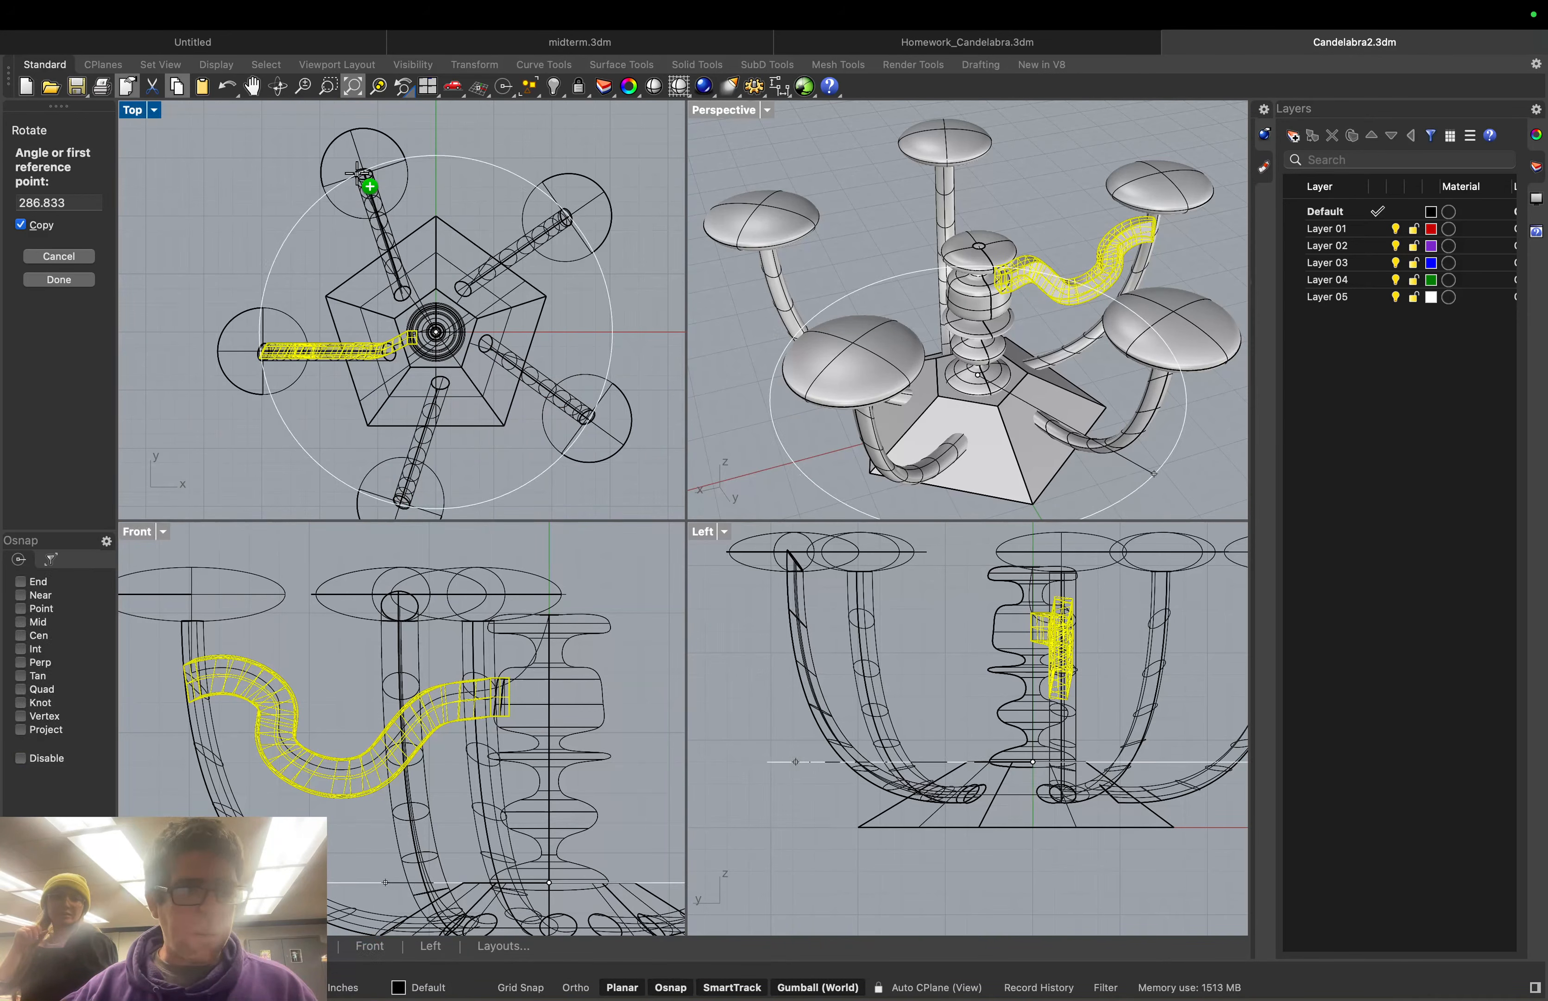
left_click(21, 636)
left_click(354, 175)
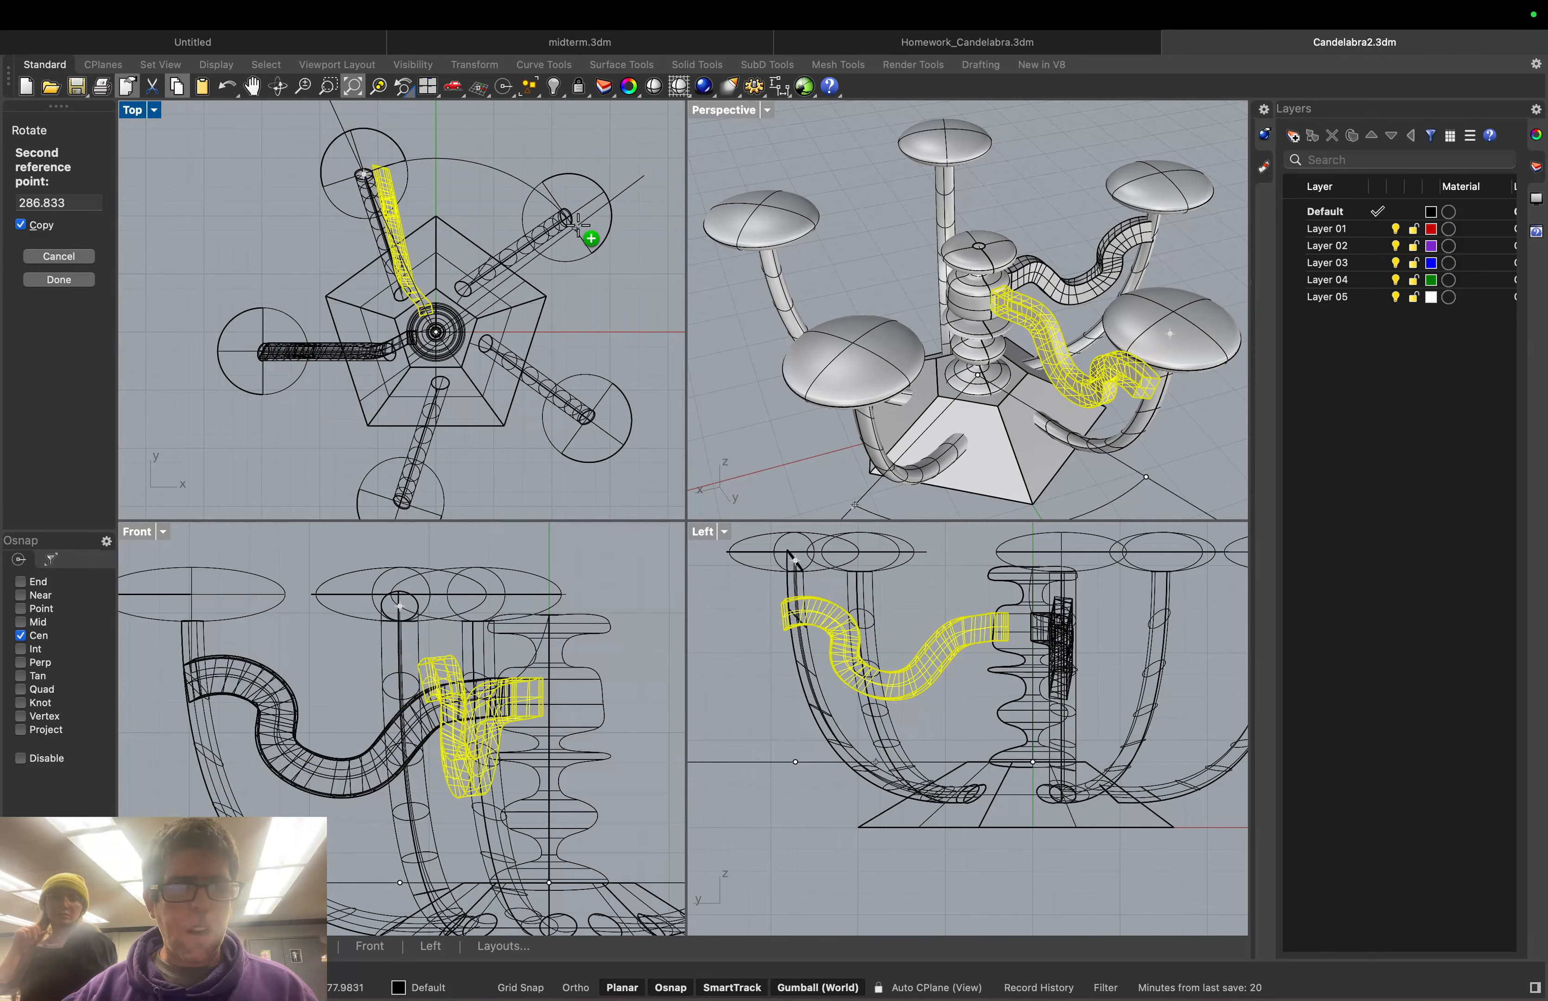
left_click(587, 257)
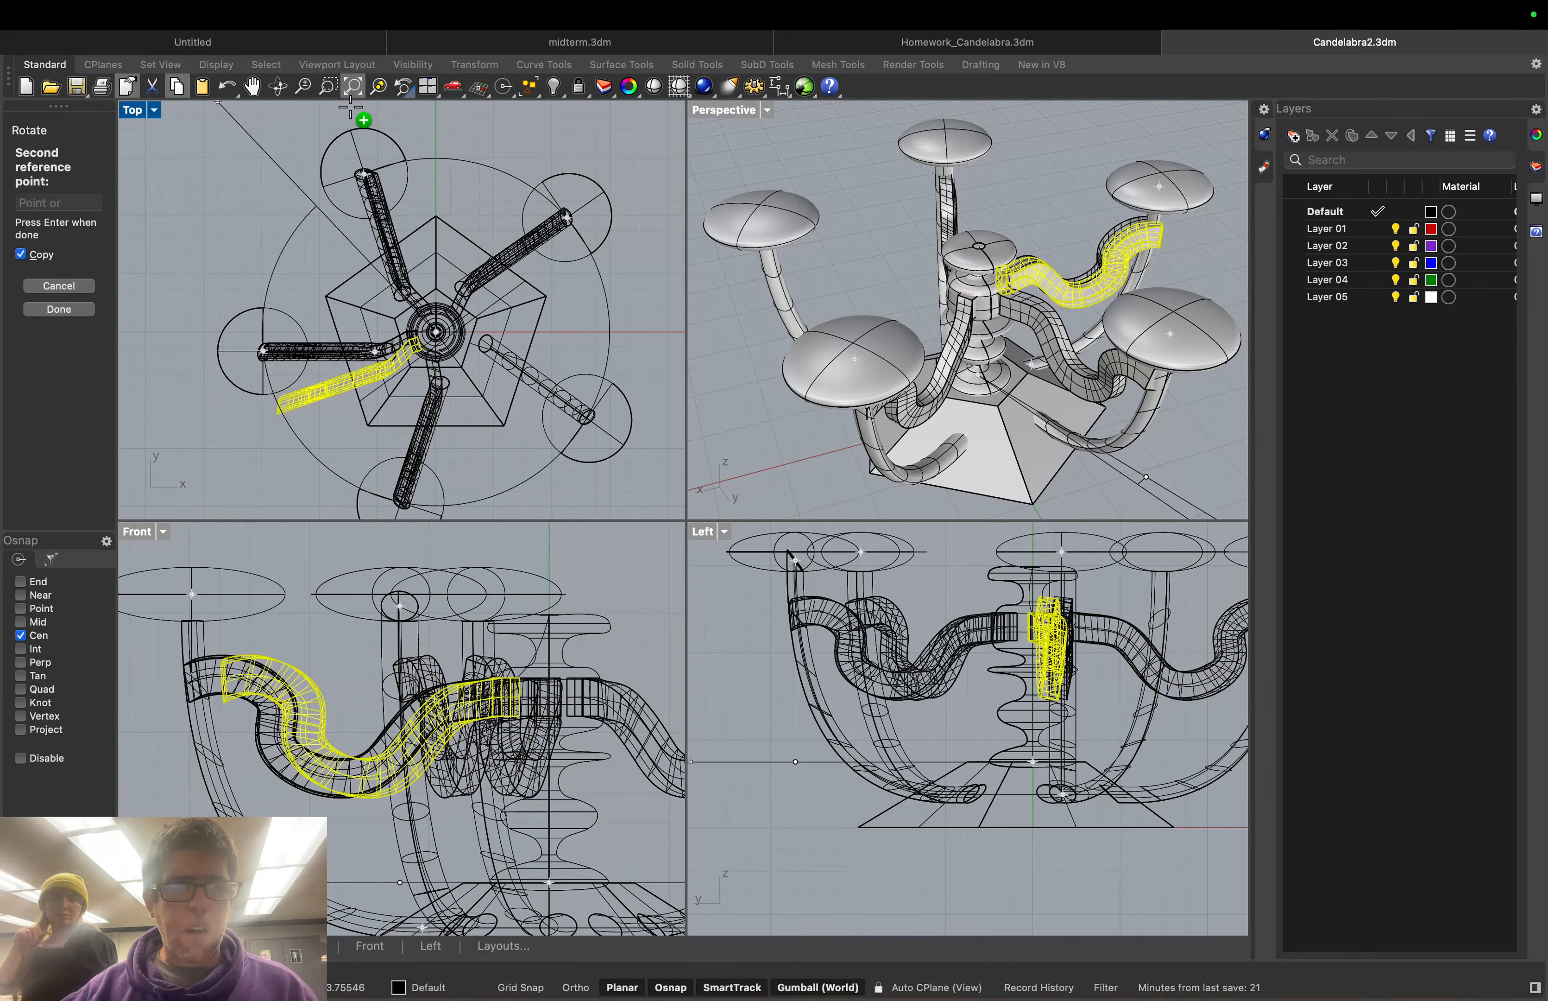
left_click(367, 150)
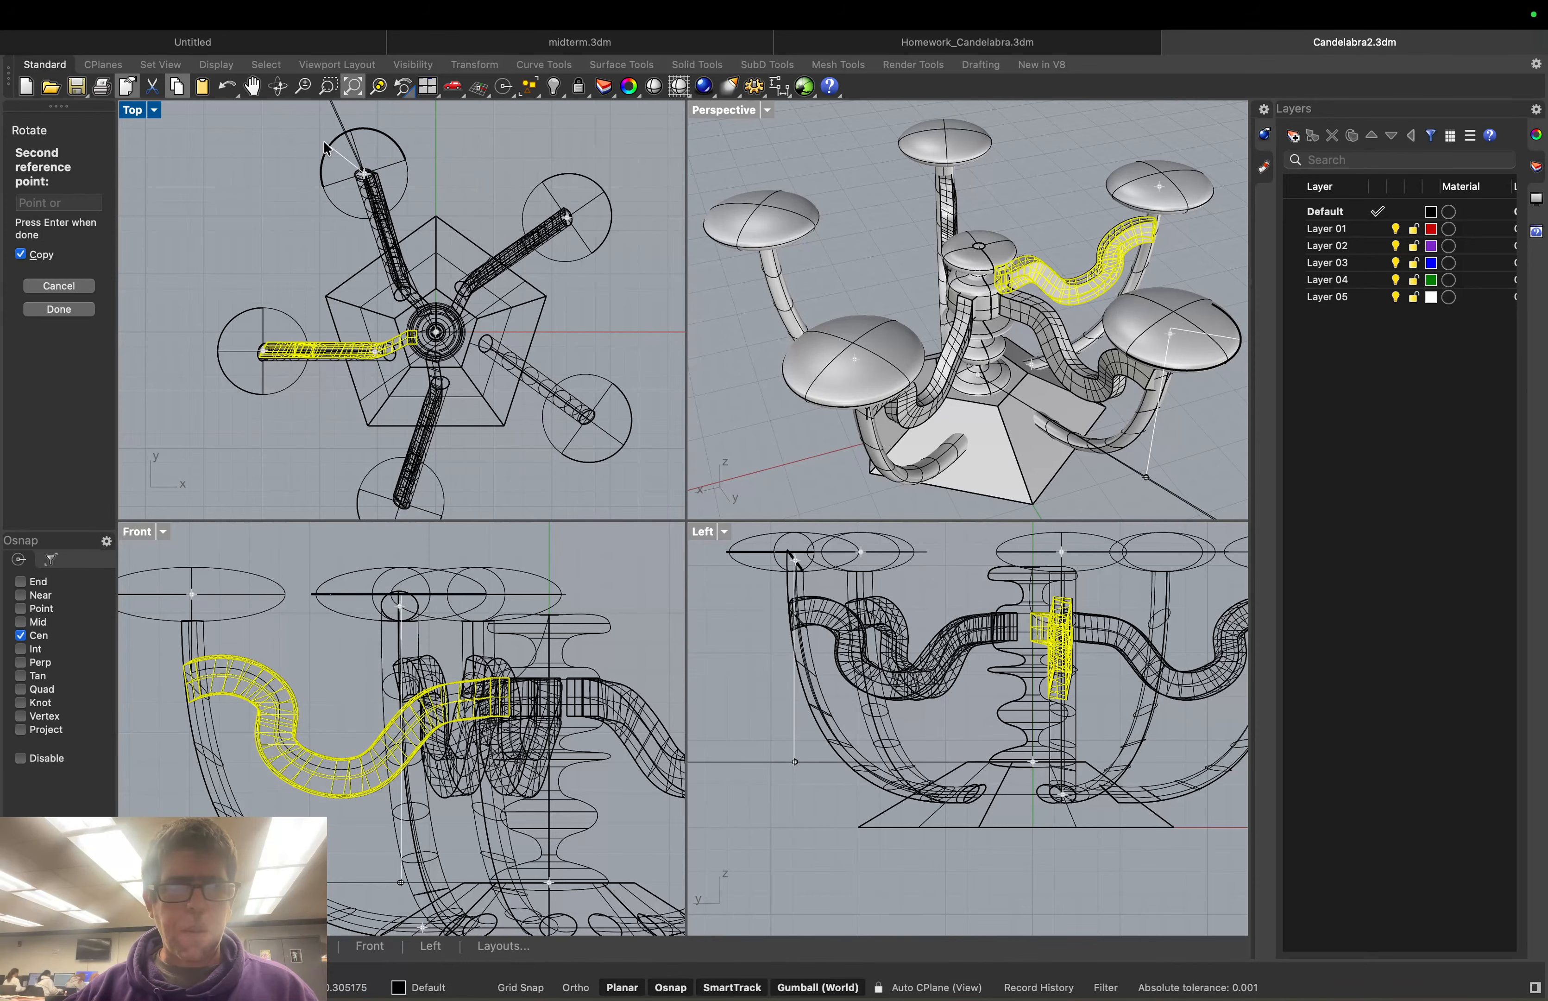
key("Return")
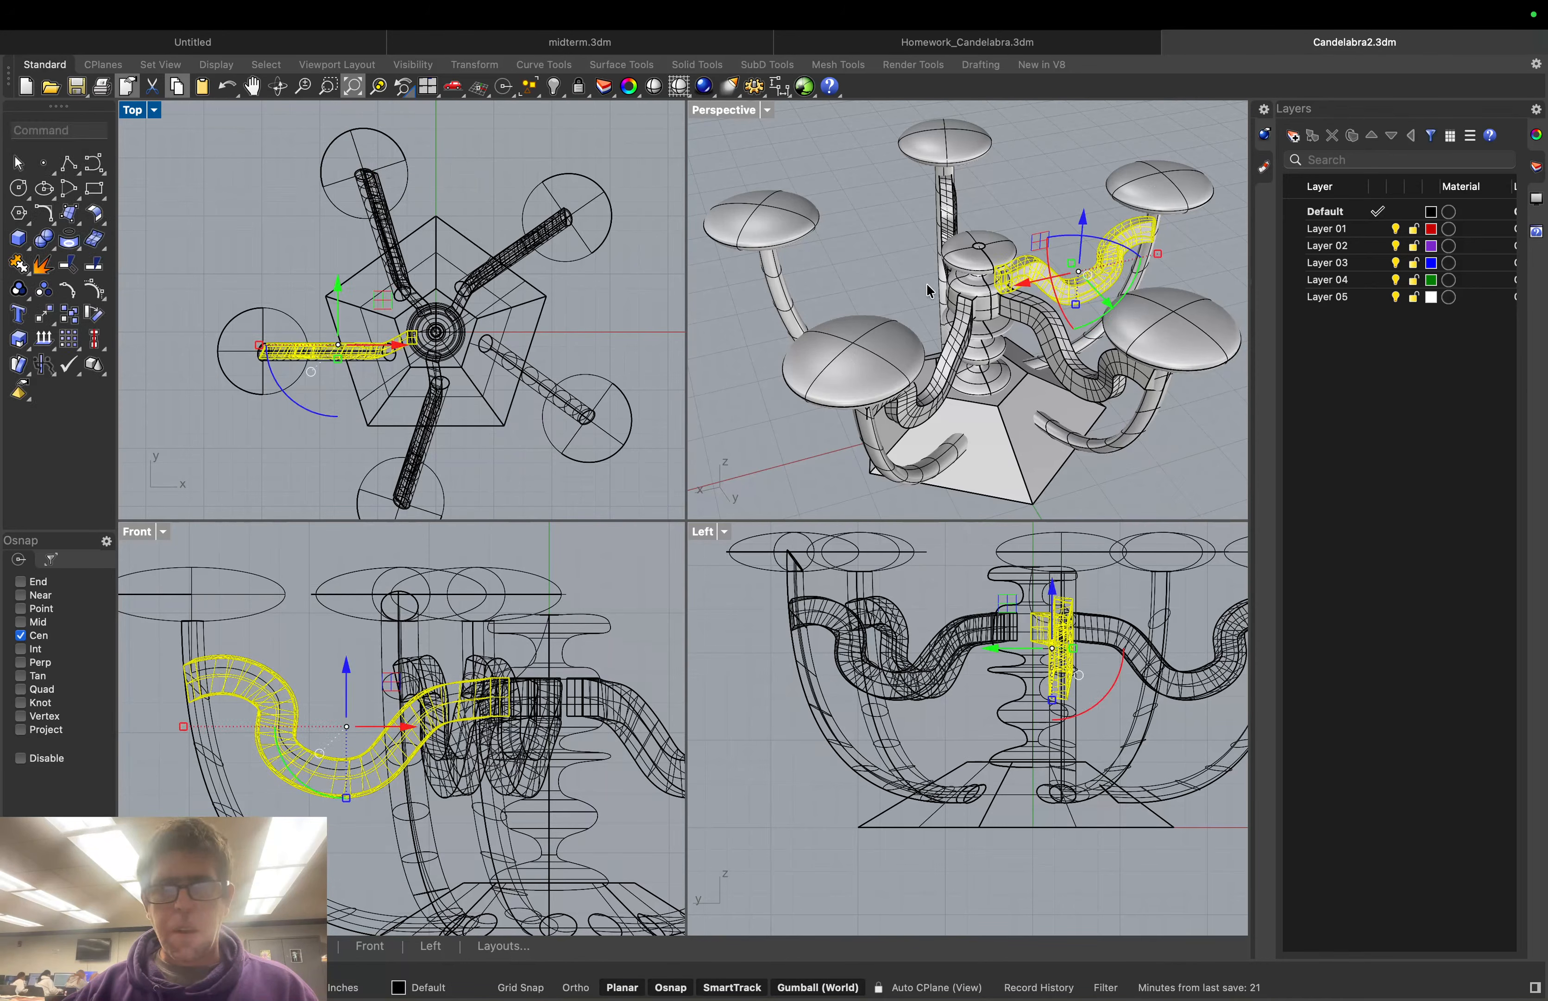
Cancel the repeated rotate and clear the selection
right_click_drag(929, 291, 1074, 316)
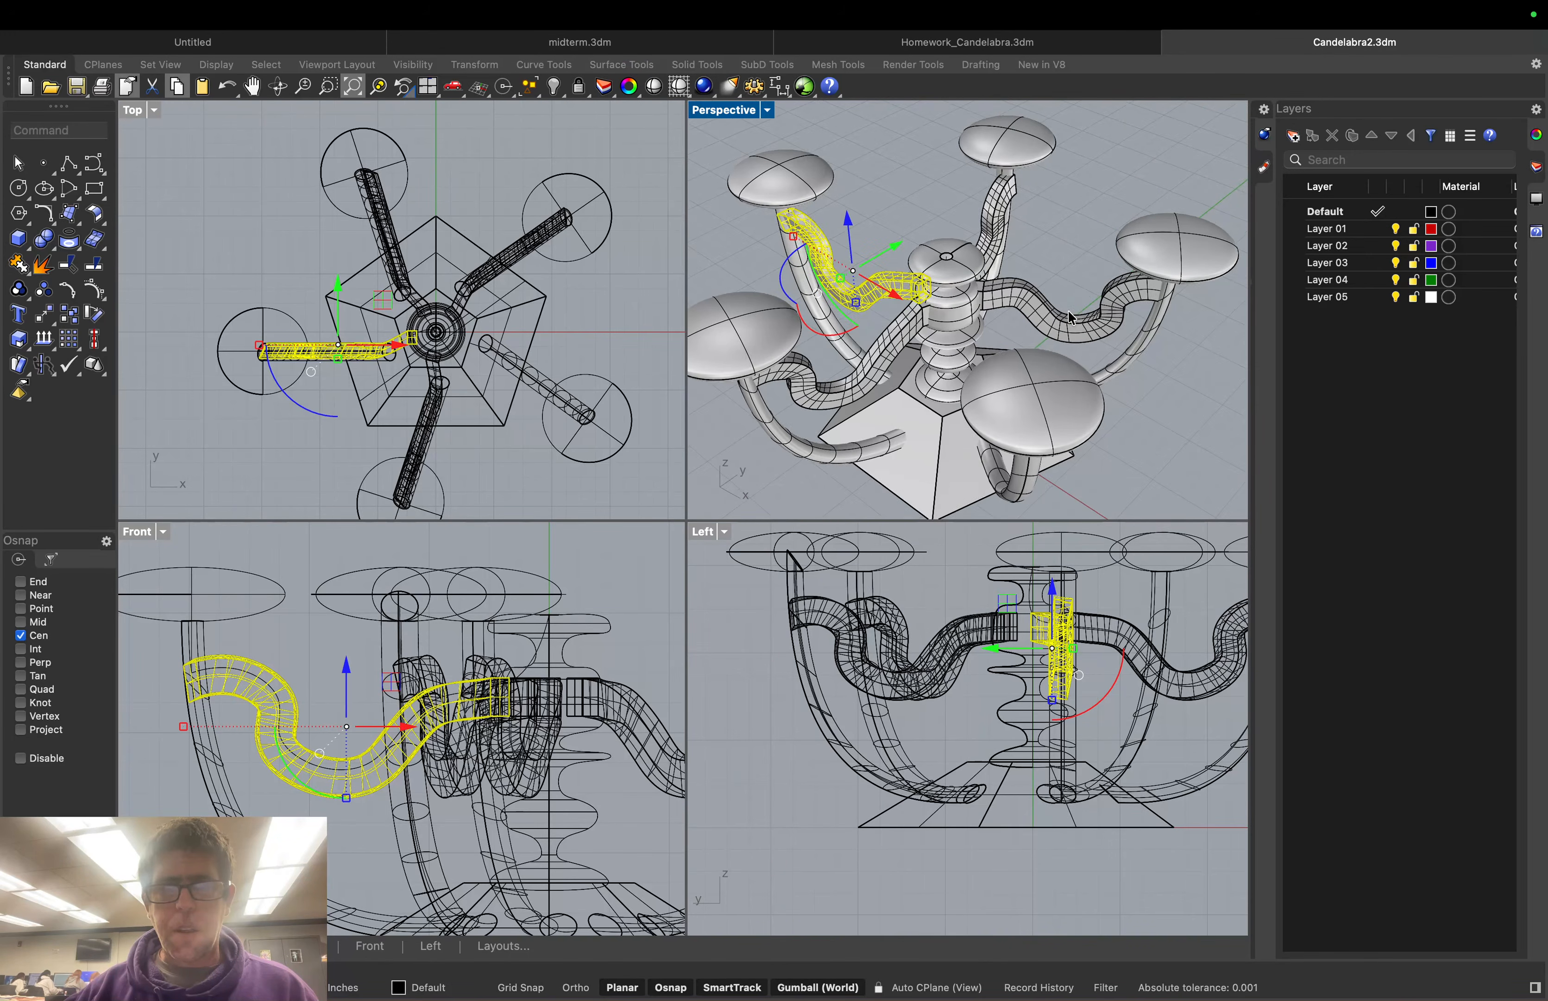
right_click(1071, 319)
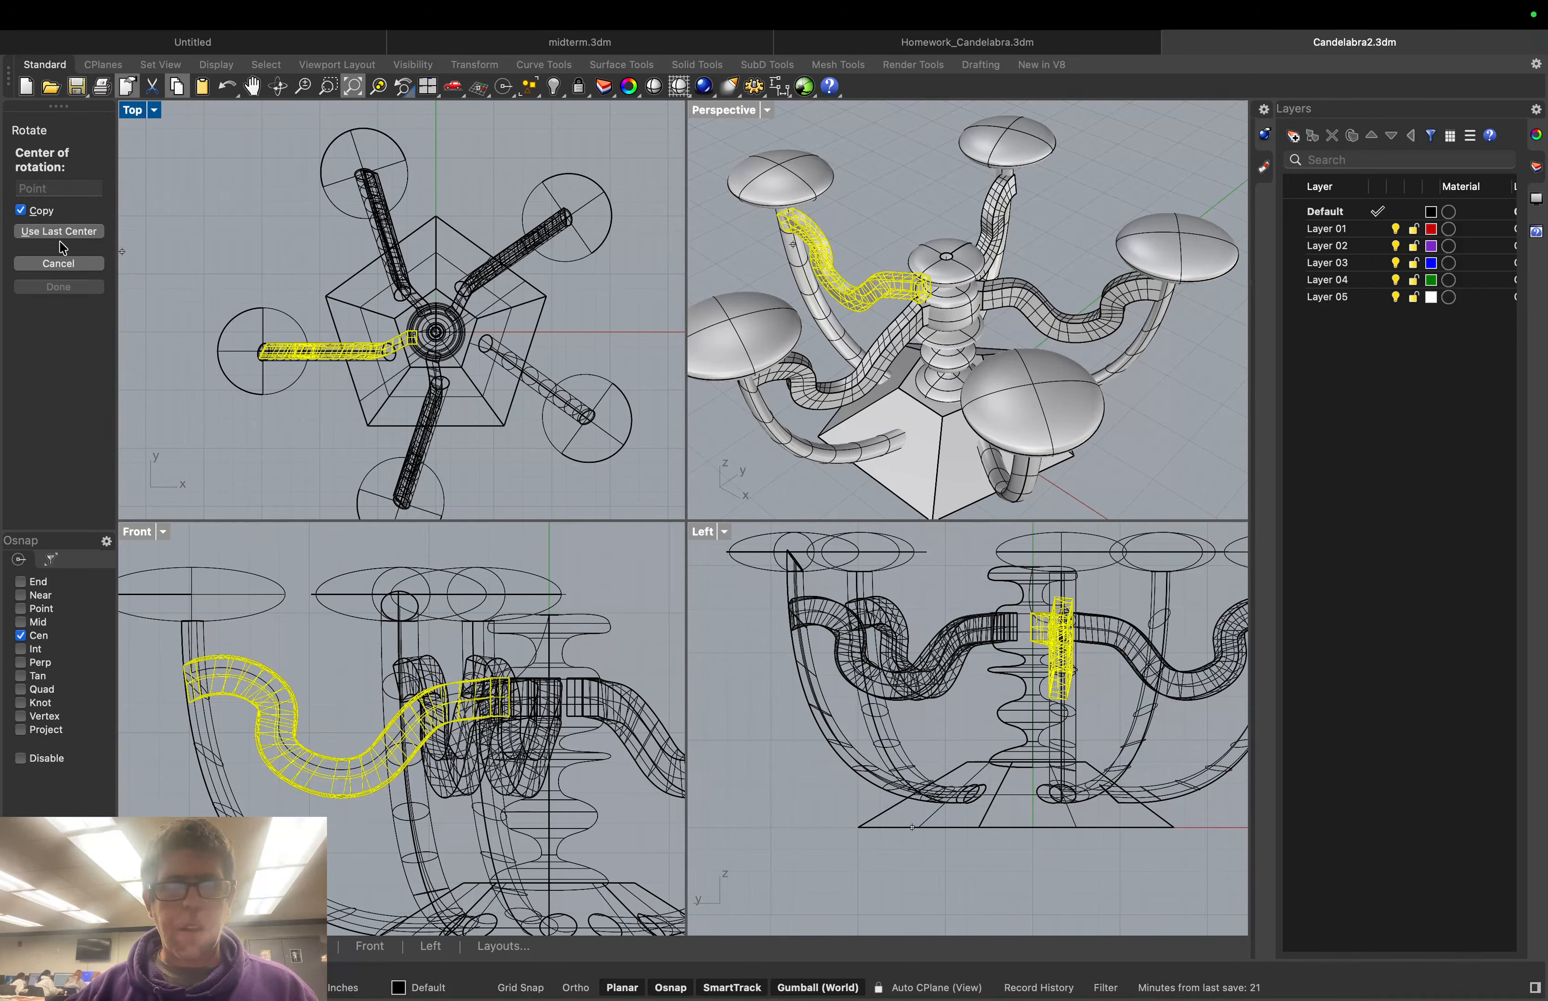
left_click(59, 263)
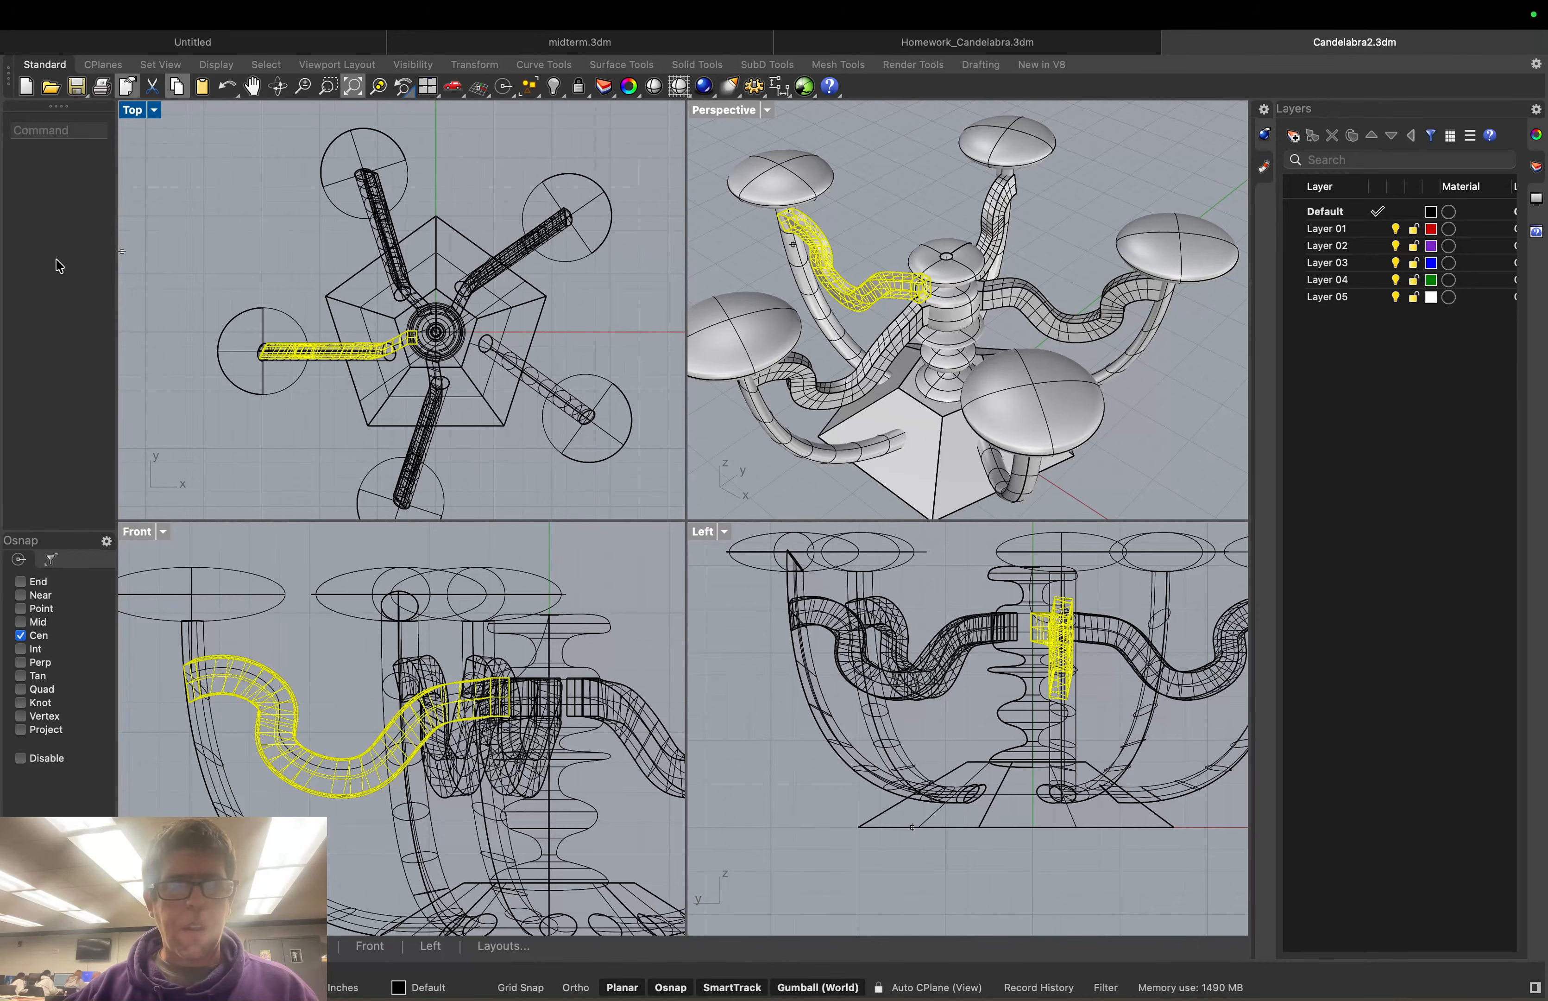
left_click(952, 228)
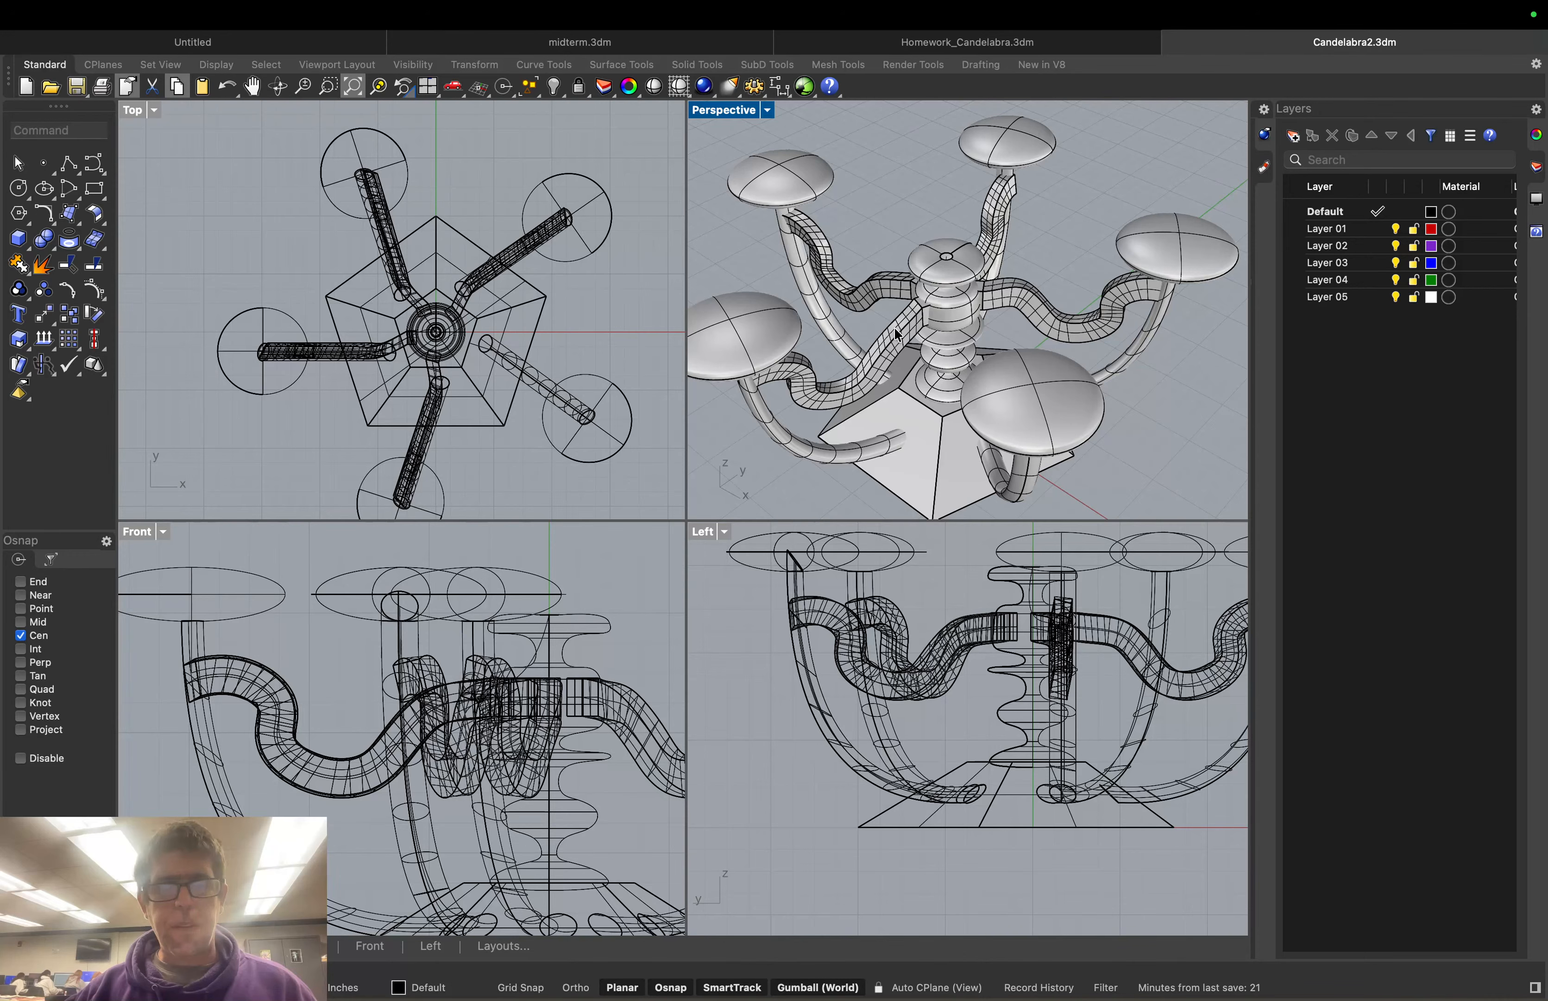
Rotate-copy the upper-right wavy tube about the last centre onto the empty lower-right arm
left_click(1055, 319)
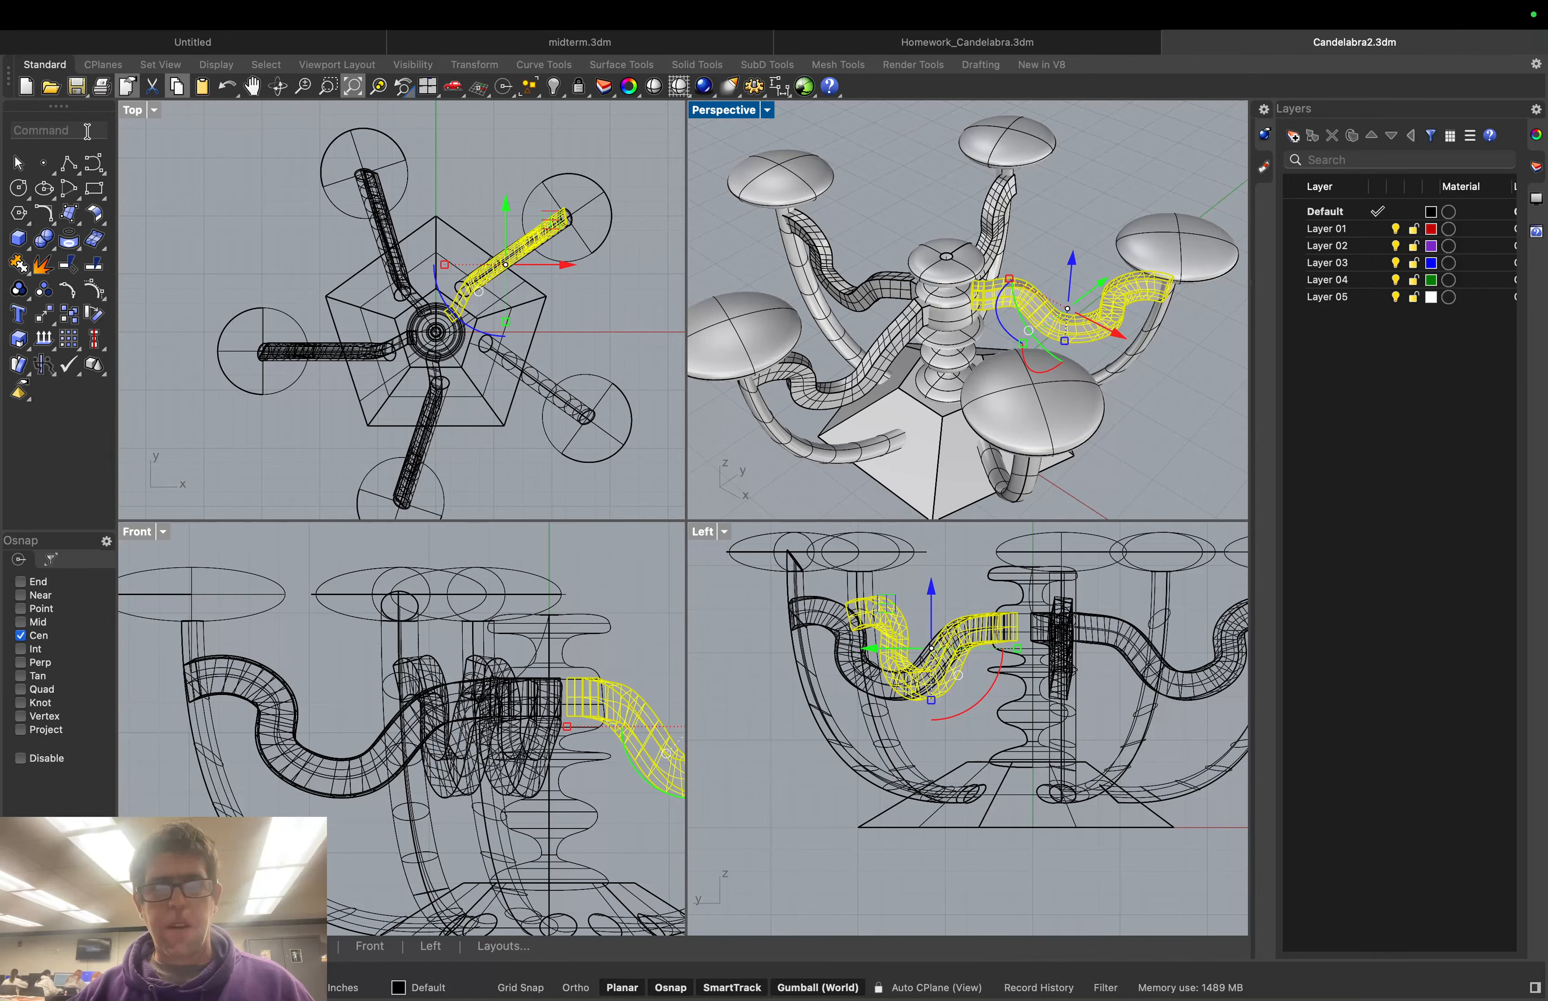
type("rotate")
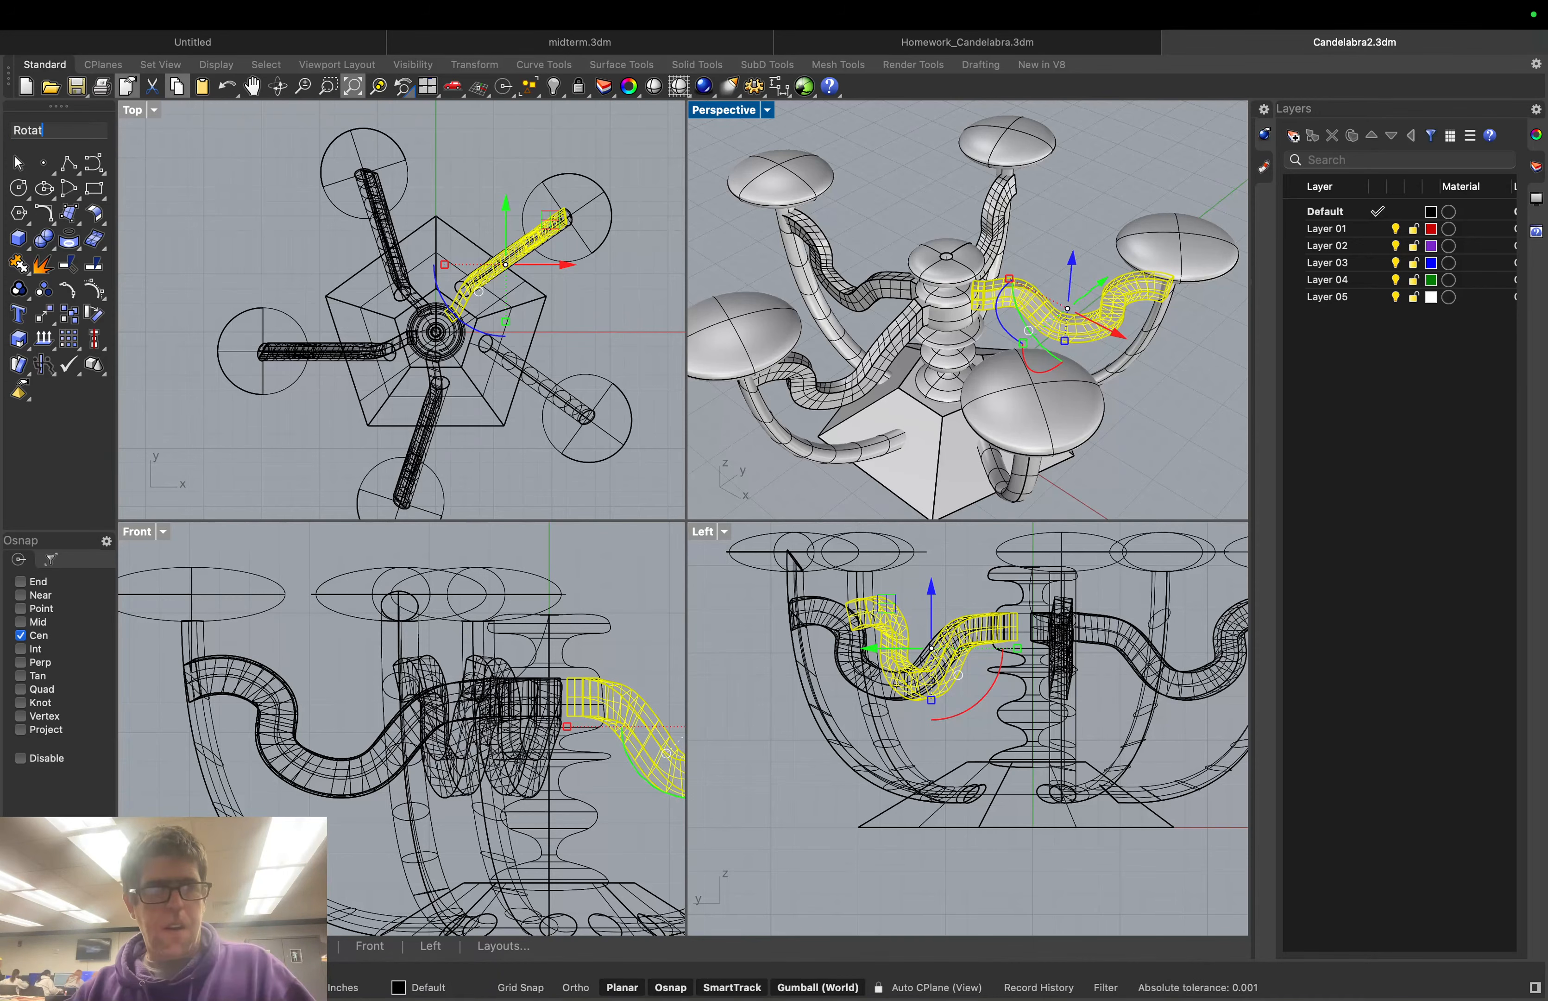
key("Return")
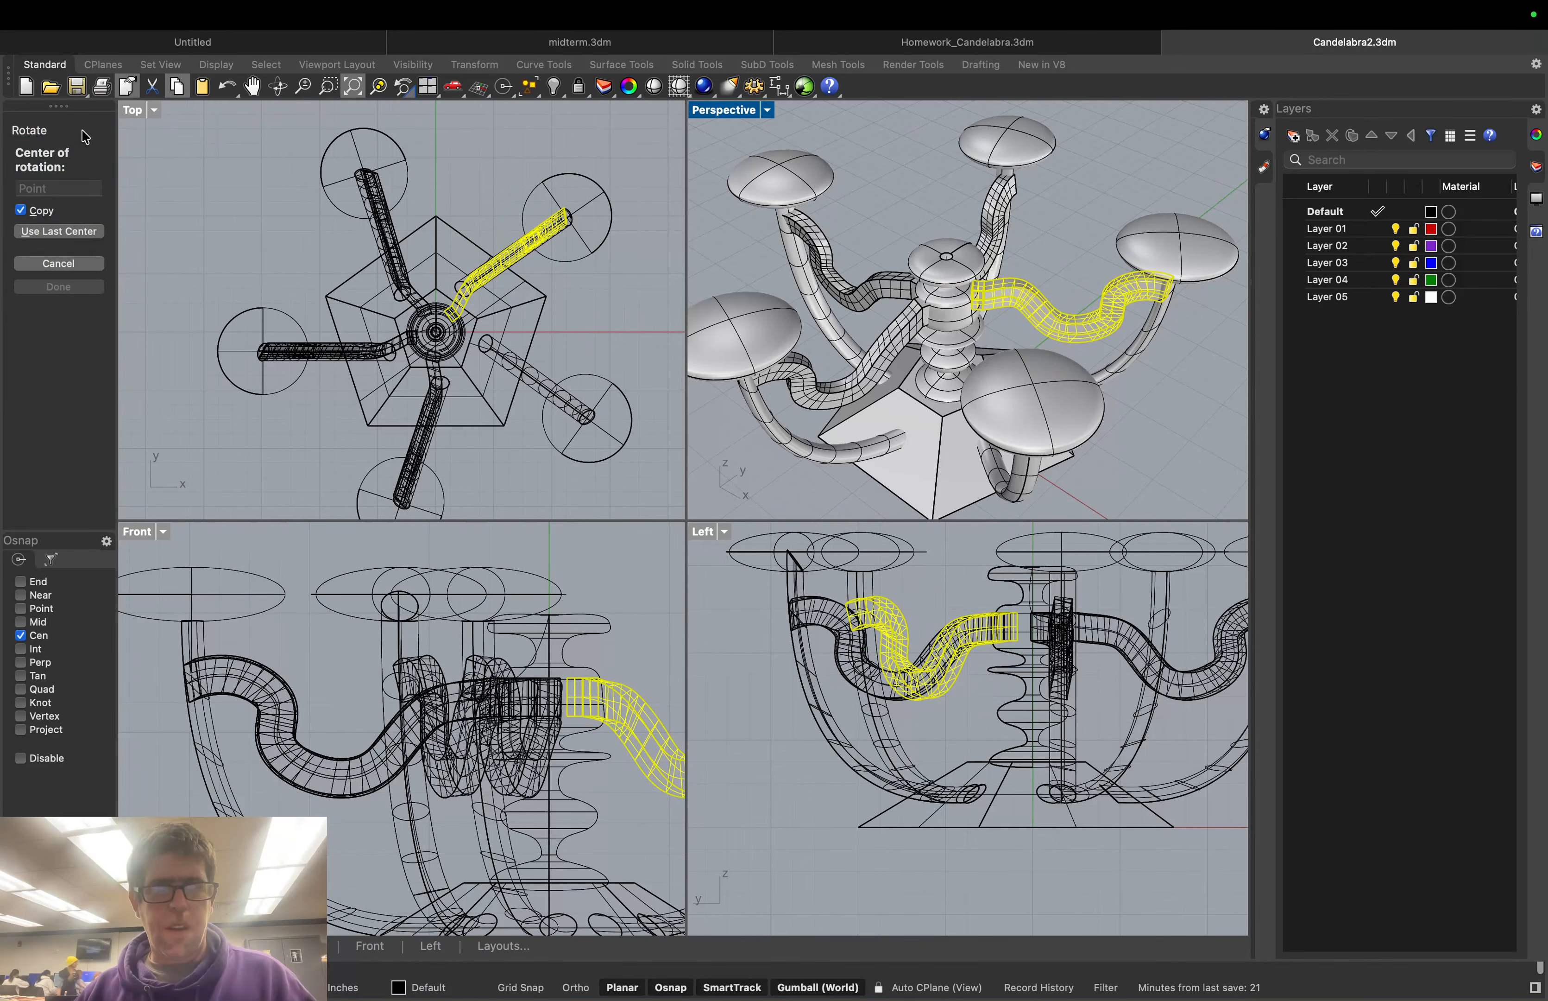
left_click(59, 231)
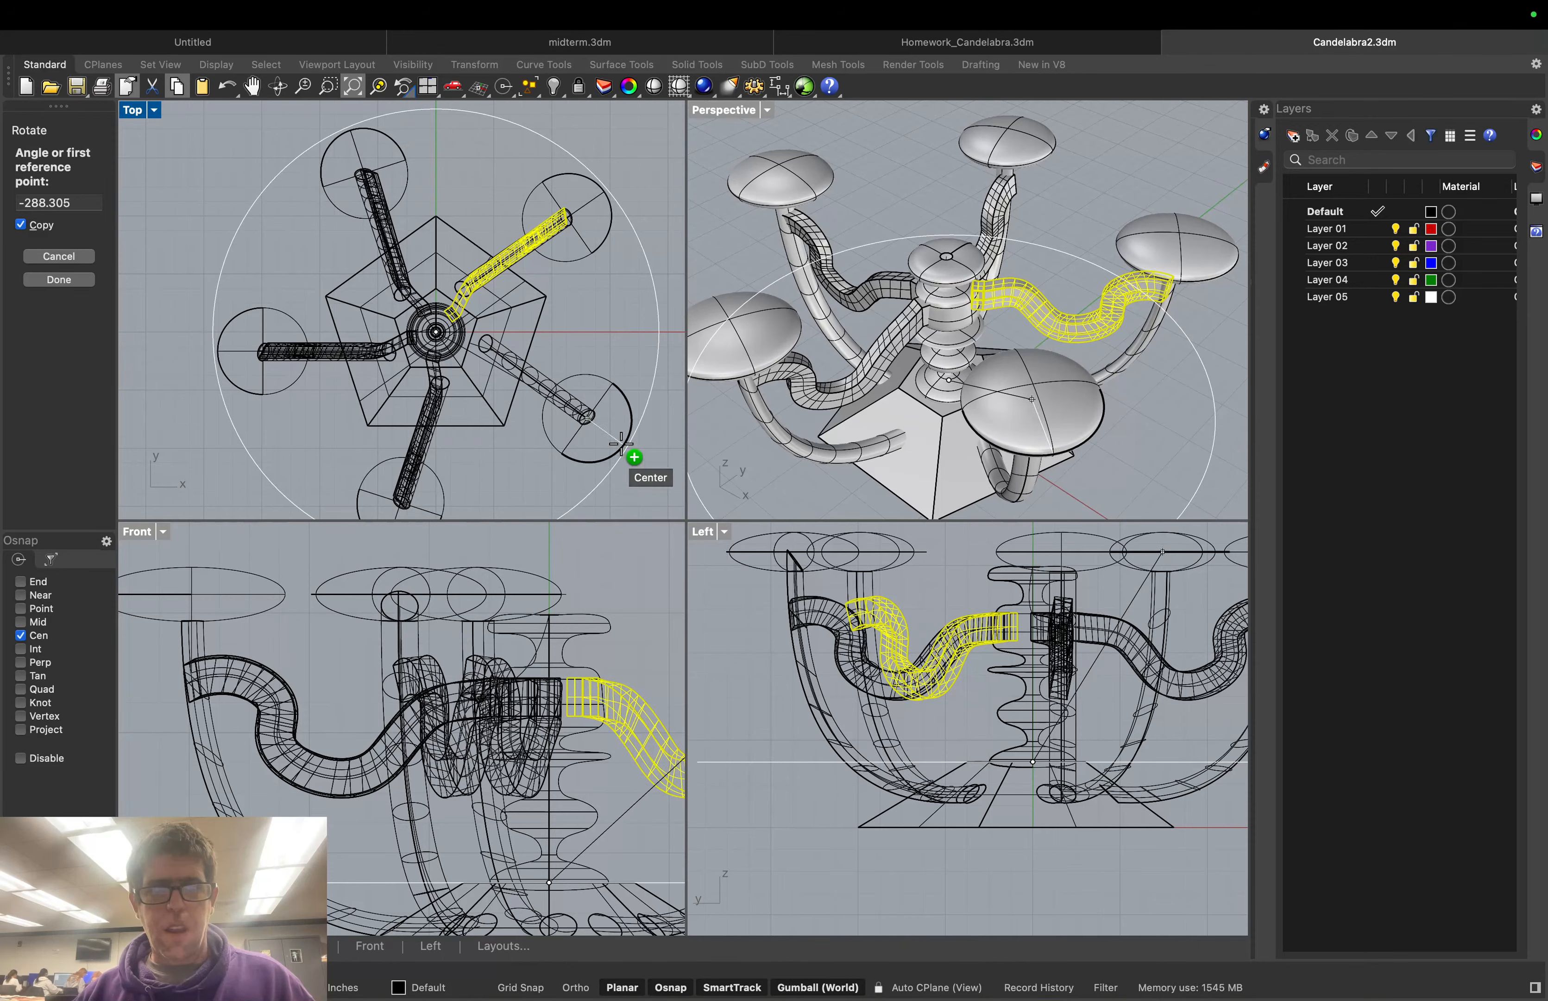
left_click(621, 444)
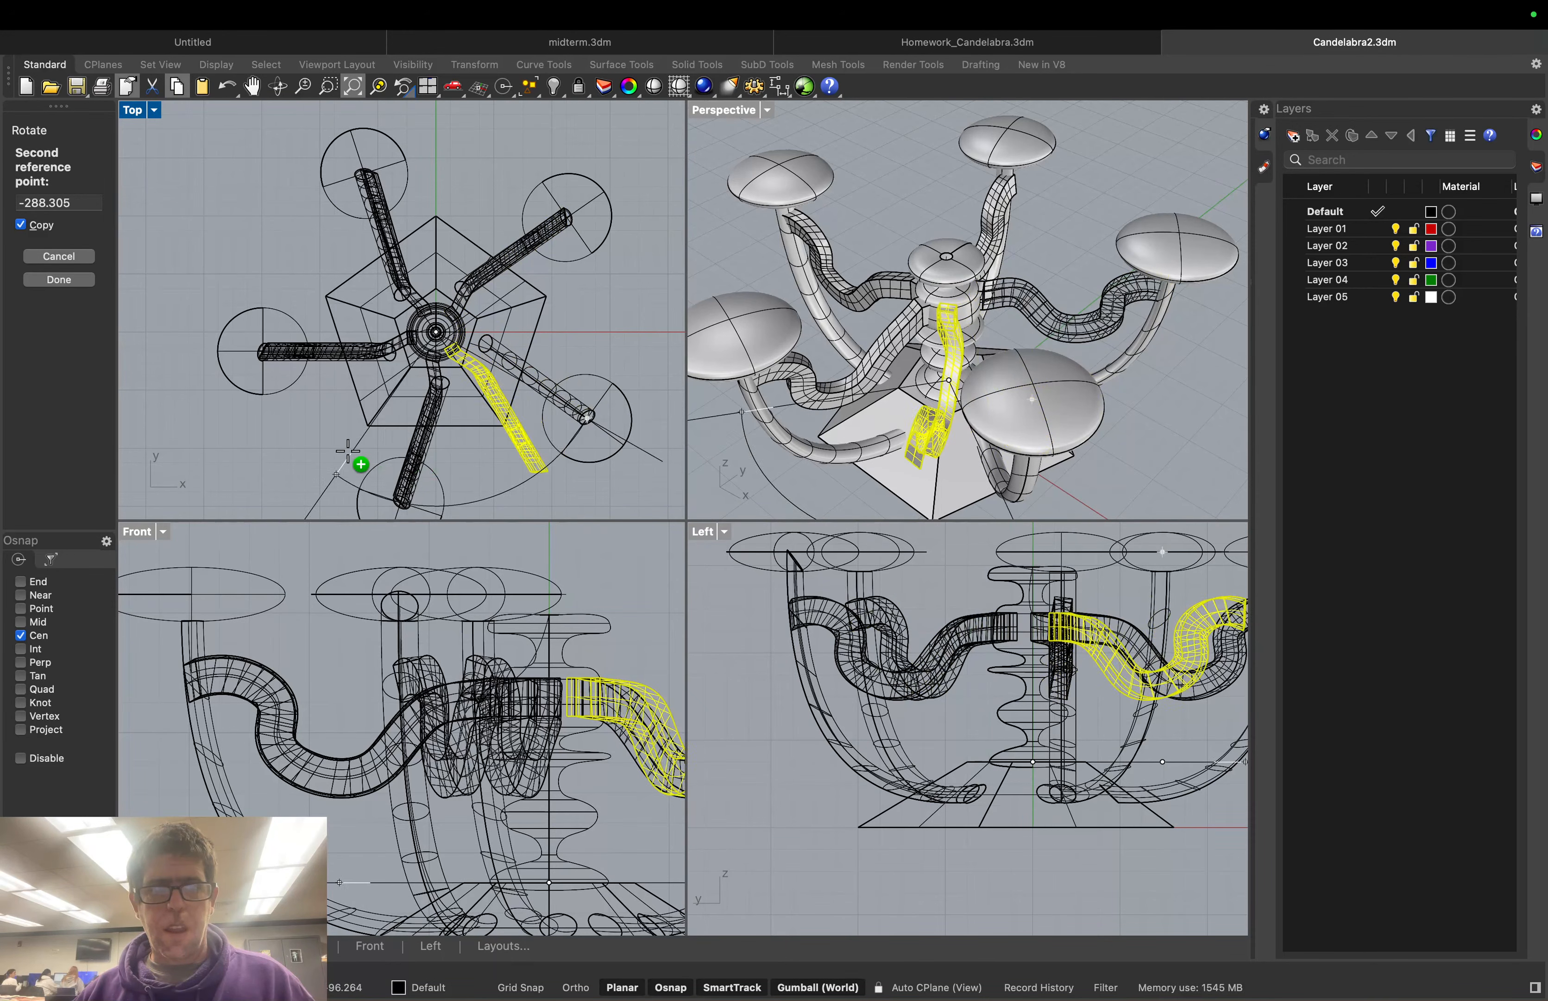
scroll(332, 475, "down", 3)
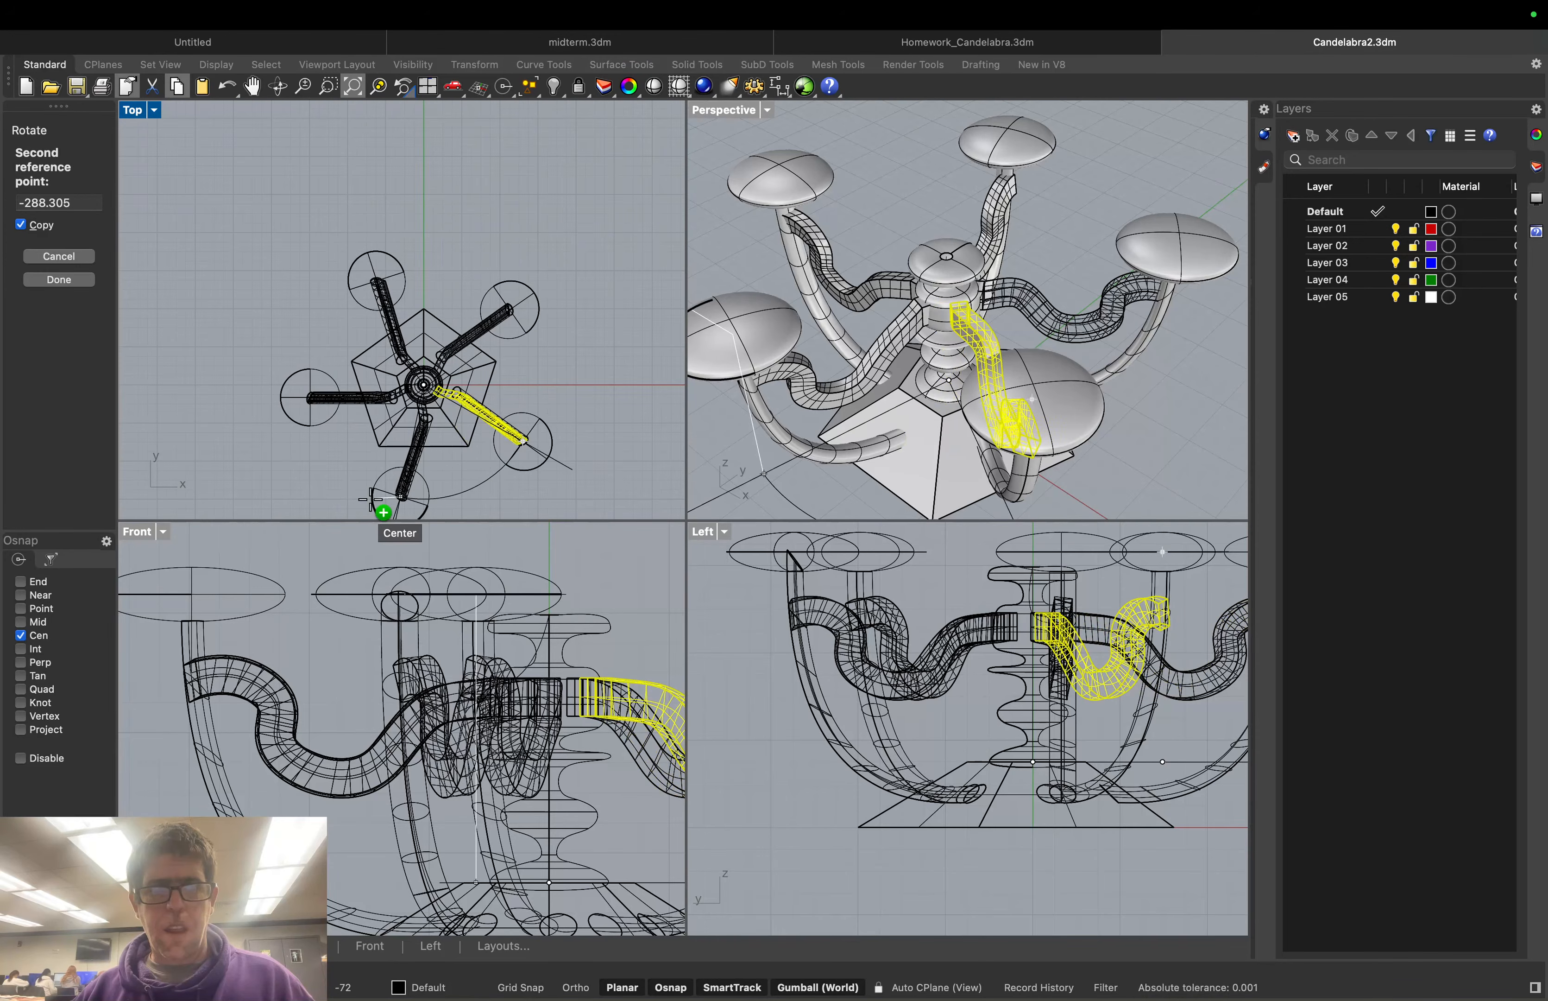
left_click(374, 500)
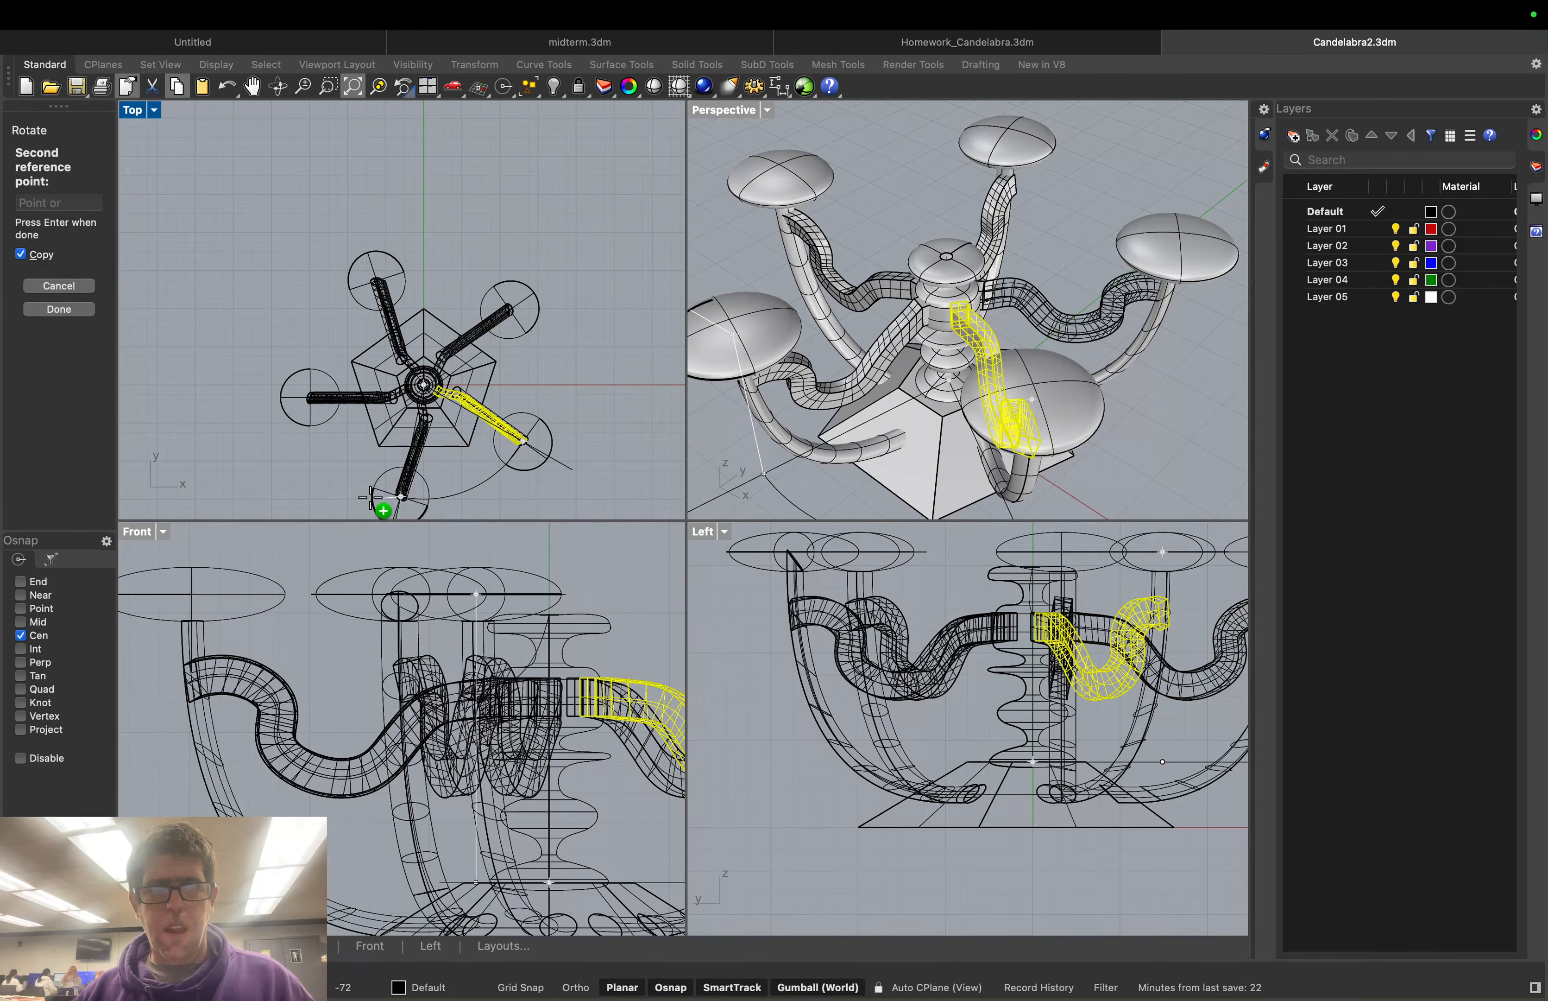
key("Return")
left_click(652, 294)
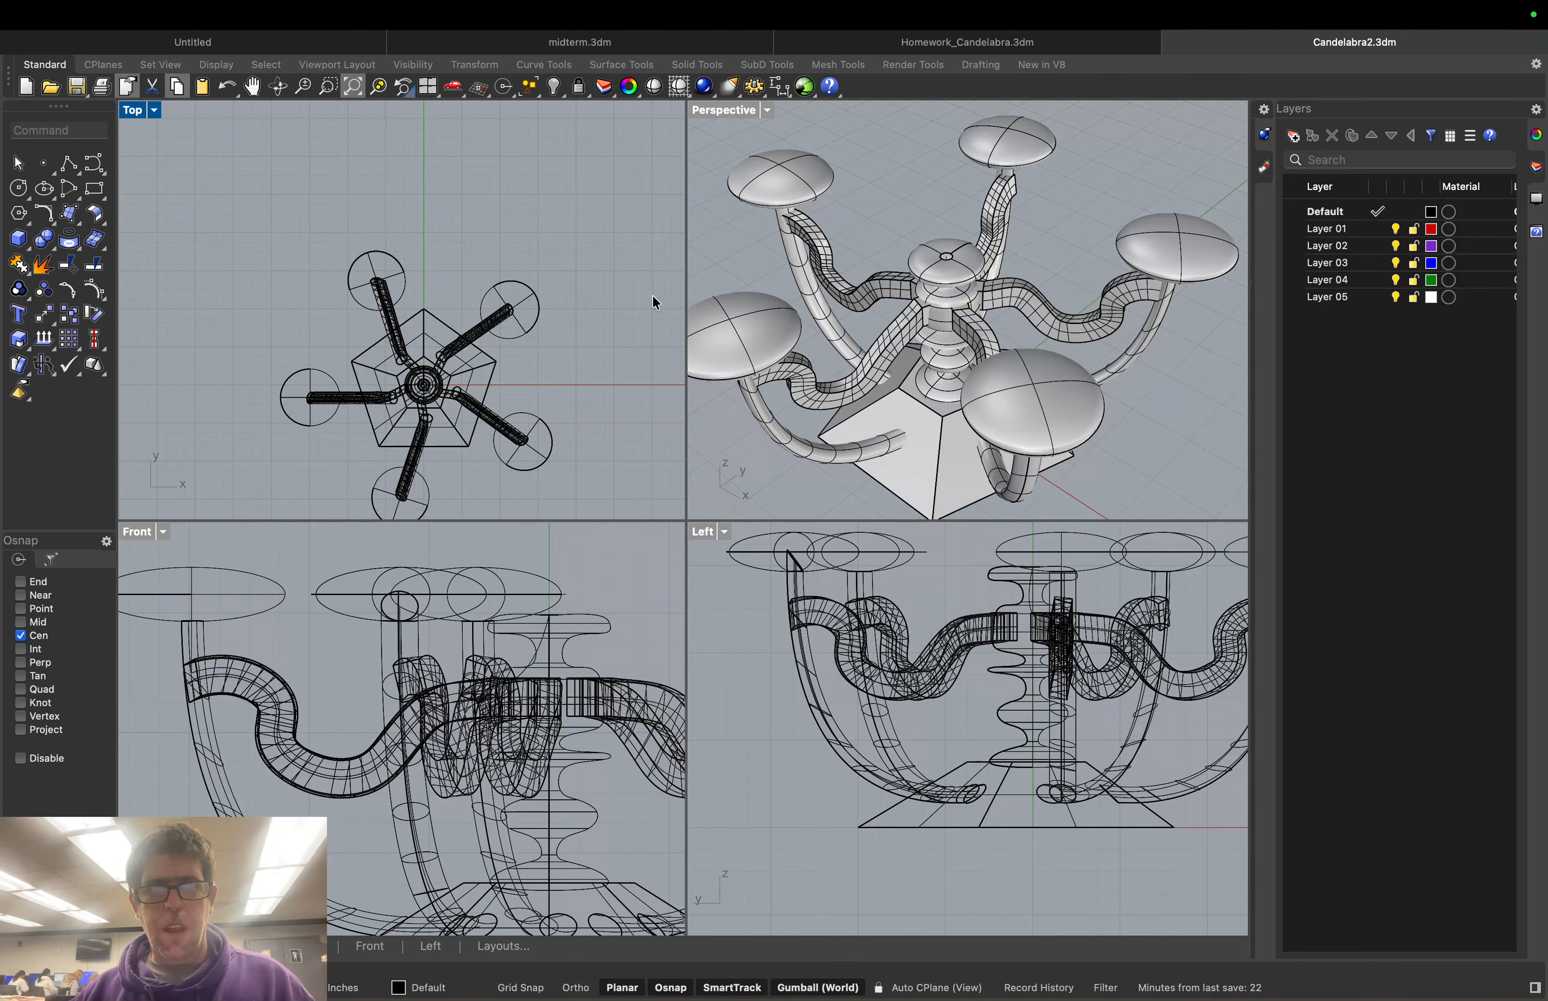
scroll(938, 320, "up", 2)
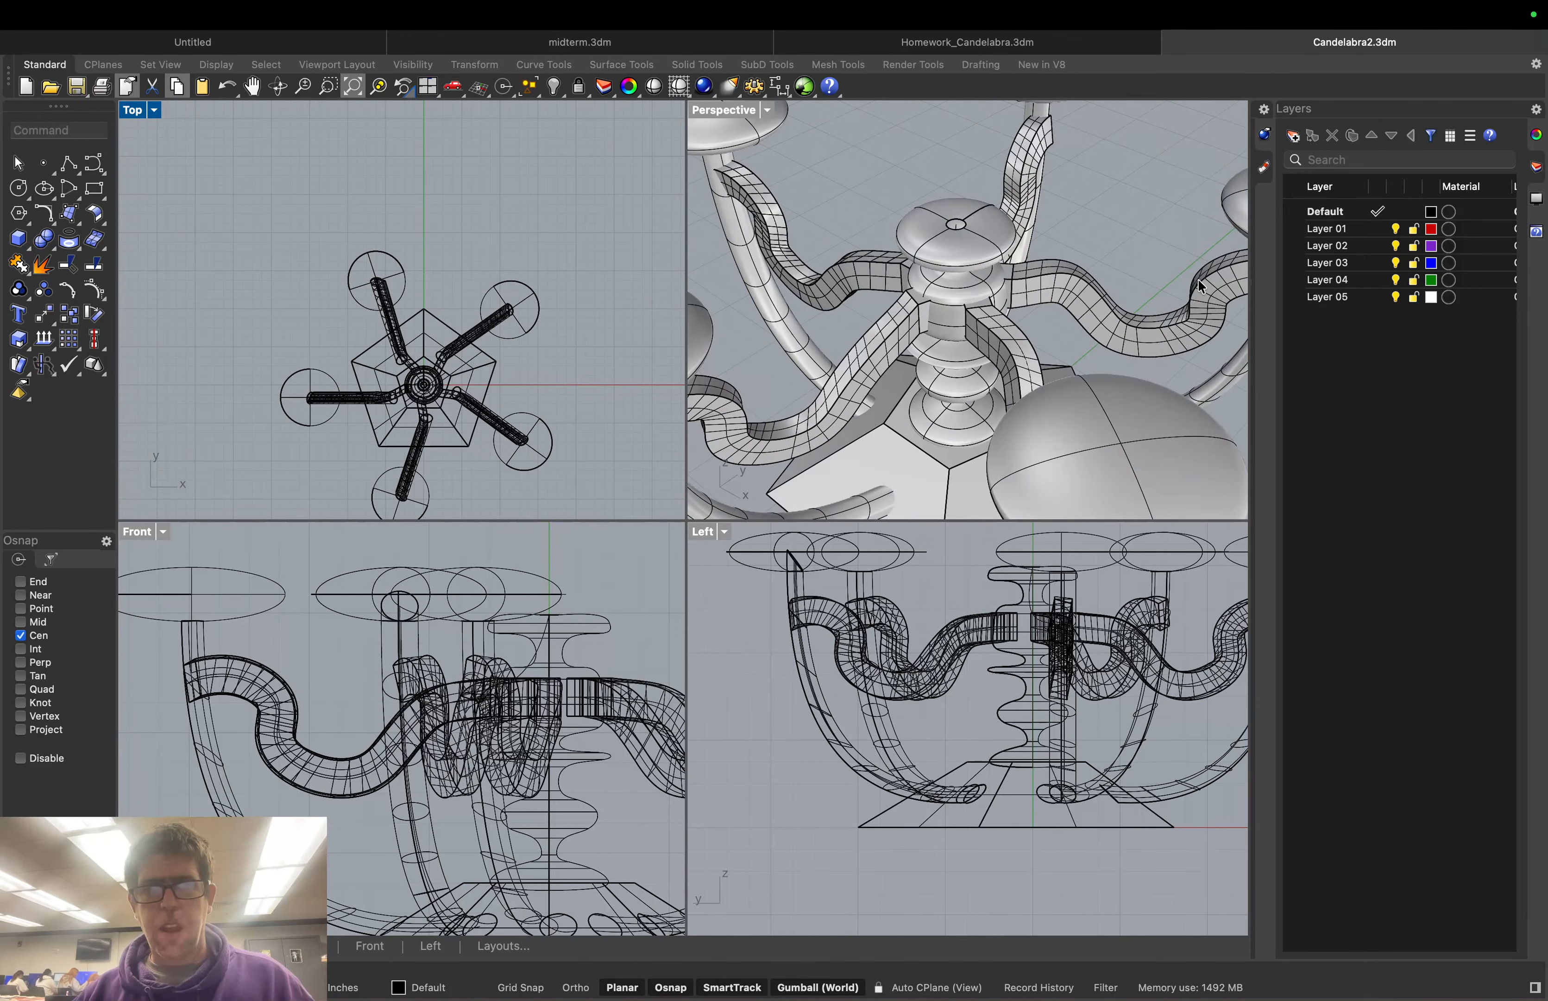
scroll(1105, 249, "down", 6)
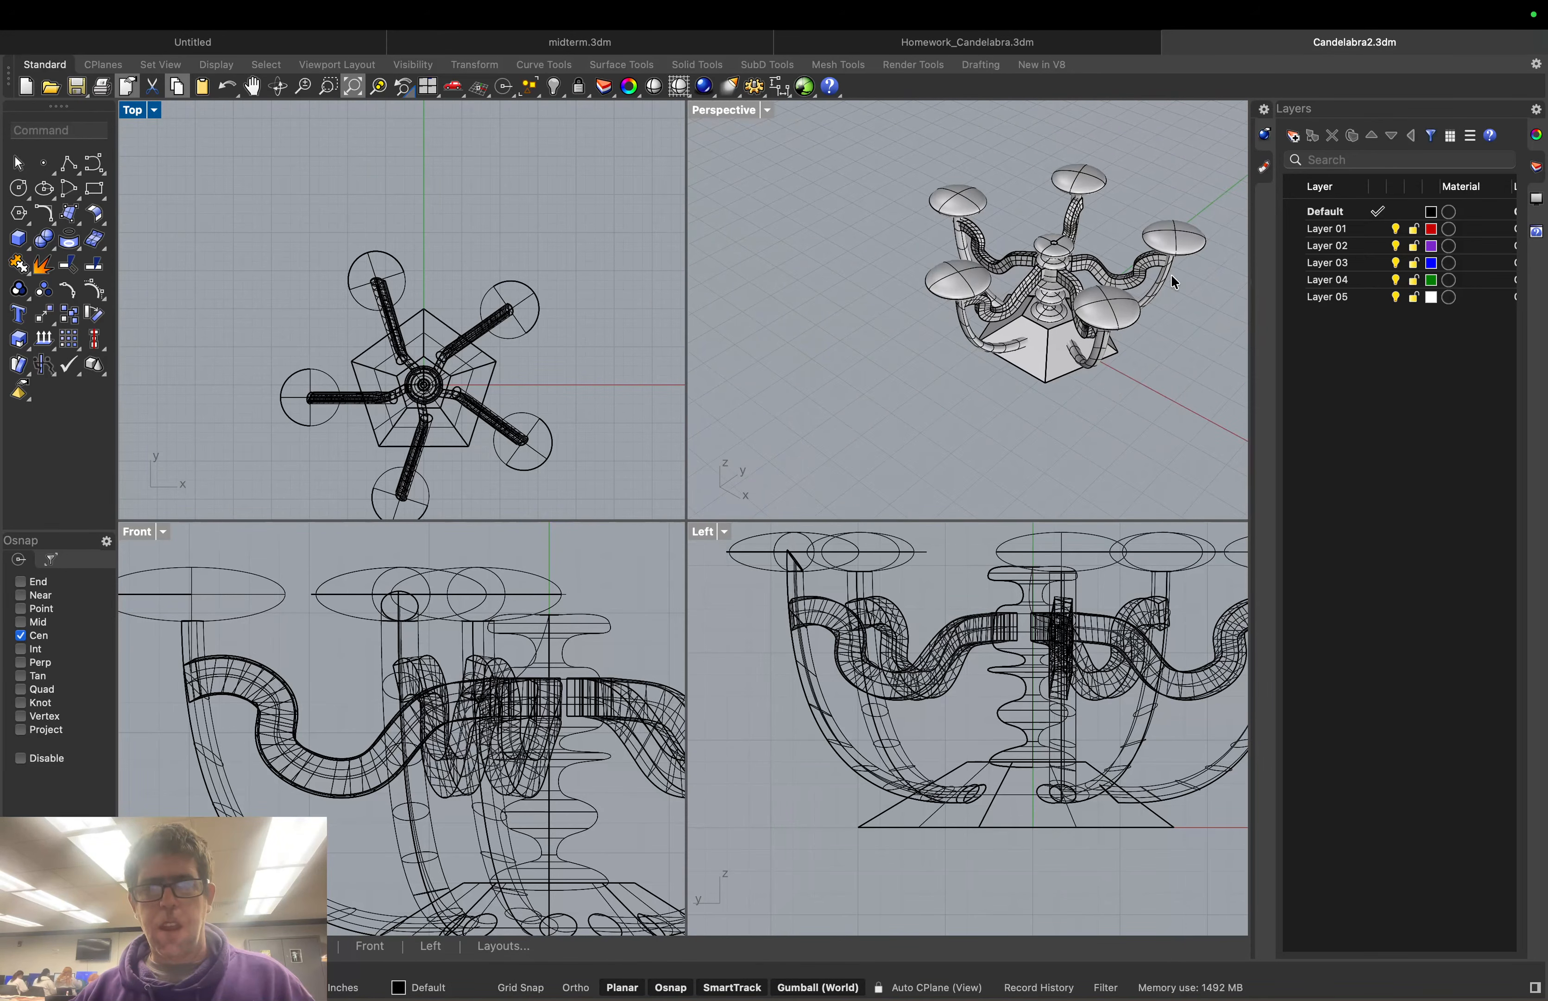
right_click_drag(1172, 277, 989, 245)
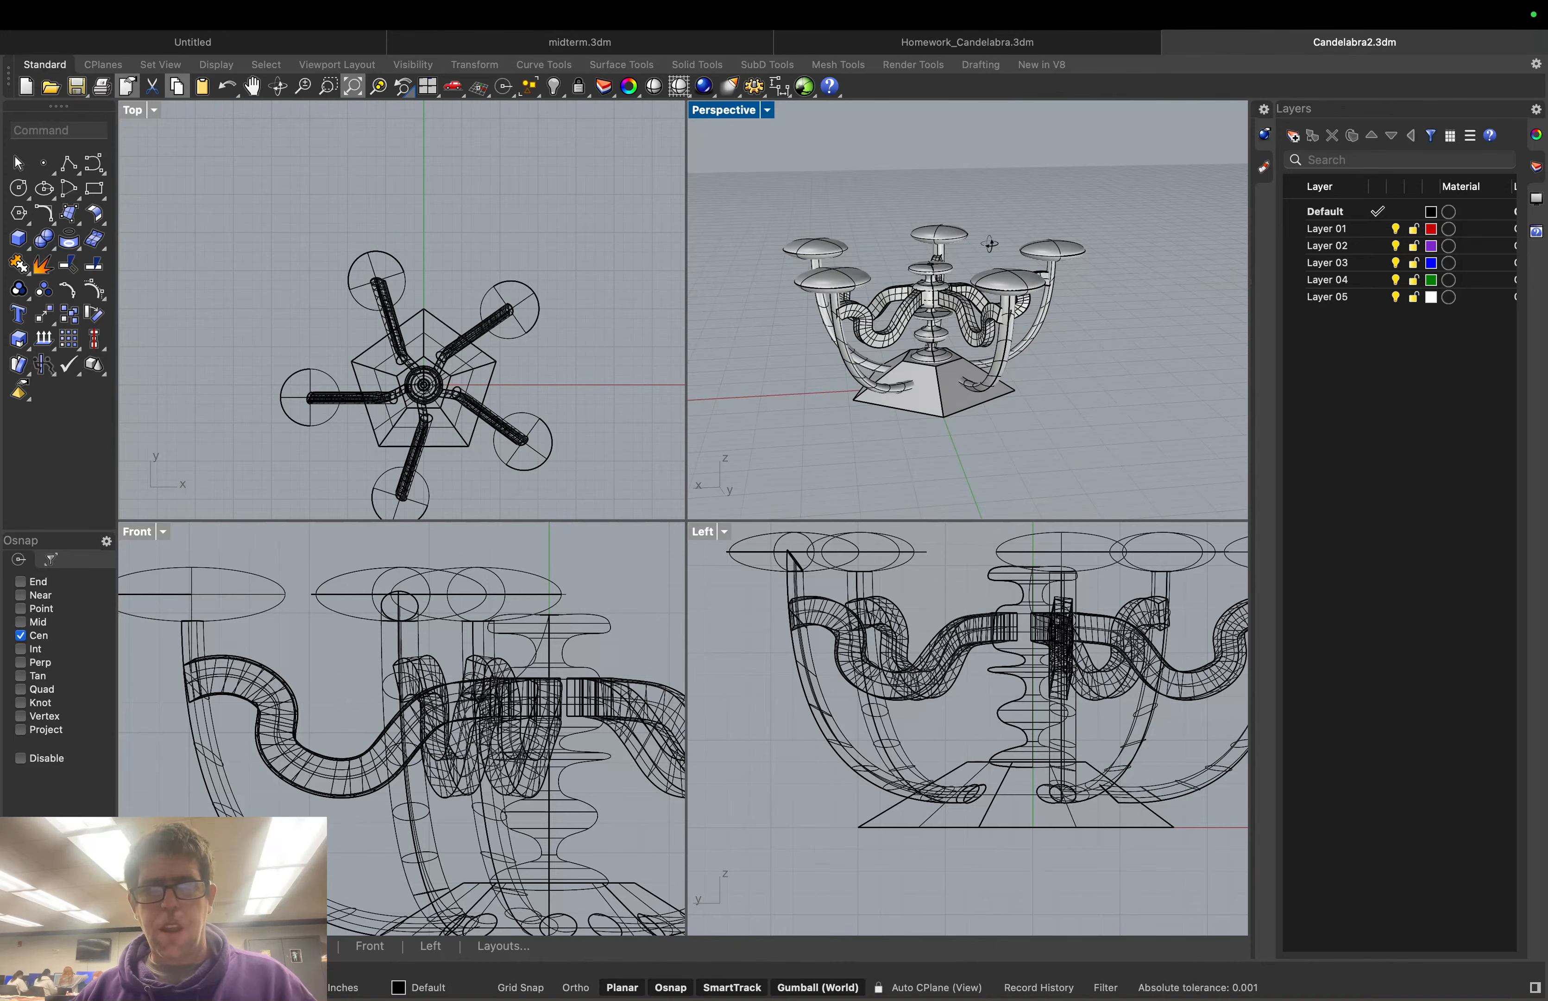
scroll(935, 305, "up", 6)
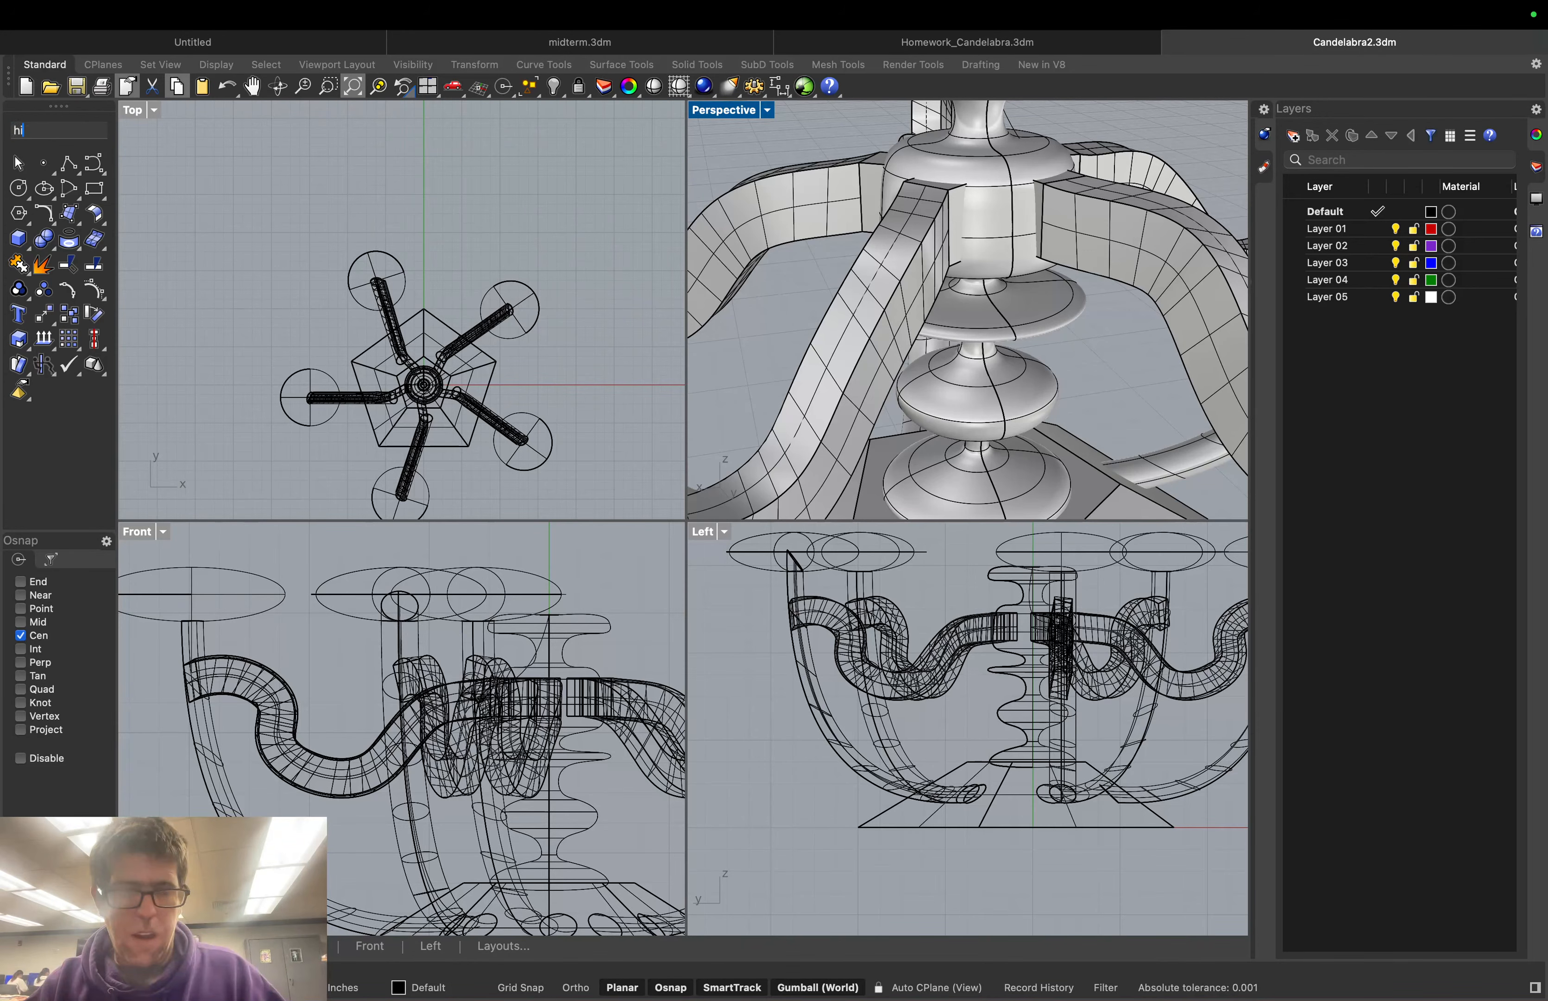
type("Hide")
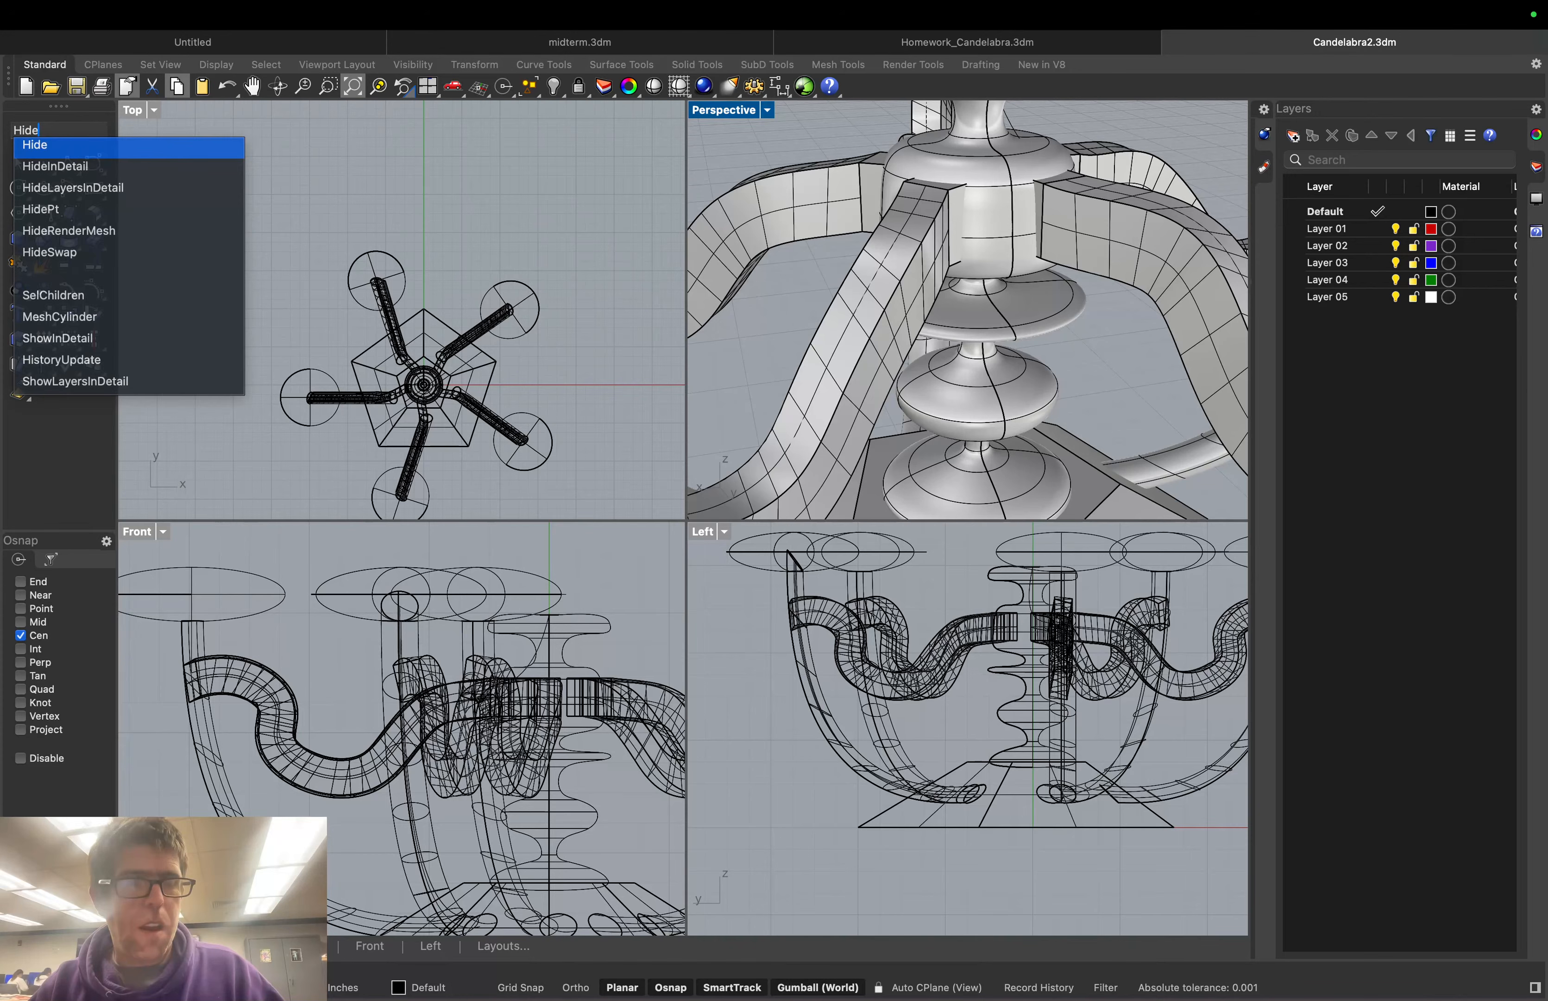
key("Return")
left_click(1040, 204)
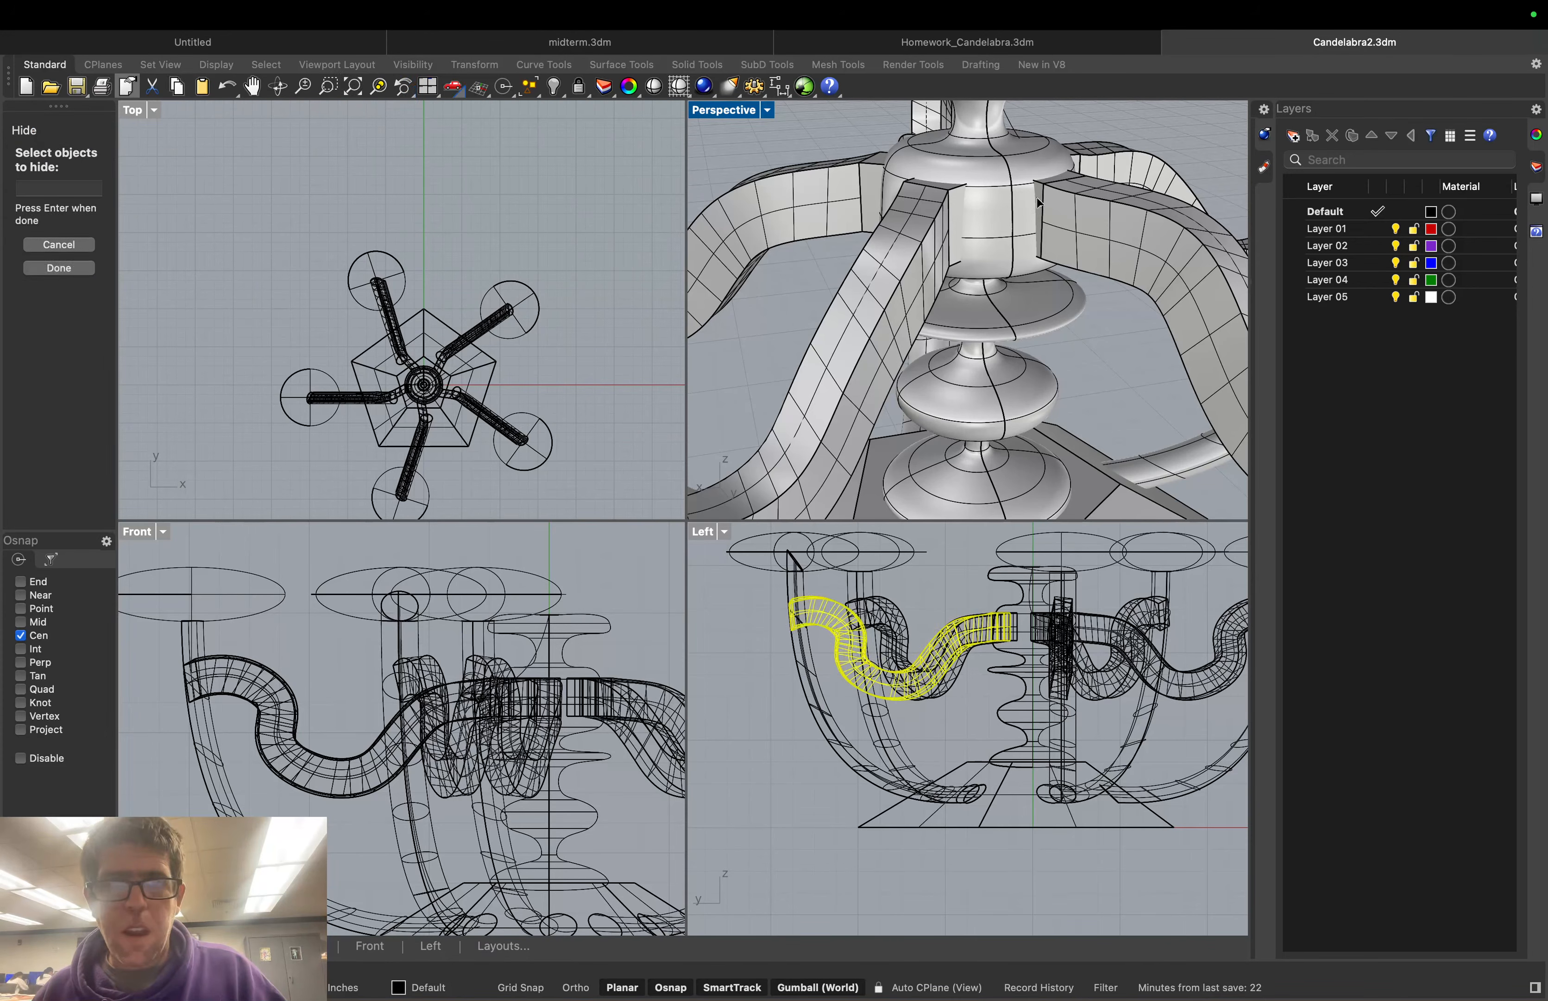
left_click(958, 189)
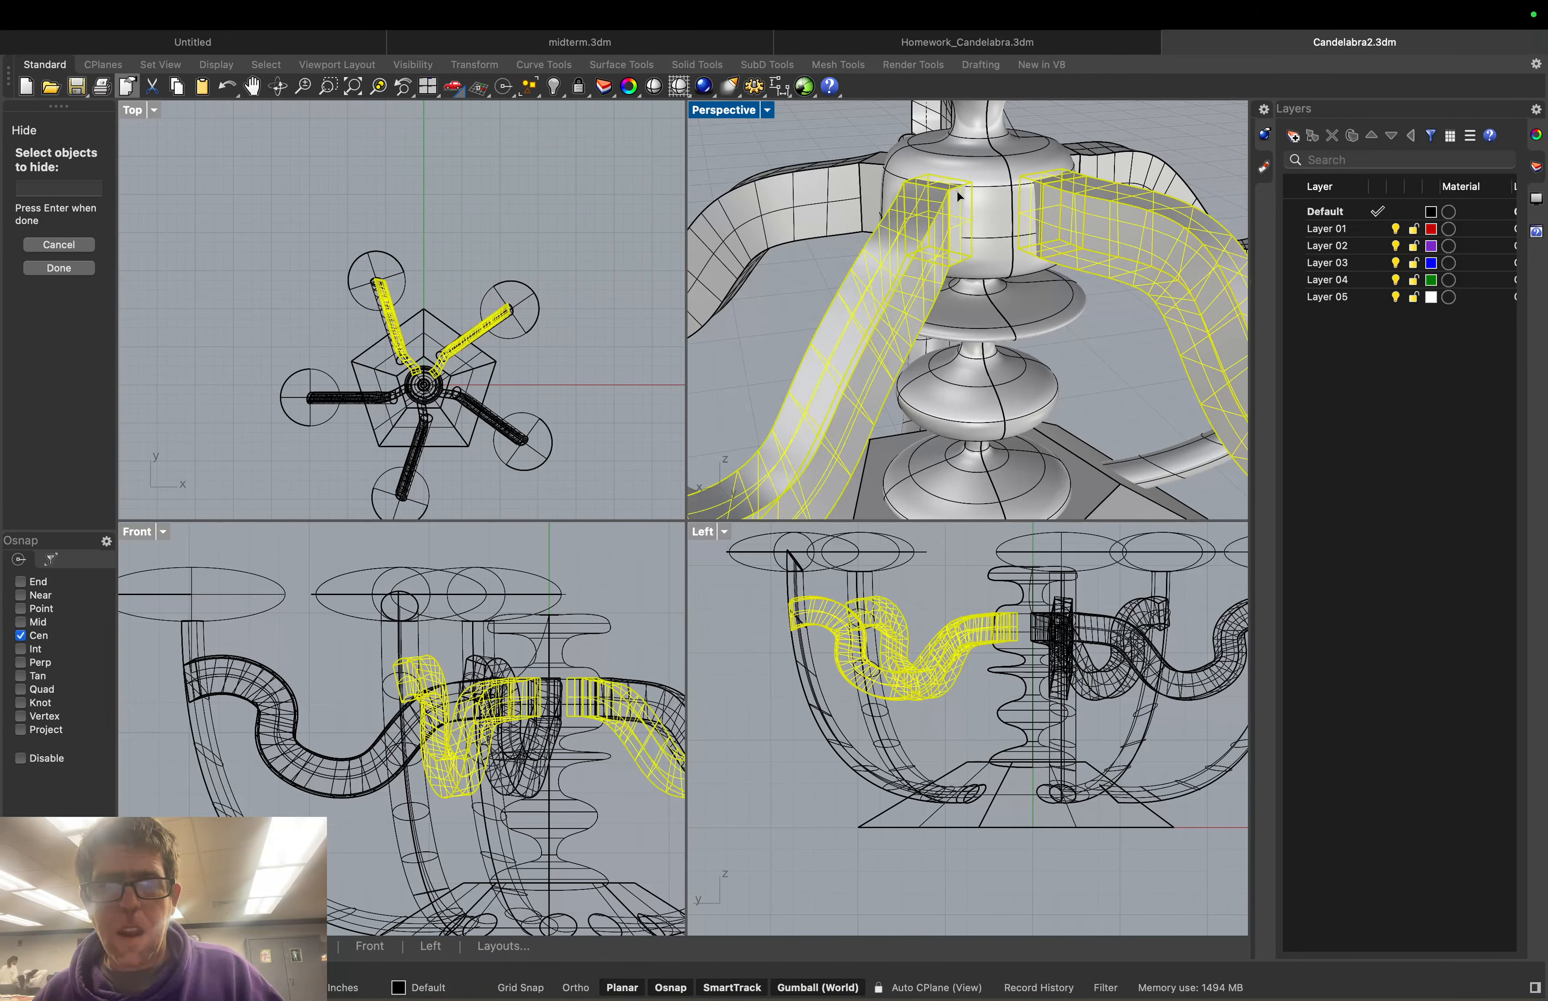
key("Return")
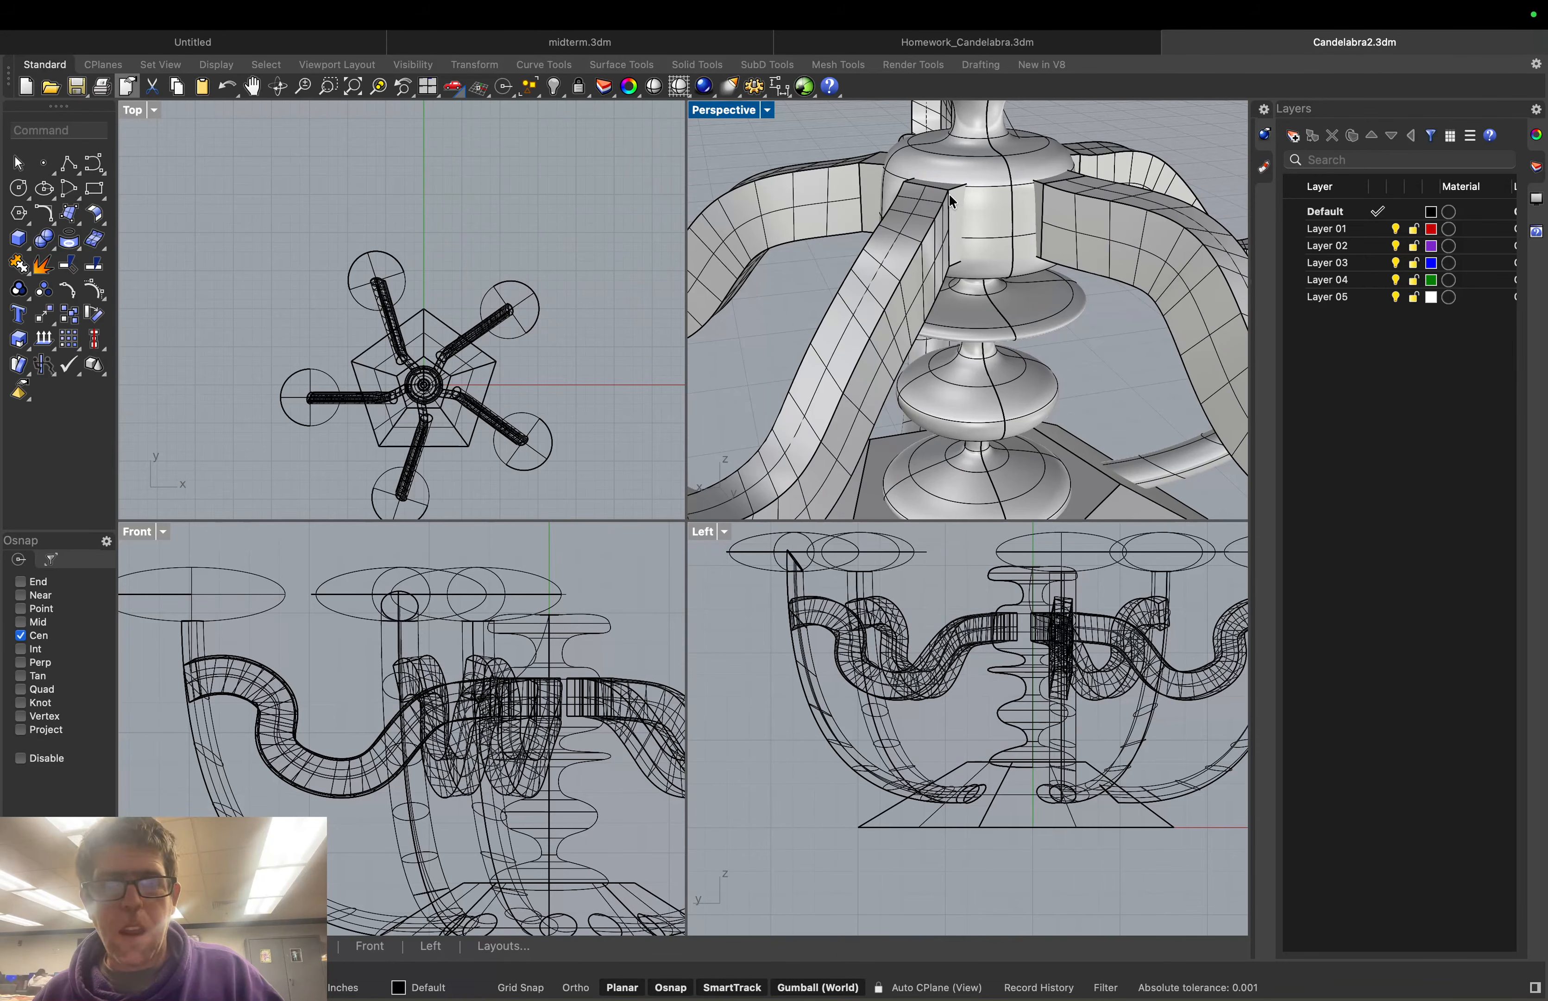
left_click(948, 194)
left_click(727, 150)
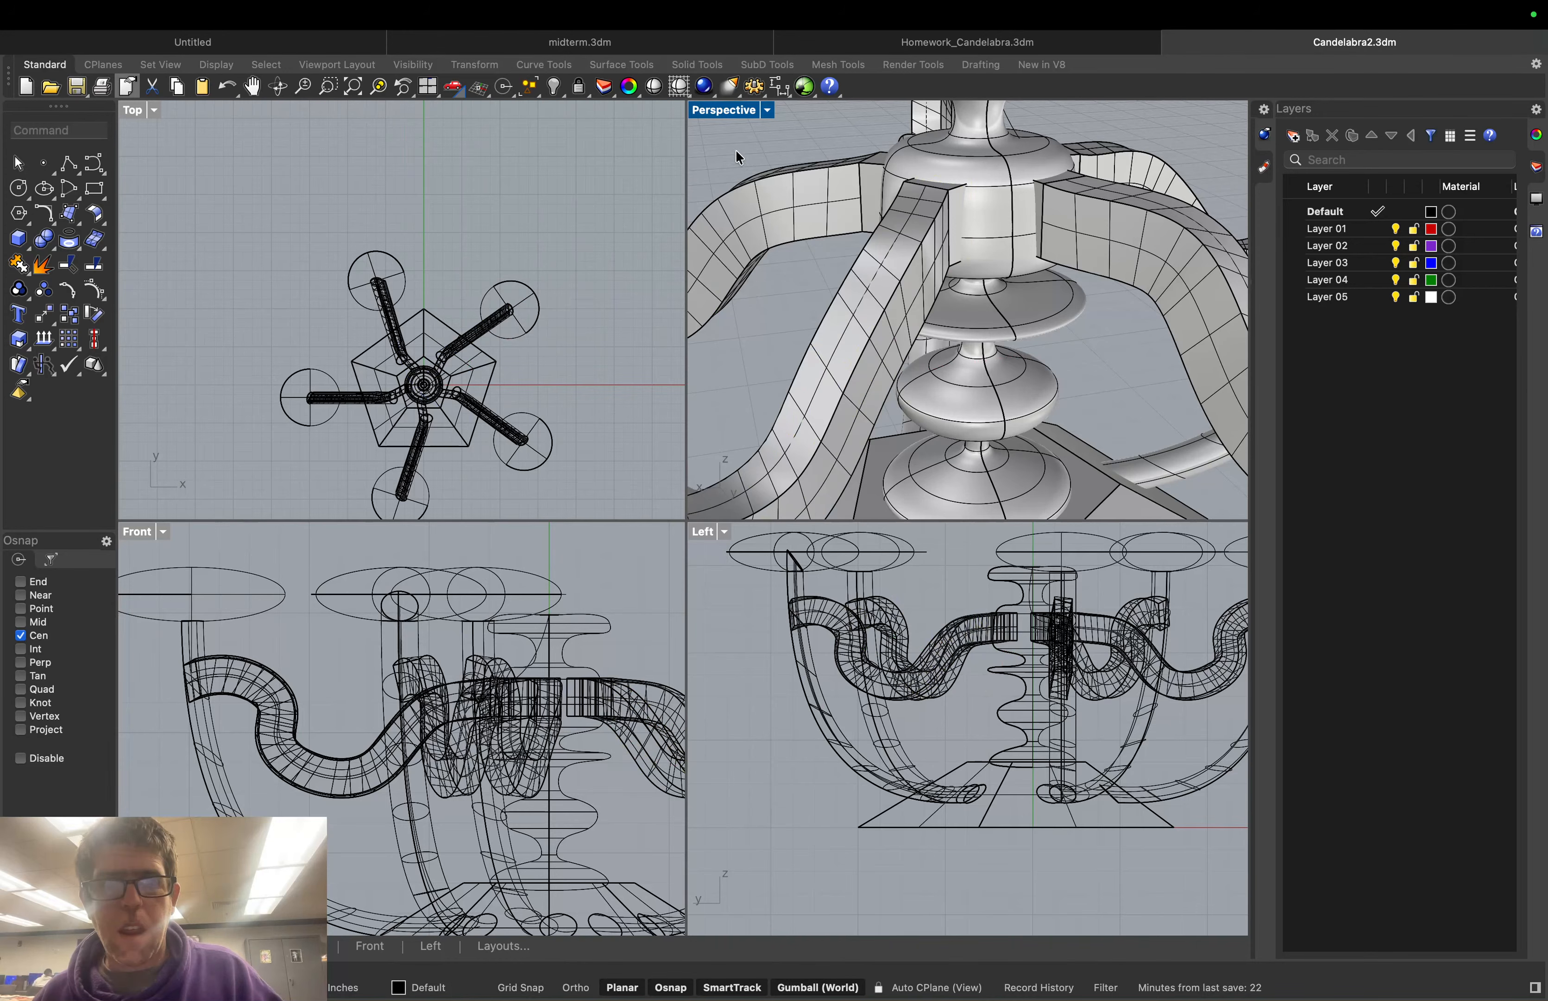
mouse_move(735, 149)
right_mouse_down()
mouse_move(792, 158)
mouse_move(724, 159)
mouse_move(742, 159)
right_mouse_up()
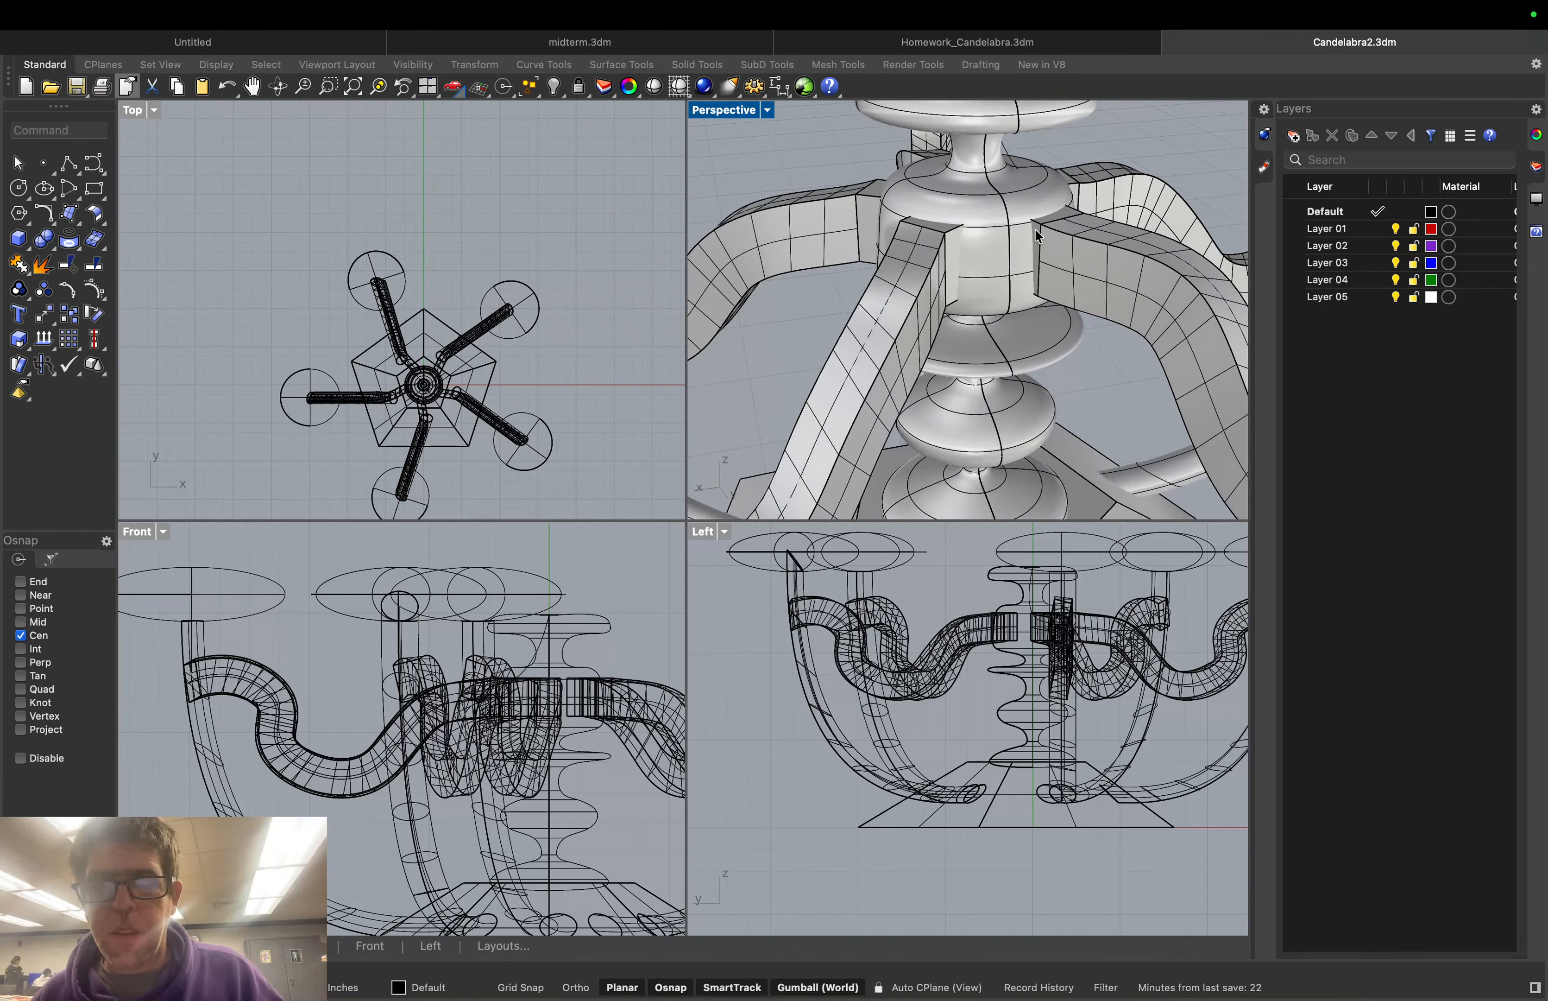
left_click(1036, 229)
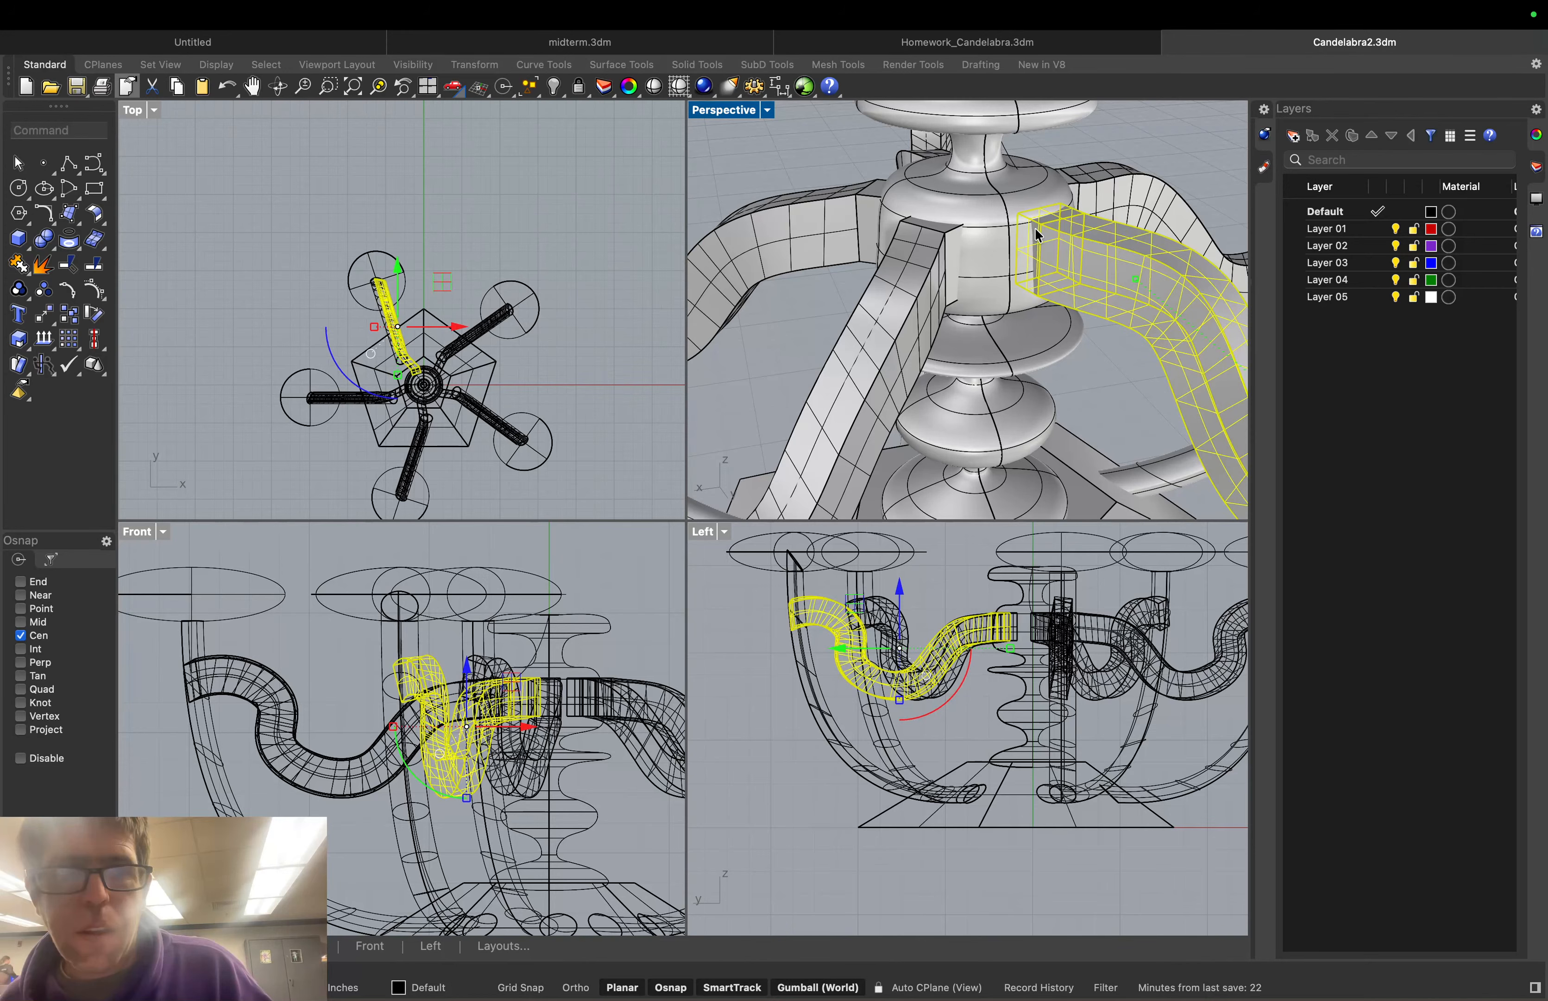
left_click(793, 159)
scroll(924, 176, "down", 10)
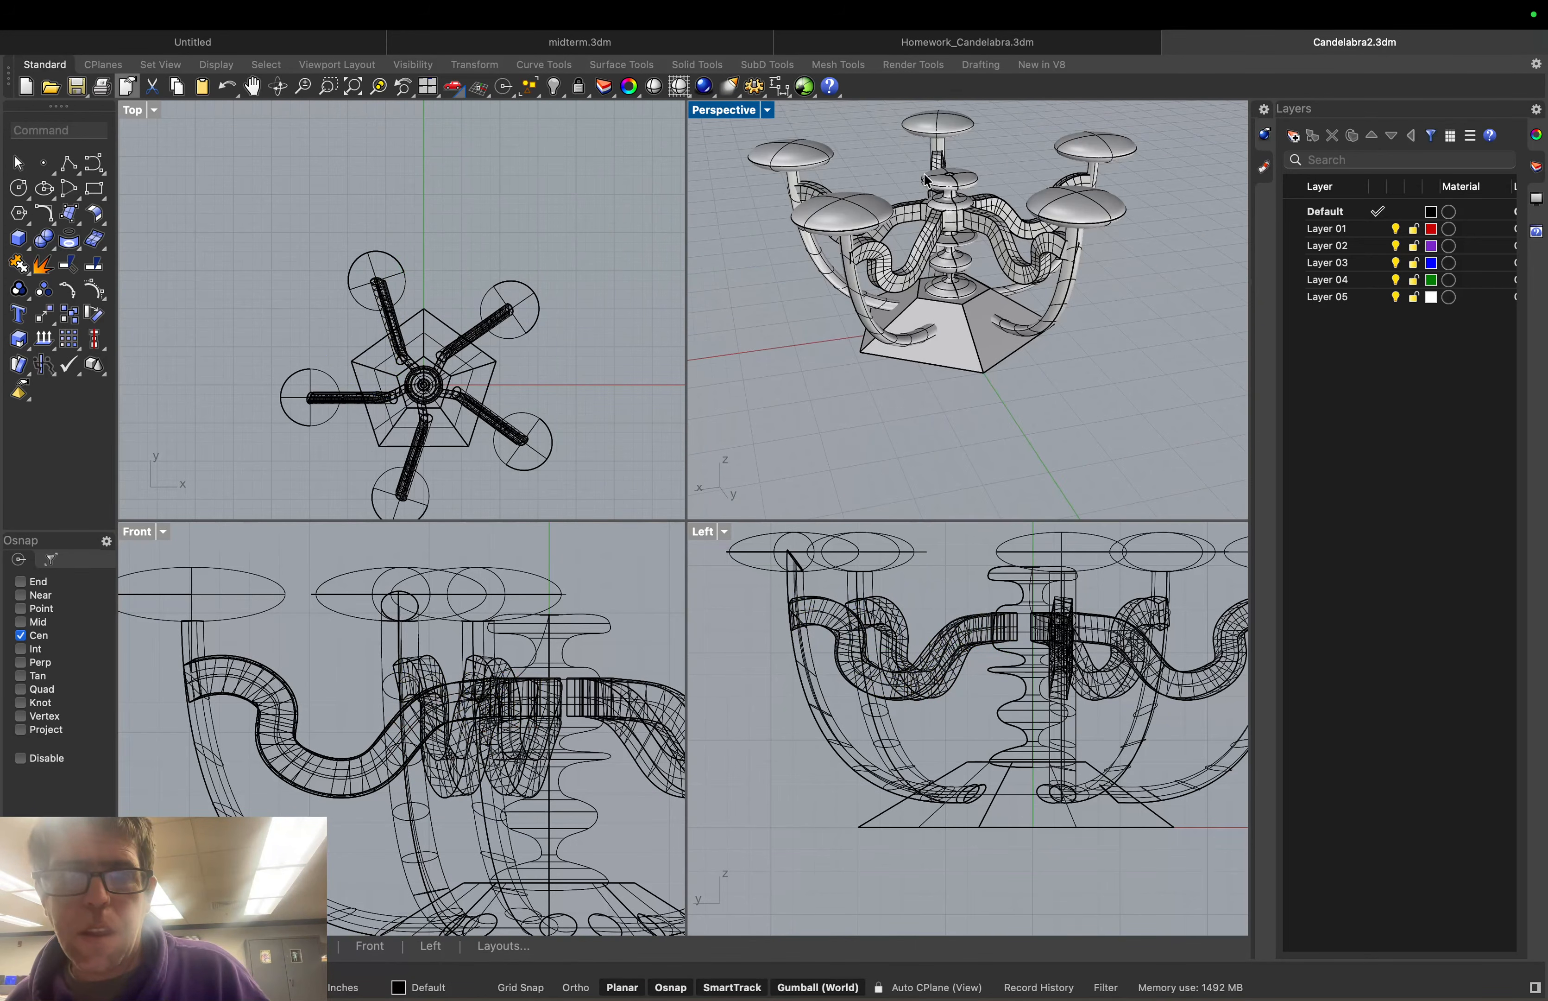
right_click_drag(927, 180, 803, 164)
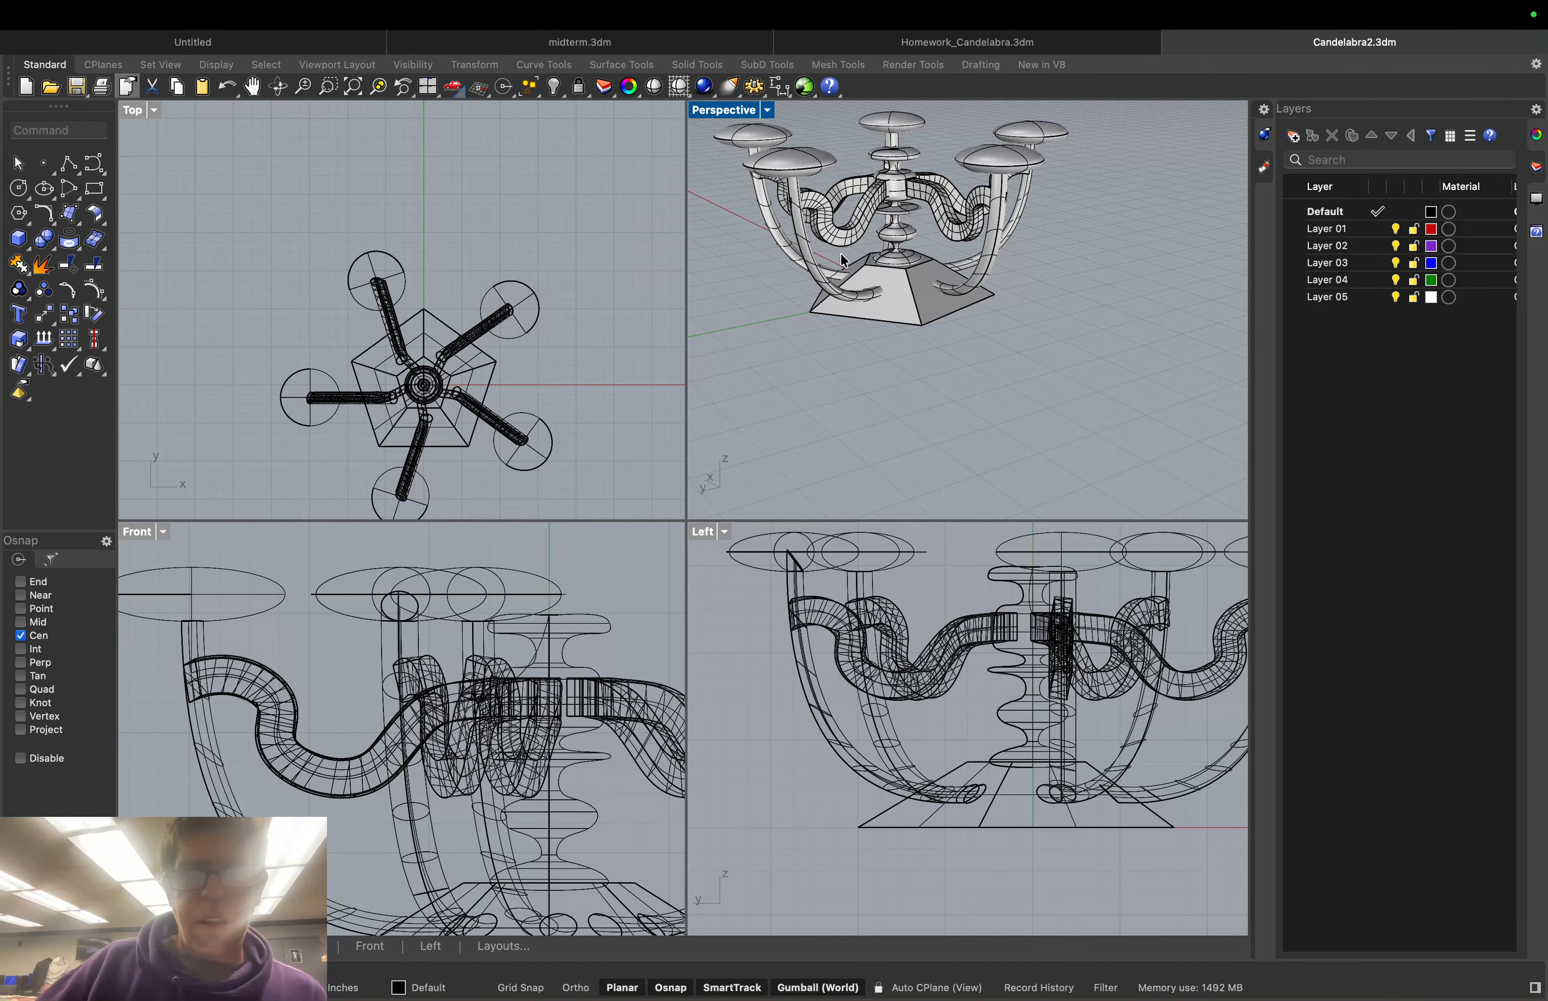
right_click_drag(840, 252, 954, 223)
scroll(953, 219, "up", 5)
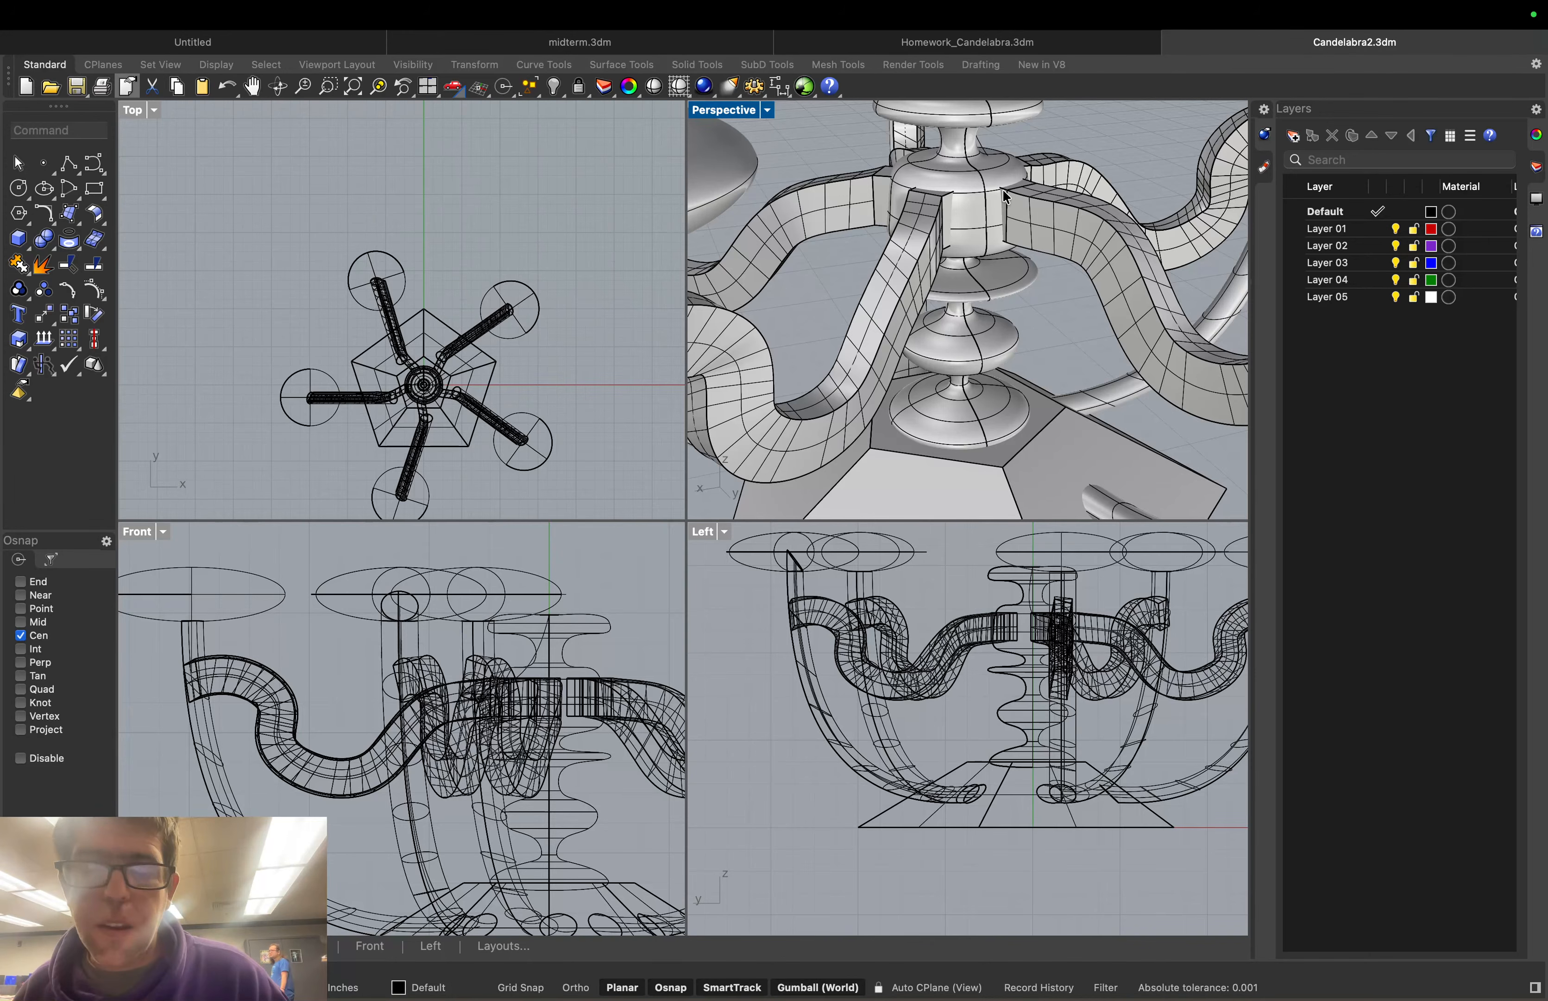
left_click(96, 265)
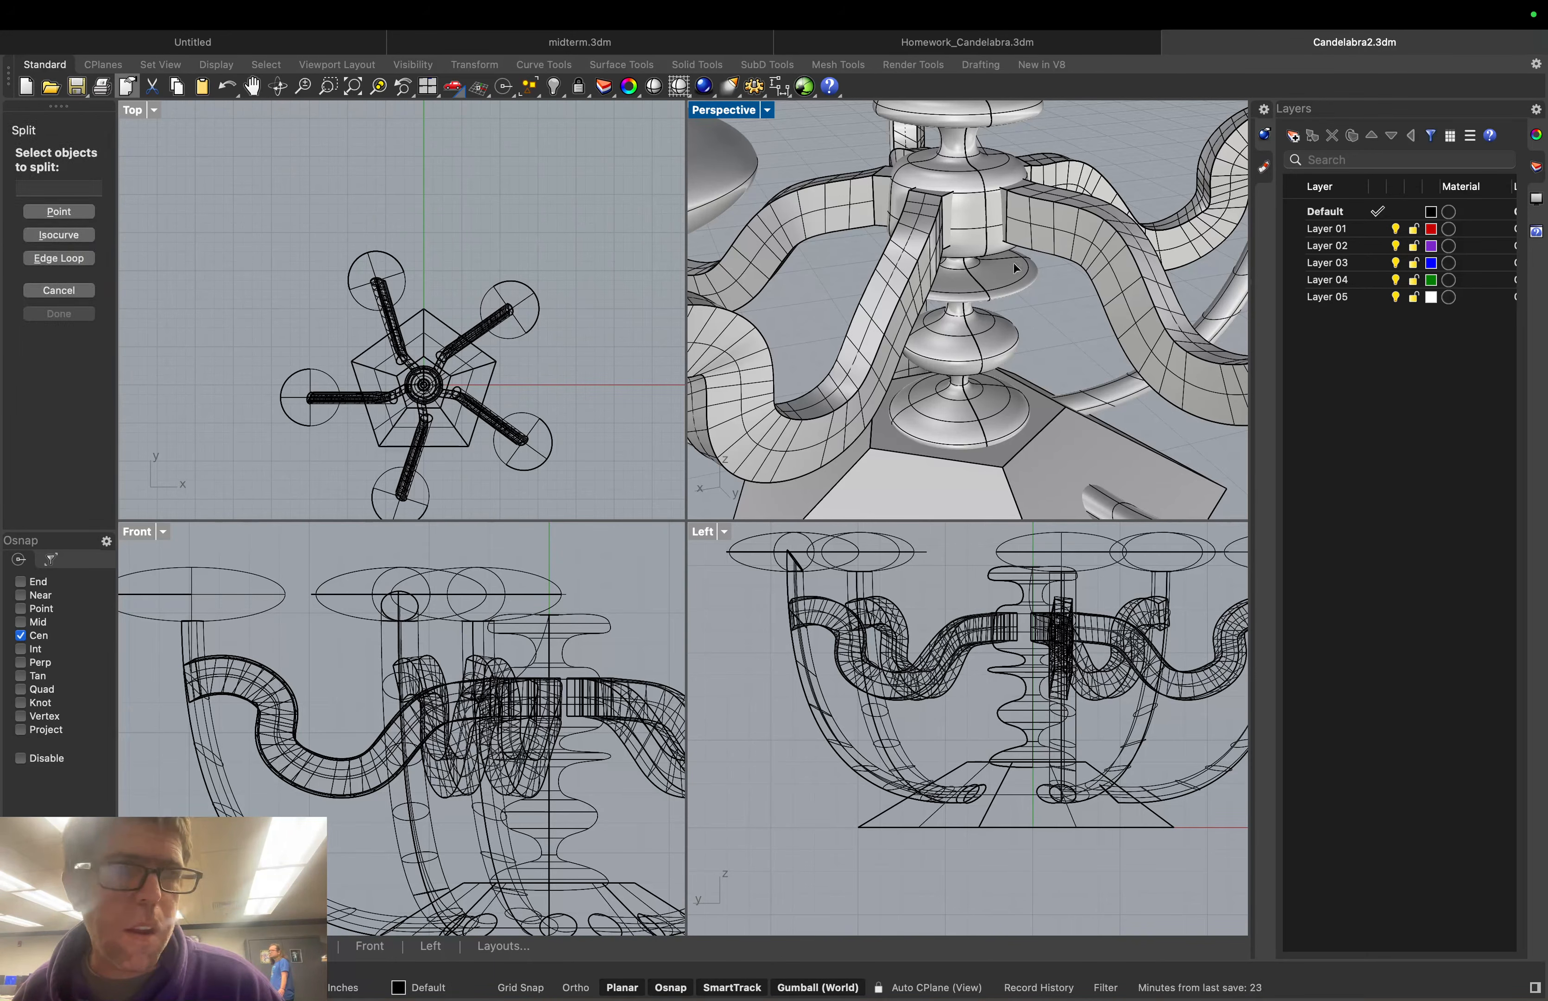
left_click(988, 202)
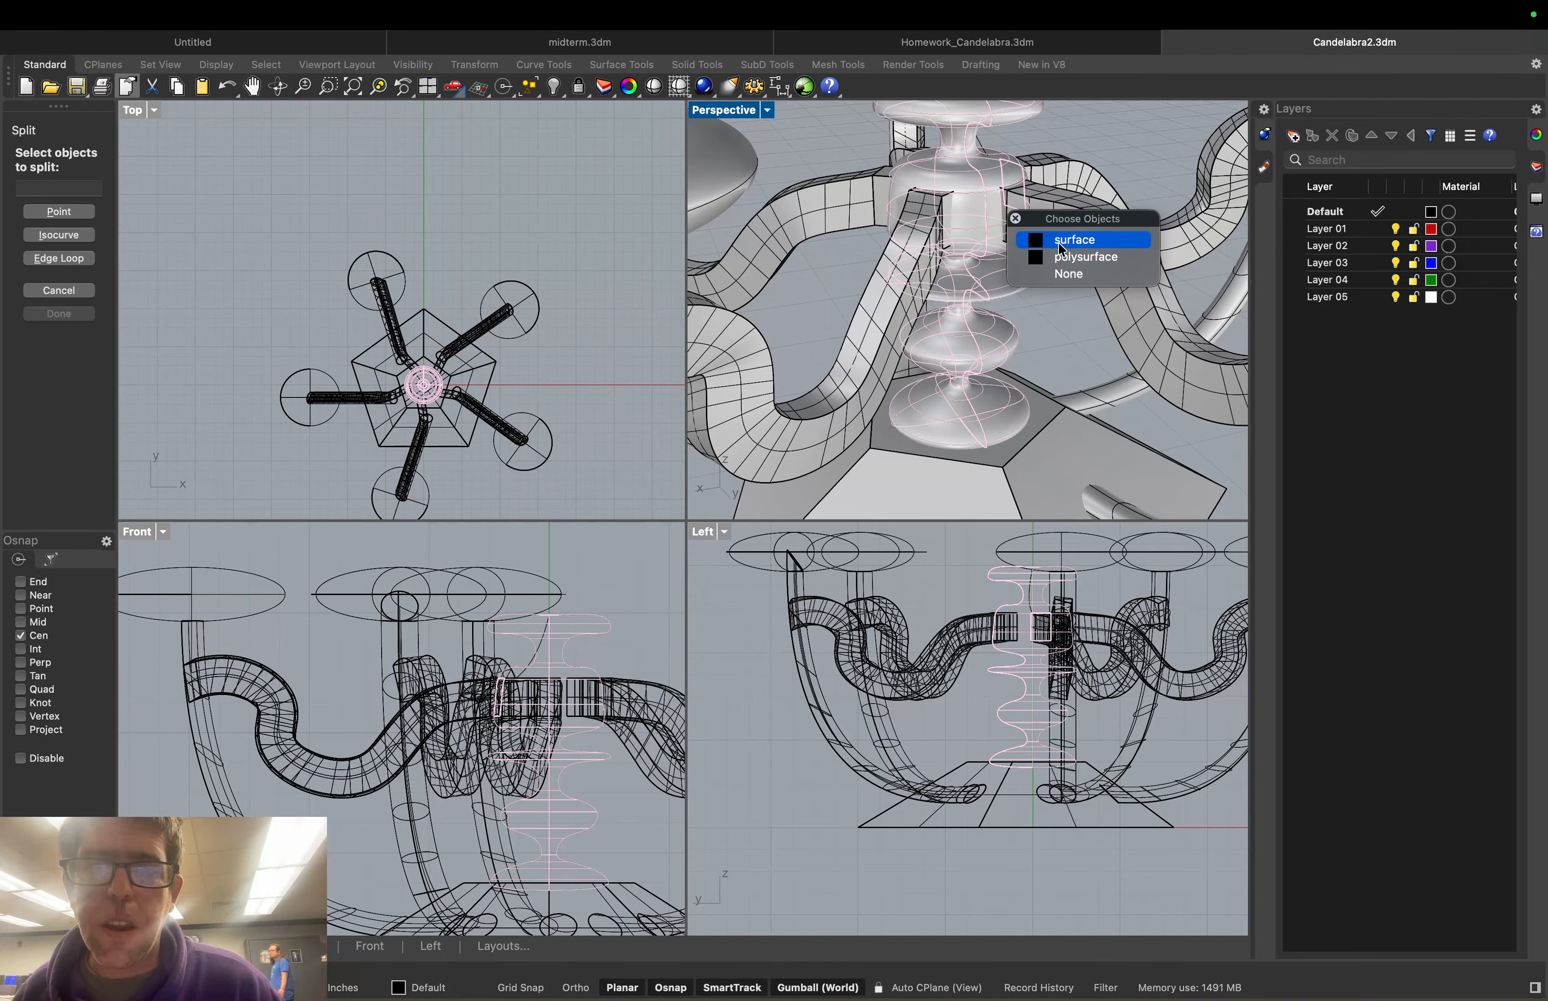
left_click(1058, 244)
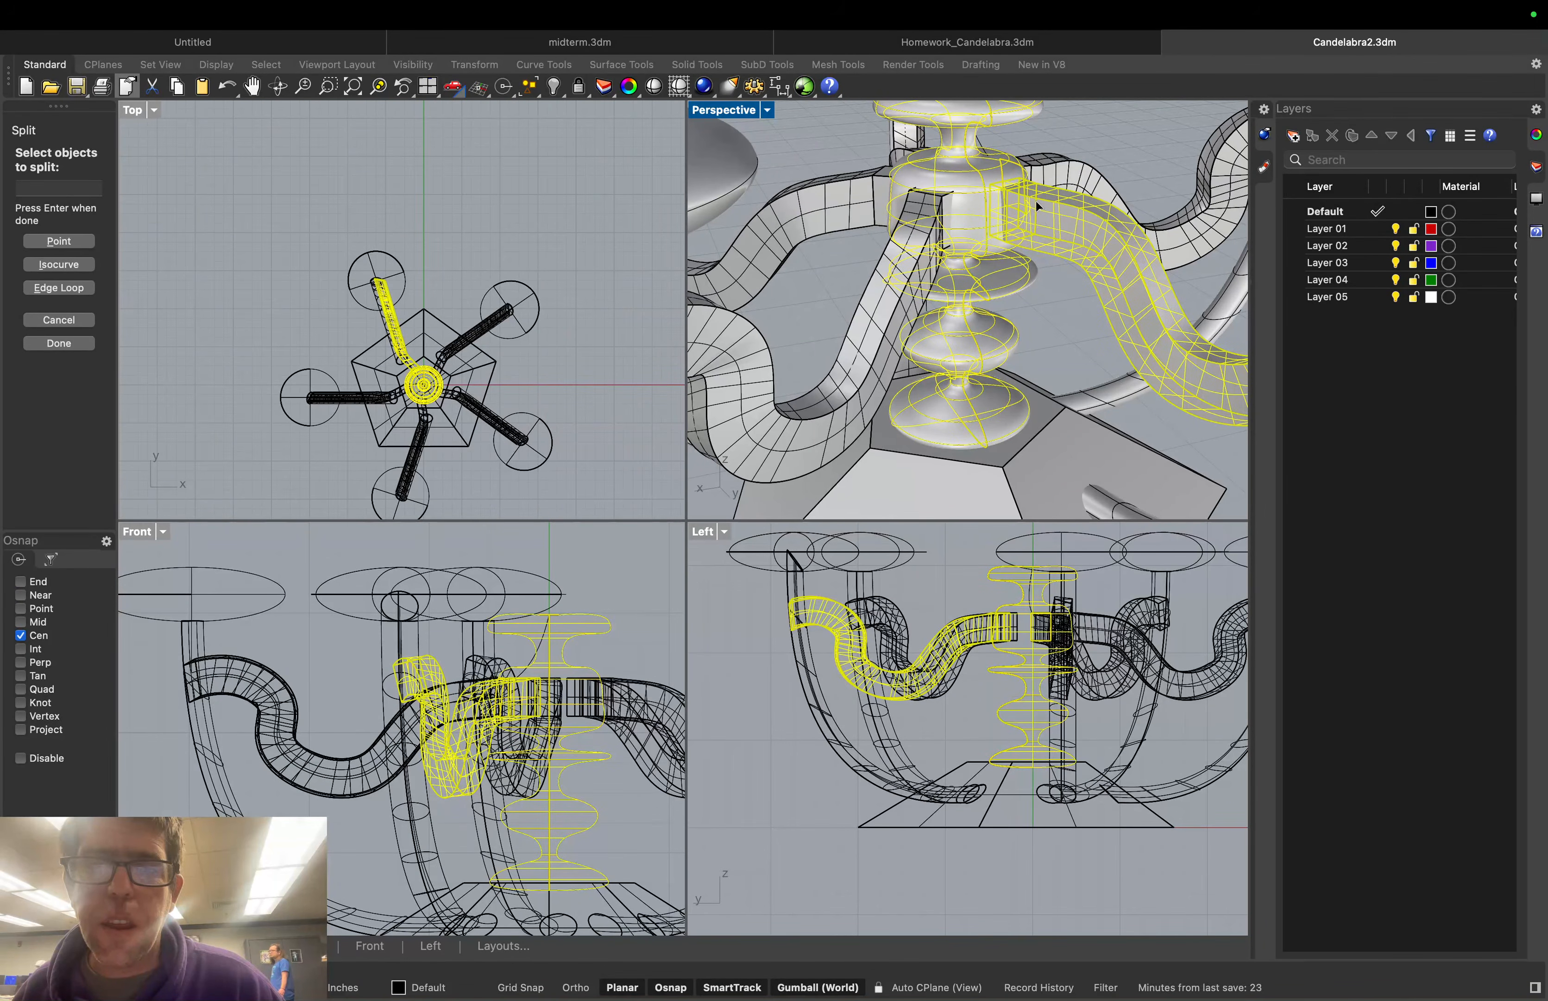
left_click(1035, 201)
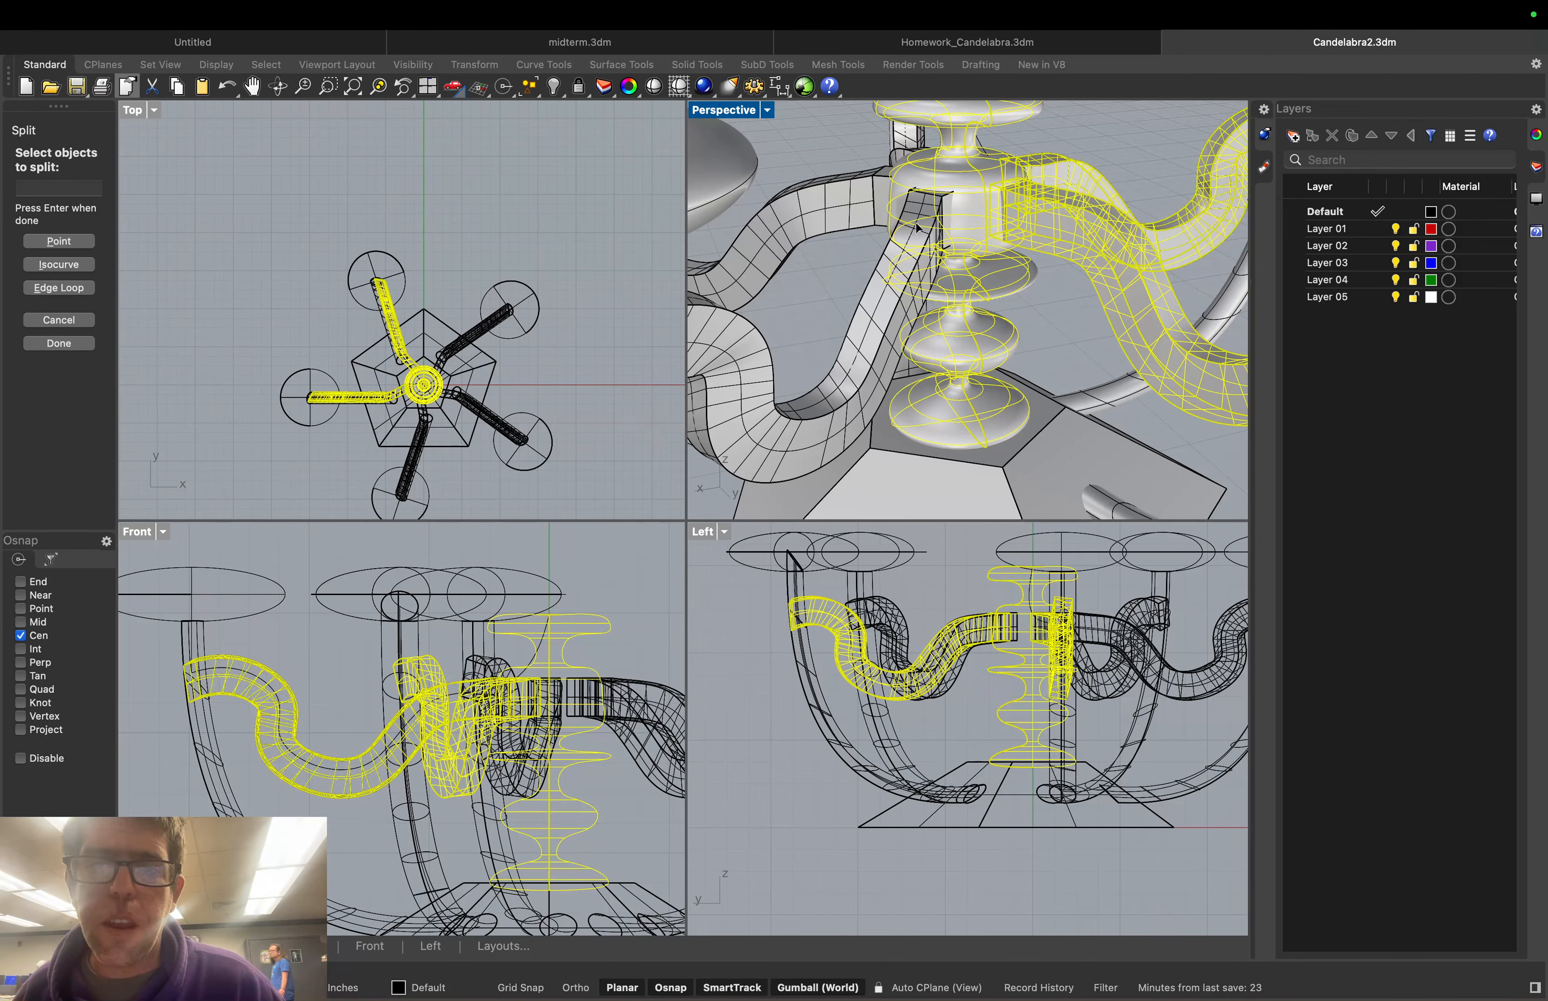
left_click(882, 298)
left_click(896, 159)
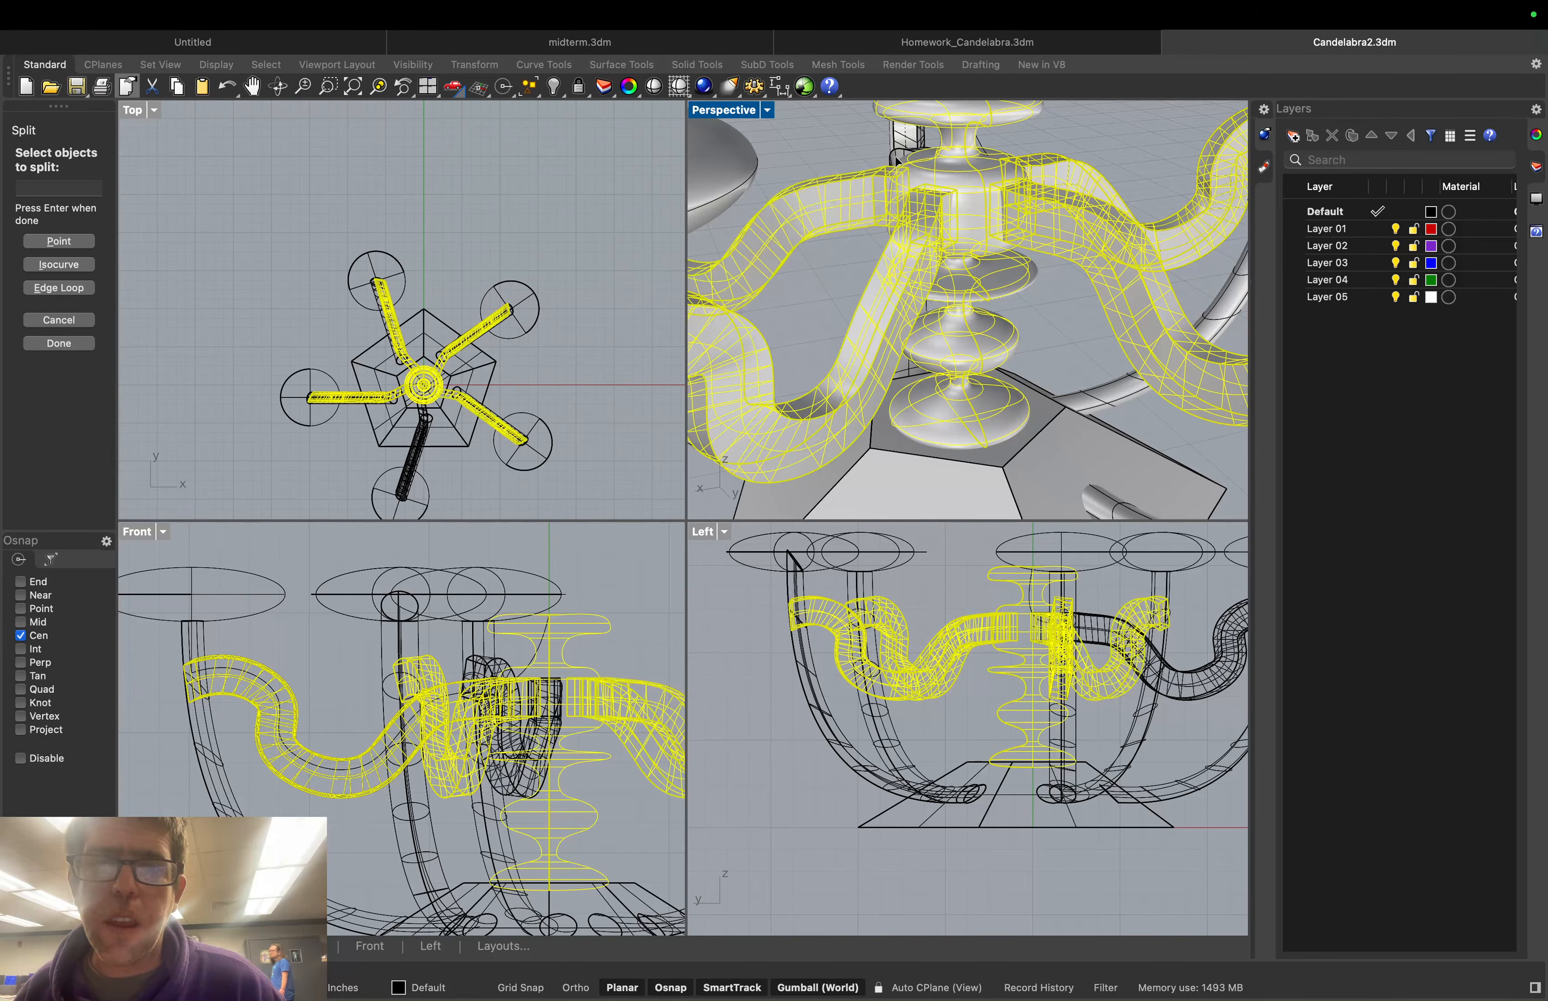
left_click(896, 159)
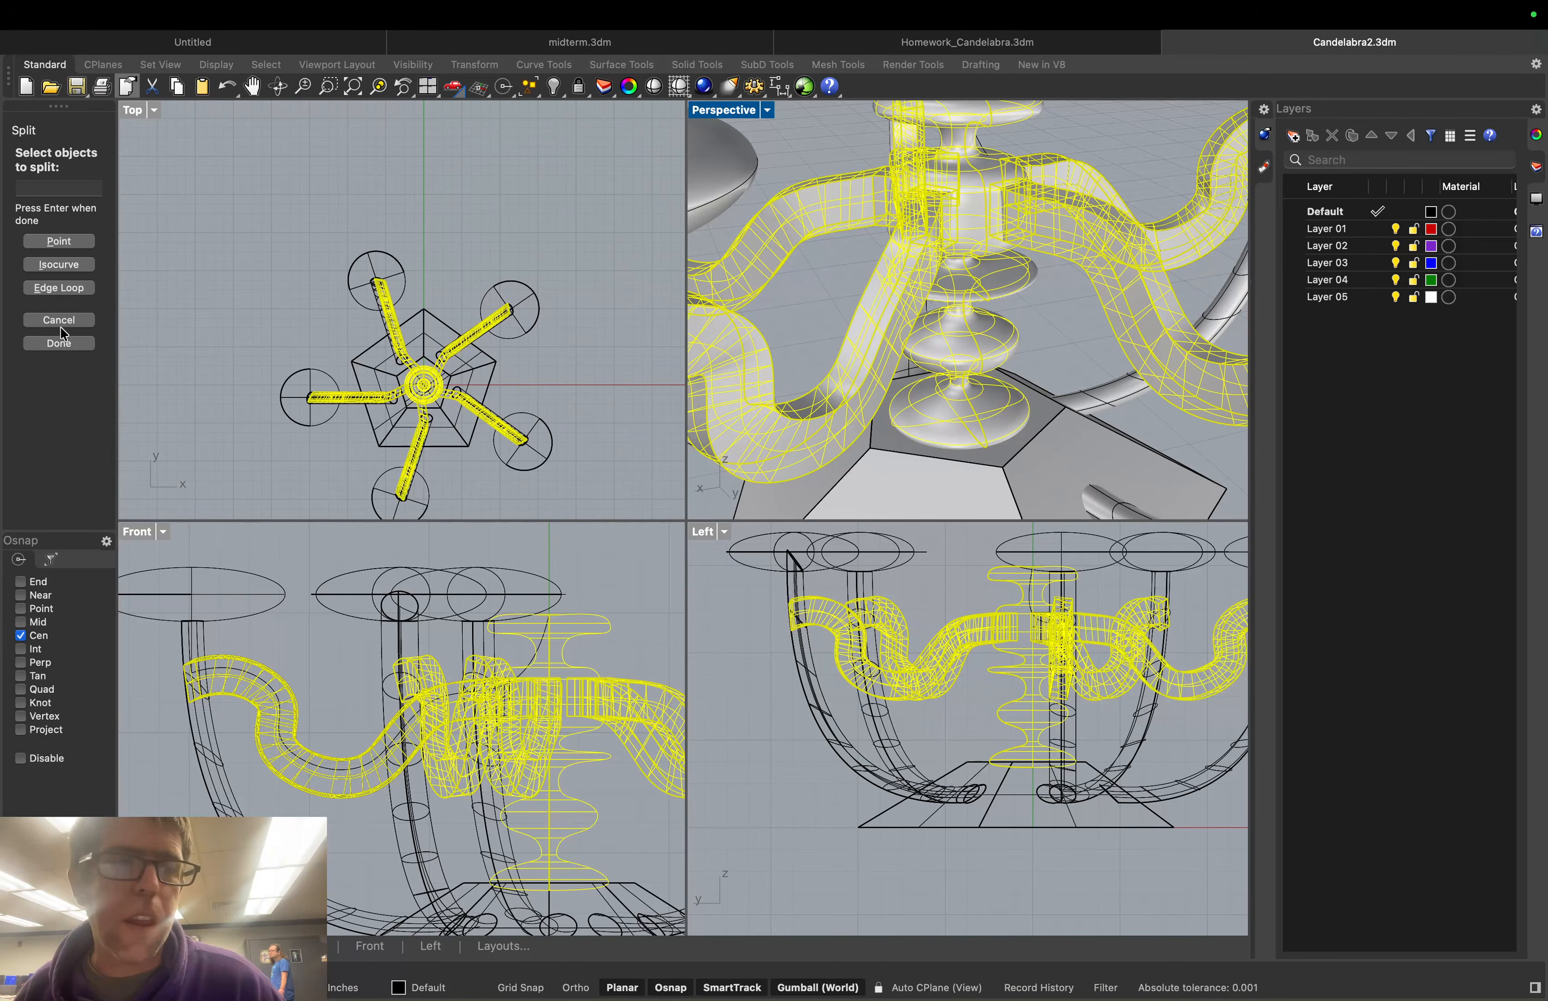
left_click(59, 341)
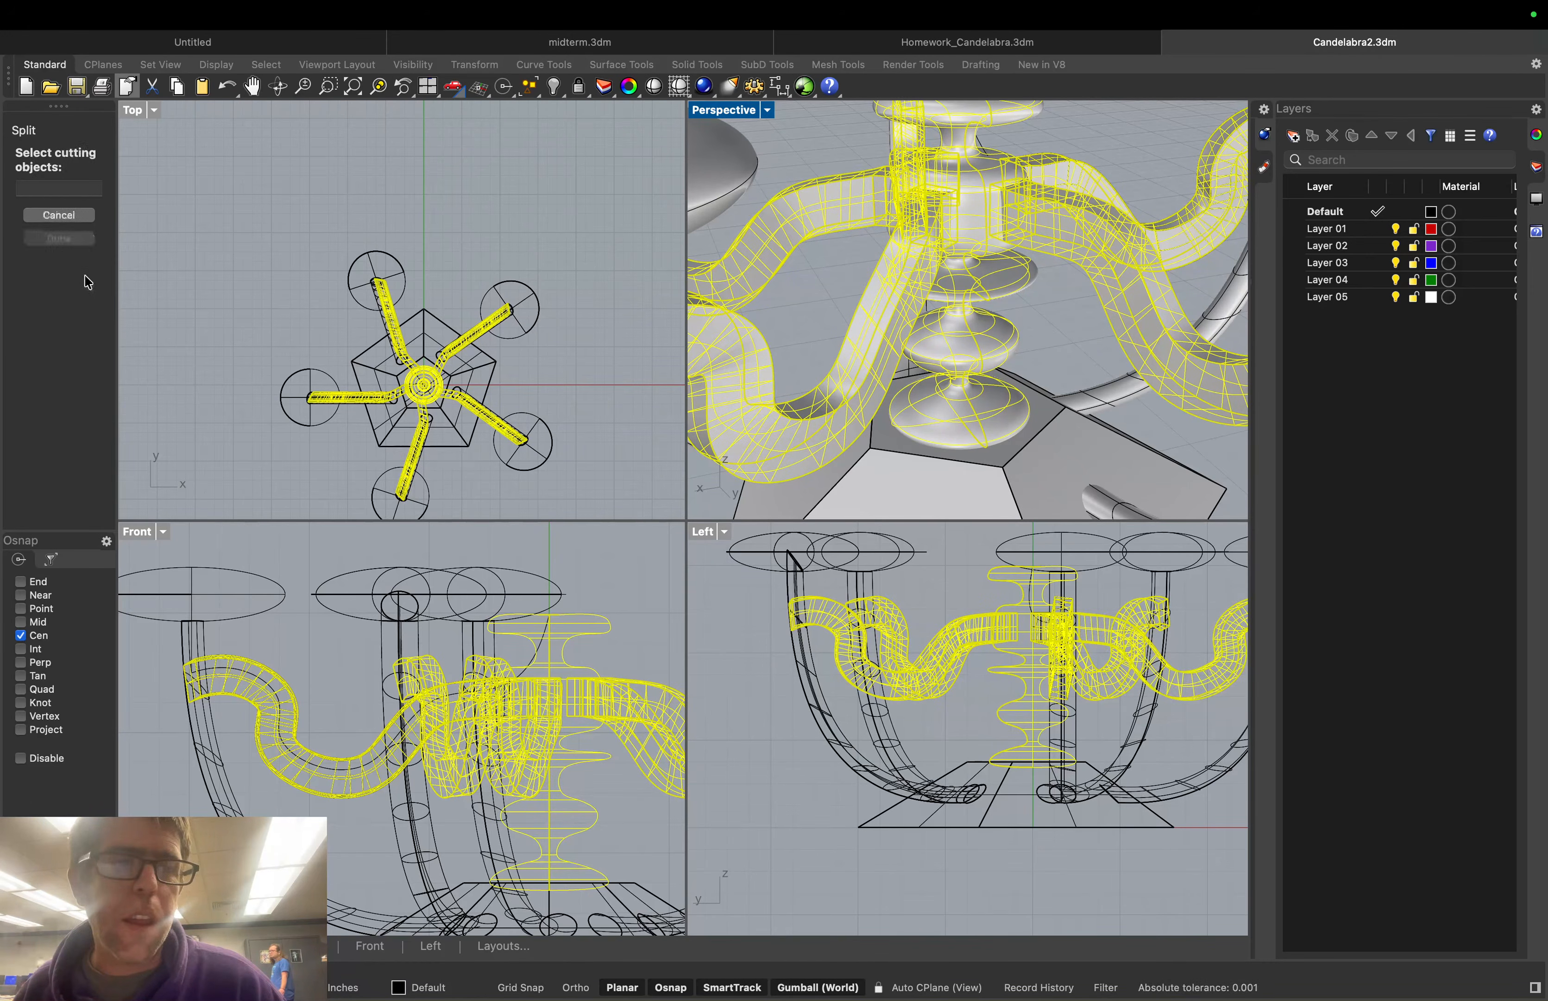
left_click(86, 220)
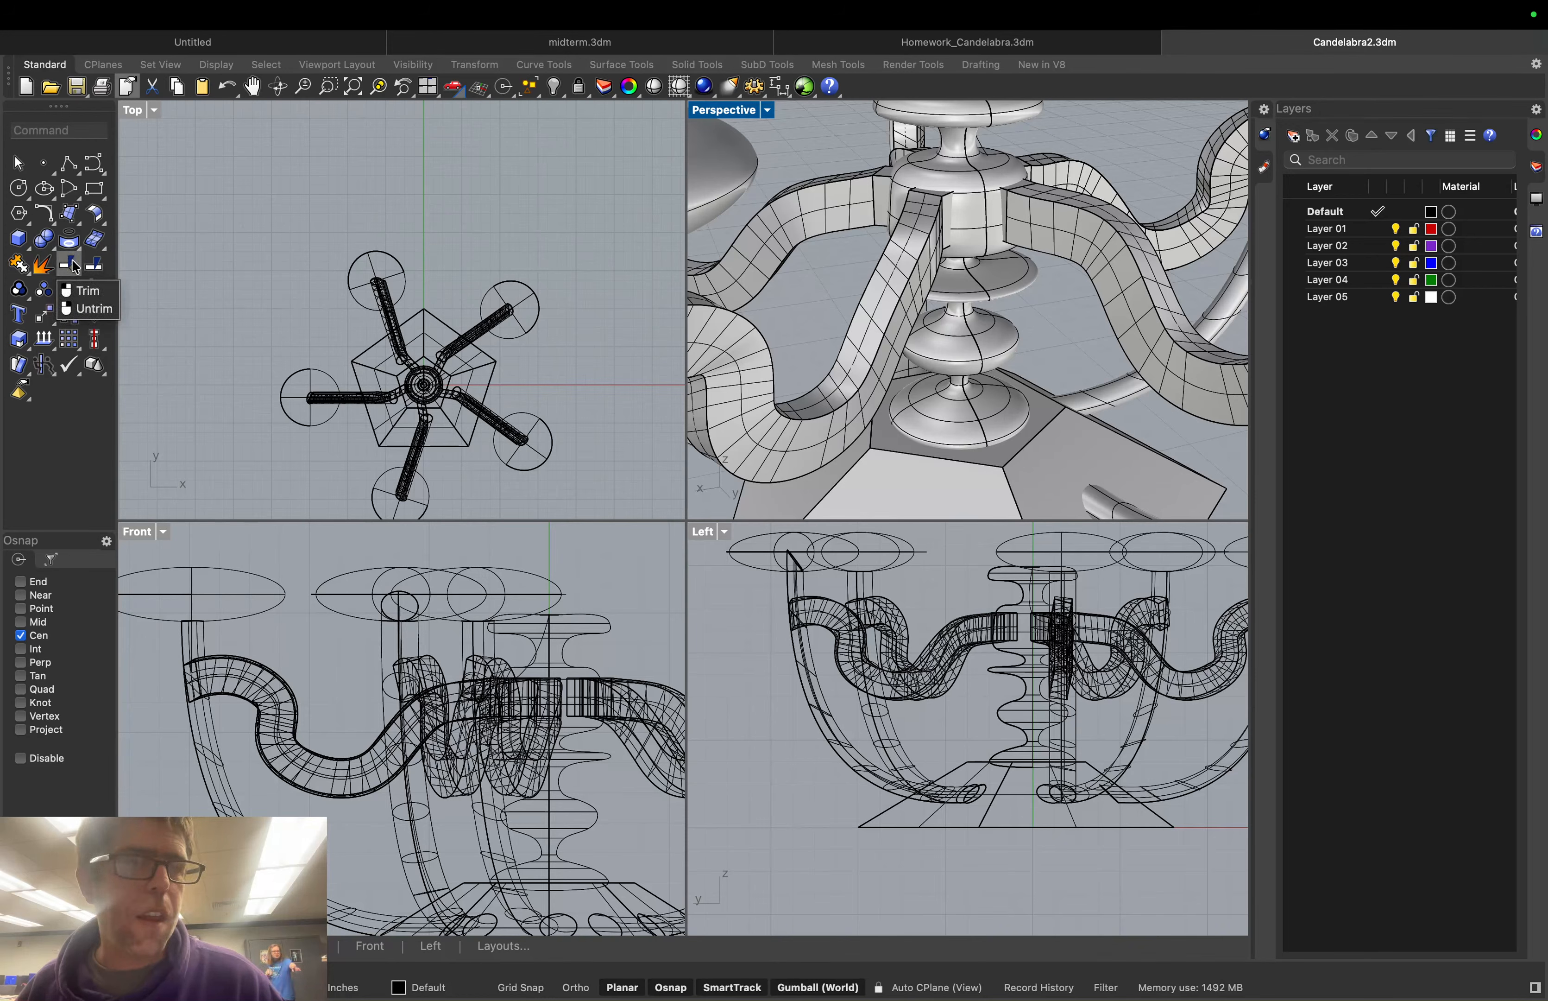
Split the central column surface using the five wavy arm tubes as cutting objects
left_click(95, 267)
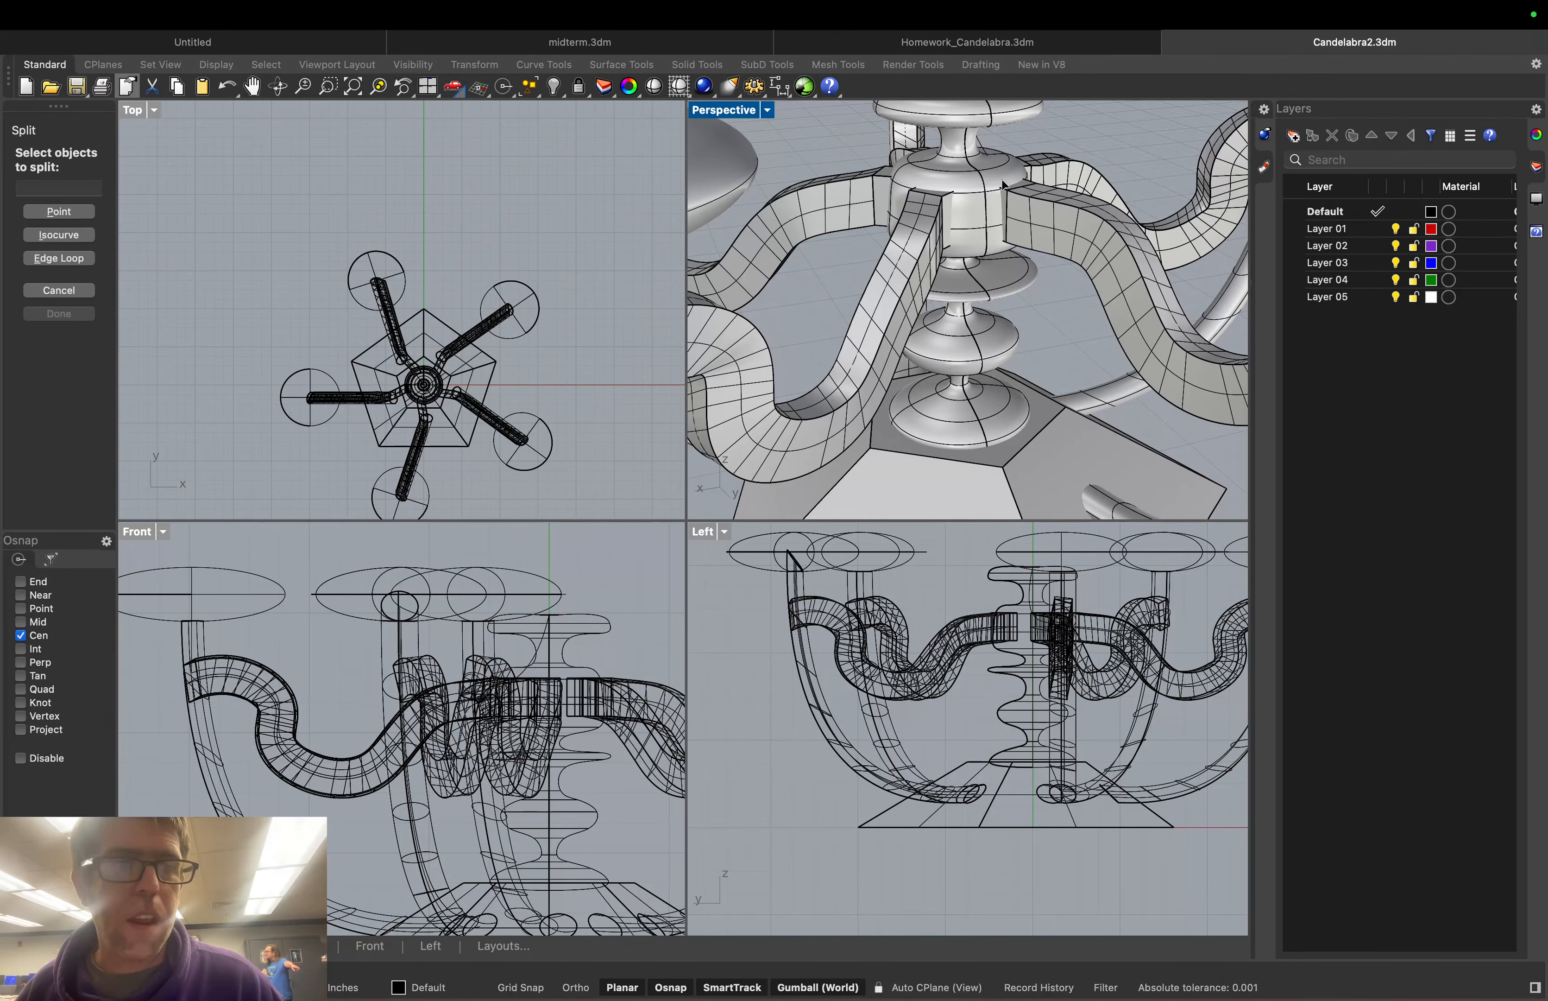
left_click(423, 385)
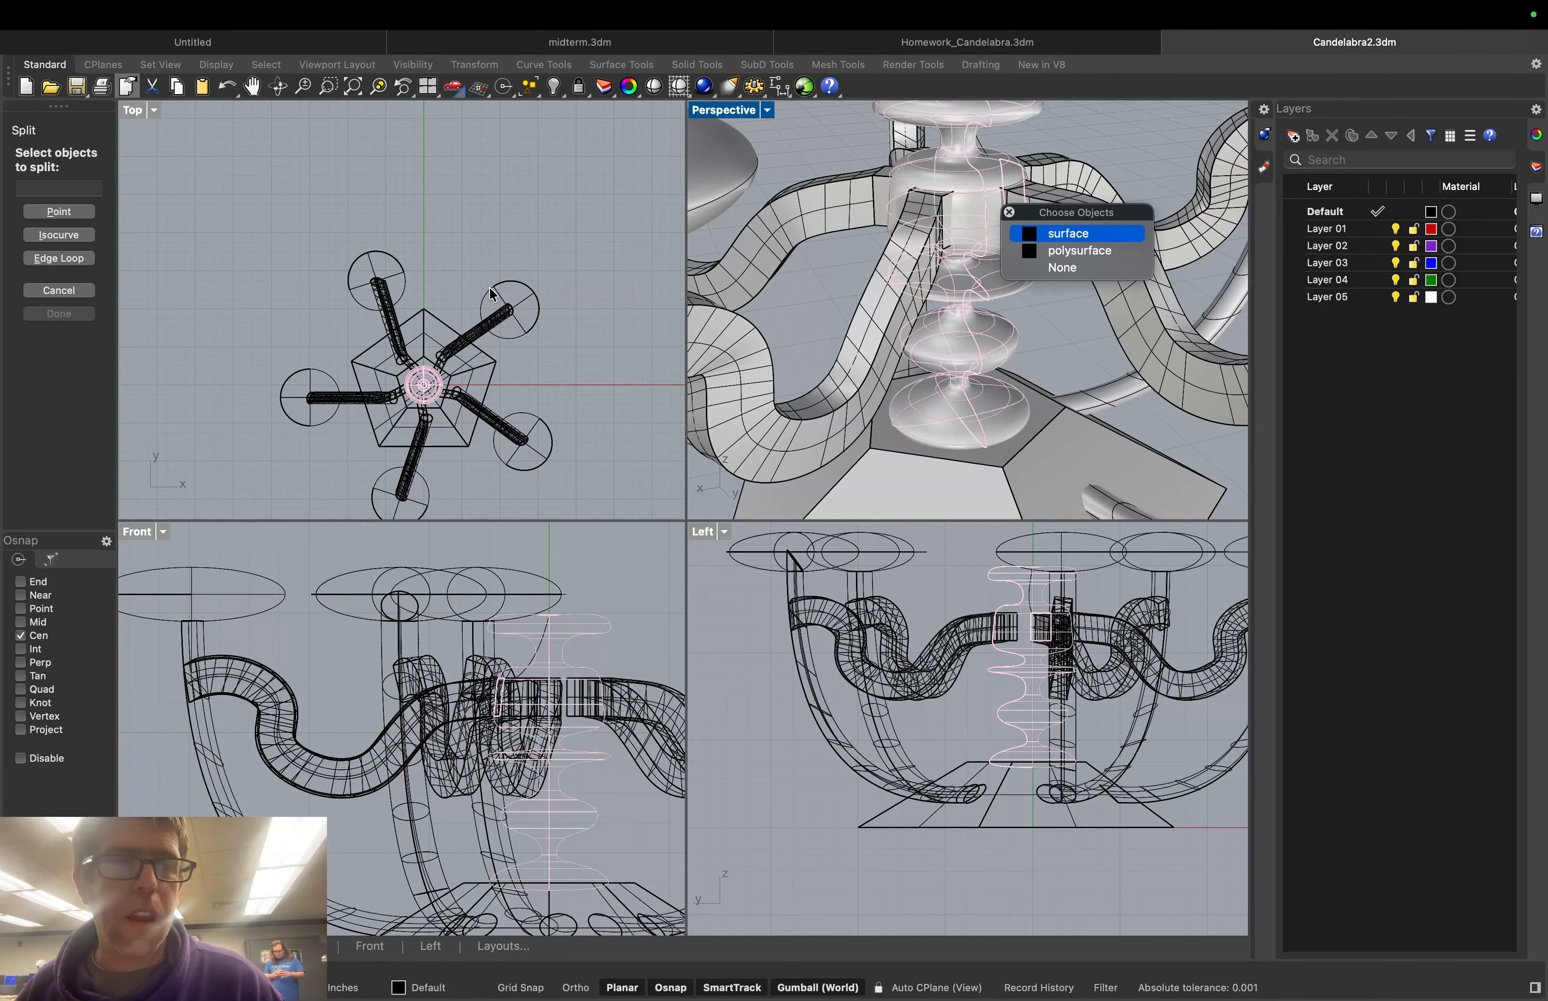
left_click(1056, 235)
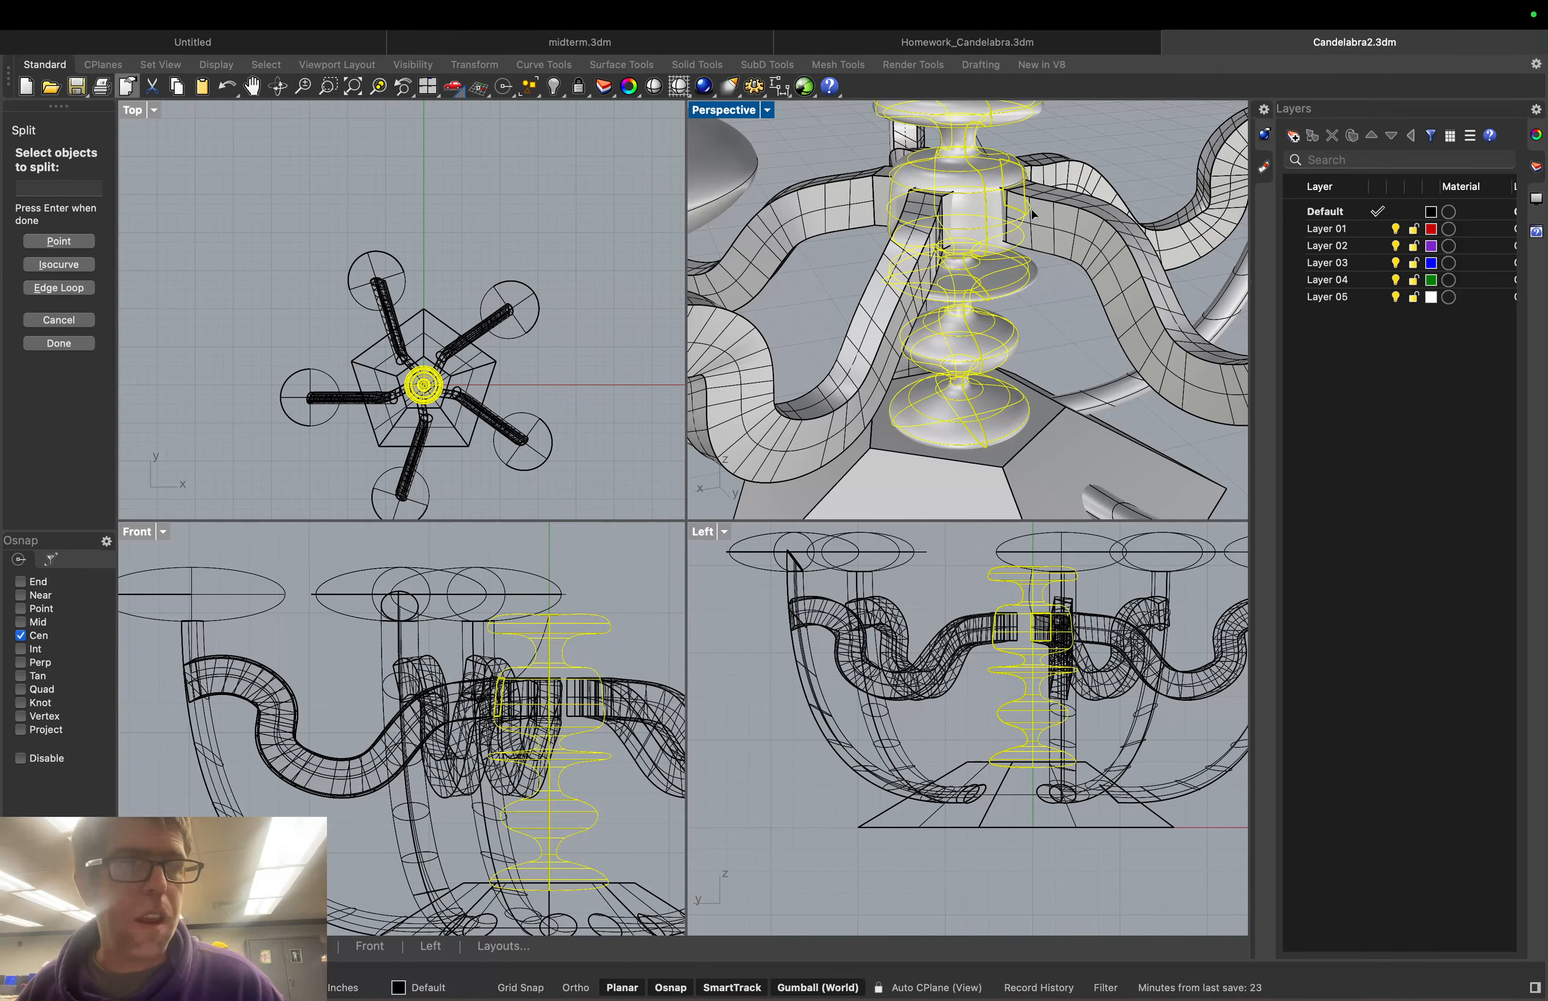
left_click(52, 343)
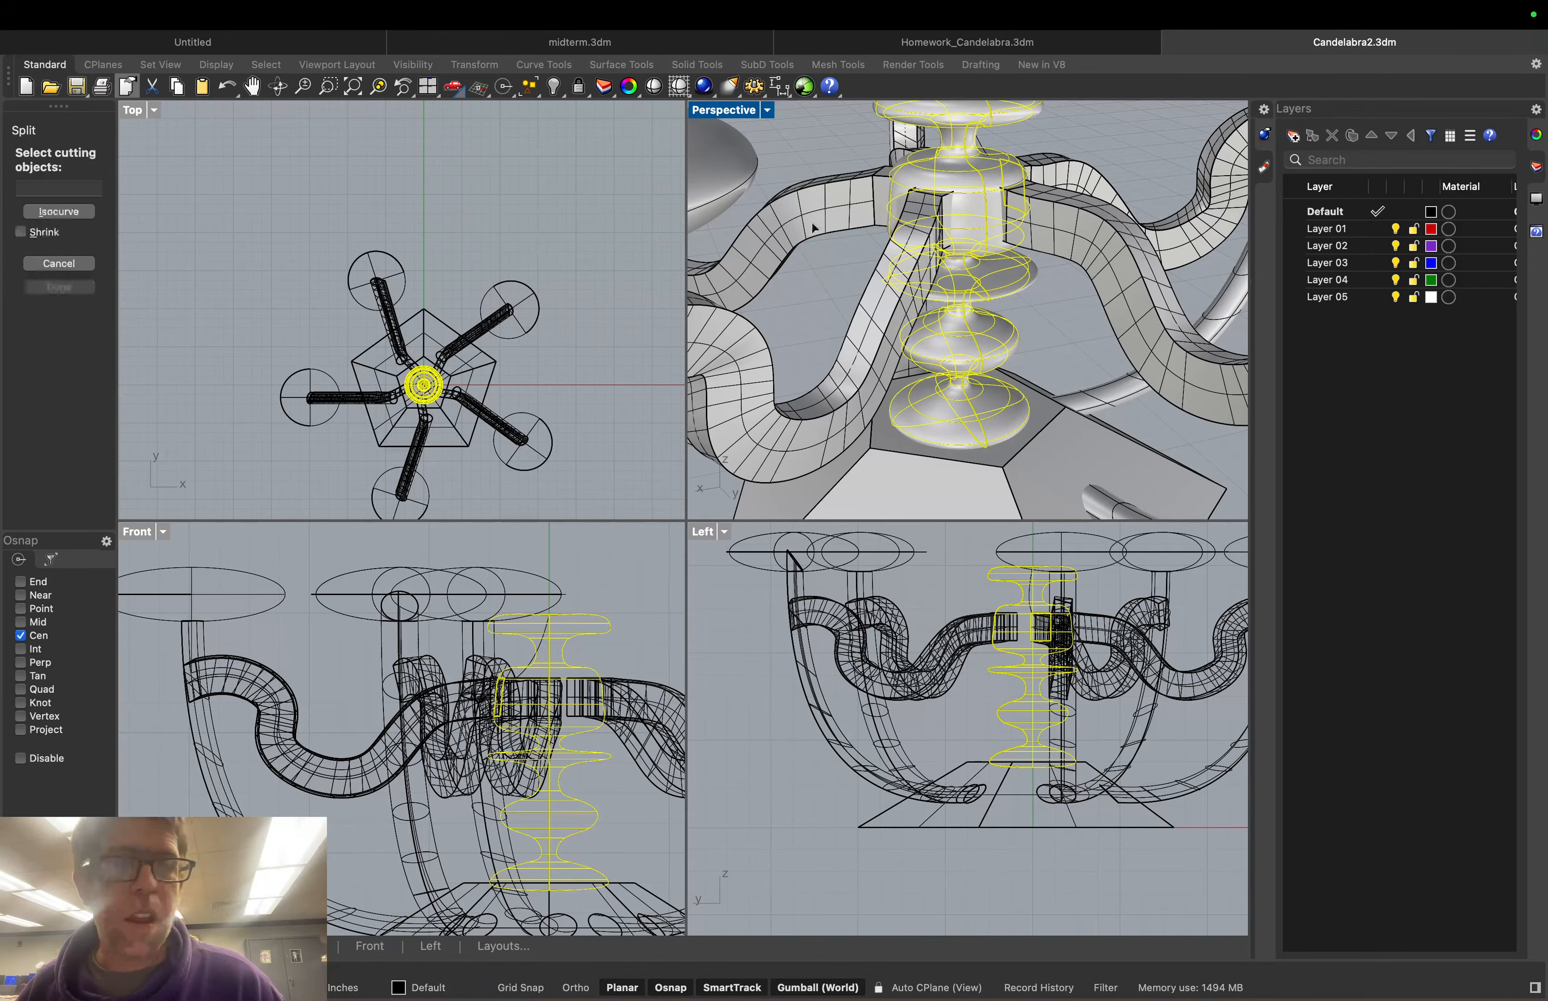
left_click(1045, 172)
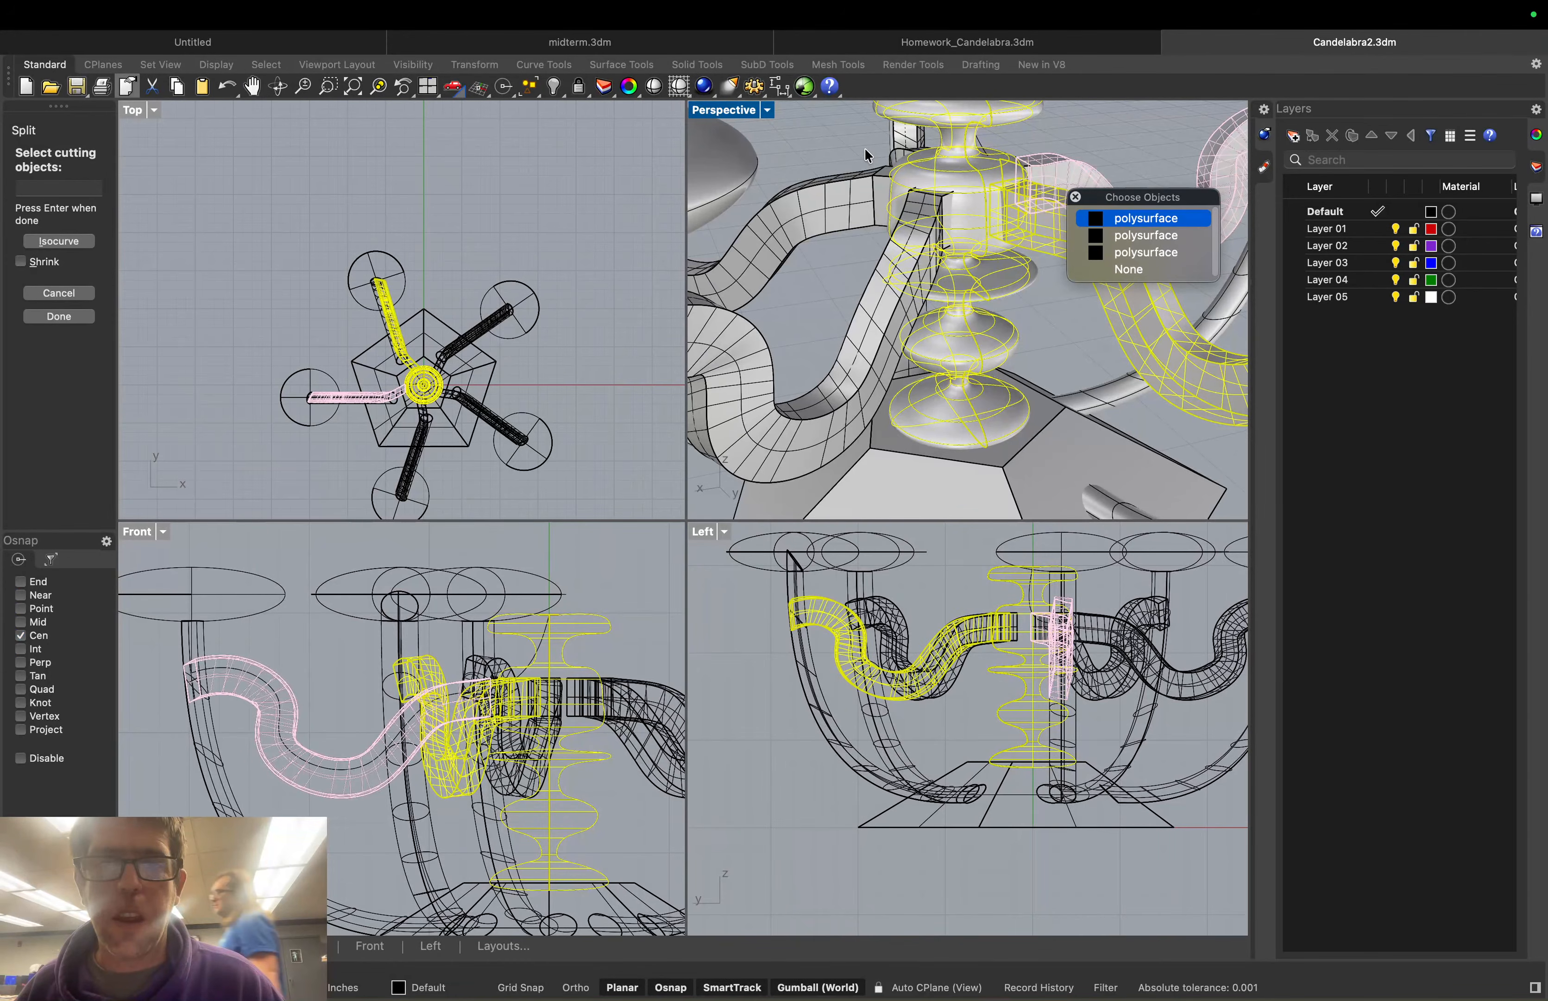
left_click(1135, 240)
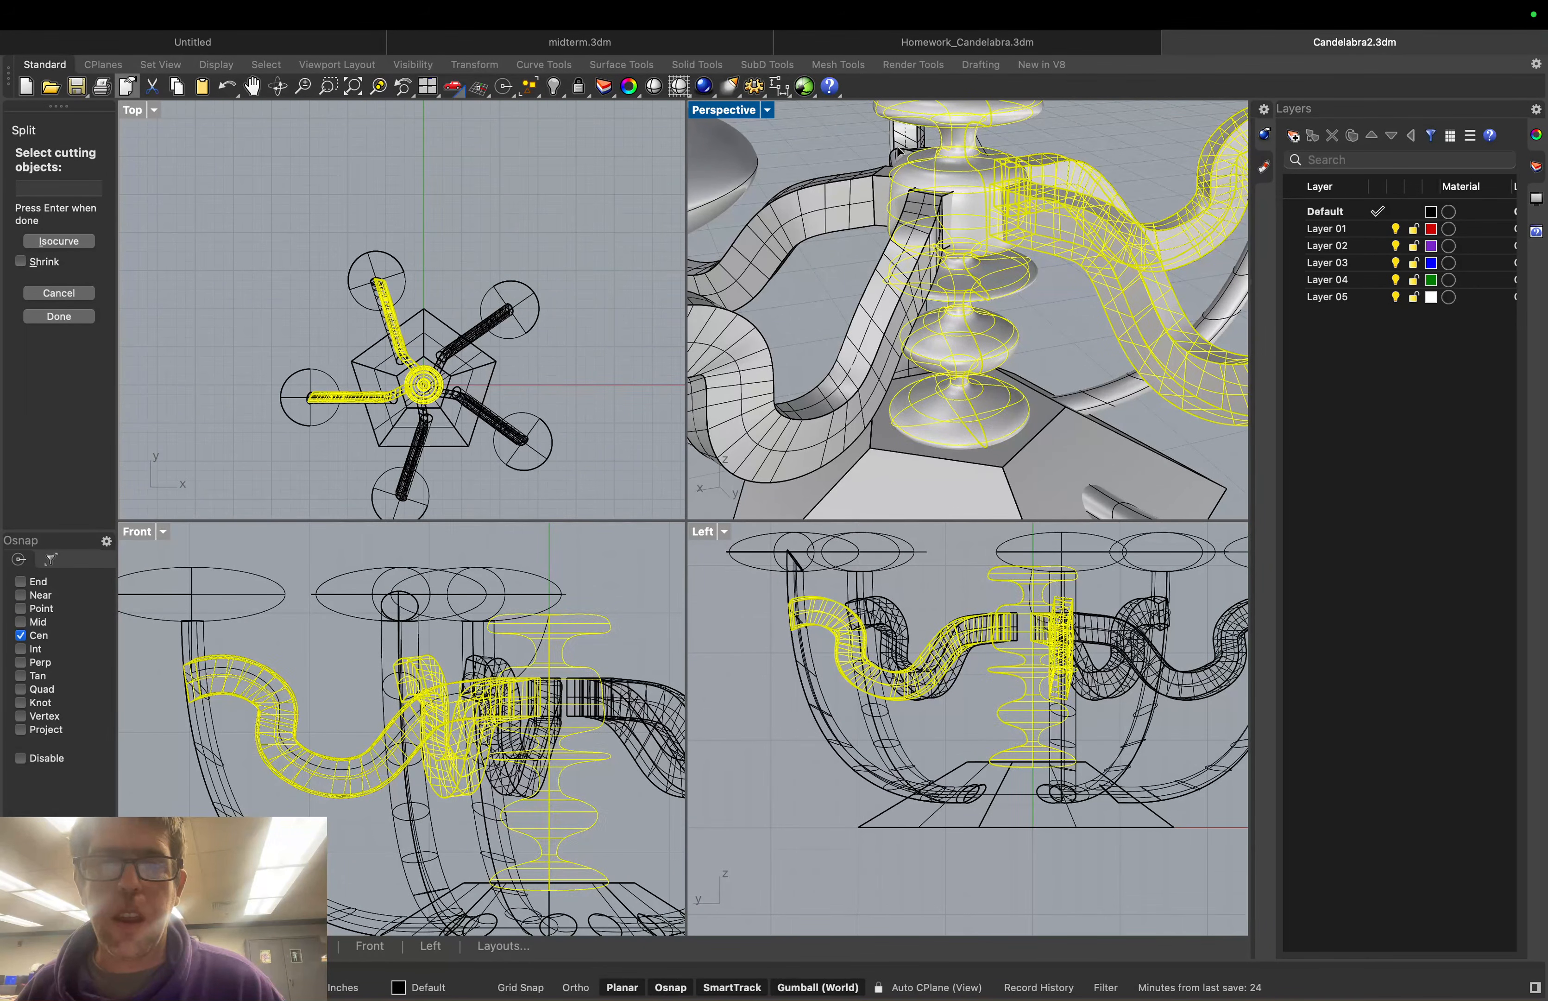
left_click(848, 186)
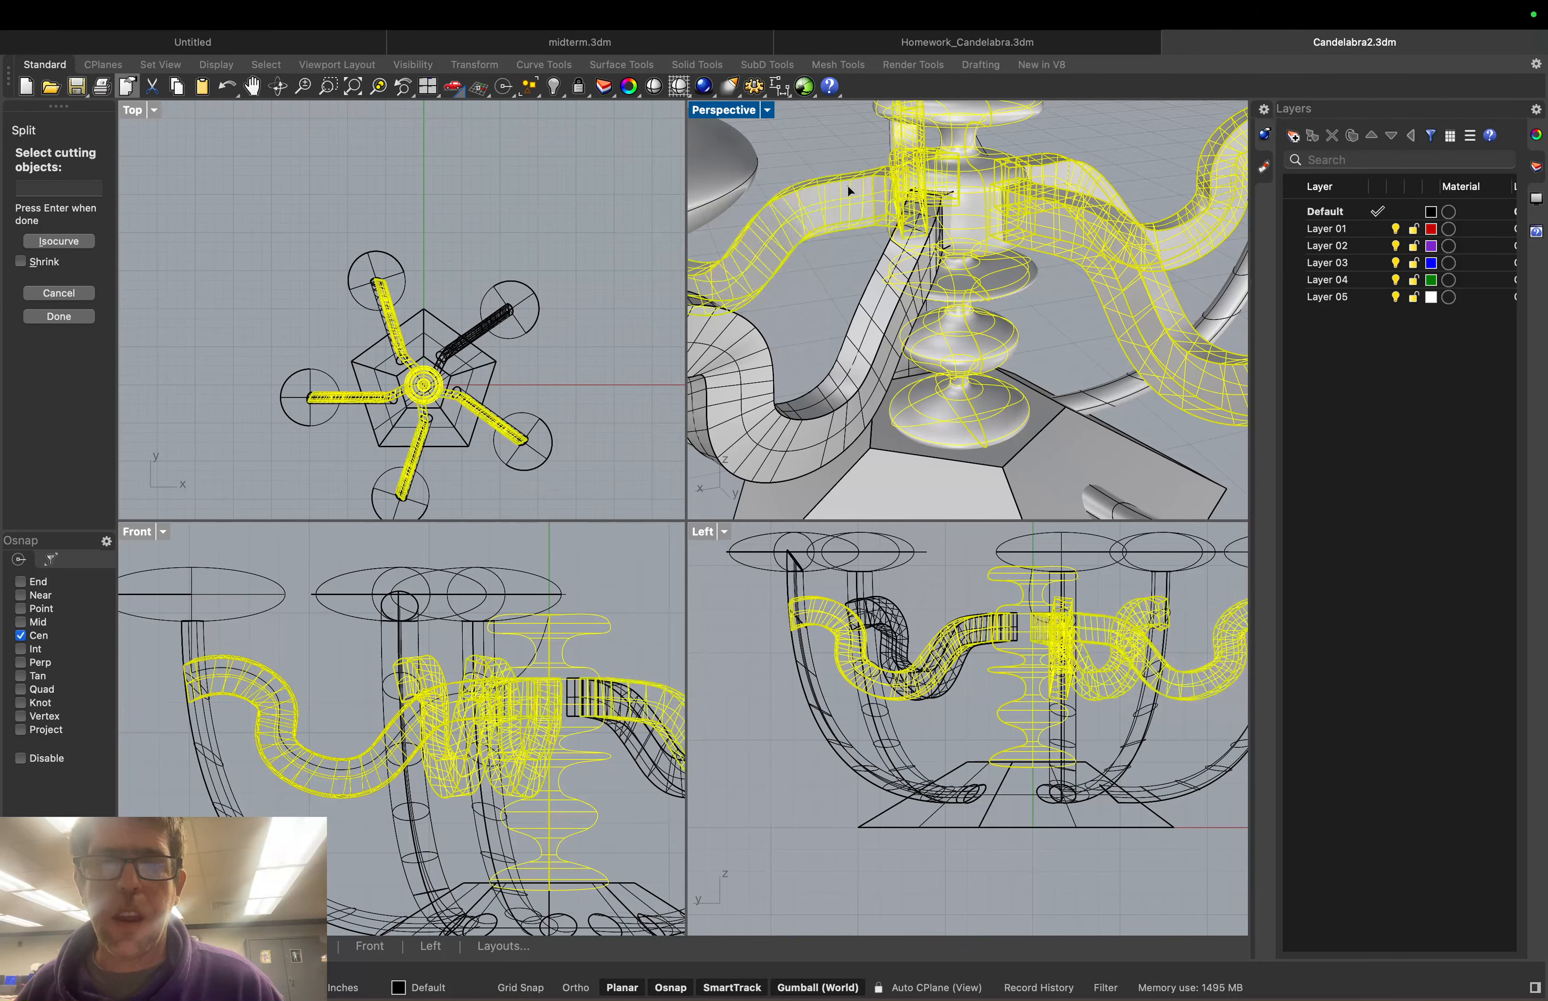
left_click(882, 301)
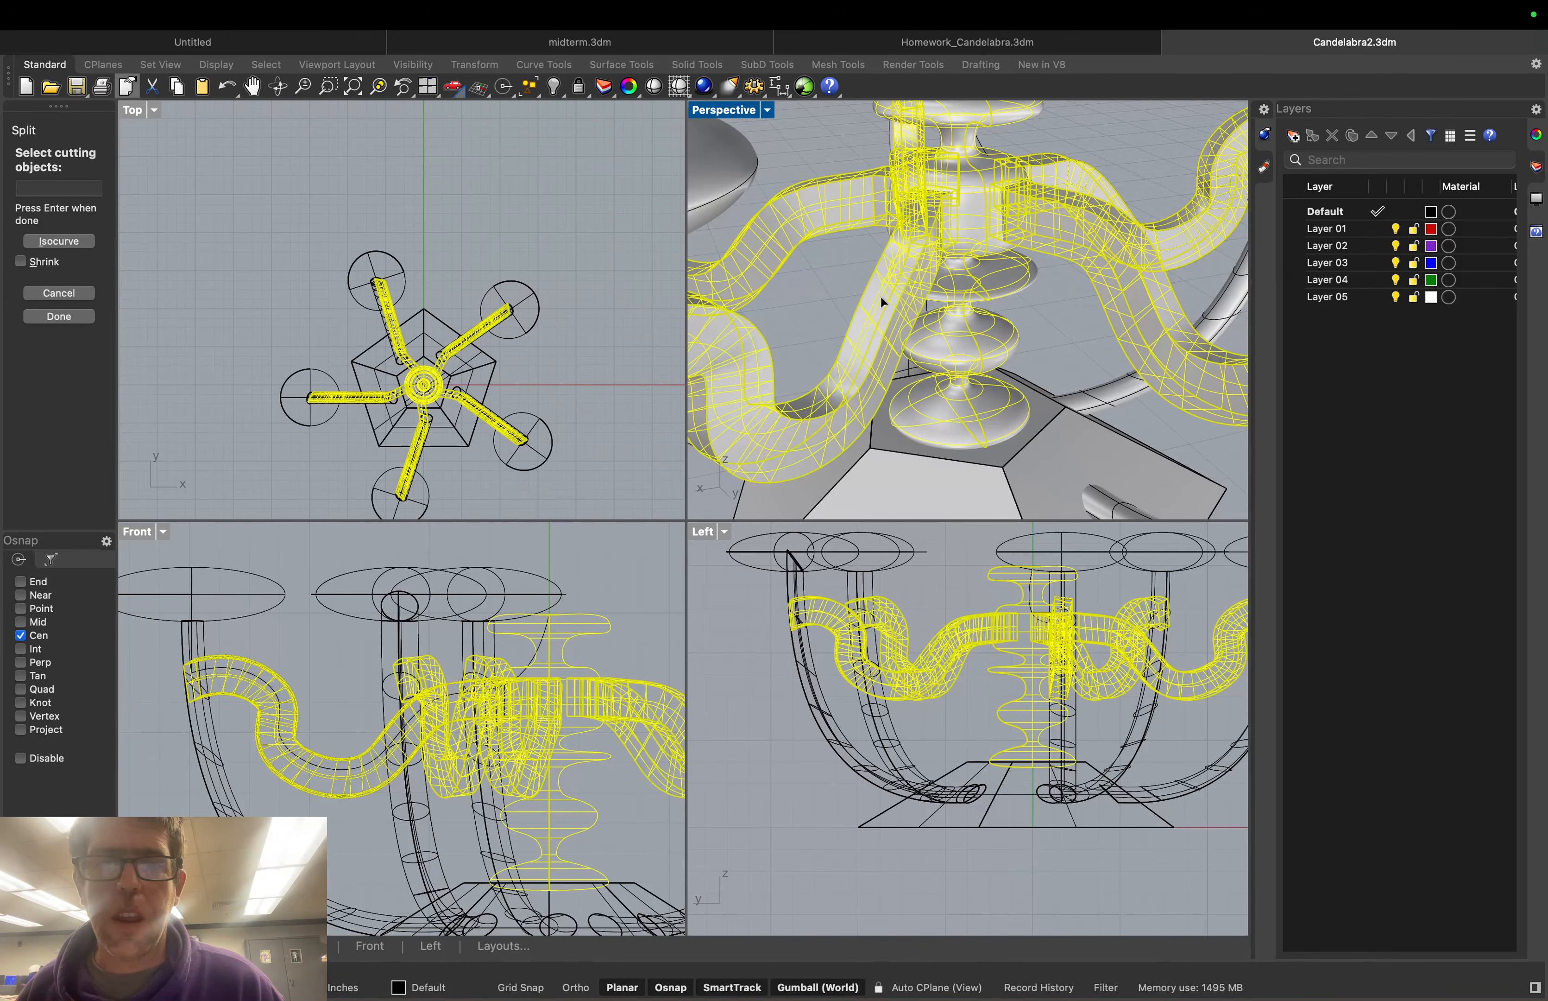
left_click(58, 316)
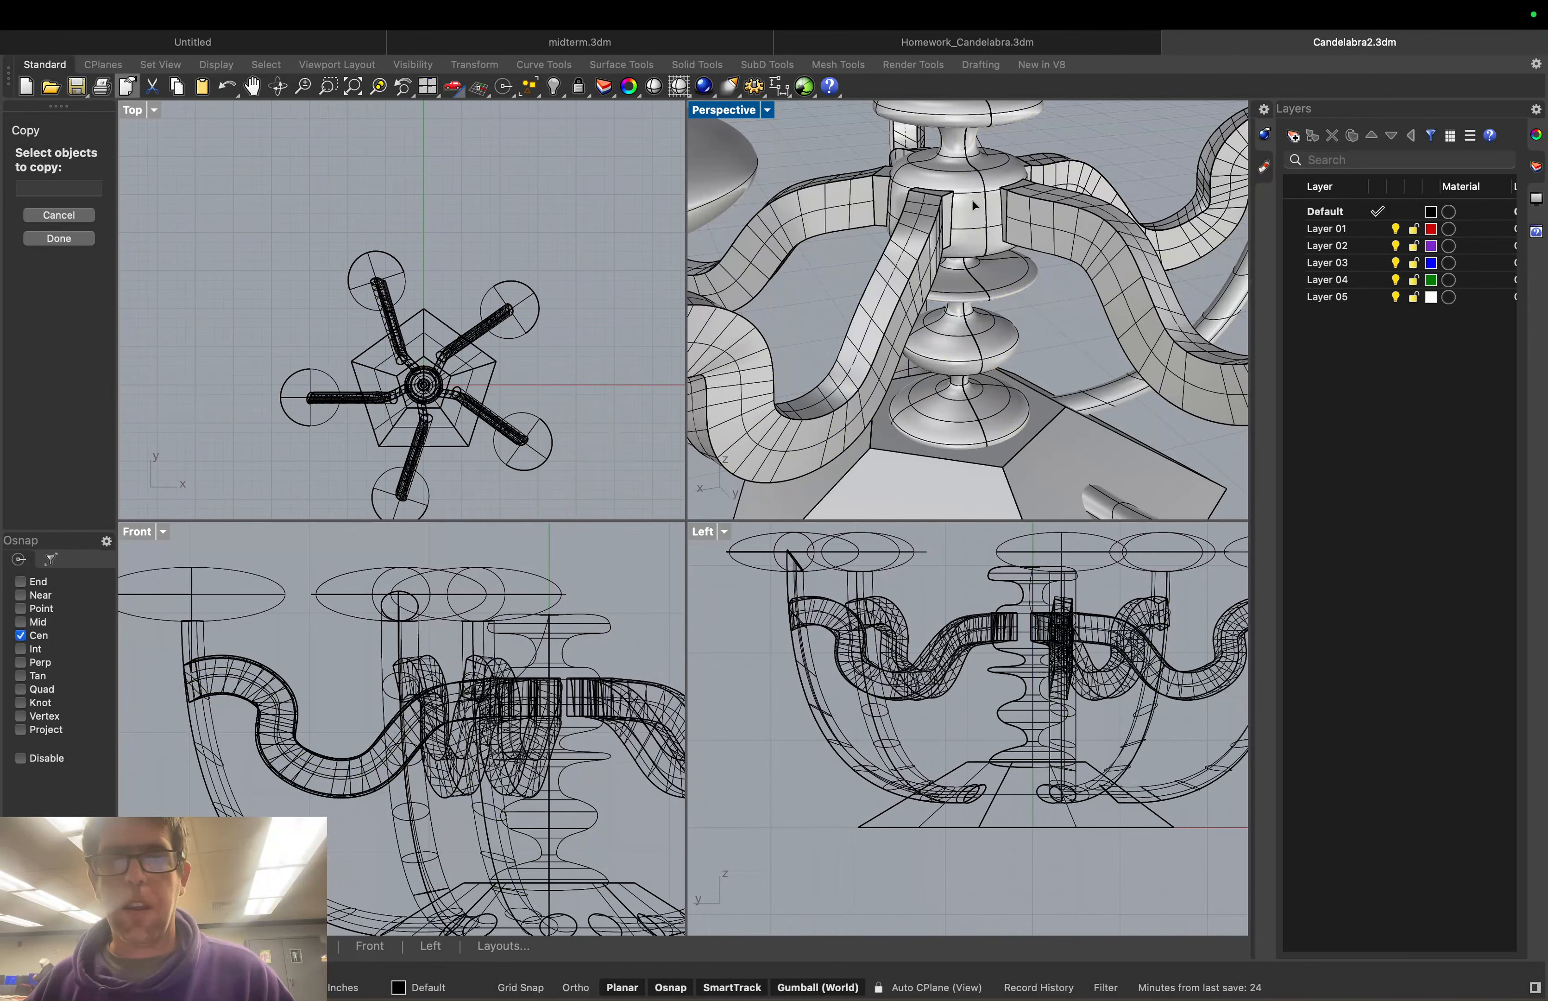
Pick the right and left-front arm tubes, then cancel the Copy so nothing is duplicated
left_click(1007, 201)
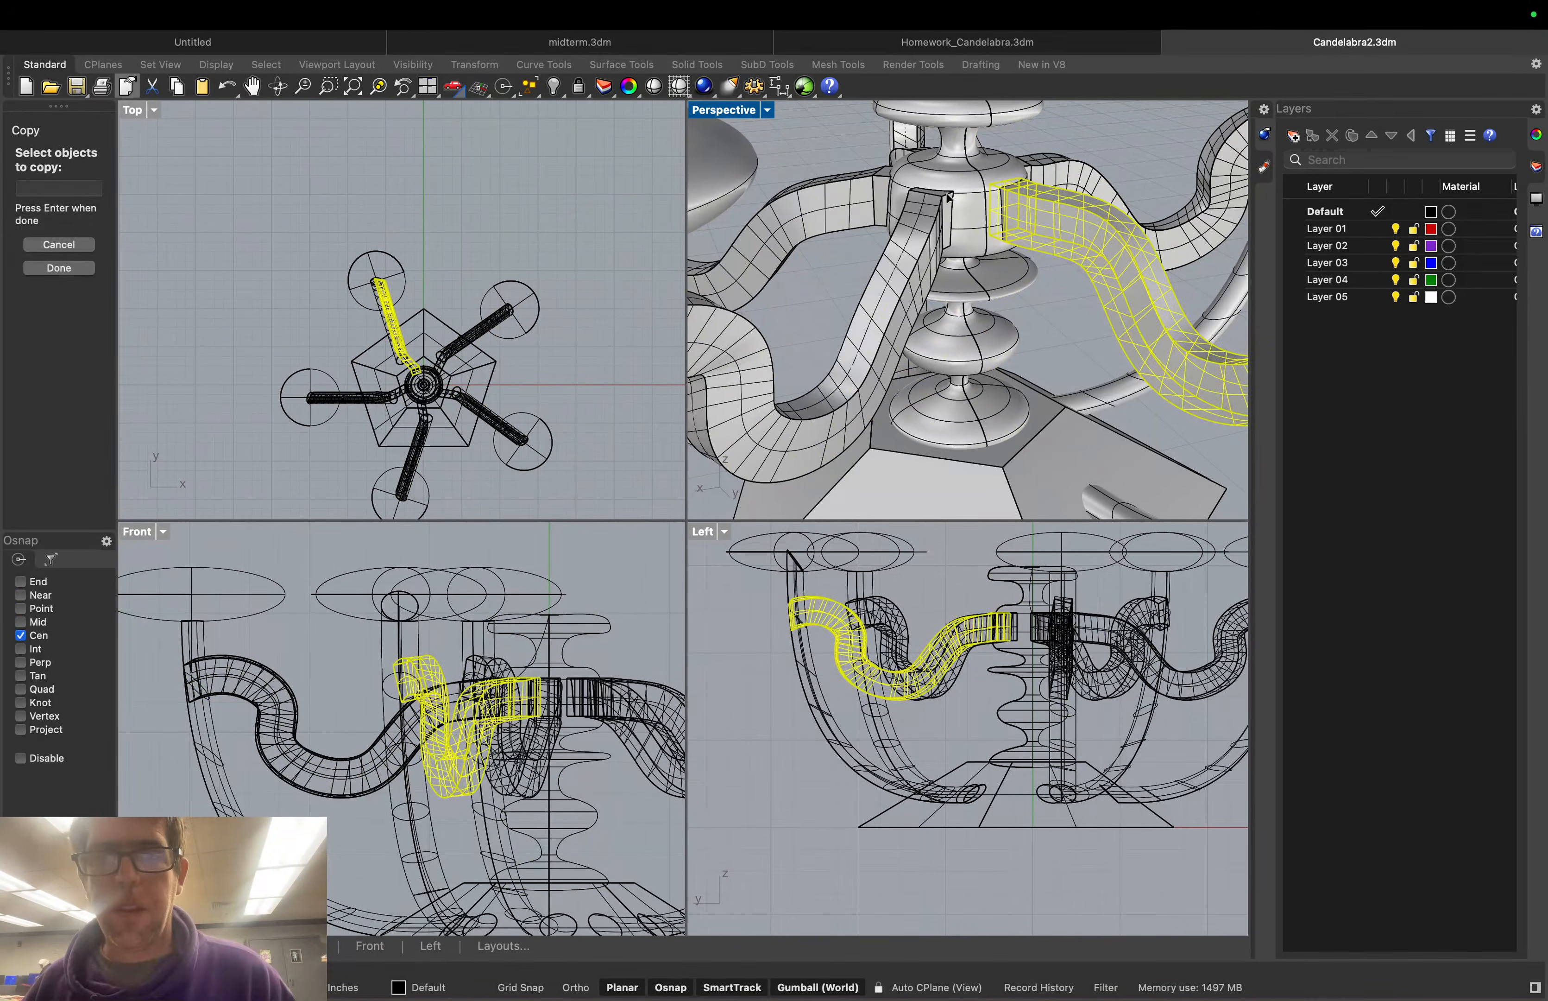
left_click(942, 199)
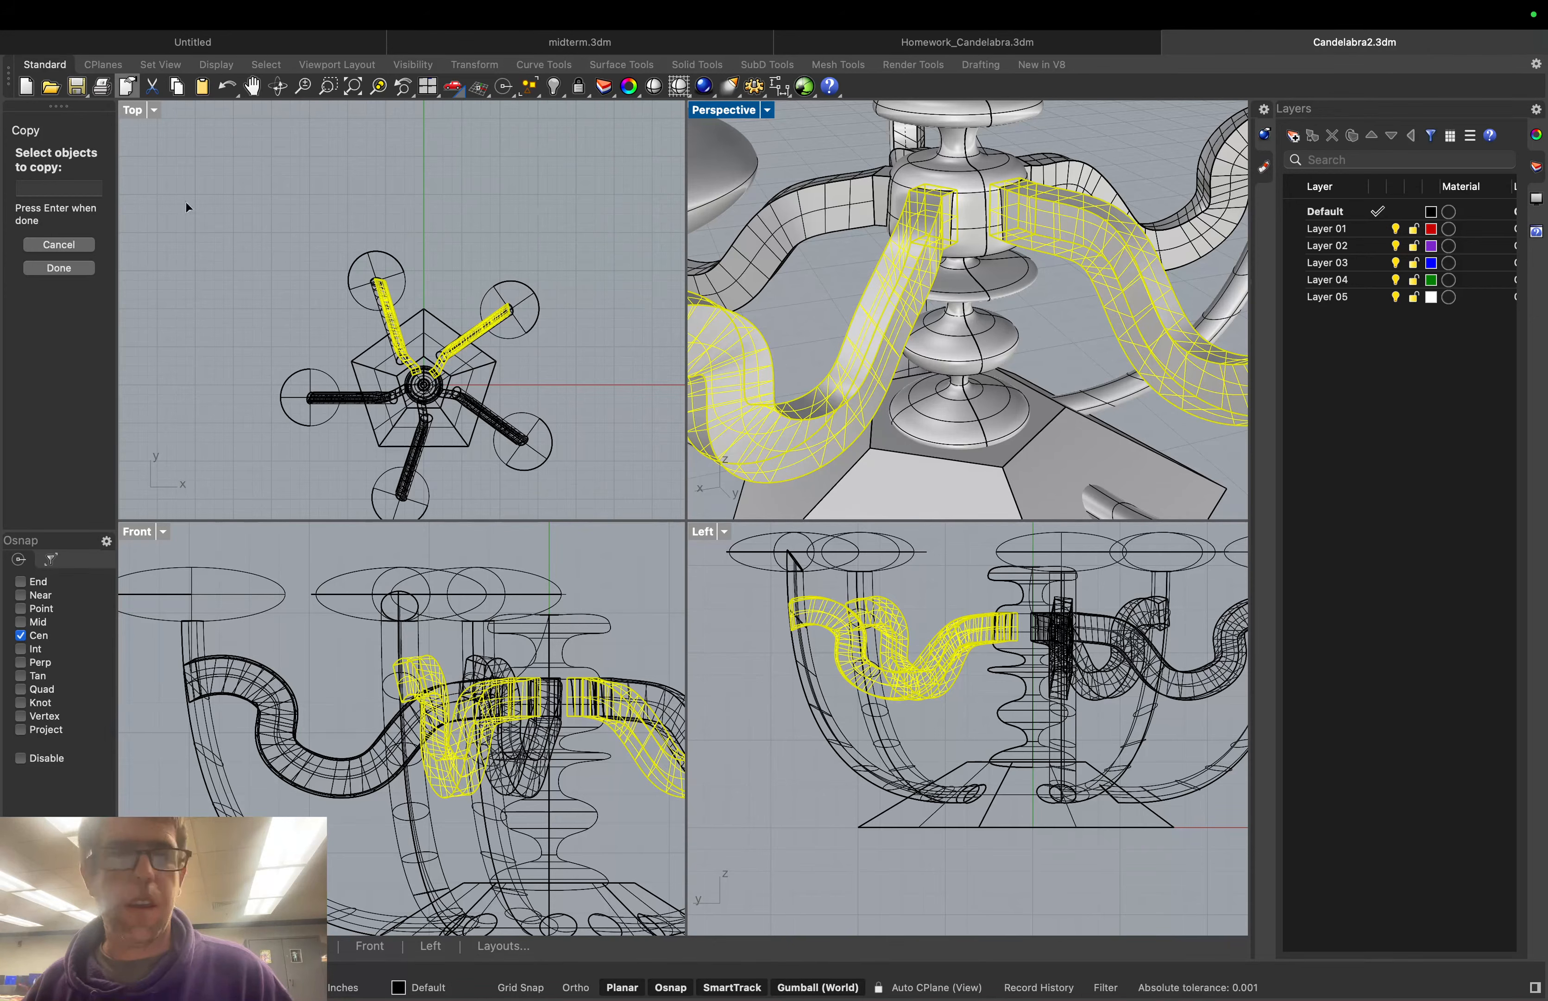
key("Escape")
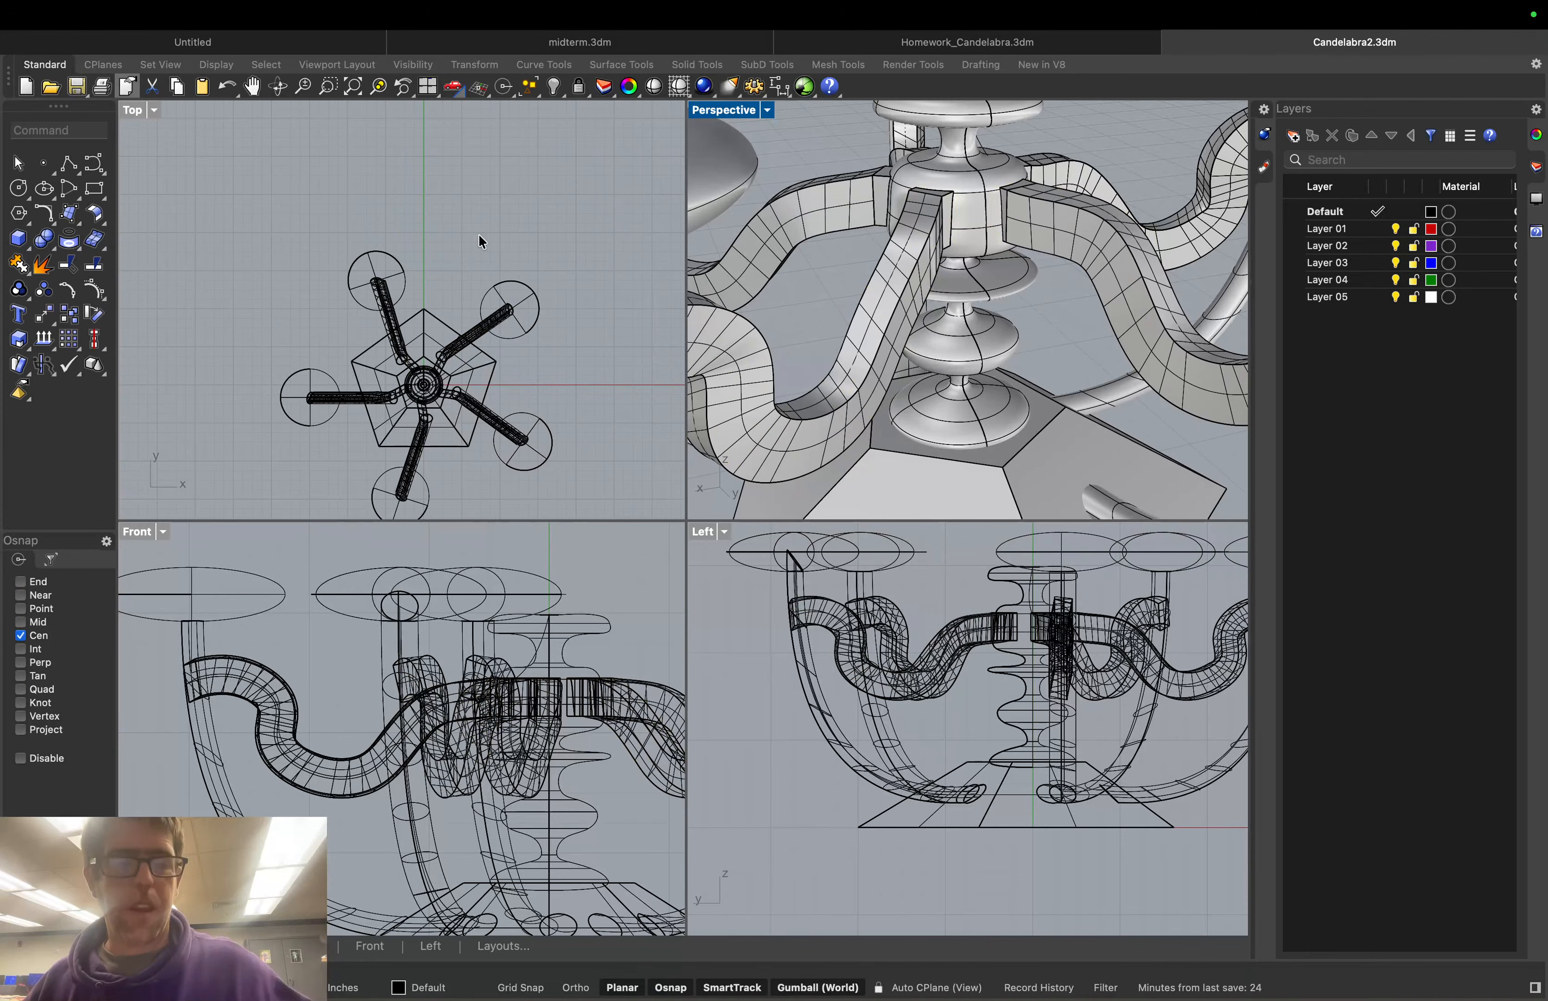
key("Return")
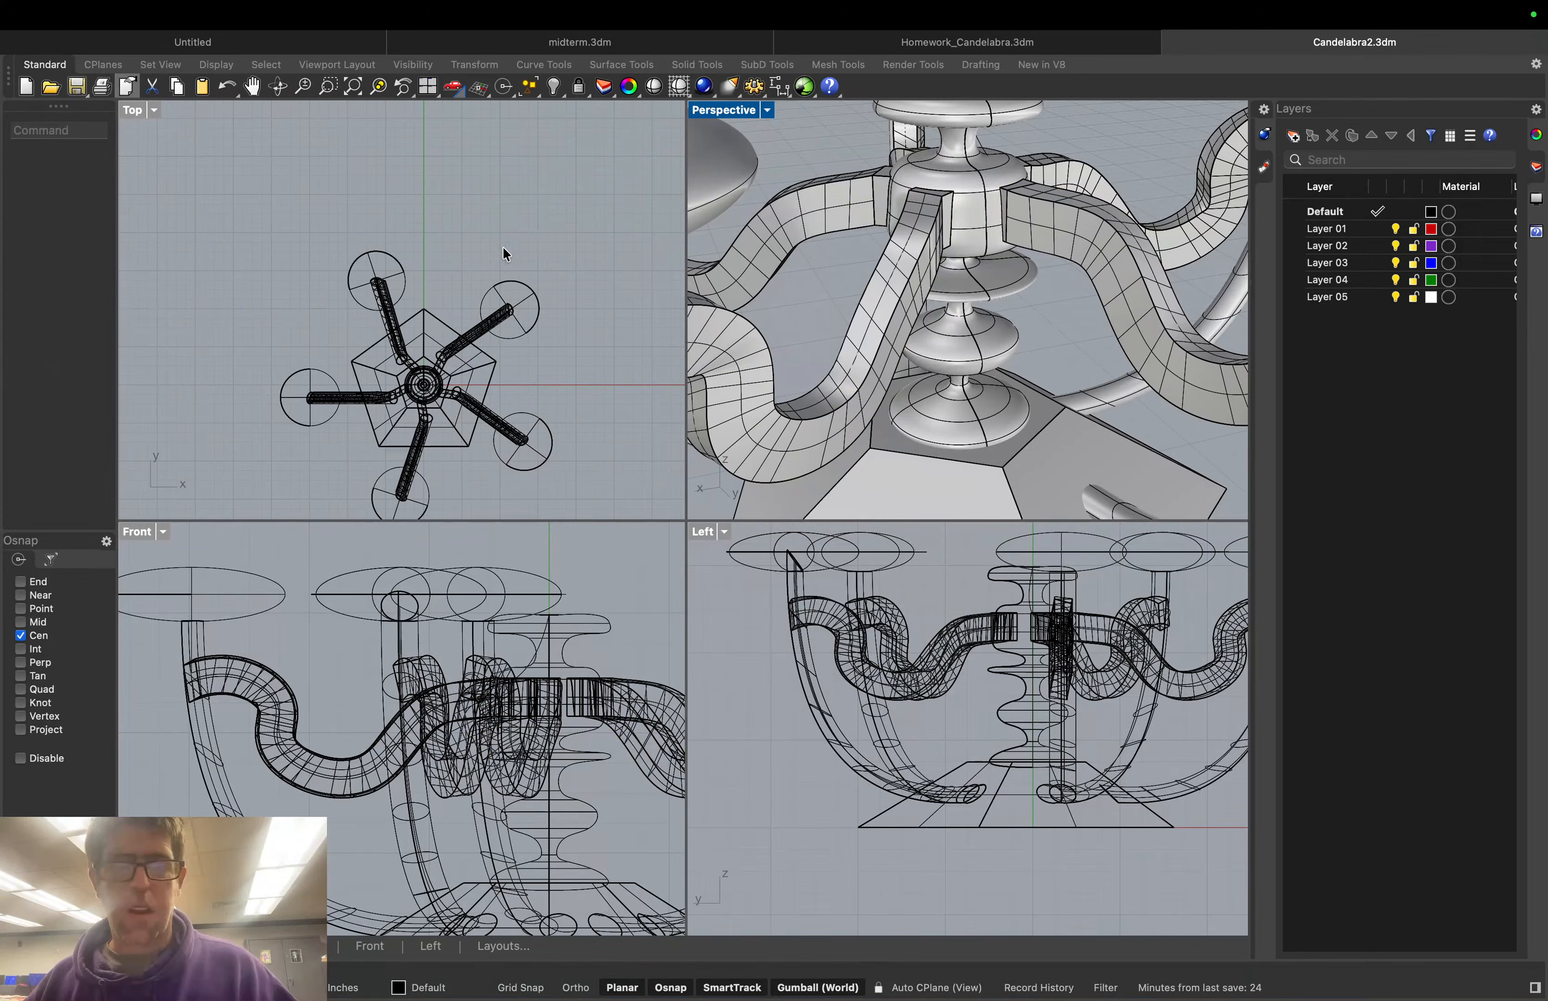
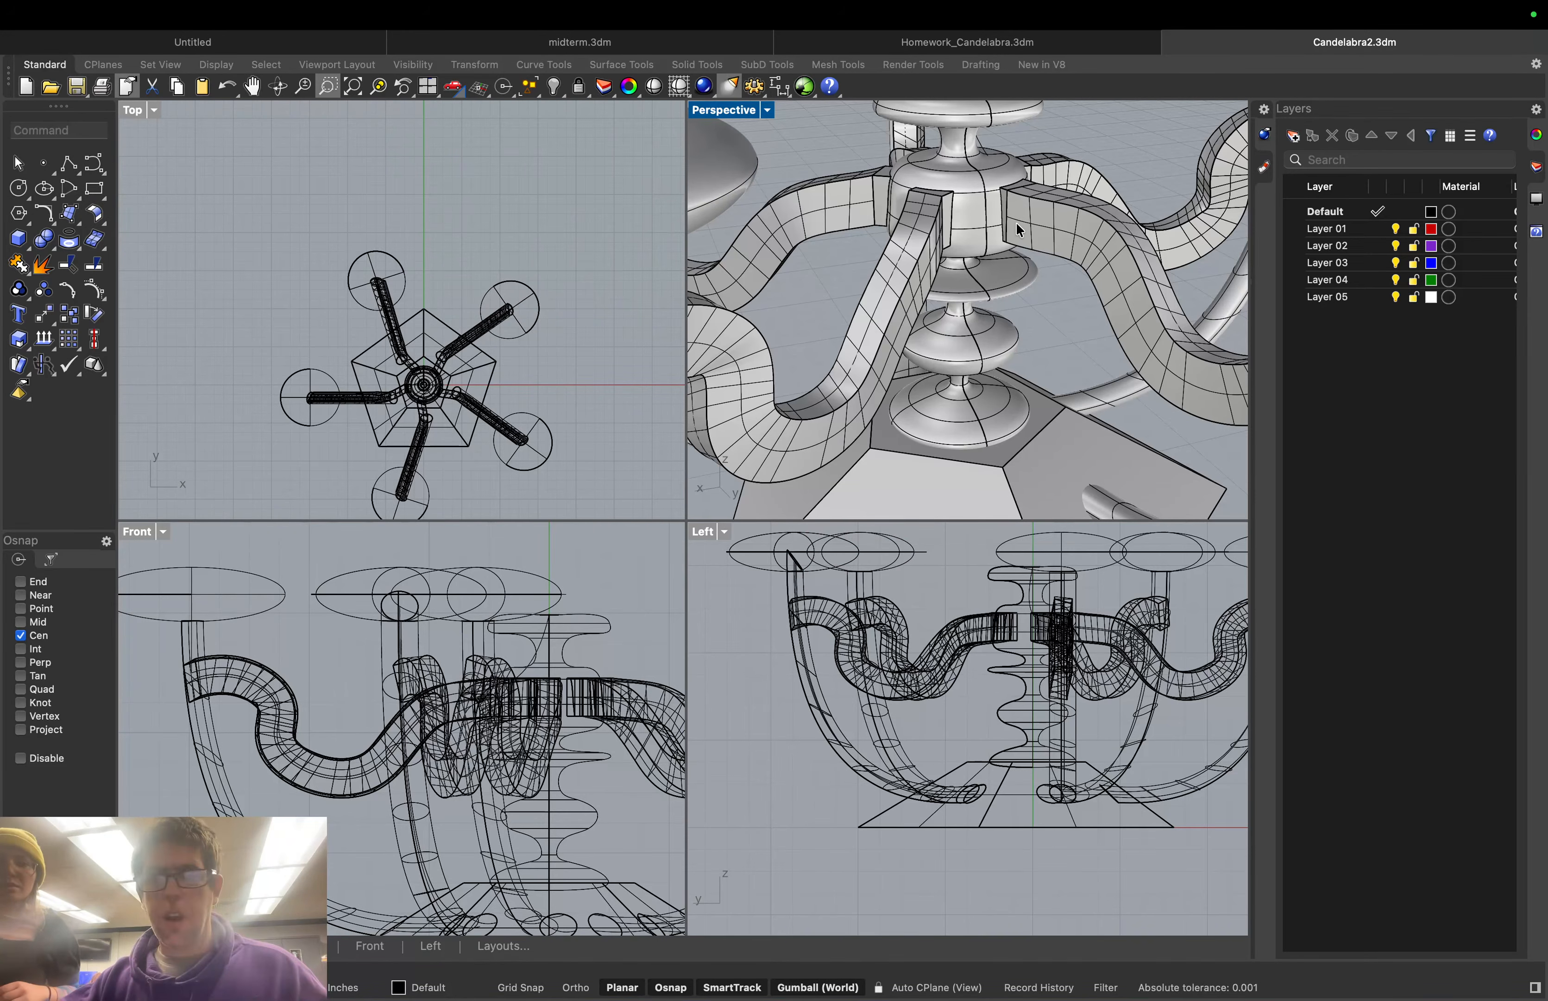
Delete the small end-cap box on an arm's corner beside the stem
left_click(990, 198)
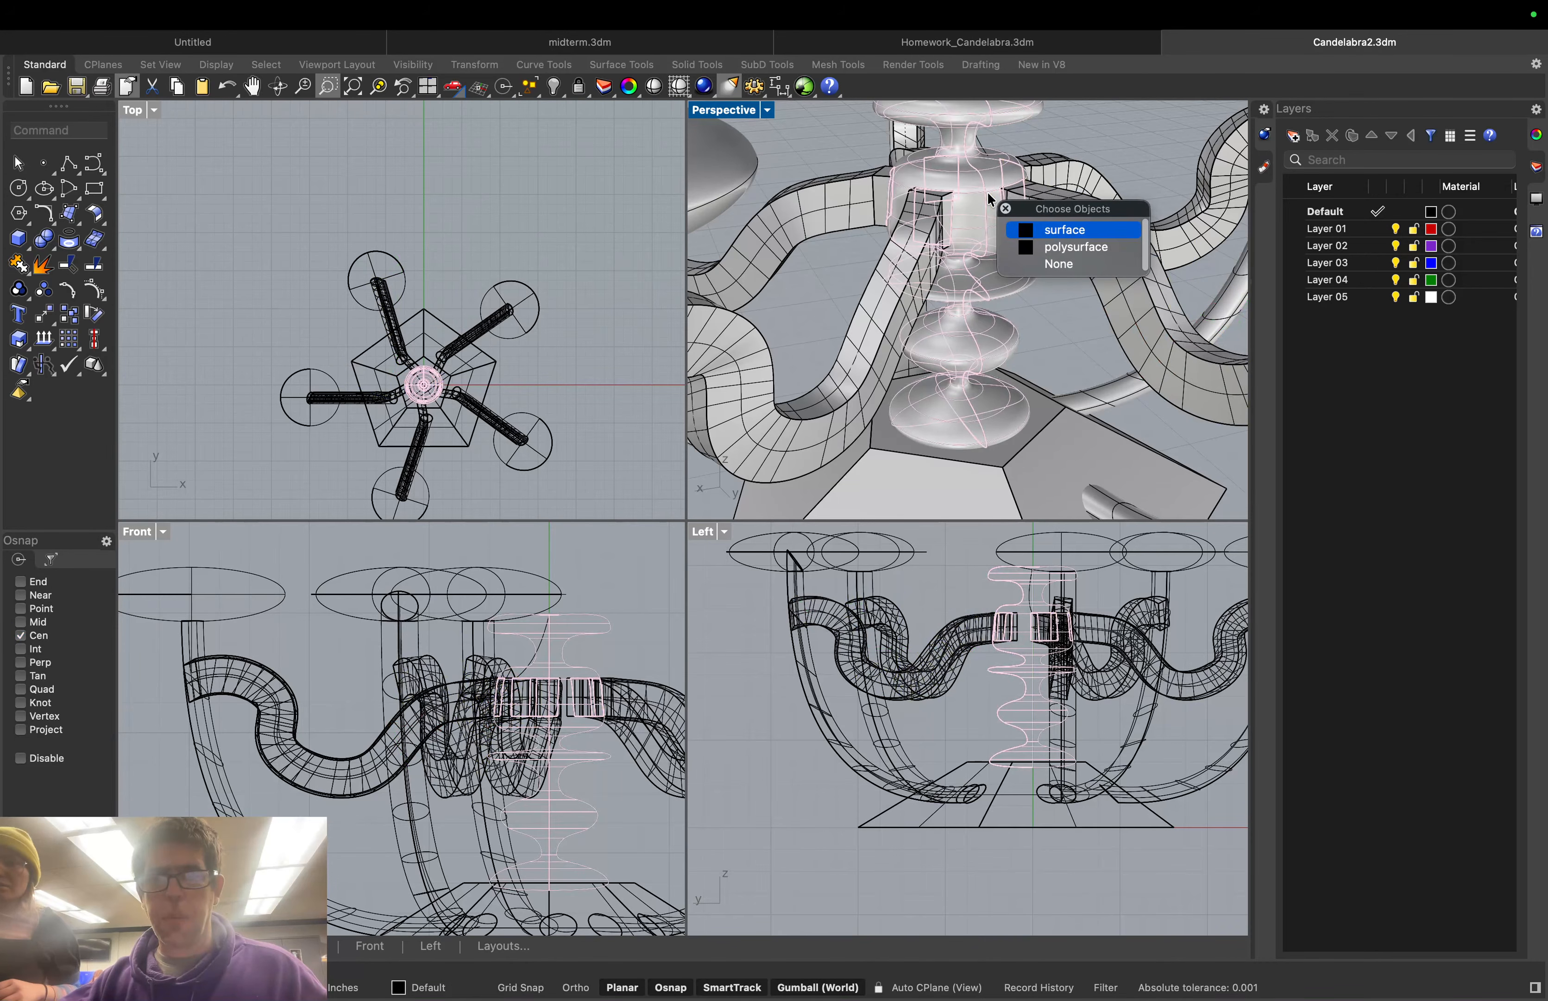
left_click(1022, 229)
left_click(1065, 283)
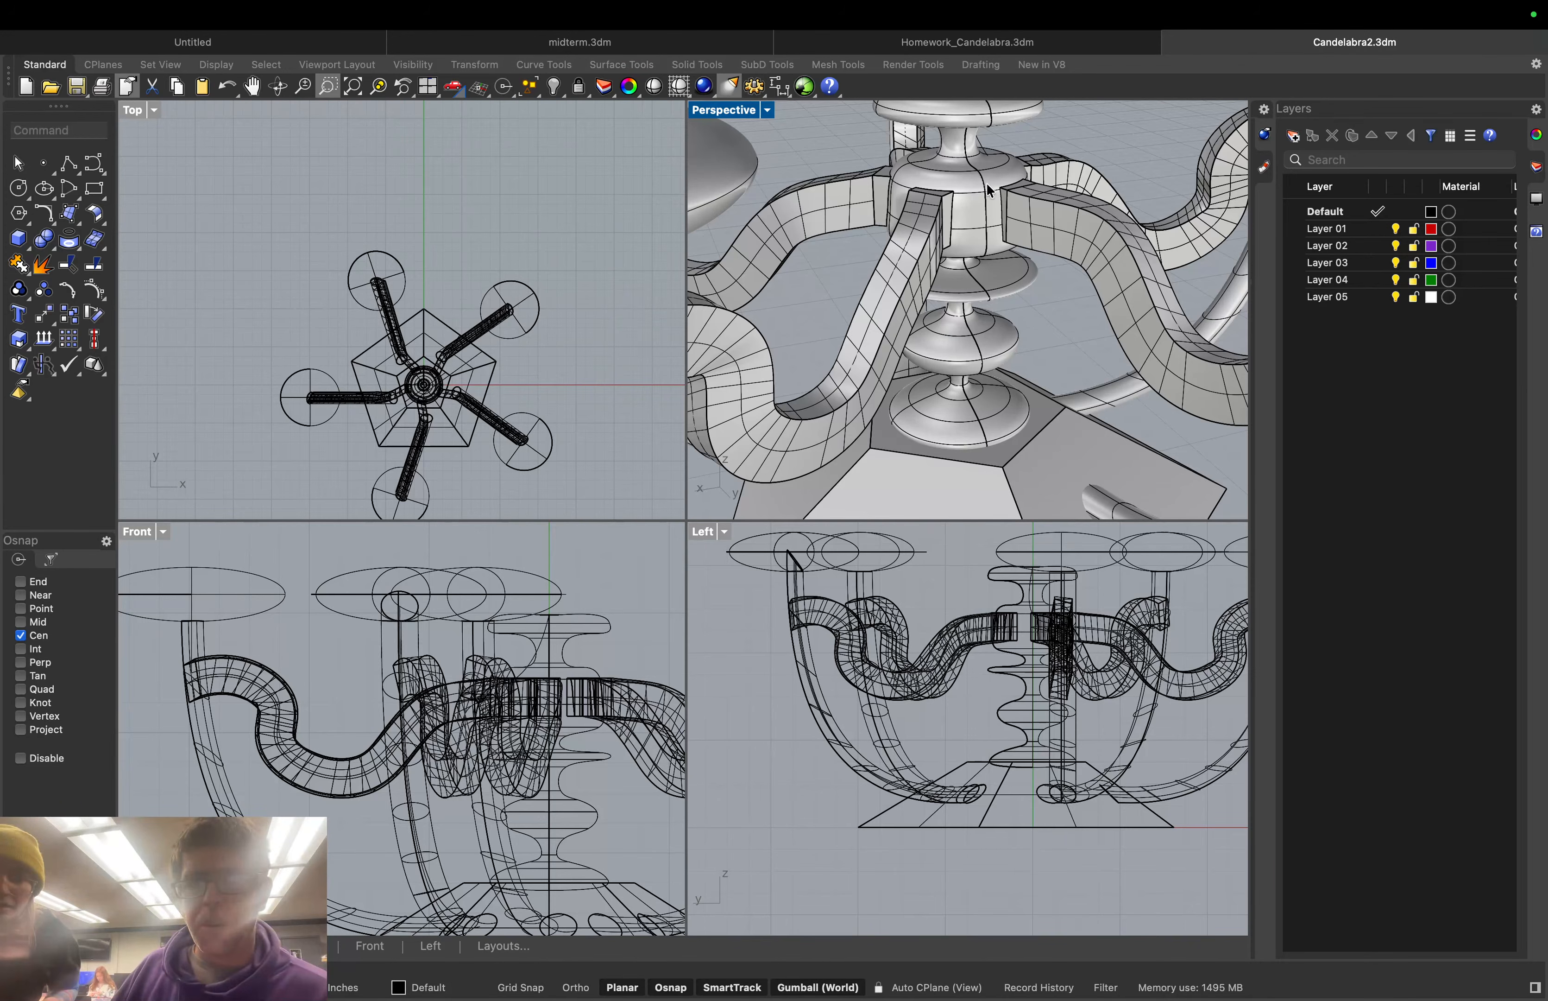
scroll(1028, 197, "up", 5)
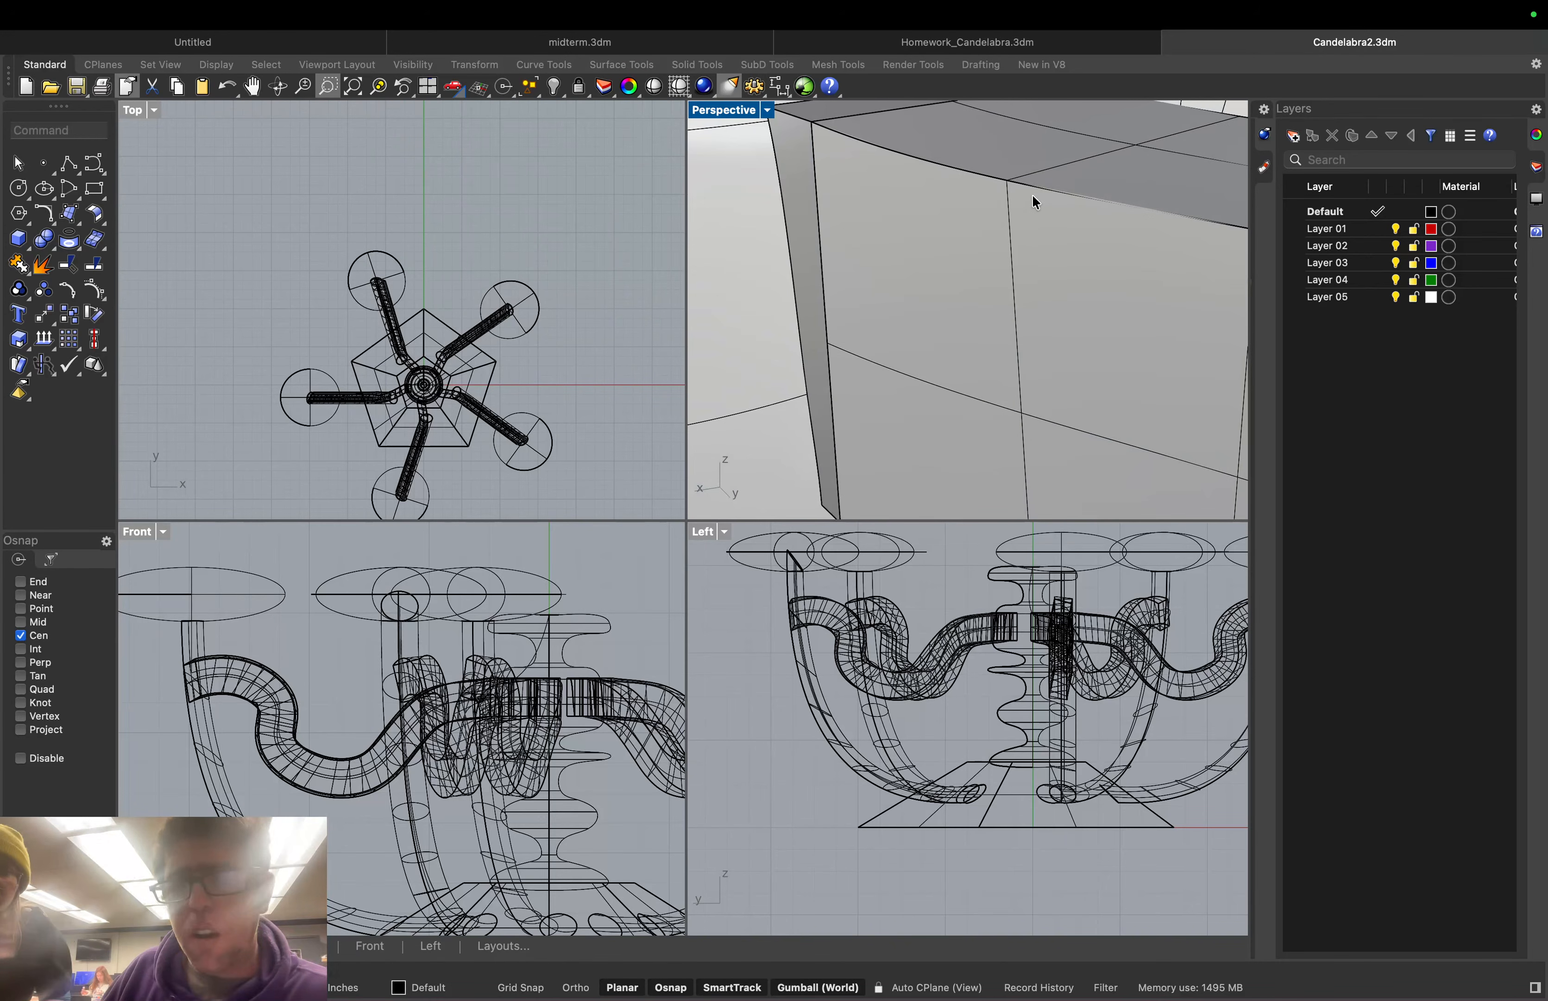
scroll(1032, 194, "down", 5)
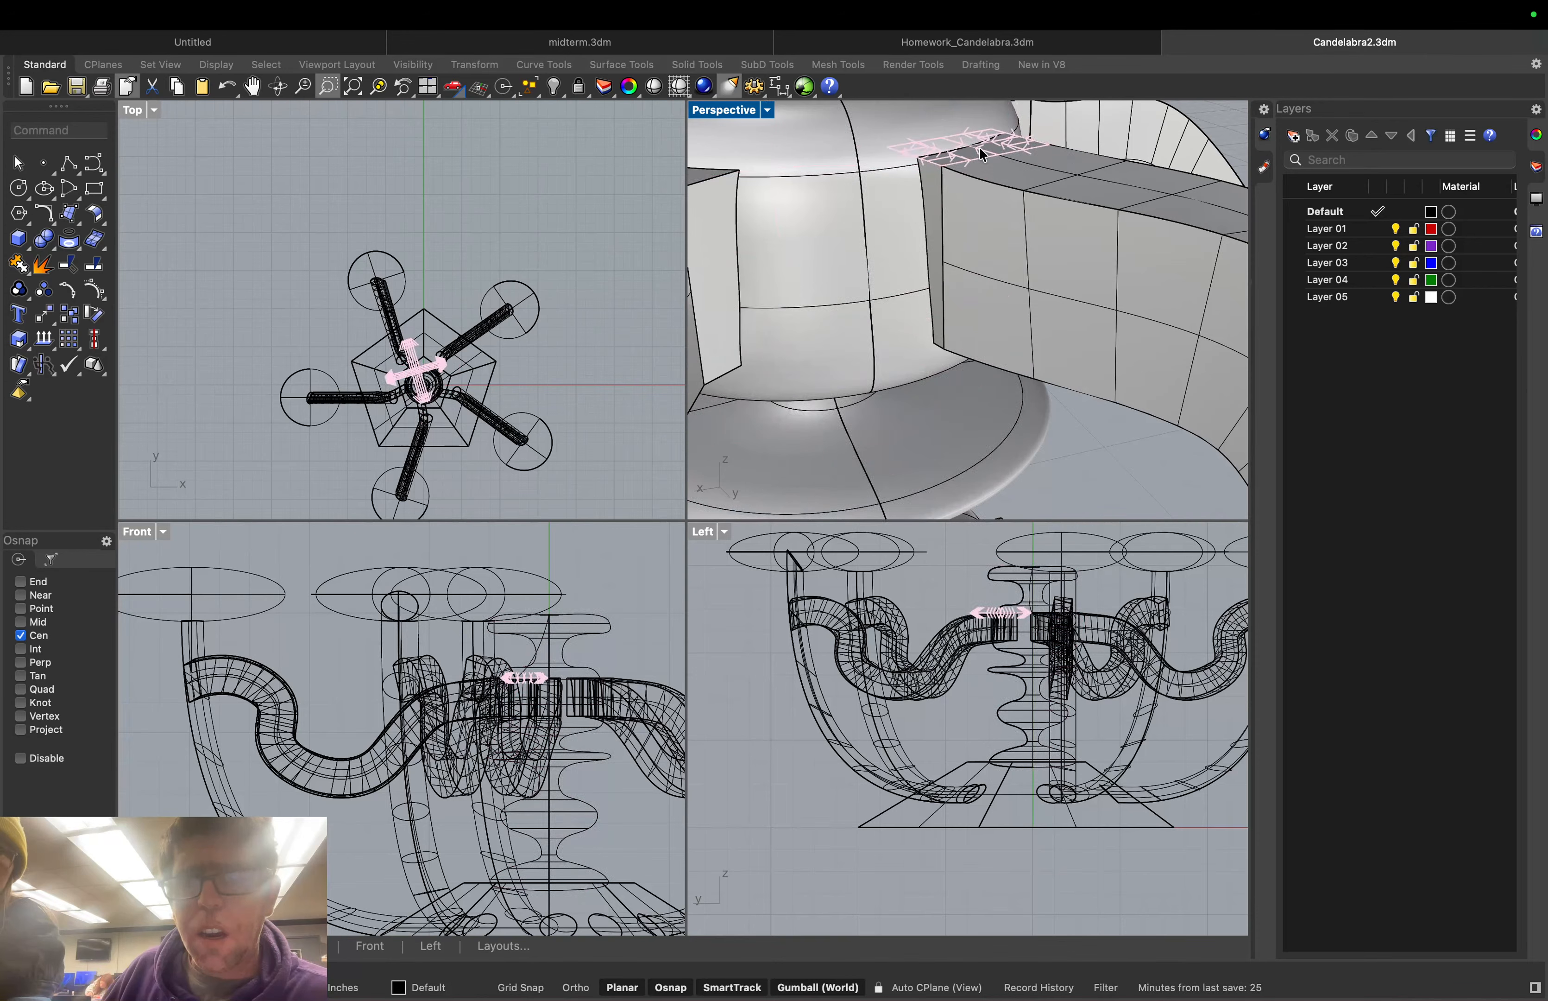
left_click(980, 147)
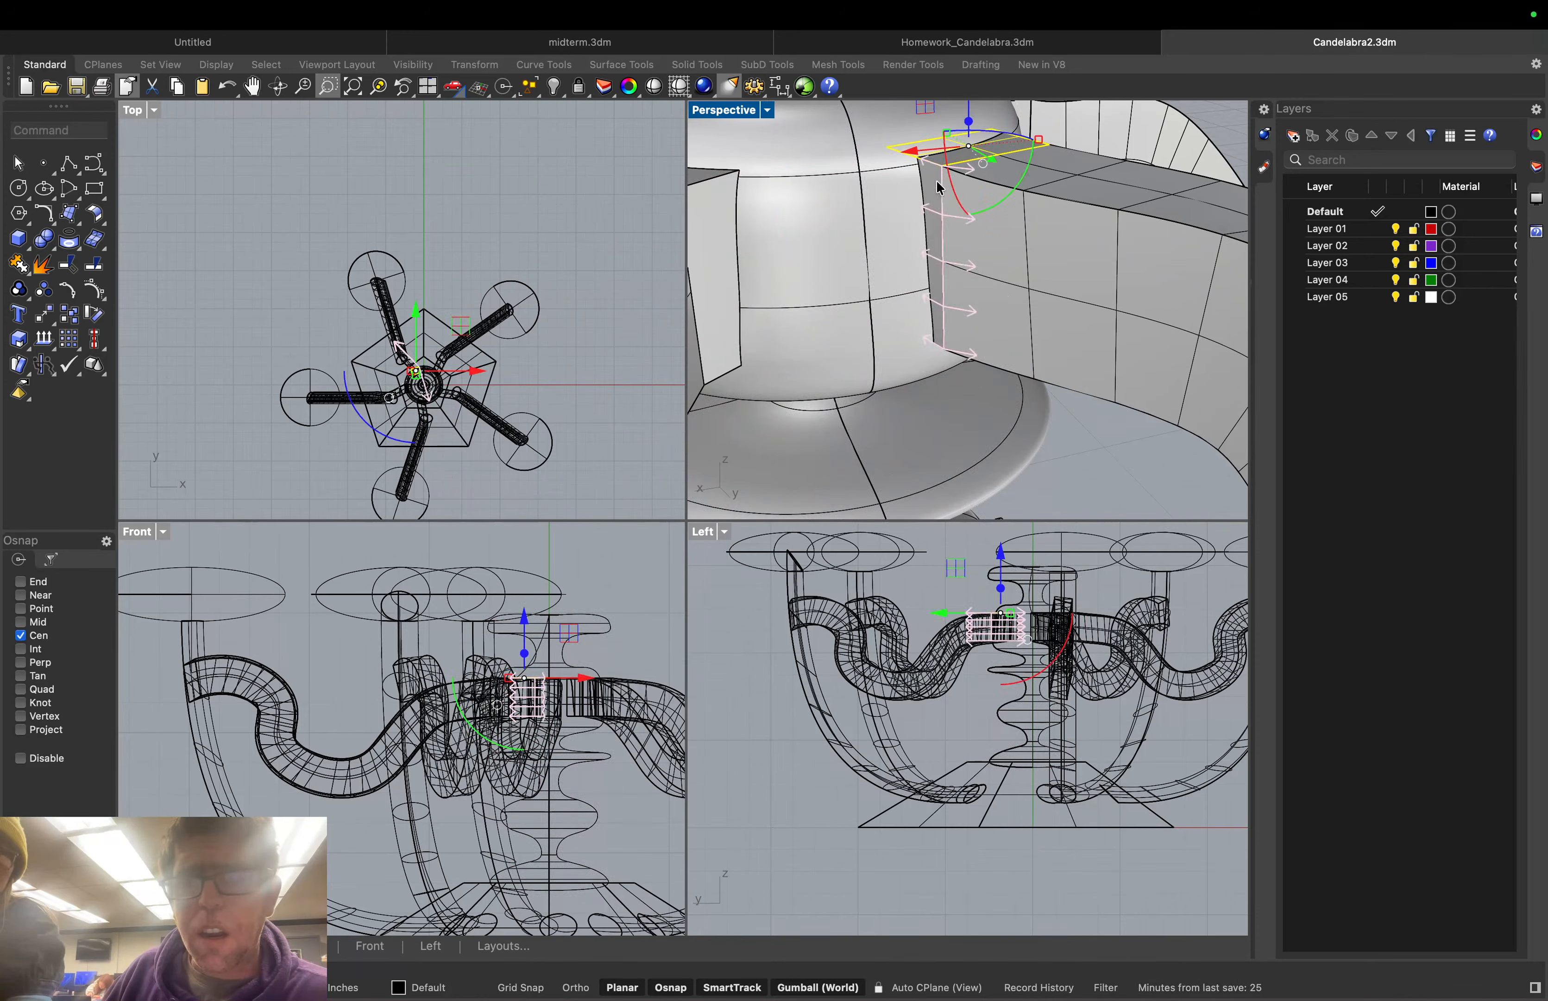
left_click(936, 182)
key("Delete")
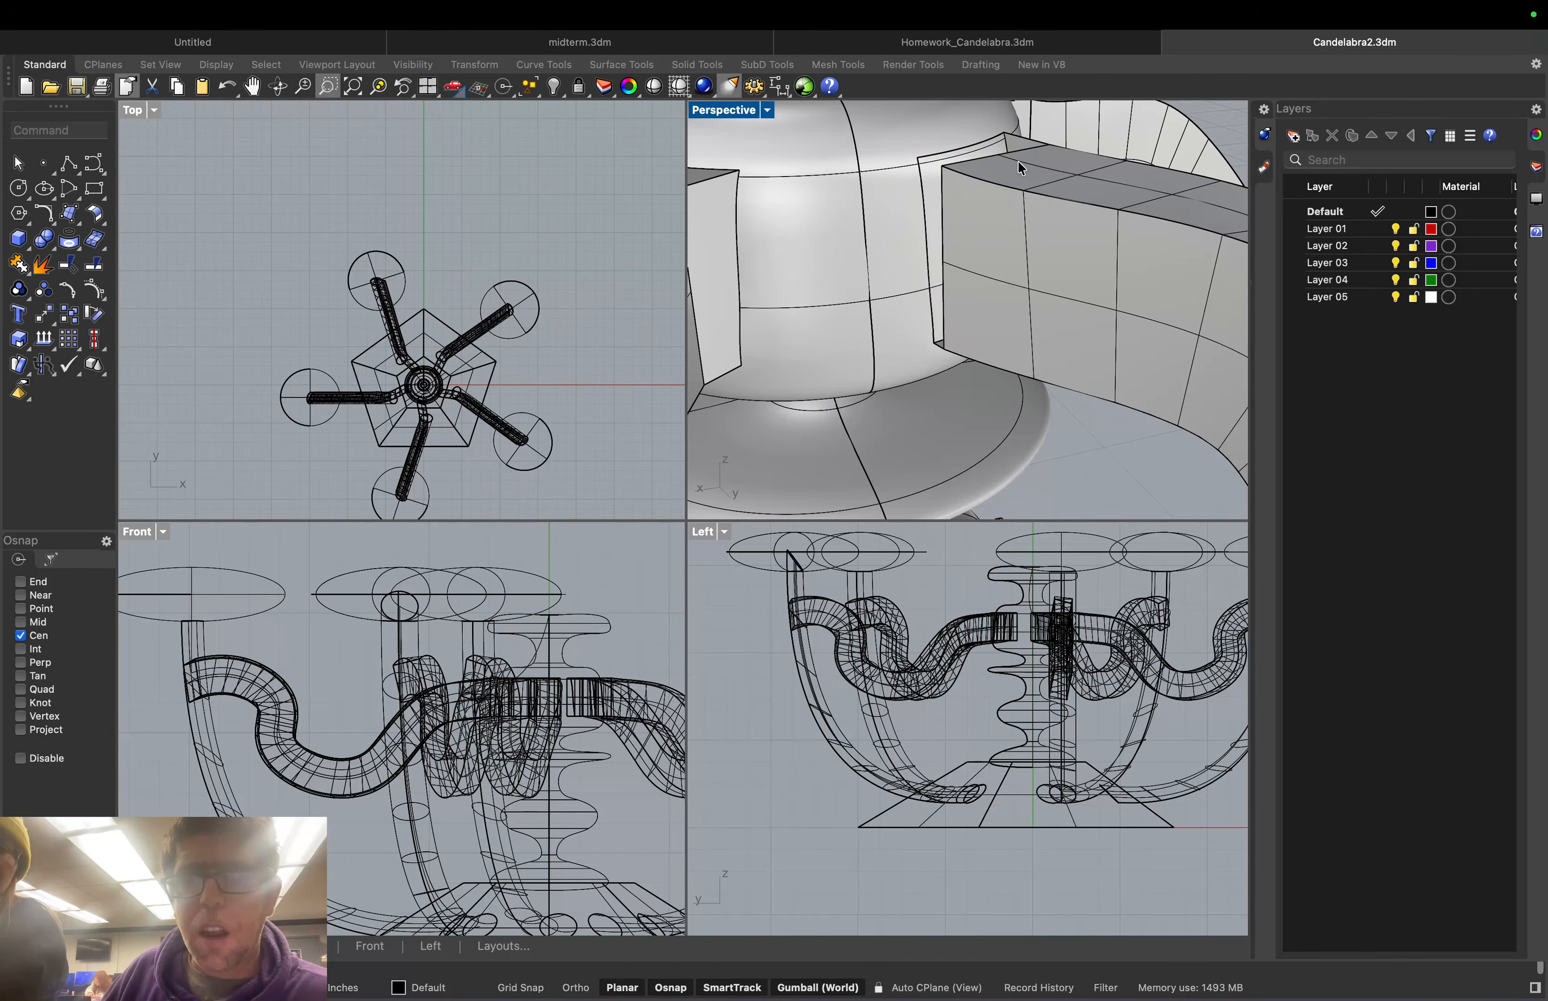
Orbit around the dish and delete another arm's flat end surface
scroll(1018, 160, "down", 5)
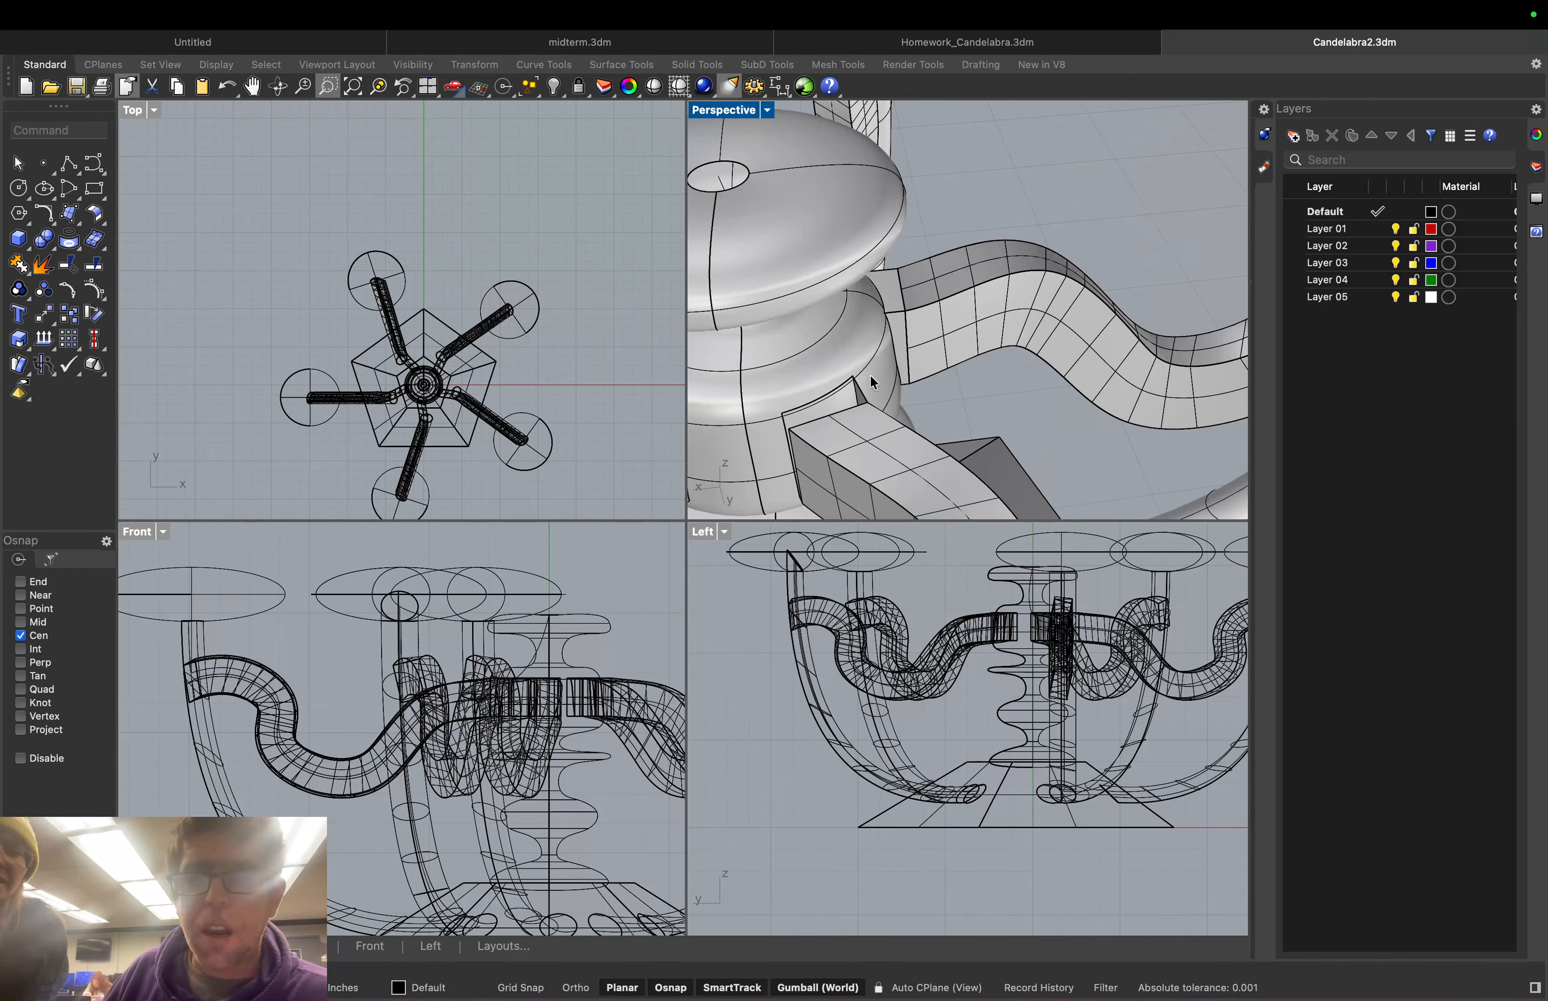
scroll(890, 381, "up", 2)
right_click_drag(890, 380, 821, 259)
scroll(904, 332, "down", 5)
scroll(905, 328, "up", 6)
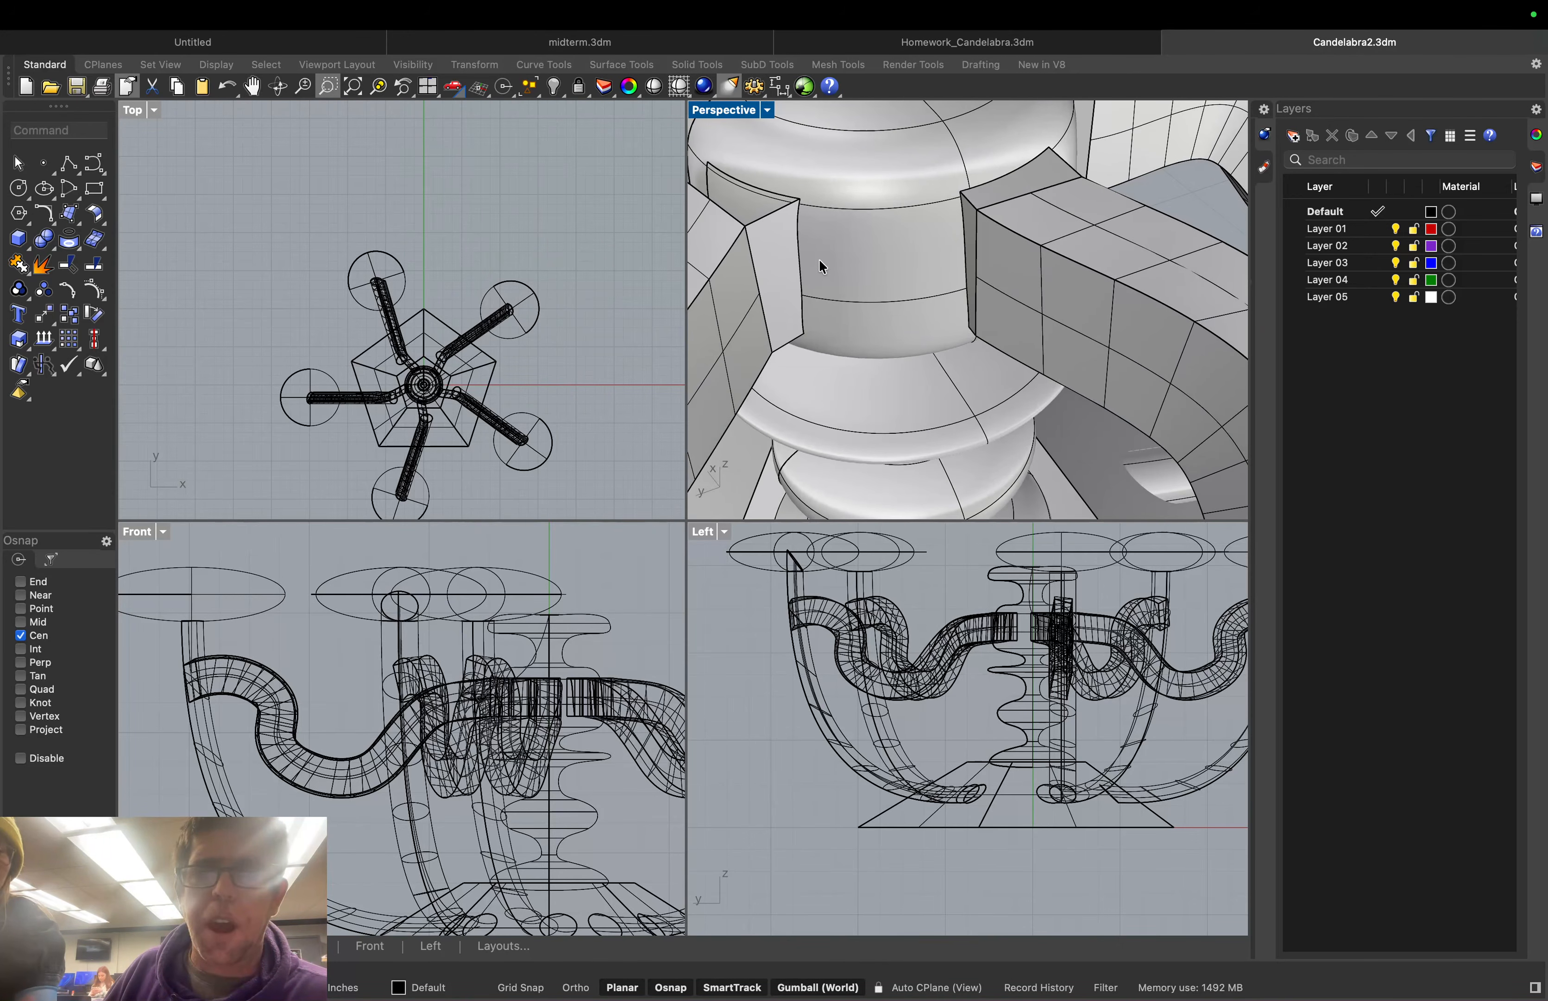
left_click(784, 254)
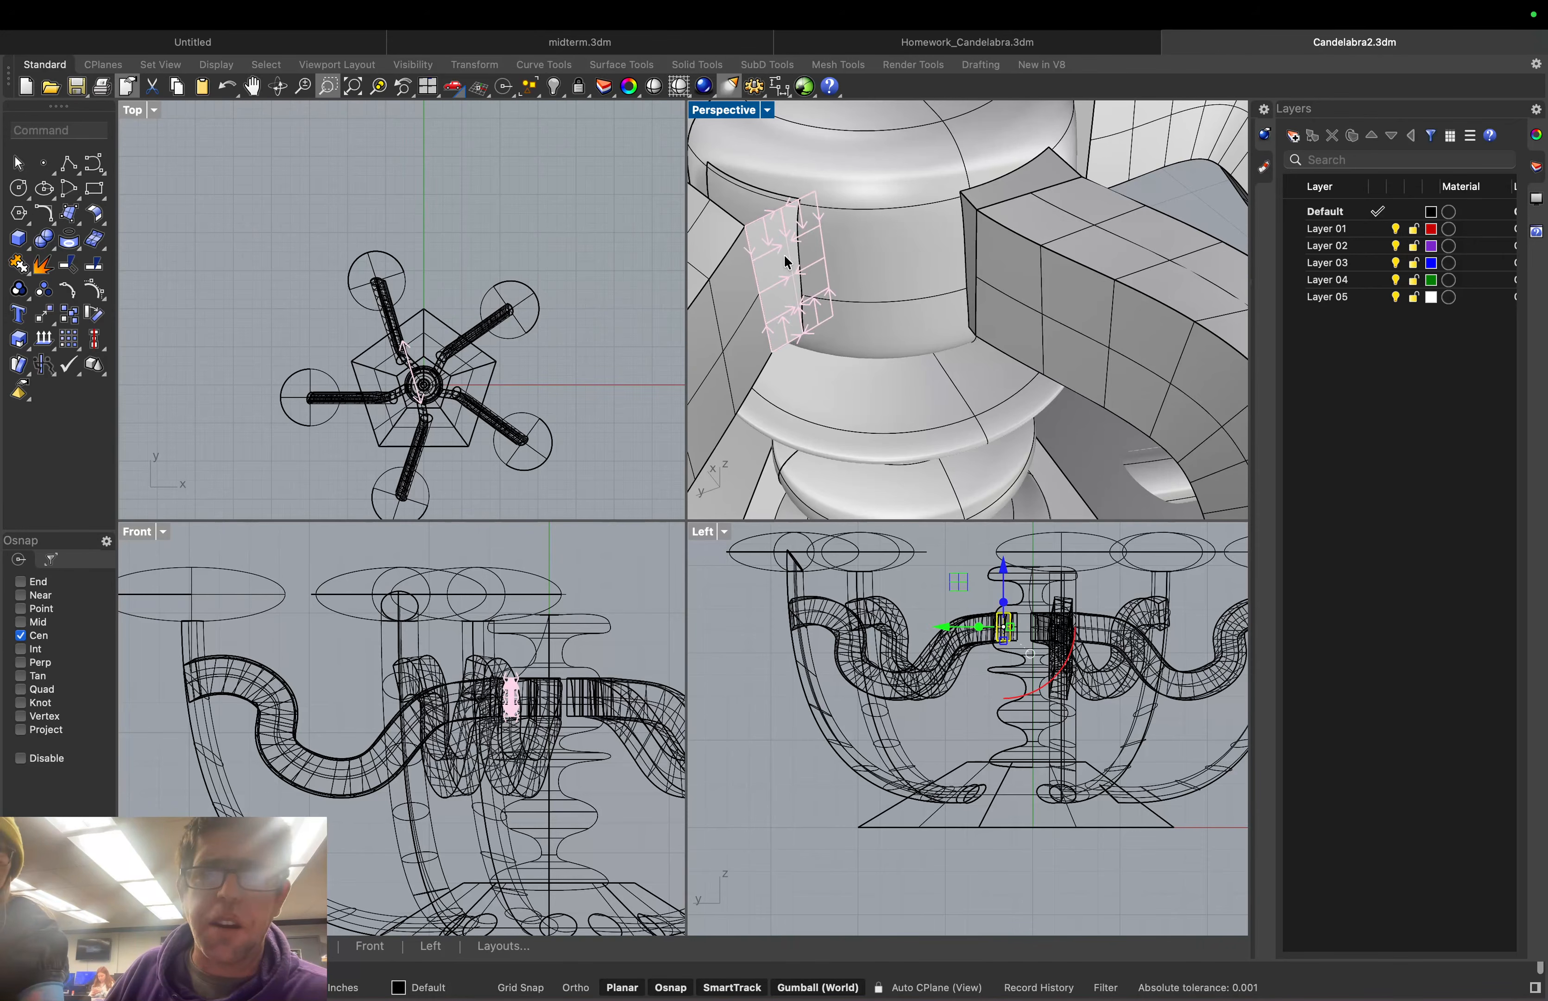
right_click_drag(784, 254, 929, 329)
scroll(845, 190, "up", 5)
right_click_drag(846, 190, 903, 336, "shift")
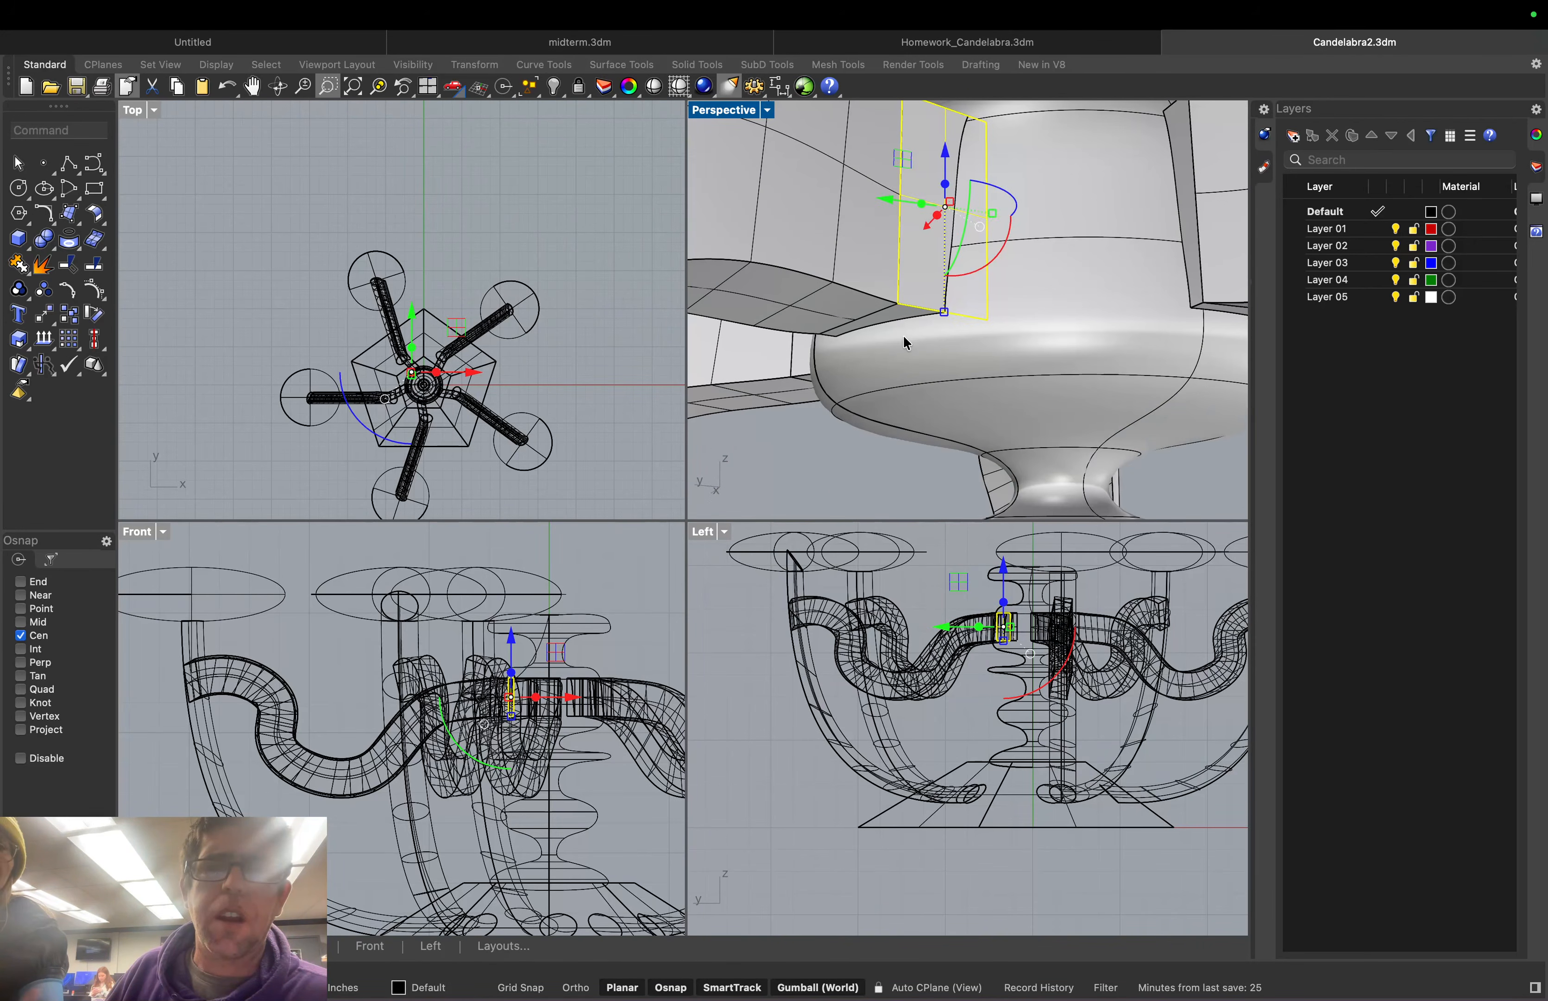
scroll(898, 315, "up", 4)
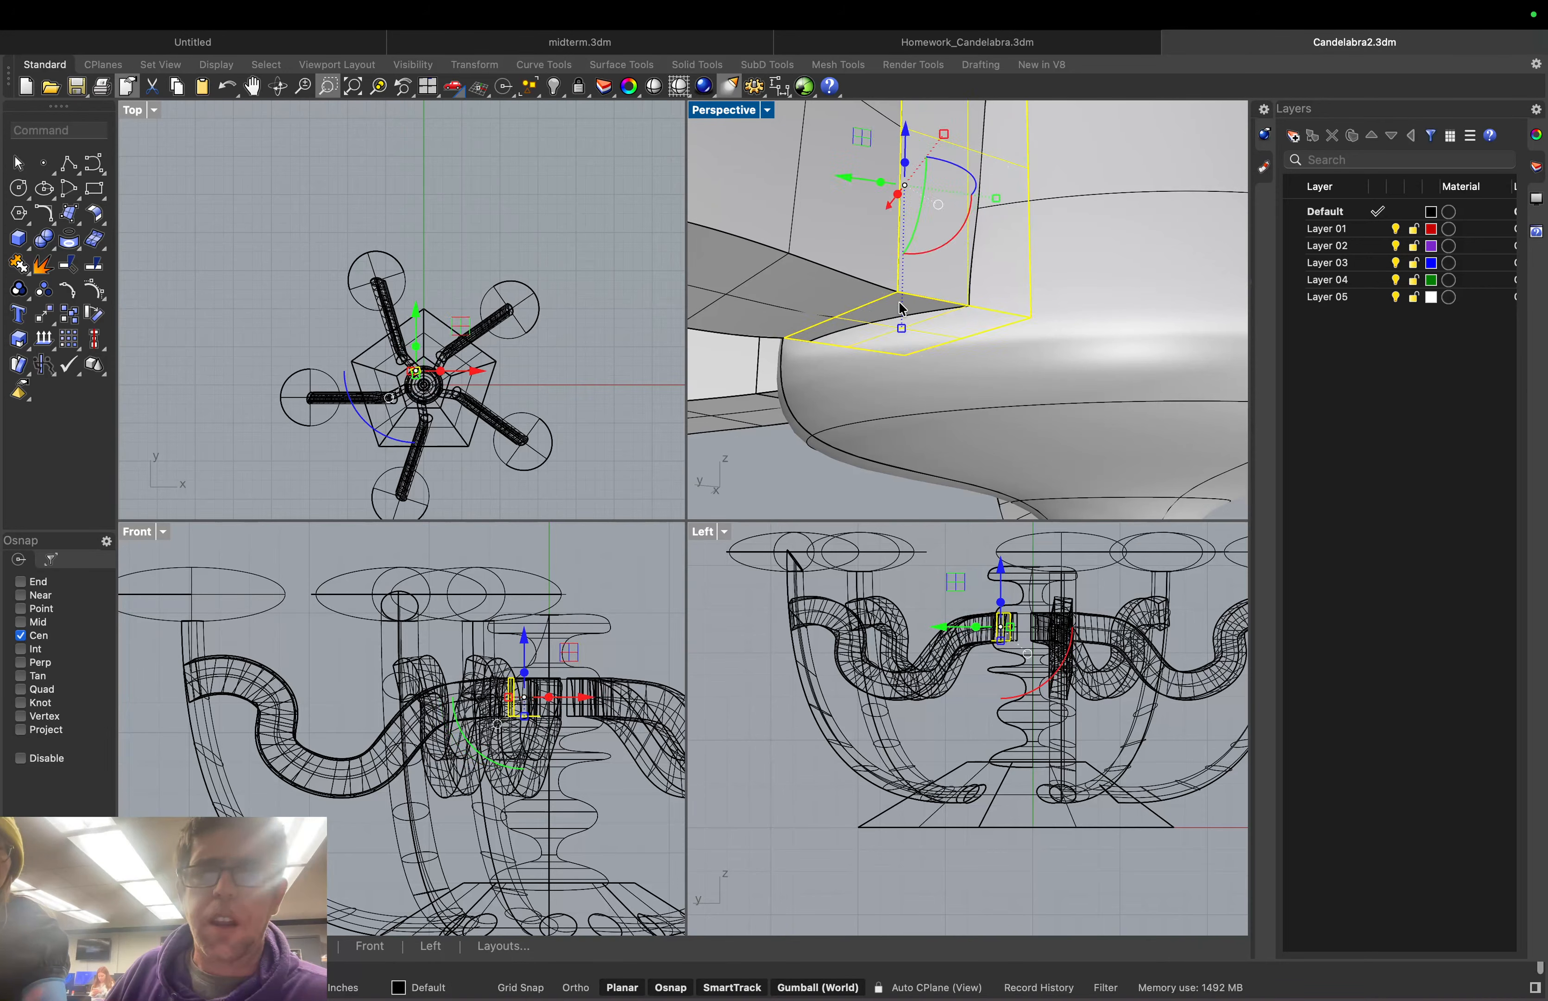
key("Delete")
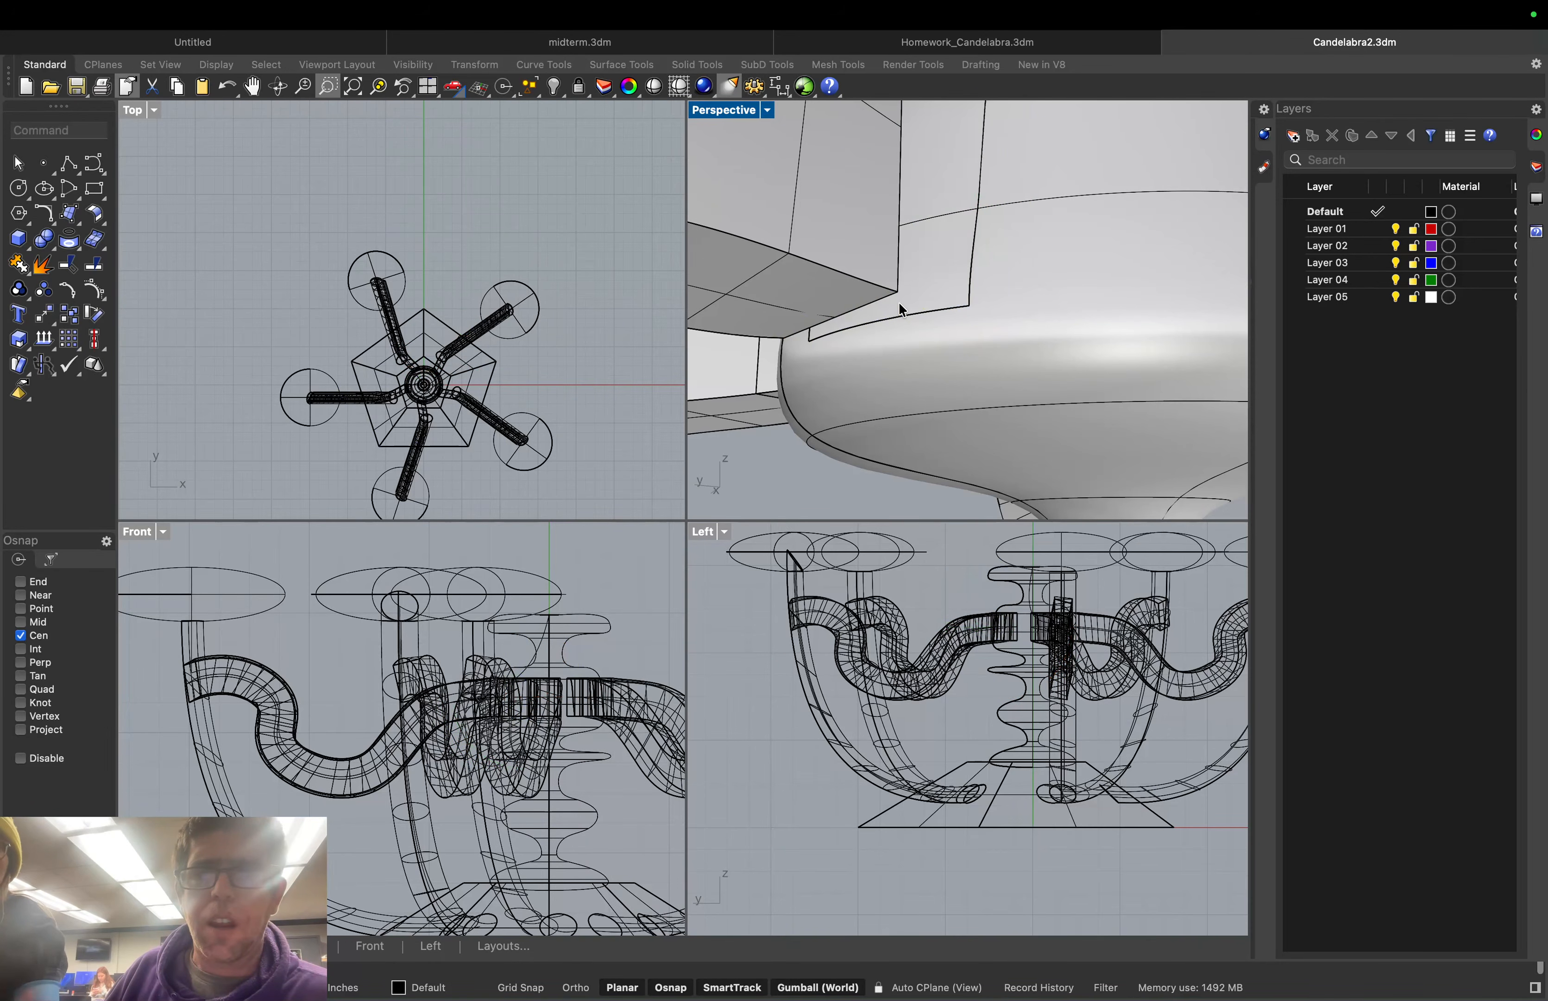
Check the surfaces where the arm meets the stem, leaving nothing selected
left_click(950, 296)
left_click(989, 313)
scroll(970, 333, "down", 5)
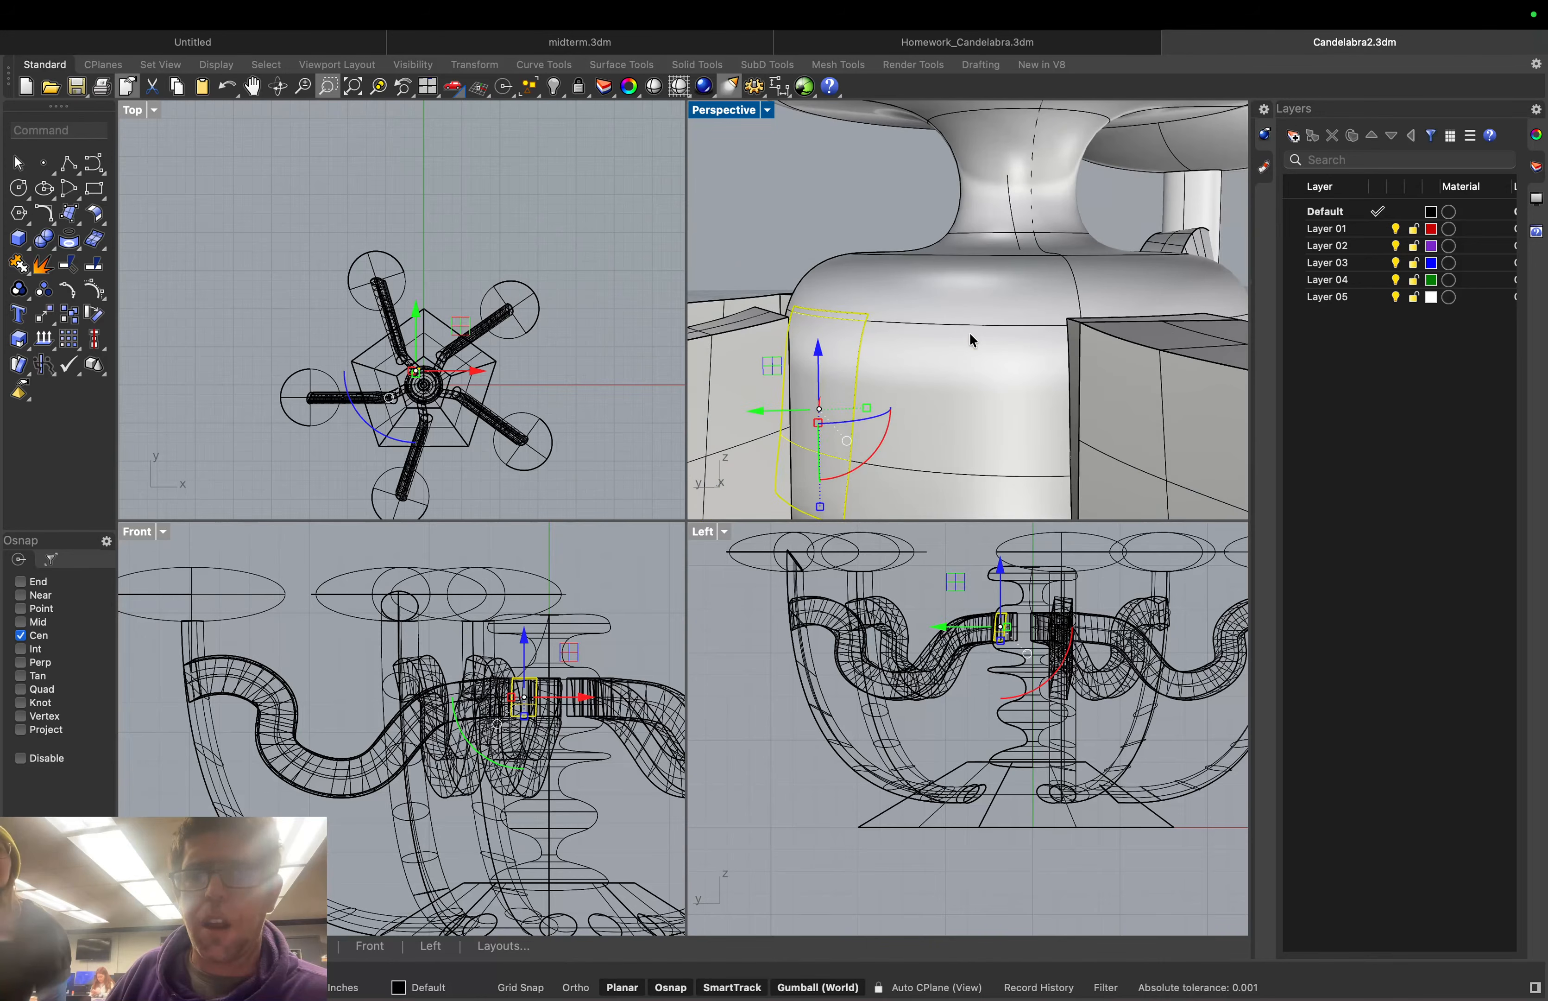
scroll(959, 327, "up", 3)
scroll(950, 323, "down", 6)
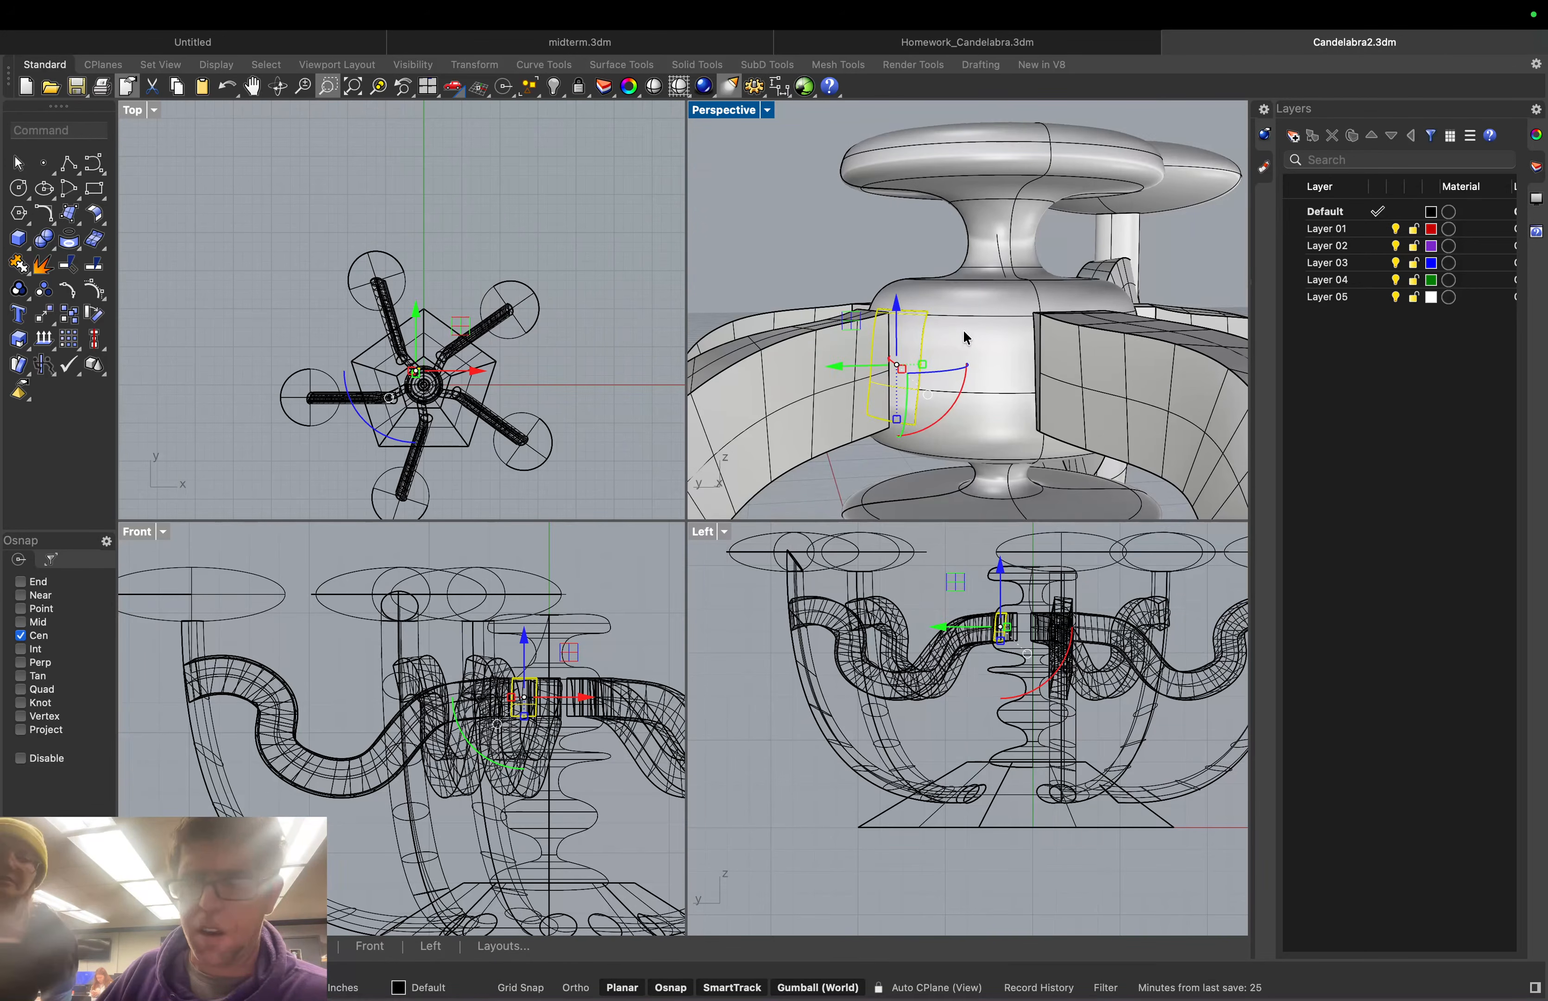
key("Escape")
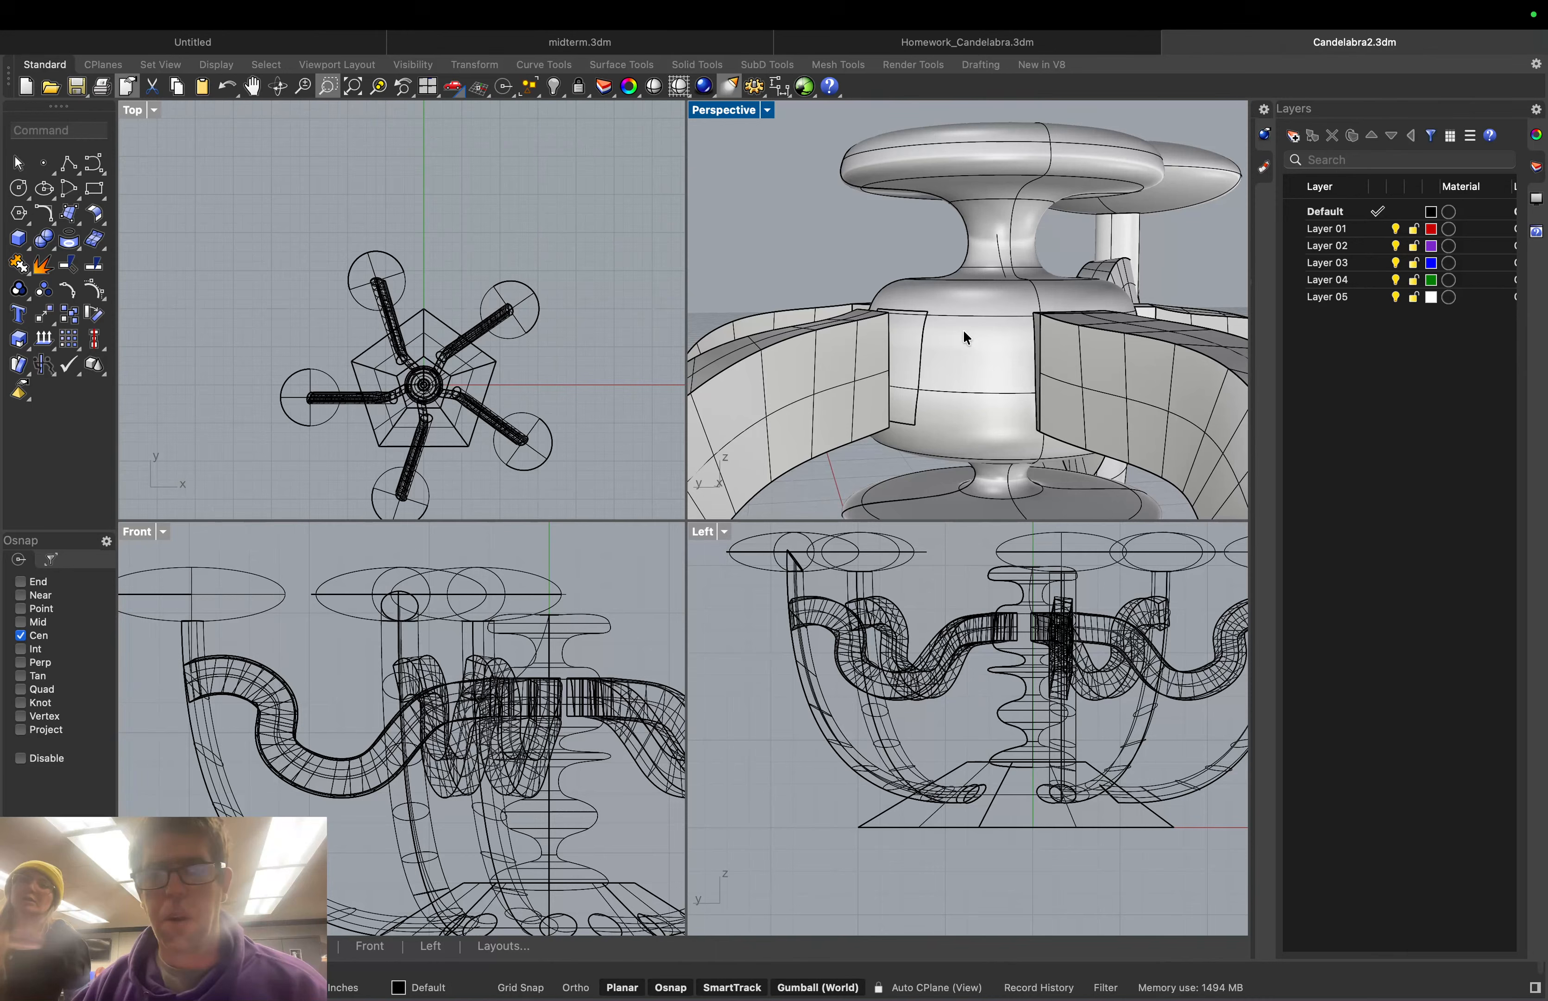
left_click(905, 369)
key("Escape")
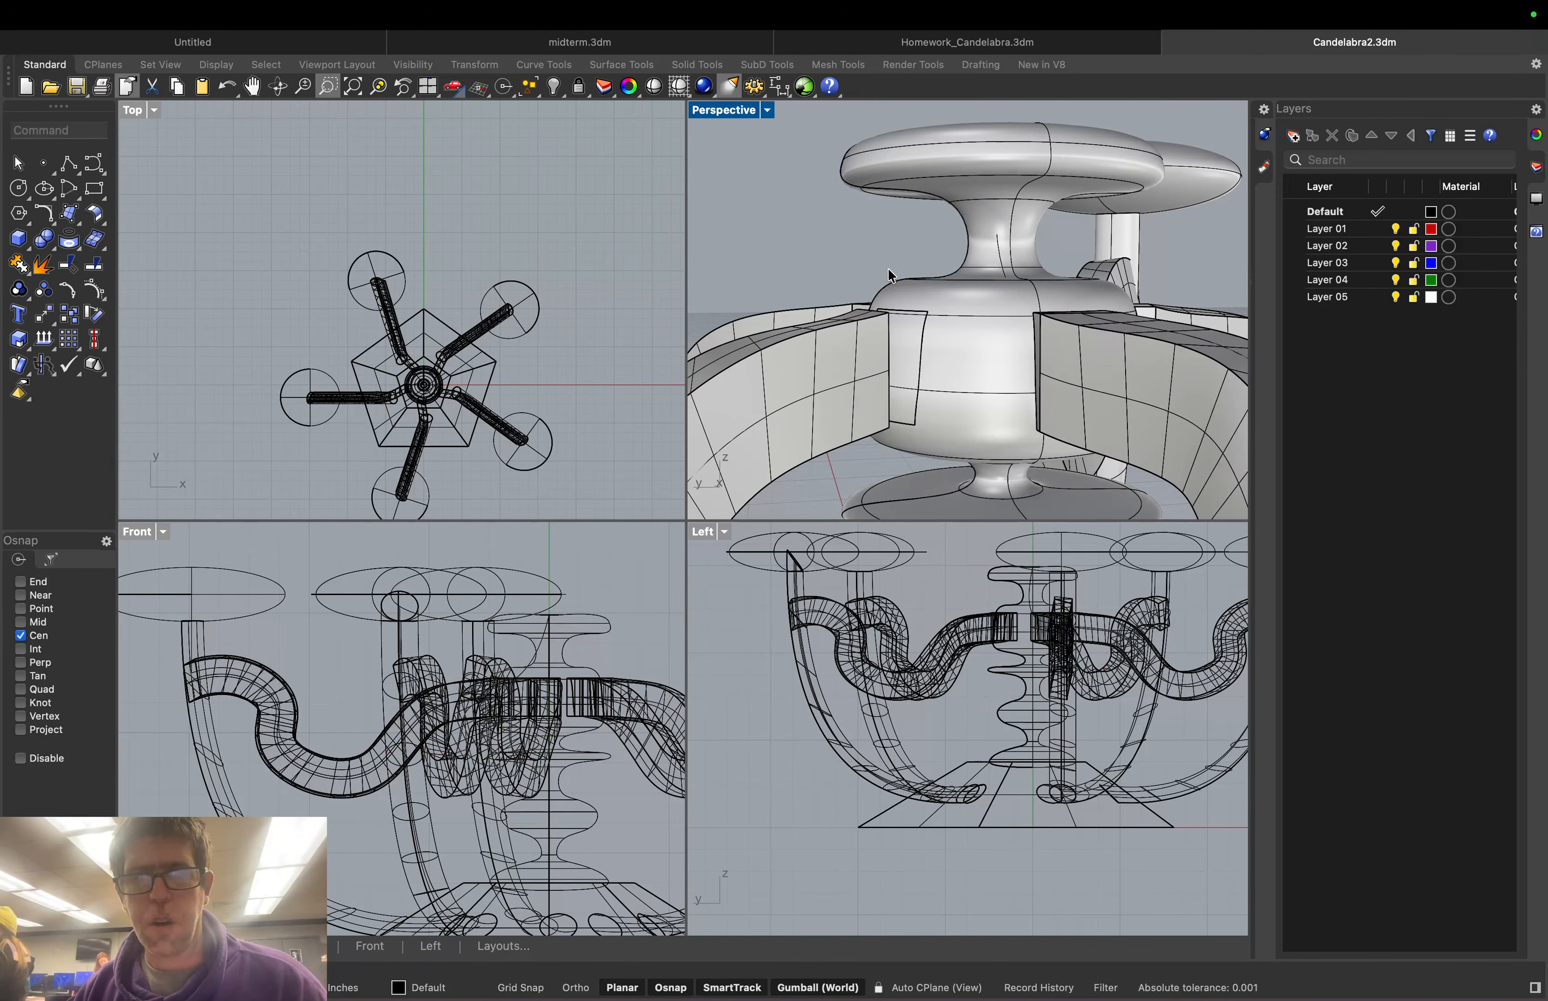
Orbit to inspect the remaining arm junctions at the stem without selecting anything
right_click_drag(929, 302, 1185, 366)
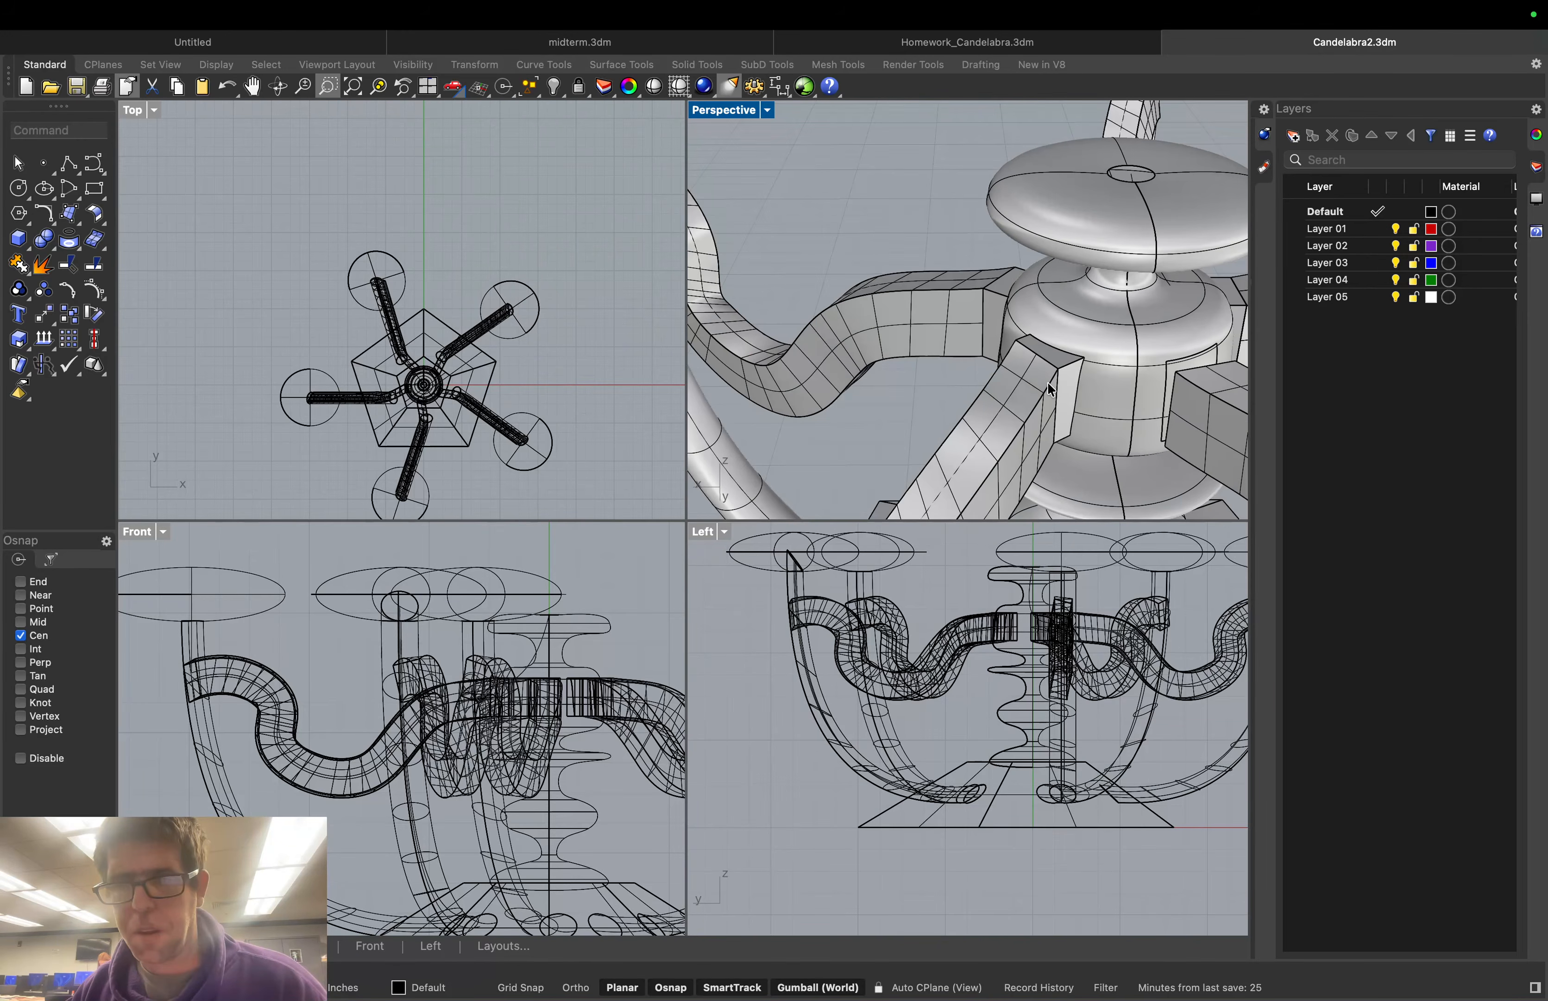
left_click(1185, 364)
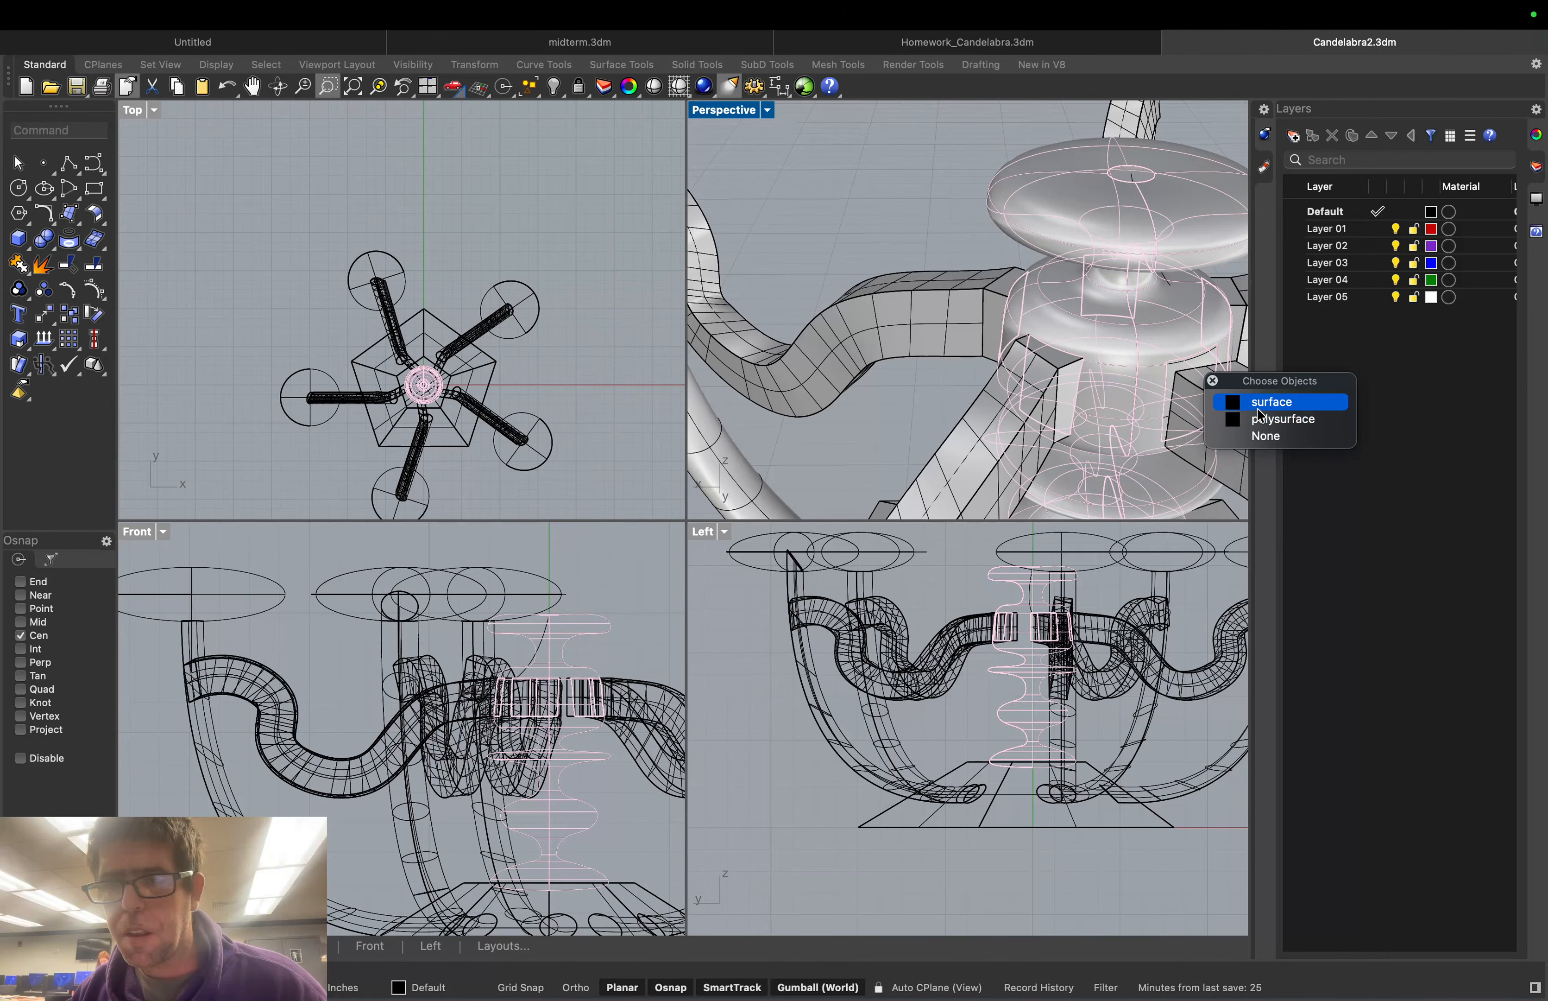
key("Escape")
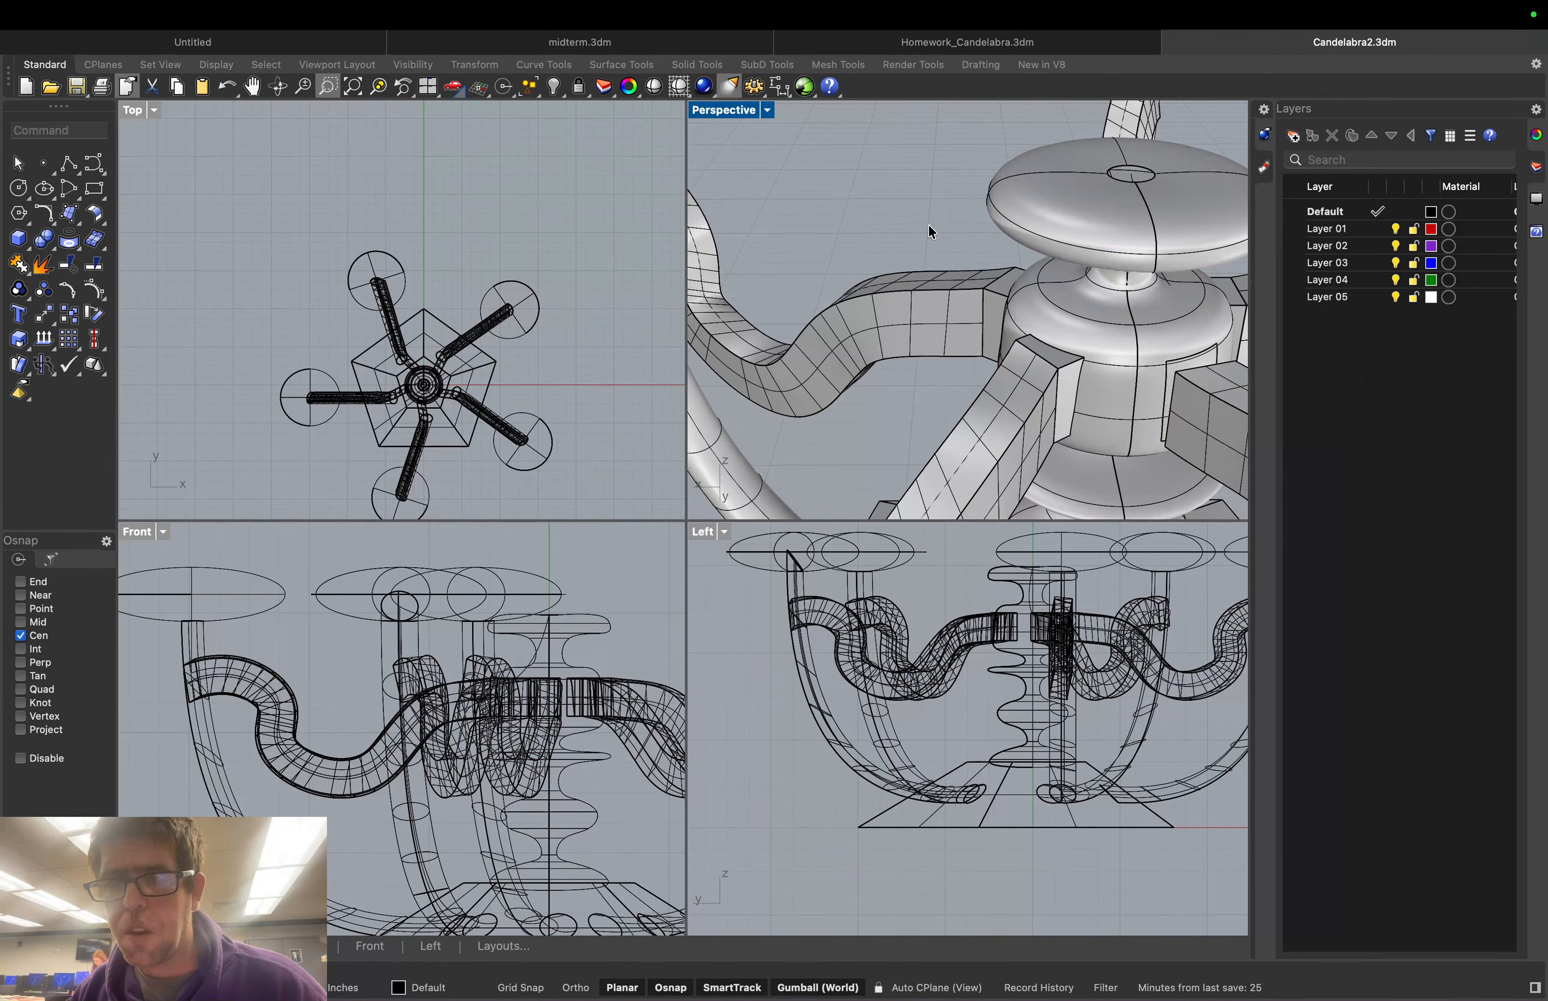
right_click_drag(930, 229, 1185, 343)
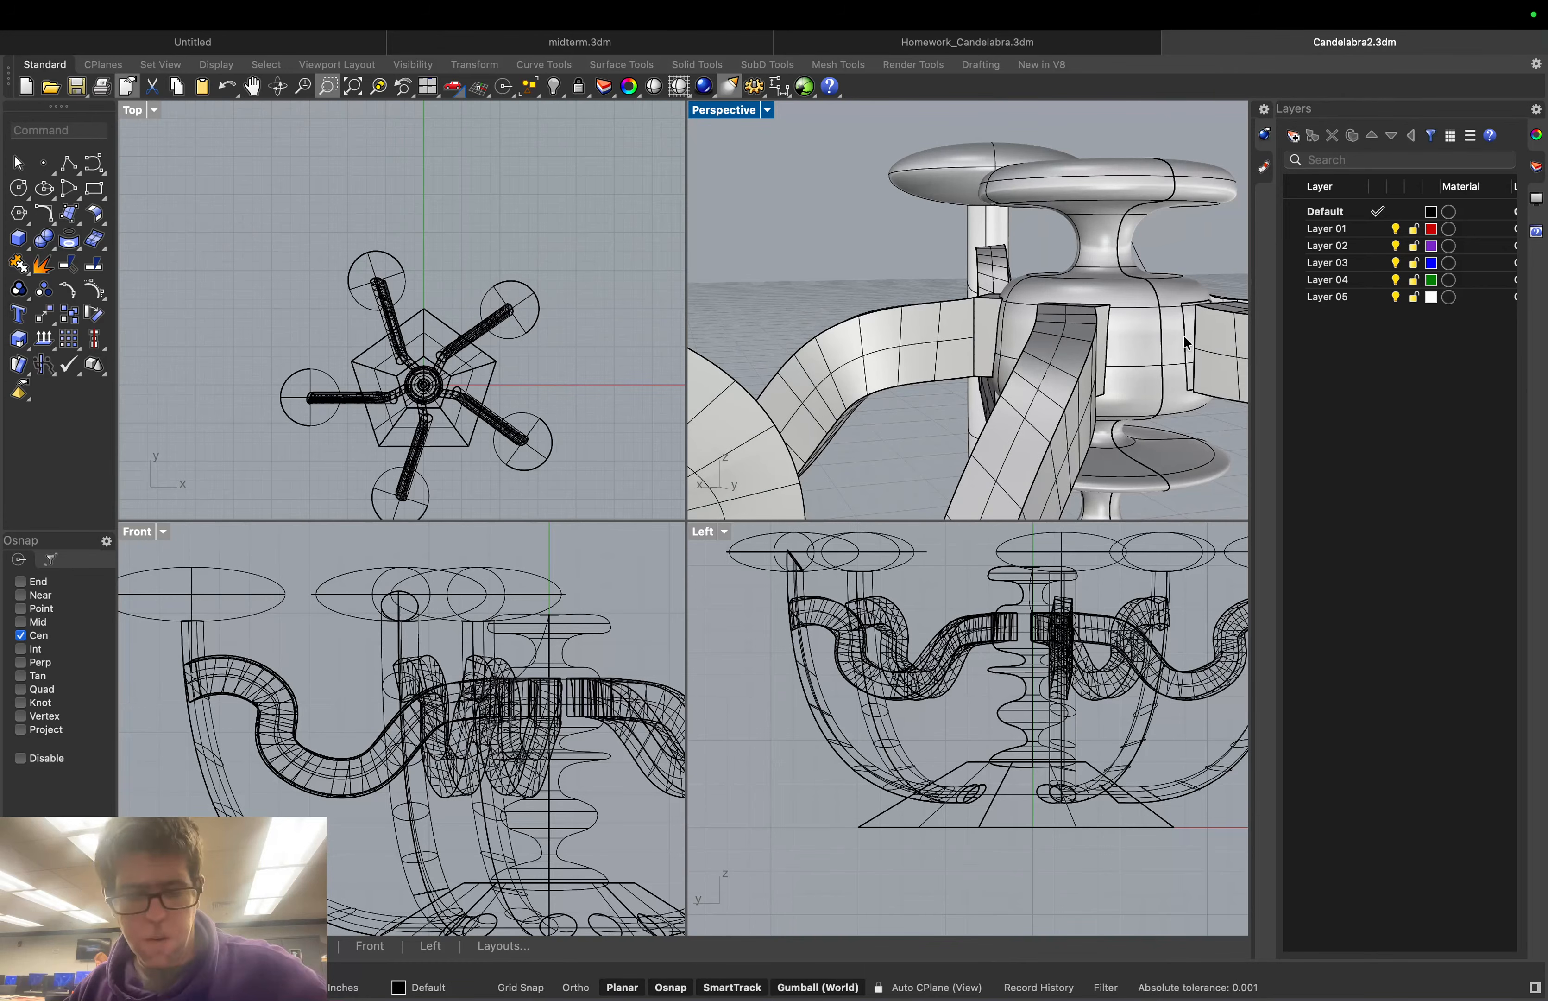
left_click(1185, 343)
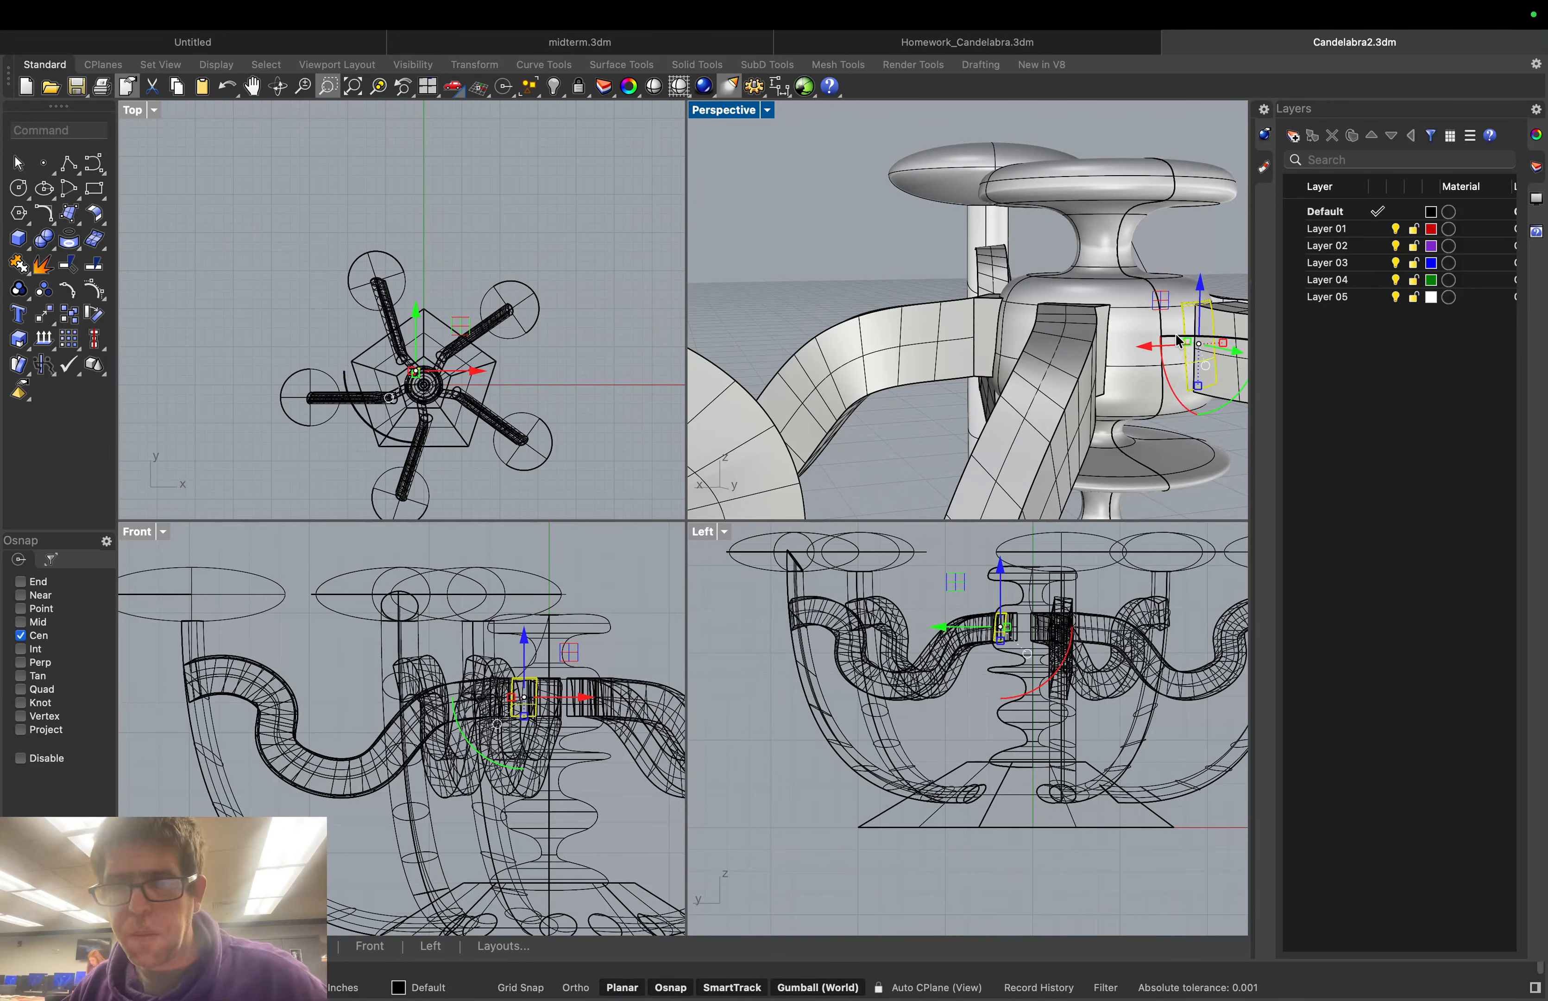
left_click(891, 258)
left_click(66, 128)
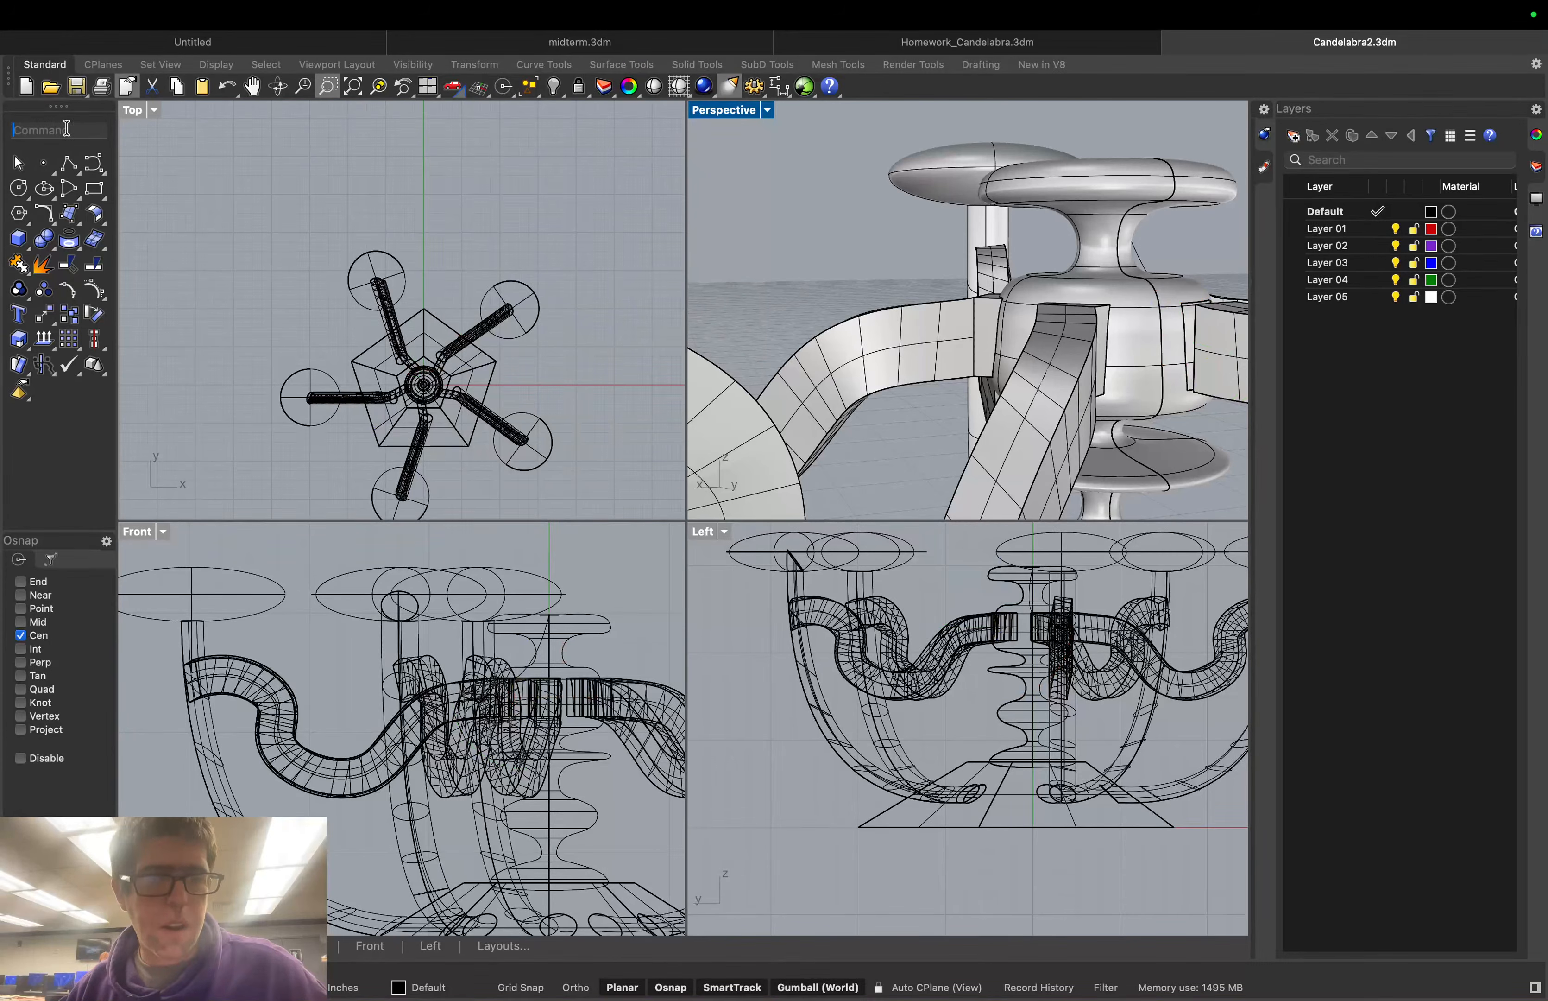
Start BlendSrf and pick the arm's open end edge segments as the first side
type("BlendEdge")
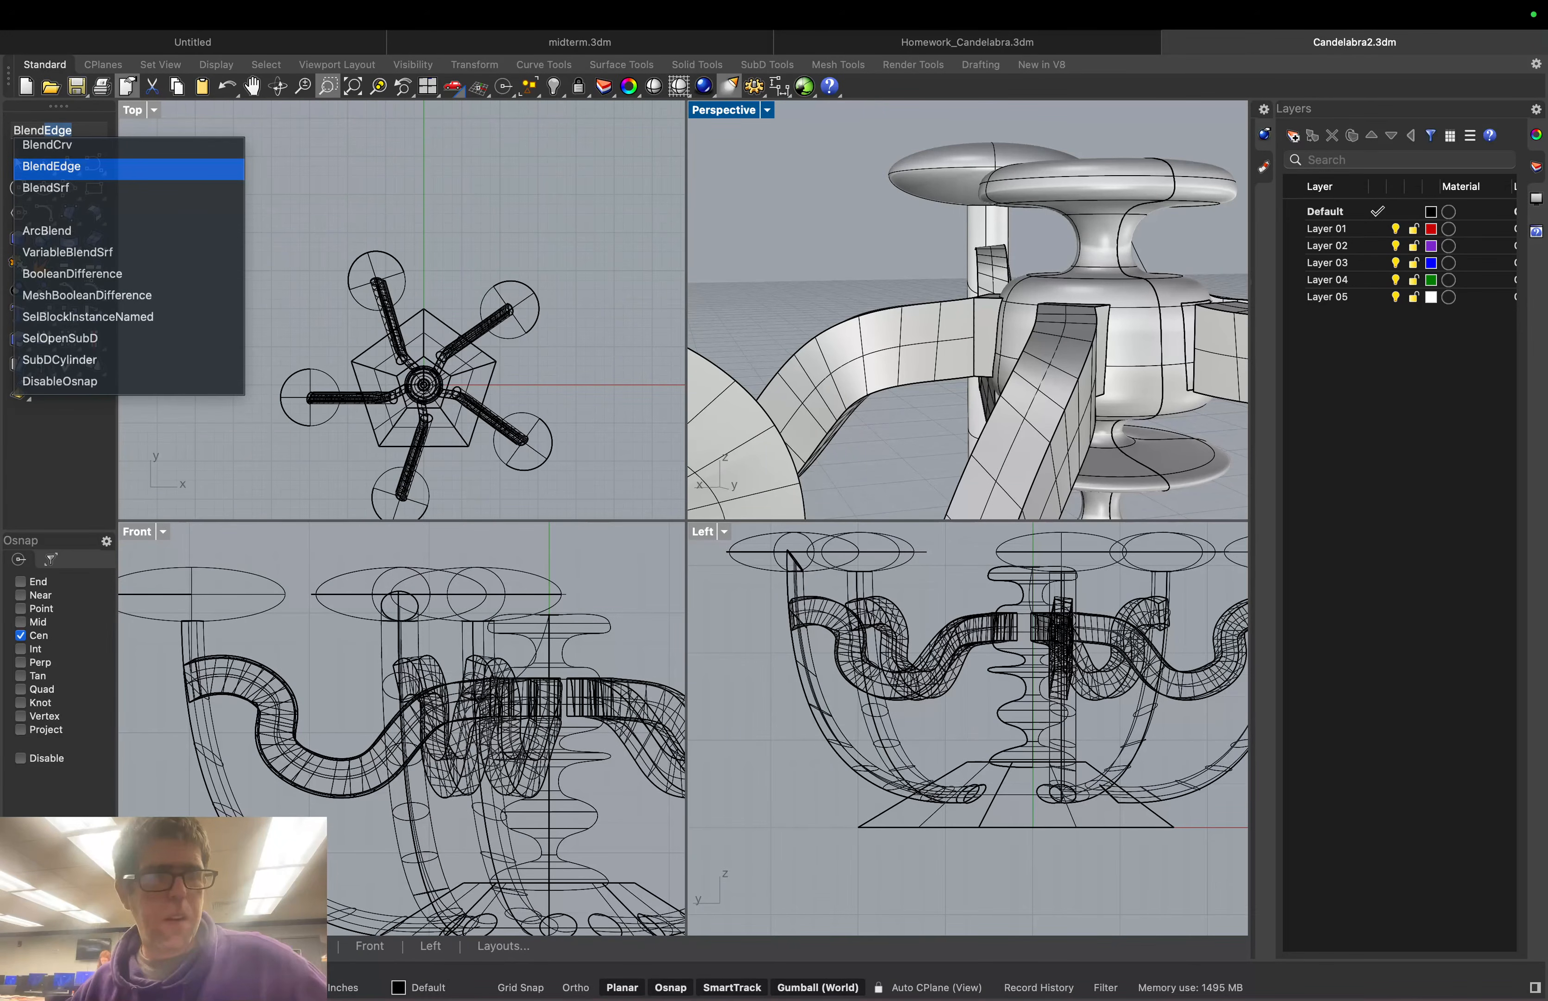
left_click(56, 188)
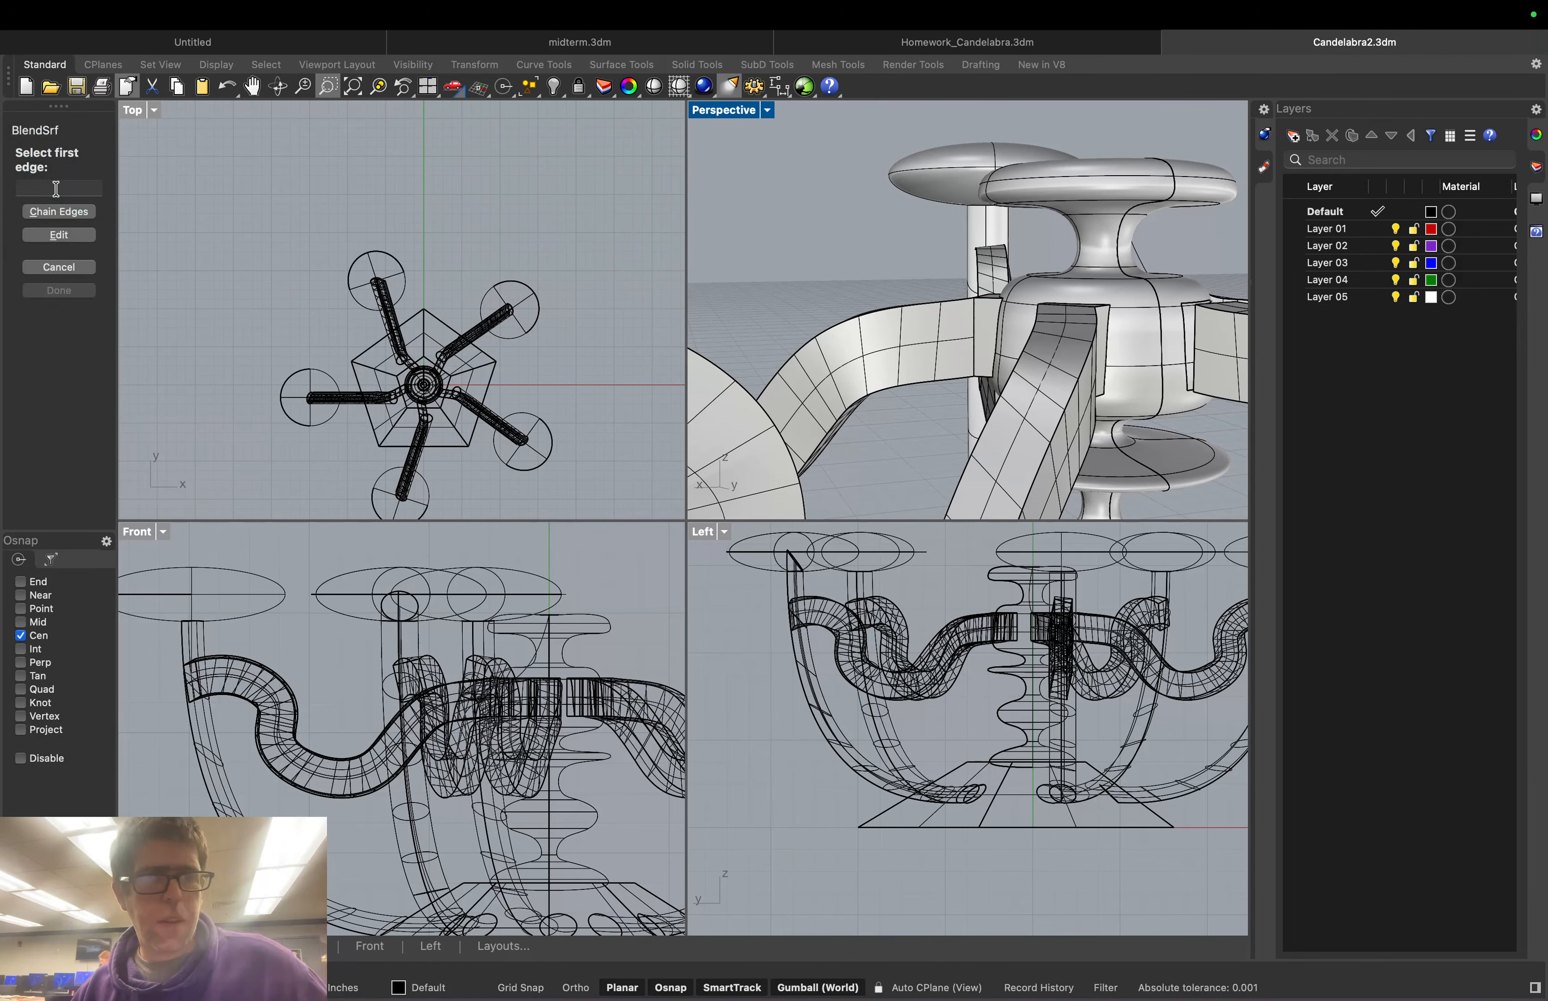
left_click(58, 211)
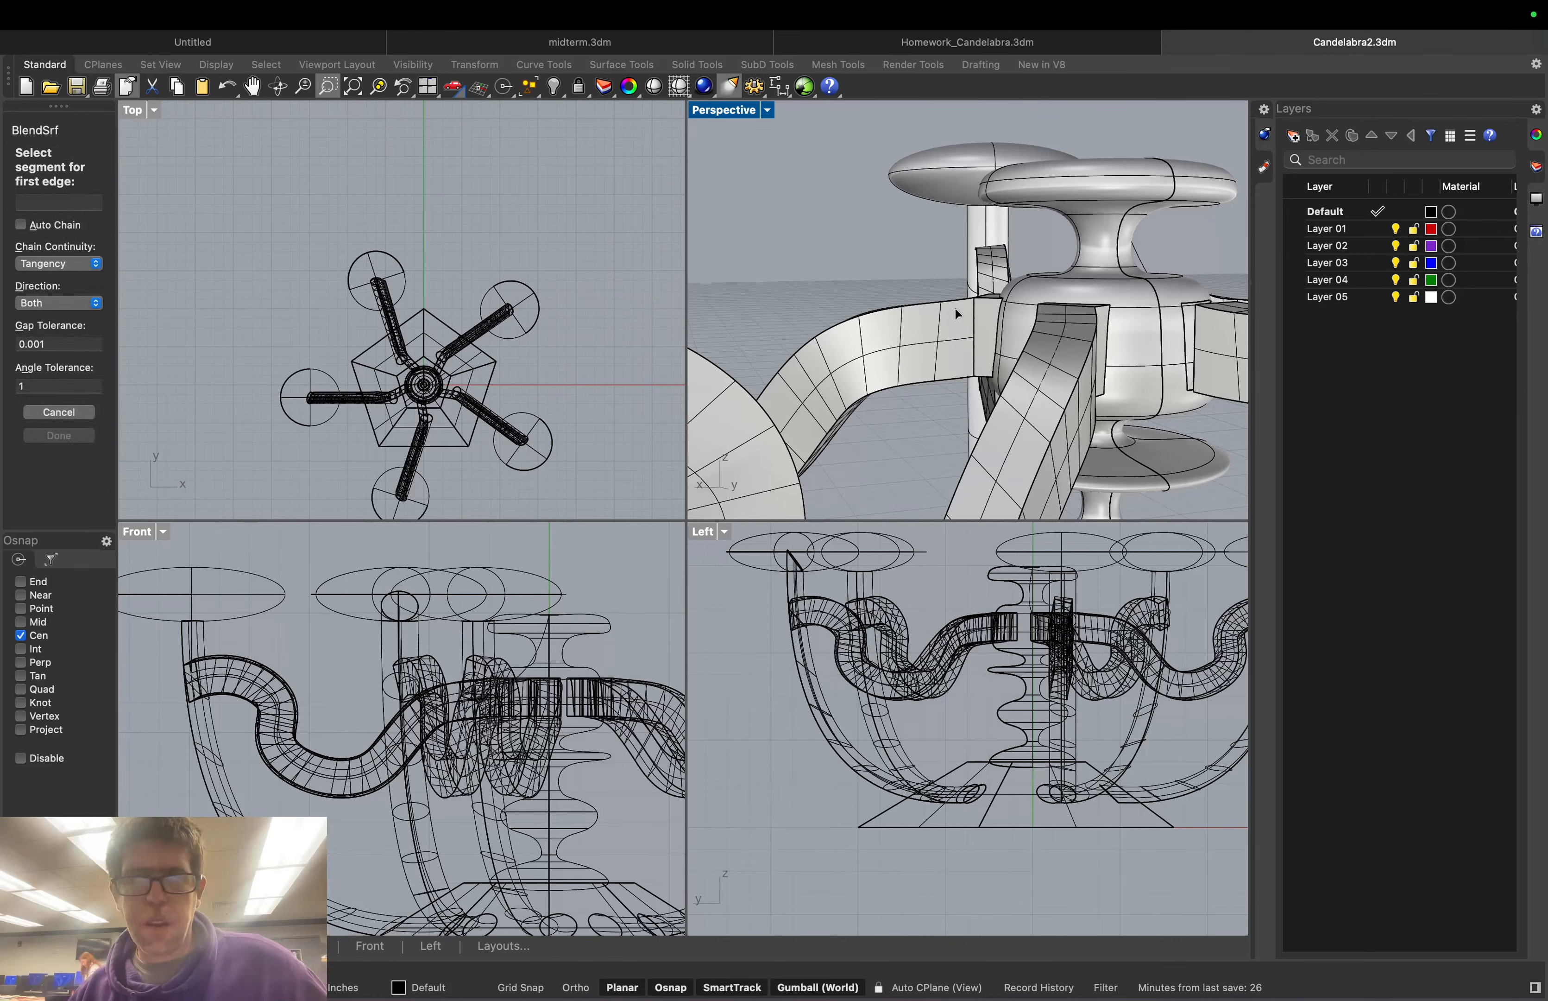
left_click(1197, 322)
left_click(1202, 306)
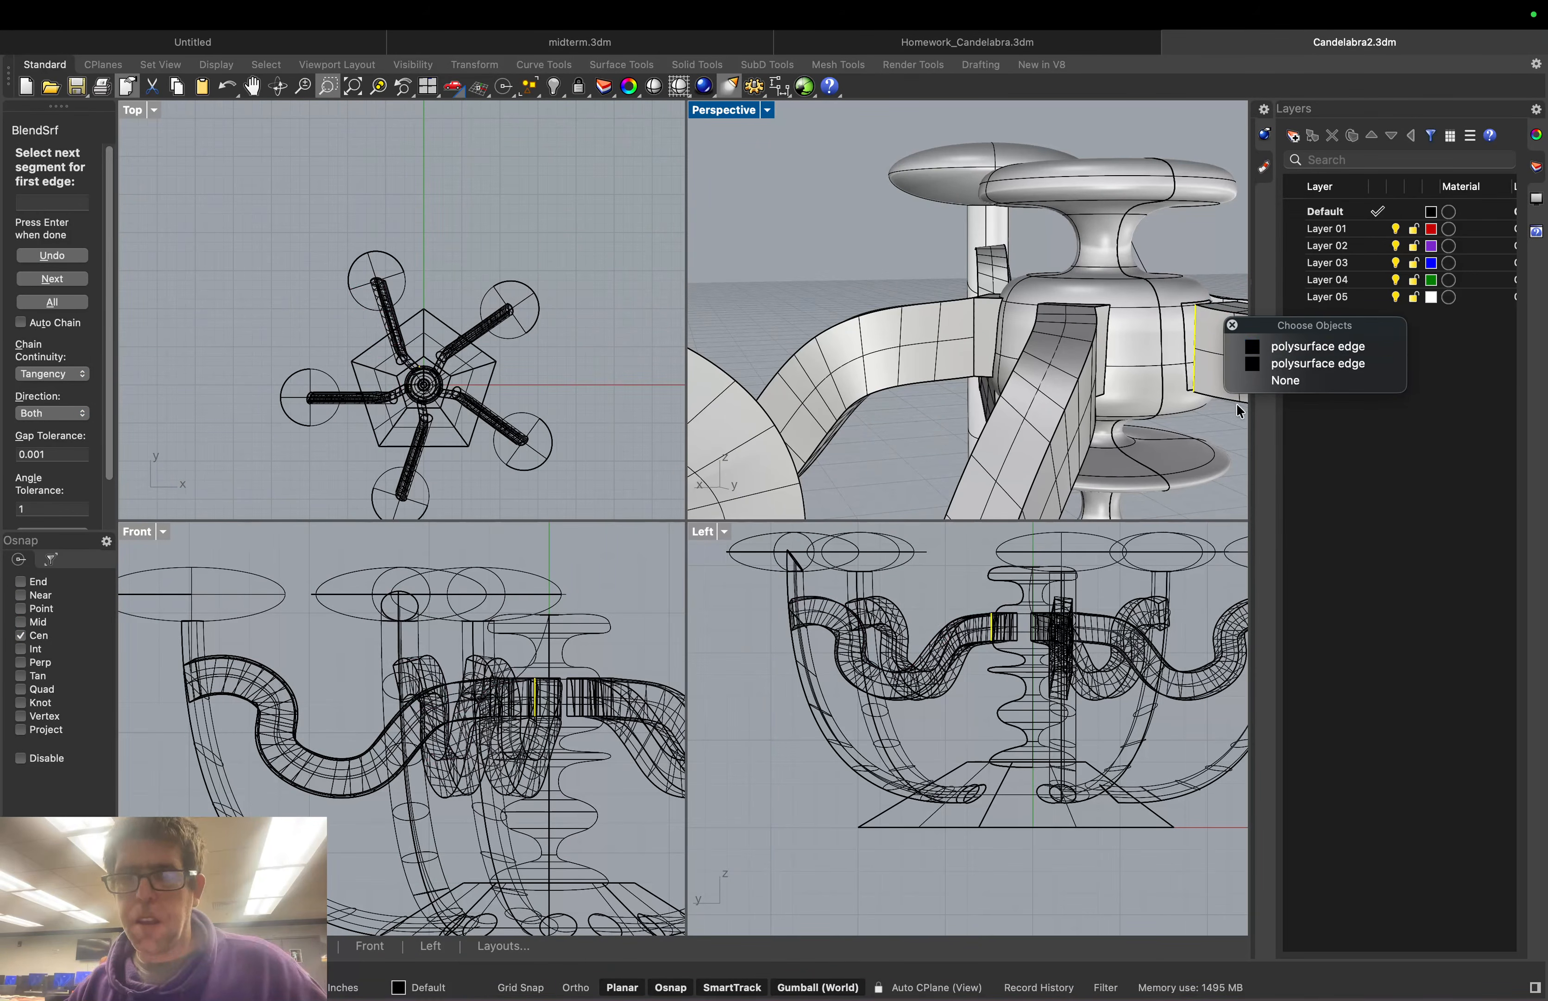
left_click(1231, 325)
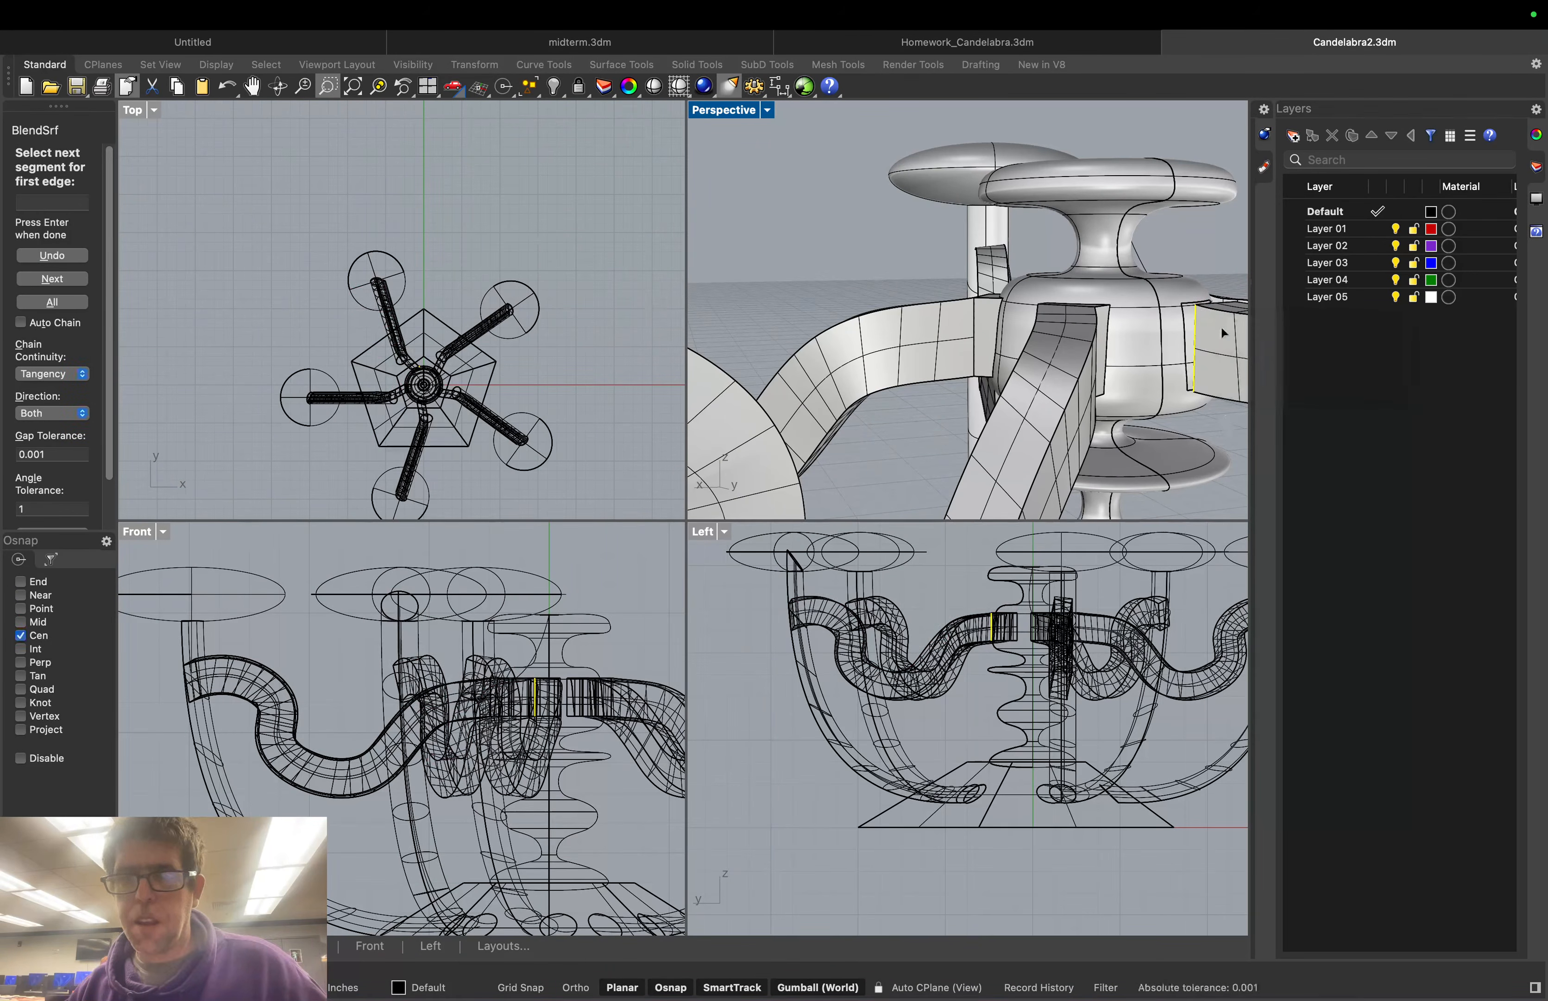
left_click(1212, 306)
left_click(1213, 422)
right_click_drag(1212, 422, 1200, 483)
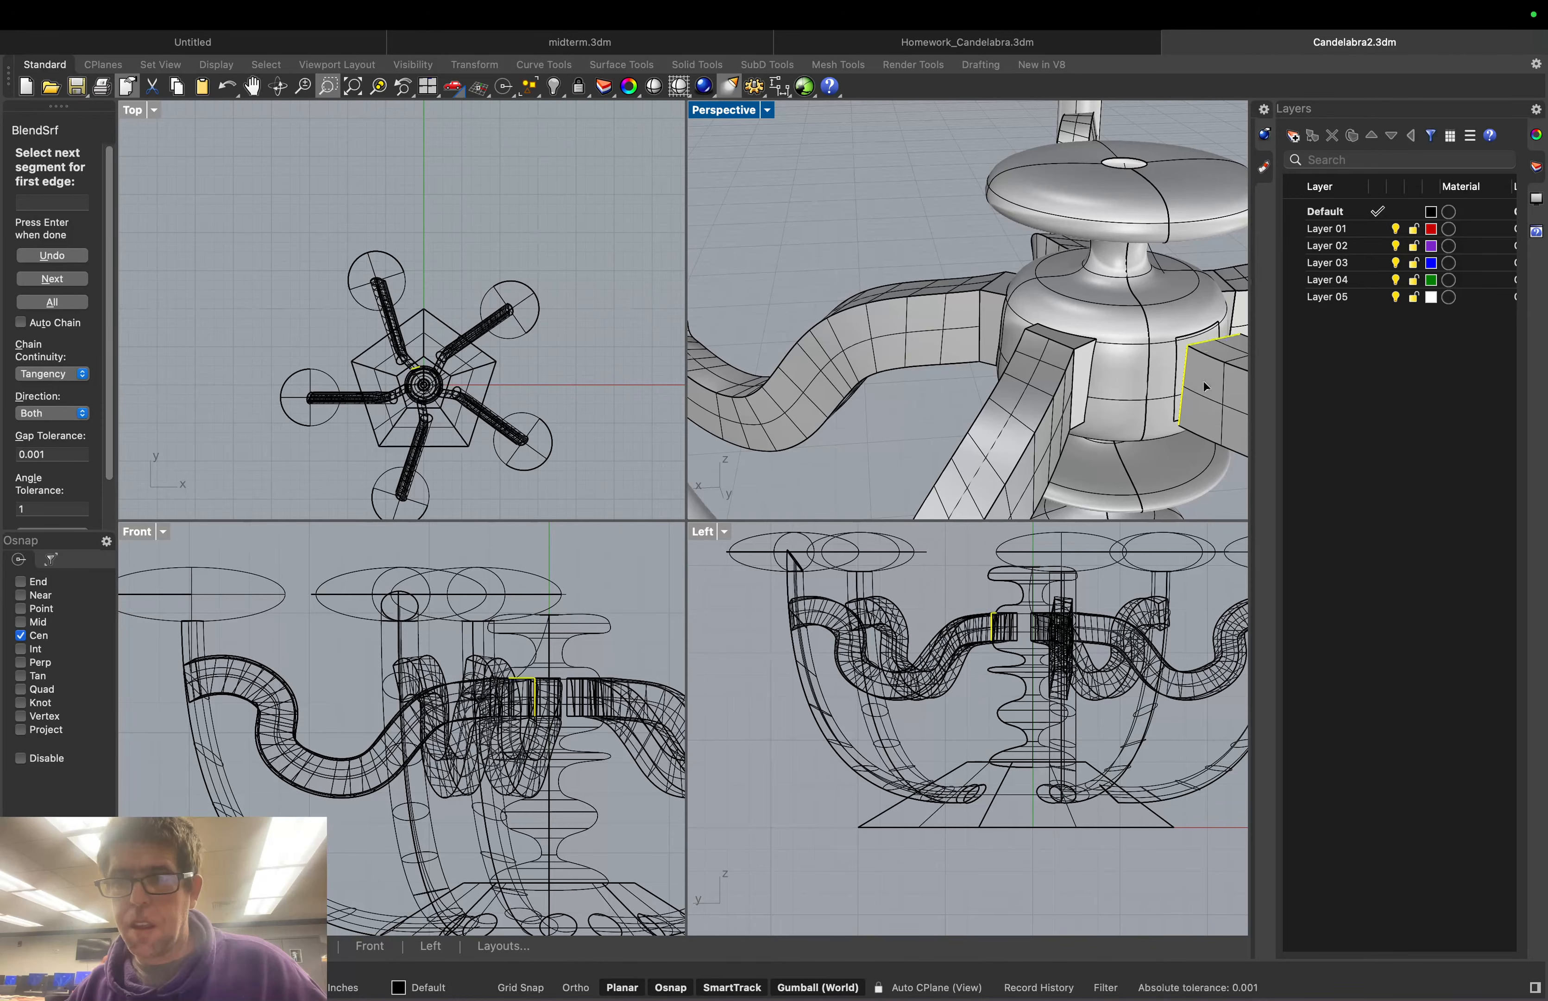
right_click_drag(1207, 347, 856, 352)
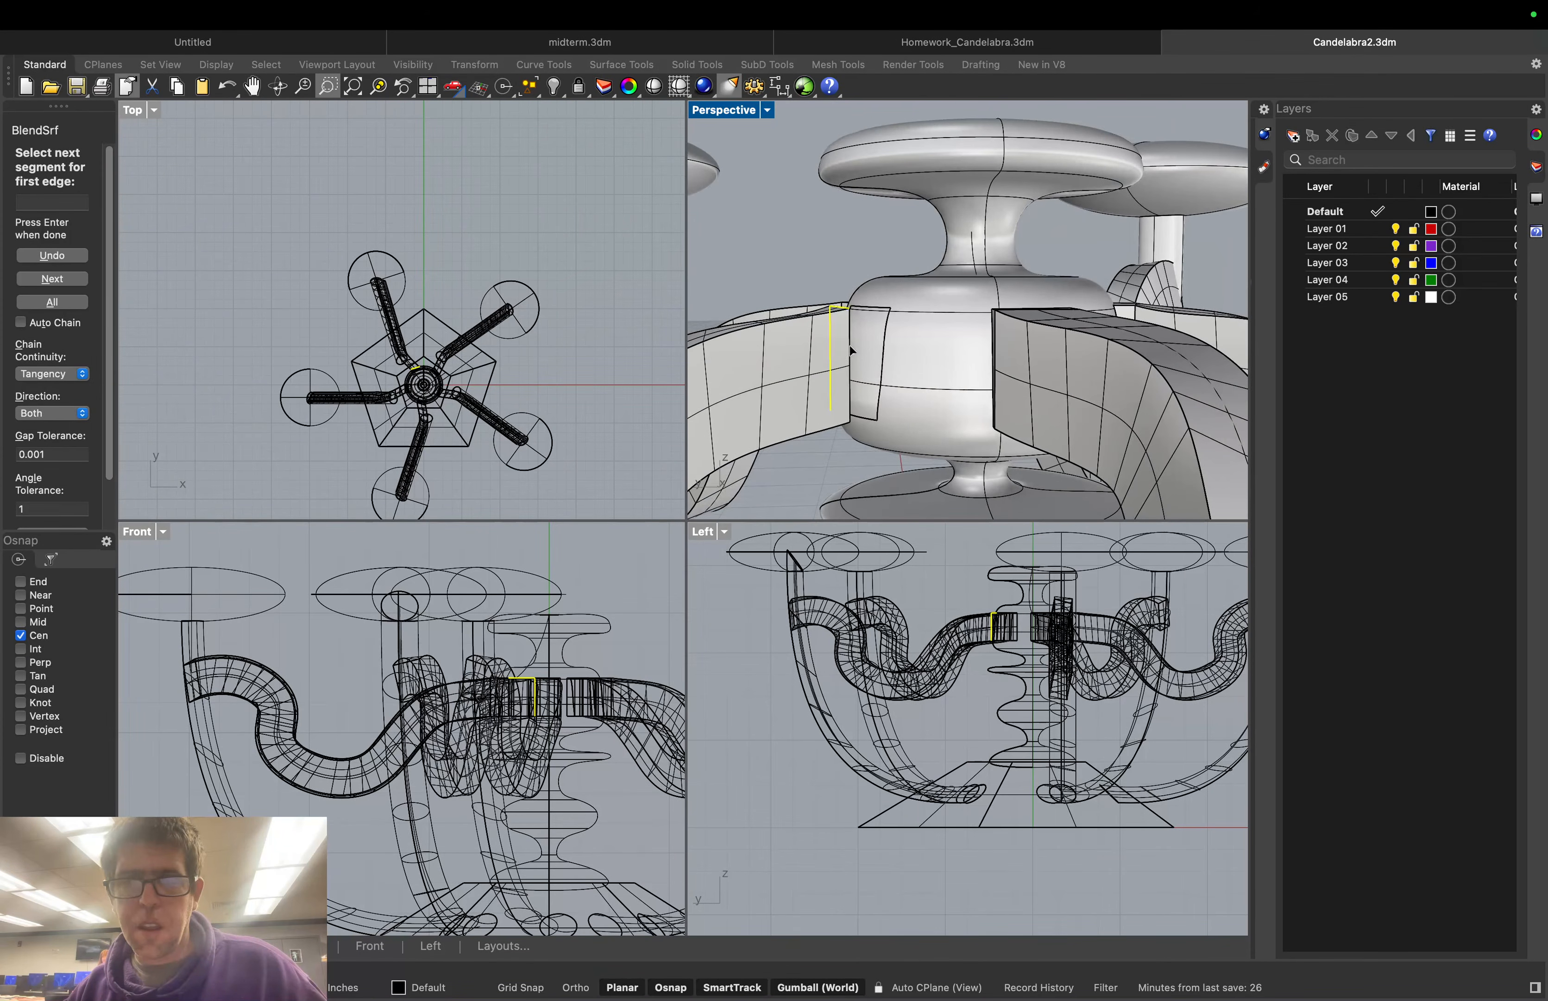
left_click(850, 346)
right_click_drag(849, 343, 820, 278)
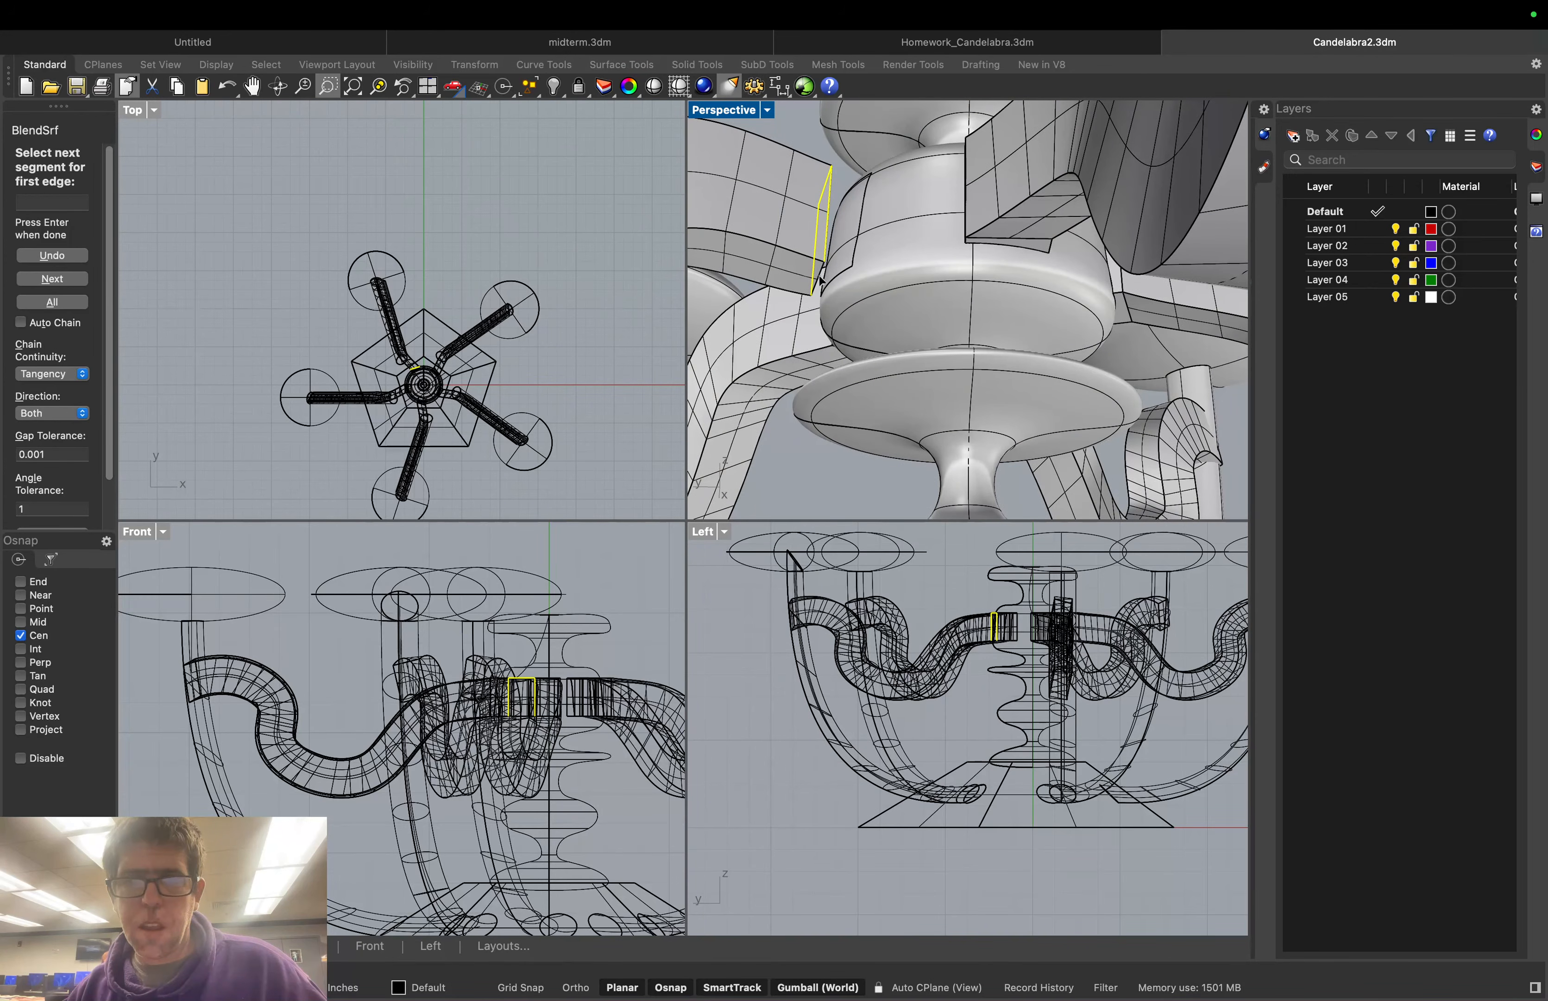
key("Return")
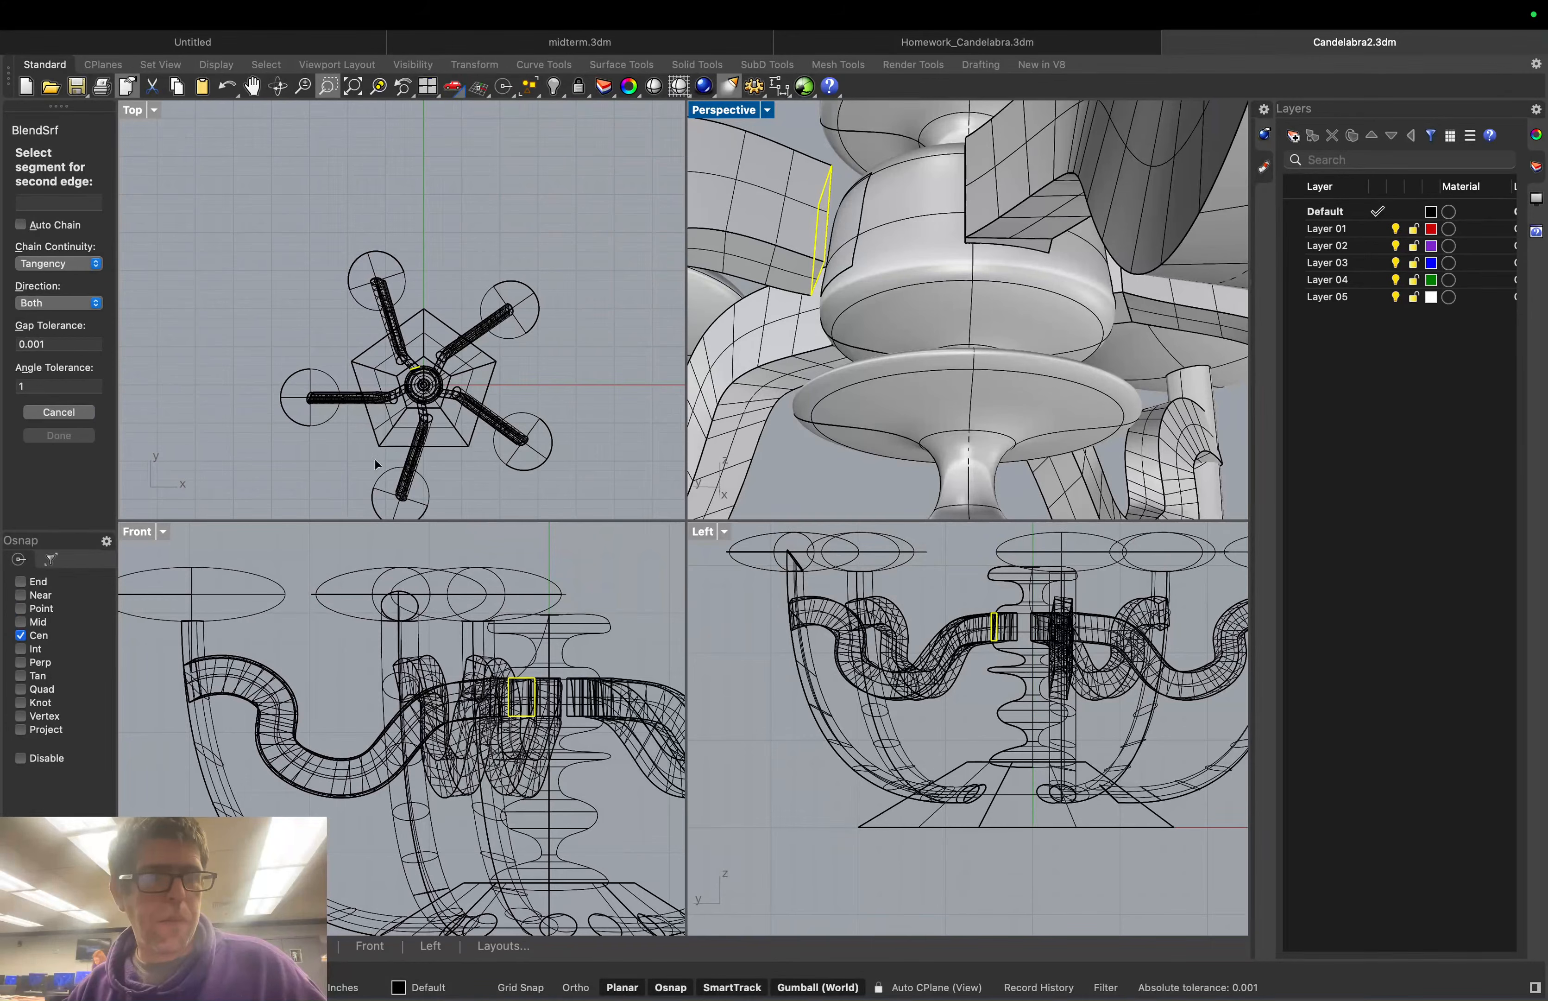
Chain the column edge segments as the second side and accept the seam to create the blend
left_click(842, 279)
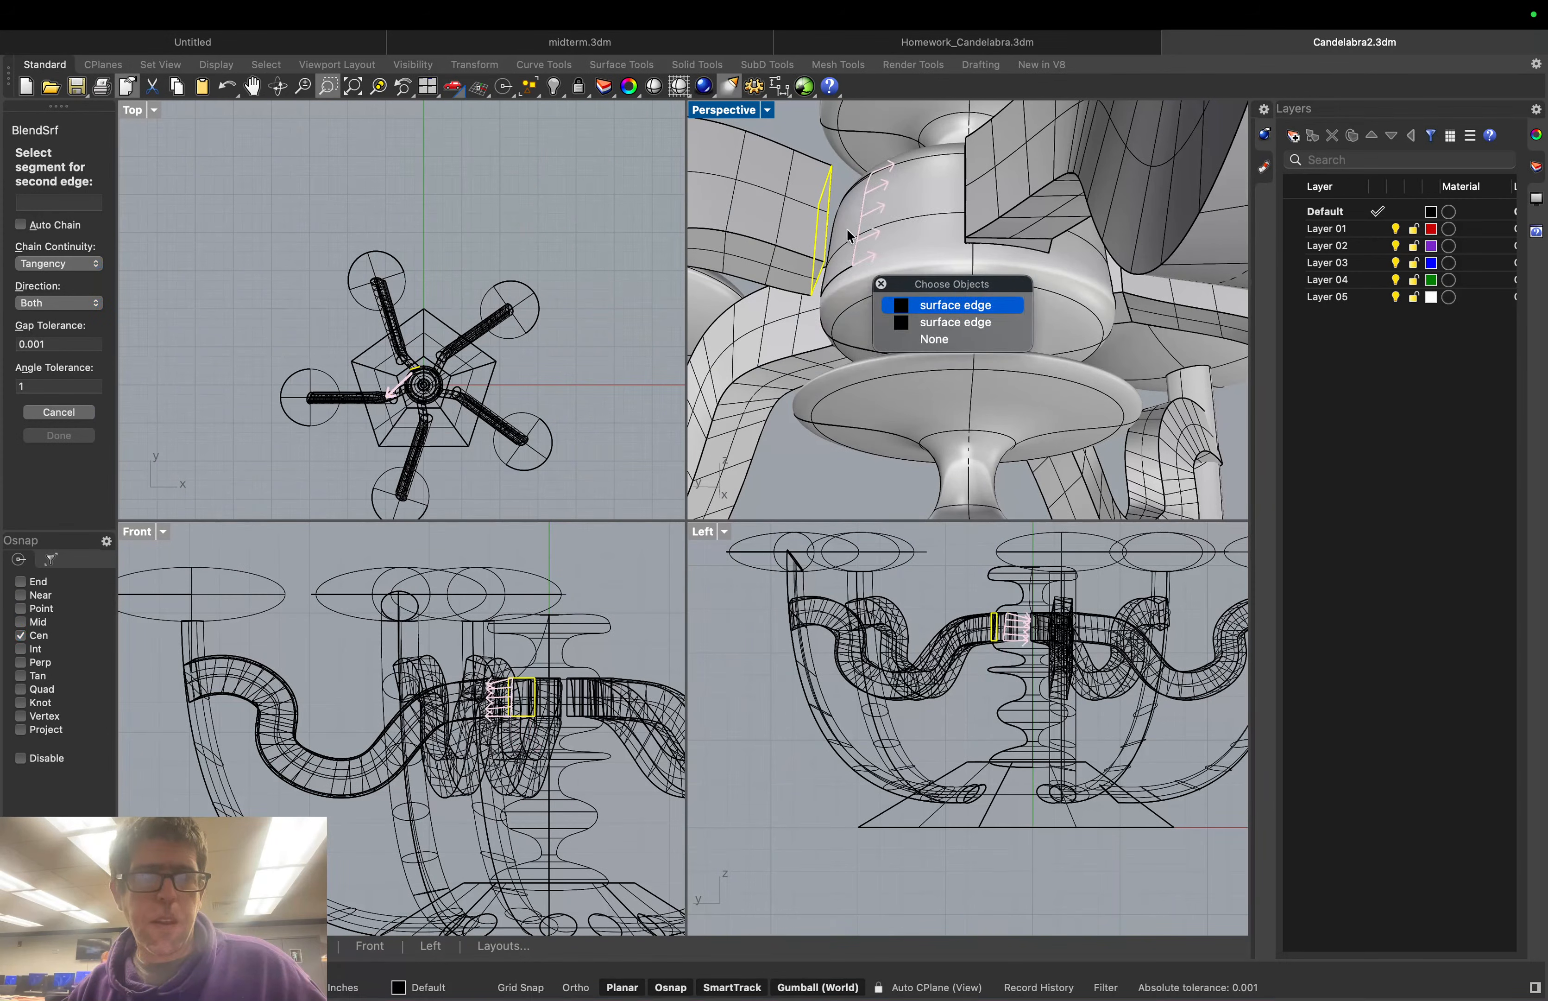
left_click(858, 184)
left_click(858, 181)
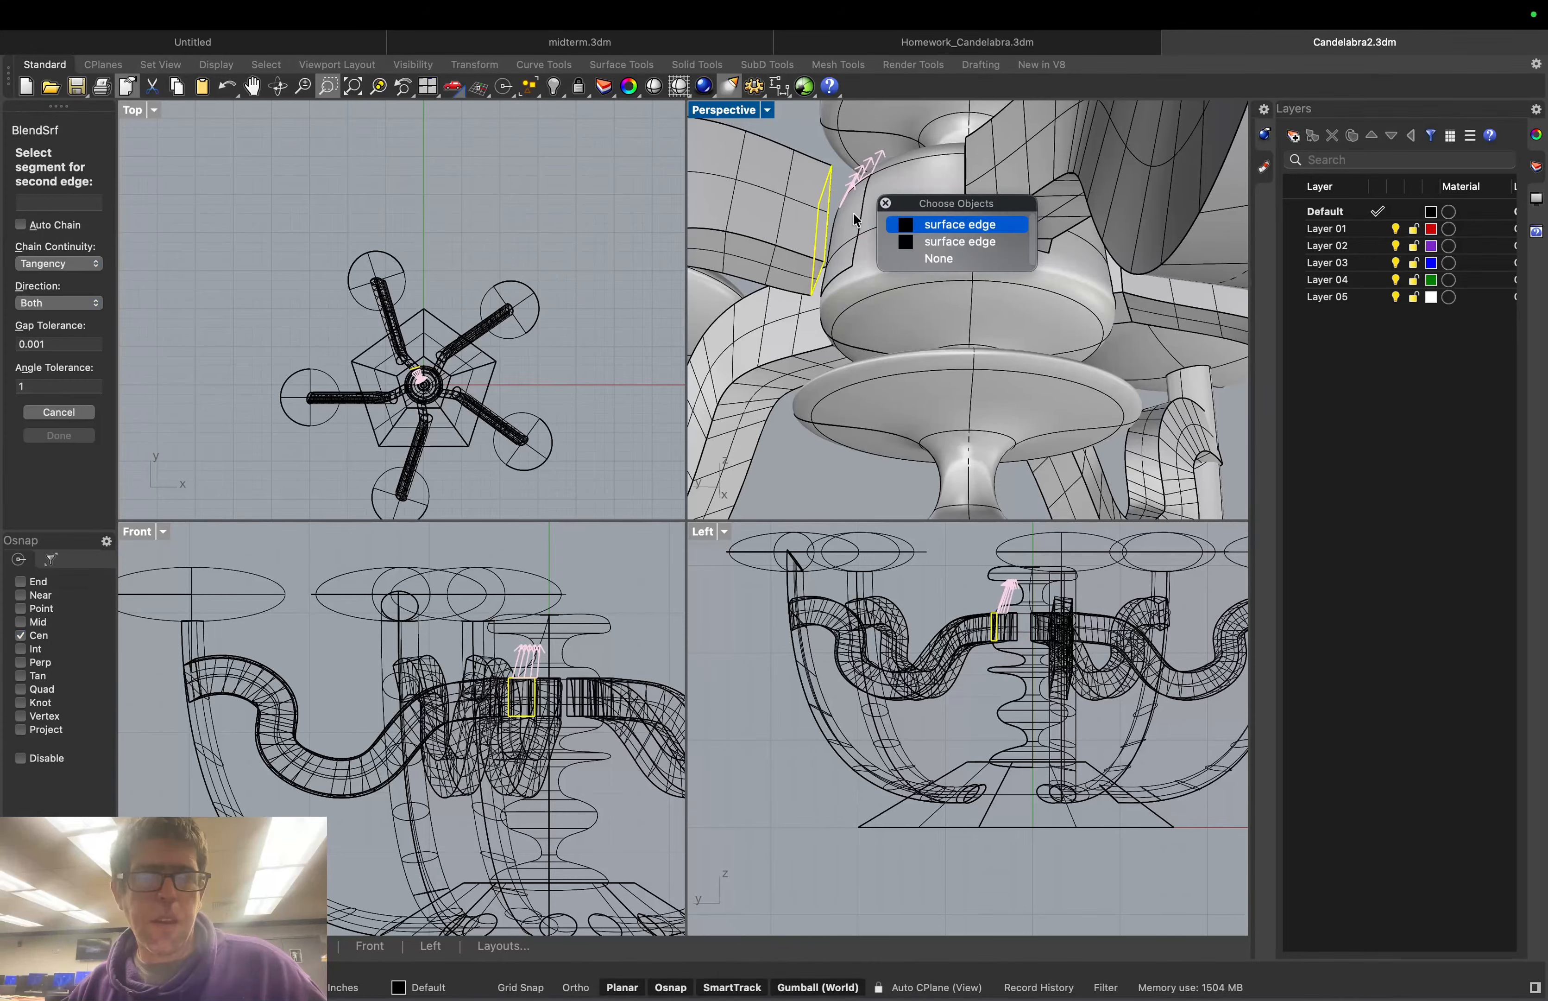
left_click(840, 257)
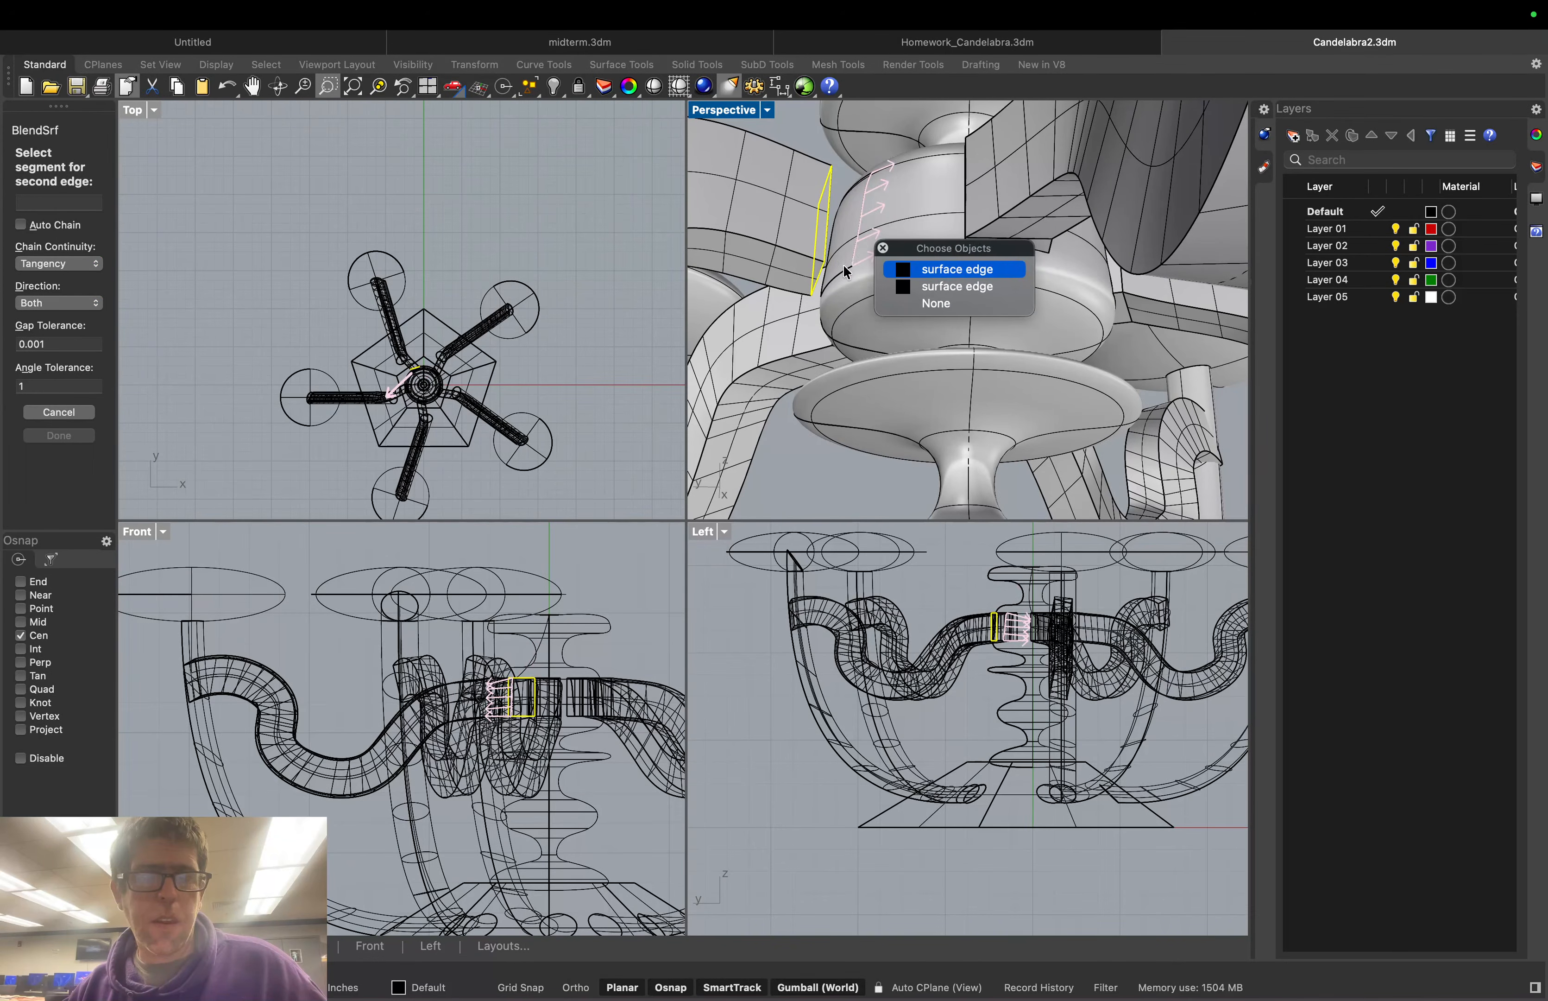
left_click(846, 272)
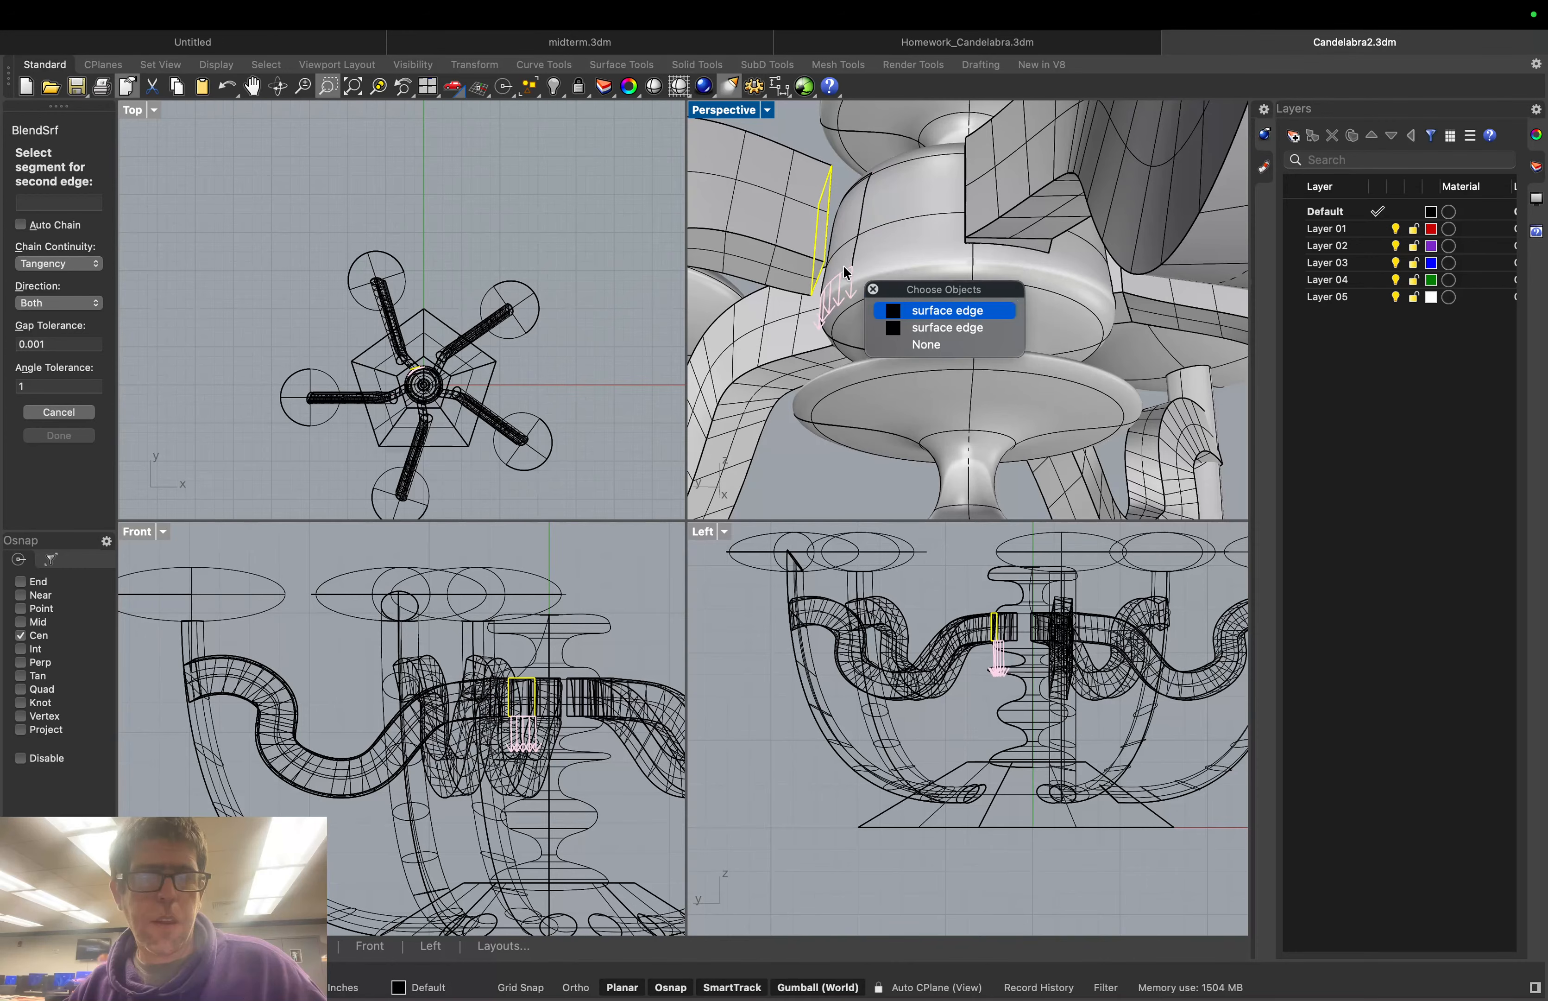
left_click(940, 328)
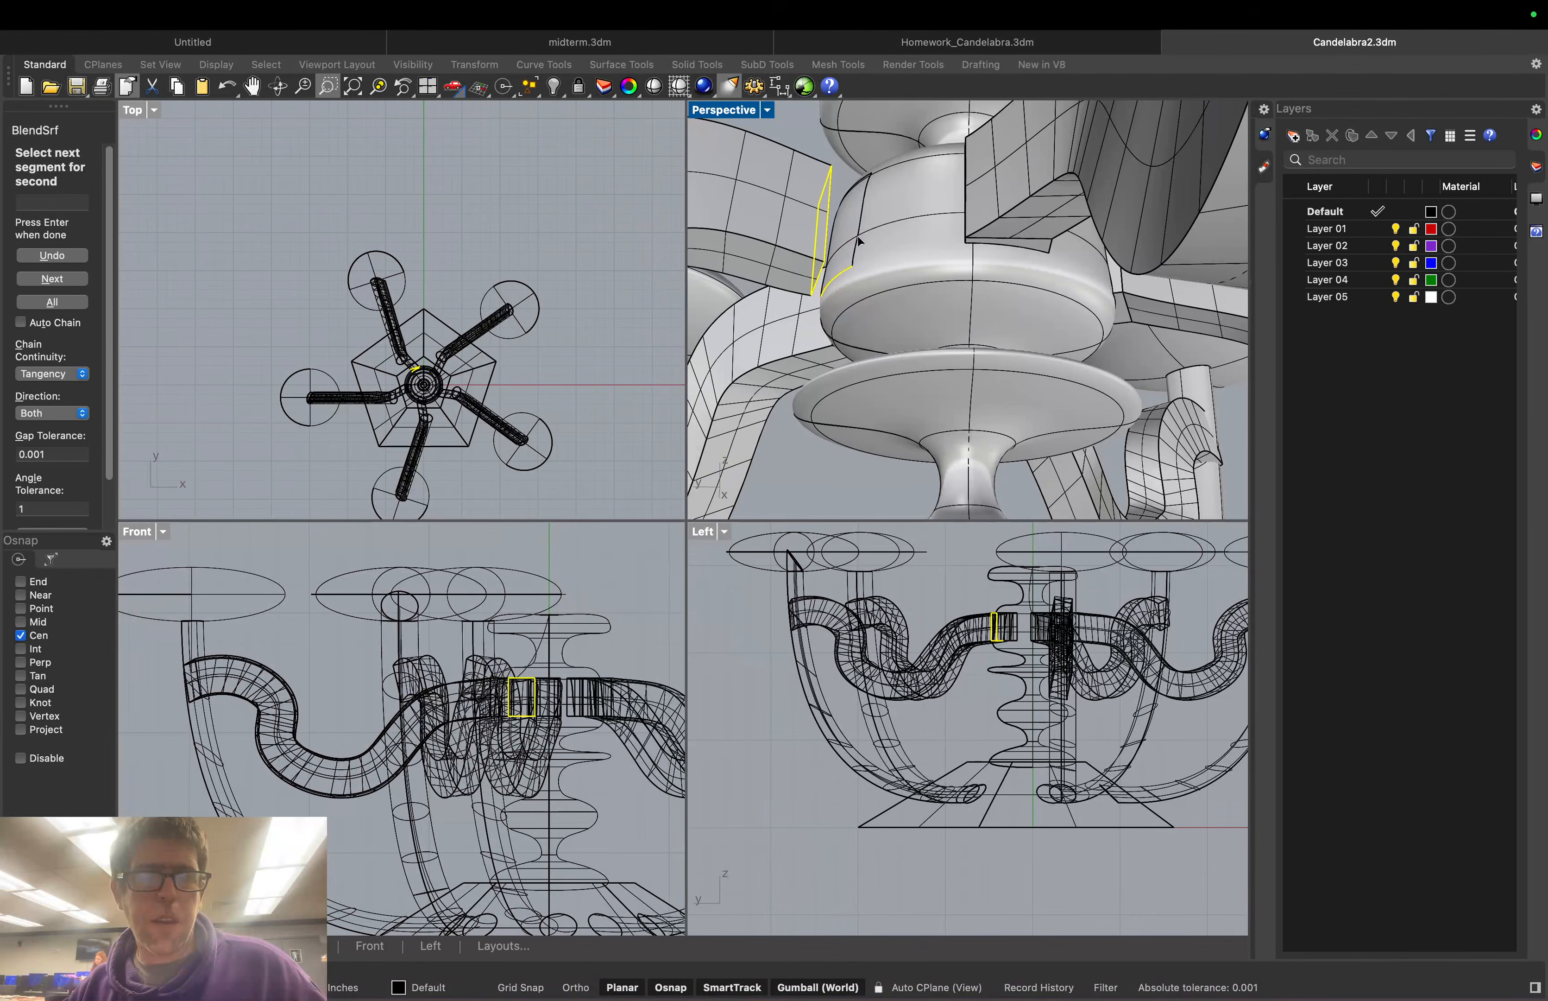
left_click(859, 242)
left_click(937, 306)
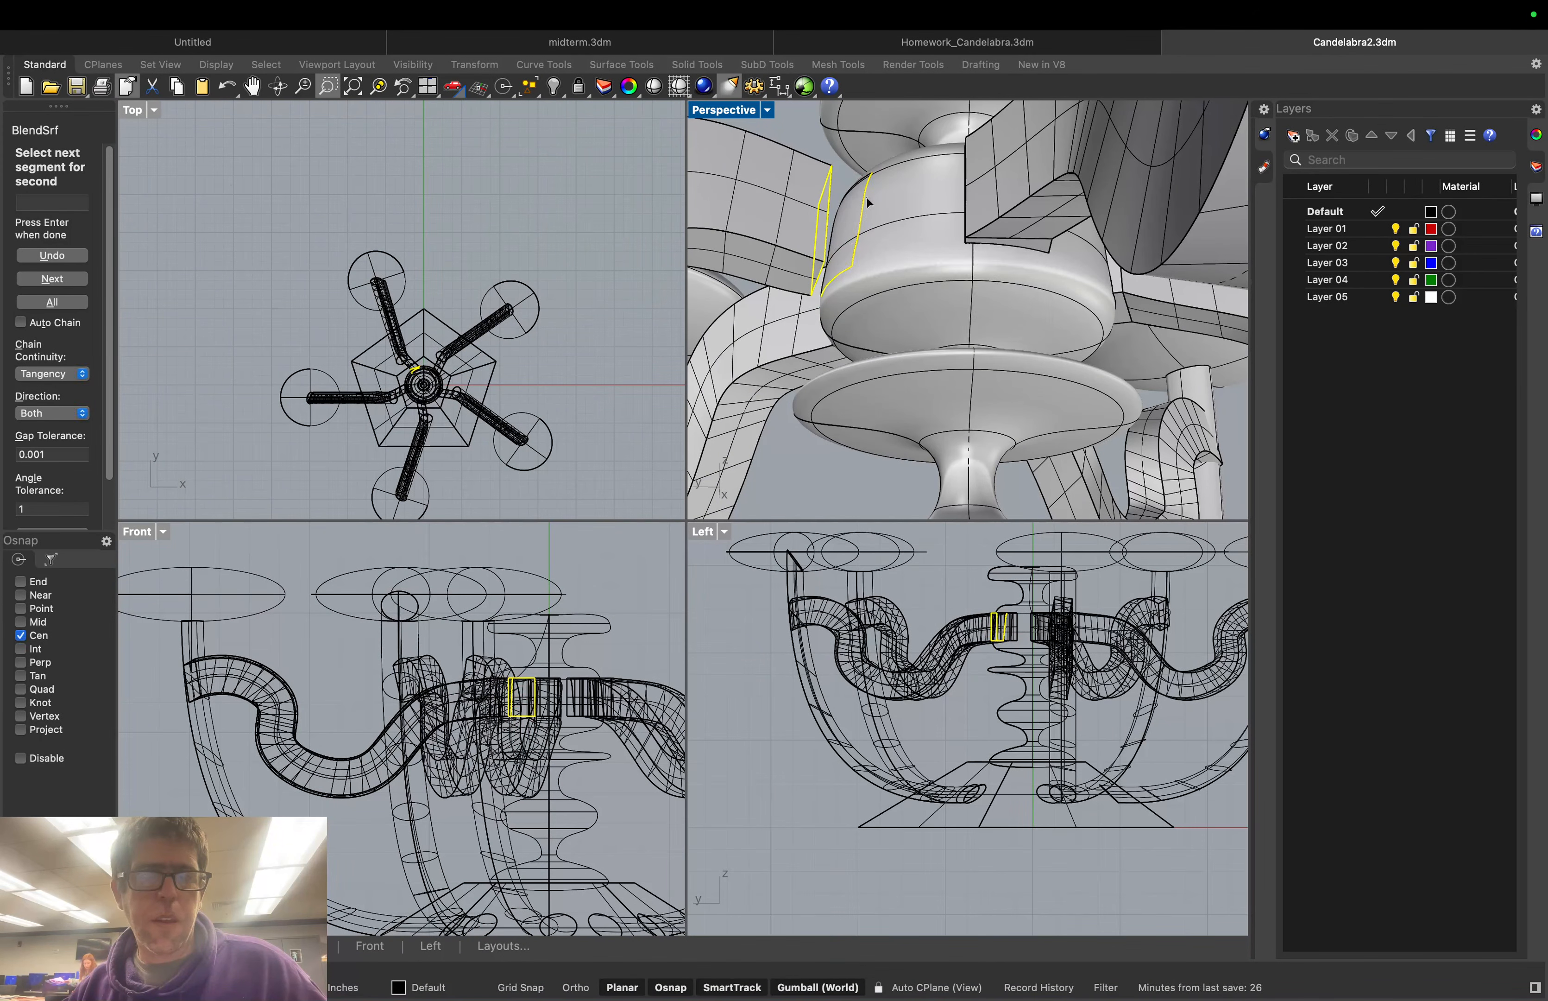
left_click(855, 188)
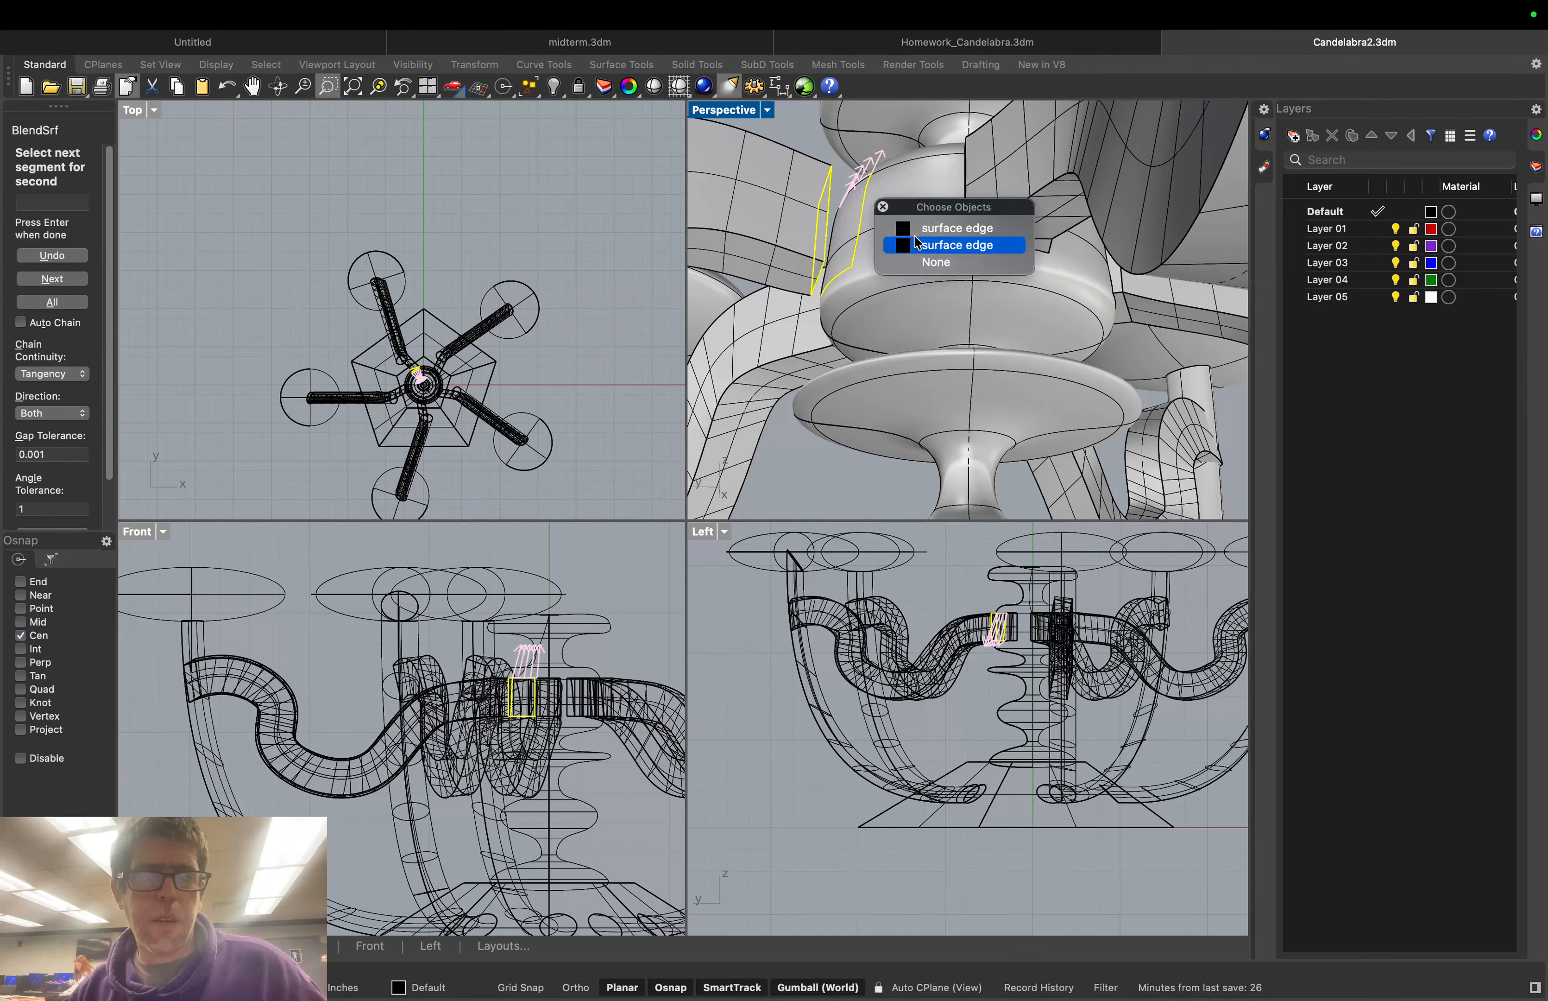
left_click(917, 240)
right_click_drag(864, 236, 1160, 294)
left_click(1171, 294)
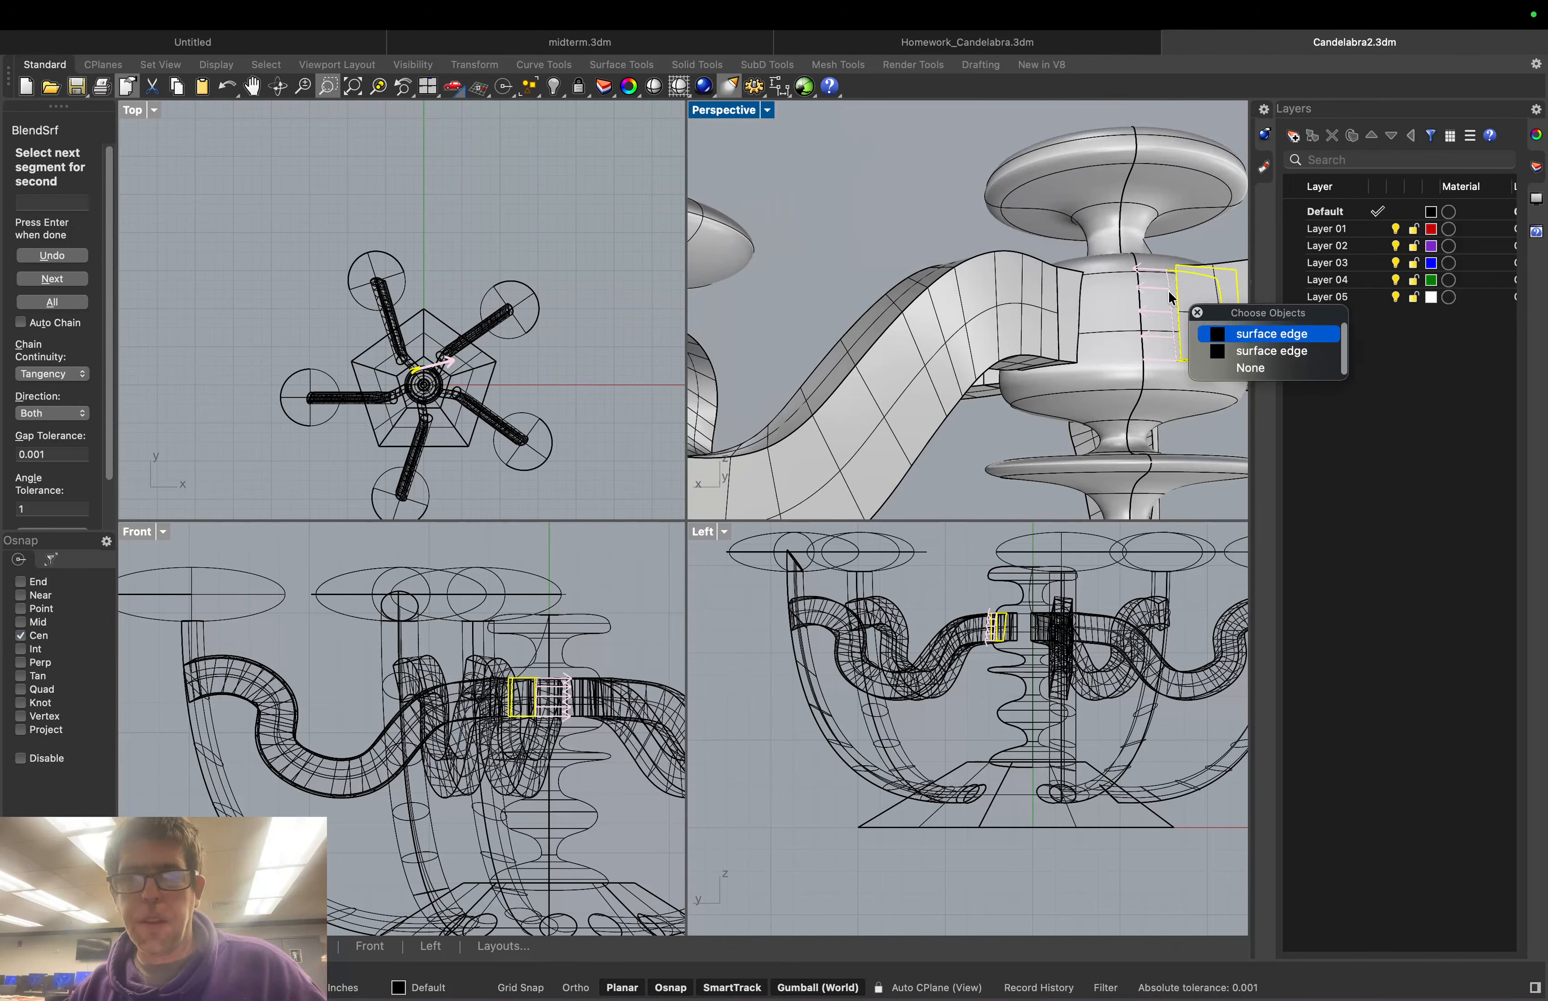
left_click(1257, 352)
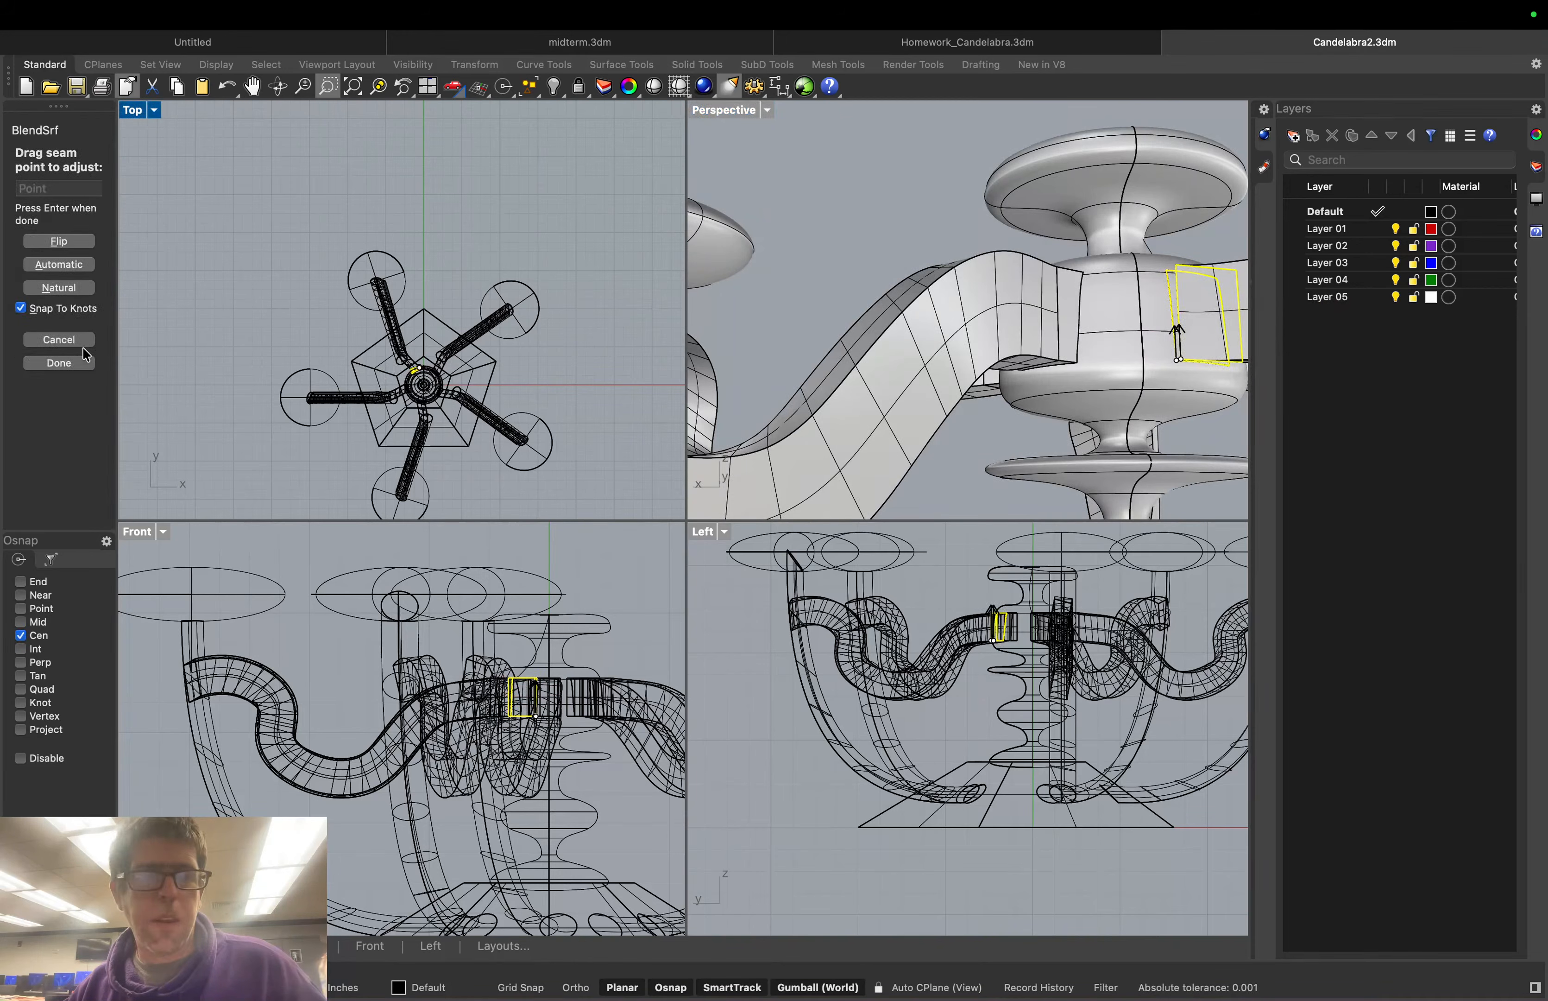
left_click(59, 363)
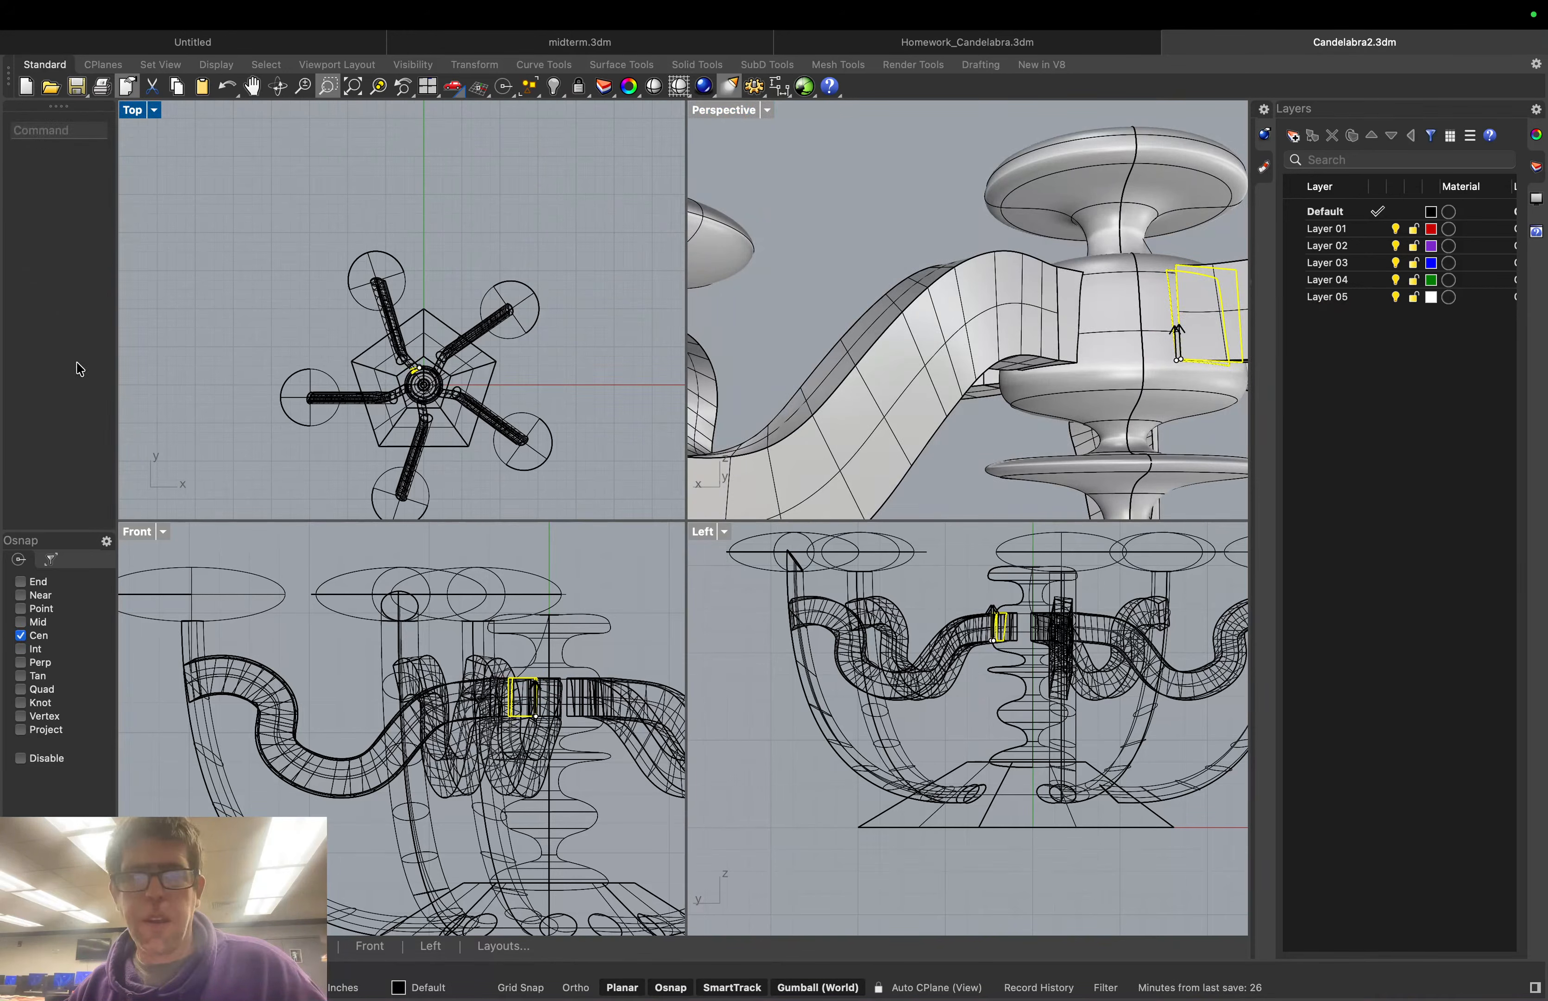
right_click_drag(1111, 328, 936, 394)
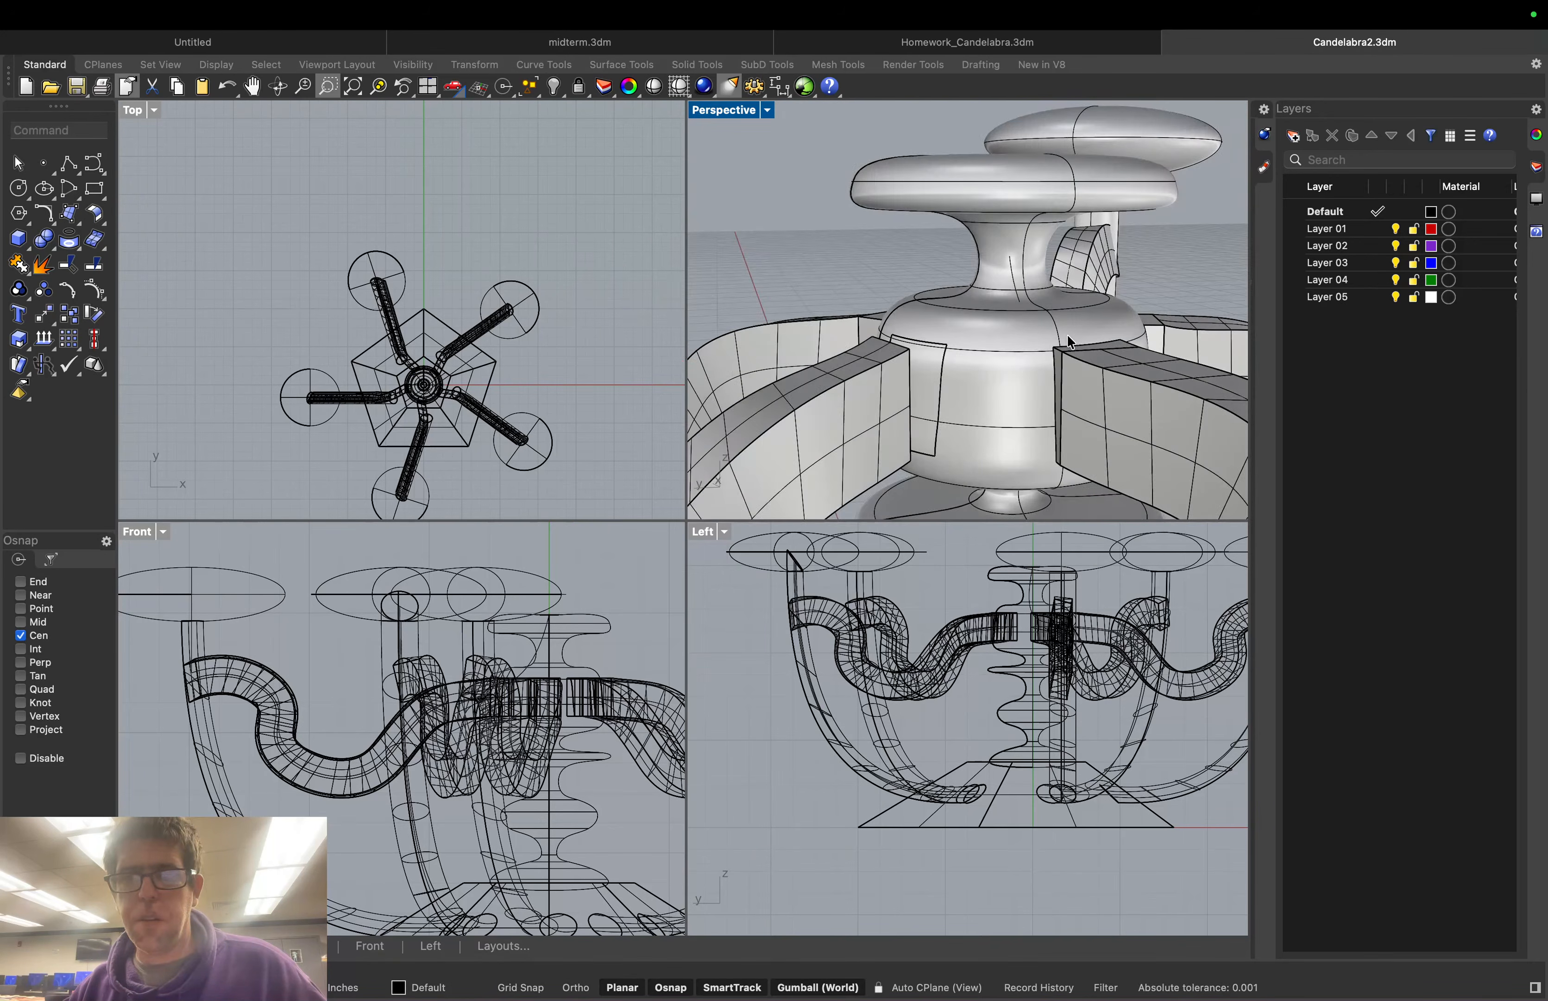
Hide the new blend surface with the Hide command
left_click(935, 389)
left_click(1014, 449)
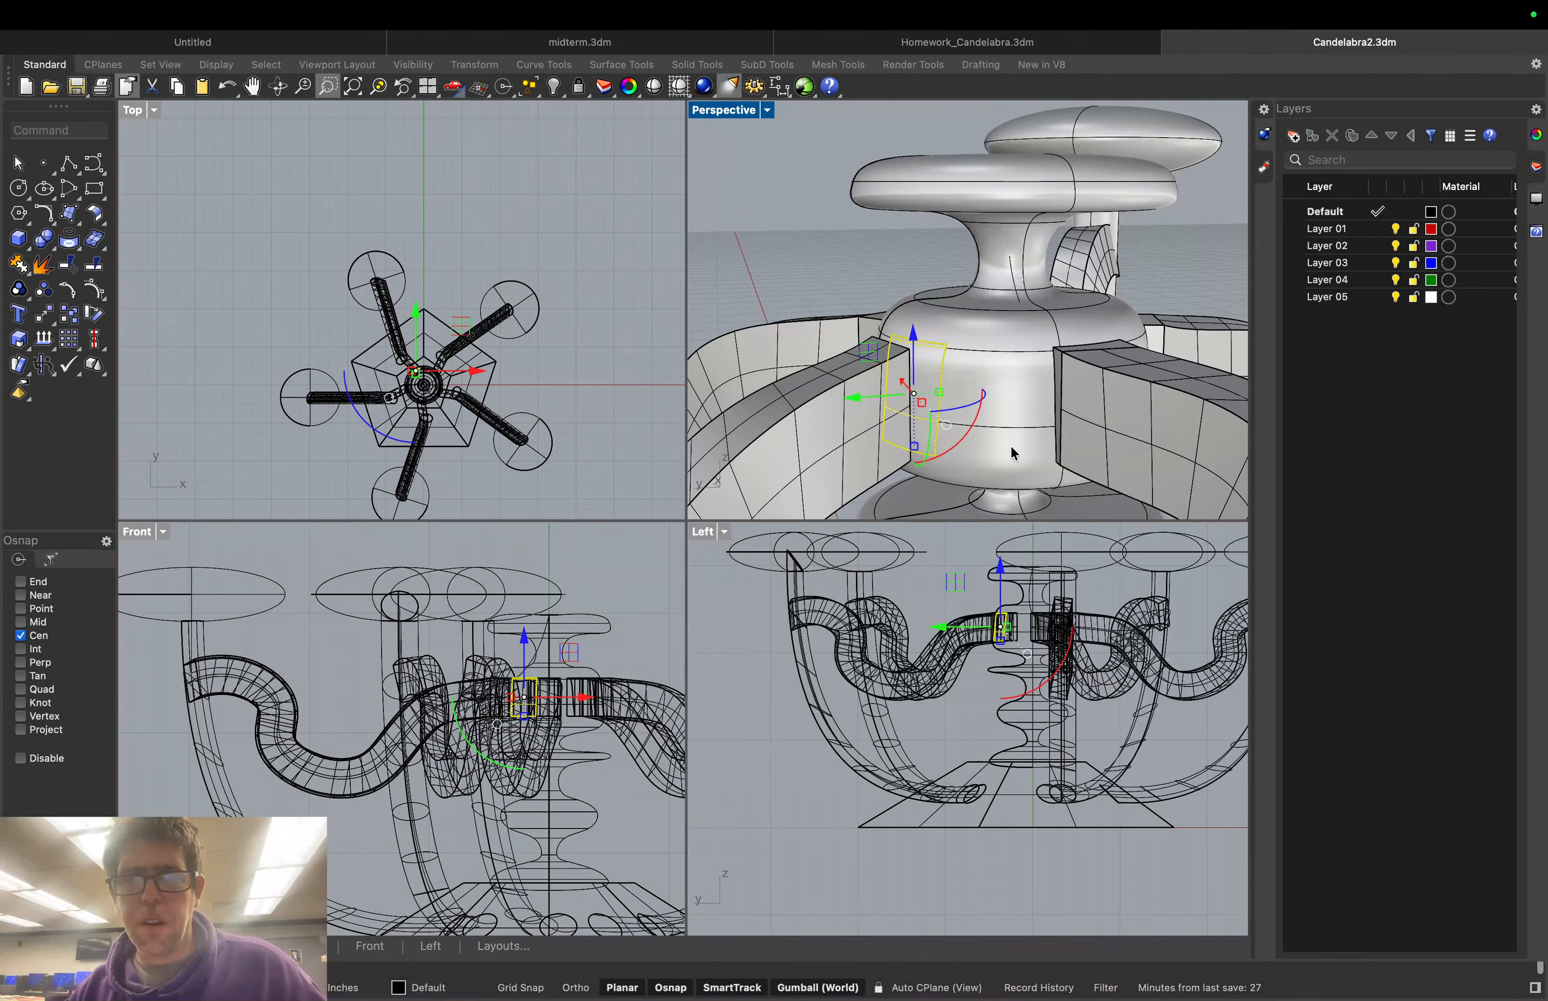
type("Hide")
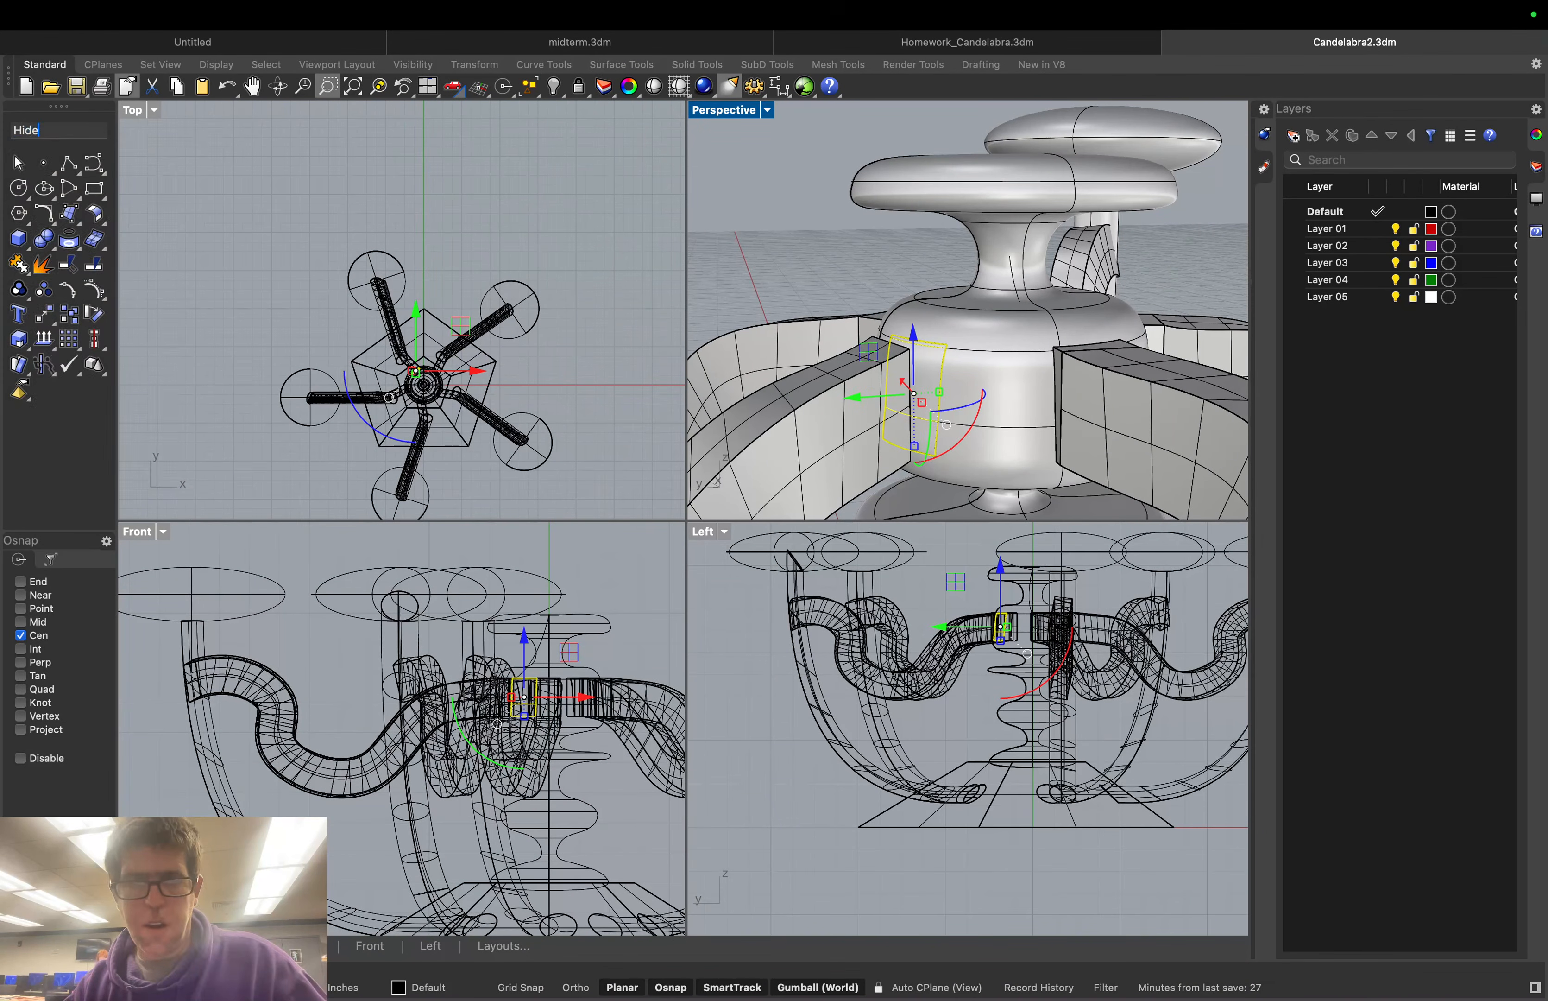
key("Return")
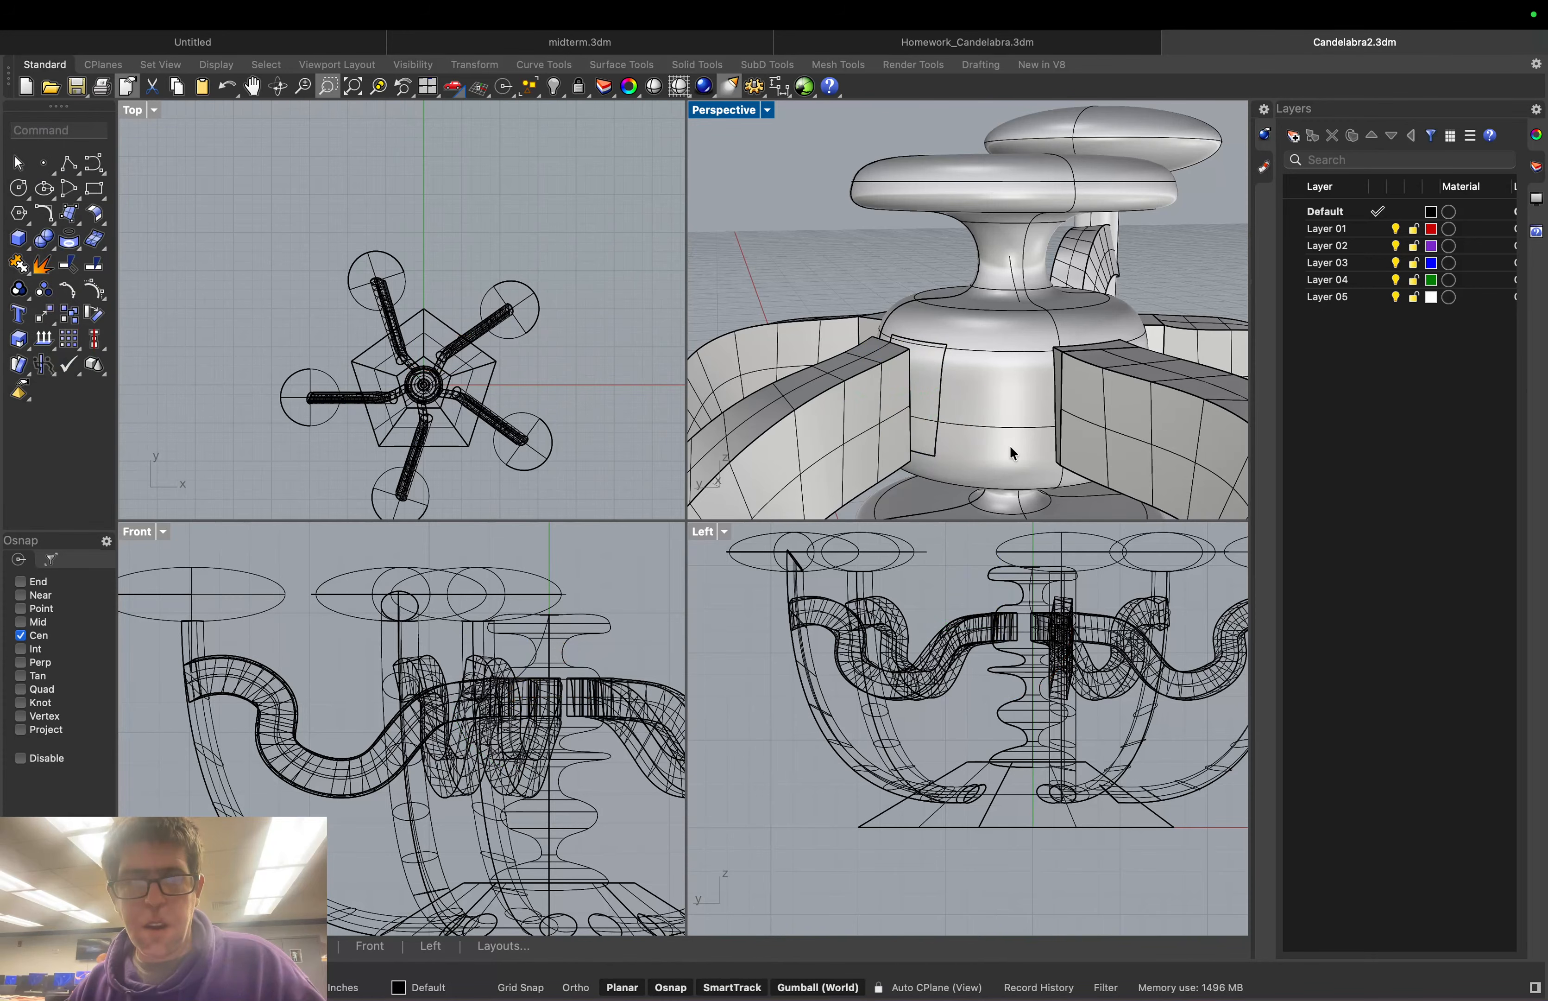
Switch the Perspective view to Wireframe, then back to Shaded display
scroll(935, 368, "up", 5)
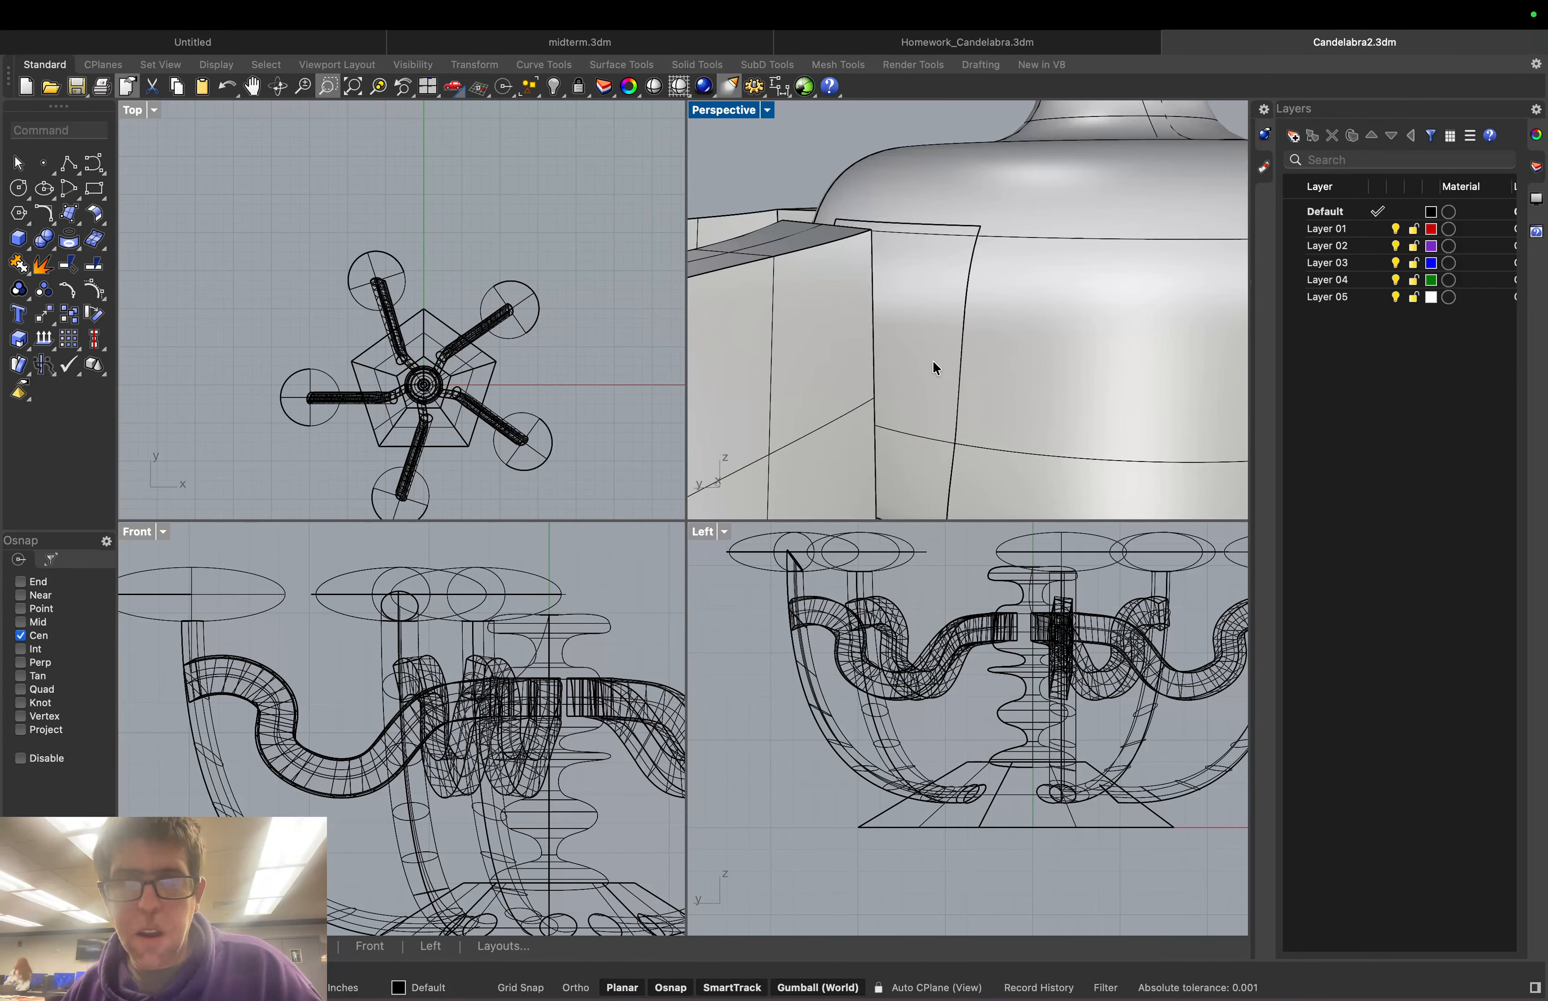
left_click(960, 229)
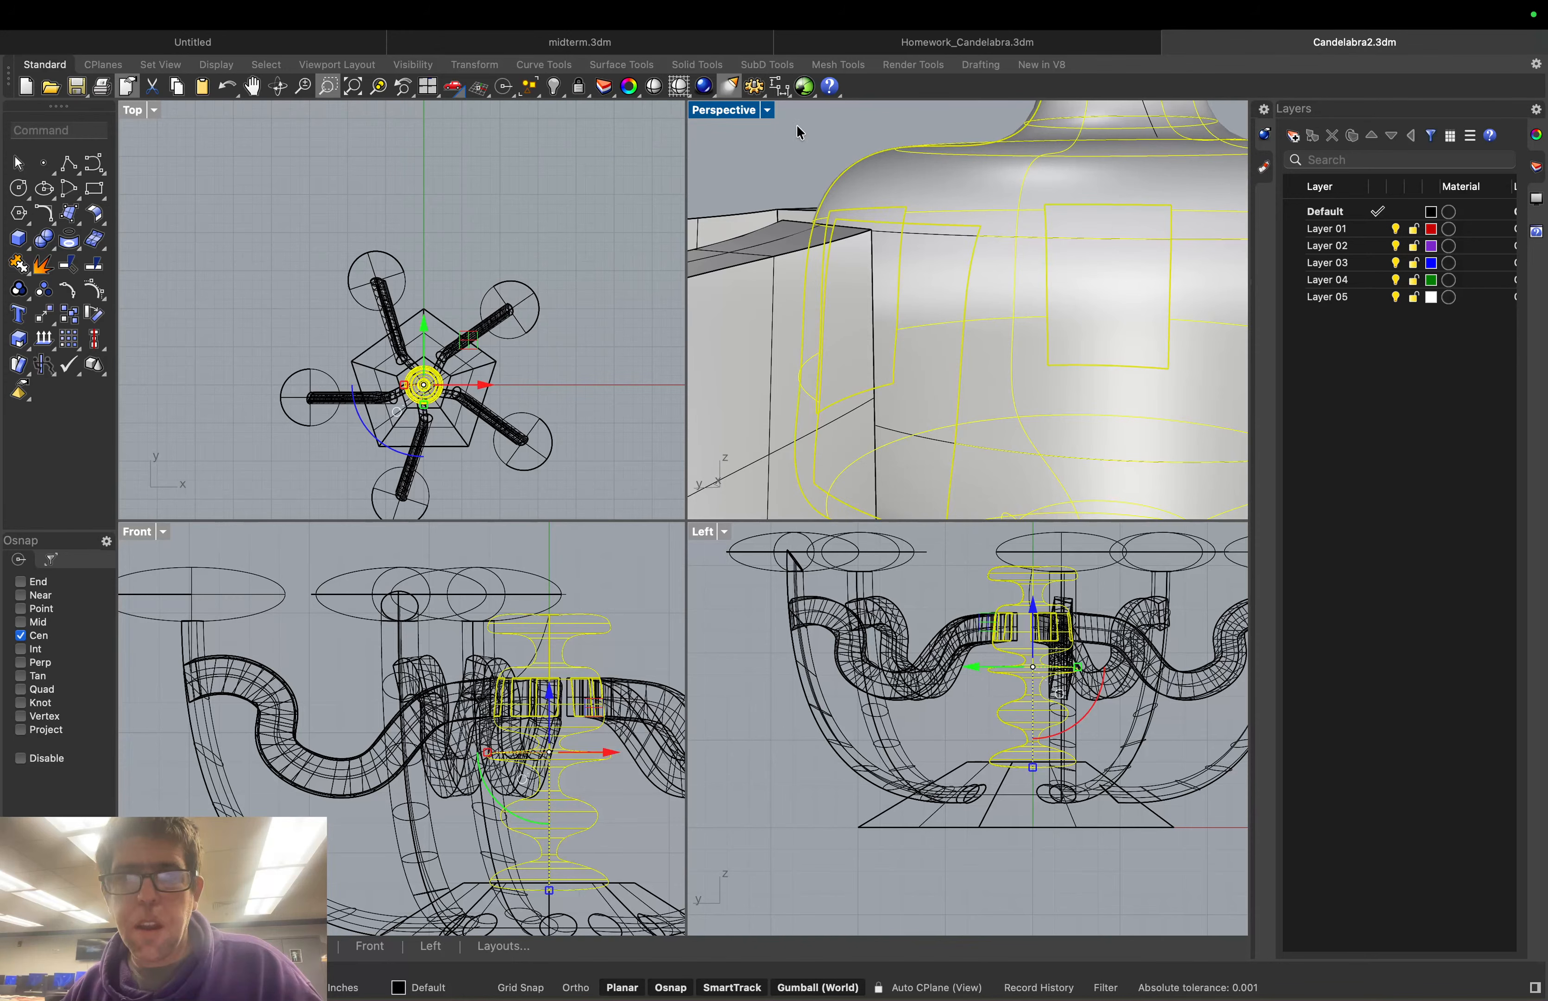
left_click(768, 109)
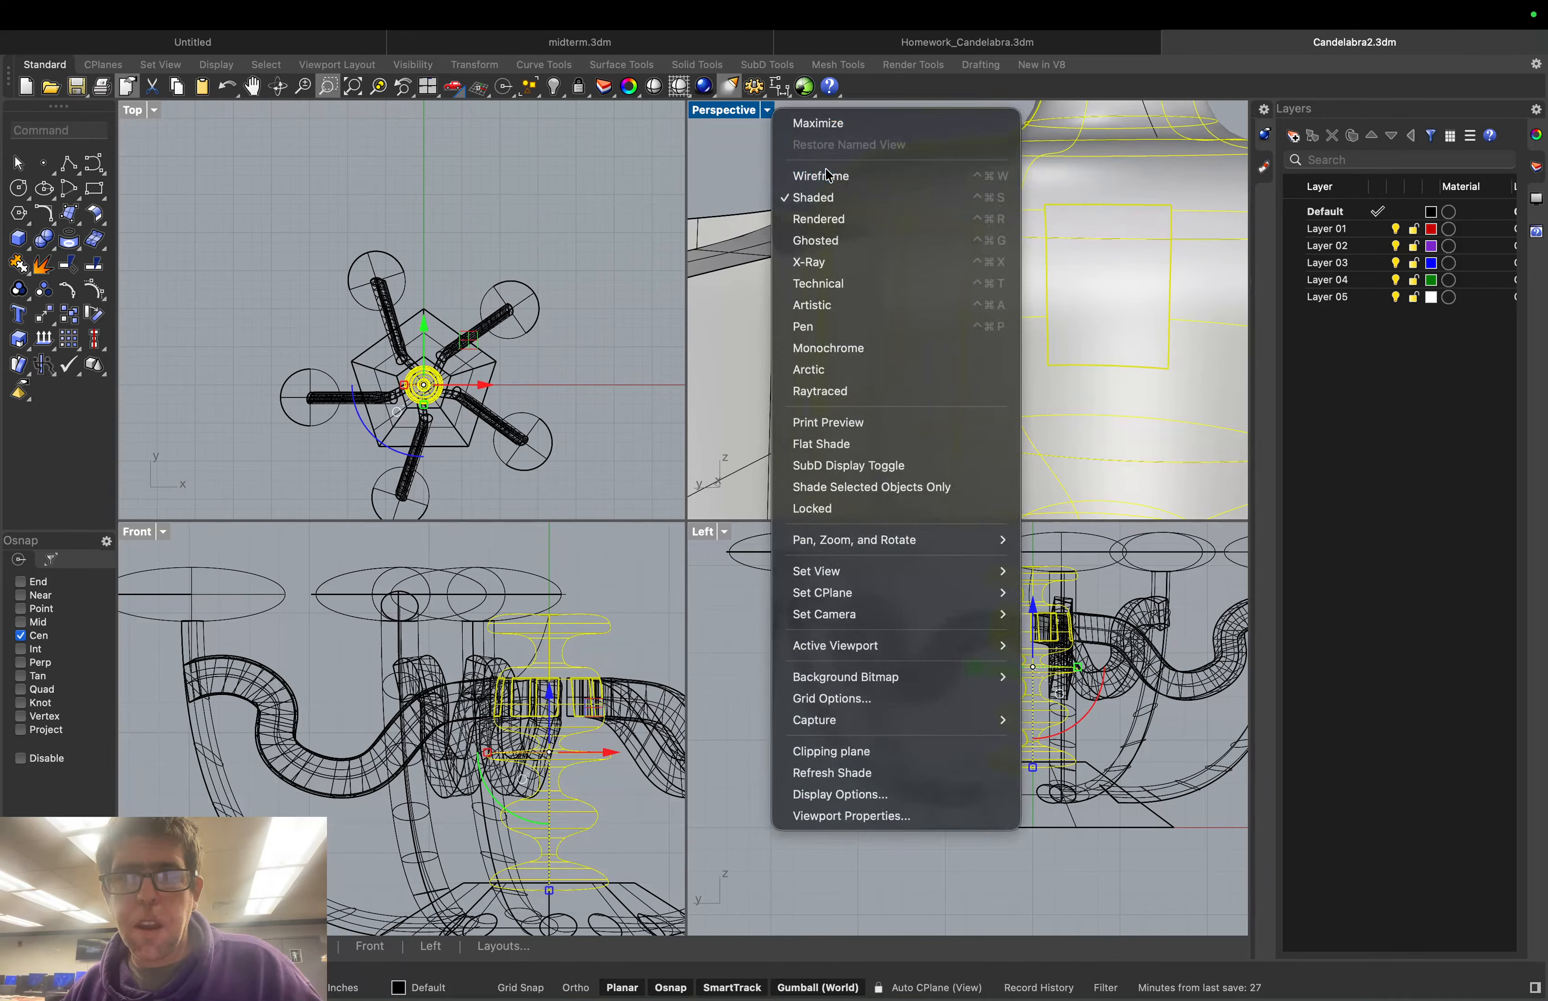
left_click(820, 166)
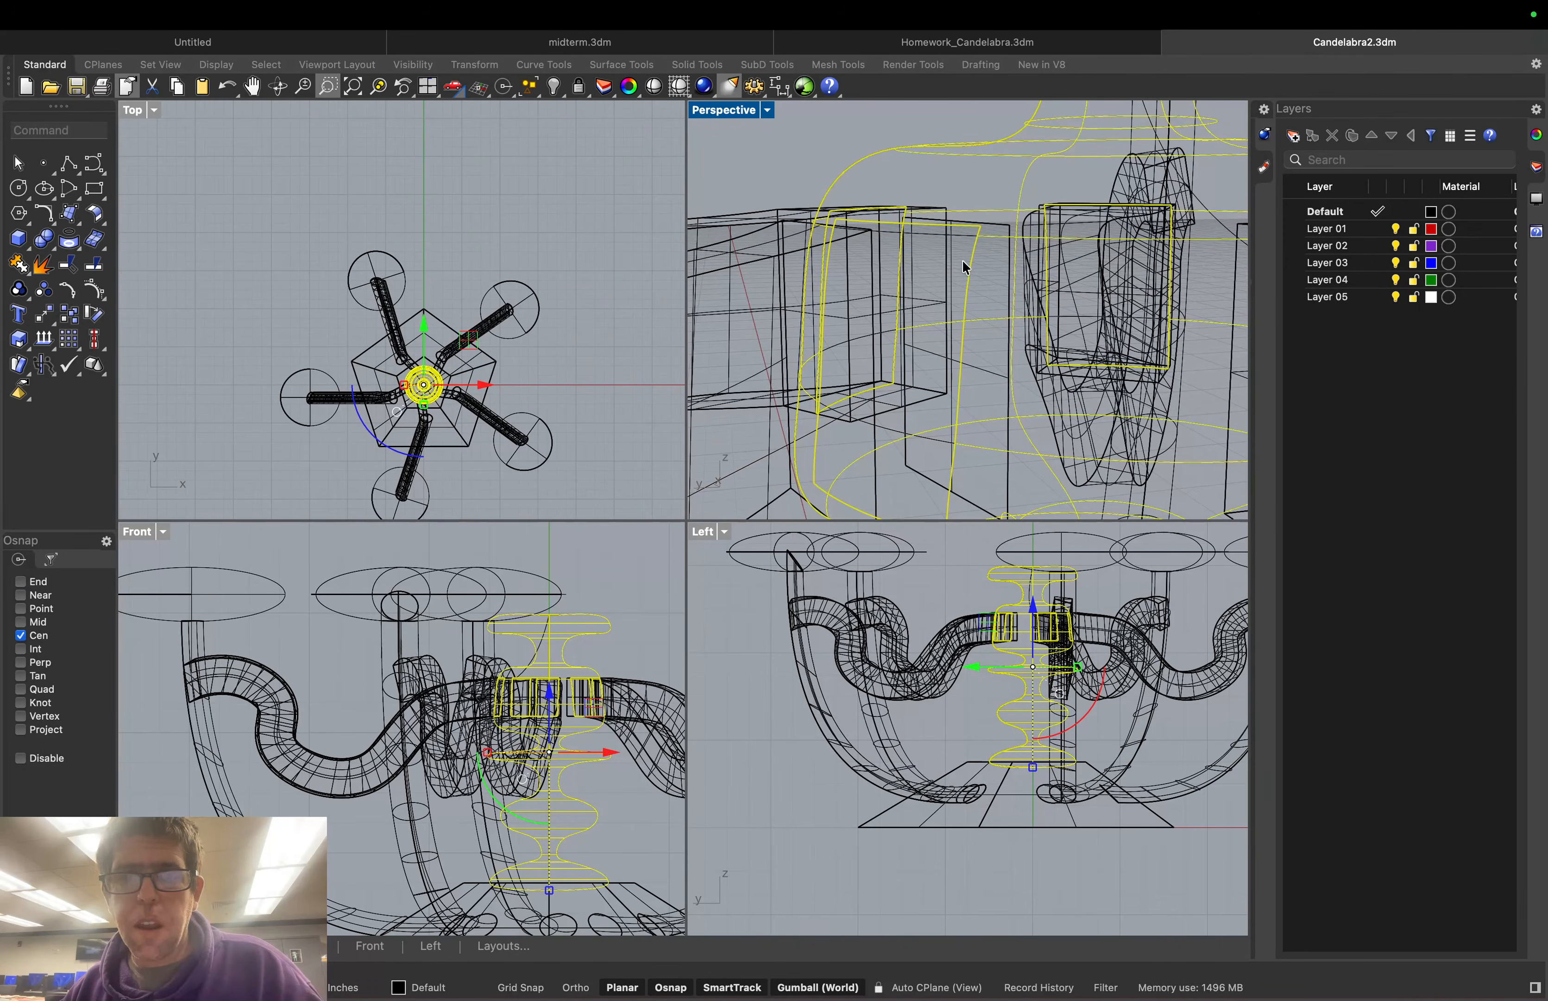
left_click(792, 157)
mouse_move(783, 150)
right_mouse_down()
mouse_move(835, 195)
mouse_move(814, 169)
right_mouse_up()
left_click(768, 110)
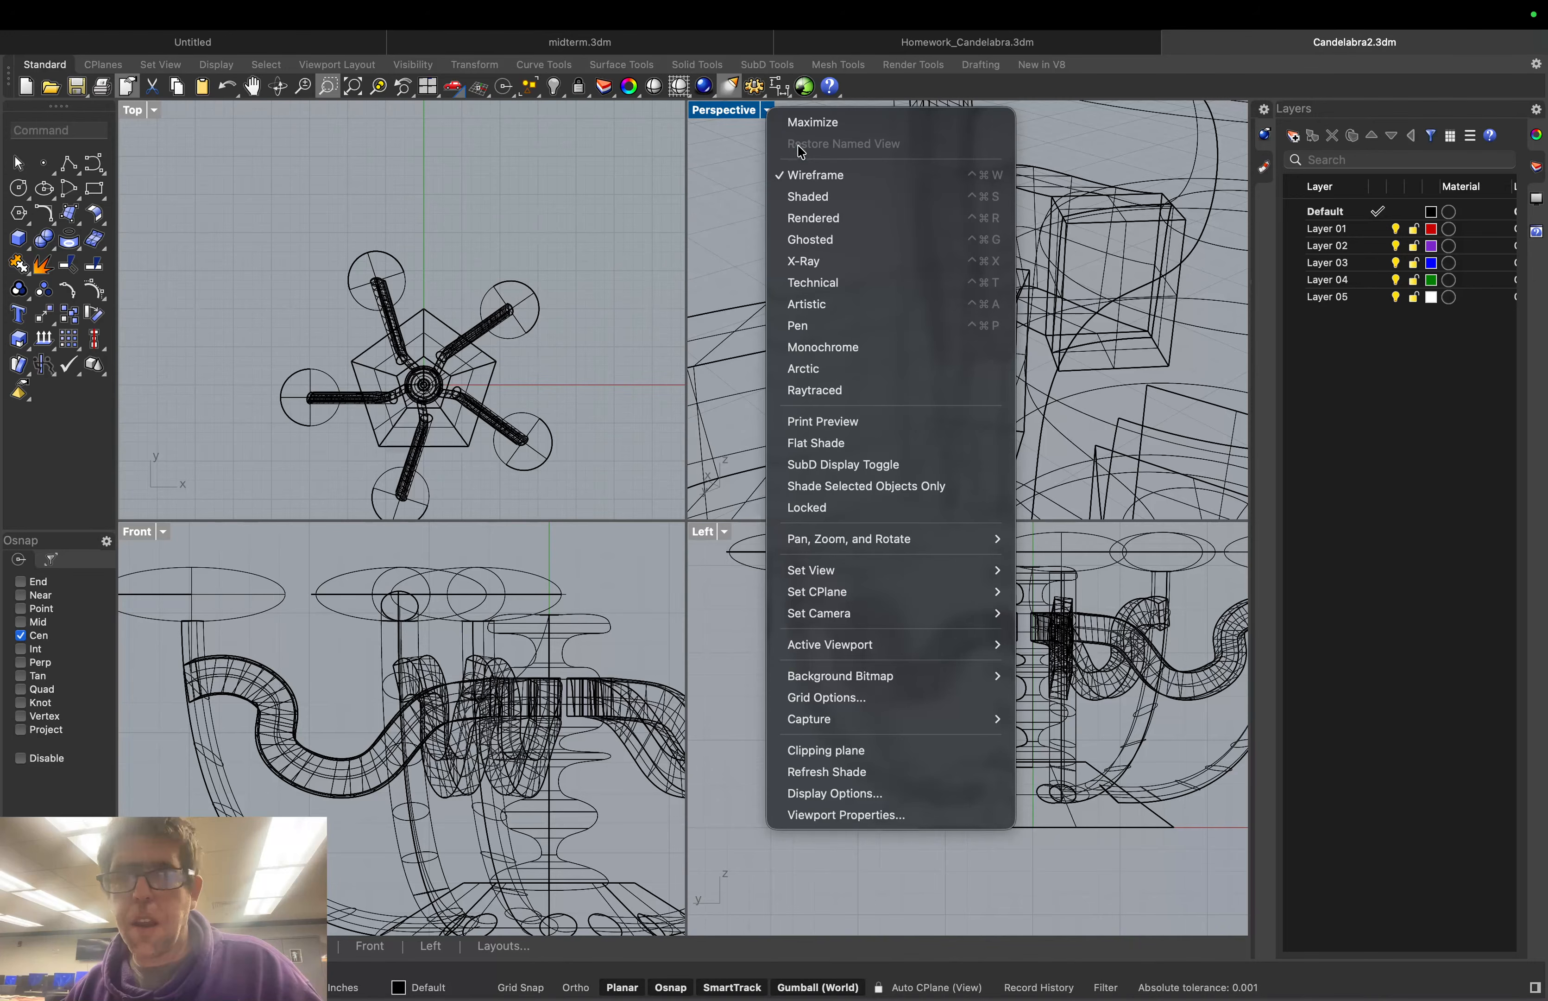
left_click(821, 198)
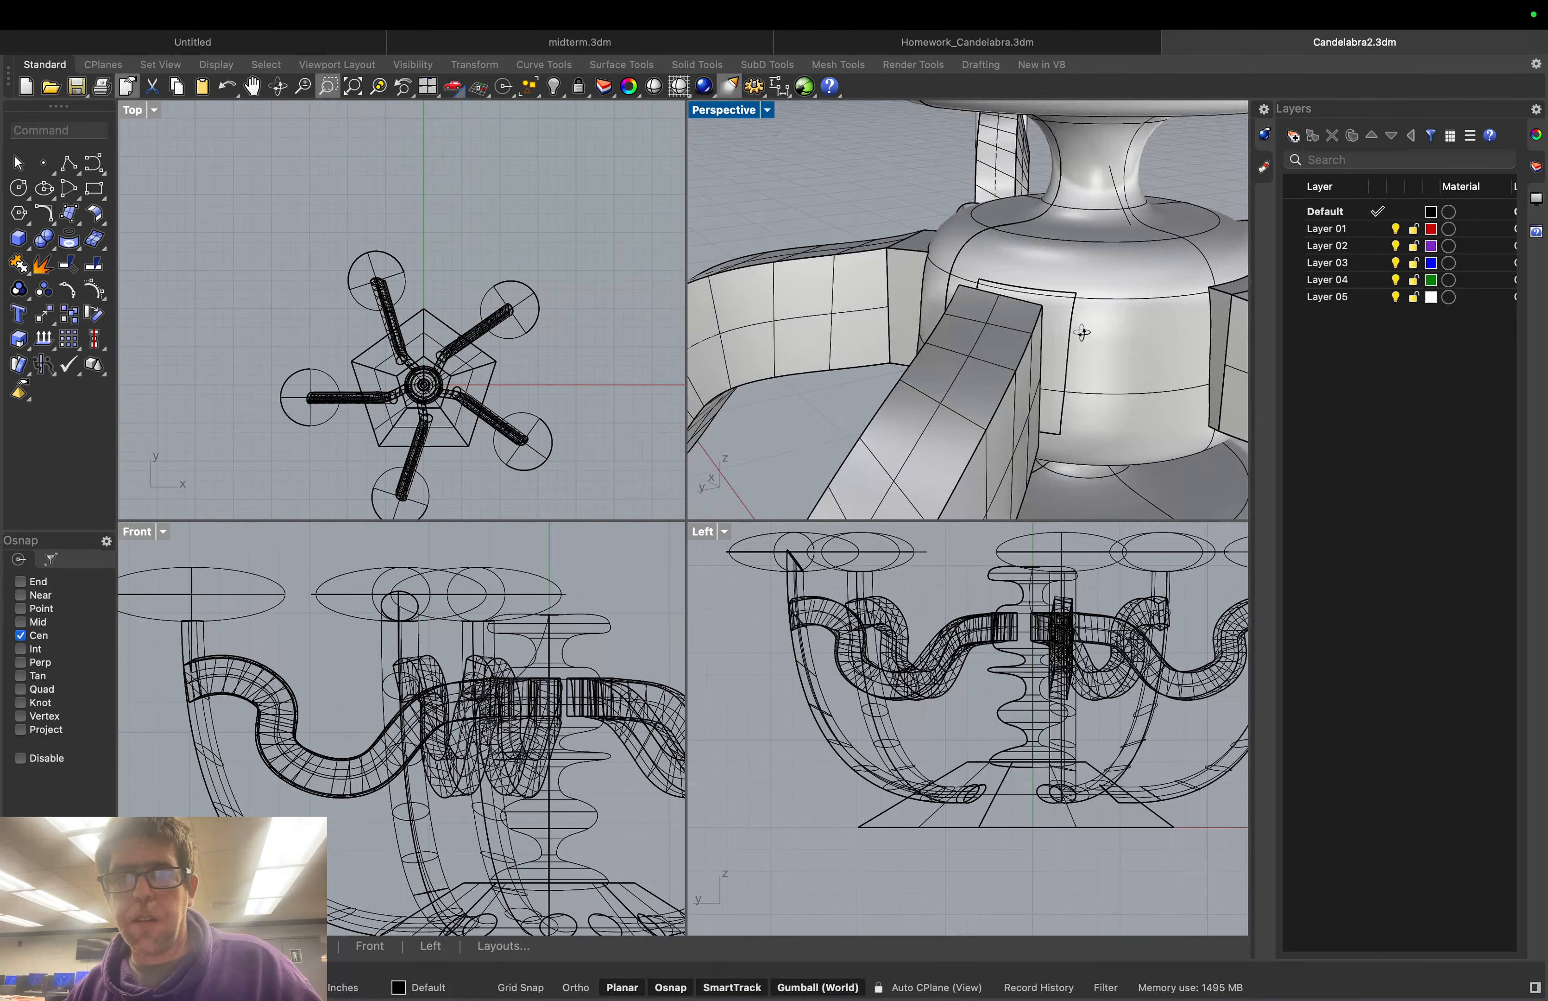
right_click_drag(1082, 333, 1010, 328)
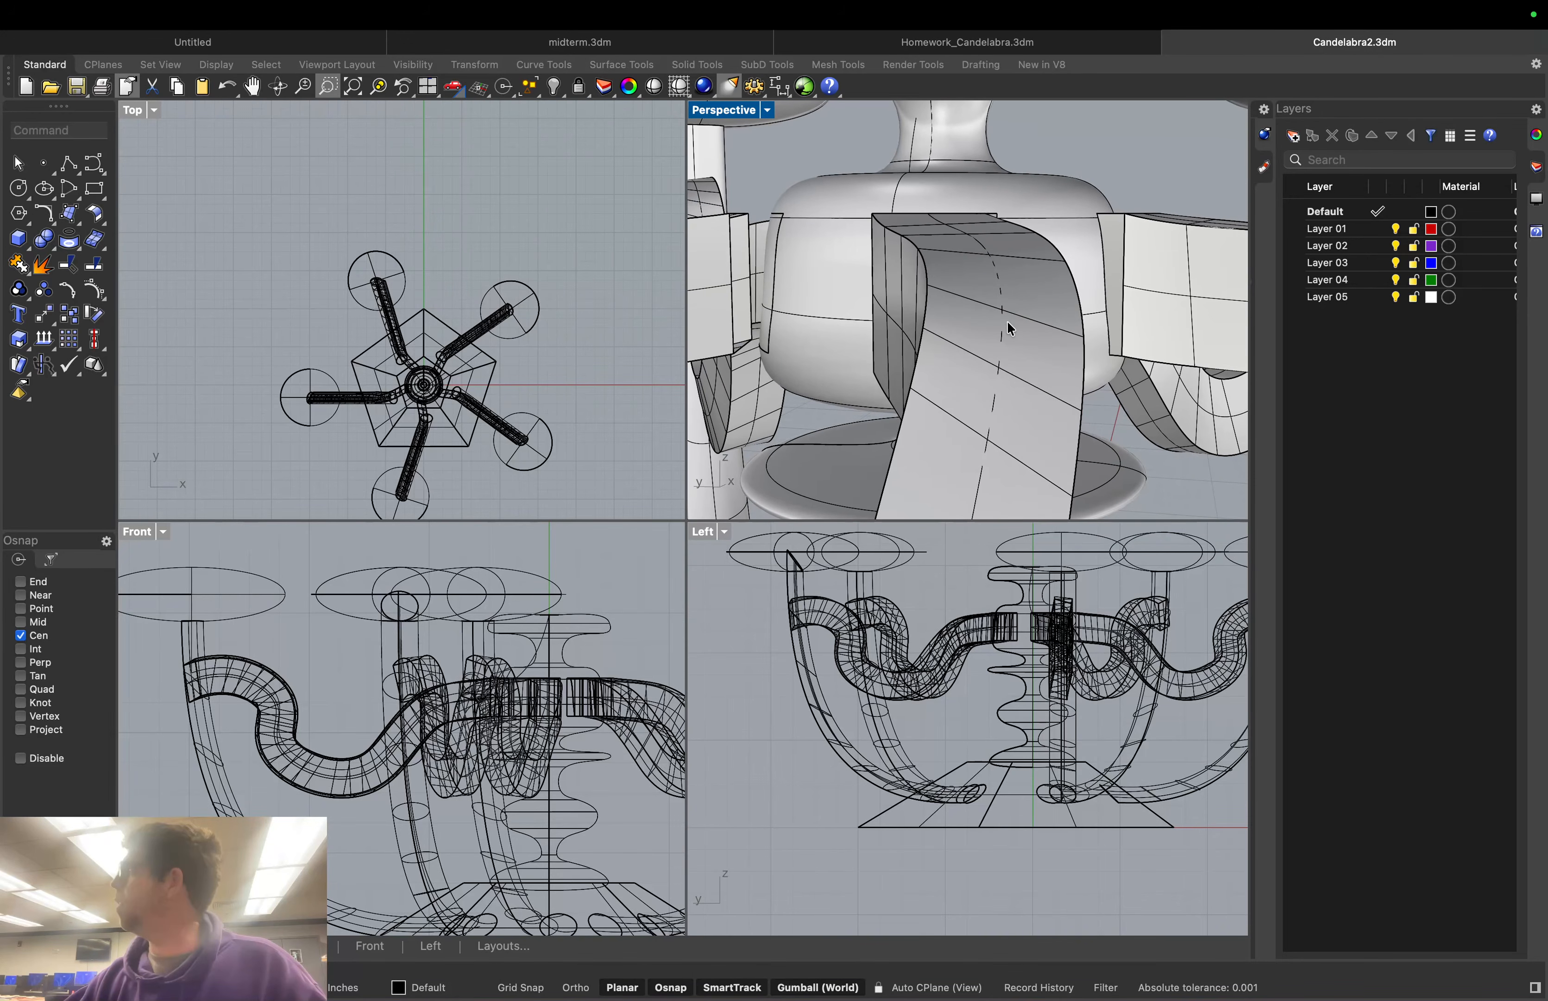
Try BlendEdge with Chain Edges on an arm edge, then cancel it
type("bl")
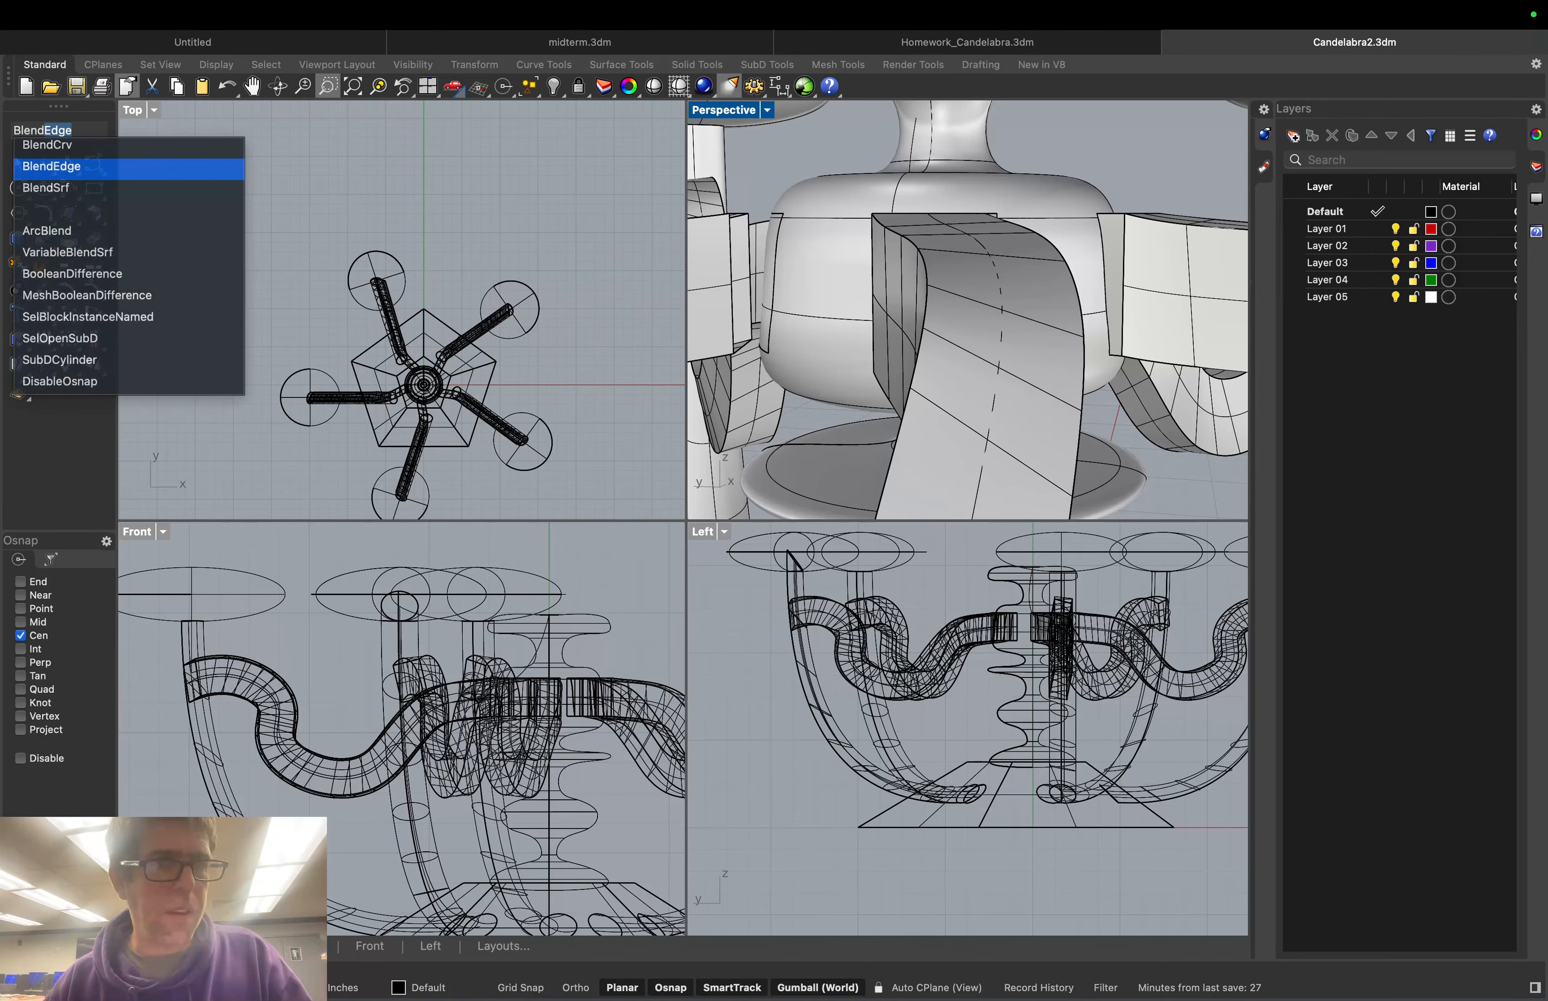
key("Return")
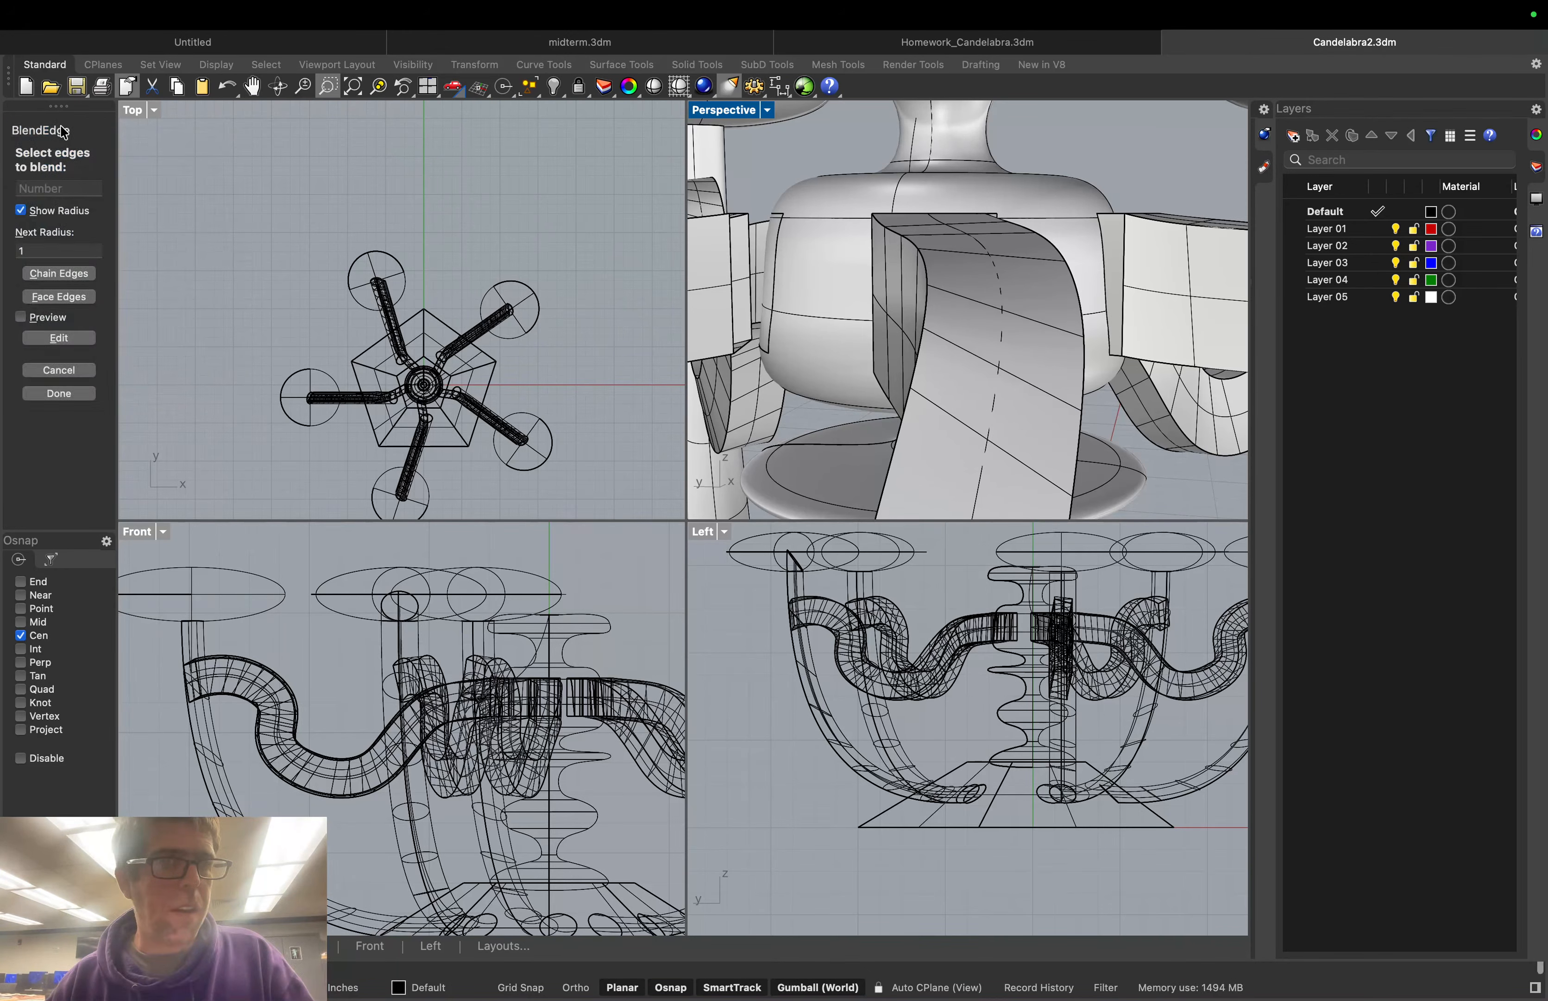
left_click(67, 269)
mouse_move(845, 261)
right_mouse_down()
mouse_move(954, 281)
mouse_move(873, 254)
right_mouse_up()
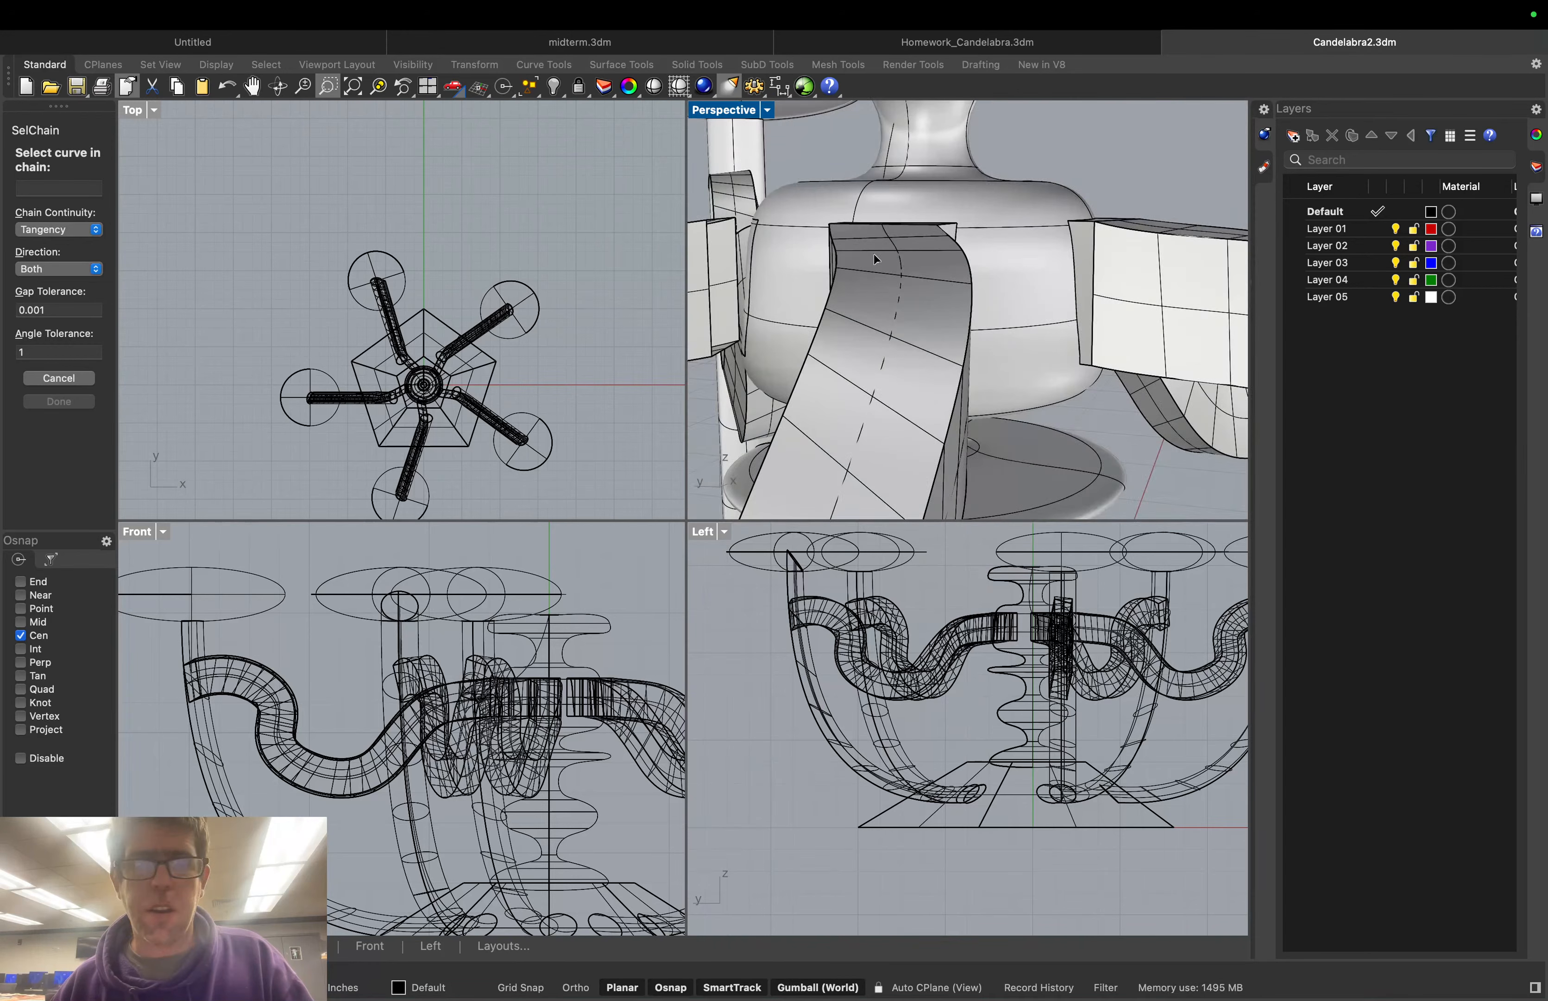
left_click(726, 222)
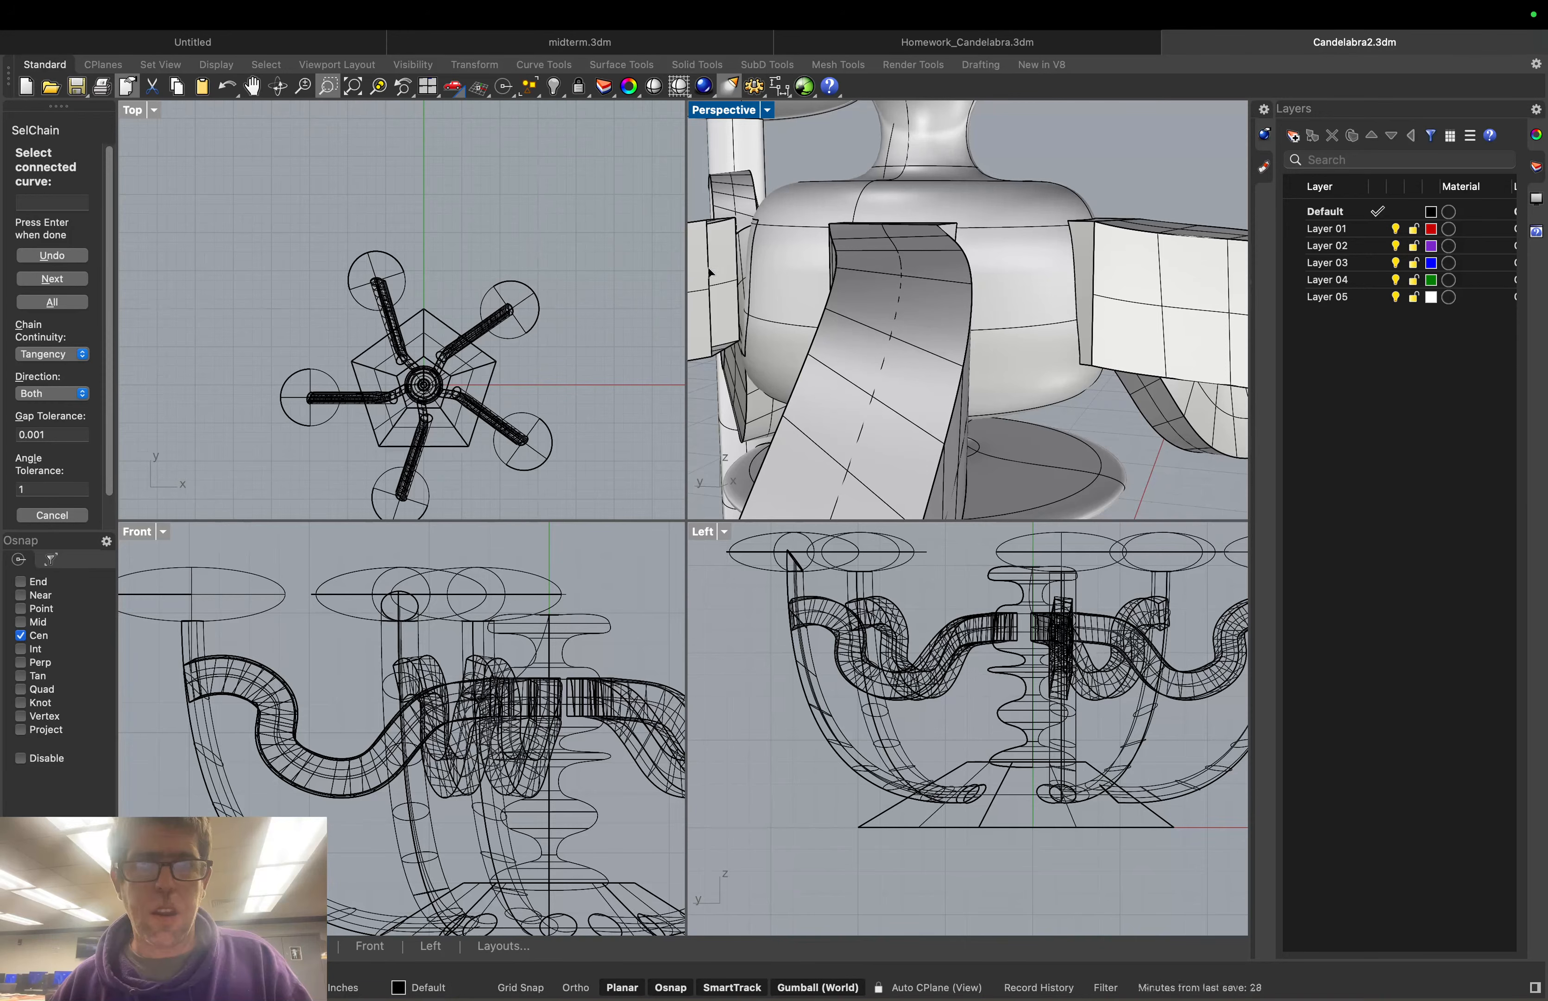
right_click_drag(708, 269, 722, 289)
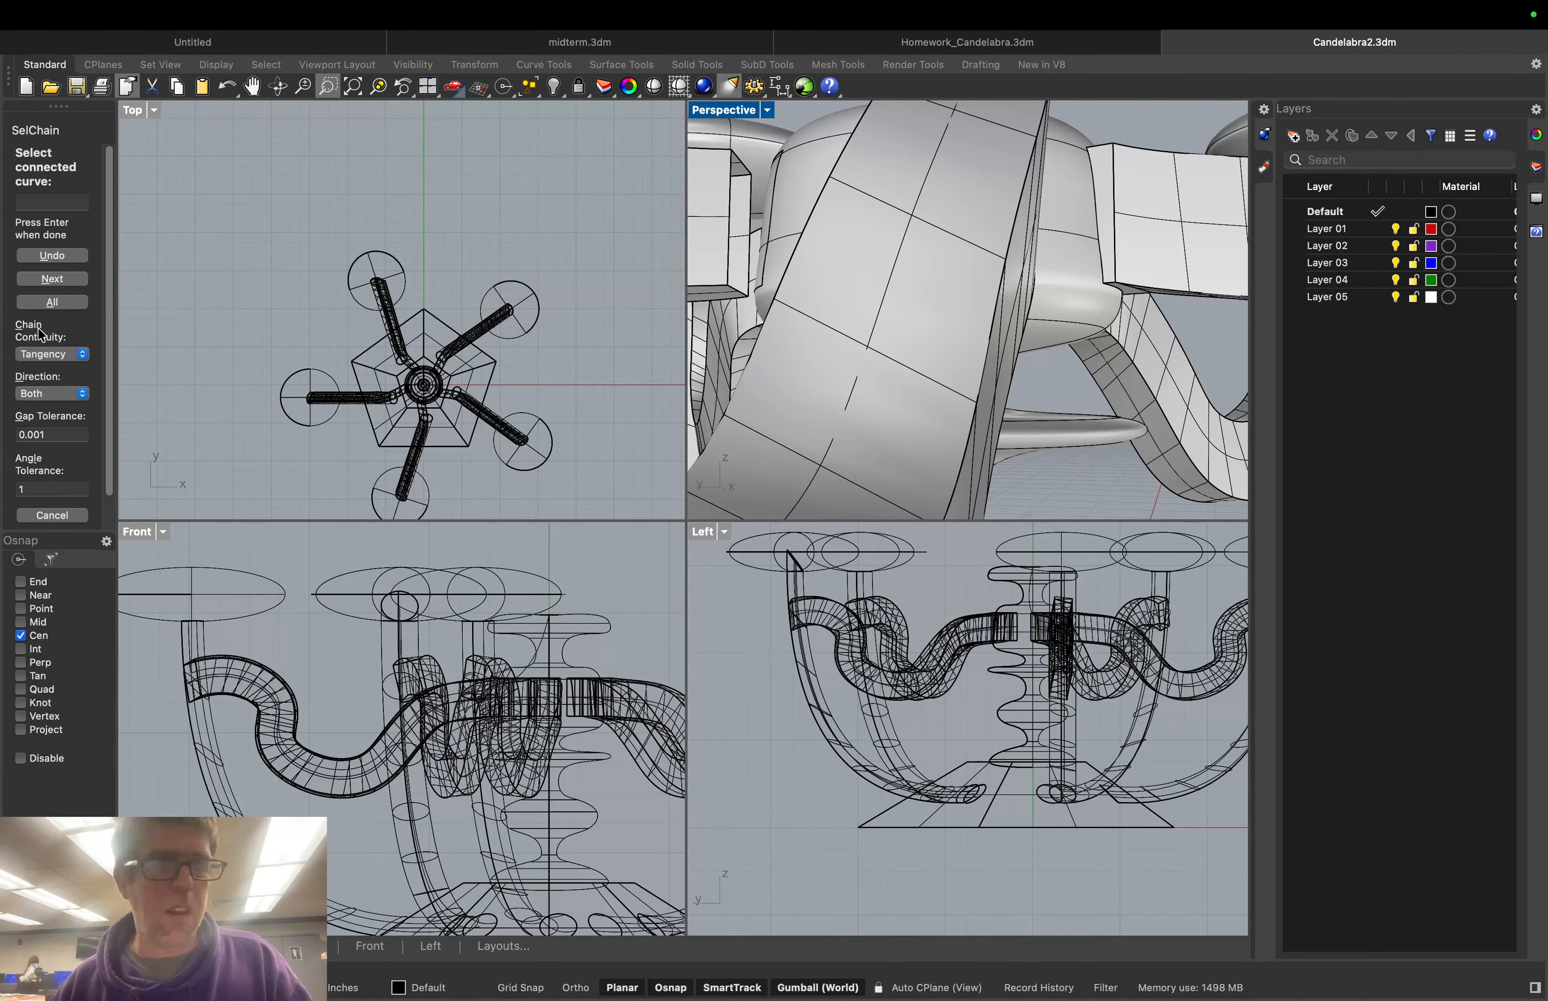
key("Escape")
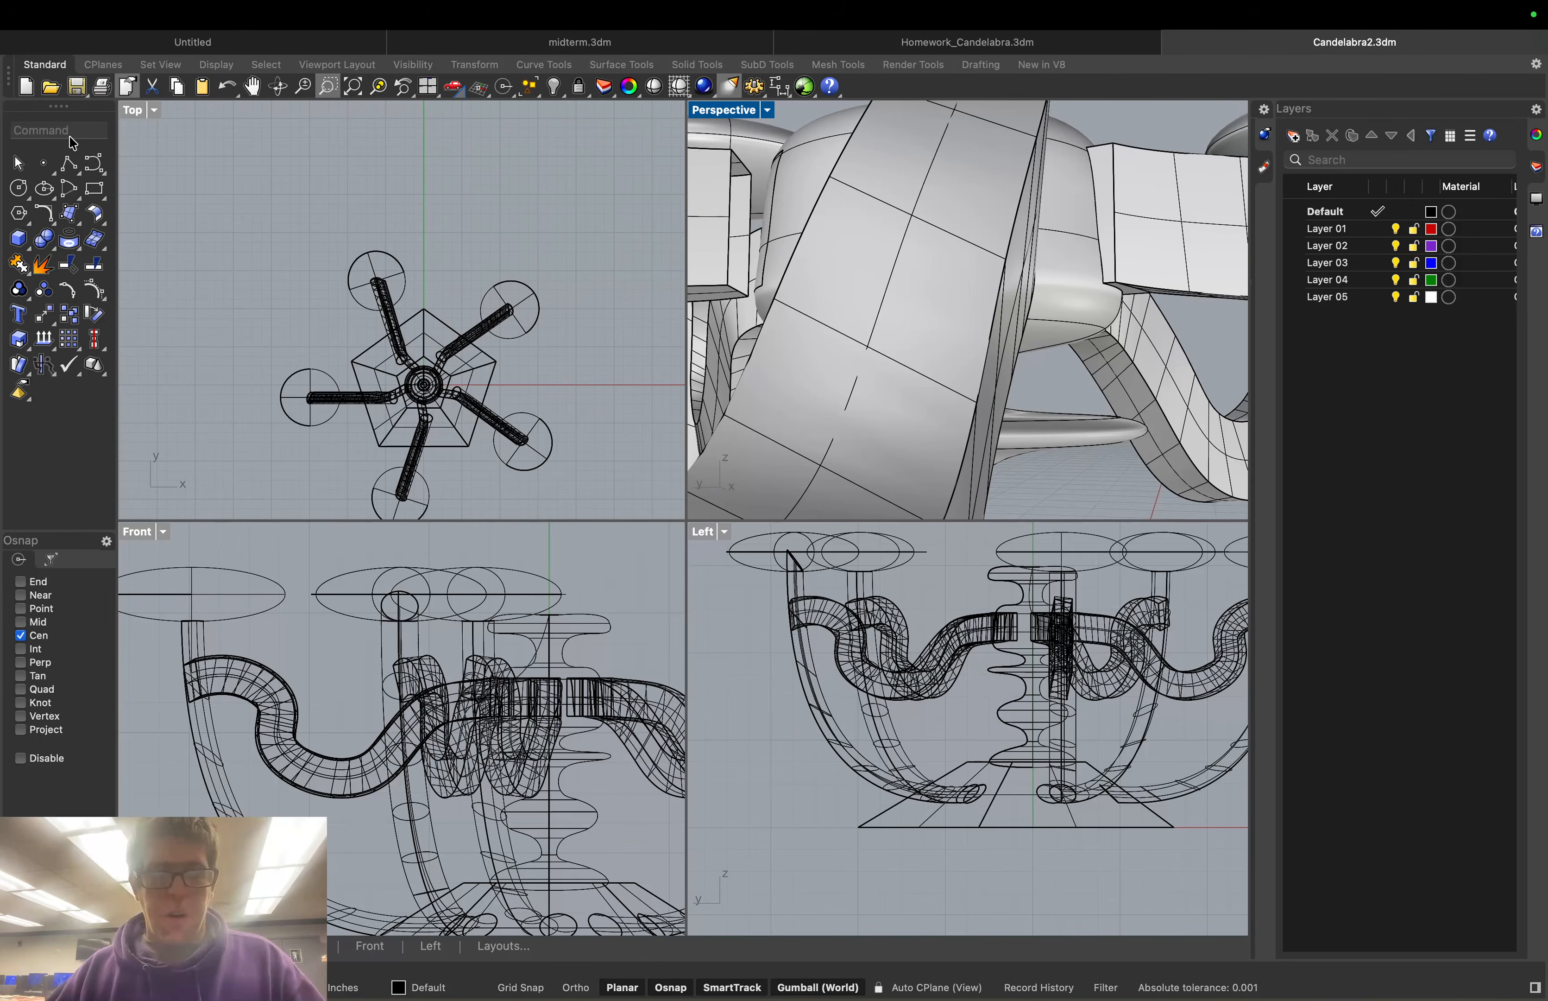
Save the model as Candelabra2.3dm from the File menu
mouse_move(92, 5)
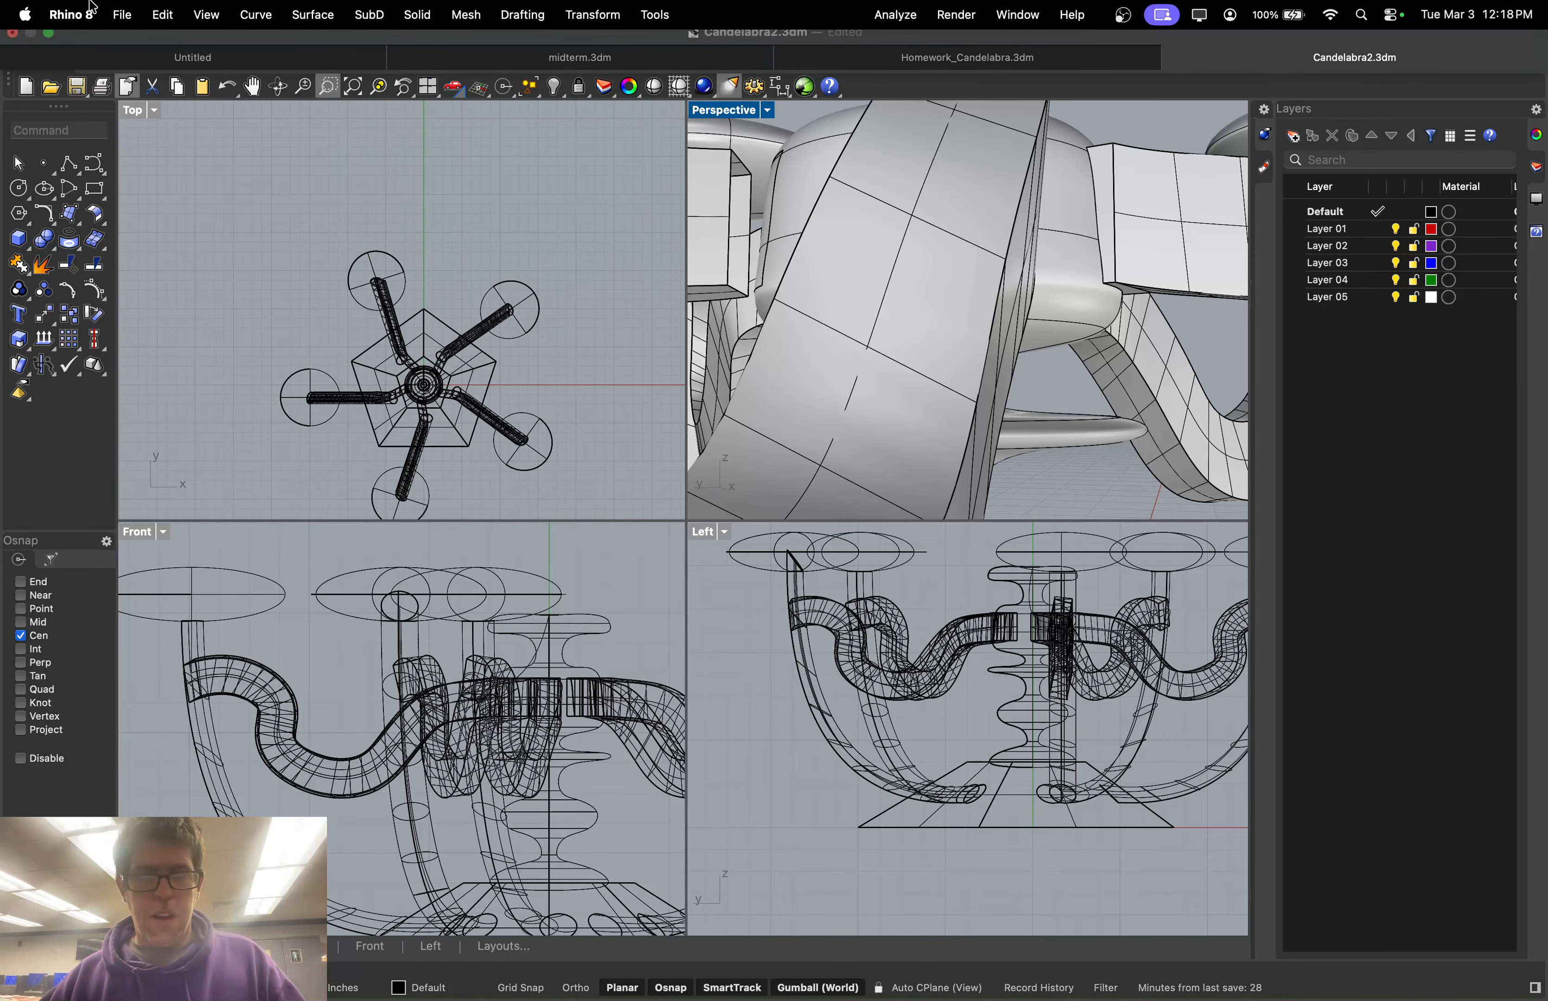
mouse_move(1046, 976)
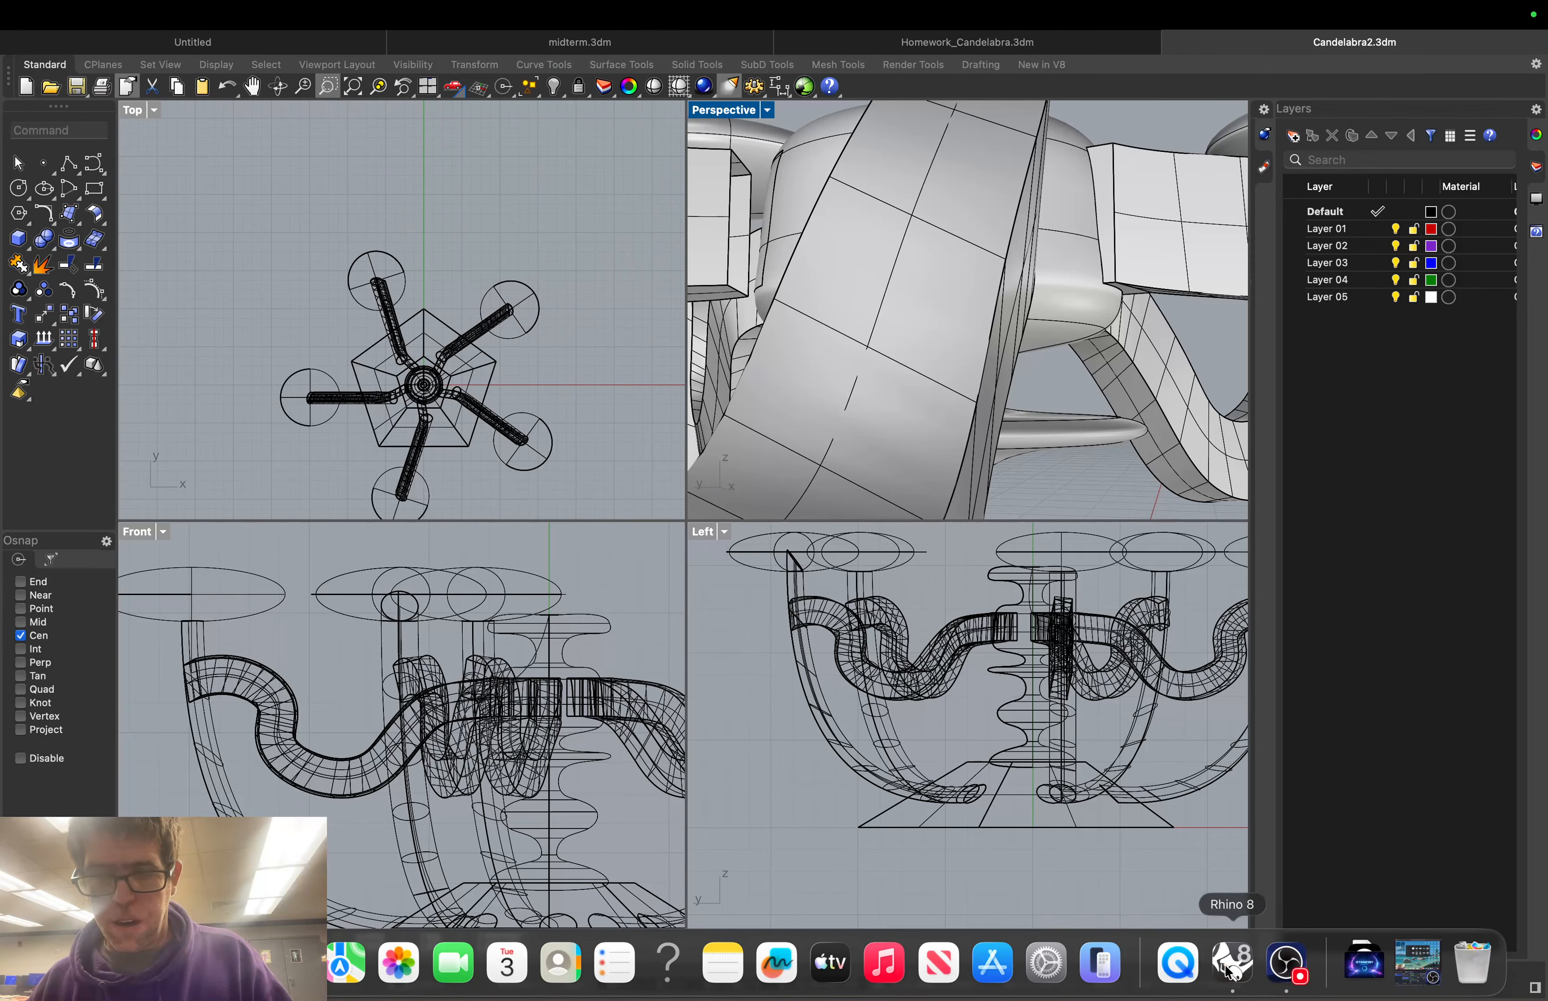
left_click(122, 14)
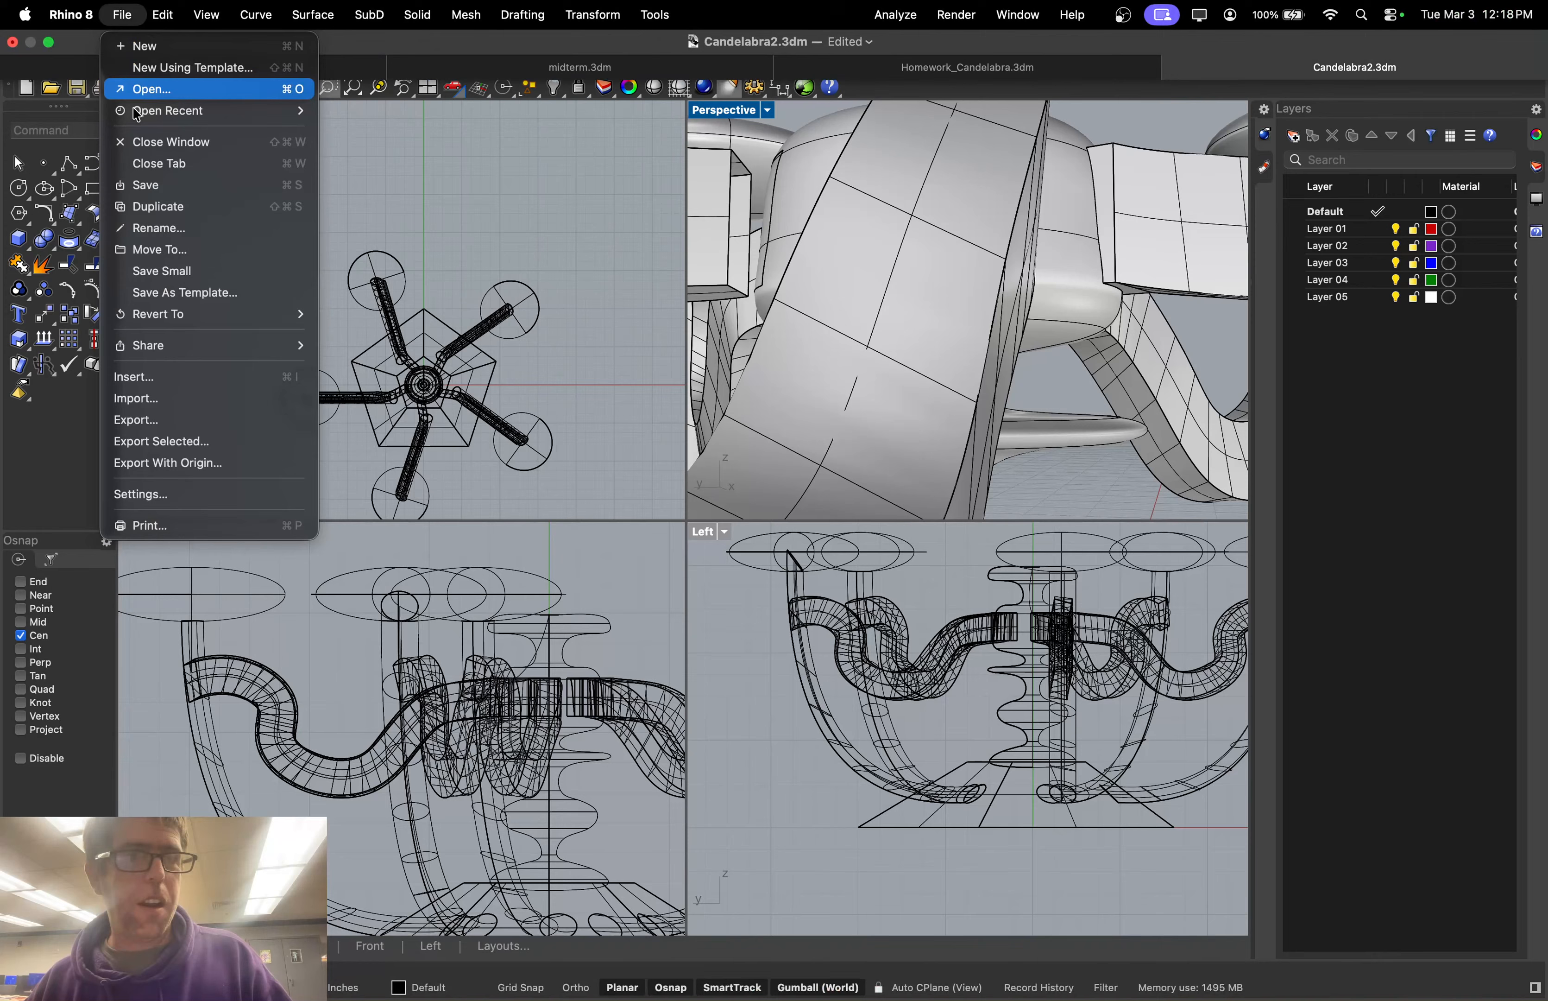
left_click(152, 187)
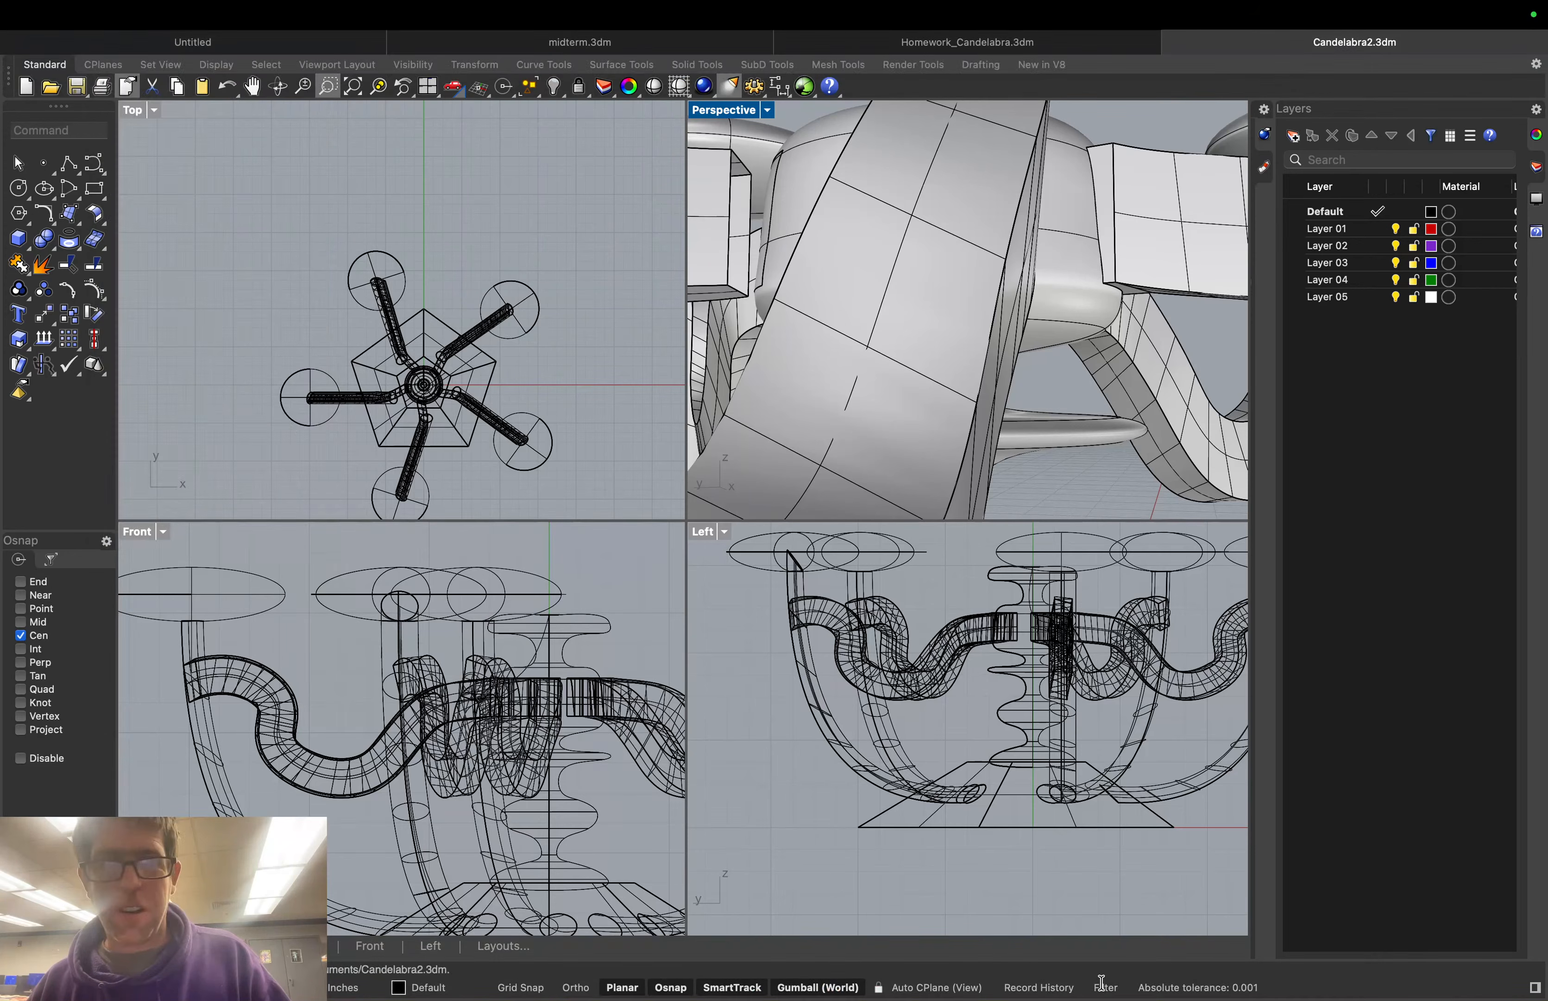